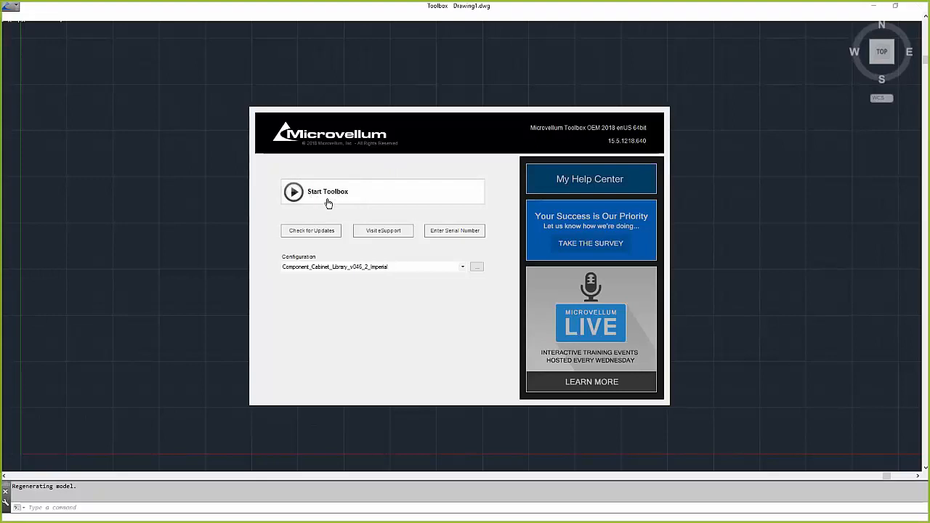
Start Toolbox and add the workspace selector to the Quick Access Toolbar
left_click(375, 191)
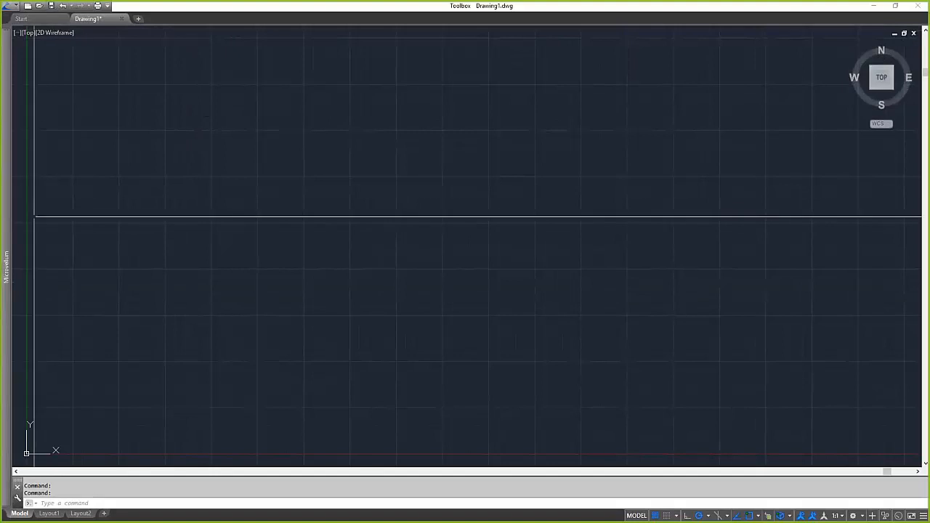
mouse_move(5, 220)
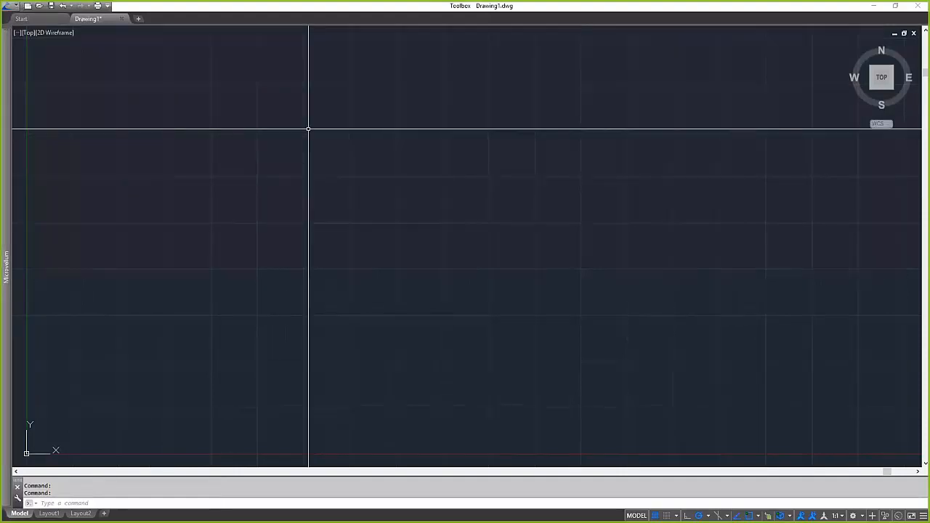
left_click(108, 6)
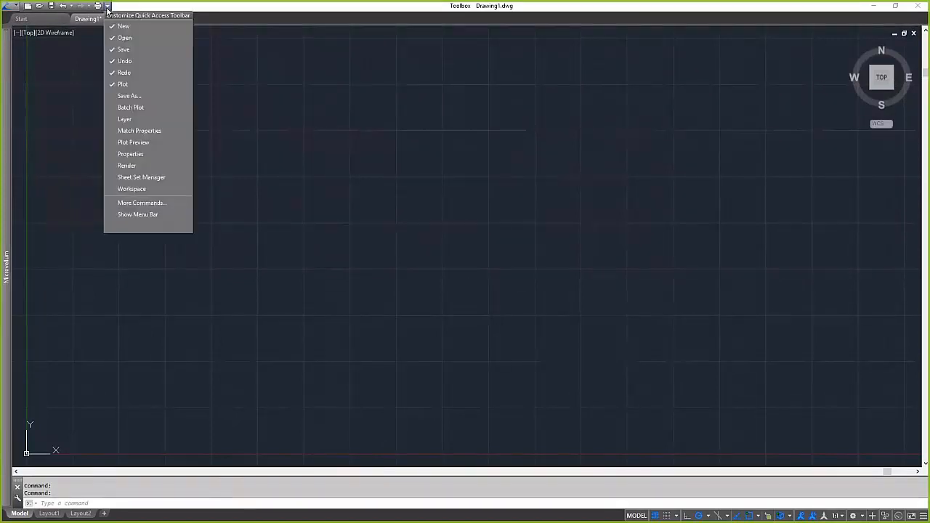
left_click(128, 191)
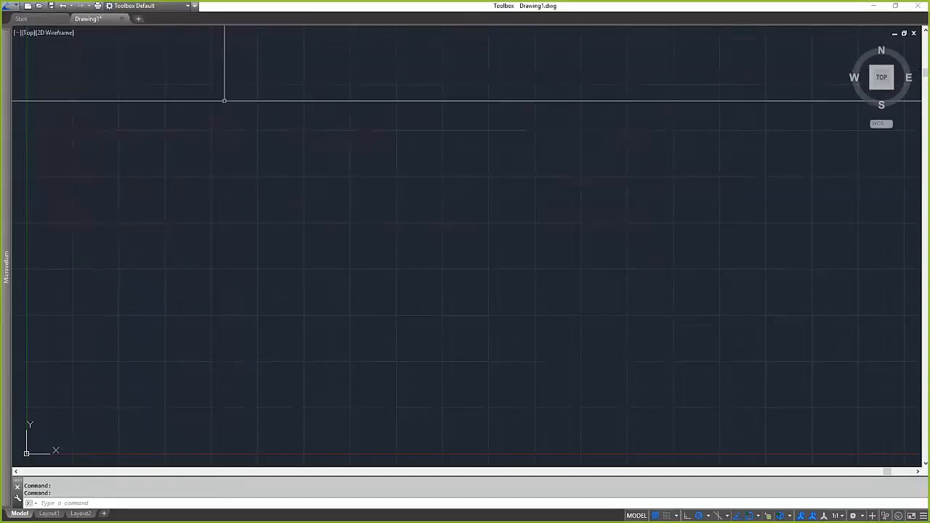
left_click(196, 8)
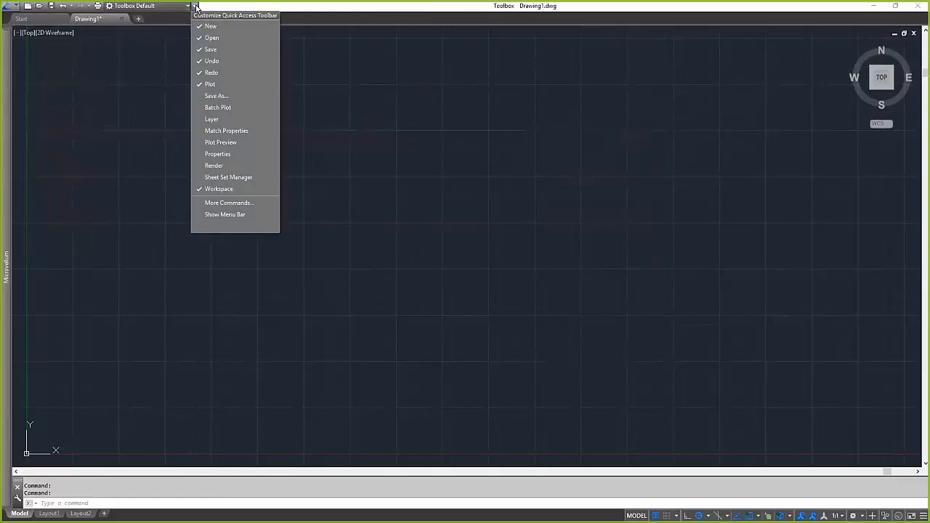
left_click(145, 75)
left_click(195, 7)
left_click(159, 93)
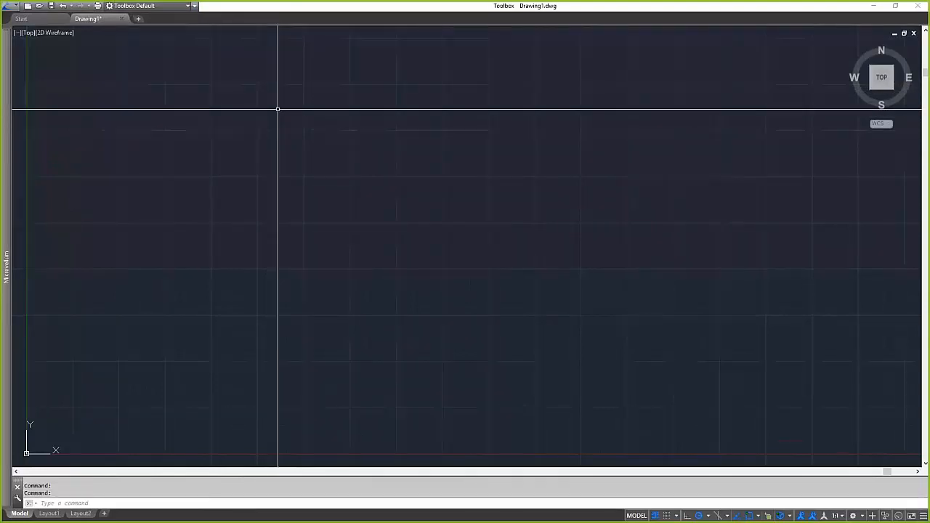
Switch the active workspace from Toolbox Default to 2D Drafting & Annotation
left_click(194, 7)
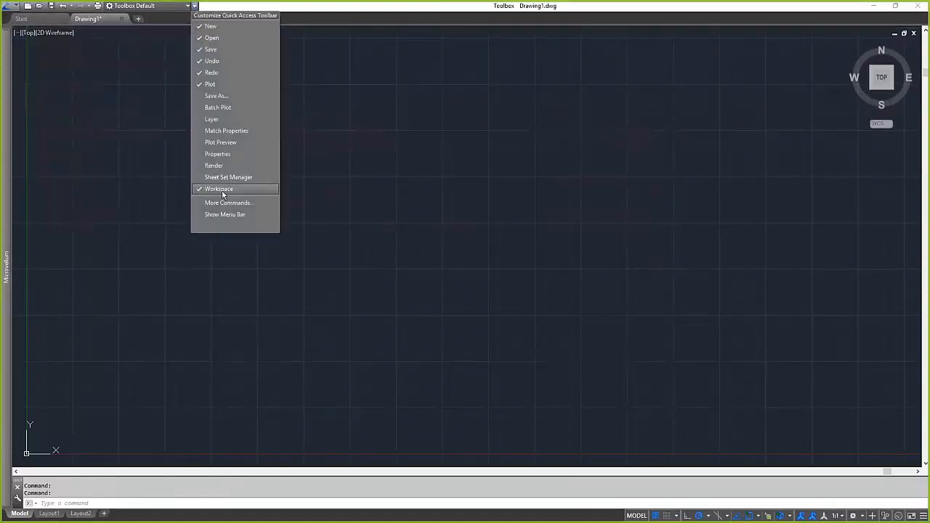
left_click(171, 8)
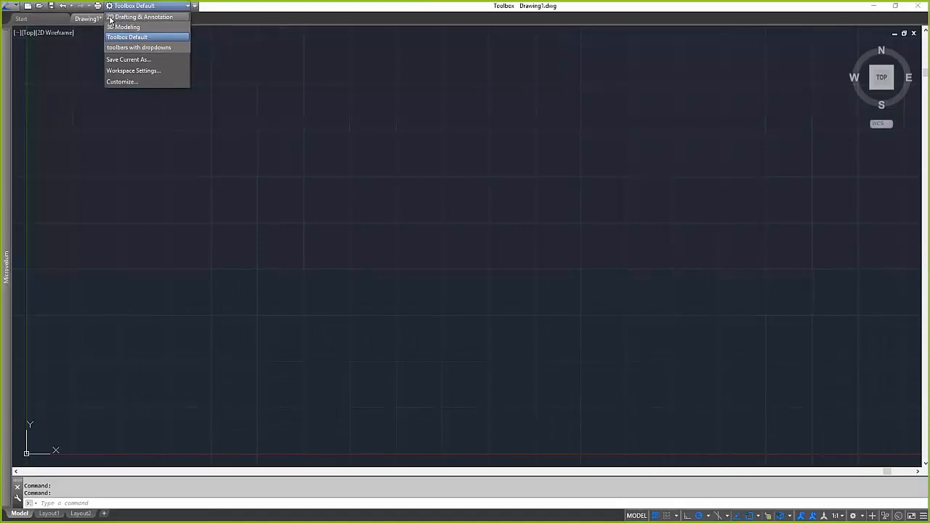
left_click(168, 17)
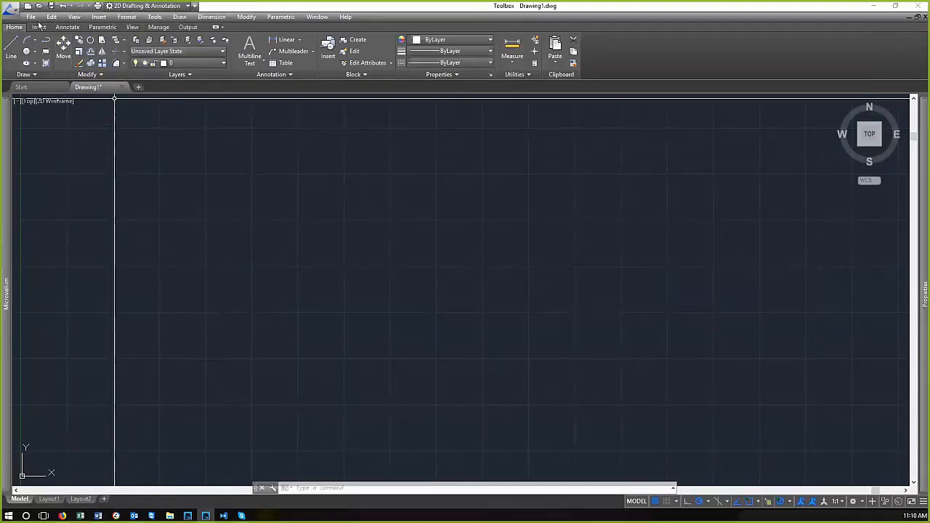
Hide the menu bar, and show it again above the ribbon
left_click(194, 6)
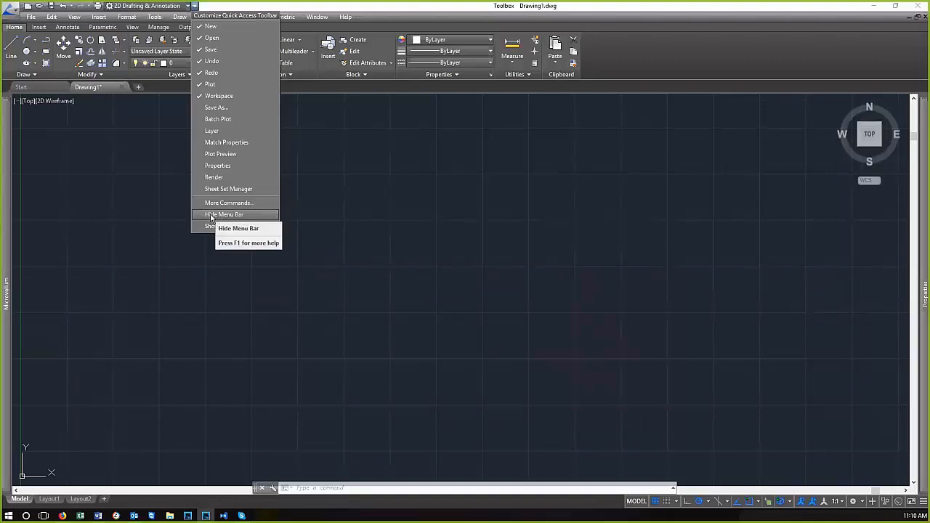
left_click(253, 214)
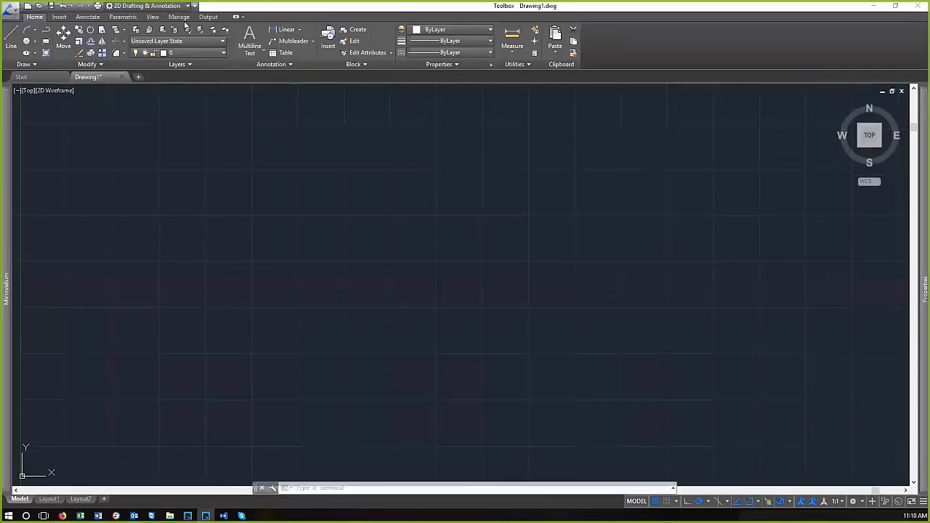
left_click(195, 6)
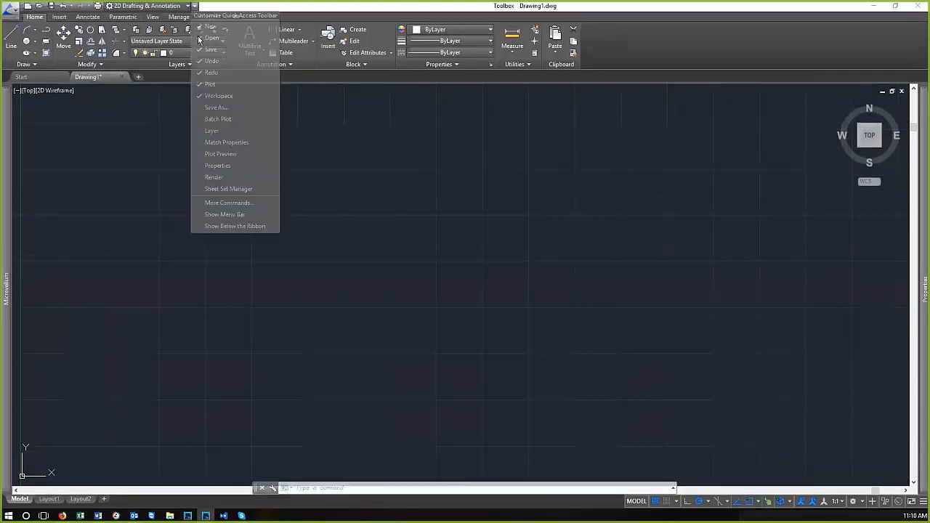
left_click(227, 215)
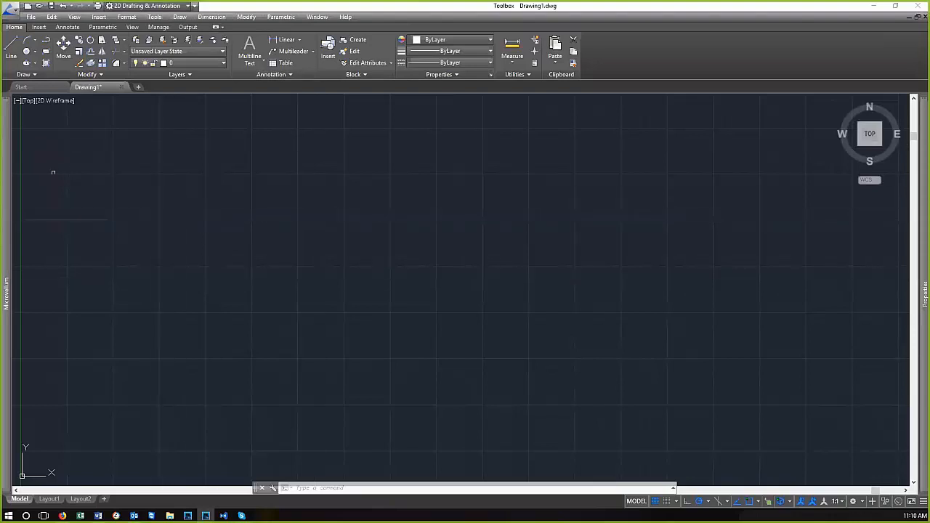
Detach the anchored Microvellum palette and position it as a floating palette beside the drawing area
mouse_move(9, 207)
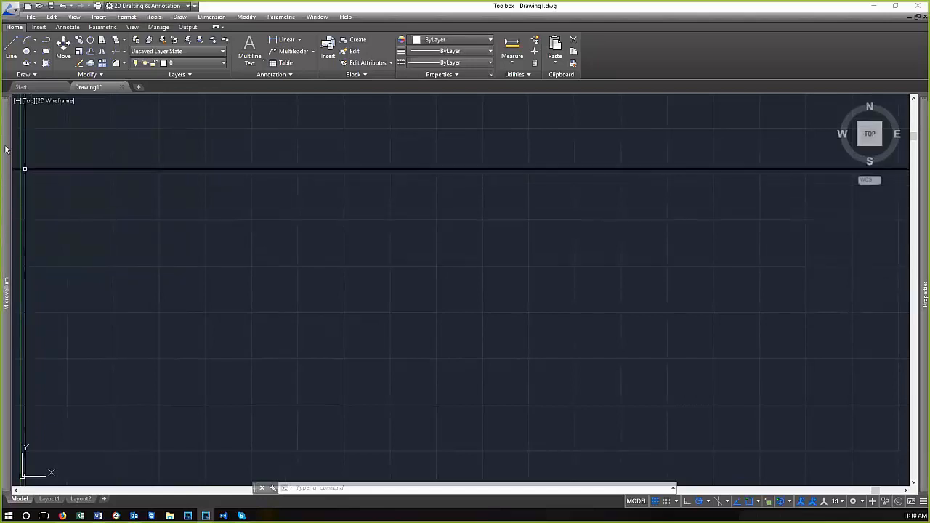
mouse_move(14, 122)
left_click(18, 102)
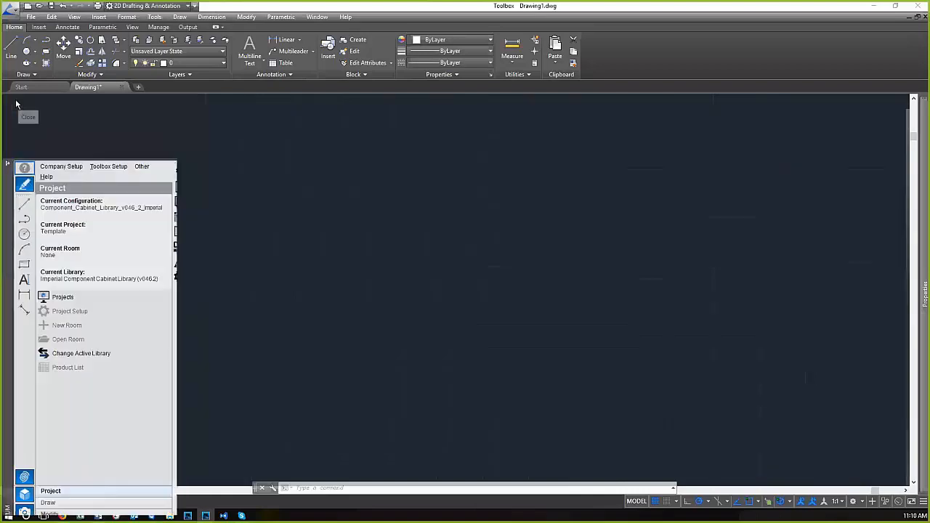
right_click(130, 101)
left_click(165, 107)
left_click_drag(7, 180, 20, 136)
Turn on auto-hide for the floating Microvellum palette and check the setting in its options
right_click(20, 136)
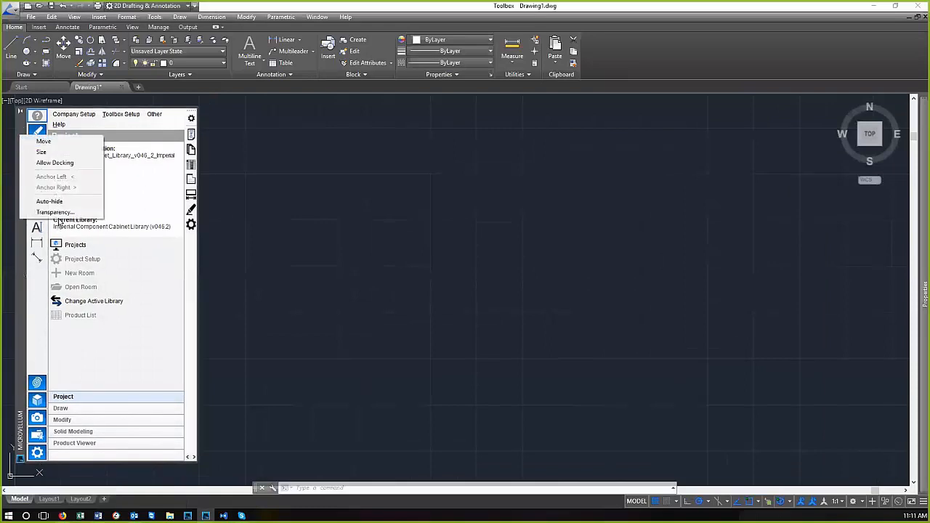
left_click(21, 125)
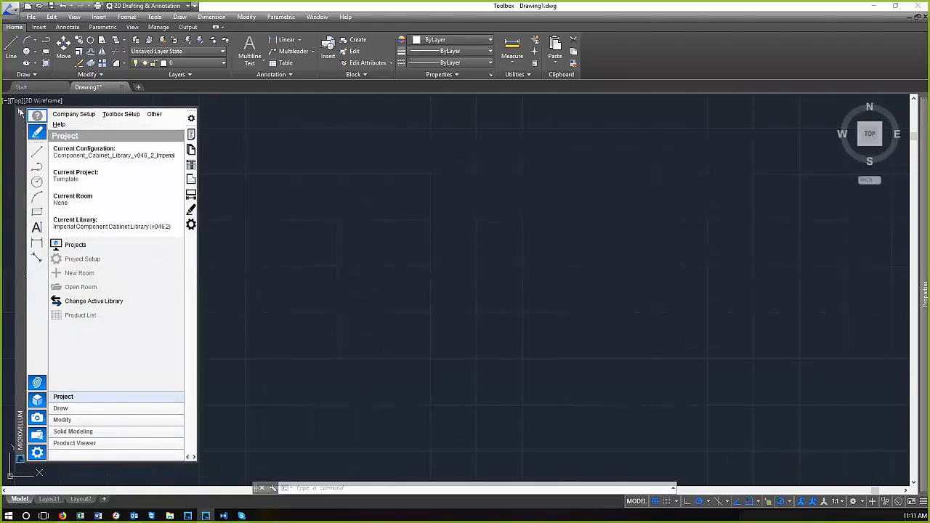
left_click(20, 112)
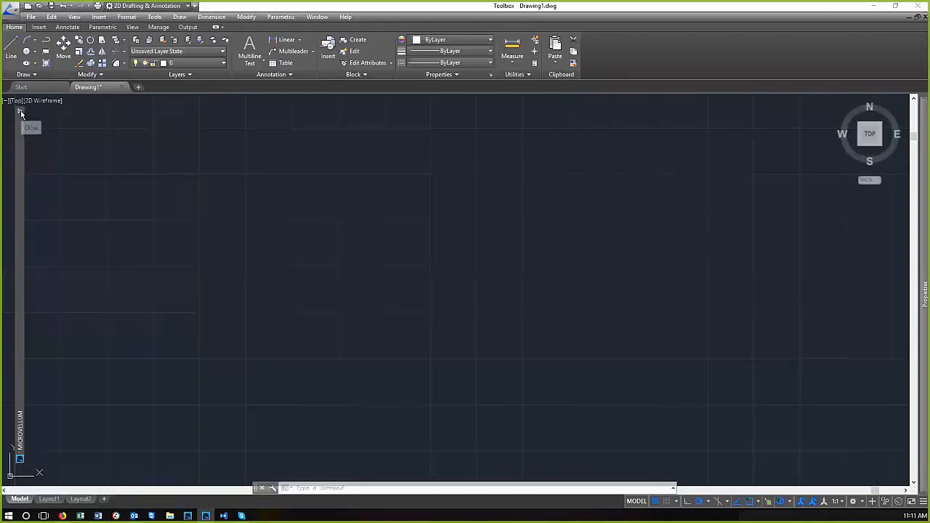
right_click(21, 459)
left_click(20, 340)
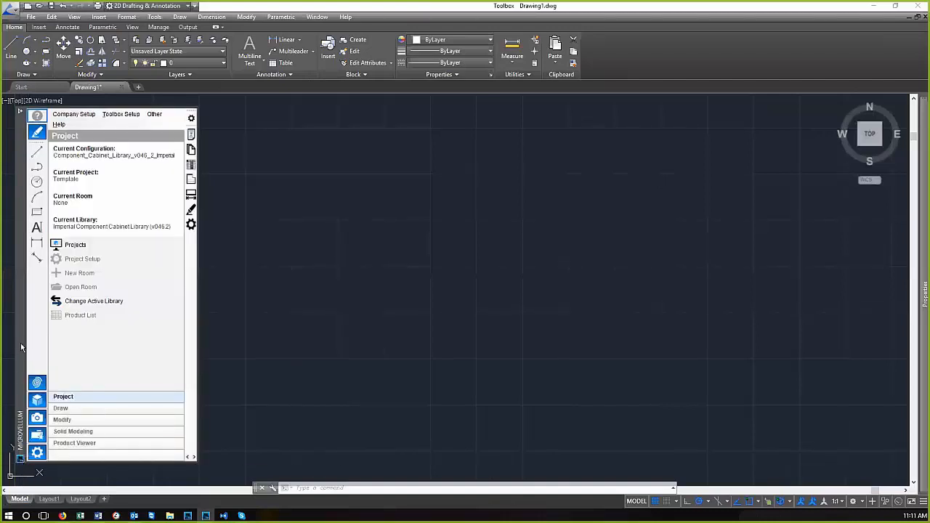
right_click(21, 330)
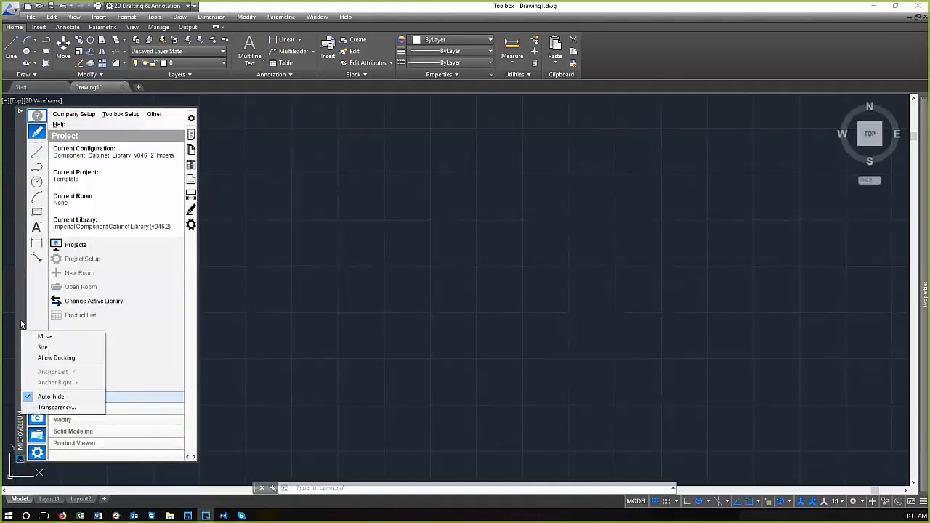
left_click(22, 324)
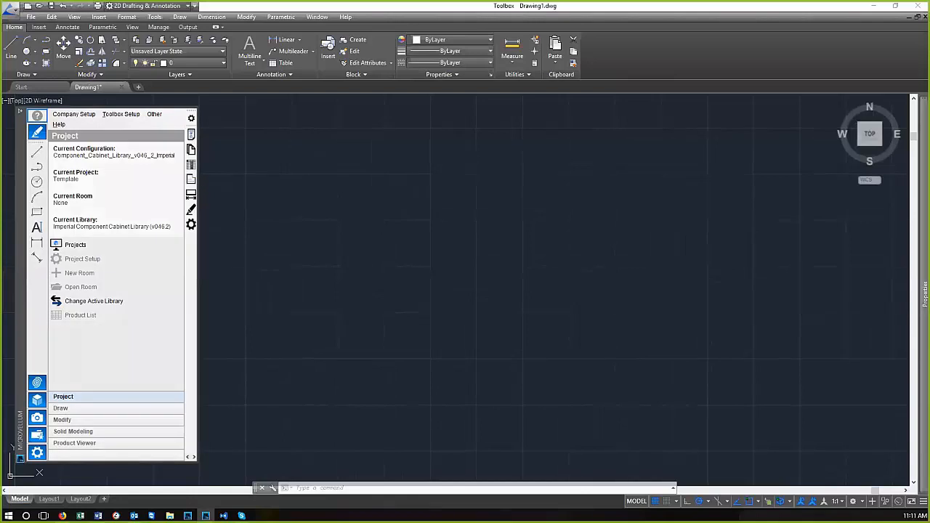
left_click(34, 121)
left_click(521, 157)
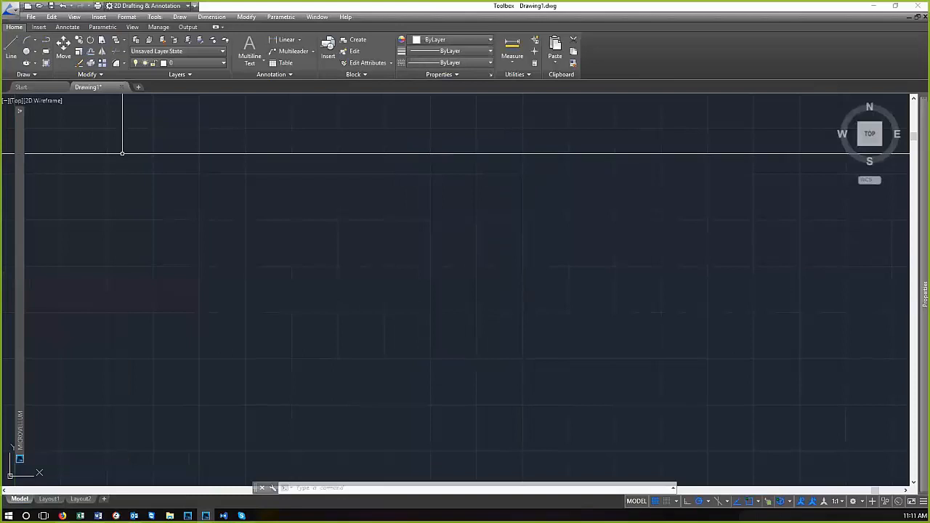
Switch the workspace to 3D Modeling and back to 2D Drafting & Annotation
left_click(192, 6)
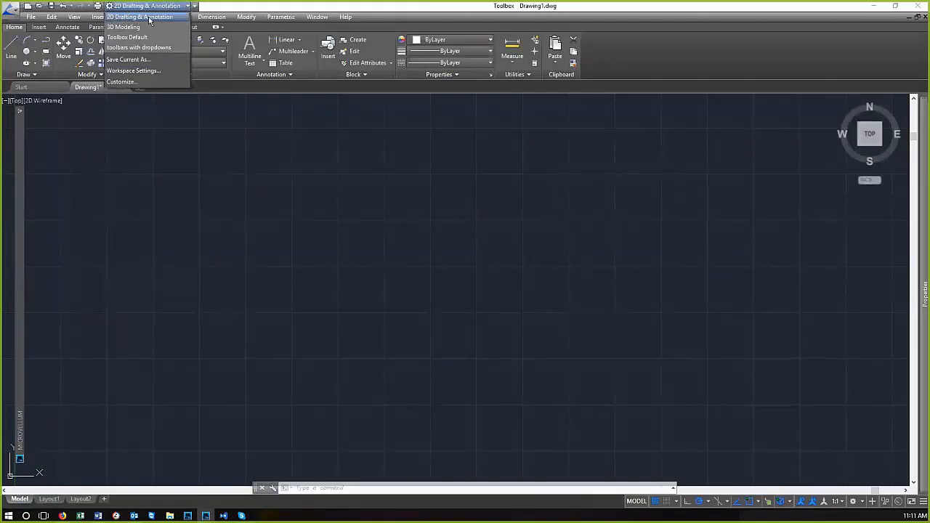
left_click(123, 27)
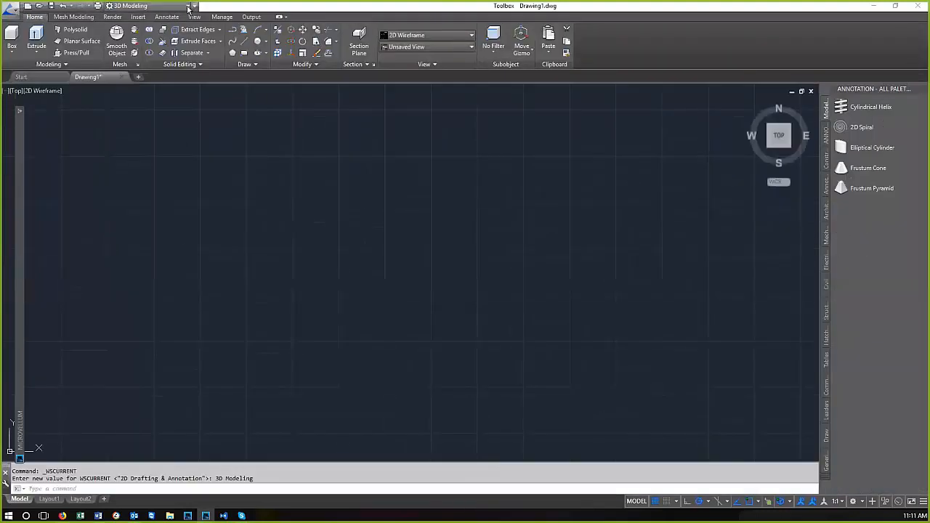
left_click(188, 7)
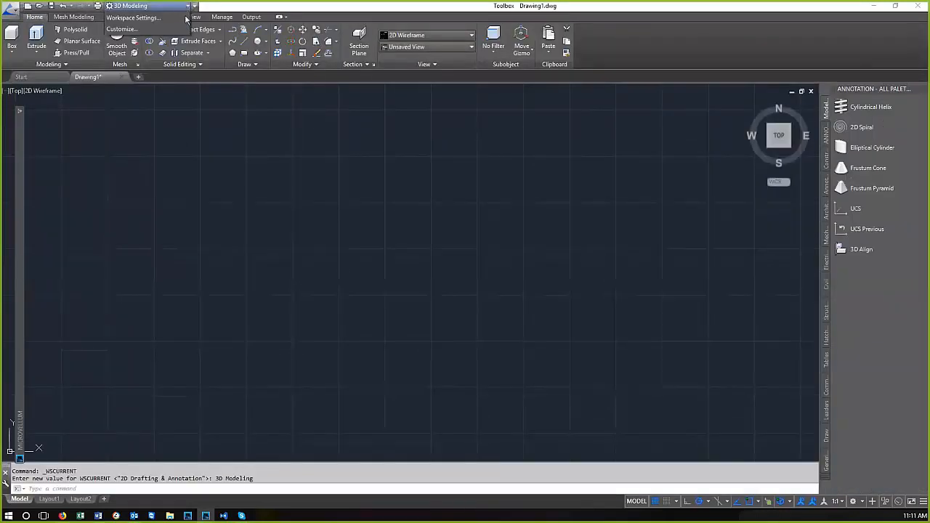
left_click(171, 18)
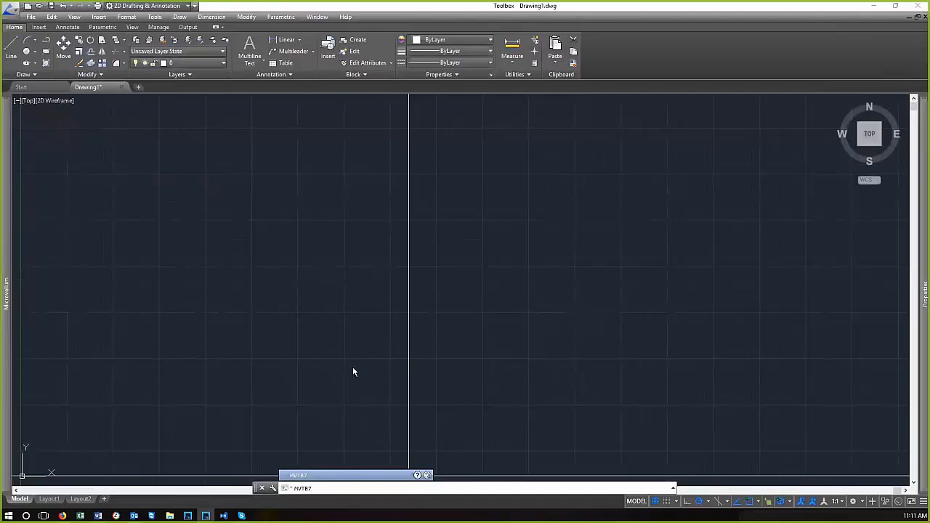
Load the Microvellum palette with the MVTB7 command and save the current layout as a workspace named J Space
key("Return")
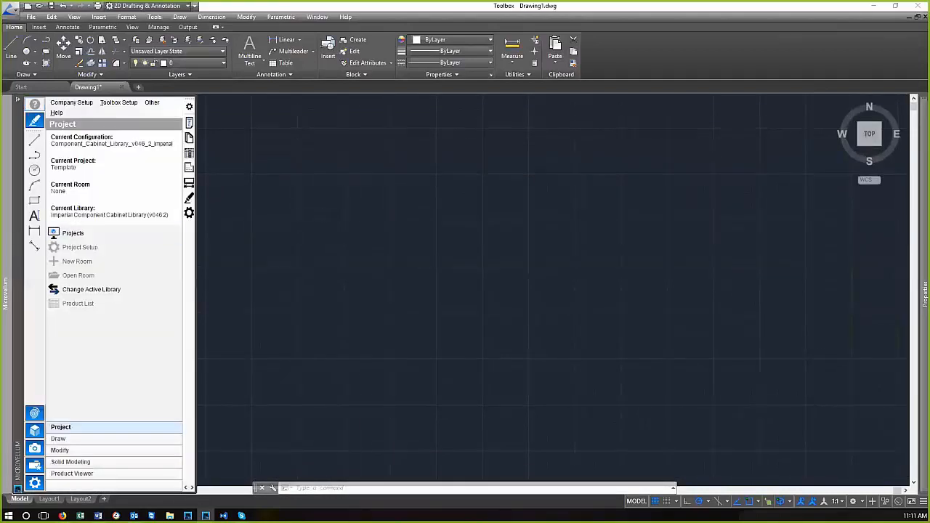
mouse_move(919, 234)
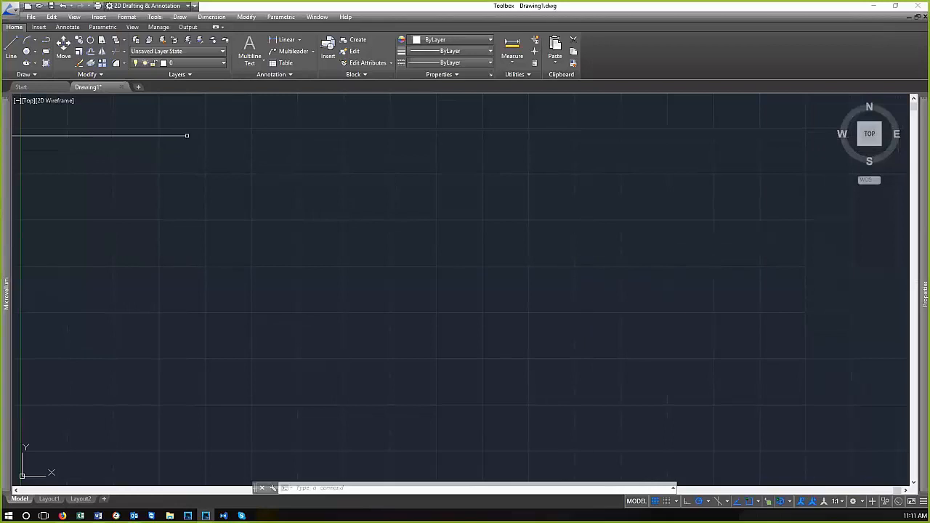
left_click(188, 6)
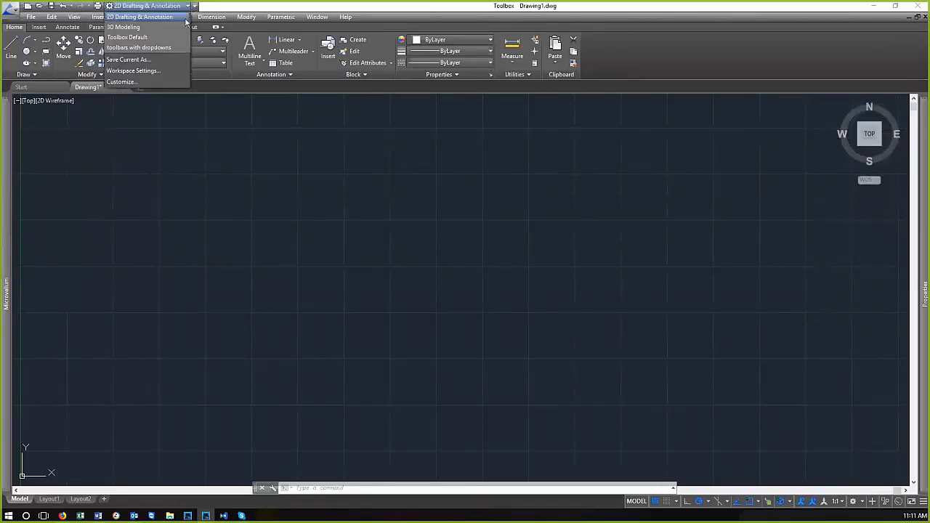
left_click(144, 59)
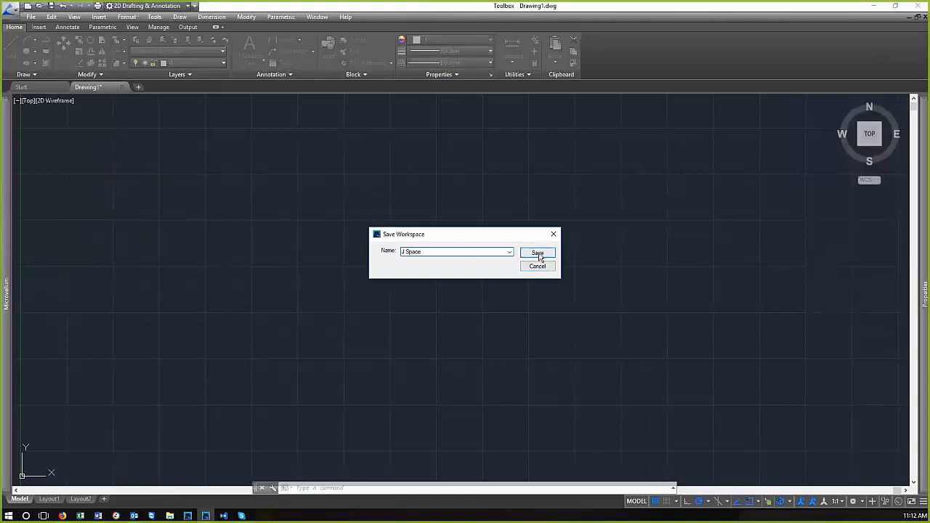
left_click(538, 253)
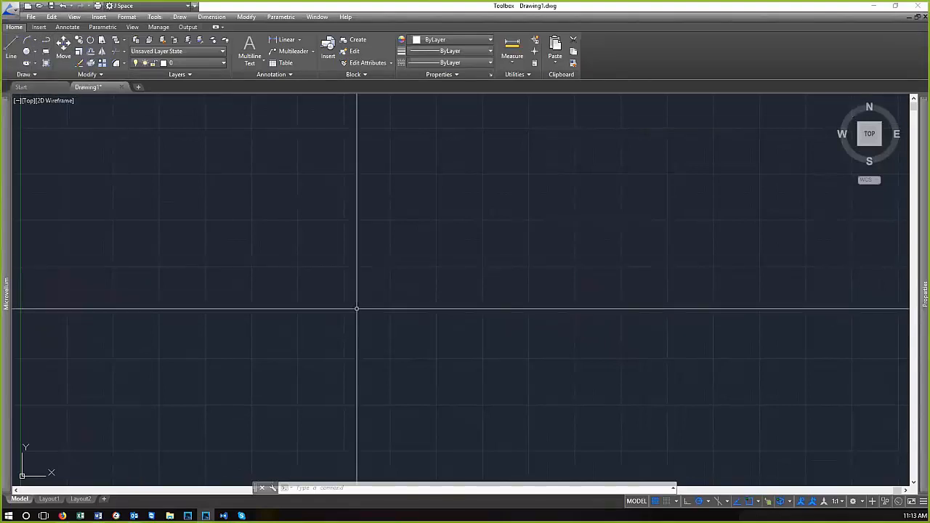
type("l")
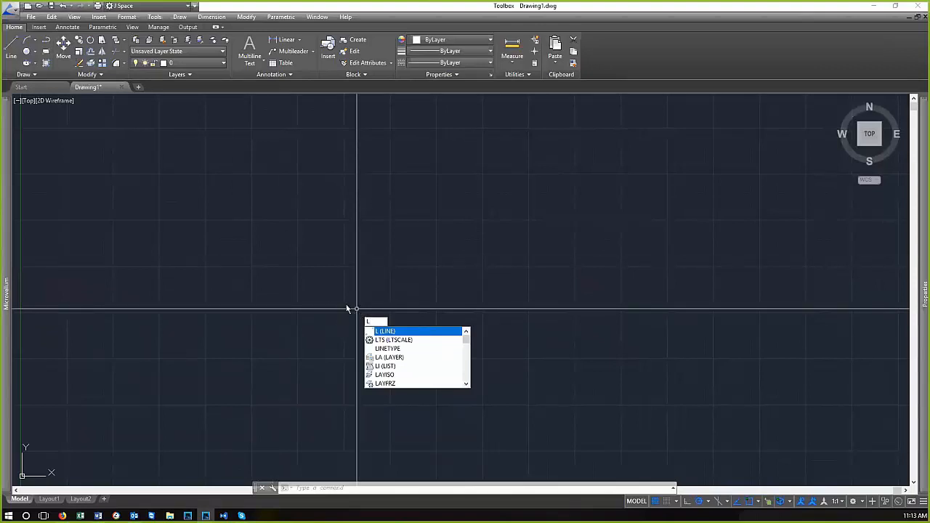
key("Return")
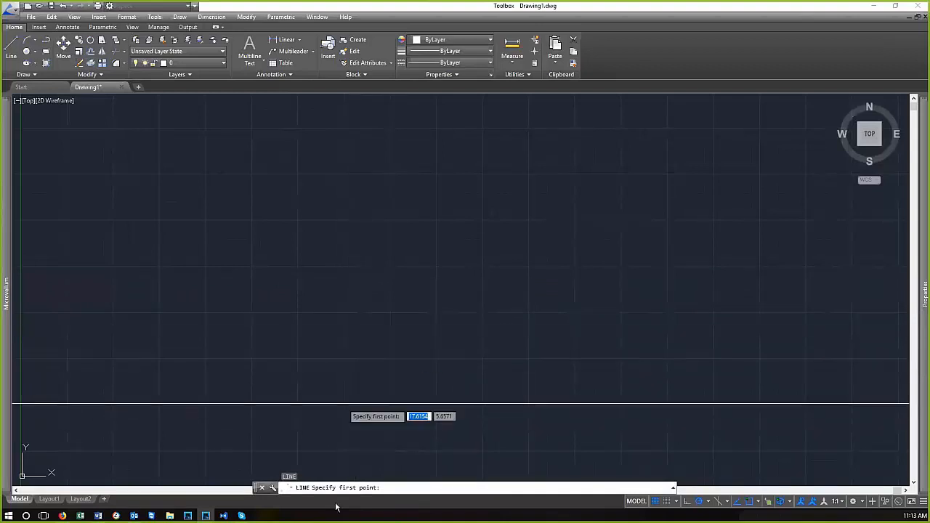
left_click(352, 278)
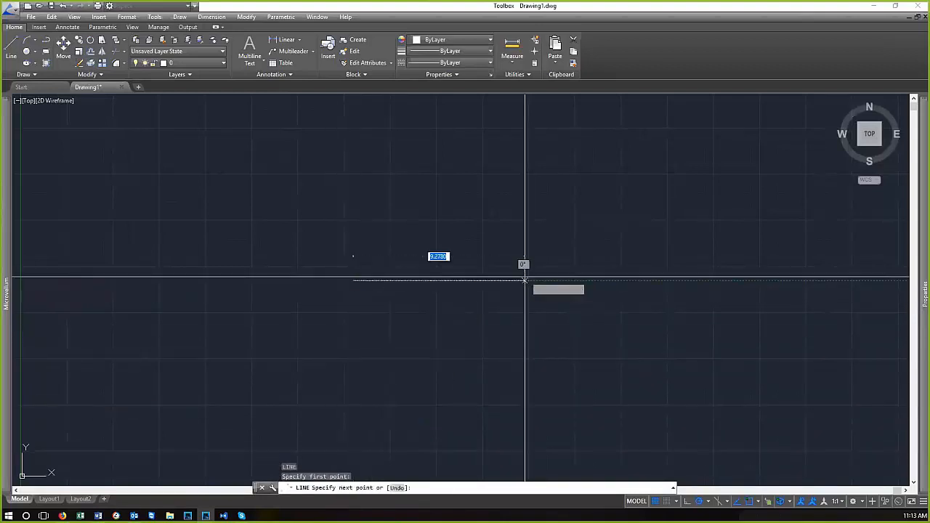
key("Escape")
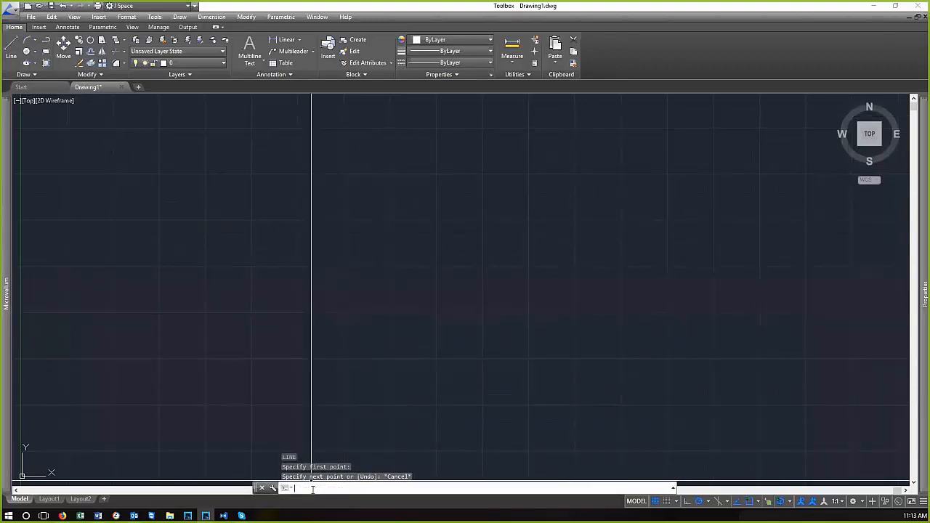
Undo the last Line command and review the expanded command history
key("ctrl+z")
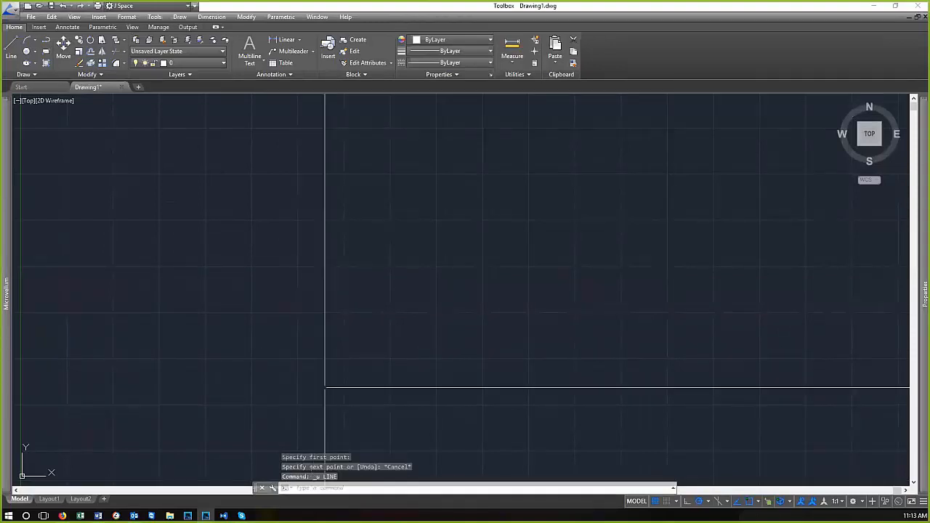
left_click(673, 489)
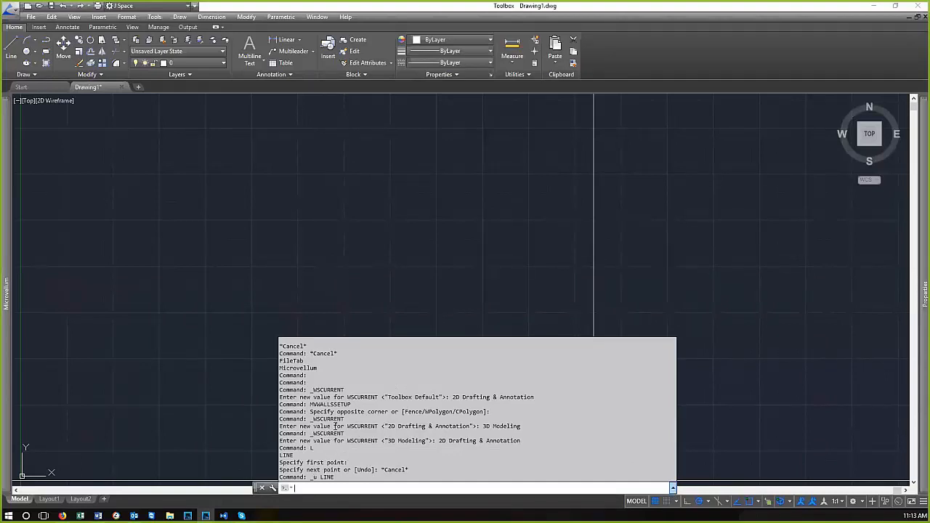
left_click(334, 242)
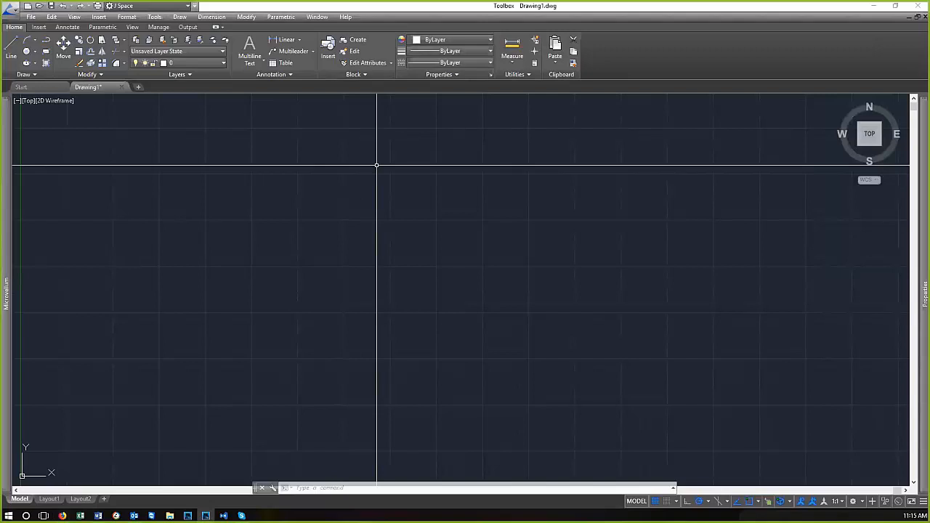
Review the lists of commands available to undo and to redo, without choosing any of them
left_click(70, 9)
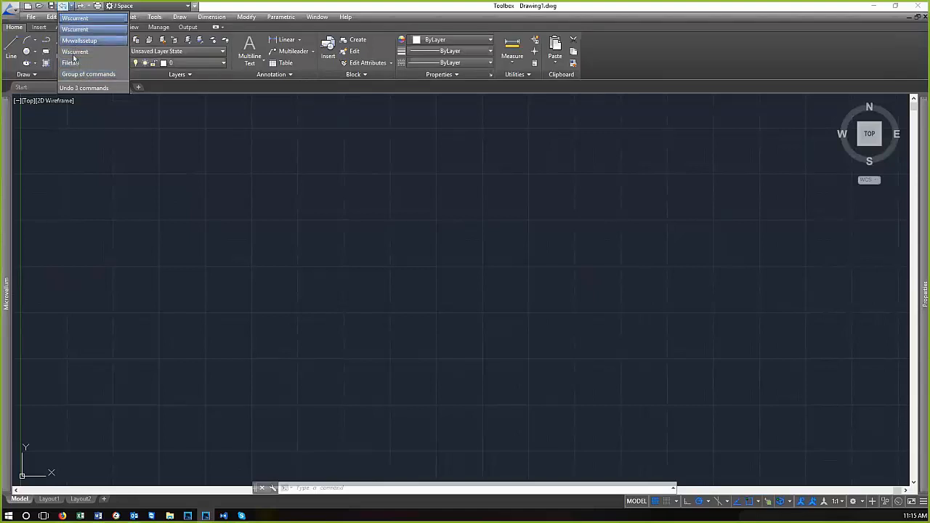
left_click(71, 9)
left_click(88, 5)
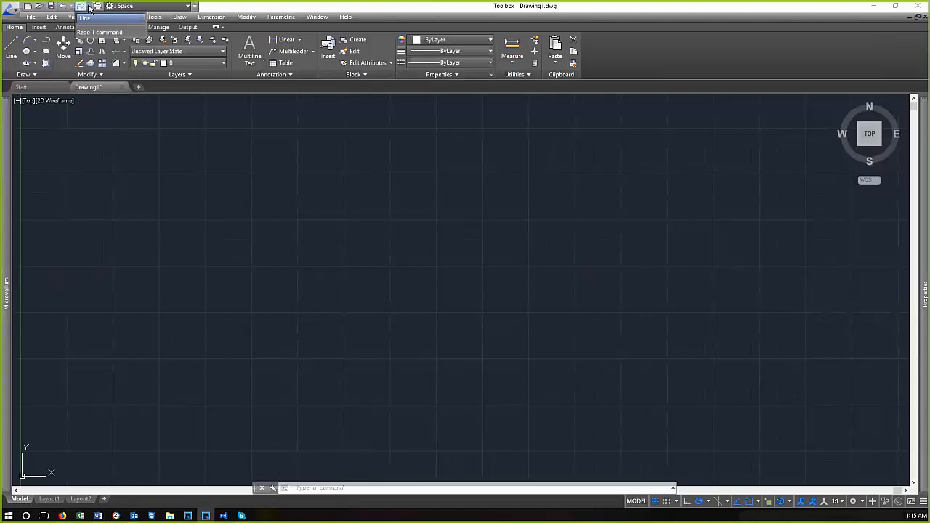
left_click(91, 8)
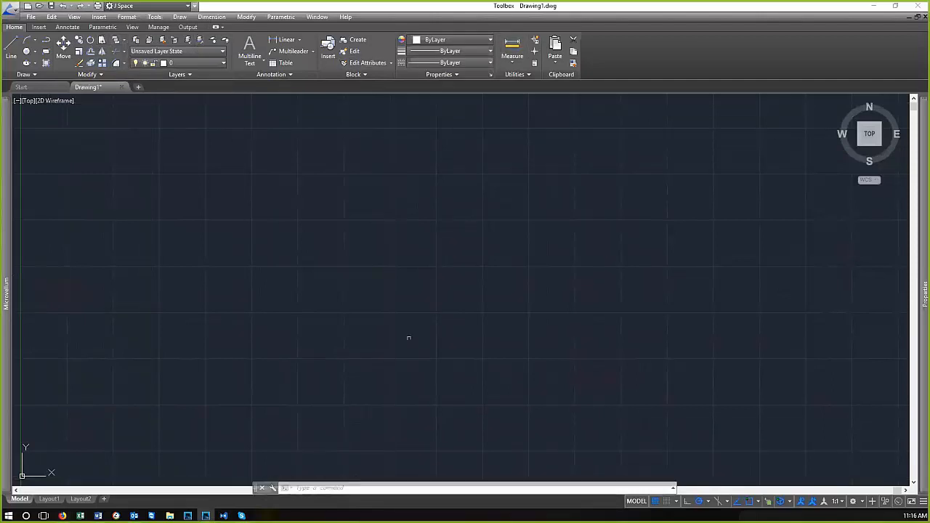
Preview the command suggestions at the cursor for S and for L, cancelling each entry without running a command
type("S")
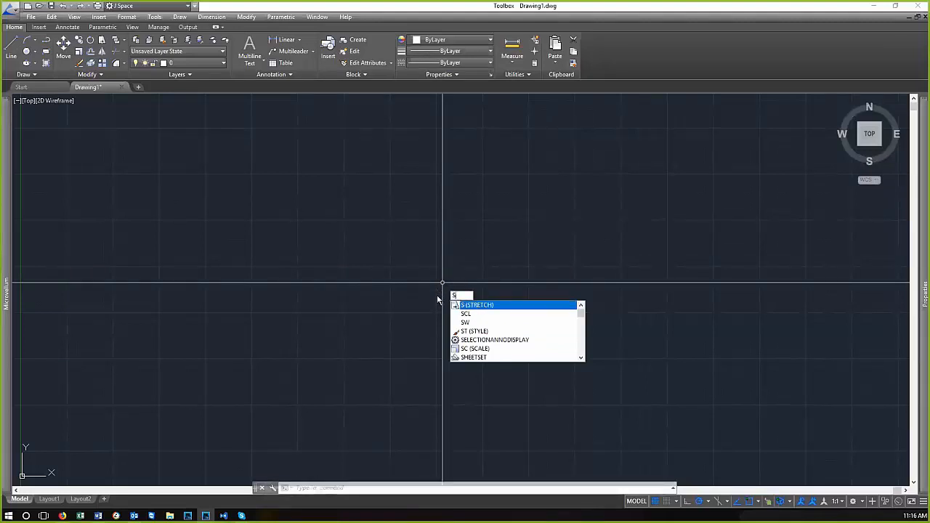
key("Escape")
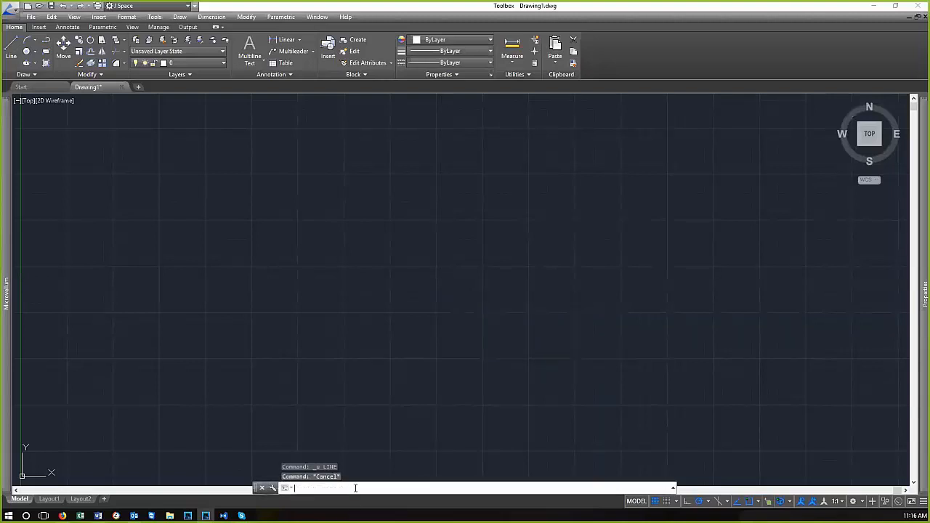
type("l")
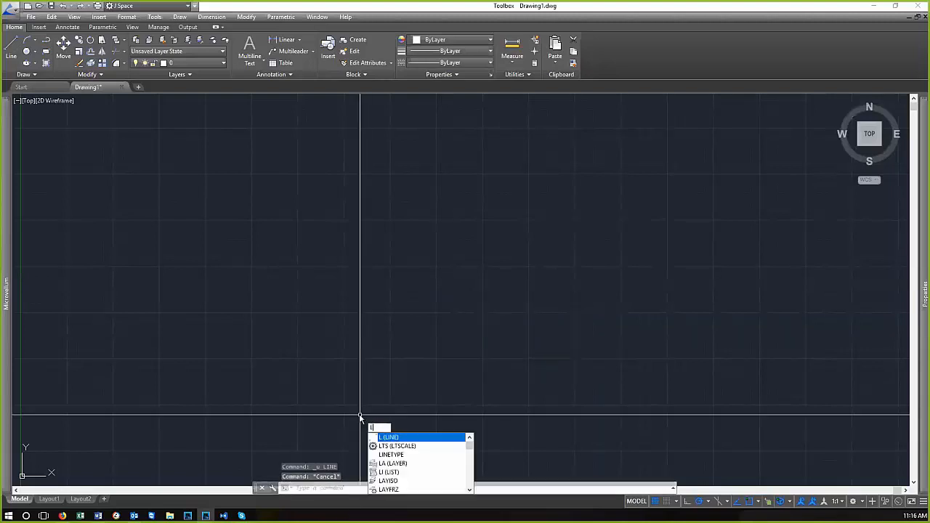
key("Escape")
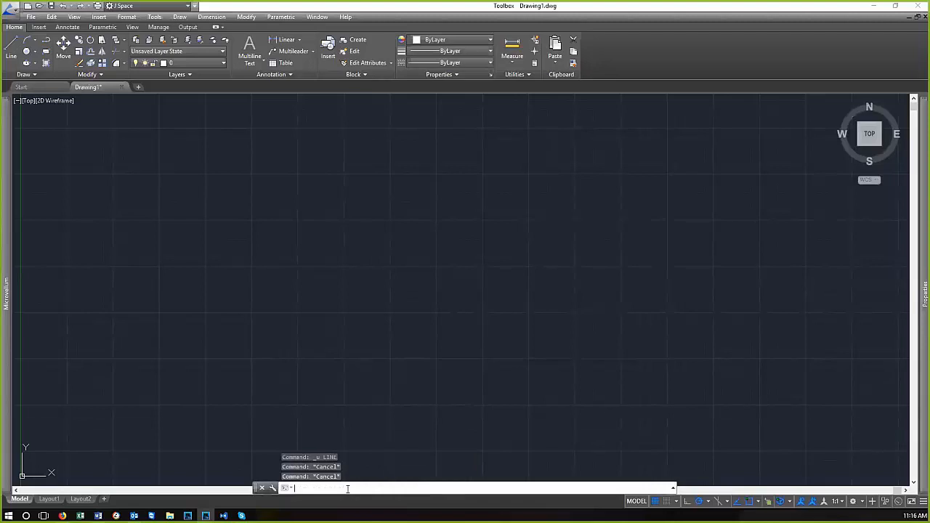
Enter LINE on the command line, browse its list of suggested commands, and cancel the entry
type("l")
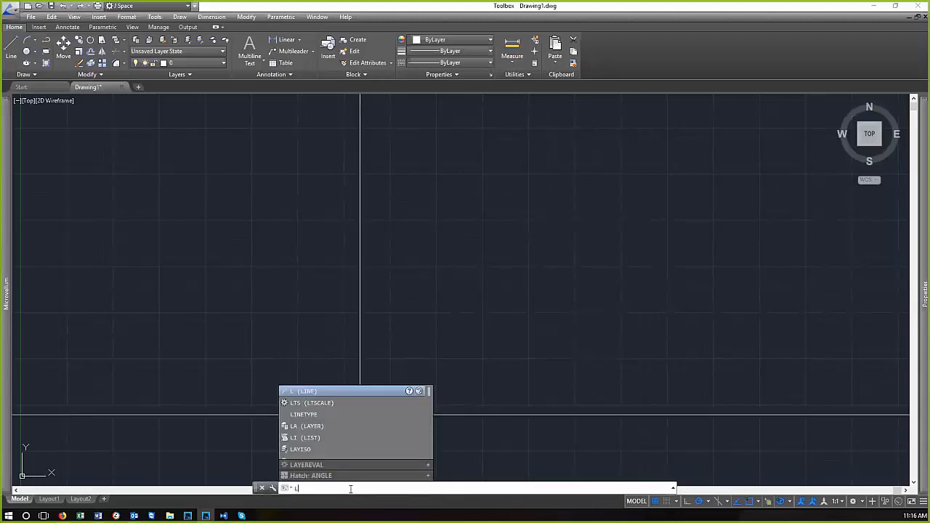
type("ine")
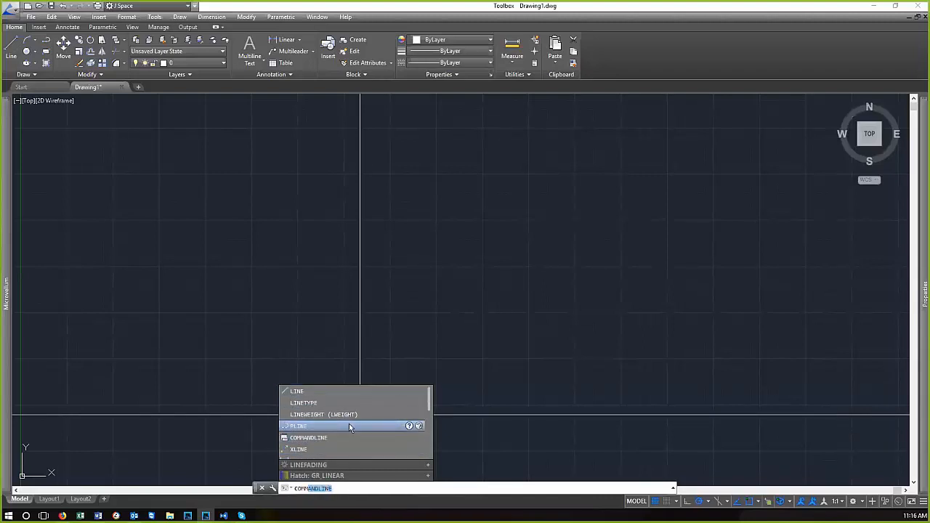
scroll(349, 423, "down", 1)
scroll(349, 424, "down", 3)
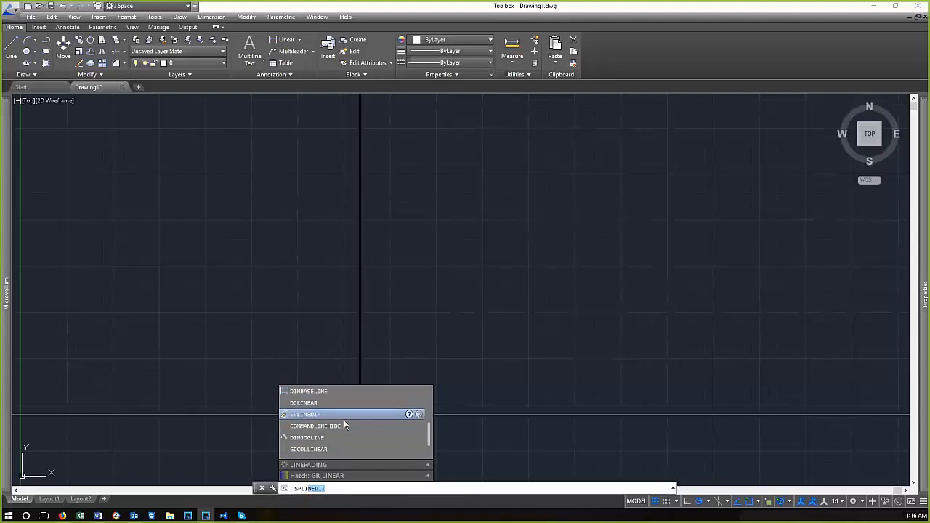
scroll(349, 439, "up", 2)
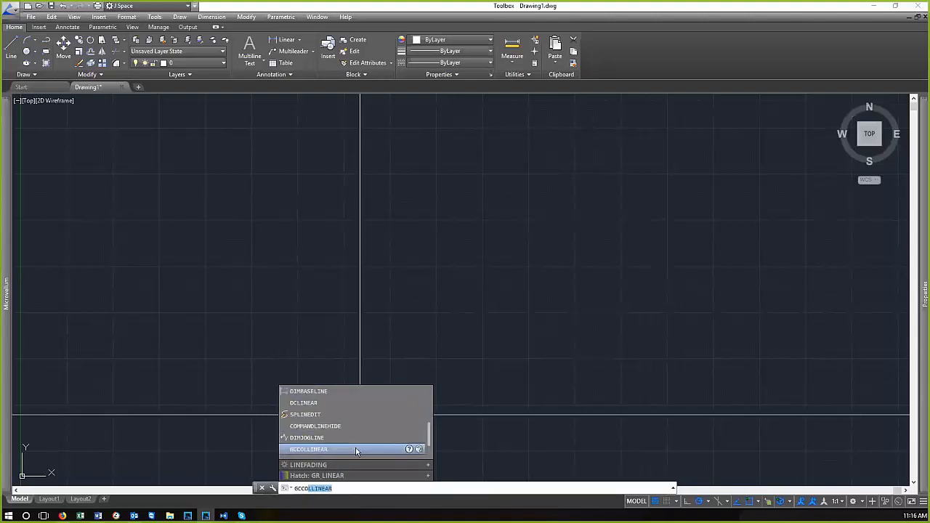
scroll(350, 429, "up", 3)
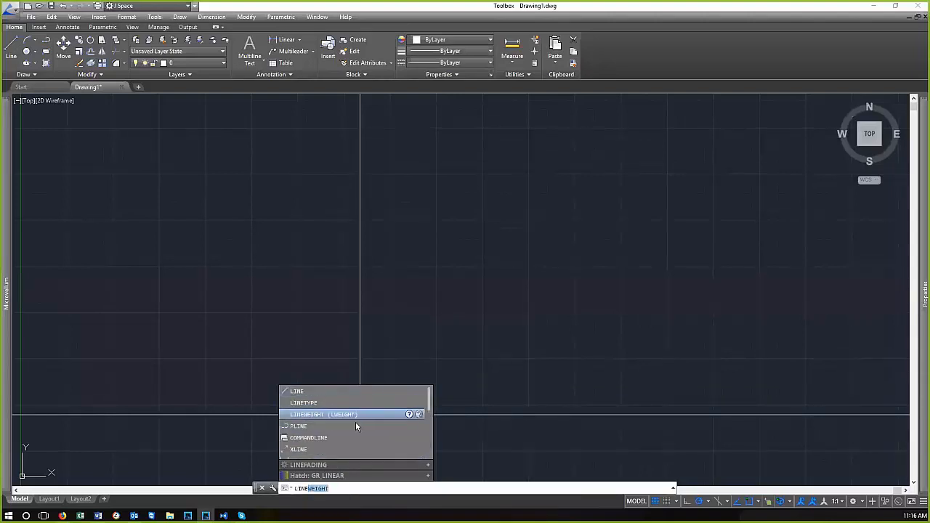
scroll(364, 420, "down", 3)
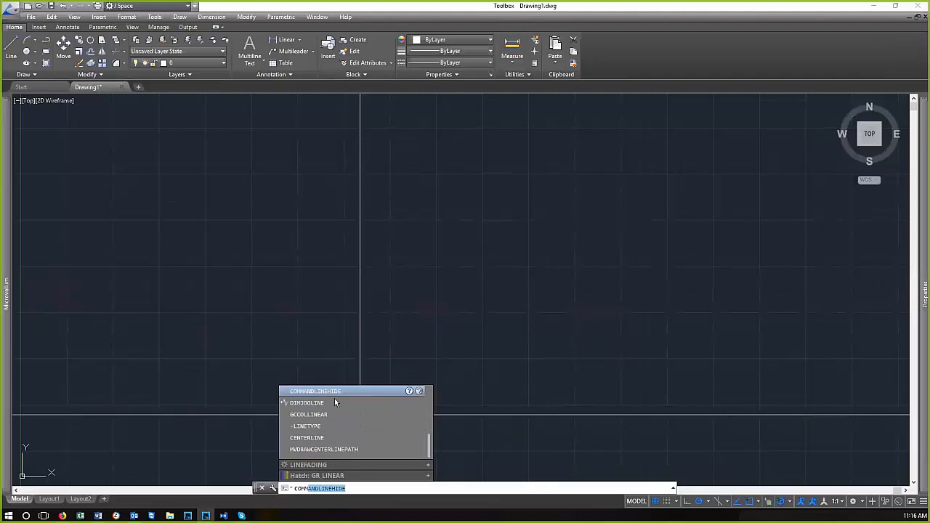
key("Escape")
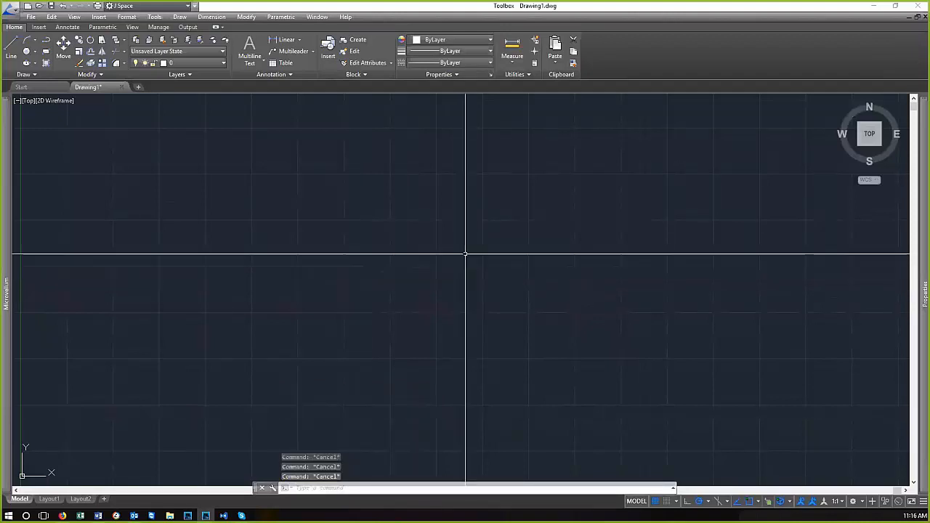
Browse the dynamic input suggestions at the cursor for LINE, and step through those for L alone
type("l")
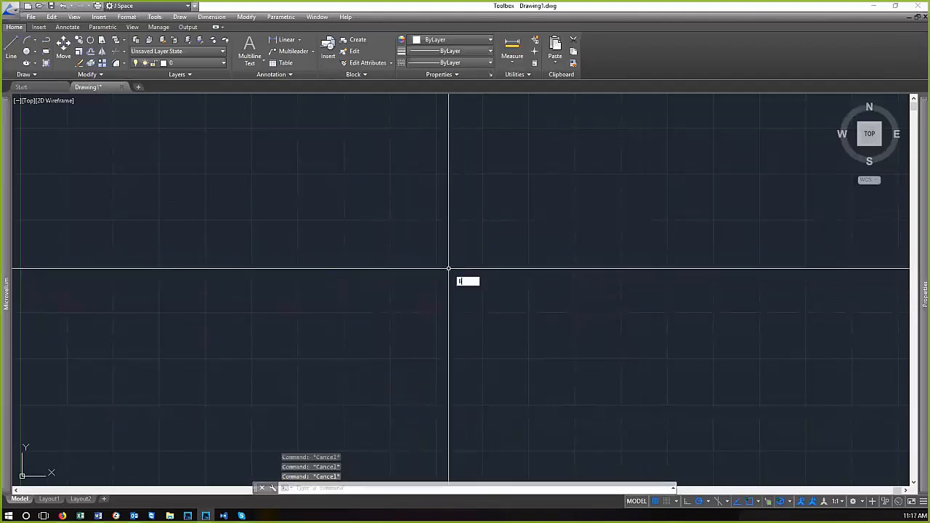
scroll(515, 329, "down", 3)
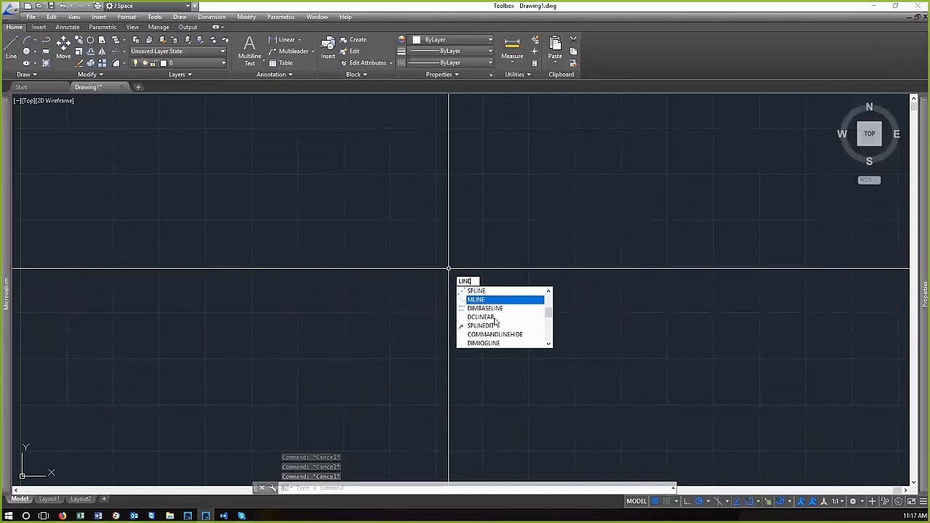
scroll(515, 330, "down", 3)
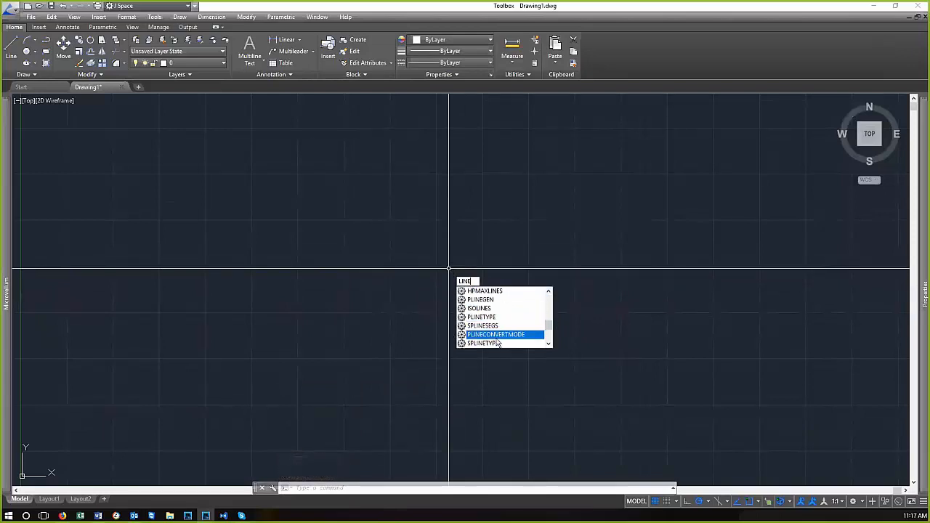
scroll(508, 338, "up", 10)
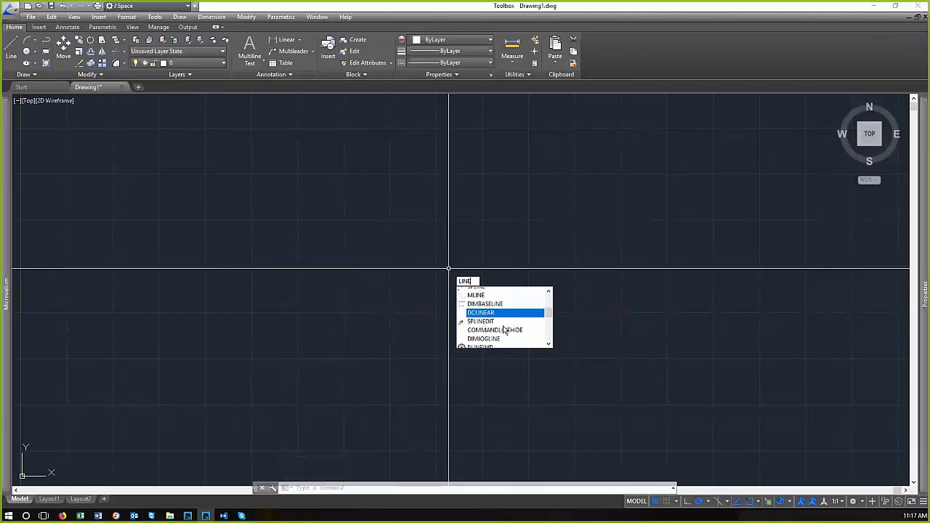
scroll(486, 308, "up", 1)
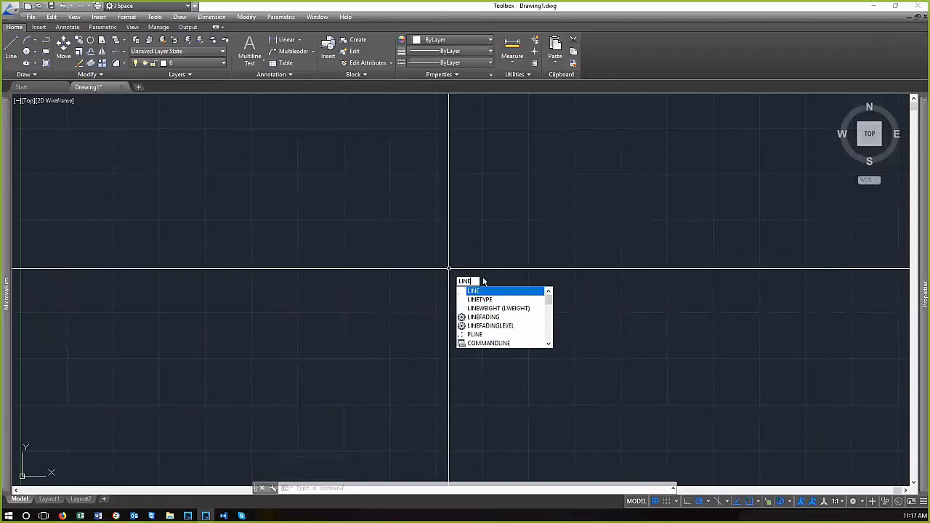
key("BackSpace")
key("BackSpace")
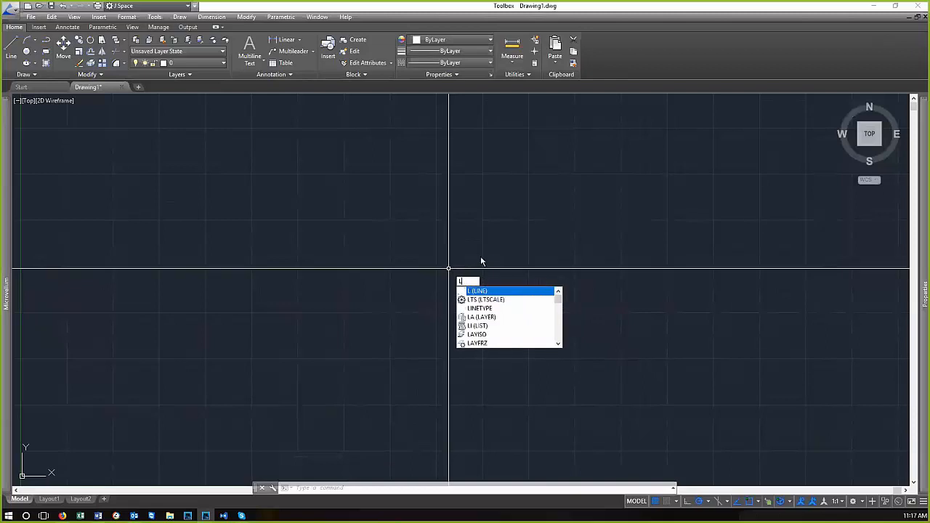
key("Down")
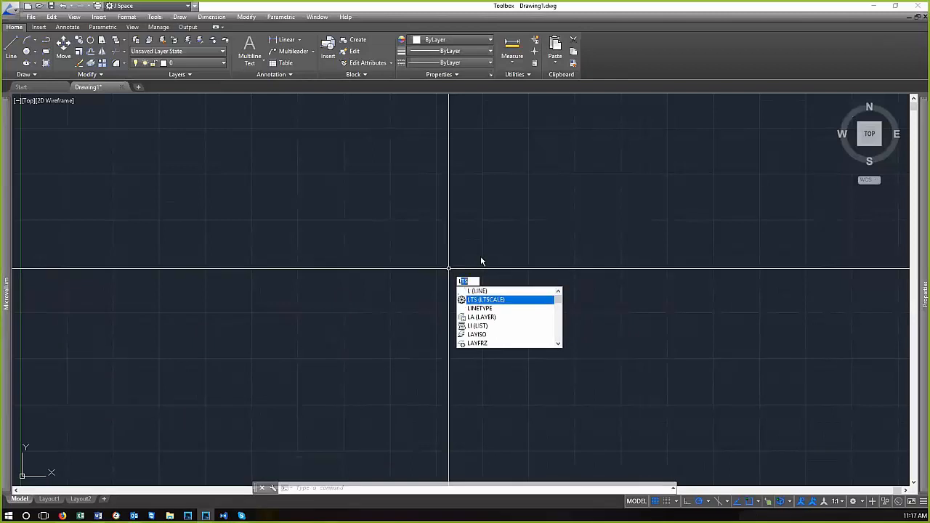
key("Down")
key("Down")
key("Down")
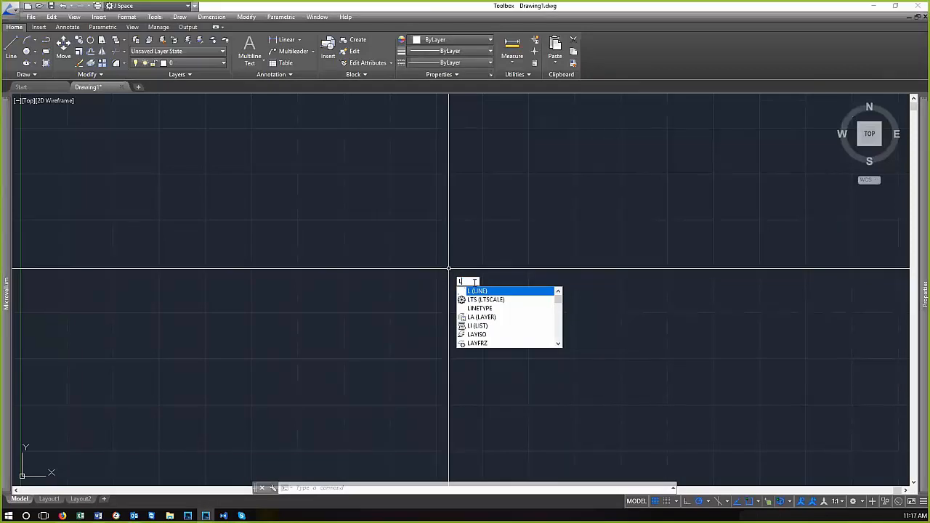
Start the Line command by entering LINE at the cursor, and cancel it without placing a point
type("INE")
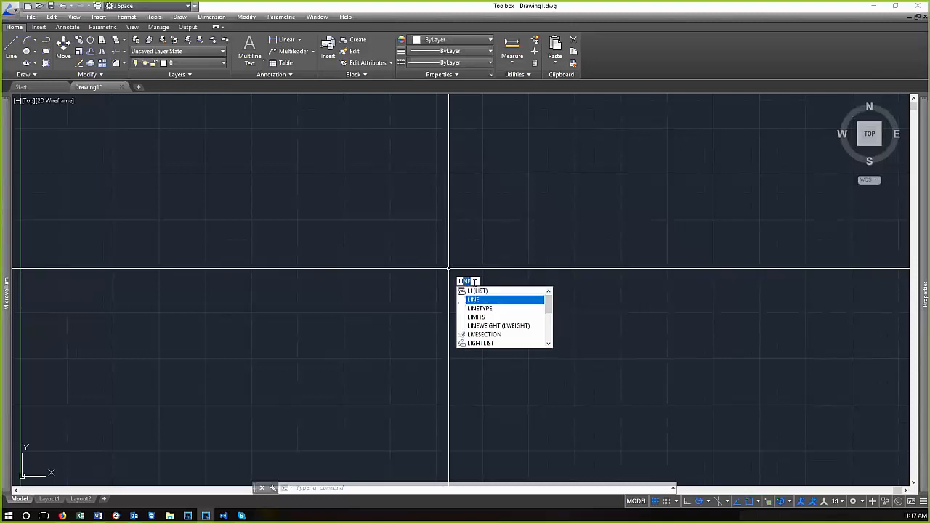
key("Return")
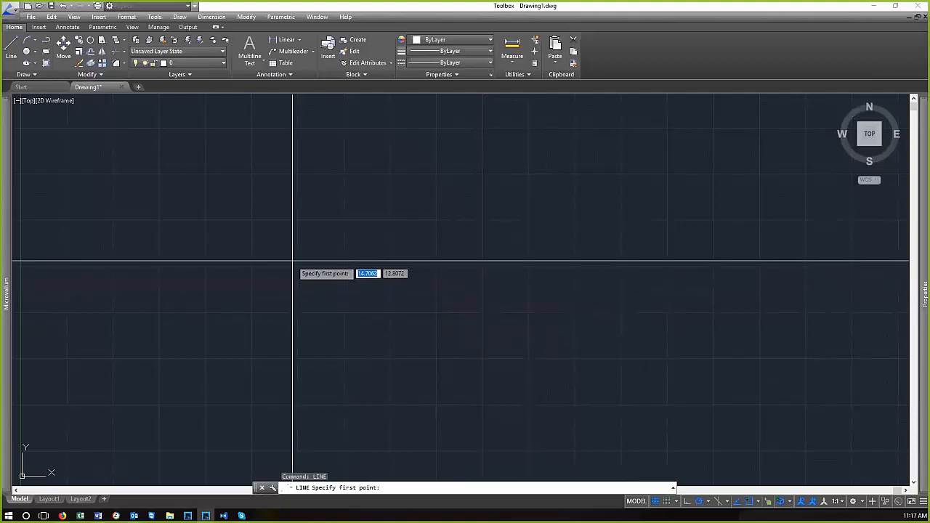
key("Escape")
key("Escape")
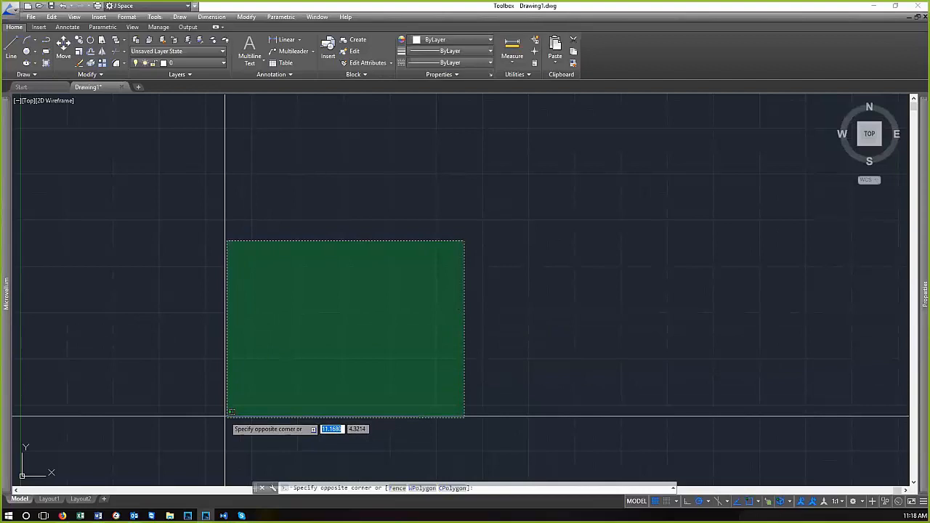
Demonstrate the green crossing selection with two selection boxes across the empty drawing area
left_click(124, 421)
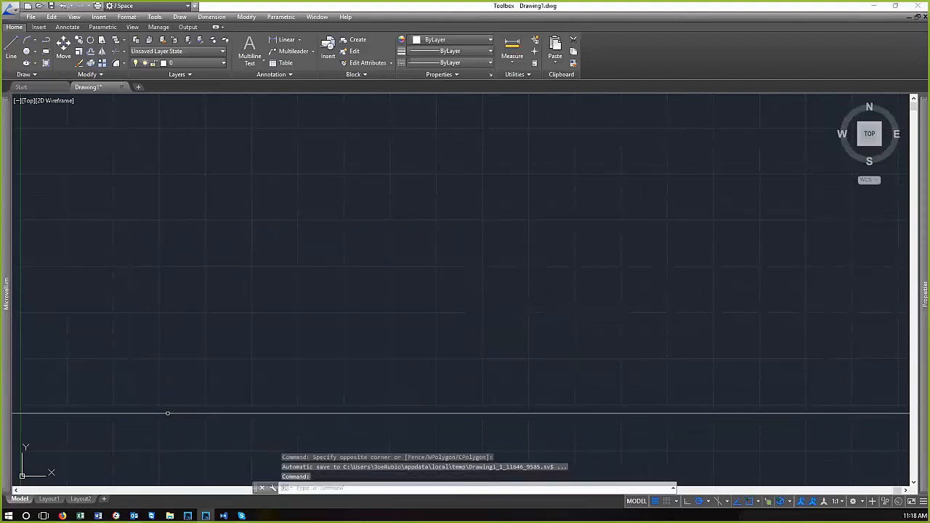
left_click(520, 211)
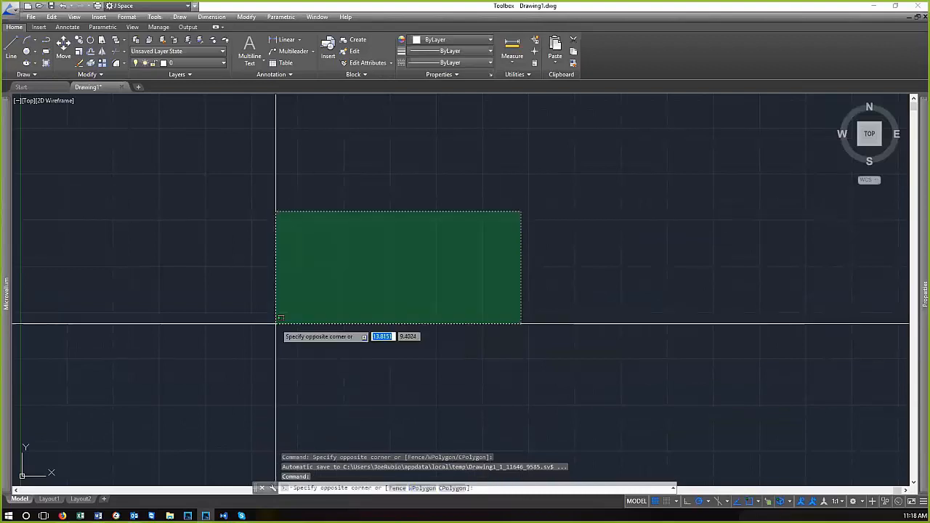
left_click(254, 408)
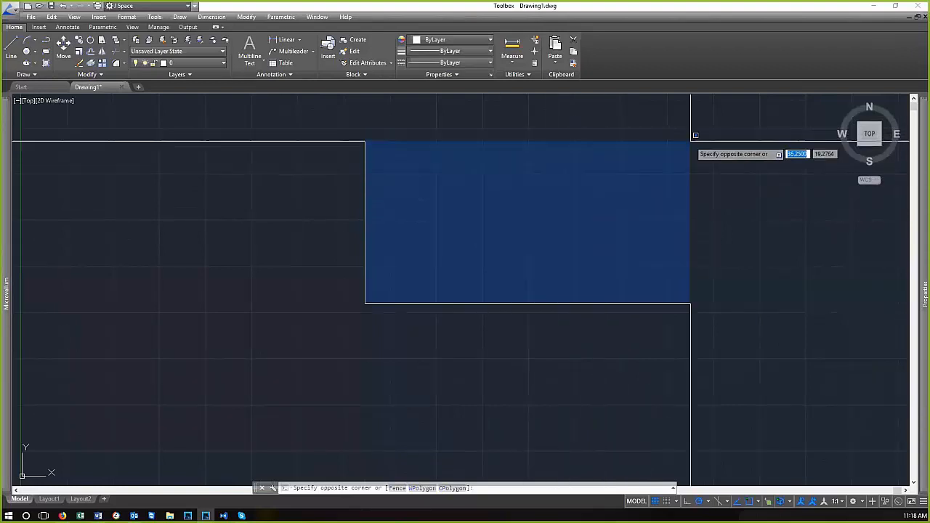
Demonstrate the blue window selection with two boxes across the empty drawing area, then start and cancel a green crossing box
left_click(690, 141)
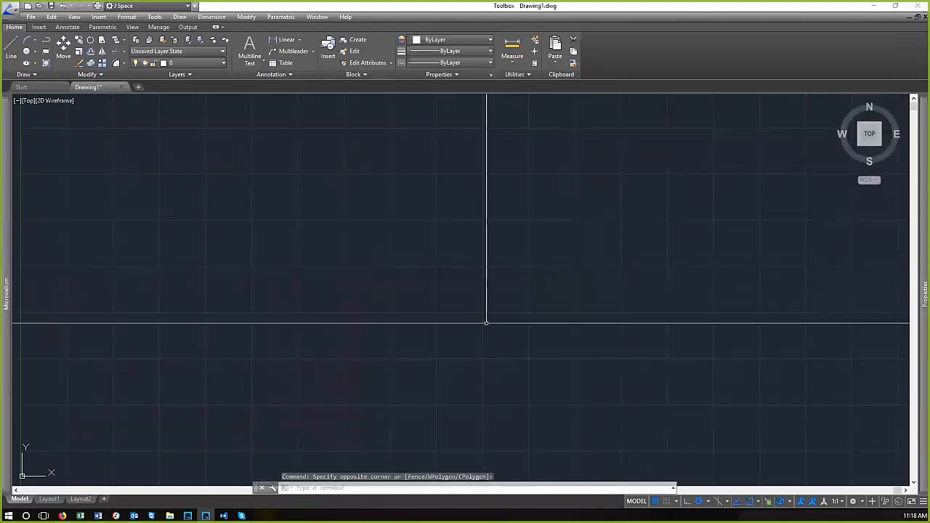
left_click(444, 329)
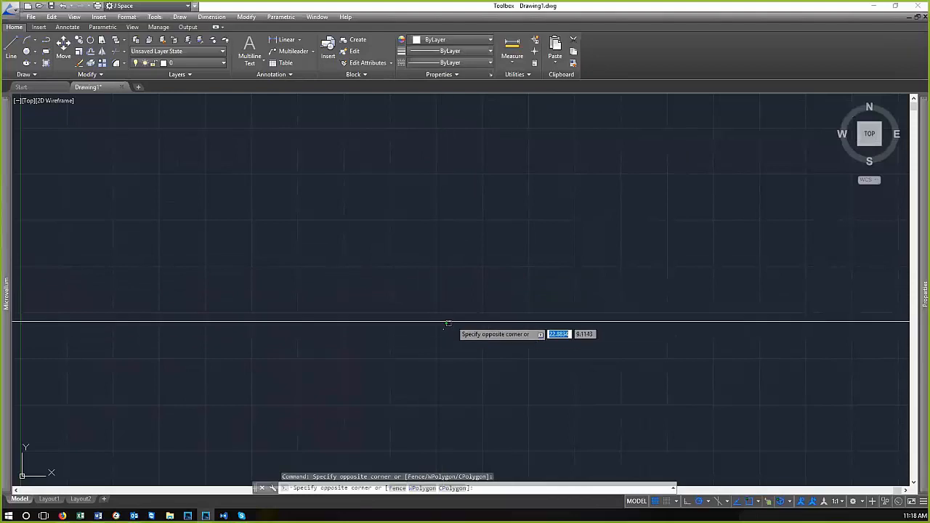
left_click(675, 152)
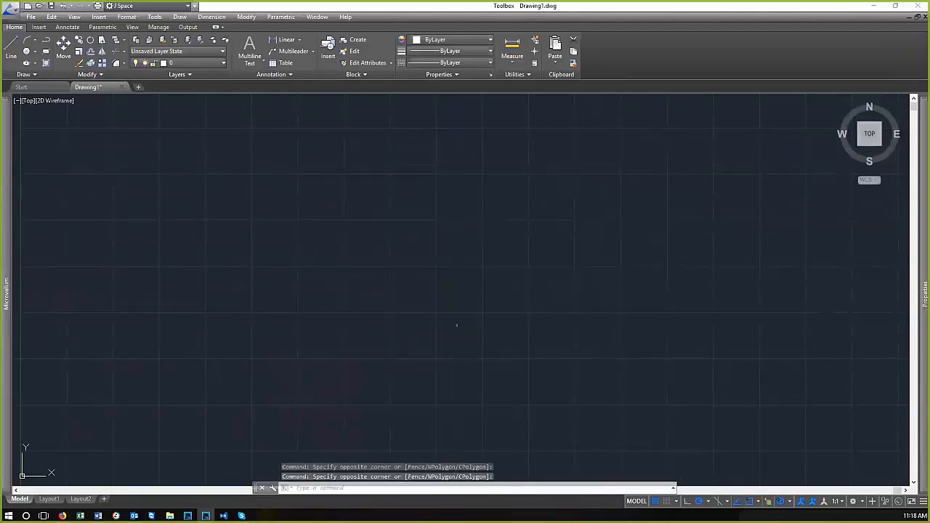
left_click(375, 269)
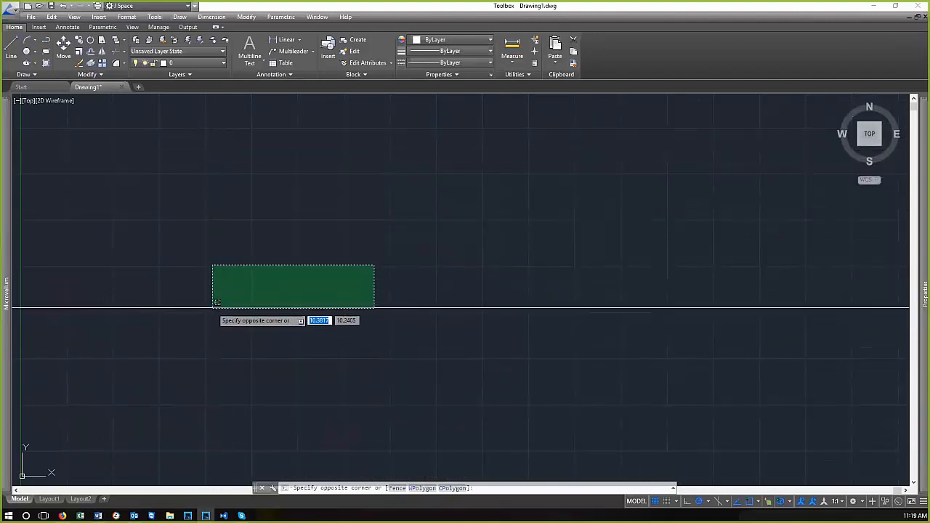
key("Escape")
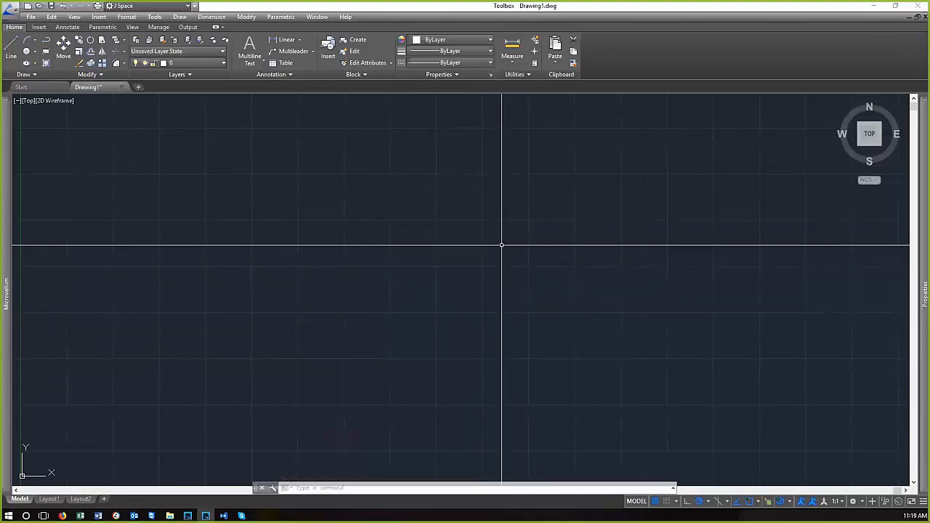
Demonstrate freehand lasso selection in the empty drawing area, using both the crossing lasso and the window lasso
mouse_move(501, 247)
left_mouse_down()
mouse_move(477, 311)
mouse_move(376, 291)
mouse_move(347, 199)
mouse_move(365, 167)
mouse_move(401, 141)
mouse_move(455, 129)
mouse_move(516, 135)
mouse_move(566, 170)
mouse_move(588, 208)
mouse_move(505, 214)
mouse_move(499, 234)
left_mouse_up()
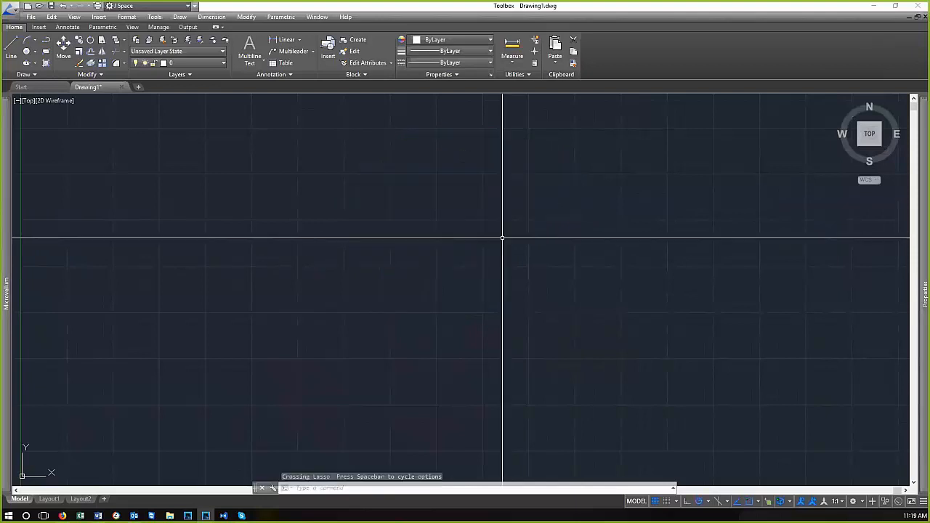
mouse_move(426, 333)
left_mouse_down()
mouse_move(383, 193)
mouse_move(507, 207)
mouse_move(540, 315)
mouse_move(490, 361)
mouse_move(257, 315)
mouse_move(233, 271)
mouse_move(255, 251)
left_mouse_up()
left_click(432, 284)
left_click_drag(534, 285, 531, 316)
mouse_move(444, 327)
left_mouse_down()
mouse_move(378, 245)
mouse_move(598, 251)
mouse_move(543, 390)
mouse_move(474, 400)
mouse_move(501, 396)
mouse_move(394, 385)
mouse_move(332, 326)
mouse_move(319, 266)
mouse_move(324, 220)
mouse_move(507, 166)
mouse_move(609, 193)
left_mouse_up()
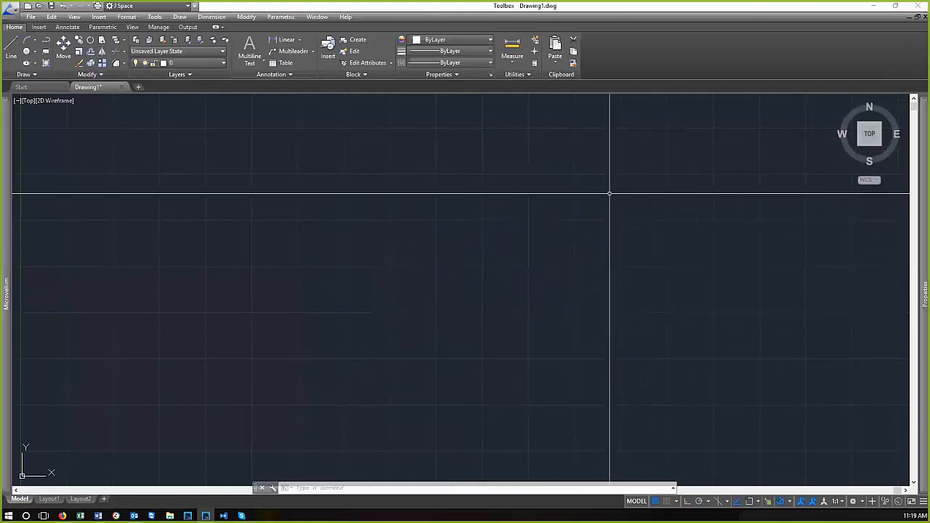
mouse_move(571, 318)
left_mouse_down()
mouse_move(473, 261)
mouse_move(355, 293)
mouse_move(269, 264)
mouse_move(218, 331)
mouse_move(291, 380)
mouse_move(498, 358)
mouse_move(606, 328)
mouse_move(577, 318)
mouse_move(575, 270)
mouse_move(523, 167)
mouse_move(477, 218)
mouse_move(555, 259)
mouse_move(571, 309)
left_mouse_up()
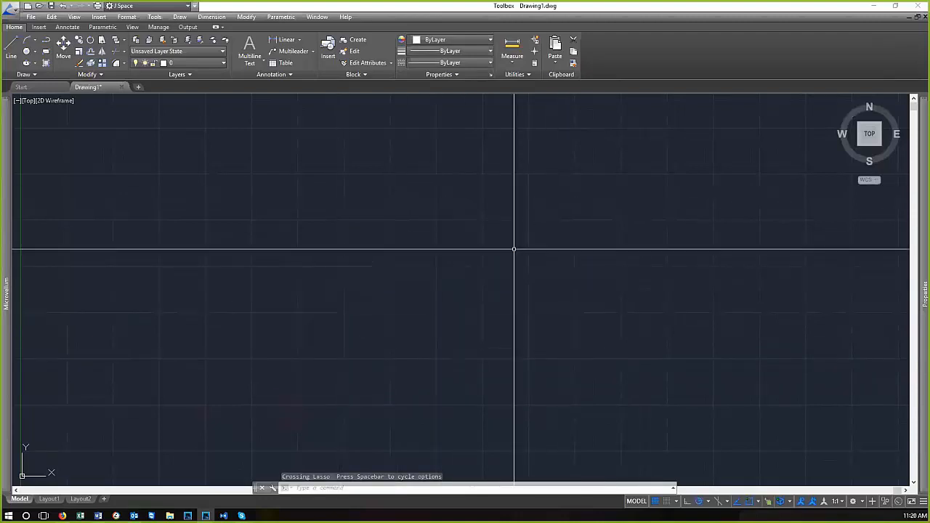
mouse_move(579, 167)
left_mouse_down()
mouse_move(426, 273)
mouse_move(407, 101)
mouse_move(455, 117)
mouse_move(541, 122)
left_mouse_up()
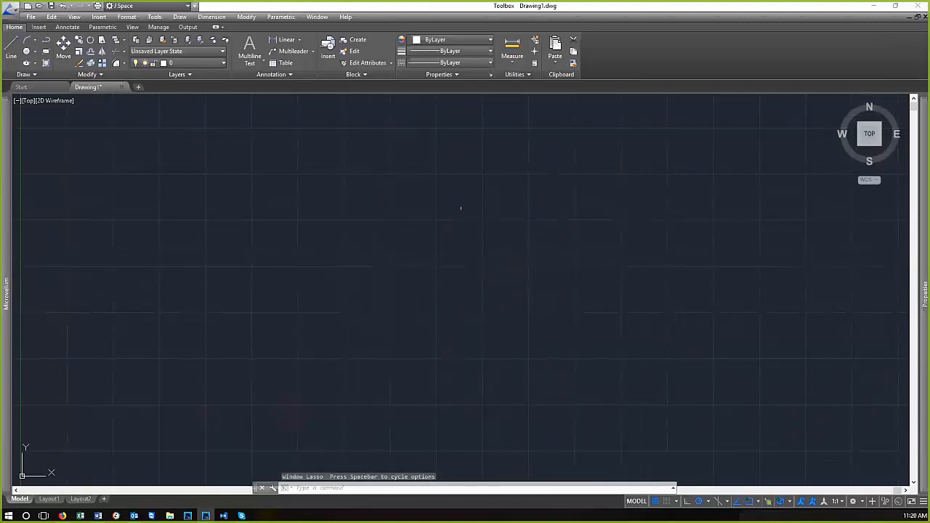
Show the drawing area's default shortcut options, such as Repeat LINE and Recent Input, and dismiss them
right_click(443, 185)
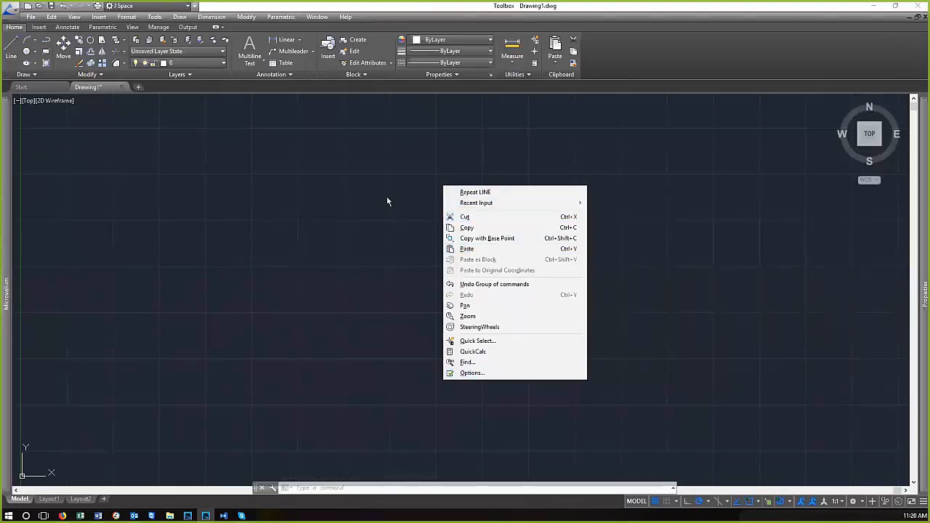
left_click(405, 237)
left_click(463, 227)
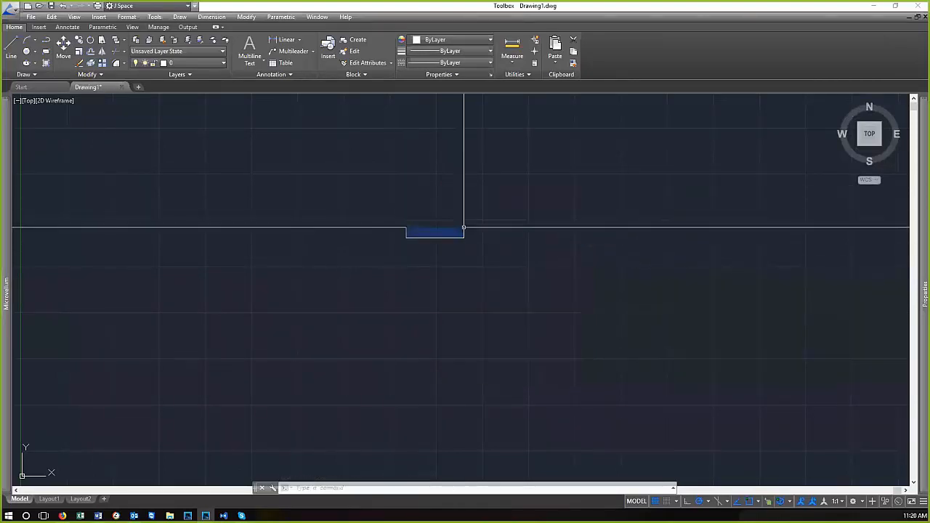
Bring up the object snap override list in the drawing area several times and review options such as Endpoint, Midpoint and Osnap Settings
right_click(477, 208, "shift")
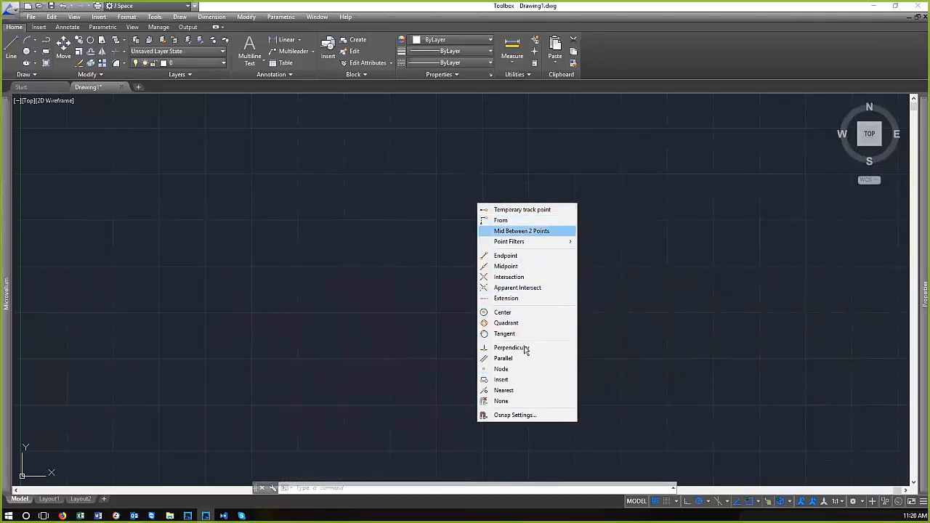
left_click(461, 210)
left_click(490, 268)
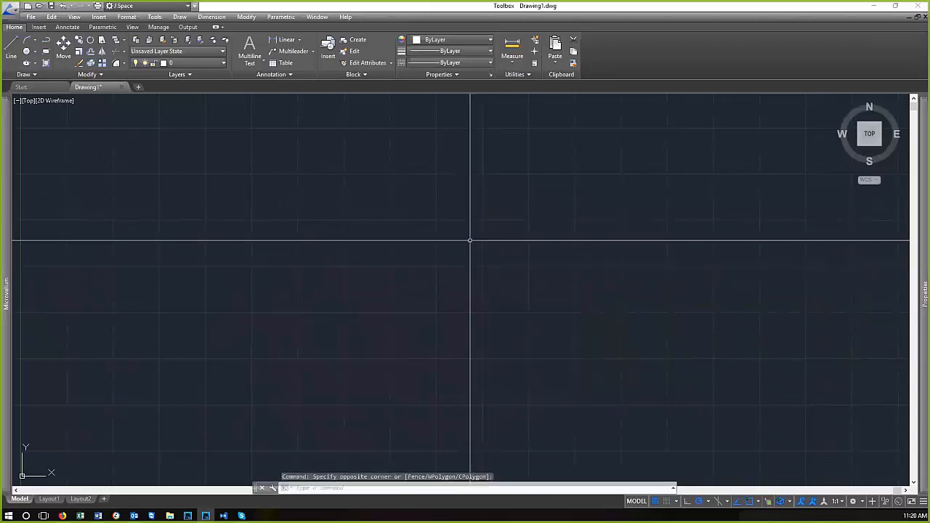
right_click(470, 241, "shift")
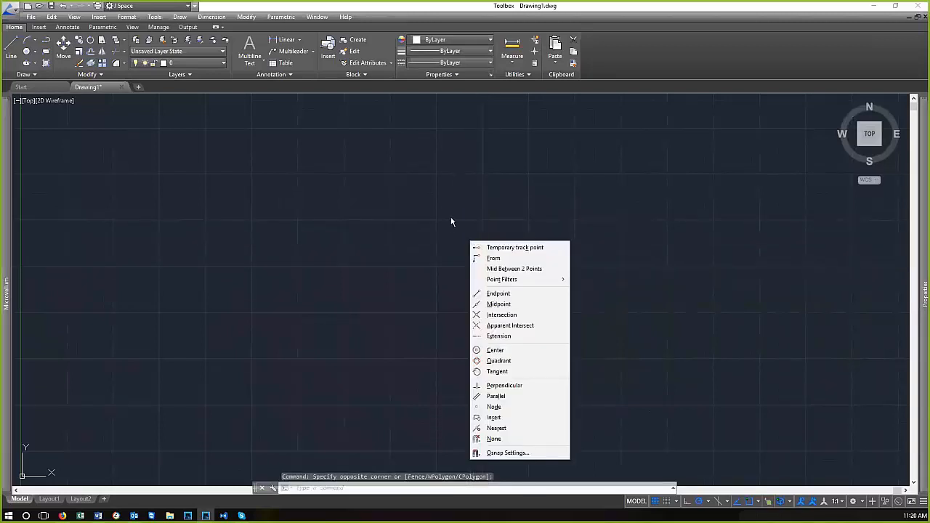
left_click(451, 219)
right_click(467, 228, "shift")
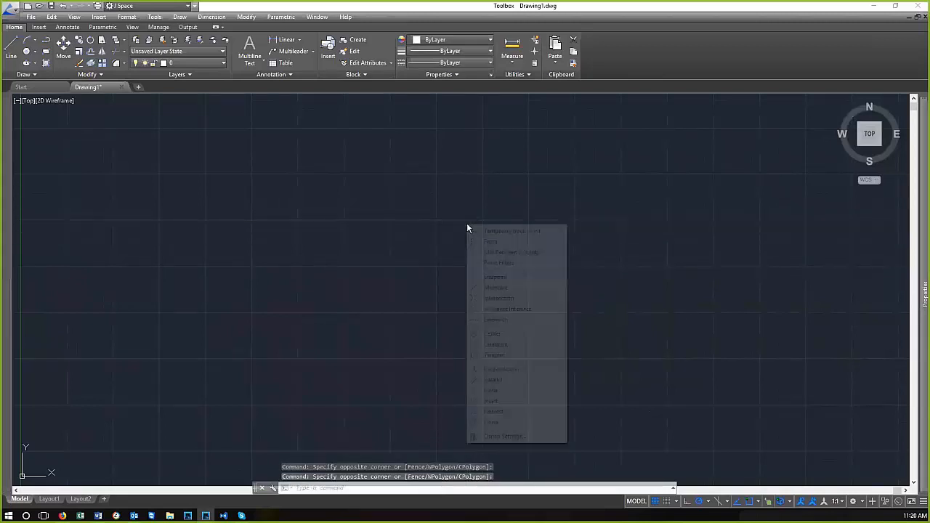
Examine the default shortcut options for the empty drawing area, from Repeat LINE to Options, at several spots, dismissing them without choosing a command
right_click(460, 210)
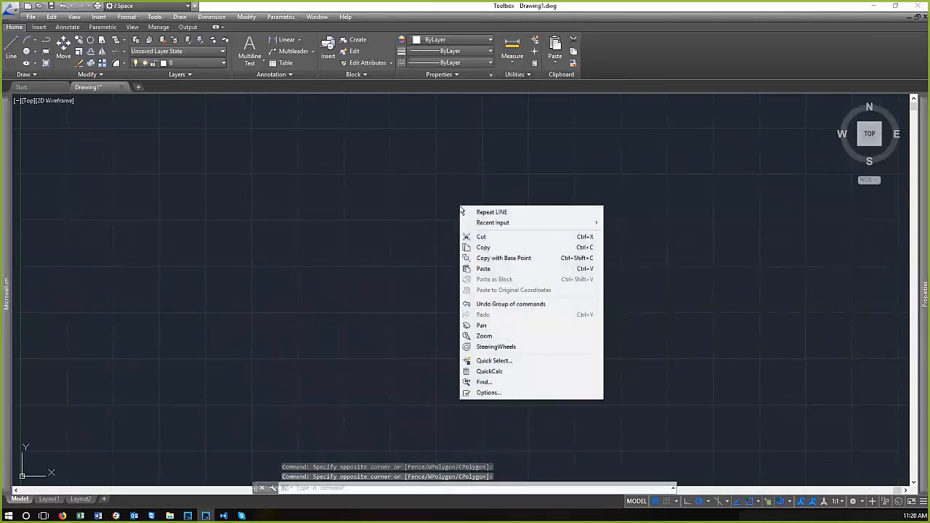
left_click(453, 204)
right_click(493, 246)
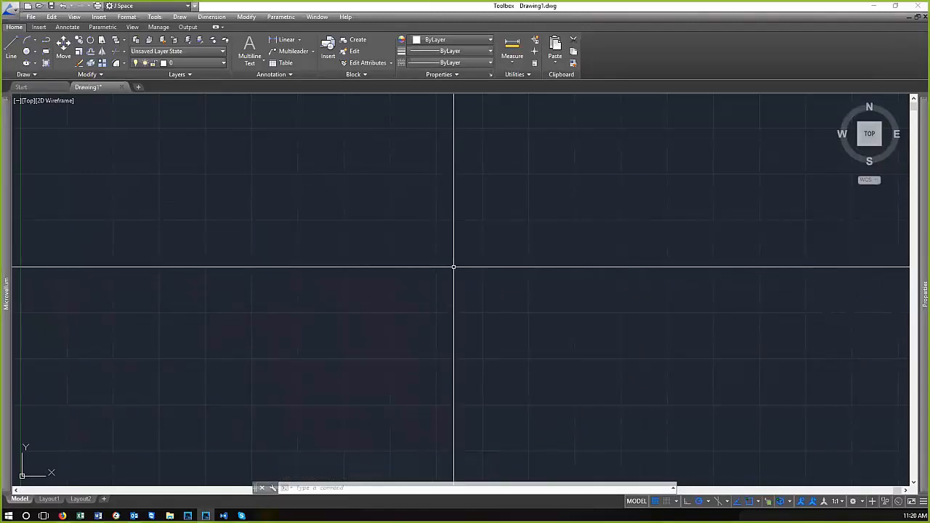
right_click(463, 238)
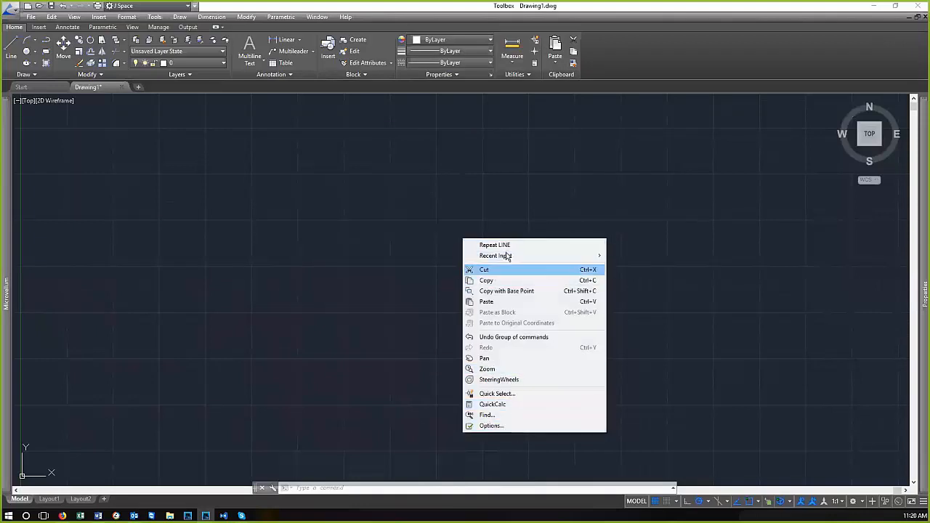
left_click(444, 209)
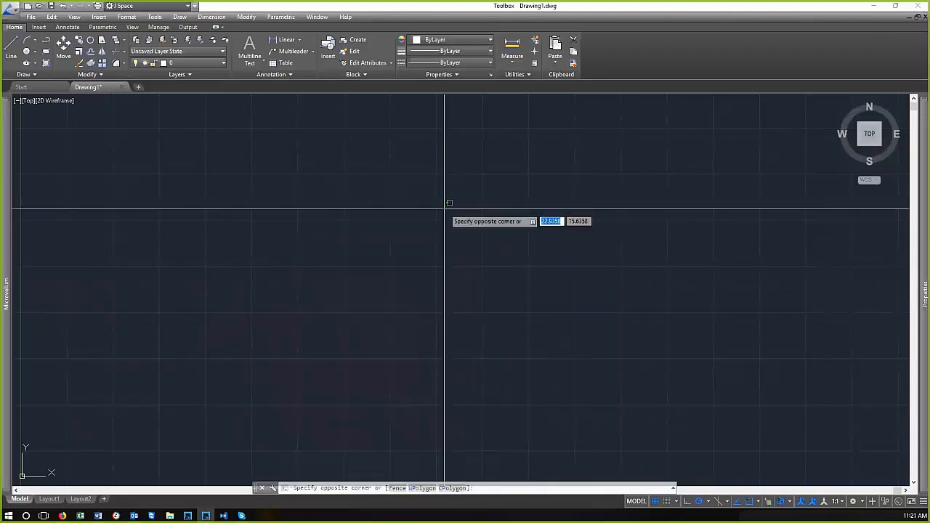
left_click(472, 244)
right_click(469, 286)
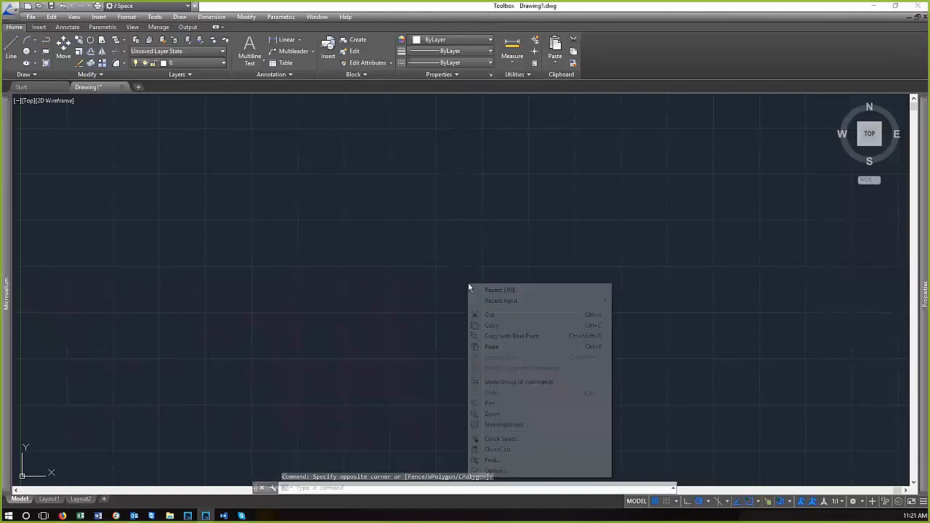
left_click(463, 233)
left_click(414, 258)
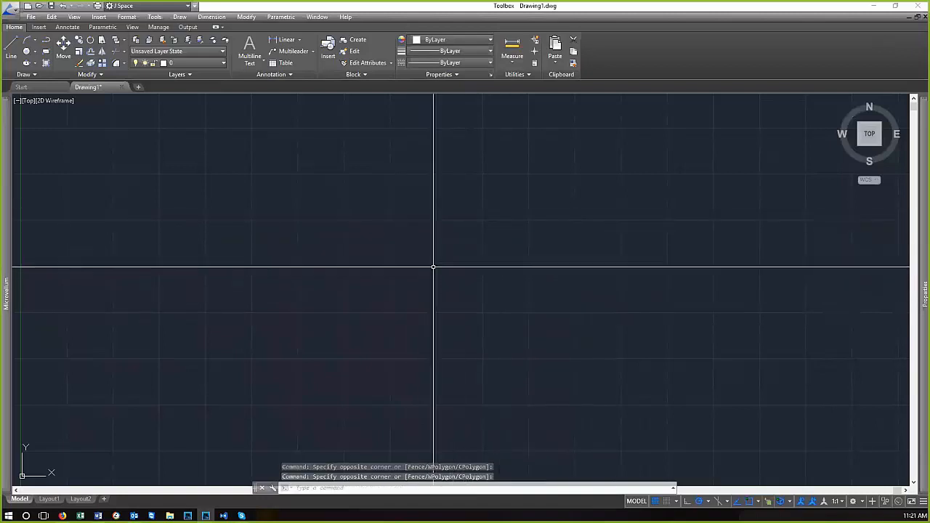
right_click(475, 252)
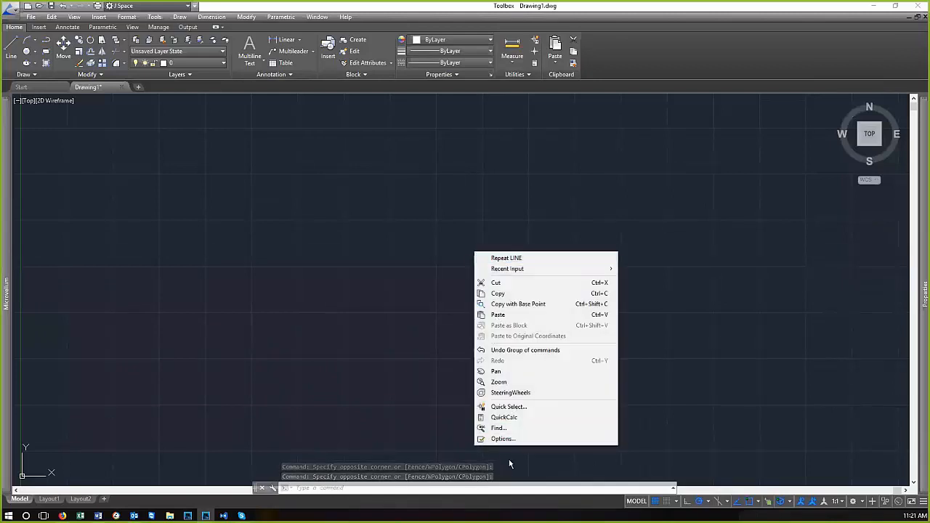
left_click(454, 230)
left_click(454, 230)
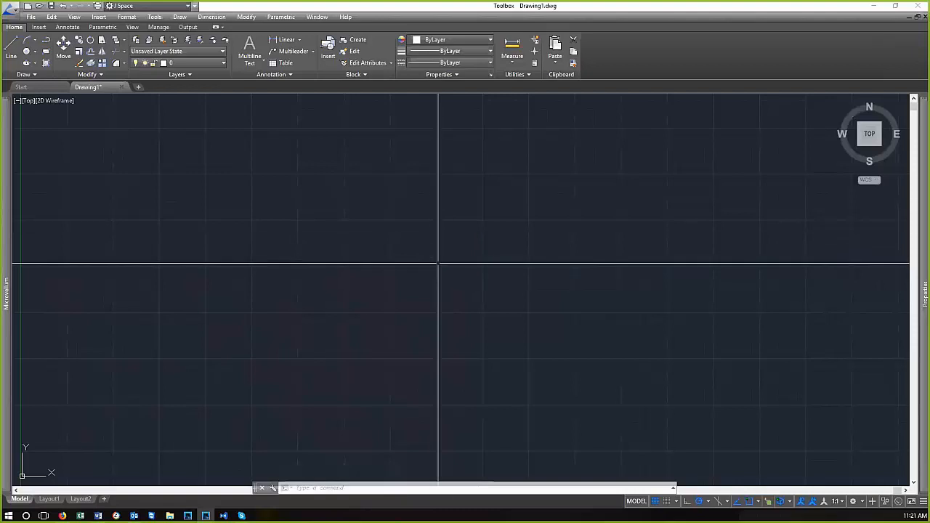
left_click(439, 263)
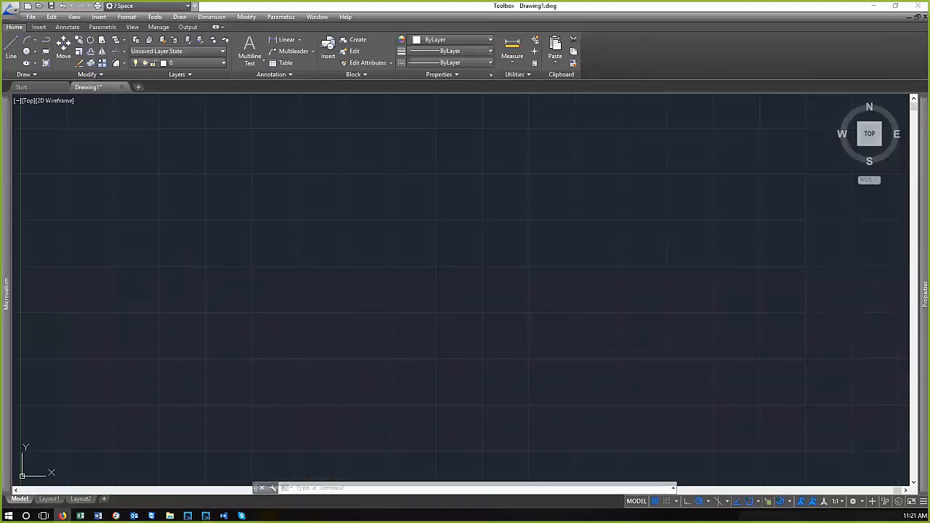
left_click(167, 204)
left_click(156, 179)
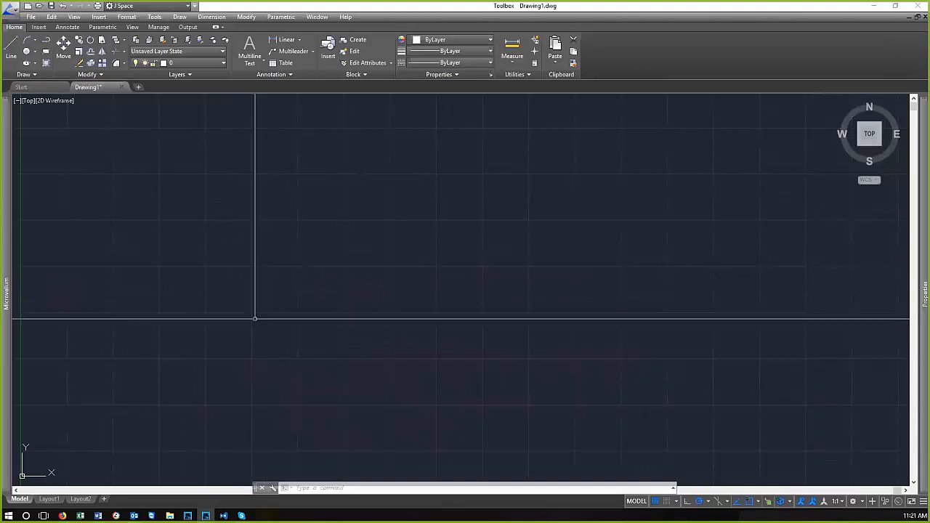
Start a new drawing and, in the template selection, check the default Template folder and its parent folder enu
mouse_move(91, 89)
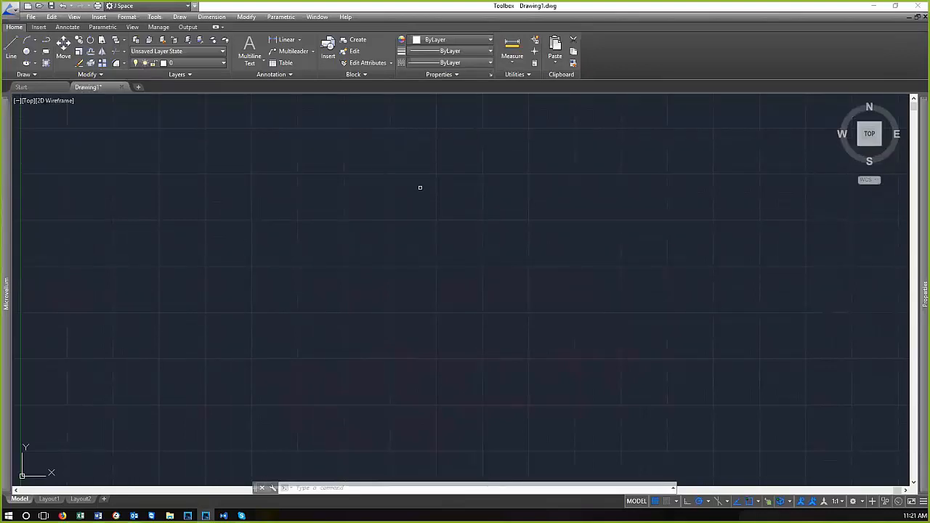
left_click(28, 8)
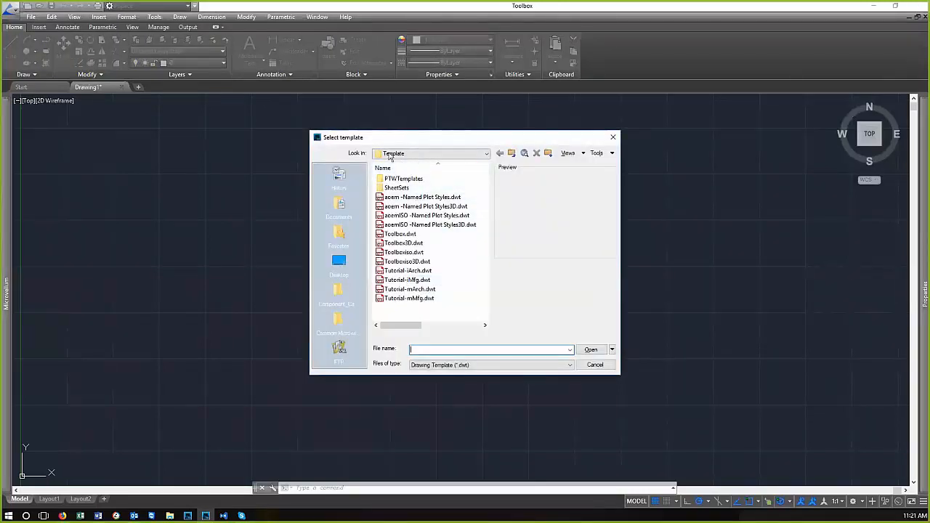
left_click(512, 154)
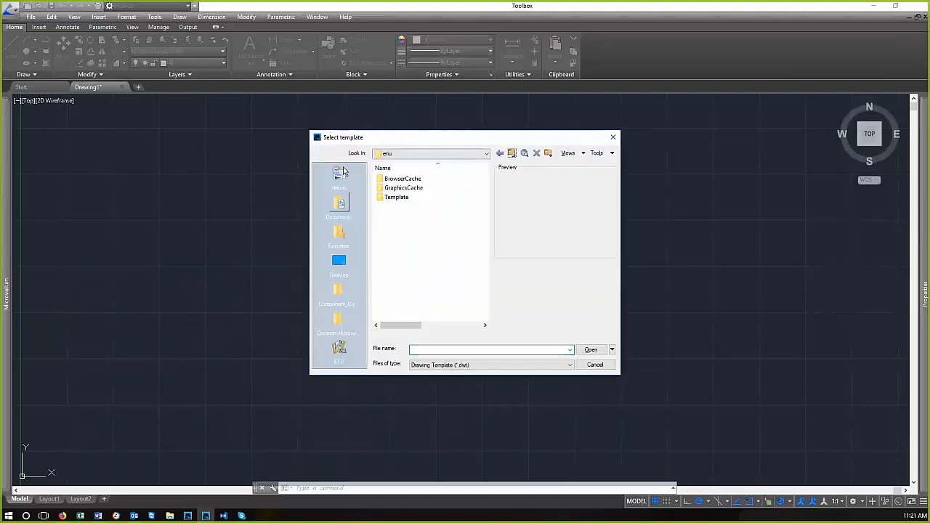
double_click(403, 198)
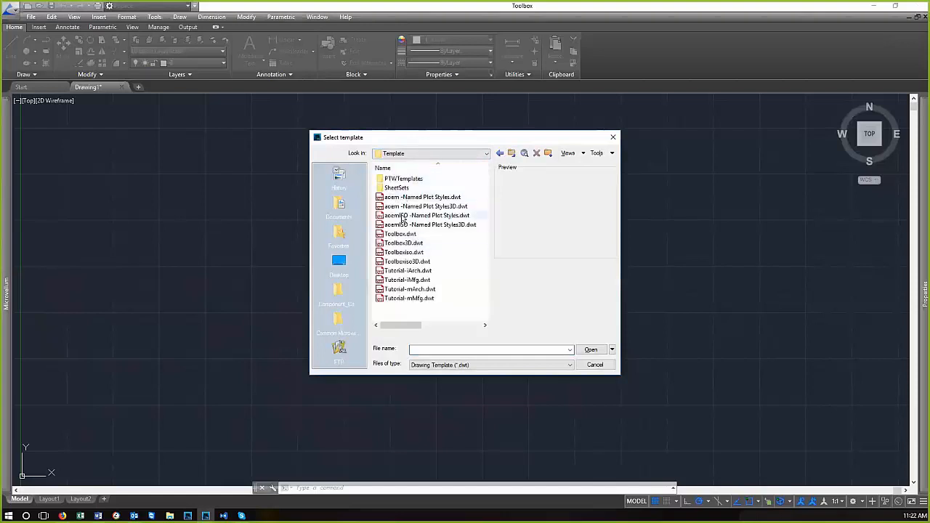
Browse to the Drawing Templates folder of the v046_2 Imperial component cabinet library to view its templates
left_click(339, 293)
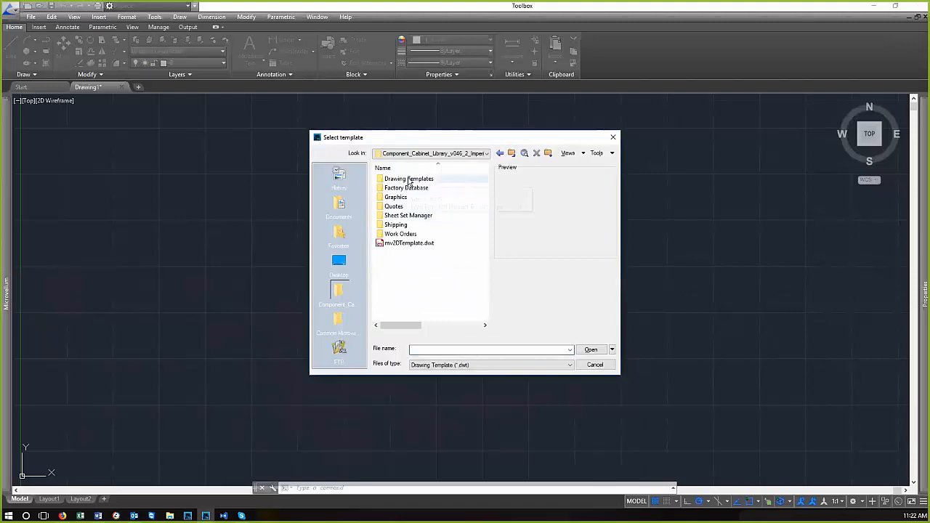
left_click(410, 183)
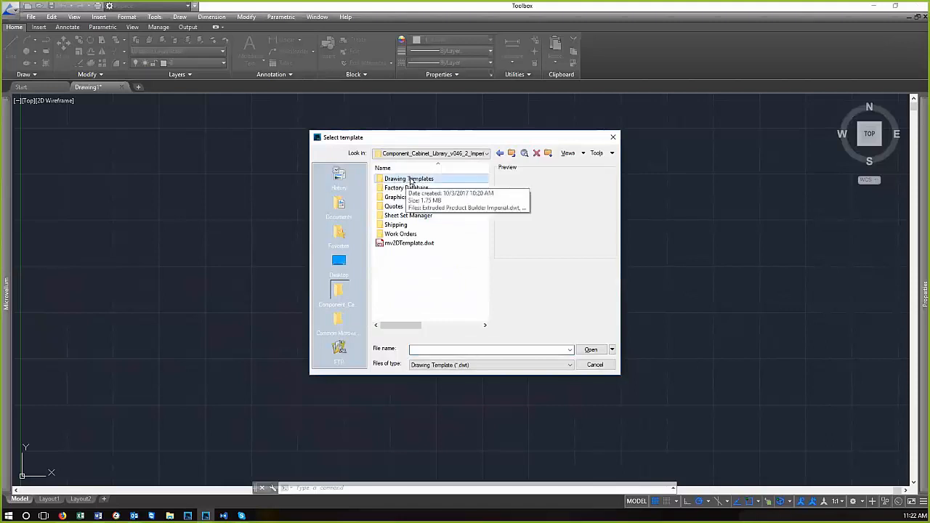
double_click(410, 181)
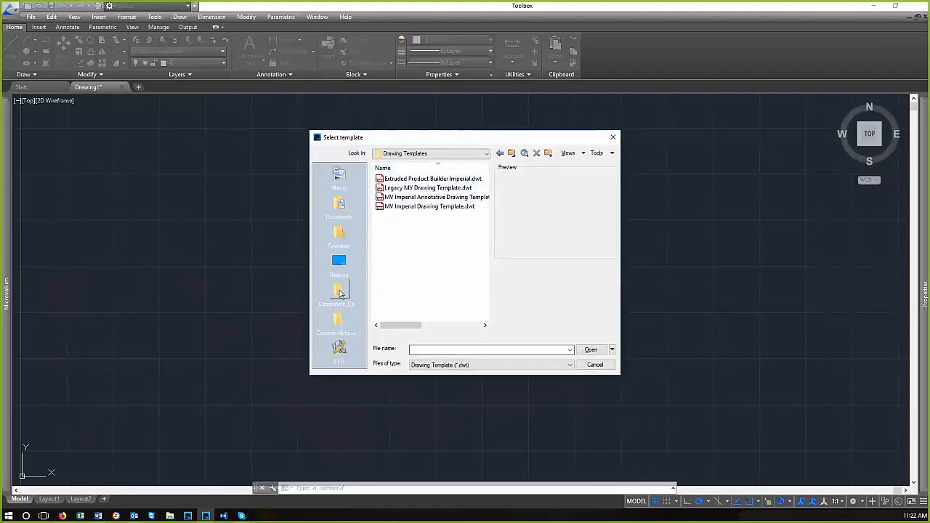
Browse from Common Microvellum Data back to the v046_2 Imperial library's Drawing Templates folder, and close the template selection without choosing one
left_click(512, 153)
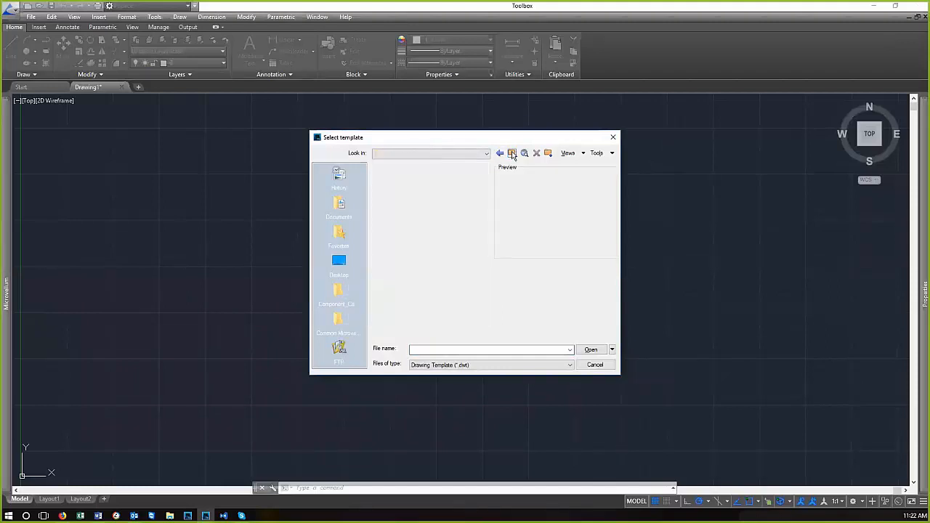
left_click(512, 153)
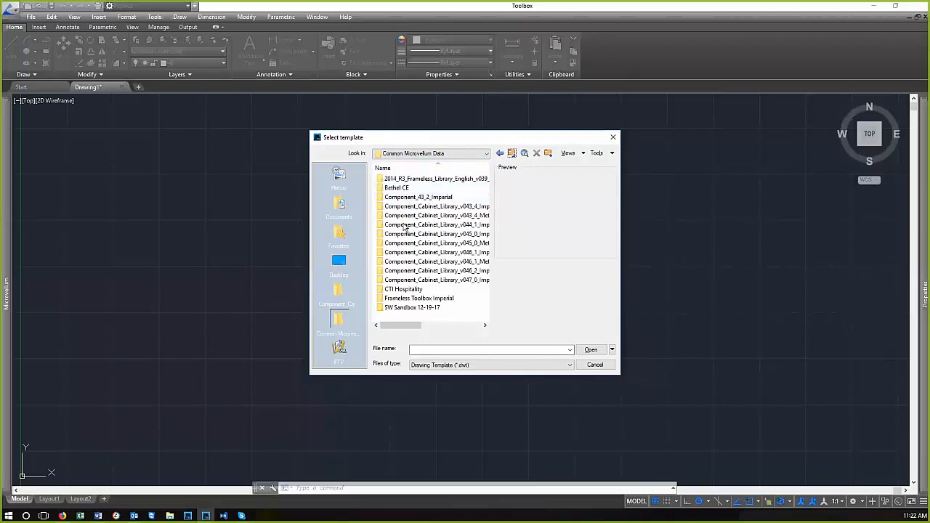
double_click(438, 271)
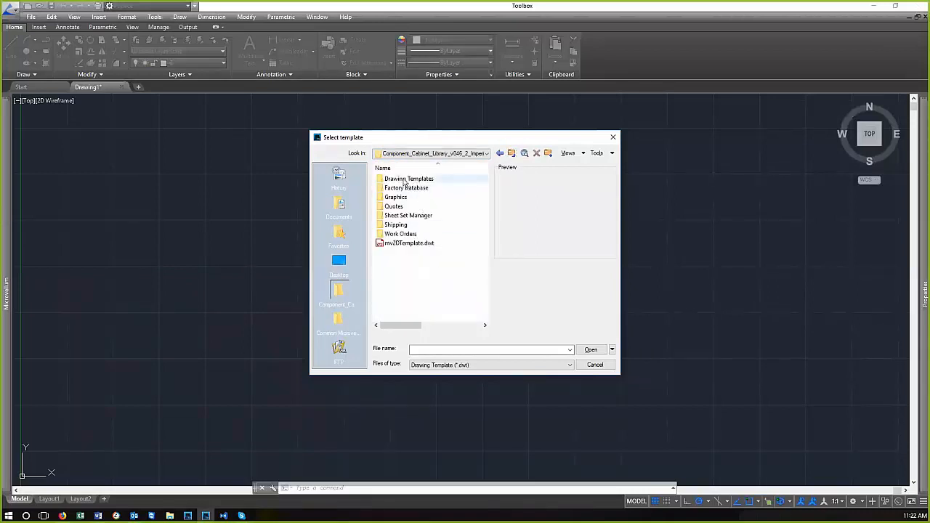
double_click(418, 181)
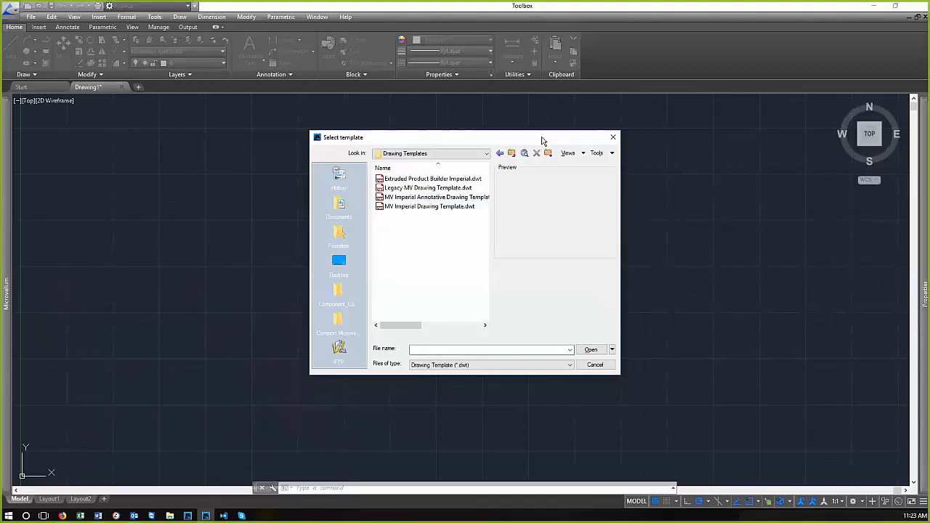
left_click(613, 138)
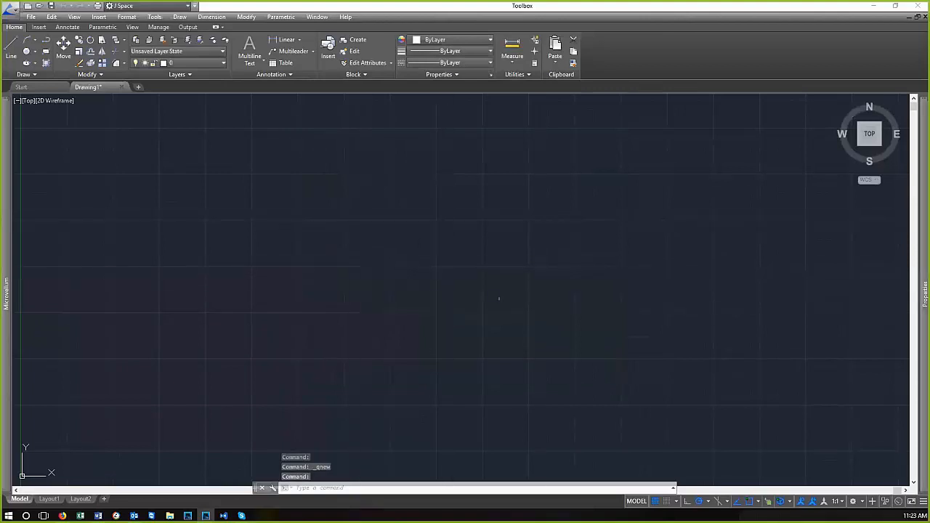
mouse_move(8, 148)
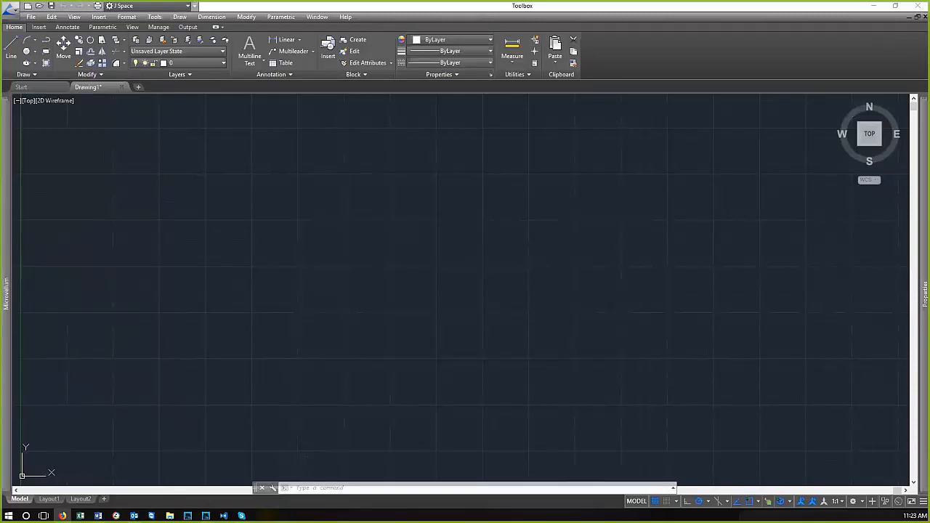
left_click(415, 267)
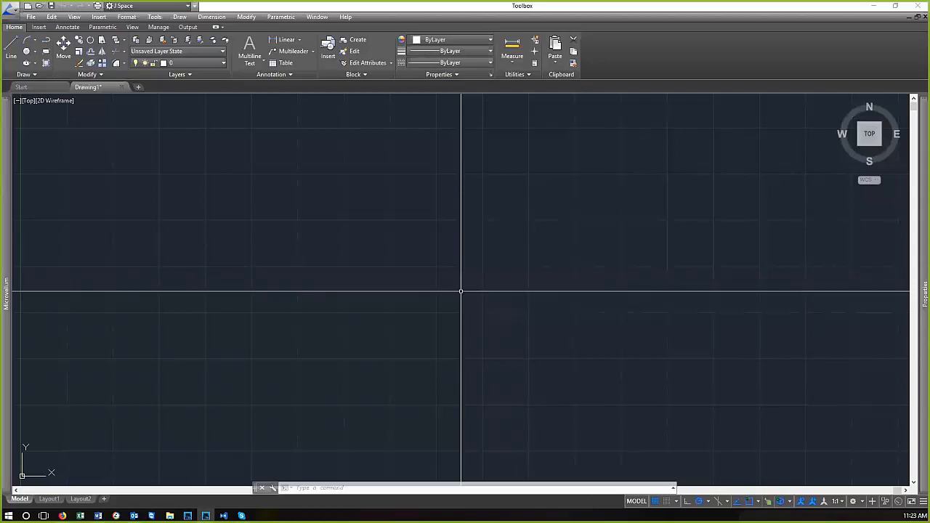
Start saving the drawing under a new name, review the available file types such as Toolbox Drawing Template (*.dwt), and cancel
left_click(32, 17)
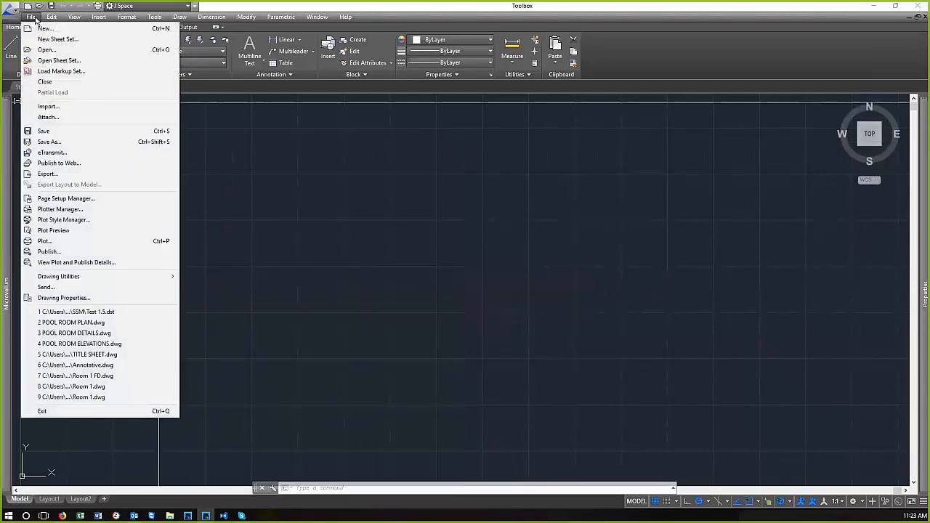
left_click(68, 143)
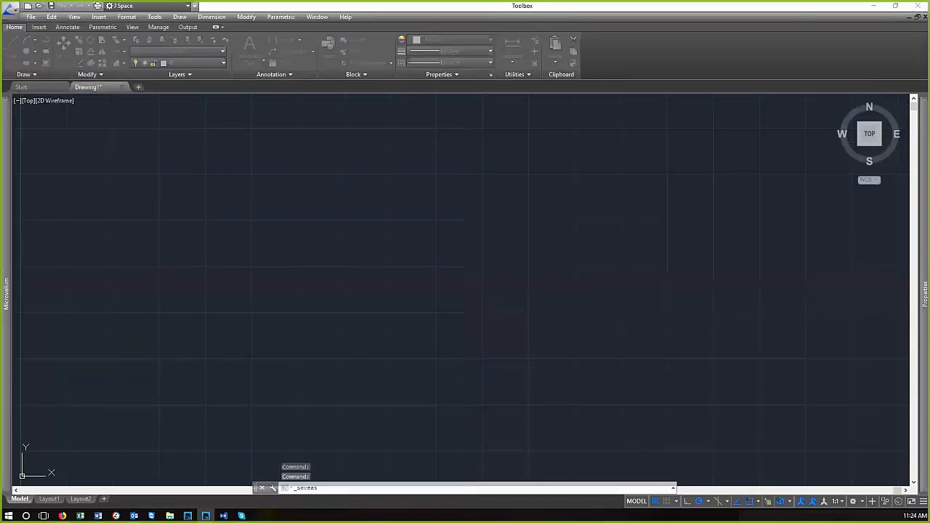
left_click(630, 342)
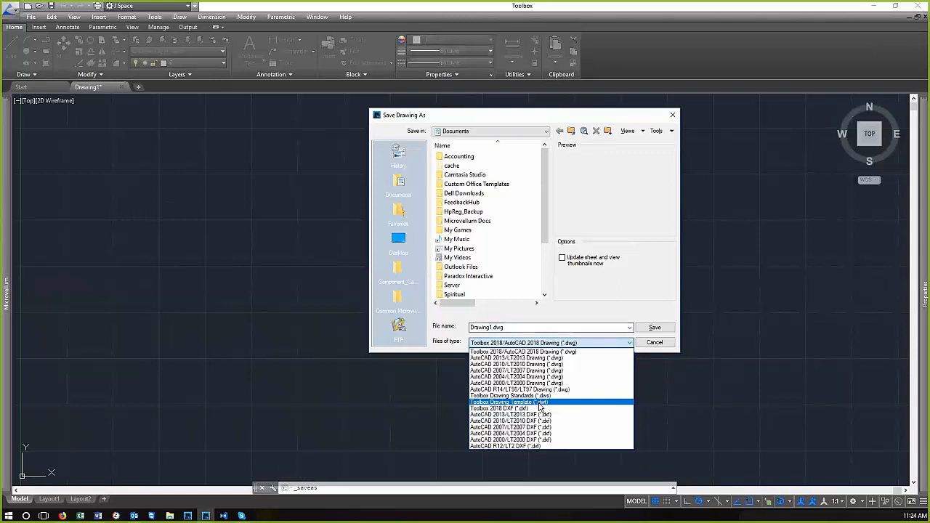
left_click(651, 294)
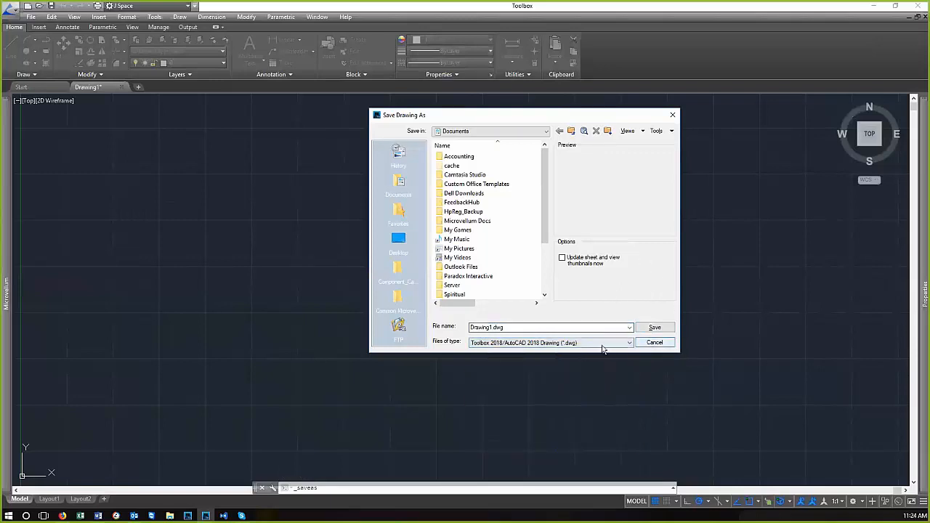
left_click(654, 342)
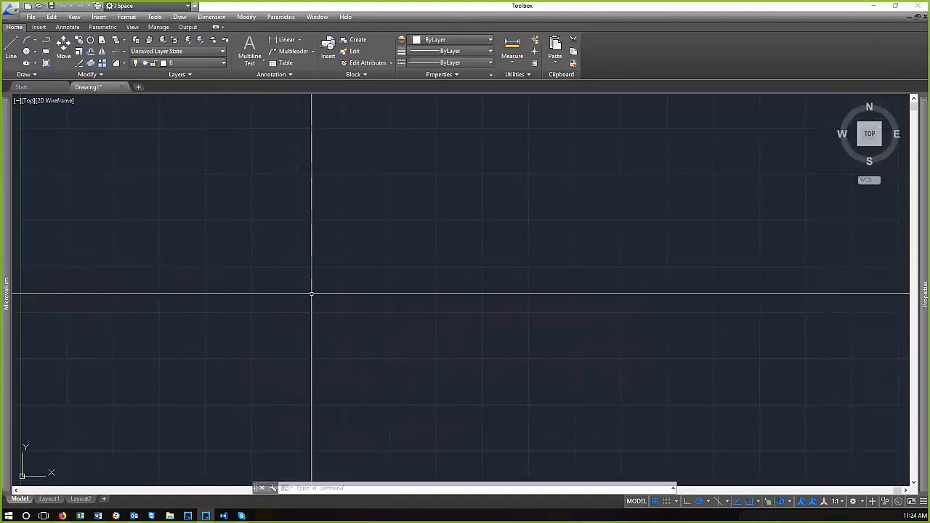
View the drawing's paper layout with its viewport and return to model space around the origin
left_click(58, 501)
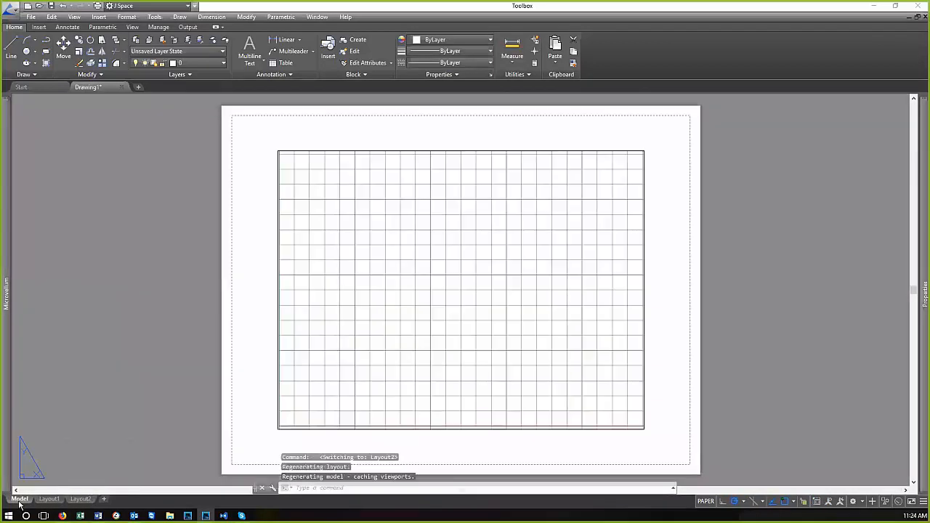
left_click(20, 499)
scroll(399, 243, "down", 4)
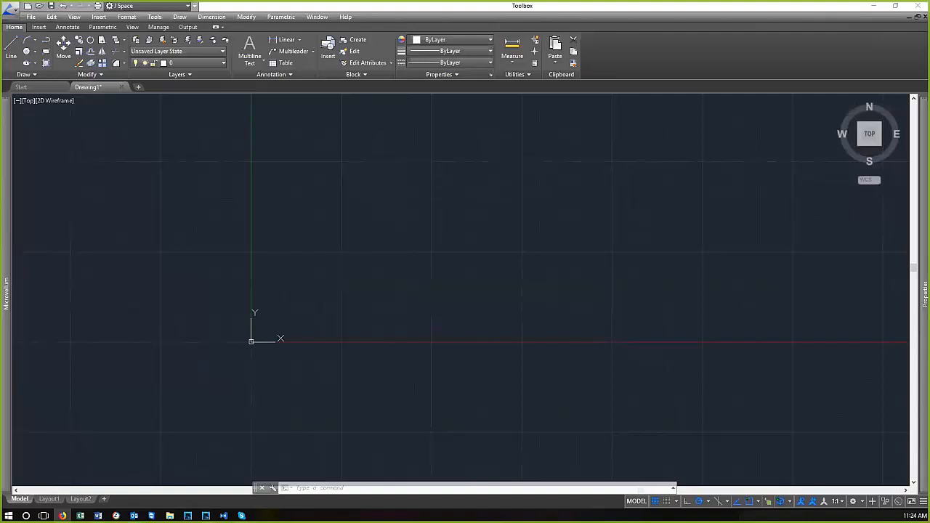
scroll(297, 304, "up", 5)
scroll(260, 331, "down", 2)
scroll(408, 277, "up", 2)
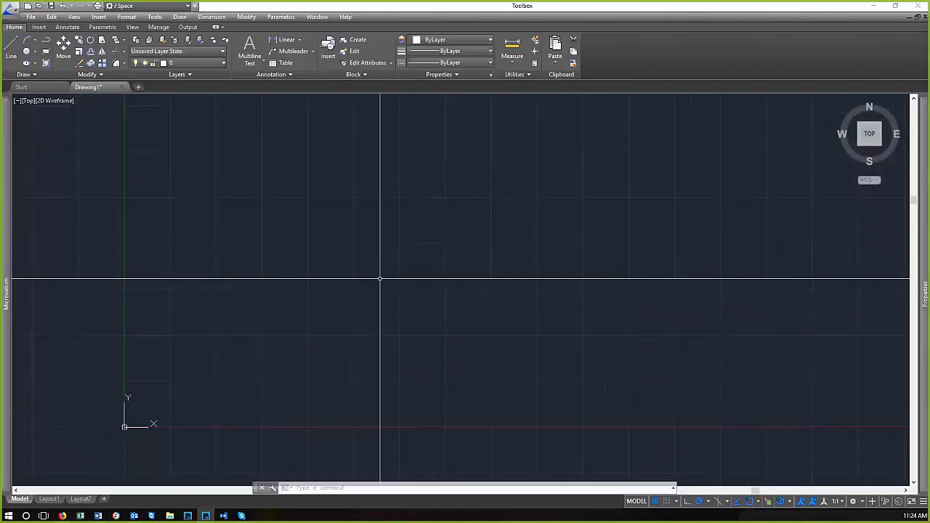
Open the drawing units settings with UNITS and review the length types, keeping Decimal
type("units")
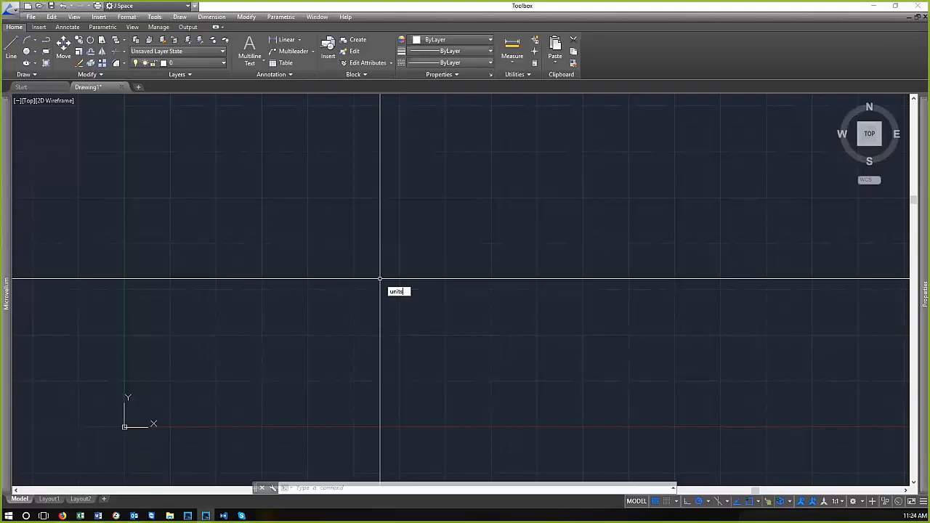
key("Return")
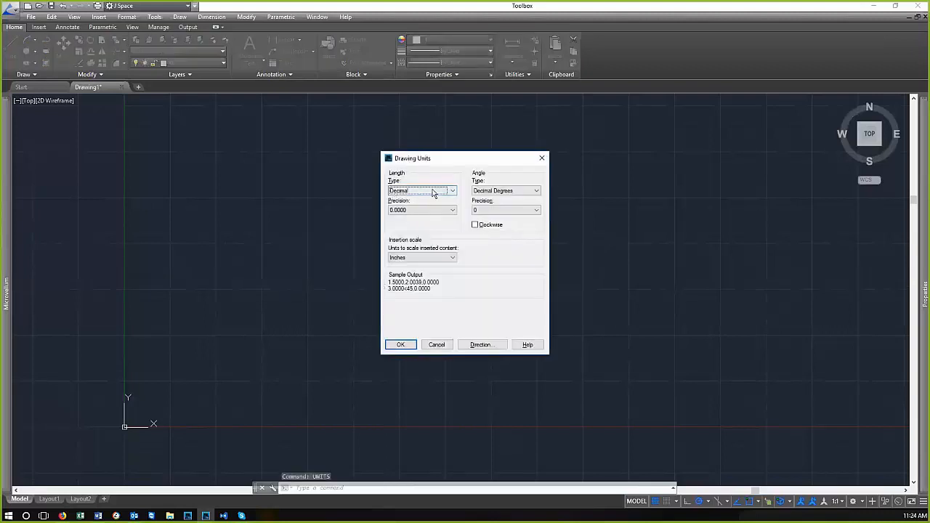
left_click(451, 191)
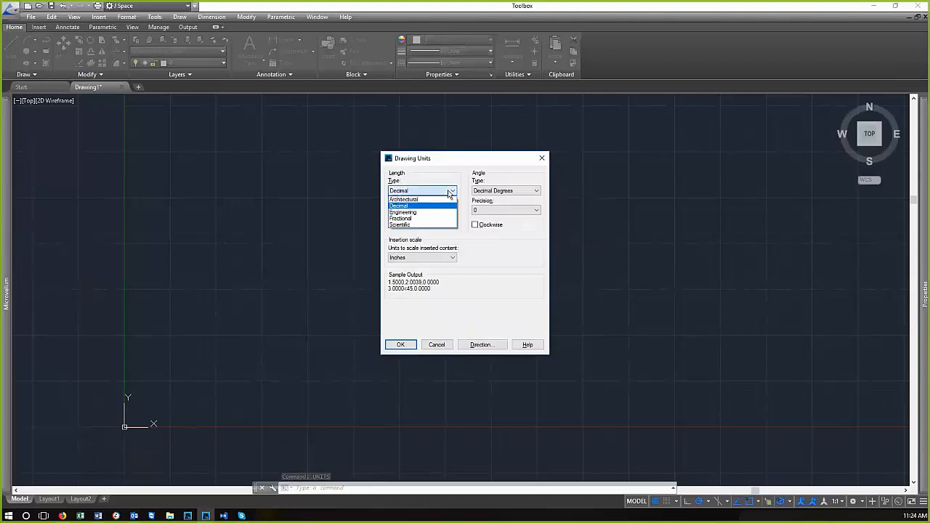
left_click(409, 207)
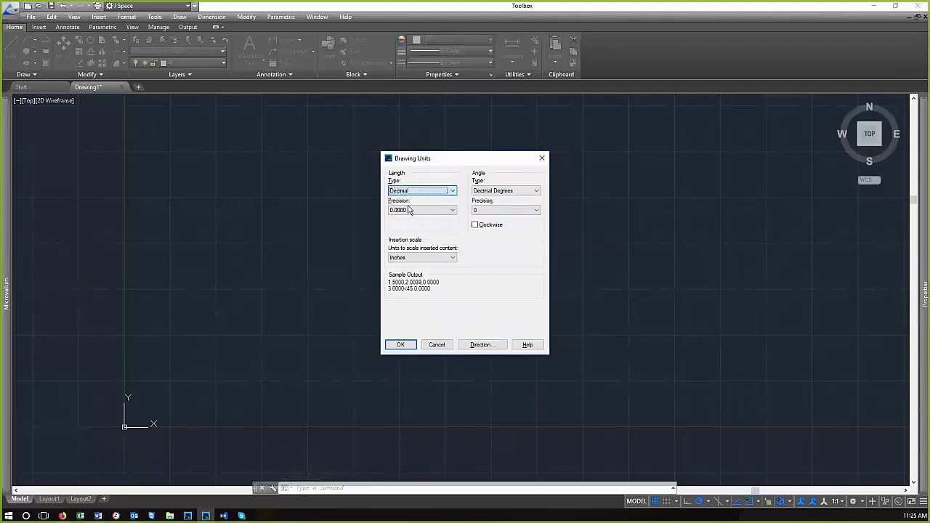
left_click(417, 191)
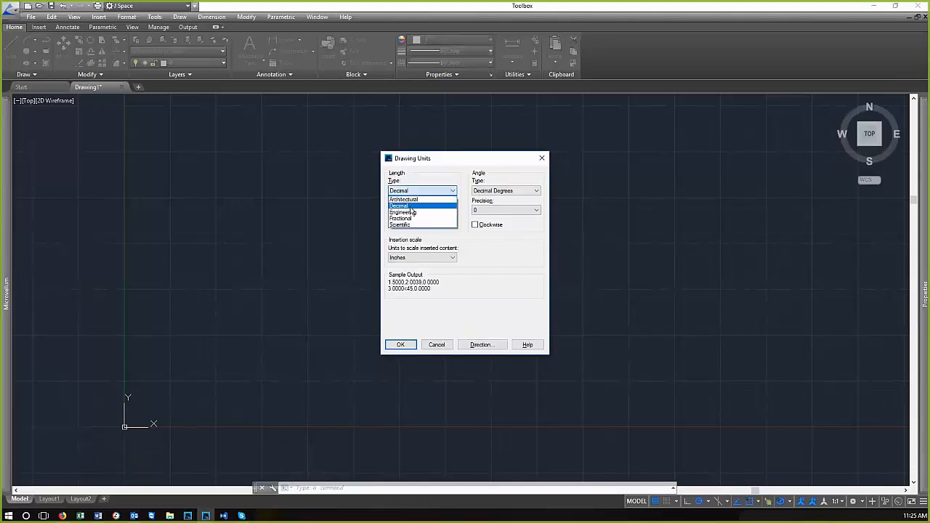
left_click(412, 207)
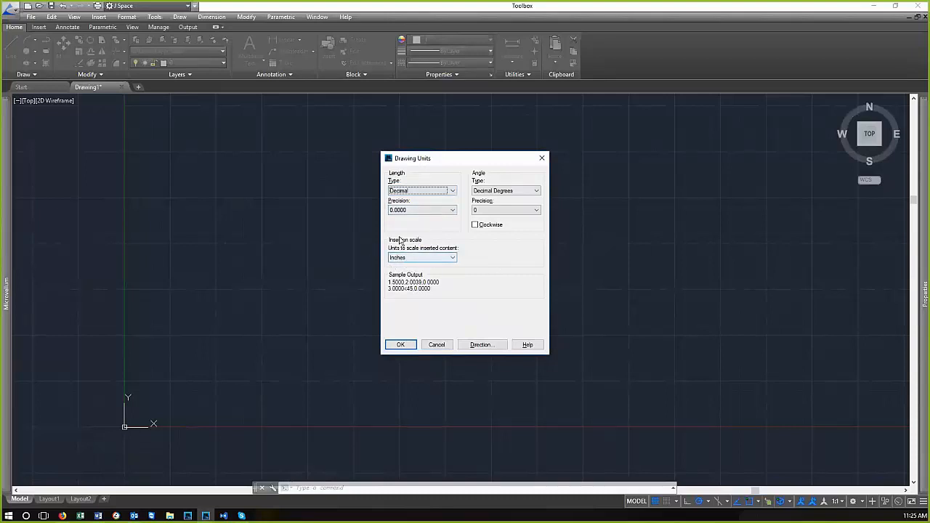
Review the insertion scale units for inserted content, keeping Inches, and cancel the drawing units settings
left_click(452, 259)
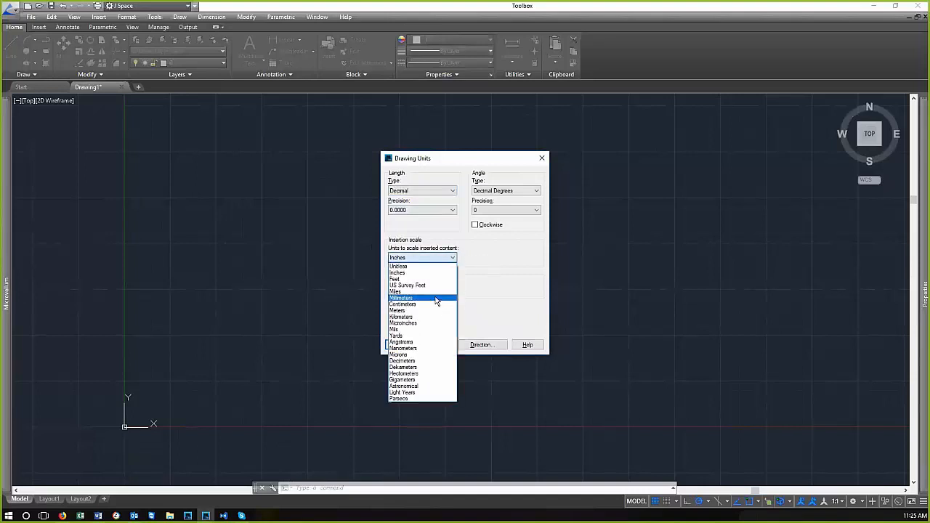
left_click(408, 250)
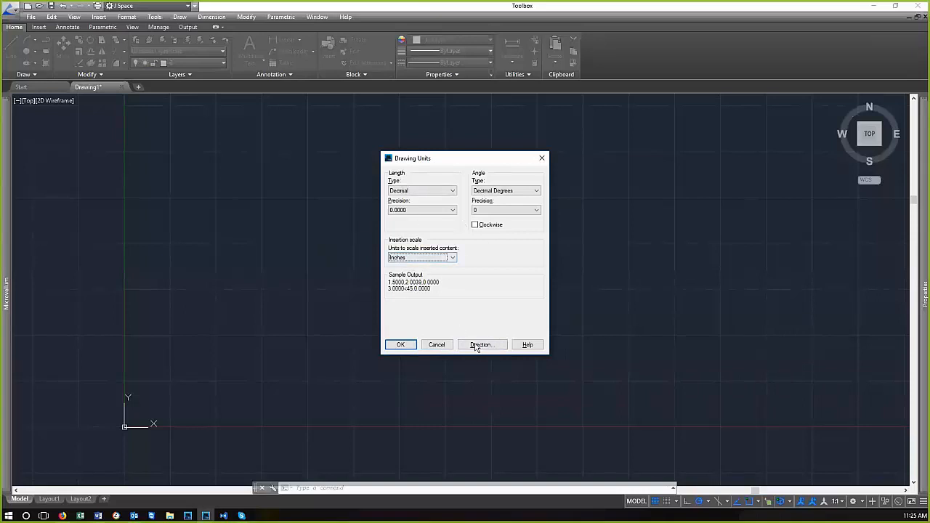
left_click(435, 345)
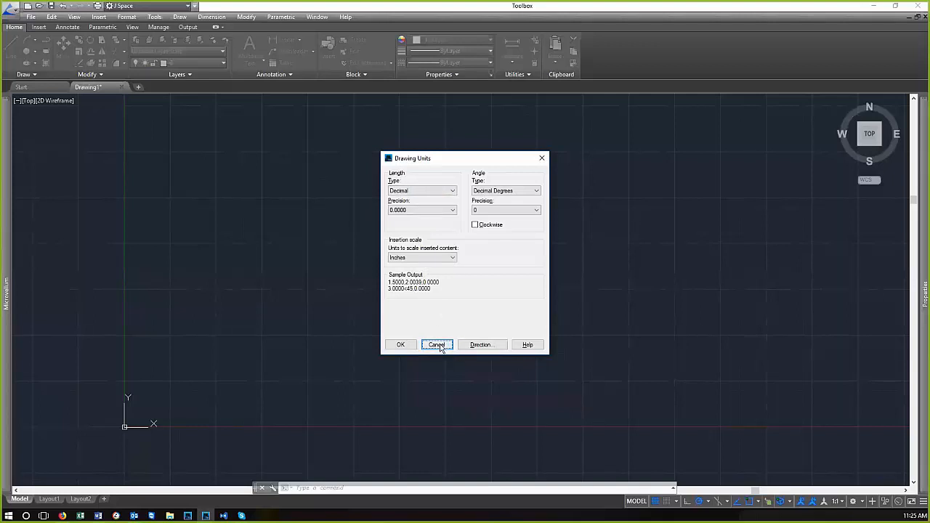
left_click(438, 345)
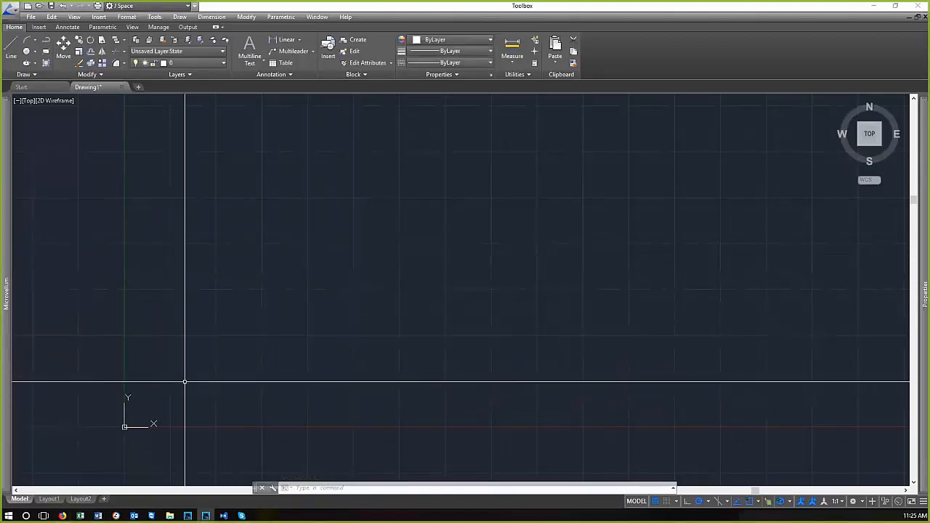
Draw a horizontal line 1 unit long with the LINE command, just above and to the right of the origin
scroll(361, 337, "down", 5)
scroll(381, 369, "up", 3)
scroll(328, 378, "up", 4)
scroll(354, 237, "up", 2)
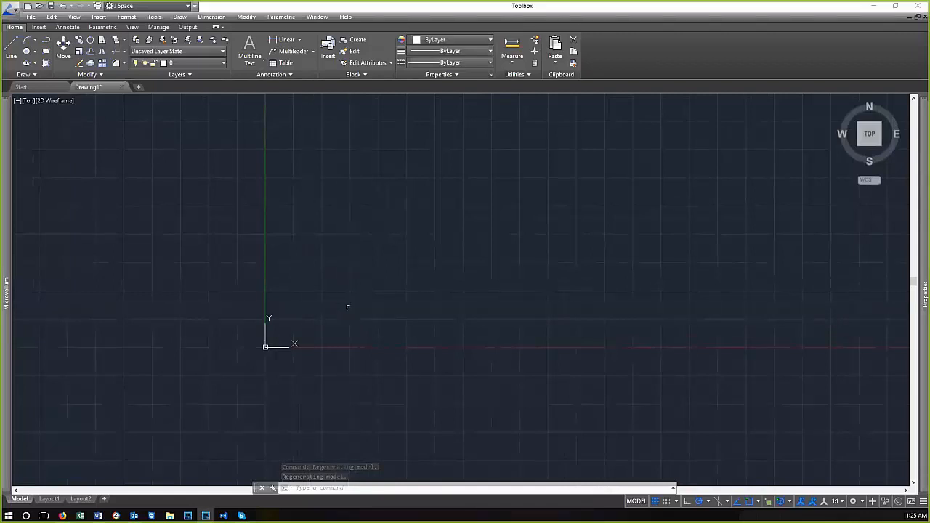
scroll(315, 306, "up", 3)
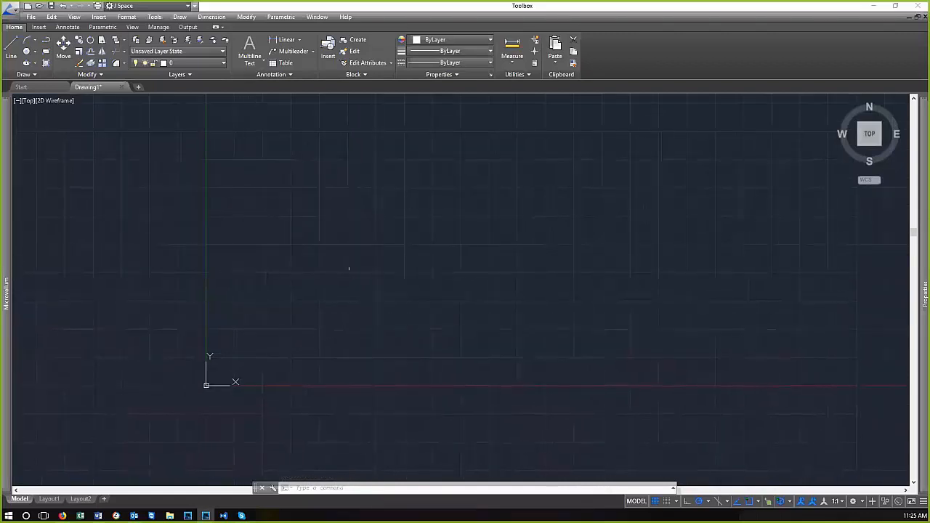
scroll(211, 378, "up", 4)
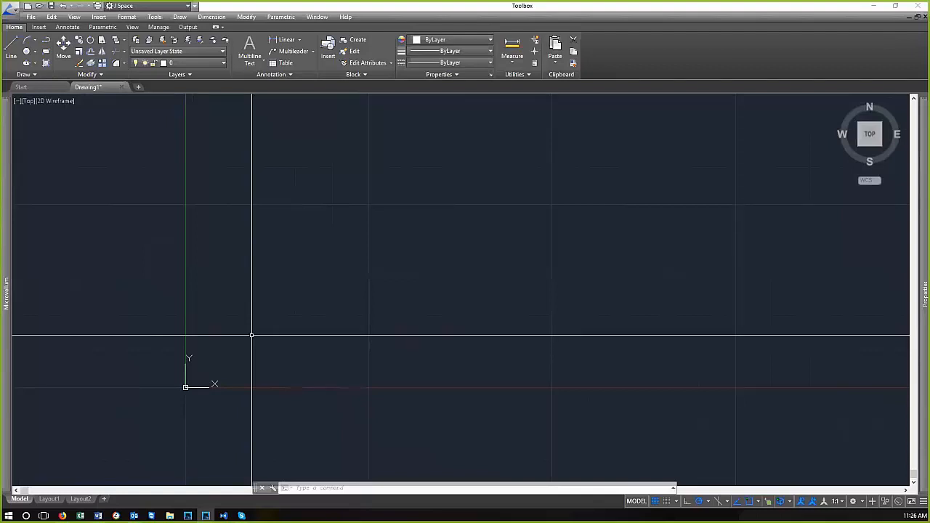
type("line")
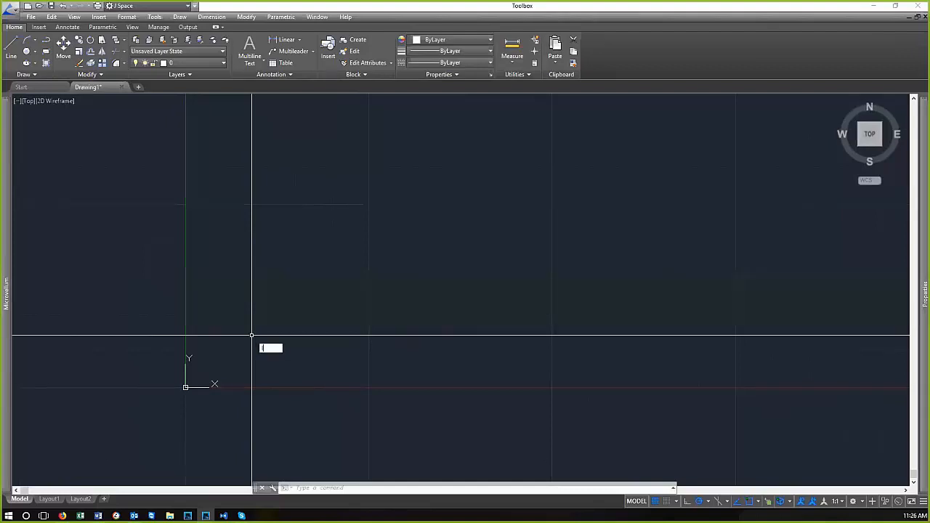
key("Return")
left_click(247, 339)
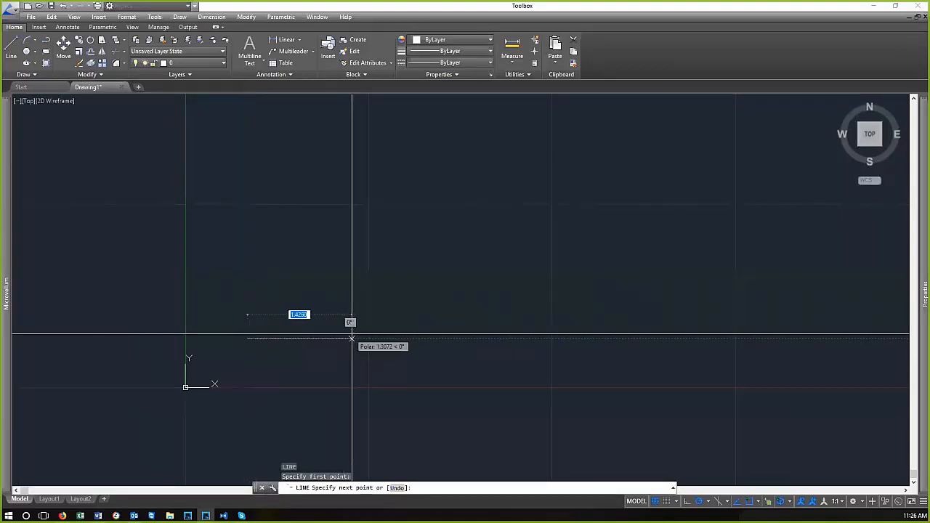
type("1")
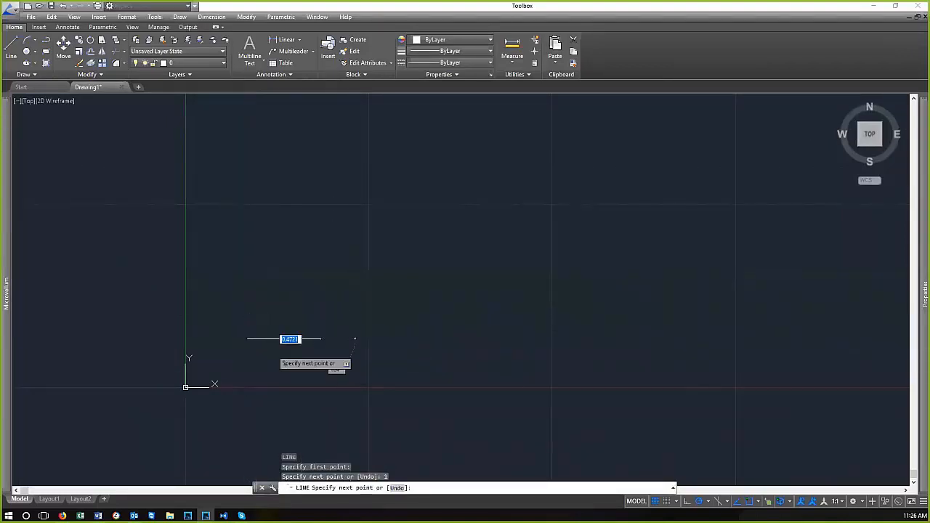
key("Return")
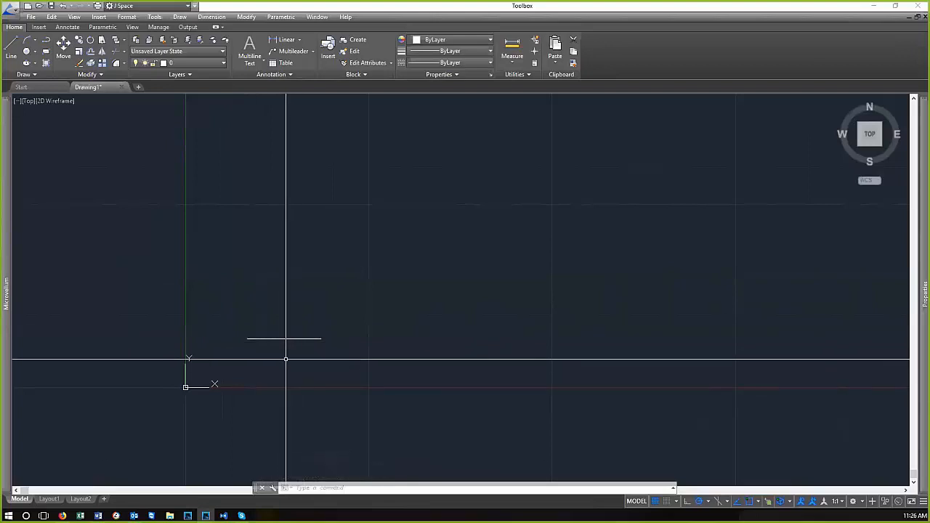
Select the short horizontal line near the origin with a crossing window and erase it
scroll(276, 342, "up", 2)
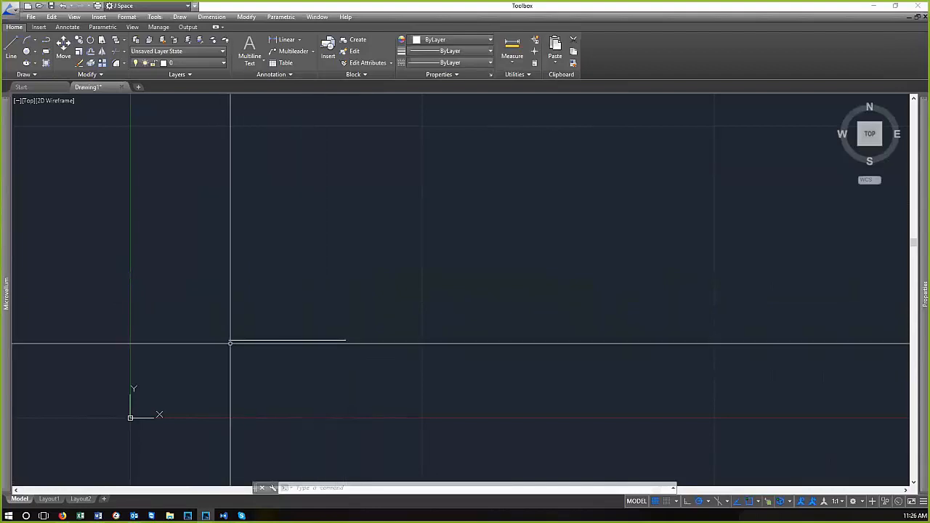
left_click(318, 361)
left_click(281, 313)
type("e")
key("Return")
scroll(274, 368, "down", 6)
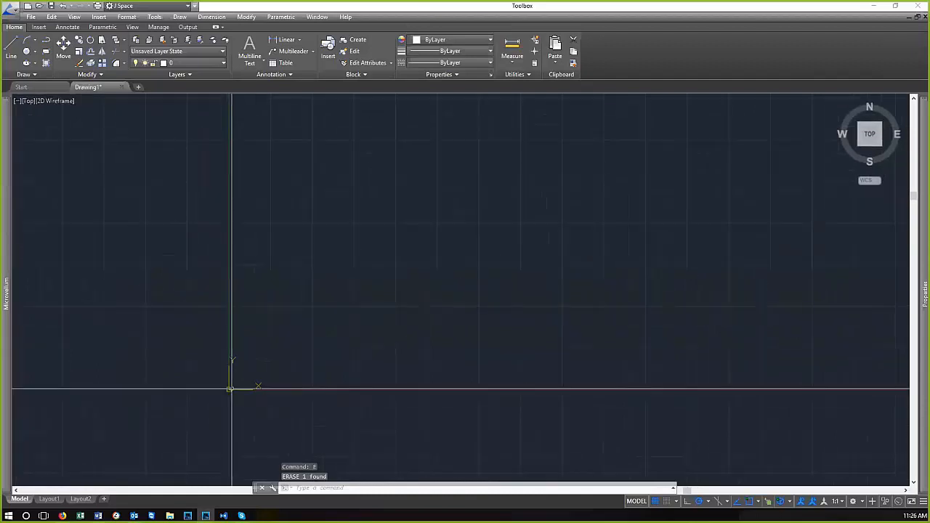
scroll(231, 389, "down", 3)
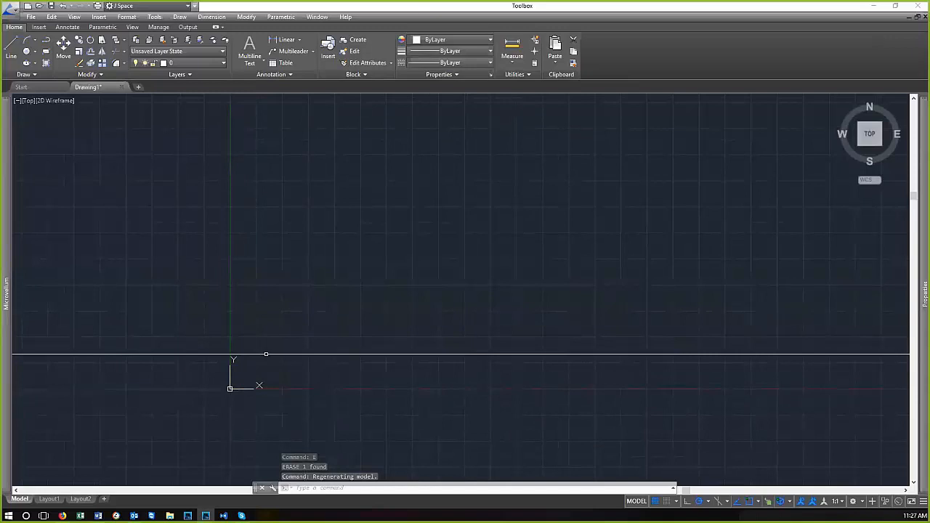
Examine the empty model space around the origin by zooming in and out and panning the view
scroll(225, 385, "up", 5)
scroll(241, 281, "down", 3)
middle_click_drag(263, 393, 233, 331)
scroll(211, 342, "up", 4)
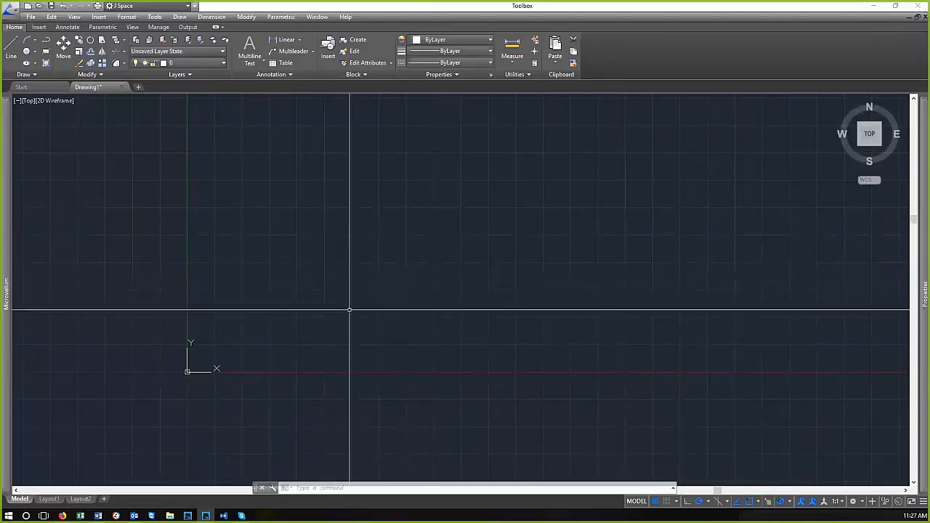
scroll(499, 378, "down", 2)
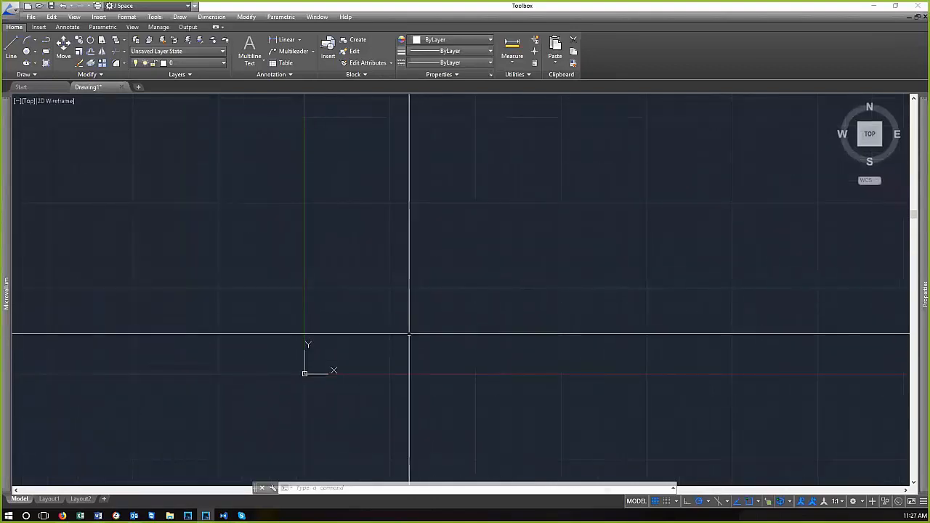
scroll(334, 356, "up", 5)
scroll(249, 423, "up", 2)
scroll(306, 450, "up", 2)
mouse_move(306, 450)
middle_mouse_down()
mouse_move(308, 390)
mouse_move(324, 376)
mouse_move(271, 385)
middle_mouse_up()
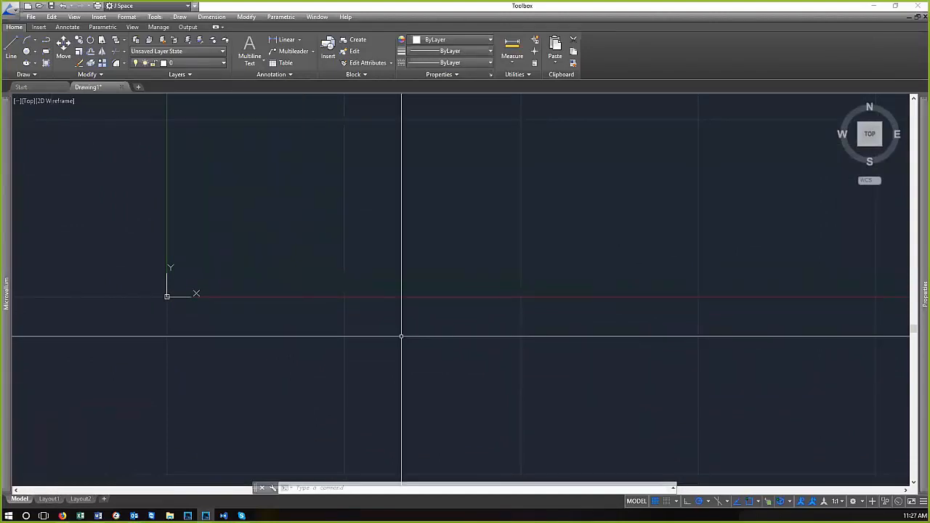
scroll(247, 386, "down", 2)
mouse_move(467, 266)
middle_mouse_down()
mouse_move(452, 317)
mouse_move(421, 342)
middle_mouse_up()
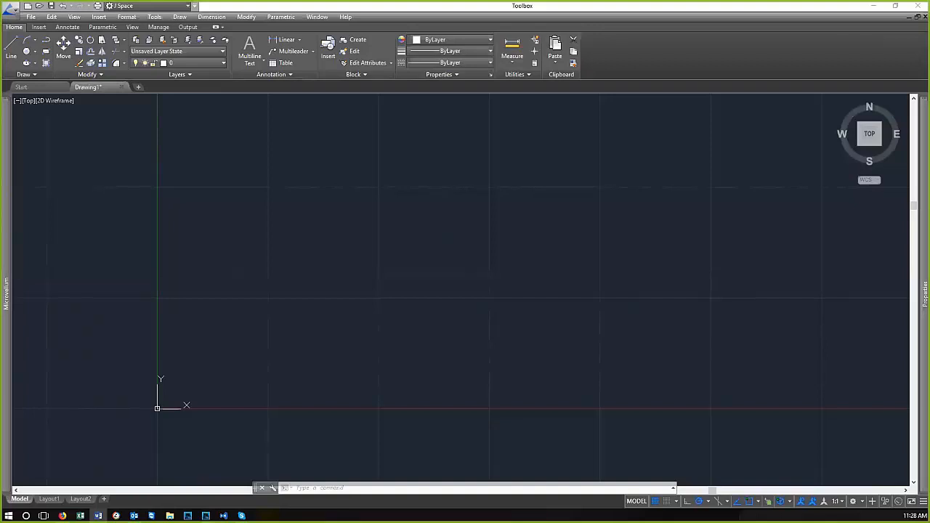
Bring the origin to the middle of the view and examine how zooming behaves with the cursor close to it
left_click(382, 304)
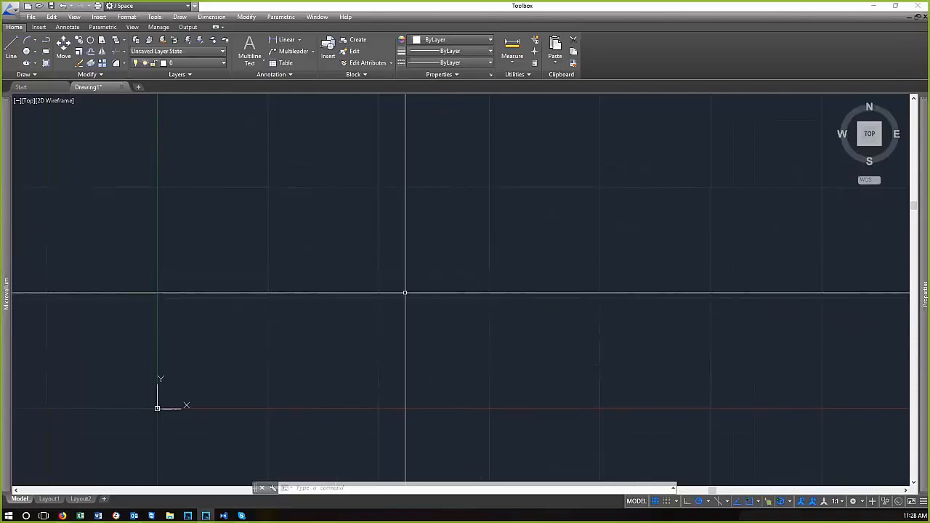
scroll(316, 264, "down", 2)
mouse_move(293, 349)
middle_mouse_down()
mouse_move(420, 276)
mouse_move(544, 267)
middle_mouse_up()
scroll(485, 273, "up", 2)
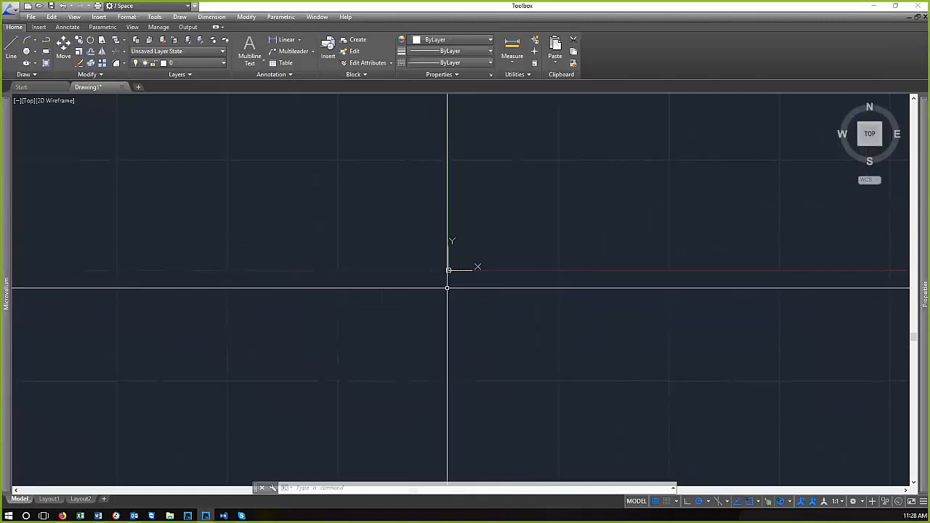
scroll(447, 270, "down", 8)
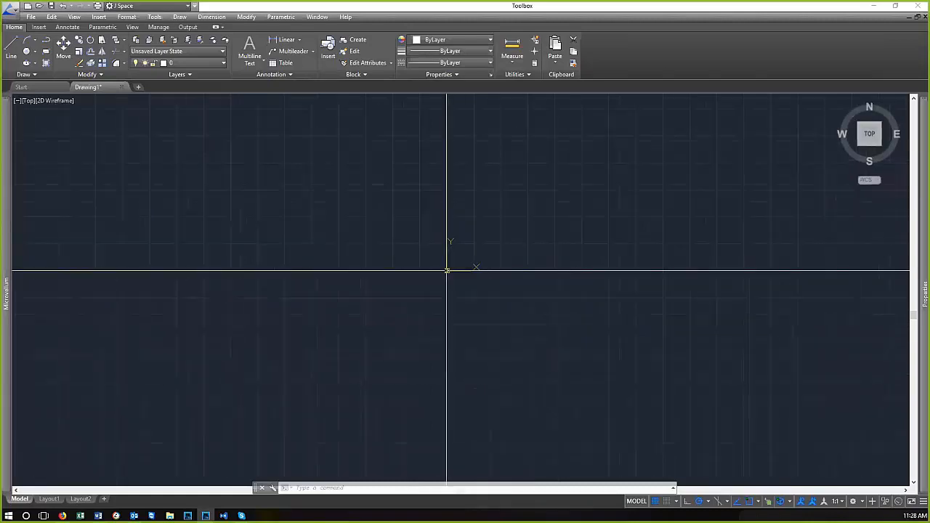
scroll(446, 270, "up", 10)
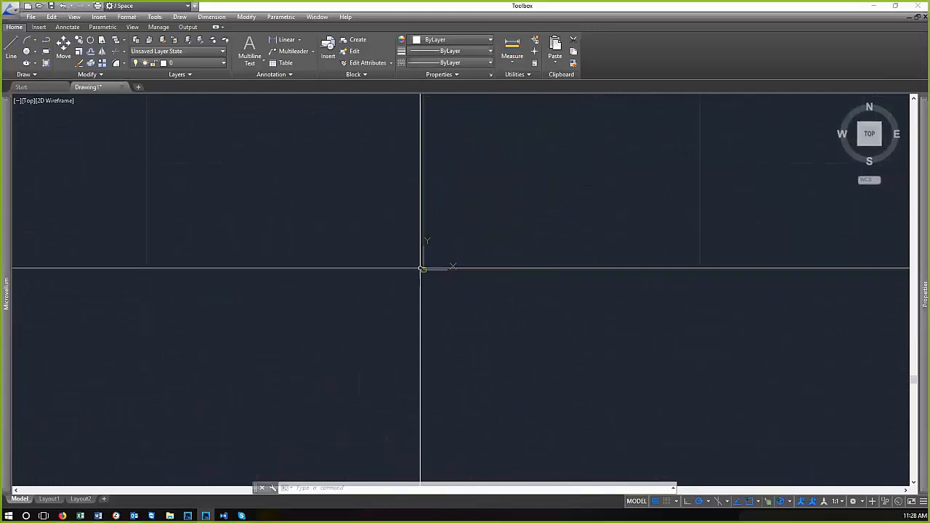
scroll(422, 269, "up", 10)
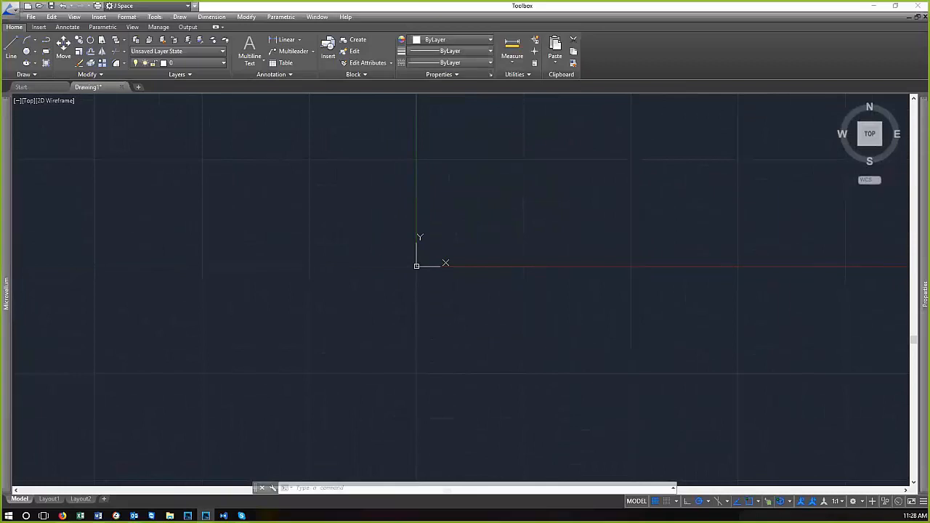
Examine how zooming follows the cursor by zooming out and in from different spots around the origin
scroll(796, 137, "down", 10)
scroll(795, 136, "up", 8)
scroll(796, 136, "down", 8)
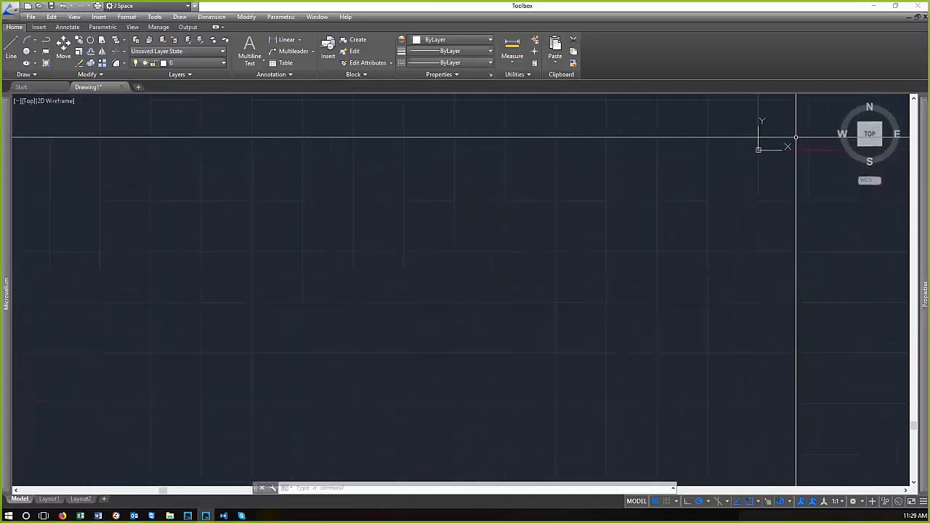
scroll(796, 137, "up", 5)
scroll(797, 136, "down", 8)
scroll(797, 136, "up", 10)
scroll(797, 136, "down", 2)
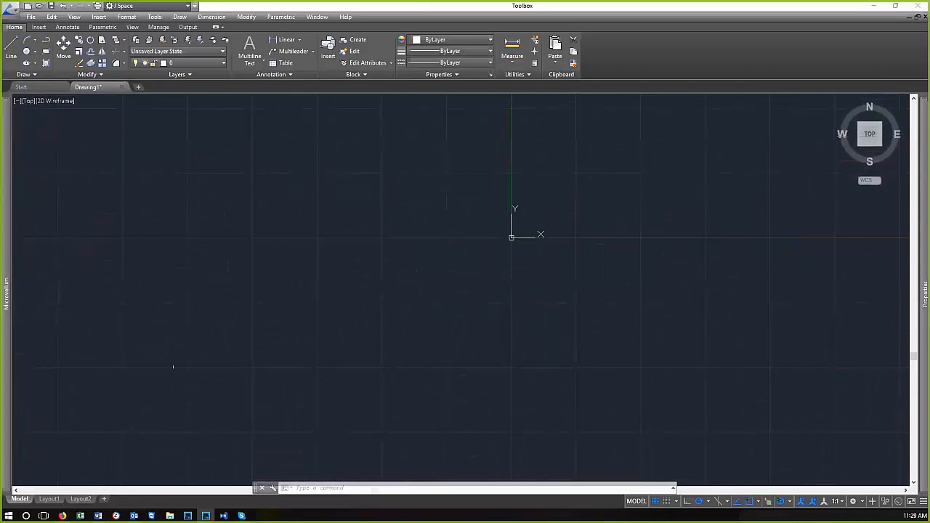
scroll(52, 457, "down", 6)
scroll(51, 457, "up", 6)
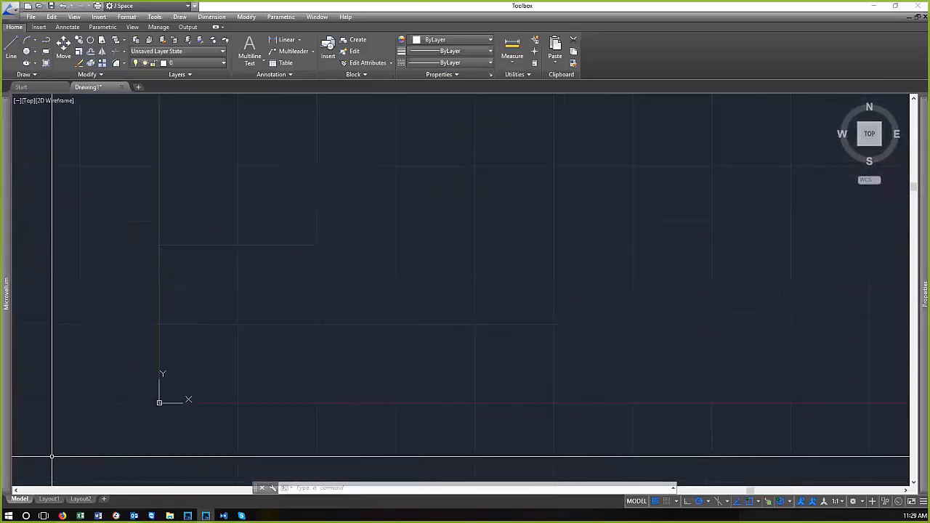
scroll(52, 457, "down", 8)
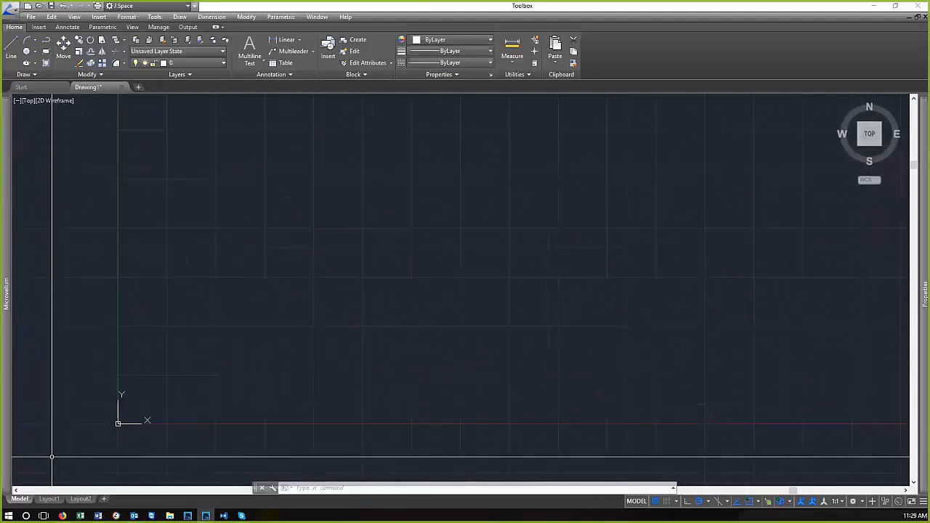
scroll(52, 457, "down", 2)
scroll(51, 457, "up", 7)
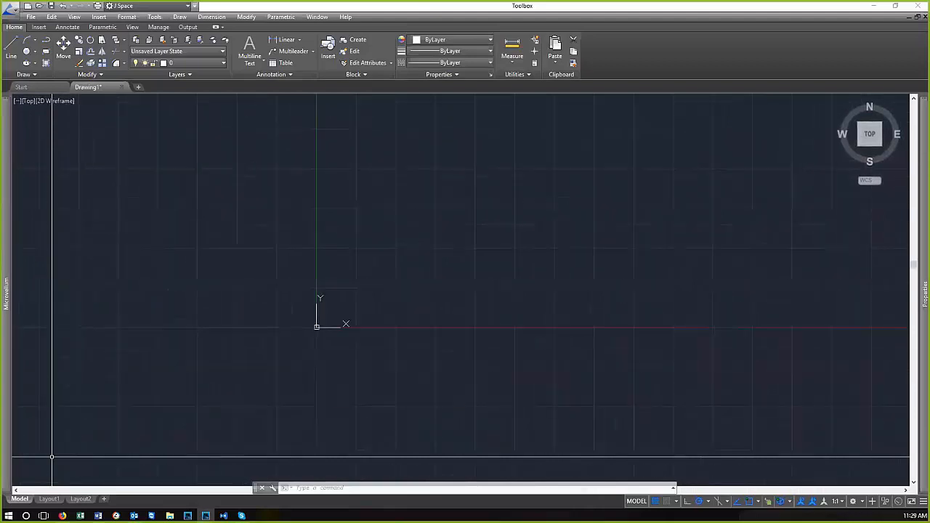
scroll(45, 446, "up", 2)
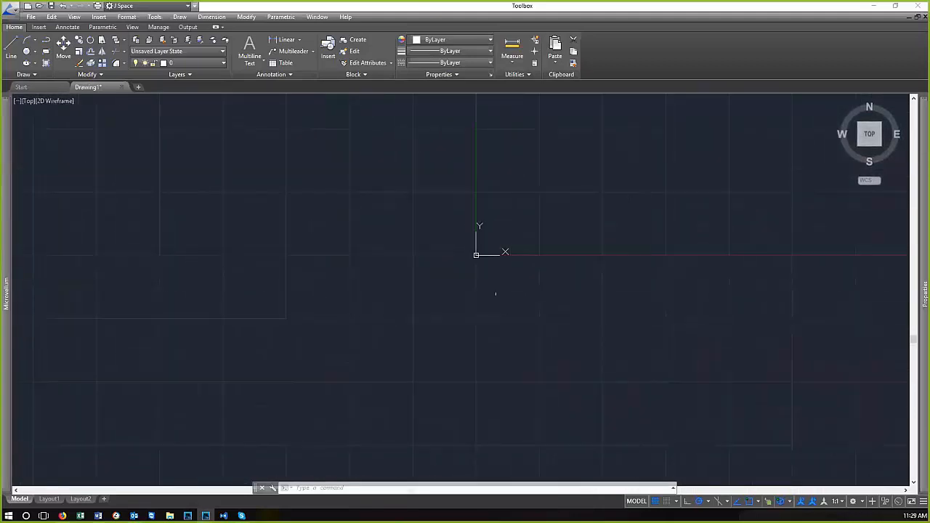
Pan the origin away from the middle of the view and compare zooming in and out at various distances from it
middle_click_drag(538, 215, 517, 270)
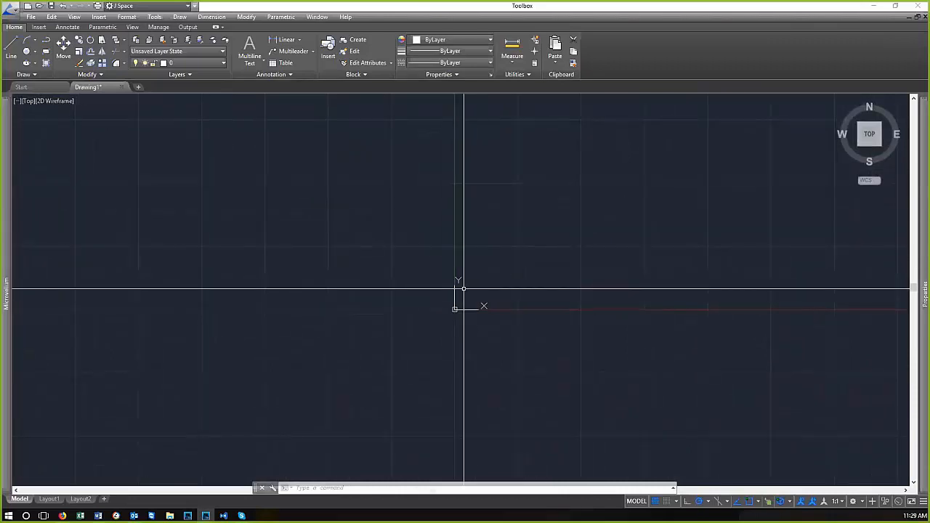
middle_click_drag(433, 313, 109, 429)
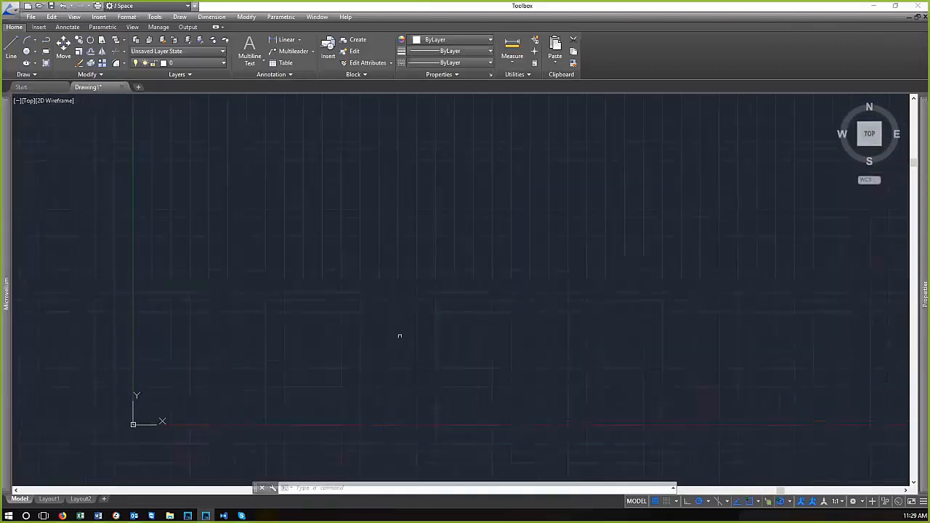
scroll(702, 183, "up", 1)
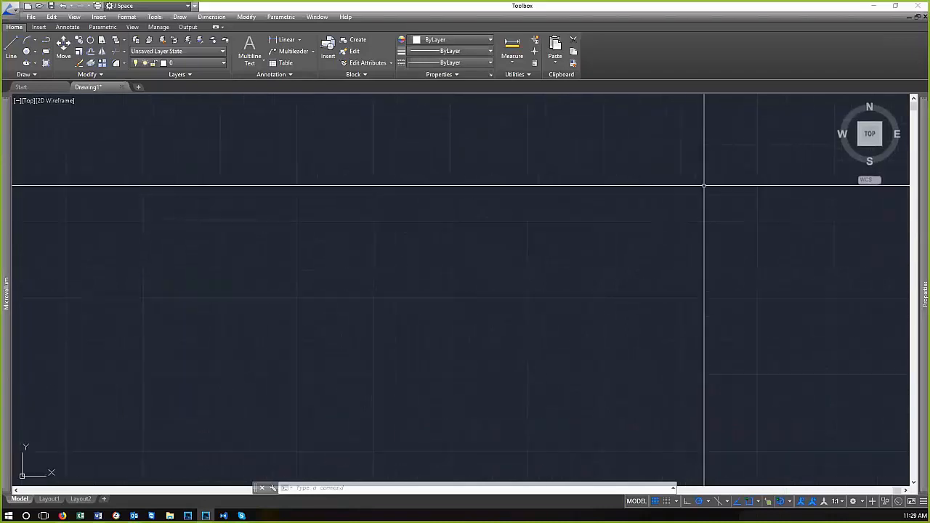
scroll(704, 185, "down", 4)
scroll(722, 203, "up", 6)
scroll(665, 229, "down", 6)
scroll(537, 280, "up", 3)
scroll(533, 277, "up", 8)
scroll(436, 327, "down", 5)
scroll(409, 322, "up", 5)
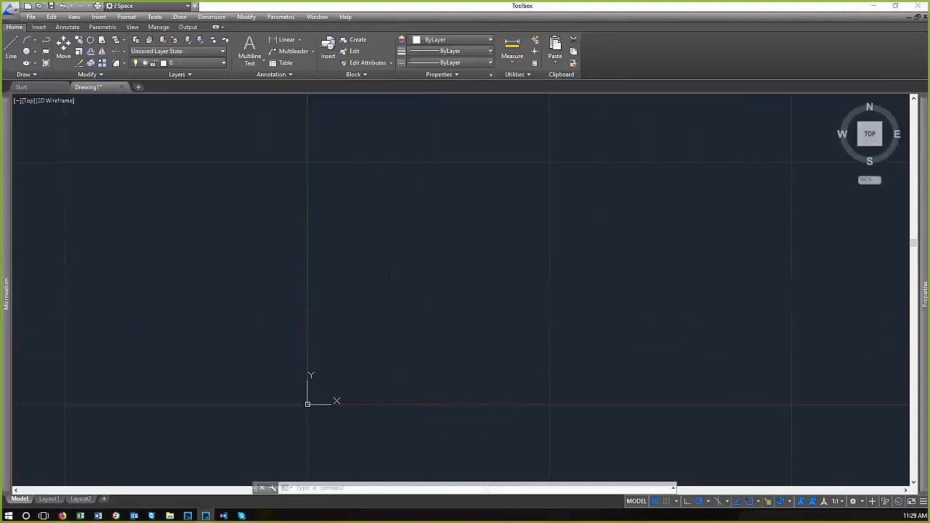
Zoom to the whole drawing with the ZOOM command's All option and pan the origin back toward the middle
key("Return")
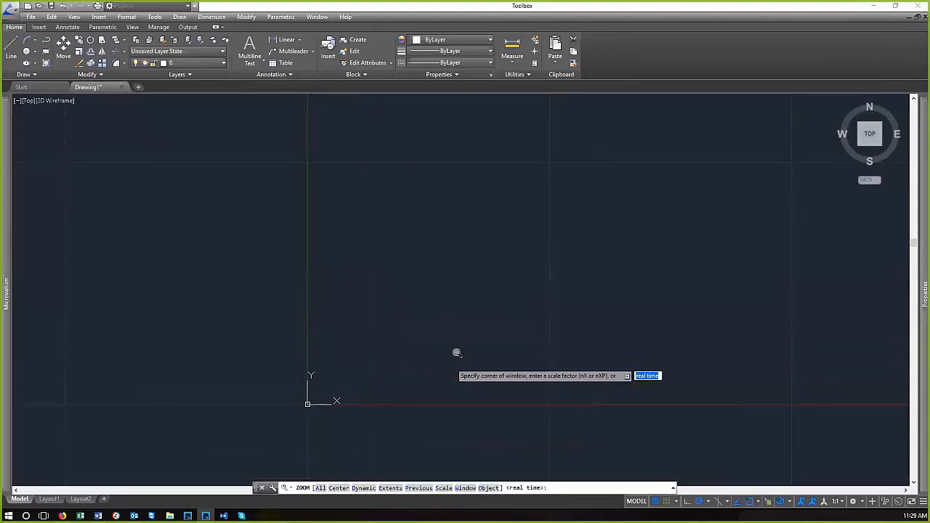
type("a")
key("Return")
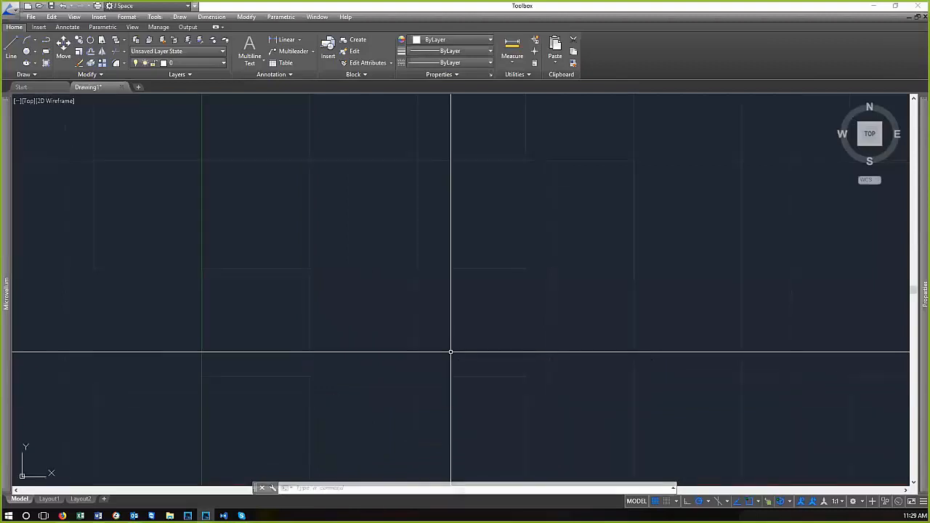
mouse_move(382, 411)
middle_mouse_down()
mouse_move(390, 282)
mouse_move(389, 296)
middle_mouse_up()
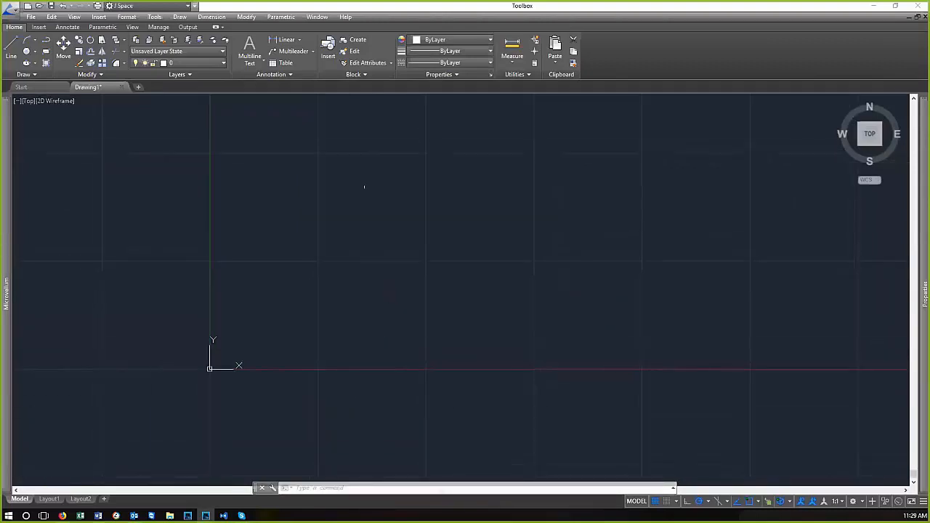
middle_click_drag(62, 432, 206, 400)
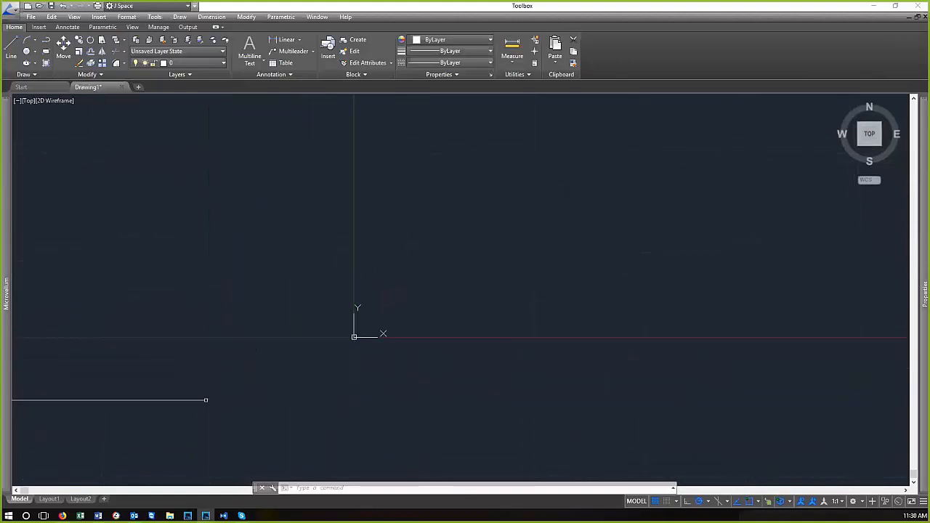
middle_click_drag(459, 328, 431, 358)
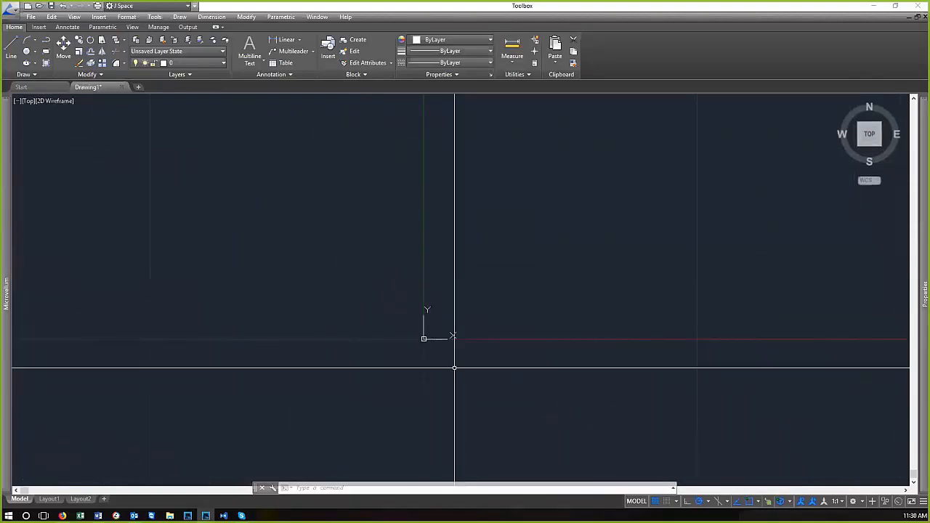
Zoom to the drawing extents with the ZOOM command's Extents option and look over the grid at a wider scale
type("z")
key("Return")
type("e")
key("Return")
scroll(265, 312, "down", 3)
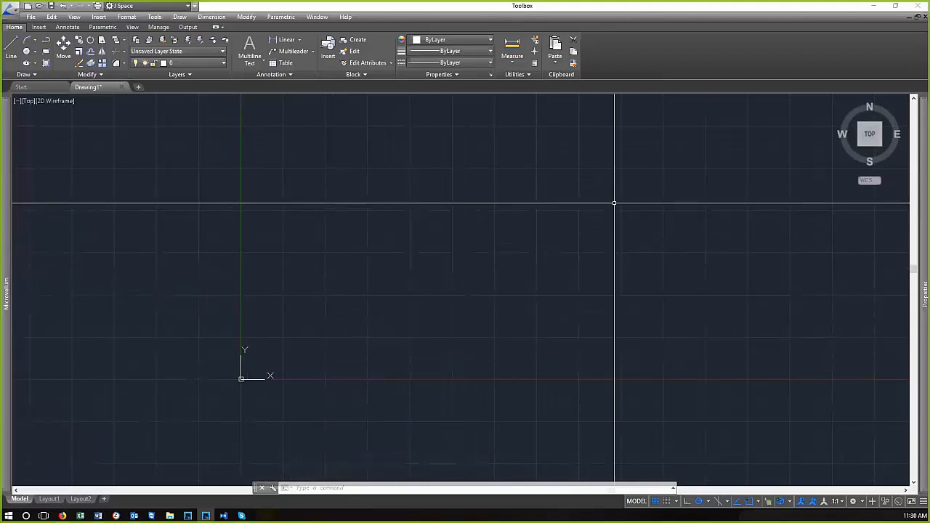
middle_click_drag(656, 272, 589, 293)
scroll(247, 328, "down", 2)
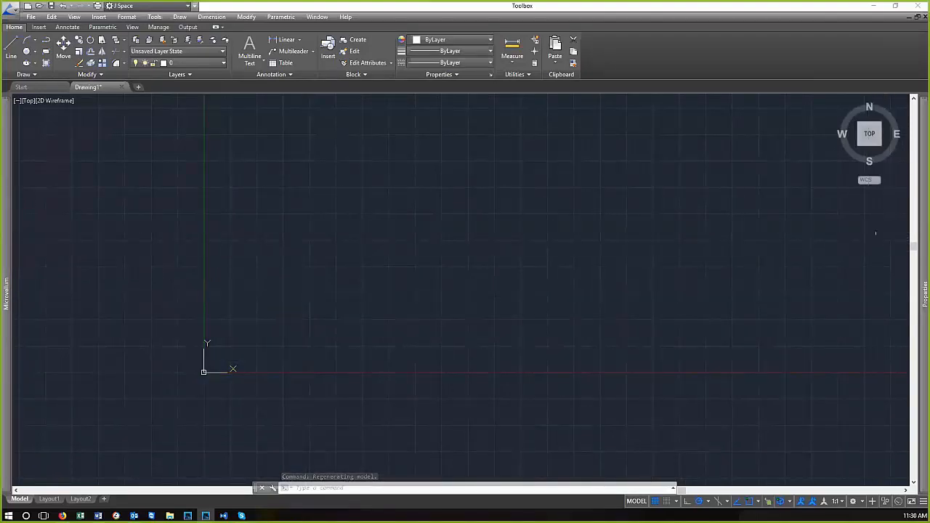
middle_click_drag(858, 251, 841, 254)
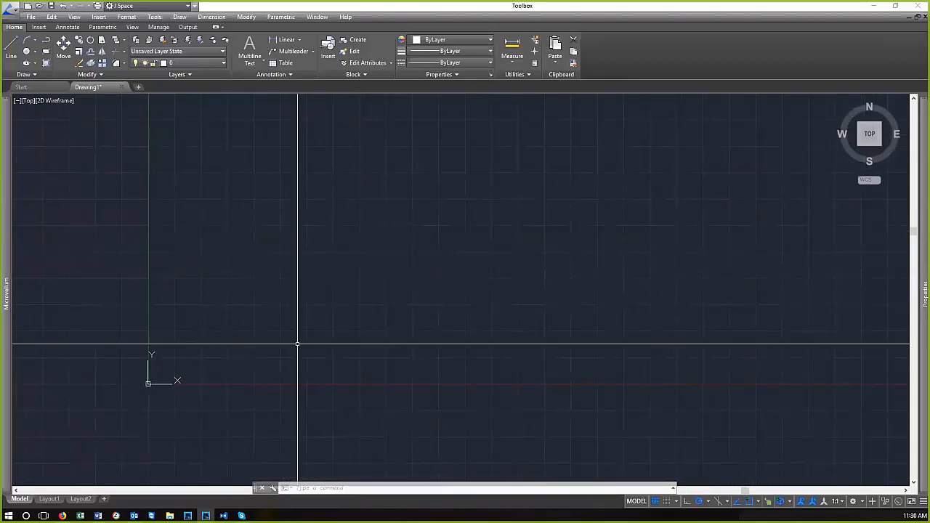
View the origin area up close and run the ZOOM command from there
scroll(148, 382, "up", 10)
middle_click_drag(200, 406, 252, 339)
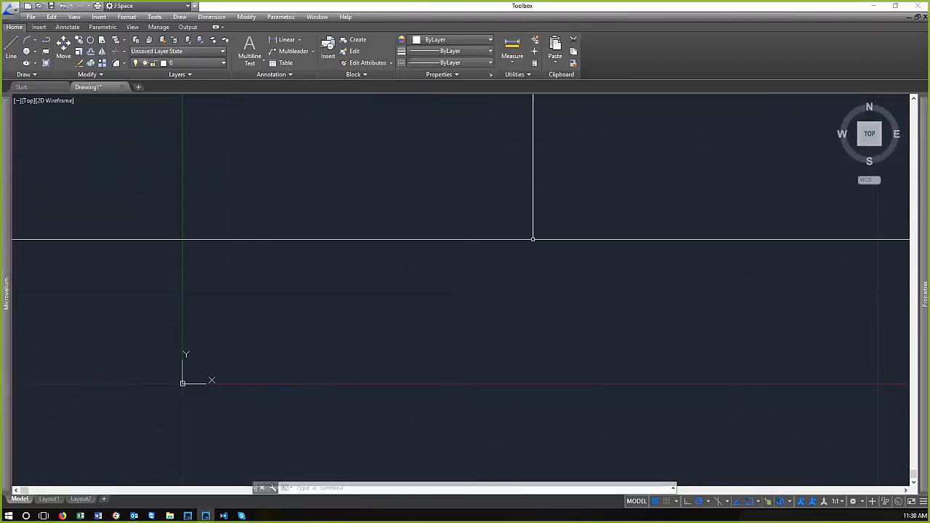
scroll(504, 291, "down", 2)
mouse_move(504, 290)
middle_mouse_down()
mouse_move(405, 360)
mouse_move(351, 344)
mouse_move(361, 330)
middle_mouse_up()
mouse_move(286, 324)
middle_mouse_down()
mouse_move(386, 337)
mouse_move(391, 352)
middle_mouse_up()
type("z")
key("Return")
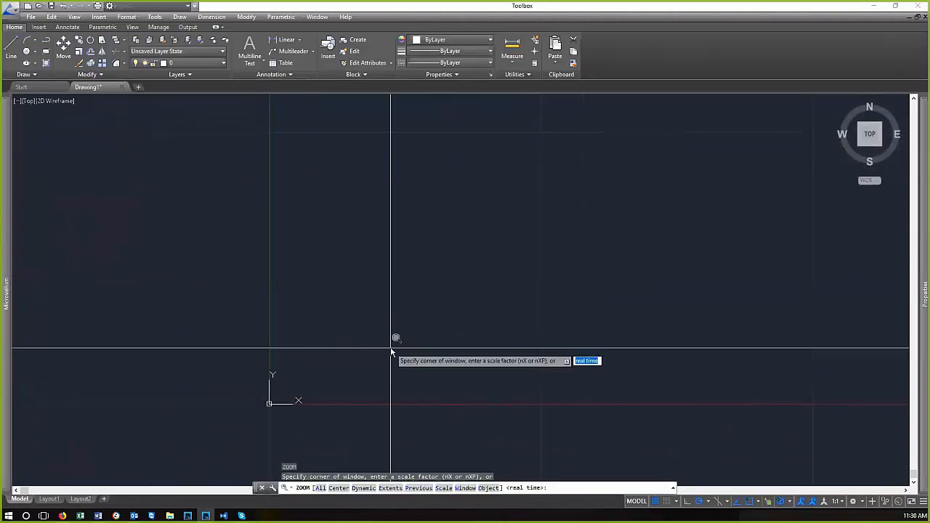
key("Return")
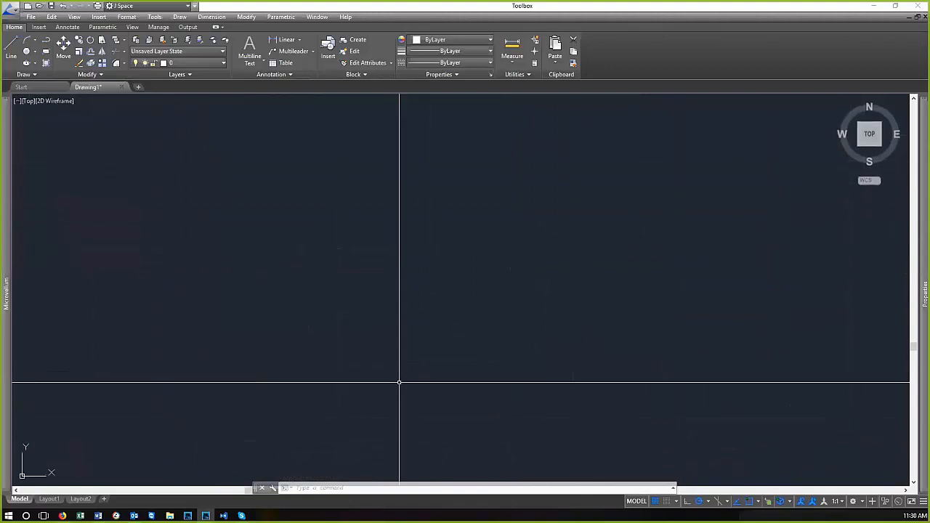
Navigate through the empty model space until the origin and its axes are back in view
scroll(607, 218, "down", 3)
scroll(488, 310, "up", 6)
scroll(301, 317, "down", 4)
scroll(541, 308, "up", 2)
scroll(352, 208, "up", 4)
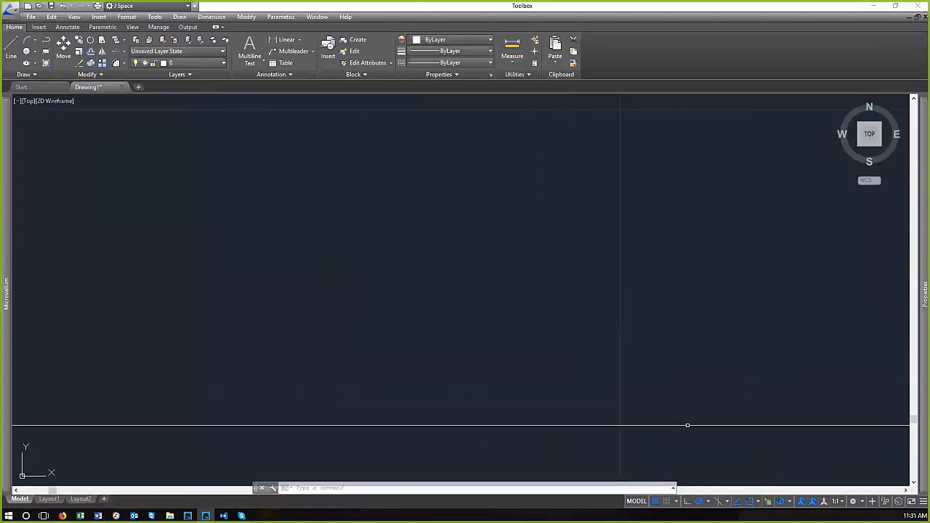
middle_click_drag(708, 426, 710, 429)
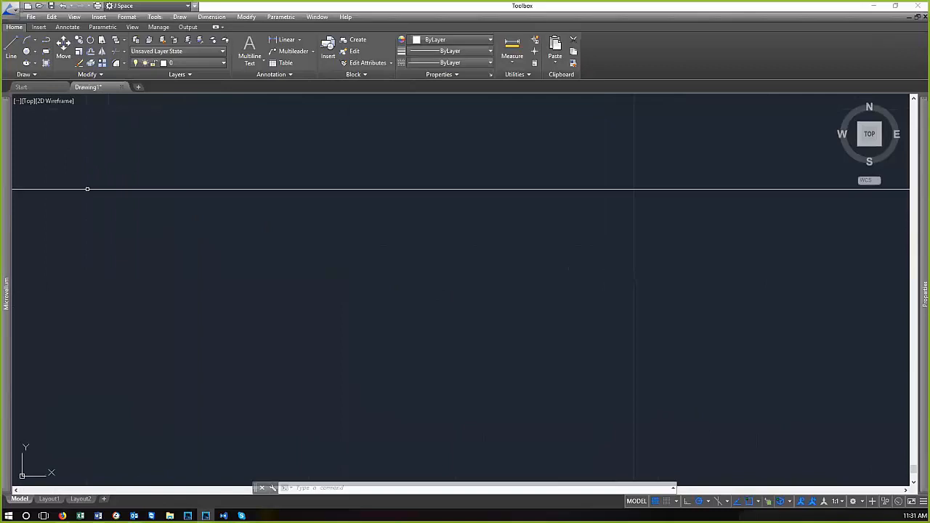
middle_click_drag(796, 467, 719, 430)
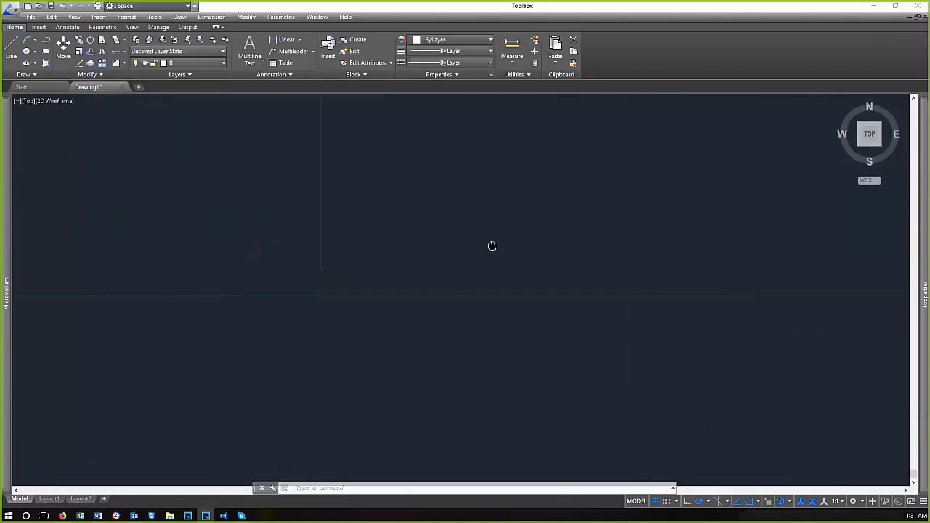
middle_click_drag(775, 303, 791, 292)
scroll(811, 291, "down", 5)
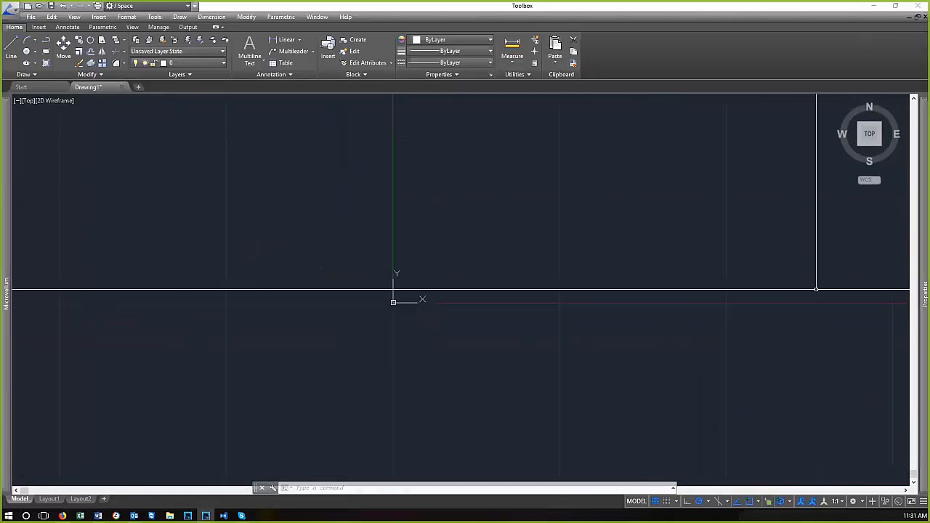
scroll(657, 264, "up", 3)
middle_click_drag(367, 264, 399, 307)
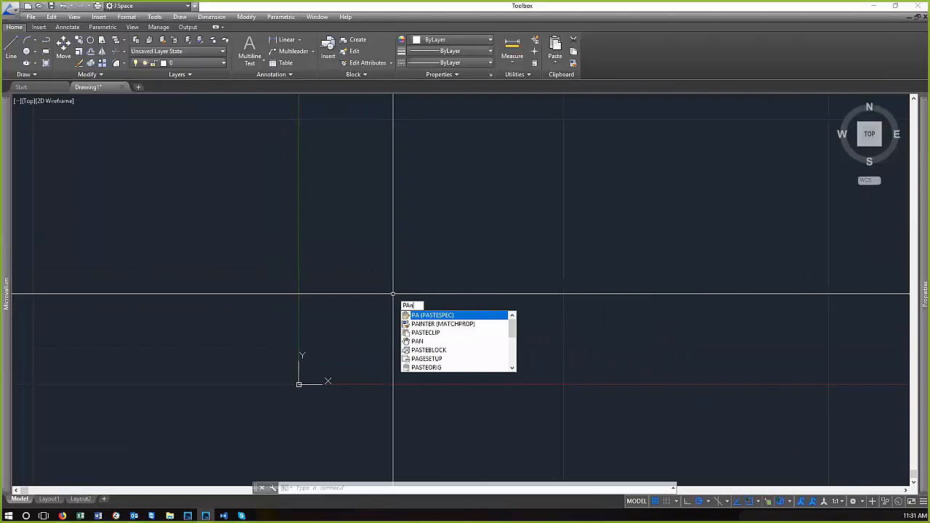
Shift the view with the PAN command so the origin sits lower in the drawing area, and leave the command
key("Return")
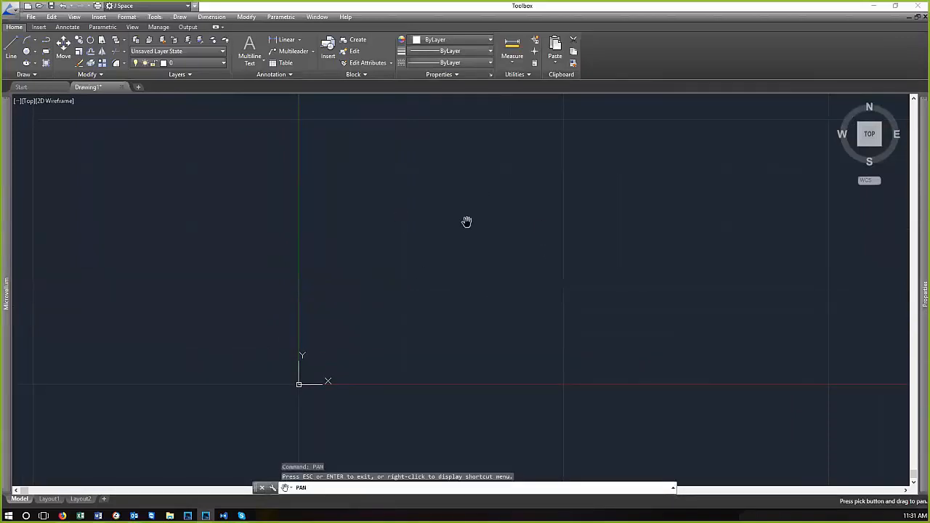
mouse_move(276, 246)
left_mouse_down()
mouse_move(337, 199)
mouse_move(348, 299)
left_mouse_up()
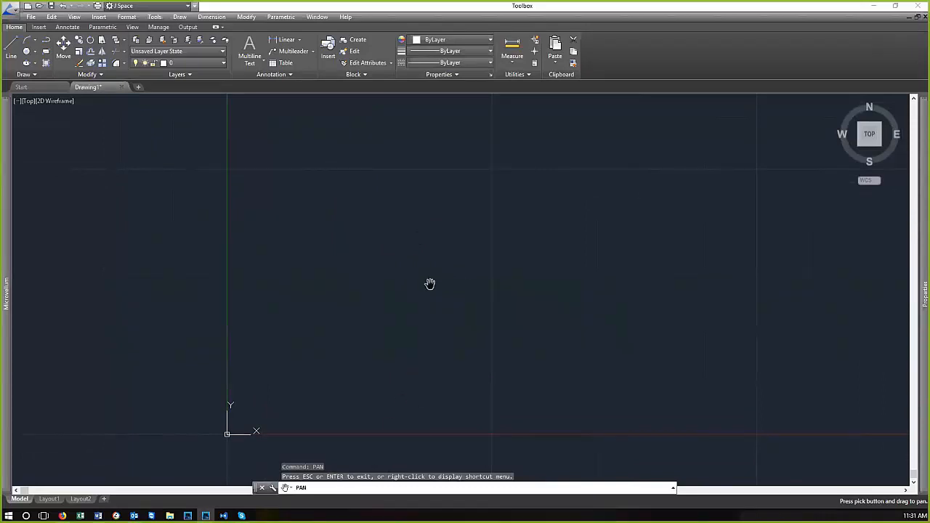
key("Escape")
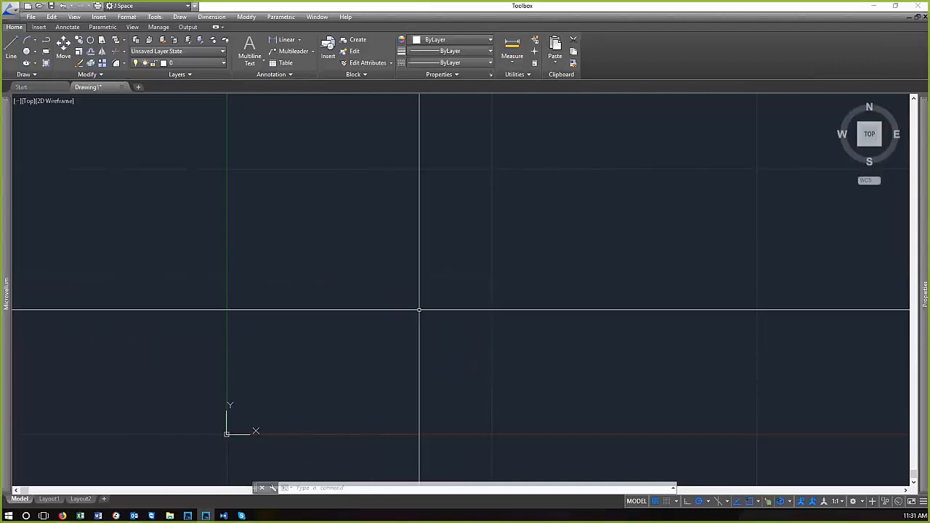
Draw two thin crossing rectangles near the origin: a horizontal one about 2.4 units long and a vertical one across it
type("c")
key("Return")
left_click(320, 297)
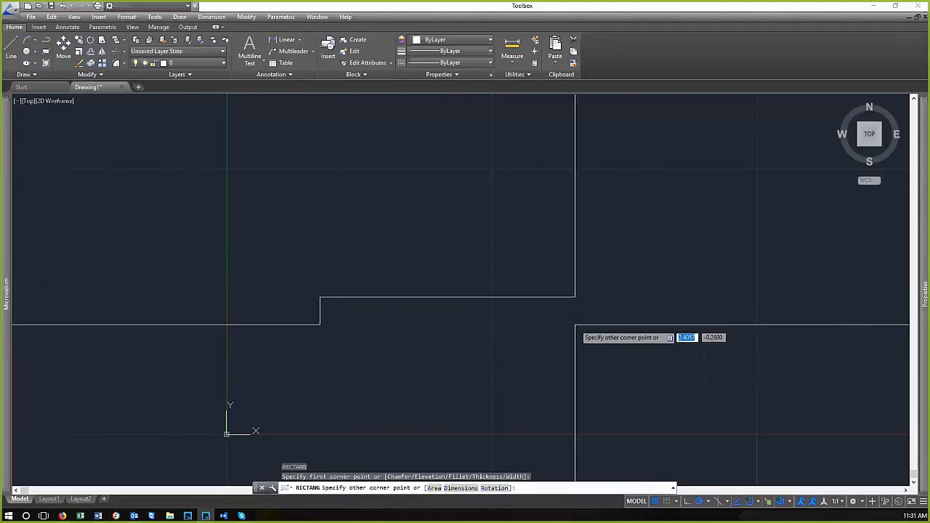
left_click(573, 310)
key("Return")
left_click(422, 358)
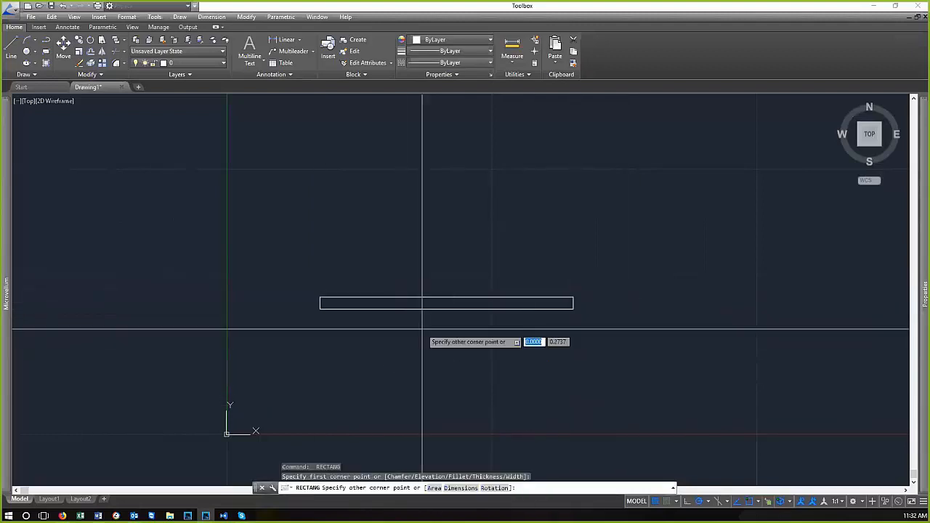
left_click(418, 223)
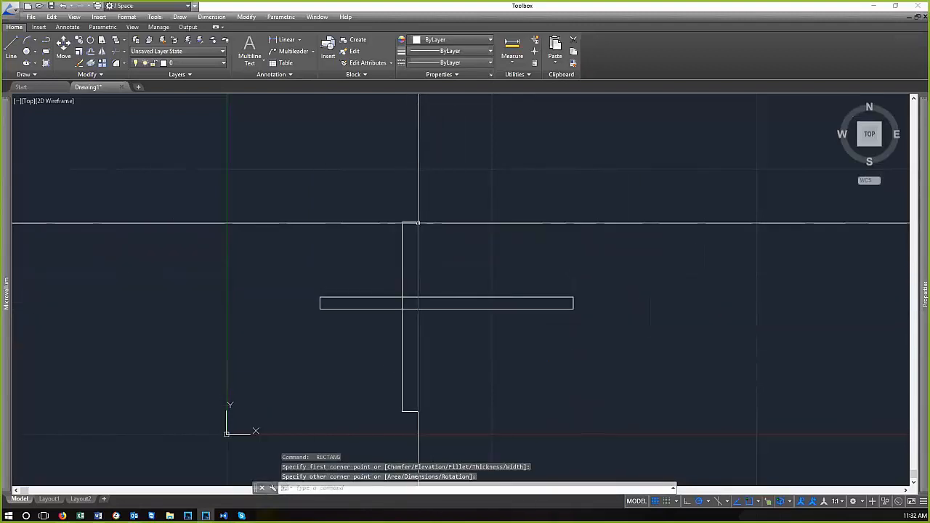
Convert both crossing rectangles into regions with the REGION command
scroll(443, 367, "up", 2)
type("region")
key("Return")
left_click(470, 318)
left_click(352, 178)
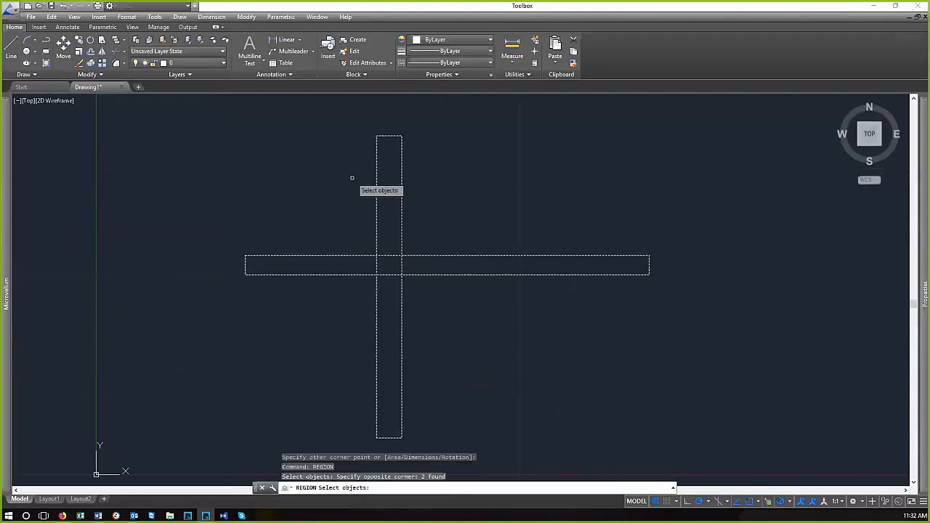
key("Return")
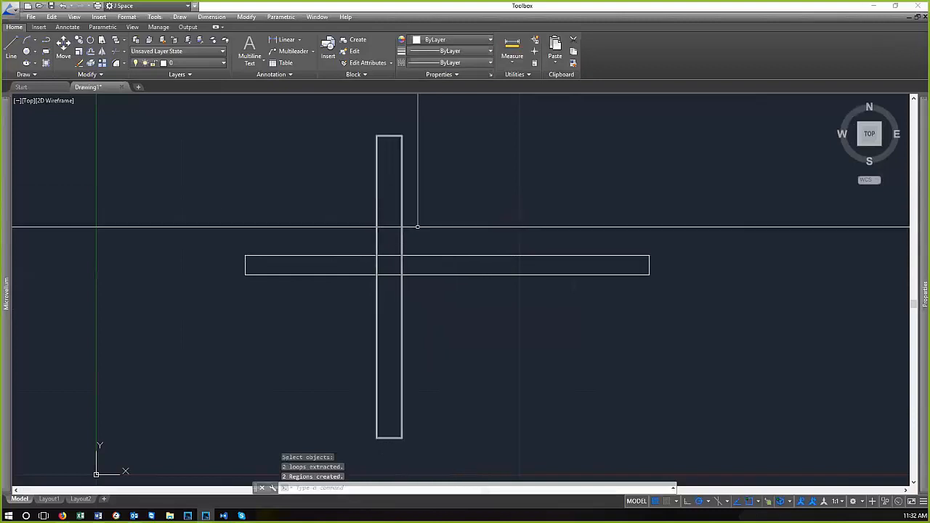
Run the HIDE command on the two crossing regions, and display them filled with the SHADE command
type("hide")
key("Return")
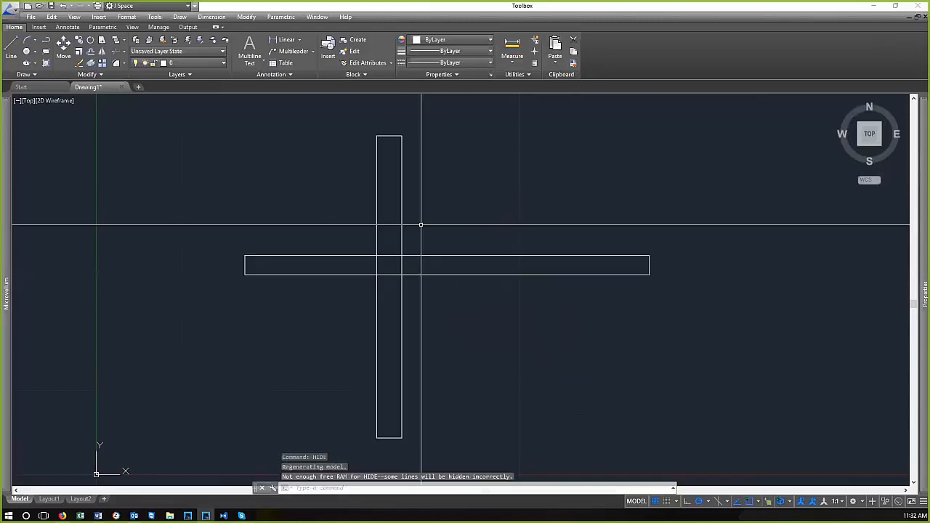
scroll(394, 235, "up", 2)
scroll(457, 249, "down", 4)
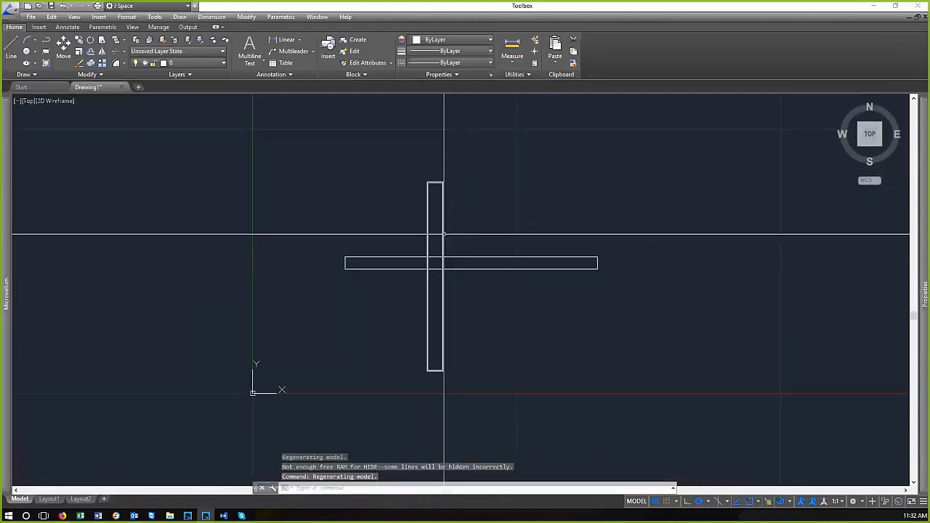
type("shade")
key("Return")
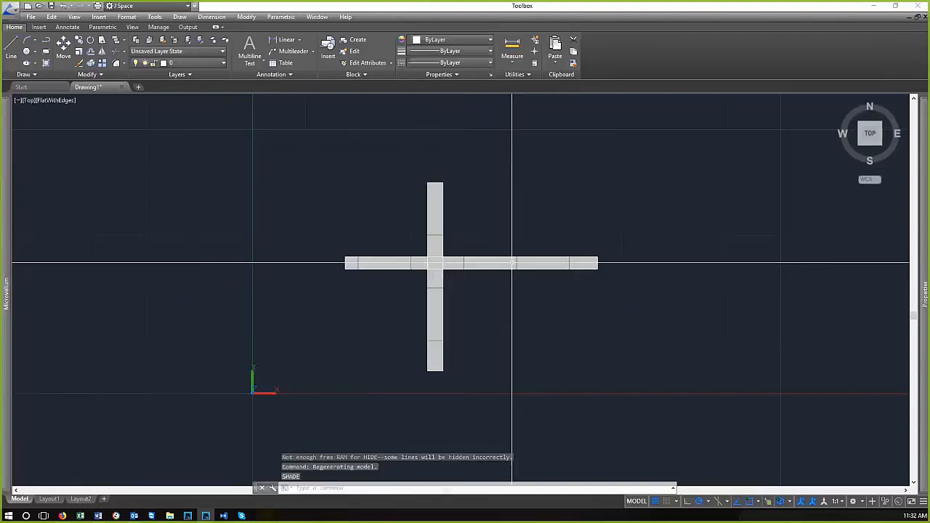
scroll(435, 263, "up", 5)
scroll(482, 311, "down", 2)
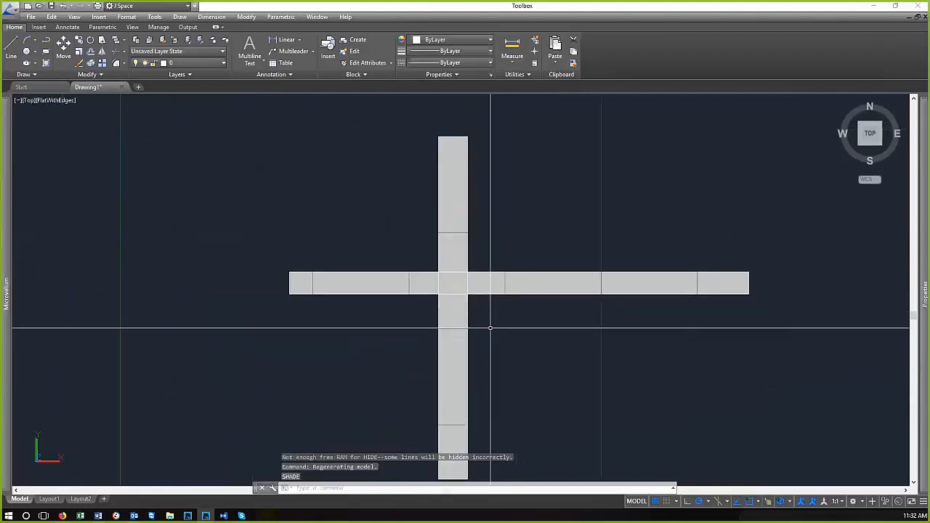
Check the vertical region's properties and clear the selection
left_click(498, 362)
left_click(385, 362)
mouse_move(925, 290)
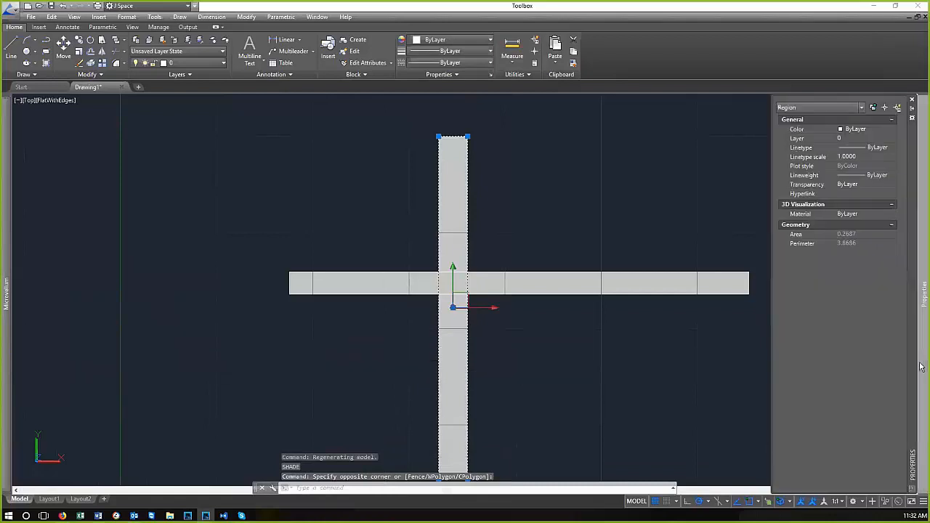
key("Escape")
key("Escape")
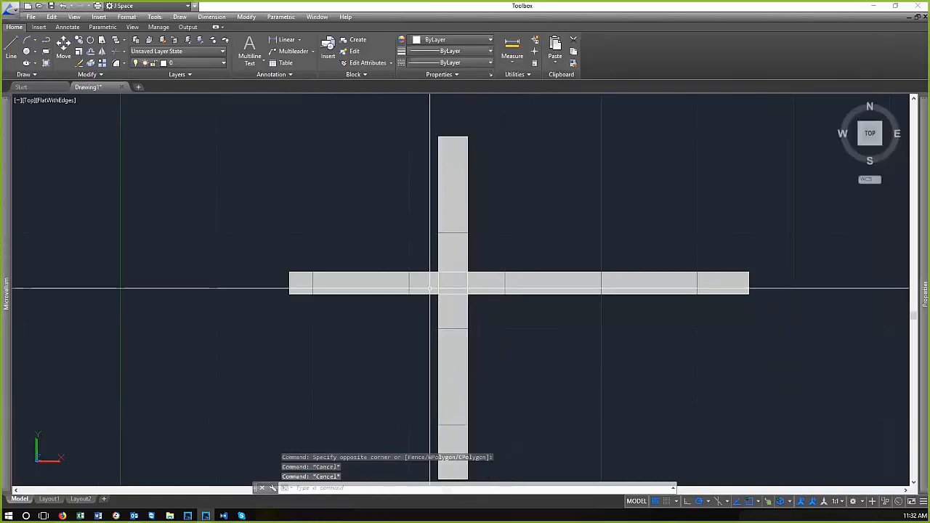
Set the vertical region's color to dark red (153,27,30) and deselect it
scroll(432, 288, "up", 6)
scroll(269, 358, "down", 8)
scroll(312, 370, "down", 2)
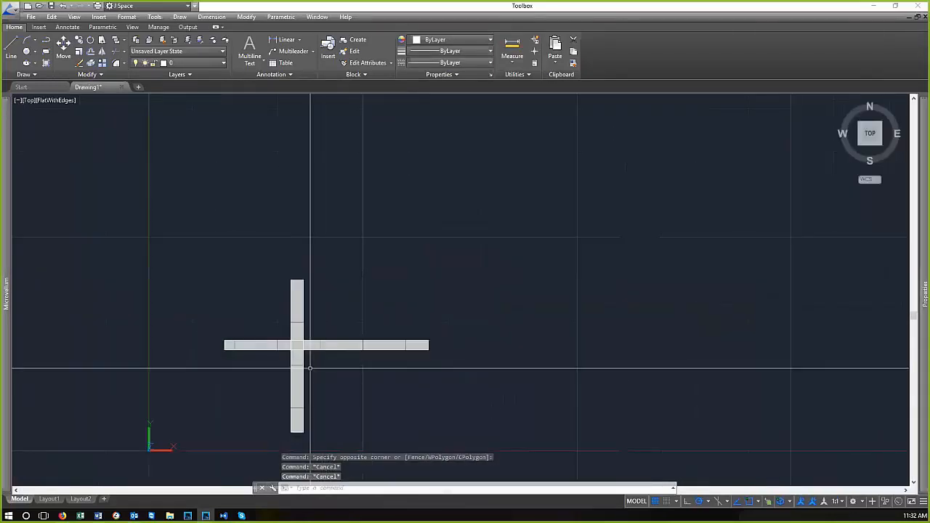
scroll(225, 349, "up", 6)
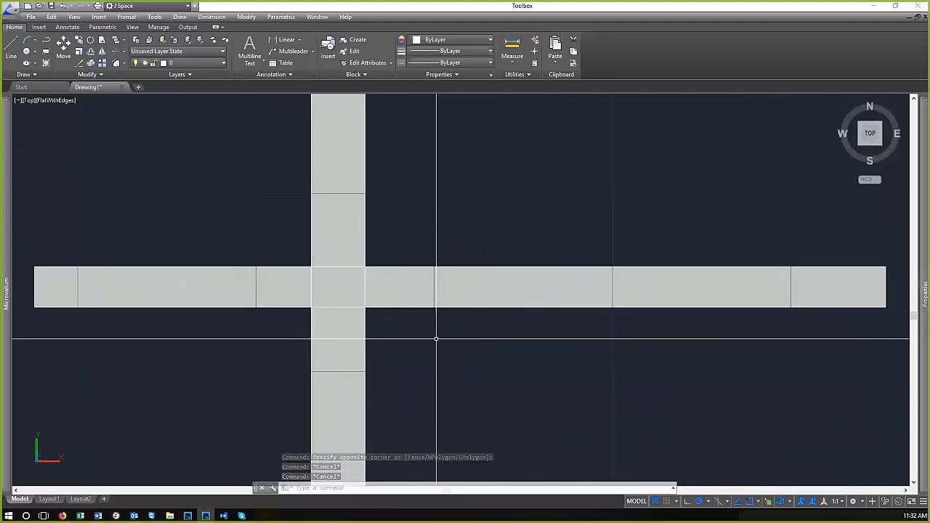
scroll(435, 337, "down", 4)
left_click(434, 370)
left_click(322, 351)
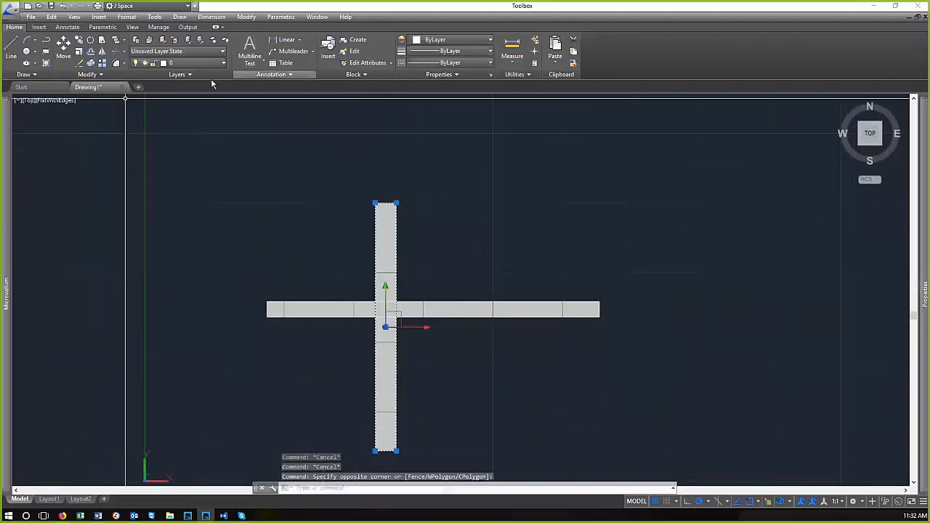
left_click(449, 43)
left_click(442, 85)
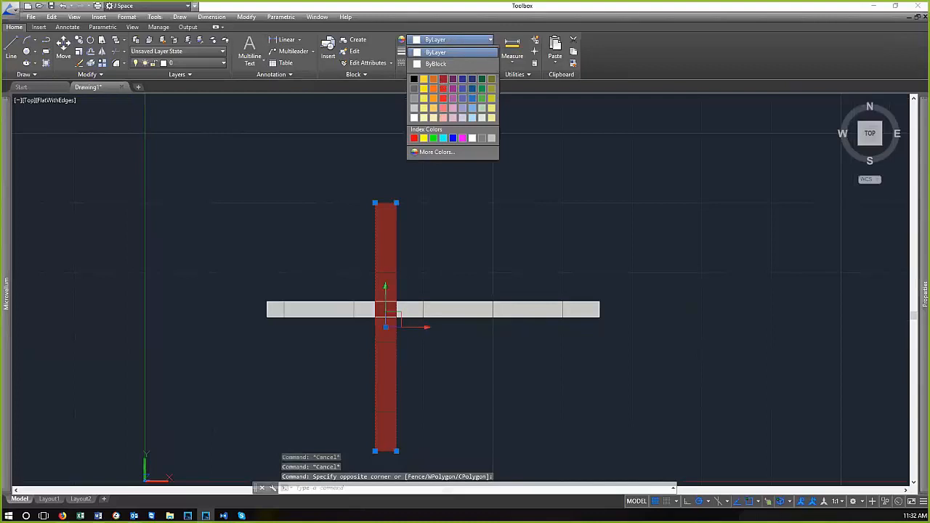
key("Escape")
key("Escape")
scroll(357, 357, "up", 2)
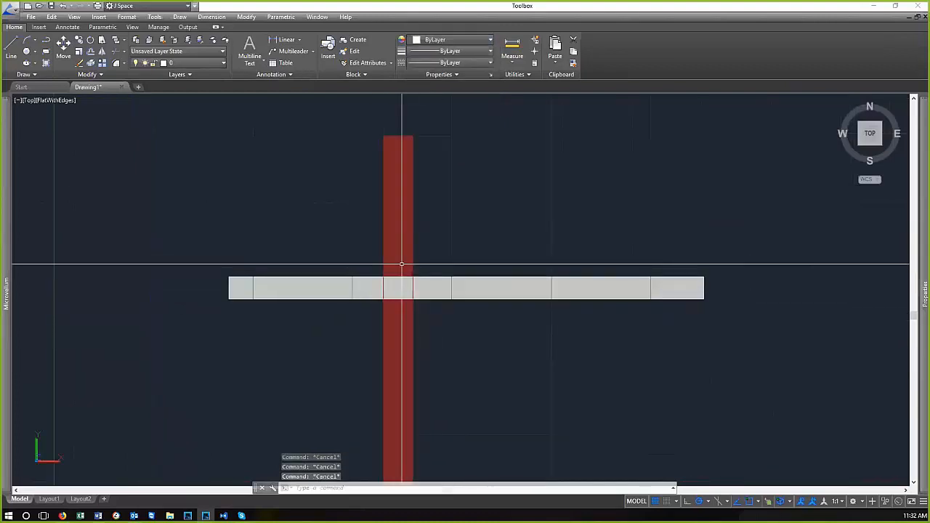
Send the horizontal region to the back of the draw order and examine where the two regions overlap
scroll(399, 259, "up", 2)
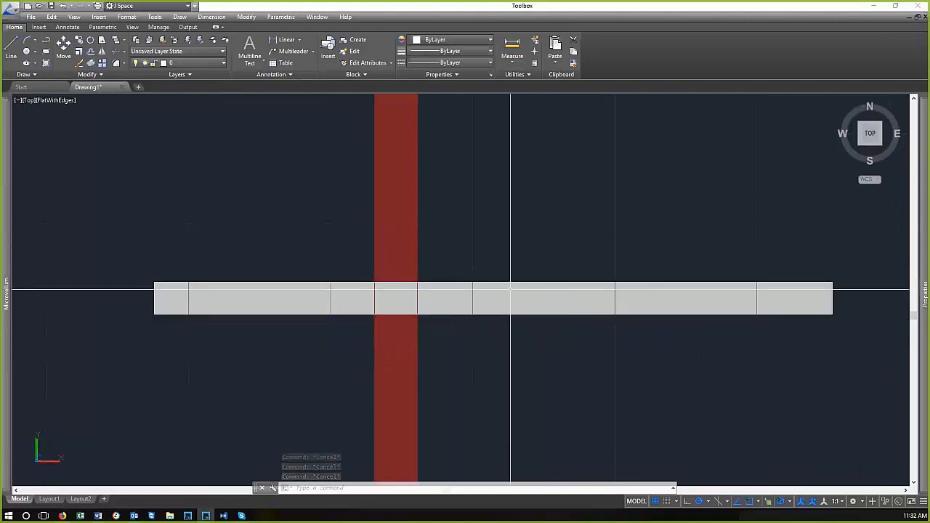
left_click(566, 340)
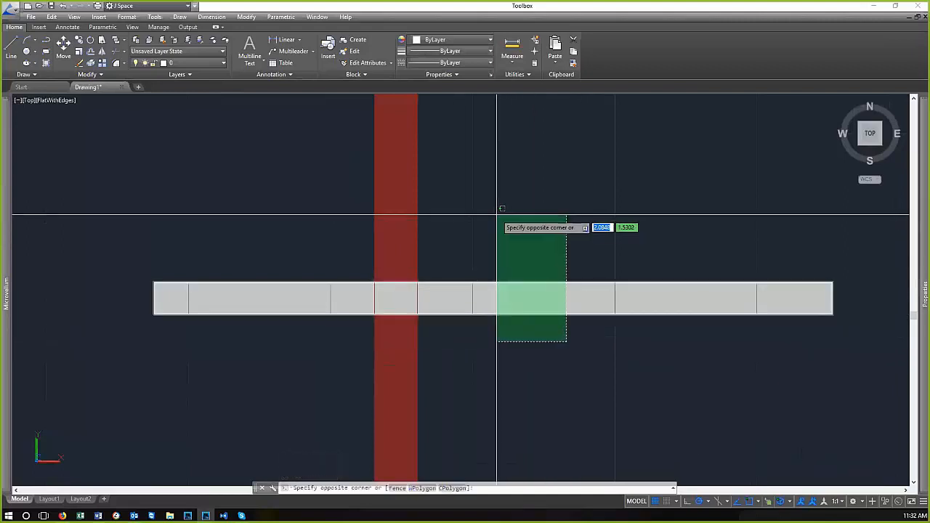
left_click(497, 214)
right_click(530, 244)
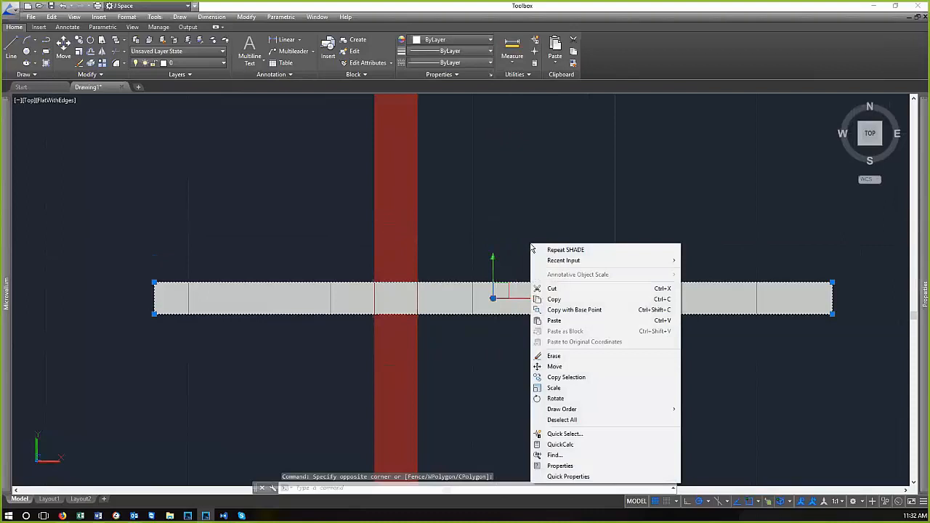
mouse_move(571, 414)
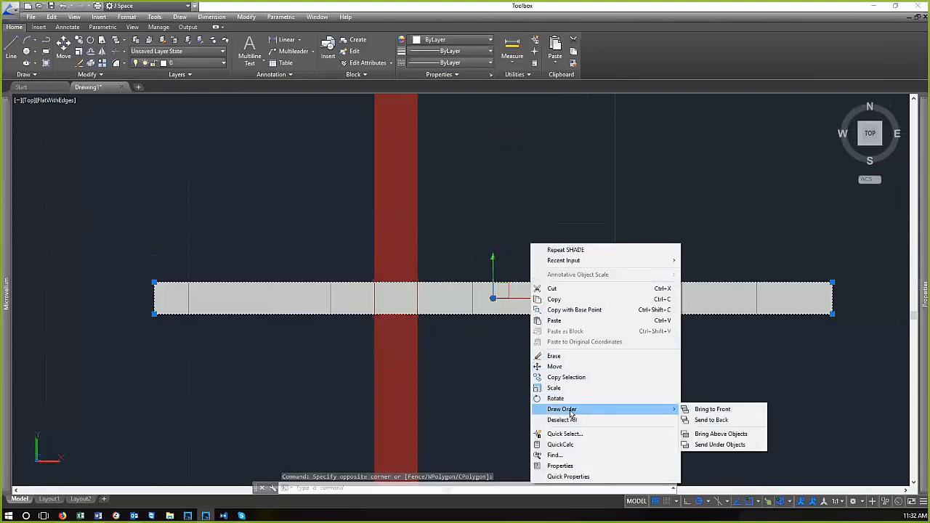
left_click(708, 419)
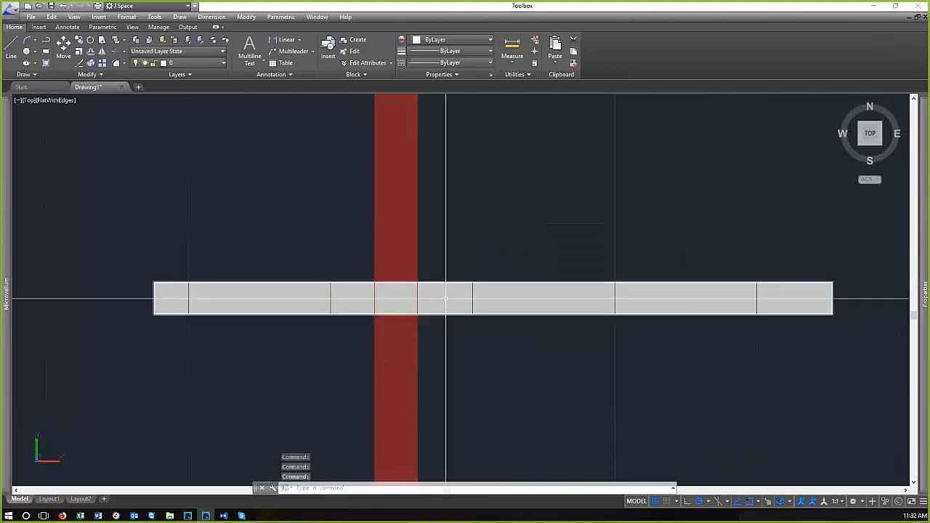
scroll(441, 309, "down", 4)
scroll(422, 303, "up", 6)
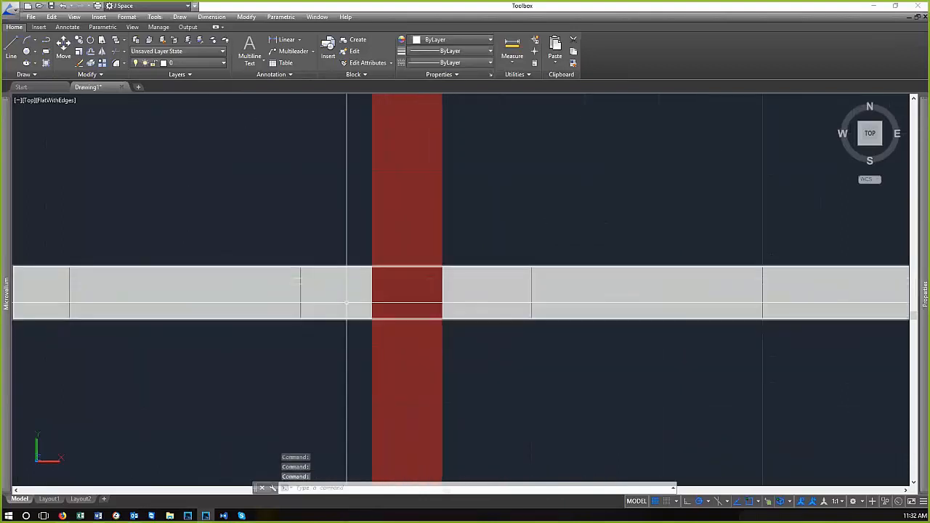
scroll(384, 332, "down", 4)
scroll(436, 338, "up", 2)
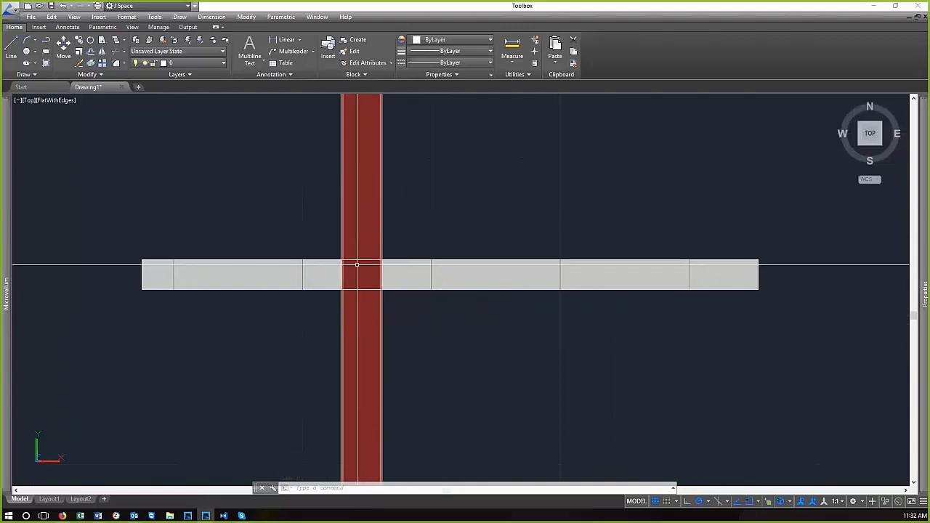
Apply Send to Back to the horizontal region once more and regenerate the display with REGEN
left_click(541, 260)
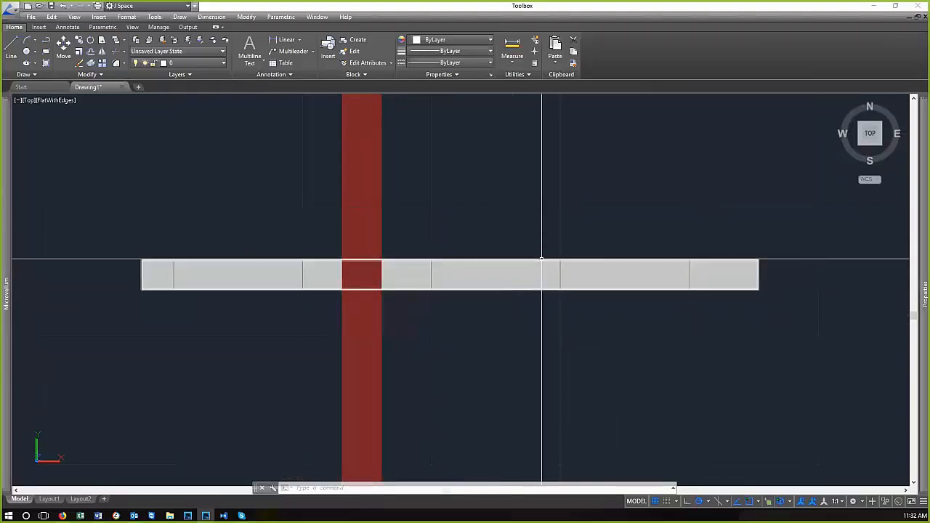
right_click(501, 224)
mouse_move(580, 392)
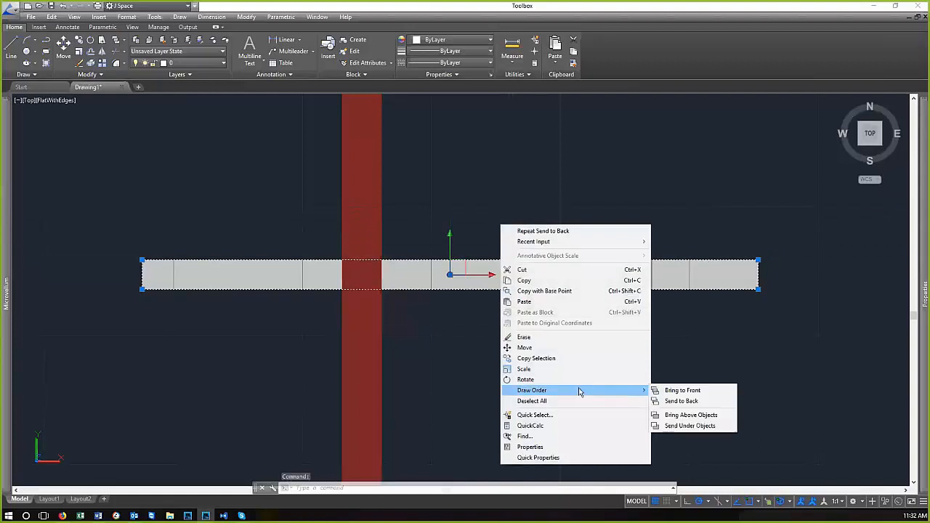
left_click(682, 401)
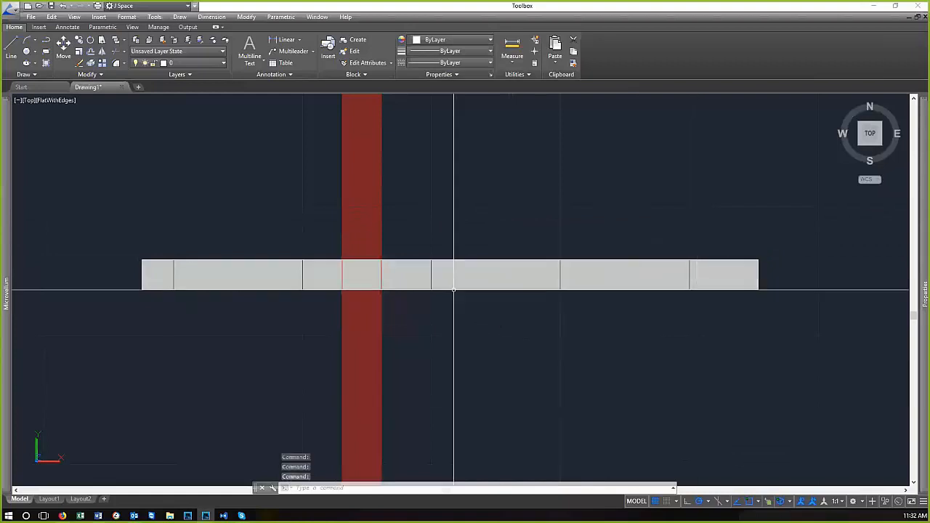
scroll(440, 311, "up", 3)
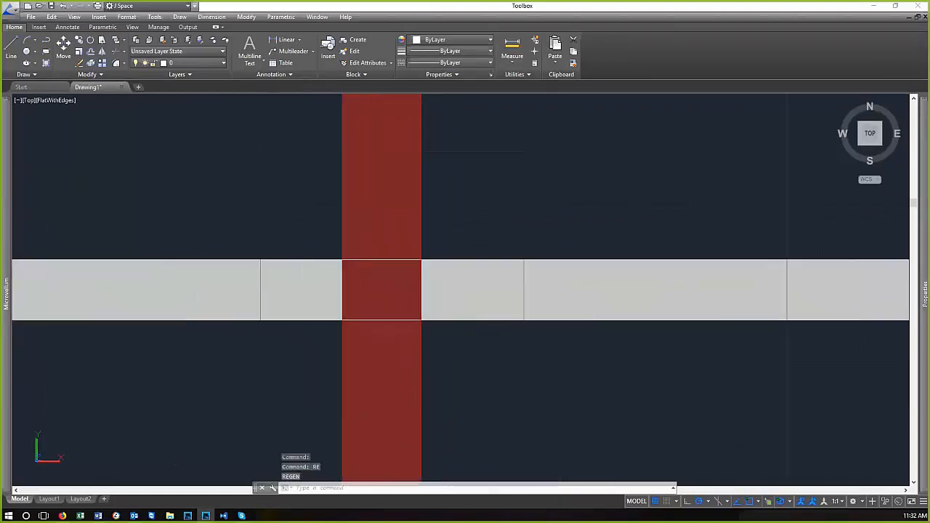
scroll(429, 320, "down", 5)
scroll(417, 344, "up", 2)
scroll(418, 344, "up", 5)
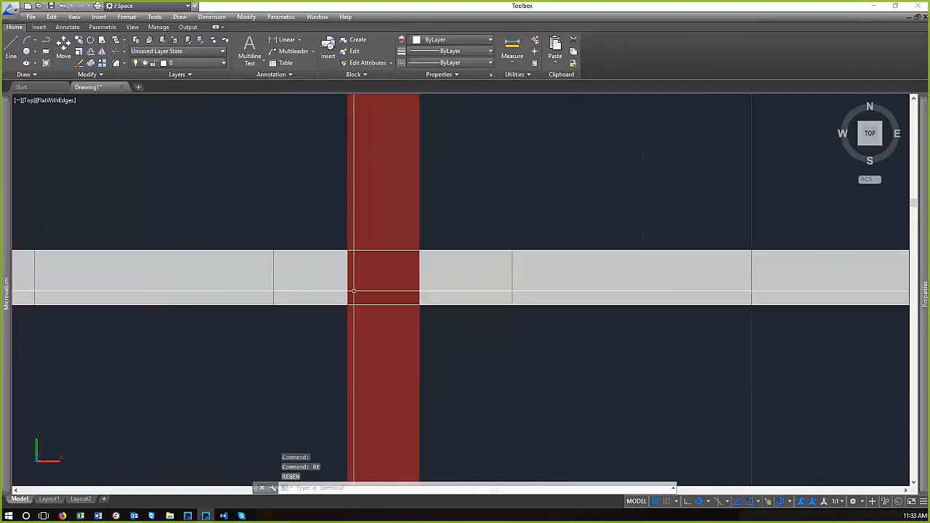
scroll(364, 275, "down", 4)
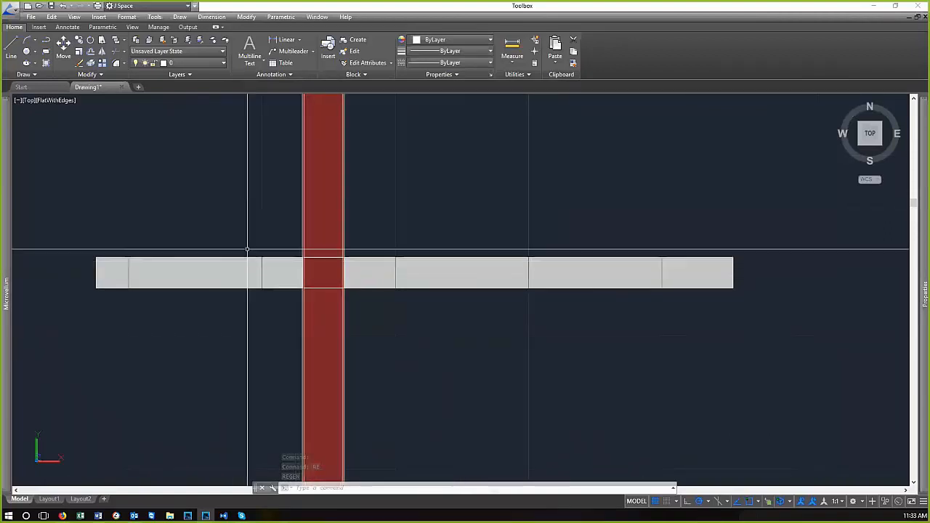
scroll(324, 265, "up", 2)
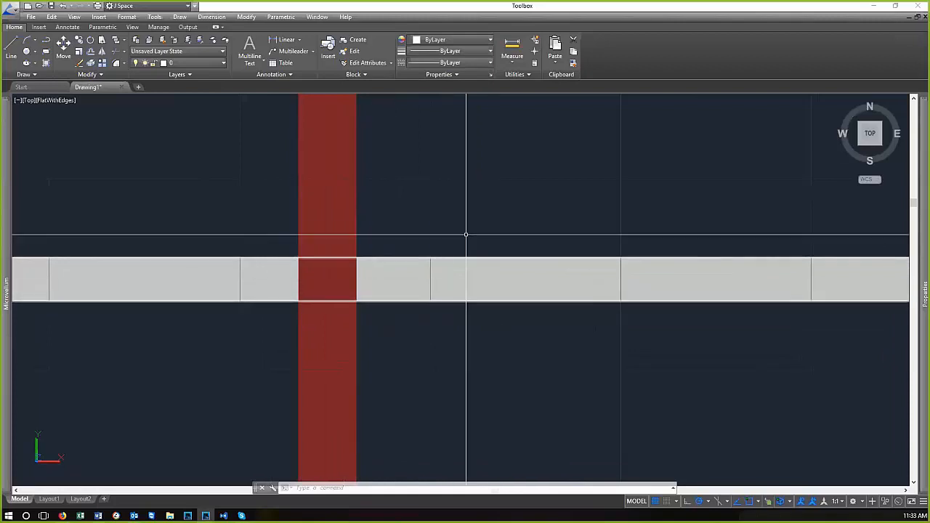
Send the vertical red region to the back of the draw order, regenerate the display with REGEN and examine the overlap
left_click(327, 219)
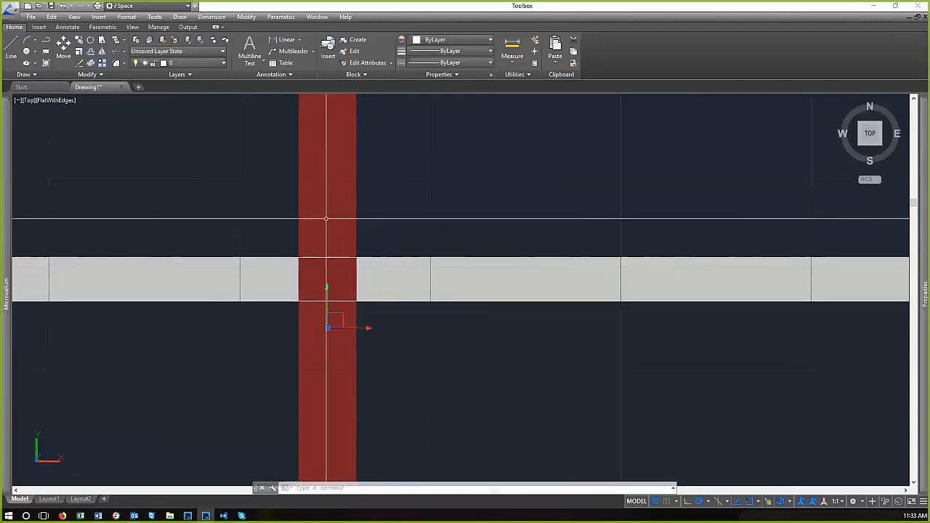
right_click(437, 221)
mouse_move(570, 388)
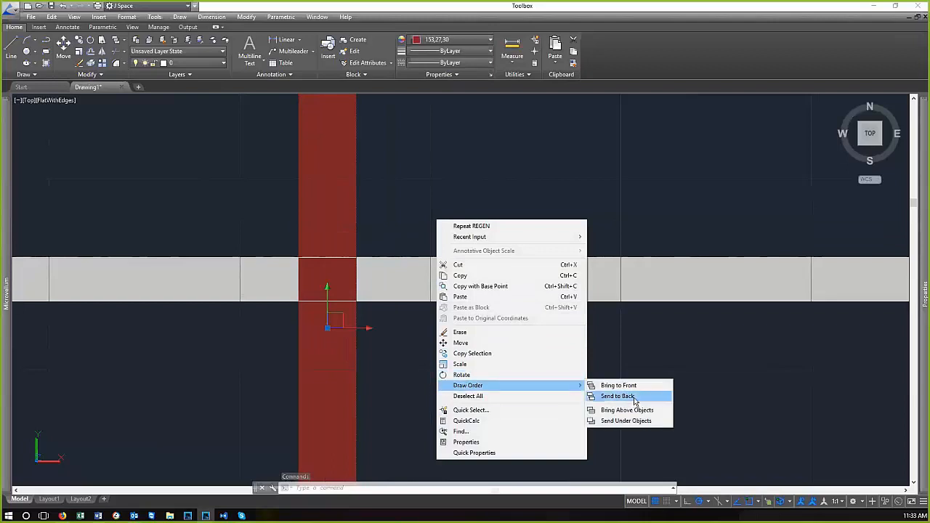
left_click(635, 396)
type("RE")
key("Return")
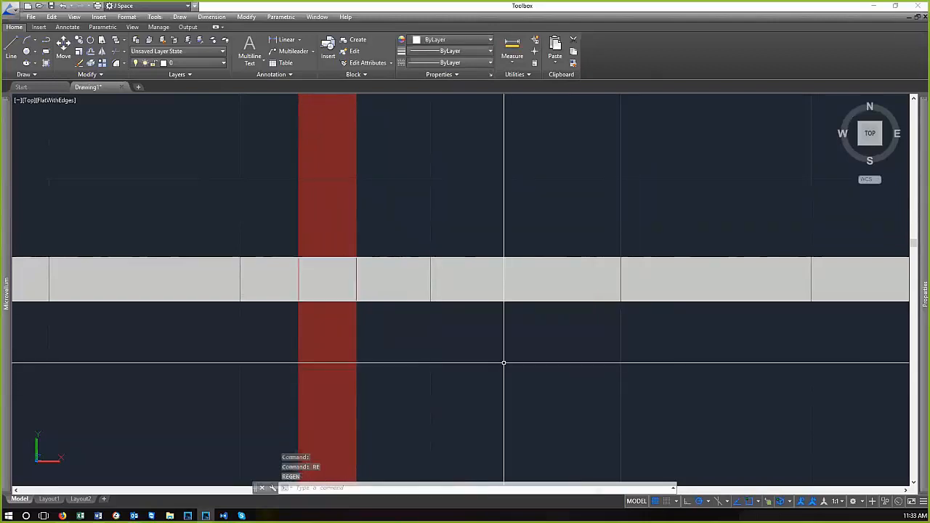
scroll(468, 331, "down", 5)
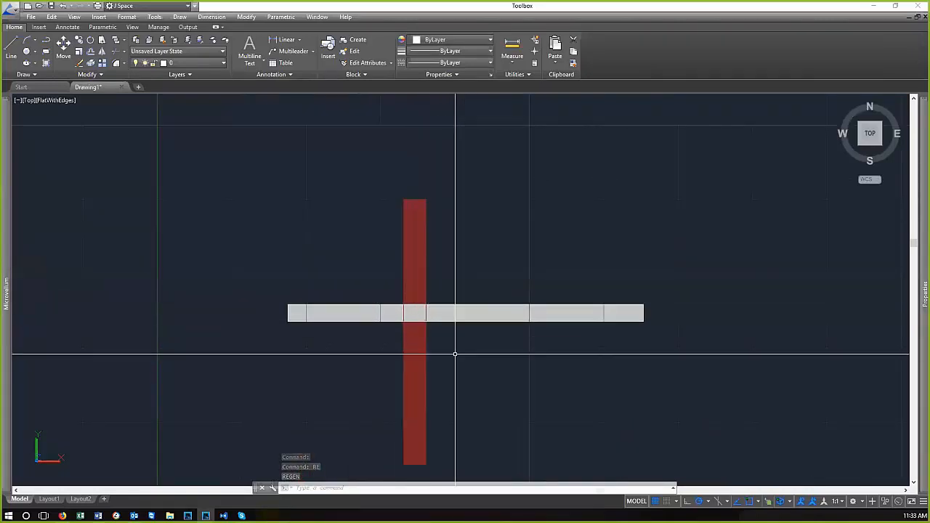
scroll(456, 345, "up", 2)
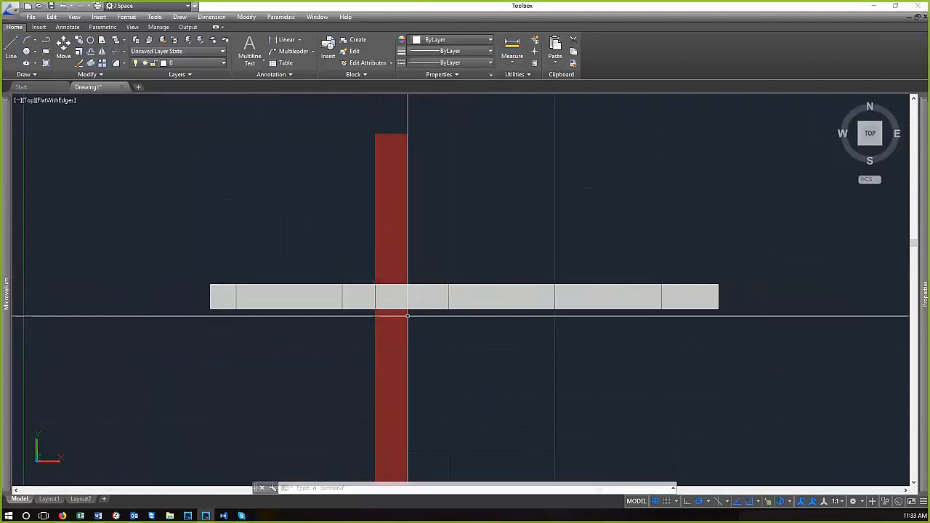
scroll(449, 345, "down", 2)
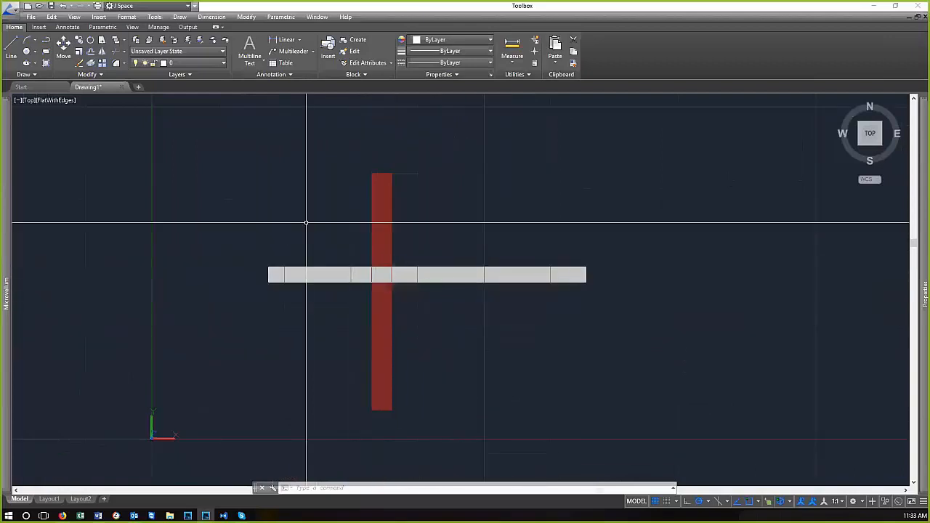
Look up the available draw order options for the horizontal region without applying any, and clear the selection
left_click(439, 306)
left_click(404, 289)
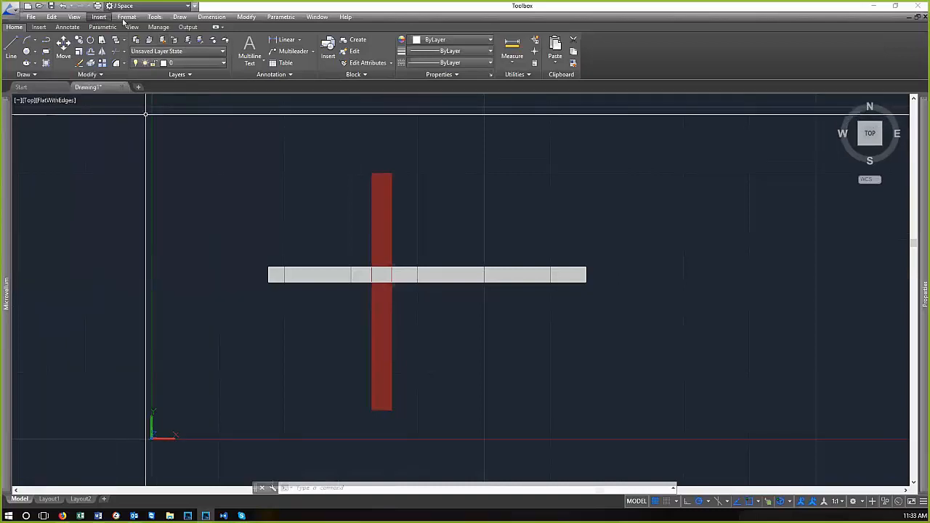
left_click(247, 17)
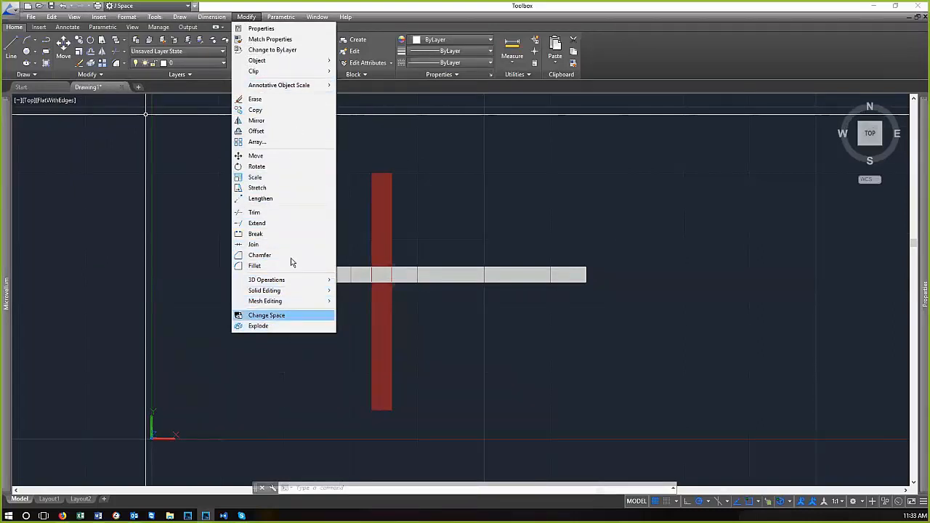
mouse_move(295, 67)
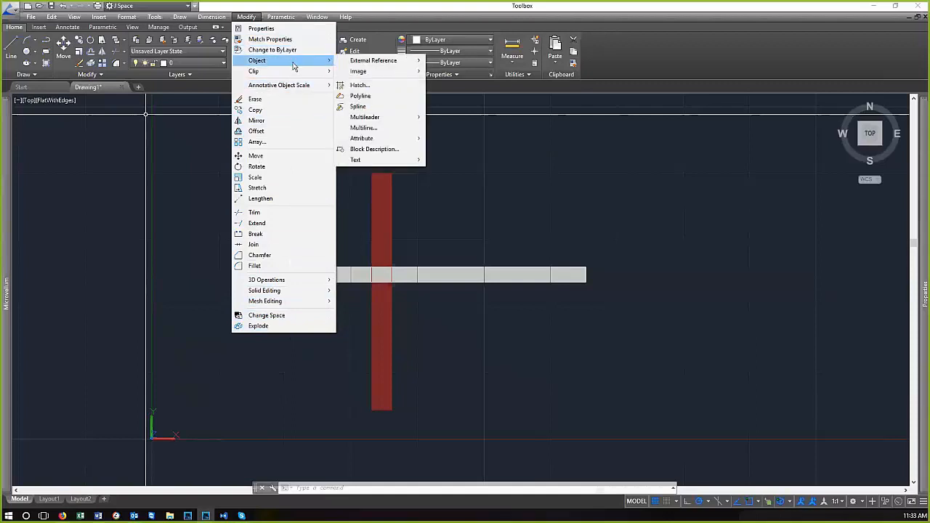
left_click(489, 253)
left_click(452, 327)
left_click(426, 208)
right_click(428, 209)
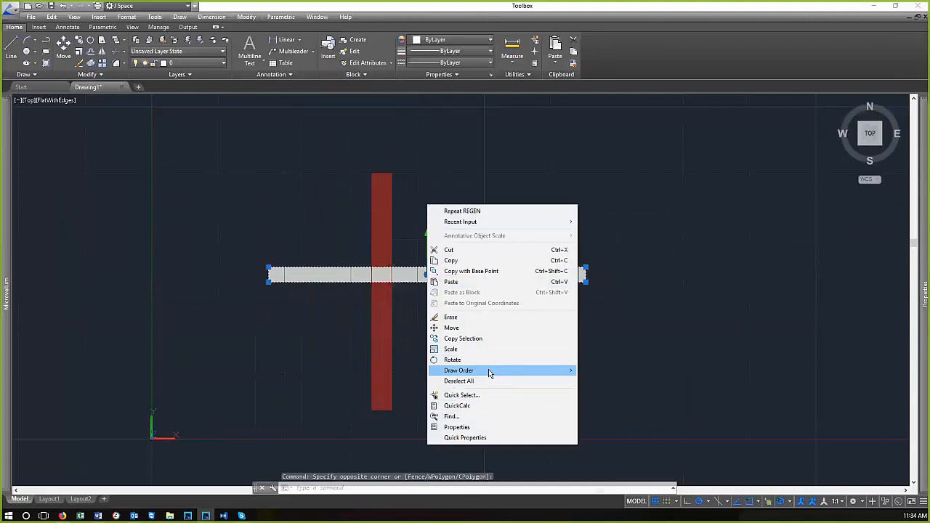
mouse_move(488, 372)
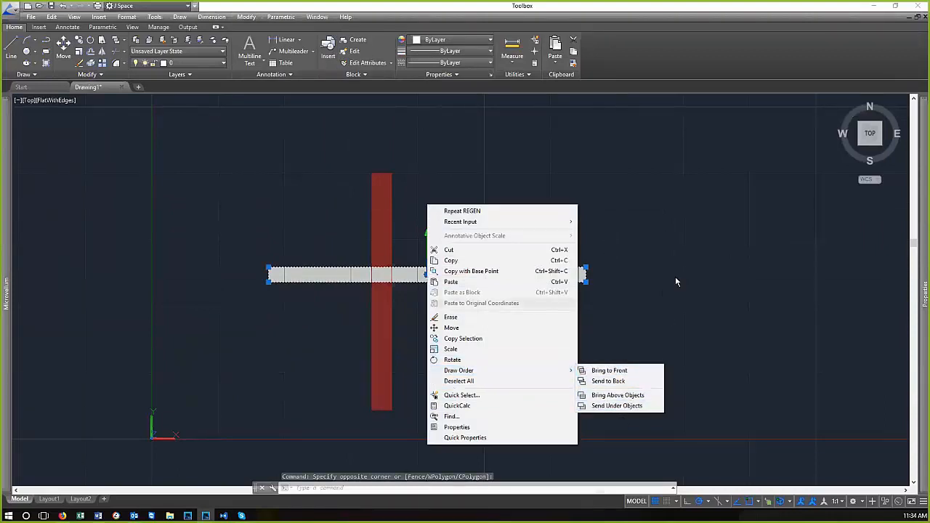
key("Escape")
key("Escape")
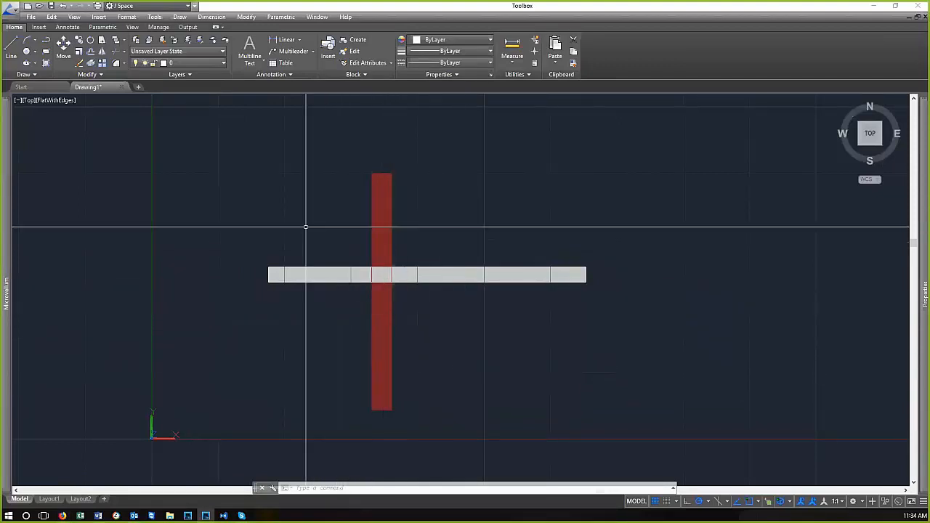
Erase both overlapping regions with one crossing selection
left_click(429, 308)
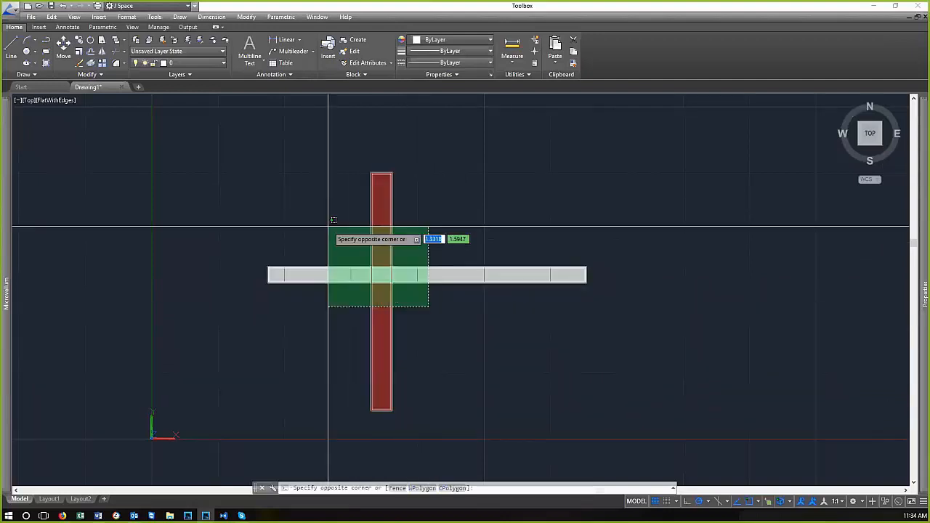
left_click(327, 228)
type("e")
key("Return")
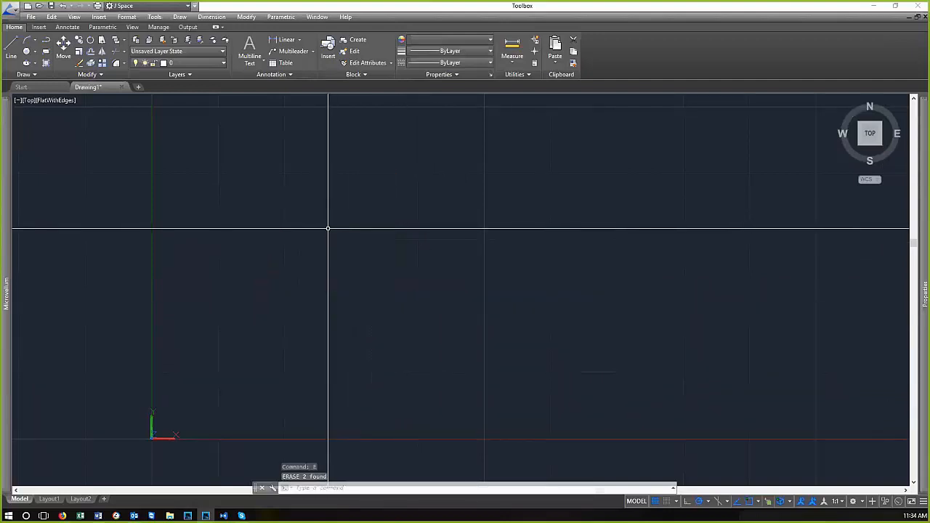
middle_click_drag(236, 327, 291, 308)
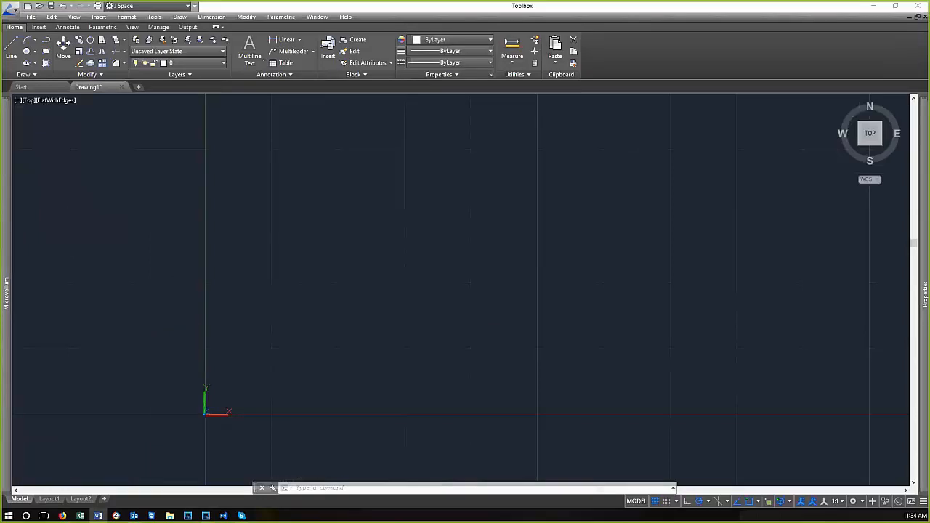
left_click(629, 247)
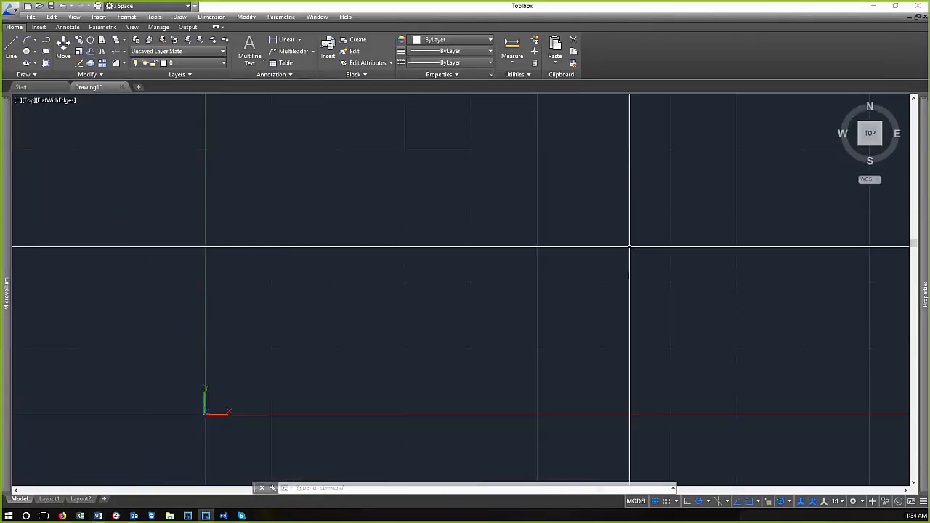
mouse_move(468, 269)
middle_mouse_down()
mouse_move(416, 272)
mouse_move(391, 256)
middle_mouse_up()
key("Escape")
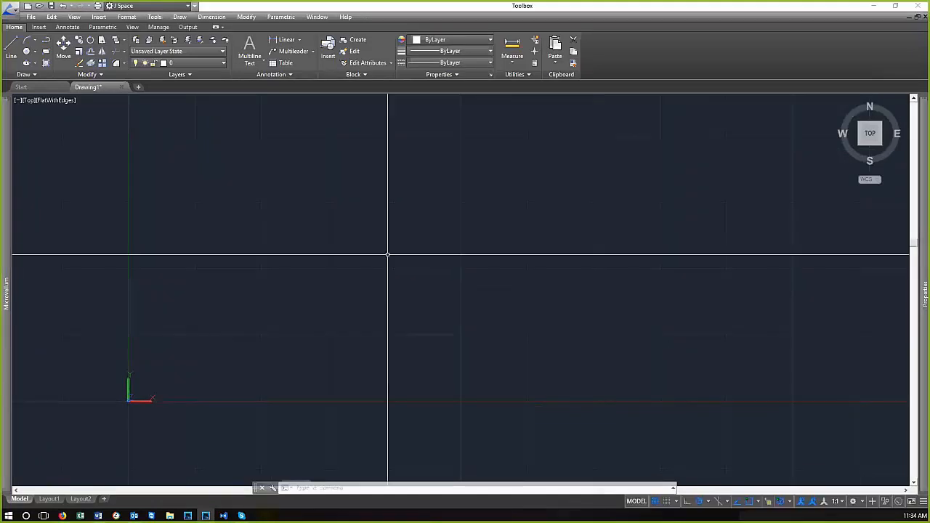
Start a line with its first point at the origin, 0,0
left_click(10, 48)
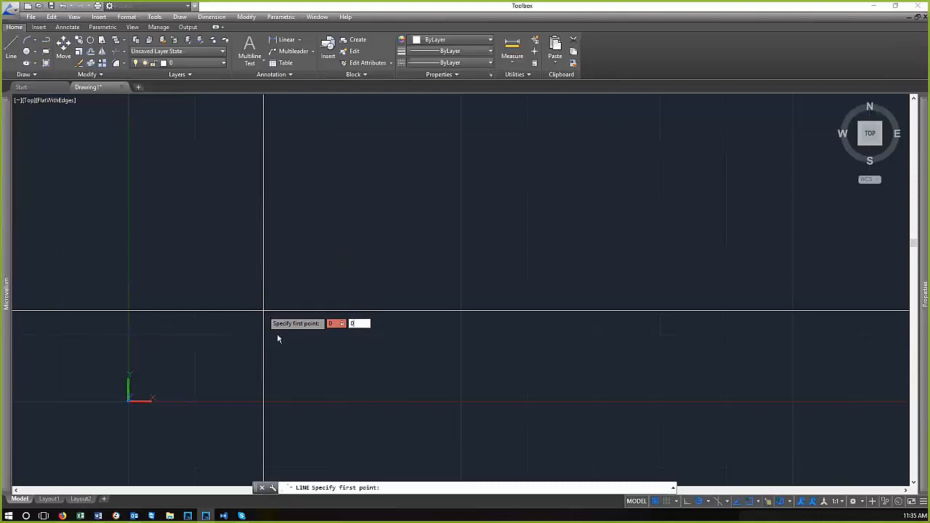
key("Return")
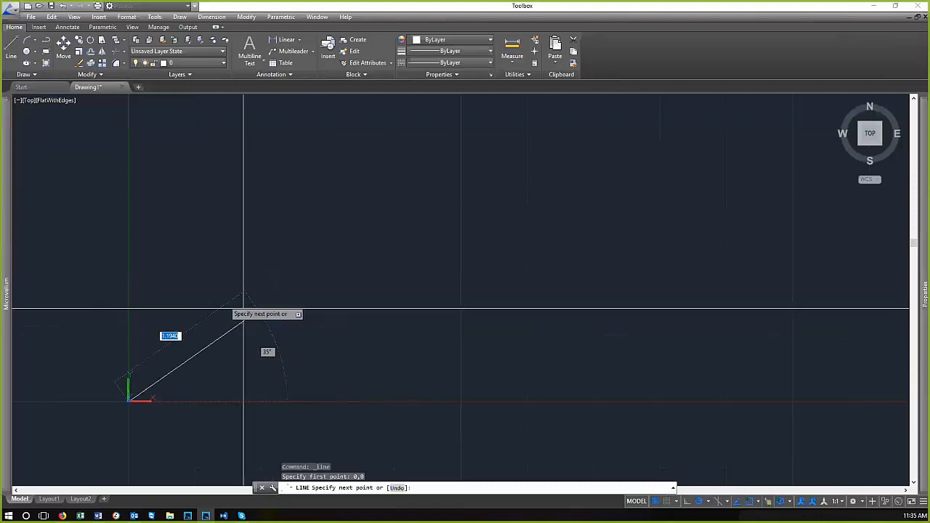
scroll(356, 260, "down", 4)
scroll(363, 259, "down", 3)
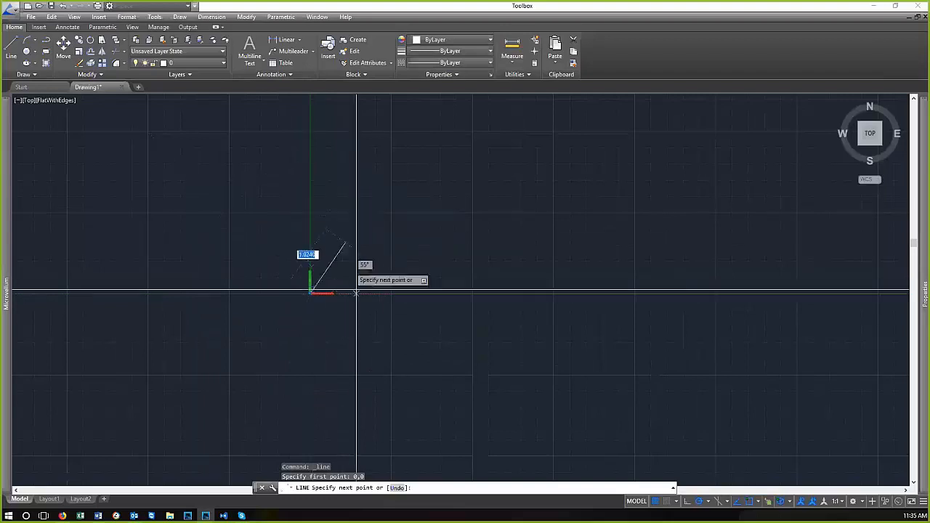
scroll(320, 280, "up", 5)
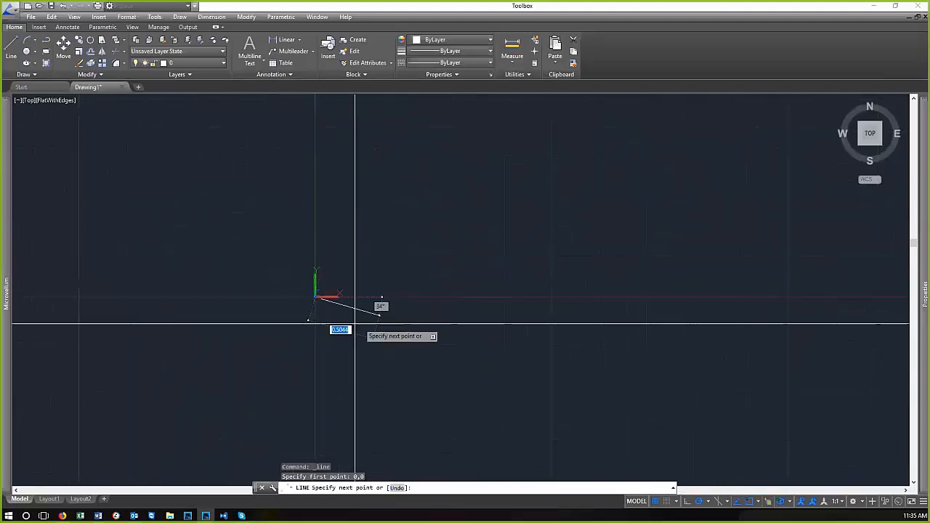
scroll(377, 268, "up", 2)
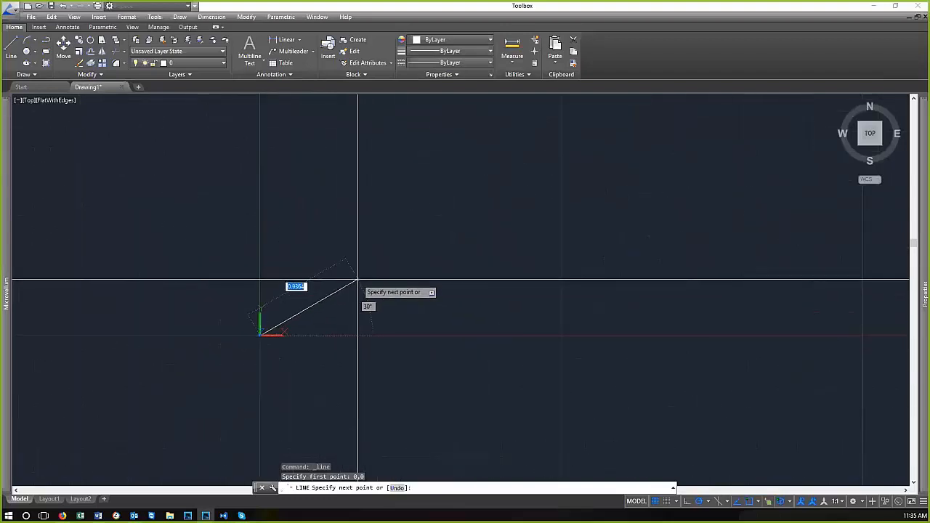
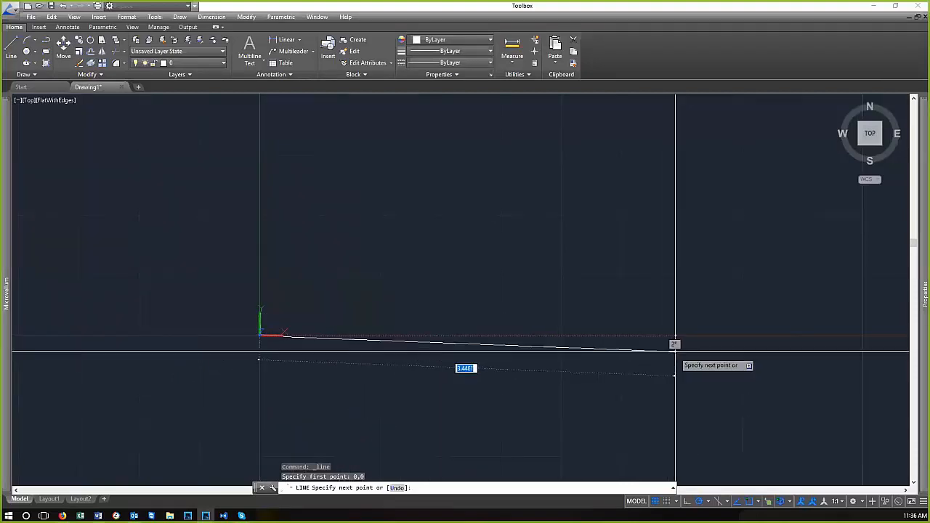
Try constraining the line's direction with Ortho mode and with polar tracking angles, and cancel the line
left_click(709, 501)
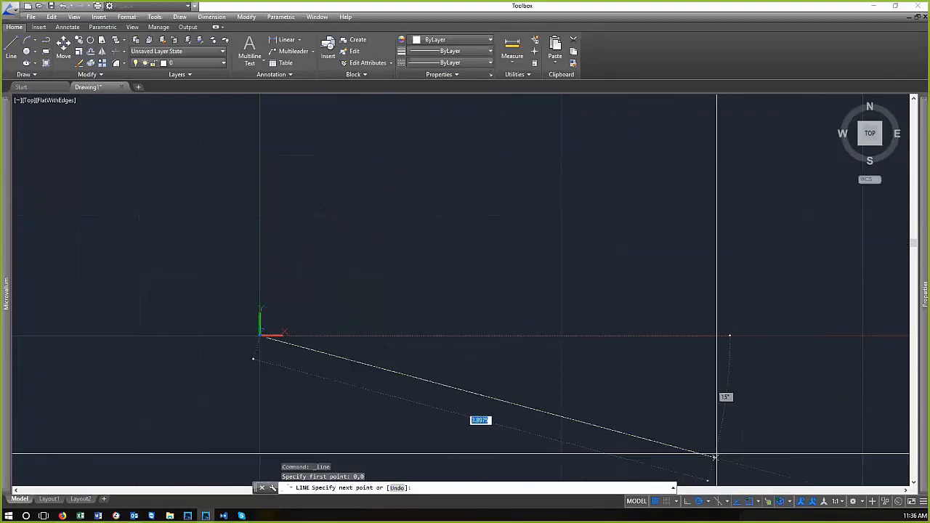
left_click(687, 502)
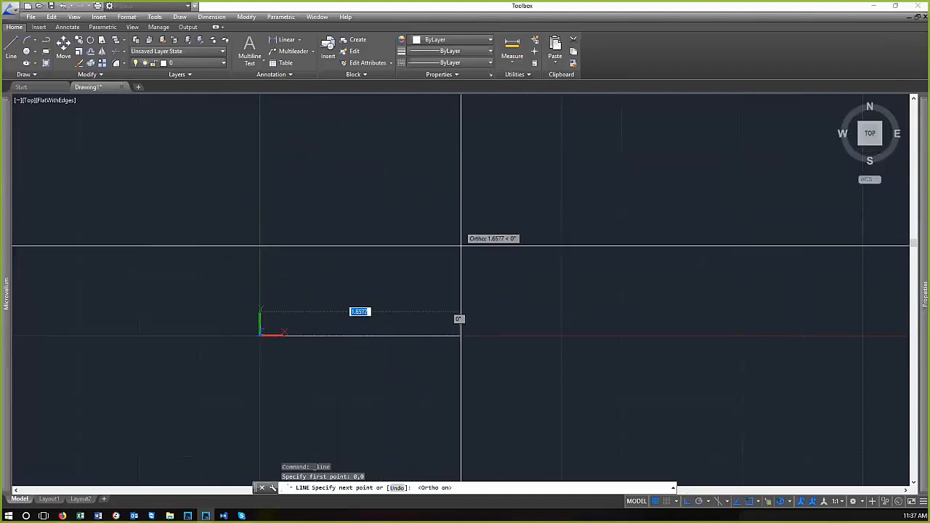
left_click(710, 502)
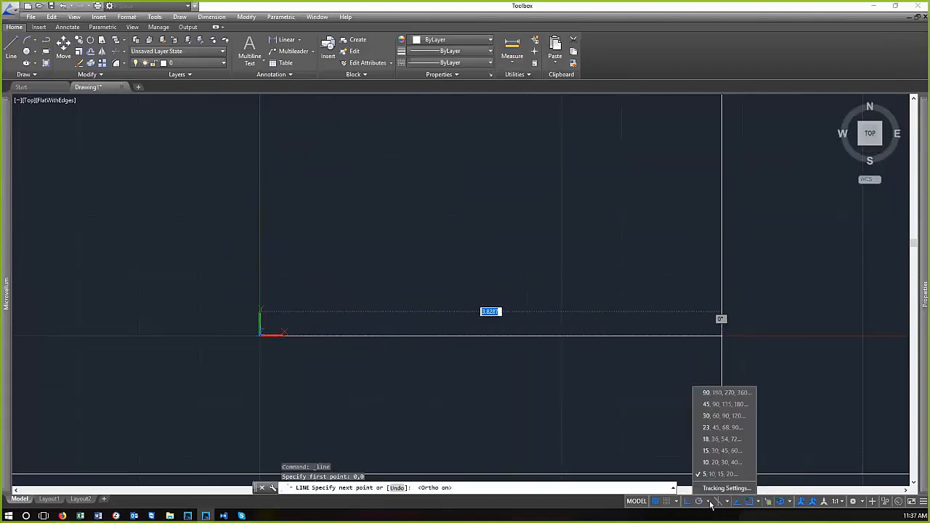
left_click(716, 414)
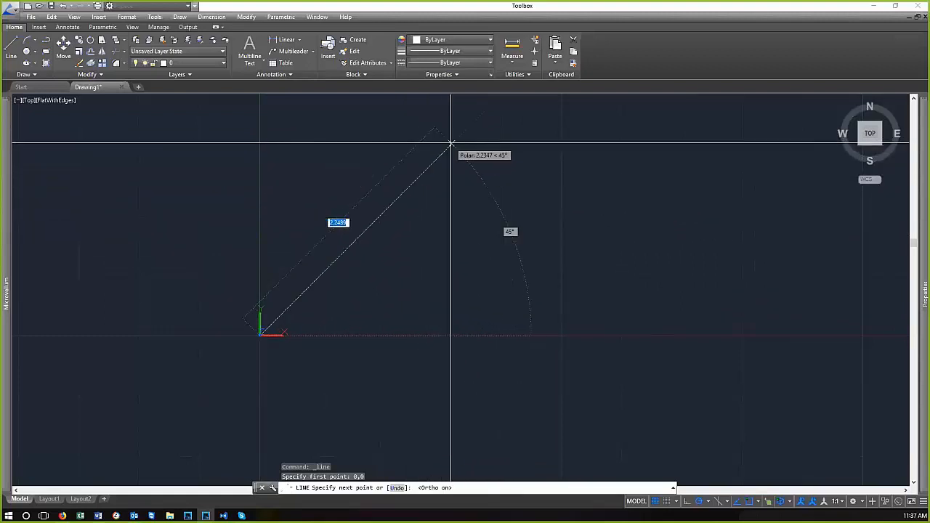
key("Escape")
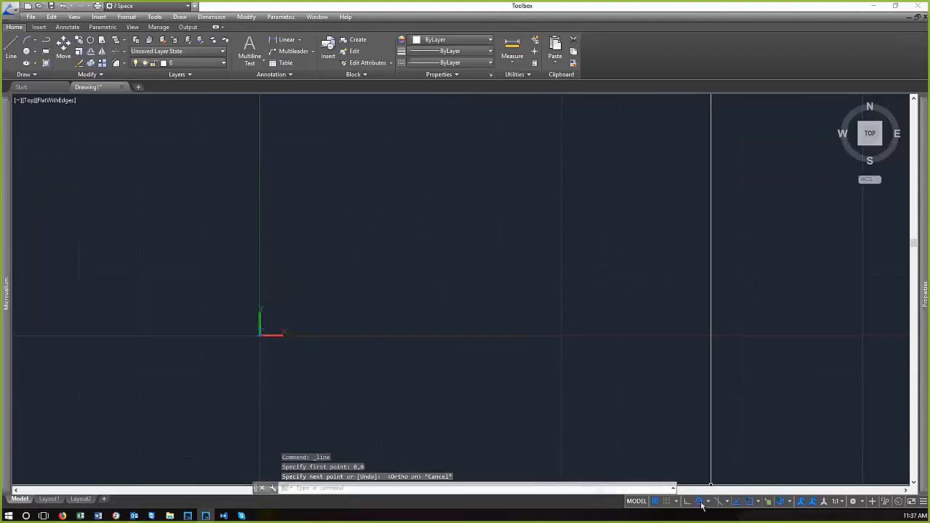
left_click(699, 502)
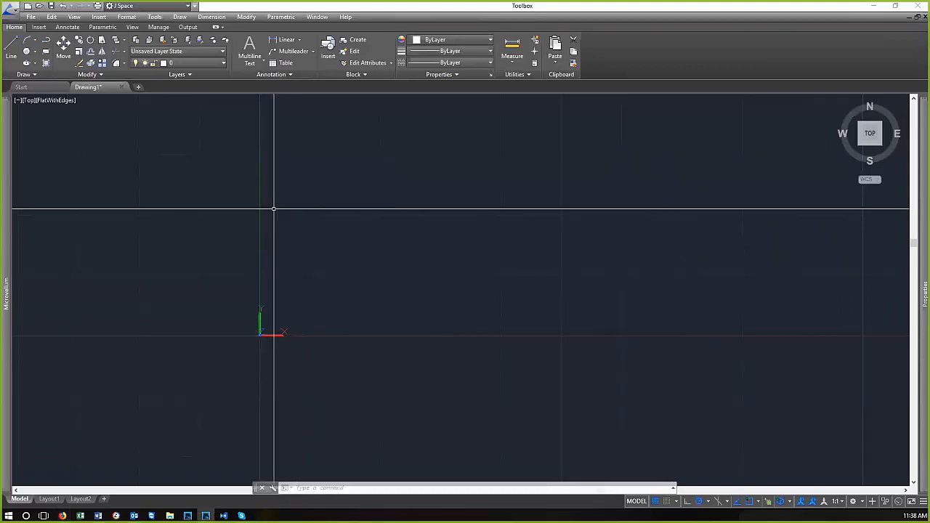
Draw a 24 by 24 square with the Line tool from 0,0, using polar tracking and a length of 24 per side
left_click(11, 45)
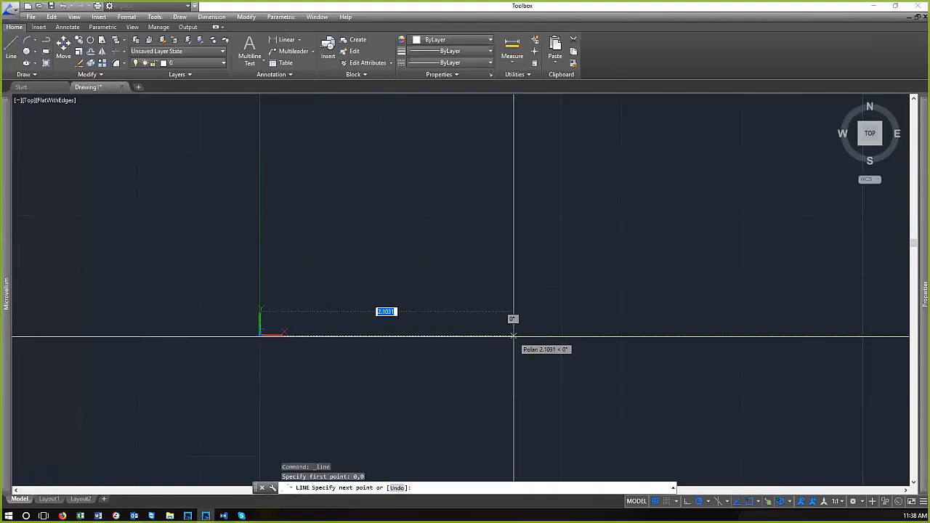
type("24")
key("Return")
scroll(461, 384, "down", 5)
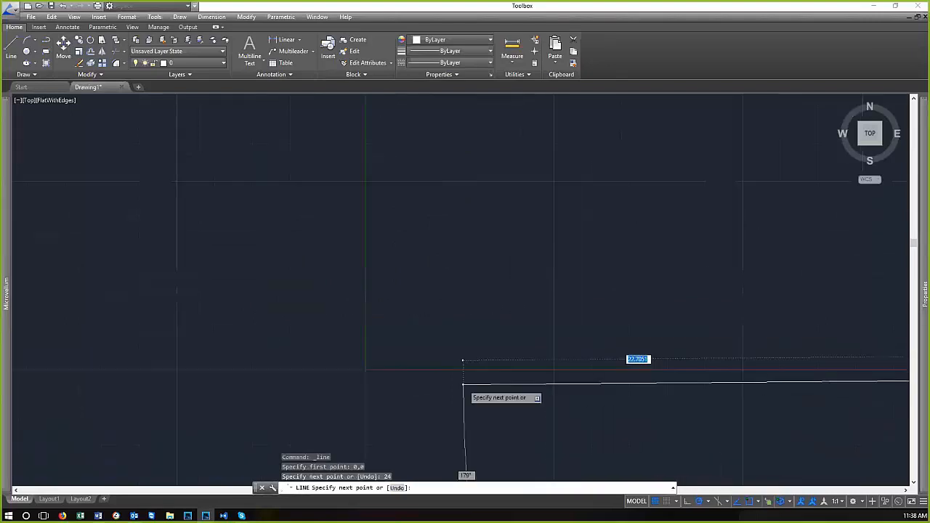
scroll(464, 383, "down", 2)
scroll(464, 380, "down", 5)
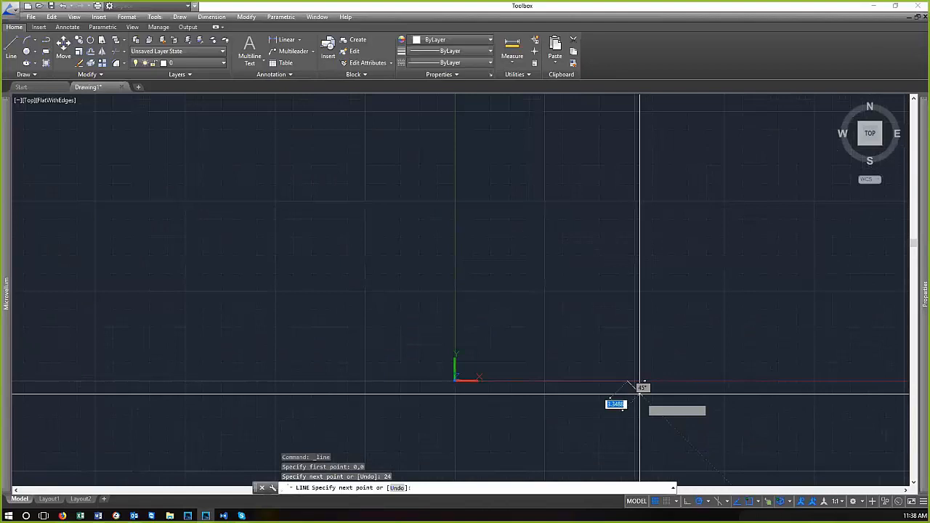
scroll(639, 391, "up", 2)
scroll(623, 377, "down", 1)
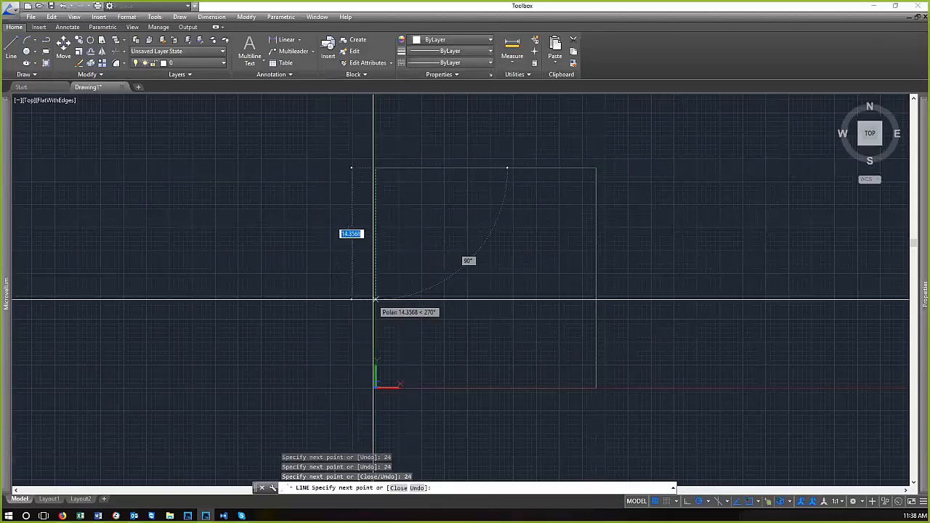
type("24")
key("Return")
scroll(272, 240, "down", 2)
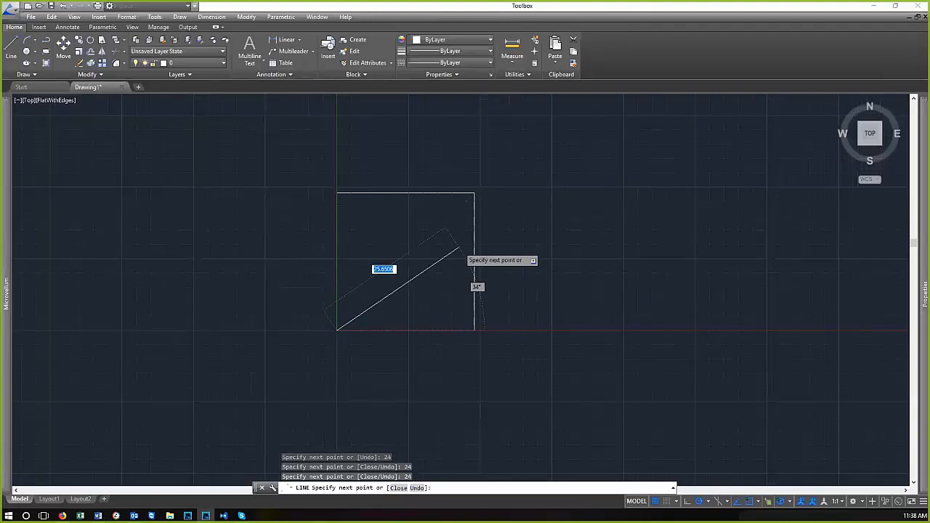
scroll(459, 248, "up", 2)
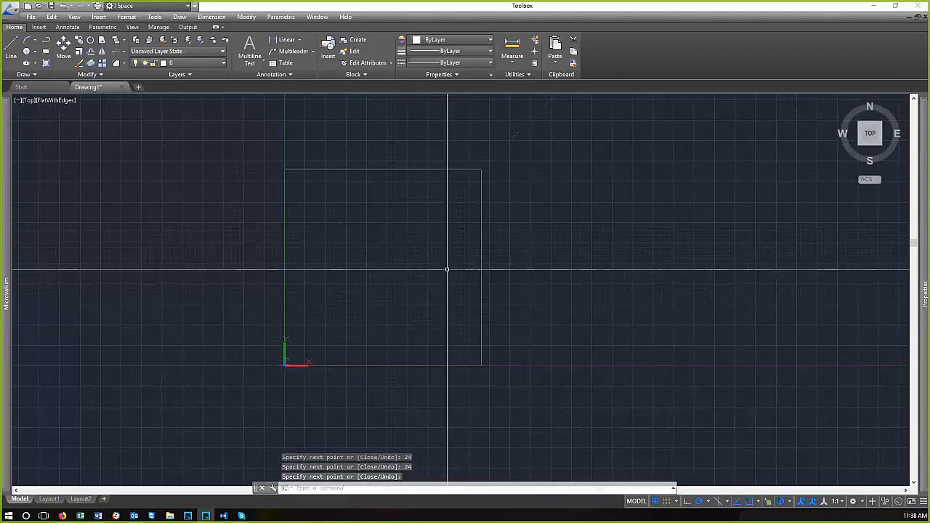
Turn the drawing grid off and back on to compare how the square's edges display
scroll(335, 277, "up", 2)
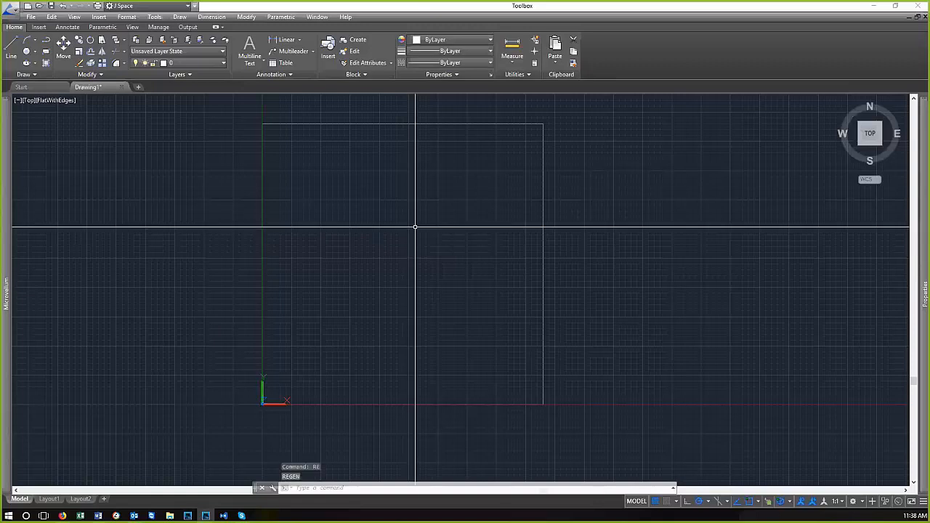
scroll(451, 316, "down", 2)
scroll(435, 312, "up", 2)
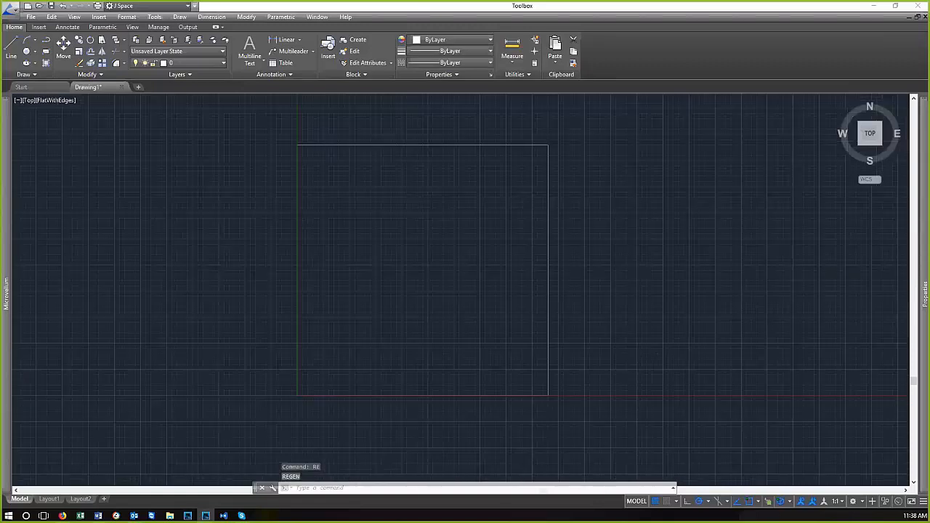
middle_click_drag(394, 277, 437, 291)
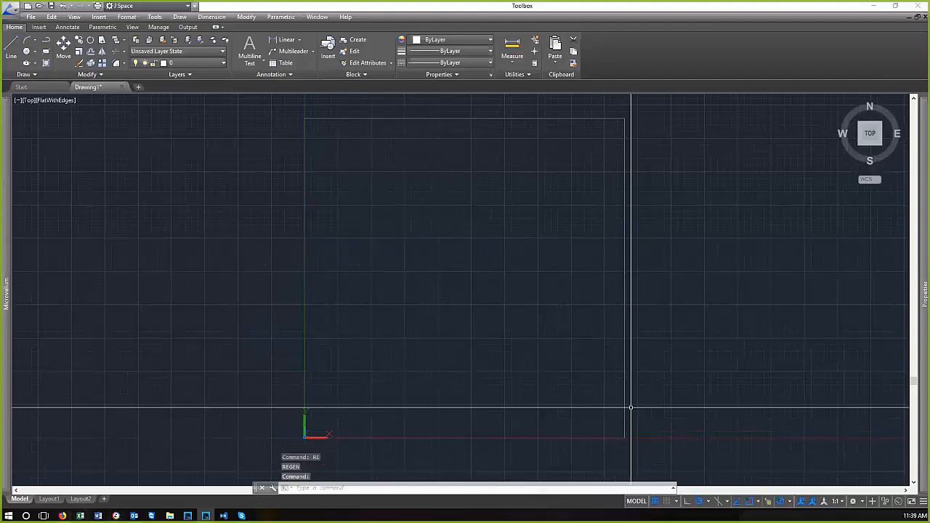
left_click(655, 501)
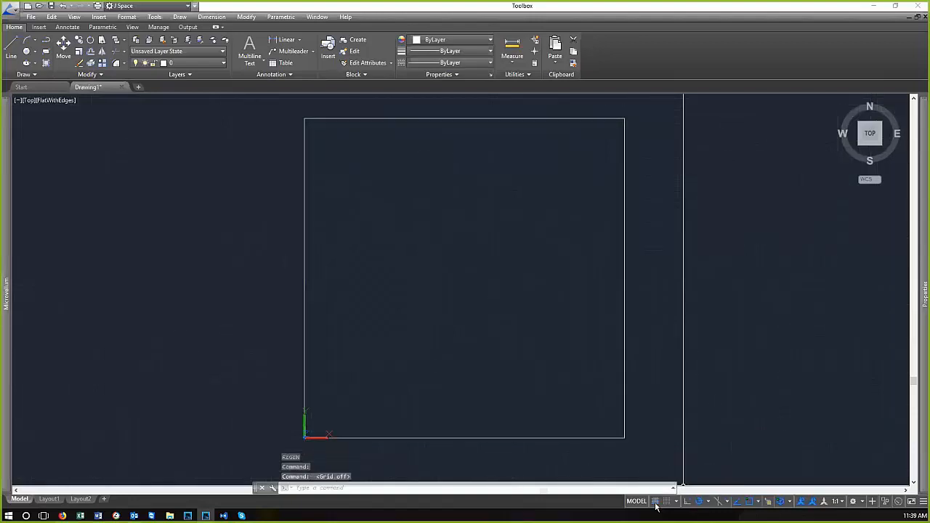
left_click(656, 501)
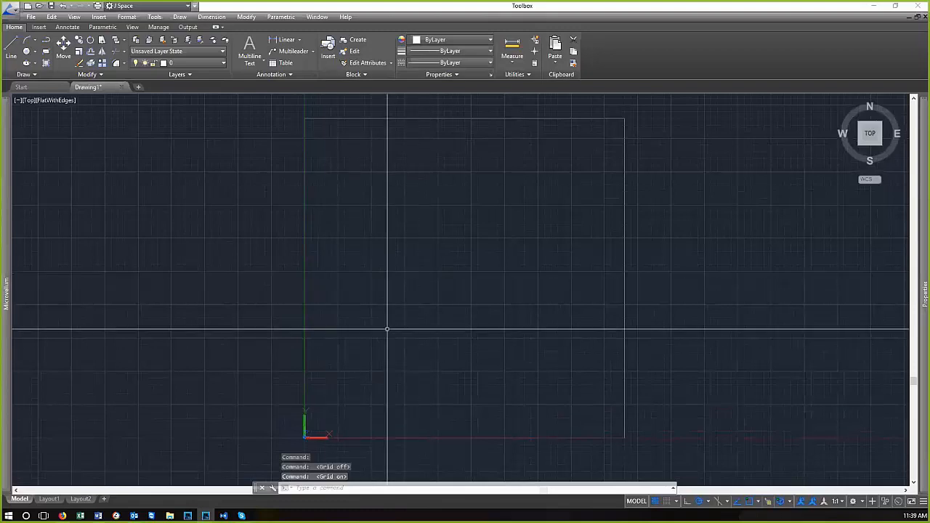
scroll(294, 349, "down", 4)
scroll(418, 379, "up", 3)
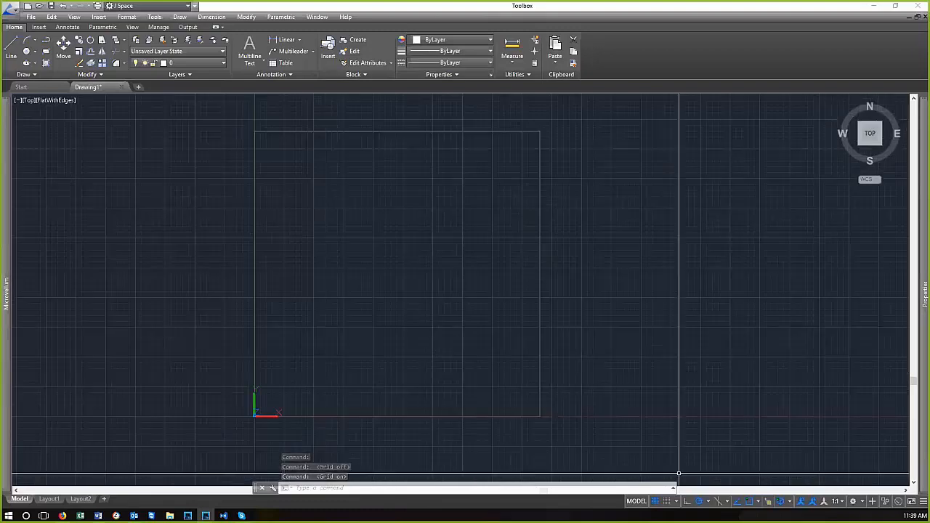
middle_click_drag(351, 268, 396, 273)
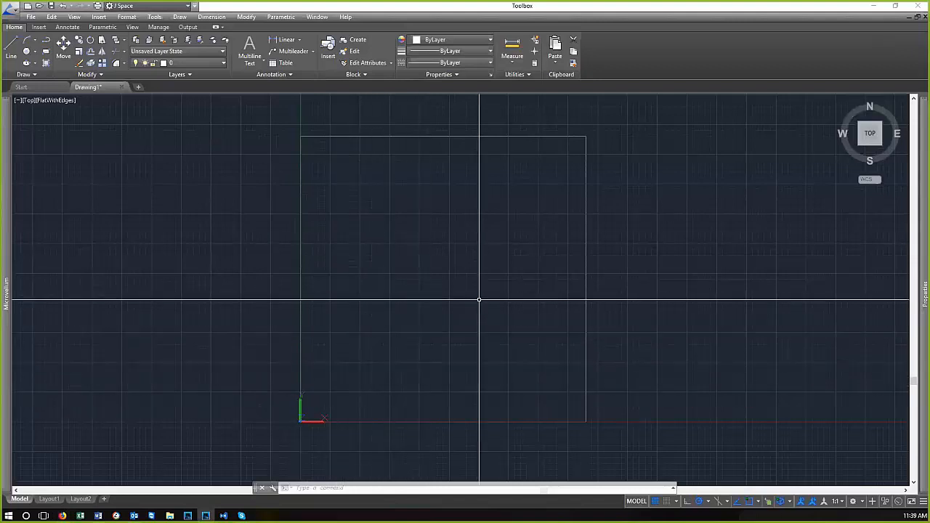
scroll(400, 255, "down", 3)
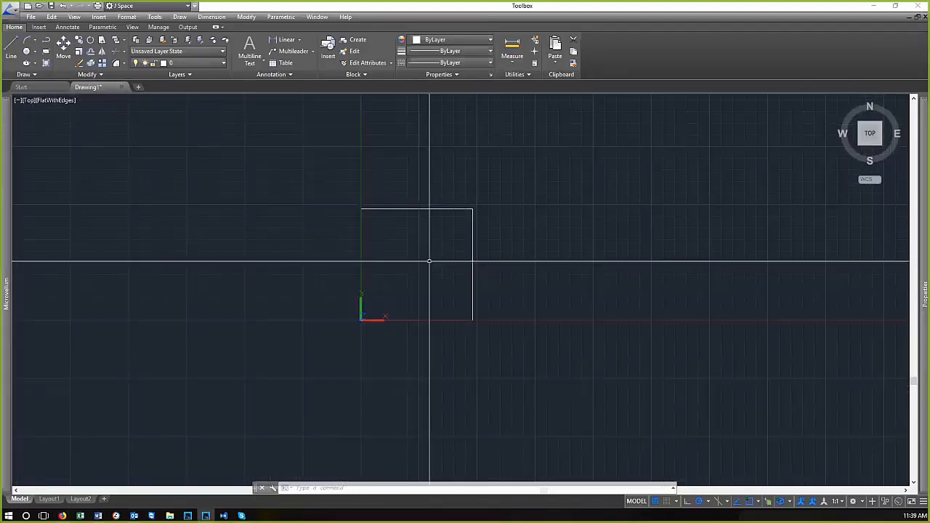
middle_click_drag(428, 273, 443, 305)
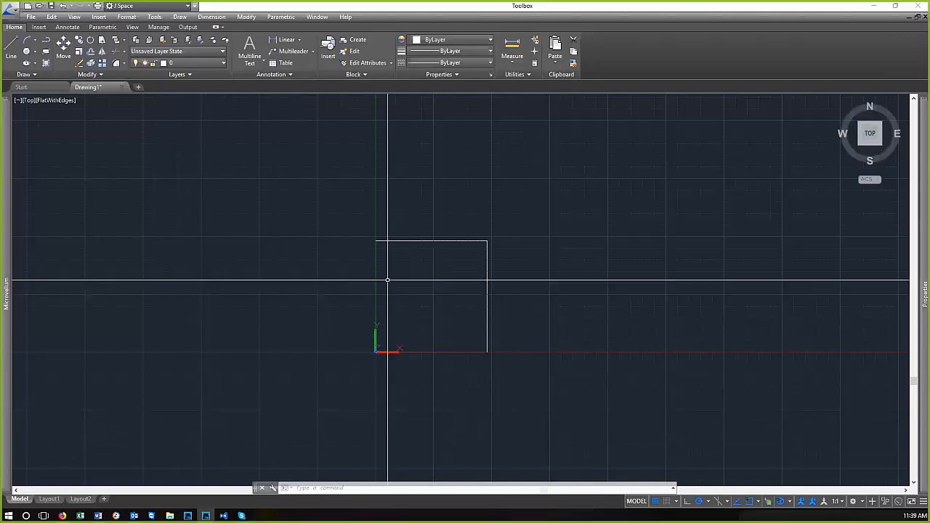
Select the square's right edge with a crossing window, look at the Properties palette, and clear the selection
scroll(441, 317, "up", 3)
scroll(451, 288, "down", 2)
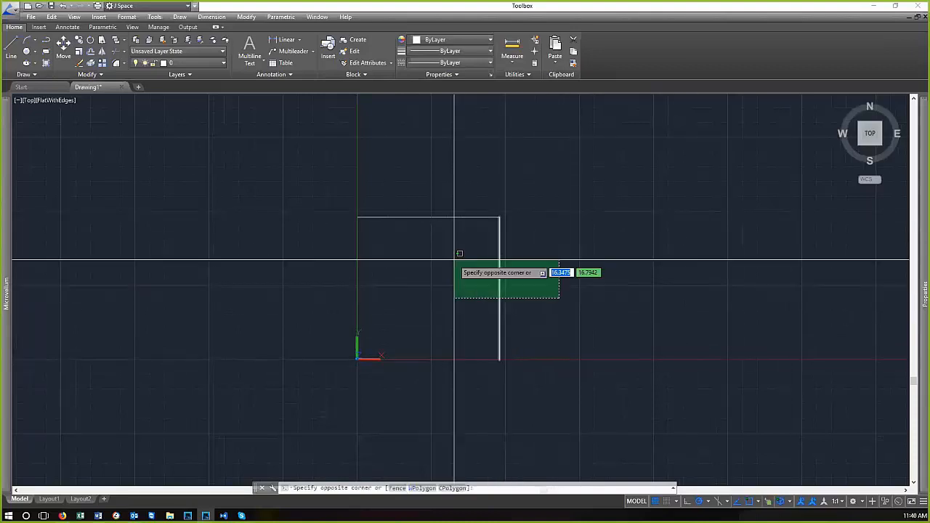
left_click(459, 253)
mouse_move(920, 282)
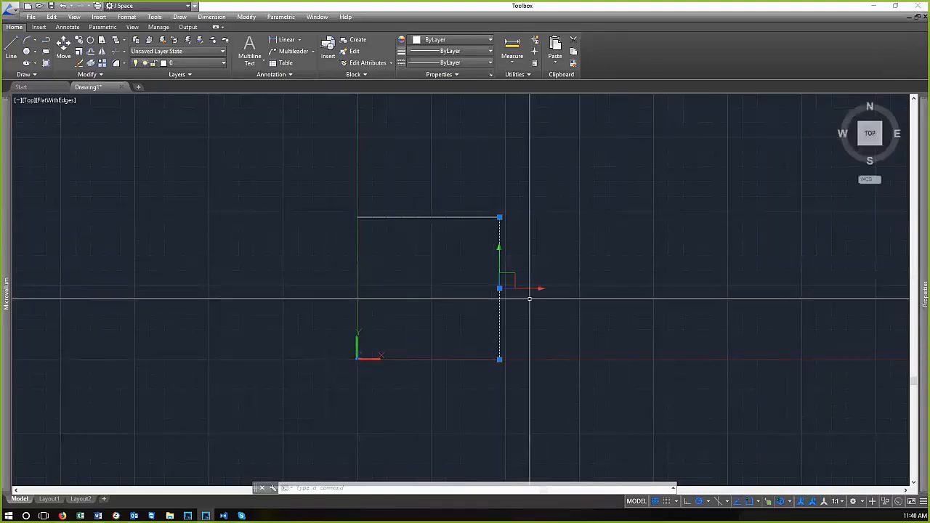
key("Escape")
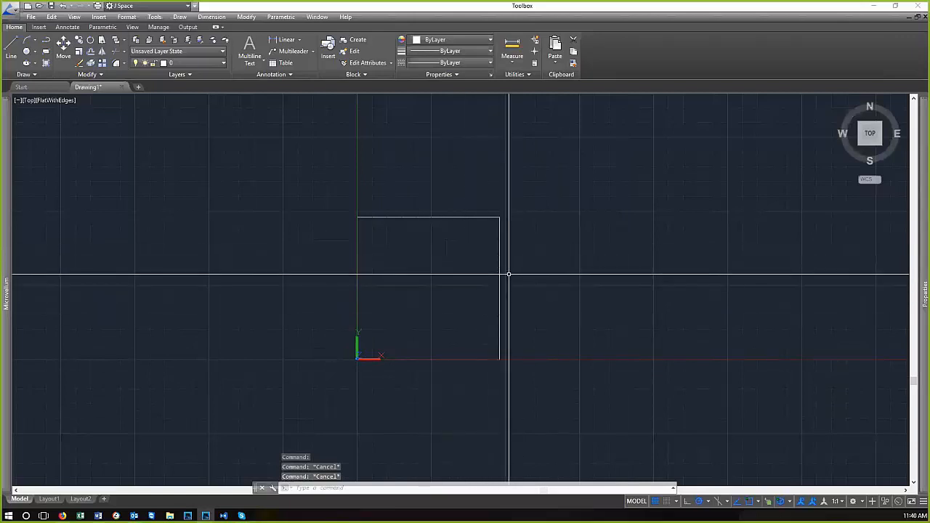
mouse_move(921, 316)
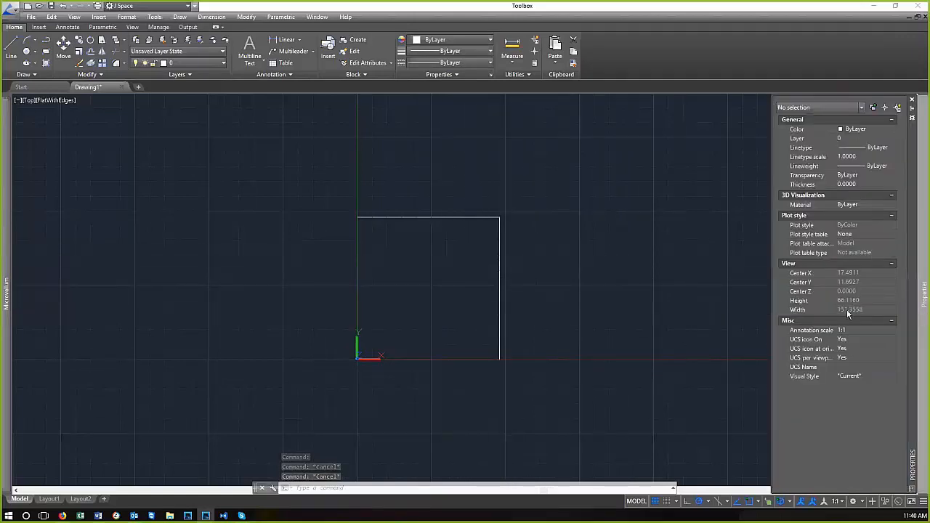
Move all four lines of the square away from the origin, with its upper-left corner at about 69.25, 67.57
scroll(509, 258, "up", 2)
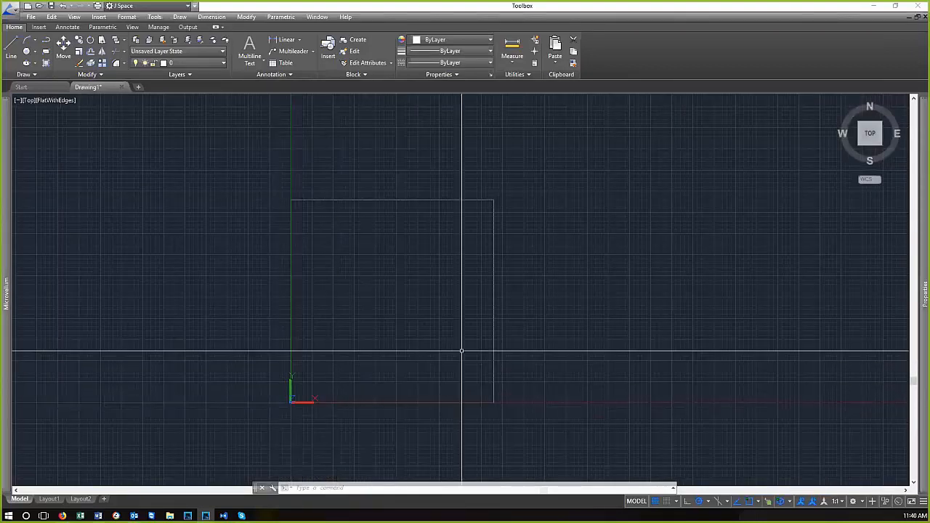
scroll(400, 312, "down", 2)
scroll(399, 316, "up", 2)
scroll(240, 329, "up", 1)
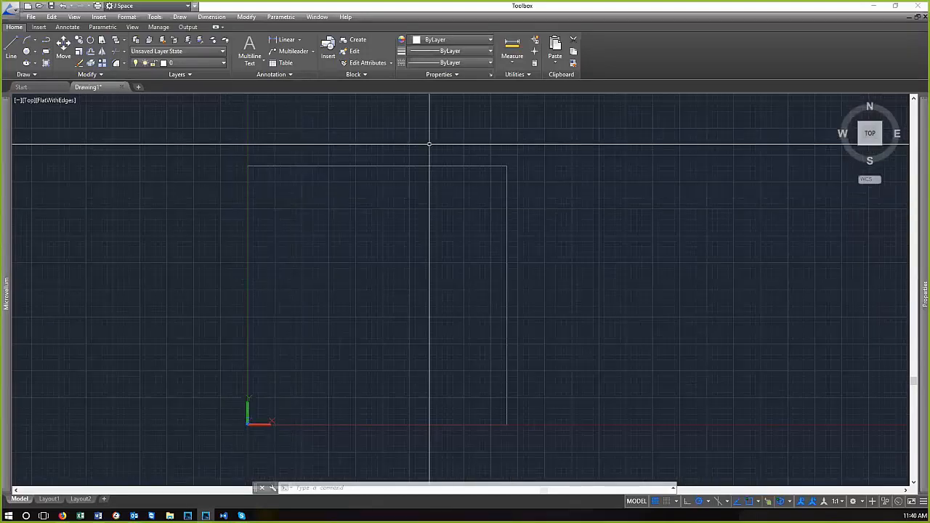
scroll(244, 188, "down", 1)
left_click(222, 151)
left_click(316, 168)
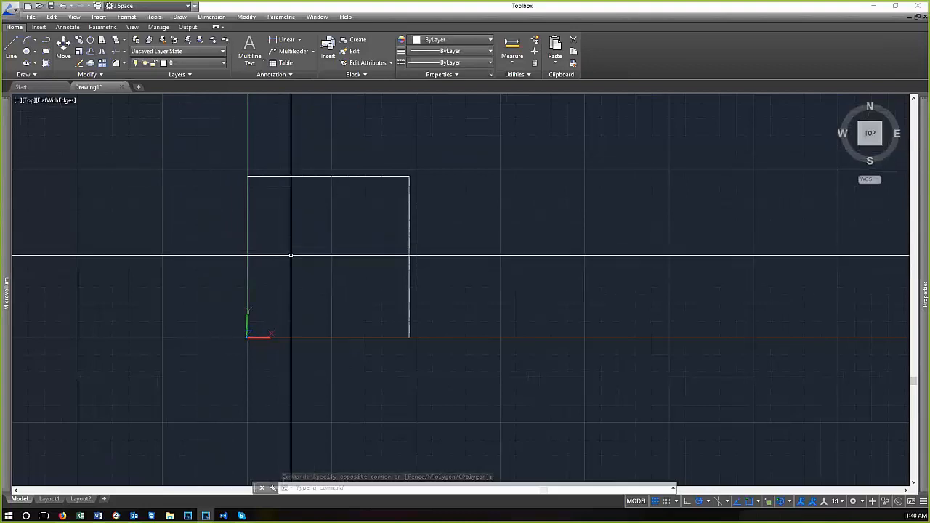
type("m")
key("Return")
left_click(216, 143)
left_click(482, 369)
key("Return")
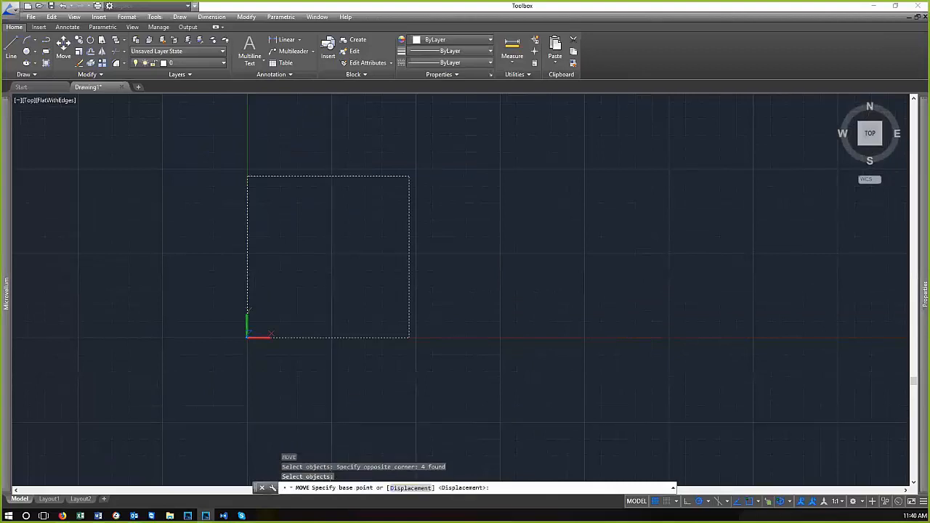
left_click(303, 362)
scroll(308, 409, "down", 4)
left_click(489, 279)
scroll(502, 211, "up", 6)
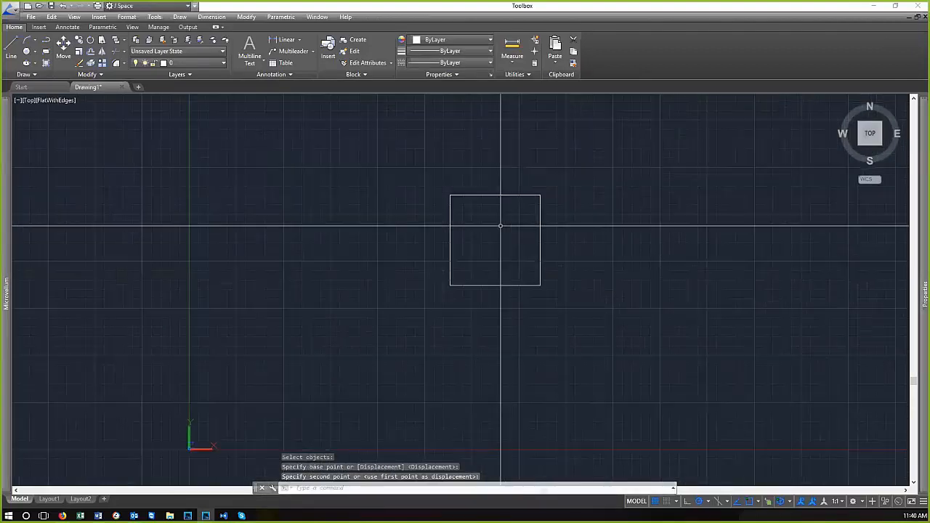
Select the square's top edge, examine its length and coordinates in the properties, and clear the selection
left_click(498, 181)
mouse_move(922, 342)
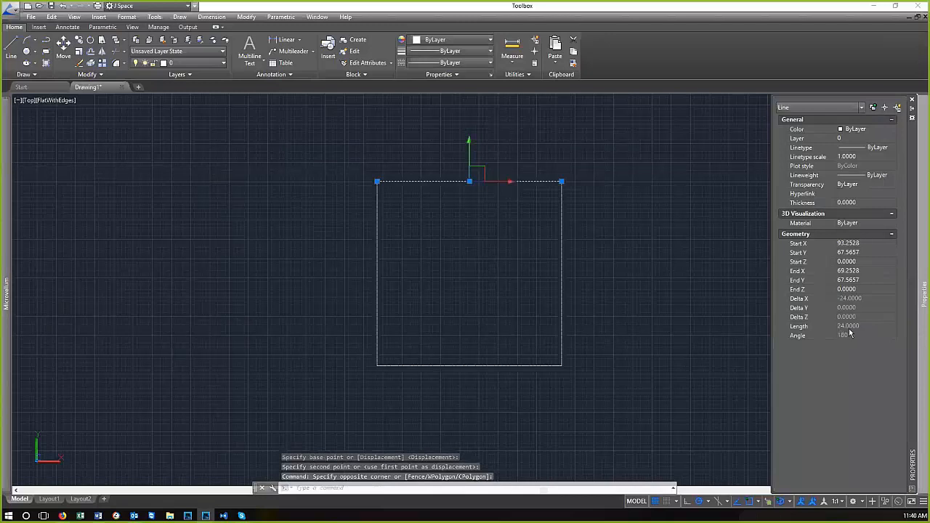
key("Escape")
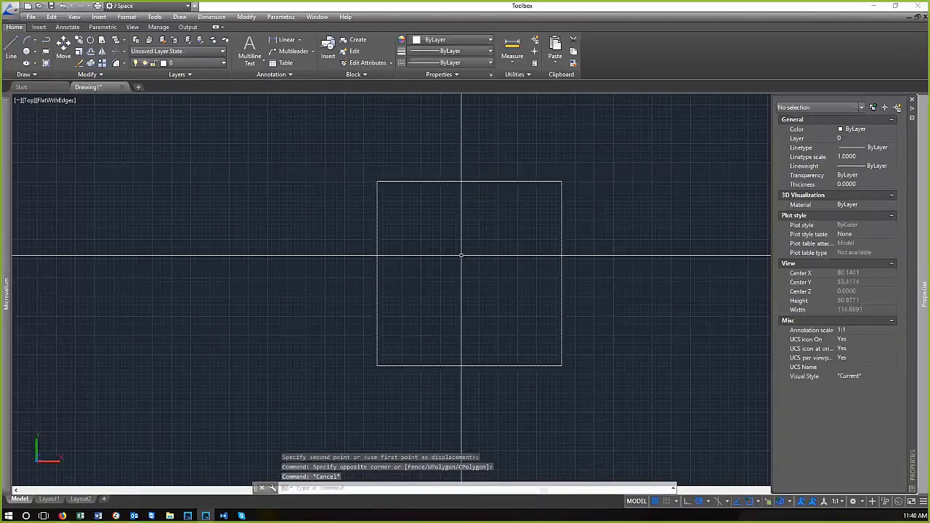
key("Escape")
key("Escape")
Measure the square's top edge from corner to corner with the DIST command
type("DI")
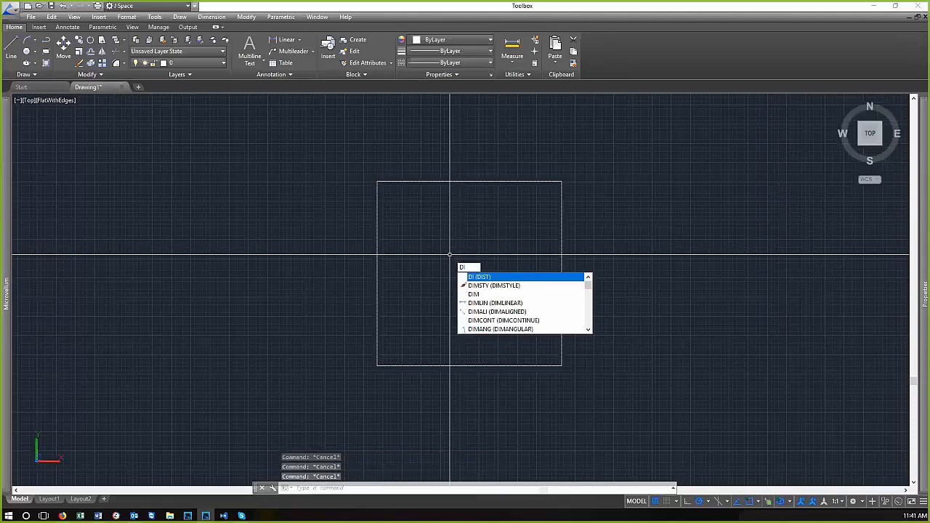
key("Return")
left_click(378, 182)
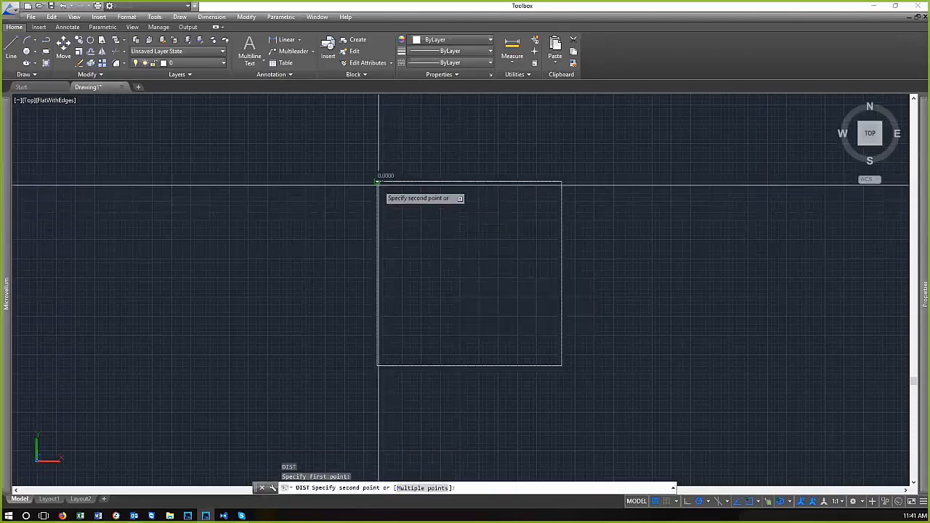
left_click(563, 182)
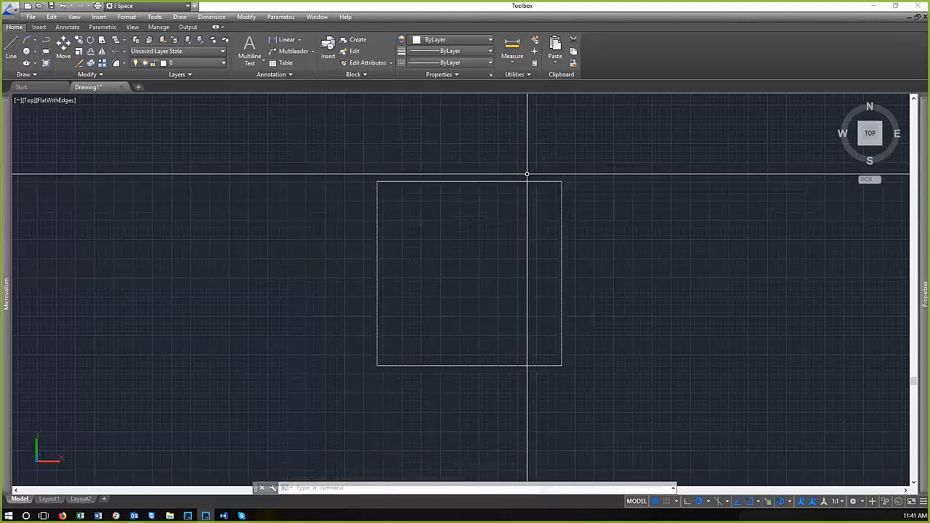
Measure the square's diagonal from its upper-left to its lower-right corner with the DIST command
type("DI")
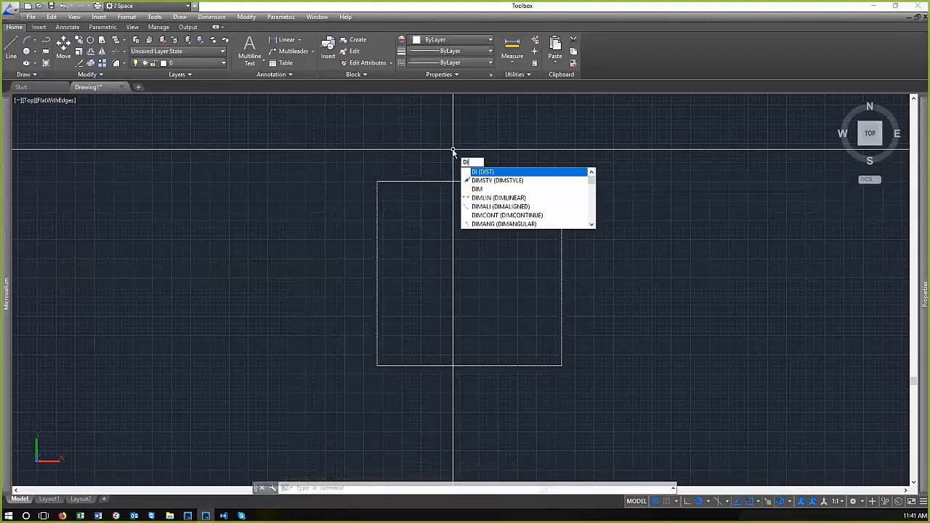
key("Return")
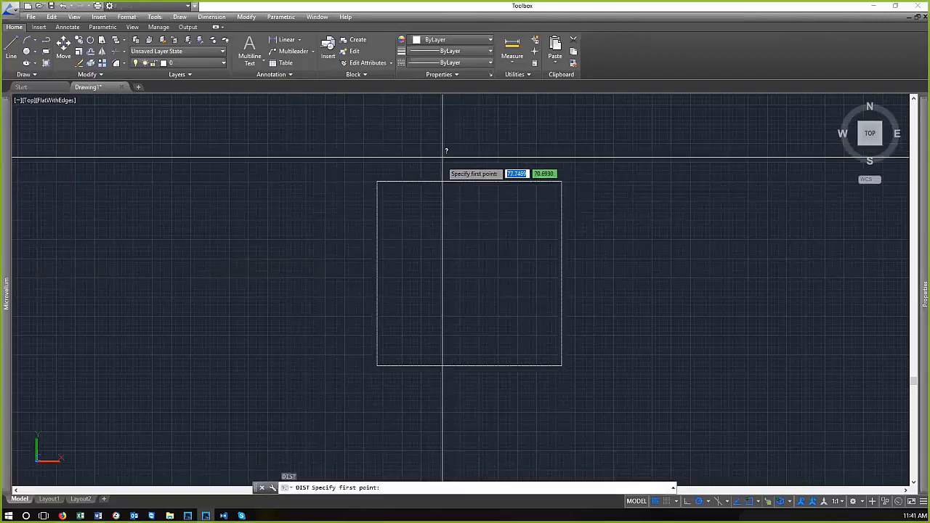
left_click(378, 182)
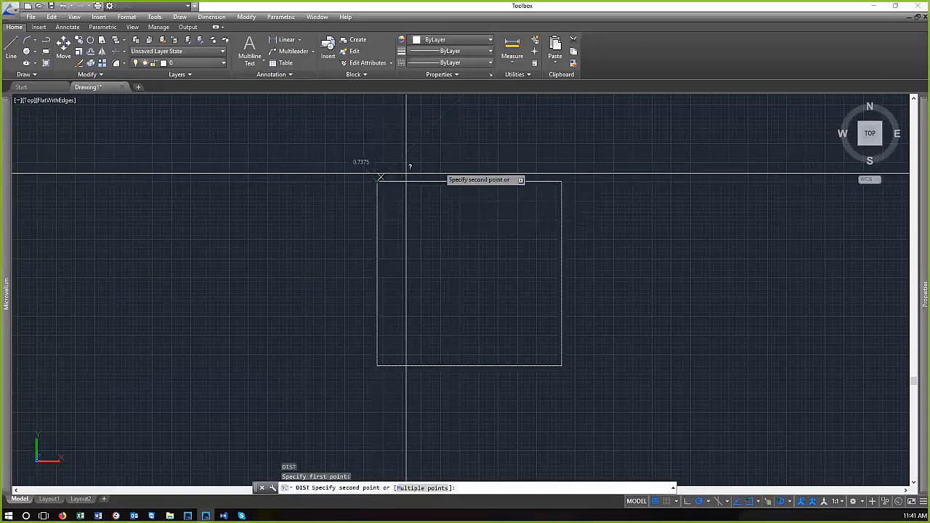
left_click(561, 365)
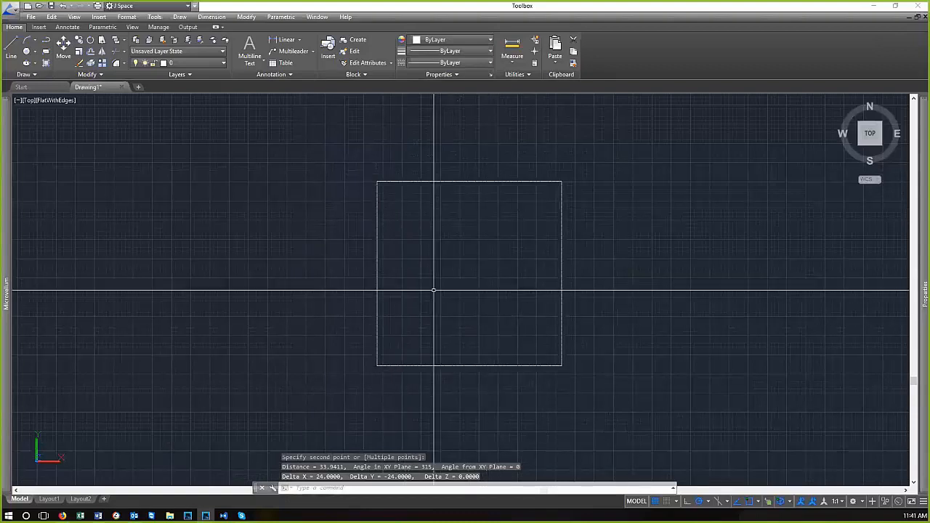
Close the Properties palette and reopen it with the PROPERTIES command
mouse_move(922, 279)
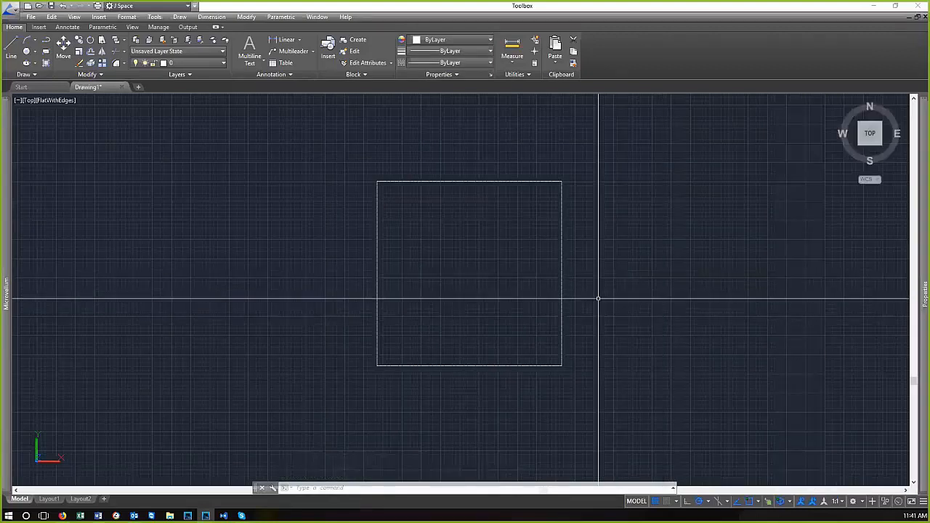
type("pl")
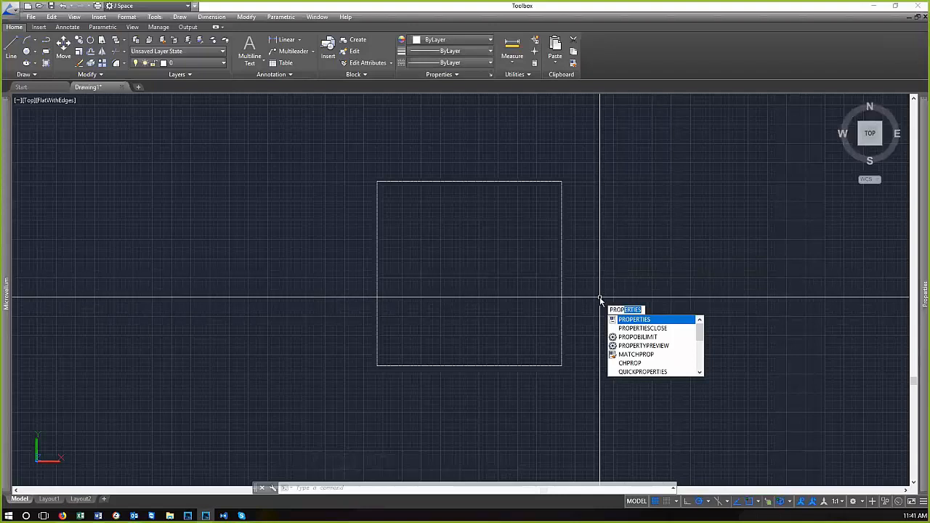
key("Return")
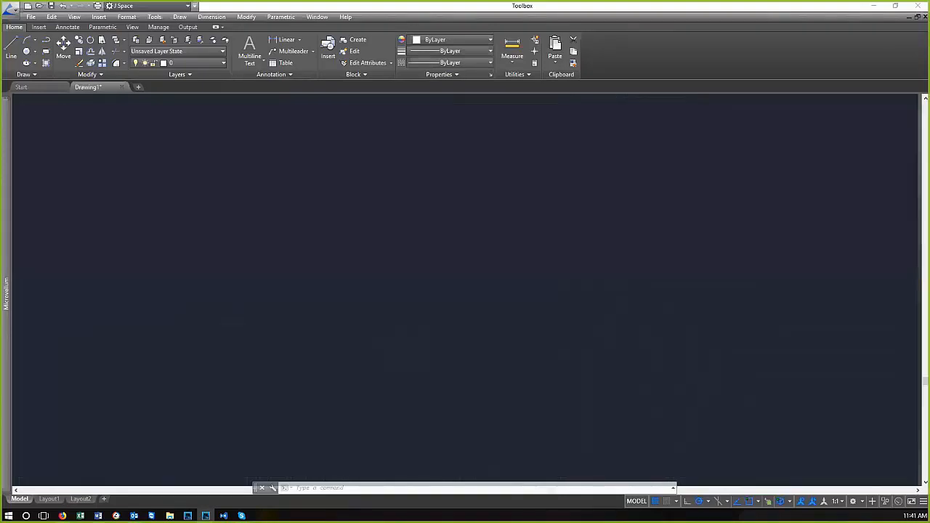
type("prope")
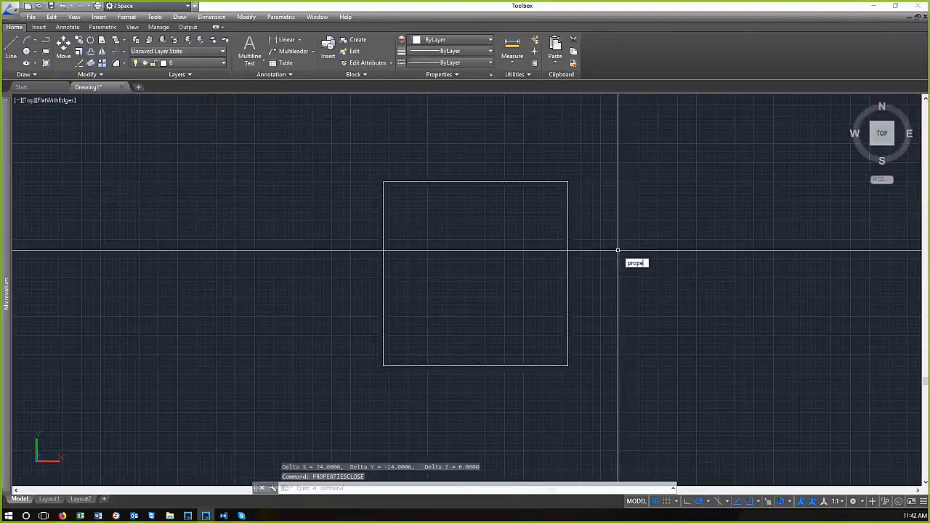
key("Return")
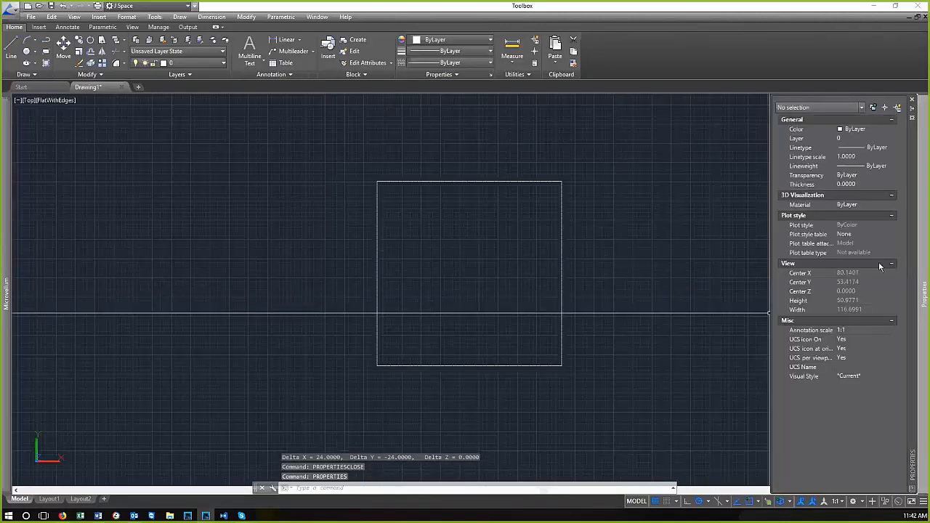
Turn off auto-hide so the Properties palette stays docked open, and turn auto-hide back on
left_click(912, 109)
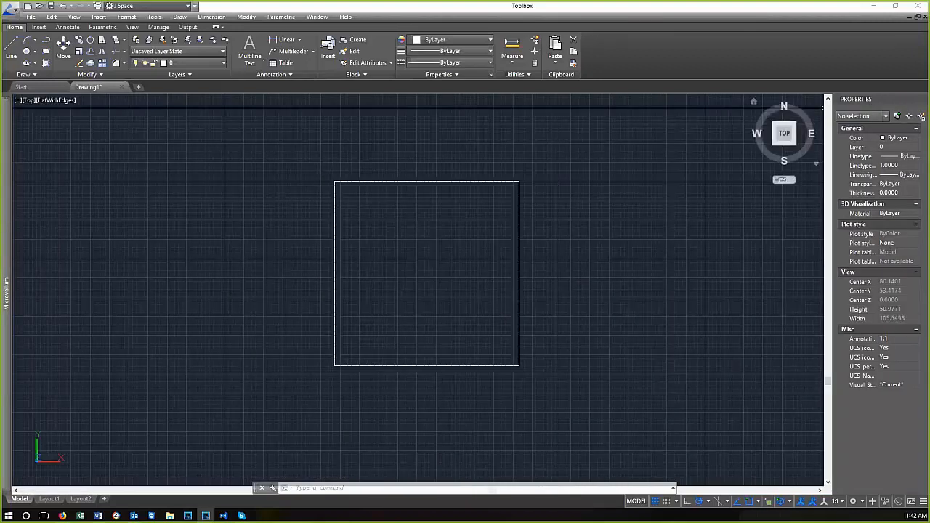
left_click(916, 101)
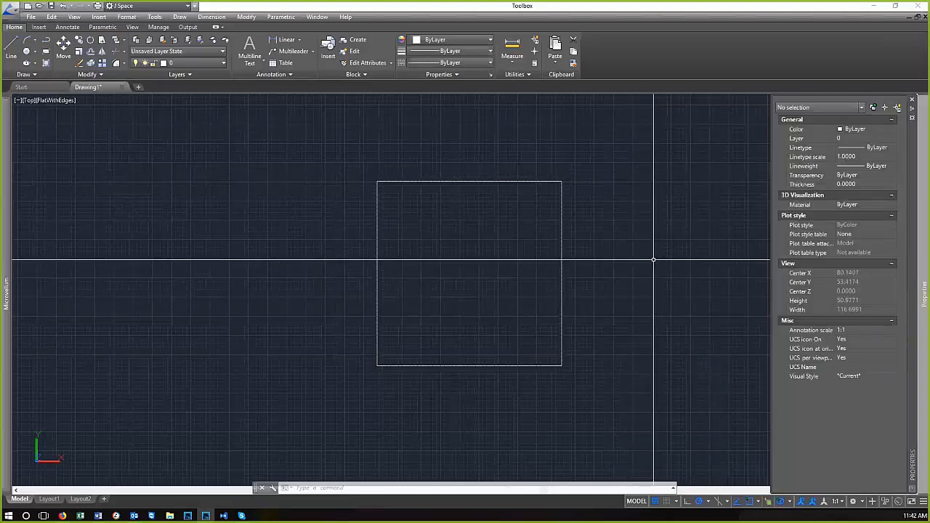
scroll(523, 271, "up", 2)
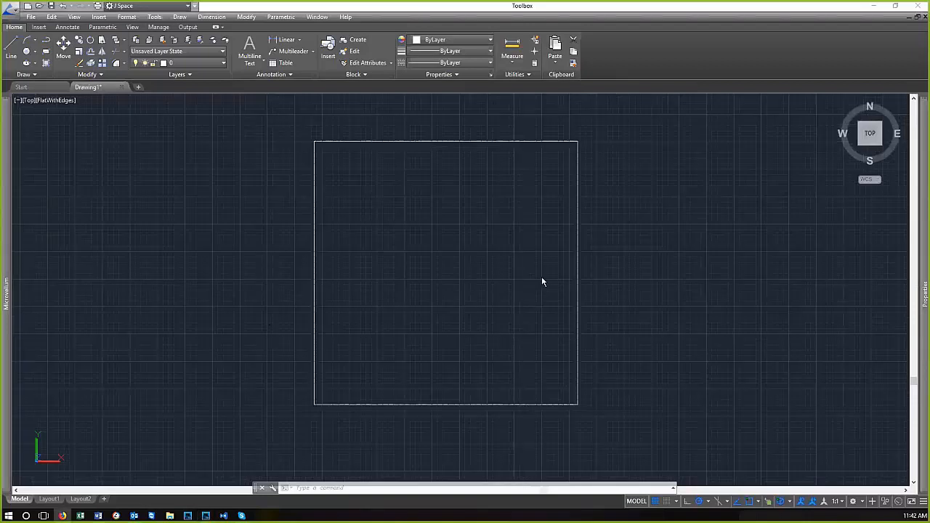
scroll(450, 251, "down", 2)
scroll(475, 222, "up", 2)
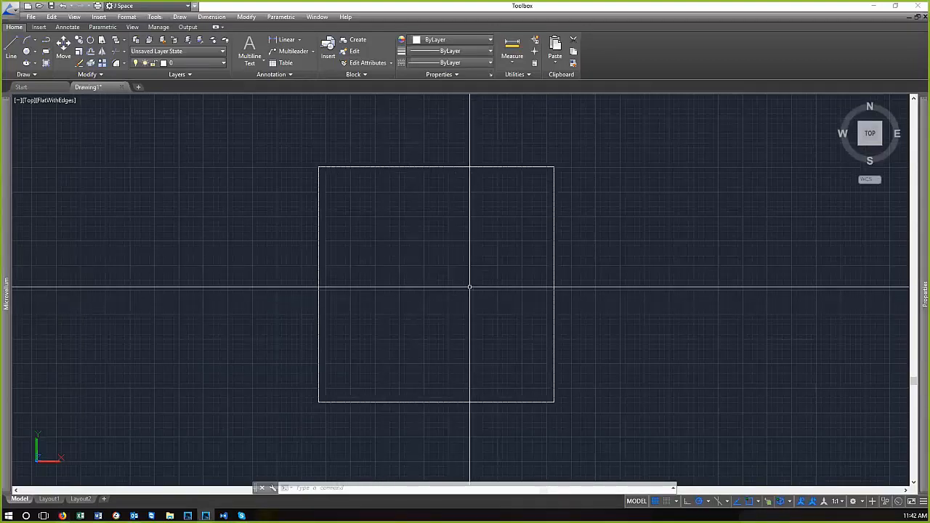
type("l")
key("Return")
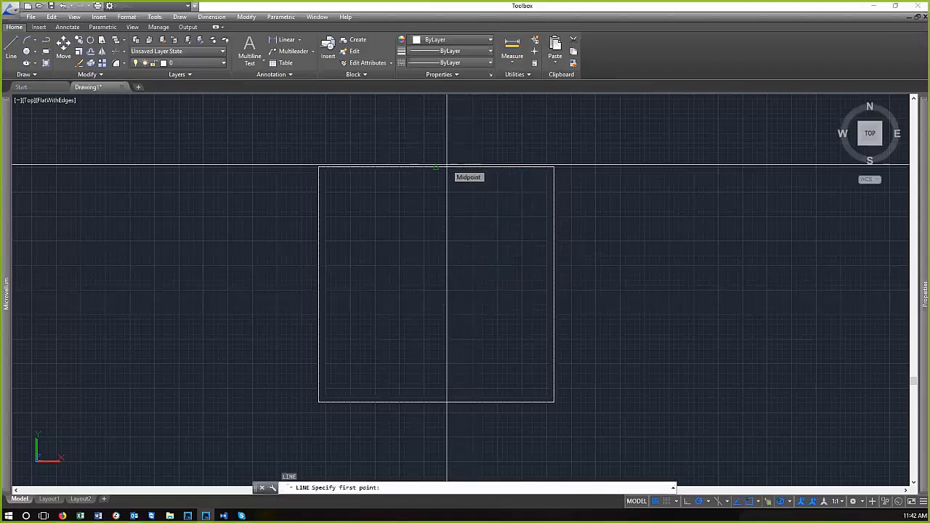
left_click(447, 166)
key("Escape")
key("Escape")
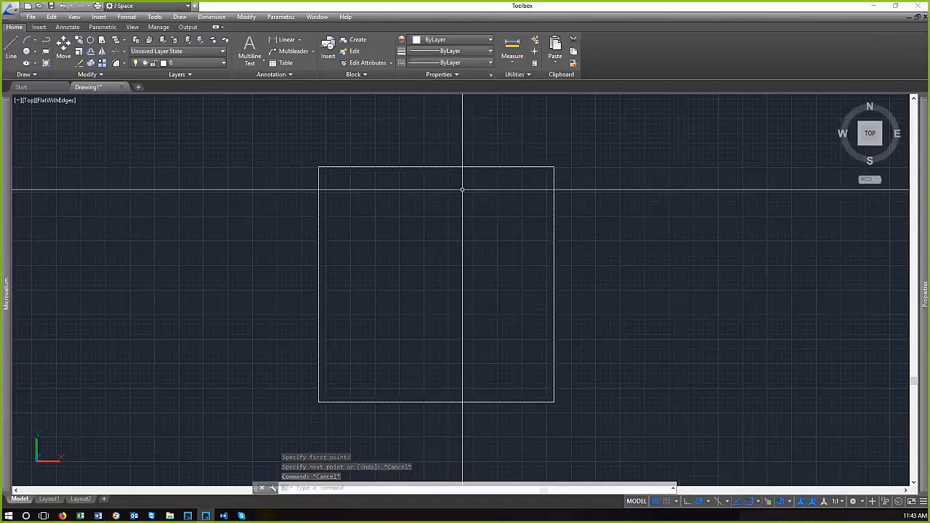
Draw a vertical line from the midpoint of the square's top edge to the midpoint of its bottom edge
type("L")
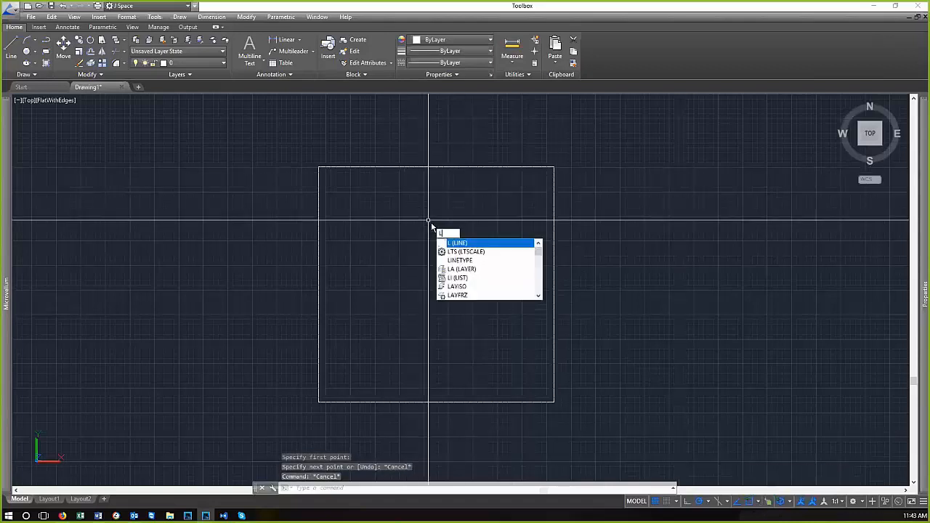
key("Return")
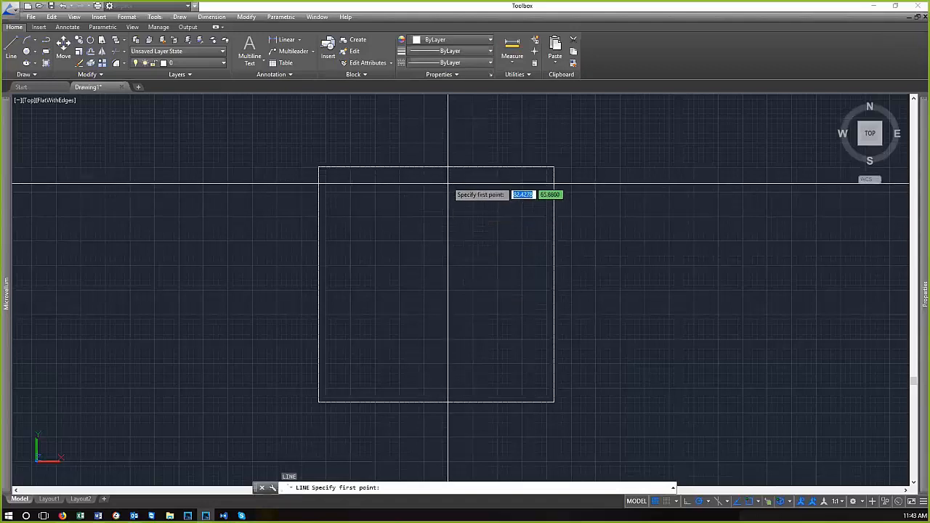
left_click(445, 168)
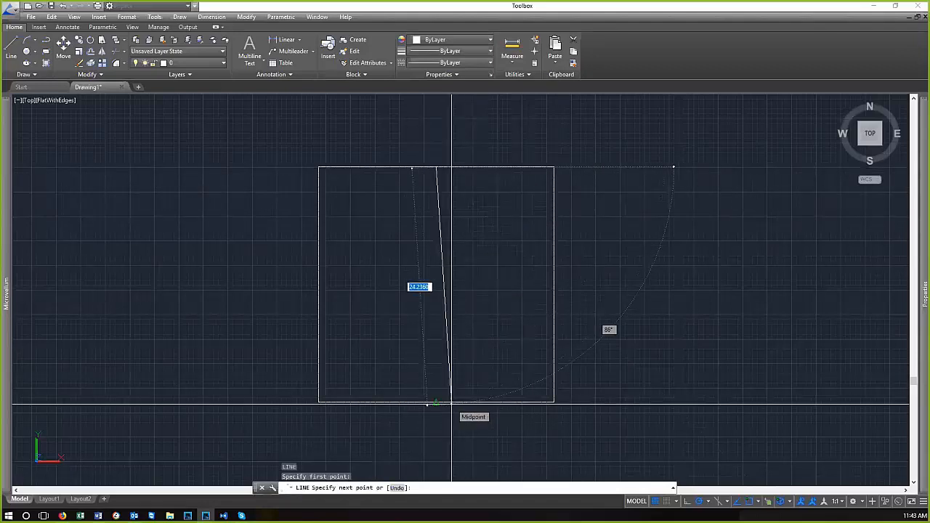
left_click(451, 402)
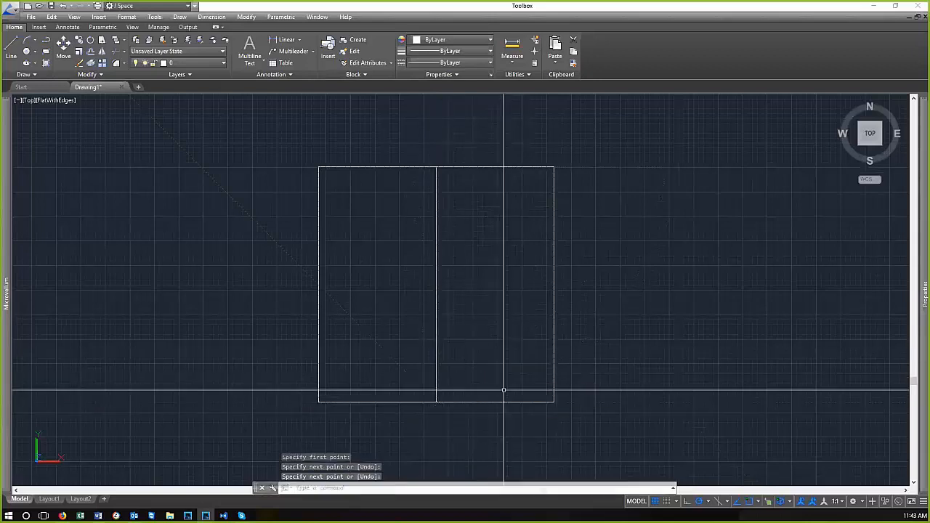
Open the list of object snap modes to review which ones are enabled, and close it
left_click(759, 504)
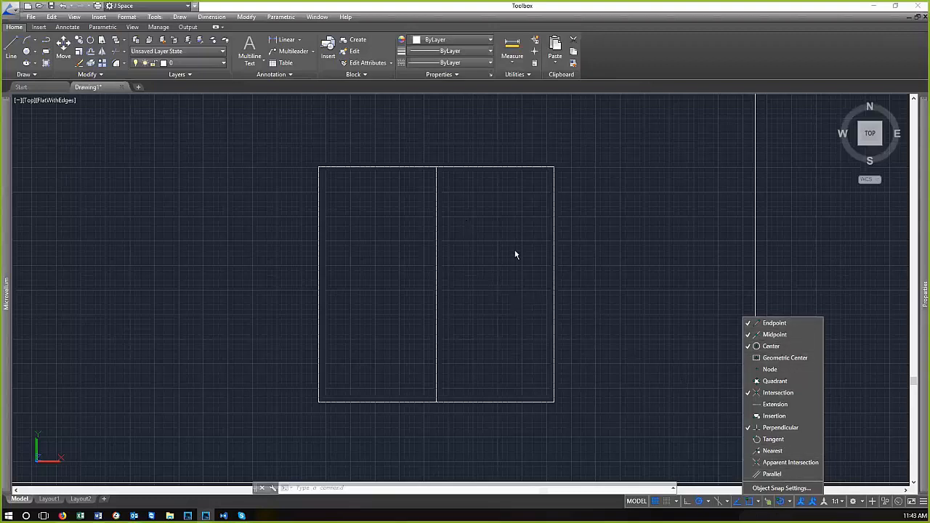
left_click(483, 276)
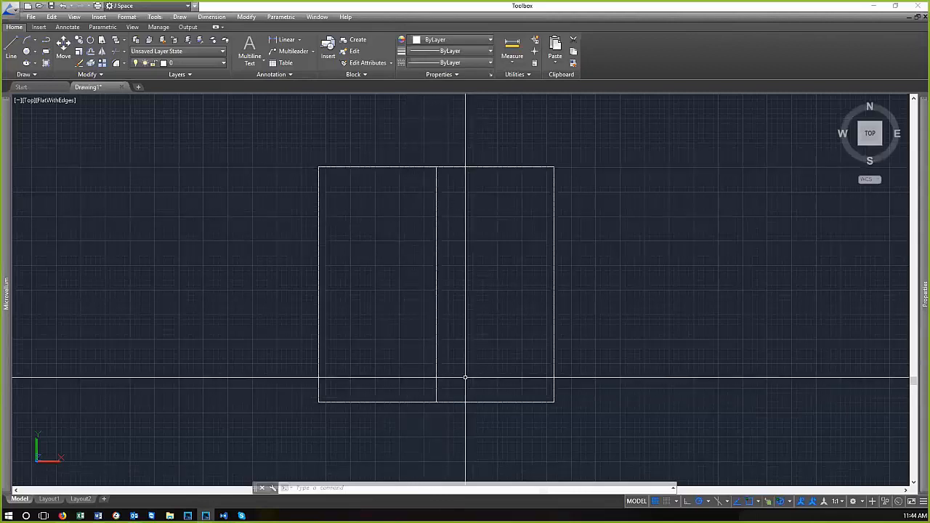
left_click(377, 231)
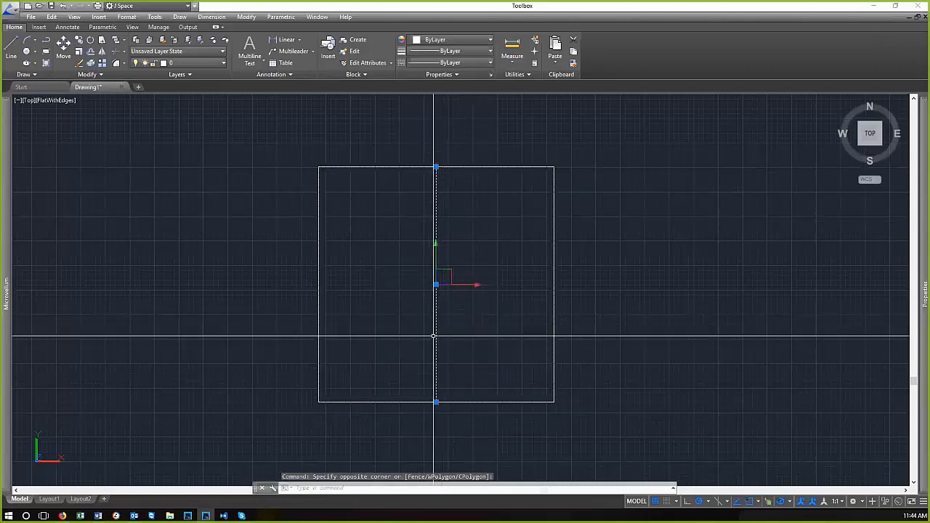
key("Escape")
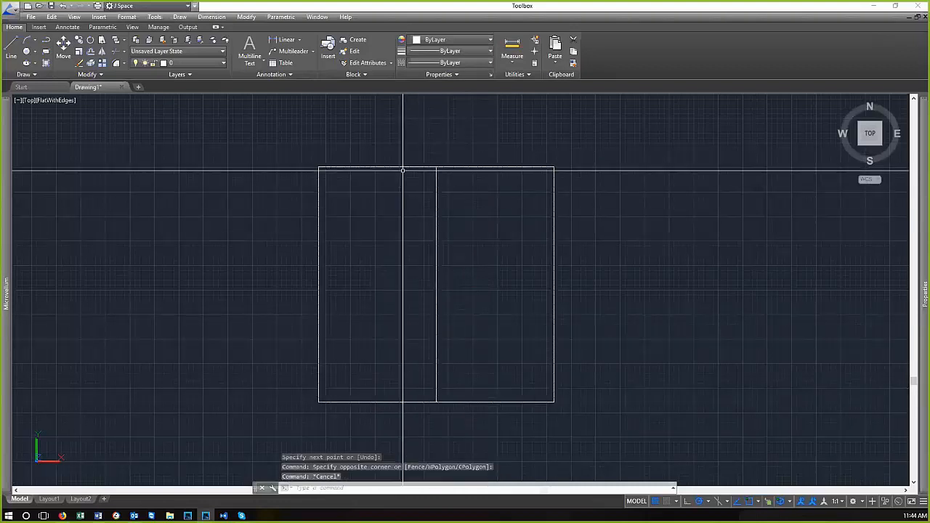
left_click(458, 188)
left_click(418, 180)
left_click(488, 174)
left_click(427, 165)
key("Escape")
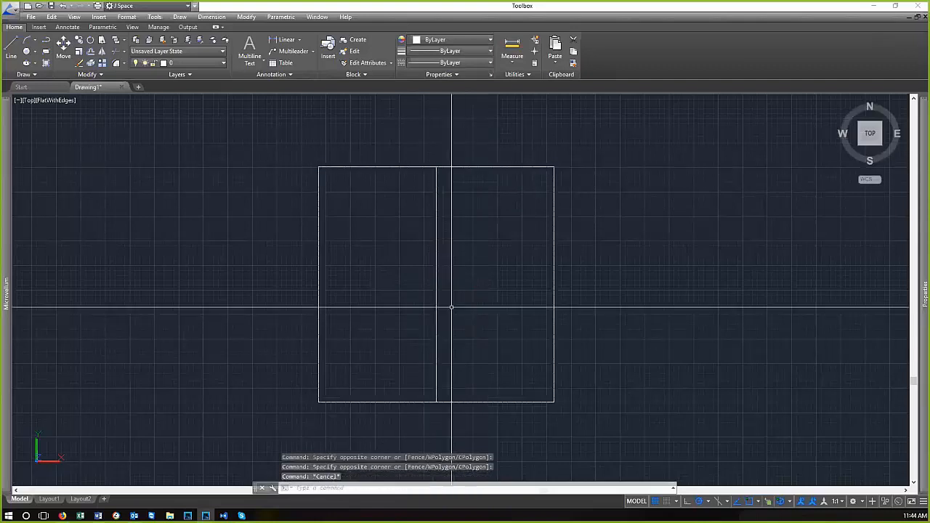
Draw a horizontal line from the midpoint of the square's right edge to the midpoint of its left edge
key("l")
key("Return")
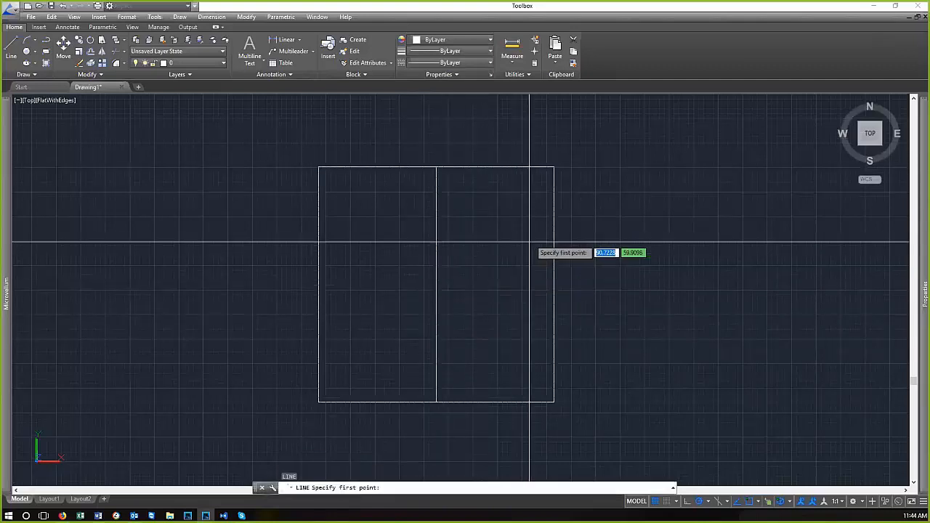
left_click(553, 284)
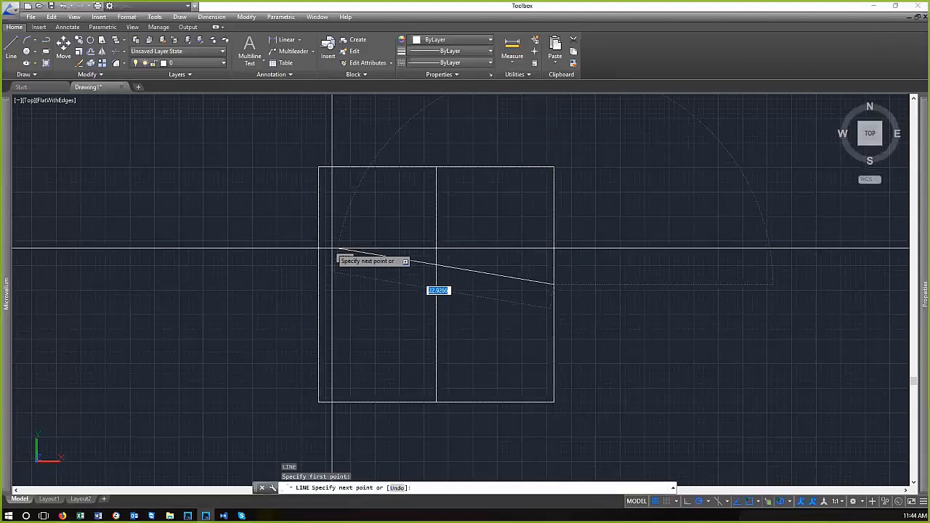
left_click(319, 284)
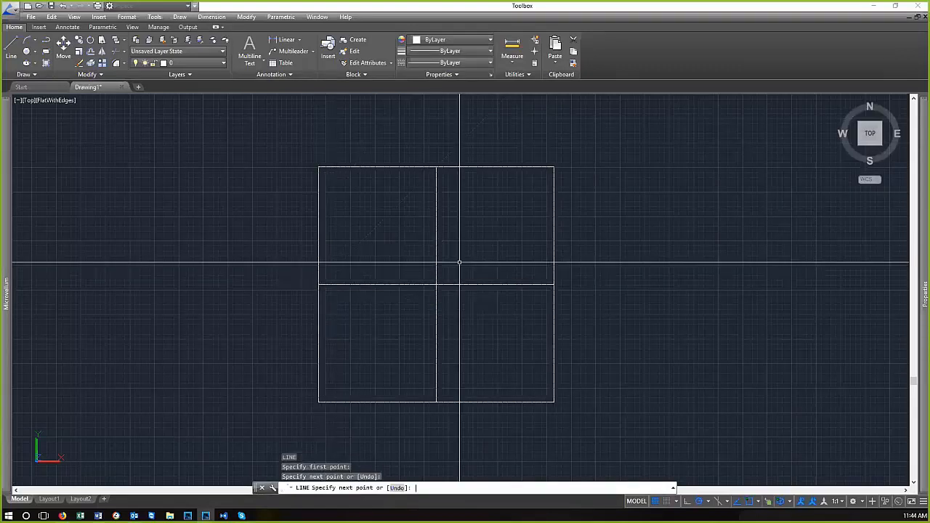
key("Return")
Erase the two center lines crossing inside the square with the ERASE command
left_click(452, 317)
left_click(401, 270)
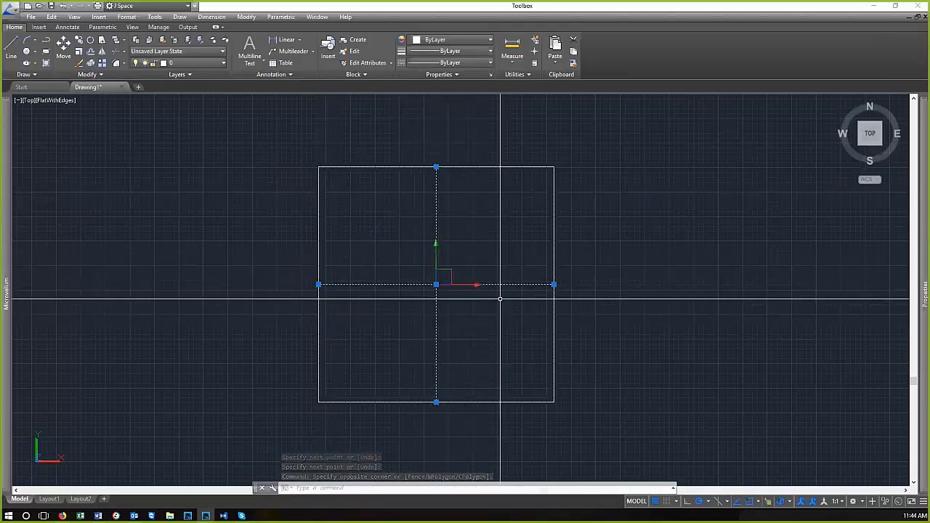
type("E")
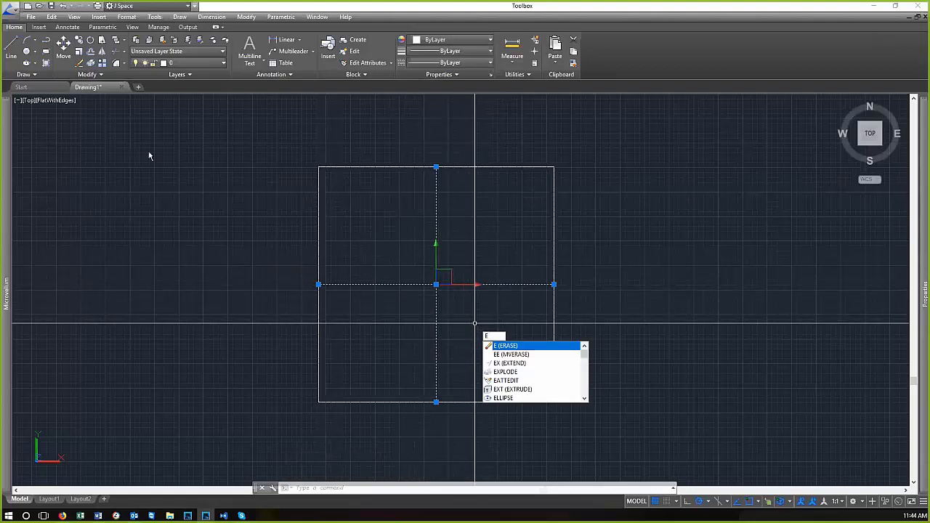
key("Return")
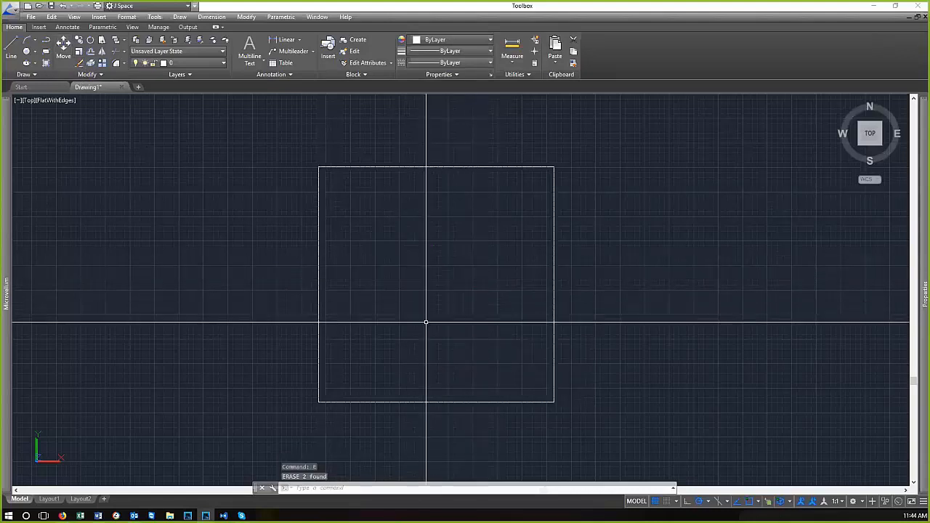
Undo the erasure of the square's two center lines
scroll(456, 298, "down", 2)
scroll(444, 269, "up", 2)
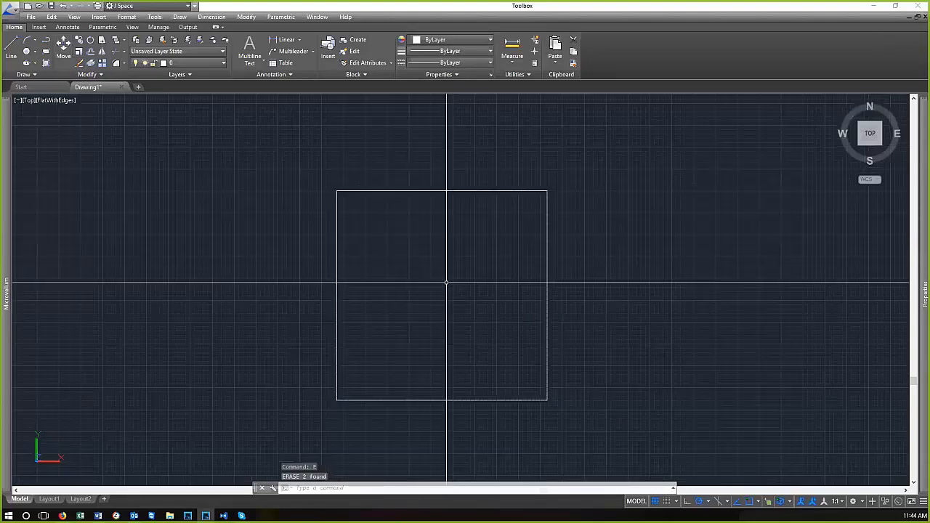
scroll(443, 270, "up", 1)
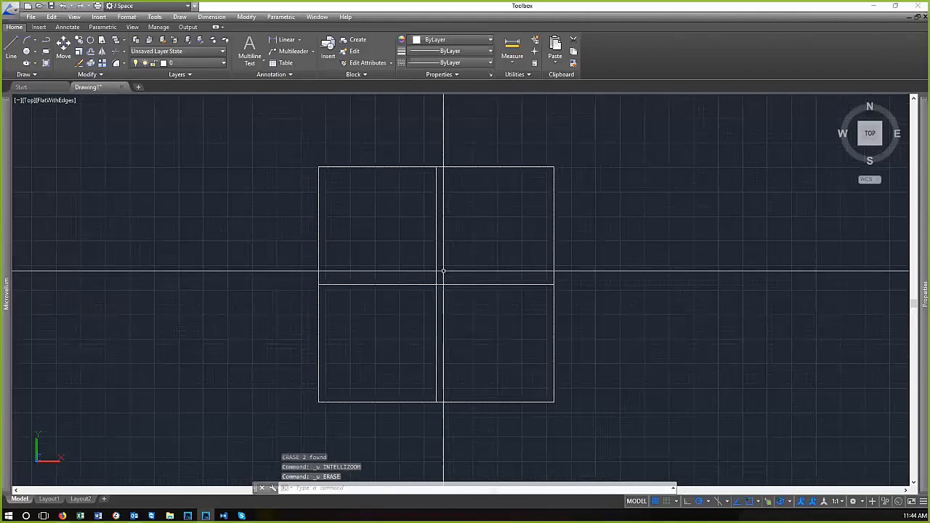
Draw a circle of diameter 6 centered on the crossing of the two center lines with the CIRCLE command
scroll(411, 285, "up", 2)
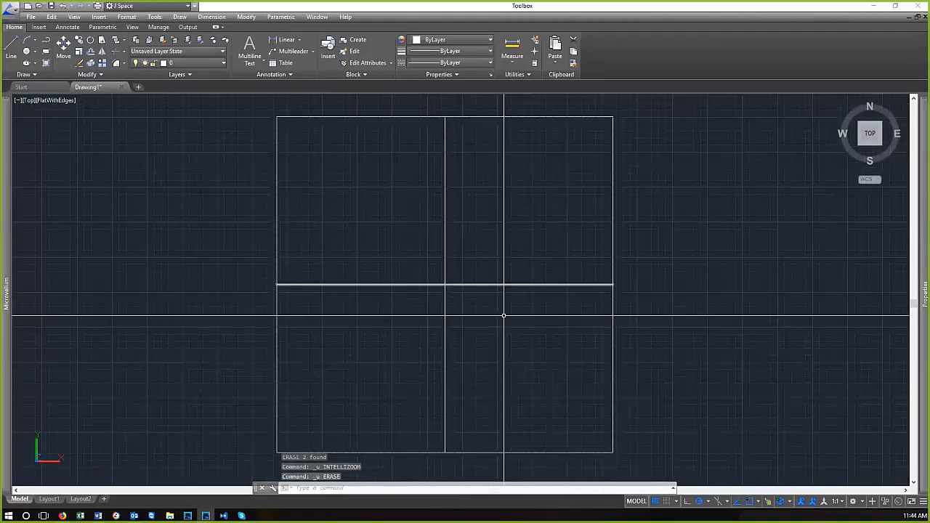
type("c")
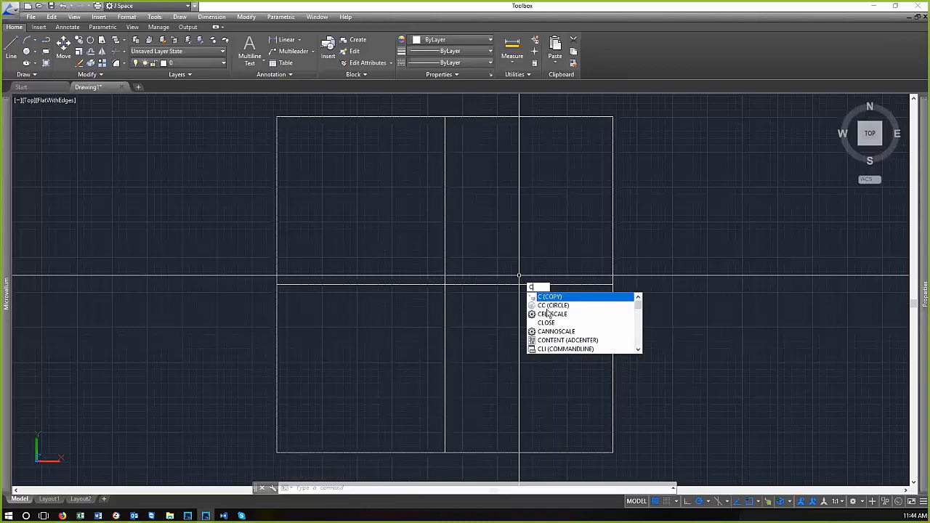
left_click(556, 306)
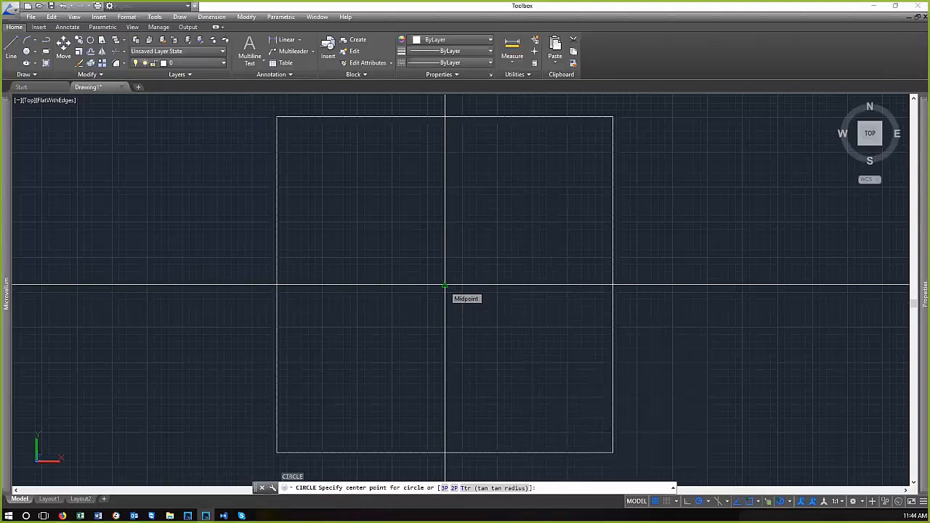
left_click(445, 285)
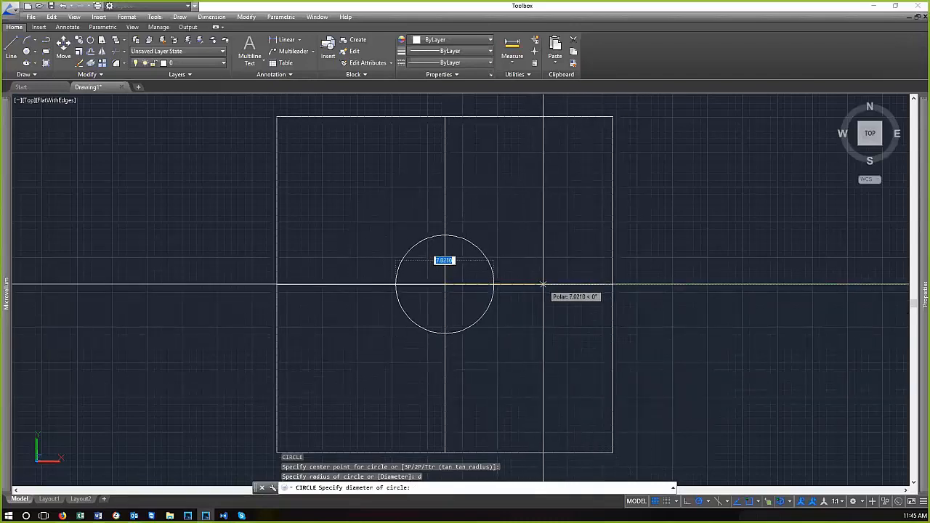
key("Return")
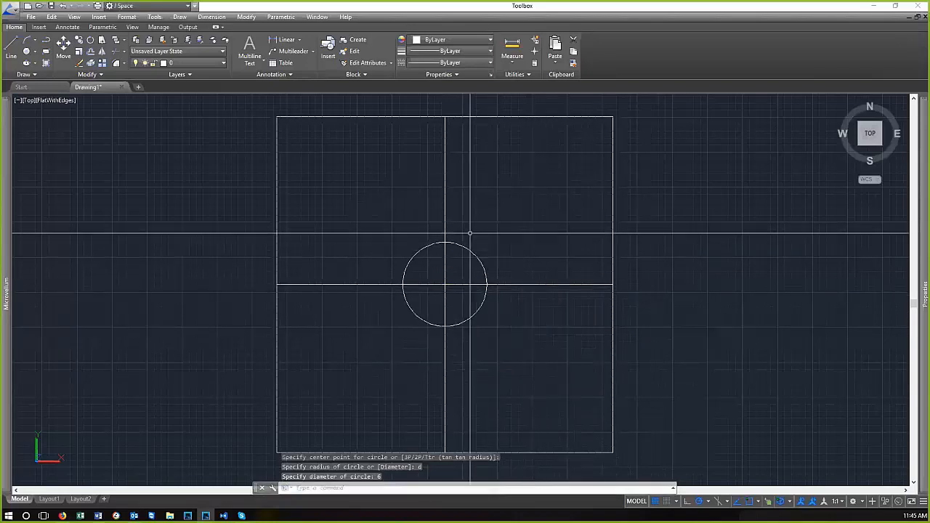
Stretch the center circle by its right quadrant grip to a radius of 6
scroll(479, 269, "up", 4)
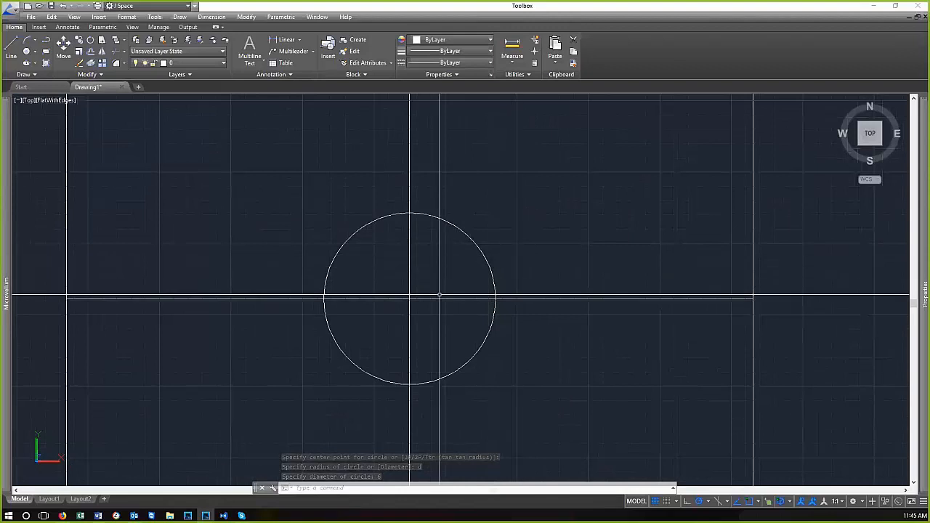
left_click(543, 275)
left_click(465, 235)
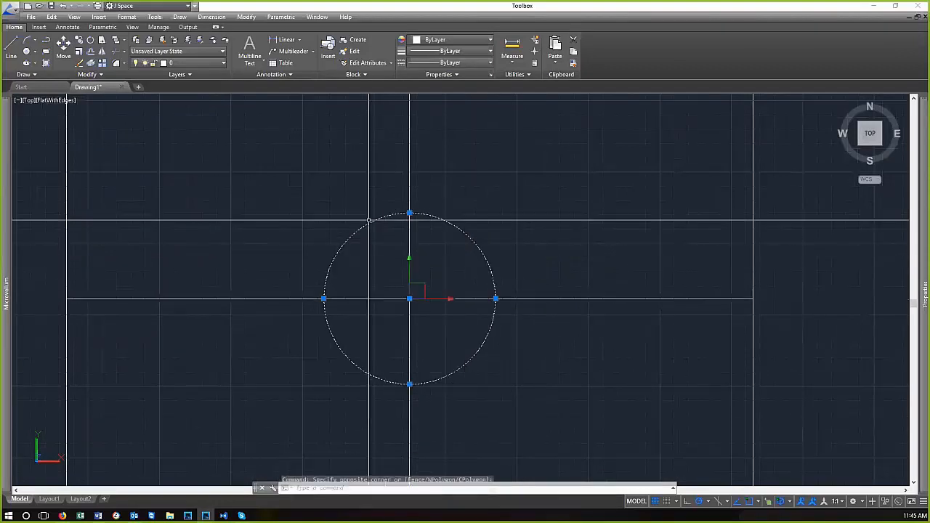
scroll(442, 359, "down", 2)
scroll(430, 378, "down", 2)
middle_click_drag(400, 416, 438, 362)
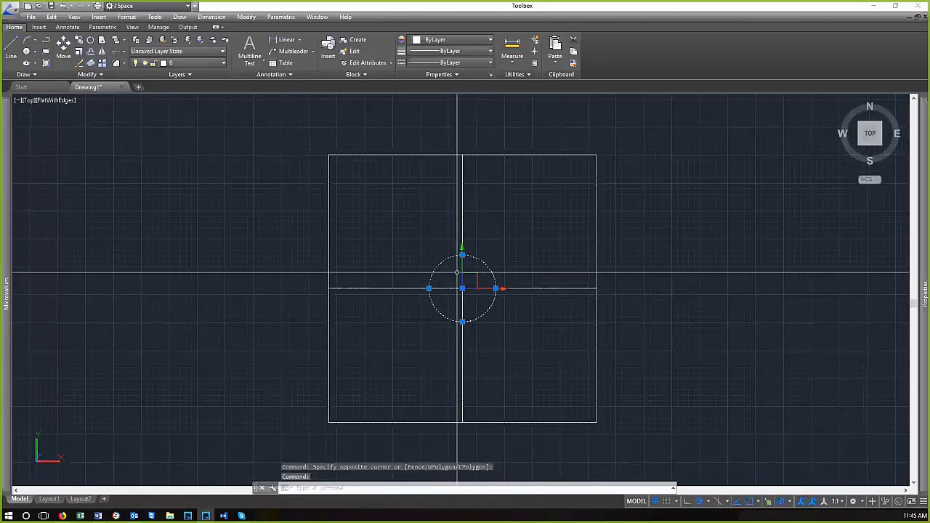
scroll(456, 282, "up", 3)
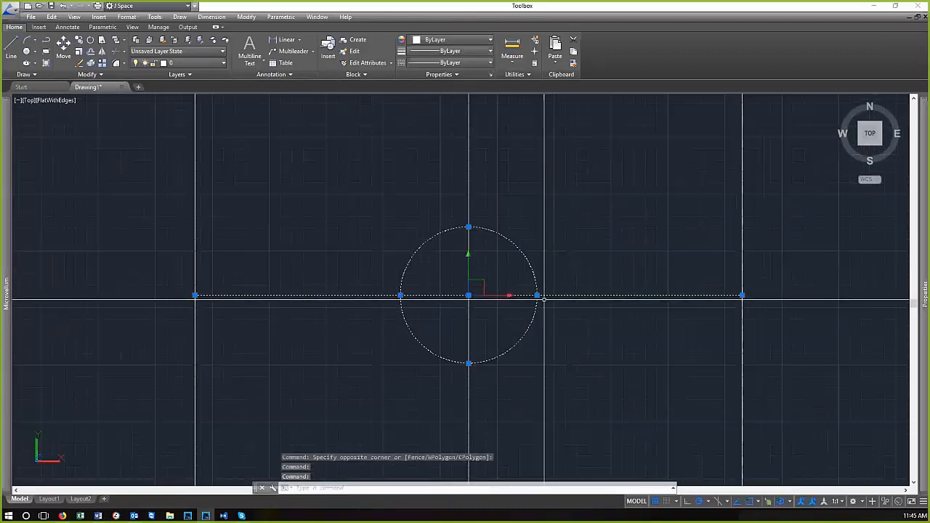
left_click(537, 294)
left_click(537, 295)
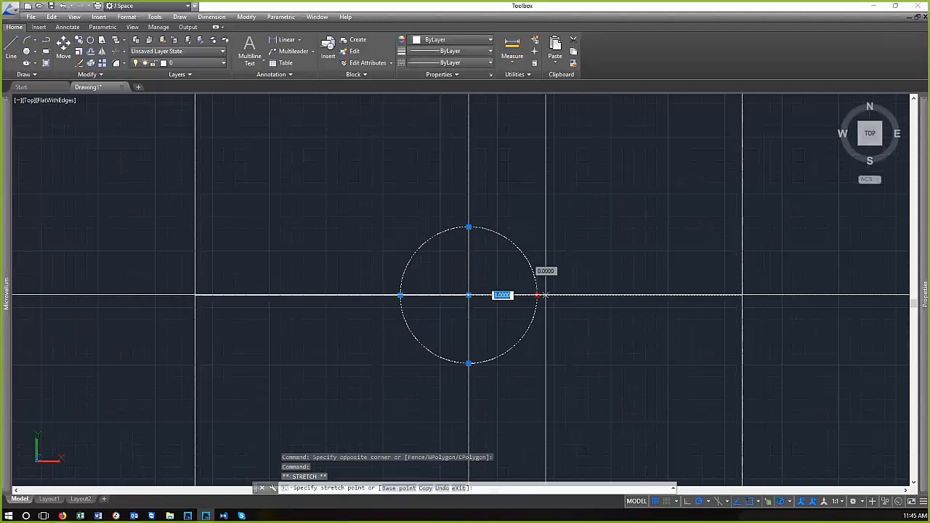
scroll(554, 295, "up", 3)
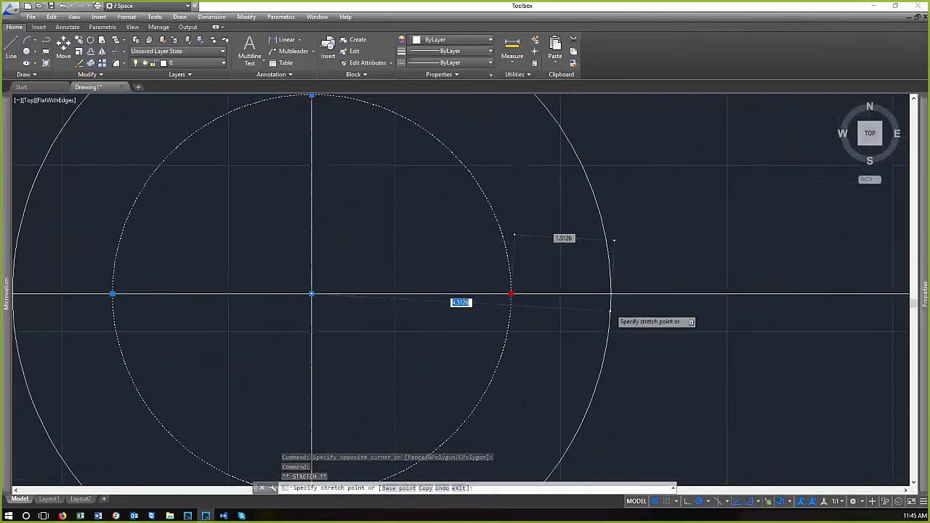
scroll(615, 295, "down", 3)
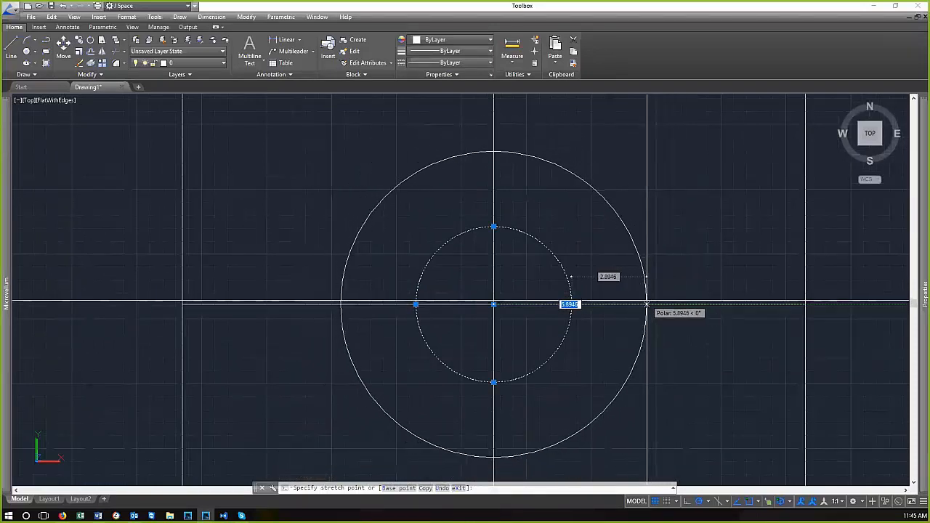
scroll(649, 304, "up", 5)
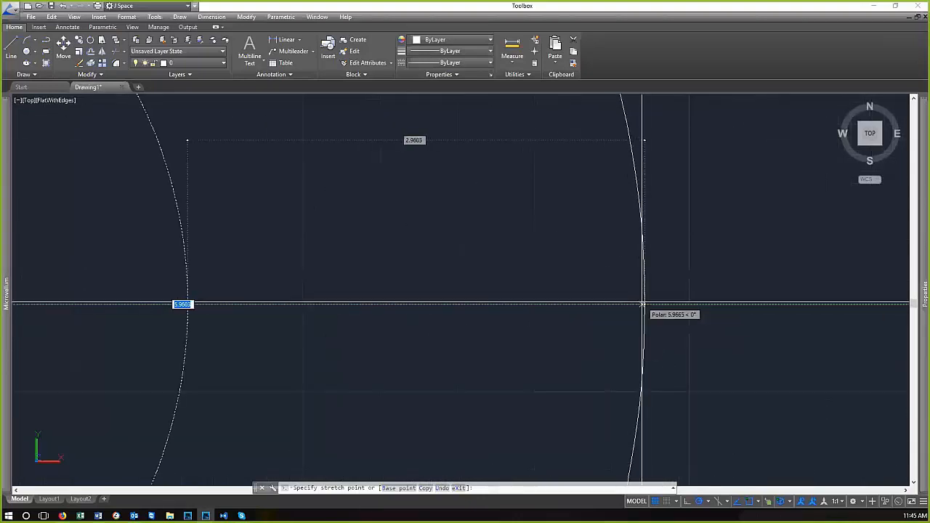
scroll(681, 304, "down", 6)
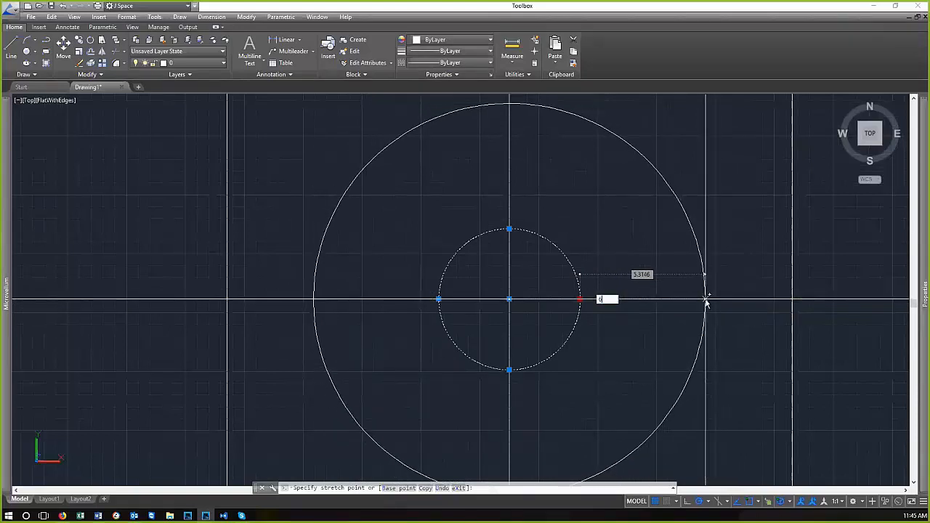
key("Return")
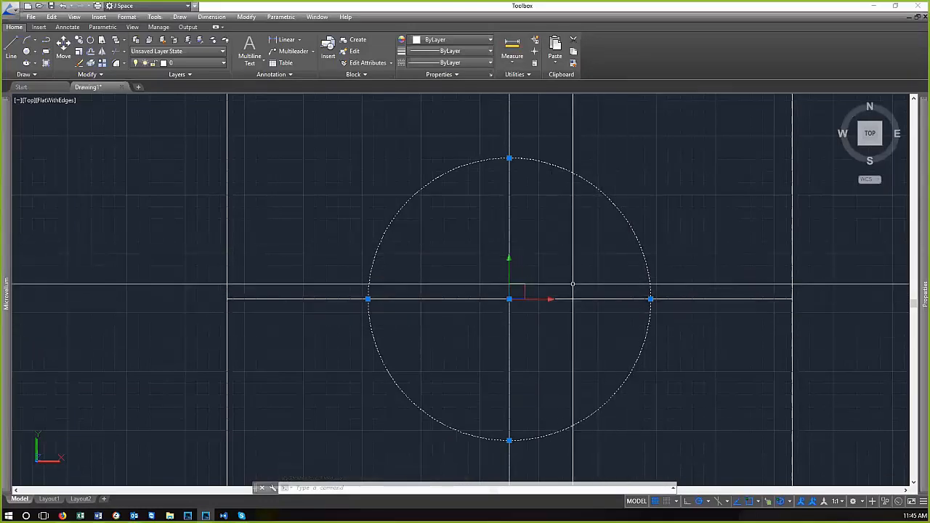
left_click(665, 306)
left_click(651, 298)
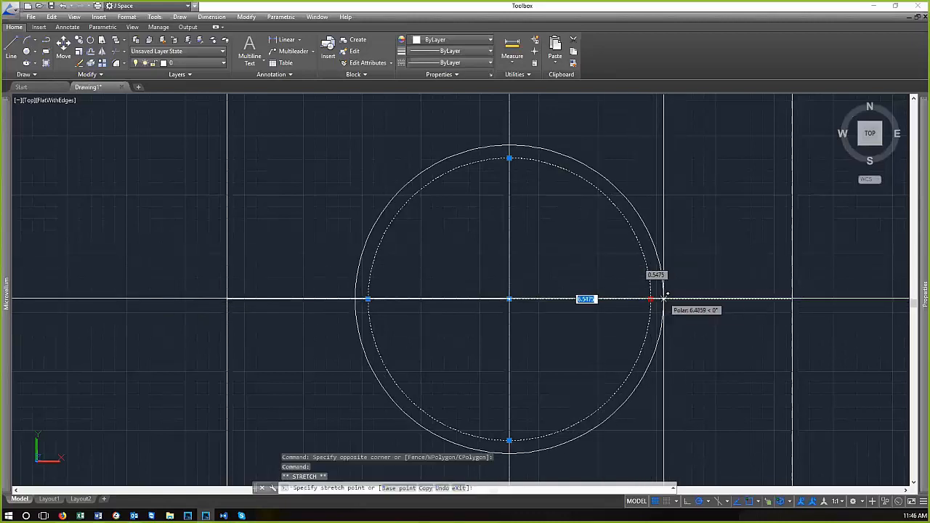
key("Escape")
key("Escape")
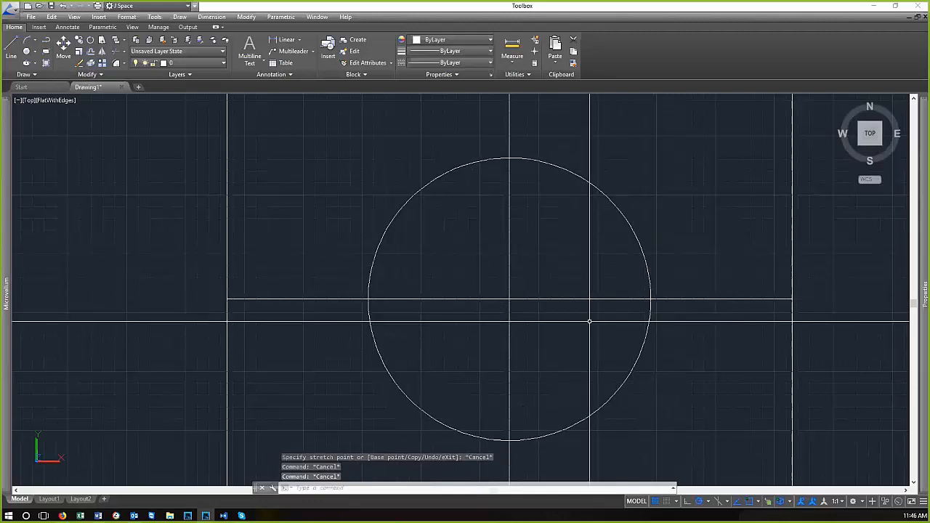
Draw a horizontal line from the circle's center to the midpoint of the square's right edge with the LINE command
scroll(575, 319, "down", 2)
type("l")
key("Return")
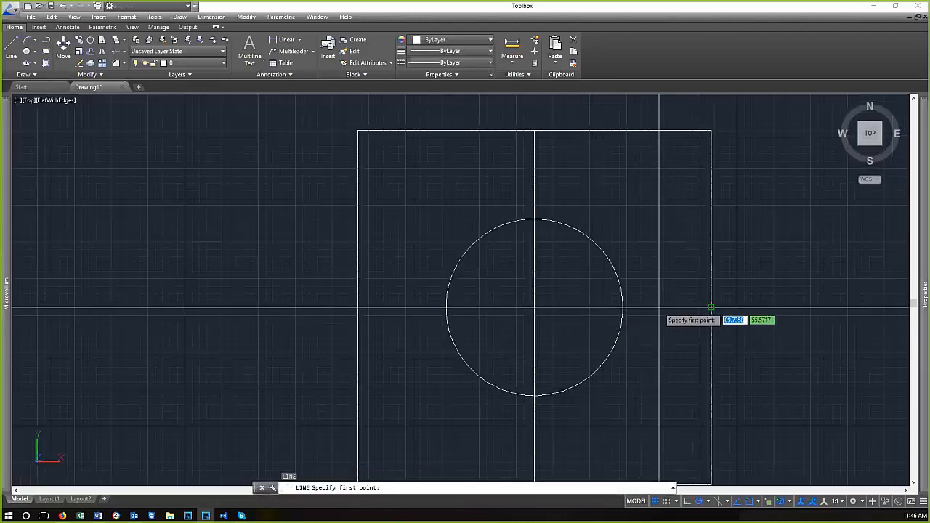
scroll(643, 309, "up", 2)
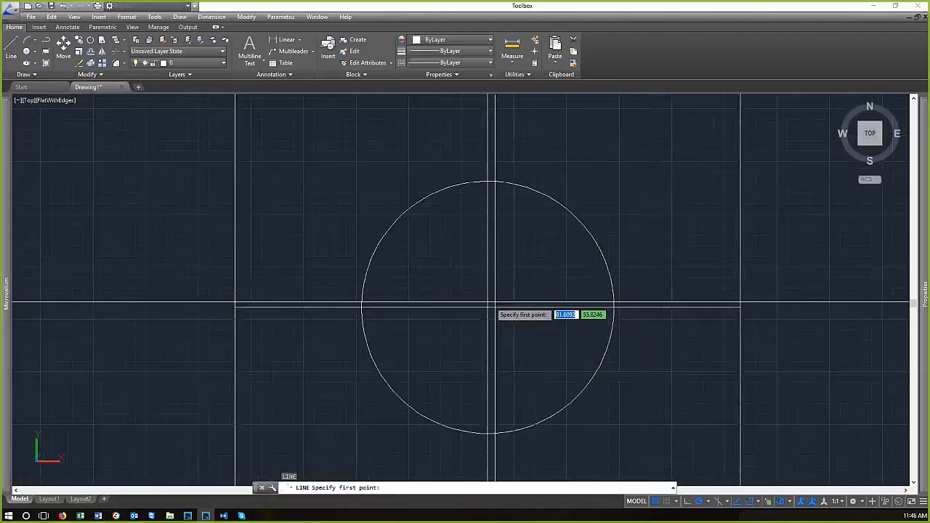
left_click(487, 306)
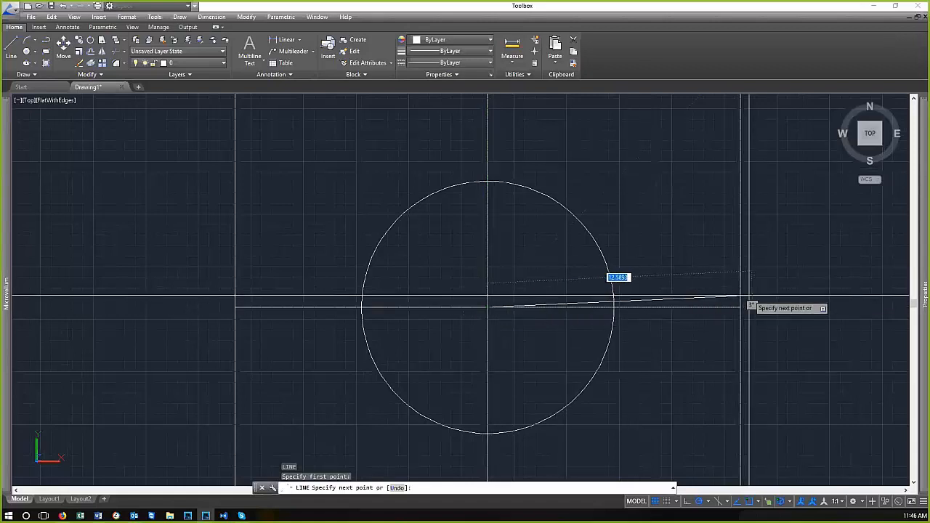
key("Return")
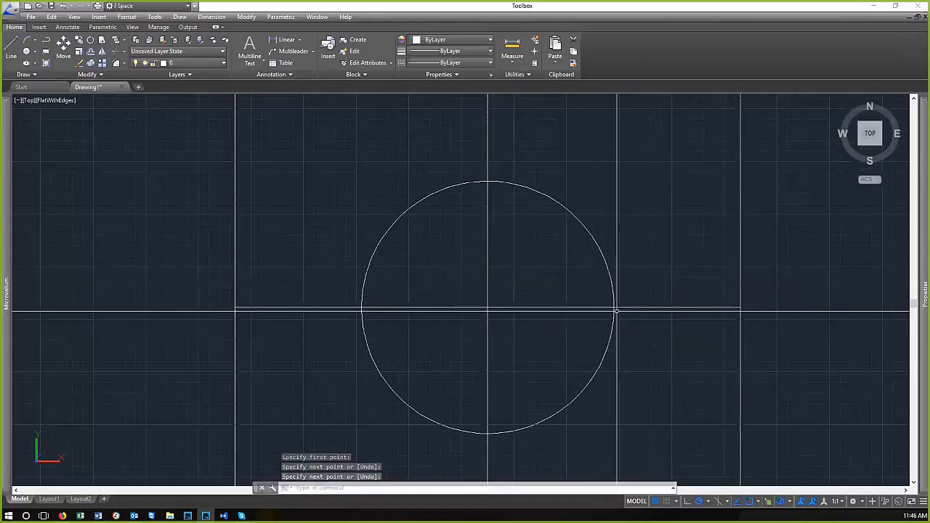
Draw a 12-unit vertical line from the circle's right quadrant up to the square's top edge
key("Return")
left_click(642, 309)
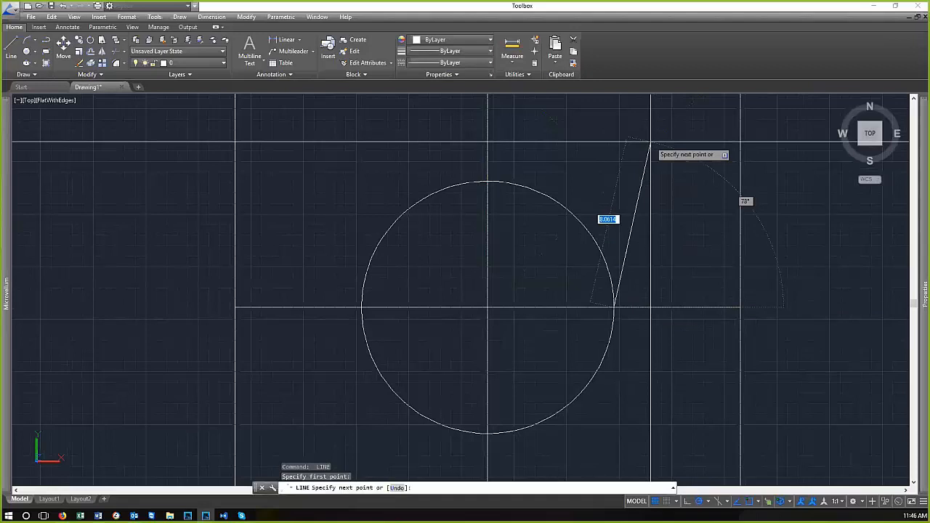
scroll(635, 208, "down", 1)
scroll(624, 208, "down", 2)
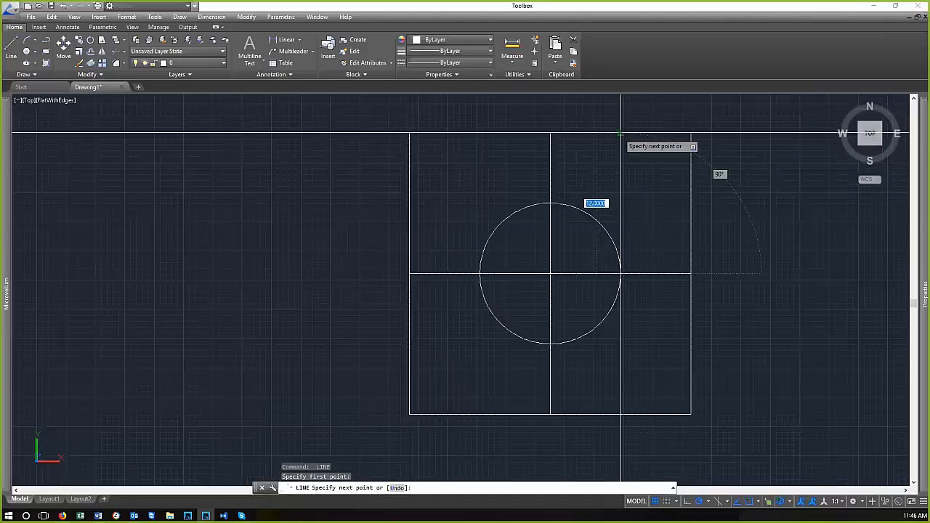
left_click(620, 133)
scroll(625, 211, "up", 3)
key("Escape")
Erase the short horizontal line between the circle's center and the square's right edge
left_click(450, 308)
left_click(798, 374)
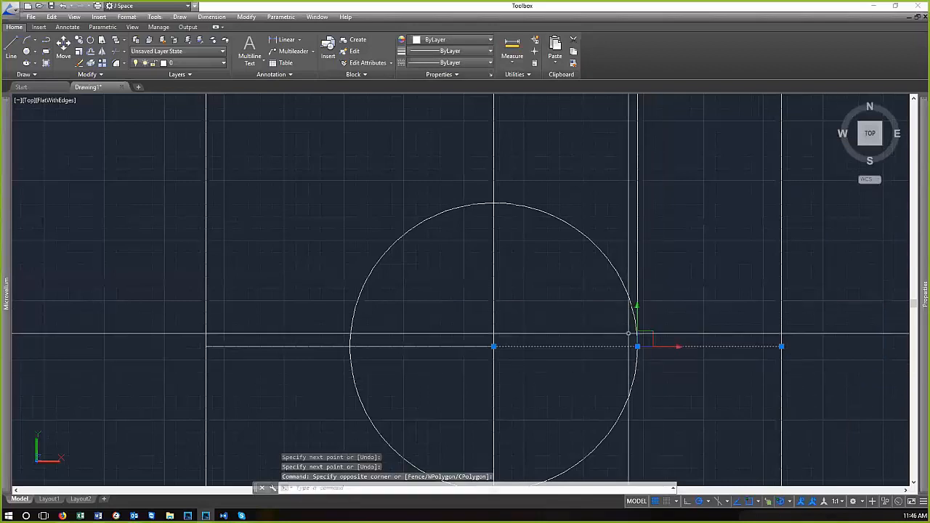
type("E")
key("Return")
Shrink the circle by its right quadrant grip to a radius of about 3, and stretch it back to the vertical line's lower end
left_click(629, 271)
left_click(609, 315)
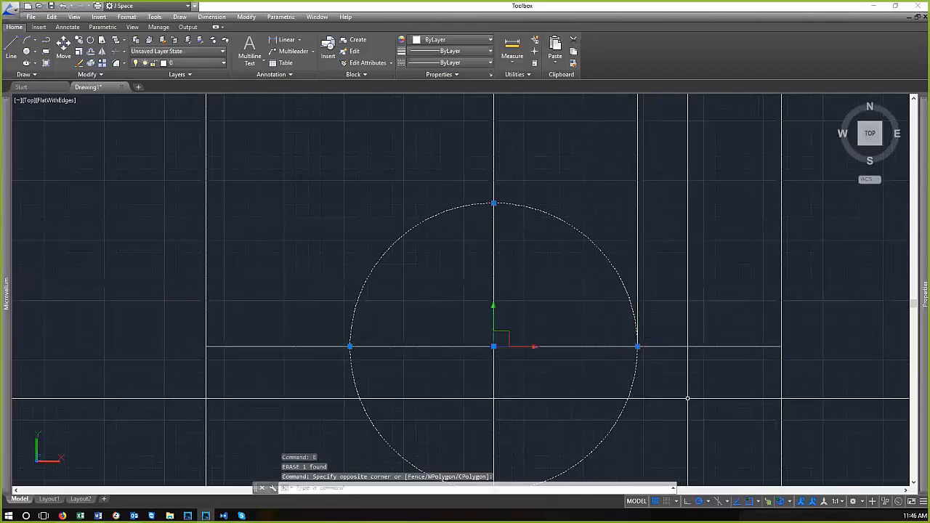
left_click(637, 346)
left_click(566, 347)
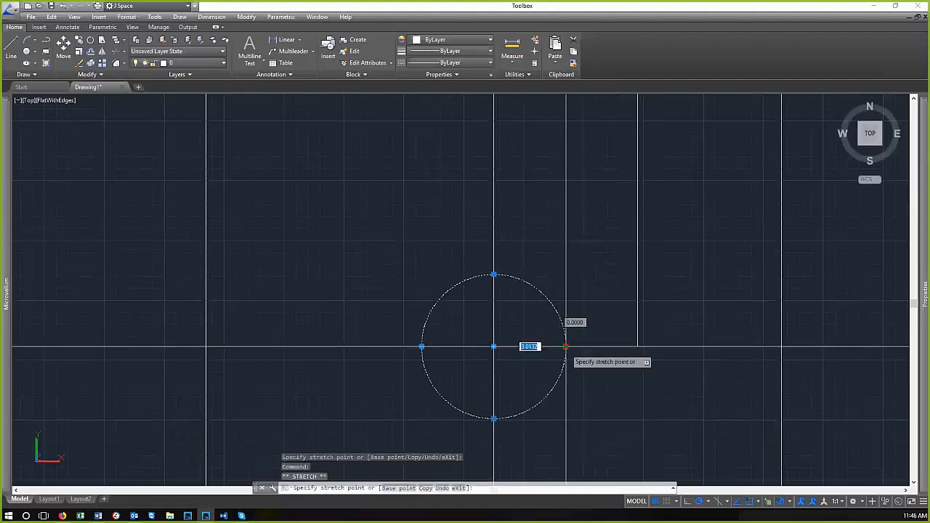
left_click(637, 347)
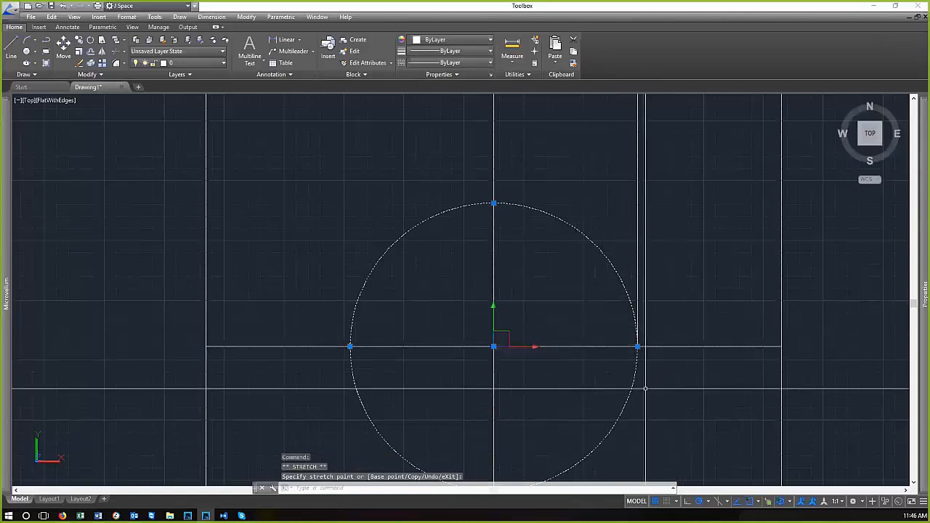
key("Escape")
key("Escape")
Erase the vertical line running from the circle's right quadrant to the square's top edge
scroll(663, 392, "down", 4)
left_click(641, 283)
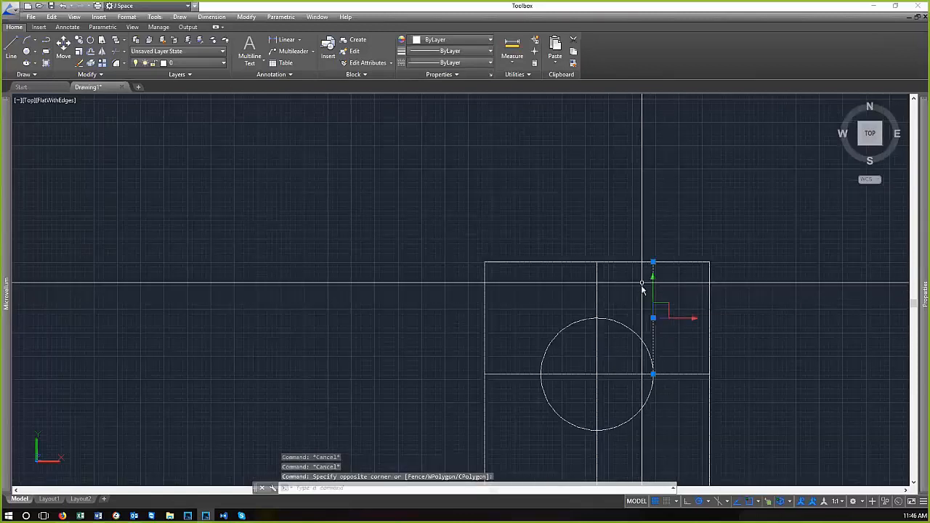
scroll(654, 363, "up", 2)
type("e")
key("Return")
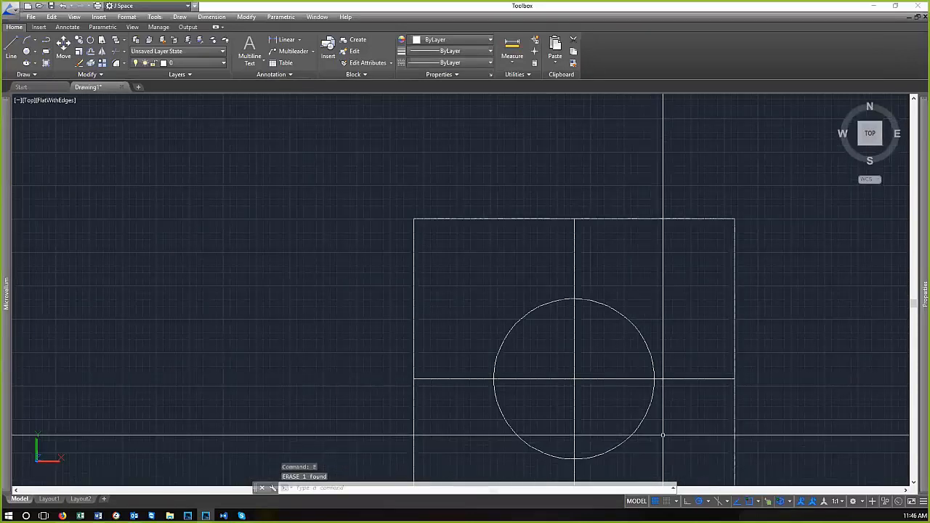
Erase the two center lines crossing inside the circle, leaving only the square and the circle
scroll(574, 399, "up", 1)
left_click(584, 394)
left_click(546, 326)
type("e")
key("Return")
scroll(534, 298, "down", 4)
scroll(567, 330, "up", 2)
scroll(599, 328, "up", 1)
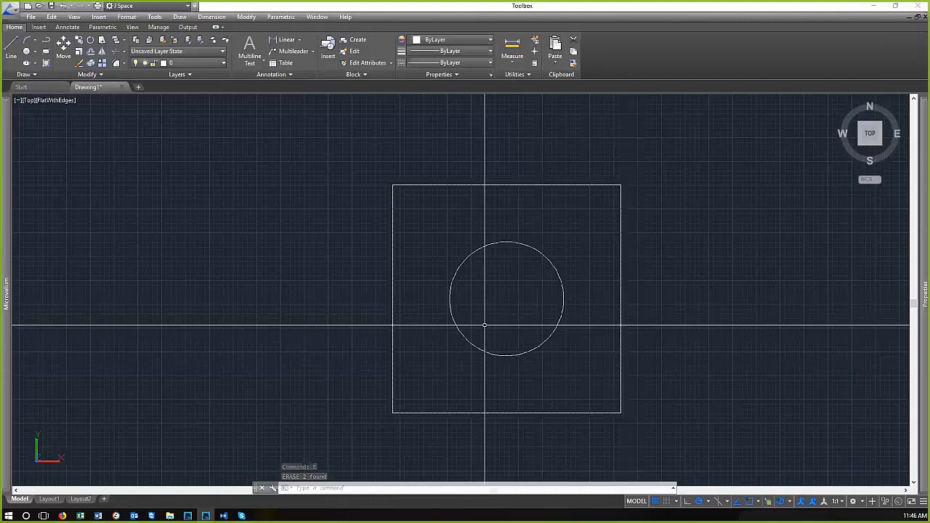
Measure the distance from the square's upper-left corner to the circle's center with the DIST command
key("Return")
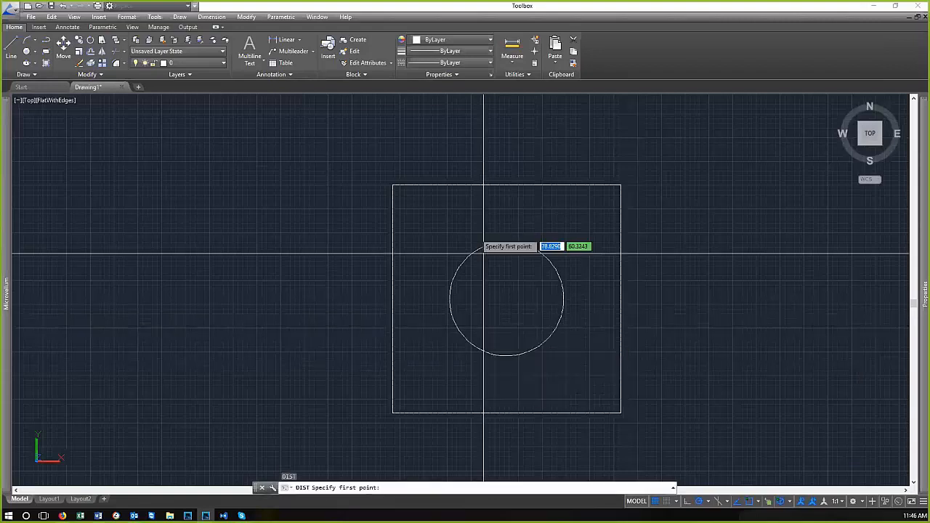
left_click(393, 185)
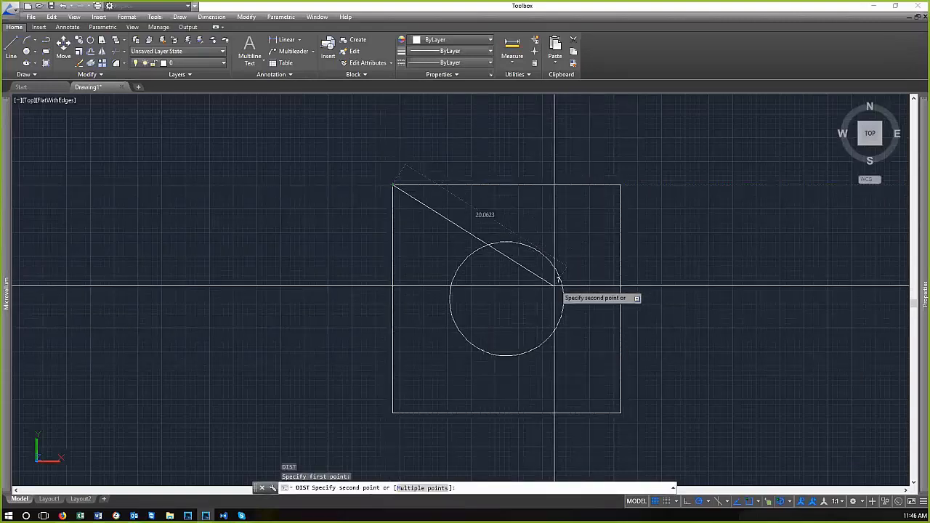
left_click(506, 297)
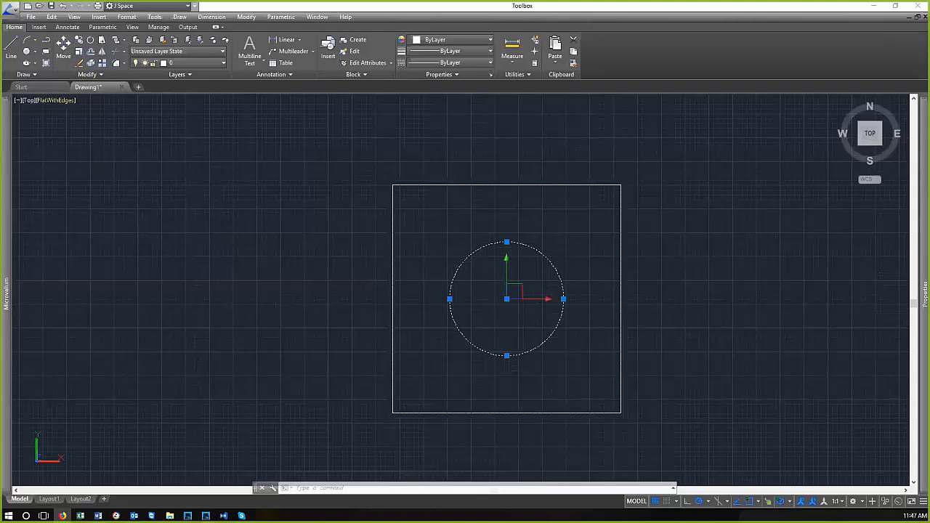
Move the circle 12 units straight up from the square's center with the MOVE command
left_click(507, 298)
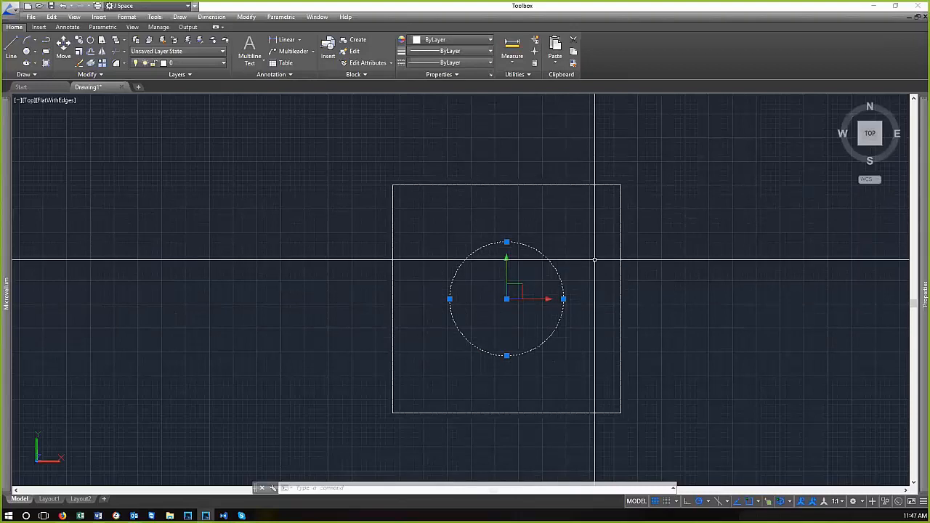
type("M")
key("Return")
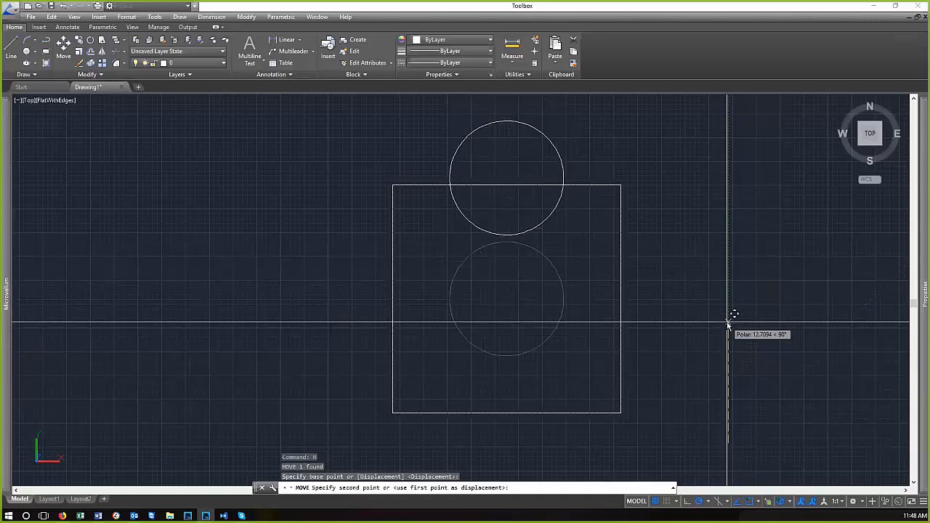
key("Return")
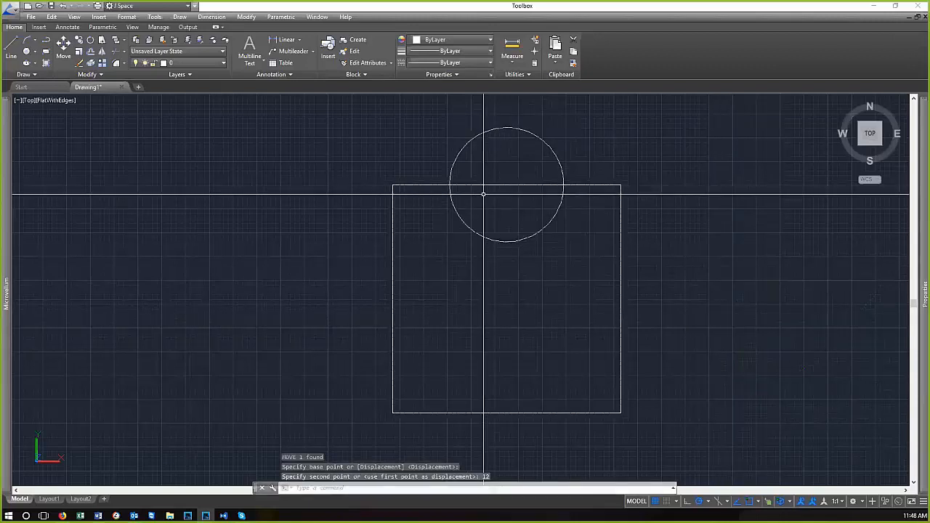
Move the circle by its center grip onto the square's upper-left corner, using the grip's move mode
scroll(482, 255, "down", 4)
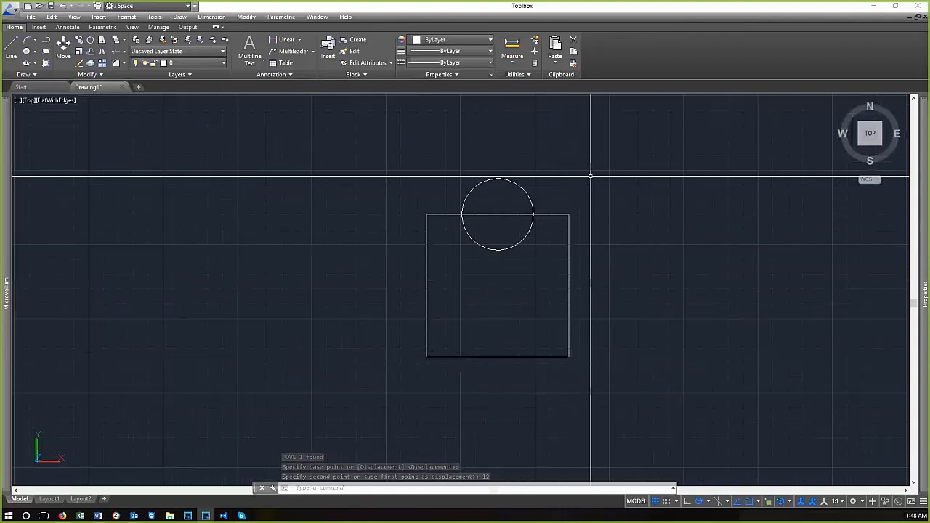
scroll(589, 178, "up", 3)
scroll(482, 201, "down", 2)
scroll(447, 182, "up", 3)
left_click_drag(446, 183, 469, 221)
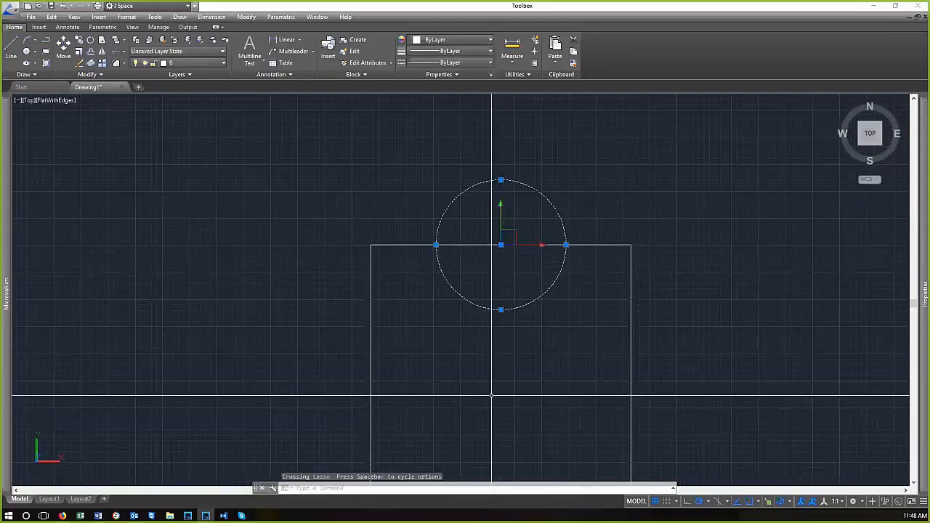
scroll(499, 412, "down", 2)
scroll(498, 412, "up", 2)
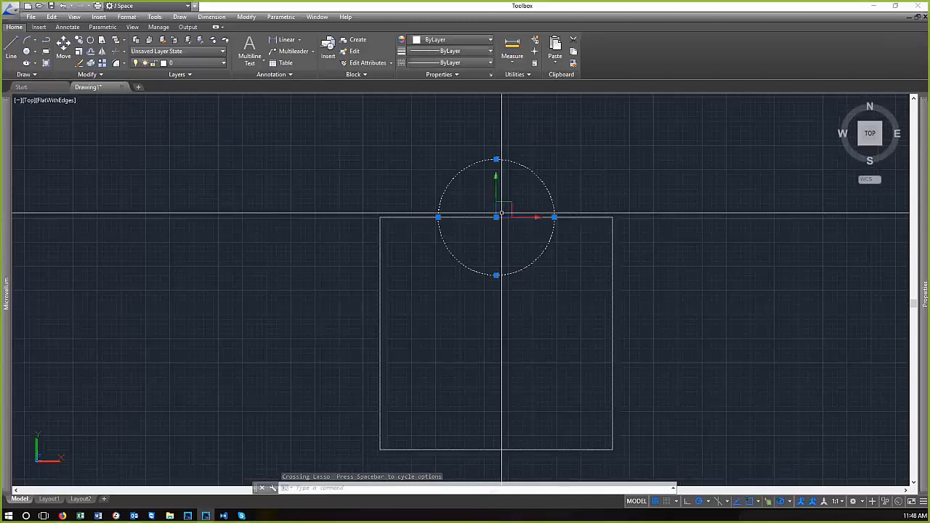
left_click(496, 217)
key("space")
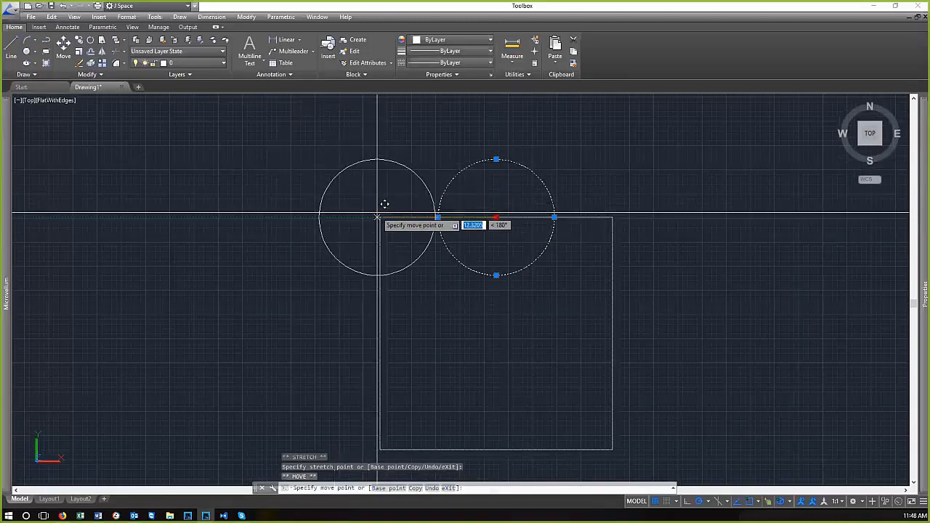
left_click(380, 217)
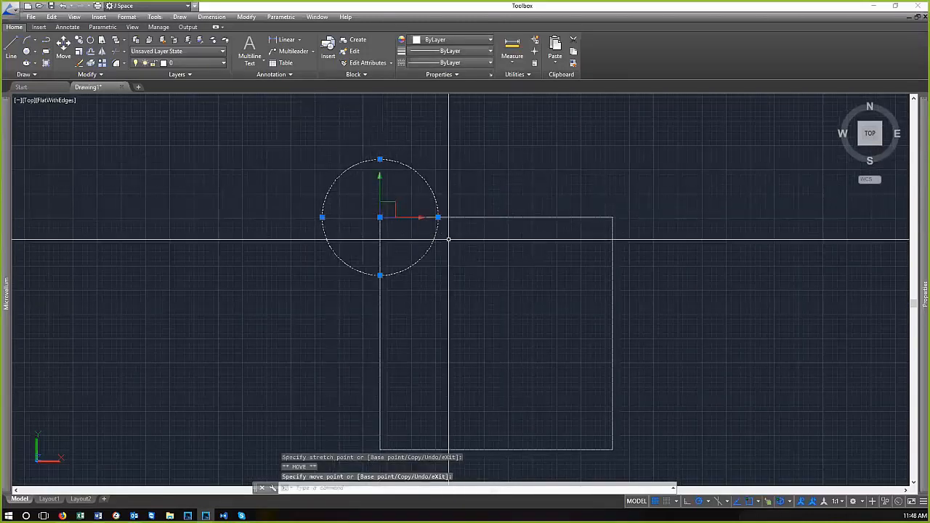
Move the circle with the MOVE command from its center to the midpoint of the square's top edge
key("Escape")
type("m")
key("space")
left_click(437, 266)
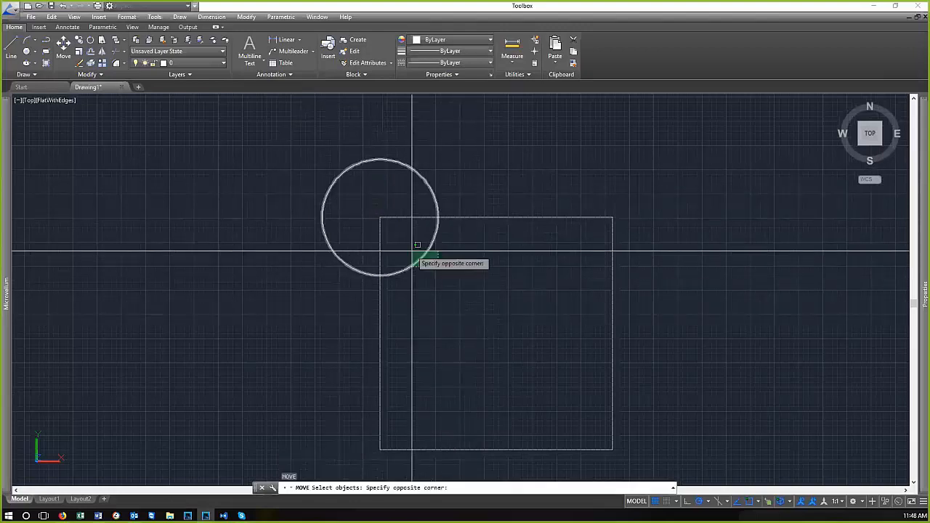
left_click(407, 245)
key("space")
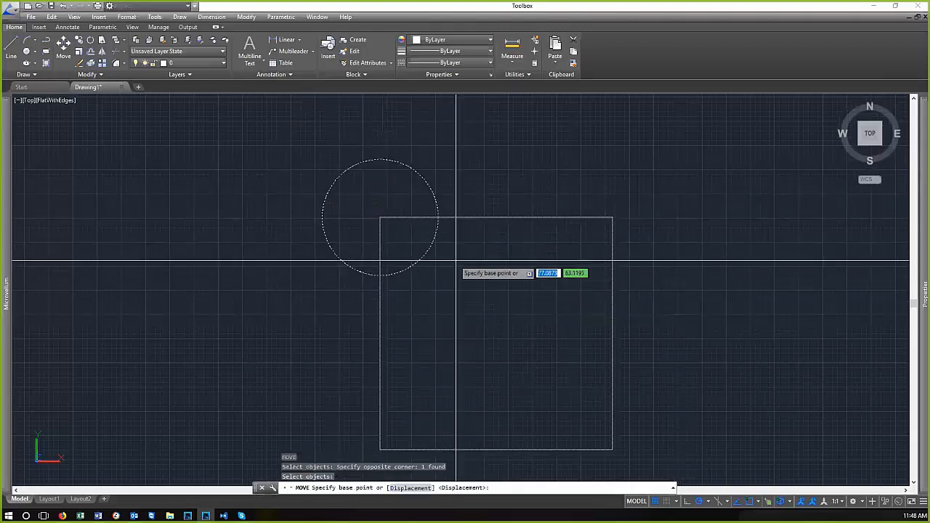
scroll(368, 215, "up", 2)
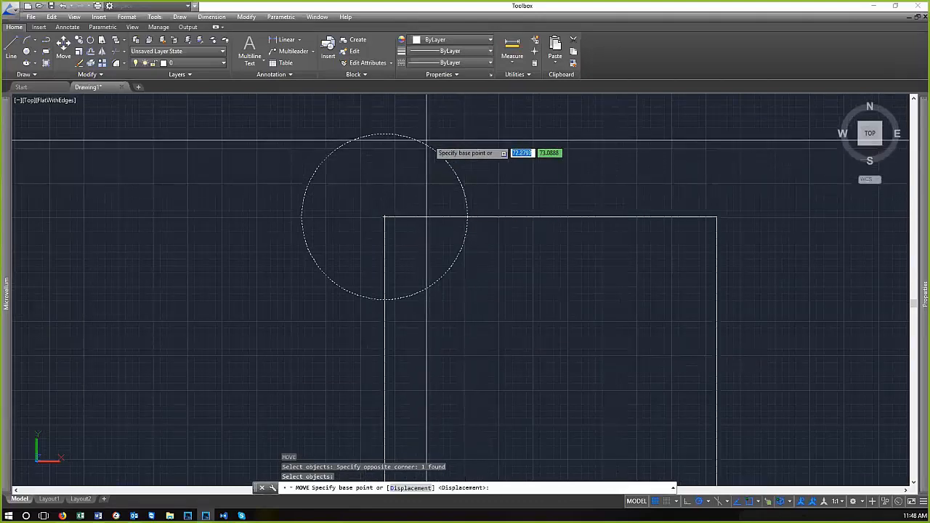
left_click(385, 217)
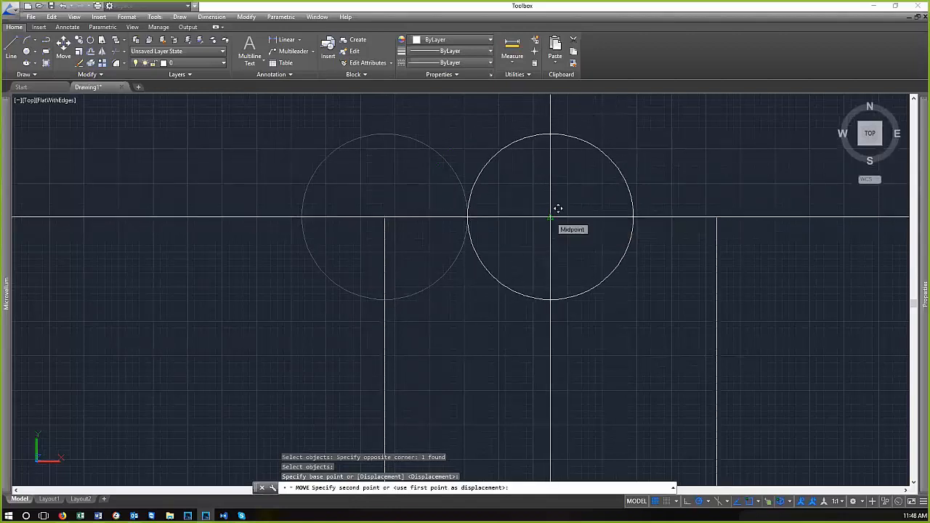
left_click(550, 216)
Move the circle 12 units straight down into the center of the square, using a base point outside the square
scroll(603, 201, "down", 3)
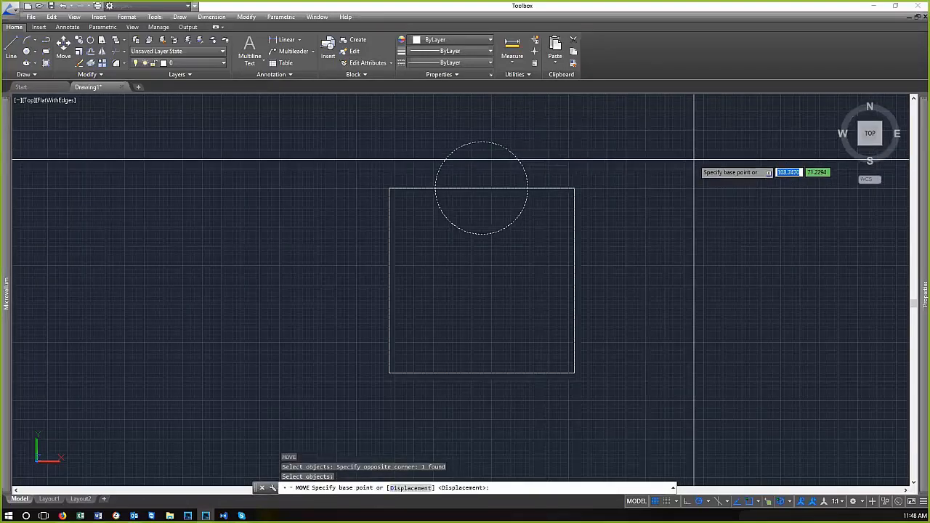
left_click(691, 183)
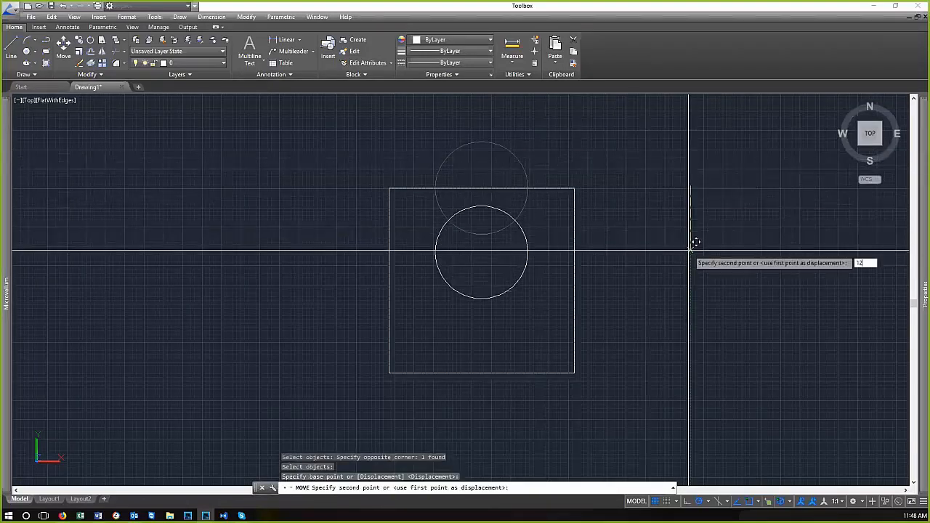
type("12")
key("Return")
scroll(438, 291, "up", 2)
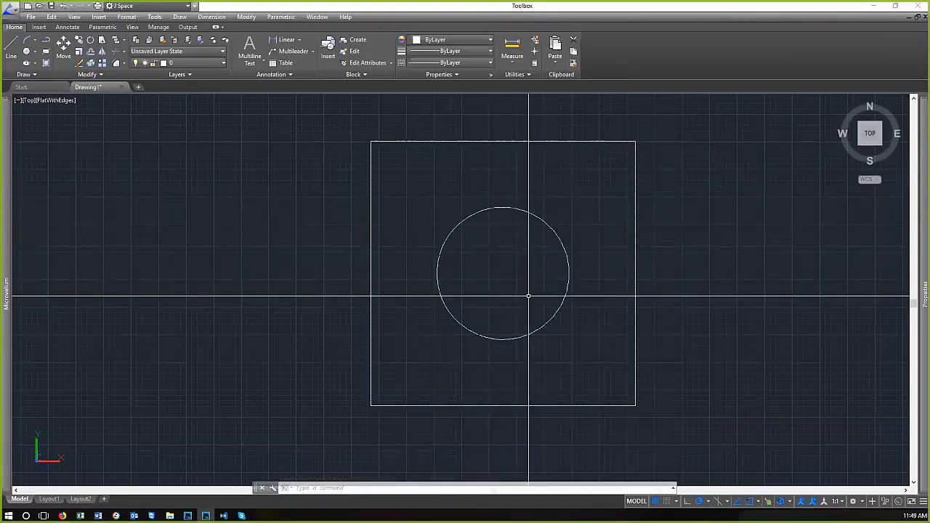
scroll(506, 280, "down", 2)
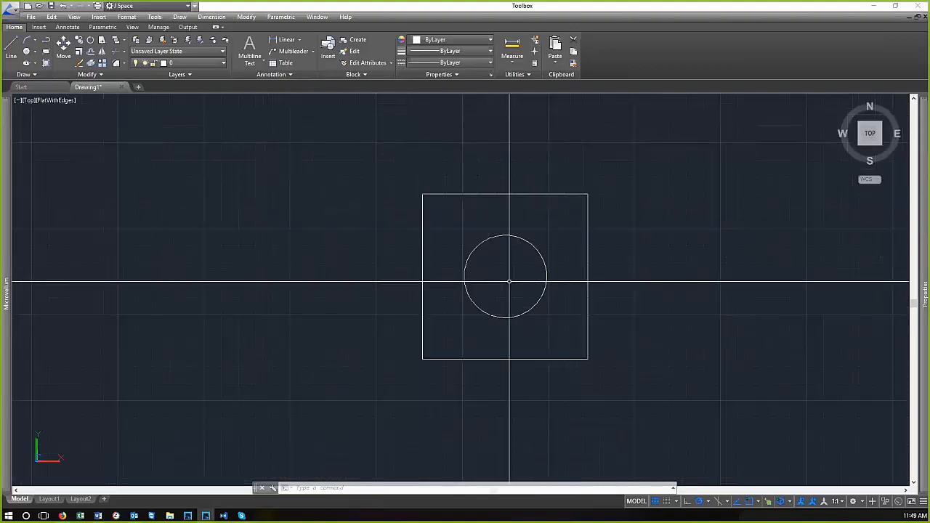
scroll(519, 227, "up", 3)
scroll(502, 293, "down", 4)
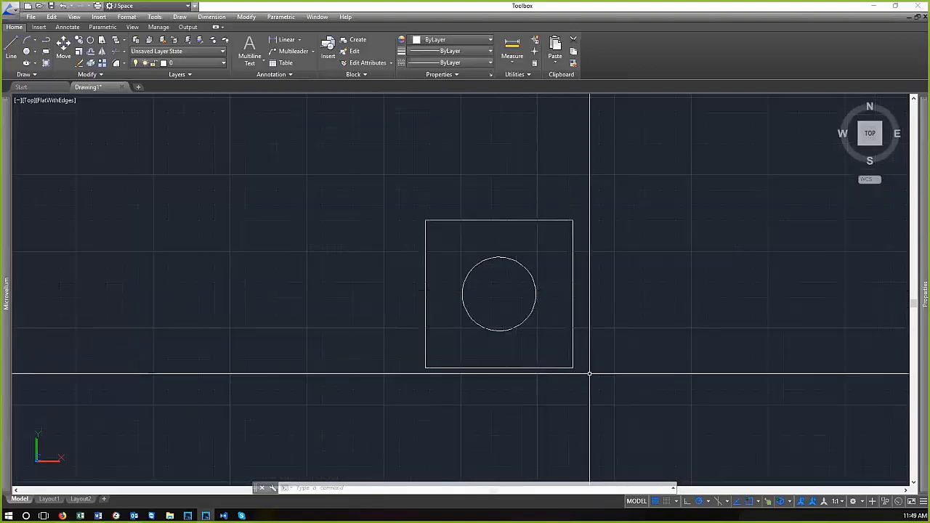
Select the large square's edges with crossing windows to check whether they are separate line objects, then clear the selection
mouse_move(641, 442)
middle_mouse_down()
mouse_move(602, 401)
mouse_move(582, 395)
middle_mouse_up()
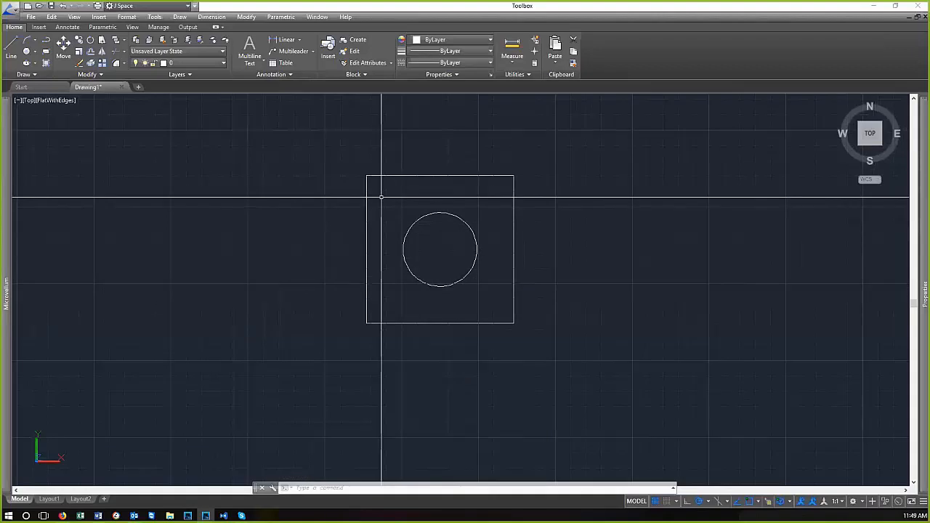
scroll(382, 190, "up", 2)
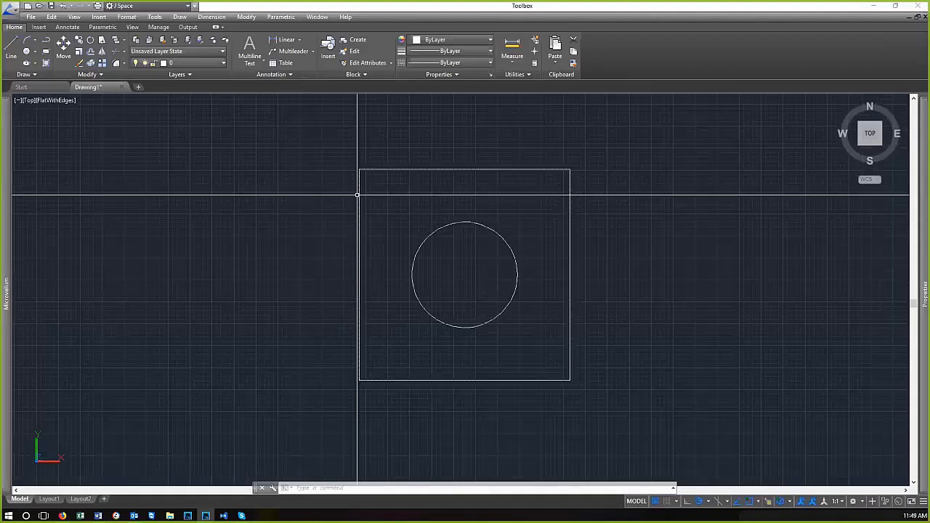
scroll(404, 249, "down", 2)
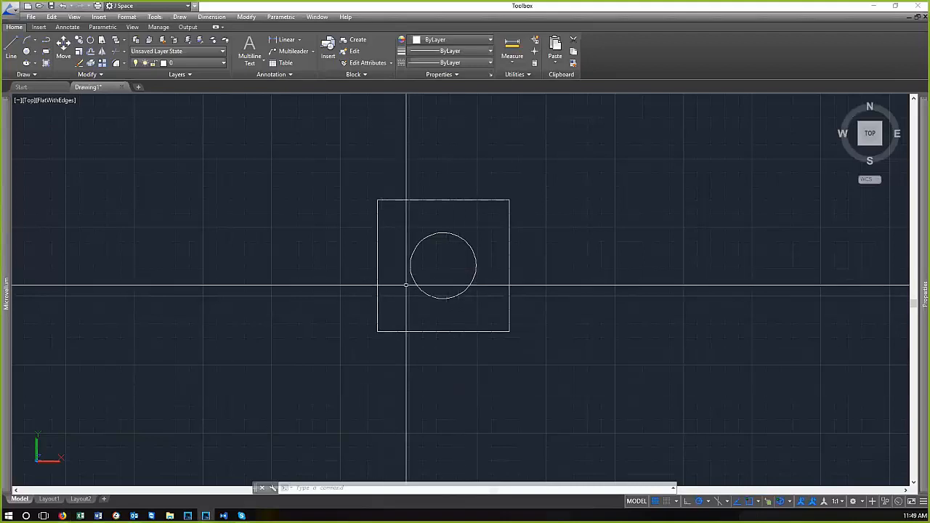
left_click(568, 251)
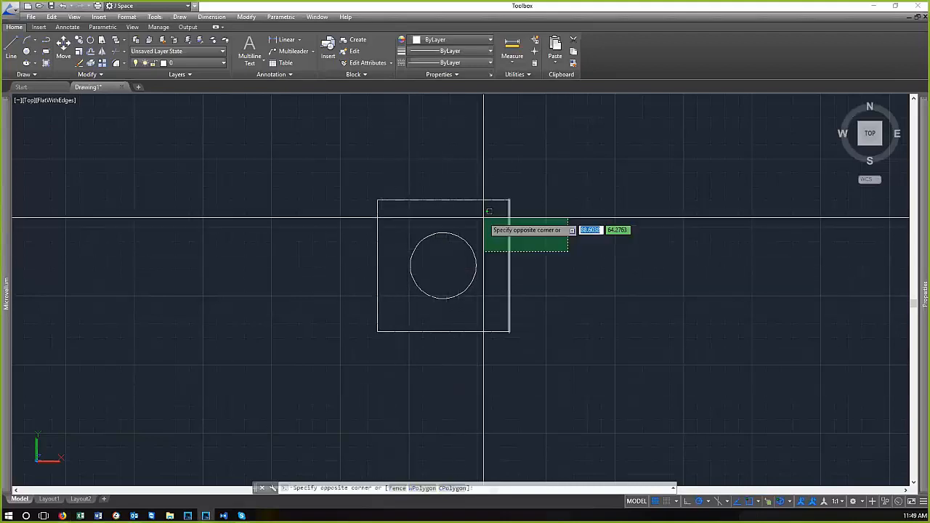
left_click(434, 211)
left_click(415, 150)
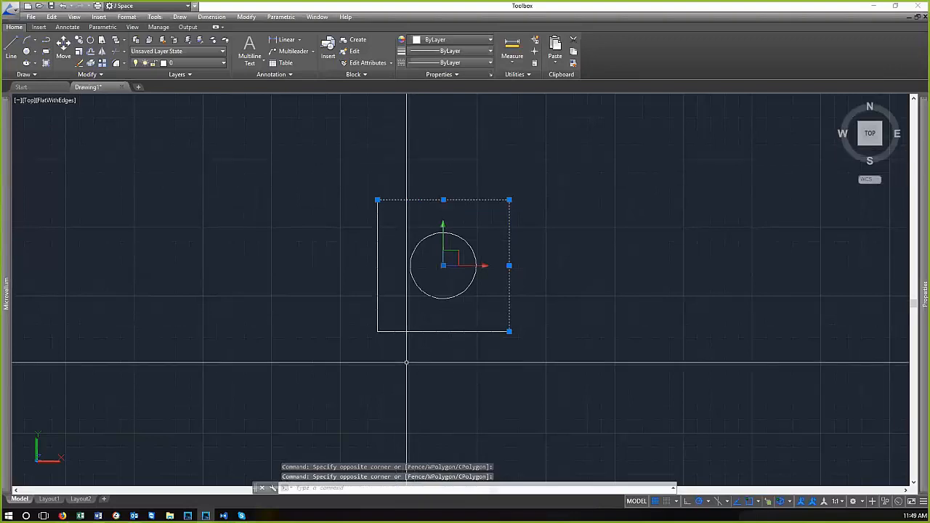
key("Escape")
left_click(412, 348)
left_click(399, 309)
left_click(396, 293)
left_click(341, 251)
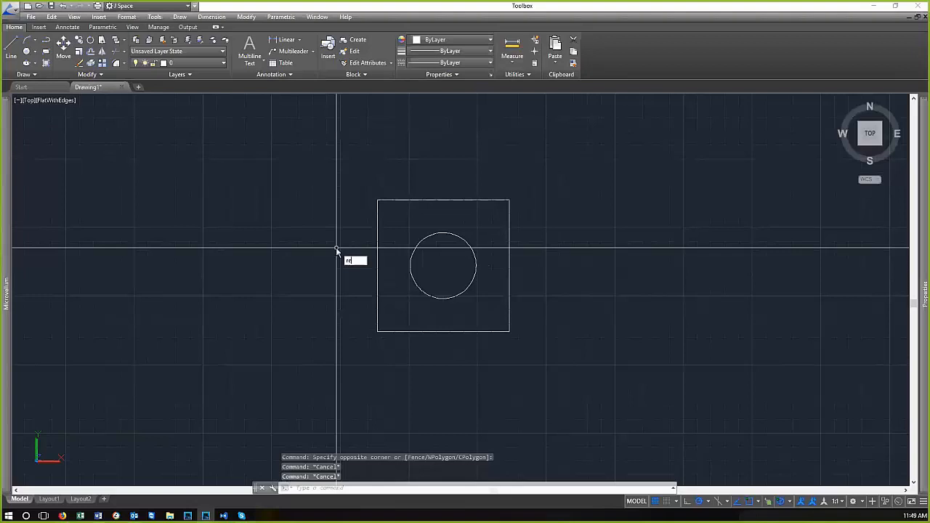
Draw a 10 by 10 rectangle beside the large square with the RECTANG command, entering its dimensions for the opposite corner
type("c")
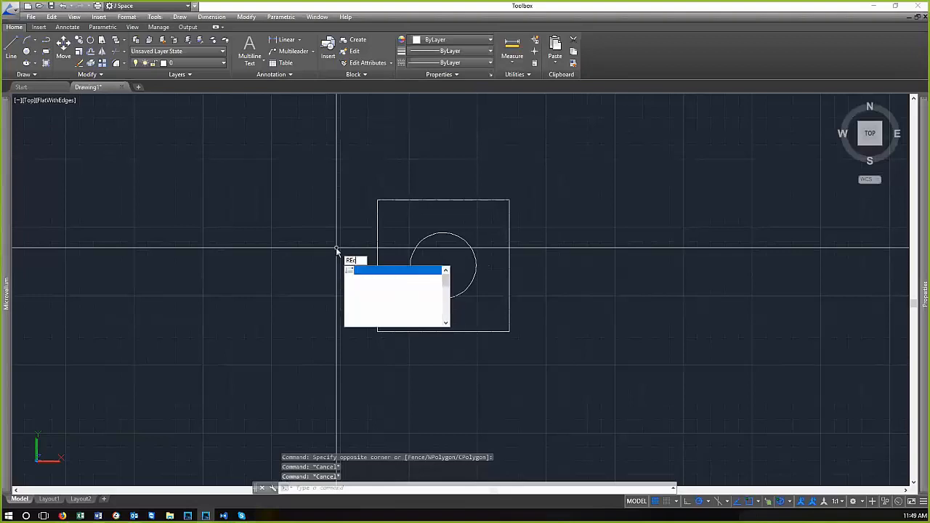
key("Return")
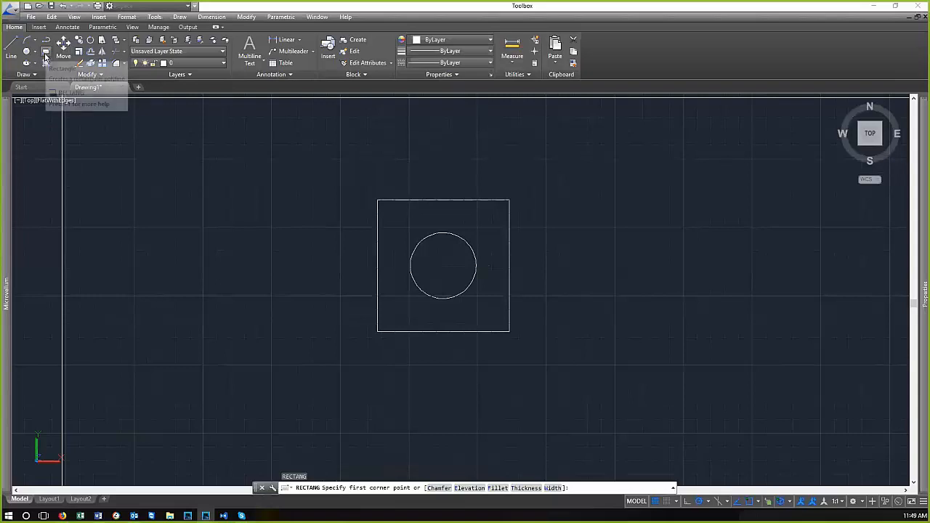
scroll(509, 258, "down", 2)
scroll(662, 249, "up", 2)
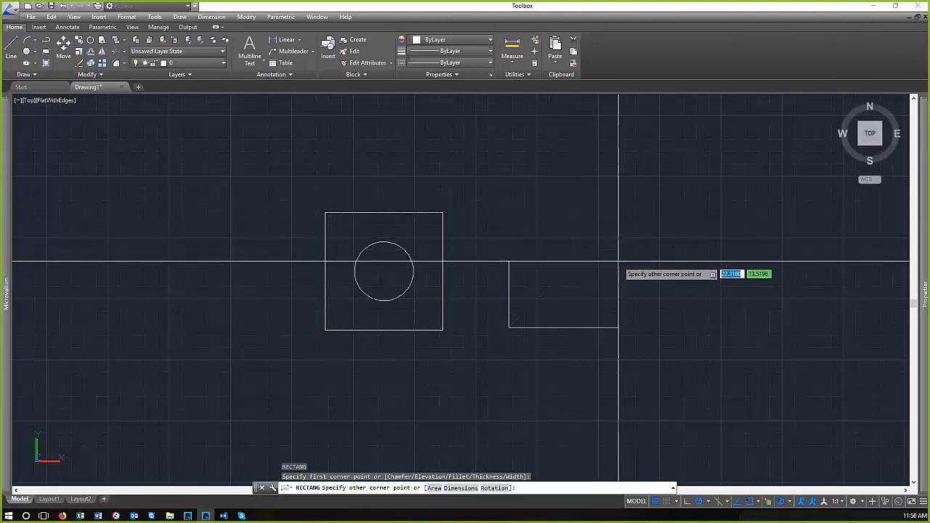
scroll(614, 256, "down", 3)
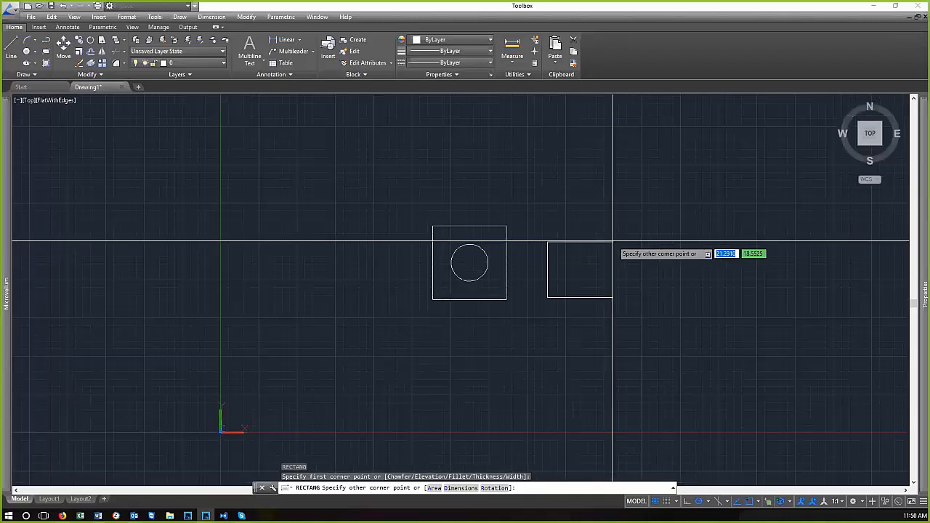
scroll(629, 250, "up", 2)
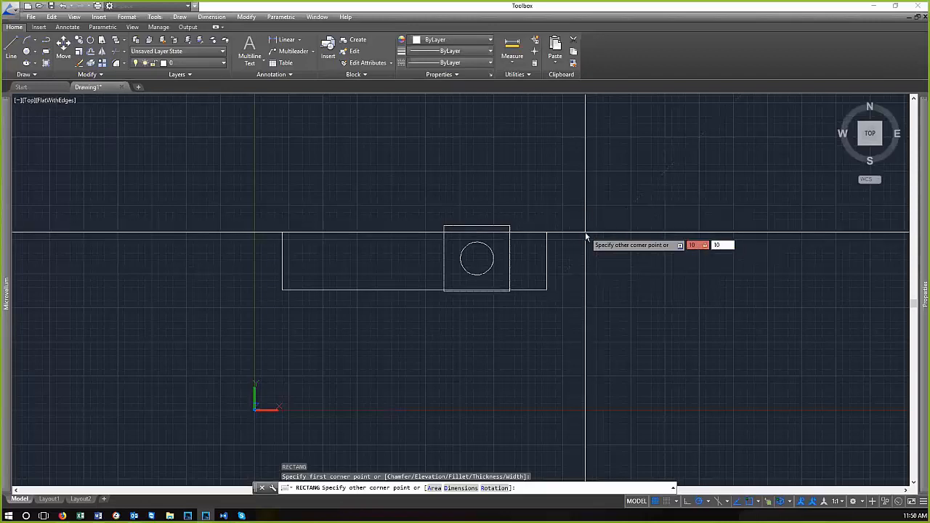
key("Return")
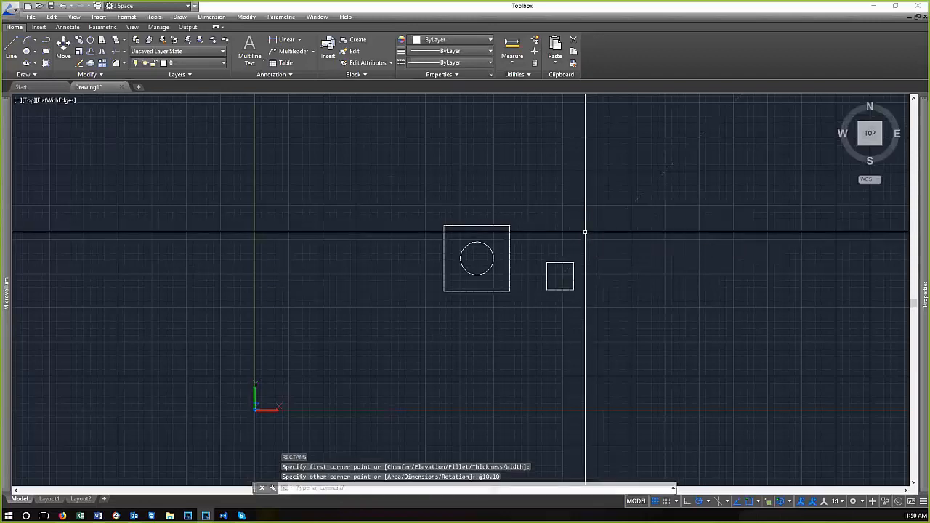
Select the new small rectangle to examine its grips as a single object, then clear the selection
scroll(599, 287, "up", 6)
left_click(571, 276)
left_click(485, 237)
scroll(434, 257, "down", 4)
scroll(538, 280, "up", 2)
scroll(556, 282, "down", 5)
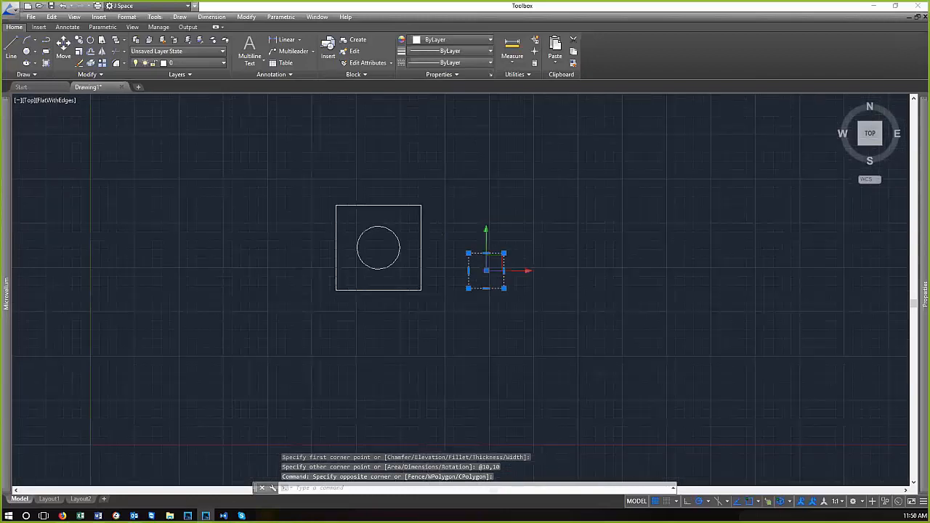
scroll(546, 286, "up", 7)
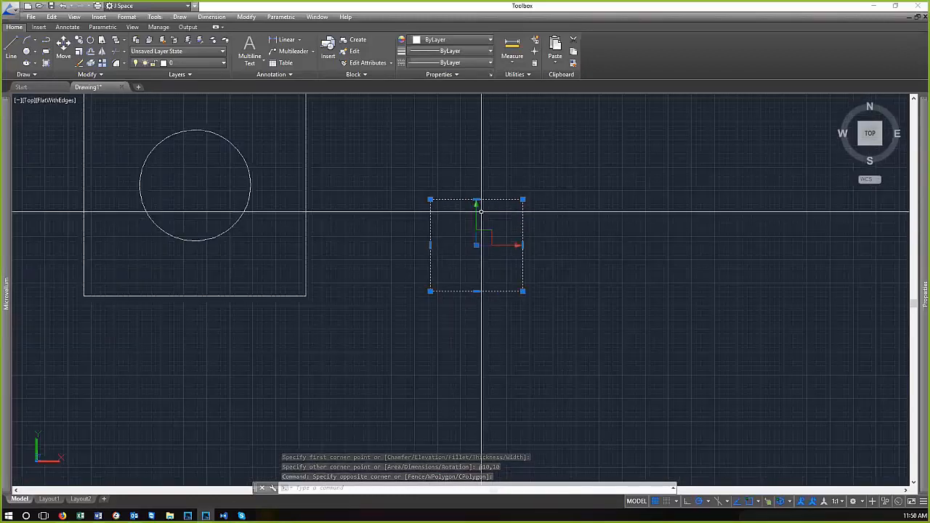
scroll(487, 291, "down", 4)
scroll(520, 296, "up", 2)
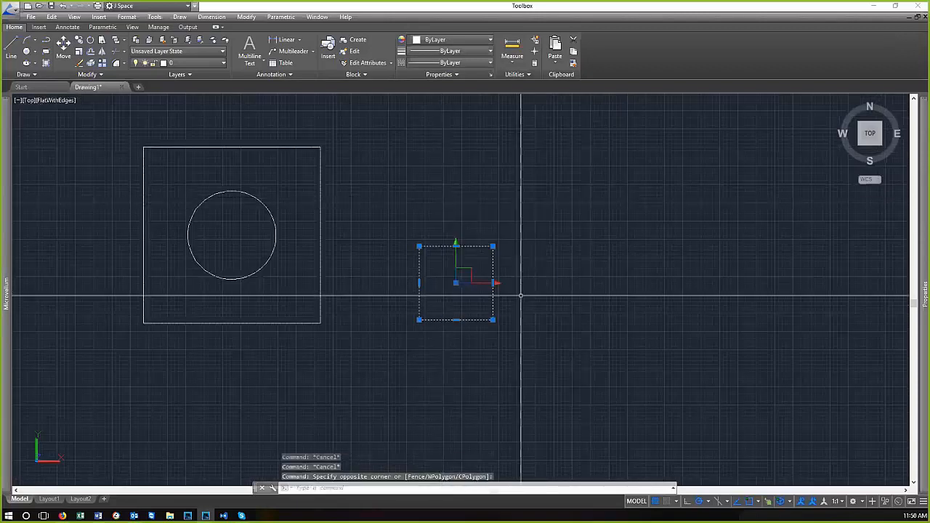
key("Escape")
Toggle ortho mode while drawing a second 10 by 10 rectangle with RECTANG, in line with the first small one
type("rec")
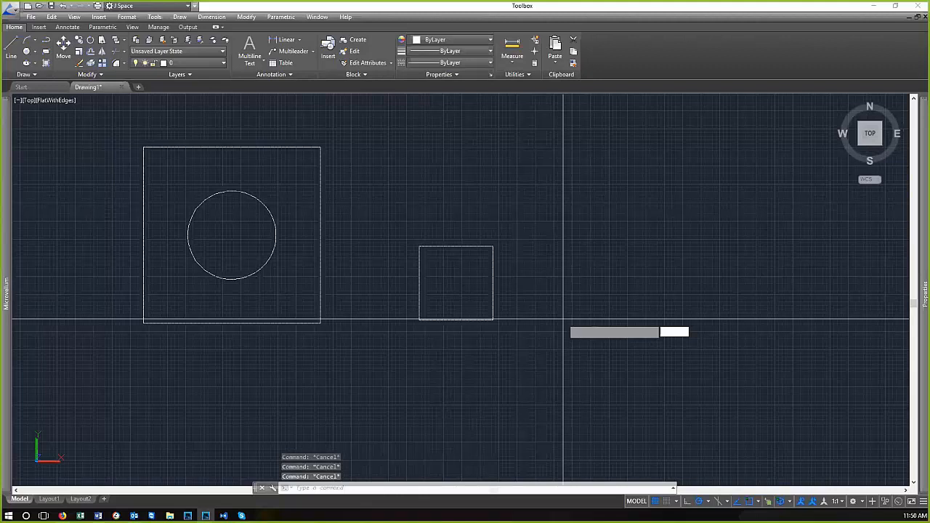
key("Return")
left_click(579, 320)
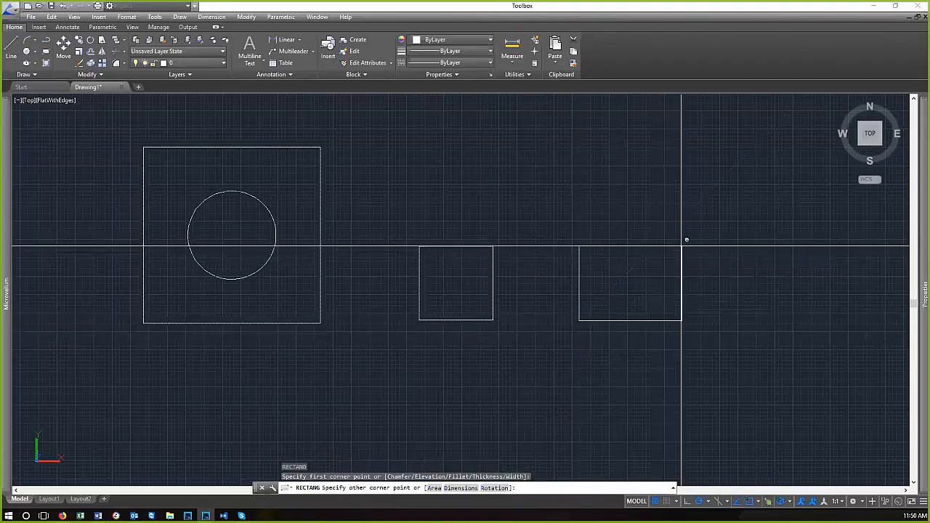
key("F8")
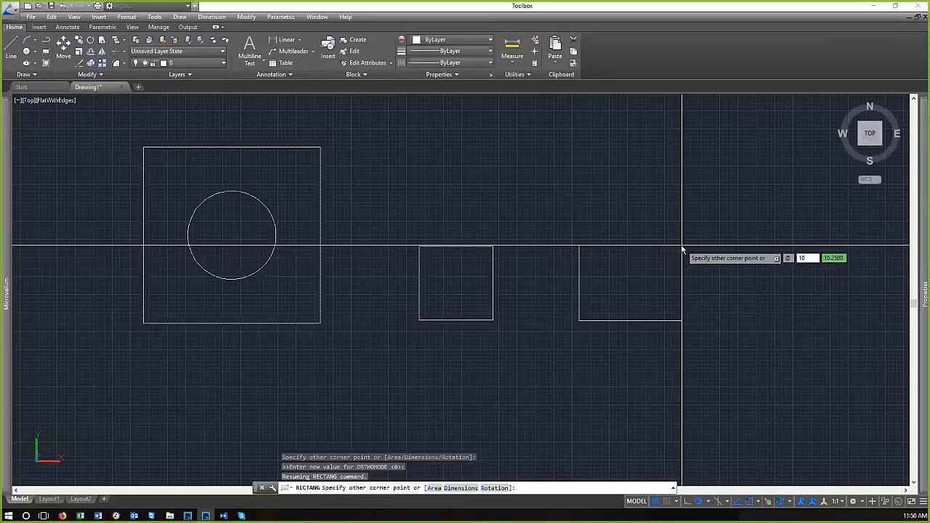
type("10")
key("Return")
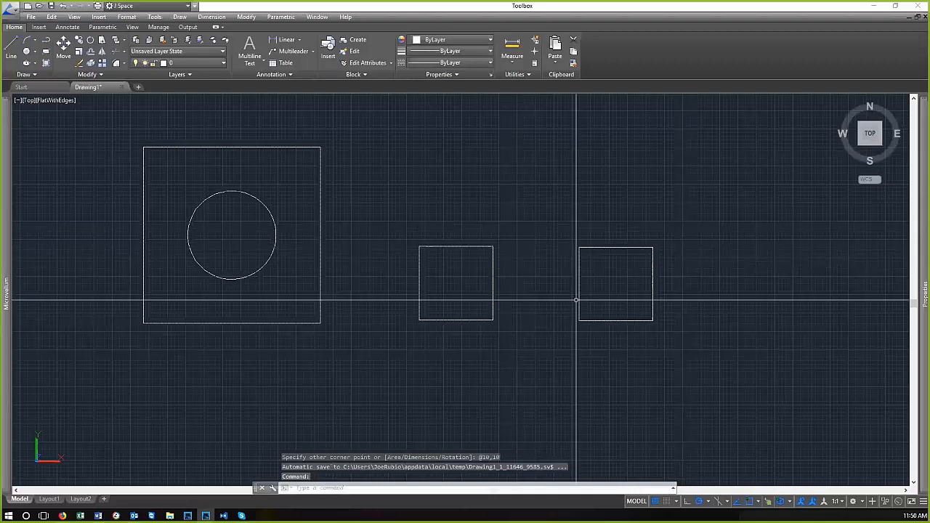
Draw a thin horizontal rectangle near the origin with RECTANG, picking its opposite corner freehand down and to the left
scroll(679, 284, "down", 2)
scroll(686, 289, "down", 1)
scroll(608, 396, "up", 1)
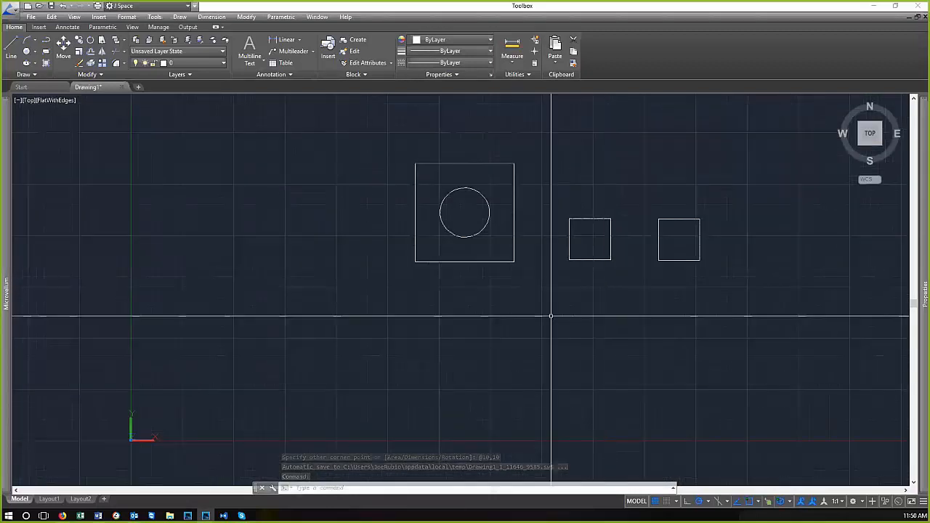
scroll(679, 222, "up", 1)
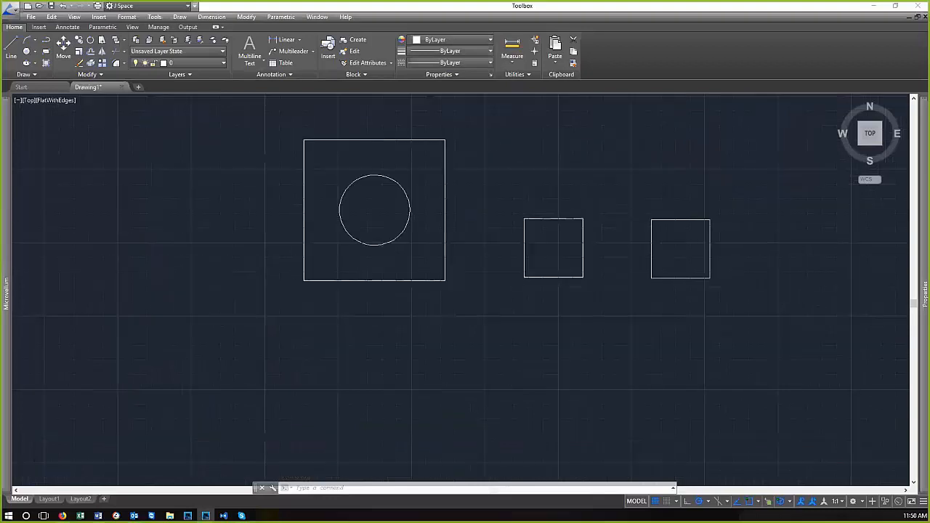
scroll(675, 215, "up", 2)
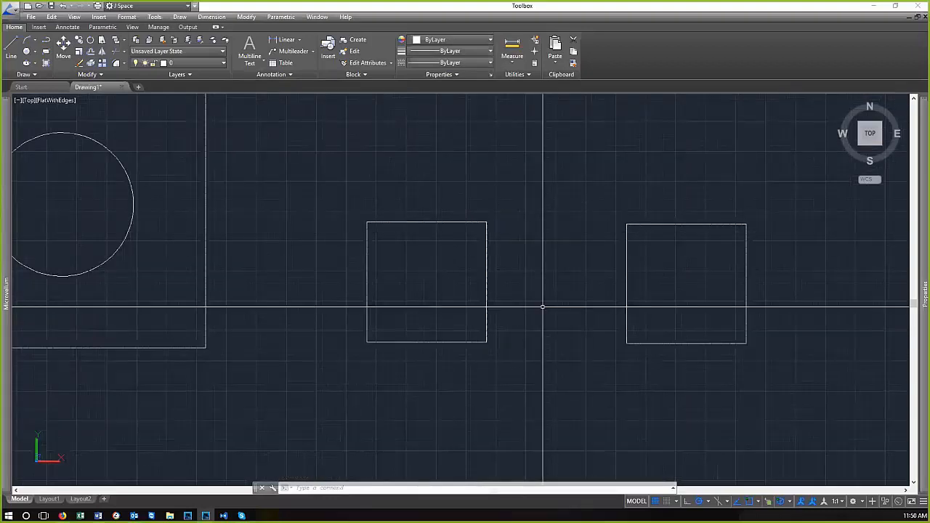
scroll(543, 308, "down", 3)
scroll(575, 240, "down", 2)
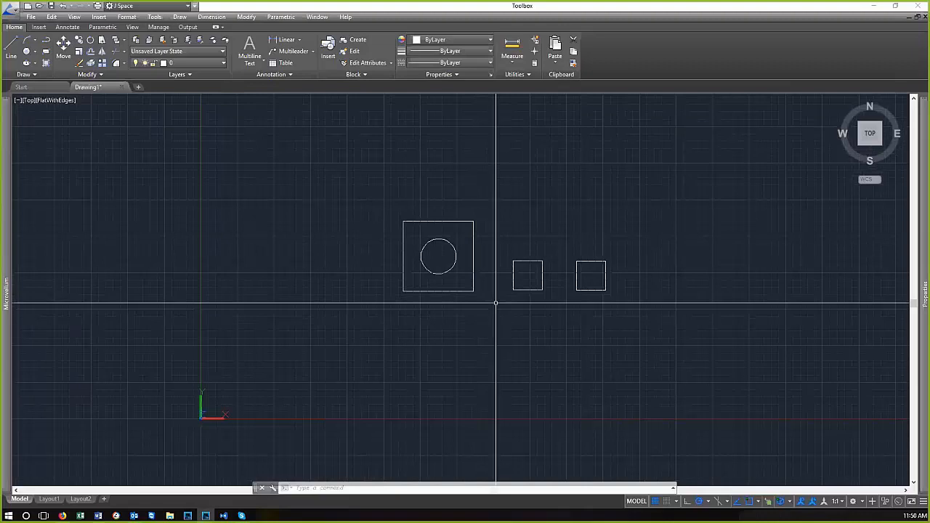
type("rrec")
key("Return")
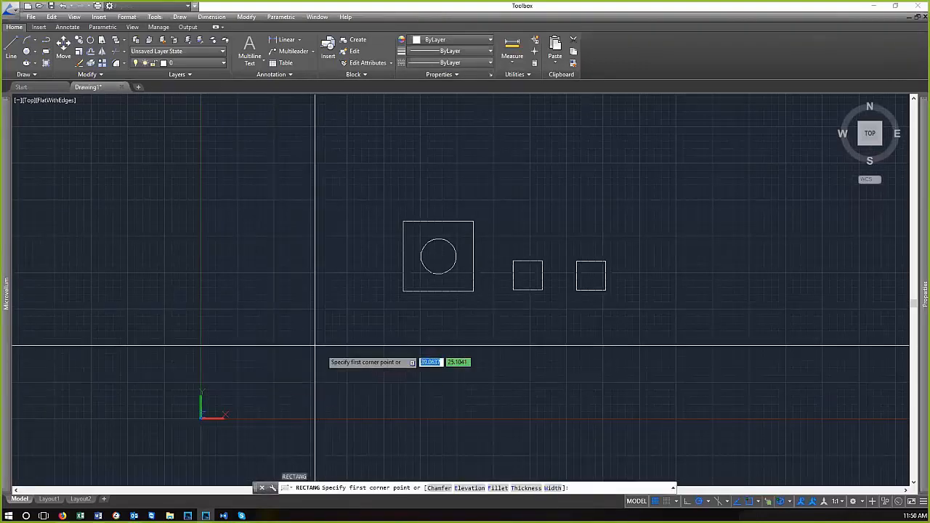
left_click(320, 369)
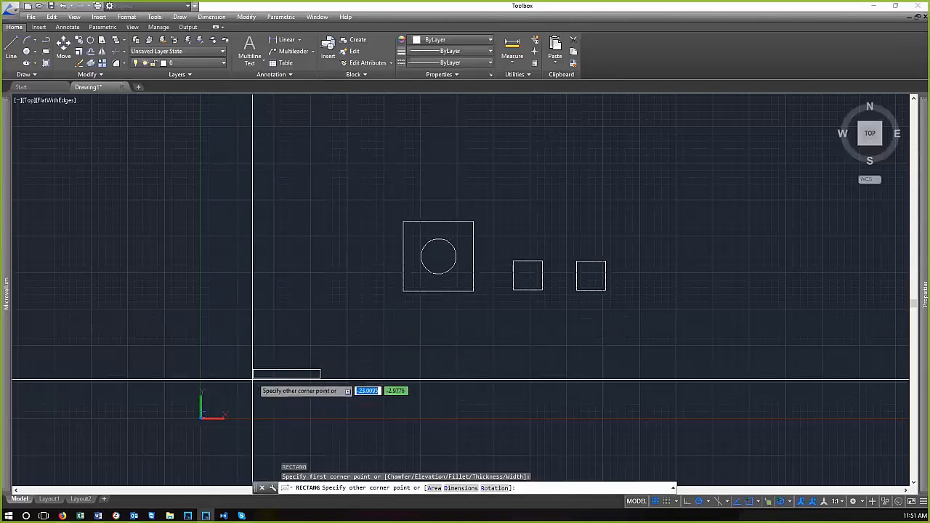
left_click(249, 383)
Erase the thin rectangle near the origin with the ERASE command
left_click(322, 388)
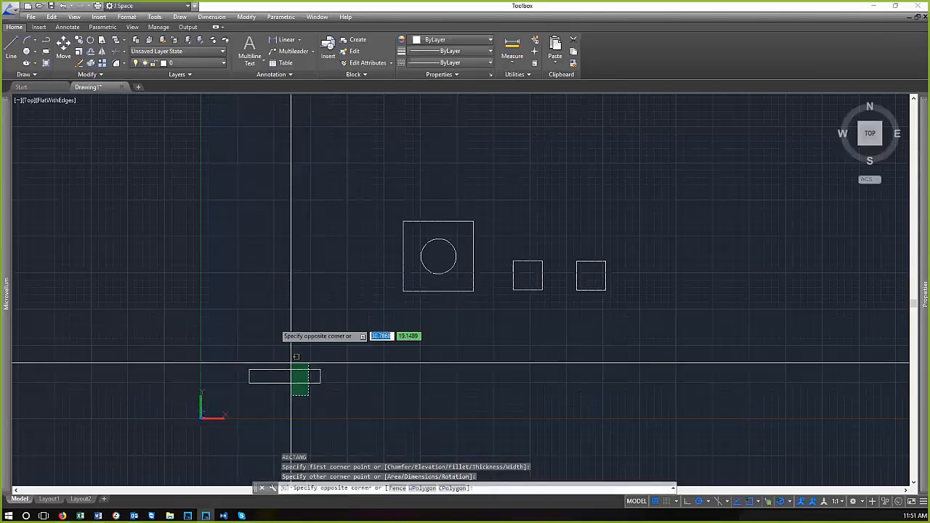
left_click(291, 367)
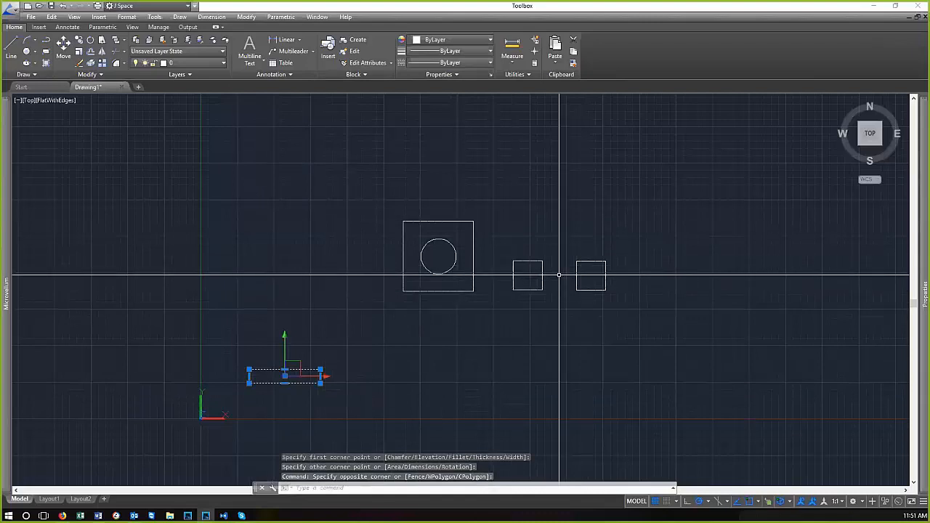
type("E")
key("Return")
Select both 10 by 10 rectangles with a crossing window and erase them
scroll(575, 266, "up", 5)
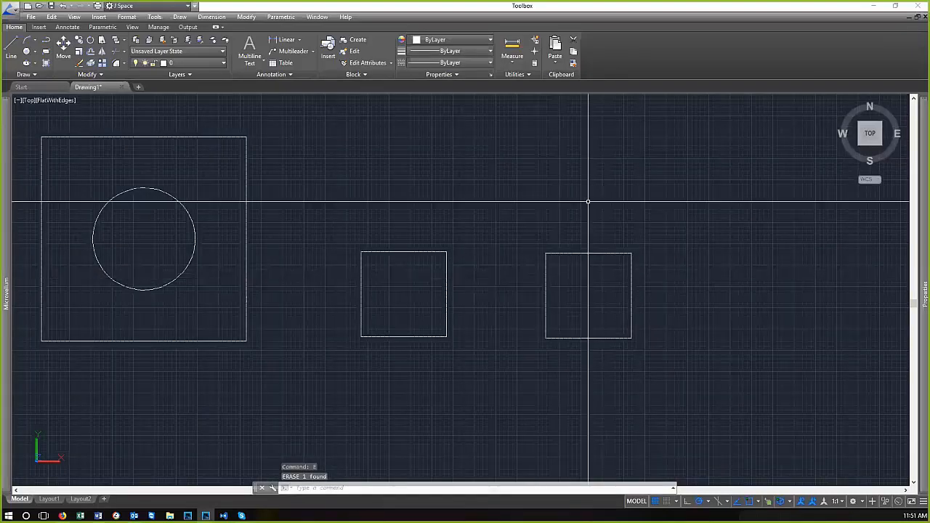
scroll(651, 341, "down", 3)
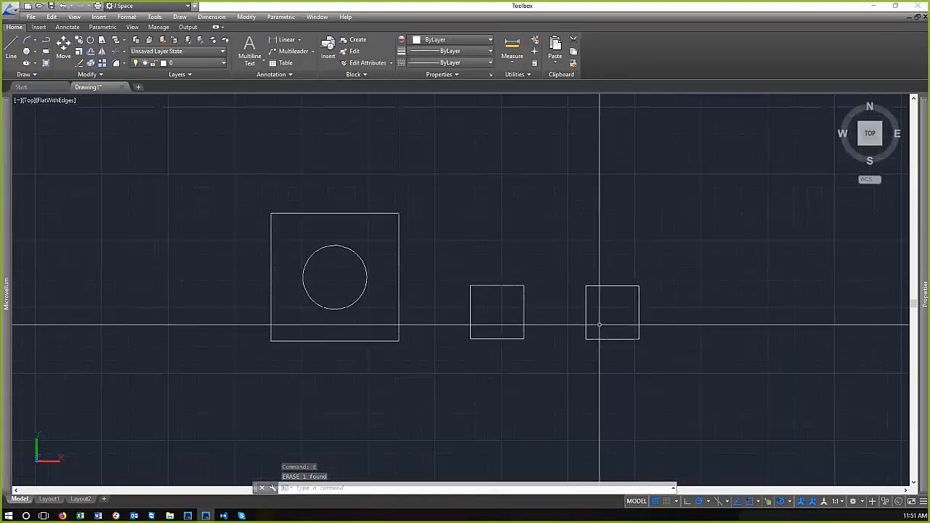
scroll(605, 320, "up", 3)
scroll(556, 253, "down", 6)
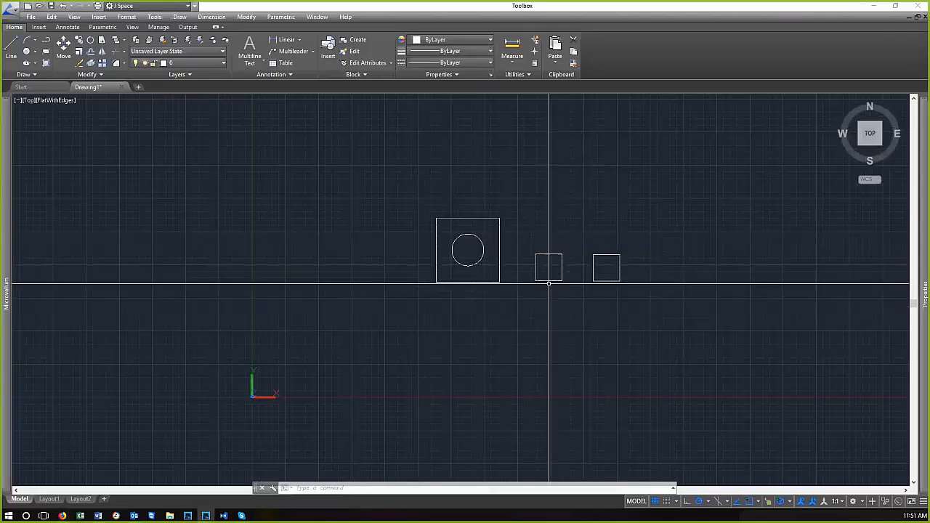
scroll(528, 215, "up", 4)
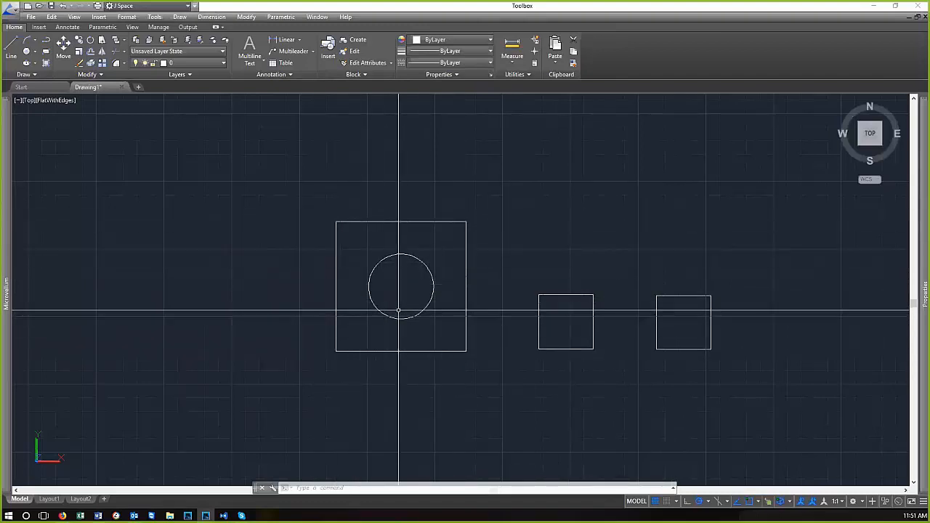
left_click(661, 320)
left_click(573, 311)
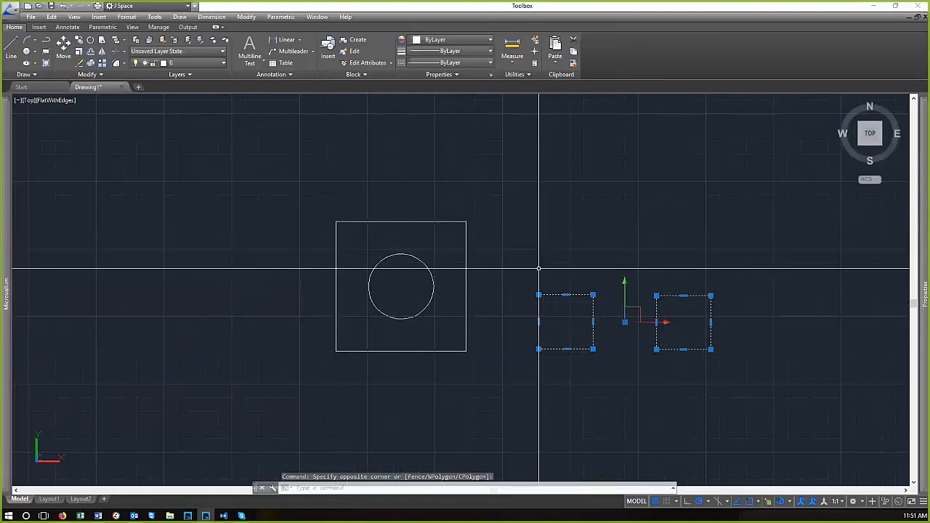
type("e")
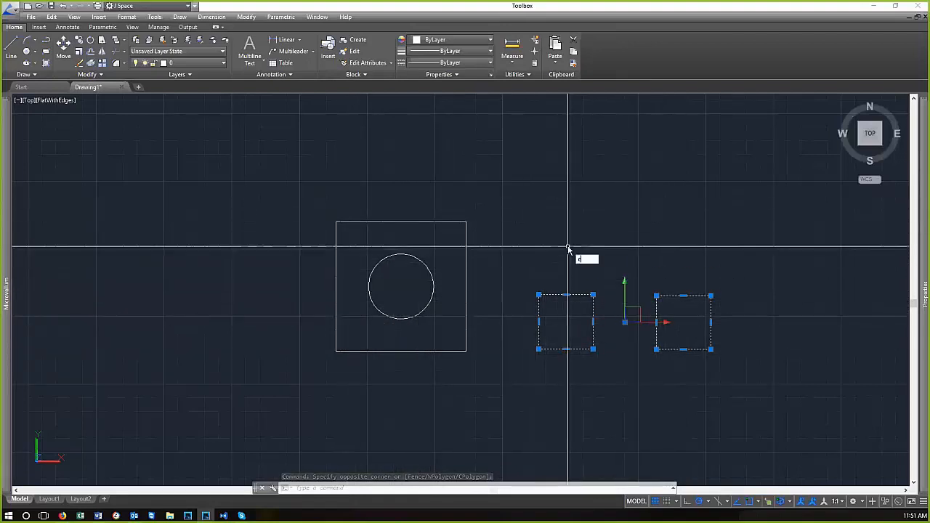
key("Return")
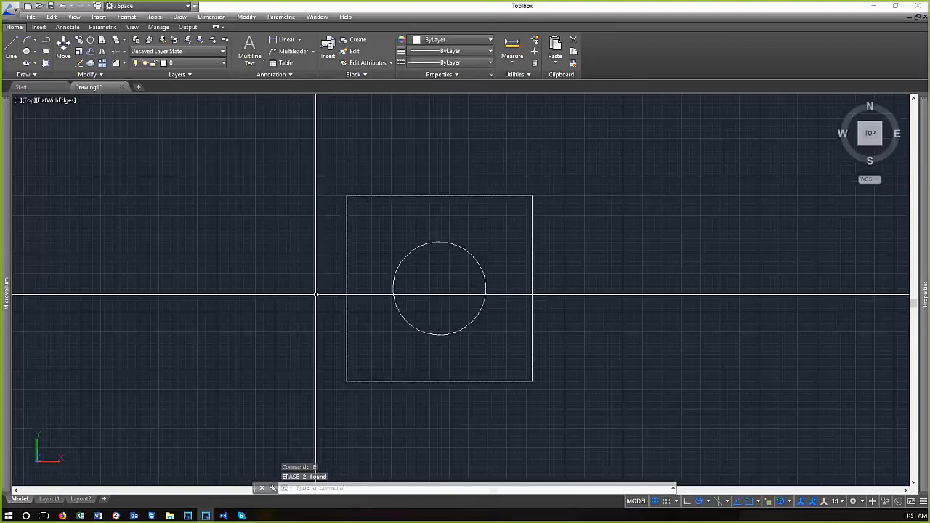
Erase the circle inside the large square
scroll(381, 247, "up", 4)
left_click(528, 342)
left_click(462, 254)
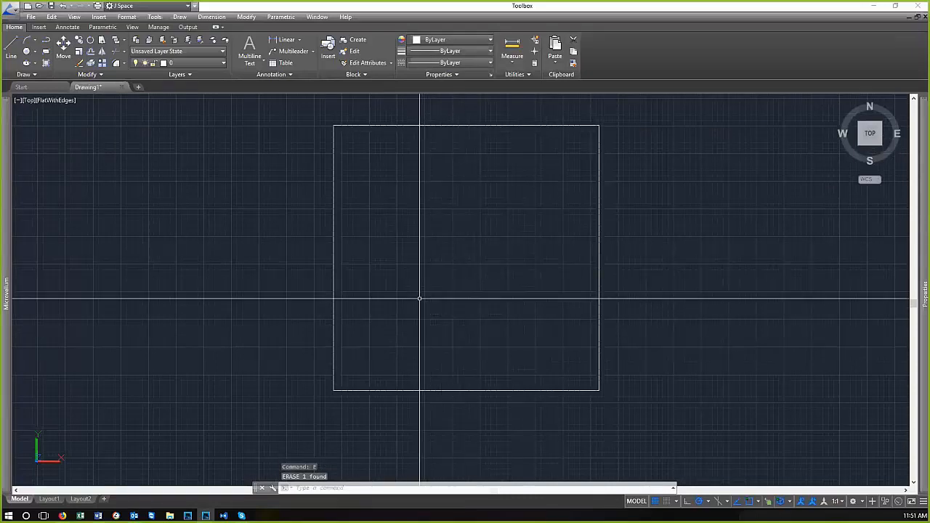
Draw a thin rectangle with RECTANG from the large square's lower-left corner to a point straight below its bottom edge's midpoint
key("Return")
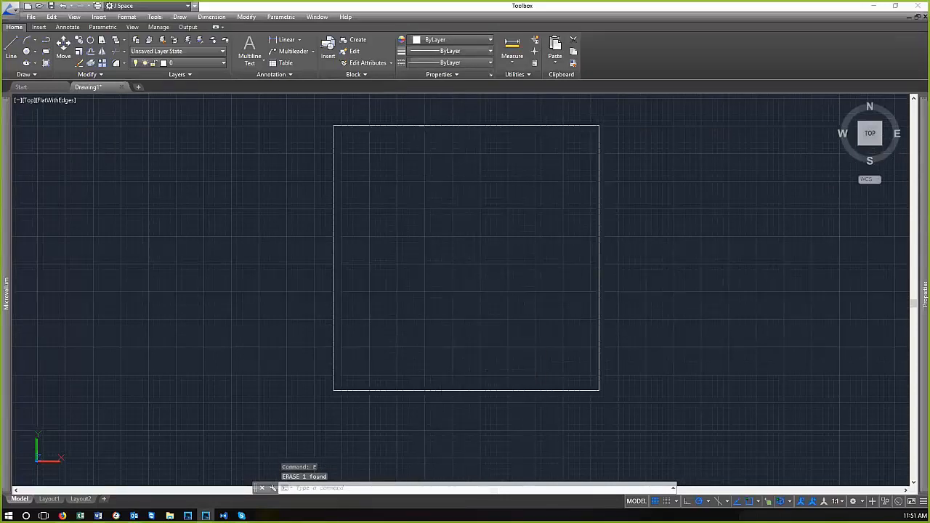
scroll(421, 307, "down", 2)
scroll(421, 403, "up", 2)
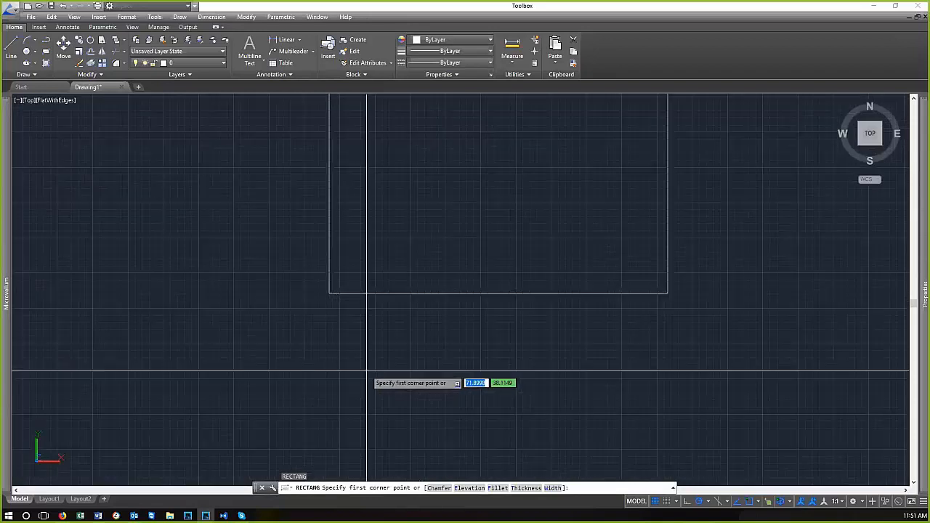
scroll(461, 307, "up", 1)
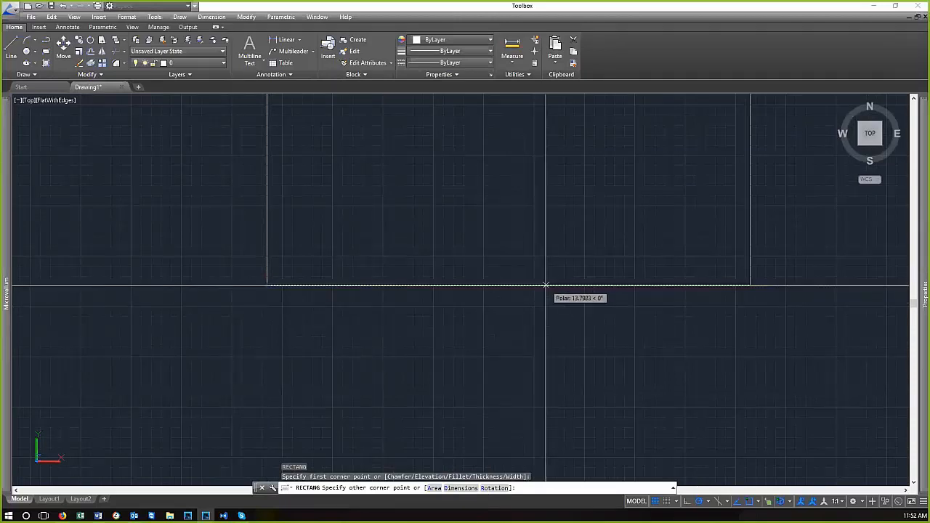
scroll(506, 304, "down", 2)
scroll(507, 304, "down", 2)
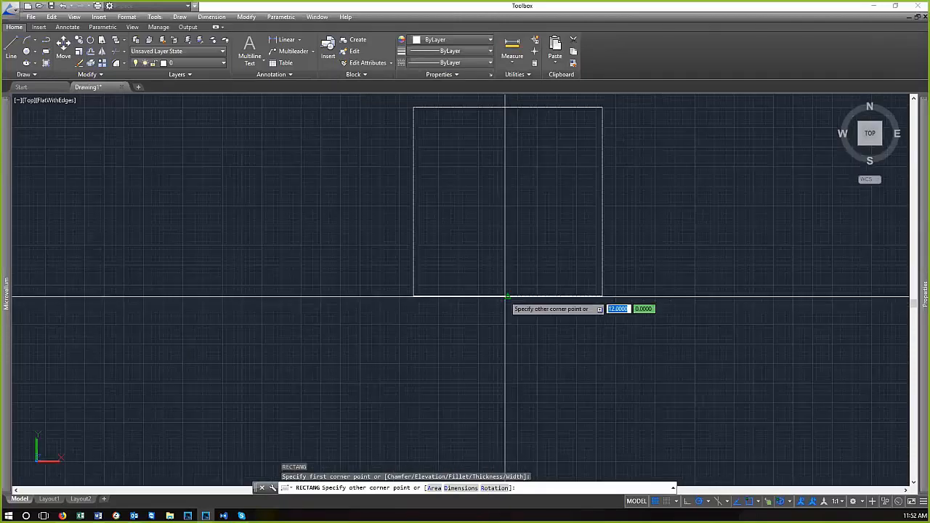
scroll(507, 297, "up", 4)
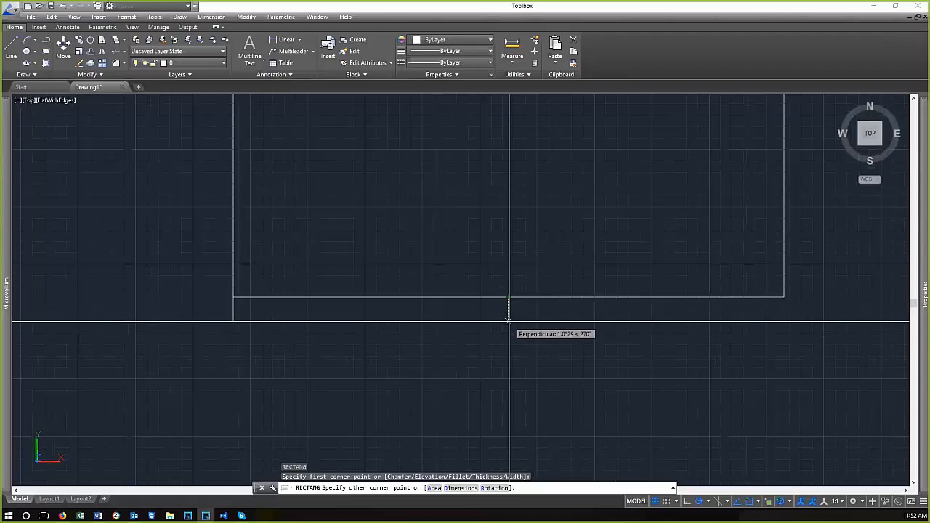
key("Return")
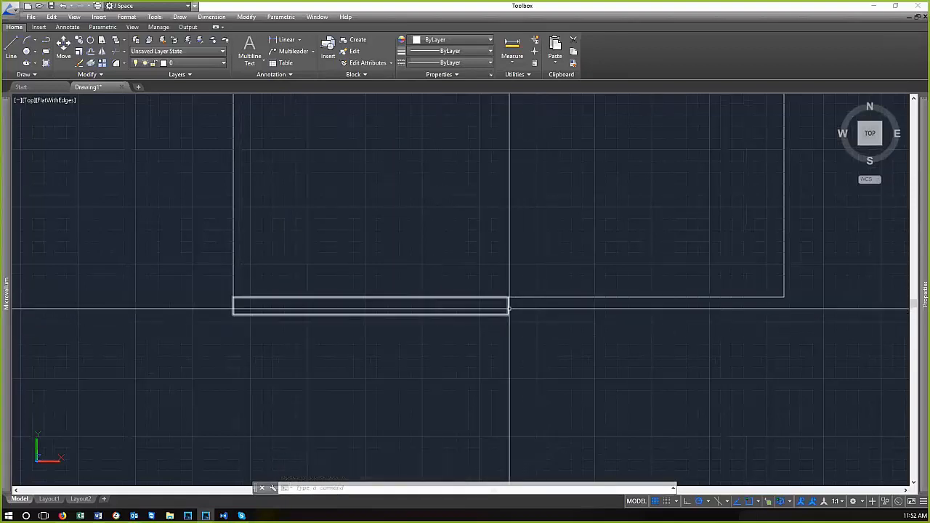
Copy the thin rectangle from its upper-left corner to its upper-right corner, placing the copy side by side under the square
left_click(519, 330)
left_click(505, 317)
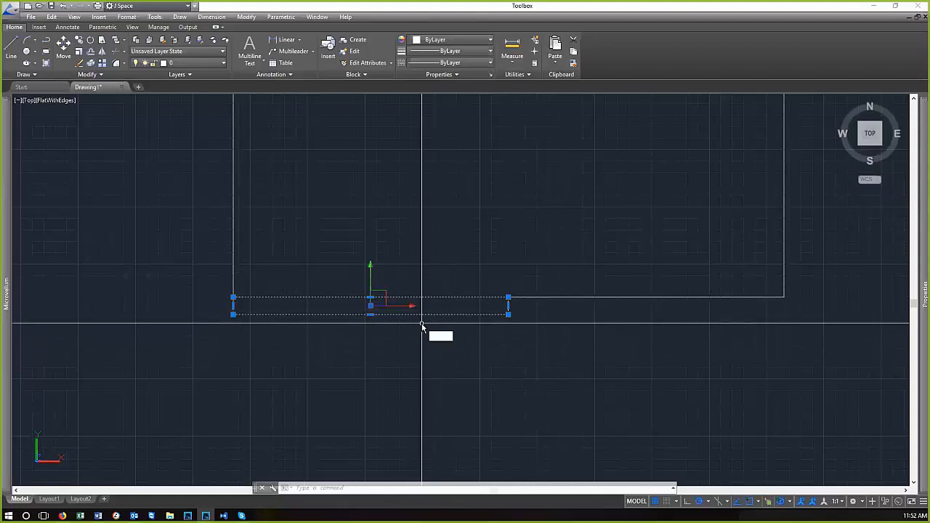
type("c")
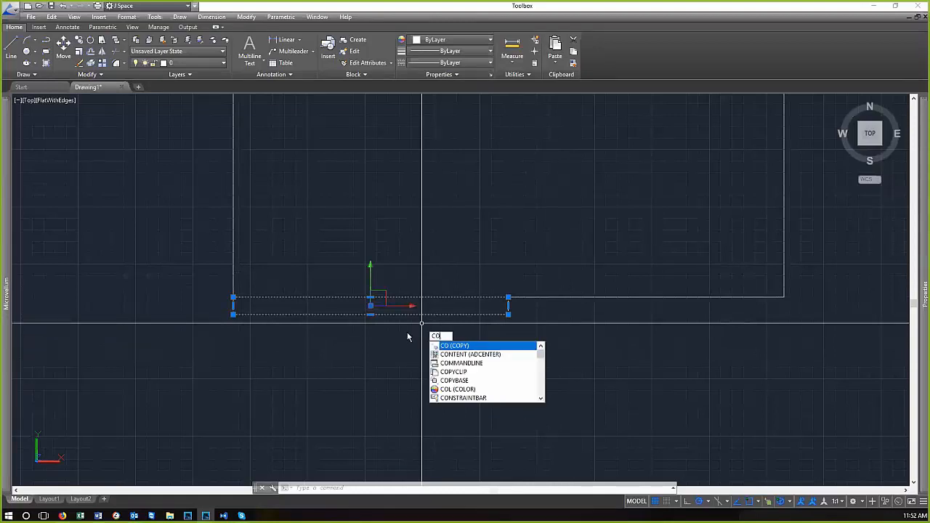
key("Return")
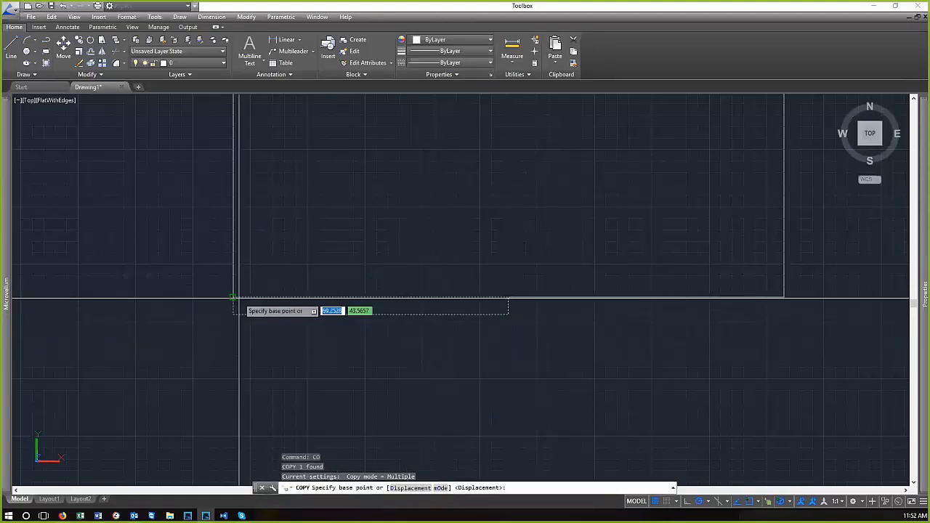
left_click(233, 297)
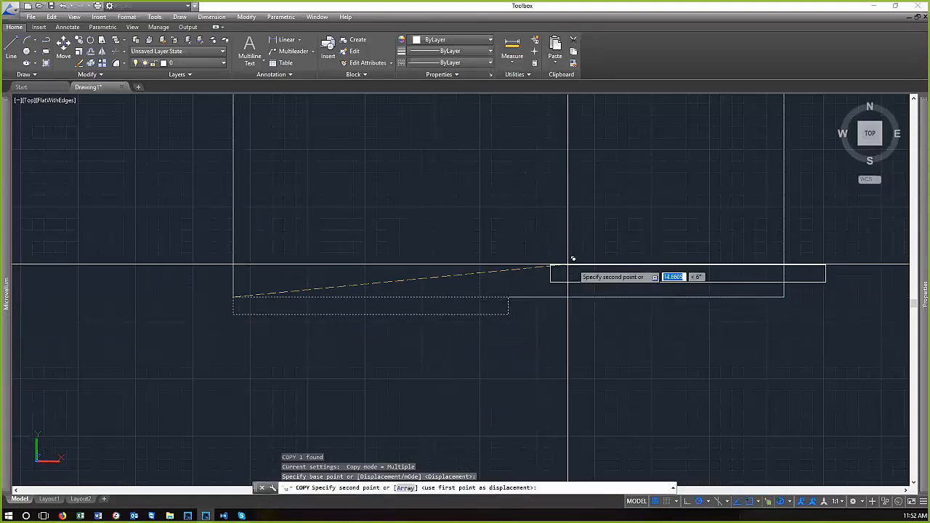
left_click(509, 297)
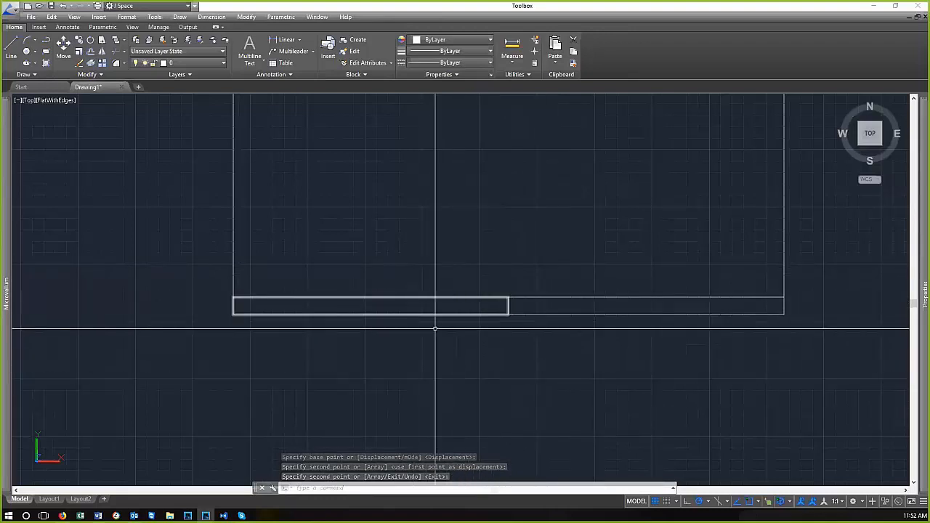
Select the large square's right side line with a crossing window
scroll(444, 350, "down", 2)
scroll(475, 332, "up", 3)
scroll(451, 339, "down", 7)
left_click(610, 306)
left_click(475, 224)
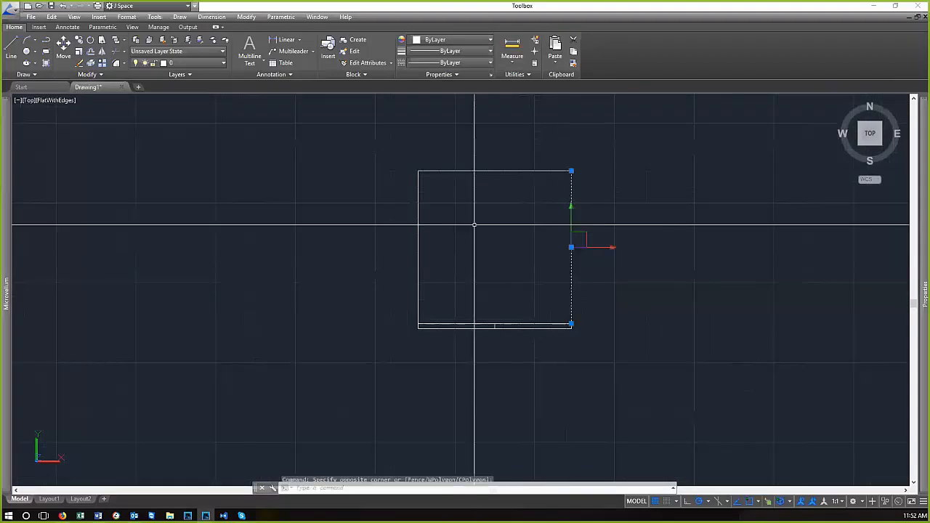
scroll(505, 325, "up", 6)
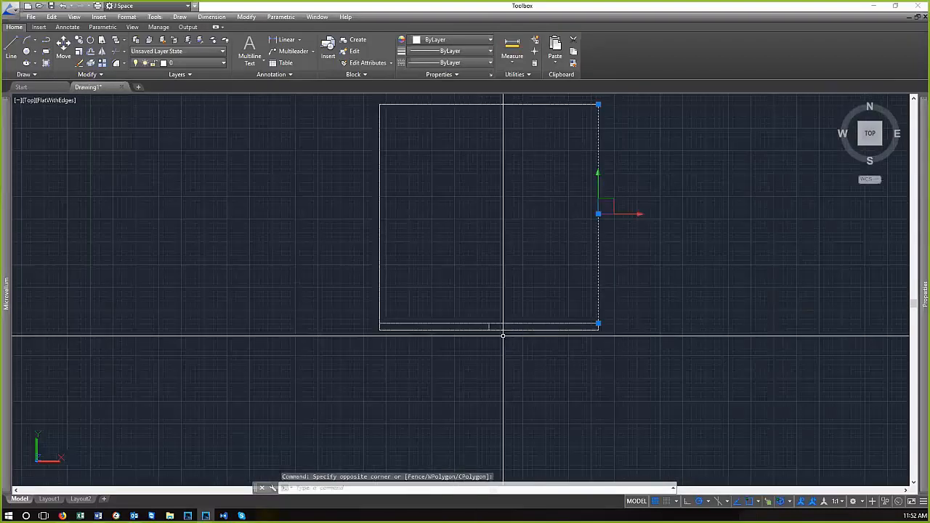
Move the two narrow rectangles below the large box straight down by .125, using the Move command
key("Escape")
left_click(505, 320)
left_click(476, 316)
scroll(550, 361, "up", 2)
key("Escape")
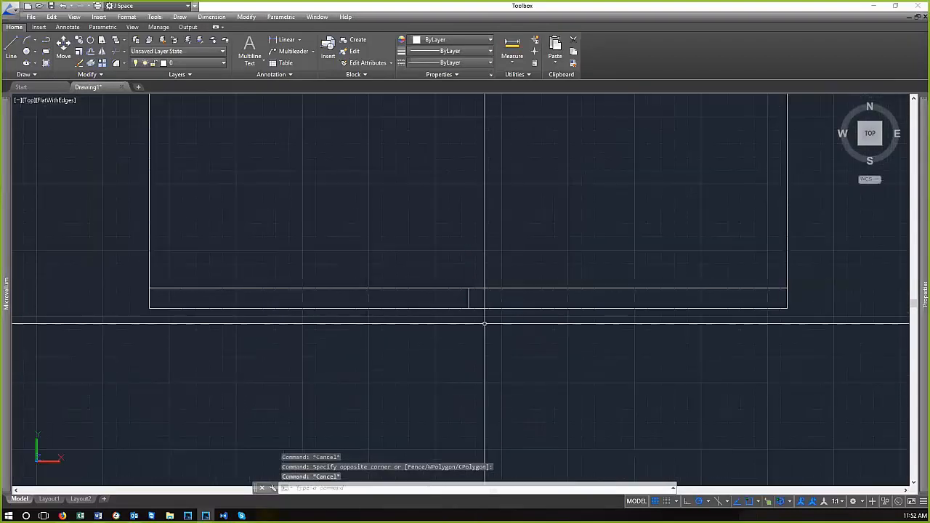
type("M")
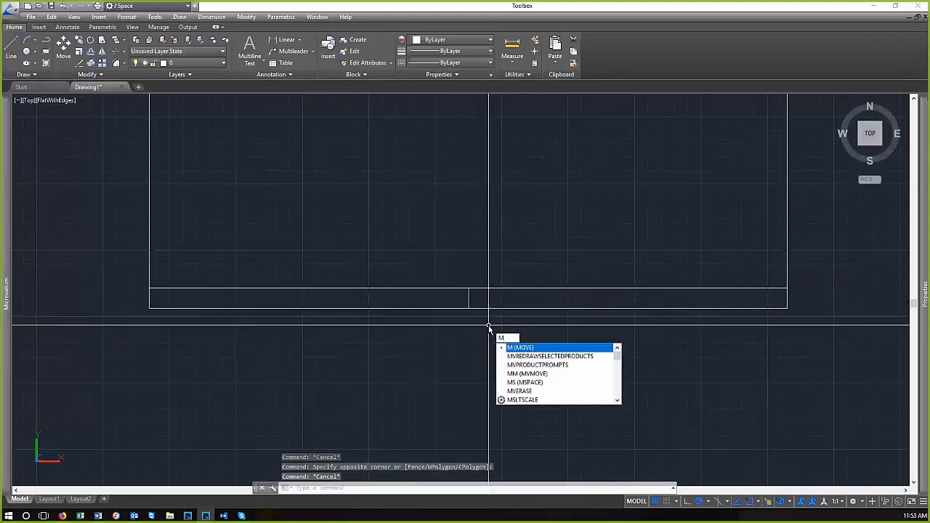
key("Return")
left_click(520, 319)
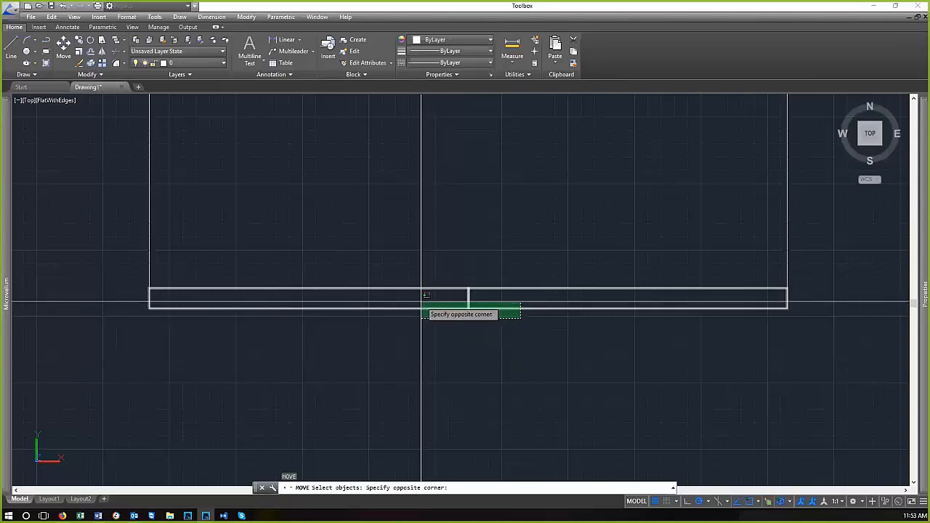
left_click(425, 297)
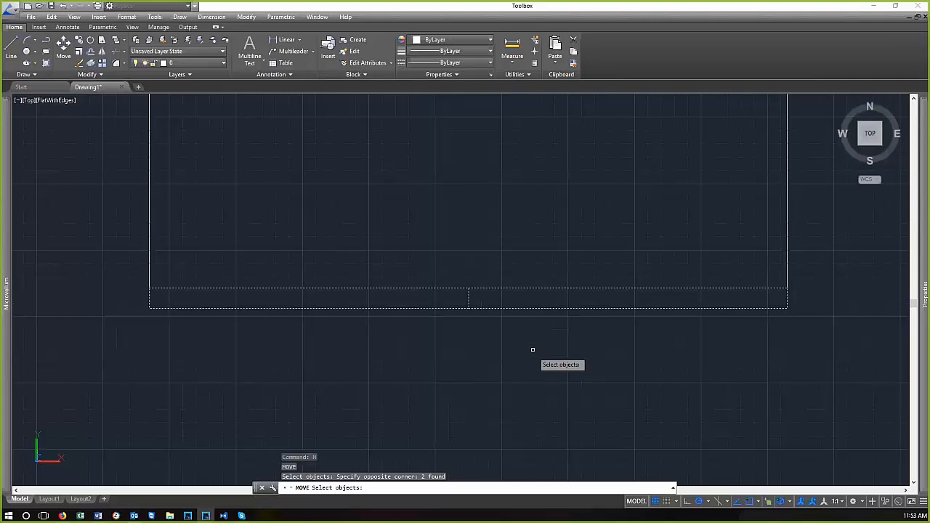
key("Return")
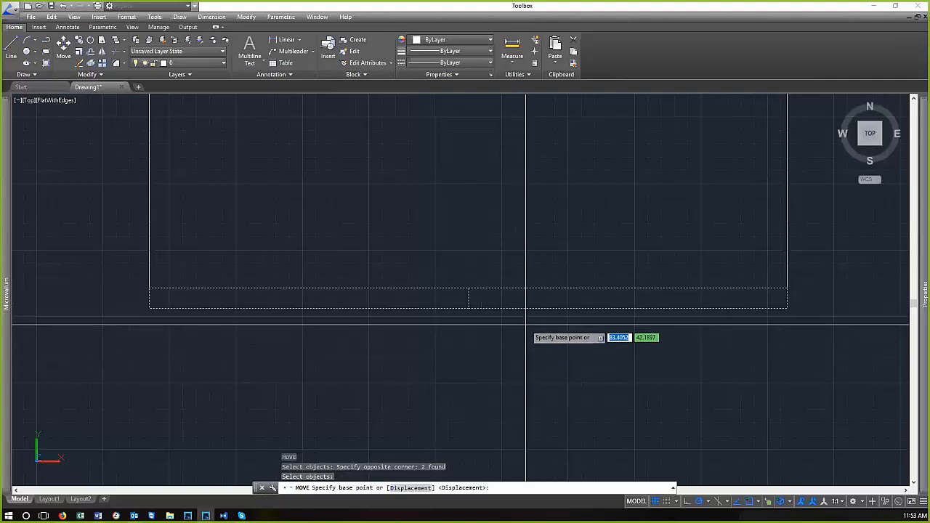
left_click(526, 324)
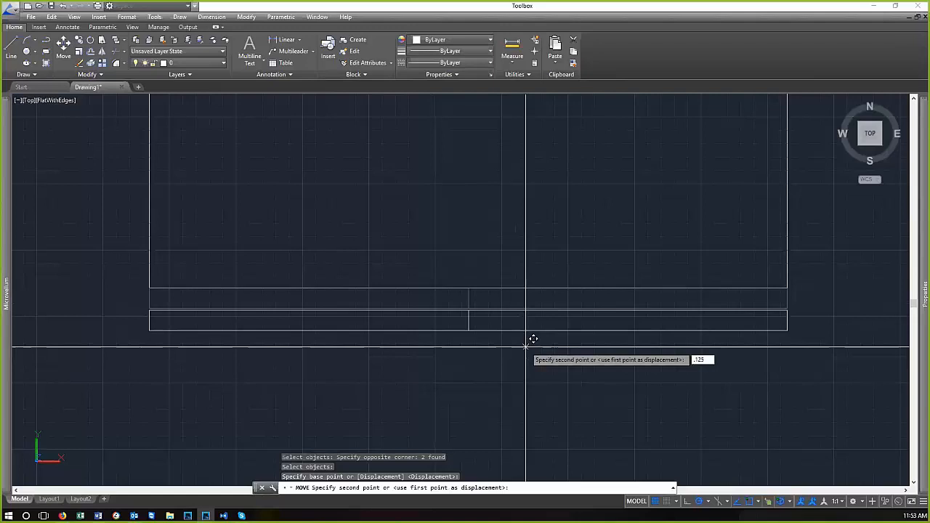
key("Return")
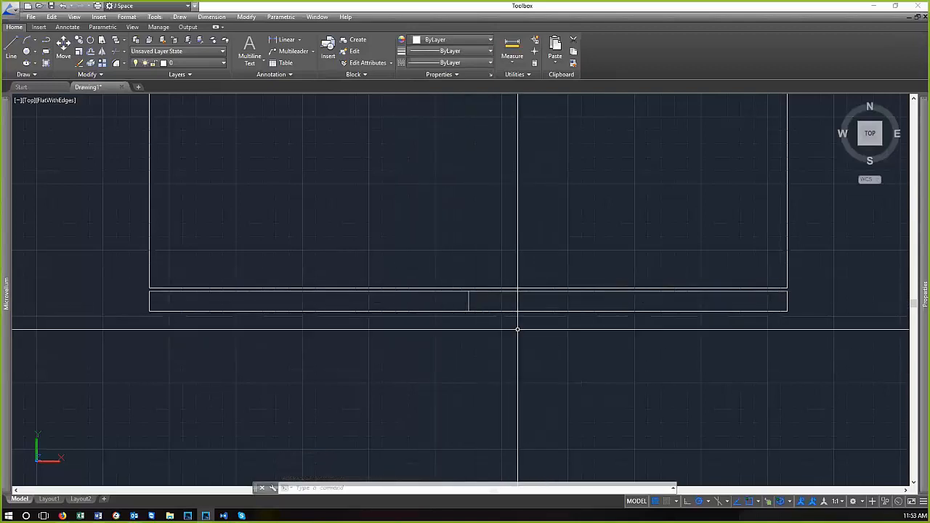
Stretch the inner end edge of the right narrow rectangle .0625 to the right, away from the centre
left_click(530, 311)
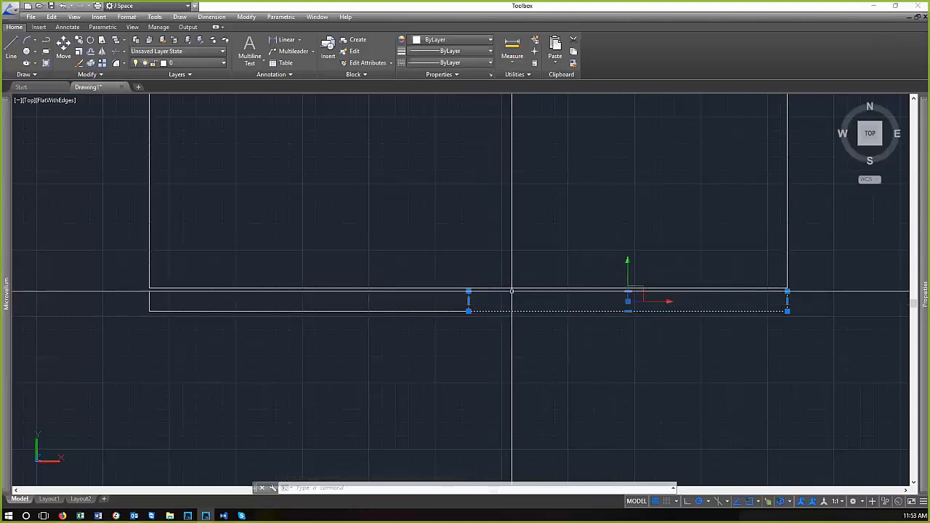
scroll(591, 306, "up", 2)
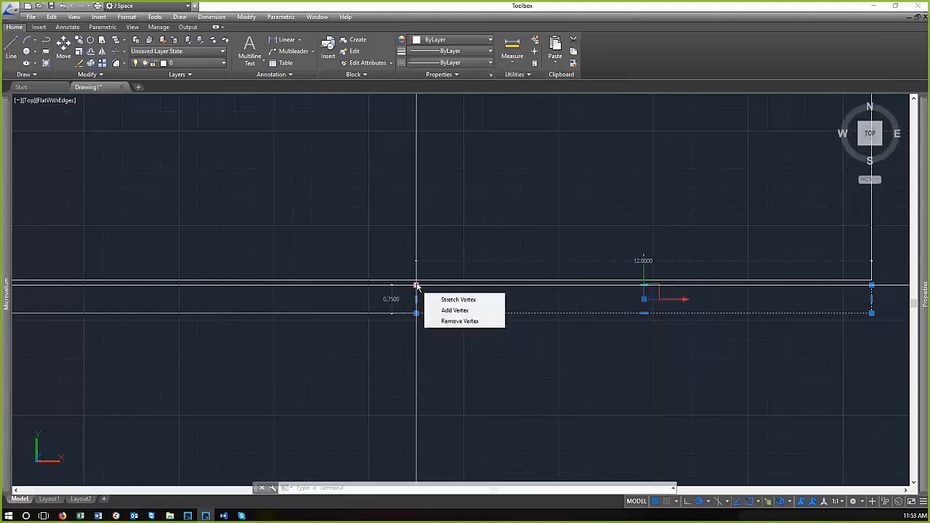
scroll(416, 299, "up", 3)
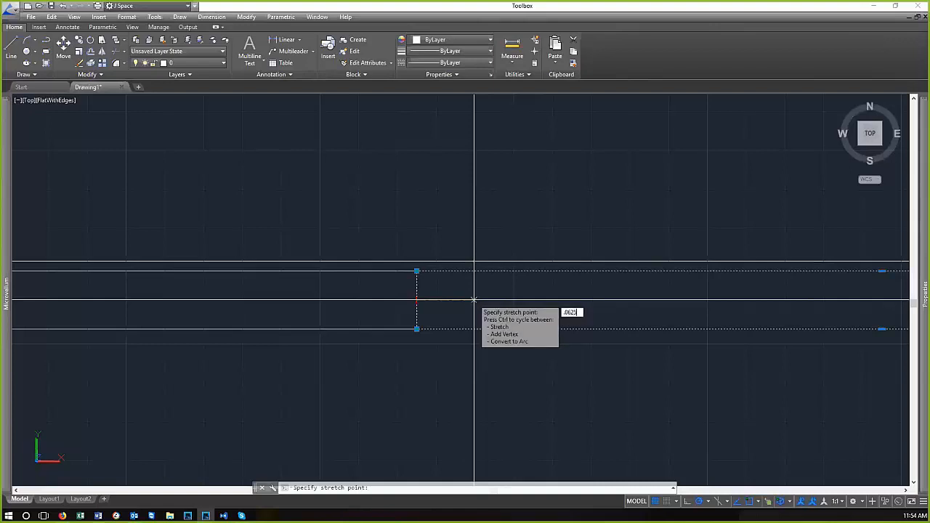
key("Return")
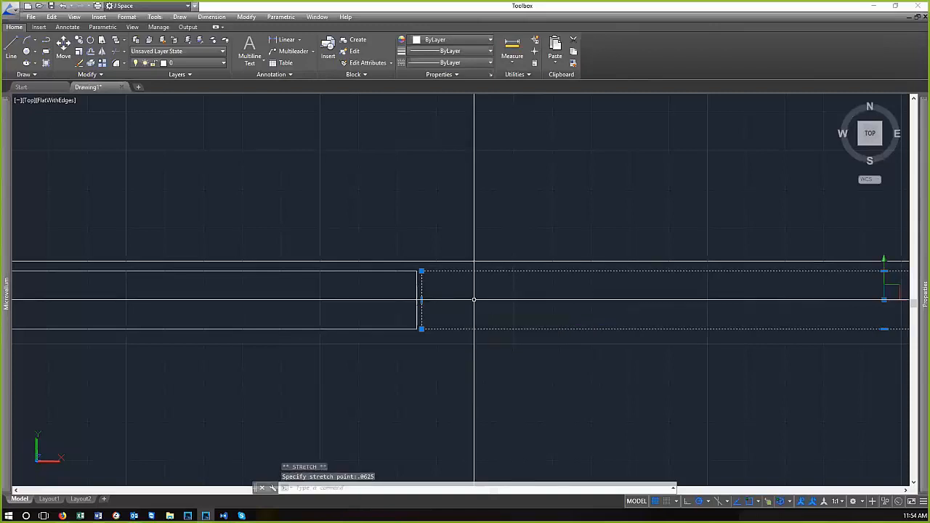
key("Escape")
key("Escape")
Stretch the inner end edge of the left narrow rectangle .0625 to the left, away from the centre
left_click(416, 301)
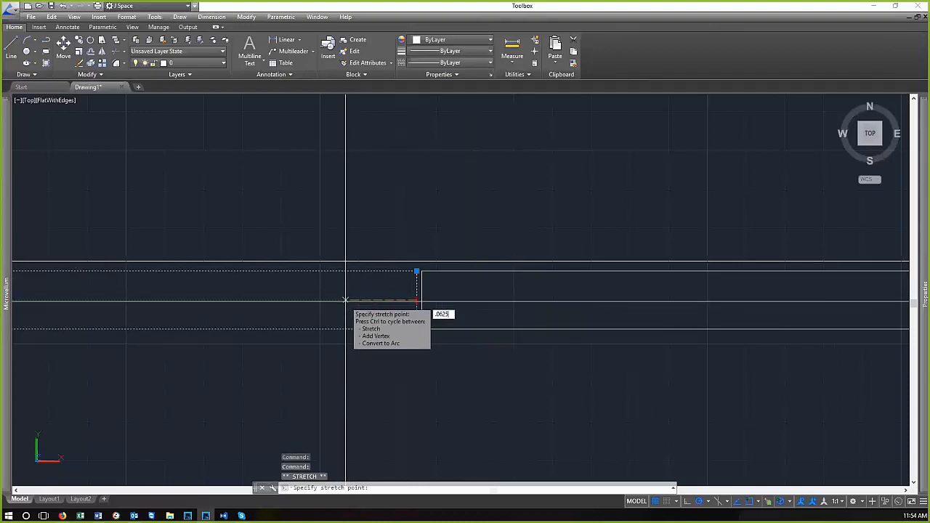
type(".0625")
key("Return")
key("Escape")
key("Escape")
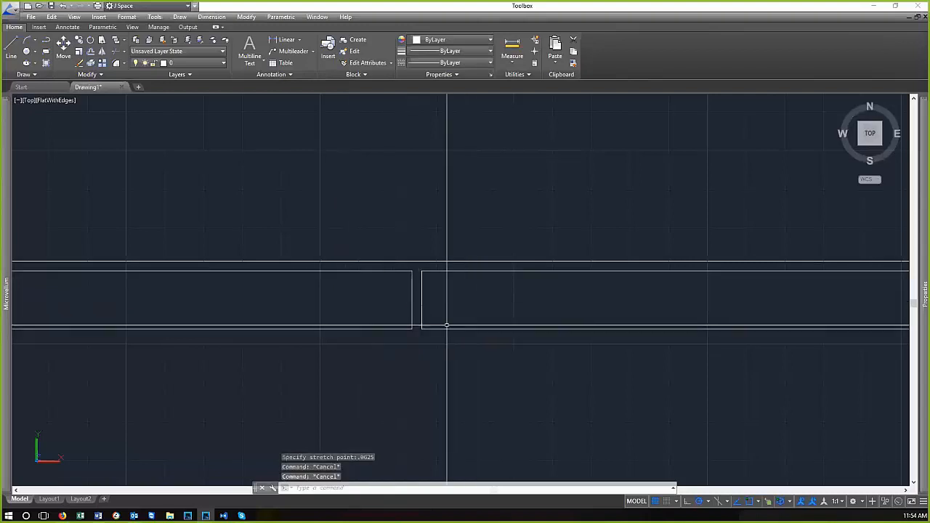
Offset the large box's right side line .75 toward the inside of the box
scroll(417, 266, "up", 5)
scroll(452, 282, "down", 10)
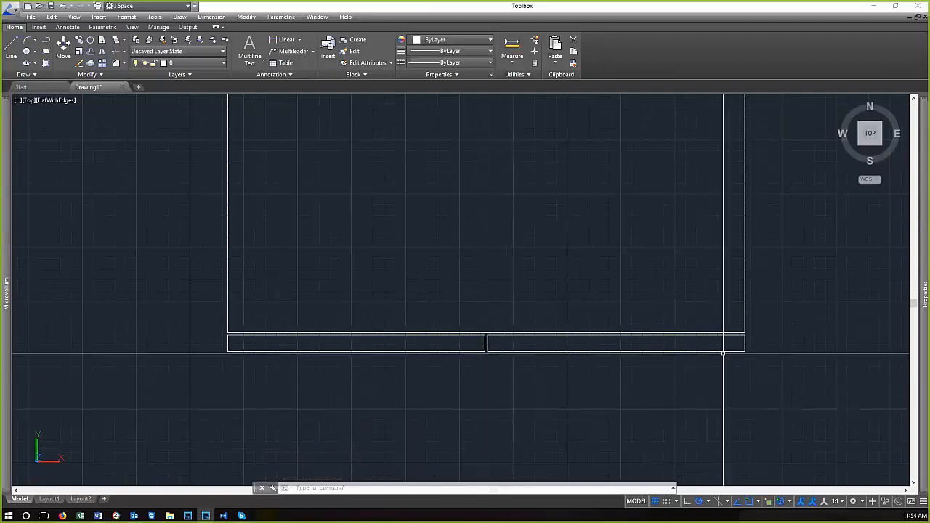
scroll(741, 341, "up", 4)
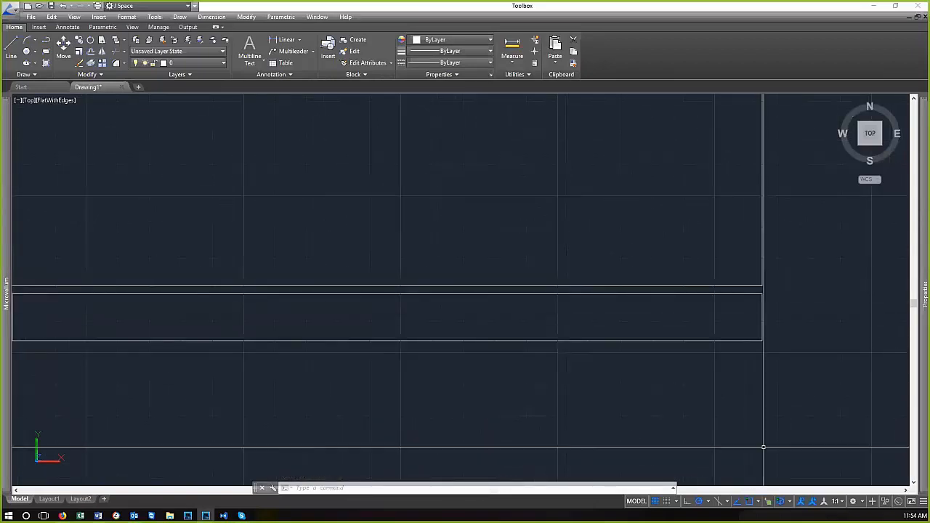
scroll(783, 413, "down", 4)
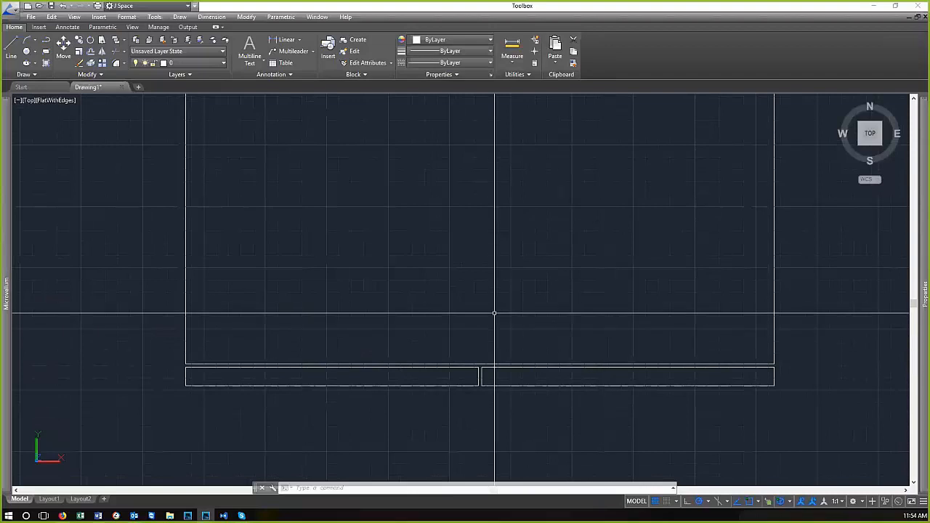
middle_click_drag(527, 283, 531, 385)
scroll(525, 356, "down", 3)
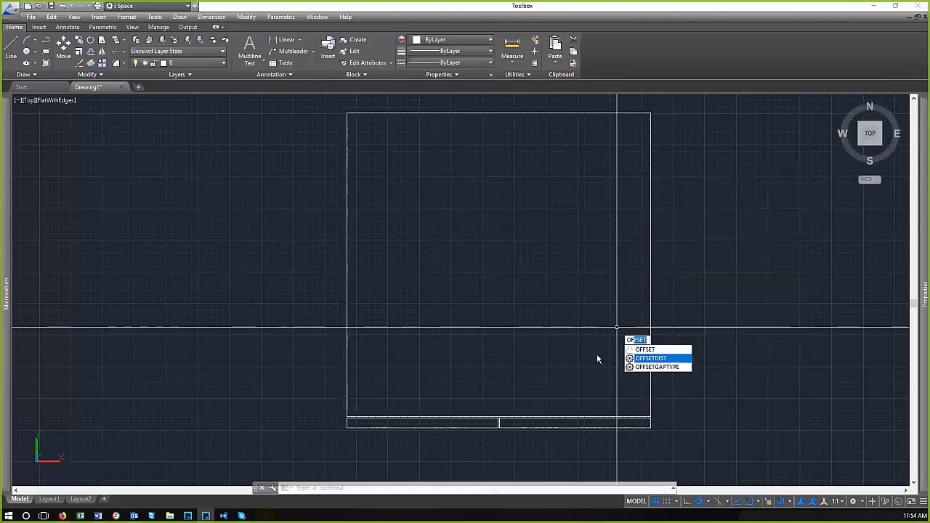
left_click(641, 351)
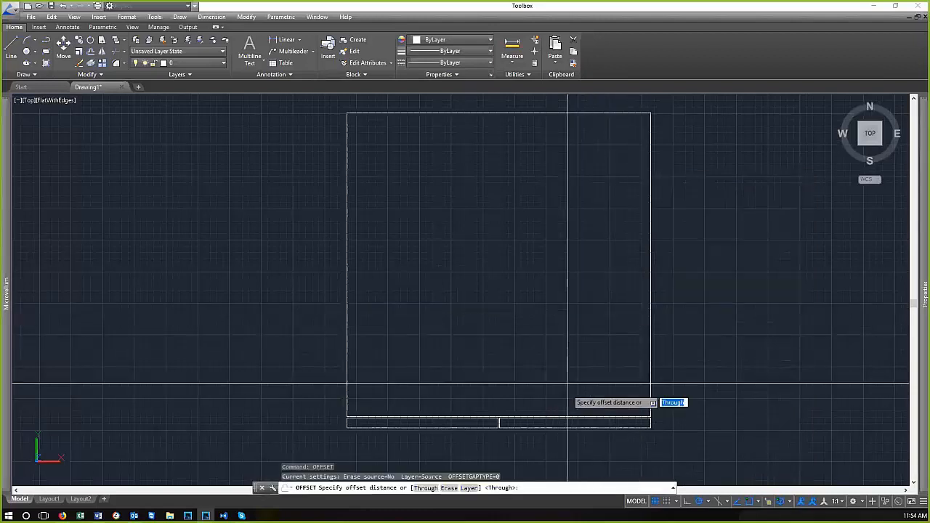
scroll(557, 400, "up", 3)
scroll(564, 326, "down", 1)
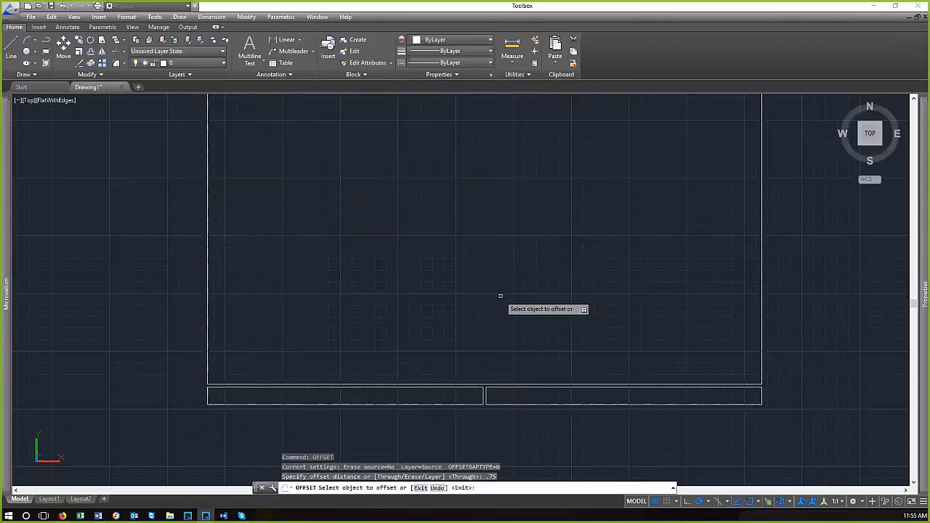
left_click(761, 264)
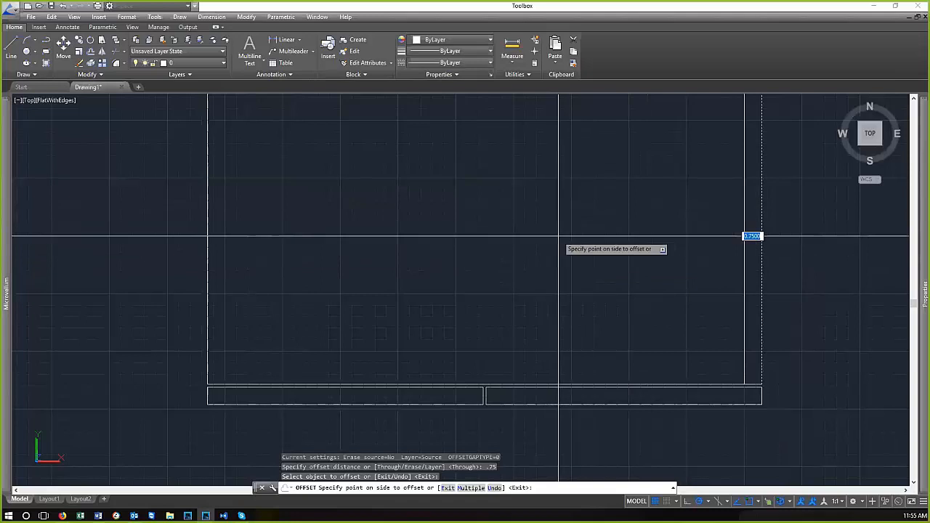
left_click(565, 242)
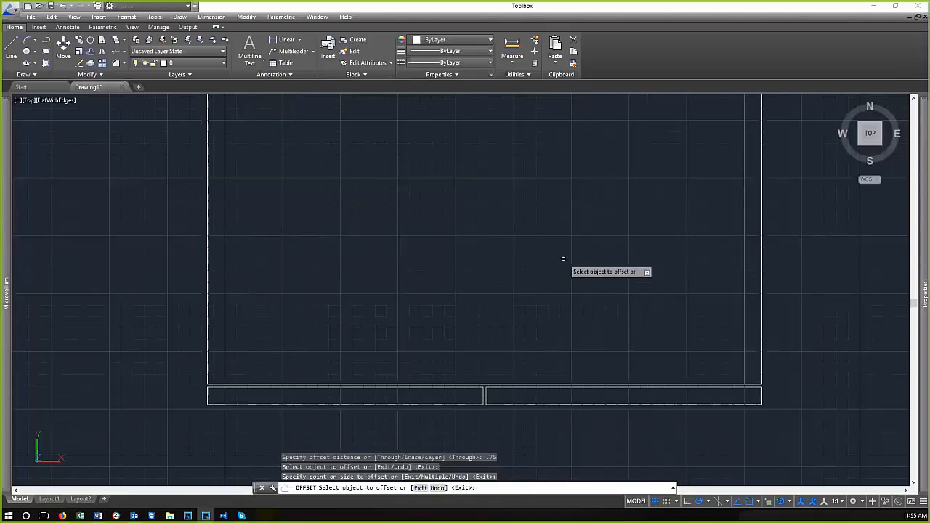
scroll(623, 302, "down", 4)
scroll(643, 170, "up", 8)
scroll(479, 145, "up", 5)
scroll(629, 211, "down", 5)
key("Return")
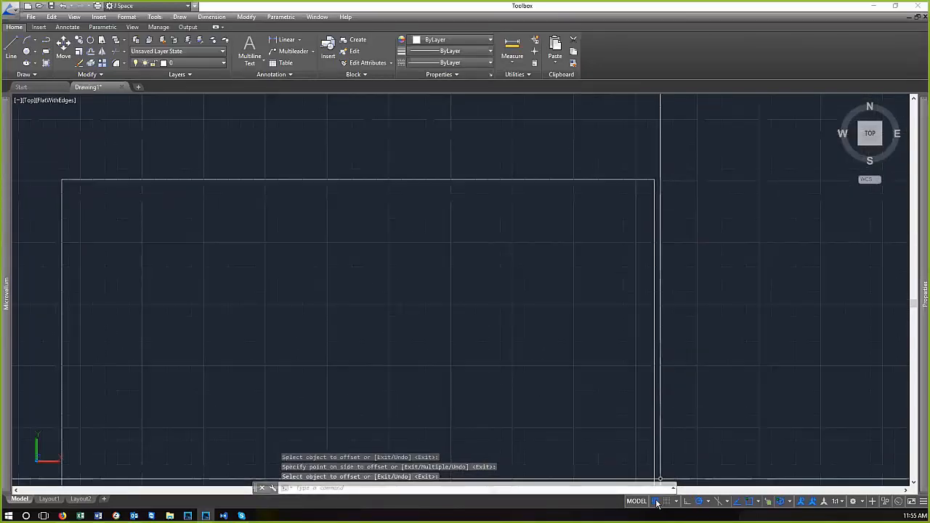
Turn off the drawing grid display
left_click(656, 501)
scroll(676, 276, "down", 5)
scroll(644, 369, "up", 3)
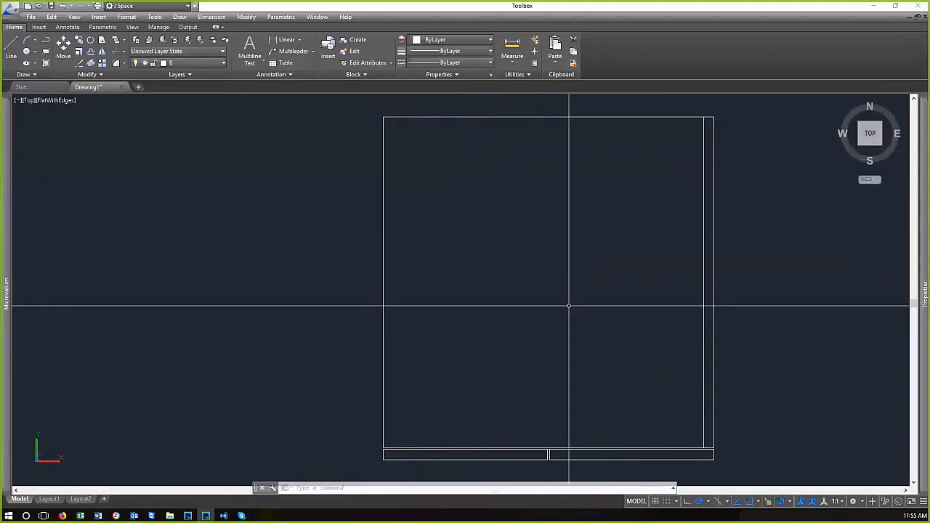
Draw a sample circle in the middle area of the large box
key("Return")
key("Escape")
key("Escape")
type("c")
key("Return")
left_click(541, 263)
left_click(586, 263)
key("Return")
key("Escape")
key("Escape")
Offset the sample circle 0.75 toward its centre
type("o")
key("Return")
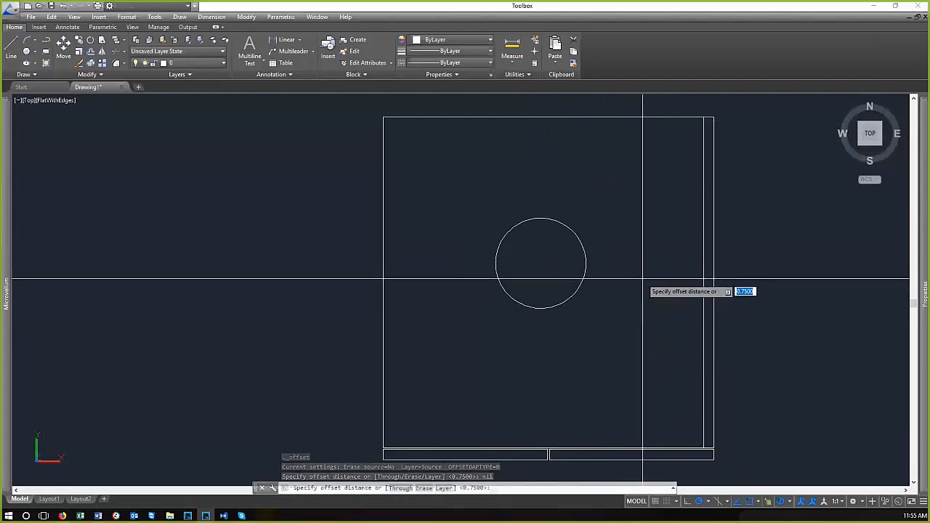
key("Return")
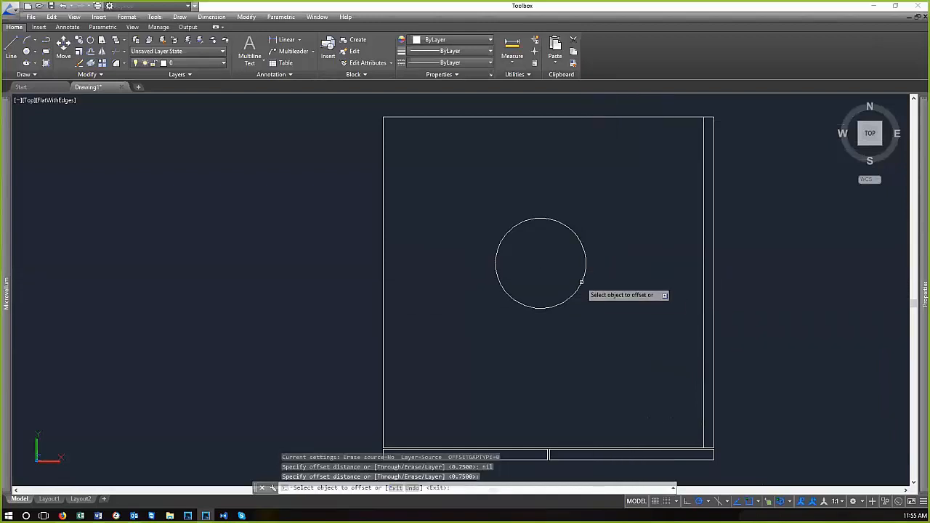
left_click(579, 279)
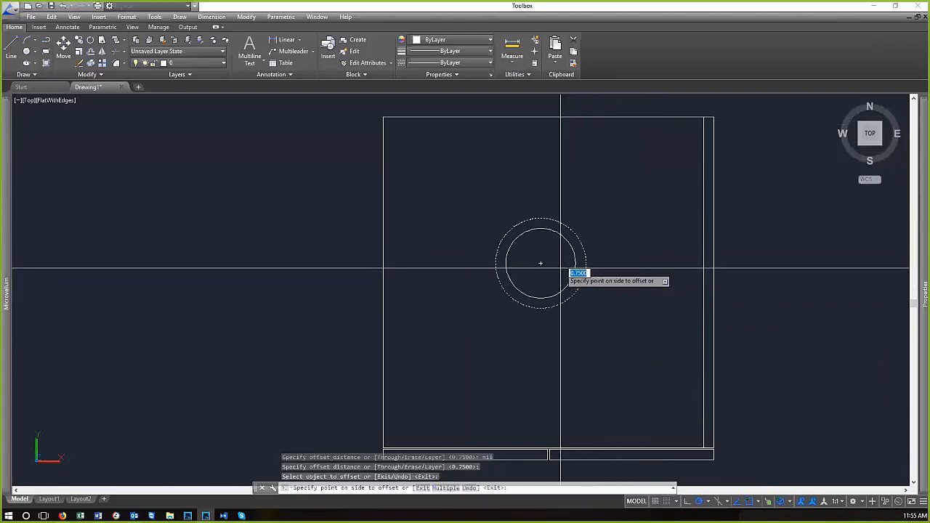
left_click(566, 270)
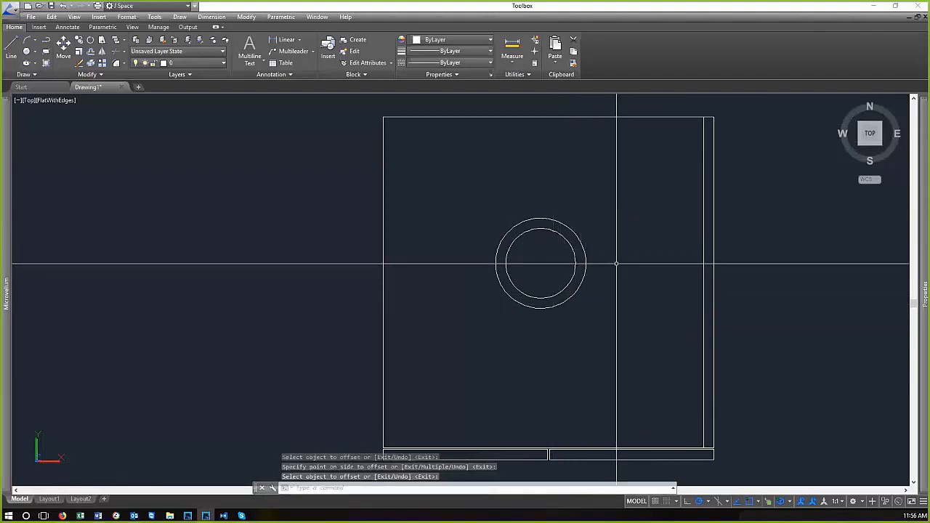
Erase both concentric circles inside the box
left_click(623, 325)
key("Escape")
left_click(608, 311)
left_click(545, 269)
type("e")
key("Return")
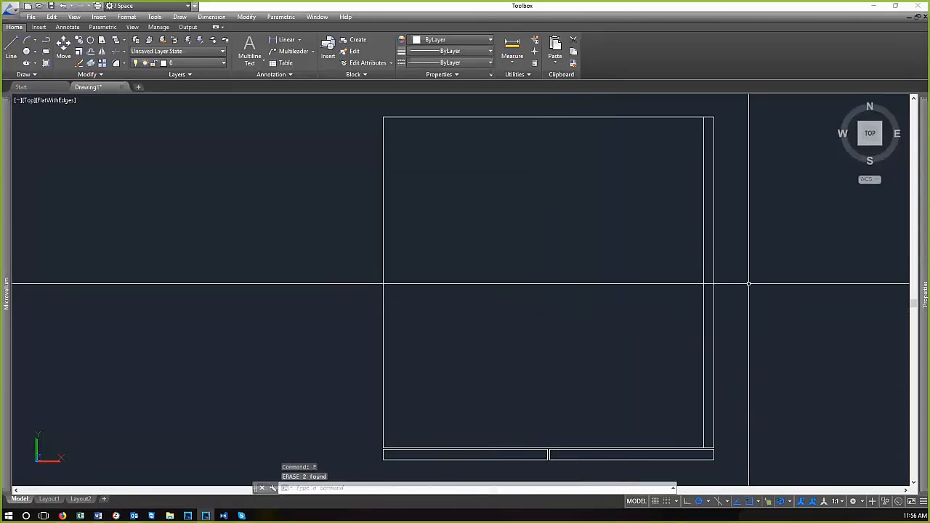
Offset the large box's top line and left side line 0.75 toward the inside
type("o")
key("Return")
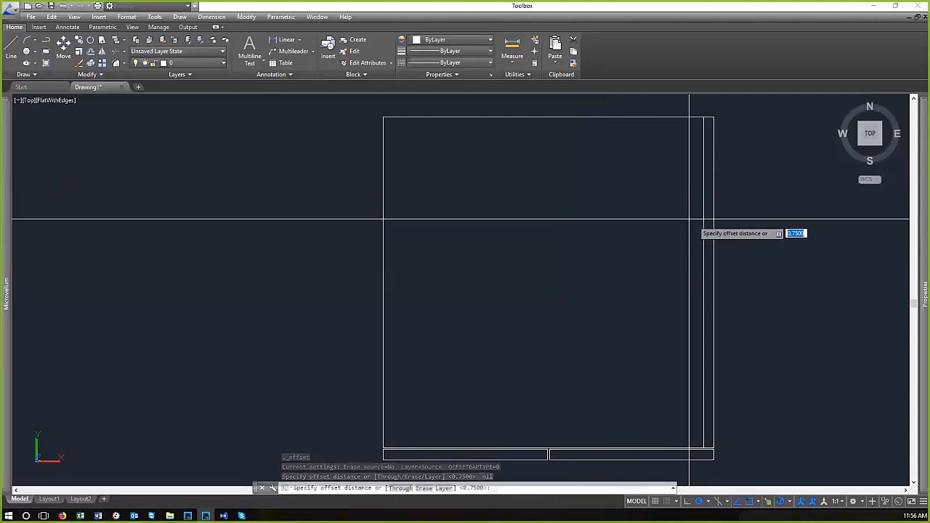
key("Return")
left_click(529, 116)
left_click(534, 156)
left_click(383, 177)
left_click(450, 190)
Offset the large box's bottom line 0.75 toward the inside and end the Offset command
scroll(545, 466, "up", 3)
scroll(549, 469, "up", 2)
left_click(559, 411)
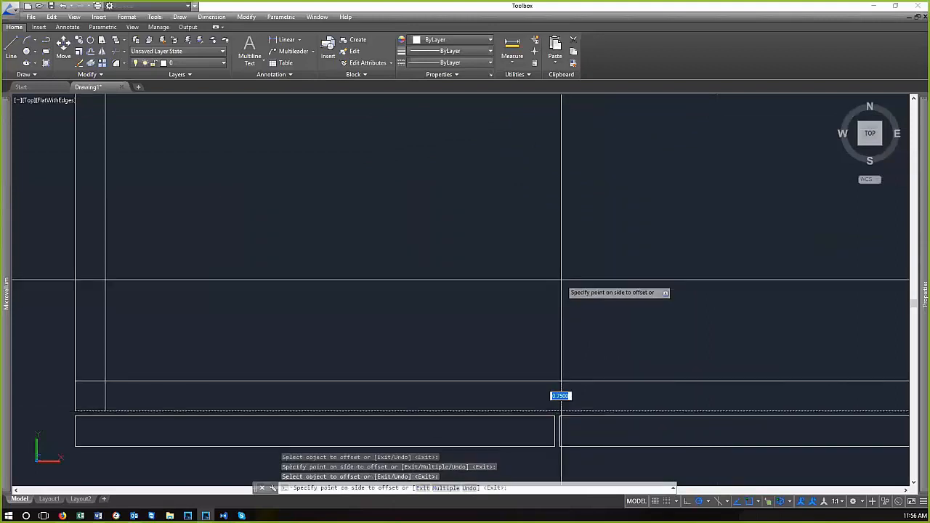
left_click(561, 279)
scroll(523, 382, "down", 5)
scroll(517, 353, "up", 3)
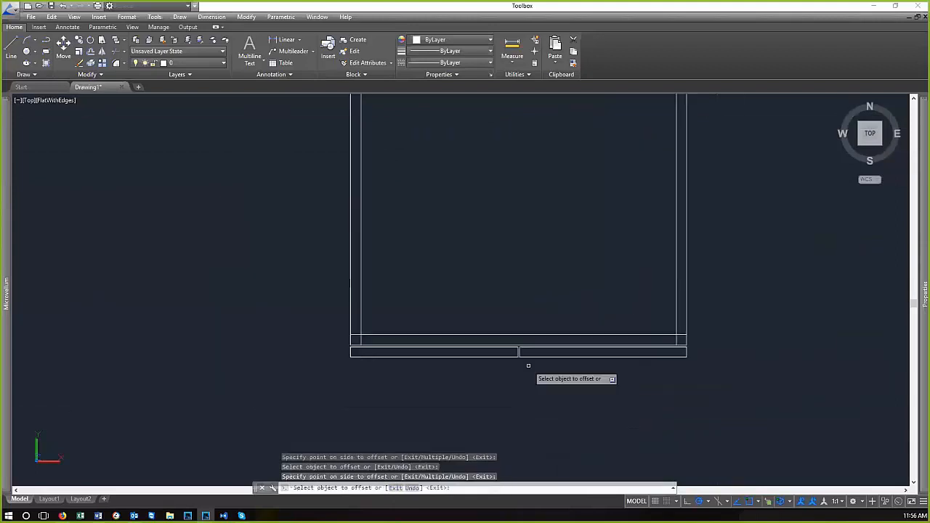
scroll(567, 430, "down", 3)
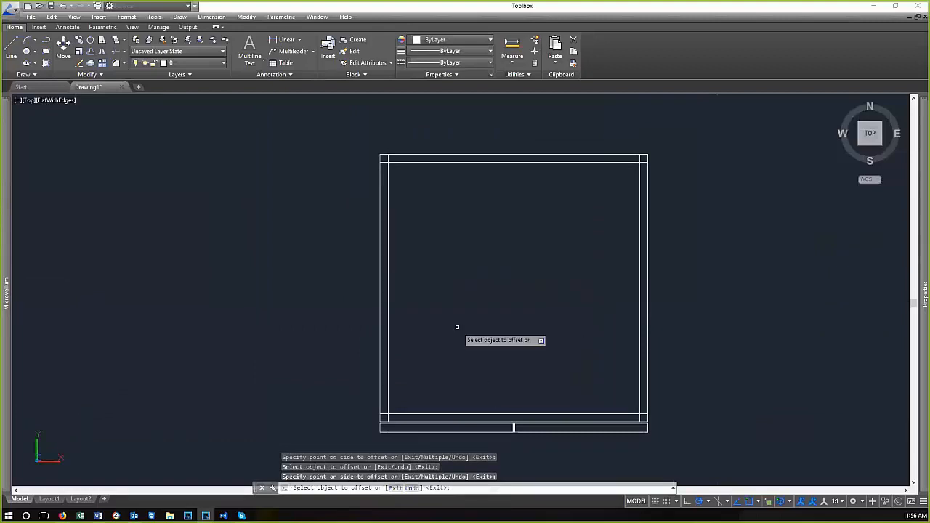
key("Return")
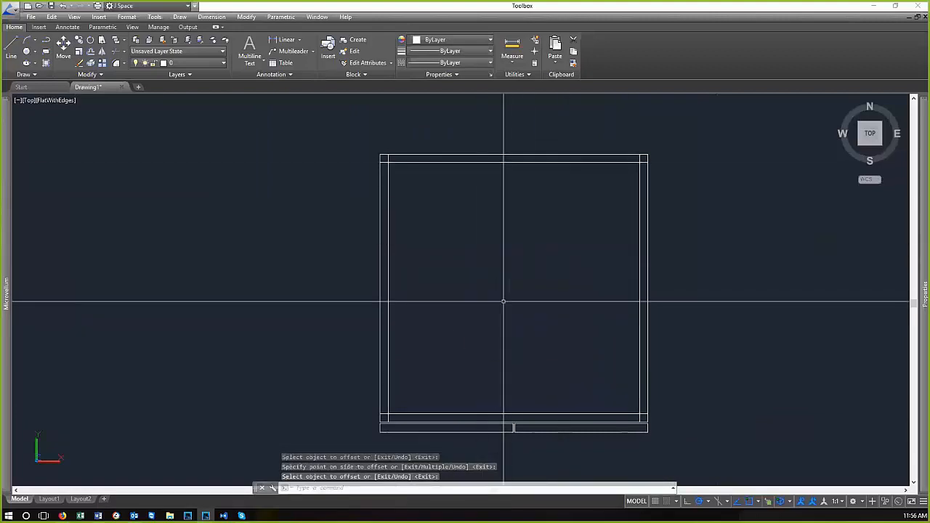
Shorten the lower inner line by stretching its left end to the left inner side line
scroll(475, 367, "up", 4)
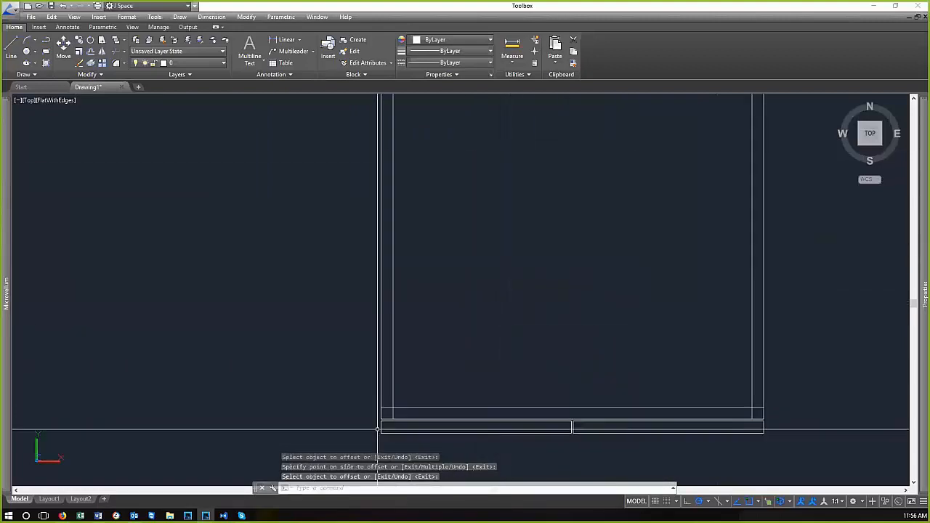
left_click(437, 397)
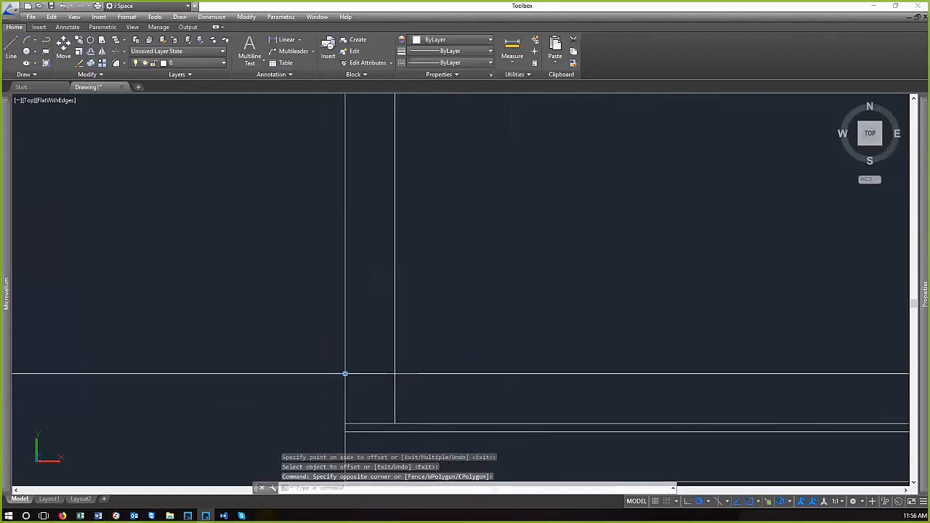
left_click(345, 374)
left_click(396, 375)
scroll(313, 389, "down", 6)
Stretch the right end of the lower inner line back to the right inner side line and clear the selection
scroll(569, 396, "up", 5)
left_click(547, 381)
key("Escape")
left_click(559, 385)
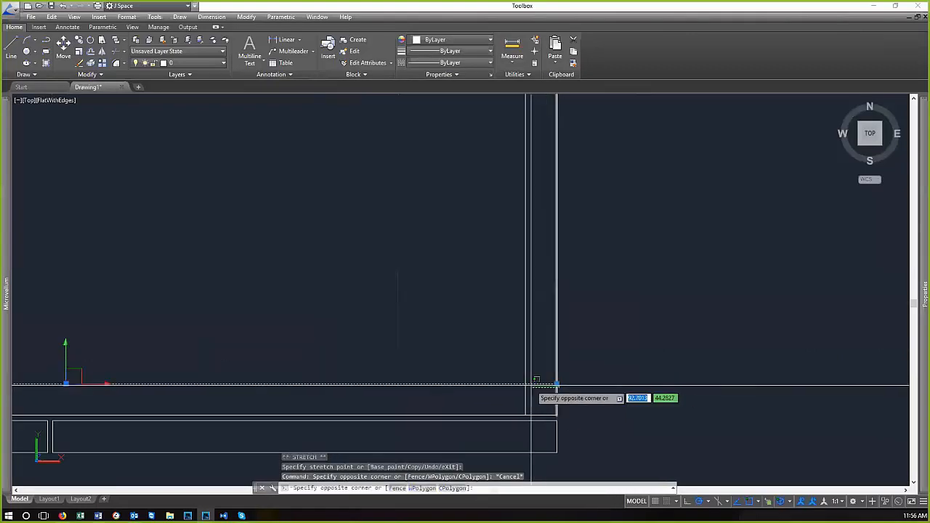
left_click(549, 394)
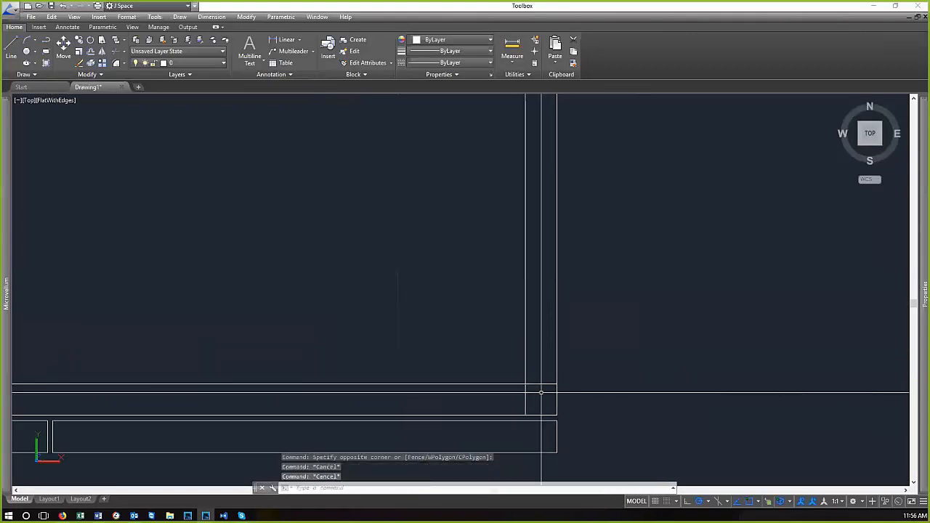
left_click(556, 383)
key("Escape")
scroll(617, 406, "down", 4)
key("Escape")
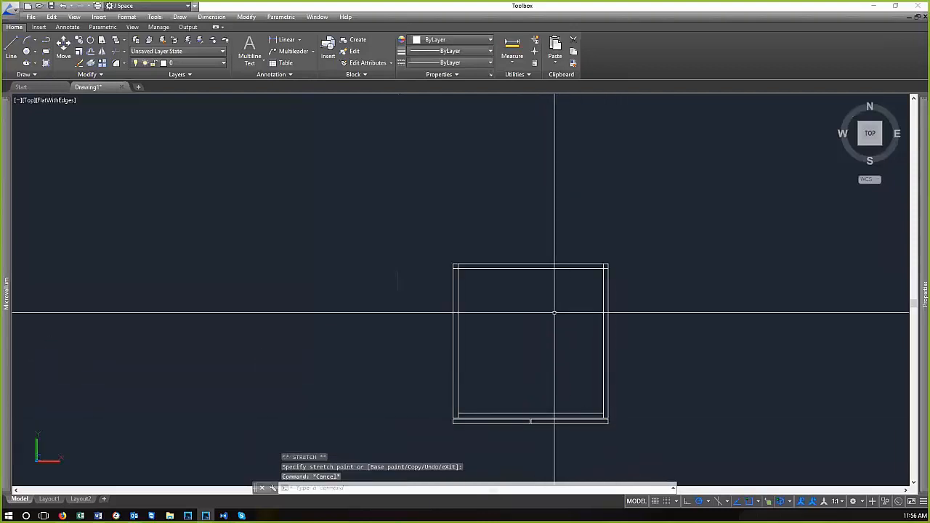
Stretch both ends of the upper inner line back to the inner side lines and clear the selection
scroll(559, 269, "up", 10)
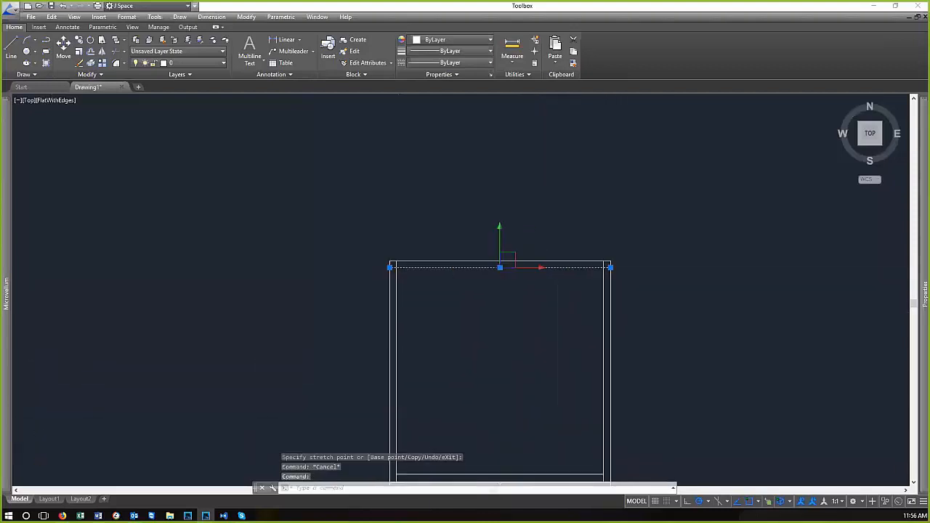
left_click(626, 263)
left_click(569, 263)
scroll(691, 285, "down", 10)
scroll(535, 290, "up", 6)
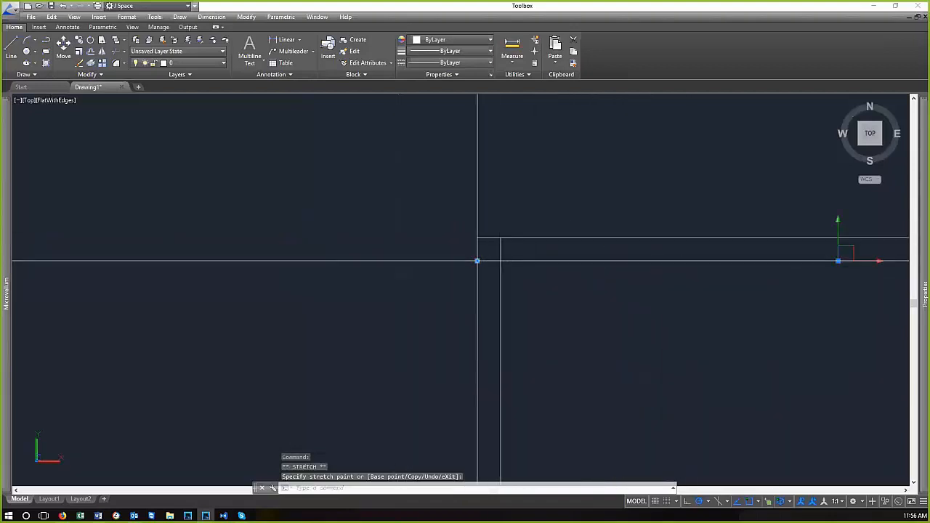
scroll(509, 261, "down", 6)
key("Escape")
key("Escape")
scroll(517, 256, "up", 3)
scroll(412, 394, "up", 2)
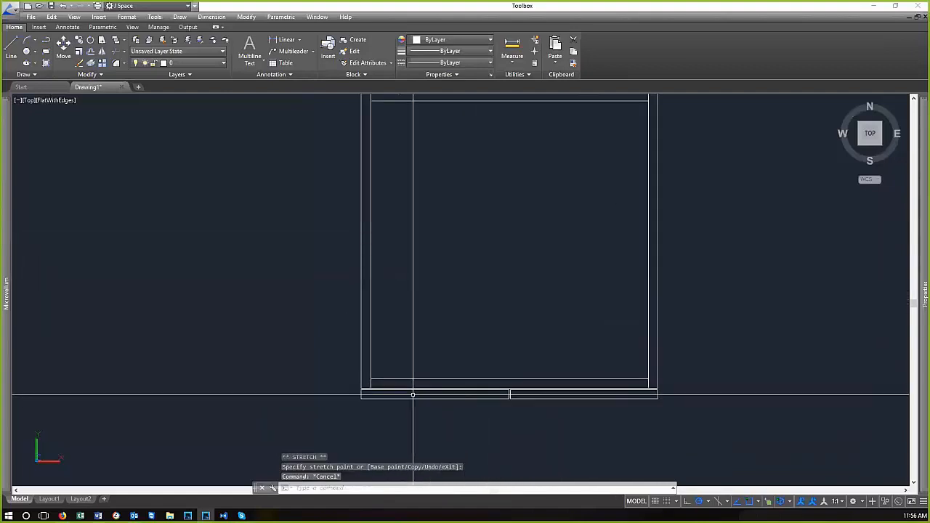
scroll(509, 392, "down", 2)
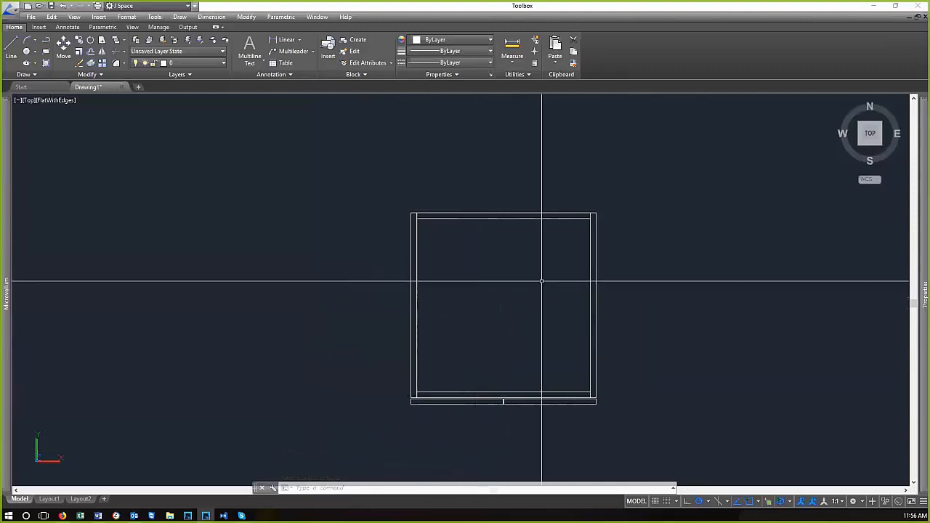
scroll(502, 268, "down", 2)
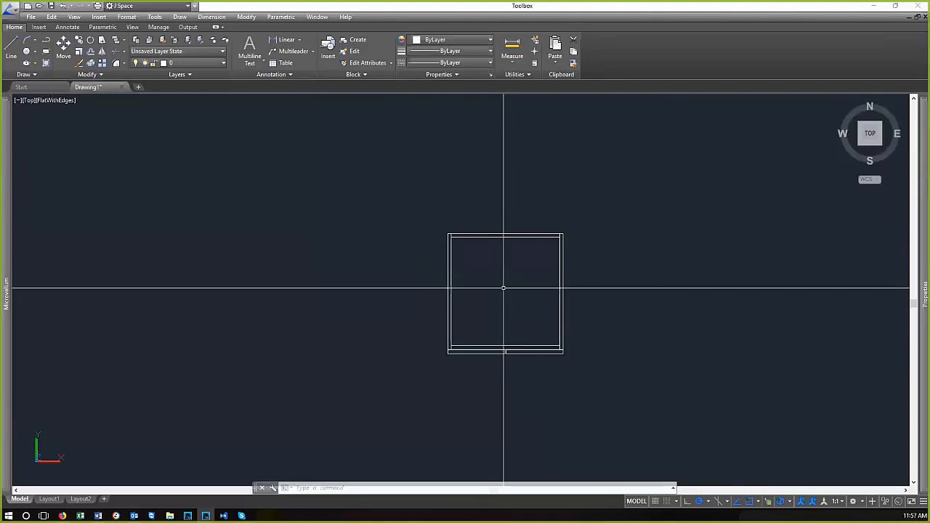
scroll(521, 301, "up", 2)
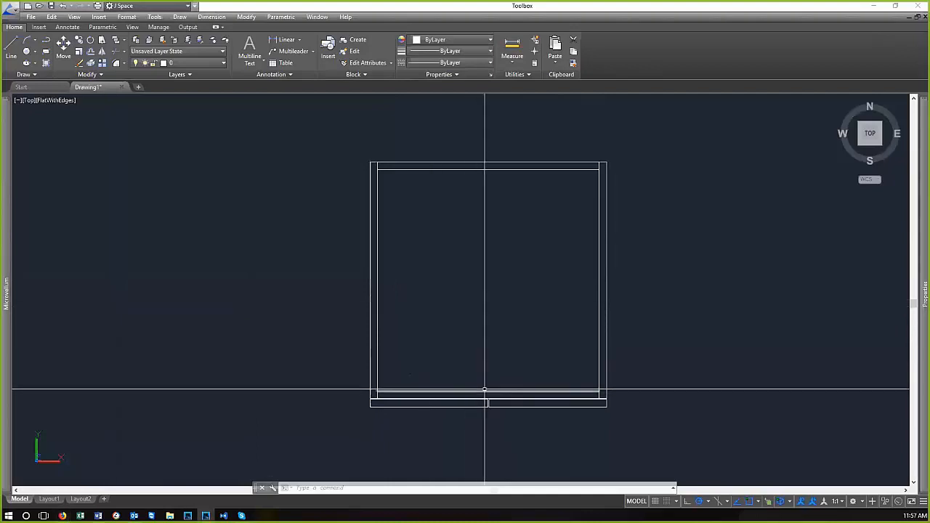
scroll(485, 392, "up", 3)
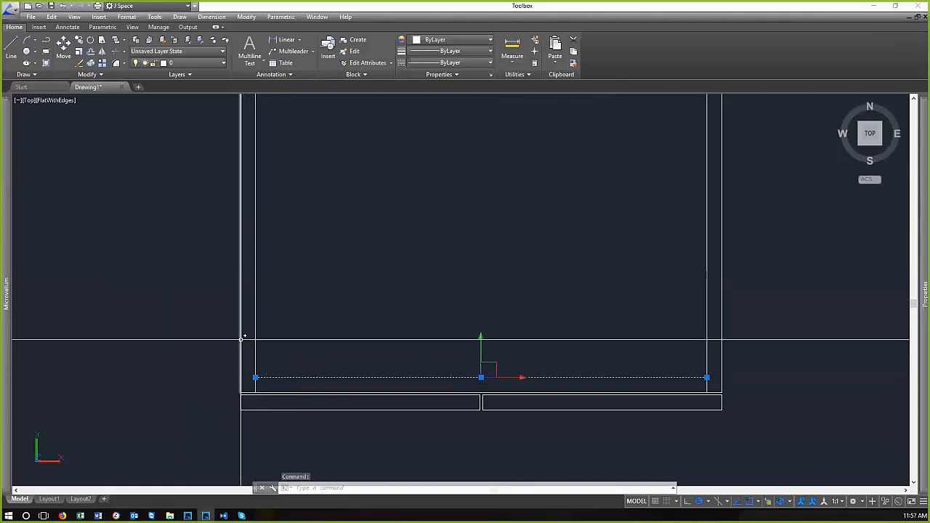
key("Escape")
key("Escape")
left_click(308, 386)
left_click(292, 357)
left_click(258, 377)
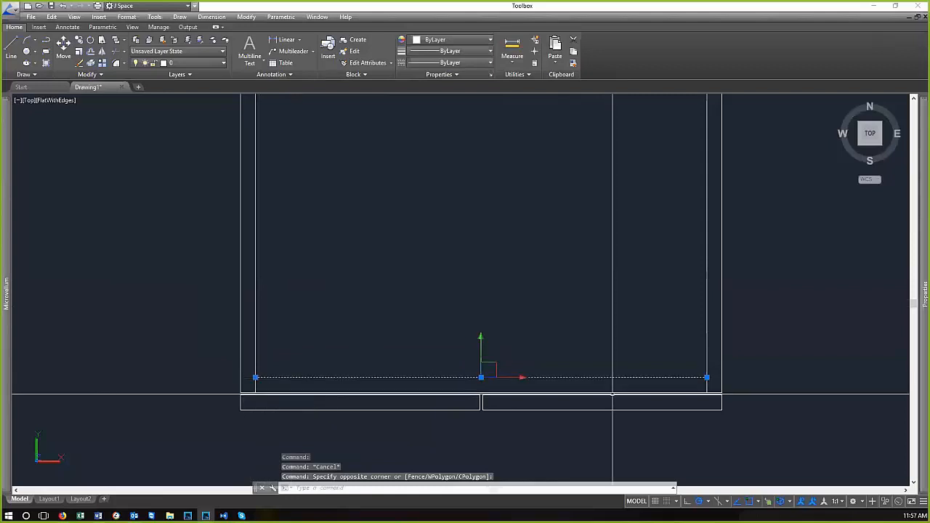
scroll(415, 450, "down", 3)
key("Escape")
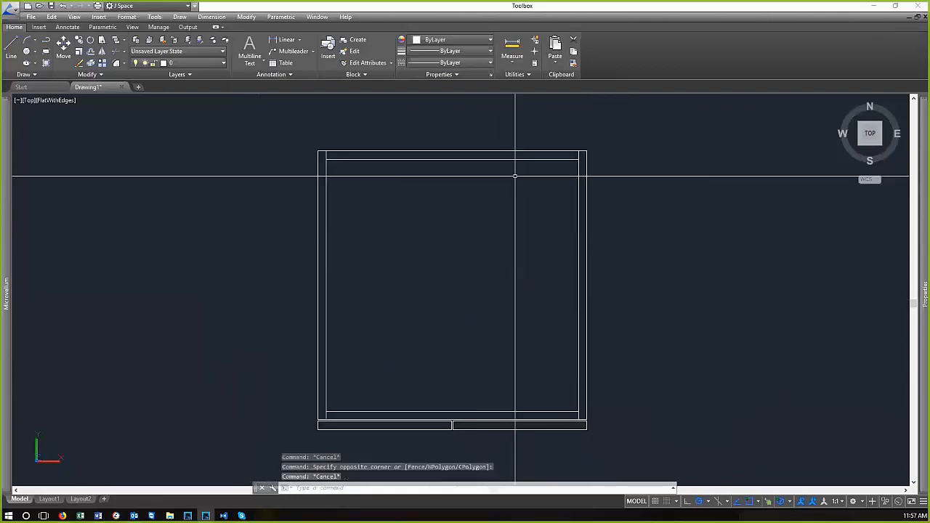
Check the length of the upper inner line in its object properties, then deselect it
left_click(515, 177)
left_click(490, 151)
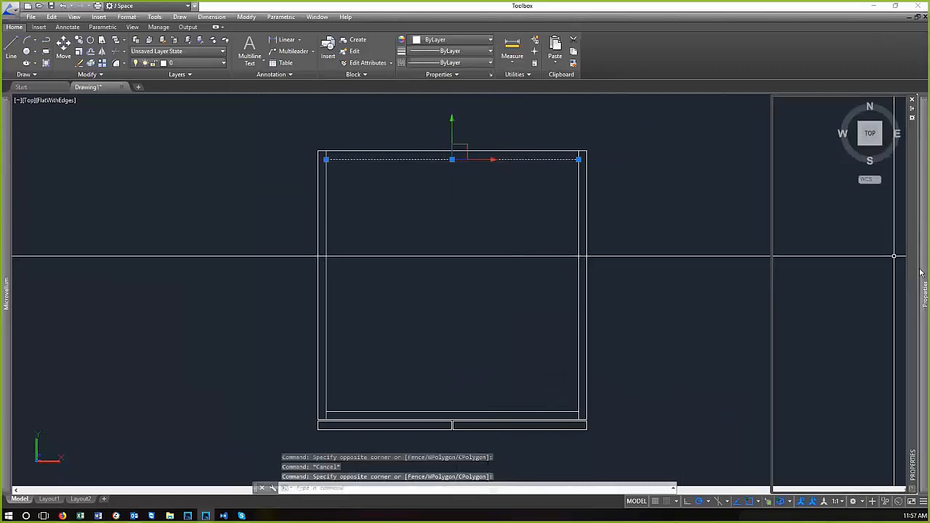
mouse_move(922, 276)
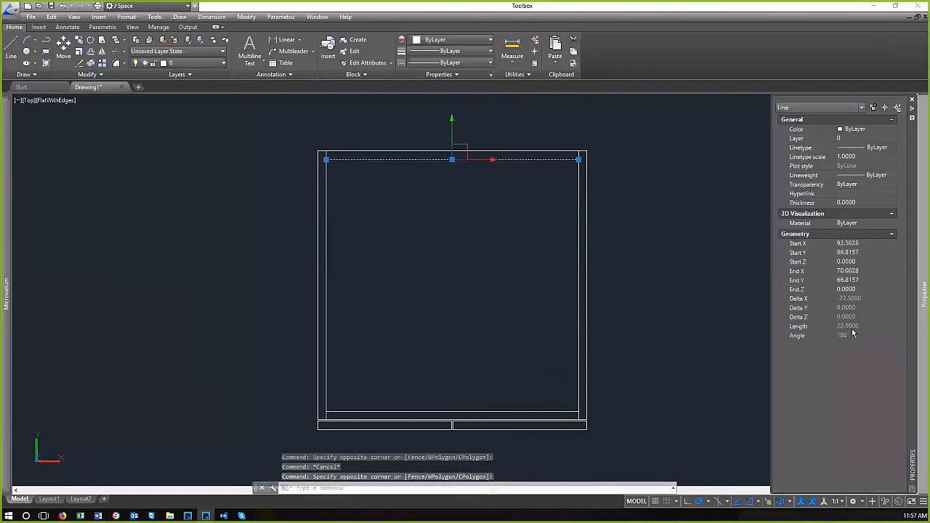
key("Escape")
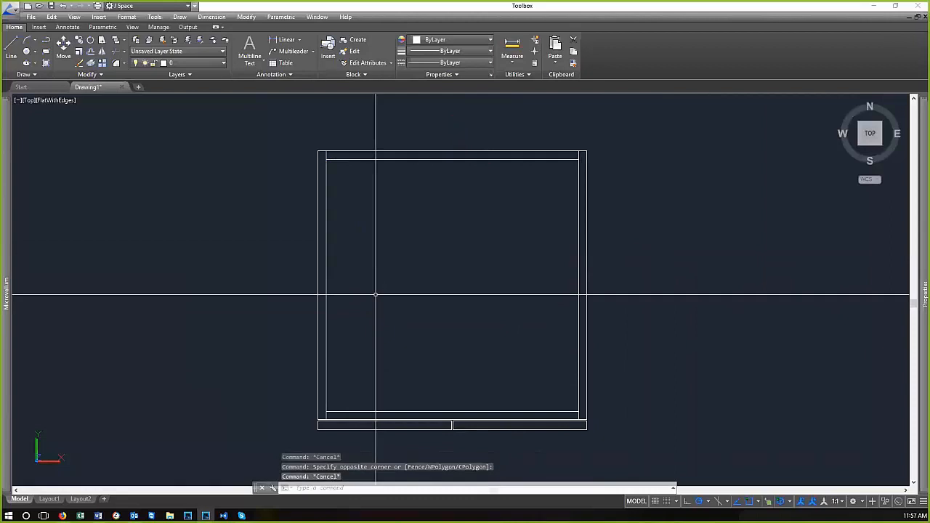
left_click(457, 159)
mouse_move(923, 301)
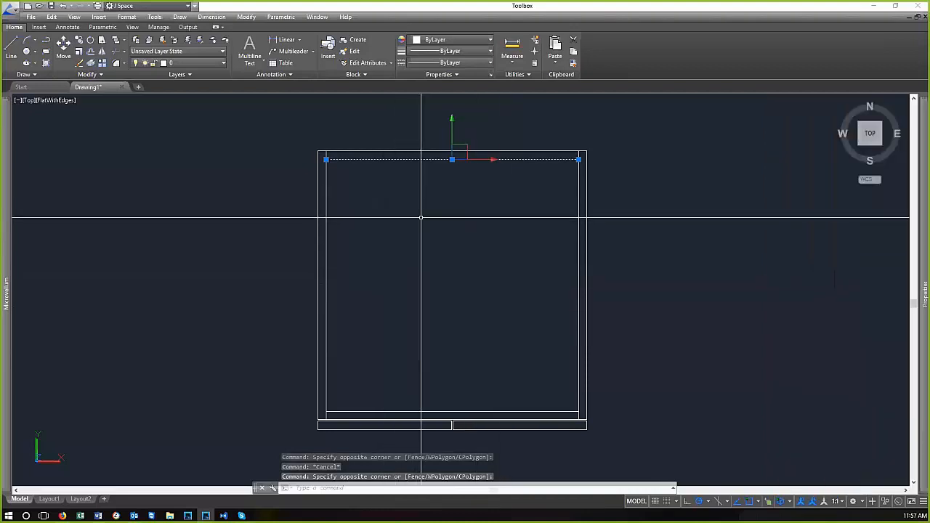
key("Escape")
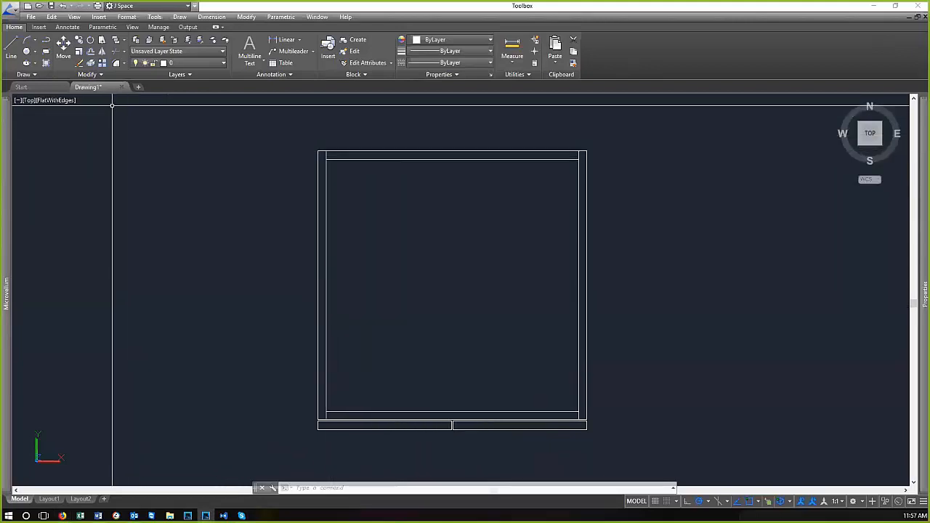
left_click(103, 75)
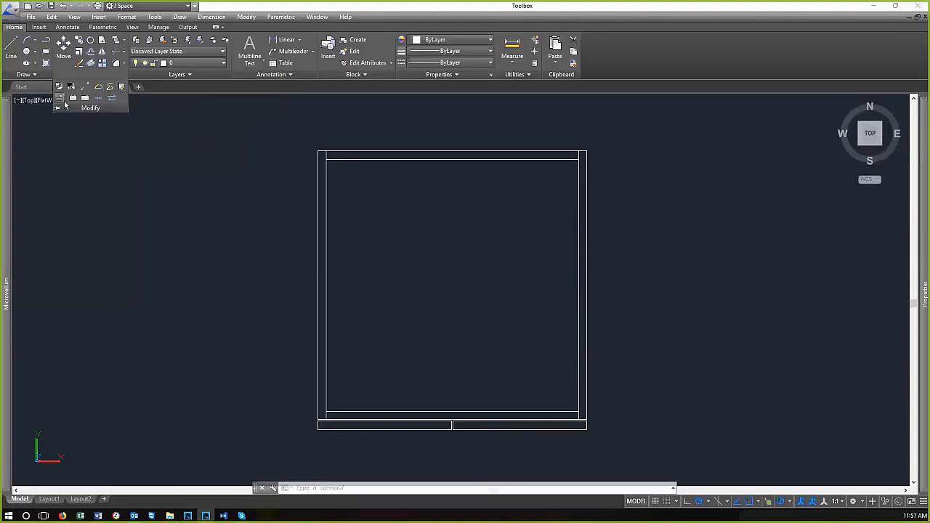
left_click(121, 88)
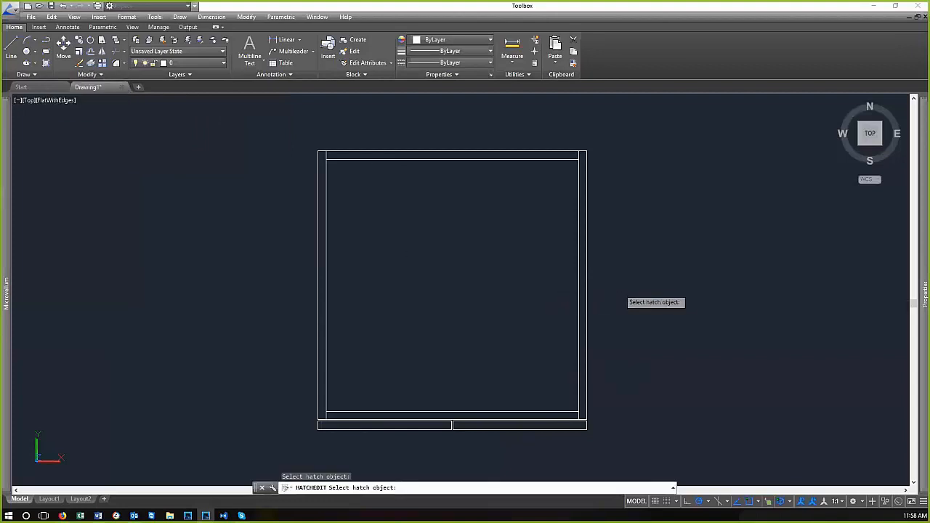
key("Escape")
key("Escape")
key("Escape")
key("Escape")
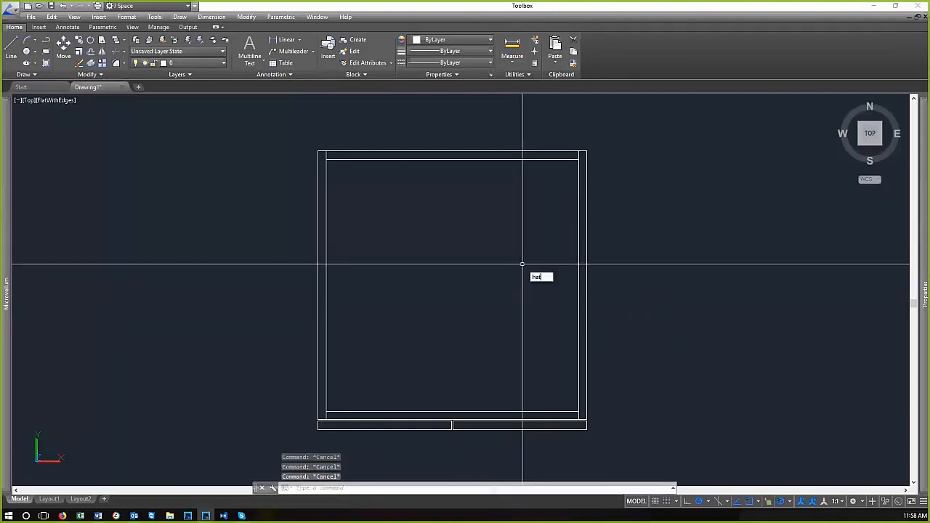
Hatch the narrow area between the box's two right side lines with the ANSI31 pattern
key("Return")
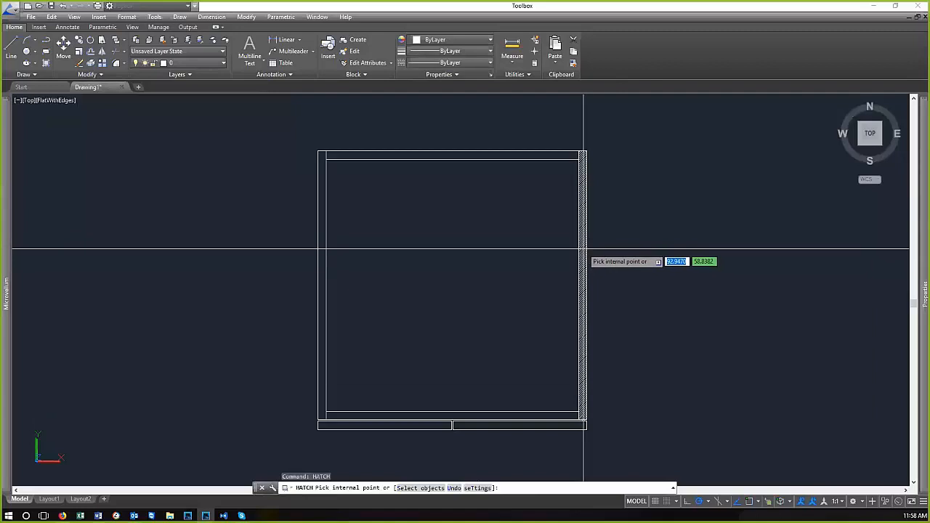
left_click(583, 256)
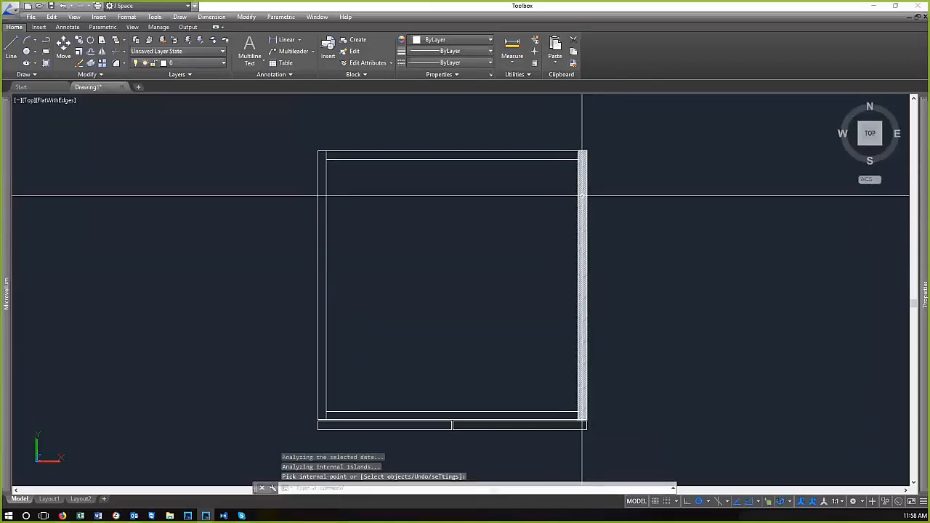
key("Return")
Review the right side panel's hatch settings without changing them and examine the hatch lines up close
double_click(581, 300)
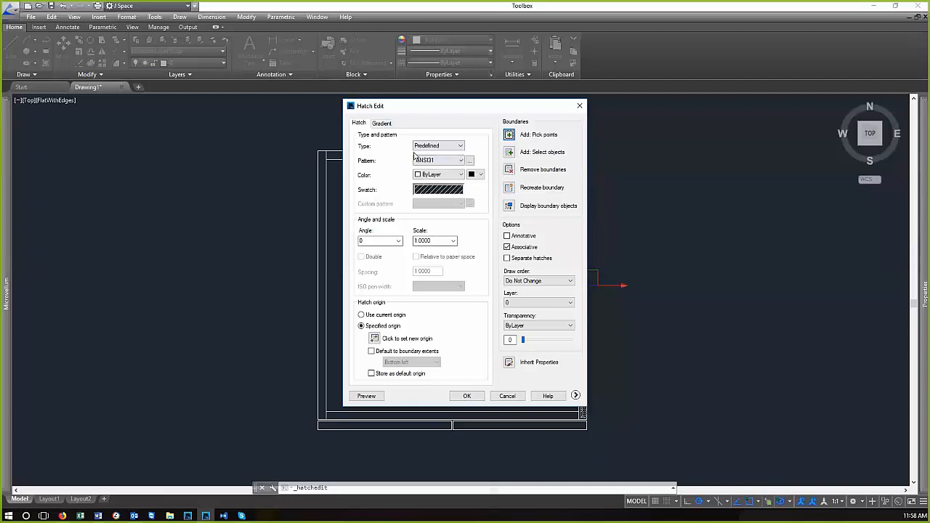
left_click(507, 396)
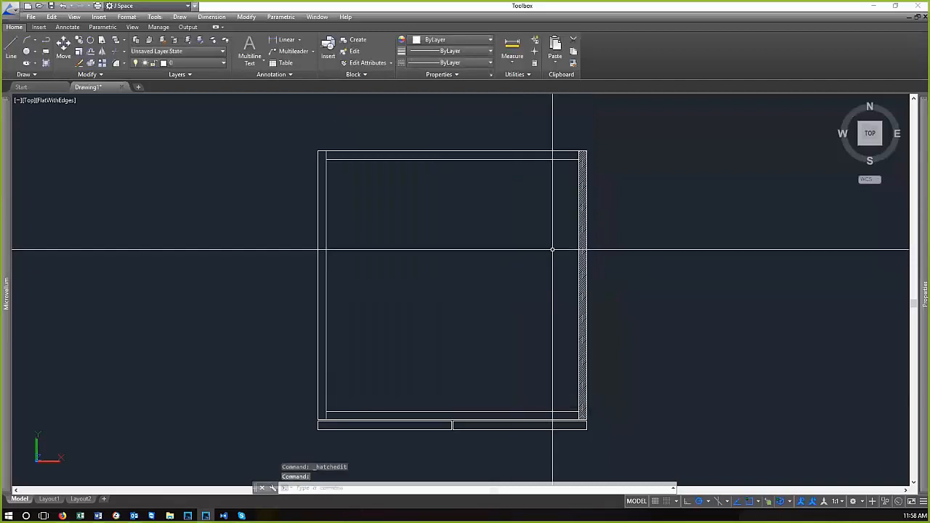
scroll(586, 149, "up", 7)
scroll(550, 145, "down", 8)
scroll(544, 141, "up", 7)
scroll(518, 189, "down", 6)
scroll(530, 166, "up", 2)
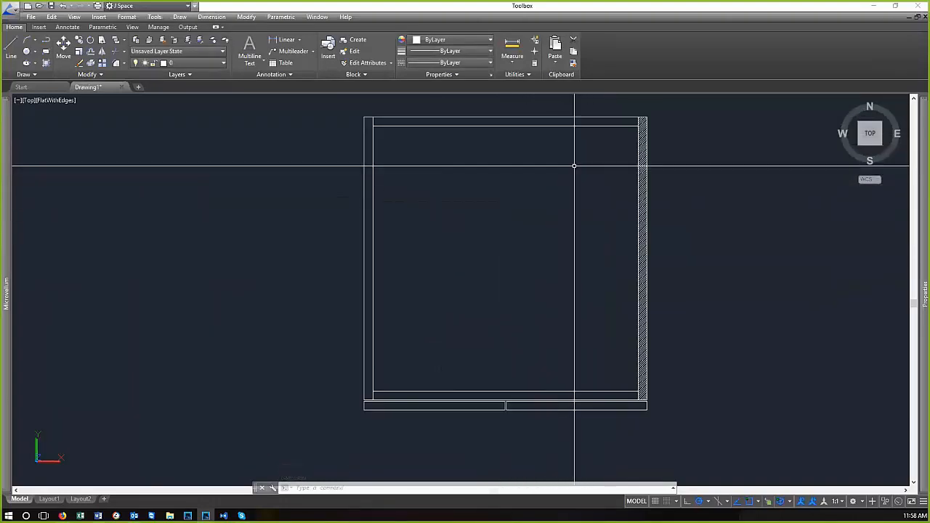
Set the scale of the right side panel's hatch to 10
left_click(644, 141)
double_click(644, 150)
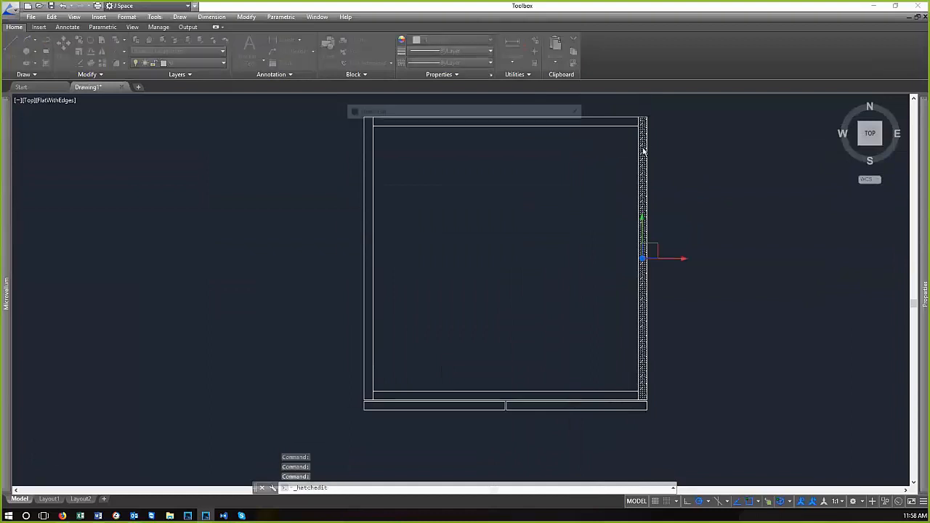
double_click(442, 242)
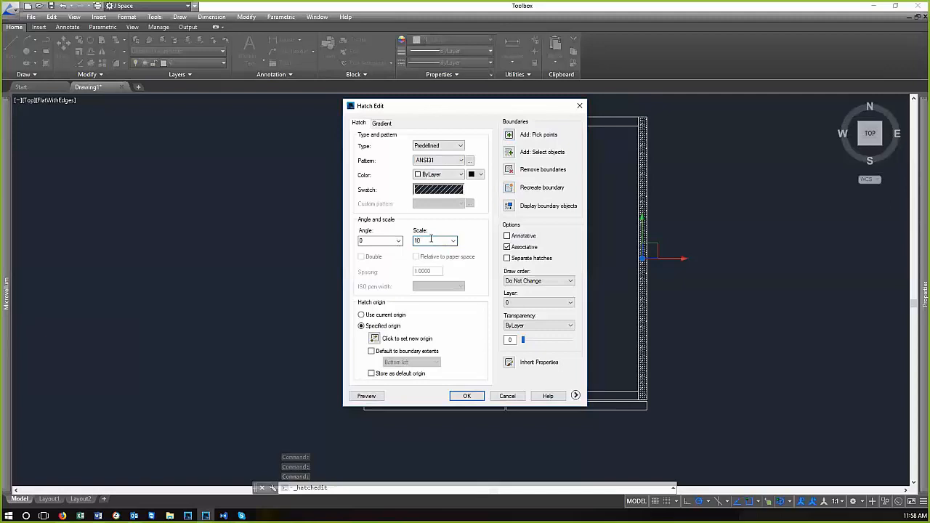
left_click(465, 395)
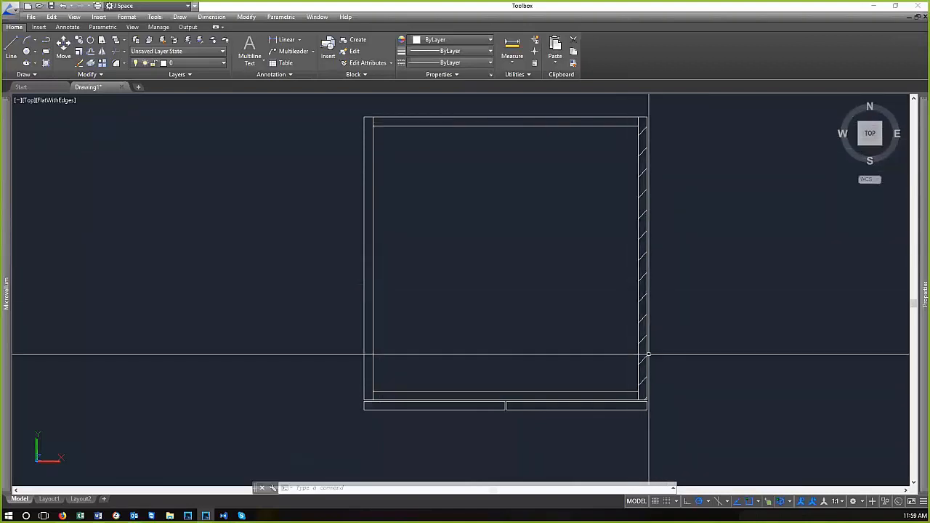
left_click(394, 221)
left_click(276, 187)
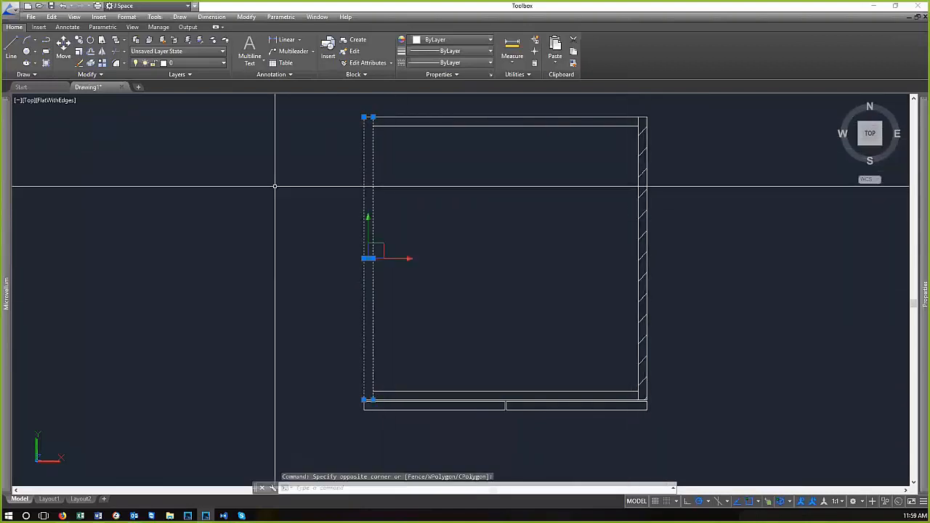
key("Escape")
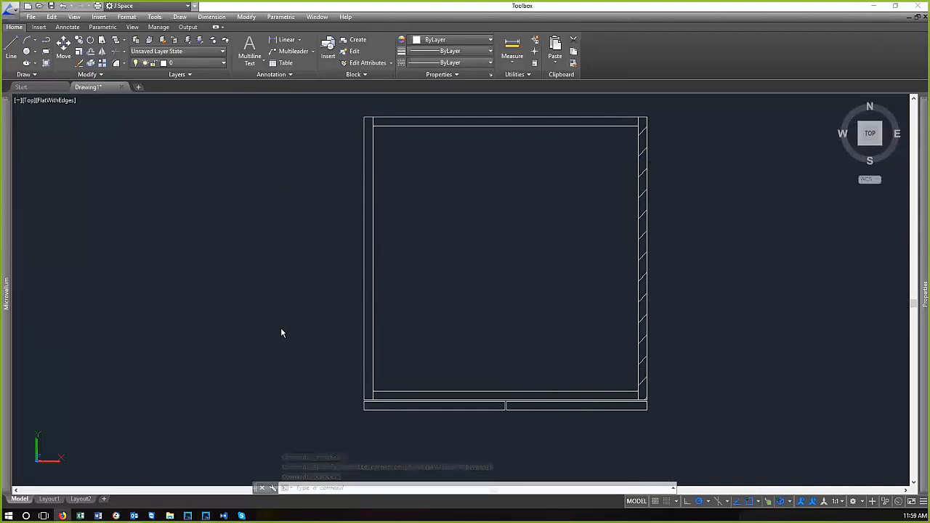
Browse the predefined patterns available for the right side panel's hatch, then close the hatch editor without changing the pattern
double_click(644, 212)
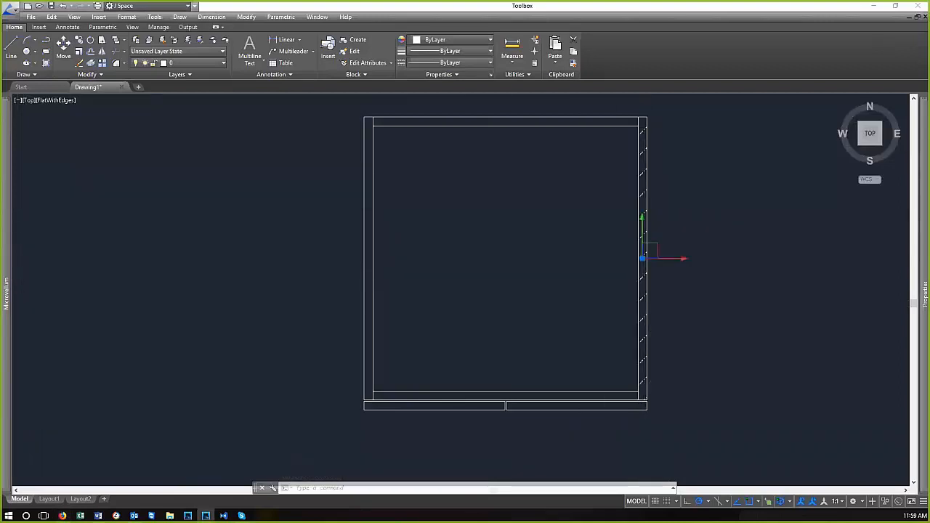
left_click(454, 190)
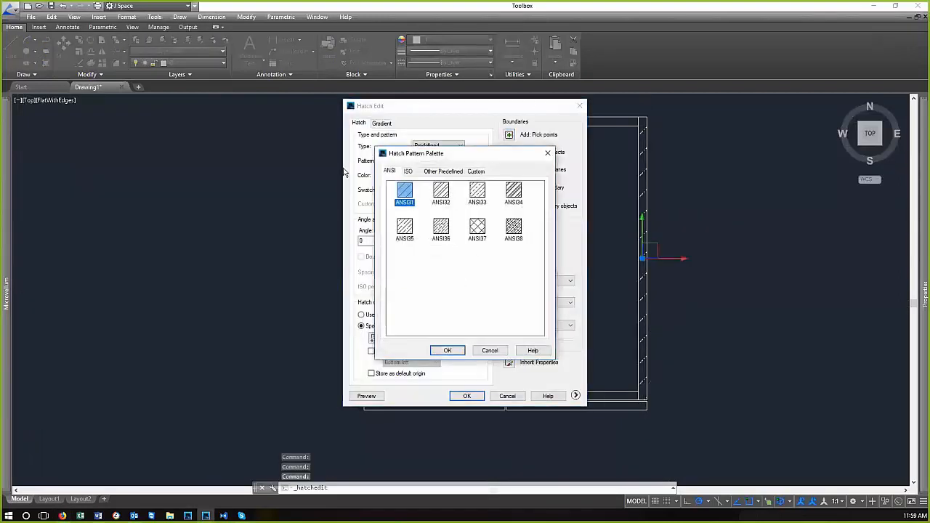
left_click(413, 173)
left_click(438, 173)
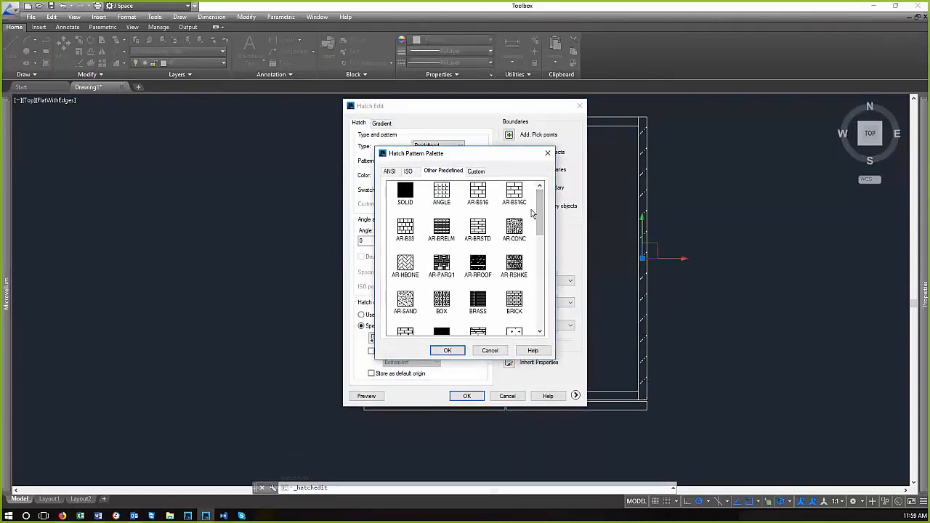
left_click(441, 265)
mouse_move(540, 214)
left_mouse_down()
mouse_move(534, 312)
mouse_move(541, 195)
left_mouse_up()
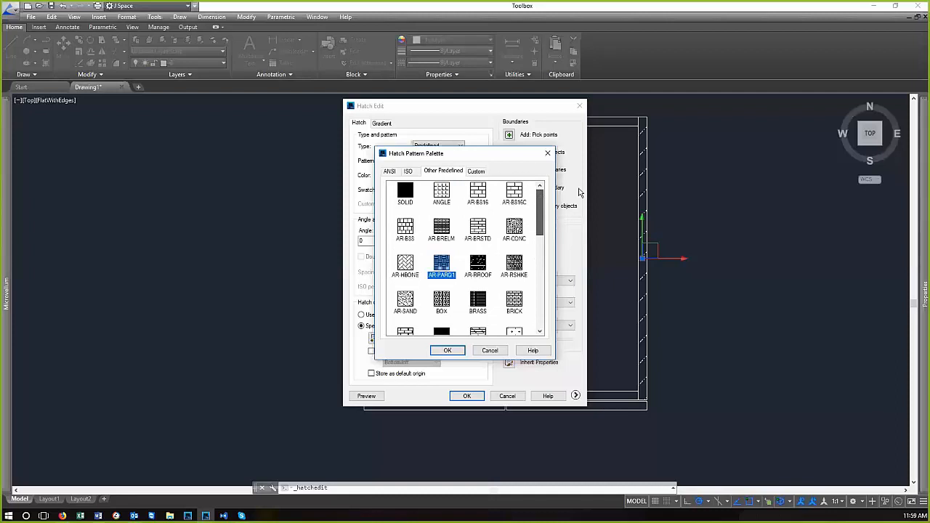
left_click(549, 153)
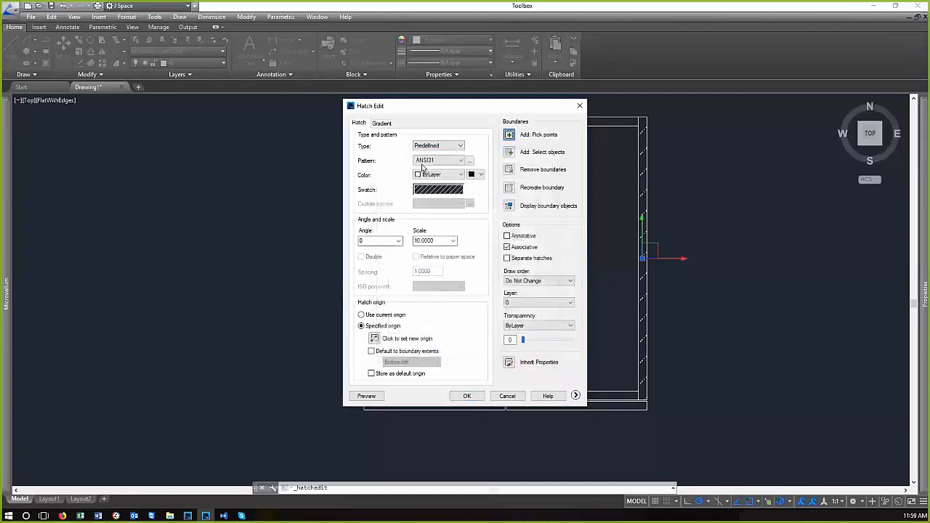
left_click(579, 106)
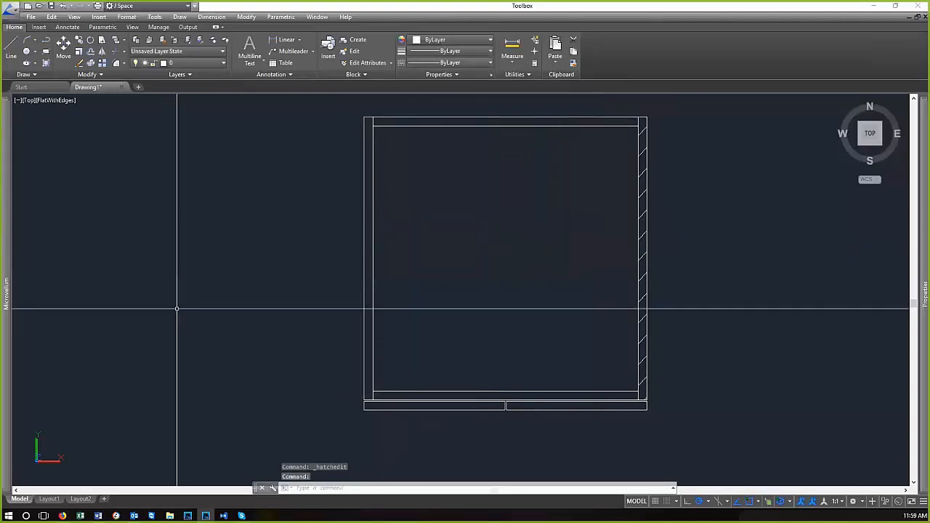
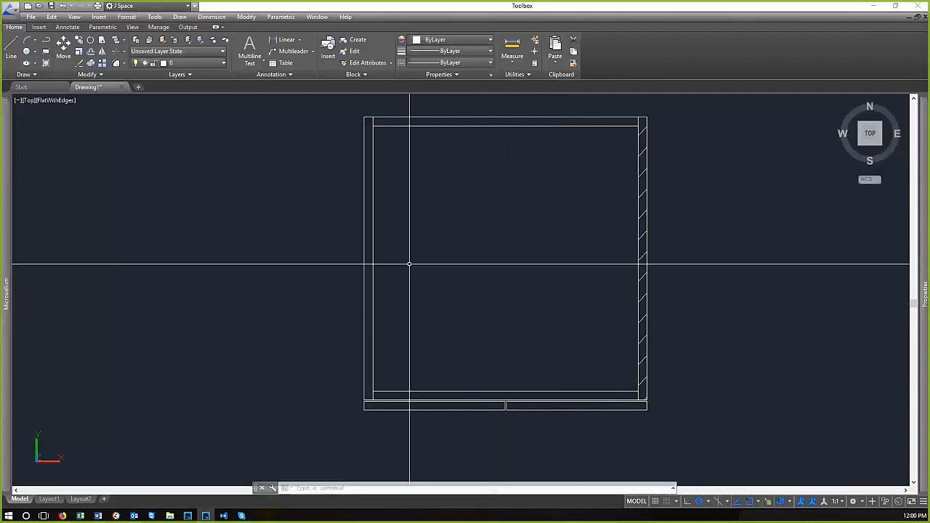
Review the 3D and 2D object snap options, then select the right front panel, examine its center up close and deselect it
scroll(451, 255, "down", 3)
scroll(545, 245, "up", 3)
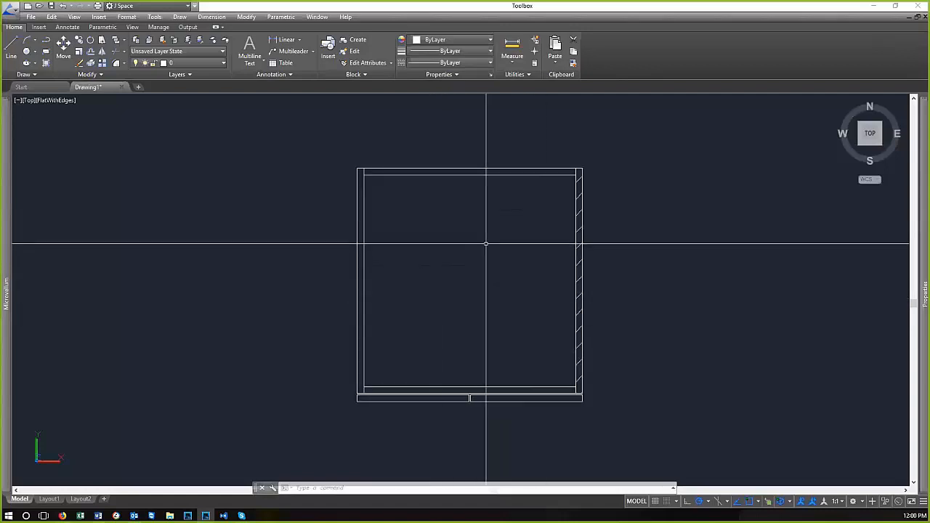
left_click(790, 502)
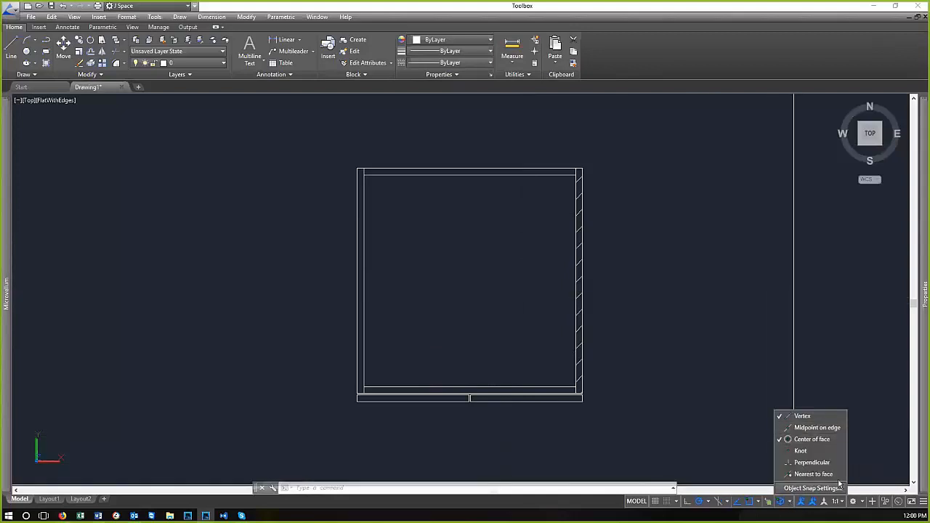
left_click(759, 502)
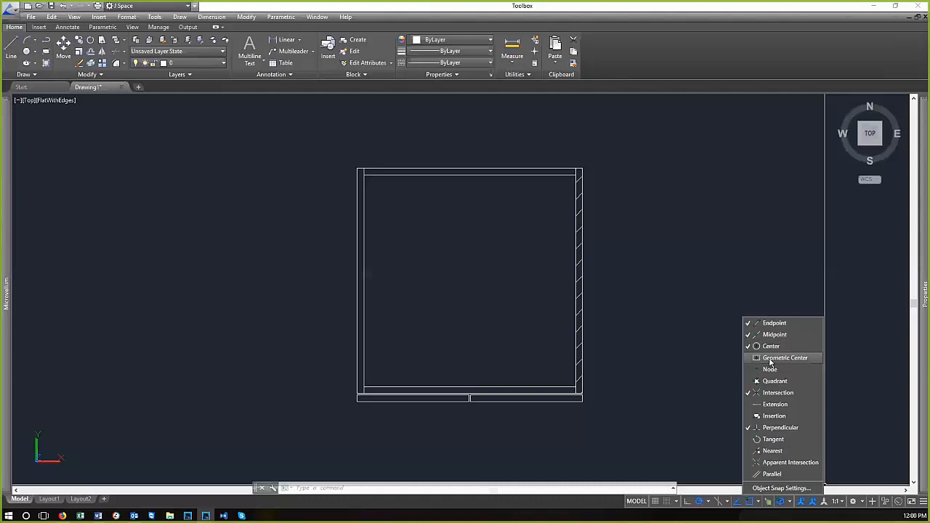
left_click(482, 414)
left_click(515, 401)
scroll(516, 411, "up", 2)
scroll(519, 406, "up", 3)
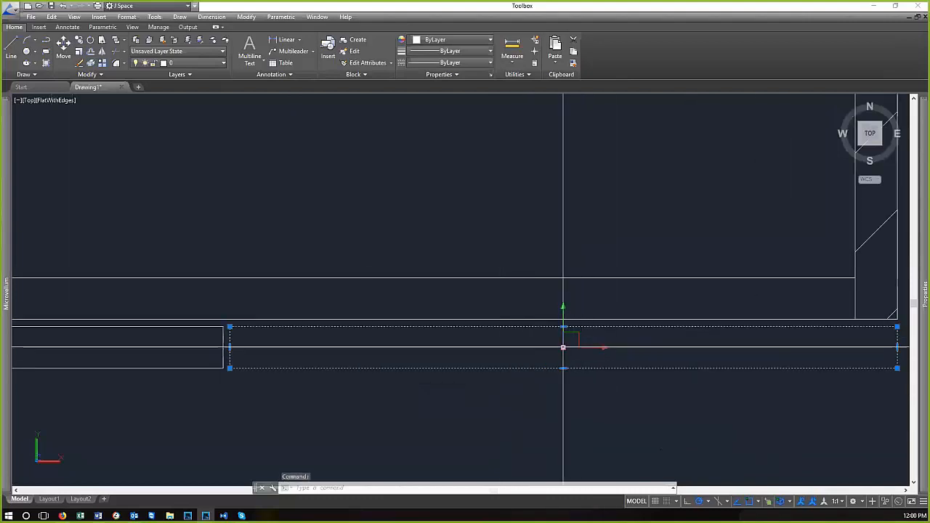
scroll(418, 352, "down", 5)
scroll(437, 370, "up", 2)
key("Escape")
key("Escape")
type("l")
key("Return")
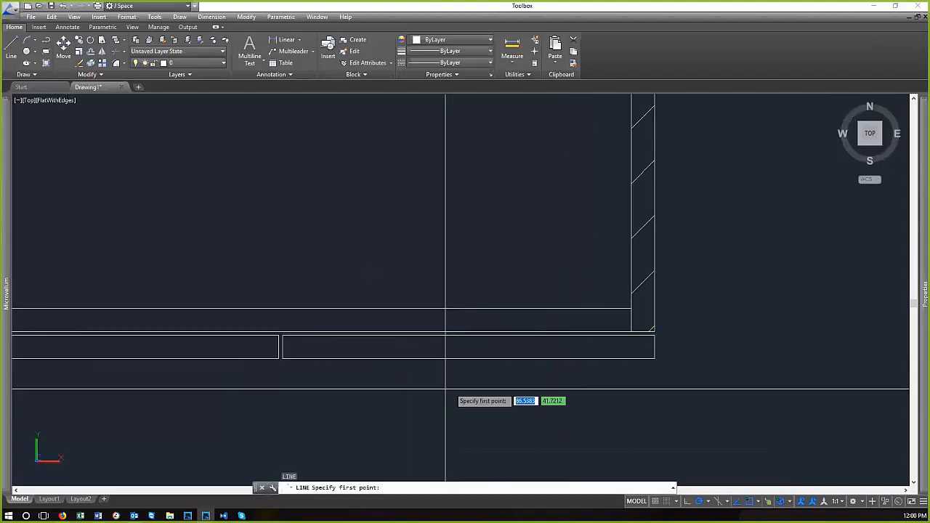
left_click(469, 348)
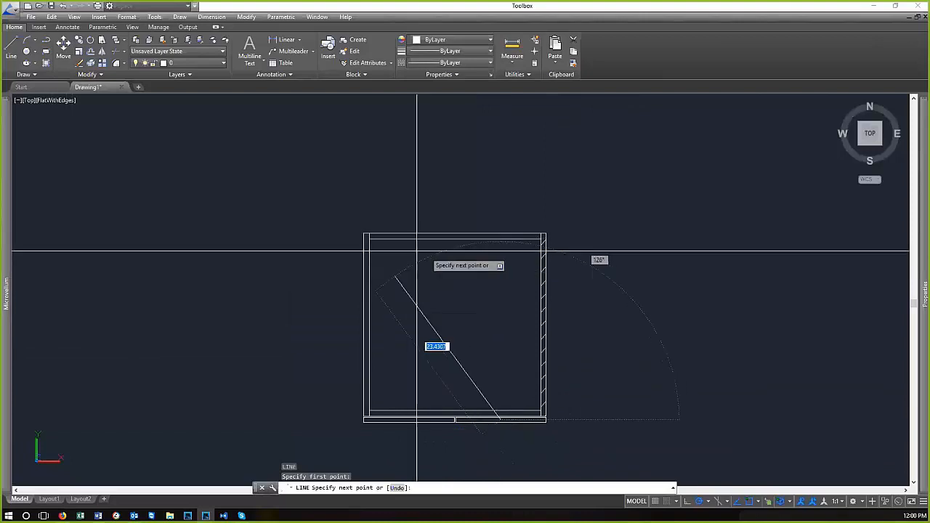
scroll(545, 371, "up", 6)
key("Escape")
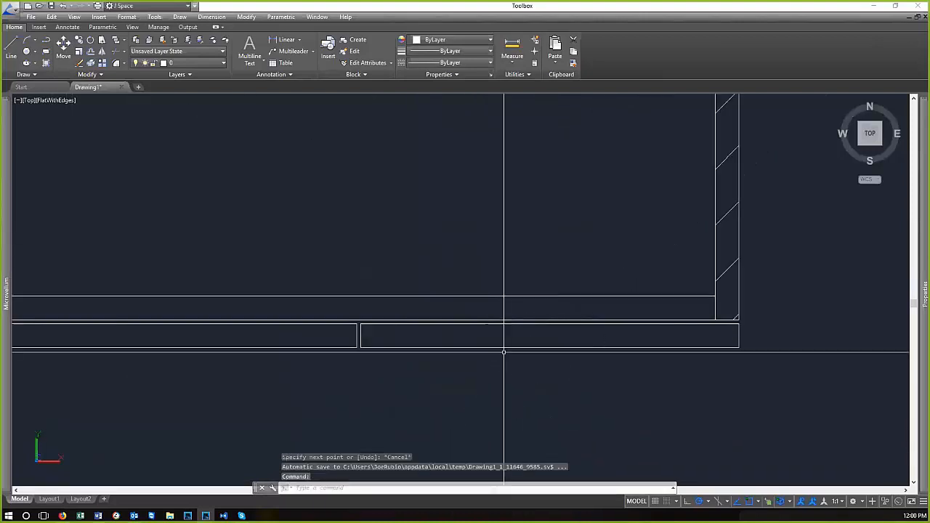
Place a large tilted single-line text reading "text", starting just below the gap between the two front panels
left_click(760, 503)
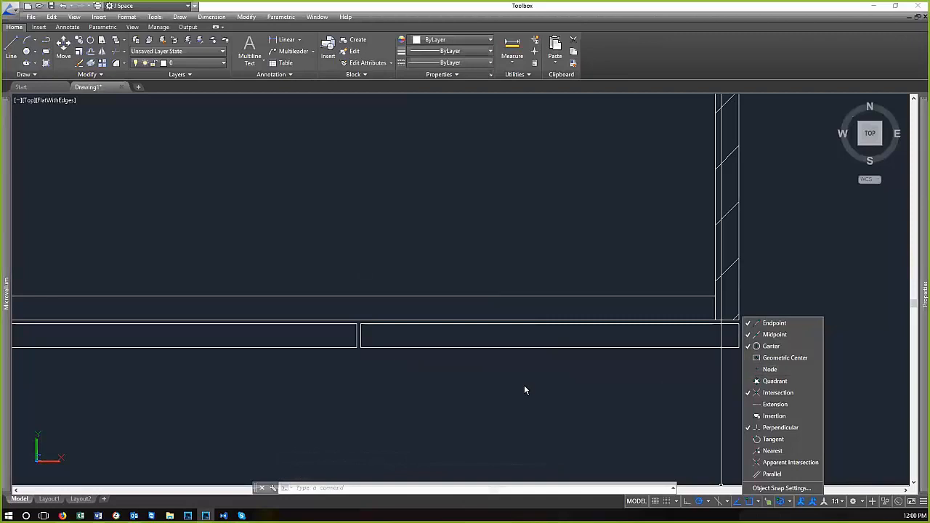
scroll(446, 411, "down", 6)
scroll(436, 316, "up", 3)
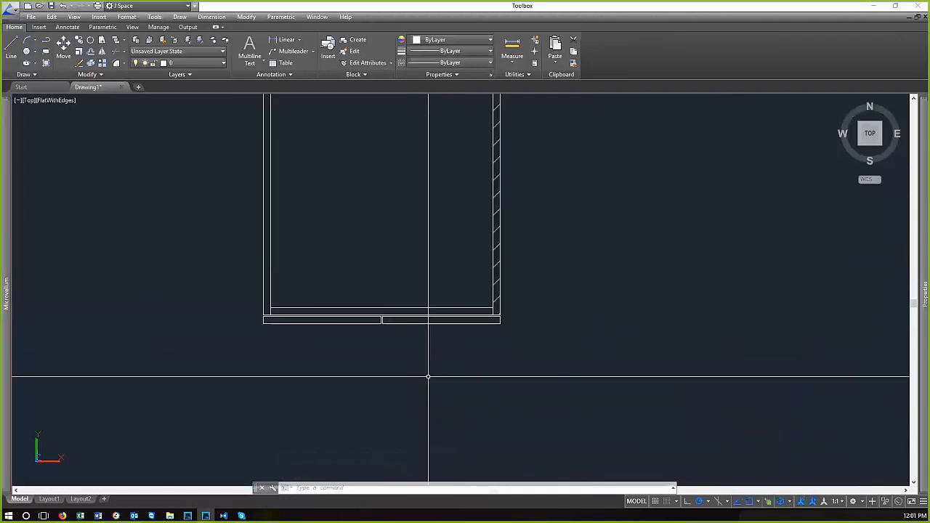
type("text")
key("Return")
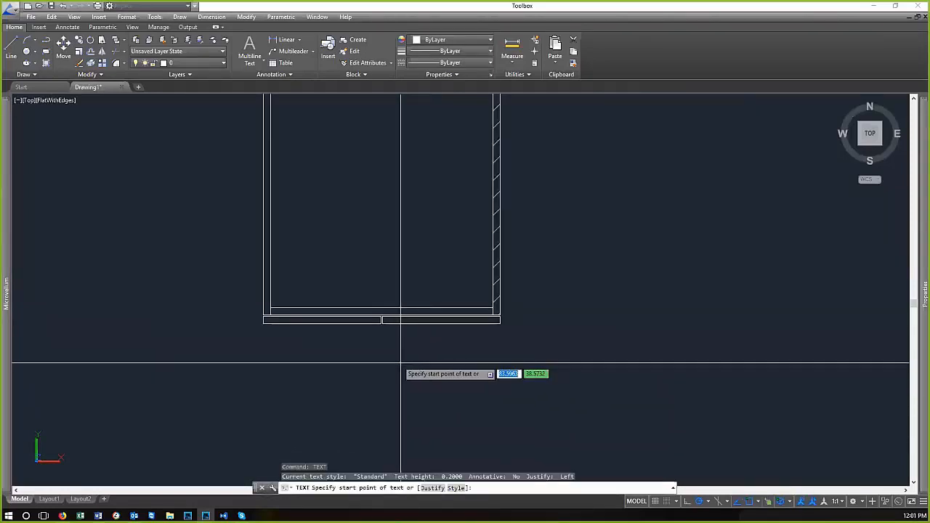
left_click(387, 350)
key("Return")
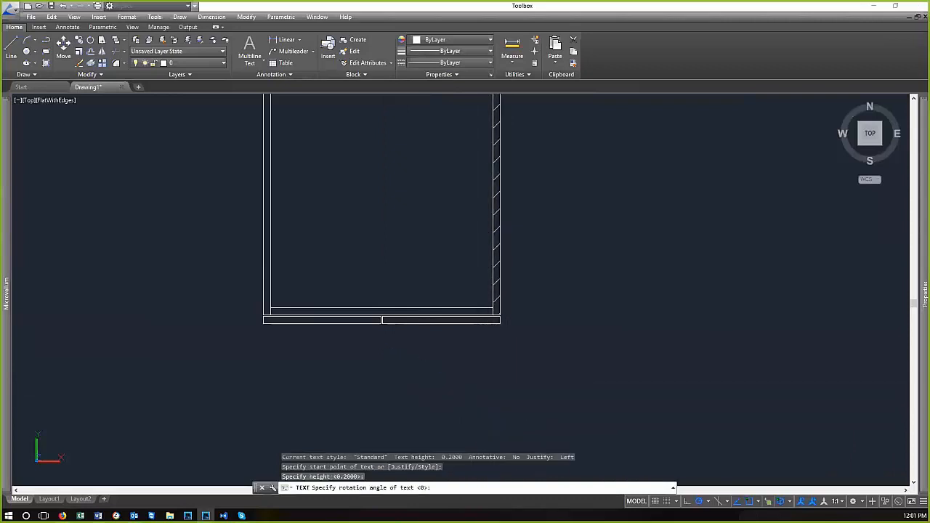
scroll(447, 241, "down", 4)
scroll(430, 269, "up", 3)
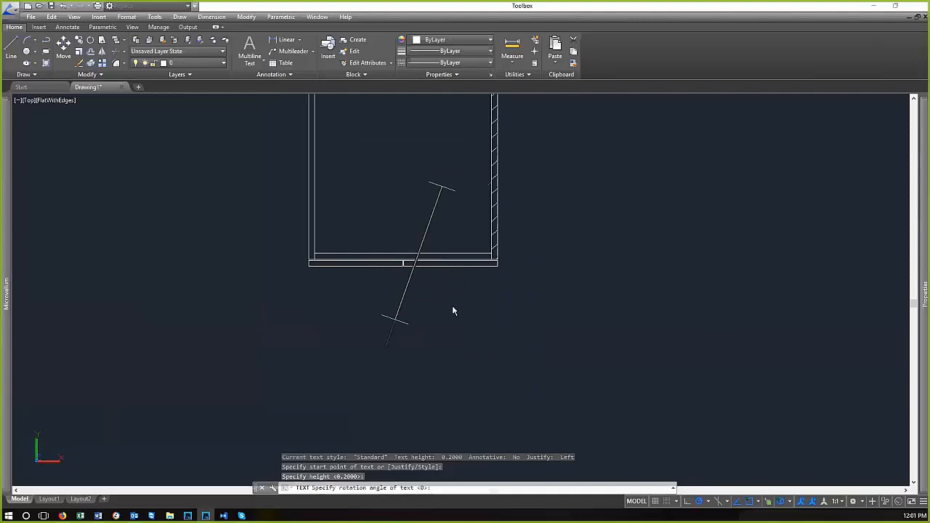
scroll(452, 306, "down", 2)
type("tex")
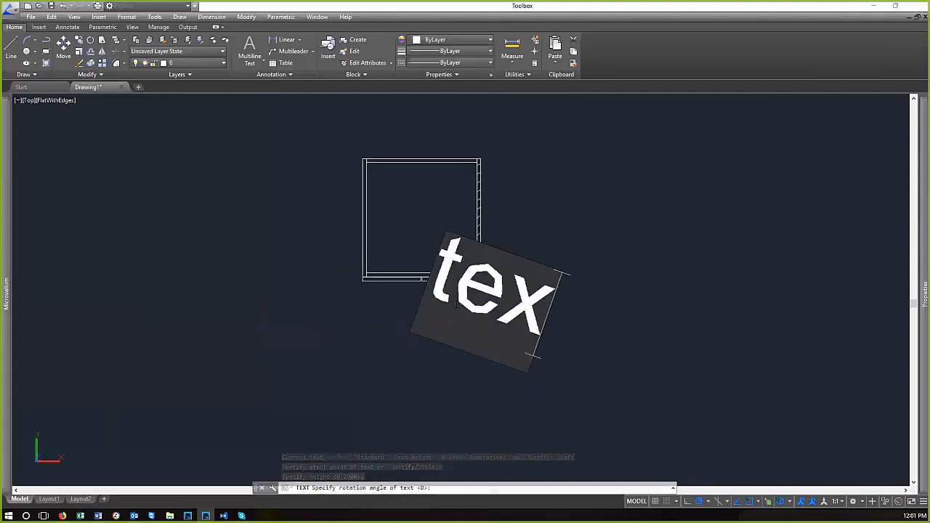
type("t")
left_click(631, 360)
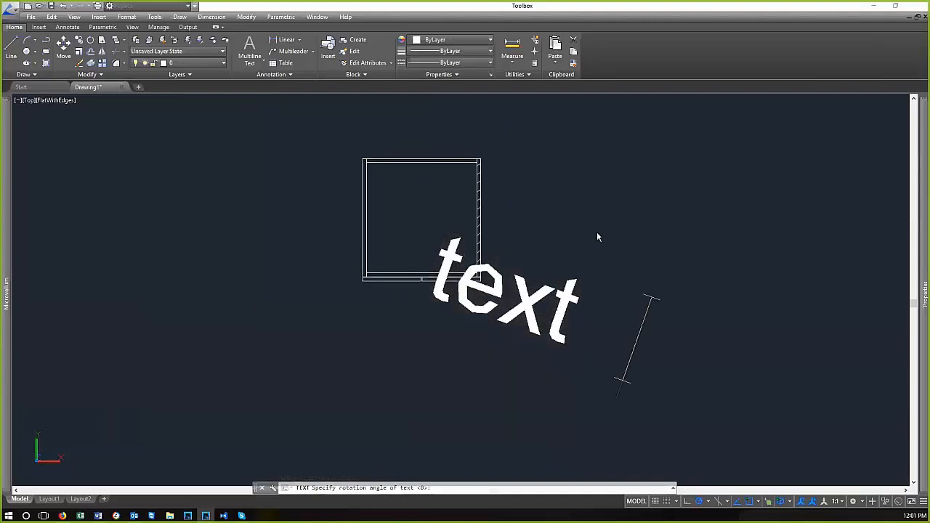
key("Escape")
Move the text by its insertion point to the midpoint of the right front panel's lower edge
left_click(423, 290)
scroll(422, 292, "up", 5)
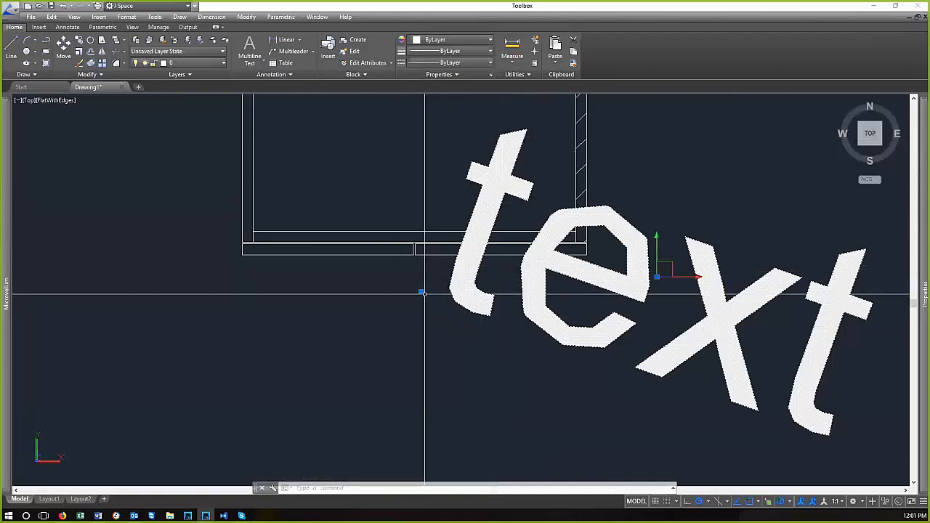
key("Escape")
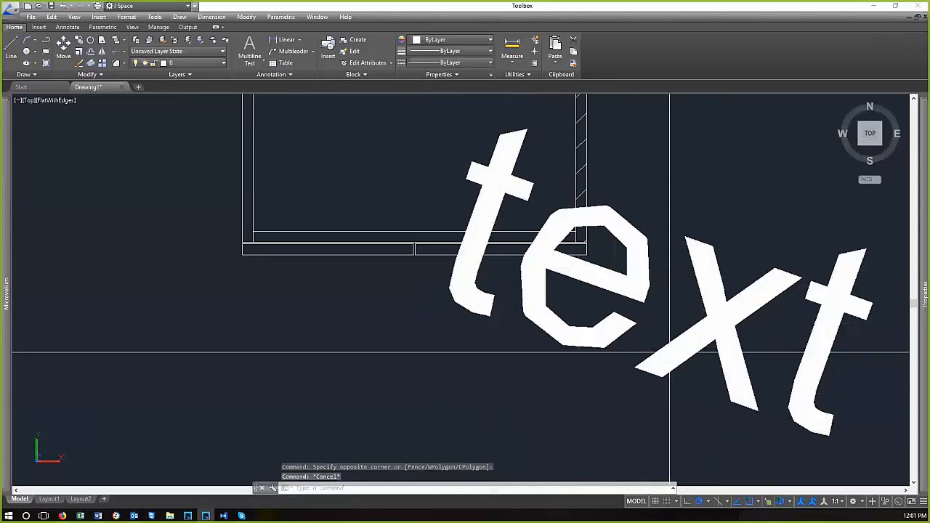
left_click(459, 303)
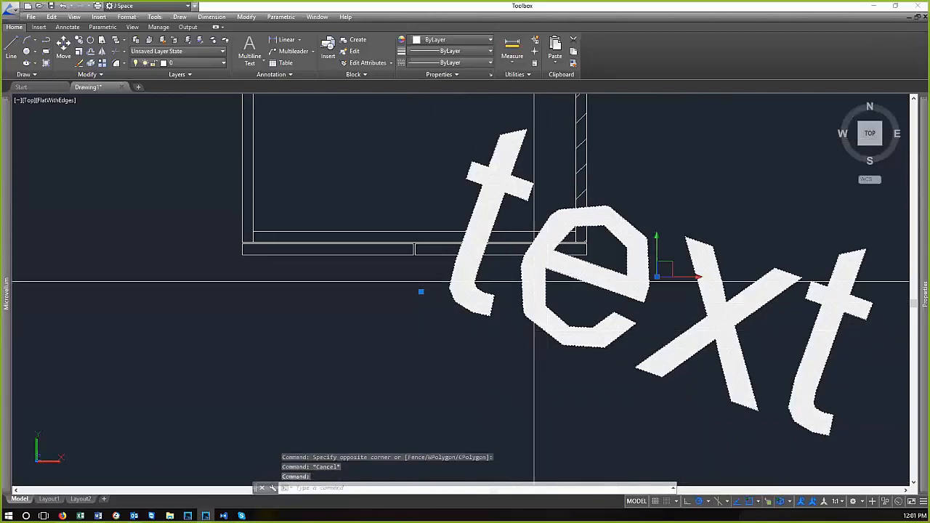
left_click(421, 291)
key("space")
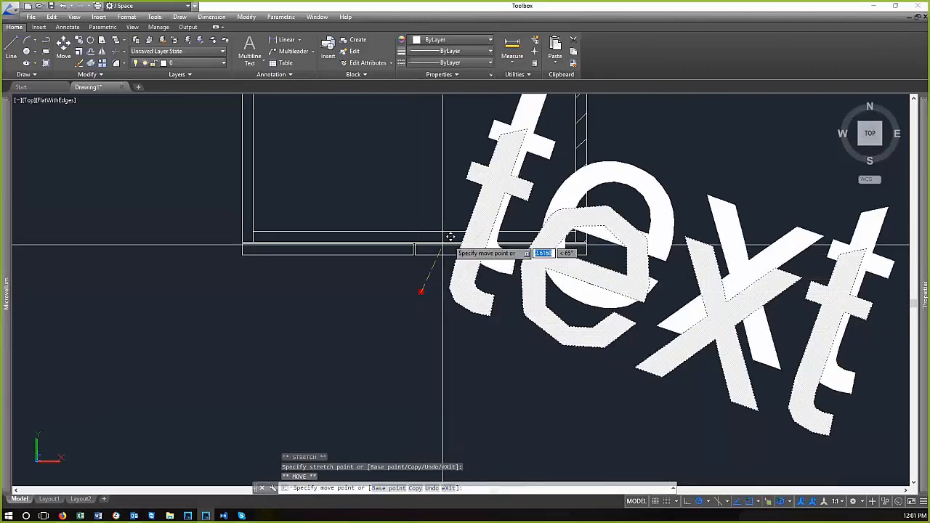
scroll(480, 236, "up", 2)
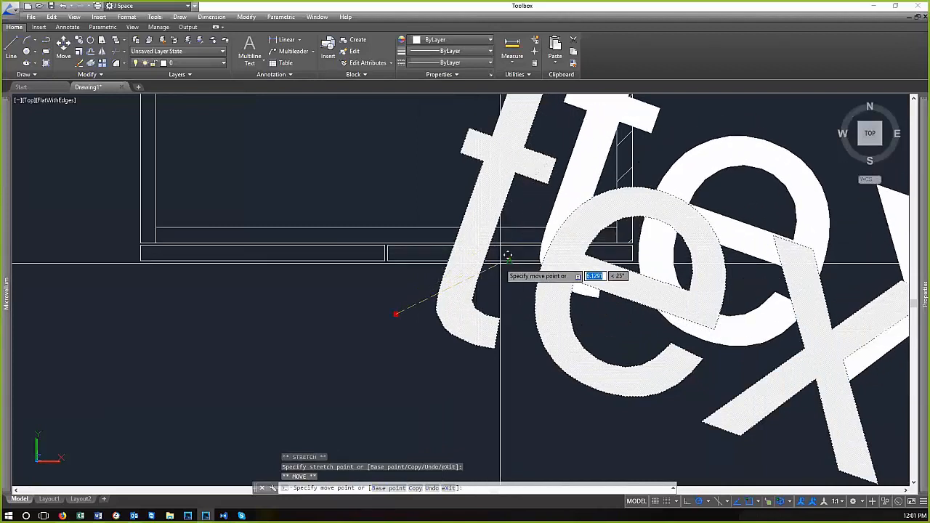
left_click(514, 251)
scroll(463, 286, "down", 3)
key("Escape")
key("Escape")
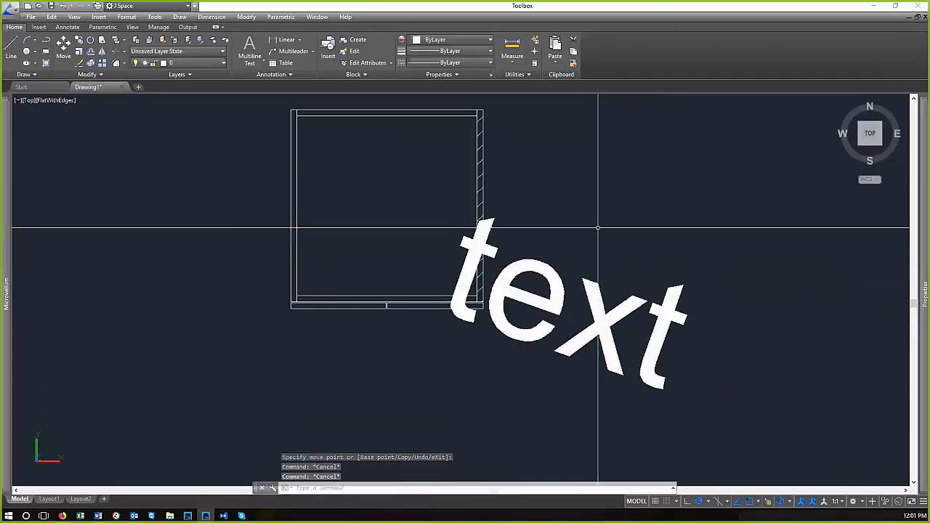
Review the object snap options once more and erase the large text from the drawing
left_click(544, 307)
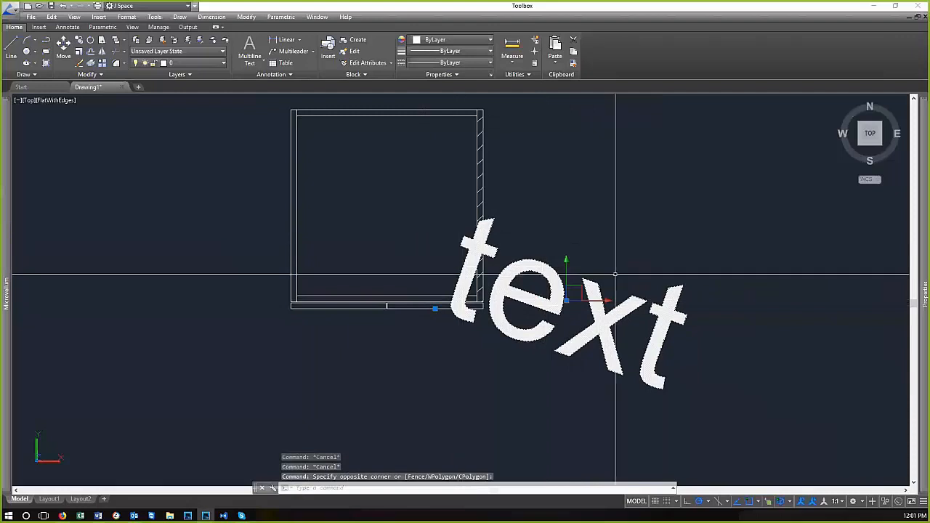
left_click(758, 501)
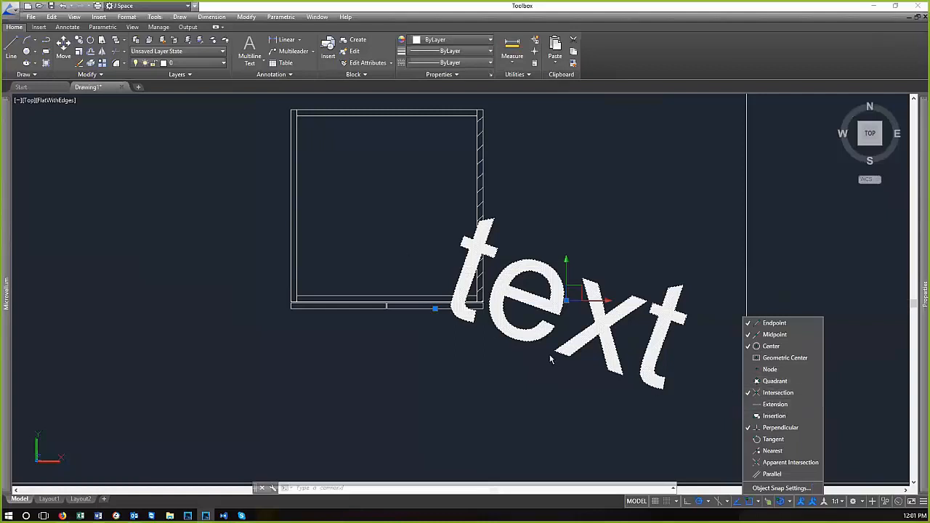
key("Escape")
left_click(577, 270)
left_click(525, 369)
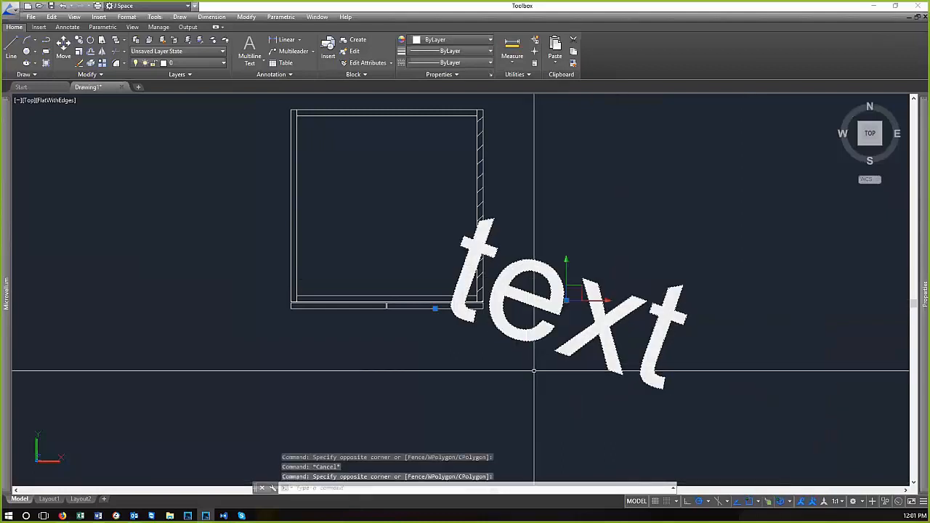
type("e")
key("Return")
scroll(553, 282, "up", 2)
scroll(463, 336, "down", 3)
scroll(404, 340, "up", 4)
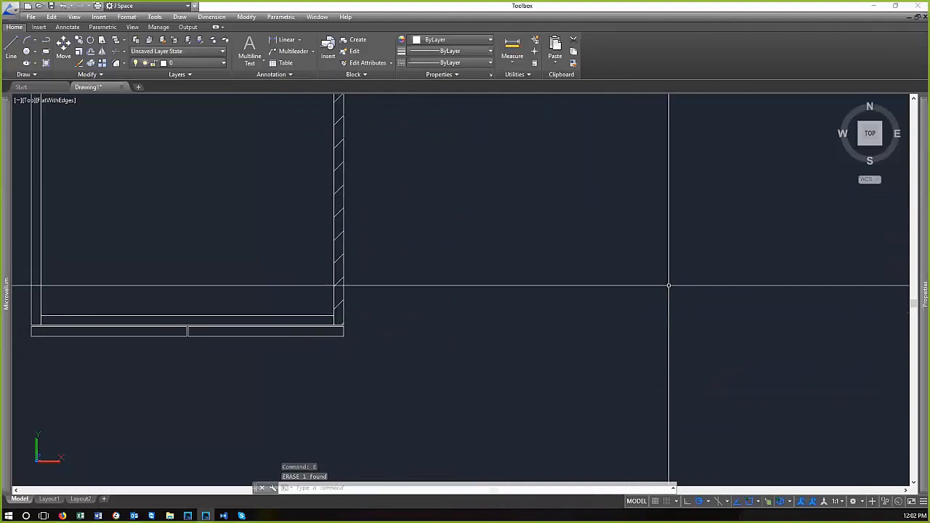
Turn on the Extension object snap and preview a line start point aligned with the front panels' lower edge
left_click(757, 501)
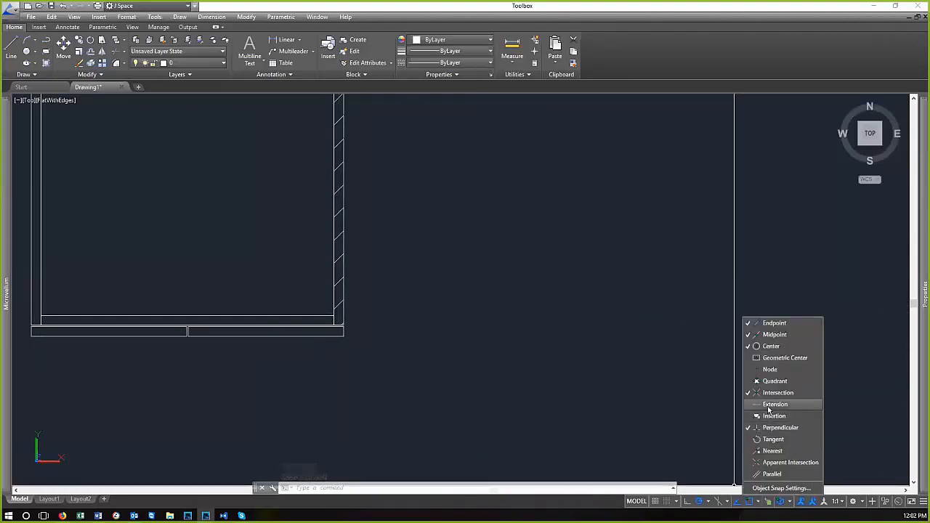
left_click(657, 396)
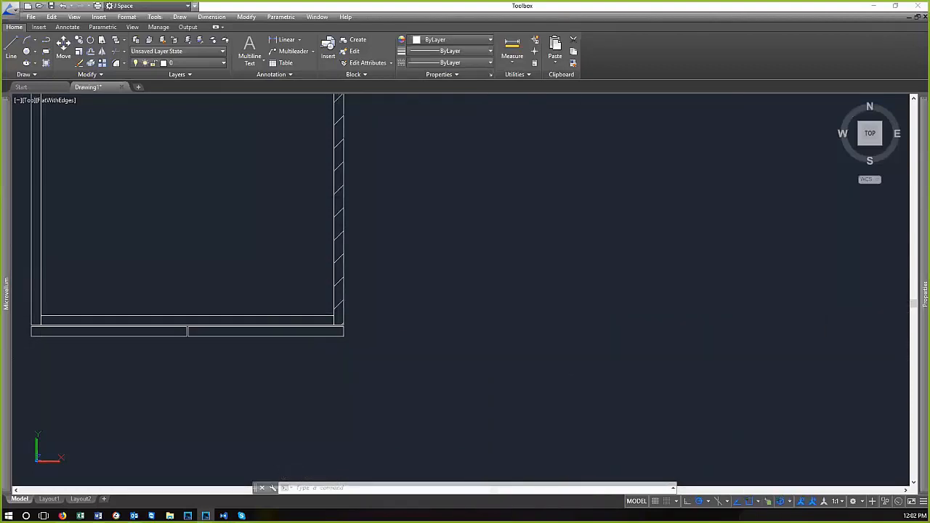
type("l")
key("Return")
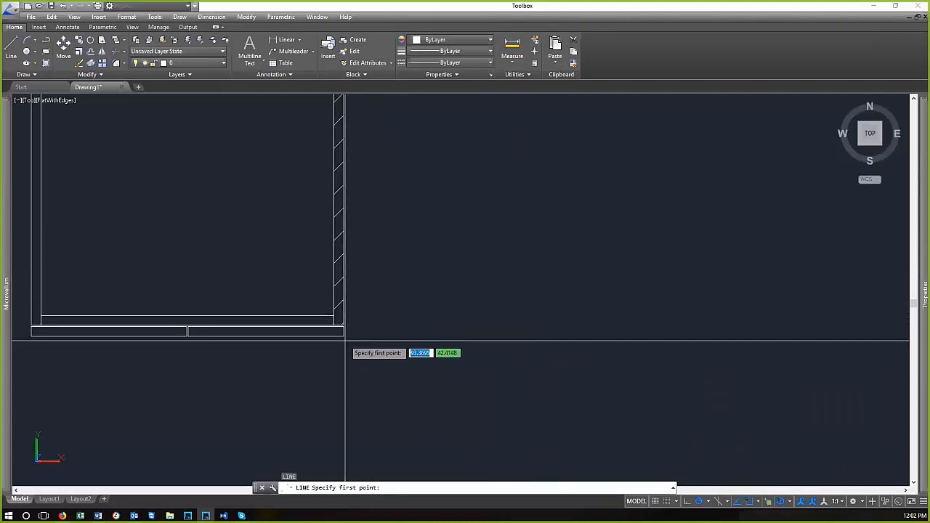
scroll(405, 347, "down", 1)
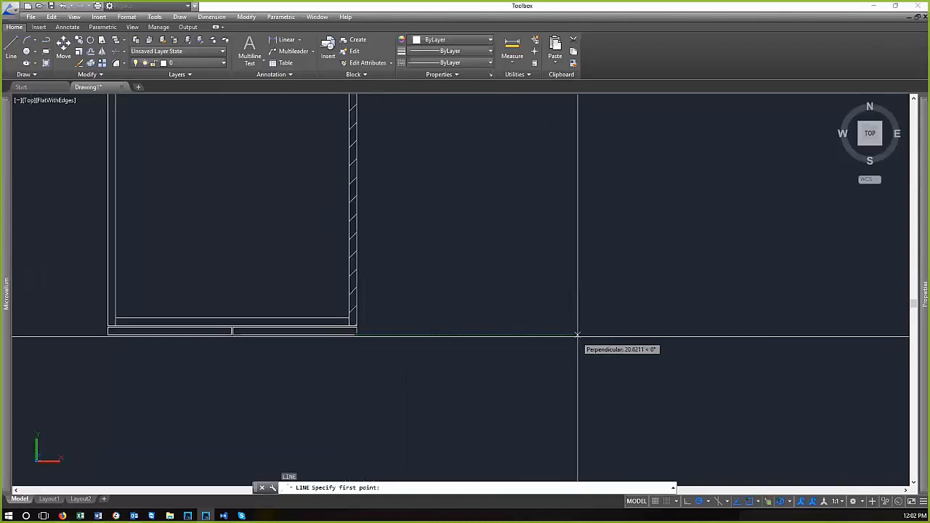
key("Escape")
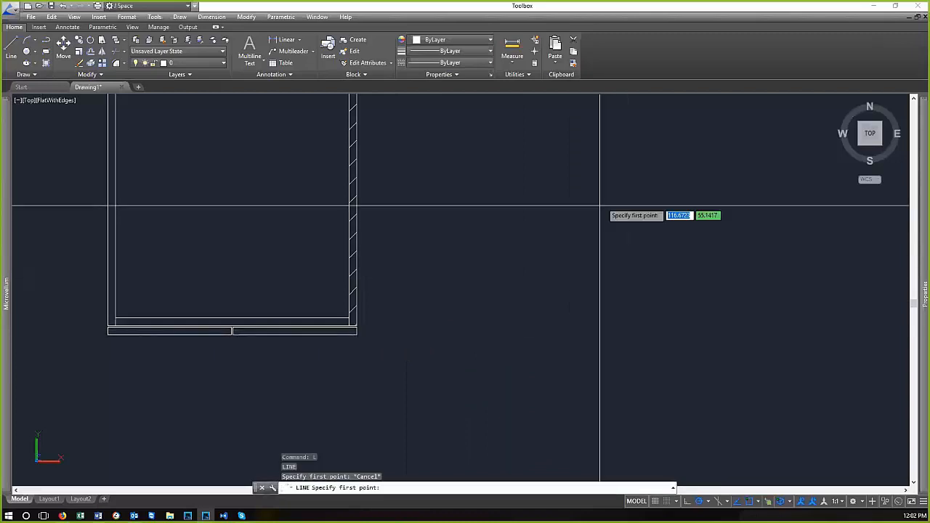
Draw a vertical line right of the cabinet and a short horizontal line leftward from it, level with the front panels' lower edge
left_click(601, 196)
left_click(602, 438)
key("Return")
key("Return")
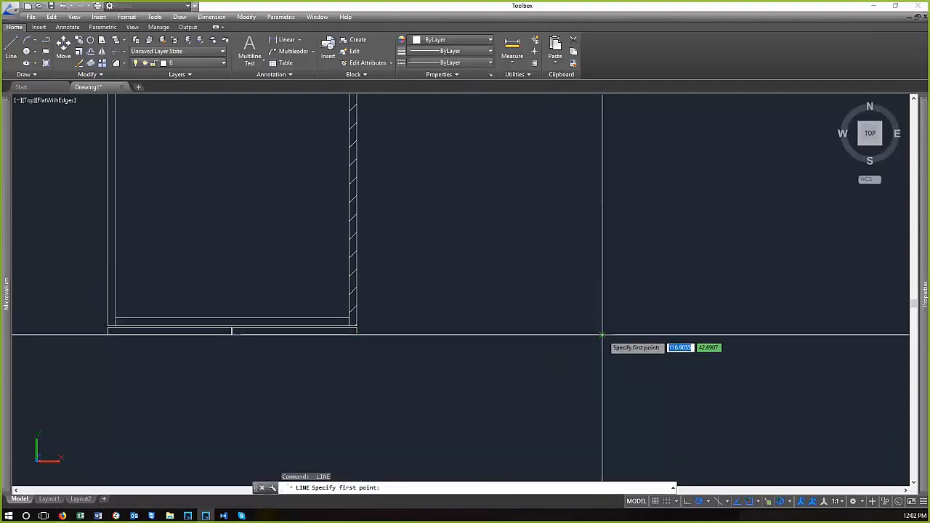
left_click(602, 335)
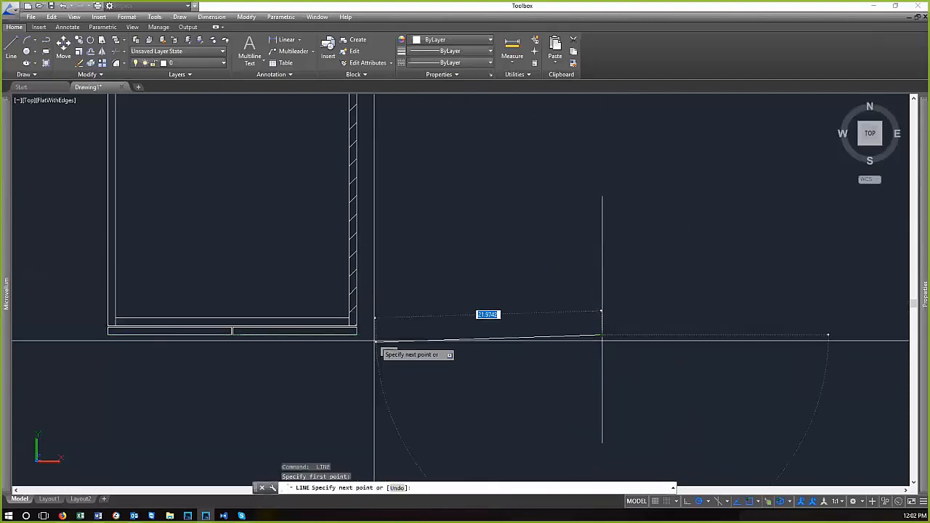
left_click(516, 335)
key("Return")
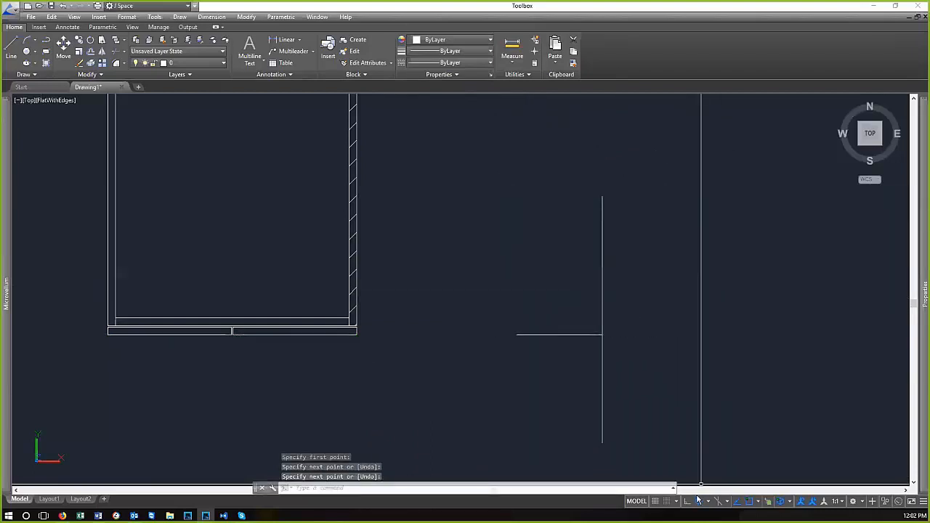
Review the polar tracking angles and the 3D and 2D object snap options
left_click(708, 502)
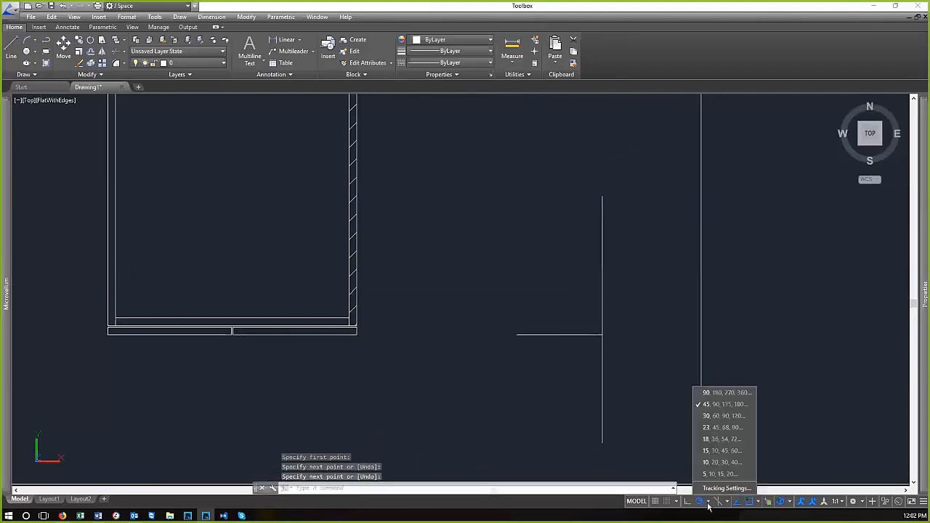
left_click(790, 503)
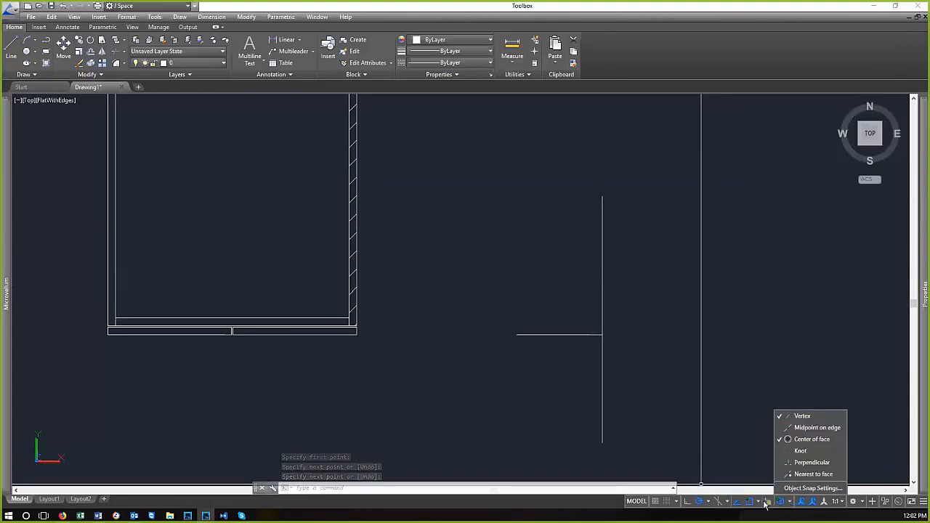
left_click(757, 503)
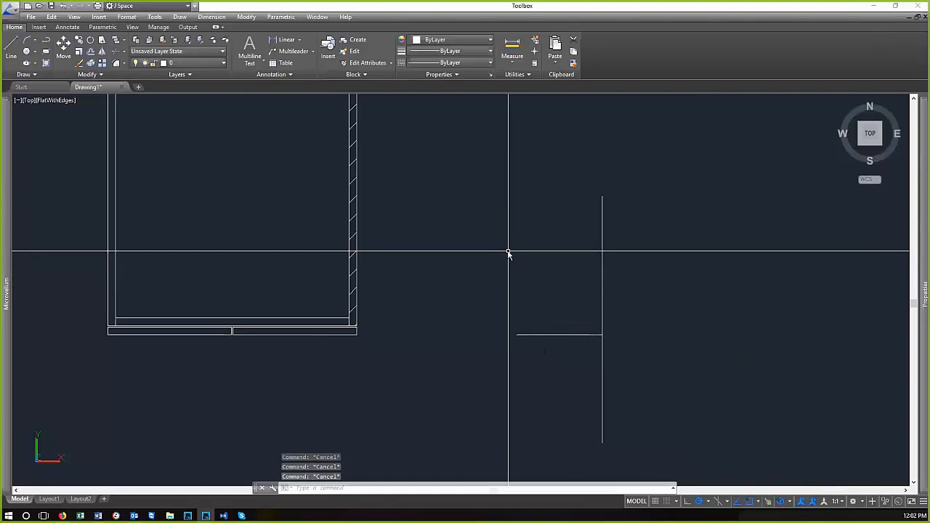
type("l")
key("Return")
left_click(552, 239)
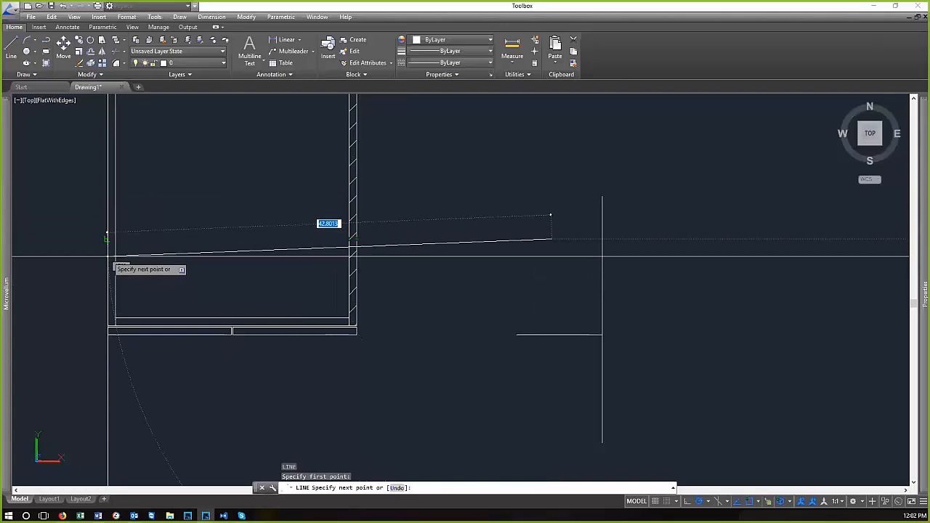
key("Escape")
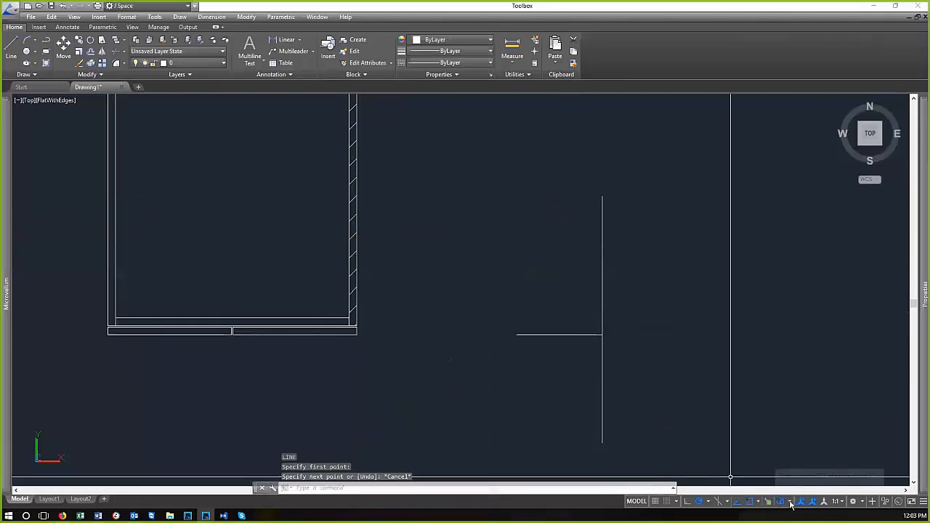
Look over the object snap options, including Tangent, and draw a circle to the right of the vertical line
left_click(758, 502)
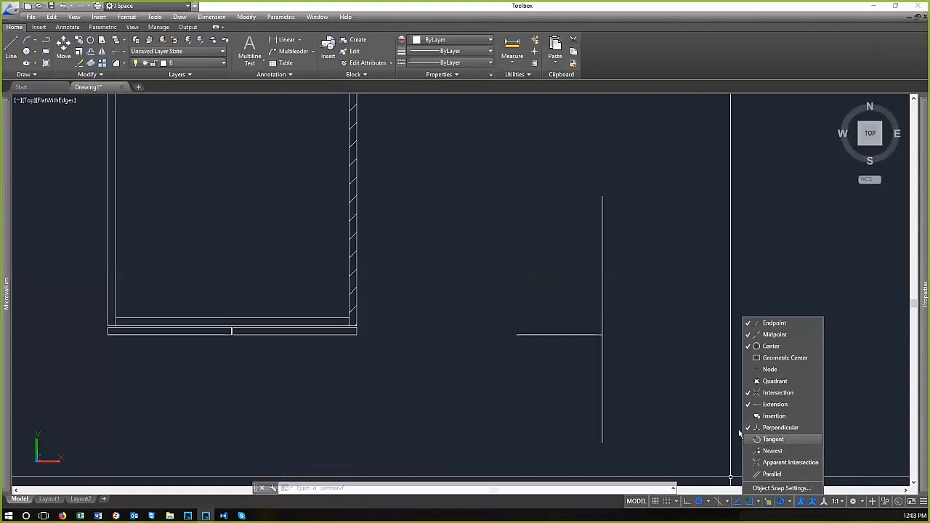
left_click(689, 330)
scroll(656, 296, "down", 4)
scroll(749, 306, "up", 3)
key("Return")
left_click(714, 250)
left_click(769, 260)
Draw a slanted line just outside the circle's upper right side without touching it
scroll(826, 221, "up", 2)
type("l")
key("Return")
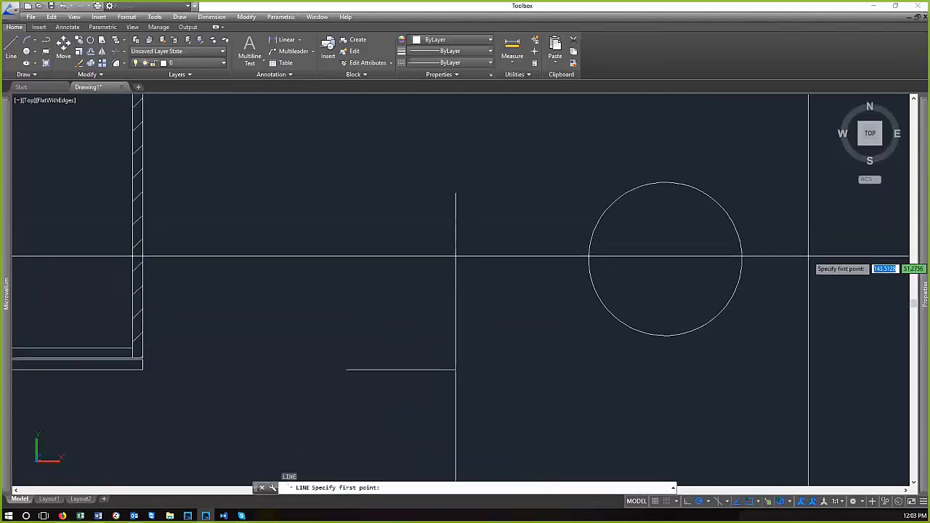
left_click(806, 254)
left_click(730, 128)
key("Return")
Try to move the slanted line by its midpoint onto the circle's right edge
left_click(808, 182)
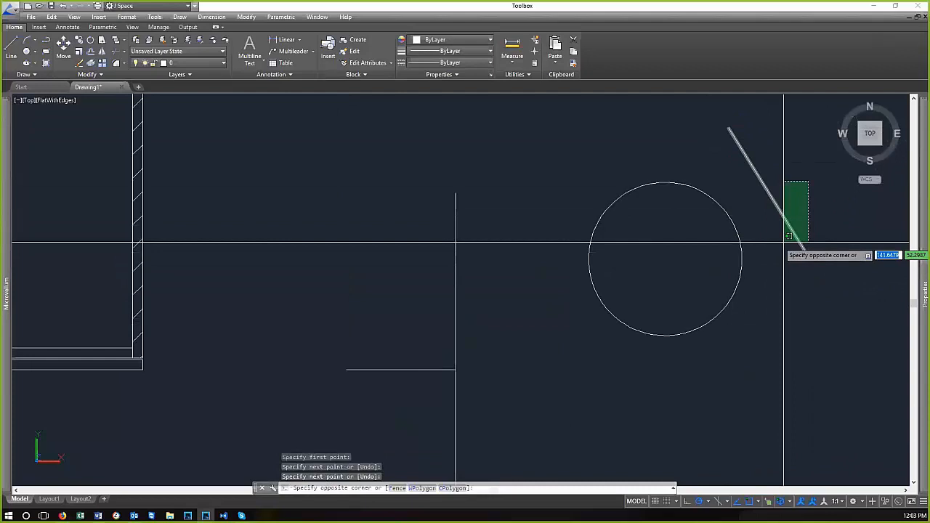
left_click(781, 245)
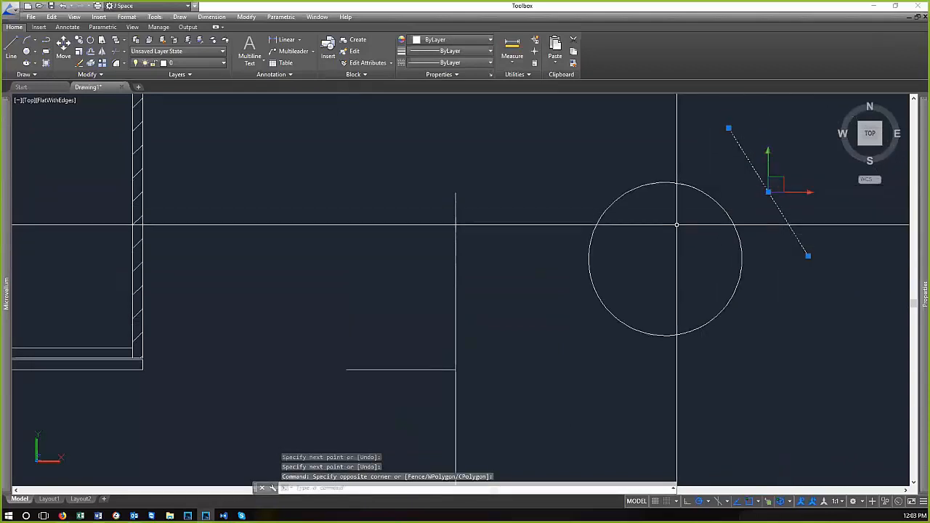
left_click(768, 192)
key("space")
scroll(756, 218, "up", 5)
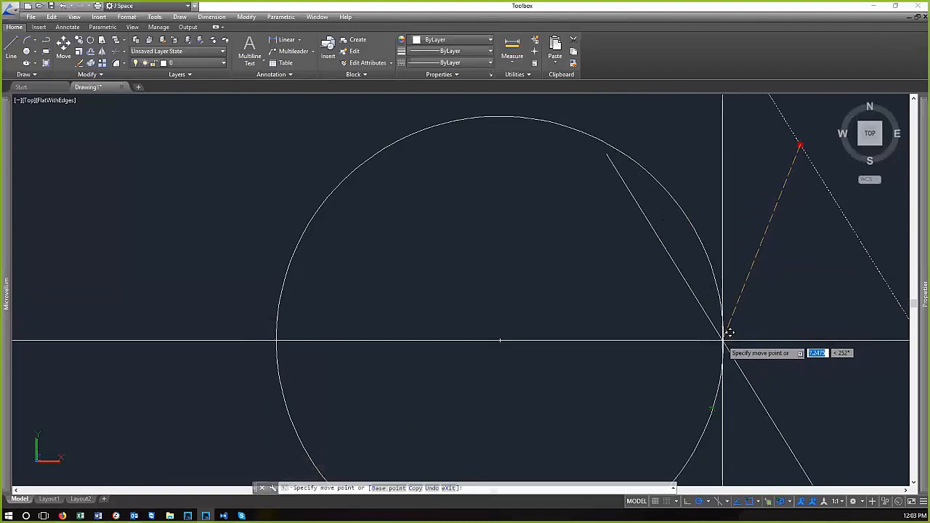
scroll(729, 333, "down", 4)
scroll(722, 319, "up", 3)
scroll(722, 313, "down", 4)
key("Escape")
key("Escape")
key("Escape")
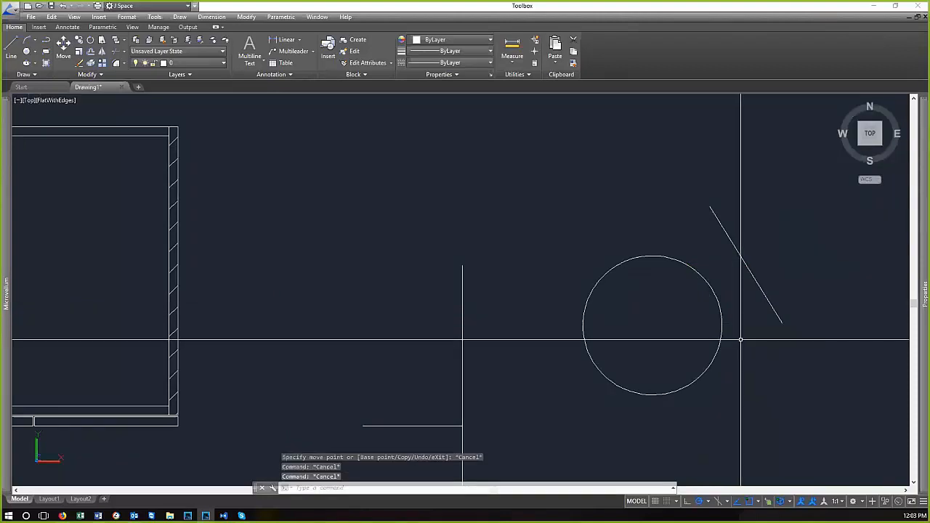
Draw a second slanted line from a point below right of the circle up to the circle's upper right edge
type("l")
key("Return")
left_click(759, 397)
scroll(720, 320, "up", 2)
scroll(721, 308, "up", 3)
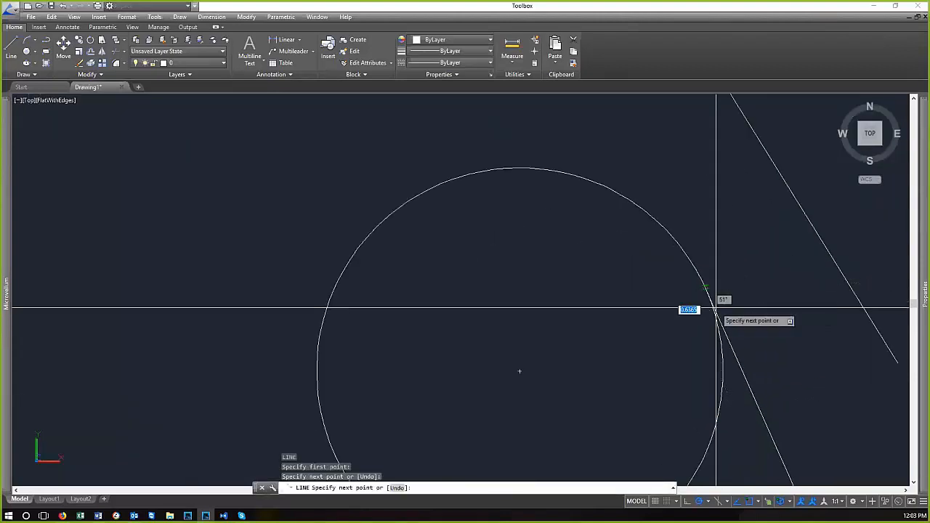
scroll(696, 231, "down", 5)
key("Return")
Examine up close how the second slanted line meets the edge of the circle
scroll(723, 247, "up", 3)
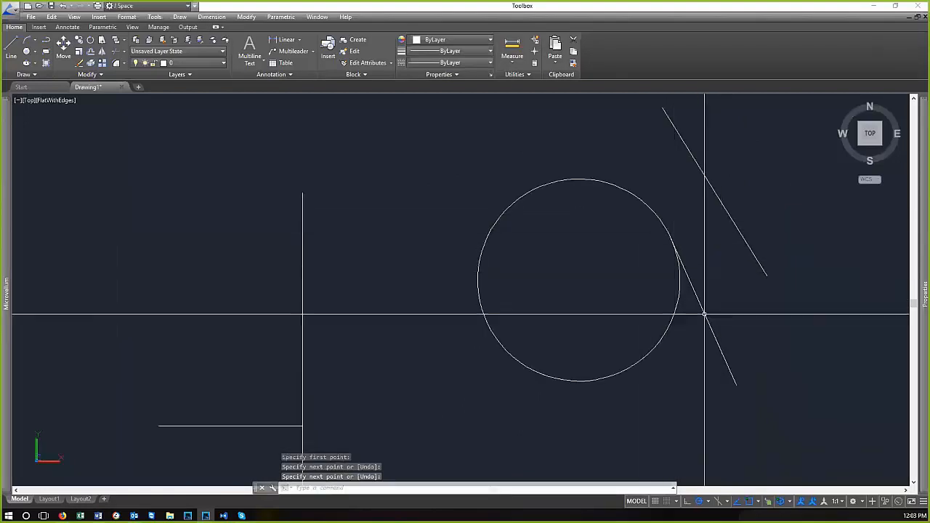
scroll(649, 225, "down", 2)
scroll(657, 208, "up", 3)
scroll(651, 218, "down", 3)
scroll(650, 216, "up", 2)
scroll(650, 217, "down", 3)
scroll(748, 204, "up", 3)
scroll(749, 431, "down", 2)
scroll(627, 384, "up", 3)
scroll(716, 328, "down", 3)
scroll(606, 291, "up", 3)
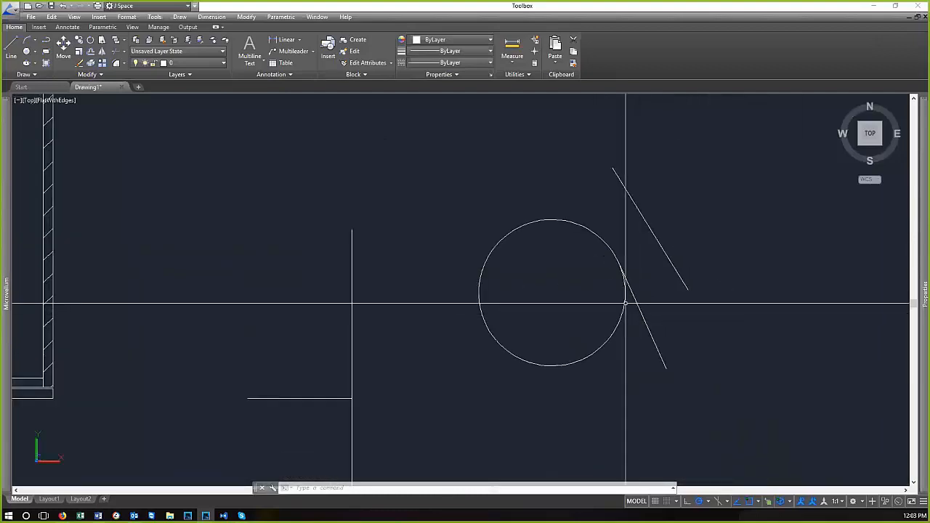
scroll(625, 236, "up", 2)
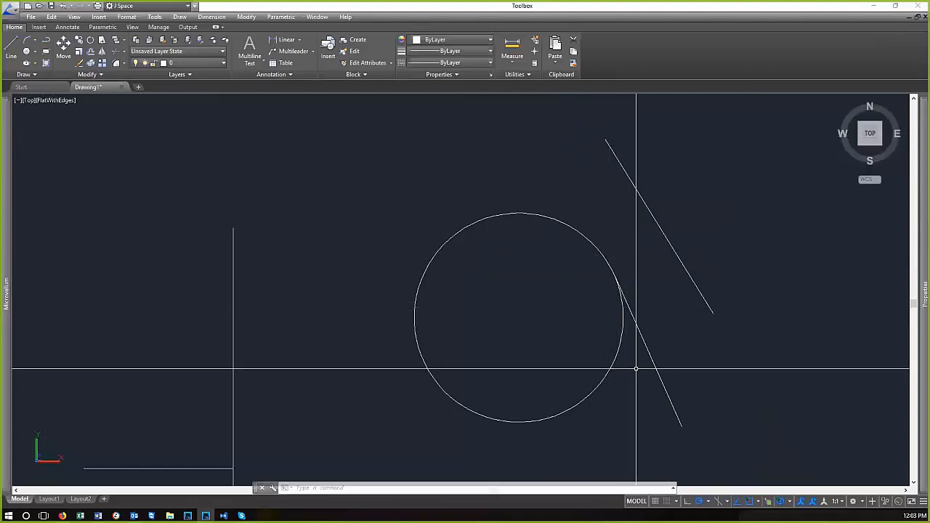
scroll(664, 335, "down", 4)
scroll(758, 402, "up", 2)
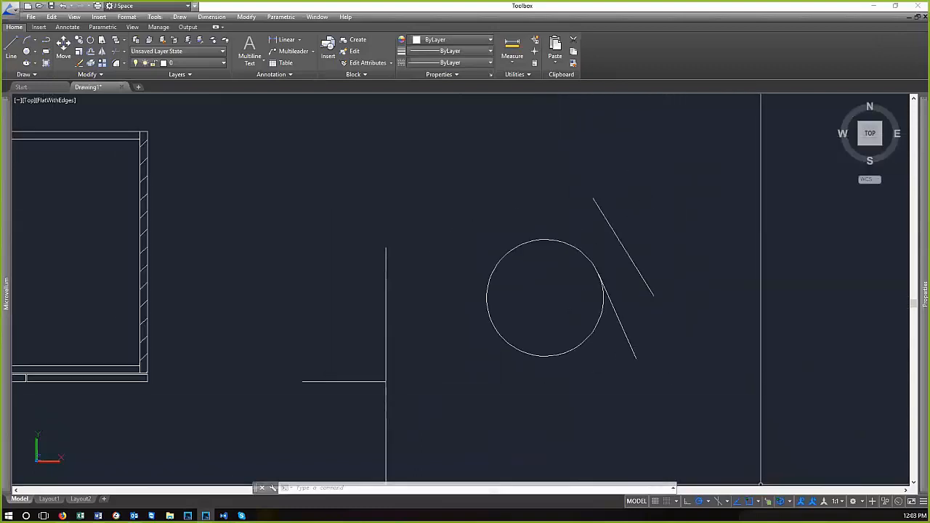
Review the list of object snap modes against the cabinet, the lines and the circle, then close it
left_click(757, 503)
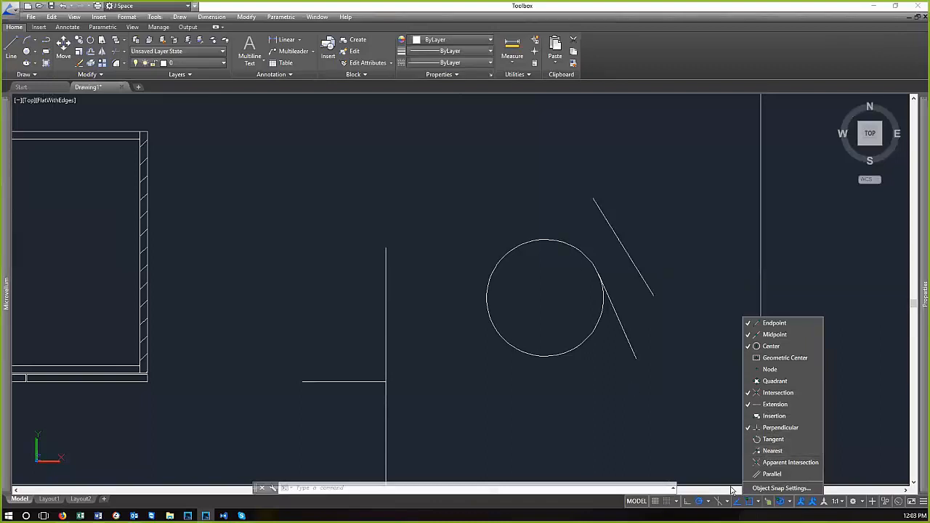
scroll(740, 457, "up", 2)
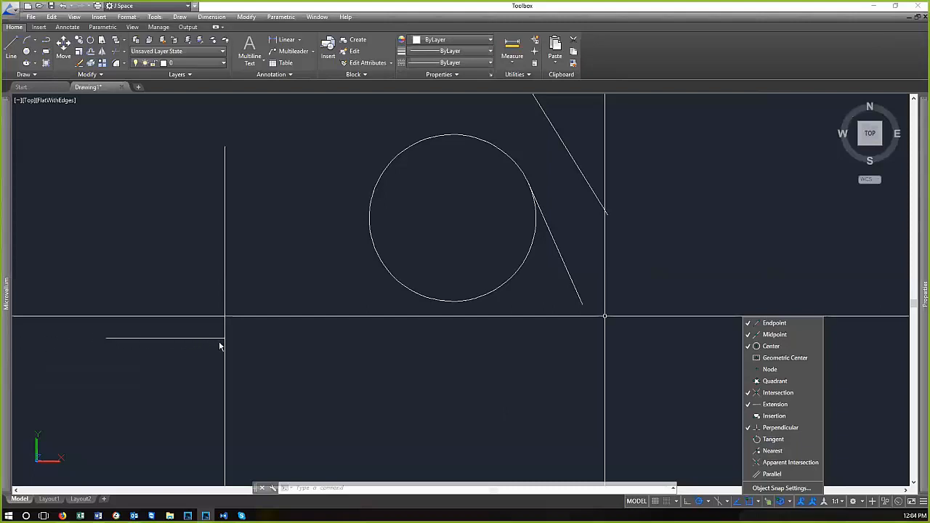
scroll(438, 374, "down", 3)
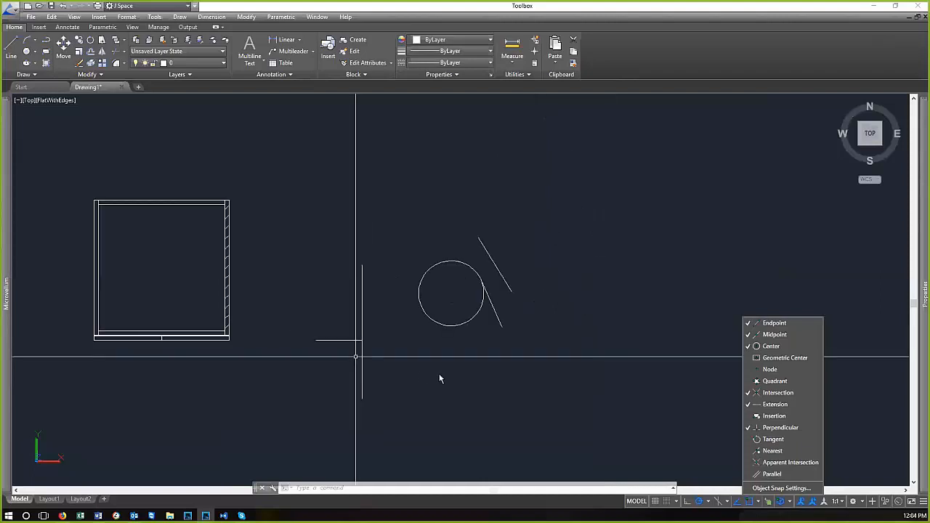
scroll(378, 365, "up", 2)
key("Escape")
Draw a free slanted line between the vertical line and the circle, rising toward the vertical line
key("space")
left_click(459, 361)
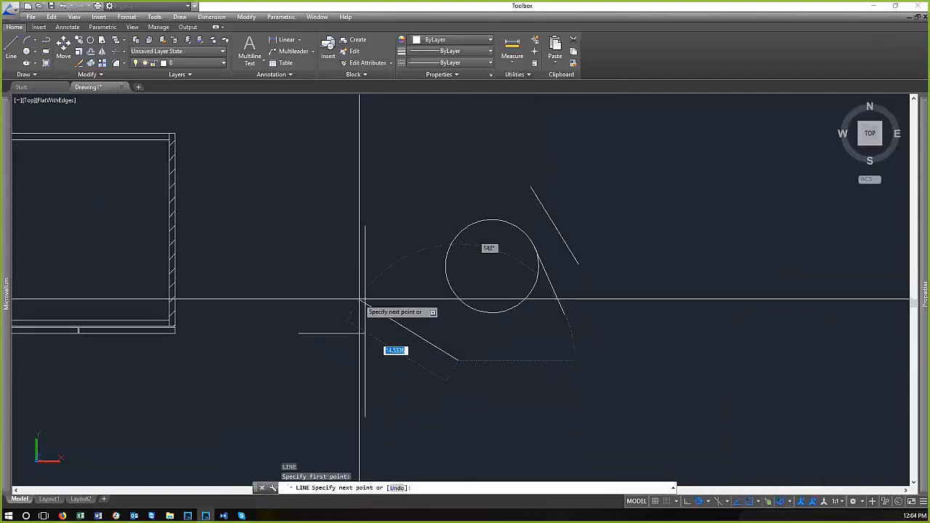
left_click(387, 282)
key("Return")
scroll(395, 344, "up", 2)
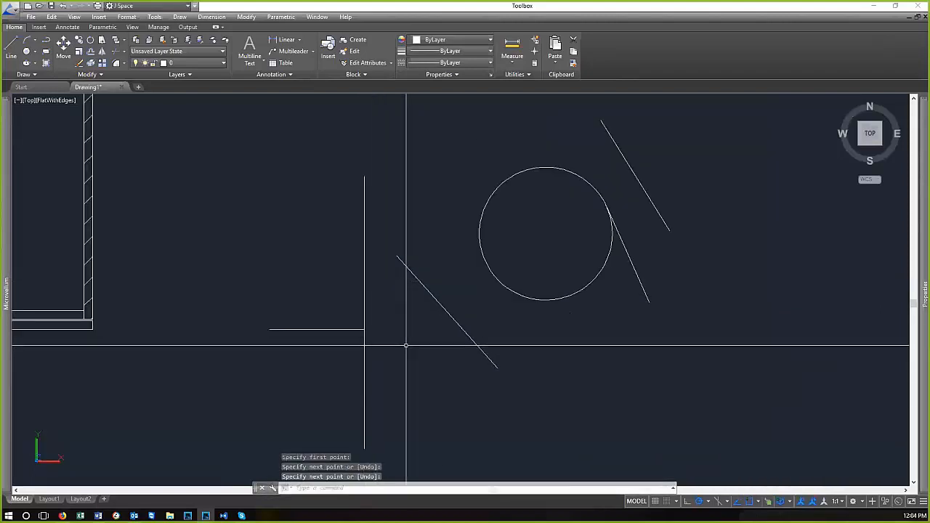
Draw a steeper line from below the free slanted line up to a point on the upper part of the vertical line
key("space")
left_click(418, 408)
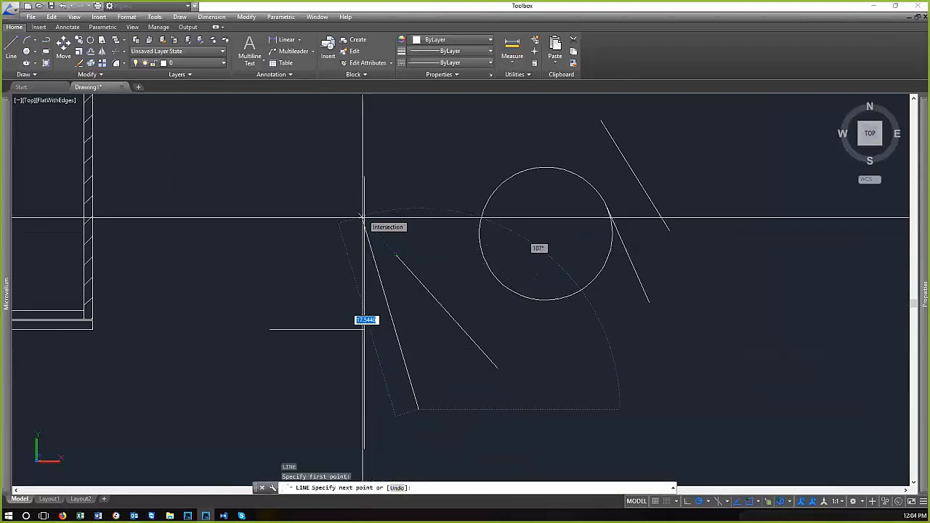
left_click(363, 218)
key("Return")
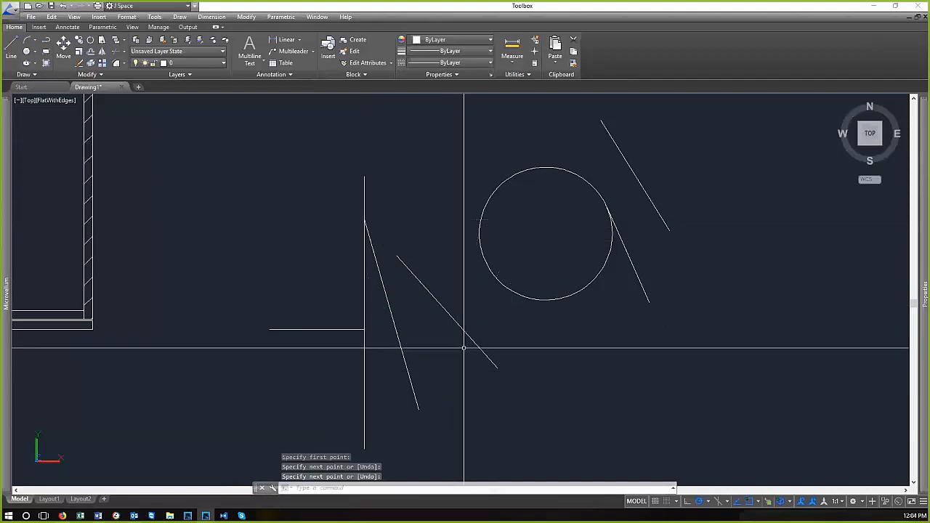
Select the free slanted line between the vertical line and the circle to view its grips, and deselect it
left_click(467, 345)
left_click(465, 325)
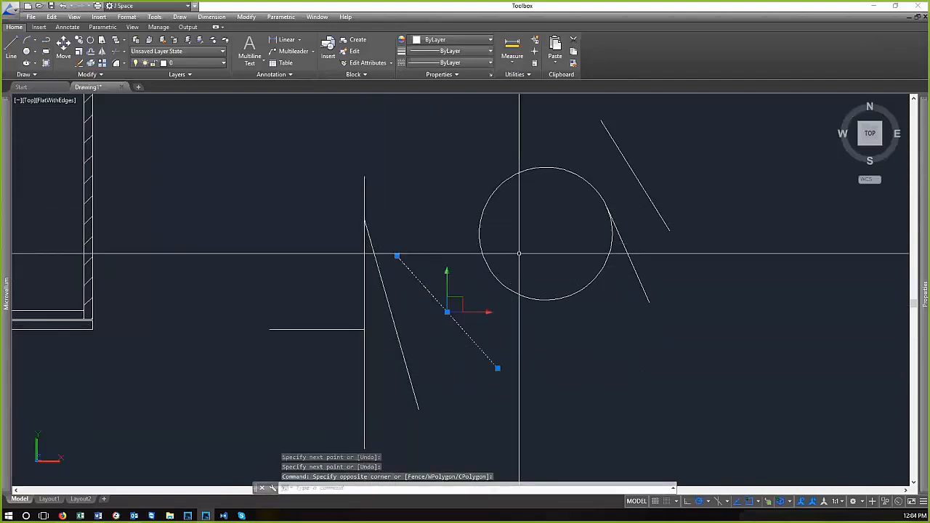
key("Escape")
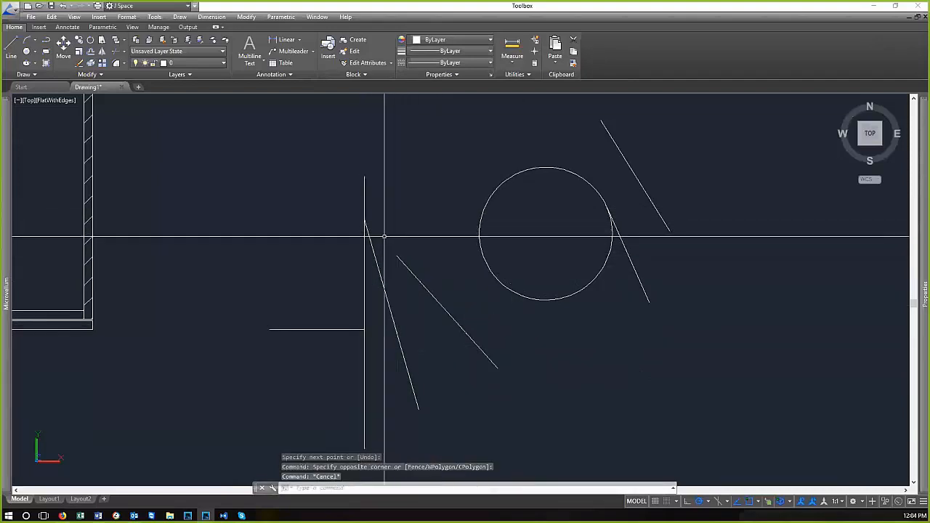
Turn on the Parallel object snap
left_click(760, 501)
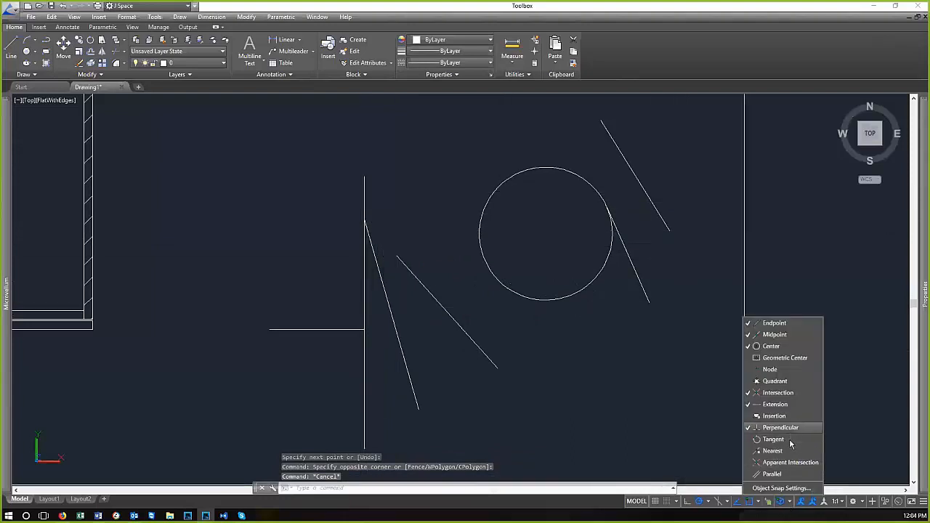
left_click(779, 474)
scroll(782, 158, "down", 1)
middle_click_drag(782, 158, 747, 235)
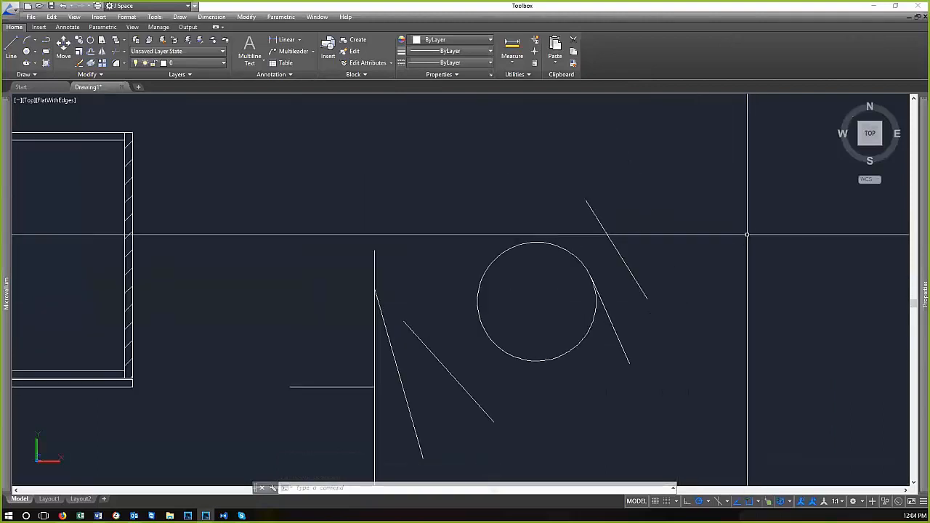
type("l")
key("Return")
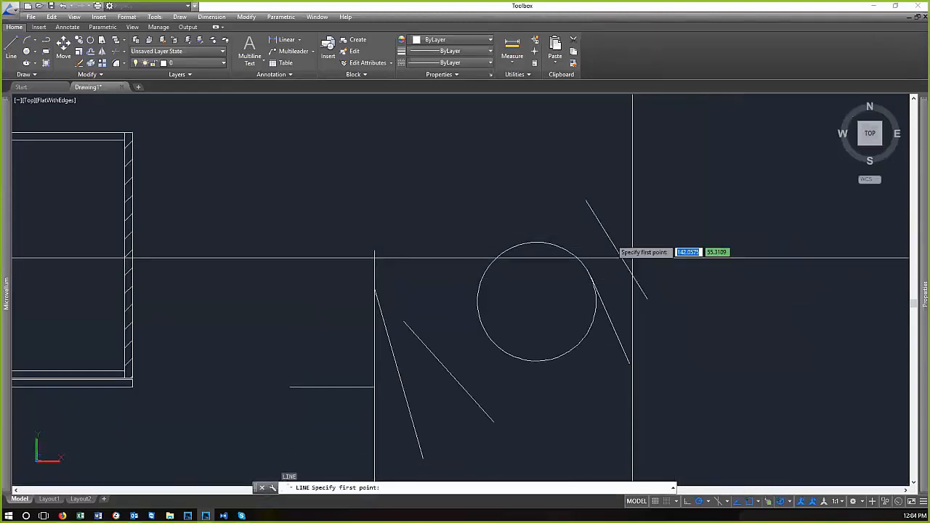
key("Escape")
key("Escape")
key("Escape")
scroll(664, 216, "down", 5)
scroll(675, 218, "up", 3)
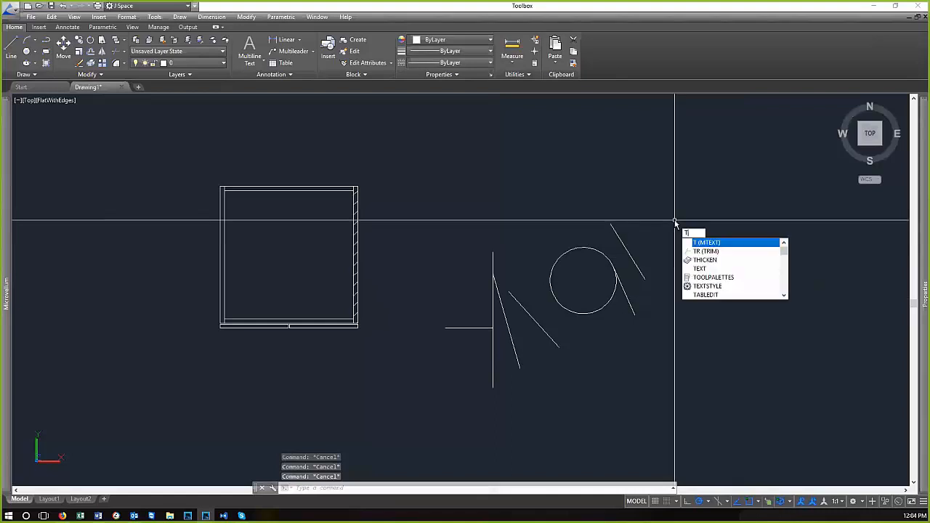
Create a multiline text object reading "text" above and to the right of the circle
type("tr")
key("Return")
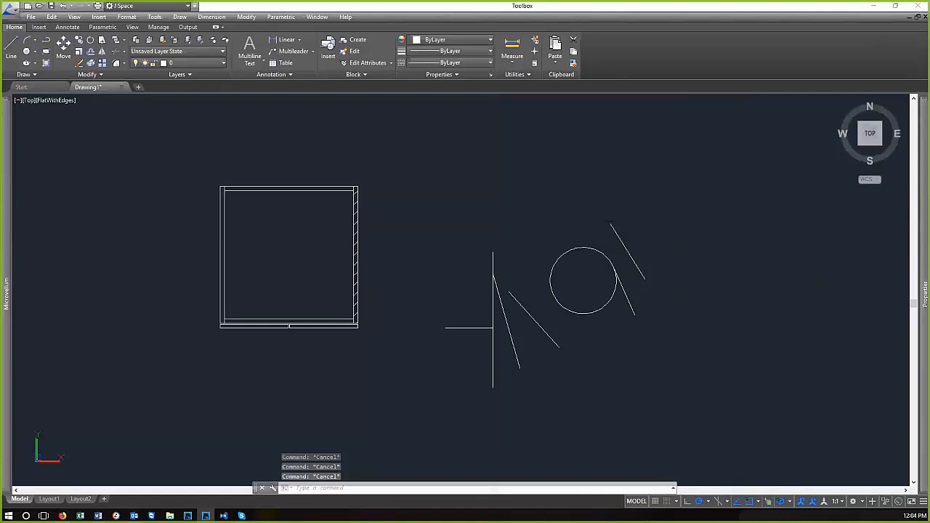
left_click(642, 158)
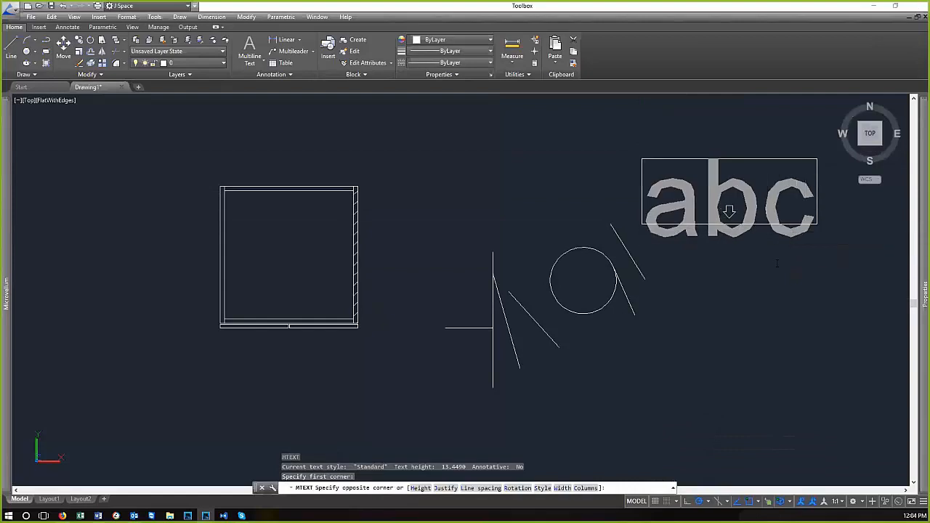
left_click(817, 224)
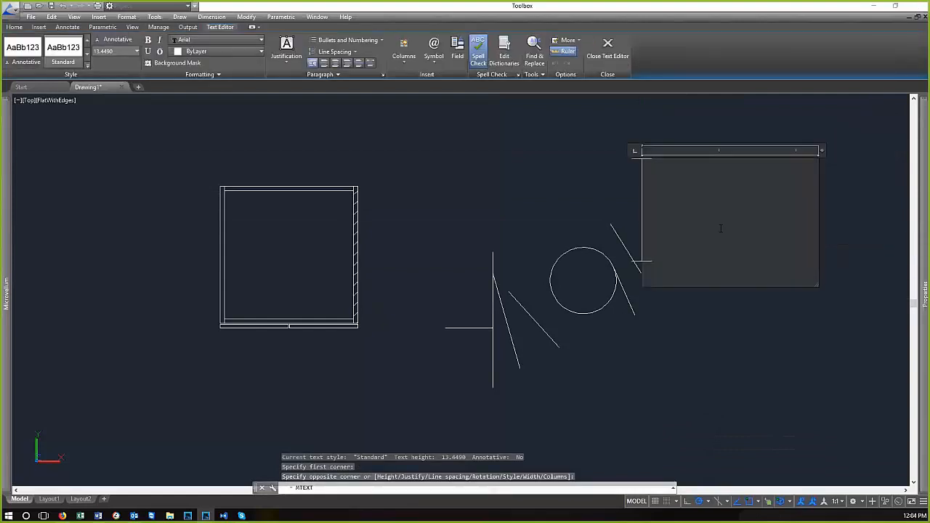
left_click(727, 309)
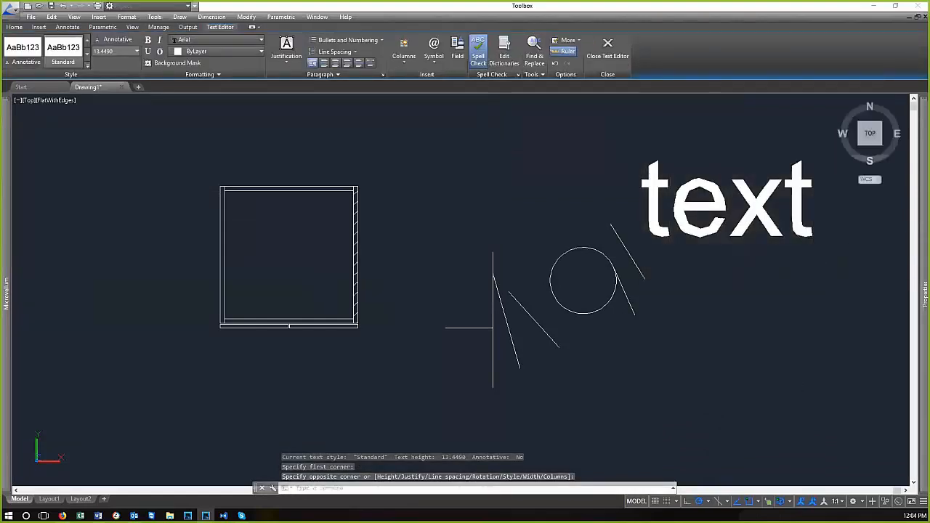
Try to rotate the text about its upper-left grip to line up with the slanted line beside the circle
left_click(729, 258)
left_click(655, 221)
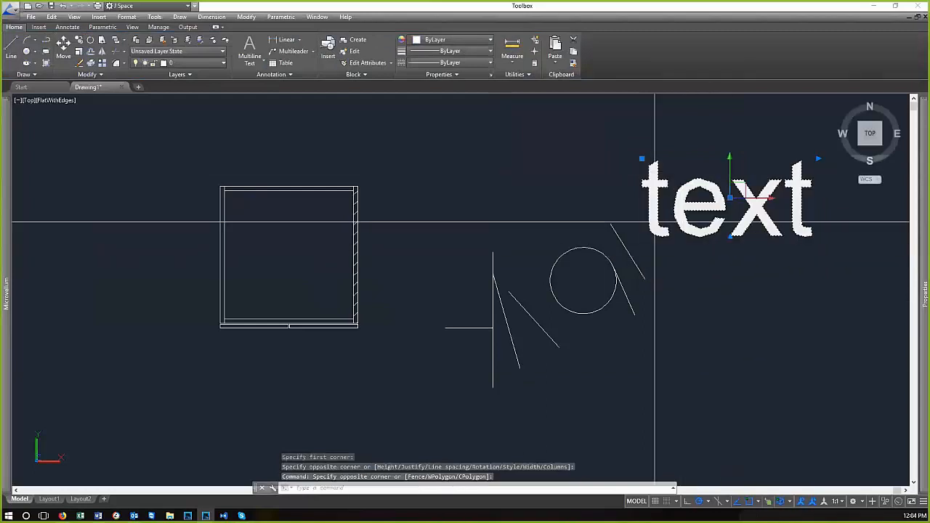
left_click(641, 158)
key("space")
key("space")
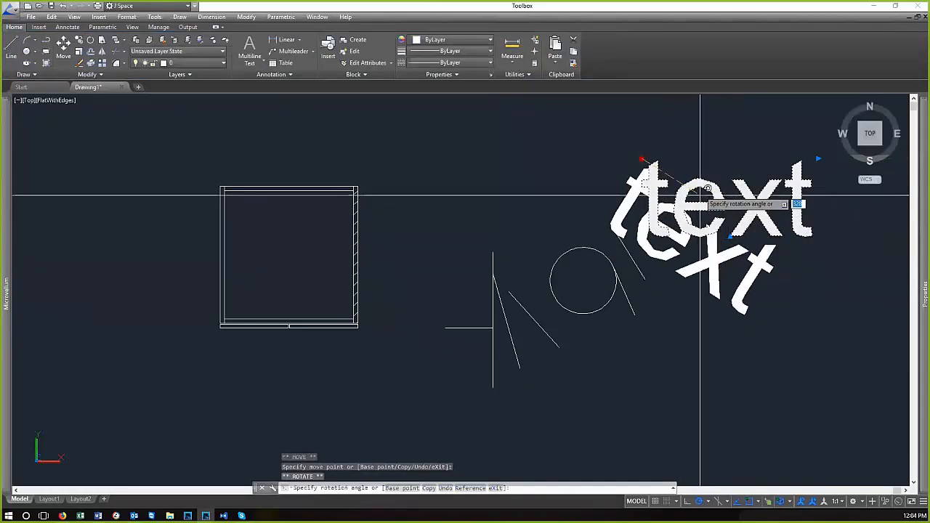
scroll(796, 251, "up", 5)
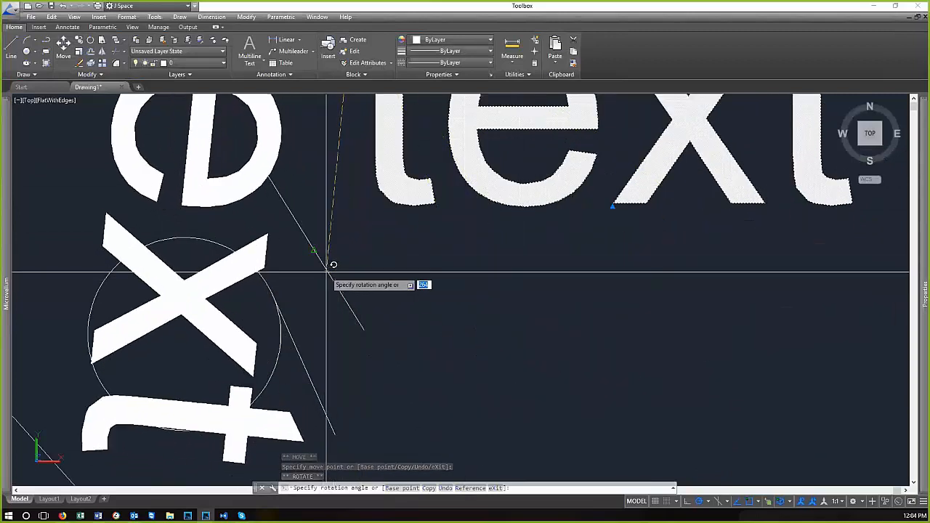
scroll(363, 269, "down", 3)
scroll(375, 281, "up", 3)
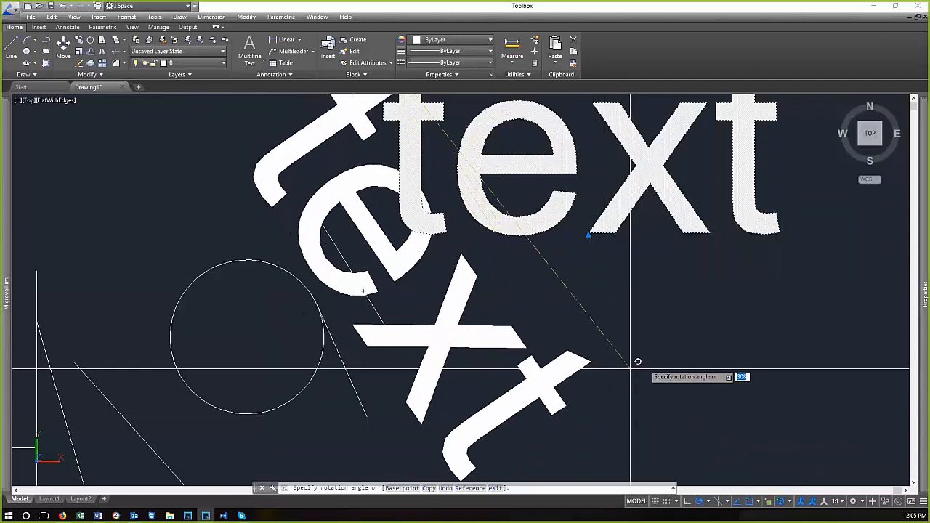
key("Escape")
Move the text straight up, clear of the practice lines
scroll(664, 352, "down", 3)
left_click(620, 208)
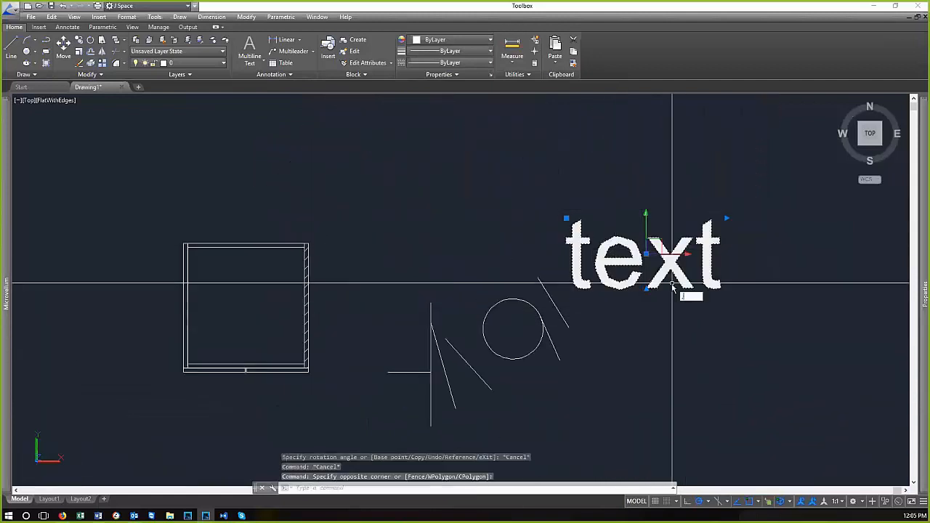
key("Escape")
key("Escape")
key("Return")
left_click(693, 334)
left_click(666, 149)
scroll(712, 220, "up", 4)
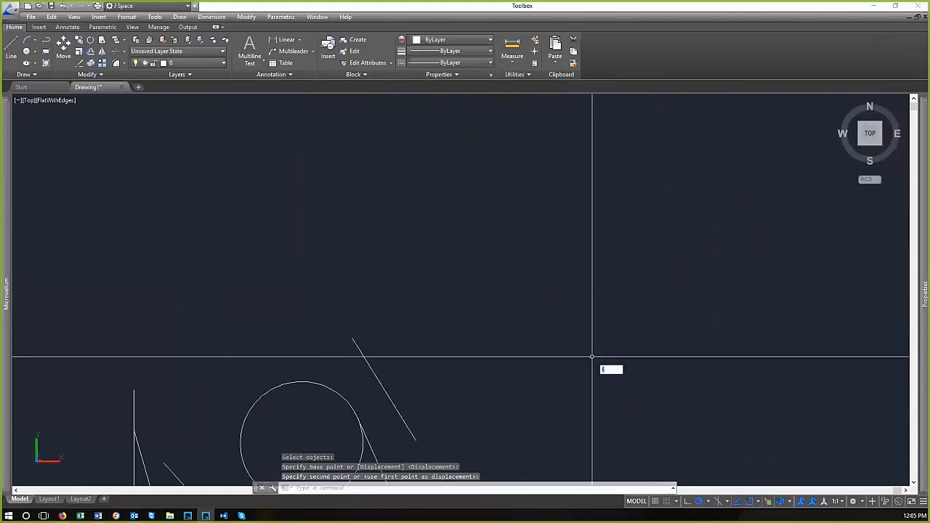
Draw a longer line to the right of the upper slanted line, snapped parallel to it
type("l")
key("Return")
scroll(494, 429, "up", 3)
scroll(440, 287, "down", 4)
left_click(360, 220)
scroll(444, 329, "up", 3)
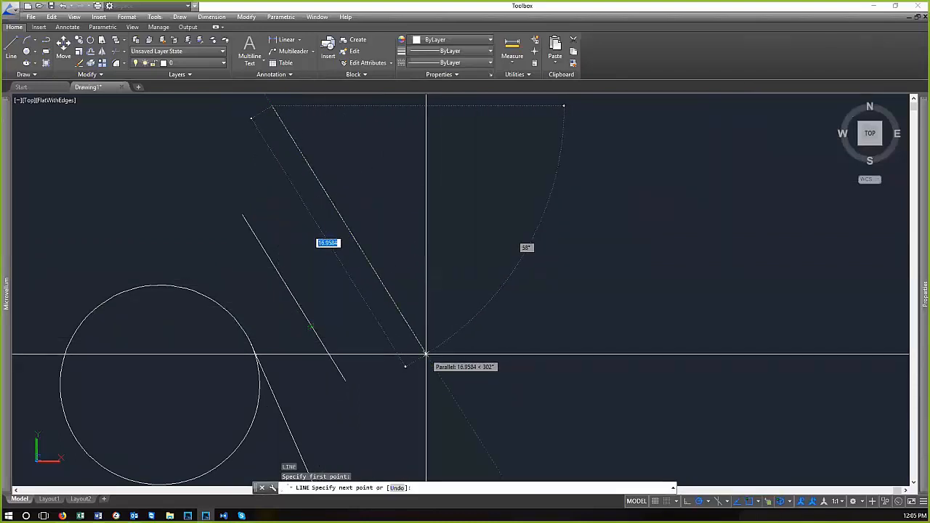
left_click(448, 392)
key("Return")
scroll(550, 332, "down", 2)
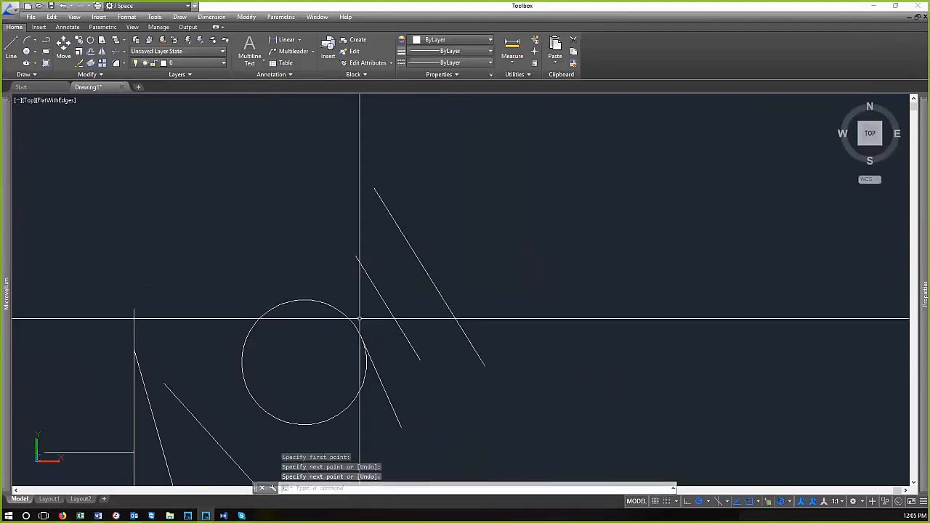
scroll(484, 315, "down", 4)
scroll(446, 354, "up", 4)
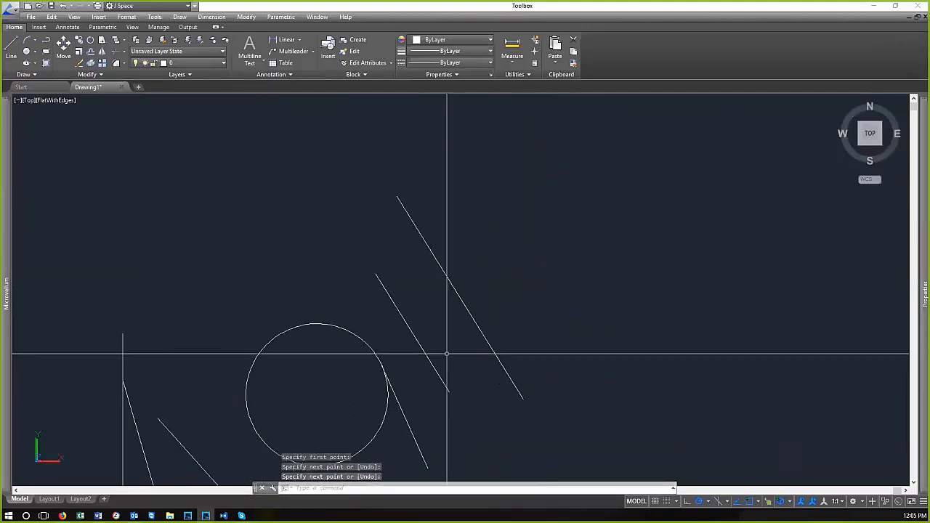
scroll(445, 388, "up", 3)
scroll(498, 318, "down", 2)
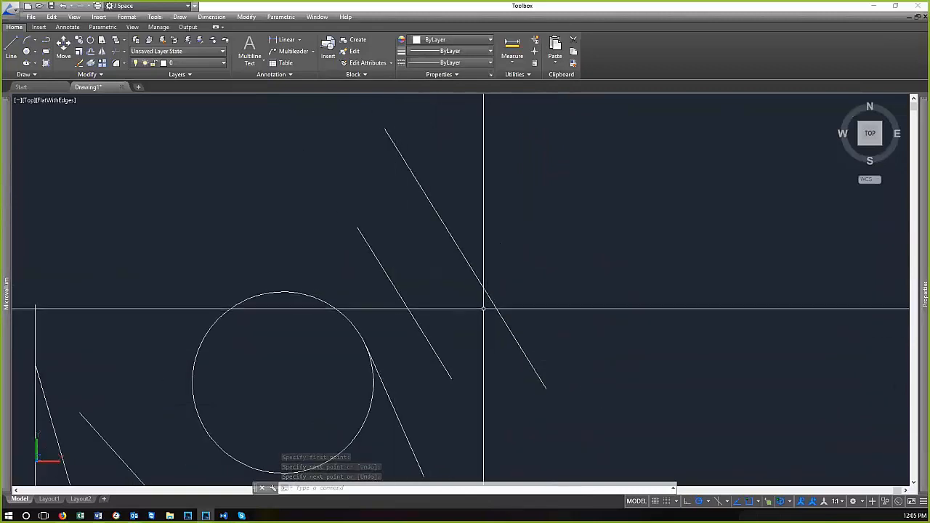
scroll(456, 332, "up", 1)
scroll(424, 276, "down", 4)
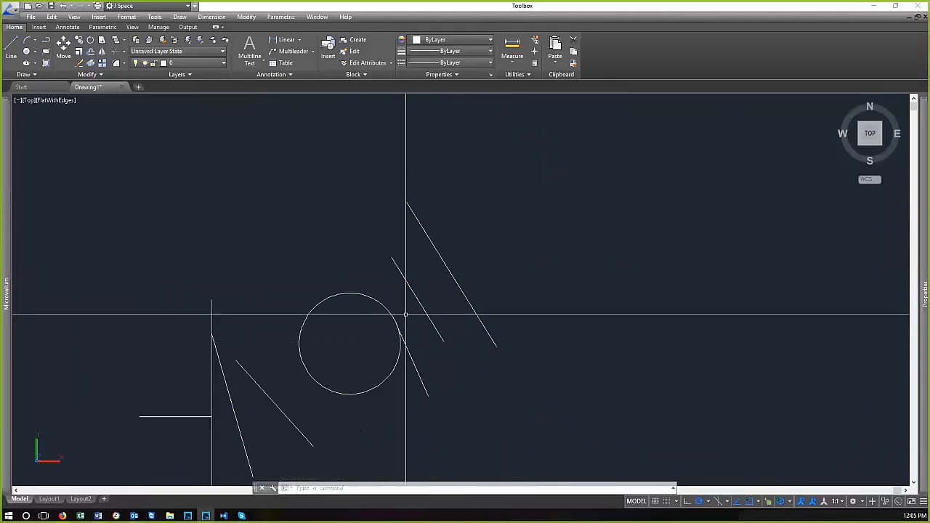
scroll(567, 341, "down", 3)
scroll(494, 338, "up", 3)
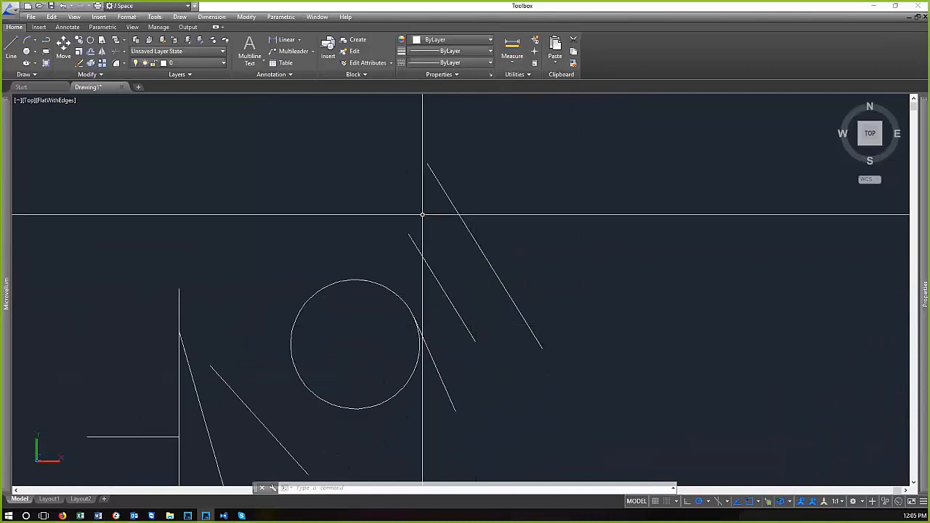
Turn off the Parallel object snap and close the list of snap modes
left_click(758, 502)
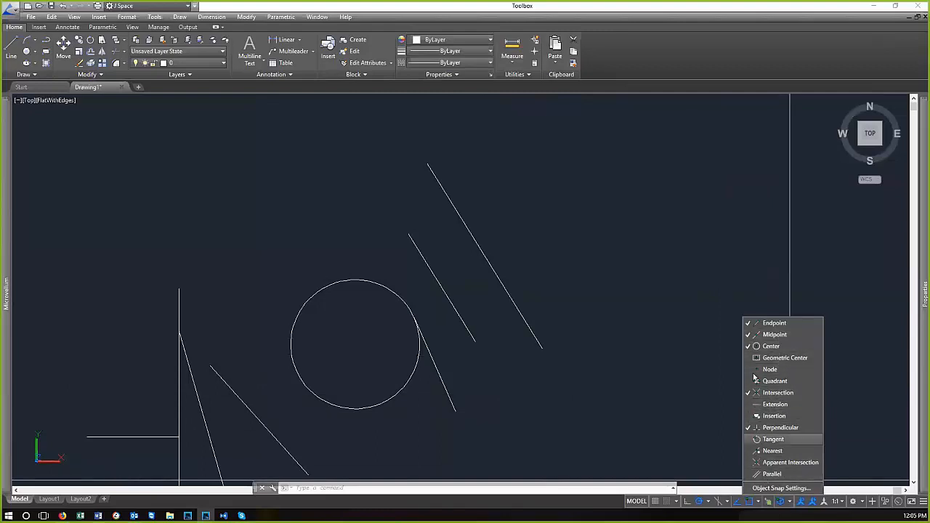
left_click(659, 312)
scroll(662, 310, "down", 4)
scroll(673, 249, "up", 1)
scroll(606, 368, "up", 1)
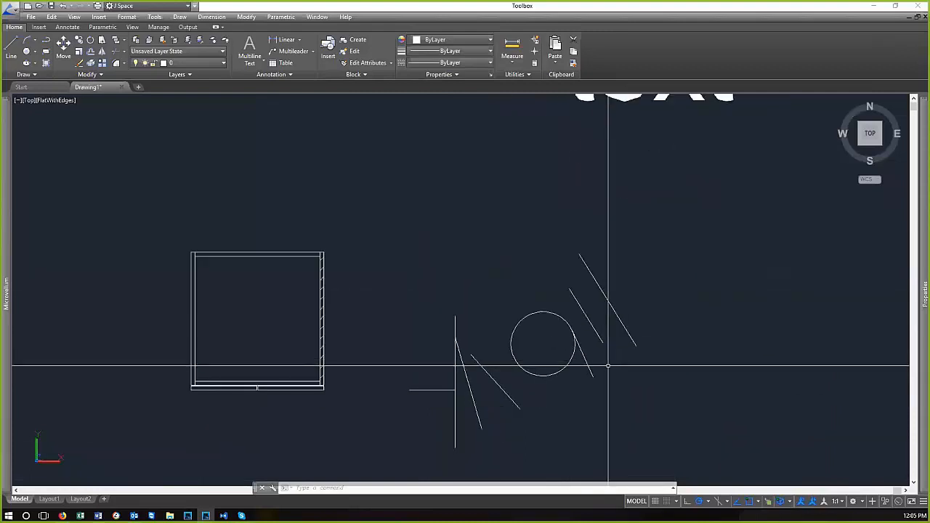
scroll(598, 266, "up", 1)
scroll(663, 281, "down", 2)
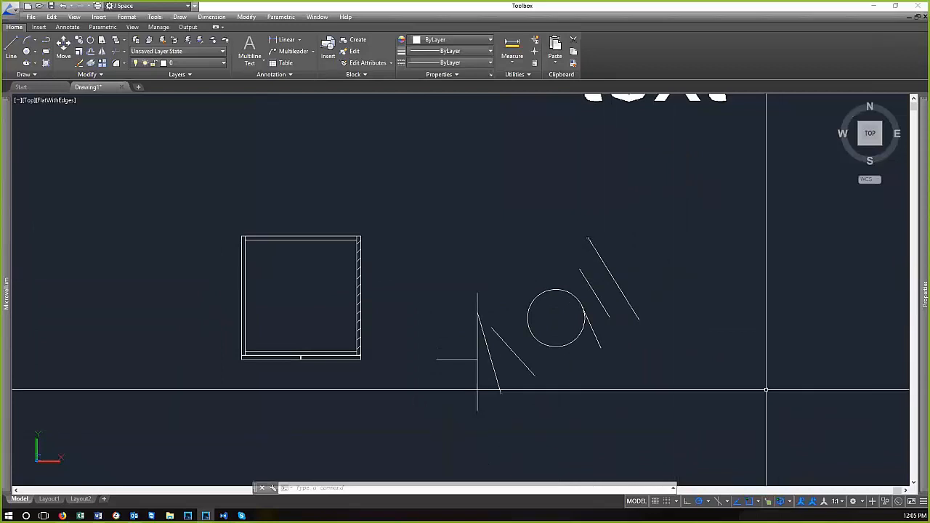
Turn off object snap and draw a line by eye from the upper right down to the longer parallel line's lower end
scroll(764, 389, "up", 1)
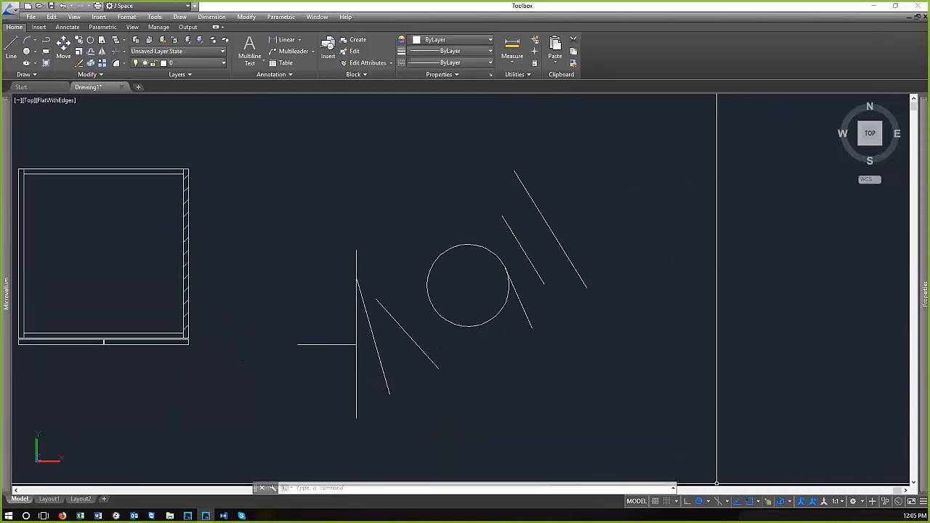
left_click(750, 503)
type("l")
key("Return")
left_click(717, 182)
scroll(624, 286, "up", 3)
scroll(587, 287, "up", 5)
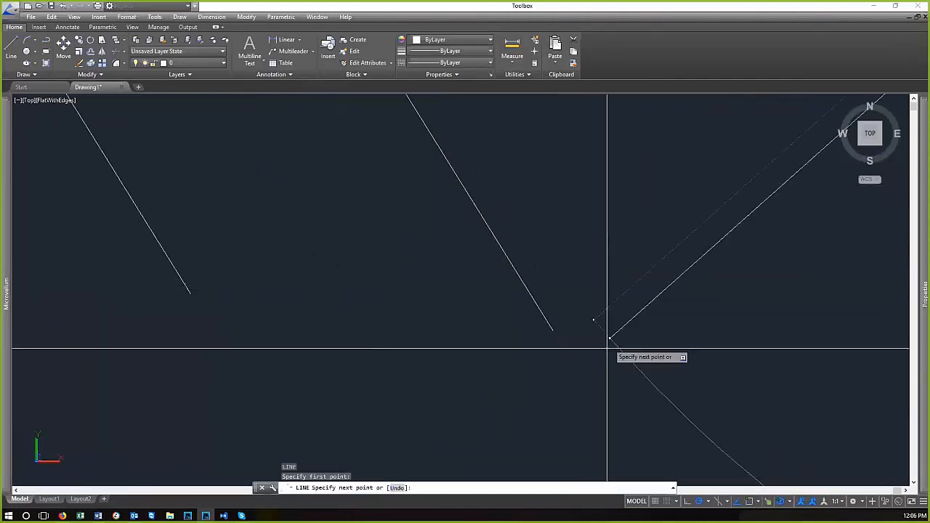
left_click(553, 330)
key("Return")
Turn object snap back on and stretch the new line's lower end onto the endpoint of the longer parallel line
scroll(551, 331, "up", 4)
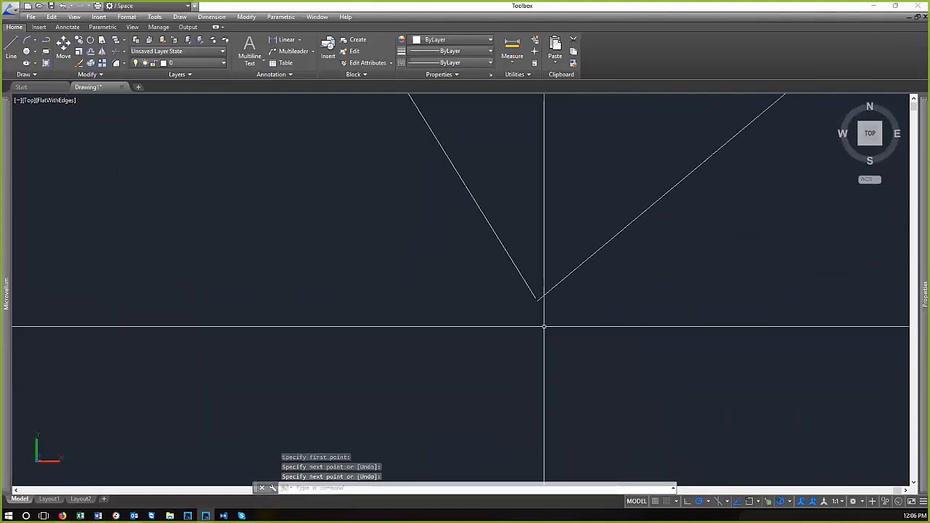
scroll(530, 287, "up", 5)
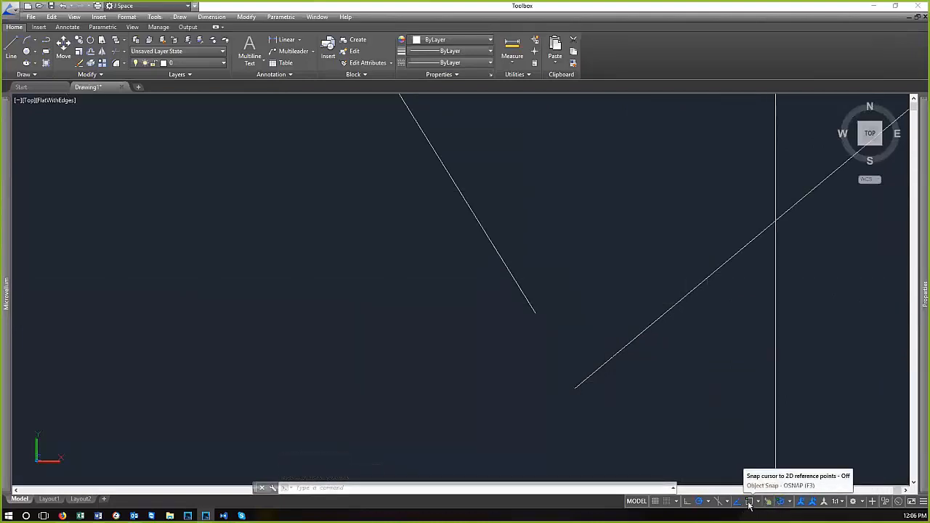
left_click(716, 380)
left_click(644, 289)
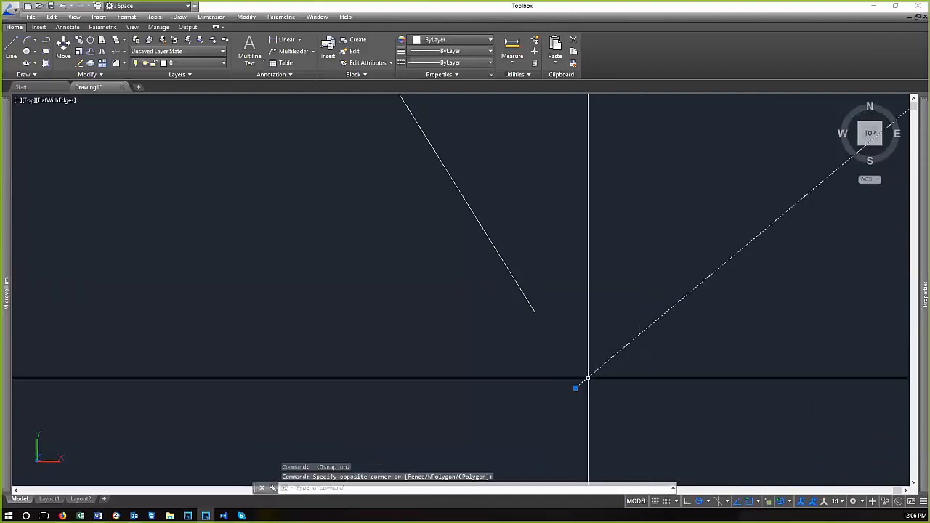
left_click(574, 389)
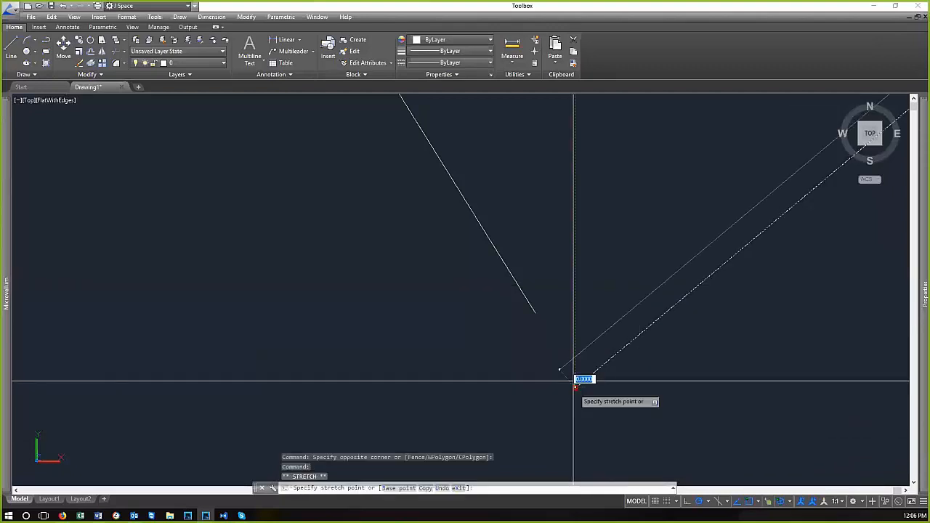
left_click(536, 313)
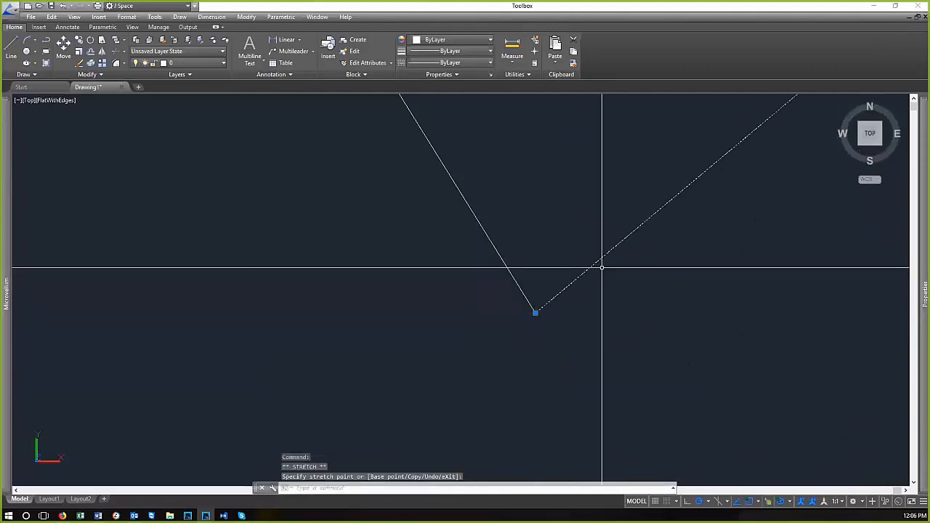
middle_click_drag(533, 342, 630, 378)
key("Escape")
Erase the text, the circle and all practice lines beside the cabinet box
scroll(592, 385, "down", 8)
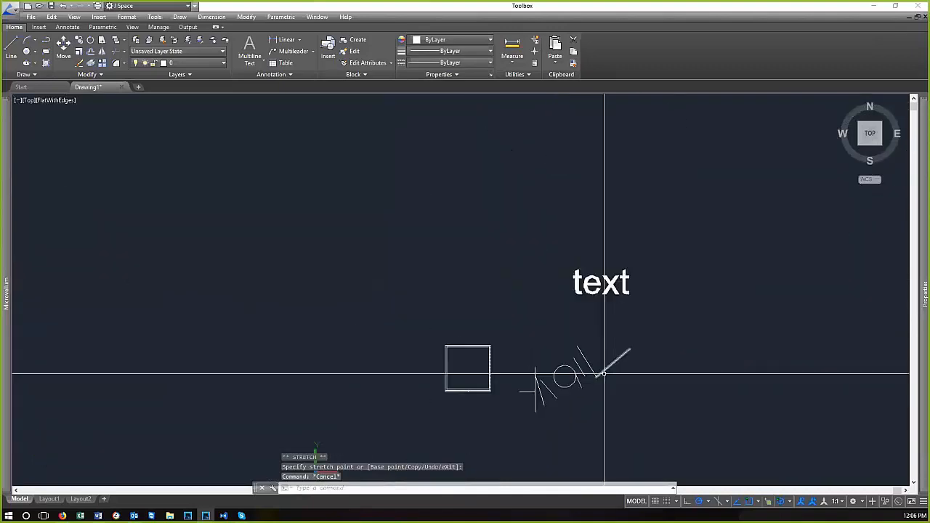
scroll(583, 339, "up", 5)
scroll(596, 408, "down", 4)
scroll(619, 404, "up", 3)
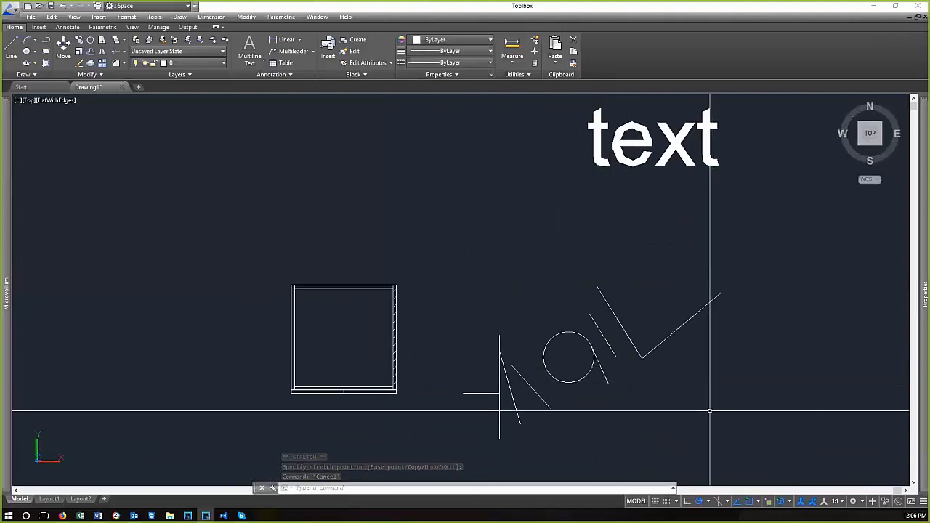
scroll(640, 388, "down", 2)
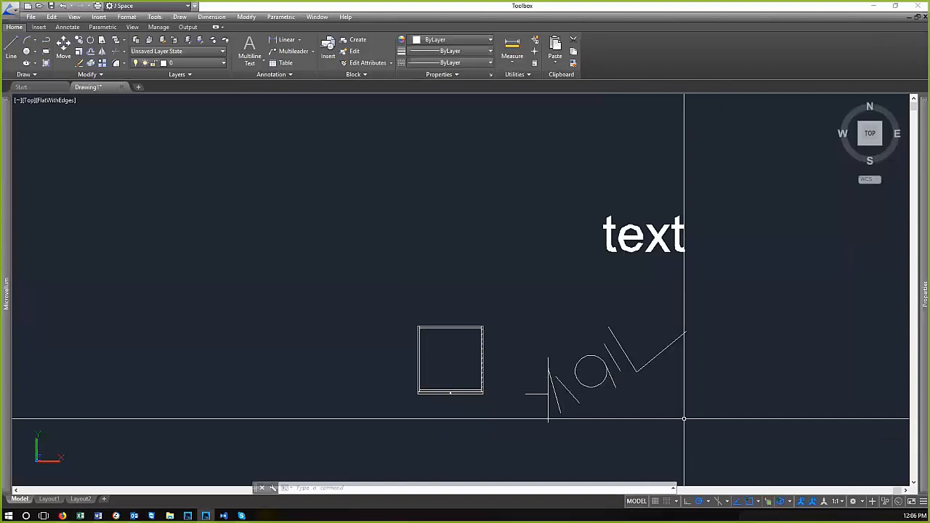
type("e")
key("Return")
left_click(717, 447)
left_click(514, 207)
key("Return")
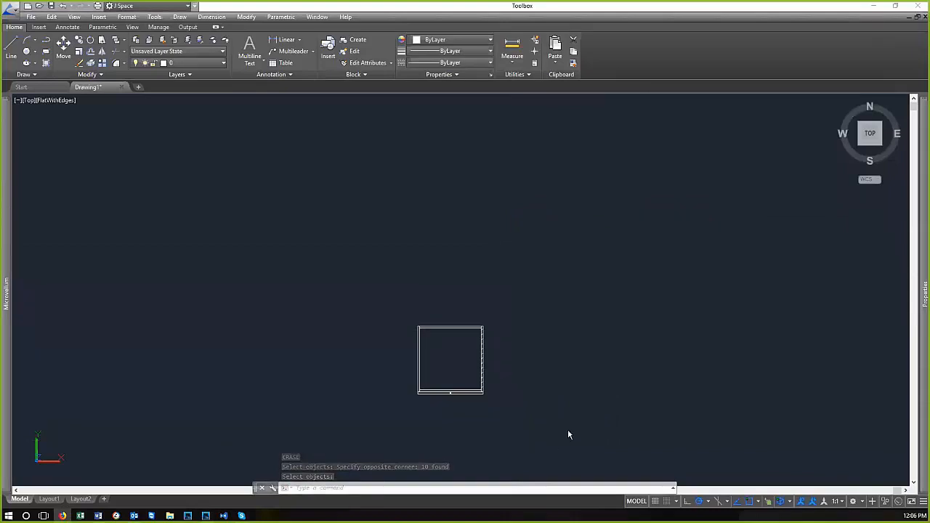
scroll(621, 453, "up", 5)
scroll(691, 440, "down", 2)
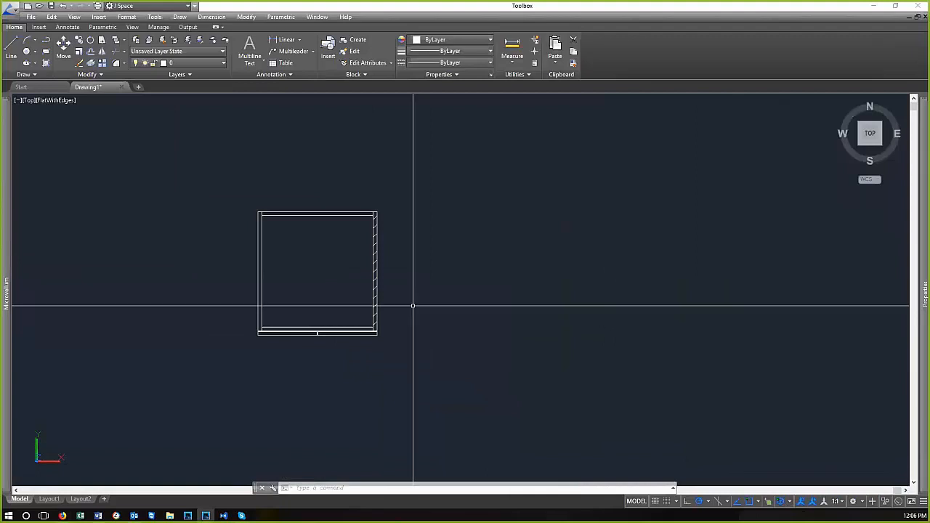
scroll(518, 327, "up", 2)
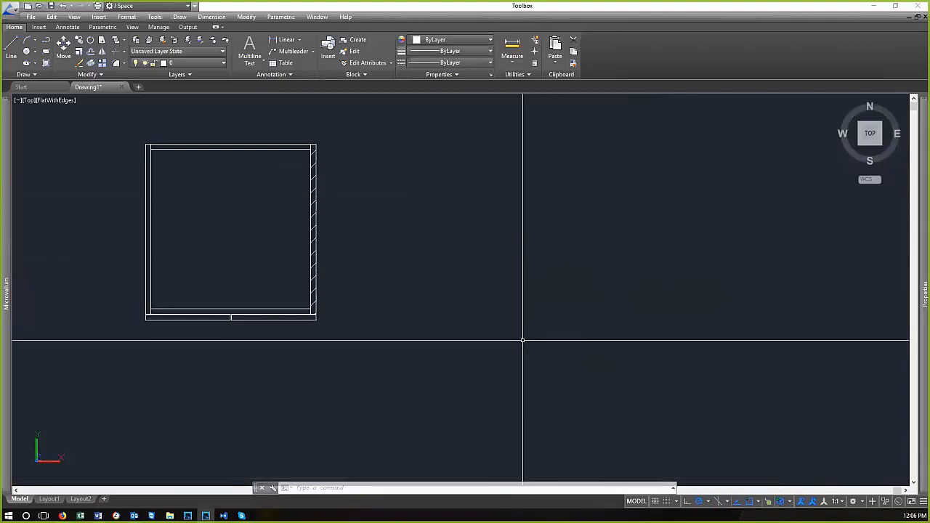
type("l")
key("Return")
scroll(536, 339, "down", 4)
scroll(497, 324, "up", 1)
scroll(497, 324, "up", 3)
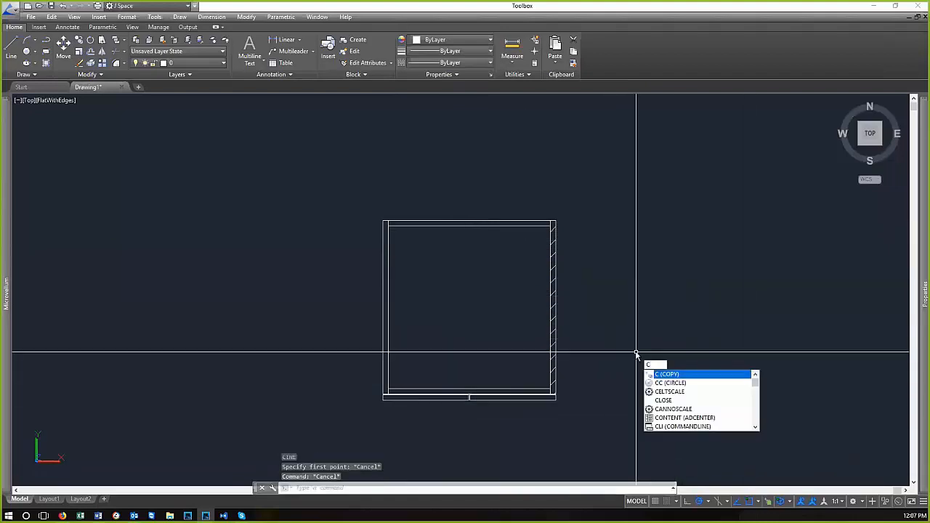
Draw a circle with radius 6 centred inside the cabinet box
key("Return")
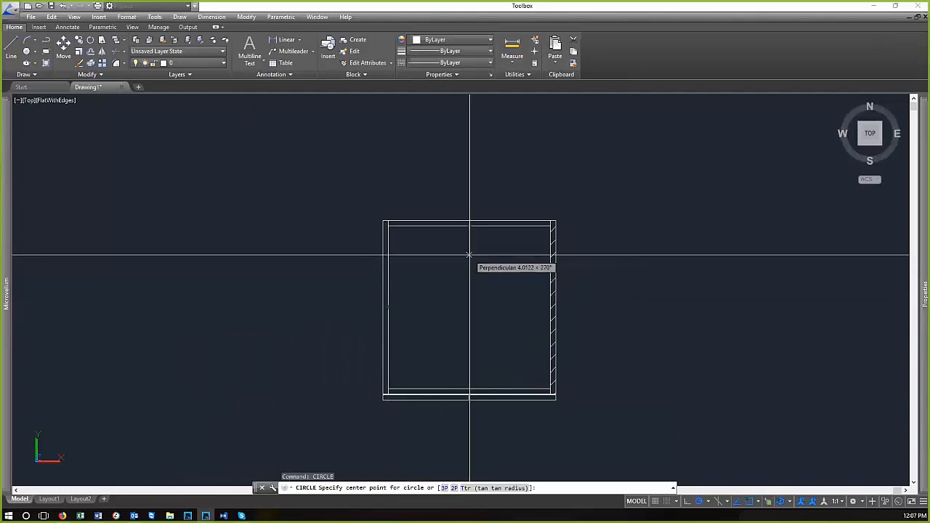
left_click(469, 308)
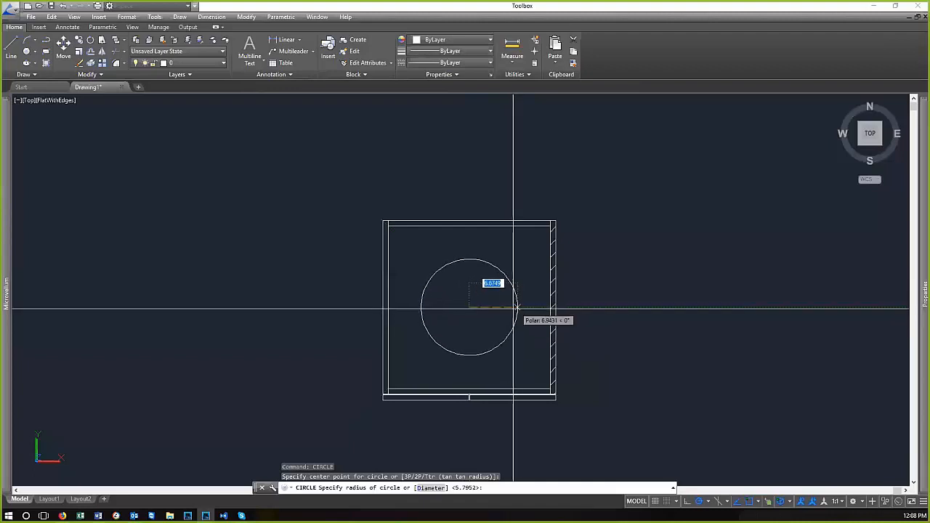
type("6")
key("Return")
key("Escape")
key("Escape")
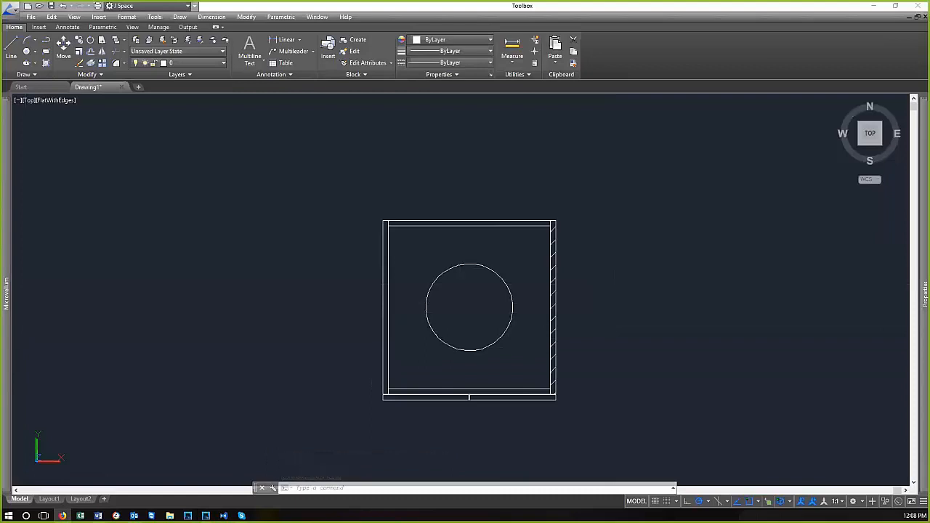
Measure the distance from the box's upper-left outer corner to the circle's centre
scroll(508, 313, "up", 2)
type("ist")
key("Return")
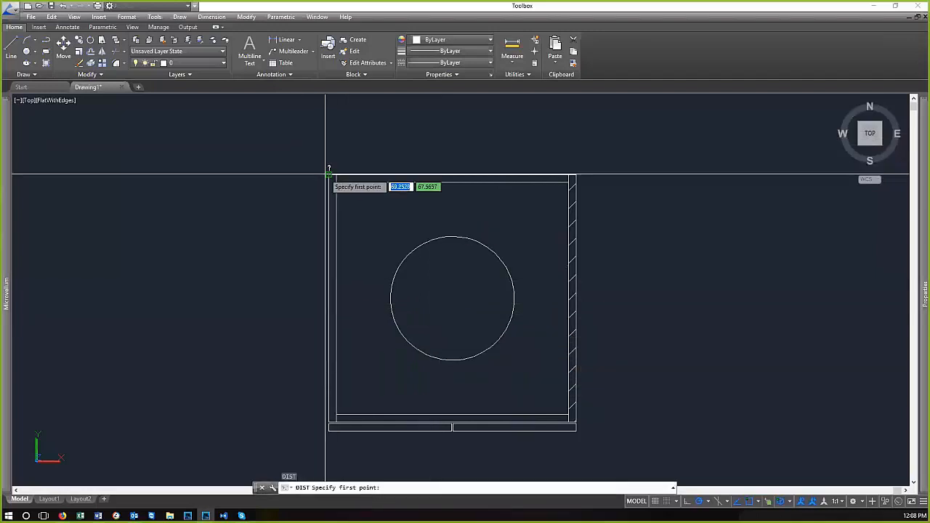
left_click(328, 175)
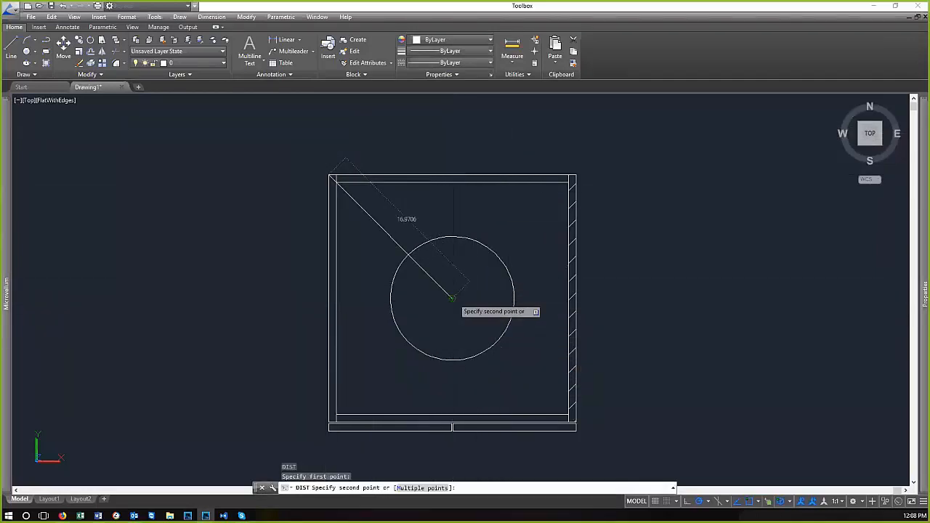
left_click(452, 298)
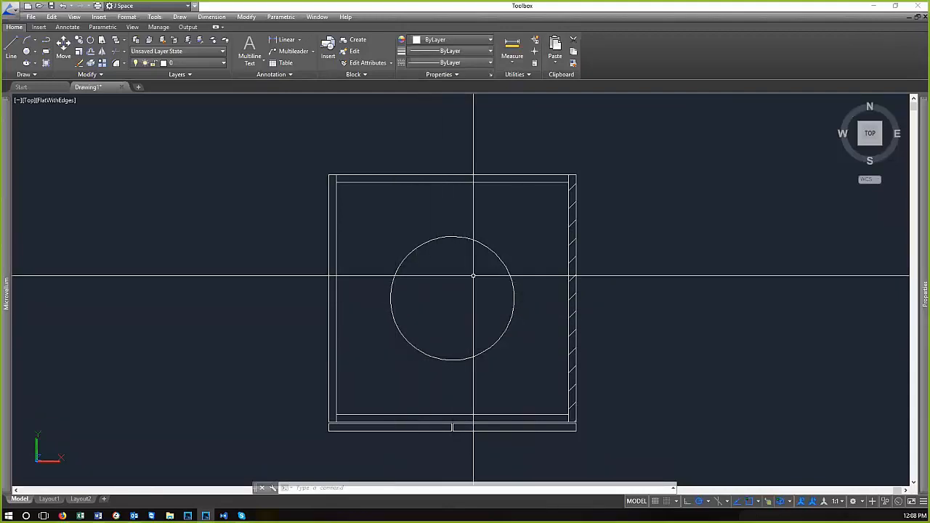
left_click(11, 47)
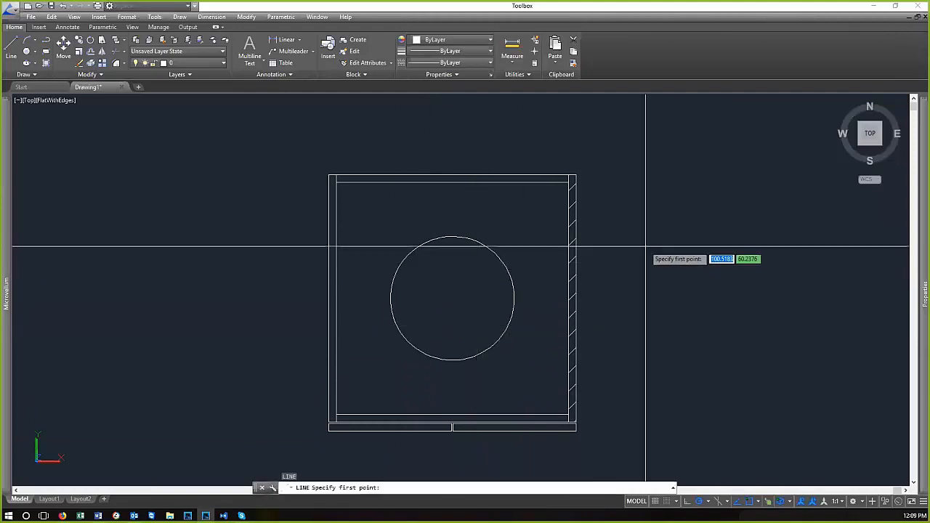
left_click(627, 218)
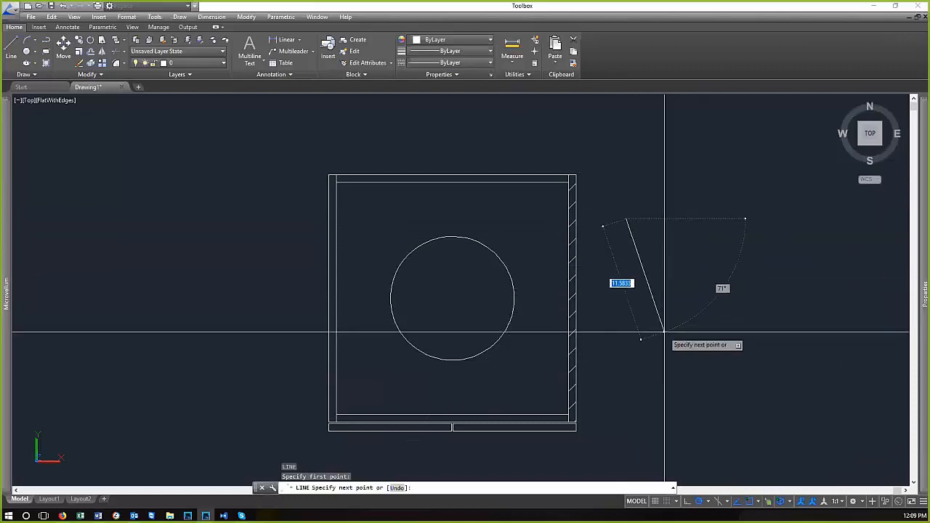
key("Escape")
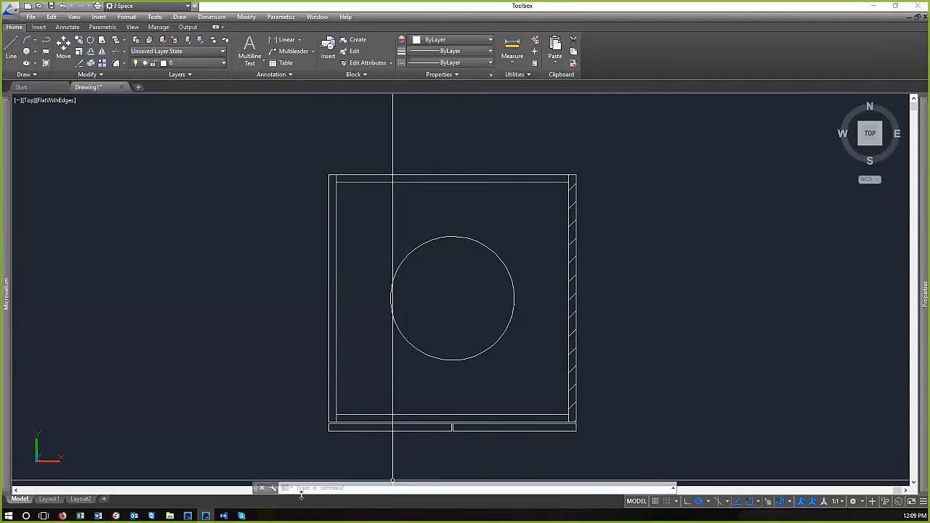
Undo the last line command and redo it
key("ctrl+z")
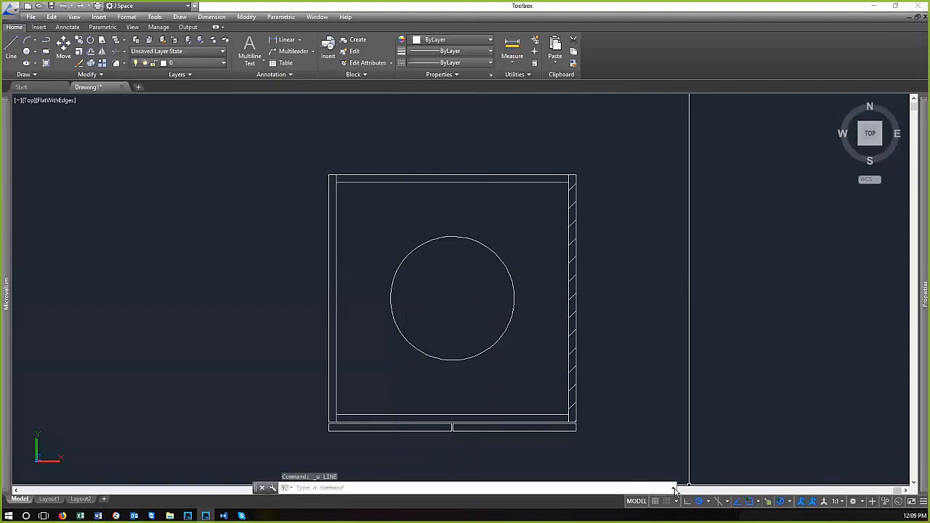
left_click(273, 488)
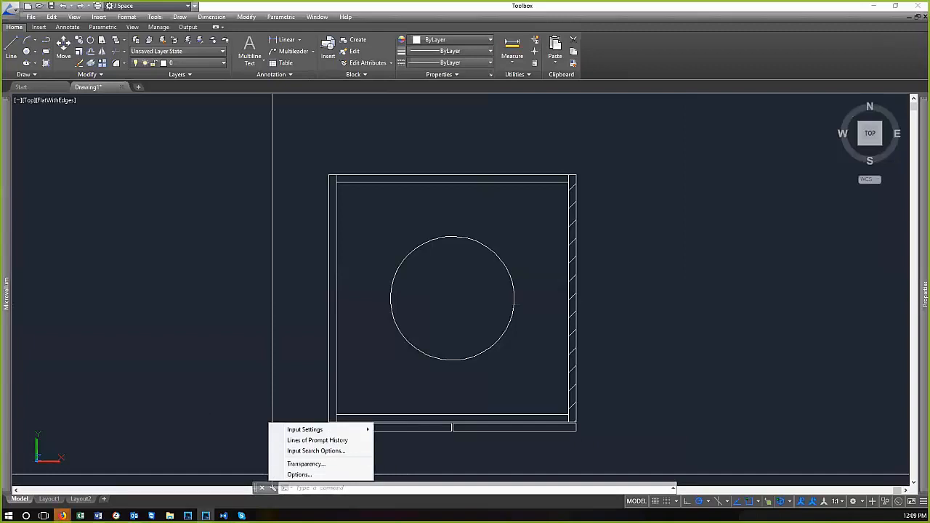
key("Escape")
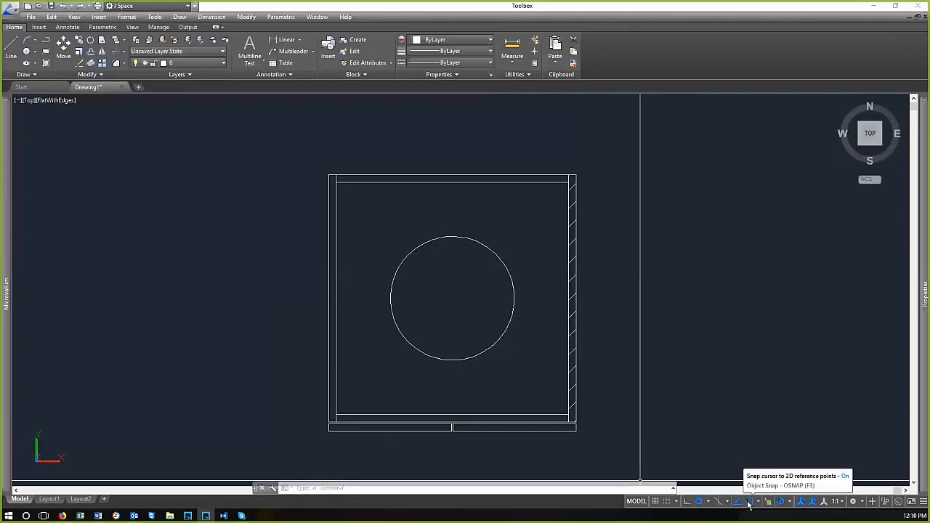
key("ctrl+y")
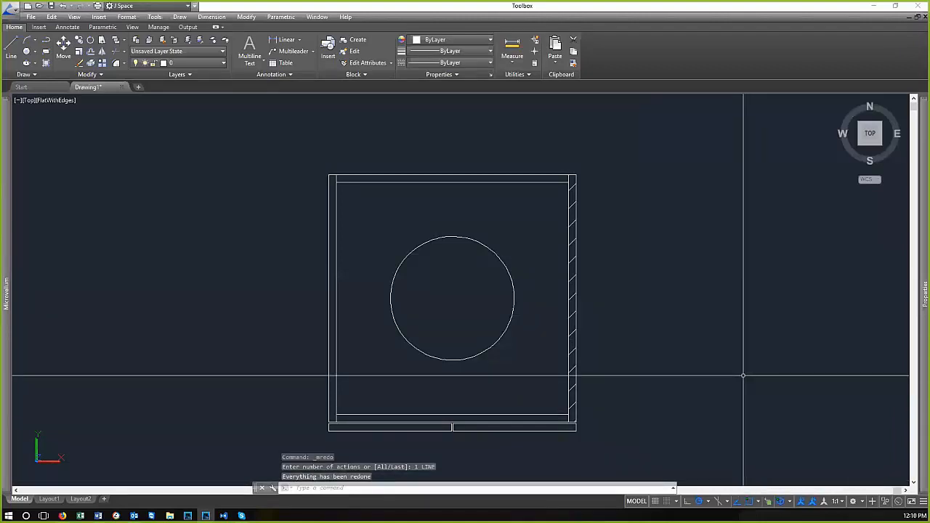
key("ctrl+y")
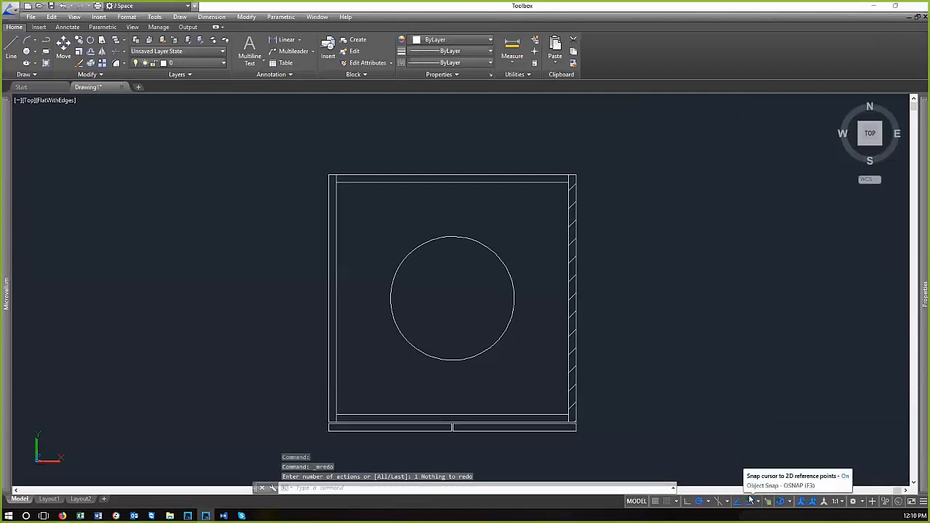
key("ctrl+n")
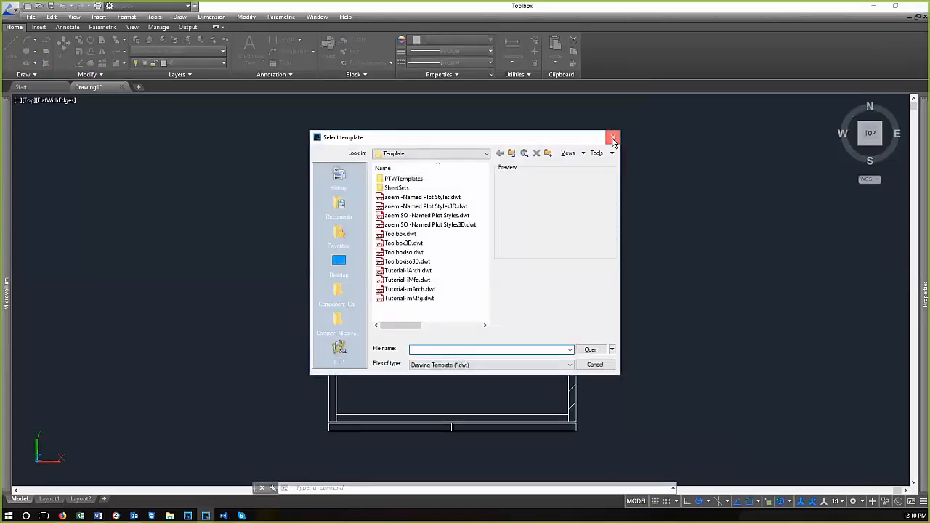
left_click(614, 139)
left_click(160, 202)
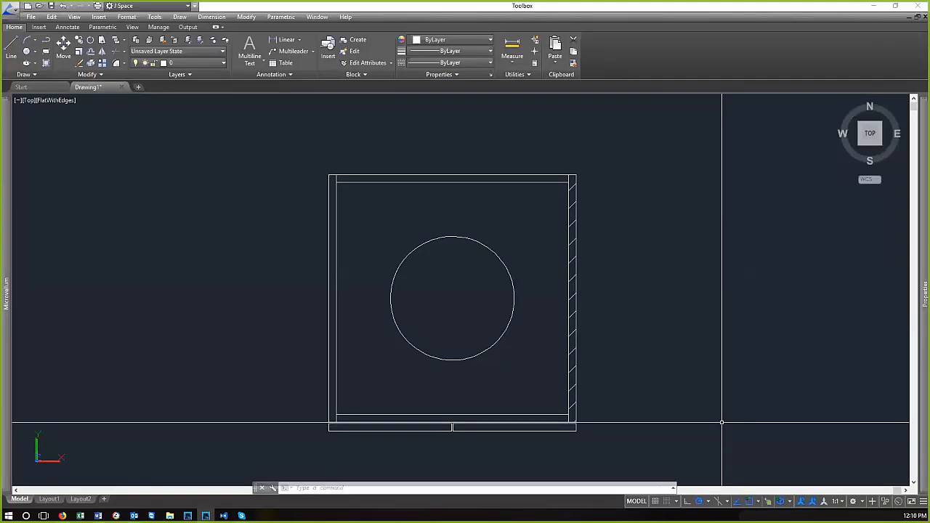
left_click(692, 376)
left_click(672, 342)
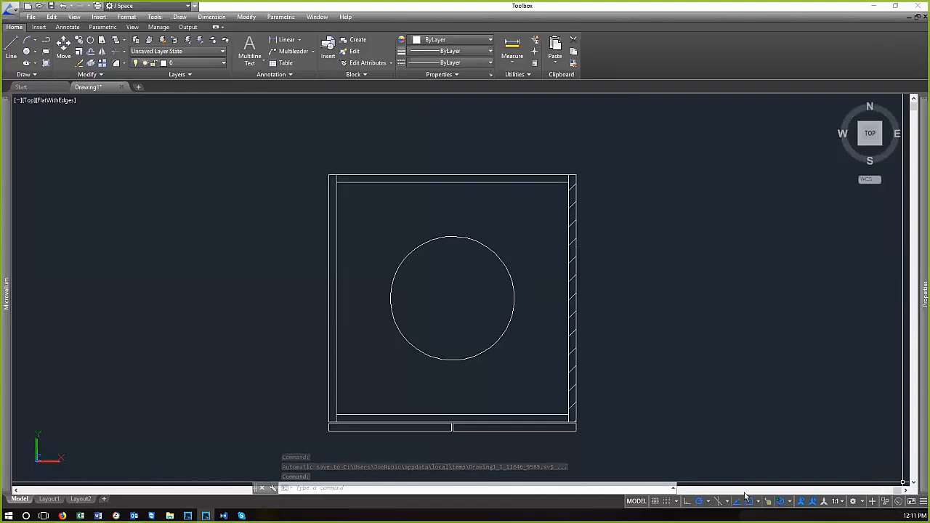
Turn on the Coordinates display in the status bar
left_click(922, 502)
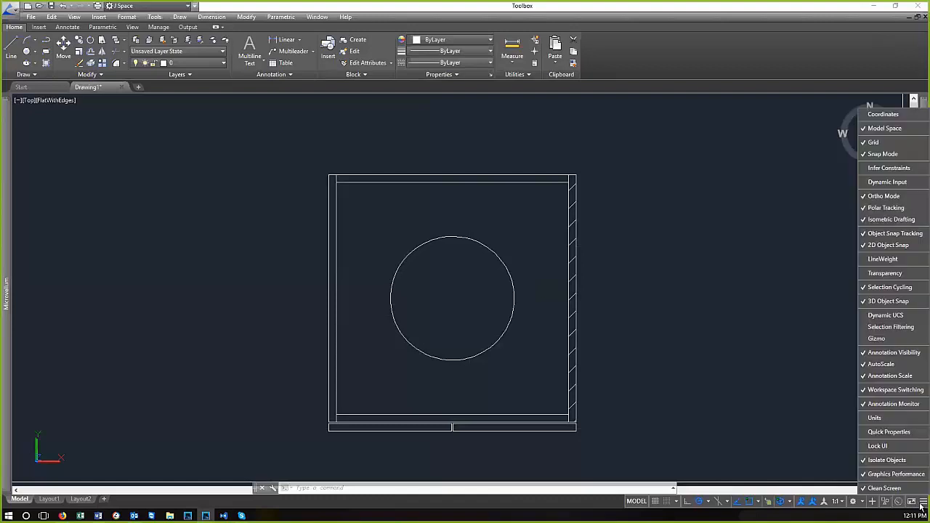
left_click(896, 116)
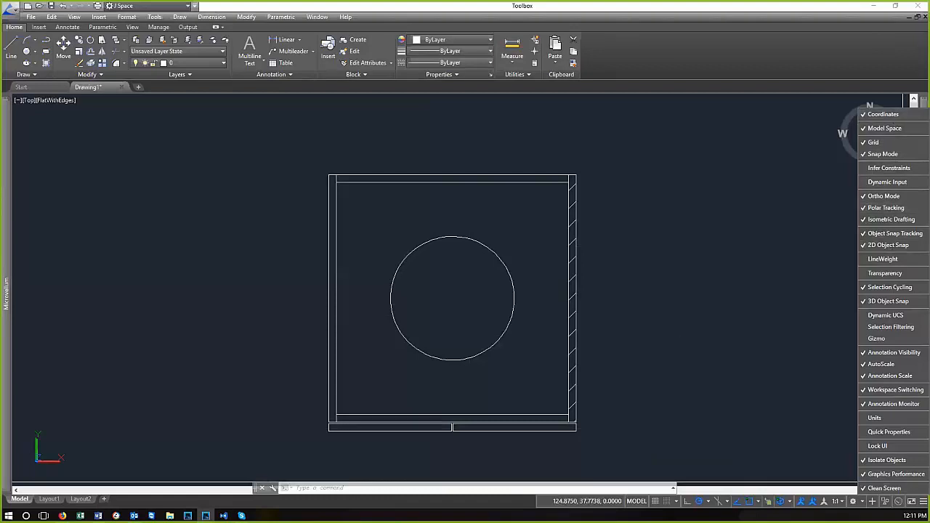
left_click(677, 339)
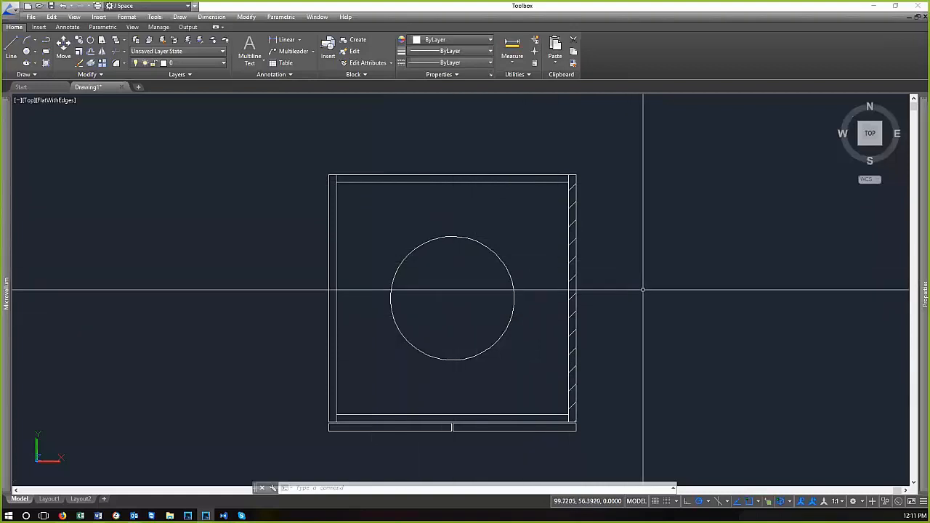
left_click(922, 507)
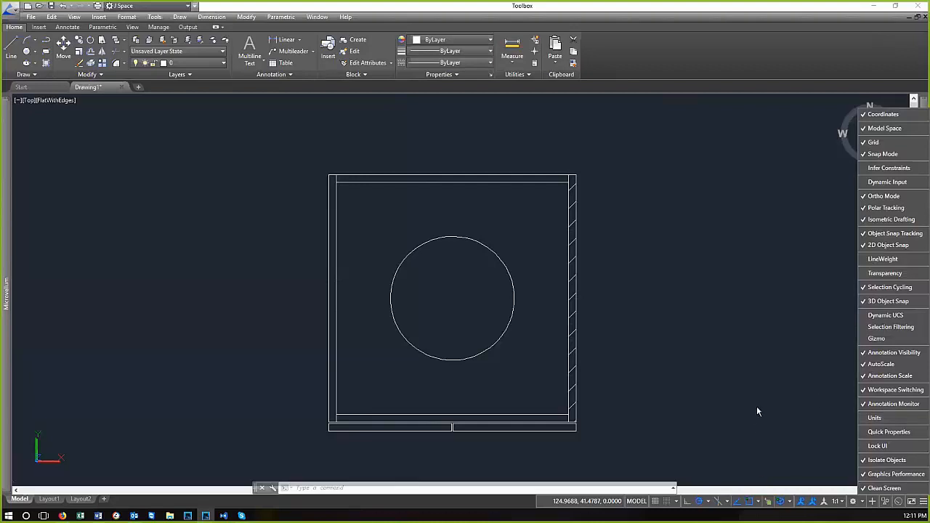
left_click(794, 427)
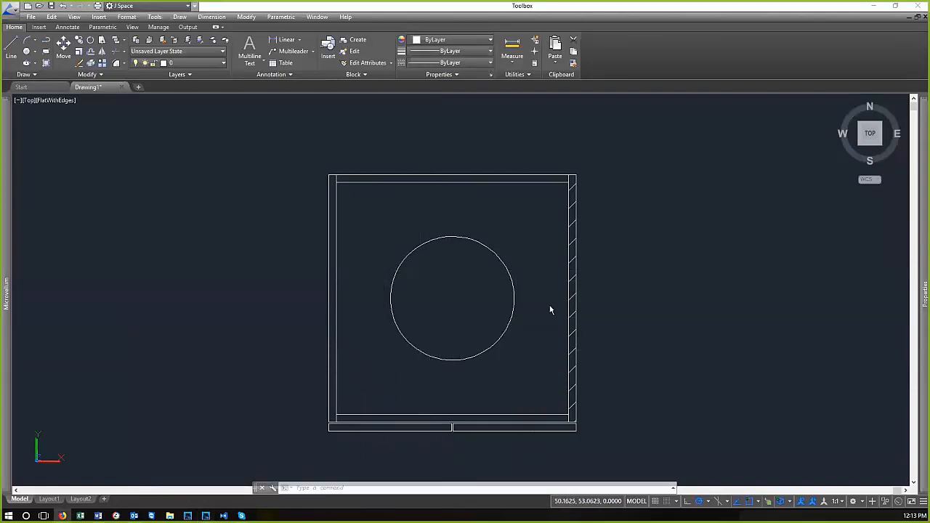
left_click(529, 279)
left_click(466, 272)
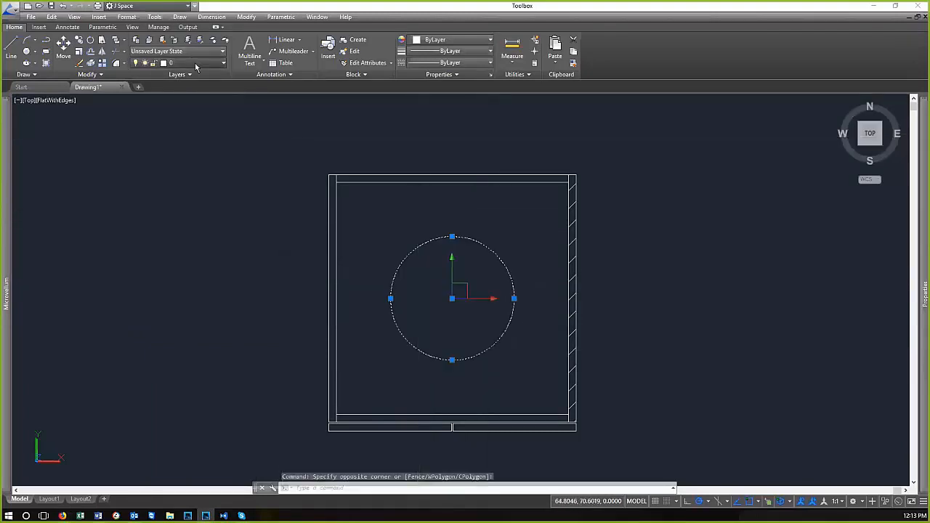
left_click(196, 63)
key("Escape")
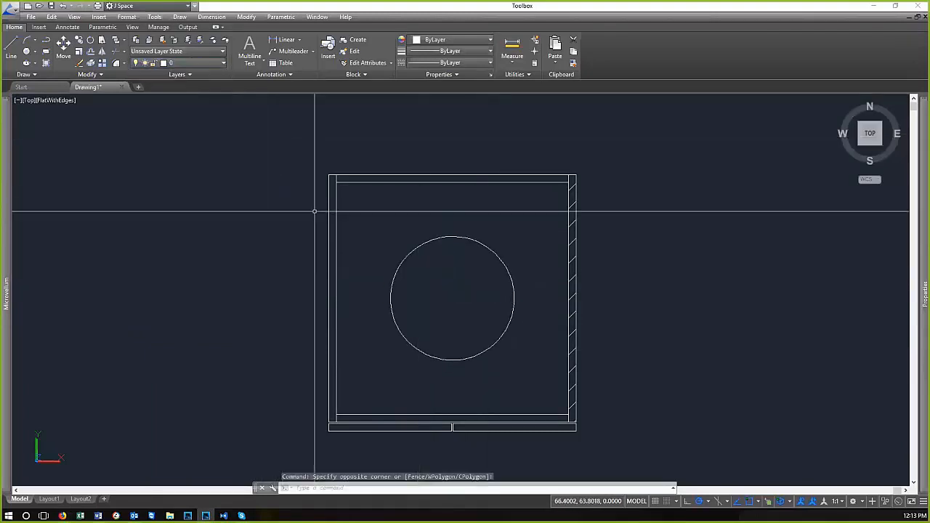
key("Escape")
key("Escape")
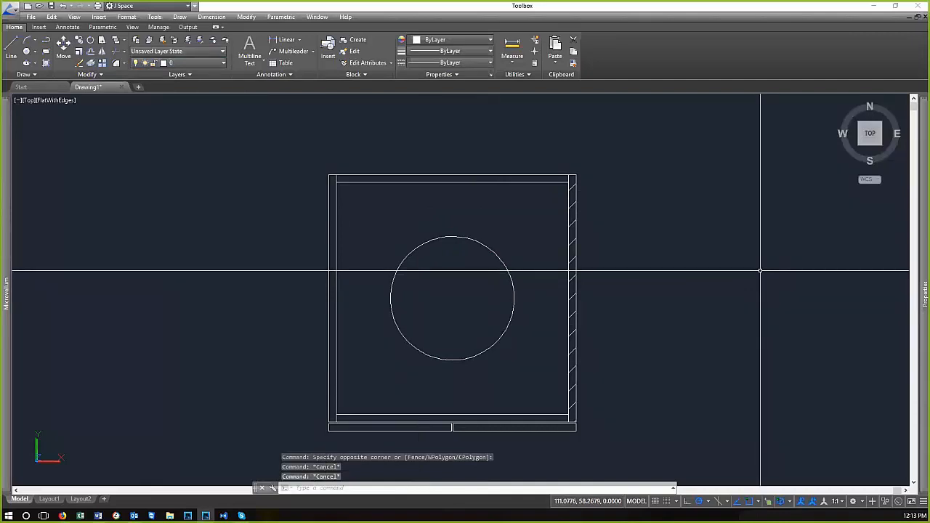
type("LAYERSTATE")
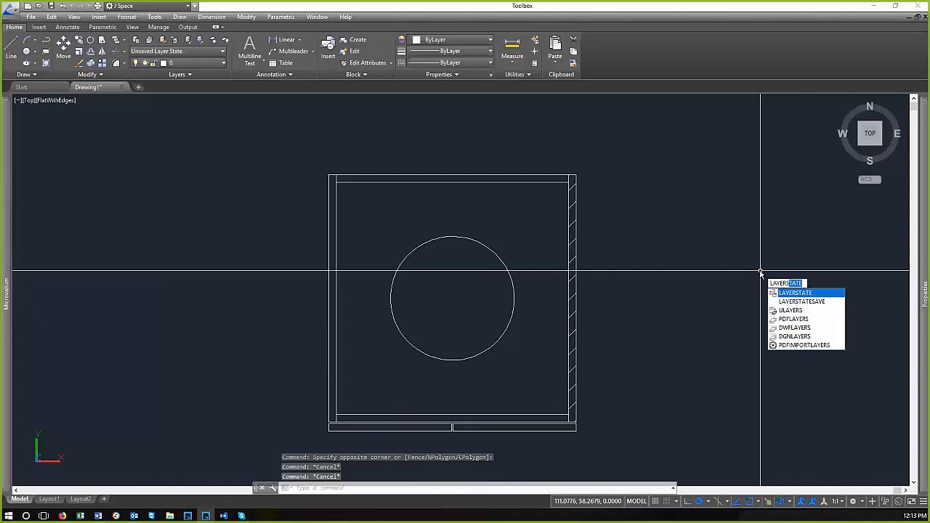
key("Return")
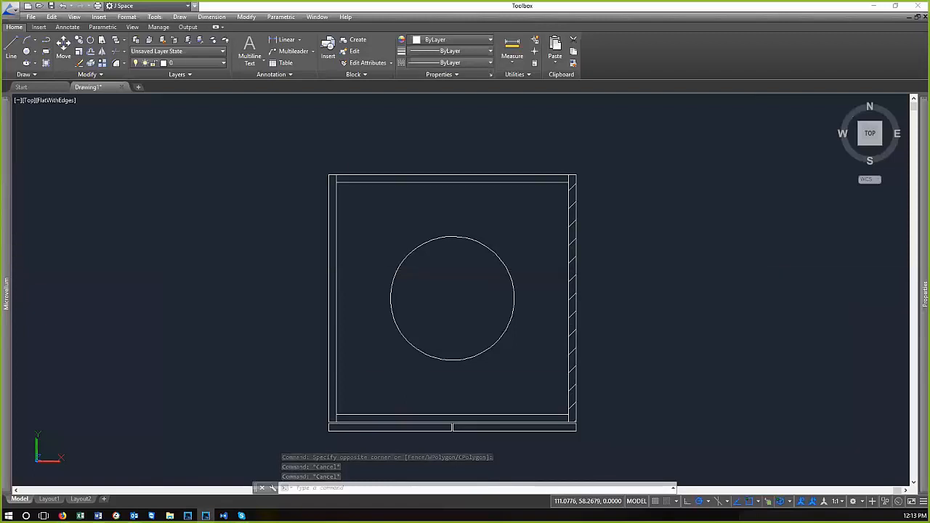
key("Escape")
Open the layer manager and create a new layer named VPORT
type("layer")
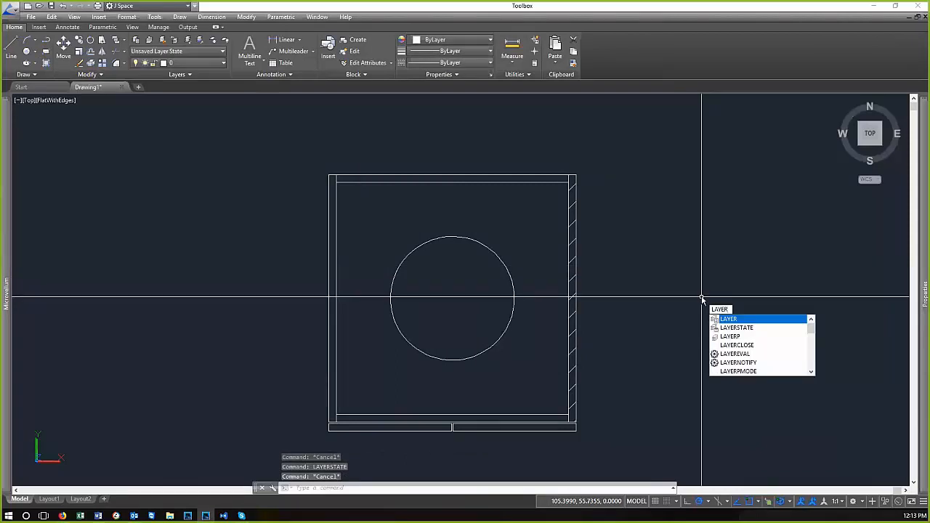
key("Return")
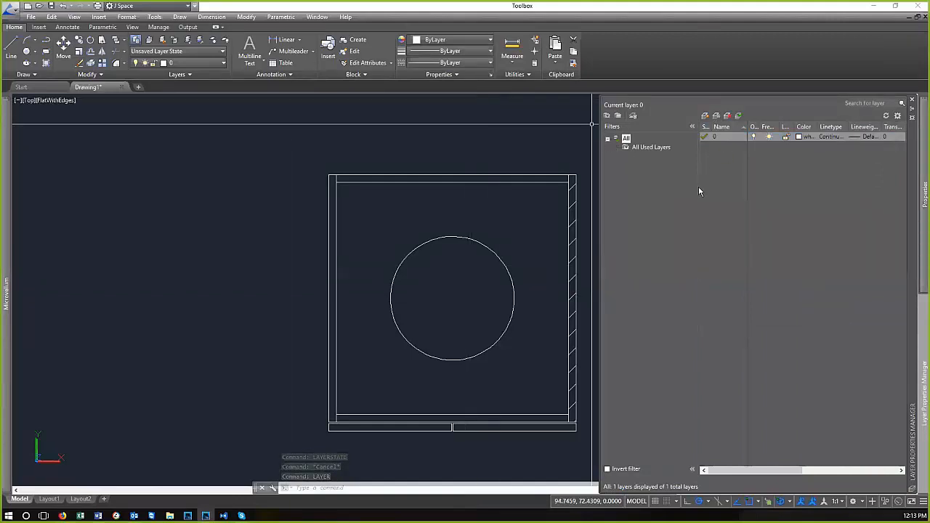
left_click(725, 138)
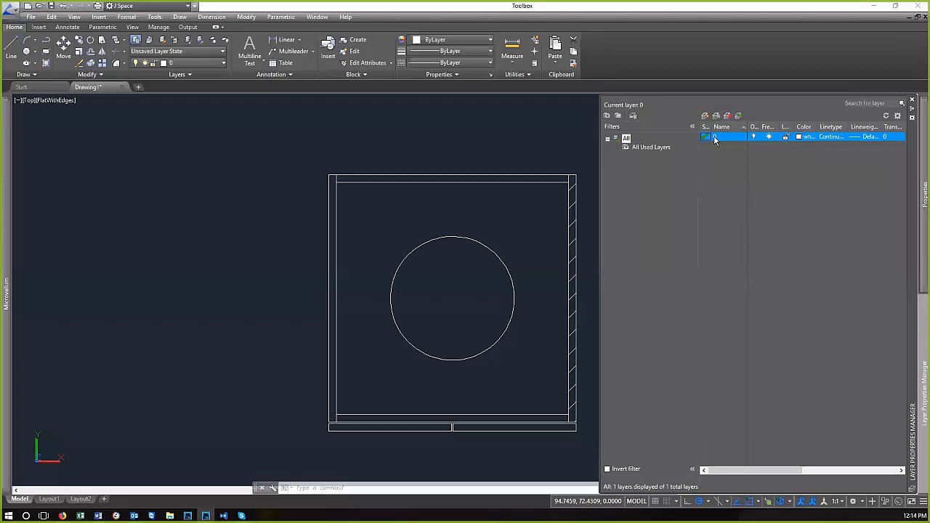
right_click(719, 171)
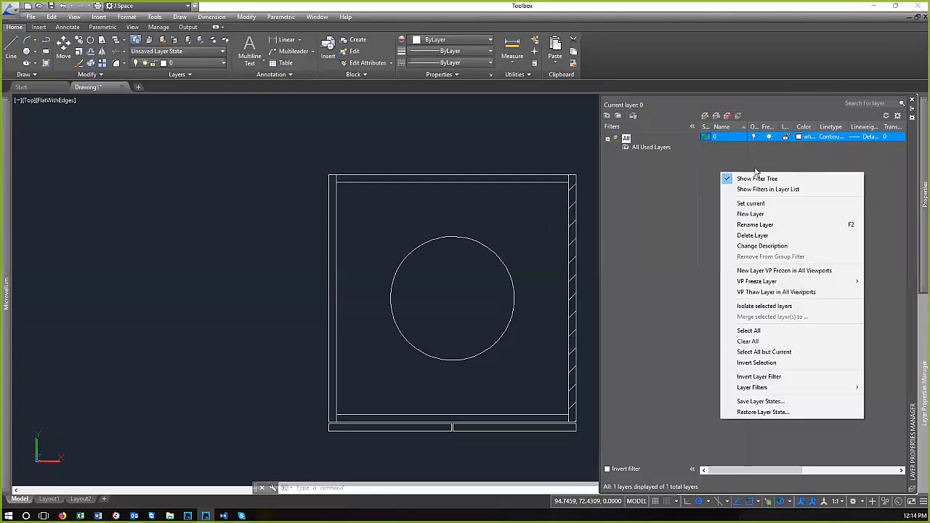
left_click(764, 214)
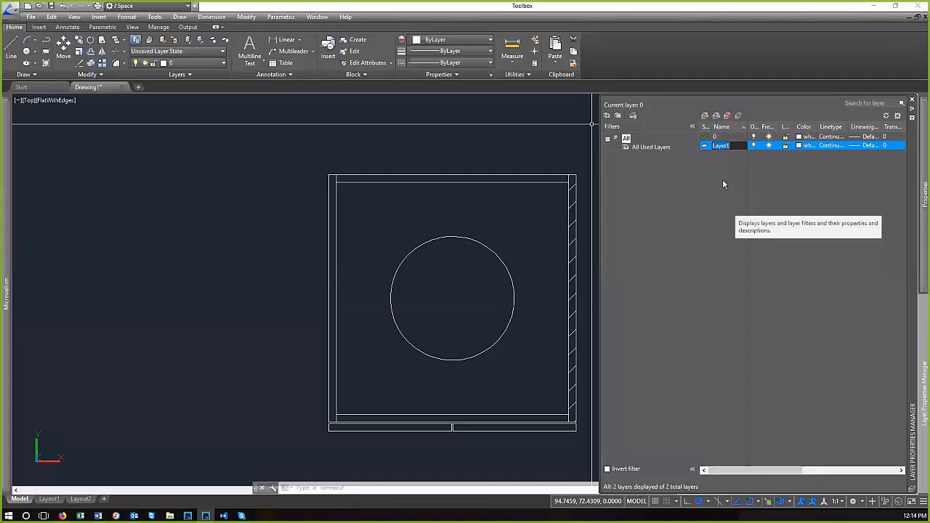
type("VPORTS")
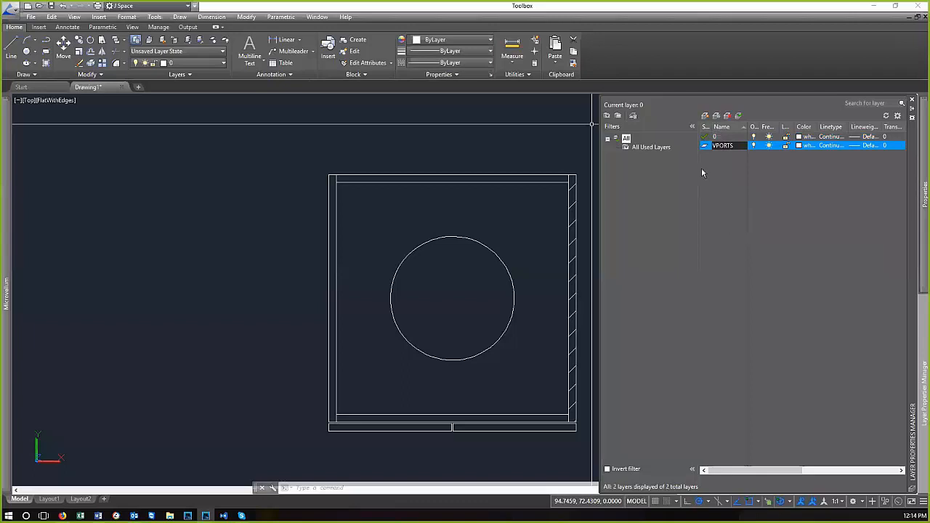
key("BackSpace")
key("Return")
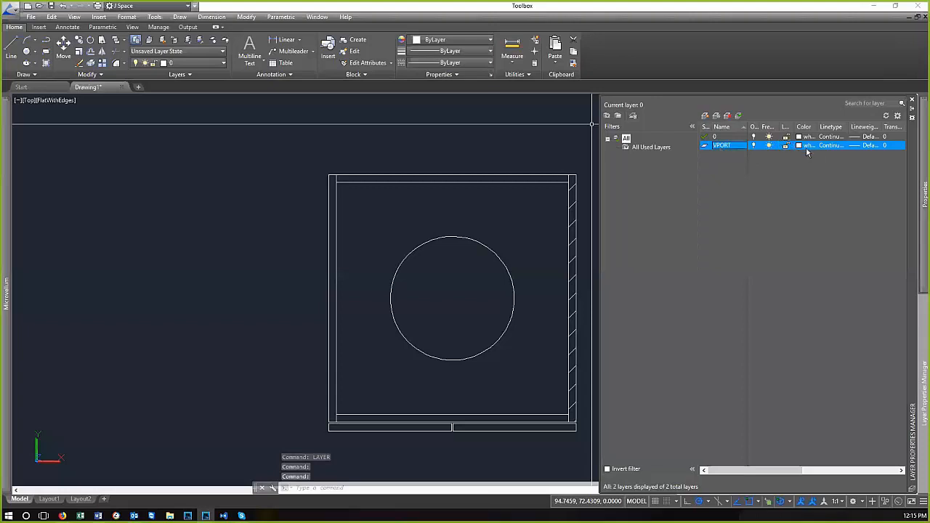
Create a new layer named Finished Parts
right_click(724, 177)
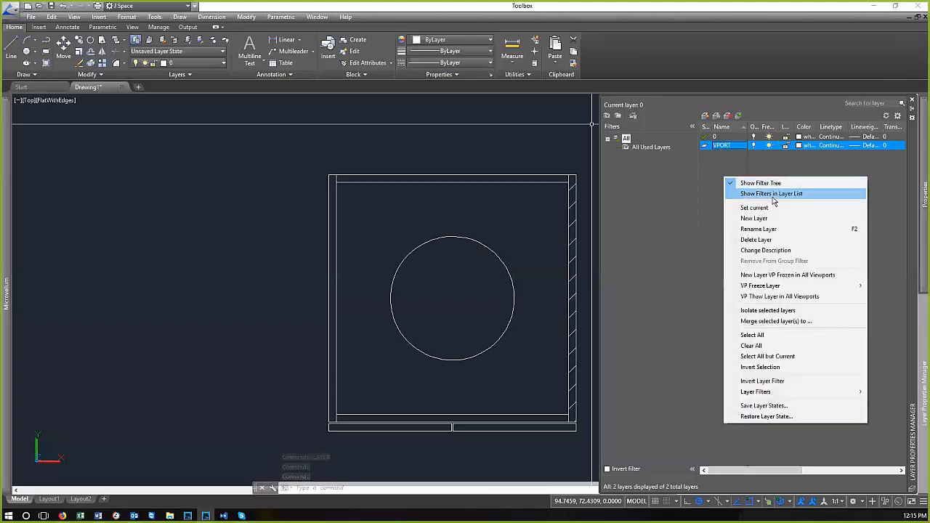
left_click(777, 218)
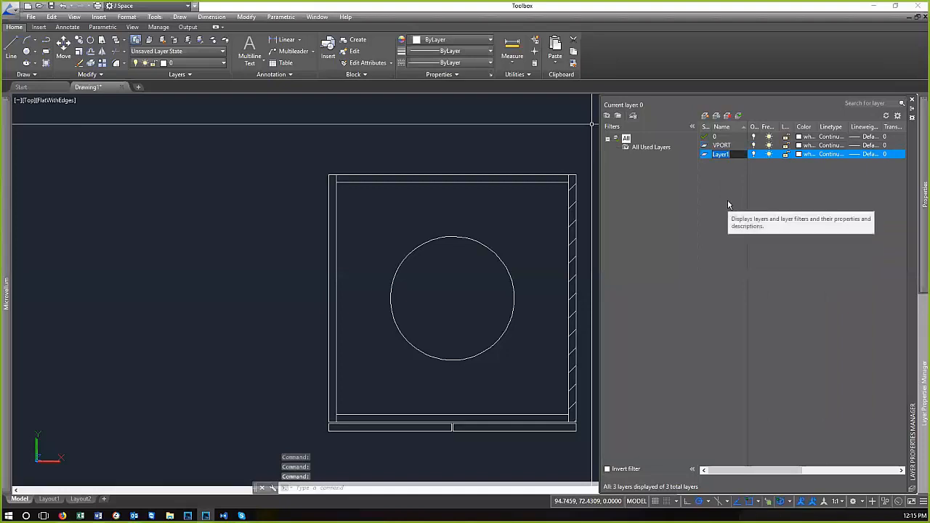
type("Finish")
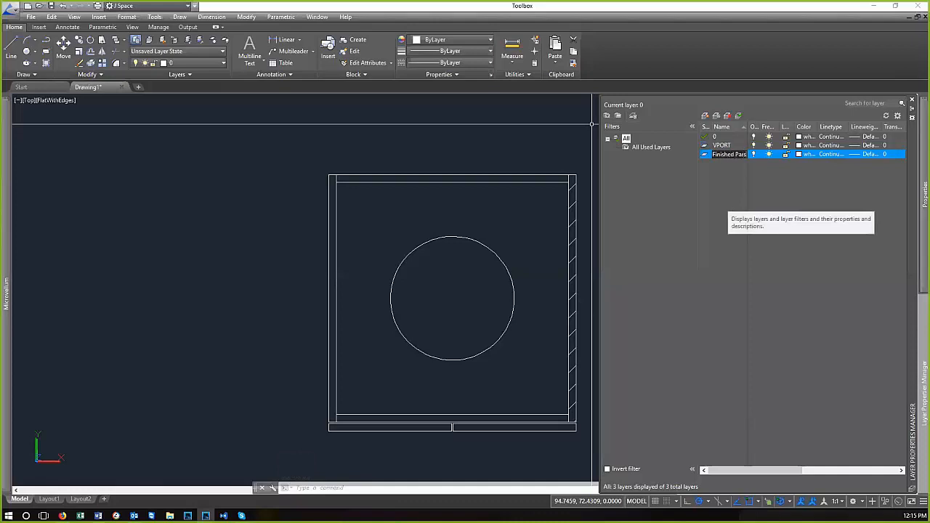
type("ed Parts")
key("Return")
Create a new layer named Unfinished Parts, correcting its spelling and capitalization
right_click(720, 188)
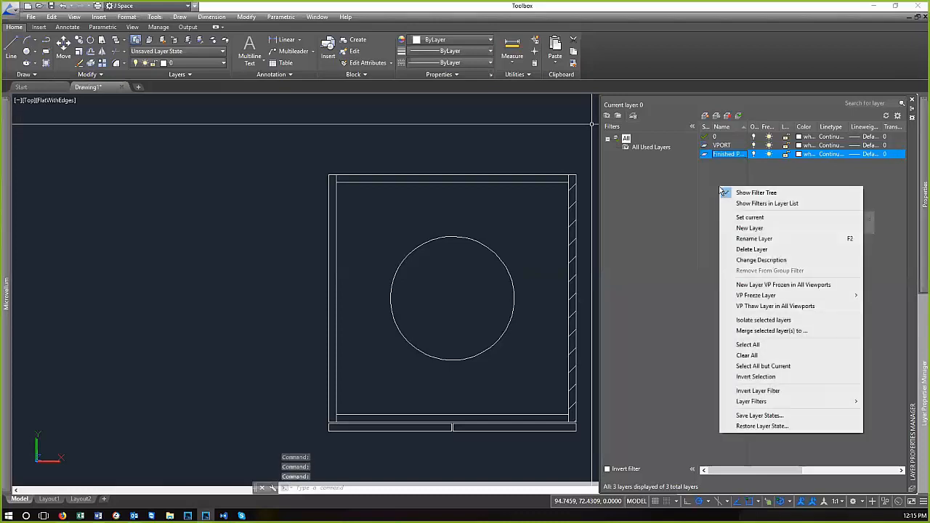
left_click(750, 228)
type("Unf")
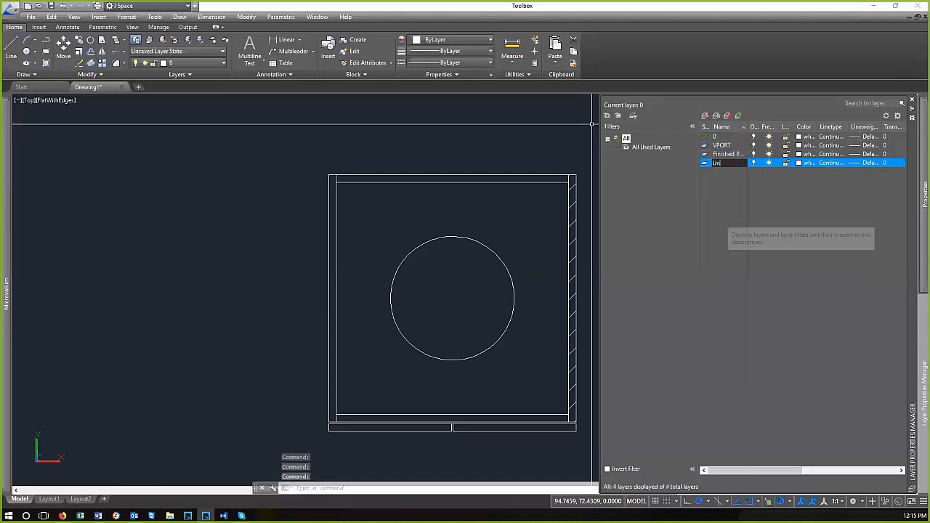
type("inished Parts")
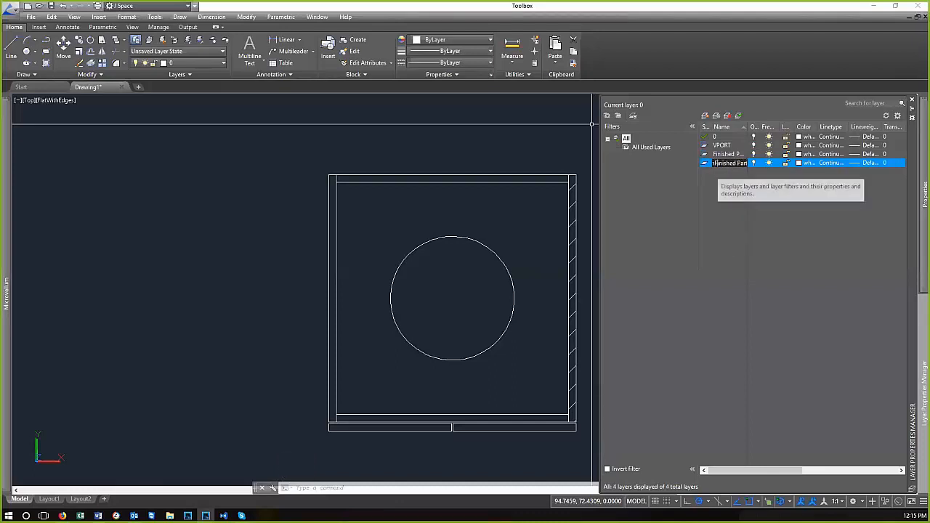
key("Left")
key("Left")
key("BackSpace")
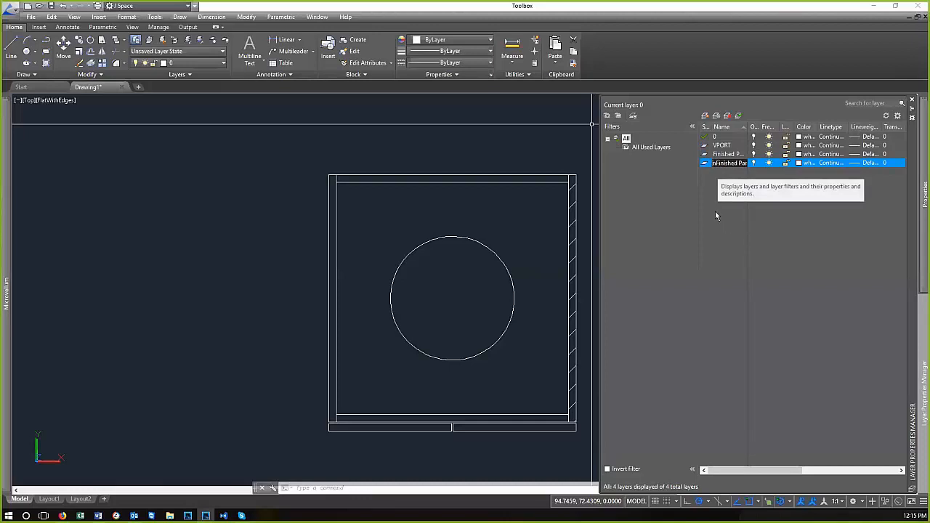
key("Delete")
key("Return")
left_click(523, 264)
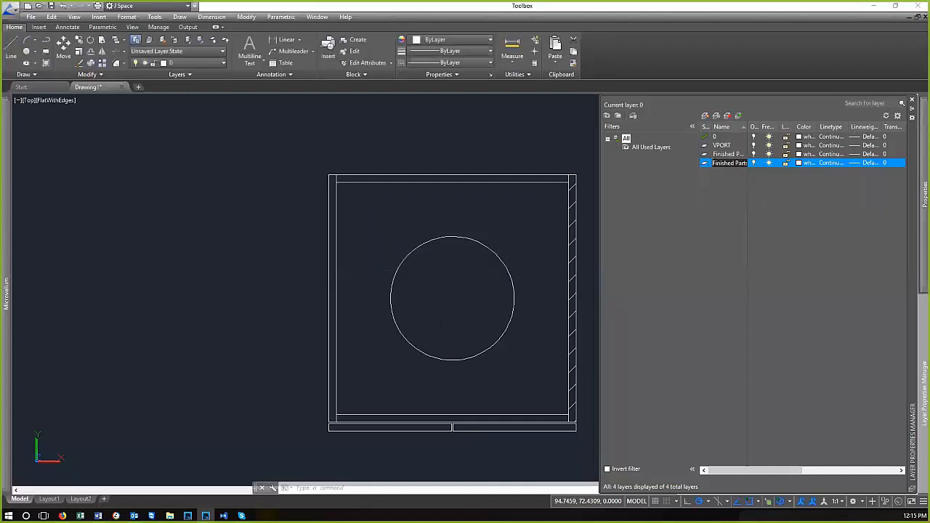
type("Un")
key("Delete")
type("f")
key("Return")
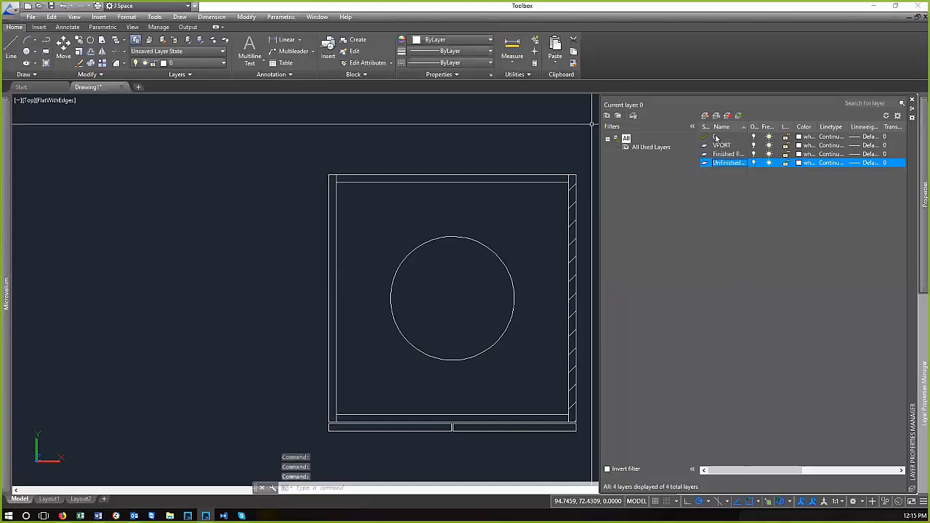
Set the VPORT layer's color to cyan and the Finished Parts layer's color to blue
left_click(800, 146)
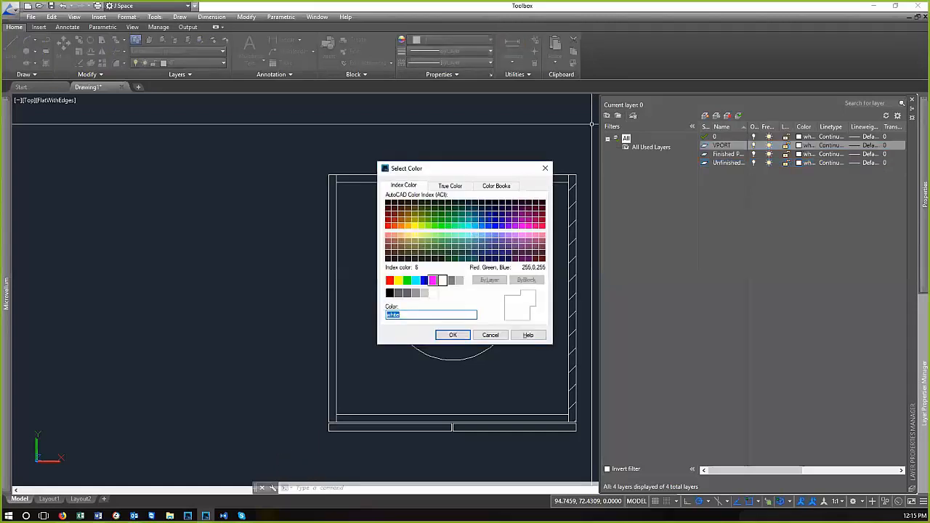
left_click(416, 281)
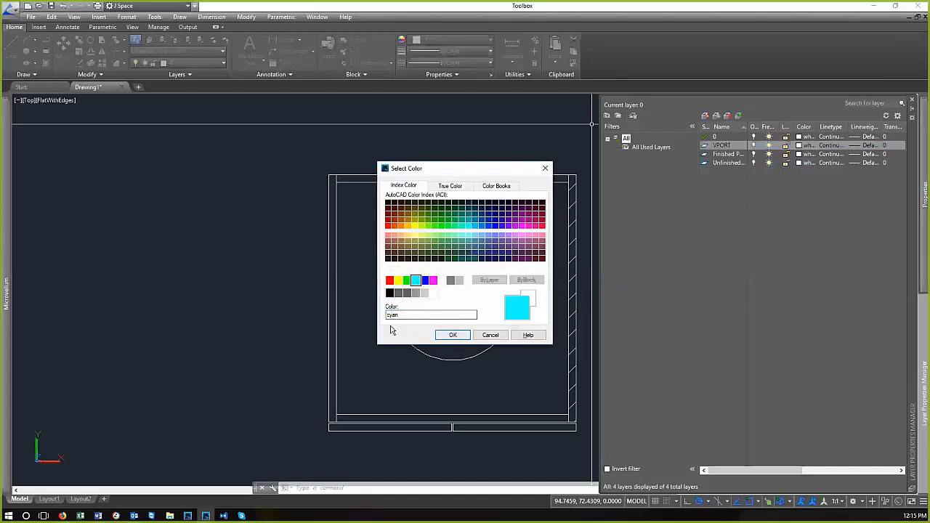
left_click(453, 335)
left_click(728, 154)
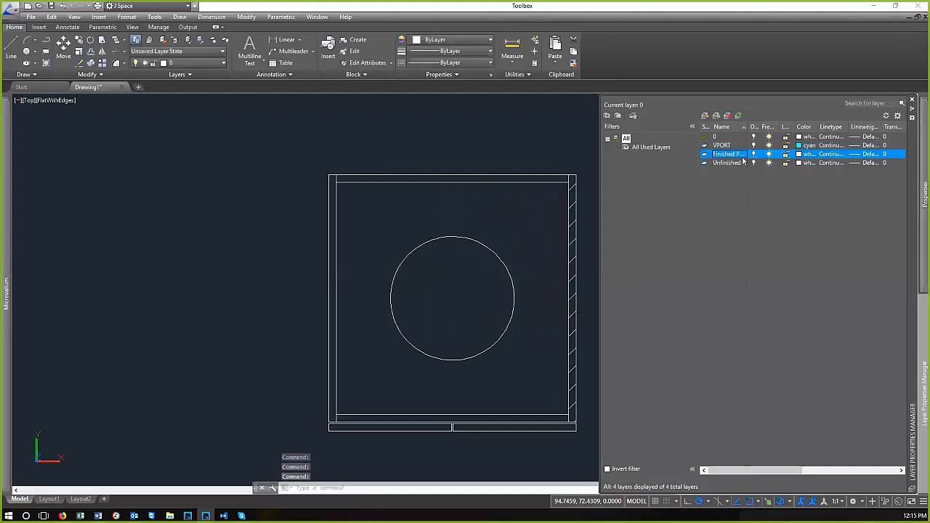
left_click(800, 154)
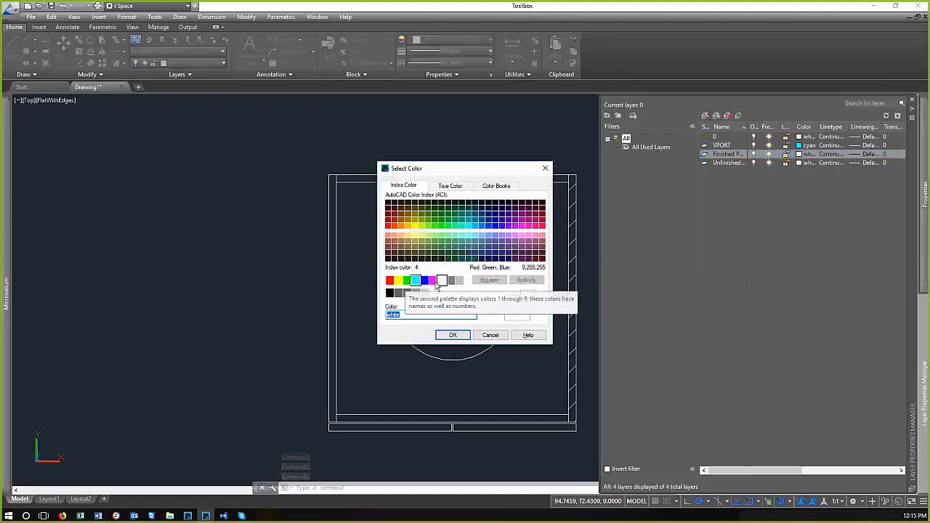
left_click(425, 281)
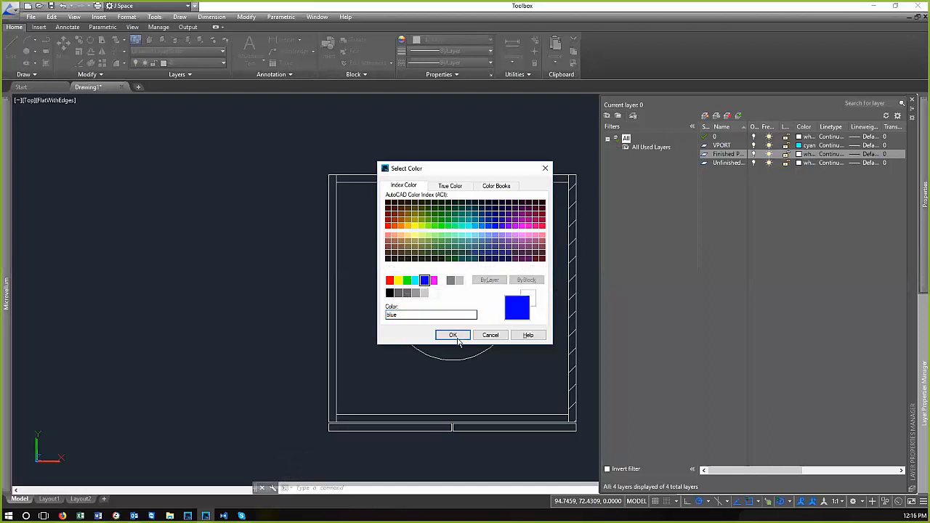
left_click(453, 335)
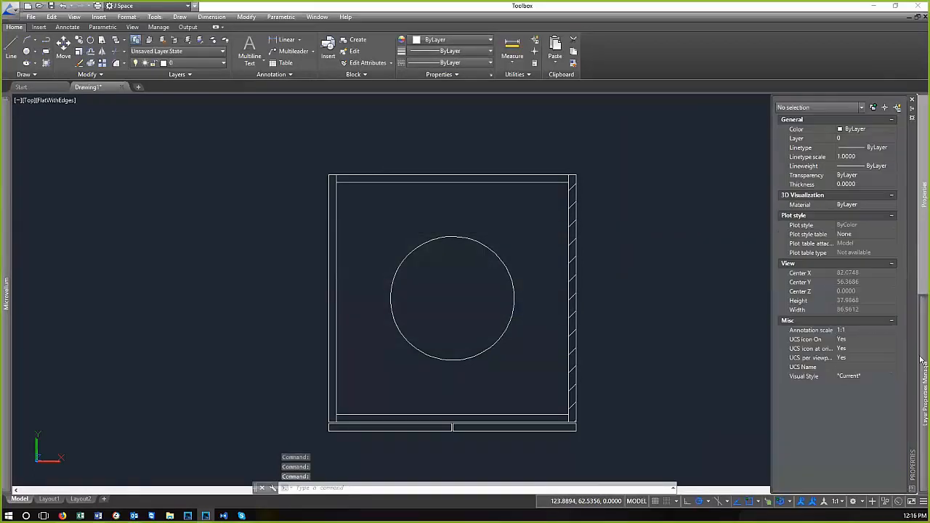
Set the Unfinished Parts layer's color to magenta
mouse_move(925, 393)
left_click(811, 163)
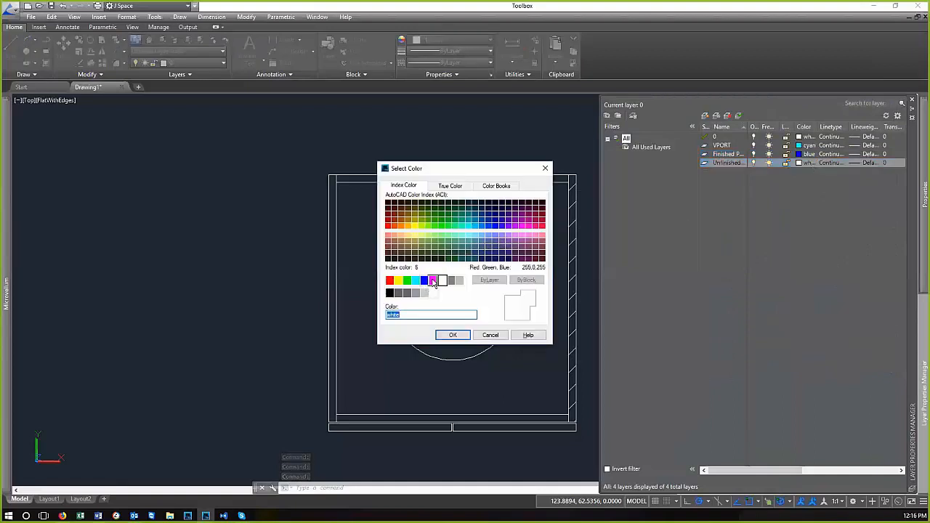
left_click(434, 281)
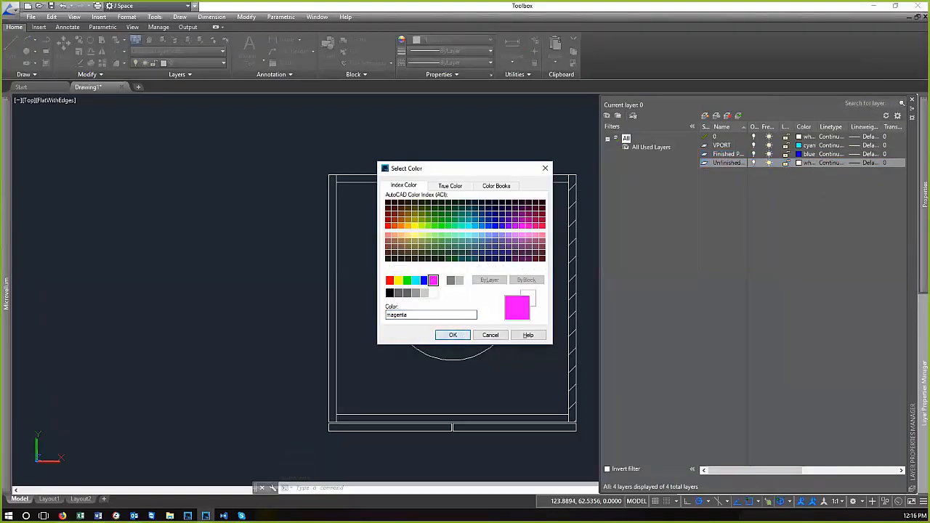
left_click(452, 335)
mouse_move(924, 363)
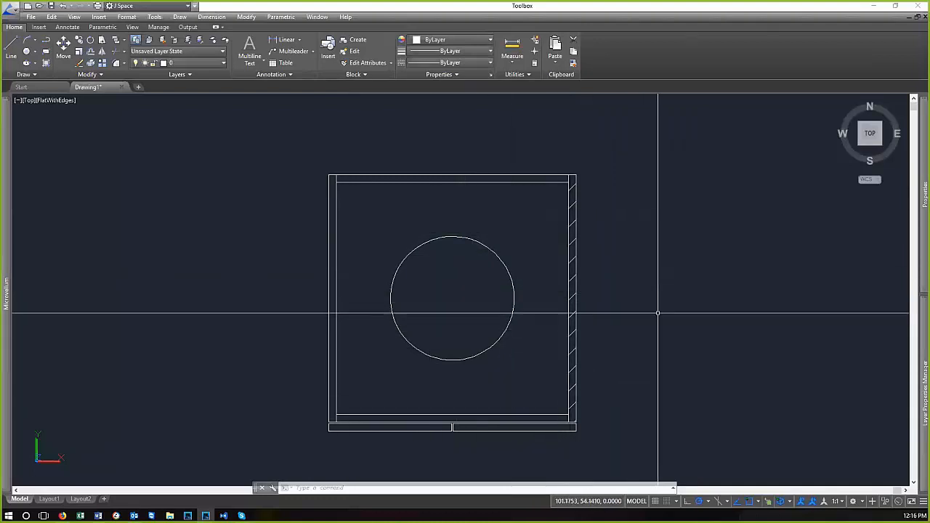
Assign the box's right side panel lines and their hatch to the Finished Parts layer
left_click(619, 359)
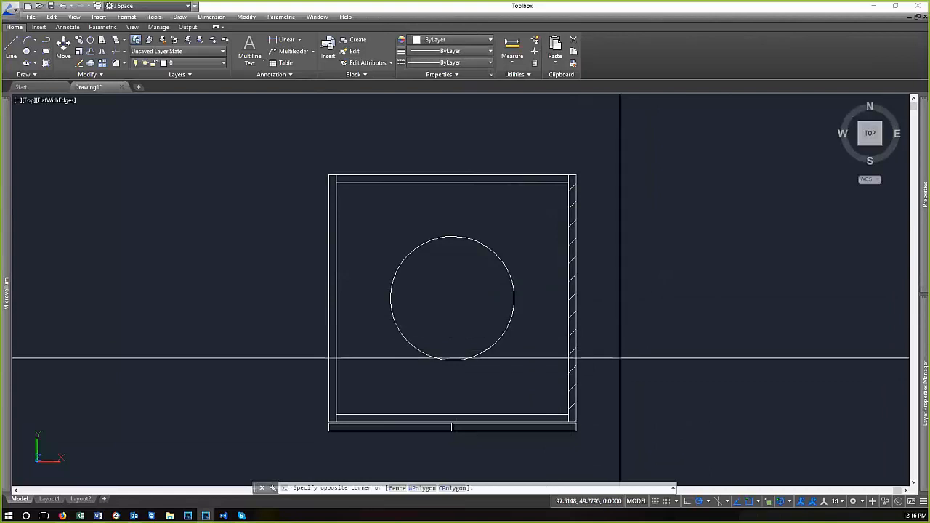
left_click(548, 253)
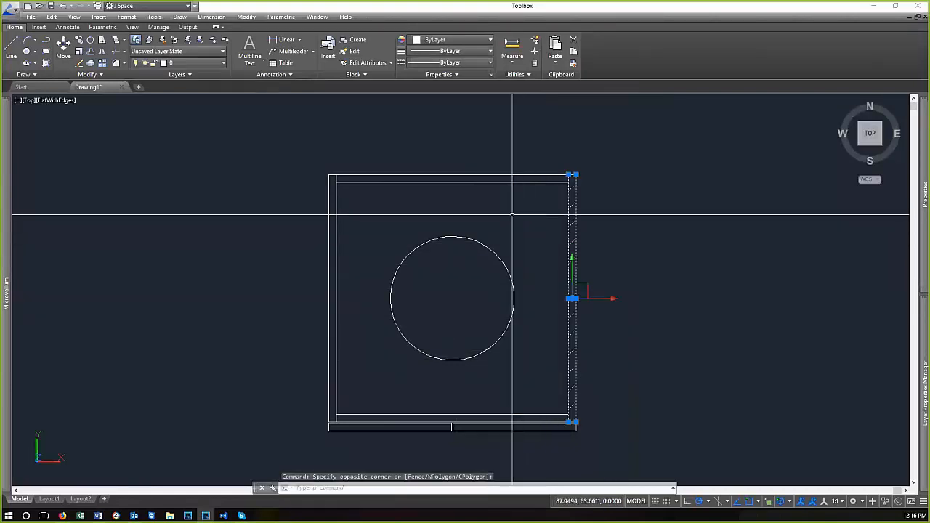
left_click(221, 66)
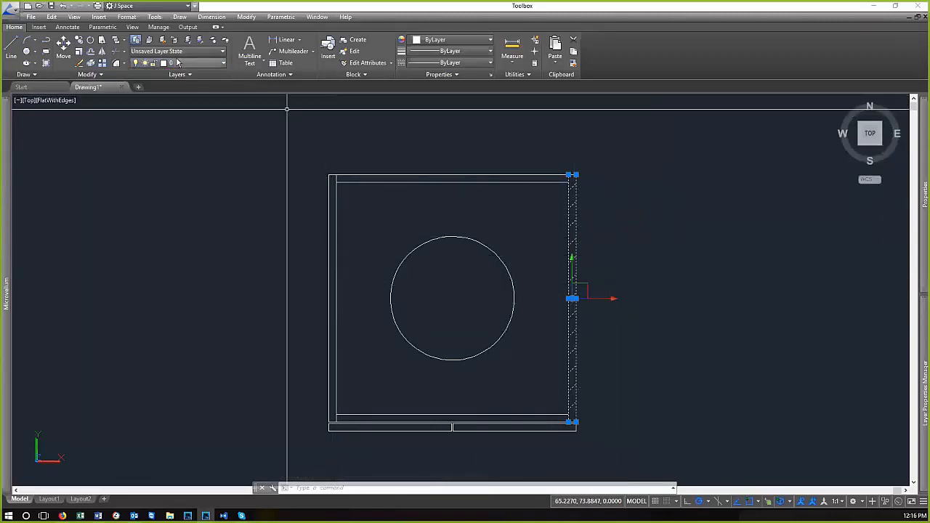
left_click(223, 64)
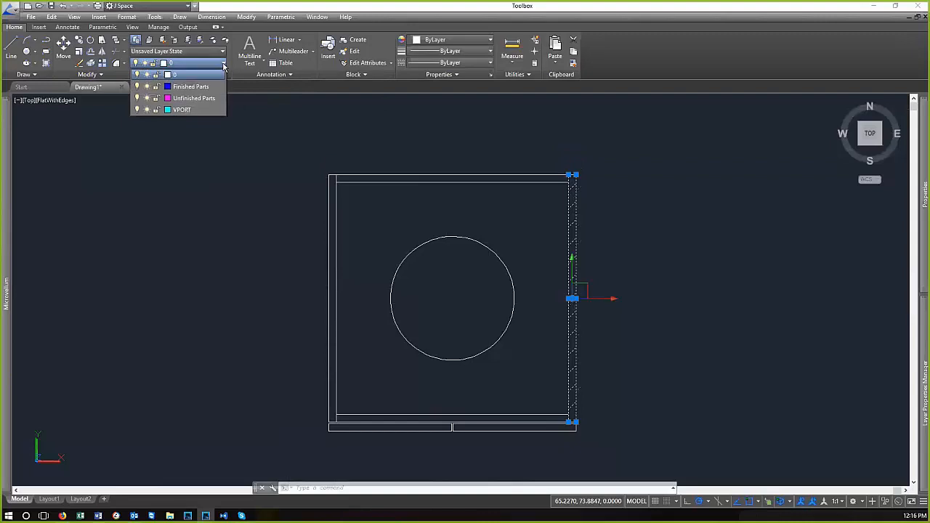
left_click(181, 87)
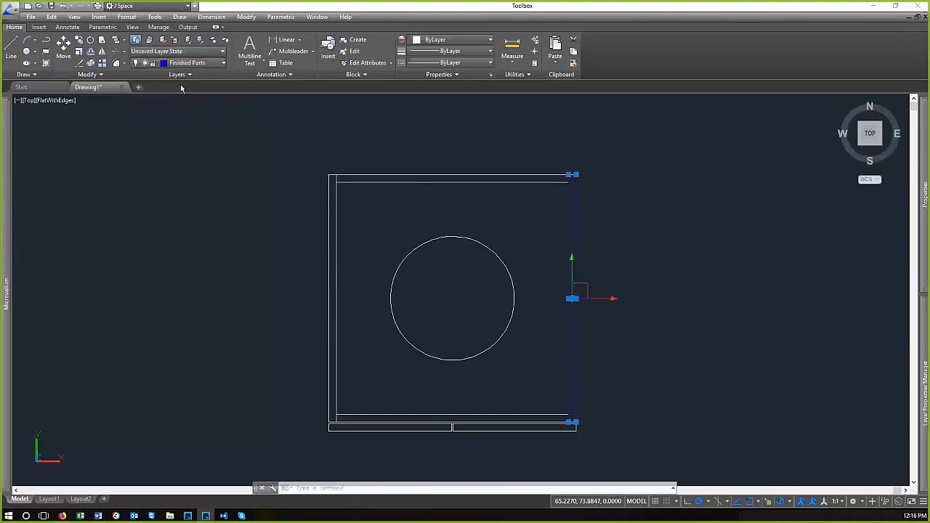
key("Escape")
key("Escape")
key("Escape")
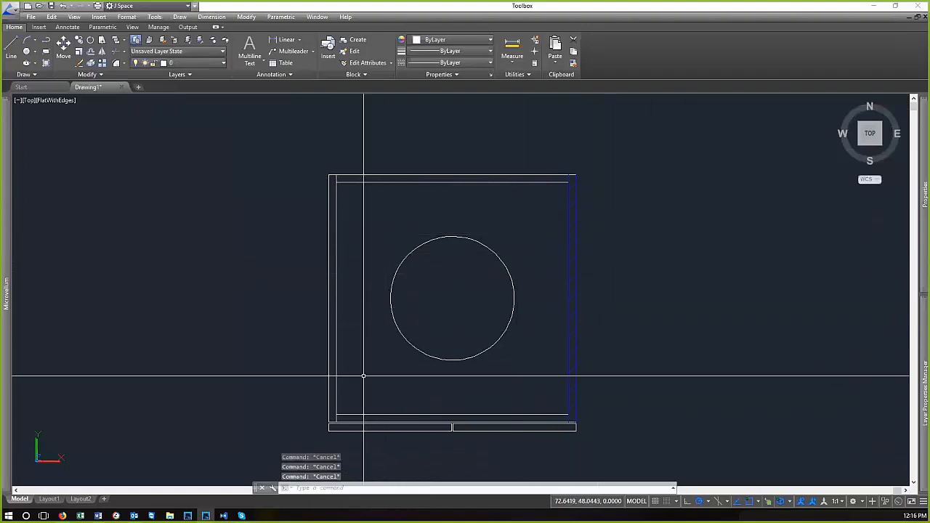
Assign the lines of the box's left side panel and upper panel to the Unfinished Parts layer
left_click(393, 213)
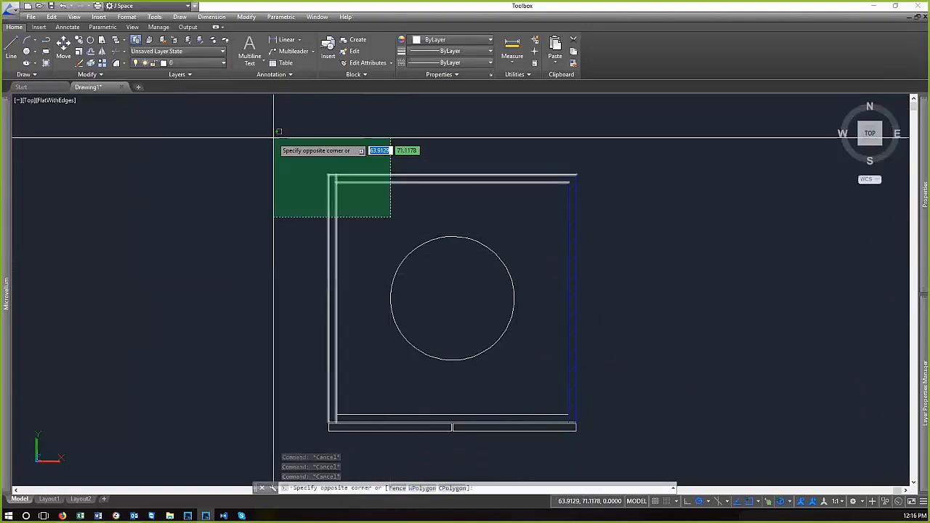
left_click(273, 138)
scroll(351, 411, "up", 5)
scroll(351, 411, "down", 7)
scroll(378, 366, "up", 3)
scroll(357, 255, "down", 2)
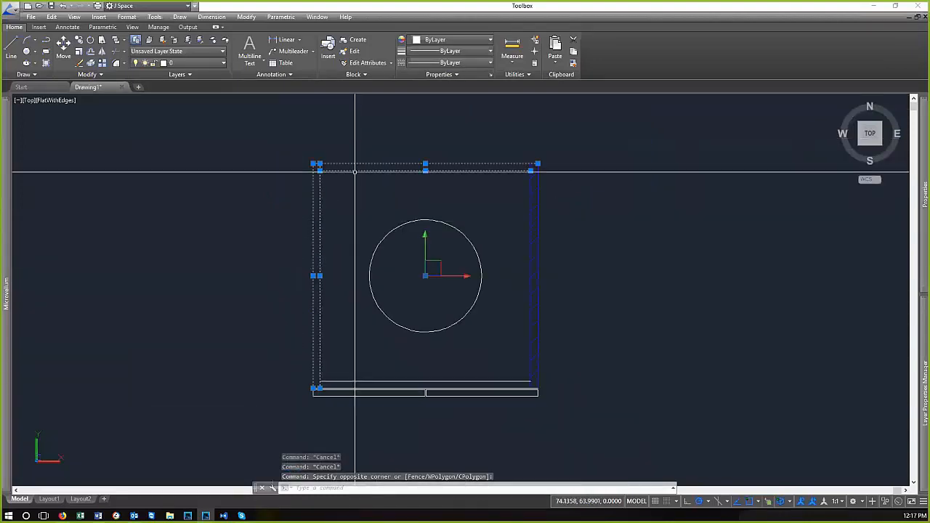
left_click(182, 63)
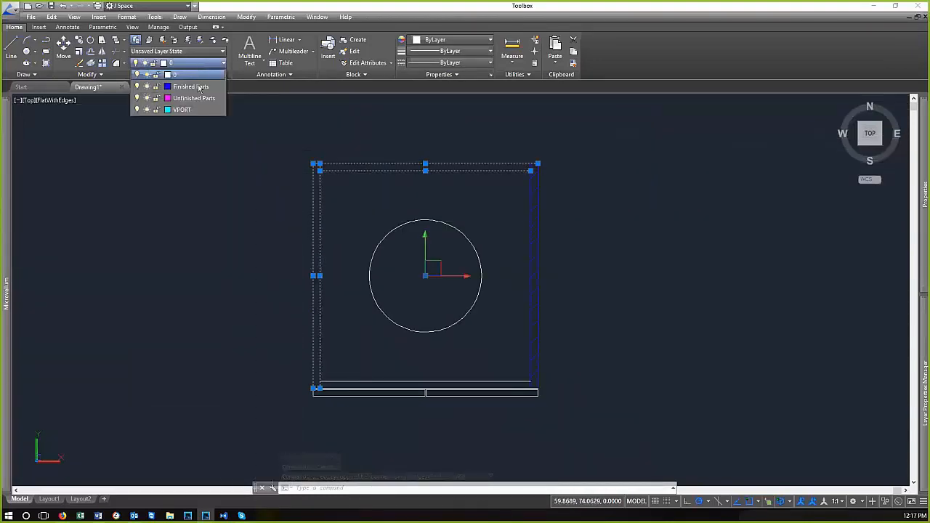
left_click(195, 99)
left_click(432, 385)
key("Escape")
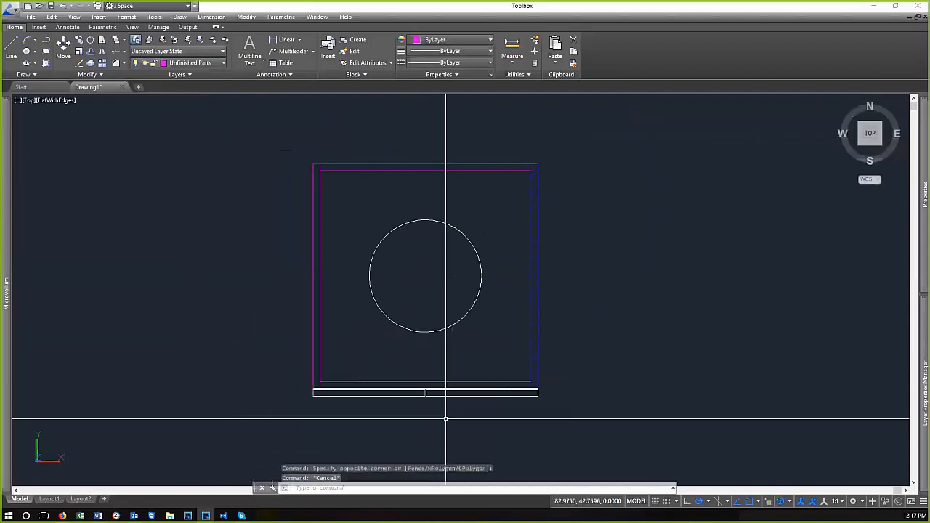
Assign the two front door rectangles and the box's lower horizontal lines to the Finished Parts layer
scroll(383, 401, "up", 2)
scroll(383, 401, "up", 2)
left_click(544, 430)
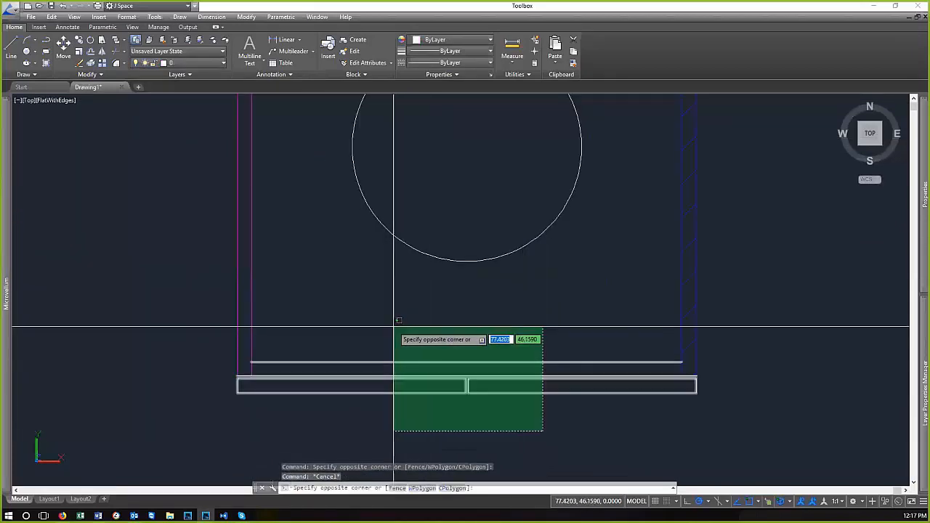
left_click(393, 327)
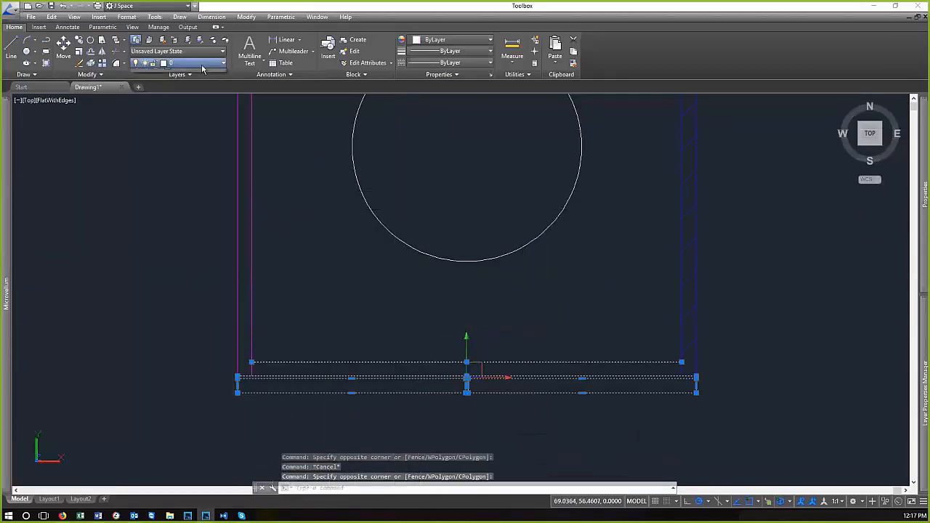
left_click(203, 63)
left_click(191, 86)
key("Escape")
Assign the inner horizontal line above the doors to the Unfinished Parts layer
left_click(525, 368)
left_click(471, 321)
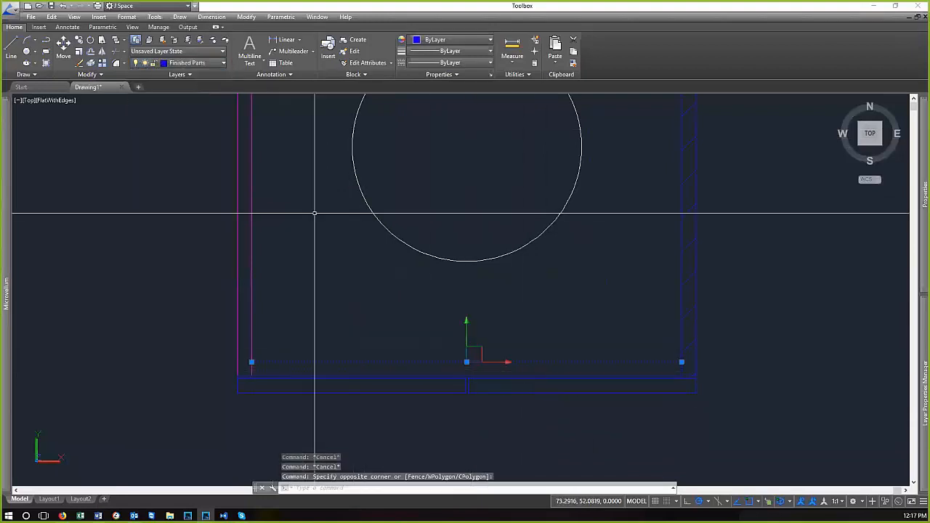
left_click(197, 63)
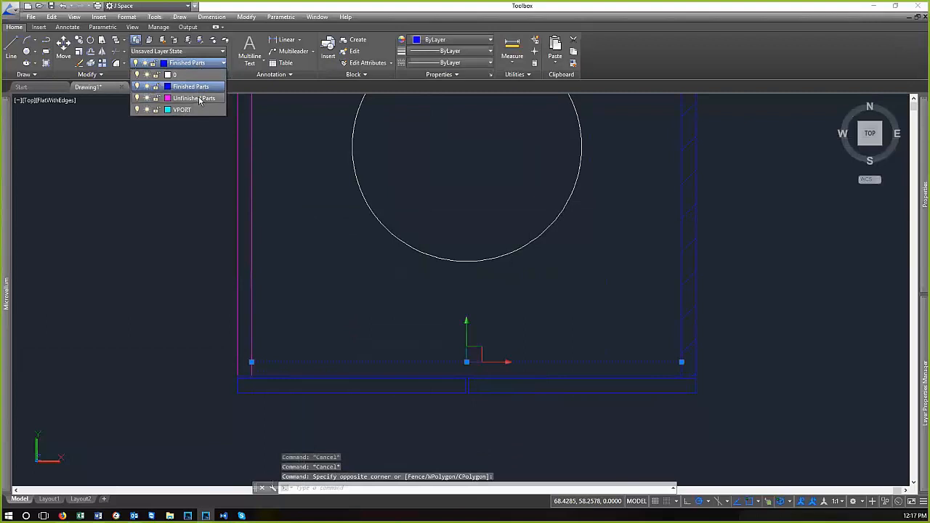
left_click(199, 100)
key("Escape")
Assign the inner vertical line of the right side panel to the Unfinished Parts layer
left_click(683, 321)
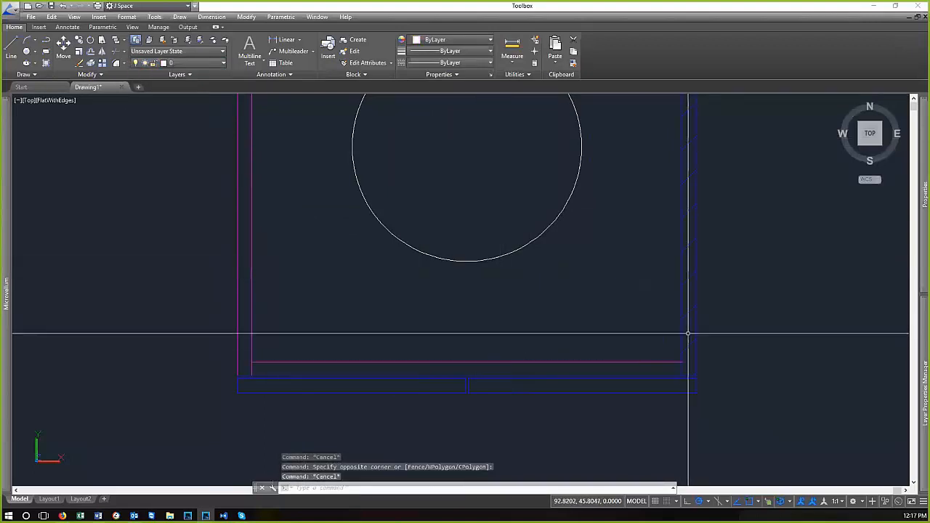
left_click(572, 321)
left_click(194, 64)
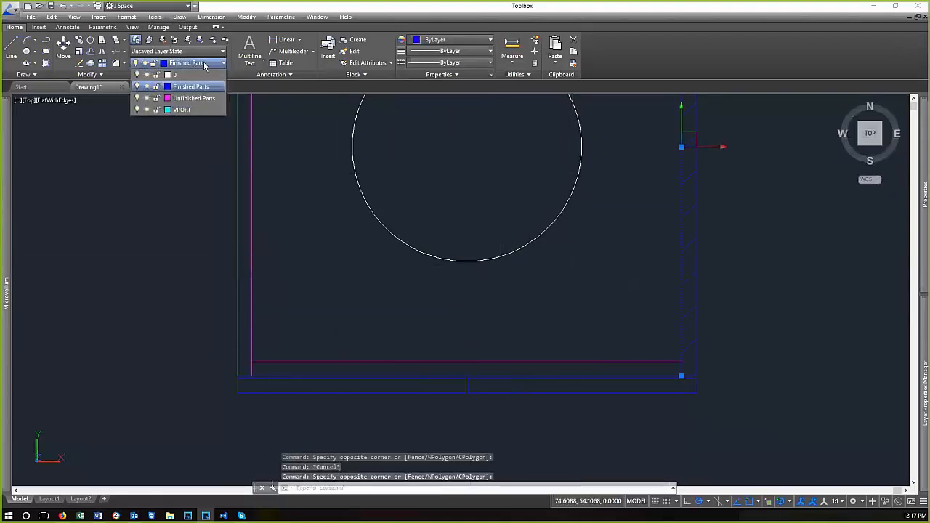
left_click(197, 100)
key("Escape")
Examine the line work around the box's front edge and select the right door rectangle to check its layer
scroll(468, 329, "down", 4)
scroll(517, 247, "up", 1)
scroll(398, 411, "up", 6)
scroll(576, 331, "up", 2)
left_click(538, 378)
left_click(567, 324)
key("Escape")
scroll(541, 362, "down", 3)
left_click(537, 370)
scroll(537, 372, "up", 5)
scroll(506, 374, "down", 2)
scroll(581, 374, "down", 2)
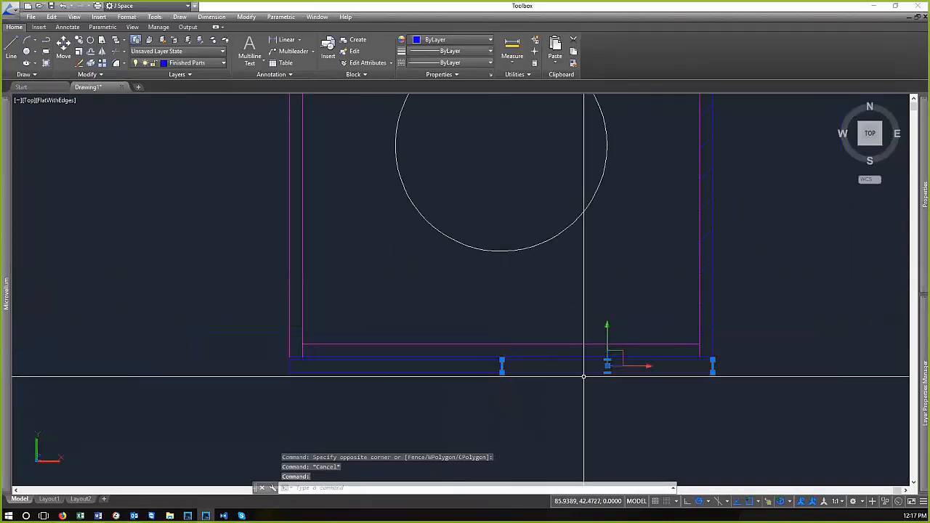
Explode the right and left front door rectangles into separate lines
scroll(522, 360, "up", 3)
scroll(523, 360, "up", 2)
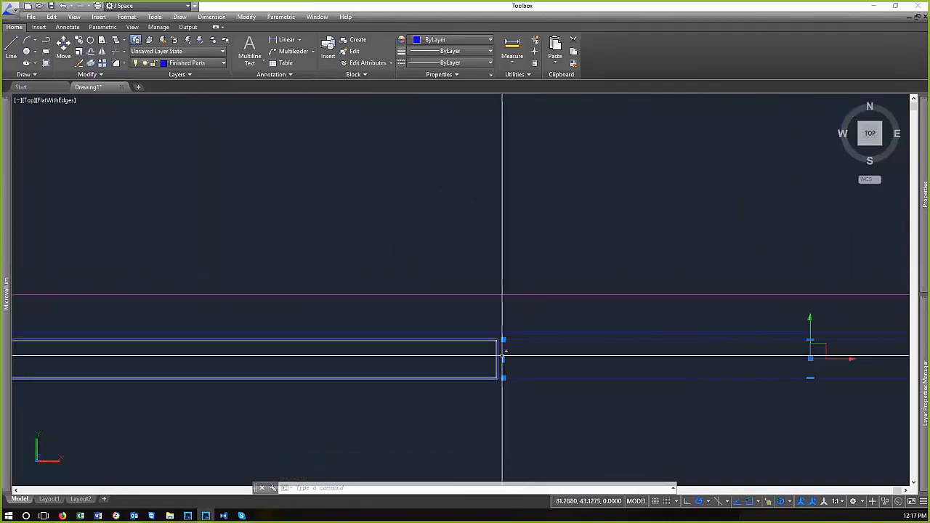
scroll(436, 345, "down", 3)
scroll(436, 345, "up", 2)
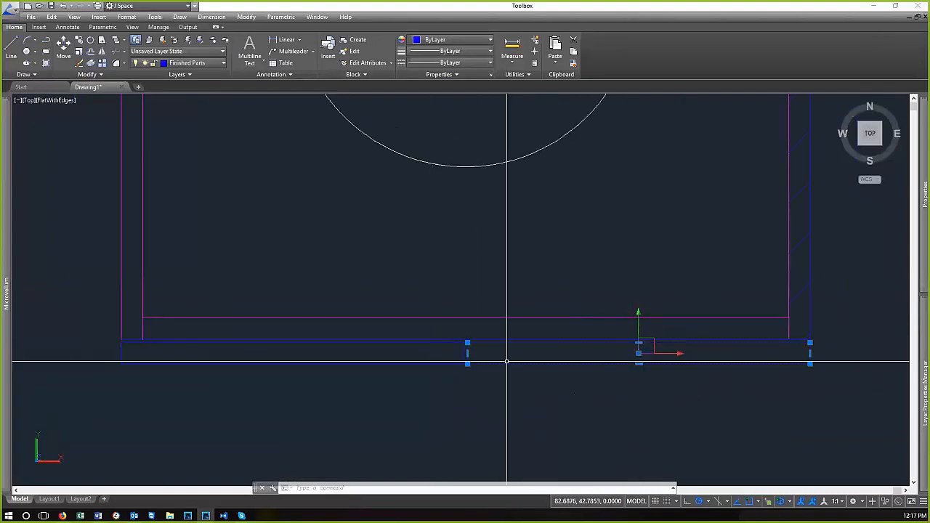
scroll(506, 357, "up", 5)
scroll(422, 350, "up", 2)
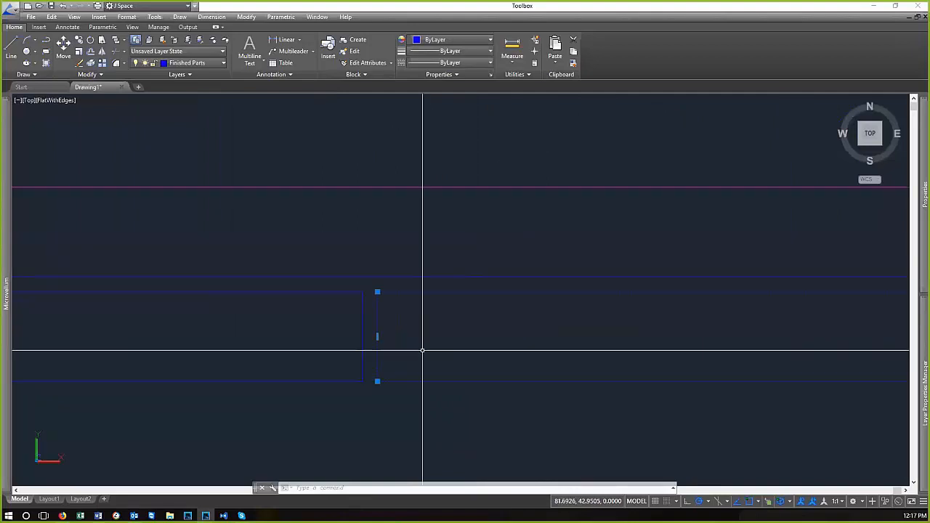
type("pl")
key("Return")
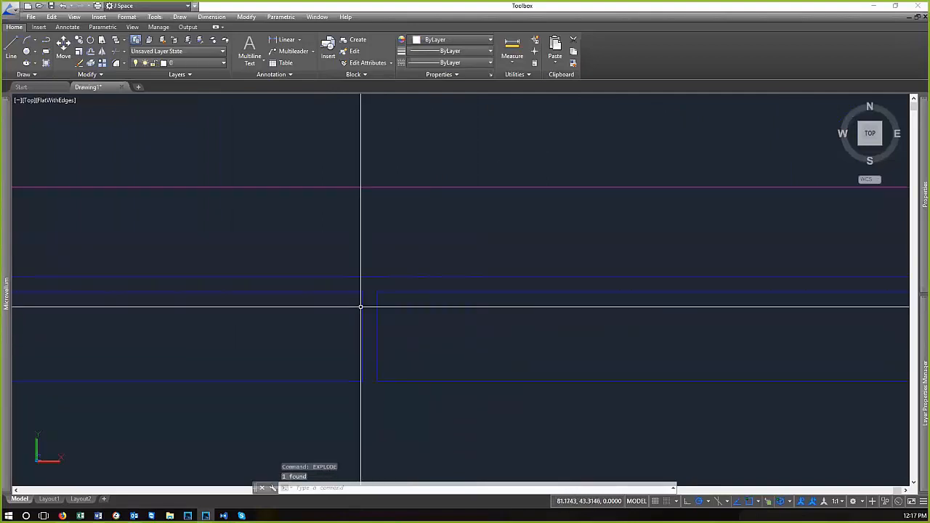
left_click(368, 313)
left_click(333, 306)
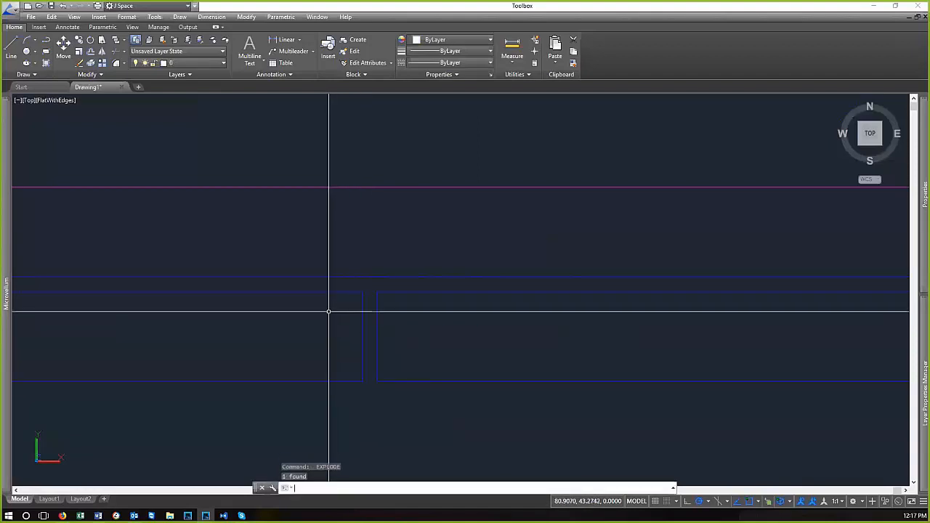
Assign the upper horizontal lines of both front doors to the Unfinished Parts layer and clear the selection
scroll(434, 301, "down", 5)
scroll(459, 399, "down", 5)
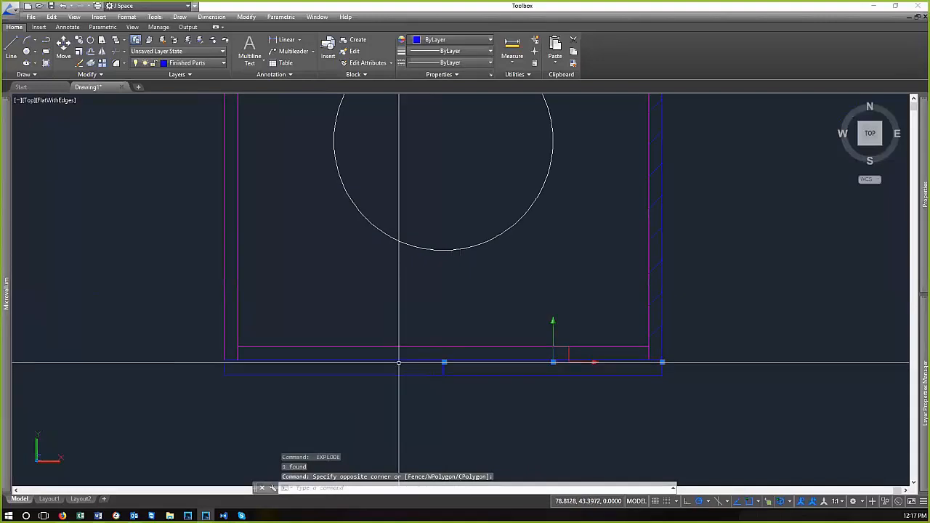
left_click(398, 362)
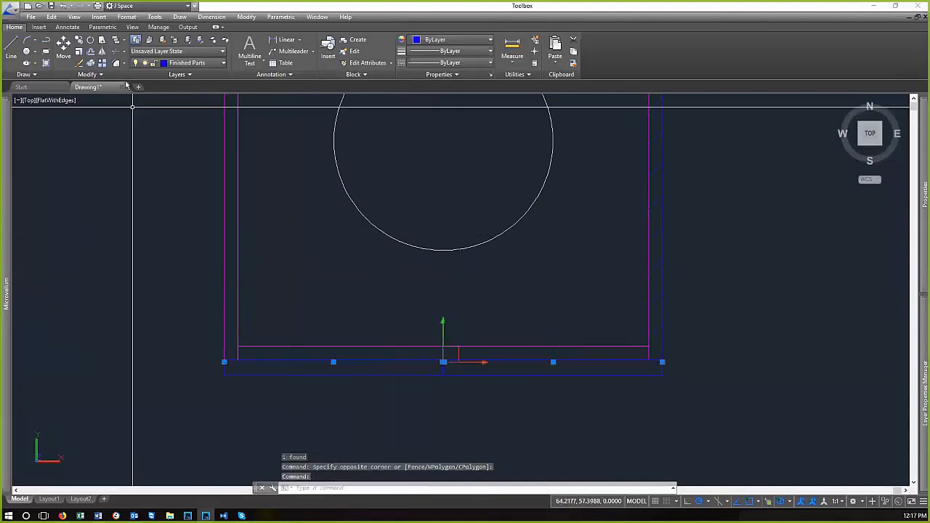
left_click(172, 65)
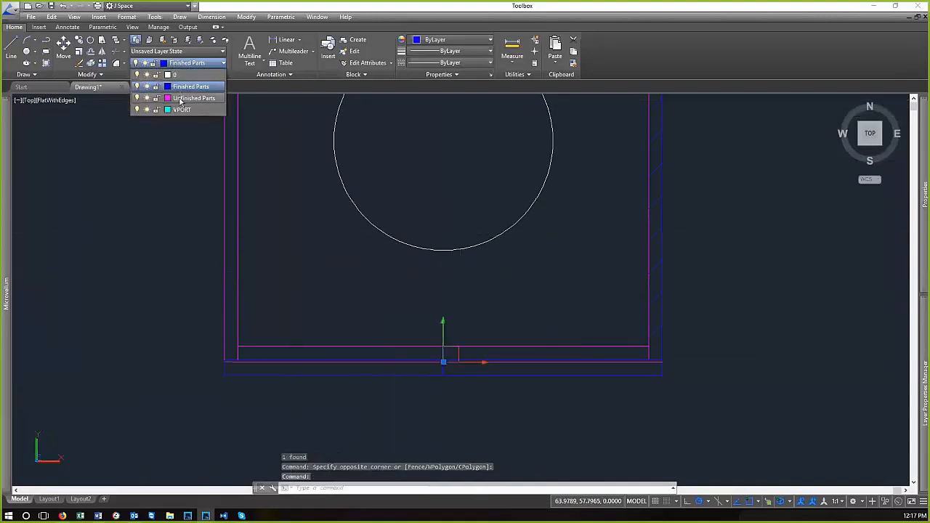
key("Escape")
key("Escape")
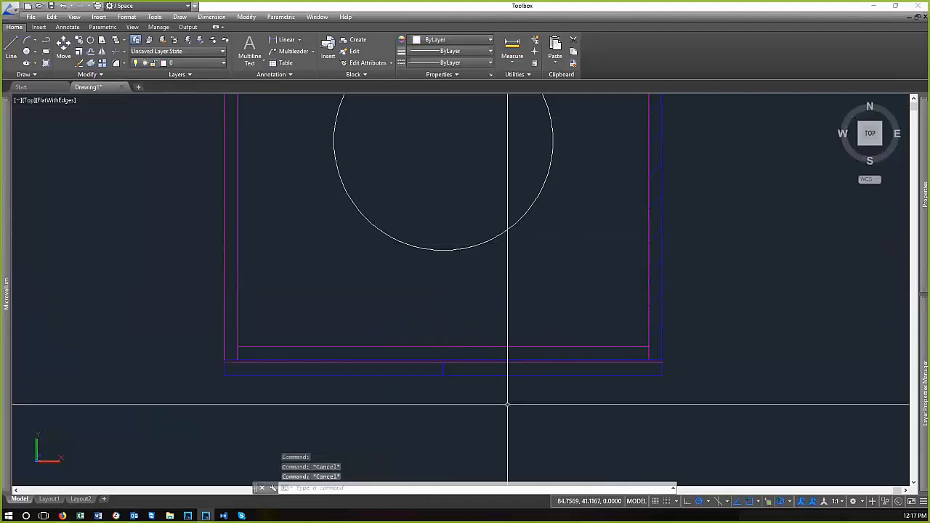
Examine the Linetype column in the layer manager and view the loaded linetypes for the Finished Parts layer, leaving its linetype as is
scroll(658, 432, "down", 2)
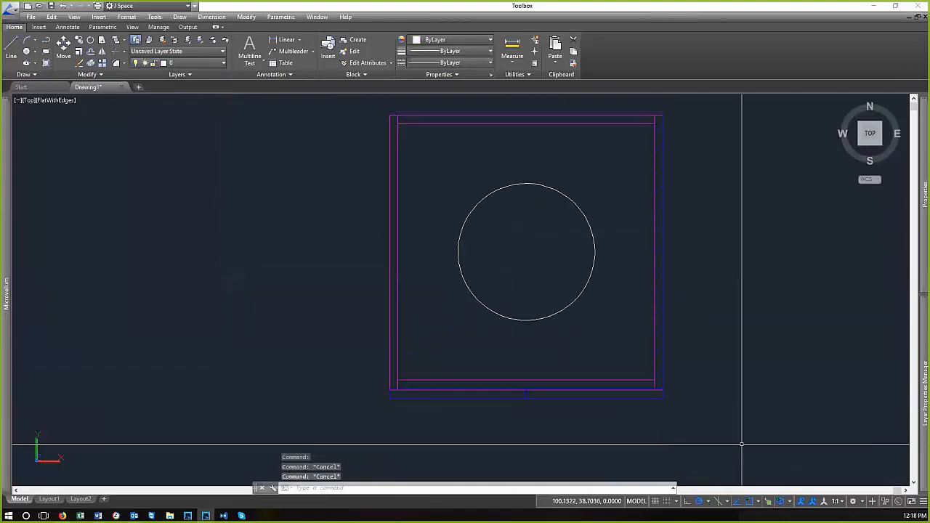
scroll(553, 363, "down", 2)
scroll(685, 318, "up", 2)
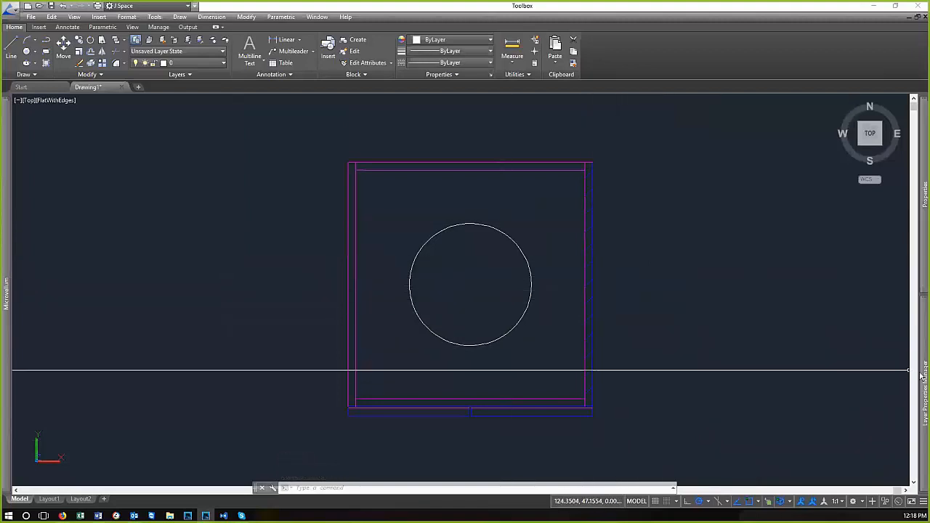
mouse_move(921, 376)
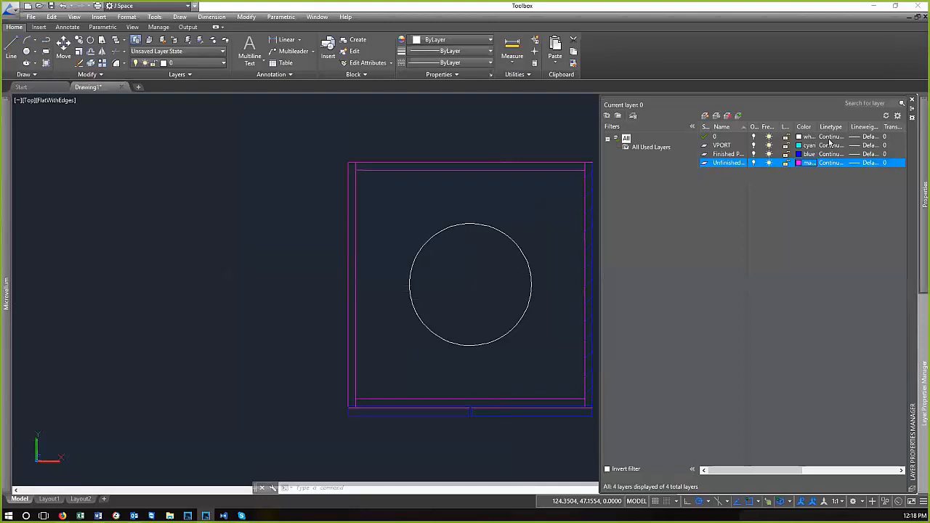
left_click_drag(869, 126, 874, 126)
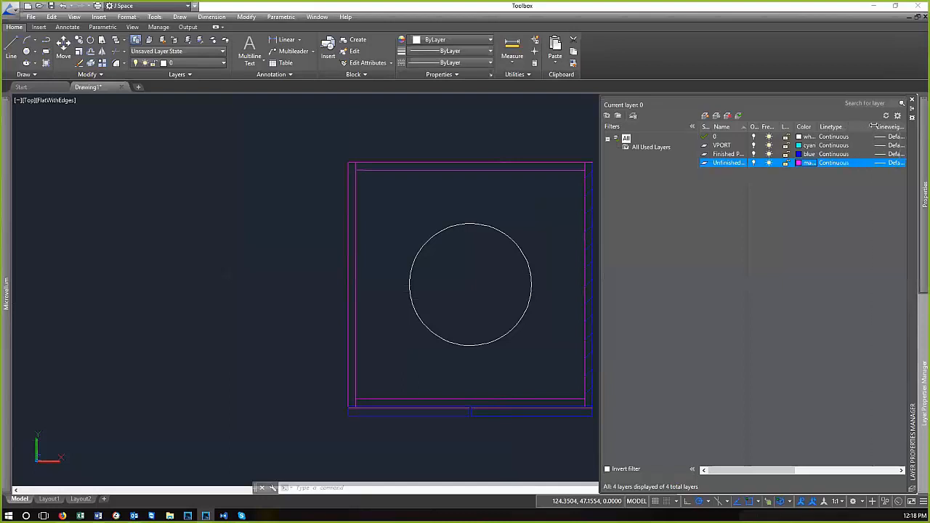
left_click(726, 155)
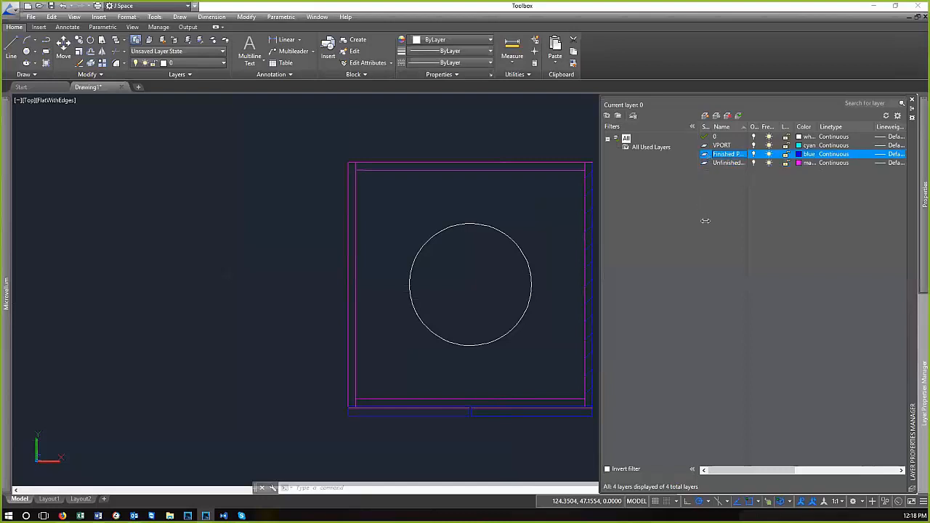
left_click_drag(696, 206, 640, 208)
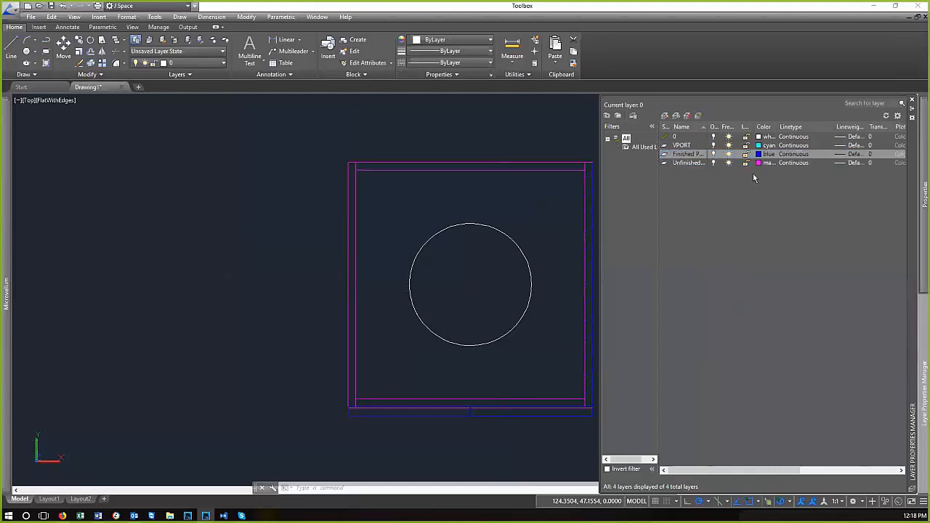
left_click(804, 157)
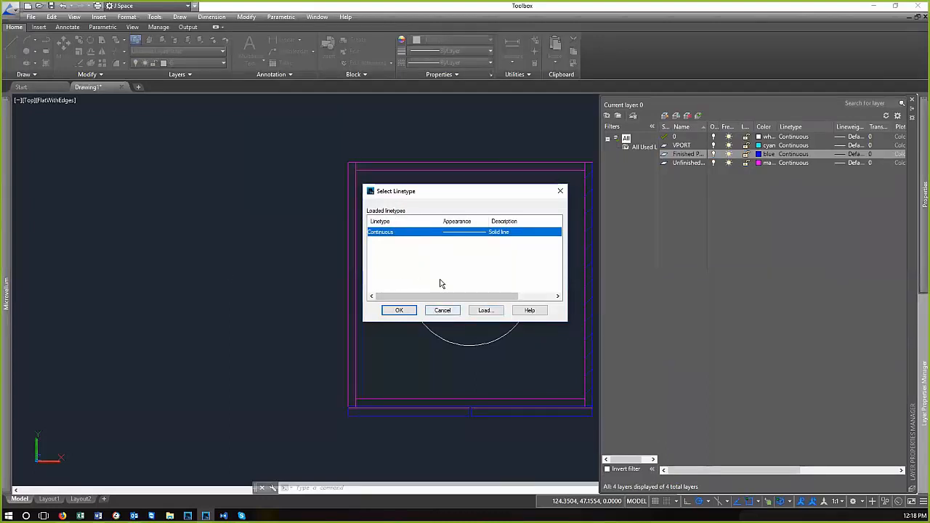
left_click(443, 310)
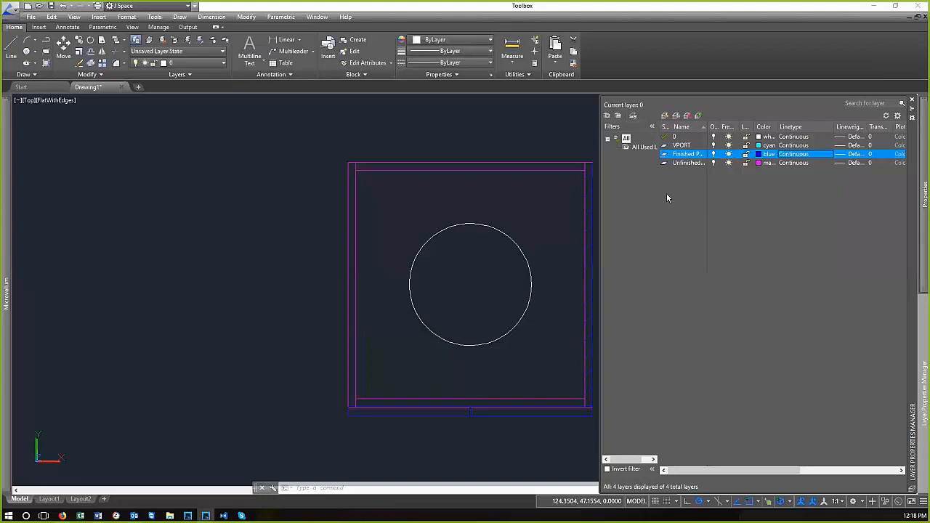
left_click_drag(655, 206, 692, 204)
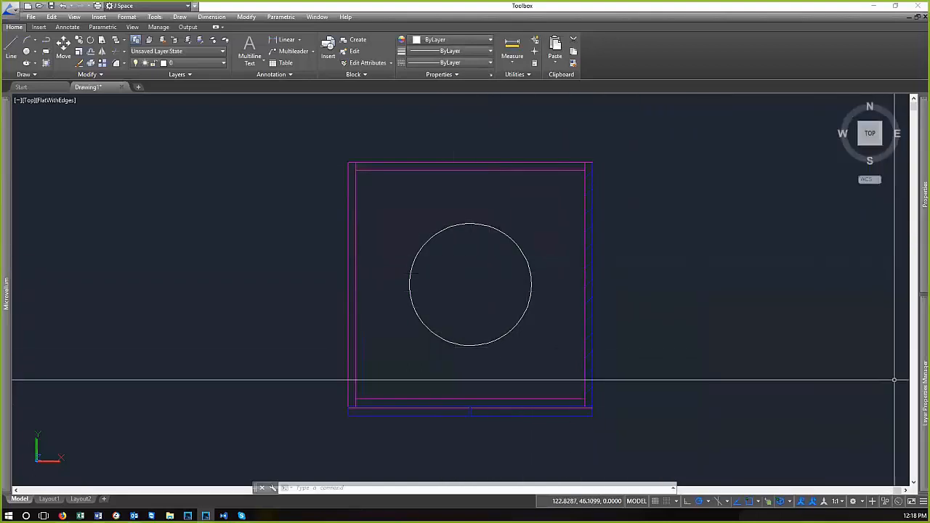
Turn the Finished Parts layer off, on and off again
left_click(223, 65)
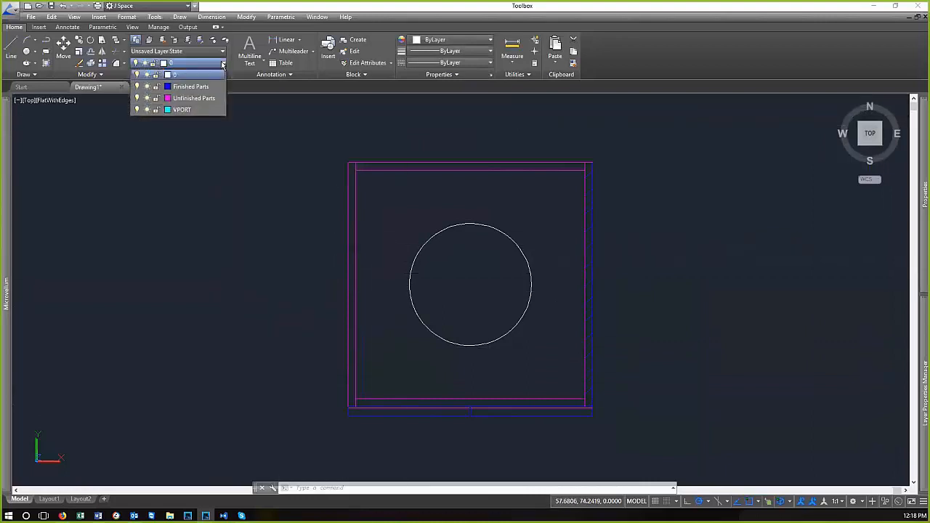
left_click(137, 88)
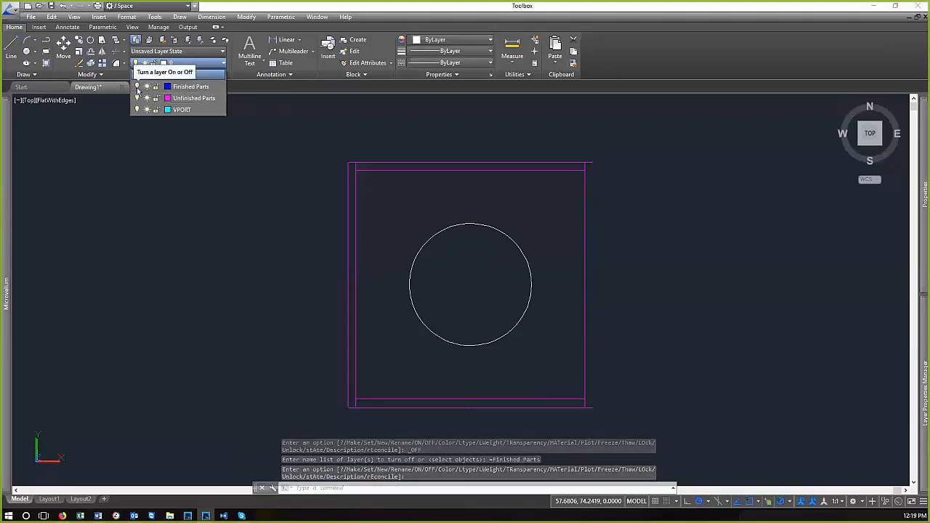
left_click(137, 88)
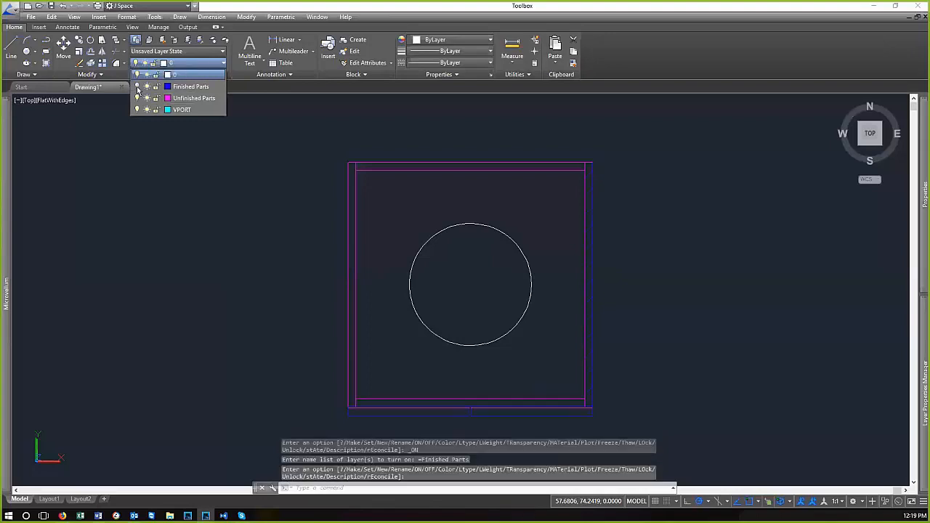
left_click(137, 88)
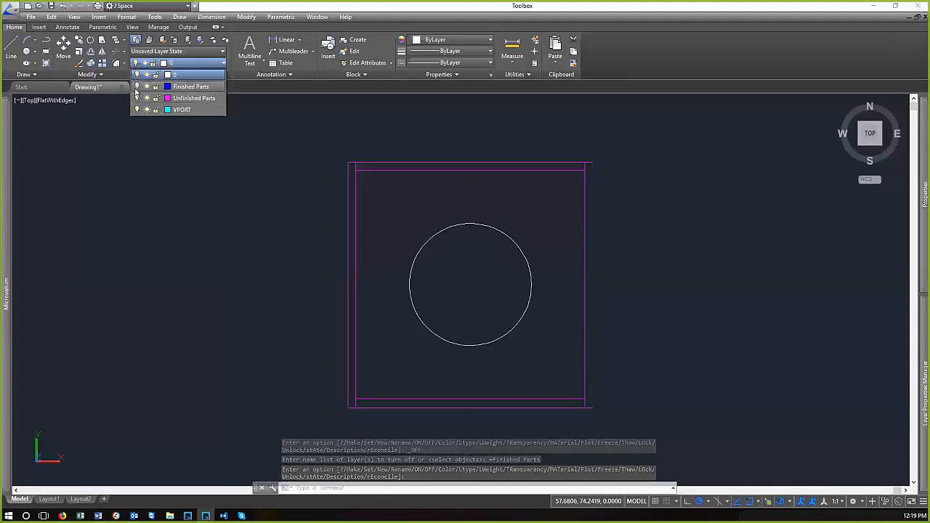
Widen the On and Freeze columns in the layer manager and turn the Finished Parts layer back on
left_click(921, 380)
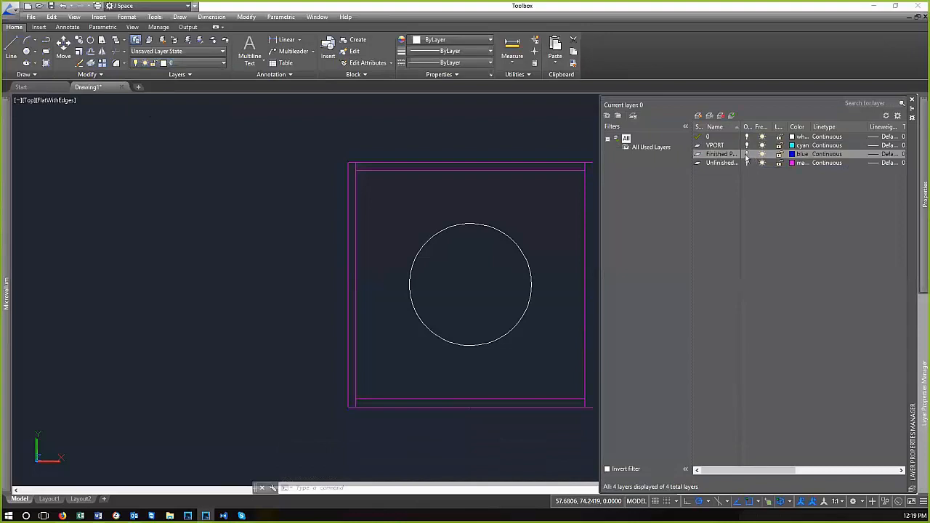
left_click_drag(747, 126, 788, 125)
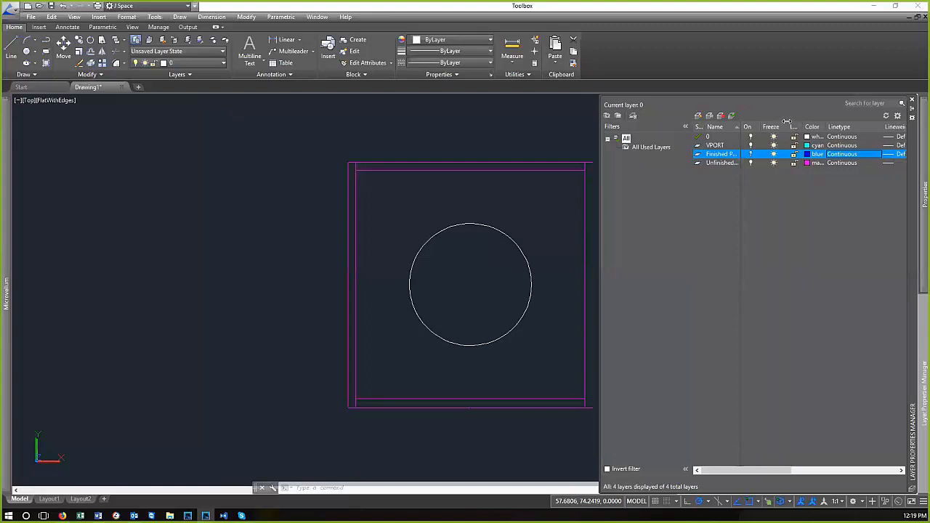
left_click(752, 155)
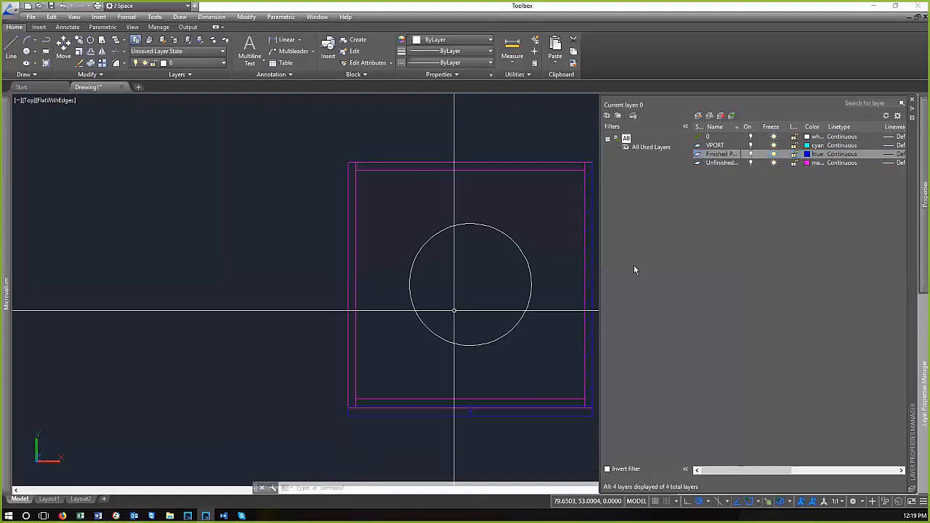
middle_click(452, 196)
middle_click(452, 196)
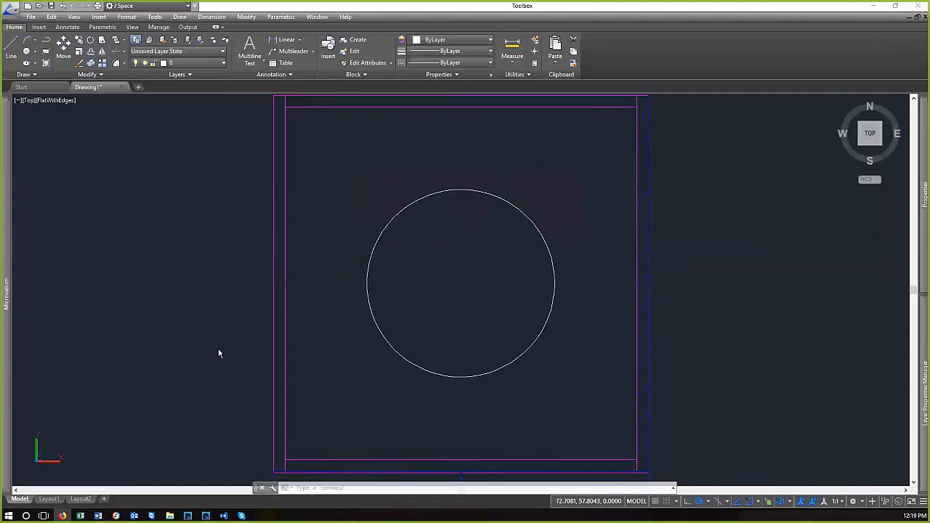
scroll(447, 223, "down", 2)
scroll(472, 270, "up", 2)
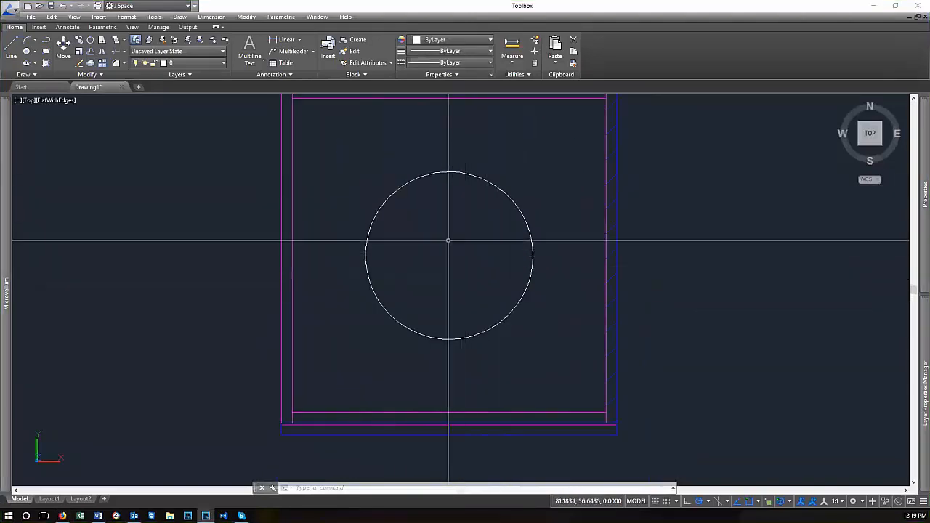
scroll(588, 371, "down", 2)
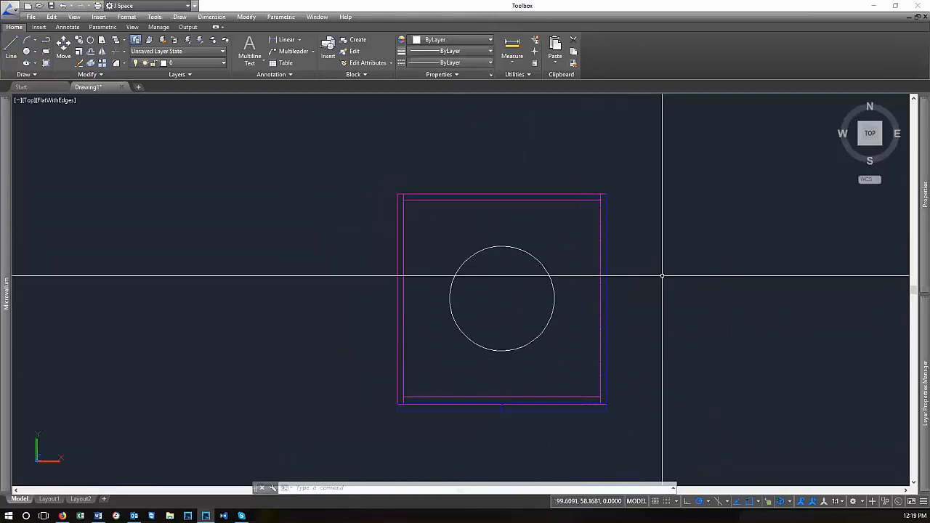
mouse_move(925, 189)
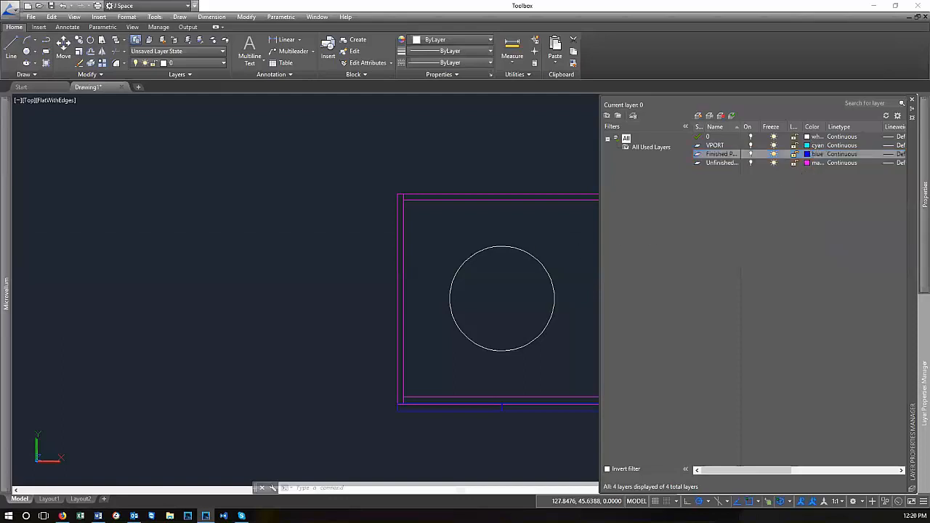
mouse_move(581, 242)
middle_mouse_down()
mouse_move(486, 250)
mouse_move(540, 240)
middle_mouse_up()
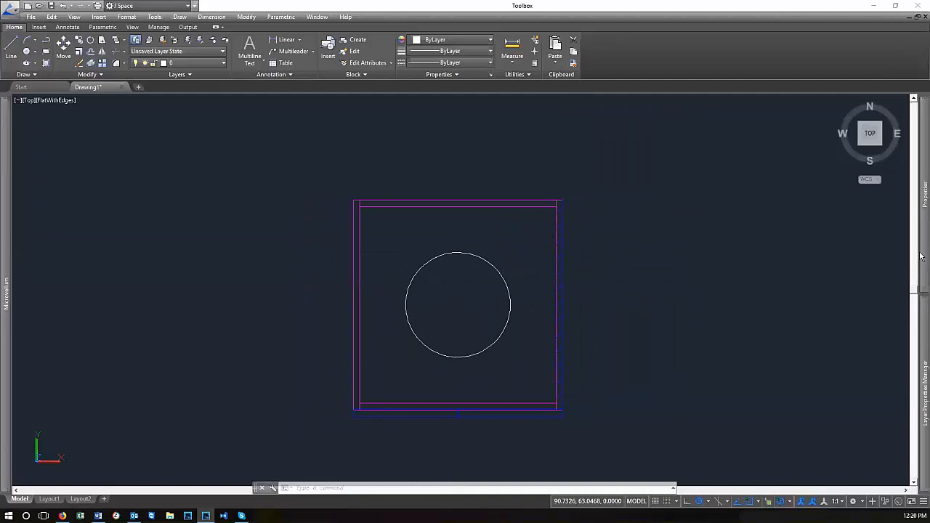
mouse_move(924, 415)
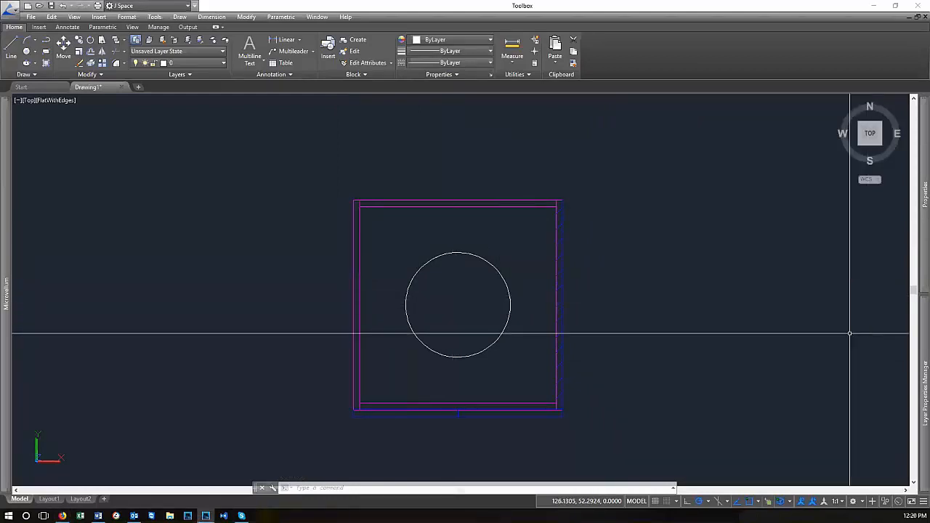
mouse_move(923, 359)
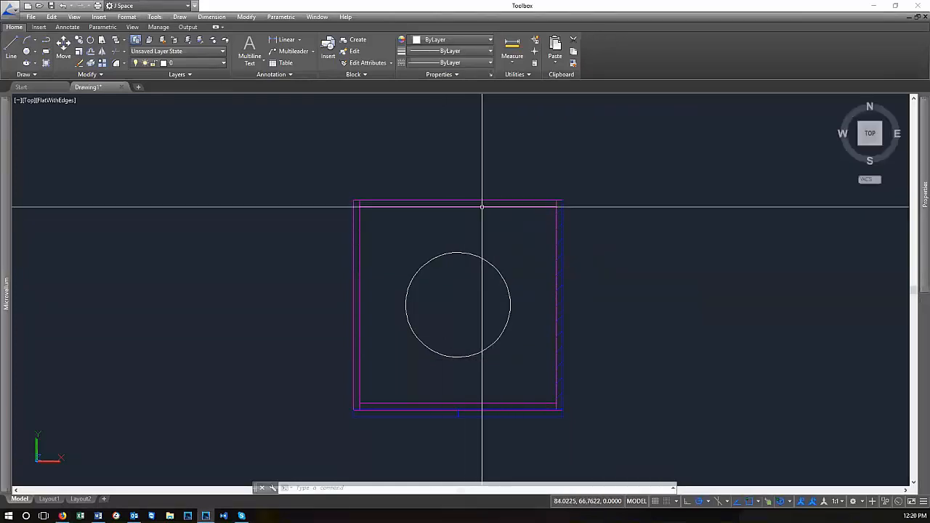
key("Escape")
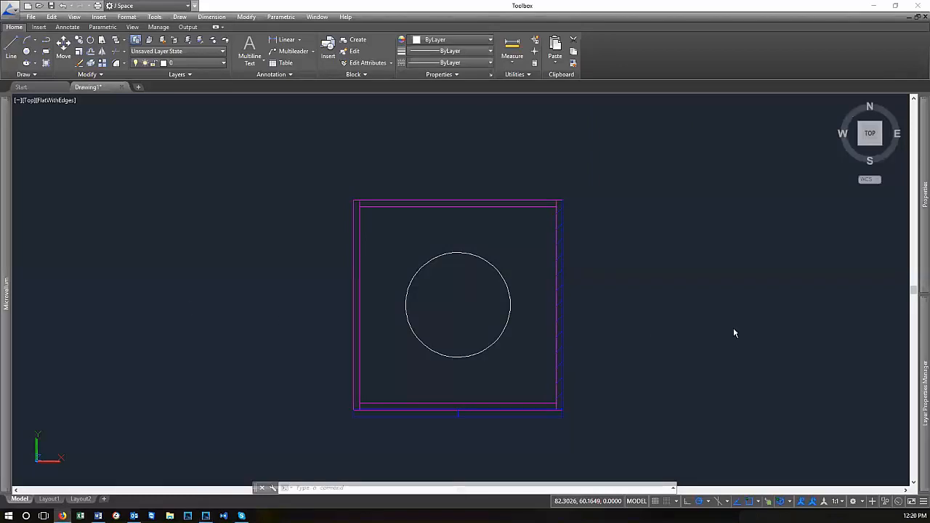
mouse_move(924, 381)
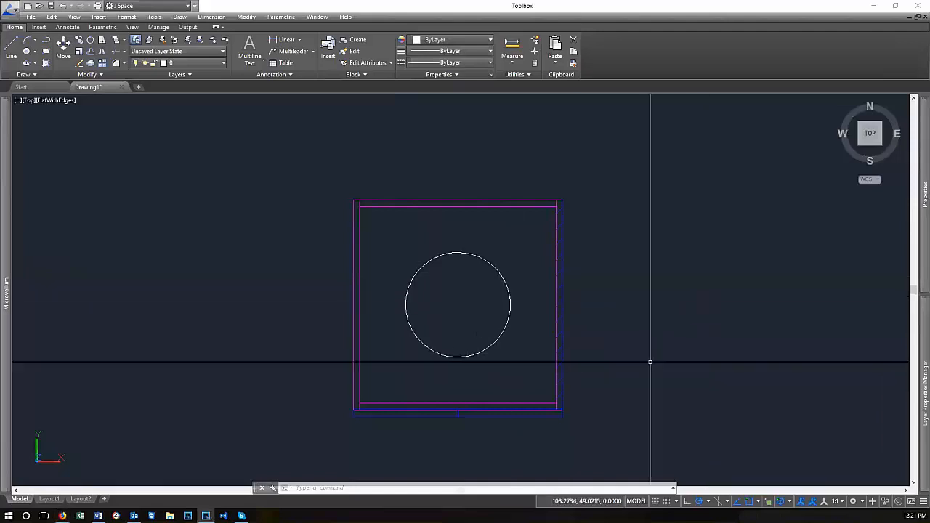
mouse_move(921, 361)
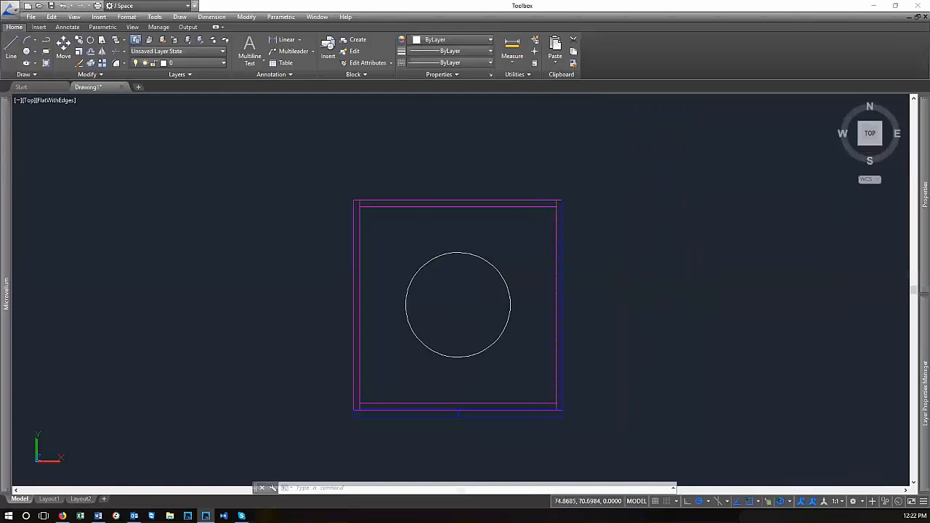
key("Escape")
key("Escape")
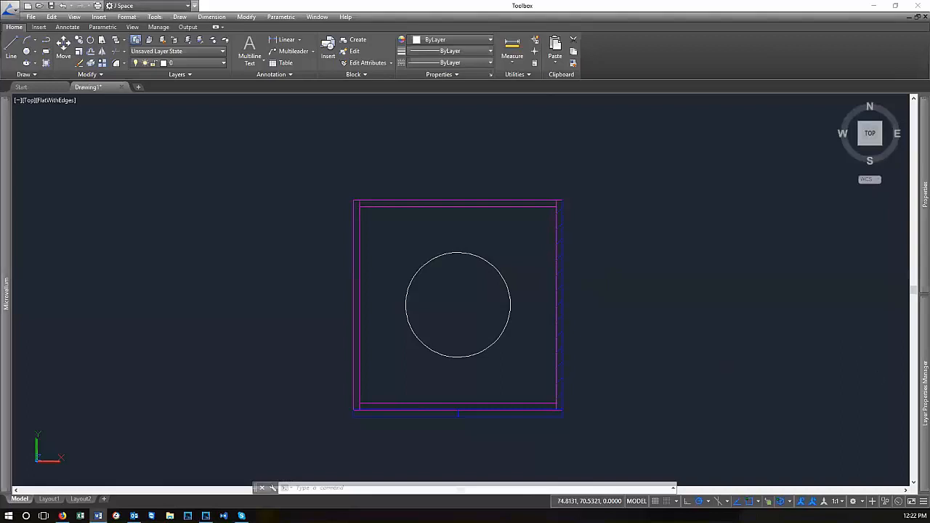
mouse_move(920, 247)
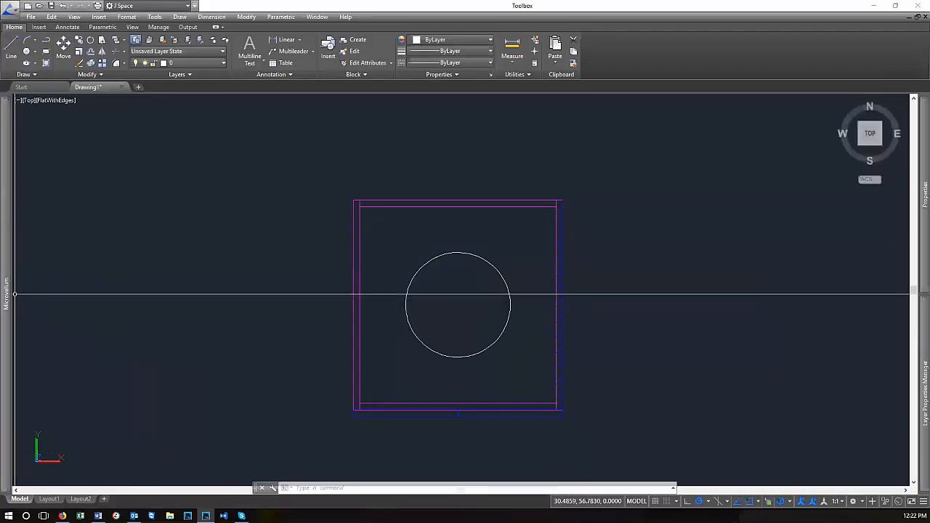
left_click(506, 359)
left_click(466, 316)
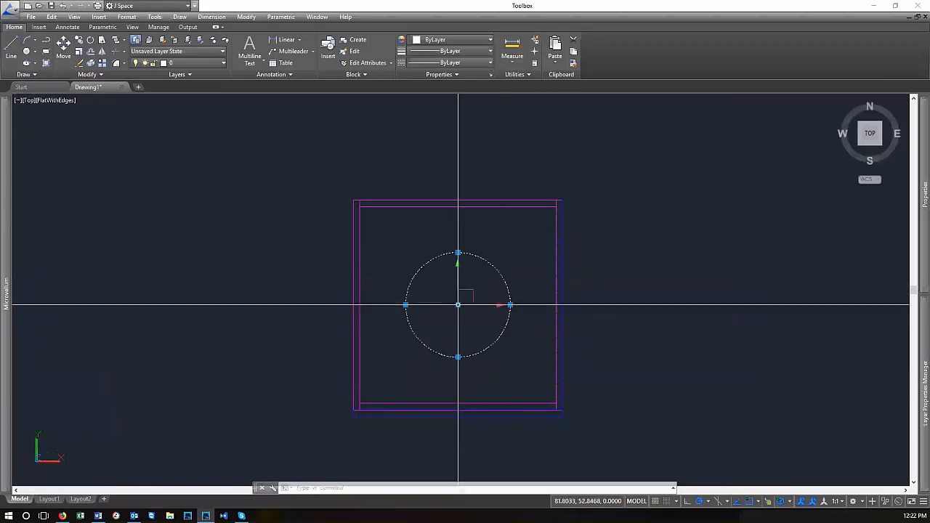
right_click(457, 298)
key("Escape")
key("Escape")
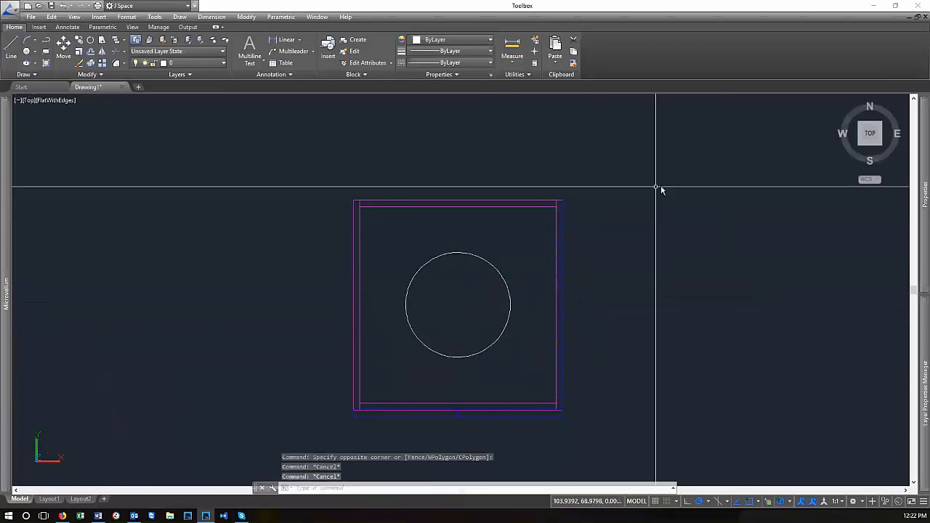
Examine the commands available for the box's upper outer line, including Properties, and clear the selection
right_click(661, 190)
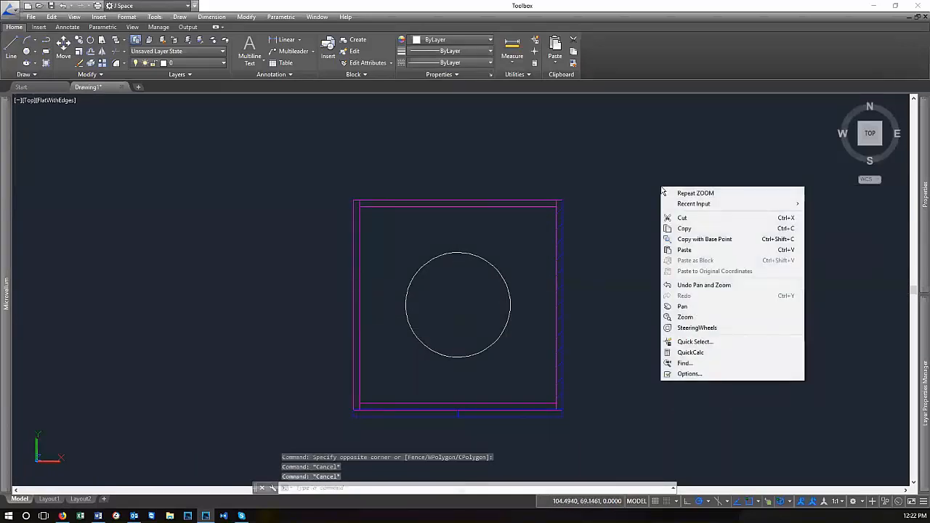
key("Escape")
left_click(544, 199)
right_click(629, 174)
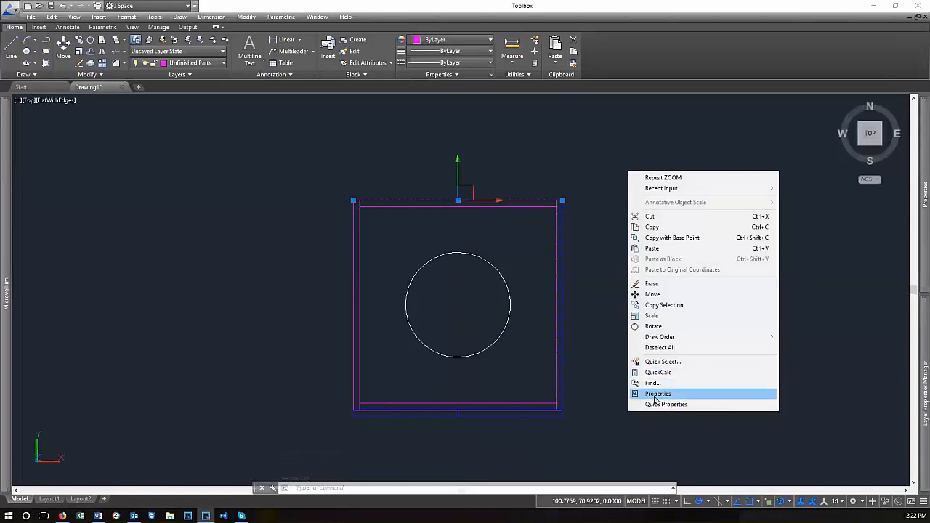
key("Escape")
key("Escape")
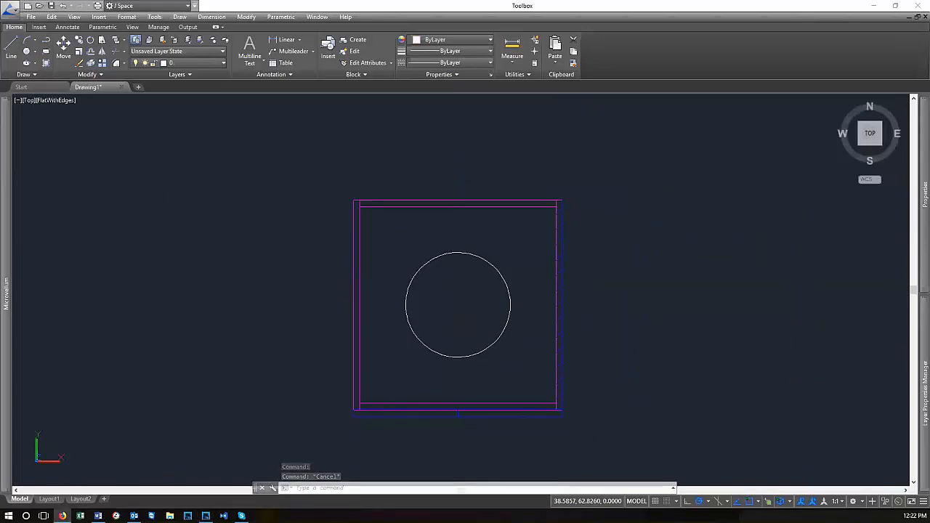
left_click(533, 198)
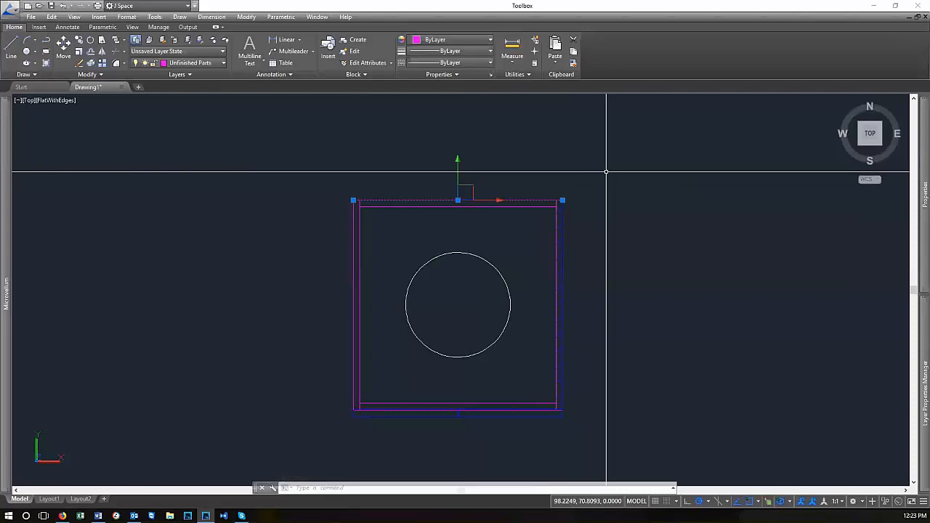
key("Escape")
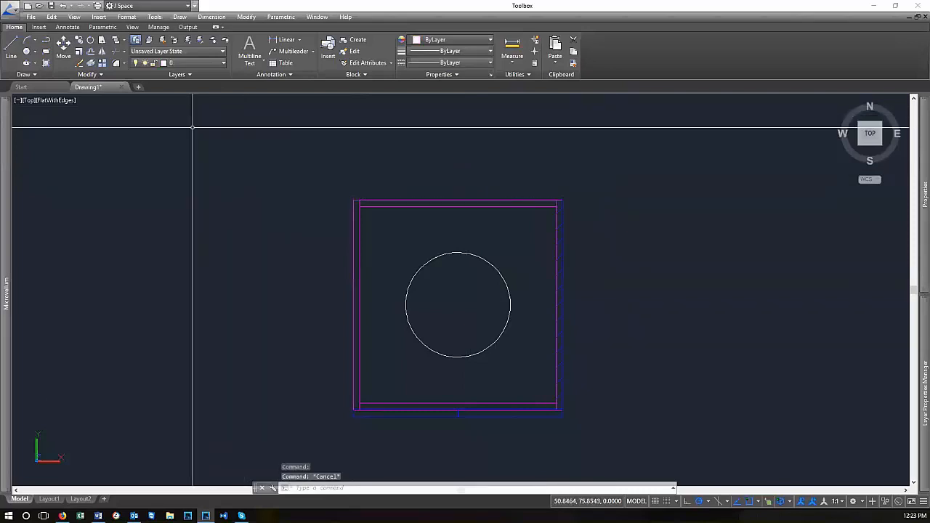
Draw a freestanding vertical line on layer 0, to the left of the cabinet box
type("l")
key("Return")
left_click(239, 167)
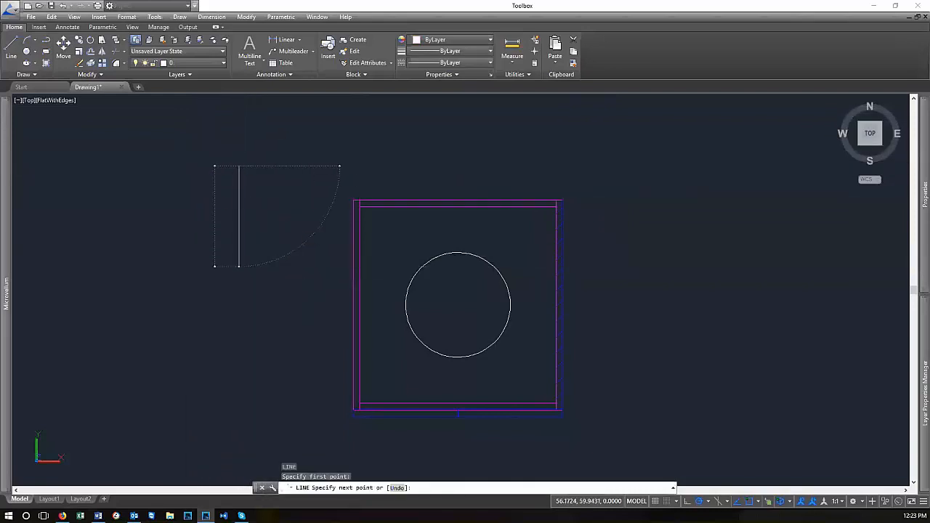
left_click(240, 265)
Select the new vertical line beside the box to check which layer it is on, and clear the selection
left_click(299, 211)
left_click(168, 212)
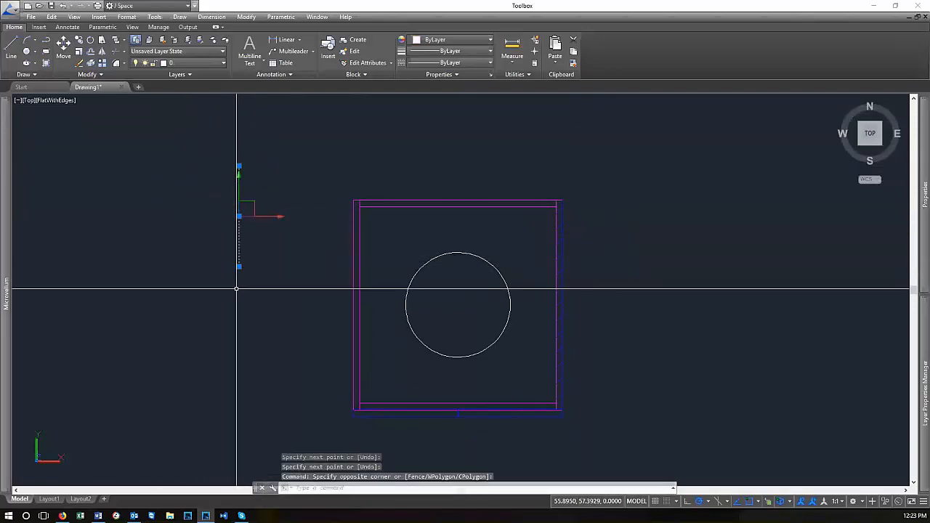
key("Escape")
left_click(247, 245)
left_click(213, 187)
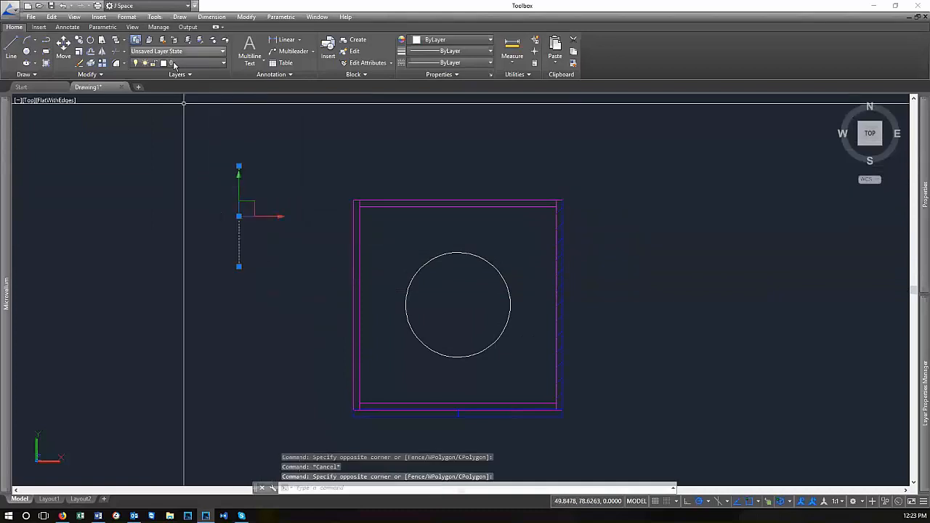
key("Escape")
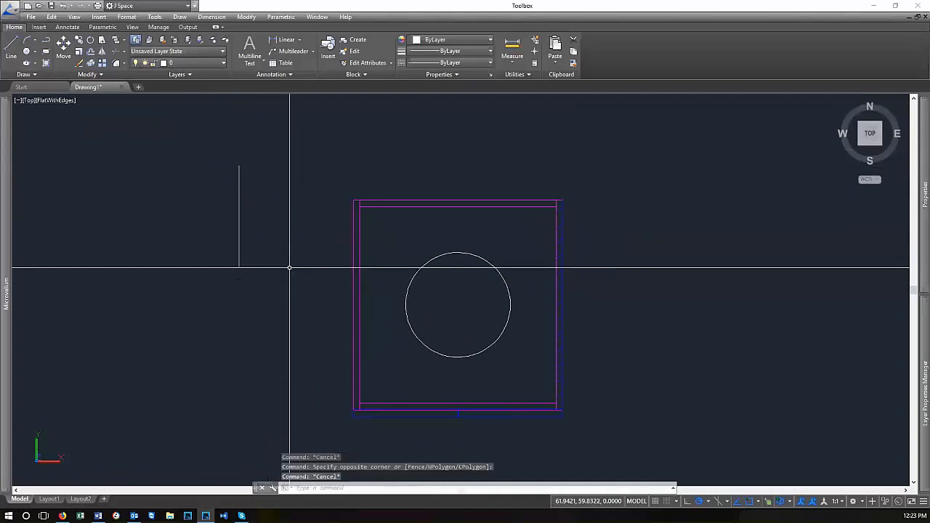
Make Finished Parts the current layer and draw a horizontal line about 15.4 units long above the cabinet box
left_click(212, 64)
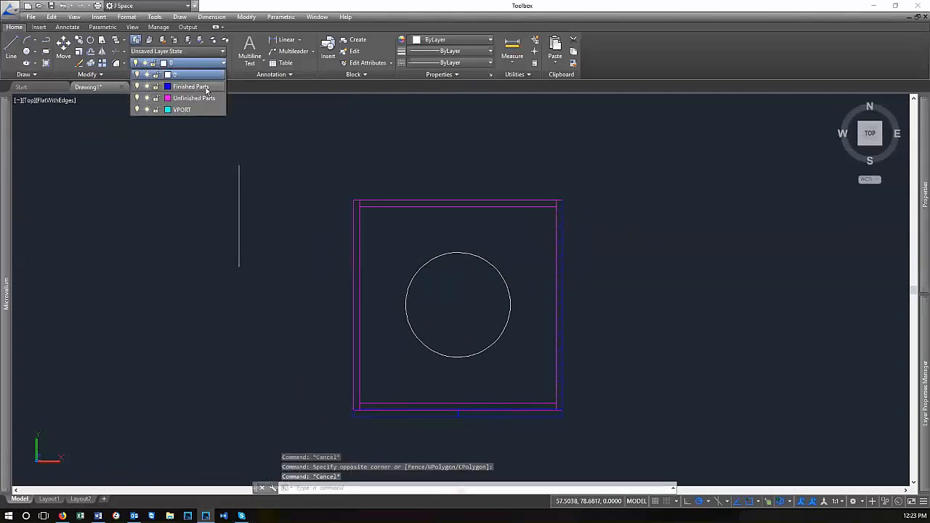
left_click(191, 86)
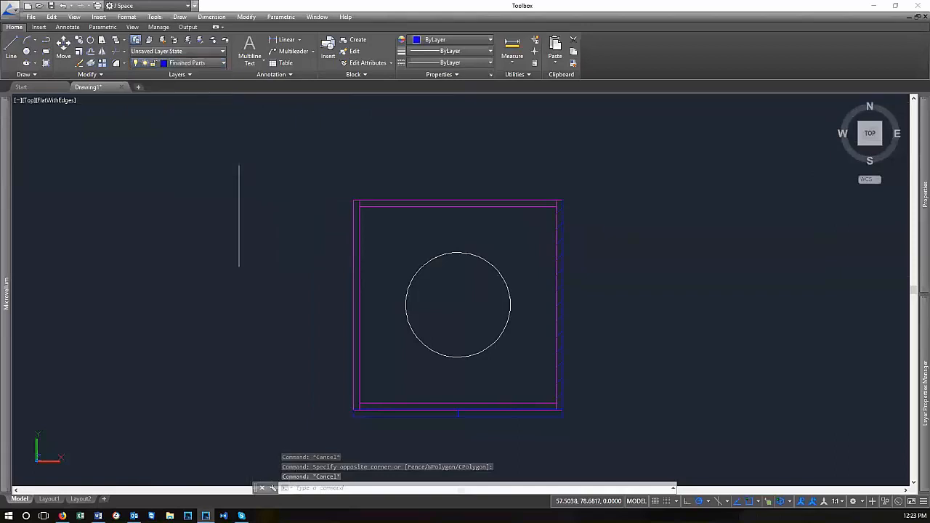
type("l")
key("Return")
left_click(314, 166)
left_click(451, 167)
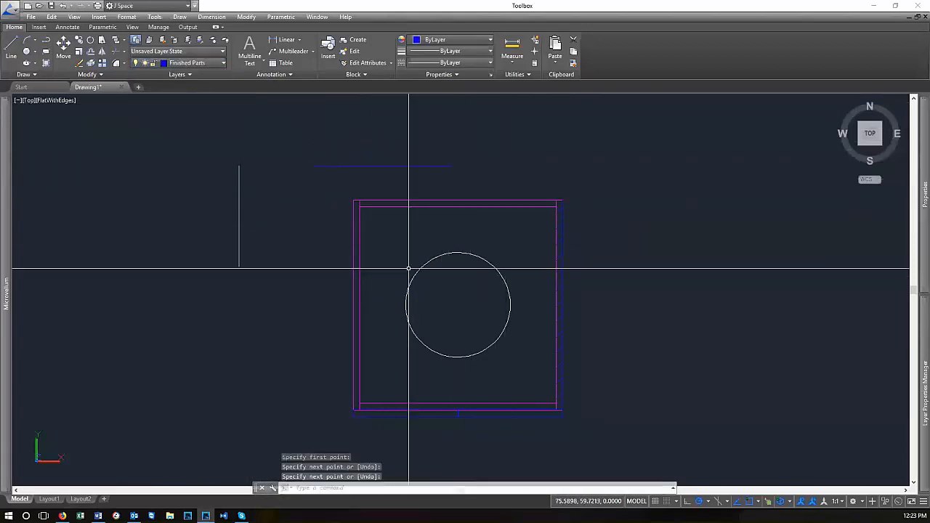
Select the new horizontal line above the box and view its layer and ByLayer properties
left_click(402, 178)
left_click(393, 158)
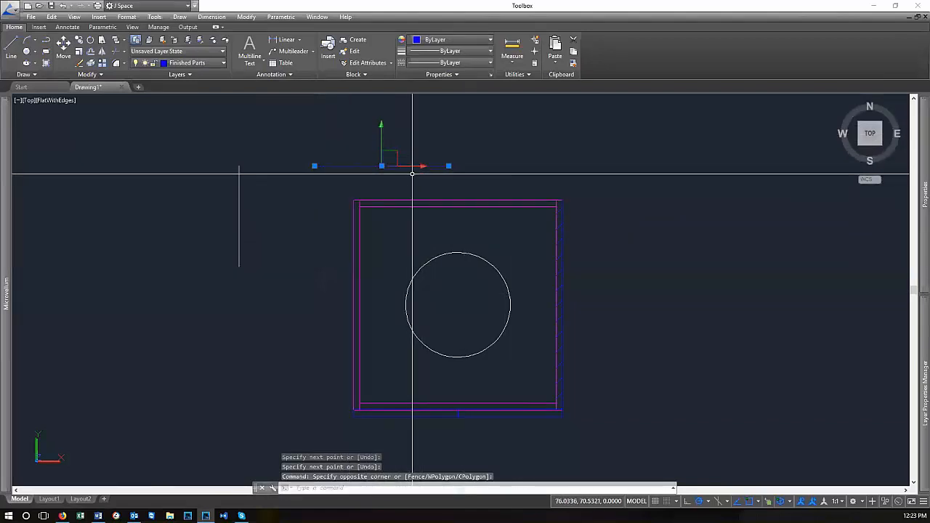
key("Escape")
left_click(441, 187)
left_click(380, 138)
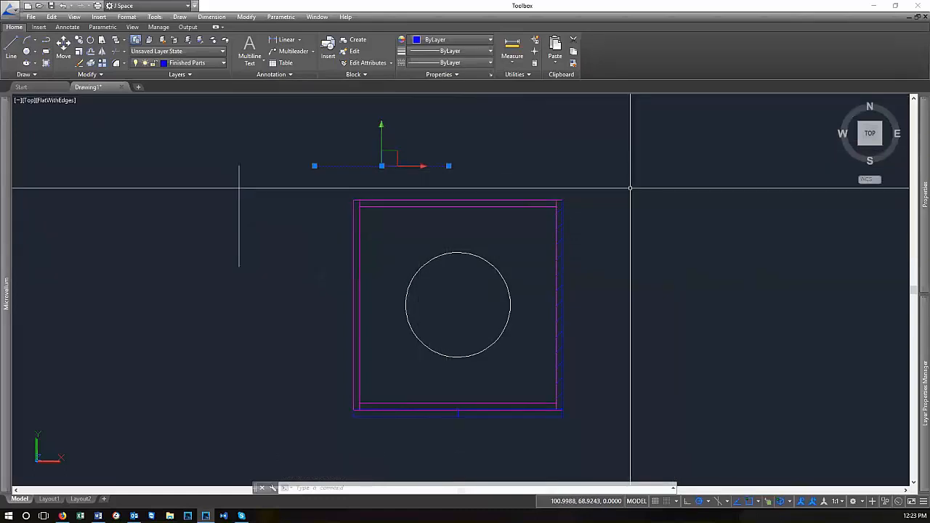
mouse_move(923, 263)
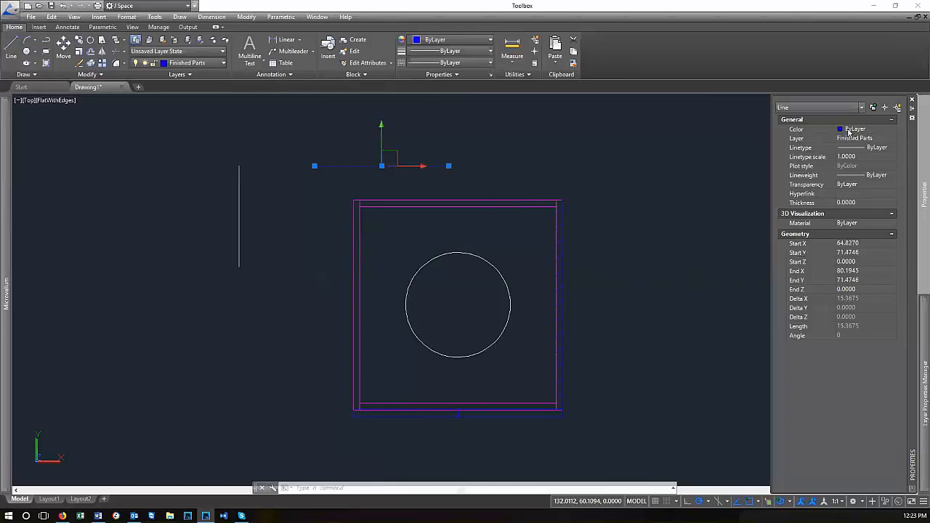
Look through the color choices for the selected line, including the Index Color, True Color and Color Books sets, and cancel
left_click(894, 131)
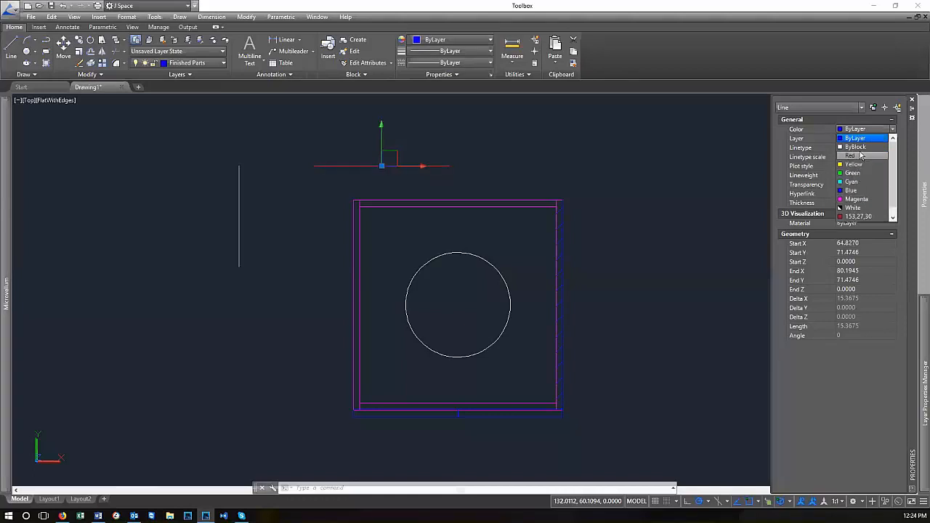
scroll(860, 207, "down", 1)
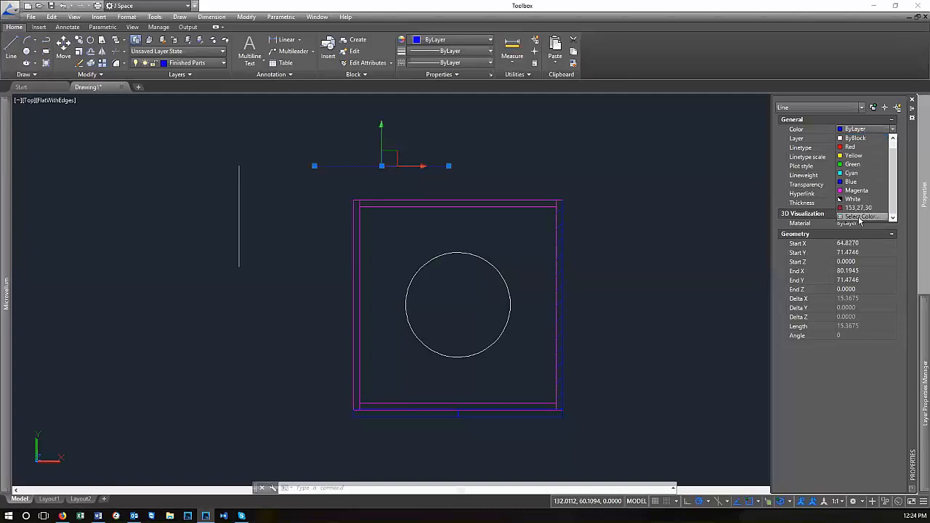
left_click(859, 218)
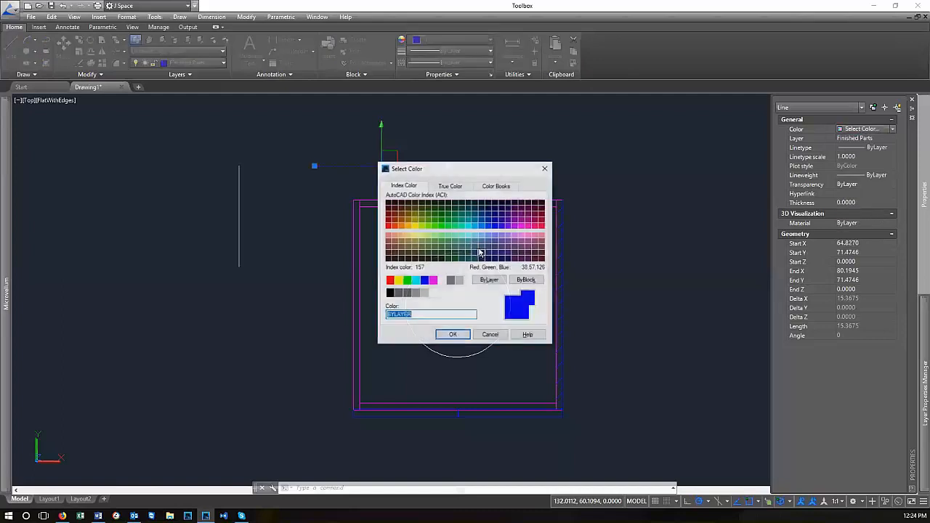
left_click(451, 186)
left_click(488, 186)
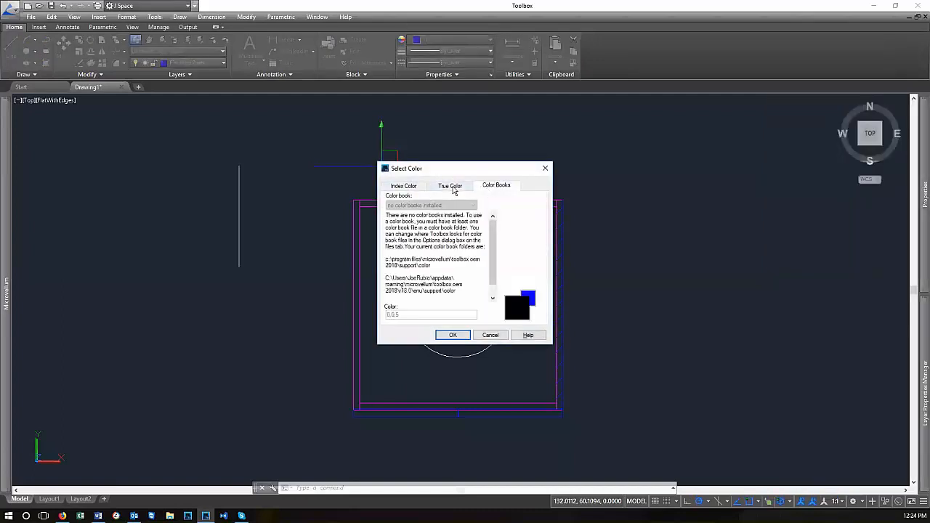
left_click(451, 187)
left_click(398, 186)
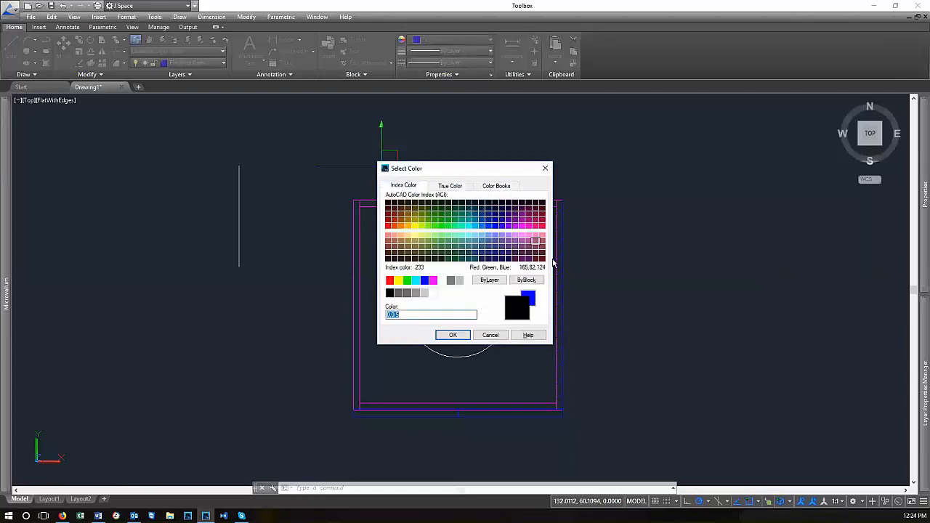
left_click(491, 334)
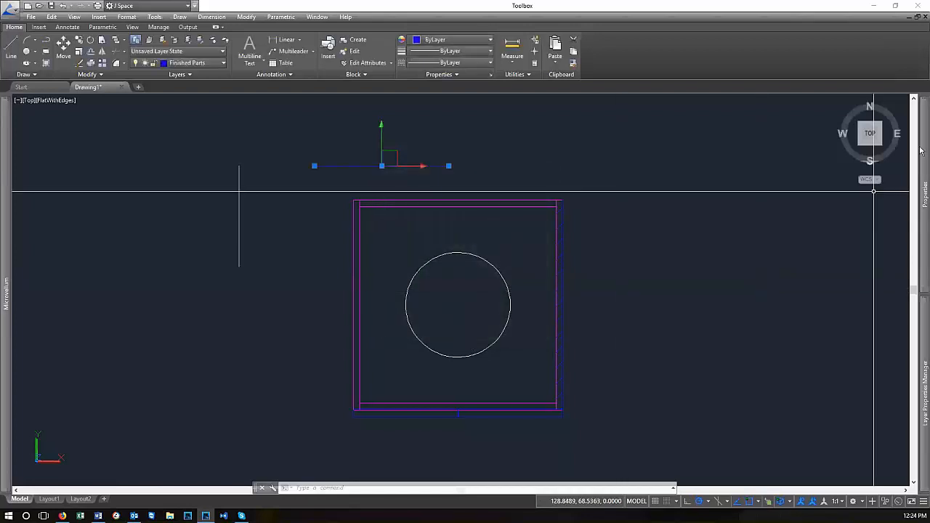
Review the selected line's Color and Layer properties and its list of color overrides, keeping the color ByLayer
mouse_move(925, 192)
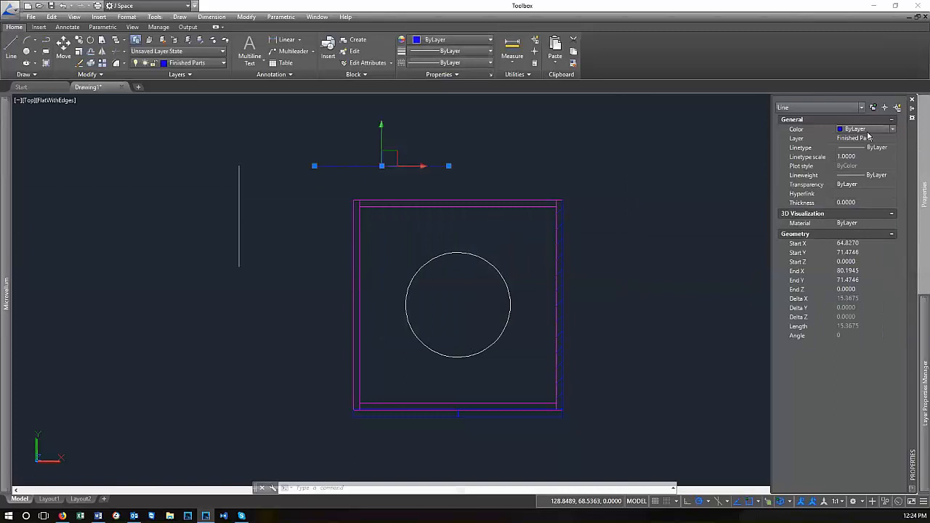
left_click(450, 75)
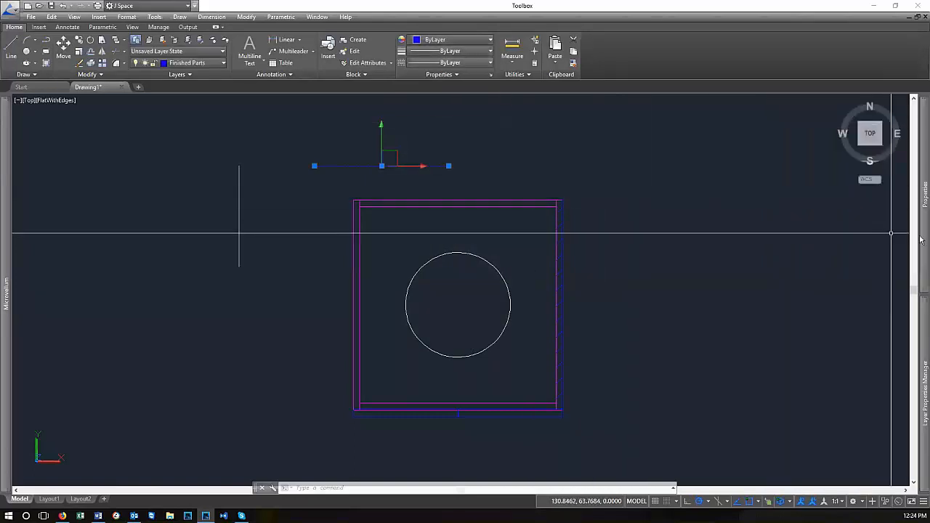
mouse_move(923, 235)
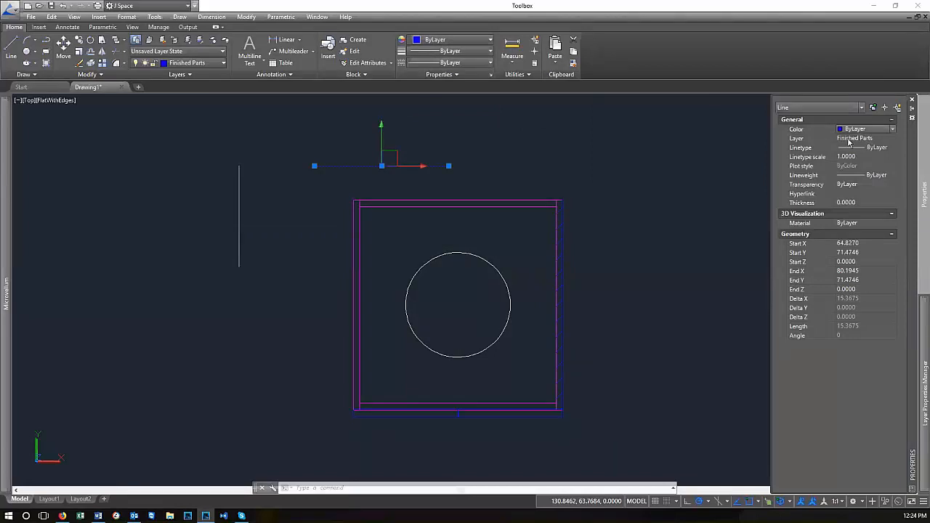
left_click(886, 139)
left_click(892, 138)
left_click(892, 131)
left_click(892, 130)
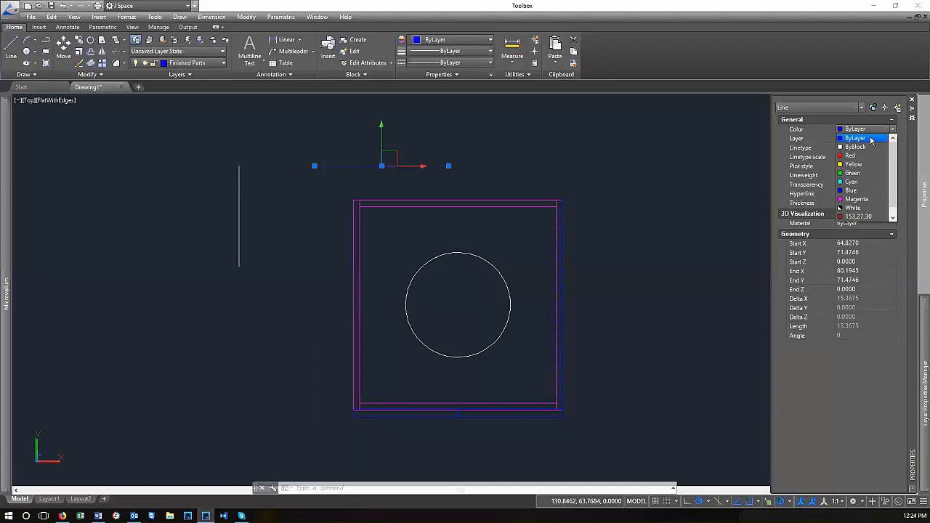
left_click(817, 150)
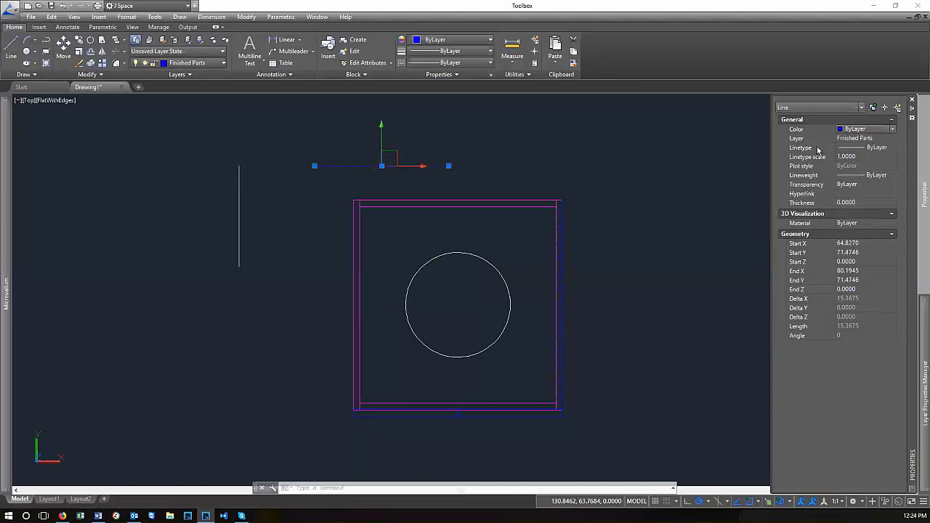
left_click(893, 131)
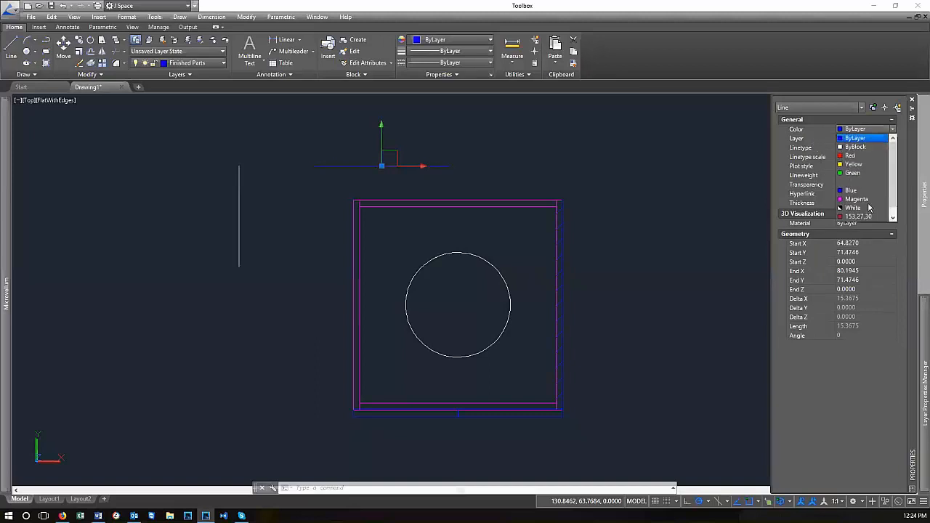
left_click(817, 174)
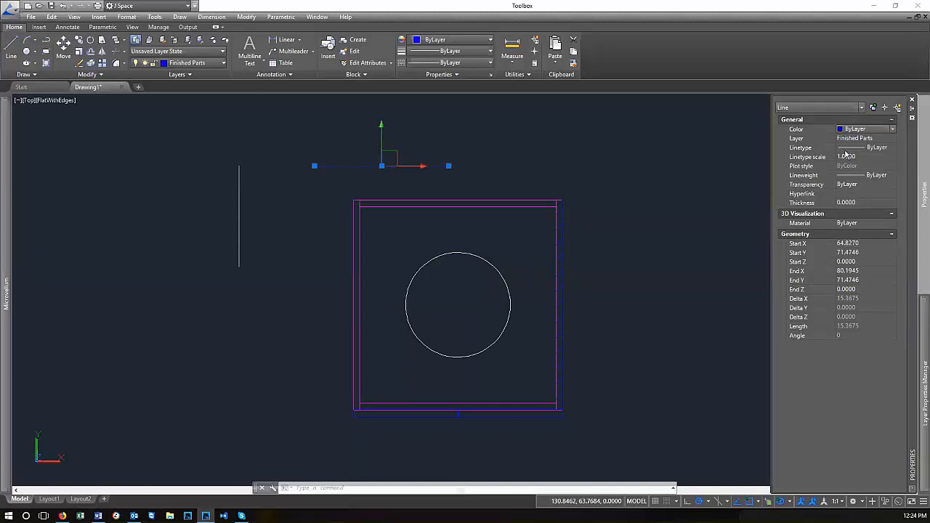
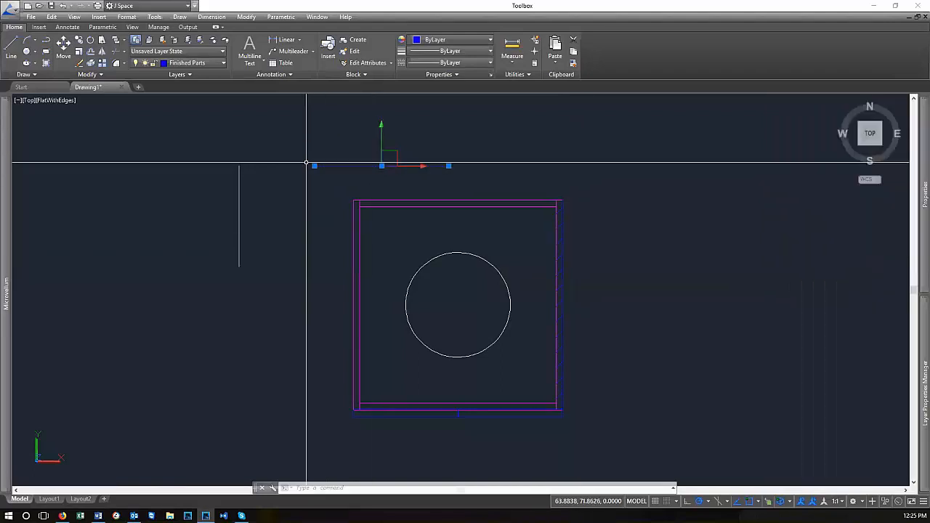
Compare the Finished Parts layer's settings in the layer manager with the selected line's properties
mouse_move(314, 166)
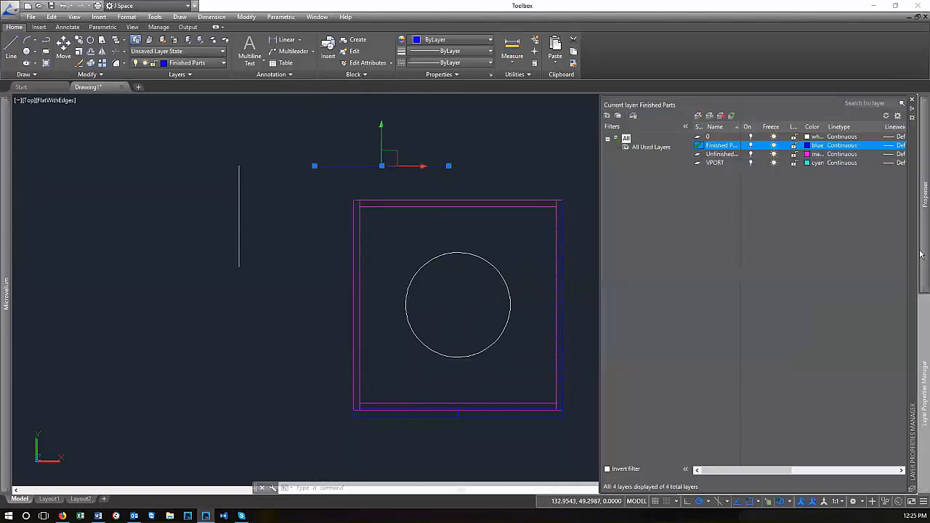
mouse_move(922, 256)
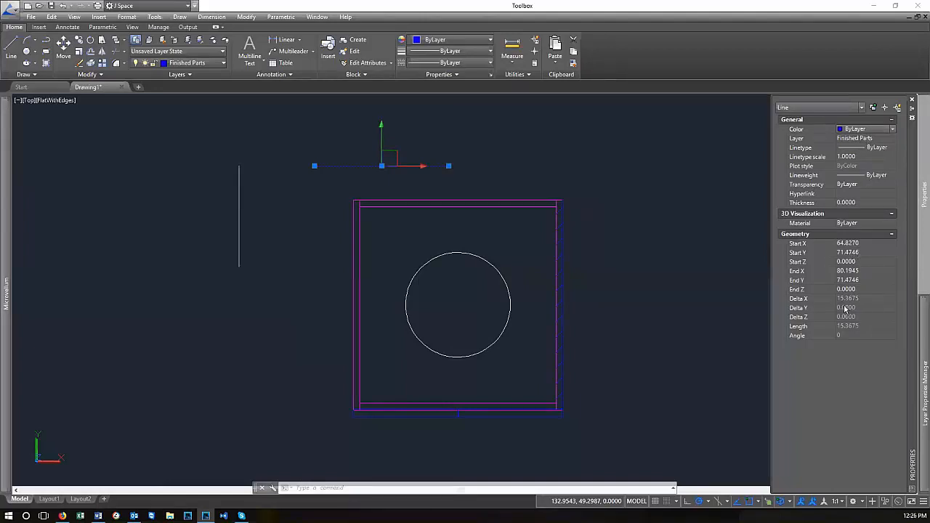
Set the selected line's start point to X 64 and Y 71
left_click(859, 244)
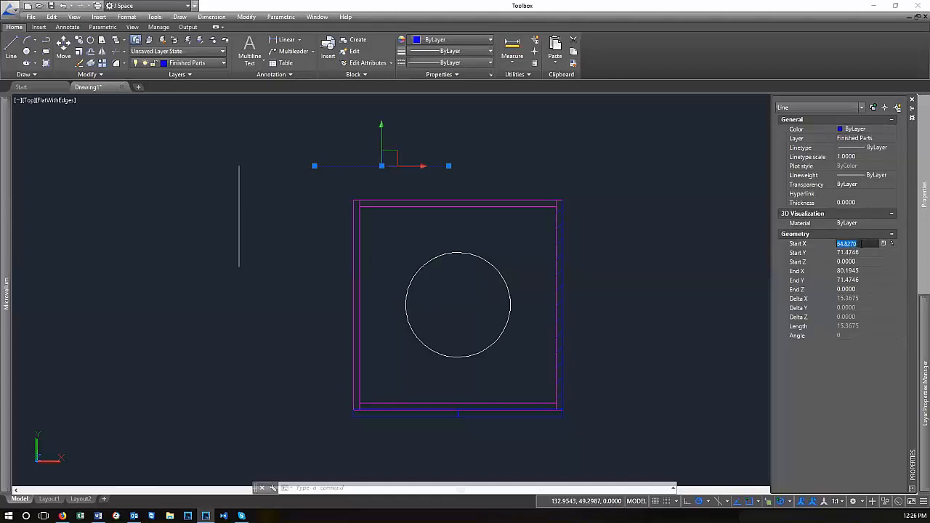
type("64")
key("Tab")
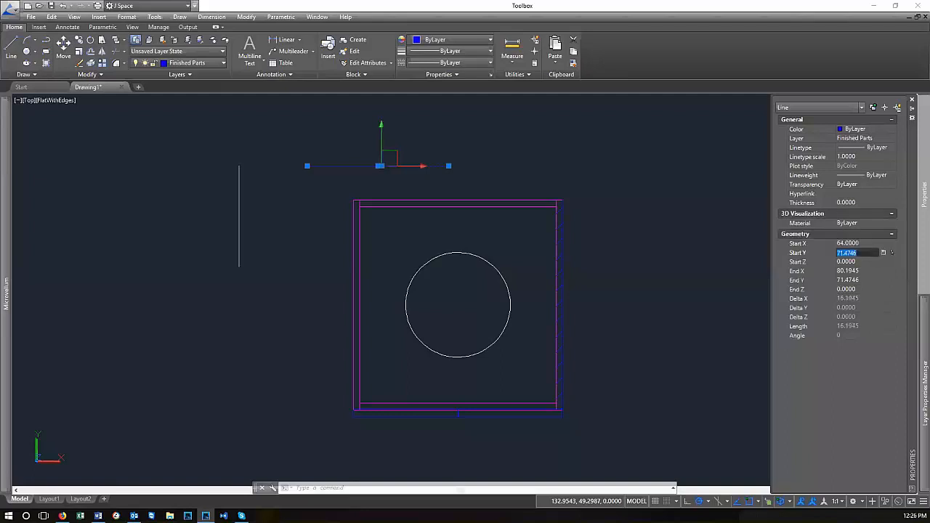
type("71")
key("Tab")
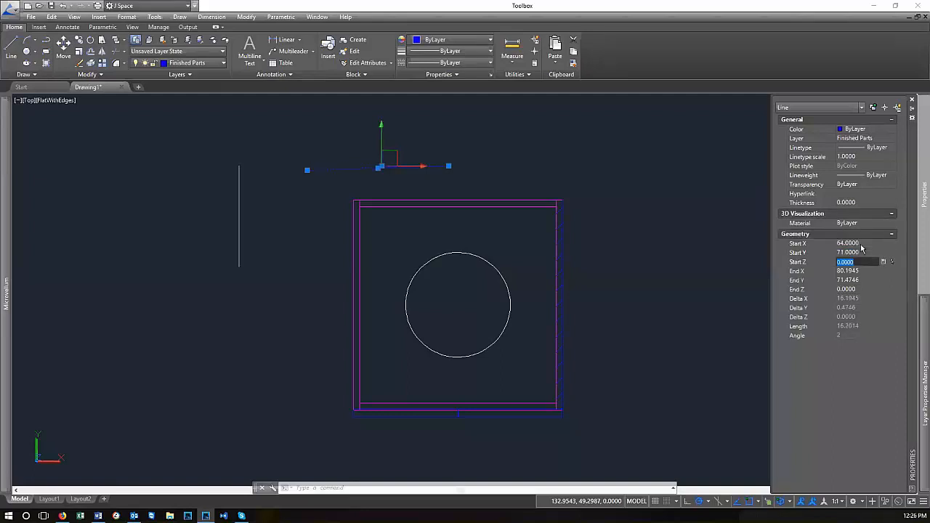
key("Tab")
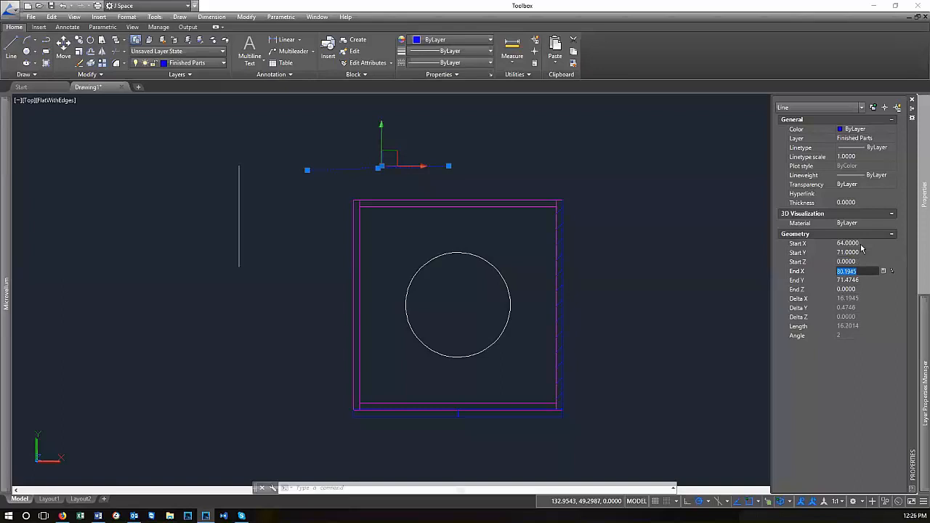
Set the selected line's end point to X 80 and Y 71
type("80.0000")
key("Tab")
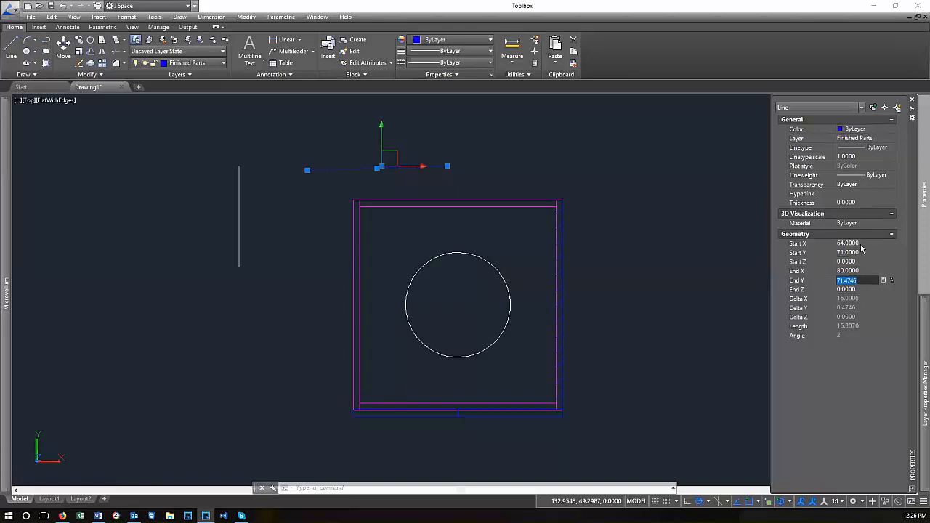
key("BackSpace")
type("71")
key("Tab")
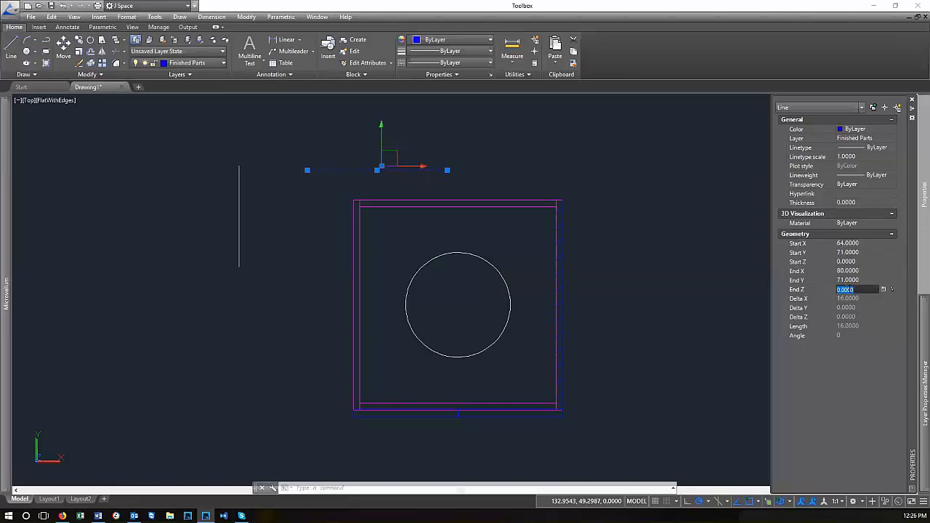
Change the line's End Y to 75 to tilt it, and deselect it
left_click(860, 279)
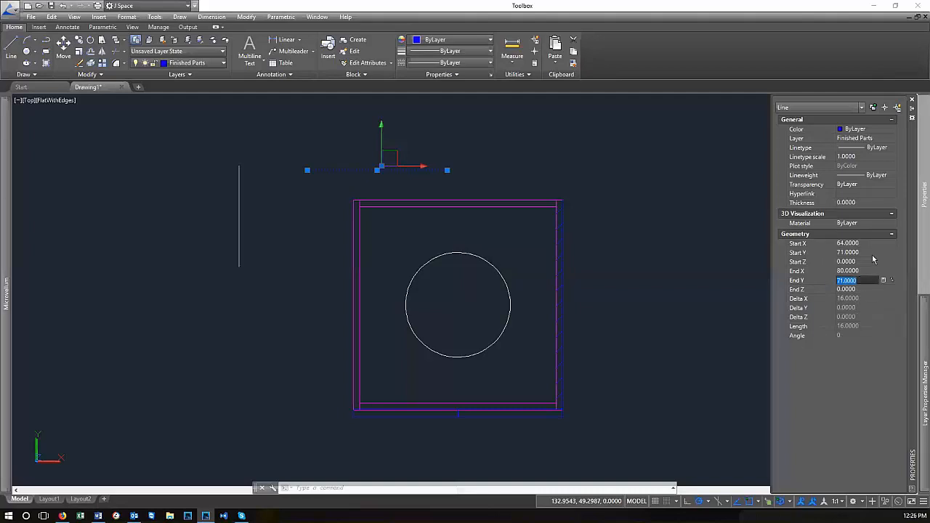
type("75")
key("Tab")
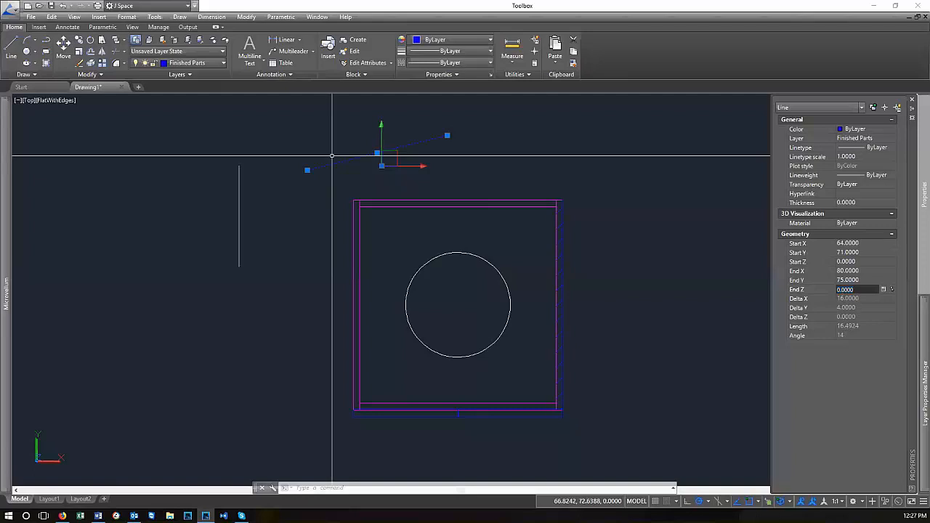
mouse_move(921, 271)
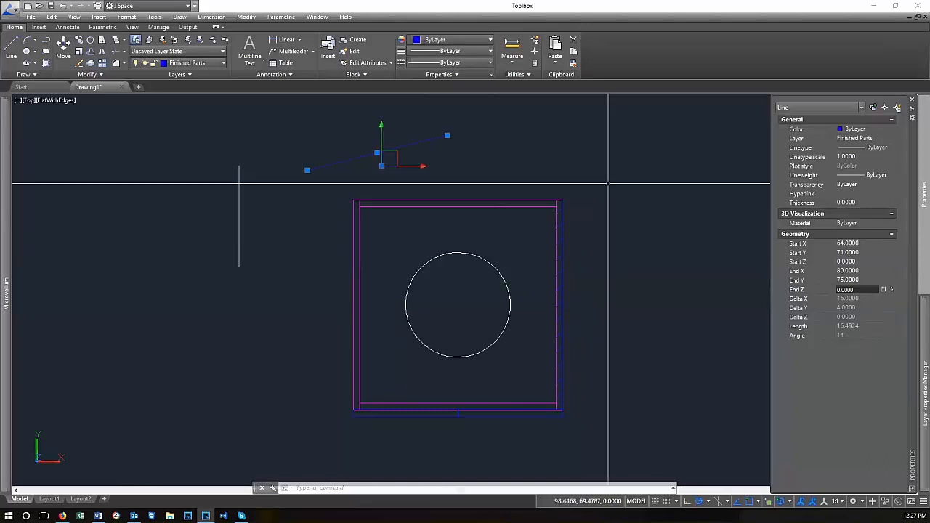
key("Escape")
Draw a rectangle about 38.5 units square in the empty space east of the cabinet box
scroll(610, 204, "down", 4)
scroll(560, 284, "up", 3)
scroll(425, 300, "down", 4)
type("rec")
key("Return")
scroll(596, 266, "up", 4)
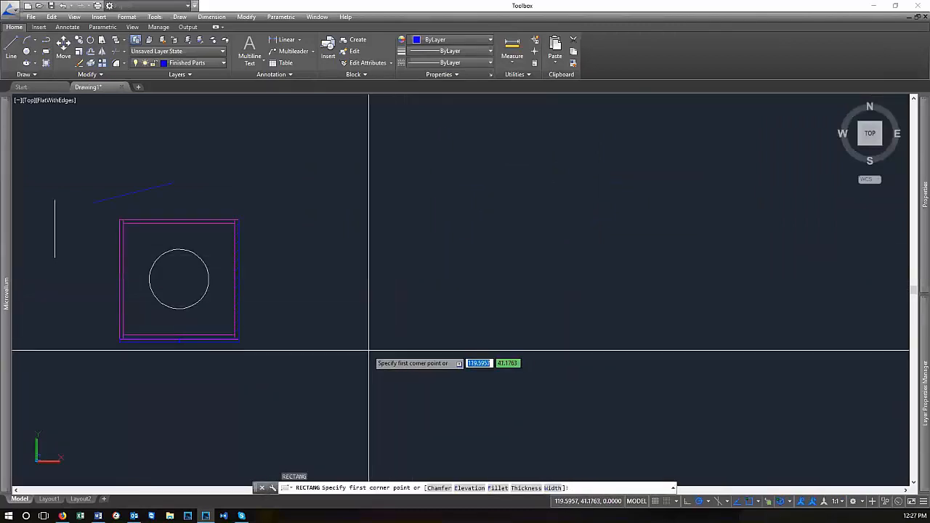
left_click(340, 354)
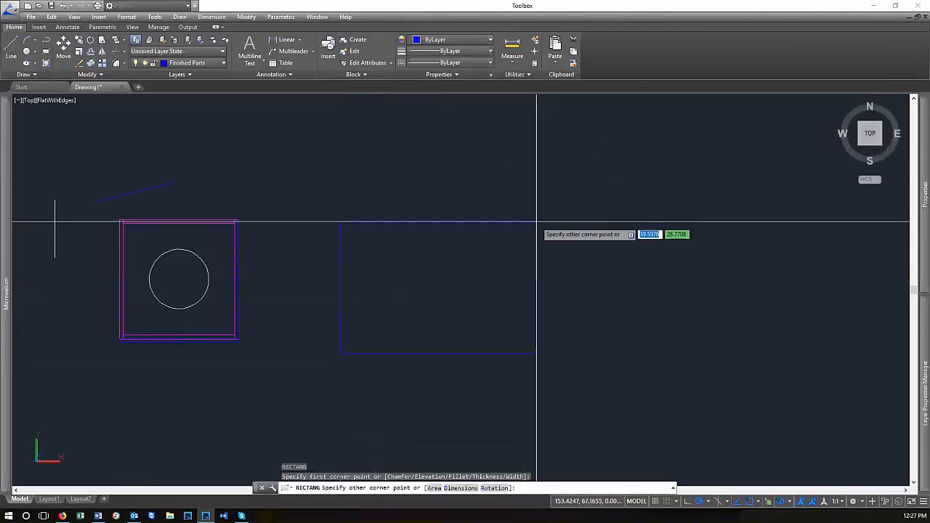
left_click(531, 164)
key("Return")
key("Escape")
key("Escape")
Select the new rectangle and step through its vertices in the properties to see which corner each one marks
left_click(627, 266)
left_click(464, 221)
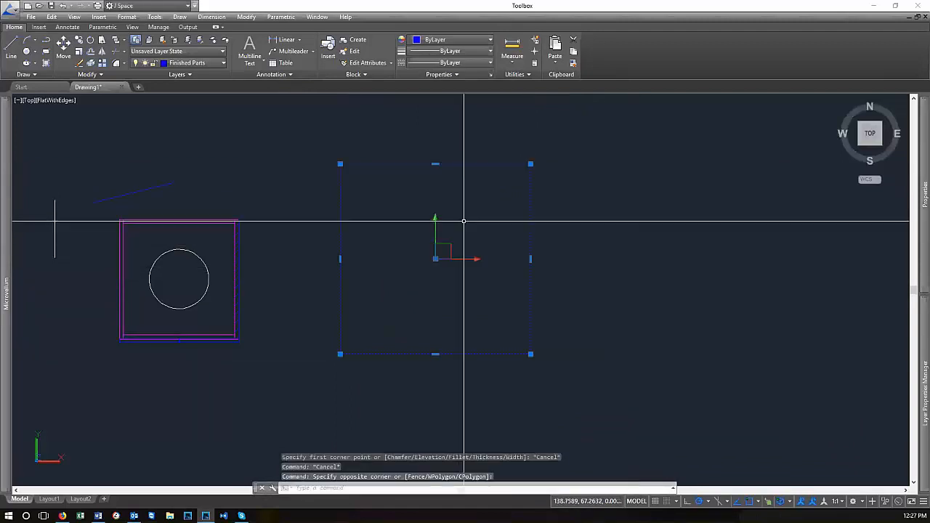
mouse_move(922, 269)
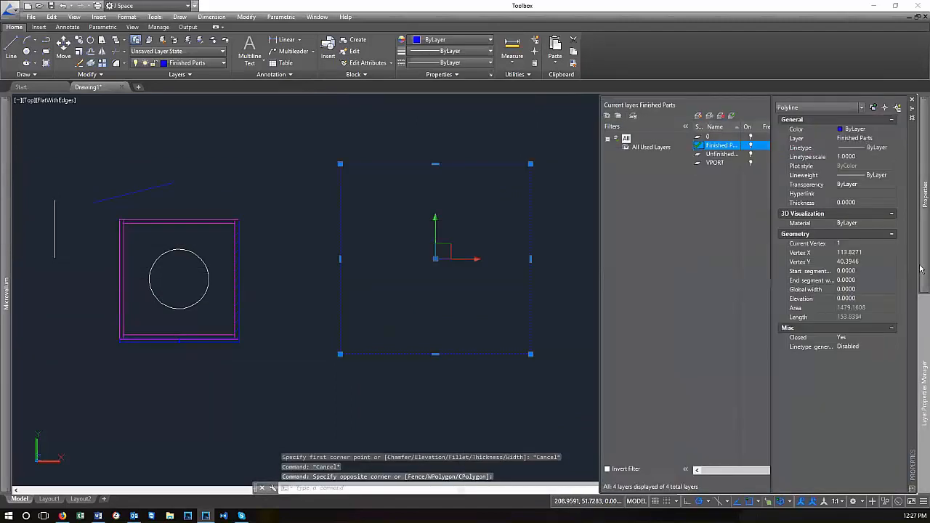
left_click(854, 245)
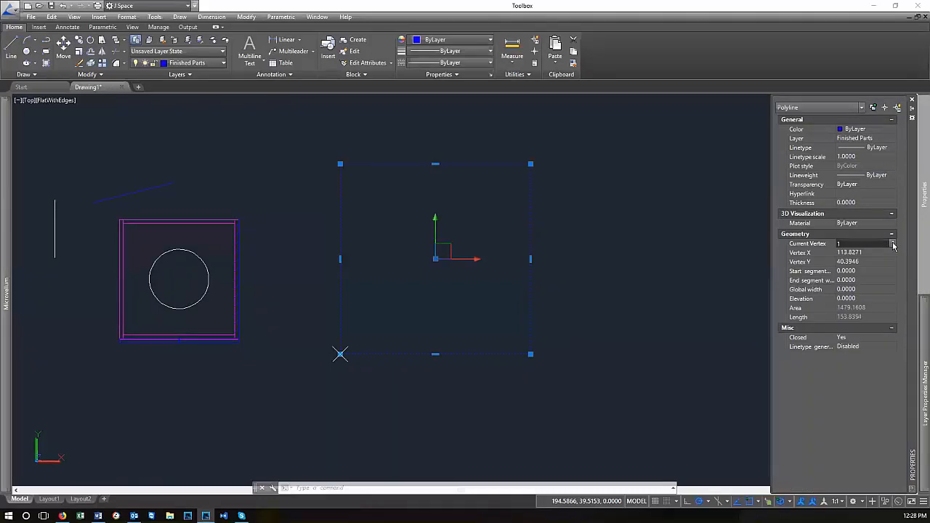
left_click(893, 244)
left_click(893, 248)
left_click(893, 245)
left_click(893, 245)
left_click(893, 246)
left_click(893, 245)
left_click(893, 246)
left_click(893, 246)
left_click(892, 246)
left_click(892, 246)
left_click(892, 245)
left_click(893, 246)
left_click(892, 245)
left_click(892, 246)
left_click(450, 378)
key("Escape")
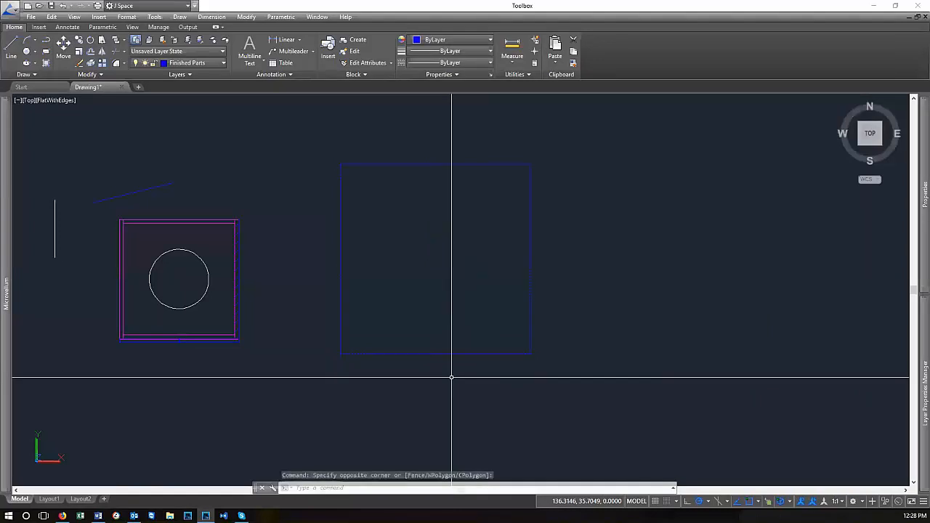
Add a vertex at the middle of the rectangle's lower edge and place it below the edge to form a point
scroll(320, 277, "down", 1)
middle_click_drag(321, 277, 396, 294)
left_click(513, 379)
left_click(475, 327)
scroll(470, 324, "up", 3)
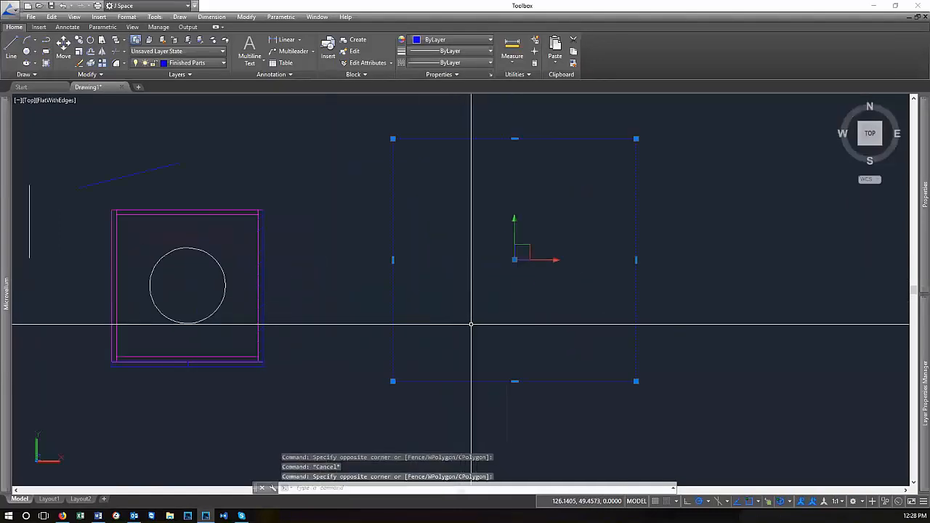
mouse_move(515, 380)
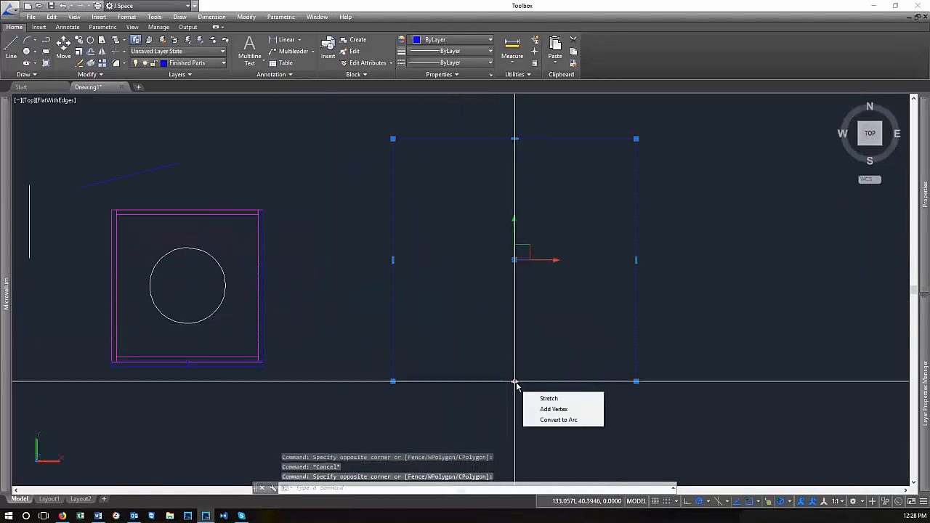
left_click(569, 409)
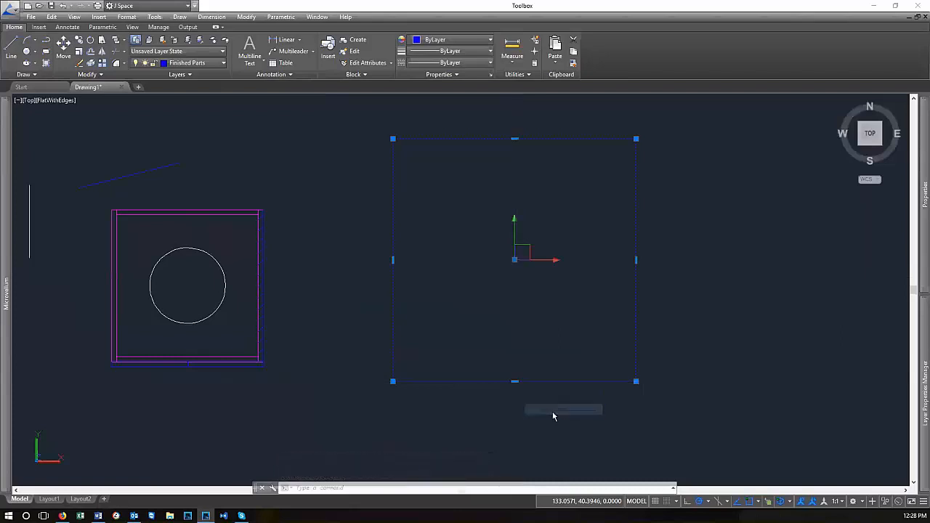
scroll(523, 392, "down", 1)
scroll(532, 422, "up", 2)
left_click(497, 391)
Convert the polyline's lower-right sloped segment to an arc bulging outward, and deselect the shape
mouse_move(578, 342)
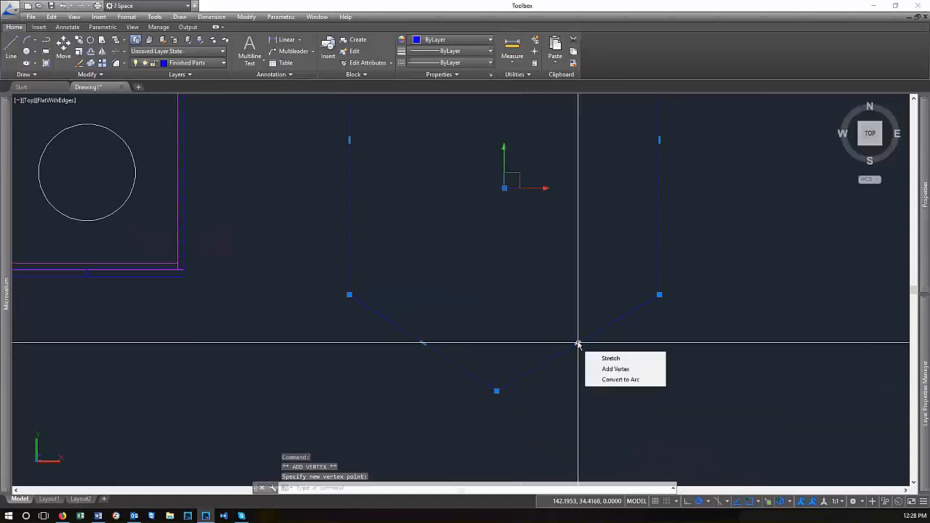
left_click(617, 380)
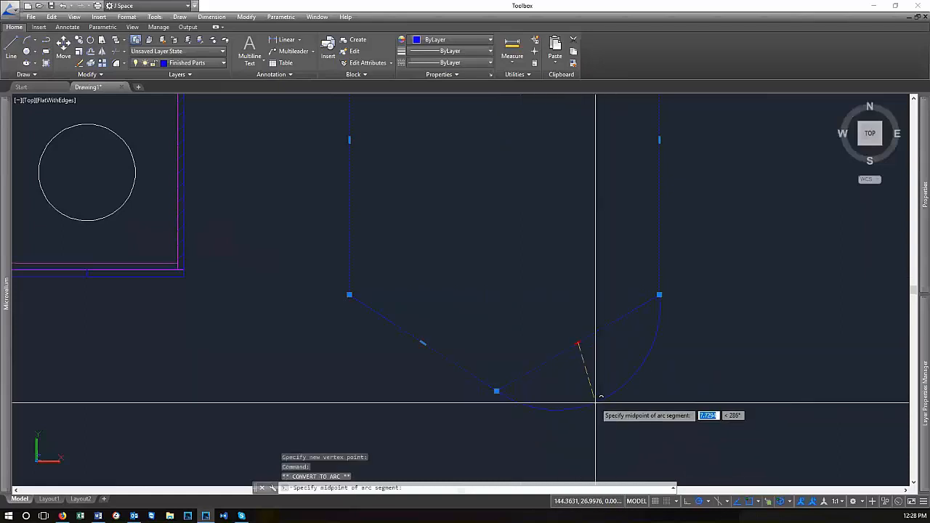
scroll(542, 356, "down", 4)
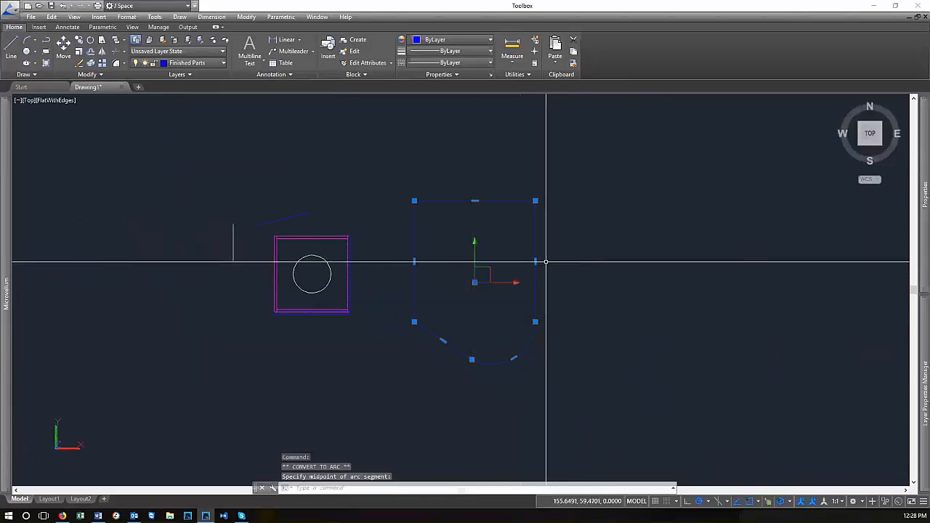
key("Escape")
Select the reshaped polyline and cycle through all its vertices, ending at vertex 5
scroll(534, 265, "up", 3)
scroll(531, 290, "down", 2)
left_click(622, 324)
left_click(501, 255)
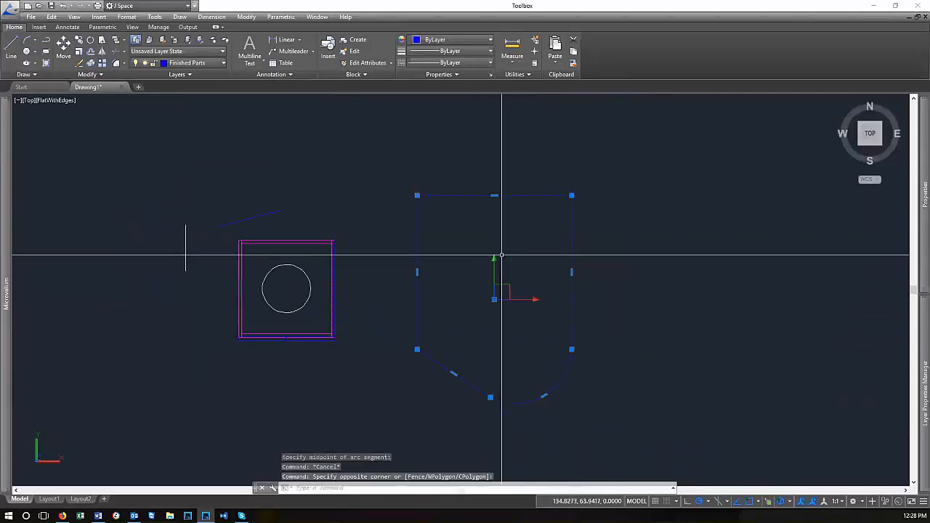
mouse_move(924, 200)
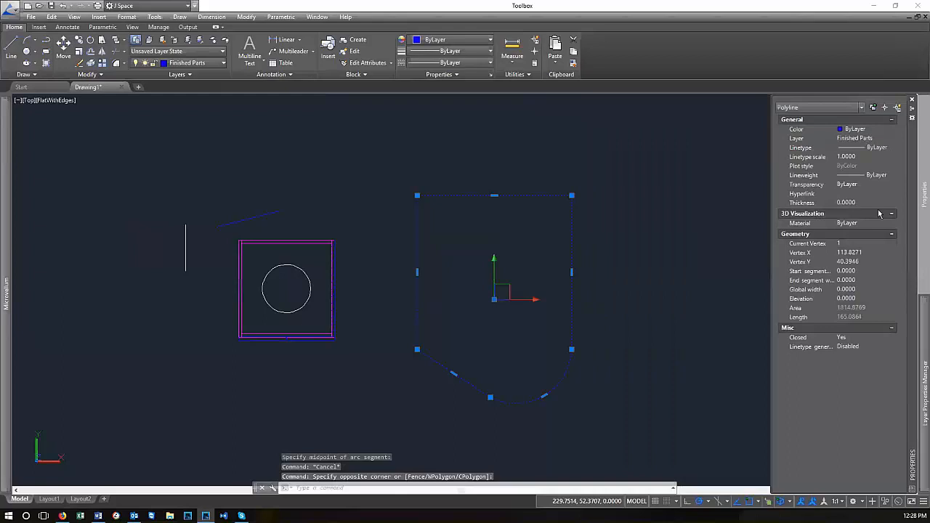
left_click(854, 244)
left_click(893, 242)
left_click(893, 242)
left_click(893, 242)
left_click(893, 242)
left_click(893, 242)
left_click(893, 242)
left_click(893, 242)
left_click(893, 242)
left_click(893, 242)
left_click(893, 242)
left_click(893, 242)
left_click(893, 242)
left_click(893, 242)
left_click(893, 242)
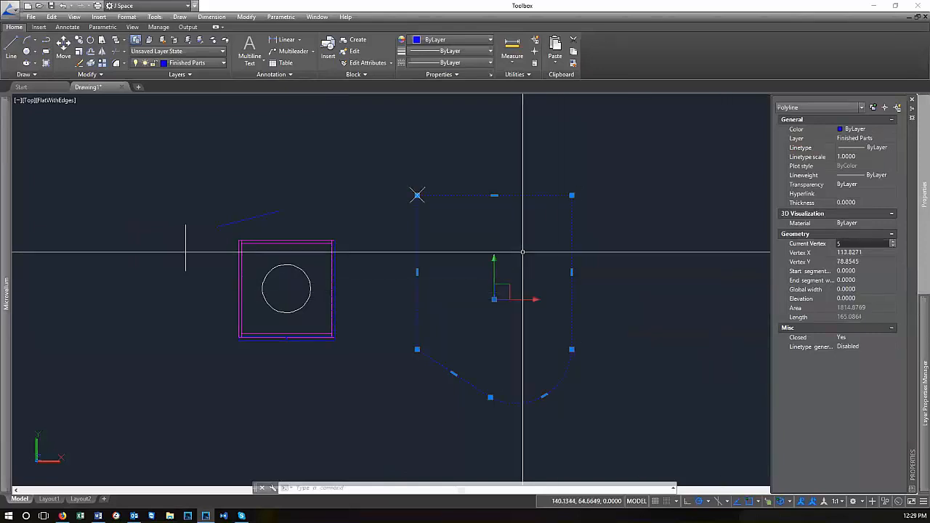
Open the Vertex X coordinate of vertex 5, leave it as is, and deselect the polyline
mouse_move(925, 192)
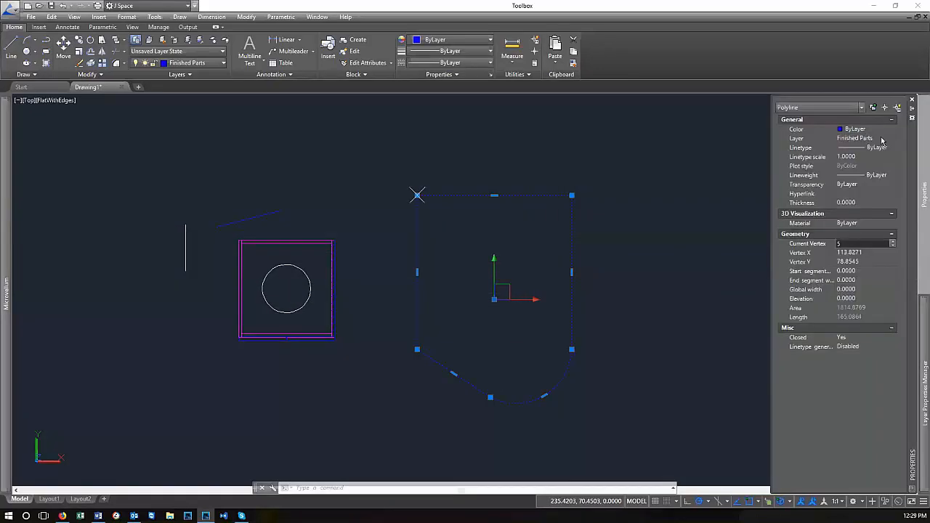
left_click(864, 252)
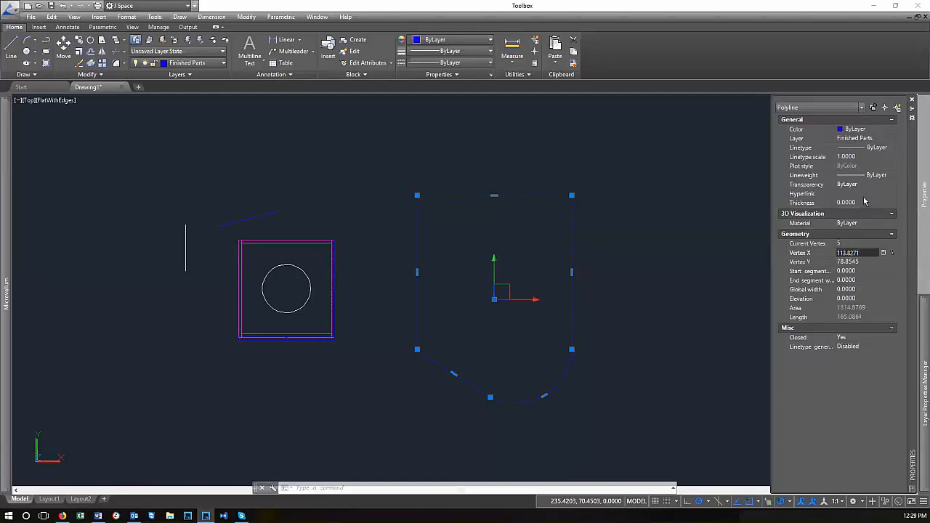
key("Escape")
key("Escape")
scroll(627, 270, "down", 5)
scroll(552, 240, "up", 4)
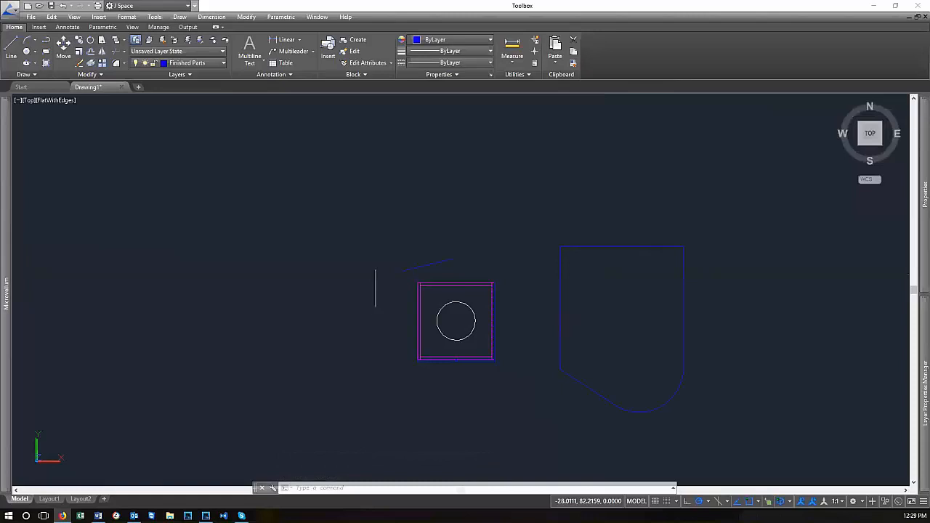
Show the Quick Properties of the reshaped polyline, move them above the drawing area, and clear the selection
left_click_drag(665, 287, 632, 261)
right_click(638, 262)
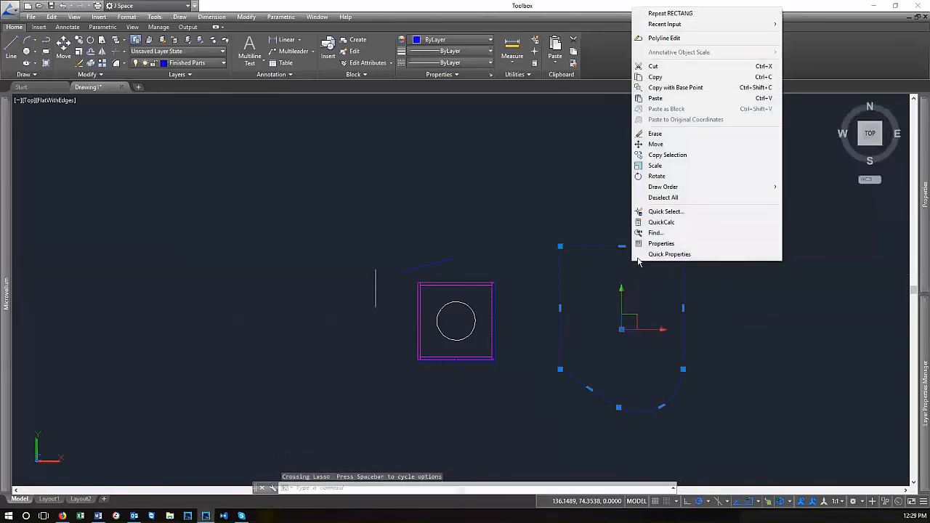
left_click(672, 255)
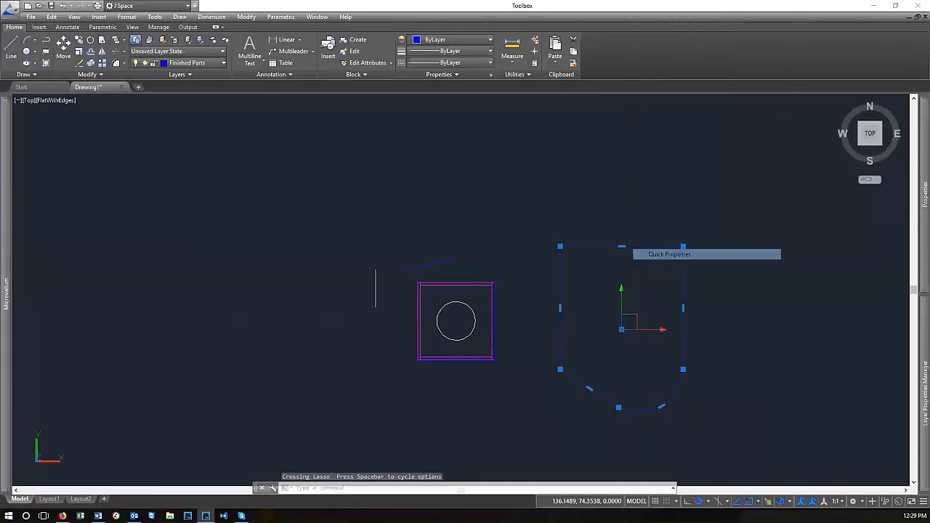
left_click_drag(700, 183, 689, 46)
key("Escape")
key("Escape")
Select the angled line above the box to check its display, and deselect it
left_click(427, 264)
left_click(761, 150)
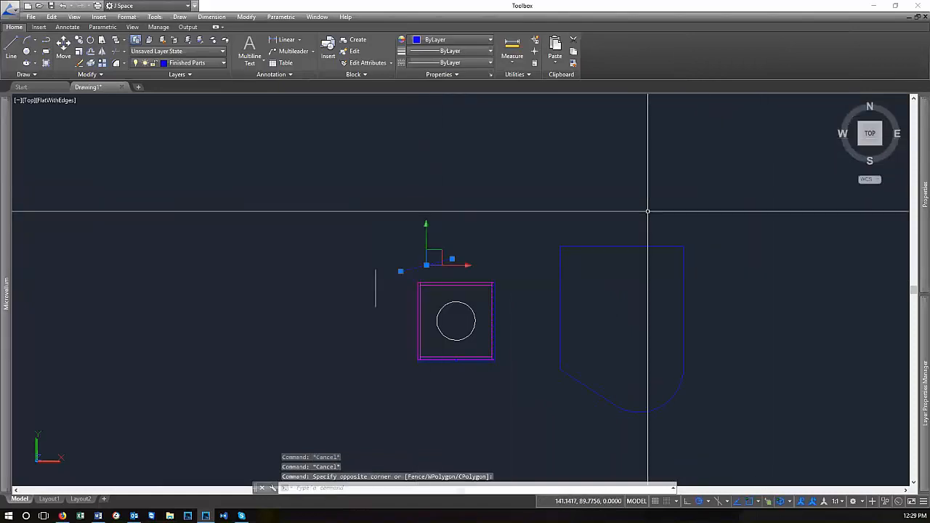
key("Escape")
Bring up the reshaped polyline's Quick Properties again and place them above the drawing area
left_click(728, 255)
left_click(600, 312)
right_click(600, 312)
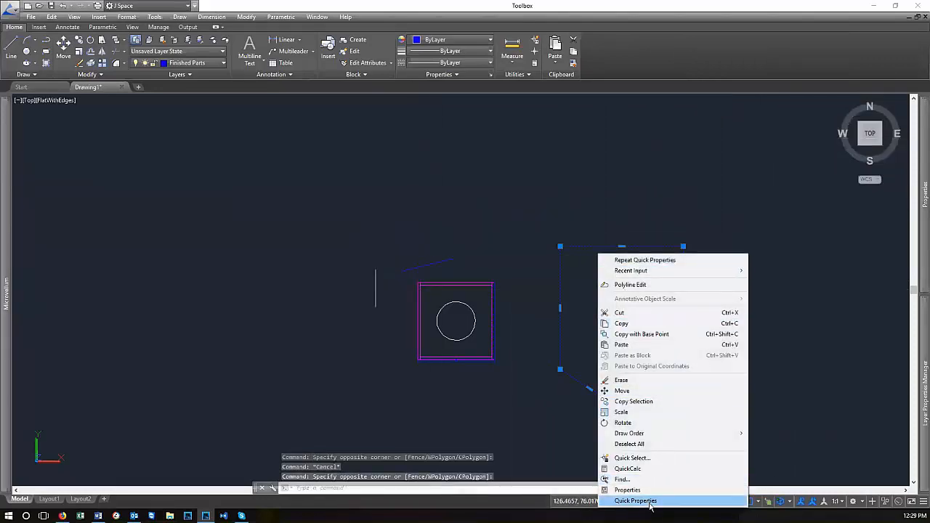
left_click(625, 501)
mouse_move(675, 450)
left_mouse_down()
mouse_move(675, 129)
mouse_move(662, 78)
left_mouse_up()
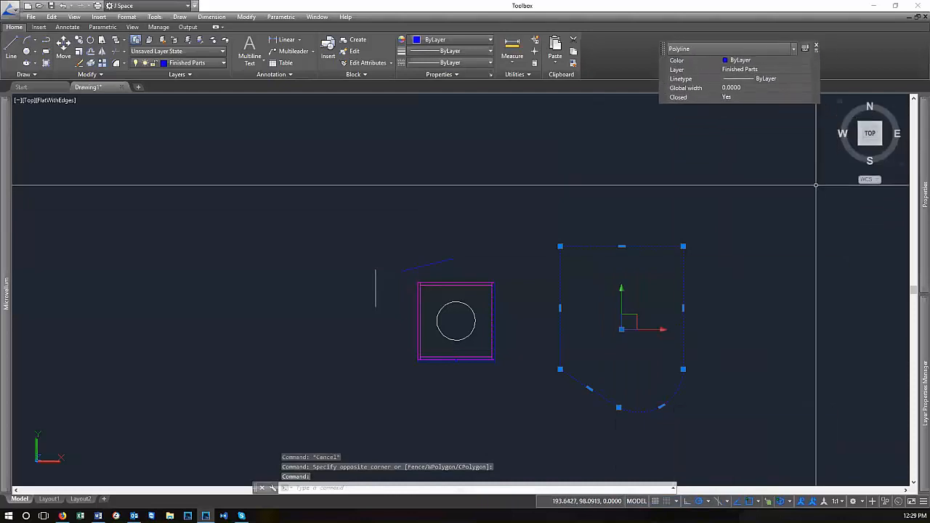
Enable displaying the Quick Properties palette on selection for all objects, with automatic collapse off
mouse_move(922, 246)
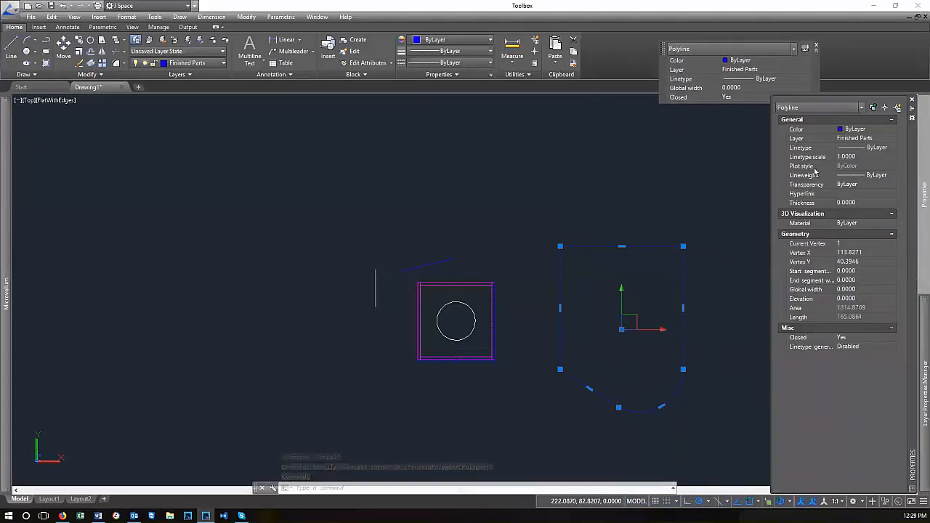
mouse_move(663, 66)
left_mouse_down()
mouse_move(721, 74)
mouse_move(504, 120)
mouse_move(696, 73)
mouse_move(694, 64)
left_mouse_up()
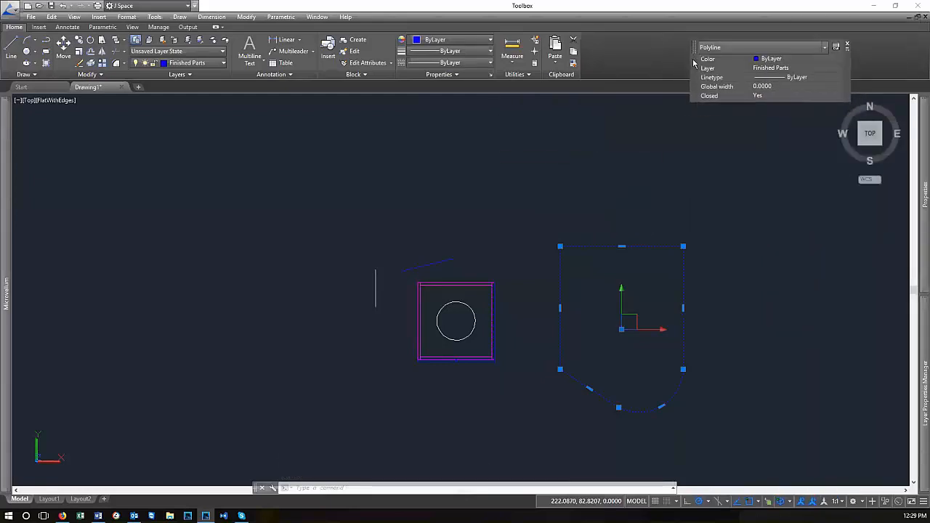
right_click(694, 64)
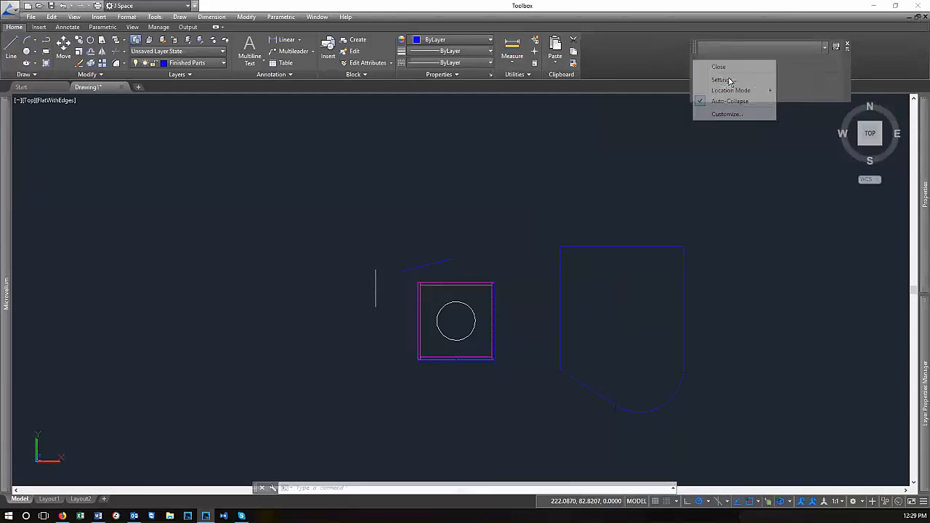
left_click(729, 81)
left_click(365, 183)
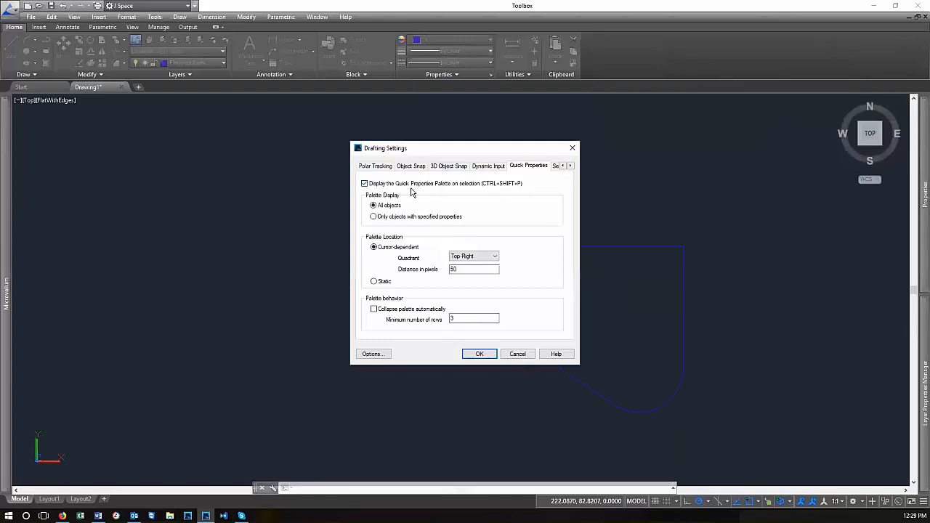
left_click(479, 354)
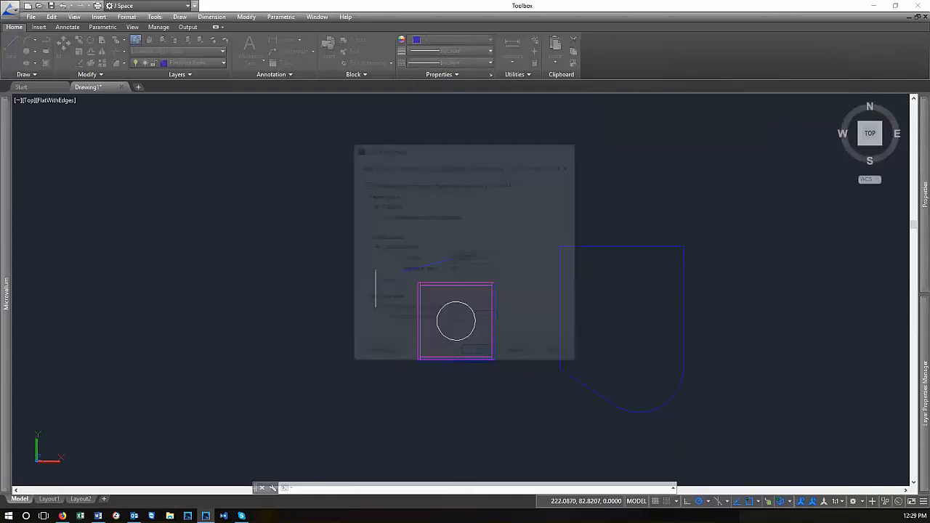
Select the reshaped polyline, set the Quick Properties location mode to Static, place the palette above the drawing area, and deselect
left_click(683, 294)
left_click_drag(676, 193, 683, 58)
right_click(683, 57)
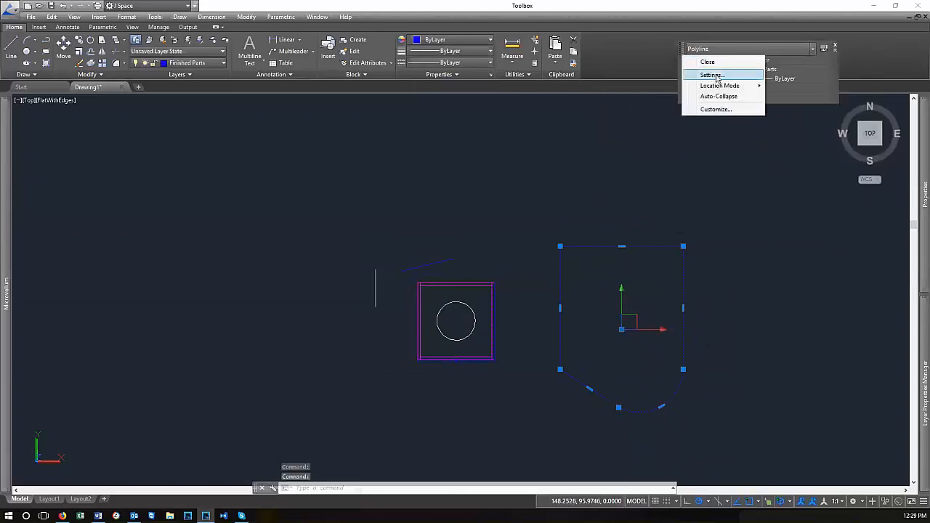
mouse_move(730, 85)
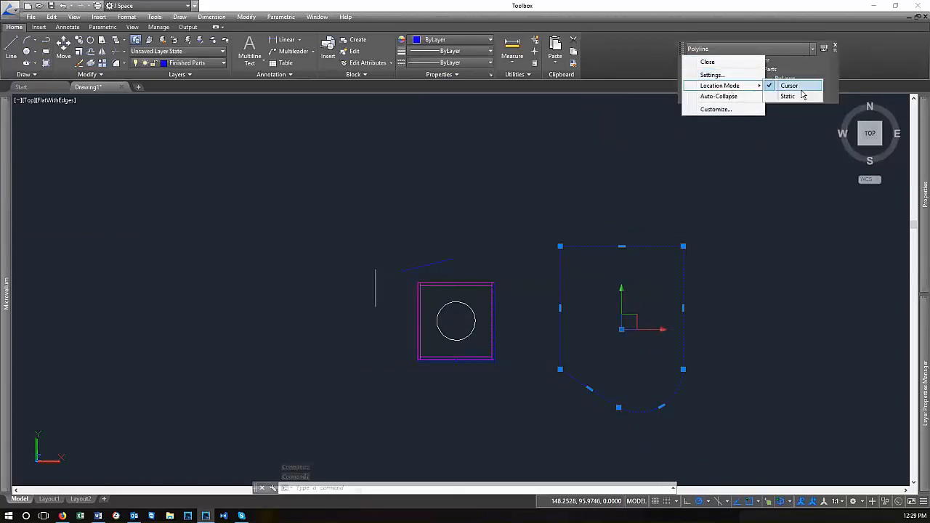
left_click(787, 96)
left_click_drag(682, 80, 696, 67)
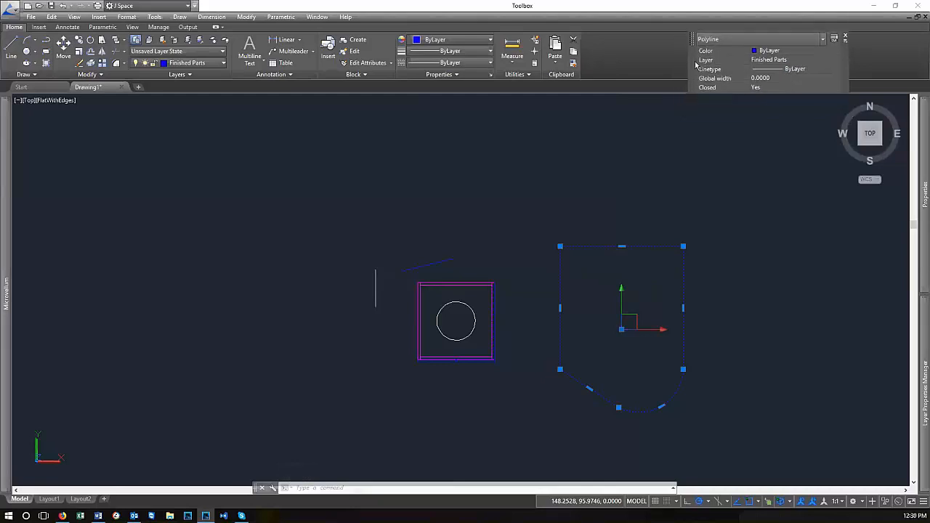
key("Escape")
Select the reshaped polyline and the angled line above the box in turn to check the Quick Properties location, clearing each selection
left_click(629, 286)
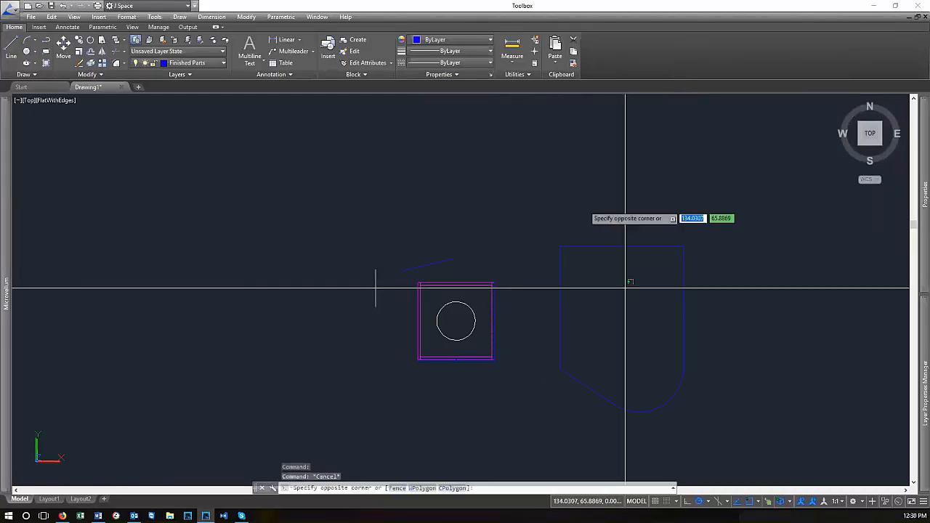
left_click(582, 193)
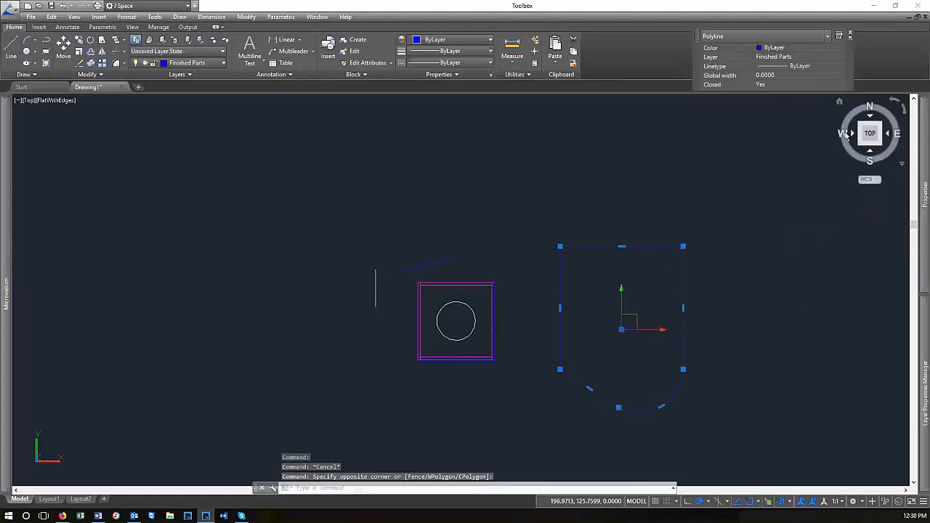
mouse_move(925, 200)
key("Escape")
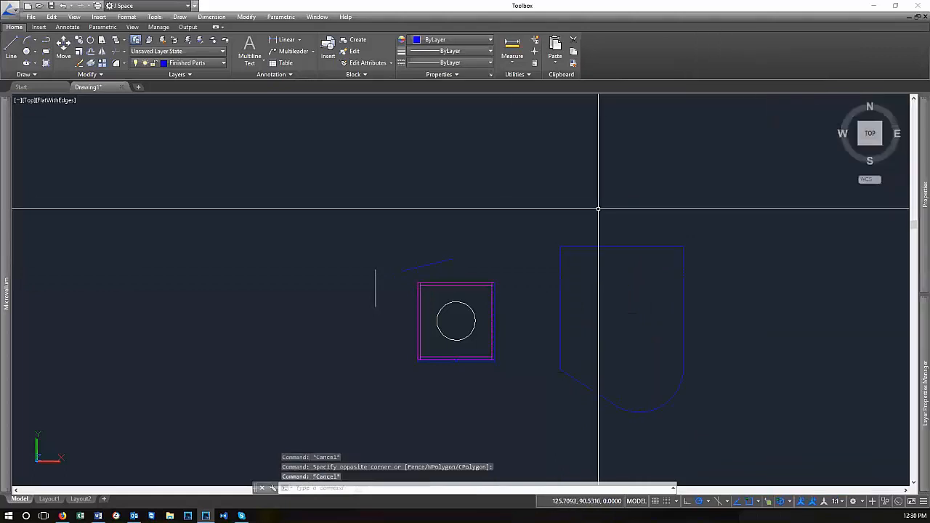
left_click(490, 266)
left_click(421, 228)
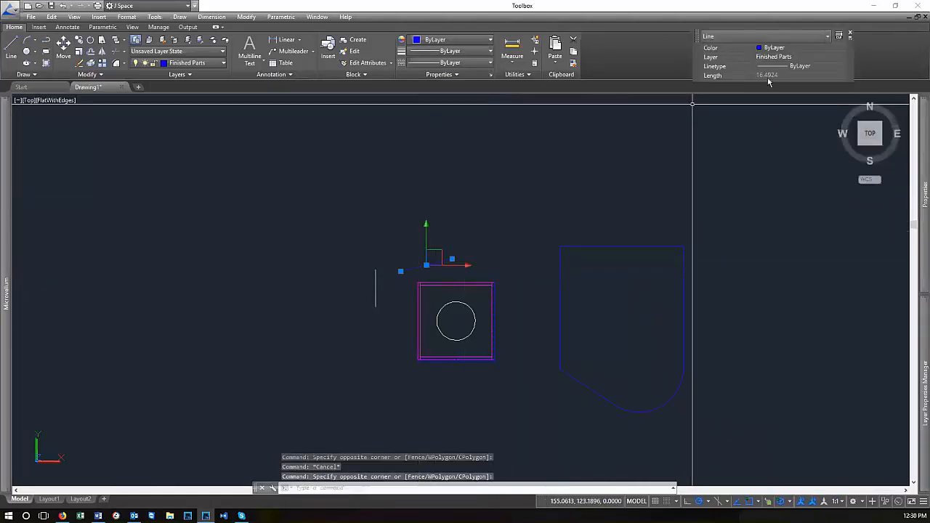
right_click(696, 56)
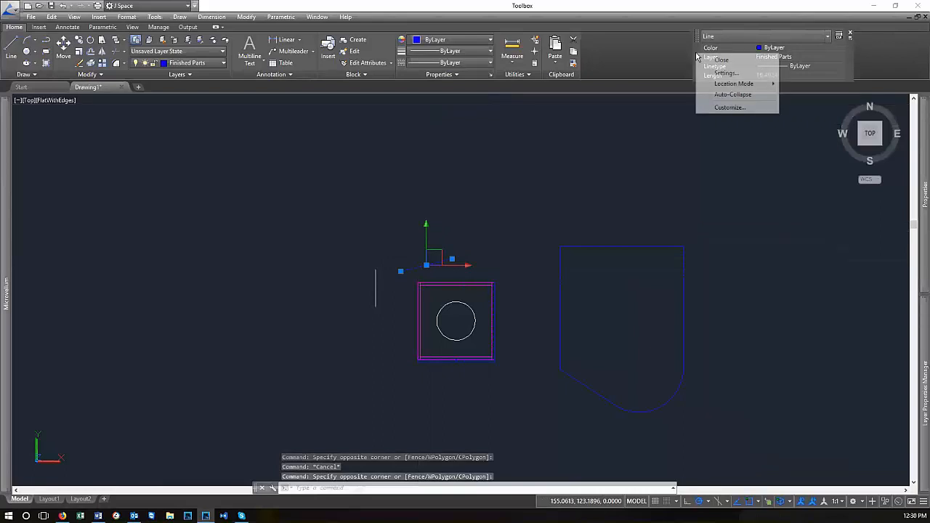
key("Escape")
key("Escape")
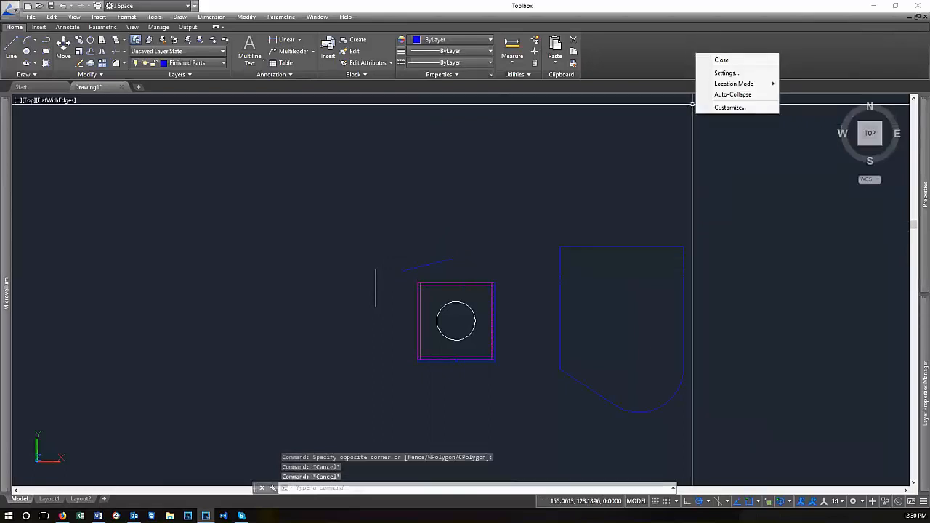
left_click(754, 217)
Select the reshaped polyline, review the Quick Properties drafting settings, and close them without changes
mouse_move(922, 254)
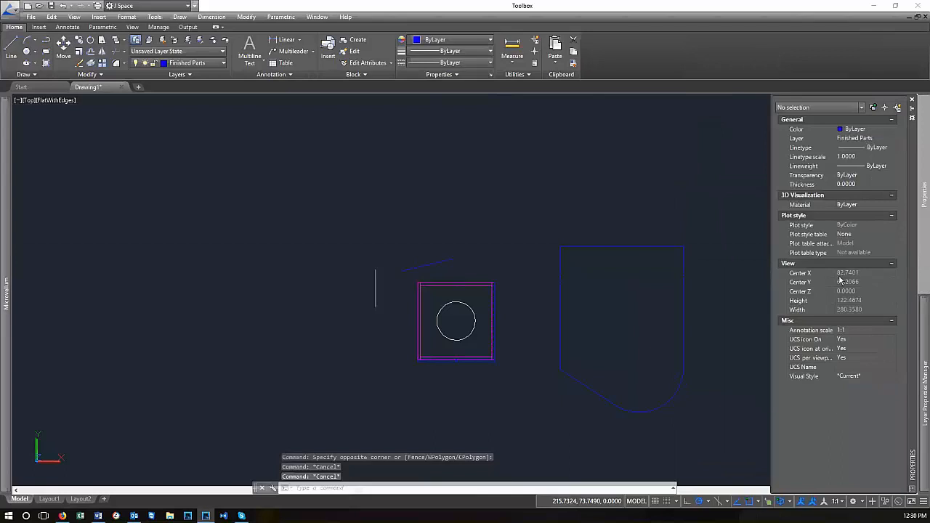
left_click_drag(689, 315, 621, 288)
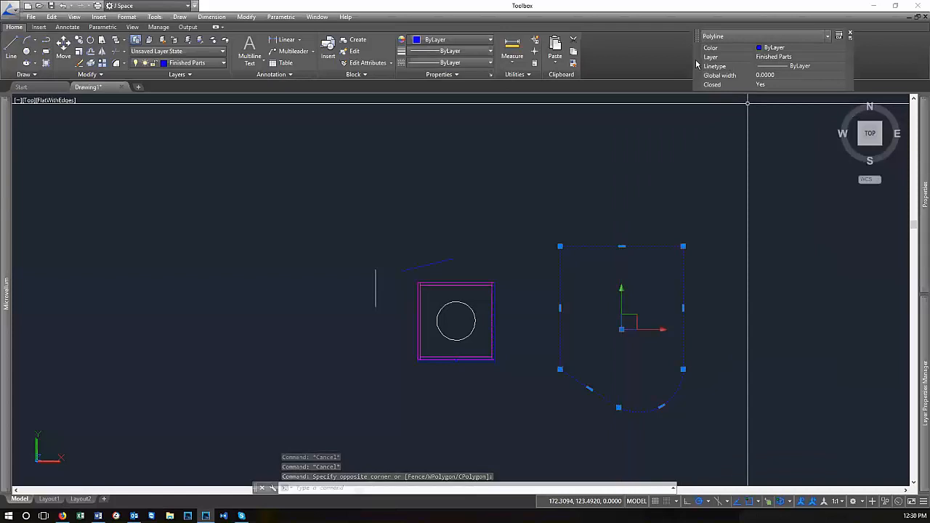
right_click(698, 63)
left_click(725, 81)
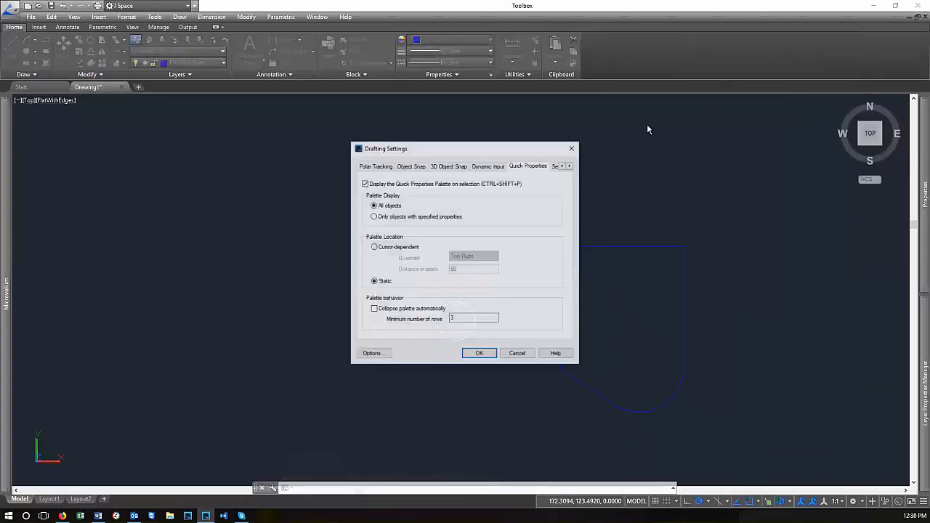
left_click(572, 148)
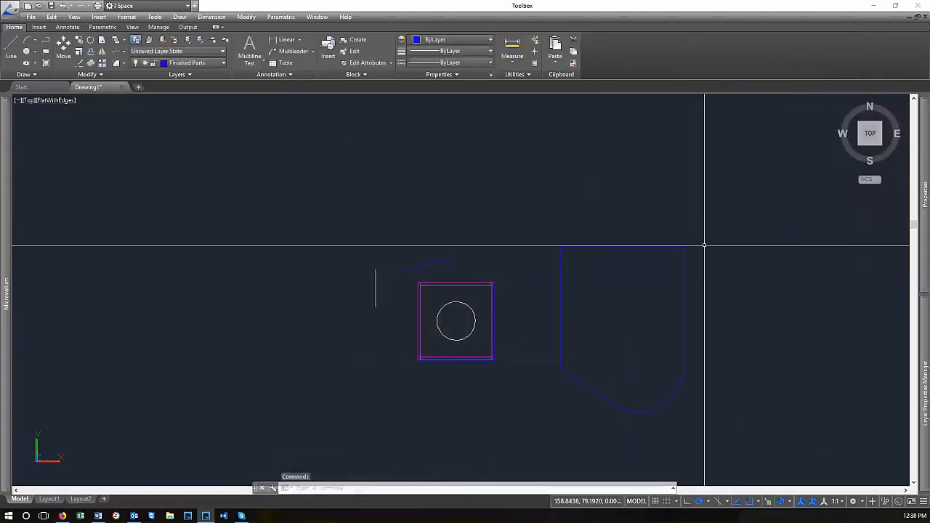
Examine which properties Quick Properties can show for Polyline and MText objects in the interface customization, and close it without changes
right_click(699, 58)
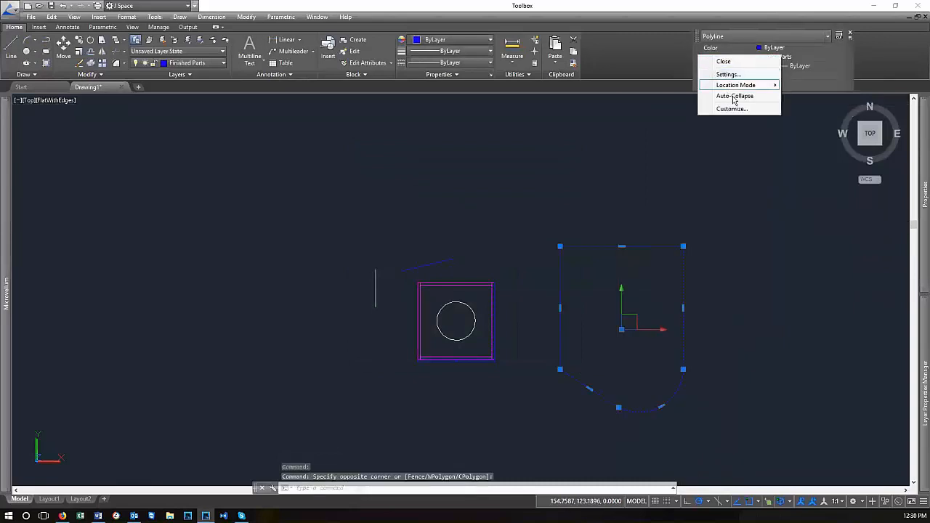
left_click(744, 111)
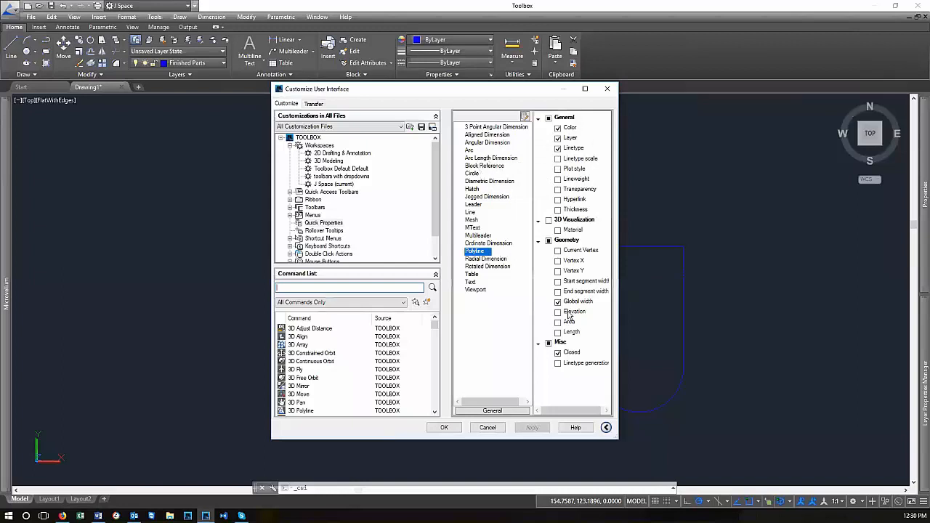
left_click(472, 228)
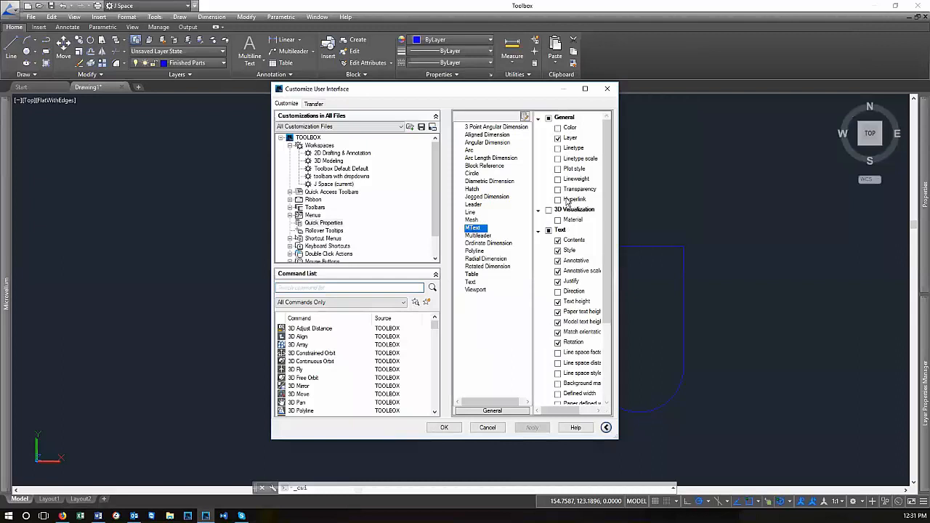
scroll(567, 211, "down", 3)
scroll(562, 240, "up", 3)
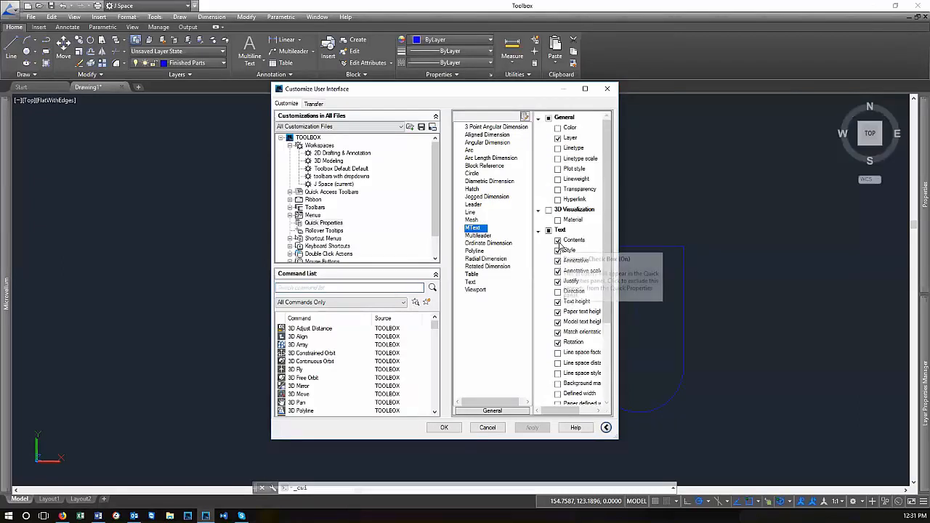
mouse_move(921, 190)
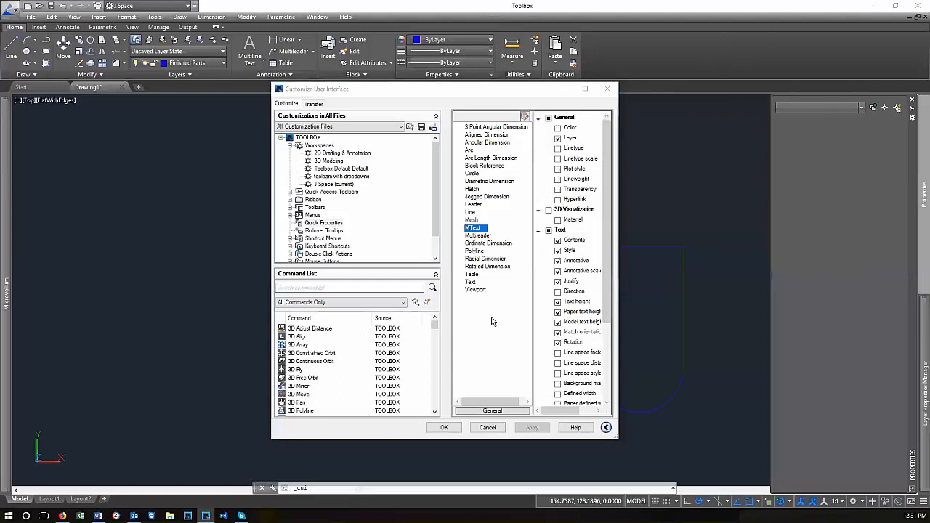
left_click(609, 90)
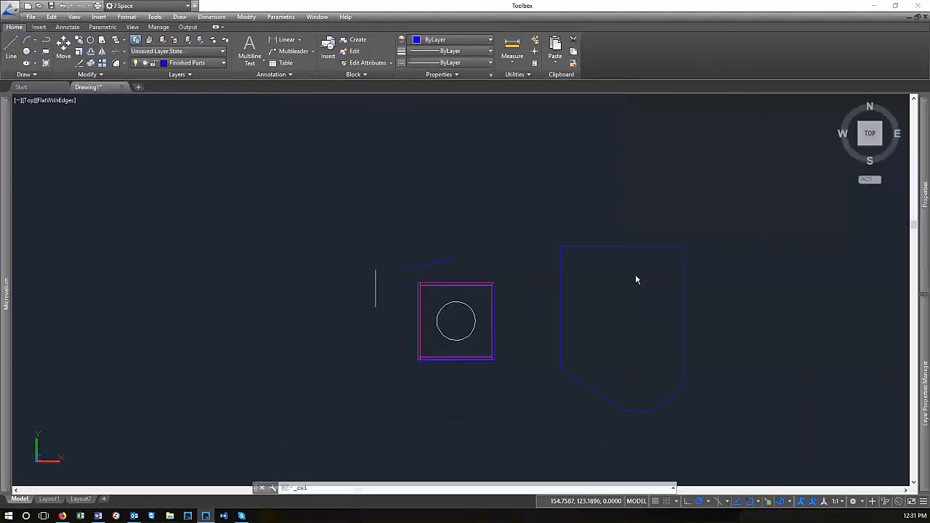
Try to turn off the Quick Properties display on selection, and dismiss the drafting settings without saving
left_click(623, 250)
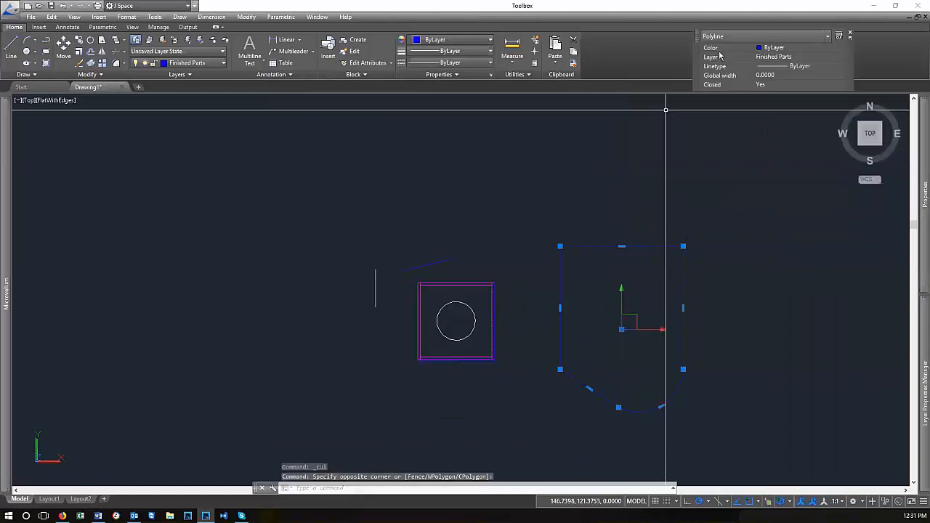
right_click(696, 62)
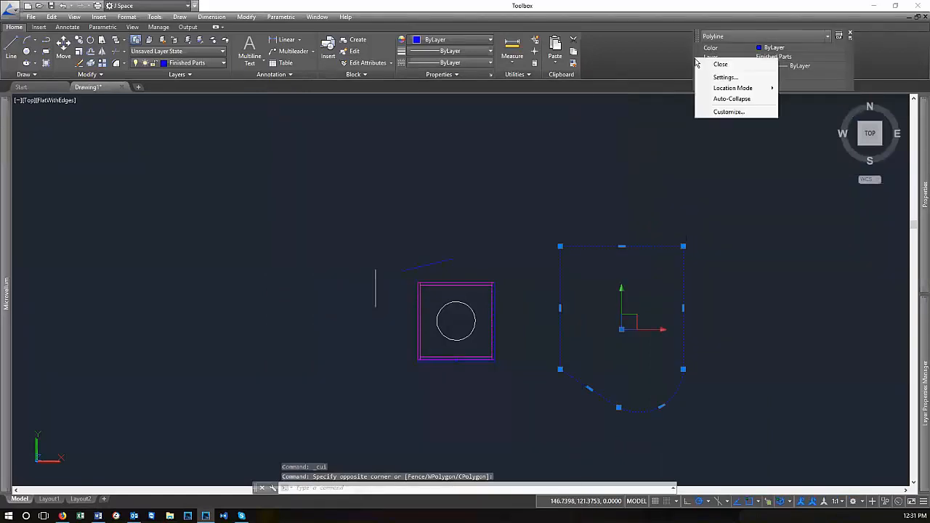
left_click(724, 78)
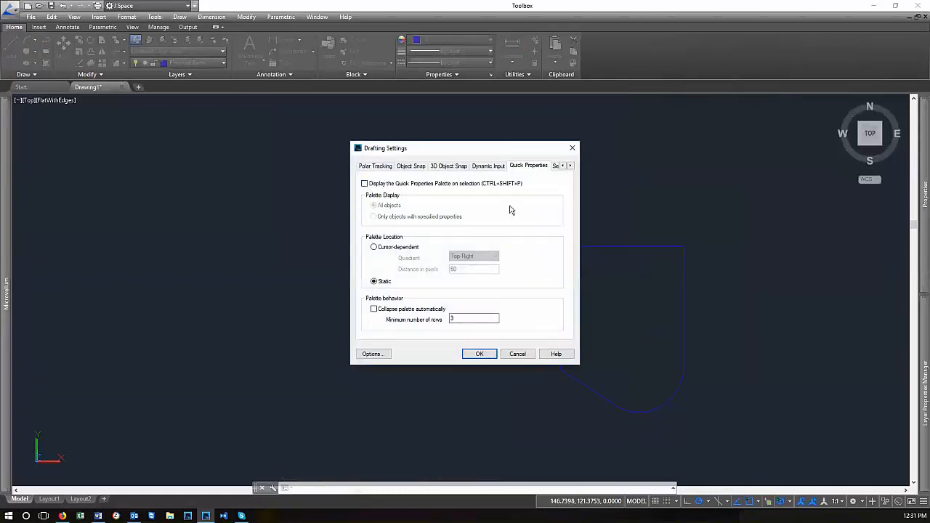
left_click(571, 151)
Select the reshaped polyline, toggle its Quick Properties, and disable displaying the palette on selection in the drafting settings
left_click(683, 260)
left_click(626, 205)
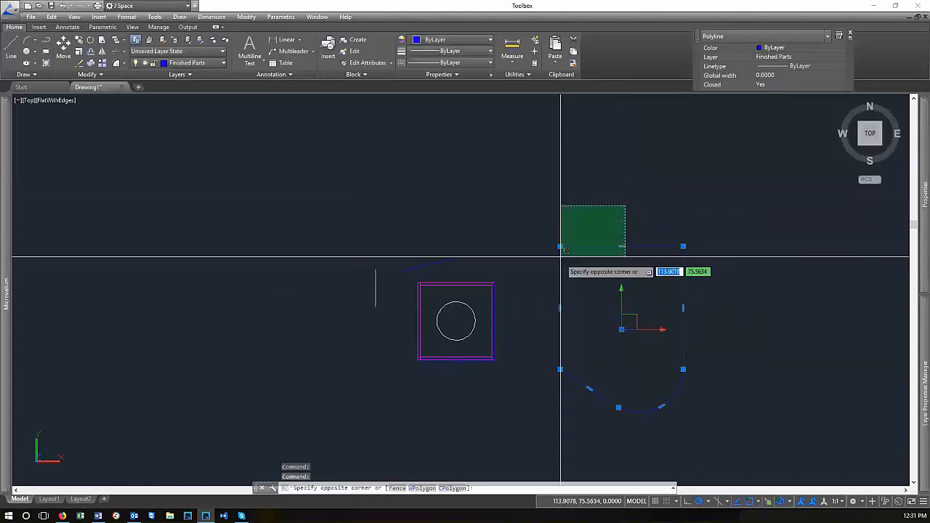
left_click(561, 257)
right_click(659, 270)
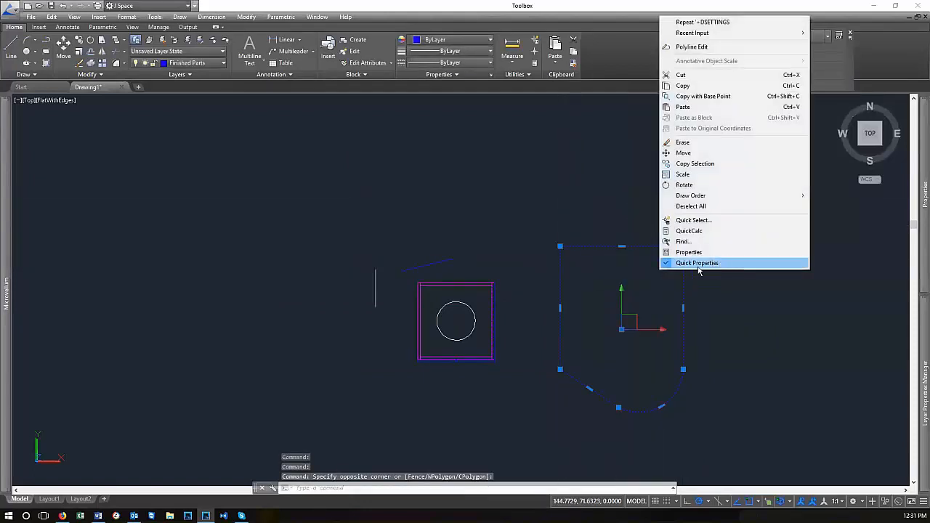
left_click(697, 263)
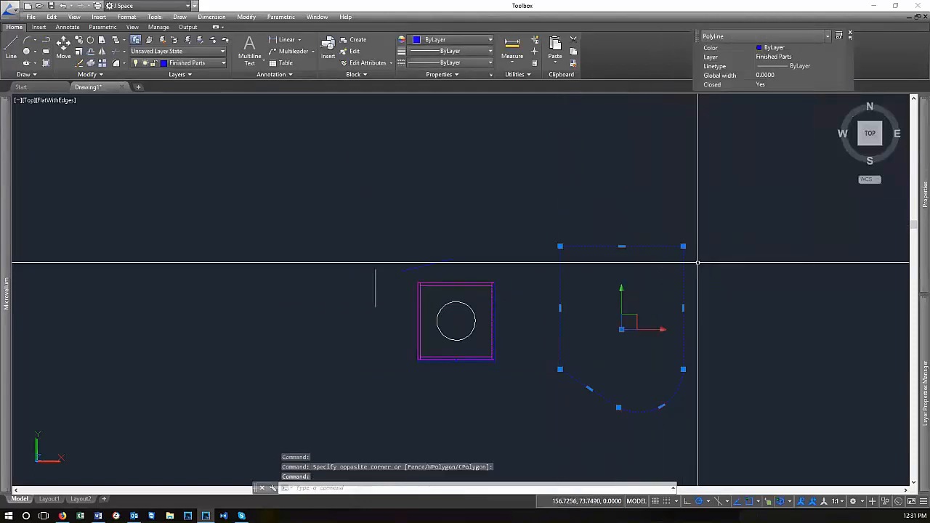
right_click(701, 57)
left_click(726, 72)
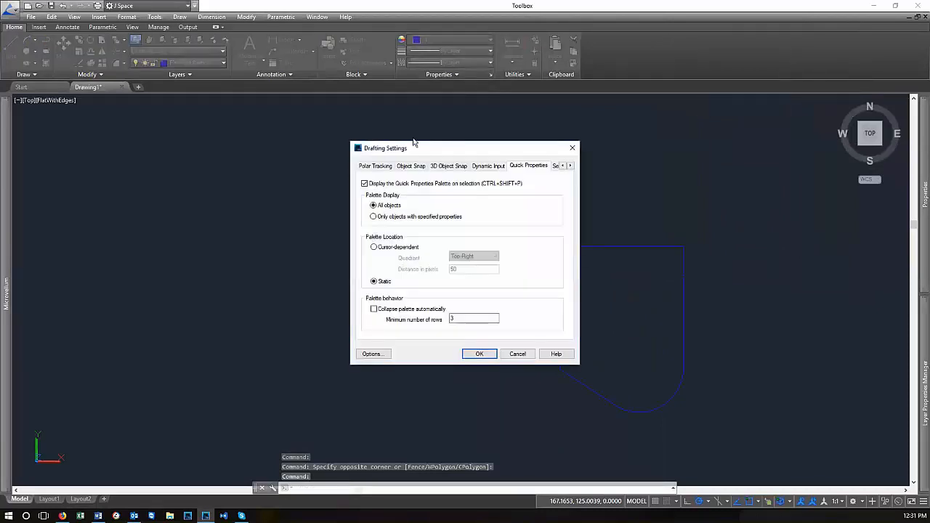
left_click(480, 353)
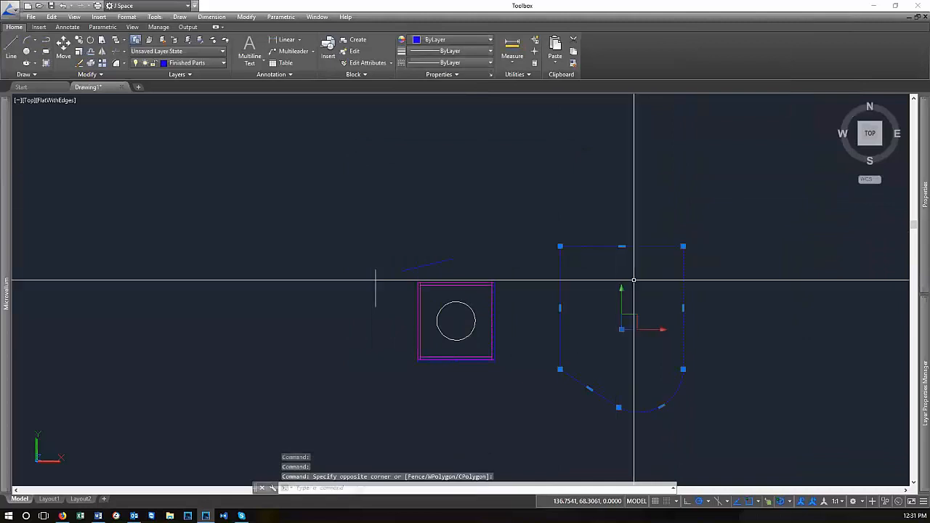
Reselect the reshaped polyline, bring up its Quick Properties on demand, and clear the selection
right_click(617, 213)
key("Escape")
key("Escape")
left_click(649, 217)
left_click(647, 267)
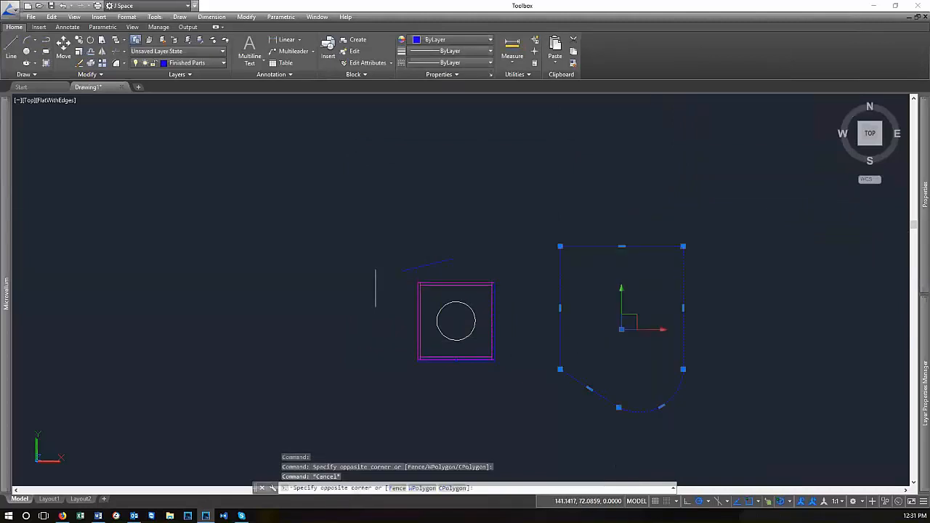
right_click(599, 412)
left_click(684, 412)
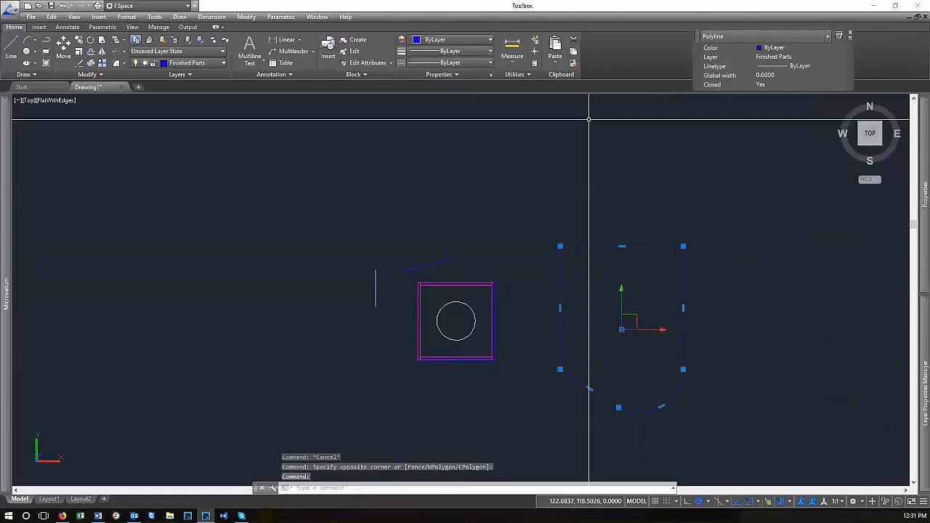
key("Escape")
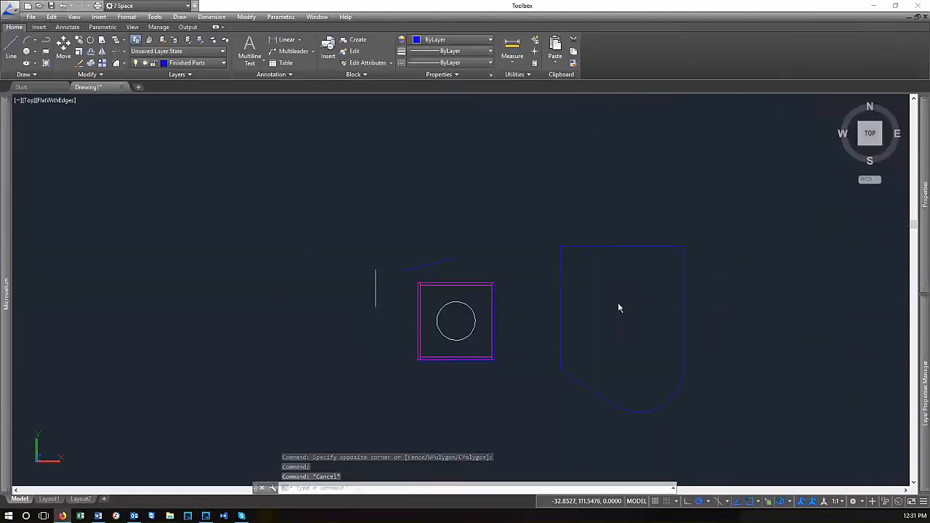
scroll(476, 317, "up", 5)
scroll(508, 224, "down", 2)
scroll(383, 298, "up", 2)
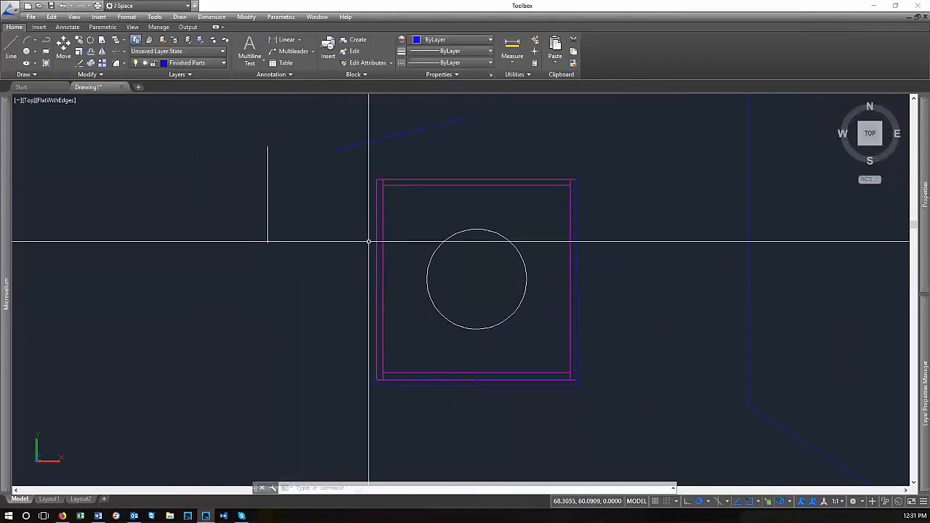
scroll(567, 320, "down", 3)
scroll(574, 324, "up", 3)
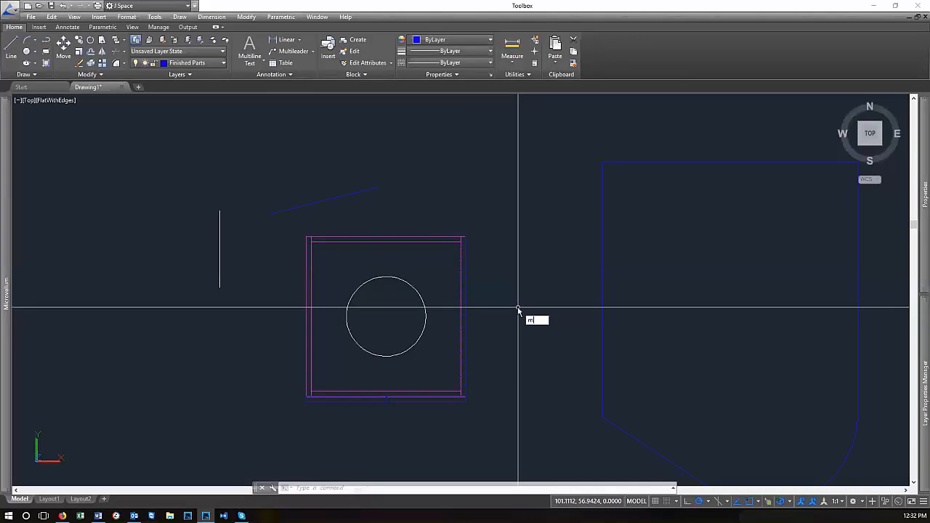
Match the properties of the box's magenta inner back line onto the white circle with MATCHPROP
type("a")
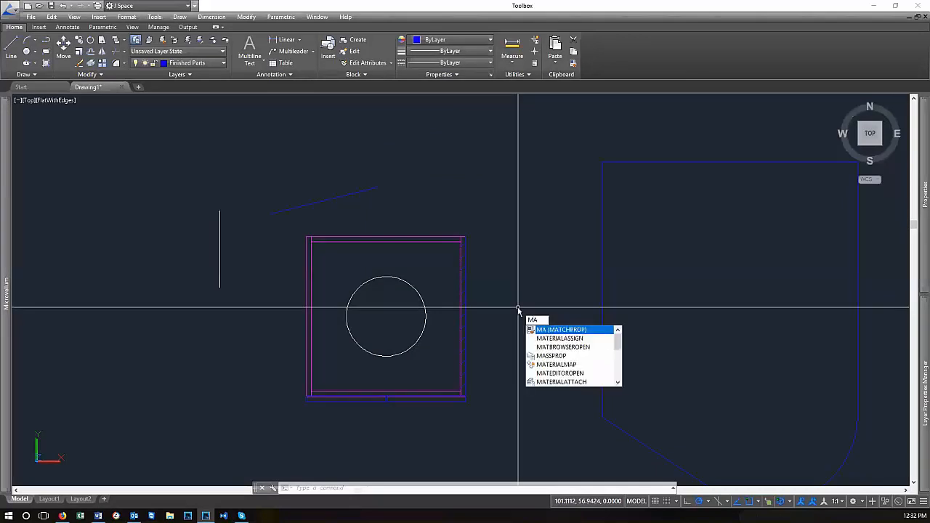
left_click(565, 330)
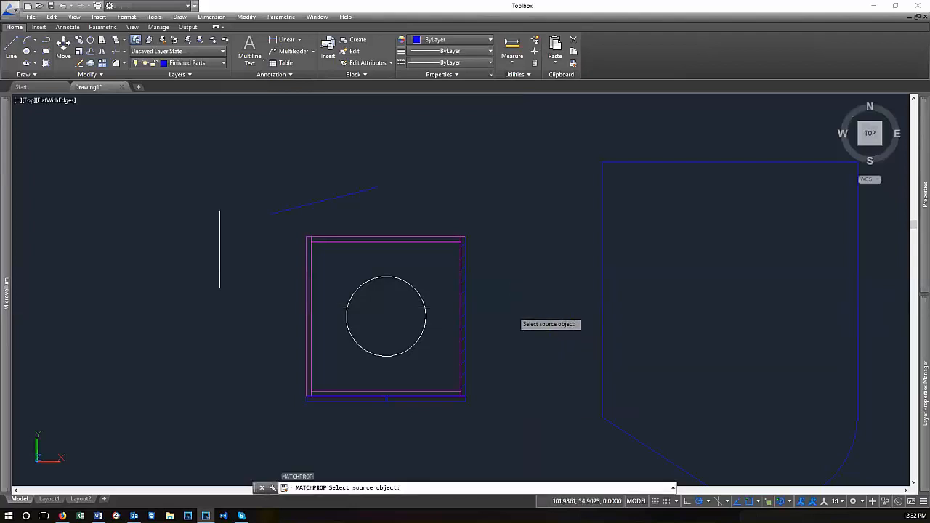
scroll(222, 421, "up", 3)
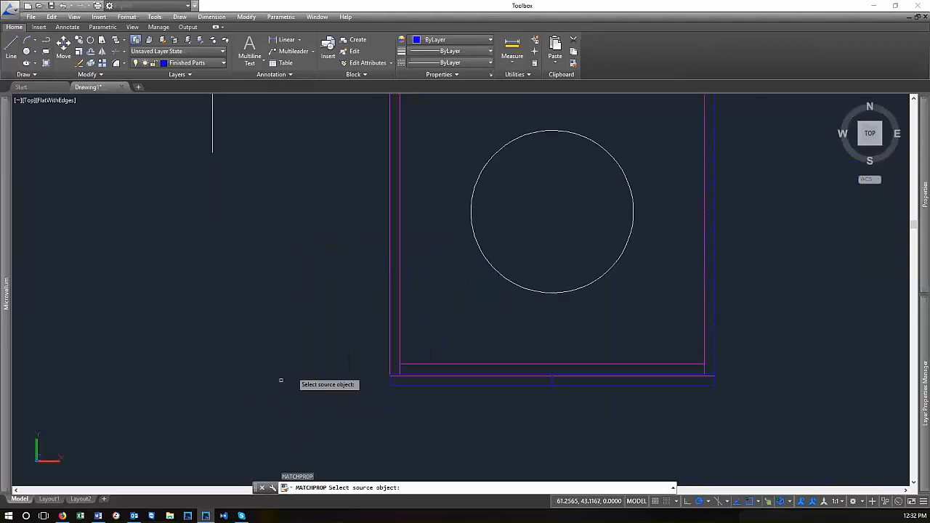
scroll(436, 299, "down", 4)
scroll(465, 255, "up", 2)
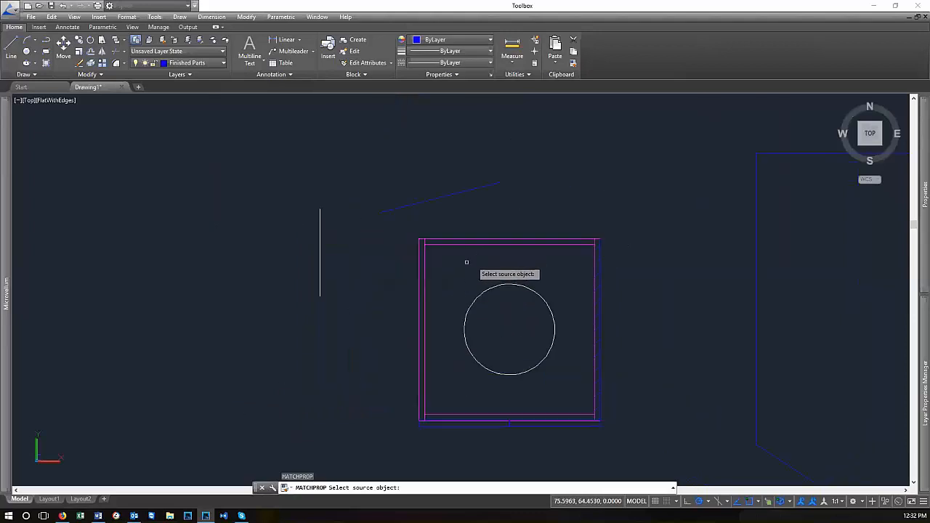
left_click(479, 245)
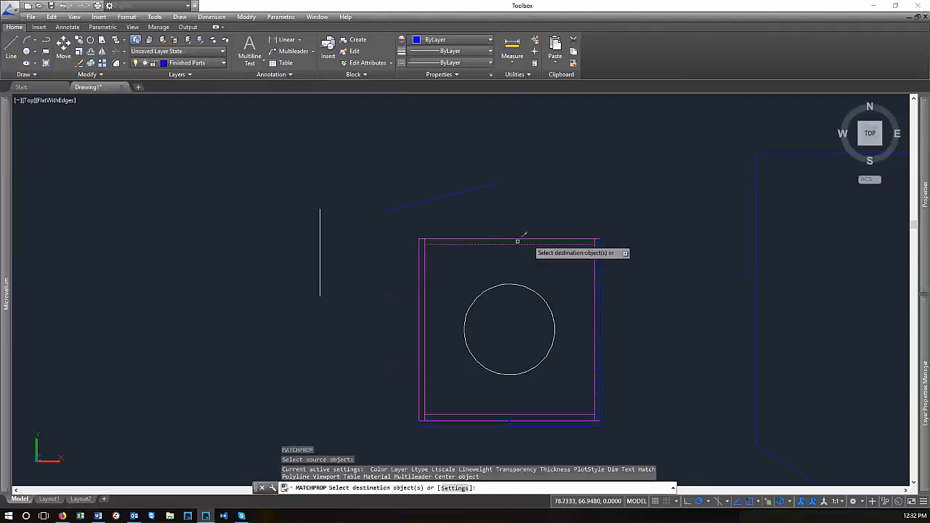
left_click(518, 285)
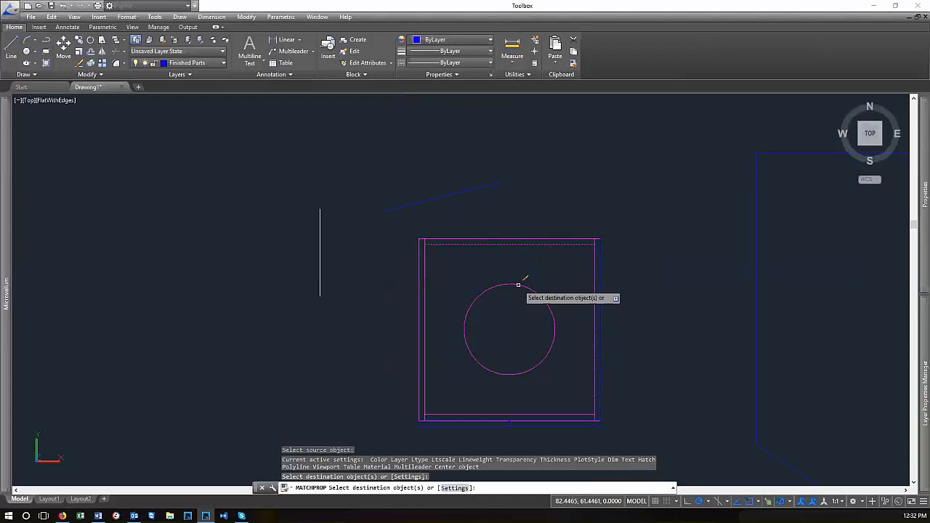
key("Return")
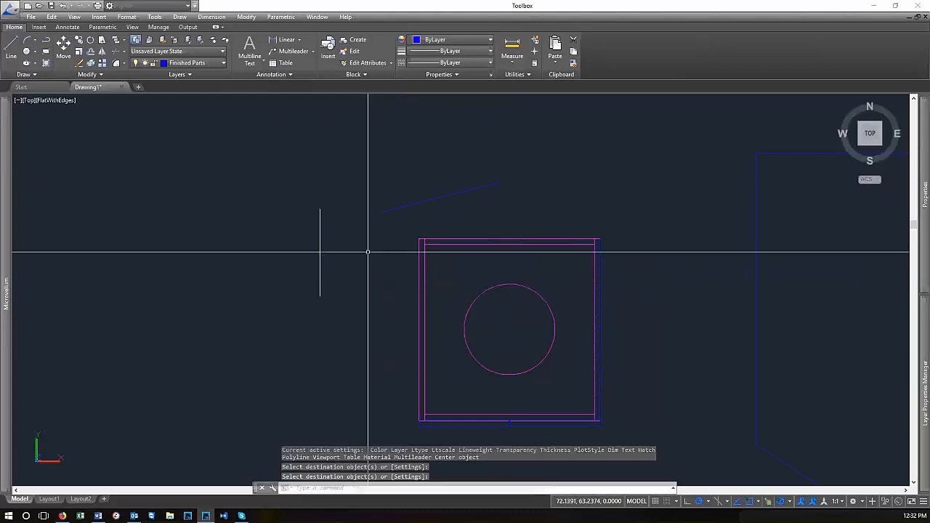
Match the properties of the separate white vertical line onto the circle and the box's magenta back and side panel lines
key("Return")
left_click(320, 243)
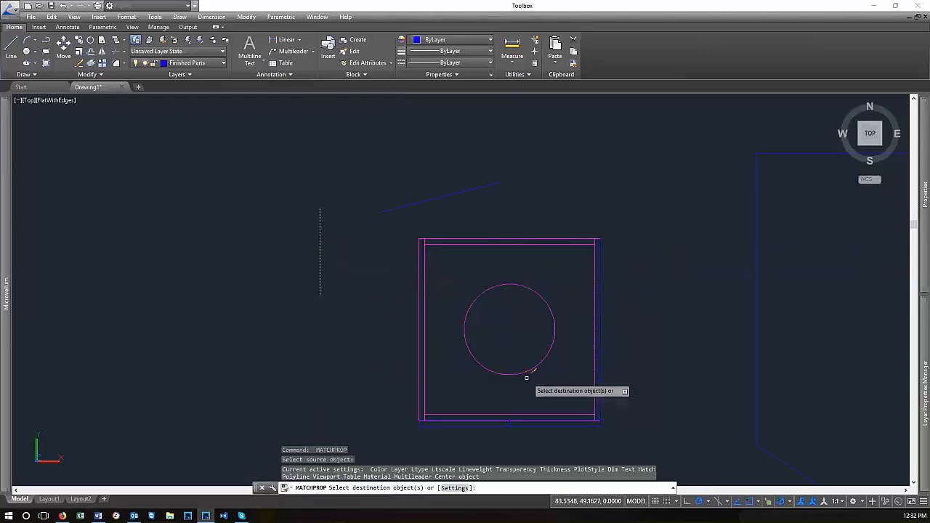
left_click(505, 339)
left_click(386, 229)
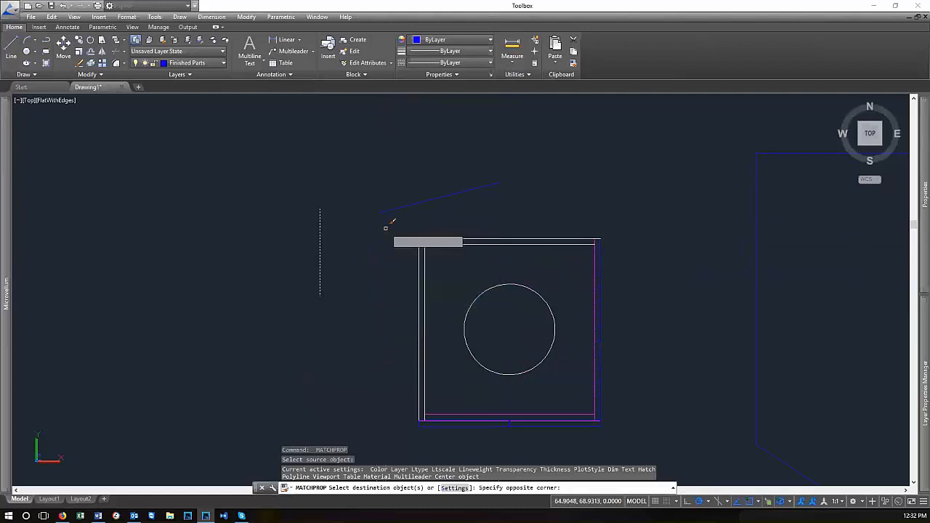
scroll(600, 240, "up", 6)
left_click(578, 238)
left_click(549, 245)
scroll(564, 192, "down", 9)
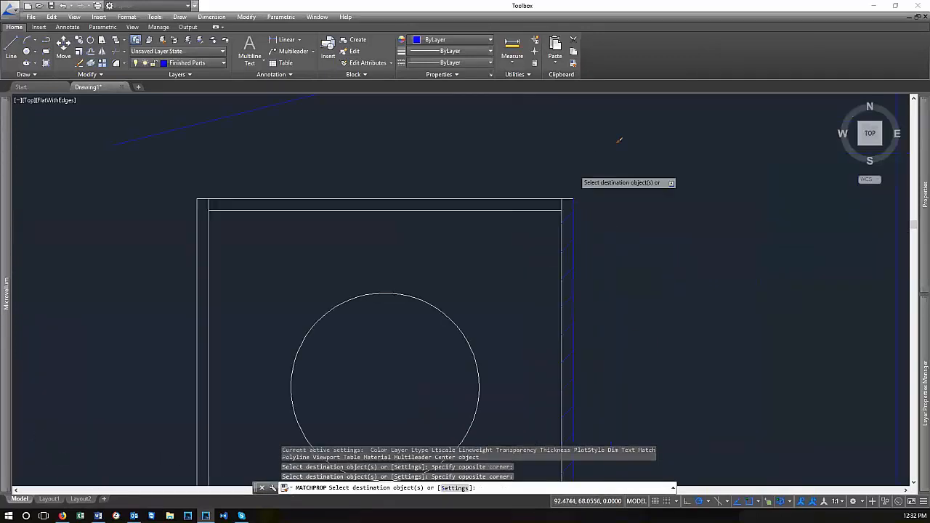
Apply the same matched properties to the remaining magenta lines along the box's front edge, and finish matching
scroll(485, 333, "up", 7)
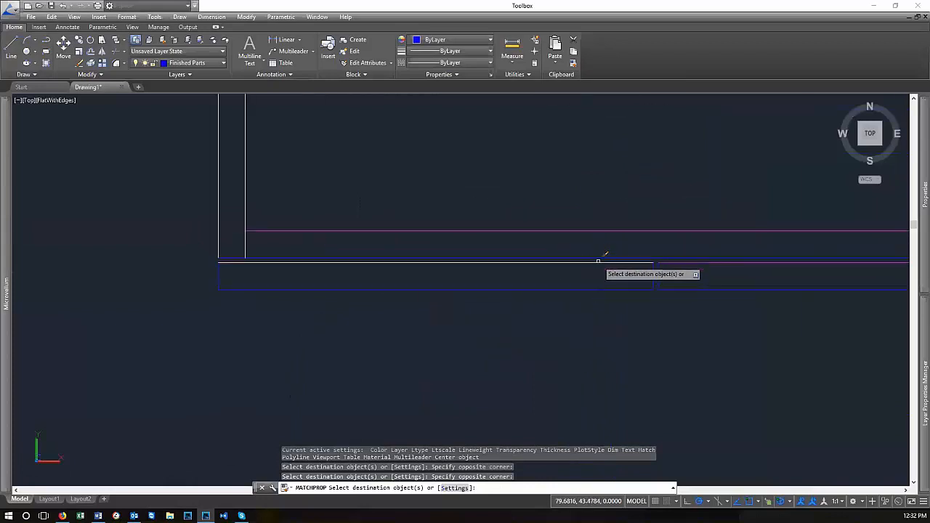
left_click(604, 231)
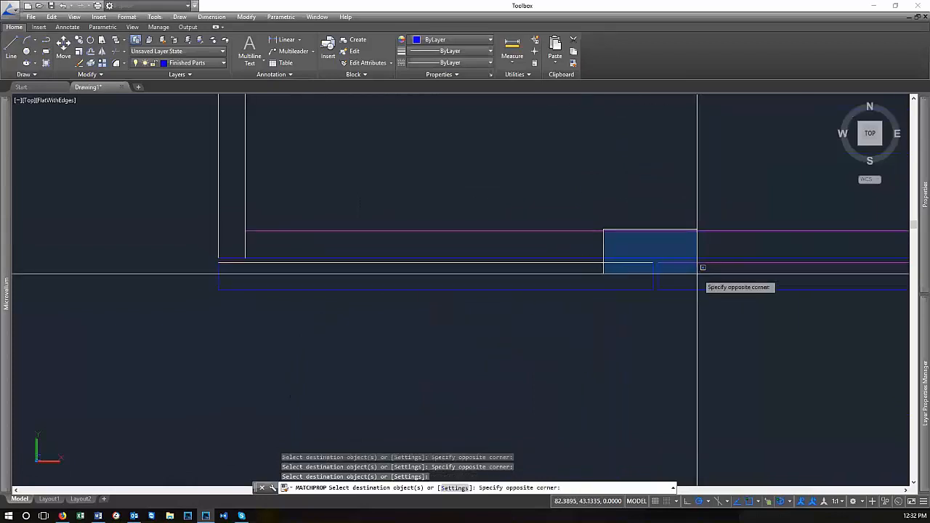
left_click(521, 239)
scroll(382, 366, "down", 8)
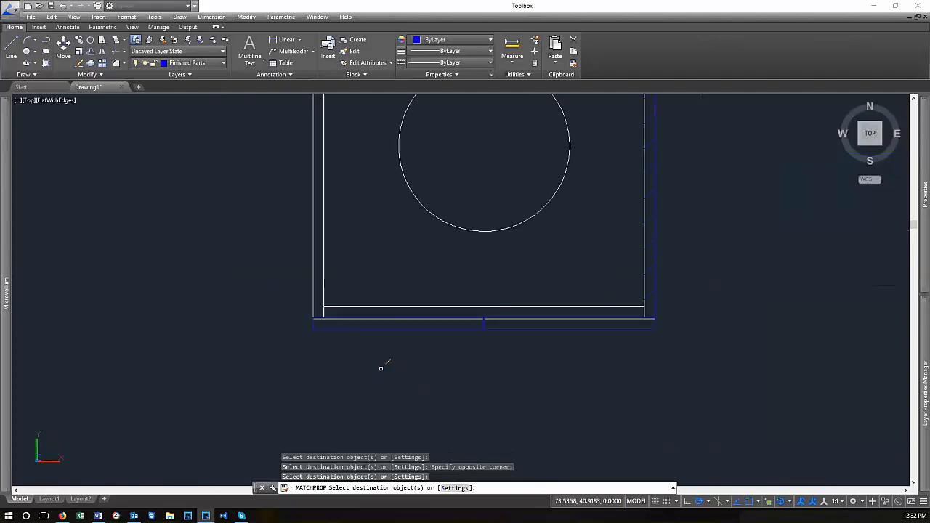
key("Return")
scroll(434, 230, "up", 3)
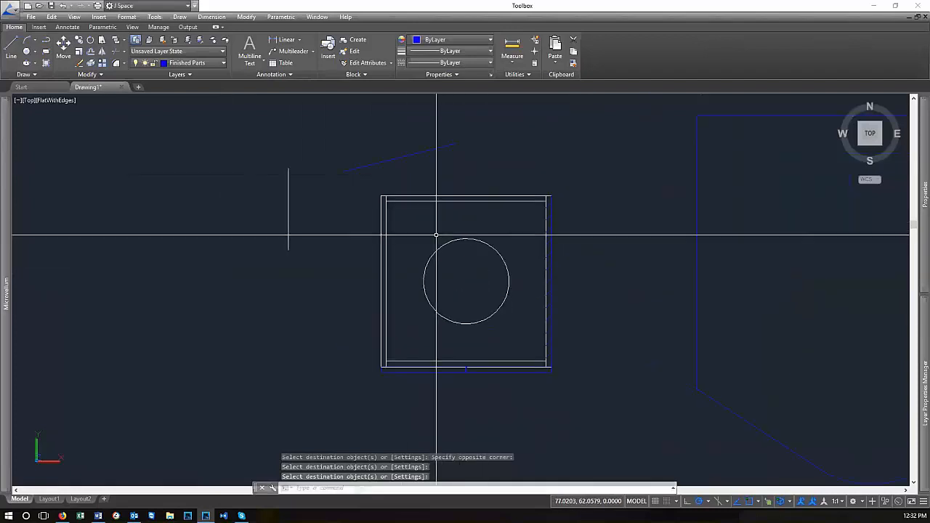
scroll(399, 254, "up", 3)
scroll(444, 244, "down", 4)
scroll(476, 284, "up", 2)
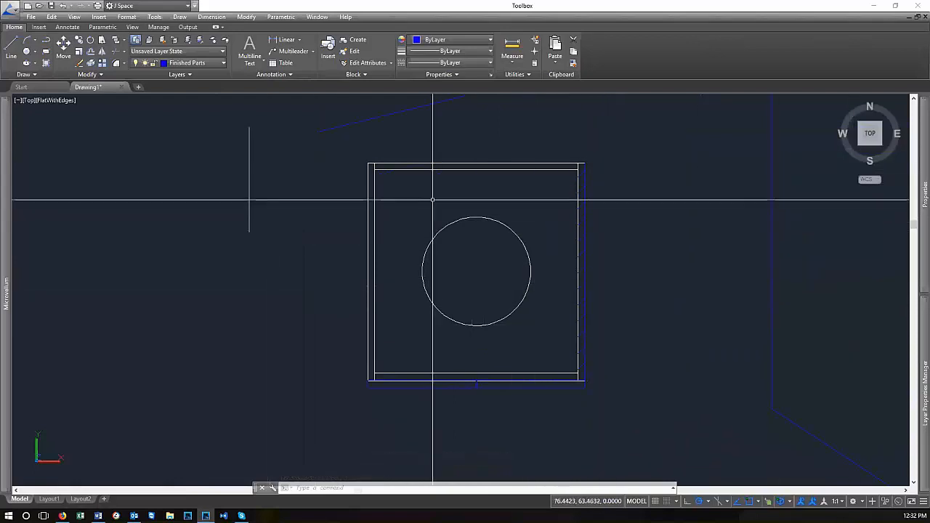
Move the horizontal line just inside the cabinet's front edge to the Unfinished Parts layer
scroll(545, 307, "down", 3)
scroll(492, 232, "up", 2)
scroll(494, 342, "up", 2)
scroll(504, 357, "down", 2)
scroll(541, 372, "up", 2)
scroll(534, 421, "up", 4)
left_click(856, 375)
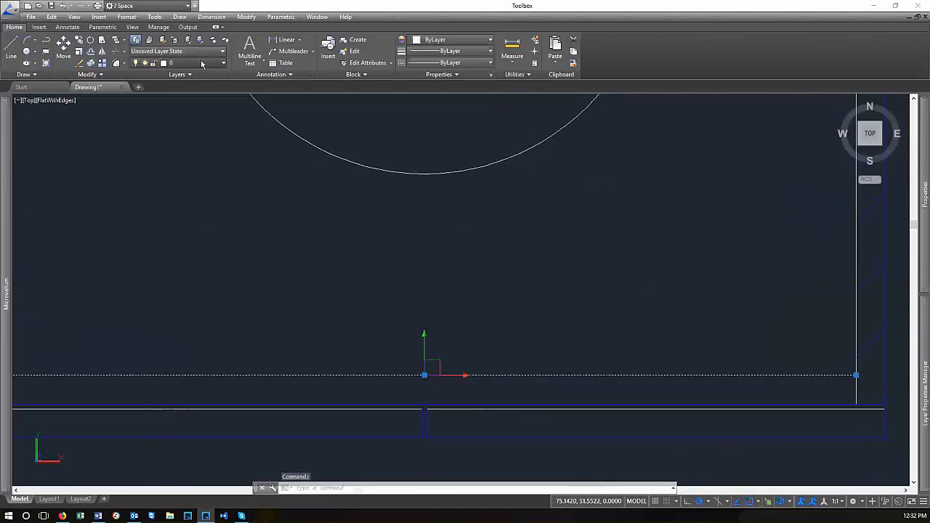
left_click(178, 63)
left_click(191, 98)
key("Escape")
key("Escape")
key("Escape")
Start Match Properties with the Unfinished Parts line inside the cabinet's front edge as the source object
scroll(625, 328, "down", 3)
type("m")
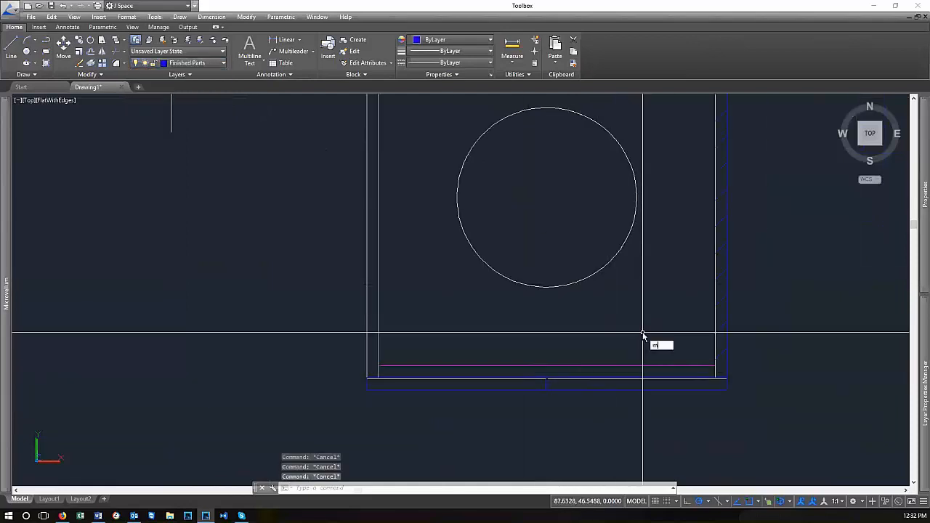
type("a")
key("Return")
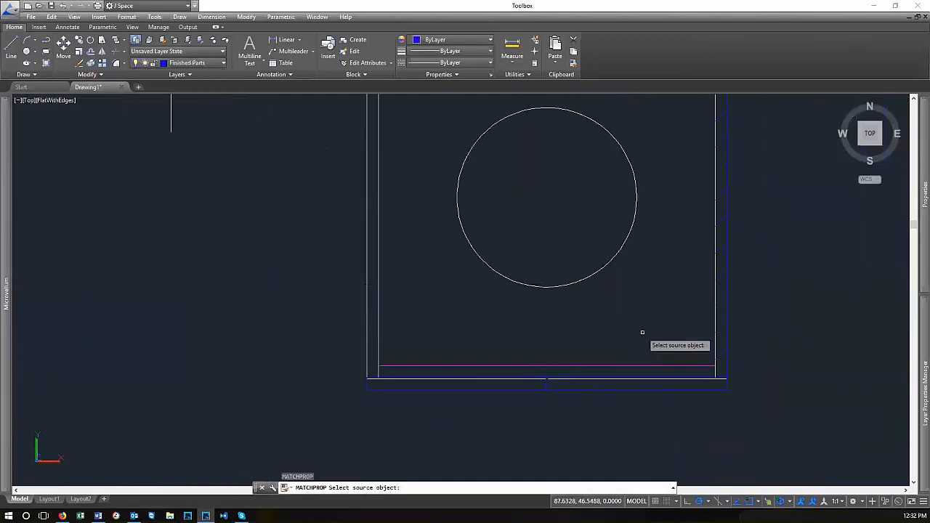
left_click(594, 367)
scroll(698, 385, "down", 4)
scroll(700, 308, "up", 2)
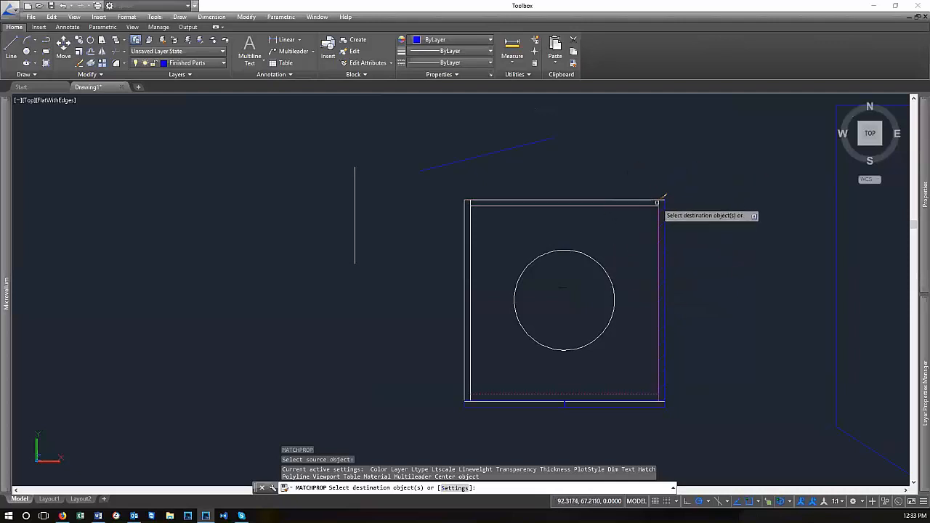
scroll(662, 254, "down", 4)
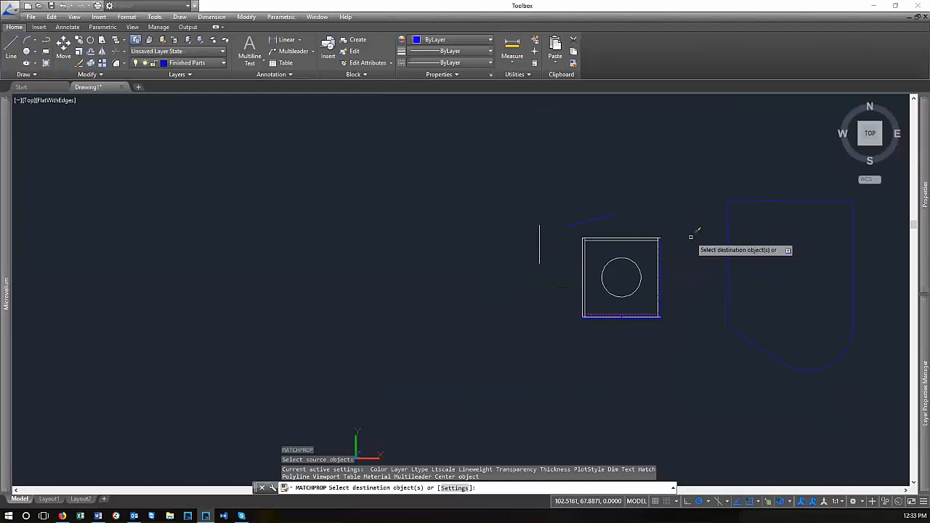
left_click(638, 179)
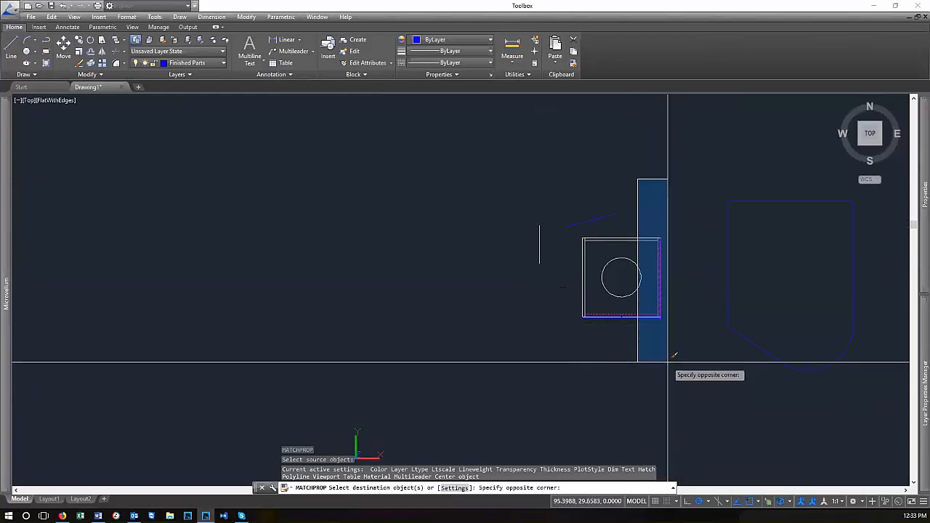
scroll(694, 265, "up", 2)
scroll(678, 270, "up", 2)
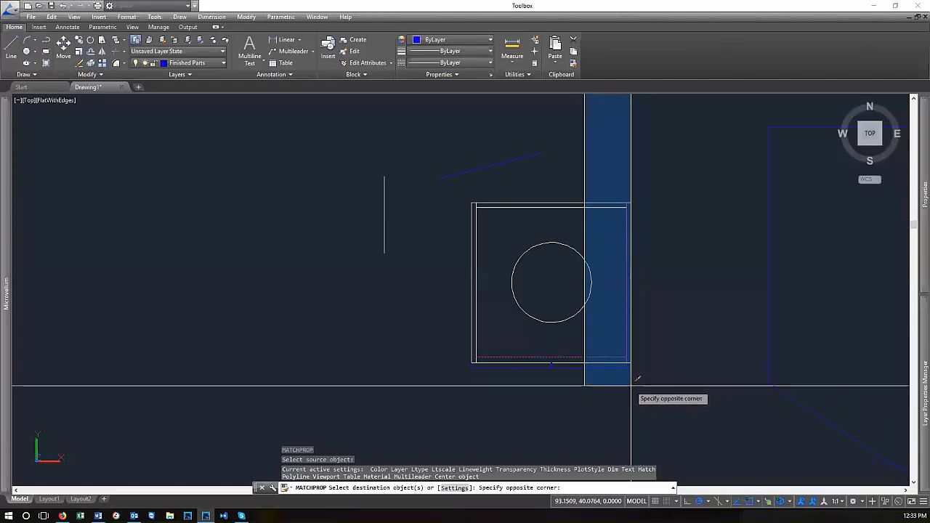
left_click(650, 145)
Match the source line's properties onto the back panel, the left side panel and the inner line of the right side panel
left_click(548, 173)
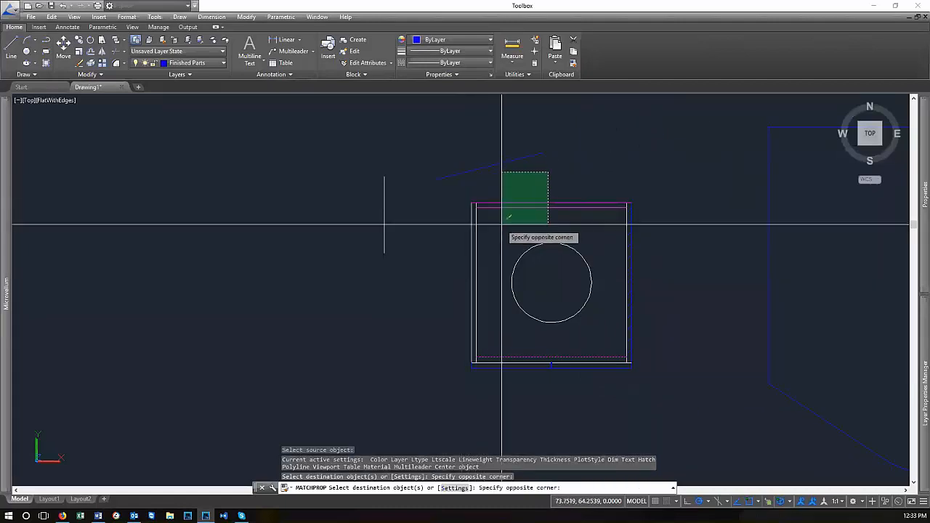
left_click(509, 223)
left_click(494, 223)
left_click(453, 264)
left_click(599, 161)
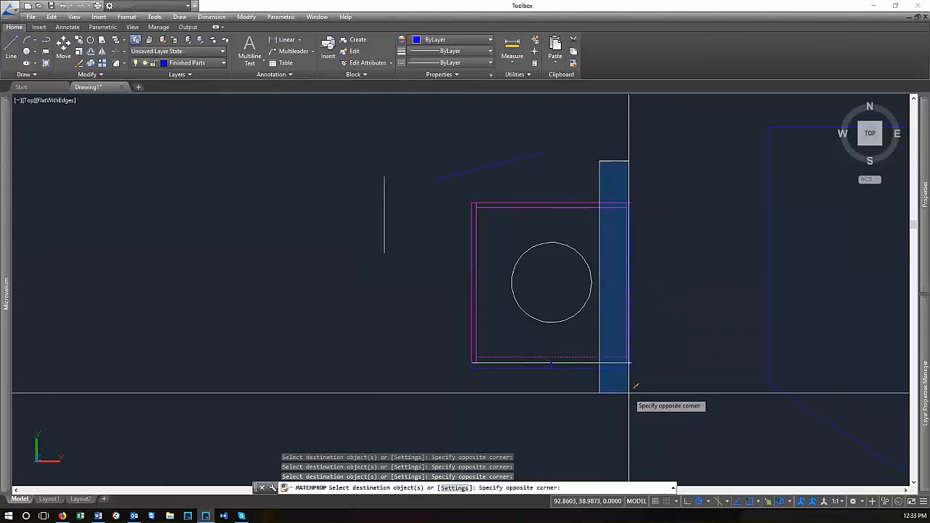
left_click(629, 391)
Match the same properties onto the white line running along the back of the doors and finish Match Properties
scroll(538, 378, "up", 5)
scroll(541, 372, "up", 2)
scroll(356, 386, "down", 5)
scroll(407, 377, "up", 4)
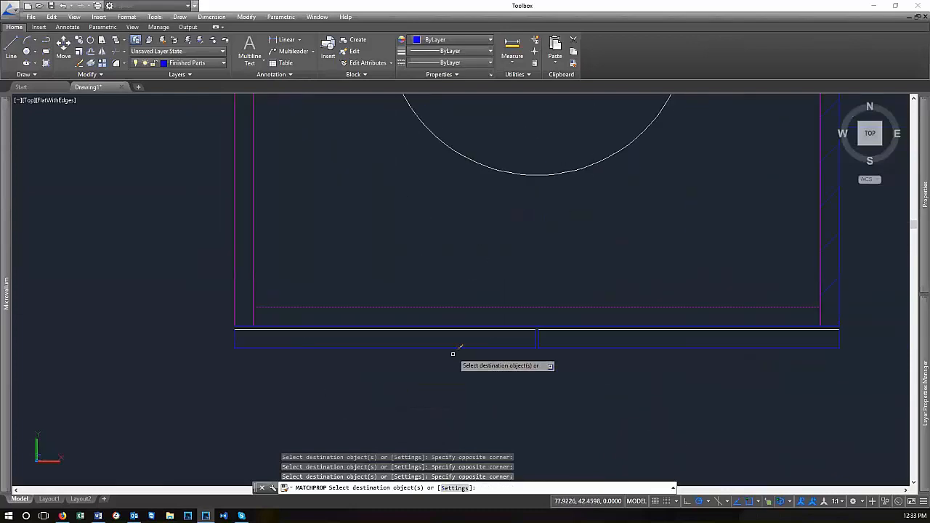
scroll(232, 317, "up", 4)
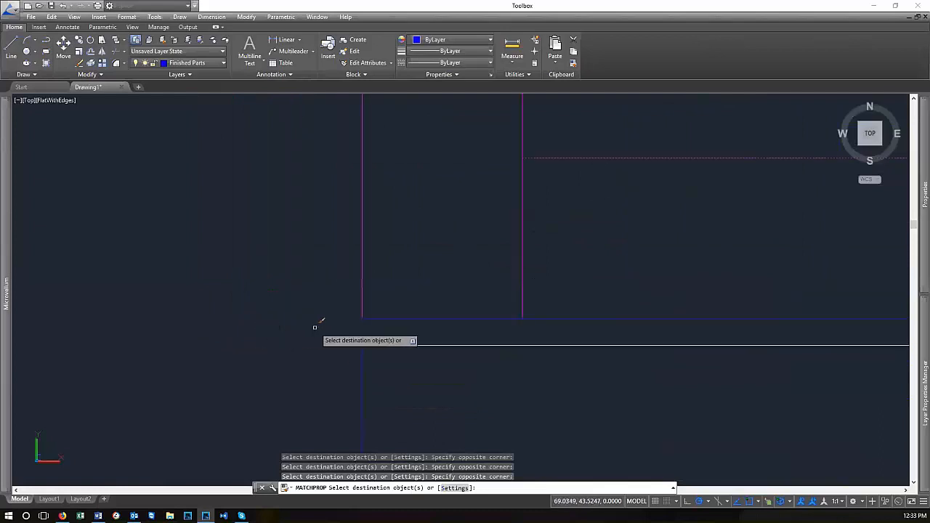
left_click(331, 328)
scroll(207, 411, "down", 5)
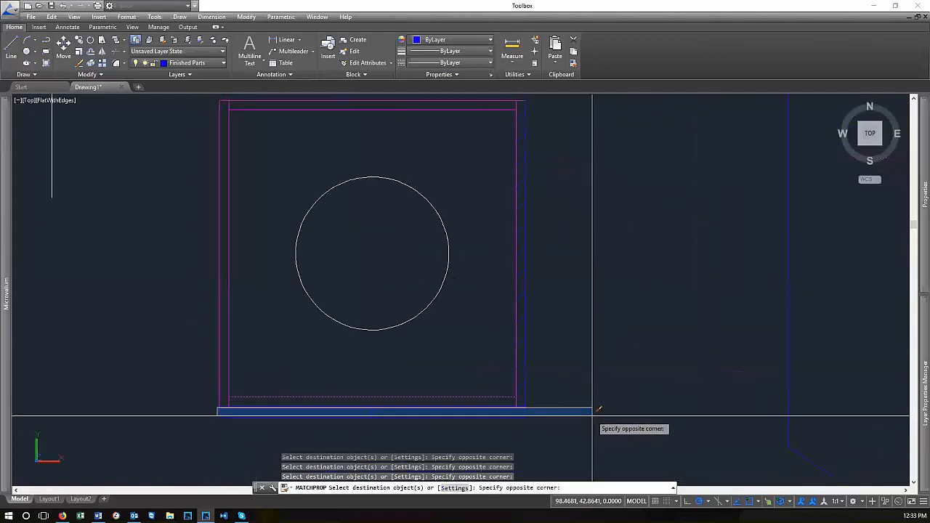
left_click(592, 412)
scroll(245, 428, "up", 3)
scroll(614, 432, "down", 6)
scroll(577, 326, "up", 1)
scroll(573, 386, "up", 2)
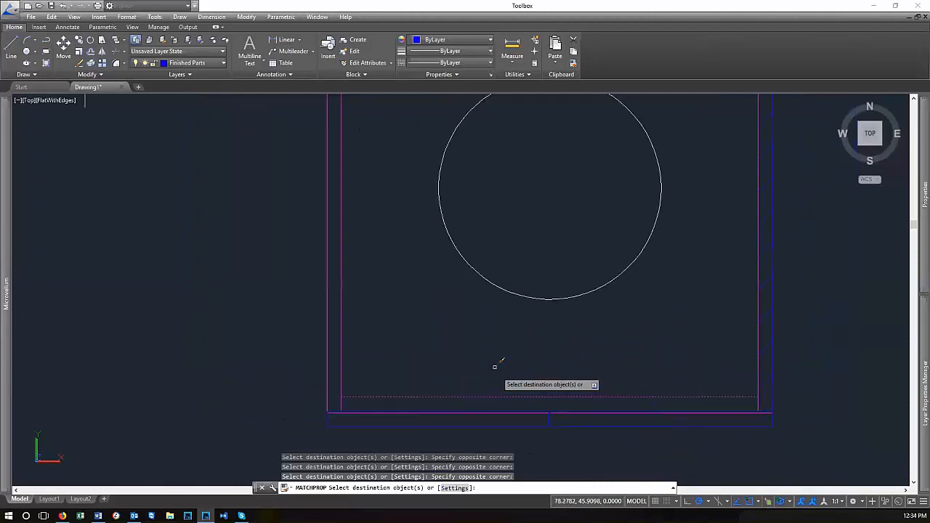
scroll(422, 404, "down", 2)
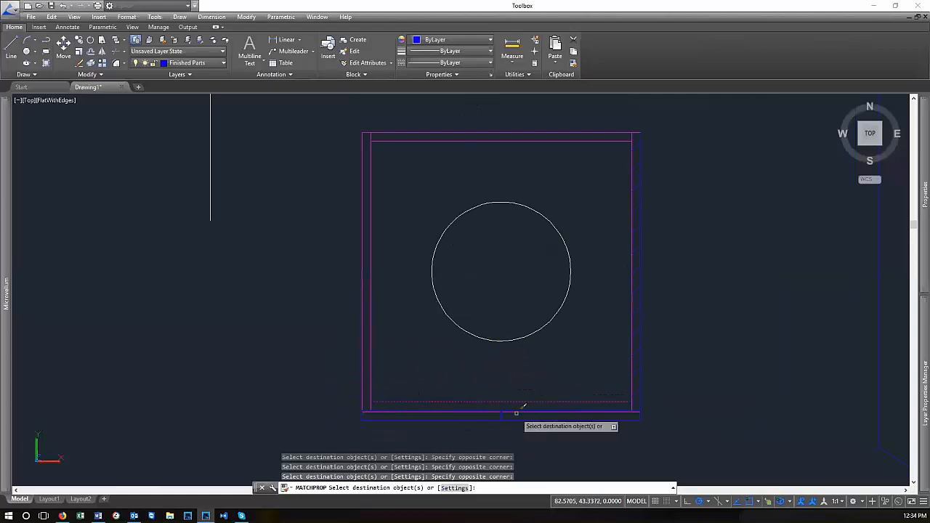
scroll(347, 297, "down", 2)
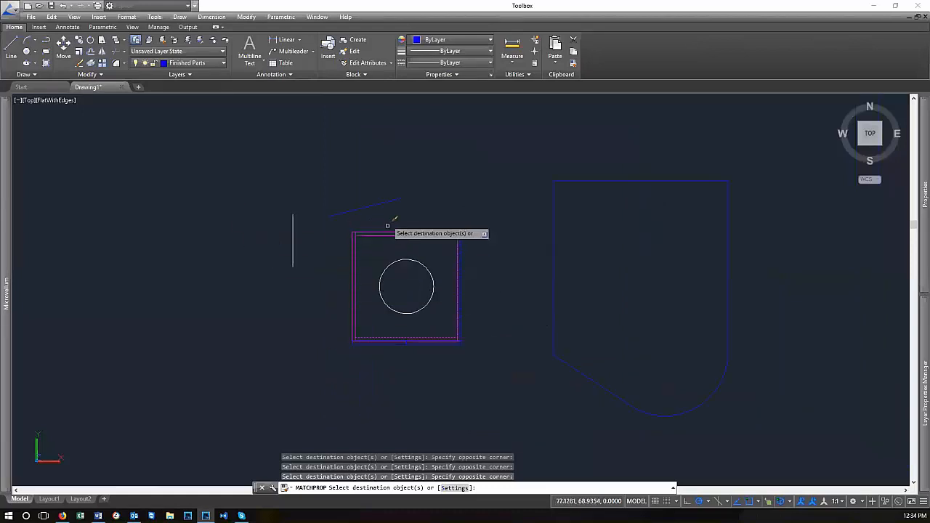
key("Return")
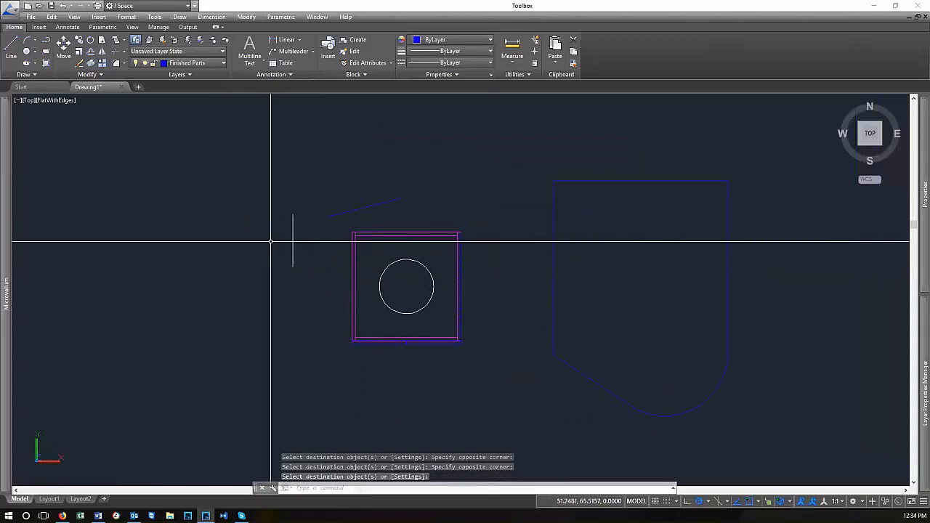
scroll(357, 266, "up", 2)
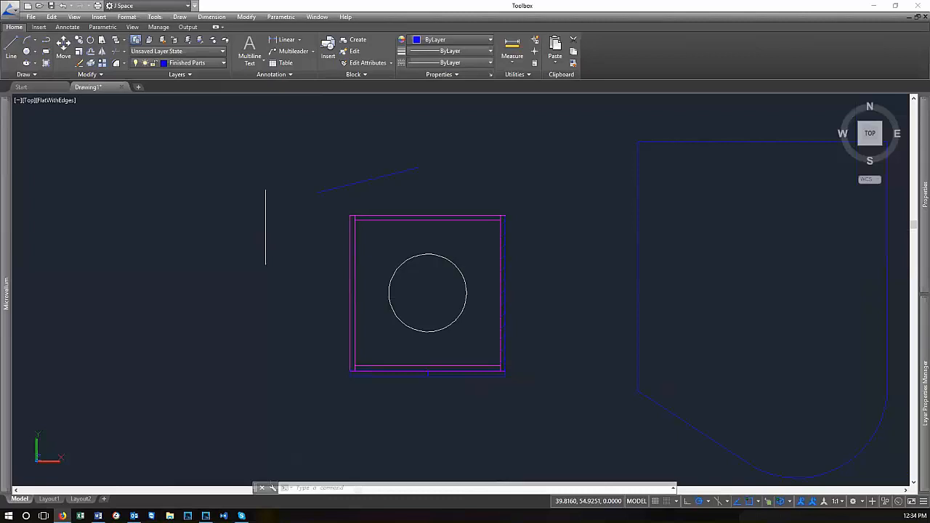
left_click(450, 225)
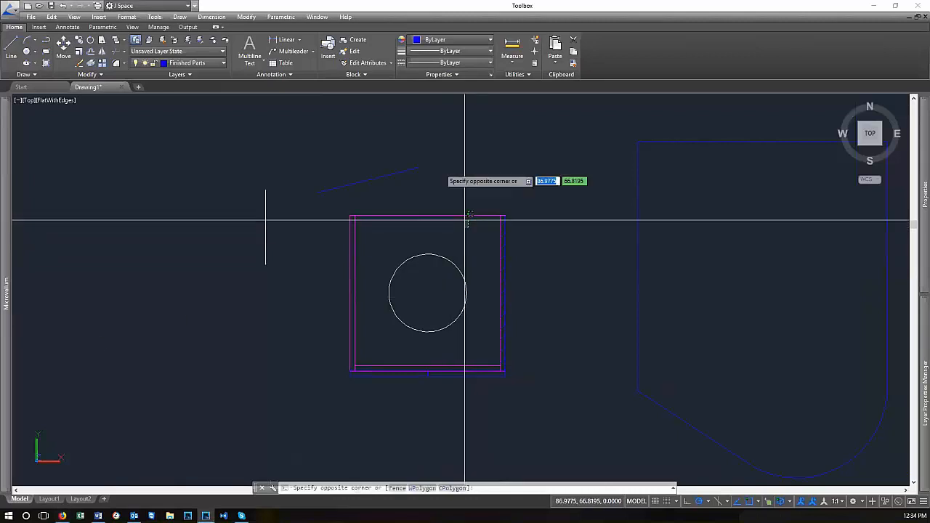
left_click(460, 182)
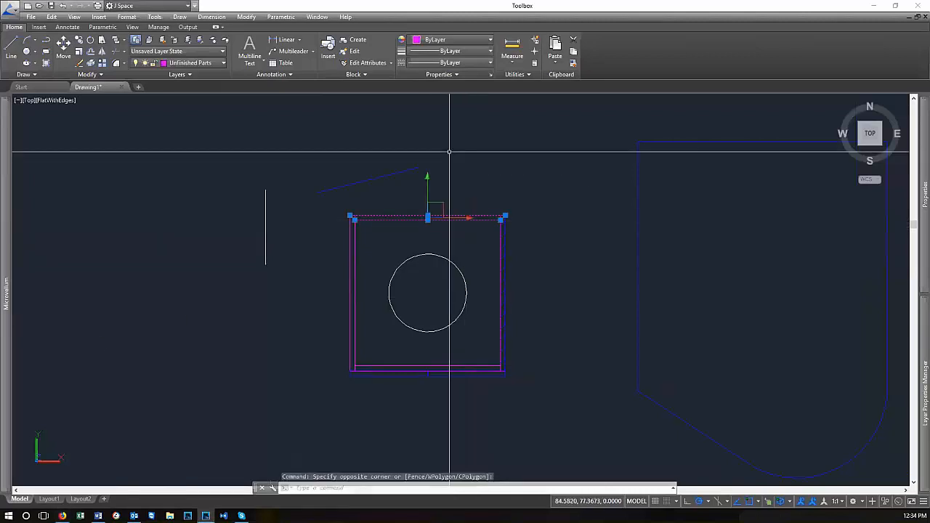
left_click(467, 65)
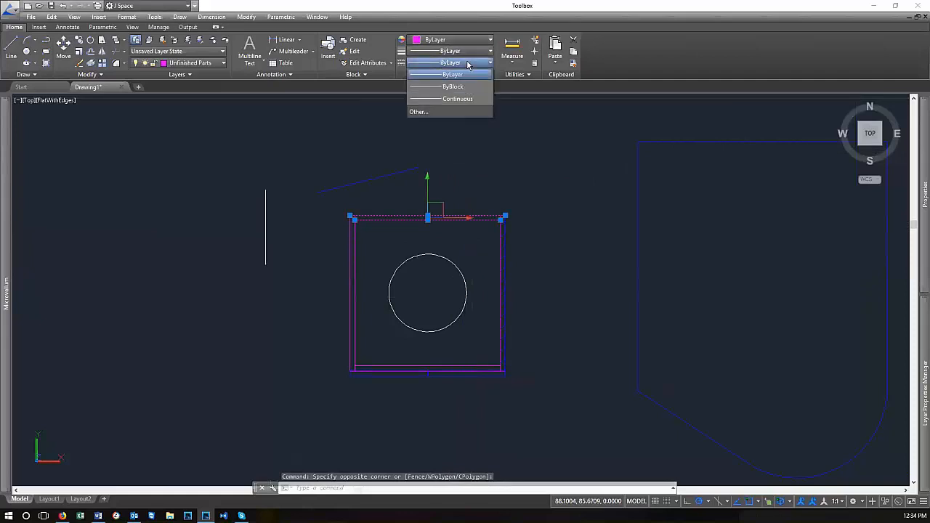
left_click(425, 114)
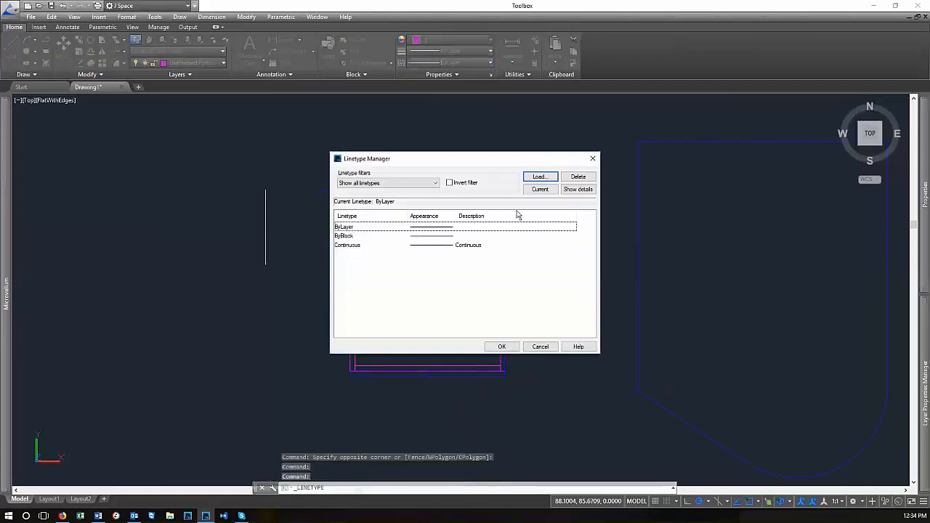
left_click(540, 177)
left_click_drag(558, 242, 559, 268)
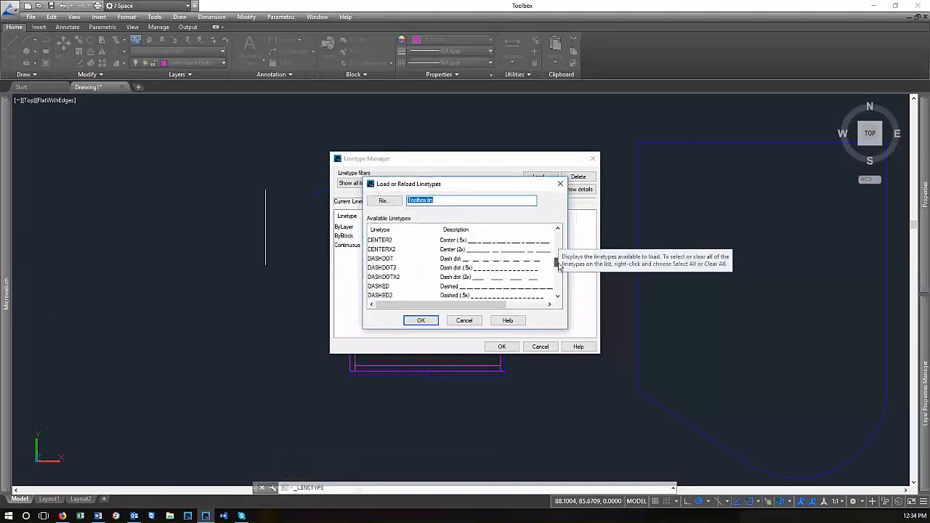
left_click(507, 260)
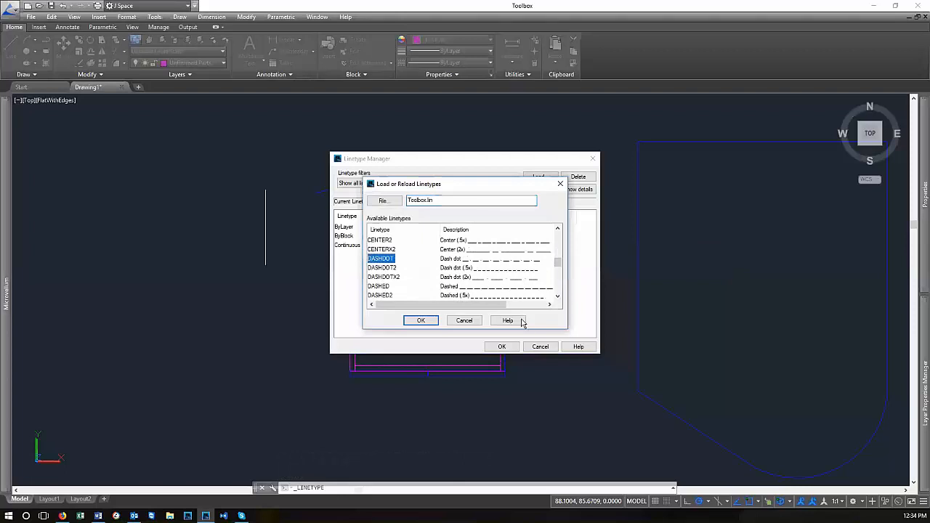
left_click(465, 324)
left_click(540, 346)
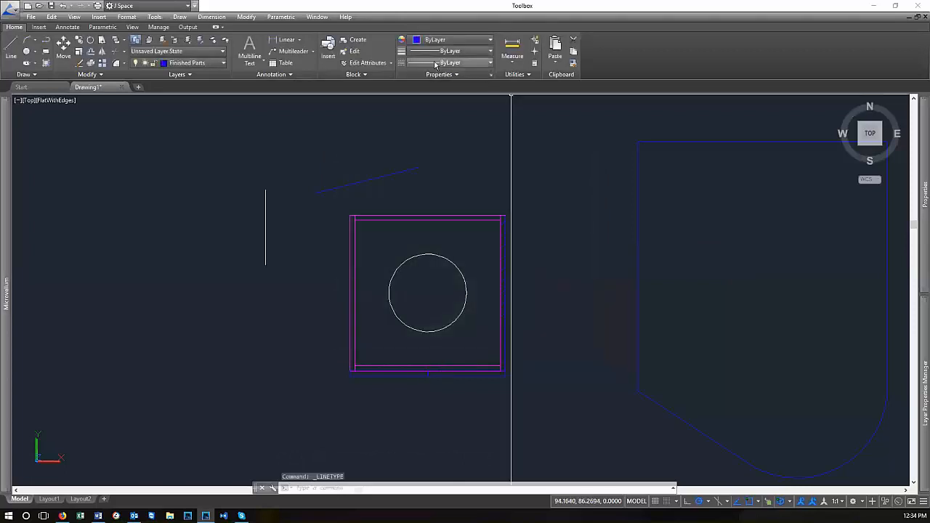
Open the loadable linetypes from Toolbox.lin and examine the border, center and dash-dot patterns
left_click(473, 64)
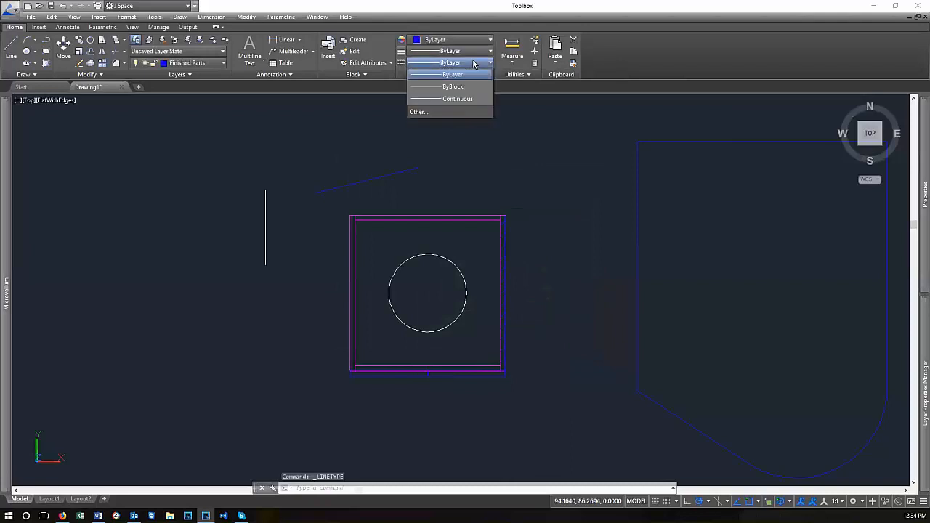
left_click(413, 114)
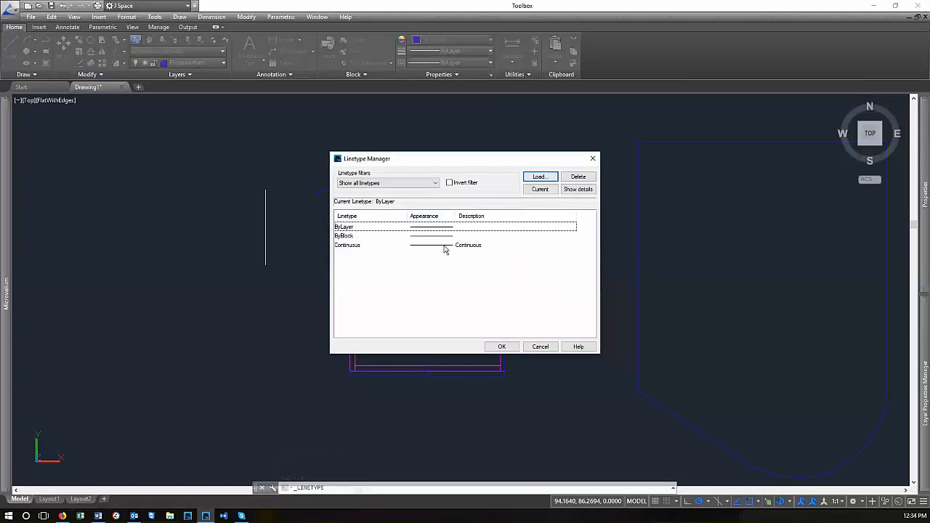
left_click(539, 177)
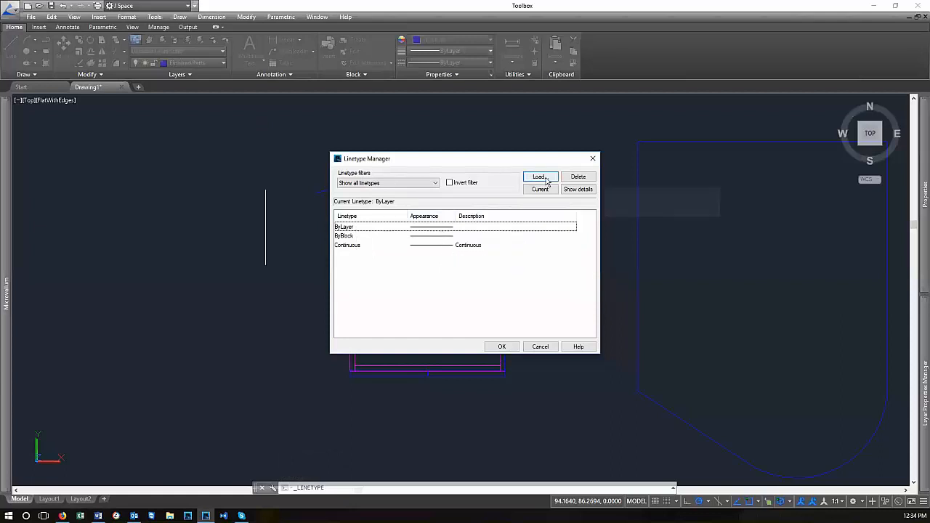
scroll(557, 296, "down", 3)
scroll(559, 300, "down", 3)
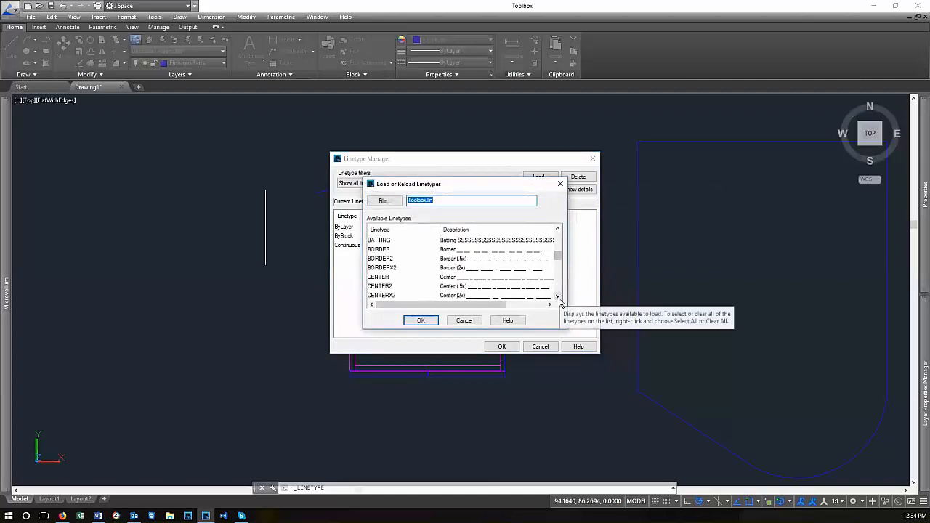
left_click(558, 296)
left_click(557, 297)
left_click(557, 296)
left_click(557, 297)
left_click(557, 296)
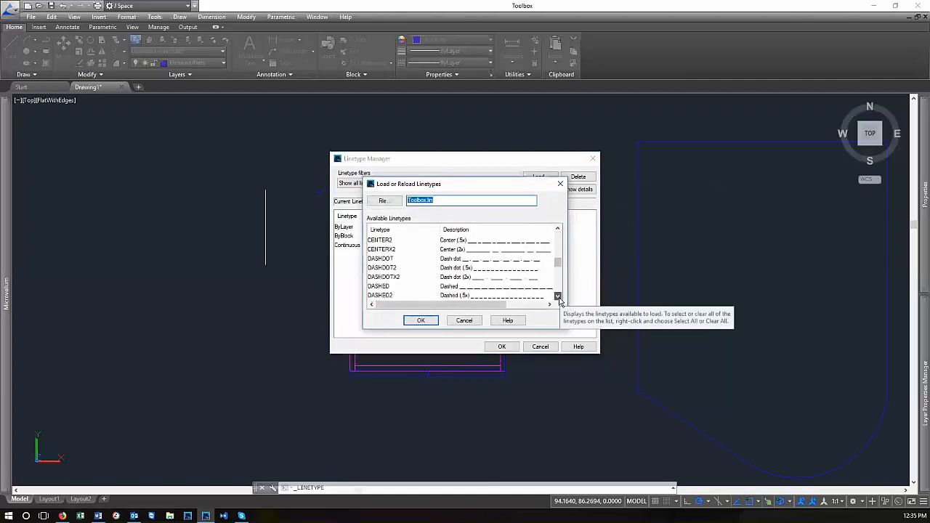
left_click(558, 298)
left_click(559, 229)
left_click(559, 230)
left_click(558, 230)
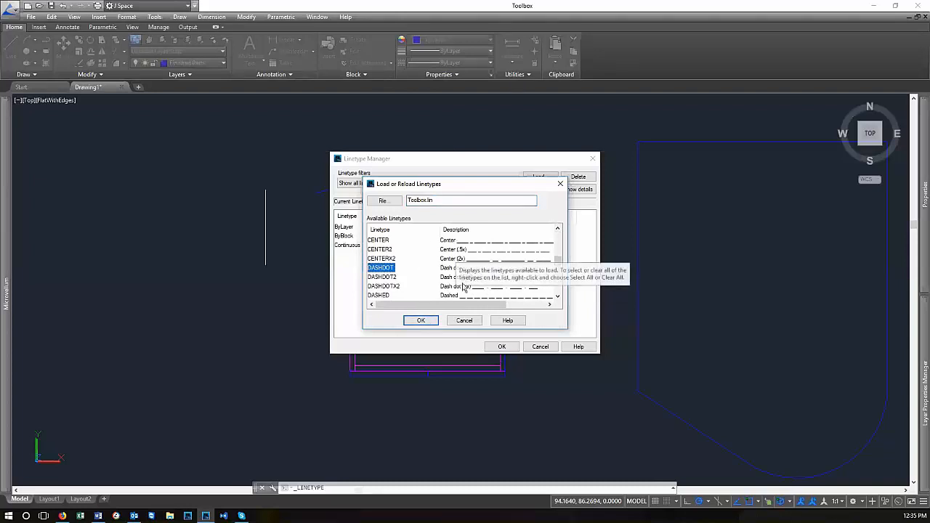
Load the DASHDOT, DASHED, HIDDEN, ZIGZAG and BATTING linetypes from Toolbox.lin and close the Linetype Manager
scroll(463, 287, "down", 1)
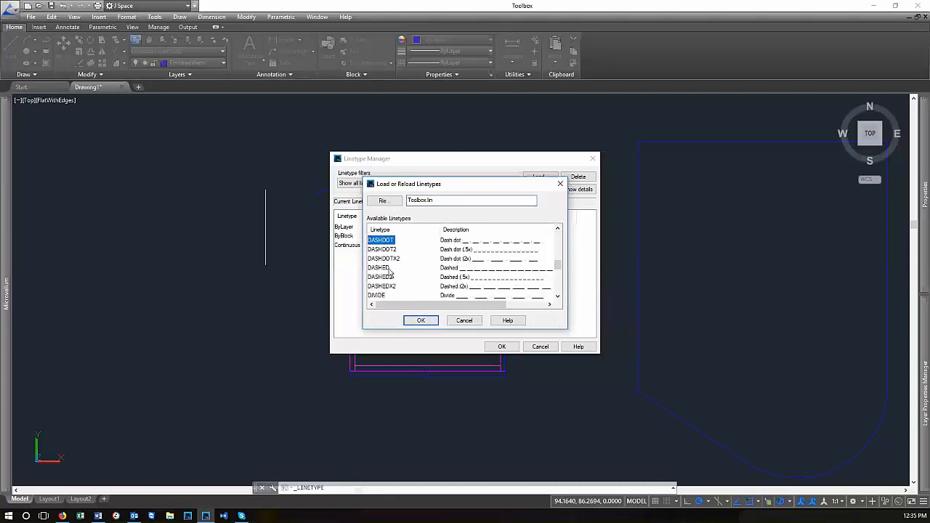
scroll(381, 280, "down", 1)
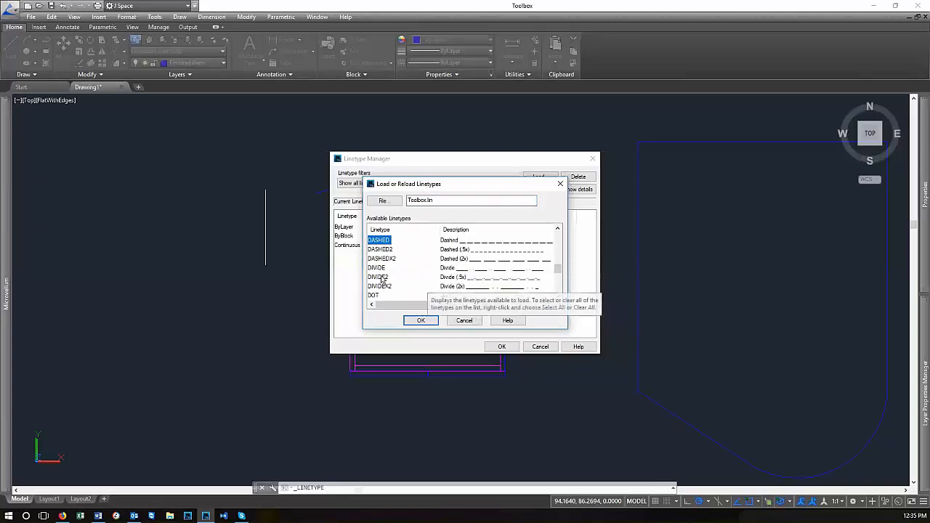
scroll(400, 276, "down", 3)
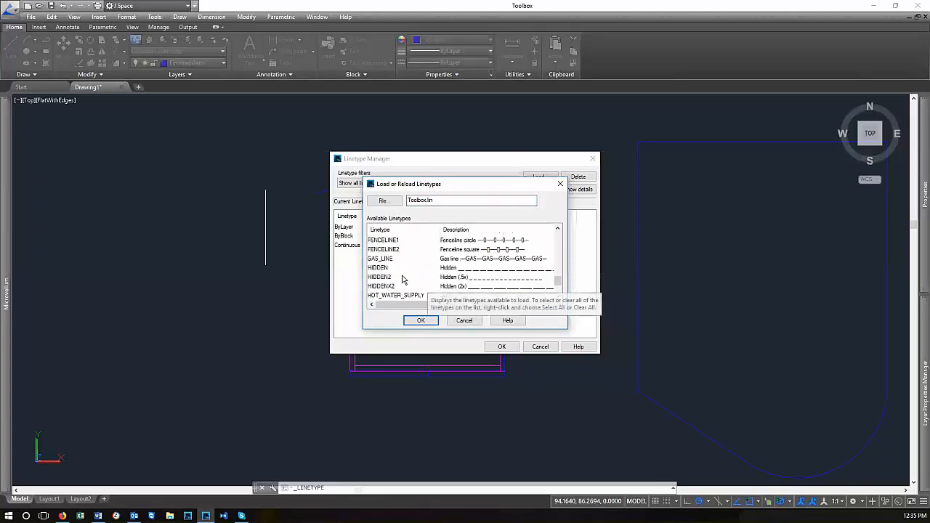
scroll(440, 273, "down", 2)
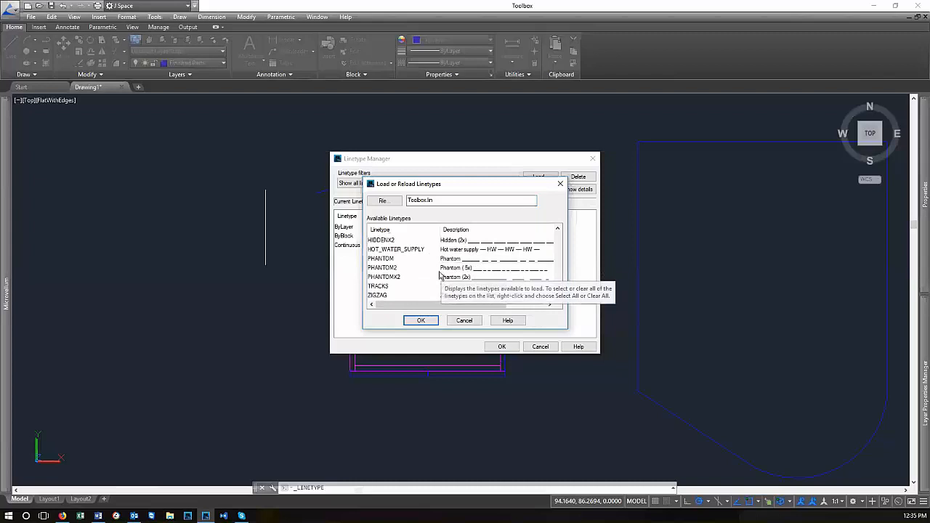
scroll(443, 275, "up", 6)
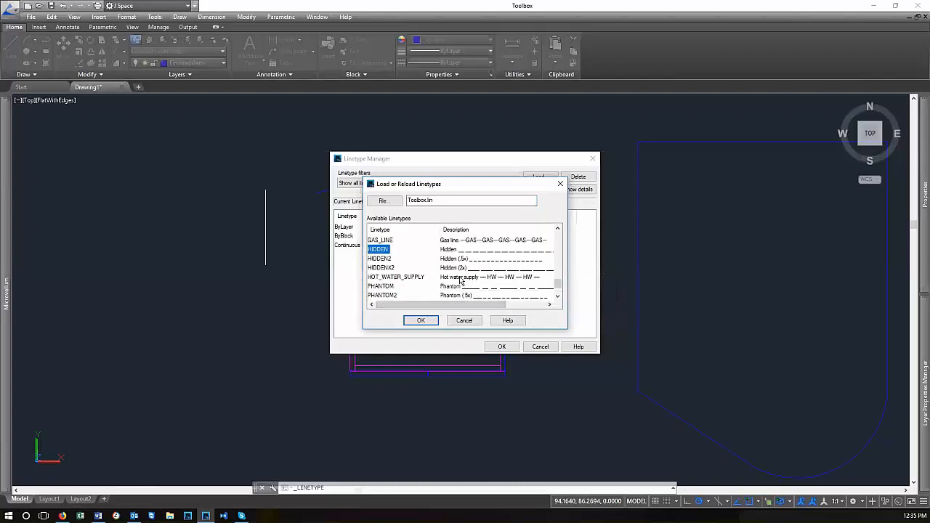
scroll(434, 268, "up", 3)
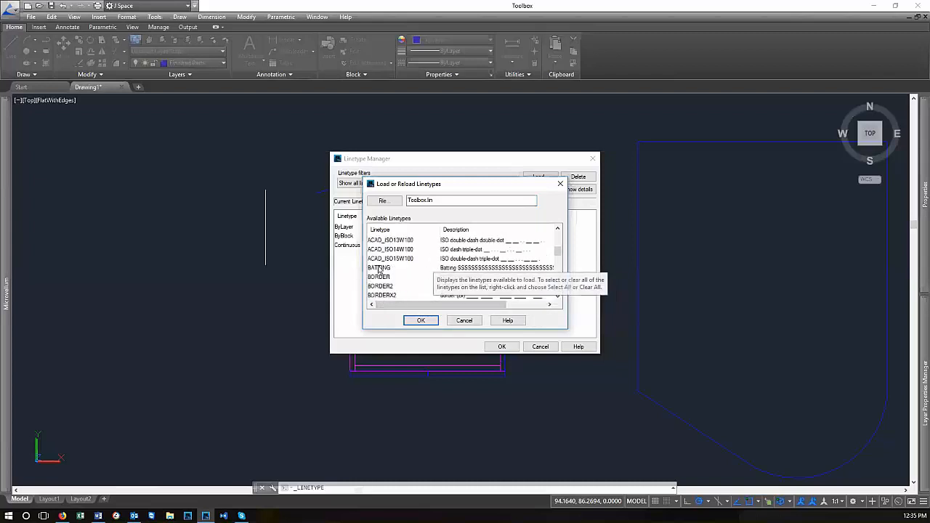
left_click(379, 268)
scroll(378, 268, "down", 1)
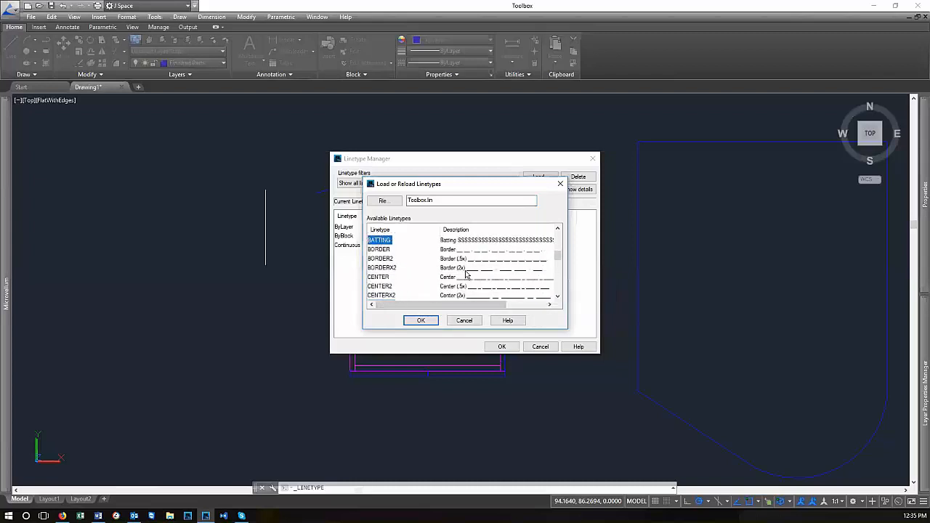
left_click(422, 321)
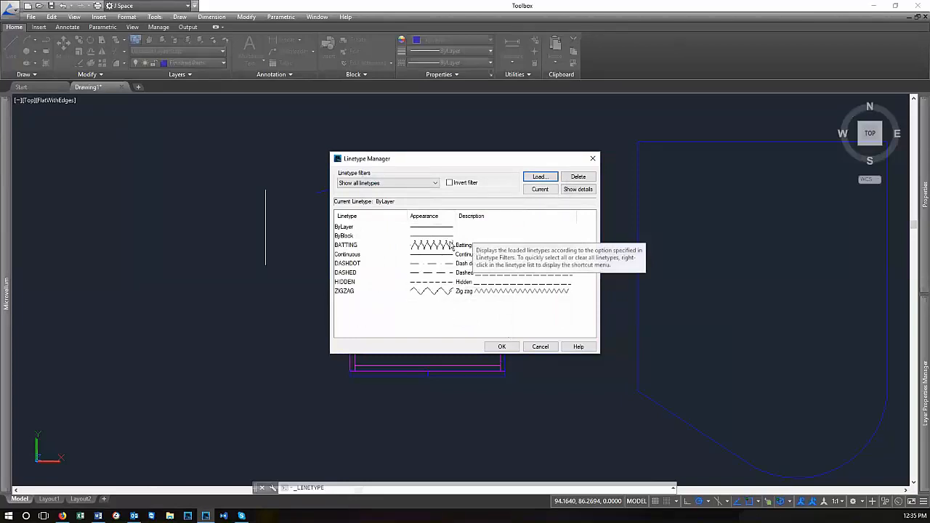
left_click(511, 346)
Select the large blue outline beside the cabinet plan and set its linetype to BATTING
scroll(519, 240, "down", 4)
scroll(654, 210, "up", 3)
left_click(642, 231)
left_click(592, 161)
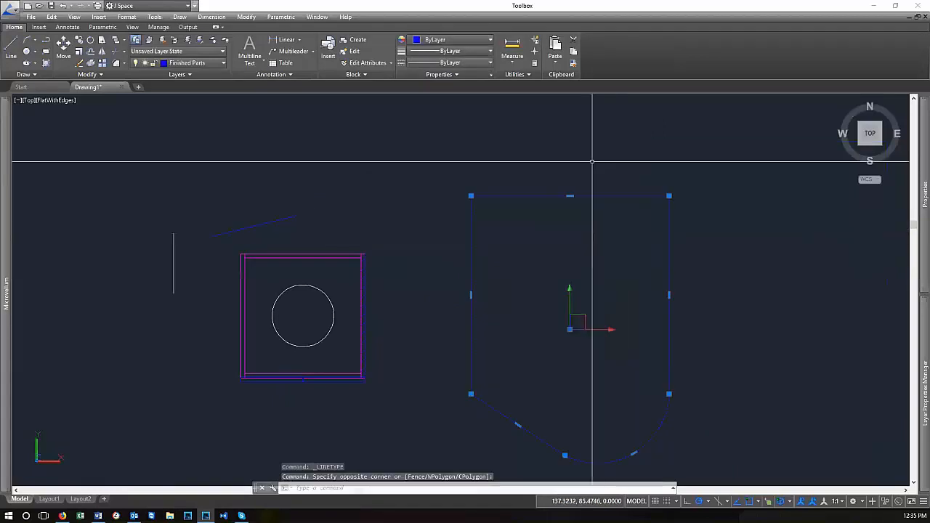
left_click(446, 63)
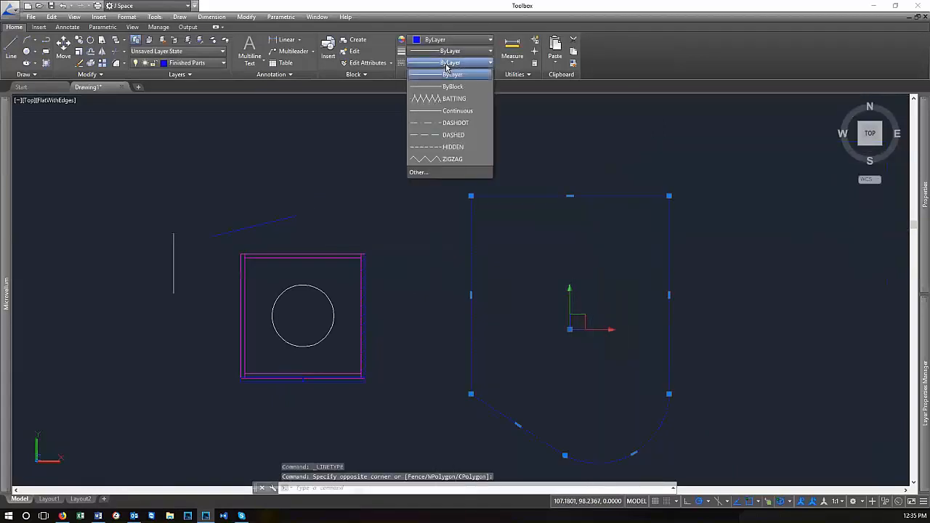
left_click(457, 99)
Examine the batting pattern up close at the outline's upper left corner and across the whole shape
scroll(488, 206, "up", 6)
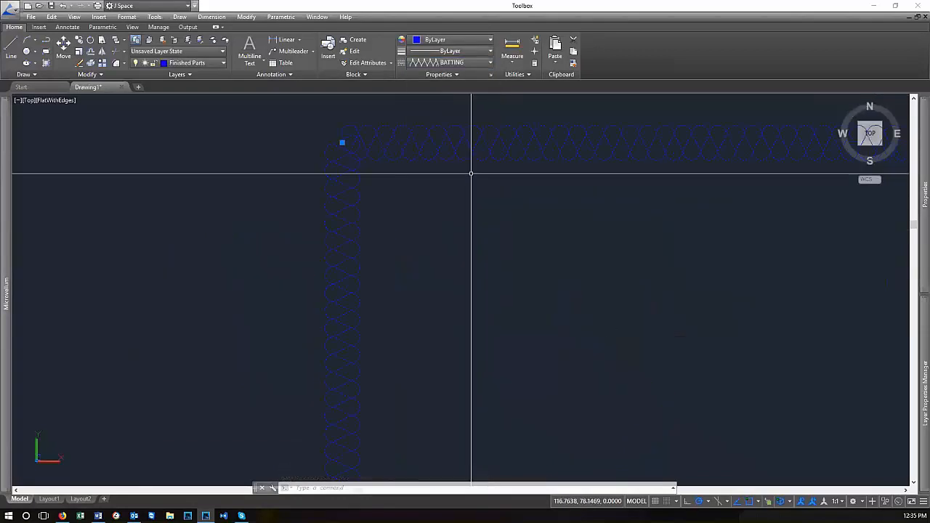
scroll(362, 121, "up", 4)
scroll(452, 176, "down", 7)
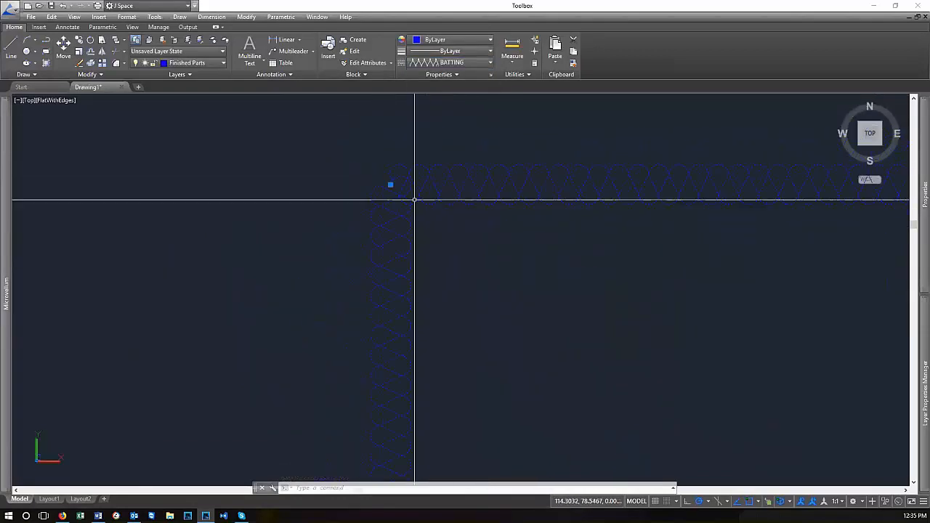
scroll(426, 201, "down", 4)
scroll(374, 193, "up", 8)
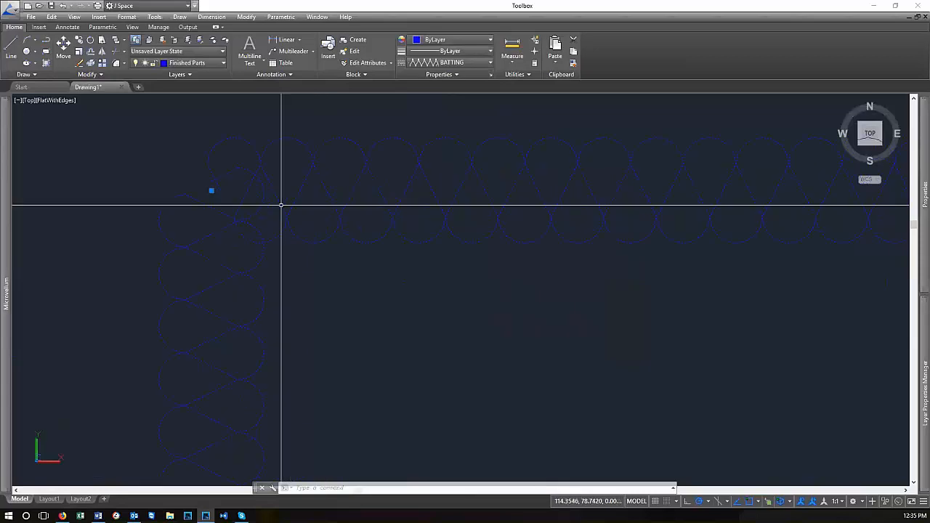
scroll(347, 162, "down", 1)
scroll(315, 201, "down", 5)
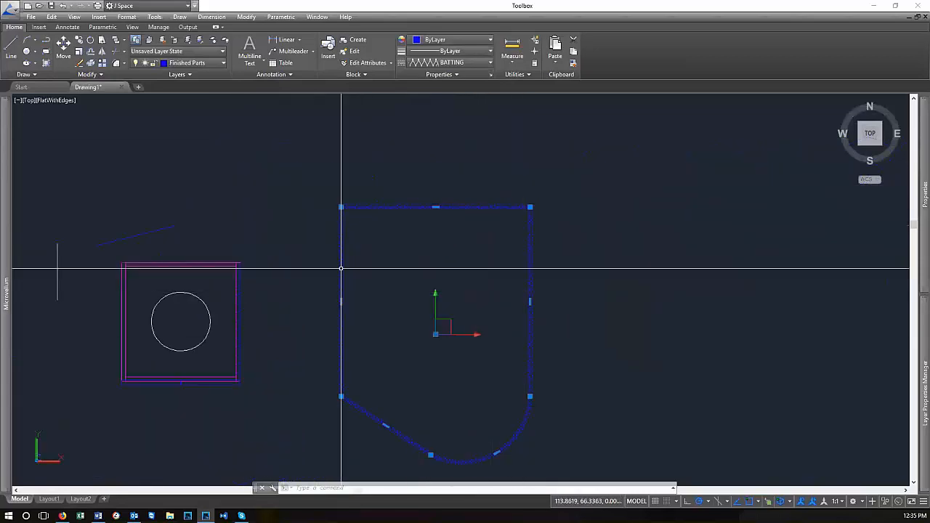
scroll(312, 240, "up", 6)
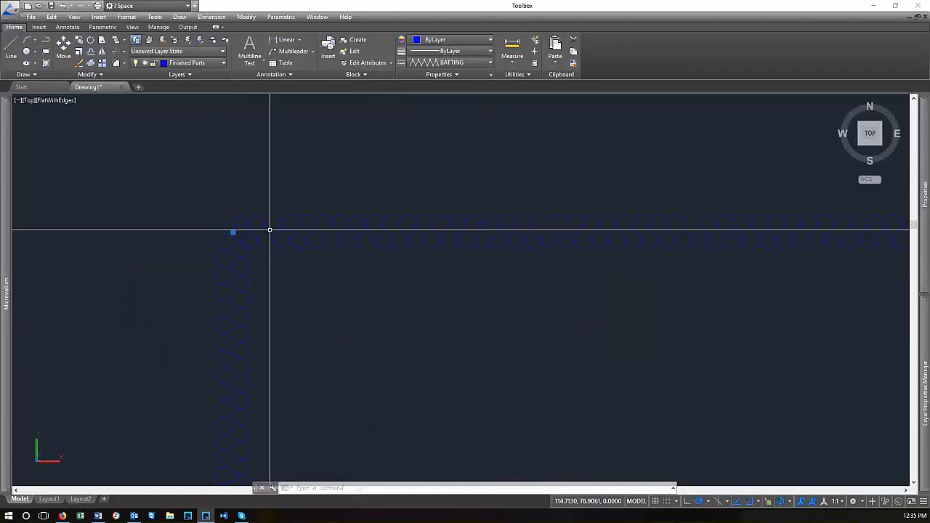
Set the selected outline's linetype to DASHDOT and inspect the pattern near its upper left corner
left_click(447, 63)
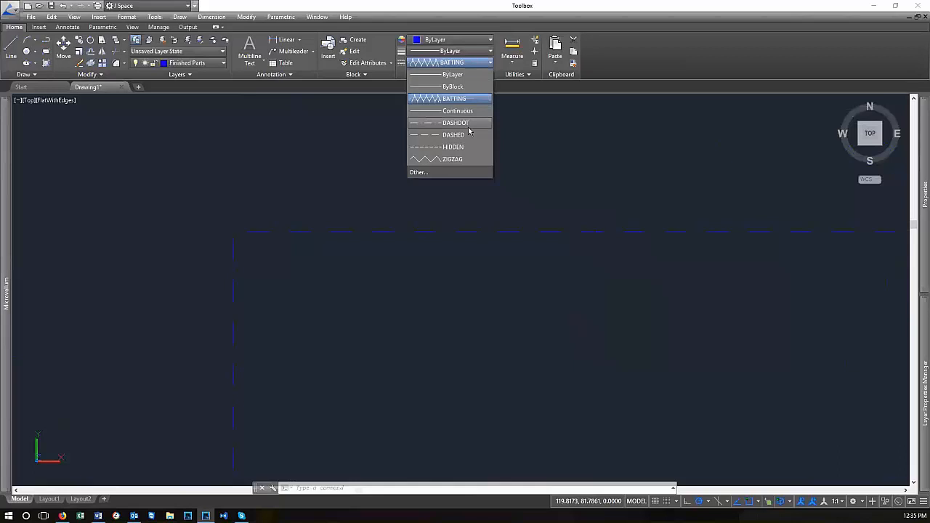
left_click(458, 123)
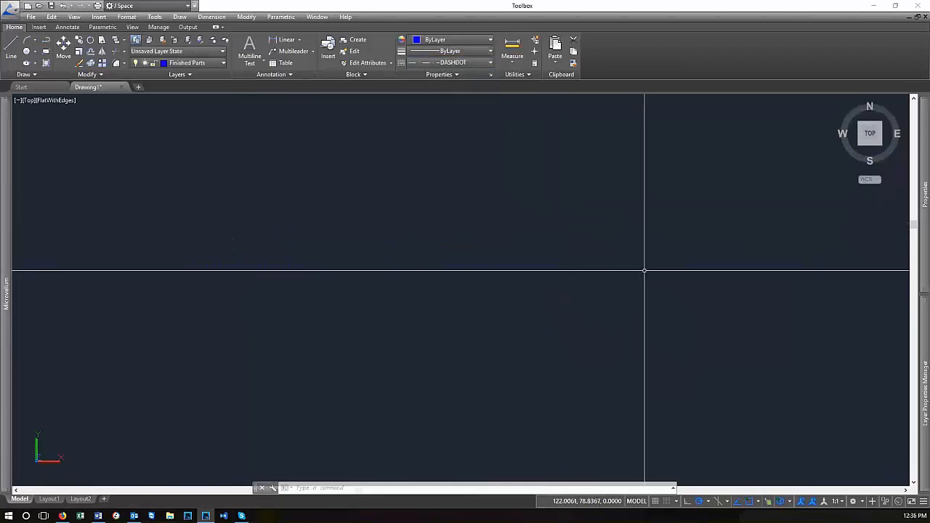
scroll(628, 287, "down", 12)
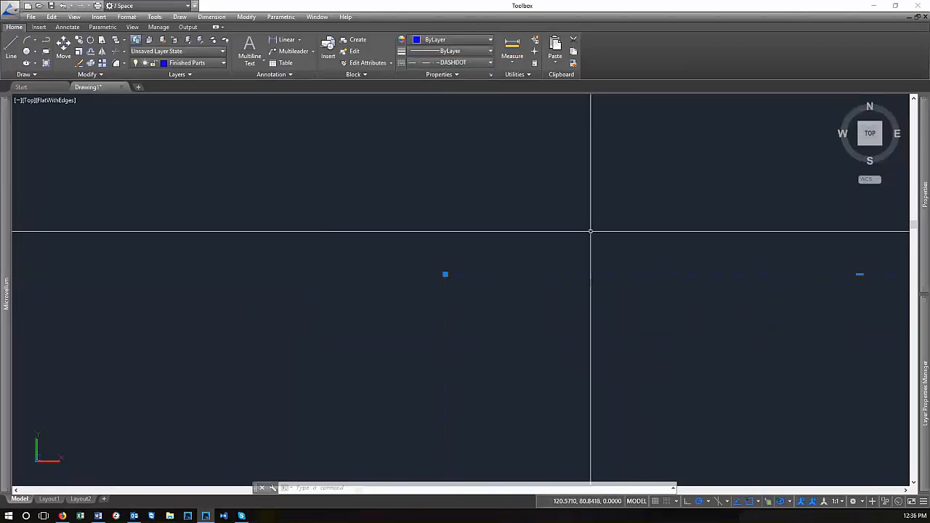
scroll(518, 266, "up", 4)
scroll(518, 269, "up", 3)
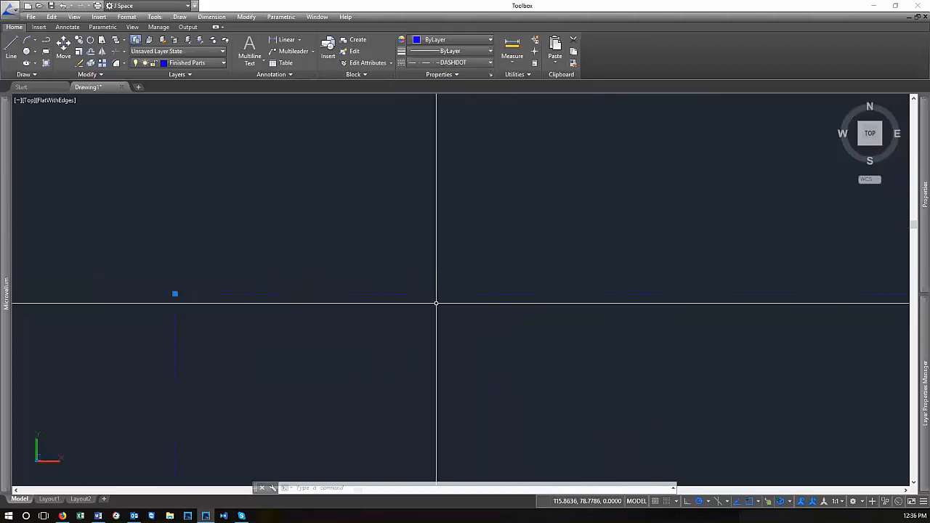
Change the selected outline's linetype to HIDDEN
left_click(467, 263)
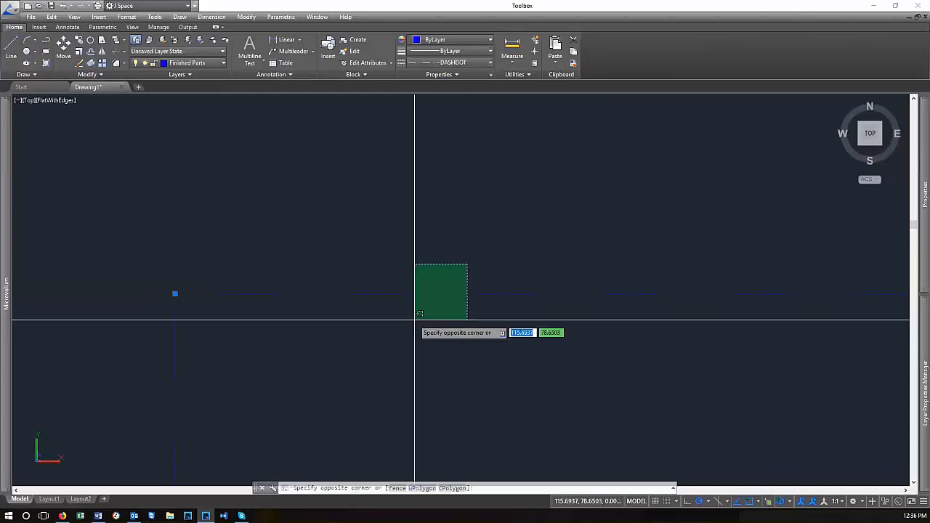
key("Escape")
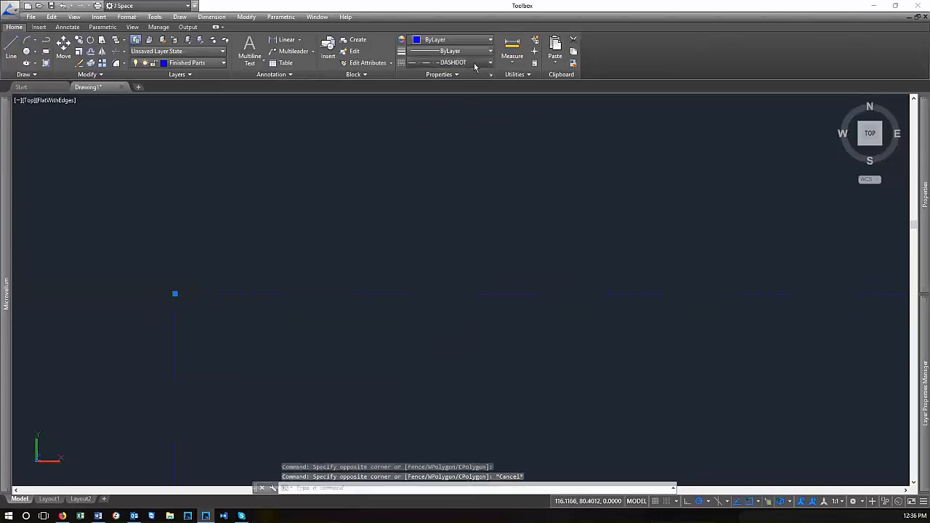
left_click(452, 62)
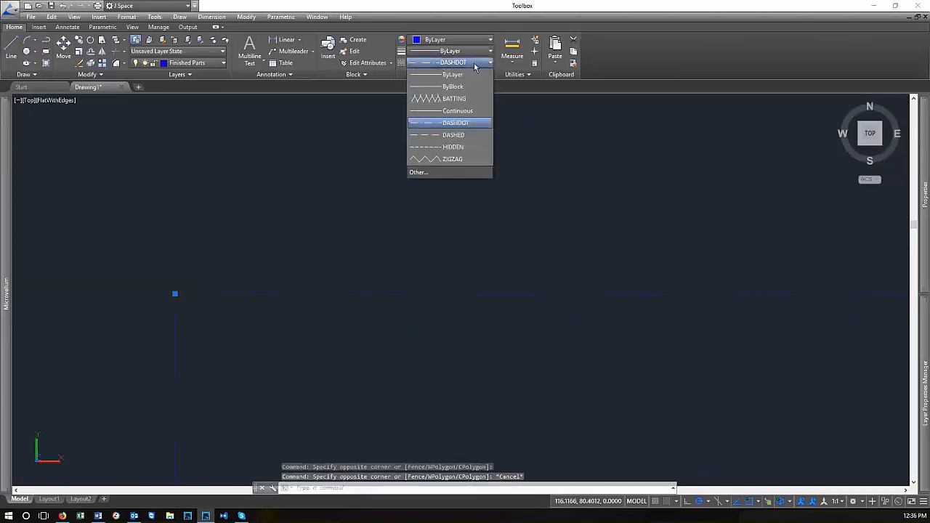
left_click(454, 148)
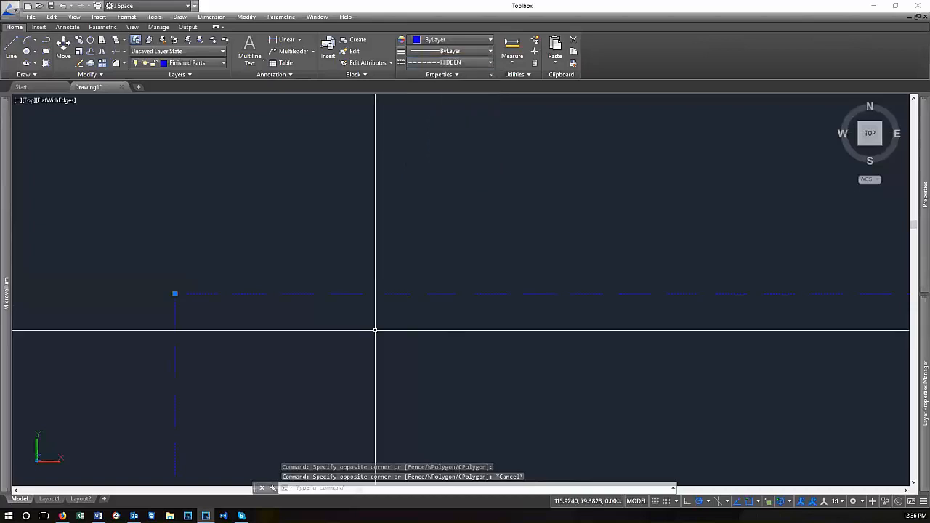
Apply the ZIGZAG linetype to the selected outline
left_click(485, 64)
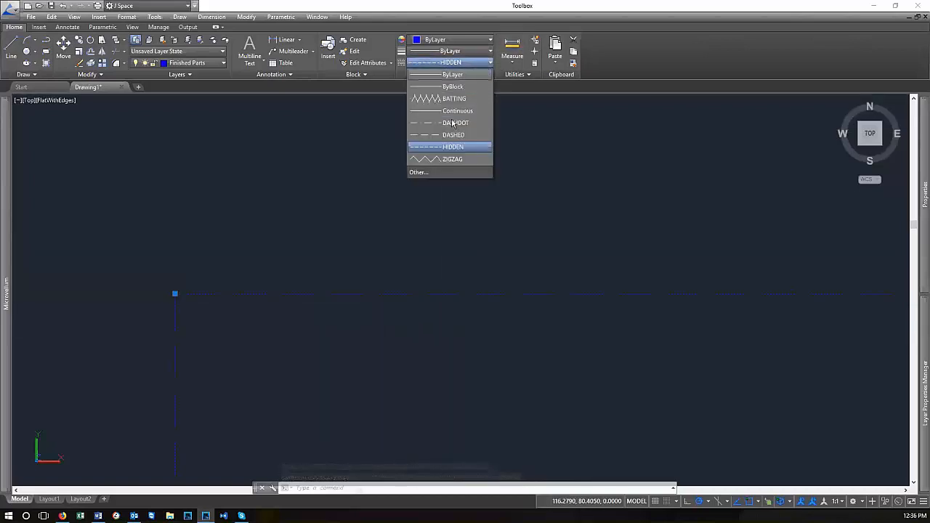
left_click(436, 162)
scroll(430, 231, "down", 5)
scroll(590, 247, "up", 5)
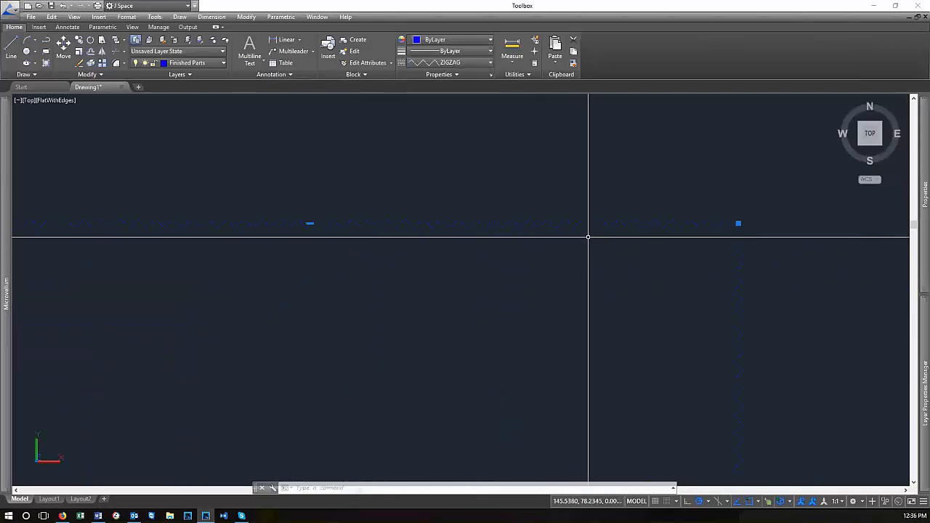
Examine the zigzag pattern along the outline's edges and corners, then clear the selection
scroll(484, 224, "down", 3)
scroll(455, 186, "up", 5)
scroll(499, 229, "up", 5)
scroll(571, 213, "down", 5)
scroll(571, 212, "down", 5)
scroll(492, 268, "up", 6)
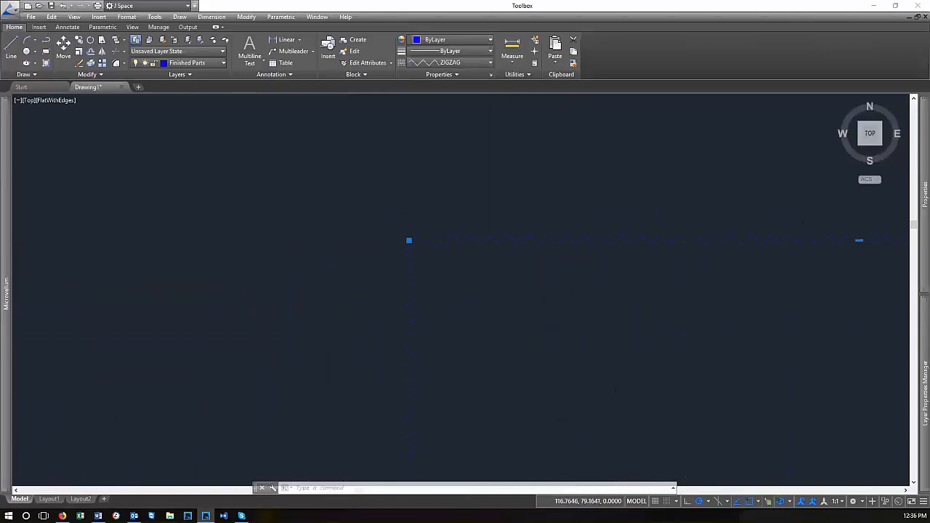
scroll(482, 245, "down", 6)
scroll(385, 336, "up", 2)
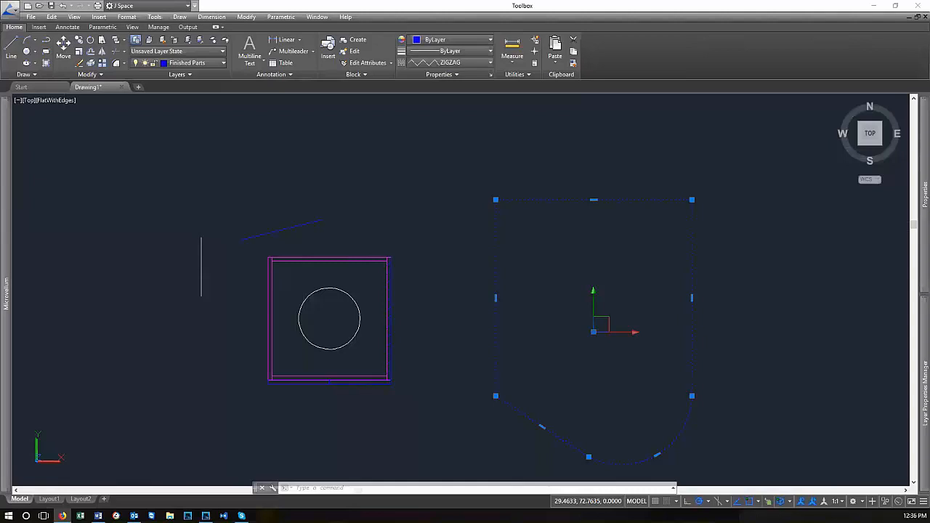
left_click(452, 293)
key("Escape")
key("Escape")
scroll(332, 272, "up", 3)
scroll(440, 230, "down", 3)
scroll(294, 305, "up", 3)
scroll(528, 285, "down", 3)
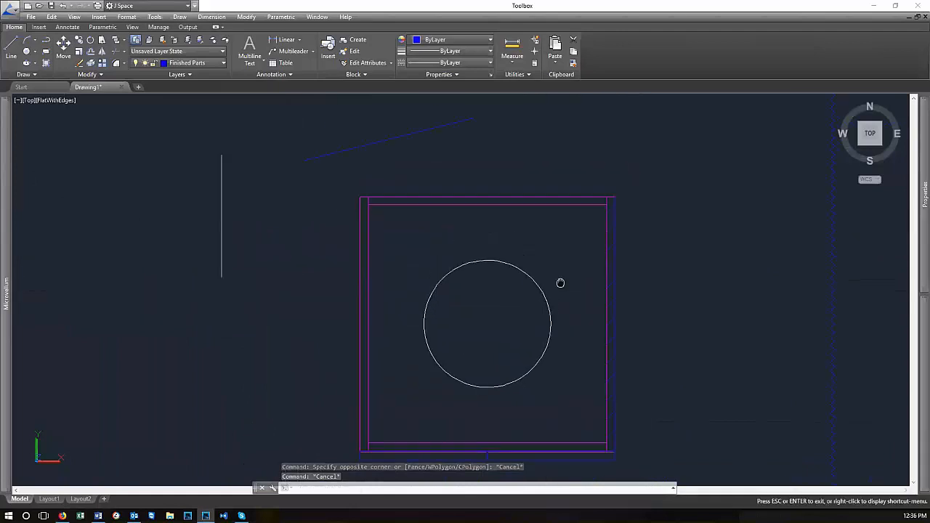
scroll(547, 302, "down", 2)
scroll(681, 336, "up", 3)
middle_click_drag(681, 336, 589, 333)
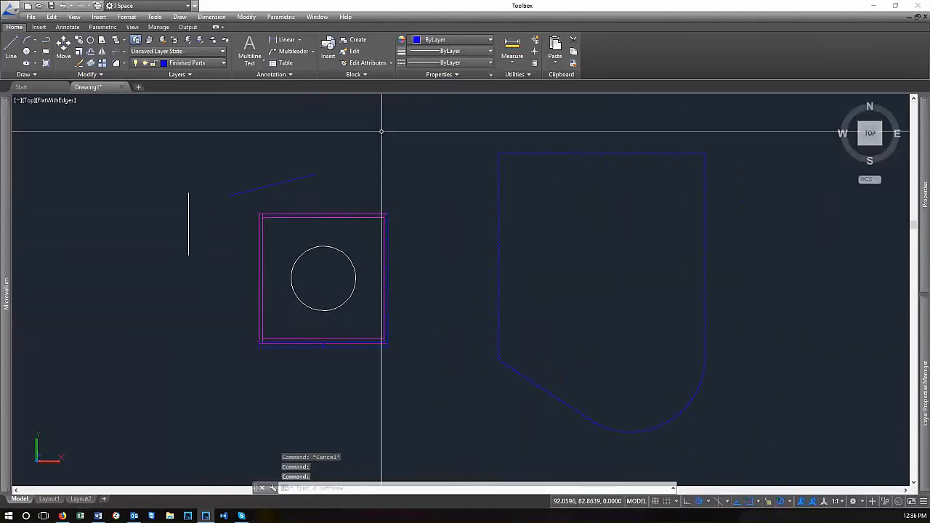
Select the inner line of the cabinet's back panel and set its lineweight to 0.50 mm
scroll(271, 210, "up", 2)
scroll(345, 233, "up", 5)
scroll(344, 233, "up", 3)
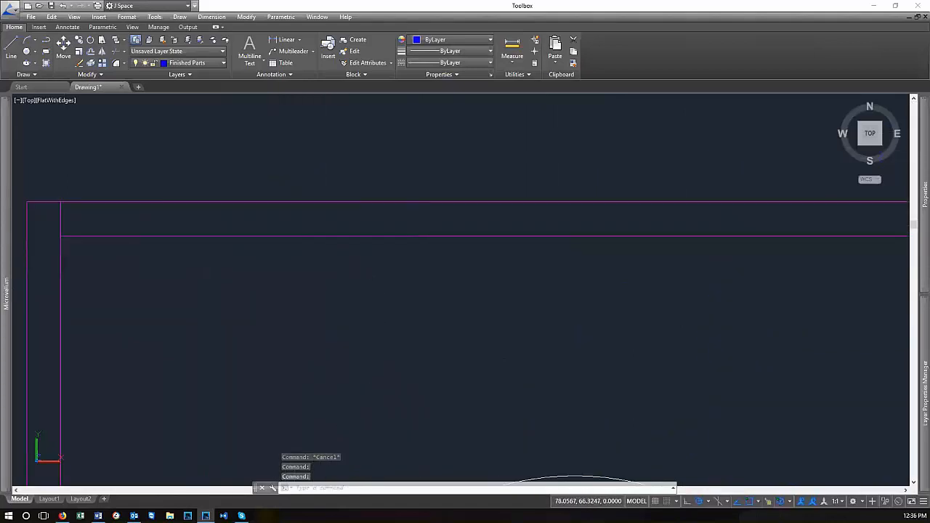
left_click(452, 251)
left_click(423, 214)
scroll(524, 191, "down", 2)
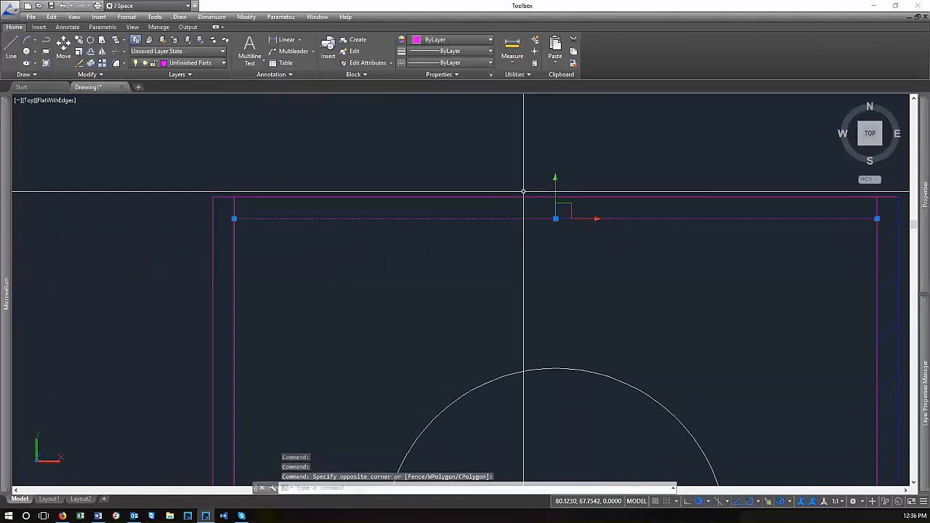
left_click(447, 52)
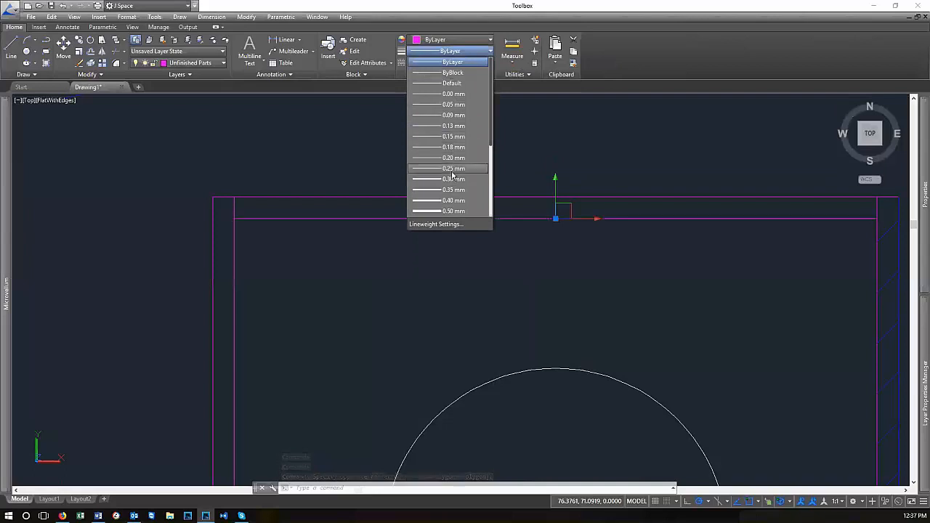
left_click(453, 211)
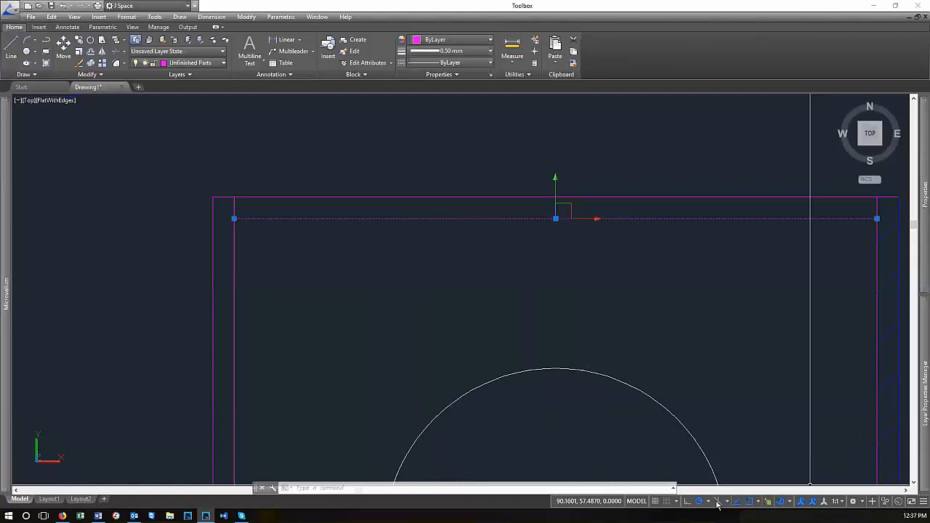
Add the LineWeight toggle to the status bar and clear the line selection
left_click(922, 503)
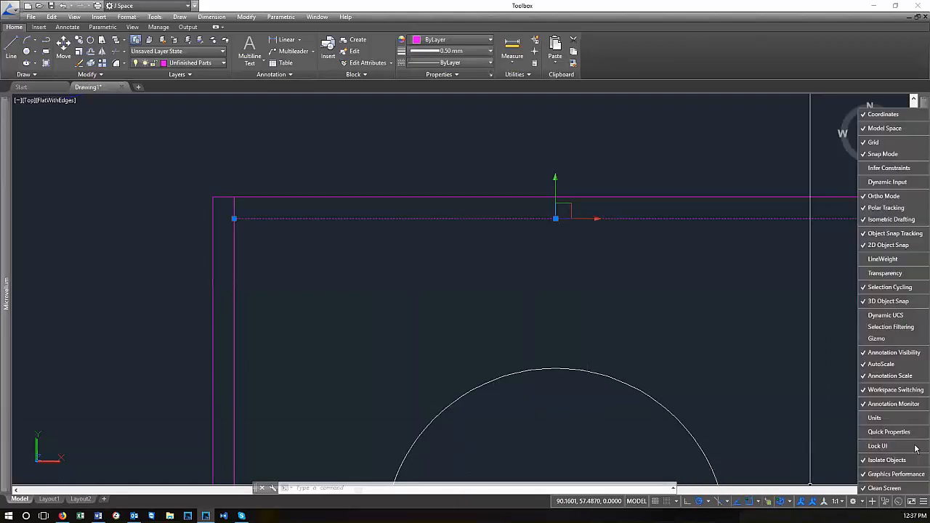
left_click(885, 259)
left_click(781, 331)
key("Escape")
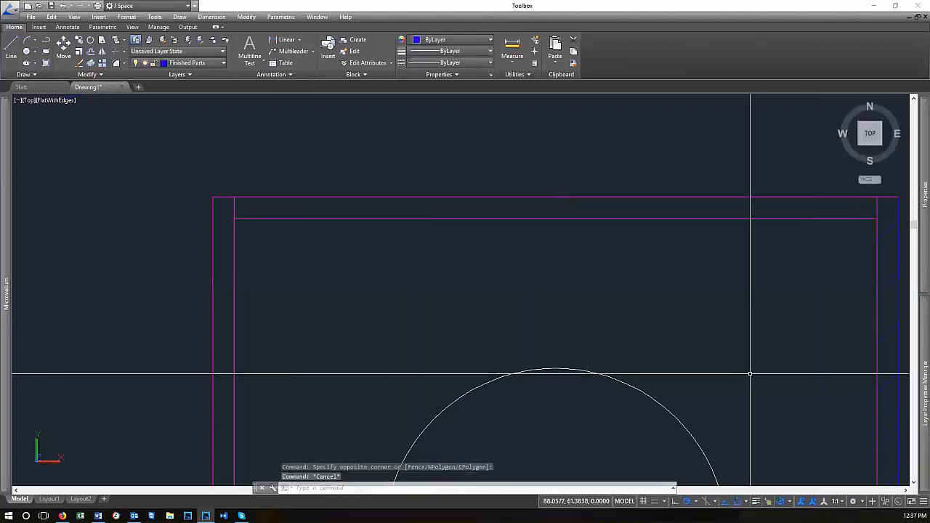
Turn on the lineweight display and check how thick the back panel's inner line appears against the thinner lines
left_click(755, 502)
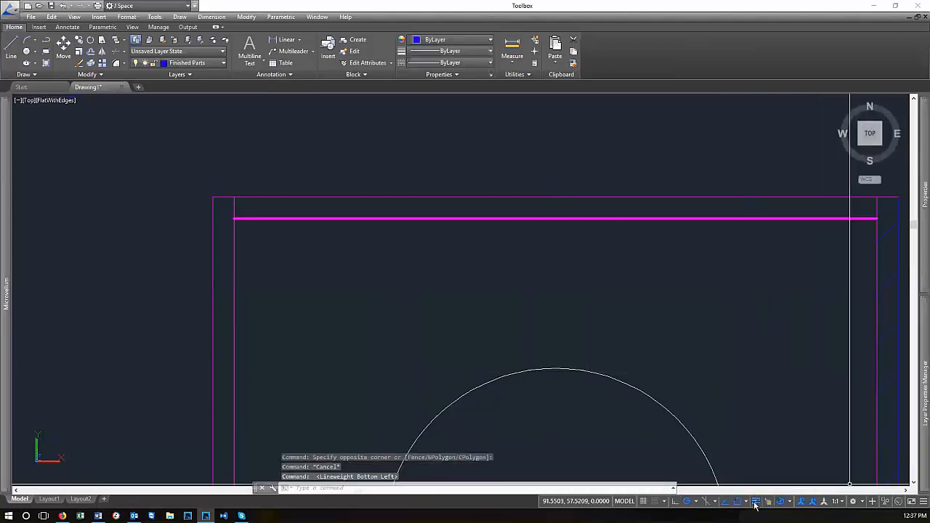
scroll(353, 280, "down", 8)
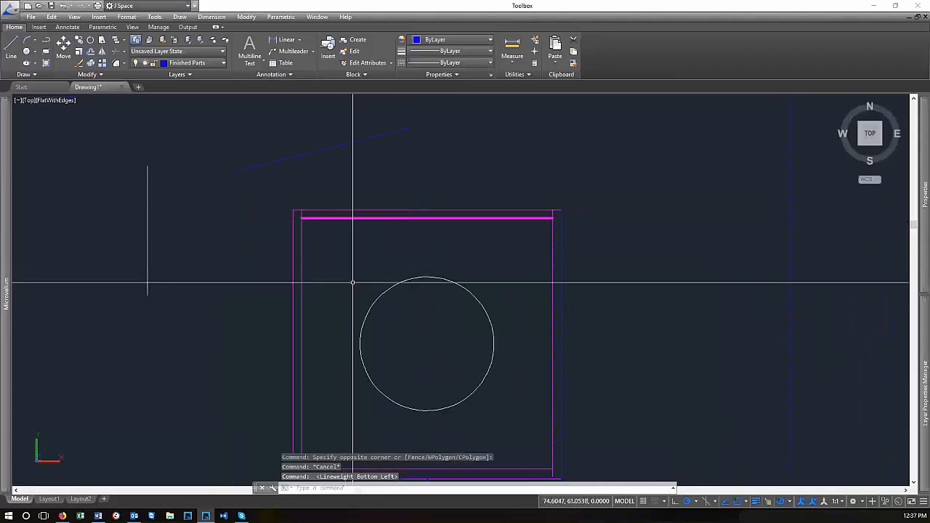
scroll(339, 214, "up", 3)
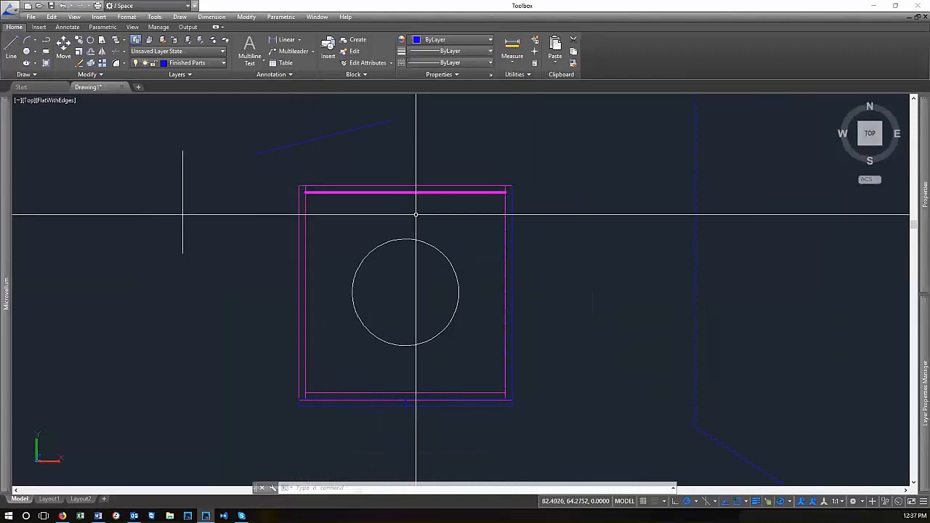
scroll(356, 190, "up", 3)
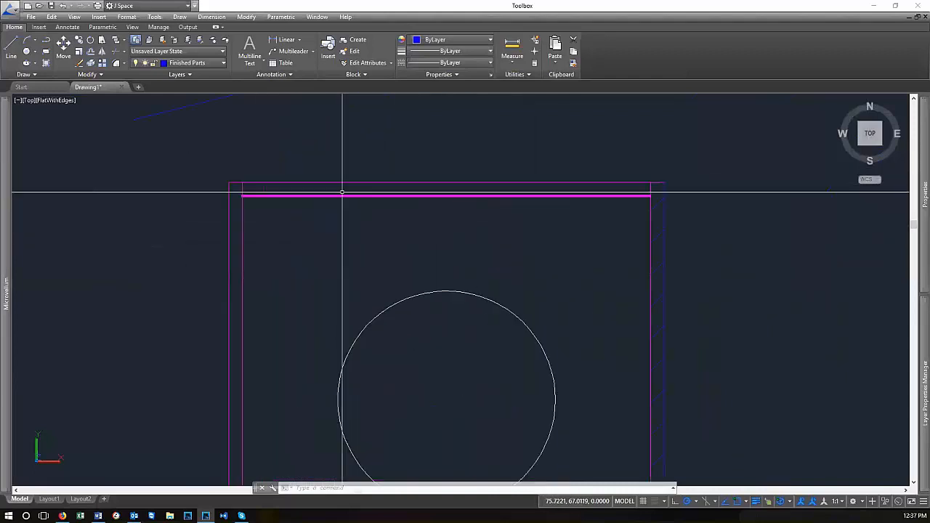
scroll(405, 179, "up", 2)
scroll(457, 218, "down", 2)
scroll(490, 251, "up", 2)
Select the back panel's thick inner line, examine its lineweight at different view scales, and clear the selection
left_click(493, 237)
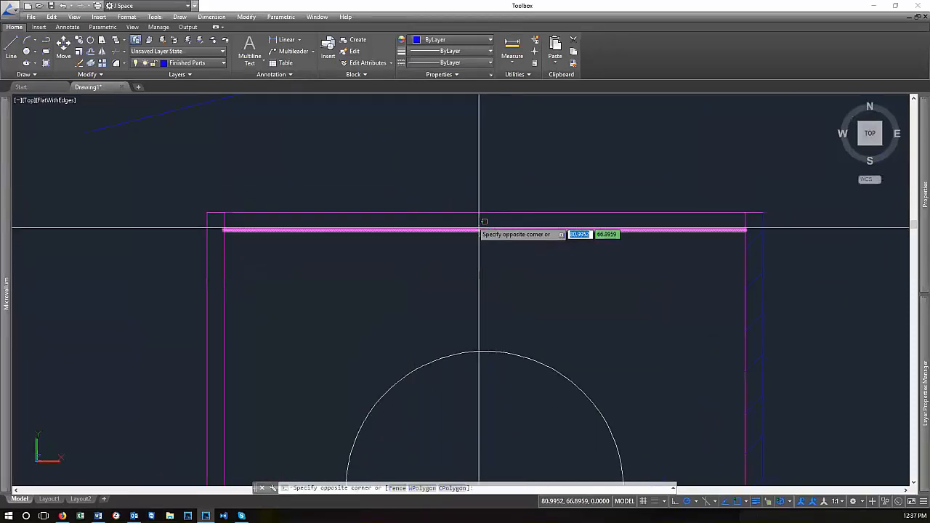
left_click(482, 226)
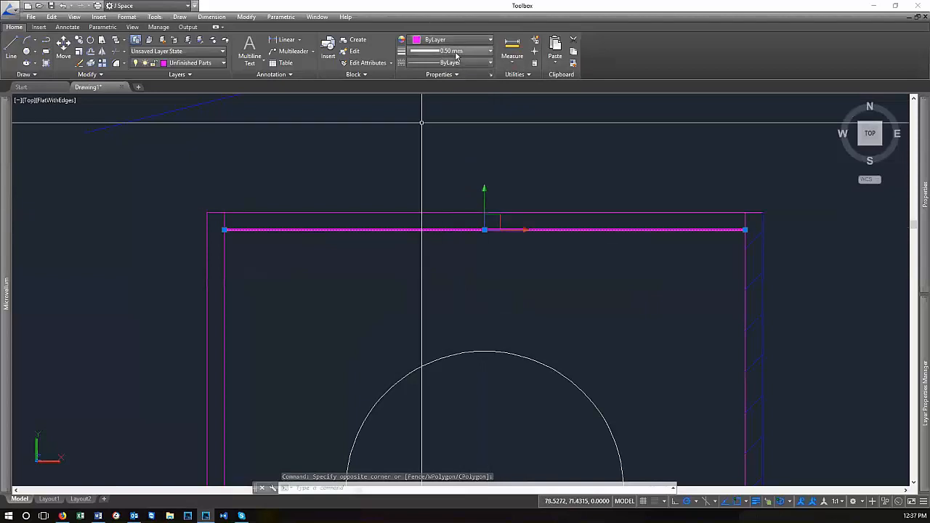
scroll(485, 204, "up", 3)
scroll(499, 218, "down", 5)
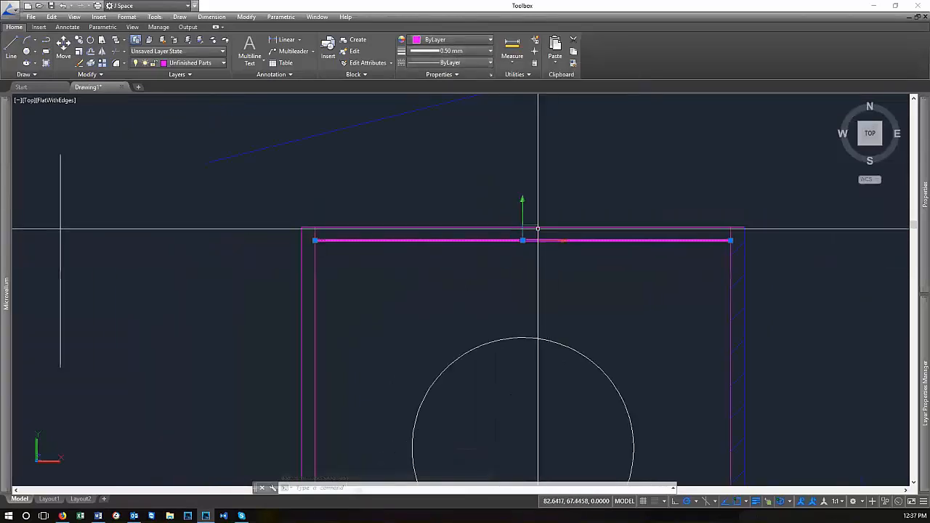
scroll(449, 208, "up", 3)
scroll(478, 241, "down", 6)
scroll(482, 238, "up", 5)
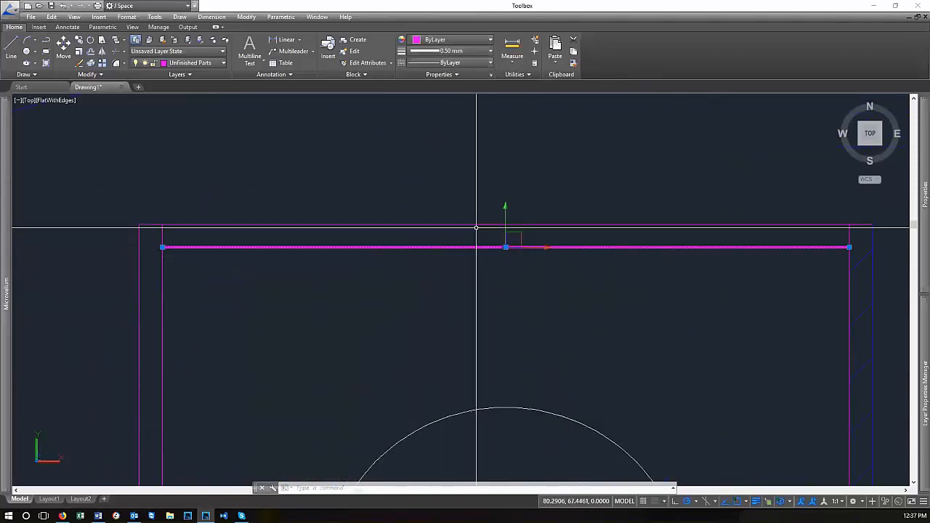
scroll(346, 226, "down", 5)
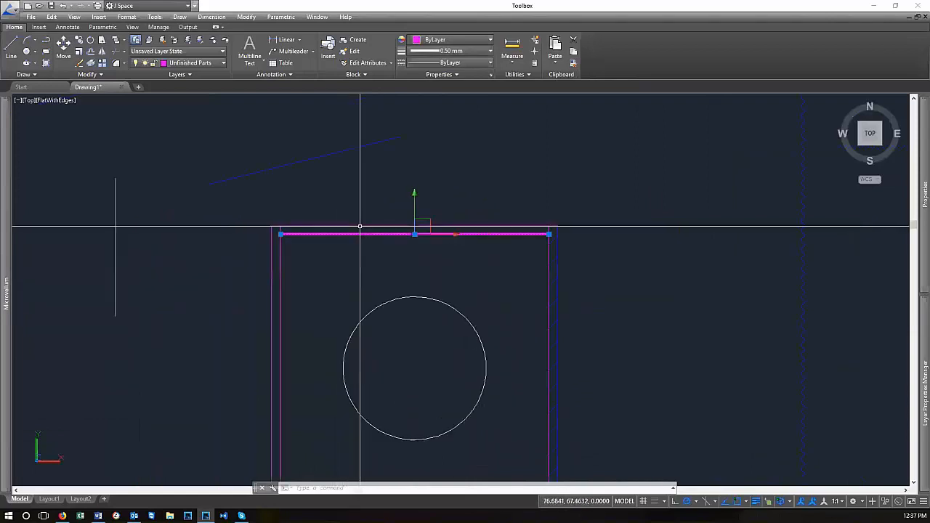
scroll(367, 250, "up", 5)
scroll(560, 409, "down", 3)
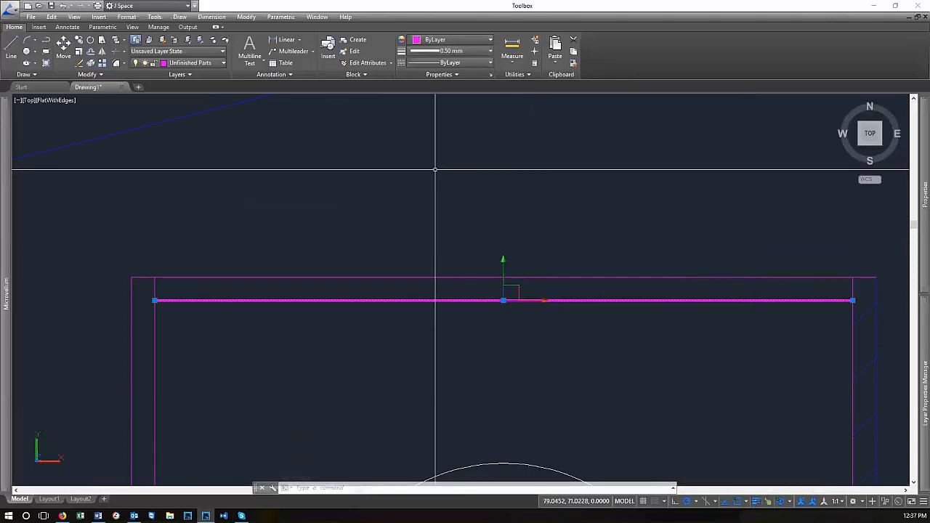
scroll(512, 152, "down", 3)
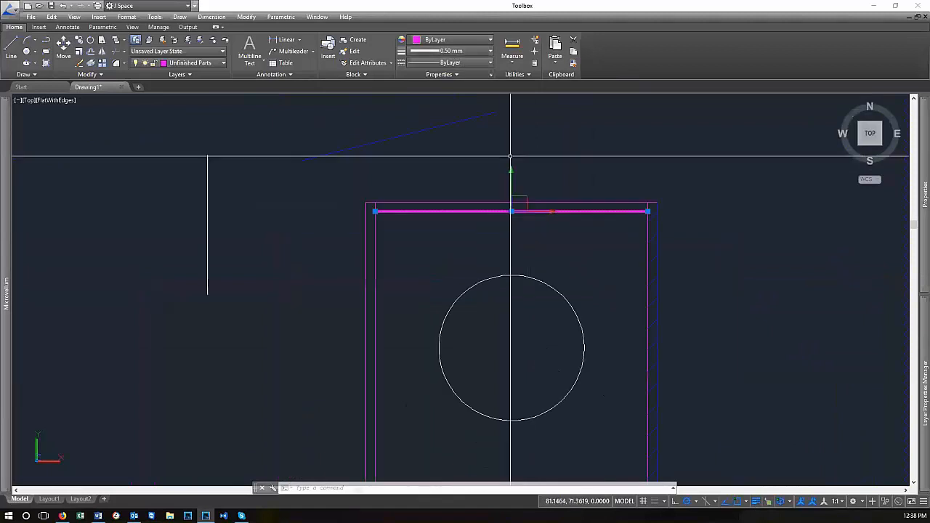
key("Escape")
key("Escape")
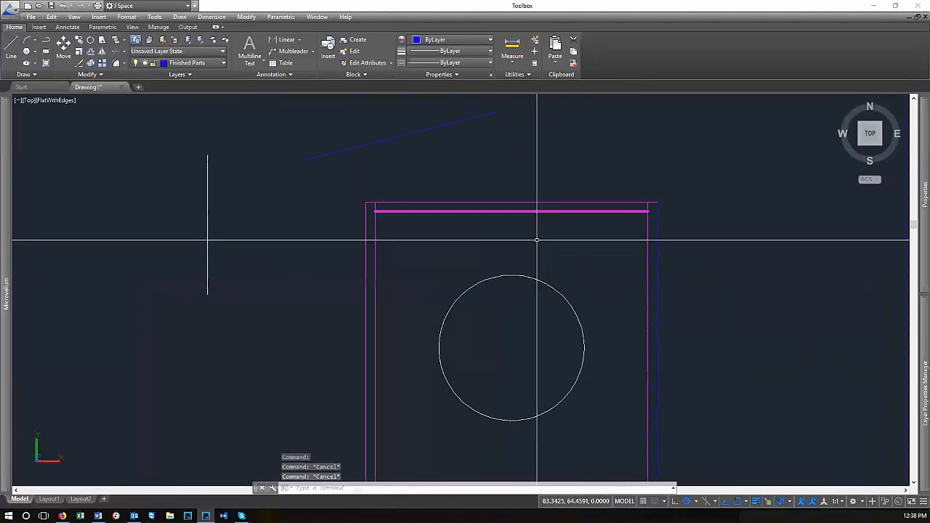
Match the properties of the back panel's thick inner line onto the inner lines of the cabinet's left, bottom and right edges
type("ma")
key("Return")
left_click(484, 211)
scroll(436, 211, "down", 3)
scroll(414, 211, "up", 2)
left_click(395, 204)
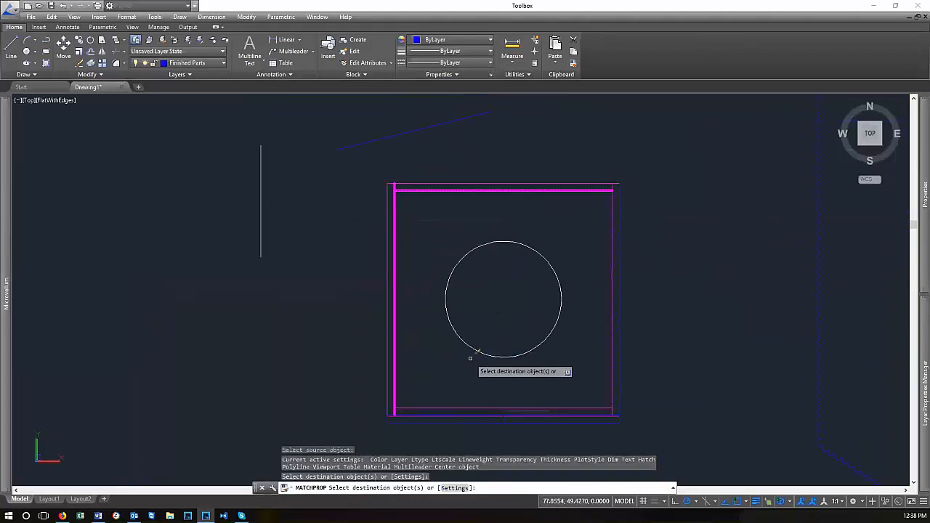
left_click(550, 407)
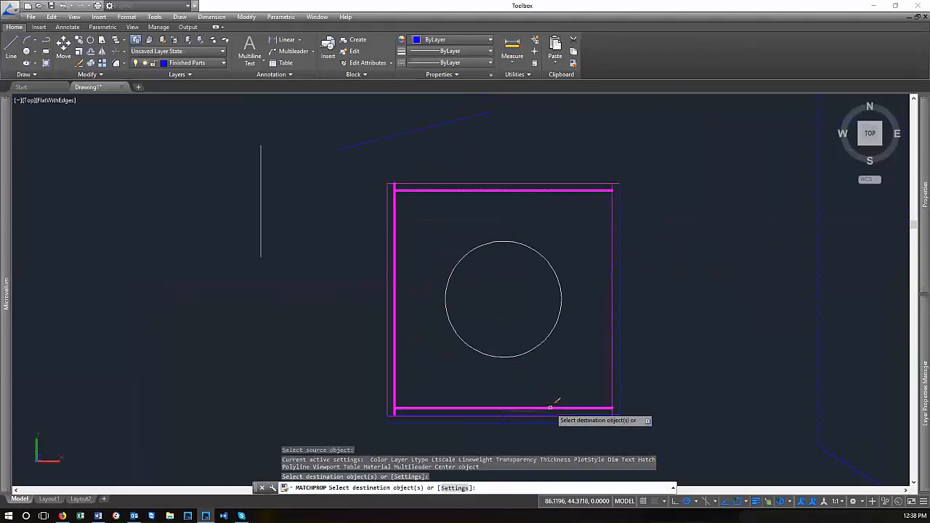
scroll(610, 393, "up", 5)
left_click(615, 387)
scroll(621, 407, "down", 2)
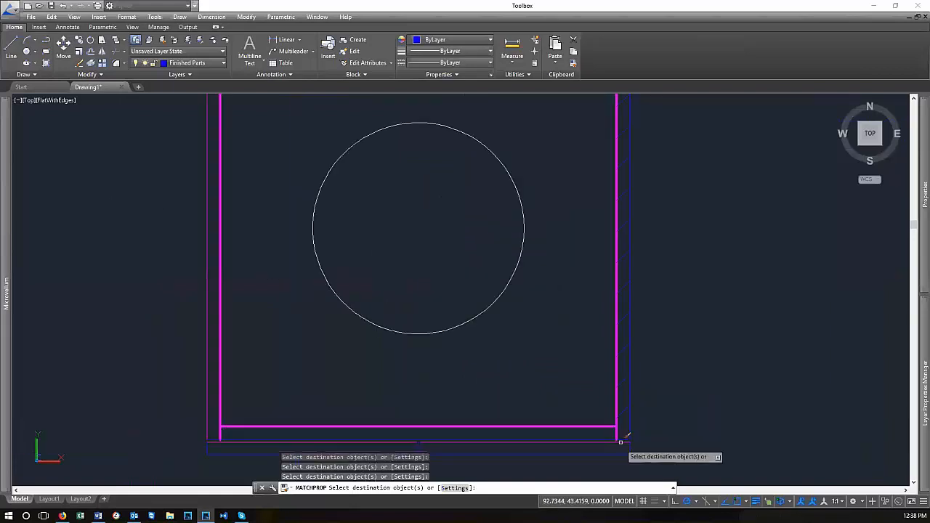
key("Return")
Select the back panel's inner line, review its lineweight among its object properties, and clear the selection
scroll(621, 441, "down", 2)
scroll(510, 201, "up", 2)
scroll(482, 195, "down", 3)
scroll(494, 183, "up", 2)
left_click(495, 176)
left_click(486, 177)
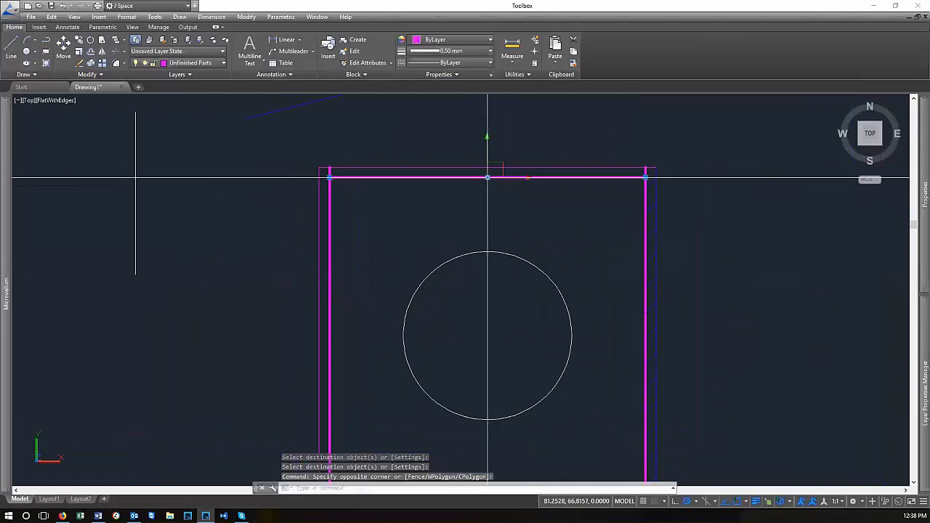
key("ctrl+1")
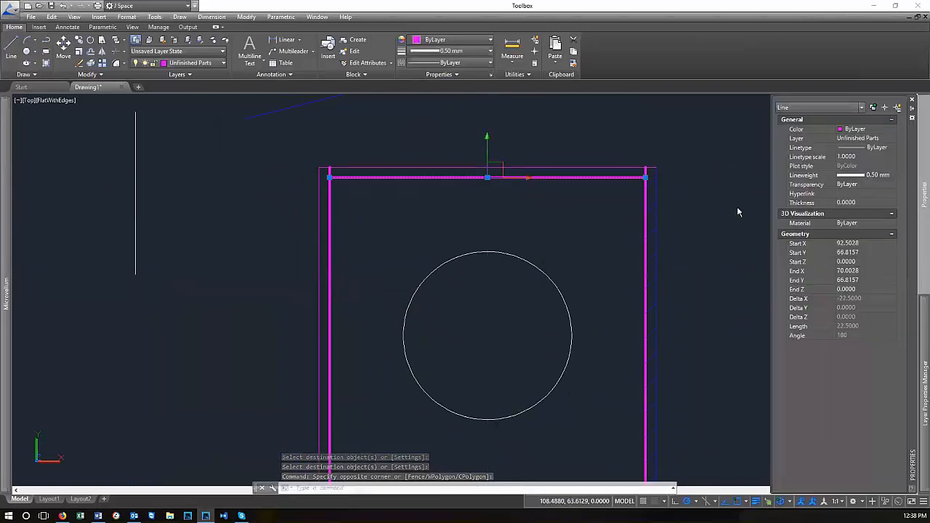
key("ctrl+1")
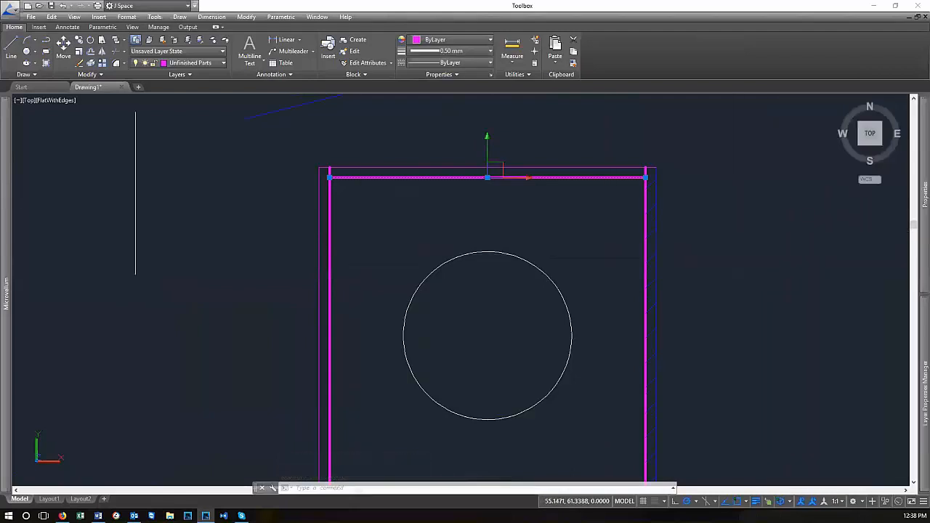
left_click(125, 257)
key("Escape")
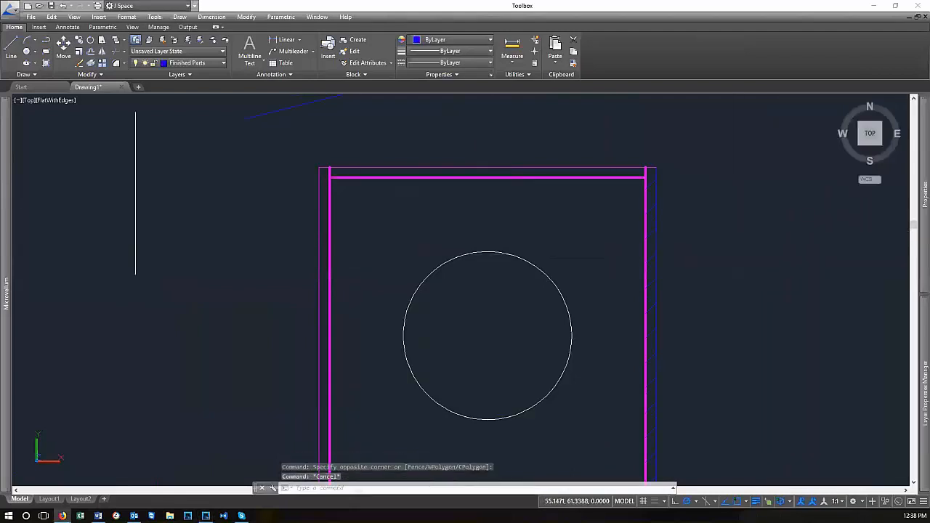
Turn off the lineweight display for the drawing
left_click(757, 501)
scroll(474, 141, "down", 3)
scroll(460, 133, "up", 3)
scroll(407, 187, "down", 3)
scroll(447, 266, "up", 2)
scroll(463, 183, "up", 2)
middle_click_drag(578, 269, 532, 301)
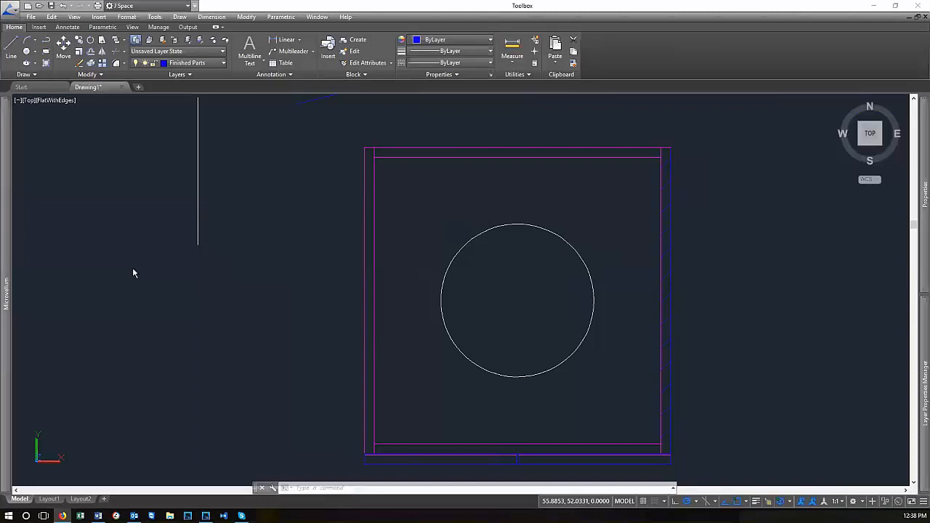
scroll(375, 369, "down", 6)
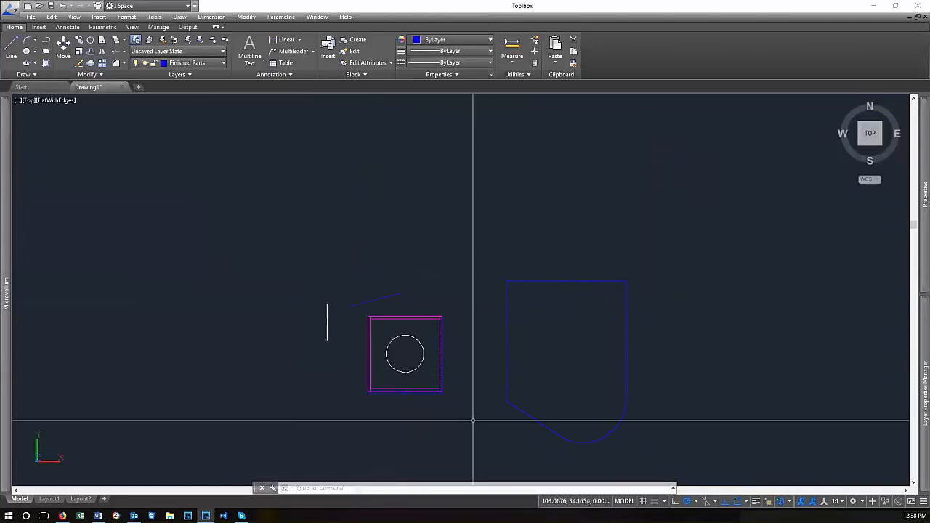
scroll(449, 424, "up", 2)
scroll(552, 426, "down", 4)
scroll(474, 330, "up", 5)
scroll(477, 396, "up", 3)
scroll(501, 290, "down", 2)
scroll(504, 294, "up", 2)
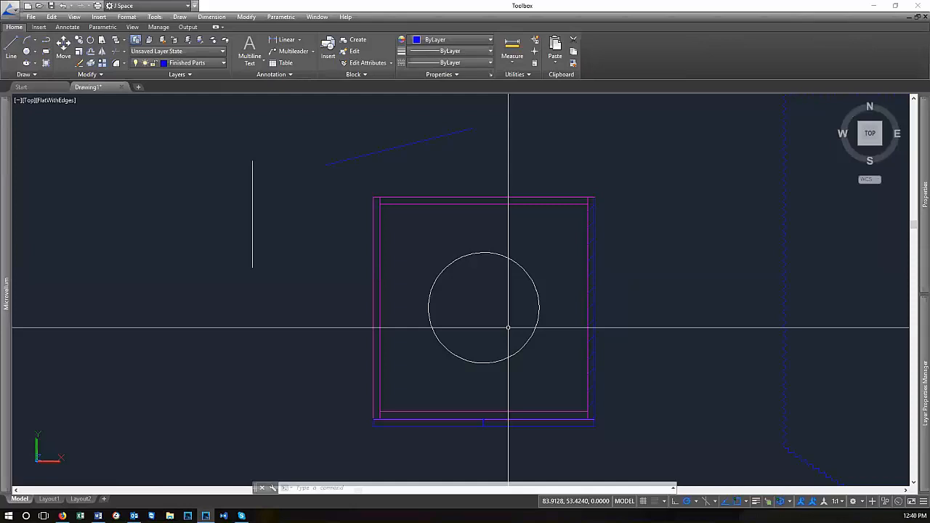
scroll(493, 349, "down", 3)
scroll(403, 313, "up", 3)
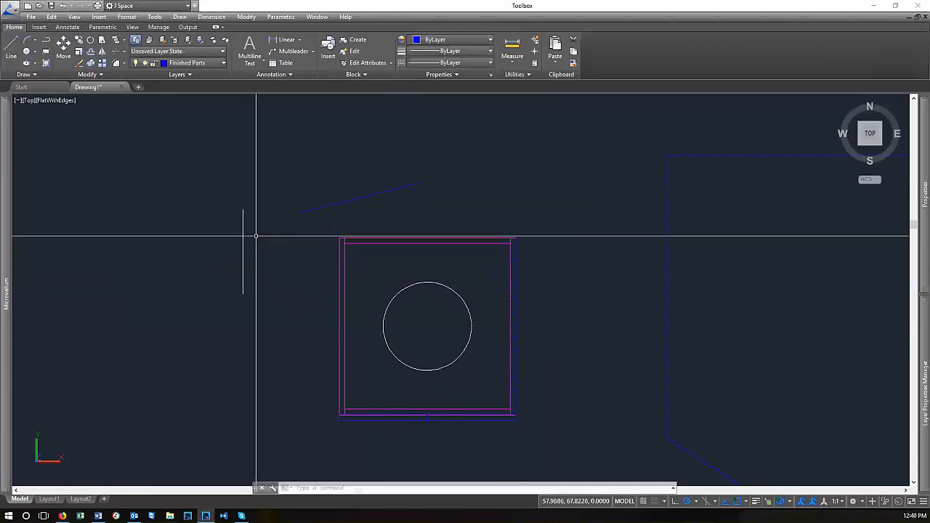
scroll(240, 297, "down", 2)
scroll(241, 262, "up", 3)
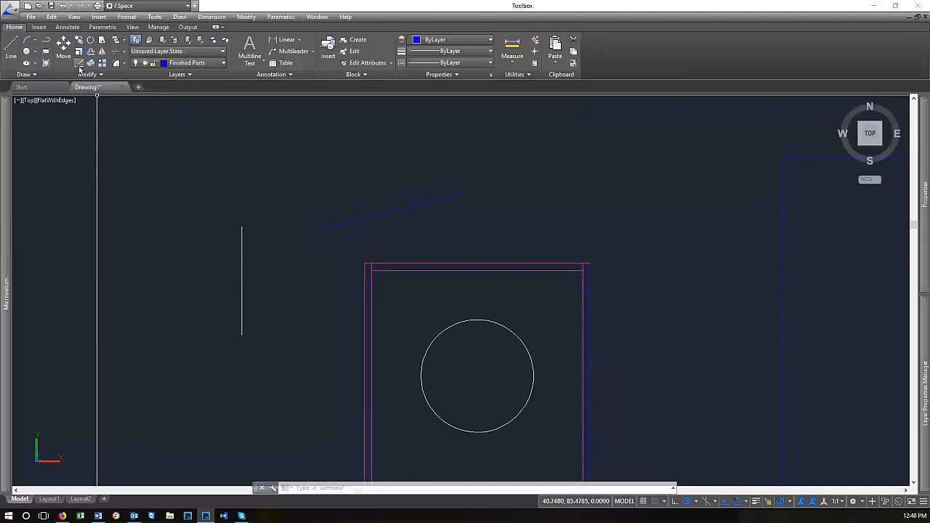
type("E")
key("Return")
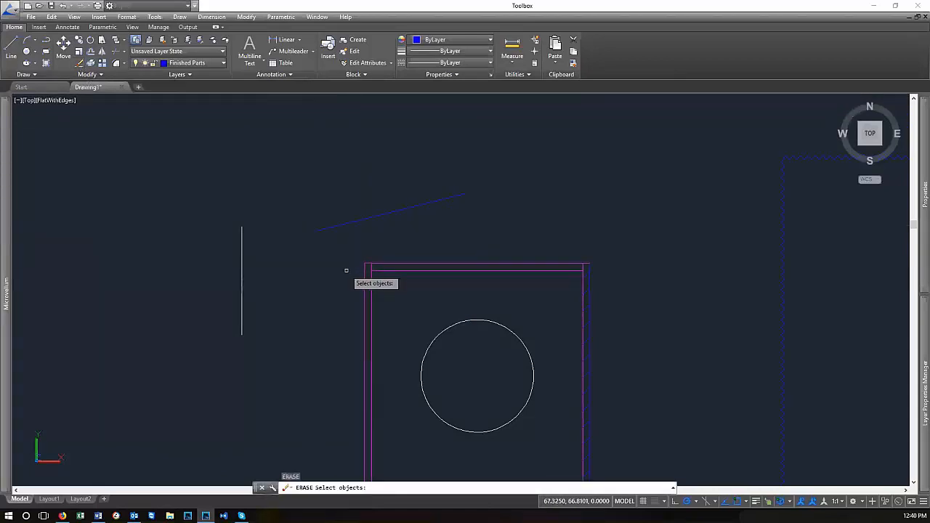
left_click(346, 271)
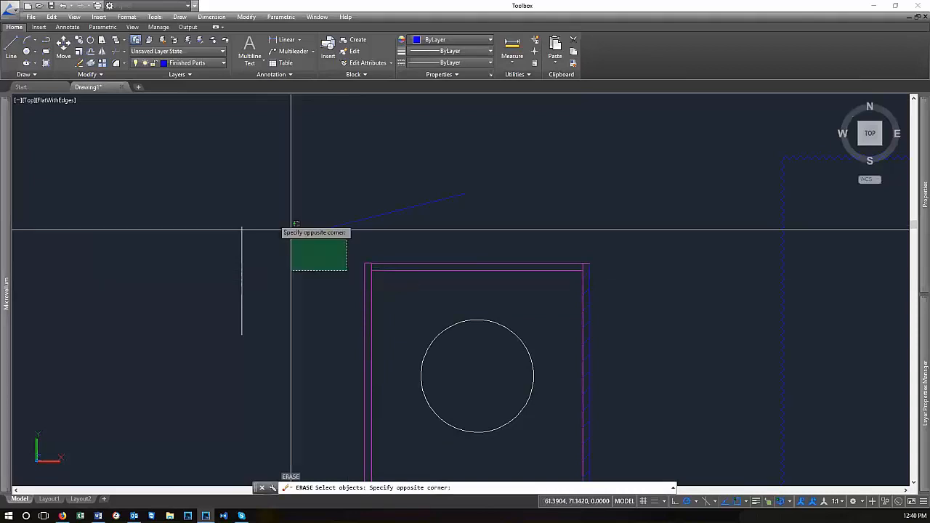
left_click(211, 177)
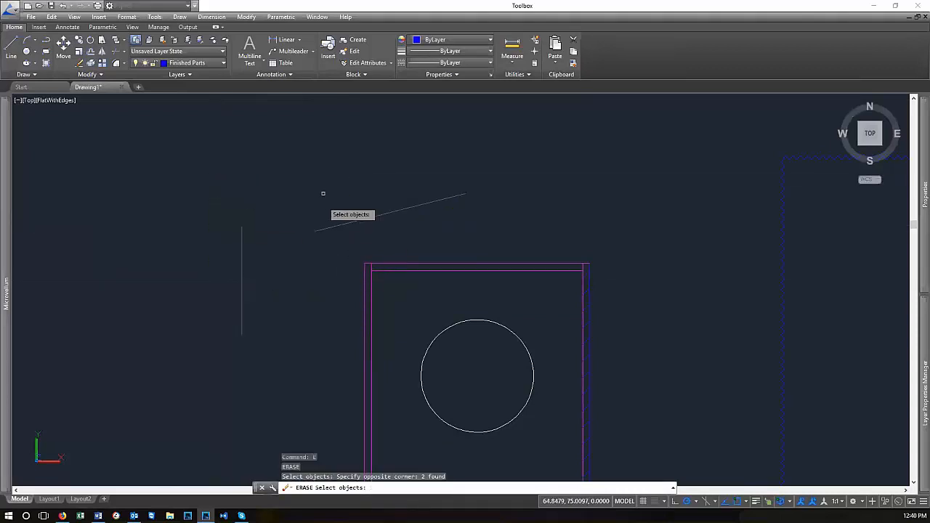
scroll(270, 251, "down", 1)
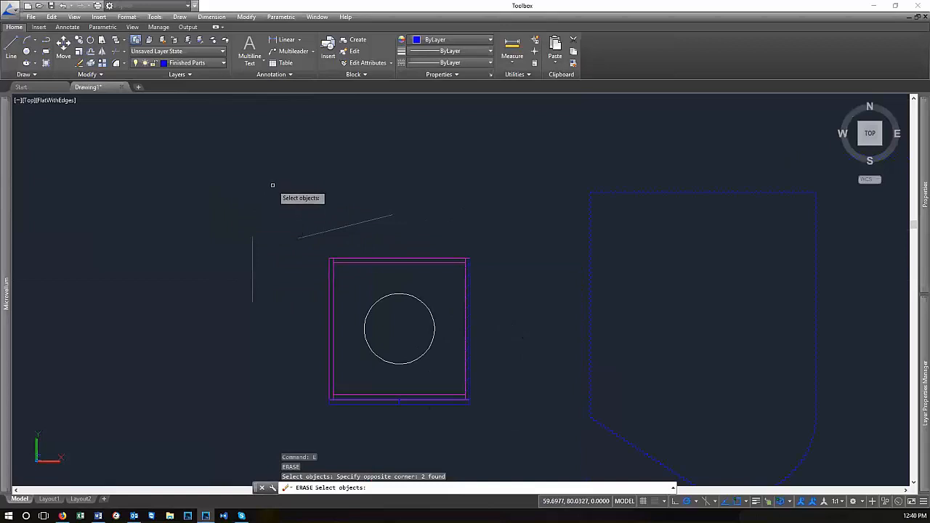
scroll(273, 192, "up", 1)
key("Escape")
Erase the loose slanted blue line above the cabinet plan and the vertical white line beside it
key("Return")
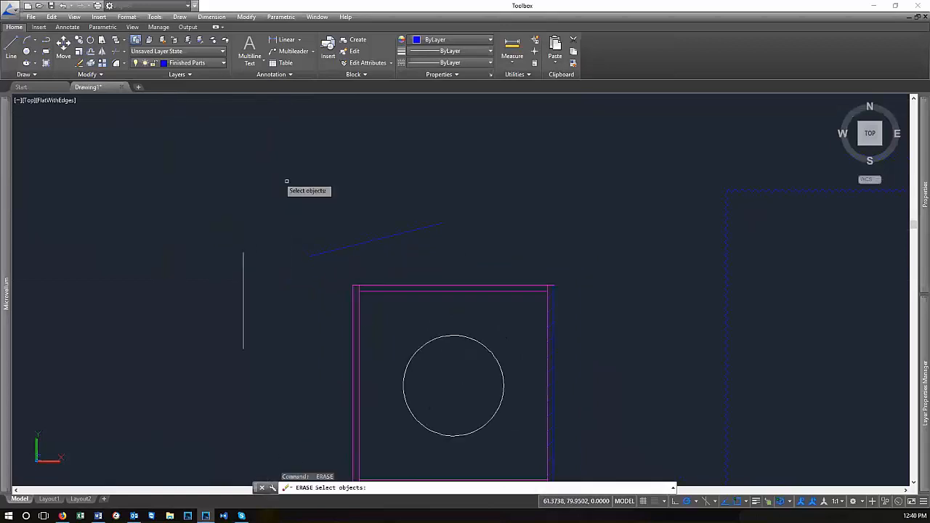
left_click(259, 140)
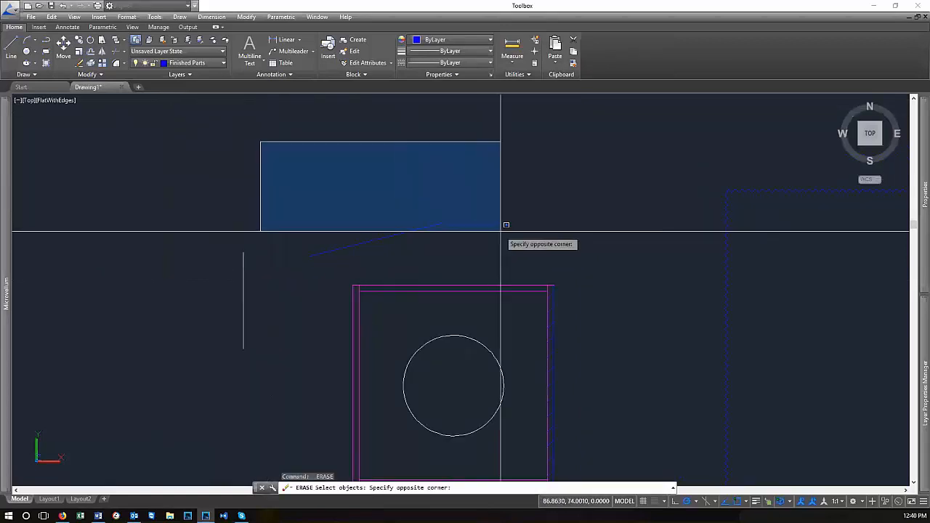
left_click(506, 274)
left_click(293, 233)
left_click(284, 330)
left_click(287, 333)
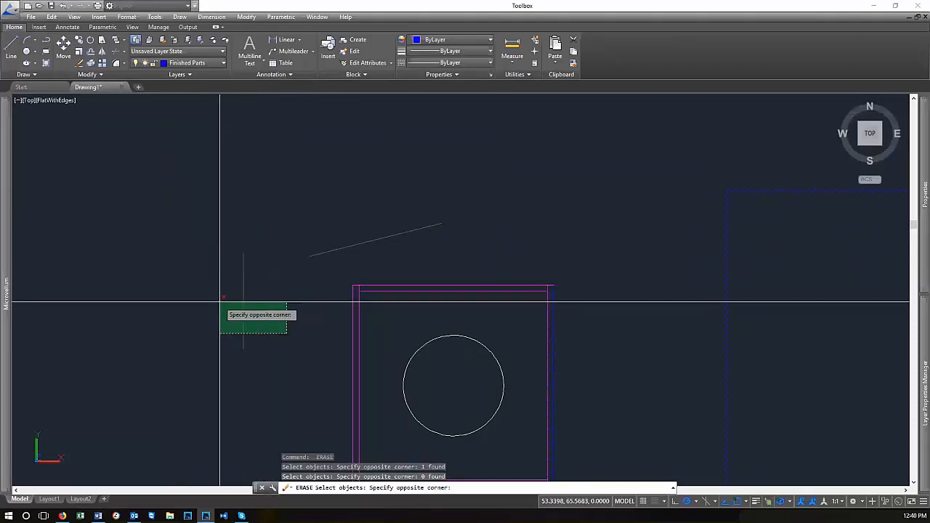
left_click(220, 300)
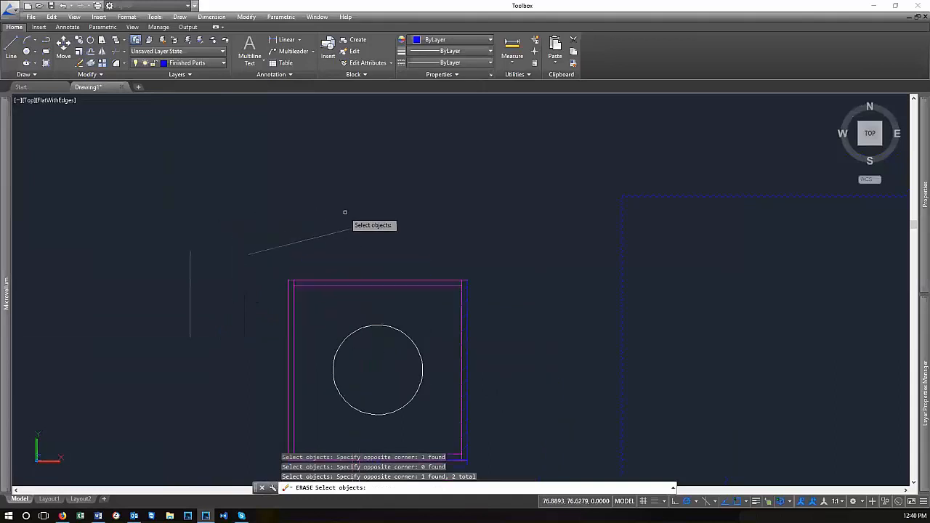
key("Return")
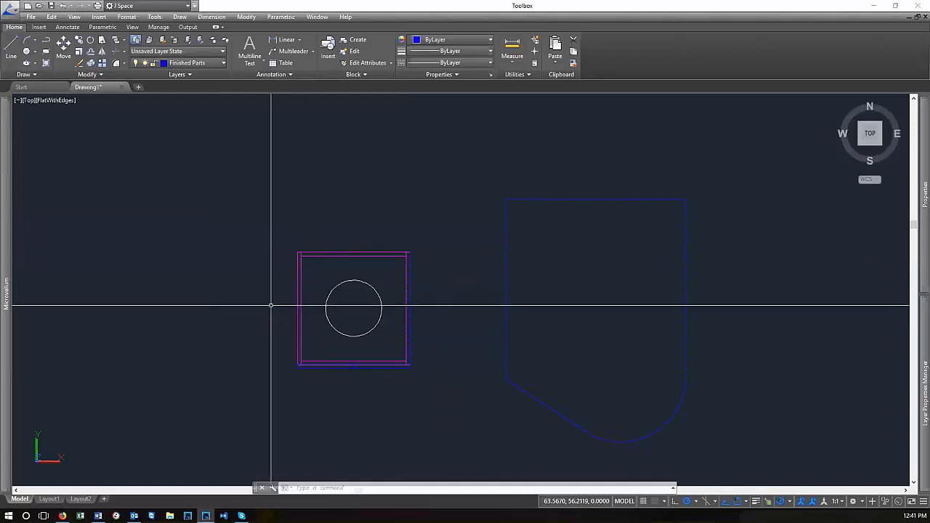
scroll(473, 284, "up", 5)
scroll(560, 276, "down", 6)
scroll(498, 307, "up", 4)
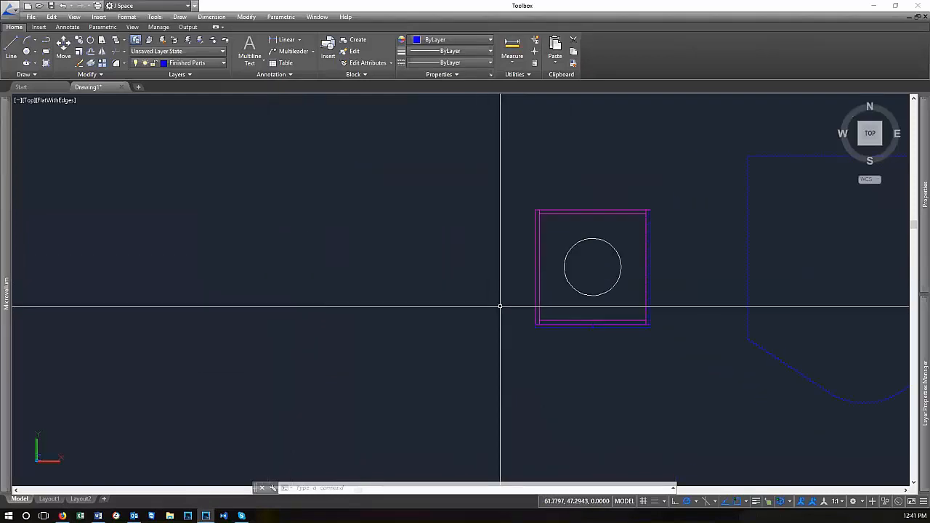
right_click(752, 385)
key("Return")
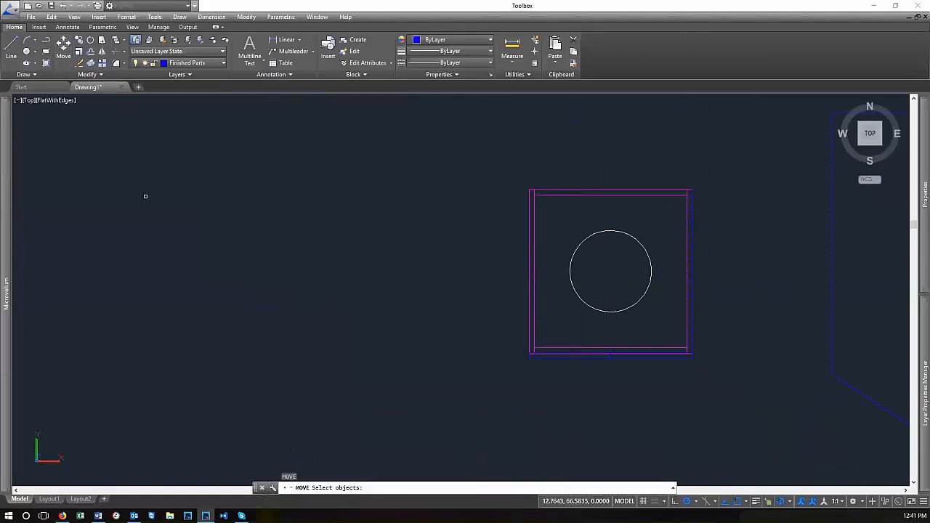
left_click(482, 141)
key("Return")
left_click(649, 166)
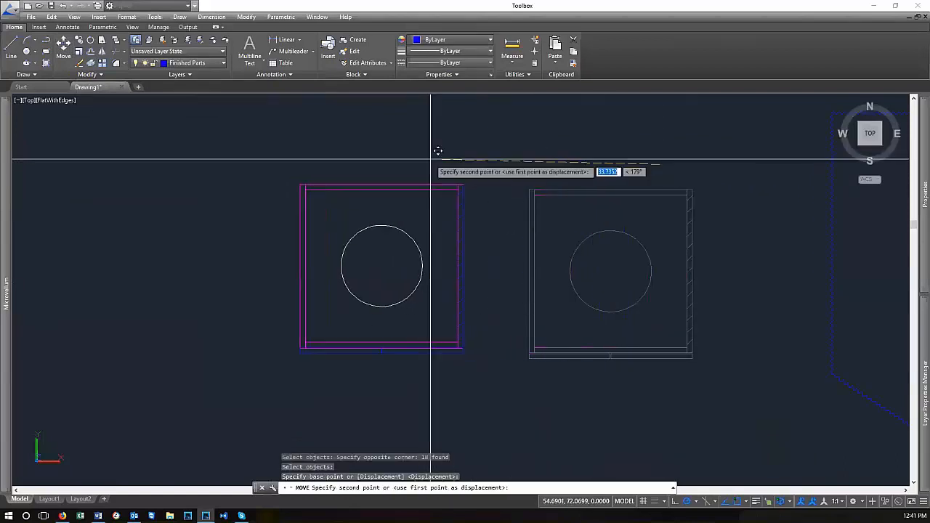
key("Escape")
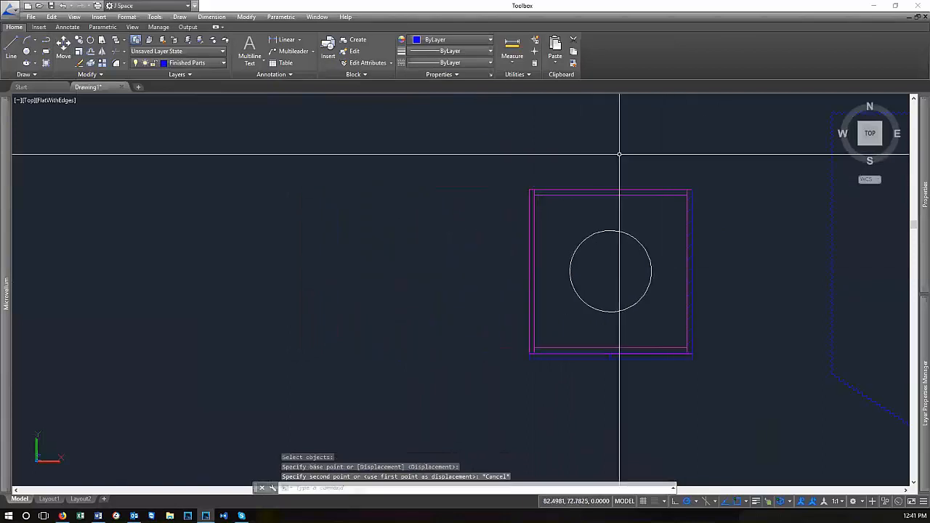
Move the circle from its centre onto the outer upper-left corner of the cabinet plan
scroll(565, 340, "down", 2)
scroll(640, 283, "up", 5)
left_click(590, 384)
left_click(513, 290)
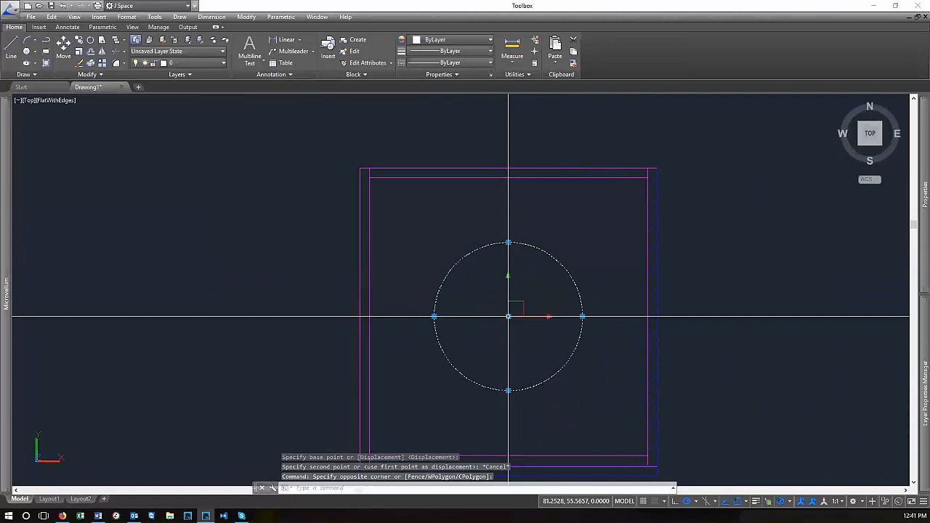
scroll(556, 268, "down", 2)
scroll(552, 276, "up", 2)
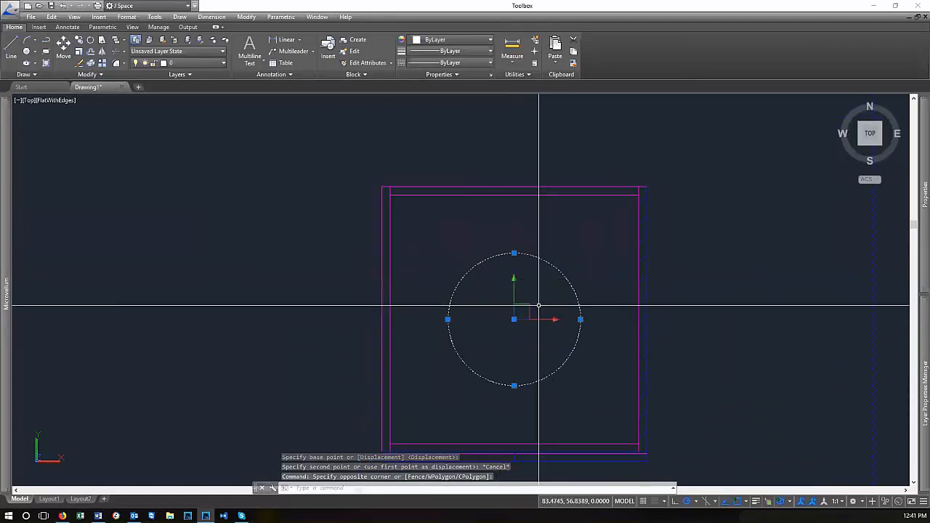
type("m")
key("Return")
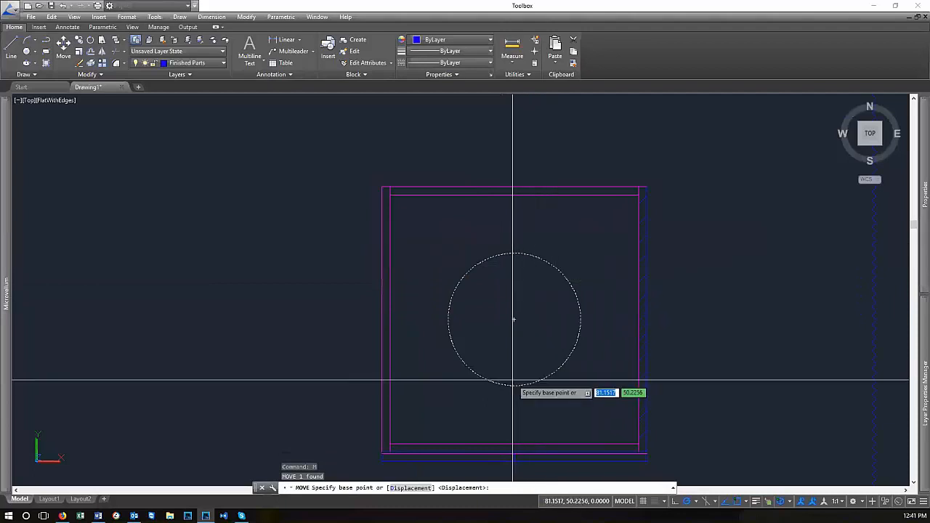
left_click(515, 320)
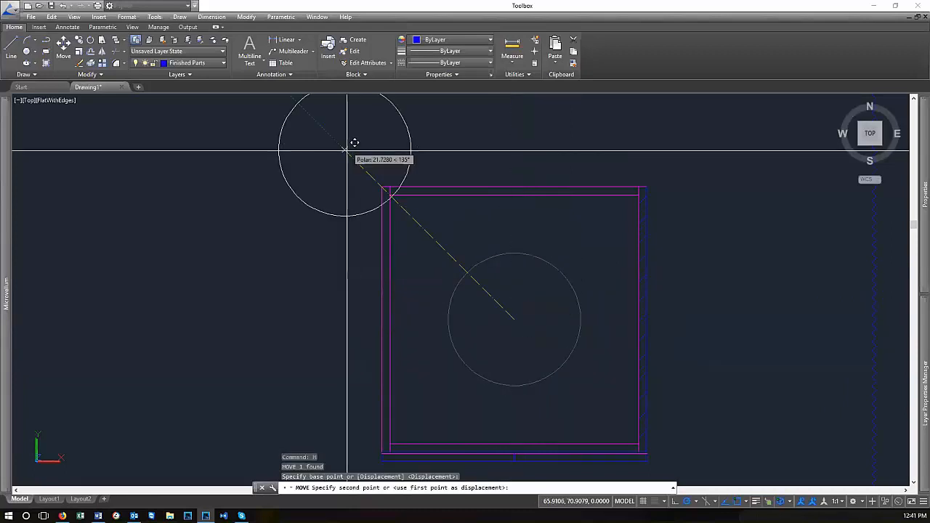
left_click(390, 178)
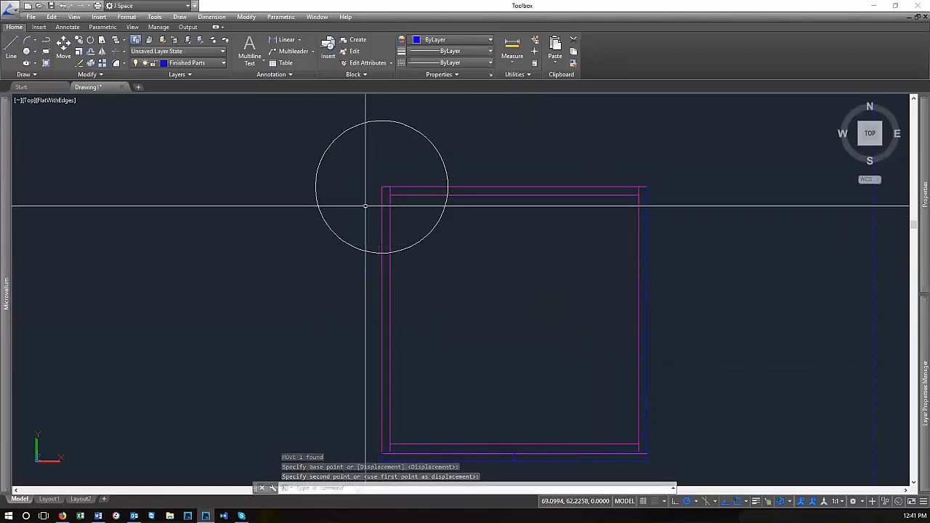
scroll(305, 322, "down", 4)
scroll(245, 297, "up", 2)
scroll(336, 289, "down", 4)
scroll(336, 289, "up", 3)
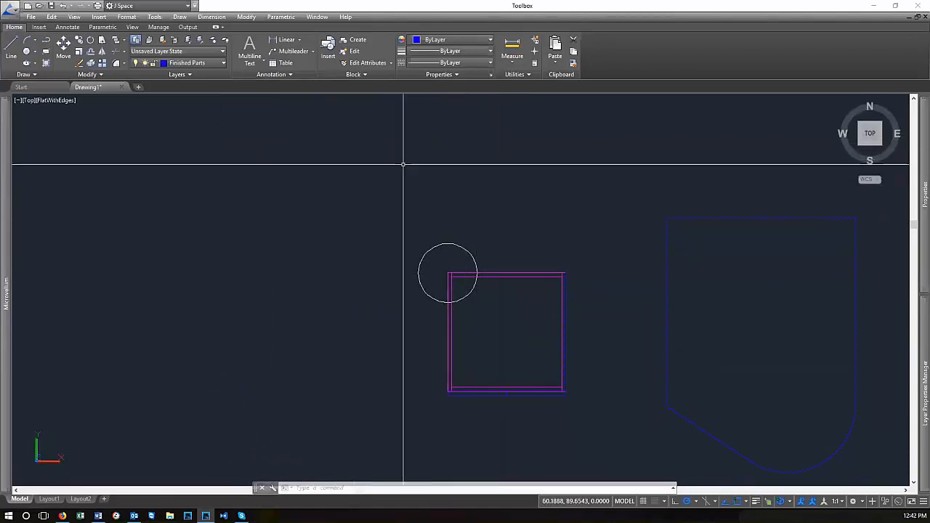
key("Return")
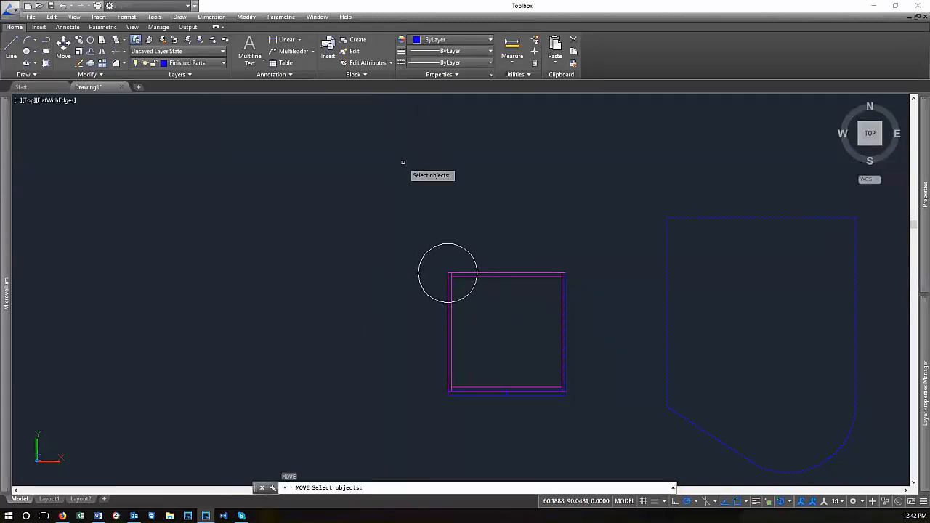
left_click(494, 207)
left_click(430, 279)
left_click(480, 234)
left_click(443, 252)
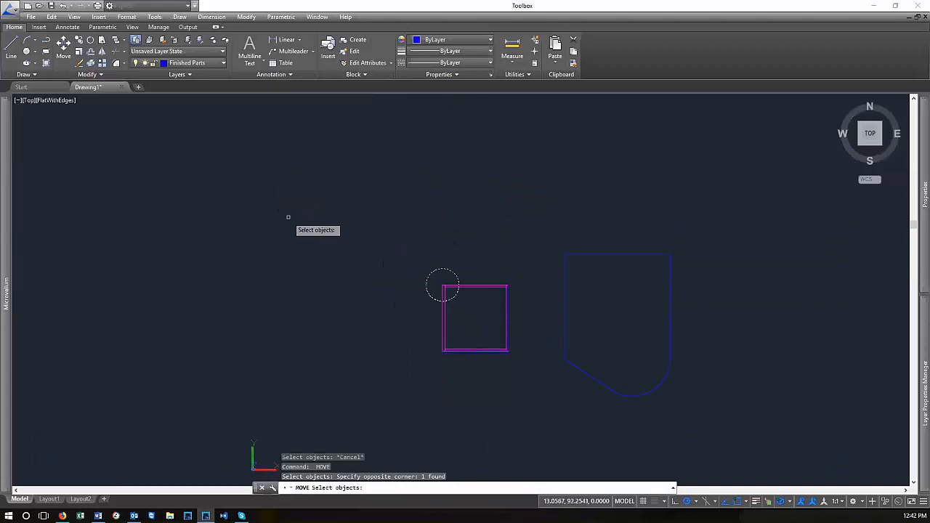
key("Return")
scroll(305, 155, "down", 4)
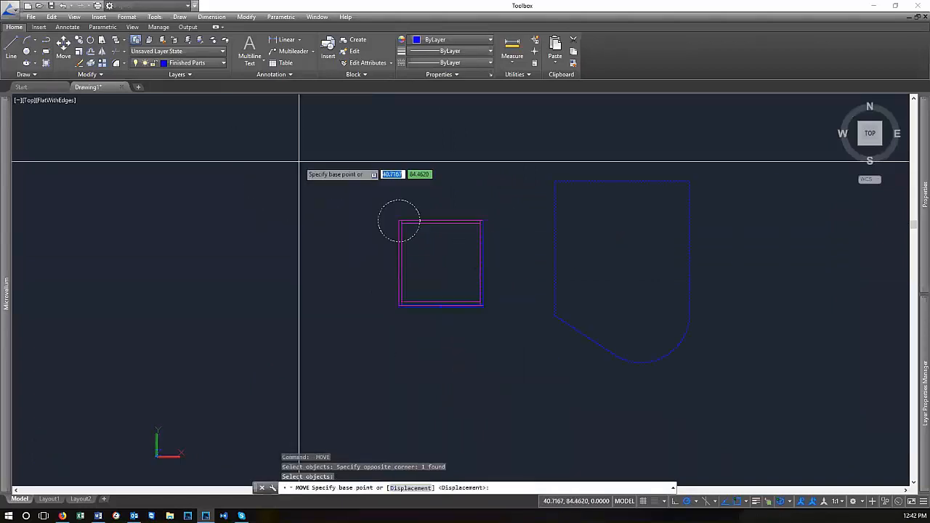
scroll(309, 141, "up", 2)
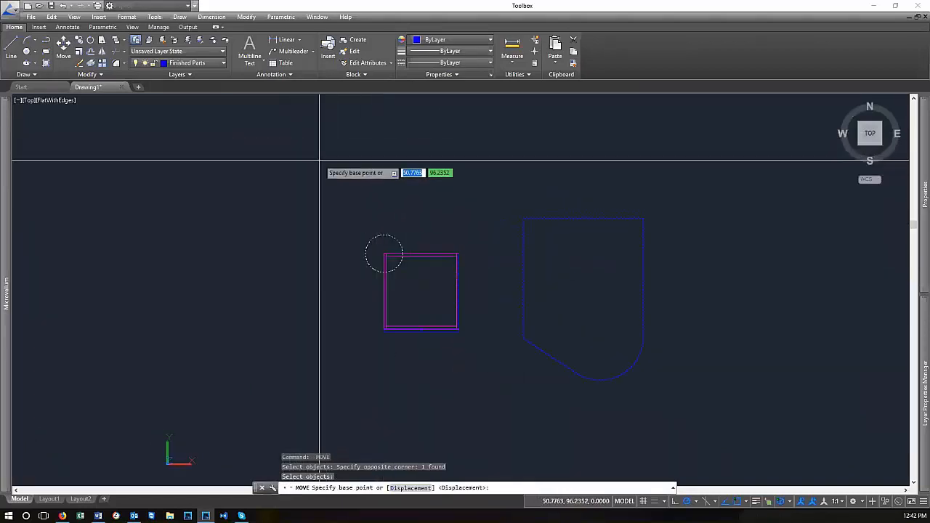
scroll(385, 162, "down", 1)
scroll(344, 167, "up", 2)
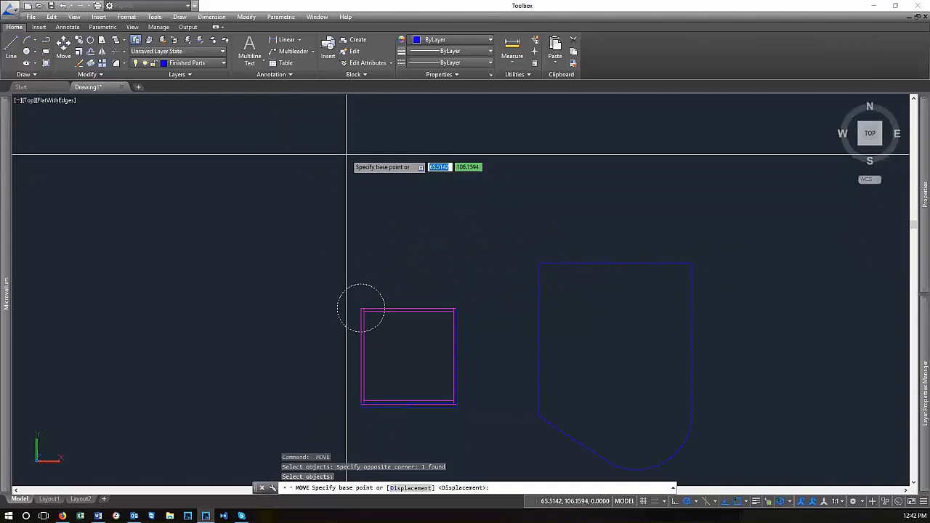
scroll(404, 410, "up", 3)
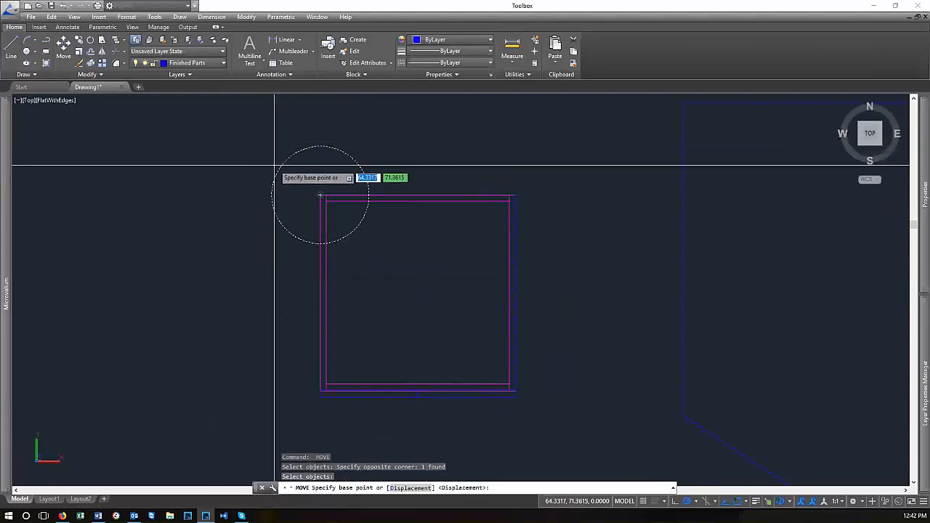
scroll(431, 175, "up", 2)
scroll(254, 230, "up", 2)
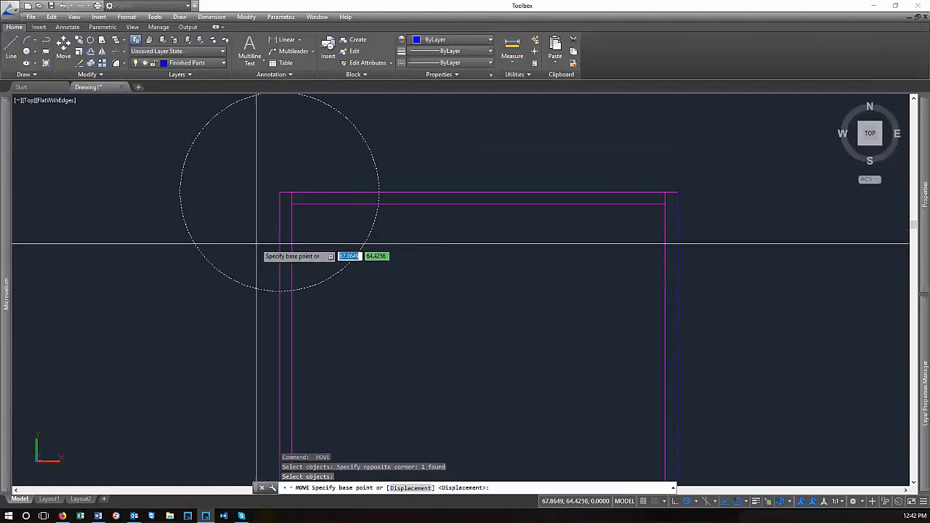
left_click(231, 202)
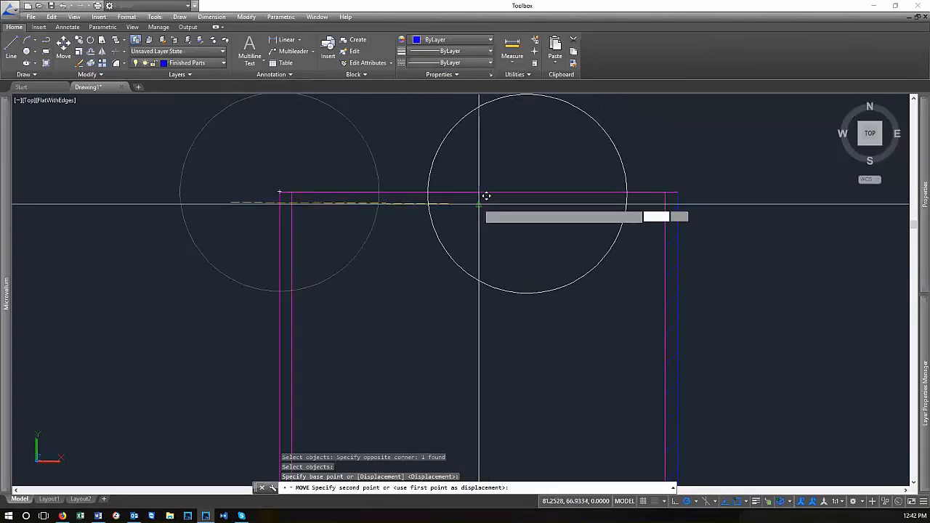
scroll(465, 178, "down", 6)
scroll(390, 252, "up", 4)
scroll(459, 271, "down", 3)
scroll(351, 292, "up", 3)
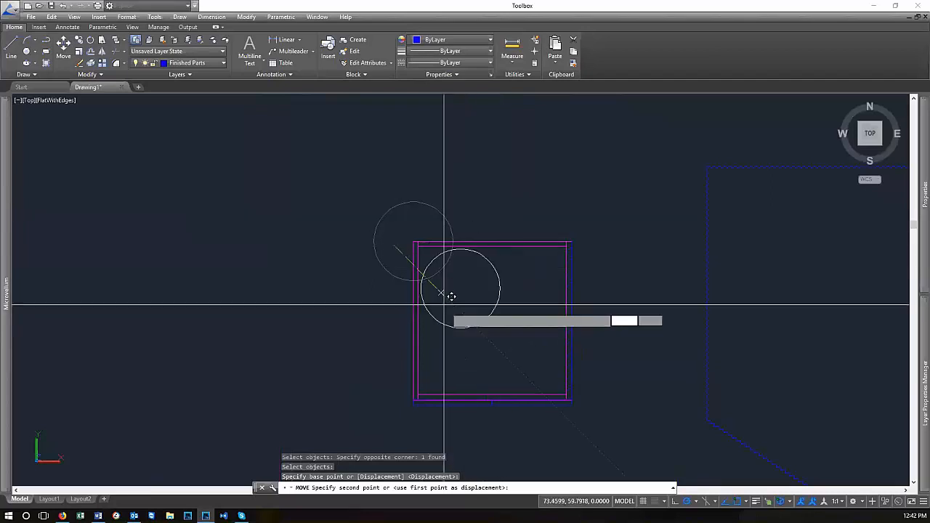
key("Escape")
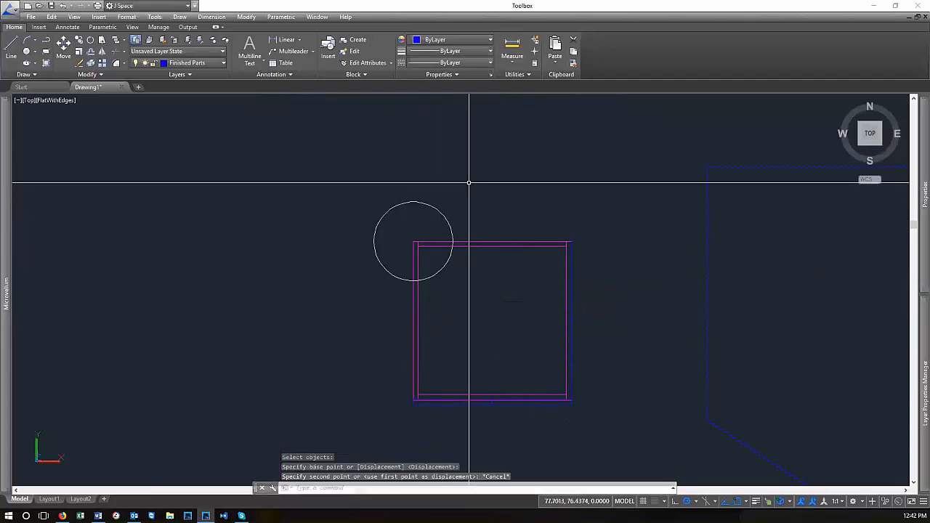
Move the circle 12 units horizontally to the right, using a base point in the empty space above the cabinet
key("Return")
left_click(388, 176)
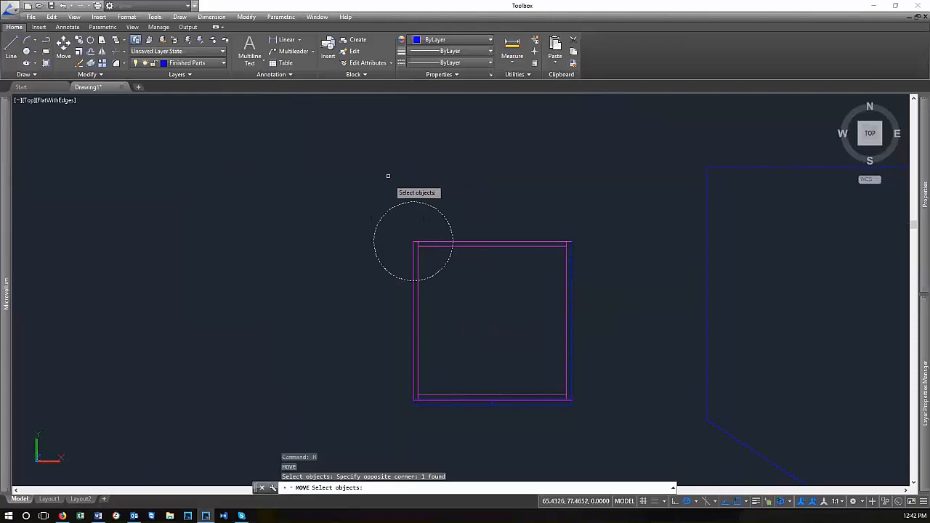
key("Return")
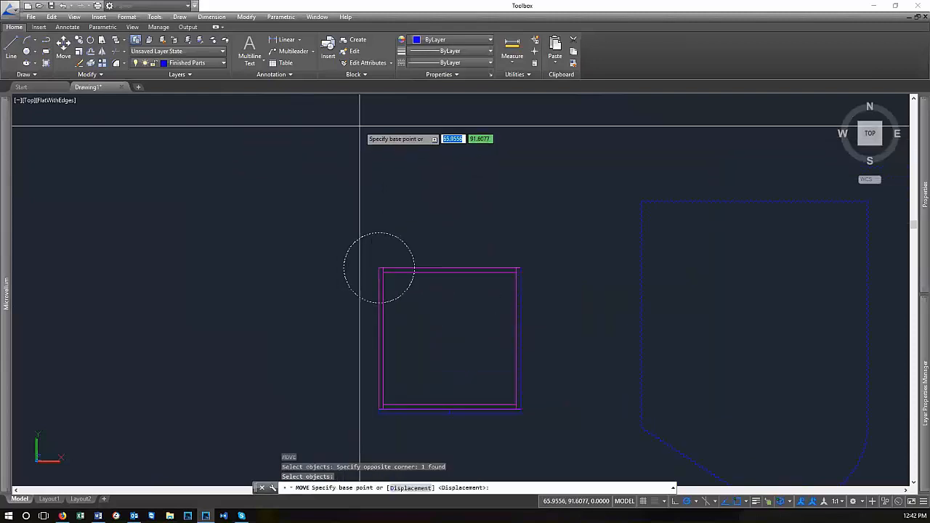
scroll(610, 120, "down", 8)
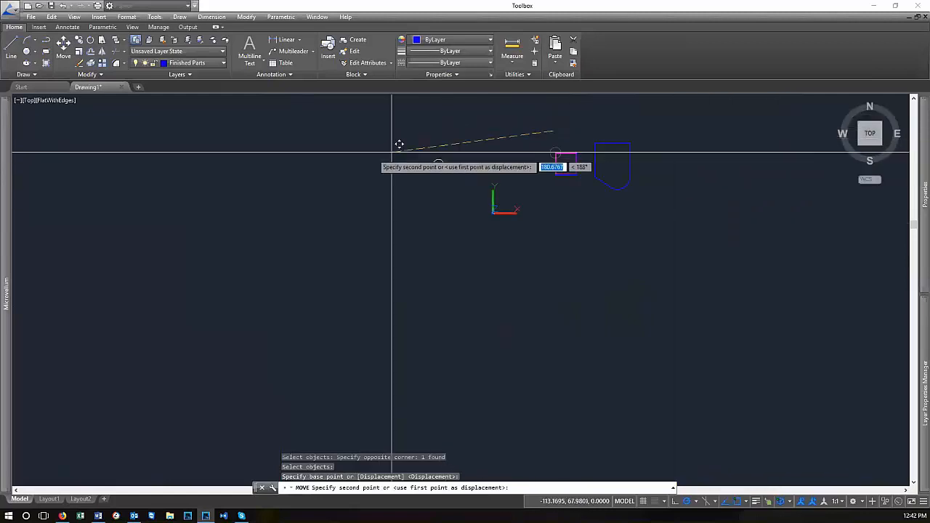
scroll(620, 149, "up", 6)
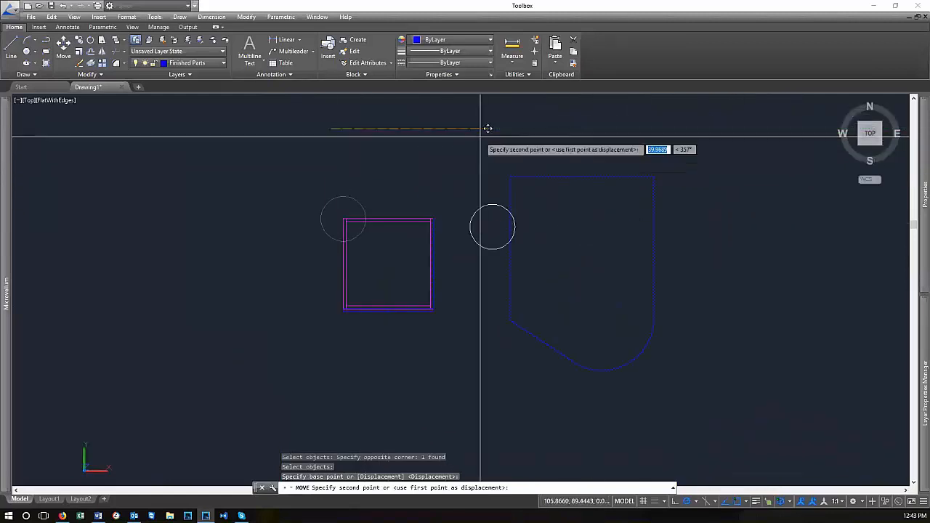
scroll(411, 124, "up", 3)
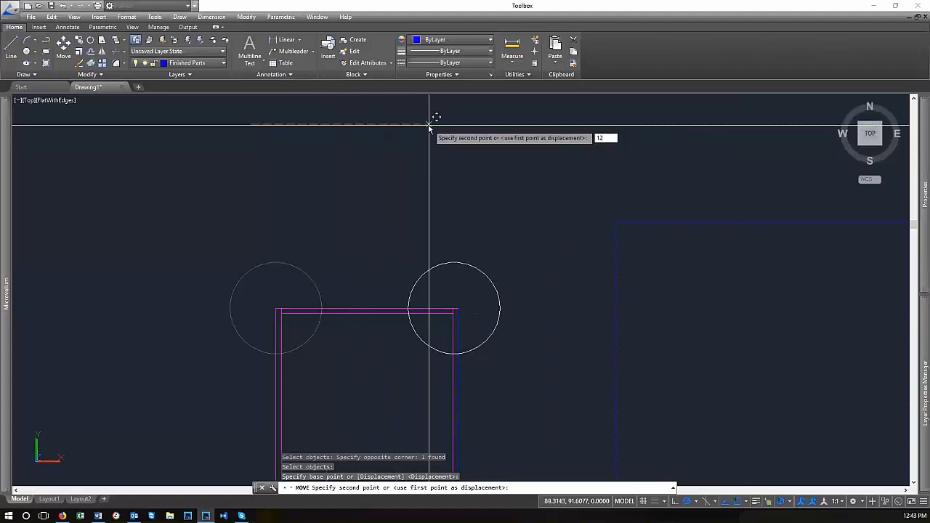
key("Return")
scroll(458, 218, "down", 2)
scroll(364, 232, "up", 2)
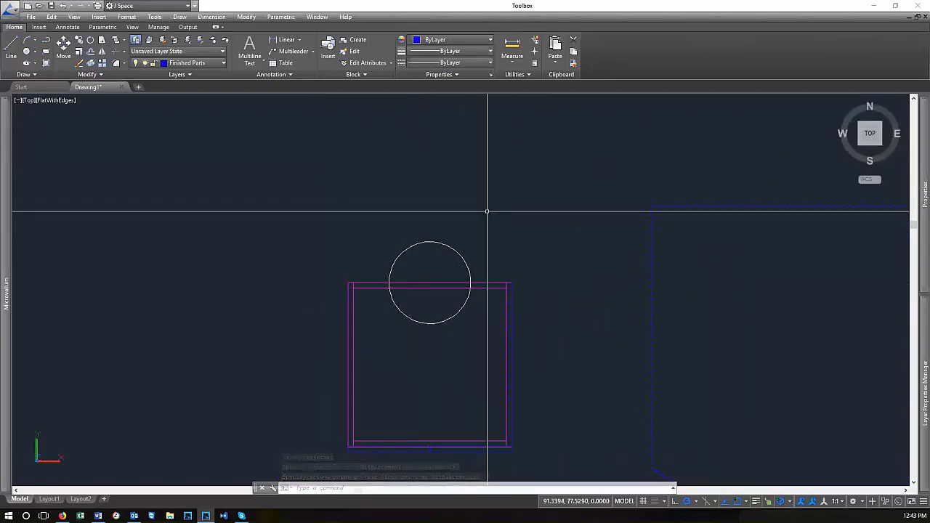
Grip-move the circle by its centre to a spot just above the cabinet's upper-right corner
left_click(488, 246)
left_click(453, 266)
left_click(430, 282)
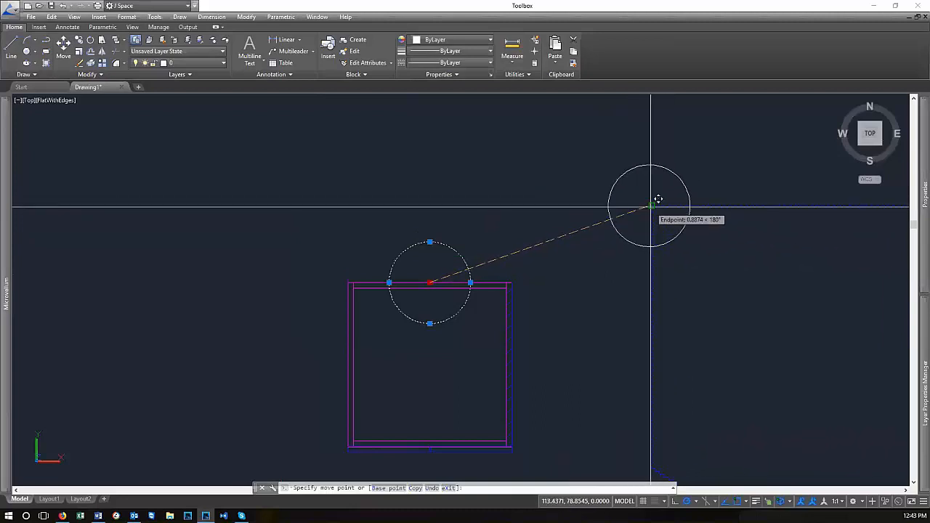
key("Return")
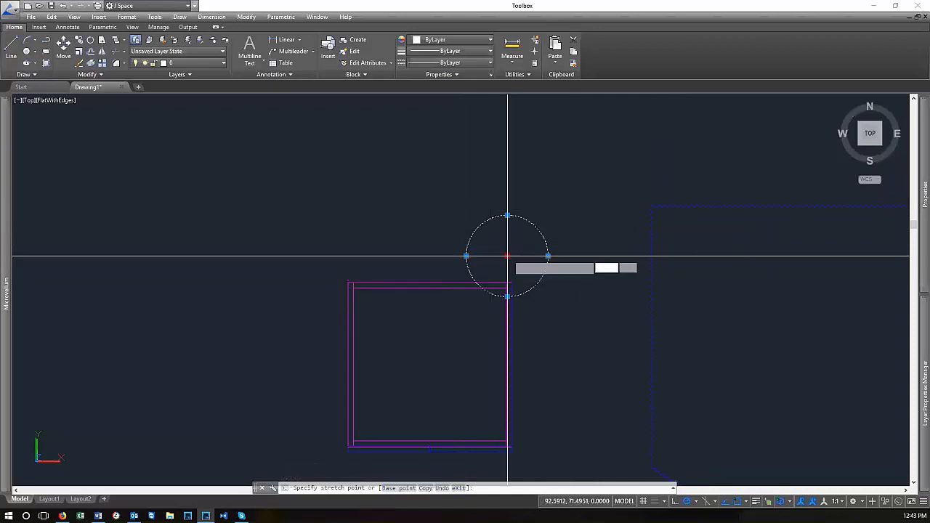
Grip-move the circle by its centre back onto the midpoint of the cabinet's upper edge and clear the selection
key("space")
scroll(426, 264, "up", 6)
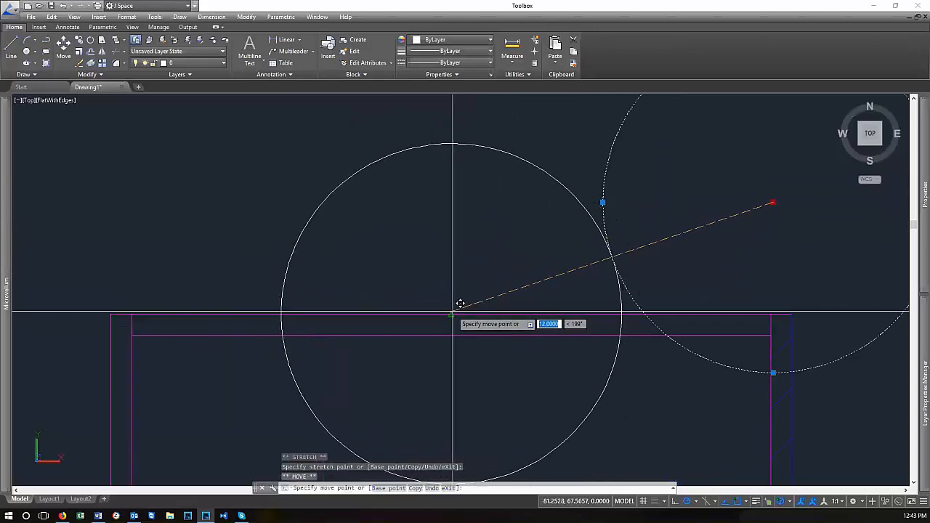
key("Escape")
key("Escape")
scroll(557, 257, "down", 5)
scroll(571, 277, "up", 5)
scroll(465, 207, "down", 4)
scroll(476, 212, "up", 2)
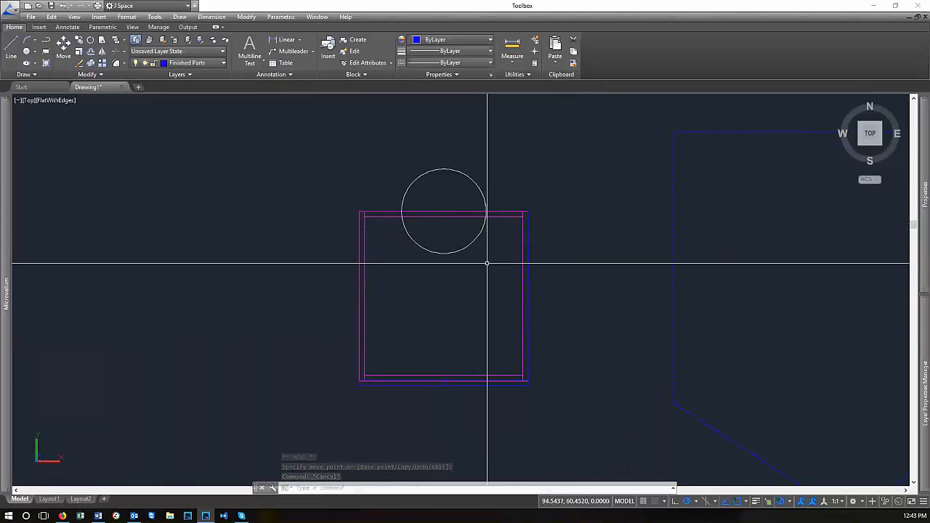
Copy the circle from its centre on the cabinet's upper edge to the middle of the cabinet, directly below the original
scroll(479, 280, "down", 2)
type("c")
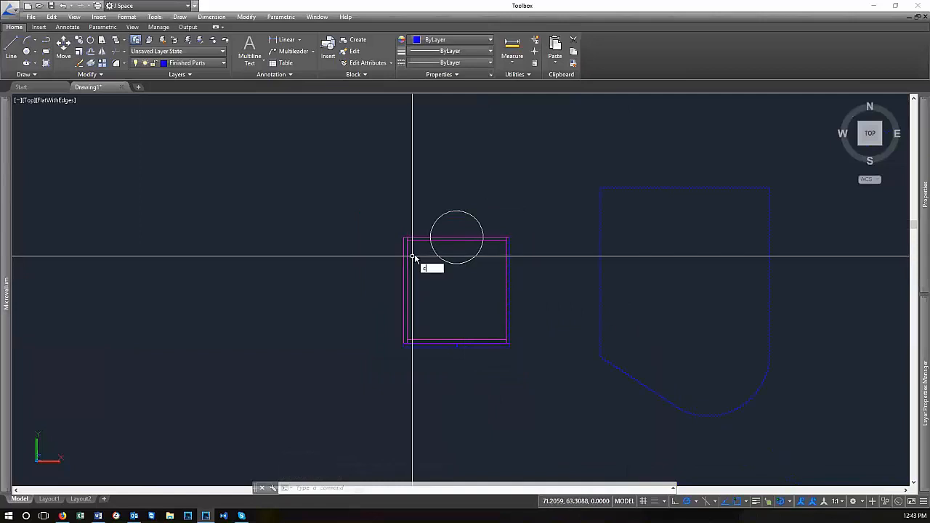
type("o")
key("Return")
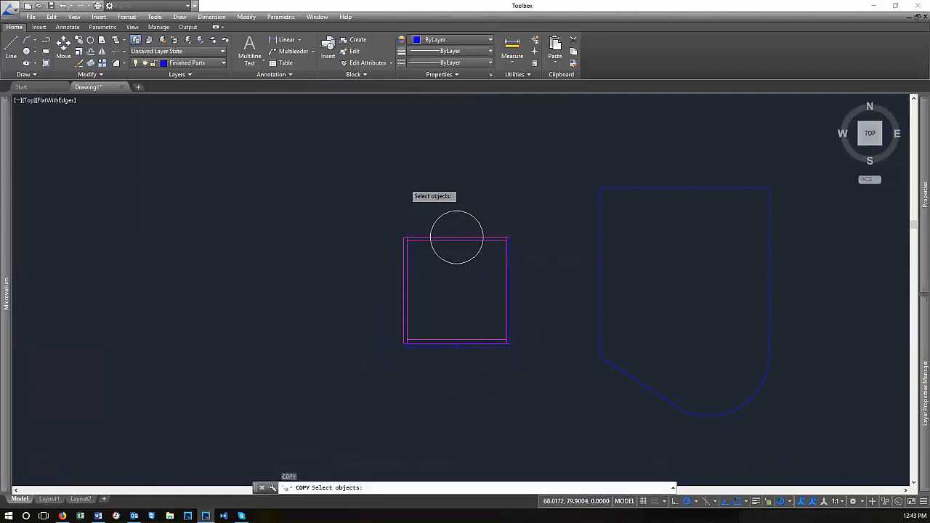
key("Return")
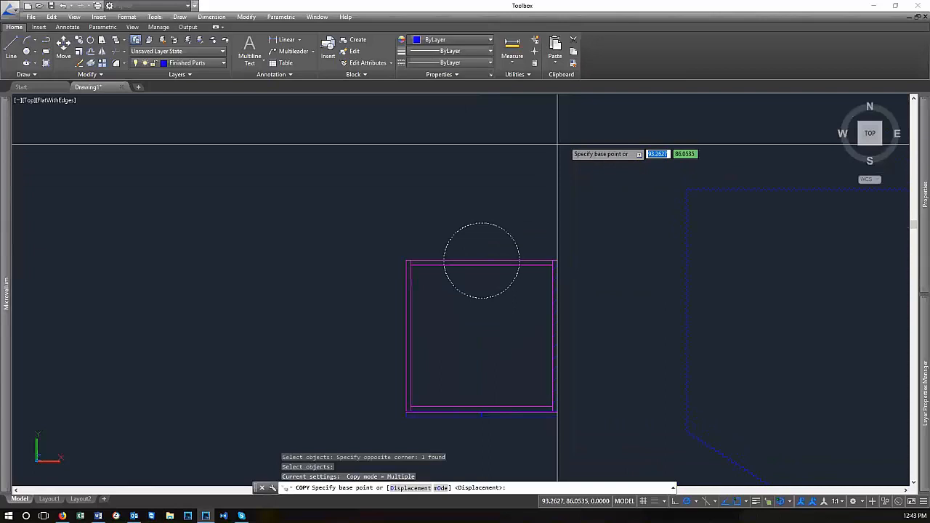
scroll(482, 255, "up", 4)
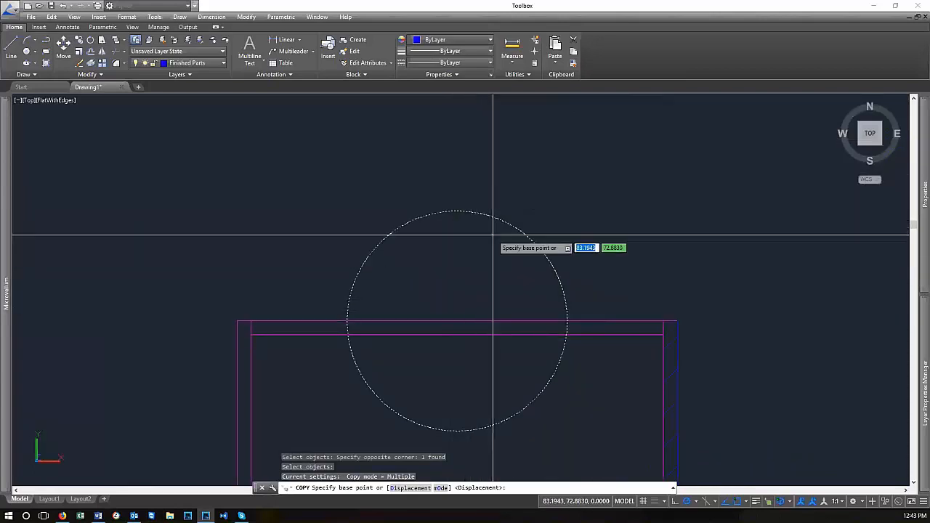
left_click(458, 320)
scroll(475, 242, "down", 5)
scroll(462, 324, "up", 3)
scroll(462, 327, "down", 3)
scroll(450, 335, "up", 3)
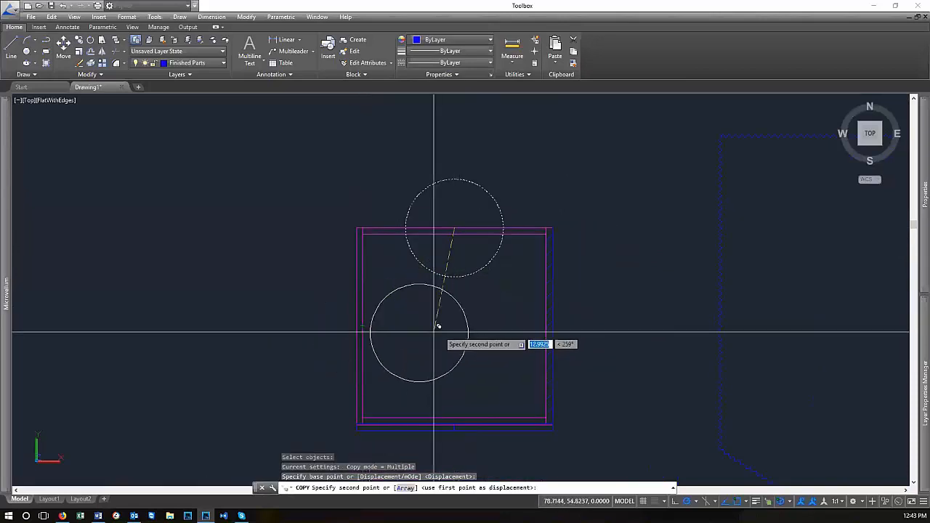
left_click(454, 228)
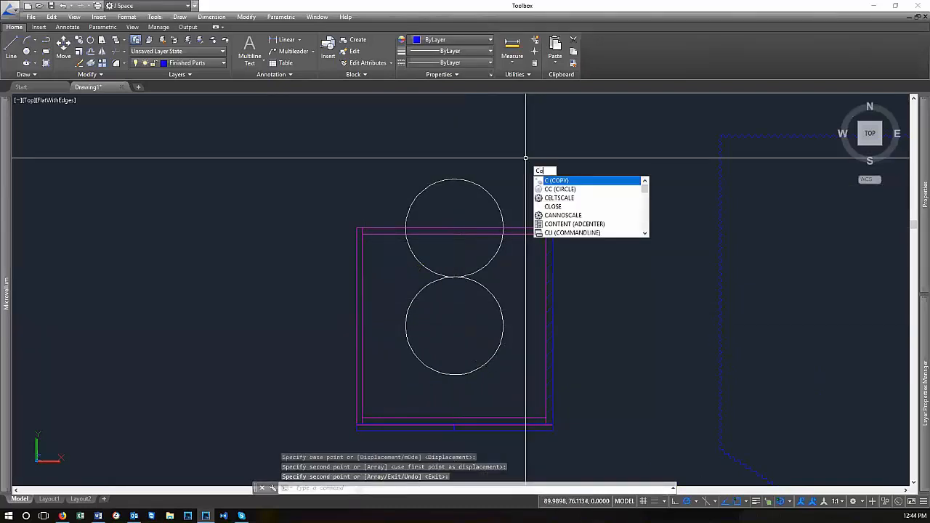
Copy the circle on the cabinet's upper edge 12 units straight up, using a base point in empty space beside the cabinet
key("Return")
left_click(531, 202)
left_click(485, 147)
key("Return")
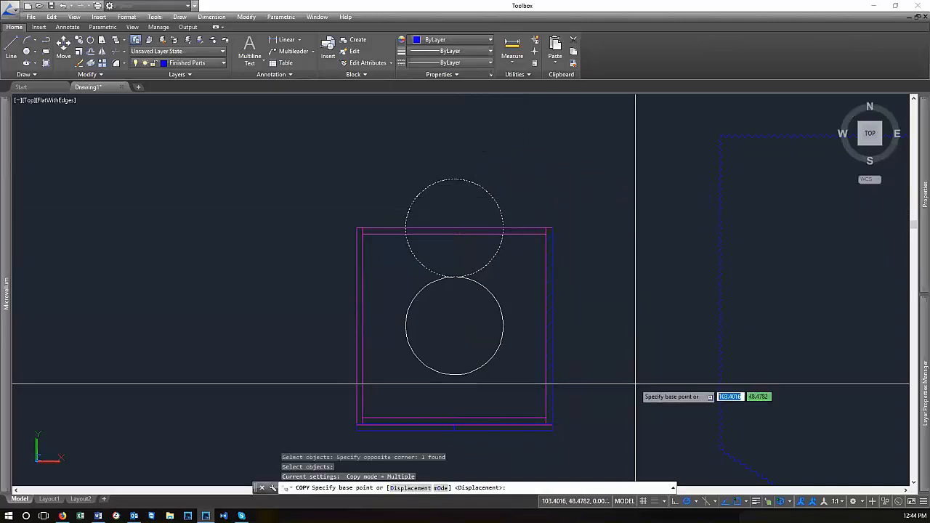
scroll(635, 383, "down", 4)
left_click(635, 389)
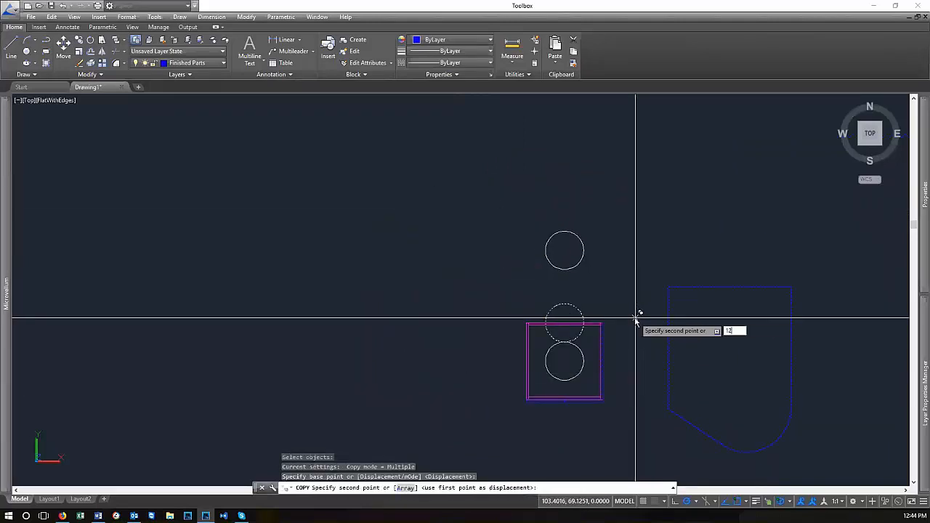
key("Return")
scroll(565, 298, "up", 12)
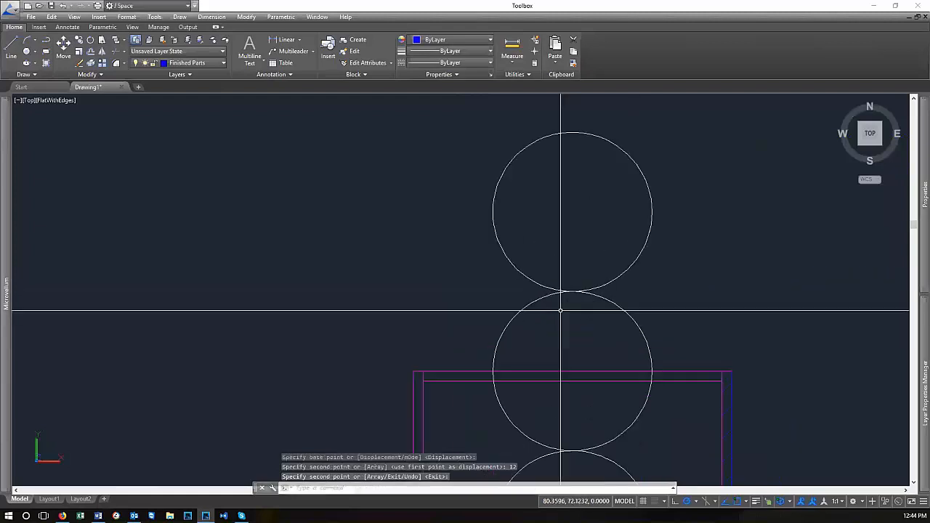
scroll(563, 281, "down", 8)
scroll(479, 182, "up", 8)
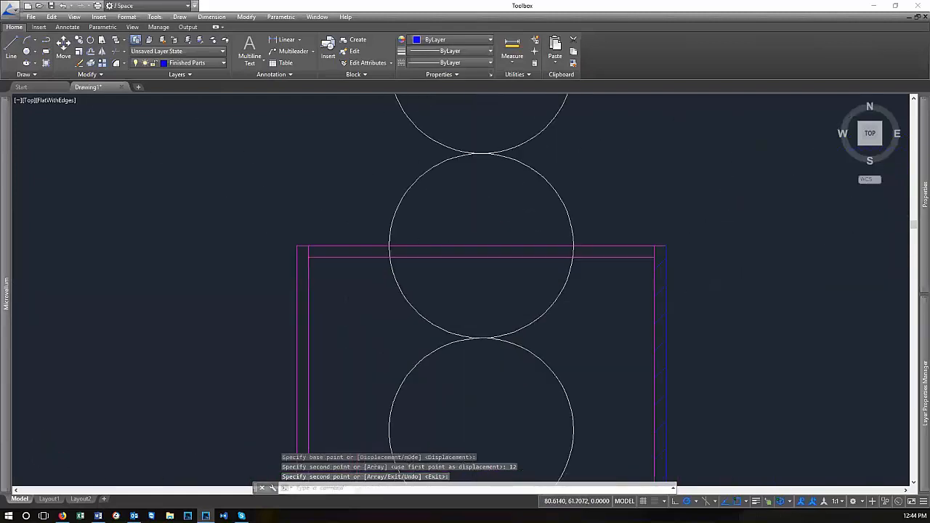
scroll(475, 315, "down", 7)
scroll(504, 362, "down", 3)
scroll(521, 394, "up", 2)
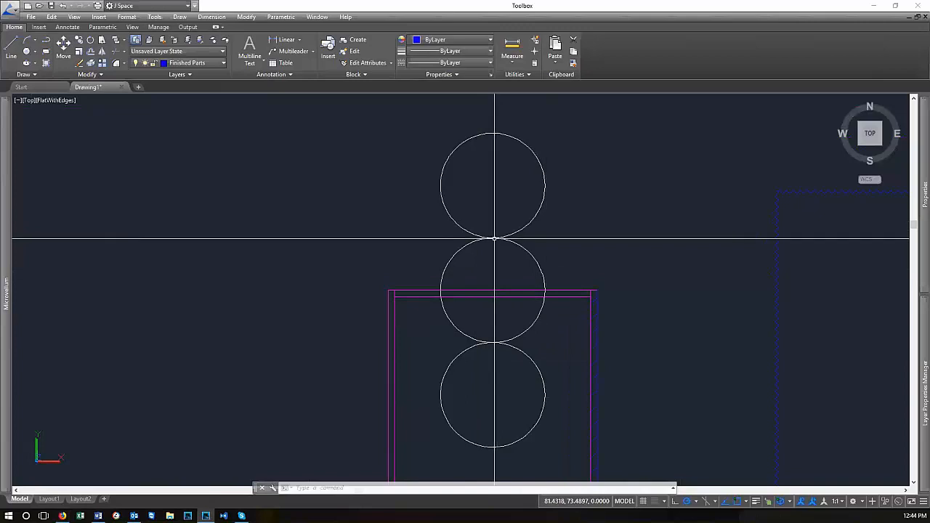
Erase all three stacked circles and undo the erasure
scroll(504, 338, "down", 2)
scroll(530, 342, "up", 1)
left_click(530, 342)
left_click(464, 309)
left_click(539, 214)
left_click(448, 160)
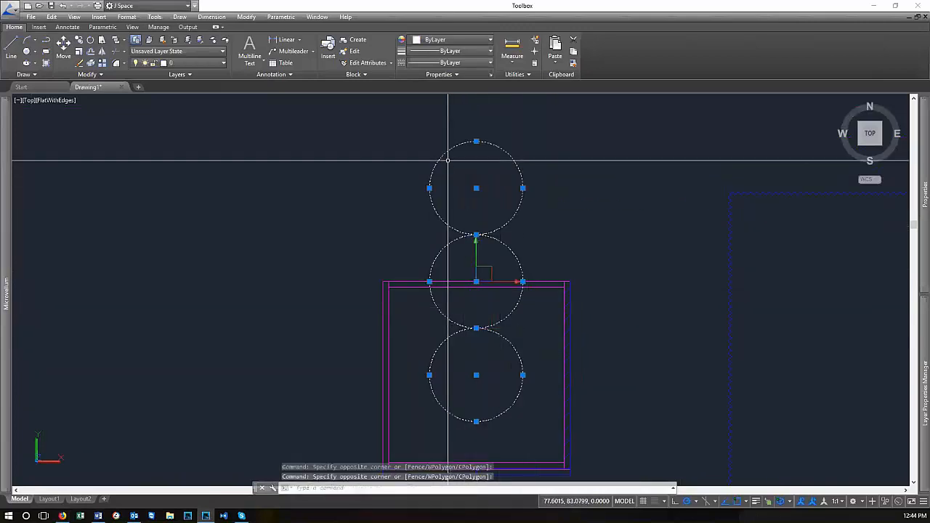
scroll(584, 267, "down", 2)
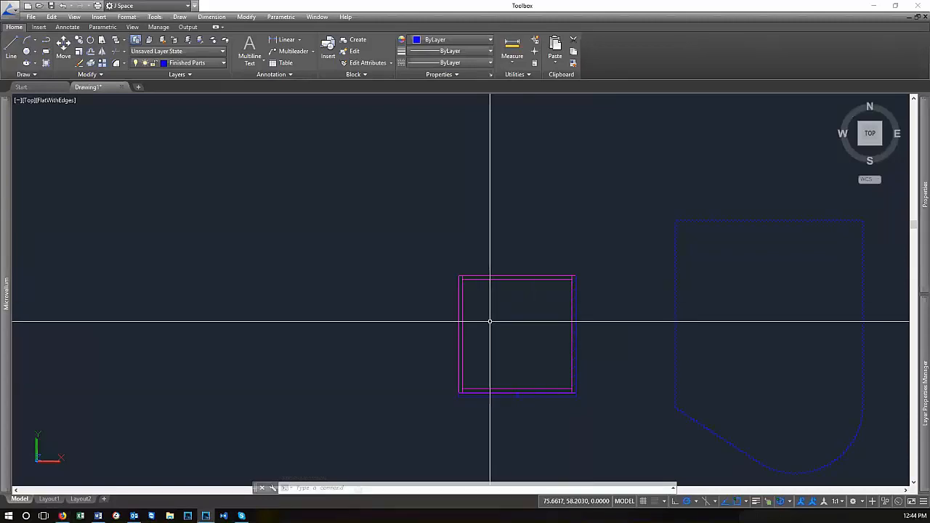
scroll(581, 265, "down", 2)
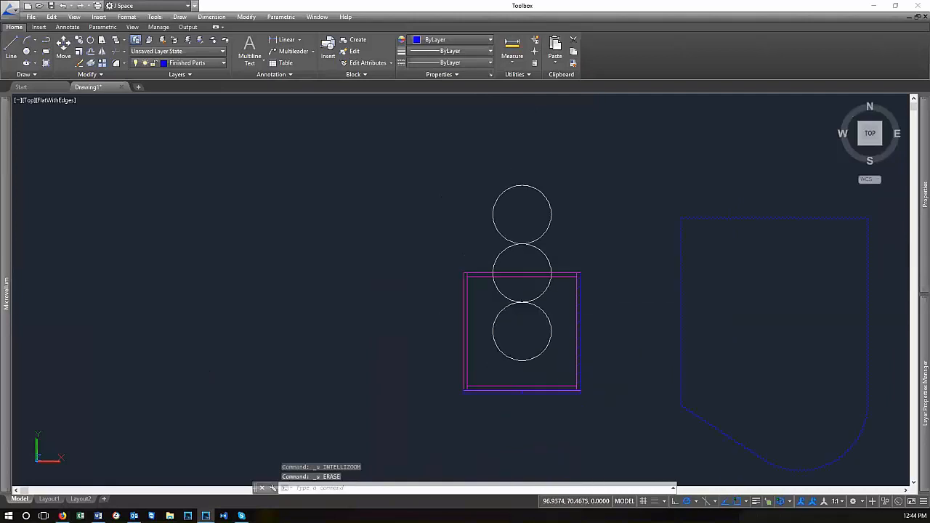
Copy the middle stacked circle 50 units horizontally to the left, using a base point in empty space above the cabinet
scroll(443, 255, "up", 2)
left_click(623, 245)
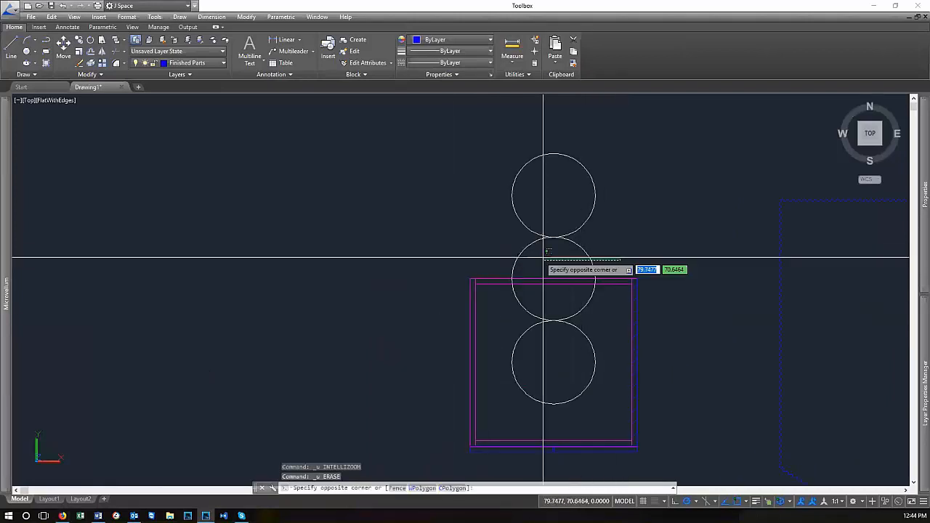
left_click(544, 259)
scroll(664, 266, "down", 2)
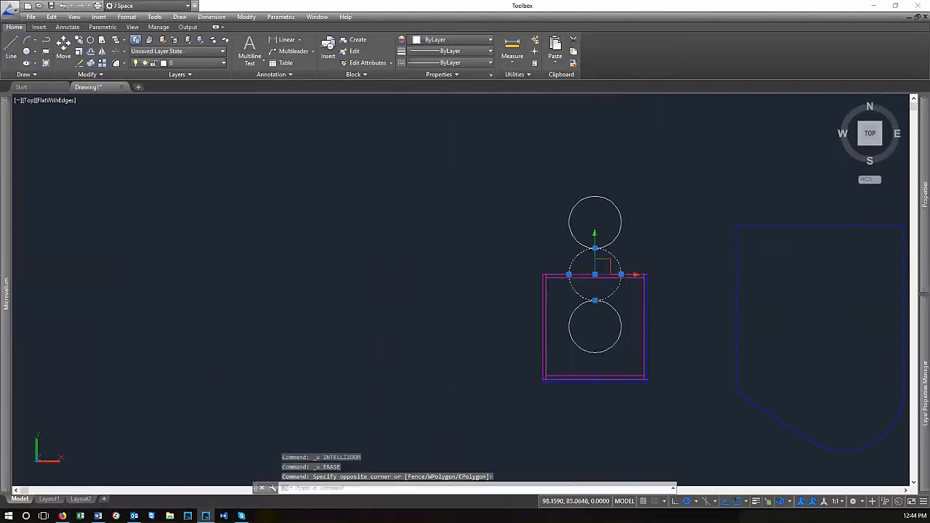
type("co")
key("Return")
left_click(677, 149)
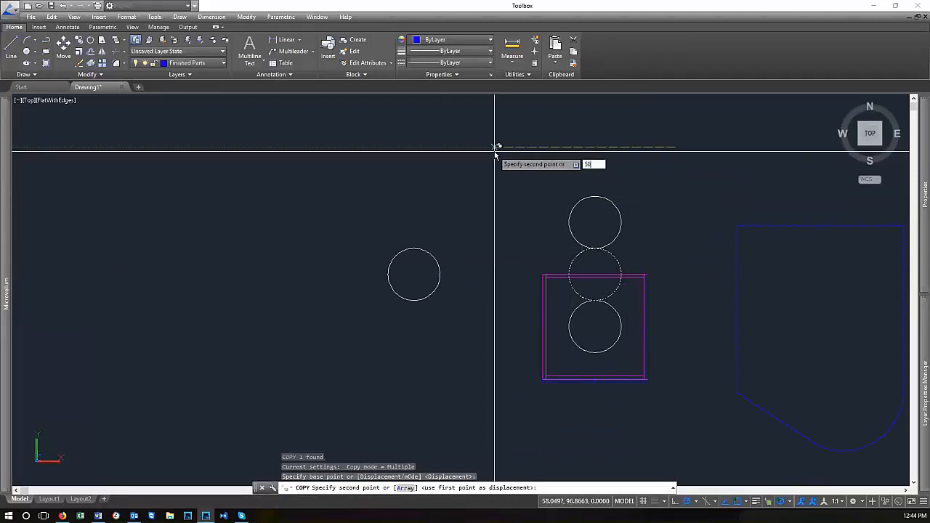
key("Return")
type("ct o")
key("Return")
left_click(603, 258)
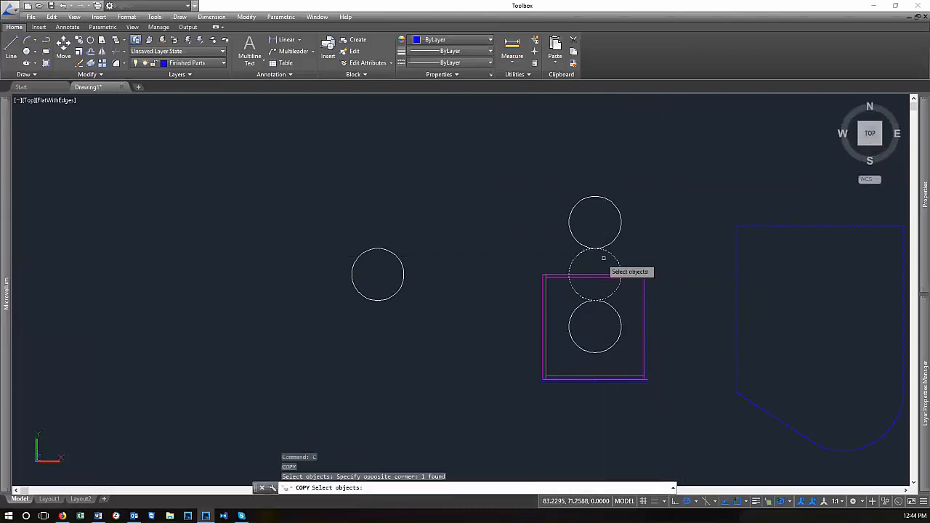
scroll(468, 249, "up", 2)
key("Return")
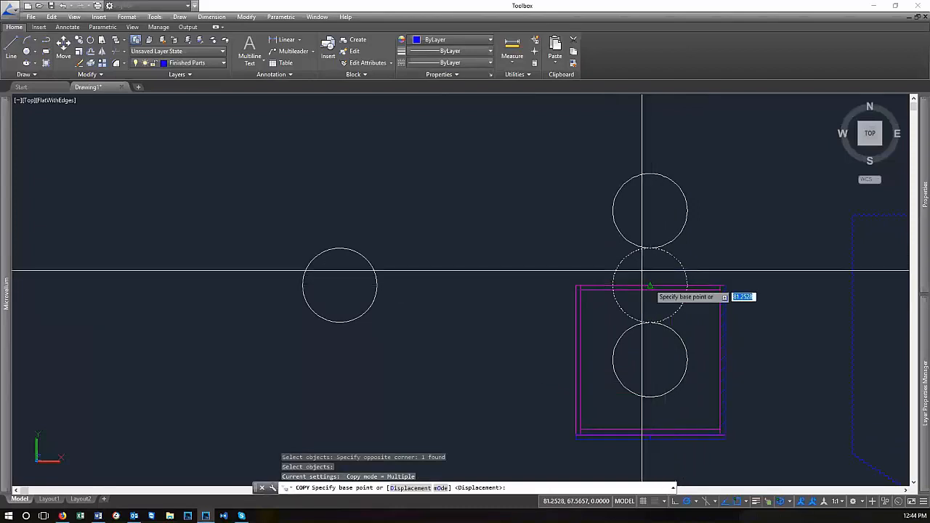
key("Escape")
scroll(371, 276, "down", 4)
scroll(375, 278, "down", 2)
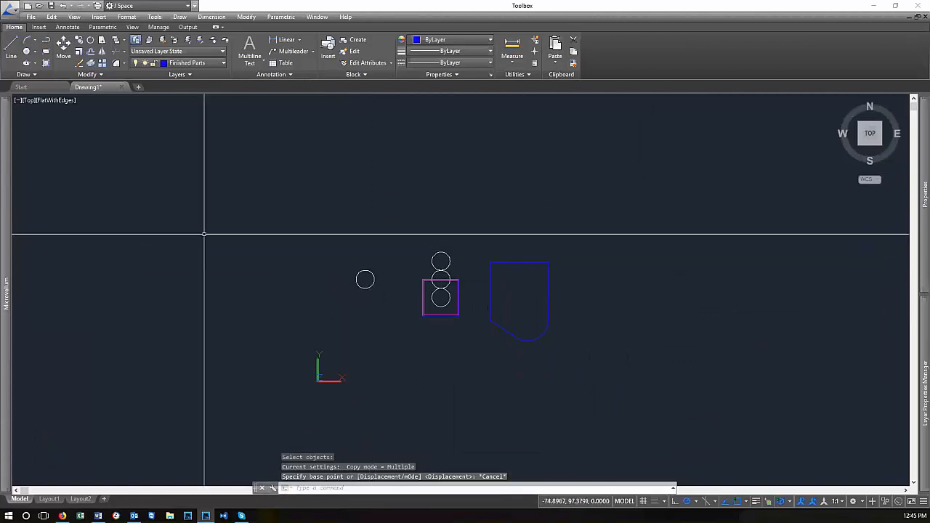
scroll(338, 270, "down", 4)
scroll(129, 273, "up", 2)
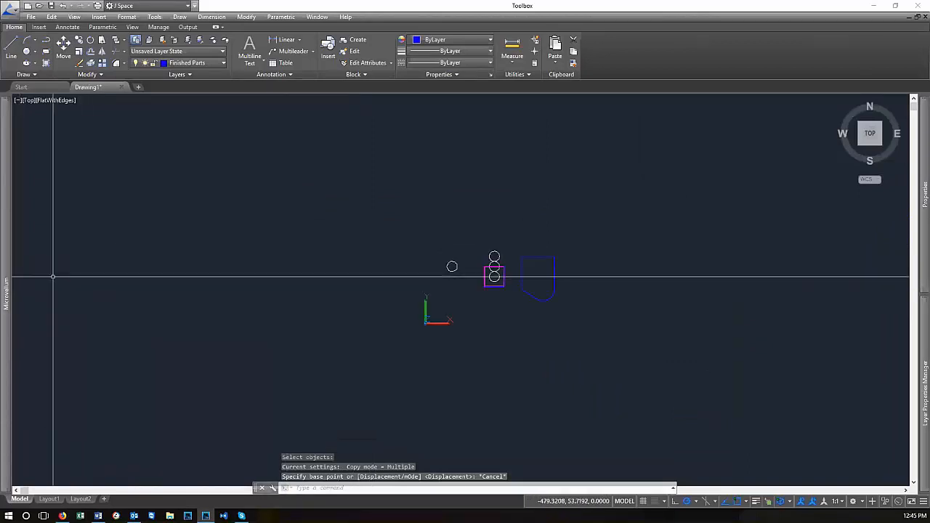
scroll(451, 261, "up", 4)
scroll(540, 251, "up", 6)
Try to copy the detached circle with the middle stacked circle's centre as base point, and display the object snap options
type("ct o")
key("Return")
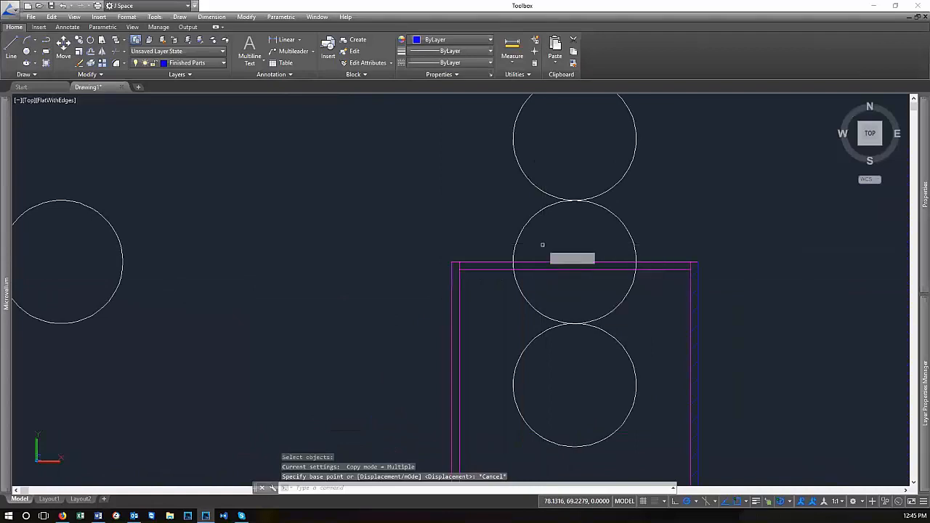
scroll(691, 221, "down", 3)
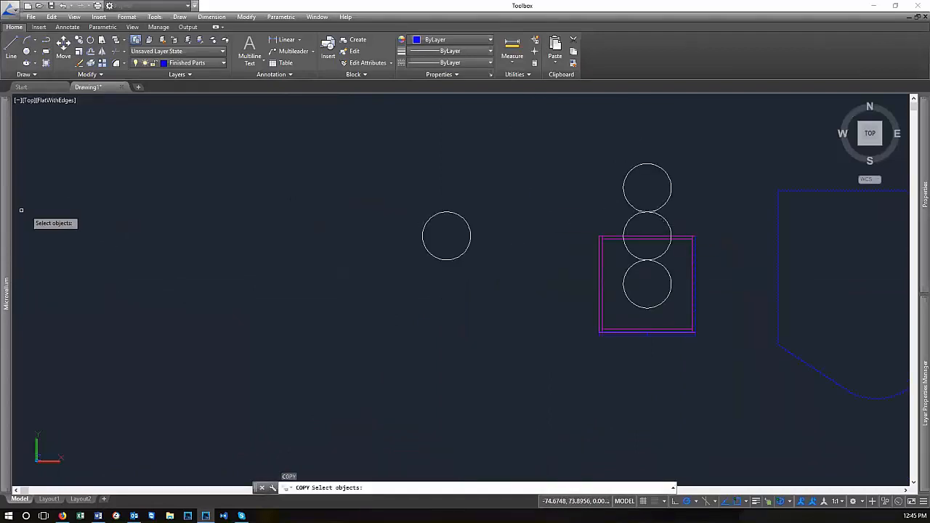
scroll(506, 203, "up", 4)
scroll(584, 276, "down", 3)
scroll(405, 275, "up", 2)
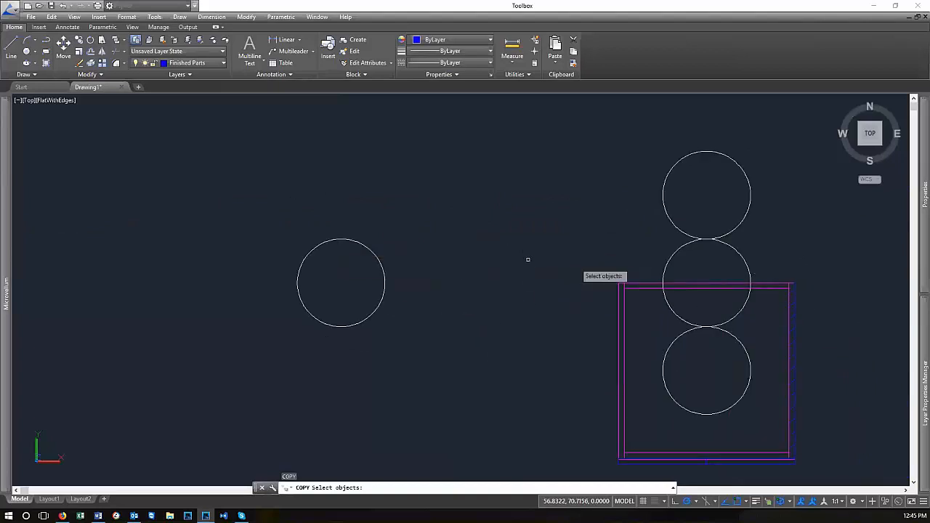
left_click(398, 311)
left_click(356, 284)
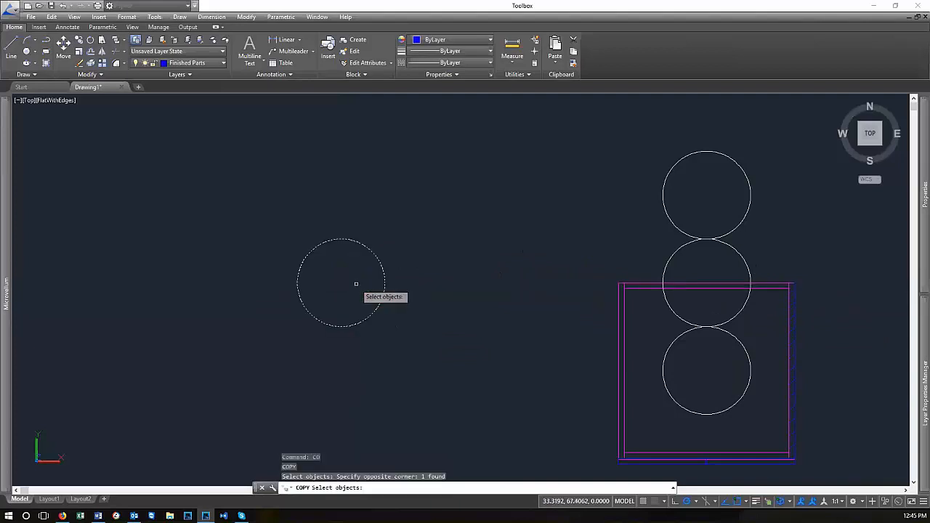
key("Return")
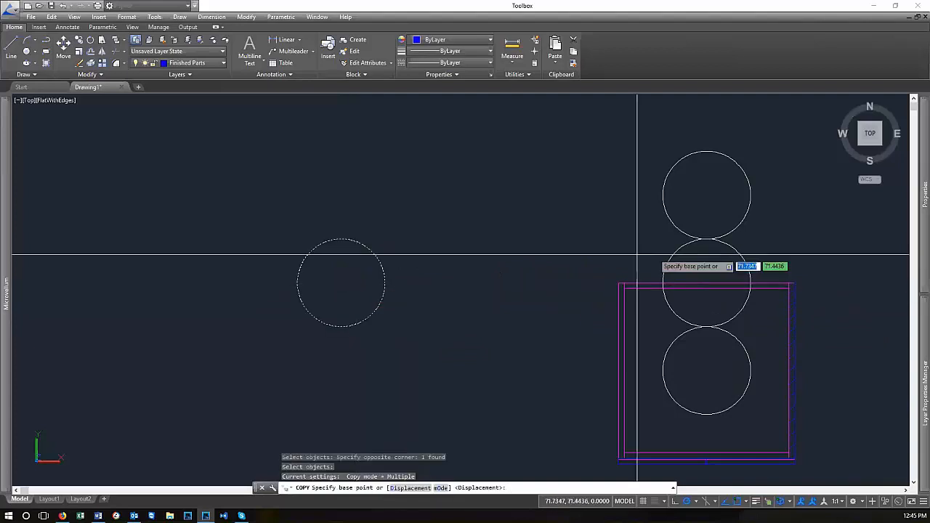
left_click(707, 284)
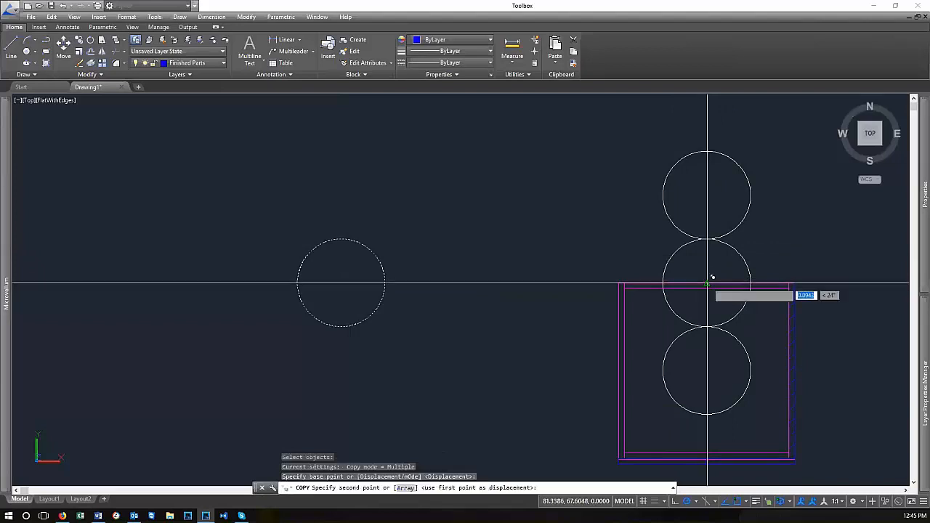
scroll(712, 277, "down", 2)
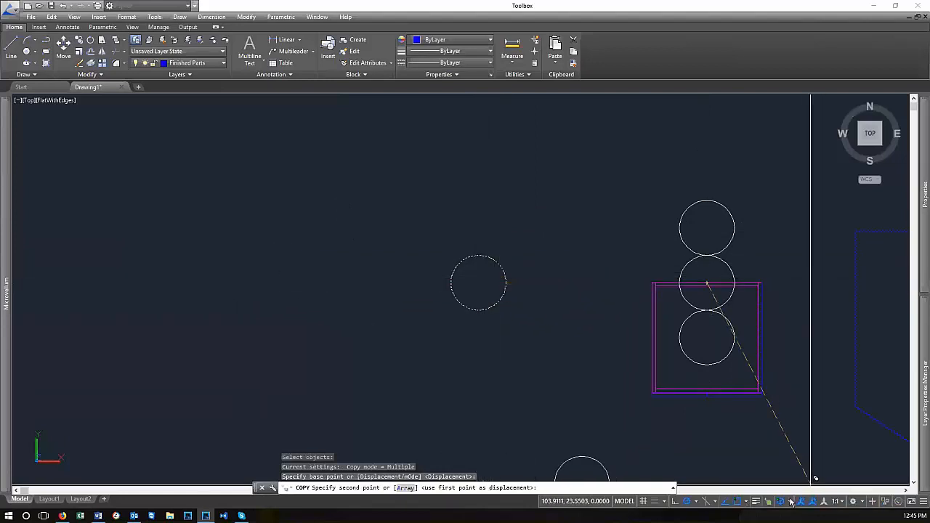
left_click(747, 501)
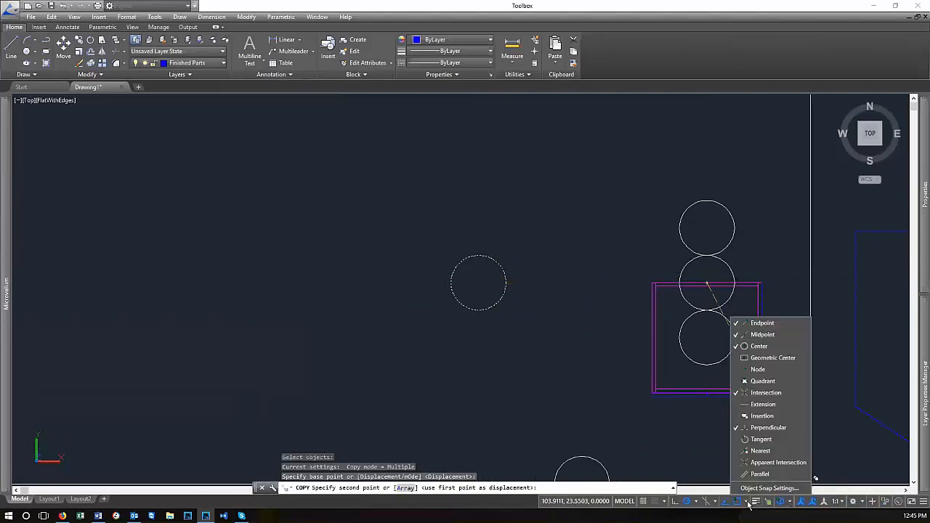
key("Escape")
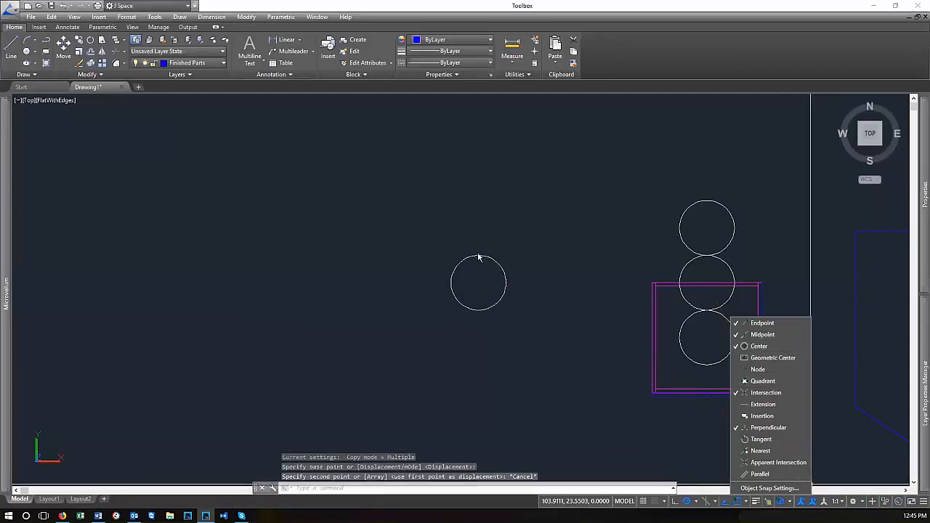
Copy the detached circle, using the middle stacked circle's centre as base point and the detached circle's own centre as second point
left_click(571, 271)
scroll(622, 279, "up", 3)
scroll(606, 281, "down", 2)
type("co")
key("Return")
left_click(550, 300)
left_click(509, 285)
key("Return")
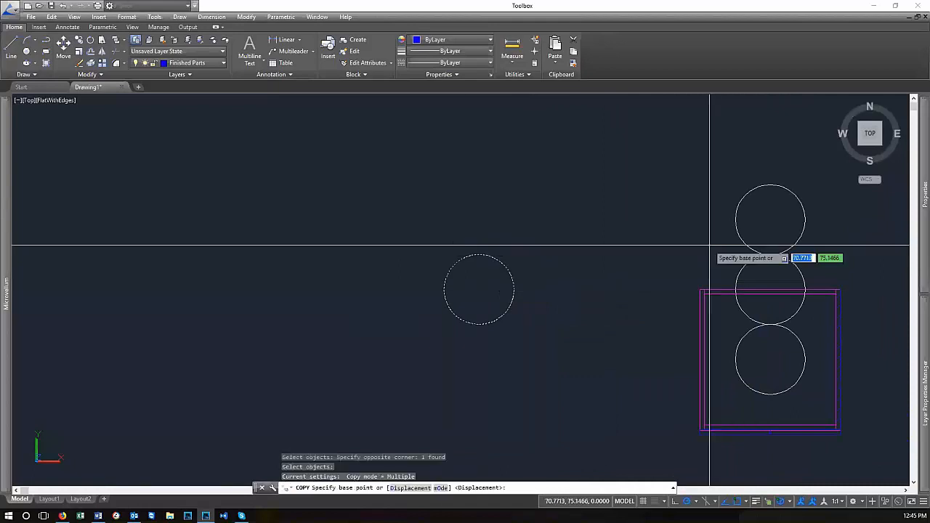
left_click(770, 288)
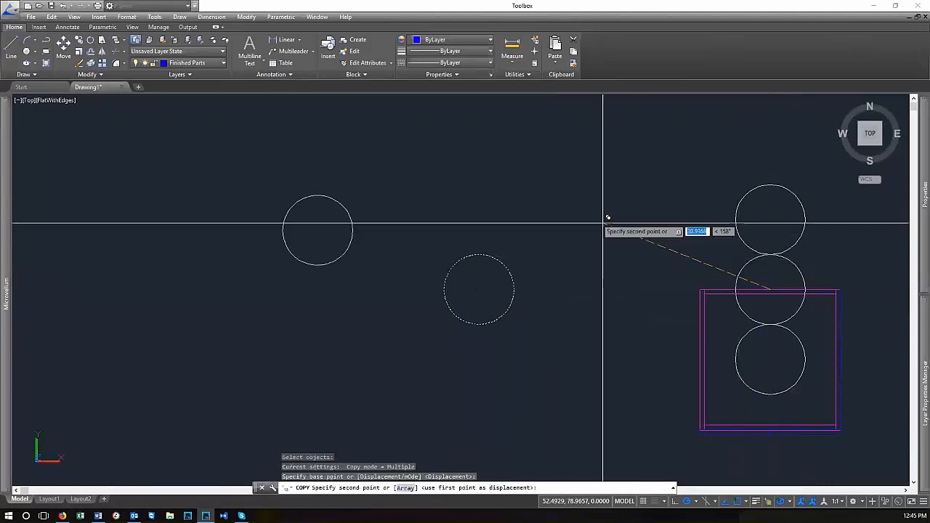
left_click(482, 284)
Place three more copies of the detached circle along the row, using the newest copy's centre as each second point
scroll(639, 363, "down", 2)
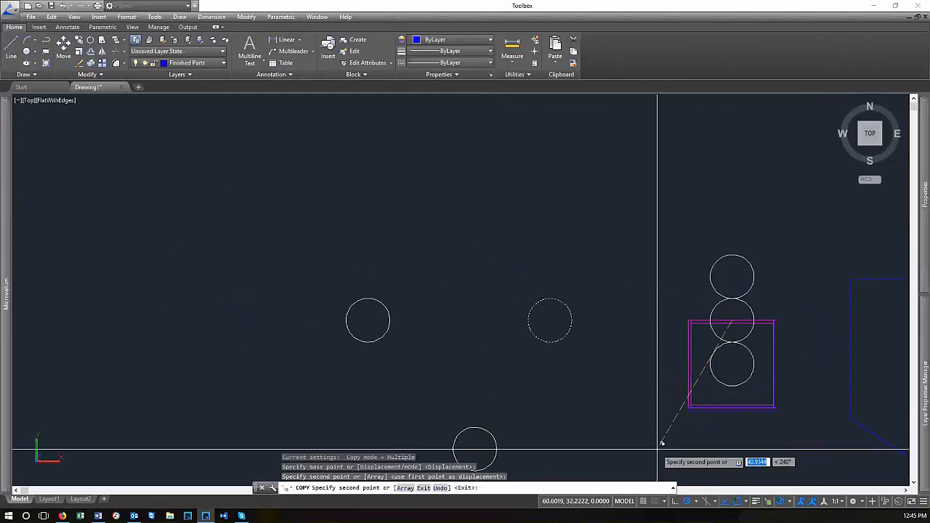
scroll(705, 373, "down", 2)
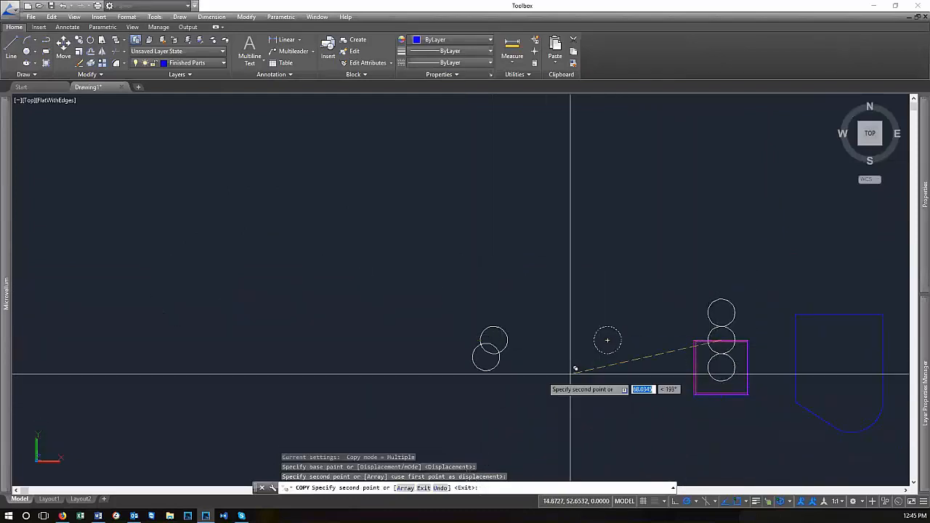
scroll(451, 329, "up", 2)
scroll(452, 329, "up", 4)
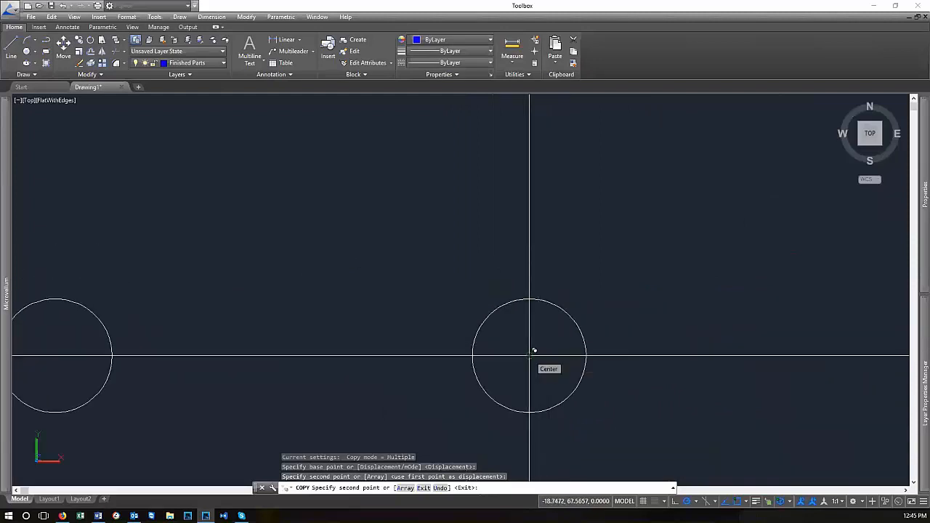
left_click(529, 356)
scroll(675, 306, "down", 6)
scroll(544, 313, "up", 6)
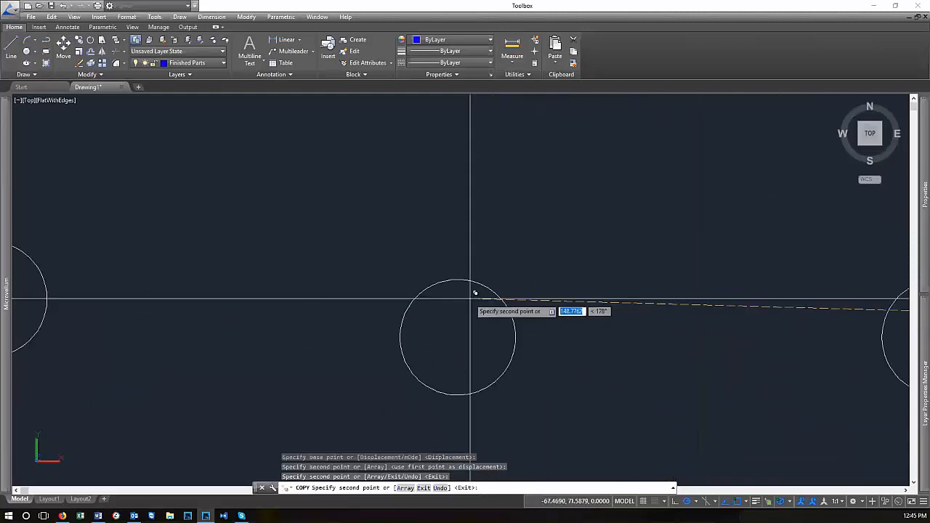
left_click(458, 337)
scroll(491, 332, "down", 6)
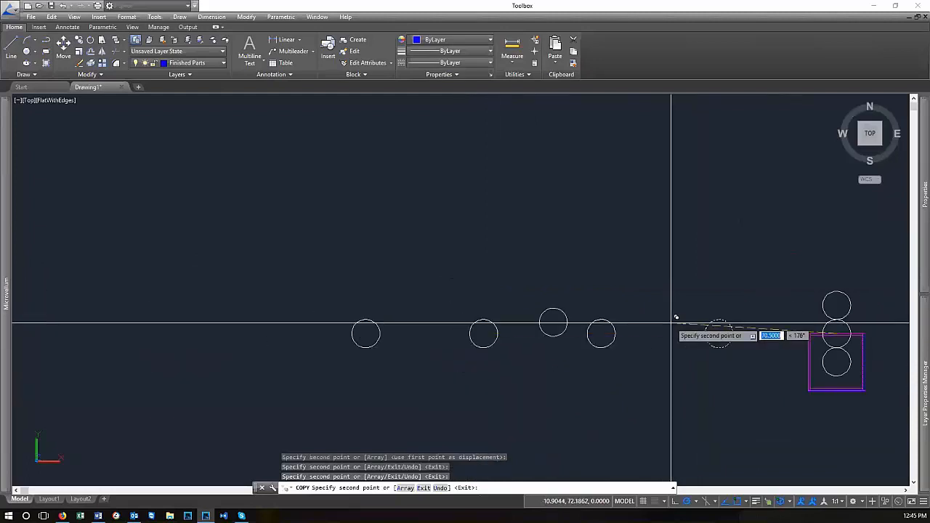
scroll(537, 327, "up", 6)
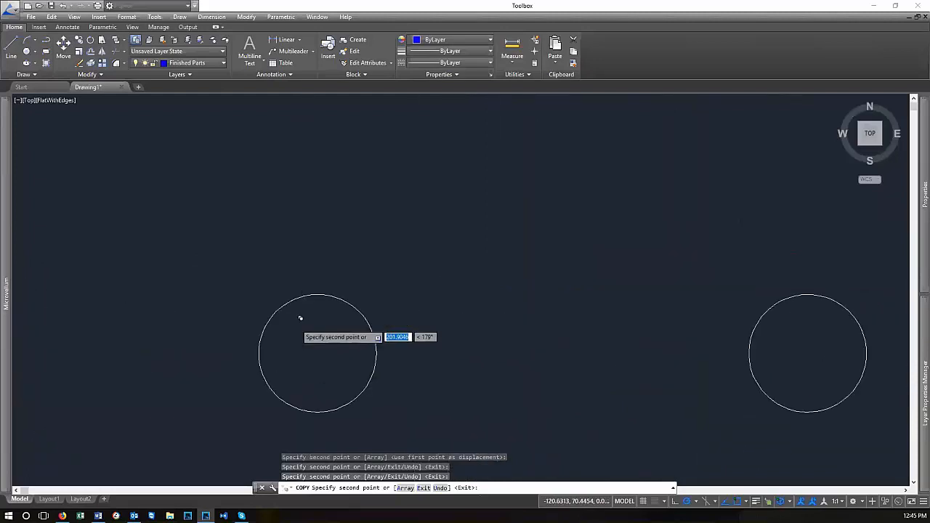
left_click(318, 353)
scroll(626, 326, "down", 6)
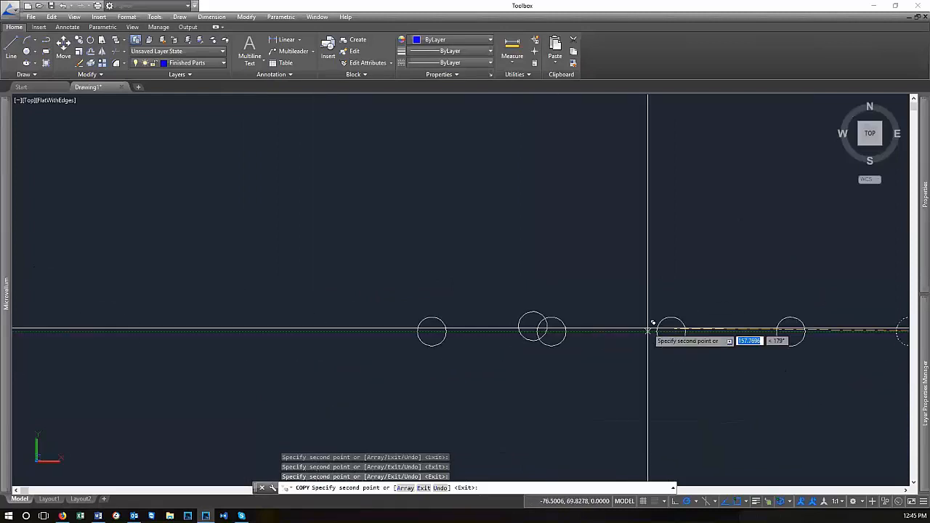
Add two further copies at the row's left end by snapping to the outermost circle's centre each time, and finish copying
scroll(438, 319, "up", 6)
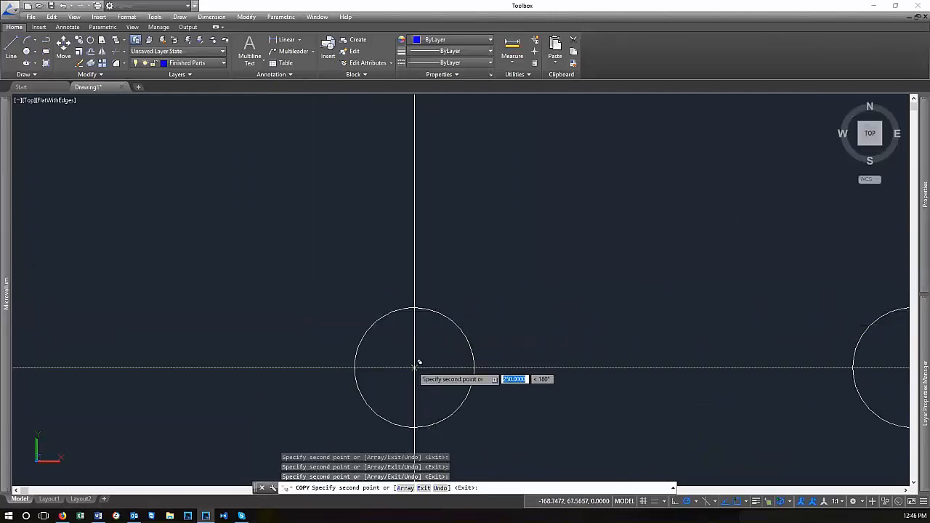
scroll(608, 322, "down", 8)
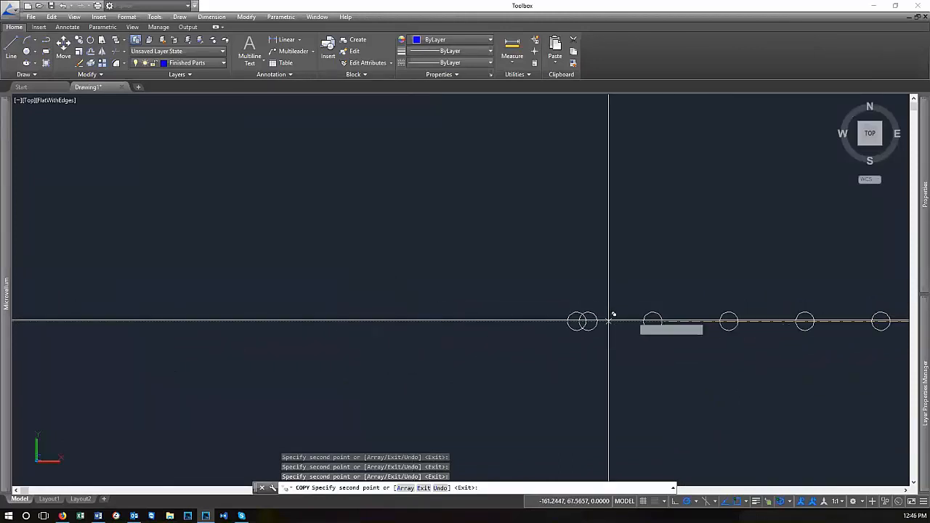
scroll(576, 317, "up", 4)
scroll(578, 337, "up", 3)
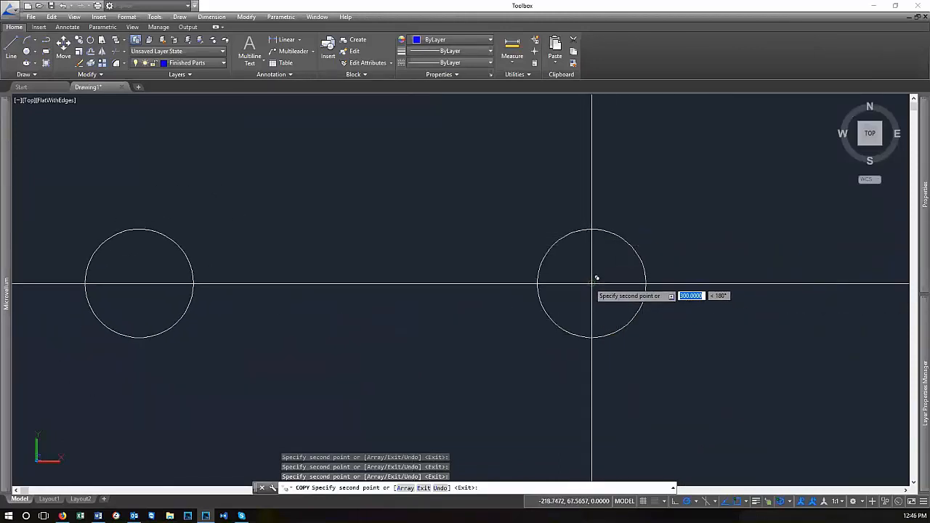
scroll(594, 279, "down", 12)
scroll(657, 271, "up", 6)
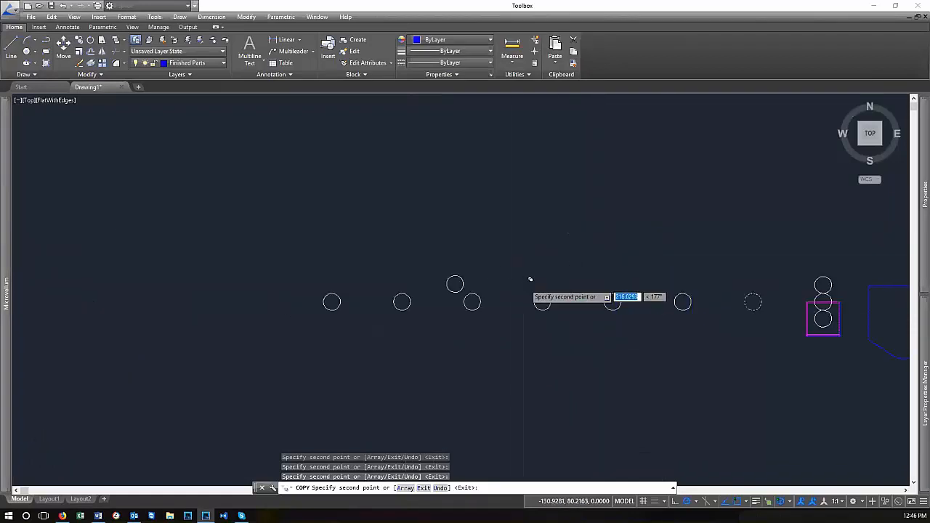
key("Return")
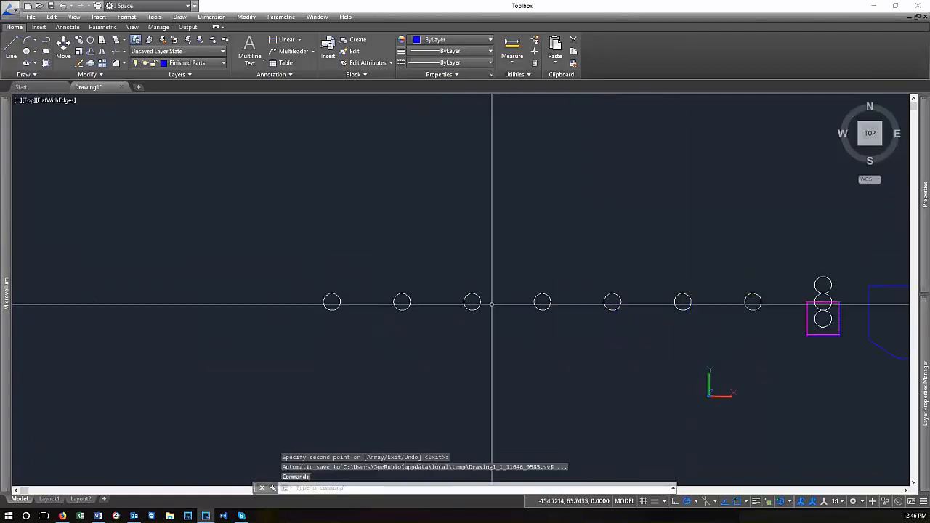
Copy the six left circles twice to the left, with the row's right-end circle centre as base point and the leftmost centre as each second point
key("Return")
left_click(697, 326)
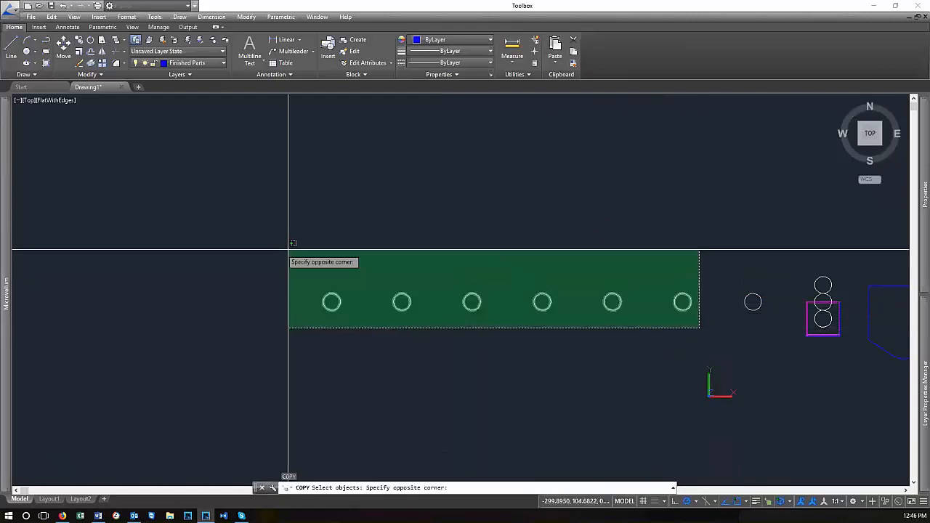
key("Return")
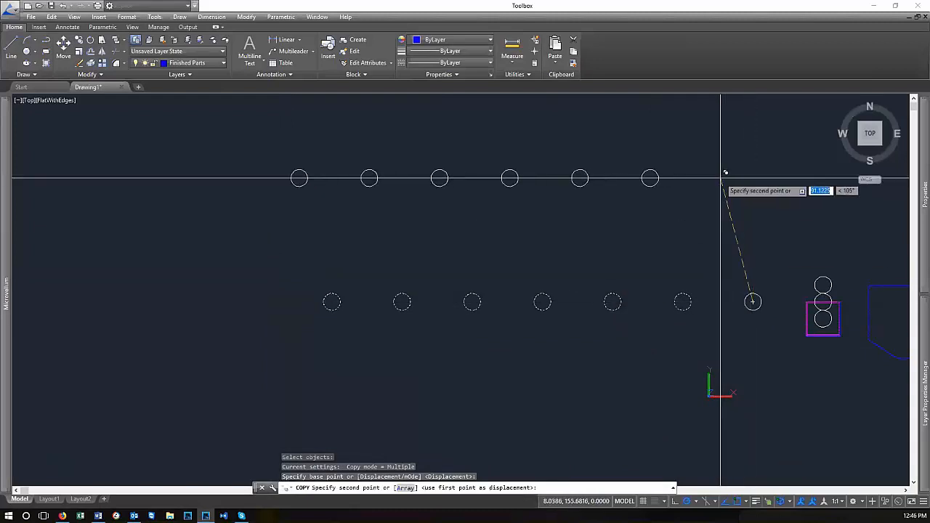
scroll(719, 181, "down", 2)
scroll(478, 232, "up", 5)
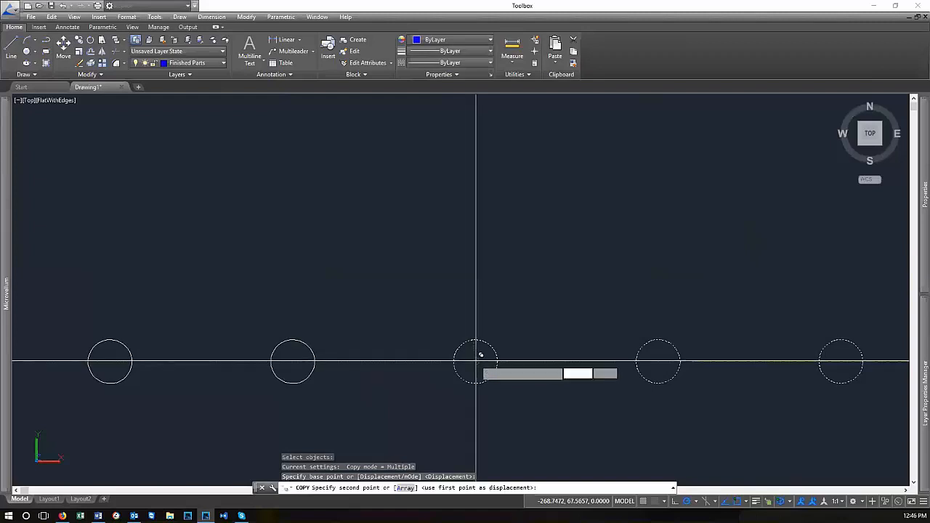
scroll(790, 299, "down", 4)
scroll(322, 308, "up", 5)
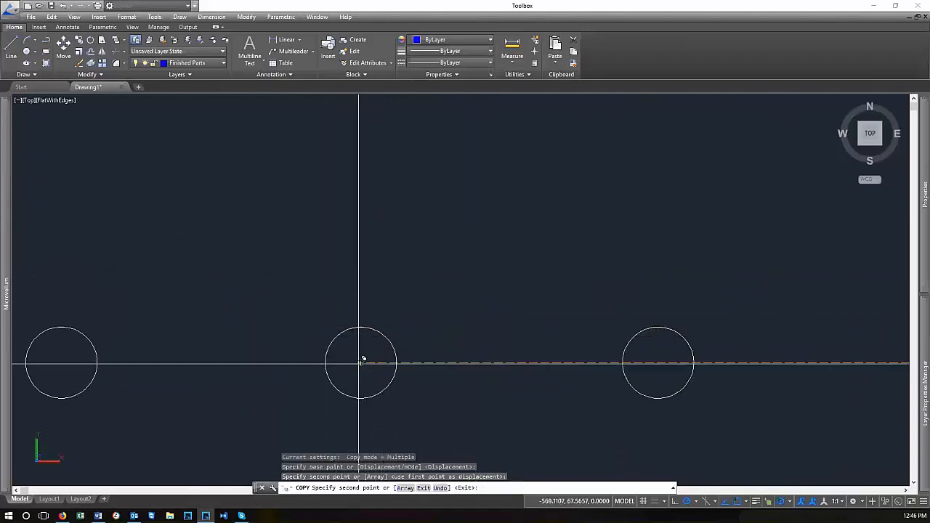
scroll(380, 209, "down", 5)
key("Return")
scroll(433, 382, "down", 2)
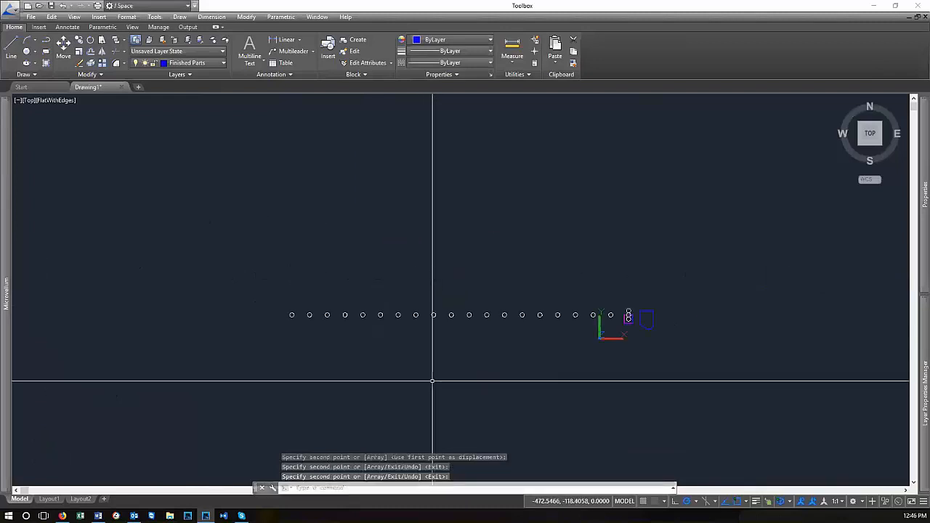
Copy the whole row of detached circles 50 units straight up, using a base point in empty space above the row
scroll(546, 346, "up", 2)
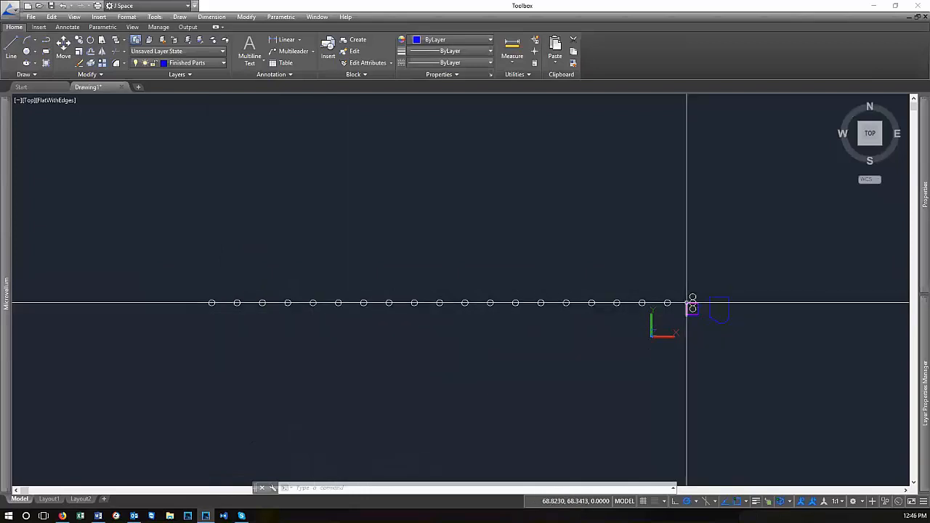
left_click(243, 220)
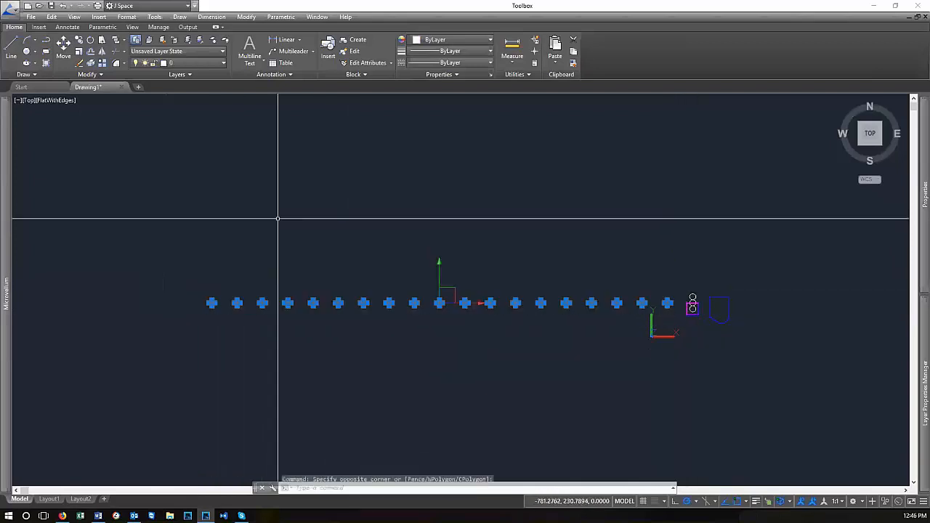
key("Return")
left_click(425, 249)
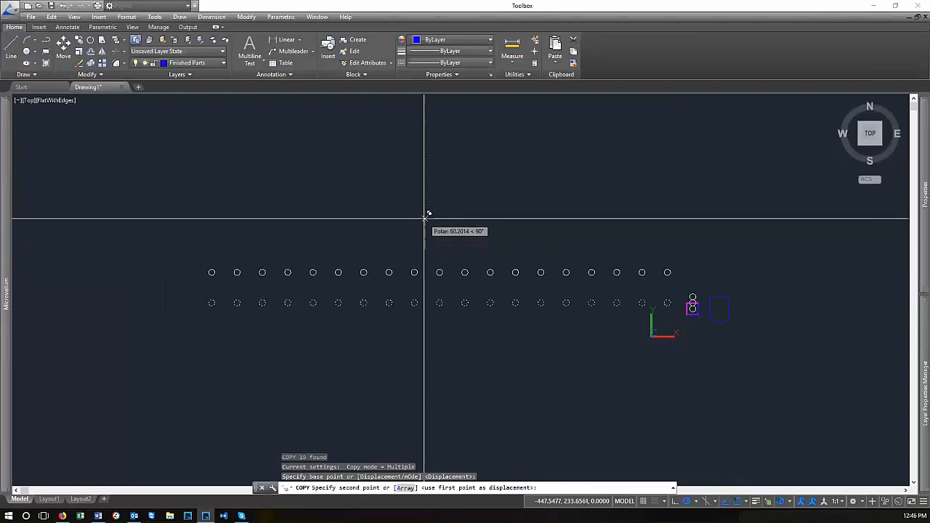
left_click(425, 218)
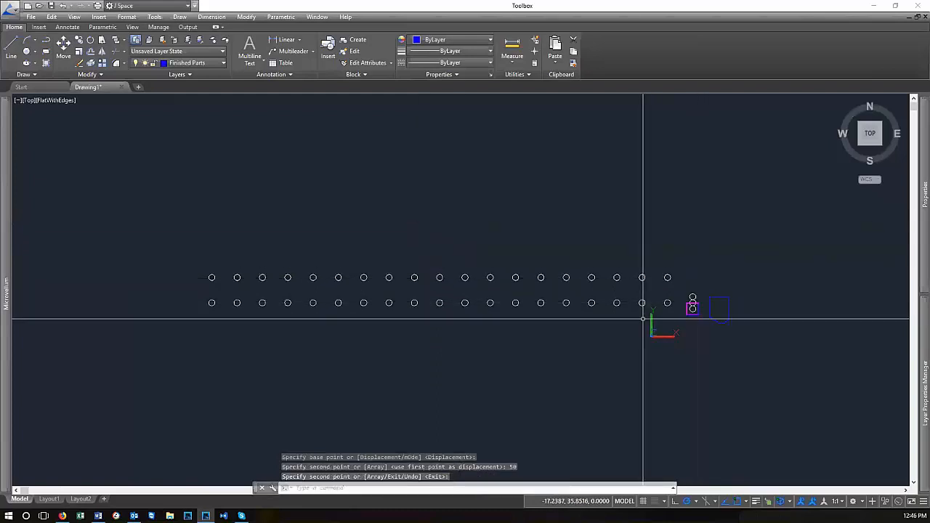
key("Return")
Copy both rows of circles 10 units straight up, using a base point in empty space above the rows
key("Return")
left_click(674, 312)
left_click(130, 186)
key("Return")
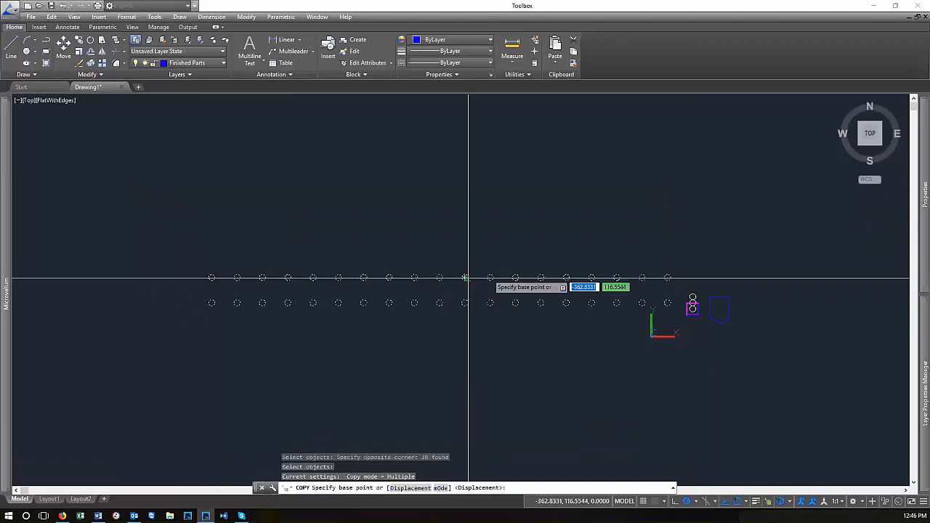
left_click(667, 234)
type("10")
key("Return")
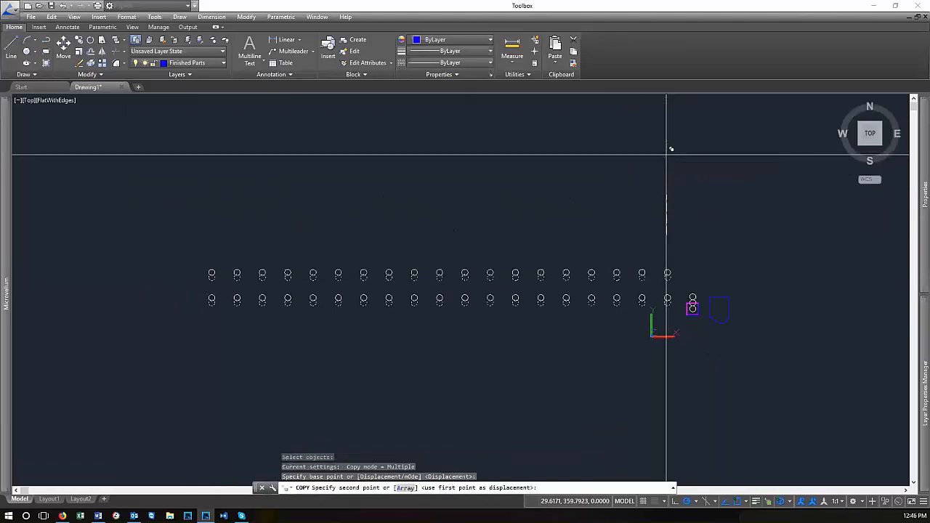
scroll(697, 211, "up", 3)
scroll(684, 317, "down", 2)
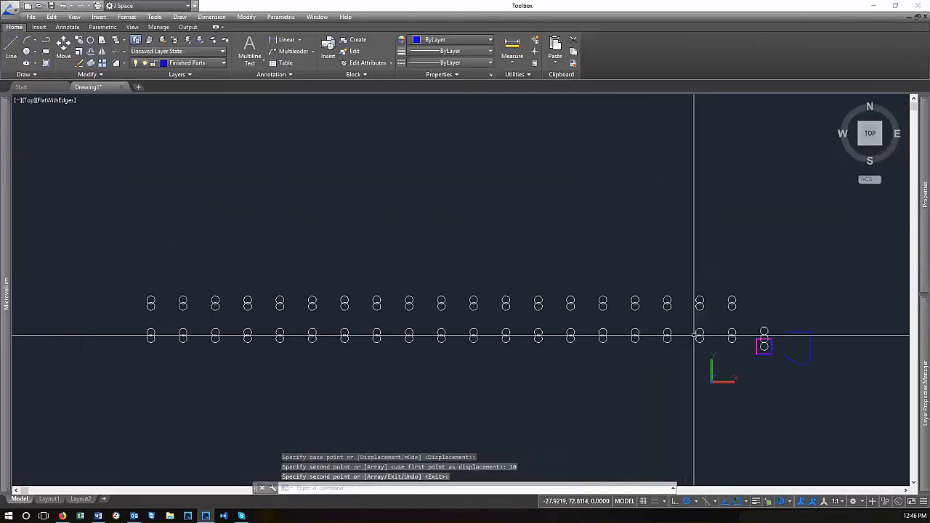
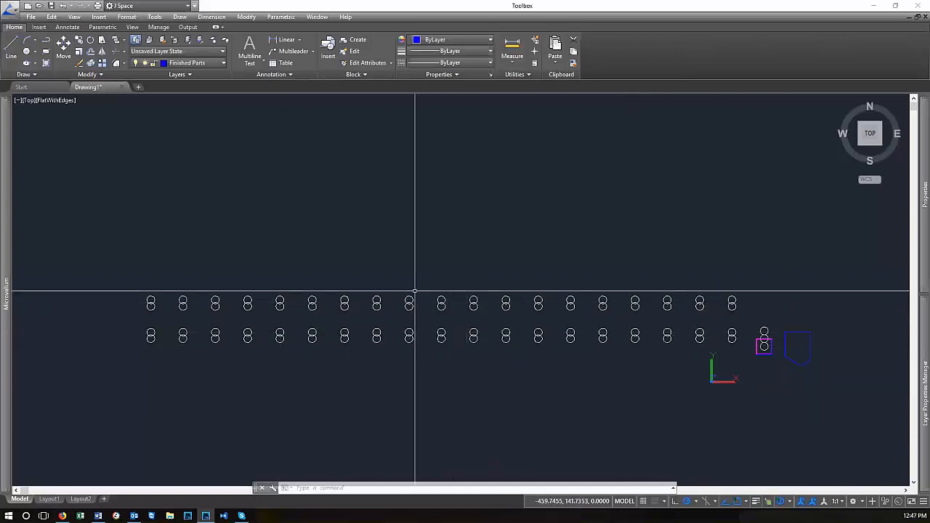
Display the Single and Multiple copy mode options while copying the top circle at the row's right end, and cancel the command
scroll(634, 301, "up", 6)
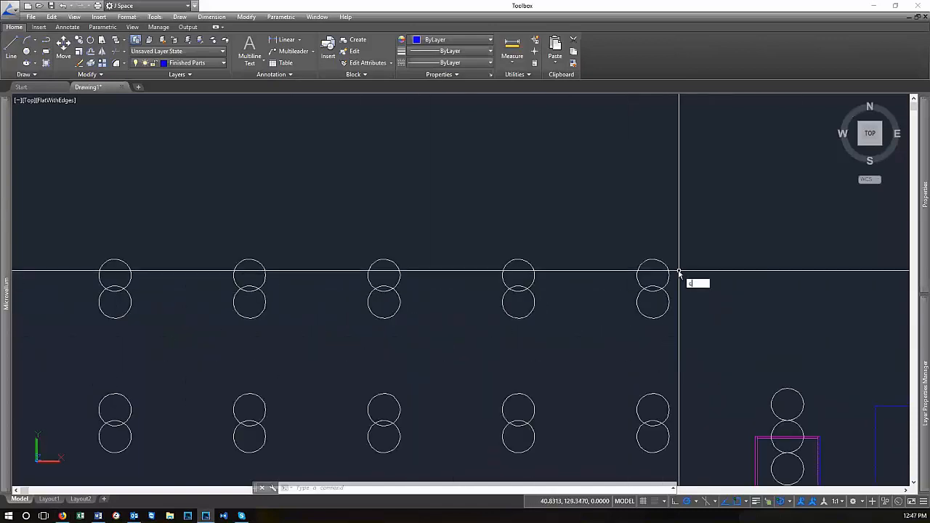
left_click(651, 257)
key("Return")
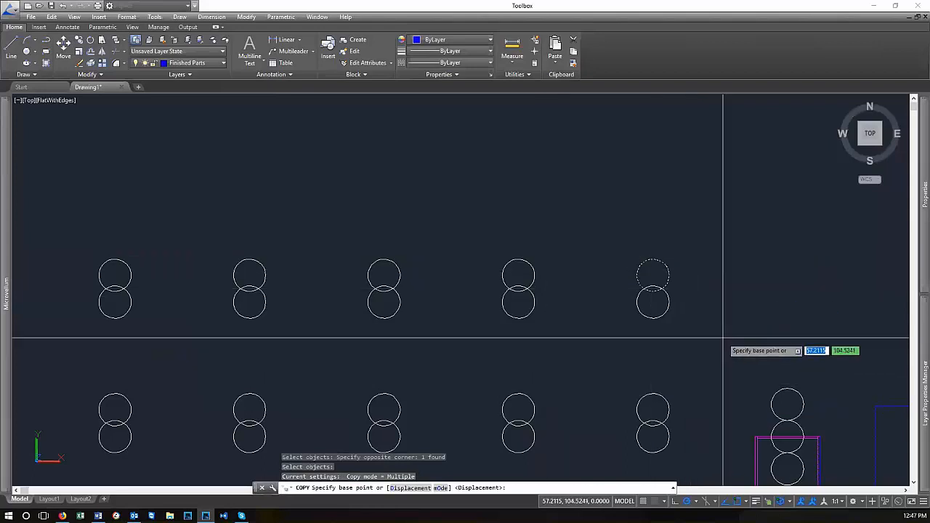
type("o")
key("Return")
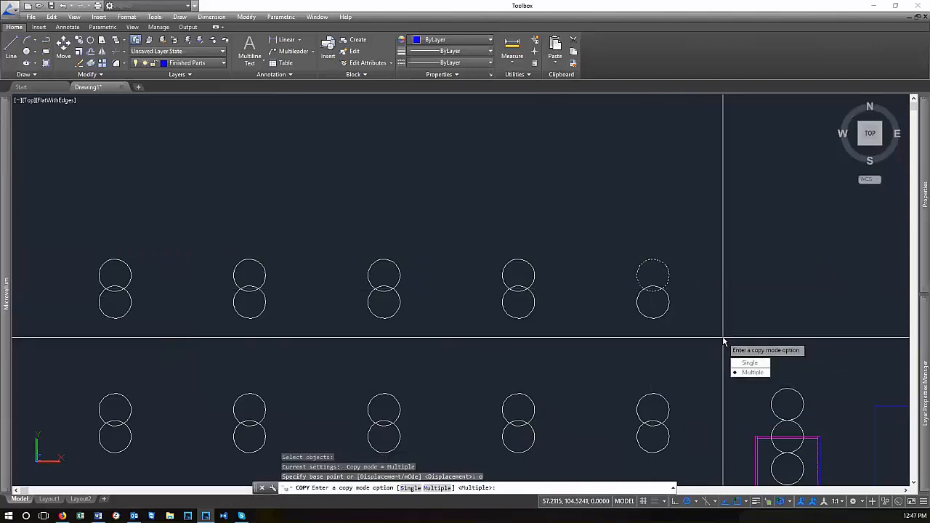
key("Escape")
key("Escape")
key("Escape")
scroll(700, 380, "down", 5)
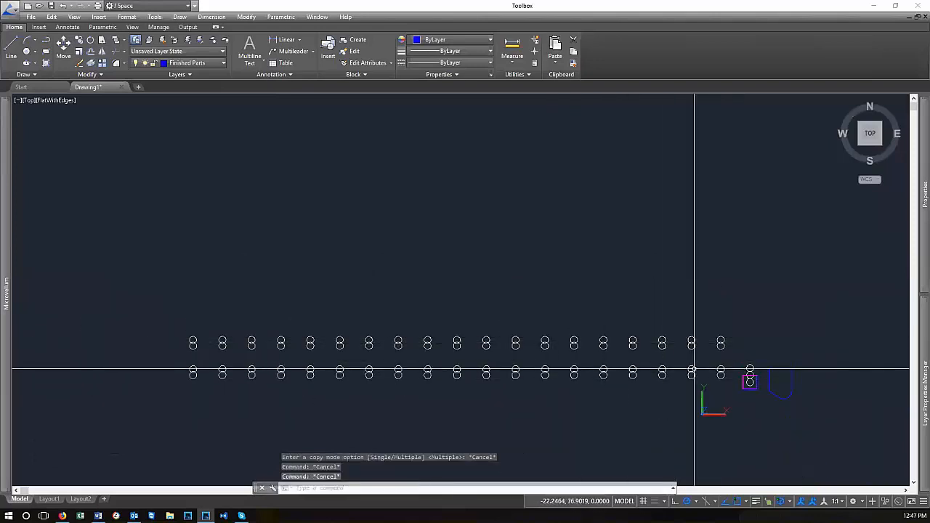
key("Return")
key("Escape")
key("Escape")
Copy the overlapping circle pair at the upper row's right end 200 units straight up, using a base point in empty space
left_click(736, 354)
left_click(709, 325)
type("co")
key("Return")
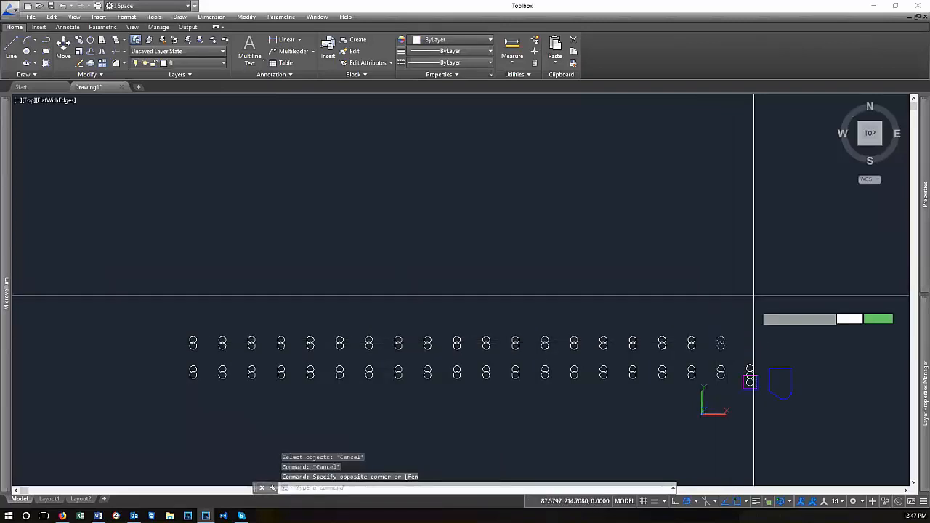
left_click(750, 347)
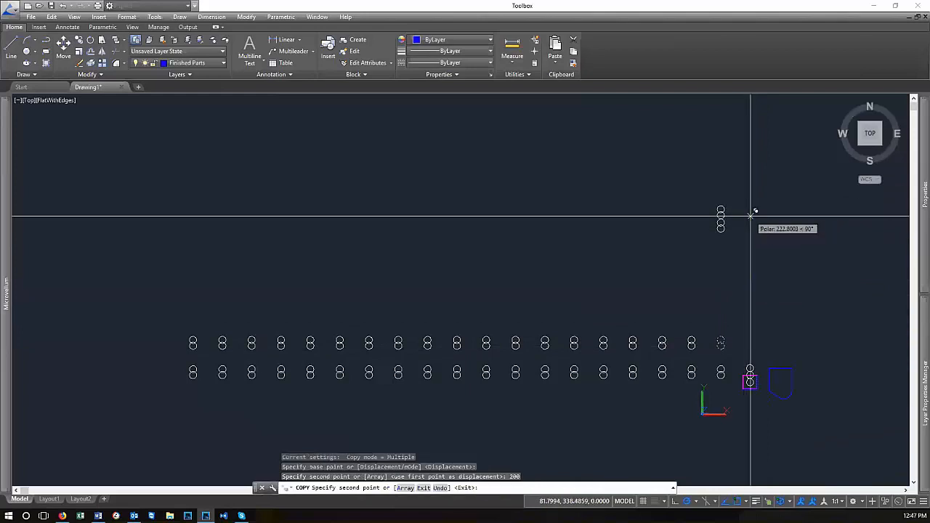
key("Return")
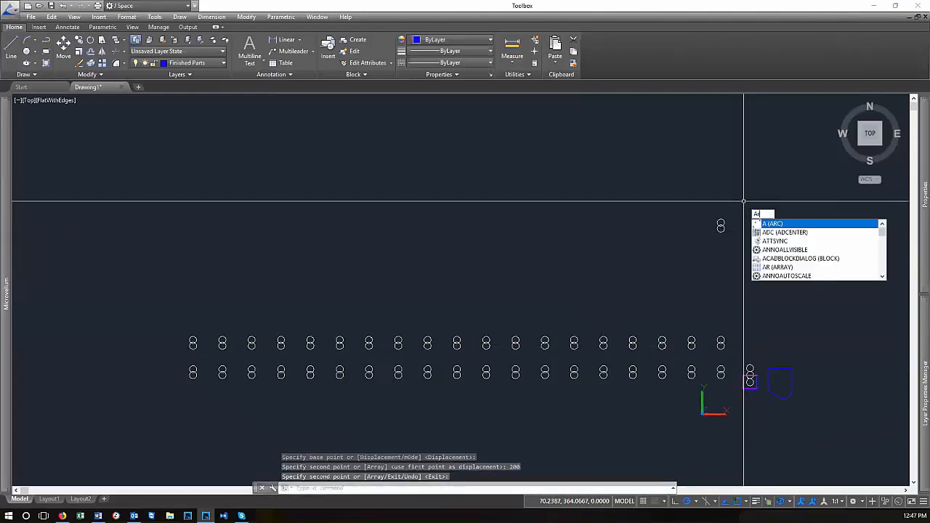
Create a rectangular array from the circle pair that was copied 200 units above the rows
key("Return")
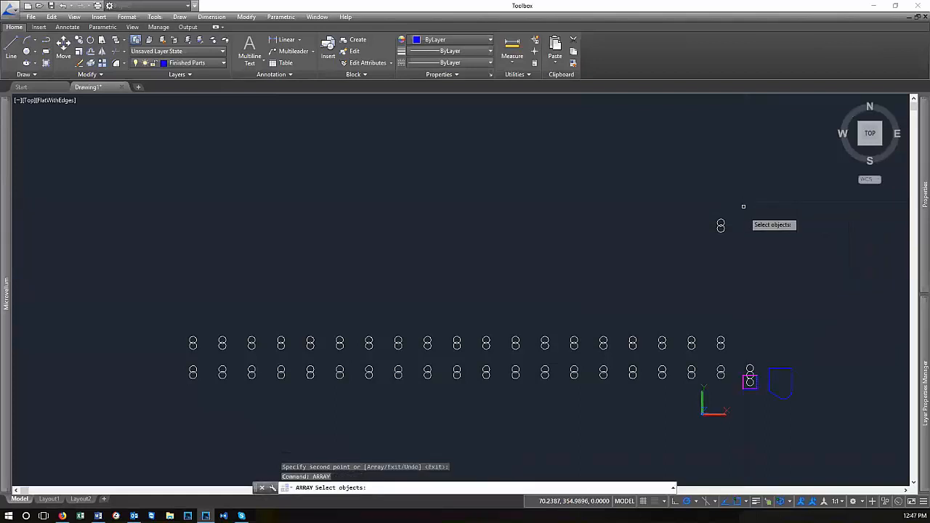
left_click(745, 245)
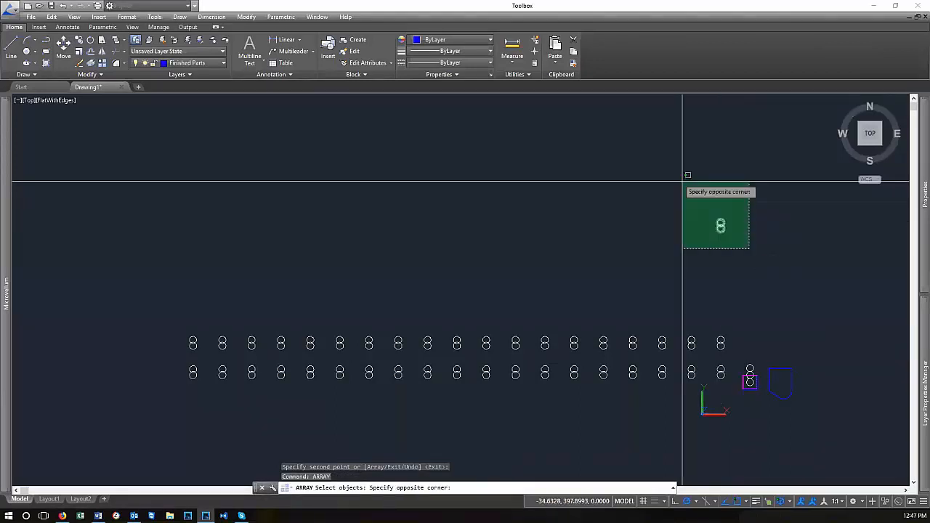
left_click(672, 168)
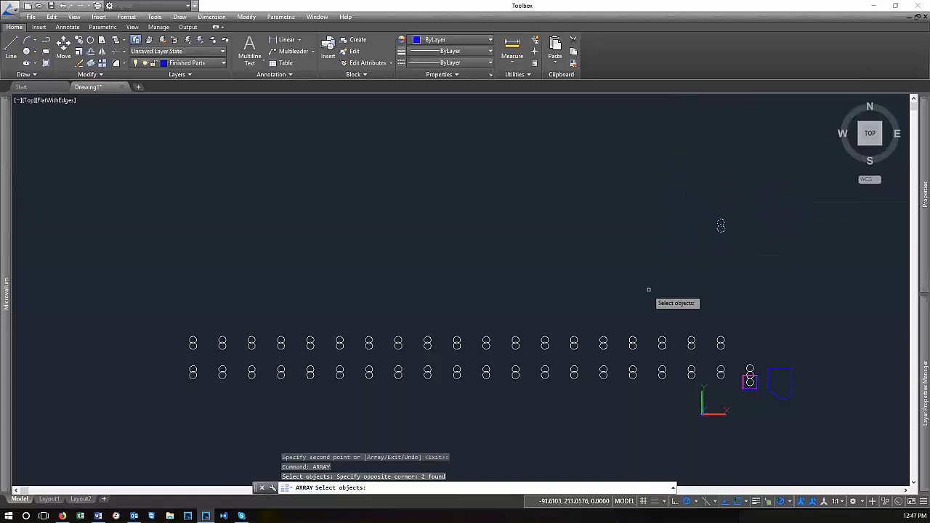
scroll(649, 290, "down", 3)
scroll(616, 257, "up", 6)
scroll(519, 262, "down", 5)
scroll(415, 276, "up", 5)
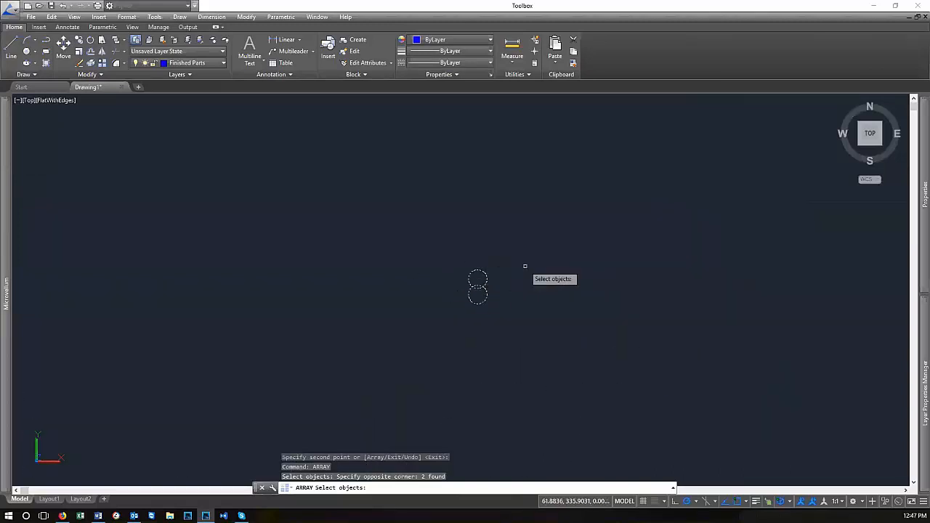
key("Return")
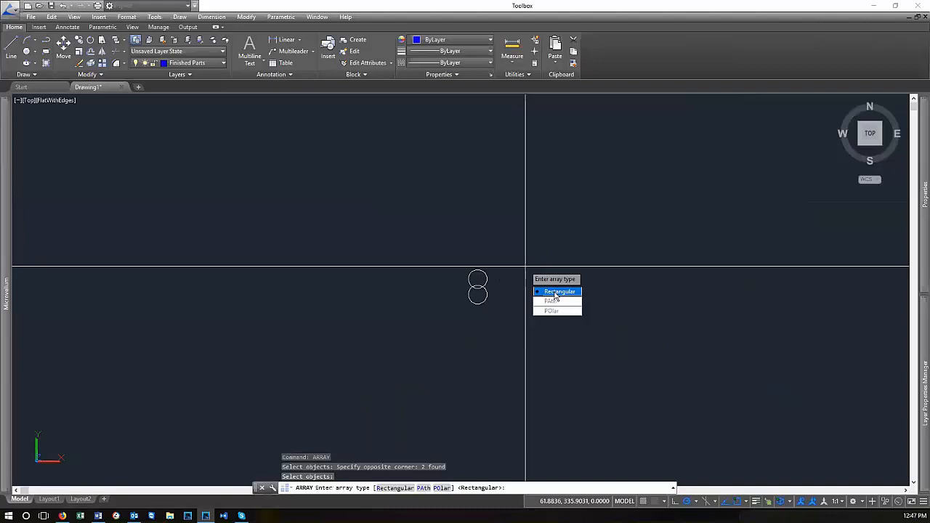
type("R")
key("Return")
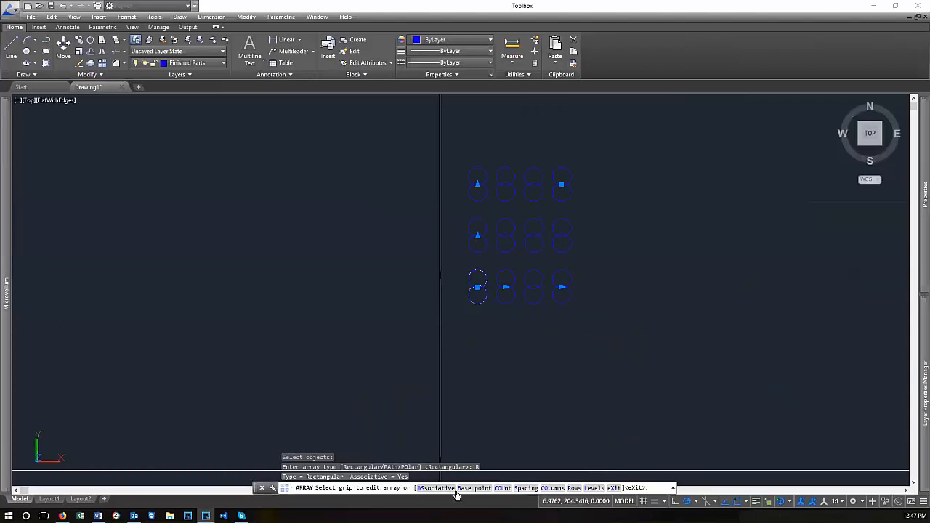
Set the array spacing to 50 between columns and 50 between rows, and finish the array
left_click(526, 488)
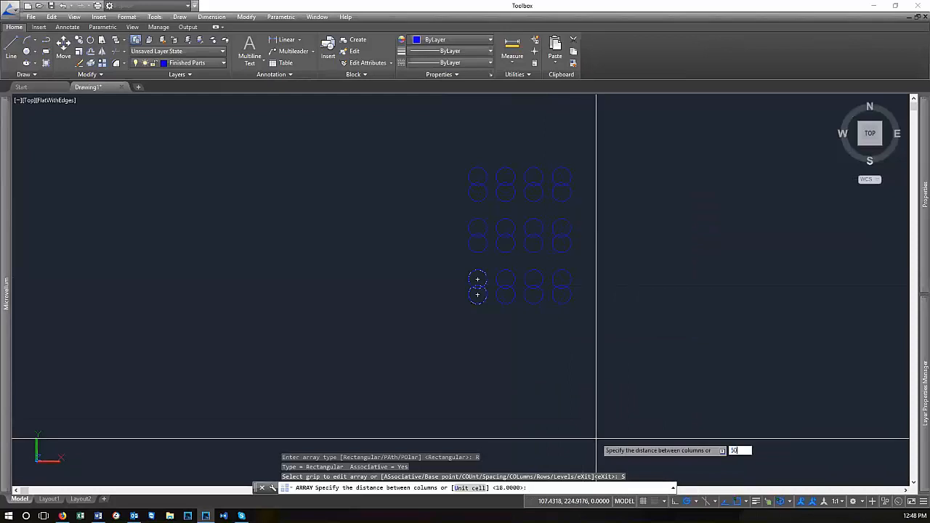
key("Return")
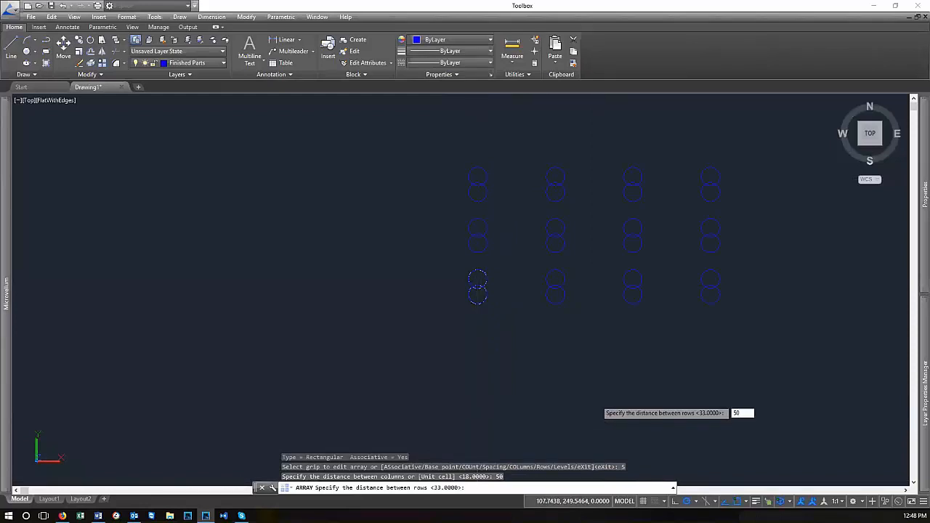
key("Return")
scroll(742, 302, "down", 1)
middle_click_drag(742, 301, 596, 339)
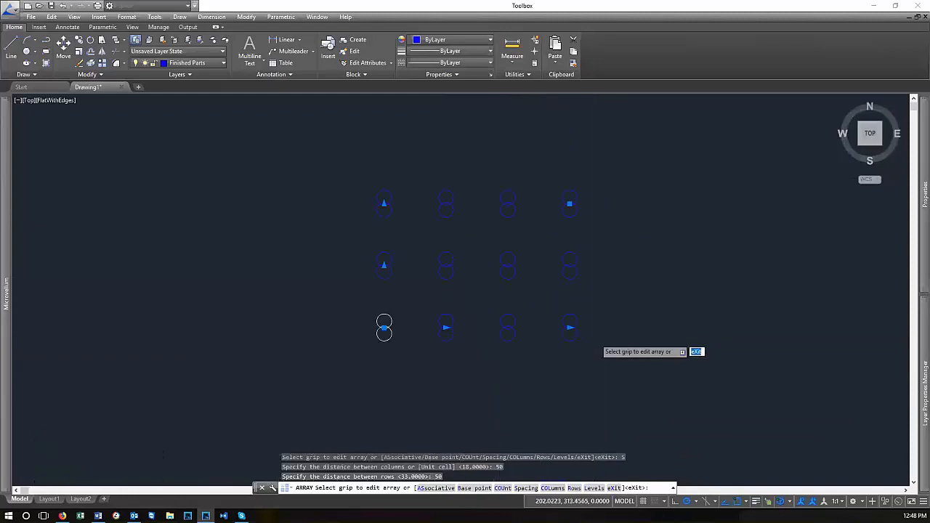
scroll(617, 356, "down", 2)
scroll(535, 395, "up", 1)
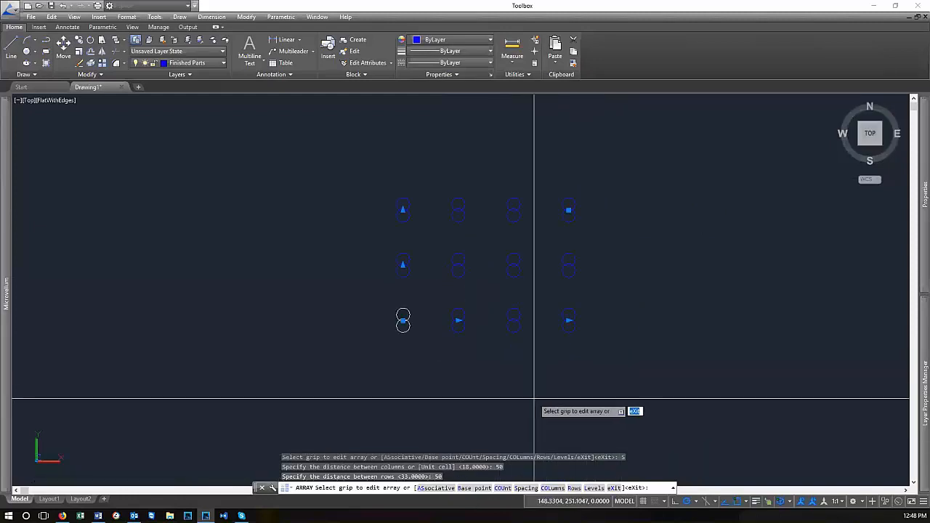
key("Return")
Select the array and then some of the copied circles below to compare how each selects, clearing every selection
left_click(596, 357)
left_click(548, 312)
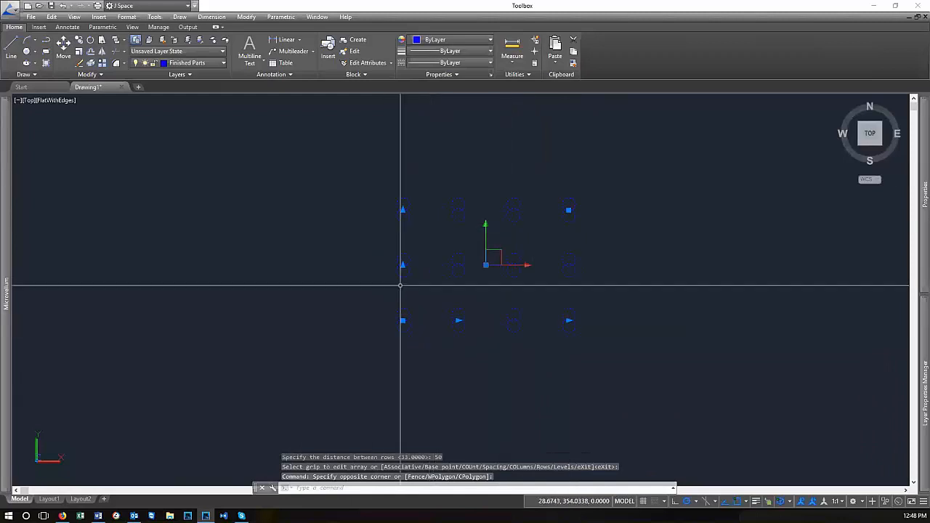
key("Escape")
scroll(548, 255, "down", 4)
scroll(456, 382, "up", 3)
left_click(455, 354)
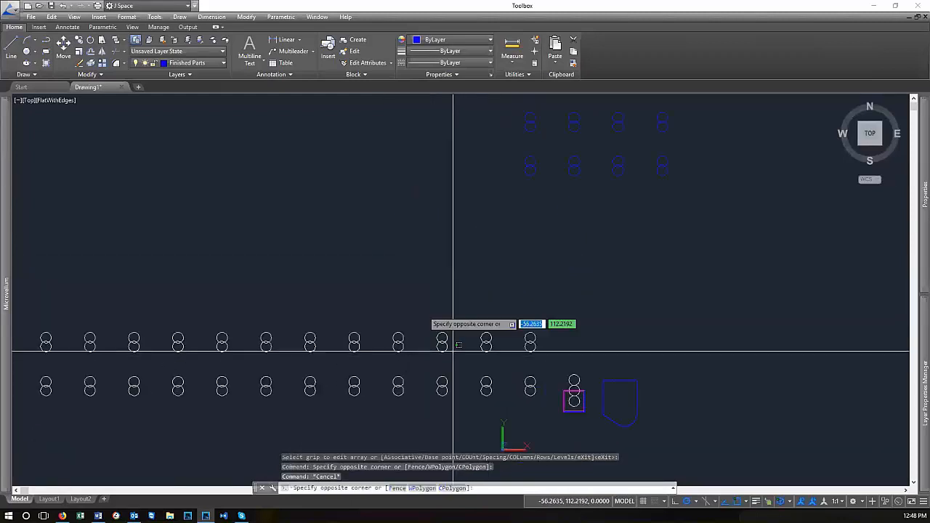
left_click(416, 330)
key("Escape")
left_click(418, 355)
left_click(340, 328)
key("Escape")
key("Escape")
Reduce the circle array to 2 columns with its column count grip
scroll(425, 351, "down", 4)
scroll(503, 186, "up", 3)
scroll(633, 239, "up", 2)
left_click(632, 235)
left_click(575, 147)
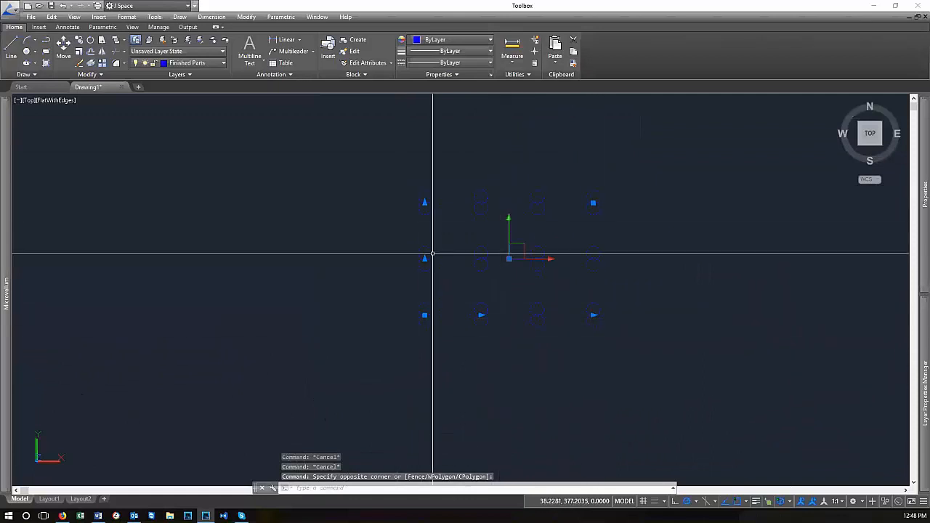
scroll(574, 320, "down", 2)
scroll(506, 353, "up", 1)
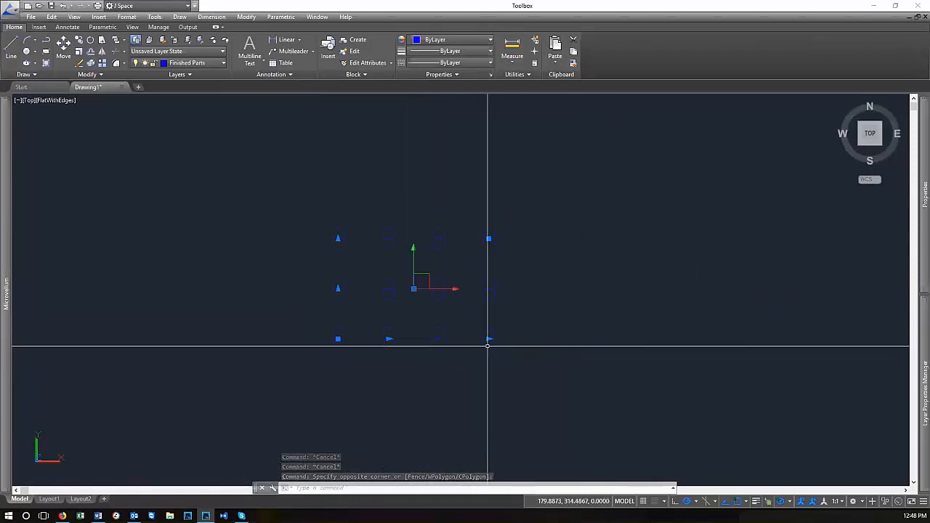
left_click(488, 339)
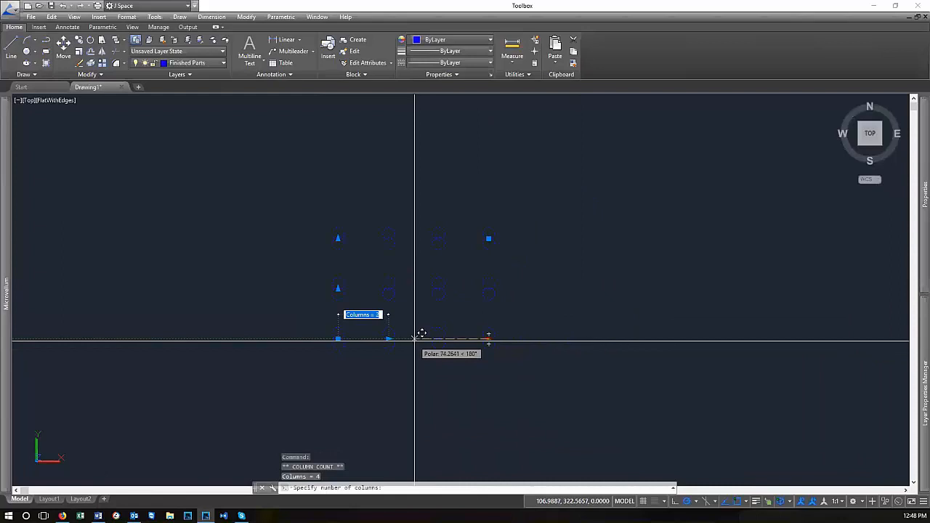
left_click(436, 343)
scroll(374, 297, "up", 3)
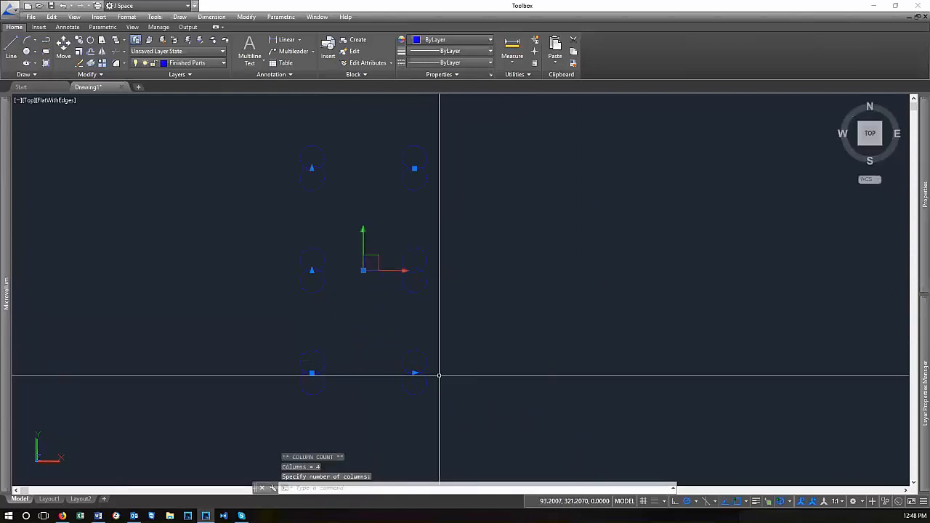
Stretch the circle array to 34 columns and 9 rows with its count grips, and deselect it
scroll(399, 363, "down", 8)
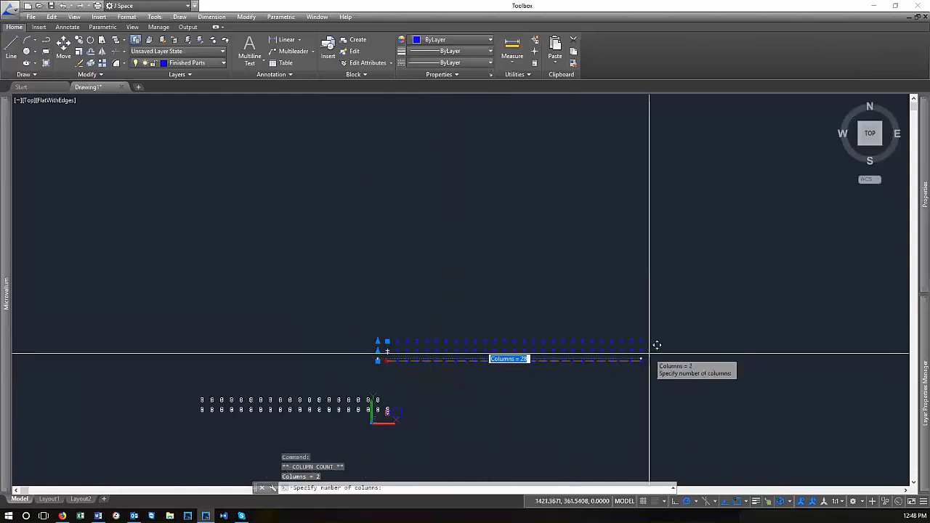
scroll(490, 383, "up", 1)
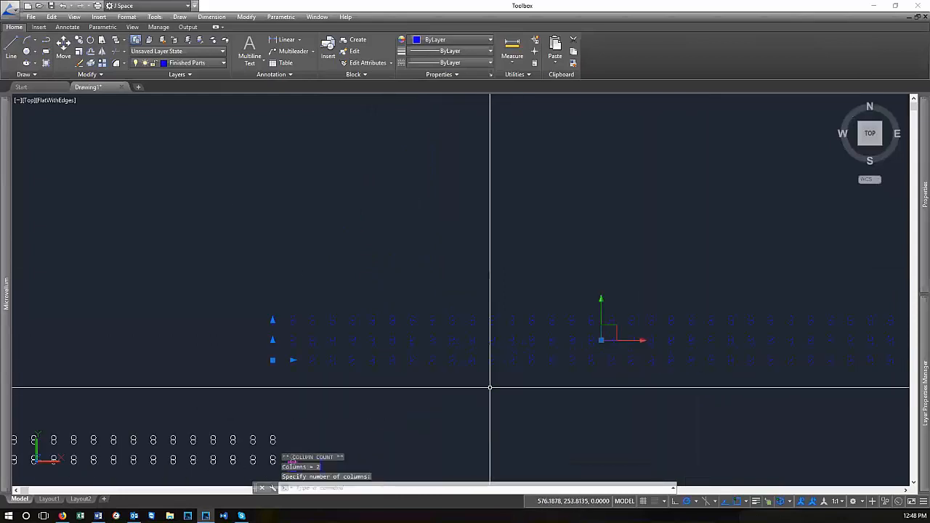
scroll(465, 392, "up", 1)
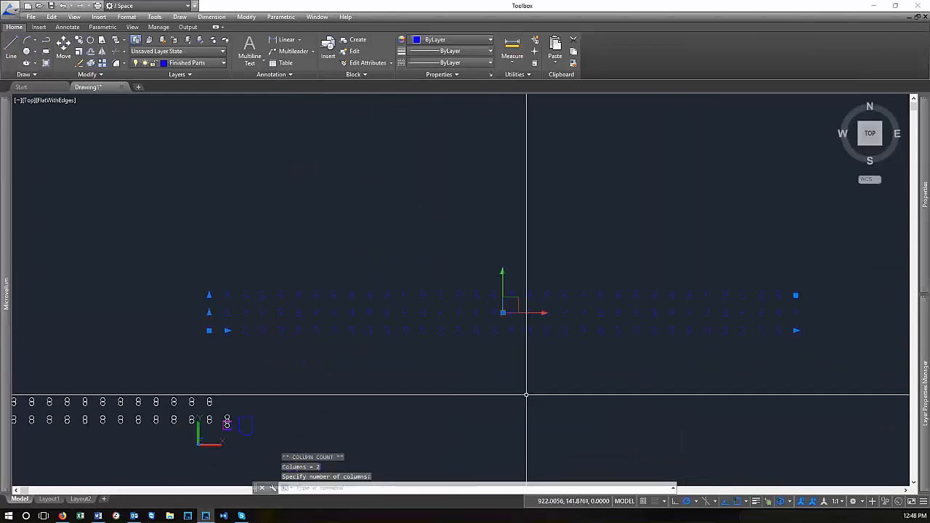
left_click(209, 295)
left_click(211, 174)
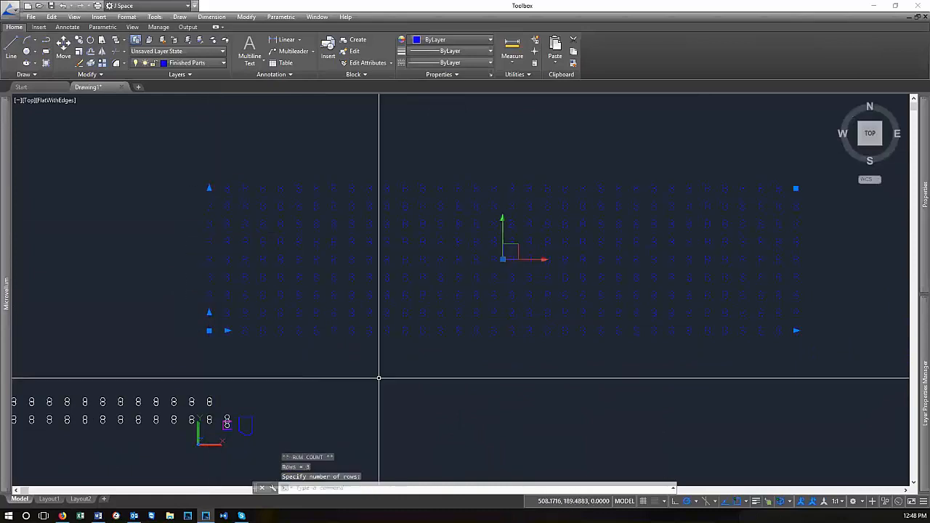
key("Escape")
scroll(374, 380, "down", 1)
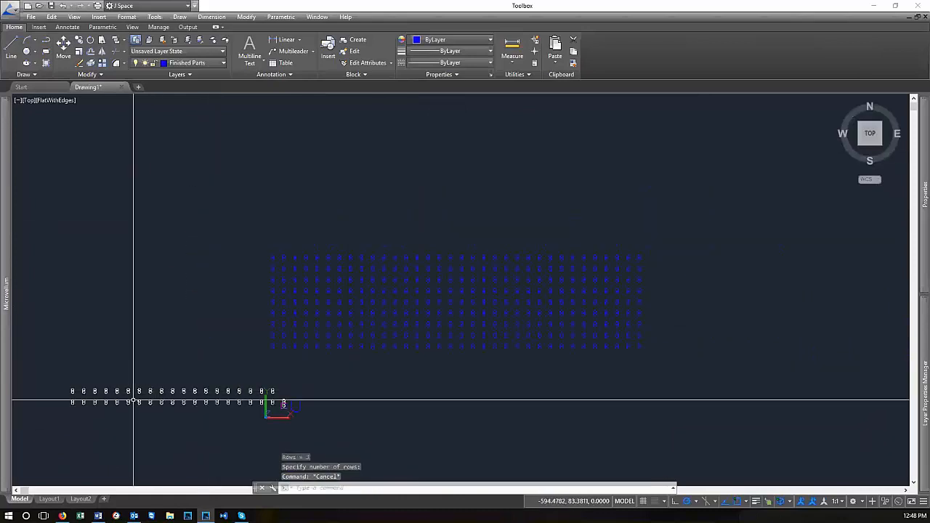
Shrink the circle array to 6 columns and 4 rows with its count grips, and deselect it
scroll(75, 390, "up", 1)
left_click(490, 348)
left_click(474, 300)
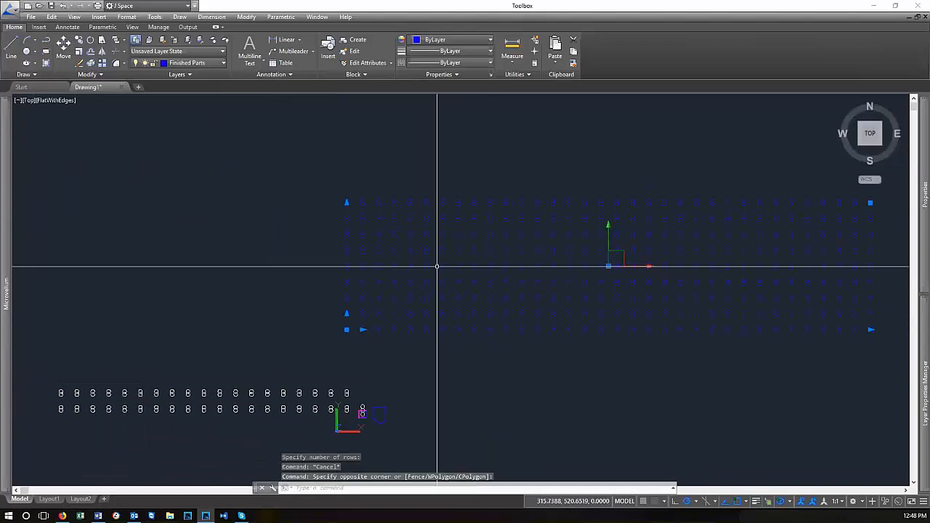
scroll(429, 297, "down", 2)
scroll(706, 251, "up", 2)
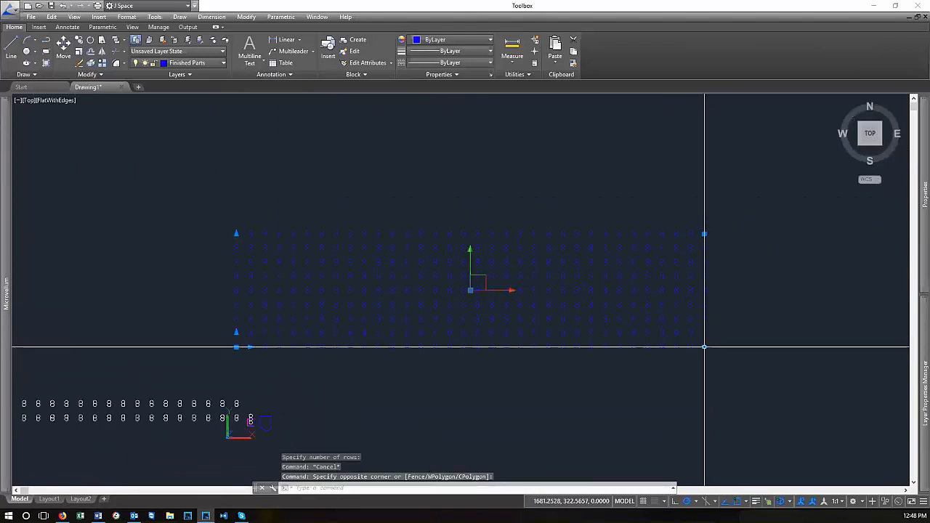
left_click(704, 346)
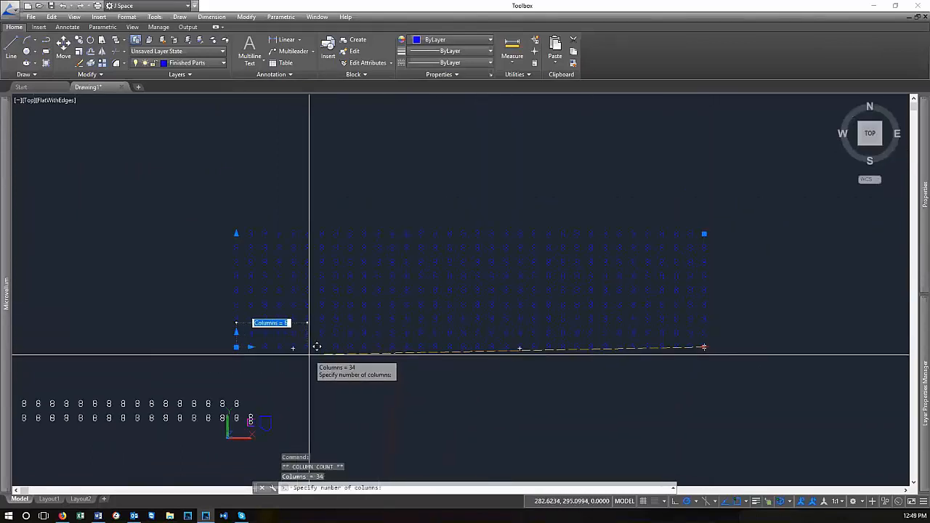
scroll(240, 328, "up", 3)
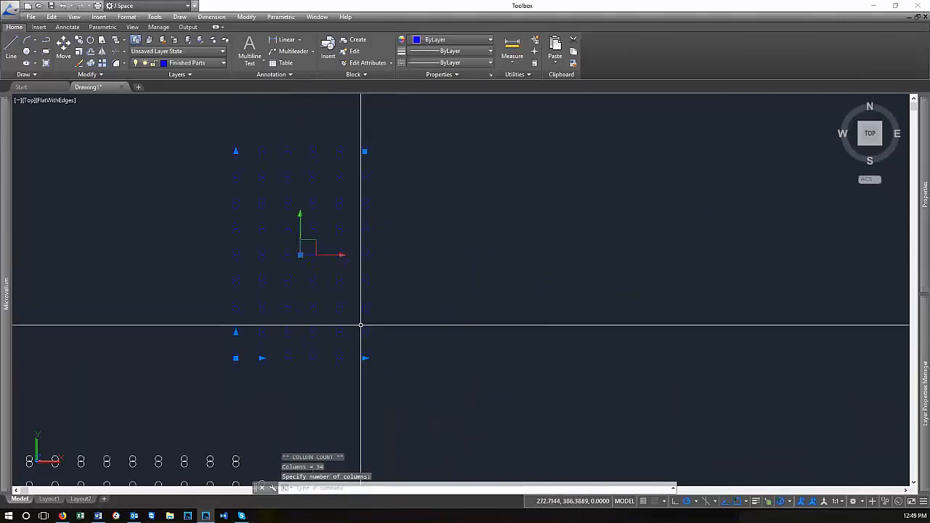
left_click(236, 151)
left_click(234, 262)
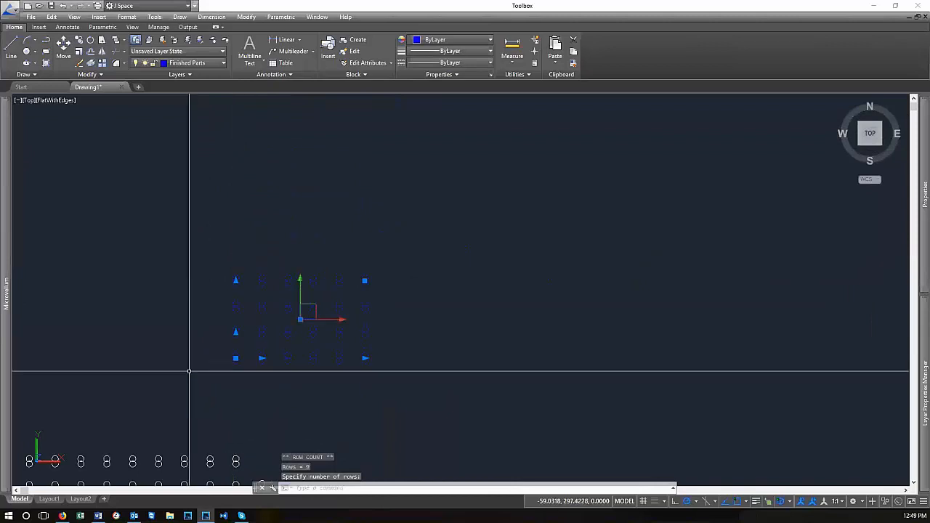
scroll(286, 326, "down", 1)
key("Escape")
Extend the circle array to 22 columns with its column count grip, and deselect it
left_click(449, 349)
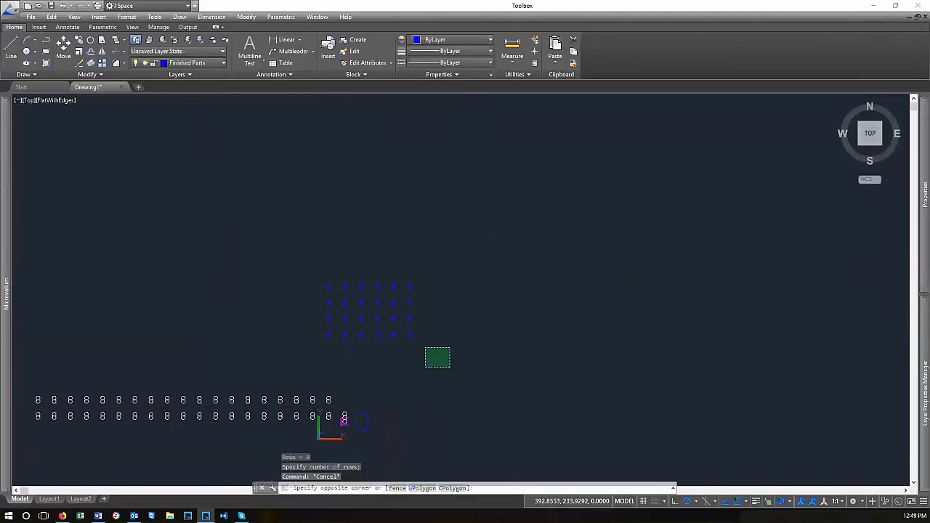
left_click(373, 308)
left_click(409, 335)
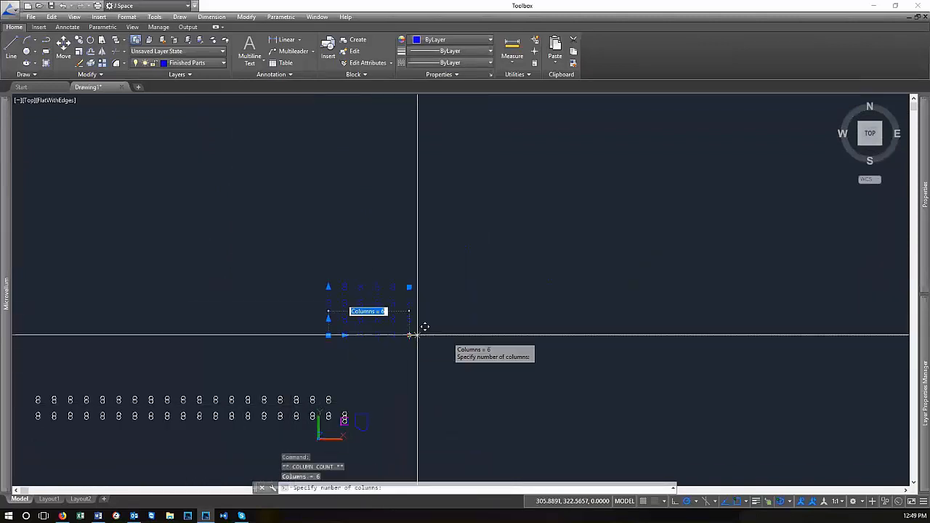
left_click(683, 336)
scroll(501, 338, "up", 3)
key("Escape")
scroll(497, 340, "up", 2)
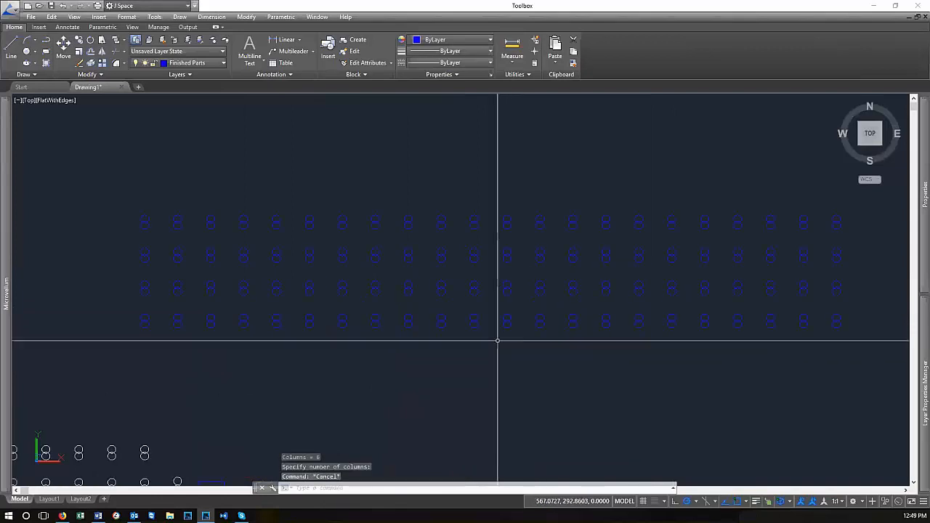
Explode the circle array into individual circles
type("ex")
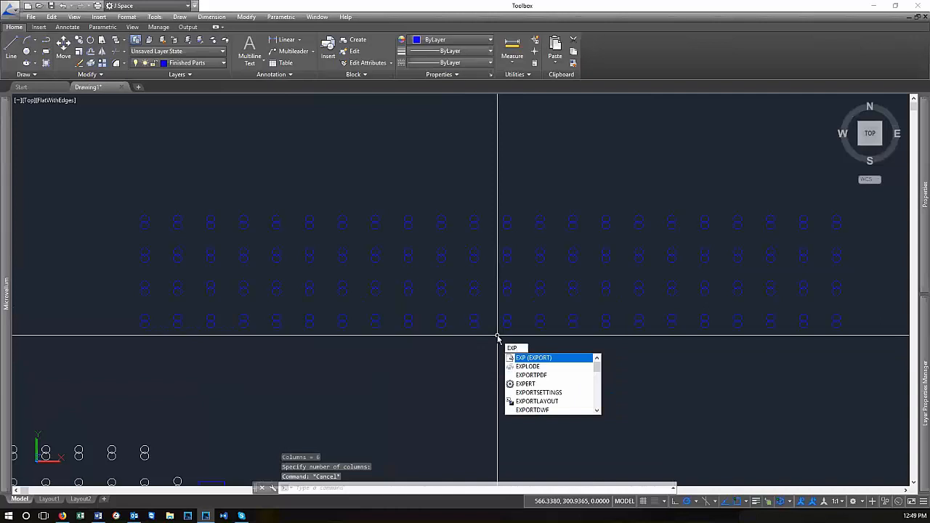
left_click(527, 366)
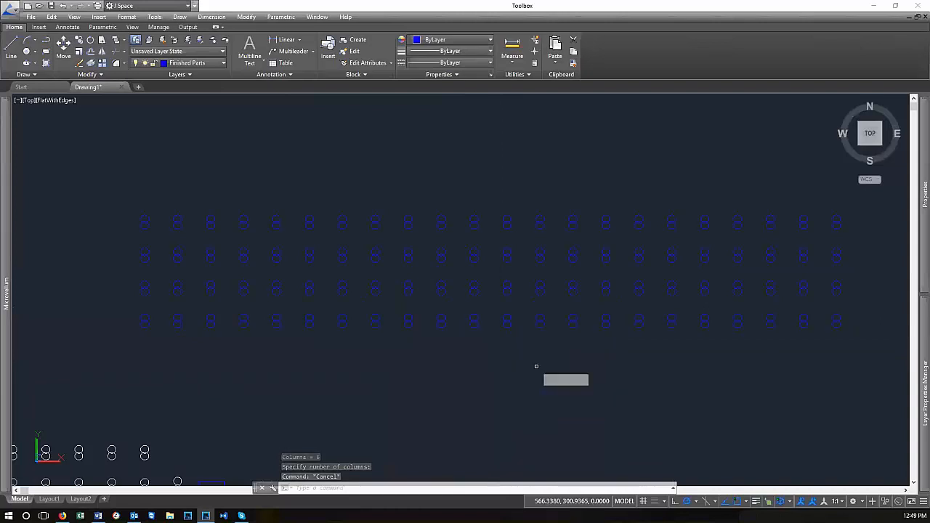
left_click(534, 322)
key("Return")
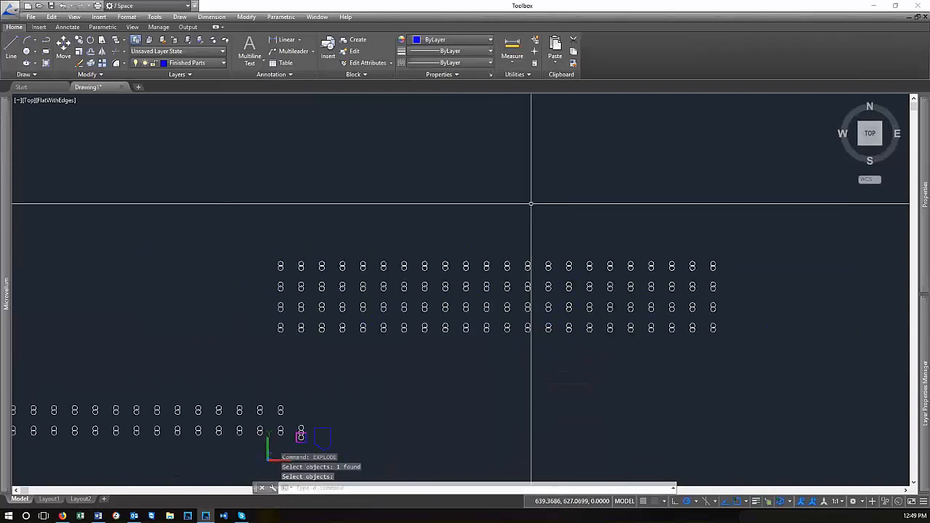
Select all and then small groups of the exploded circles to check that they select individually, clearing each selection
left_click(754, 338)
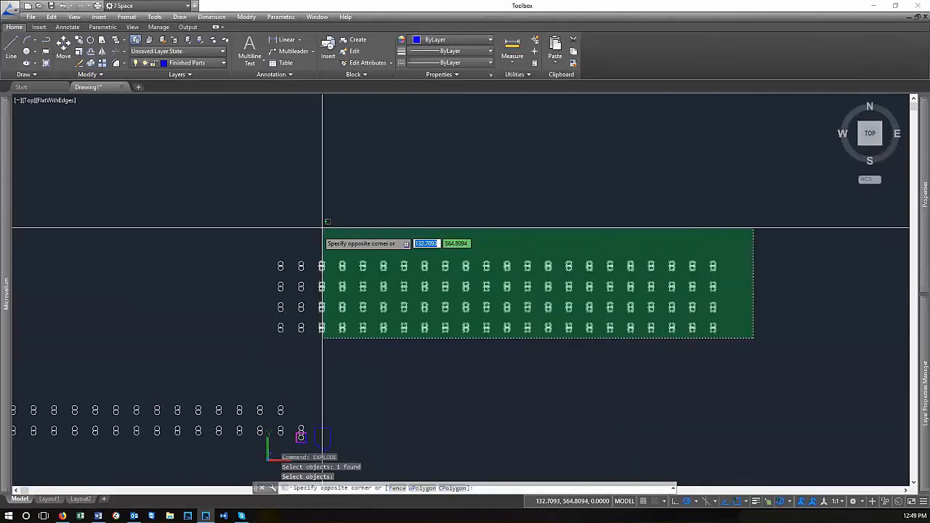
left_click(241, 222)
scroll(253, 265, "up", 6)
key("Escape")
left_click(408, 309)
left_click(347, 166)
scroll(376, 187, "down", 6)
key("Escape")
scroll(394, 211, "up", 3)
left_click(411, 217)
left_click(337, 154)
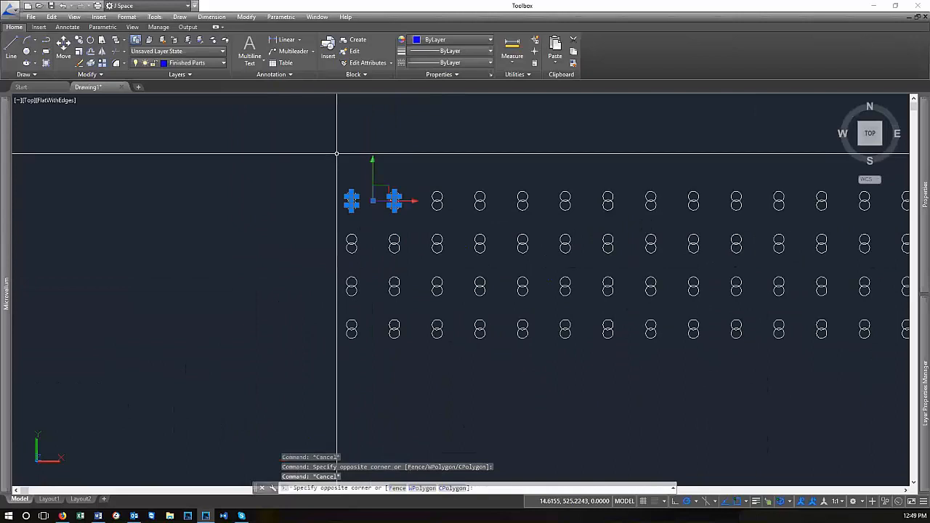
key("Escape")
scroll(459, 277, "down", 5)
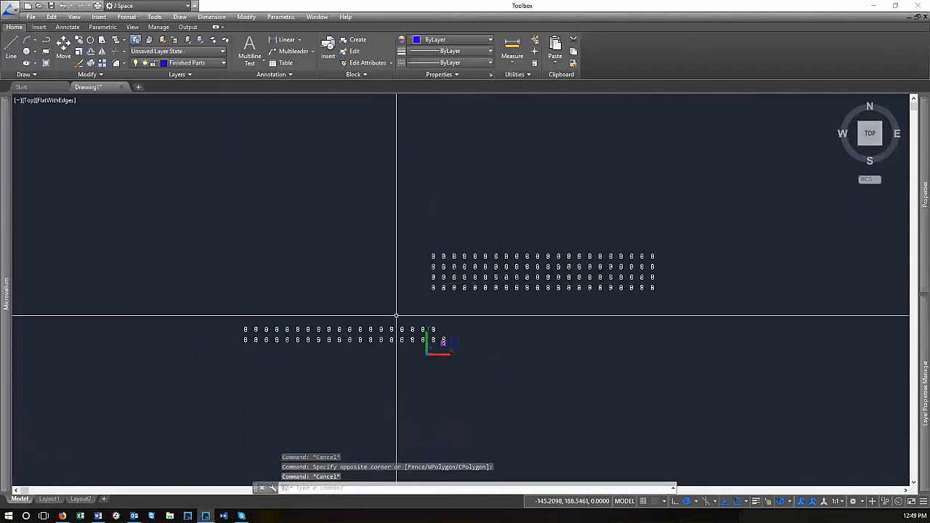
Select six of the lower copied circle pairs with a crossing window to check individual selection, and clear the selection
scroll(288, 339, "up", 3)
left_click(363, 349)
left_click(298, 240)
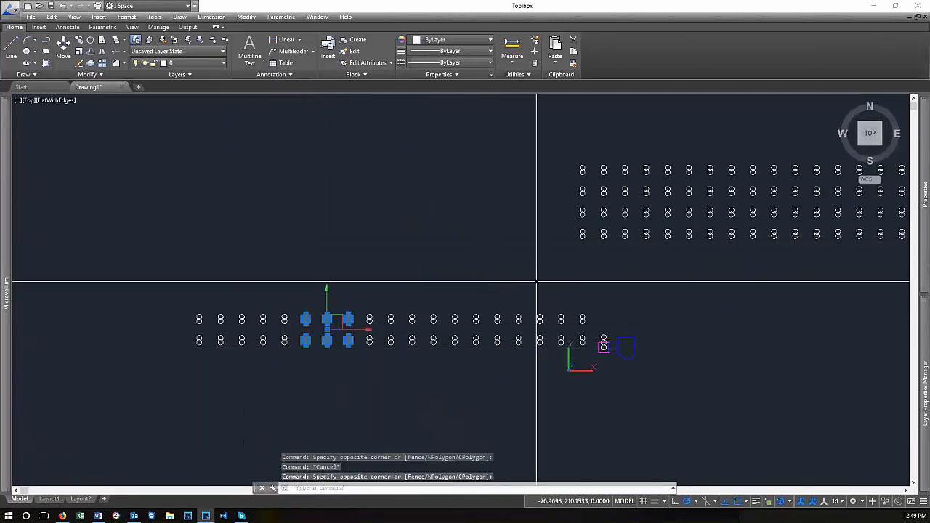
scroll(530, 327, "down", 2)
scroll(436, 378, "down", 2)
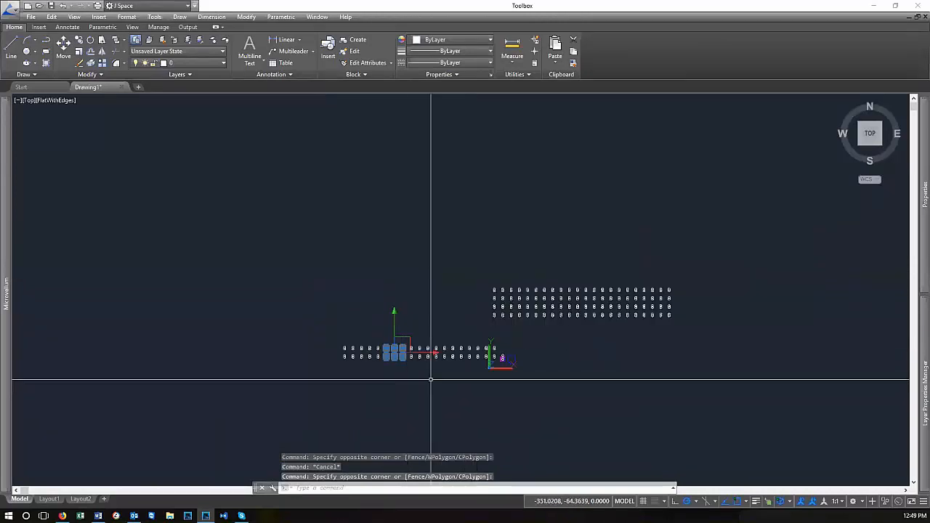
scroll(518, 368, "up", 2)
key("Escape")
Select the entire upper block of exploded circles with a crossing window to check how it highlights
middle_click_drag(780, 318, 778, 340)
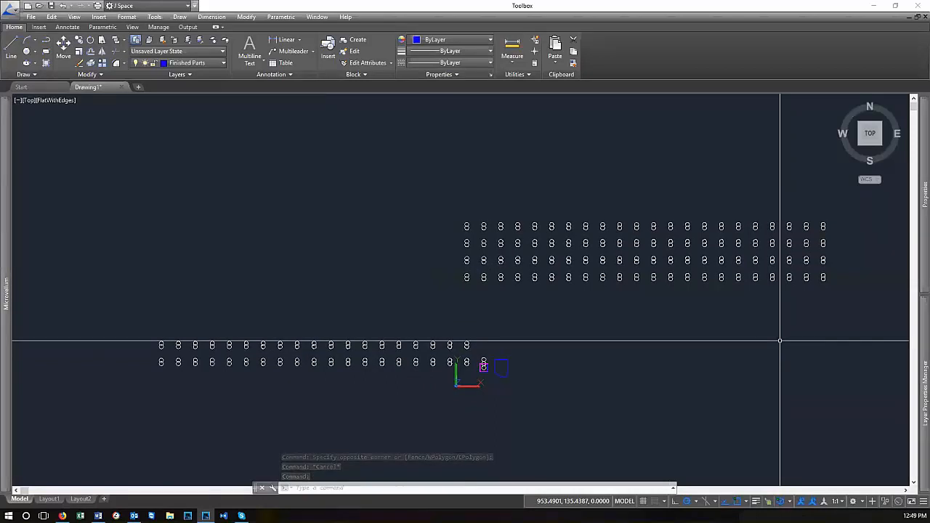
left_click(769, 302)
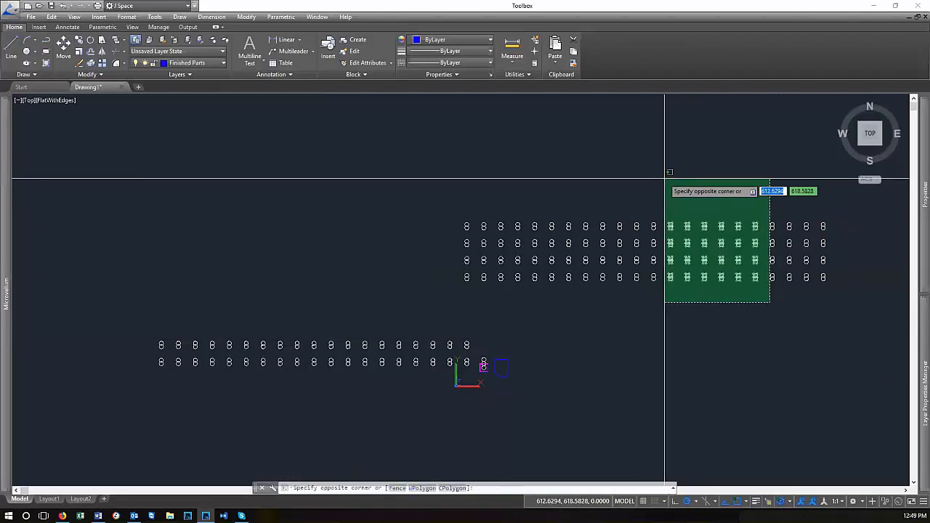
key("Escape")
left_click(867, 308)
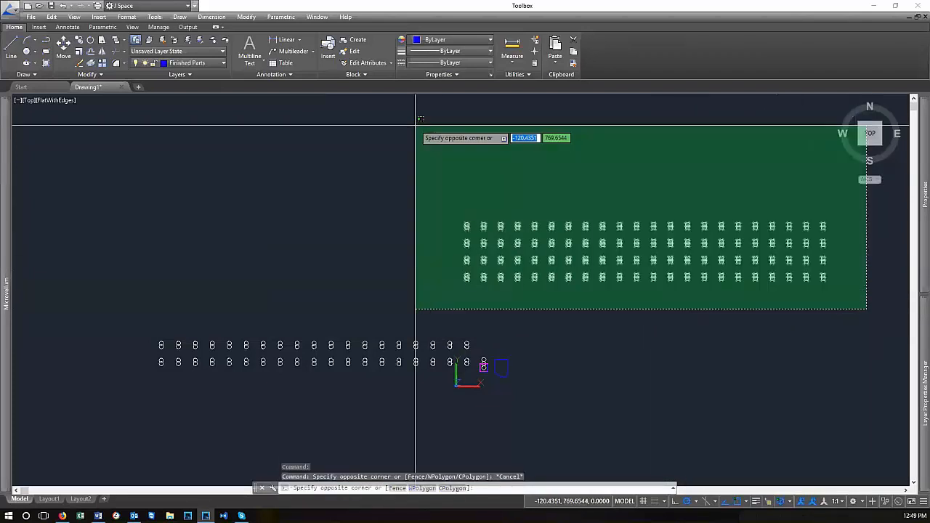
left_click(437, 214)
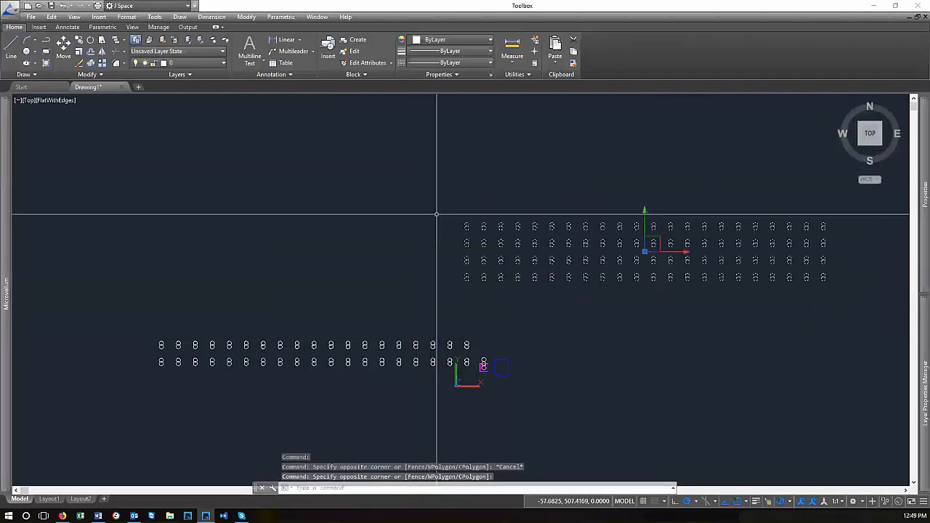
Clear the selection and undo the explode of the circle array
key("Escape")
key("ctrl+z")
key("ctrl+z")
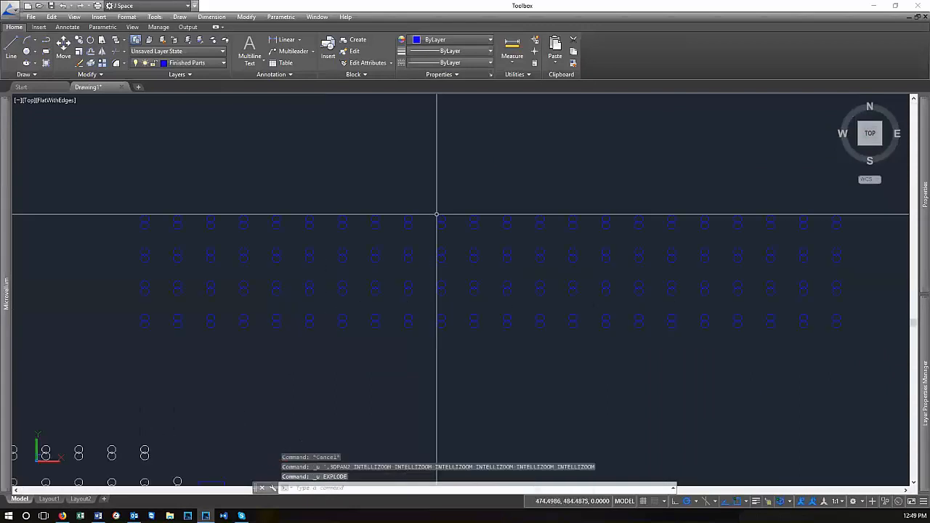
Shrink the restored circle array to 4 columns and 2 rows with its count grips, and deselect it
left_click(652, 342)
left_click(636, 308)
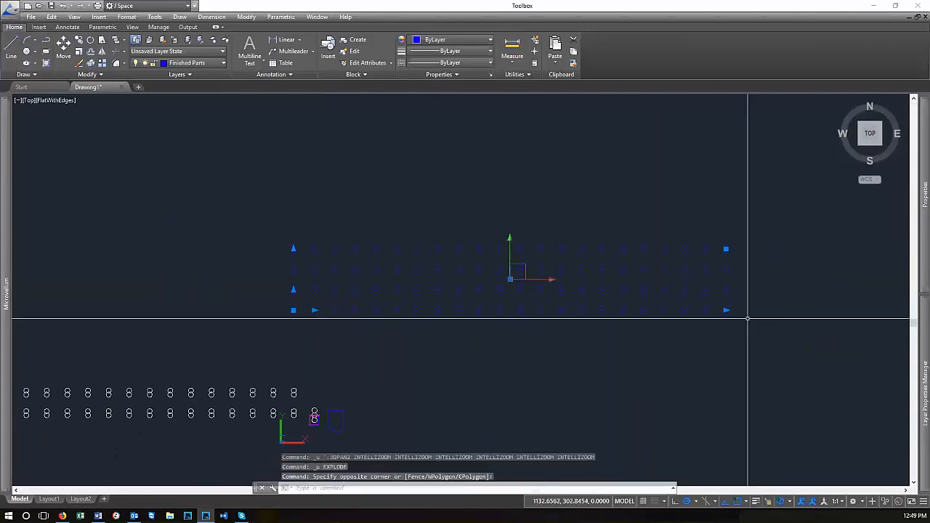
left_click(726, 310)
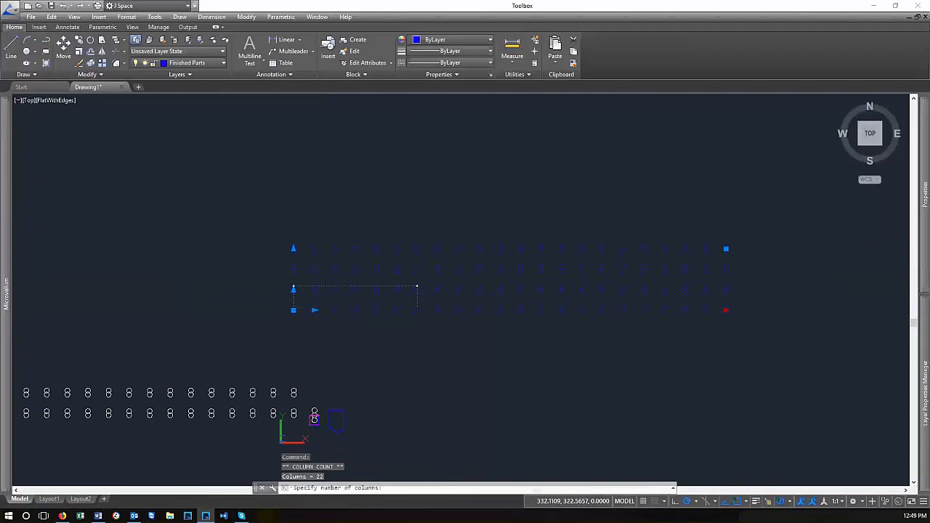
left_click(417, 248)
left_click(417, 248)
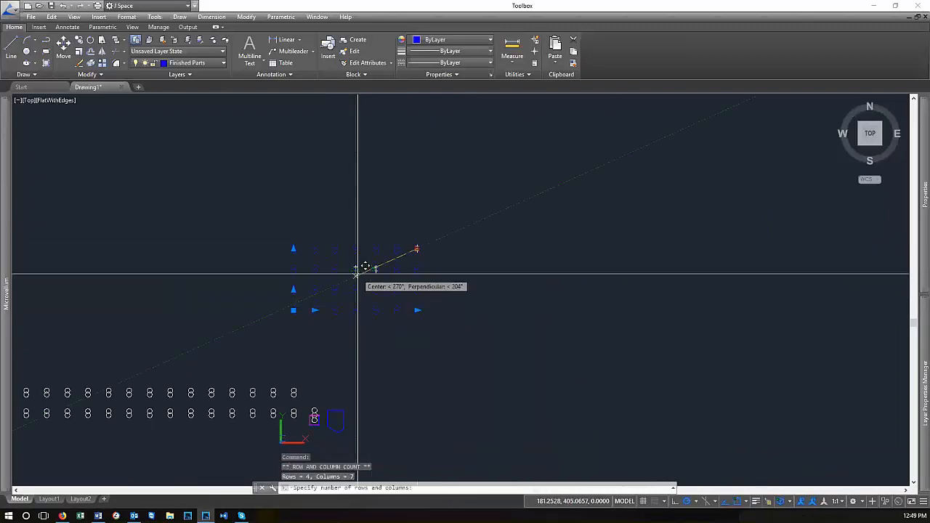
scroll(301, 301, "up", 3)
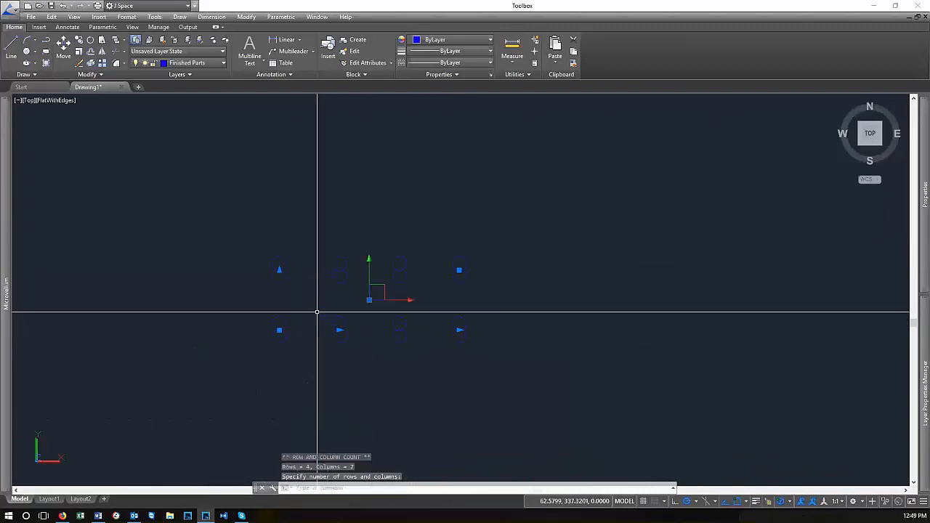
key("Escape")
scroll(529, 240, "down", 4)
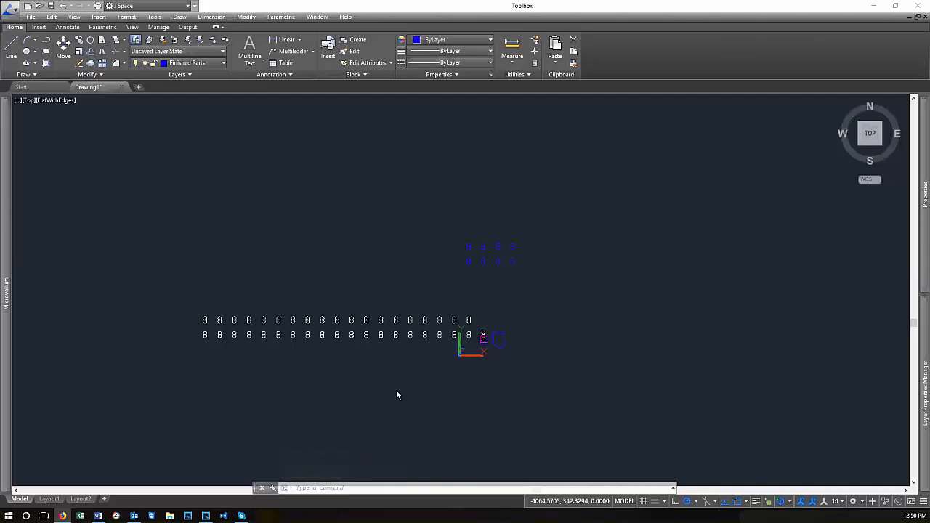
Offset the upper circle of the end pair in the upper copied row outward by 0.75
scroll(489, 321, "up", 10)
scroll(428, 316, "up", 2)
middle_click_drag(482, 383, 461, 329)
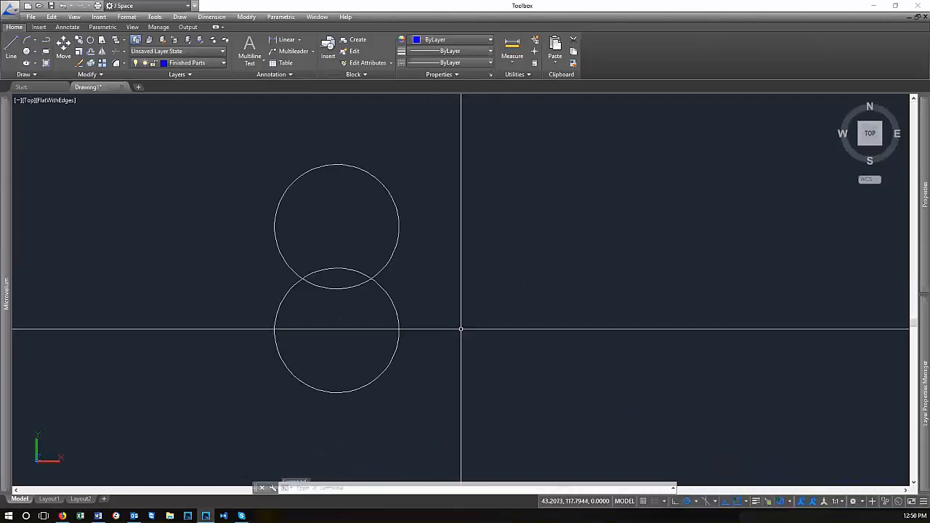
type("o")
key("Return")
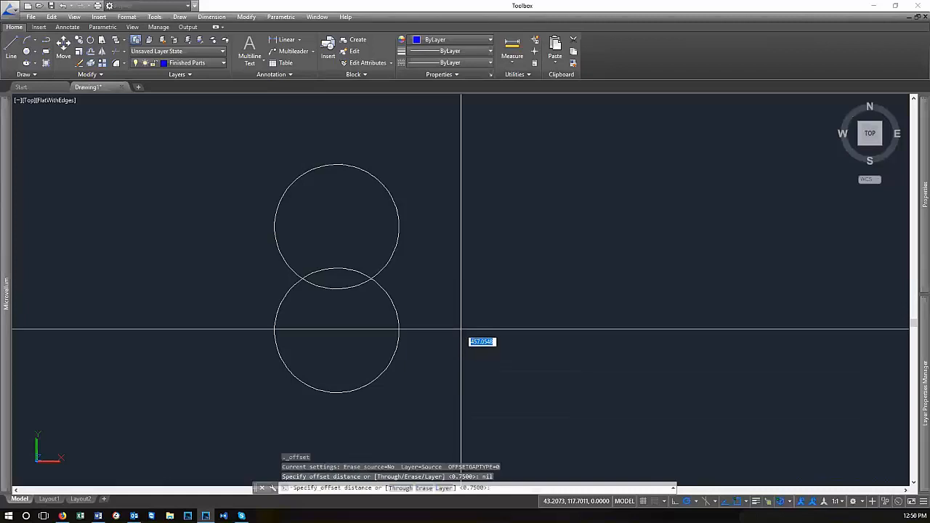
type("o")
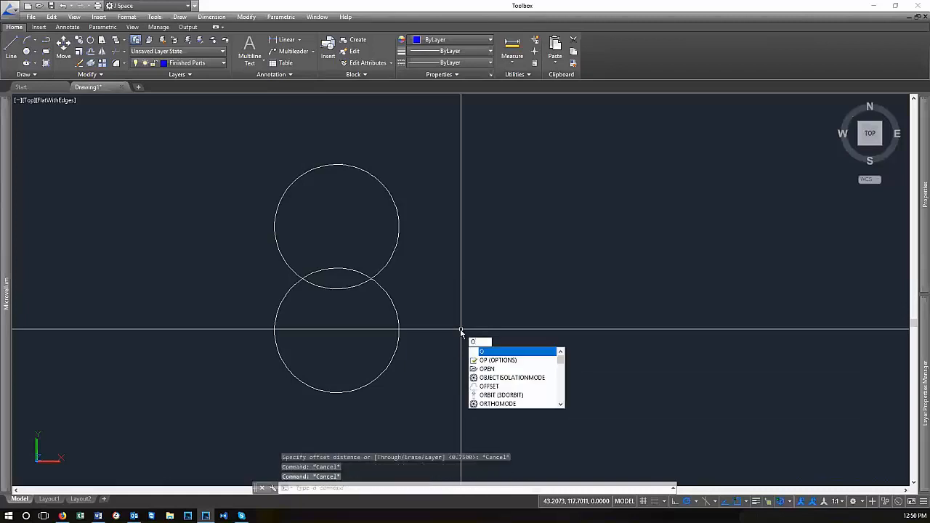
left_click(498, 389)
scroll(564, 291, "down", 3)
scroll(495, 254, "up", 3)
scroll(495, 255, "up", 2)
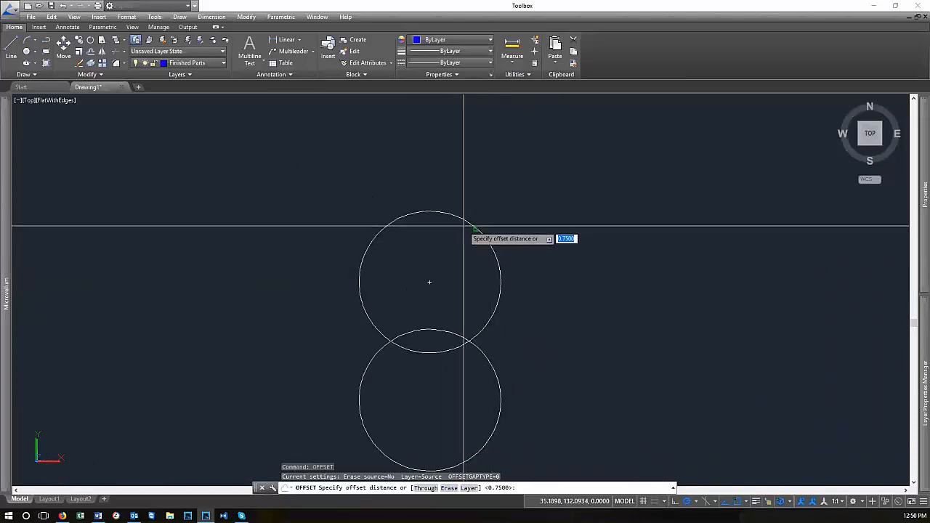
scroll(424, 226, "down", 2)
scroll(507, 253, "up", 2)
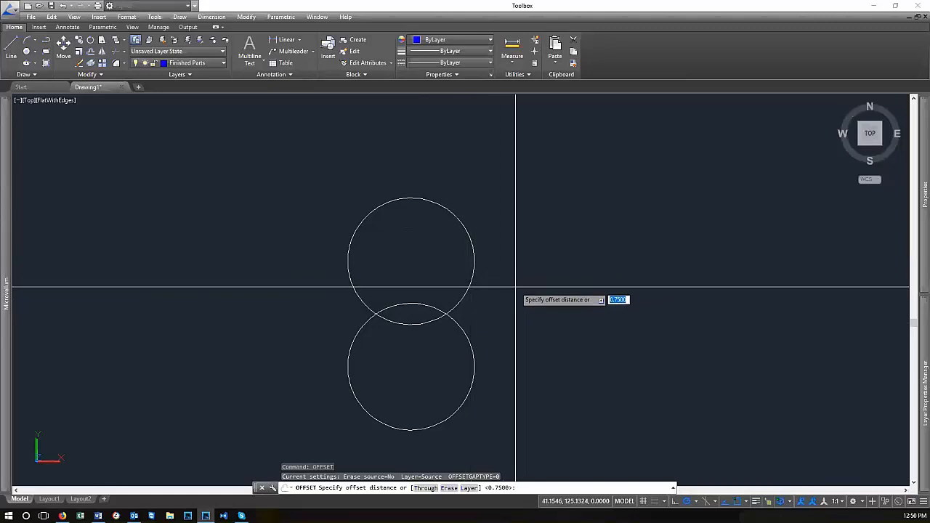
key("Return")
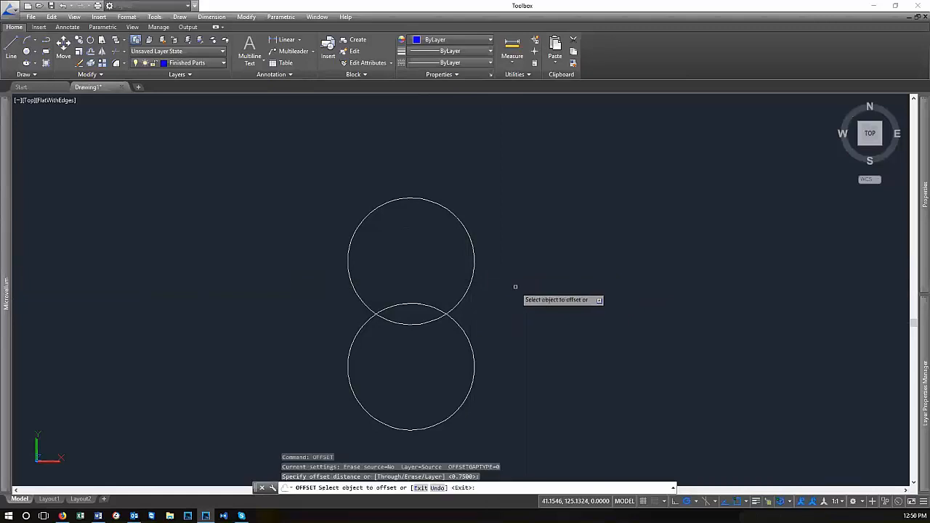
left_click(467, 231)
left_click(530, 224)
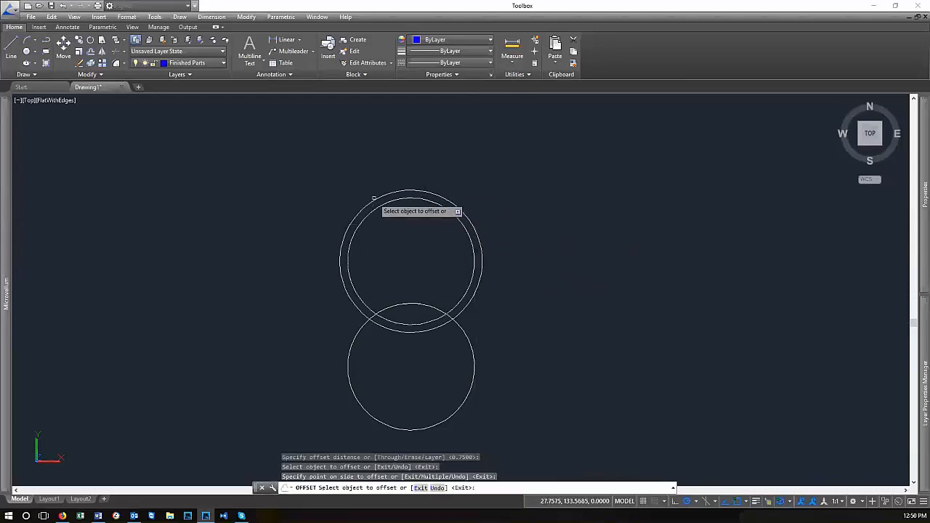
Offset the original upper circle inward three times in succession by 0.75, each time from the newest inner circle
scroll(386, 225, "down", 3)
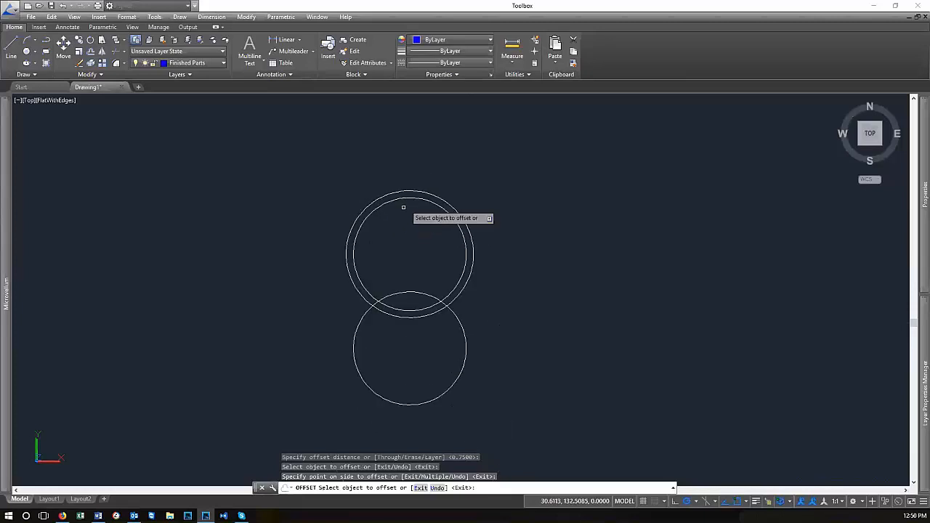
scroll(387, 204, "up", 2)
scroll(387, 205, "up", 2)
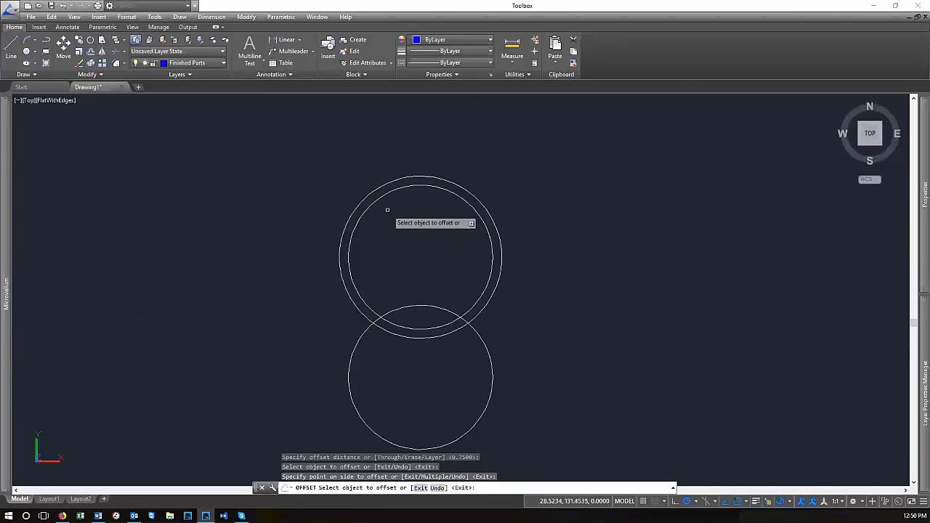
scroll(373, 225, "up", 2)
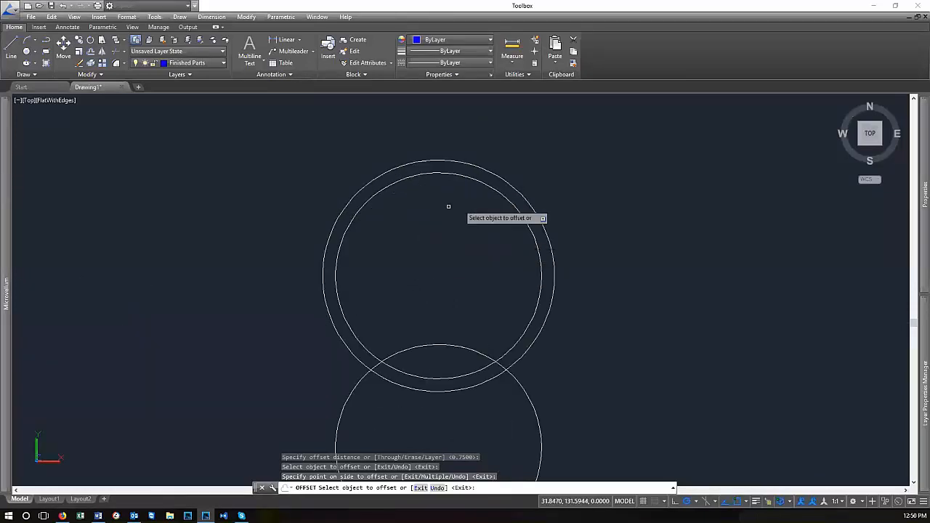
scroll(488, 264, "up", 2)
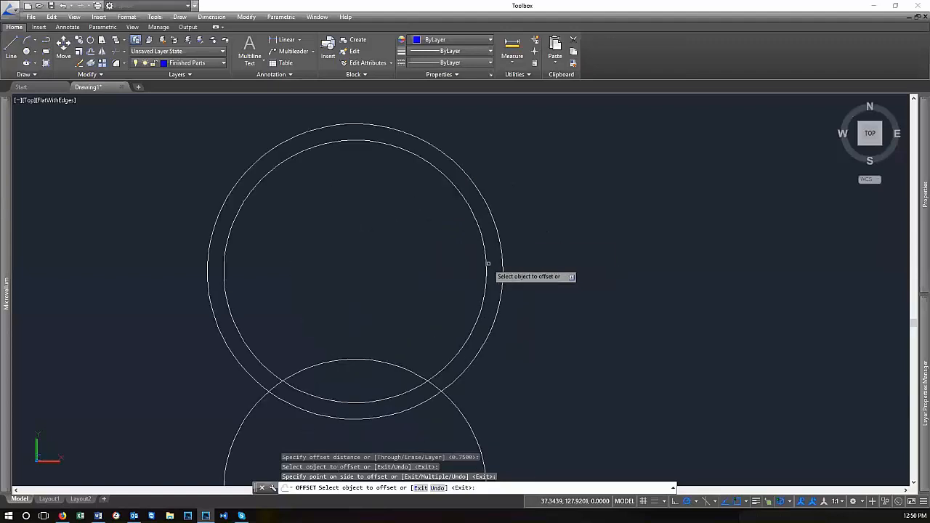
left_click(484, 246)
left_click(462, 242)
left_click(468, 244)
left_click(434, 245)
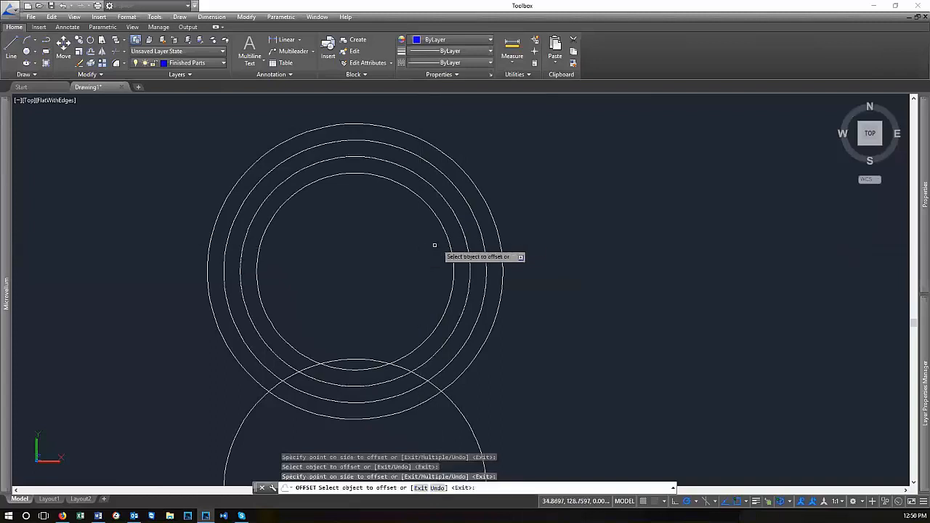
scroll(445, 236, "down", 5)
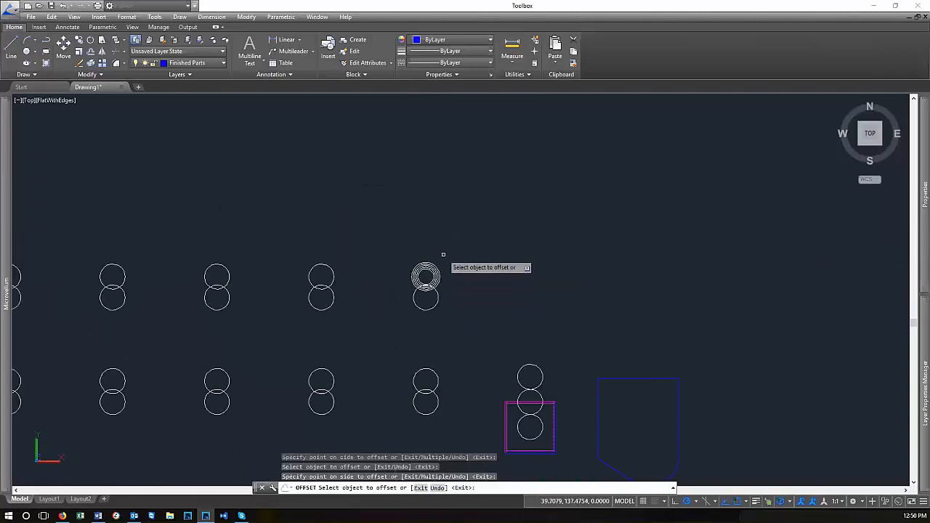
scroll(441, 258, "up", 5)
key("Return")
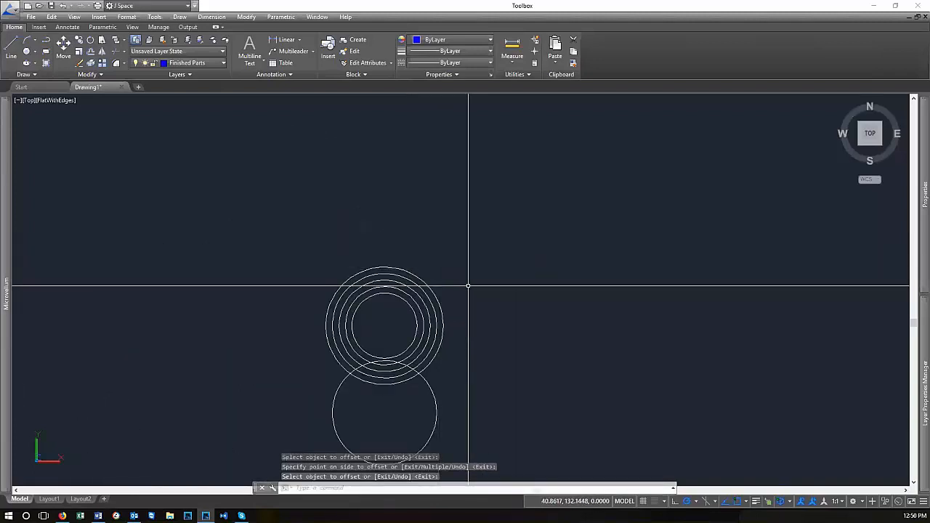
Erase the four inner concentric circles, keeping only the outermost one
scroll(439, 320, "up", 5)
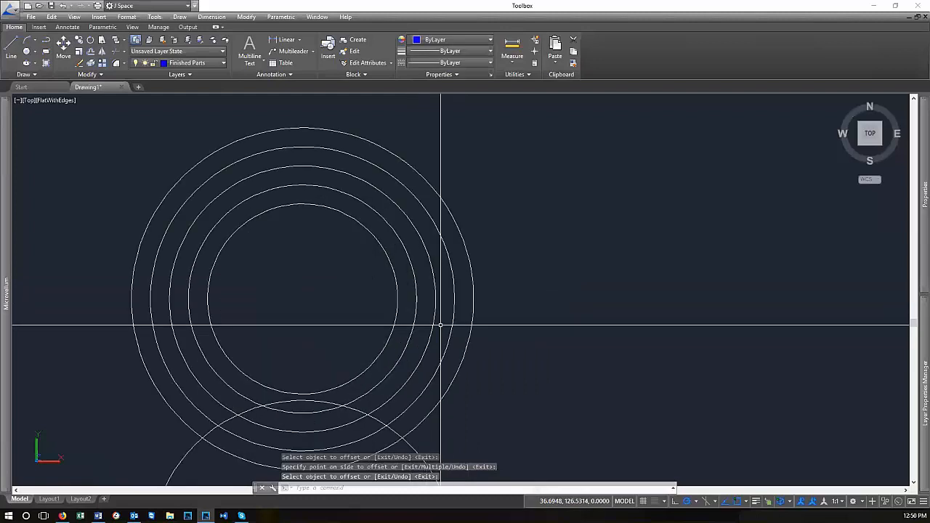
left_click(460, 293)
left_click(353, 284)
type("e")
key("Return")
scroll(332, 305, "down", 5)
key("Return")
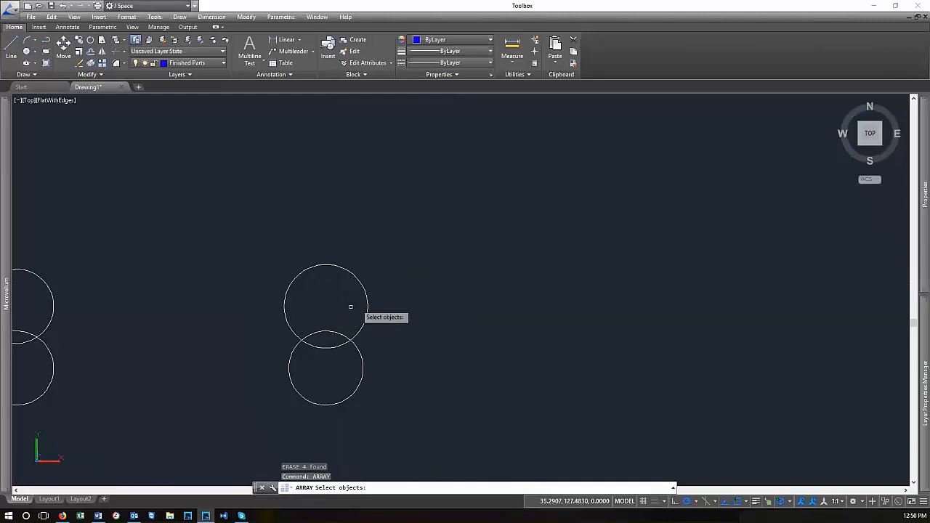
left_click(390, 318)
left_click(332, 284)
key("Return")
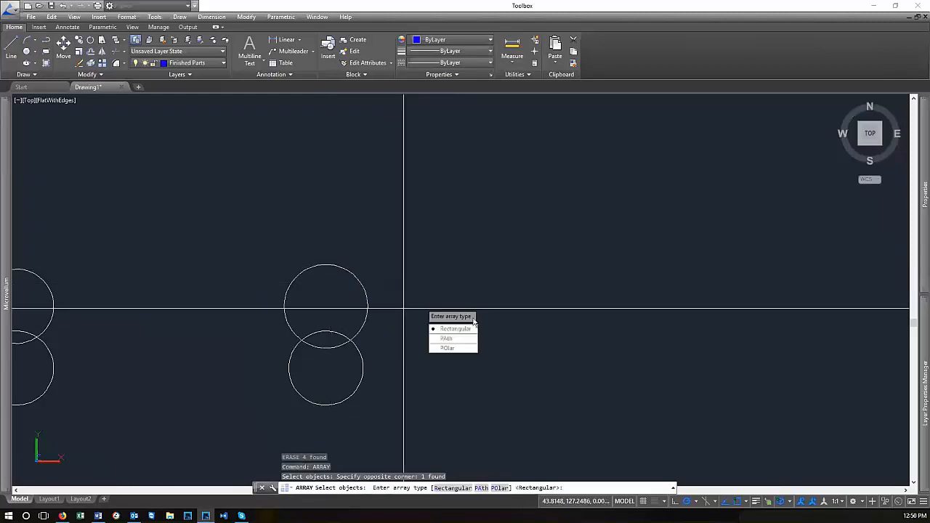
key("Escape")
key("Escape")
key("Escape")
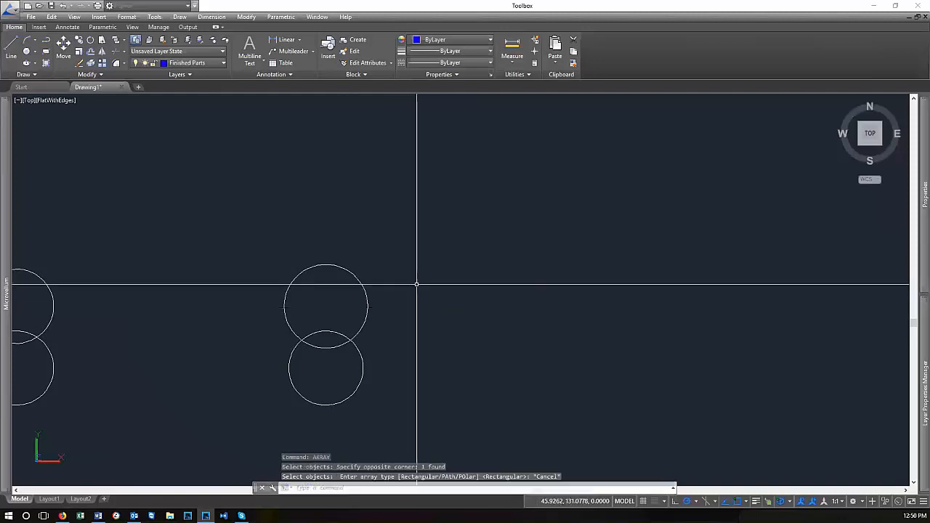
Draw a gently rising sloped line from the center of the enlarged upper circle out to its right
type("l")
key("Return")
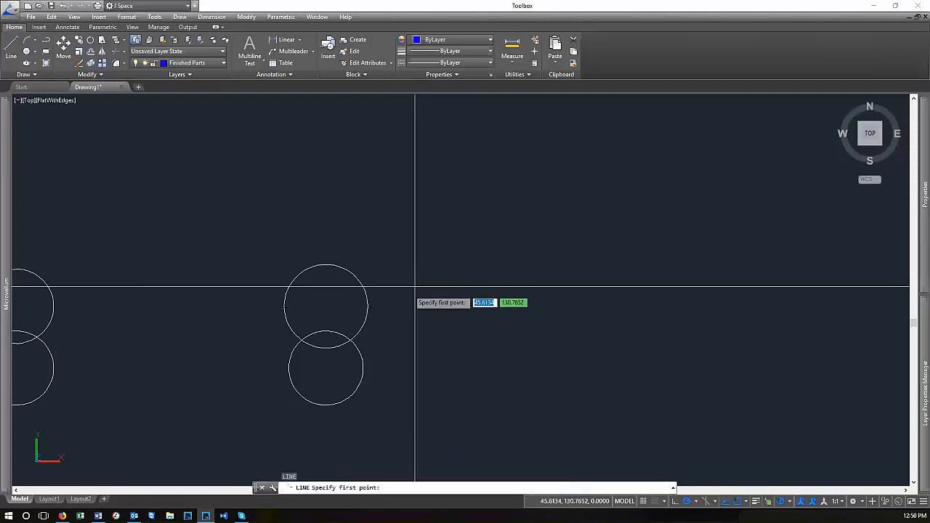
left_click(326, 306)
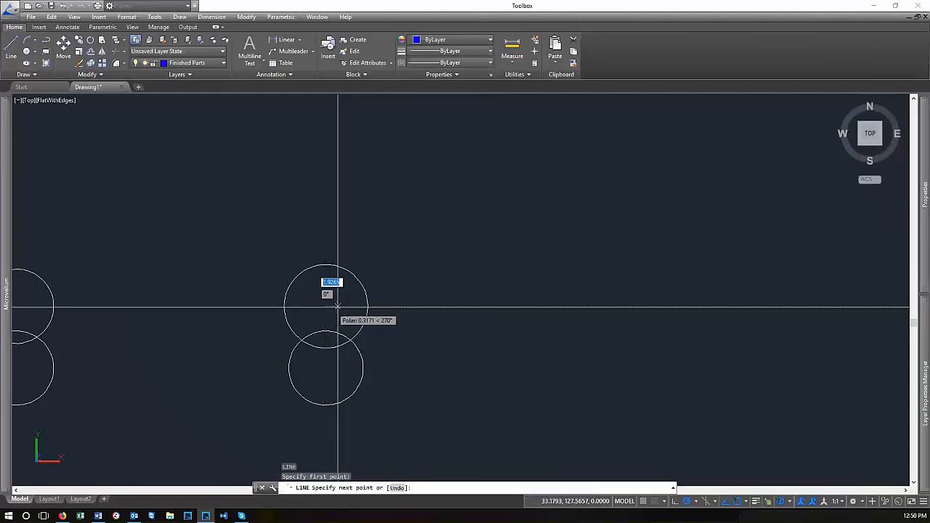
left_click(587, 240)
type("array")
key("Return")
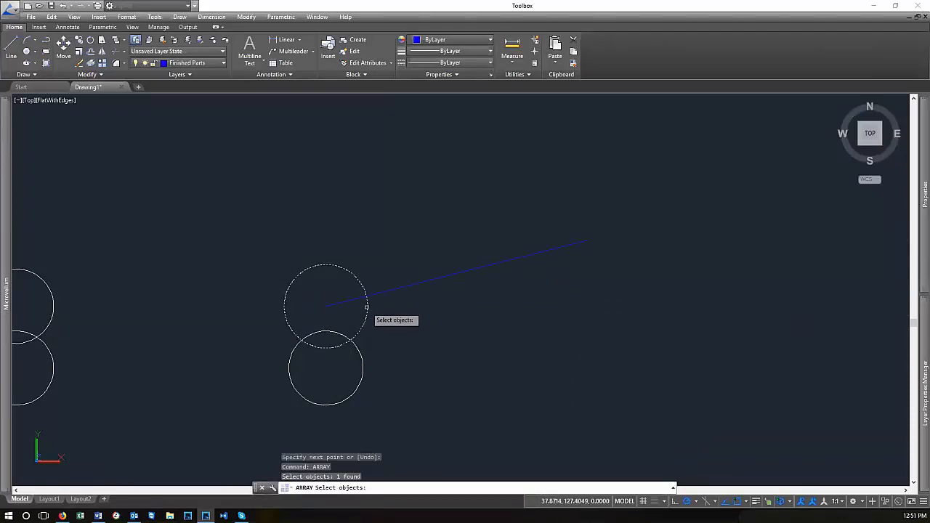
key("Return")
left_click(419, 343)
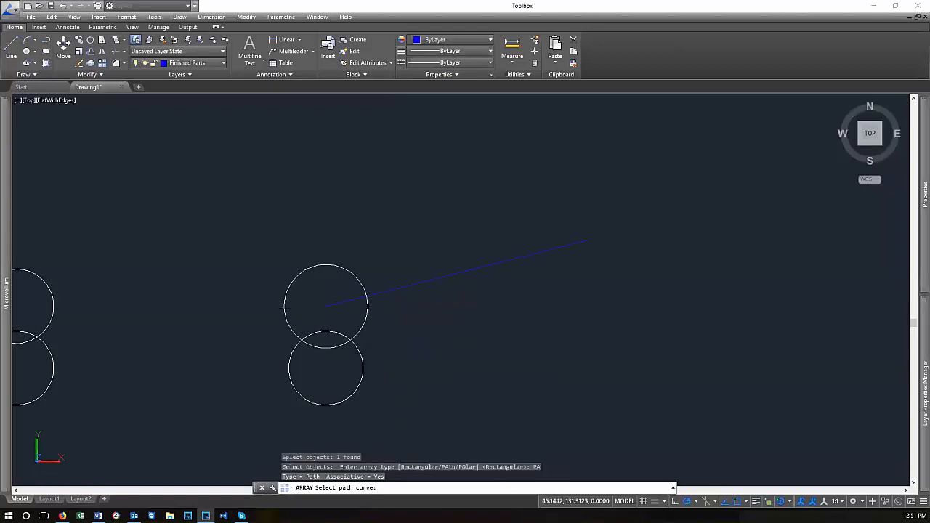
key("Escape")
left_click(460, 296)
left_click(441, 249)
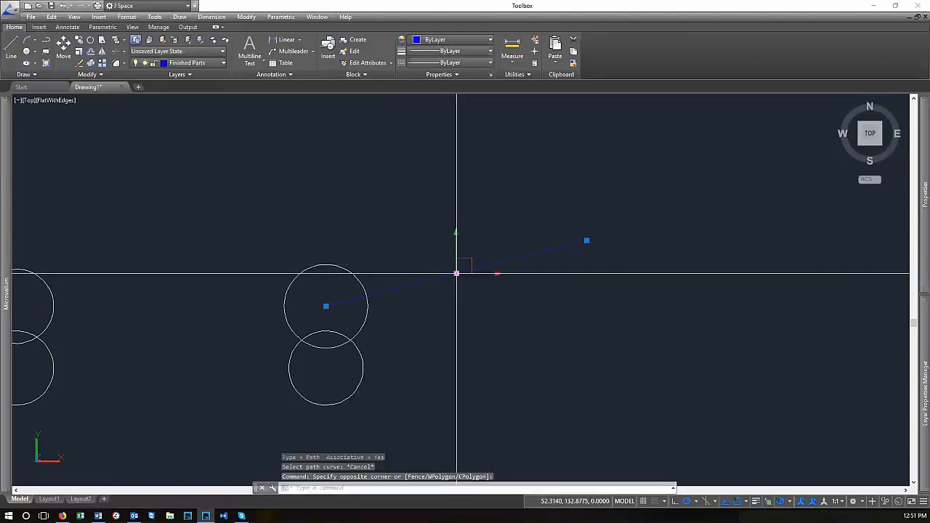
left_click(457, 273)
key("Escape")
right_click(456, 273)
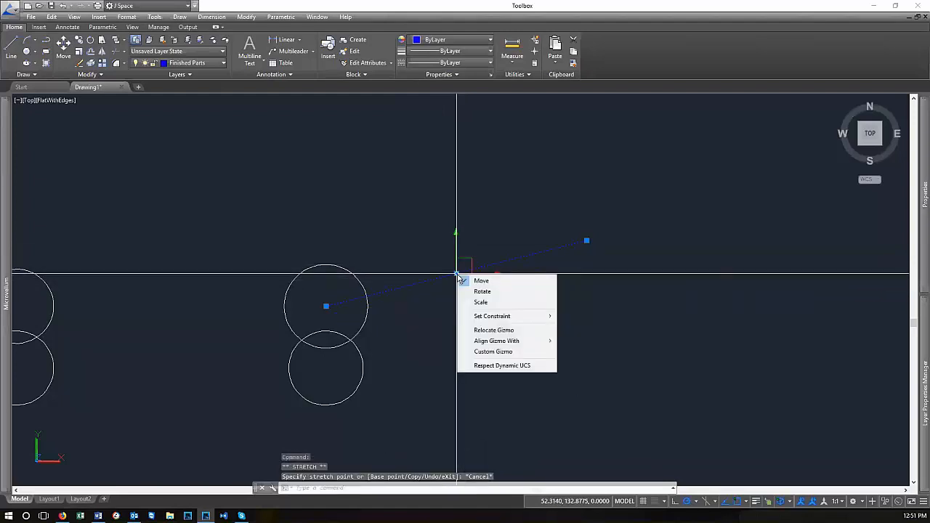
left_click(448, 293)
left_click(448, 293)
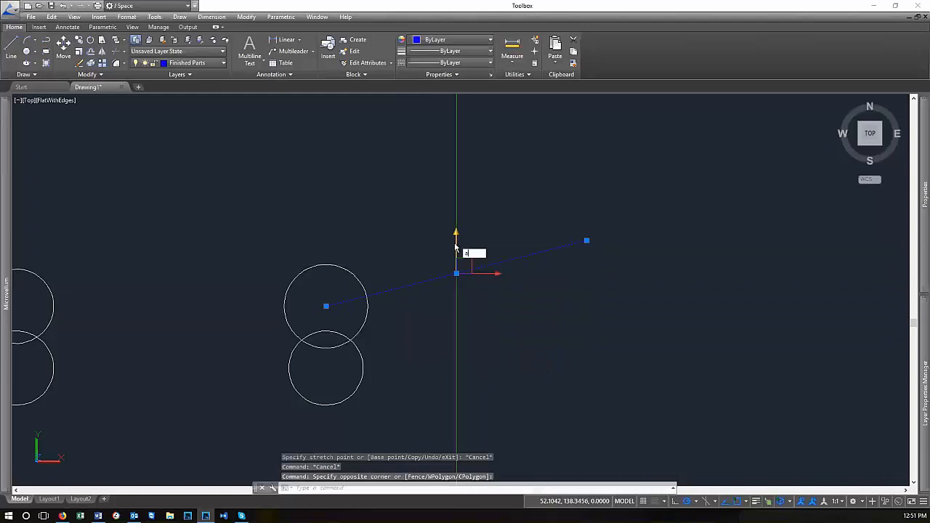
key("Escape")
key("Escape")
Erase the sloped line running out from the center of the enlarged upper circle
type("e")
key("Return")
left_click(471, 270)
left_click(439, 232)
key("Return")
left_click(422, 253)
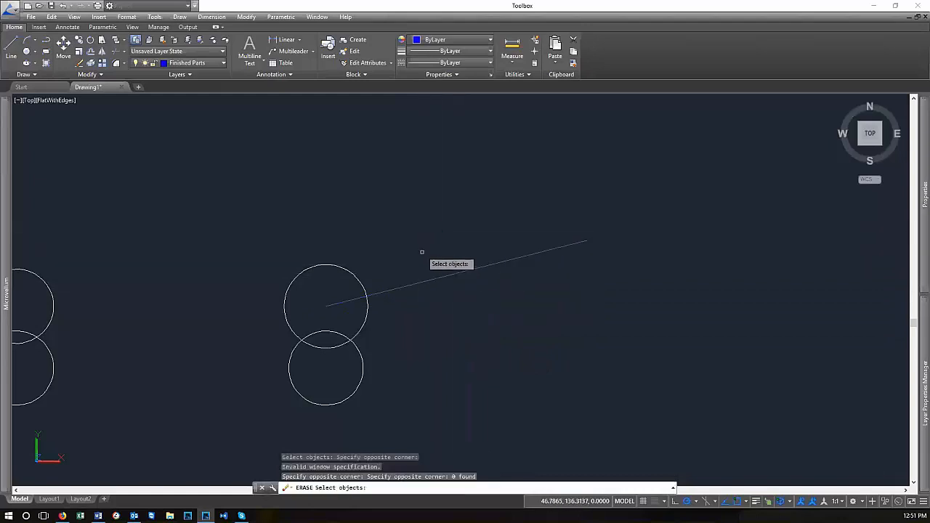
key("Return")
Draw an arc from the center of the enlarged upper circle, dipping below it and curving up to an endpoint at its upper right
type("arc")
key("Return")
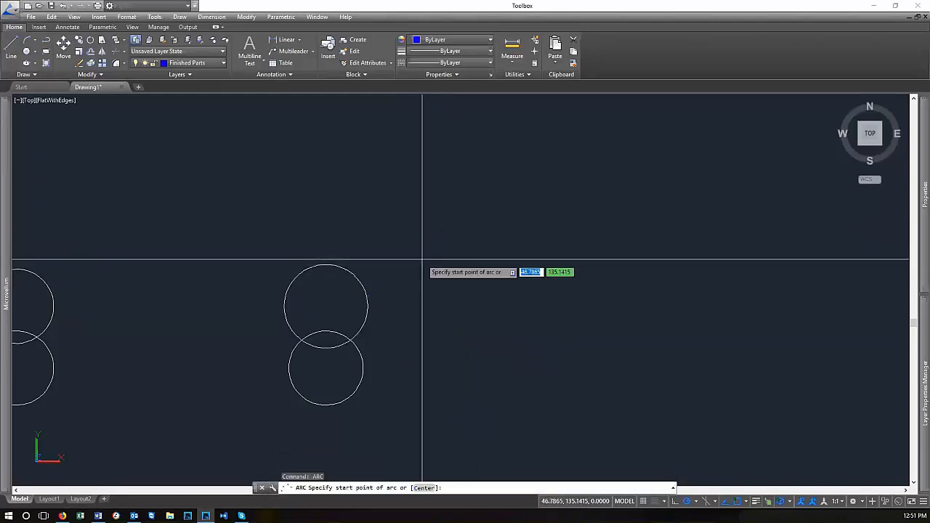
left_click(325, 306)
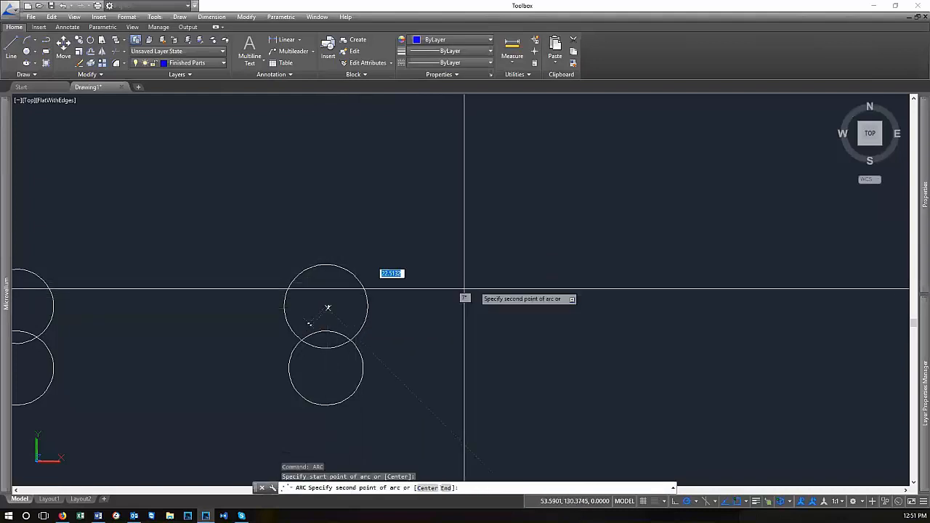
left_click(502, 270)
left_click(529, 207)
key("Return")
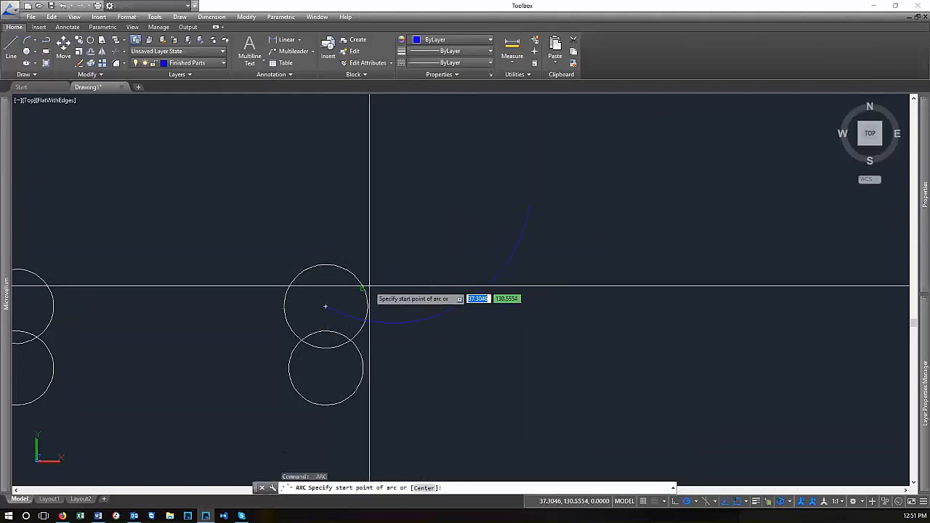
key("Escape")
key("Escape")
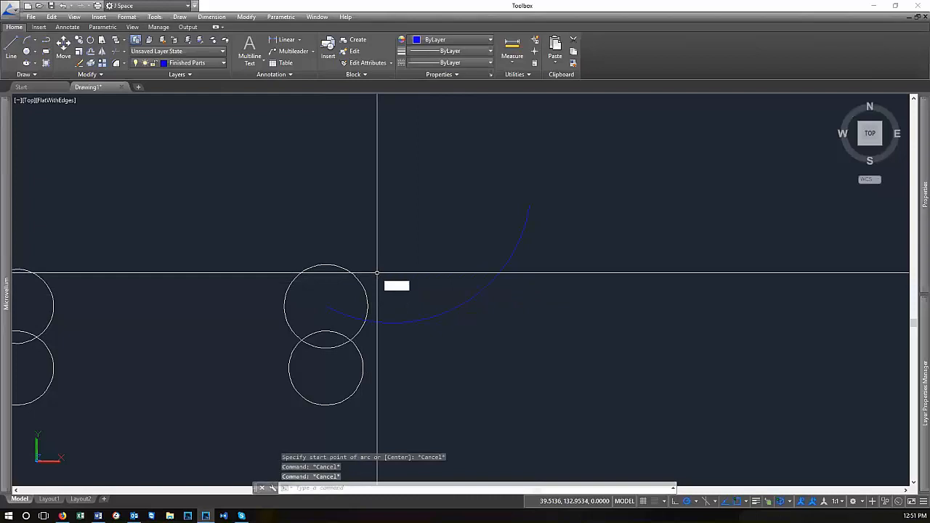
Create an associative path array of the enlarged upper circle along the new arc
type("array")
key("Return")
left_click(377, 273)
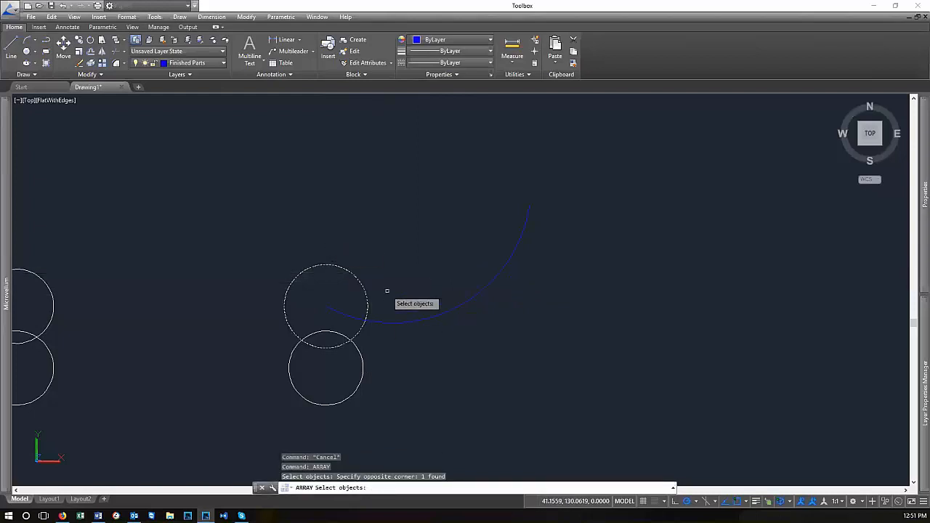
key("Return")
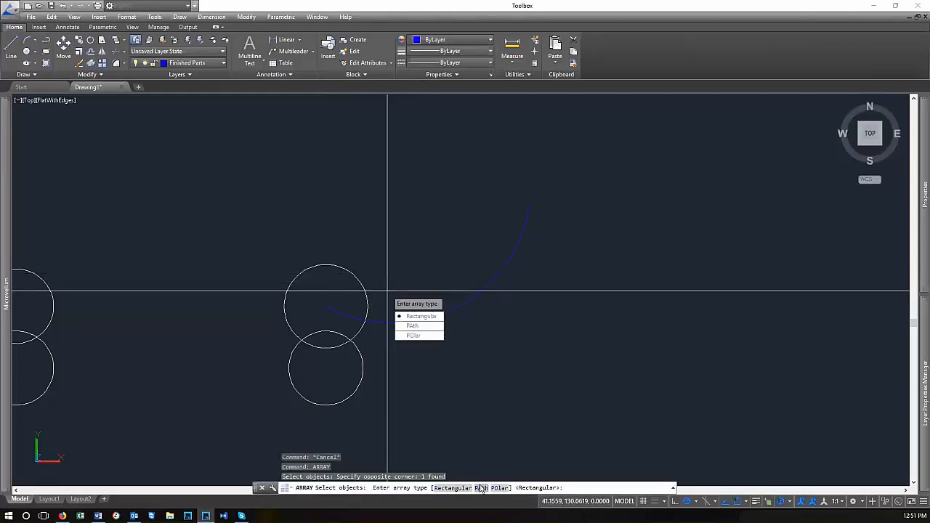
left_click(424, 327)
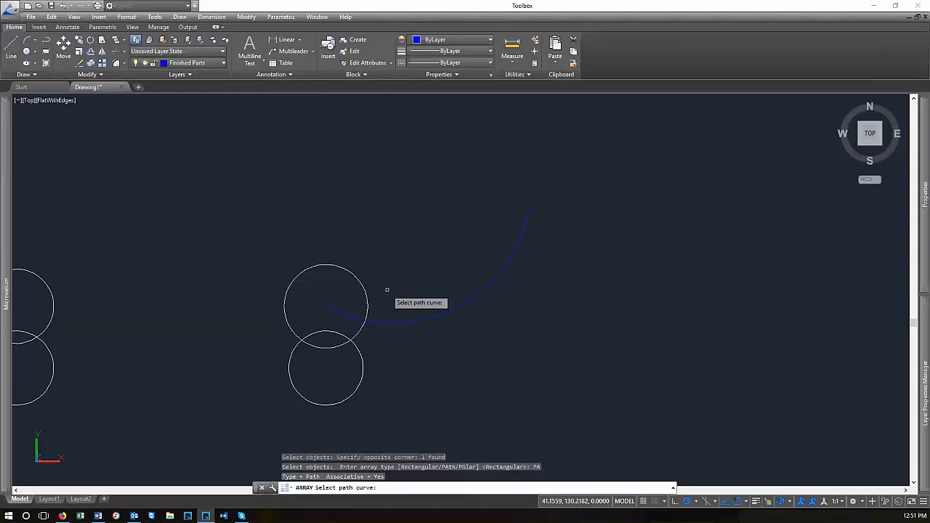
left_click(433, 317)
scroll(341, 254, "down", 2)
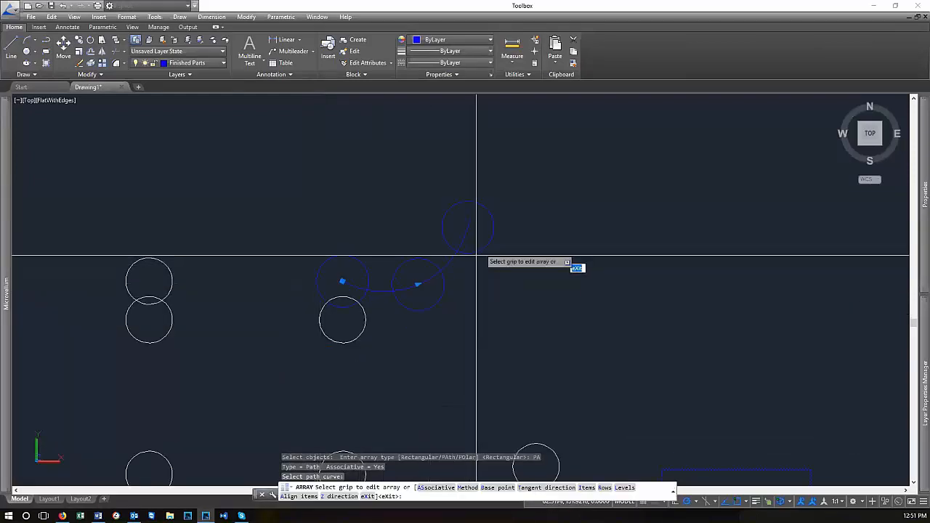
scroll(486, 313, "down", 3)
scroll(479, 324, "down", 2)
scroll(484, 316, "up", 6)
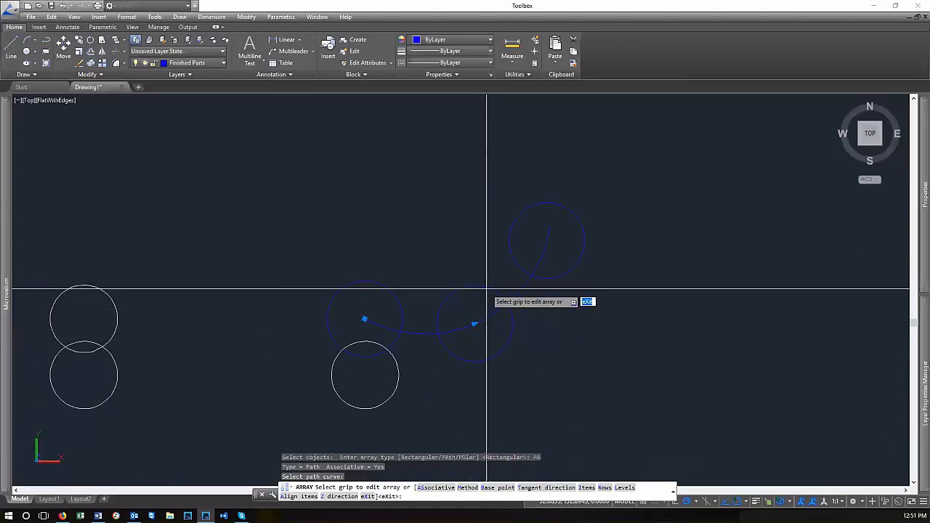
key("Escape")
Shorten the path array's item spacing with its spacing grip so four circles sit nearly edge to edge along the arc
left_click(541, 235)
left_click(500, 235)
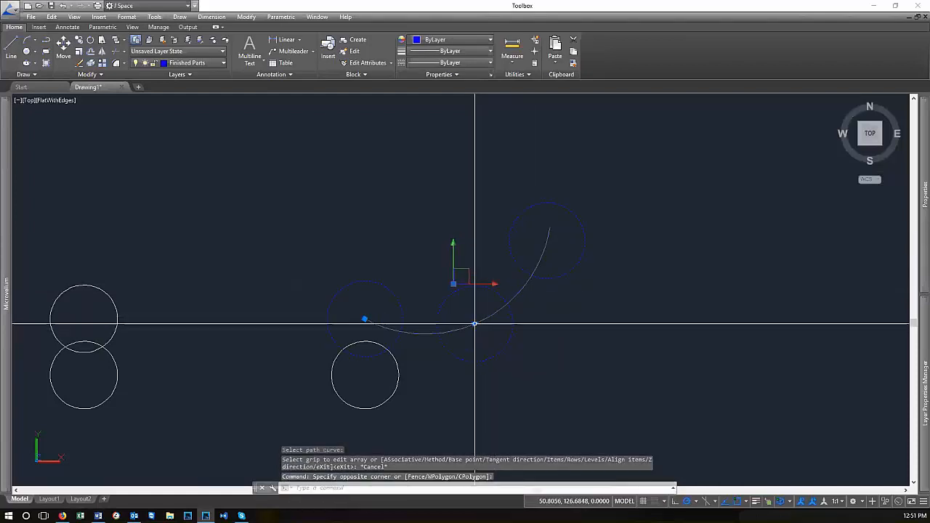
left_click(474, 325)
scroll(563, 299, "down", 2)
scroll(525, 326, "up", 5)
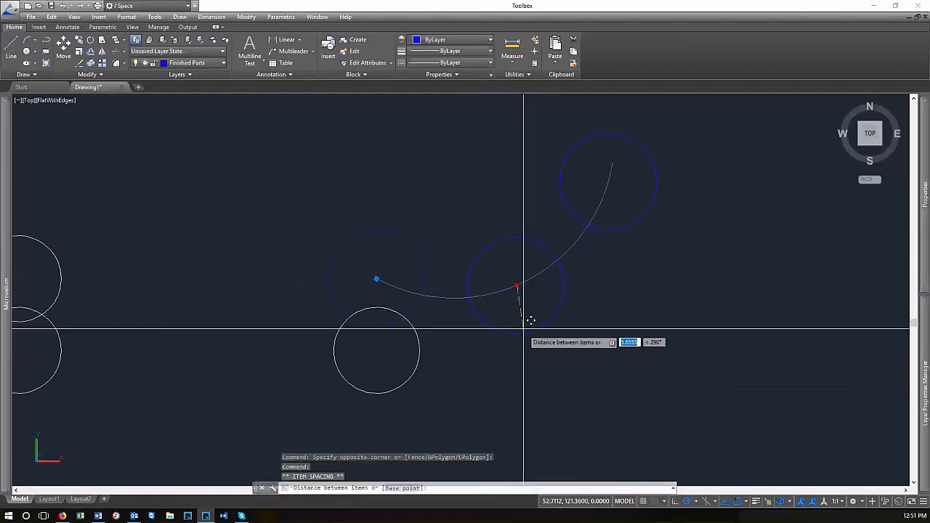
scroll(473, 350, "down", 4)
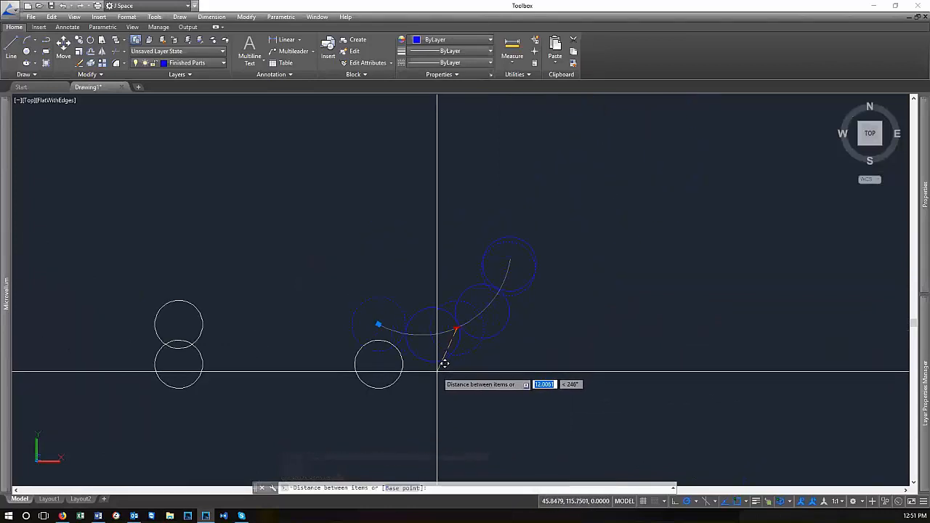
key("Escape")
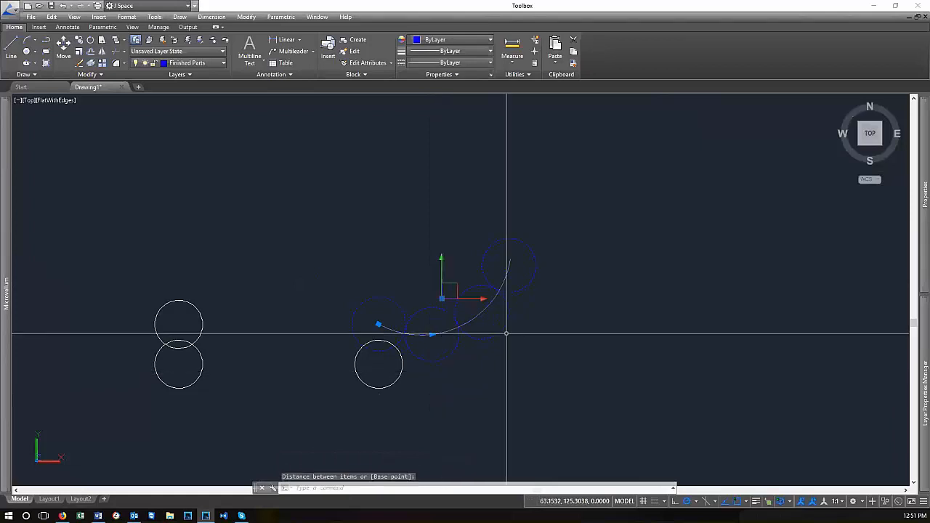
Inspect the arc and the circles arrayed along it, selecting them without making changes
scroll(424, 331, "up", 8)
scroll(345, 354, "down", 7)
scroll(299, 358, "up", 3)
left_click(507, 318)
left_click(499, 303)
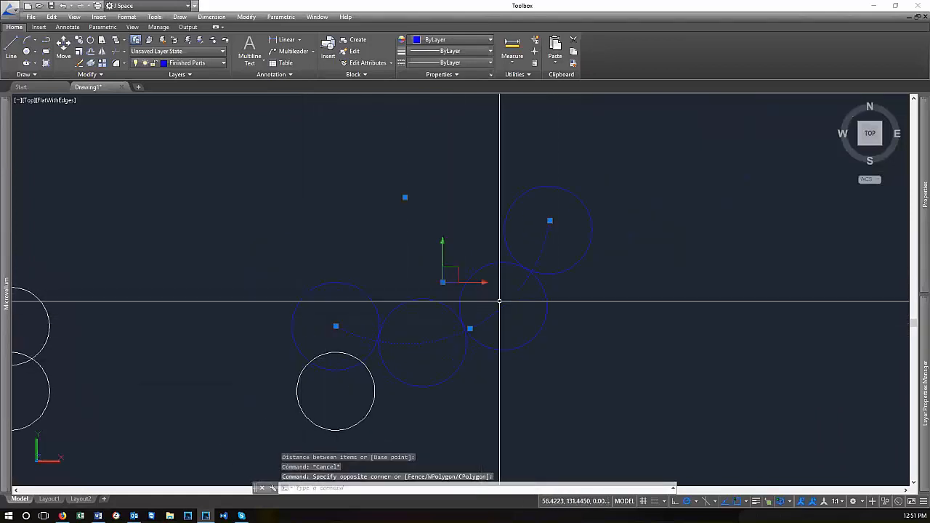
key("Escape")
key("Escape")
left_click(560, 350)
left_click(483, 272)
key("Escape")
scroll(482, 272, "down", 4)
scroll(560, 312, "up", 3)
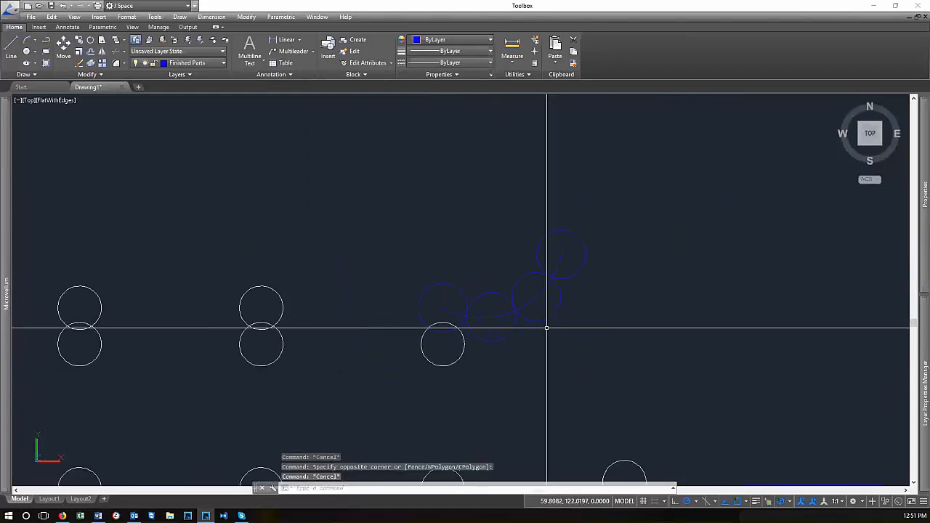
left_click(541, 293)
left_click(515, 266)
key("Escape")
key("Escape")
Copy the white circle below the start of the path array 50 units straight up
scroll(517, 367, "down", 4)
left_click(484, 382)
left_click(460, 370)
type("co")
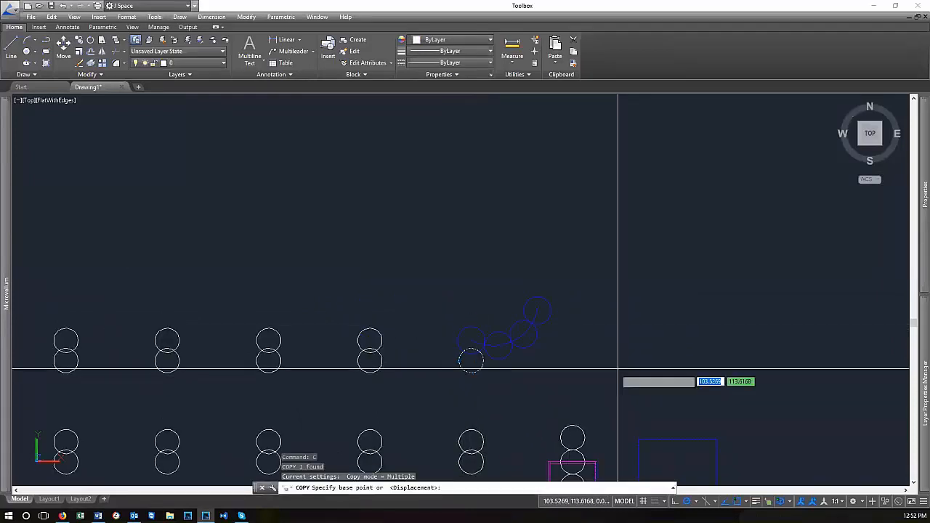
key("Return")
left_click(617, 367)
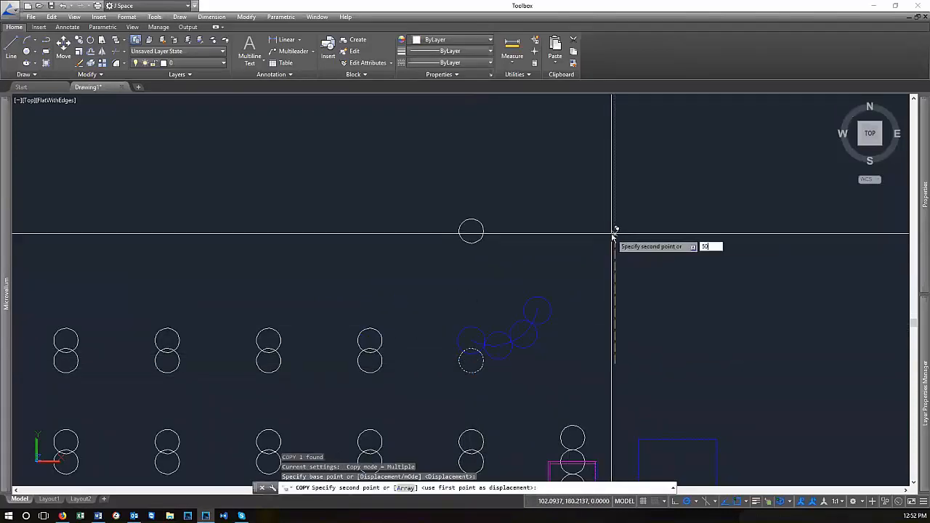
key("Return")
scroll(482, 255, "up", 3)
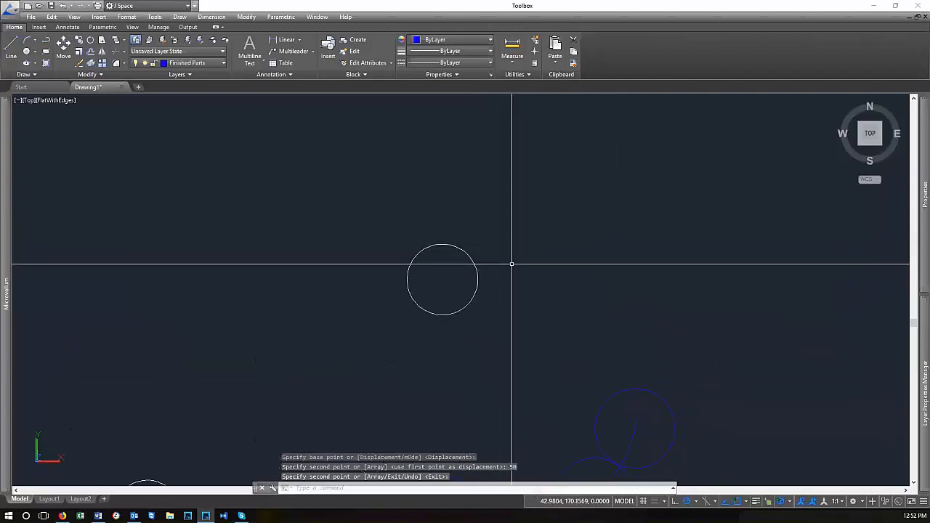
type("array")
key("Return")
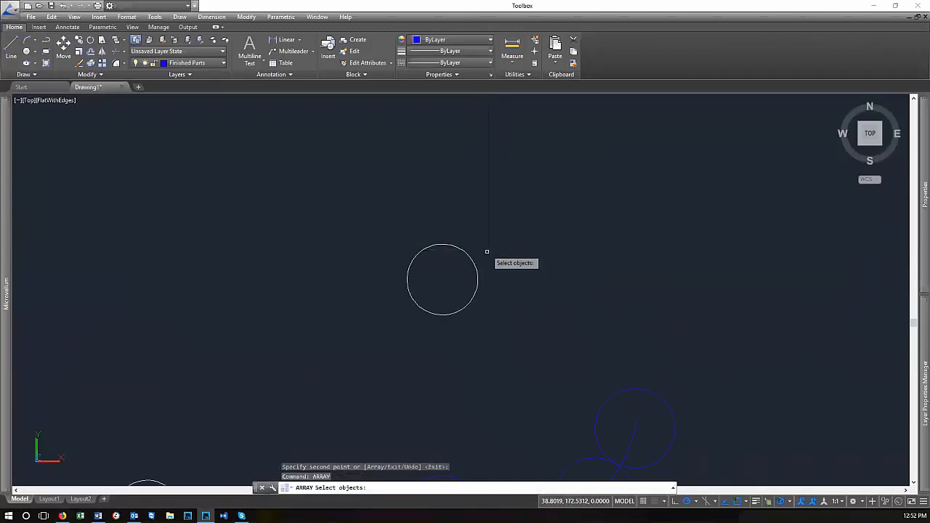
left_click(487, 300)
key("Escape")
key("Escape")
key("Escape")
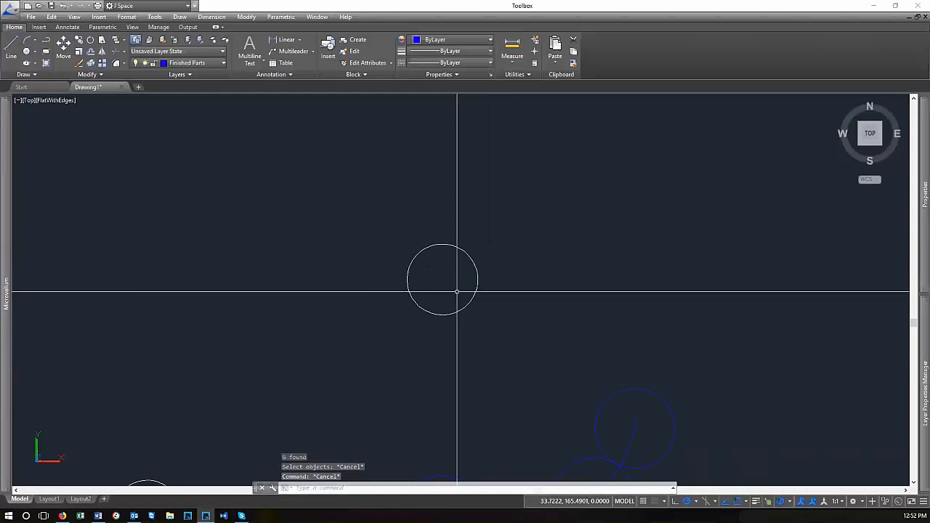
Draw a small circle centered near the lower-right edge of the copied circle
type("cc")
key("Return")
scroll(460, 297, "up", 4)
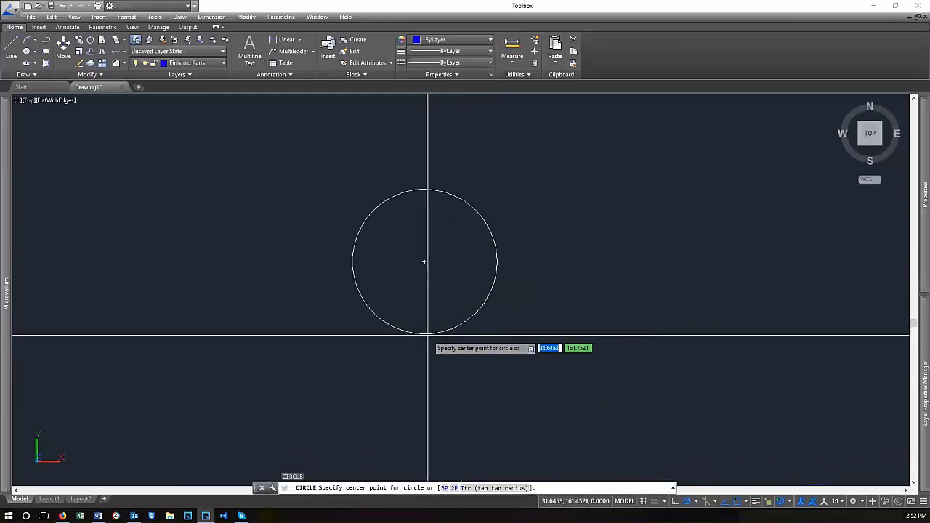
left_click(484, 306)
left_click(488, 316)
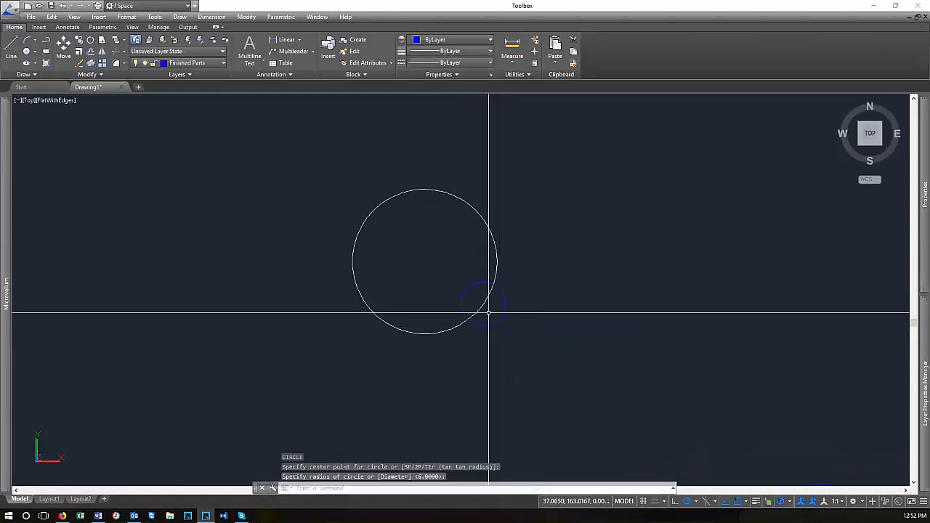
Create a polar array of the small circle around the center of the large circle
scroll(491, 317, "down", 4)
scroll(449, 262, "up", 6)
scroll(388, 291, "down", 2)
scroll(407, 331, "up", 2)
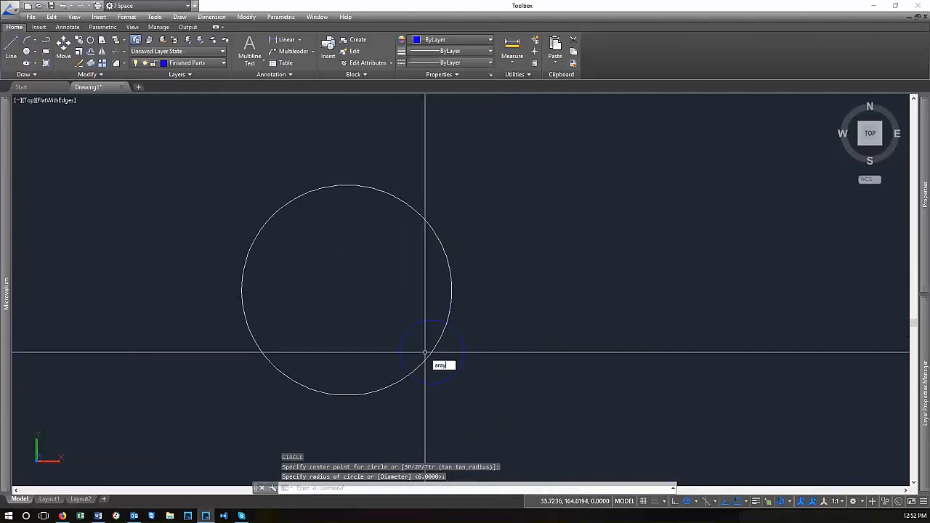
type("aray")
key("Return")
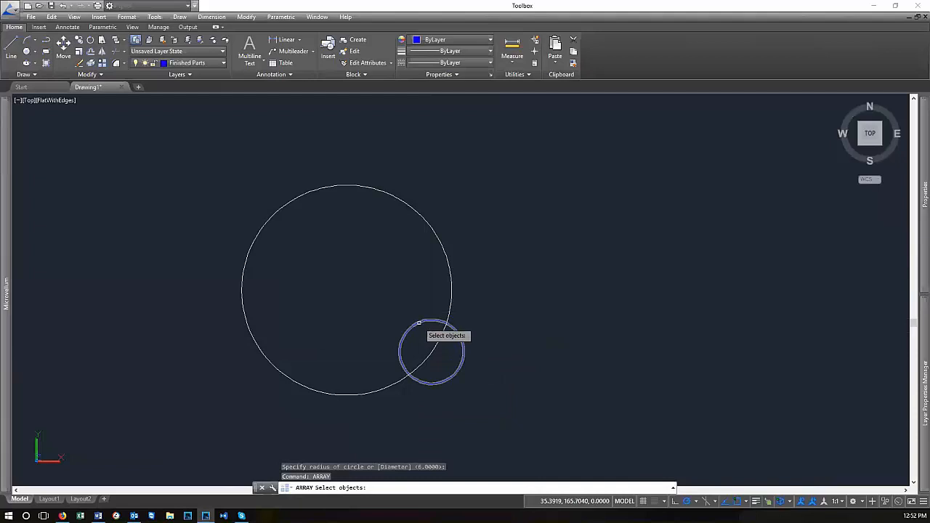
key("Return")
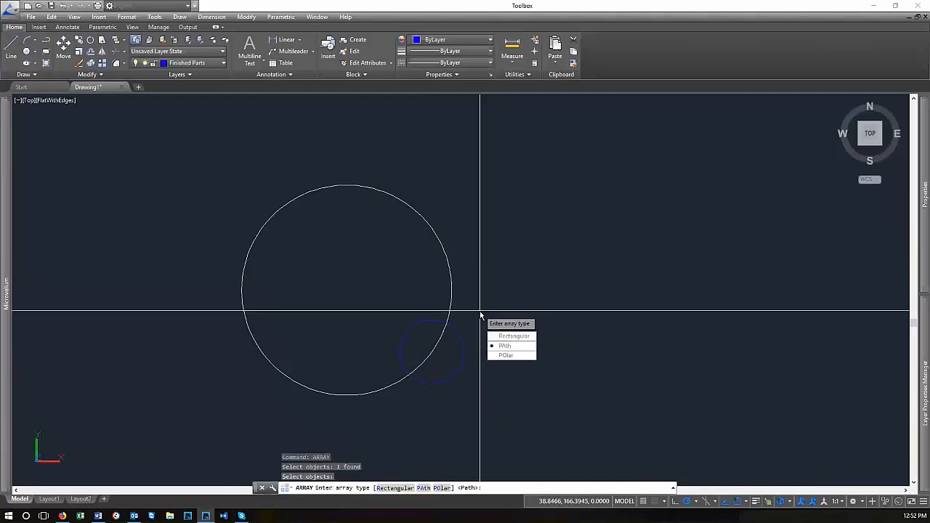
left_click(507, 356)
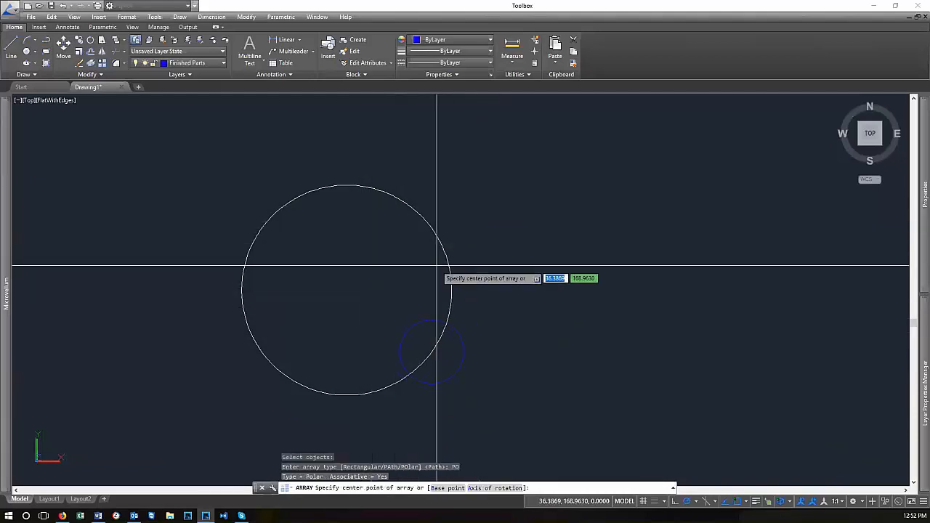
left_click(347, 290)
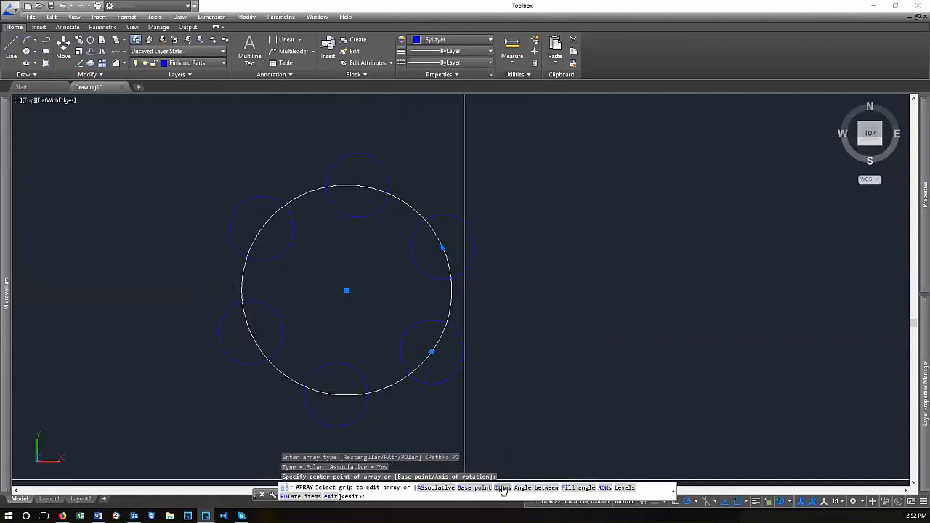
Set the polar array to 5 items with a 45-degree angle between items
left_click(503, 487)
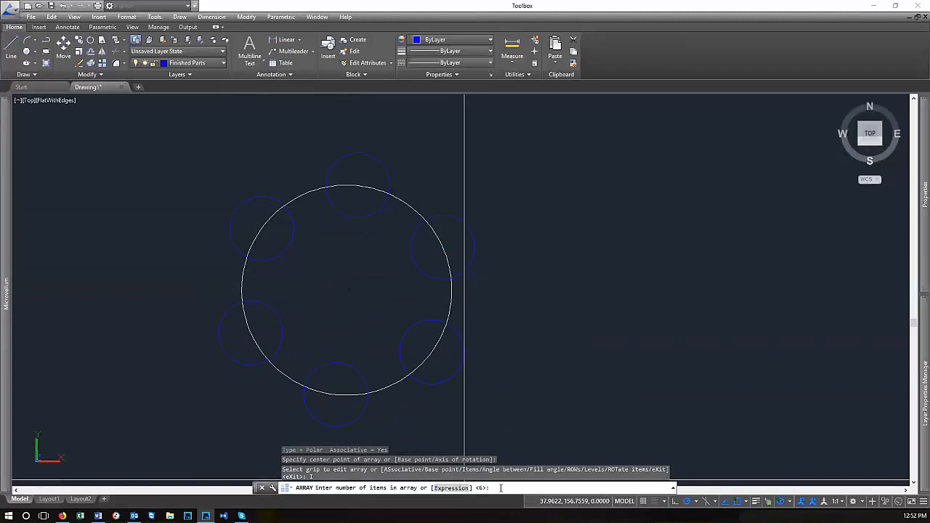
type("5")
key("Return")
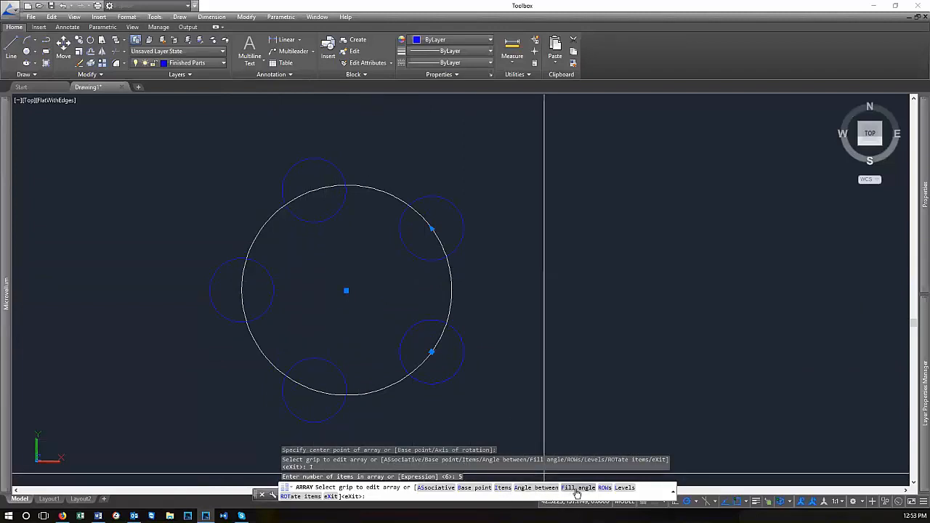
left_click(528, 487)
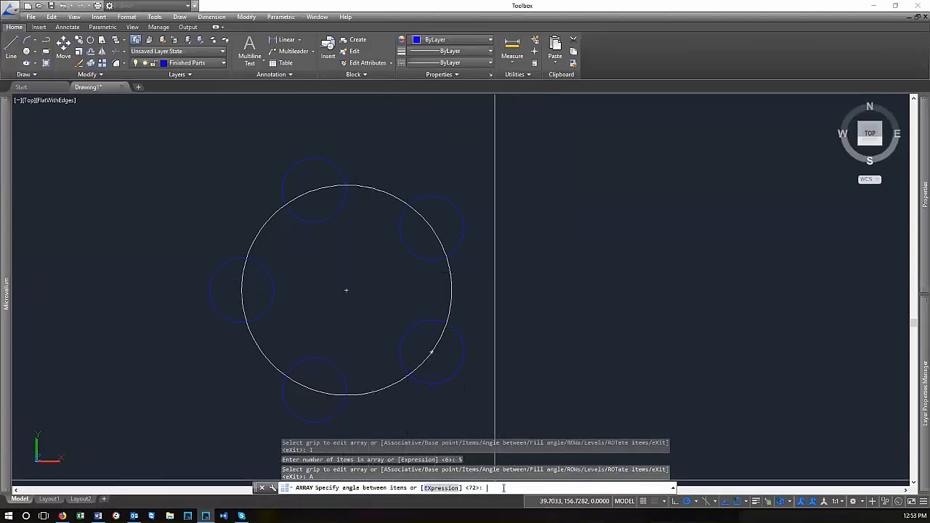
type("45")
key("Return")
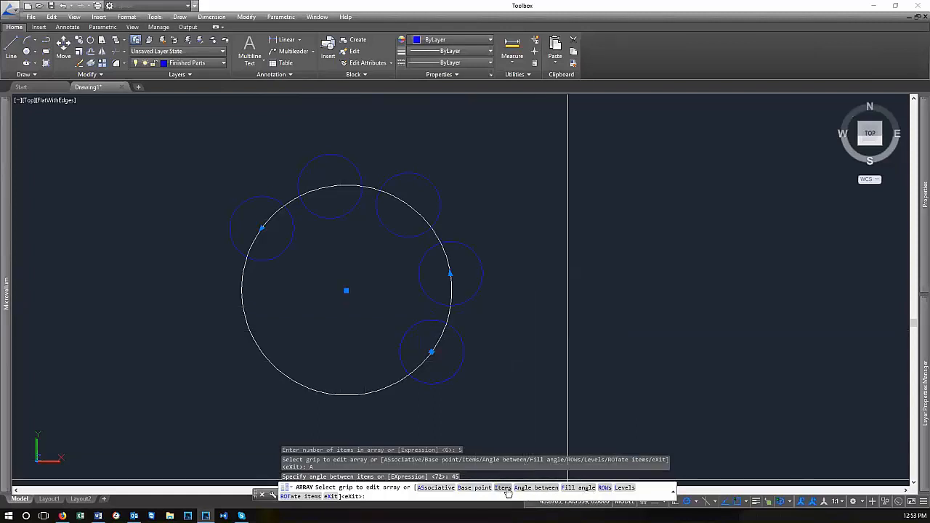
Set the polar array's item count to 10 and finish editing the array
left_click(506, 490)
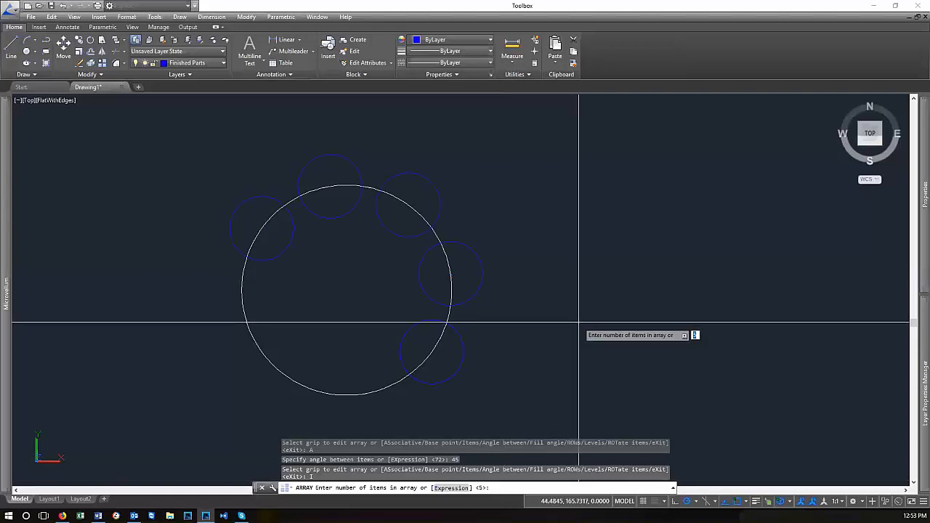
type("10")
key("Return")
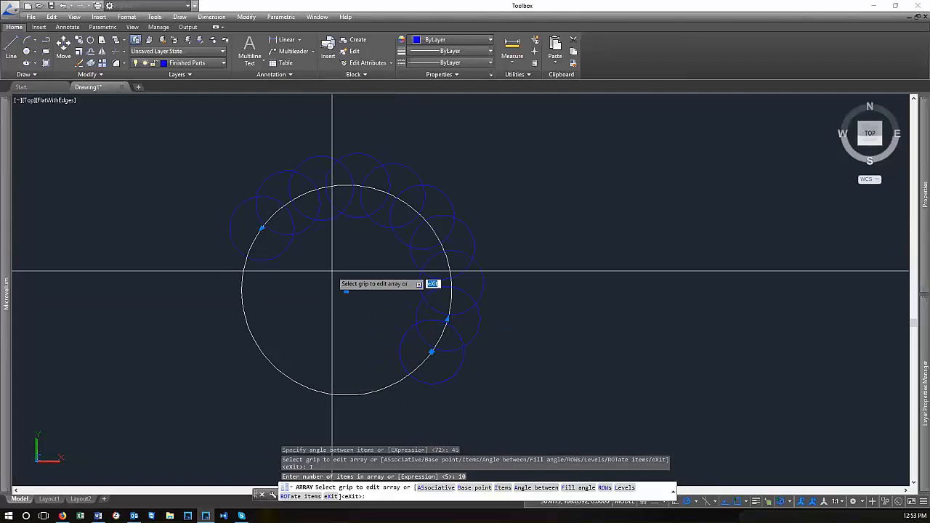
scroll(442, 297, "down", 4)
scroll(385, 330, "up", 2)
scroll(404, 266, "up", 2)
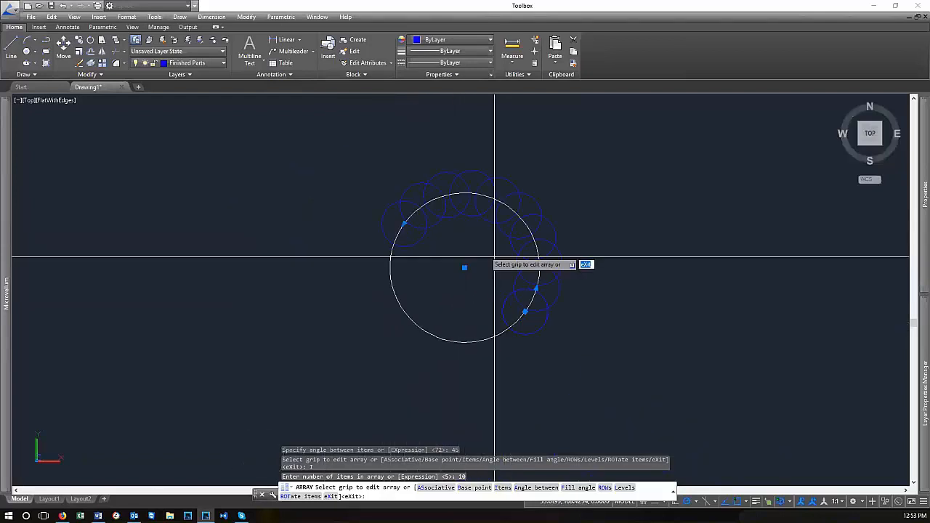
scroll(380, 244, "down", 4)
scroll(412, 236, "up", 3)
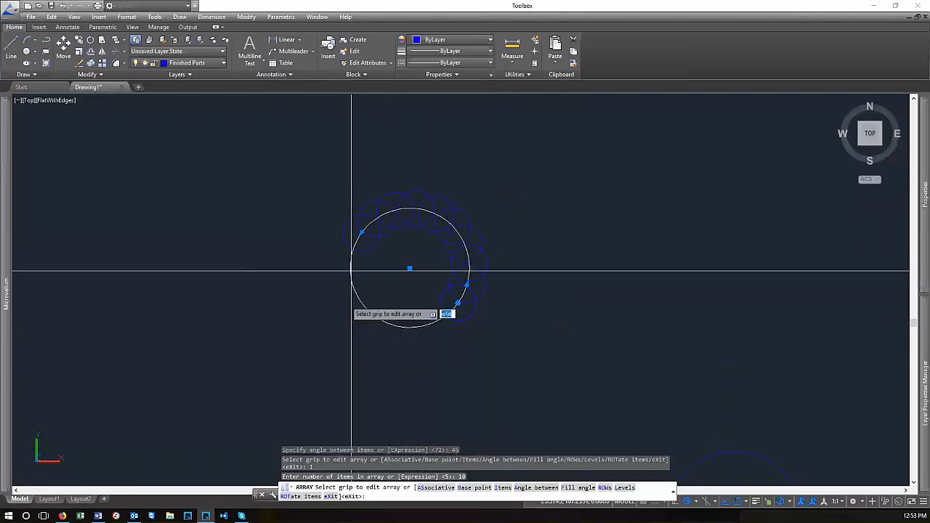
key("Return")
Move the large white circle and its polar array straight down toward the start of the path array
scroll(480, 247, "down", 5)
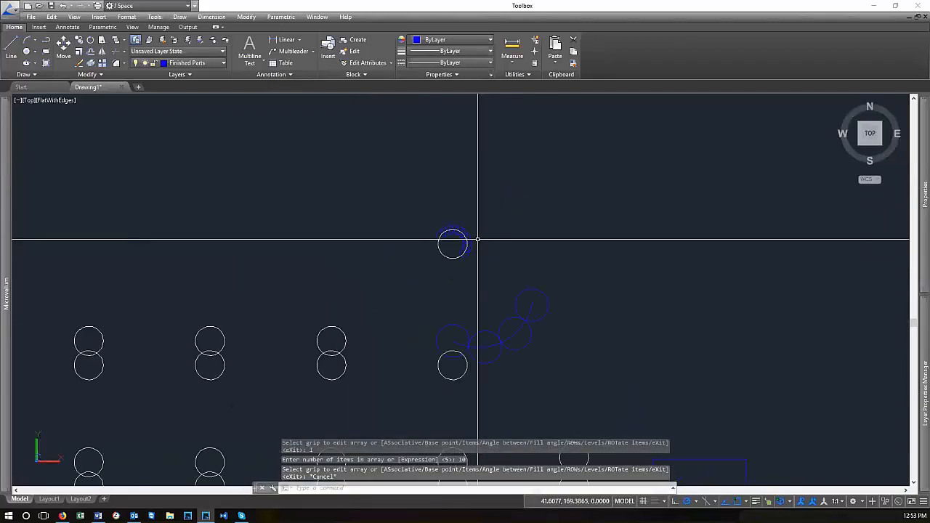
scroll(469, 234, "up", 4)
scroll(461, 232, "down", 4)
scroll(473, 242, "up", 3)
left_click(475, 266)
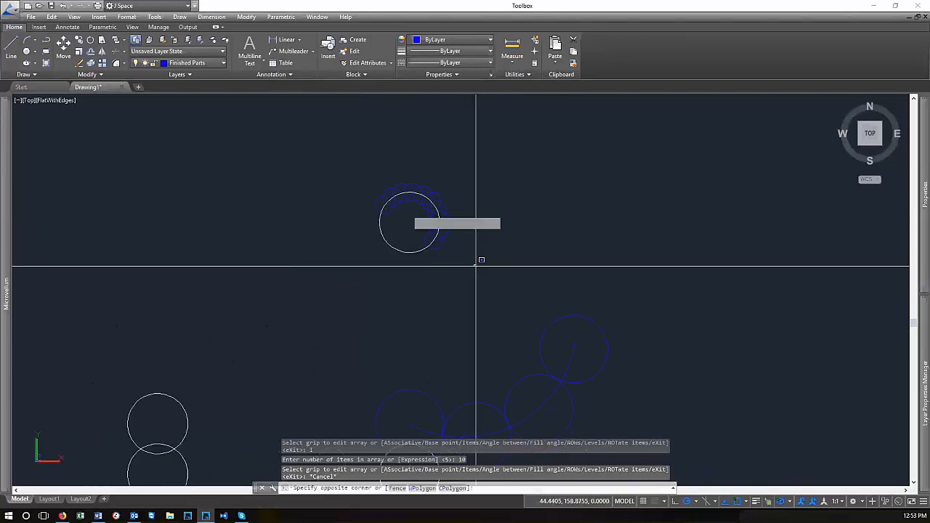
left_click(390, 243)
left_click(409, 252)
key("space")
scroll(413, 276, "down", 4)
scroll(411, 336, "up", 6)
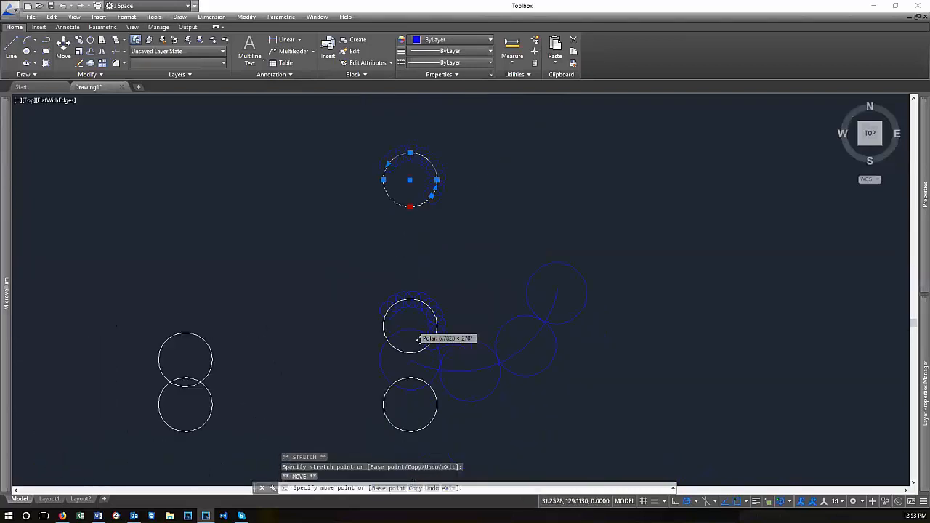
key("Escape")
key("Escape")
Examine the cabinet plan below the circles, looking closely at how its panel lines meet at the upper-right corner
scroll(501, 225, "down", 5)
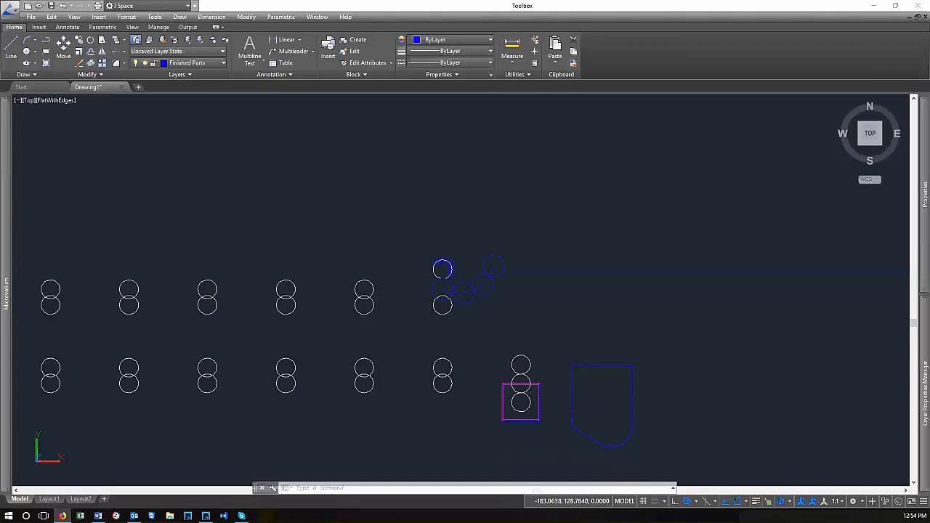
scroll(552, 407, "up", 7)
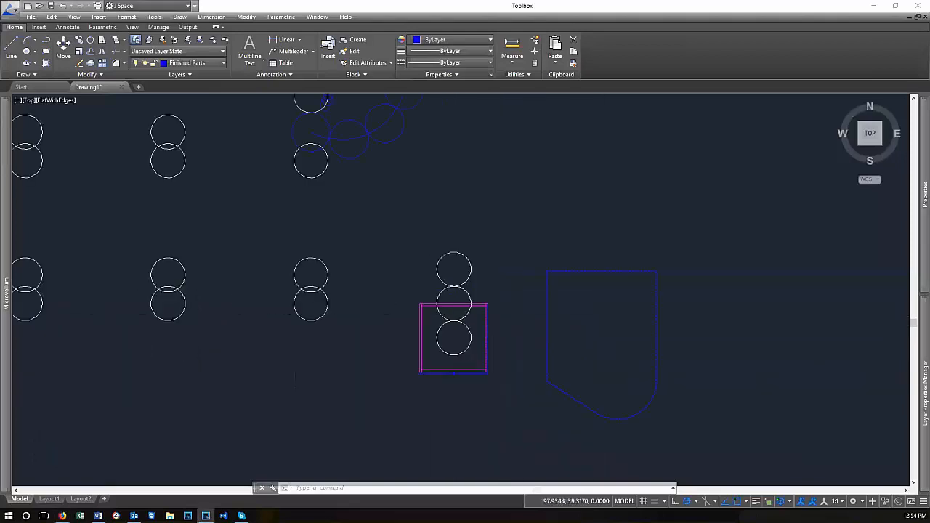
scroll(448, 332, "down", 4)
scroll(392, 302, "up", 5)
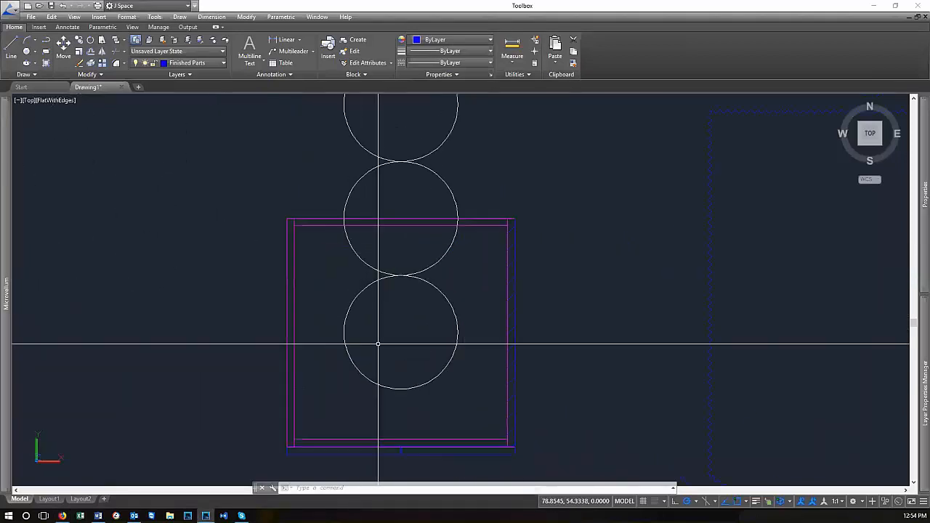
scroll(515, 211, "down", 6)
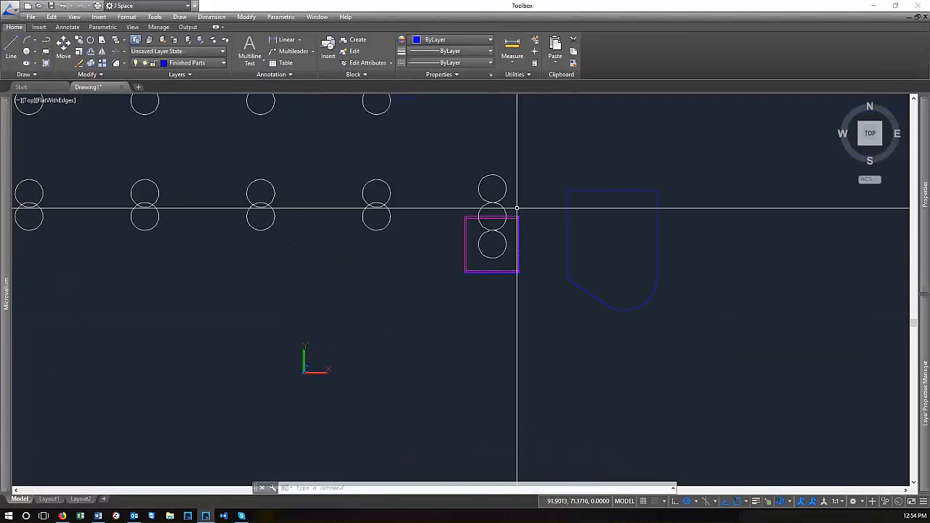
scroll(507, 217, "up", 6)
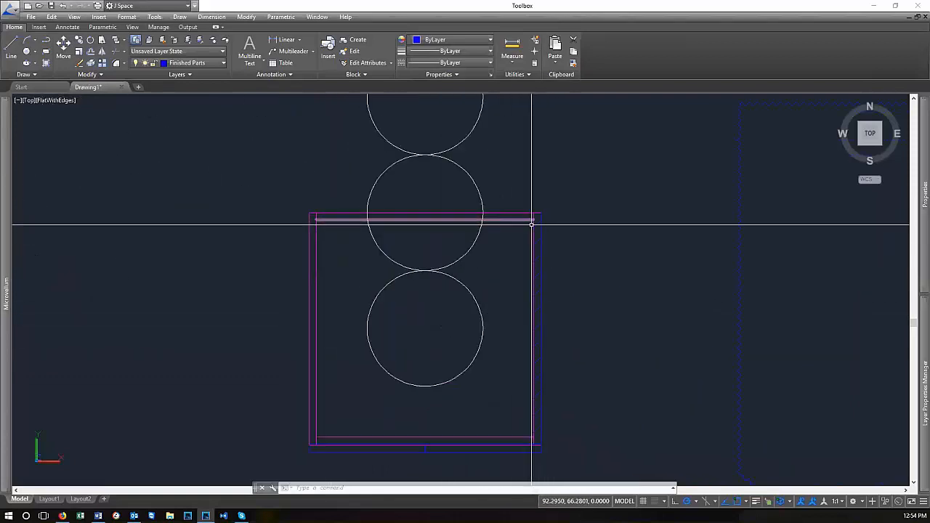
scroll(531, 218, "up", 3)
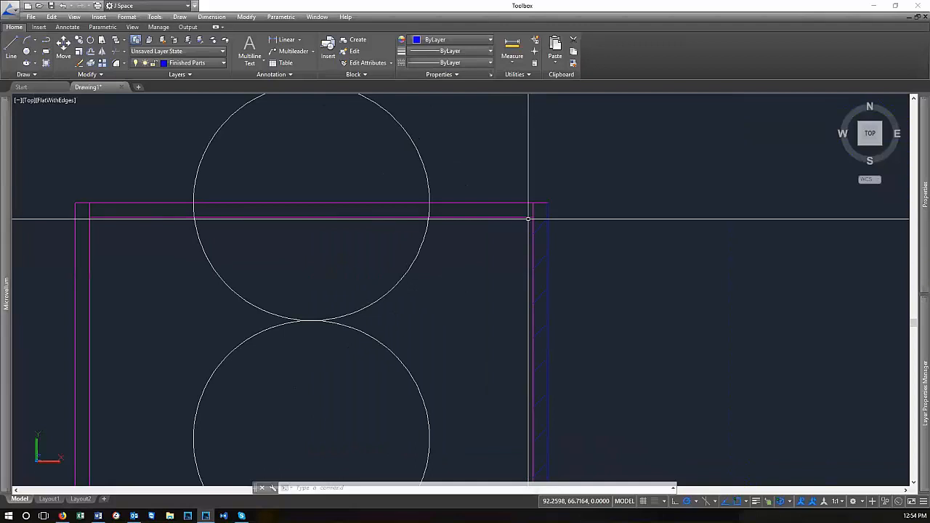
scroll(471, 268, "down", 10)
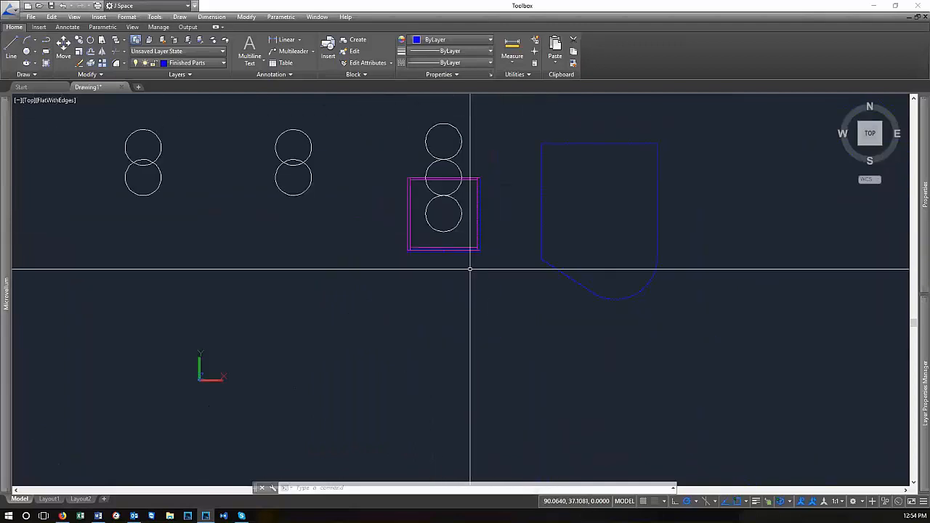
scroll(468, 268, "down", 2)
scroll(466, 211, "up", 5)
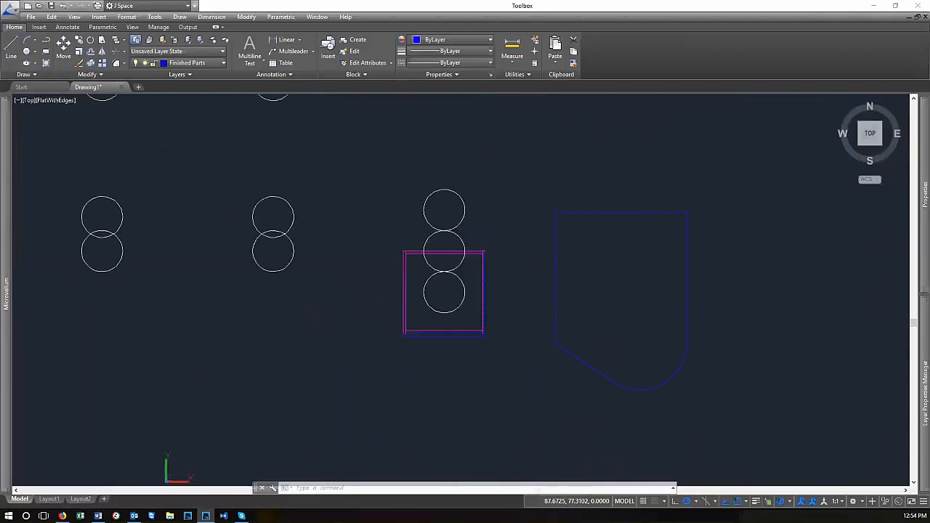
Draw a 24 by 24 rectangle in the empty area below the cabinet plan
scroll(669, 272, "up", 2)
scroll(424, 237, "down", 2)
scroll(370, 374, "down", 4)
scroll(379, 396, "up", 2)
type("rec")
key("Return")
scroll(360, 423, "up", 2)
left_click(358, 331)
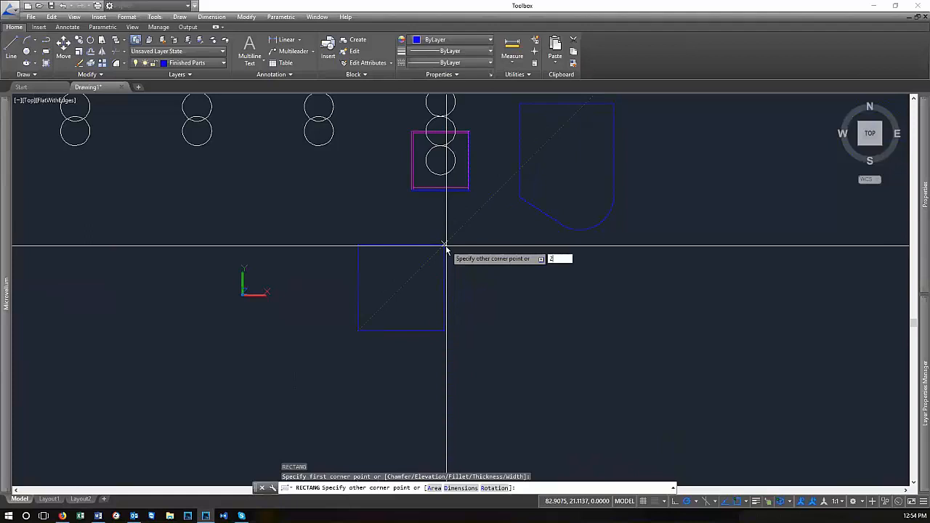
key("Return")
Offset the 24 by 24 rectangle inward by 0.75
scroll(407, 291, "up", 4)
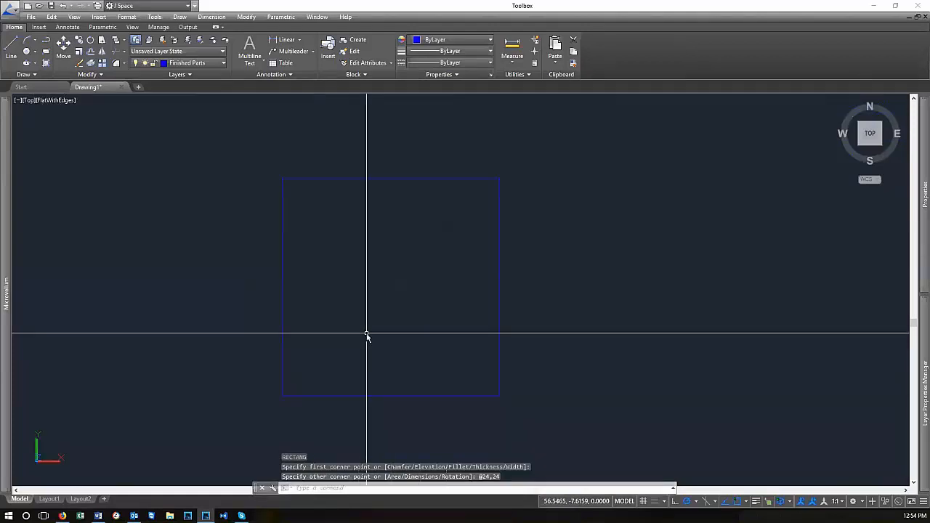
type("o")
key("Return")
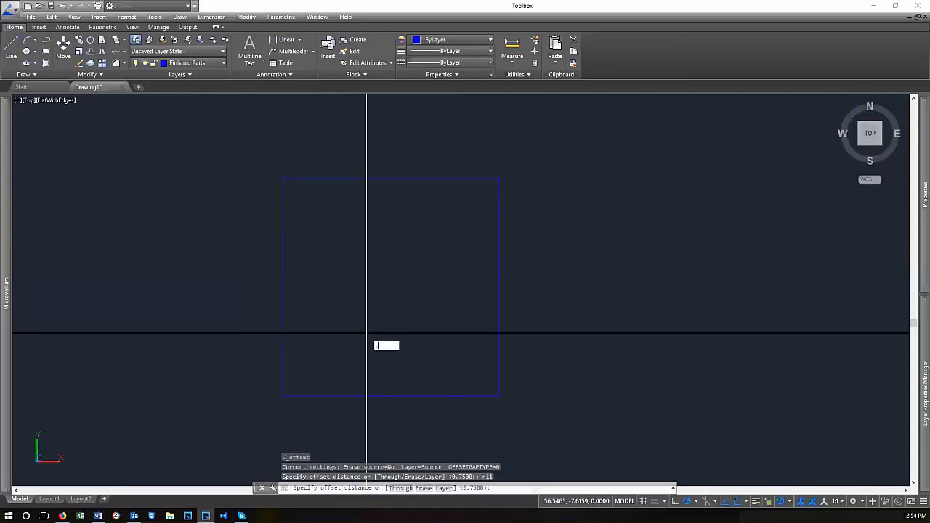
type(".75")
key("Return")
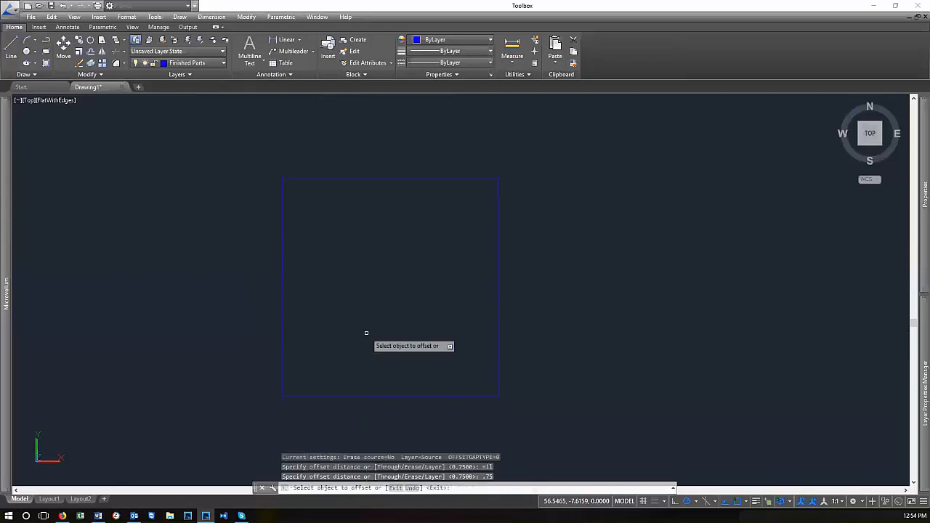
left_click(399, 179)
left_click(399, 259)
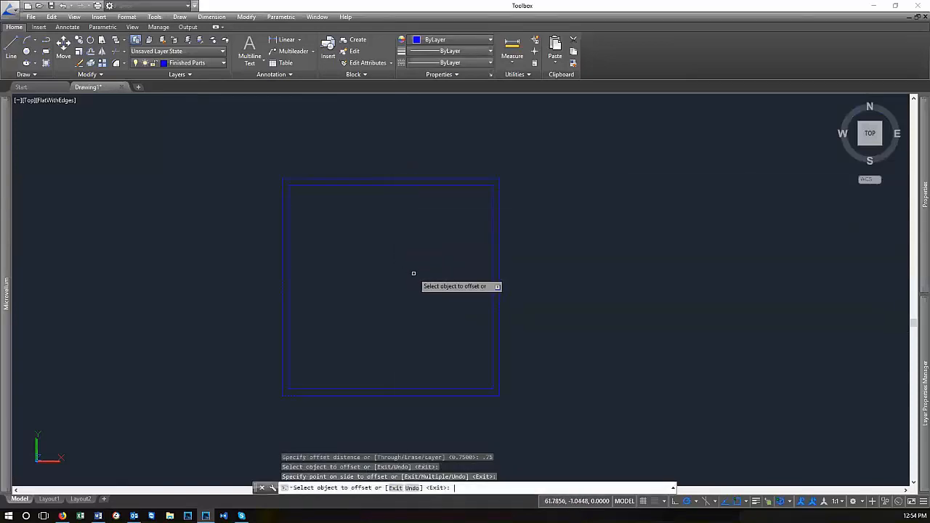
key("Return")
Explode the outer and inner rectangles into separate lines
left_click(546, 263)
left_click(425, 239)
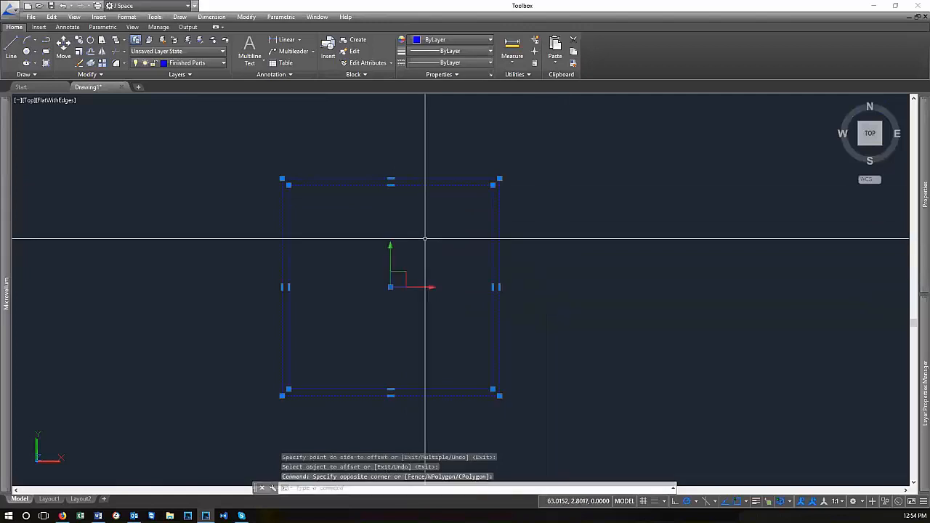
type("x")
key("Return")
scroll(502, 271, "down", 2)
scroll(415, 250, "up", 1)
scroll(502, 264, "up", 1)
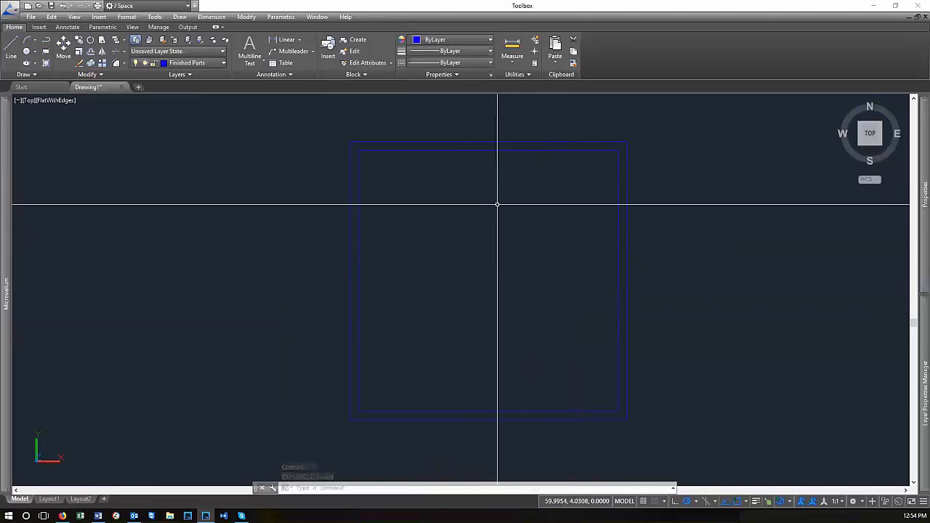
left_click(706, 263)
left_click(426, 218)
key("Escape")
Assign all lines of both exploded rectangles to layer 0
left_click(685, 433)
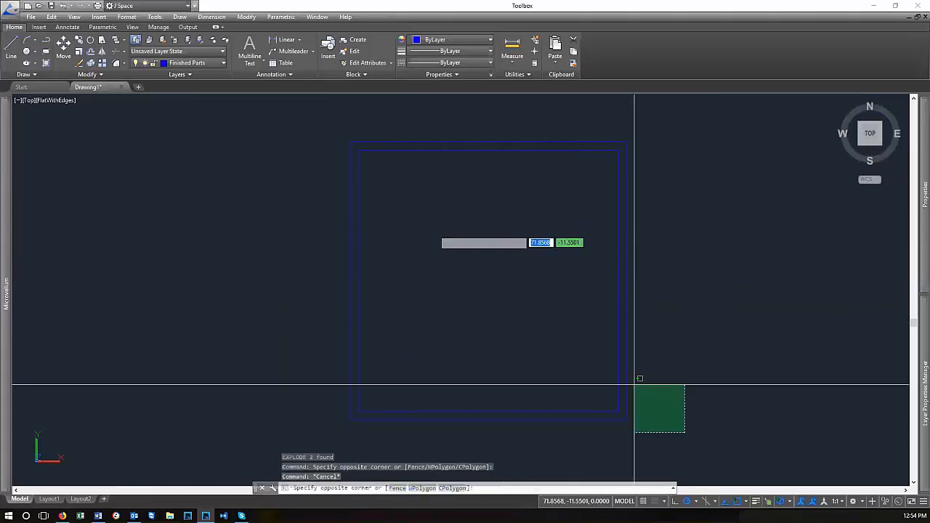
left_click(259, 119)
left_click(196, 63)
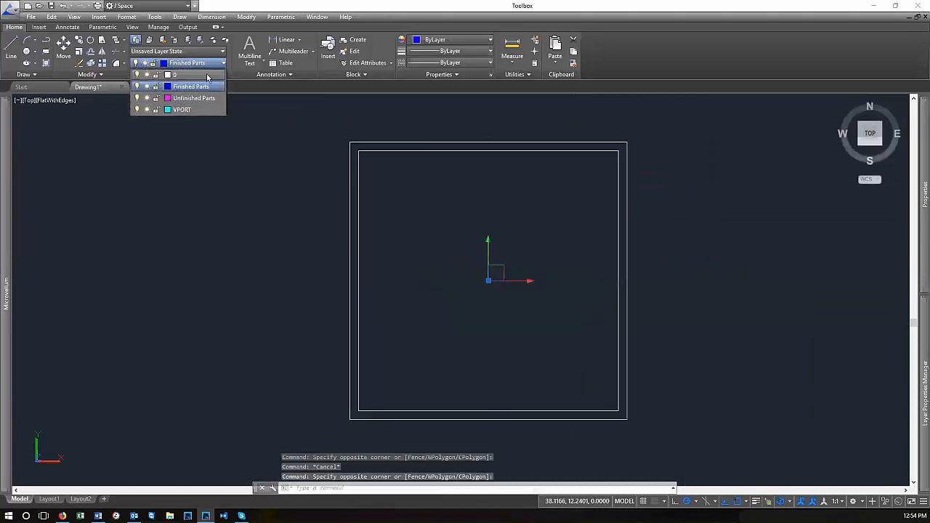
left_click(207, 76)
key("Escape")
key("Escape")
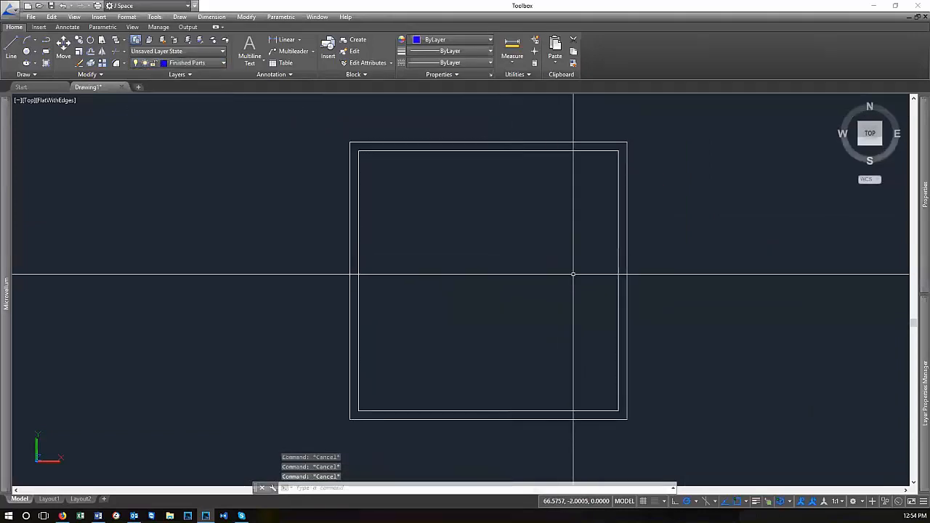
Extend the inner top line leftward to the outer left line, using that outer line as the boundary edge
scroll(510, 449, "down", 6)
scroll(598, 219, "up", 5)
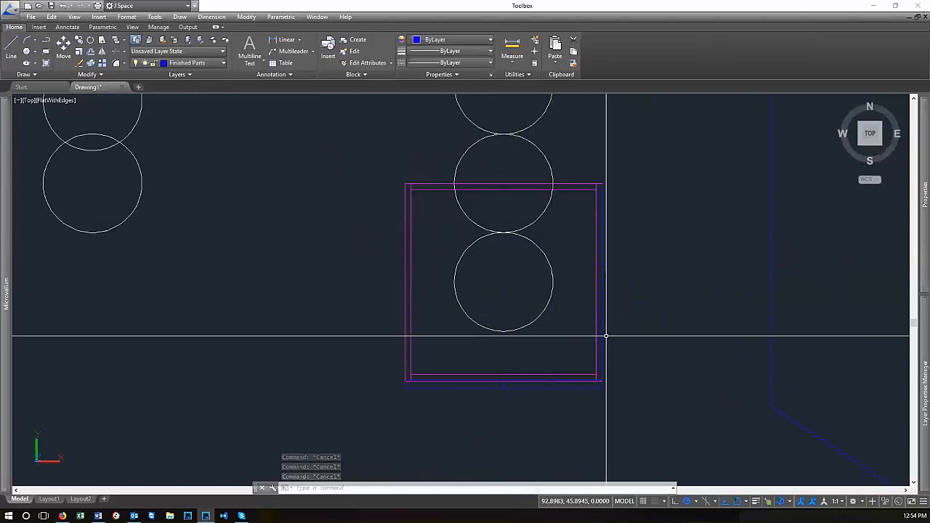
scroll(461, 263, "down", 6)
scroll(449, 344, "up", 8)
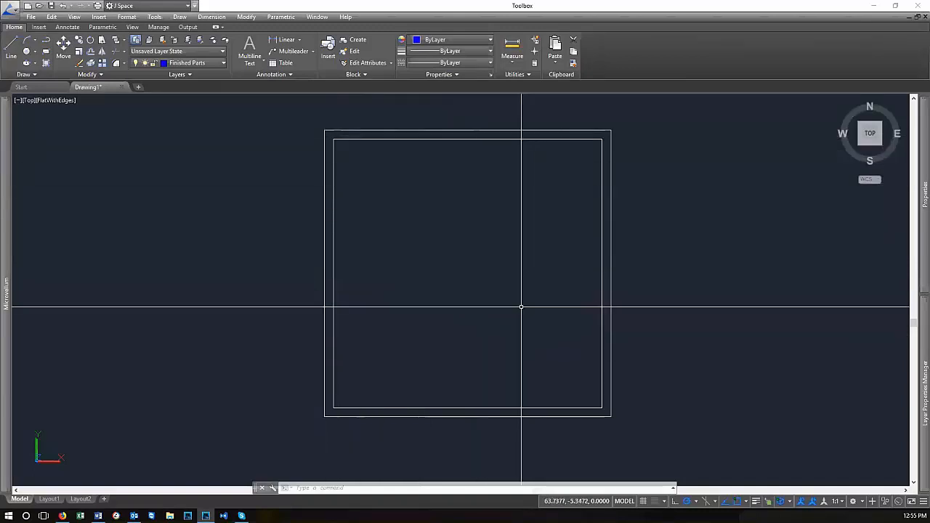
type("t")
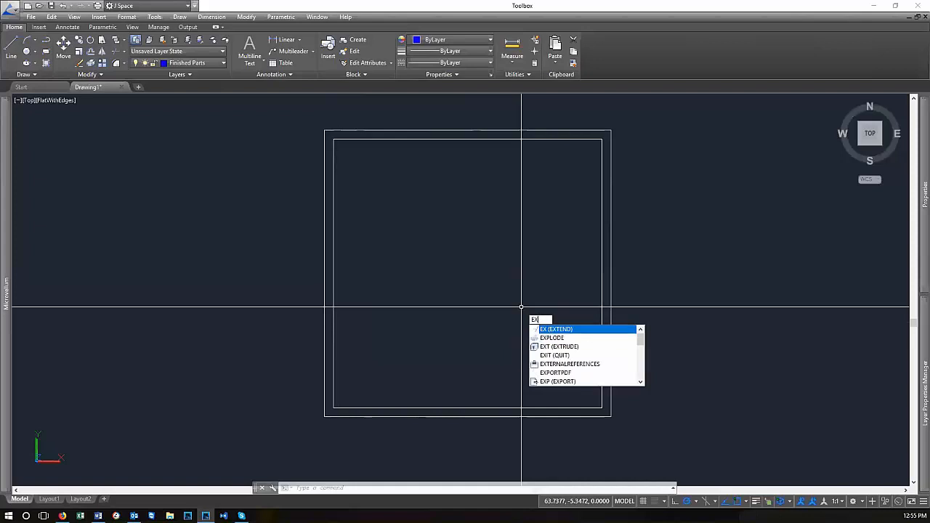
key("Return")
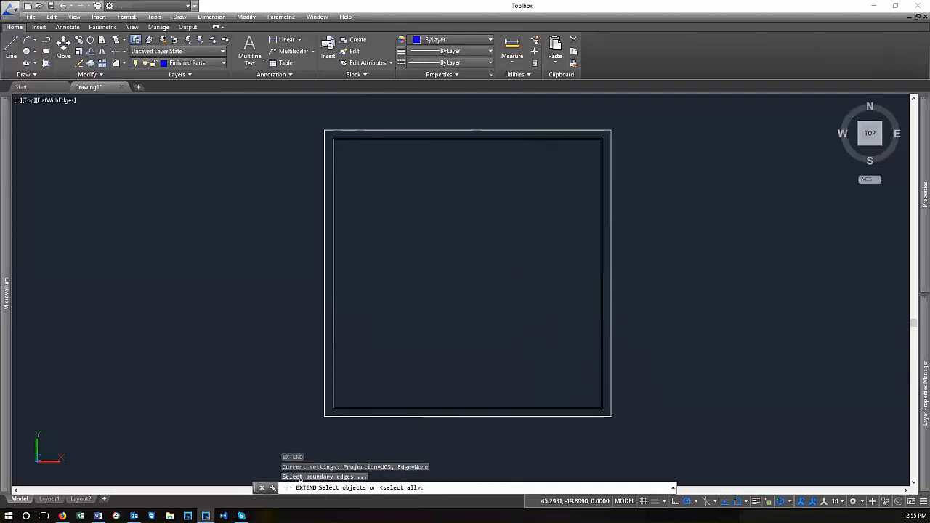
left_click(326, 149)
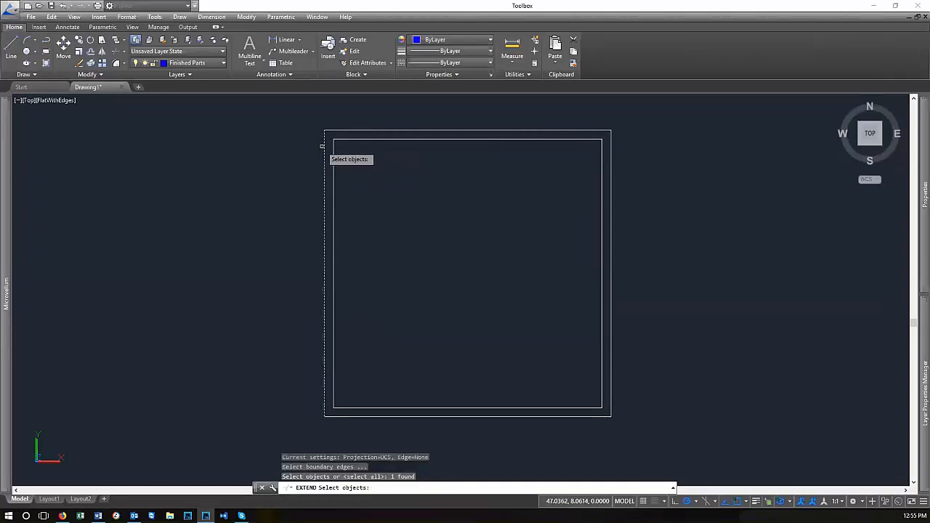
key("Return")
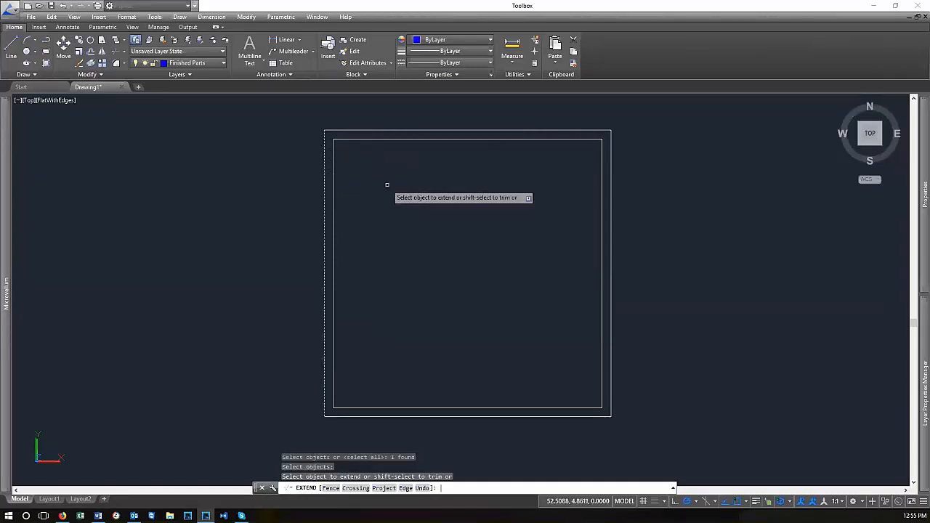
left_click(345, 139)
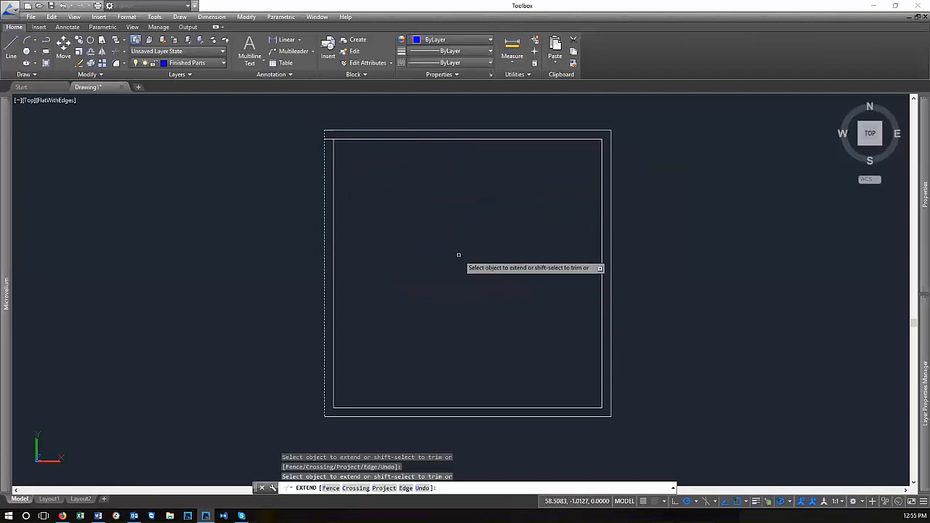
key("Return")
With all objects as boundaries, extend the inner top line to the outer right line and the inner bottom line to both outer sides
key("Return")
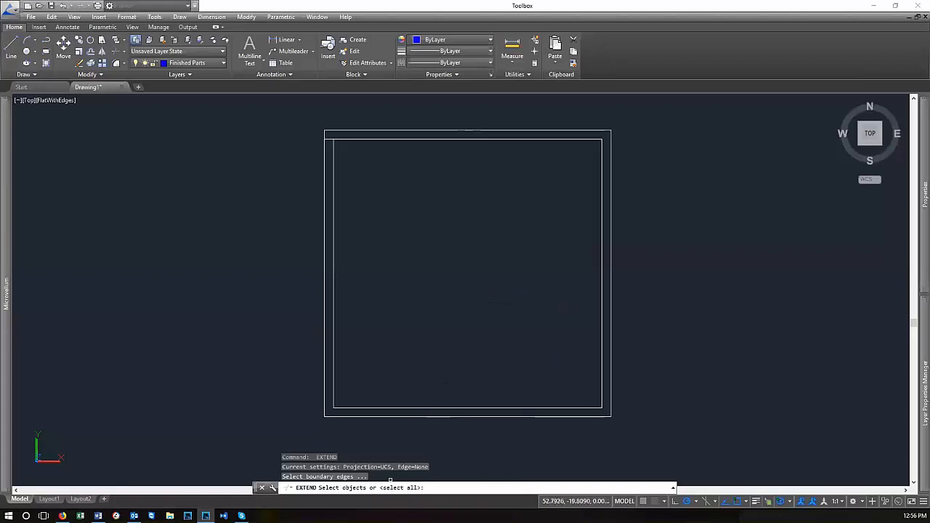
key("Return")
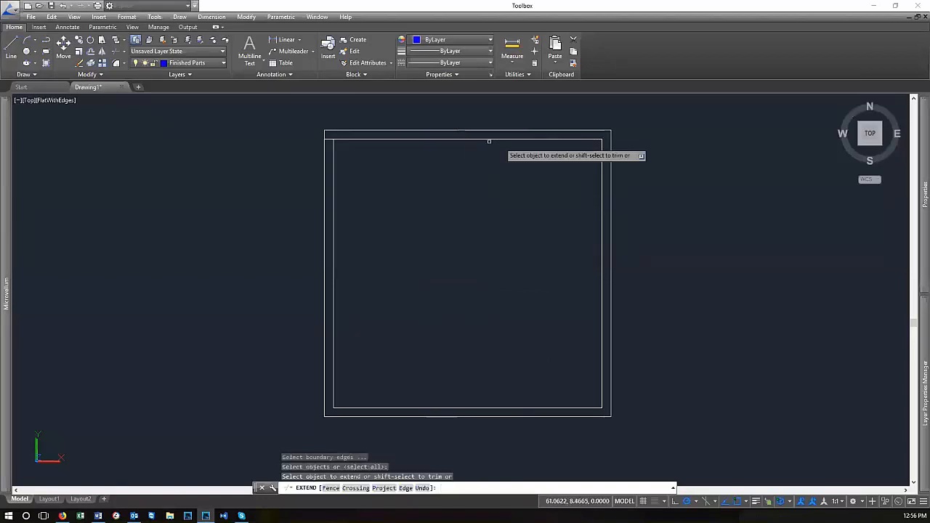
left_click(594, 138)
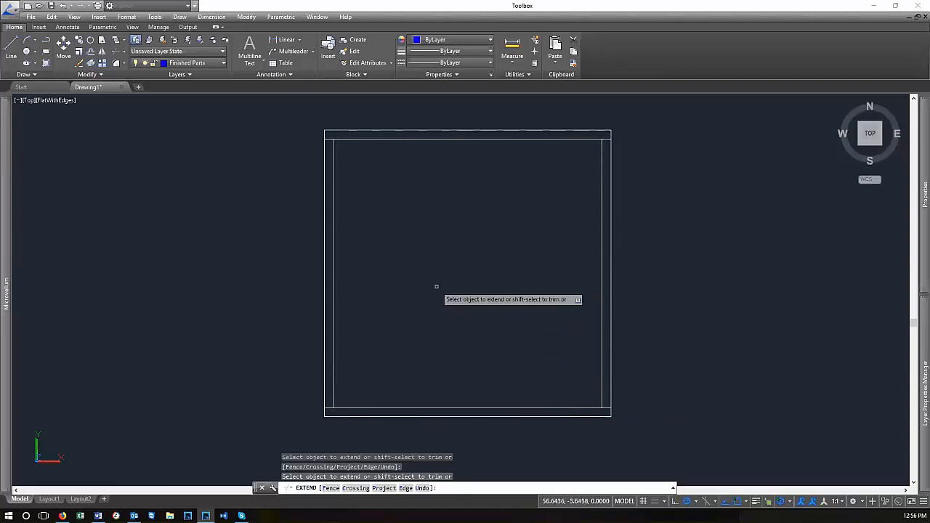
Extend the outer right line of the lower square upward to the cabinet plan above
scroll(438, 394, "down", 6)
scroll(488, 271, "up", 2)
scroll(501, 309, "up", 2)
scroll(497, 315, "down", 4)
scroll(455, 378, "up", 6)
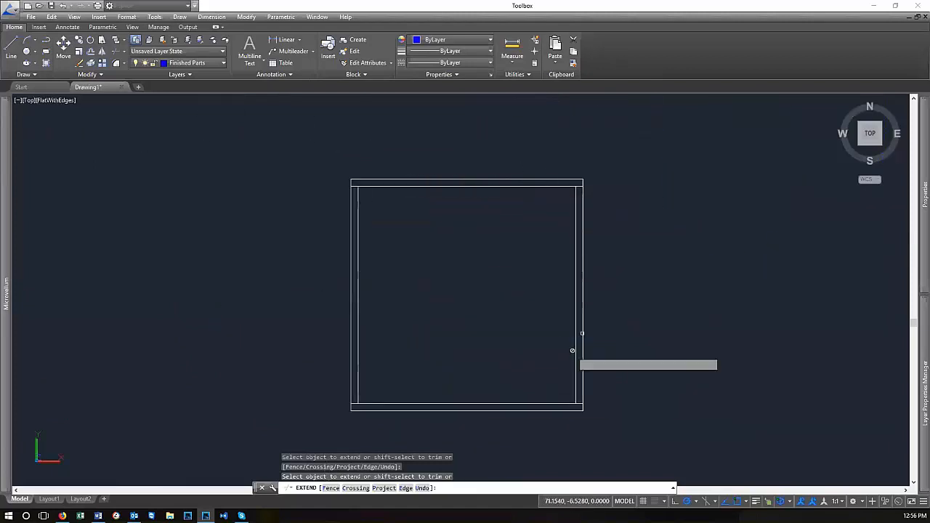
scroll(436, 381, "down", 4)
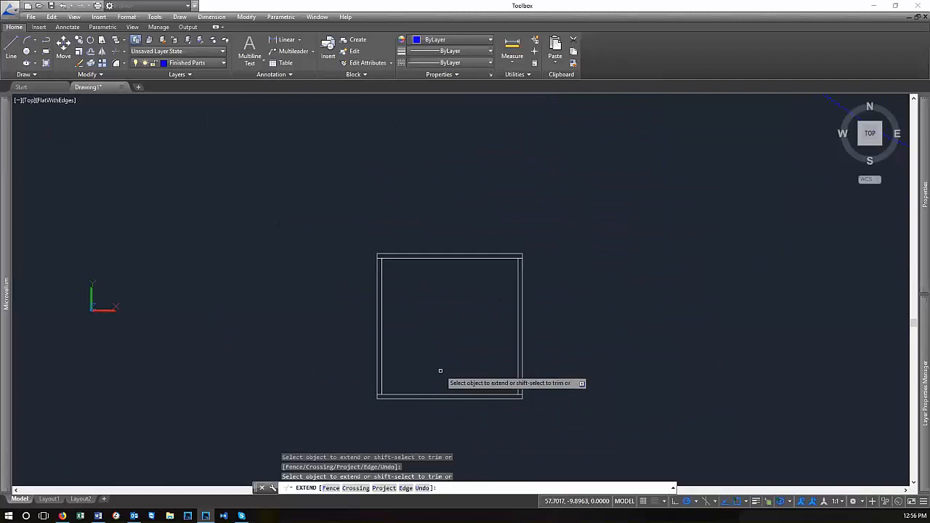
scroll(492, 283, "up", 3)
scroll(507, 330, "down", 2)
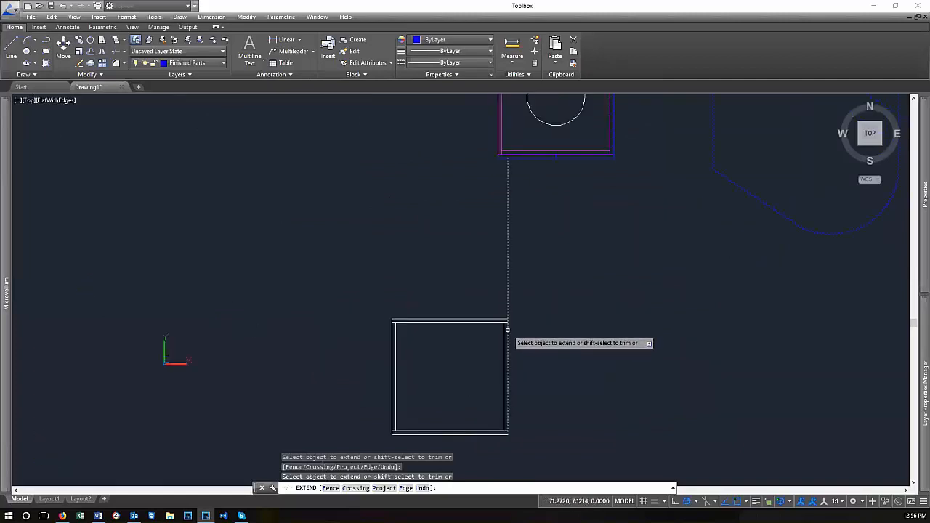
left_click(507, 331)
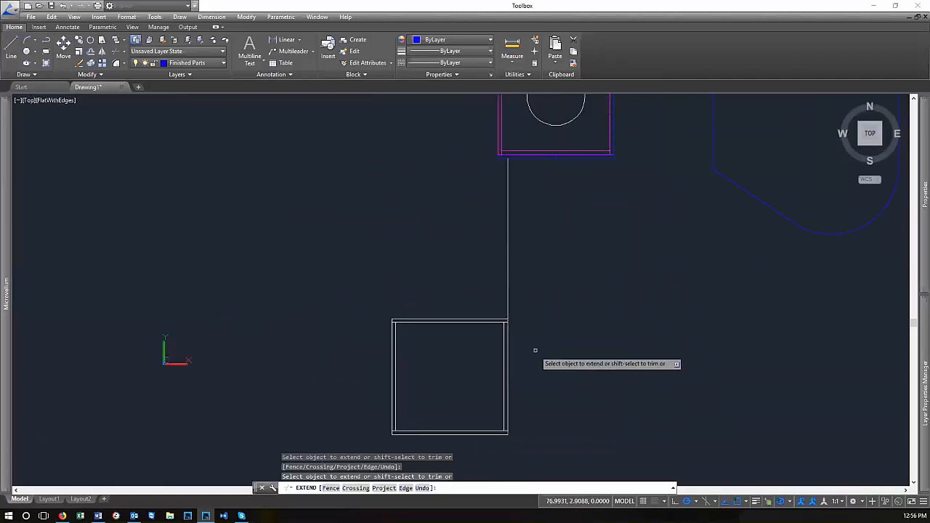
Undo the upward extension of the outer right line
scroll(650, 303, "down", 5)
scroll(651, 303, "up", 5)
scroll(609, 276, "down", 2)
scroll(608, 299, "up", 2)
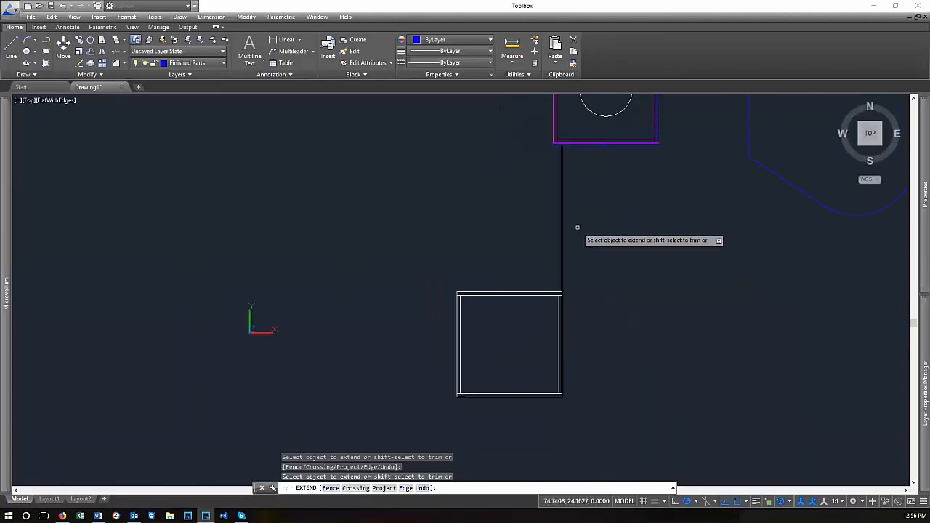
key("ctrl+z")
scroll(513, 330, "down", 4)
scroll(519, 321, "down", 2)
scroll(521, 295, "up", 6)
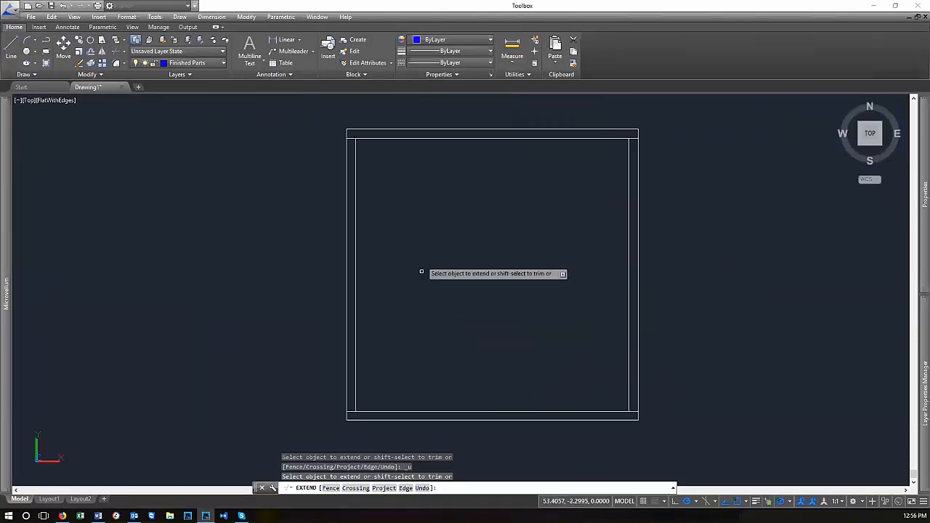
scroll(436, 290, "down", 4)
scroll(450, 338, "up", 3)
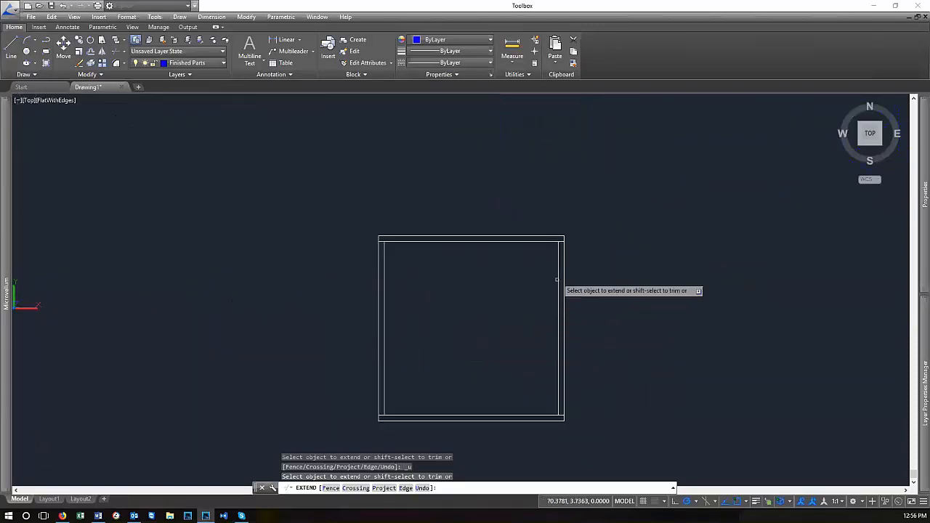
scroll(427, 357, "down", 2)
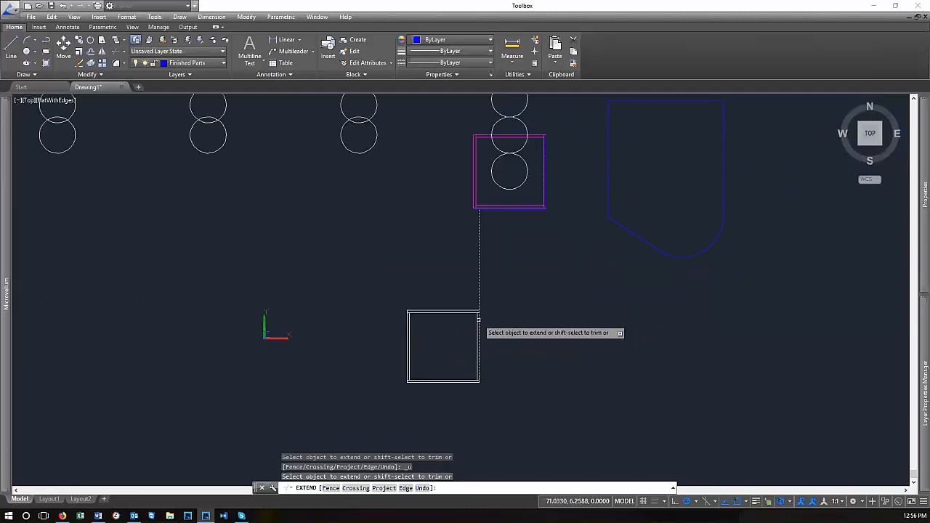
scroll(432, 355, "up", 4)
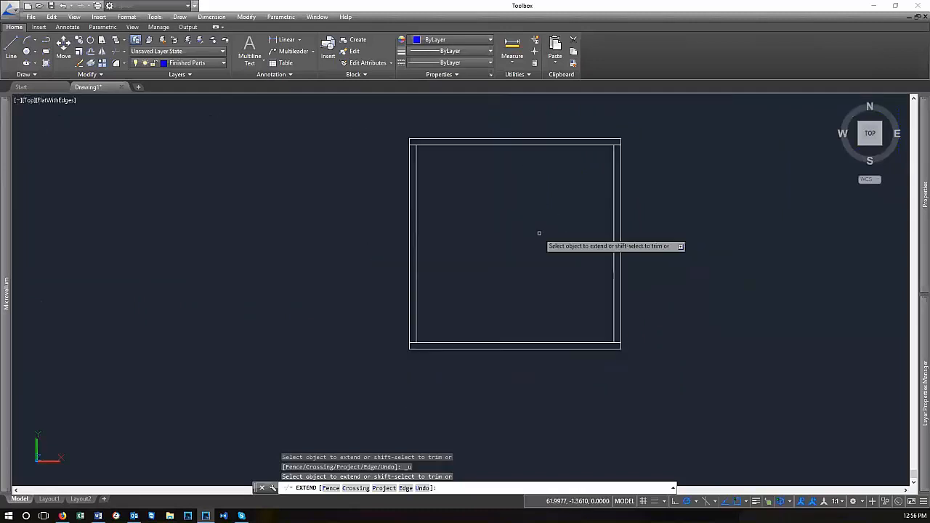
middle_click_drag(567, 218, 521, 264)
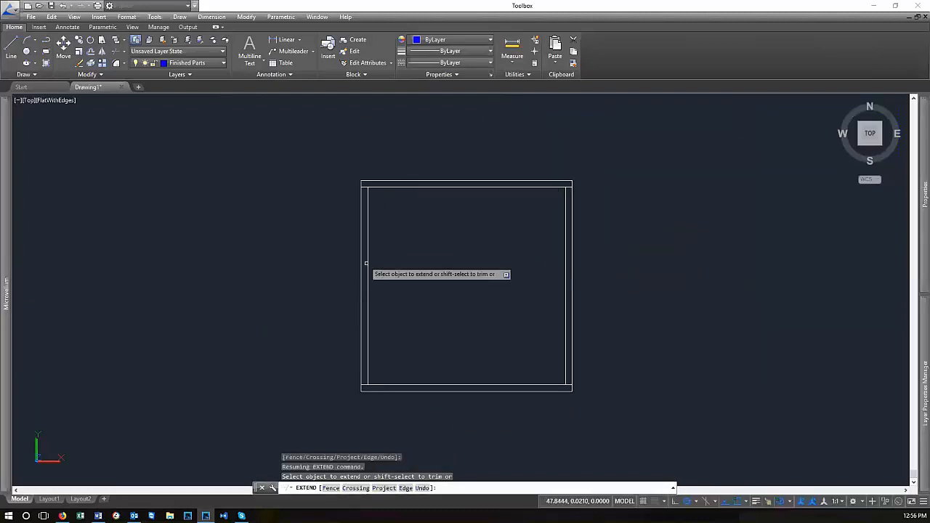
scroll(561, 393, "up", 3)
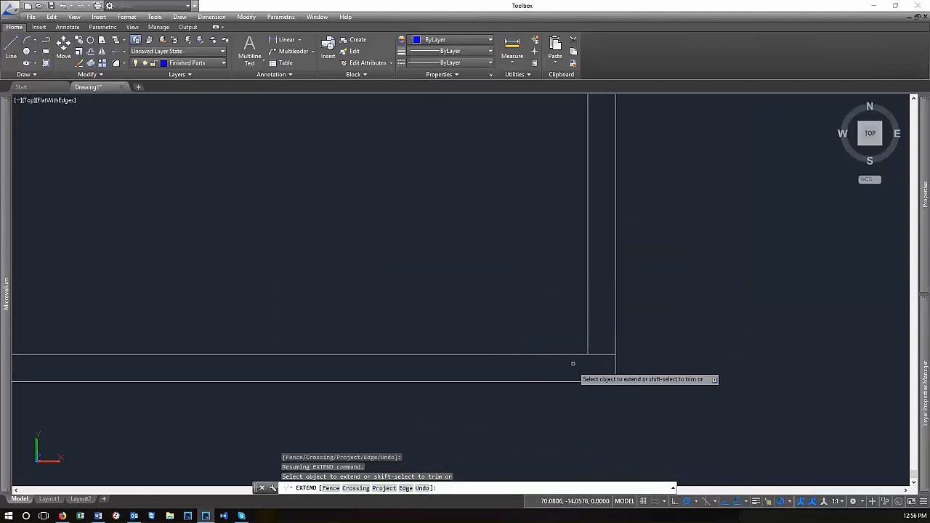
scroll(592, 399, "down", 4)
scroll(502, 357, "up", 2)
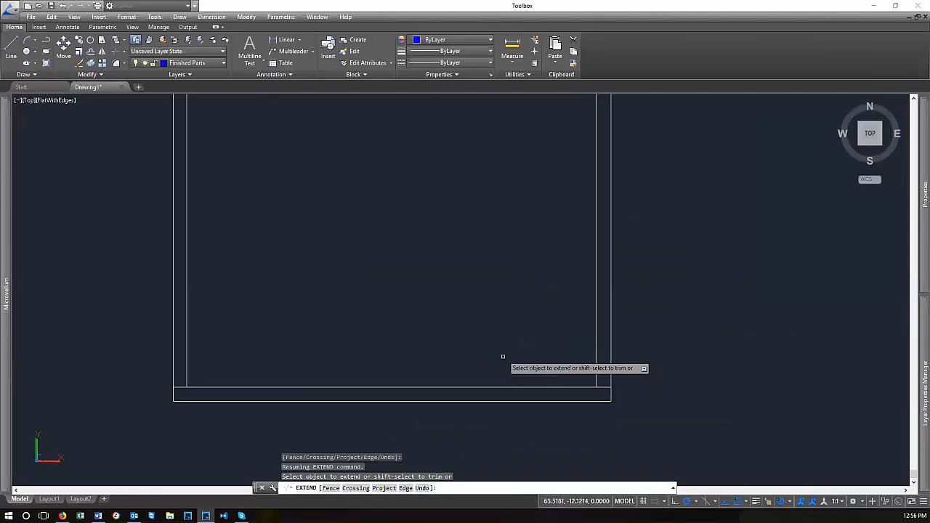
Offset the outer right line outward three times in succession, spacing each copy 0.75 from the previous one
key("Return")
type("o")
key("Return")
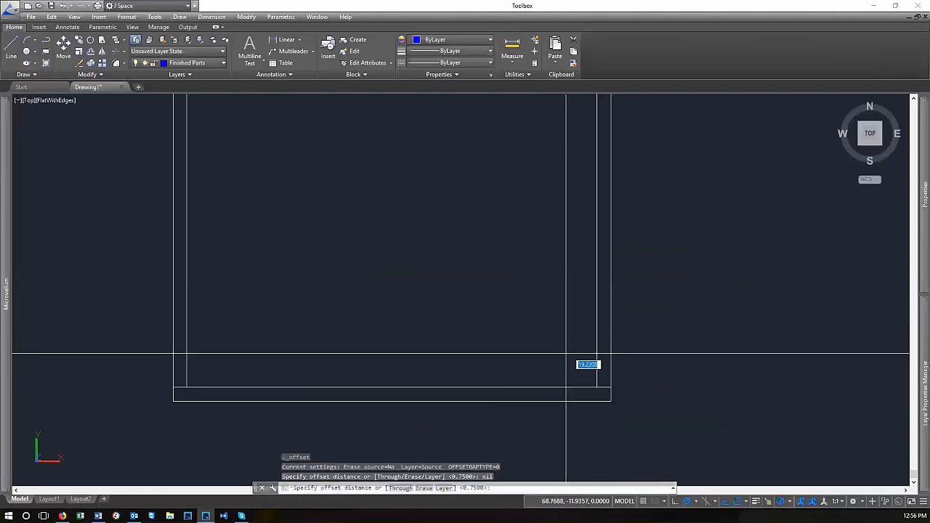
key("Return")
left_click(610, 353)
left_click(669, 351)
left_click(624, 349)
left_click(632, 338)
left_click(638, 327)
left_click(683, 328)
key("Return")
scroll(634, 420, "up", 5)
left_click(558, 334)
left_click(544, 307)
left_click(693, 332)
left_click(676, 309)
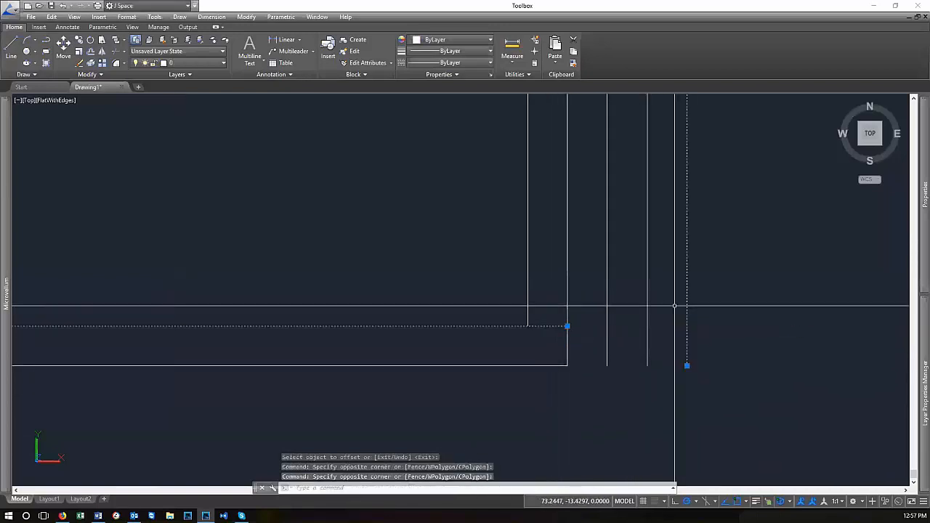
key("Escape")
key("Escape")
scroll(581, 388, "down", 2)
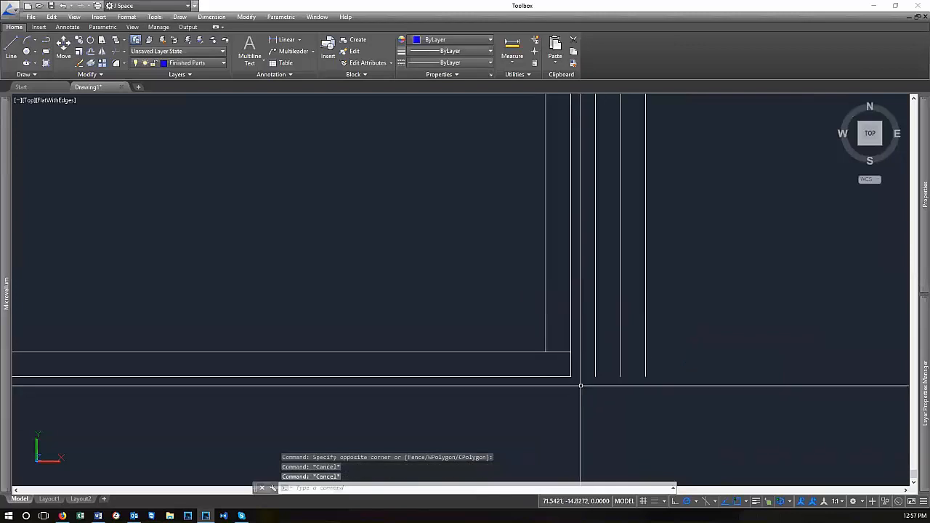
With all objects as boundaries, extend the inner bottom line rightward through the successive offset lines
type("ex")
key("Return")
scroll(675, 359, "up", 2)
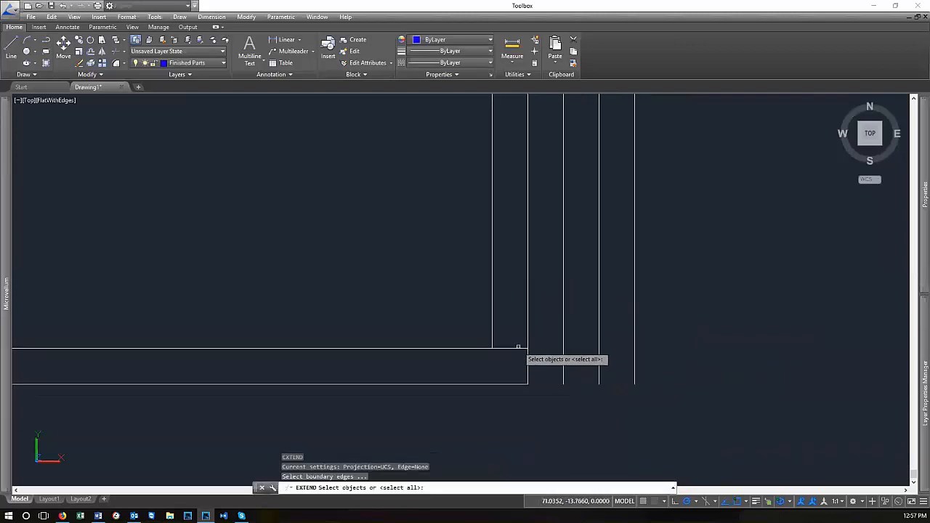
key("Return")
left_click(539, 350)
left_click(590, 349)
left_click(594, 347)
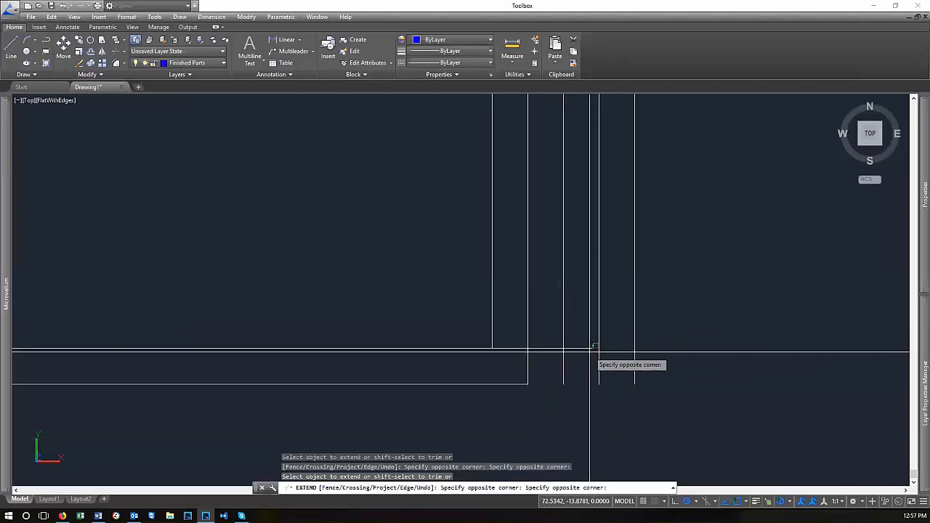
left_click(583, 357)
Undo the rightward extensions of the inner bottom line
key("ctrl+z")
key("ctrl+z")
scroll(649, 404, "up", 5)
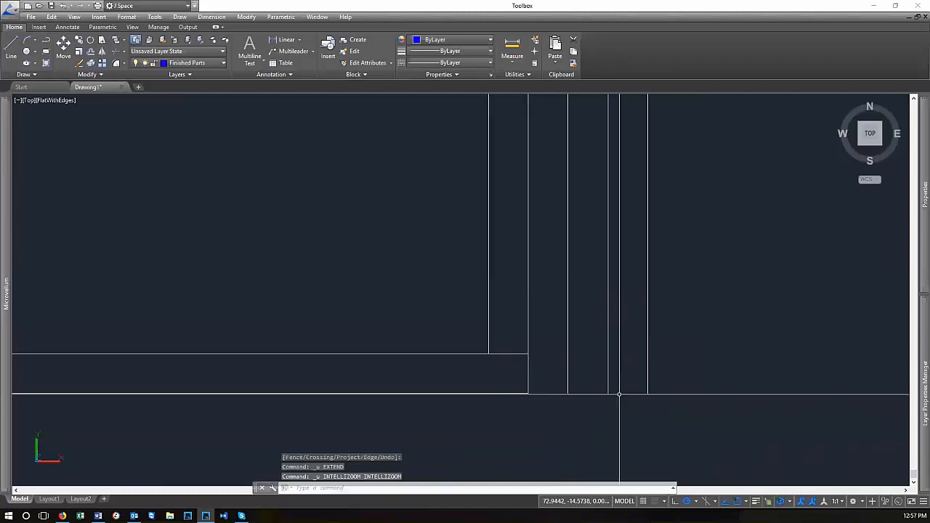
type("ext")
key("Return")
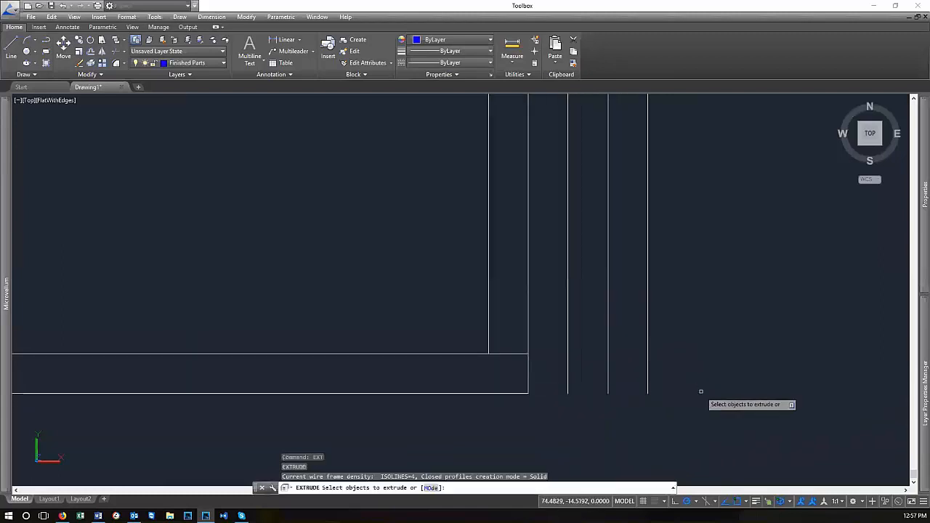
left_click(683, 383)
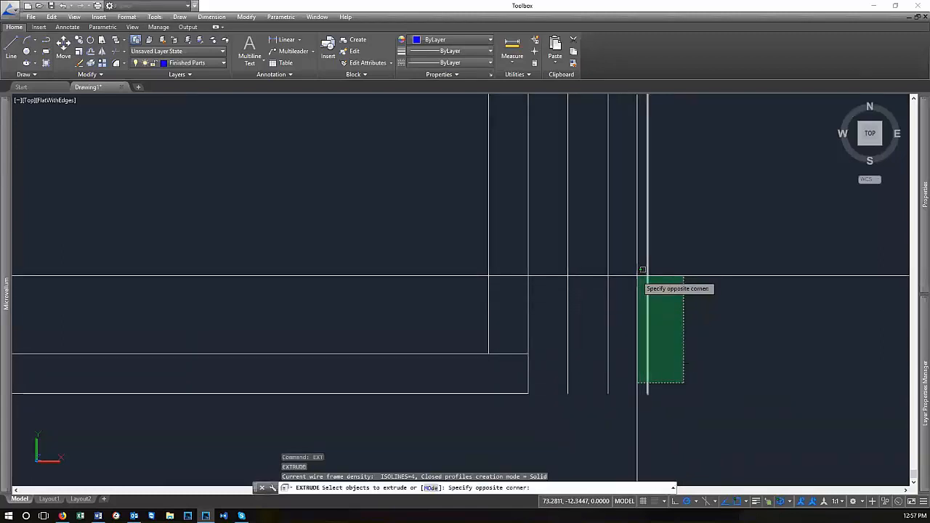
left_click(637, 276)
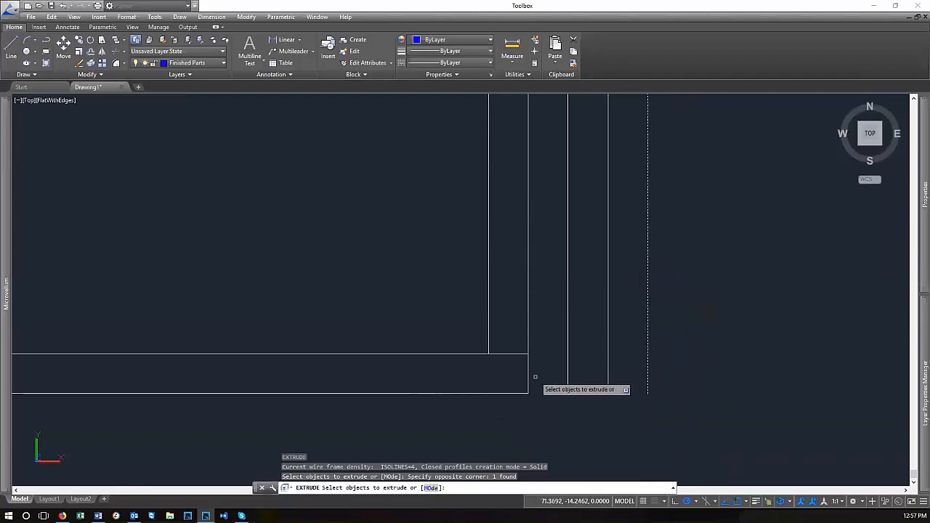
key("Return")
key("Escape")
key("Escape")
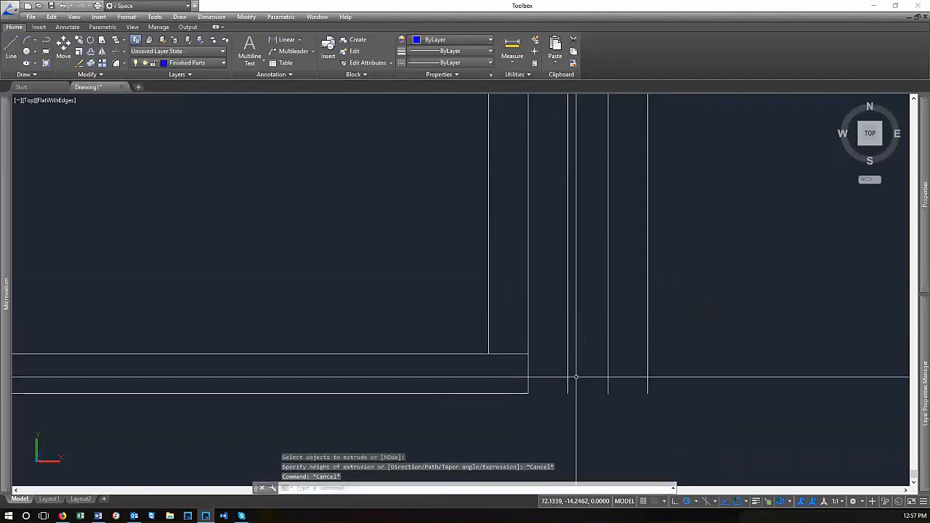
Extend the inner bottom line directly to the outermost offset line, using only that line as the boundary edge
type("ex")
key("Return")
left_click(702, 357)
left_click(626, 305)
key("Return")
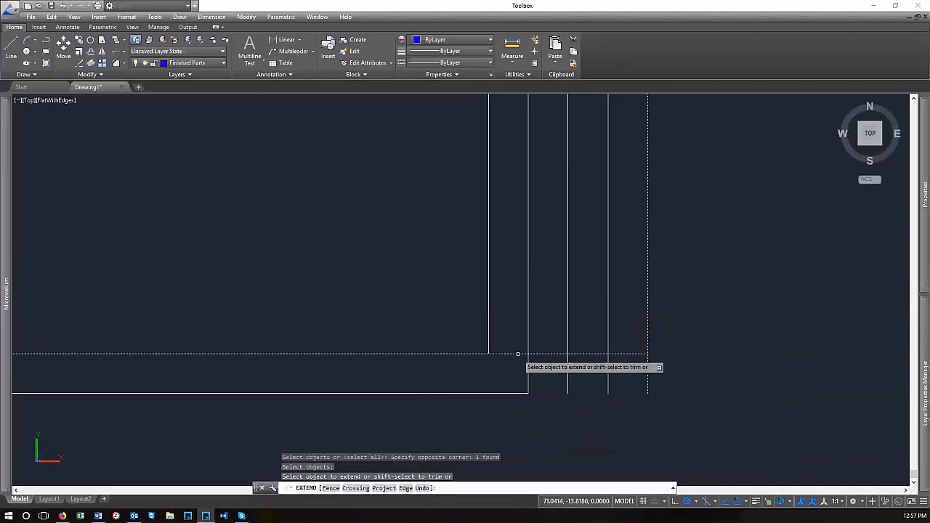
left_click(517, 354)
key("Return")
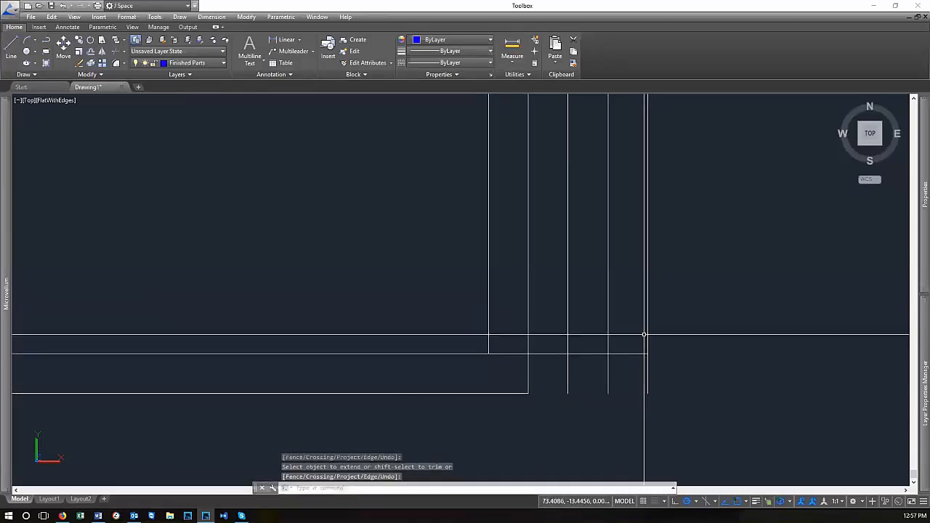
Erase the three offset vertical lines outside the square's right side
scroll(653, 371, "down", 5)
scroll(619, 370, "up", 8)
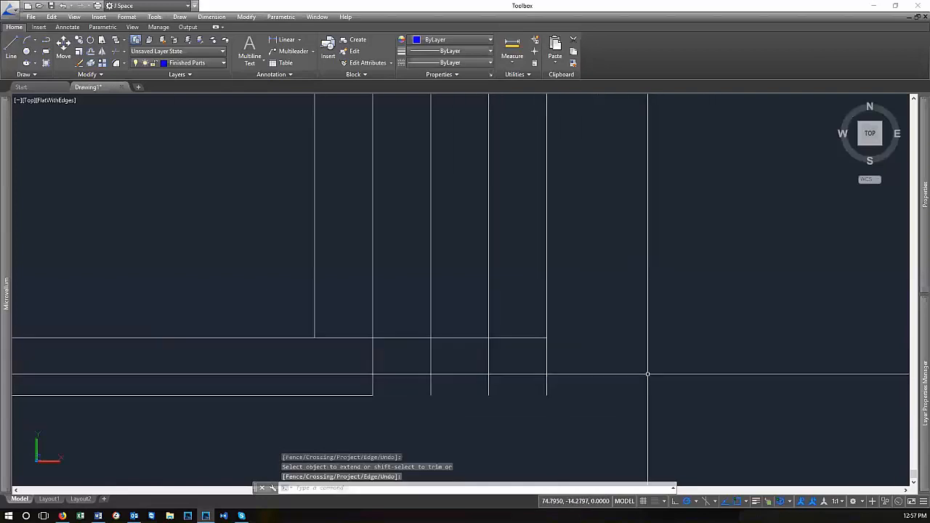
left_click(574, 370)
left_click(402, 374)
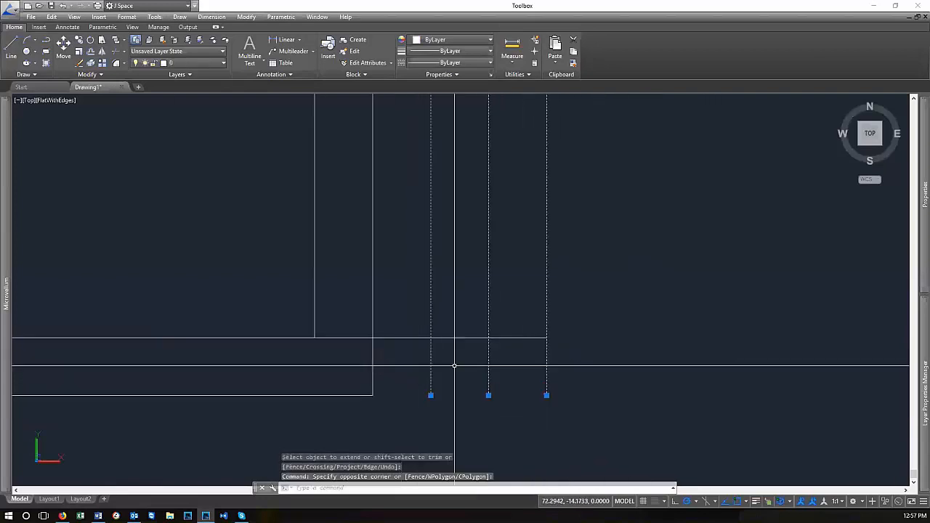
type("e")
key("Return")
scroll(589, 354, "down", 5)
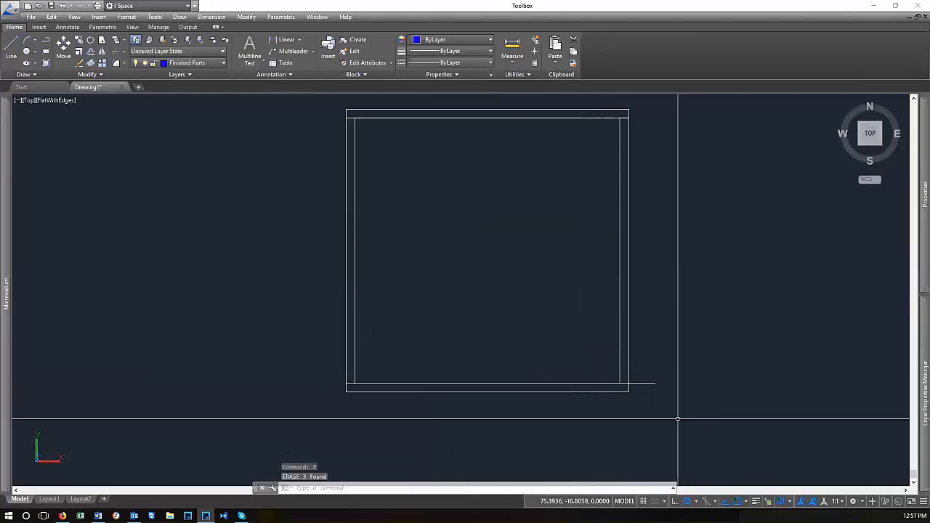
Trim the inner bottom line's right overhang back to the inner right line, using that line as the cutting edge
type("tr")
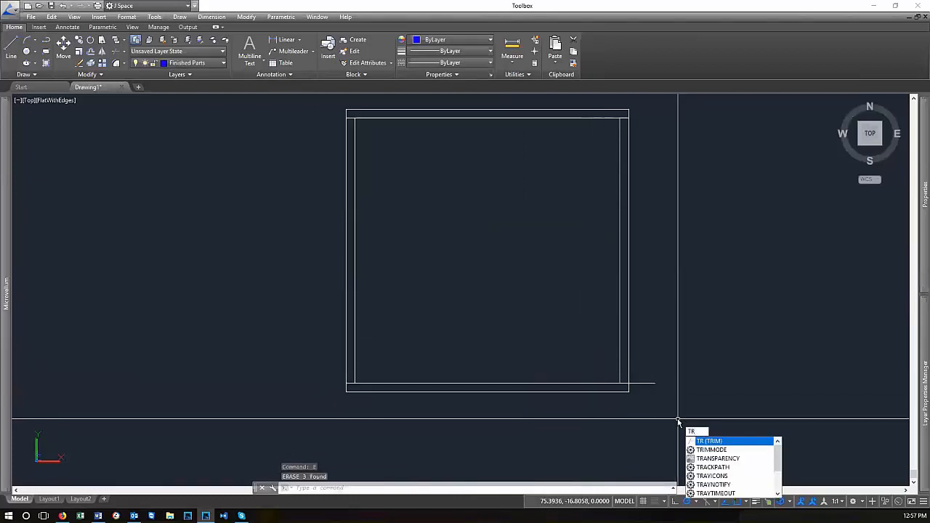
key("Return")
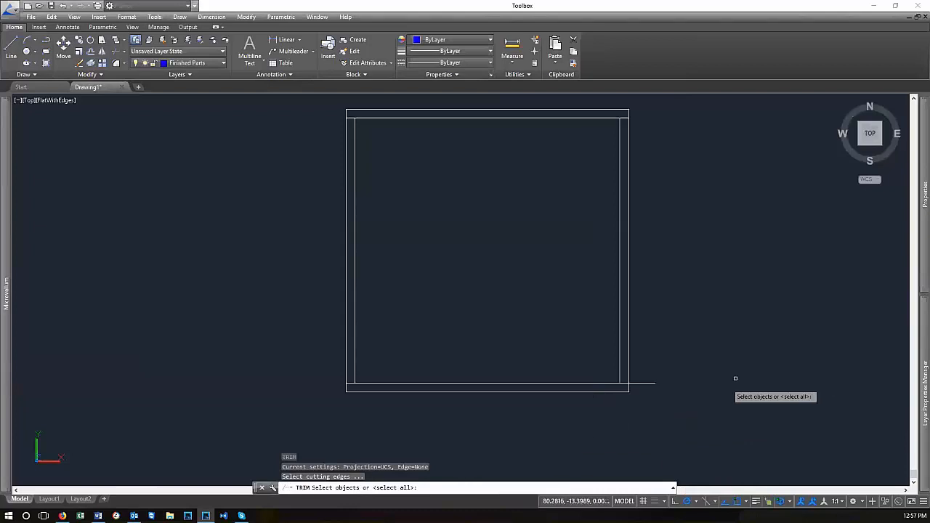
left_click(618, 325)
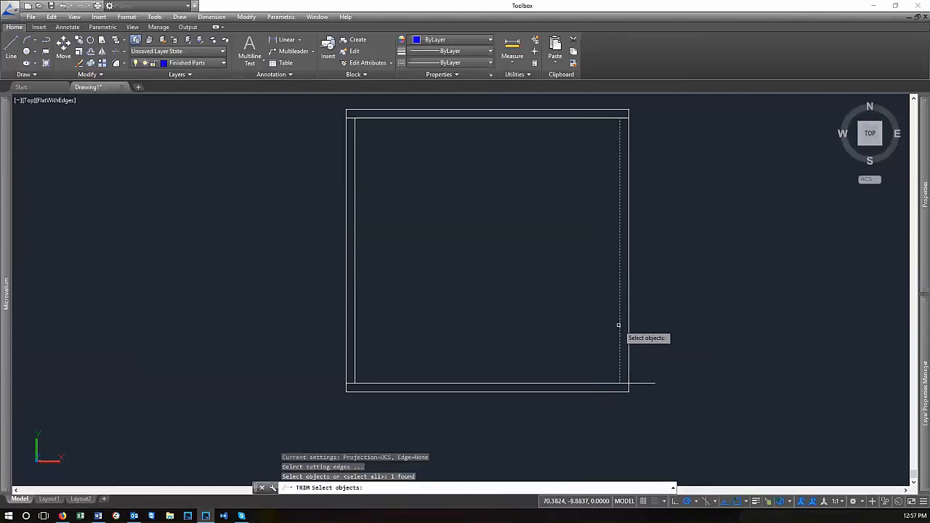
key("Return")
left_click(650, 385)
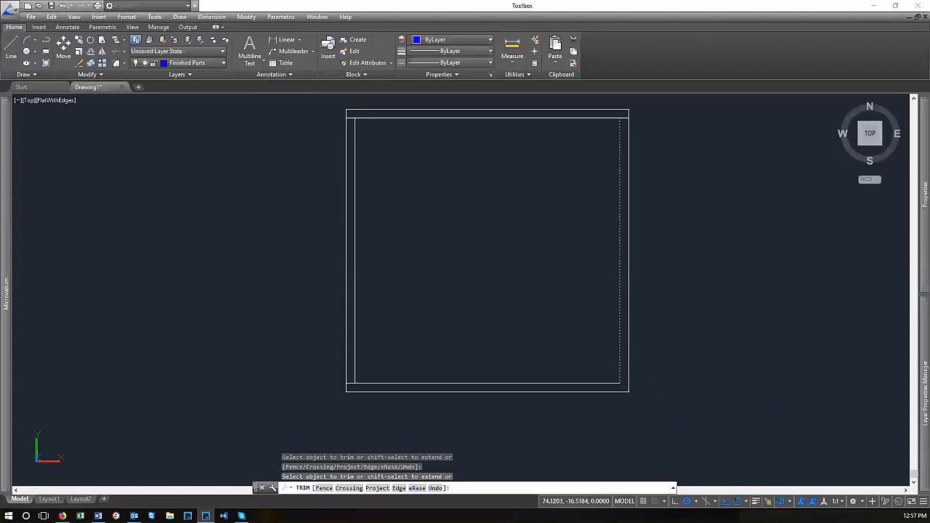
key("Return")
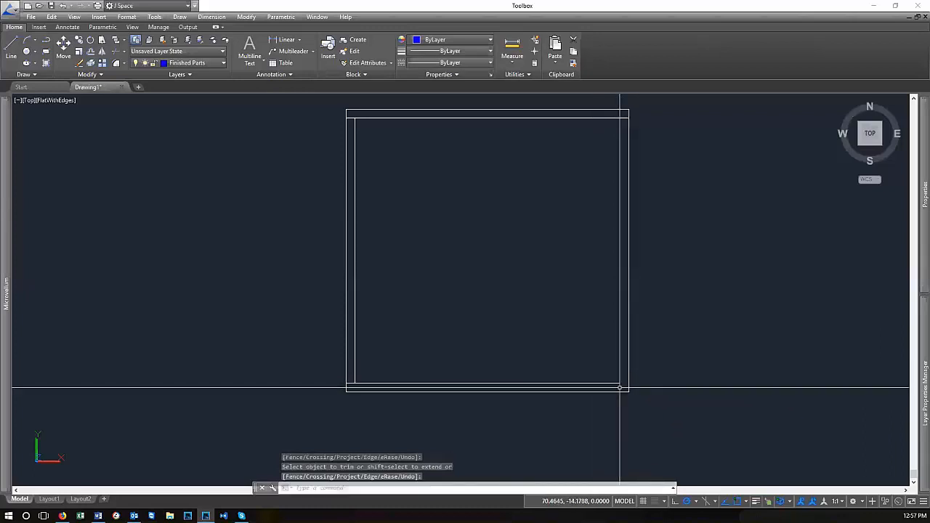
Trim the inner bottom line's left overhang back to the inner left line, using all objects as cutting edges
scroll(290, 404, "up", 5)
scroll(339, 300, "down", 6)
scroll(307, 245, "up", 2)
scroll(283, 398, "up", 4)
type("tr")
key("Return")
key("Return")
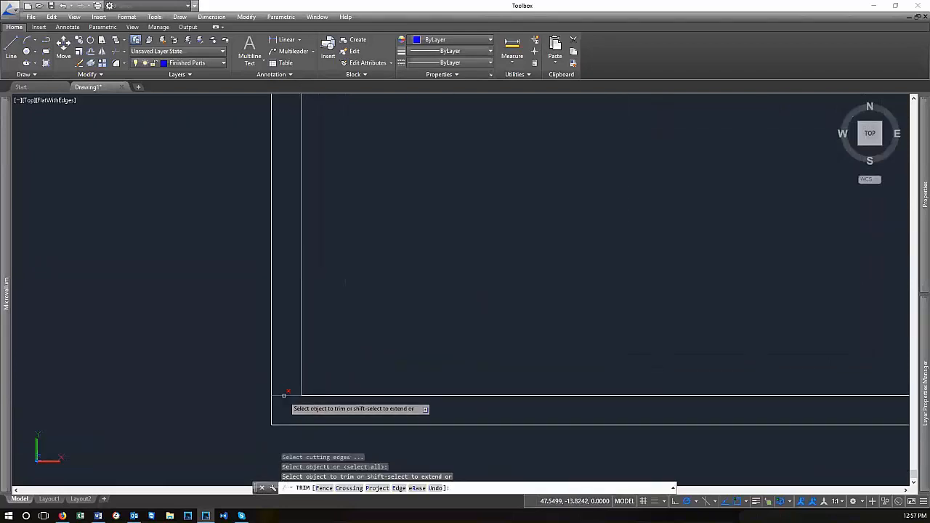
scroll(305, 414, "down", 6)
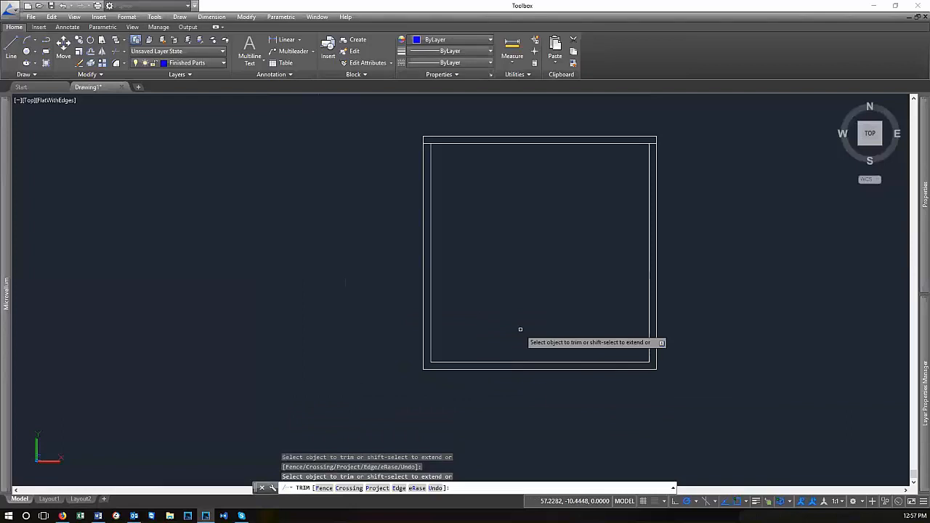
Trim both ends of the inner top line back to the inner left and right lines
scroll(483, 115, "up", 3)
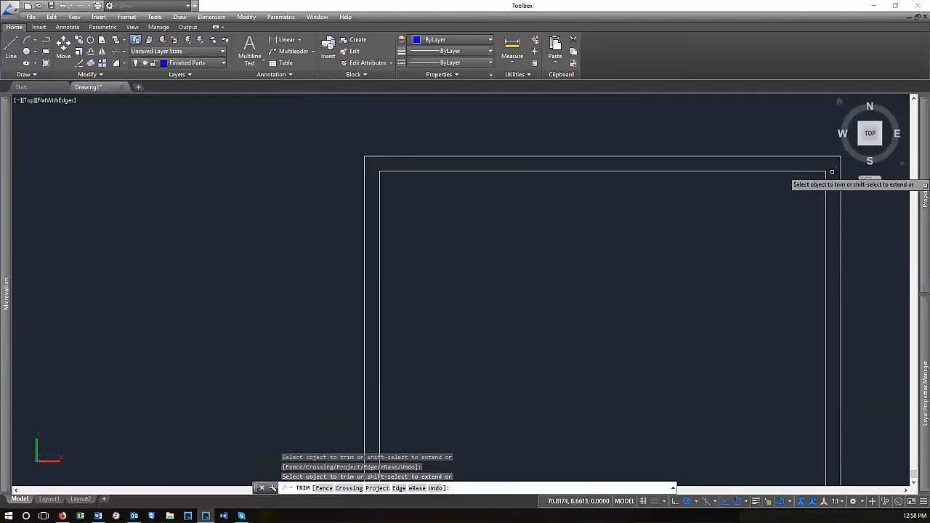
scroll(621, 182, "down", 6)
key("Return")
scroll(677, 186, "up", 5)
scroll(546, 131, "down", 3)
scroll(553, 210, "up", 2)
middle_click_drag(606, 260, 569, 278)
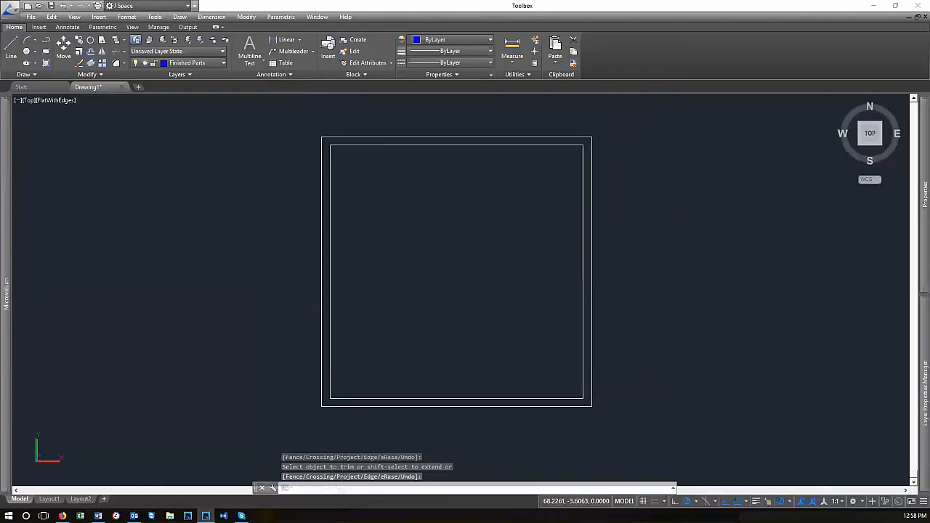
key("Return")
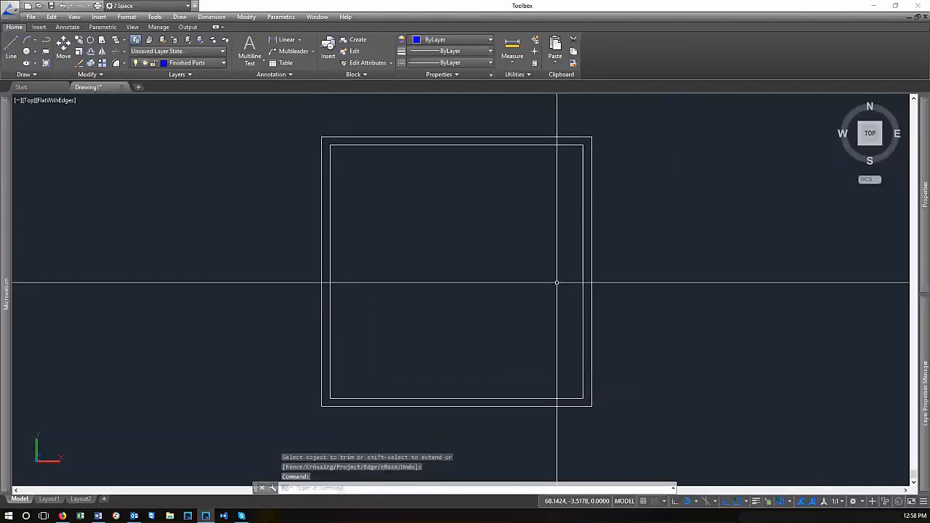
Use Trim with all objects as edges to extend both inner vertical lines to the square's outer top and bottom lines
type("tr")
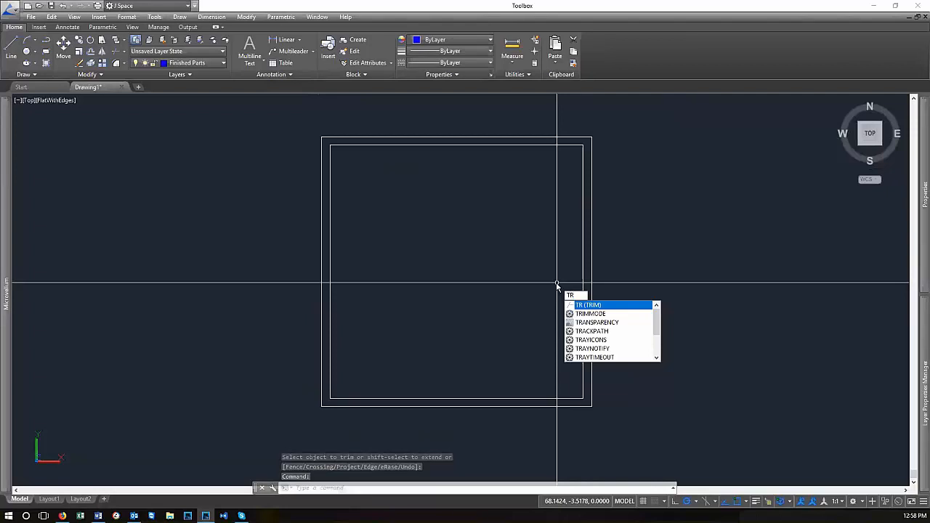
key("Return")
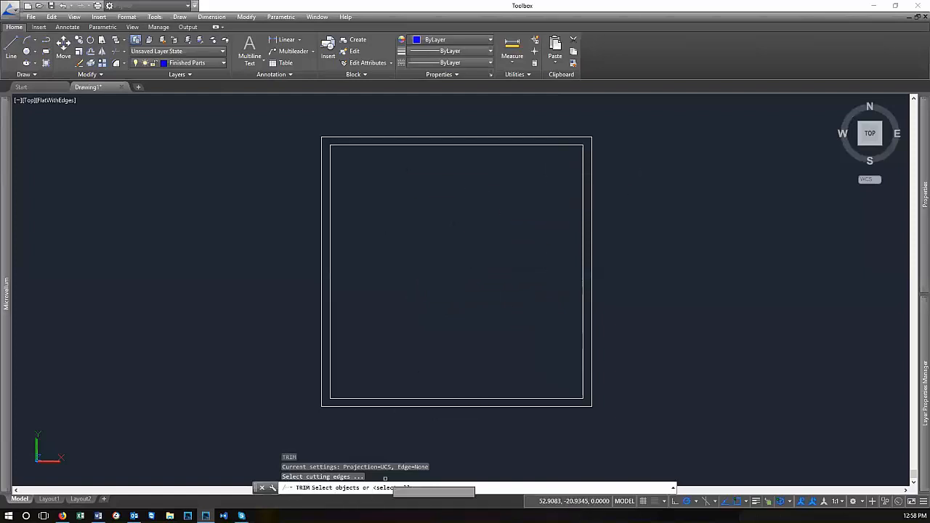
key("Return")
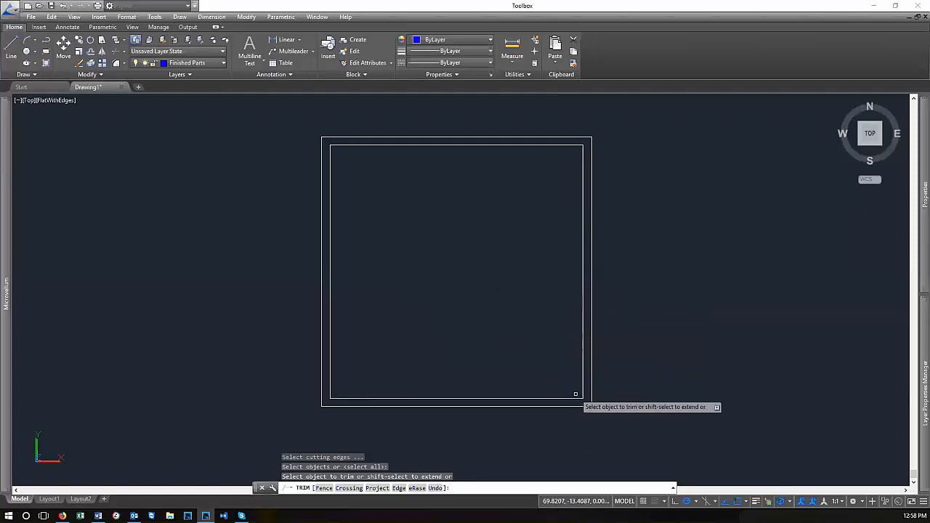
scroll(577, 398, "up", 5)
scroll(598, 395, "up", 2)
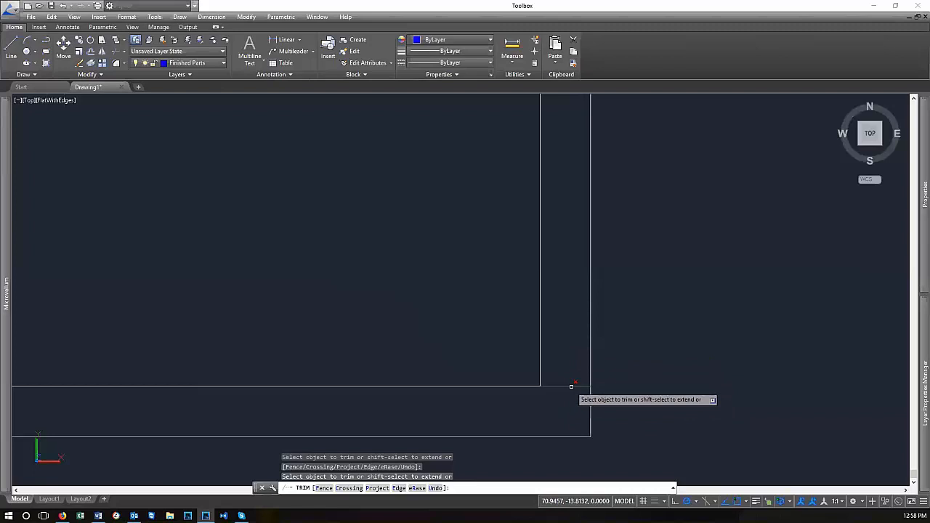
scroll(571, 387, "down", 8)
scroll(592, 293, "down", 1)
scroll(588, 266, "up", 2)
scroll(609, 184, "down", 1)
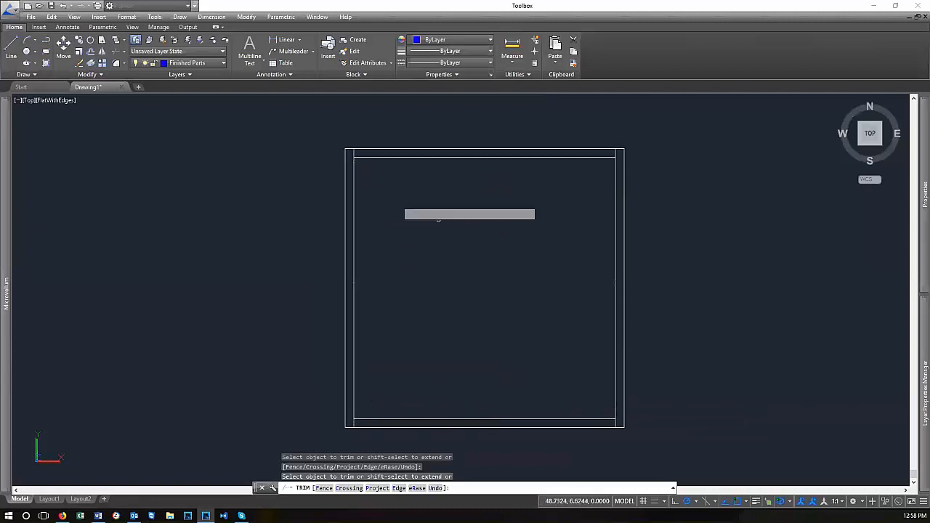
scroll(619, 319, "down", 4)
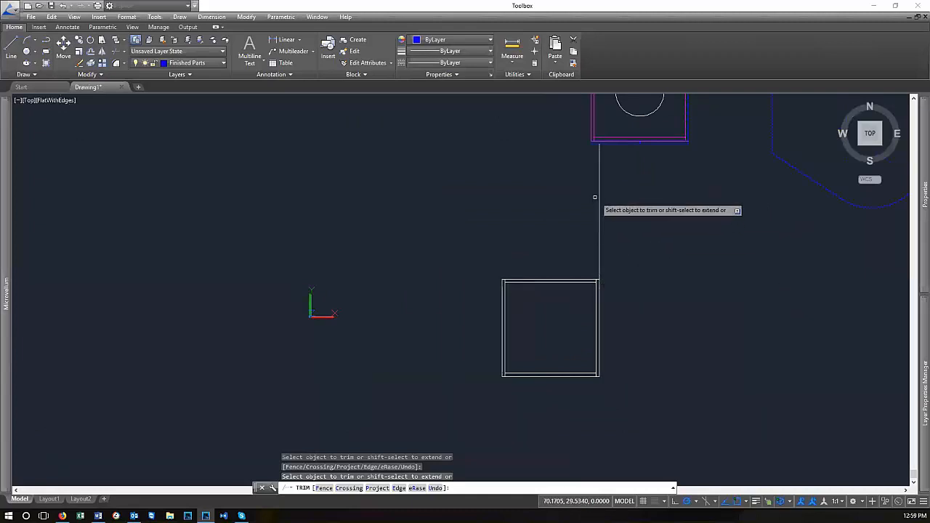
scroll(578, 357, "up", 5)
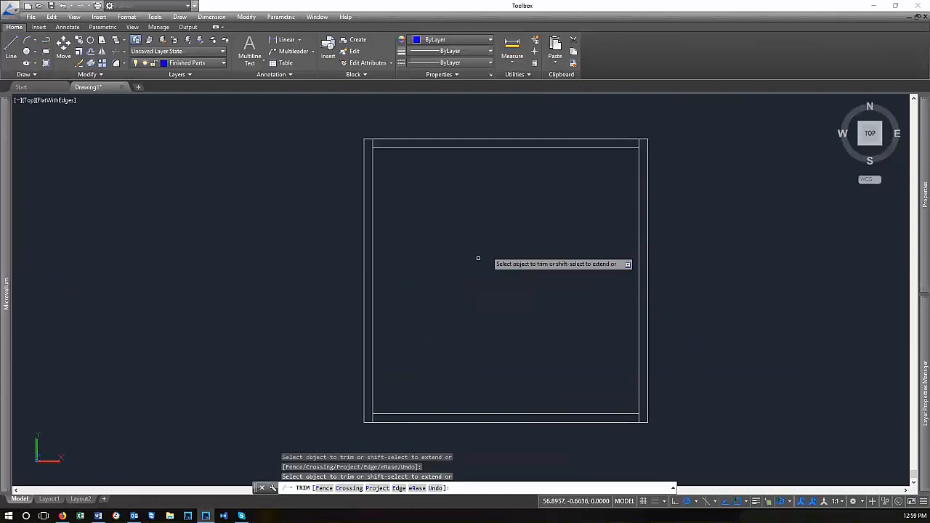
key("Return")
Match the cabinet plan's magenta inner left line properties onto the square's left lines, top lines and inner bottom line
scroll(563, 270, "down", 3)
scroll(494, 218, "up", 1)
scroll(476, 259, "down", 2)
mouse_move(527, 227)
middle_mouse_down()
mouse_move(519, 318)
mouse_move(517, 307)
middle_mouse_up()
scroll(518, 305, "up", 3)
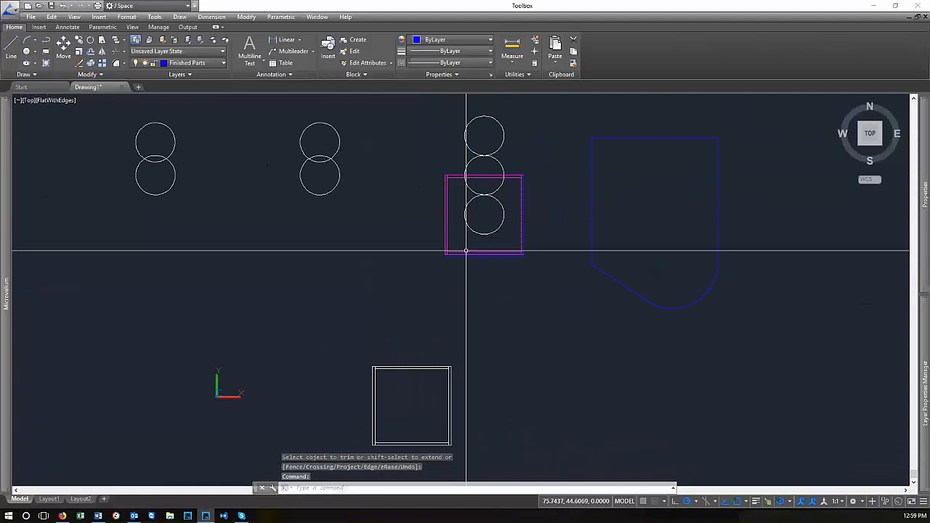
type("ma")
key("Return")
scroll(466, 225, "up", 3)
left_click(422, 239)
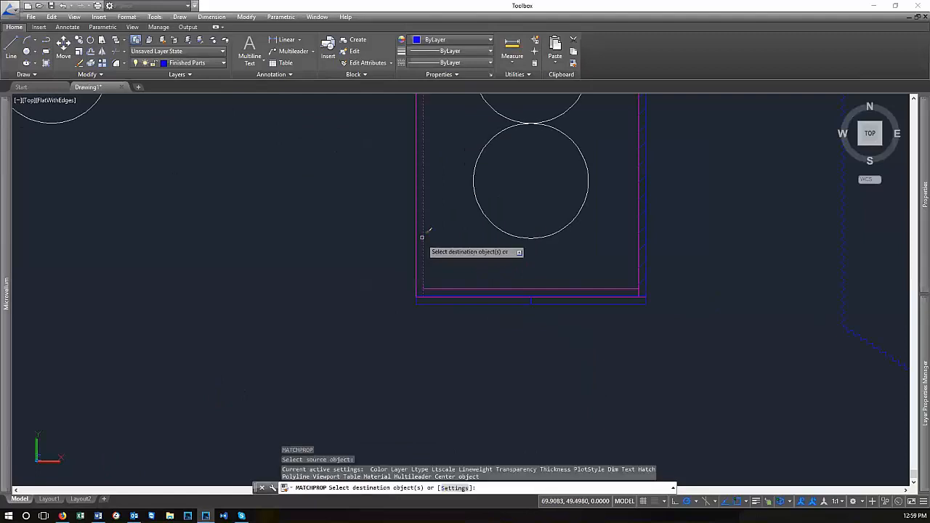
scroll(465, 203, "down", 5)
scroll(544, 249, "up", 5)
left_click(503, 251)
left_click(386, 153)
scroll(498, 322, "up", 3)
scroll(465, 363, "down", 5)
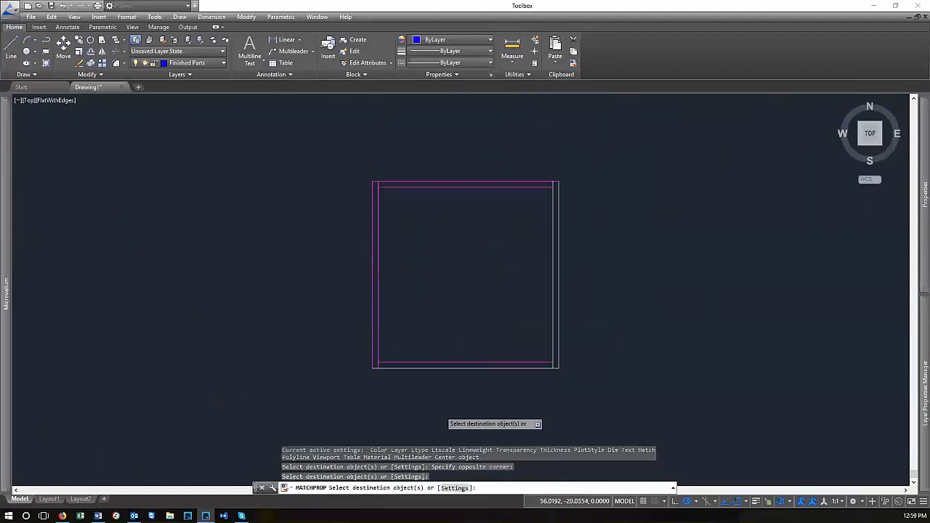
Apply the same matched magenta line properties to the square's inner right line
scroll(552, 164, "up", 2)
scroll(524, 247, "down", 3)
scroll(483, 386, "up", 4)
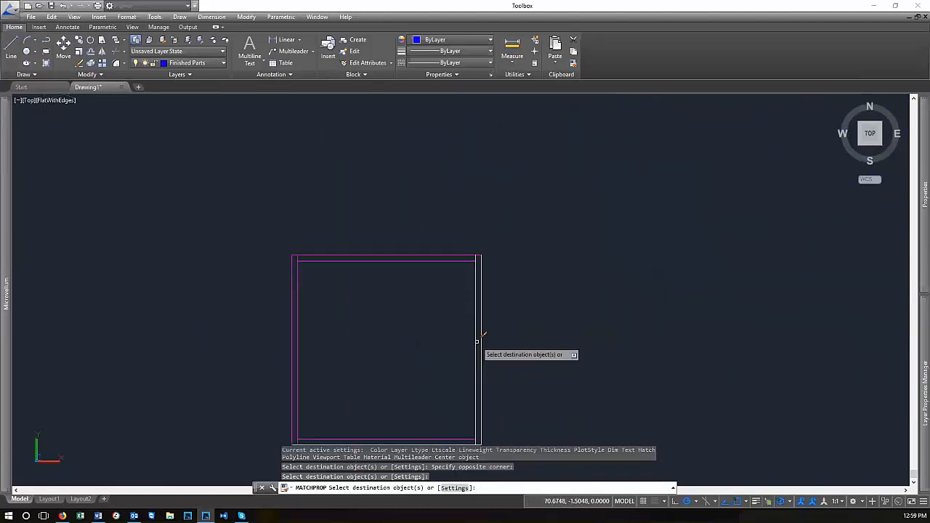
scroll(476, 324, "down", 4)
key("Return")
Match the properties of the cabinet plan's blue bottom line onto the square's outer right and outer bottom lines
key("Return")
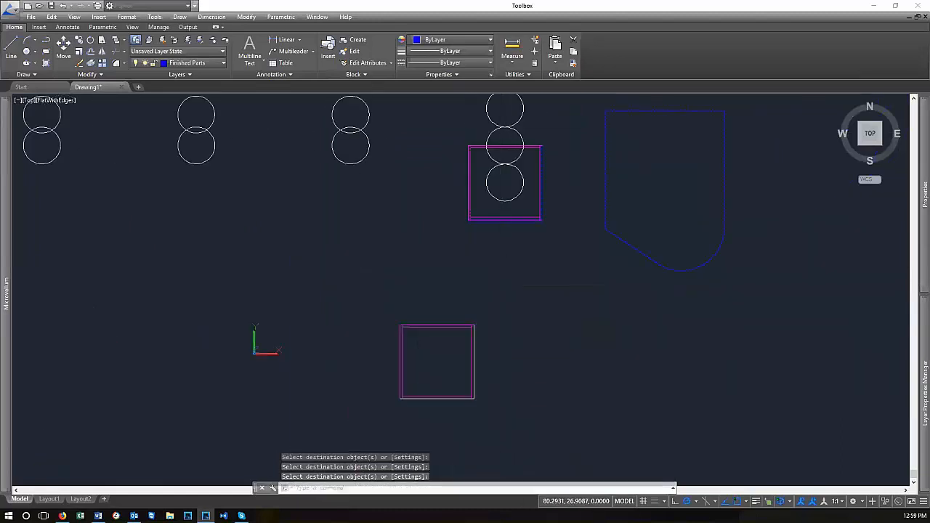
scroll(518, 227, "up", 1)
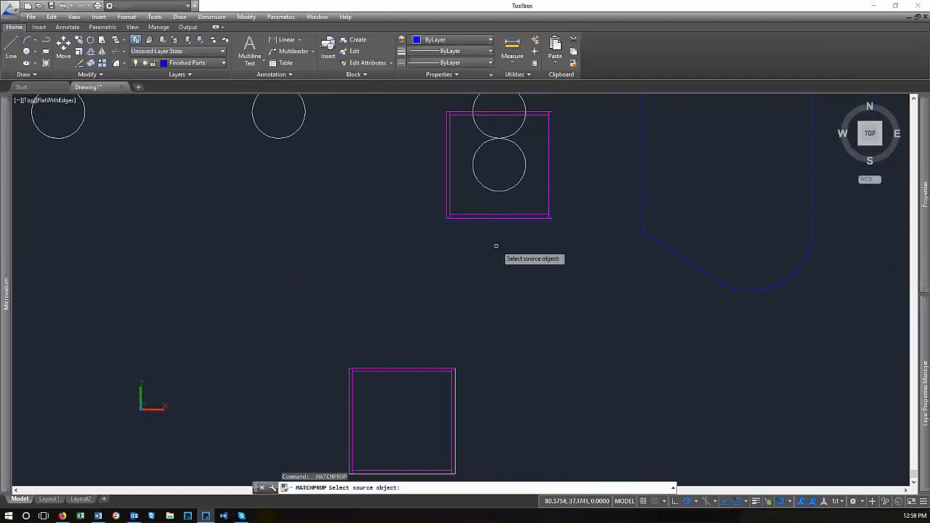
scroll(513, 231, "up", 2)
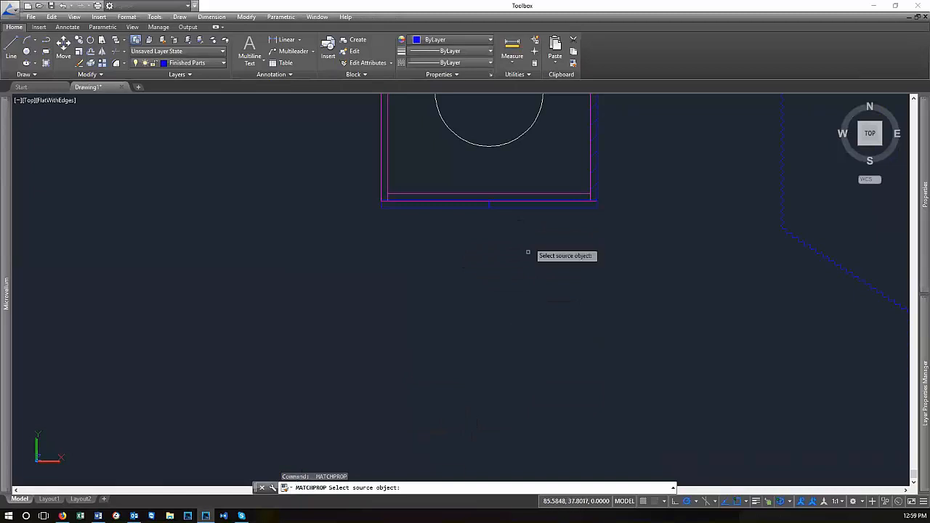
left_click(529, 209)
scroll(571, 142, "down", 4)
scroll(462, 349, "up", 2)
scroll(472, 390, "up", 3)
left_click(641, 367)
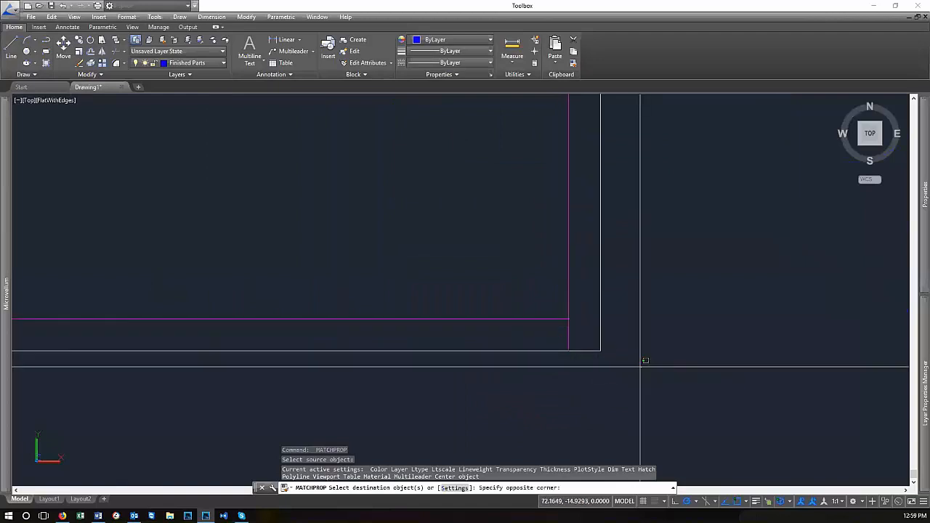
left_click(581, 326)
scroll(618, 407, "down", 3)
scroll(481, 415, "down", 3)
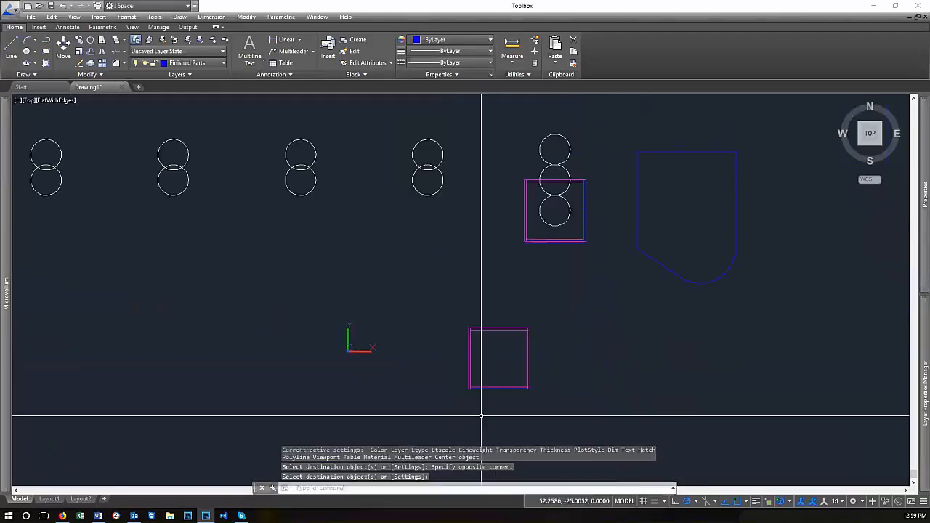
Start copying the recoloured square, beginning a selection window just outside its right side
scroll(502, 379, "up", 6)
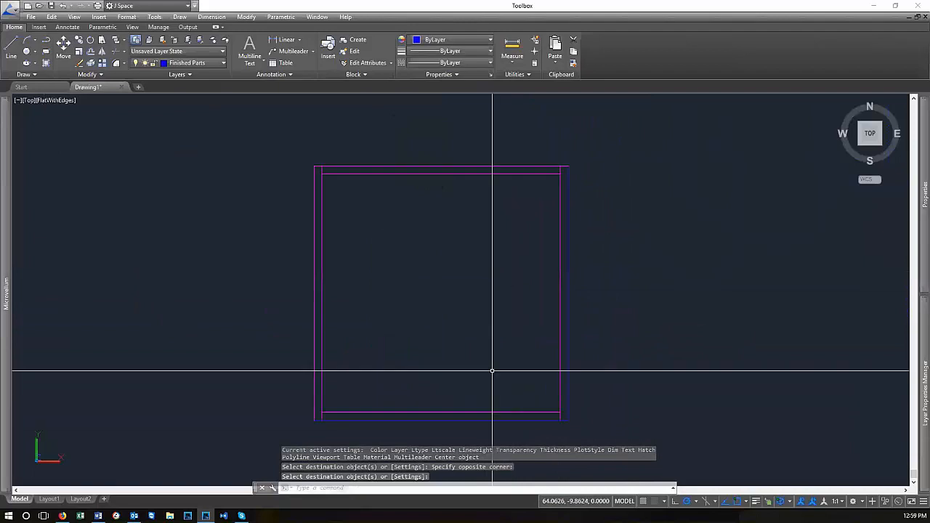
scroll(550, 223, "down", 3)
scroll(503, 267, "up", 2)
scroll(494, 266, "up", 1)
middle_click_drag(415, 322, 452, 320)
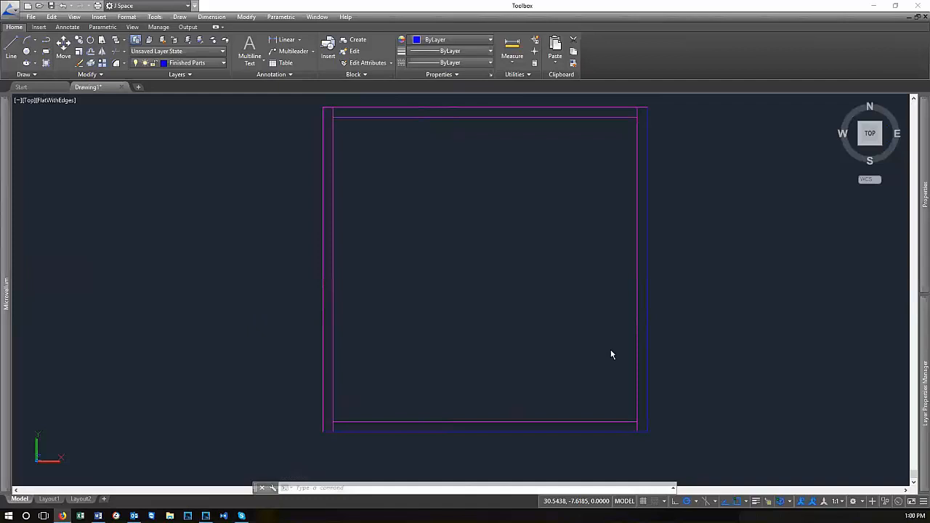
scroll(428, 315, "down", 2)
scroll(490, 315, "up", 2)
scroll(438, 339, "down", 1)
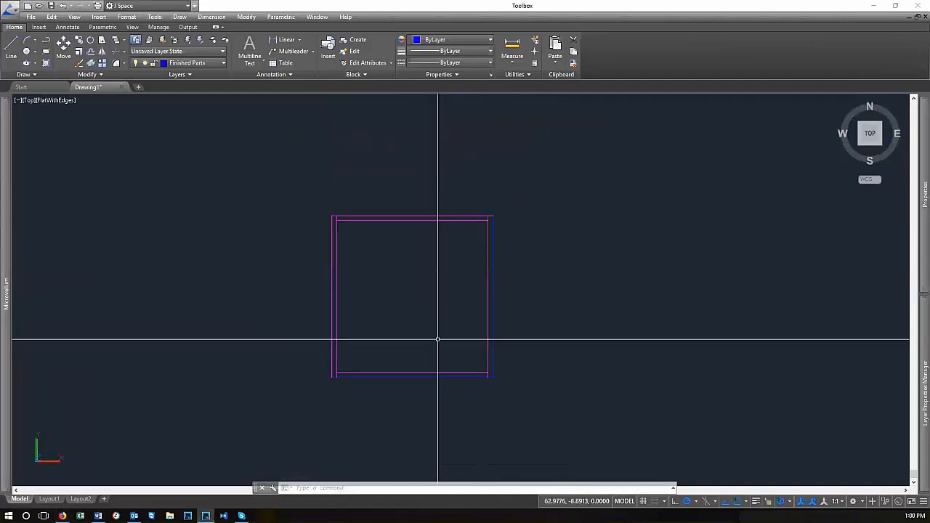
type("co")
key("Return")
left_click(517, 302)
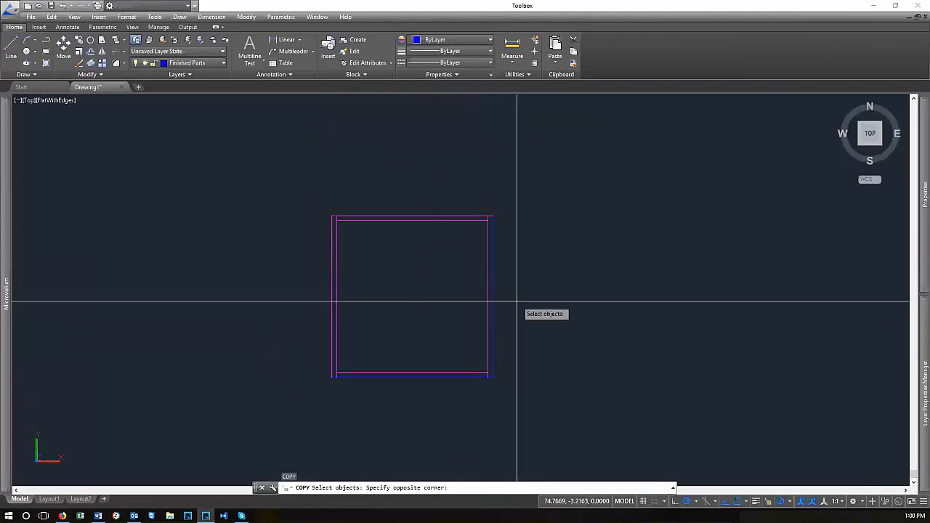
Copy the pair of vertical lines forming the lower box's right side to five staggered positions above the box
left_click(445, 314)
scroll(444, 313, "down", 2)
key("Return")
left_click(517, 299)
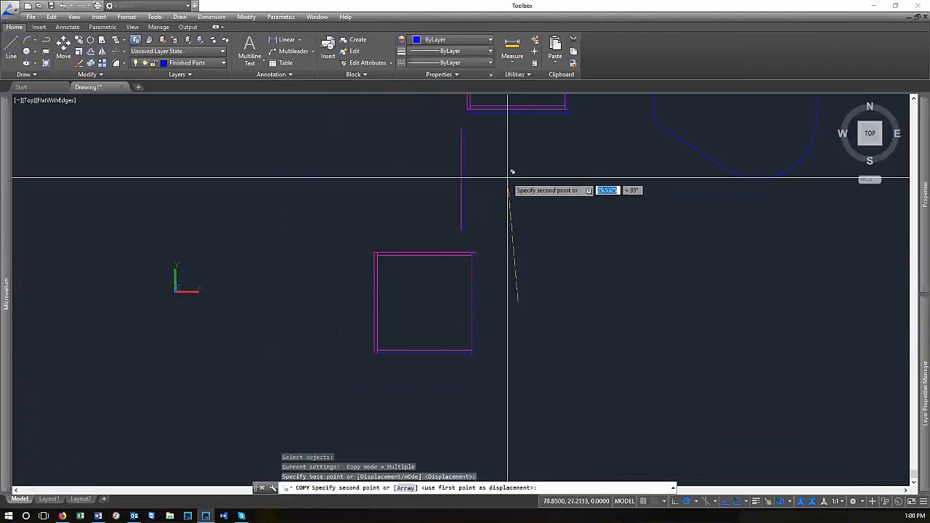
left_click(508, 173)
left_click(465, 178)
left_click(496, 185)
left_click(484, 160)
key("Return")
Try to extend the copied vertical lines down to the lower box's top edge using a crossing selection
scroll(419, 159, "up", 3)
scroll(484, 201, "down", 2)
scroll(440, 228, "up", 2)
scroll(574, 261, "down", 1)
scroll(629, 253, "up", 2)
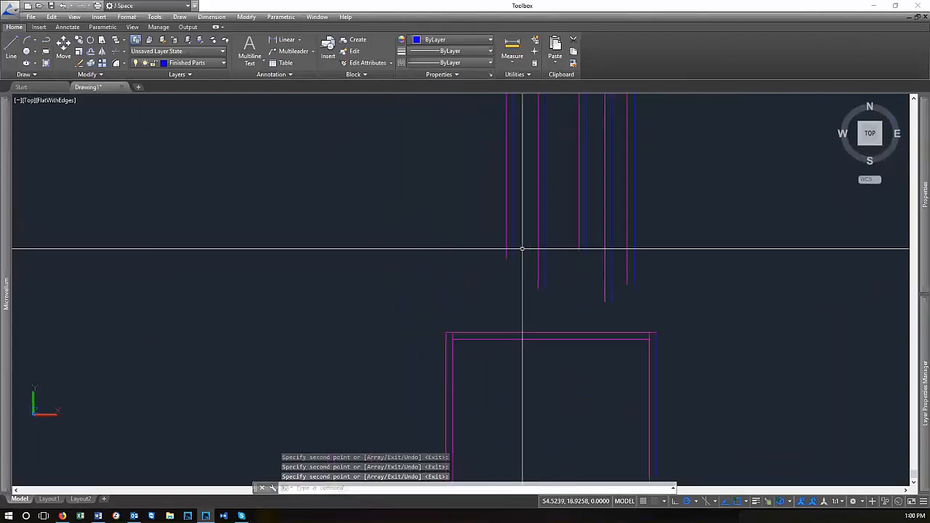
type("ex")
key("Return")
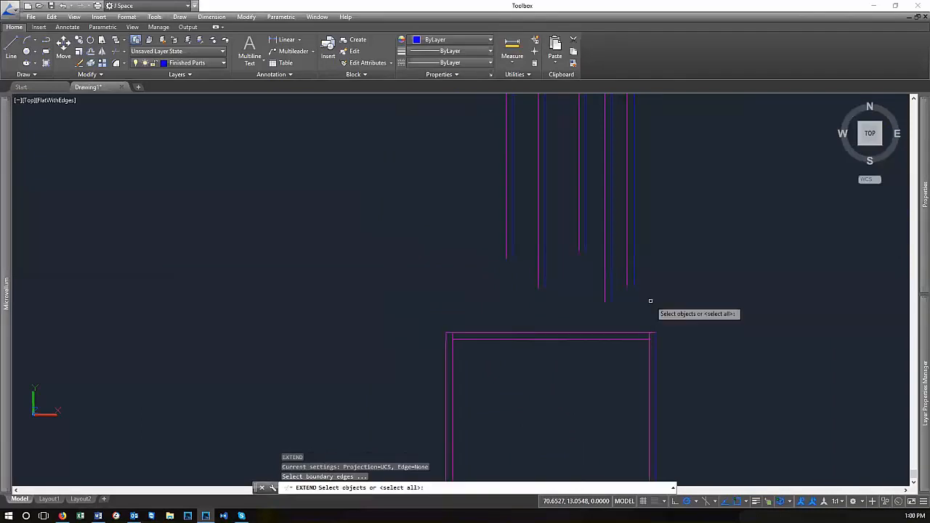
left_click(633, 332)
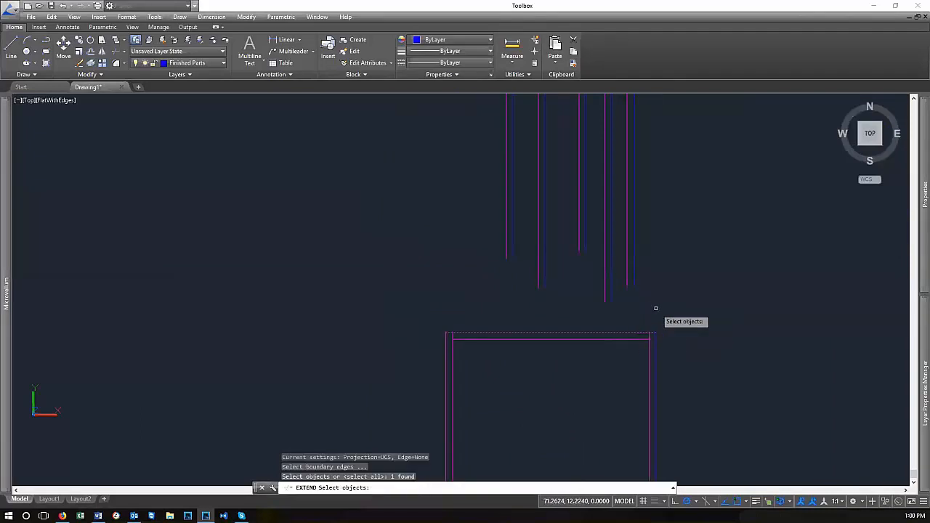
key("Return")
left_click(669, 321)
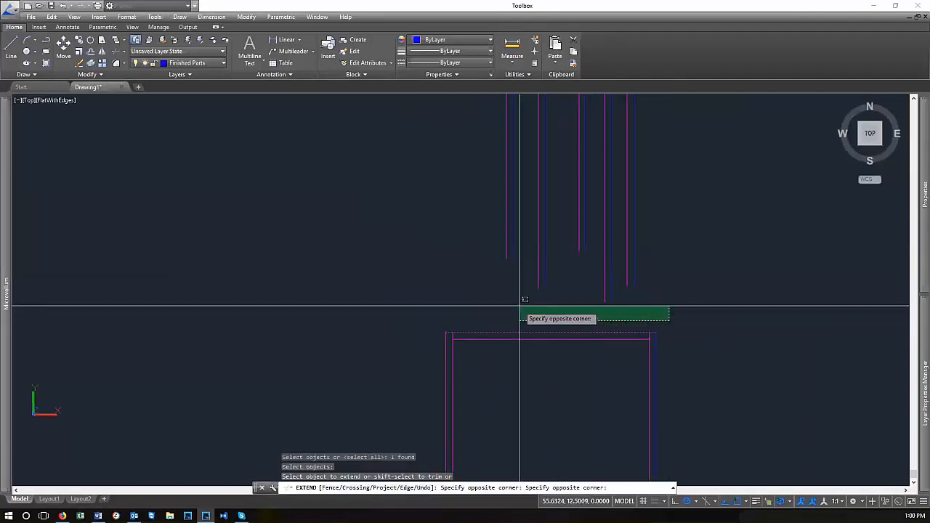
left_click(468, 252)
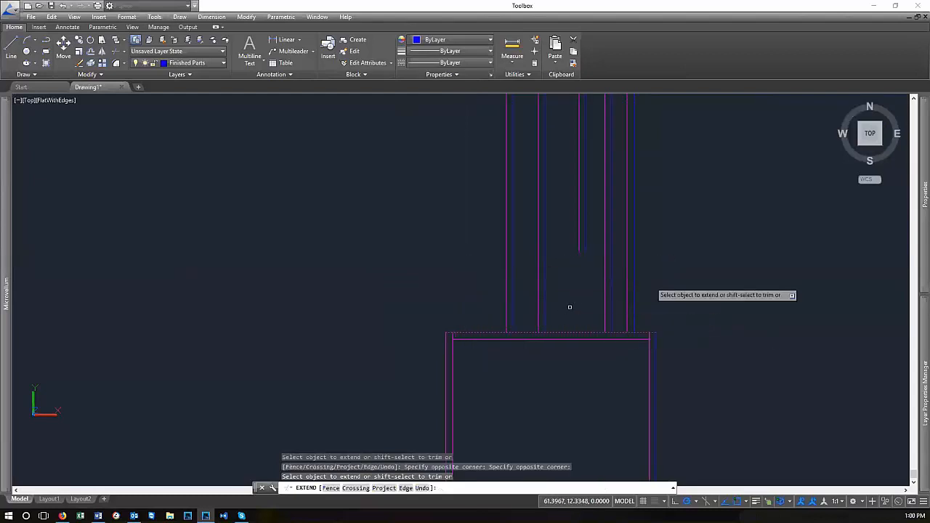
key("Return")
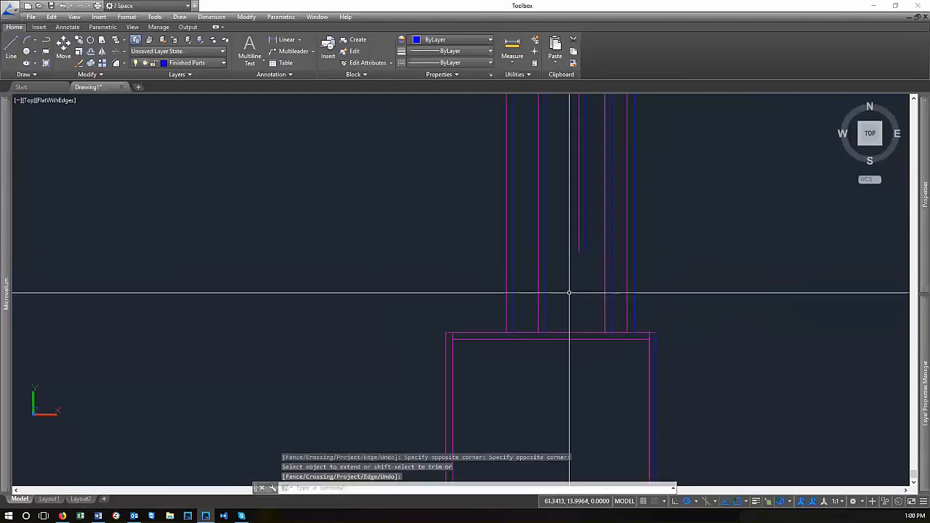
Undo the extension of the copied vertical lines
key("ctrl+z")
scroll(629, 300, "down", 4)
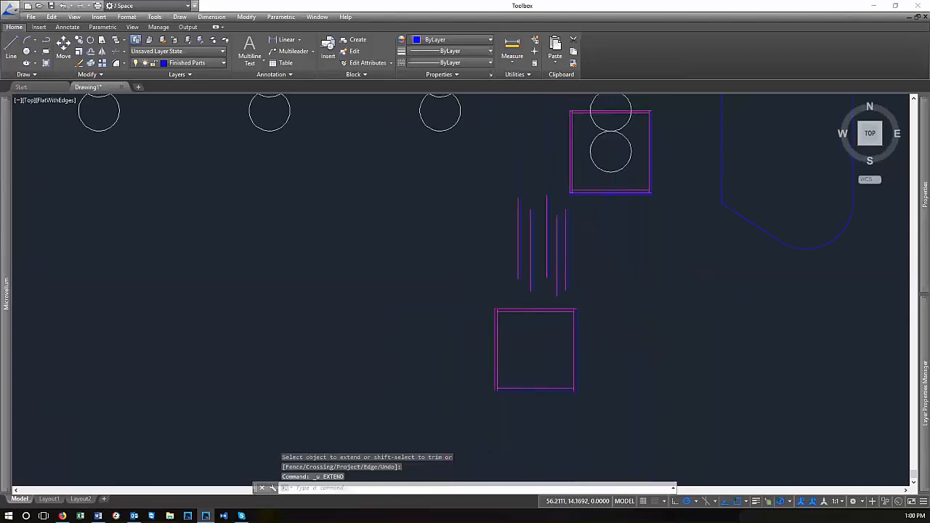
scroll(469, 305, "up", 5)
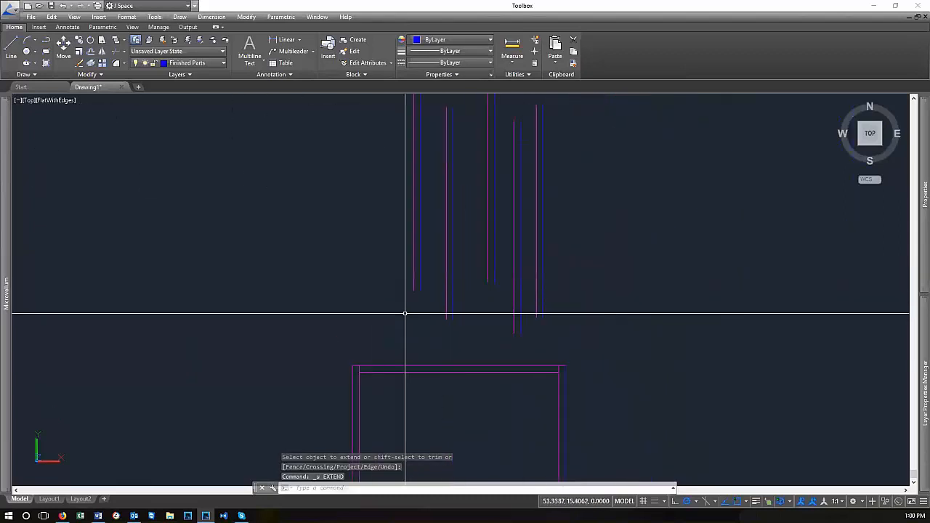
scroll(564, 308, "down", 4)
scroll(560, 290, "up", 4)
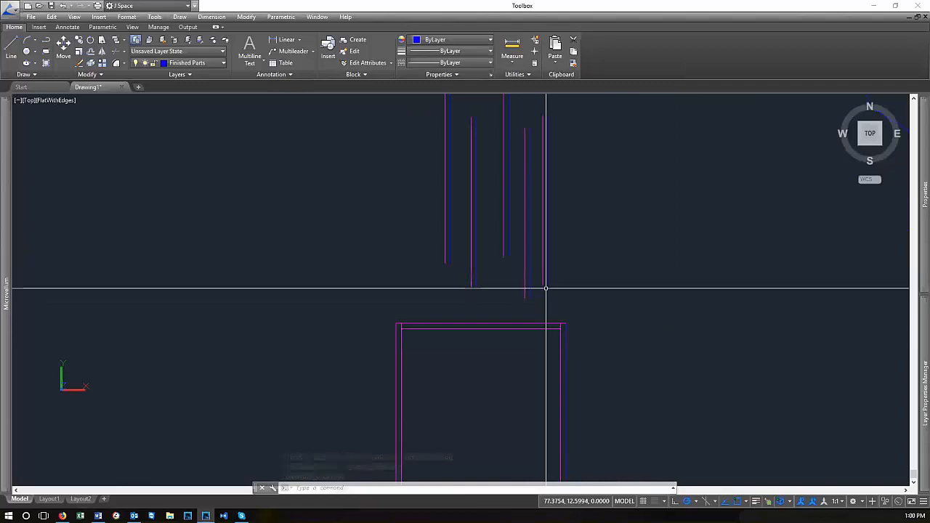
scroll(564, 291, "down", 3)
scroll(571, 300, "up", 2)
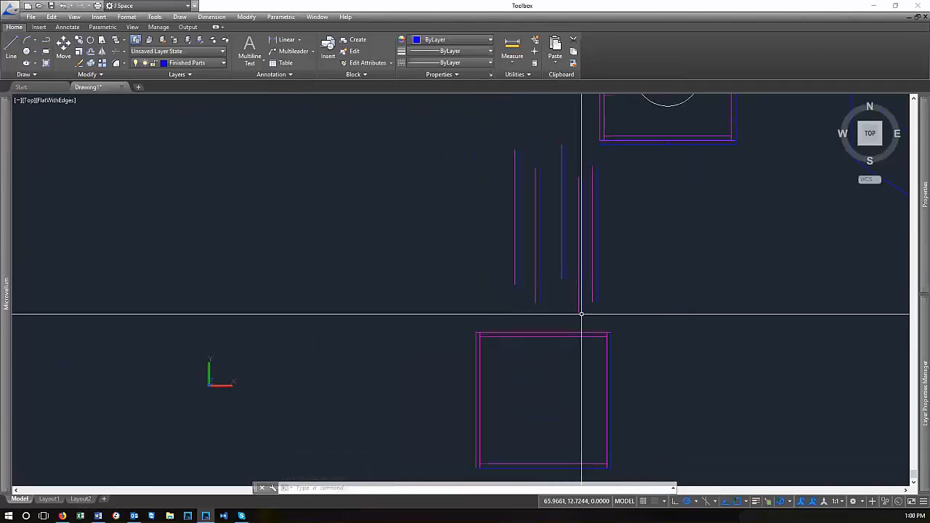
Try to extrude the two horizontal lines along the lower box's top side
key("Return")
left_click(619, 320)
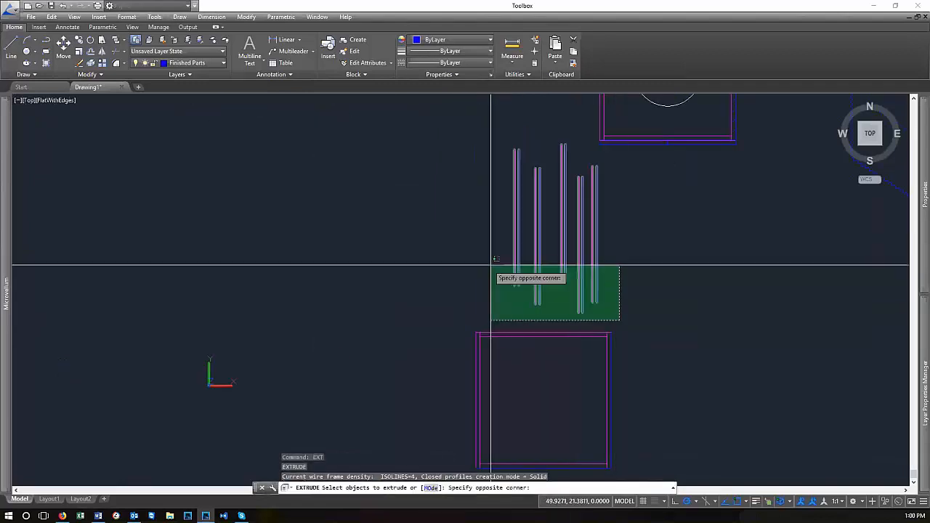
left_click(550, 334)
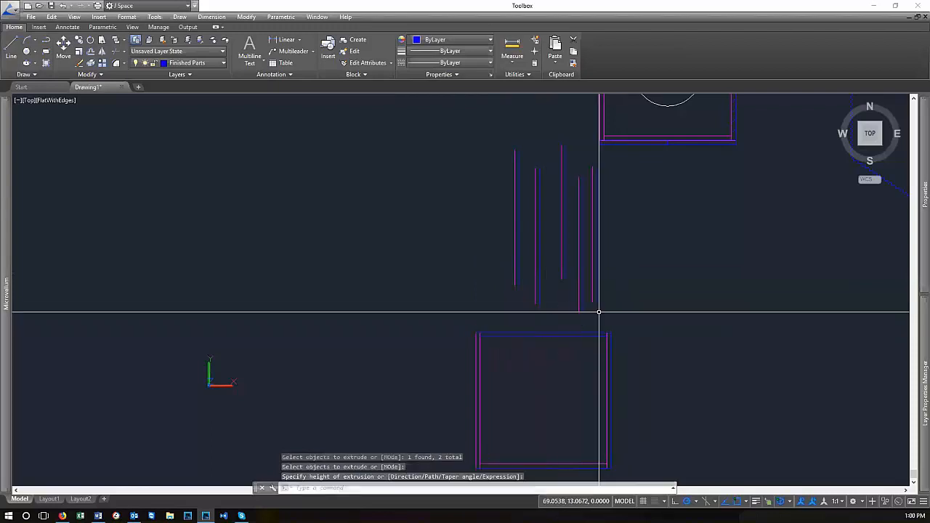
key("Escape")
key("Escape")
key("Escape")
key("Escape")
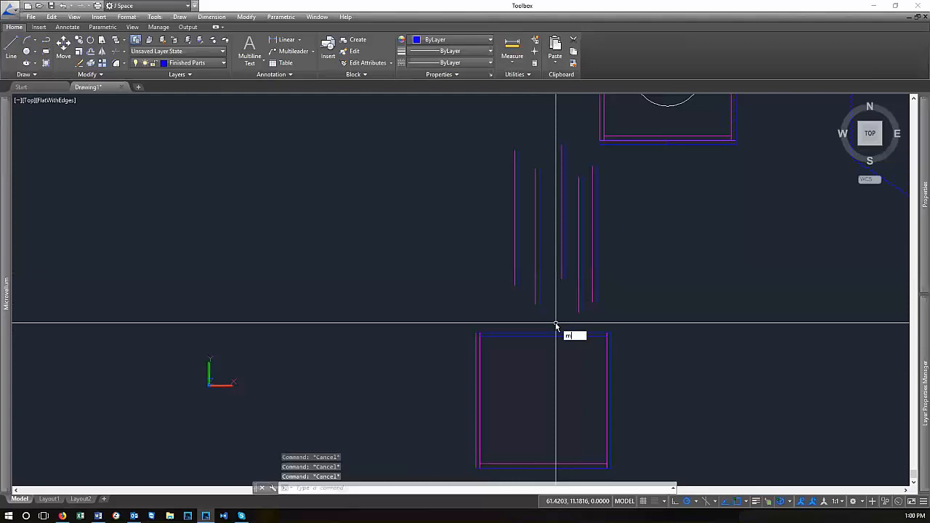
Match the properties of a copied magenta vertical line onto the lower box's inner top line
type("ma")
key("Return")
scroll(581, 307, "up", 3)
left_click(577, 290)
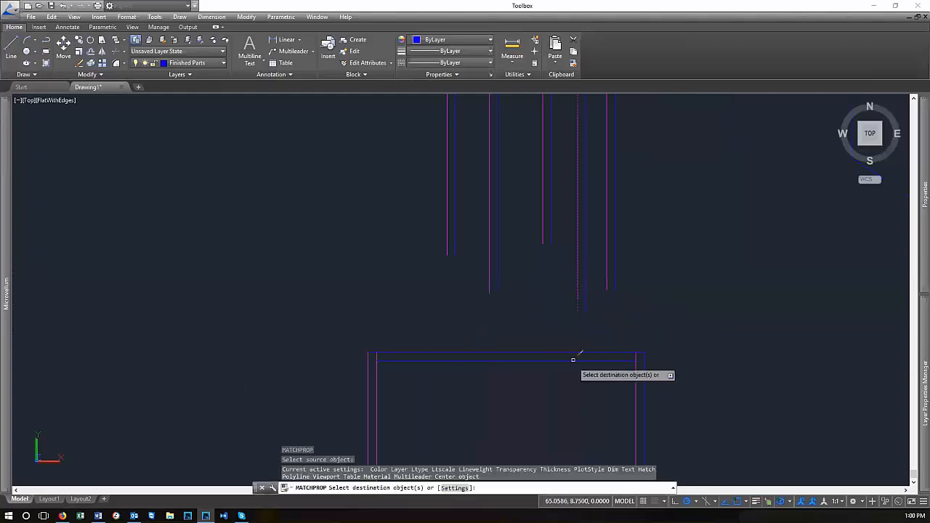
left_click(561, 367)
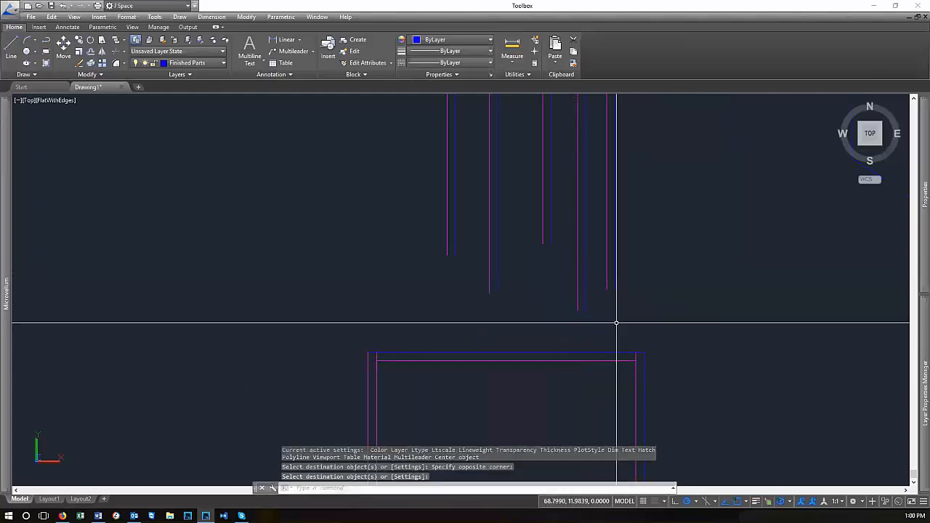
Try to extend the copied lines to the lower box's top side, then cancel the command
key("Return")
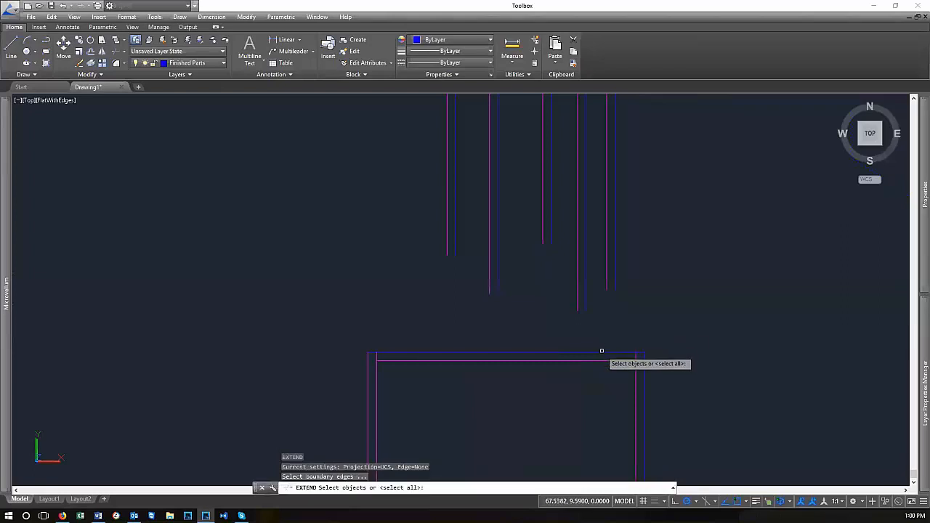
left_click(660, 331)
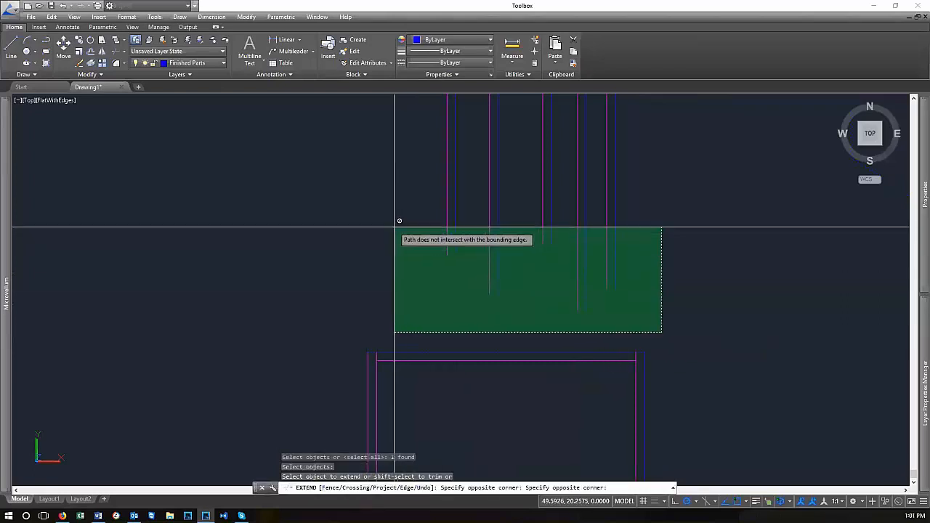
key("Escape")
key("Escape")
key("Escape")
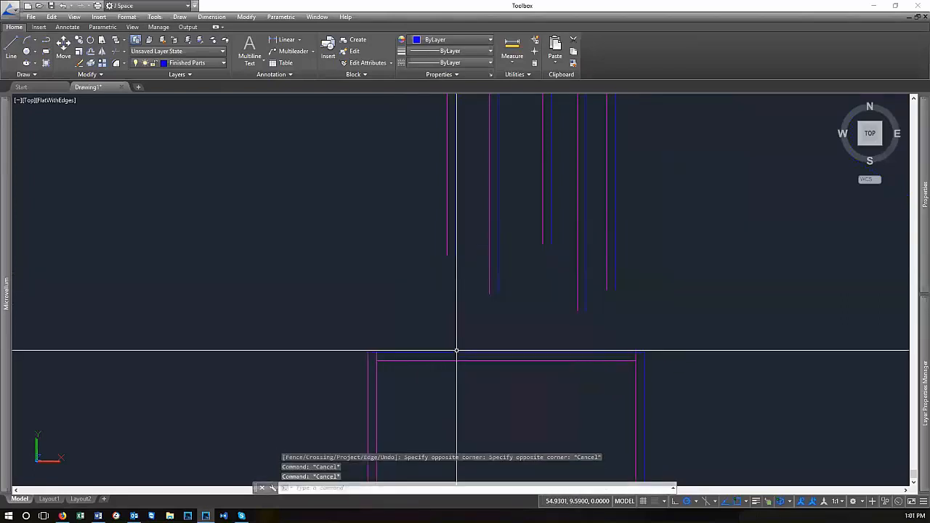
Undo the property match and the extrusion of the lower box's top lines
left_click(433, 359)
key("Escape")
key("ctrl+z")
key("ctrl+z")
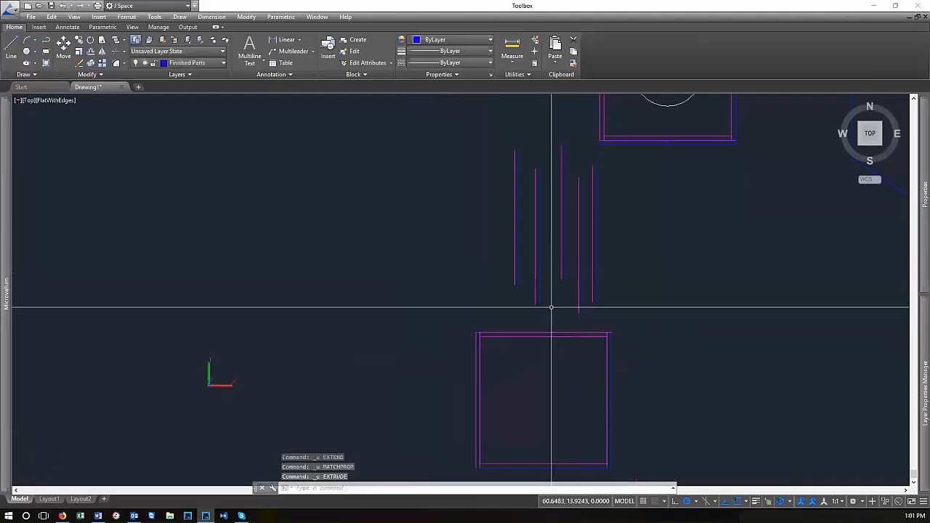
Undo back past the vertical line copies and redo until the copies are restored
scroll(566, 313, "down", 4)
key("ctrl+z")
key("ctrl+z")
key("ctrl+z")
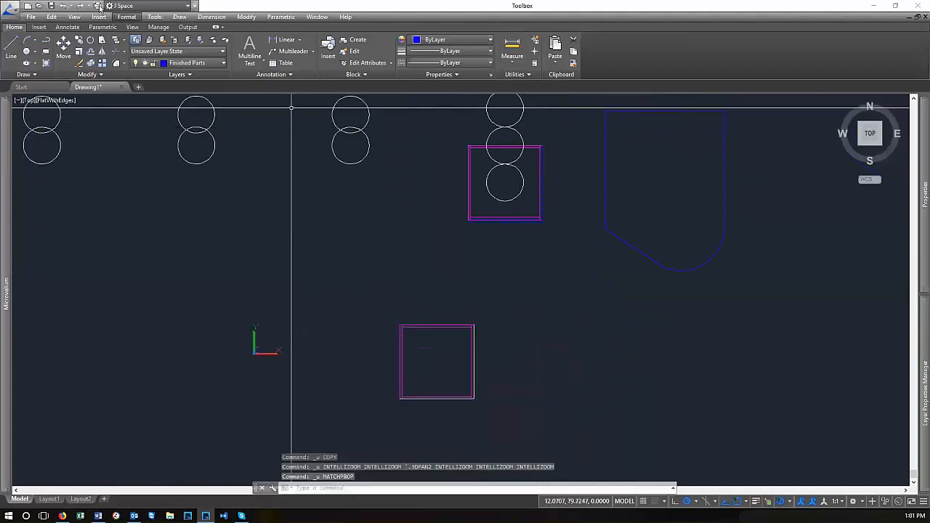
left_click(80, 7)
left_click(81, 7)
left_click(81, 7)
scroll(344, 159, "up", 5)
type("ext")
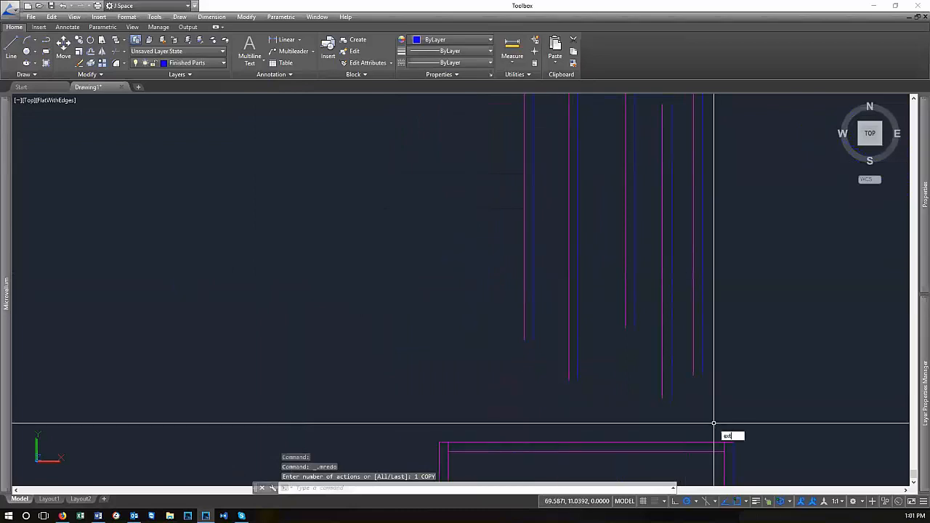
key("Return")
key("Escape")
Extend all the copied vertical lines down to the lower box's outer top edge with a crossing selection
type("ex")
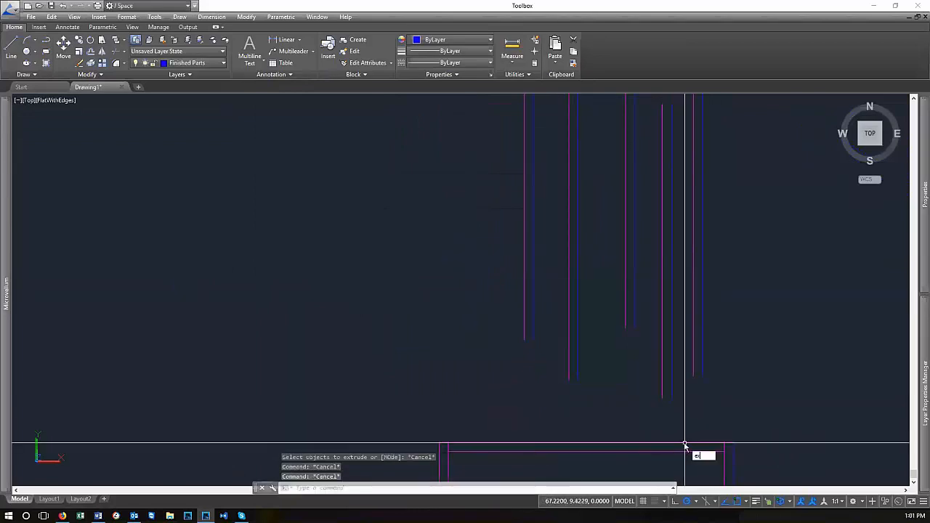
key("Return")
key("Return")
left_click(748, 417)
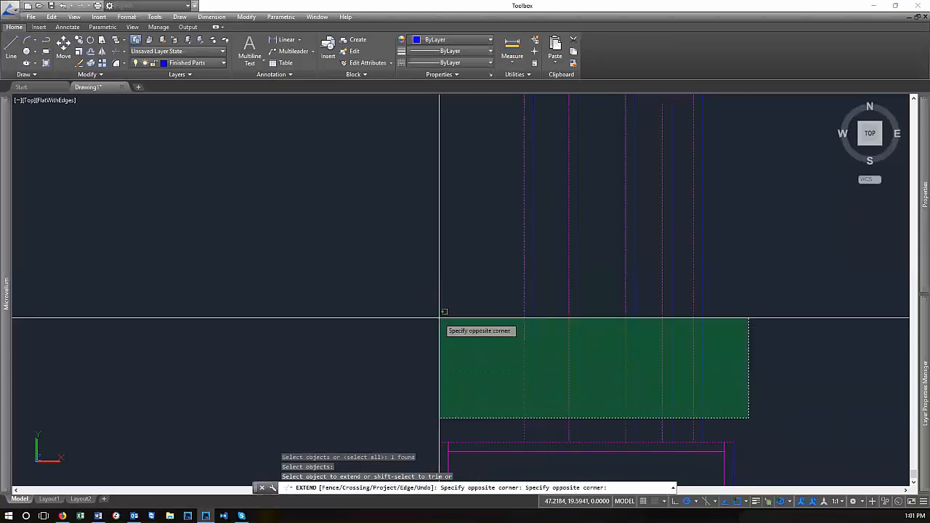
left_click(438, 315)
scroll(385, 361, "down", 5)
scroll(465, 369, "up", 3)
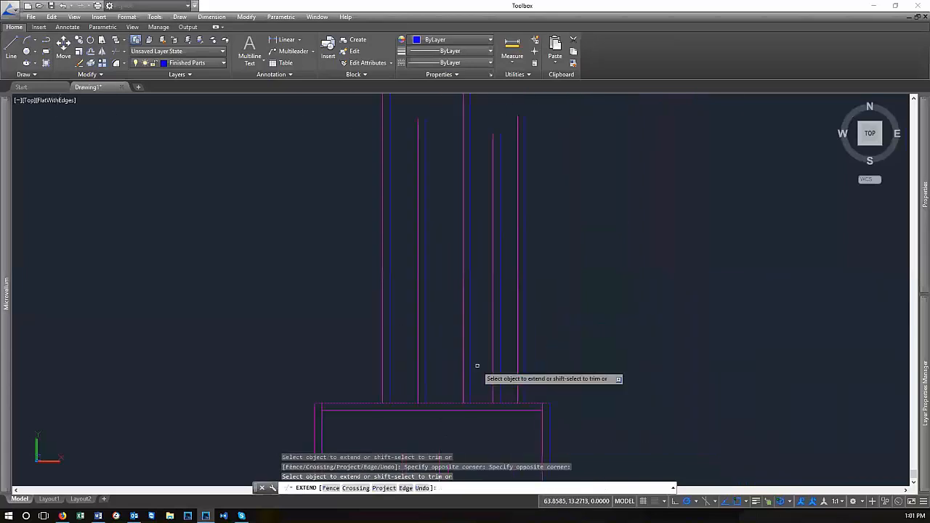
scroll(464, 337, "down", 2)
key("Return")
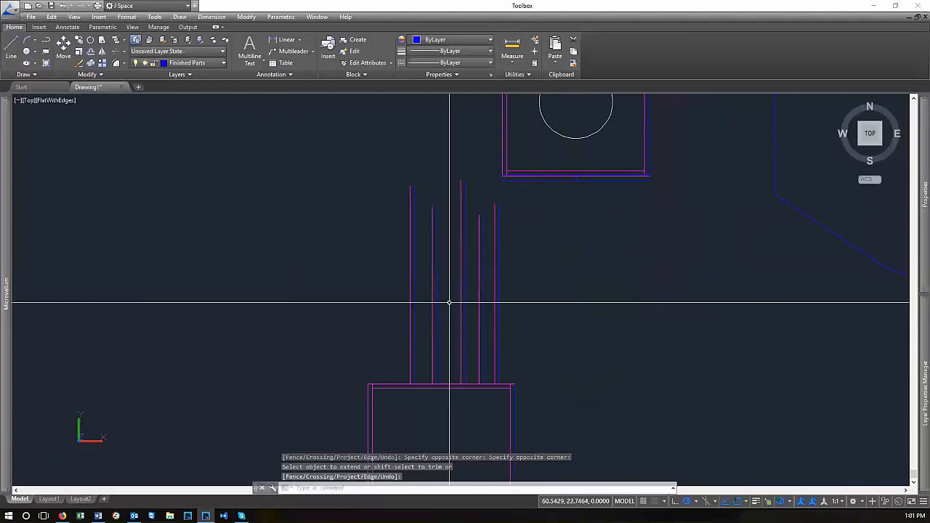
Draw a slanted line crossing all the extended vertical lines above the lower box, rising toward the right
type("l")
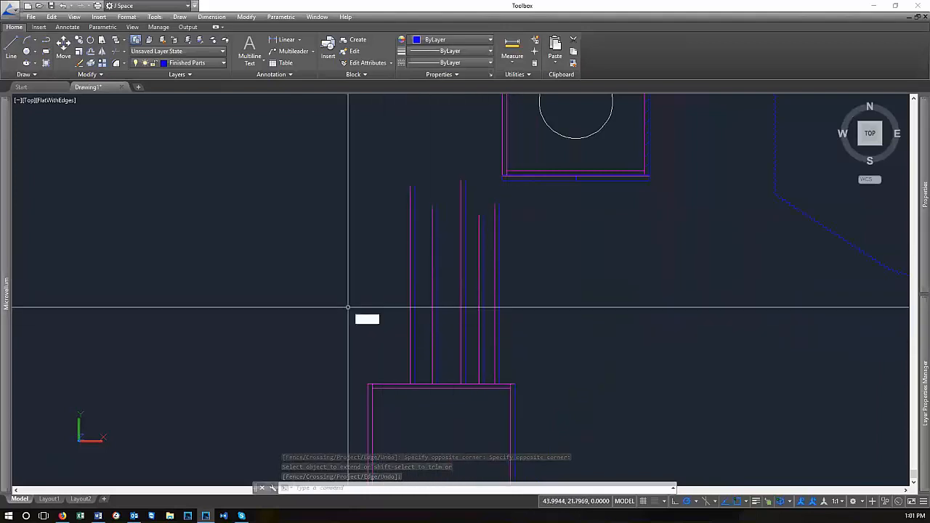
key("Return")
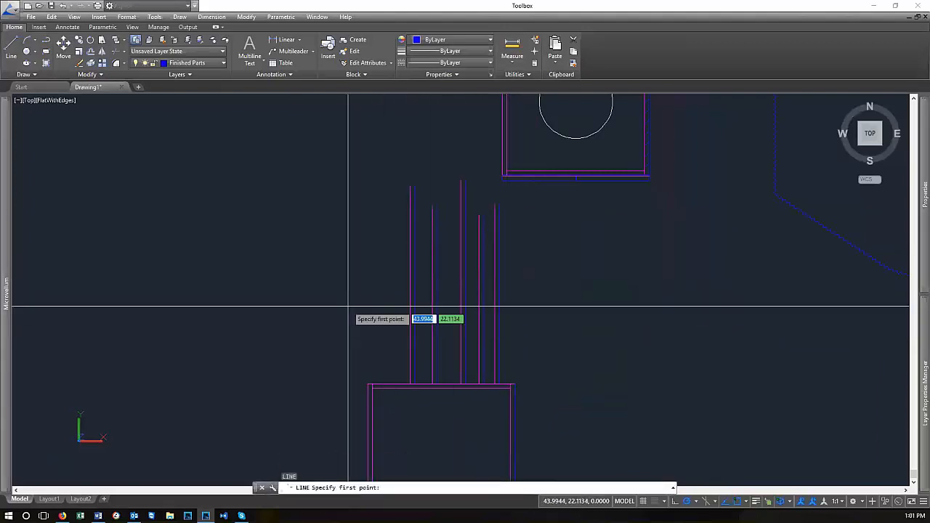
left_click(372, 337)
left_click(556, 273)
key("Return")
Trim away the parts of the vertical lines below the slanted line, using that line as the cutting edge
type("tr")
key("Return")
left_click(567, 304)
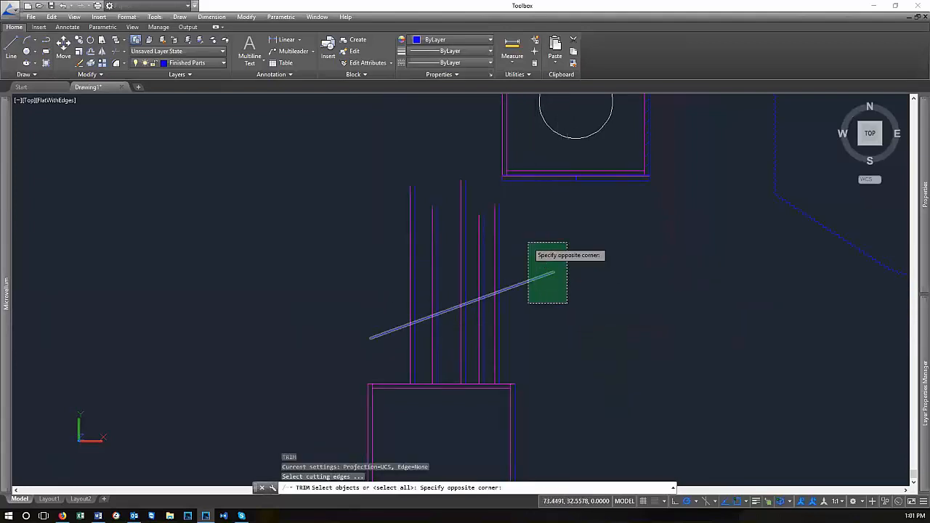
left_click(527, 243)
key("Return")
left_click(537, 359)
left_click(362, 357)
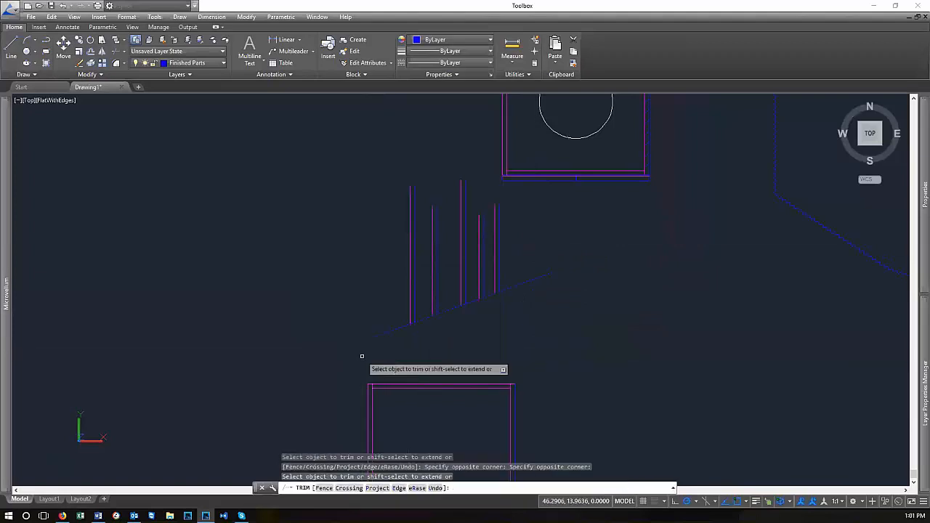
key("Return")
scroll(409, 322, "up", 2)
key("Escape")
left_click(613, 289)
left_click(580, 226)
left_click(604, 322)
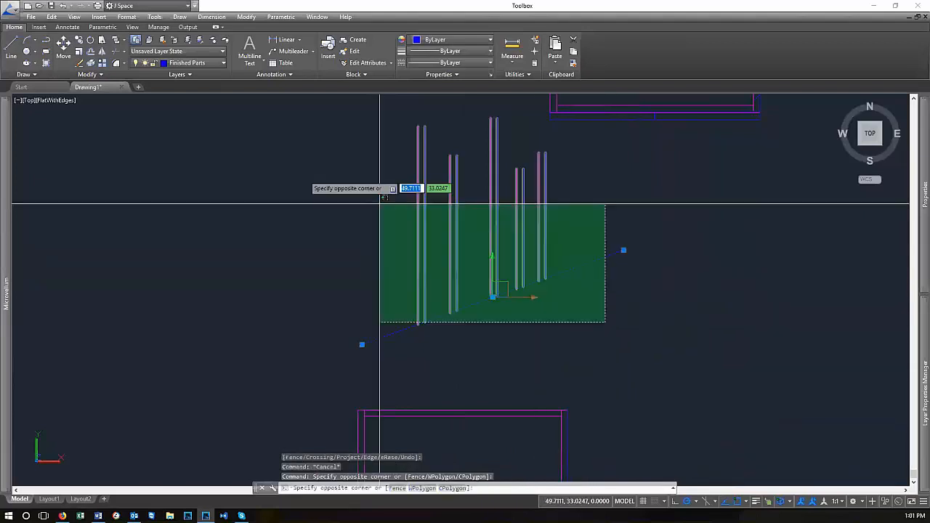
left_click(380, 203)
scroll(542, 277, "down", 5)
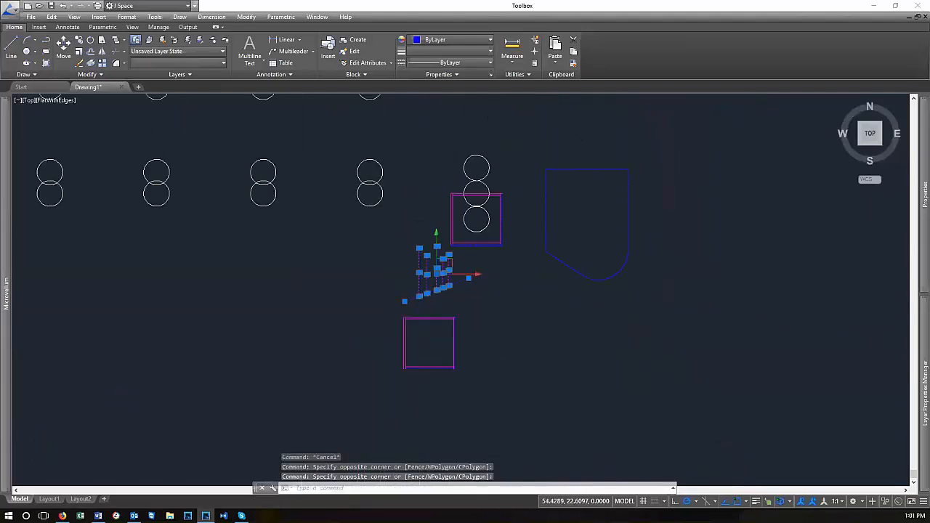
scroll(429, 342, "up", 5)
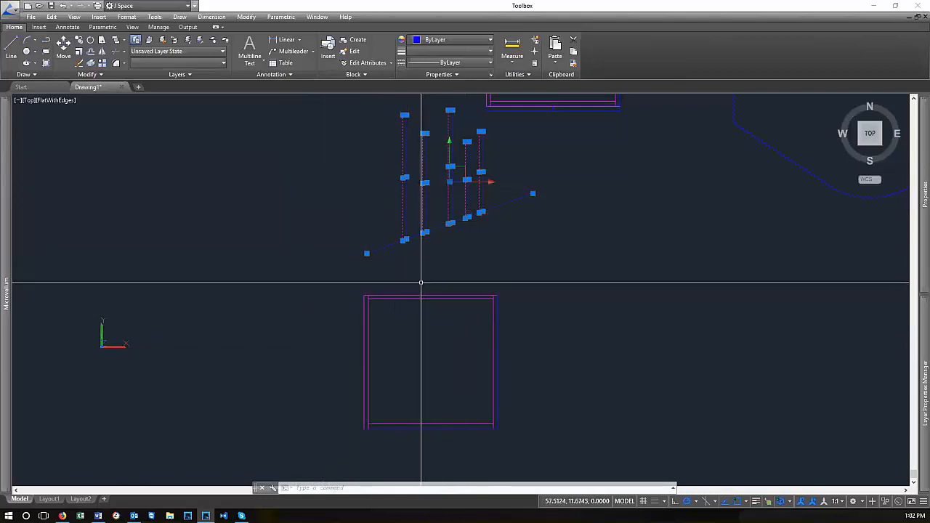
key("Escape")
Stretch the lower endpoint of the leftmost magenta vertical line straight down to the lower box's top edge
scroll(415, 257, "up", 2)
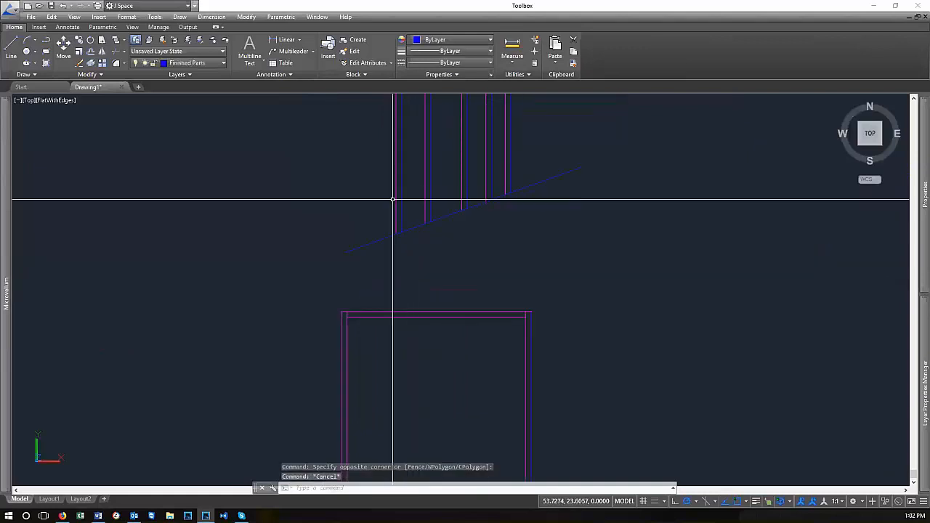
left_click(396, 234)
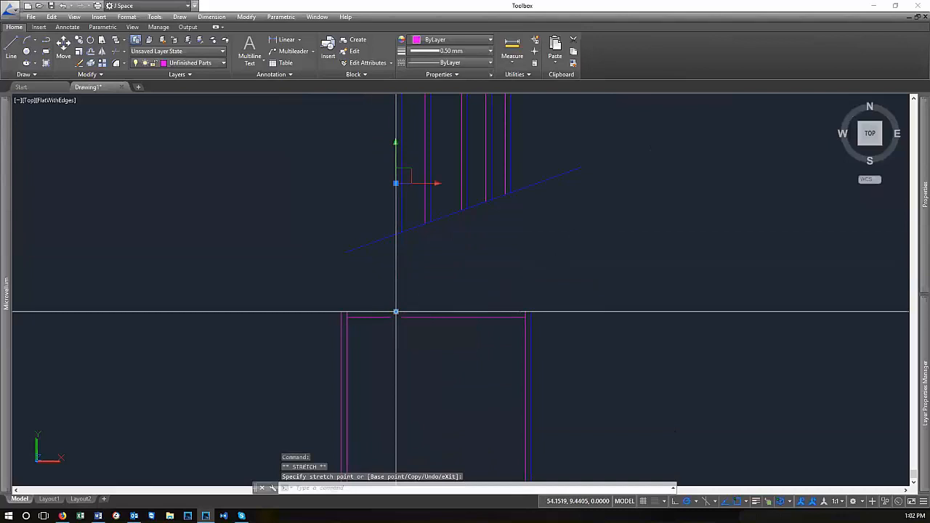
Erase the slanted line and all the vertical lines crossing or ending at it above the lower box
key("Escape")
scroll(405, 339, "up", 3)
scroll(412, 326, "down", 1)
middle_click_drag(412, 326, 382, 385)
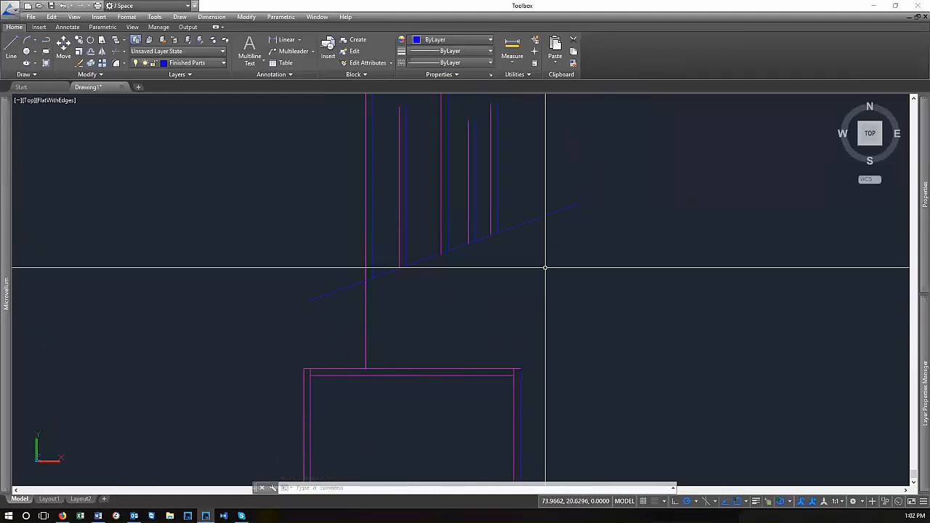
type("e")
key("Return")
left_click(558, 308)
left_click(276, 194)
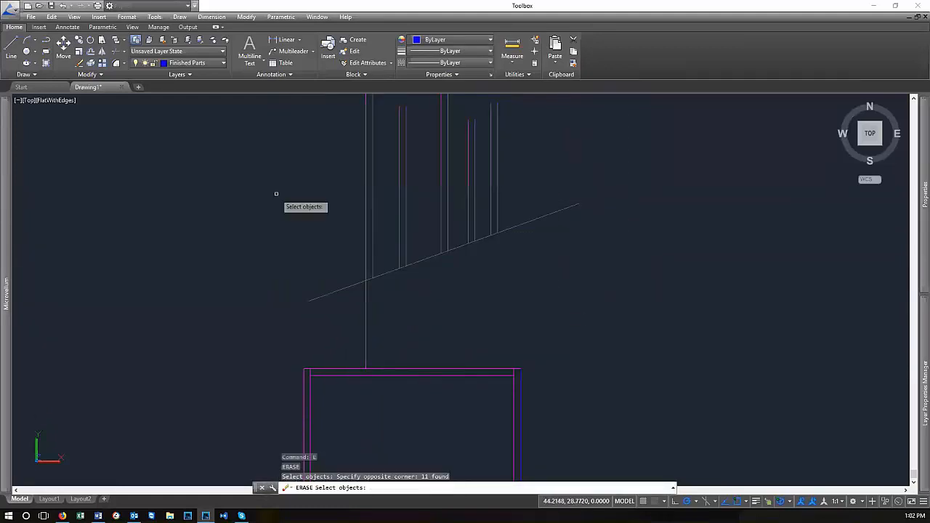
key("Return")
scroll(466, 294, "down", 5)
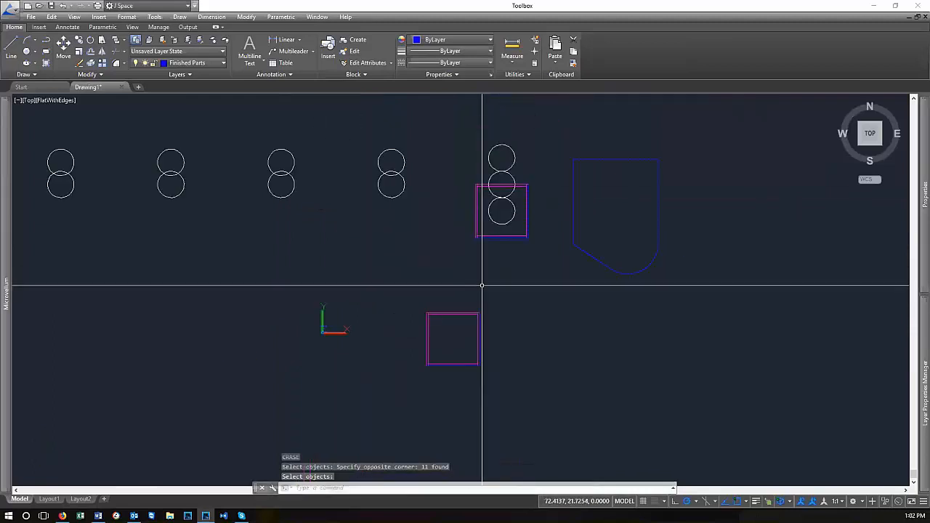
Change the Finished Parts layer's color from dark blue to a lighter blue
scroll(450, 406, "up", 2)
scroll(450, 406, "up", 2)
scroll(467, 204, "up", 2)
scroll(400, 382, "down", 3)
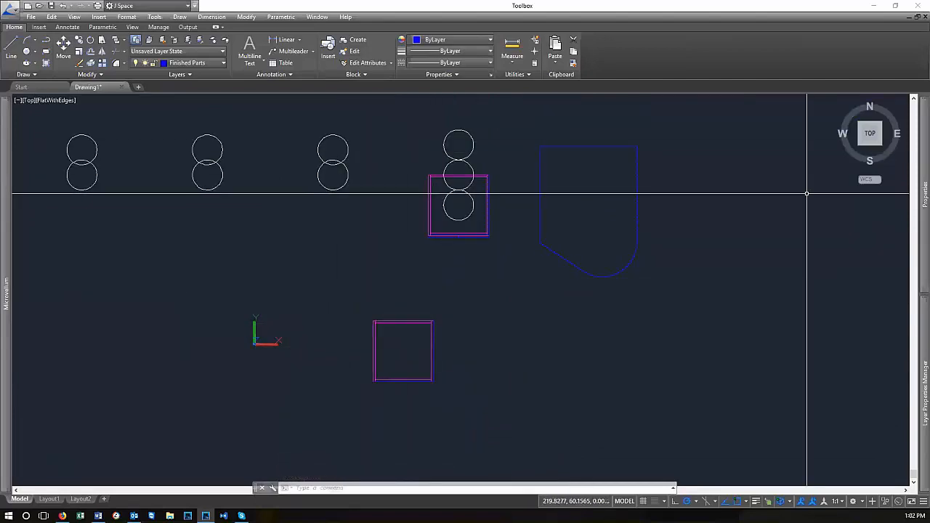
mouse_move(921, 208)
mouse_move(920, 359)
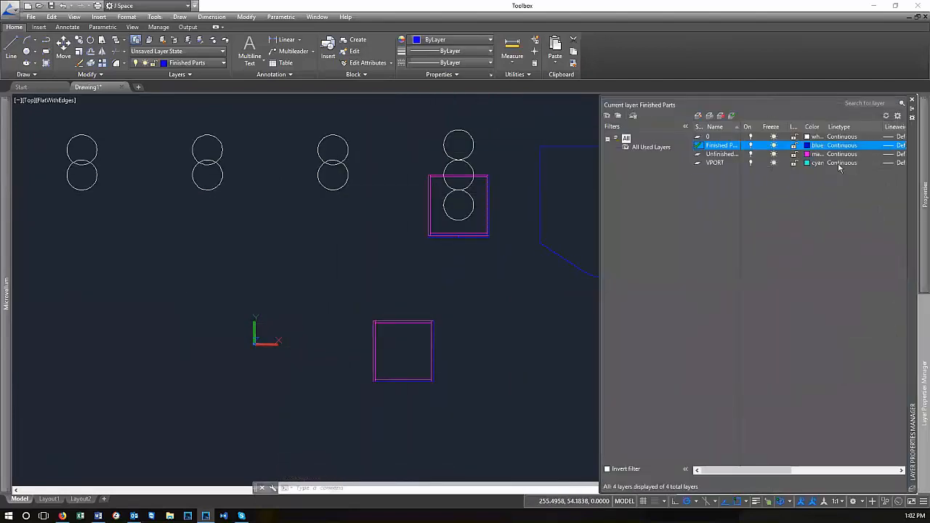
left_click(817, 148)
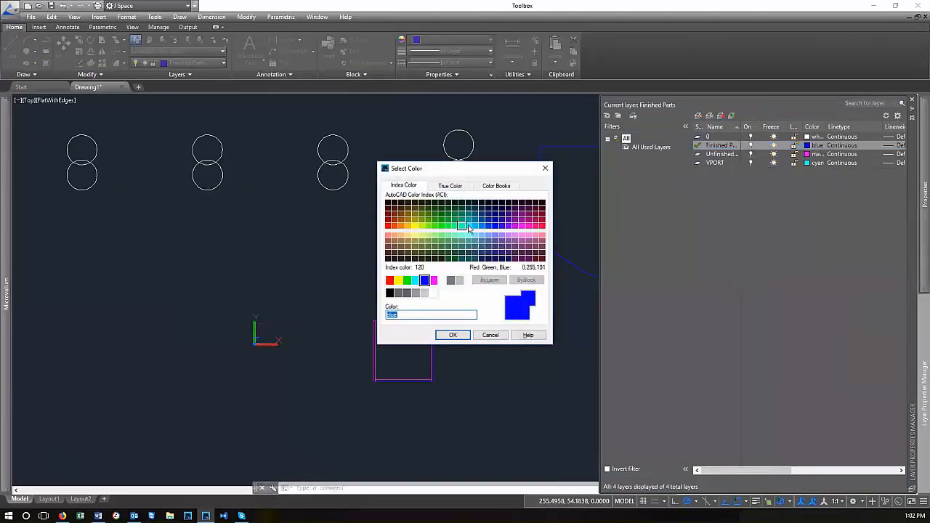
left_click(453, 335)
Zoom to the drawing extents and examine the recolored finished parts, closing in on the lower box
scroll(436, 322, "up", 4)
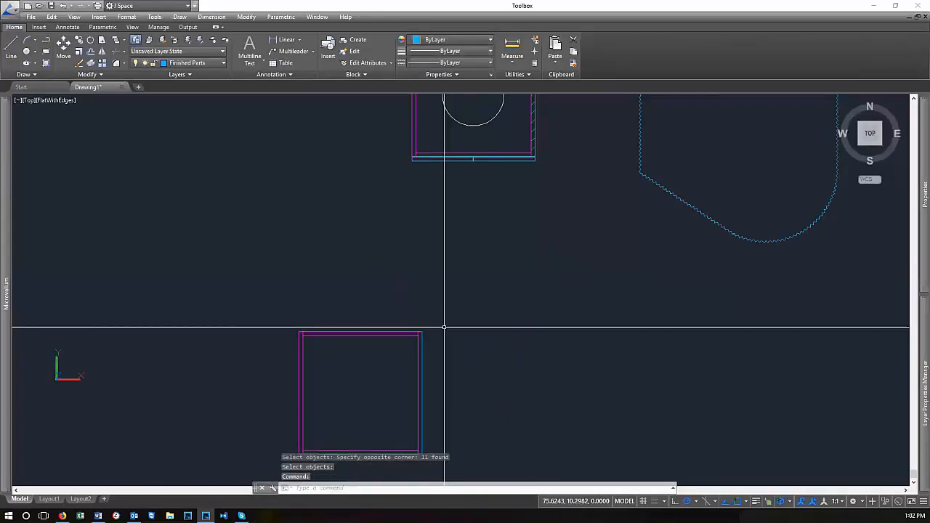
type("z")
key("Return")
type("e")
key("Return")
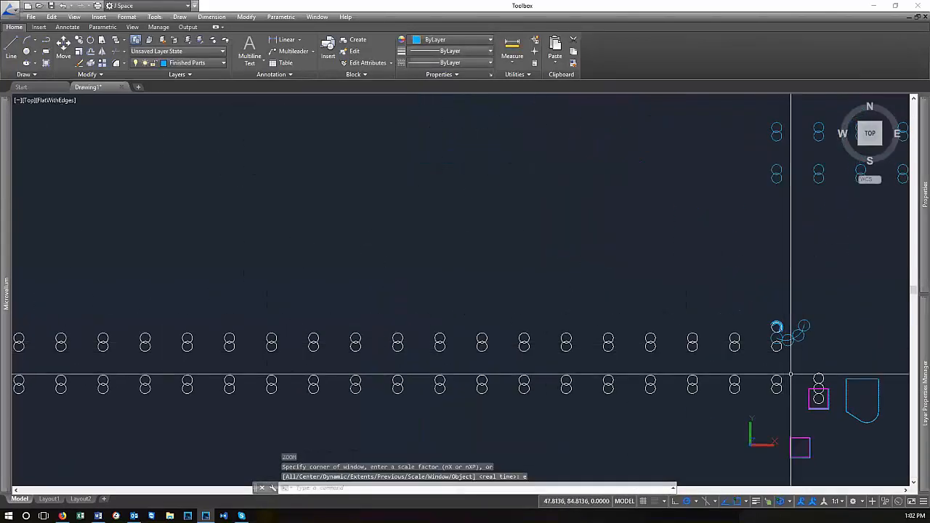
scroll(656, 283, "down", 2)
scroll(706, 370, "up", 8)
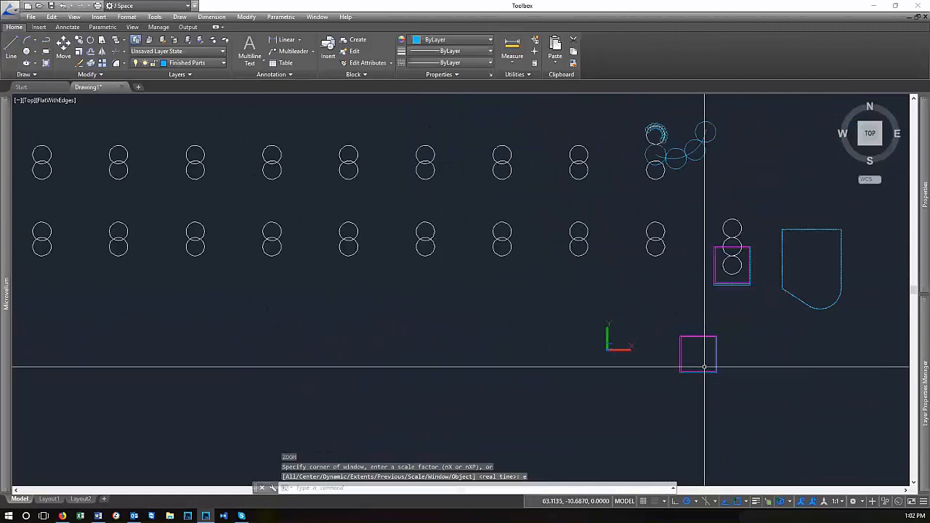
scroll(536, 373, "down", 5)
scroll(654, 328, "up", 4)
key("Escape")
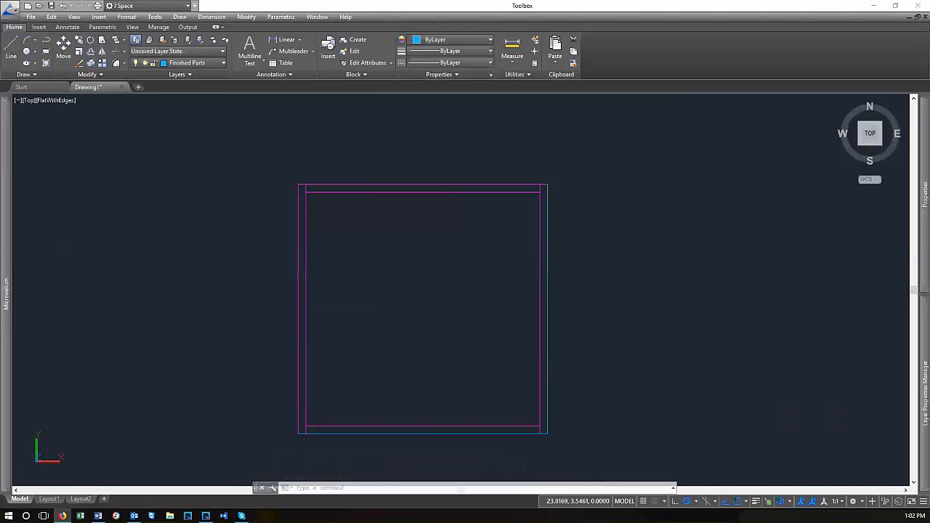
Draw a rectangle .75 deep beneath the lower box, from its bottom-left corner to the midpoint of its bottom edge
scroll(425, 350, "down", 2)
scroll(428, 421, "up", 5)
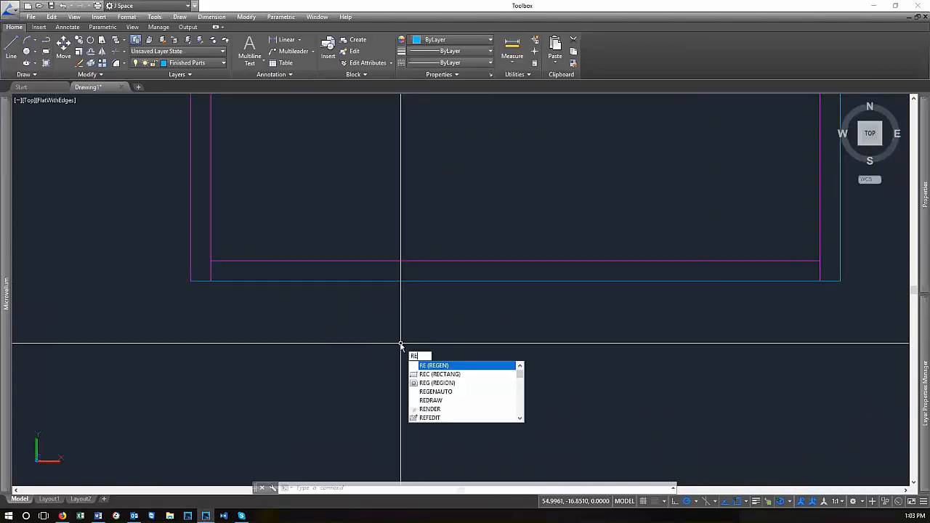
key("Return")
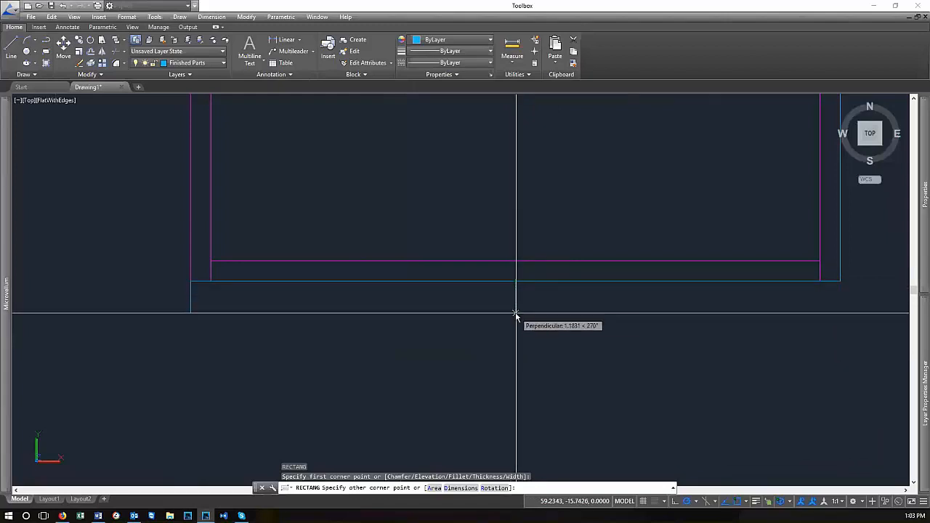
key("Return")
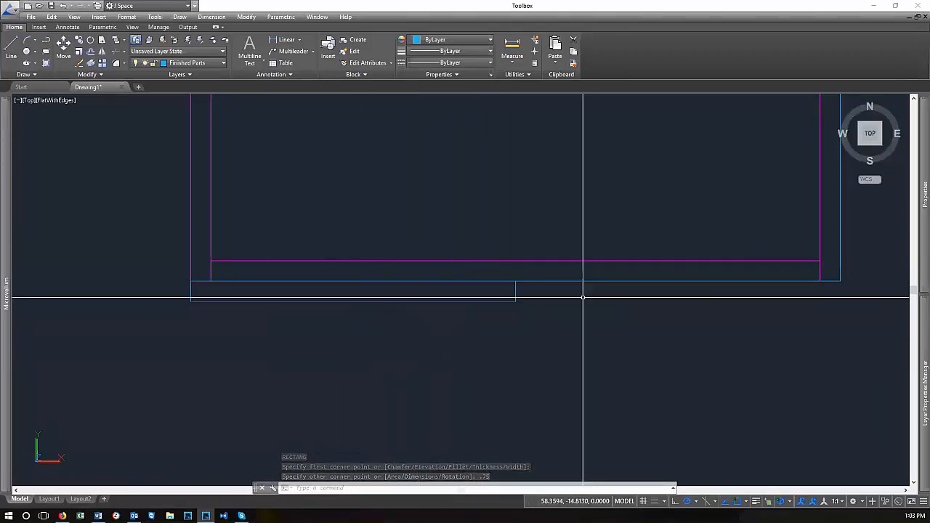
Move the new rectangle straight down .125 from the lower box's bottom edge
left_click(356, 292)
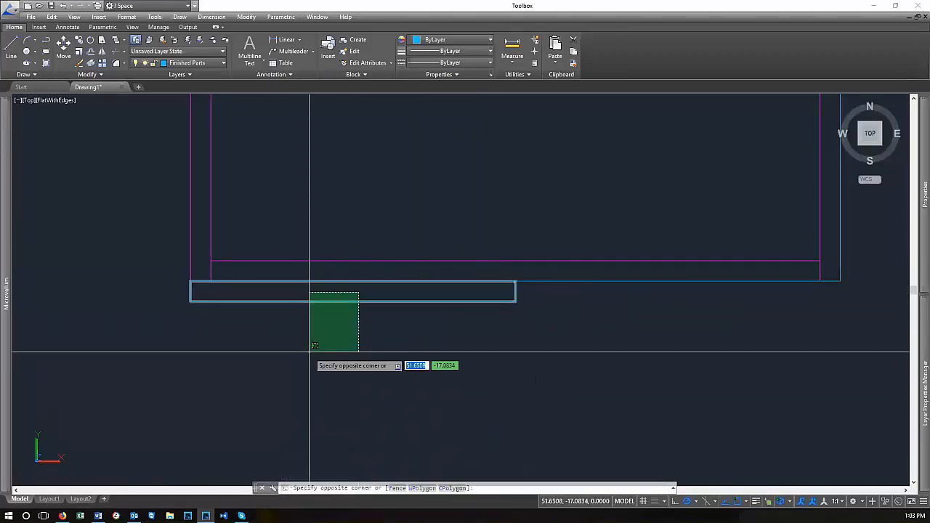
left_click(309, 353)
scroll(344, 291, "up", 1)
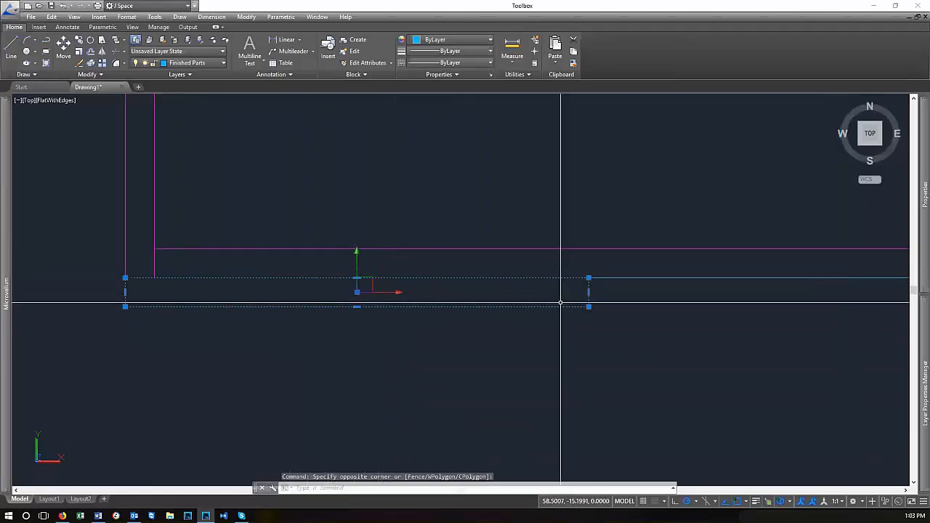
type("m")
key("Return")
left_click(456, 340)
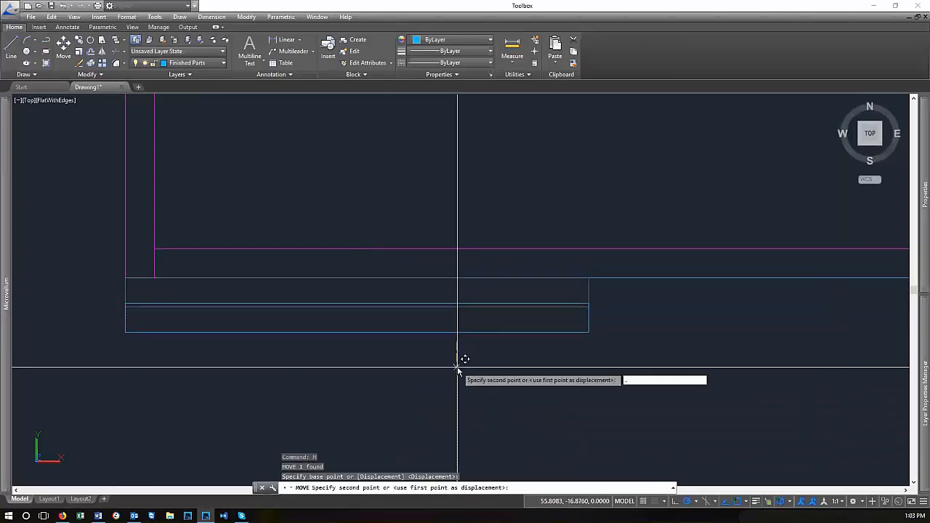
type(".125")
key("Return")
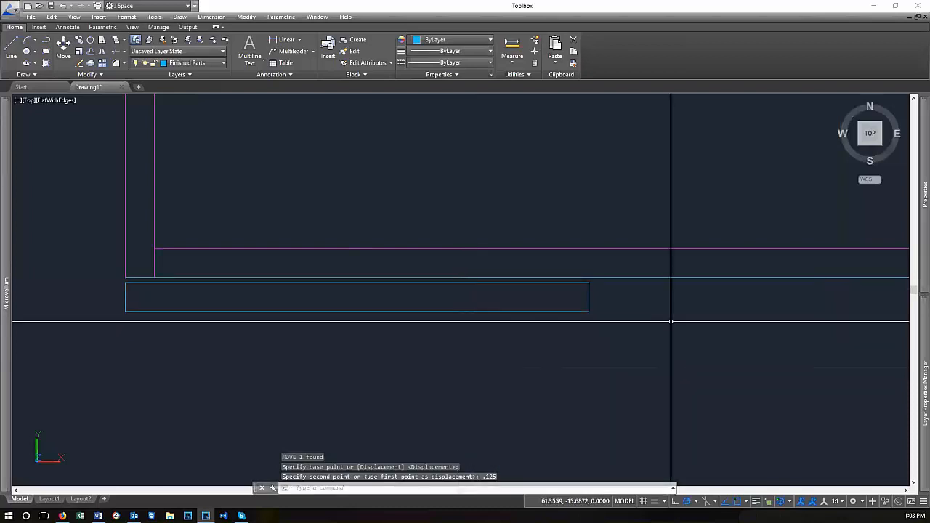
Stretch the right edge of the rectangle below the box inward to the left by .0625
left_click(551, 293)
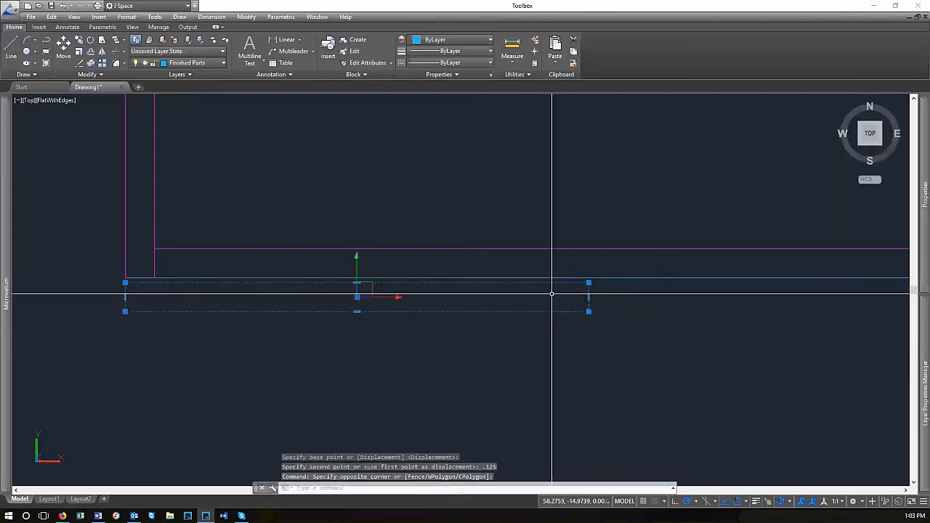
left_click(588, 297)
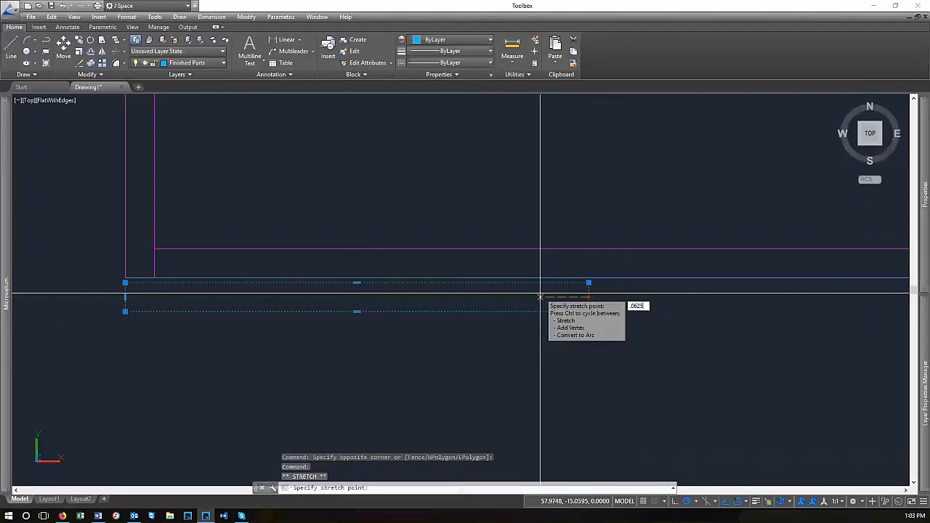
key("Return")
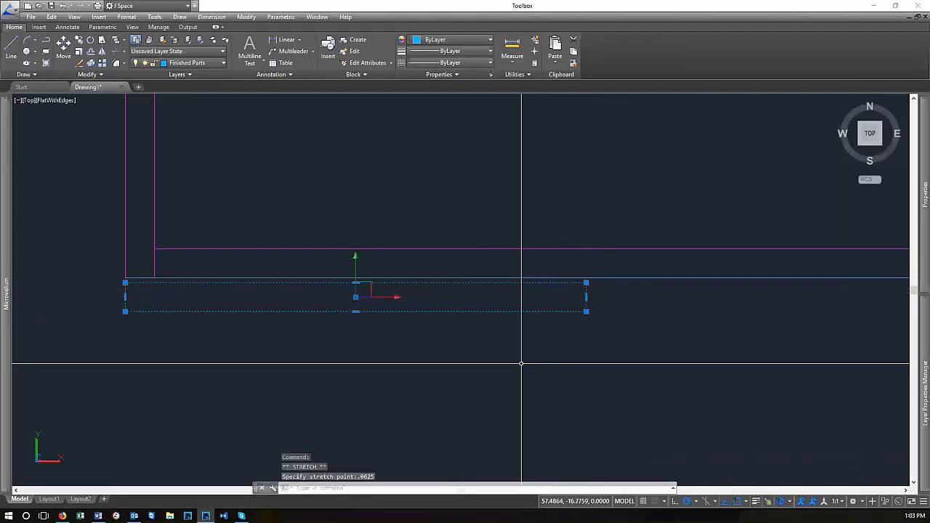
key("Escape")
scroll(443, 315, "down", 2)
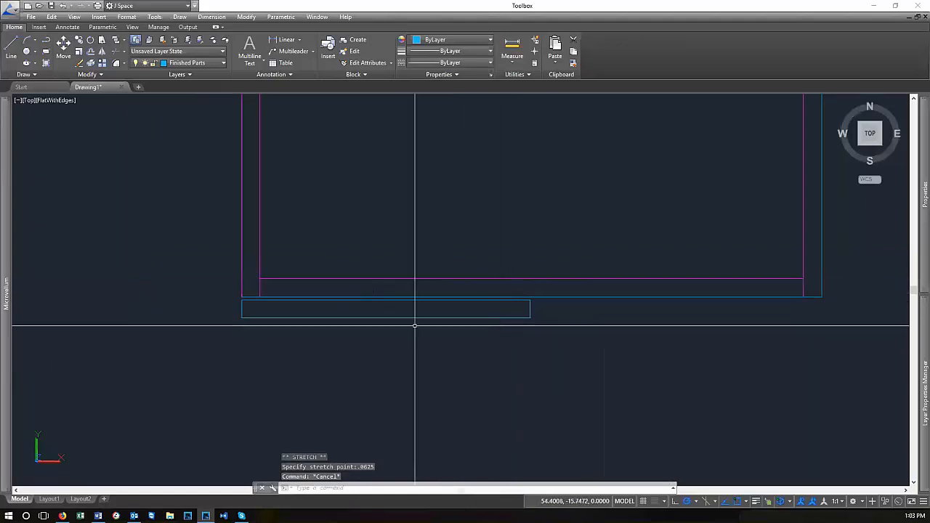
Mirror the rectangle about a vertical line through the midpoint of the box's bottom edge, keeping the source object
scroll(710, 343, "up", 2)
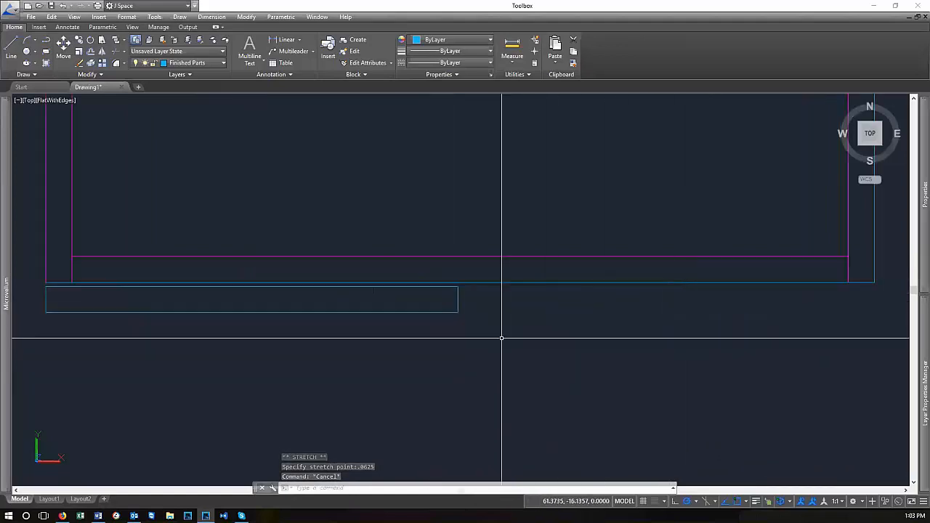
scroll(456, 314, "down", 3)
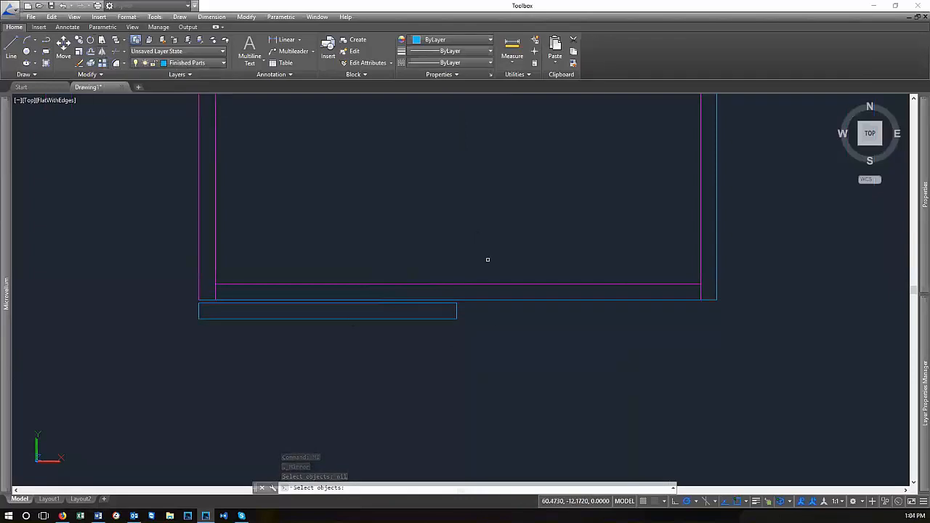
scroll(481, 307, "up", 2)
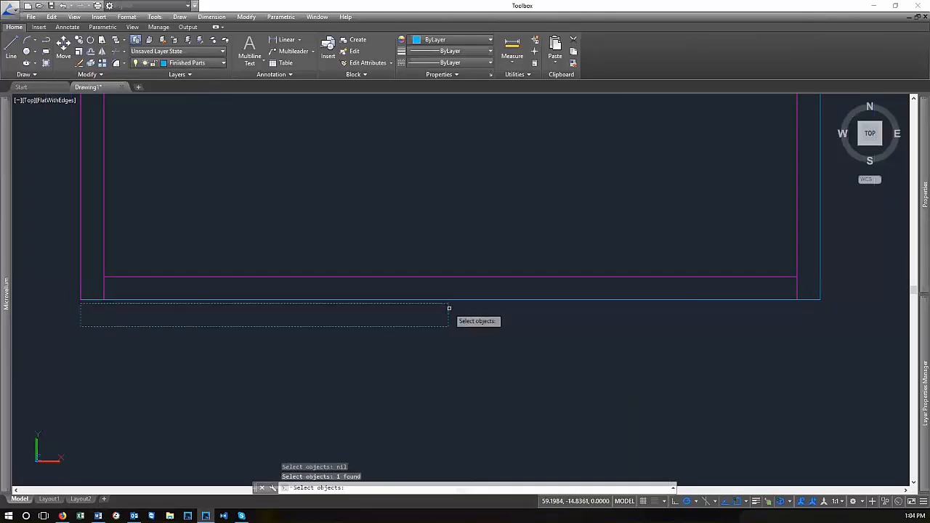
key("Return")
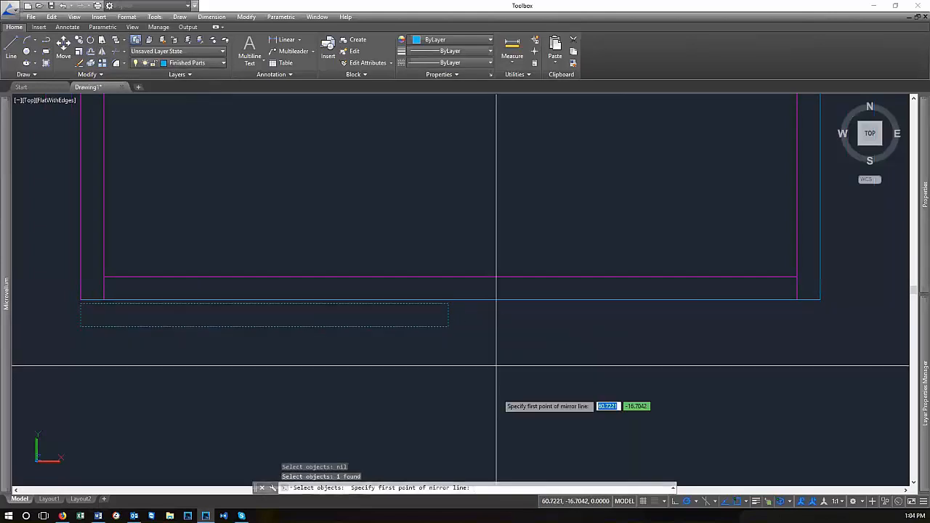
left_click(449, 300)
scroll(465, 291, "down", 5)
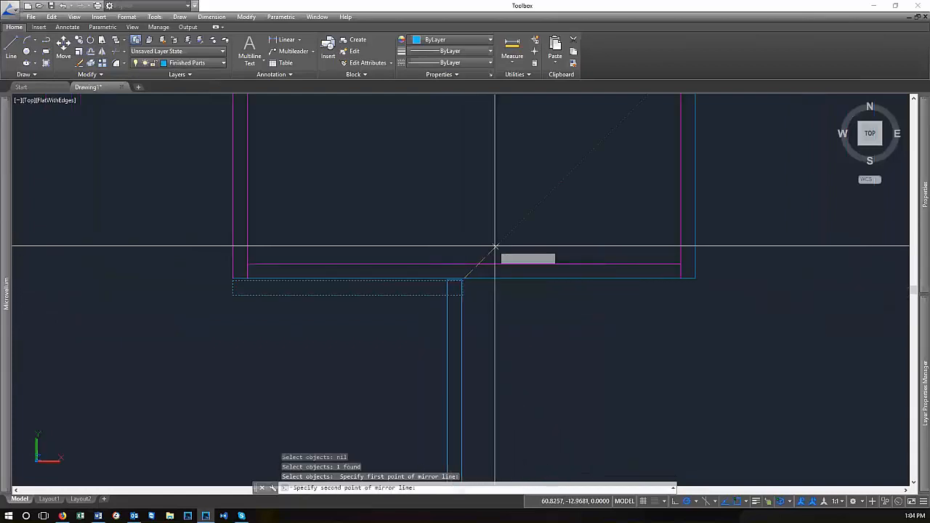
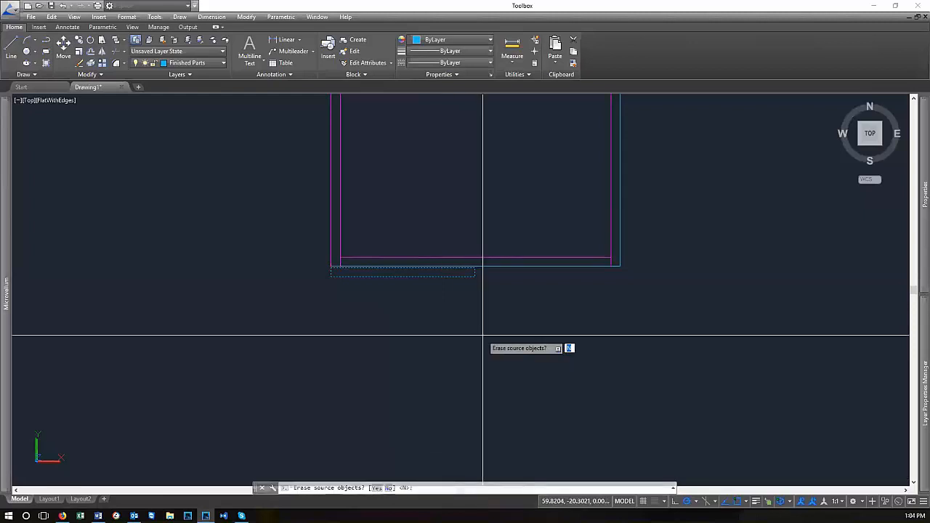
scroll(481, 367, "down", 2)
scroll(486, 373, "down", 2)
scroll(478, 305, "up", 8)
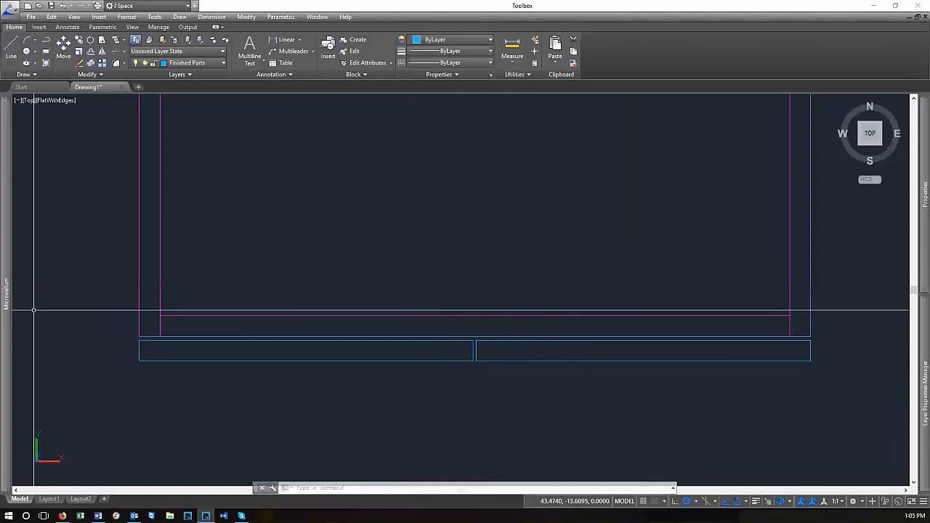
Erase the original left rectangle beneath the lower box
scroll(425, 384, "down", 4)
scroll(407, 372, "up", 3)
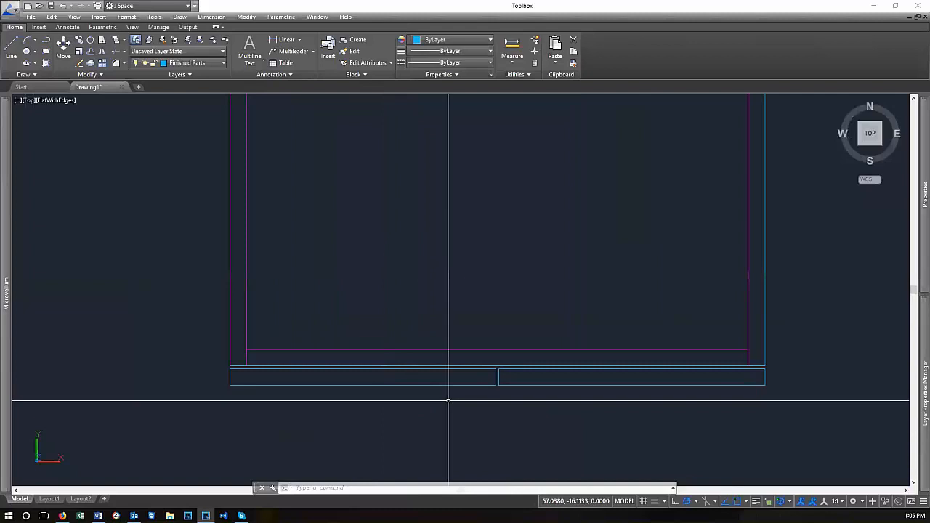
scroll(414, 400, "down", 4)
scroll(413, 399, "up", 3)
left_click(415, 387)
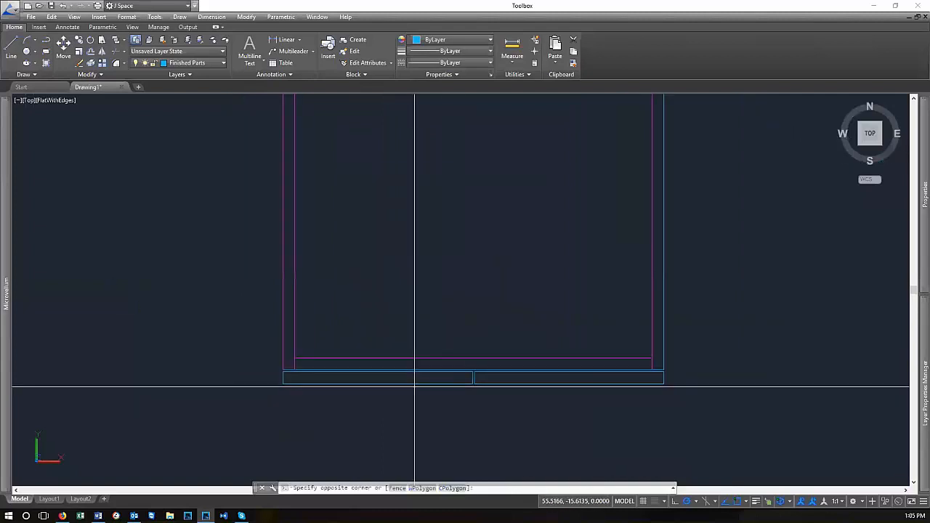
type("e")
key("Return")
scroll(502, 407, "down", 4)
scroll(567, 378, "down", 3)
scroll(479, 363, "up", 2)
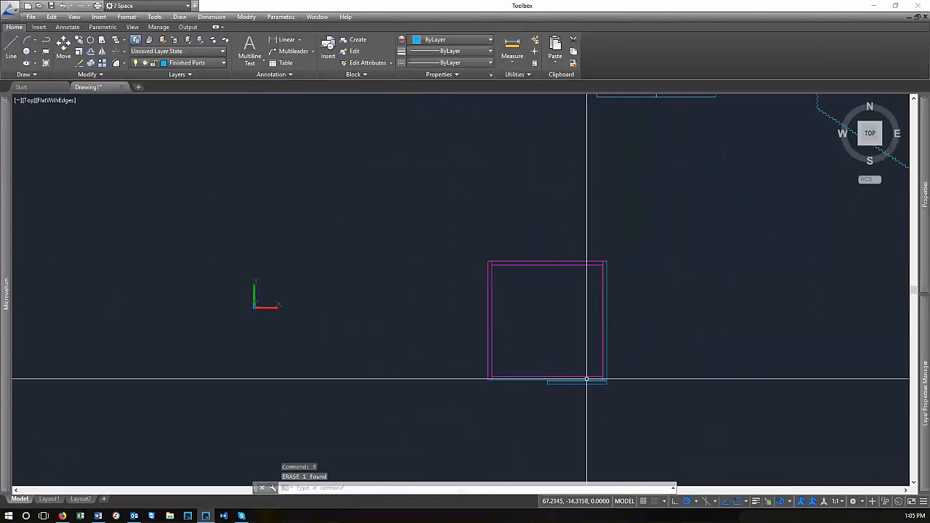
scroll(556, 353, "up", 2)
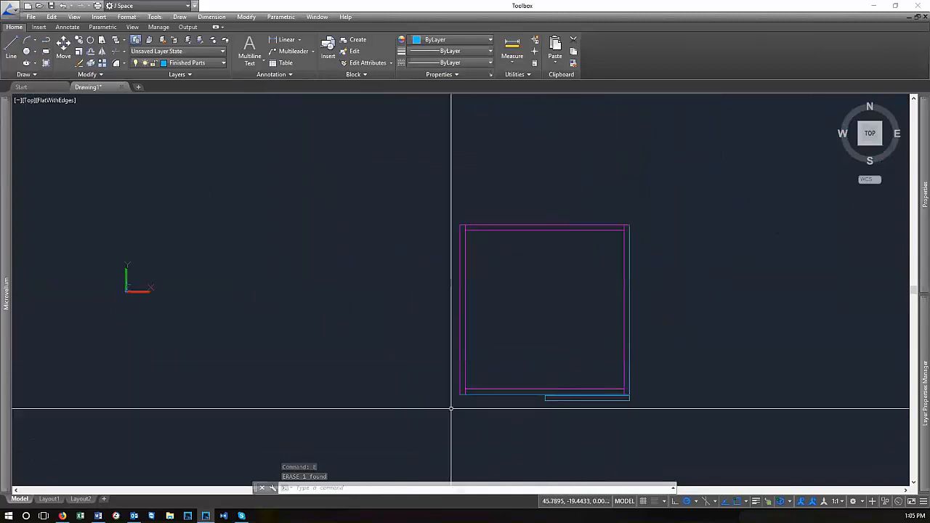
scroll(560, 363, "down", 2)
scroll(560, 378, "down", 2)
scroll(508, 364, "up", 4)
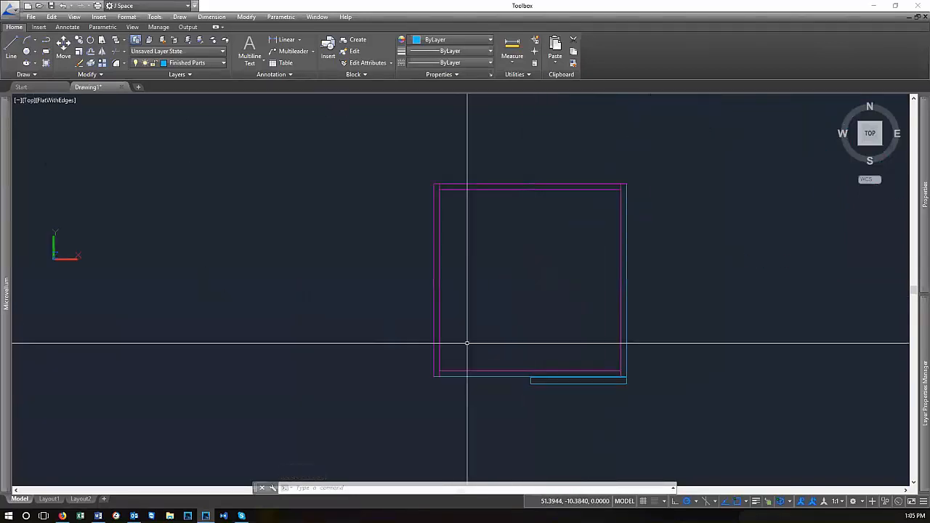
scroll(589, 343, "down", 2)
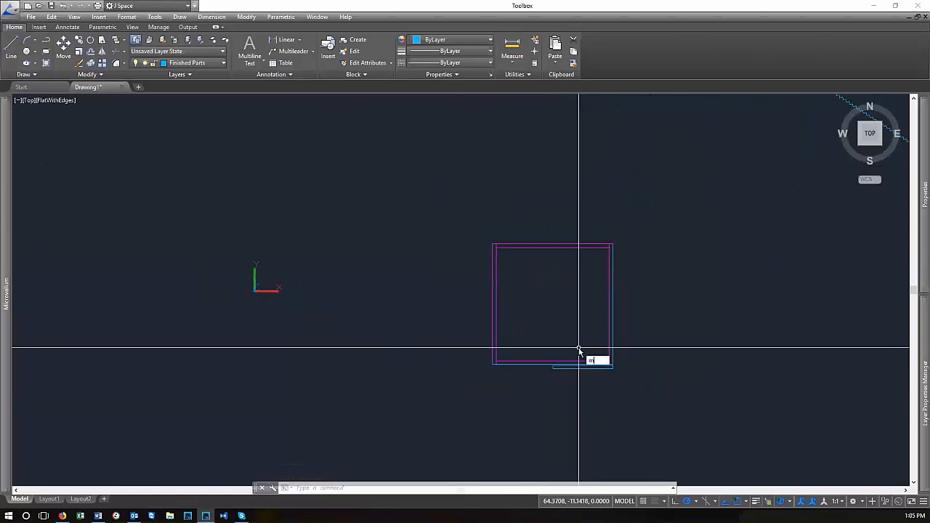
key("Escape")
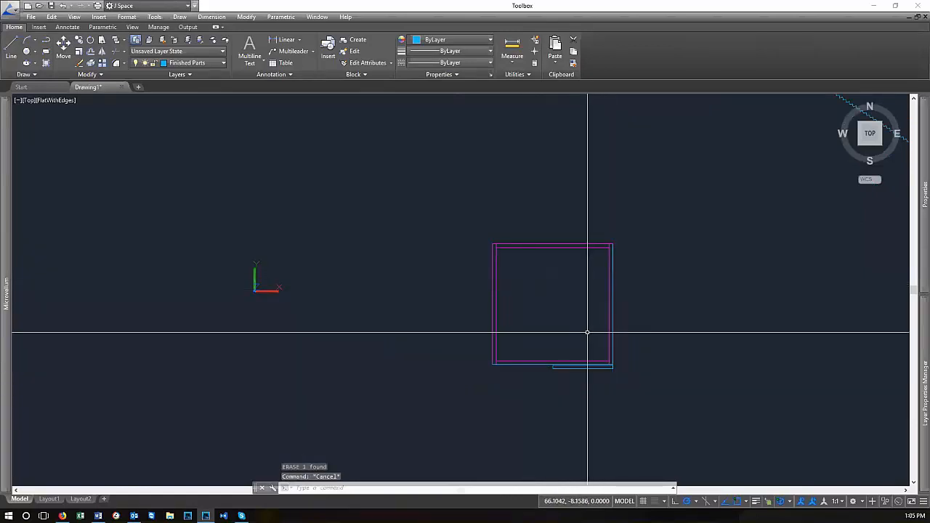
Mirror the whole box with its front panel about a vertical line to its left, keeping the source objects
type("m")
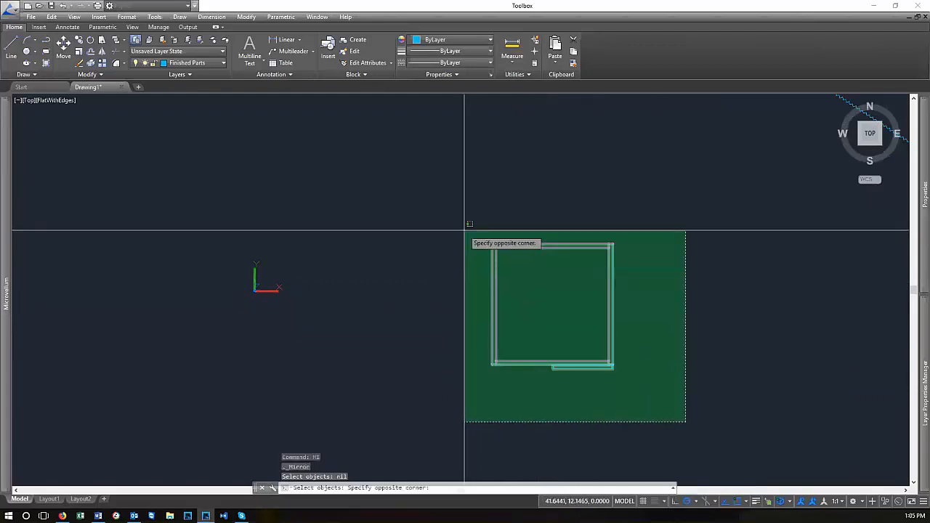
left_click(425, 184)
key("Return")
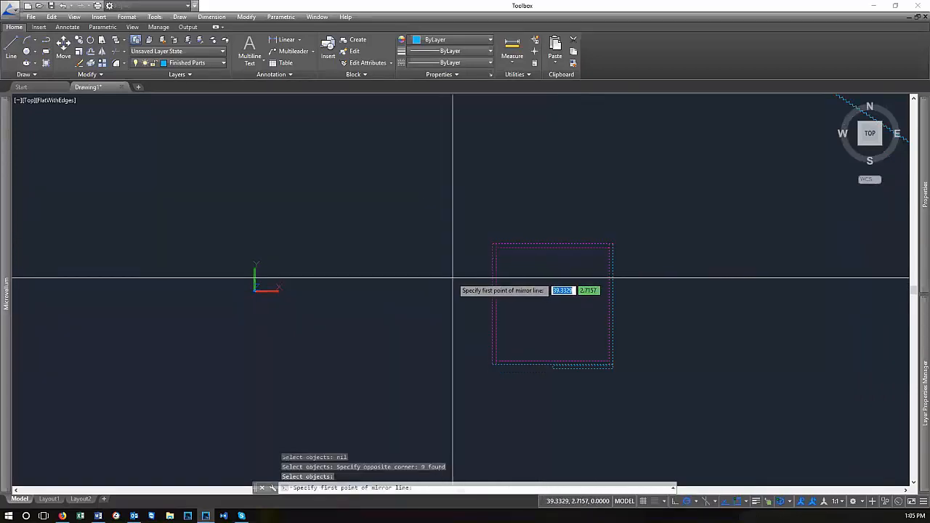
left_click(444, 251)
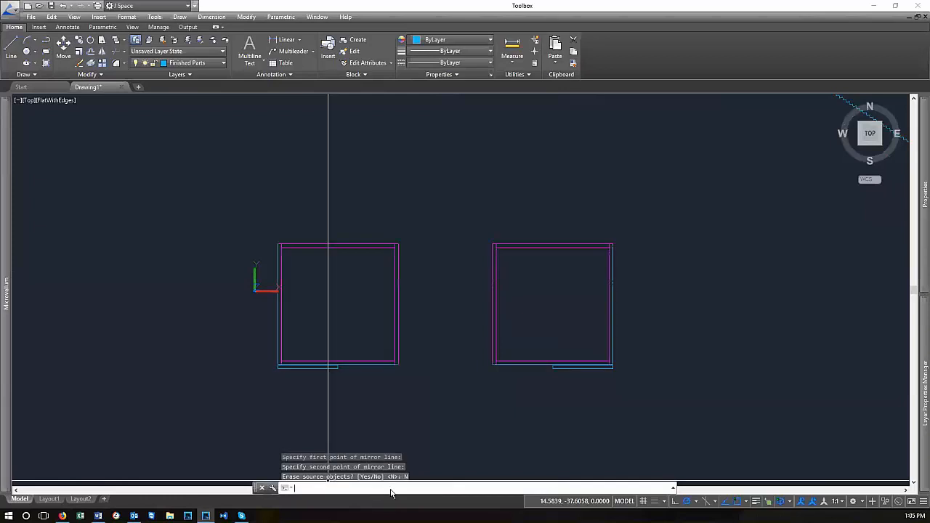
scroll(380, 375, "up", 2)
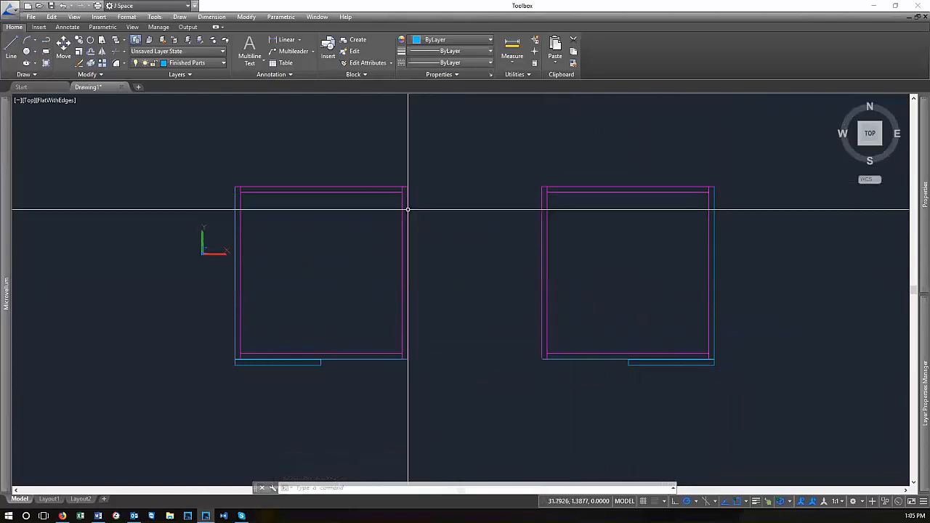
scroll(239, 370, "up", 5)
scroll(239, 369, "down", 2)
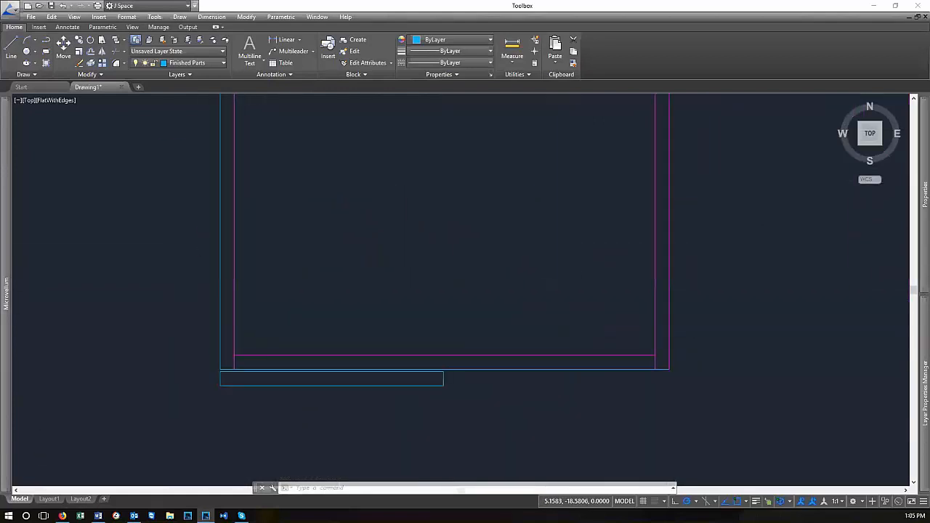
scroll(247, 450, "down", 4)
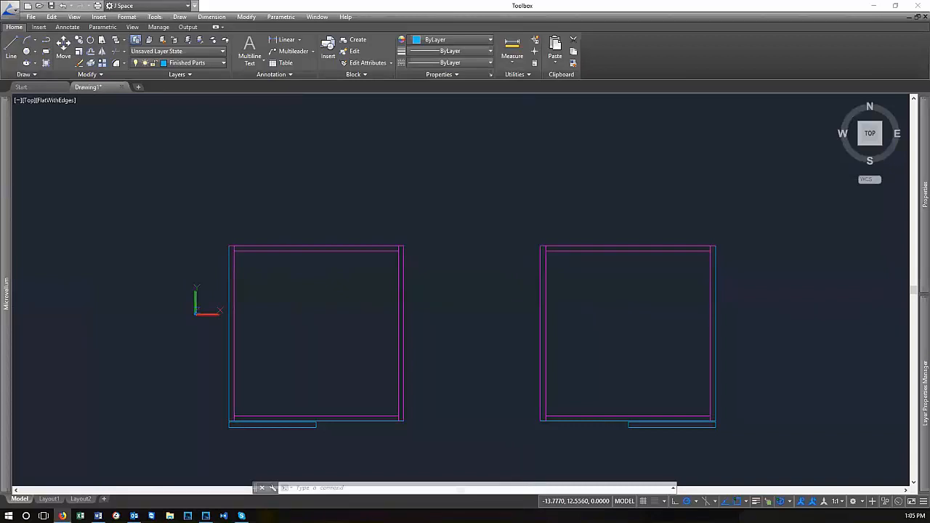
left_click(437, 336)
scroll(407, 312, "down", 4)
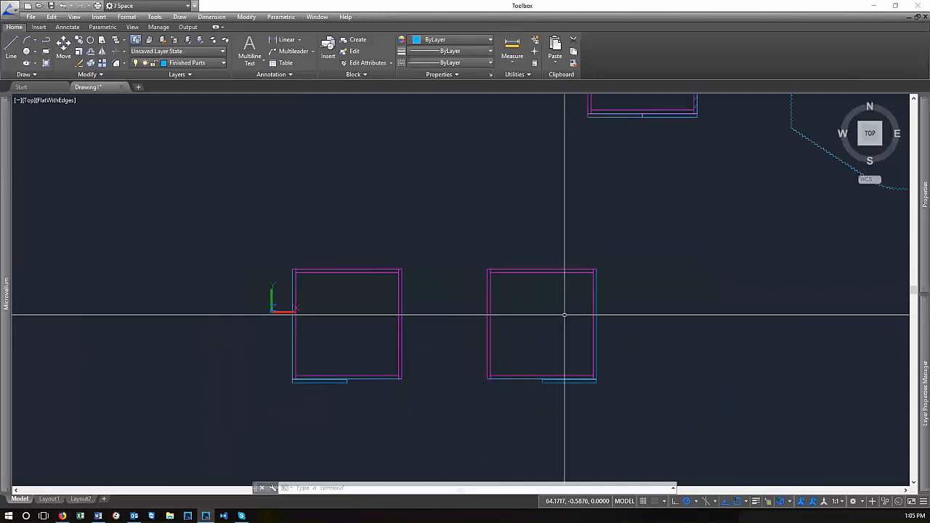
scroll(590, 323, "up", 3)
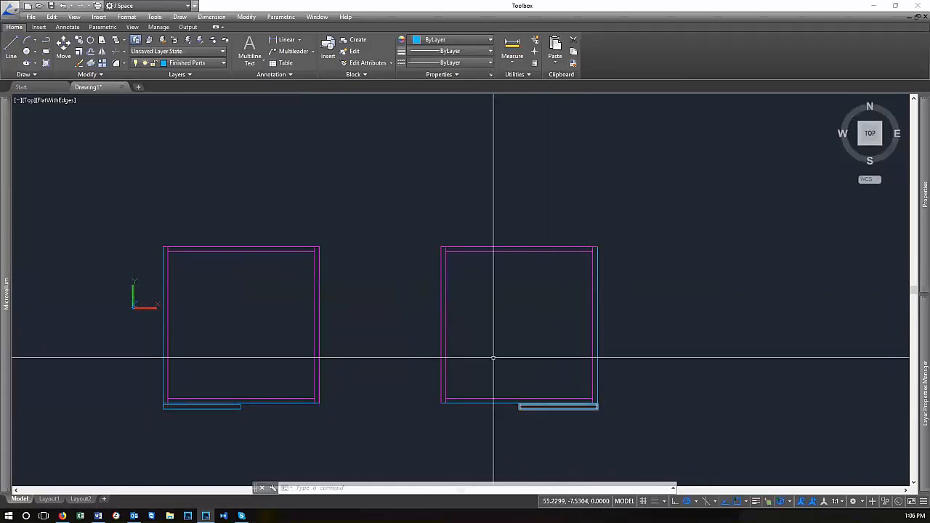
Try to grip-stretch the left edge of the front panel below the right-hand box
scroll(552, 369, "up", 2)
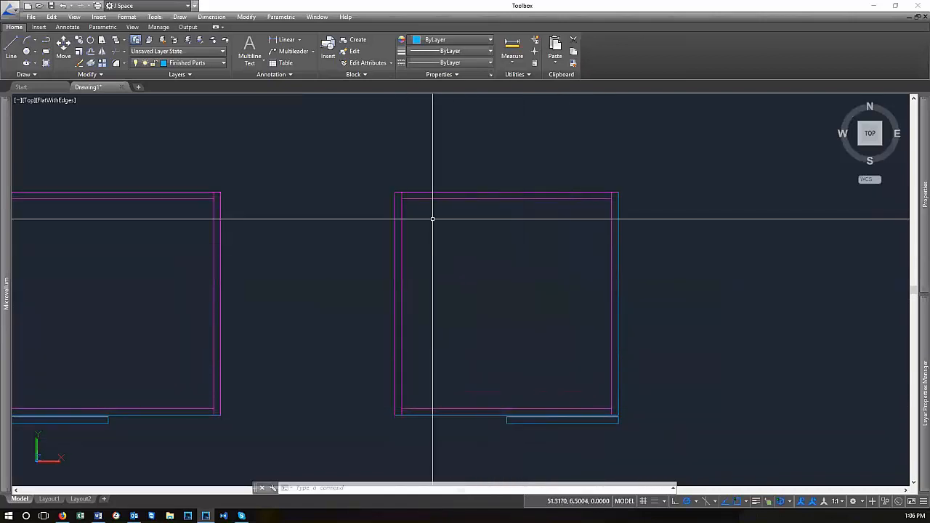
scroll(502, 429, "up", 5)
left_click(556, 412)
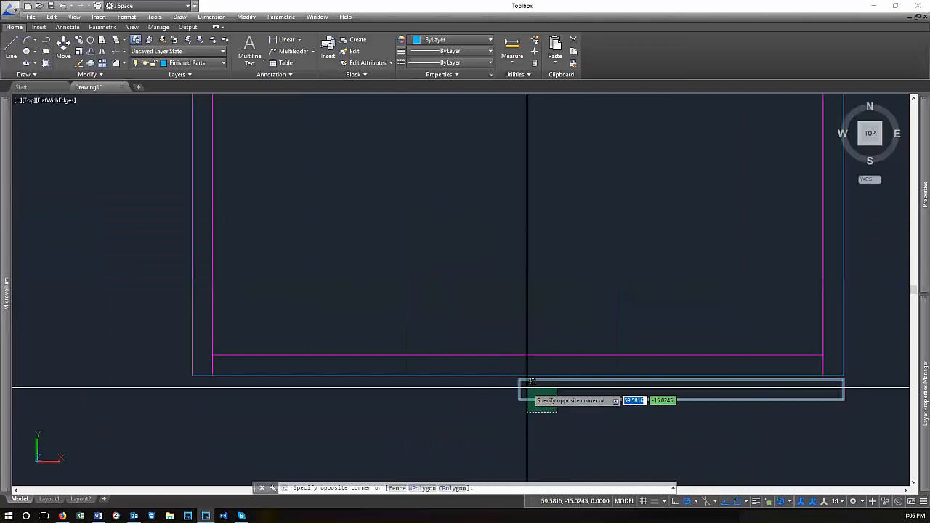
left_click(527, 389)
left_click(520, 388)
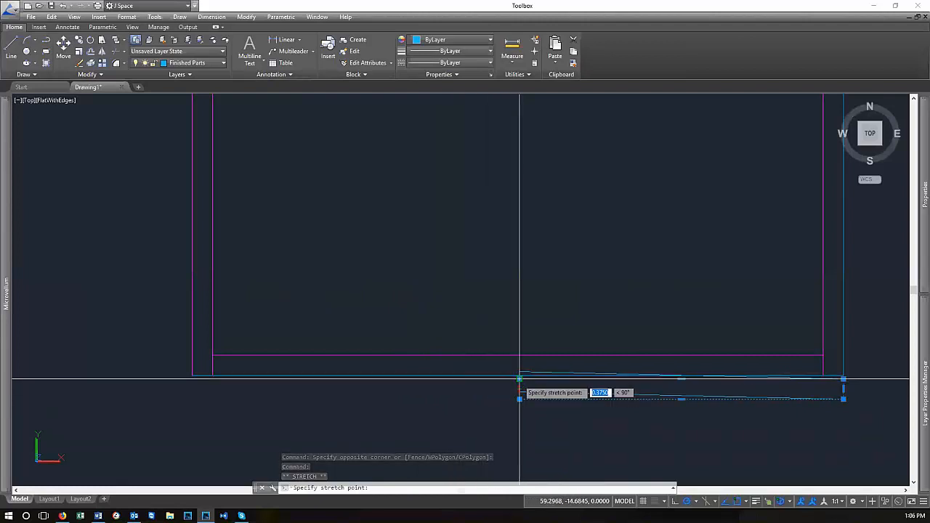
key("Escape")
key("Escape")
key("Escape")
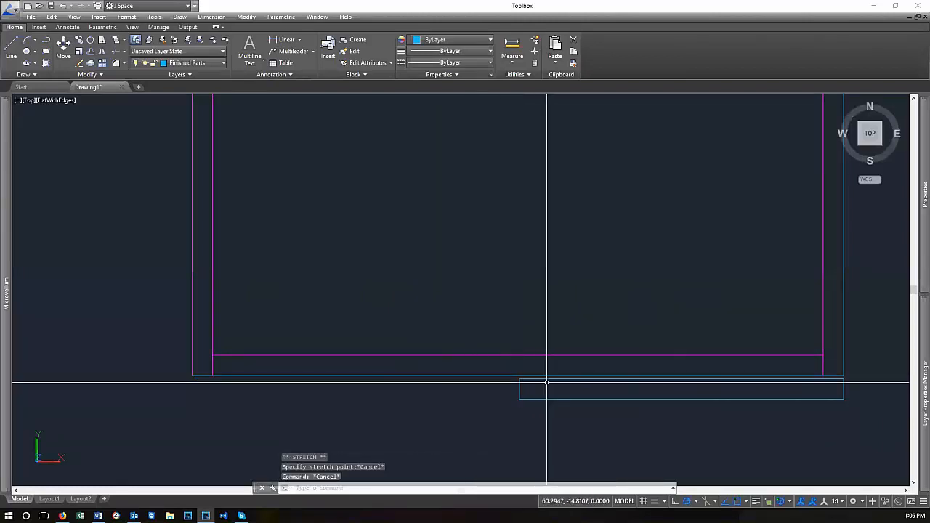
scroll(537, 376, "down", 4)
scroll(564, 257, "down", 2)
scroll(506, 261, "up", 2)
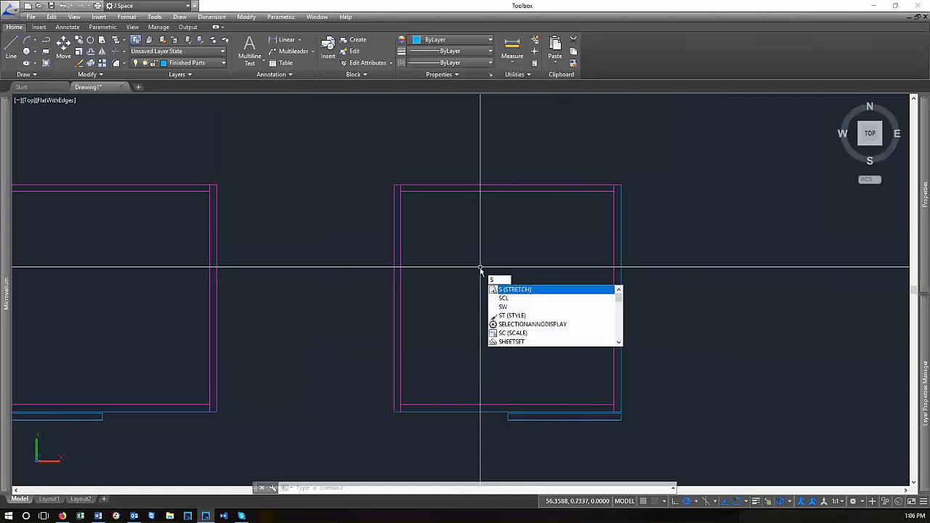
key("Return")
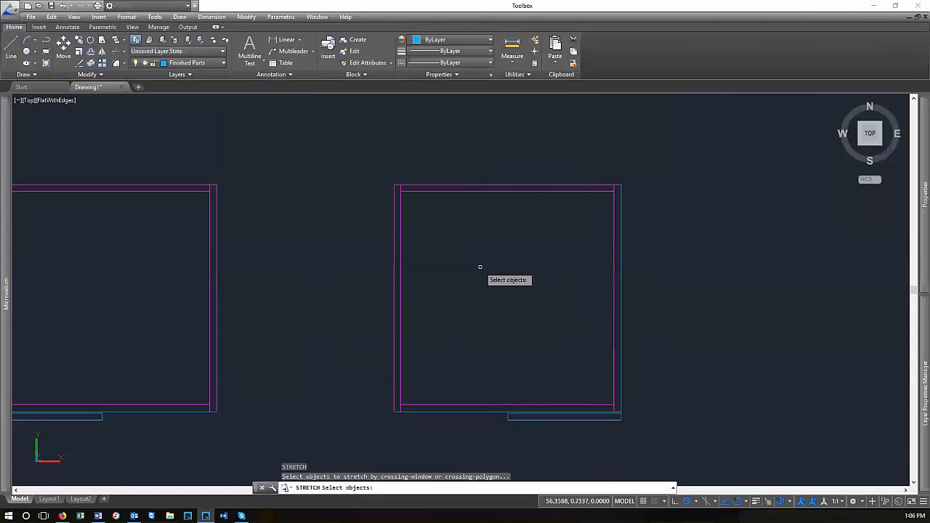
key("Escape")
key("Escape")
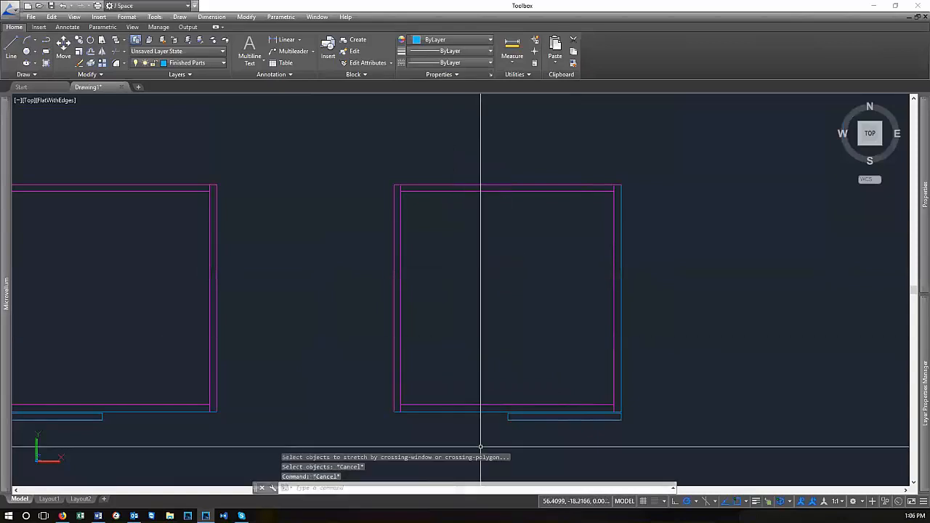
left_click(475, 426)
left_click(342, 133)
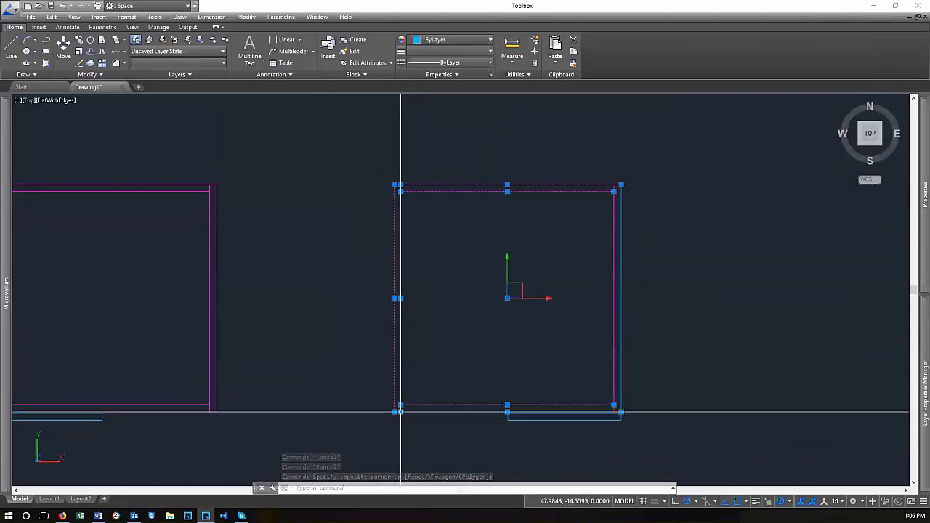
key("Escape")
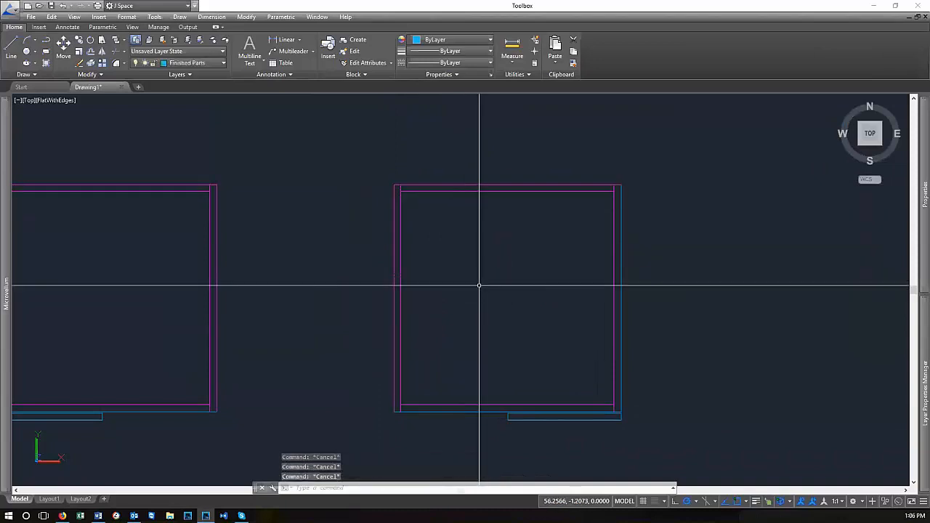
key("Return")
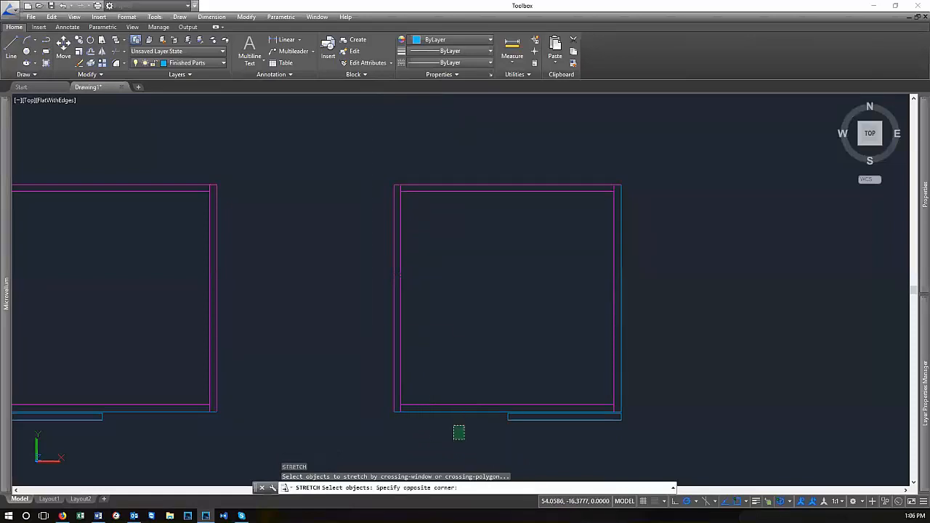
left_click(316, 154)
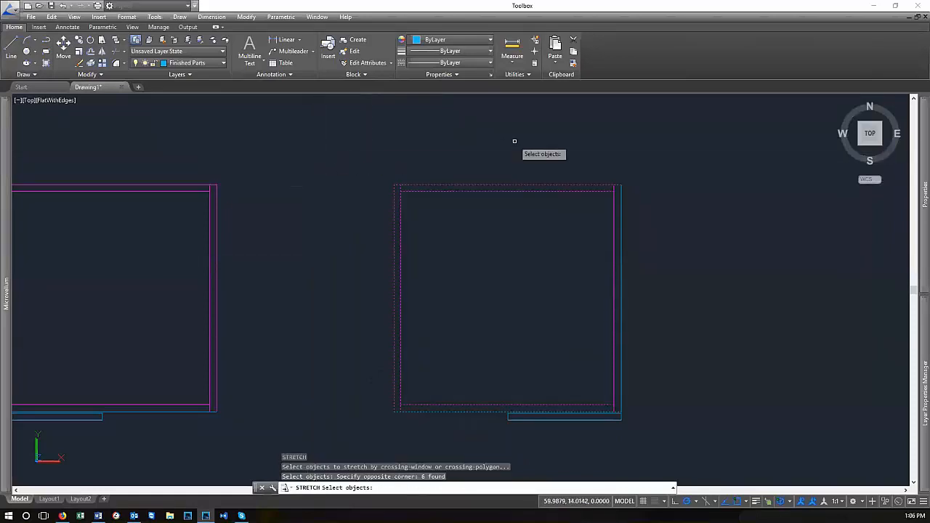
key("Return")
key("Escape")
key("Escape")
key("Return")
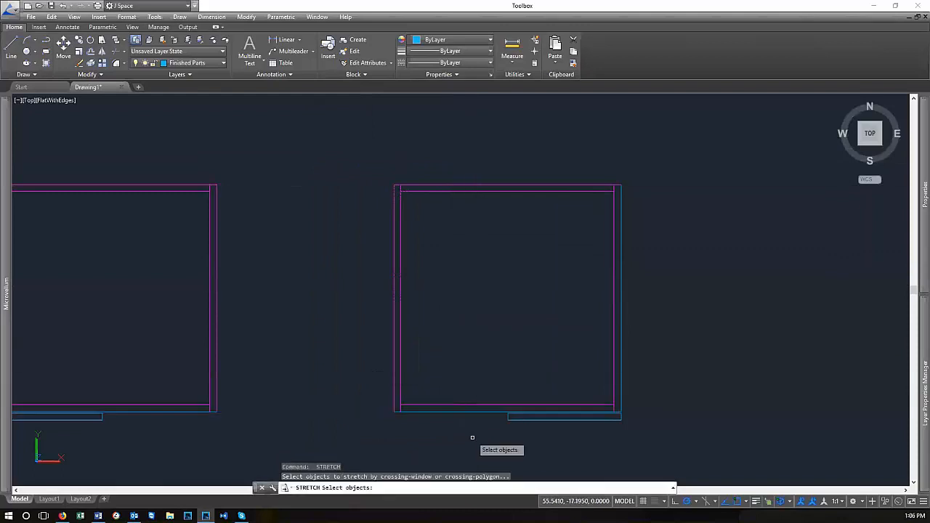
left_click(472, 441)
key("Escape")
key("Escape")
Stretch the left side of the right-hand box inward to the right by 5, using a crossing selection over its left half
key("Return")
left_click(477, 442)
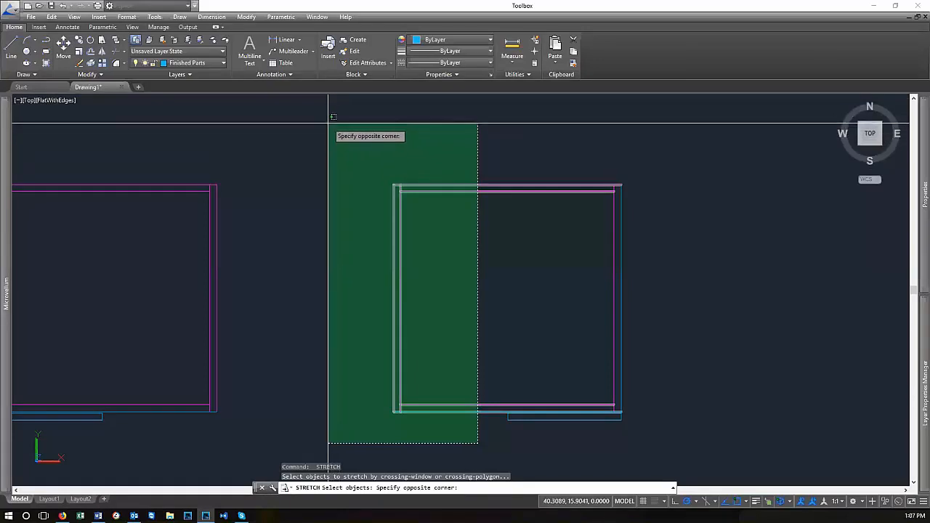
left_click(328, 124)
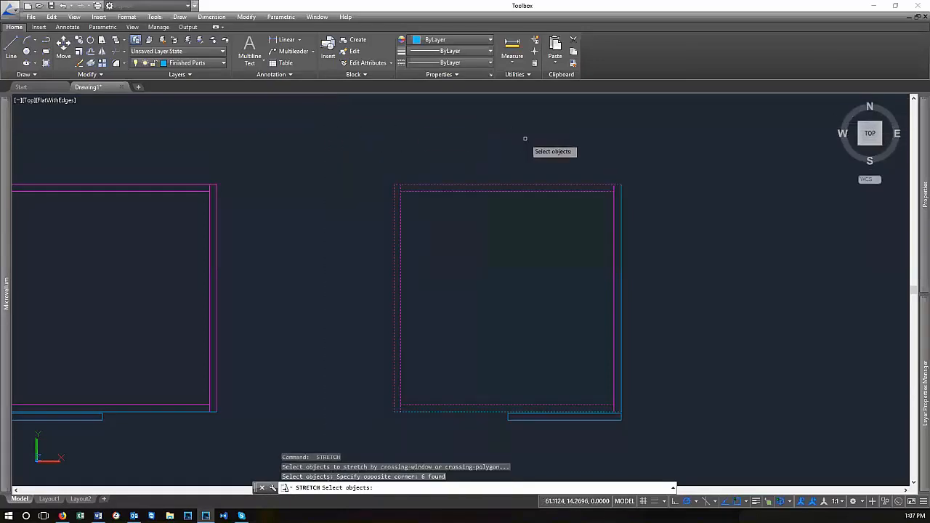
key("Return")
left_click(564, 140)
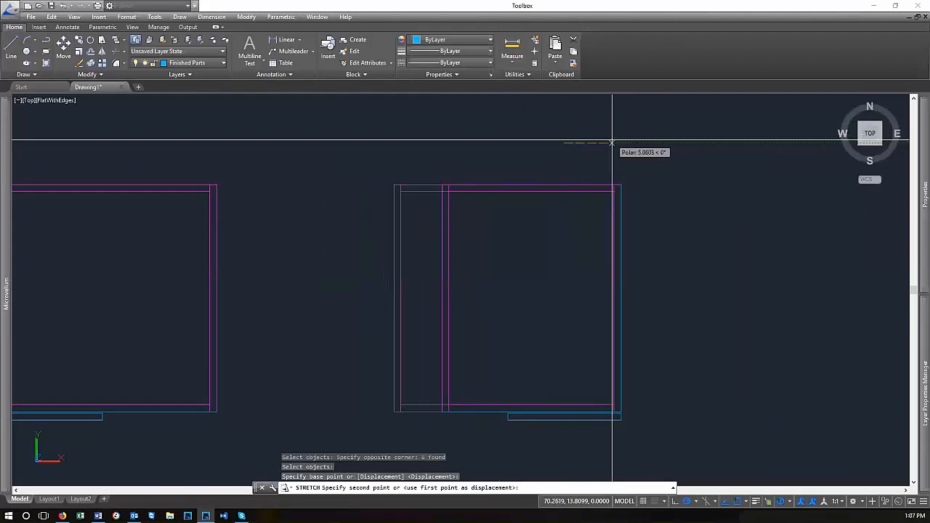
key("Return")
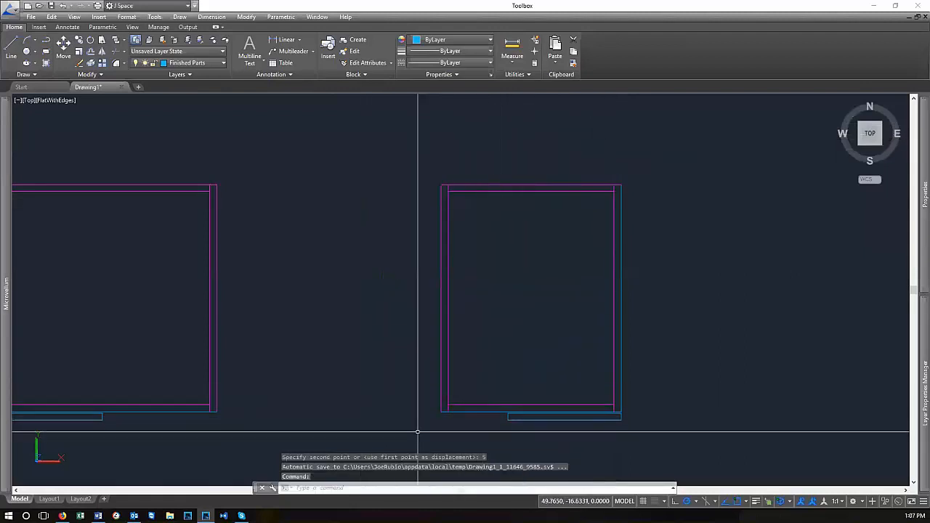
Stretch the left side of the right-hand box back out to the left to its original width
key("Return")
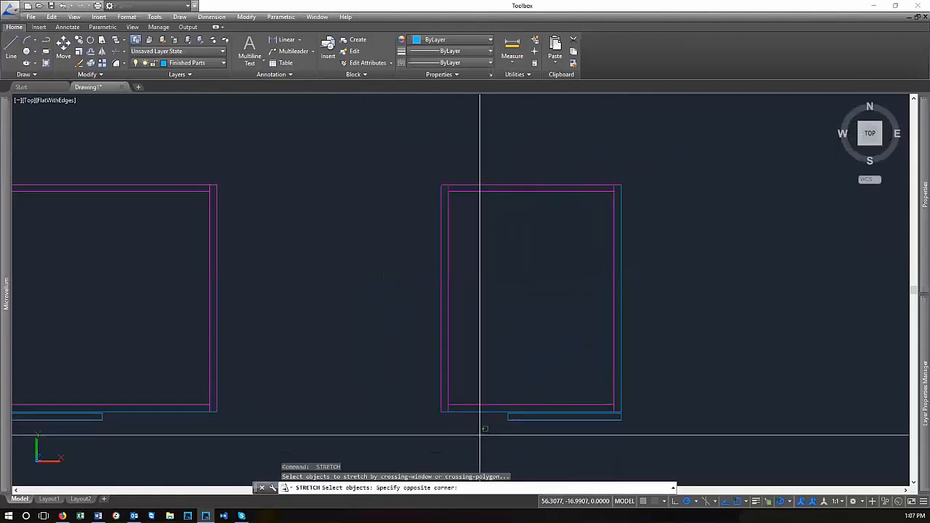
left_click(361, 168)
key("Return")
left_click(594, 154)
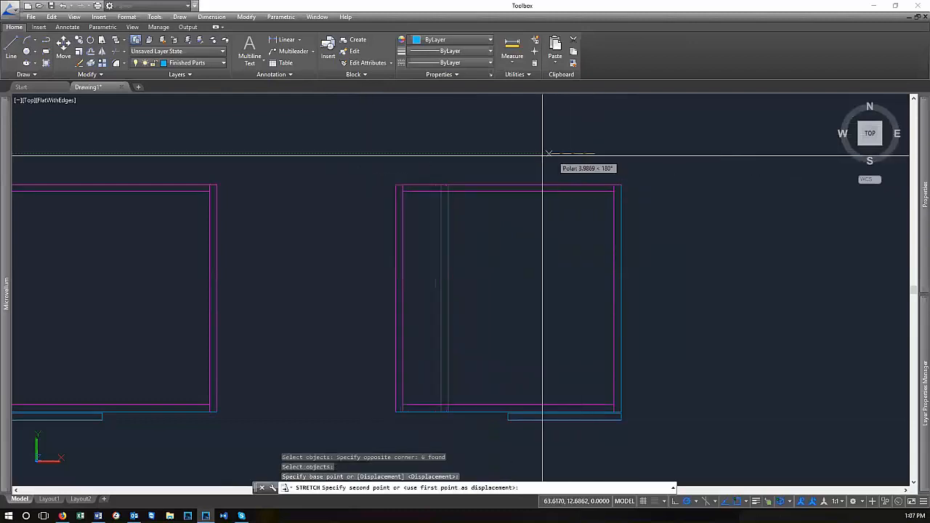
key("Return")
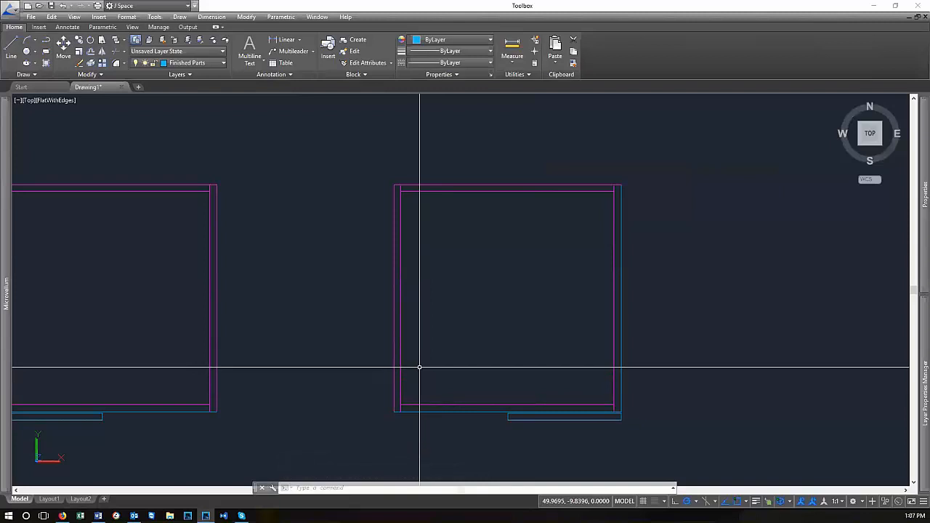
scroll(404, 360, "up", 2)
scroll(401, 415, "down", 3)
scroll(436, 380, "up", 2)
scroll(386, 284, "down", 2)
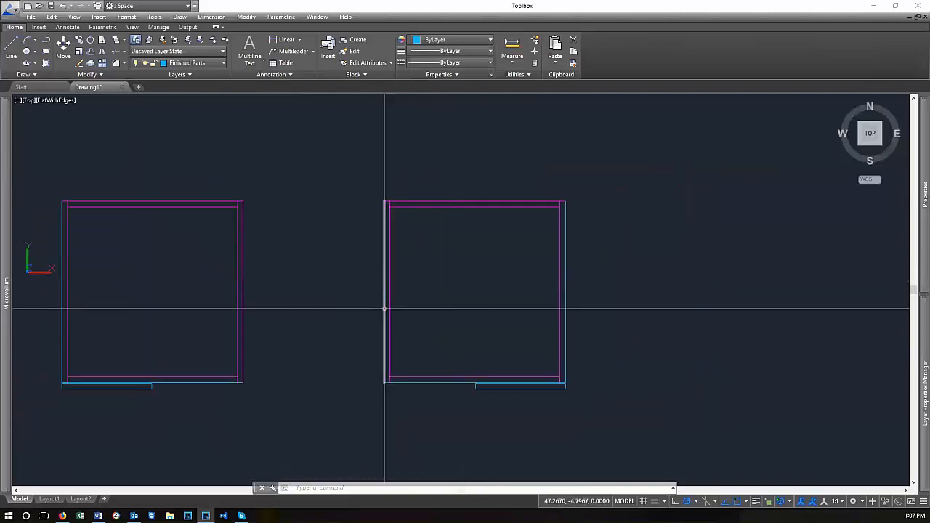
scroll(380, 234, "up", 3)
left_click(450, 263)
left_click(324, 231)
scroll(347, 155, "down", 2)
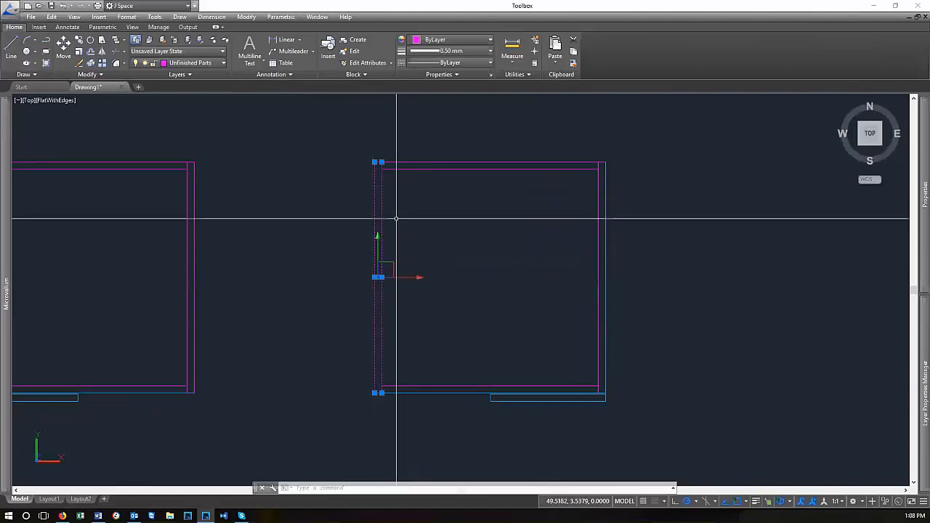
key("Escape")
left_click(467, 201)
left_click(460, 150)
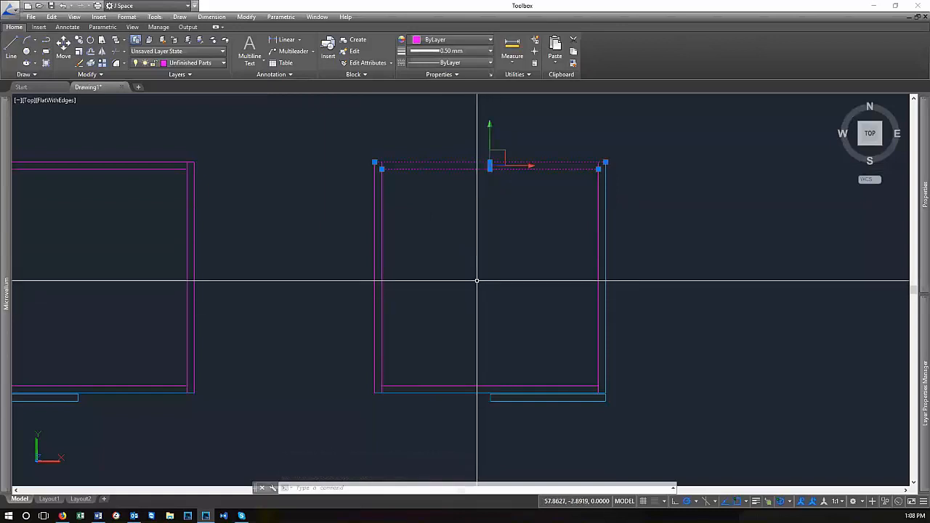
left_click(456, 441)
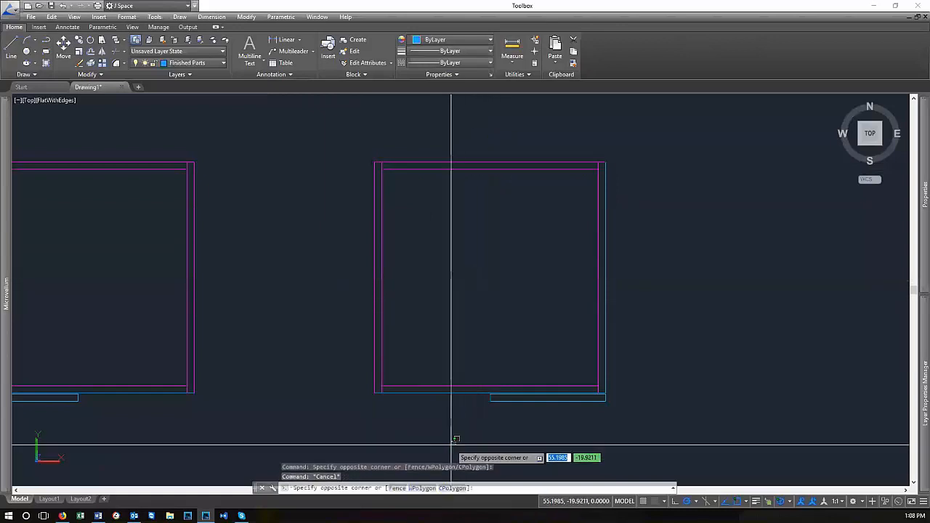
key("Escape")
left_click(460, 373)
left_click(426, 164)
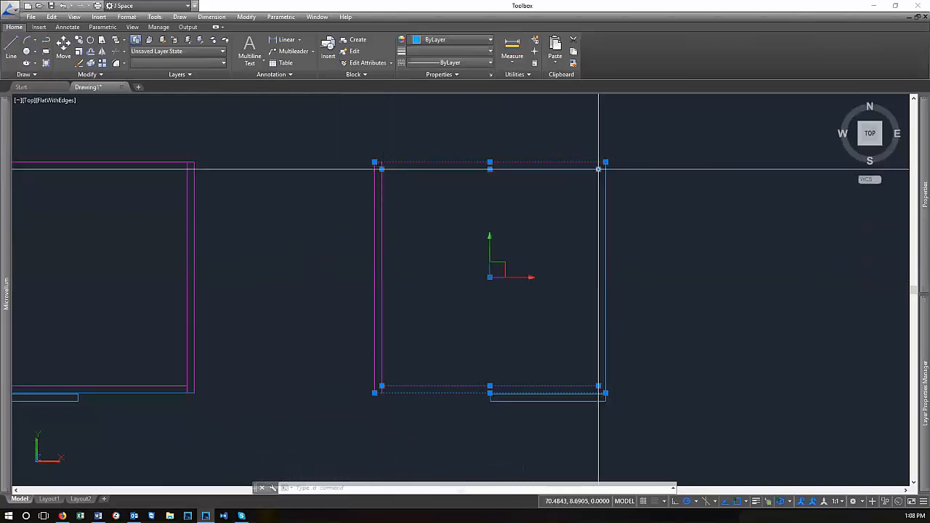
left_click(395, 204)
key("Escape")
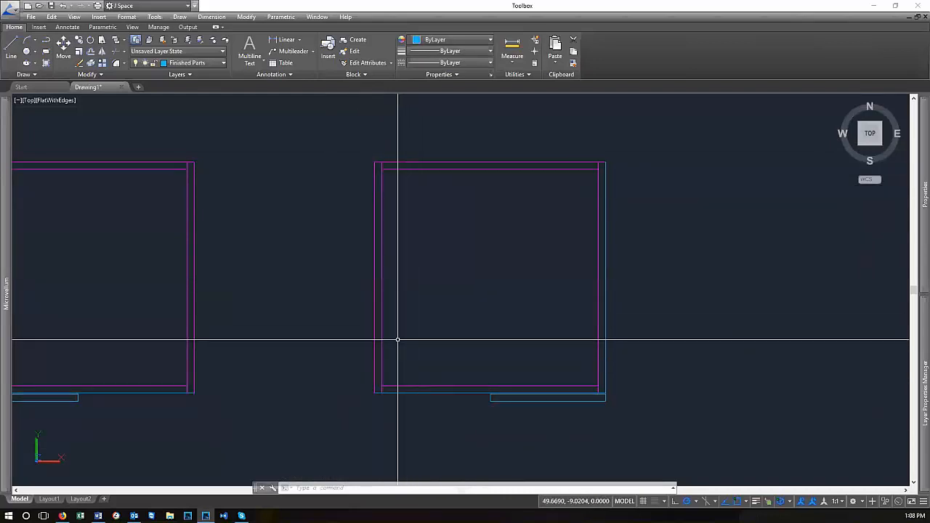
Stretch the upper-left corner of the right-hand box outward to the left by 5, using a crossing selection around that corner only
type("s")
key("Return")
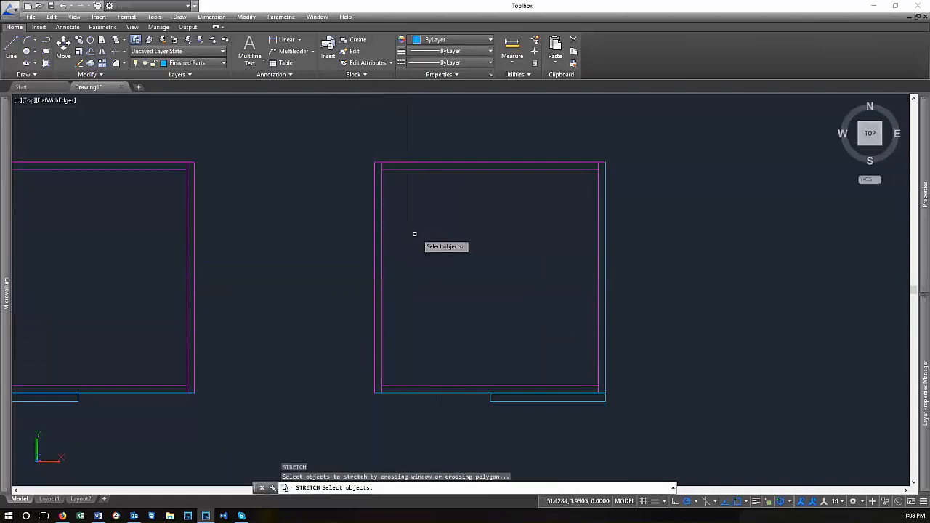
key("Escape")
key("Return")
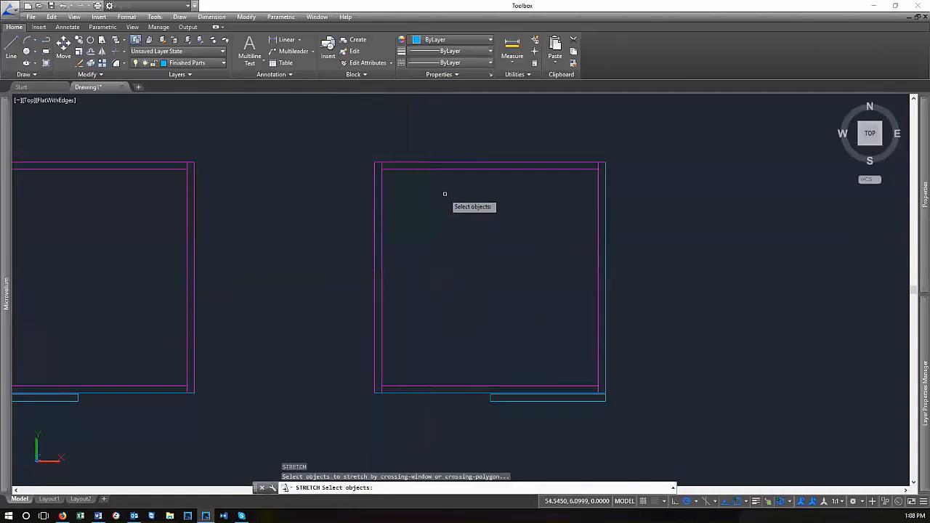
left_click(444, 193)
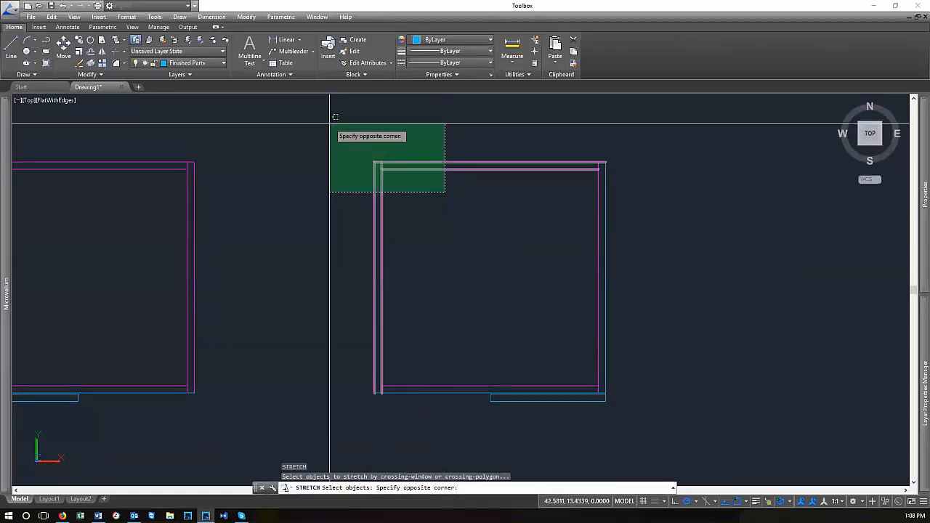
left_click(331, 123)
key("Return")
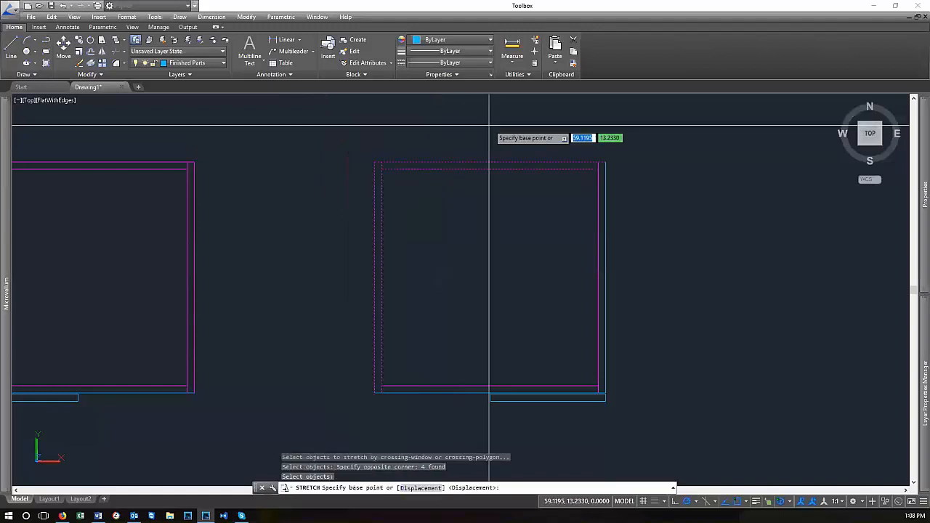
left_click(566, 130)
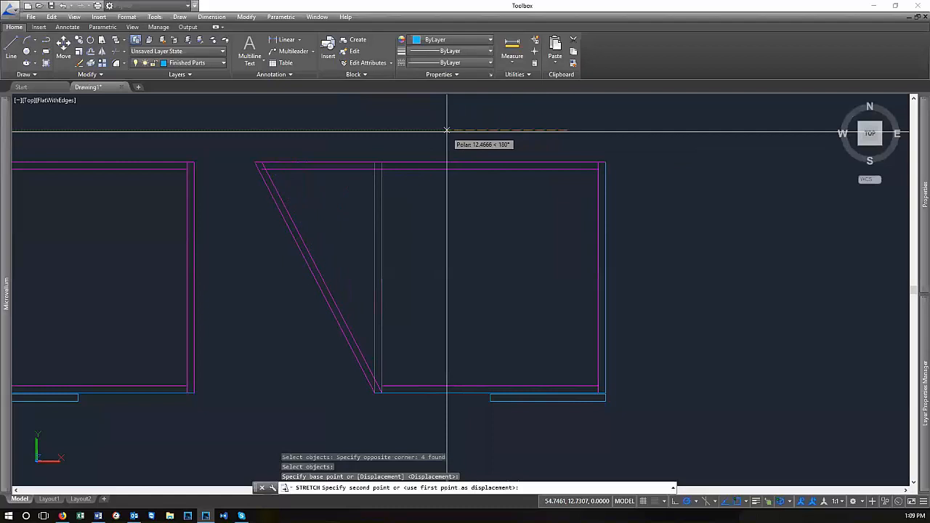
type("5")
key("Return")
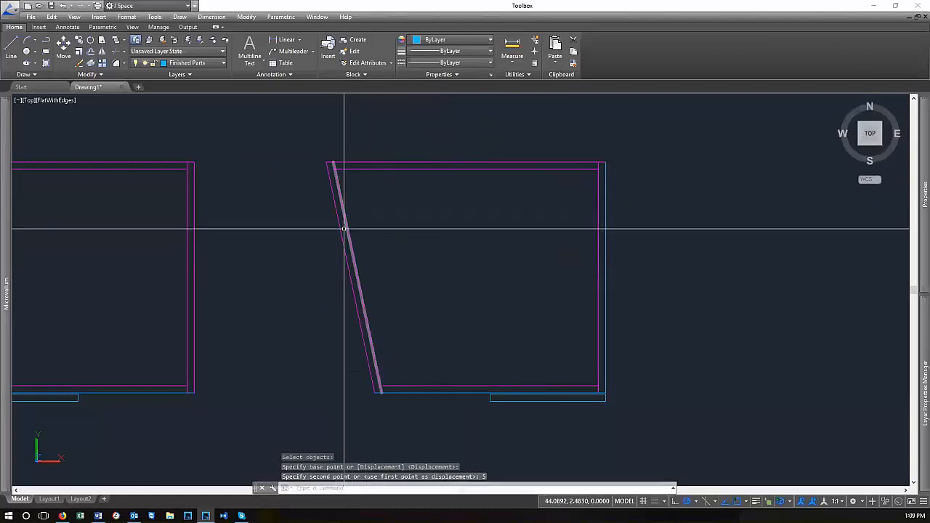
Measure the horizontal distance between the two slanted side lines at their lower ends
scroll(376, 386, "up", 10)
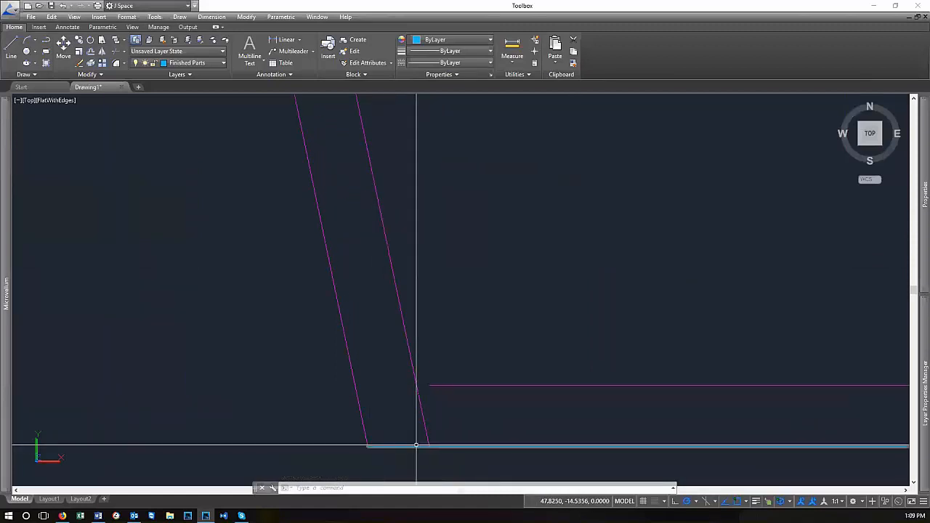
type("IST")
key("Return")
left_click(368, 445)
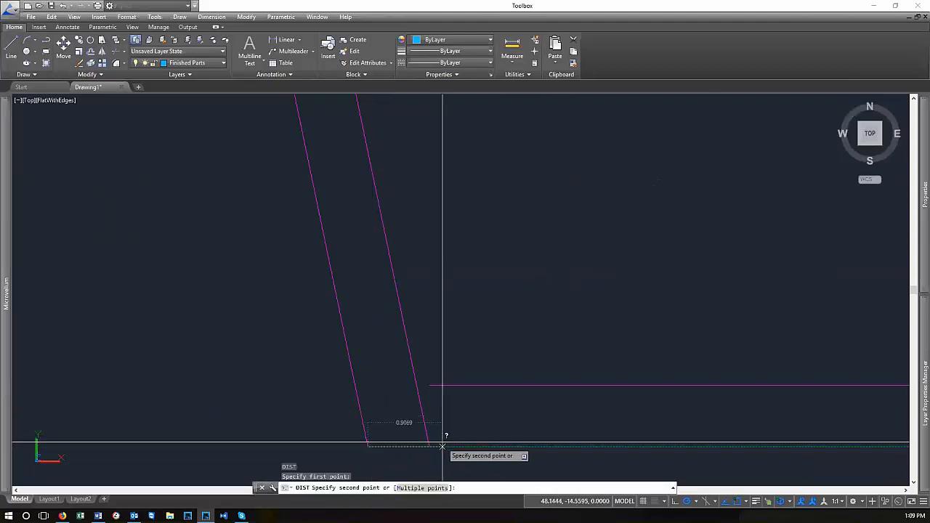
left_click(430, 445)
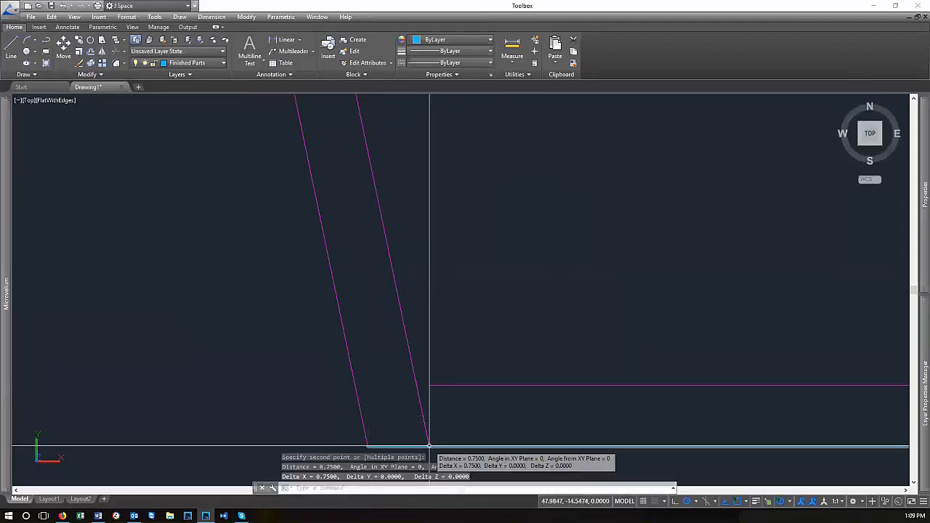
scroll(365, 392, "down", 8)
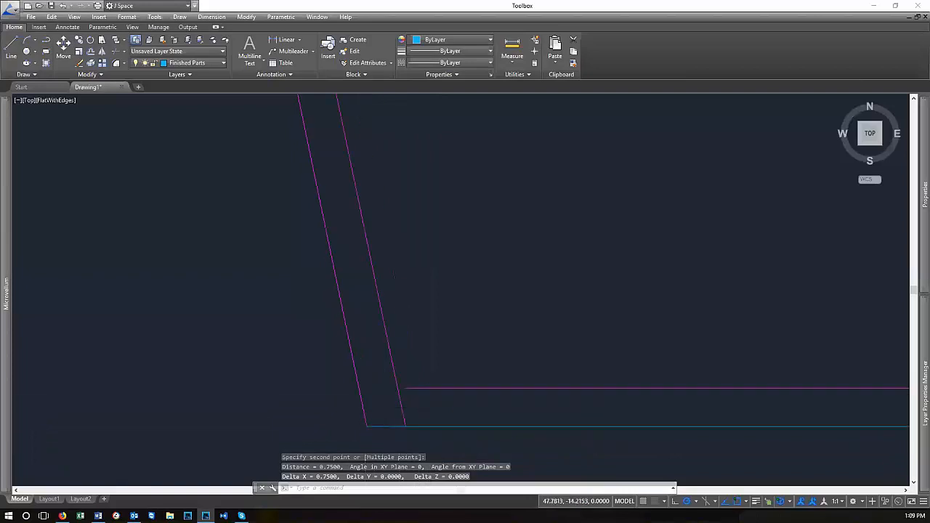
Measure the slanted side panel's thickness straight across its two lines around mid-height
key("Return")
scroll(374, 279, "up", 3)
scroll(371, 301, "up", 2)
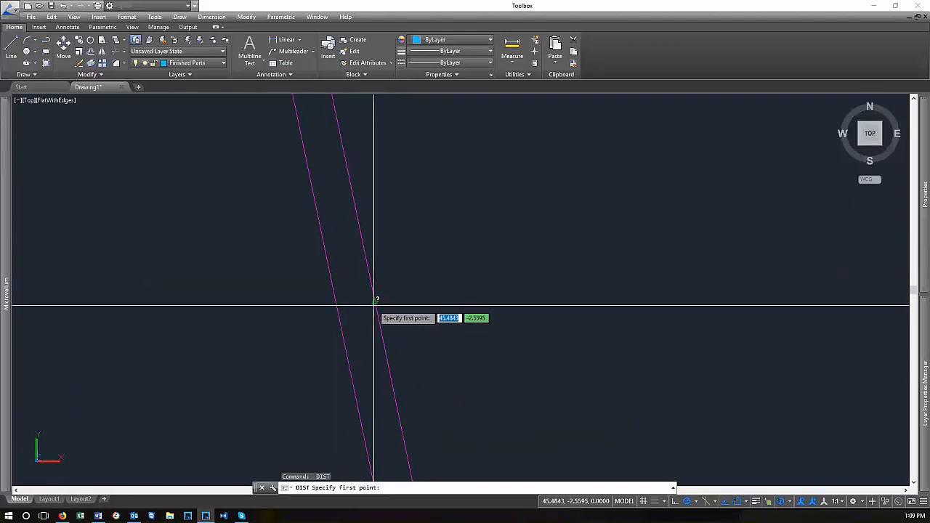
left_click(337, 309)
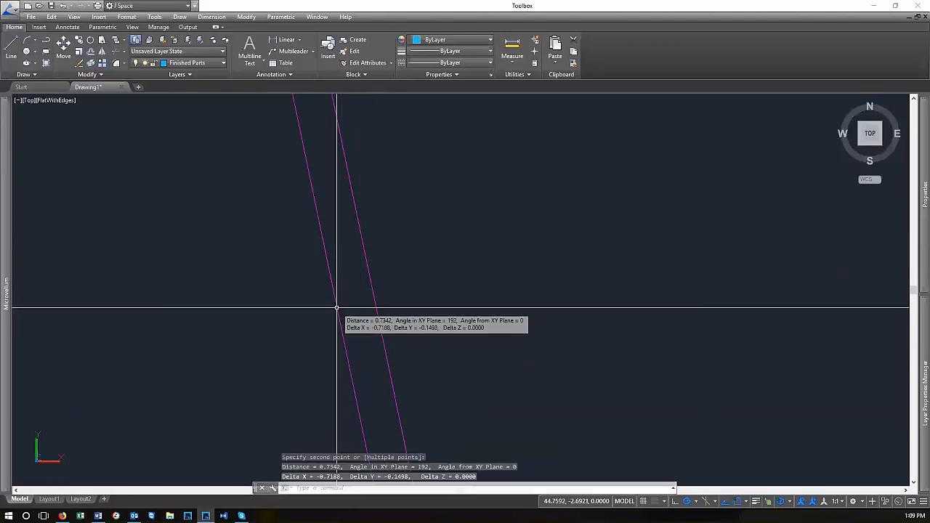
scroll(337, 309, "down", 8)
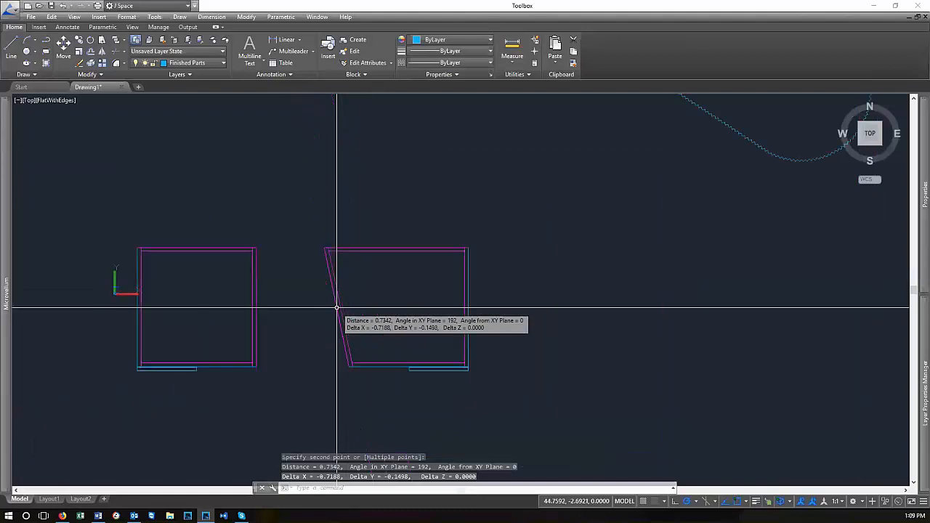
Erase the inner slanted line and replace it by offsetting the outer slanted line .75 toward the inside of the box
scroll(340, 320, "up", 4)
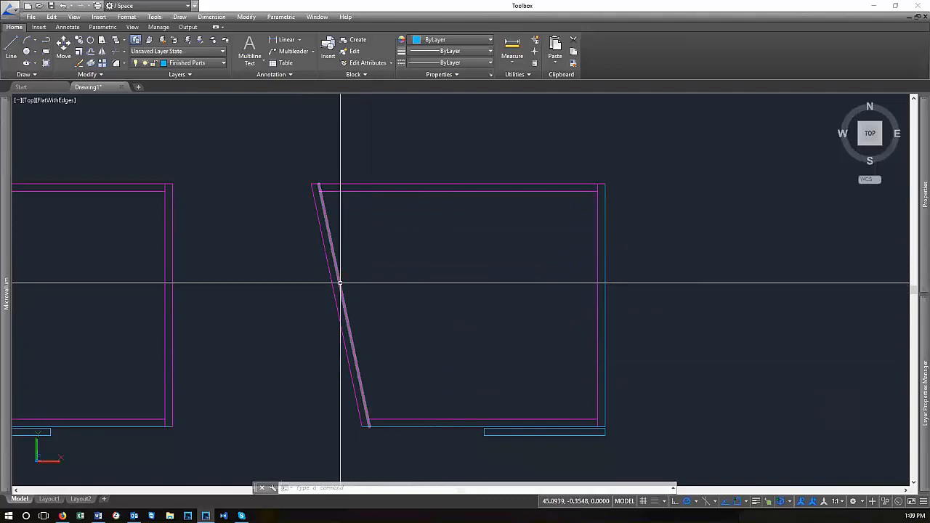
type("e")
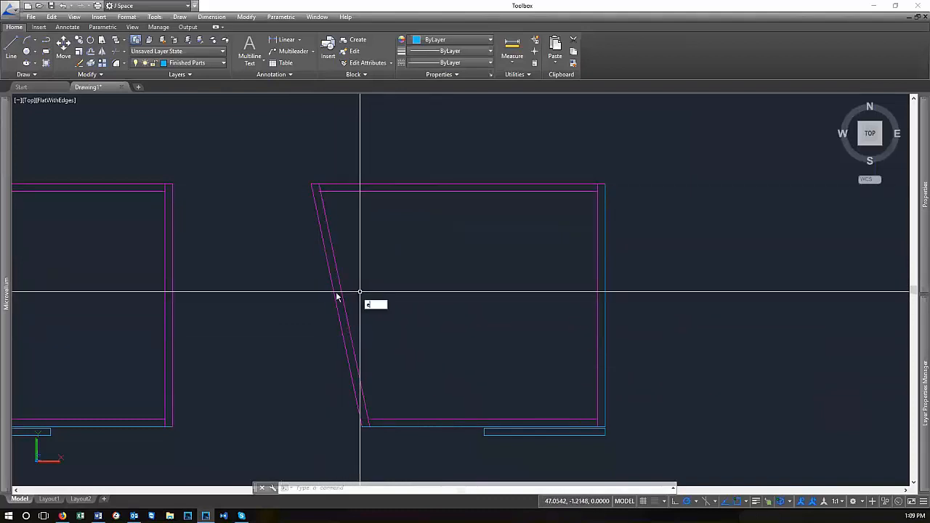
left_click(337, 279)
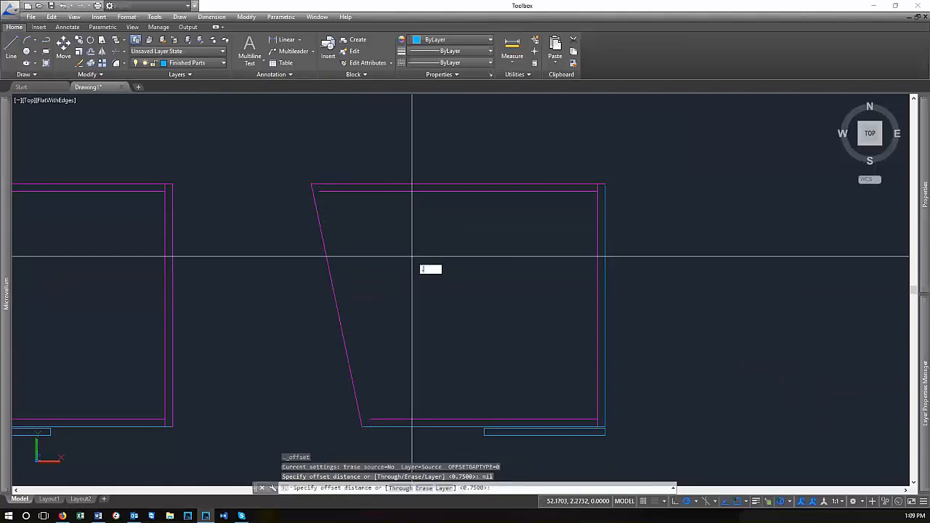
key("Return")
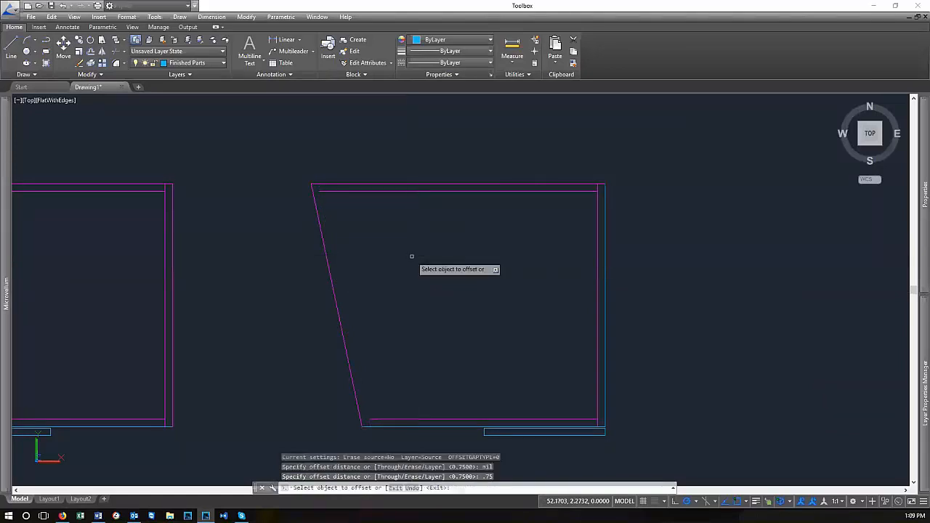
left_click(333, 285)
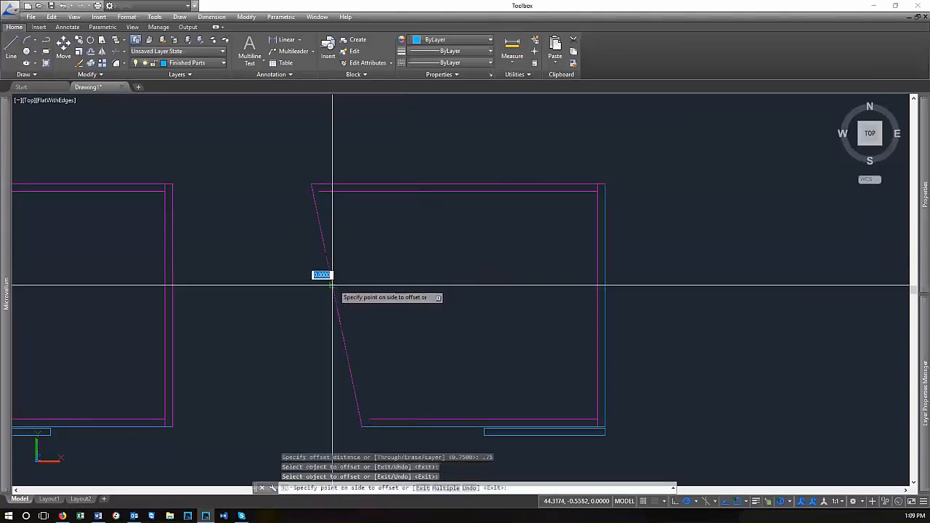
left_click(397, 272)
key("Return")
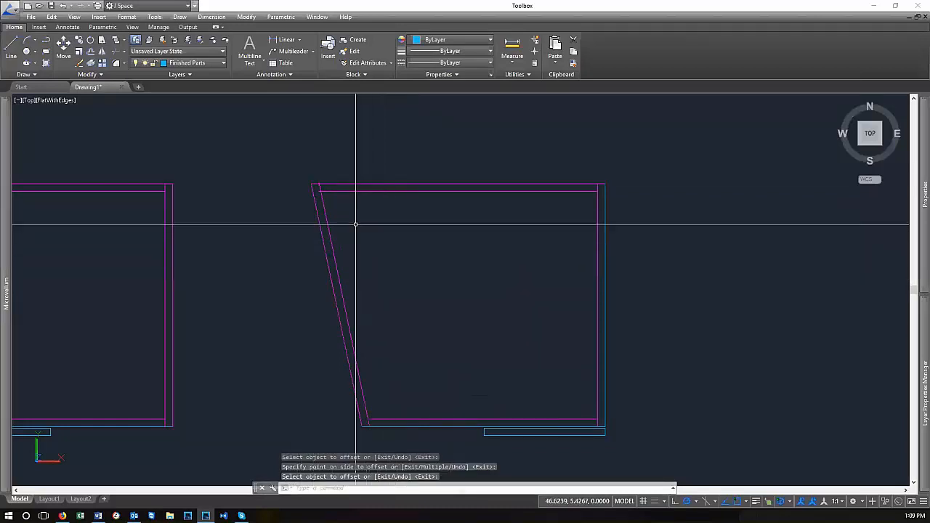
Trim the overhanging line ends at the slanted panel's upper corner and extend the short ends to meet at its lower corner
type("tr")
key("space")
scroll(316, 182, "down", 2)
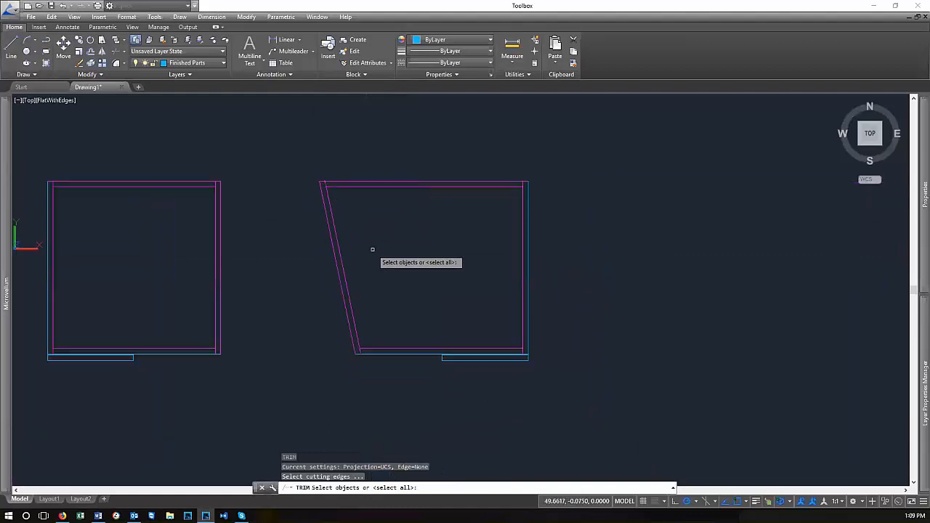
scroll(306, 179, "up", 5)
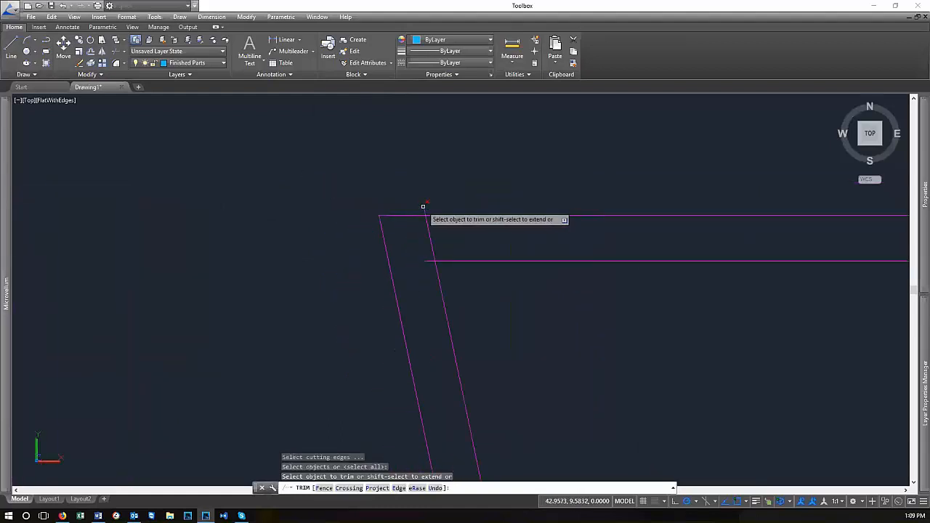
left_click(427, 255)
left_click(424, 269)
scroll(392, 204, "down", 5)
scroll(442, 451, "up", 5)
scroll(461, 313, "up", 2)
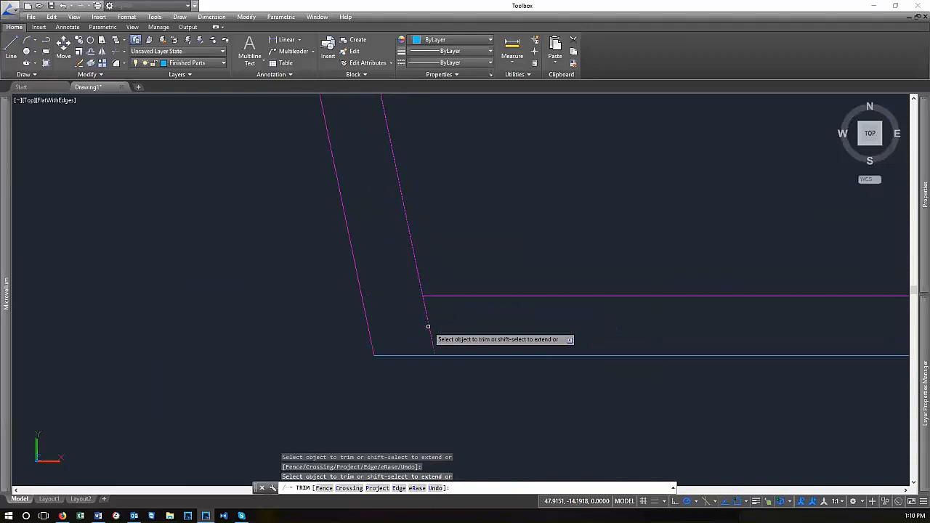
scroll(318, 399, "down", 10)
scroll(426, 355, "up", 4)
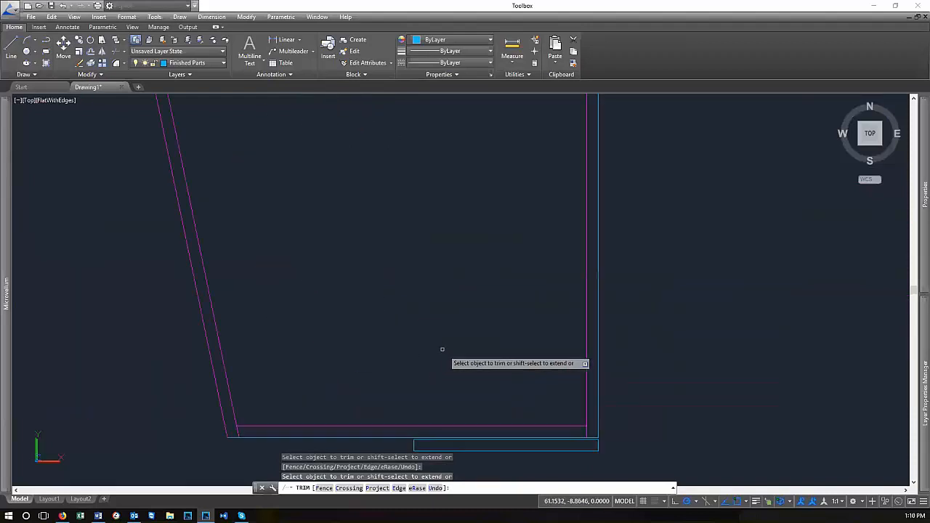
scroll(441, 348, "down", 3)
key("Return")
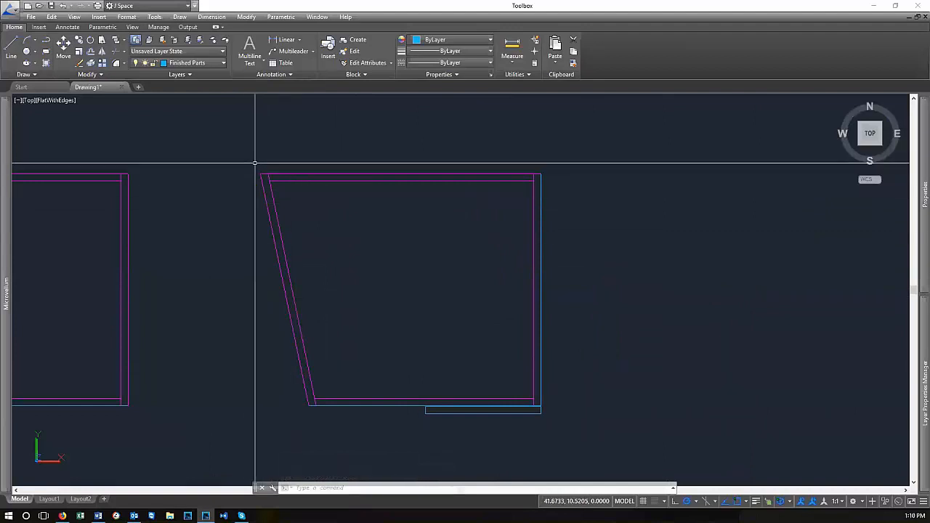
Inspect the outer slanted line's properties and geometry, including its endpoints, length and angle, and then deselect it
left_click(267, 204)
left_click(264, 235)
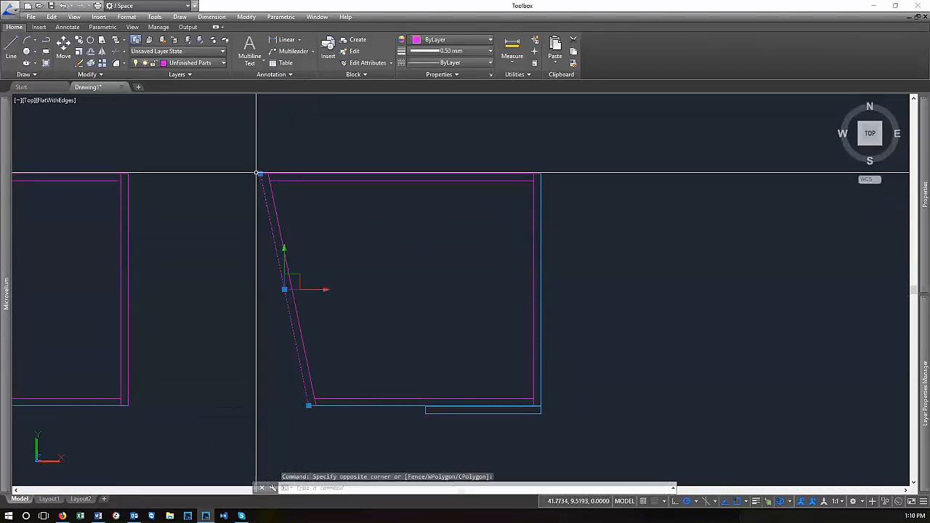
scroll(312, 407, "up", 5)
left_click(303, 406)
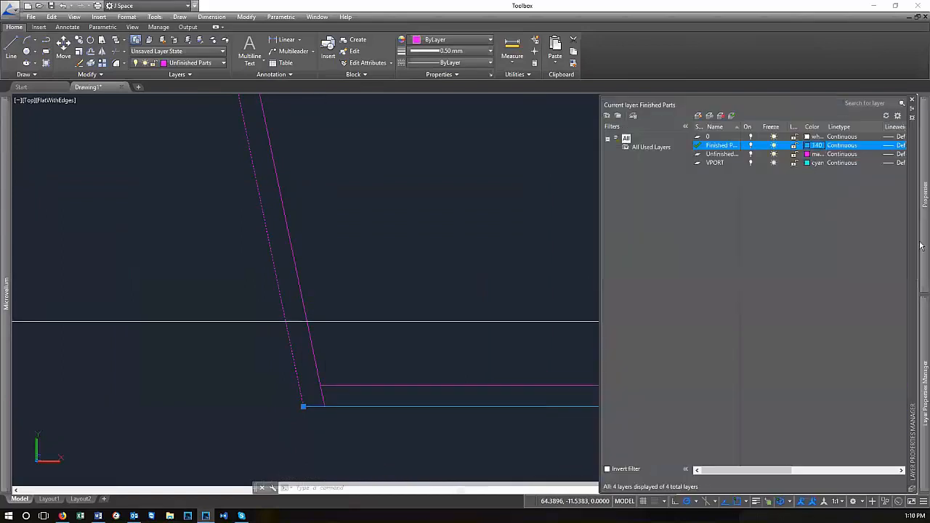
mouse_move(922, 247)
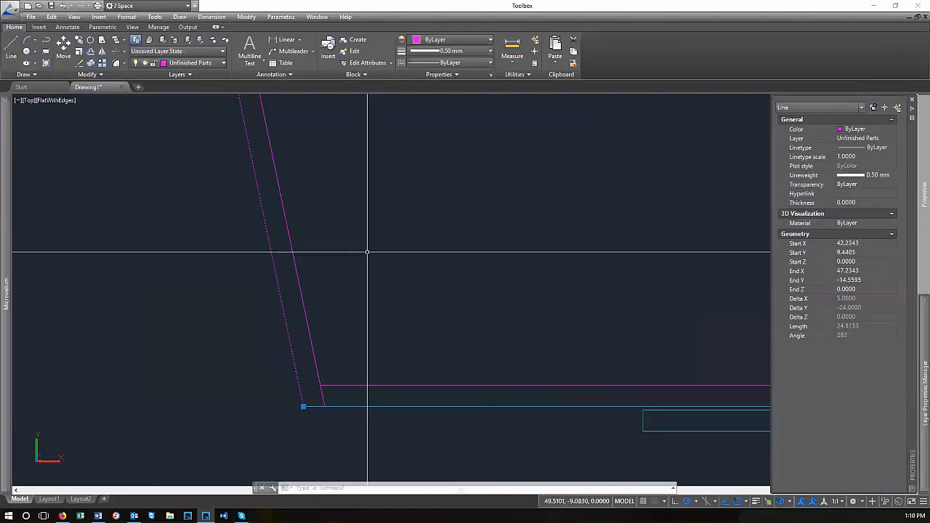
scroll(368, 251, "down", 3)
scroll(451, 249, "up", 4)
mouse_move(406, 208)
middle_mouse_down()
mouse_move(545, 224)
mouse_move(571, 208)
middle_mouse_up()
scroll(485, 229, "down", 2)
key("Escape")
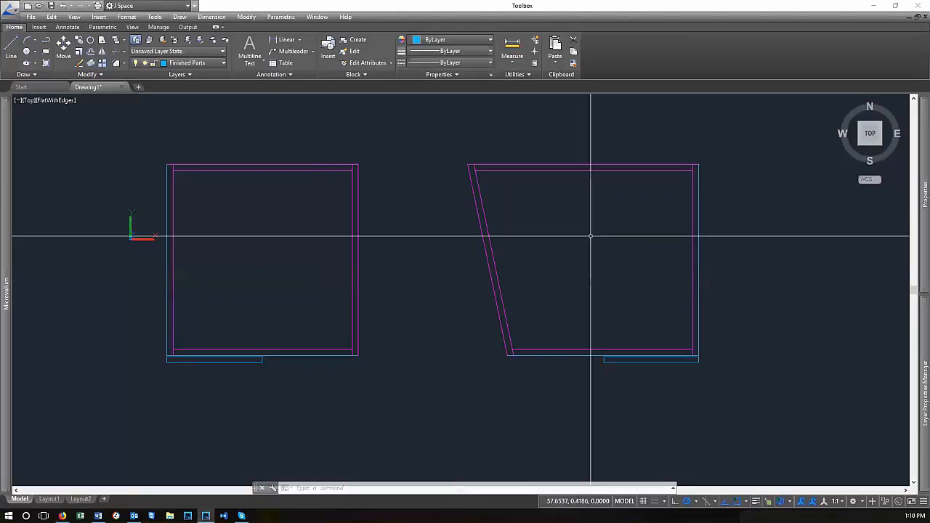
scroll(603, 265, "down", 6)
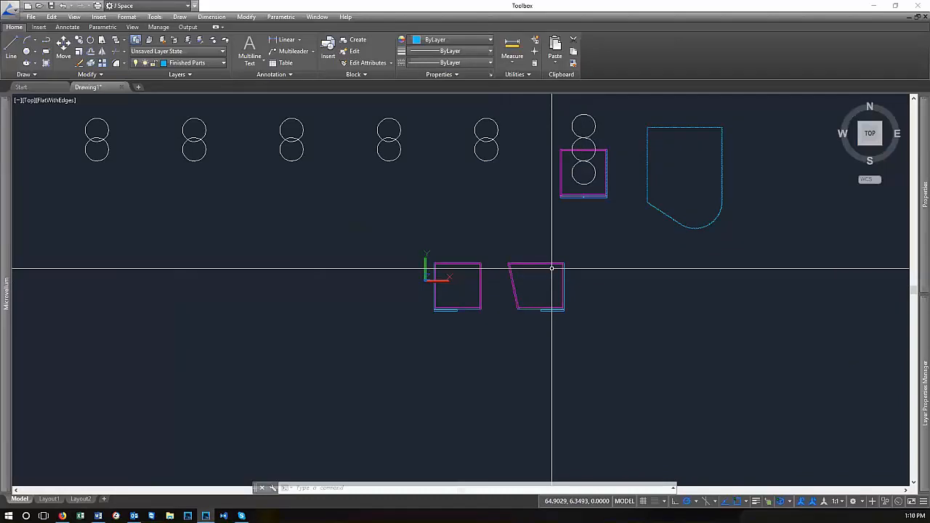
scroll(552, 268, "up", 3)
scroll(687, 284, "down", 5)
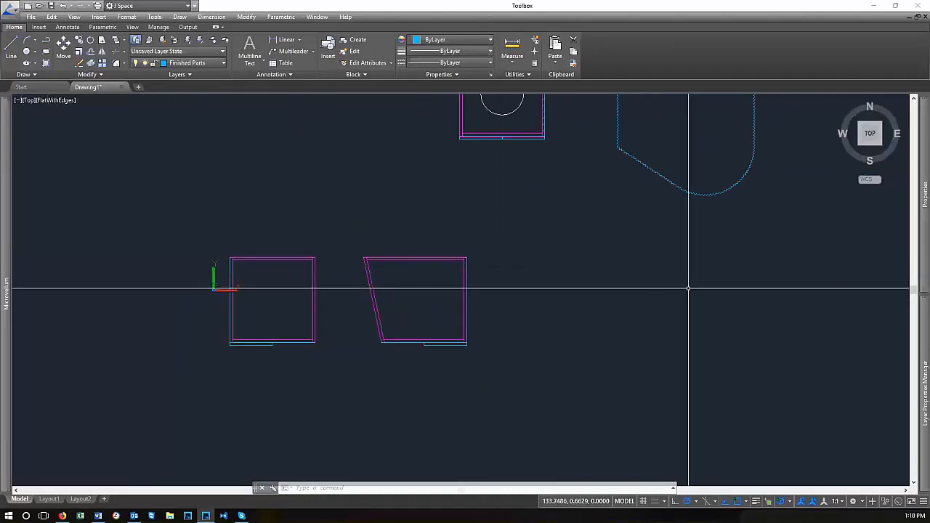
scroll(555, 292, "up", 3)
middle_click_drag(339, 322, 469, 368)
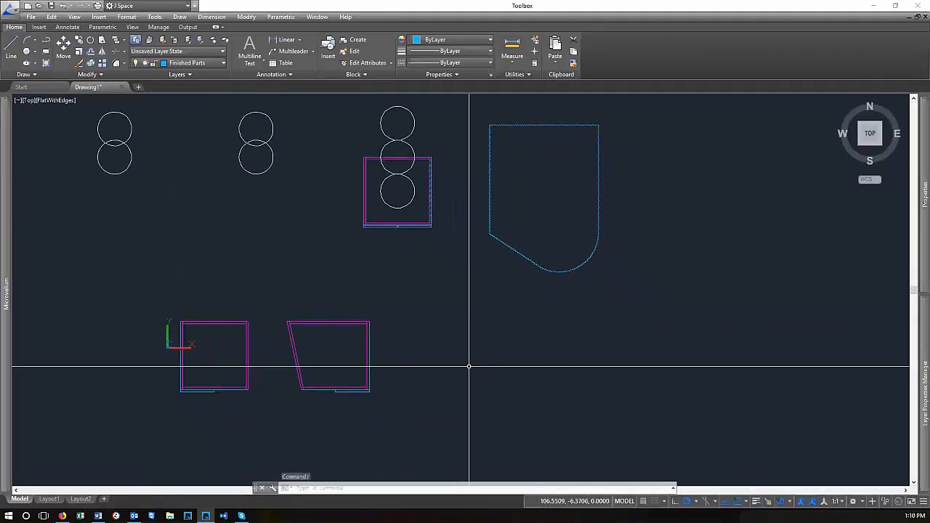
scroll(465, 385, "up", 2)
scroll(458, 363, "down", 3)
scroll(269, 284, "up", 4)
scroll(337, 228, "down", 2)
scroll(309, 218, "up", 2)
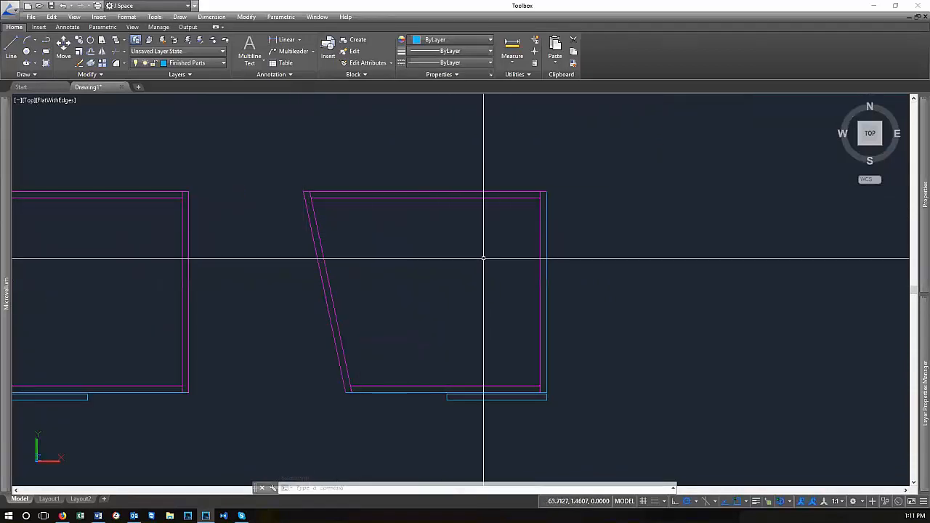
scroll(547, 255, "down", 4)
scroll(418, 250, "up", 2)
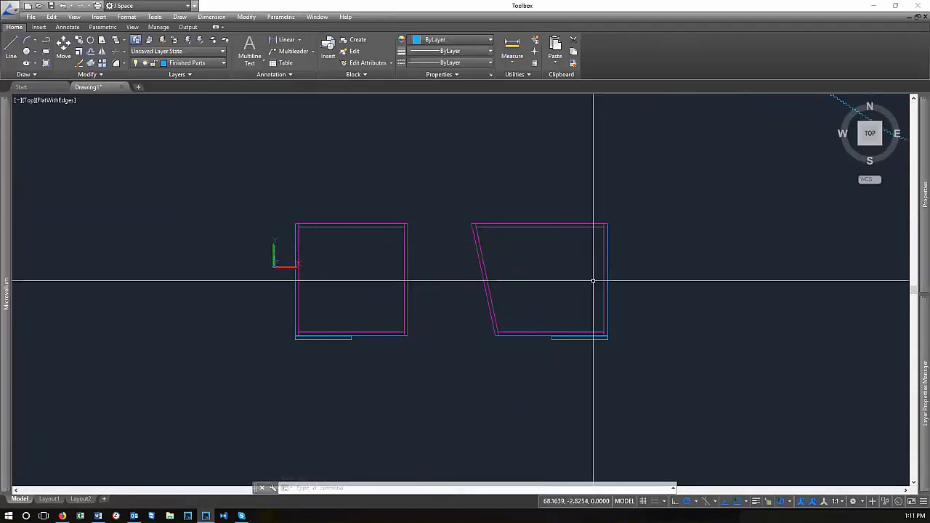
left_click(654, 383)
key("Escape")
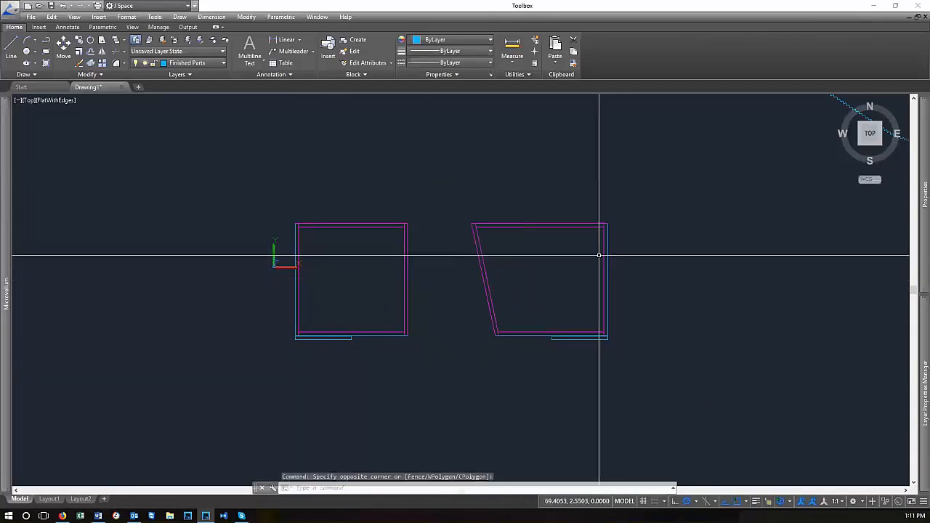
Match the properties of the slanted box's inner right side line onto its outer right side line
scroll(598, 255, "up", 2)
type("a")
key("Return")
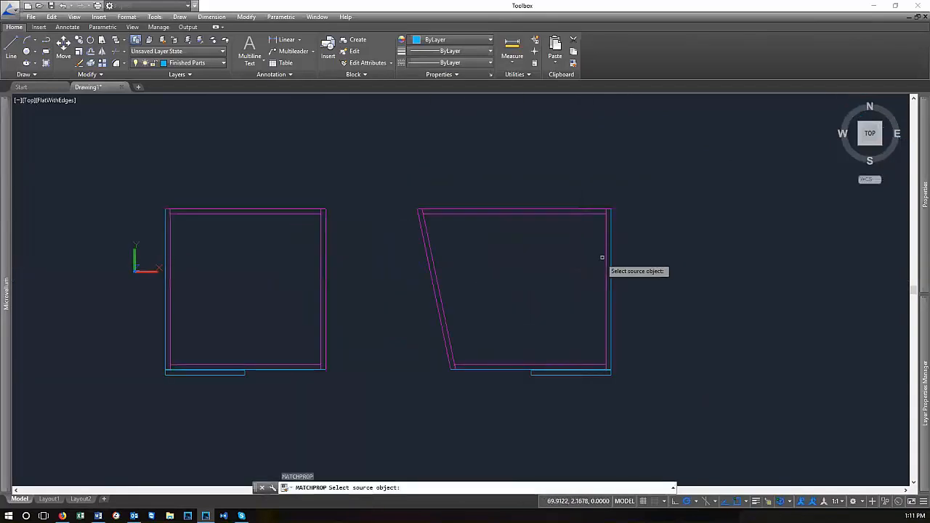
left_click(606, 253)
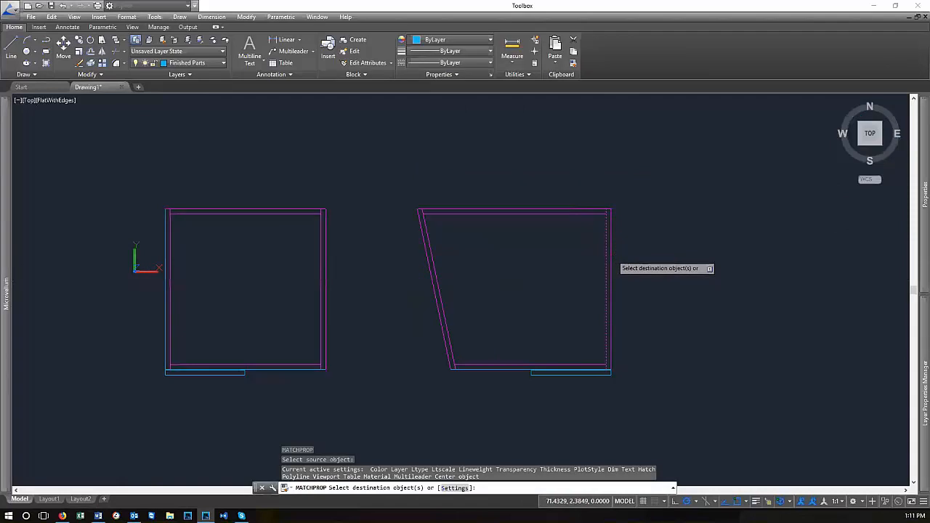
left_click(611, 257)
key("Return")
Move the whole slanted box with its door so its right side butts against the square box's left side, fronts aligned
left_click(686, 407)
left_click(383, 164)
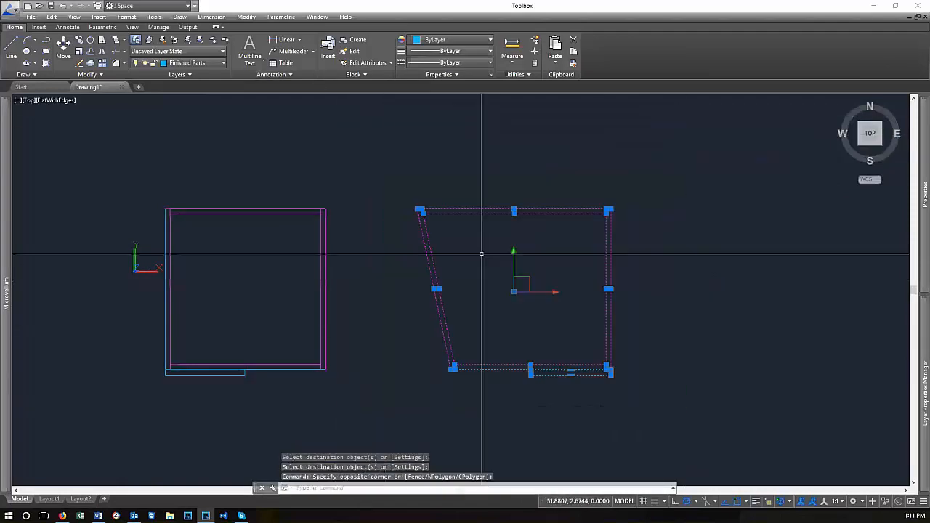
scroll(610, 367, "up", 5)
scroll(603, 351, "up", 3)
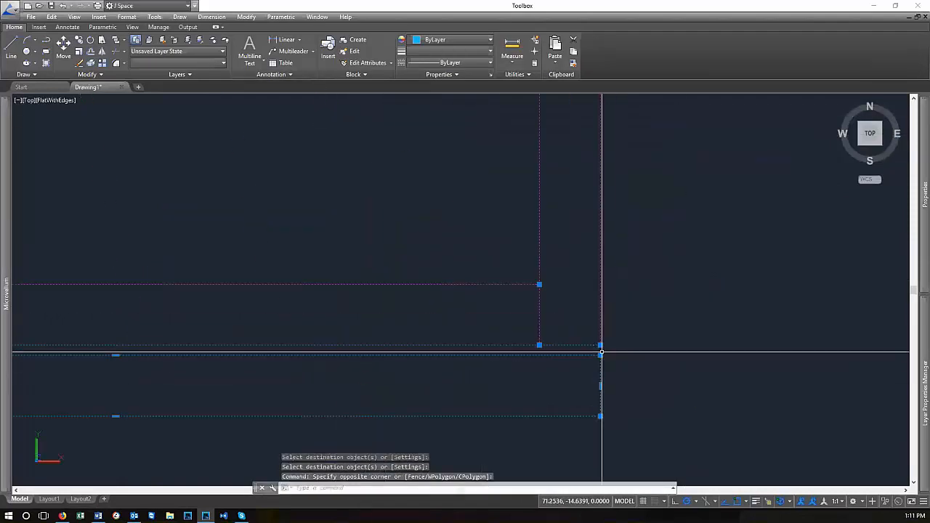
left_click(600, 353)
scroll(727, 327, "down", 5)
key("space")
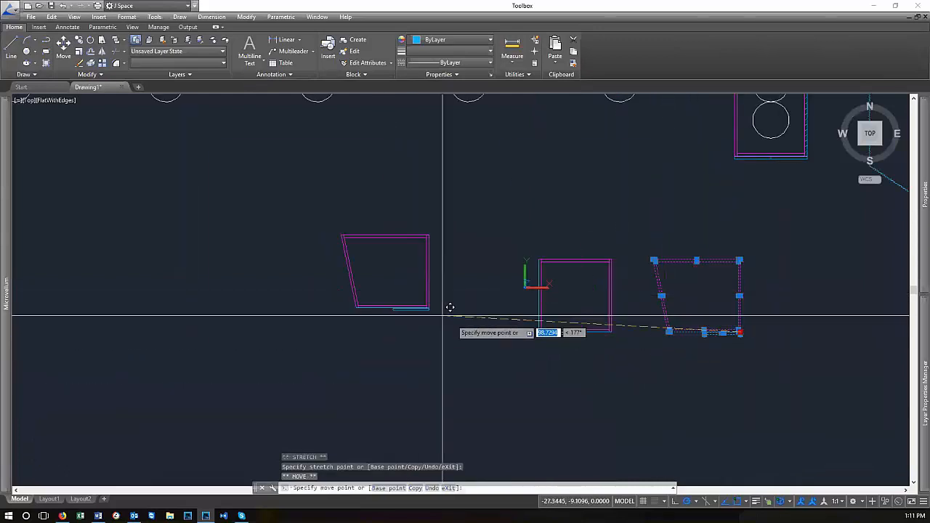
scroll(552, 324, "up", 8)
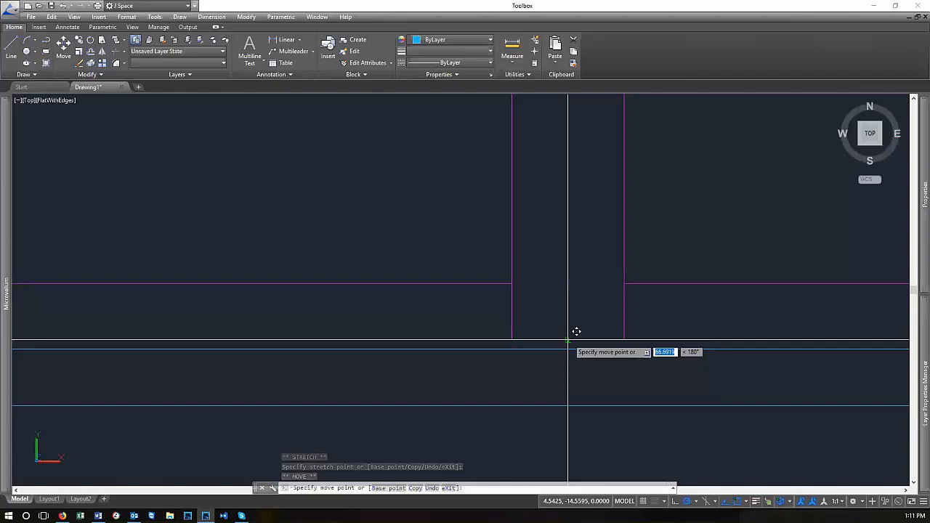
scroll(434, 342, "down", 5)
key("Escape")
key("Escape")
scroll(444, 396, "up", 7)
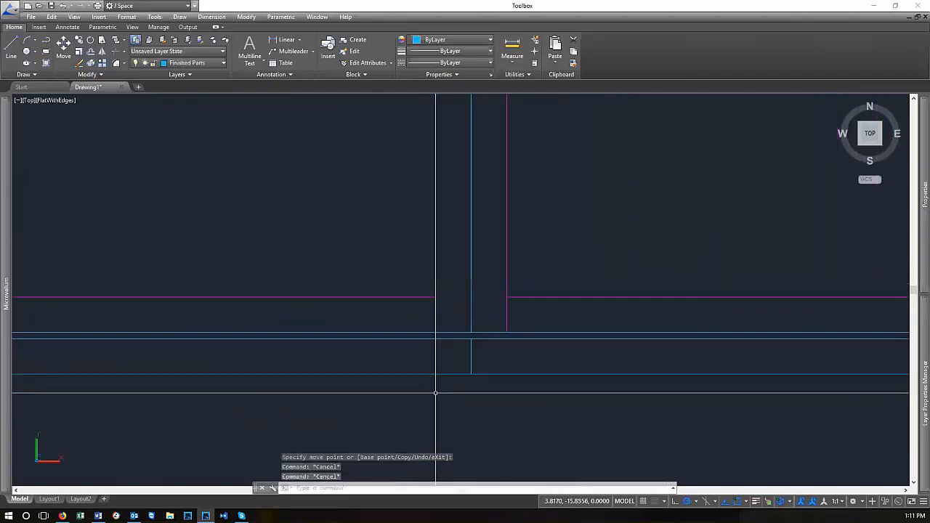
Move the slanted box's door front .0625 to the left, away from the joint between the two boxes
left_click(428, 396)
left_click(376, 359)
scroll(502, 363, "down", 5)
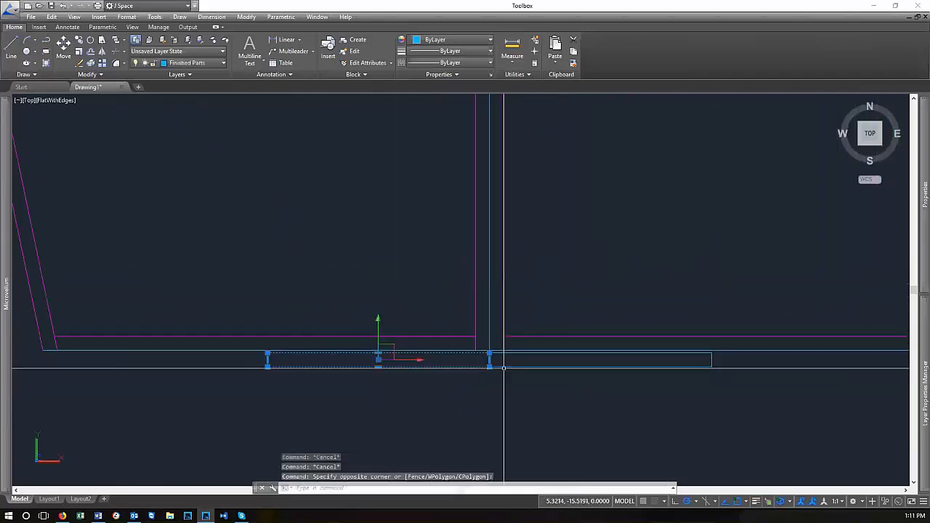
type("m")
key("Return")
left_click(519, 416)
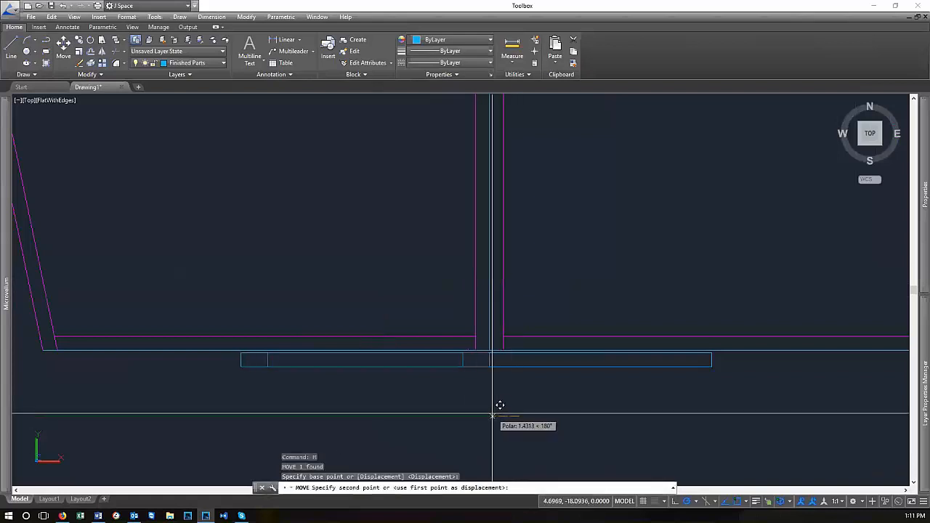
type(".0625")
key("Return")
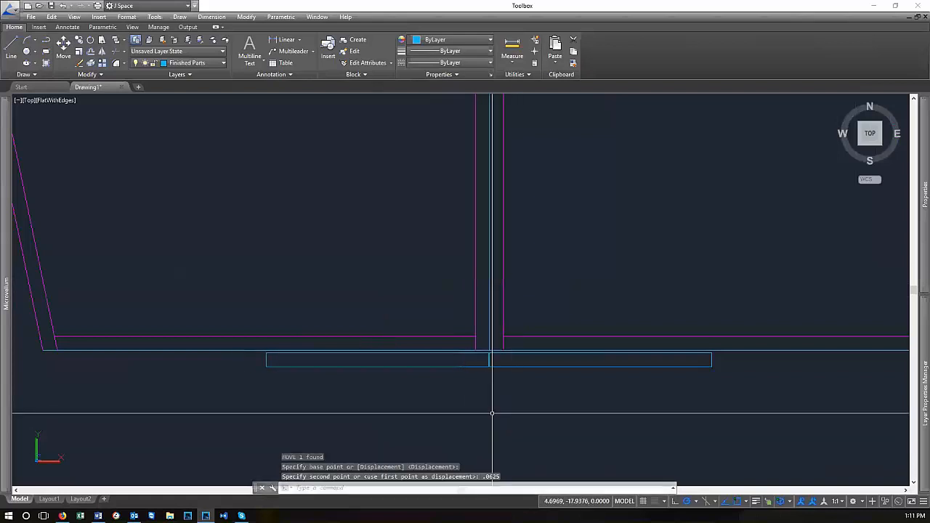
Move the square box's door front .0625 to the right, away from the joint between the two boxes
key("Return")
left_click(553, 398)
left_click(532, 361)
key("Return")
left_click(535, 396)
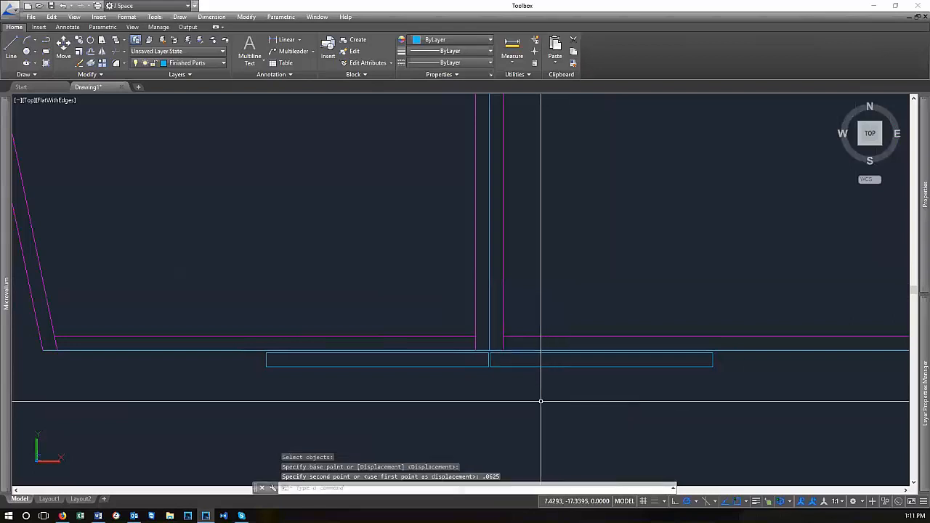
key("Escape")
key("Escape")
key("Escape")
Offset the square box's outer right side line and the slanted panel's outer line .625 outward
scroll(489, 368, "down", 4)
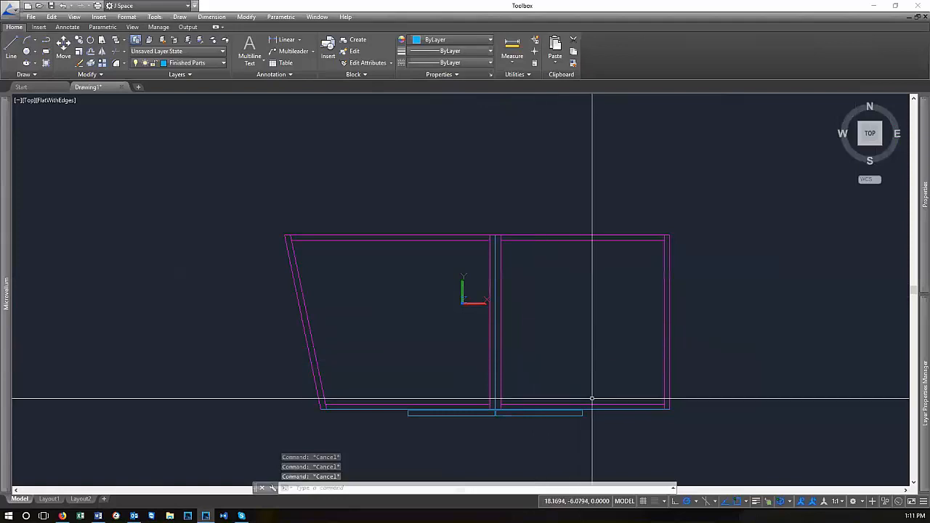
scroll(587, 428, "up", 2)
scroll(701, 272, "down", 4)
scroll(727, 273, "up", 3)
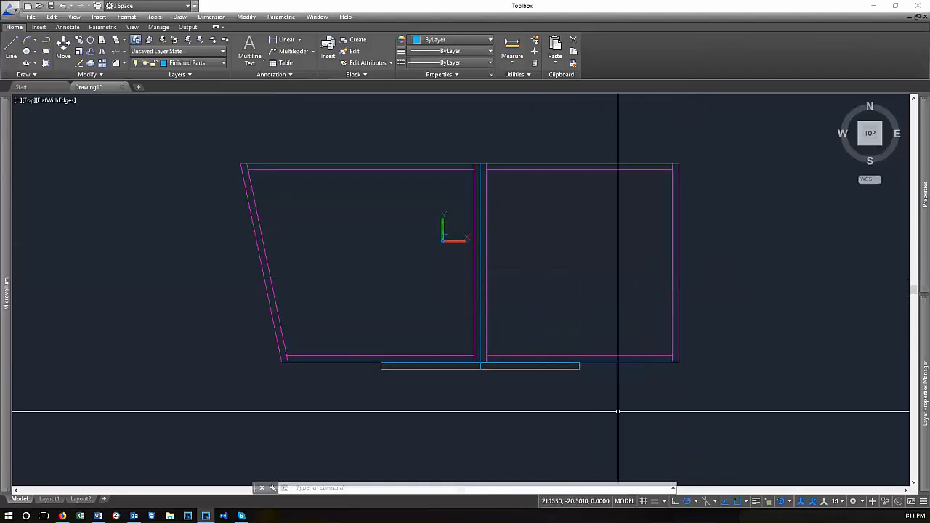
key("Return")
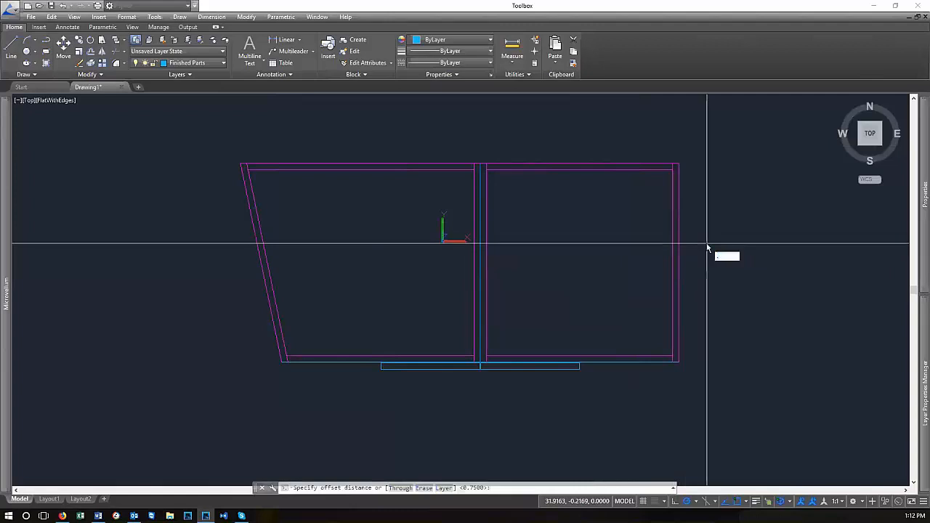
key("Return")
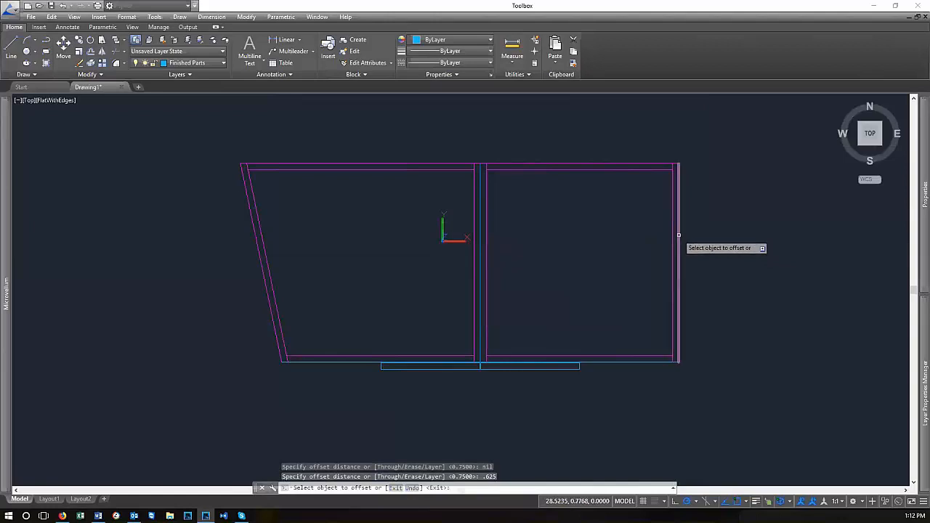
left_click(678, 235)
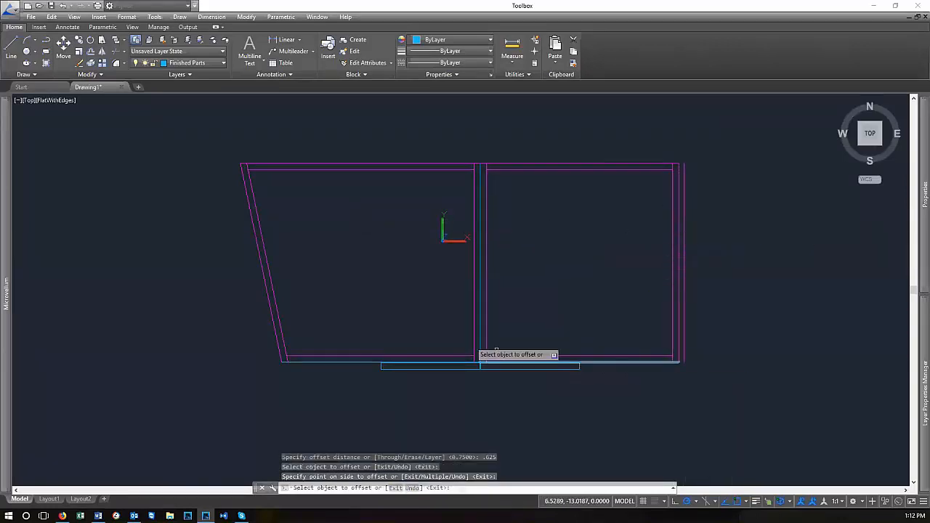
left_click(261, 262)
left_click(211, 287)
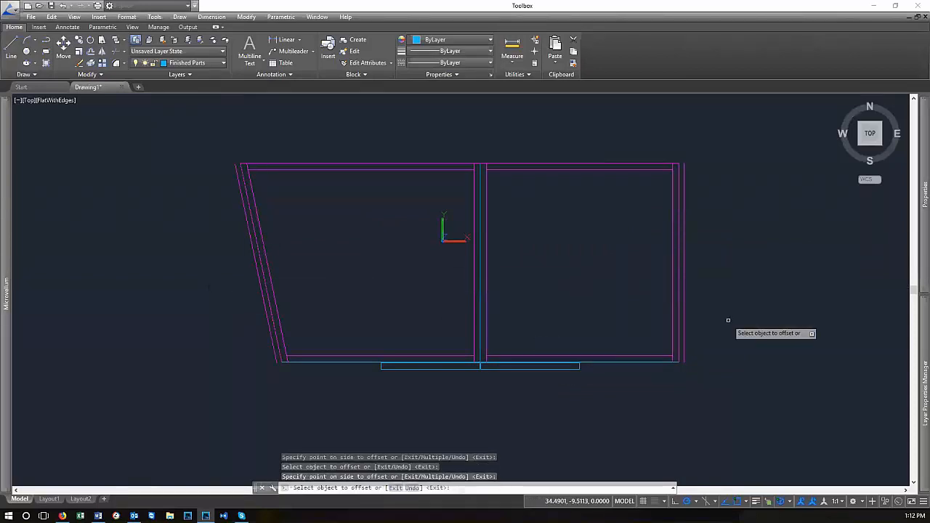
Offset the square box's front line 1.5 outward, beyond the door fronts
left_click(629, 358)
left_click(633, 401)
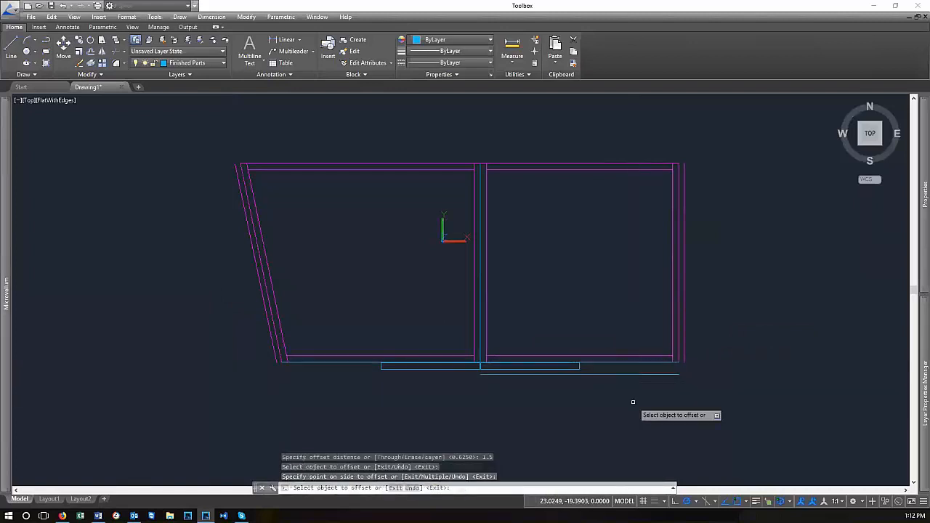
key("Return")
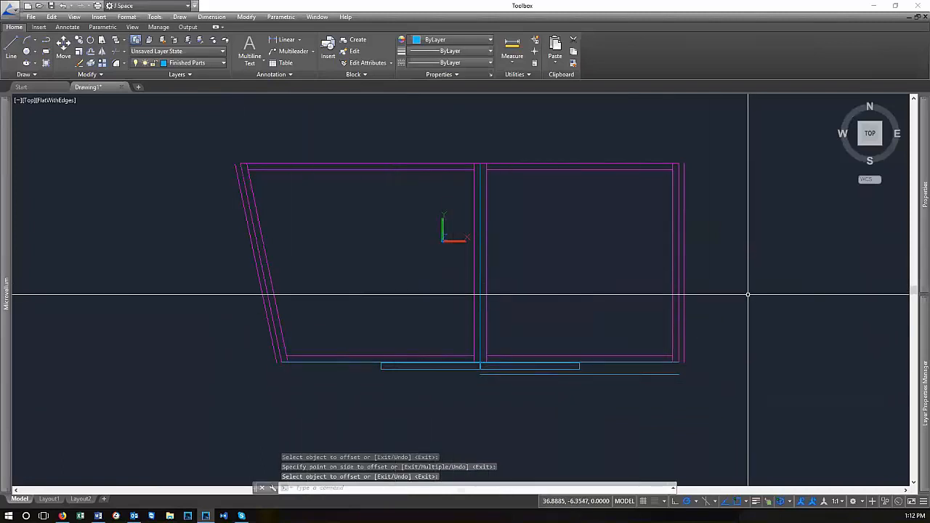
Create a new layer named Countertops and give it green index color 100
mouse_move(921, 322)
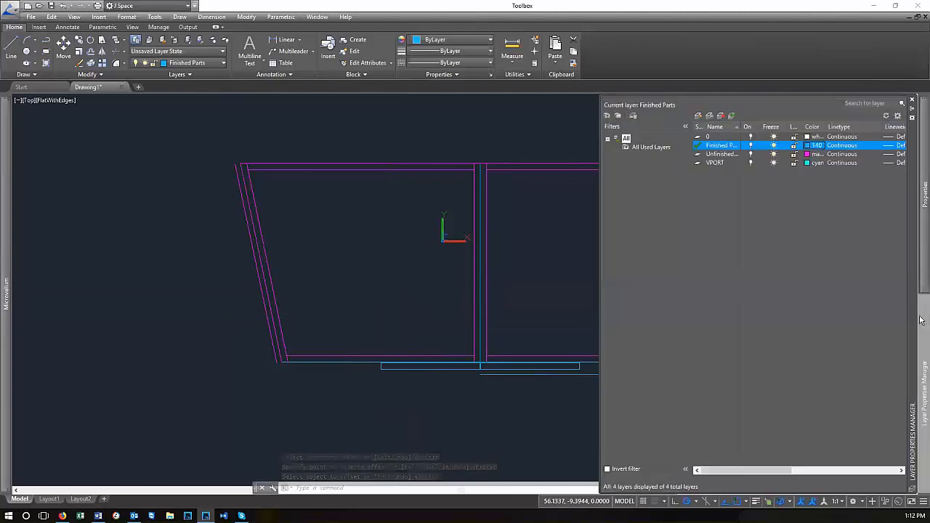
right_click(715, 178)
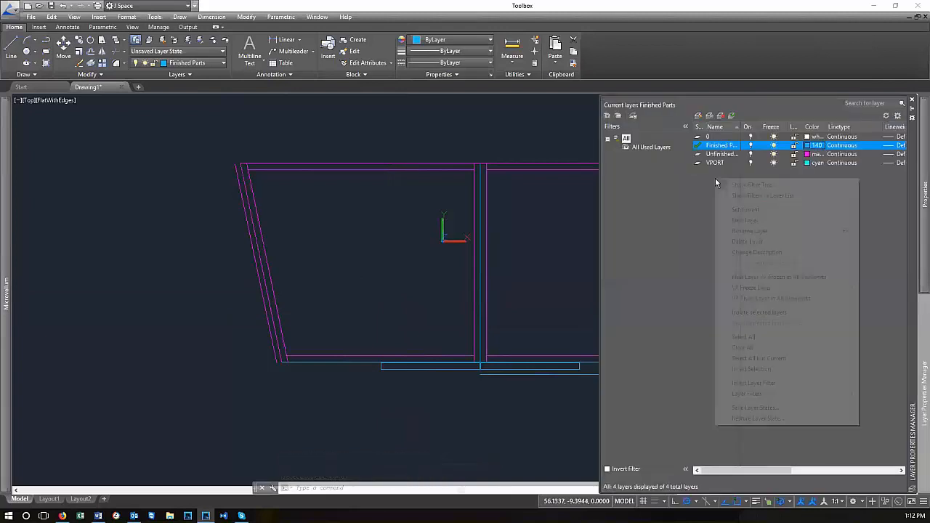
left_click(766, 221)
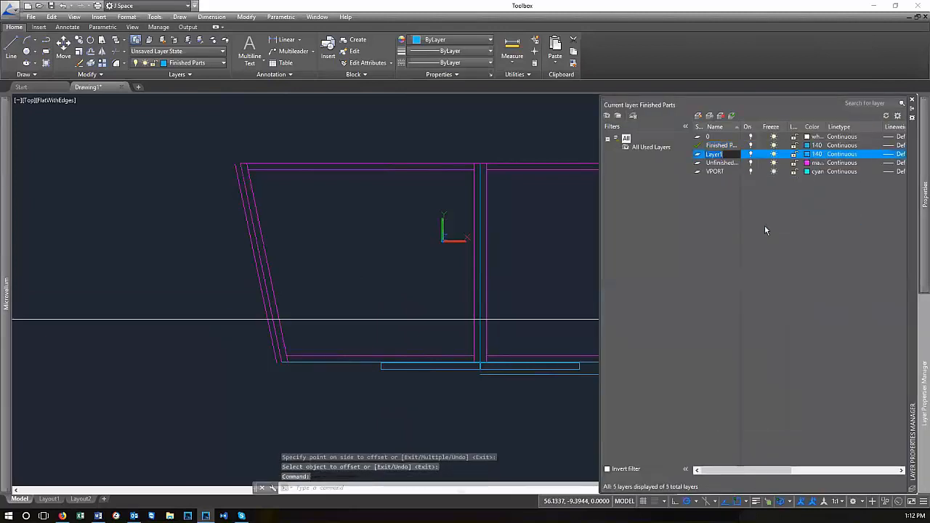
type("Count")
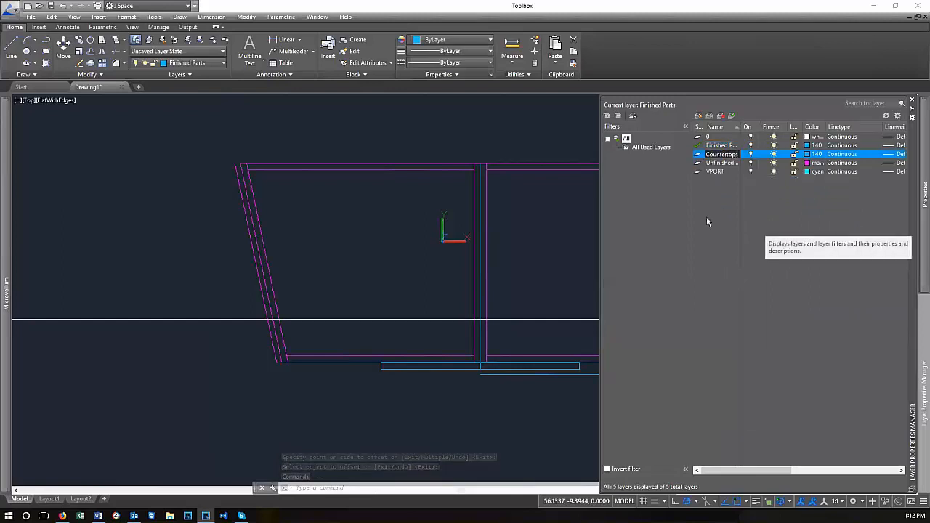
type("ertops")
key("Return")
left_click(815, 155)
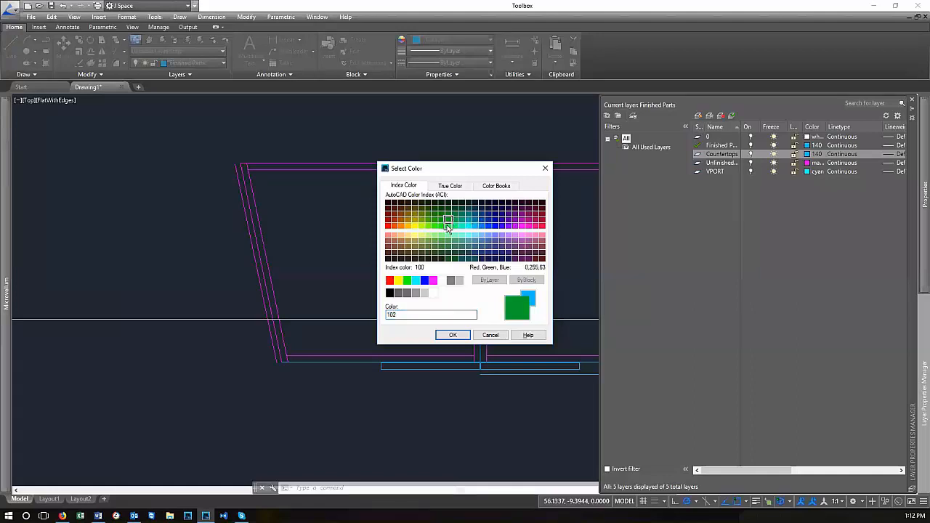
left_click(454, 335)
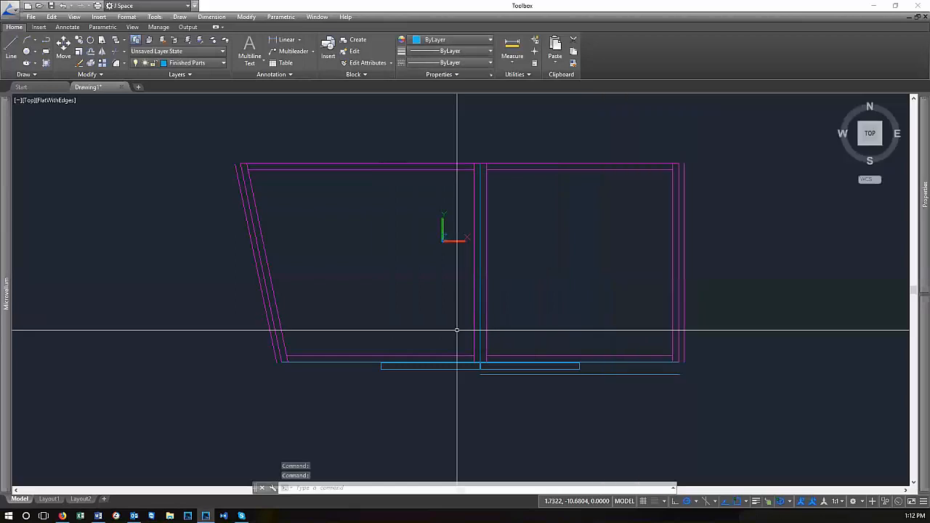
mouse_move(922, 378)
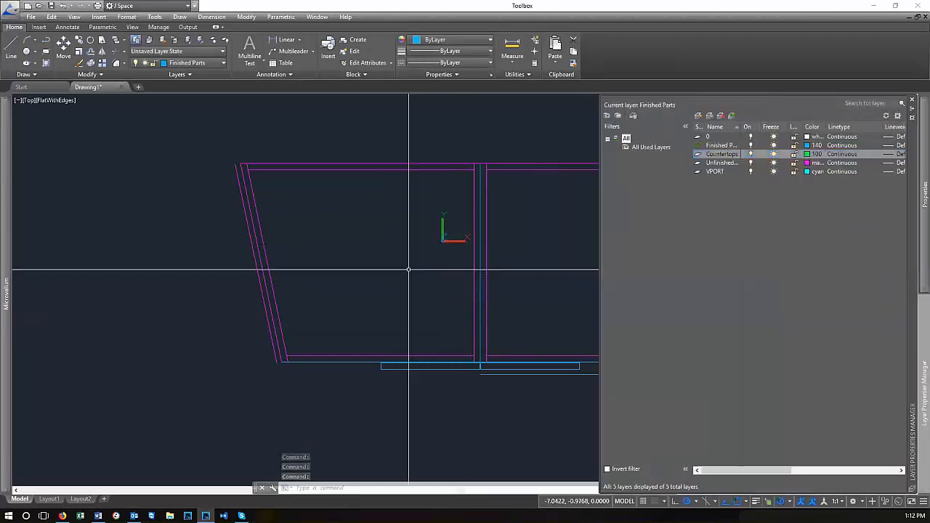
key("Escape")
key("Escape")
key("Escape")
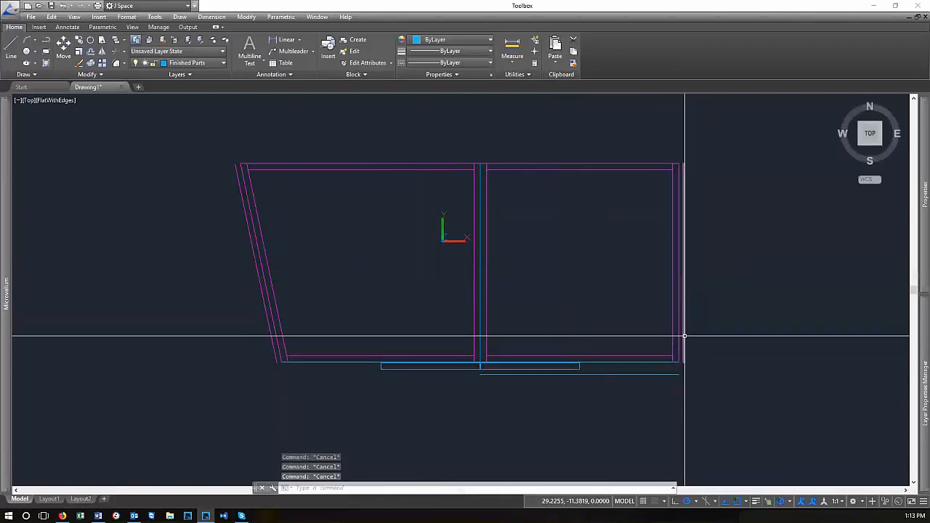
Assign the offset right, front and slanted lines to the Countertops layer, and then deselect them
left_click(679, 350)
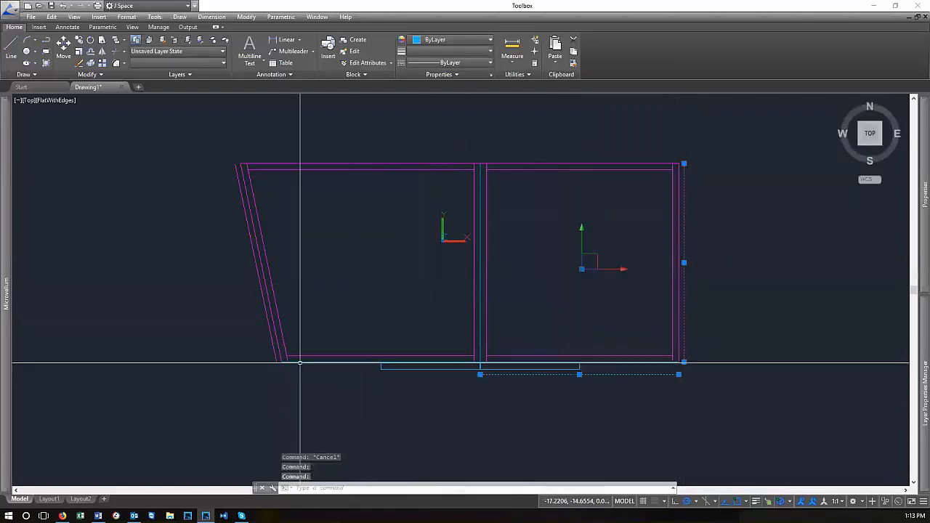
left_click(196, 64)
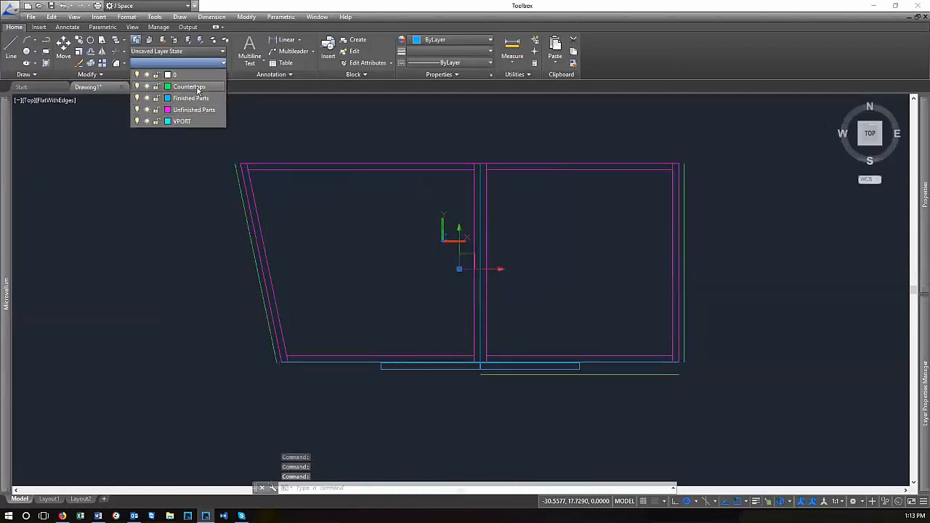
left_click(191, 98)
key("Escape")
key("Escape")
key("Escape")
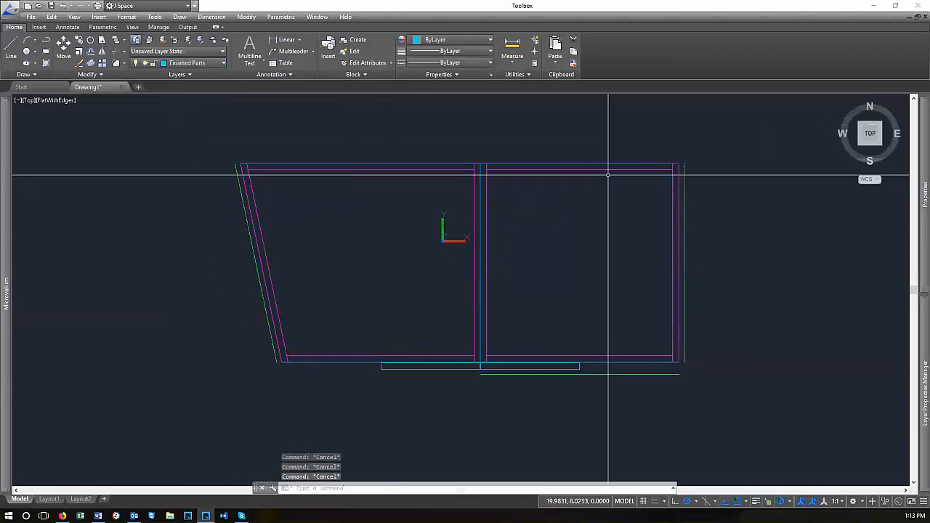
Draw a line from the square box's back right corner to the upper end of the right countertop line
scroll(581, 295, "down", 2)
scroll(580, 202, "up", 1)
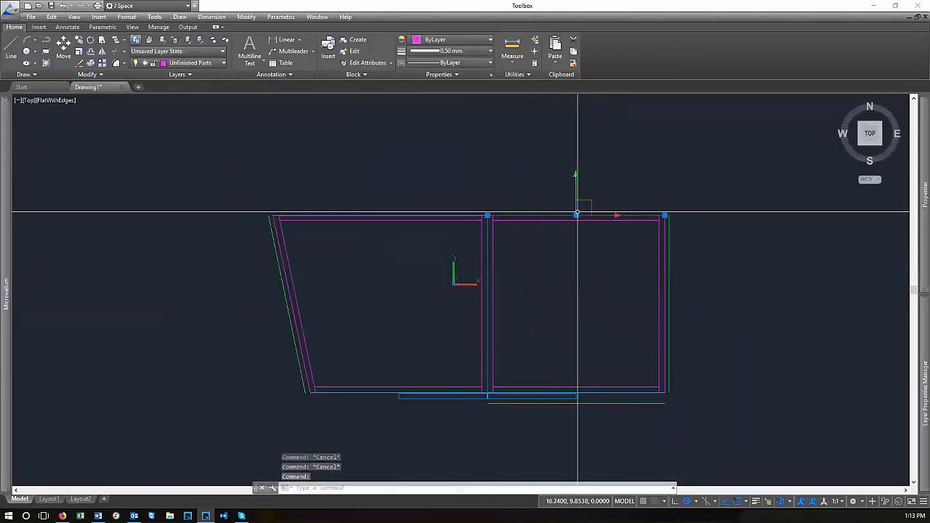
scroll(639, 211, "up", 5)
key("Escape")
key("l")
key("Return")
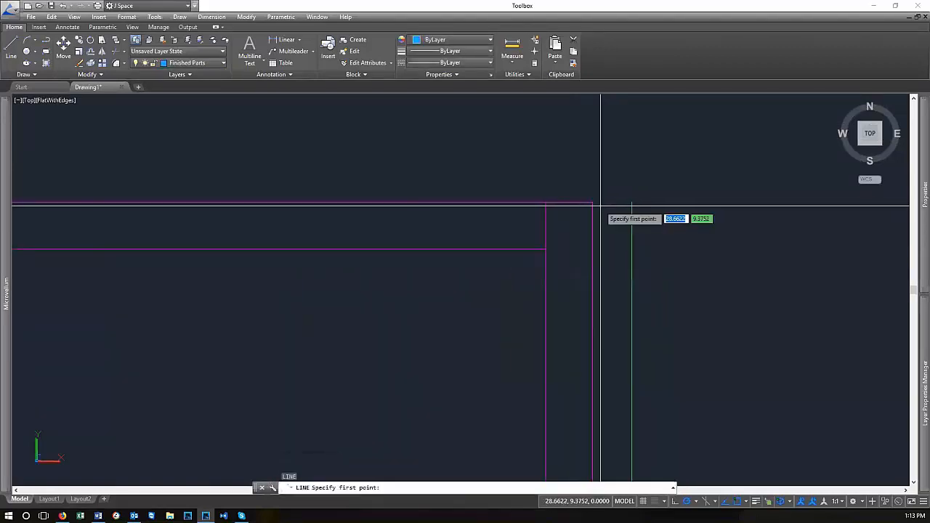
left_click(594, 202)
left_click(632, 199)
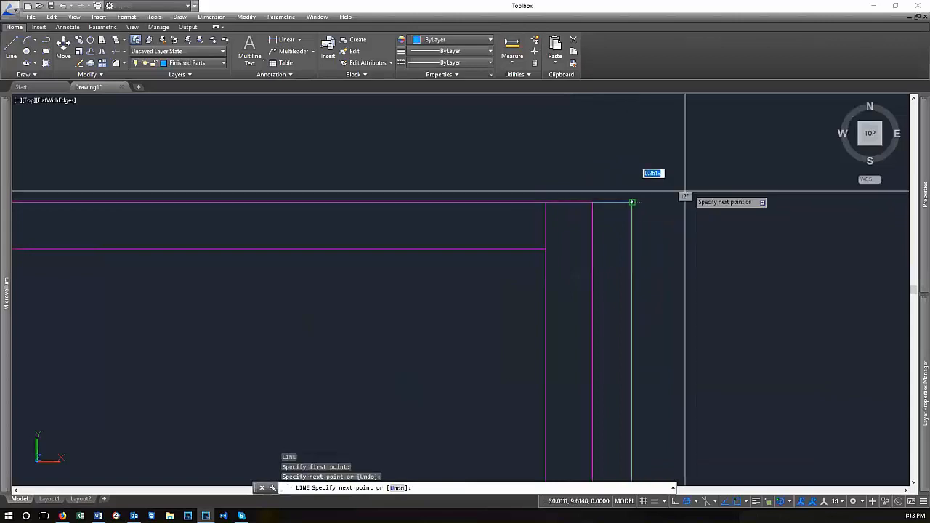
key("Return")
Draw a short horizontal line from the slanted panel's back left corner outward past the slanted countertop line
scroll(774, 206, "down", 8)
scroll(412, 207, "up", 5)
scroll(499, 219, "up", 2)
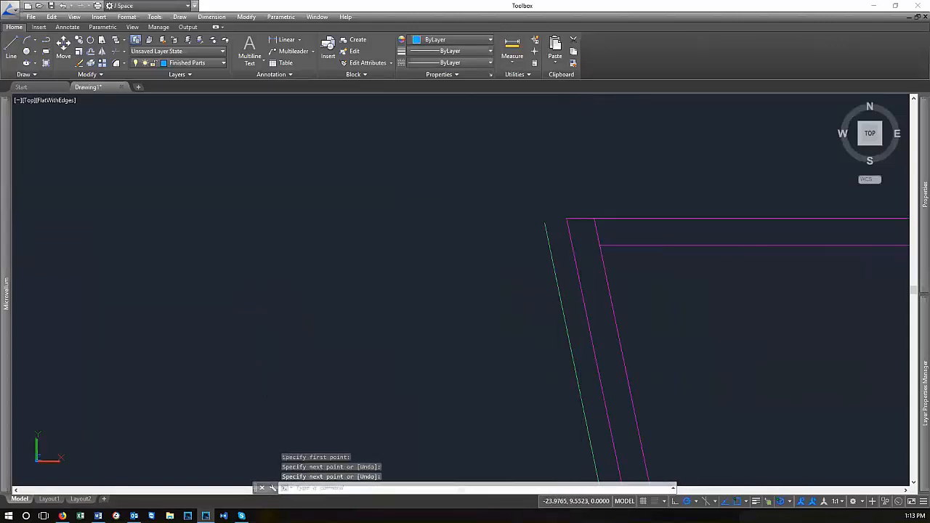
key("Return")
left_click(567, 218)
left_click(503, 215)
key("Return")
scroll(504, 215, "down", 6)
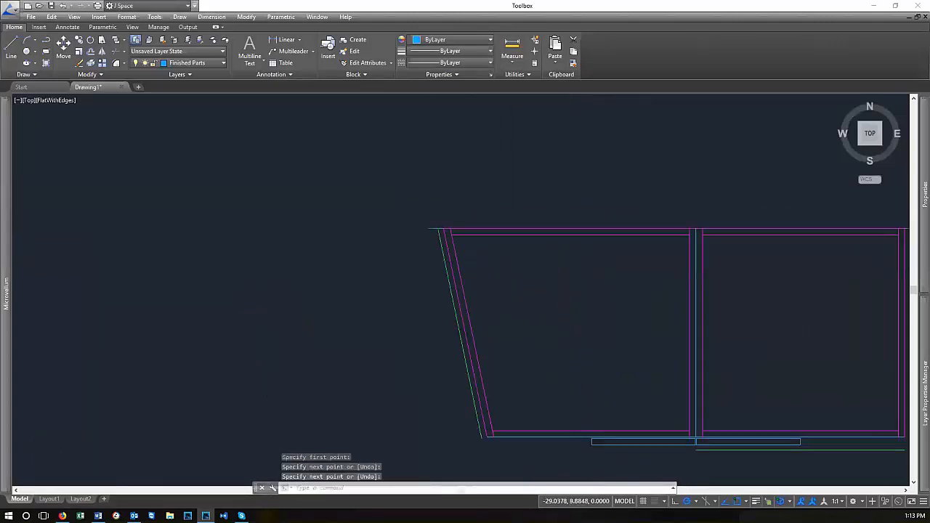
Erase the short horizontal line at the slanted panel's back left corner
scroll(722, 228, "up", 6)
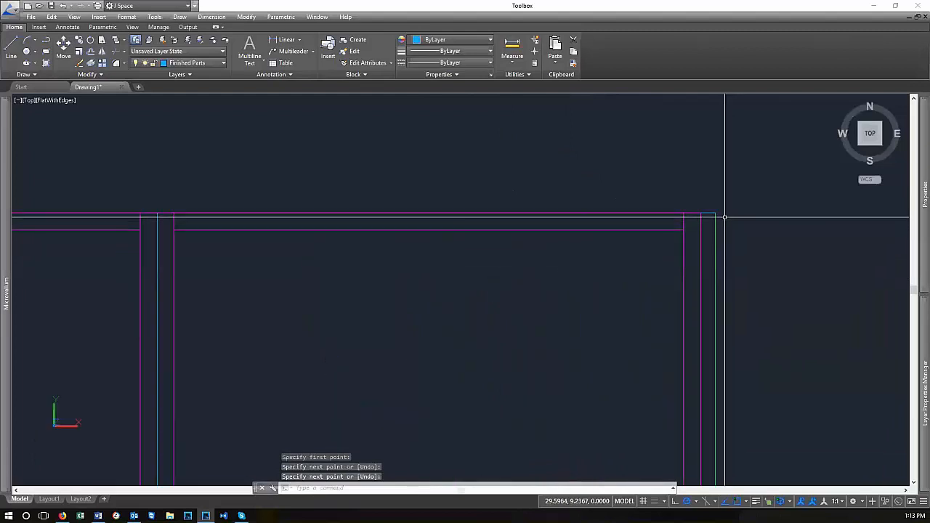
scroll(729, 256, "down", 6)
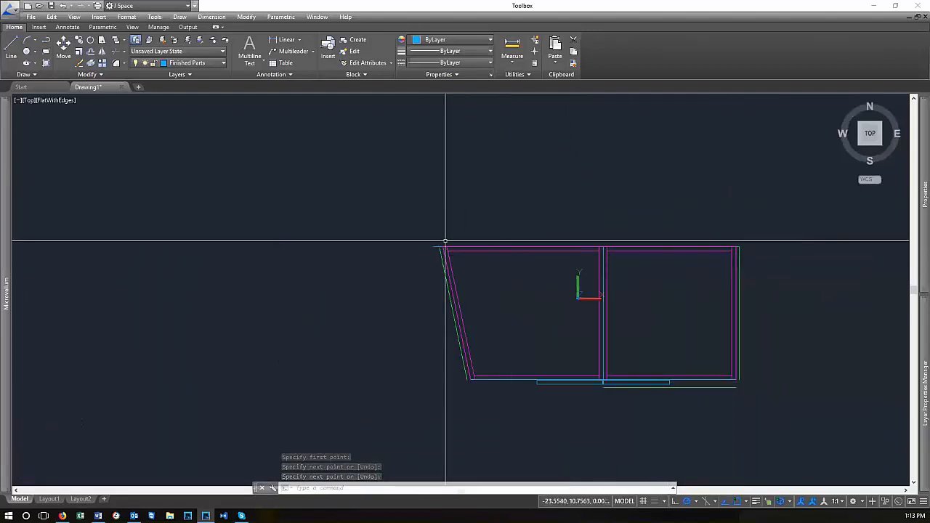
scroll(427, 230, "up", 5)
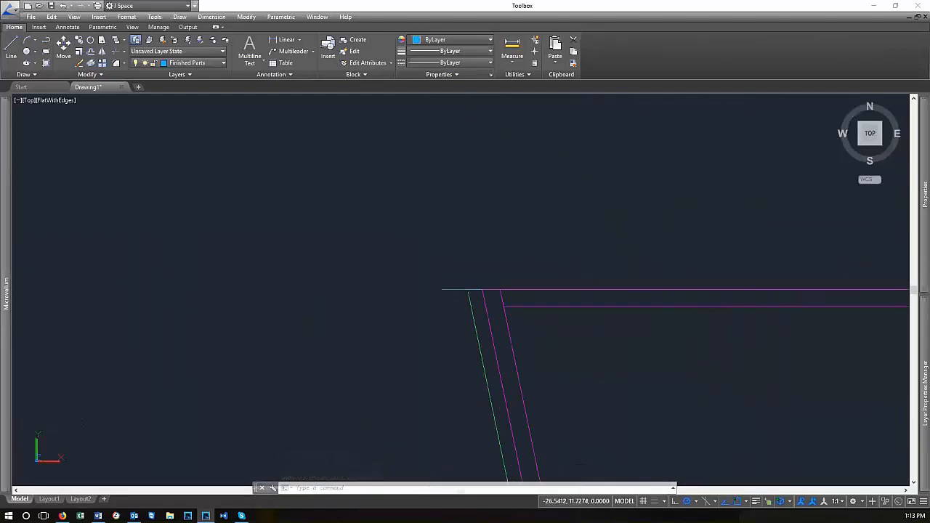
left_click(450, 301)
left_click(430, 247)
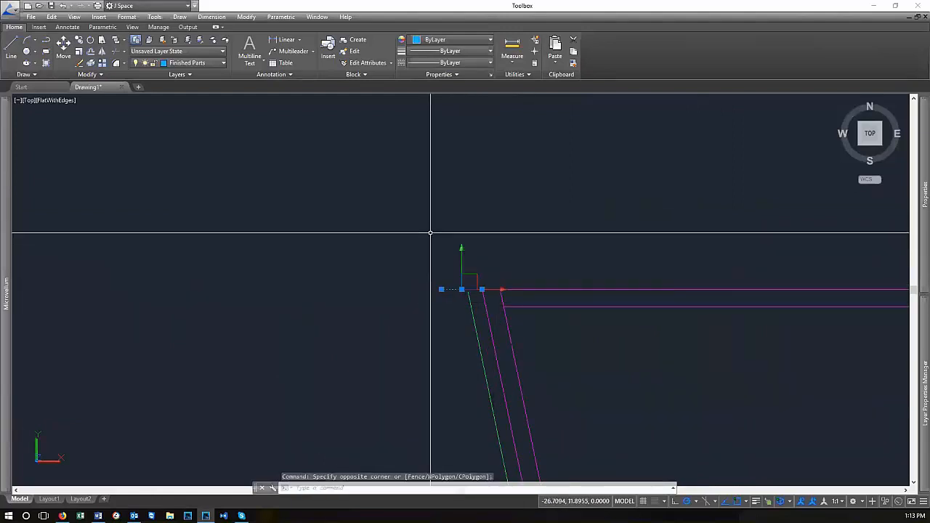
type("e")
key("Return")
Match the properties of the right countertop line onto the short line at the square box's back right corner
scroll(284, 252, "down", 5)
scroll(341, 333, "up", 2)
scroll(690, 232, "up", 5)
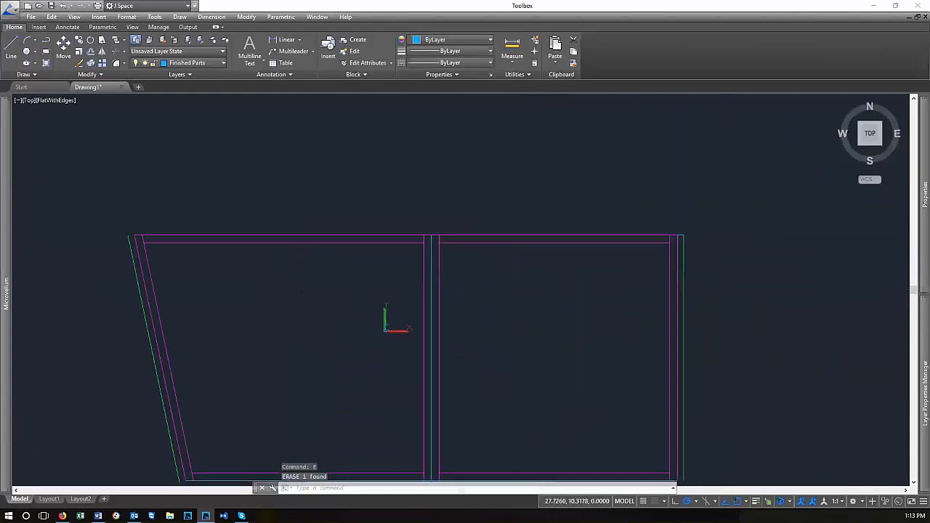
scroll(751, 249, "down", 6)
scroll(774, 232, "up", 5)
scroll(775, 231, "down", 2)
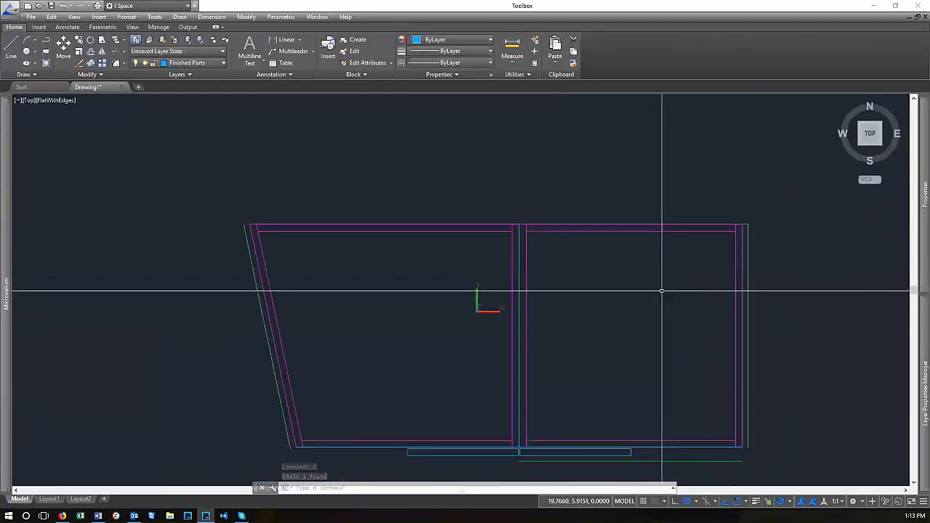
type("a")
key("Return")
scroll(759, 228, "up", 8)
left_click(735, 249)
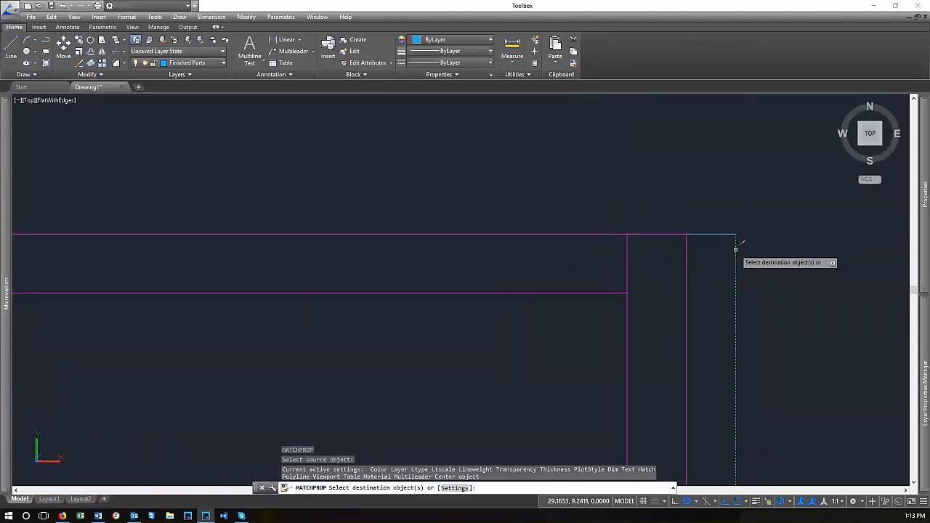
left_click(715, 234)
scroll(735, 168, "down", 6)
key("Return")
scroll(679, 222, "up", 2)
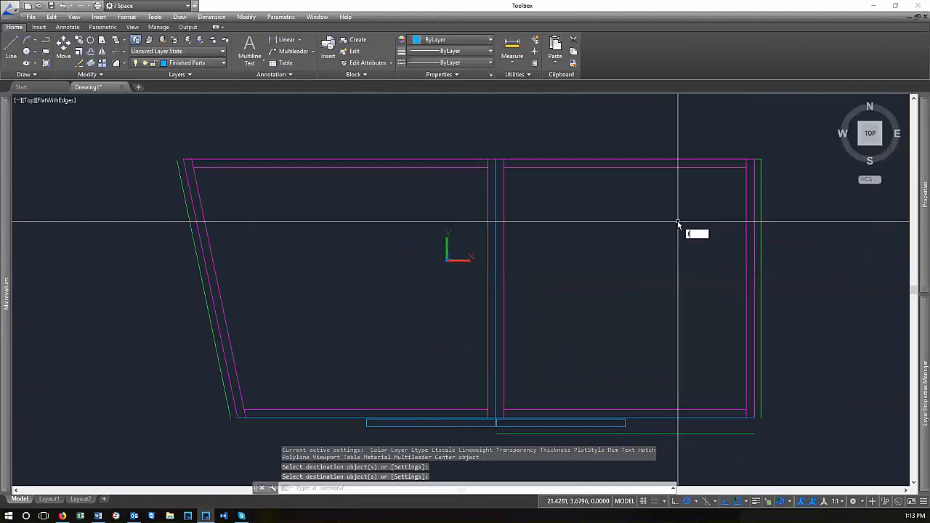
Fillet the short back countertop line with the slanted countertop line so they meet in a sharp back left corner
type("F")
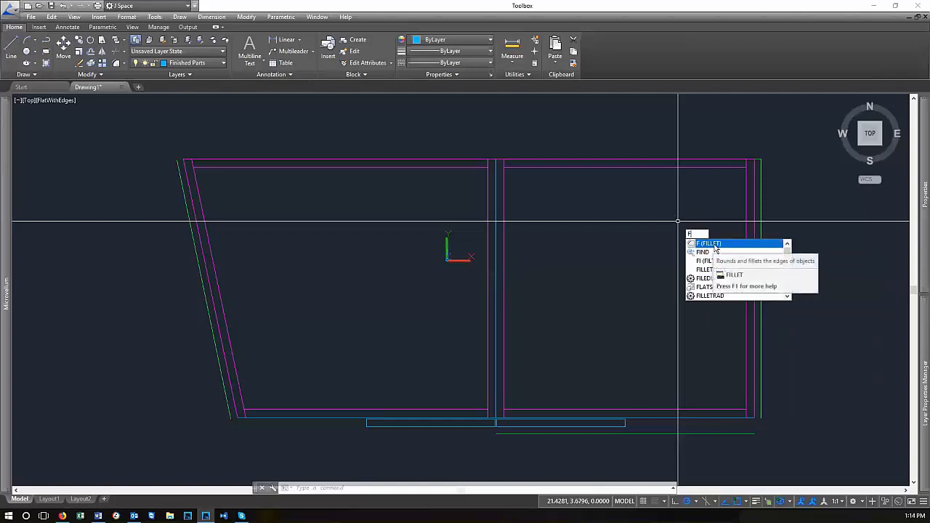
left_click(708, 244)
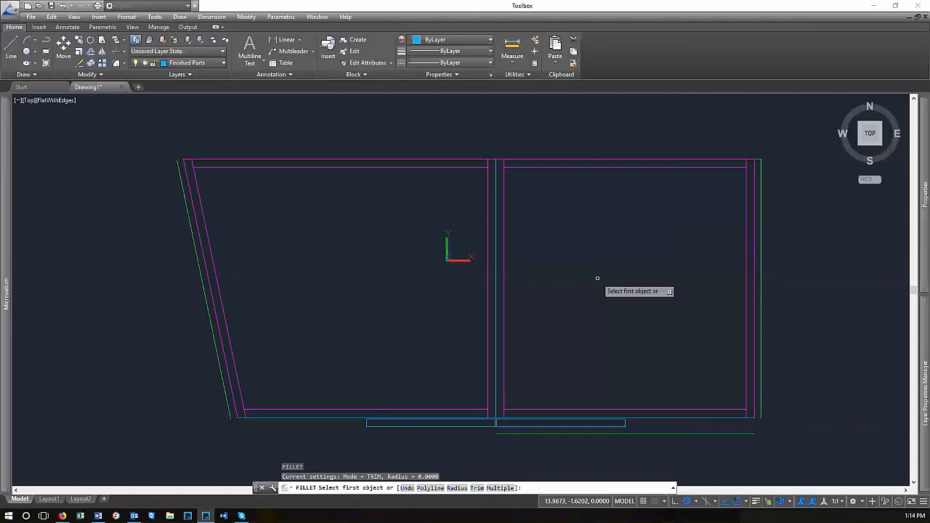
scroll(761, 152, "up", 8)
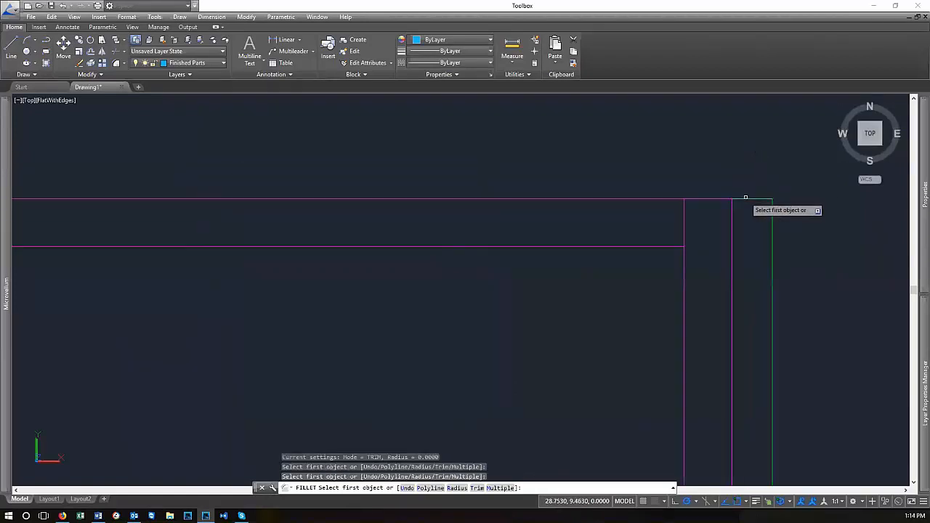
scroll(789, 157, "down", 6)
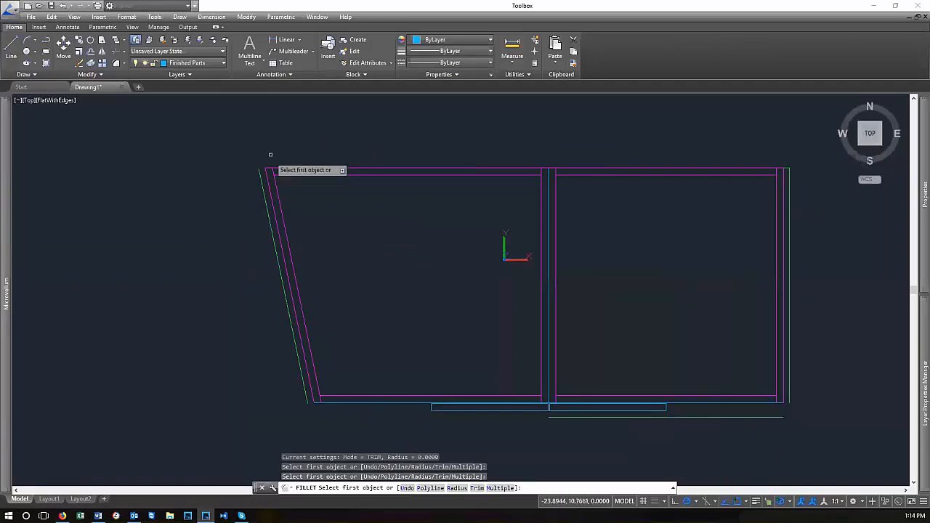
scroll(772, 159, "up", 8)
left_click(874, 230)
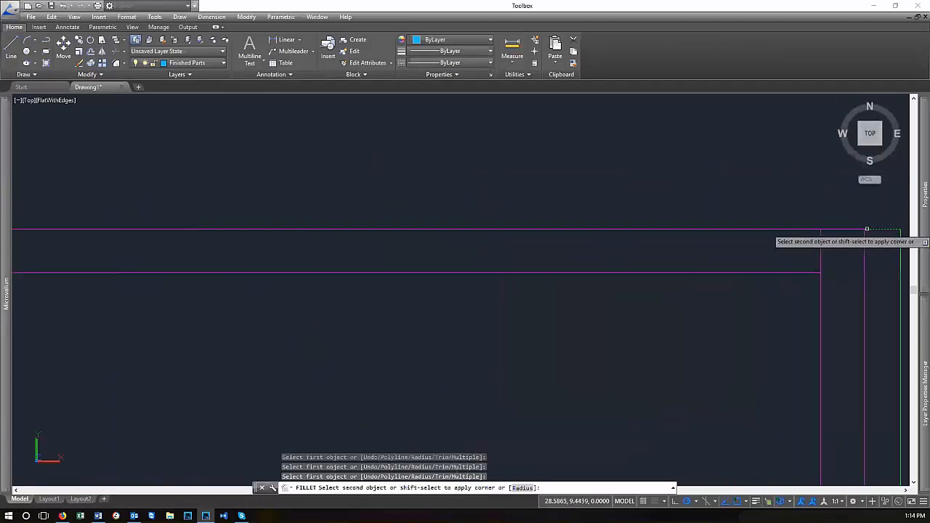
scroll(734, 226, "down", 5)
scroll(525, 264, "down", 3)
scroll(588, 284, "up", 2)
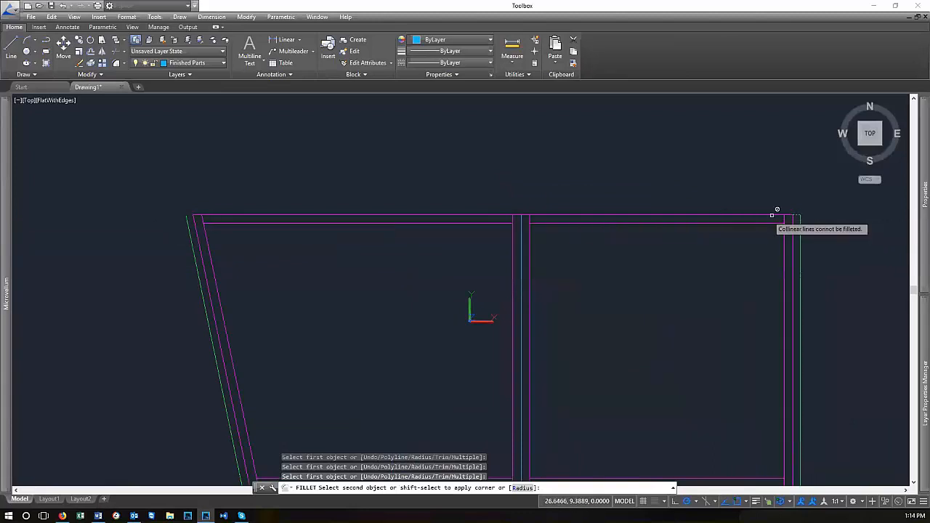
scroll(261, 247, "up", 5)
scroll(375, 210, "up", 5)
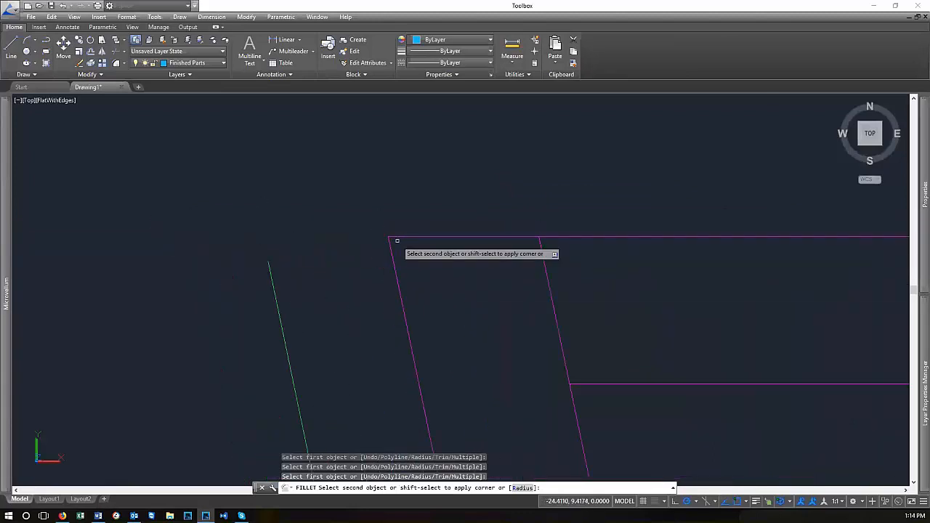
left_click(270, 278)
scroll(280, 273, "down", 5)
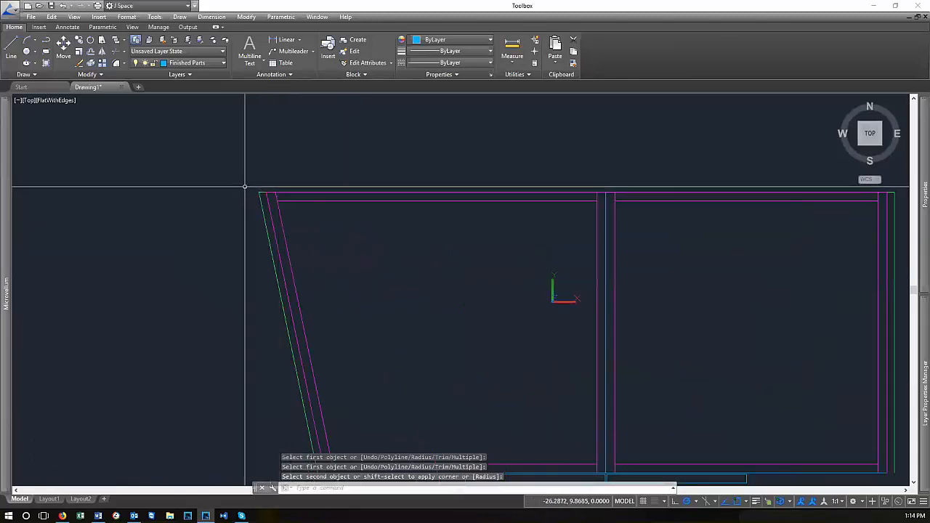
Bring the back countertop line to the front of the draw order and regenerate the drawing
scroll(392, 191, "up", 2)
scroll(517, 187, "up", 5)
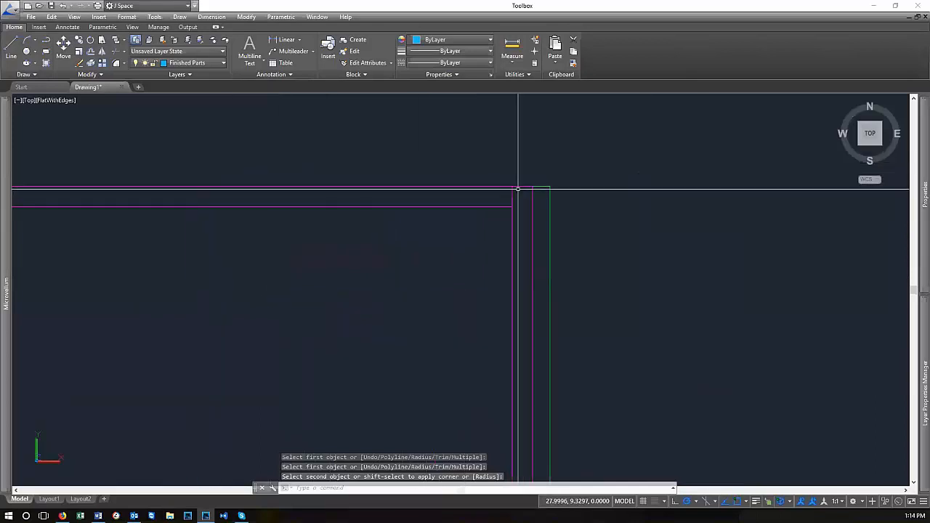
left_click(562, 238)
left_click(554, 202)
right_click(555, 163)
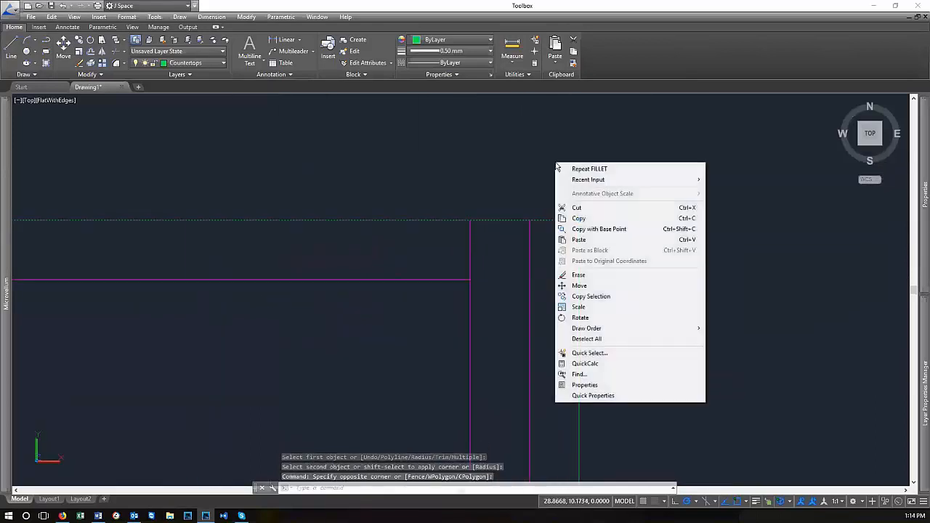
mouse_move(642, 331)
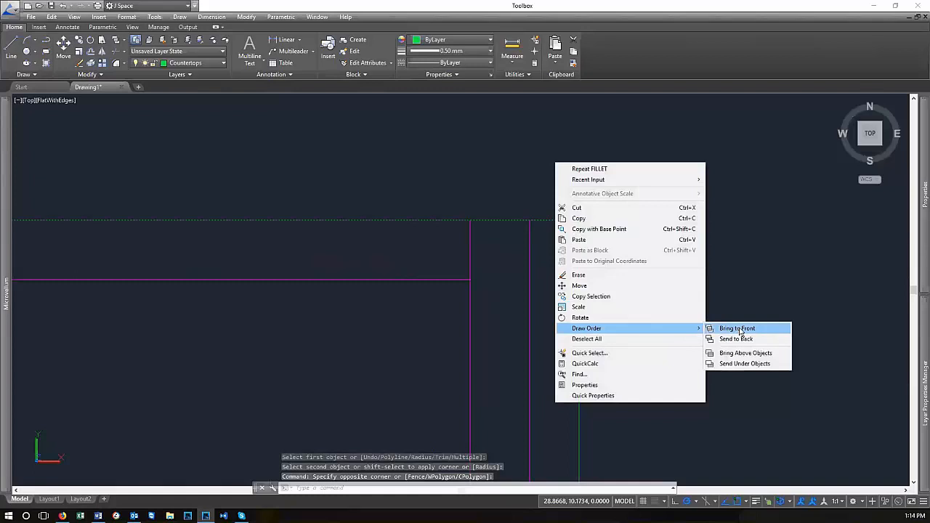
left_click(738, 329)
scroll(743, 327, "down", 6)
scroll(608, 279, "up", 1)
type("RE")
key("Return")
Reselect the back countertop line near its right end and apply Bring to Front once more
scroll(771, 186, "up", 5)
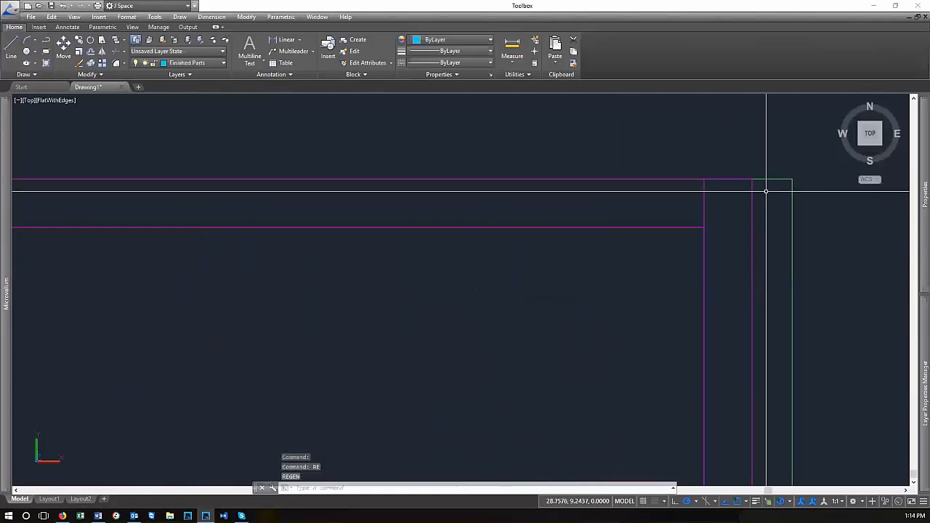
left_click(791, 181)
left_click(747, 138)
right_click(749, 136)
mouse_move(840, 300)
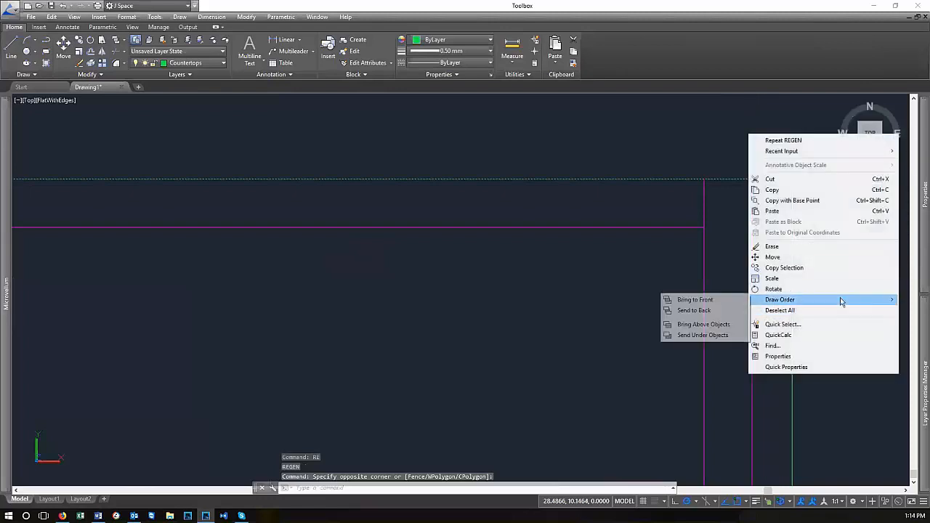
left_click(696, 300)
scroll(723, 297, "down", 4)
scroll(723, 221, "down", 3)
scroll(687, 241, "up", 2)
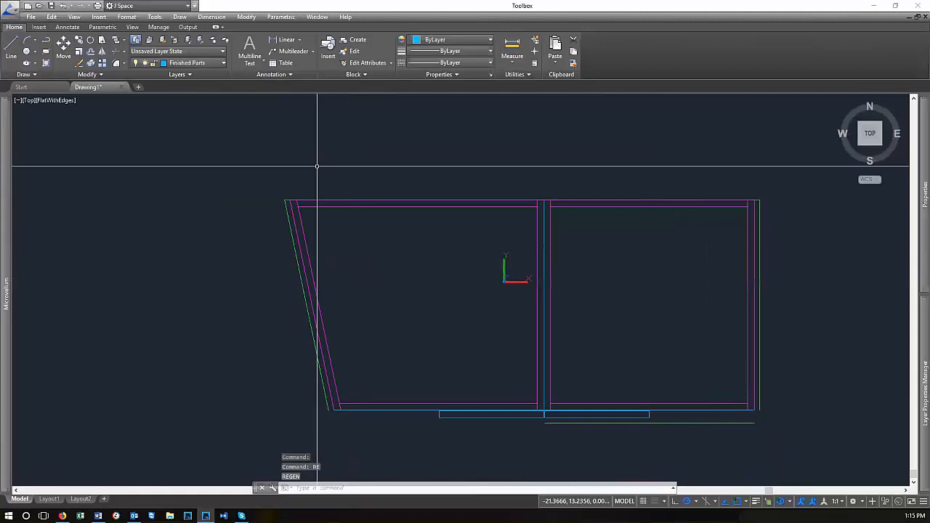
Send the two boxes' magenta back lines behind the countertop line in the draw order
left_click(287, 175)
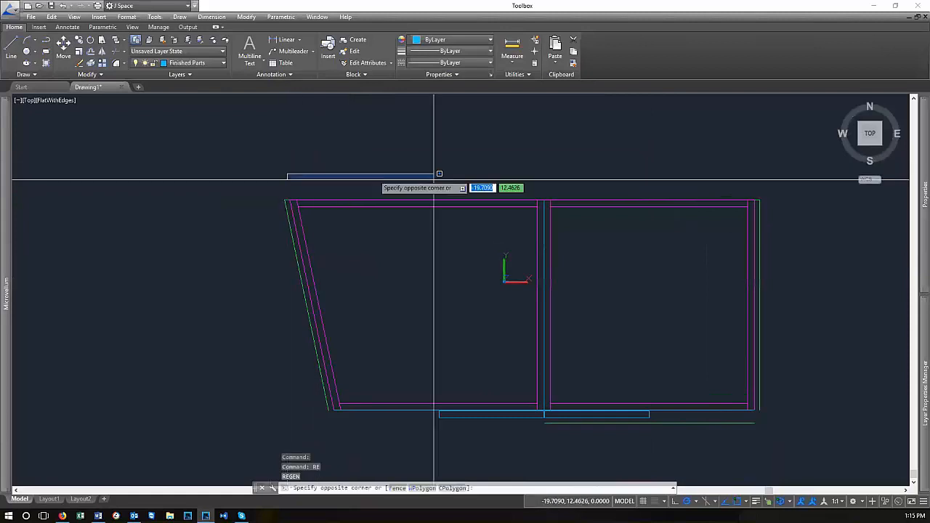
left_click(758, 203)
right_click(686, 168)
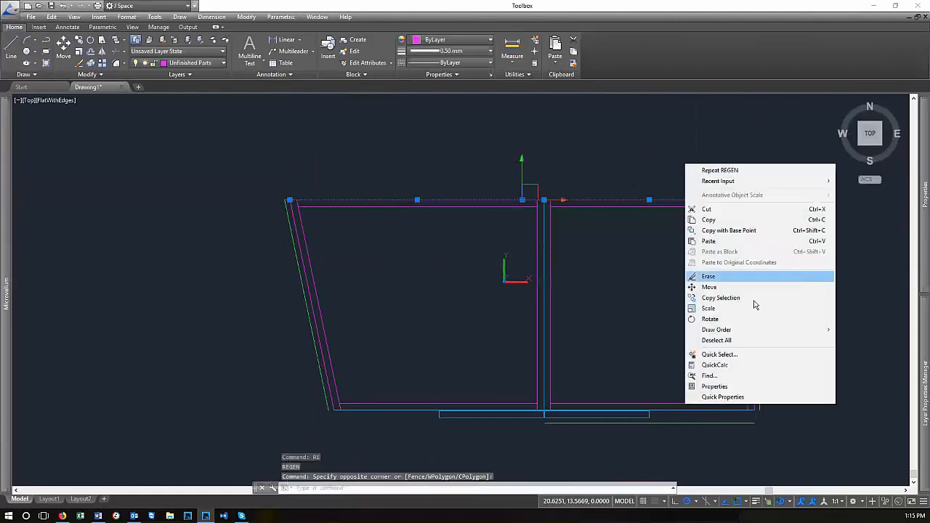
mouse_move(763, 331)
left_click(874, 342)
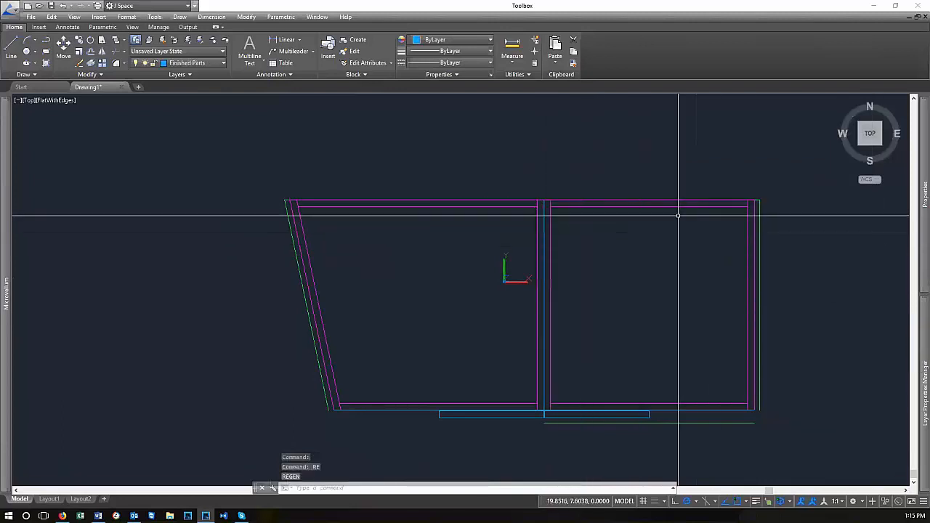
scroll(768, 213, "up", 4)
scroll(774, 210, "down", 2)
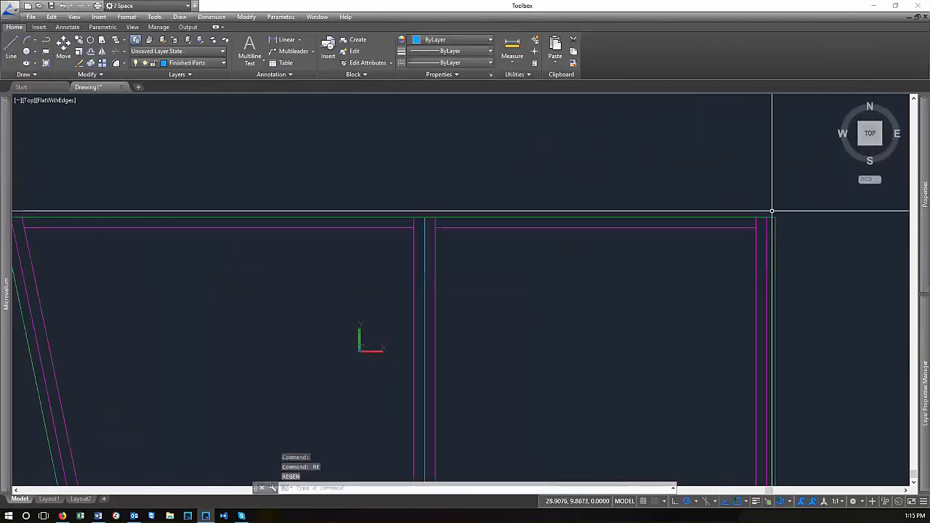
Move the front countertop line to the right so it extends past the right countertop line
scroll(633, 214, "down", 4)
scroll(697, 240, "up", 3)
mouse_move(642, 308)
middle_mouse_down()
mouse_move(627, 234)
mouse_move(614, 255)
middle_mouse_up()
scroll(615, 237, "down", 1)
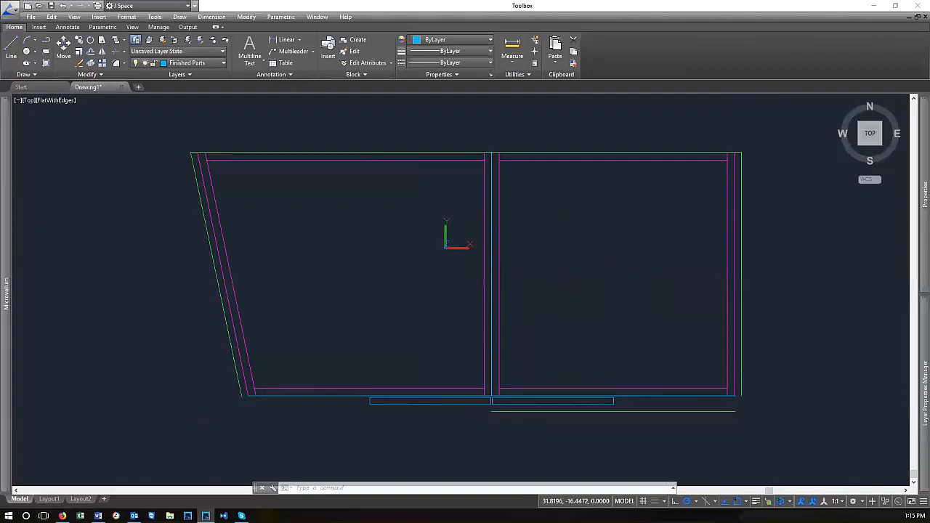
type("m")
key("Return")
left_click(720, 412)
key("Return")
left_click(712, 427)
left_click(781, 430)
Move the right countertop line toward the front until it crosses the front countertop line
key("Return")
left_click(741, 375)
key("Return")
left_click(758, 358)
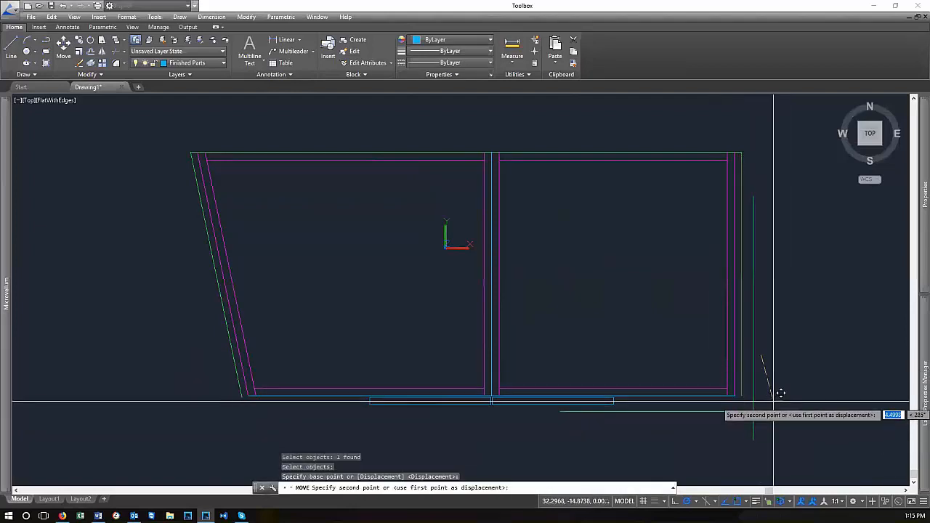
left_click(758, 403)
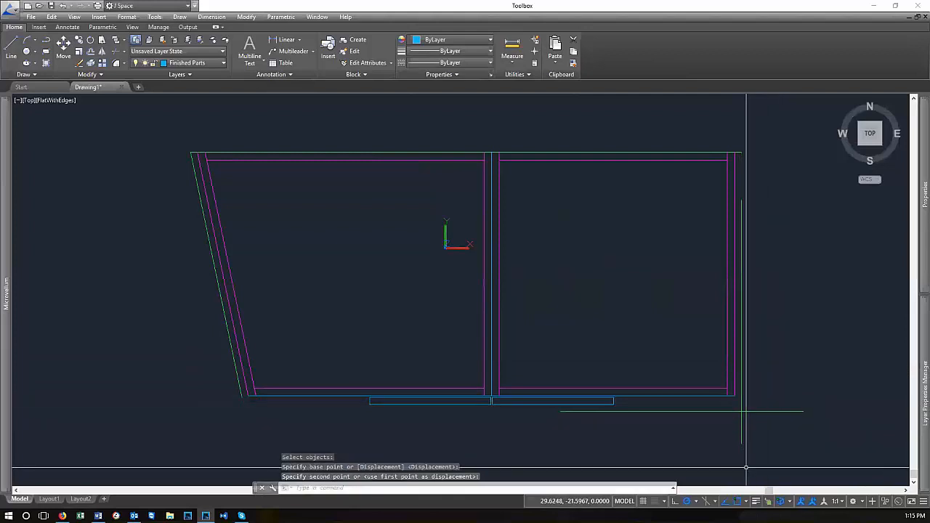
Fillet the crossing front and right countertop lines into a sharp front right corner
type("f")
key("Return")
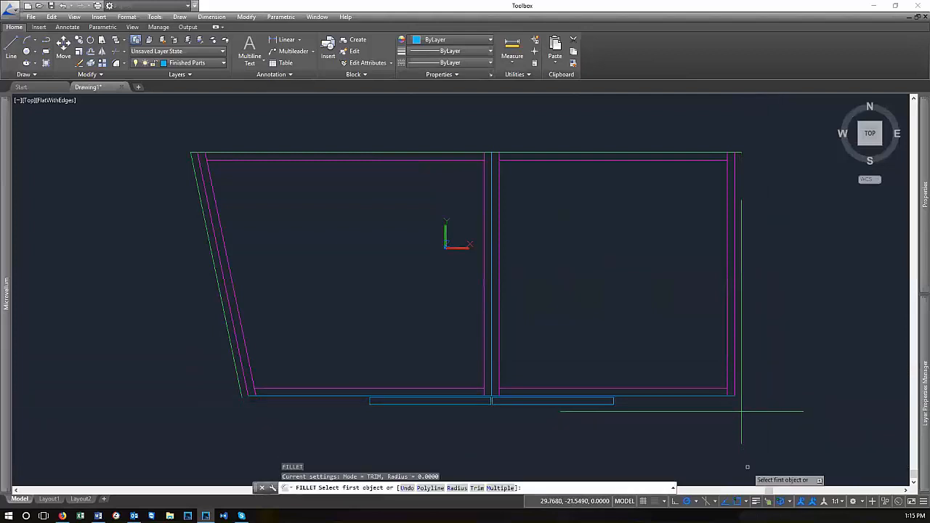
left_click(719, 411)
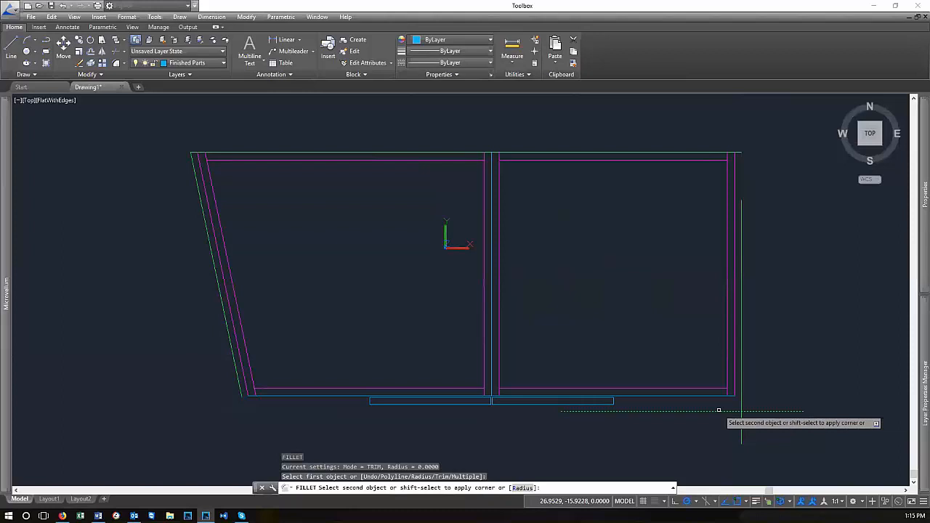
left_click(742, 367)
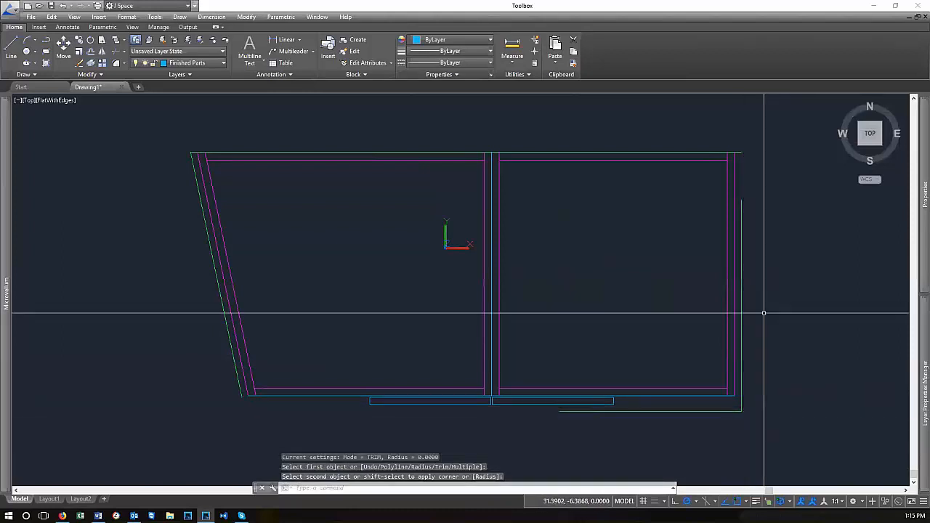
Move the front countertop line slightly to the right so its end projects past the front right corner
left_click(691, 412)
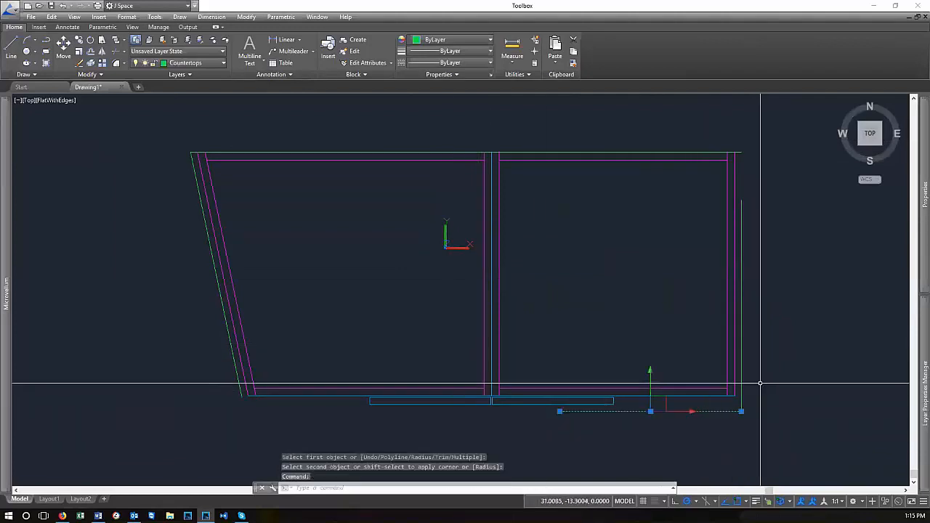
type("m")
key("Return")
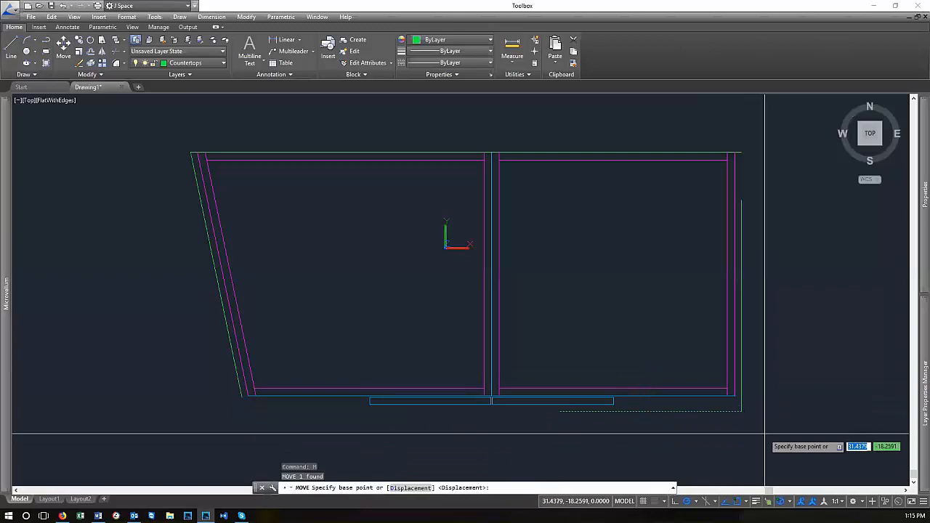
left_click(764, 432)
left_click(778, 434)
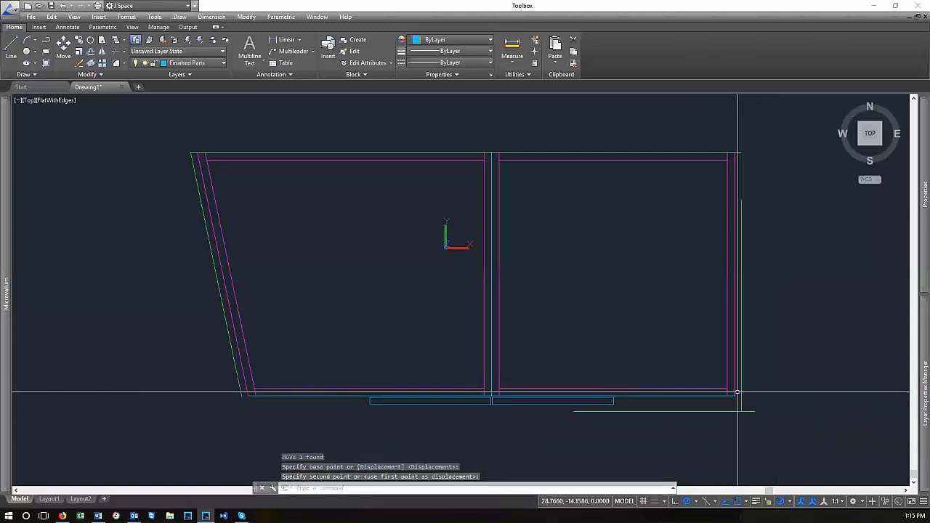
Move the right countertop line toward the back so its front end stops short of the front countertop line
left_click(742, 388)
key("Return")
left_click(775, 374)
left_click(774, 356)
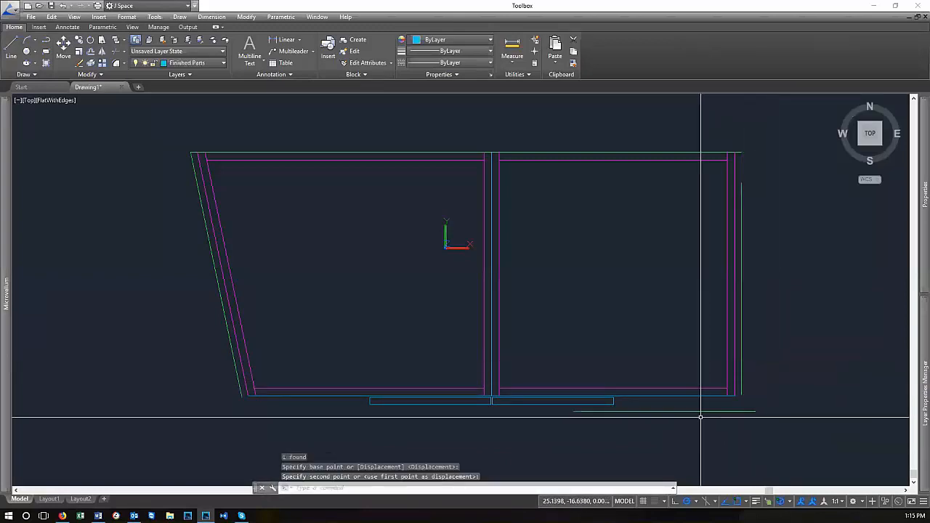
Fillet the separated front and right countertop lines with radius 0 into a sharp front right corner
type("f")
key("Return")
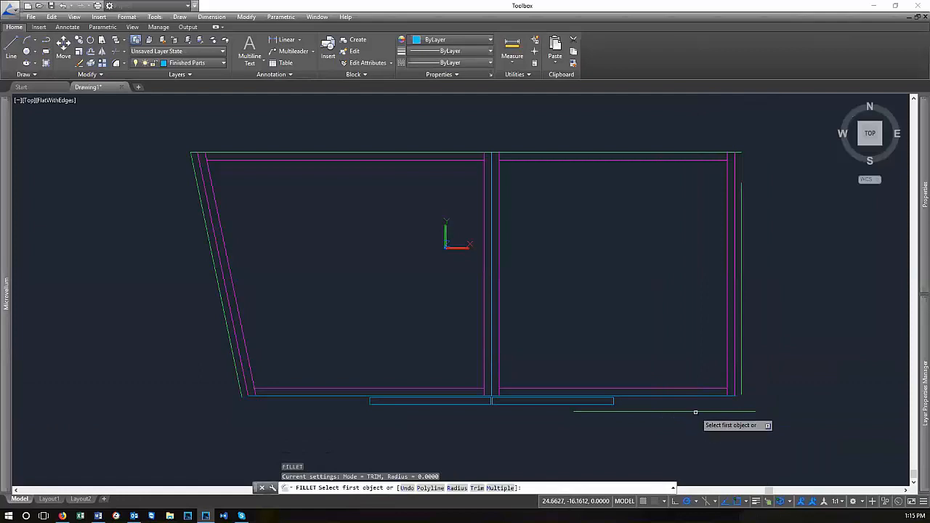
left_click(696, 412)
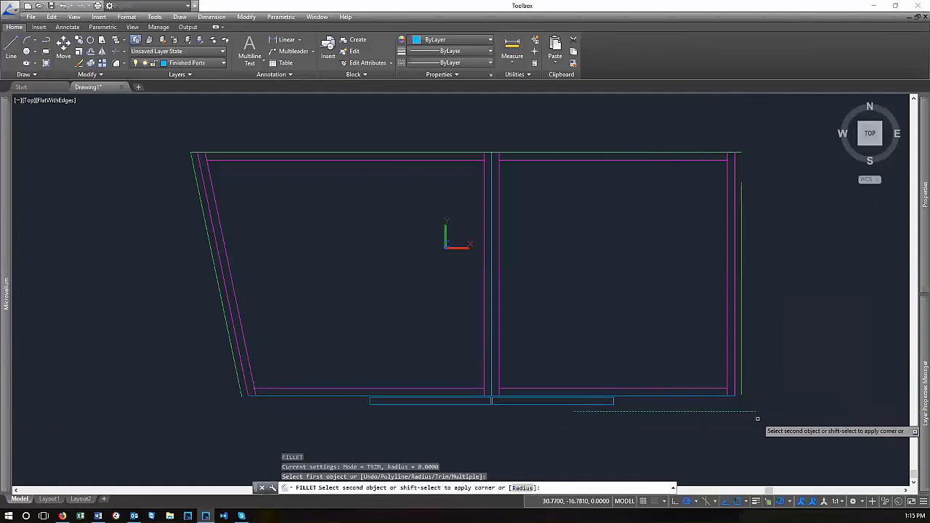
left_click(742, 367)
scroll(727, 415, "up", 3)
scroll(748, 407, "down", 6)
scroll(731, 398, "up", 2)
Fillet the right and back countertop lines with radius 0 to close the back right corner
key("Return")
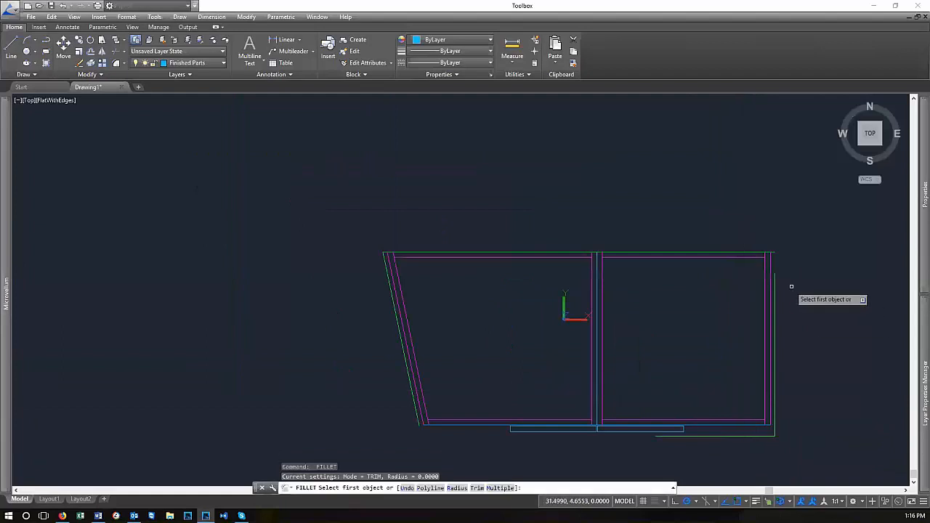
left_click(775, 284)
scroll(774, 269, "up", 4)
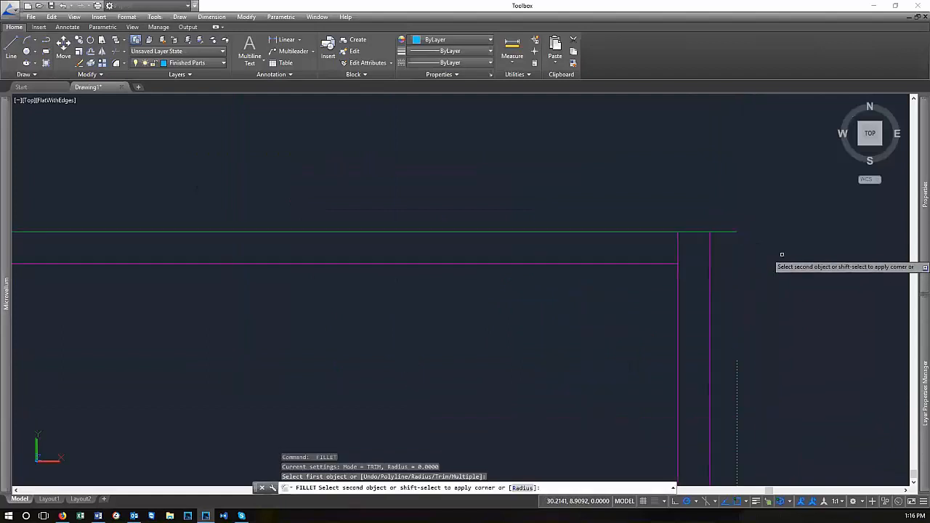
scroll(718, 232, "down", 5)
scroll(735, 388, "up", 3)
scroll(736, 389, "down", 2)
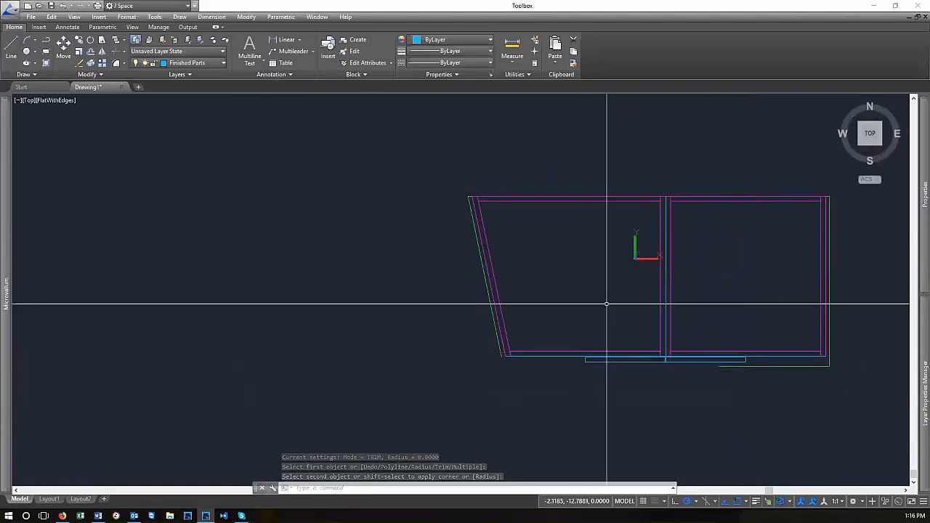
Fillet the angled left countertop line and the front line with radius 0 to close the front left corner
scroll(687, 319, "up", 3)
scroll(574, 333, "down", 2)
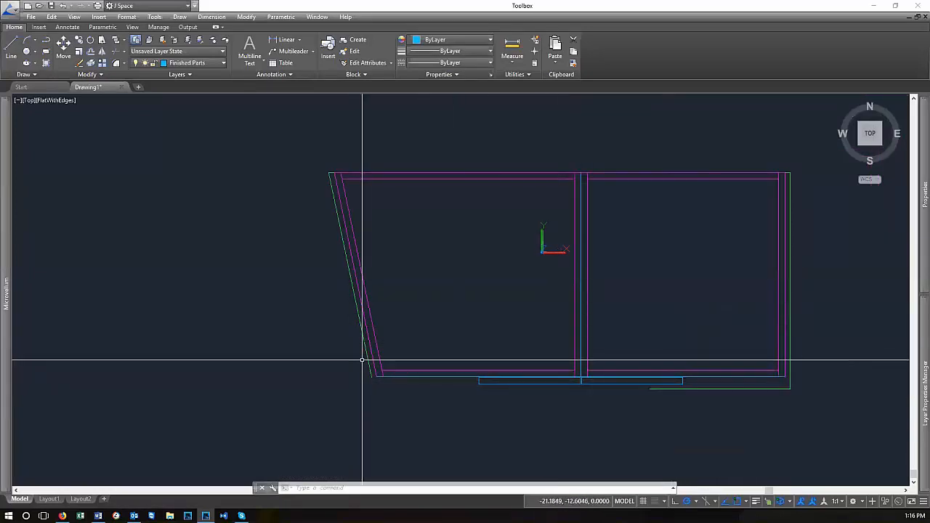
scroll(381, 377, "up", 2)
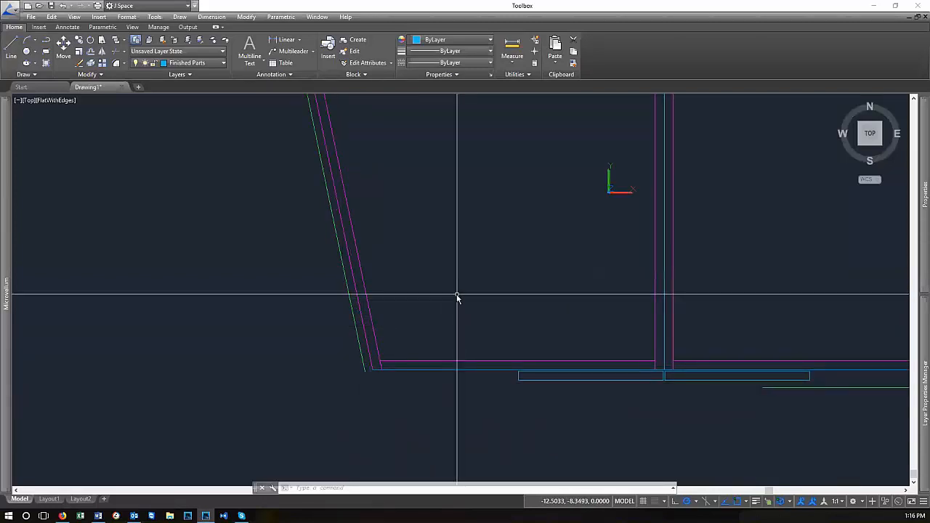
key("Return")
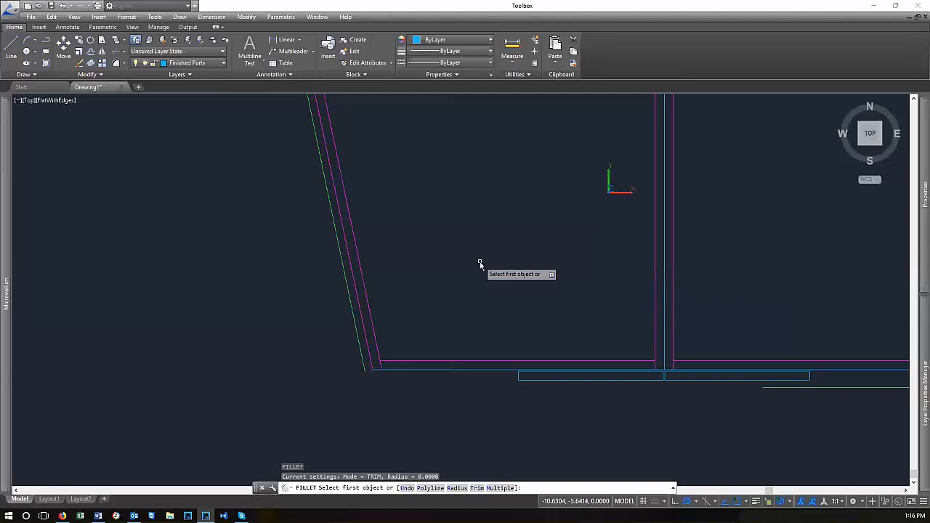
key("Return")
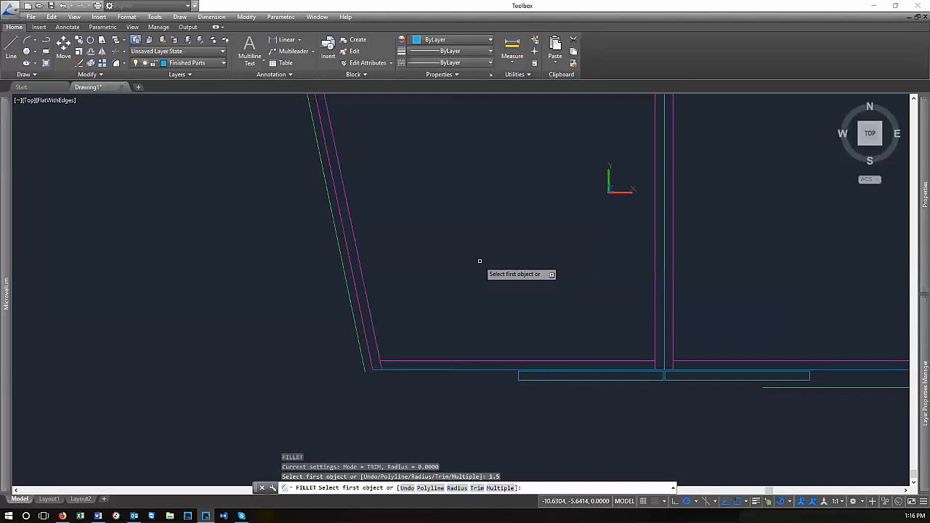
left_click(335, 230)
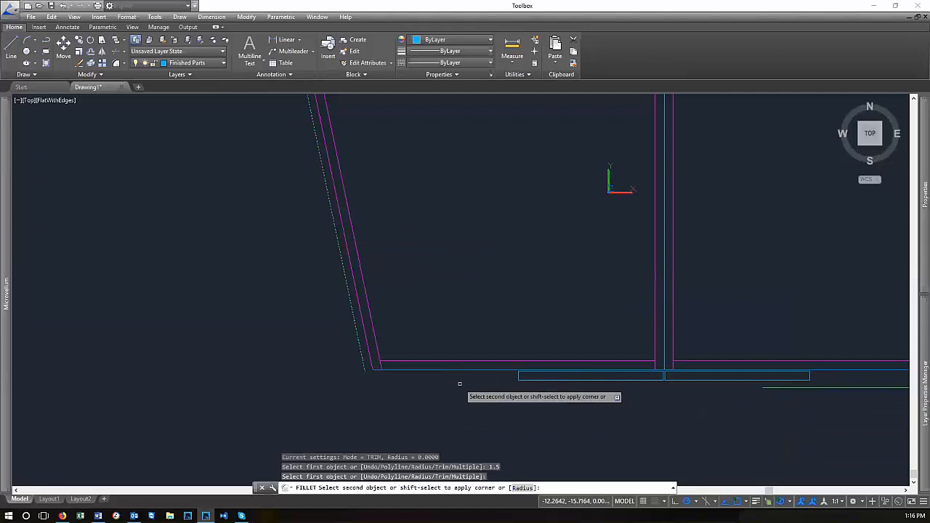
left_click(808, 388)
scroll(395, 392, "up", 5)
scroll(397, 392, "down", 5)
scroll(404, 390, "up", 5)
scroll(320, 396, "down", 7)
scroll(363, 337, "up", 3)
Set the fillet radius to 1.5 and round the front left countertop corner
type("f")
key("Return")
type("r")
key("Return")
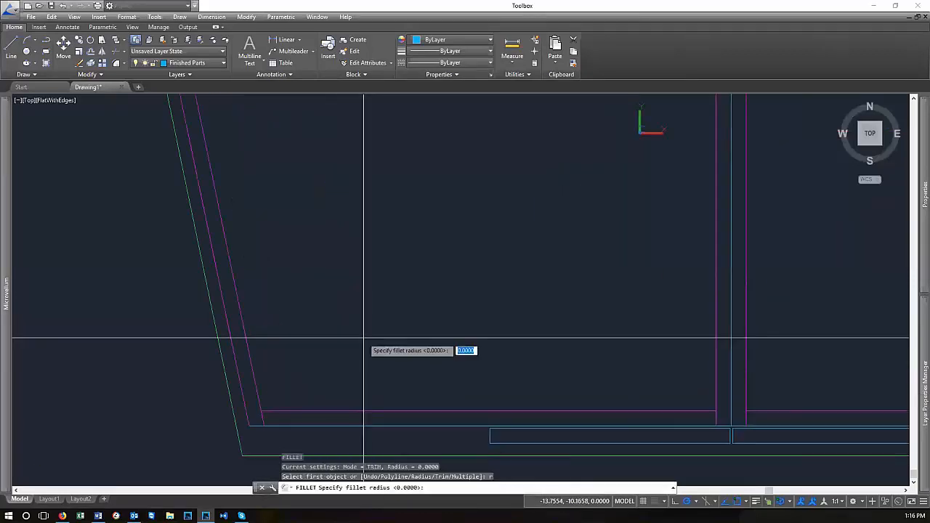
type("1.5")
key("Return")
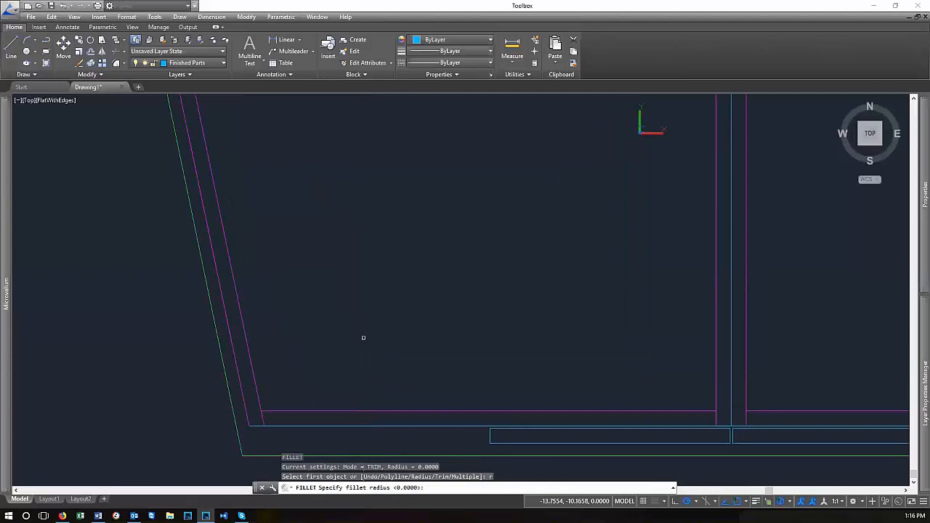
scroll(238, 286, "down", 3)
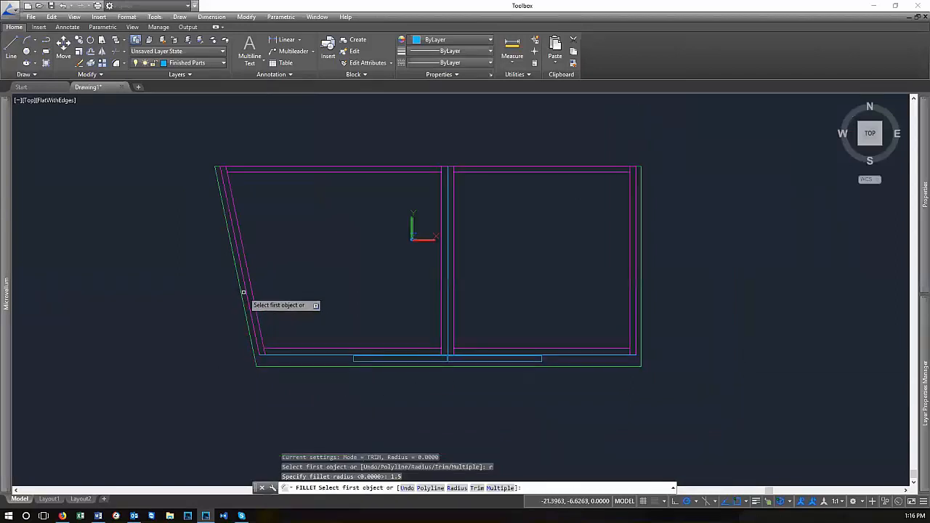
left_click(239, 289)
scroll(264, 366, "up", 2)
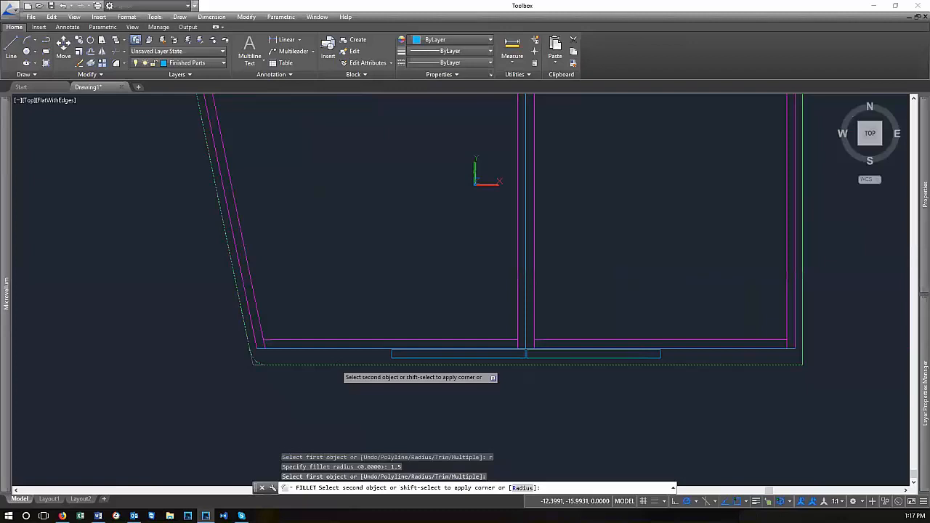
left_click(335, 364)
scroll(489, 419, "down", 3)
scroll(339, 414, "up", 6)
Select the front left corner arc and examine its radius and layer in the object properties
left_click(315, 388)
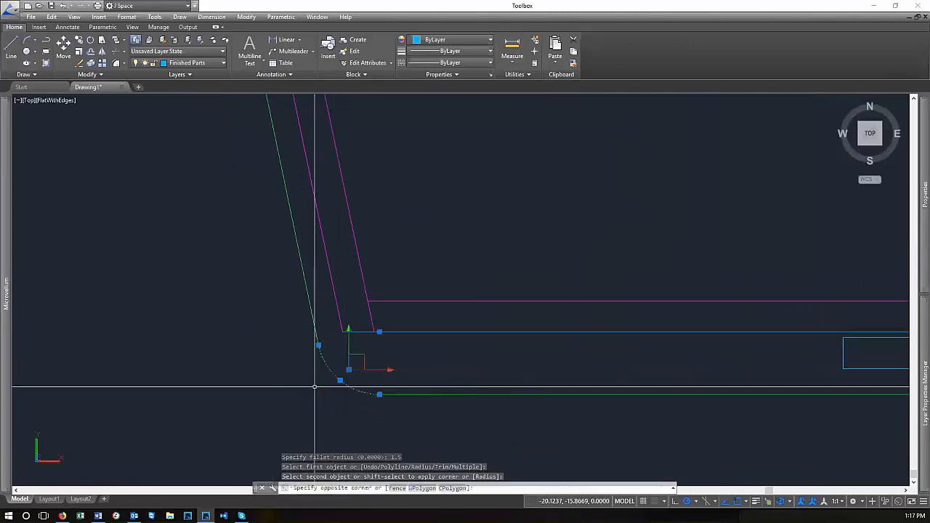
left_click(312, 371)
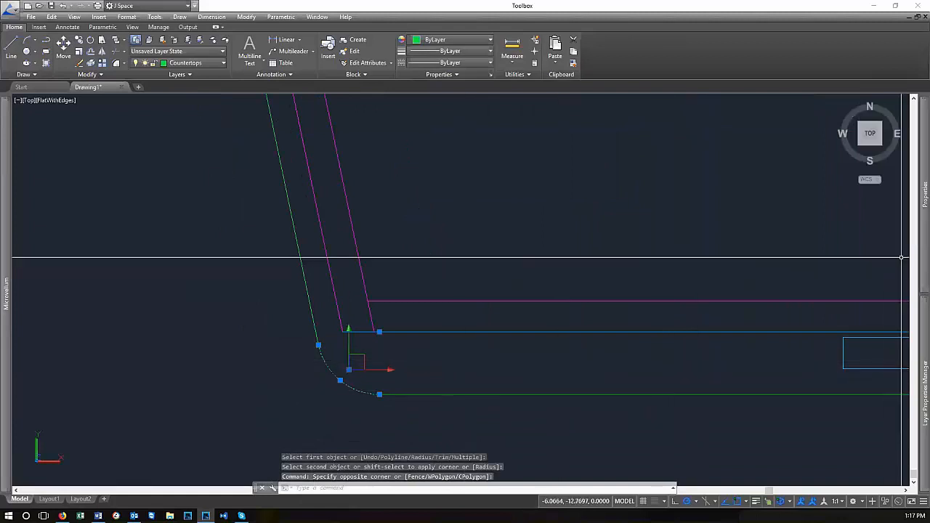
mouse_move(923, 237)
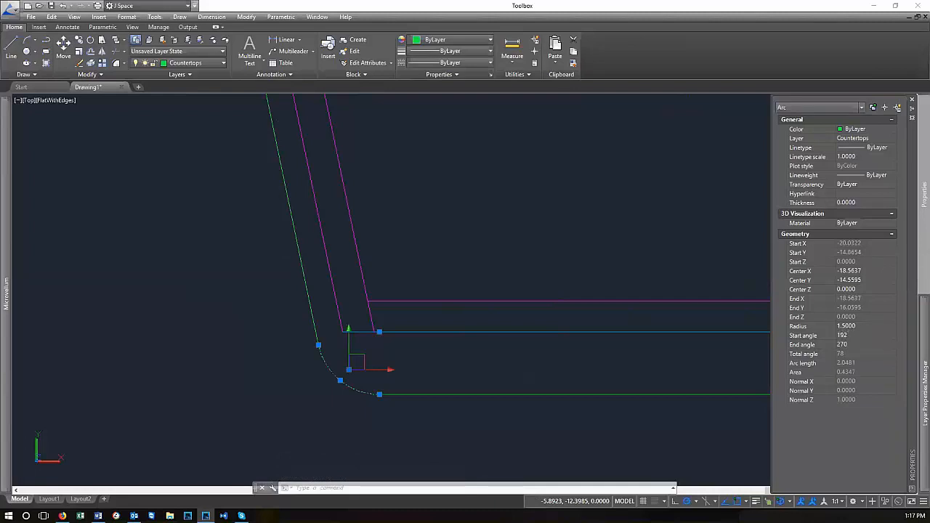
scroll(378, 393, "up", 5)
scroll(291, 336, "down", 4)
scroll(241, 266, "up", 3)
scroll(224, 278, "down", 4)
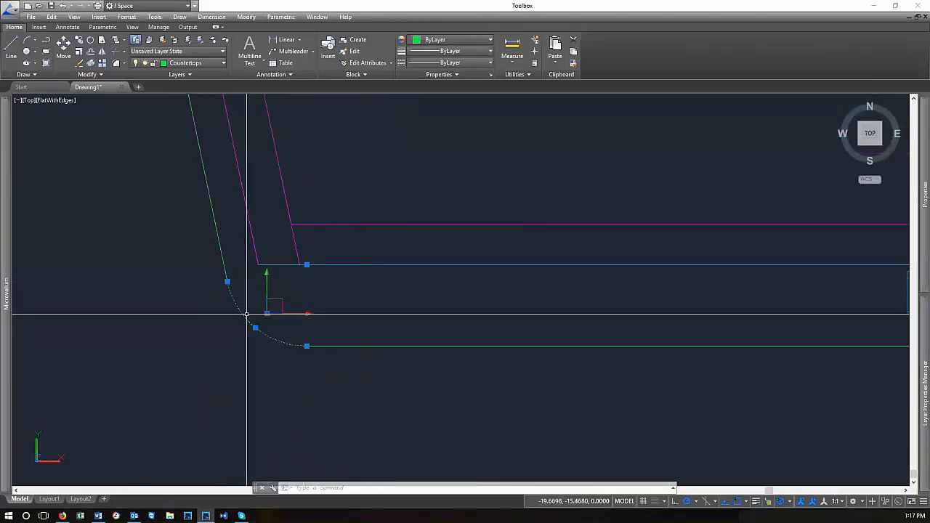
key("Escape")
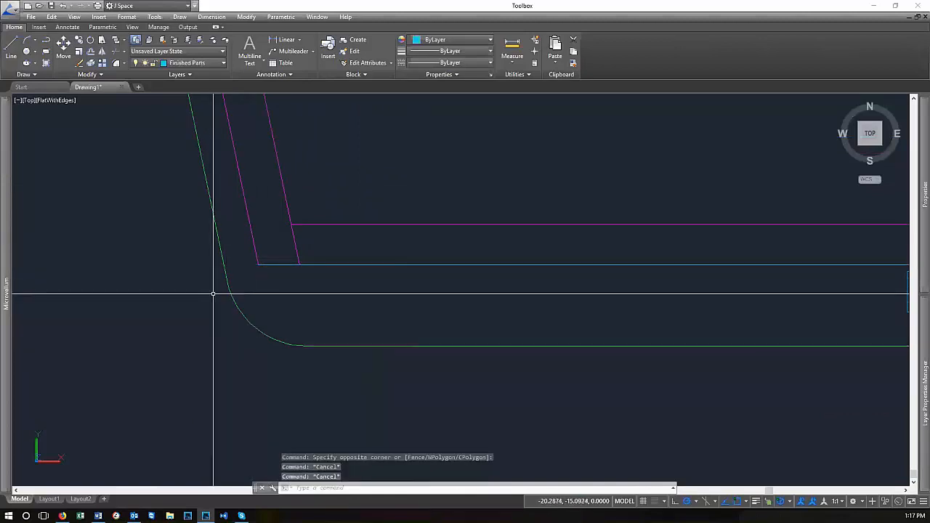
Round the front right countertop corner with a 1.5 radius fillet
scroll(409, 390, "down", 5)
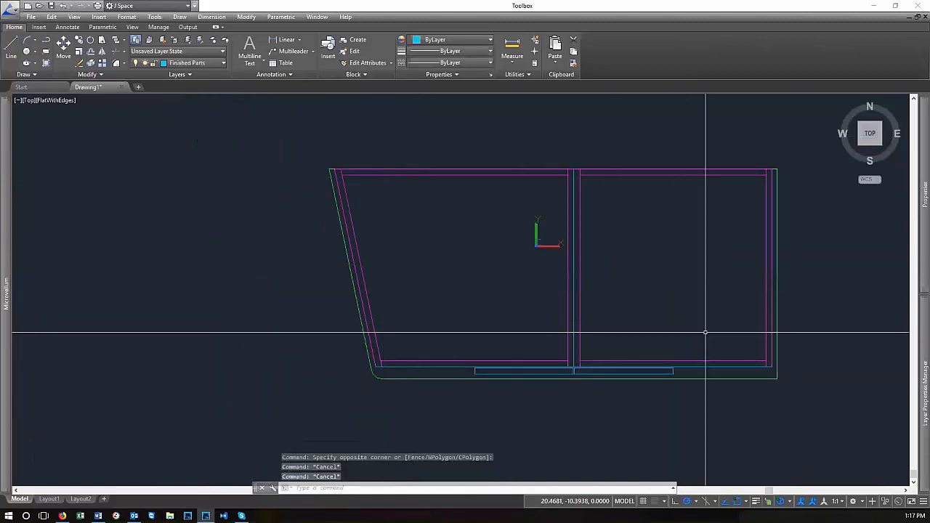
middle_click_drag(741, 300, 631, 324)
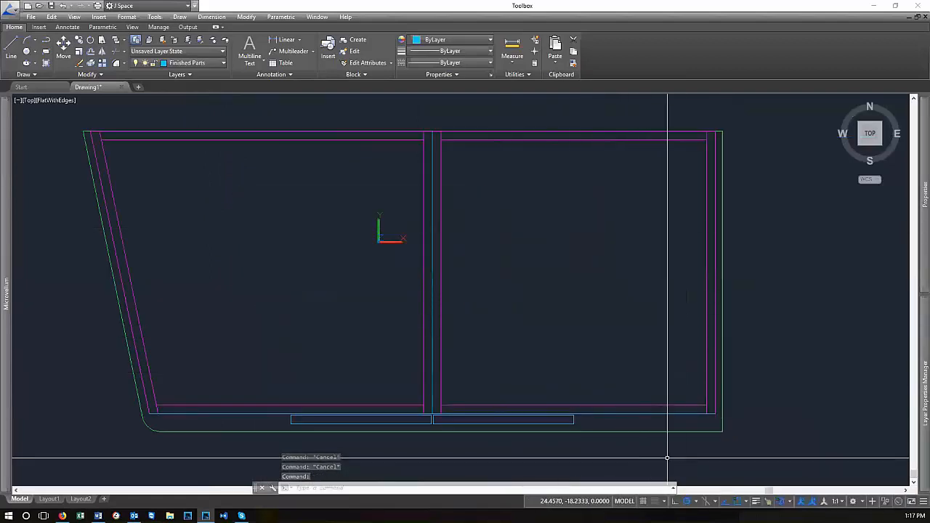
type("f")
key("Return")
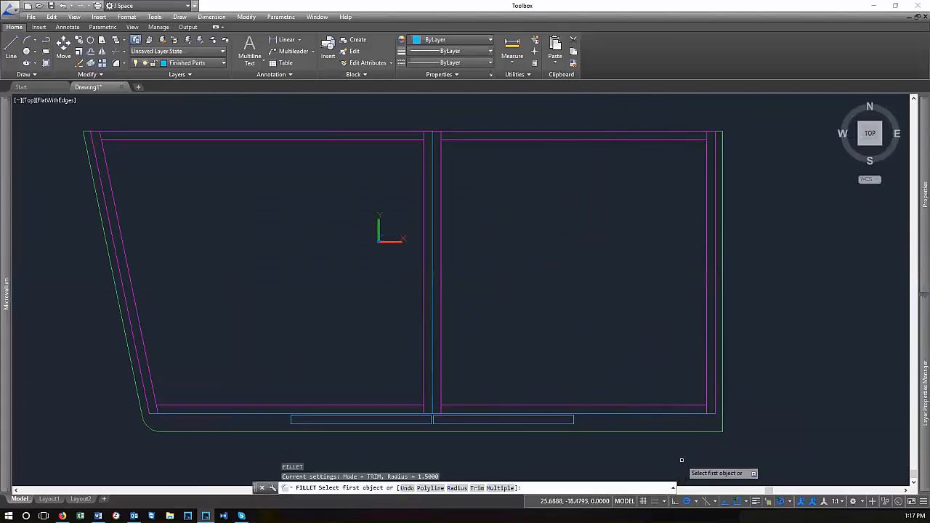
left_click(723, 378)
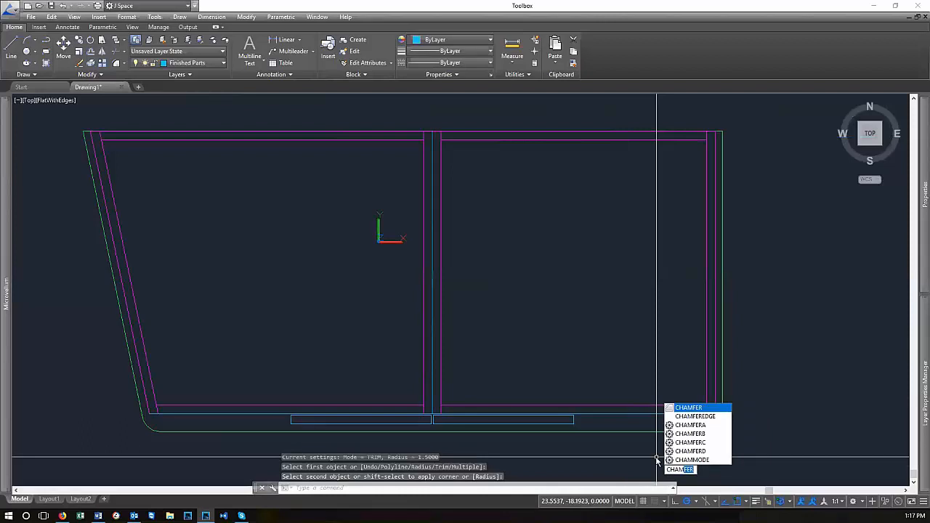
Chamfer the front and right countertop lines at the front right corner with both distances set to 1.5
key("Return")
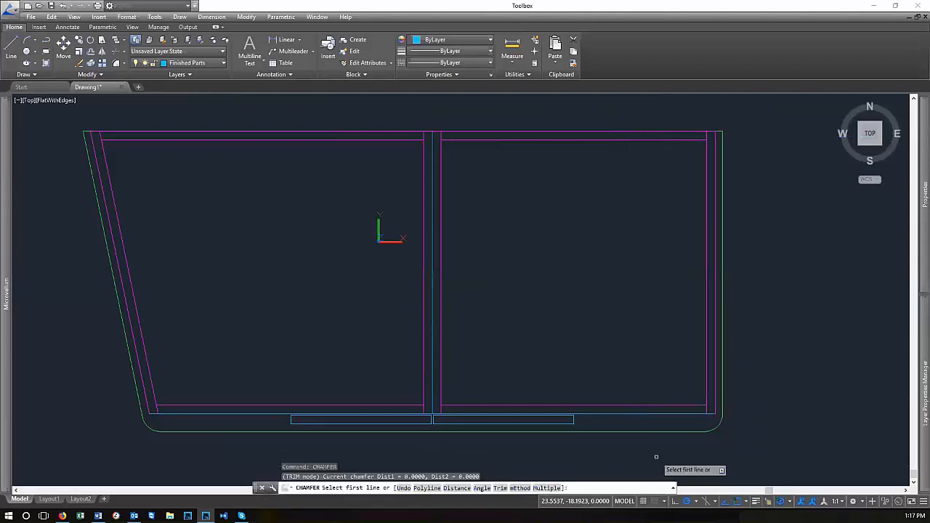
scroll(689, 468, "up", 3)
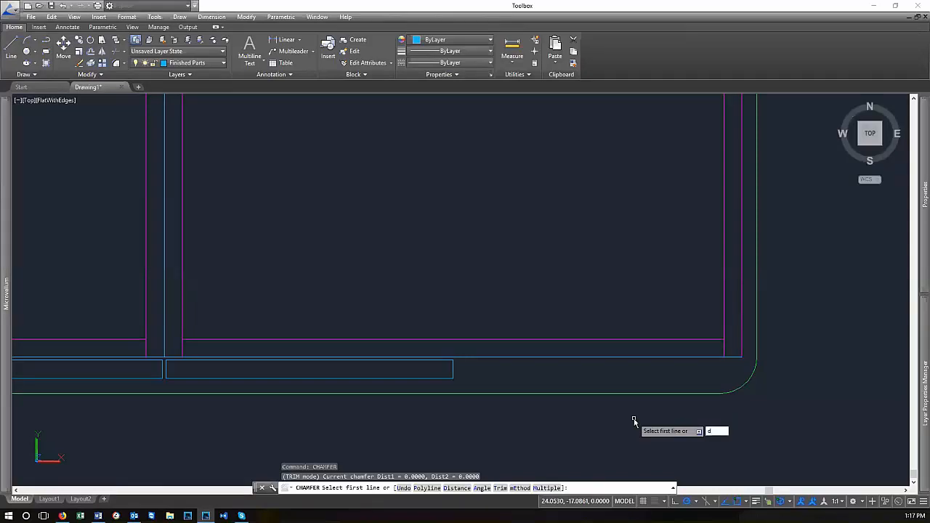
key("Return")
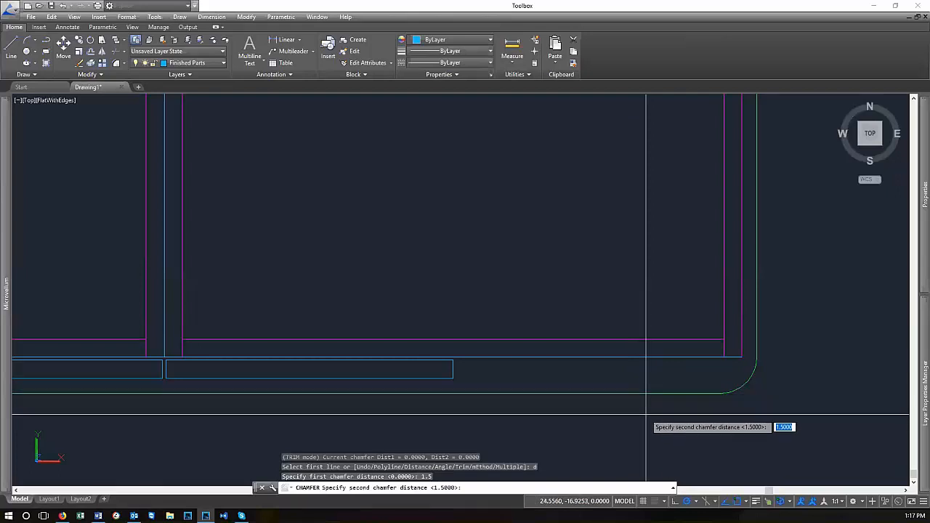
key("Return")
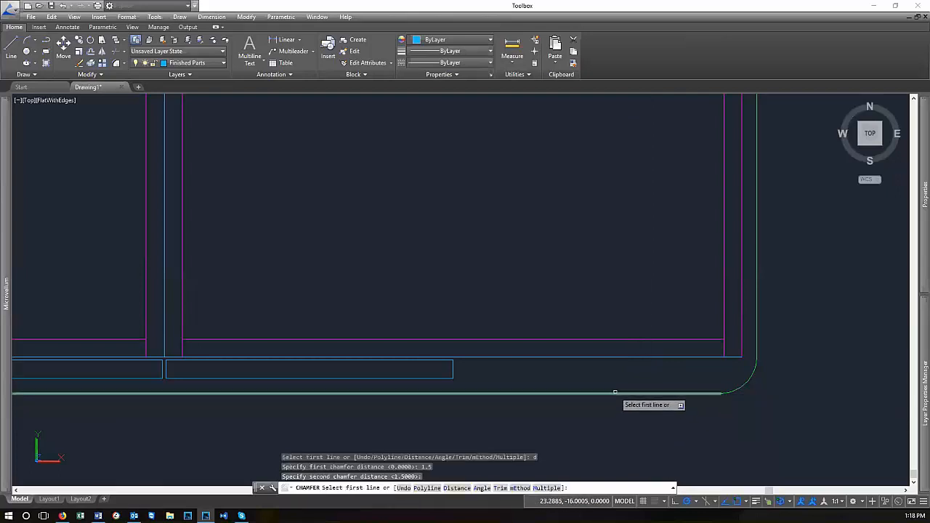
left_click(615, 392)
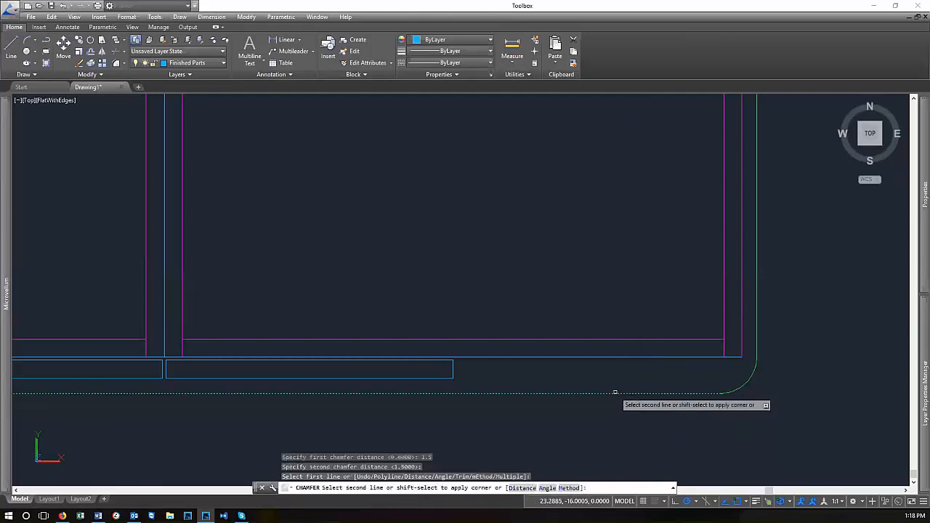
left_click(757, 317)
Erase the leftover fillet arc at the front right countertop corner, keeping the chamfer line
scroll(764, 408, "up", 3)
left_click(747, 366)
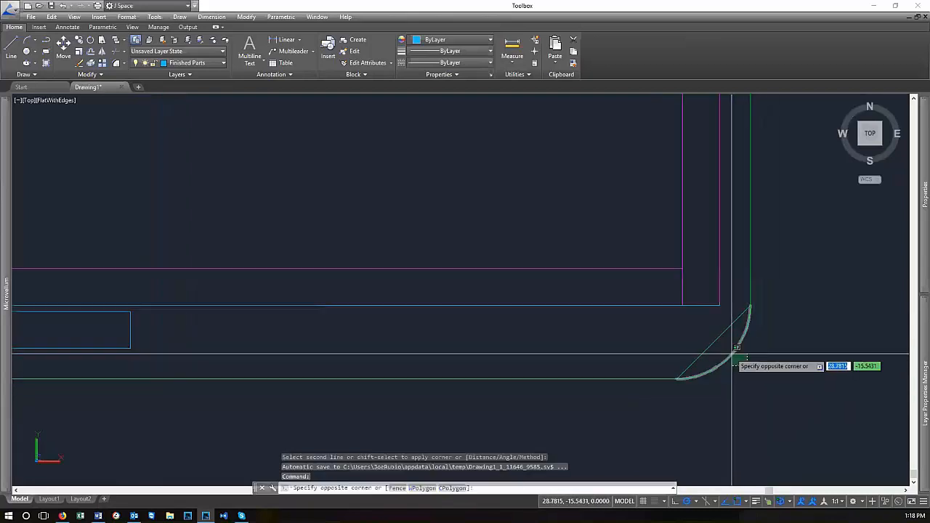
left_click(735, 348)
type("e")
key("Return")
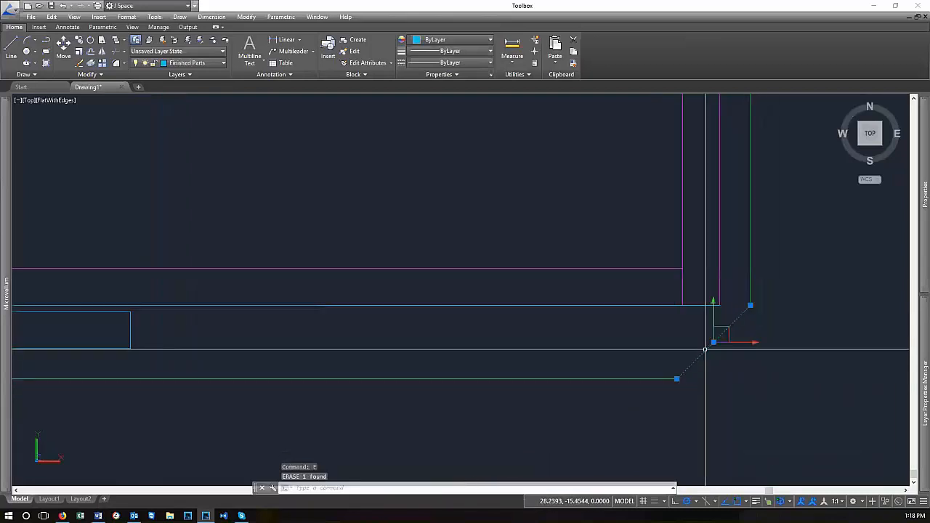
key("Escape")
scroll(736, 442, "down", 2)
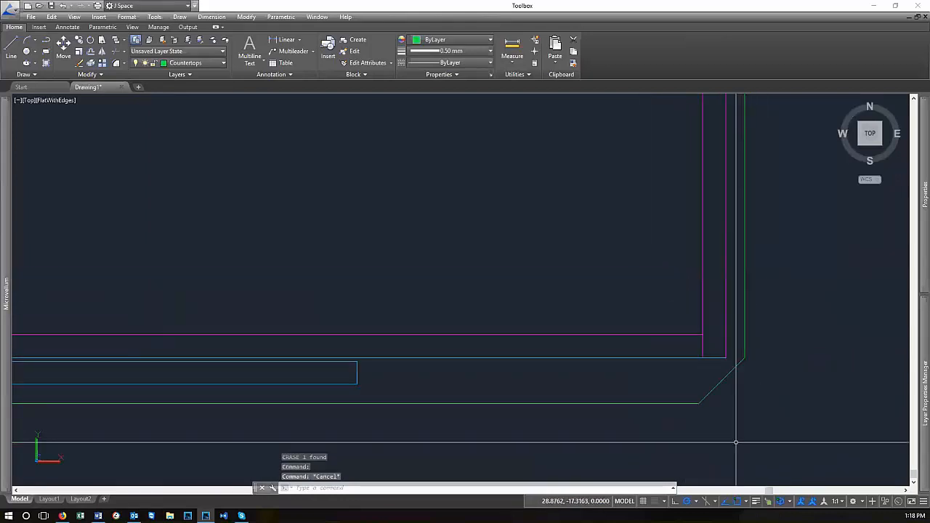
scroll(726, 377, "up", 2)
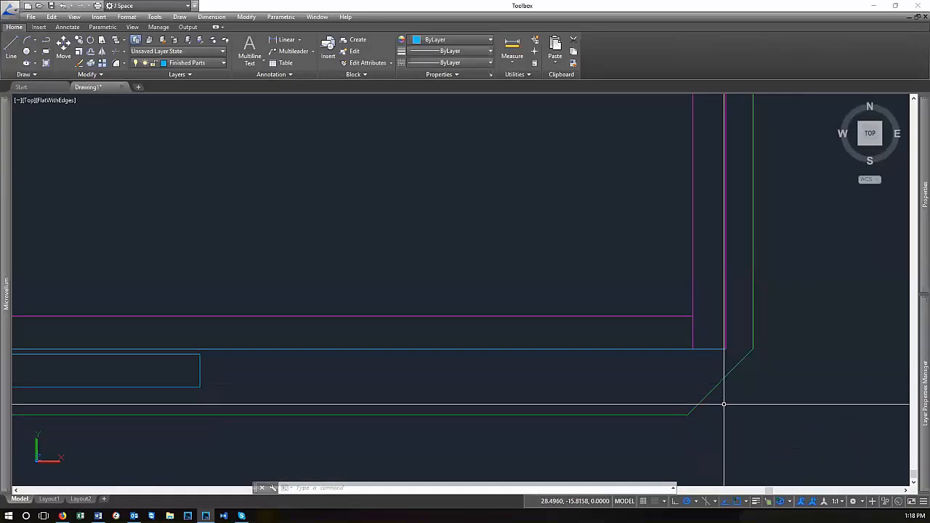
scroll(720, 389, "up", 3)
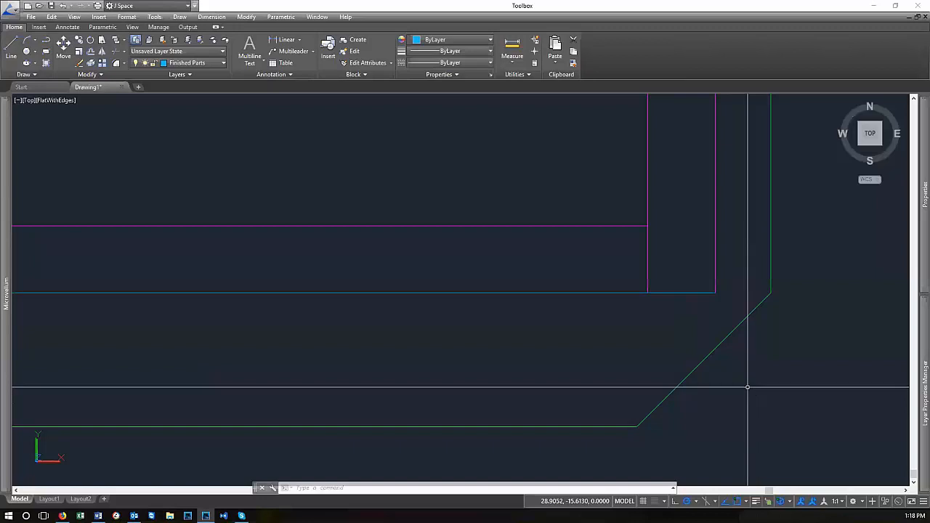
scroll(726, 409, "down", 2)
scroll(726, 408, "down", 2)
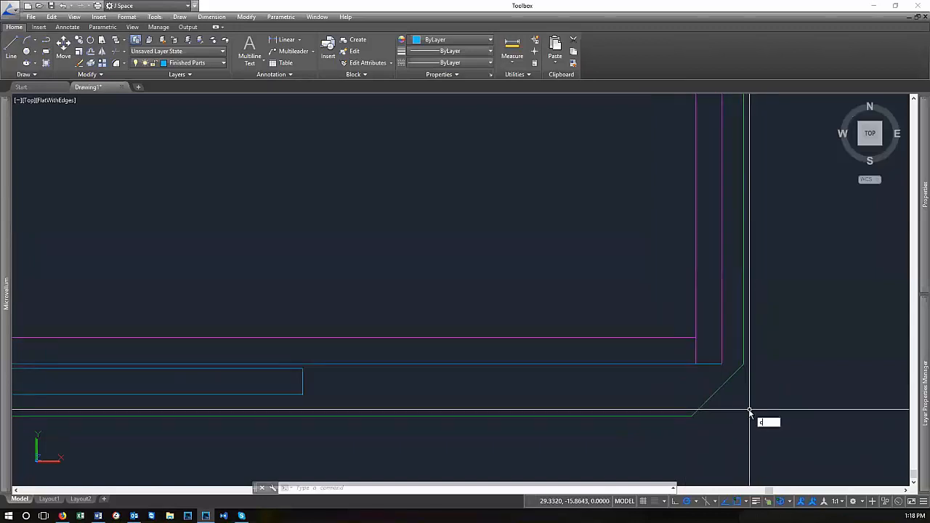
Chamfer the front and right countertop lines with both distances set to 0 to square off their corner
key("Return")
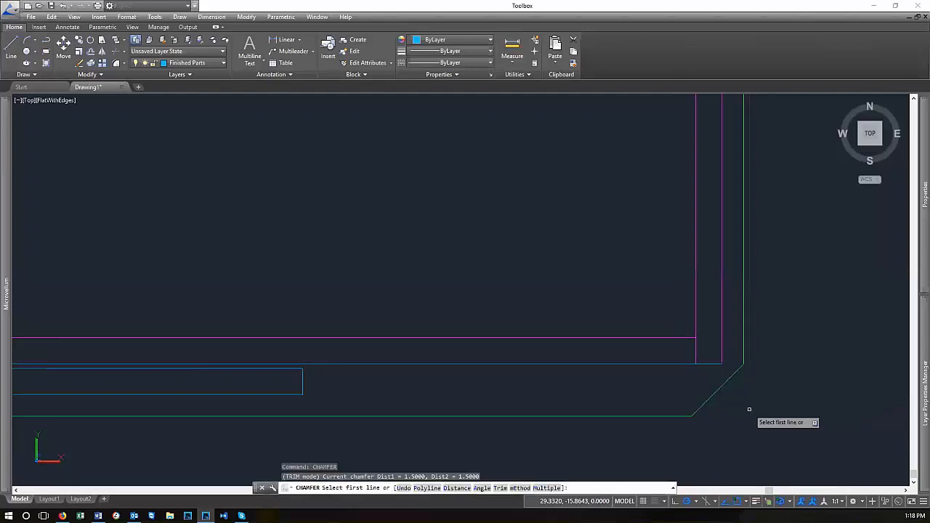
type("d")
key("Return")
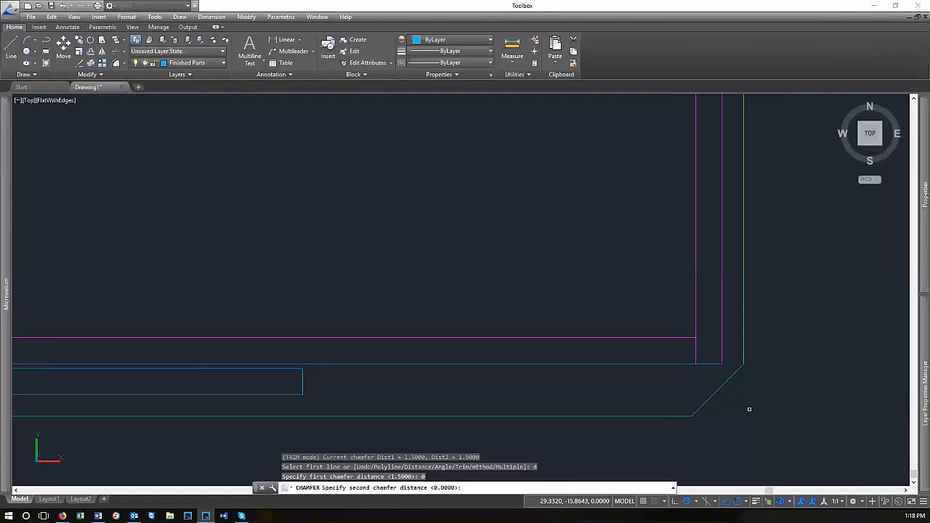
left_click(681, 415)
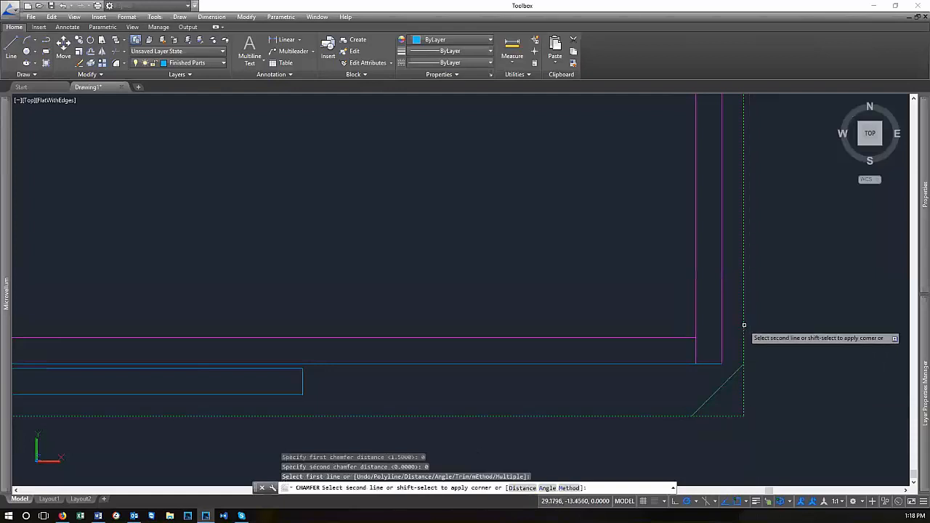
left_click(744, 327)
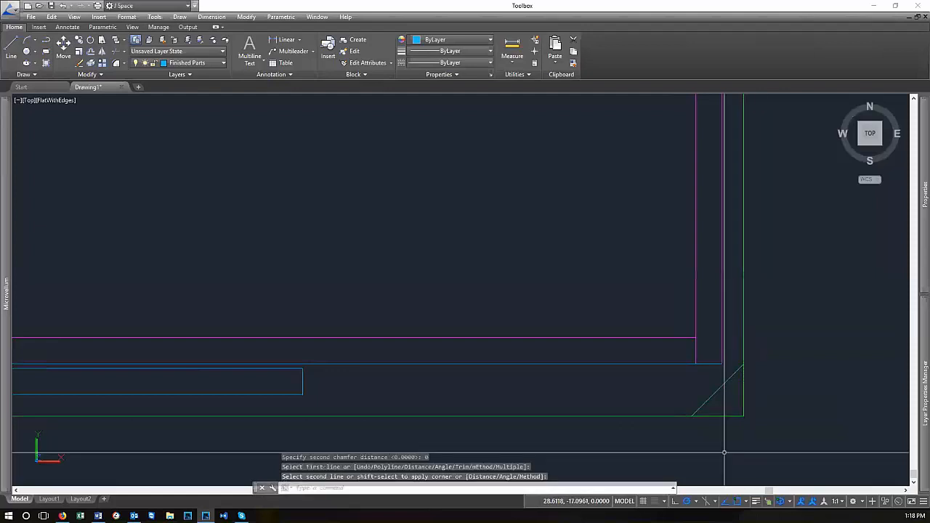
Erase the leftover diagonal chamfer line at the front right countertop corner
left_click(726, 403)
left_click(698, 390)
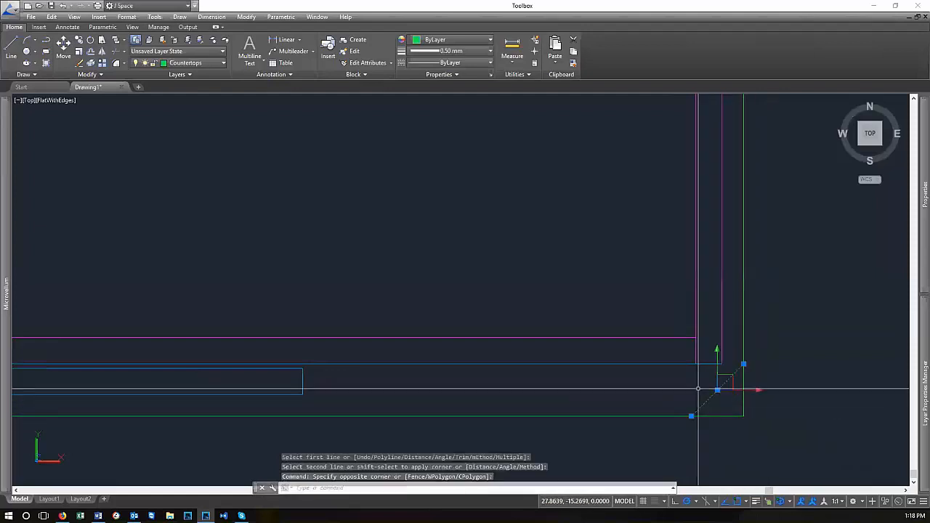
scroll(699, 389, "down", 8)
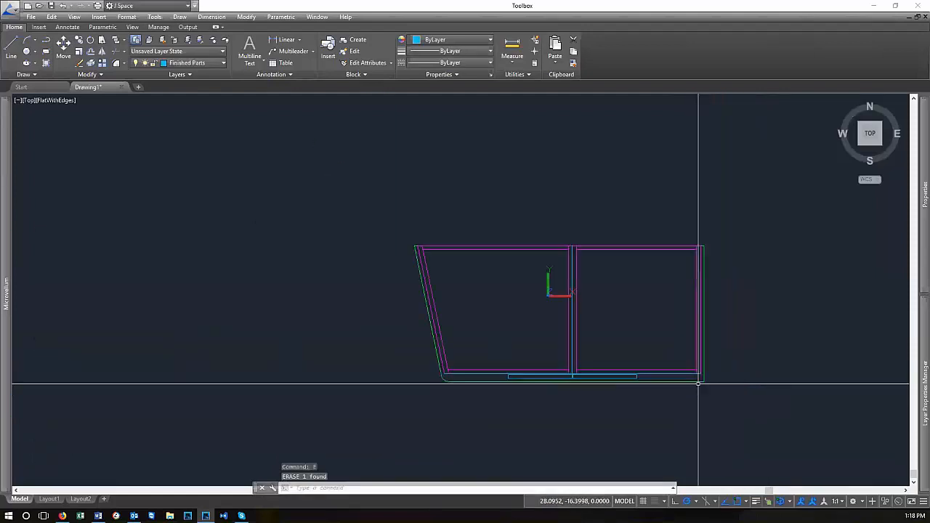
scroll(613, 272, "up", 2)
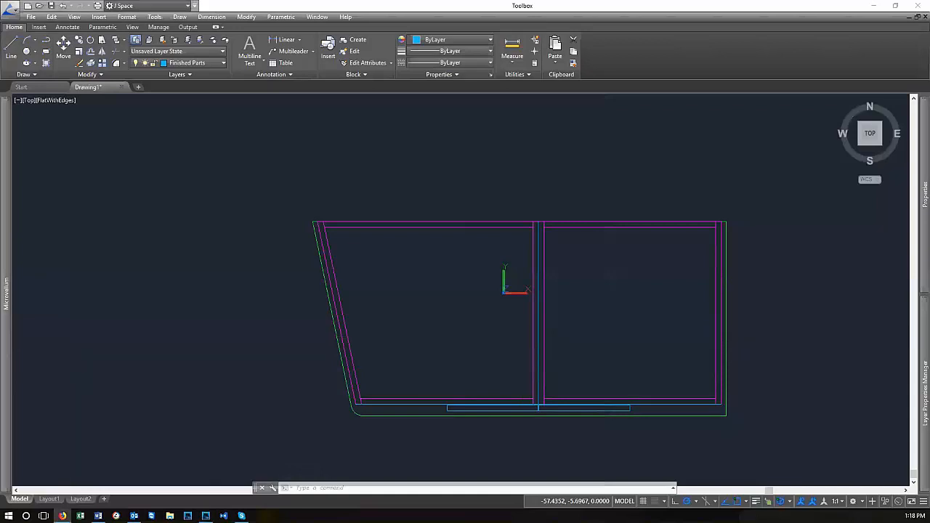
Select the front countertop line and a neighbouring cabinet line in turn to check them as individual objects, clearing each selection
left_click(632, 335)
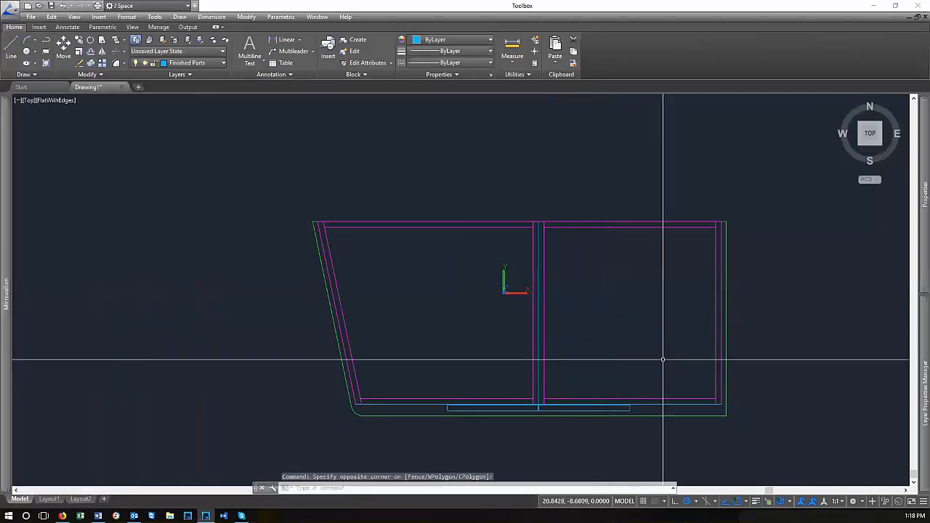
scroll(710, 409, "up", 10)
left_click(752, 430)
left_click(698, 407)
scroll(654, 416, "down", 8)
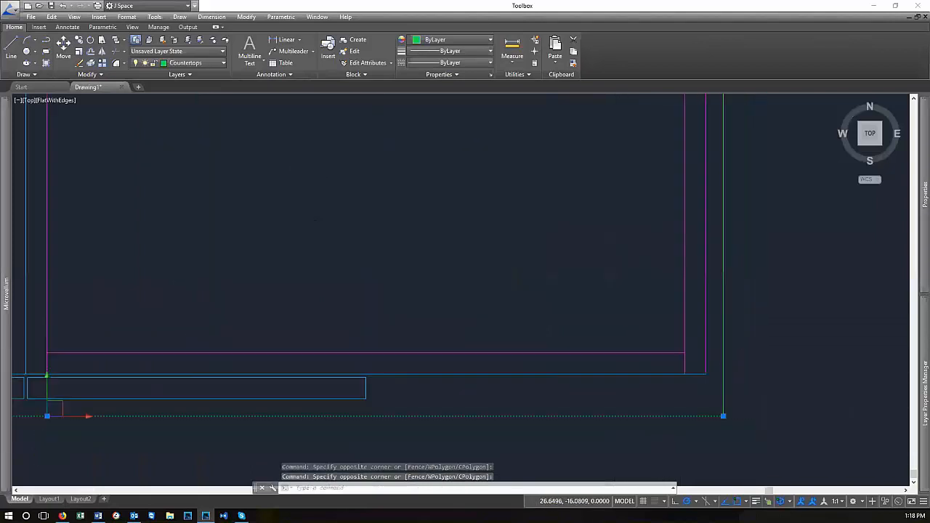
key("Escape")
scroll(586, 397, "up", 3)
left_click(586, 387)
left_click(567, 394)
key("Escape")
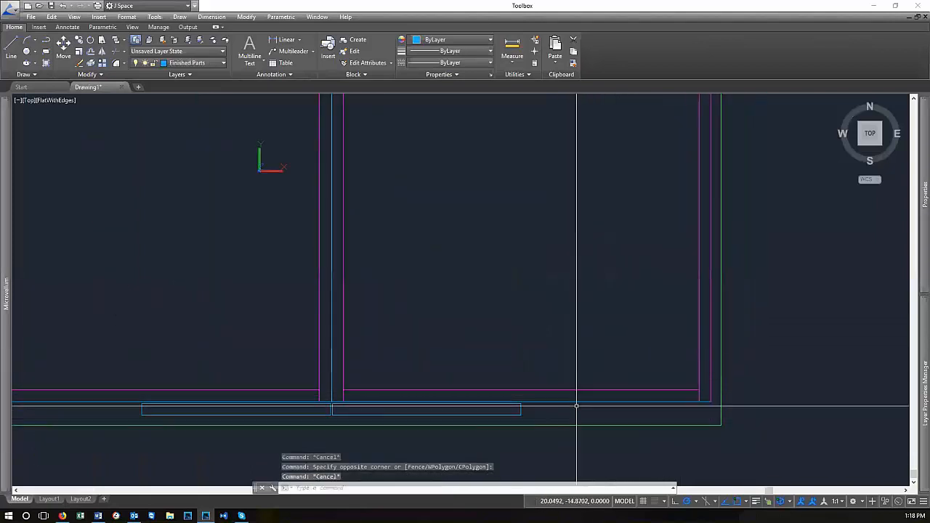
Select individual parts along the cabinet's front, including the right narrow rectangle, to inspect them as separate objects, and clear the selection
left_click(579, 400)
scroll(775, 348, "down", 4)
key("Escape")
scroll(570, 385, "up", 5)
left_click(570, 383)
scroll(536, 405, "down", 5)
scroll(525, 430, "up", 3)
scroll(525, 431, "up", 4)
scroll(500, 407, "down", 8)
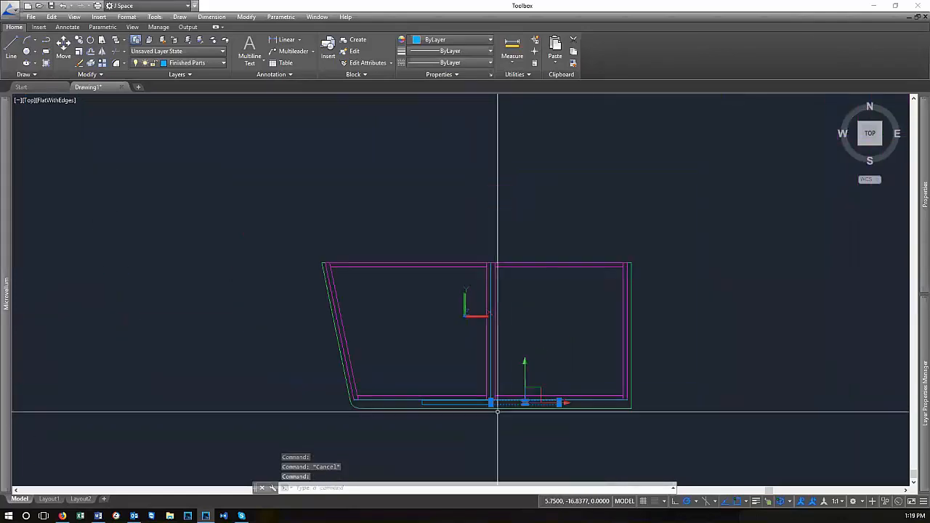
scroll(575, 290, "down", 4)
scroll(552, 269, "up", 2)
scroll(572, 227, "down", 4)
scroll(572, 228, "up", 5)
key("Escape")
Explode the array of paired circles, select a circle pair at its upper right to check it, and clear the selection
left_click(720, 266)
left_click(640, 207)
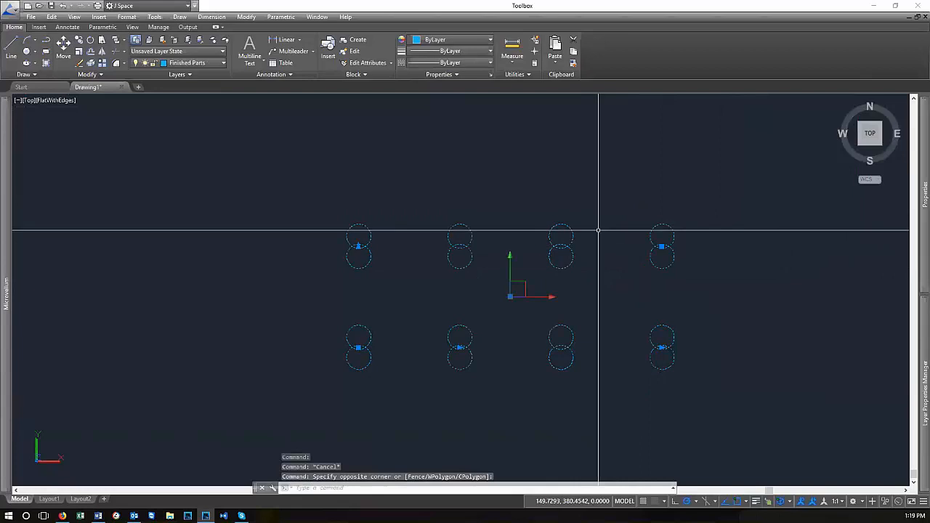
key("Return")
left_click(675, 284)
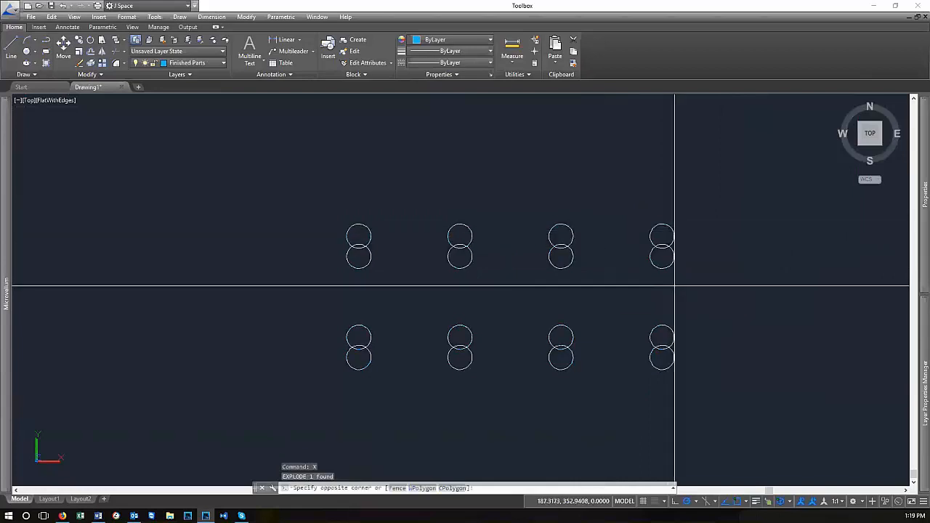
left_click(625, 174)
scroll(625, 173, "down", 6)
scroll(591, 291, "up", 8)
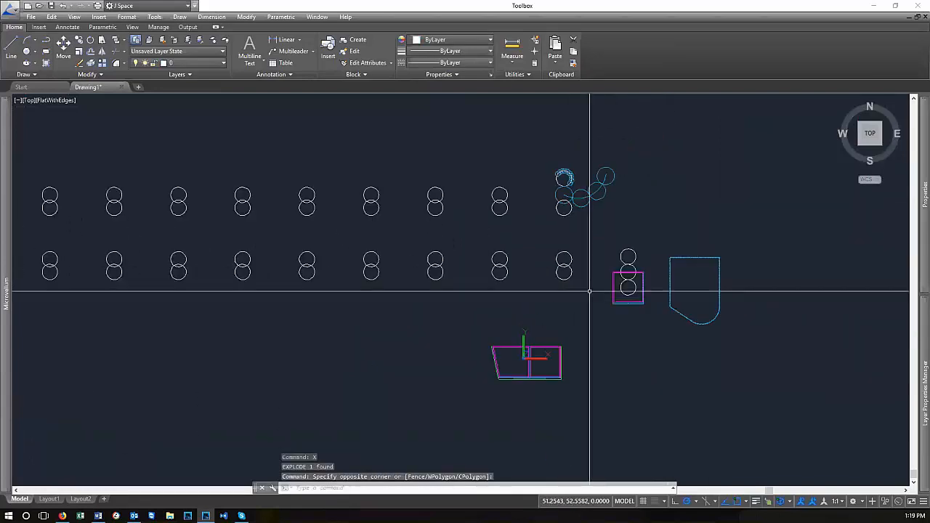
scroll(545, 308, "down", 4)
scroll(538, 341, "up", 6)
middle_click_drag(642, 384, 592, 356)
key("Escape")
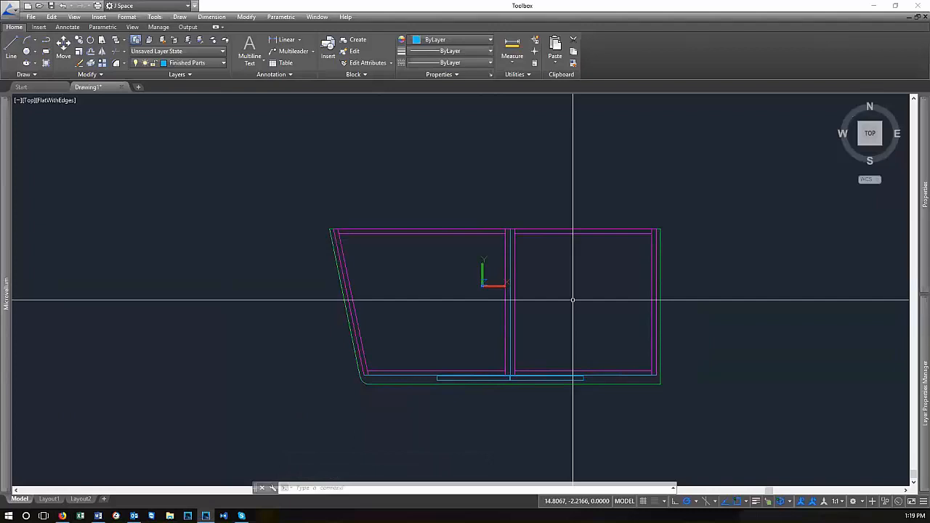
Select the zigzag outline with the rounded lower corner to inspect it as a single object, and clear the selection
scroll(572, 299, "down", 6)
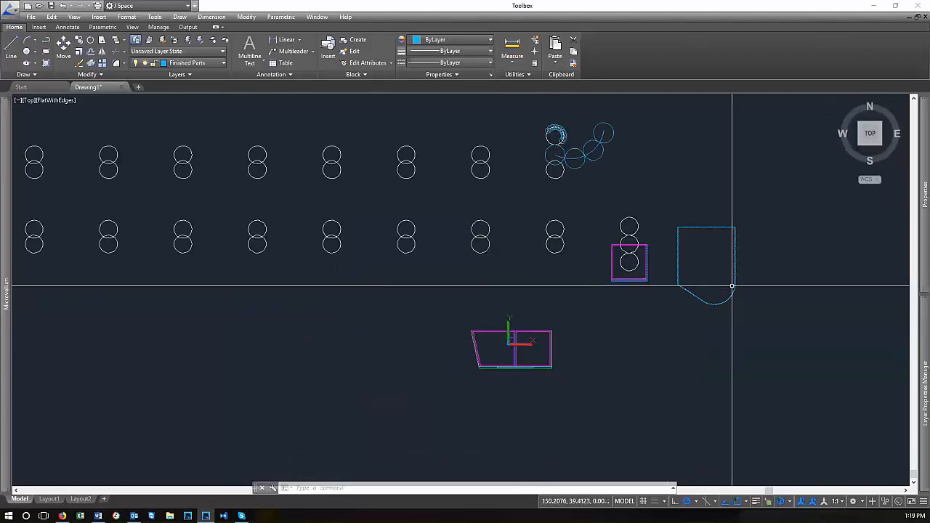
scroll(733, 284, "up", 5)
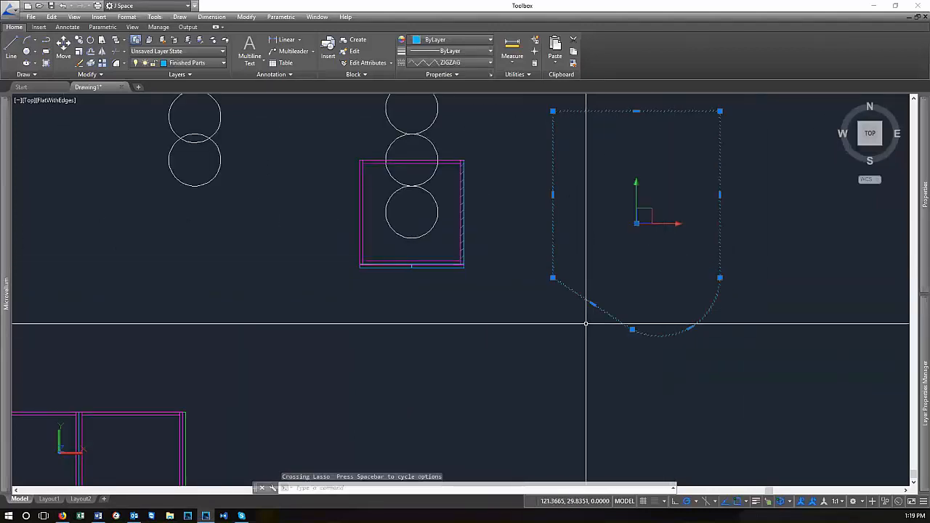
key("Escape")
scroll(584, 301, "down", 4)
scroll(465, 425, "up", 3)
scroll(454, 428, "down", 3)
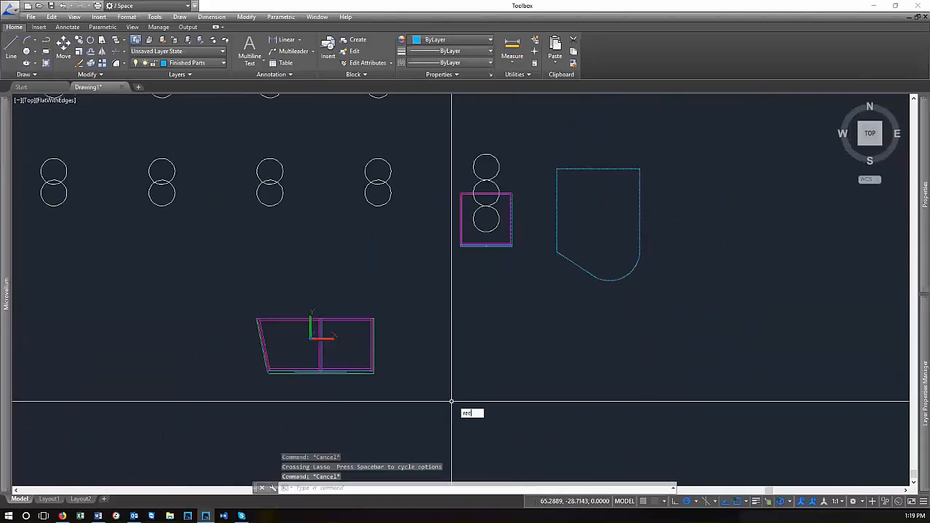
Draw a freehand rectangle in the empty area to the right of the cabinet plan
key("Return")
left_click(451, 391)
left_click(524, 336)
scroll(522, 374, "up", 2)
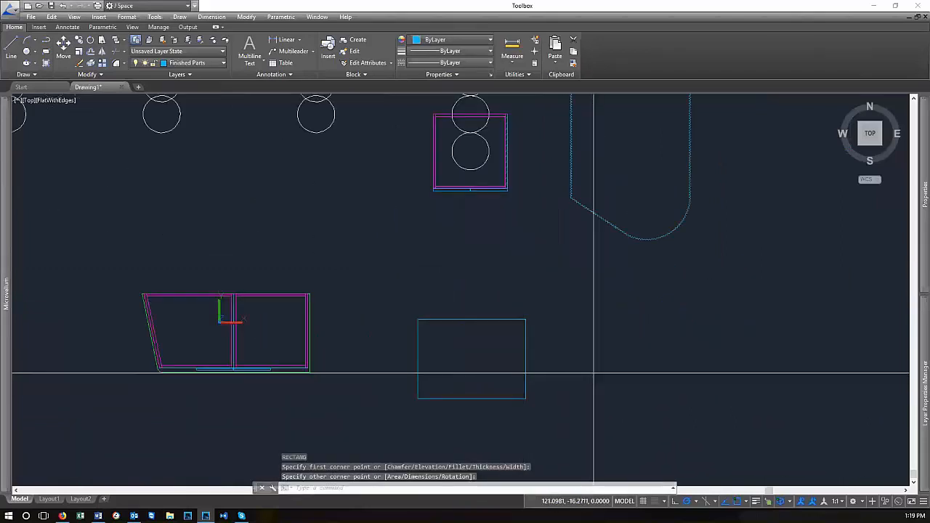
Select the new rectangle, examine its object type in the properties, and clear the selection
left_click(594, 373)
left_click(499, 356)
scroll(414, 362, "up", 2)
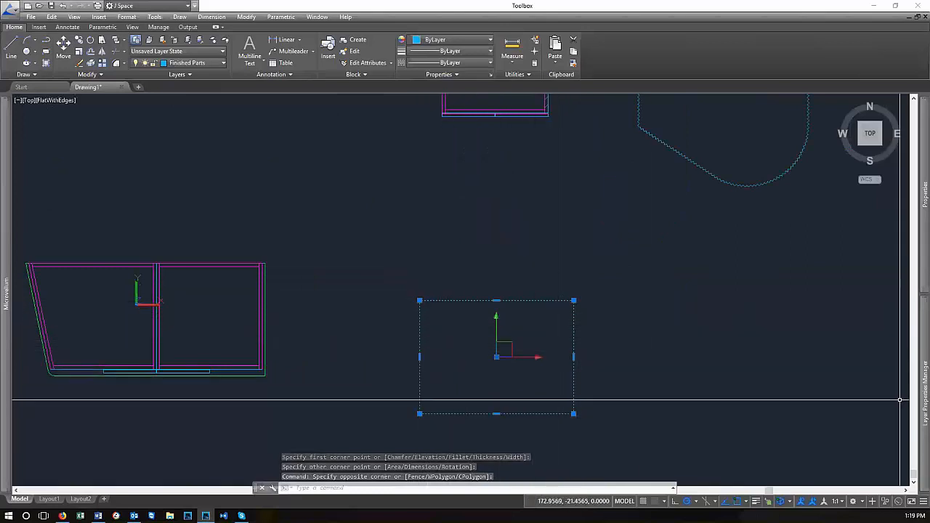
mouse_move(920, 222)
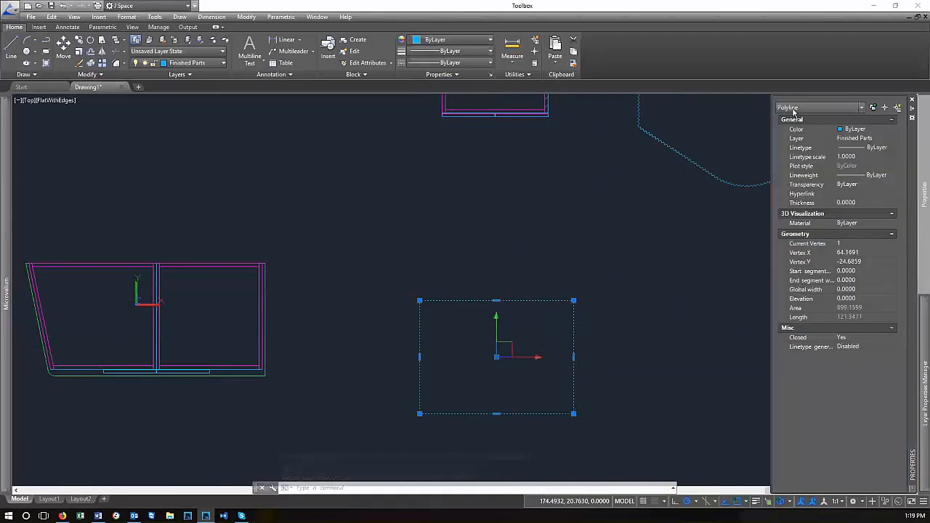
key("Escape")
key("Escape")
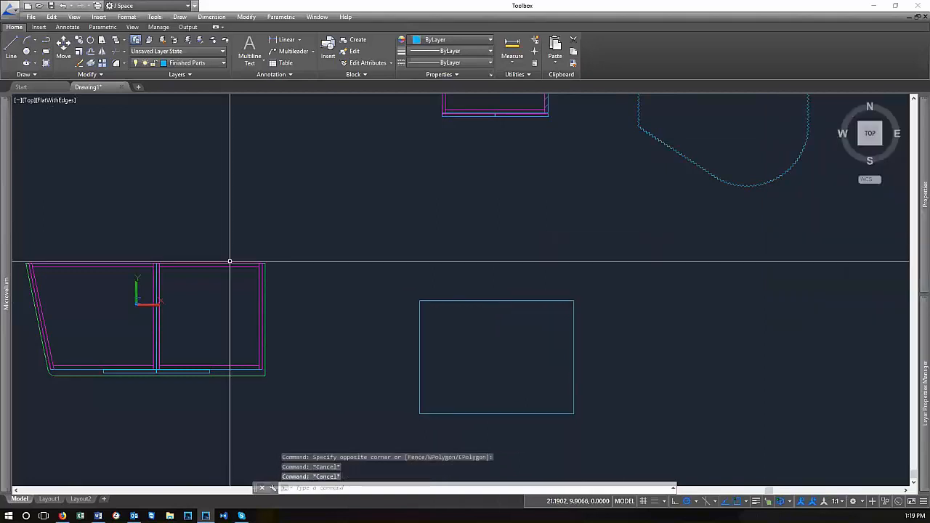
Select the inner back line of the right cabinet section and examine its object type in the properties
left_click(223, 267)
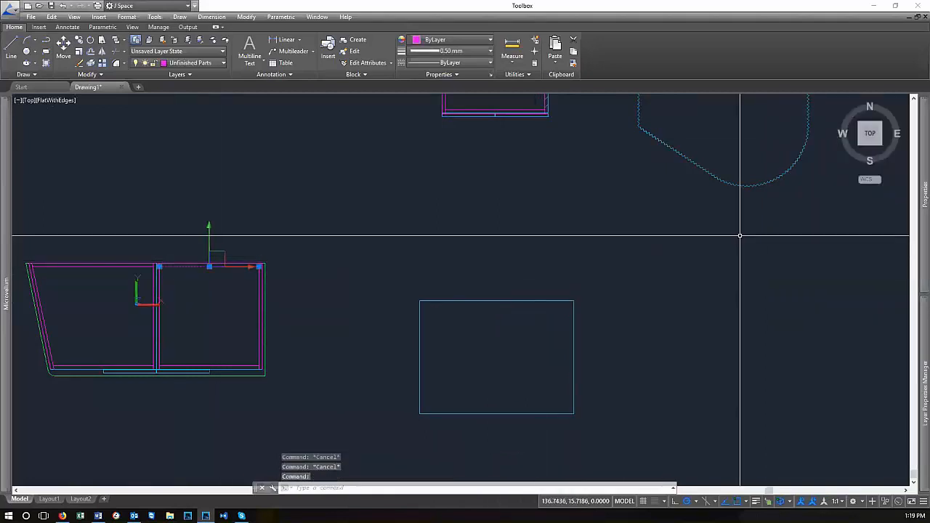
mouse_move(922, 220)
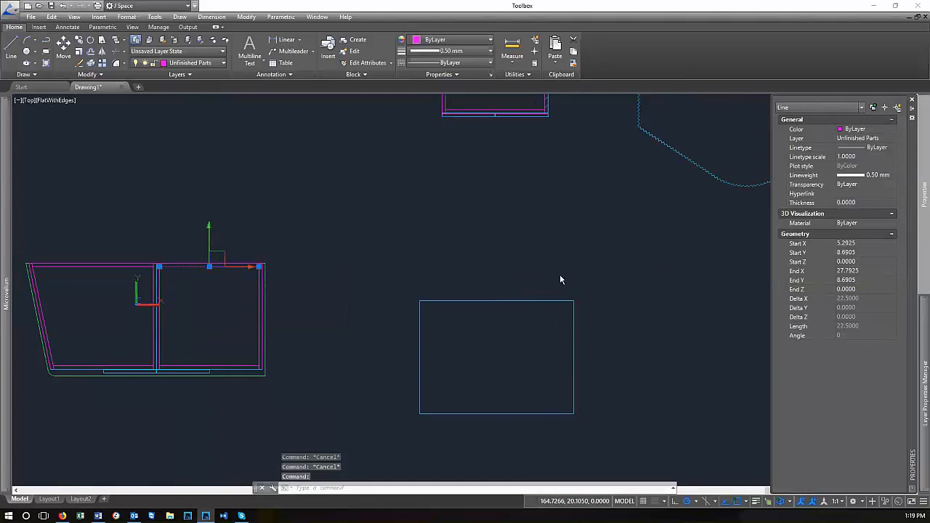
scroll(511, 303, "down", 2)
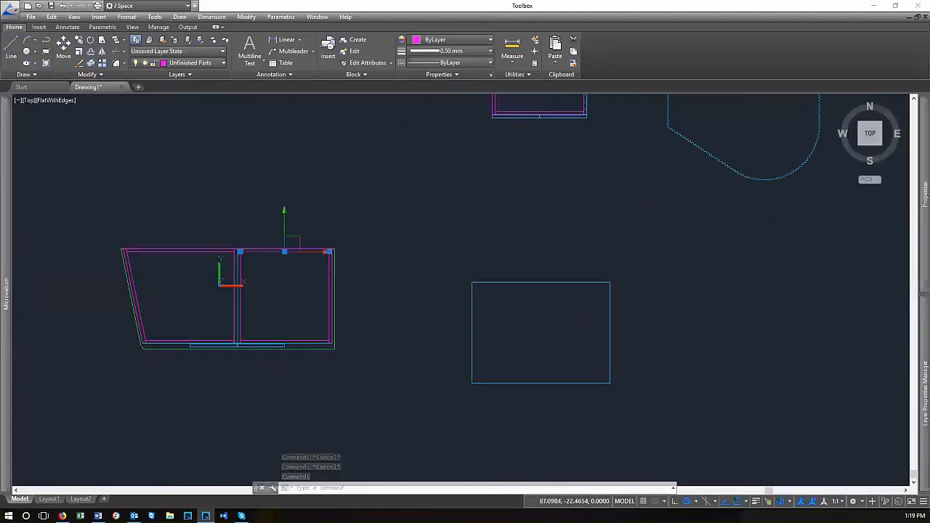
Stretch the rectangle's upper edge upward by its midpoint grip to make the shape nearly square, and clear the selection
left_click(567, 295)
left_click(545, 256)
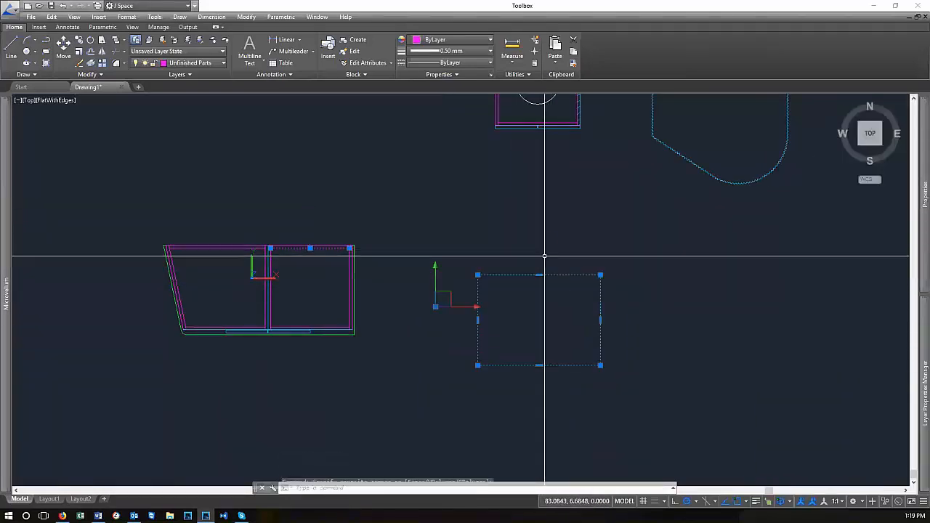
scroll(545, 266, "up", 2)
left_click(536, 278)
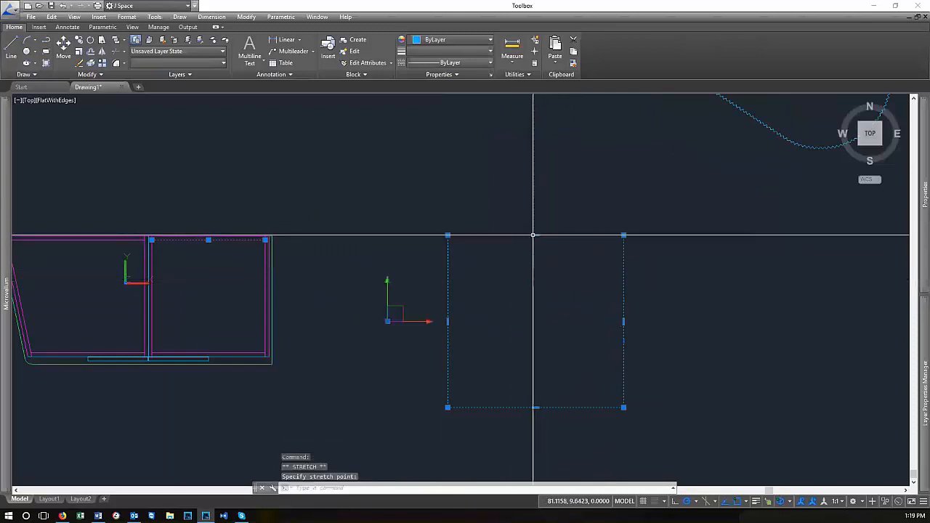
key("Escape")
scroll(549, 307, "down", 2)
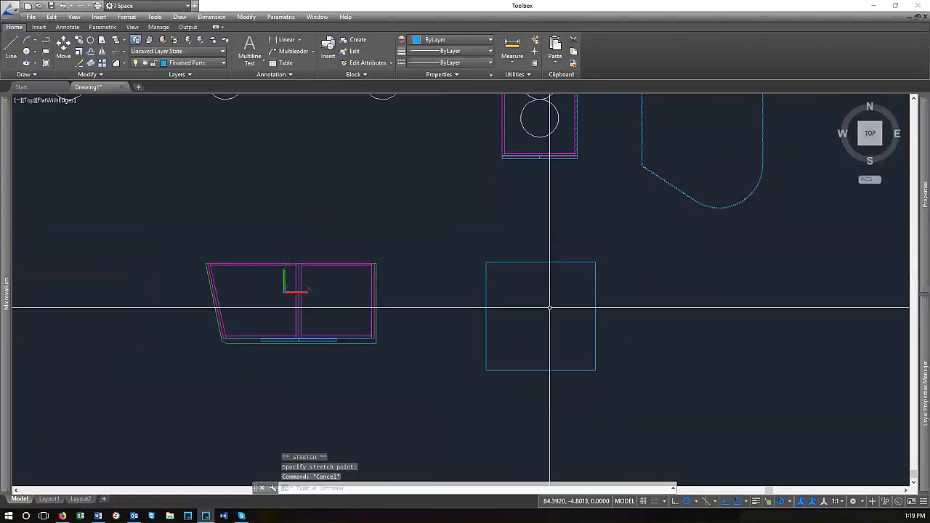
Draw an open six-segment polyline starting on the rectangle's right edge and looping around below it
scroll(483, 298, "up", 2)
type("pl")
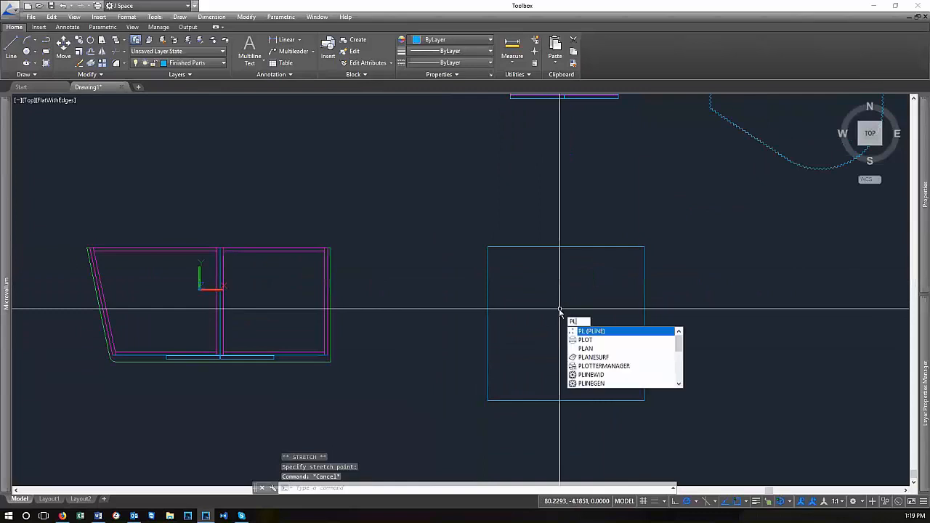
key("Return")
left_click(644, 321)
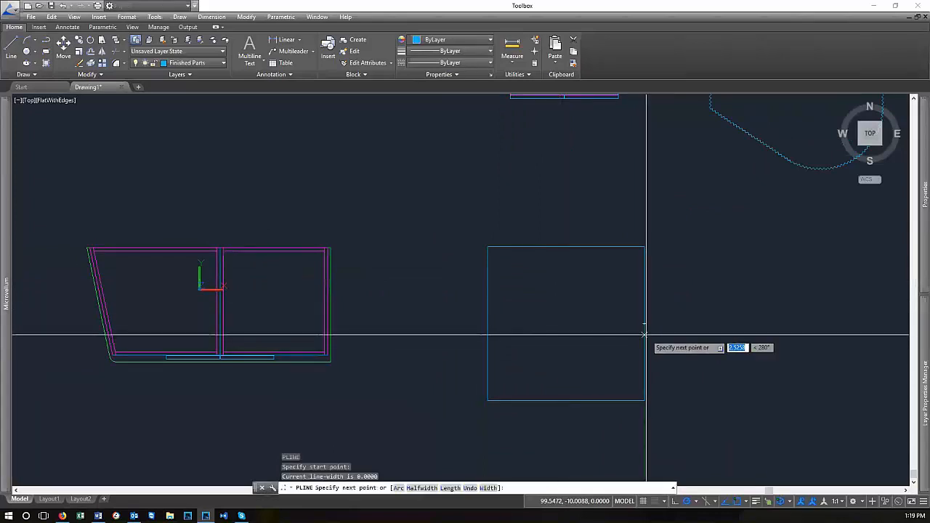
scroll(644, 335, "down", 3)
scroll(617, 307, "up", 2)
left_click(603, 271)
left_click(678, 281)
left_click(678, 356)
left_click(609, 393)
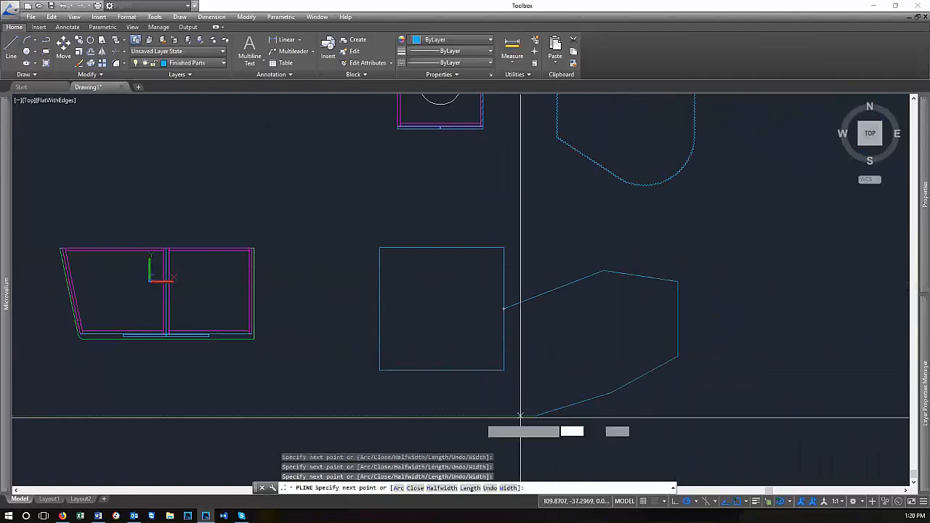
key("Return")
Explode the open polyline into separate lines, select one lower right segment to check it, and clear the selection
left_click(611, 418)
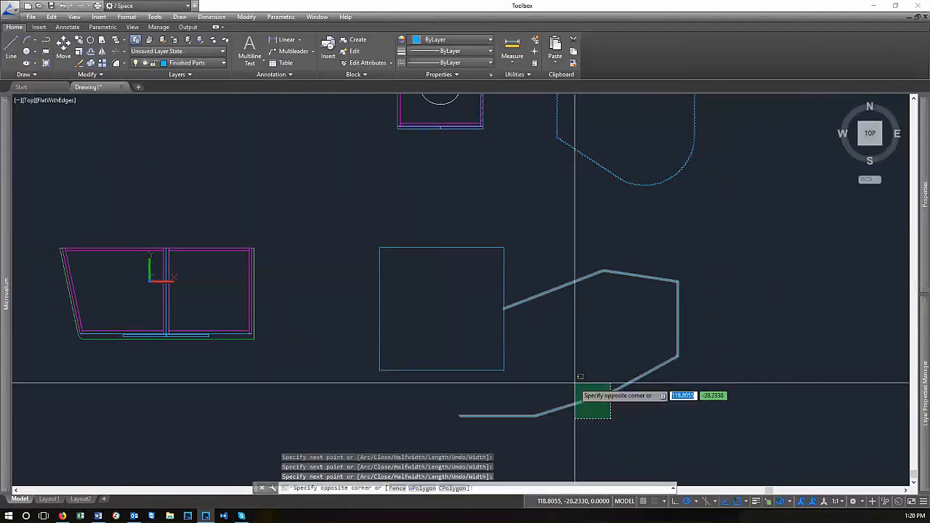
left_click(575, 383)
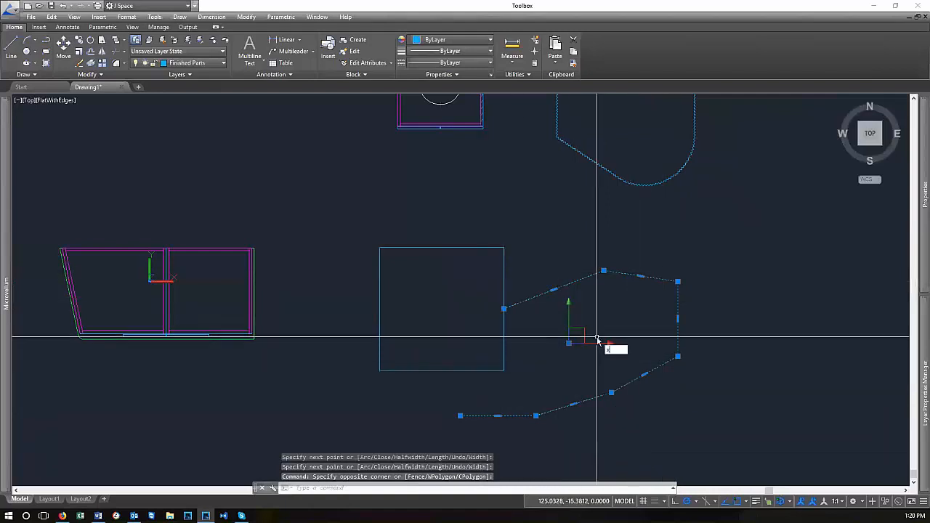
type("X")
key("Return")
left_click(645, 394)
left_click(628, 363)
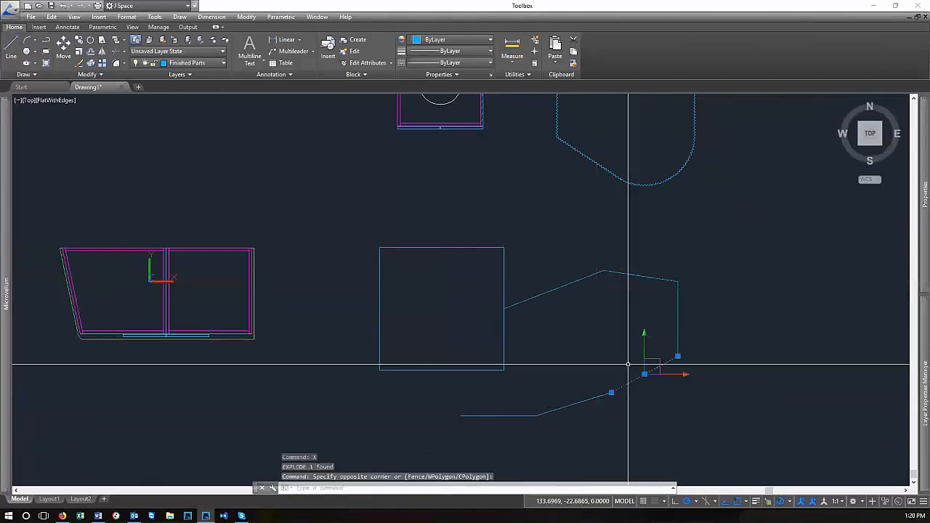
key("Escape")
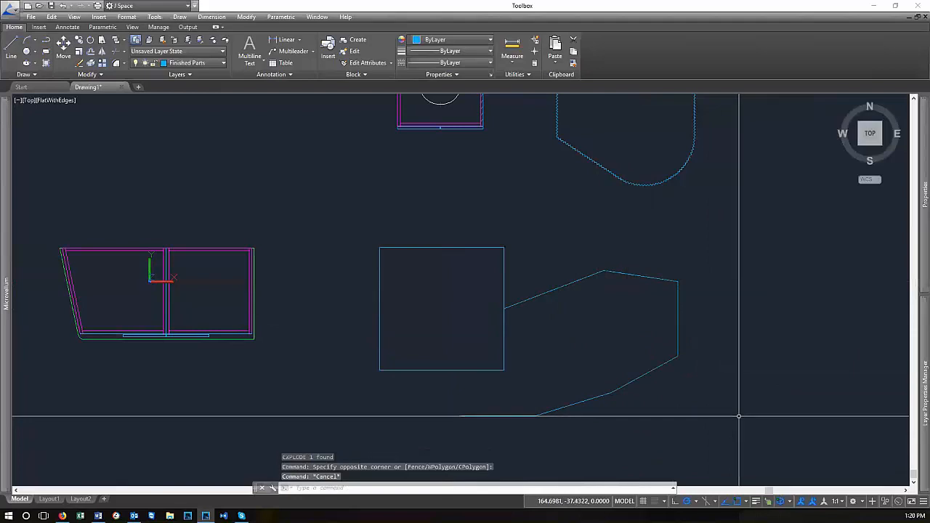
Undo the explode of the open polyline beside the rectangle and select it as a single object
left_click(685, 401)
left_click(633, 369)
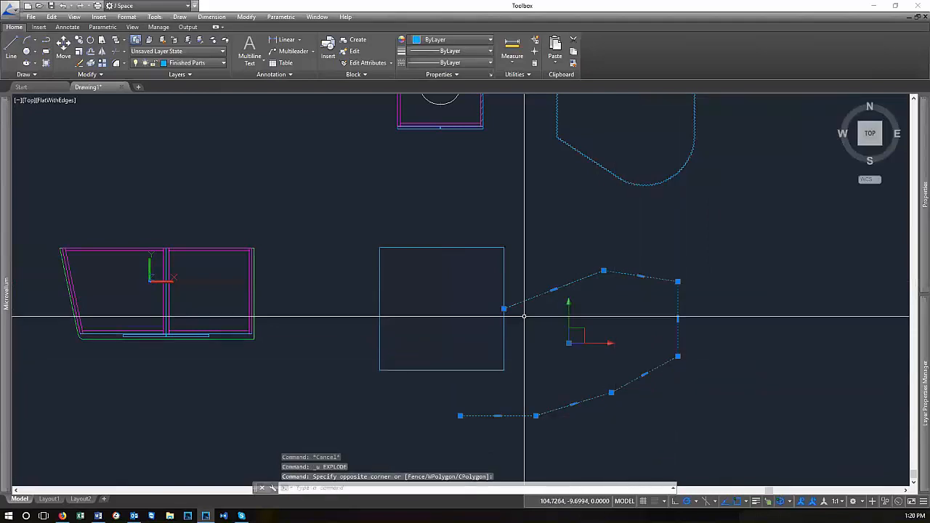
scroll(677, 309, "down", 2)
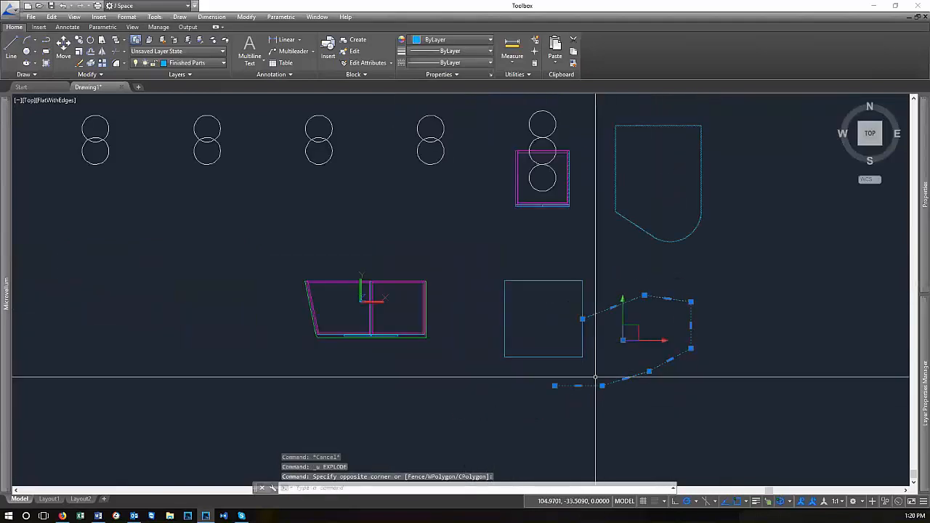
scroll(536, 377, "up", 2)
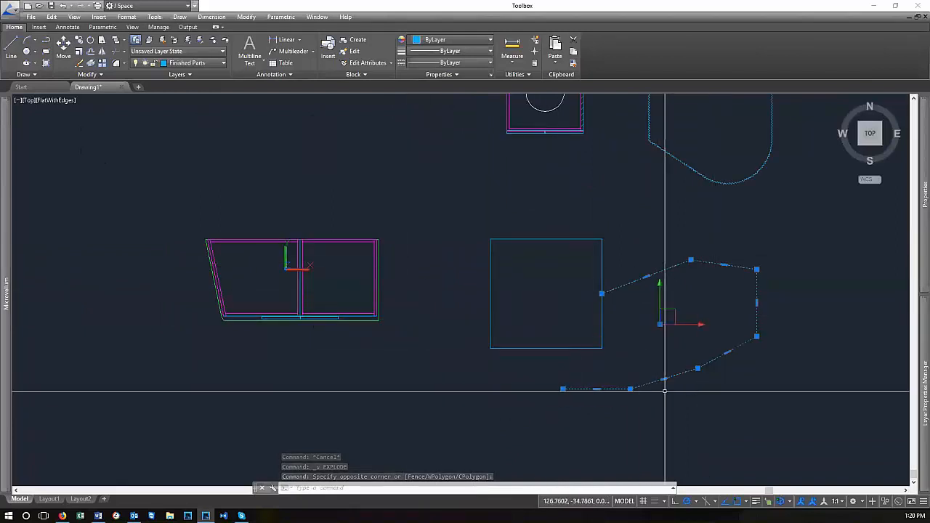
Select the cabinet countertop's front edge and right edge to check that they are separate lines
middle_click_drag(393, 322, 522, 330)
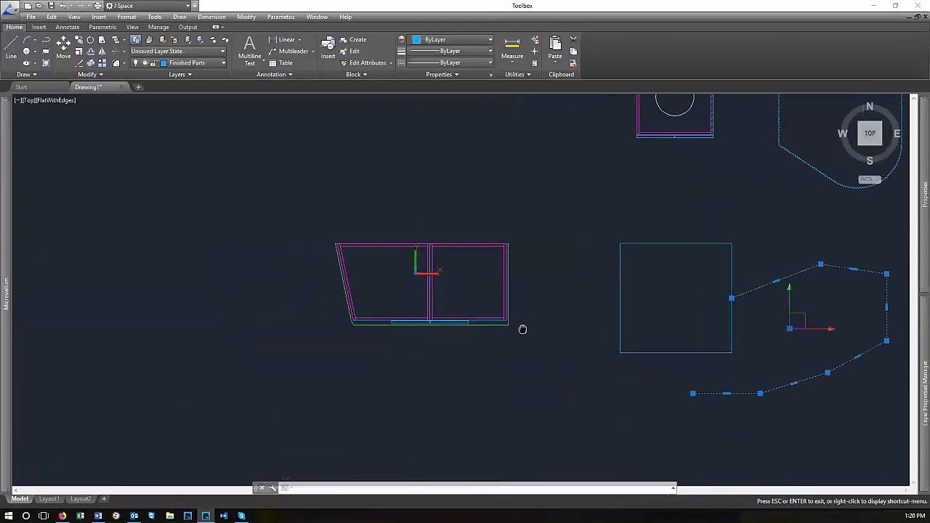
scroll(352, 239, "up", 3)
scroll(509, 370, "down", 1)
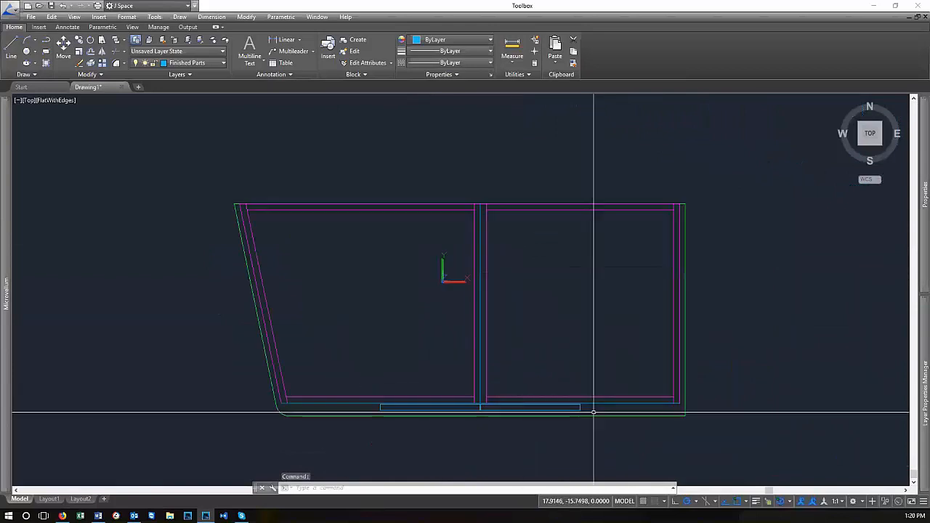
left_click(701, 421)
key("Escape")
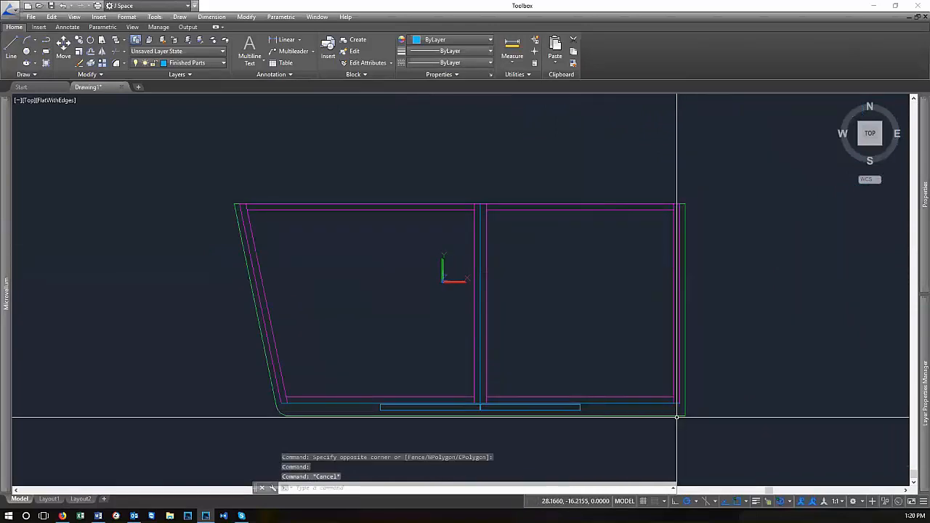
left_click(677, 414)
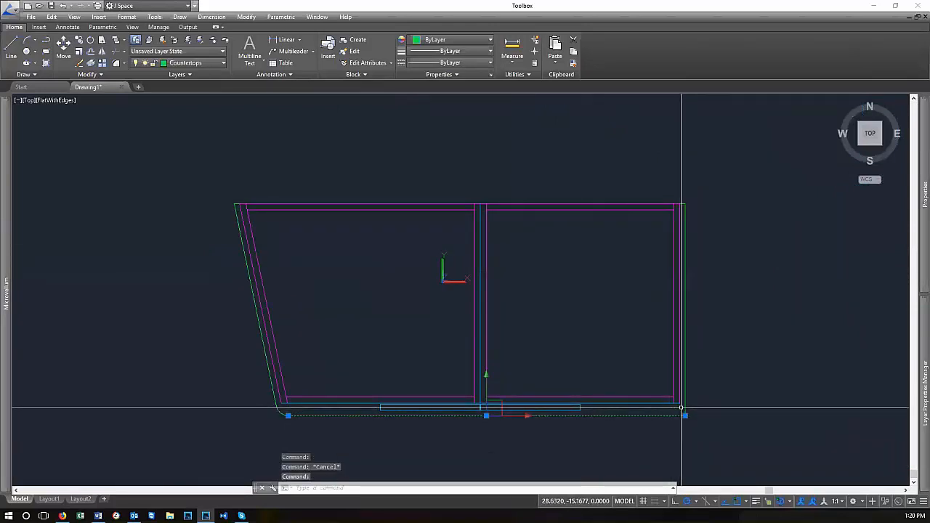
left_click(696, 409)
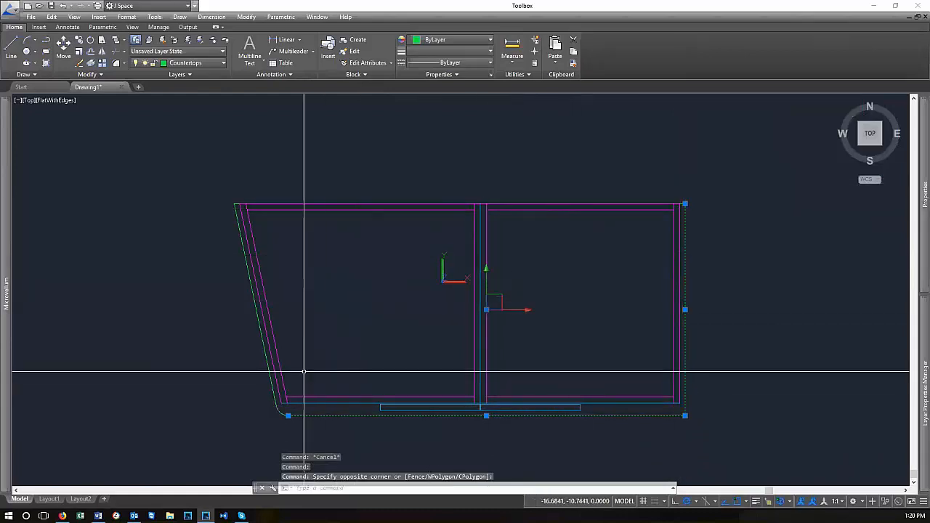
Add the countertop's back edge and slanted left edge to the selection
scroll(550, 213, "up", 2)
scroll(602, 235, "down", 2)
scroll(720, 267, "up", 8)
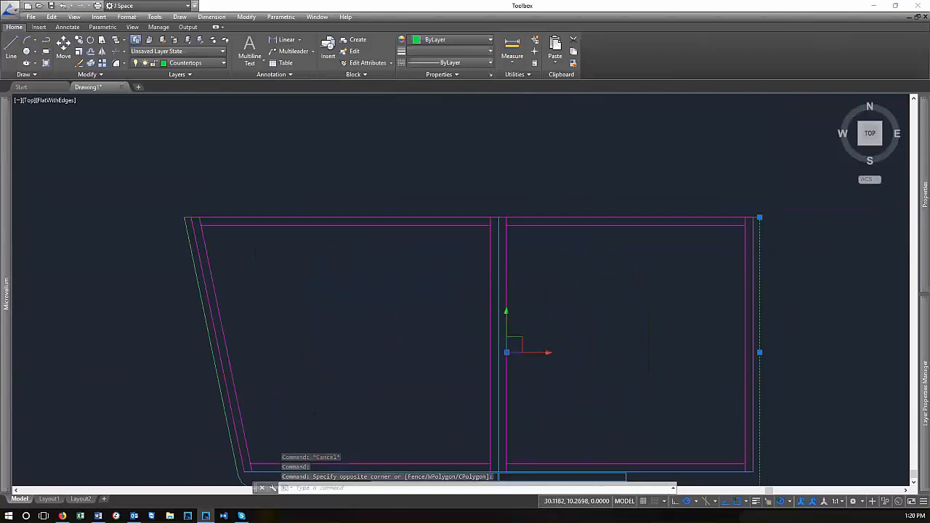
left_click(691, 274)
left_click(650, 238)
scroll(750, 231, "down", 8)
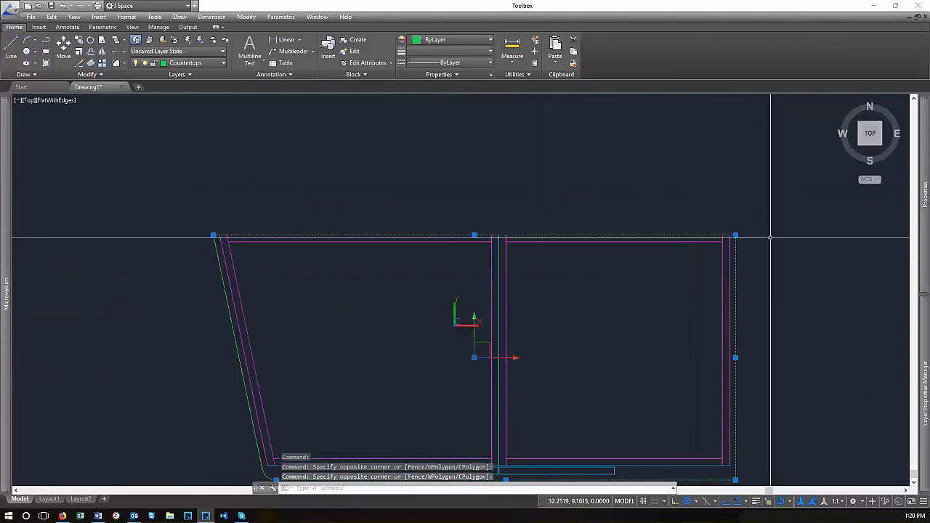
scroll(186, 234, "up", 6)
left_click(289, 284)
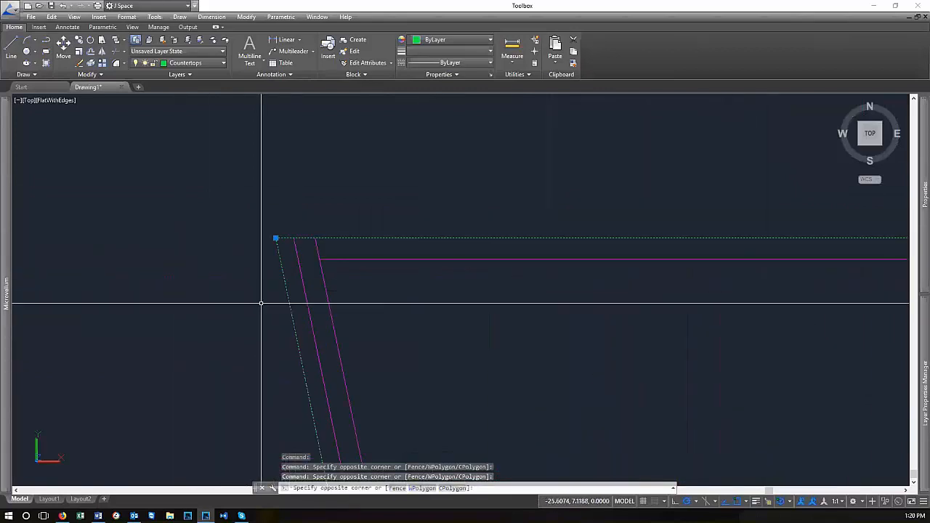
left_click(262, 304)
Add the arc at the countertop's rounded front left corner to the selection
scroll(250, 216, "down", 8)
scroll(300, 281, "down", 4)
scroll(207, 312, "up", 10)
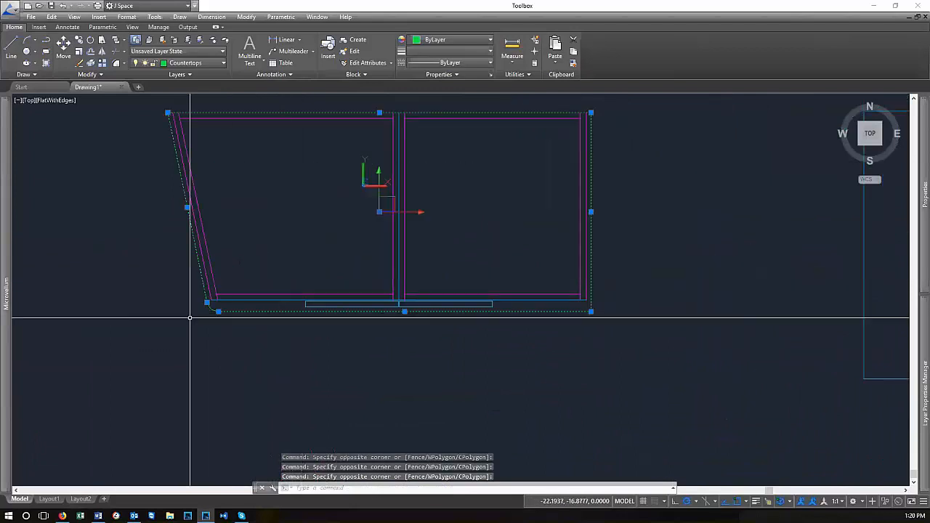
left_click(321, 318)
left_click(278, 297)
scroll(199, 334, "down", 8)
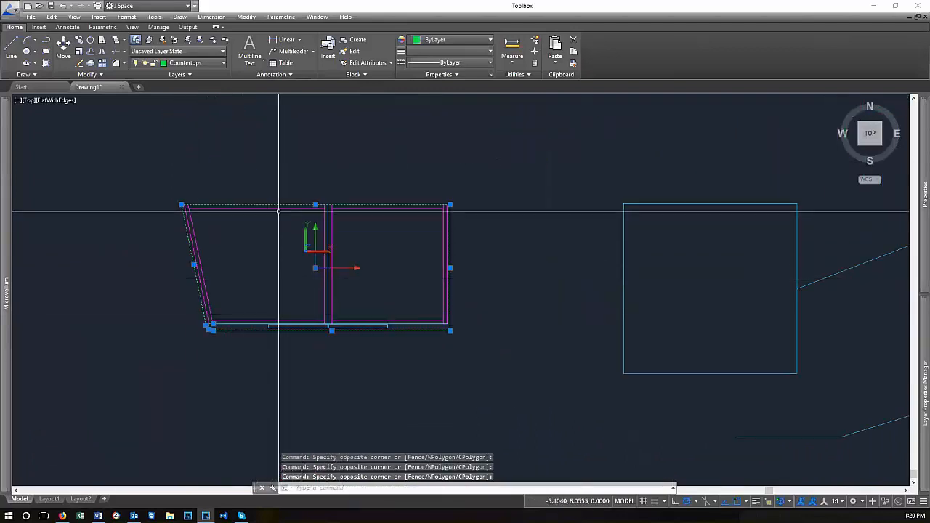
scroll(421, 276, "down", 2)
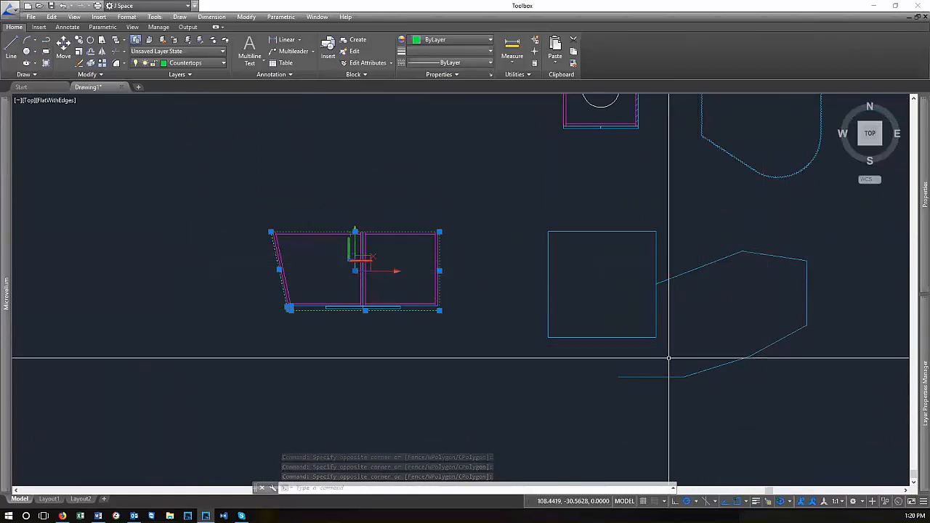
Convert the countertop's front edge line into a polyline with the PEDIT command
scroll(312, 247, "up", 5)
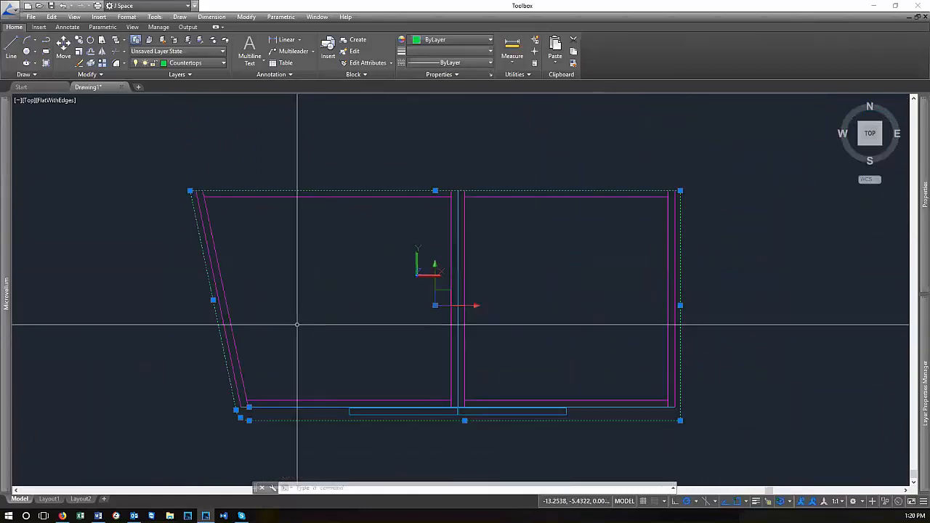
middle_click_drag(314, 311, 411, 312)
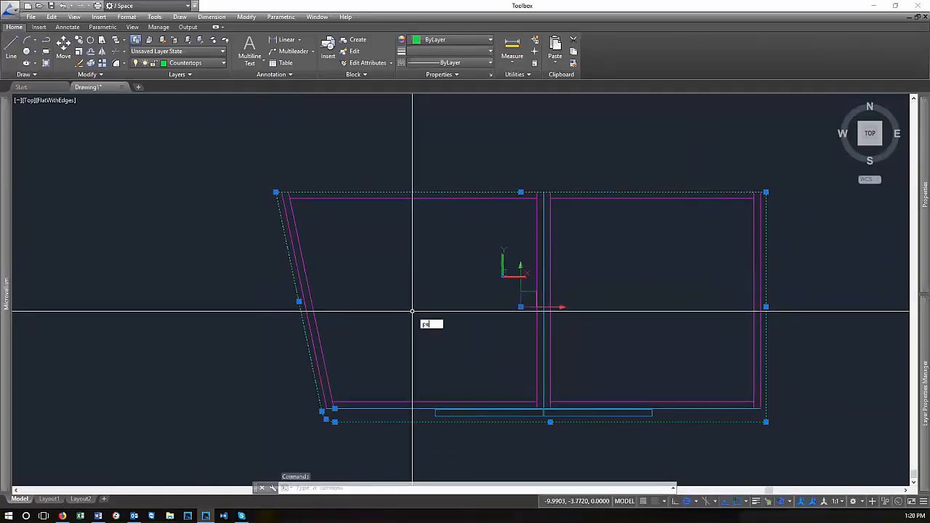
key("Return")
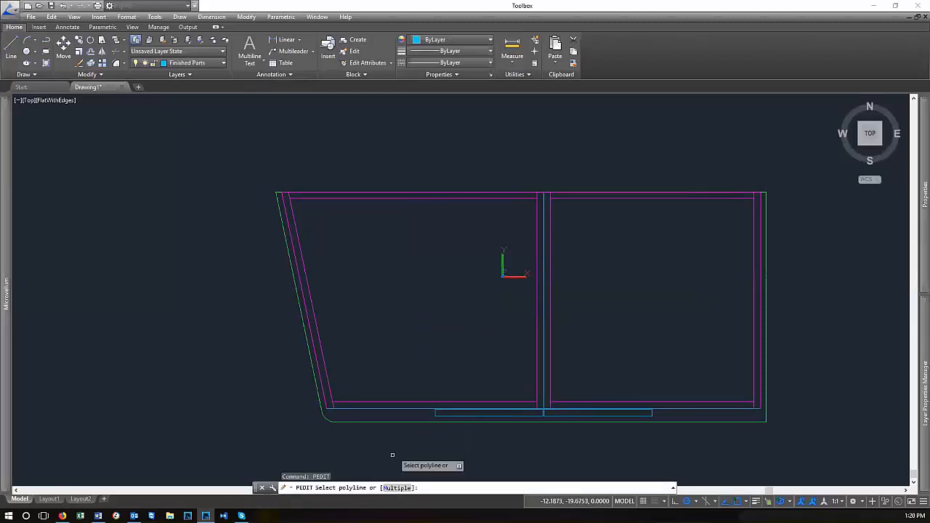
left_click(401, 421)
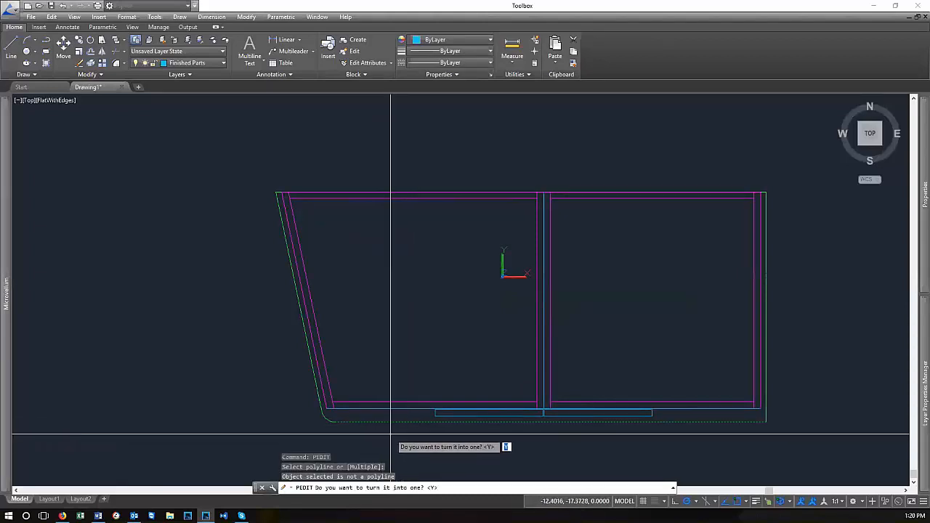
key("Return")
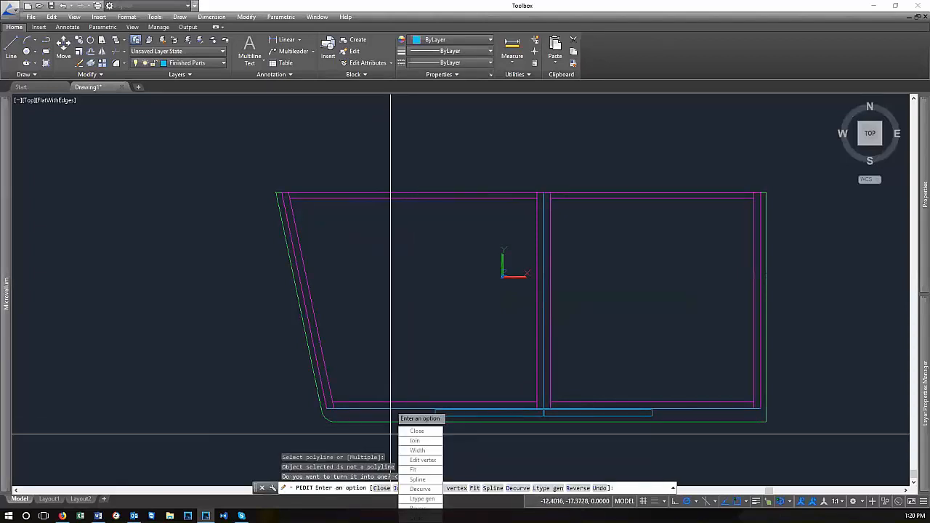
Choose the Join option and select the countertop's front, right and back edges
left_click(418, 441)
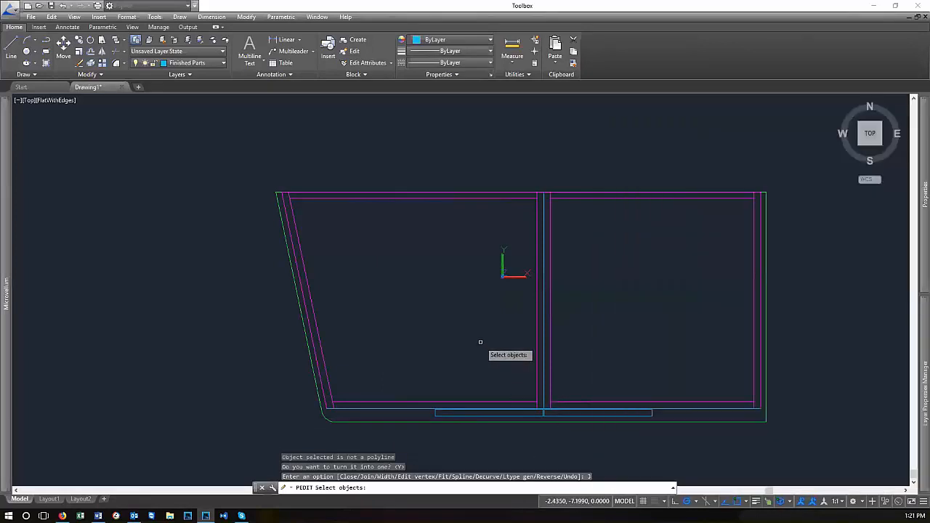
left_click(783, 433)
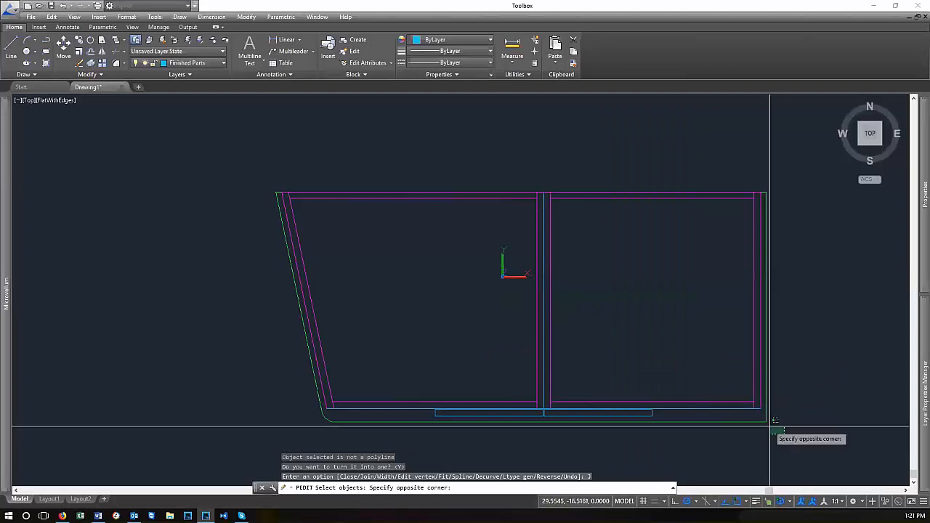
left_click(759, 416)
scroll(768, 191, "up", 6)
left_click(731, 239)
left_click(703, 213)
scroll(768, 218, "down", 6)
Add the rounded front left corner and slanted left edge, and join everything into one countertop polyline
scroll(358, 429, "up", 3)
left_click(399, 429)
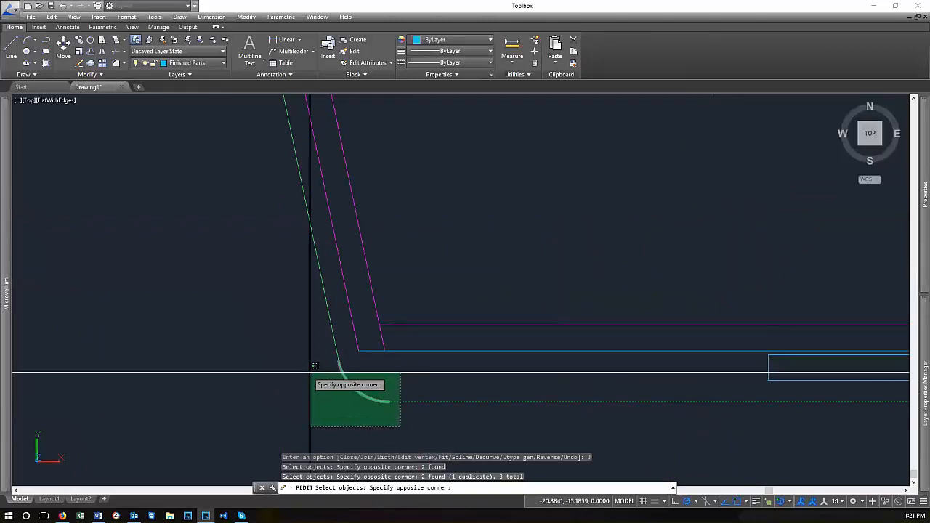
left_click(307, 374)
left_click(338, 340)
left_click(316, 325)
scroll(364, 338, "down", 3)
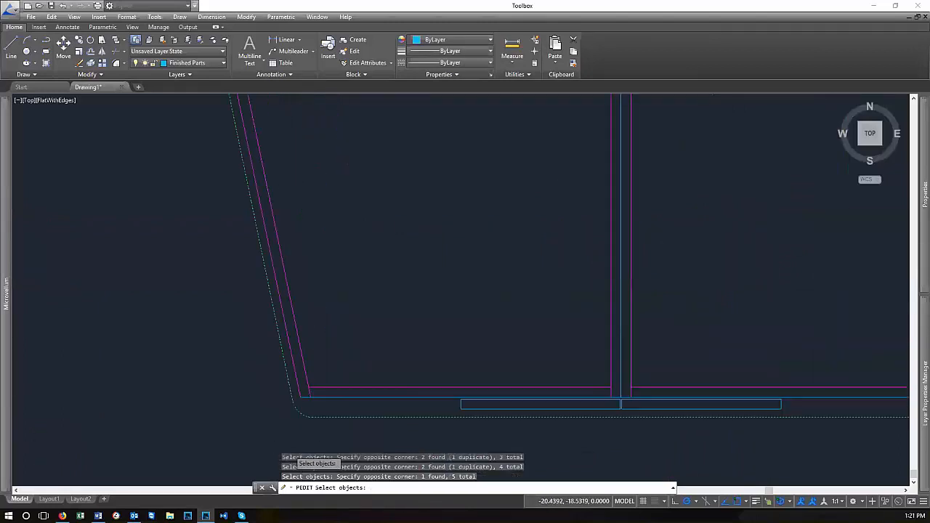
key("Return")
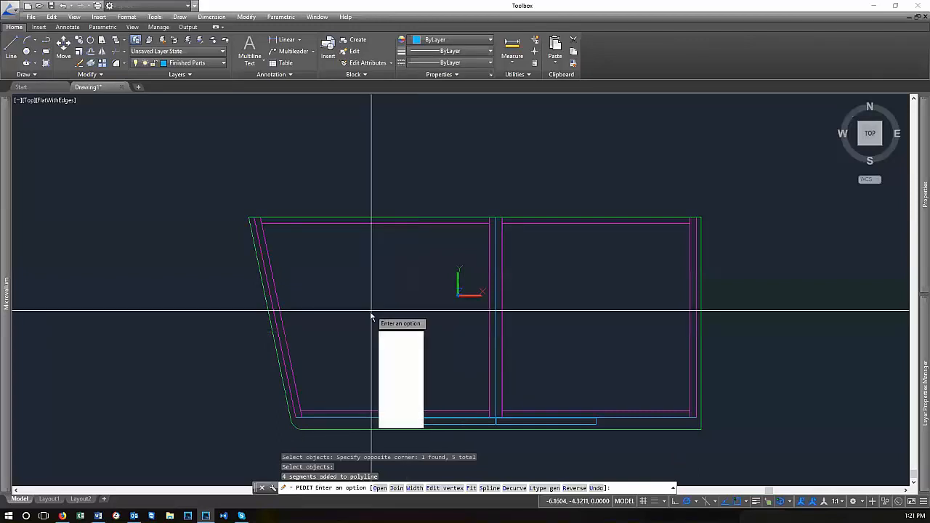
key("Return")
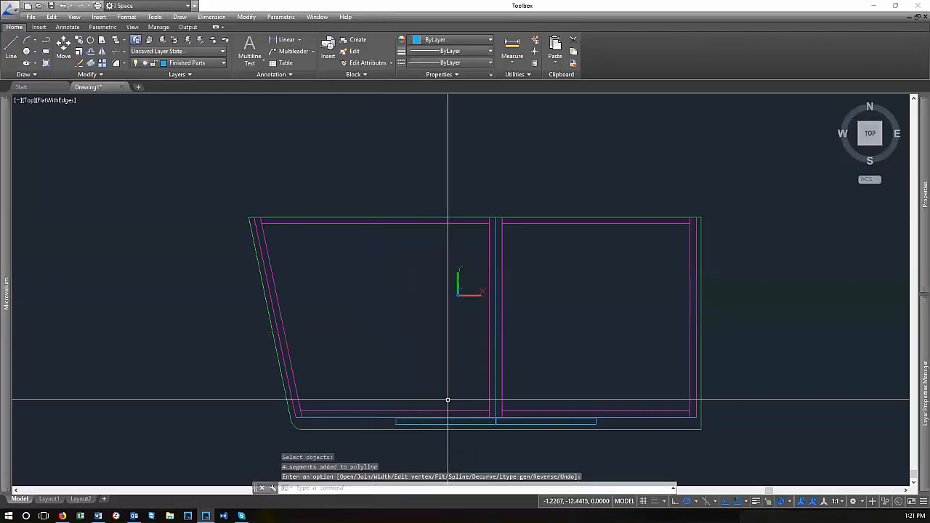
Select the joined countertop outline and try to copy it straight down below the cabinet
left_click(669, 430)
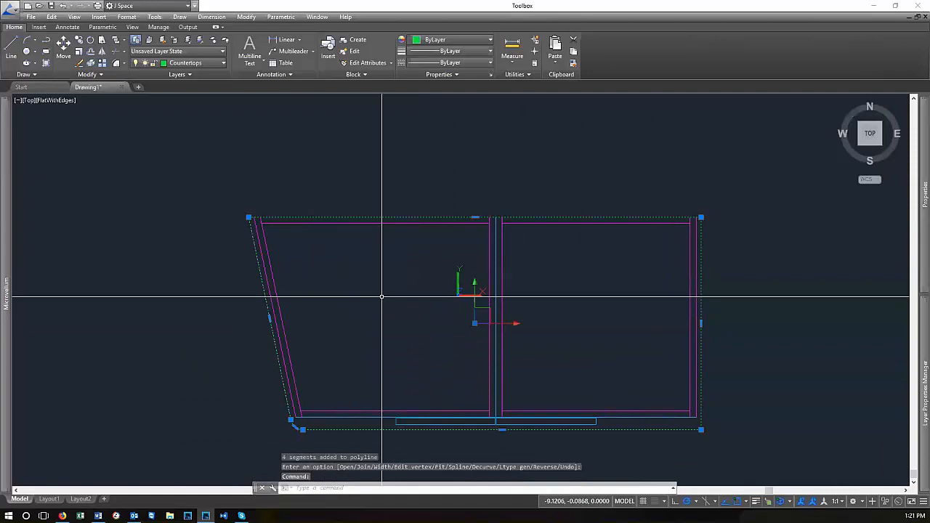
scroll(395, 289, "down", 4)
type("co")
key("Return")
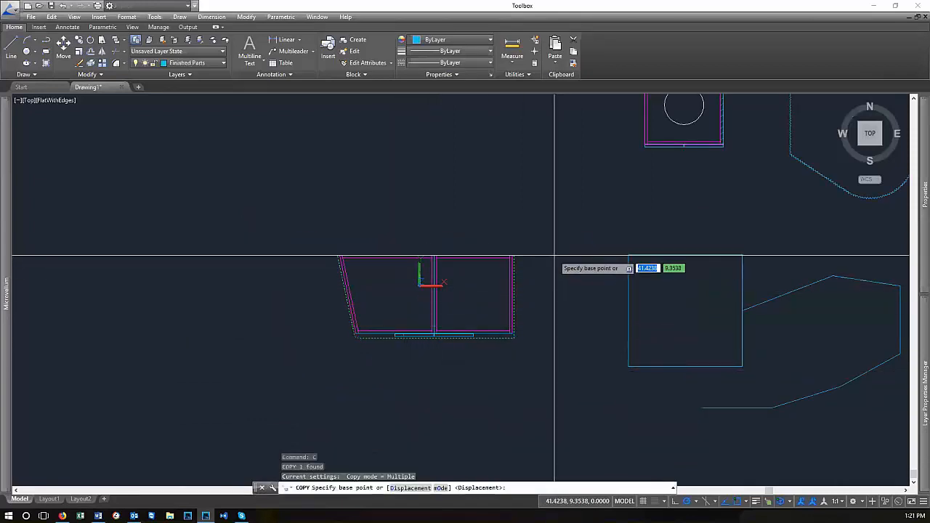
left_click(554, 260)
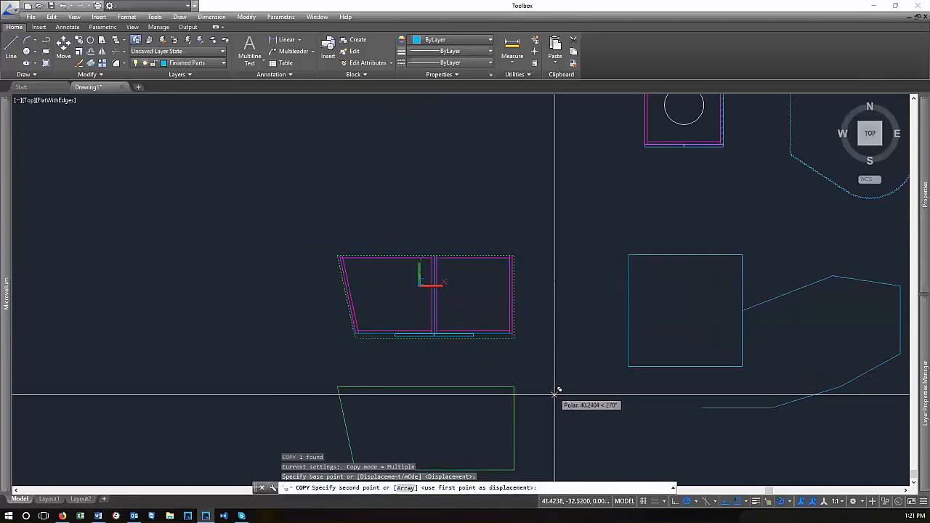
scroll(557, 383, "down", 2)
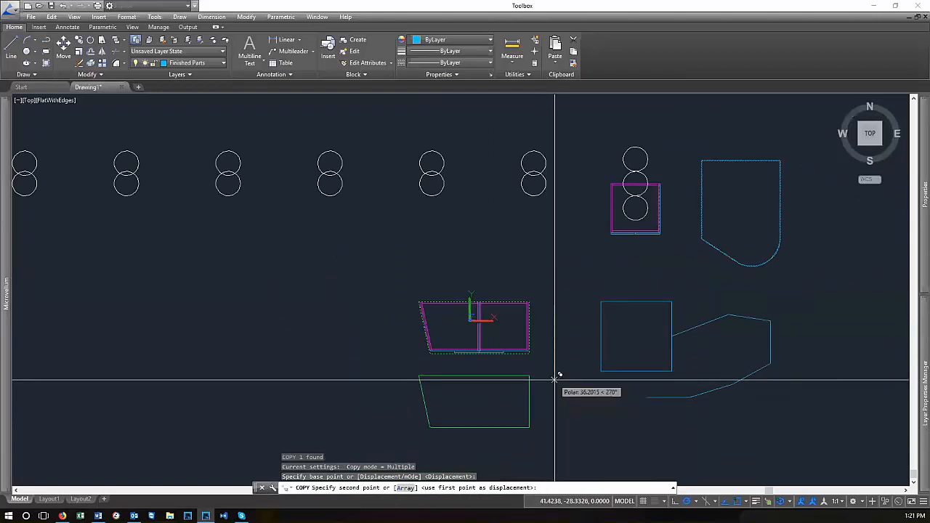
scroll(429, 349, "up", 6)
key("Escape")
scroll(399, 316, "down", 5)
scroll(535, 262, "up", 6)
scroll(434, 325, "down", 4)
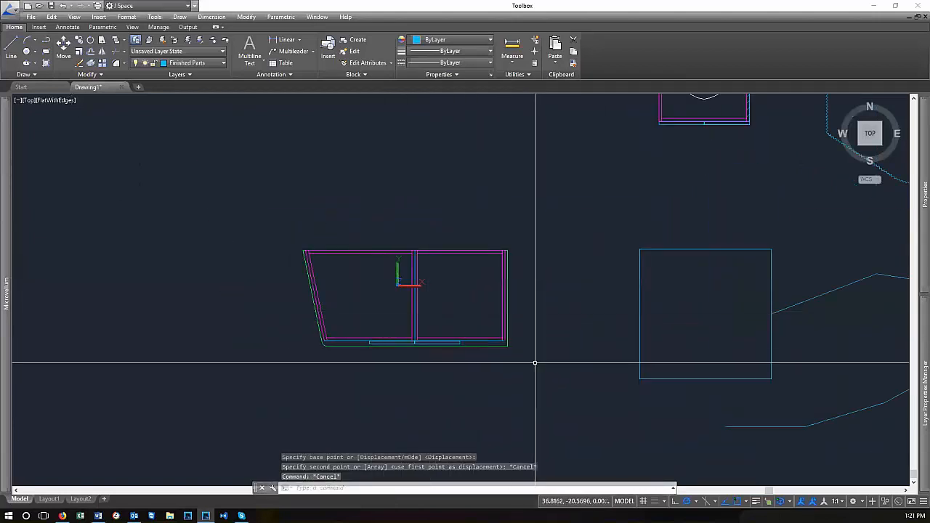
Select the countertop outline to check it as one polyline, and clear the selection
left_click(498, 346)
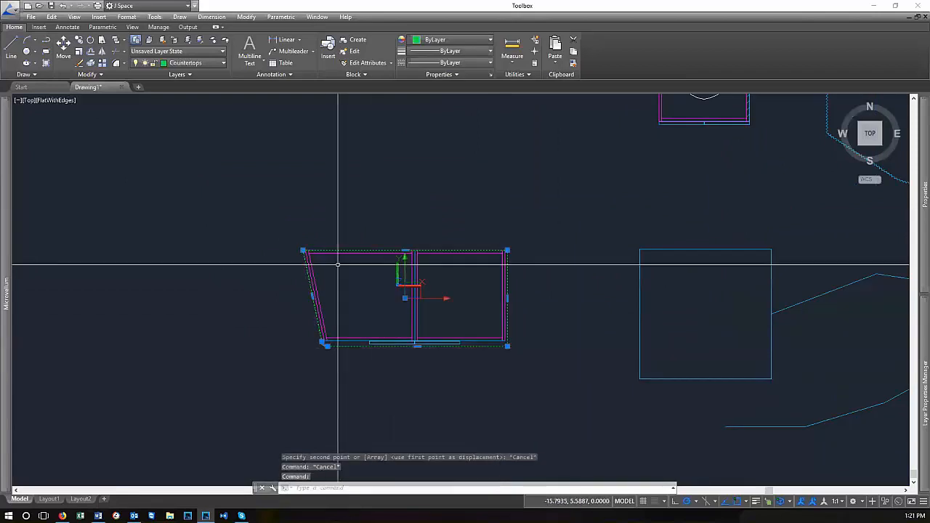
scroll(343, 270, "up", 3)
scroll(215, 285, "down", 4)
scroll(257, 297, "down", 3)
scroll(284, 286, "up", 2)
scroll(341, 290, "down", 3)
scroll(386, 299, "up", 7)
scroll(311, 284, "down", 3)
key("Escape")
Fillet the front right corner of the countertop outline with a 1.5 radius, and select the outline to check the rounded corner
scroll(543, 338, "down", 2)
scroll(668, 385, "up", 2)
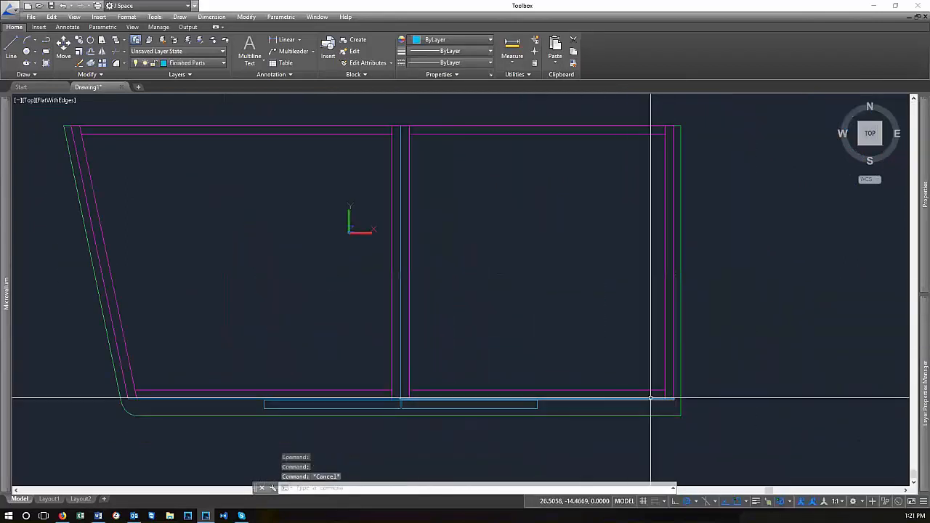
type("f")
key("Return")
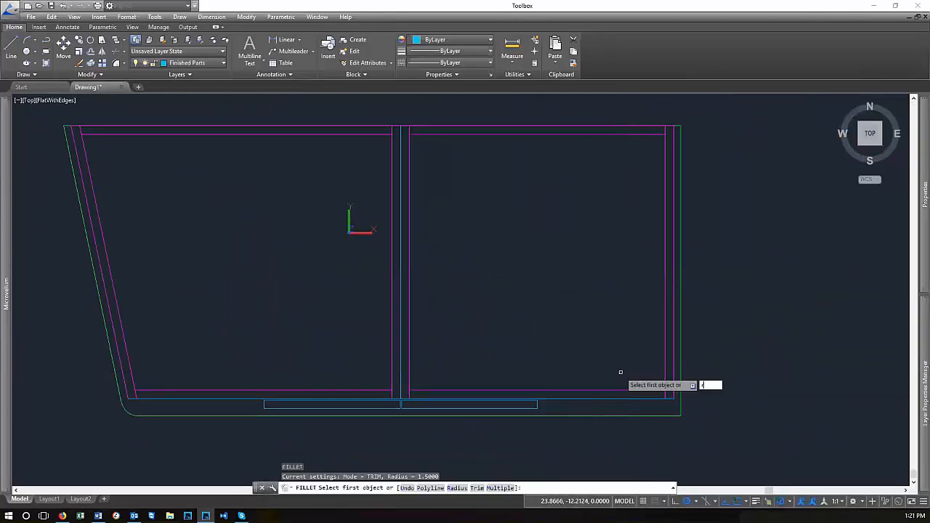
type("r")
key("Return")
key("Return")
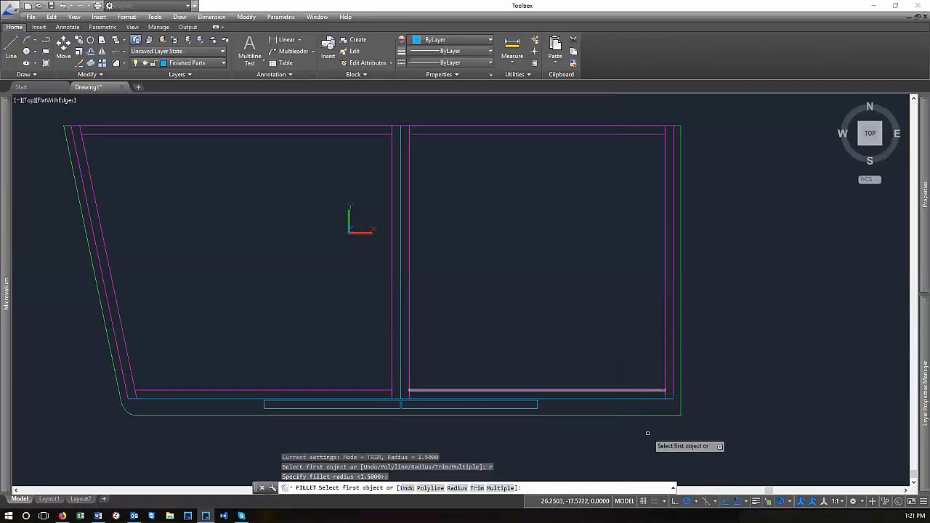
left_click(623, 417)
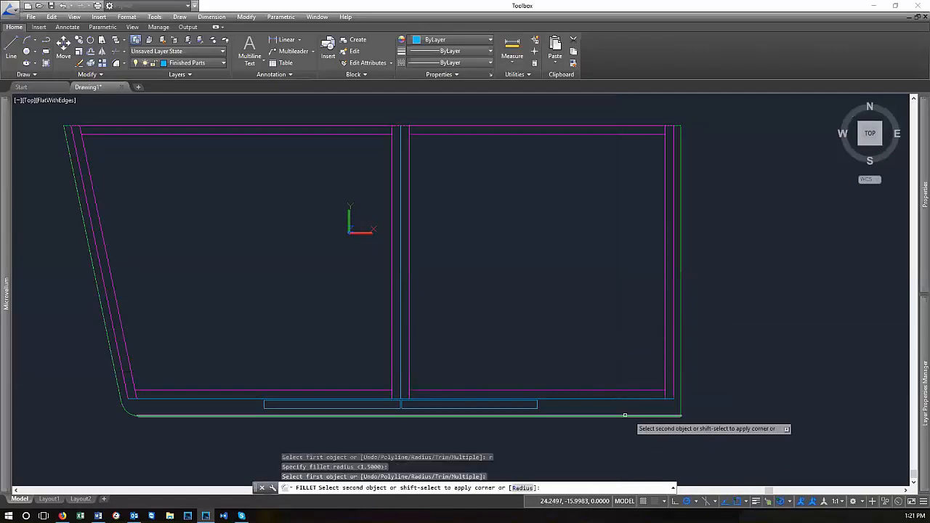
left_click(680, 349)
scroll(656, 428, "up", 5)
scroll(656, 428, "down", 4)
scroll(657, 397, "up", 3)
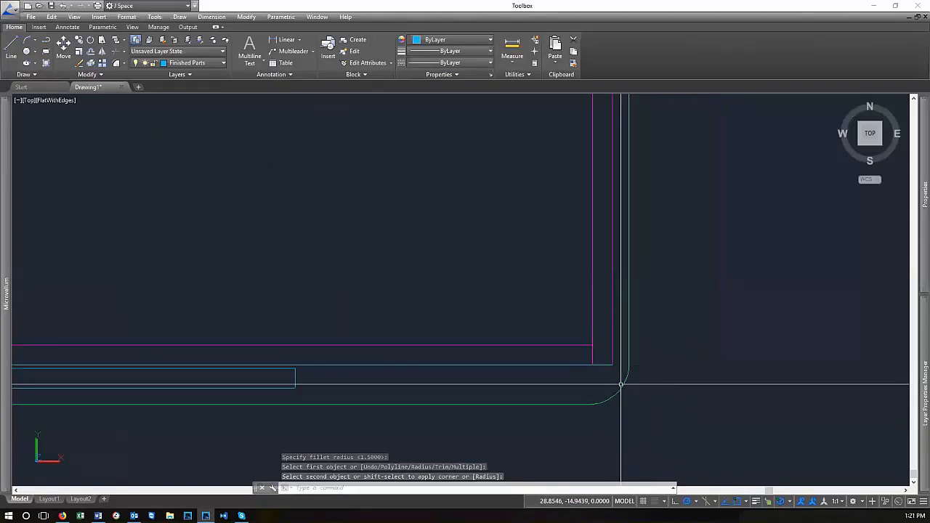
left_click(621, 386)
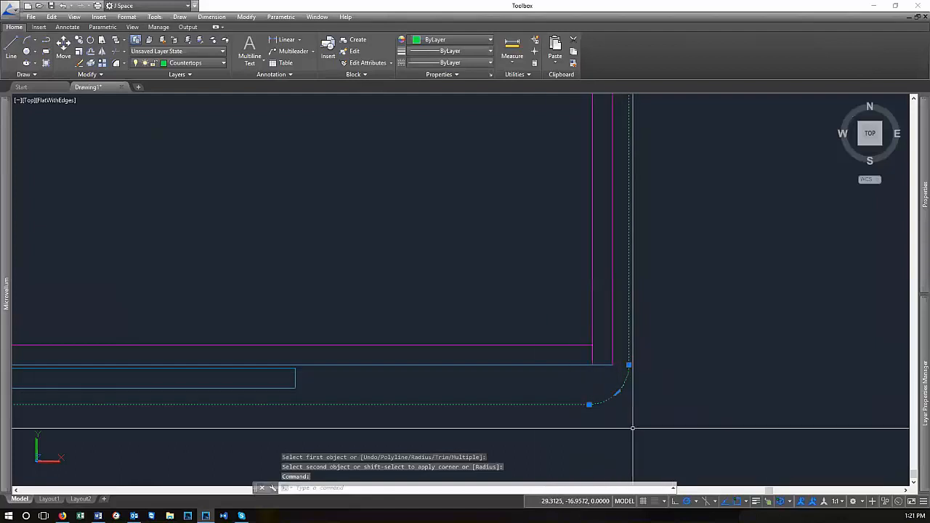
key("Escape")
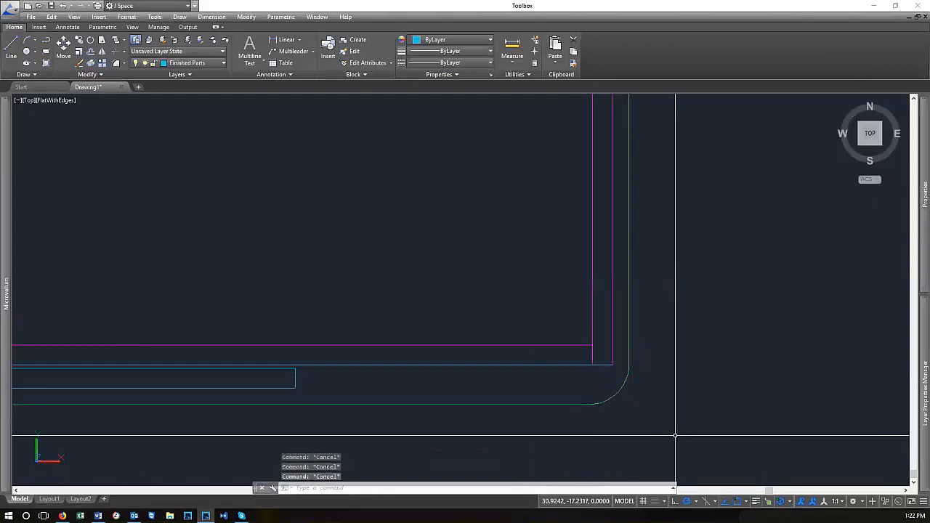
Set the fillet radius to 0 and fillet the countertop's front and right edges into a square corner
scroll(696, 395, "down", 3)
scroll(653, 400, "up", 5)
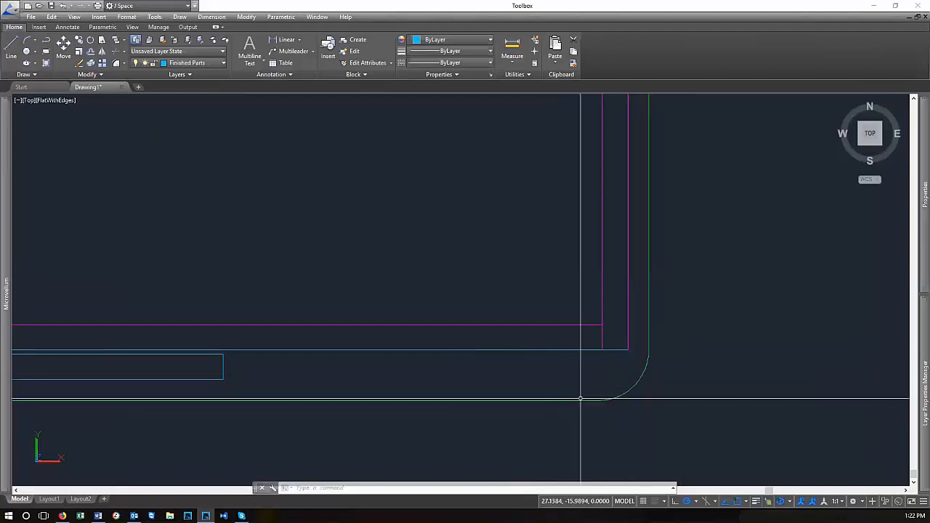
key("Return")
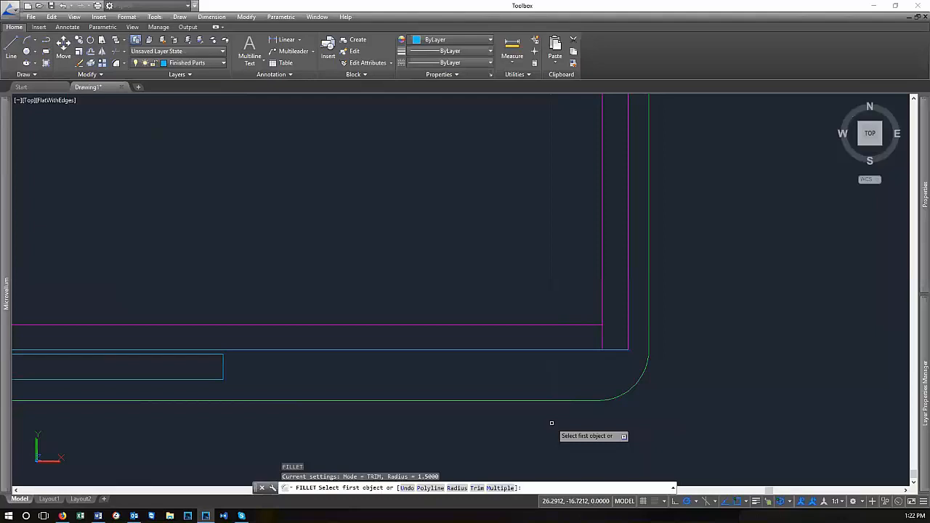
type("r")
key("Return")
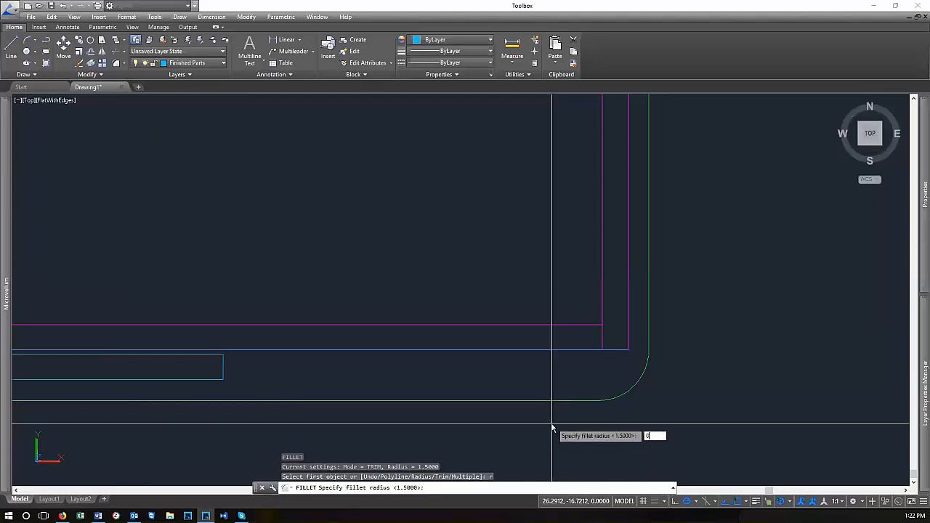
type("0")
key("Return")
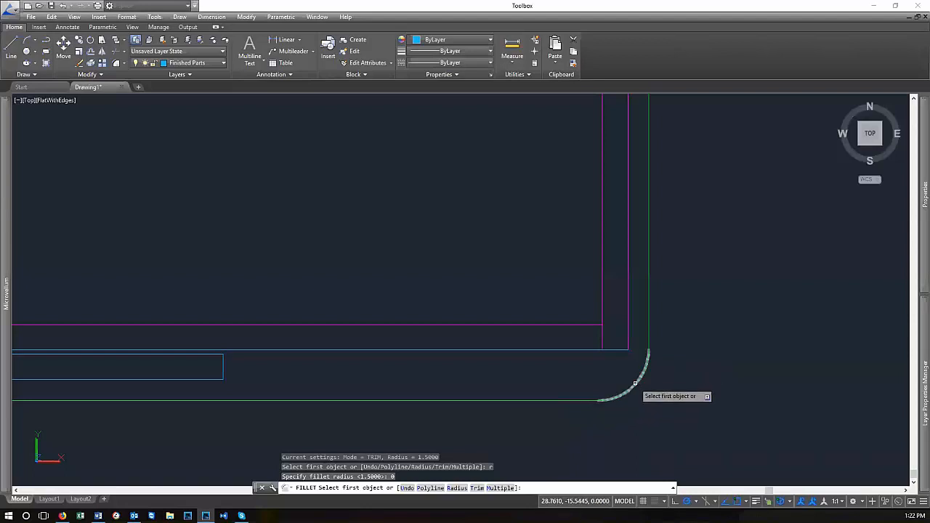
left_click(562, 399)
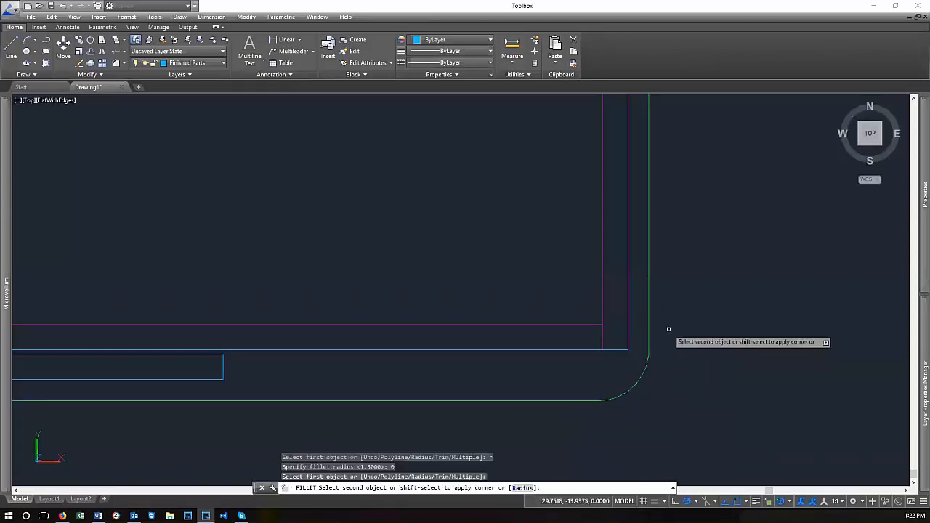
left_click(649, 315)
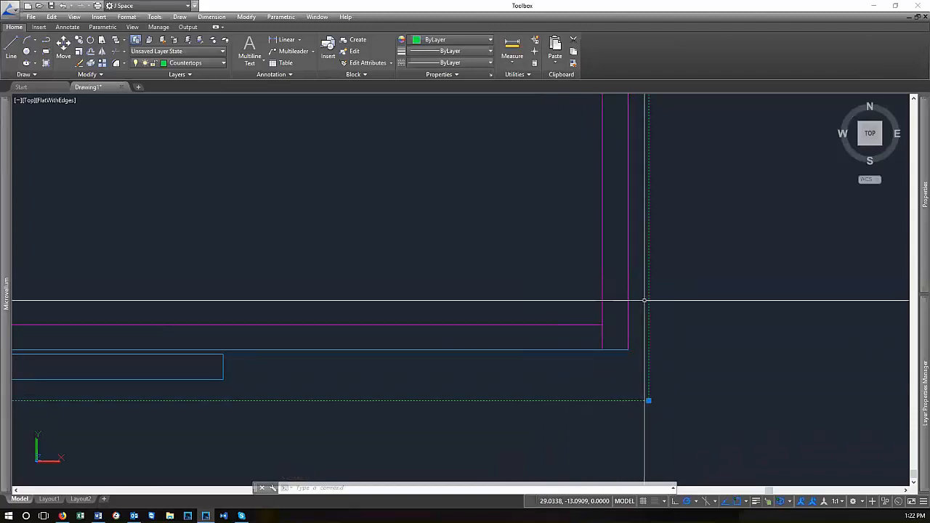
Select the countertop outline to check whether it is still one polyline, and clear the selection
scroll(644, 400, "down", 5)
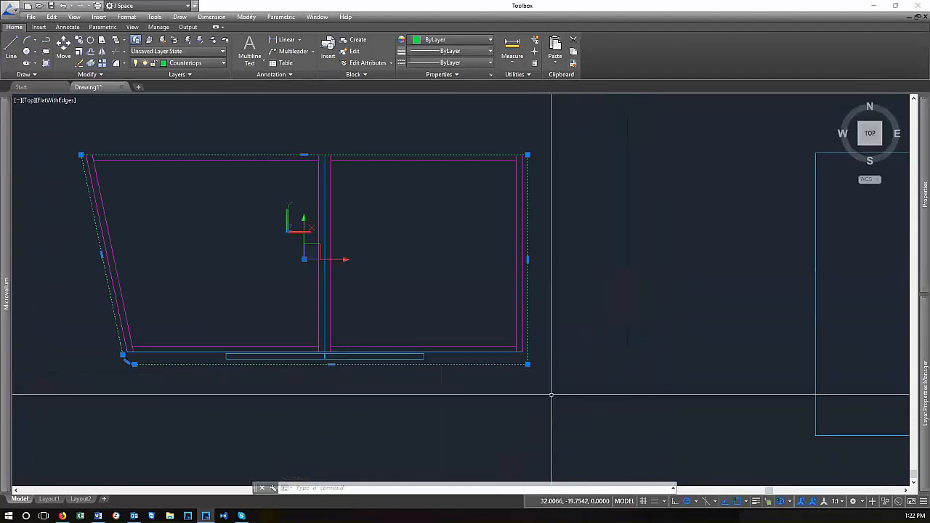
middle_click_drag(370, 270, 484, 307)
key("Escape")
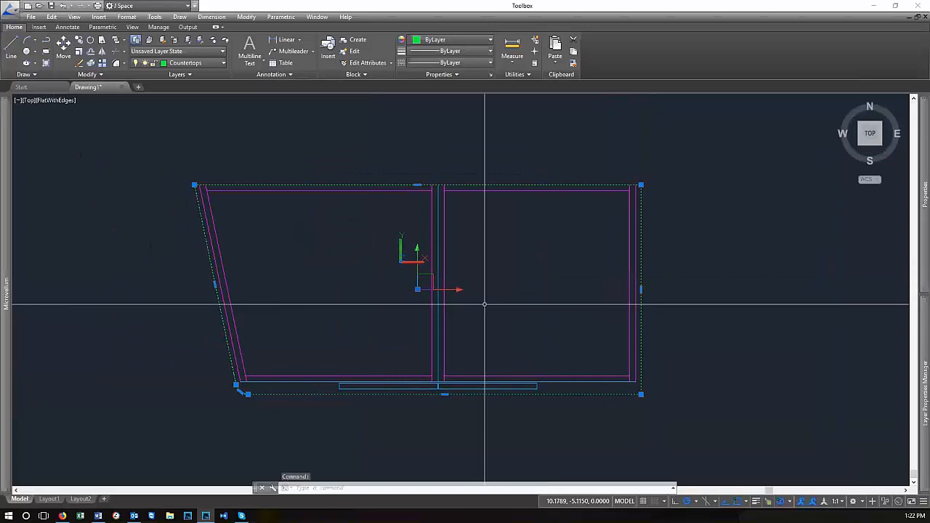
key("Escape")
scroll(537, 374, "down", 4)
scroll(515, 380, "up", 3)
left_click(522, 370)
left_click(513, 368)
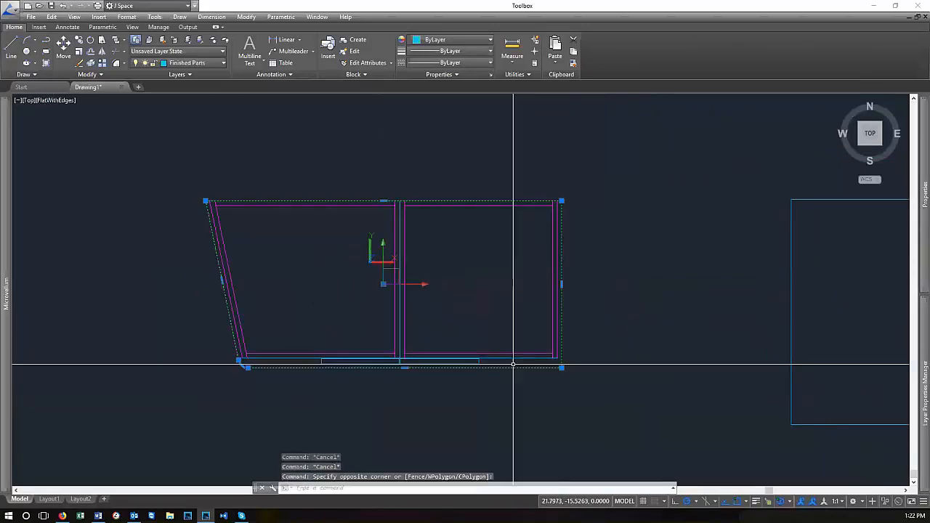
scroll(363, 301, "down", 4)
scroll(618, 400, "up", 3)
key("Escape")
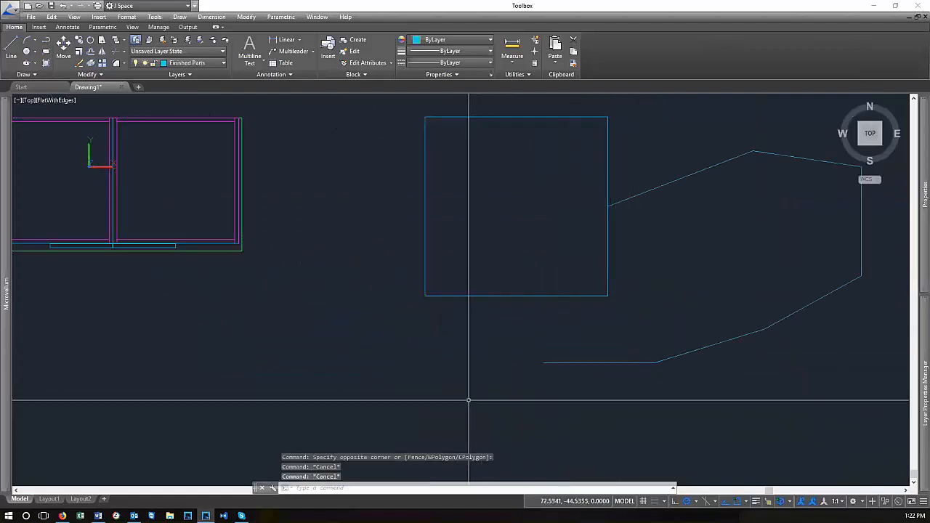
Draw a short slanted line below the square, near the open polyline's lower end, and compare both objects by selecting them
type("l")
key("Return")
left_click(407, 422)
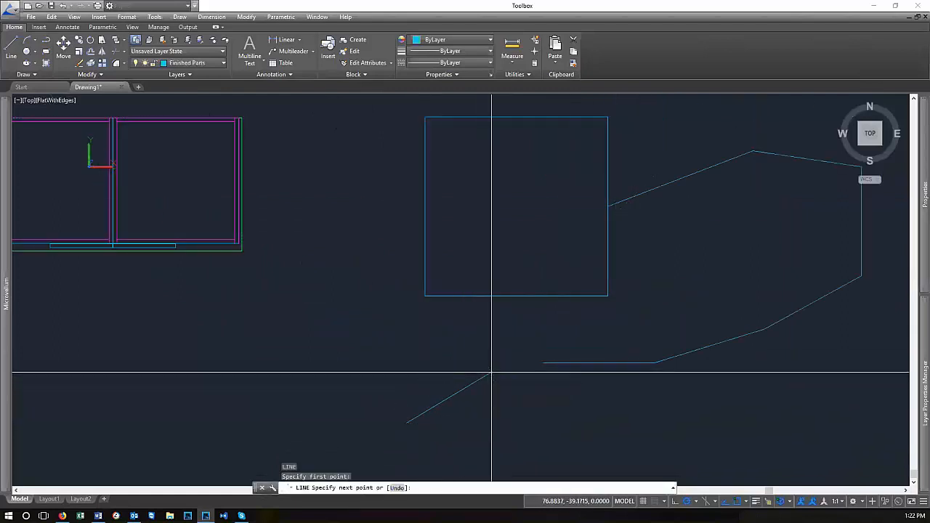
left_click(492, 374)
key("Return")
scroll(582, 393, "down", 3)
scroll(630, 362, "up", 2)
left_click(629, 364)
left_click(598, 315)
left_click(514, 409)
left_click(467, 371)
key("Escape")
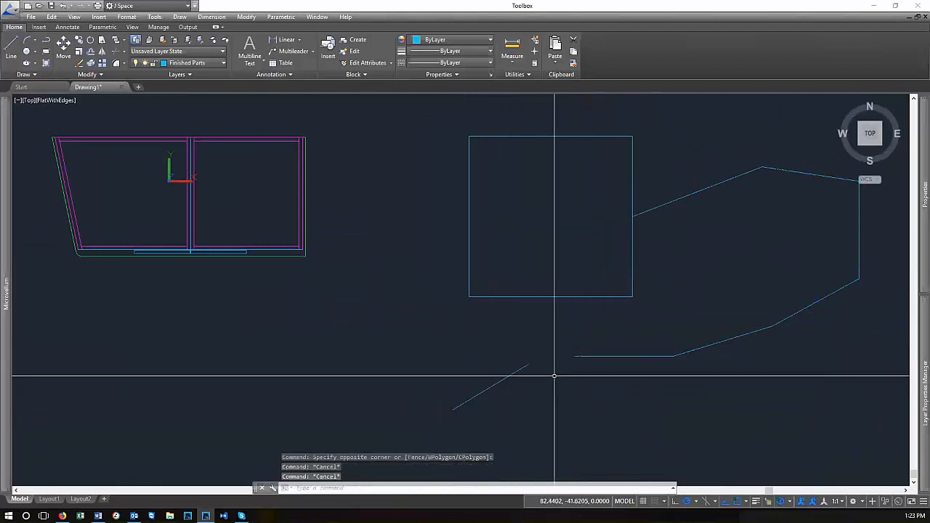
Fillet the open polyline's lower end and the slanted line with radius 0, and select the result to check that they are joined
type("f")
key("Return")
left_click(613, 356)
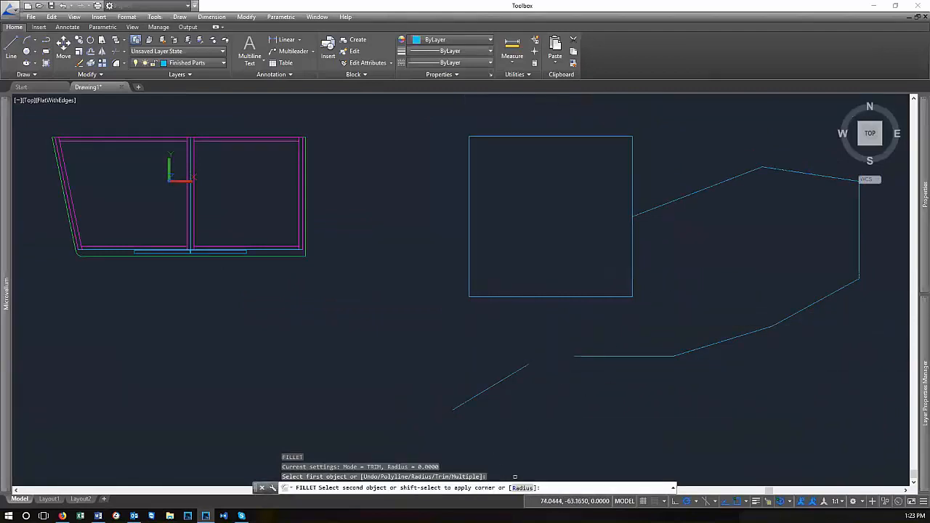
left_click(523, 369)
left_click(609, 377)
left_click(572, 330)
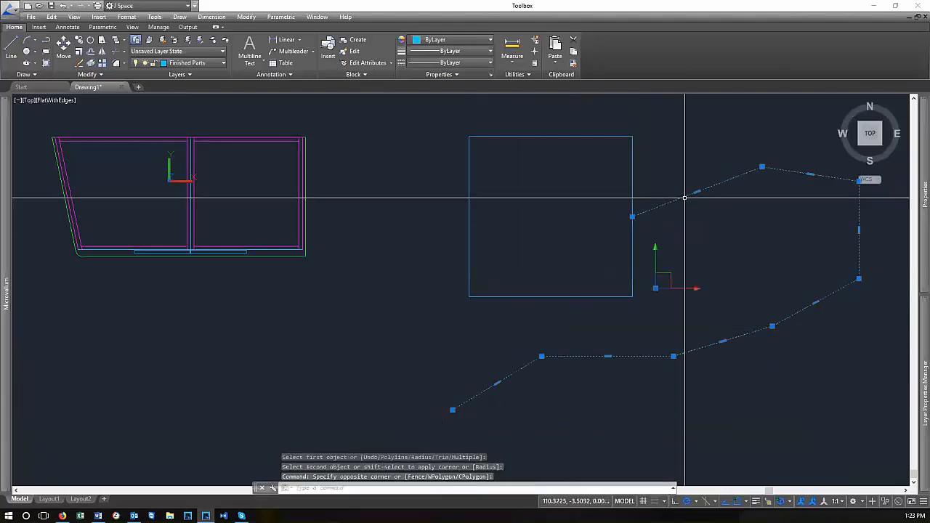
middle_click_drag(375, 330, 461, 343)
scroll(438, 368, "down", 1)
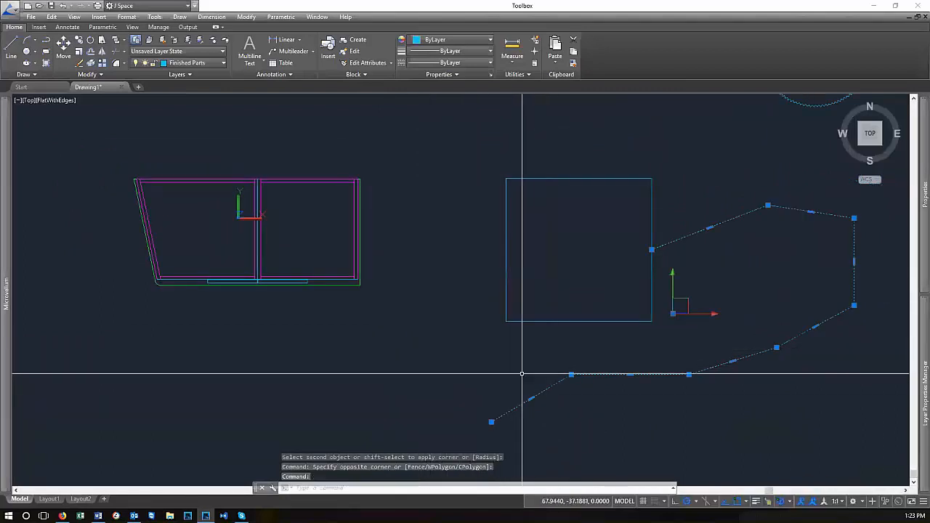
key("Escape")
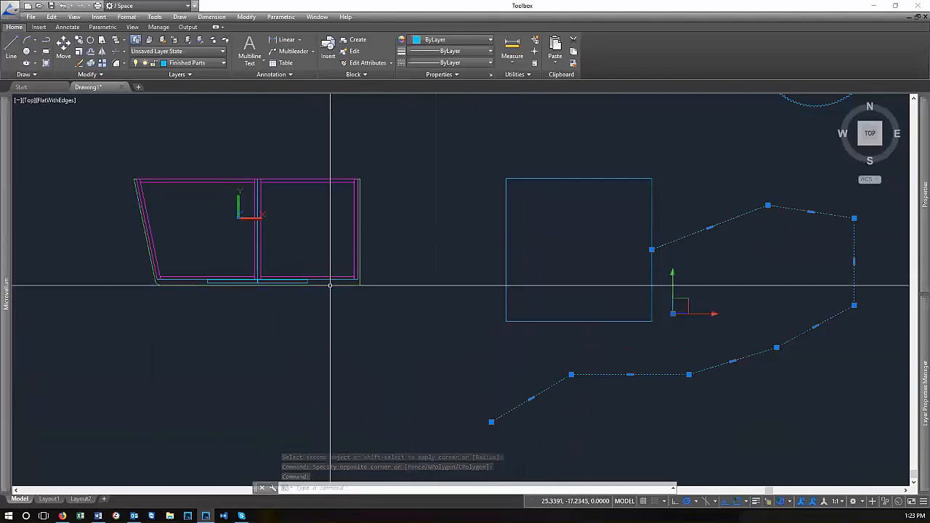
Draw a vertical line from below the cabinet up to the countertop's front edge, just inside the front right corner
scroll(332, 284, "up", 5)
type("l")
key("Return")
left_click(408, 428)
left_click(407, 311)
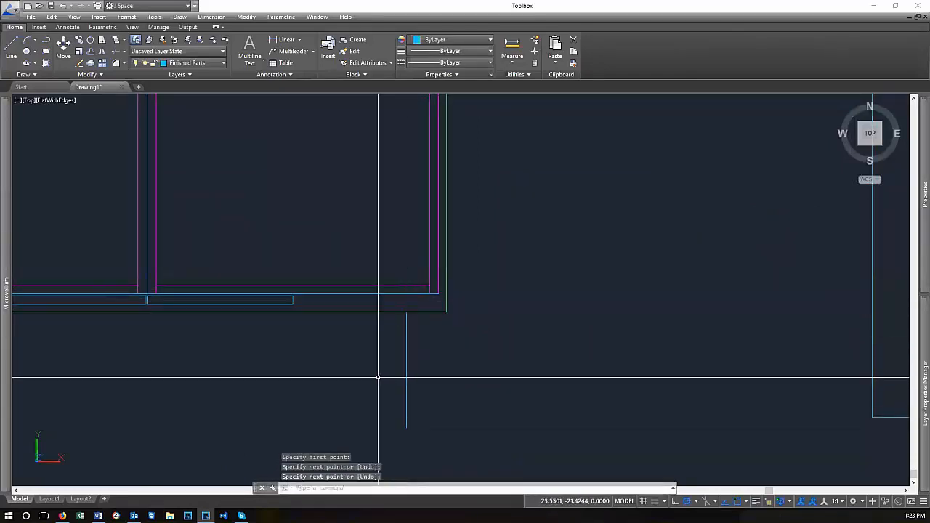
key("Return")
Fillet the countertop's front edge and the vertical line below it with radius 0
type("f")
key("Return")
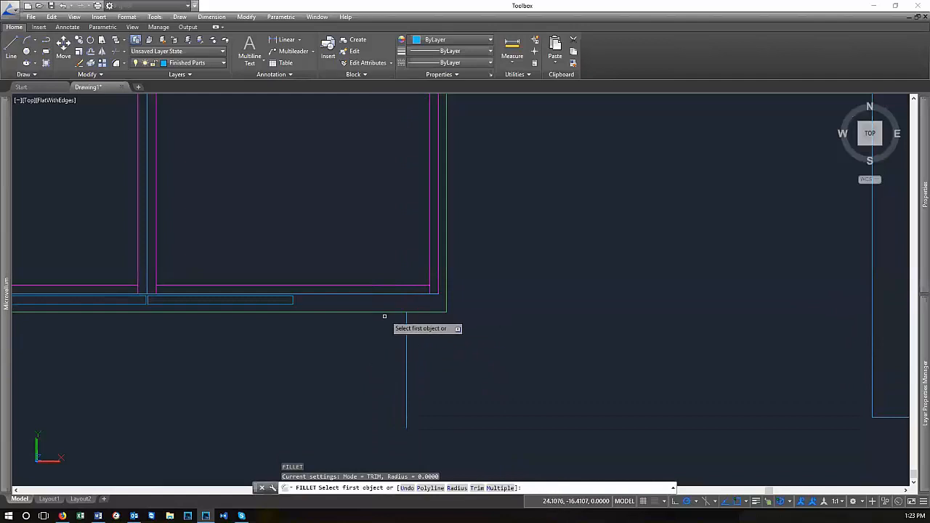
left_click(389, 312)
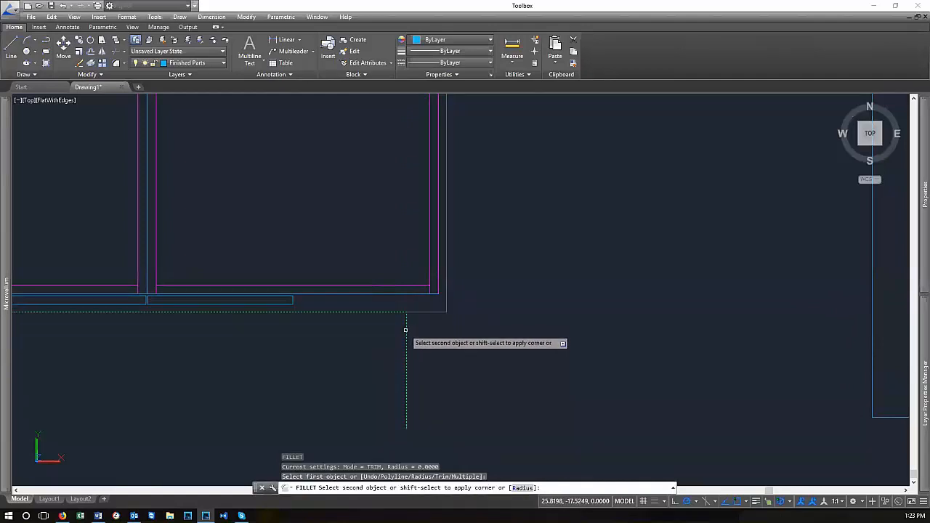
left_click(406, 330)
scroll(465, 348, "down", 5)
scroll(457, 343, "up", 1)
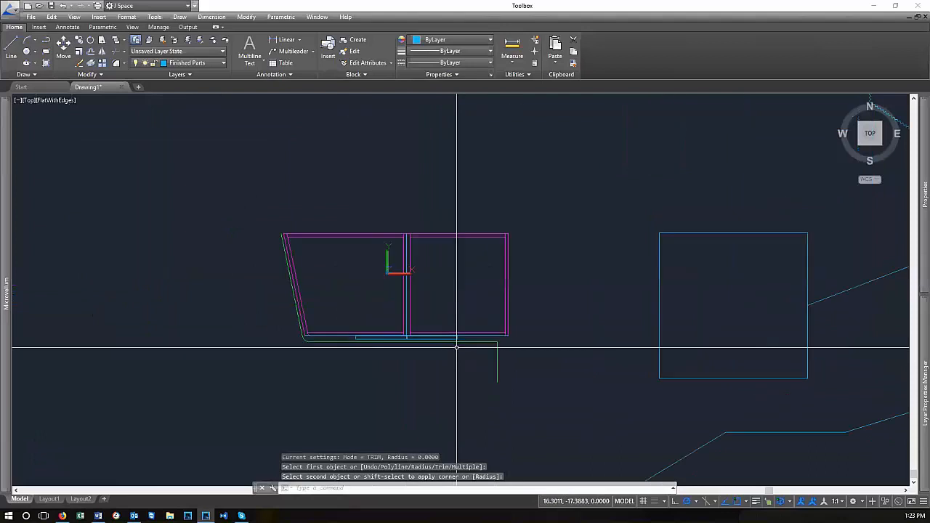
Select the filleted countertop polyline to examine which segments it still contains
left_click(477, 340)
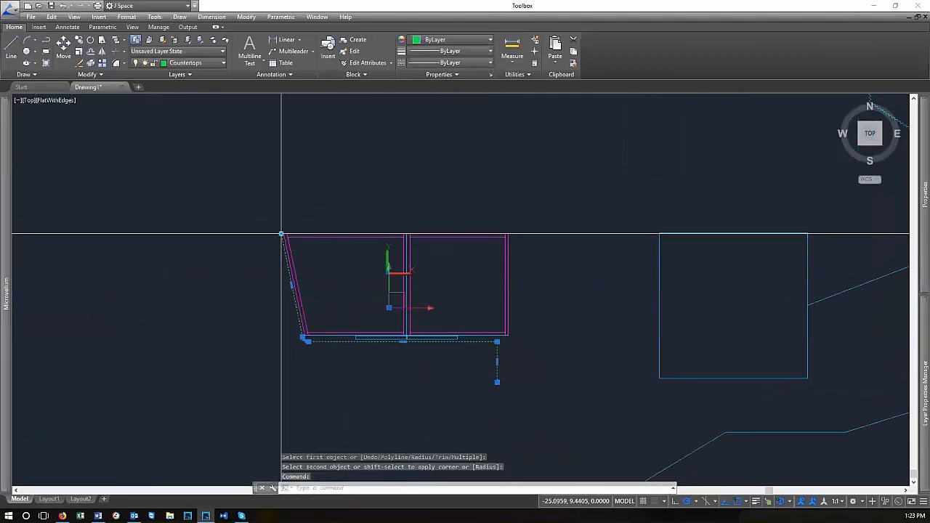
scroll(439, 390, "up", 2)
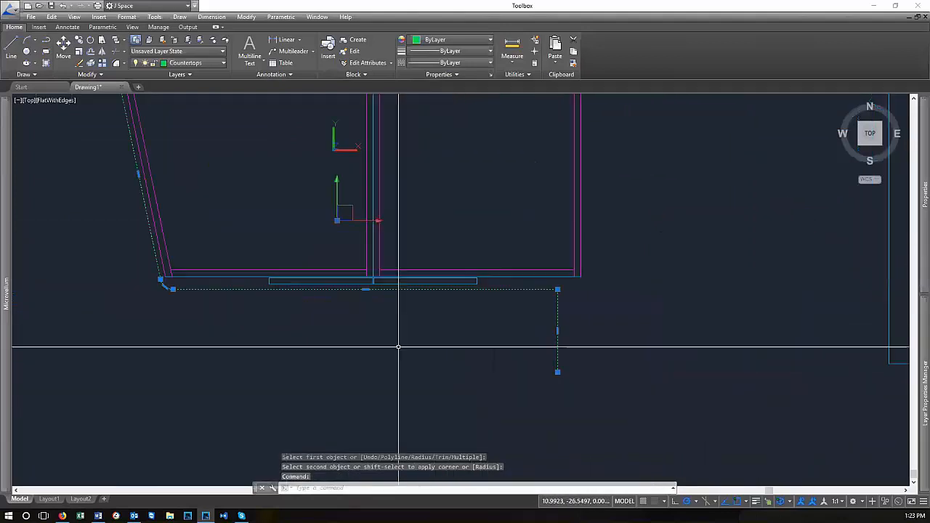
key("Escape")
left_click(578, 320)
left_click(542, 343)
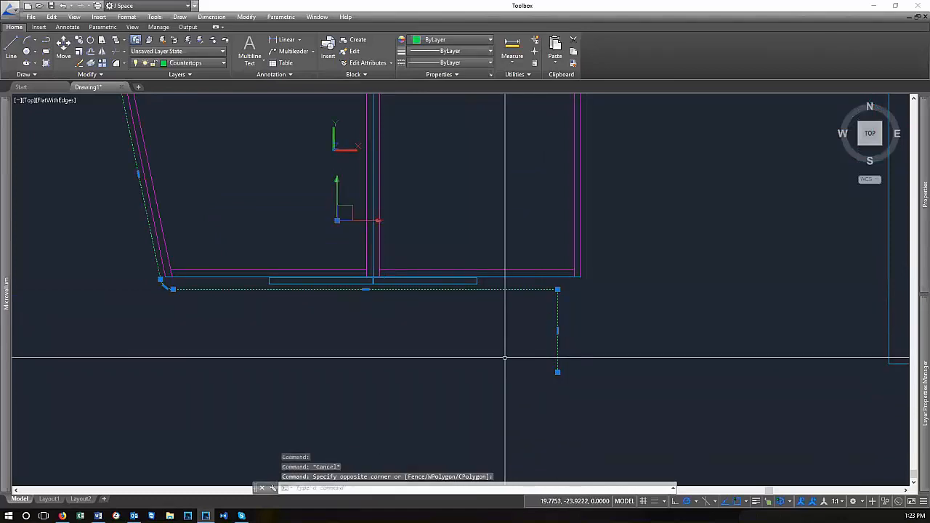
scroll(479, 367, "down", 4)
scroll(446, 384, "up", 2)
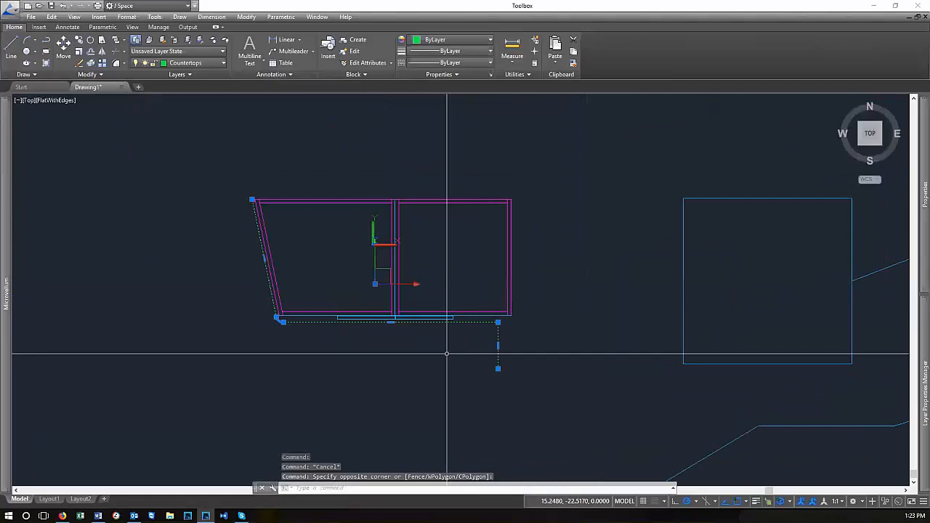
Undo the fillet with the vertical line and erase that line below the countertop
key("ctrl+z")
left_click(447, 354)
left_click(326, 347)
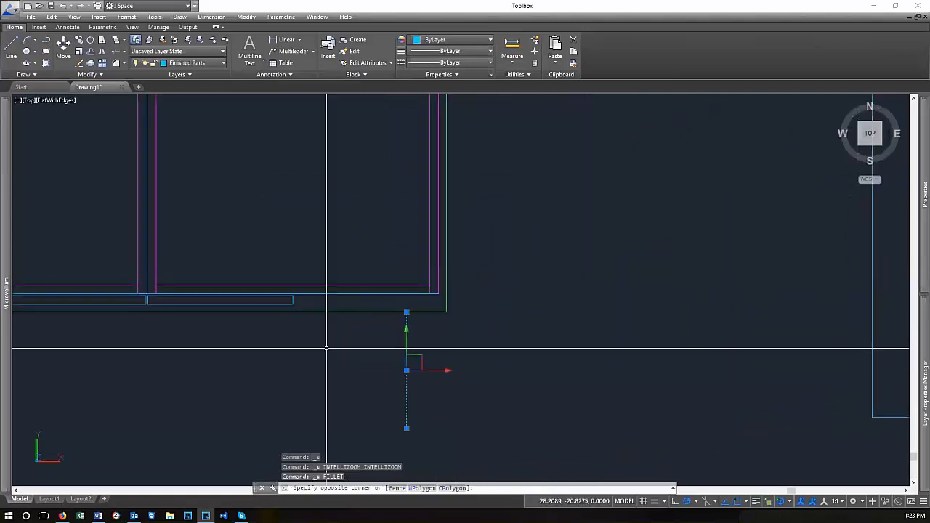
scroll(471, 371, "down", 4)
type("e")
key("Return")
scroll(205, 239, "up", 3)
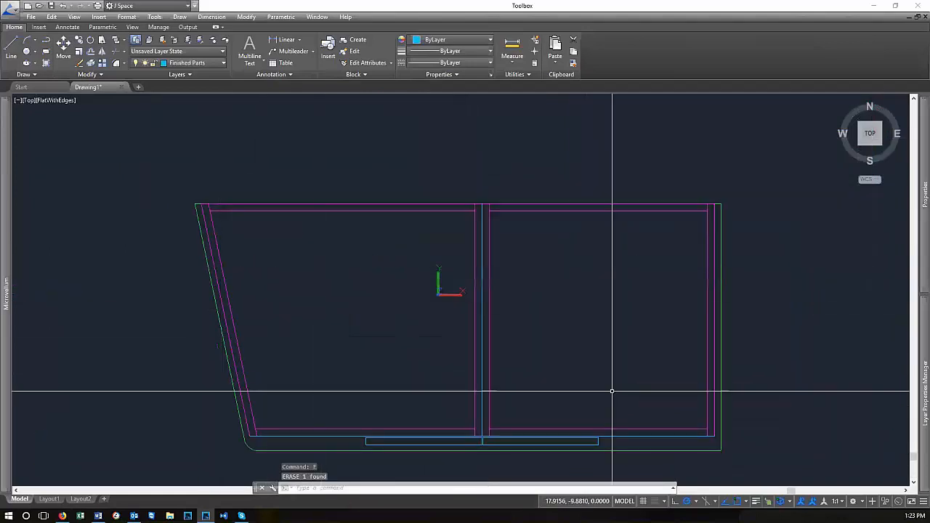
Select the countertop outline and inspect its polyline properties at current vertex 2
left_click(666, 451)
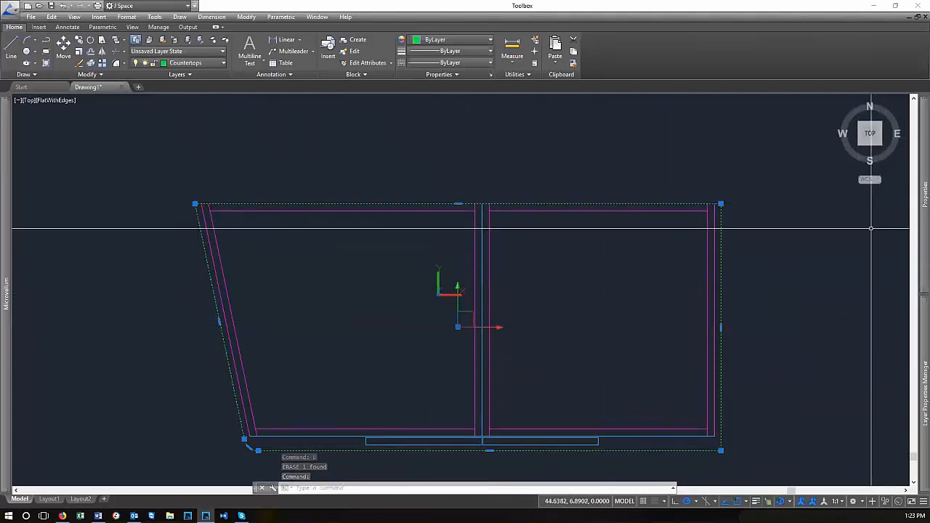
mouse_move(919, 223)
left_click(854, 243)
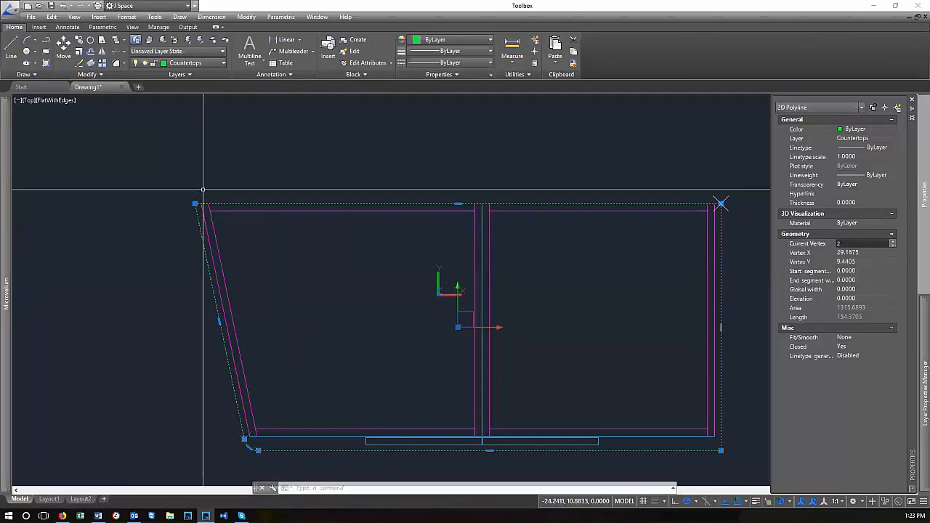
Check the Closed setting in the countertop outline's polyline properties
key("ctrl+1")
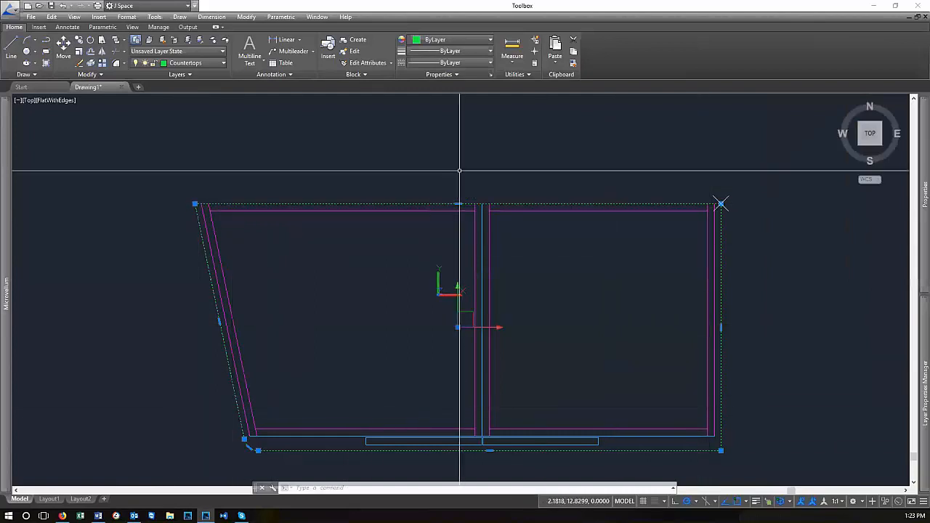
mouse_move(920, 236)
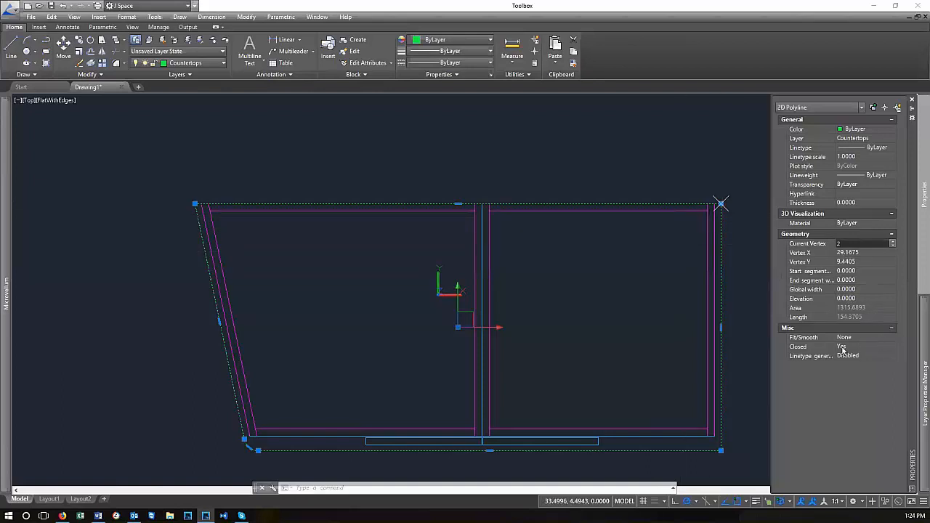
mouse_move(808, 351)
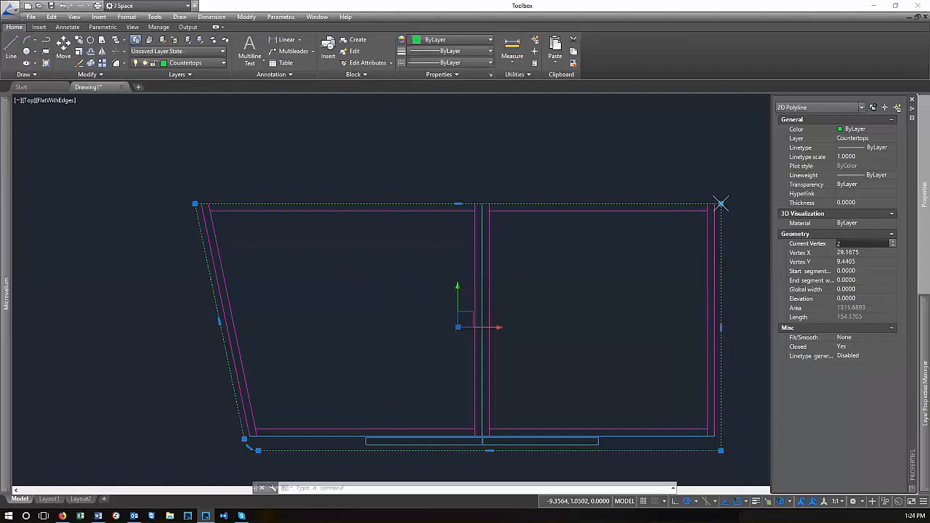
Draw a five-sided polyline about 196 units long below the cabinet, ending on its start point without the Close option
scroll(348, 283, "down", 5)
key("Escape")
key("Escape")
scroll(579, 428, "up", 2)
type("pl")
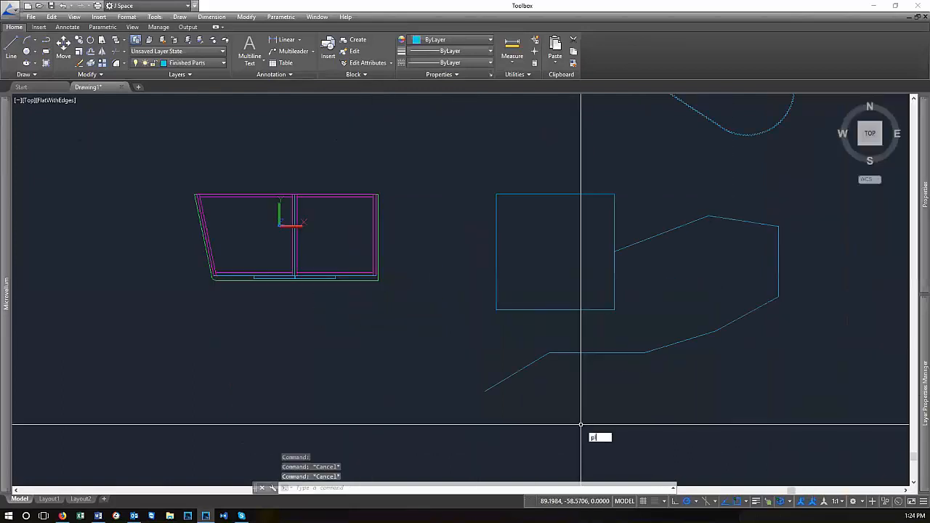
key("Return")
scroll(349, 308, "down", 3)
left_click(294, 298)
left_click(392, 312)
left_click(399, 384)
left_click(300, 384)
left_click(271, 342)
scroll(292, 298, "up", 5)
scroll(298, 302, "up", 3)
left_click(313, 305)
scroll(340, 312, "down", 8)
key("Return")
Select the five-sided polyline below the cabinet and check its Closed setting in the properties
scroll(373, 345, "up", 3)
left_click(415, 305)
left_click(390, 243)
mouse_move(925, 196)
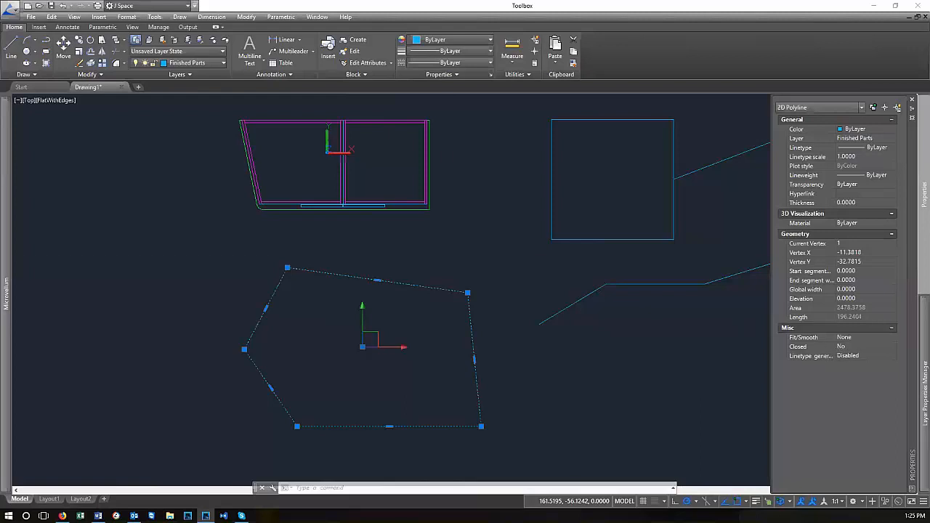
key("ctrl+1")
scroll(305, 269, "down", 4)
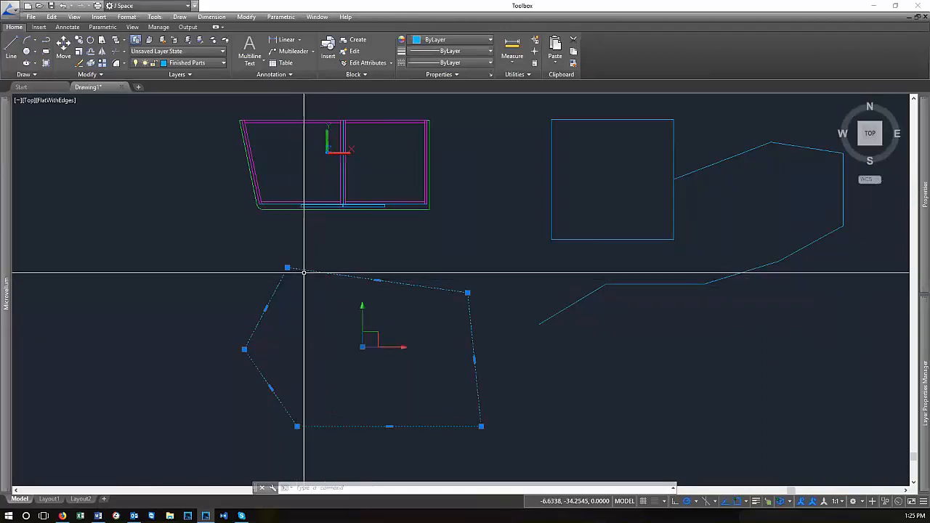
Draw a second five-sided polyline east of the first one, finishing its last segment with the Close option
key("Escape")
scroll(428, 294, "up", 2)
type("pl")
key("Return")
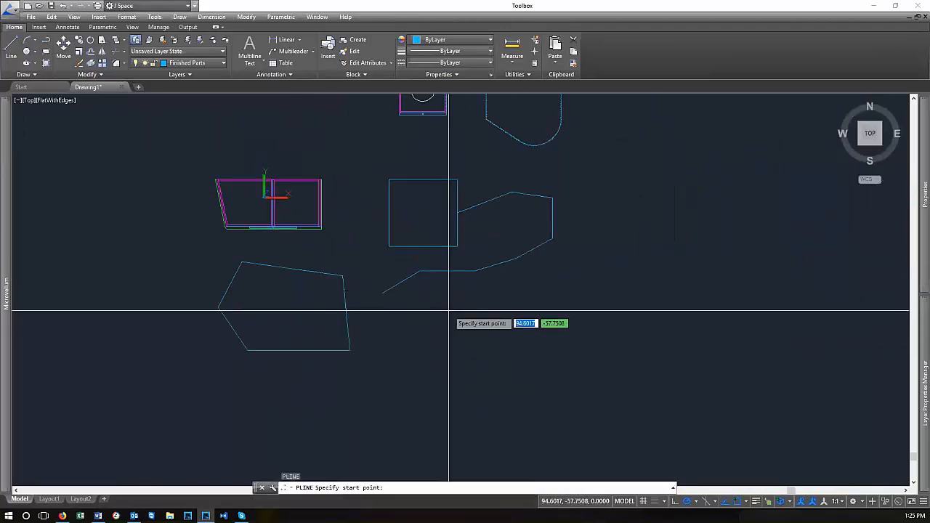
left_click(436, 322)
left_click(585, 295)
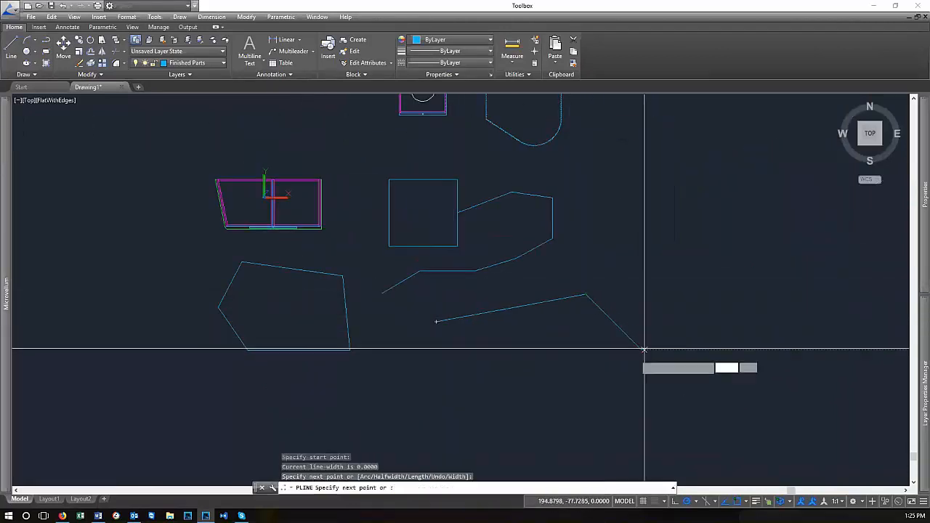
left_click(640, 349)
left_click(471, 395)
left_click(399, 367)
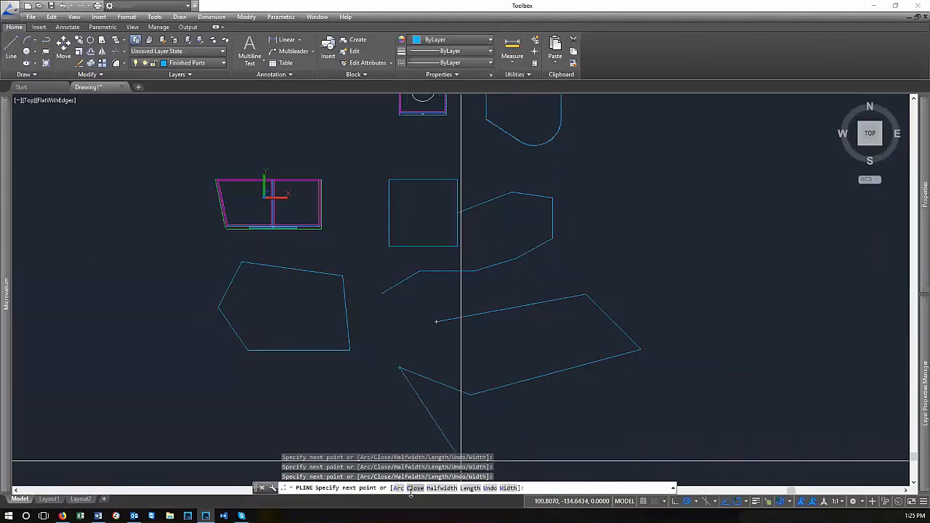
type("c")
key("Return")
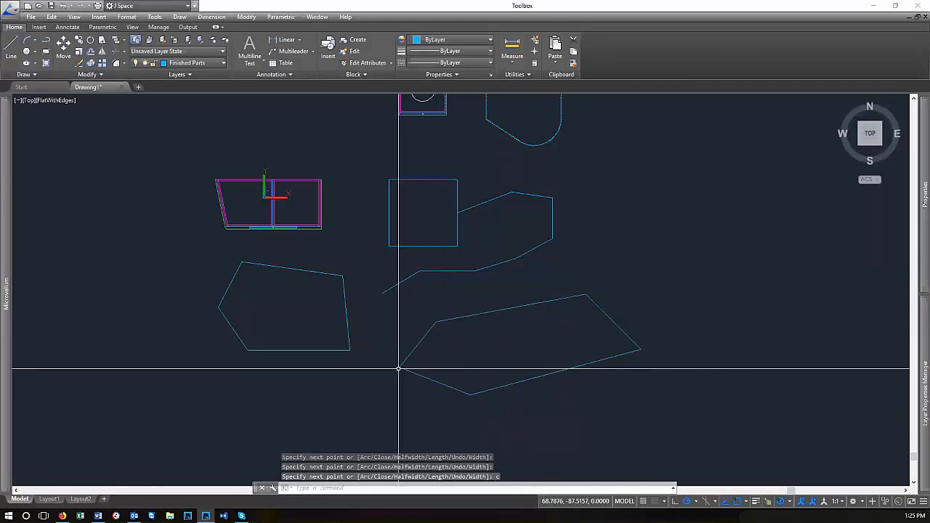
Select the second polyline, drawn with the Close option, and inspect its properties
left_click(565, 324)
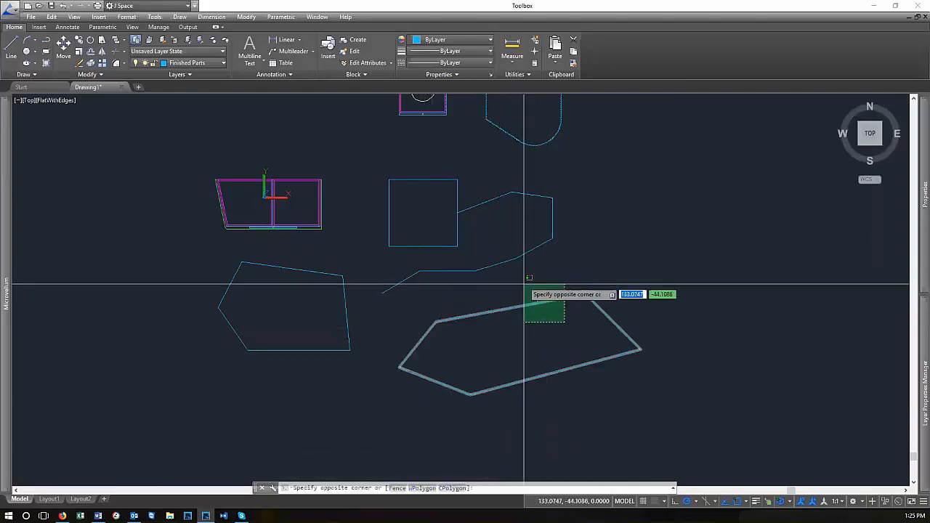
left_click(522, 281)
mouse_move(920, 267)
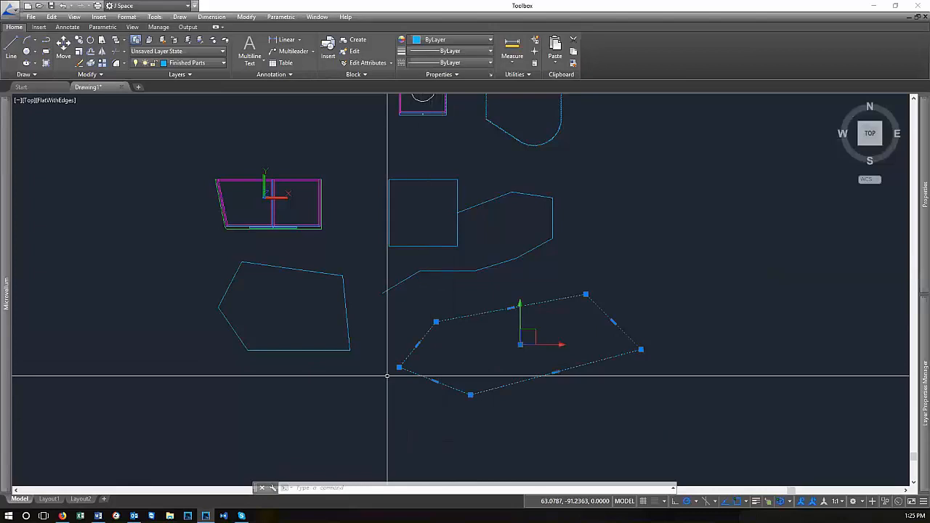
Select the first five-sided polyline, check its Closed setting and step through its vertices for a duplicate corner point
scroll(618, 450, "down", 2)
scroll(402, 359, "up", 5)
key("Escape")
left_click(460, 268)
left_click(444, 208)
scroll(547, 307, "down", 4)
scroll(393, 303, "up", 3)
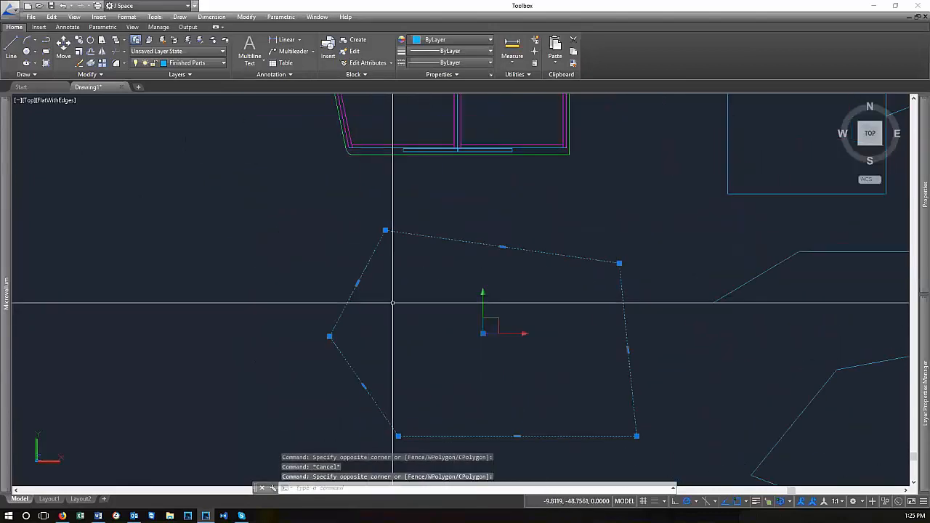
mouse_move(924, 245)
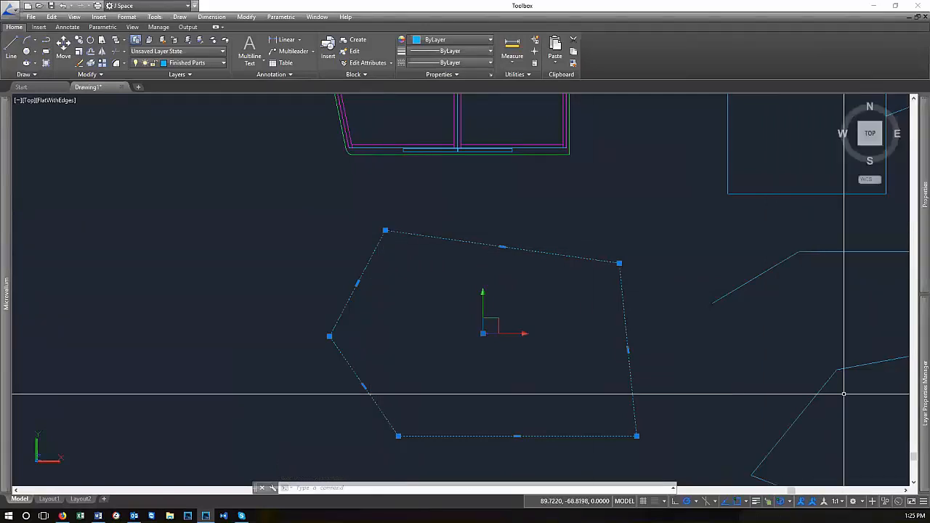
mouse_move(924, 218)
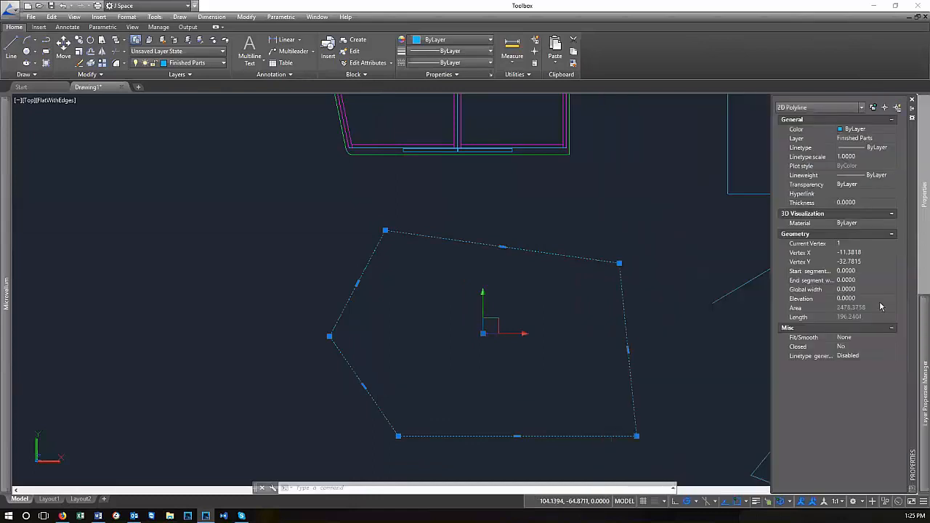
left_click(857, 349)
left_click(884, 244)
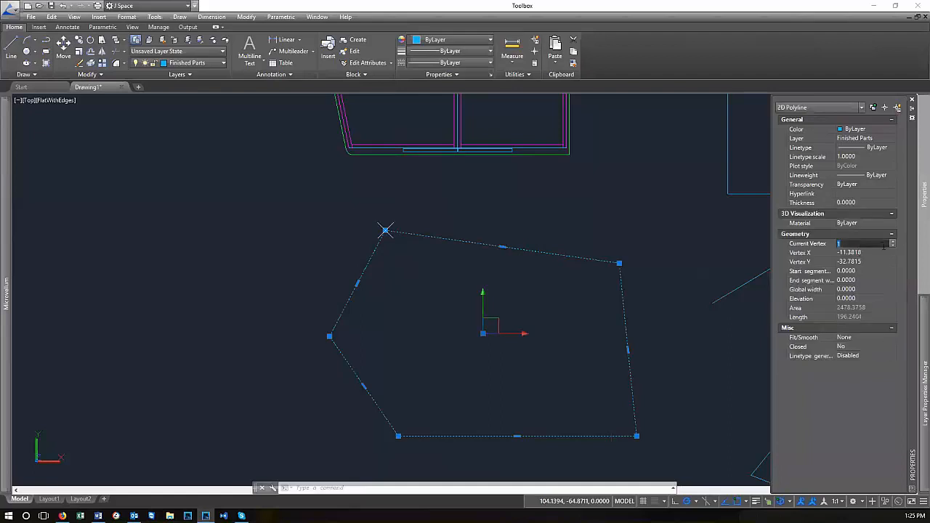
left_click(893, 245)
left_click(893, 245)
left_click(893, 245)
left_click(893, 244)
left_click(893, 245)
key("Escape")
key("Escape")
Draw an open four-segment polyline about 173 units long below the first five-sided polyline
scroll(435, 270, "down", 2)
scroll(446, 391, "down", 4)
scroll(425, 392, "down", 1)
middle_click_drag(426, 396, 407, 251)
scroll(420, 327, "up", 2)
type("pl")
key("Return")
left_click(376, 265)
left_click(492, 264)
left_click(497, 314)
left_click(438, 360)
left_click(336, 321)
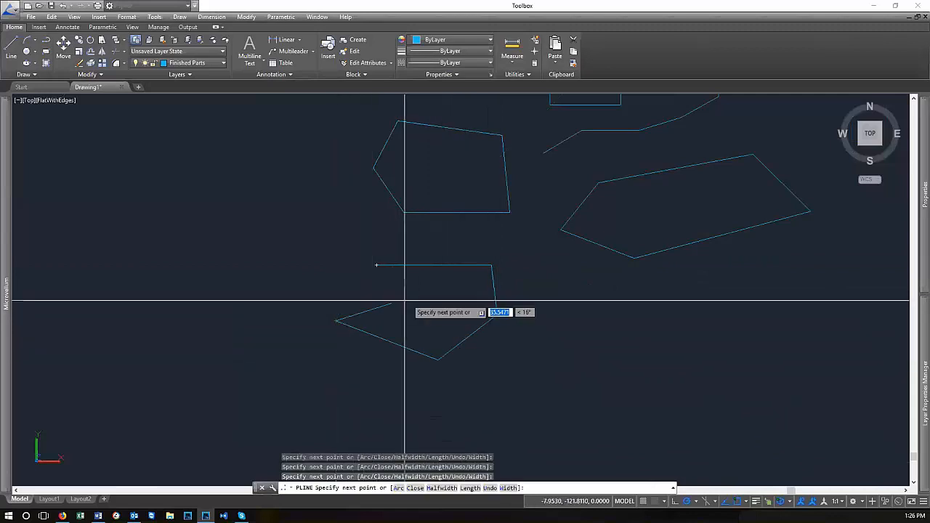
key("Return")
Select the open four-segment polyline and set its Closed property to Yes
left_click(498, 348)
left_click(457, 317)
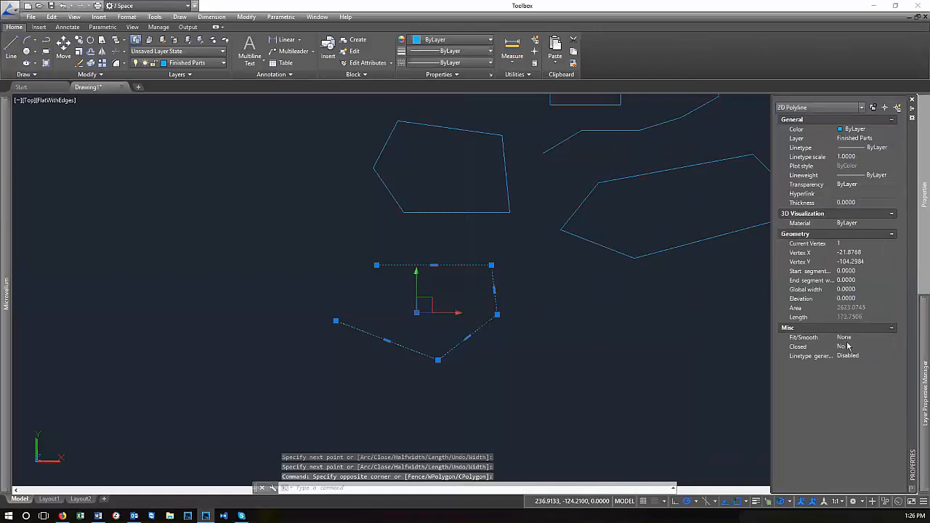
left_click(845, 347)
left_click(892, 348)
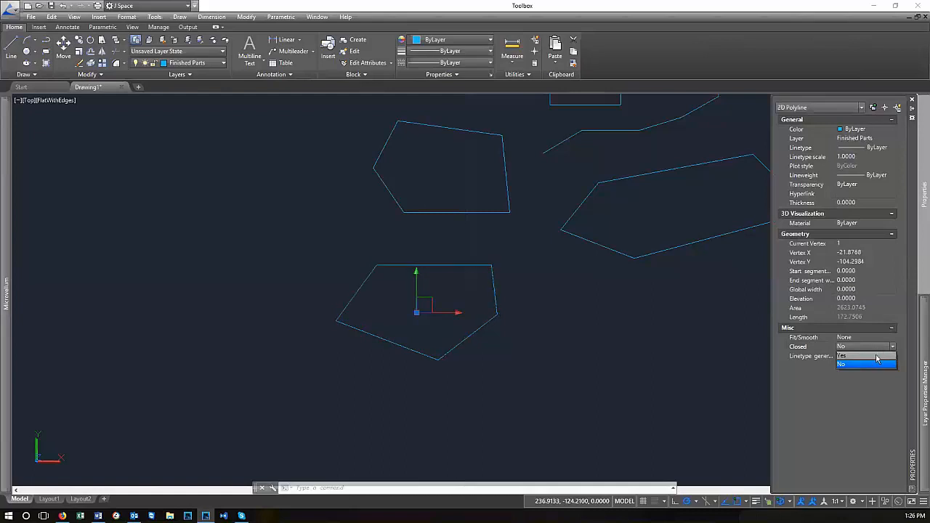
left_click(876, 356)
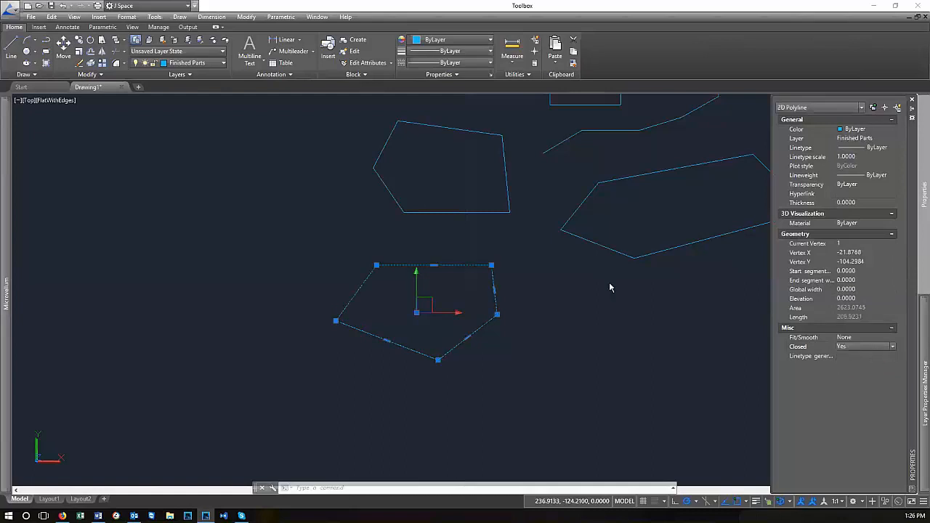
Set the Closed property of the first five-sided polyline below the cabinet to Yes
scroll(396, 112, "up", 6)
left_click(372, 155)
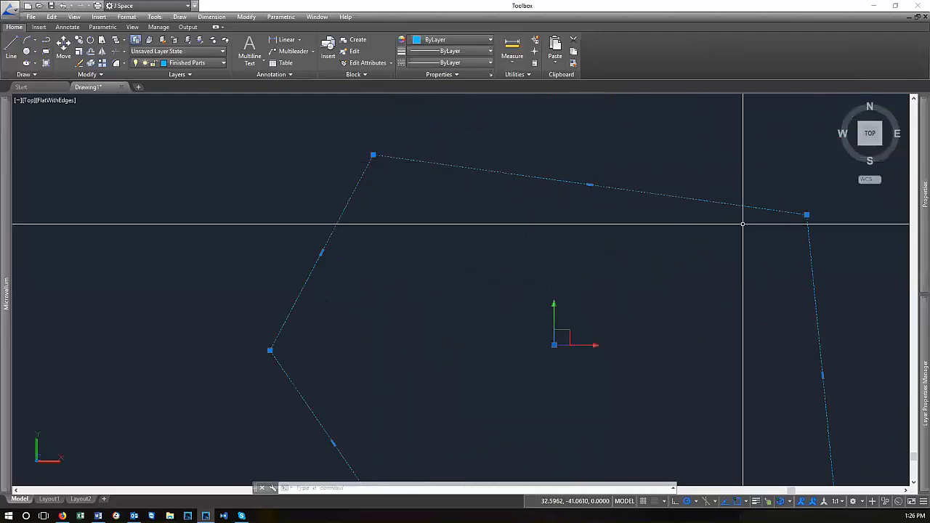
mouse_move(921, 244)
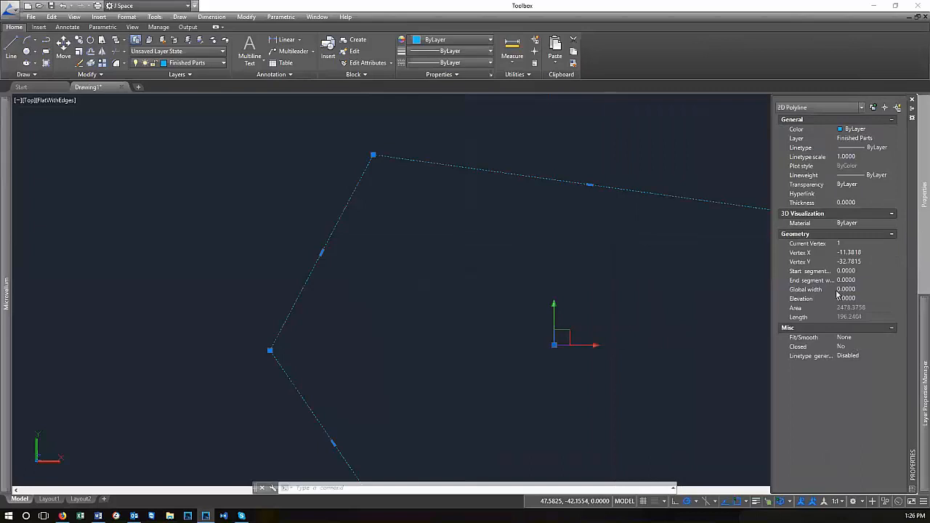
left_click(854, 348)
left_click(893, 348)
left_click(893, 354)
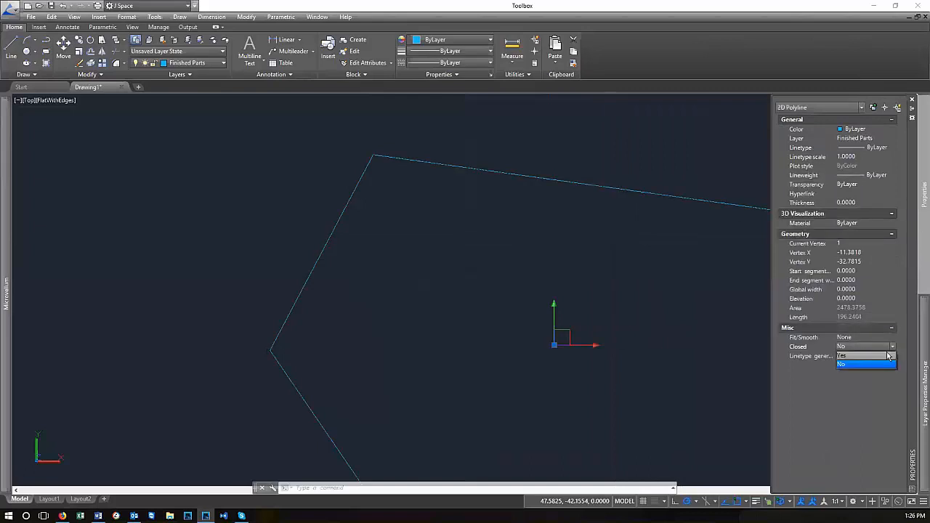
Examine the upper corner of the first polyline and step through its current vertices from 1 to 6 and back to 1
scroll(868, 234, "down", 4)
scroll(727, 204, "down", 2)
scroll(699, 215, "up", 6)
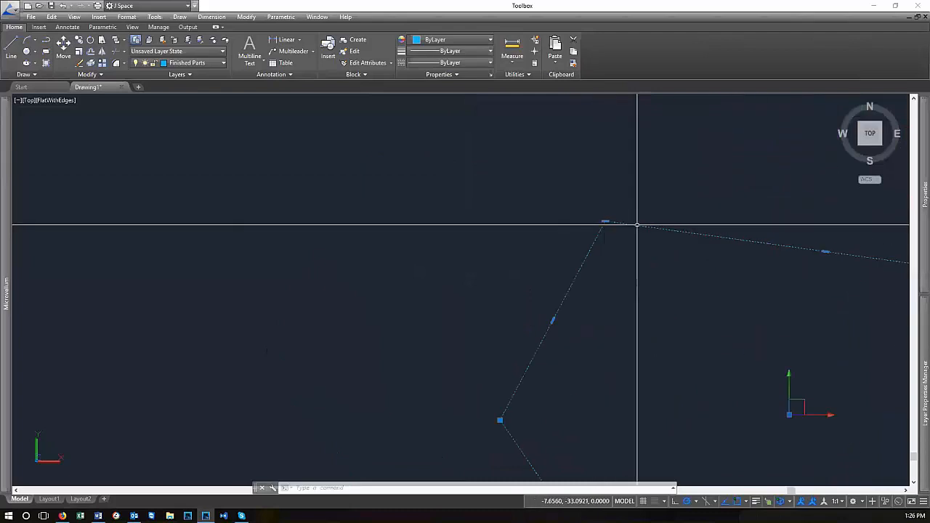
scroll(451, 217, "down", 8)
scroll(501, 233, "up", 5)
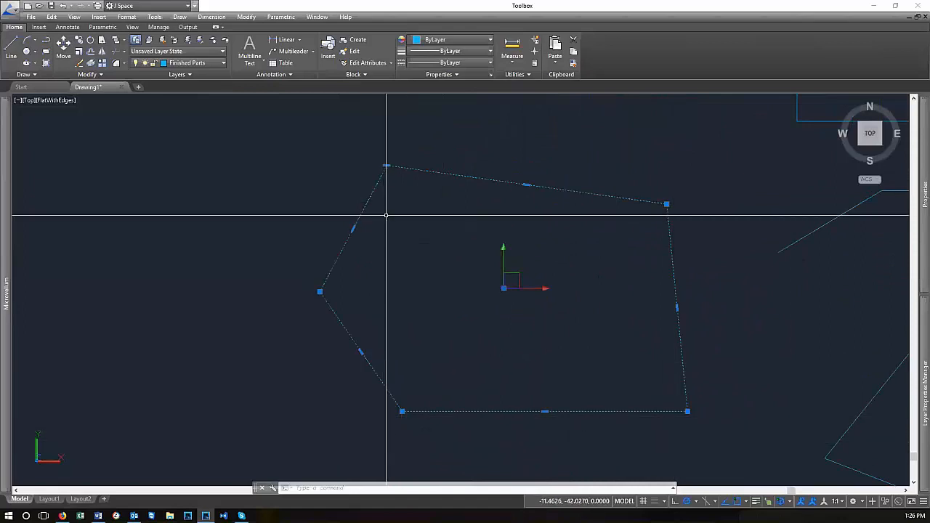
mouse_move(922, 223)
left_click(865, 244)
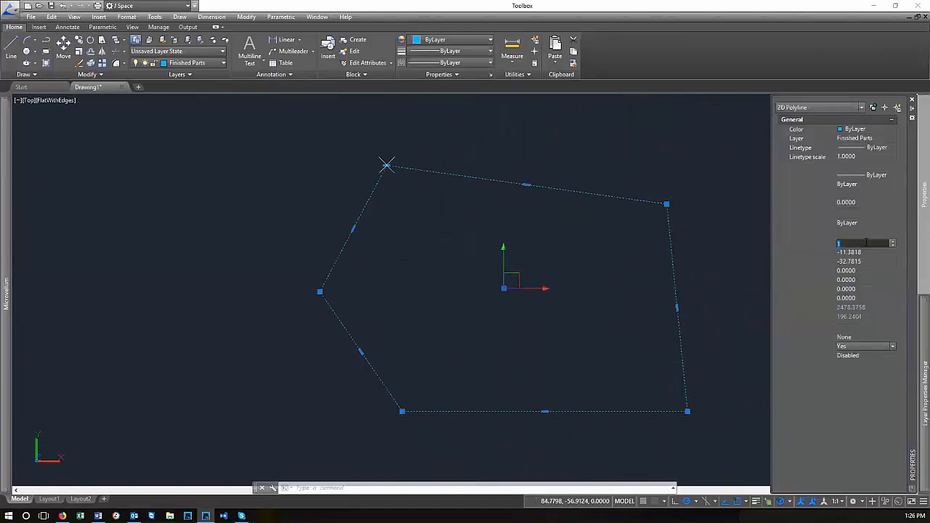
left_click(893, 242)
left_click(893, 242)
left_click(893, 242)
left_click(893, 242)
left_click(893, 242)
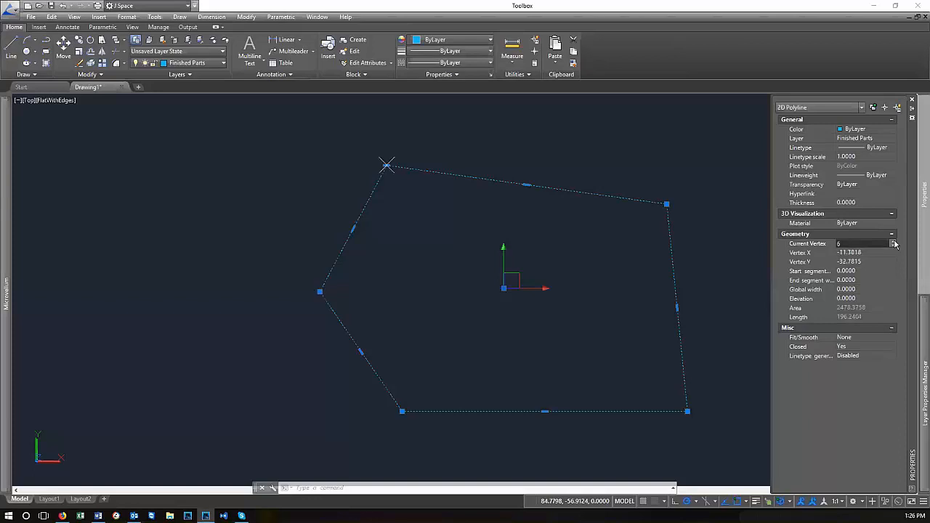
left_click(893, 242)
left_click(893, 247)
Set the X coordinate of the polyline's vertex 1 to -11 and remove that duplicate vertex
left_click(870, 253)
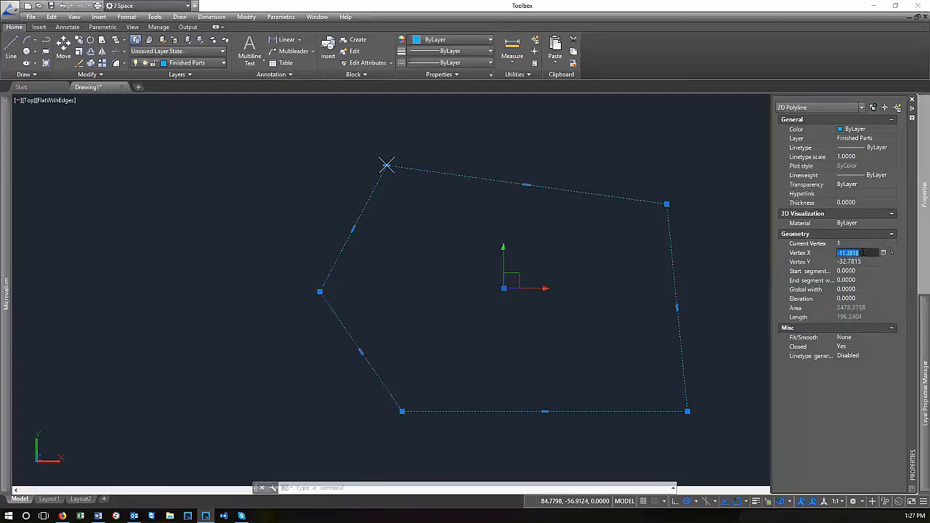
left_click_drag(848, 253, 854, 266)
key("BackSpace")
key("BackSpace")
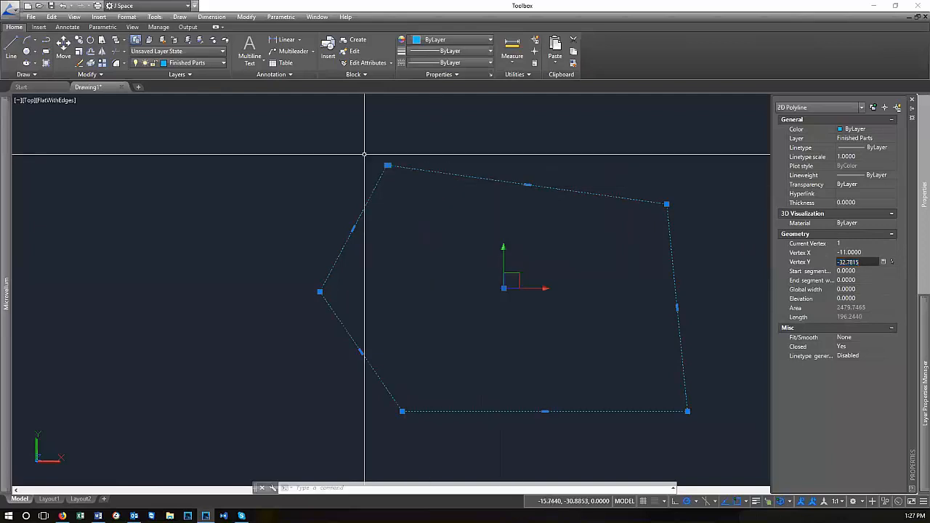
scroll(365, 156, "up", 10)
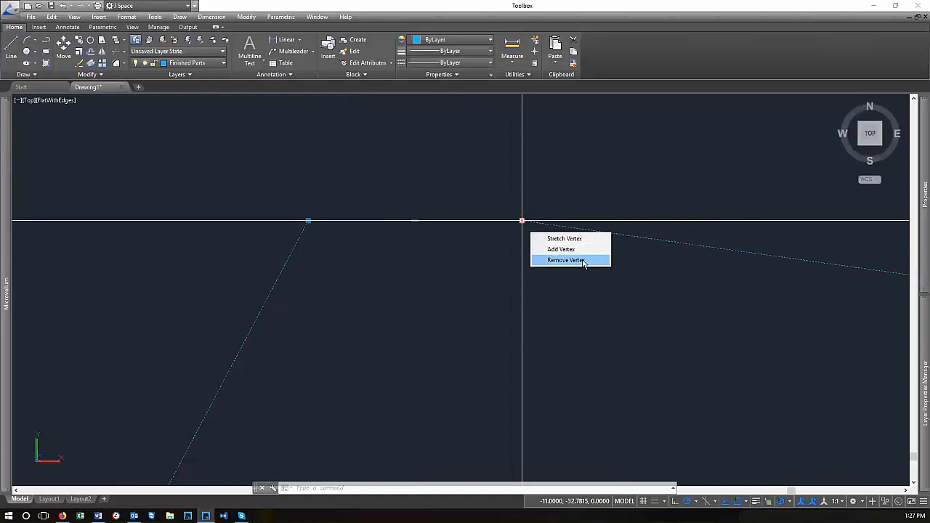
left_click(575, 260)
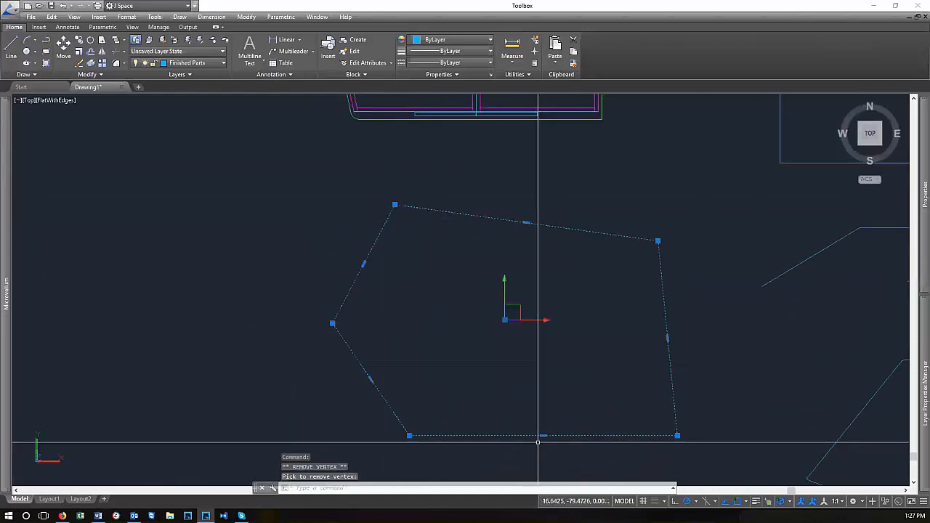
Reselect the cleaned-up polyline and step through its vertices to check that each corner has a single vertex
mouse_move(922, 291)
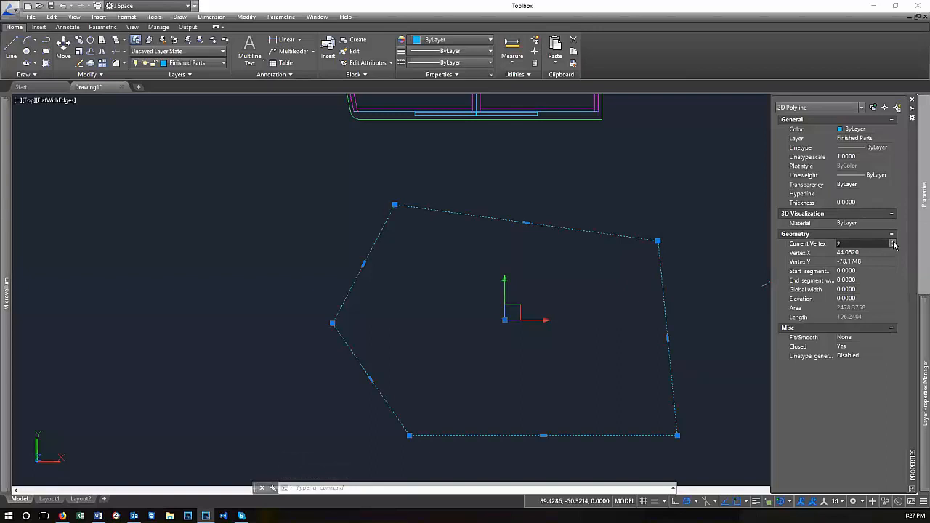
scroll(399, 207, "down", 5)
scroll(579, 261, "up", 3)
key("Escape")
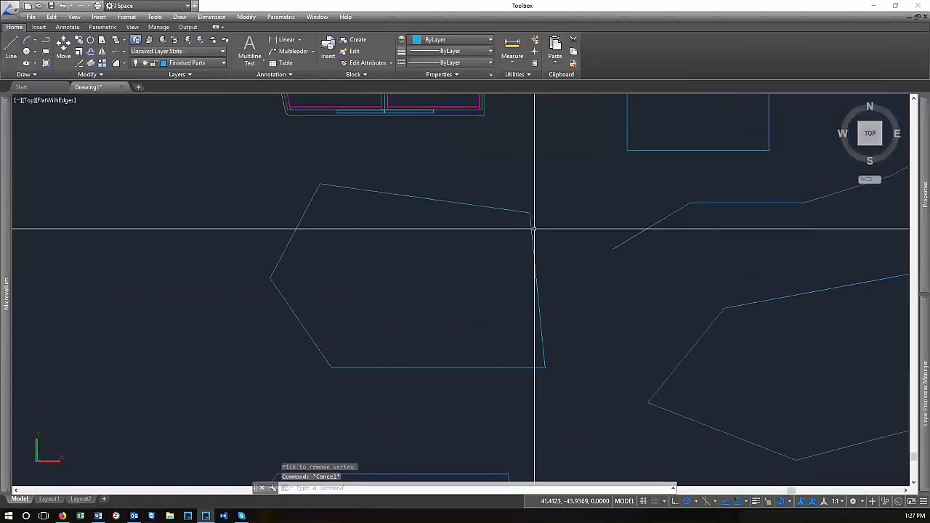
left_click(535, 228)
left_click(523, 235)
mouse_move(917, 247)
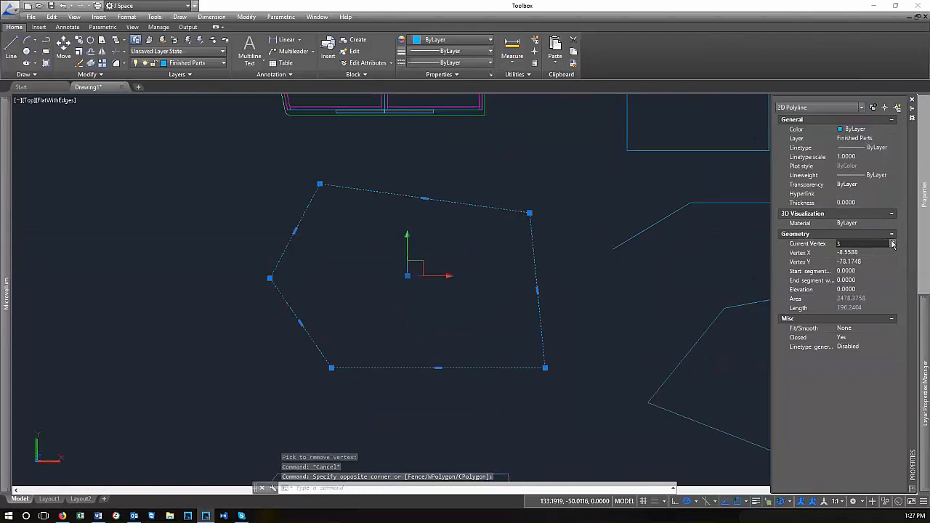
scroll(400, 284, "down", 4)
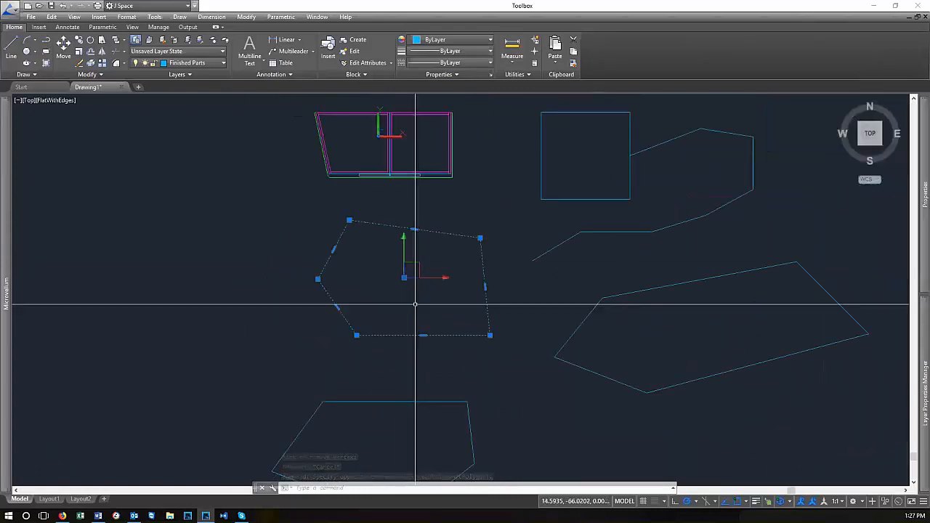
key("Escape")
scroll(435, 188, "up", 4)
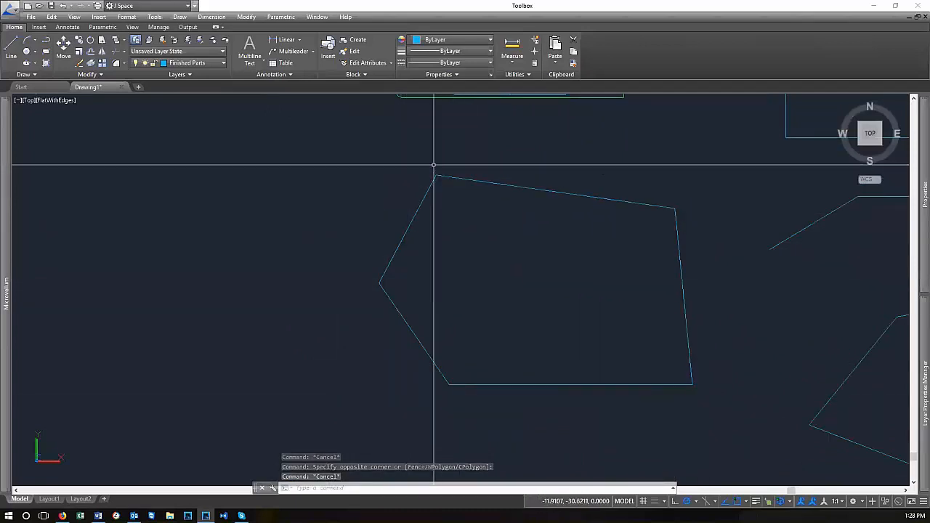
scroll(329, 243, "down", 4)
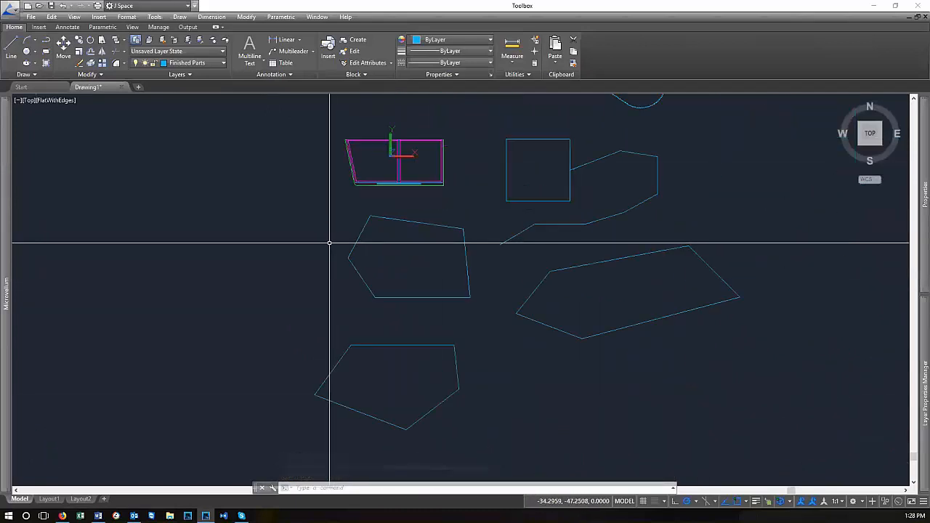
scroll(407, 262, "up", 1)
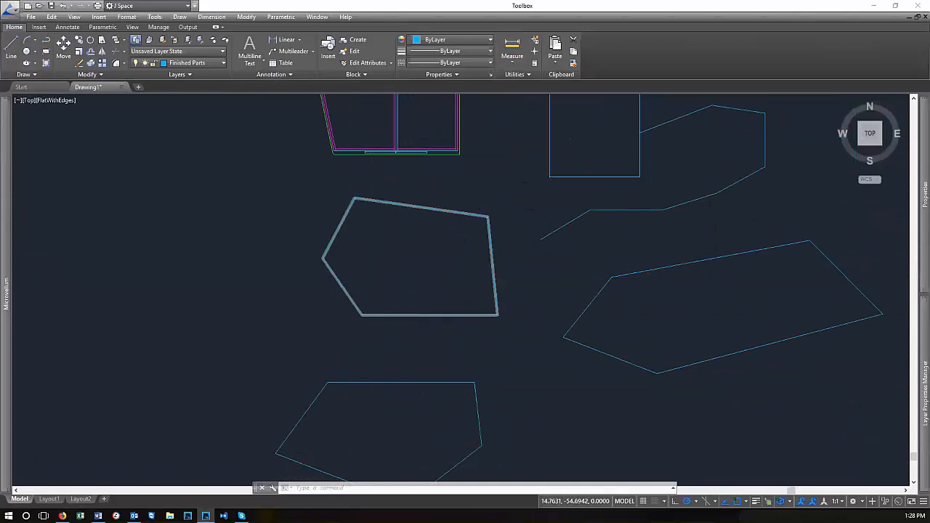
scroll(432, 280, "down", 3)
scroll(530, 324, "up", 2)
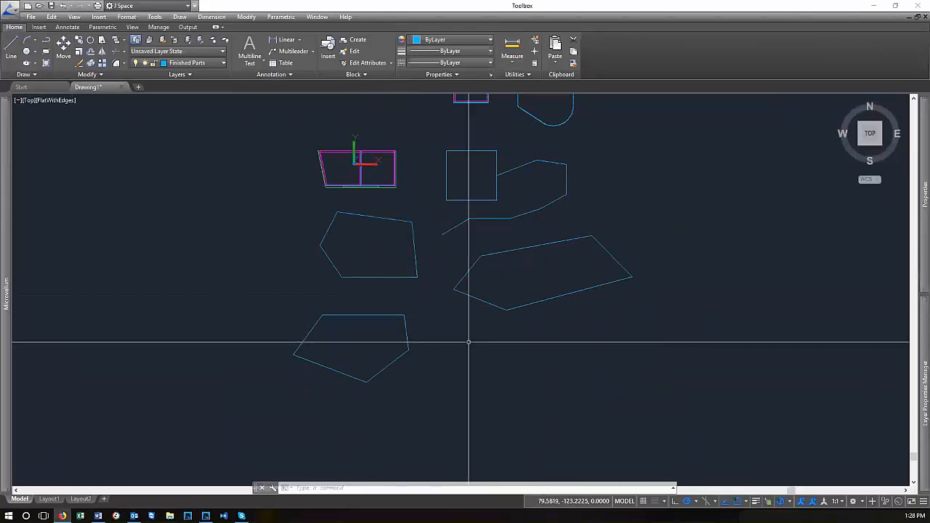
Select the five-sided polyline below the open curve and stretch its rightmost corner down until it lies almost directly below the upper-right corner
scroll(585, 218, "up", 3)
left_click(597, 236)
left_click(475, 315)
scroll(473, 323, "down", 2)
scroll(469, 318, "up", 3)
scroll(476, 328, "down", 2)
scroll(474, 333, "up", 2)
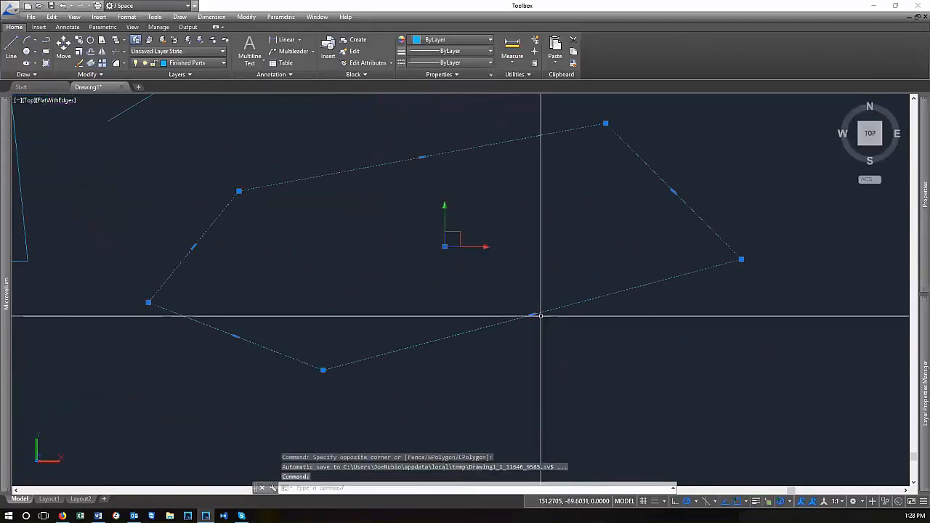
left_click(741, 258)
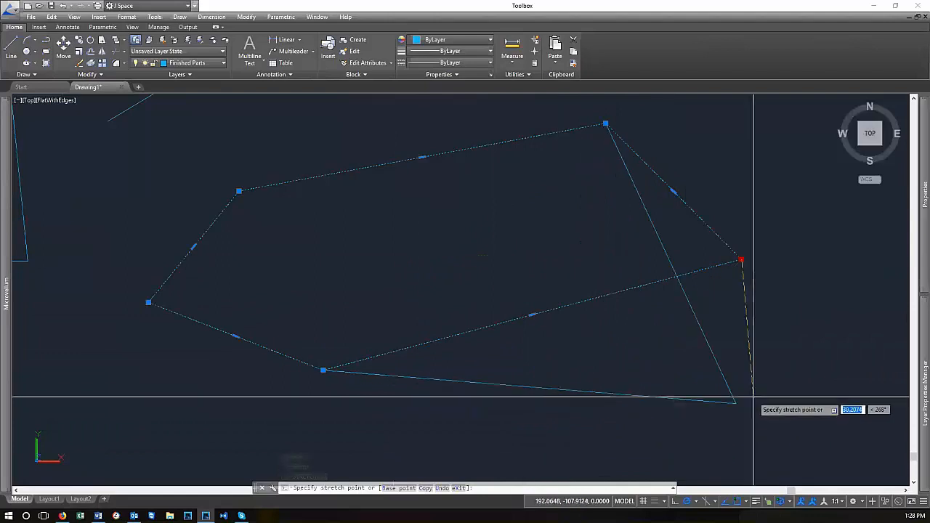
left_click(591, 407)
Stretch the same polyline's bottom middle vertex down and to the left to make the lower part deeper
scroll(781, 370, "down", 4)
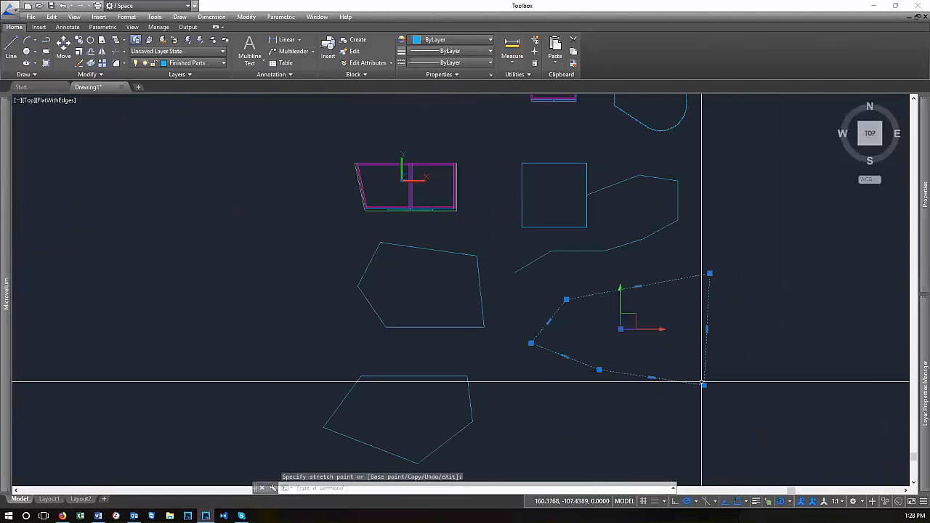
scroll(618, 384, "up", 3)
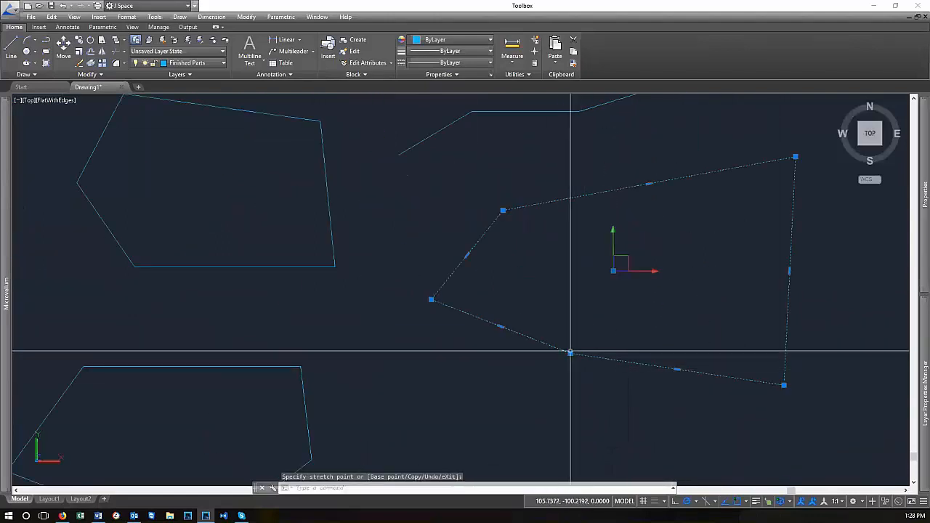
left_click(570, 355)
scroll(585, 291, "down", 3)
scroll(553, 367, "up", 3)
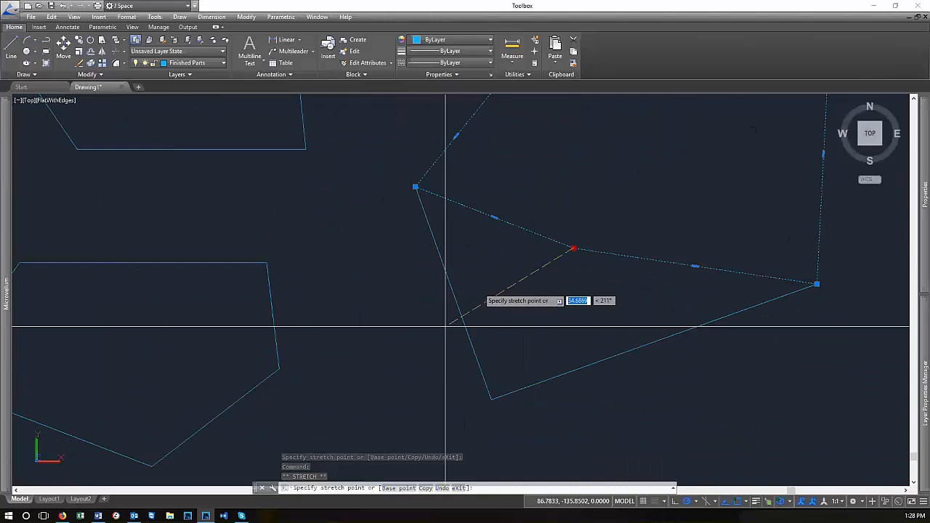
left_click(505, 356)
scroll(478, 316, "down", 4)
scroll(421, 391, "up", 2)
scroll(407, 386, "down", 2)
scroll(451, 276, "up", 3)
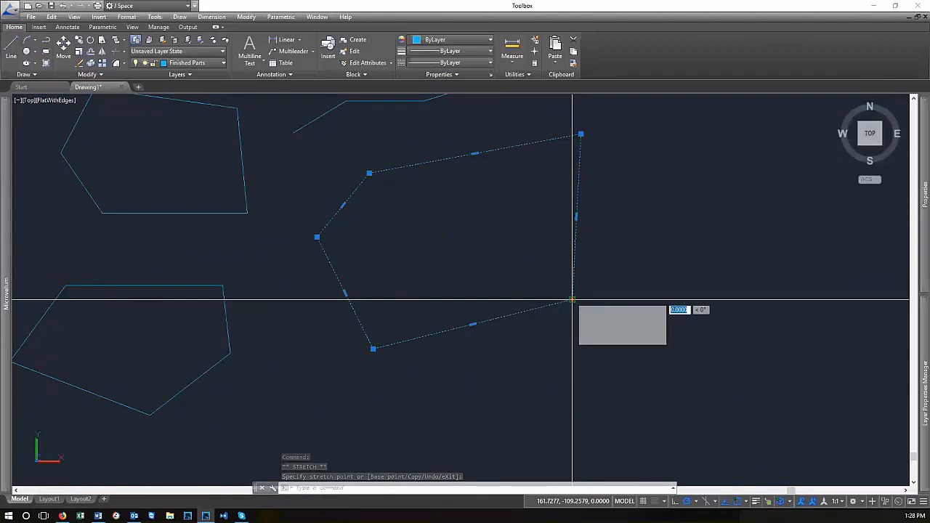
key("Escape")
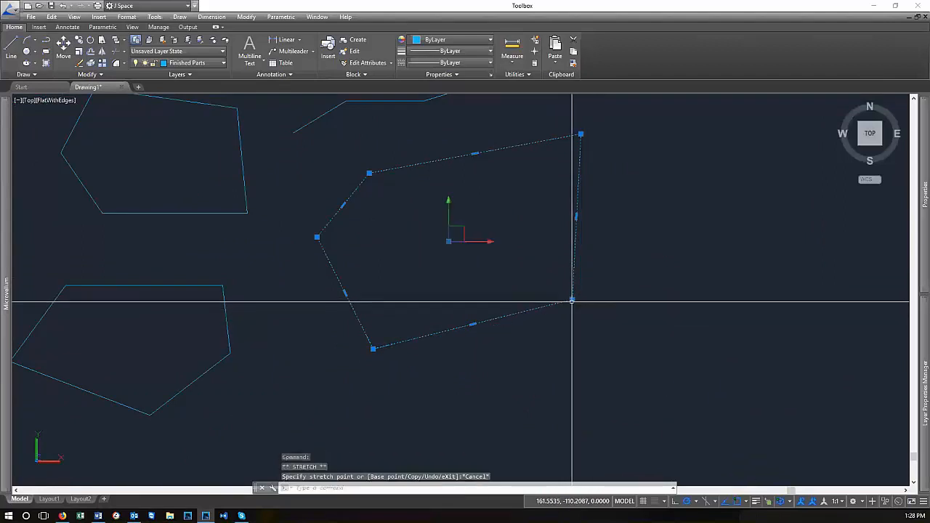
left_click(573, 299)
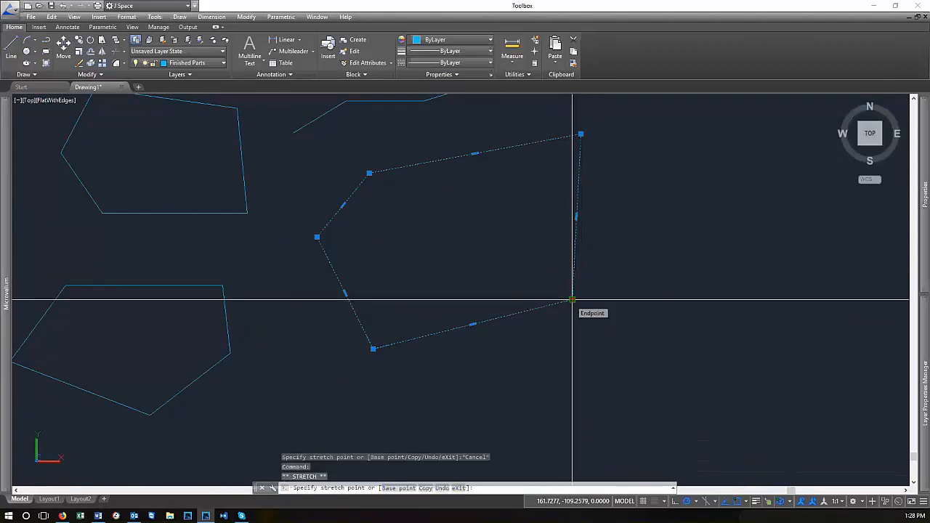
key("Escape")
left_click(572, 299)
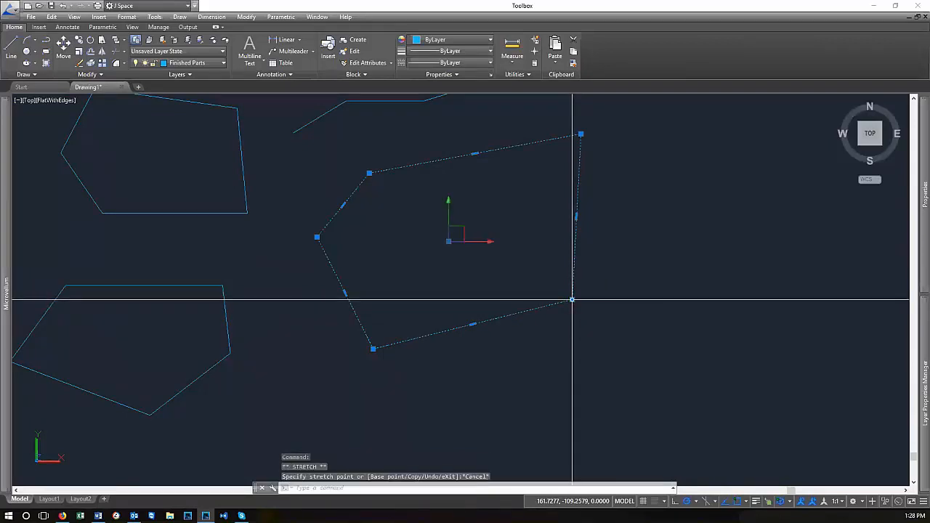
Move the selected polygon to the right by grip editing, using its lower-right vertex as the base point
left_click(573, 299)
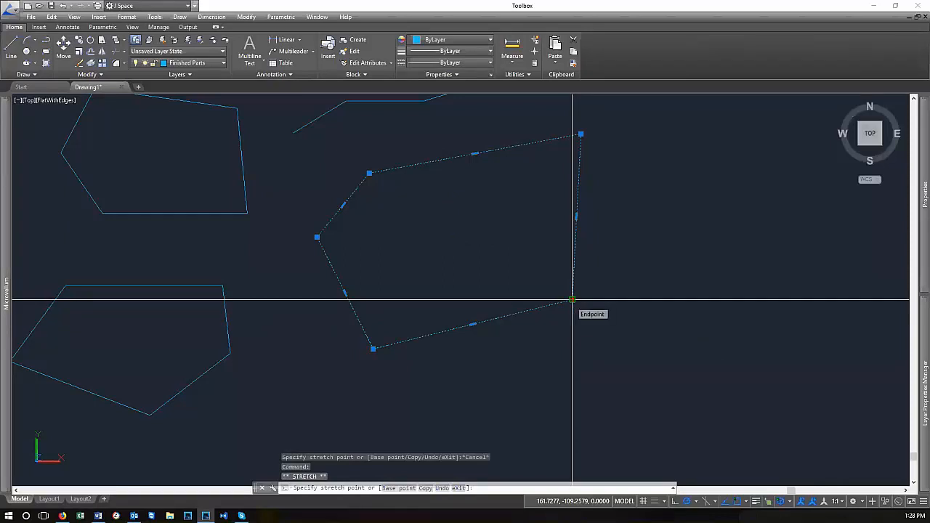
left_click(572, 299)
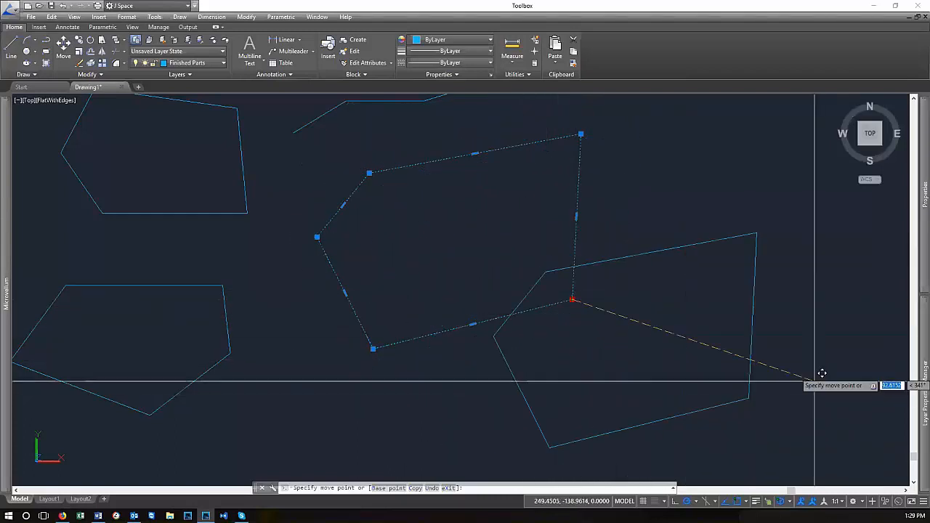
scroll(661, 308, "down", 3)
scroll(633, 326, "up", 3)
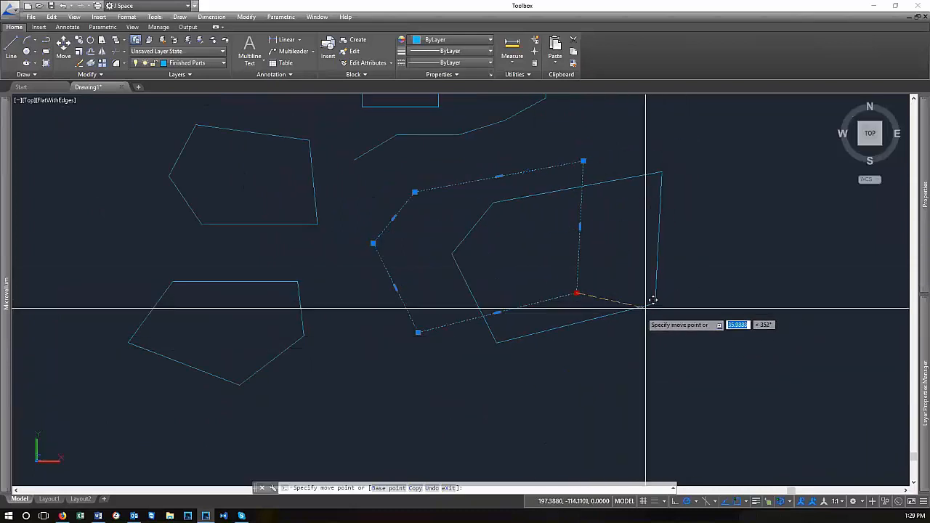
scroll(645, 316, "up", 2)
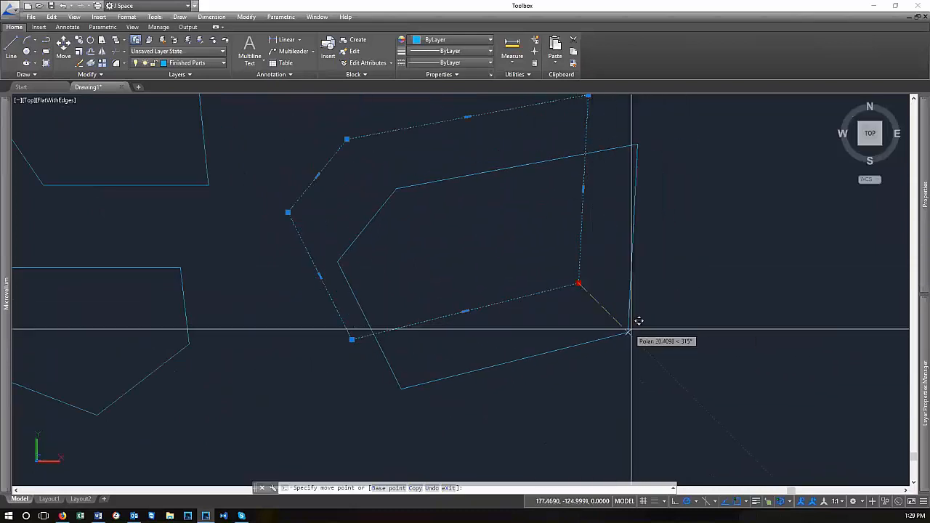
left_click(728, 331)
scroll(380, 302, "down", 2)
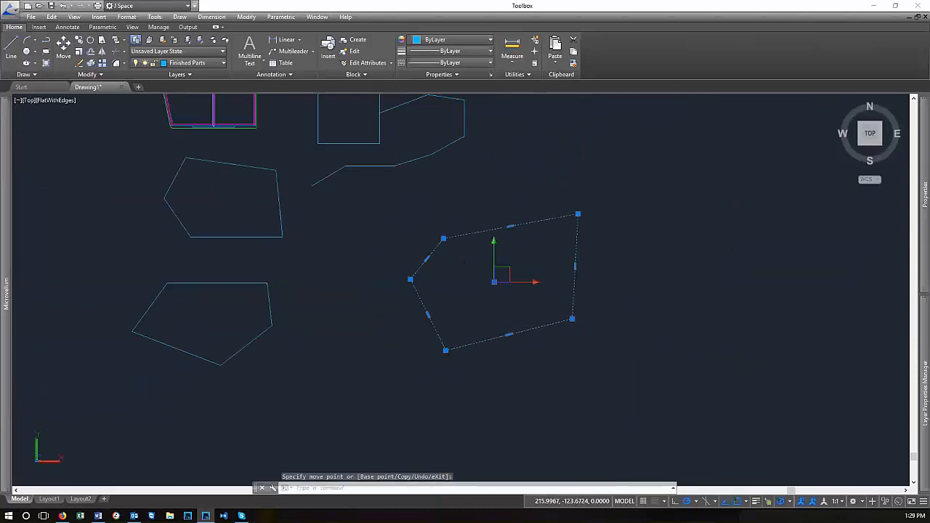
Scale the polygon by a factor of 0.5 about its lower-right vertex using grip editing
left_click(564, 325)
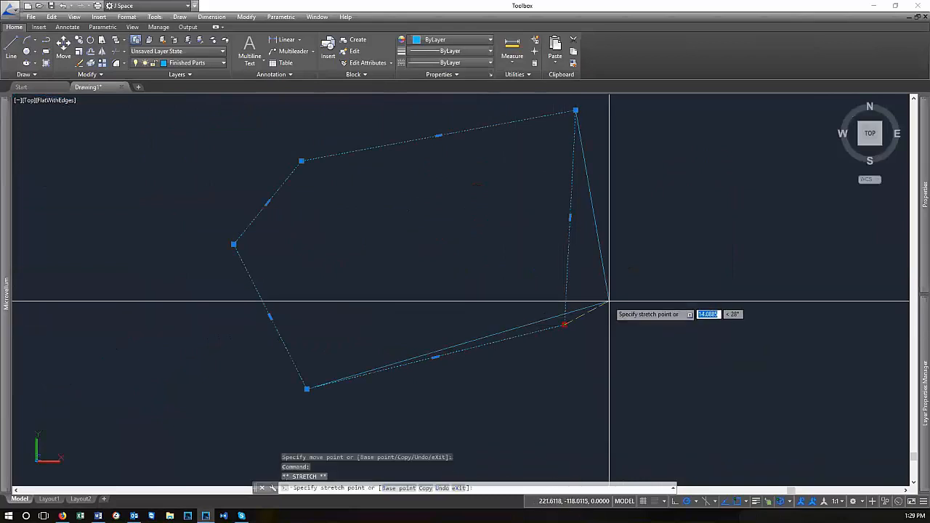
scroll(616, 294, "down", 5)
scroll(600, 306, "up", 4)
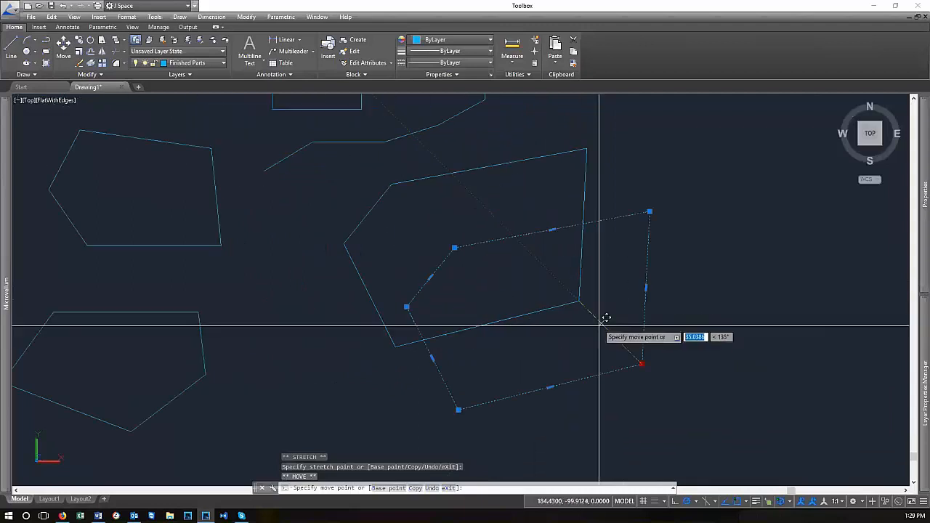
scroll(546, 340, "down", 1)
key("space")
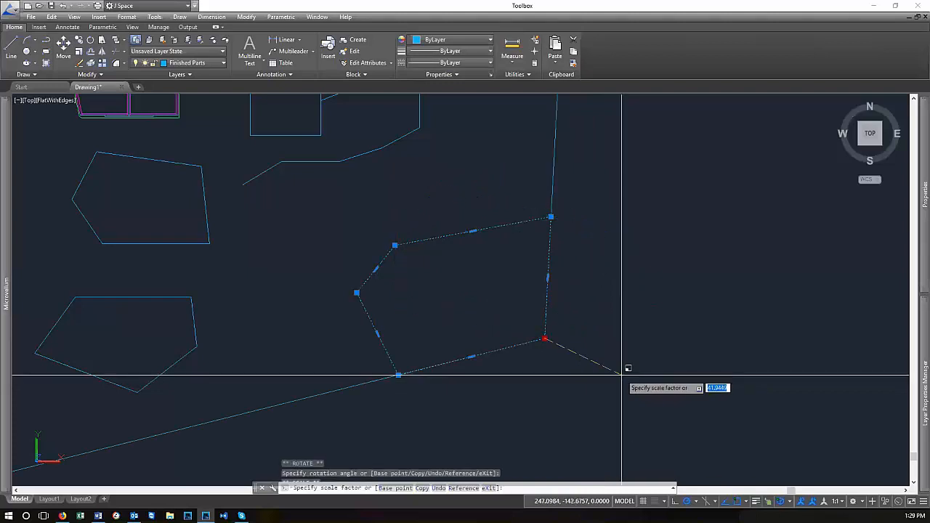
scroll(621, 376, "down", 5)
scroll(617, 376, "up", 2)
scroll(607, 357, "up", 5)
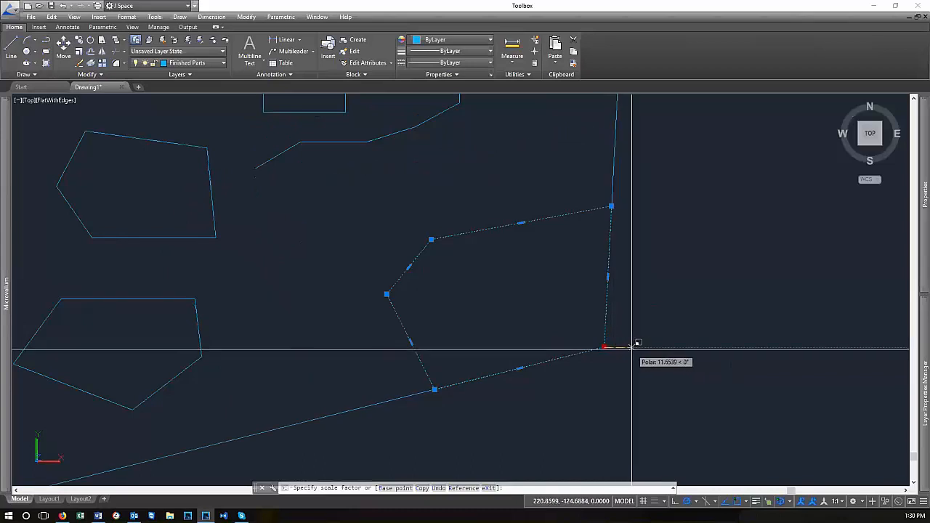
scroll(630, 343, "up", 4)
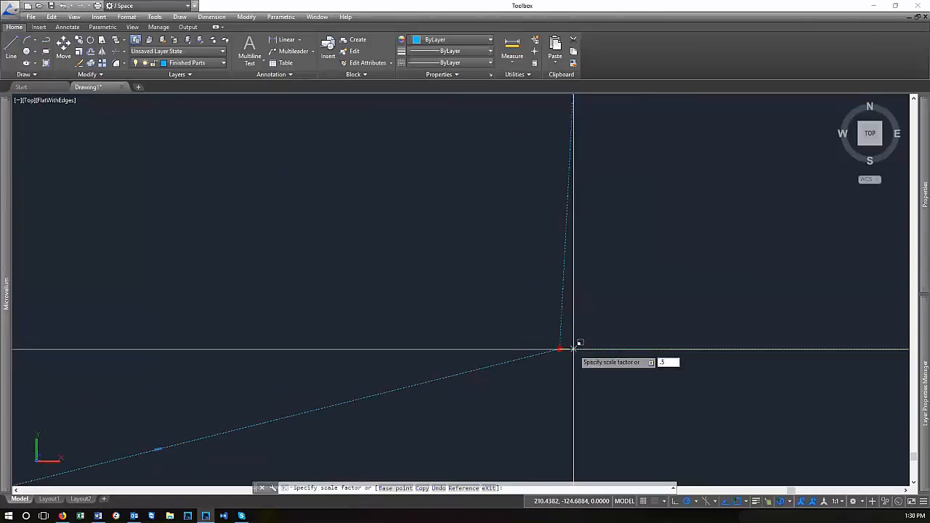
scroll(597, 344, "down", 5)
scroll(538, 332, "up", 2)
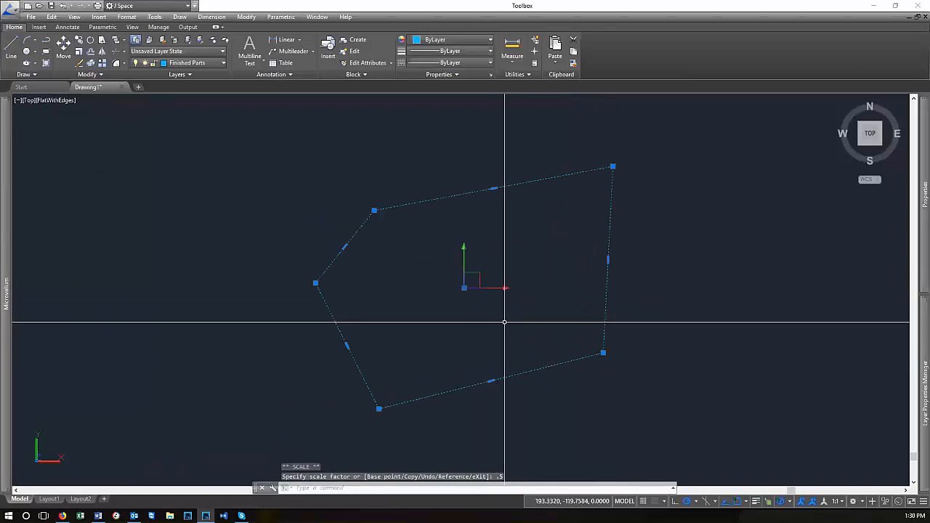
Mirror the polygon across its right edge by grip editing from the lower-right vertex
left_click(603, 353)
key("space")
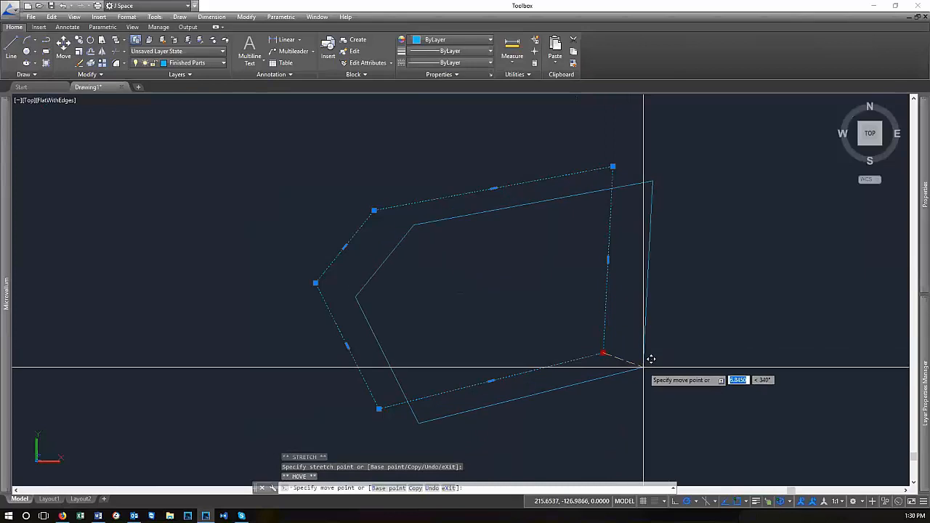
key("space")
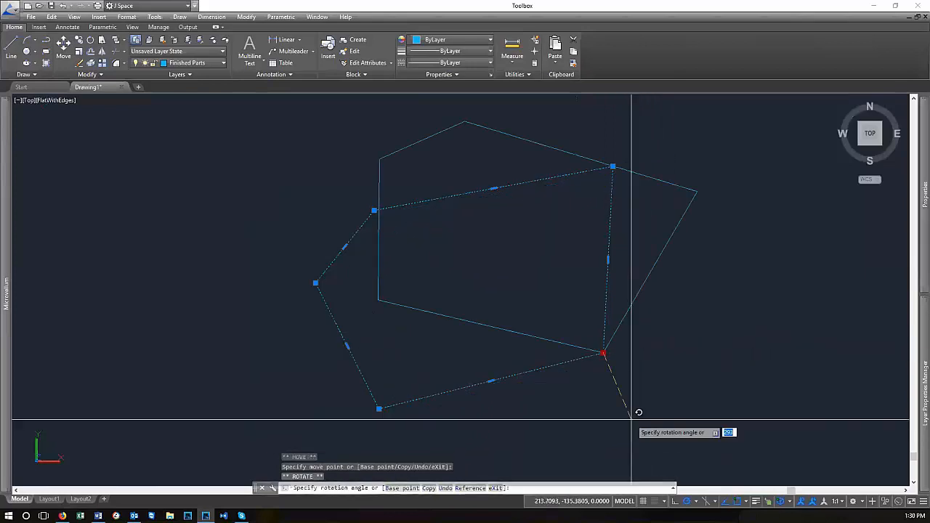
key("space")
key("space")
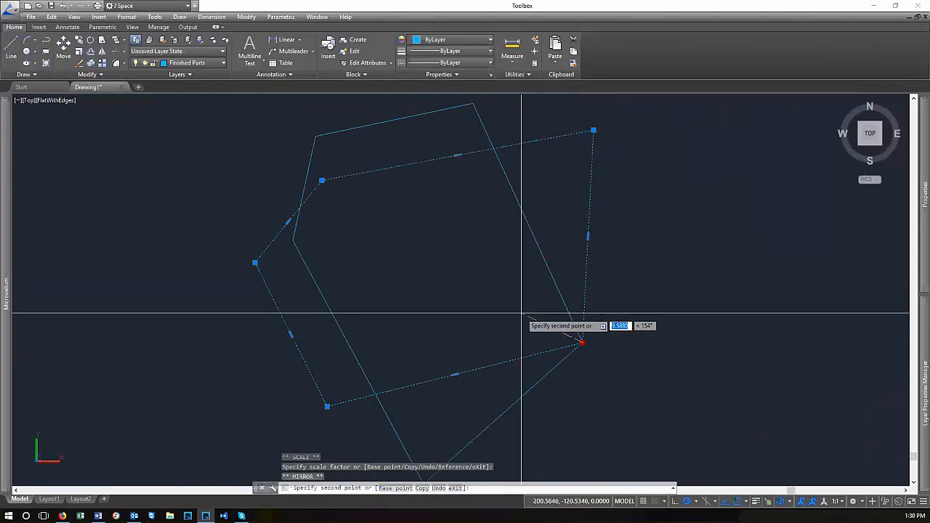
scroll(594, 287, "down", 2)
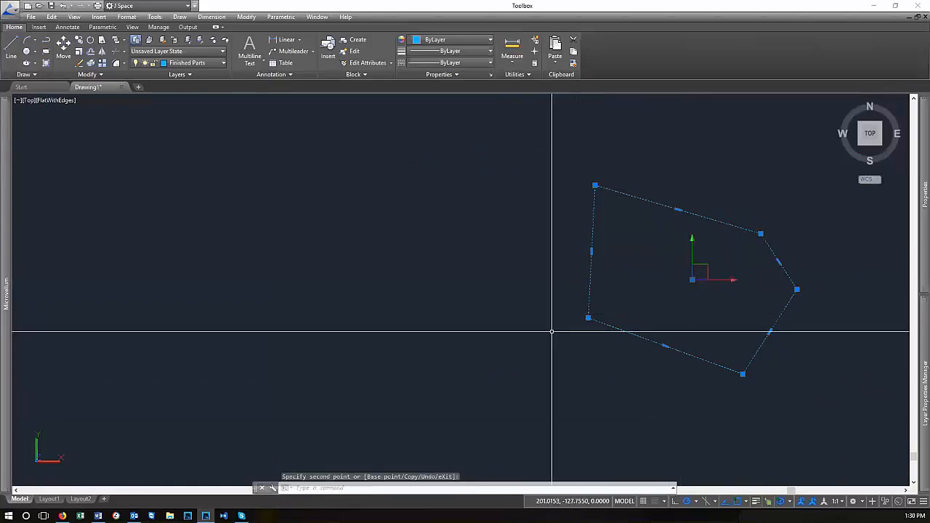
Preview the Move, Rotate, Scale and Mirror grip modes from the polygon's lower-left vertex without applying any of them
left_click(588, 317)
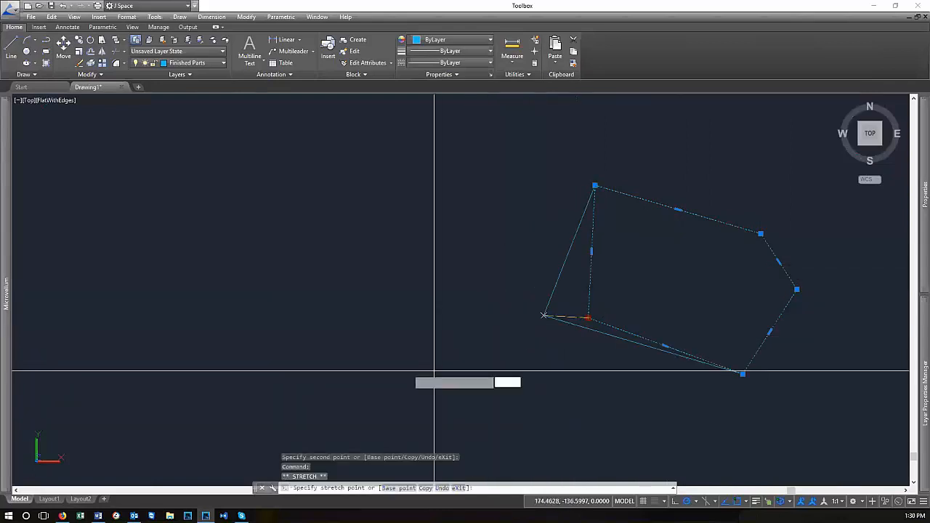
key("space")
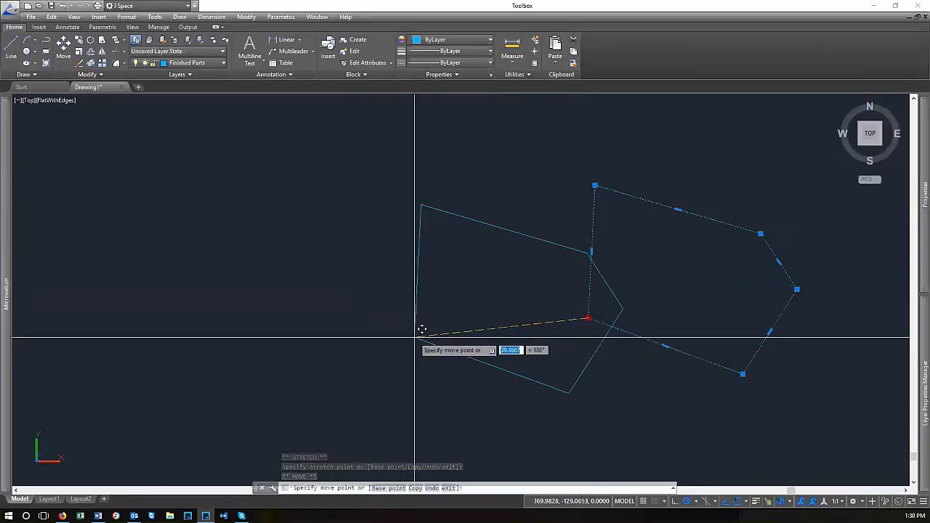
key("space")
key("space")
key("space")
key("space")
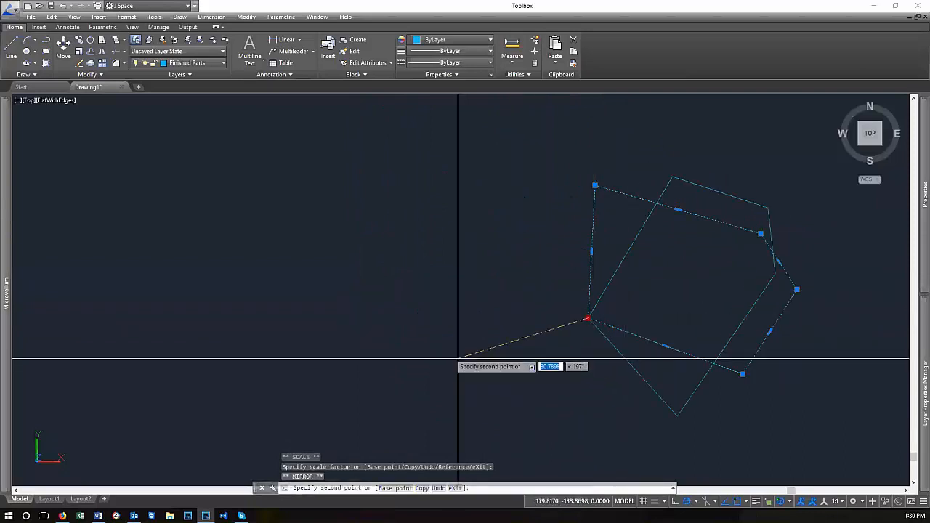
key("space")
key("space")
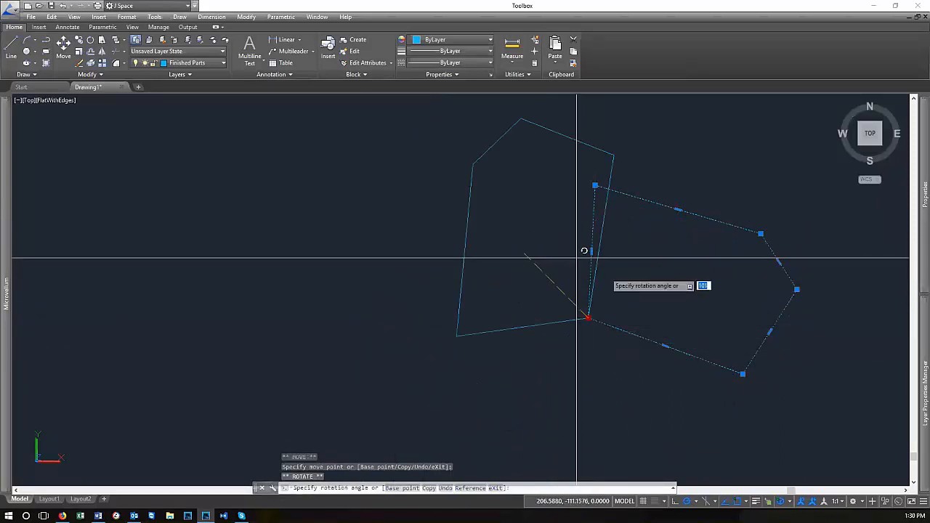
key("space")
key("space")
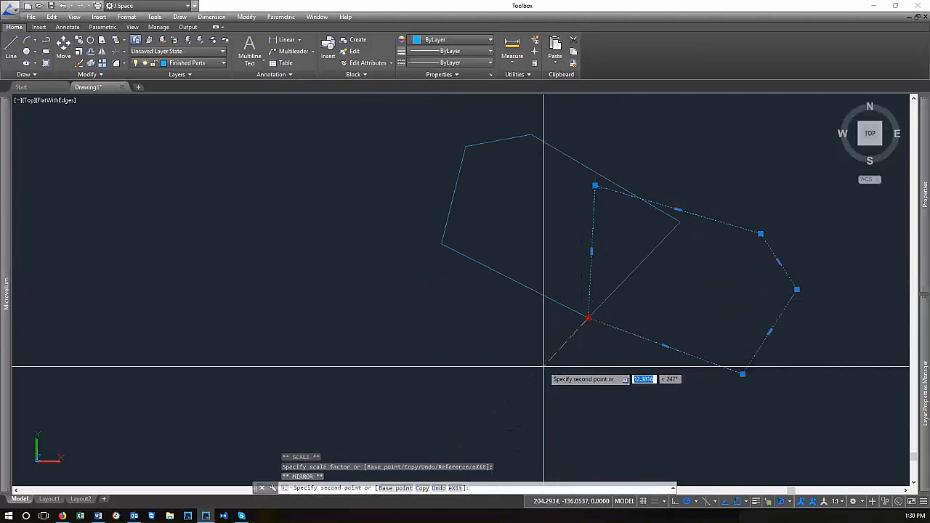
key("space")
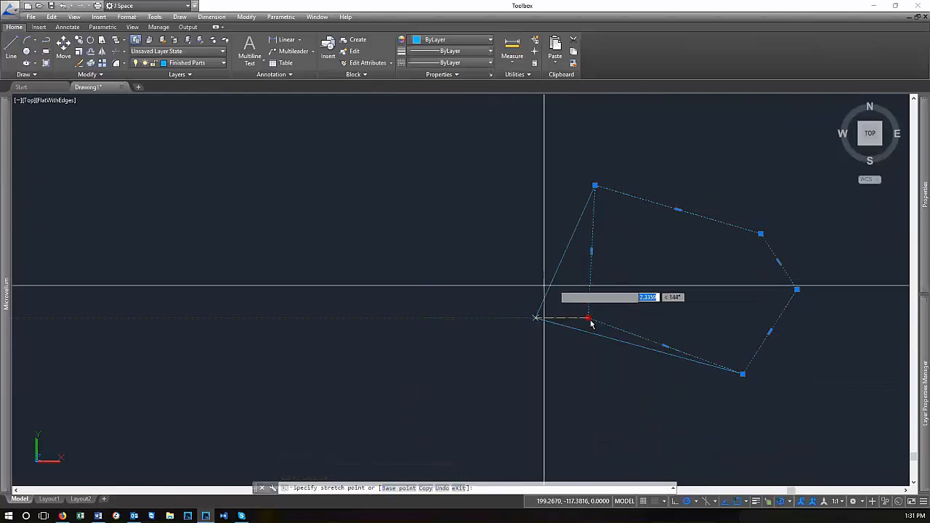
key("Escape")
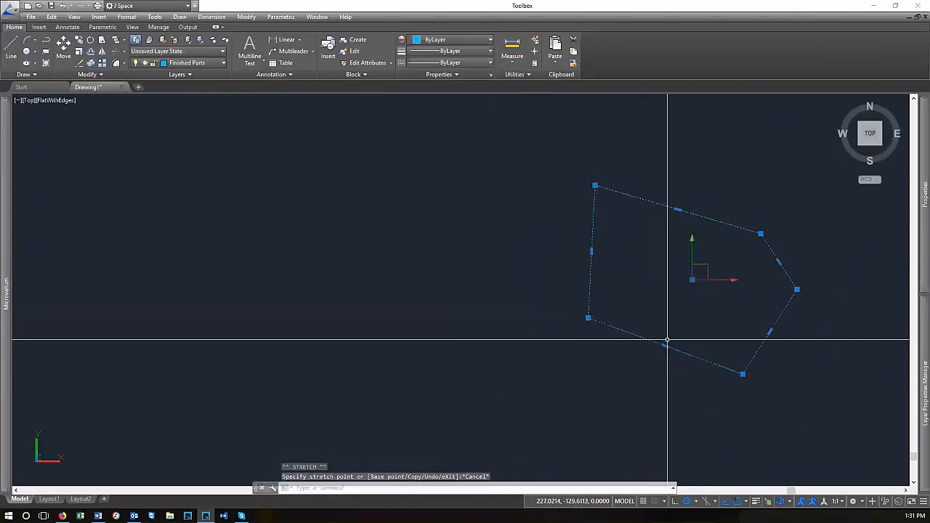
Try to stretch the polygon's bottom edge with its midpoint grip
scroll(773, 332, "up", 2)
scroll(721, 288, "down", 5)
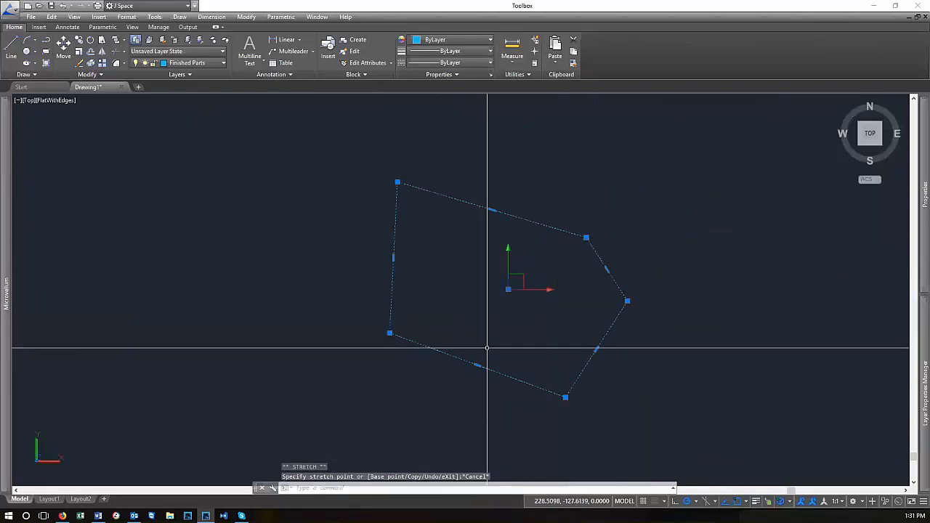
scroll(494, 267, "down", 2)
scroll(450, 337, "up", 2)
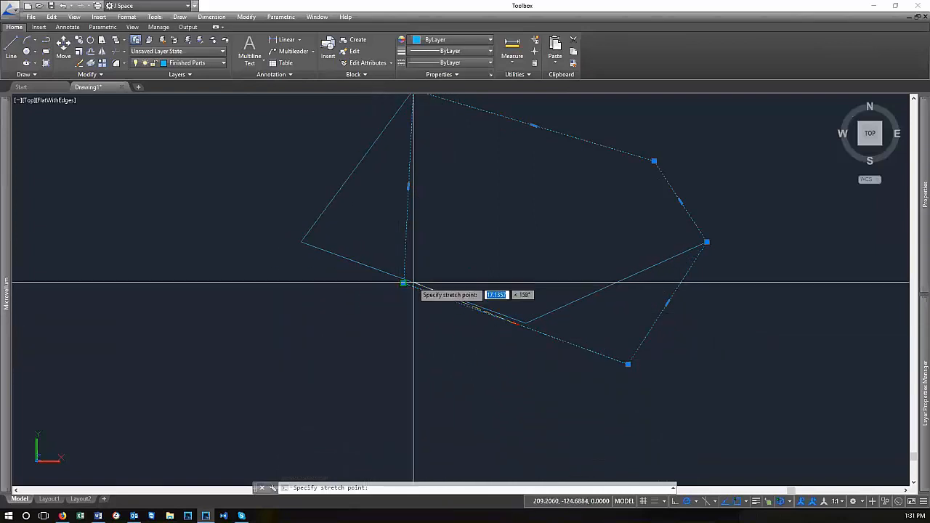
key("Escape")
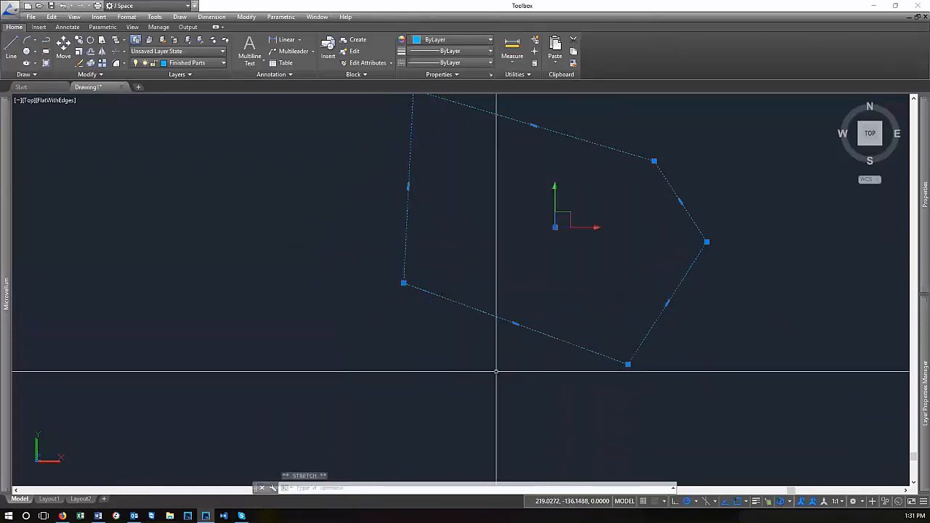
Try the Stretch command on the already selected polygon, picking a base point below its lower-right vertex
type("s")
key("Return")
left_click(654, 401)
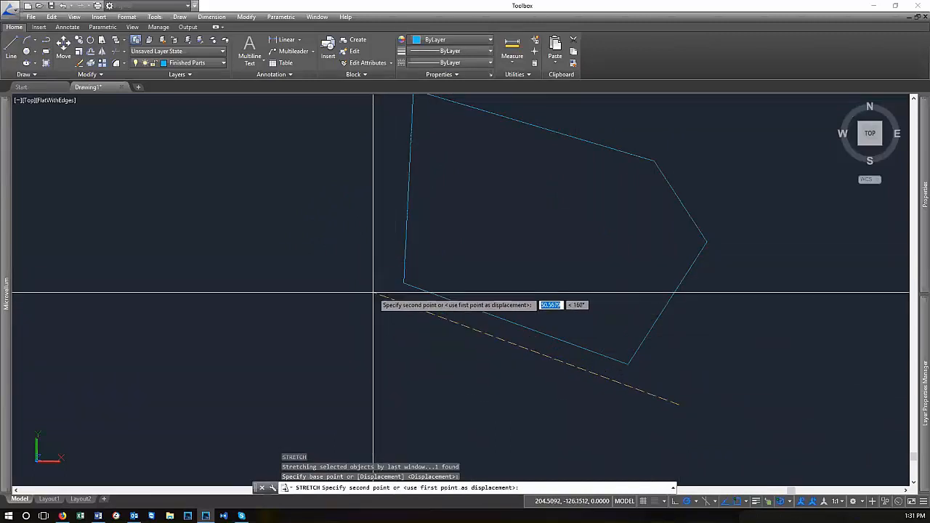
key("Escape")
key("Escape")
key("Escape")
Try the Stretch command on the polygon's bottom edge, selecting it with a crossing window around the two lower vertices
type("s")
key("Return")
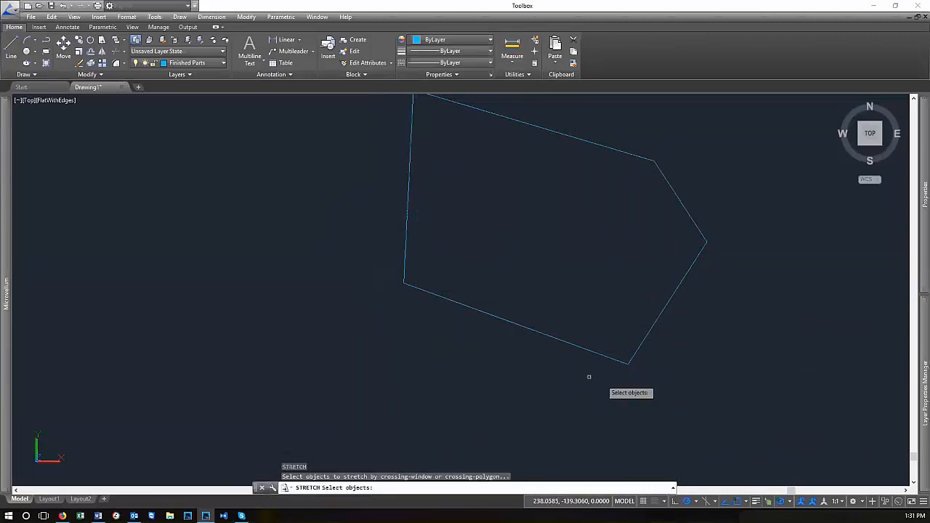
left_click(674, 398)
left_click(367, 277)
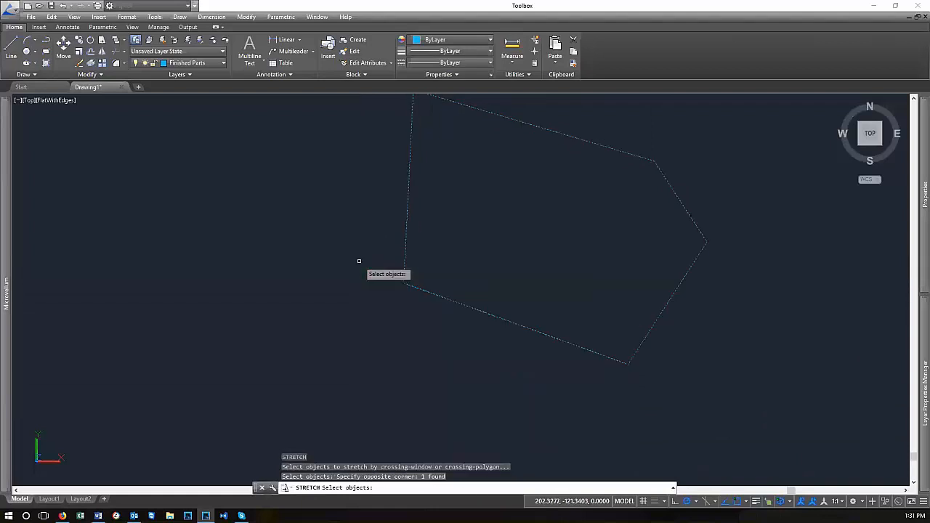
key("Return")
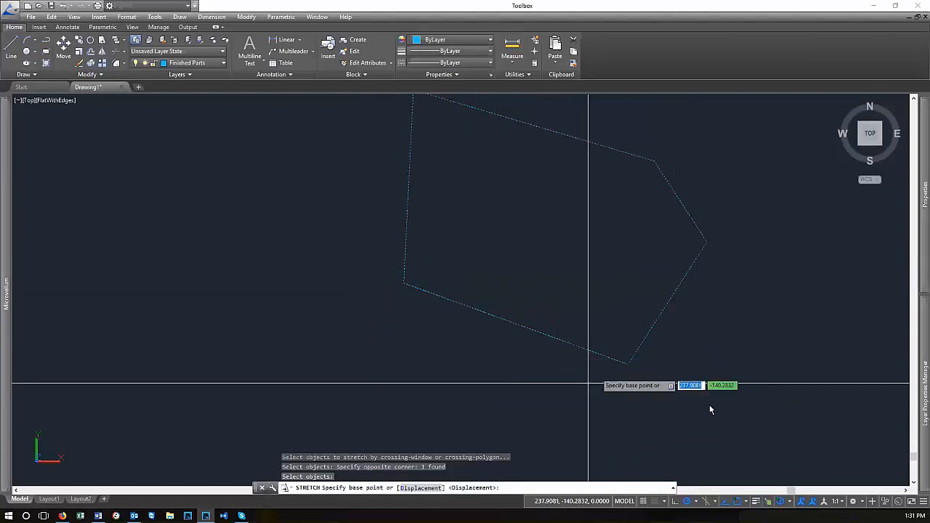
left_click(743, 385)
key("Escape")
Reselect the polygon with a crossing window and try stretching its bottom edge from the midpoint grip again
left_click(546, 370)
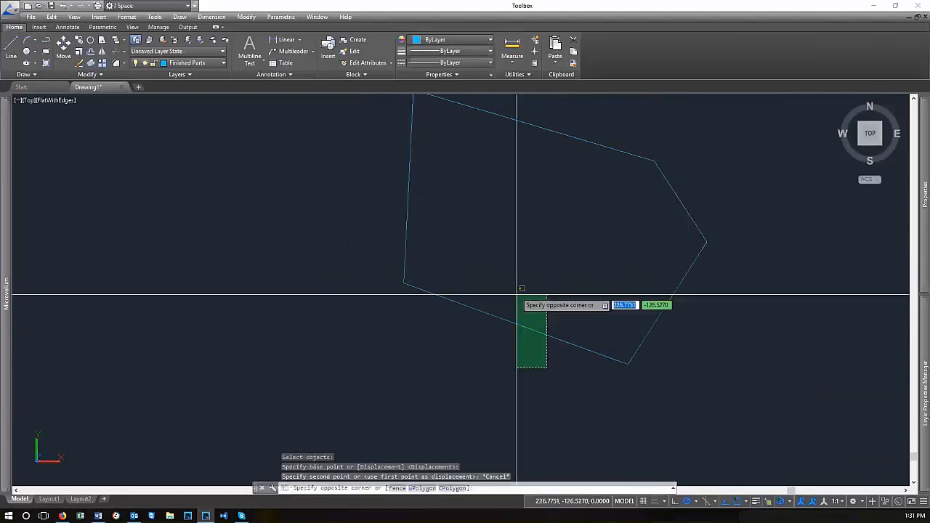
left_click(511, 315)
left_click(513, 325)
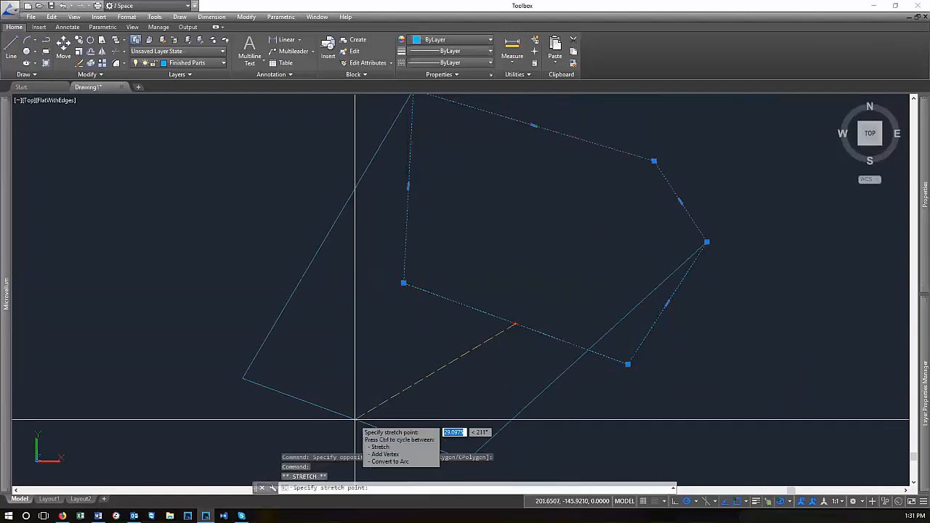
scroll(546, 291, "down", 5)
scroll(515, 276, "up", 5)
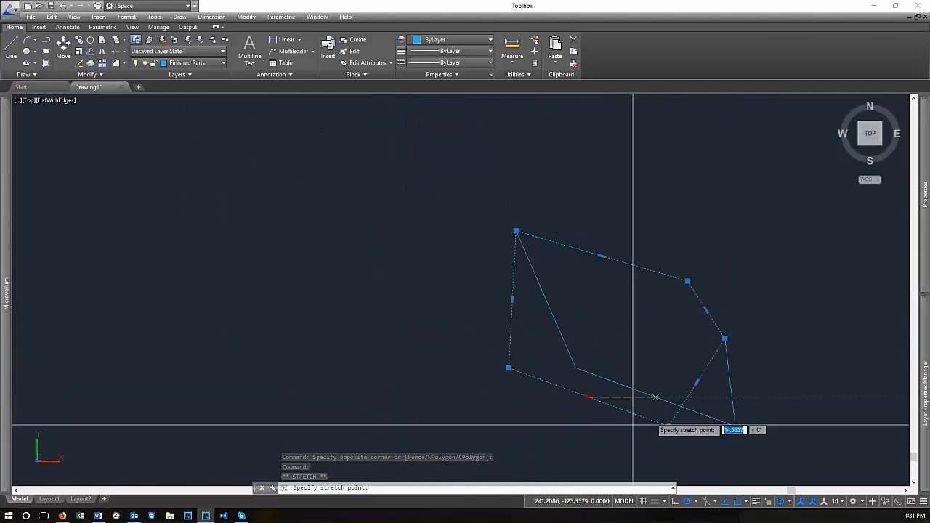
key("Escape")
scroll(607, 285, "down", 2)
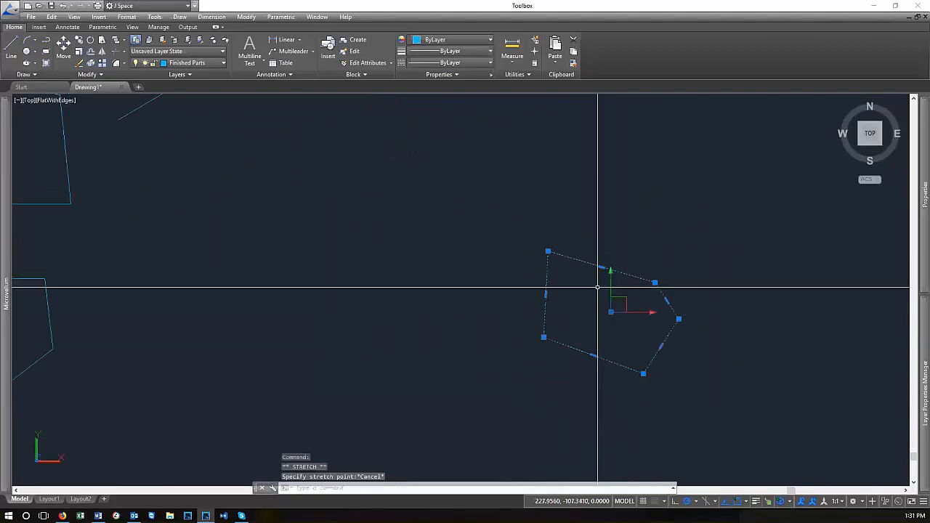
key("Escape")
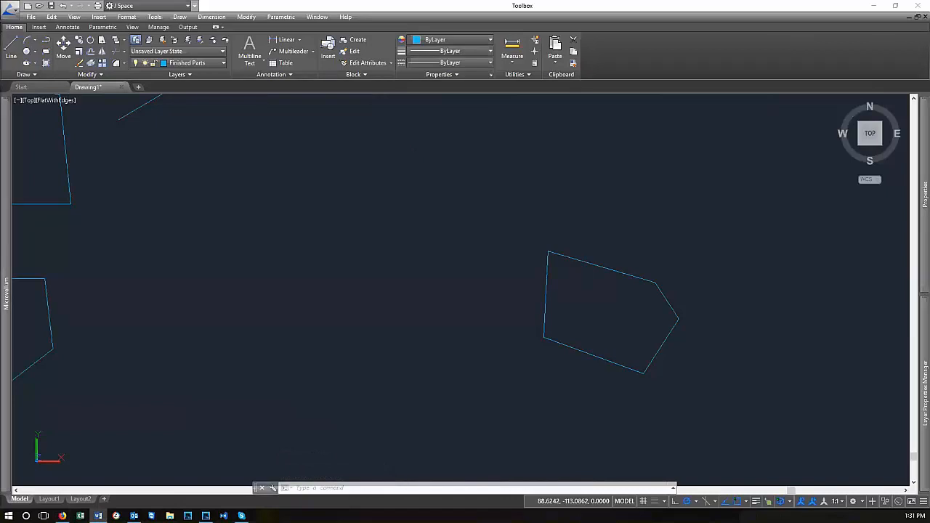
scroll(513, 347, "down", 5)
scroll(593, 392, "up", 2)
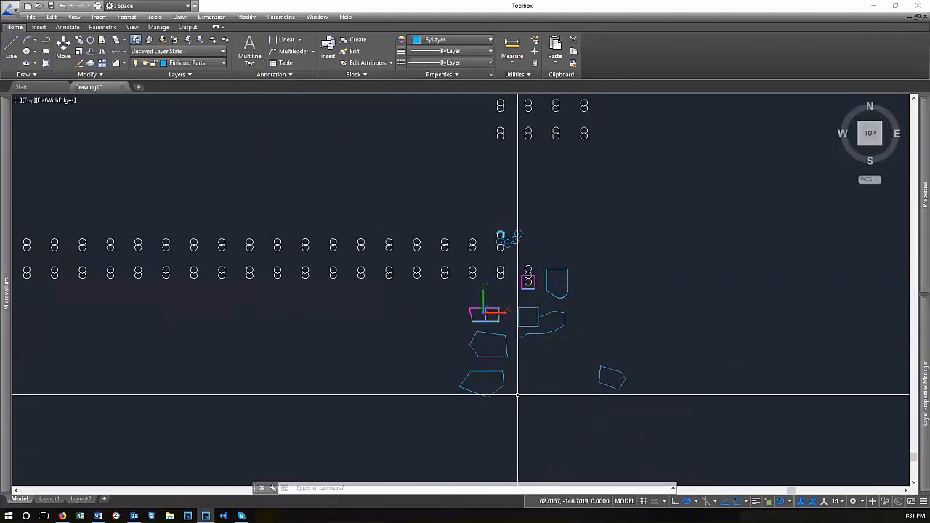
scroll(665, 414, "up", 2)
scroll(556, 318, "up", 2)
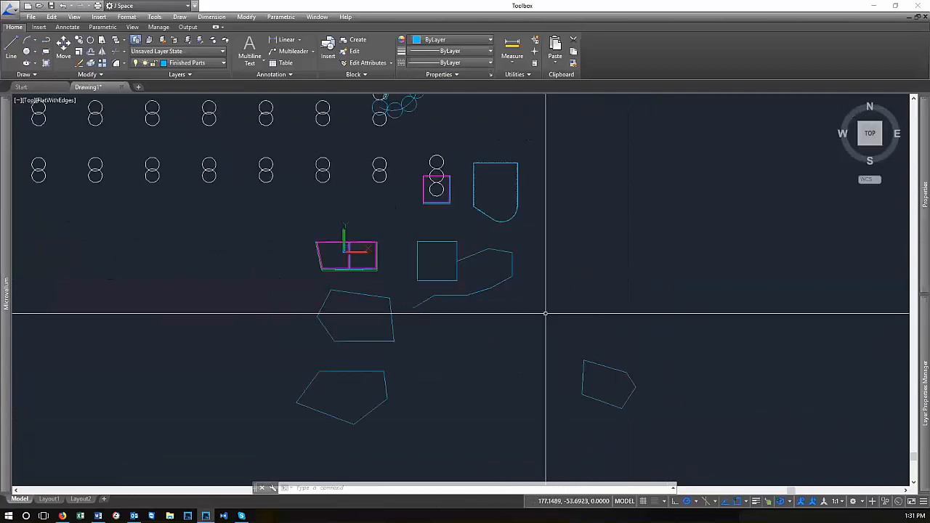
left_click(109, 77)
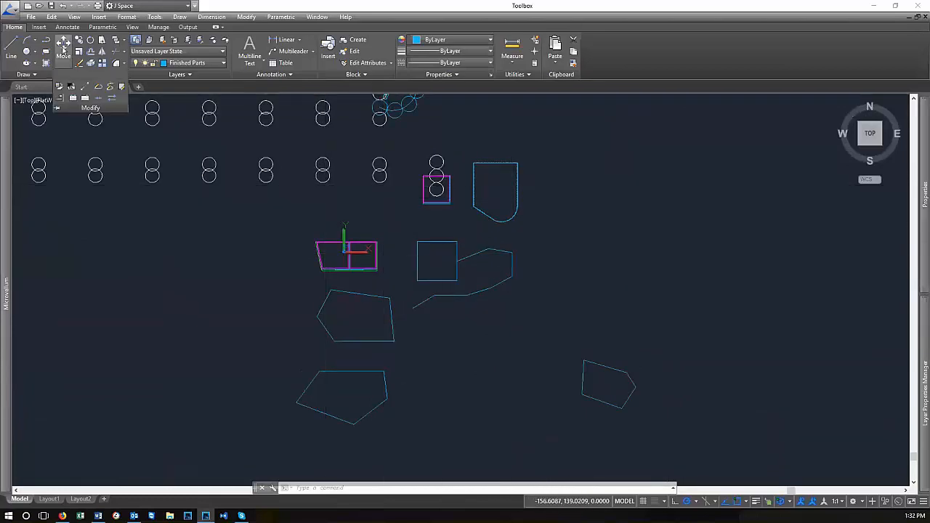
left_click(123, 41)
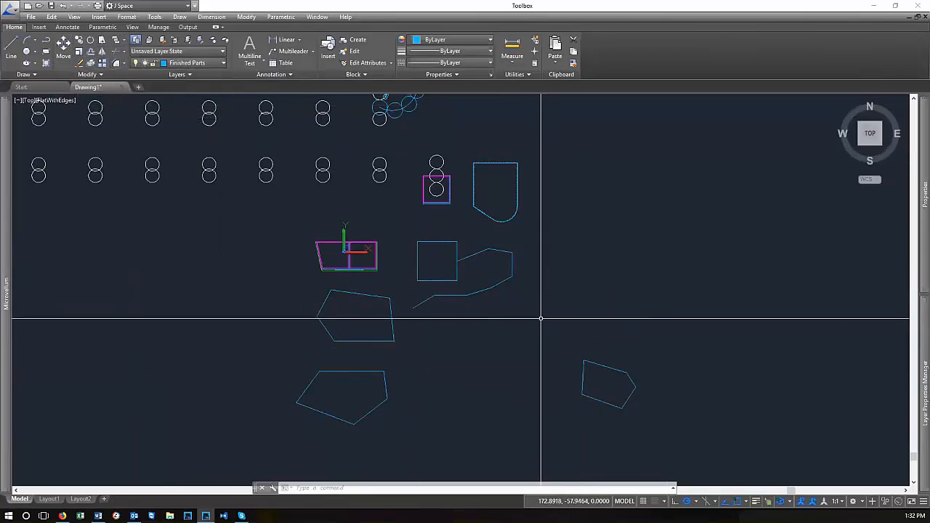
scroll(540, 318, "down", 5)
scroll(389, 265, "up", 2)
mouse_move(373, 342)
middle_mouse_down()
mouse_move(438, 355)
mouse_move(472, 381)
middle_mouse_up()
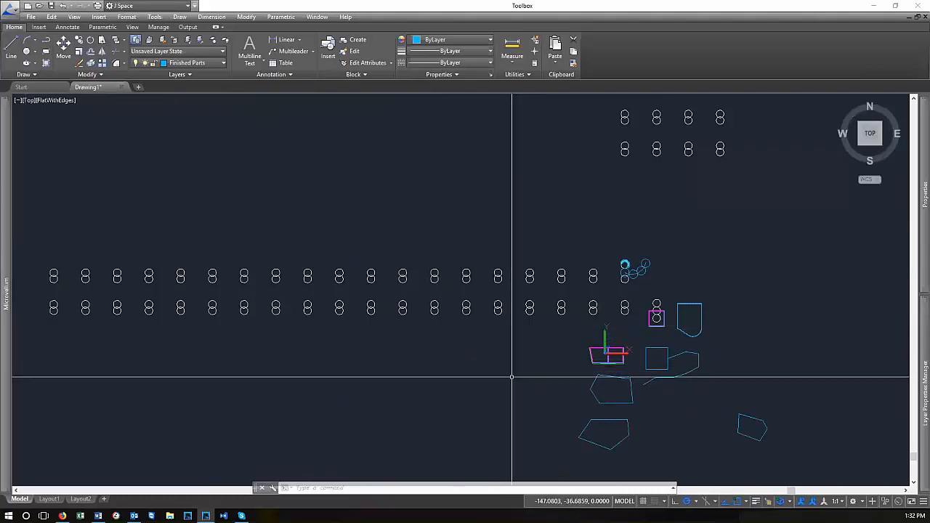
Select the divider line and all parts of the right-hand cabinet in the two-part cabinet plan, including the door beneath it
type("z")
key("Return")
type("e")
key("Return")
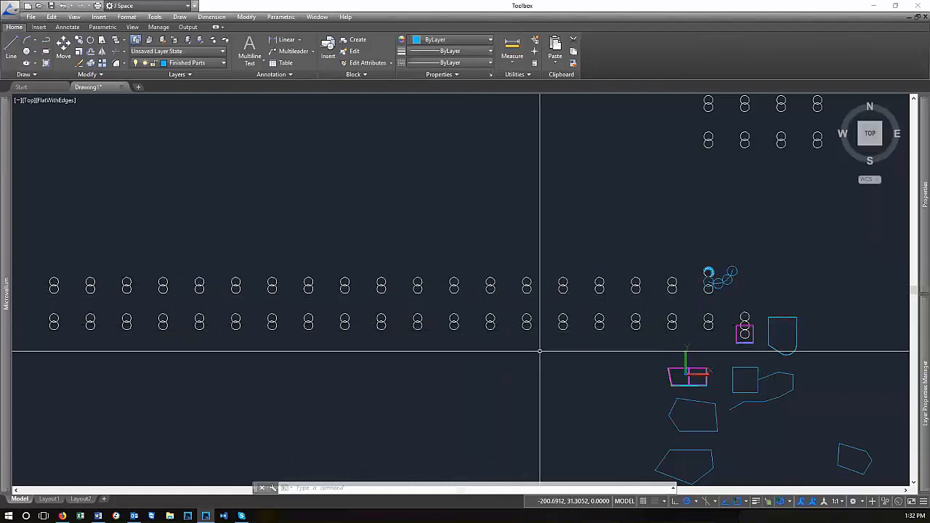
scroll(534, 340, "down", 2)
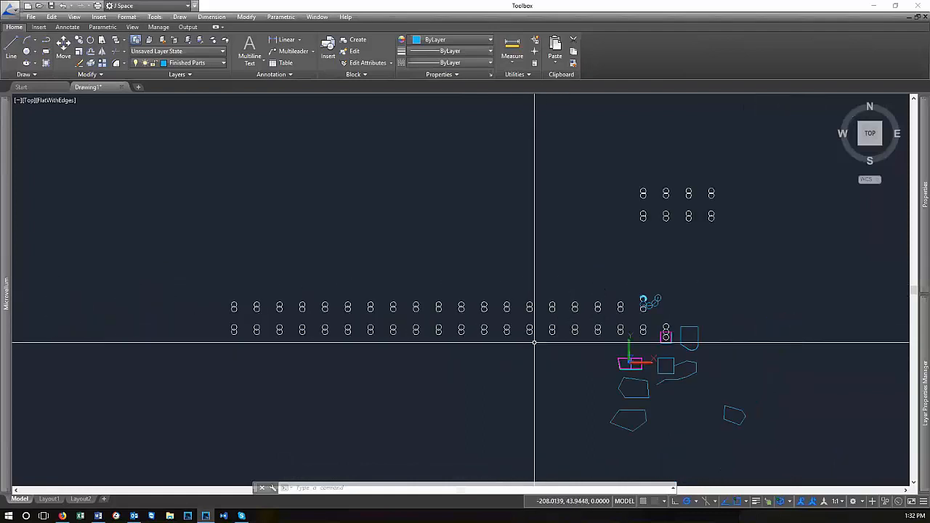
scroll(662, 364, "up", 5)
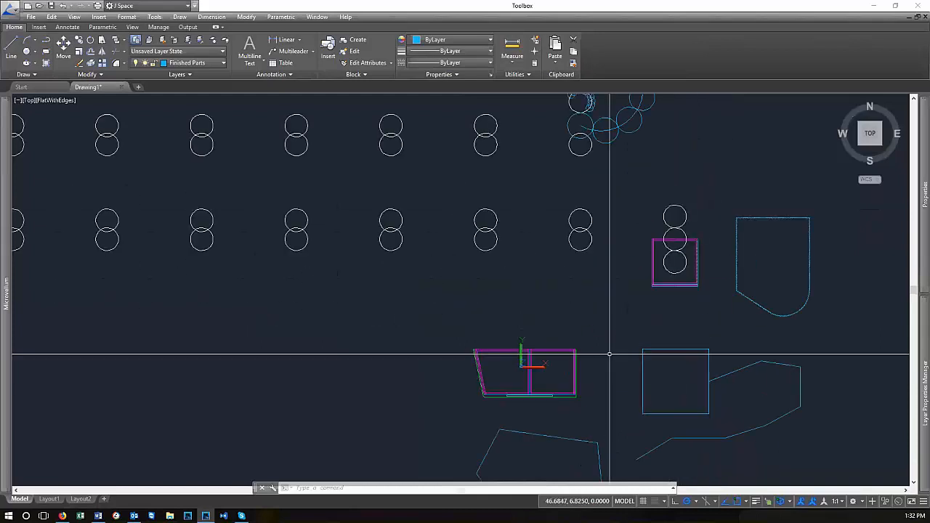
scroll(538, 272, "up", 6)
scroll(536, 312, "down", 4)
scroll(523, 257, "up", 3)
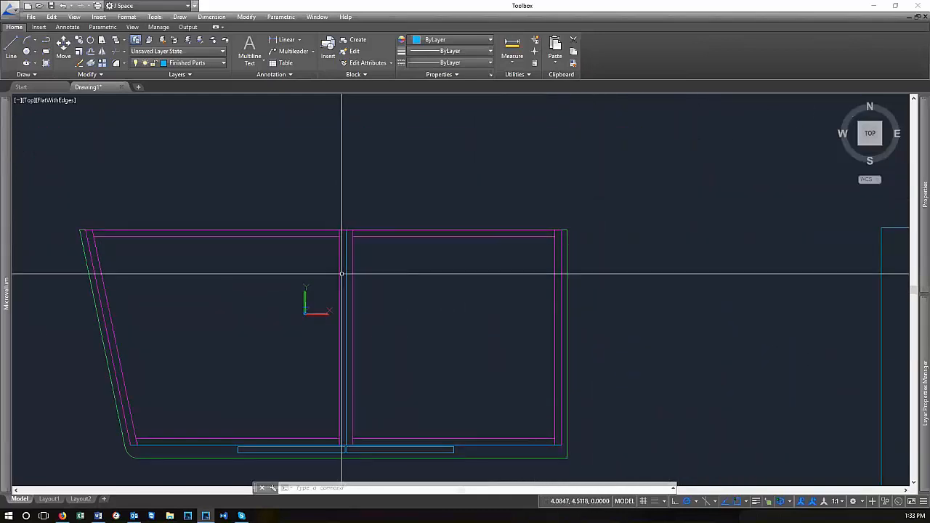
left_click(345, 268)
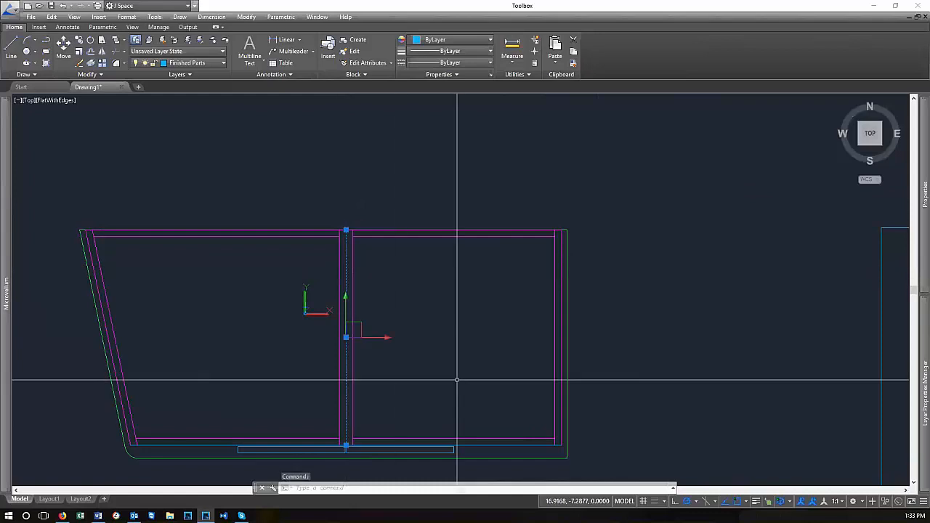
left_click(567, 449)
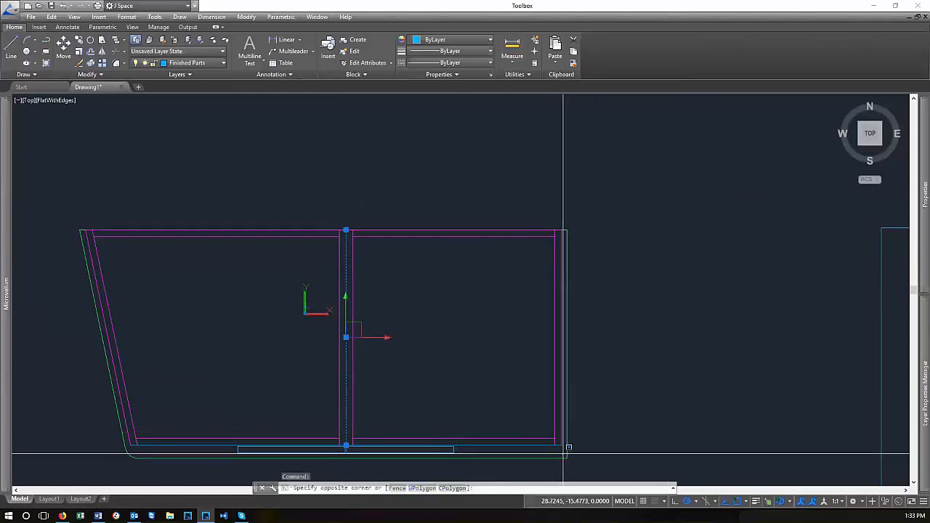
left_click(389, 233)
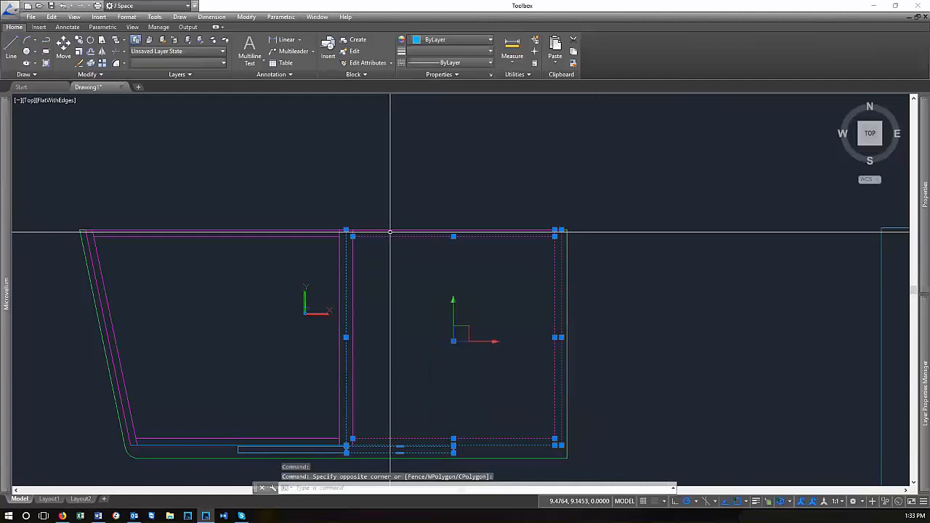
scroll(390, 233, "up", 5)
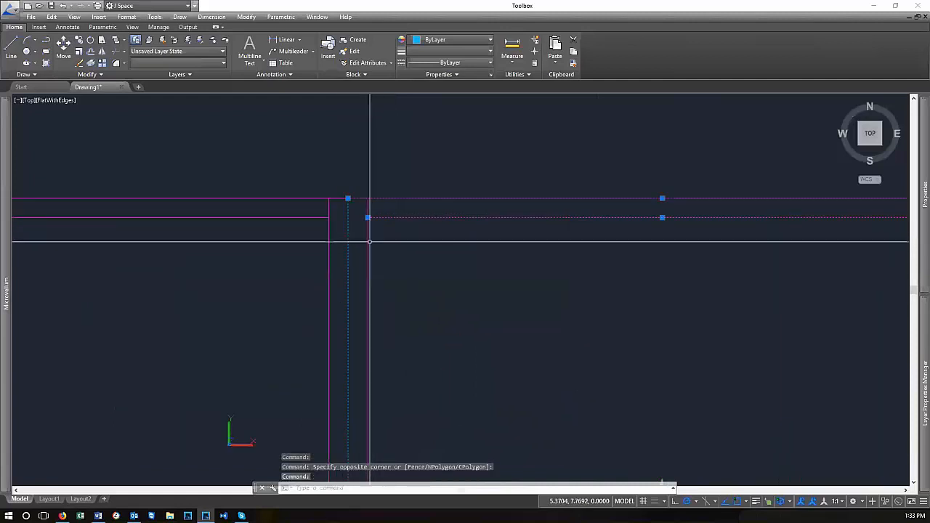
scroll(504, 287, "down", 5)
scroll(476, 323, "up", 4)
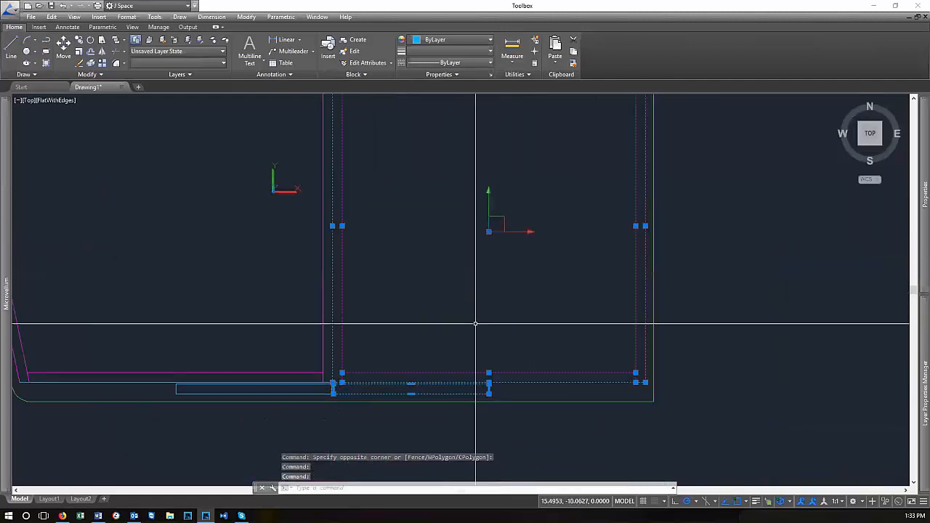
Copy the selected cabinet parts about 222 units to the right, into the empty area beyond the open polyline
type("c")
key("Return")
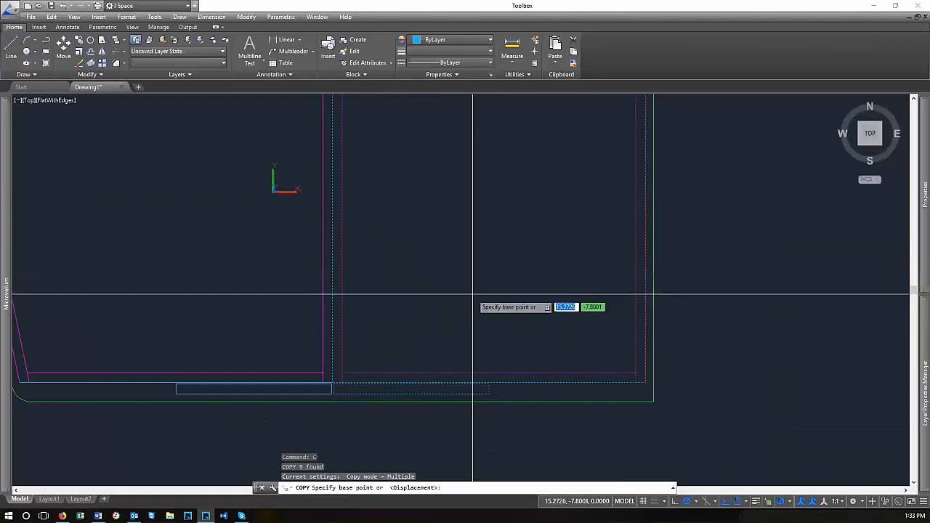
left_click(473, 295)
scroll(436, 284, "down", 5)
scroll(508, 287, "up", 4)
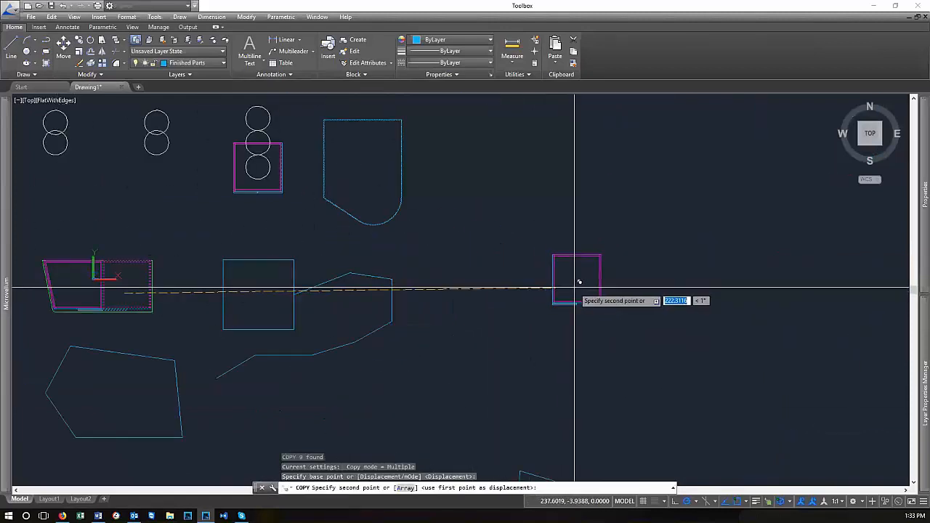
left_click(575, 289)
scroll(602, 299, "up", 5)
scroll(400, 233, "down", 4)
scroll(436, 218, "up", 3)
scroll(417, 164, "up", 2)
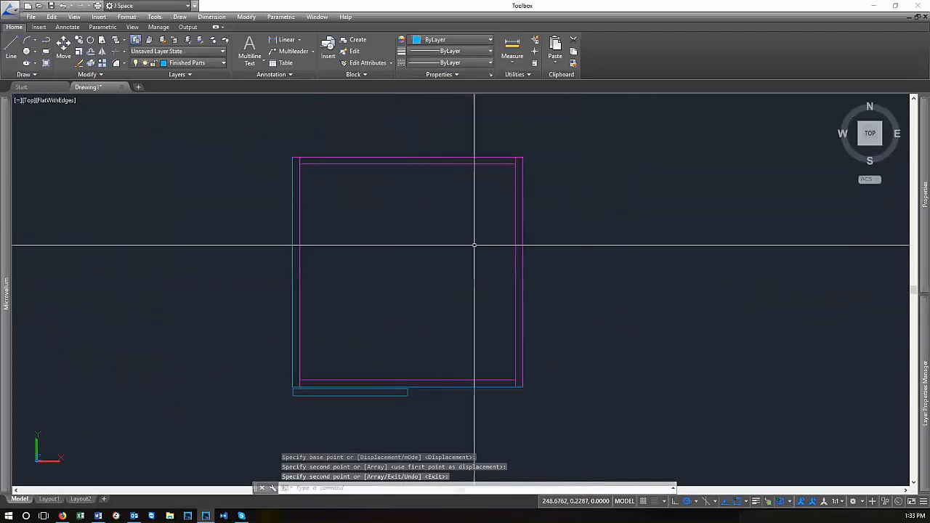
scroll(455, 338, "down", 5)
scroll(476, 349, "down", 5)
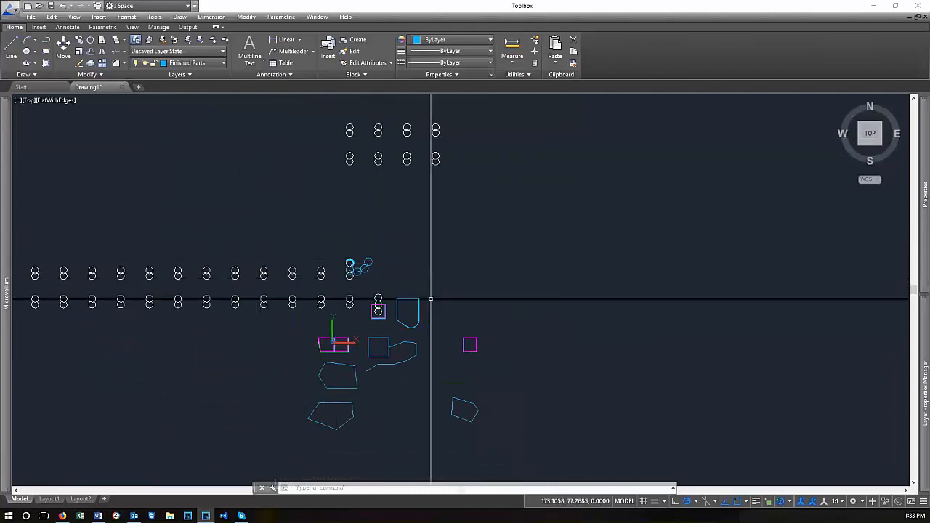
scroll(465, 341, "up", 8)
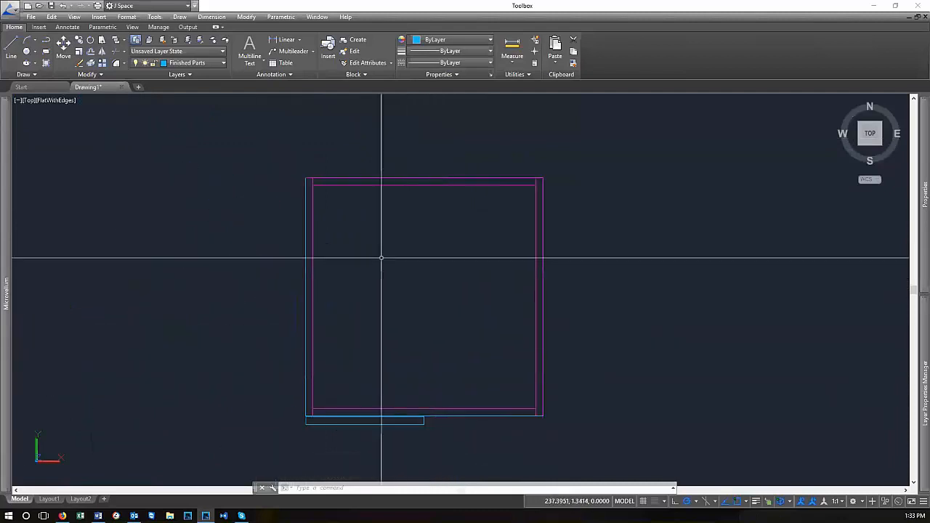
scroll(399, 316, "down", 6)
scroll(459, 349, "down", 2)
scroll(442, 332, "up", 6)
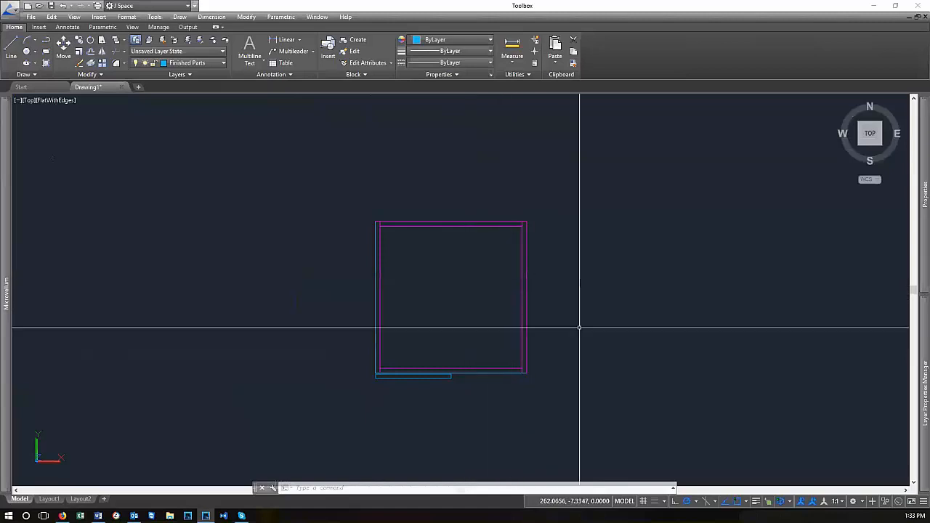
Select the whole copied cabinet and review the Block Definition and Write Block options without creating a block
left_click(571, 412)
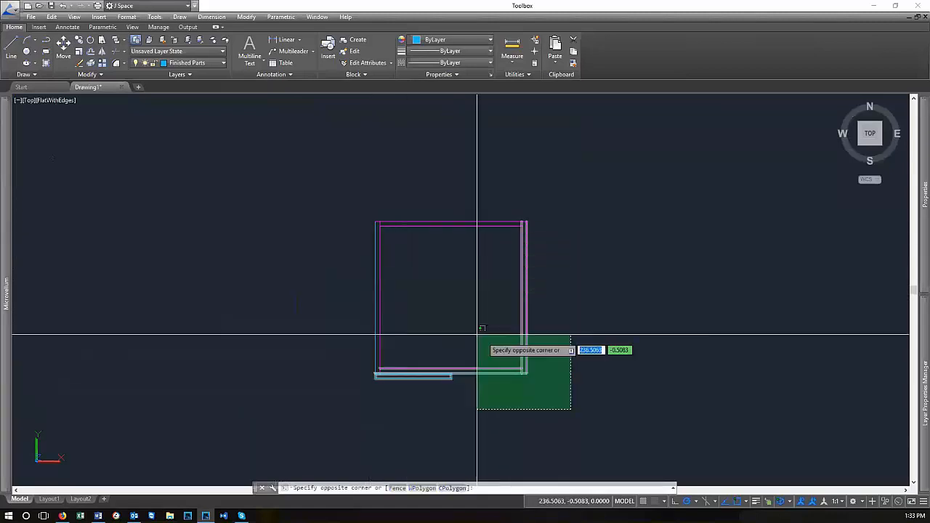
left_click(560, 392)
scroll(487, 315, "up", 2)
left_click(591, 441)
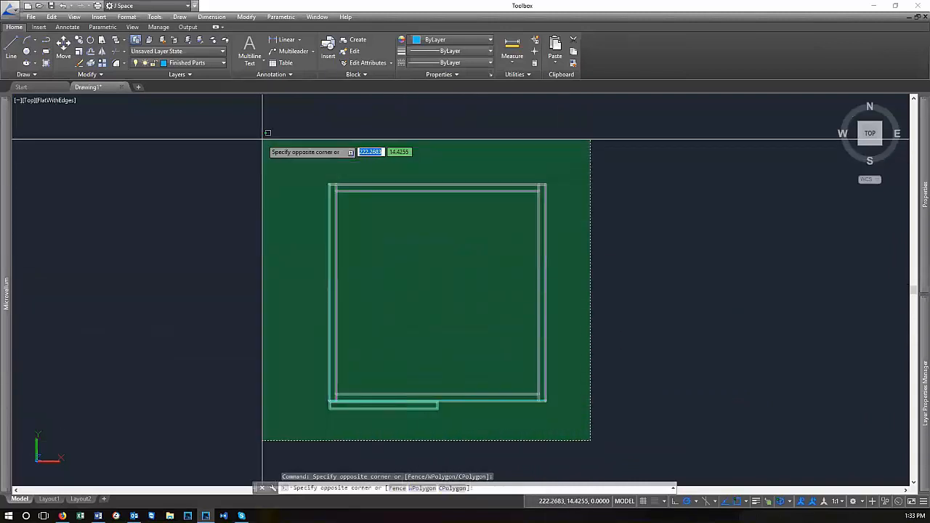
left_click(260, 137)
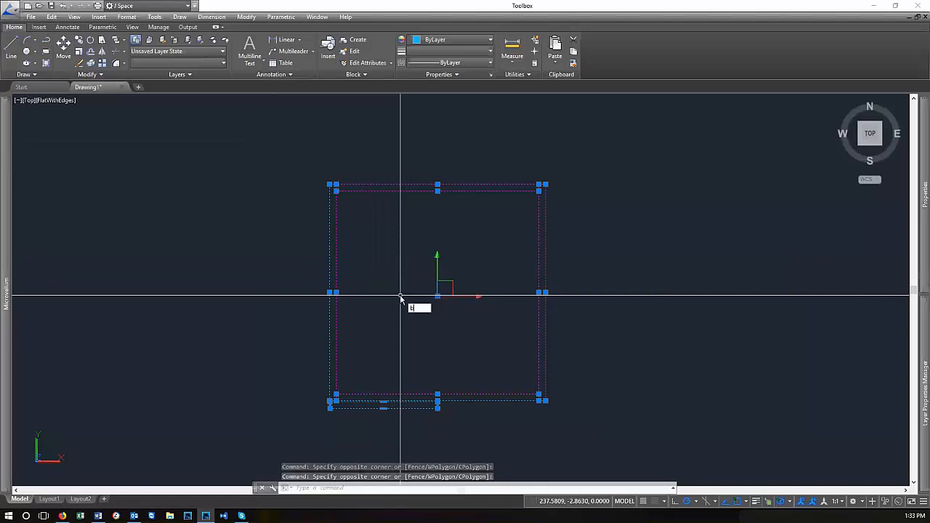
key("Return")
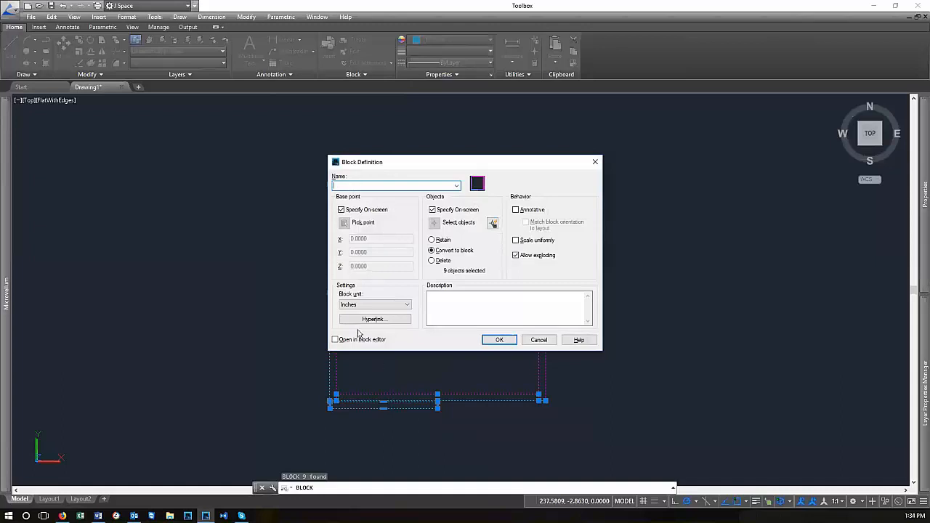
left_click(534, 342)
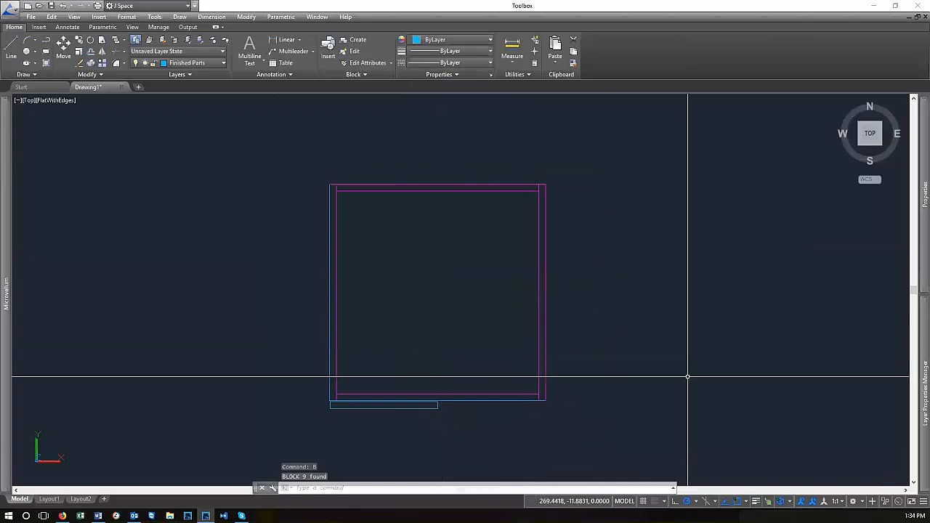
key("Return")
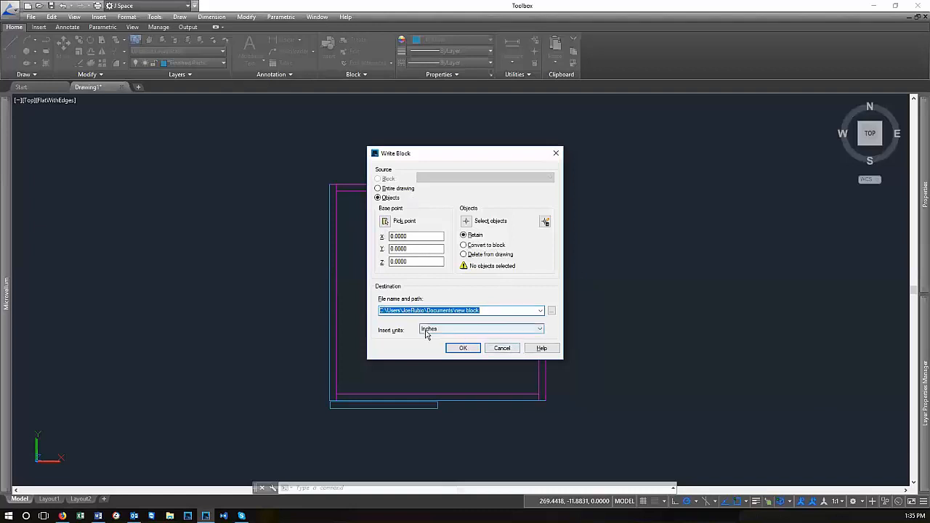
left_click(500, 347)
Start a new block definition and name it for the base cabinet, with base point and objects specified on screen
type("B")
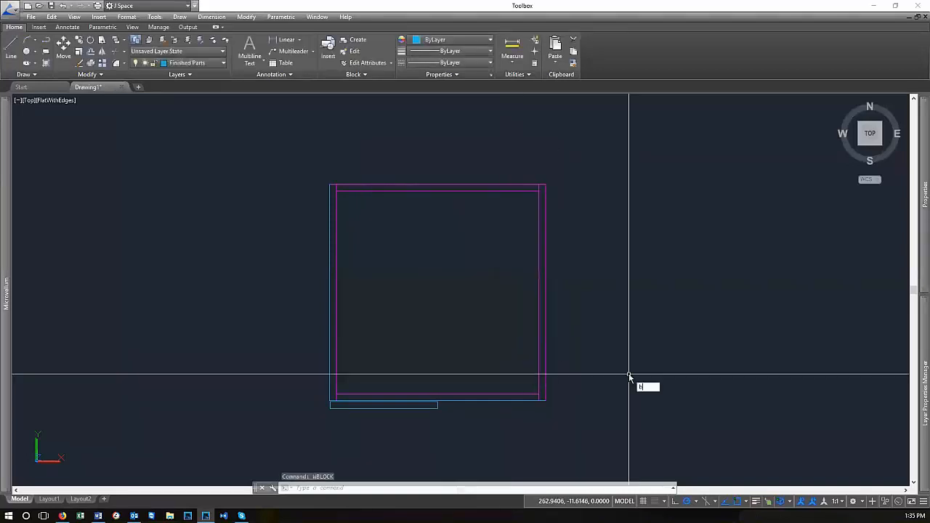
key("Return")
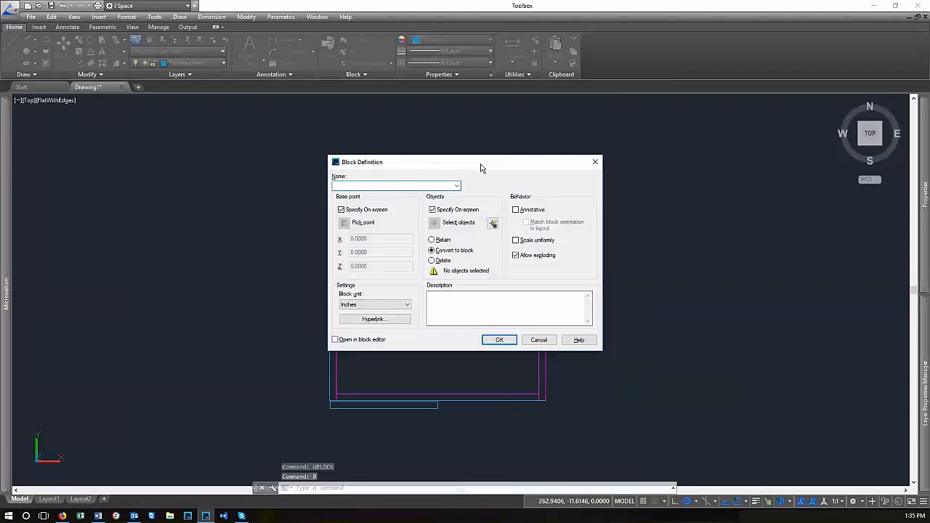
left_click_drag(494, 161, 598, 140)
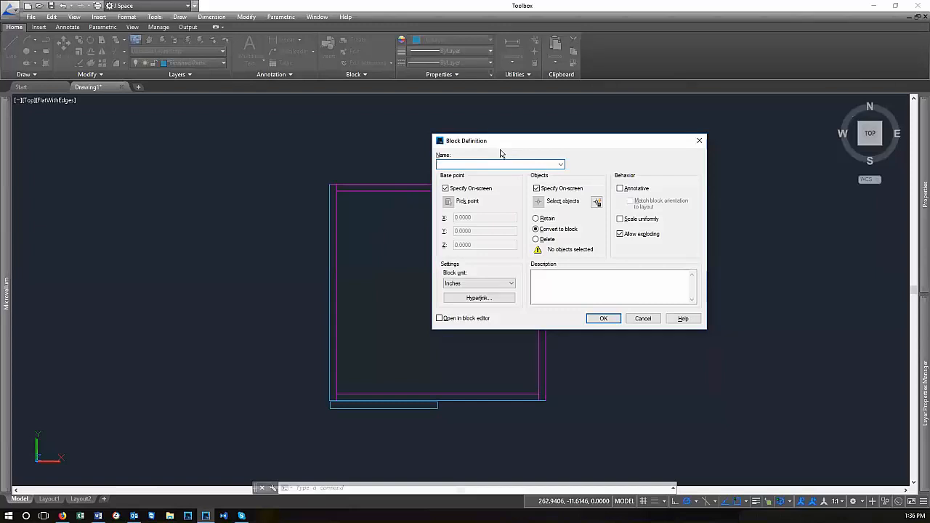
type("2")
type("0")
type("Cab")
key("BackSpace")
key("BackSpace")
key("BackSpace")
key("BackSpace")
type("Base")
type("Cab")
type("lan")
key("BackSpace")
left_click(458, 164)
type("_")
left_click(603, 319)
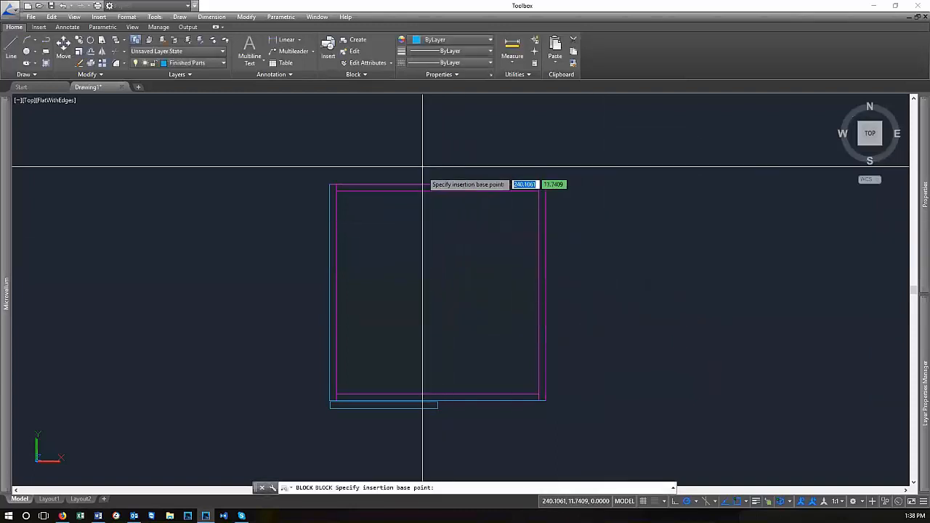
Set the block's insertion base point at the copied cabinet's upper-left corner and convert all its parts into the block
left_click(329, 185)
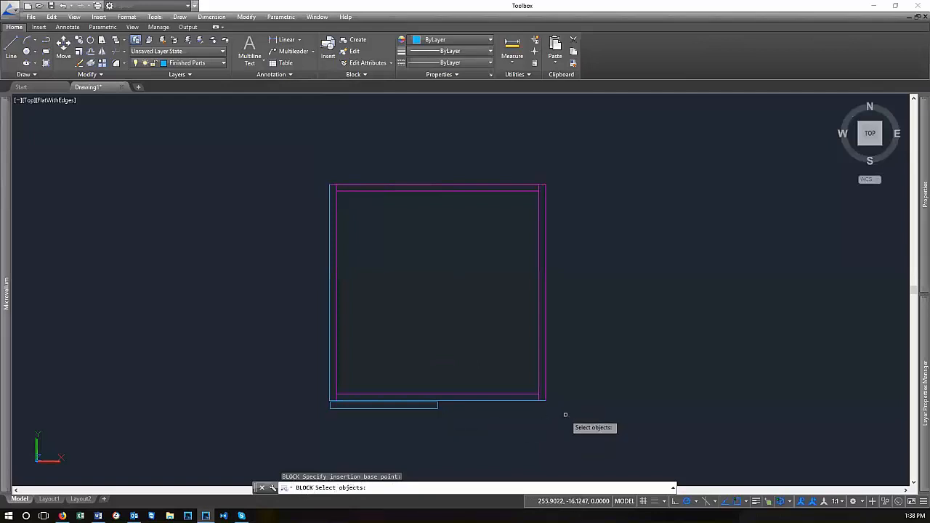
scroll(565, 415, "down", 2)
left_click(601, 433)
left_click(356, 180)
scroll(498, 368, "up", 3)
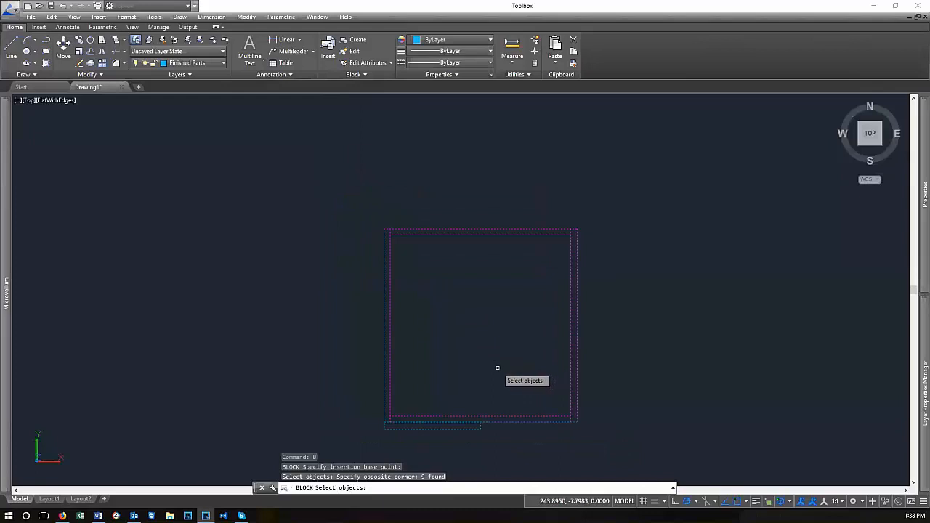
key("Return")
scroll(458, 269, "down", 2)
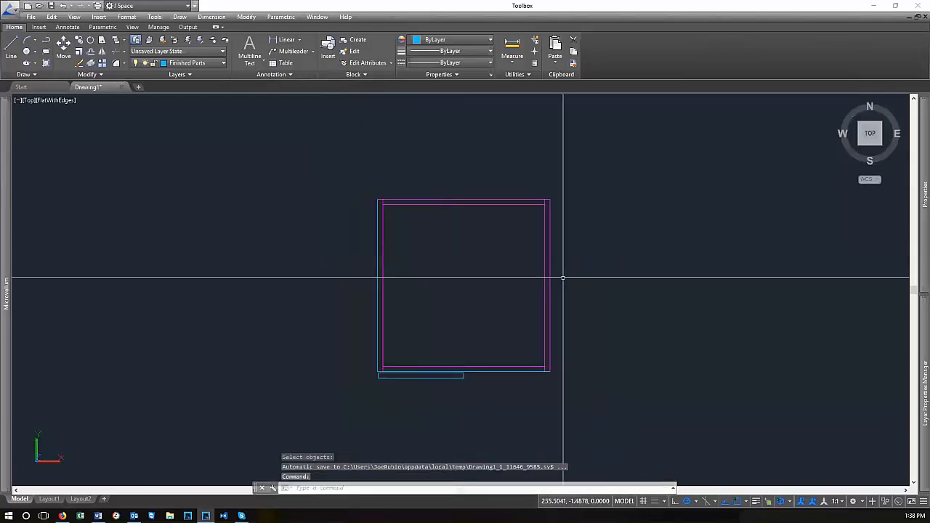
scroll(483, 312, "down", 2)
scroll(476, 247, "up", 2)
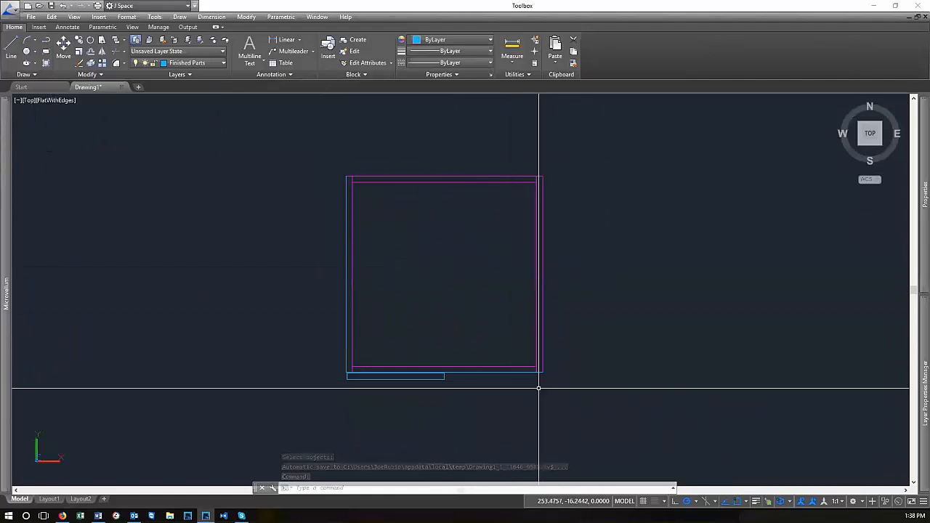
Move the selected cabinet block by its insertion-point grip to the empty area just beyond the open polyline
left_click(502, 393)
left_click(478, 302)
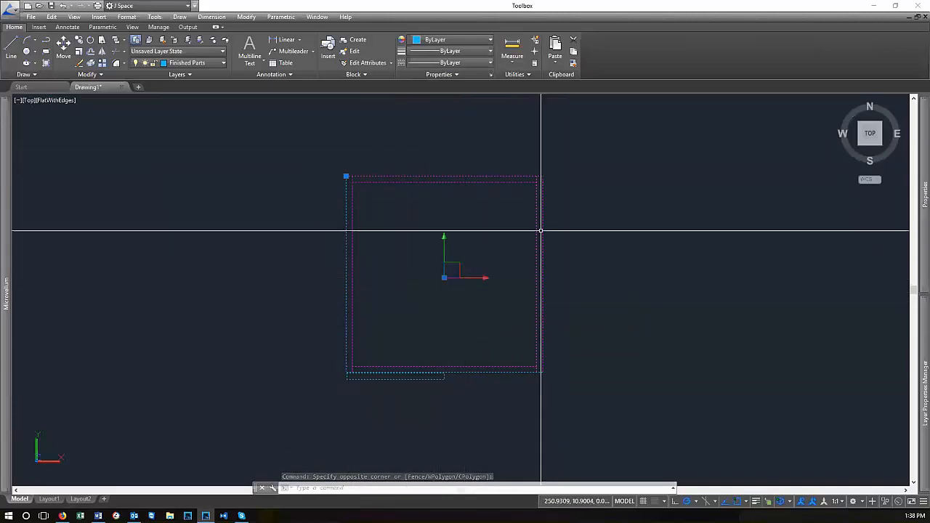
left_click(346, 176)
scroll(601, 269, "down", 5)
scroll(582, 290, "up", 4)
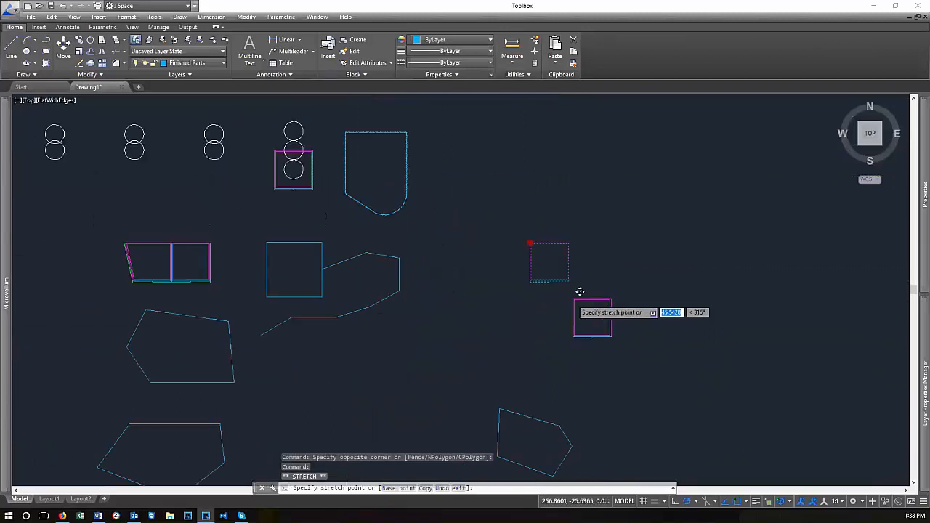
left_click(372, 314)
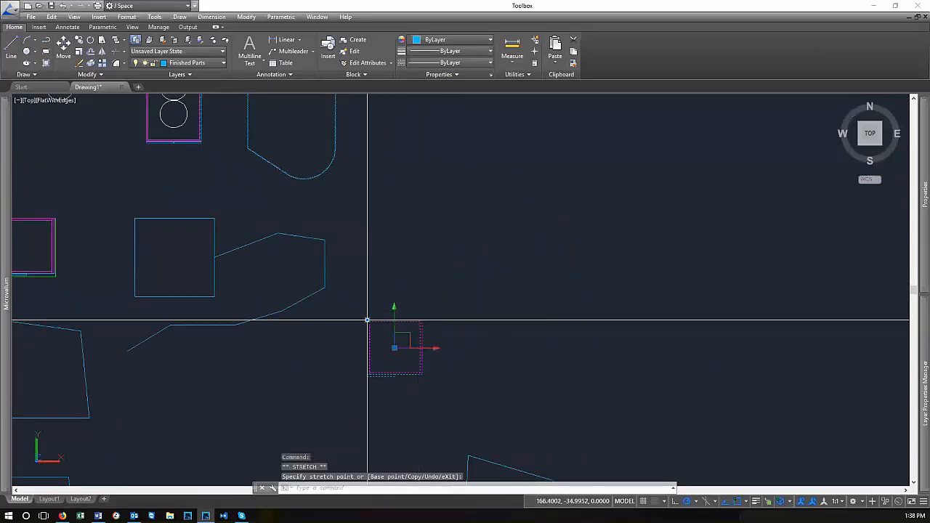
Move the cabinet block by its insertion-point grip so it adjoins the right end cabinet of the existing run
left_click(367, 320)
scroll(426, 301, "down", 5)
scroll(494, 276, "up", 3)
scroll(431, 270, "up", 6)
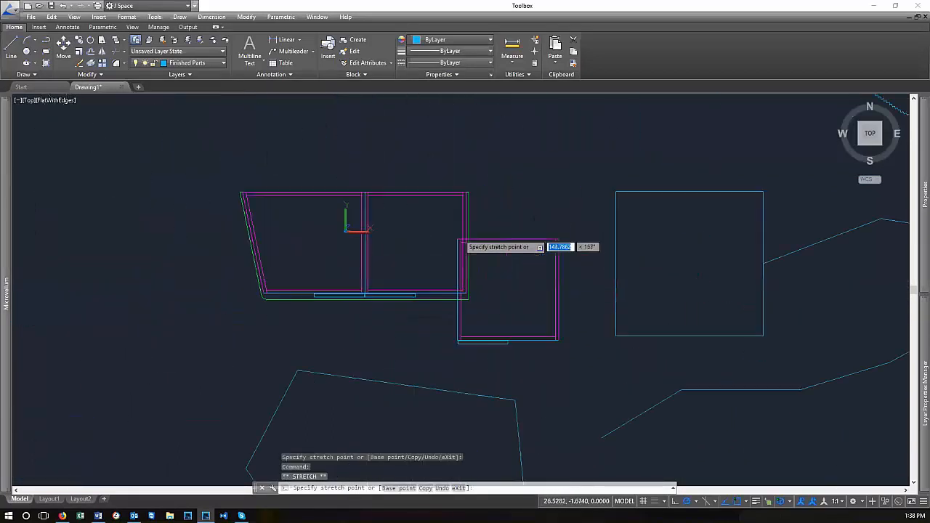
scroll(448, 178, "up", 3)
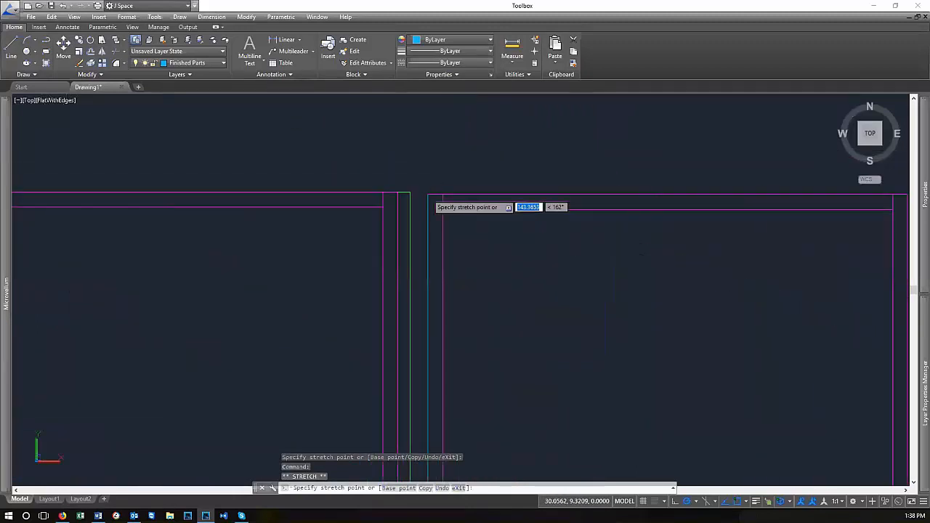
scroll(447, 186, "down", 5)
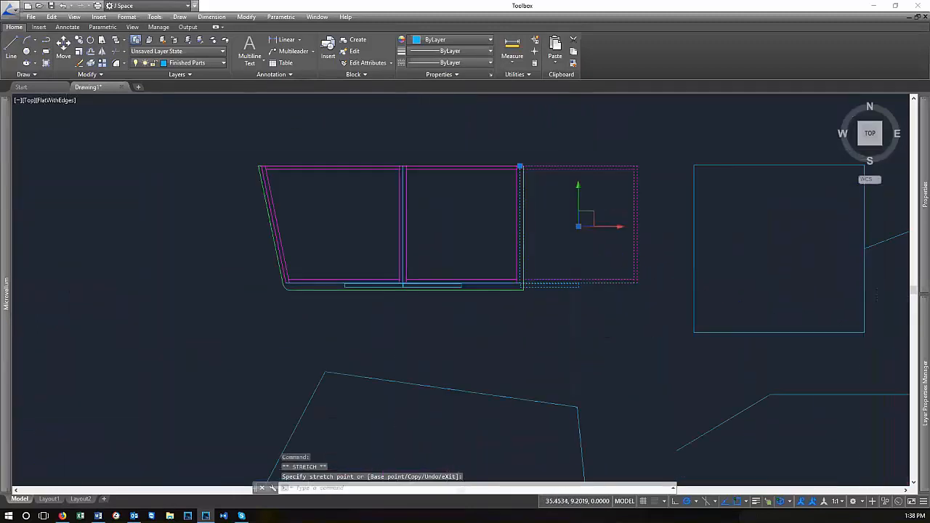
key("Escape")
Check how the placed cabinet block selects with a small crossing window inside its outline, and clear the selection
scroll(589, 187, "up", 2)
scroll(595, 168, "up", 3)
left_click(556, 204)
left_click(529, 149)
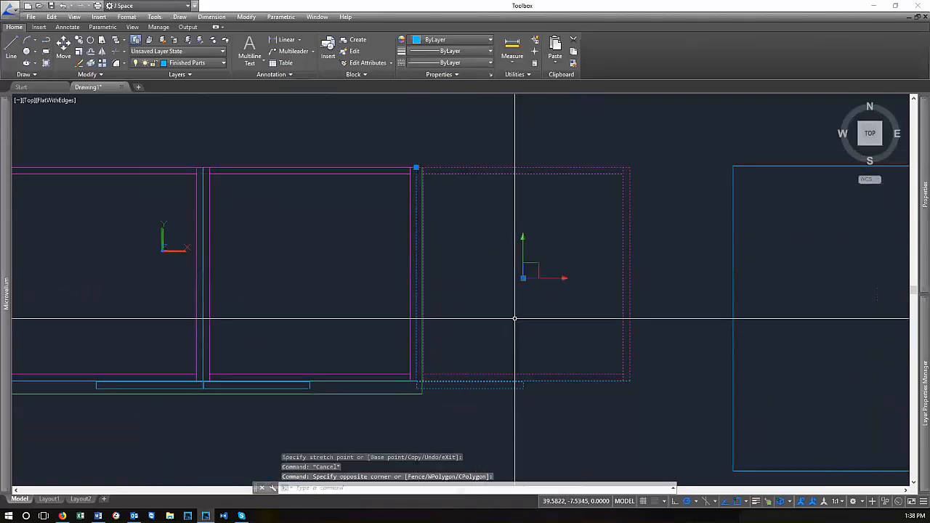
key("Escape")
Try to stretch the countertop's right edge by its midpoint grip to the added cabinet's outer side, and undo it
scroll(420, 323, "up", 3)
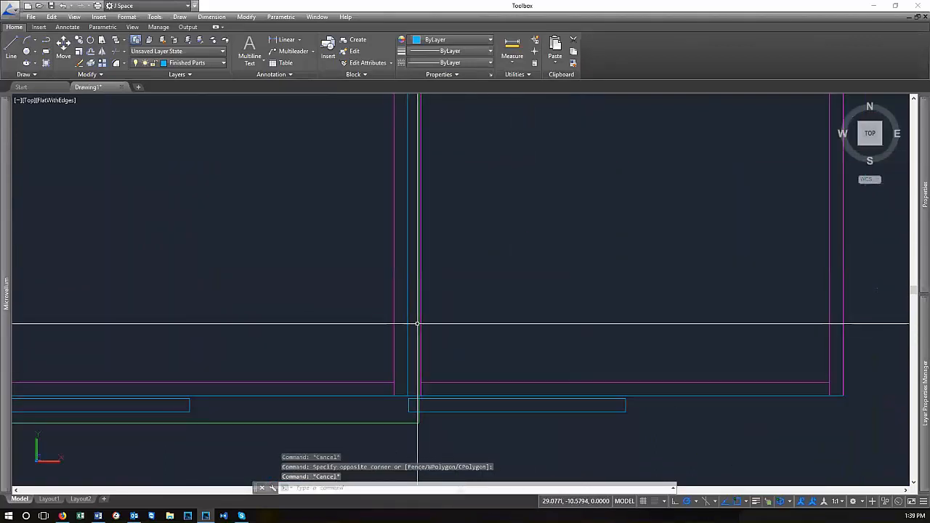
left_click(419, 322)
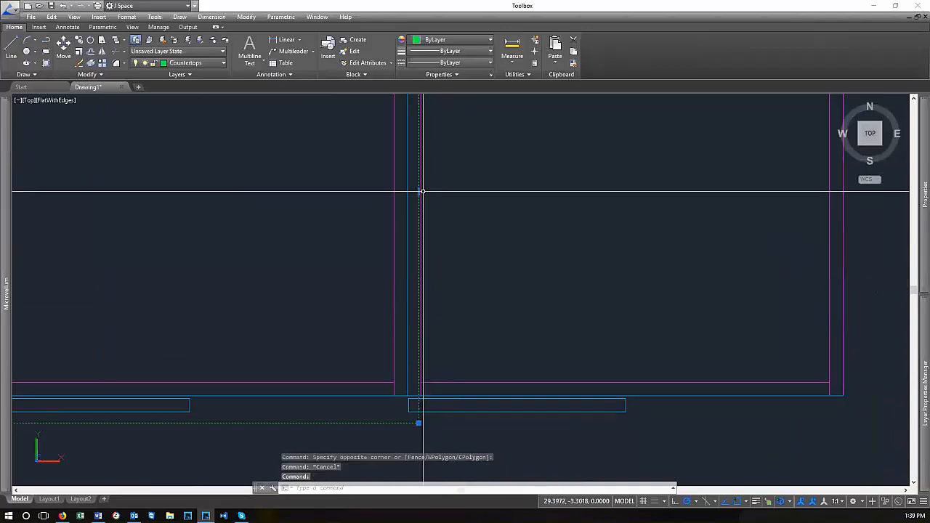
left_click(419, 423)
scroll(436, 218, "down", 4)
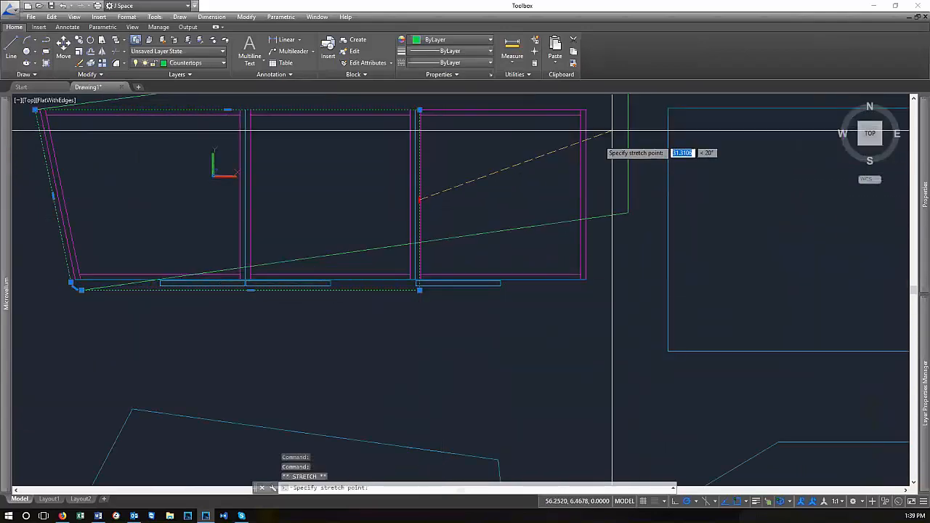
scroll(582, 210, "up", 4)
left_click(567, 215)
scroll(632, 401, "down", 4)
key("Escape")
scroll(638, 441, "up", 2)
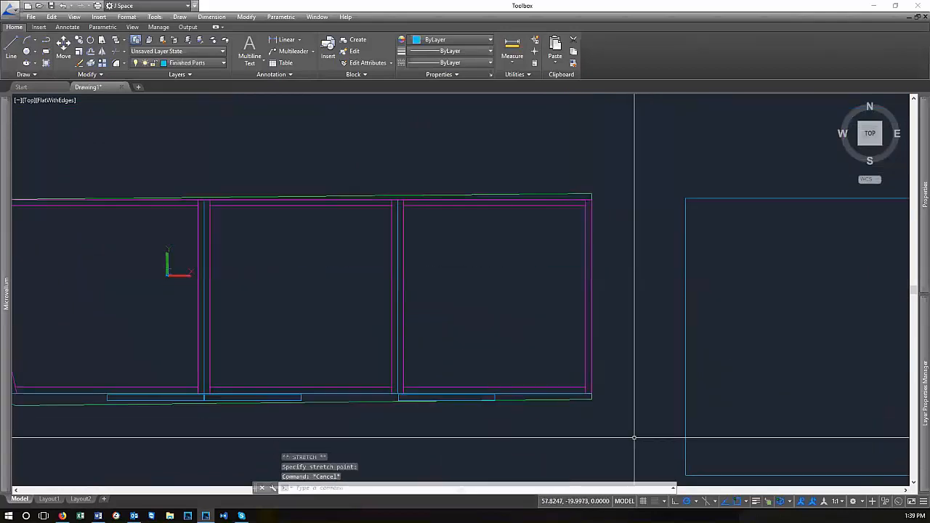
key("ctrl+z")
key("ctrl+z")
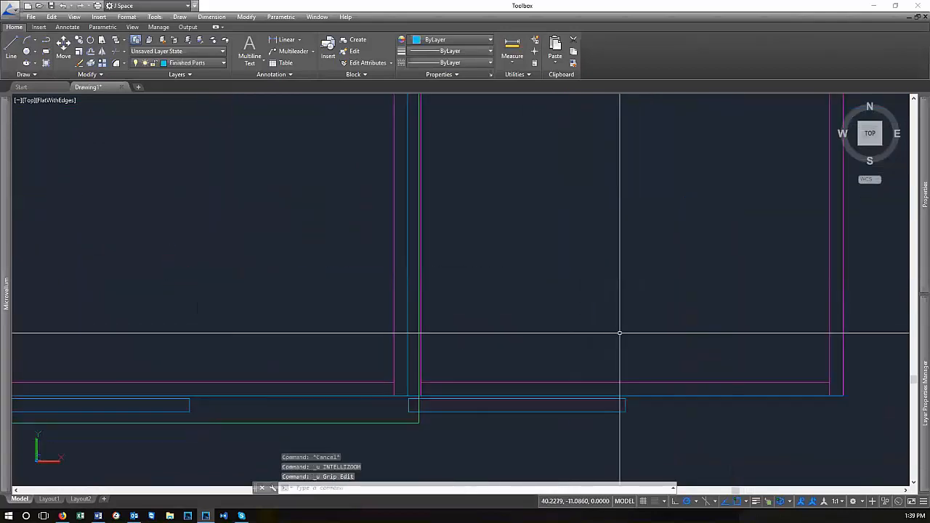
Stretch the countertop's right edge horizontally by its midpoint grip until it aligns with the added cabinet's outer side
left_click(440, 452)
left_click(399, 420)
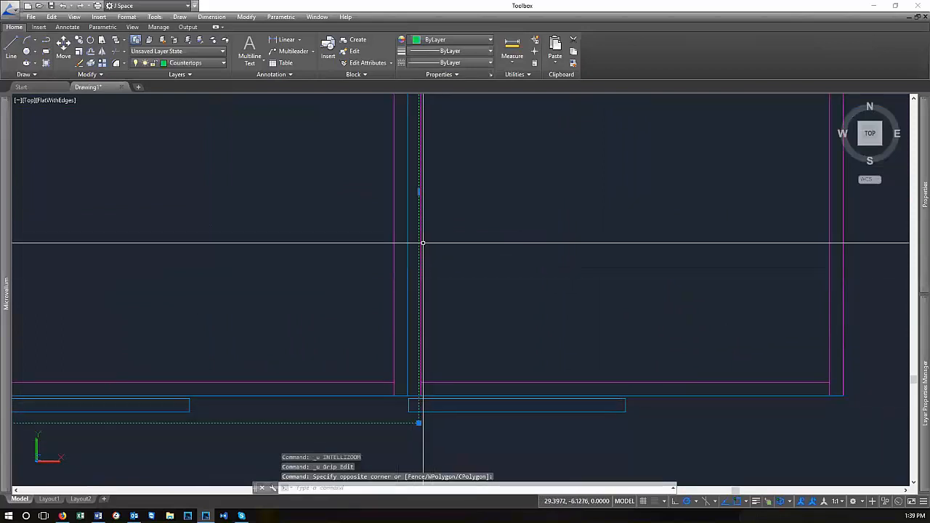
left_click(419, 192)
scroll(419, 194, "down", 4)
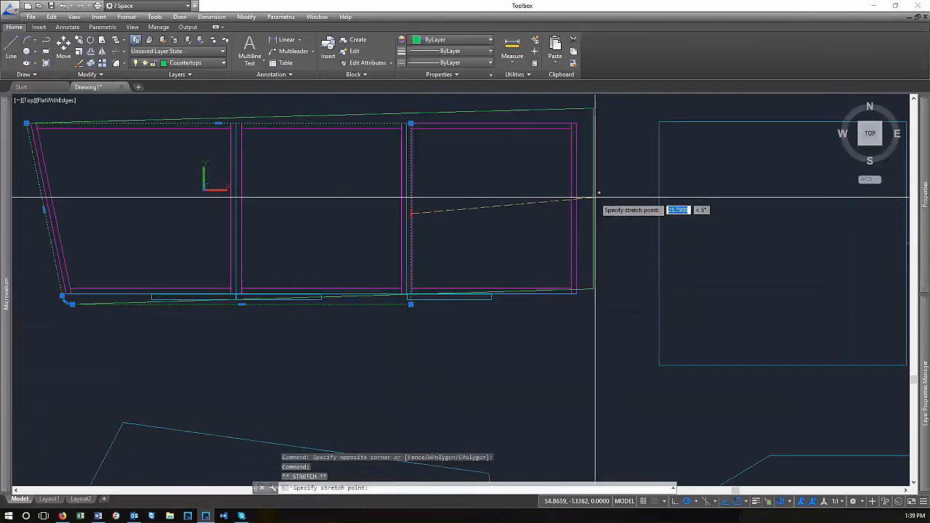
scroll(597, 196, "up", 3)
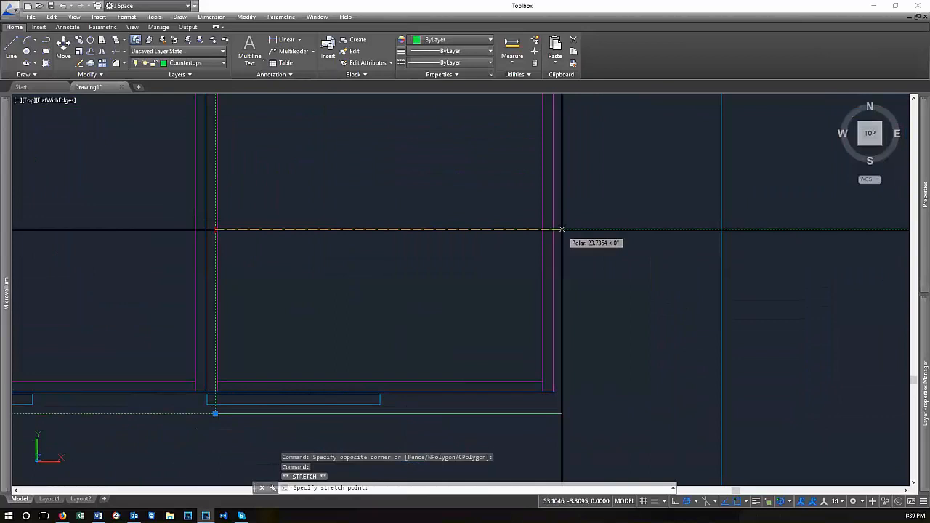
left_click(554, 230)
scroll(451, 384, "down", 4)
scroll(507, 304, "up", 1)
scroll(503, 307, "down", 2)
scroll(479, 364, "up", 3)
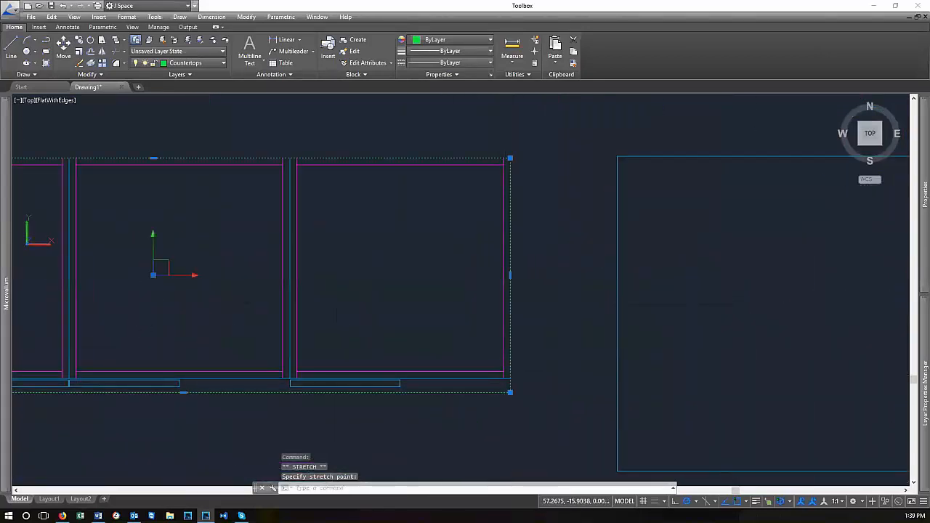
key("Escape")
key("Escape")
Stretch the countertop's right end 0.625 outward past the added cabinet, using a crossing window over that end
type("s")
key("Return")
left_click(563, 439)
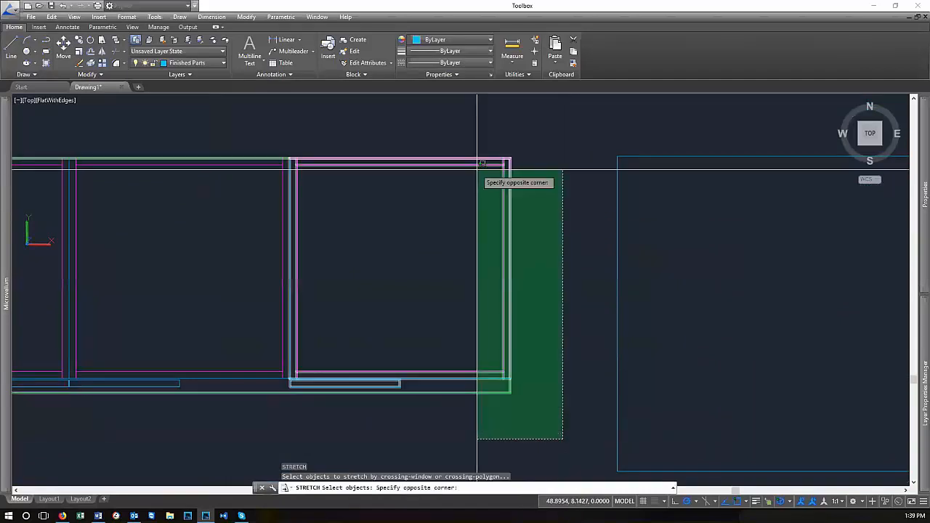
left_click(462, 127)
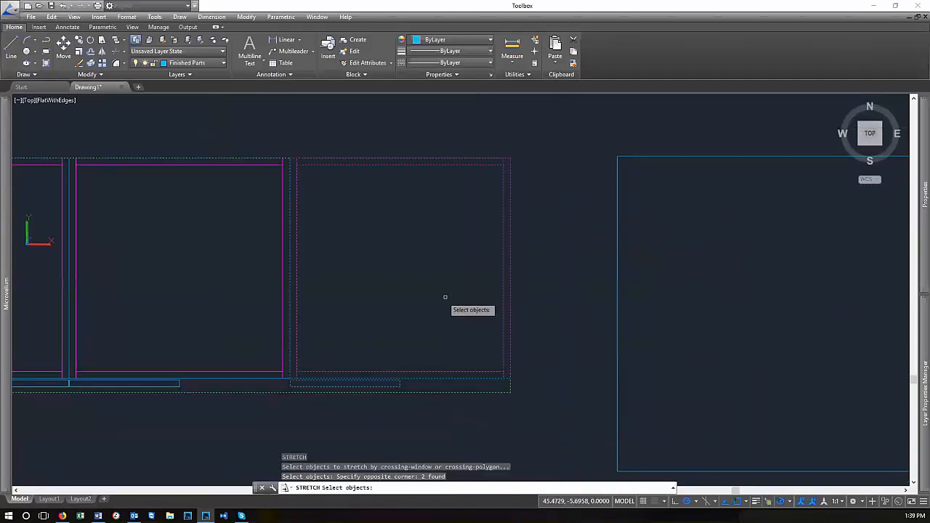
key("Return")
left_click(351, 252)
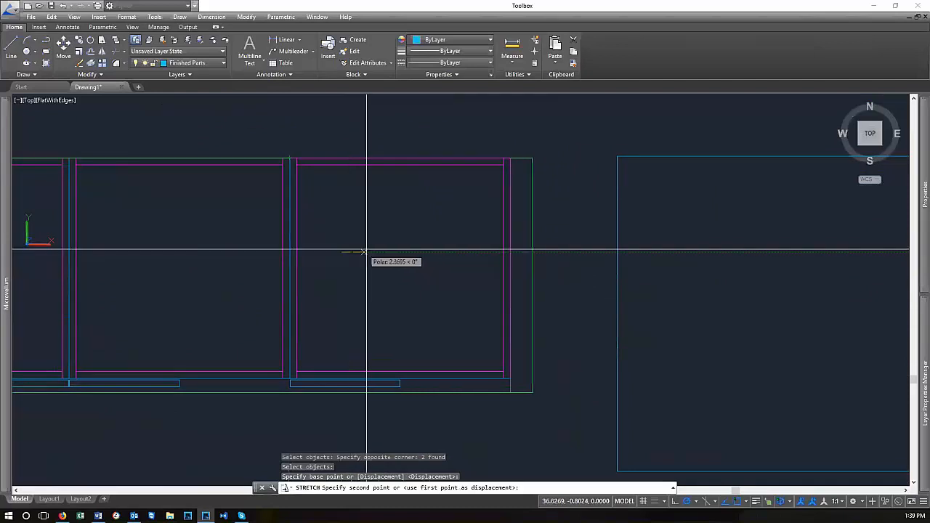
type(".625")
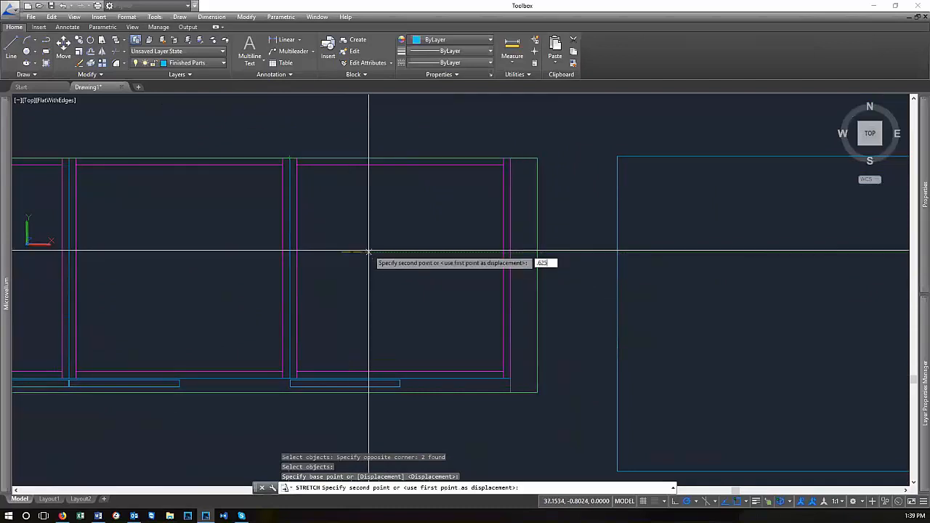
key("Return")
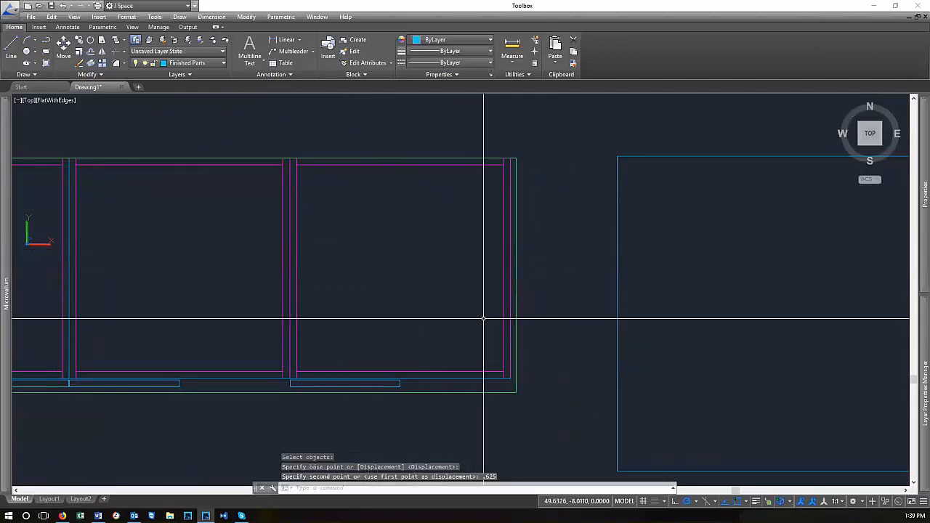
key("Escape")
Select the added cabinet block at the run's right end and review the block editing options available for it
scroll(552, 363, "down", 4)
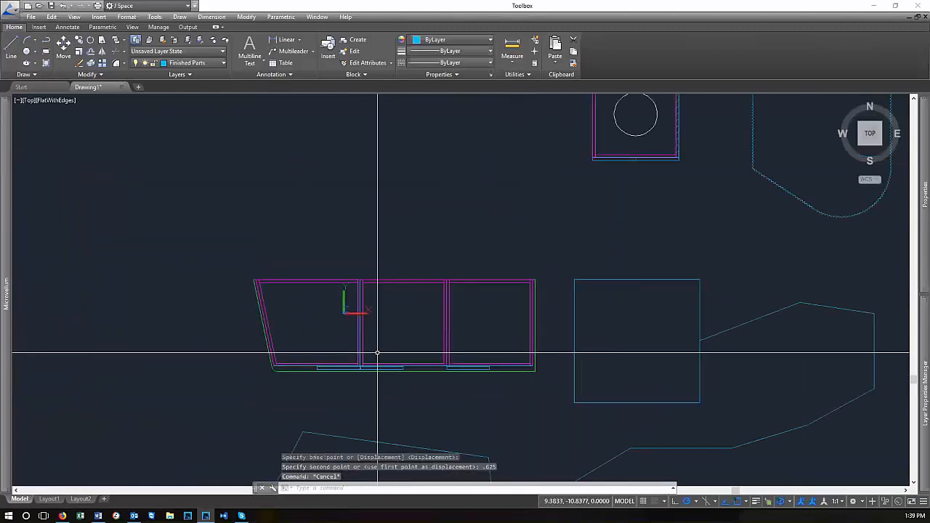
scroll(467, 369, "up", 5)
scroll(509, 349, "down", 2)
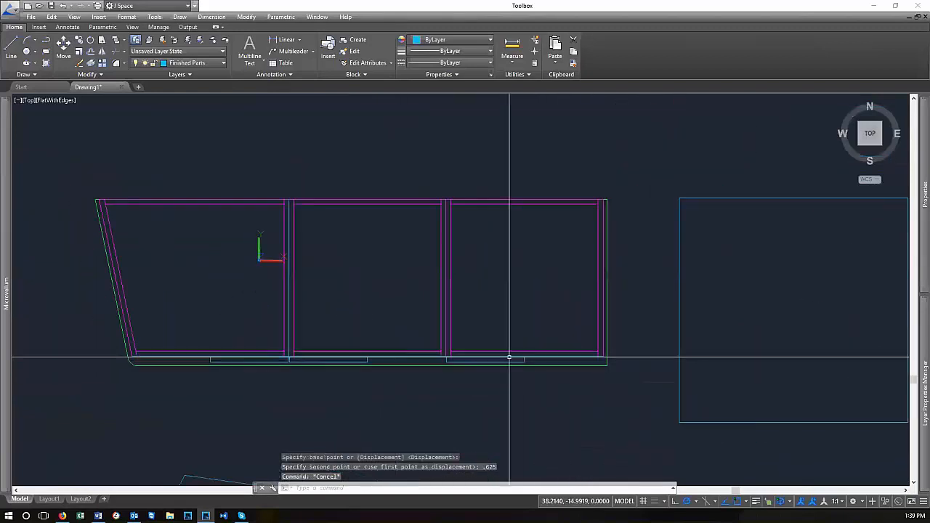
left_click(509, 356)
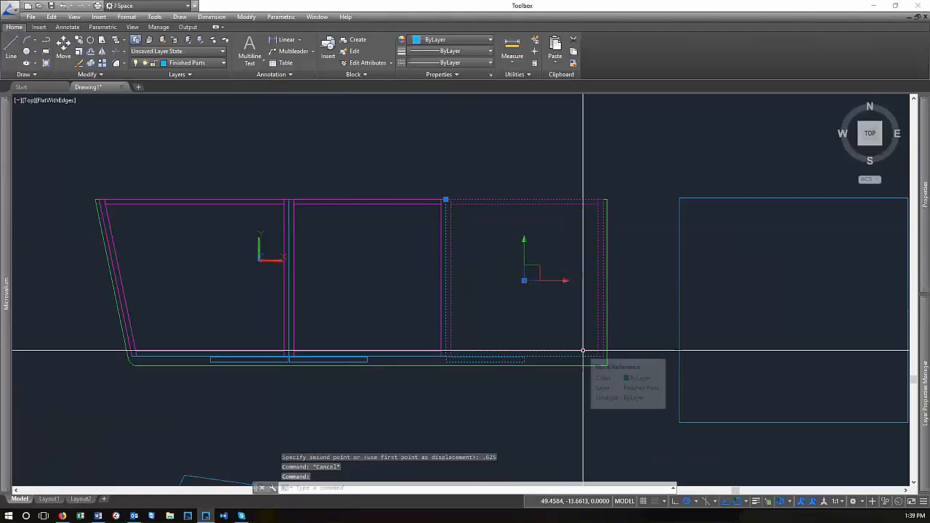
scroll(615, 299, "up", 3)
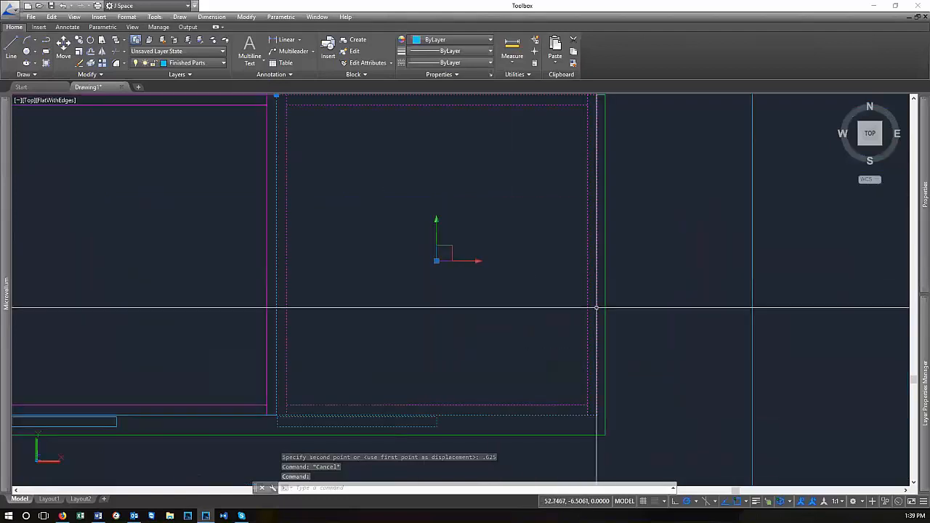
scroll(394, 259, "down", 2)
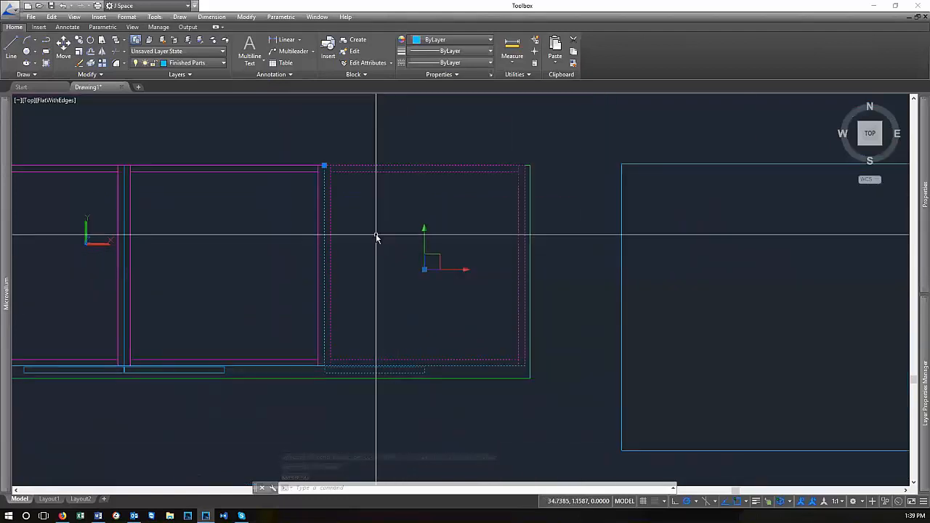
right_click(377, 237)
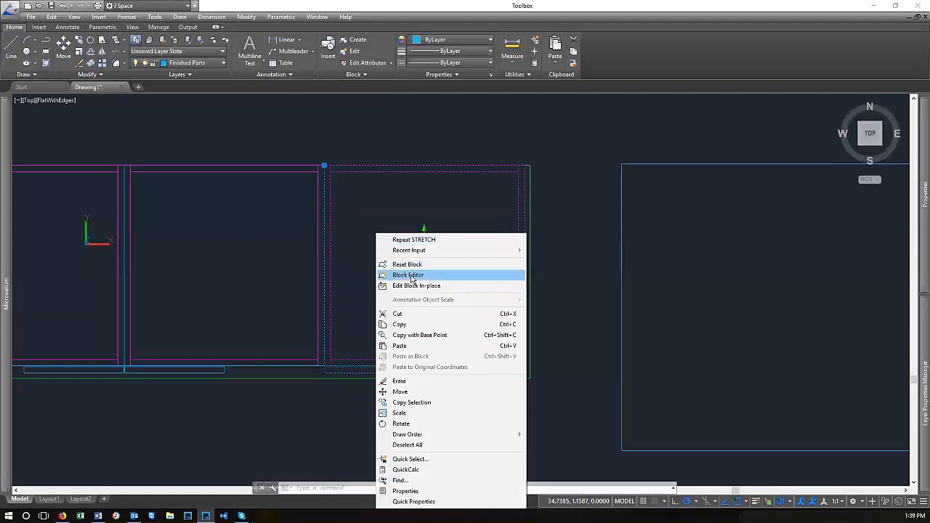
left_click(256, 294)
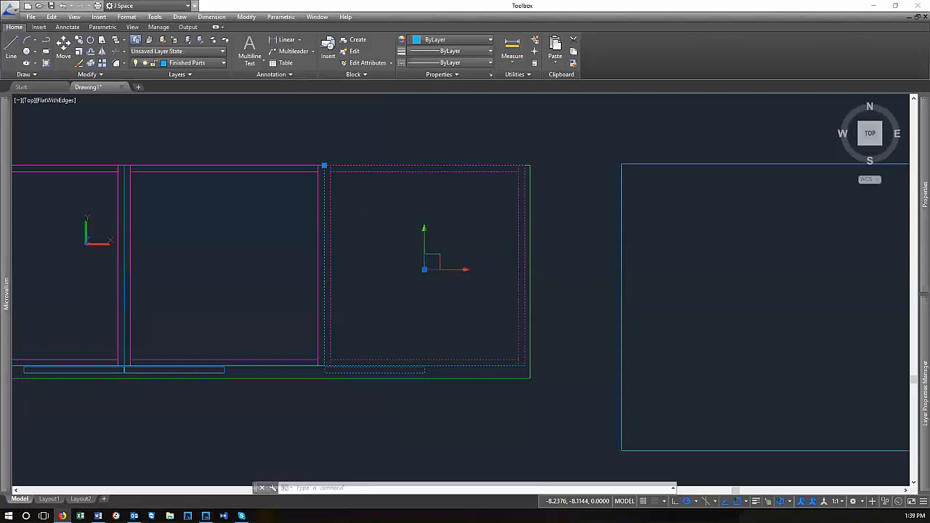
Open the selected cabinet block in the Block Editor
scroll(352, 267, "up", 2)
scroll(417, 324, "down", 3)
scroll(435, 327, "up", 2)
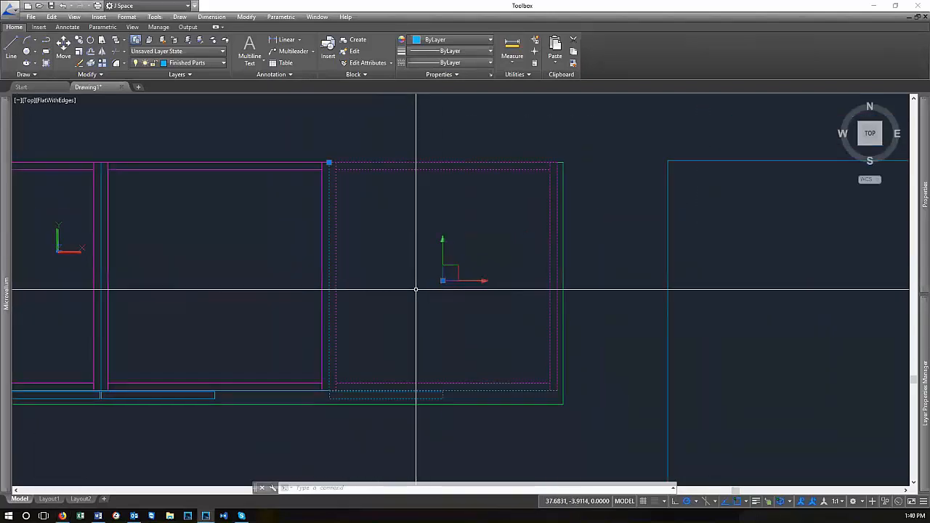
right_click(416, 290)
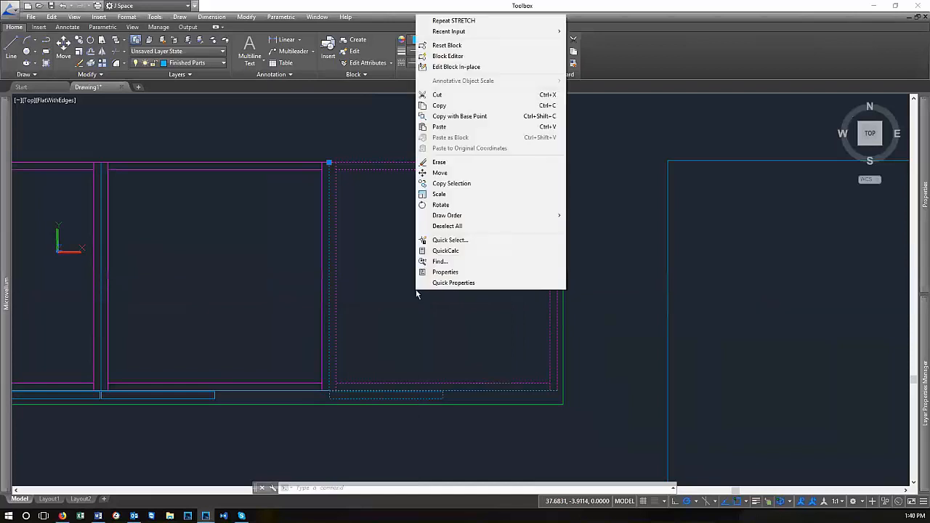
left_click(464, 58)
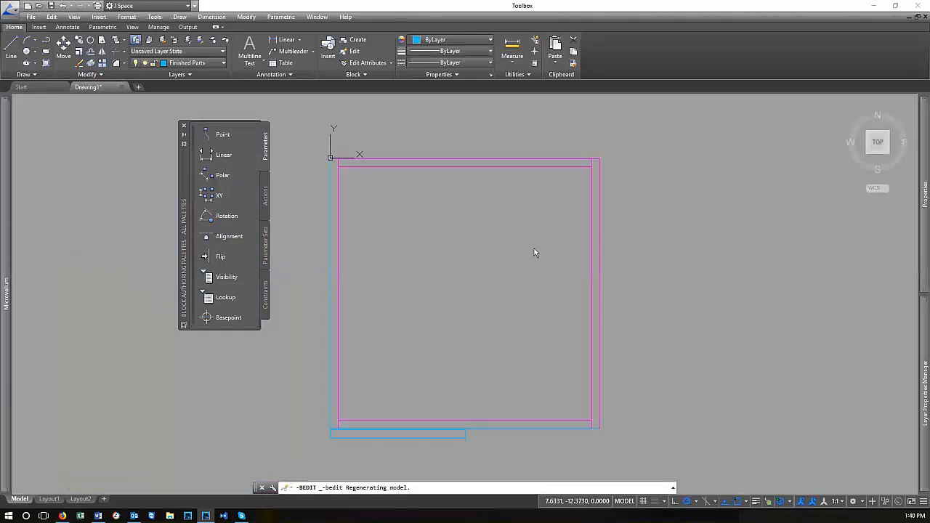
Examine the block's geometry and the origin at its upper-left corner in the Block Editor
scroll(480, 261, "down", 8)
scroll(436, 298, "up", 6)
scroll(432, 293, "up", 8)
scroll(461, 276, "down", 4)
scroll(407, 211, "down", 2)
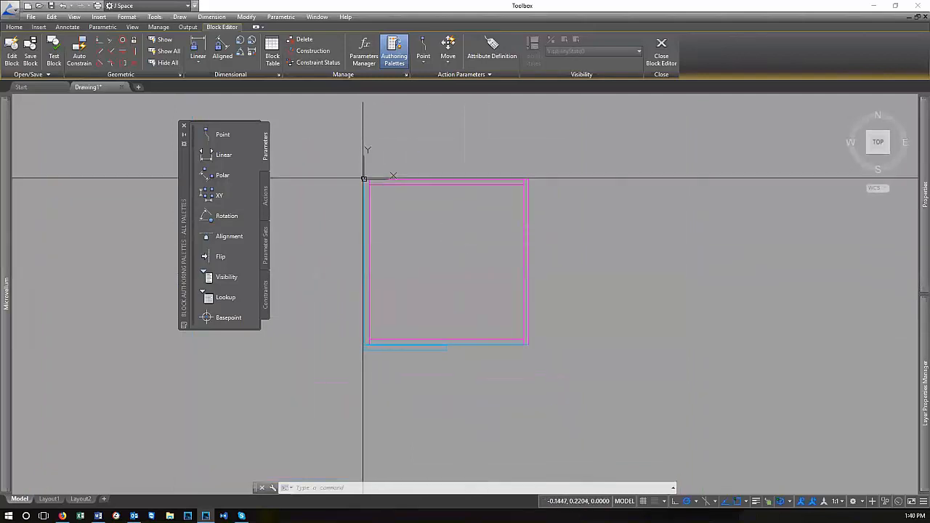
scroll(363, 178, "up", 5)
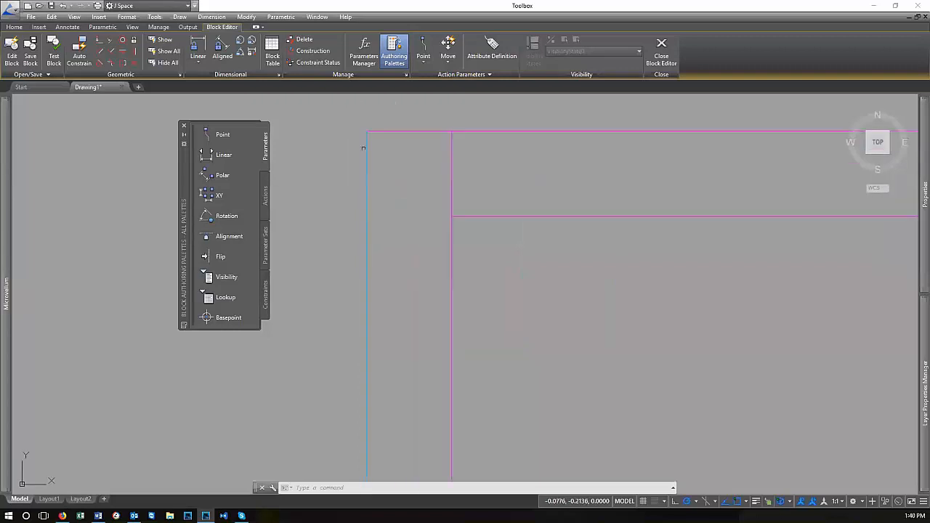
scroll(388, 174, "down", 5)
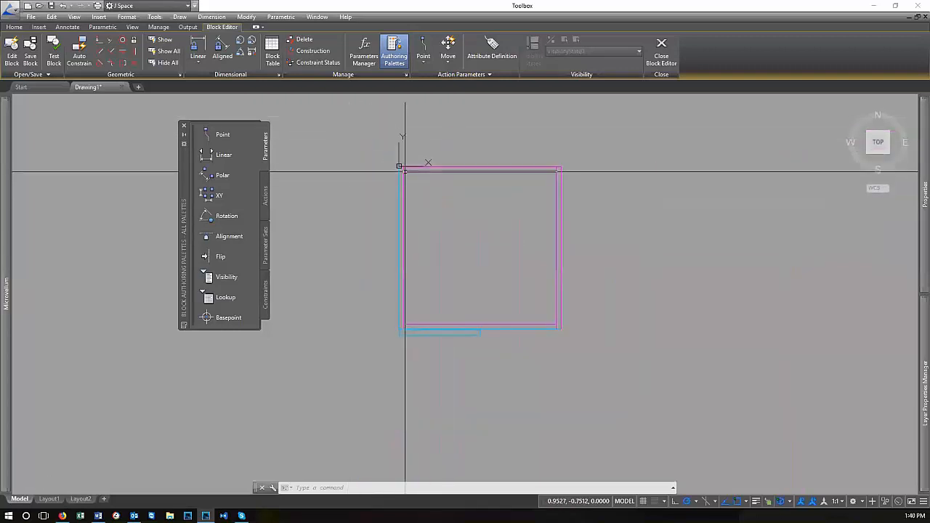
Select the cabinet's right side panel inside the block with a crossing window
scroll(498, 229, "up", 2)
left_click(676, 304)
left_click(508, 215)
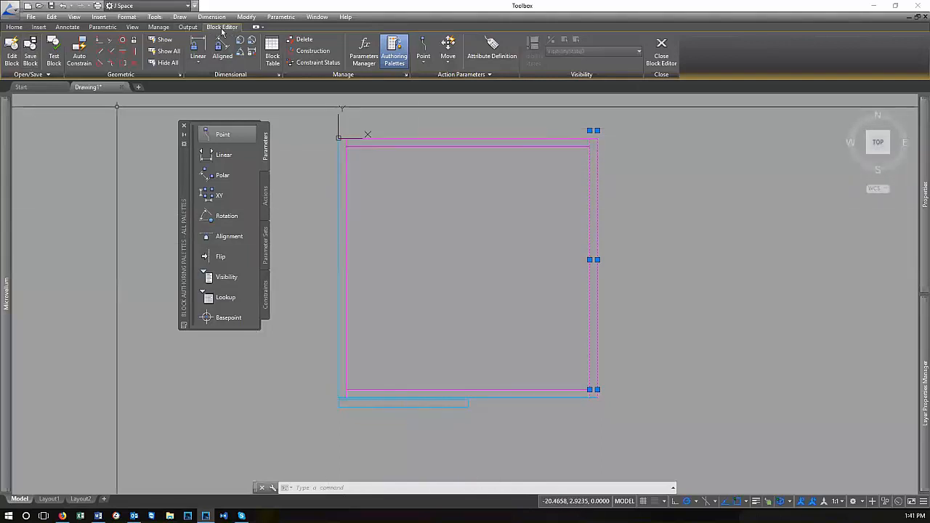
Add the cabinet's remaining magenta panels to the selection and set their lineweight to ByLayer
left_click(14, 28)
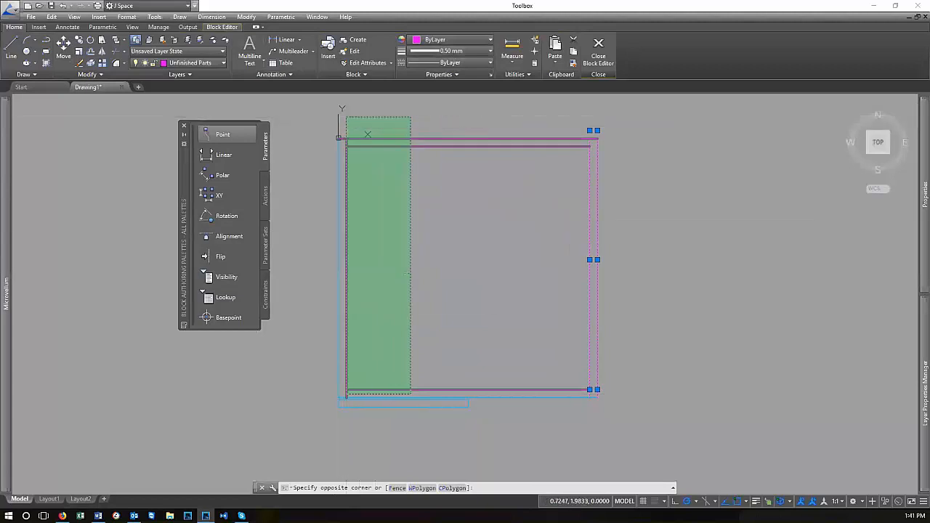
left_click(346, 117)
left_click(485, 52)
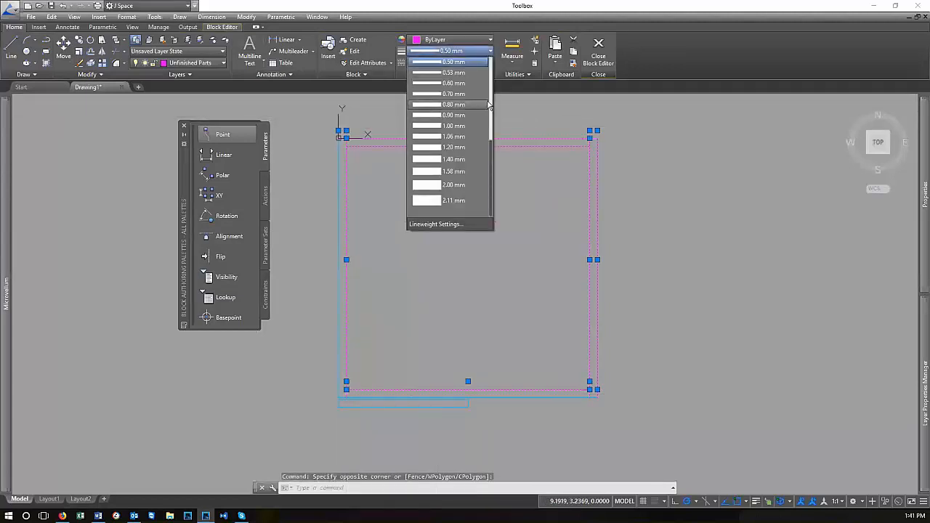
scroll(488, 106, "up", 5)
left_click(456, 63)
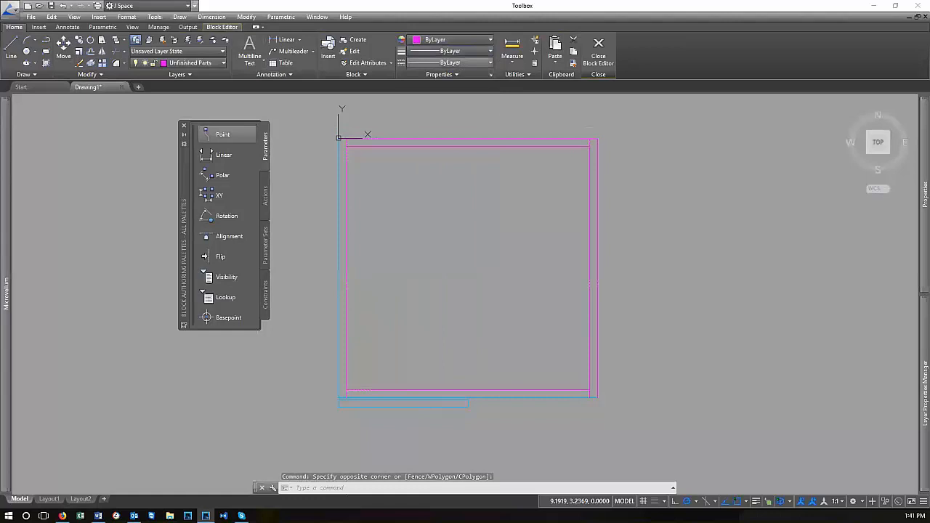
scroll(603, 386, "up", 6)
scroll(640, 423, "down", 8)
scroll(588, 398, "up", 2)
scroll(587, 399, "up", 2)
scroll(592, 392, "down", 2)
mouse_move(598, 388)
middle_mouse_down()
mouse_move(577, 375)
mouse_move(576, 390)
middle_mouse_up()
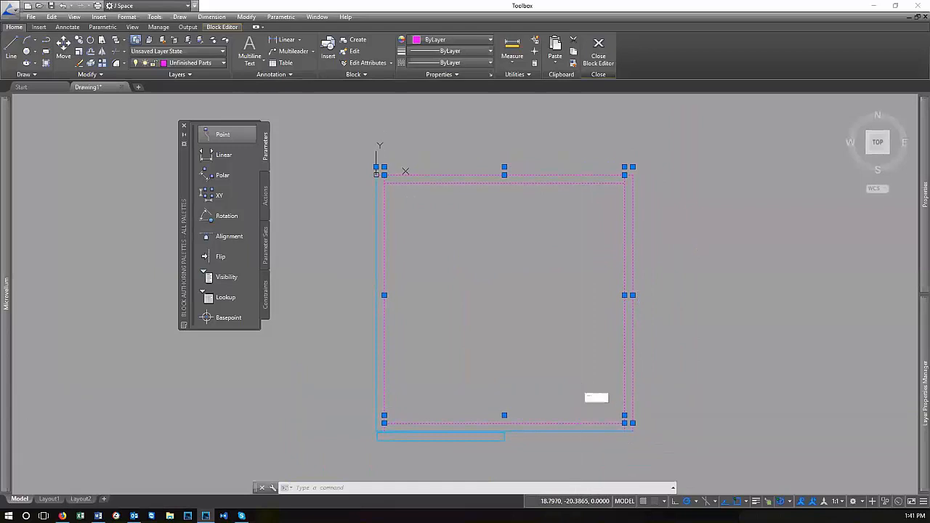
key("Escape")
key("Escape")
key("Escape")
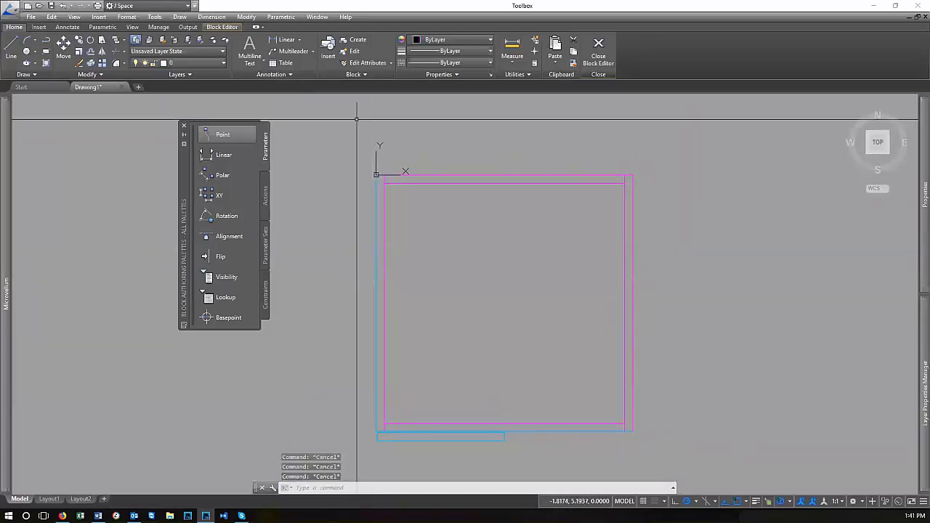
Select all the magenta panels inside the cabinet block and move them to layer 0
left_click(678, 428)
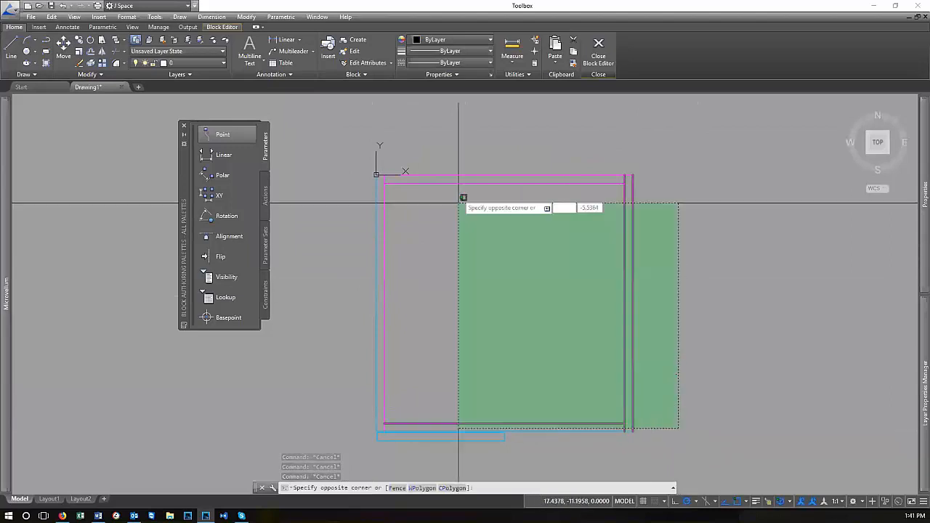
left_click(380, 131)
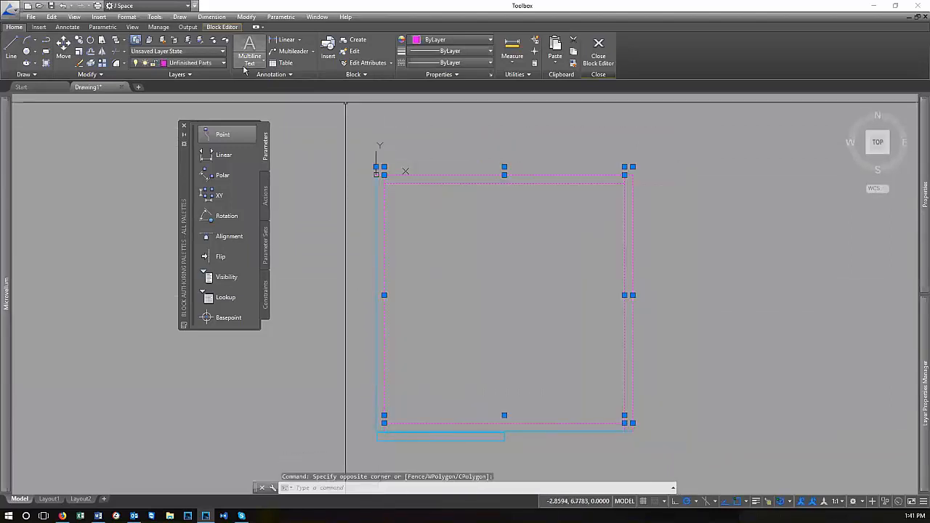
left_click(215, 64)
left_click(209, 76)
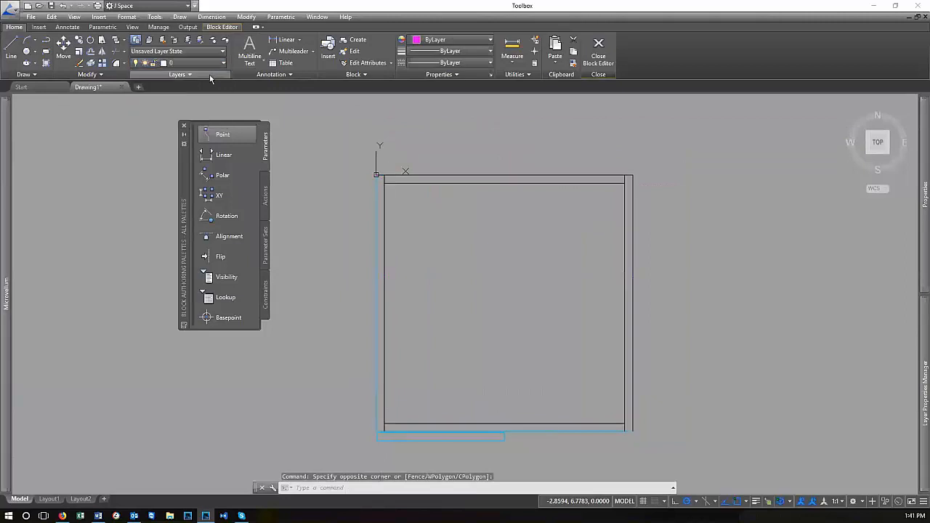
key("Escape")
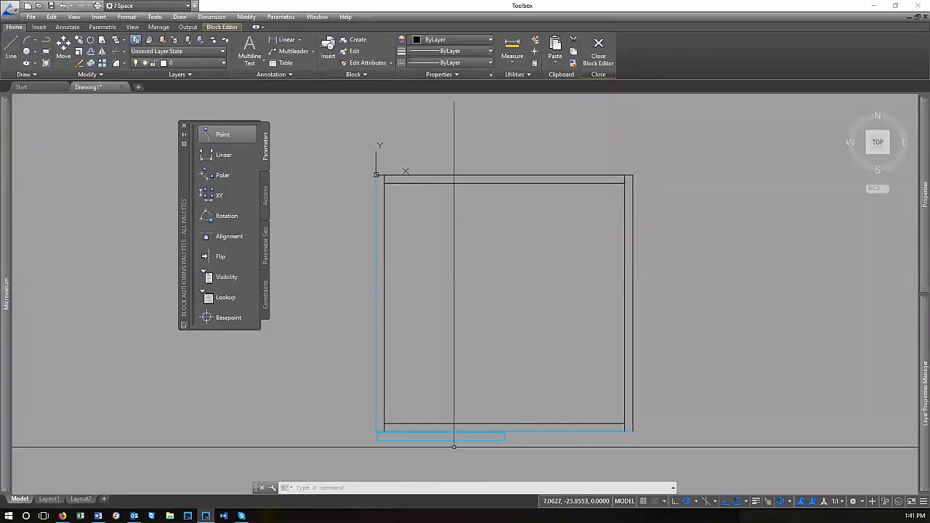
Close the Block Editor and save the changes to 2D_Base_Cab_Plan
left_click(170, 64)
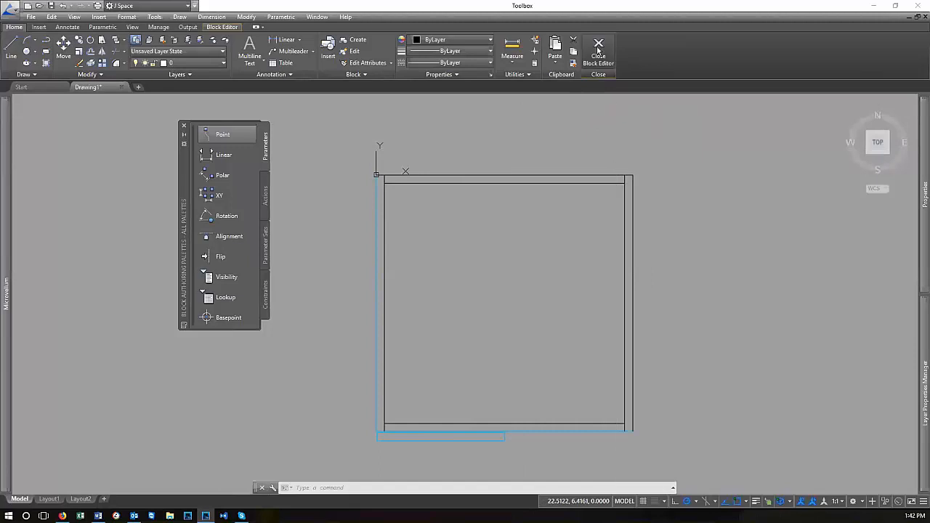
left_click(596, 67)
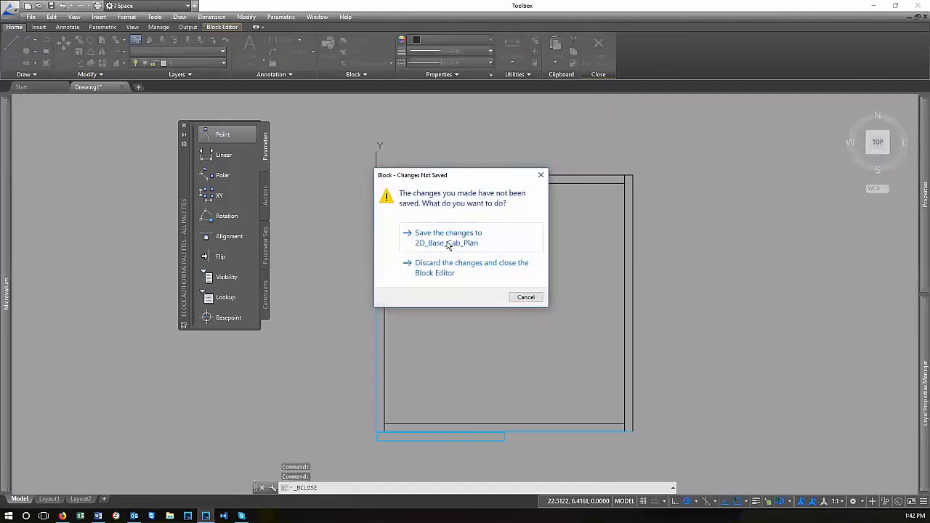
left_click(448, 240)
Copy the cabinet block to the empty area on the right side of the drawing
scroll(457, 228, "down", 3)
scroll(494, 290, "up", 5)
left_click(461, 270)
scroll(457, 259, "down", 2)
scroll(457, 259, "up", 3)
type("co")
key("space")
left_click(466, 303)
scroll(393, 224, "down", 10)
scroll(450, 212, "up", 3)
scroll(458, 226, "up", 6)
left_click(562, 308)
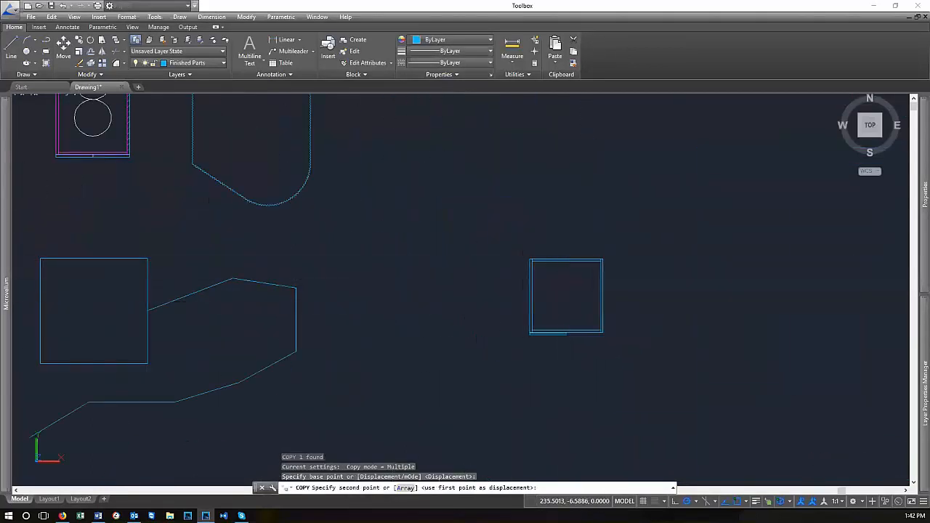
key("space")
Select the copied cabinet block with a crossing window and assign it to the Countertops layer
scroll(589, 305, "up", 5)
scroll(534, 268, "down", 2)
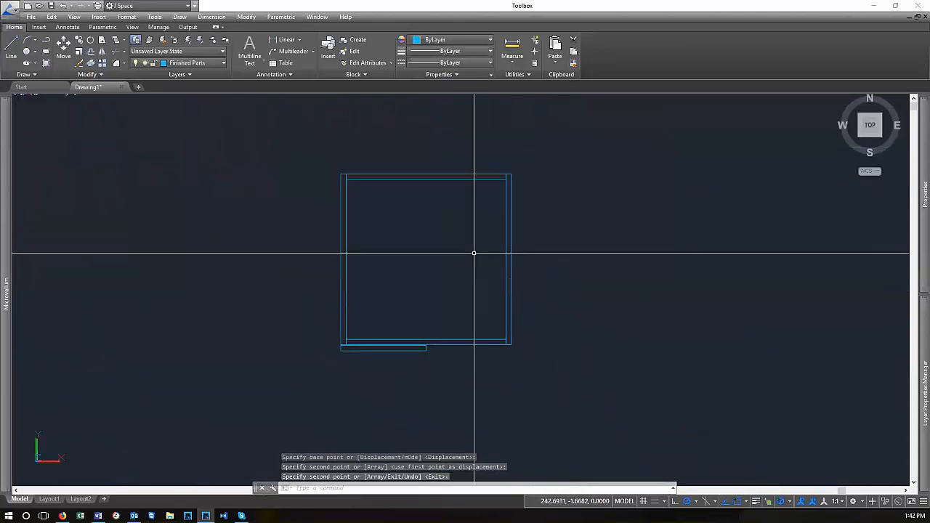
scroll(538, 254, "up", 2)
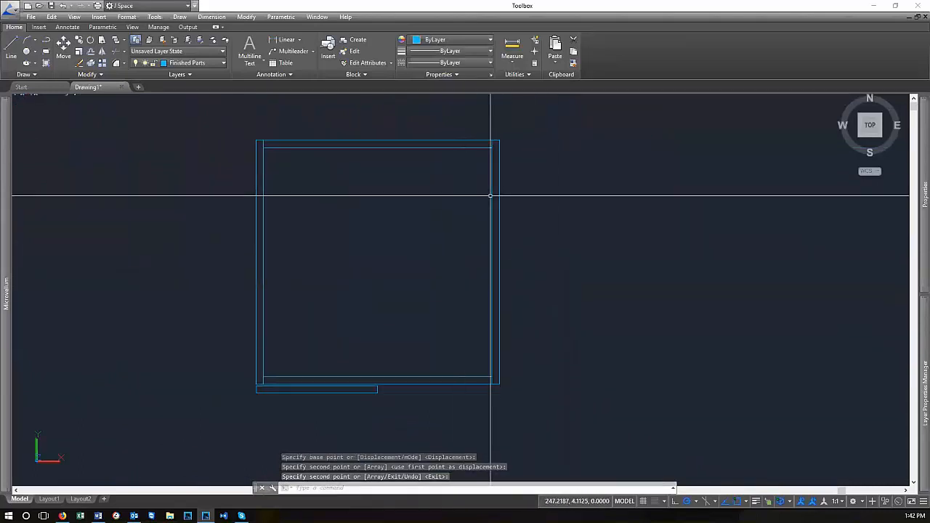
left_click(553, 307)
left_click(632, 280)
left_click(584, 330)
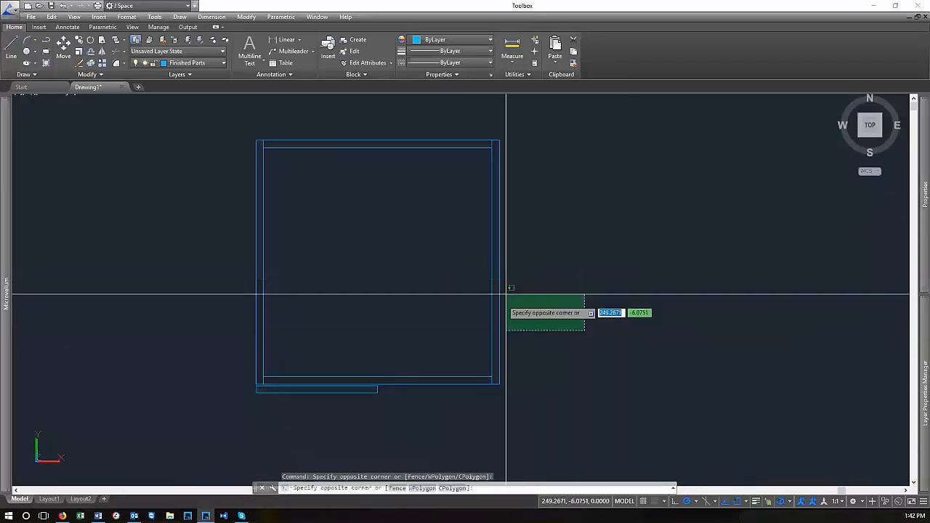
left_click(433, 227)
scroll(422, 233, "down", 2)
scroll(357, 231, "up", 2)
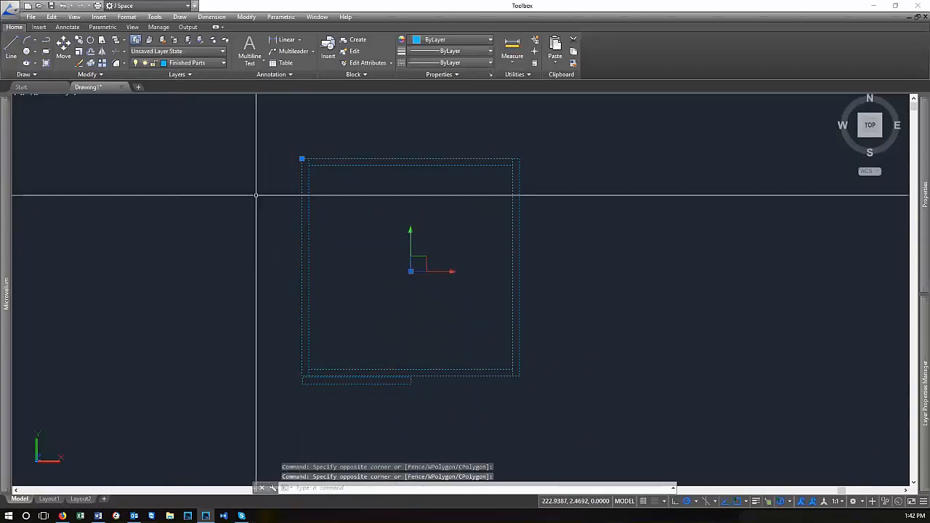
left_click(223, 63)
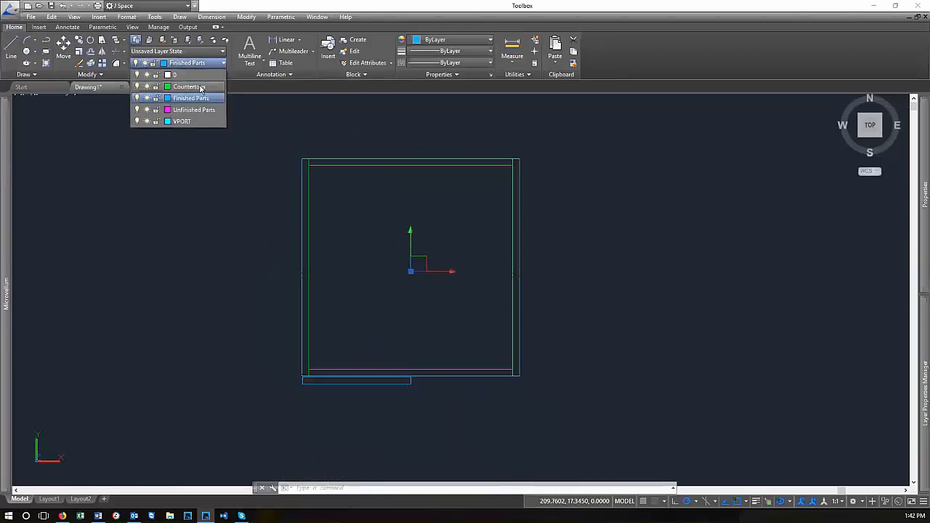
left_click(201, 87)
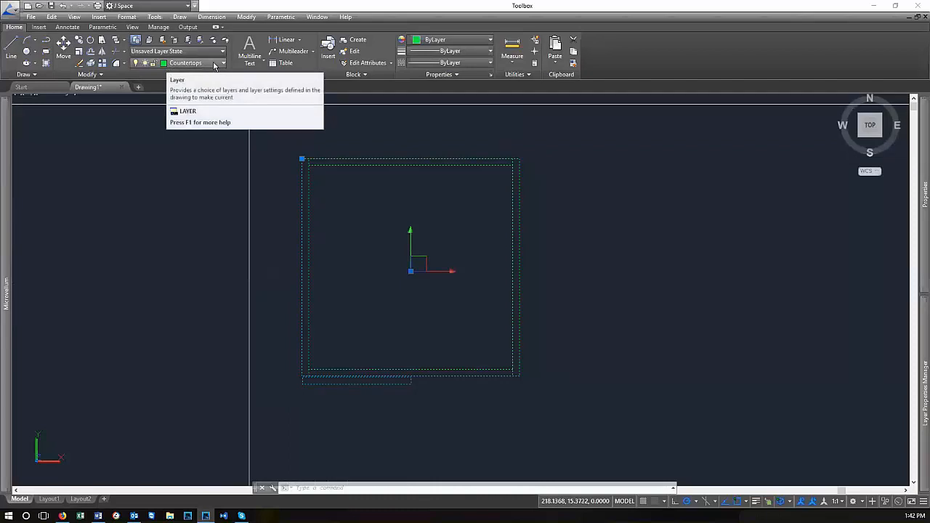
Examine how the block's panel, edge and door lines respond to the layer assigned to the block
scroll(535, 287, "down", 2)
scroll(432, 276, "up", 3)
scroll(406, 283, "down", 2)
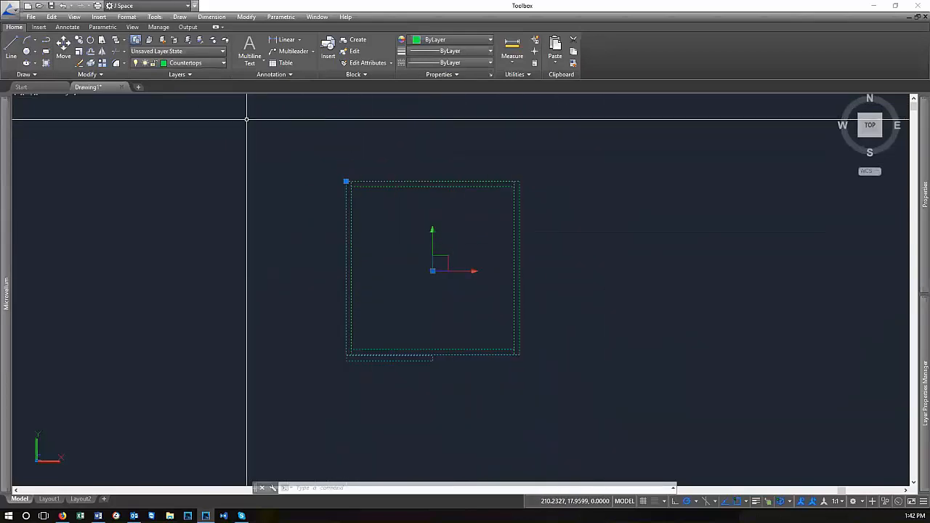
scroll(415, 250, "up", 4)
scroll(364, 416, "up", 2)
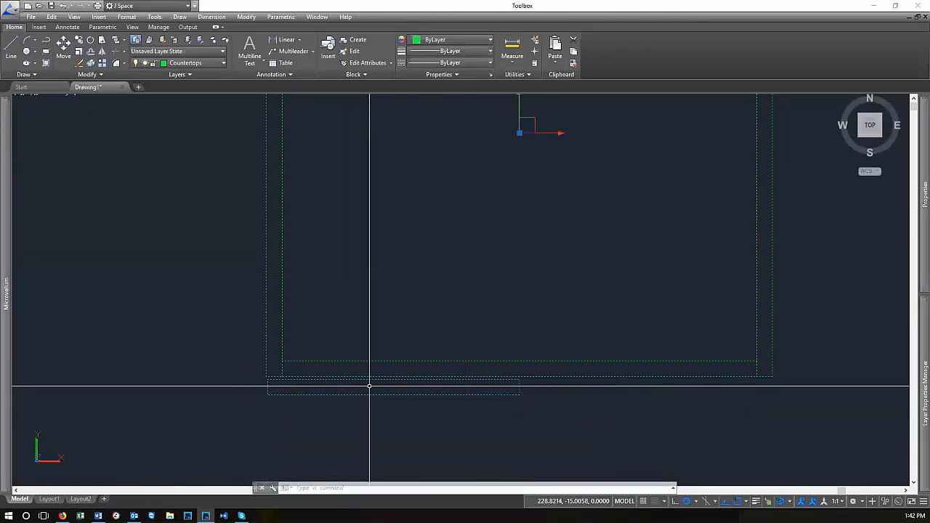
scroll(523, 403, "down", 4)
scroll(498, 356, "up", 2)
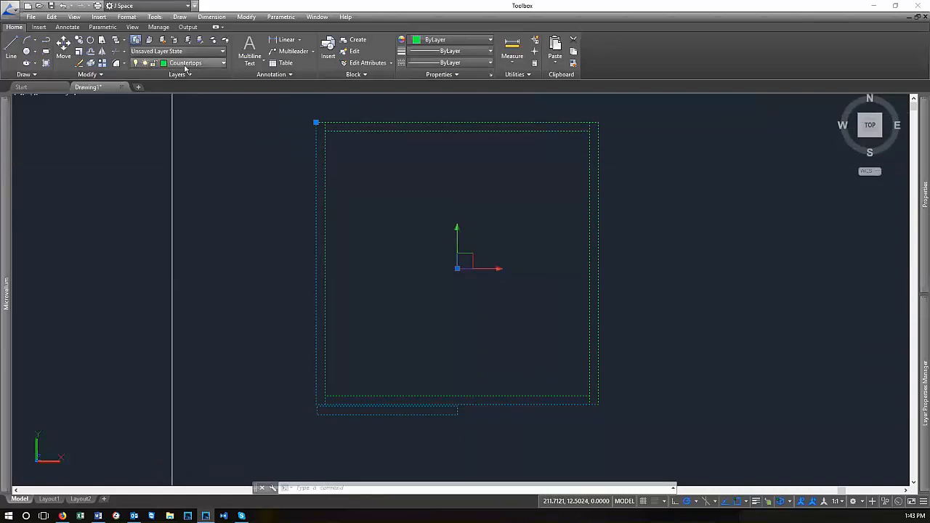
In the Block Editor, match the cabinet's outer left edge to the adjacent layer 0 panel line, then save and close the block
right_click(477, 190)
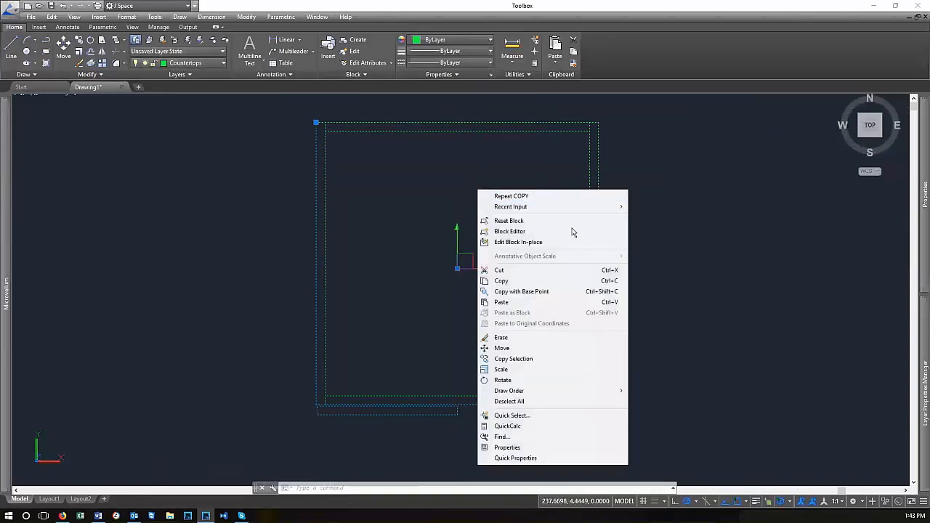
left_click(529, 233)
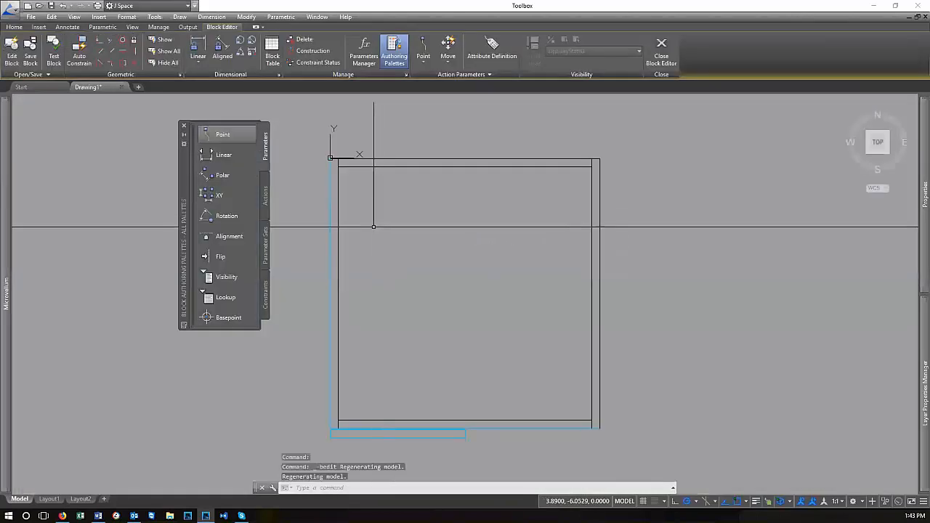
key("Return")
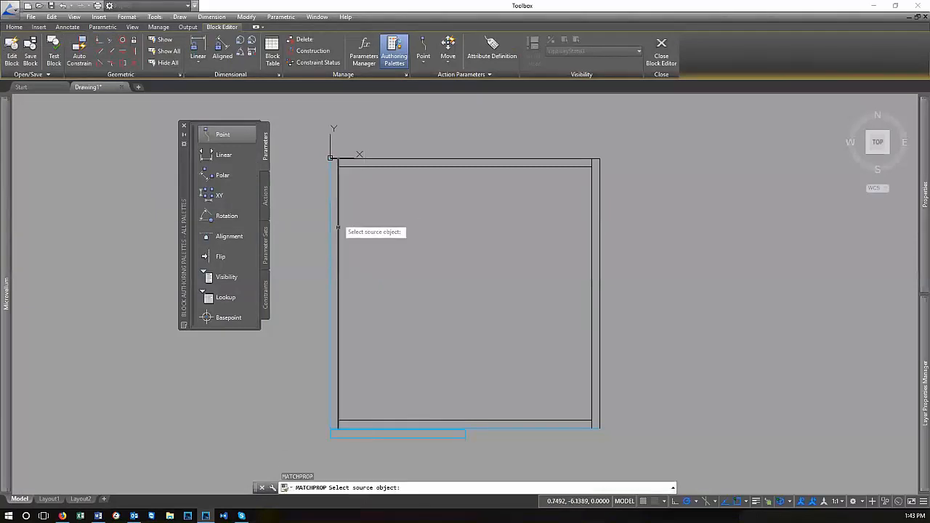
left_click(338, 222)
left_click(330, 217)
key("Return")
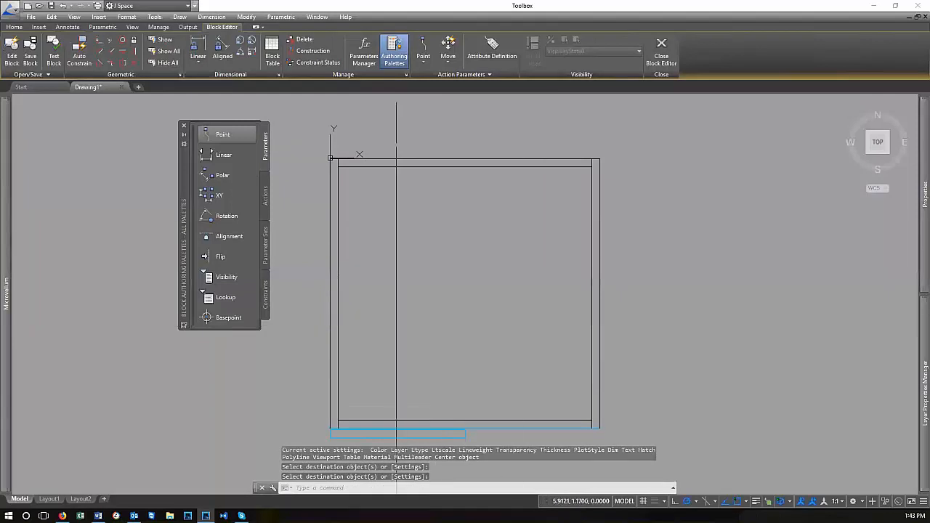
left_click(661, 51)
left_click(435, 233)
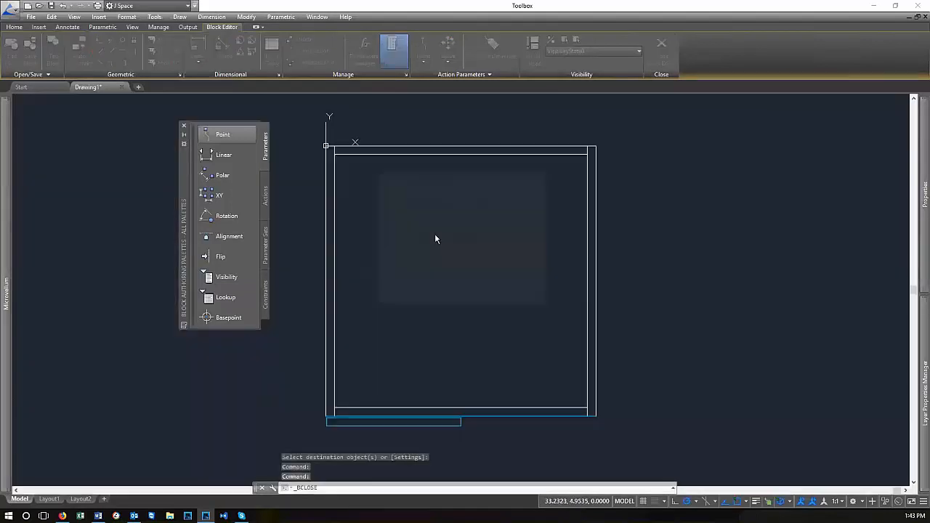
Assign the copied cabinet block to the Unfinished Parts layer and deselect it
left_click(639, 436)
left_click(479, 291)
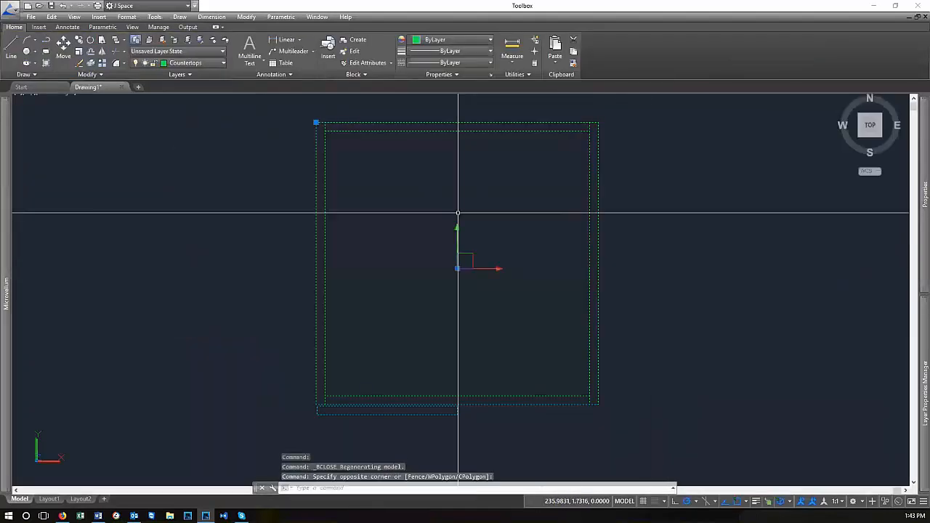
left_click(188, 64)
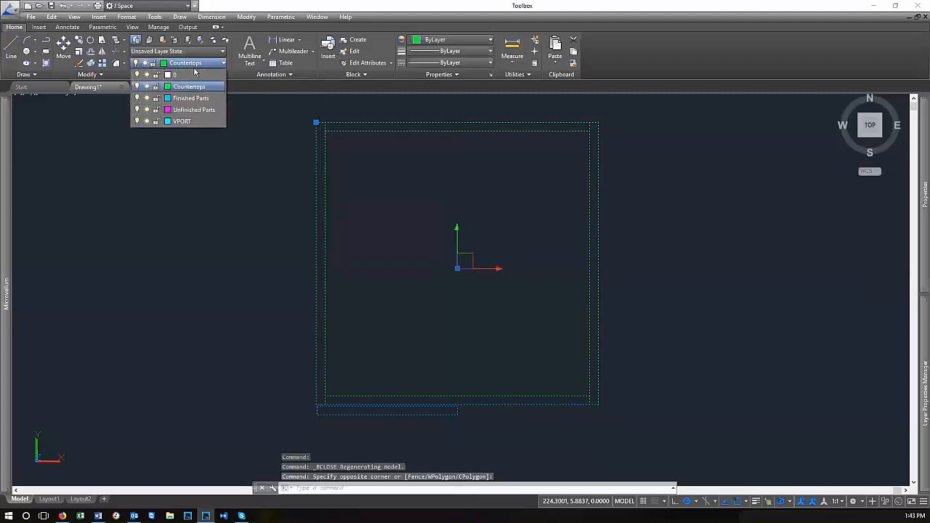
left_click(191, 111)
scroll(619, 301, "down", 4)
key("Escape")
Reopen the copied cabinet block in the Block Editor, focused on the door at its front edge
scroll(525, 340, "up", 3)
scroll(488, 408, "up", 2)
scroll(490, 378, "up", 2)
left_click(515, 409)
left_click(453, 236)
right_click(452, 233)
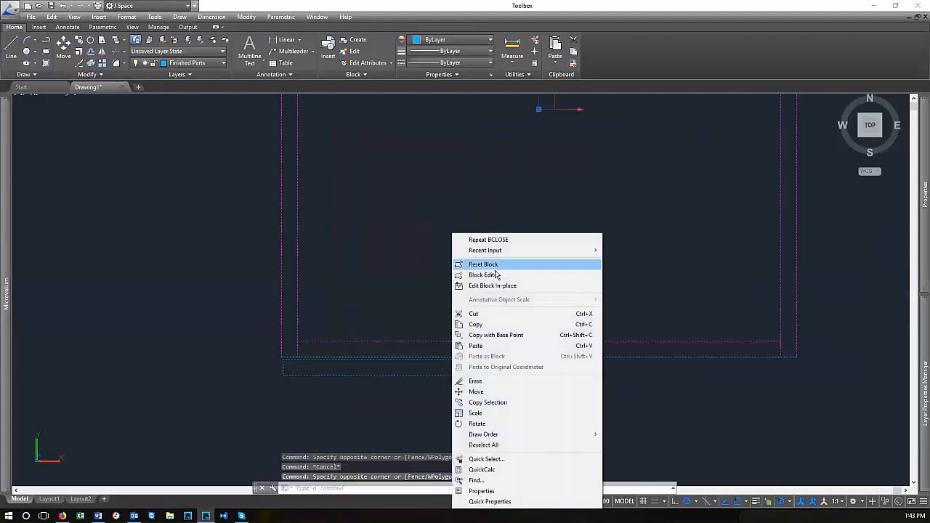
left_click(485, 275)
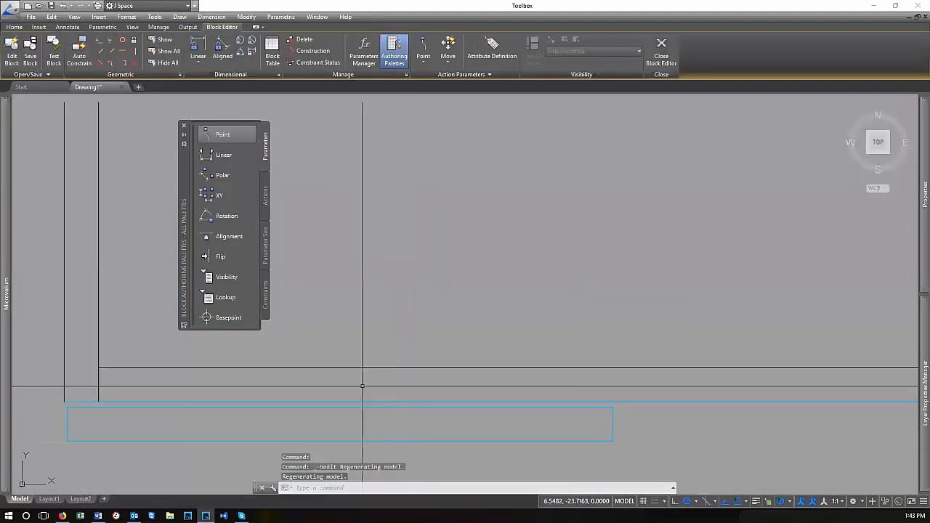
key("Return")
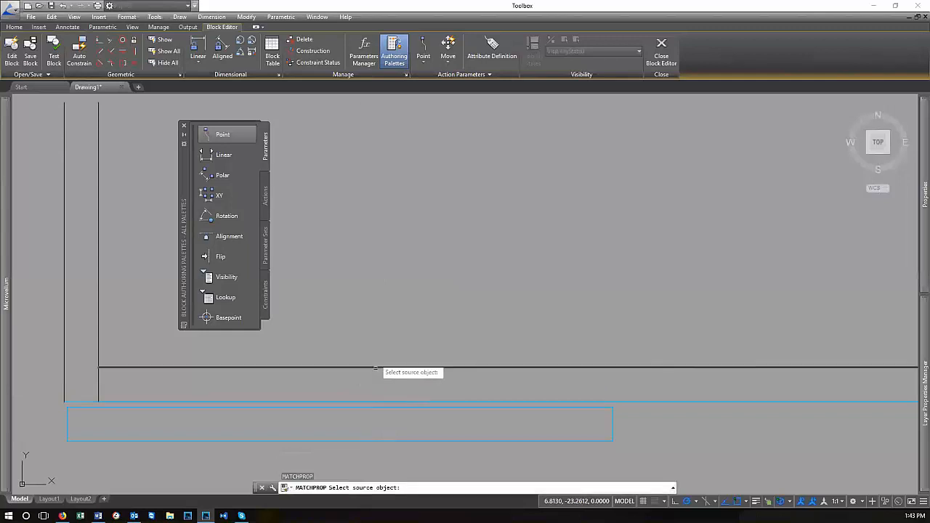
left_click(376, 368)
key("Escape")
Explode the door rectangle at the cabinet's front into separate lines
left_click(389, 432)
left_click(379, 447)
key("Return")
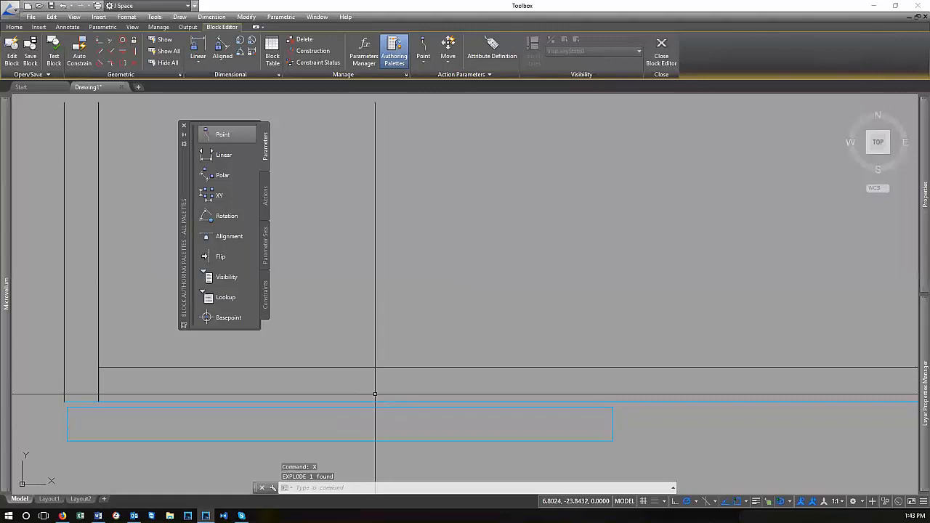
Match the properties of the door's upper line to the layer 0 line of the cabinet's front panel
type("ma")
key("Return")
left_click(378, 369)
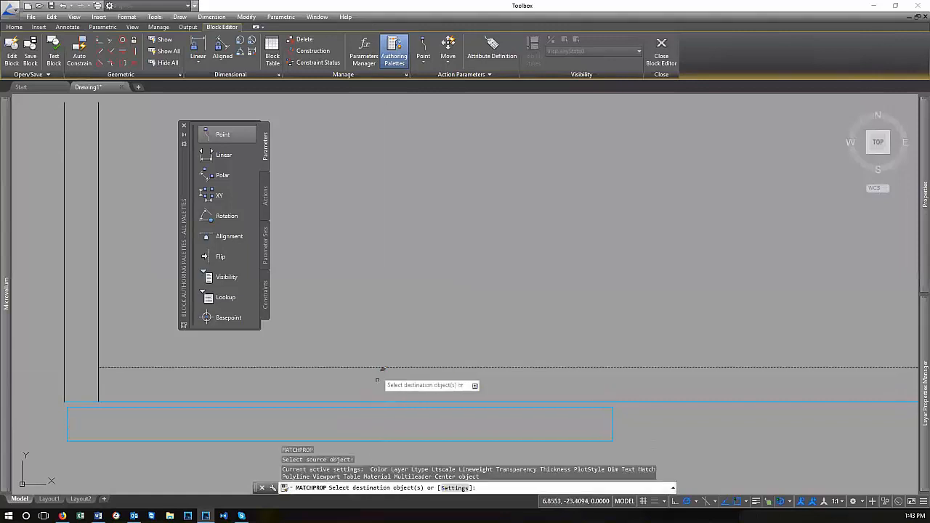
left_click(378, 407)
key("Return")
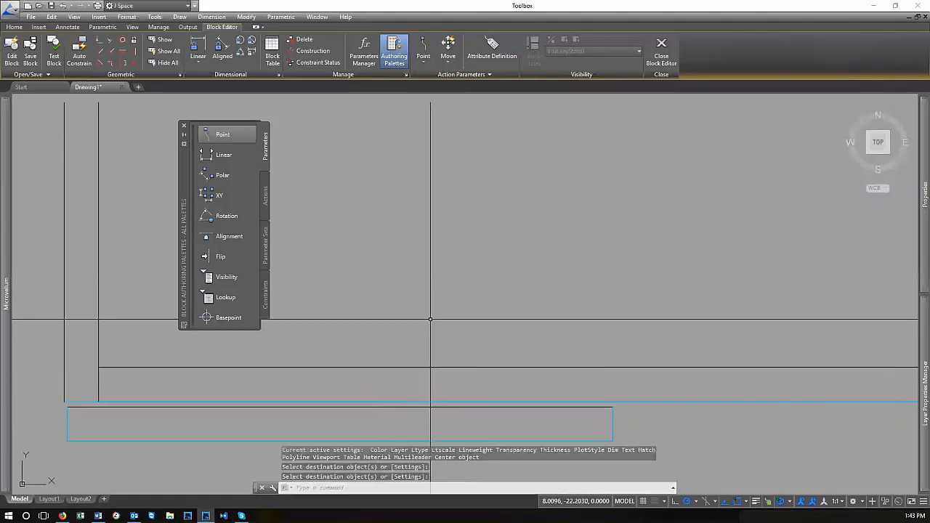
middle_click(435, 315)
middle_click(435, 315)
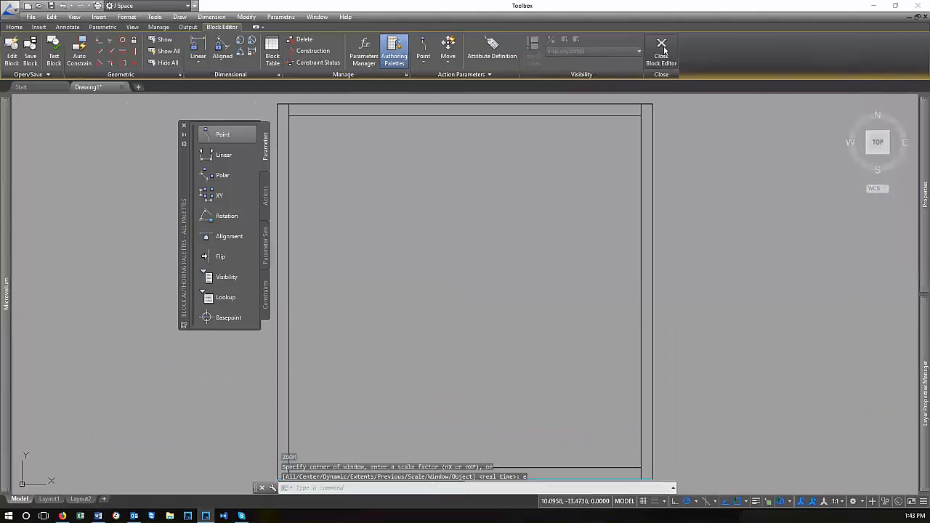
Close the Block Editor and save the changes to the 2D_Base_Cab_Plan block
left_click(662, 50)
left_click(433, 237)
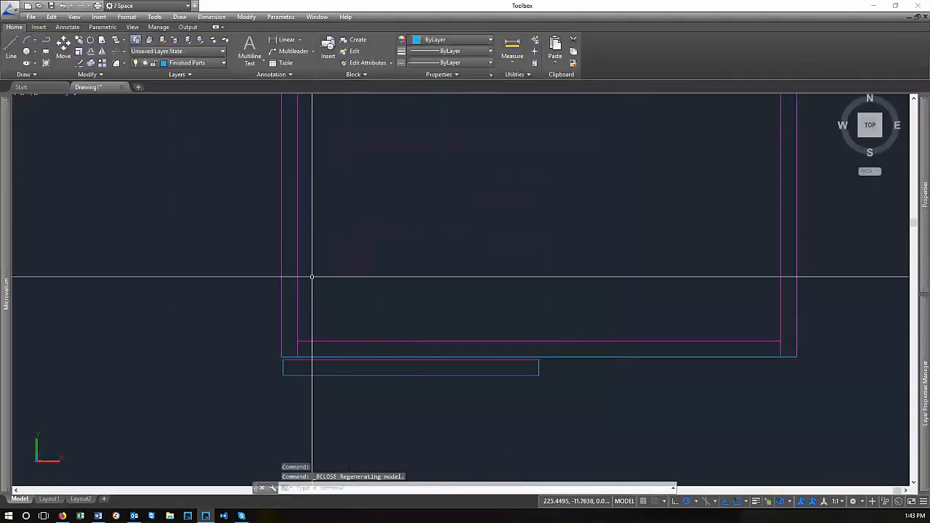
scroll(410, 352, "down", 8)
scroll(436, 374, "up", 5)
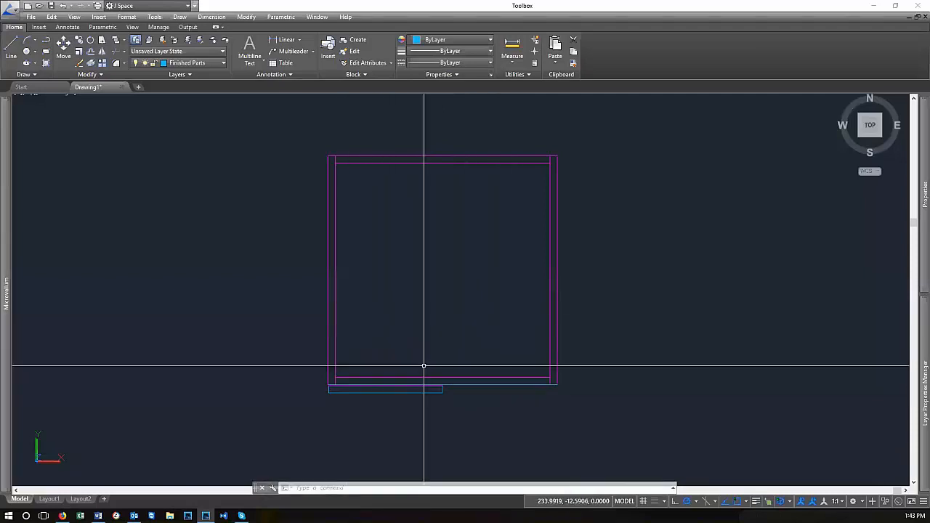
Regenerate the drawing to refresh the cabinet blocks in the countertop run
scroll(447, 306, "down", 4)
scroll(512, 308, "down", 6)
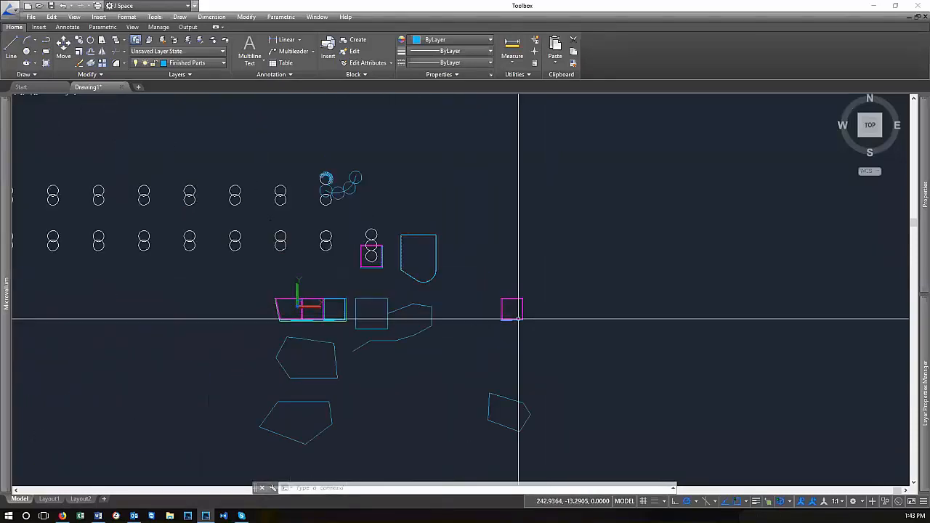
scroll(290, 317, "up", 2)
scroll(413, 313, "up", 5)
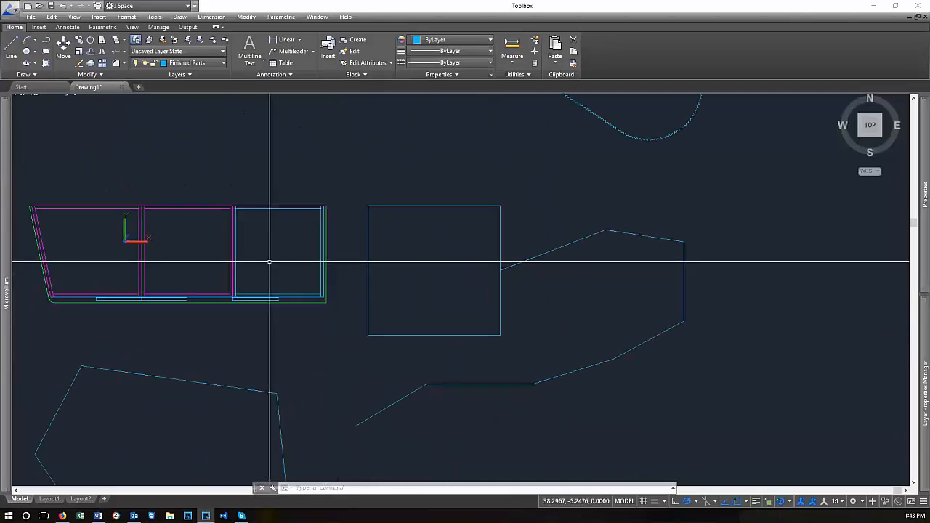
type("RE")
key("Return")
scroll(237, 276, "down", 6)
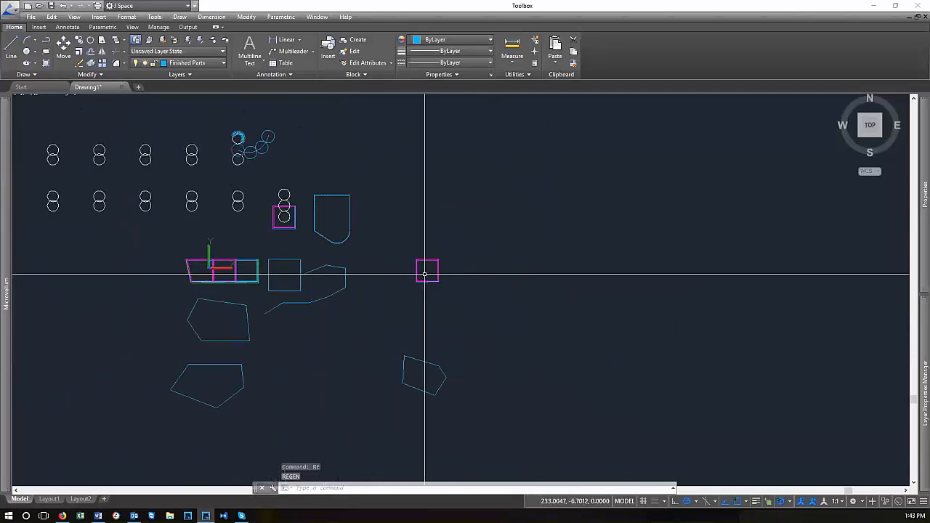
Erase the separate cabinet copy and the cabinet block at the straight end of the countertop run
scroll(265, 257, "up", 3)
scroll(632, 279, "up", 6)
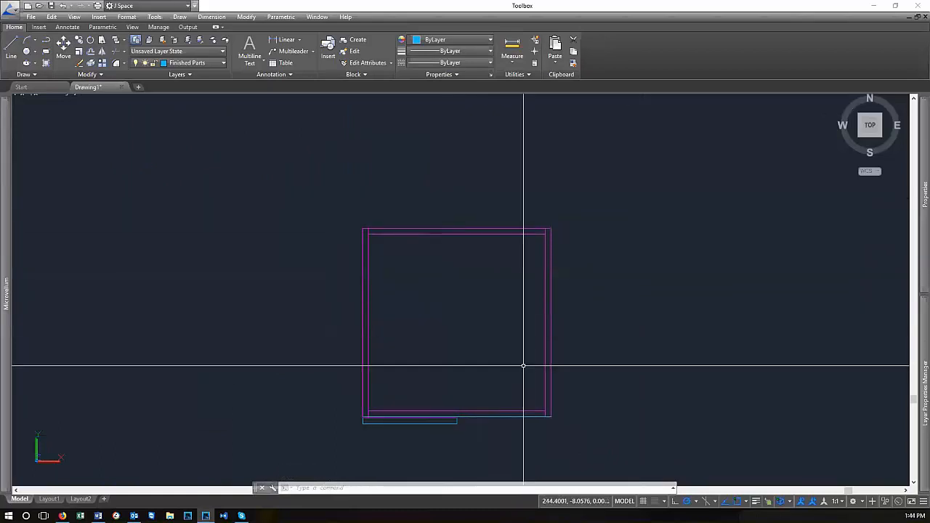
scroll(451, 293, "down", 8)
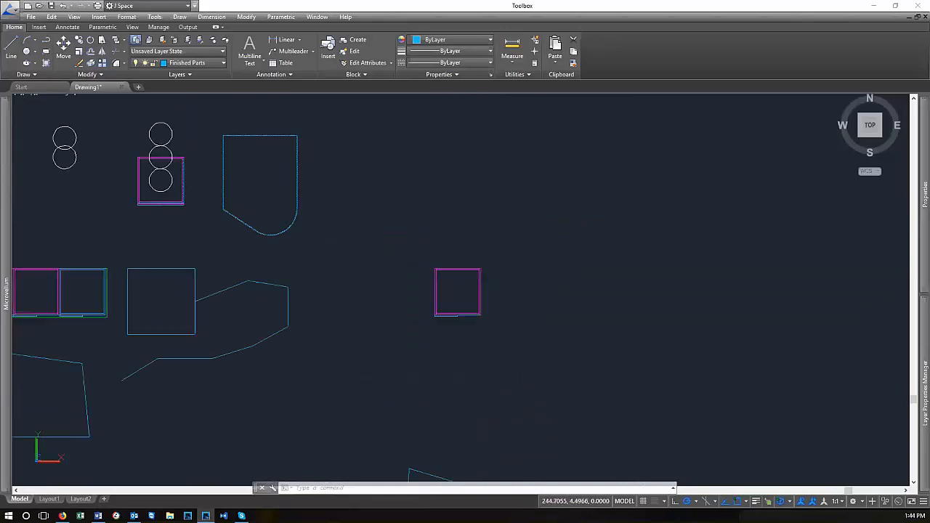
scroll(361, 295, "up", 3)
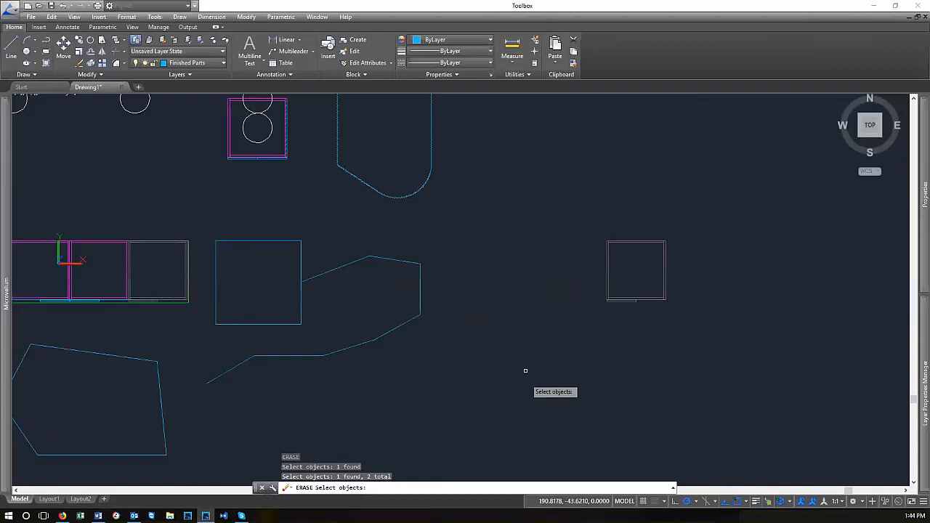
key("Return")
type("ins")
key("Return")
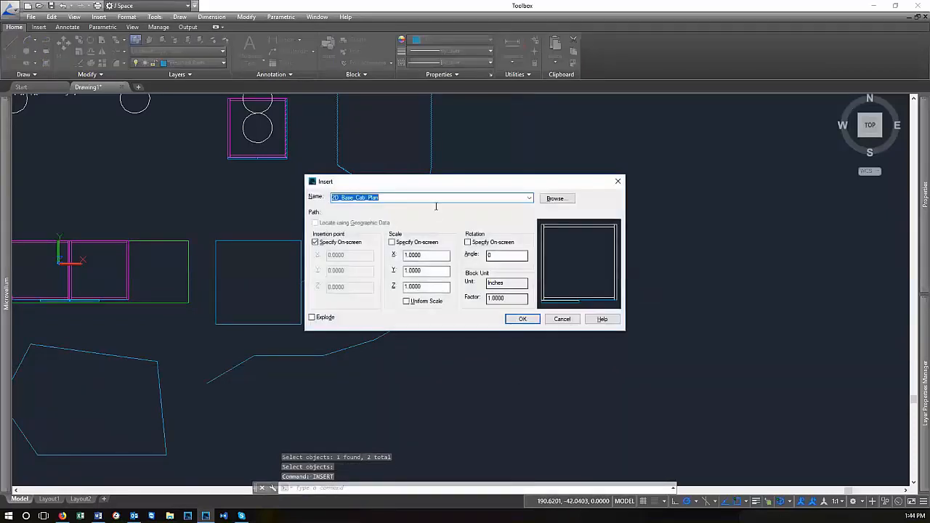
left_click(529, 197)
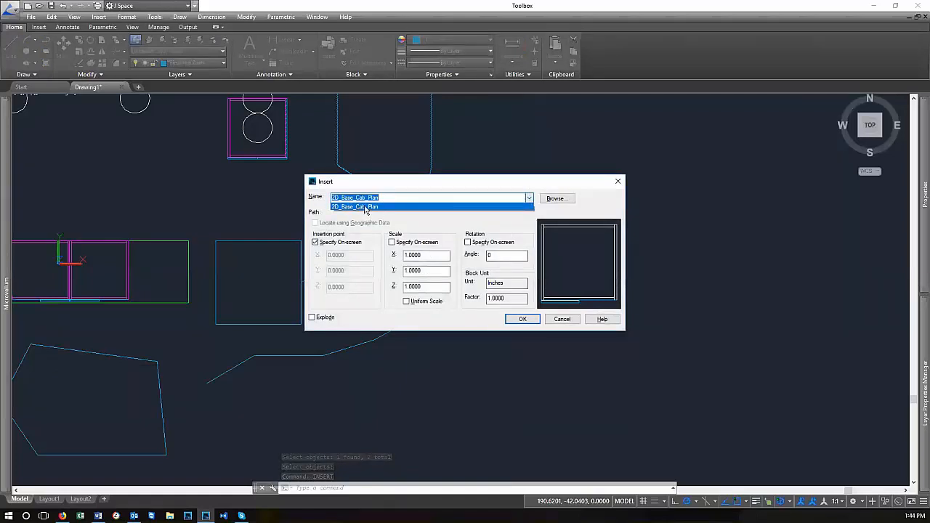
left_click(366, 207)
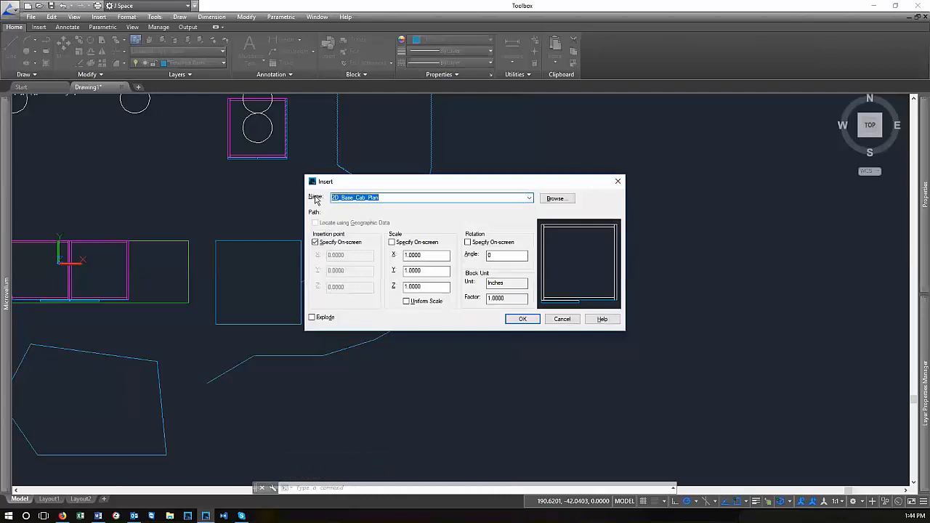
left_click_drag(371, 186, 397, 231)
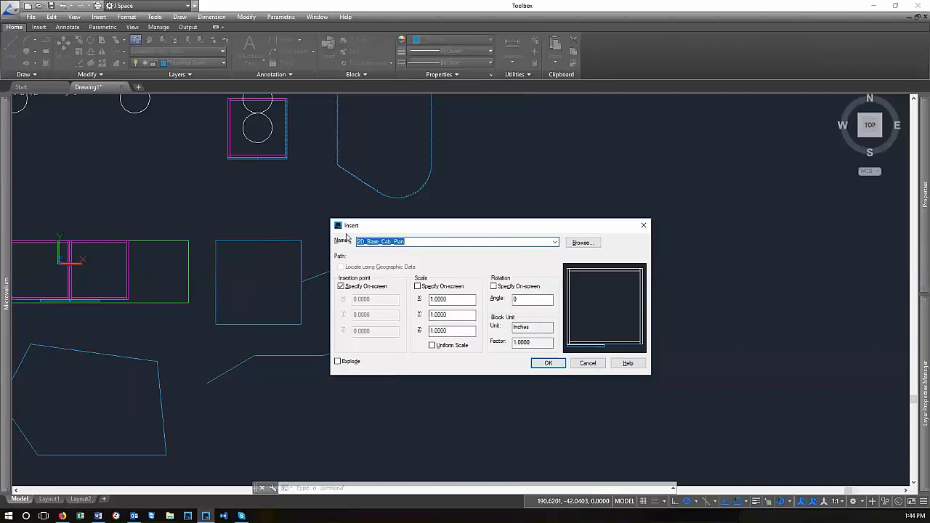
left_click(642, 227)
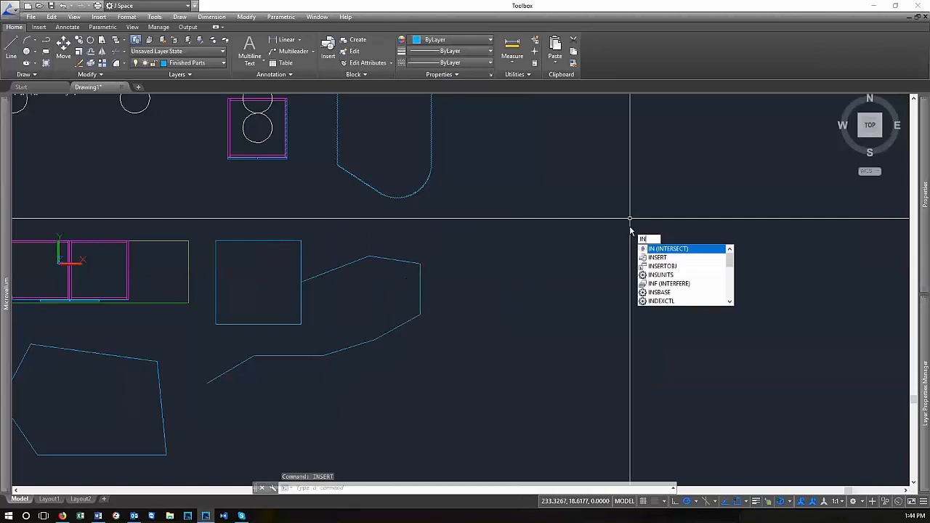
Insert the 2D_Base_Cab_Plan block at scale 1 and angle 0 in the empty area beside the polyline shapes
type("s")
key("Return")
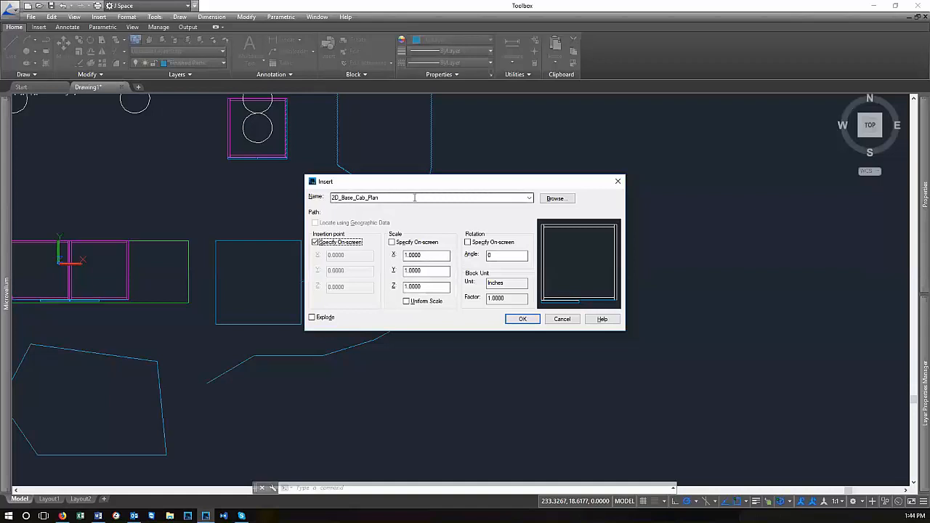
left_click(522, 320)
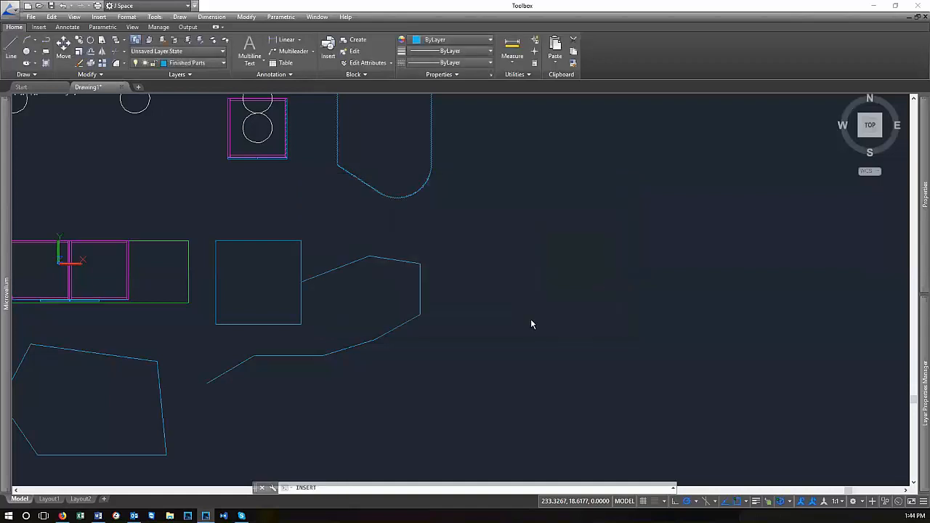
left_click(542, 247)
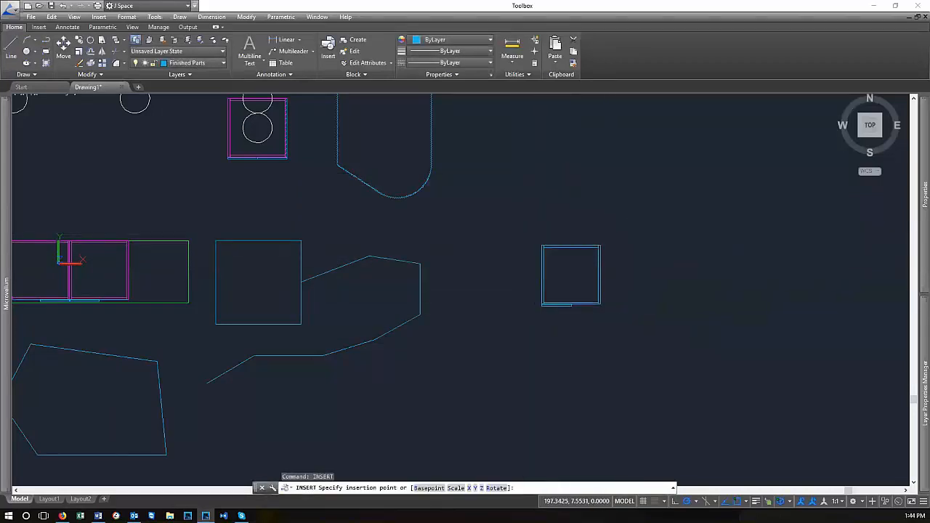
Assign the inserted cabinet block to the Unfinished Parts layer and deselect it
scroll(617, 262, "up", 6)
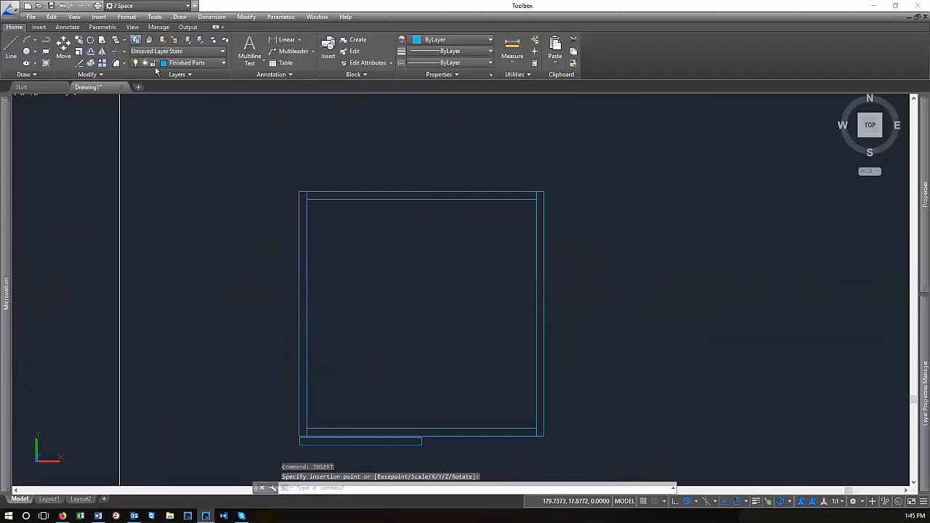
left_click_drag(612, 322, 395, 218)
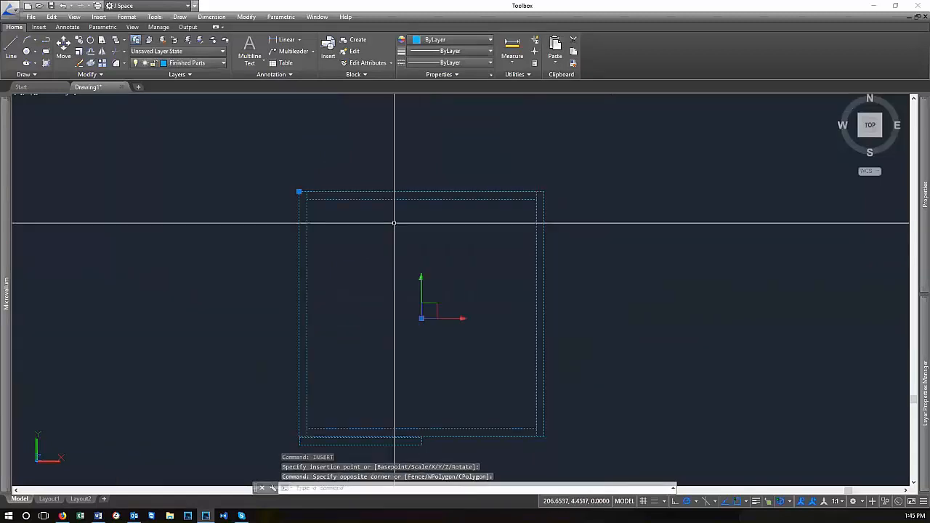
left_click(202, 64)
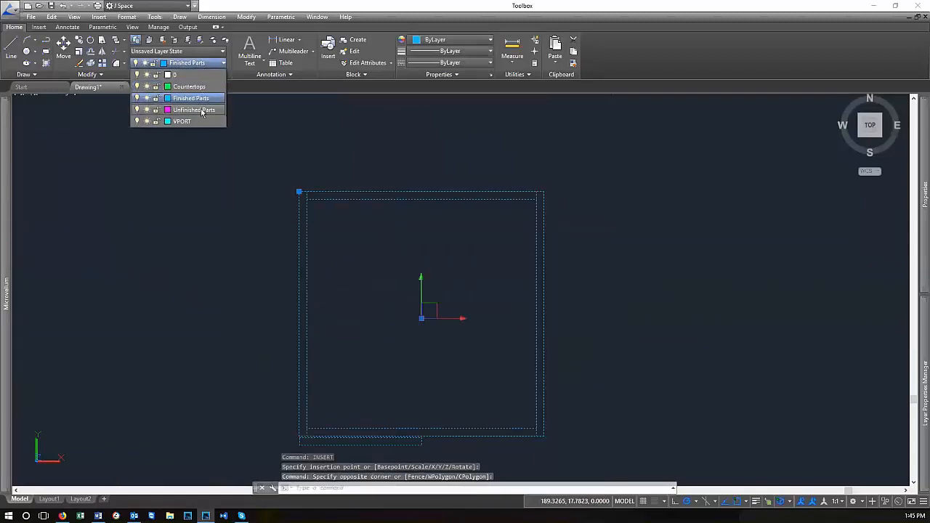
left_click(194, 110)
key("Escape")
key("Escape")
key("Escape")
Move the inserted cabinet by its upper-left corner to the middle cabinet's upper-right corner, filling the countertop run's empty bay
scroll(620, 248, "down", 5)
scroll(654, 251, "up", 4)
left_click(554, 226)
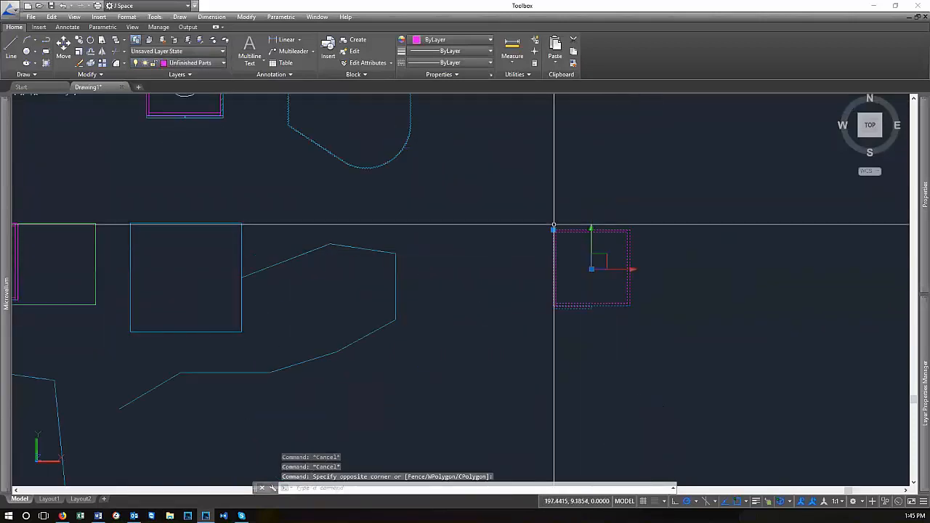
left_click(554, 229)
scroll(656, 220, "down", 2)
key("space")
scroll(312, 231, "up", 6)
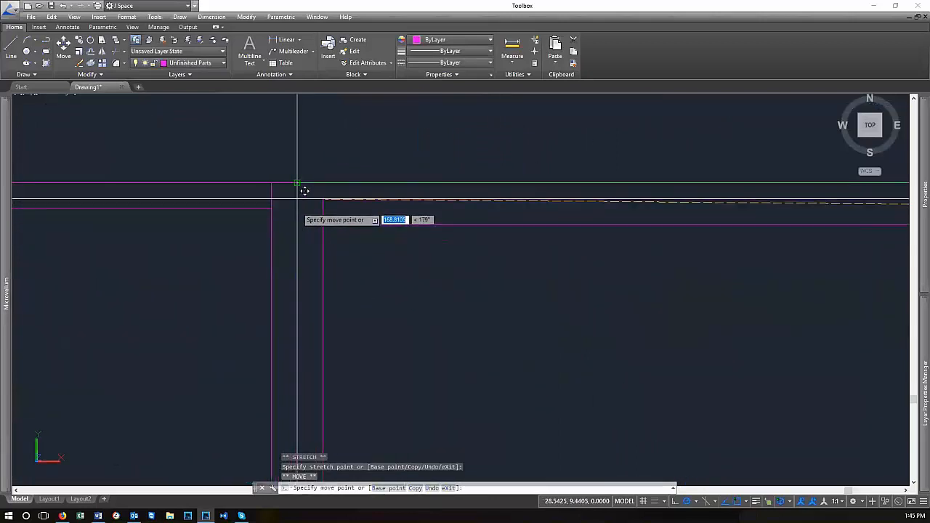
left_click(297, 183)
scroll(290, 217, "down", 6)
scroll(327, 318, "up", 4)
scroll(465, 360, "down", 1)
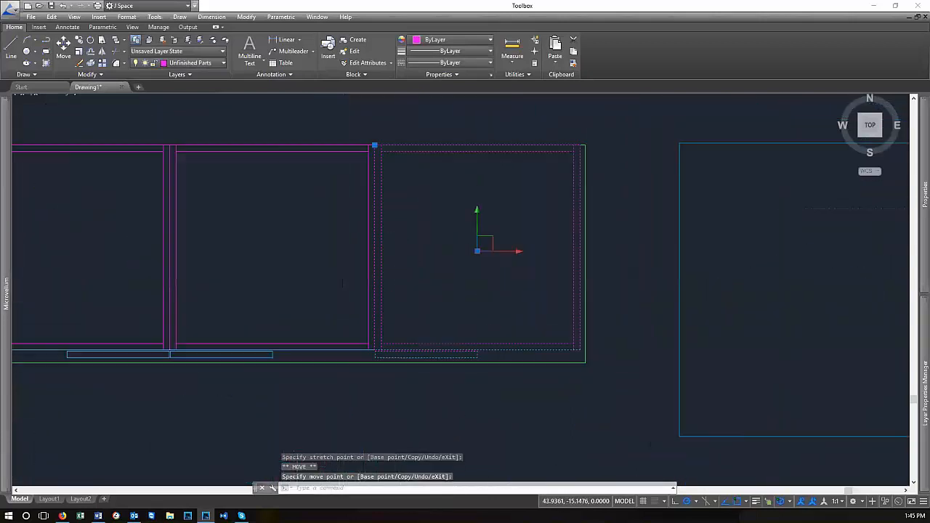
scroll(453, 283, "down", 1)
key("Escape")
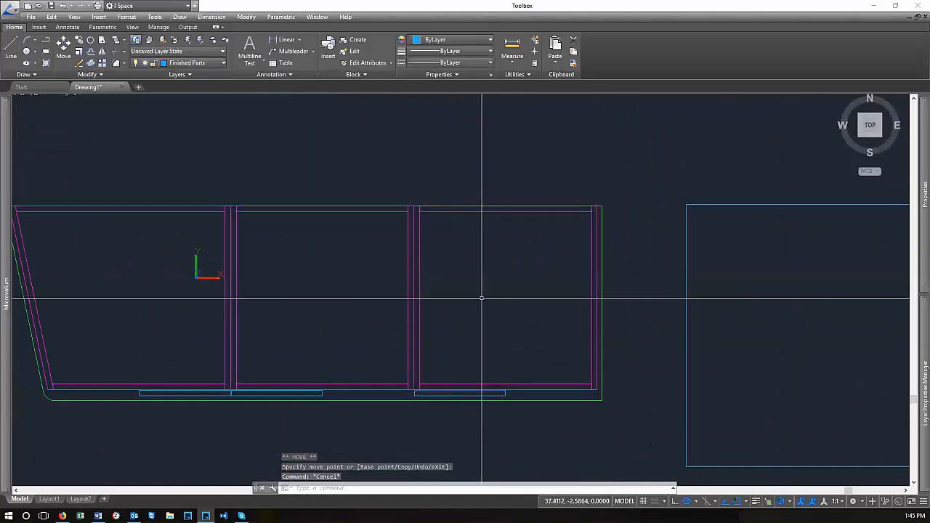
Copy the newly placed cabinet block to numerous scattered spots in the empty area beyond the countertop run
type("c")
key("Return")
left_click(500, 383)
key("Return")
left_click(445, 254)
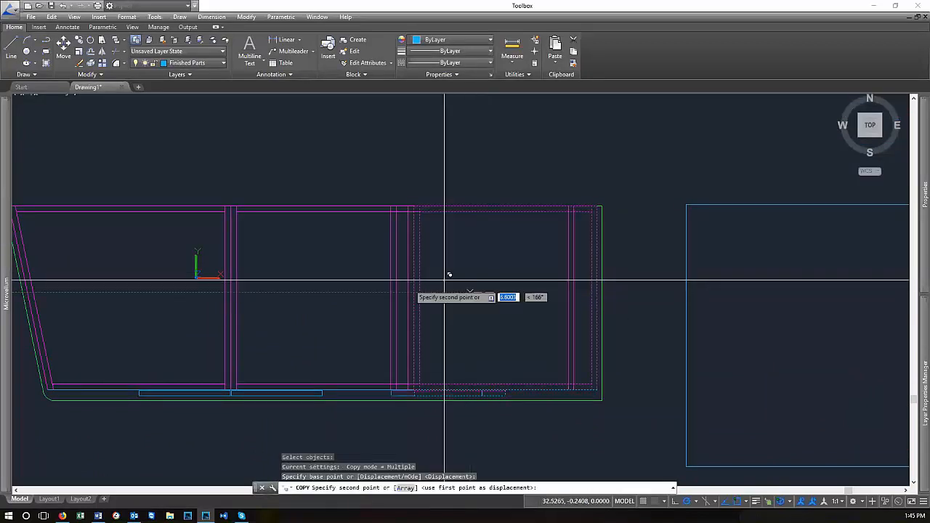
scroll(447, 262, "down", 5)
left_click(721, 291)
scroll(561, 303, "down", 6)
left_click(683, 283)
left_click(680, 217)
left_click(636, 190)
left_click(748, 230)
left_click(759, 321)
left_click(680, 433)
left_click(573, 404)
left_click(668, 308)
left_click(648, 241)
left_click(665, 231)
key("Escape")
scroll(596, 307, "up", 6)
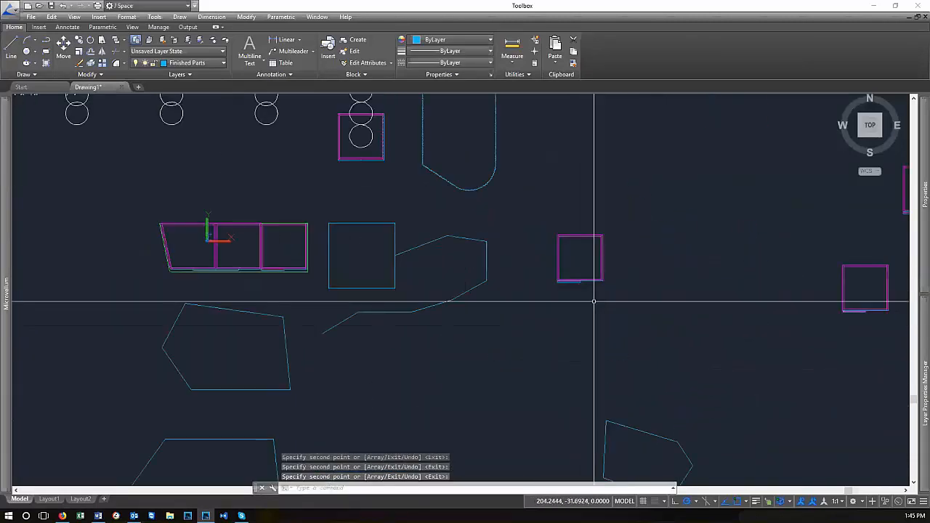
scroll(571, 286, "down", 2)
scroll(178, 300, "up", 10)
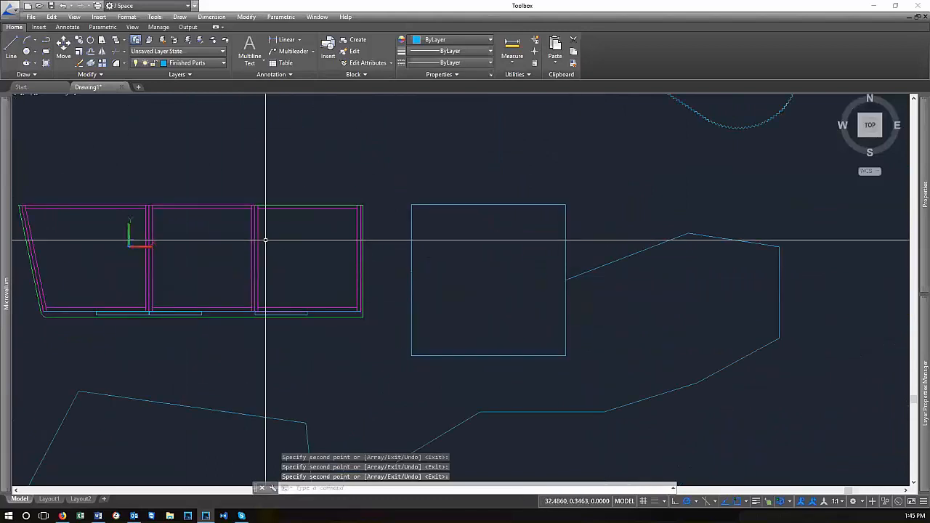
scroll(280, 250, "down", 4)
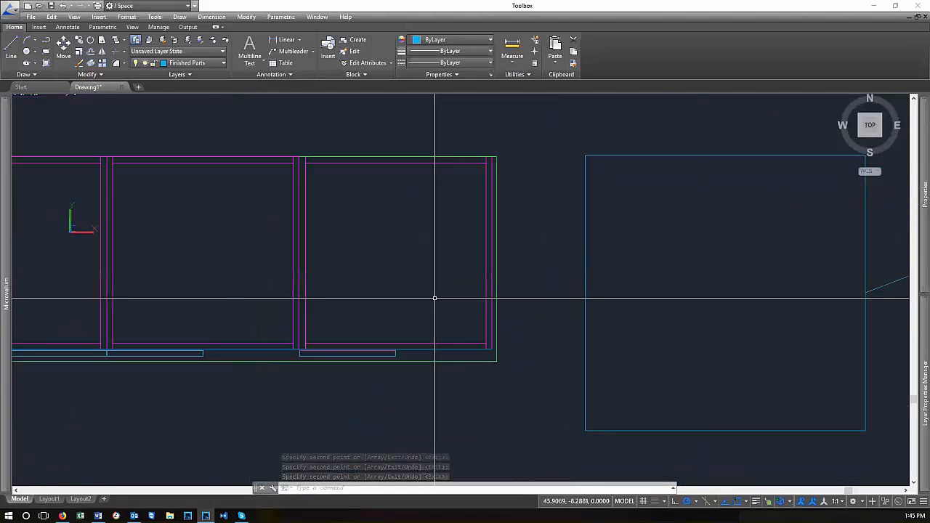
left_click(413, 349)
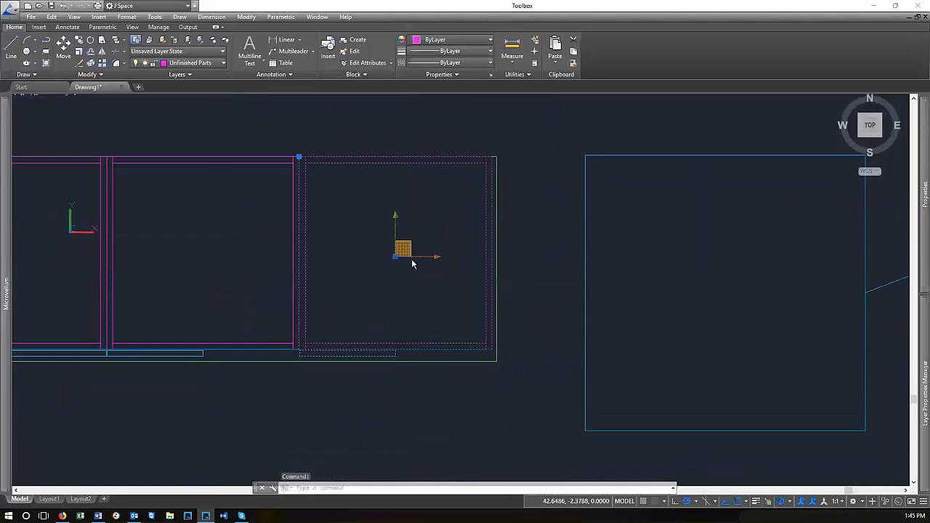
right_click(412, 259)
right_click(380, 302)
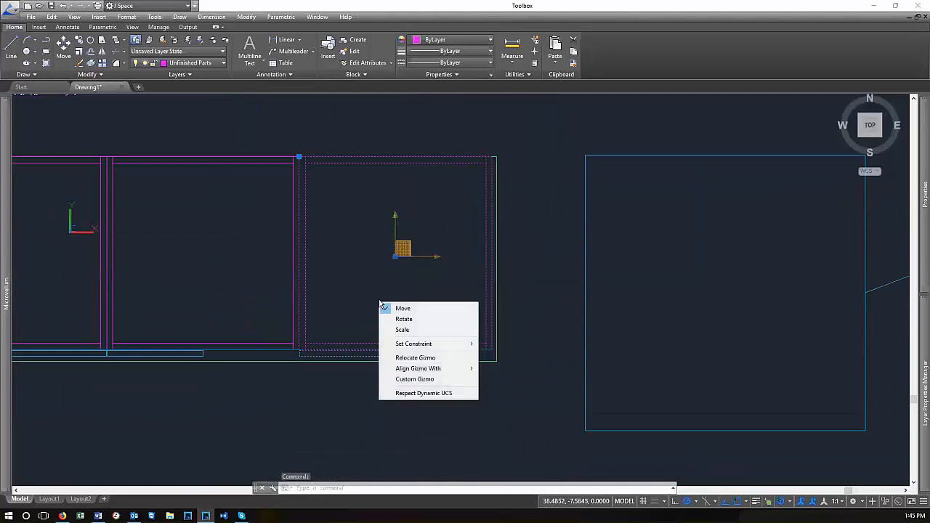
key("Escape")
key("Escape")
key("Escape")
Open the cabinet block at the straight end of the countertop run in the Block Editor
left_click(423, 350)
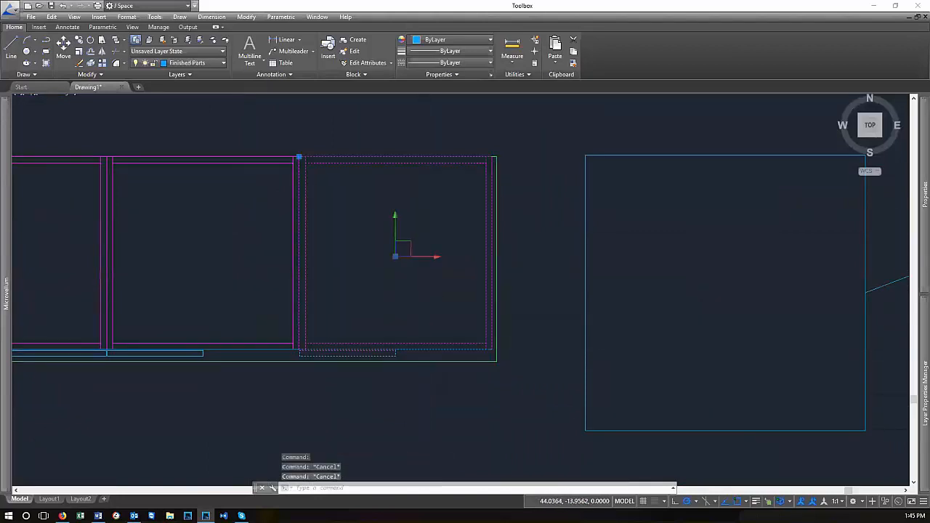
right_click(426, 288)
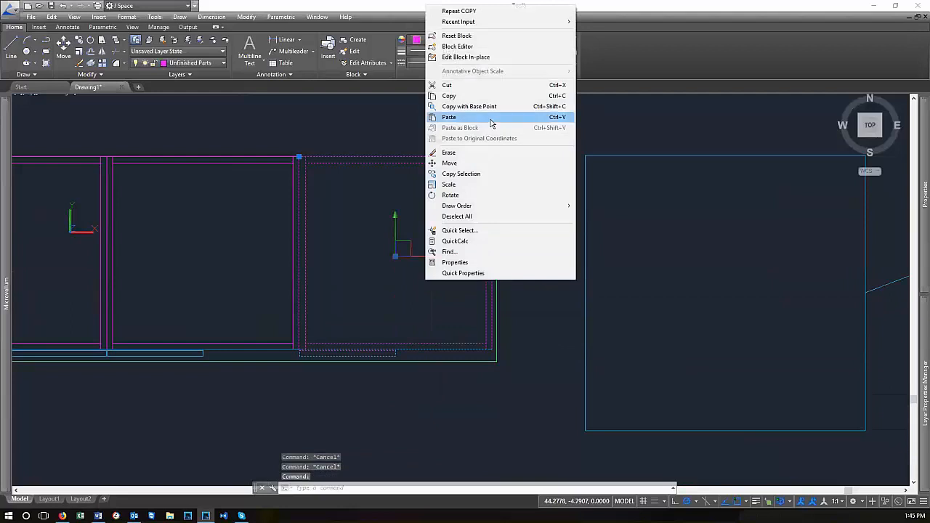
left_click(506, 47)
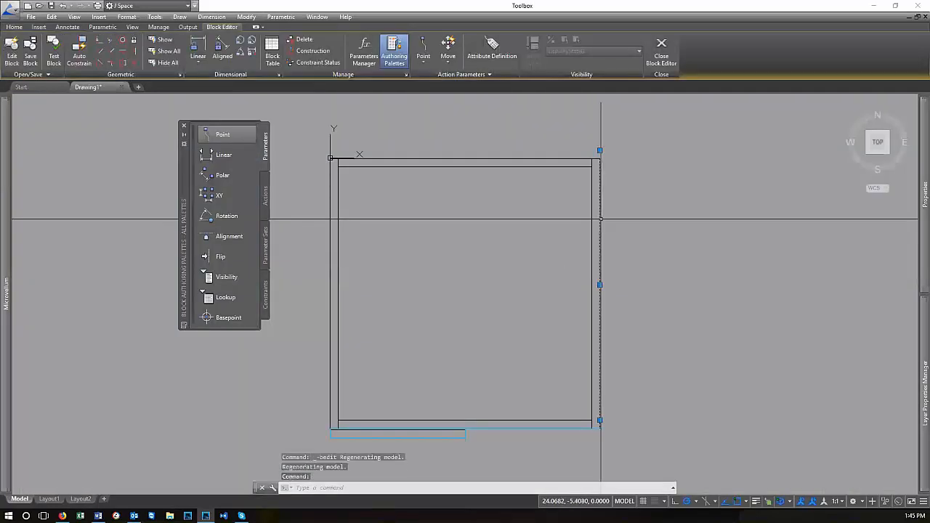
Assign the outer line of the cabinet's right side panel to the Finished Parts layer
left_click(14, 27)
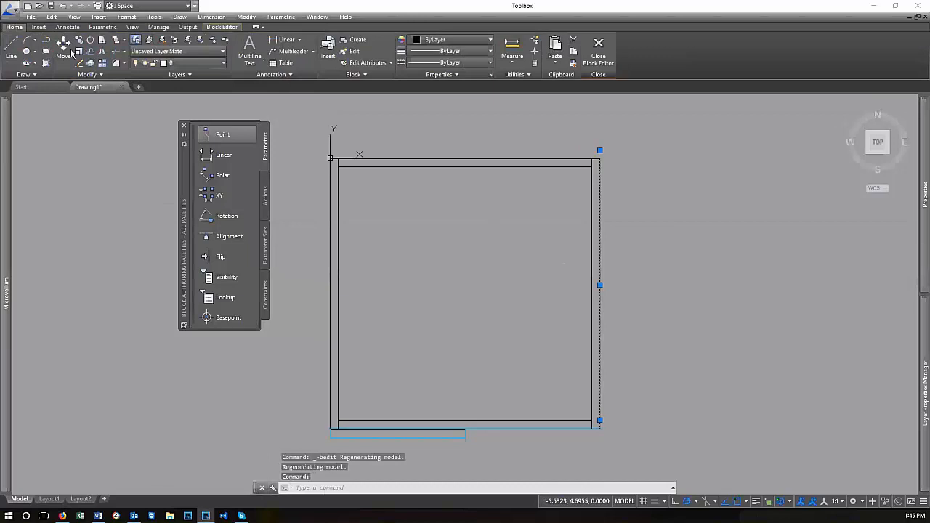
left_click(187, 64)
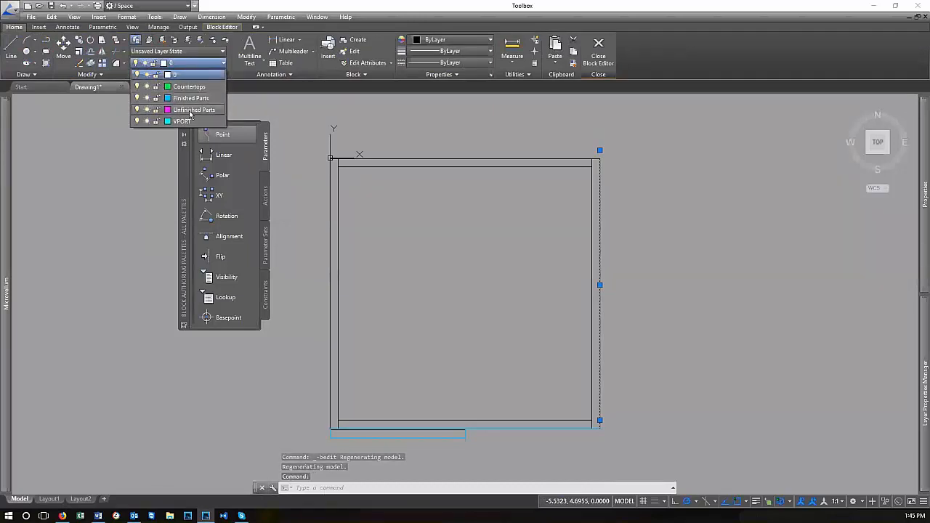
left_click(190, 99)
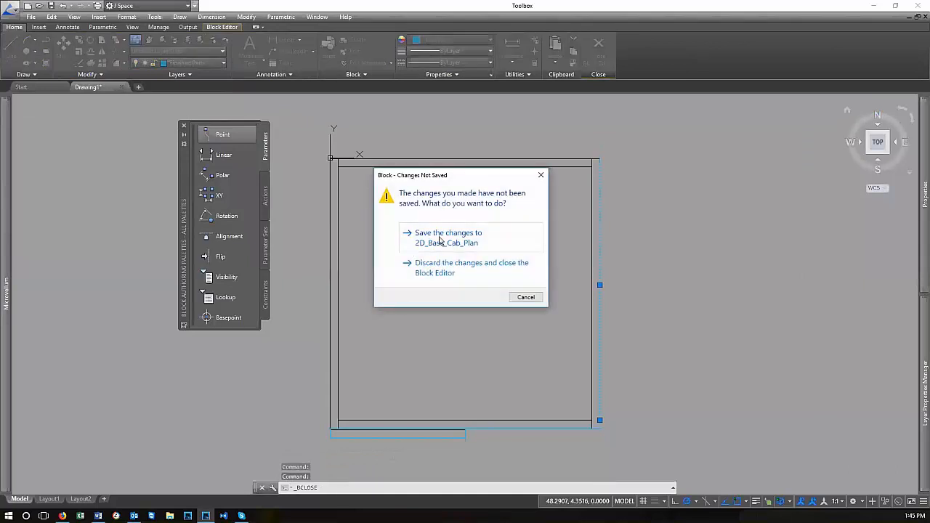
Save the changes to the 2D_Base_Cab_Plan block, close the Block Editor and inspect a scattered cabinet copy
left_click(439, 241)
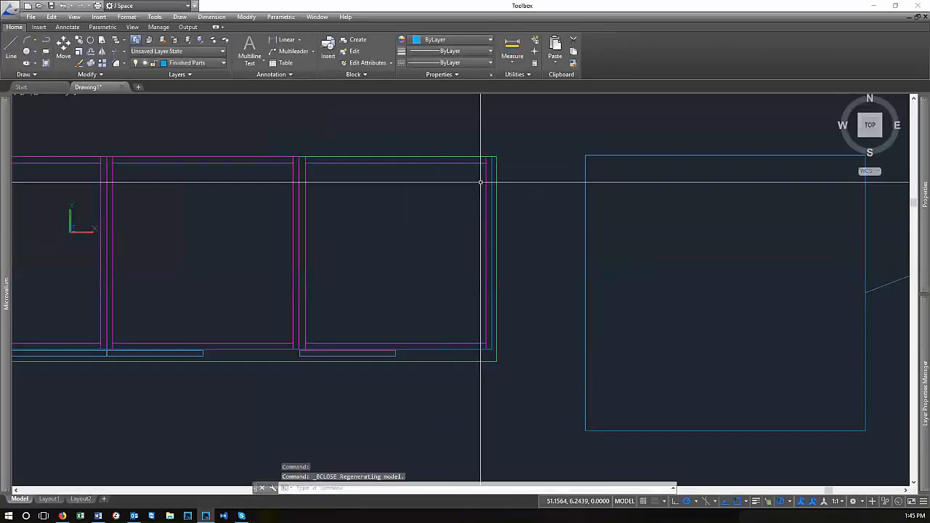
scroll(211, 258, "down", 6)
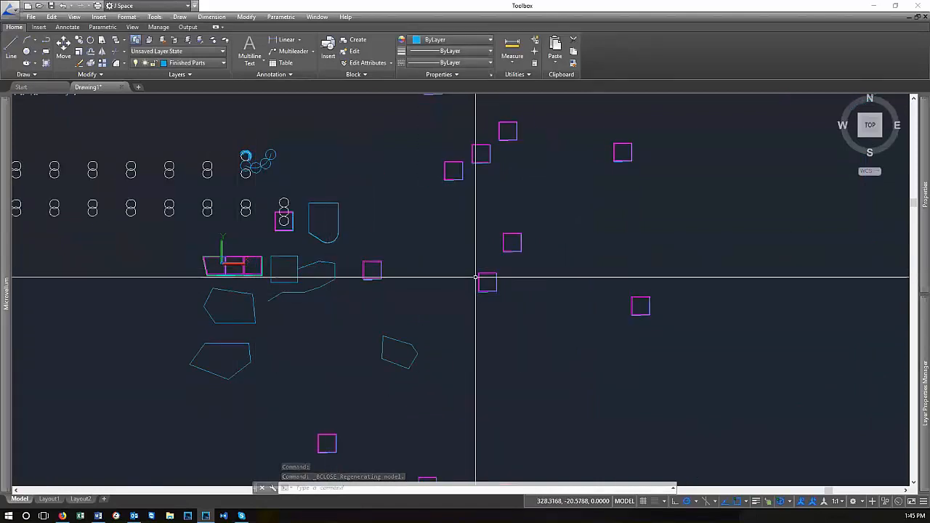
scroll(487, 283, "up", 8)
scroll(479, 291, "up", 5)
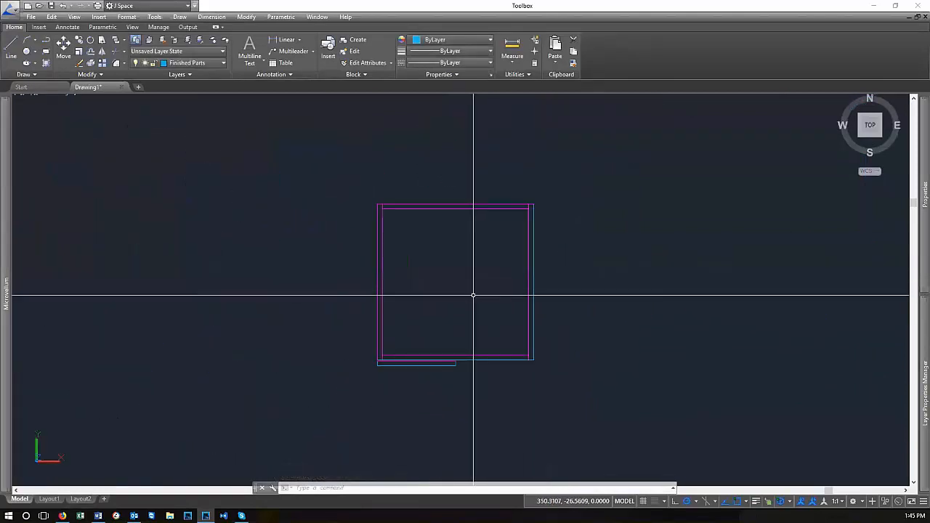
Move a scattered cabinet copy by its upper-left corner to the upper-right corner of the nearby copy, placing them side by side
left_click(540, 196)
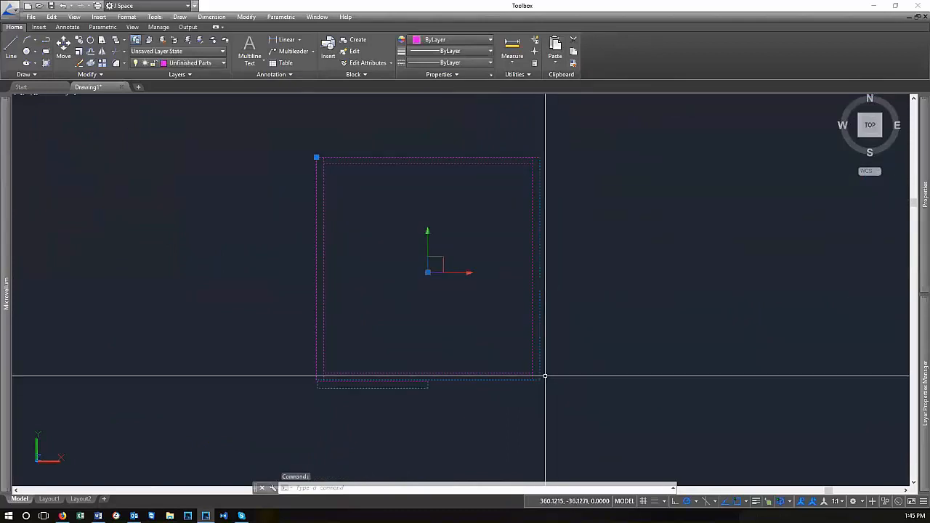
scroll(470, 327, "down", 4)
scroll(470, 326, "down", 4)
scroll(492, 236, "up", 3)
left_click(514, 260)
left_click(480, 236)
key("Escape")
left_click(492, 213)
left_click(492, 220)
left_click(492, 225)
left_click(492, 215)
scroll(472, 359, "up", 5)
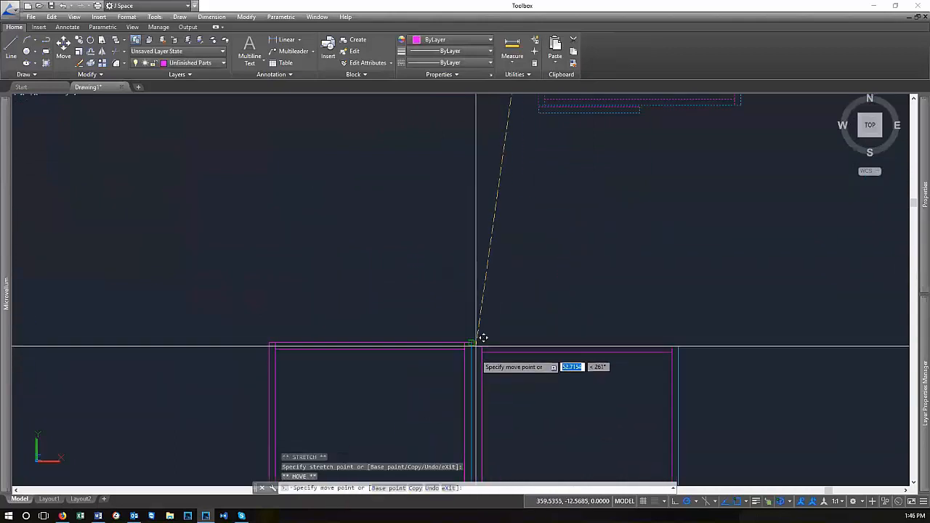
key("space")
key("Escape")
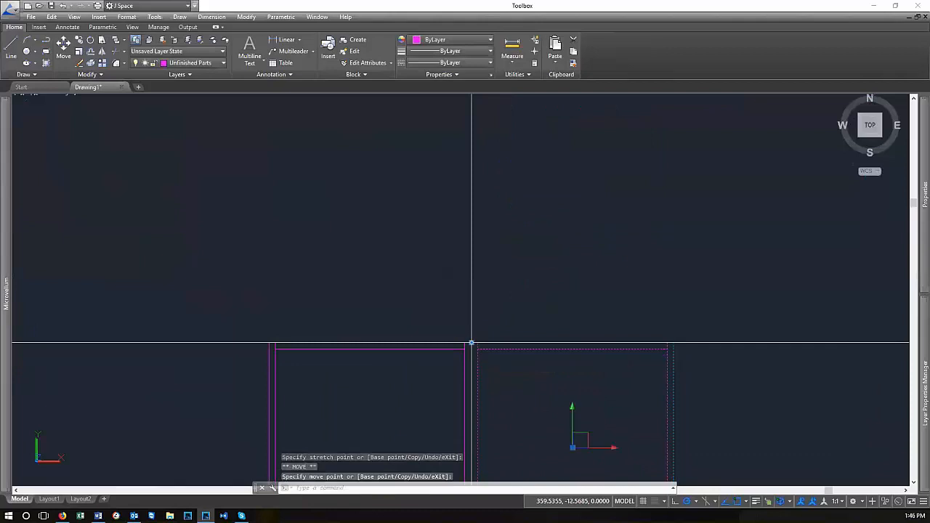
Examine the side panel lines where the two joined copies meet and on the countertop run's cabinets
scroll(502, 312, "down", 4)
scroll(483, 386, "up", 6)
scroll(593, 333, "down", 10)
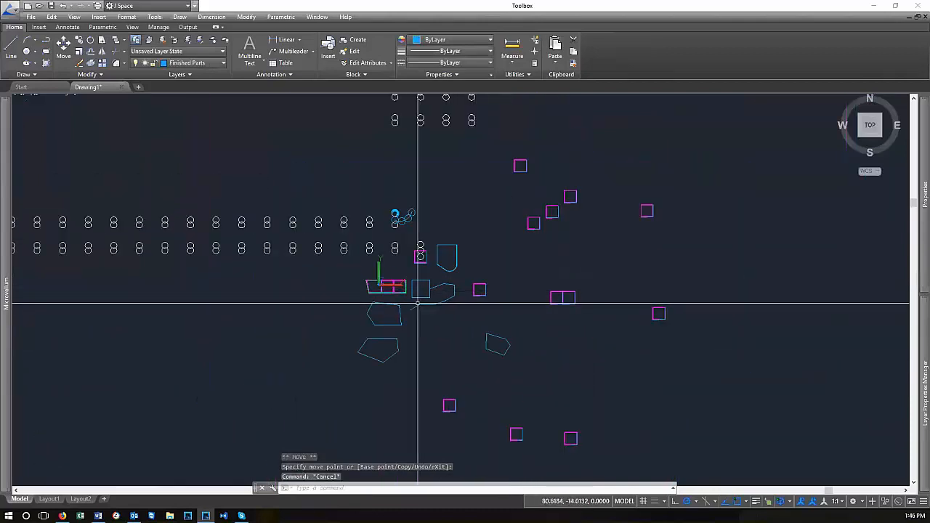
scroll(414, 297, "up", 10)
scroll(457, 235, "up", 2)
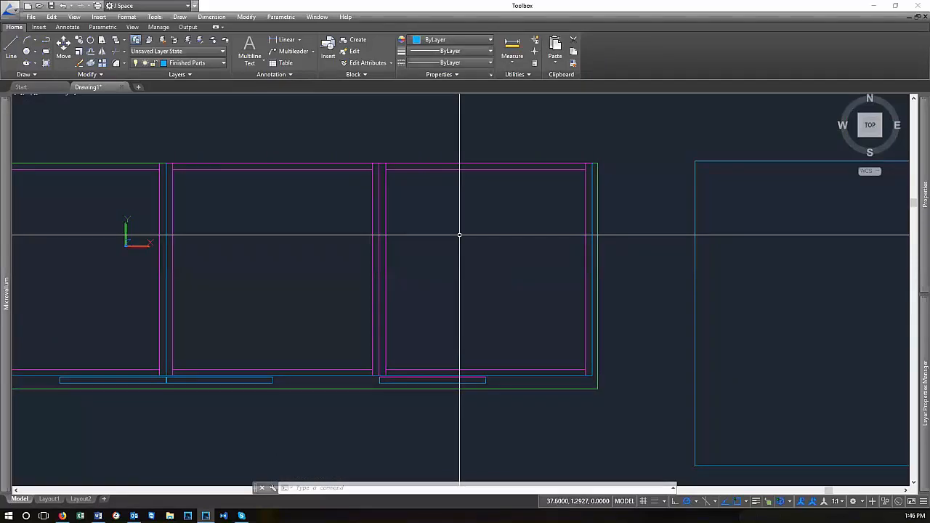
scroll(461, 290, "down", 3)
scroll(469, 287, "up", 2)
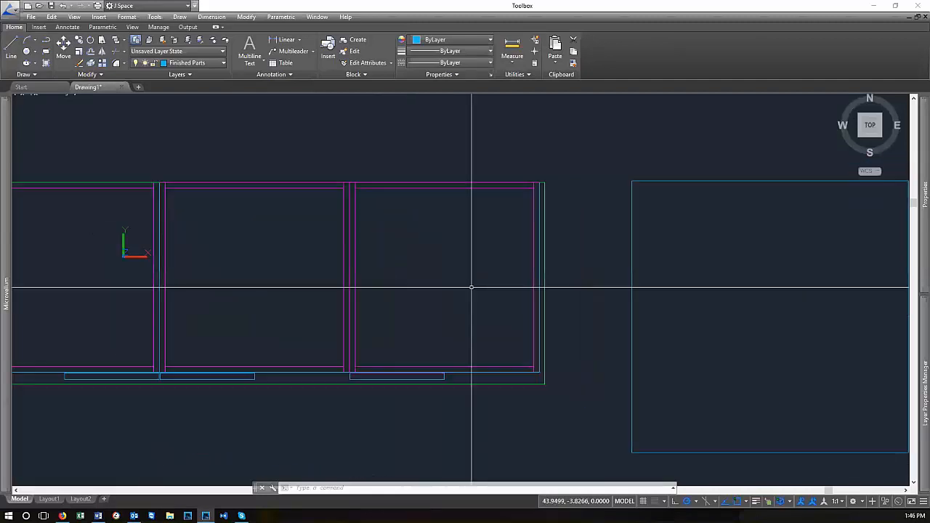
left_click(454, 370)
right_click(452, 304)
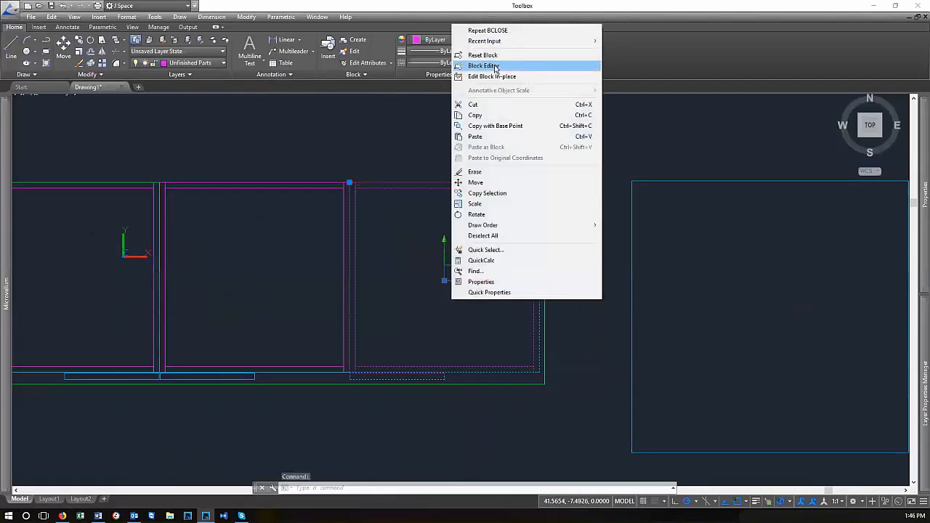
key("Escape")
key("Escape")
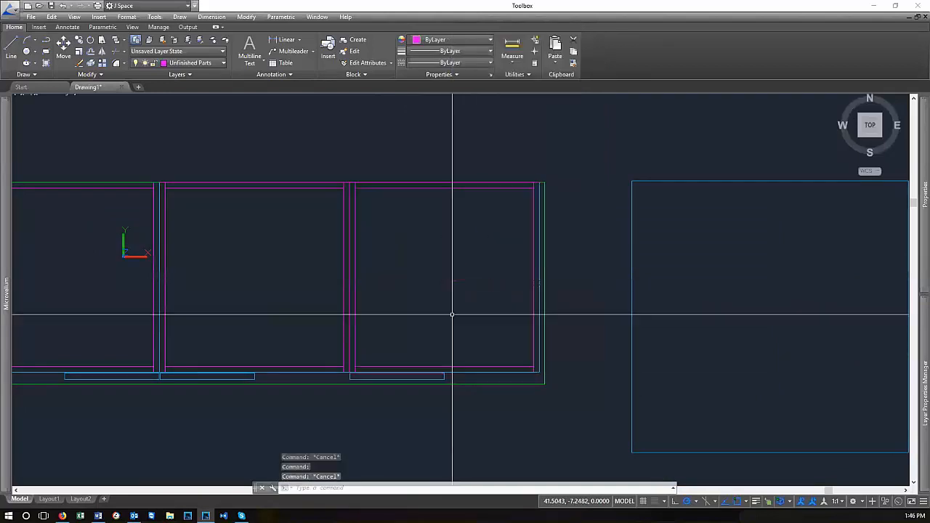
Examine the scattered cabinet copies and compare them with the cabinet blocks in the countertop run
scroll(342, 290, "down", 6)
scroll(677, 252, "down", 5)
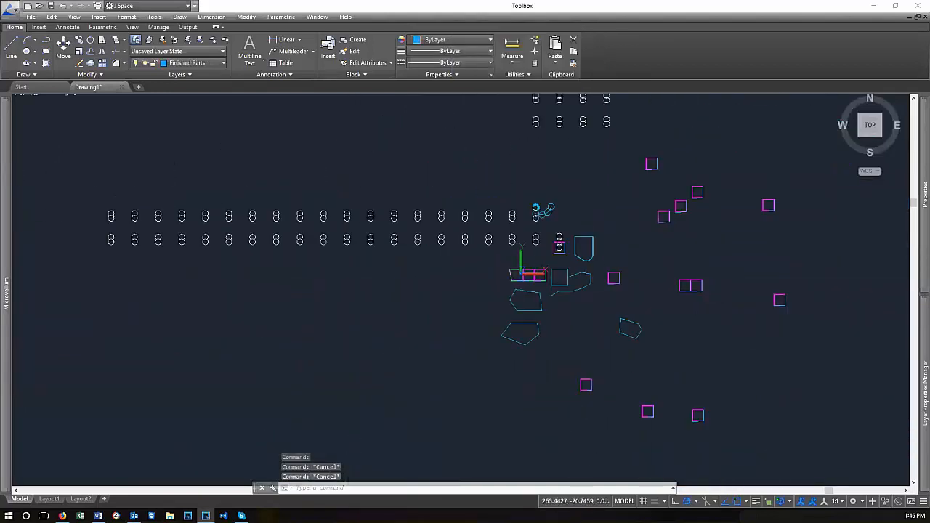
scroll(686, 287, "up", 2)
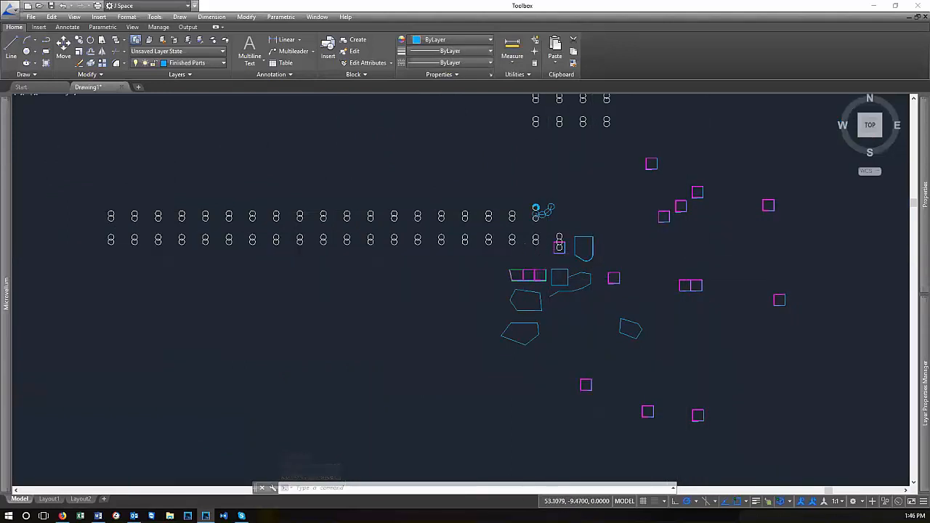
scroll(542, 273, "up", 7)
scroll(542, 271, "up", 2)
scroll(388, 276, "down", 5)
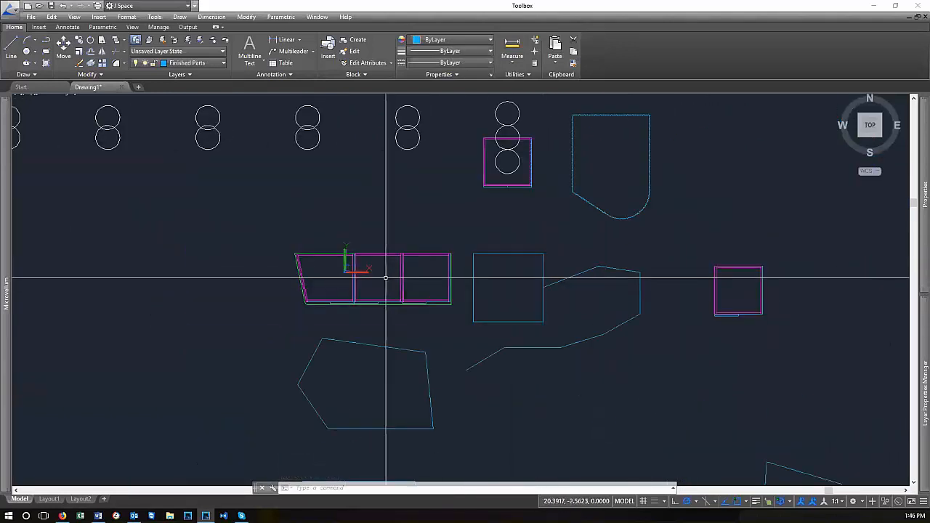
scroll(482, 284, "down", 4)
scroll(546, 316, "up", 3)
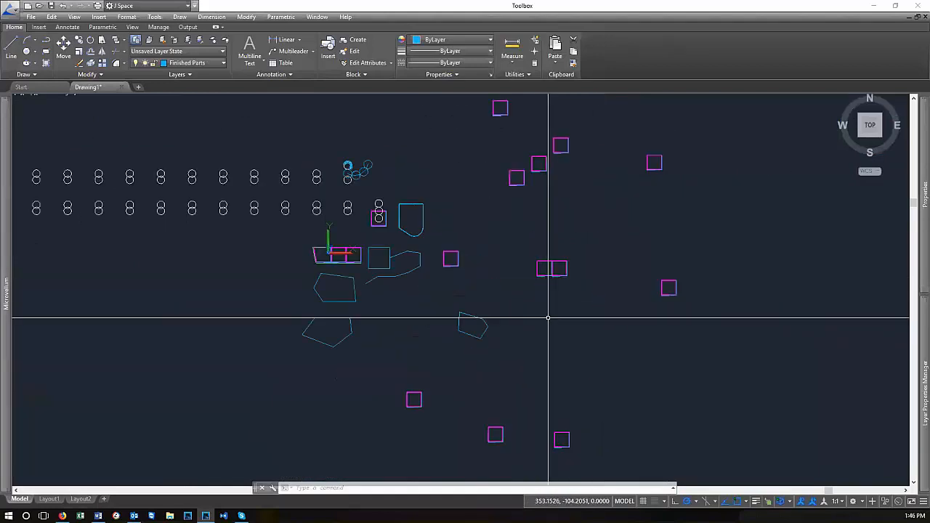
middle_click_drag(515, 323, 560, 339)
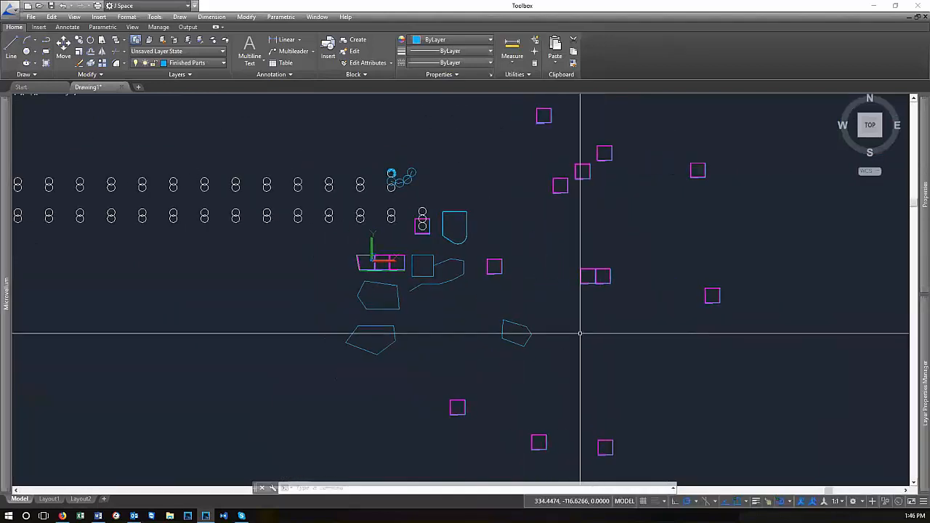
scroll(580, 335, "down", 2)
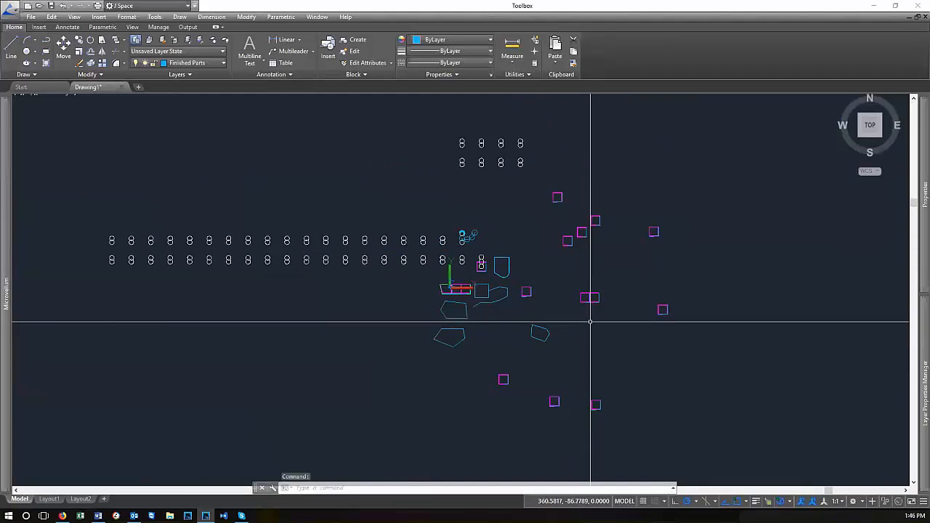
scroll(472, 287, "up", 10)
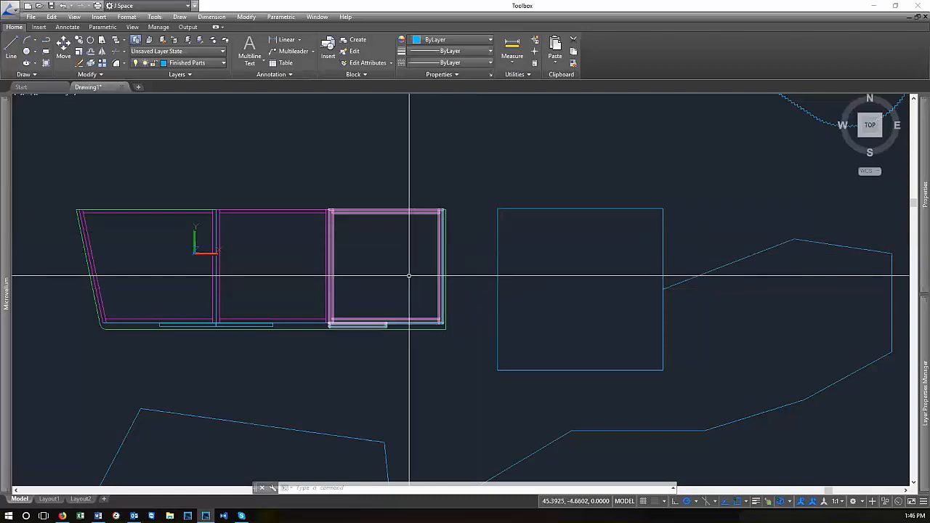
scroll(345, 284, "down", 8)
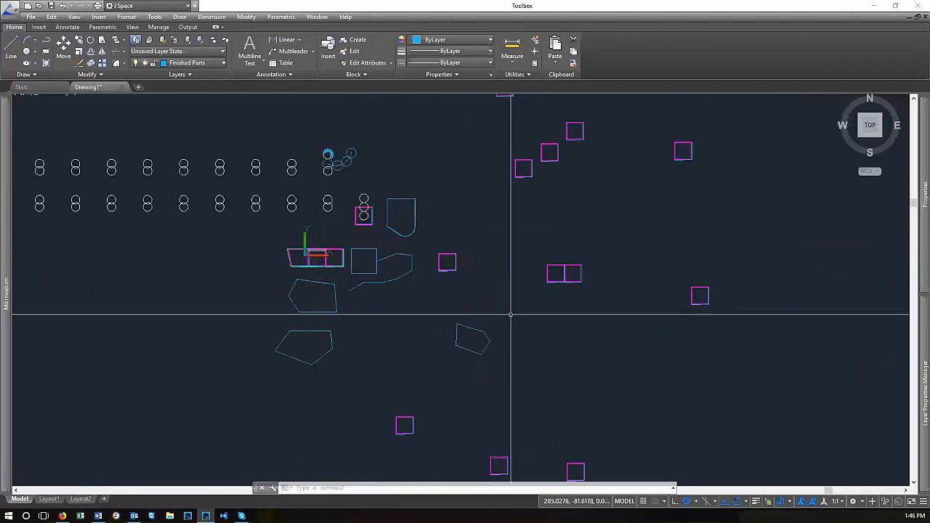
scroll(448, 299, "up", 2)
middle_click_drag(458, 301, 496, 314)
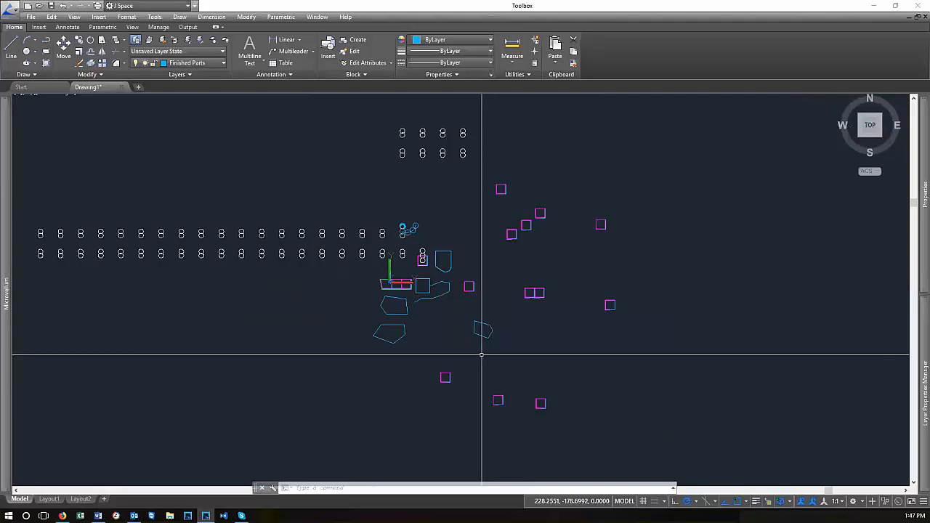
scroll(529, 286, "up", 8)
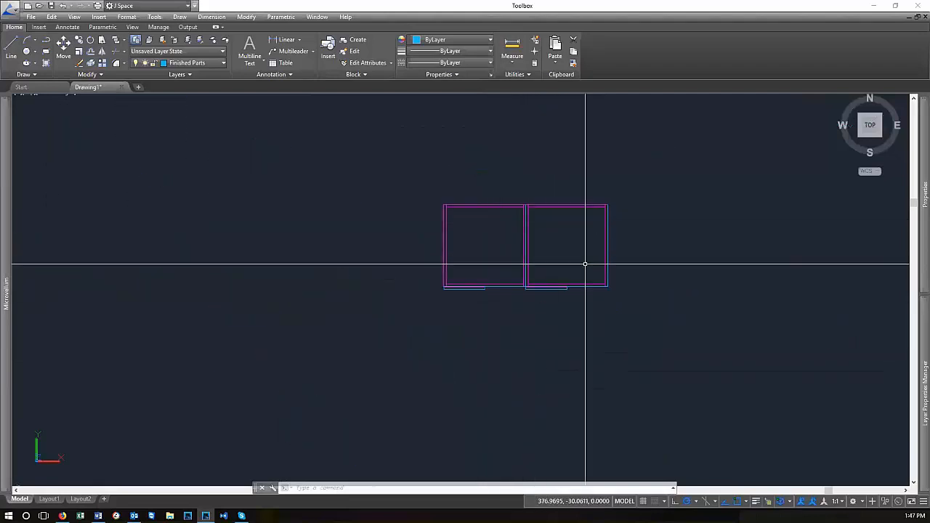
scroll(576, 279, "down", 14)
scroll(560, 276, "up", 6)
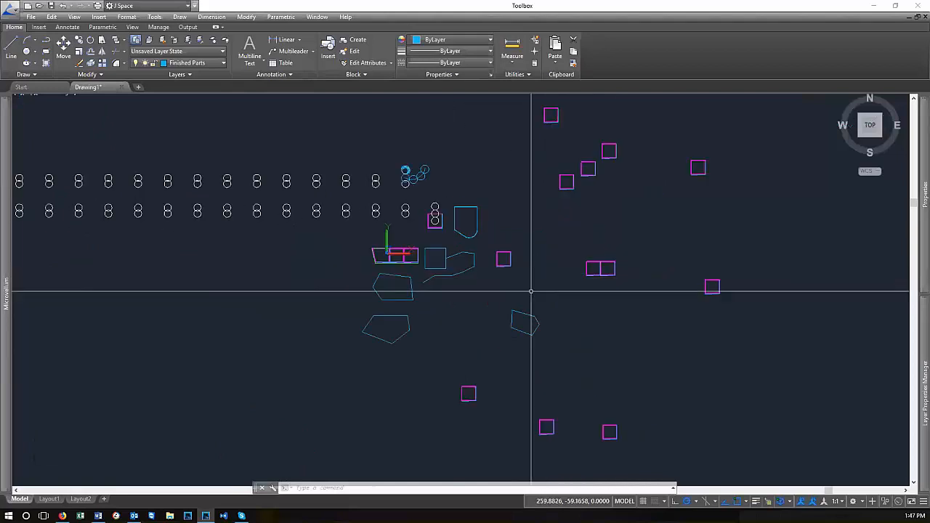
Erase all the scattered cabinet copies beyond the countertop run, keeping the one overlapping the circles and the loose polylines
type("e")
key("Return")
left_click(639, 446)
left_click(426, 383)
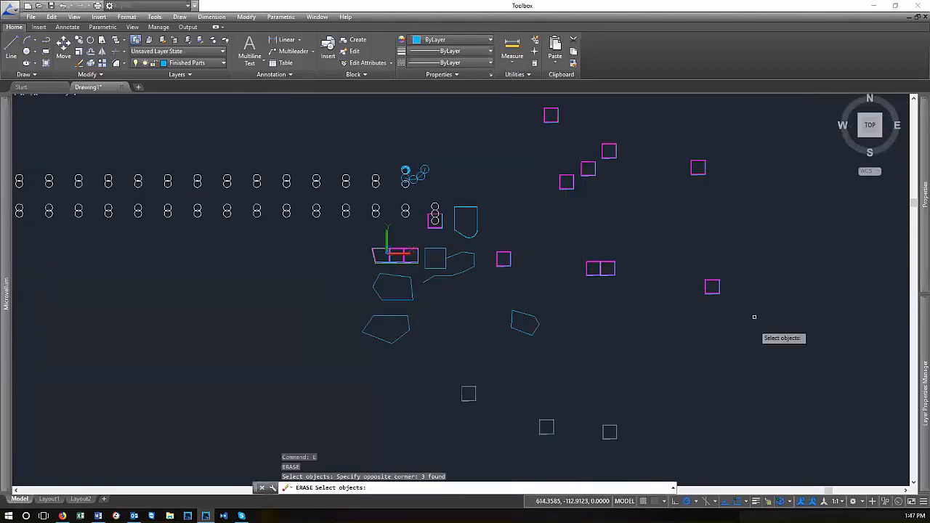
left_click(741, 288)
left_click(495, 117)
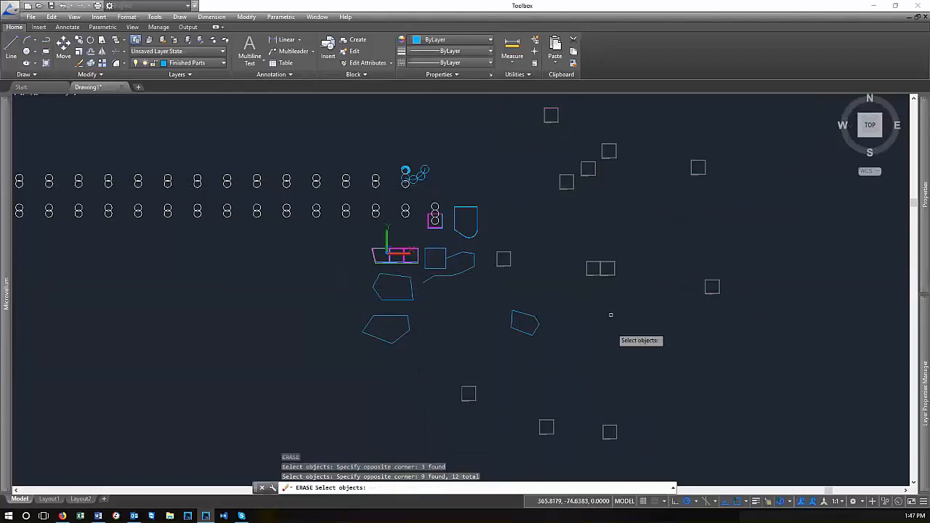
scroll(603, 218, "down", 2)
scroll(494, 291, "up", 7)
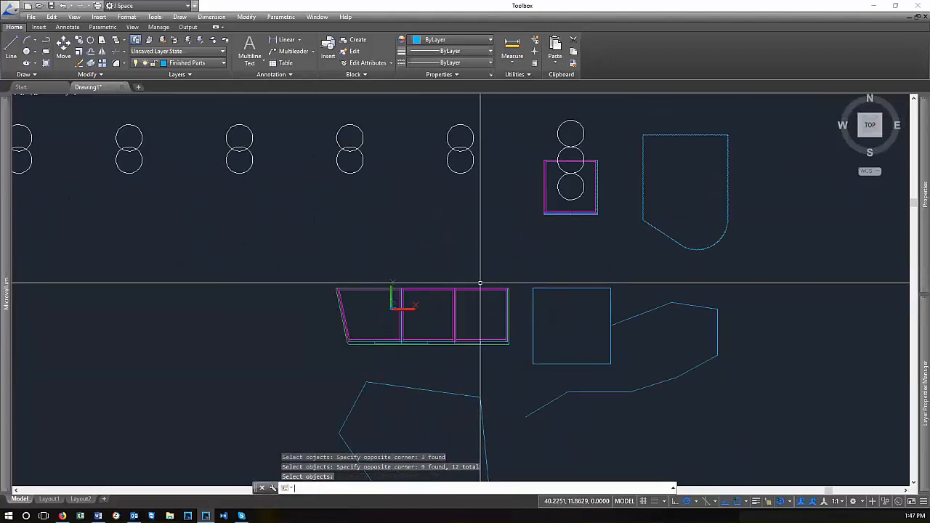
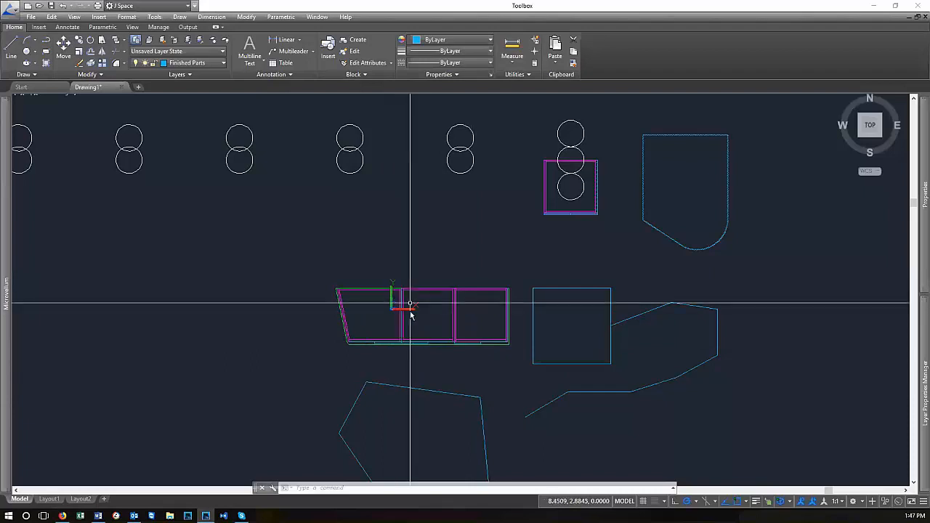
Zoom model space to the drawing's extents, then look at the Layout1 sheet and return to model space
type("z")
key("Return")
type("e")
key("Return")
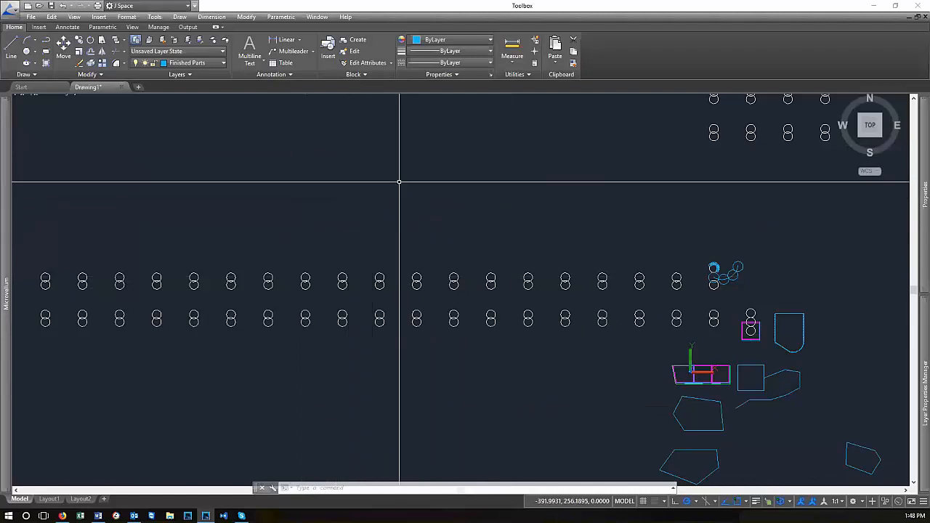
left_click(49, 500)
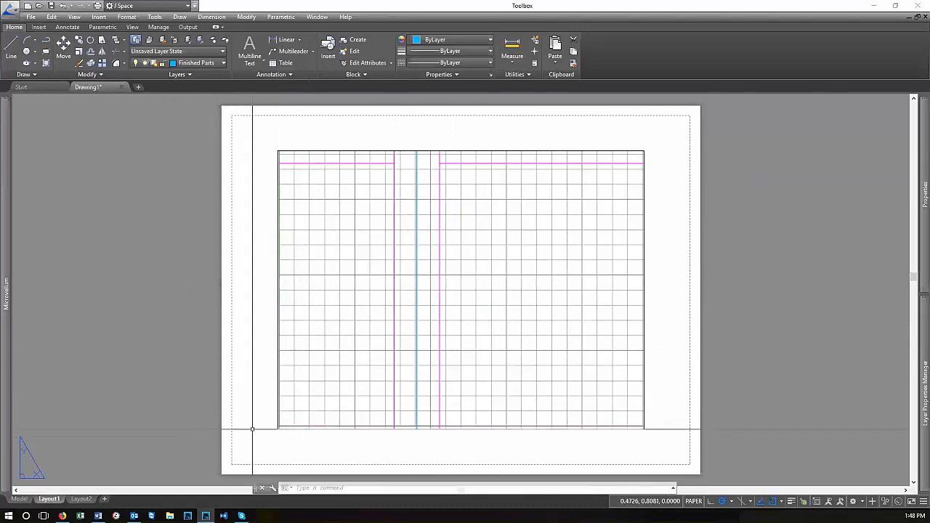
left_click(17, 499)
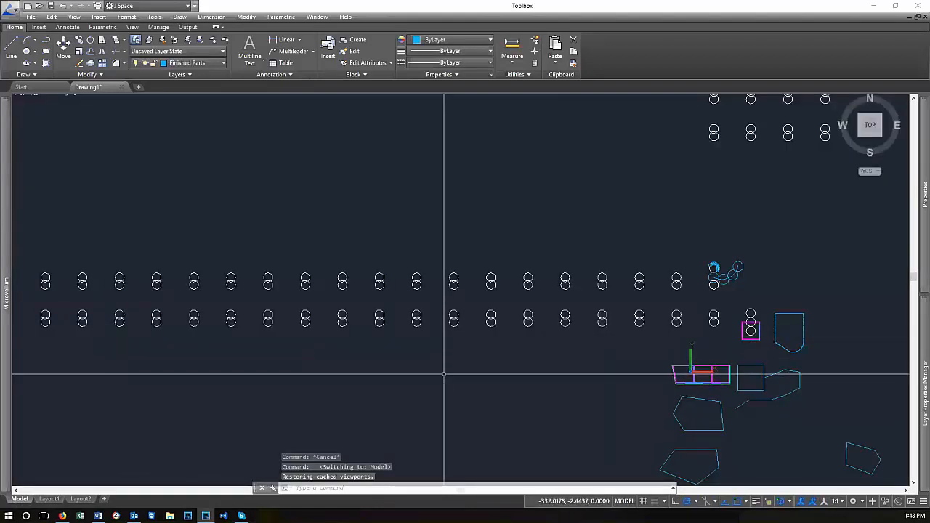
Zoom to the drawing's extents again to view everything drawn in model space
type("z")
key("Return")
type("e")
key("Return")
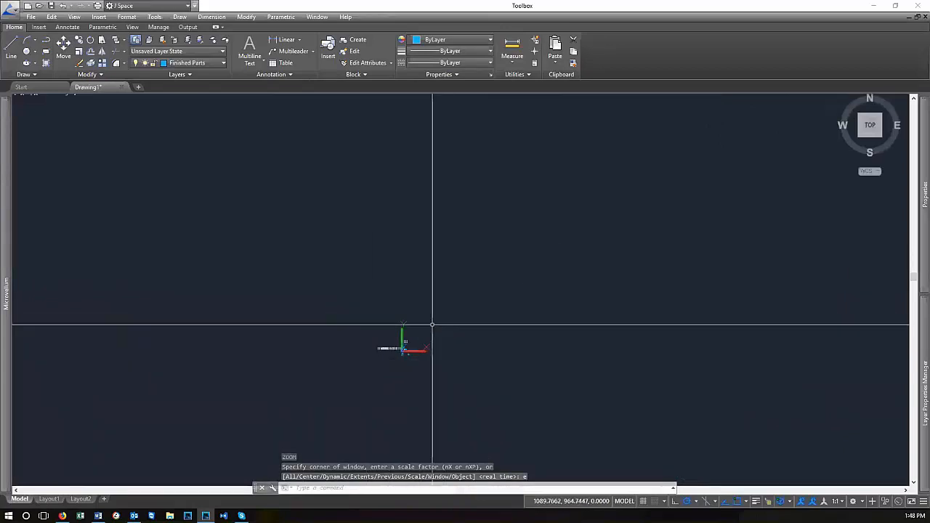
key("Return")
type("e")
key("Return")
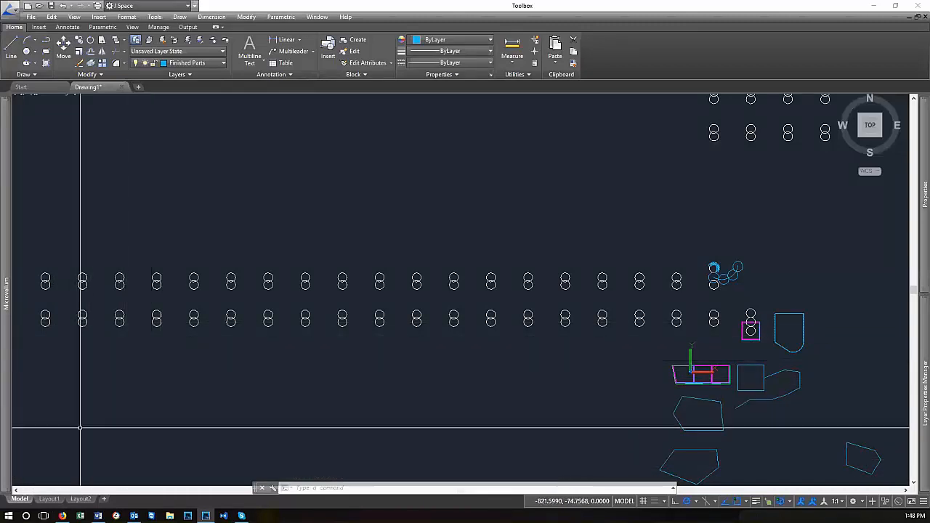
Switch to Layout1 and review its settings in the Page Setup Manager, closing it without changes
left_click(49, 500)
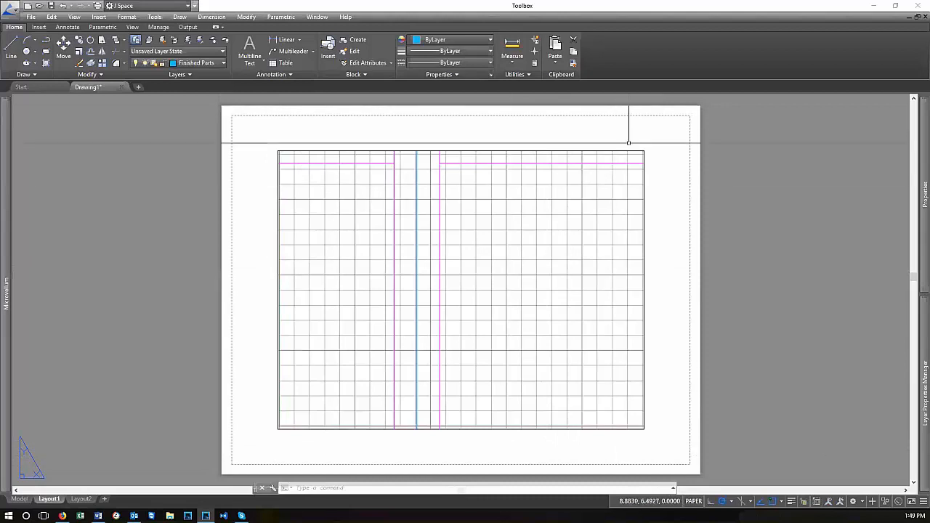
right_click(51, 500)
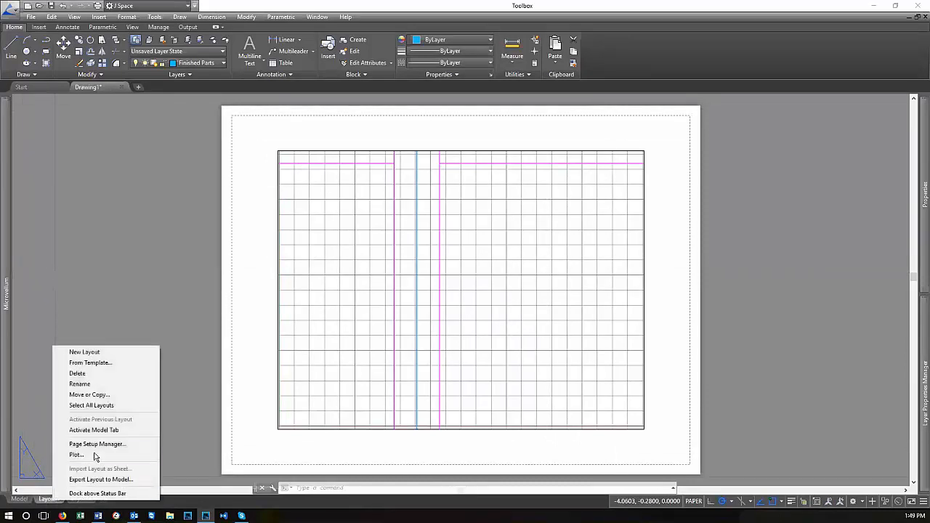
left_click(98, 444)
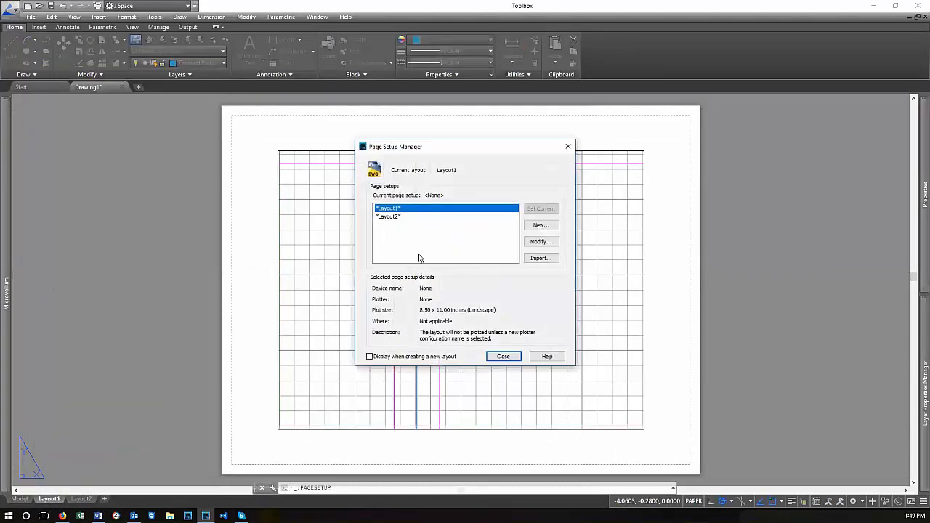
left_click(514, 358)
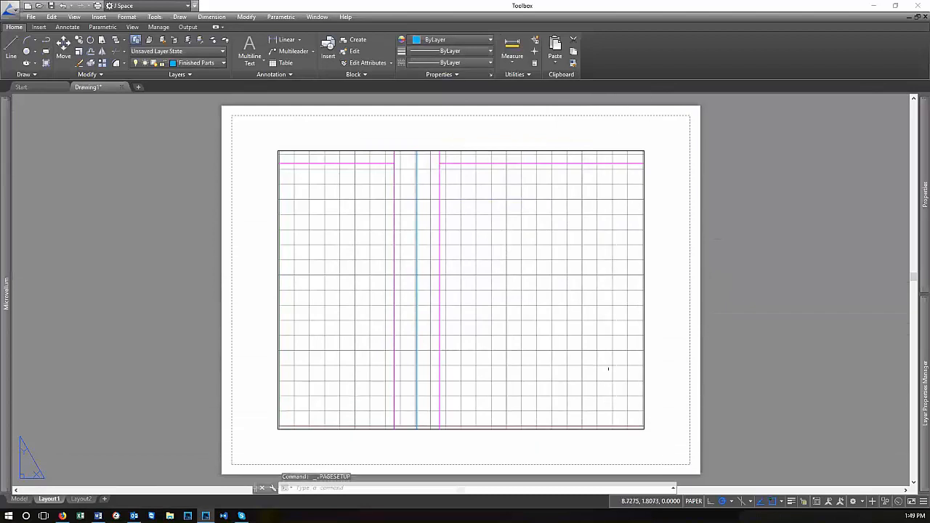
Select the viewport frame on the Layout1 sheet to examine its boundary, and clear the selection
left_click(655, 135)
left_click(596, 202)
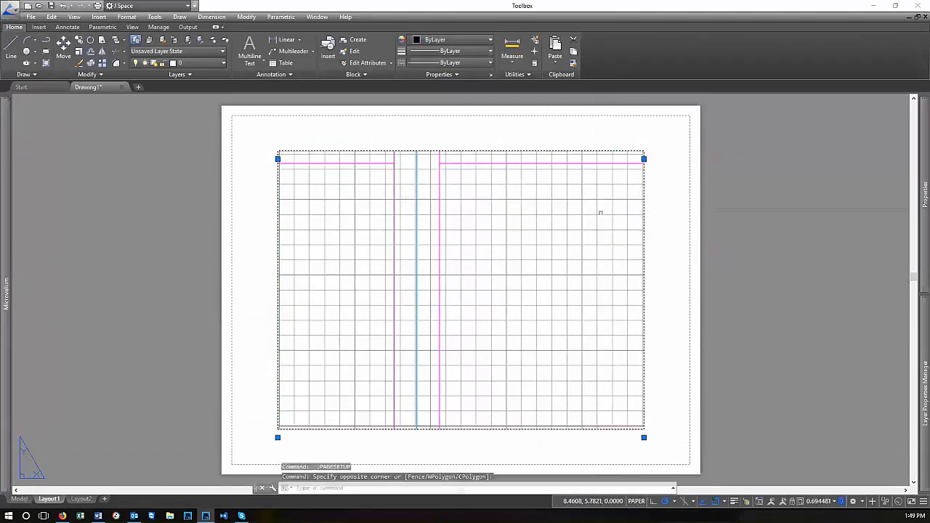
key("Escape")
key("Escape")
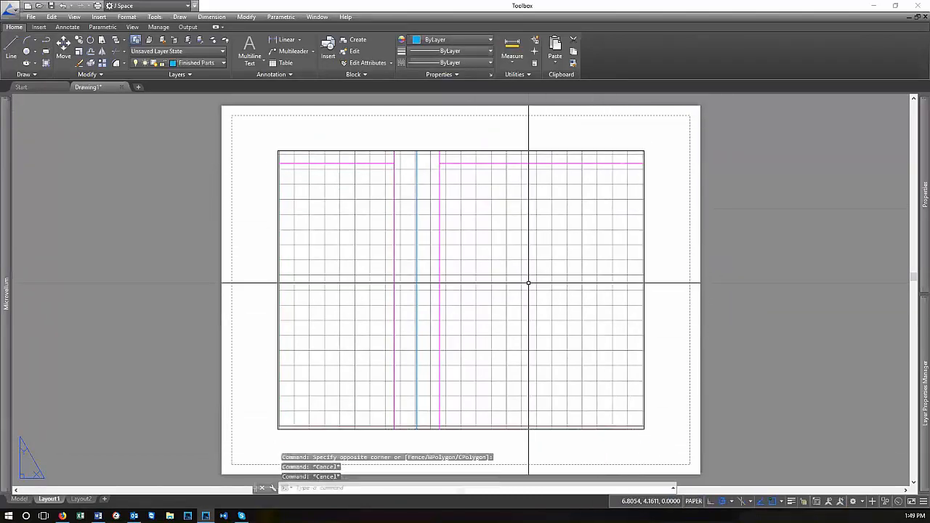
scroll(593, 393, "up", 2)
scroll(665, 329, "down", 2)
left_click(726, 322)
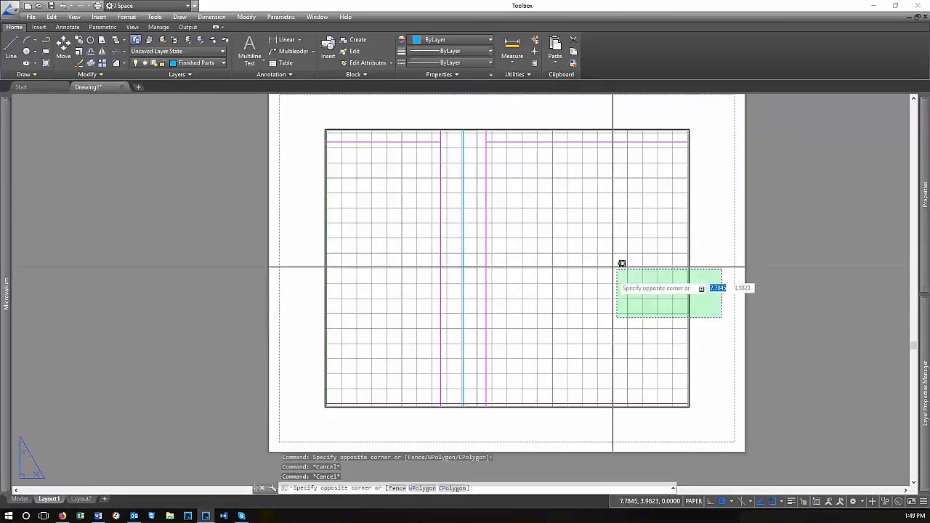
left_click(598, 251)
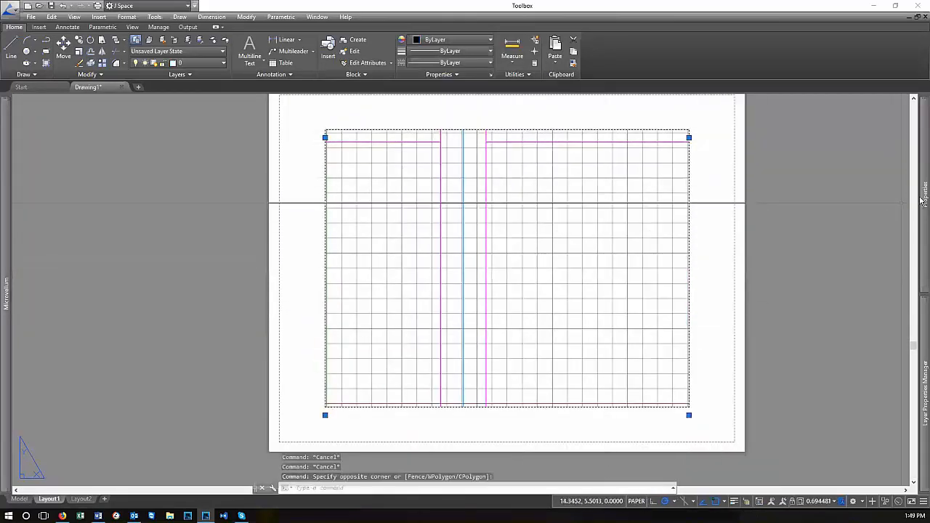
mouse_move(921, 197)
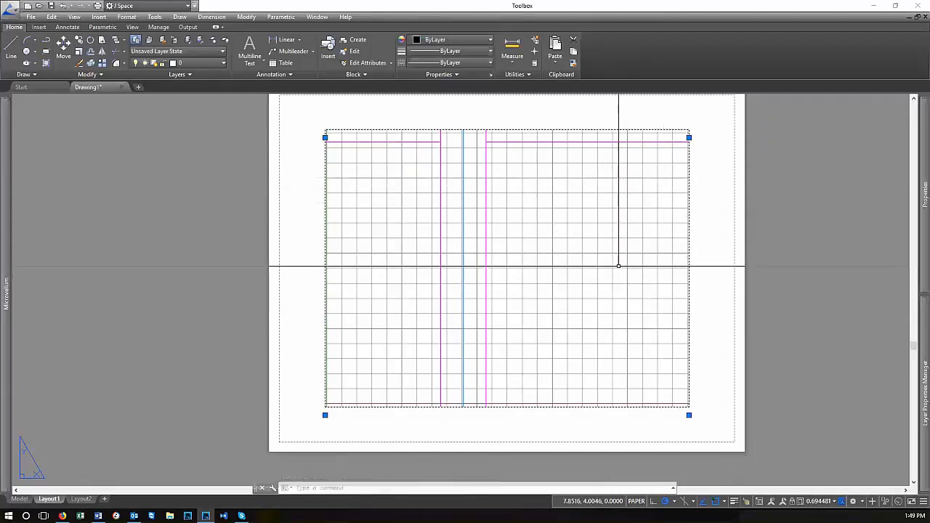
scroll(620, 264, "down", 2)
scroll(719, 236, "up", 2)
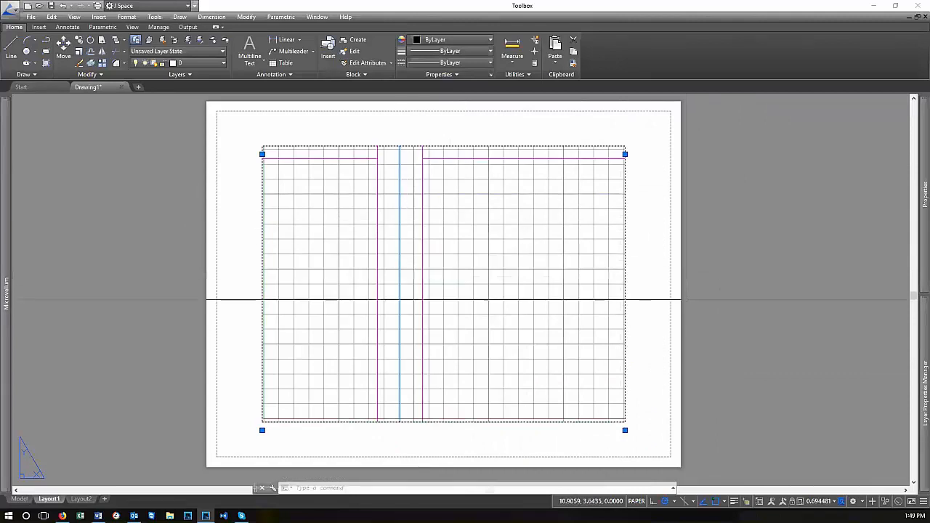
left_click(78, 442)
key("Escape")
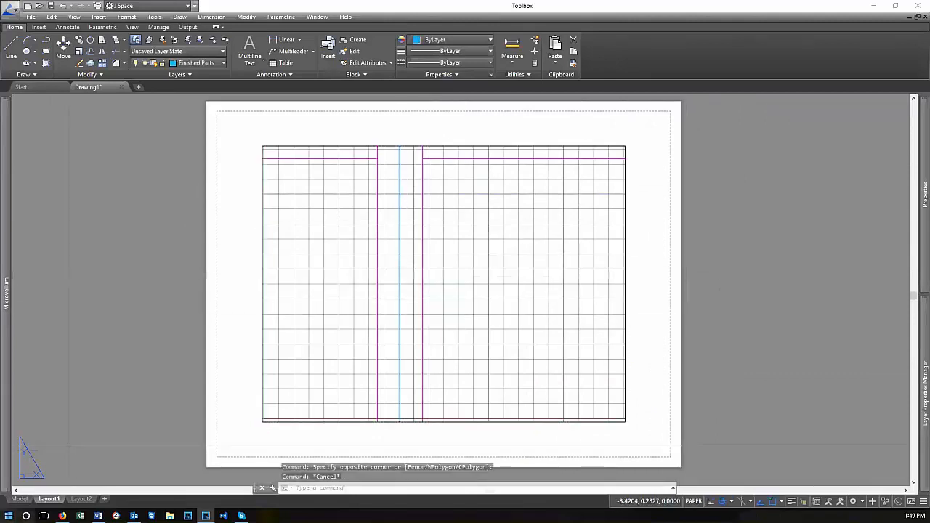
Look over the drawn objects in model space and return to the Layout1 sheet
left_click(19, 499)
scroll(515, 318, "down", 3)
scroll(528, 298, "up", 2)
scroll(530, 377, "up", 3)
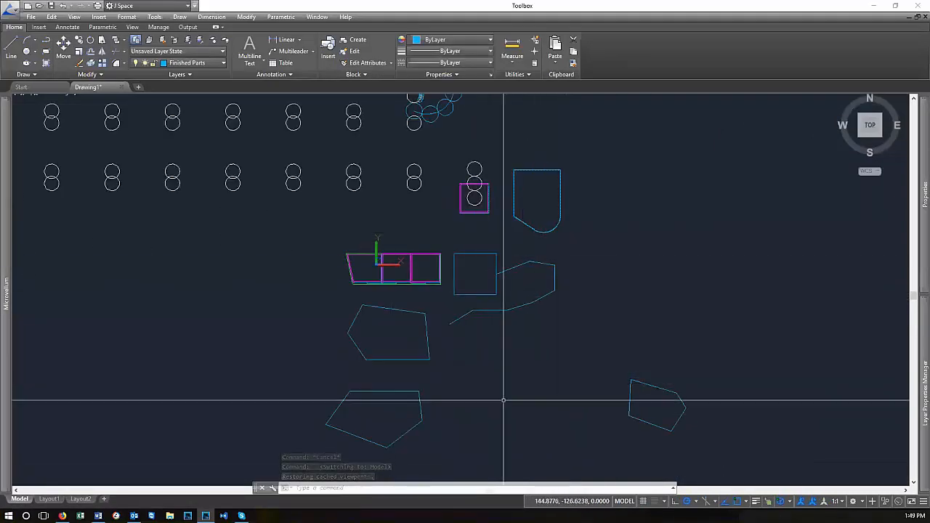
left_click(49, 500)
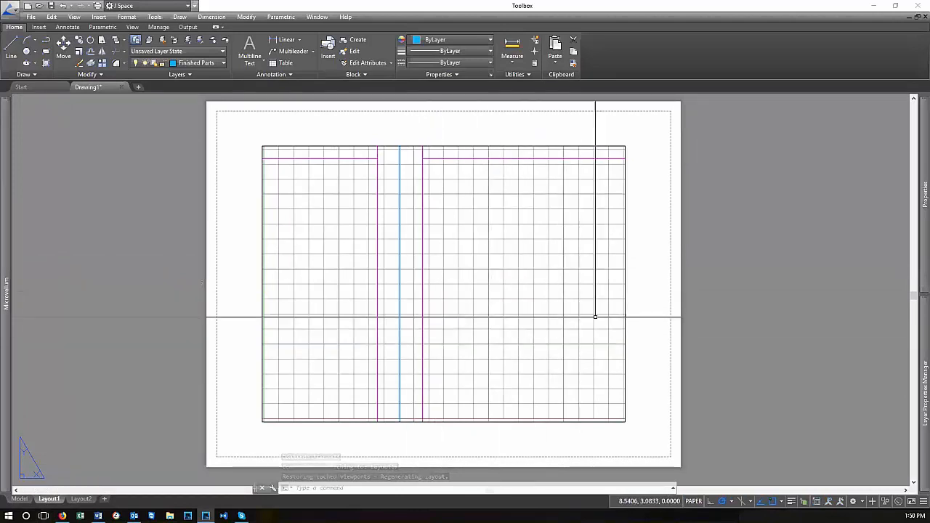
Activate model space inside the Layout1 viewport, bring the drawn objects into view and turn off the viewport's grid
left_click(625, 288)
left_click(452, 249)
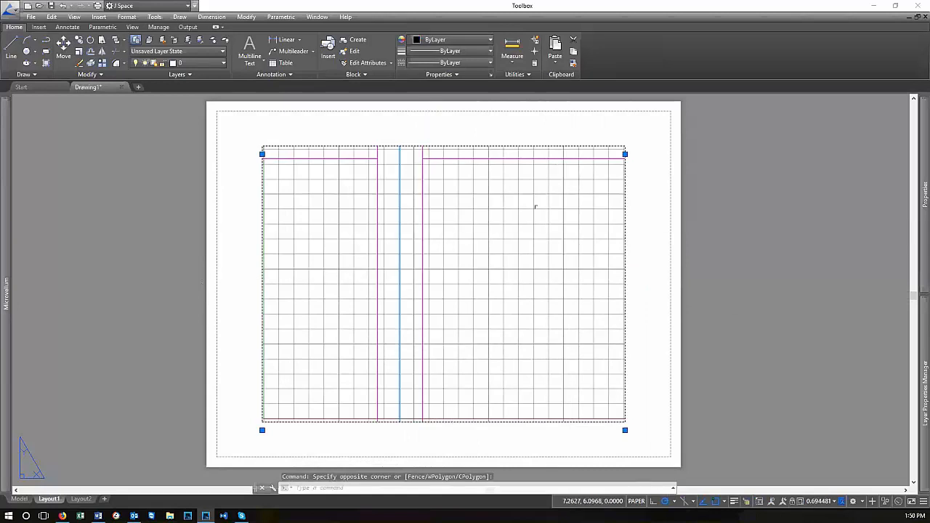
double_click(490, 317)
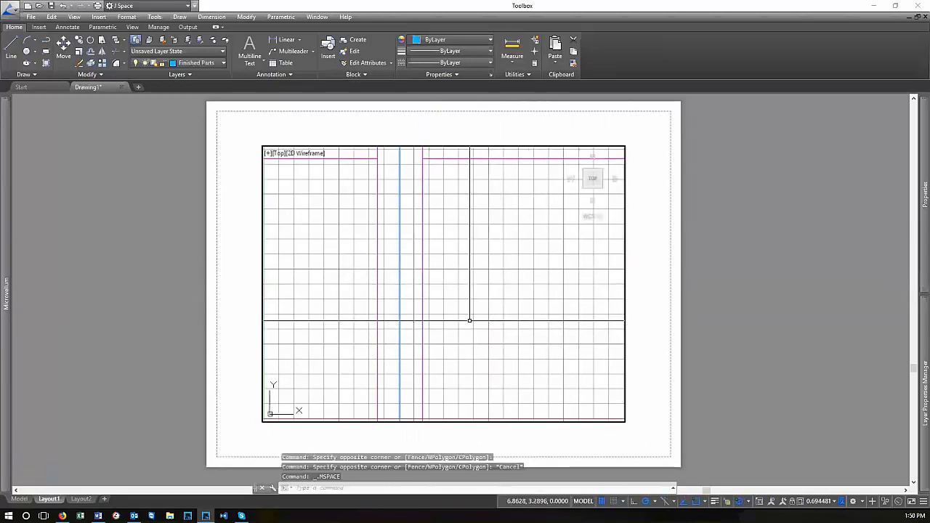
scroll(450, 304, "down", 10)
scroll(451, 304, "down", 5)
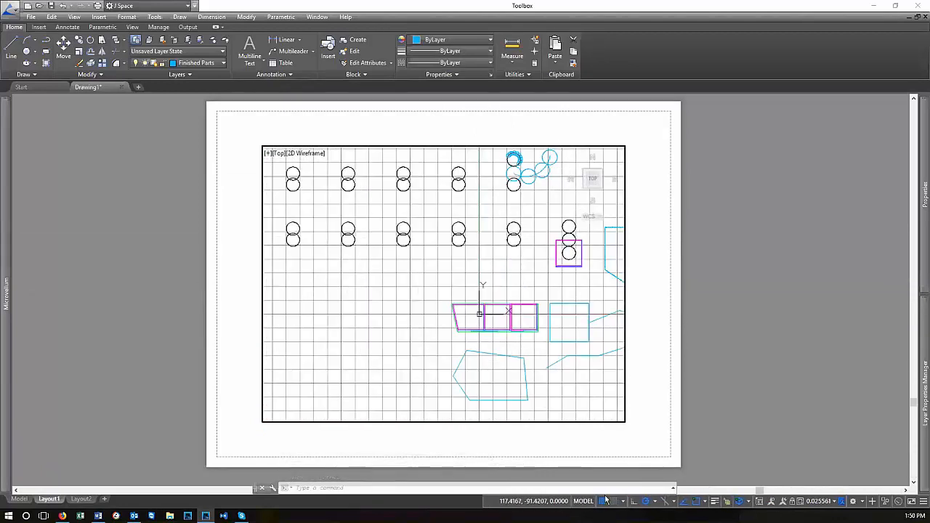
left_click(602, 501)
Frame the three-cabinet countertop run within the viewport and return to paper space
scroll(500, 320, "up", 5)
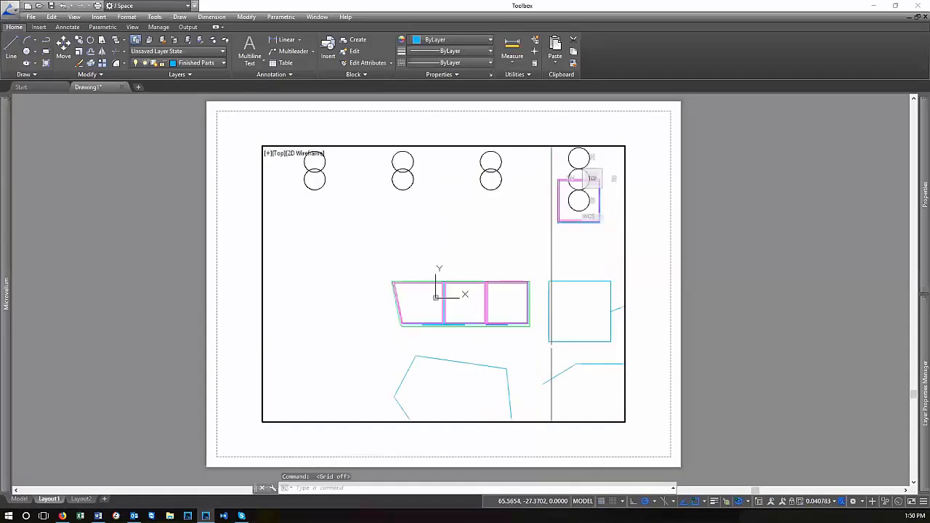
scroll(533, 357, "down", 3)
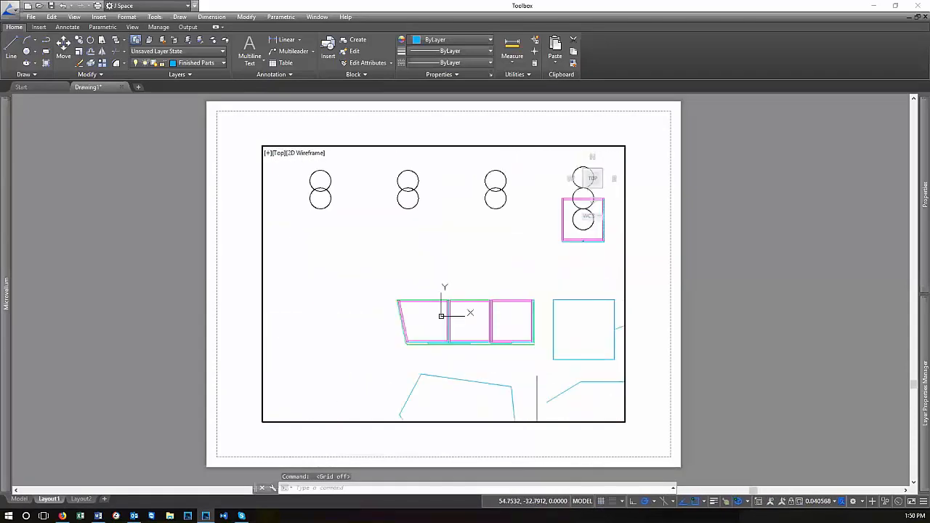
scroll(467, 270, "down", 3)
scroll(467, 296, "up", 4)
scroll(505, 326, "down", 5)
scroll(483, 312, "up", 6)
scroll(407, 298, "down", 5)
scroll(388, 294, "up", 4)
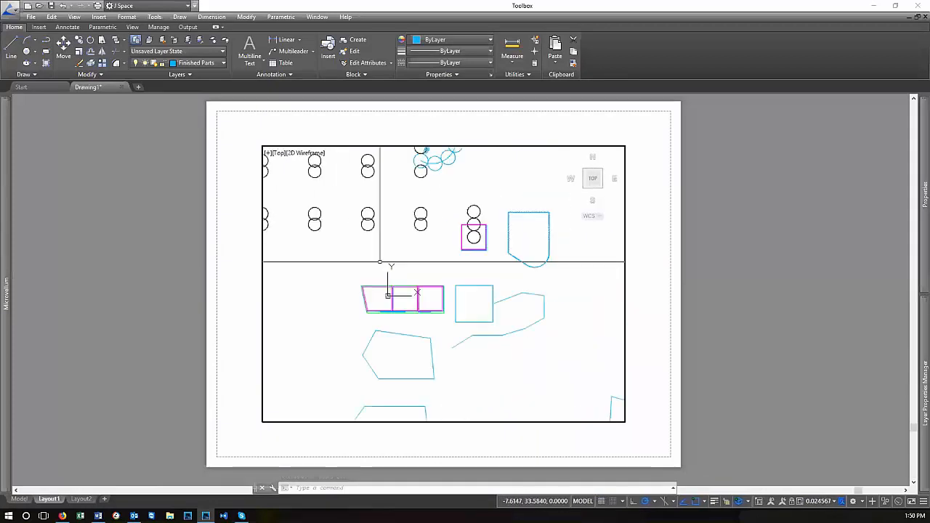
scroll(436, 282, "up", 8)
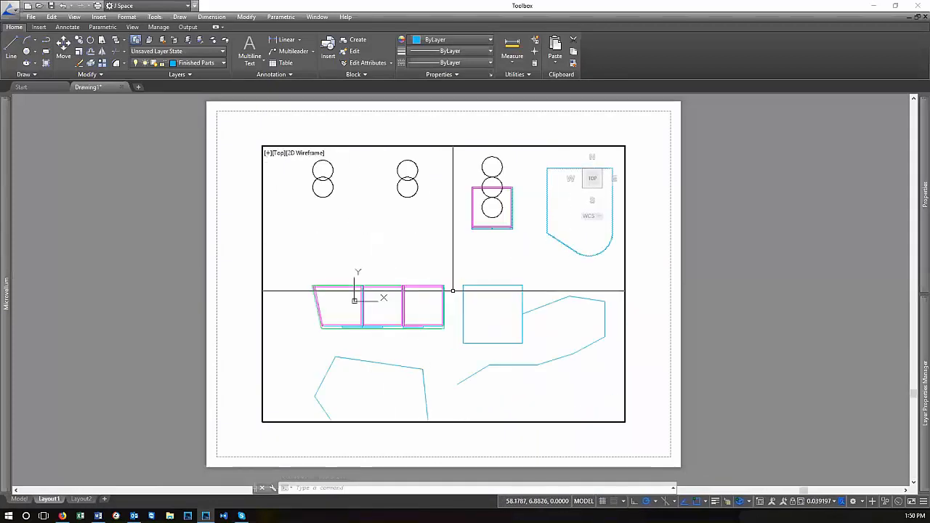
scroll(407, 297, "down", 3)
scroll(436, 303, "up", 4)
scroll(455, 305, "down", 7)
scroll(469, 314, "down", 2)
scroll(436, 305, "up", 10)
scroll(478, 317, "down", 1)
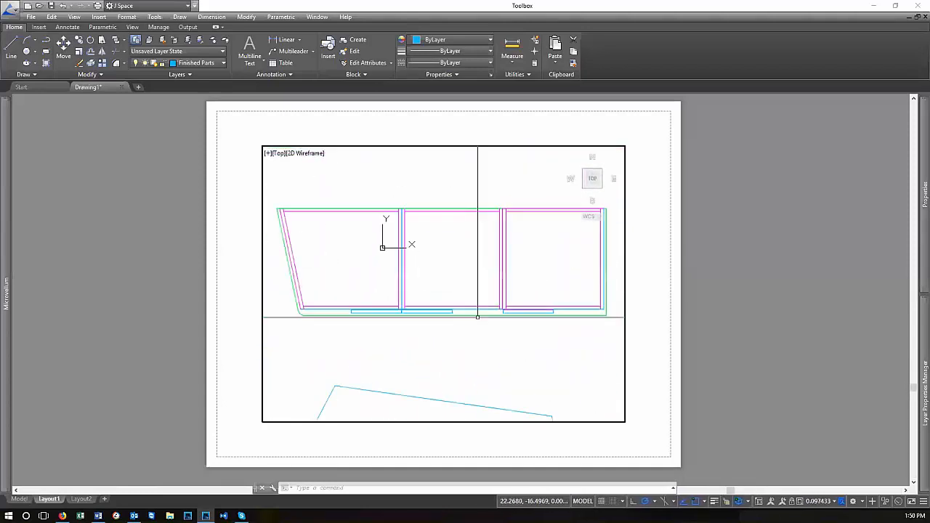
mouse_move(573, 308)
middle_mouse_down()
mouse_move(491, 315)
mouse_move(475, 329)
middle_mouse_up()
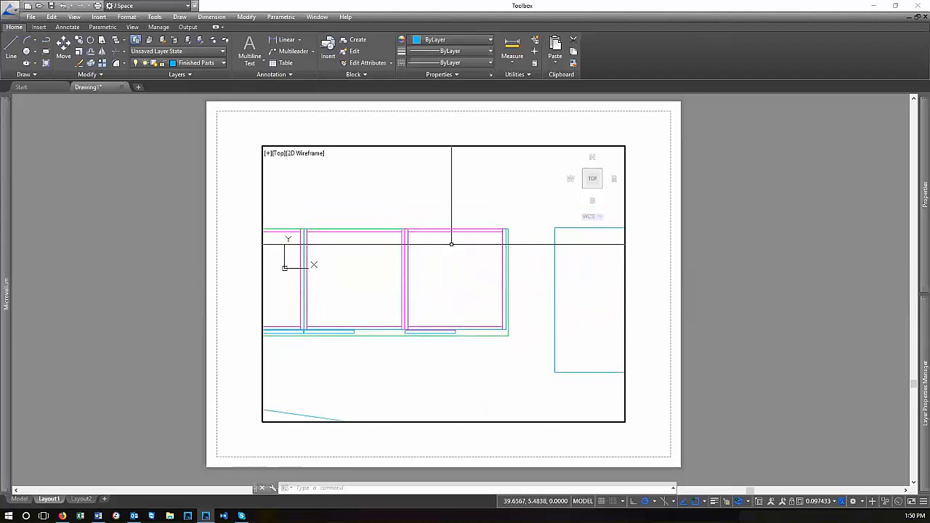
mouse_move(378, 301)
middle_mouse_down()
mouse_move(499, 301)
mouse_move(481, 295)
middle_mouse_up()
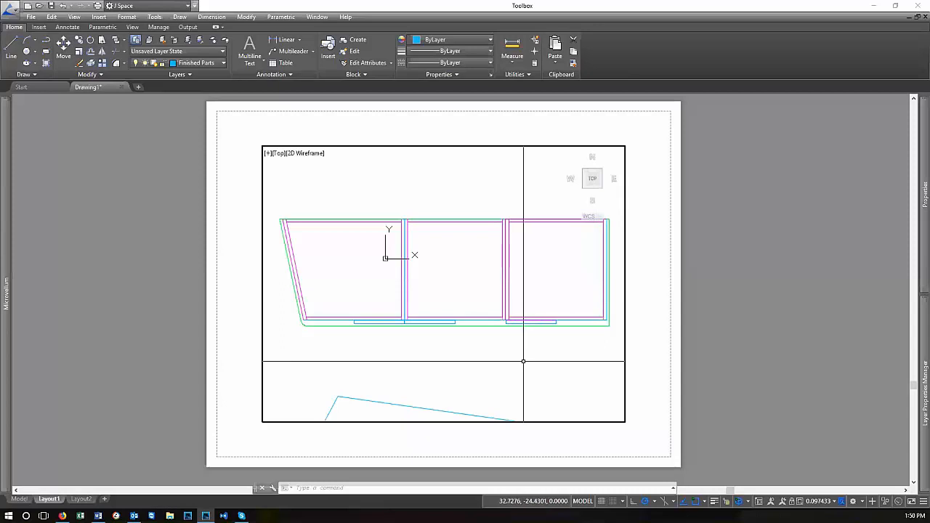
double_click(644, 347)
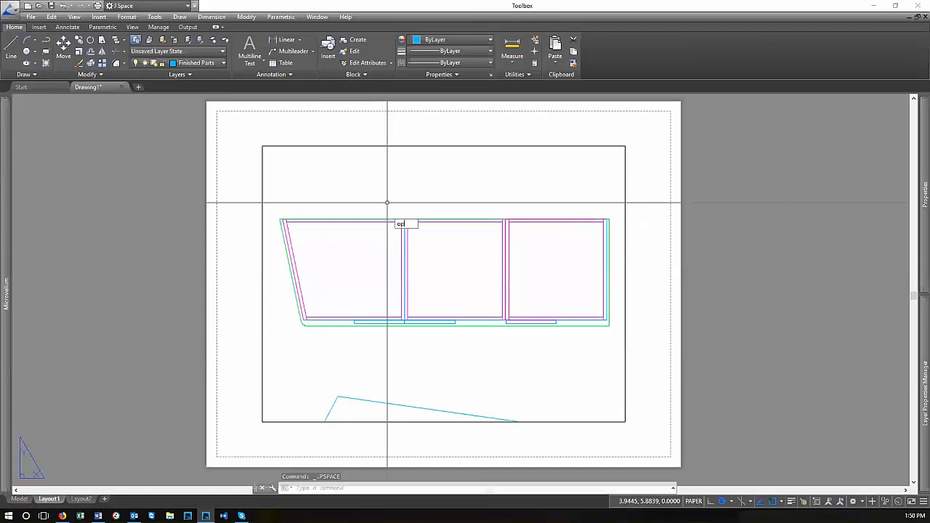
Open the drawing window colors in the display options and view the color choices for the Sheet / layout uniform background
key("Return")
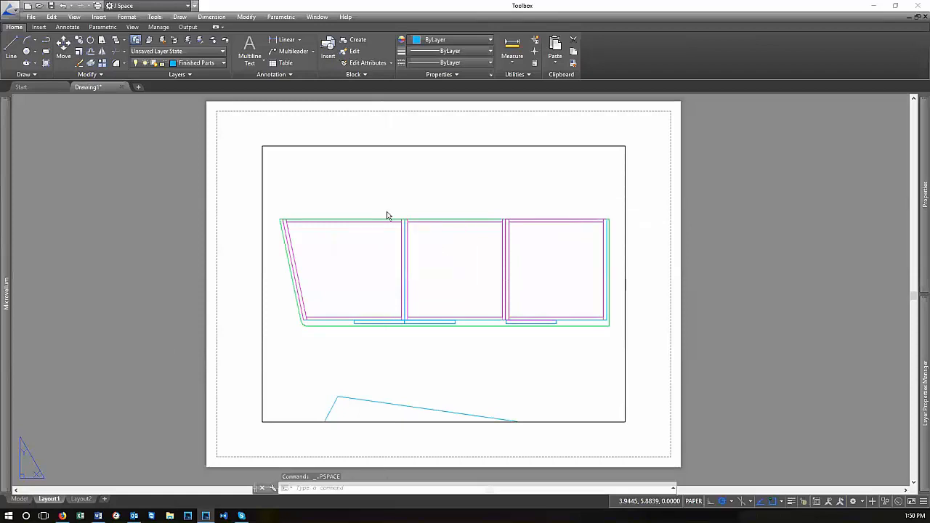
left_click(300, 91)
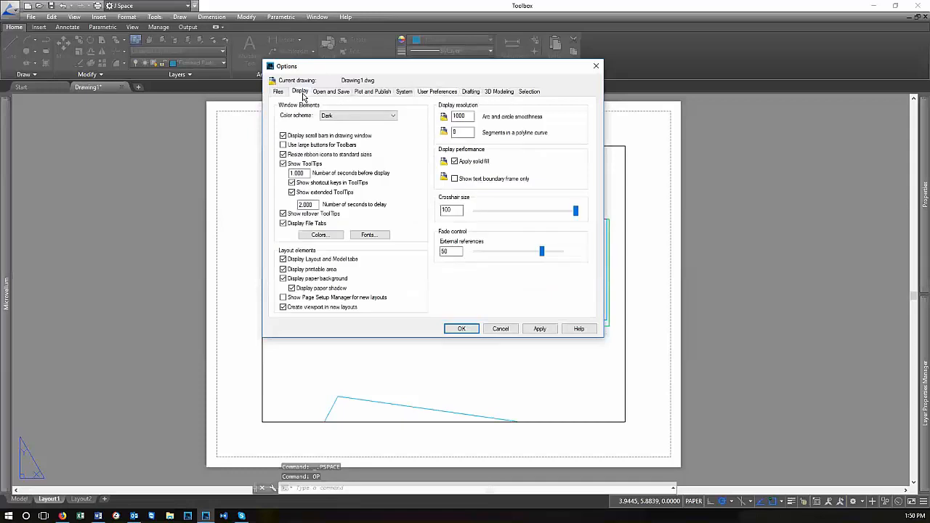
left_click(321, 236)
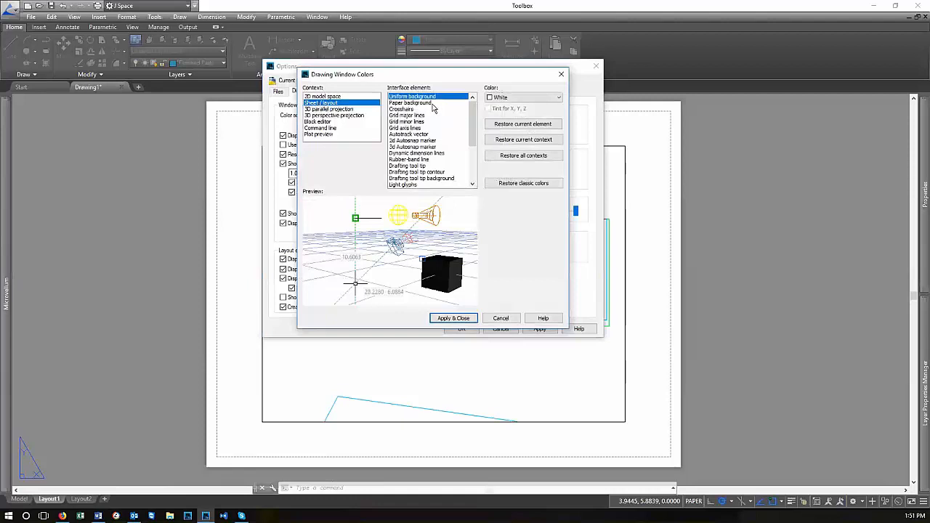
left_click(524, 99)
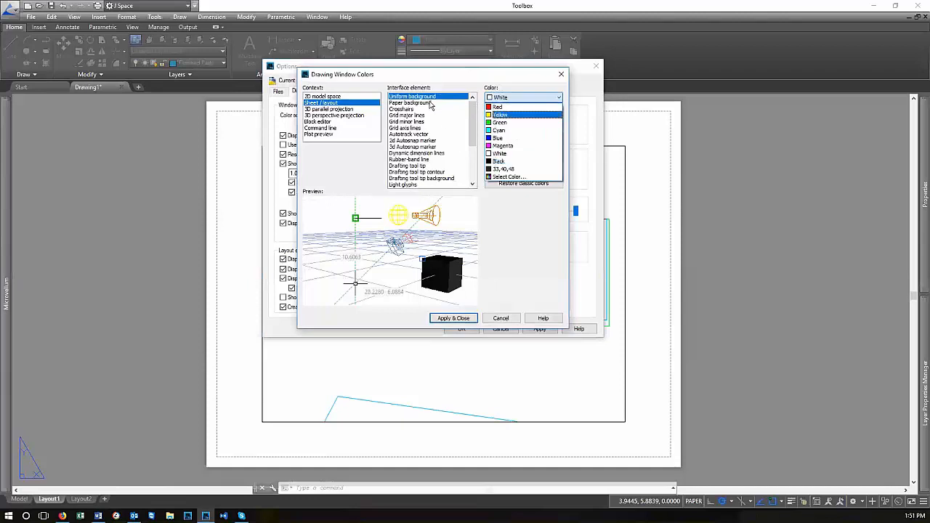
left_click(399, 90)
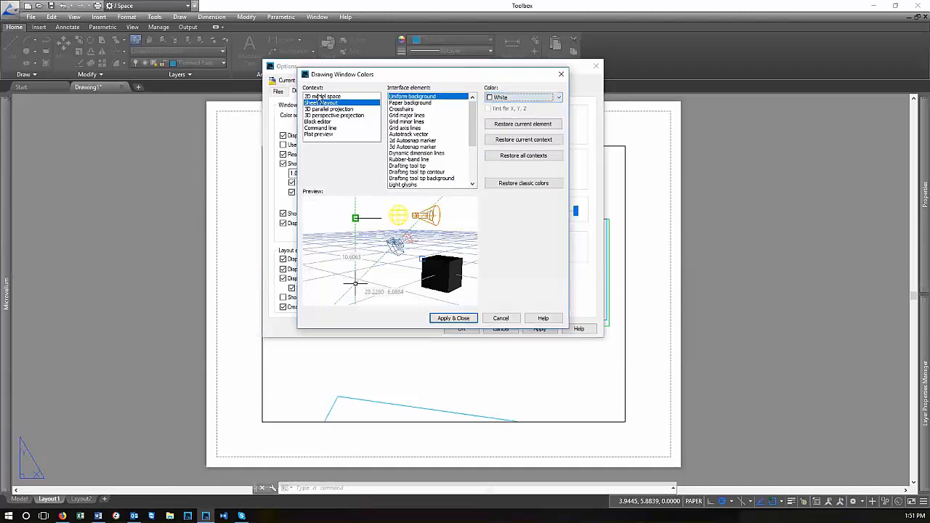
Review the background colors of the 2D model space and other contexts, and close the options without changes
left_click(337, 97)
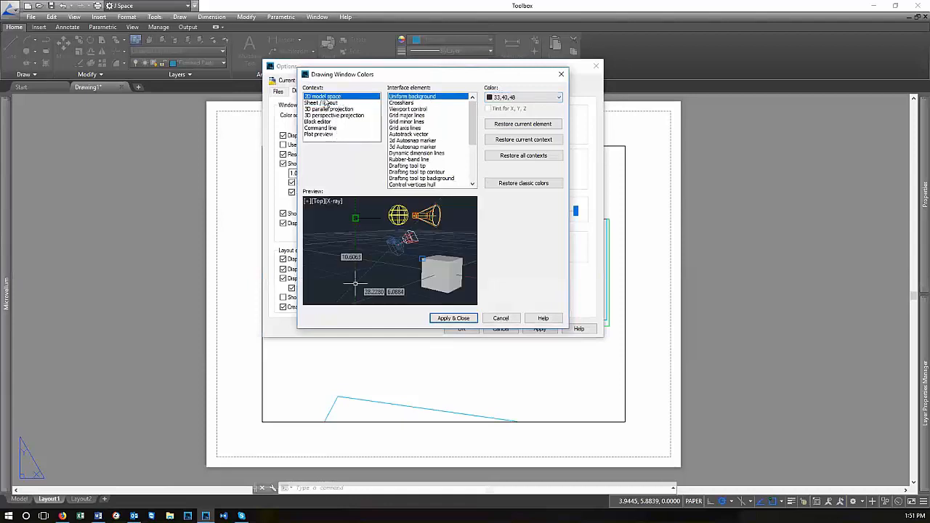
left_click(334, 109)
left_click(334, 115)
left_click(331, 121)
left_click(327, 135)
left_click(320, 128)
left_click(321, 103)
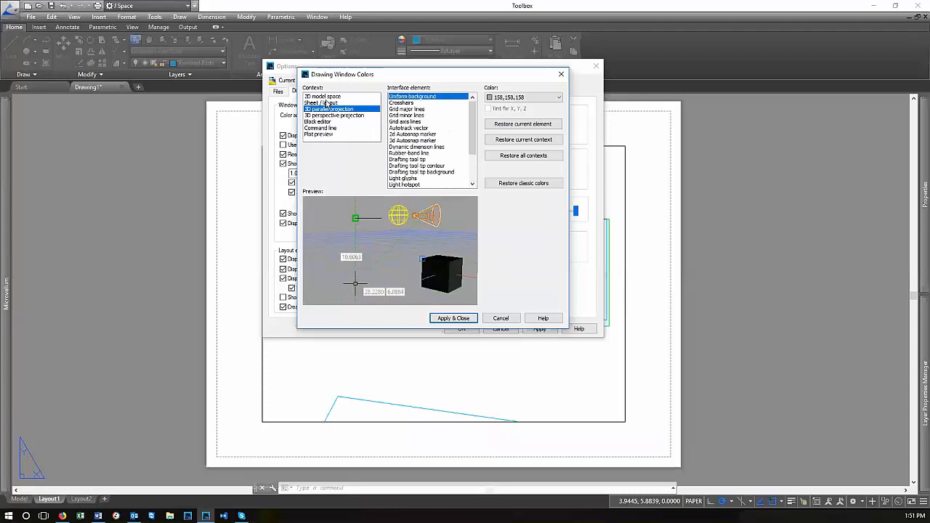
left_click(322, 97)
left_click(501, 318)
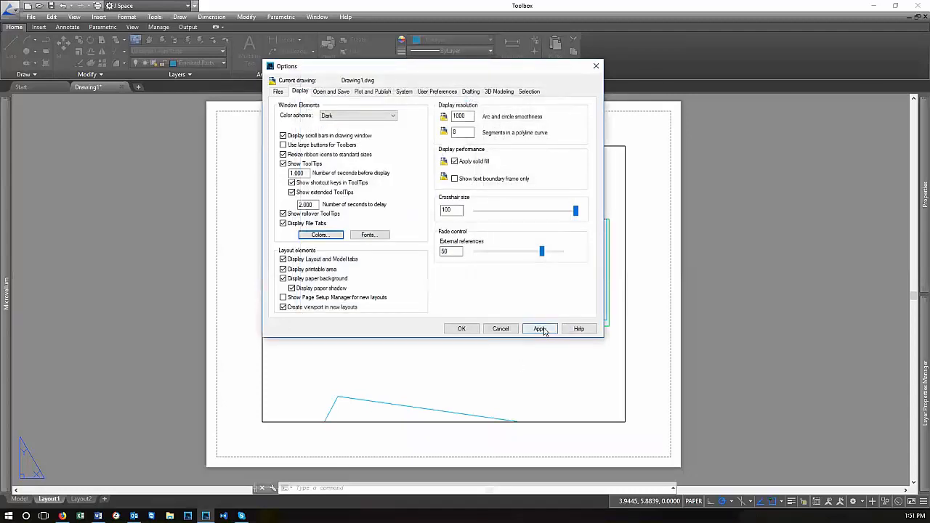
left_click(499, 328)
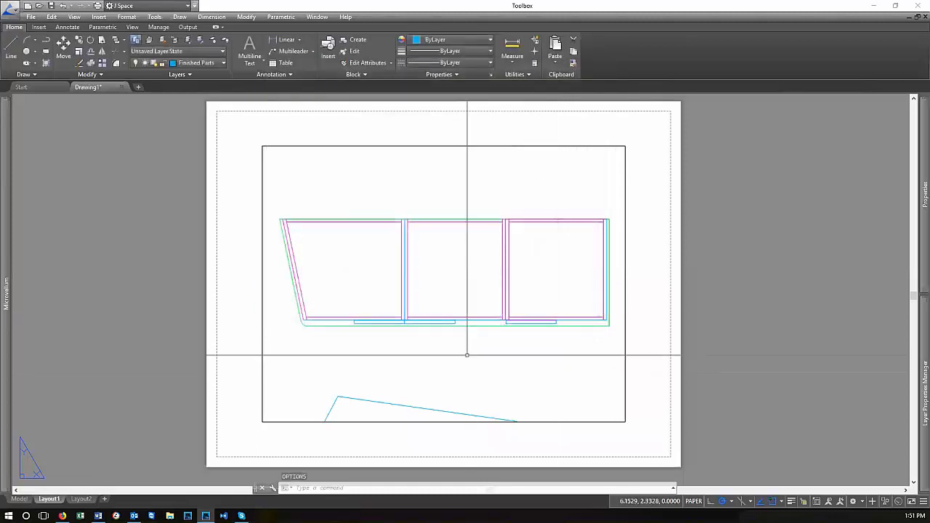
Activate the Layout1 viewport and set its scale to 1/2" = 1'-0"
left_click(633, 328)
left_click(554, 353)
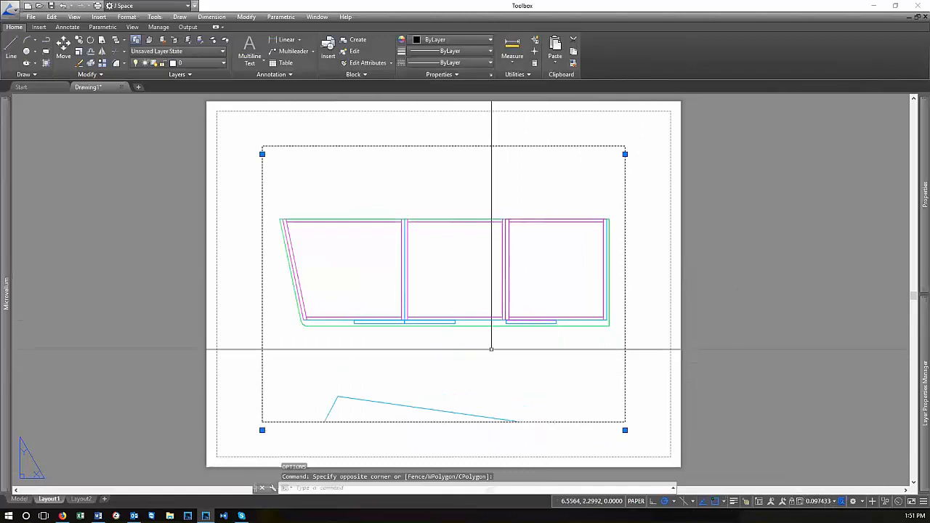
double_click(517, 361)
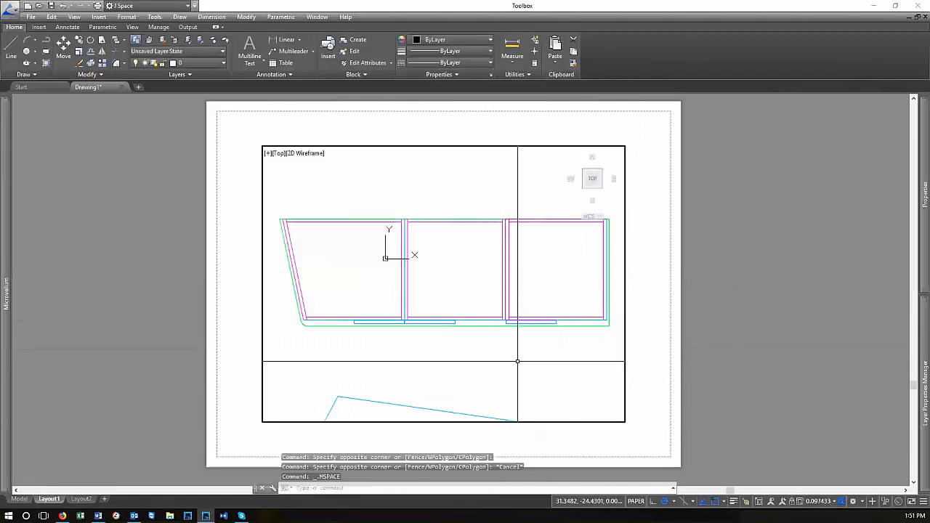
left_click(819, 501)
scroll(824, 407, "down", 3)
scroll(828, 342, "up", 3)
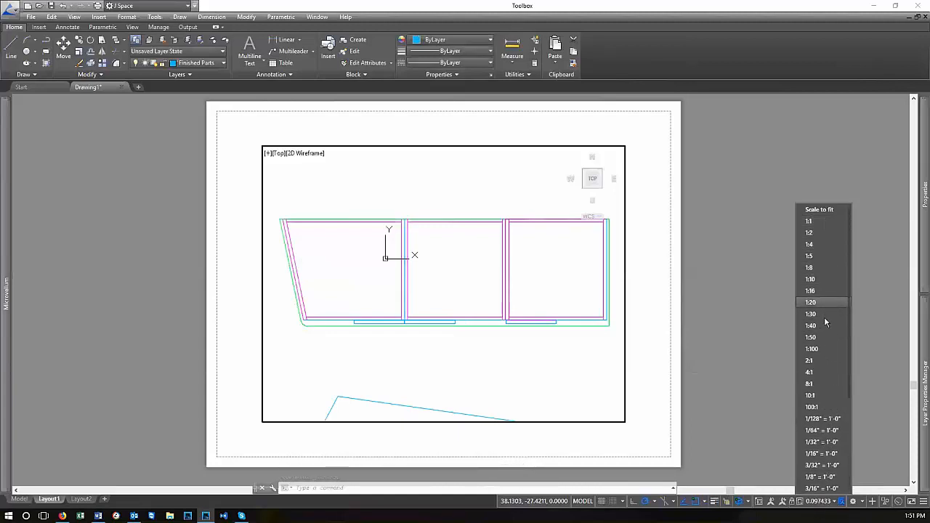
scroll(825, 268, "down", 3)
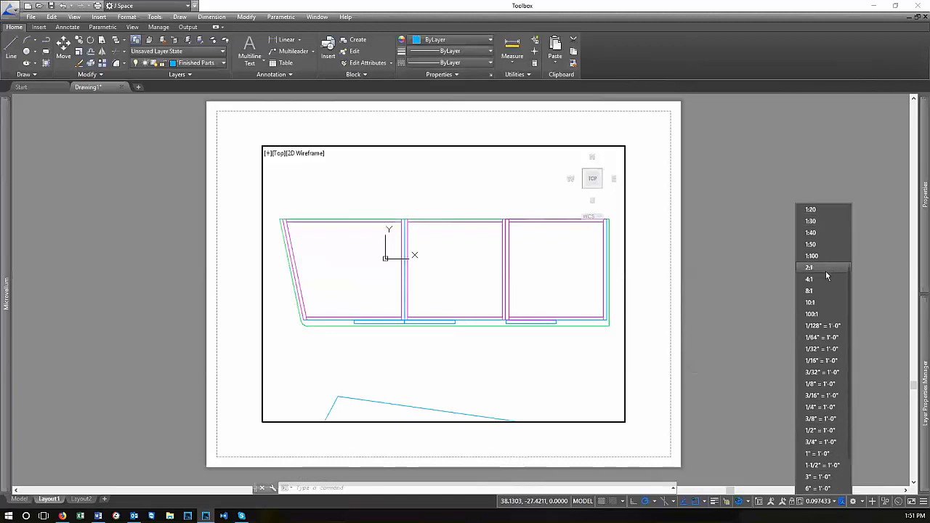
scroll(822, 305, "down", 2)
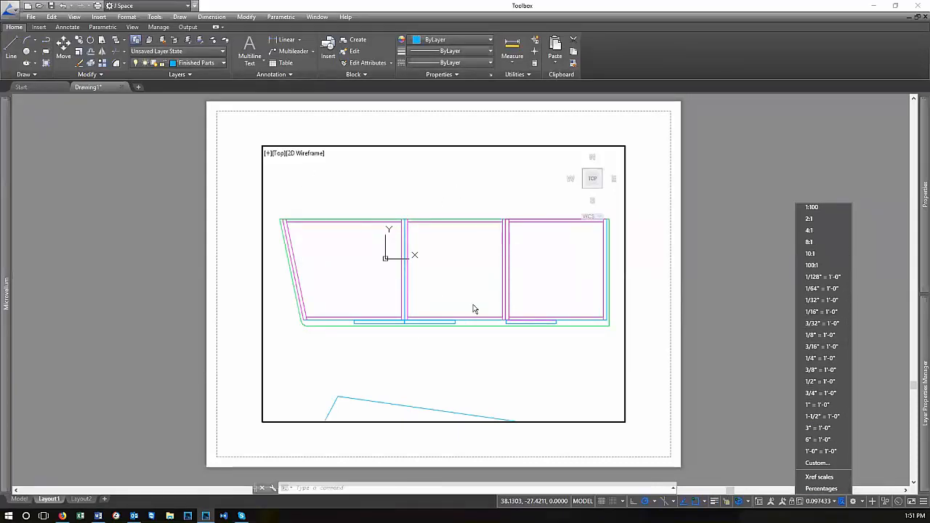
left_click(832, 381)
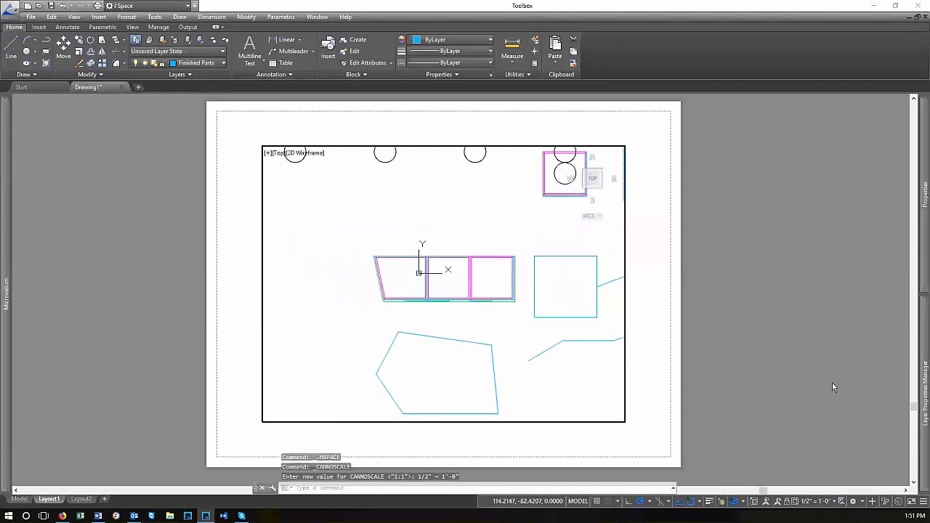
Set the active Layout1 viewport's scale to 1" = 1'-0" and return to paper space
left_click(820, 502)
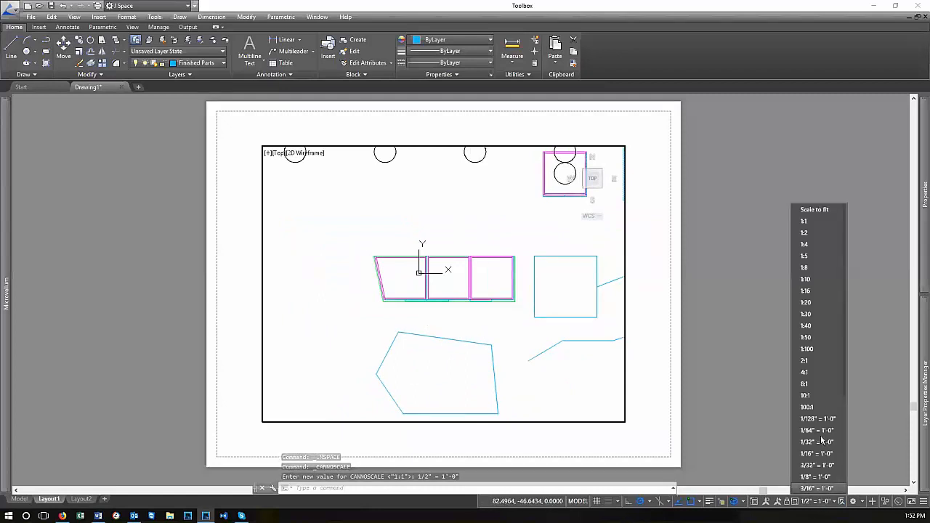
scroll(825, 363, "down", 5)
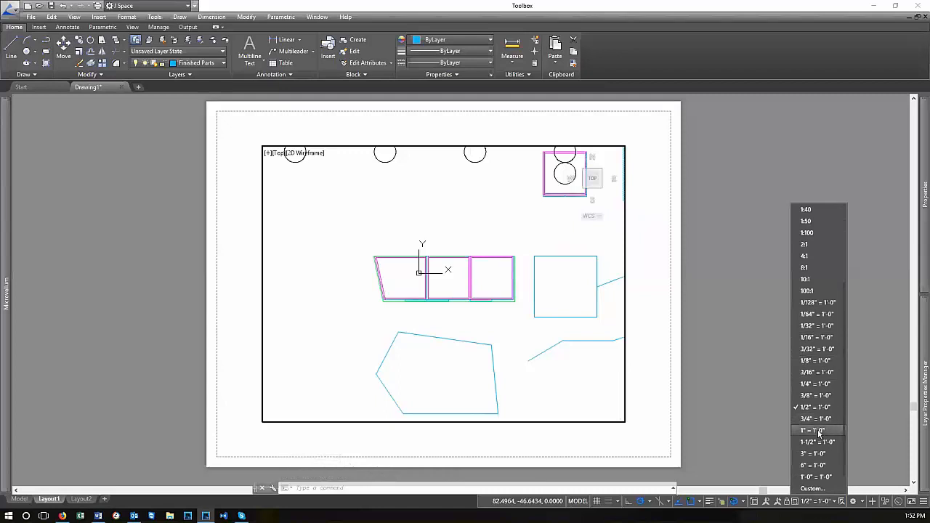
left_click(819, 431)
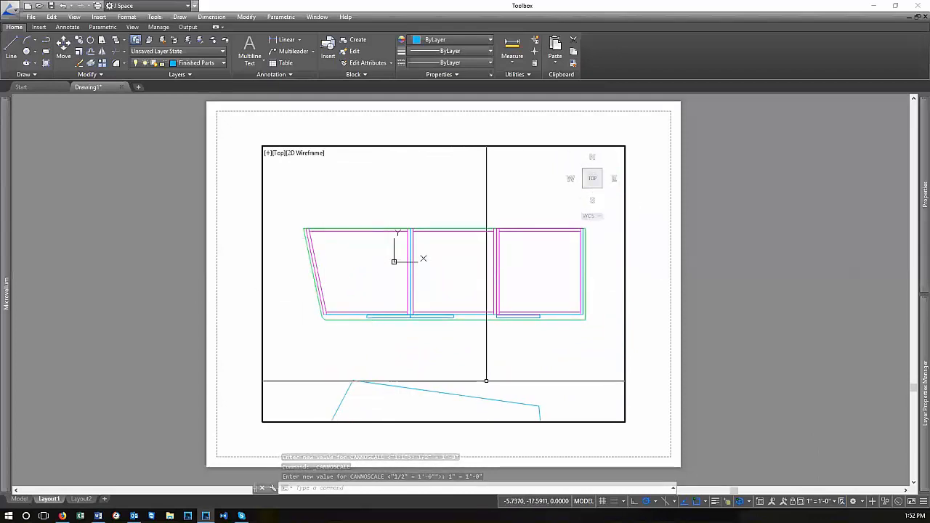
double_click(657, 401)
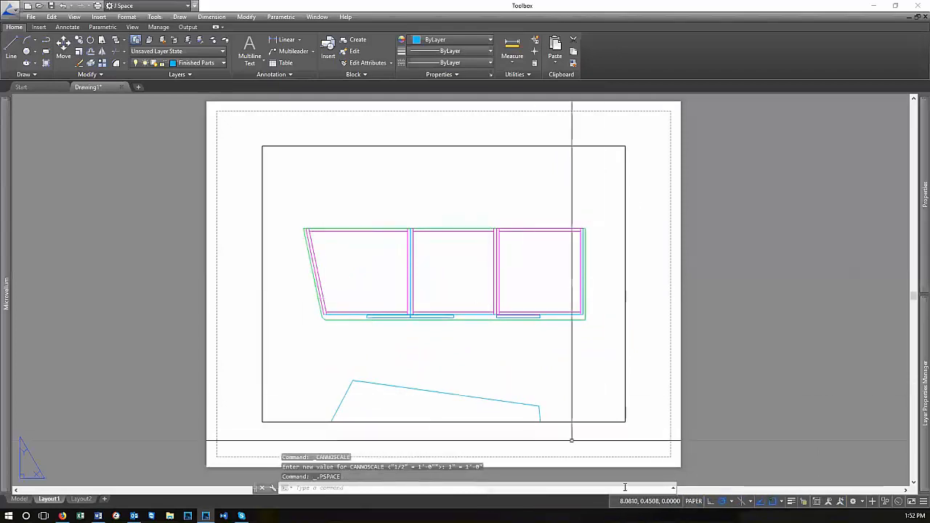
Stretch the viewport's upper and lower edges in toward the three-cabinet run to crop out the polygon below it
left_click(625, 420)
left_click(490, 317)
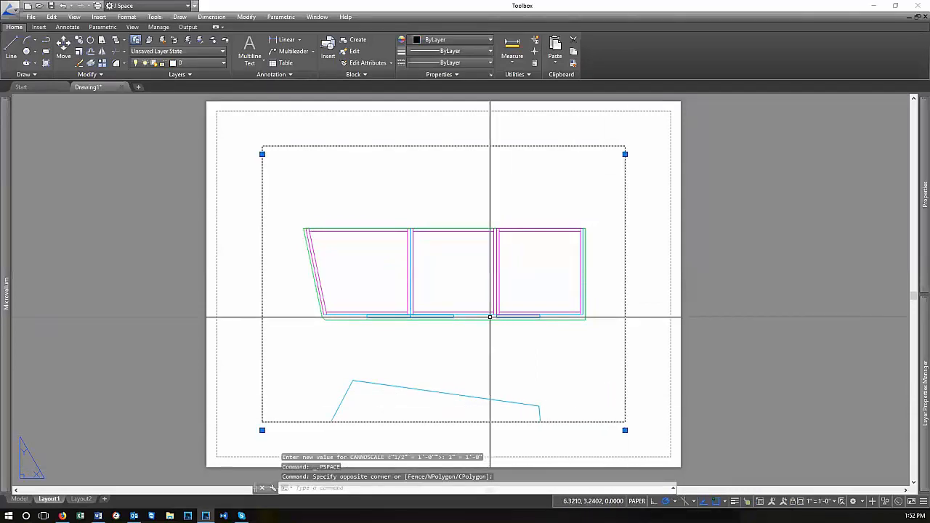
left_click(625, 154)
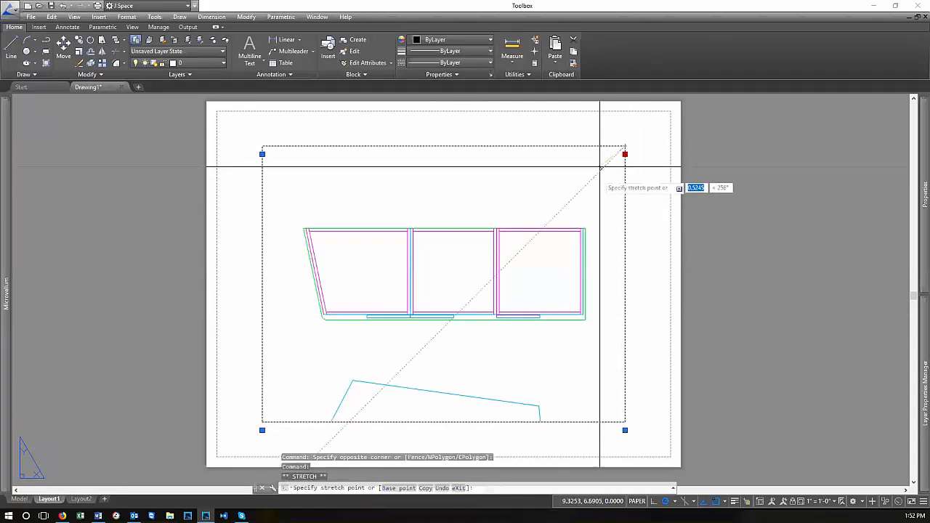
key("Escape")
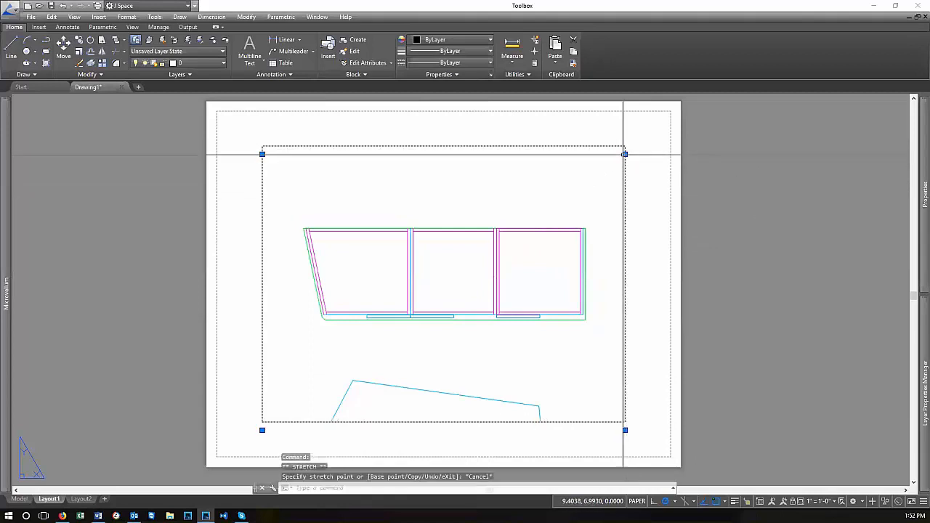
left_click(625, 154)
key("Escape")
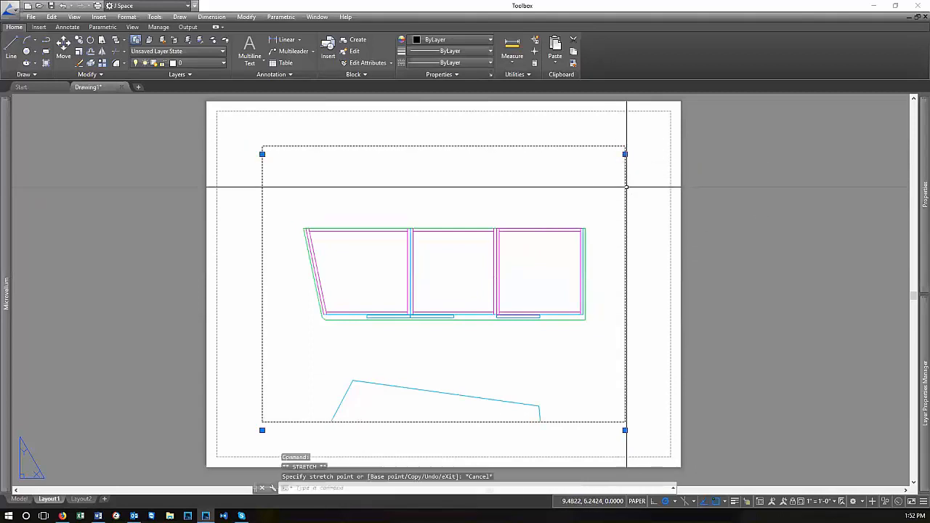
left_click(625, 154)
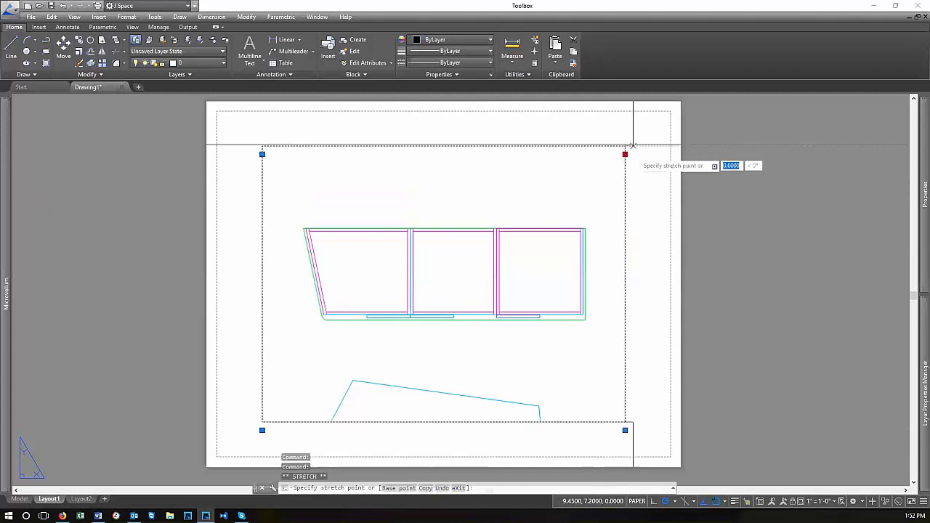
left_click(630, 182)
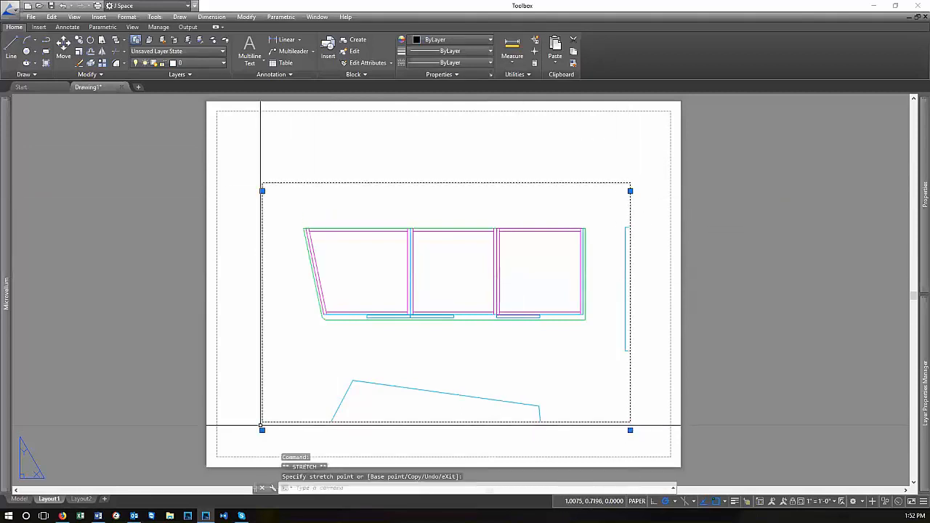
left_click(263, 429)
left_click(262, 338)
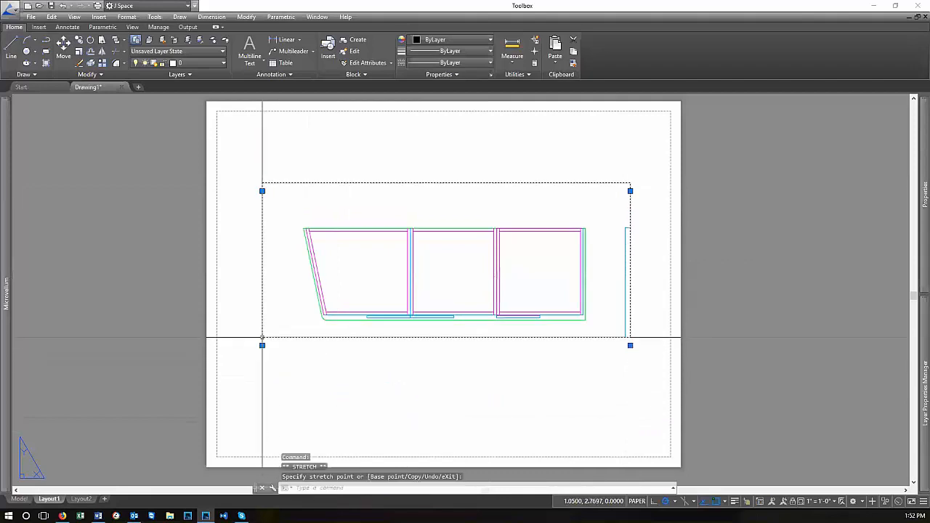
Stretch the viewport's right and left edges inward so only the three-cabinet run is framed, and clear the selection
scroll(632, 245, "up", 2)
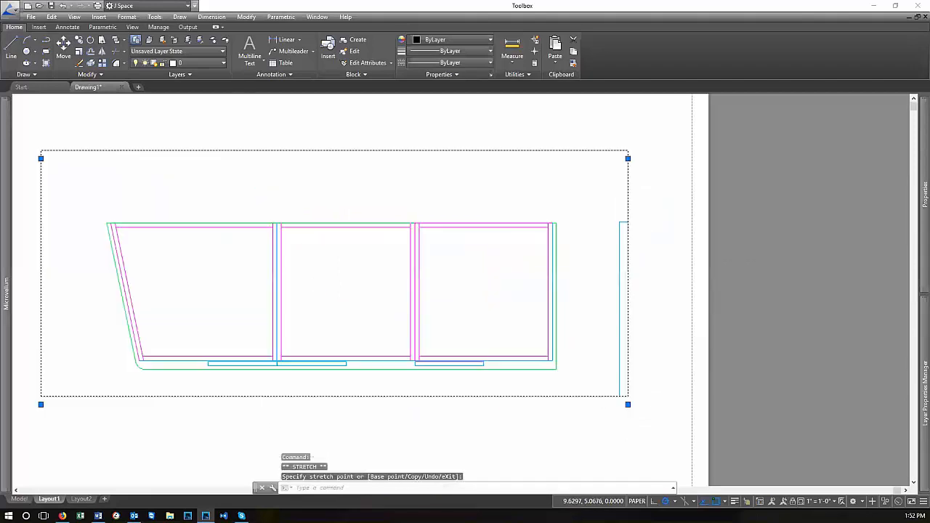
scroll(602, 218, "up", 3)
scroll(695, 316, "down", 3)
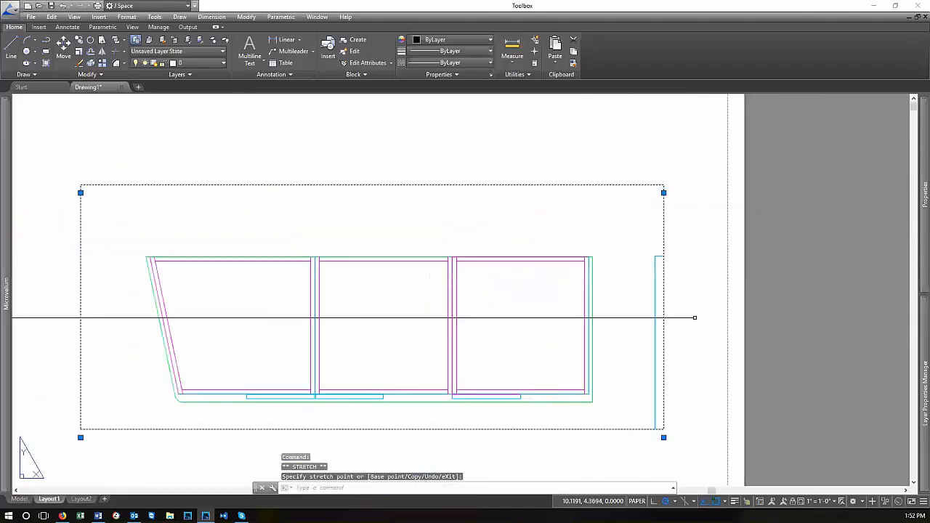
left_click(664, 187)
left_click(628, 182)
scroll(654, 203, "down", 4)
key("Escape")
scroll(306, 269, "up", 3)
left_click(278, 278)
left_click(231, 253)
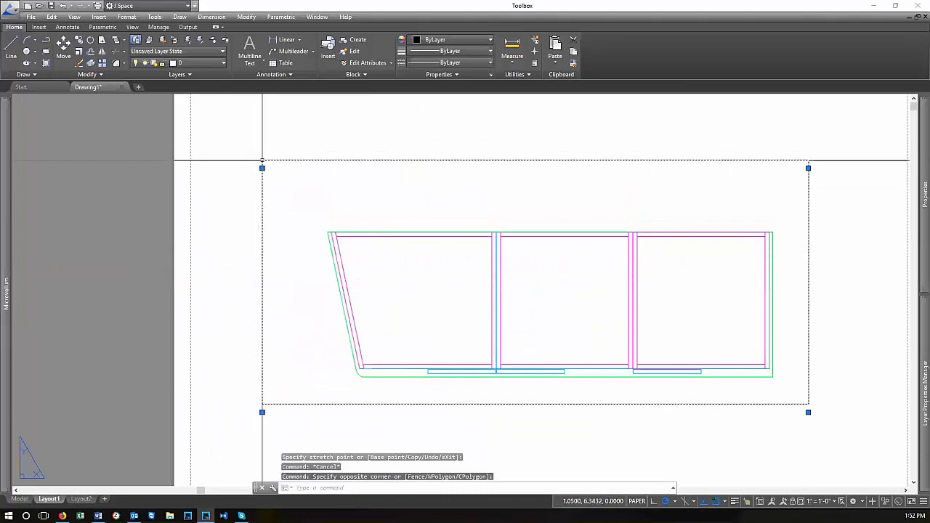
left_click(262, 168)
left_click(301, 167)
key("Escape")
key("Escape")
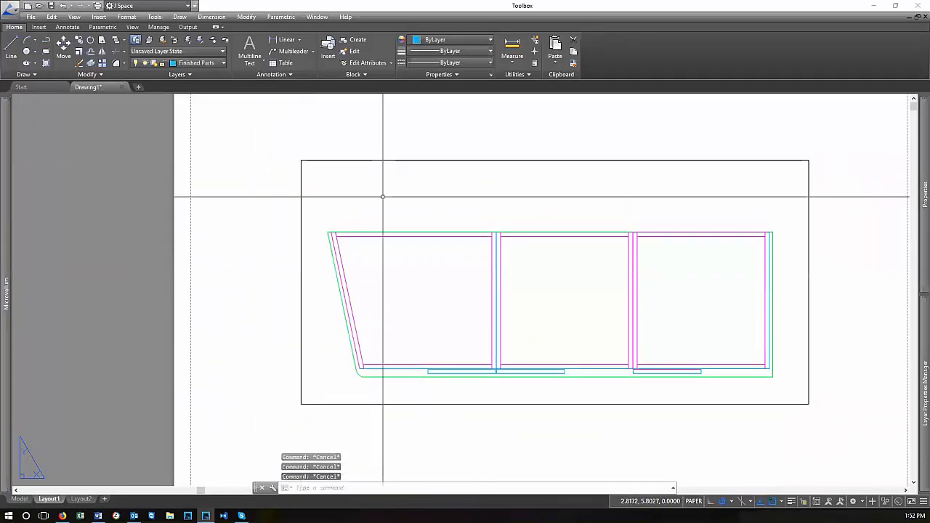
Examine the cropped viewport on the Layout1 sheet, both up close and as a whole page
scroll(382, 197, "down", 4)
scroll(484, 201, "up", 2)
scroll(484, 202, "down", 2)
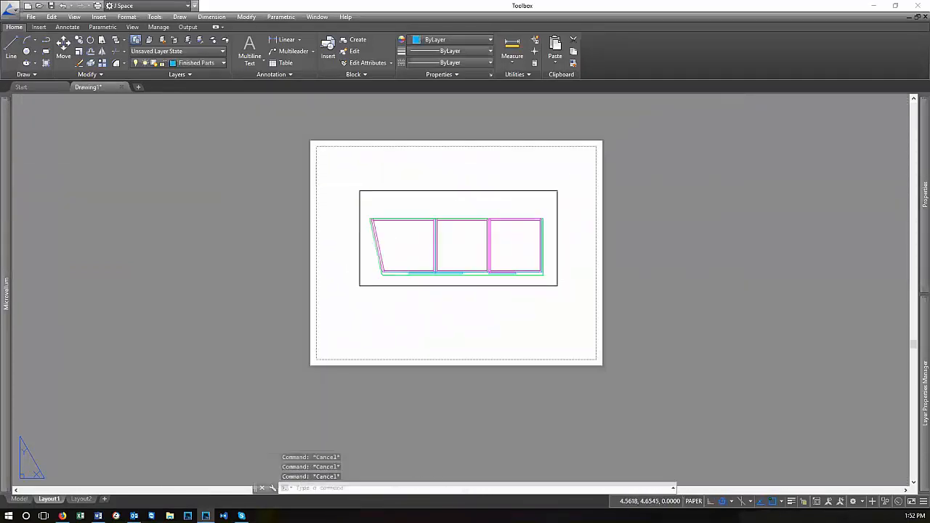
scroll(426, 284, "up", 5)
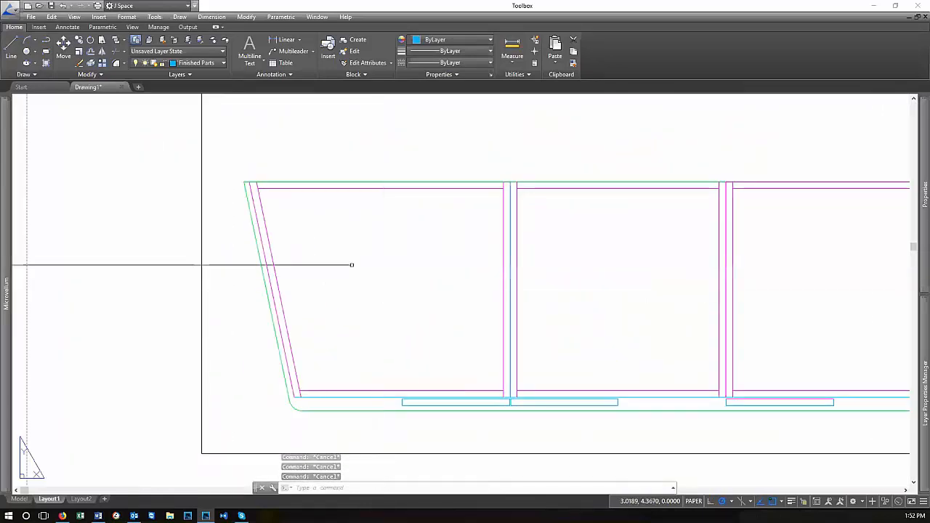
scroll(372, 253, "down", 4)
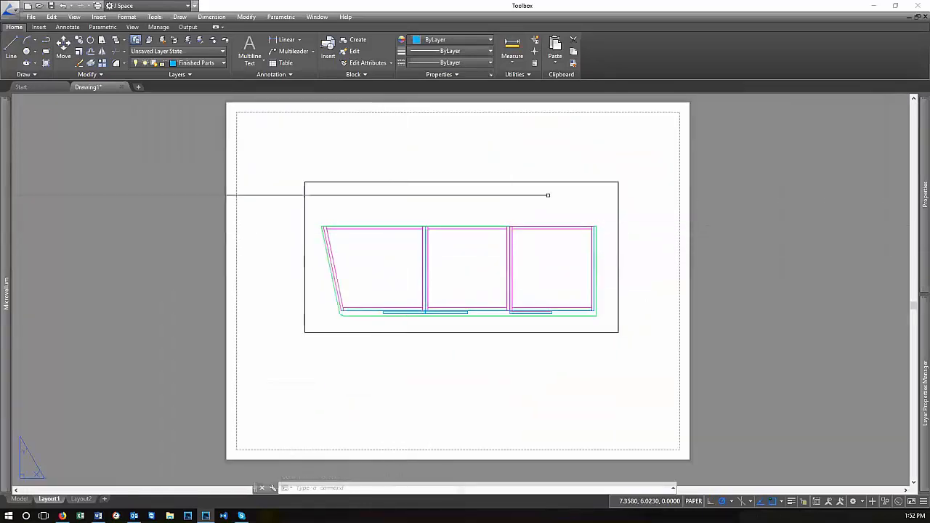
scroll(553, 198, "down", 2)
scroll(559, 203, "up", 4)
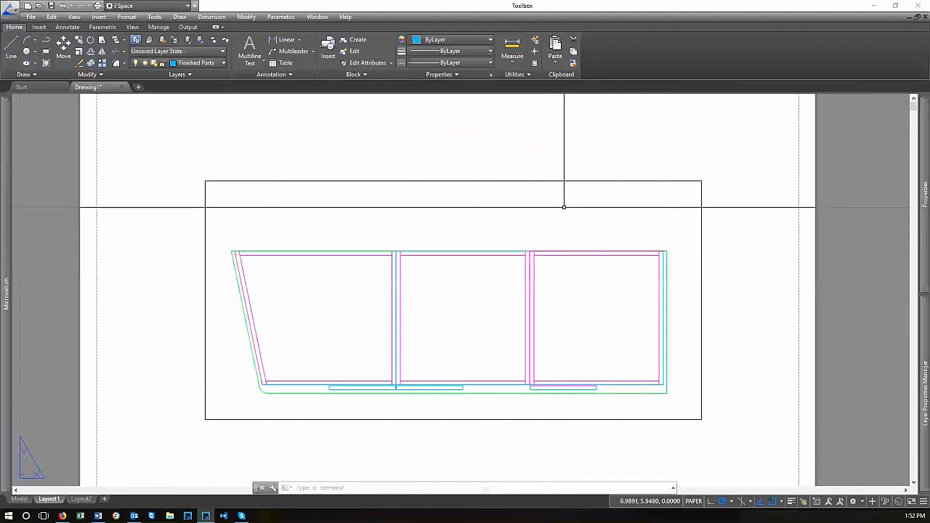
scroll(564, 208, "down", 2)
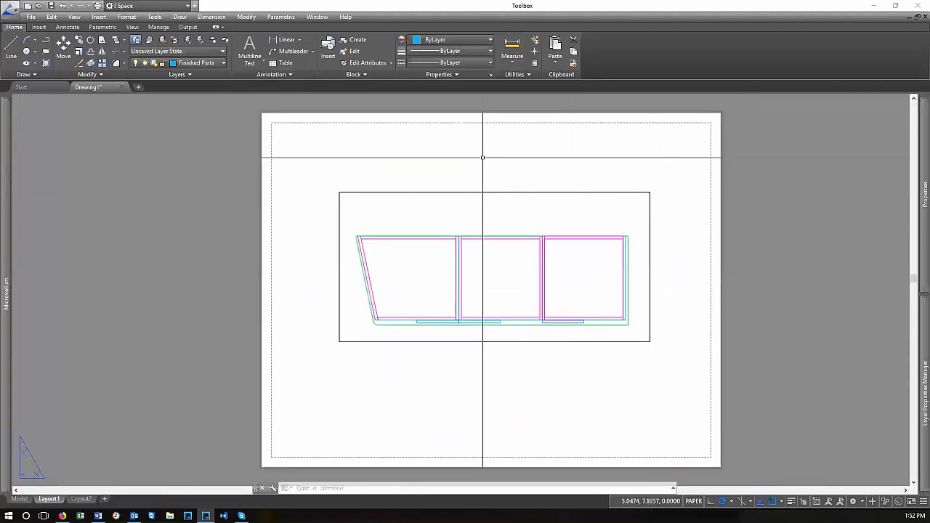
Open the plot settings for Layout1, choose Microsoft Print to PDF as the printer and preview the plot
right_click(49, 500)
left_click(62, 452)
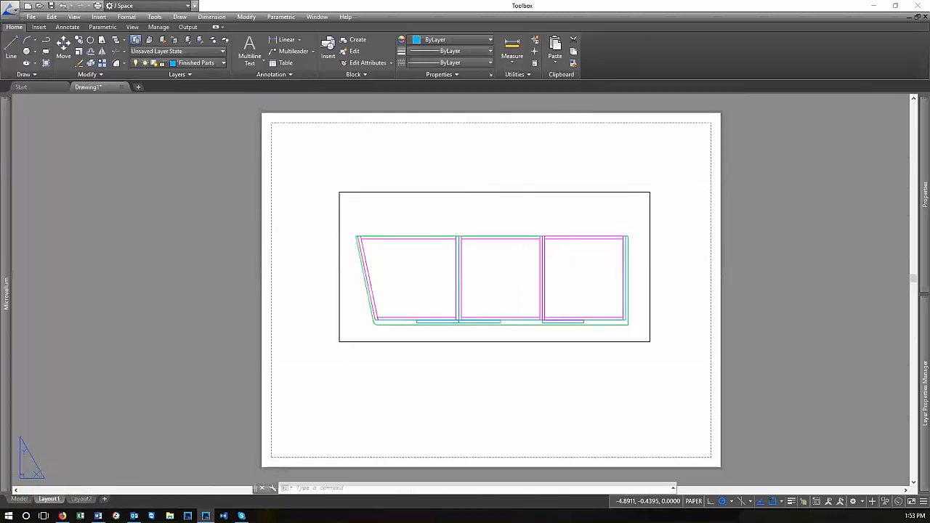
left_click(370, 186)
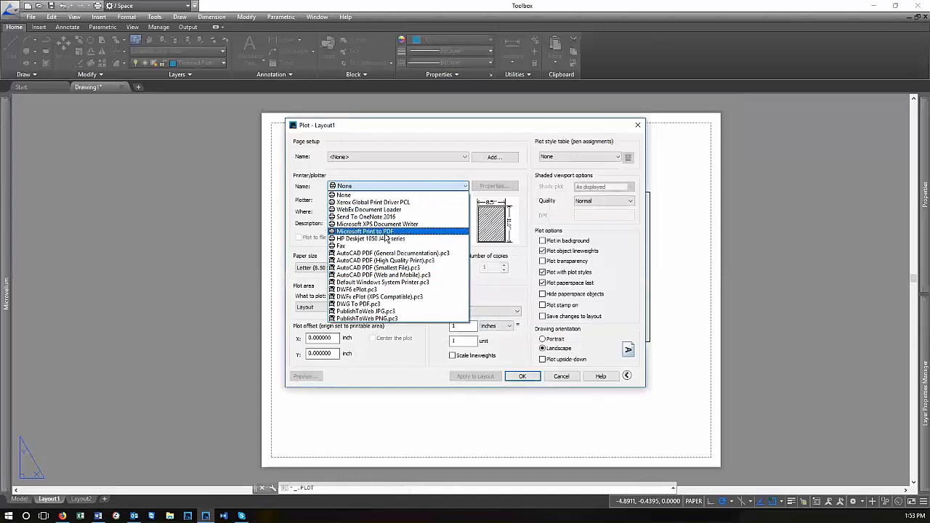
left_click(383, 232)
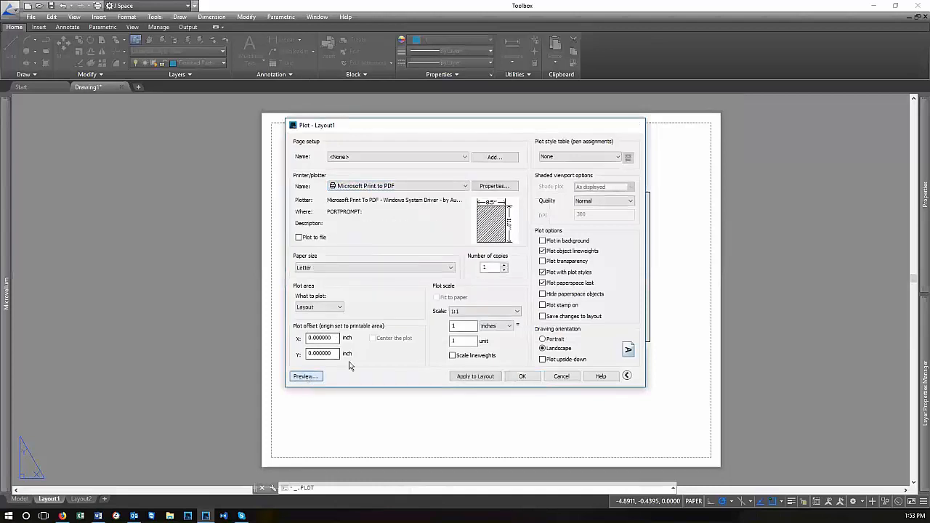
left_click(305, 375)
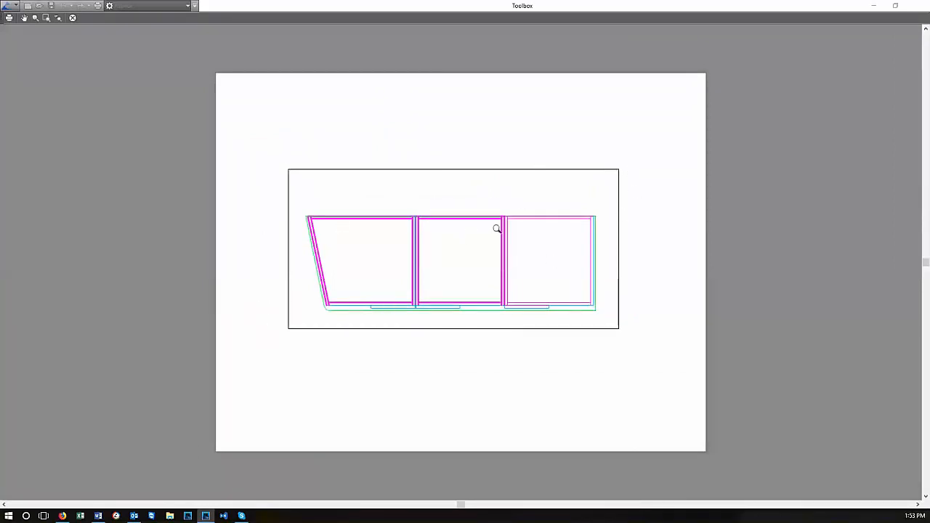
Inspect the cabinet lineweights and viewport border in the plot preview, and leave the preview and plot settings without plotting
scroll(496, 229, "up", 6)
scroll(500, 233, "down", 6)
scroll(494, 249, "up", 6)
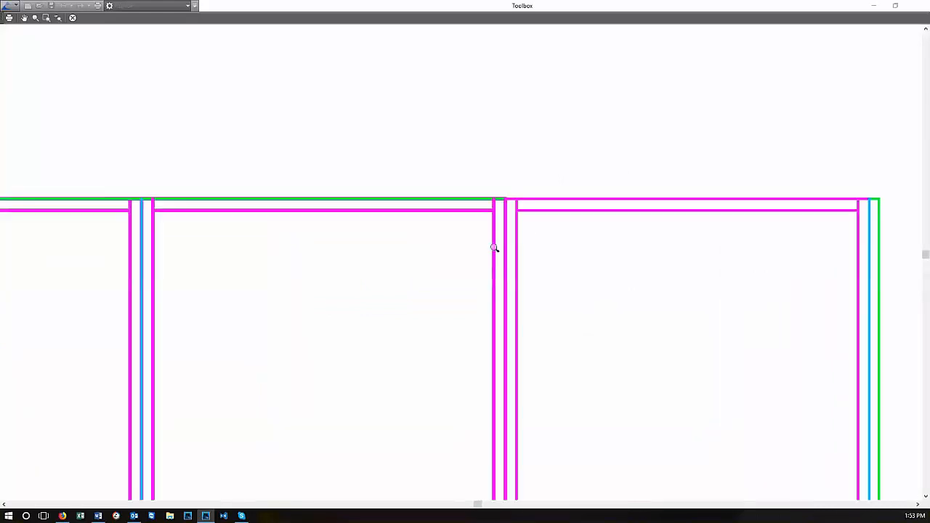
scroll(562, 199, "down", 8)
scroll(539, 194, "up", 5)
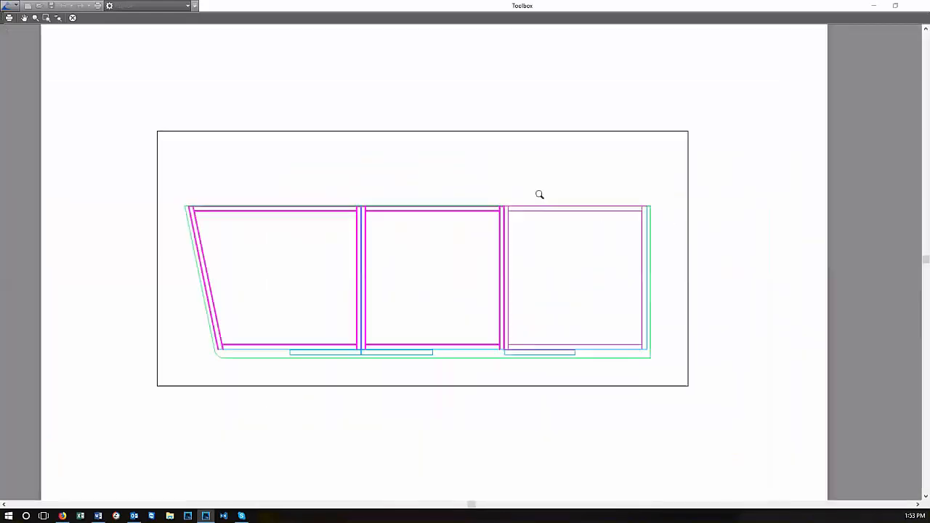
scroll(671, 317, "down", 3)
scroll(552, 218, "up", 3)
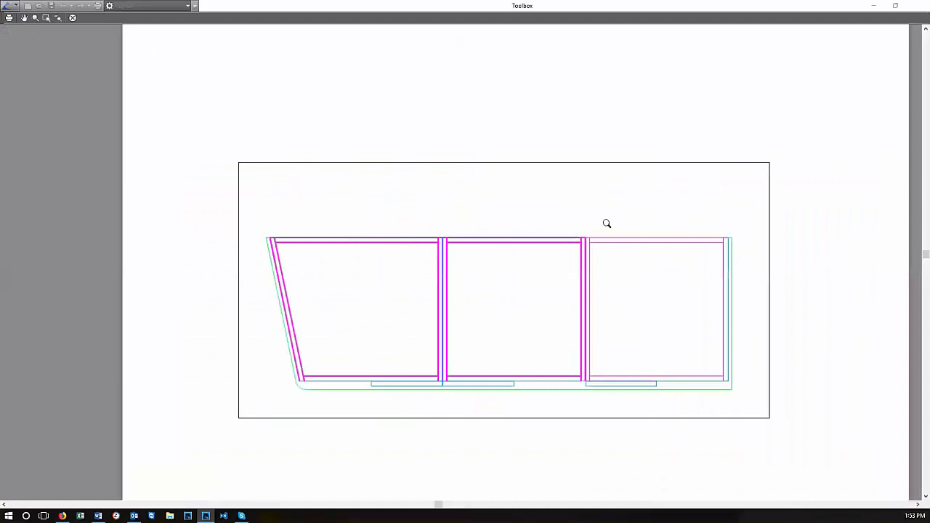
scroll(517, 208, "down", 4)
key("Escape")
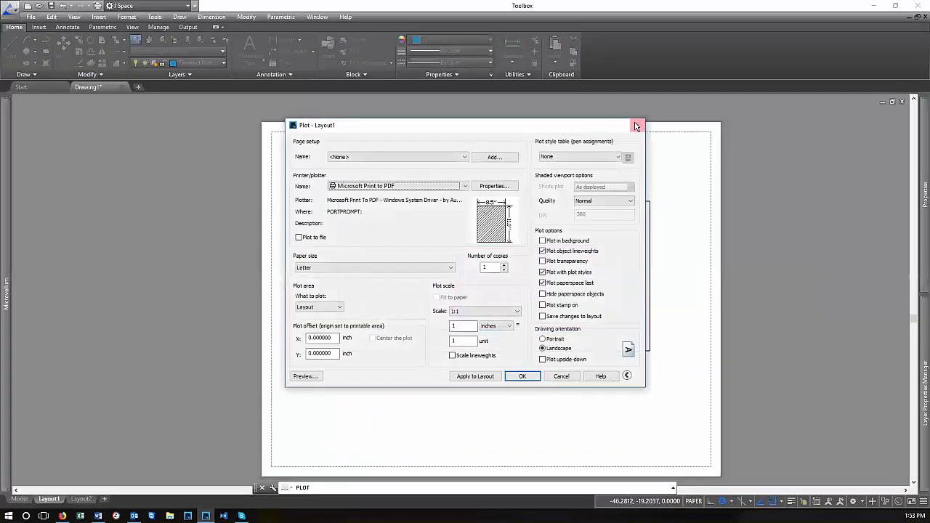
left_click(635, 127)
Select the Layout1 viewport border and move it to the VPORT layer
left_click(666, 183)
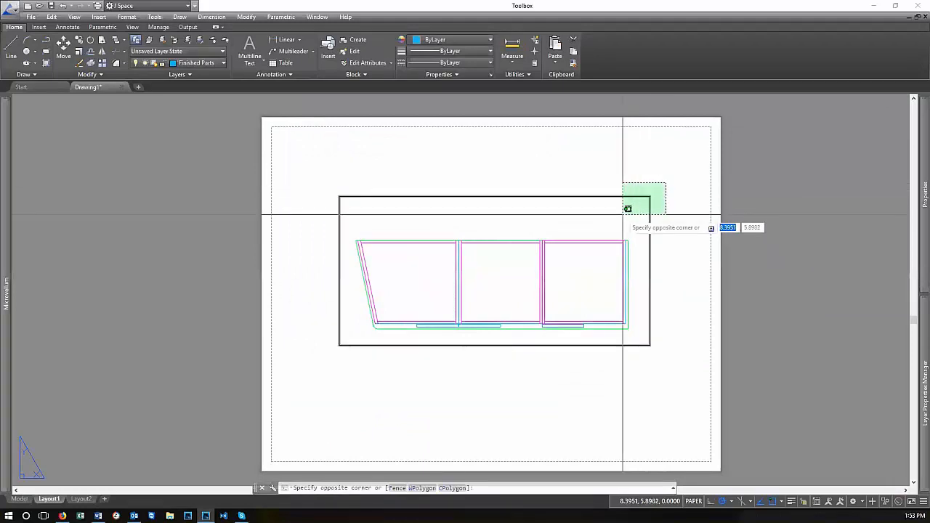
left_click(623, 215)
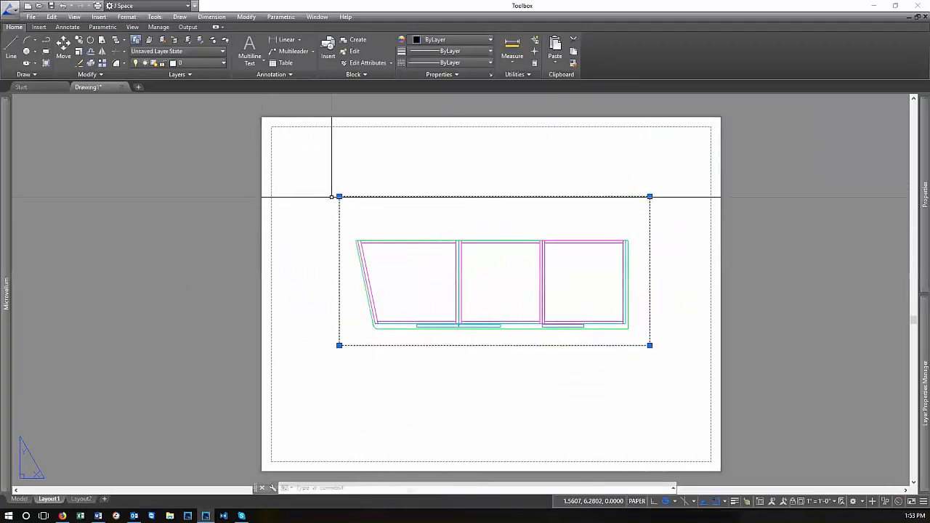
left_click(202, 64)
left_click(187, 121)
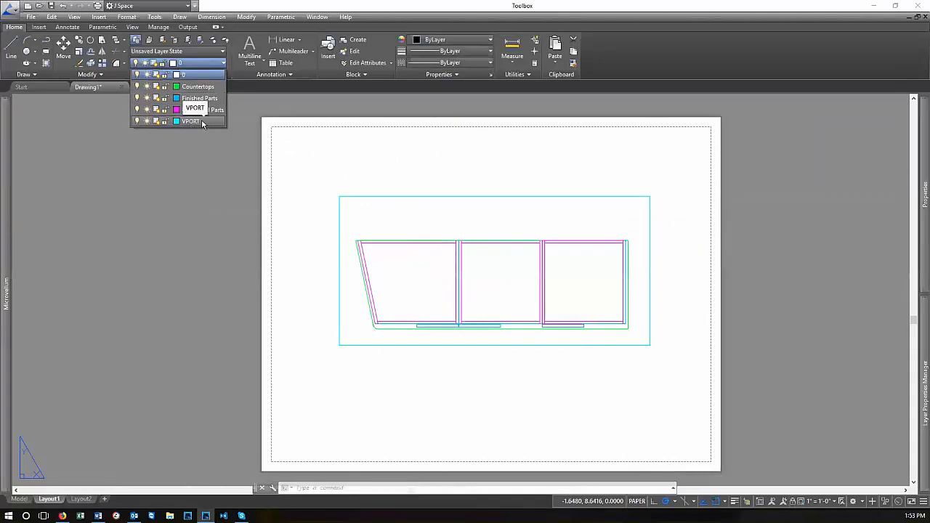
left_click(201, 121)
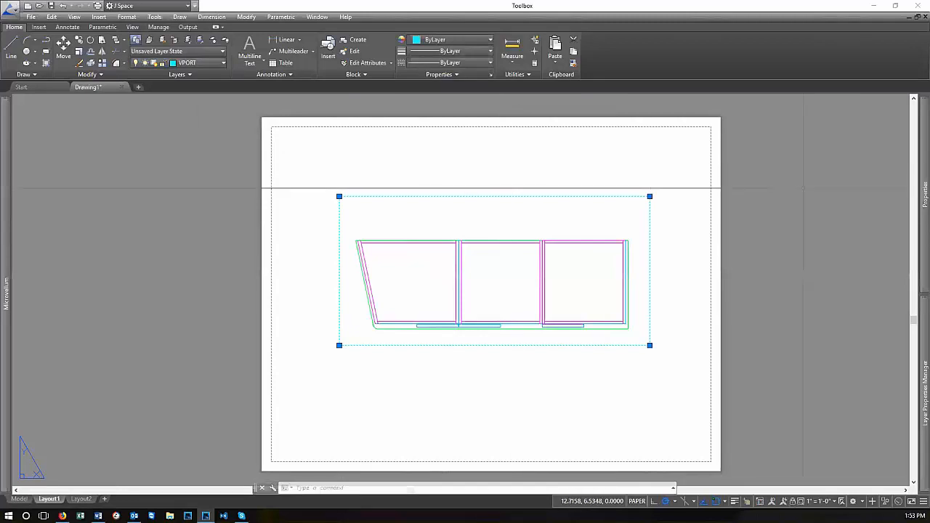
Select the VPORT layer in the Layer Properties Manager and widen the manager to show its remaining property columns
mouse_move(920, 378)
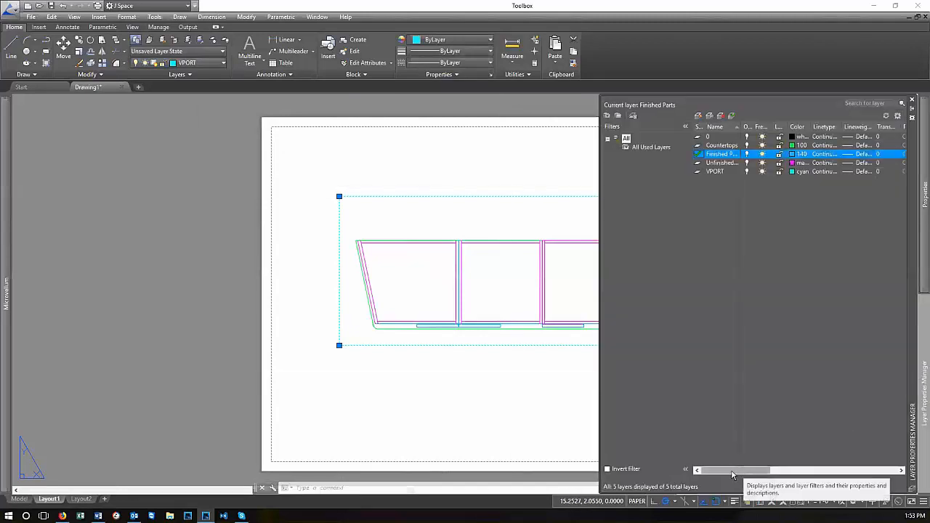
mouse_move(733, 473)
left_mouse_down()
mouse_move(758, 476)
mouse_move(731, 476)
left_mouse_up()
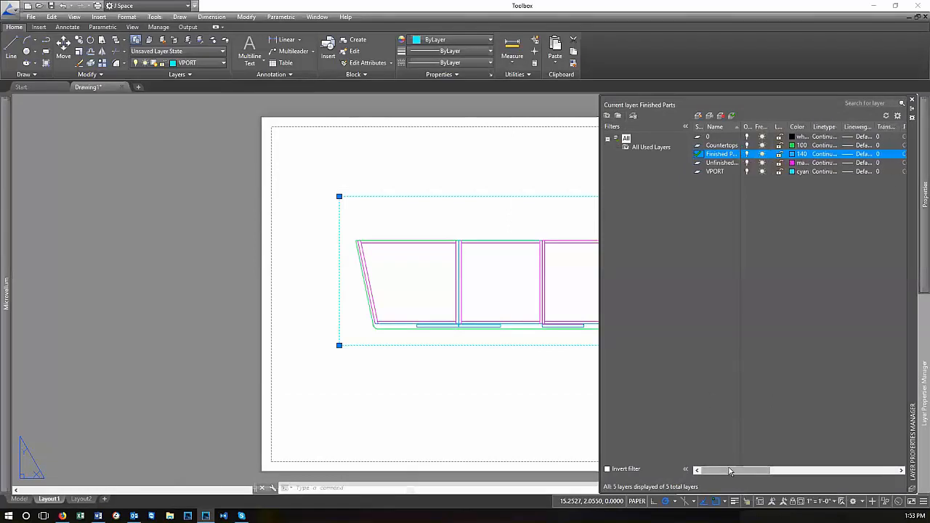
left_click(716, 171)
left_click_drag(736, 471, 768, 472)
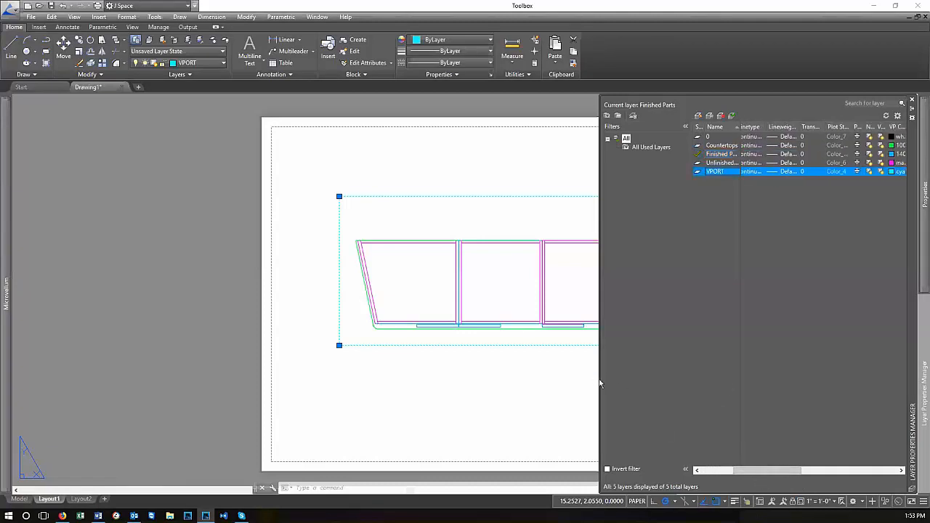
left_click(587, 377)
left_click(639, 398)
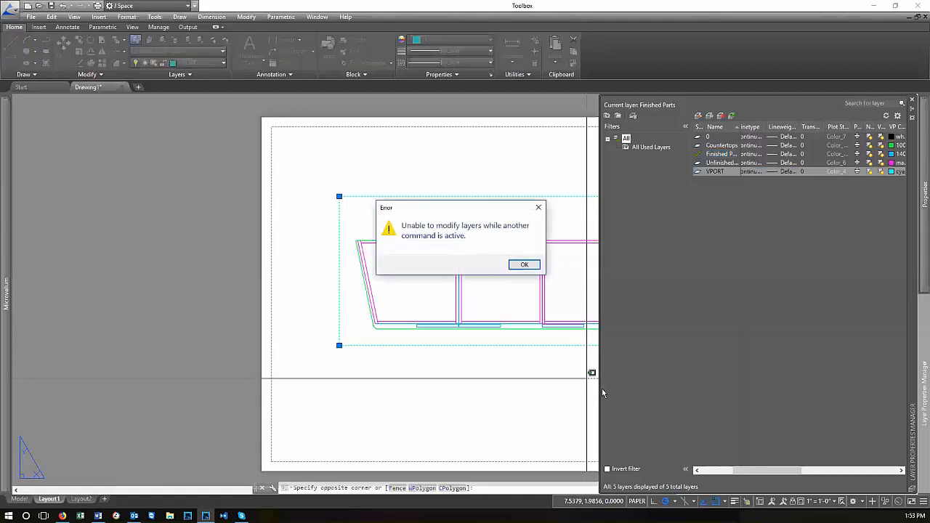
left_click(524, 265)
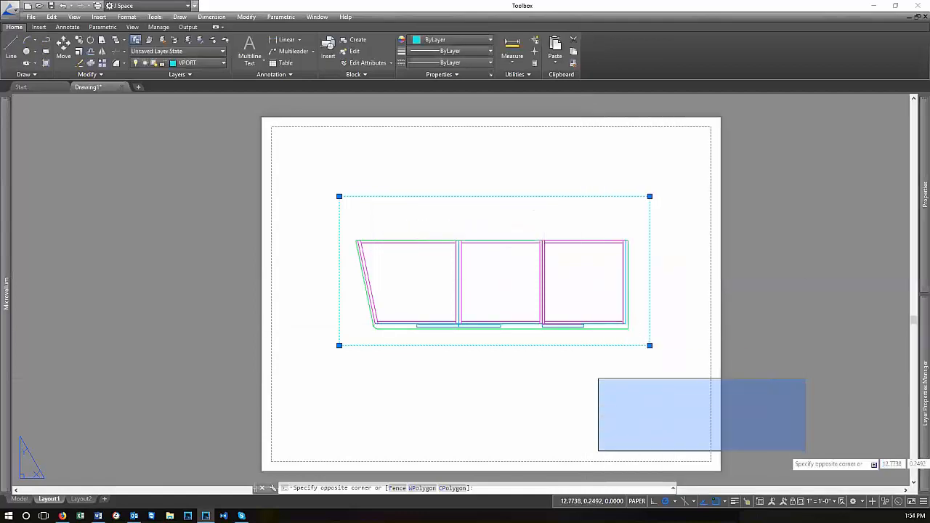
key("Escape")
mouse_move(921, 389)
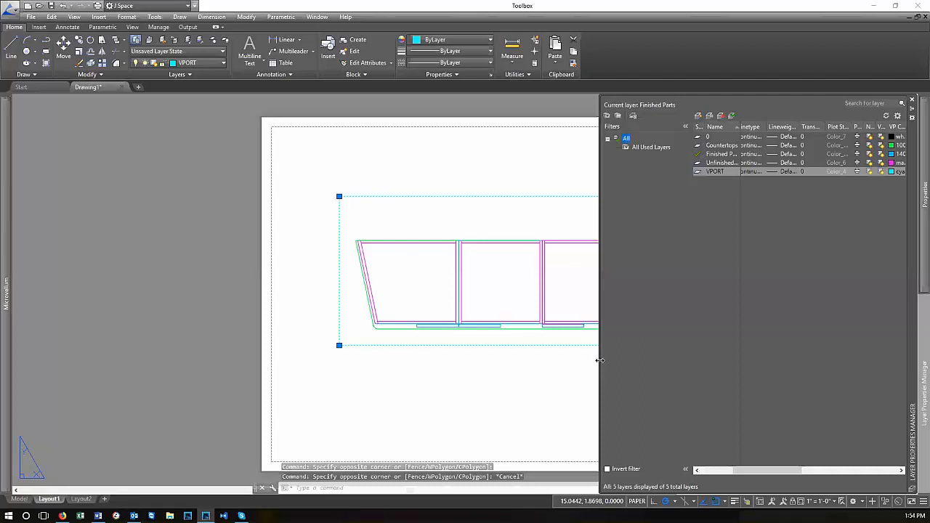
left_click_drag(603, 214, 335, 215)
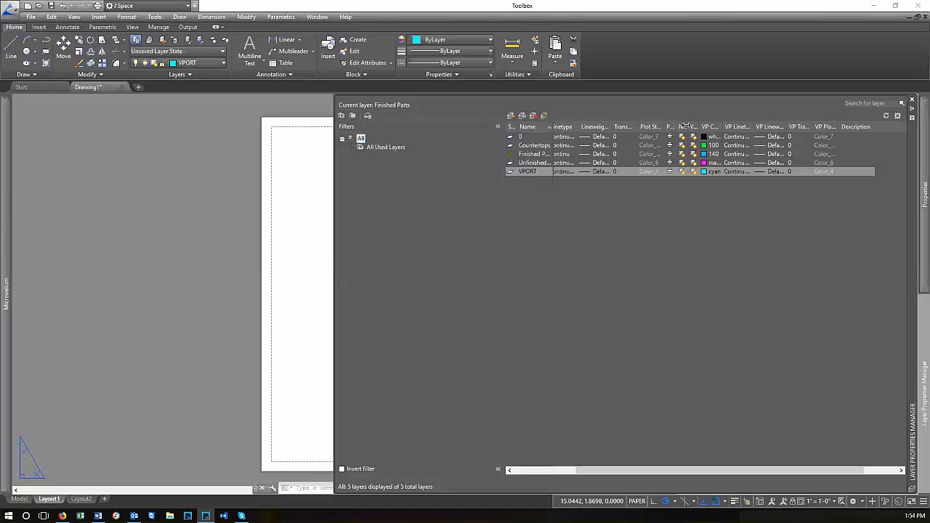
Widen the Plot column, turn off plotting for the VPORT layer and deselect the viewport
left_click_drag(678, 125, 691, 126)
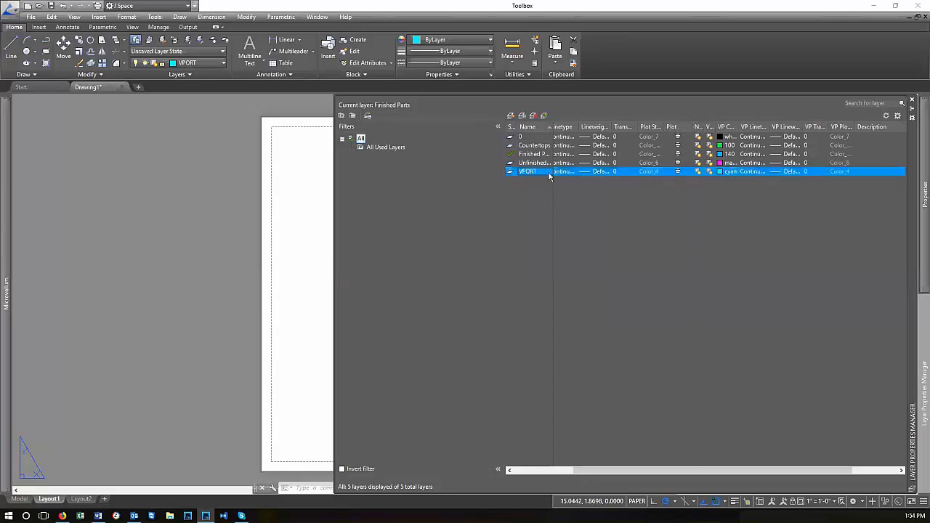
left_click(678, 173)
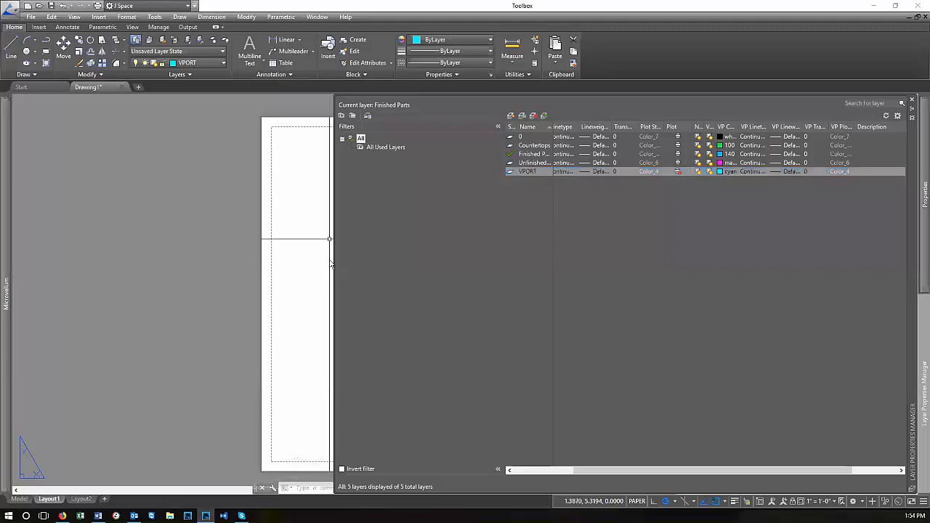
left_click(311, 256)
key("Escape")
key("Escape")
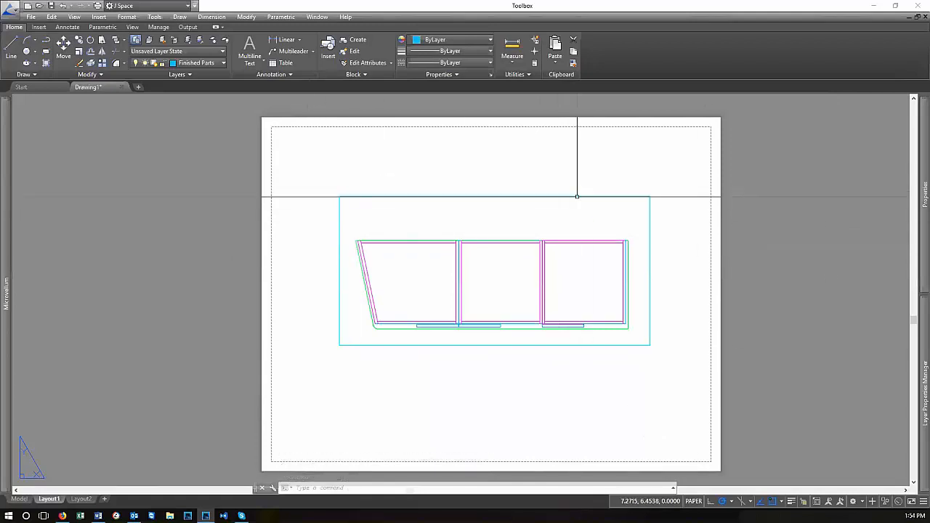
Stretch the Layout1 viewport's lower-right corner downward to make the border about 7.50 wide by 3.82 high
scroll(639, 338, "up", 4)
left_click(649, 336)
left_click(669, 357)
left_click(676, 382)
scroll(724, 377, "down", 2)
scroll(665, 394, "up", 1)
key("Escape")
scroll(628, 343, "down", 2)
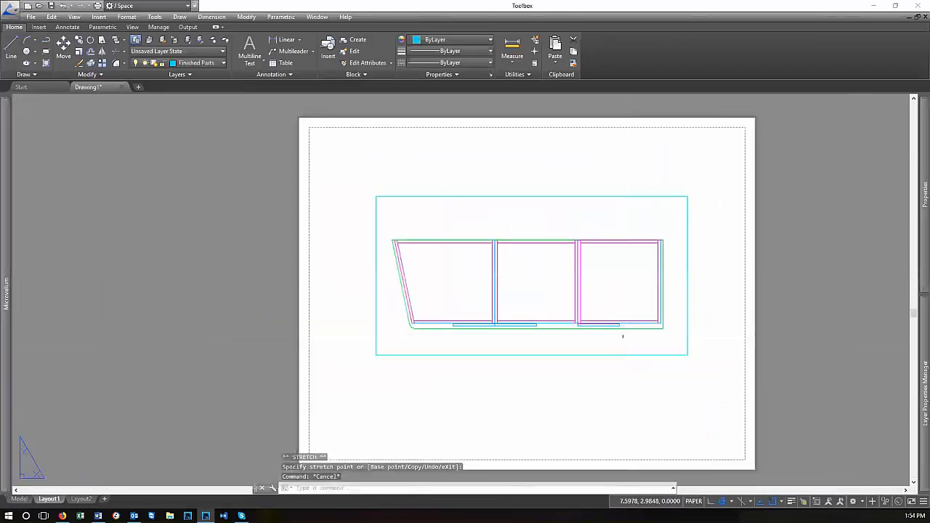
Activate the viewport to check its scale, return to paper space and look over the sheet
scroll(564, 286, "up", 2)
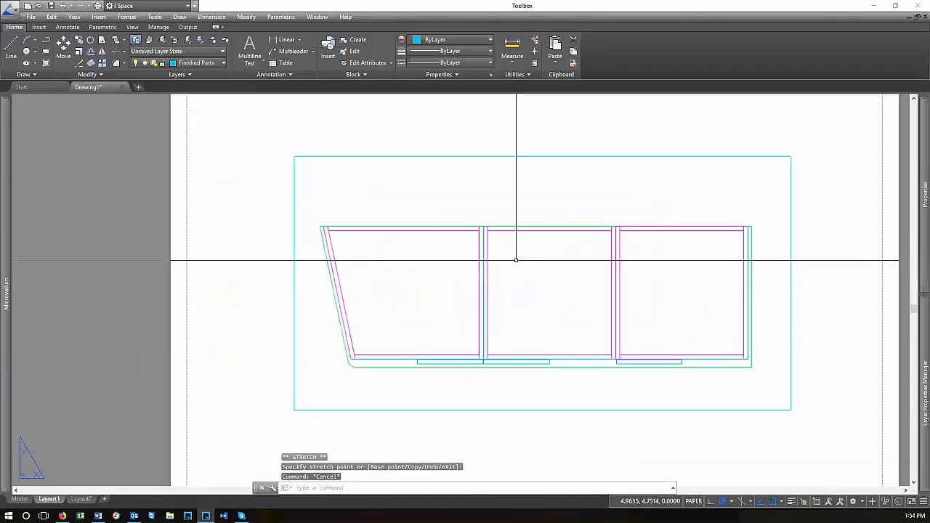
double_click(654, 245)
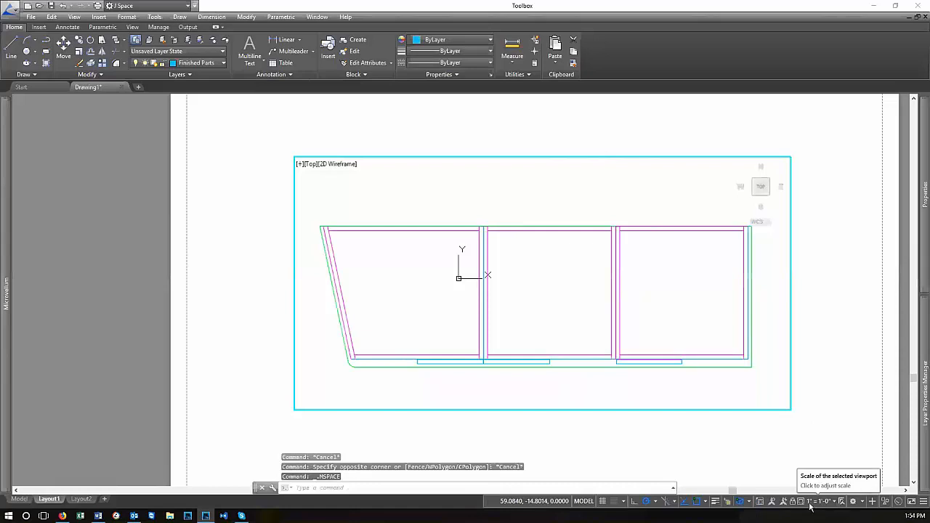
double_click(763, 431)
scroll(763, 429, "down", 3)
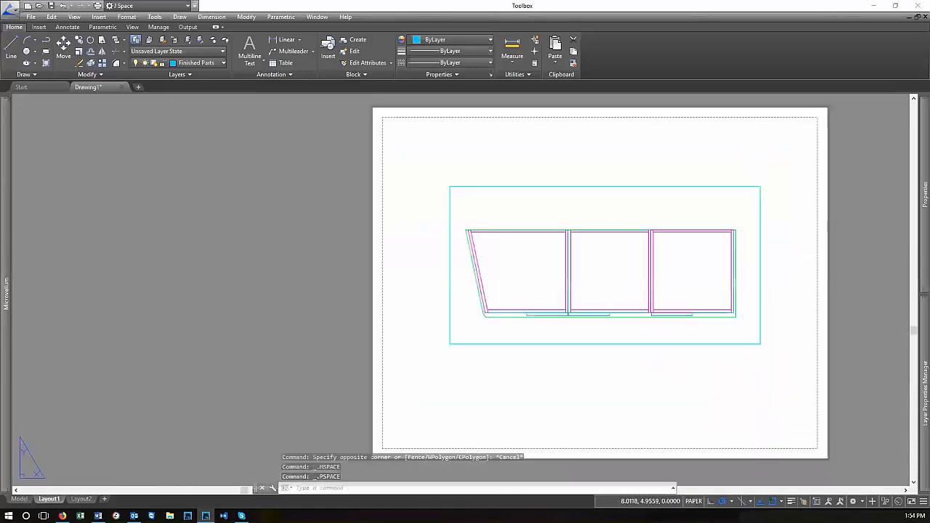
scroll(752, 272, "up", 2)
scroll(768, 357, "down", 2)
scroll(679, 328, "up", 1)
scroll(679, 327, "down", 1)
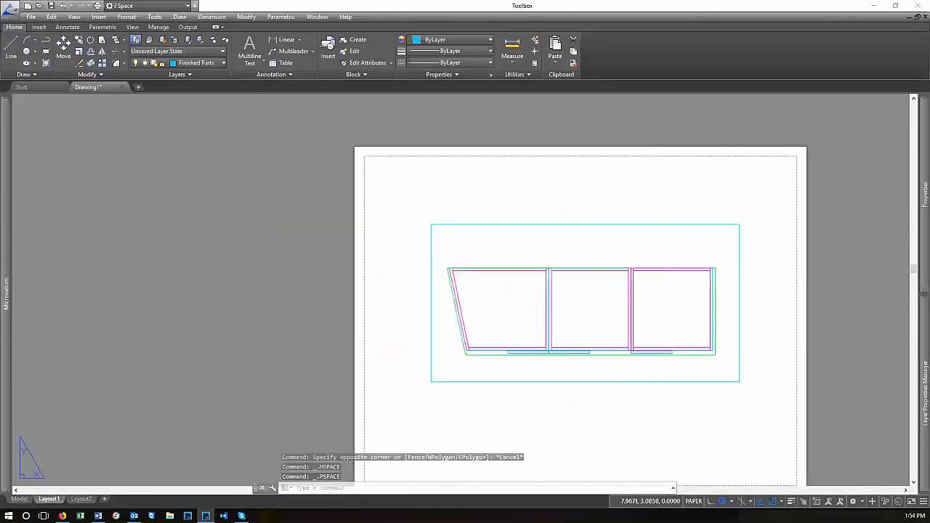
Zoom out inside the active viewport, restore its scale to 1" = 1'-0" and return to paper space
double_click(594, 311)
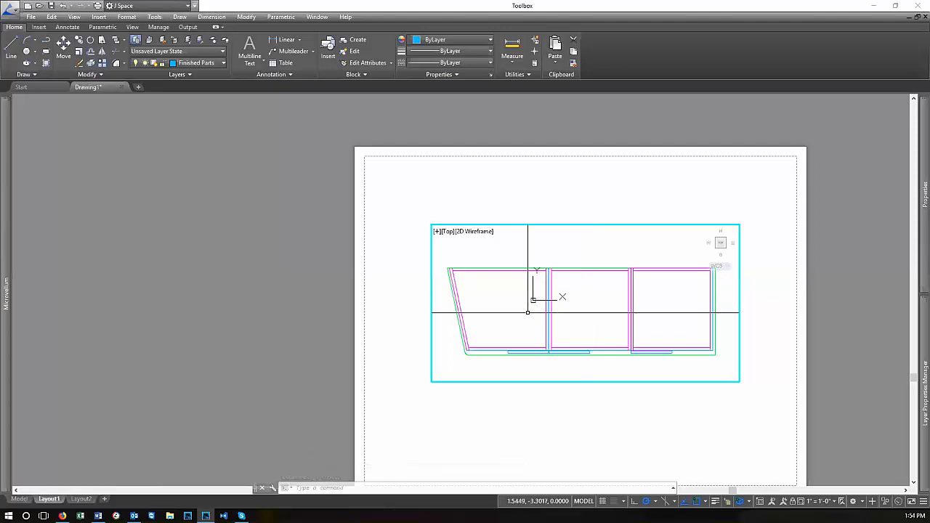
mouse_move(686, 308)
middle_mouse_down()
mouse_move(486, 308)
mouse_move(698, 325)
mouse_move(668, 313)
mouse_move(690, 311)
mouse_move(685, 304)
middle_mouse_up()
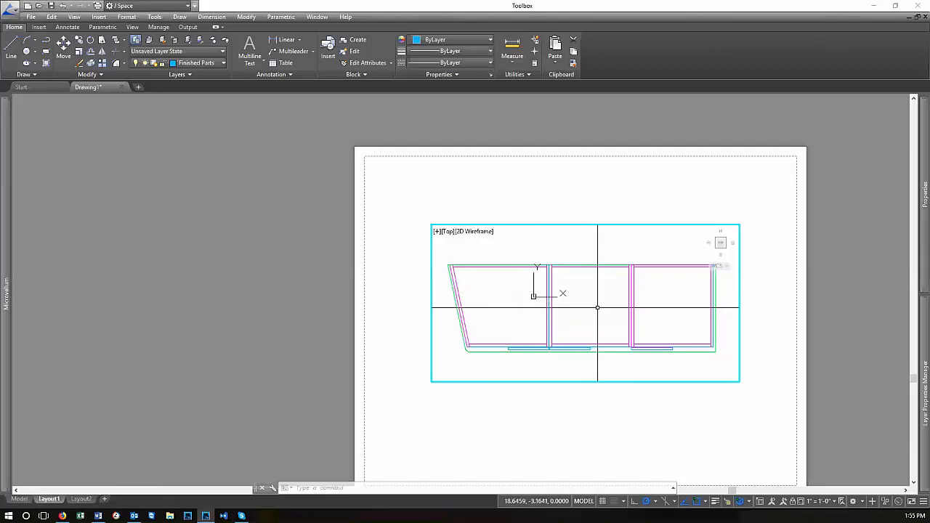
scroll(598, 308, "down", 2)
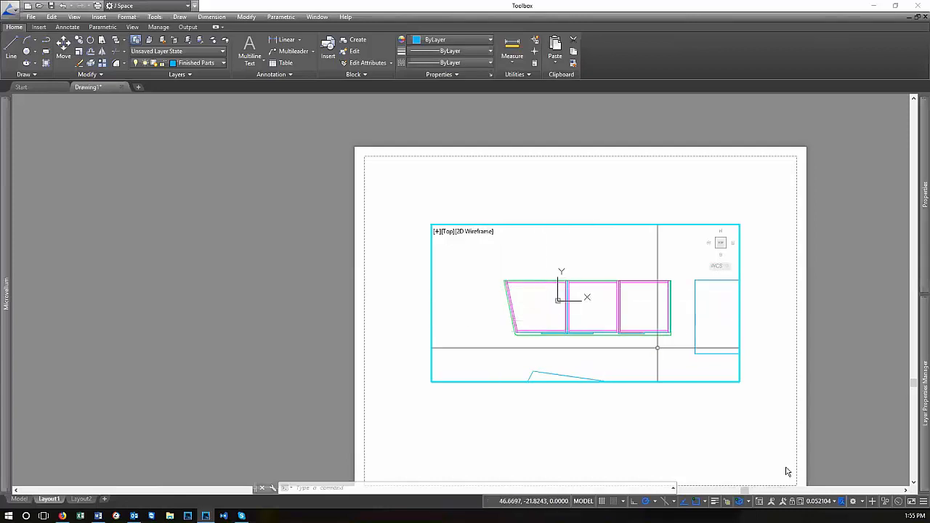
left_click(825, 502)
scroll(826, 443, "down", 2)
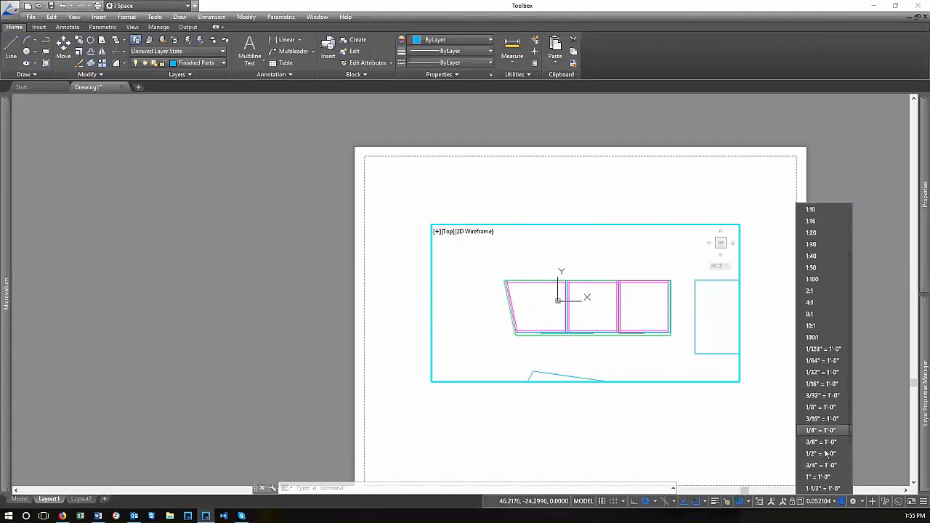
left_click(824, 477)
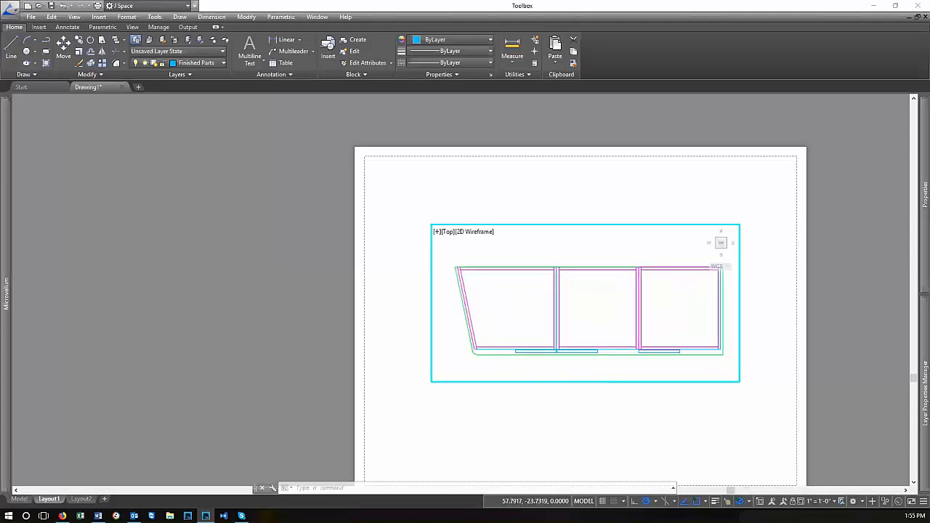
double_click(648, 427)
Select the viewport border and lock the viewport's display
left_click(720, 408)
left_click(664, 370)
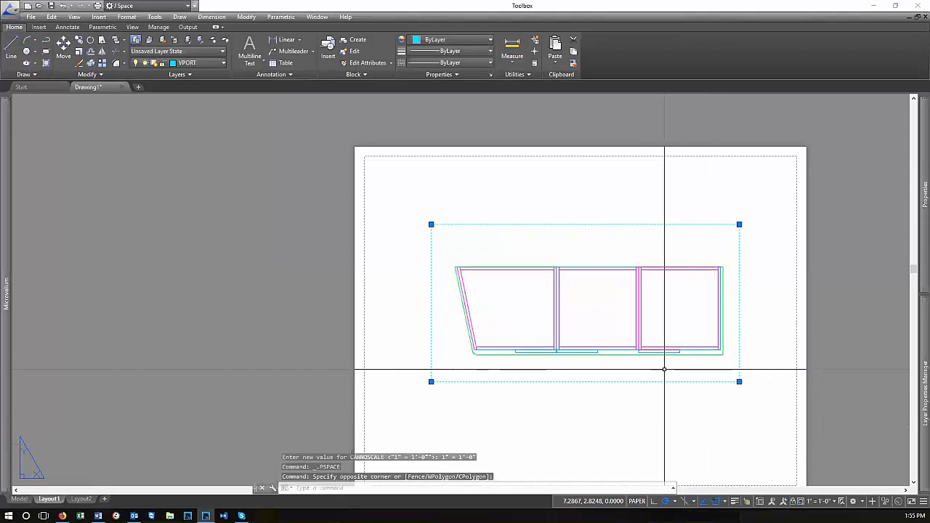
mouse_move(919, 264)
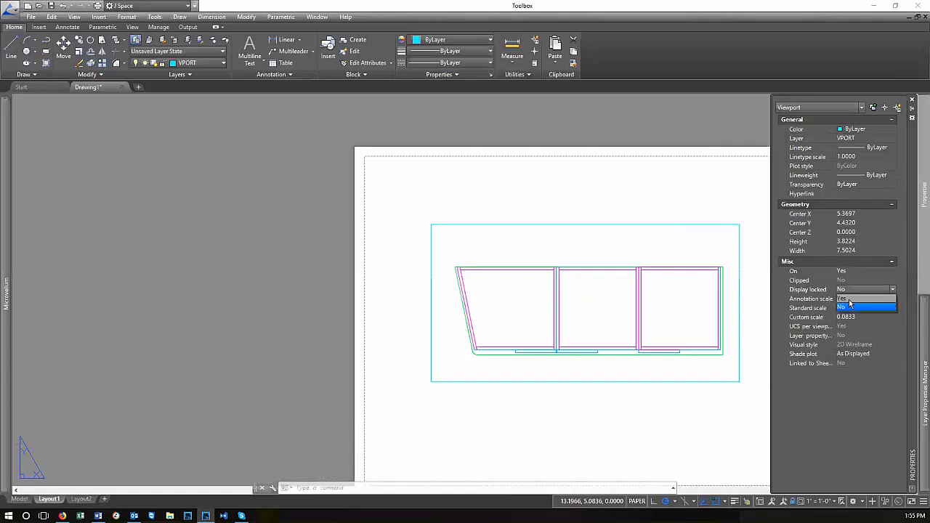
left_click(851, 305)
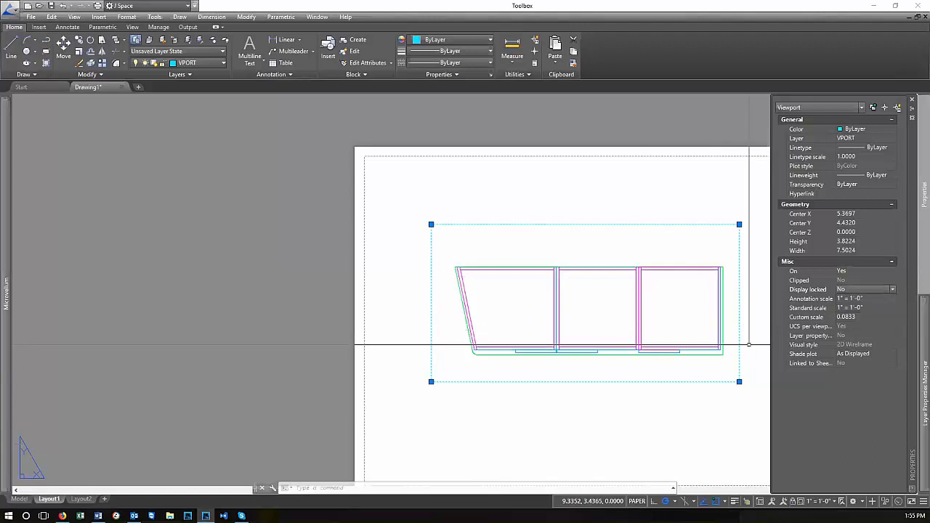
left_click(793, 502)
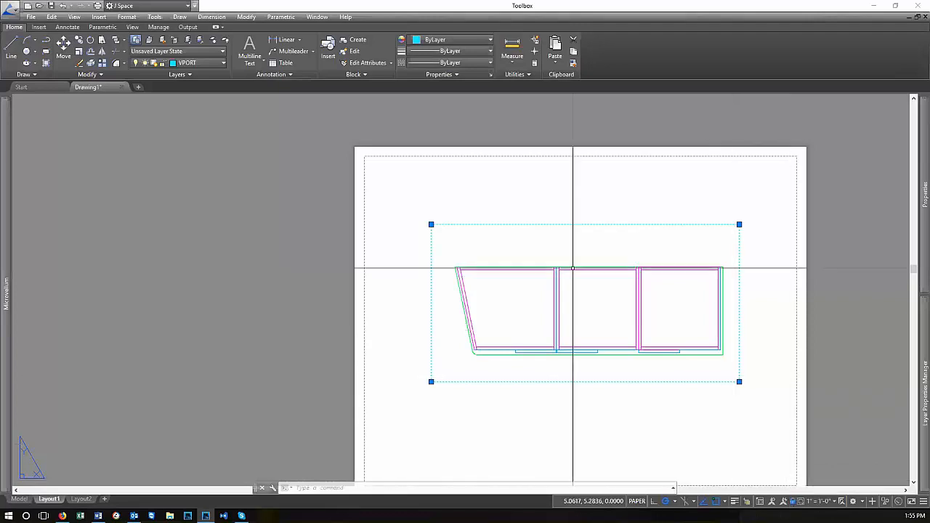
Activate the locked viewport, test zooming in and out inside it, and return to paper space
double_click(612, 363)
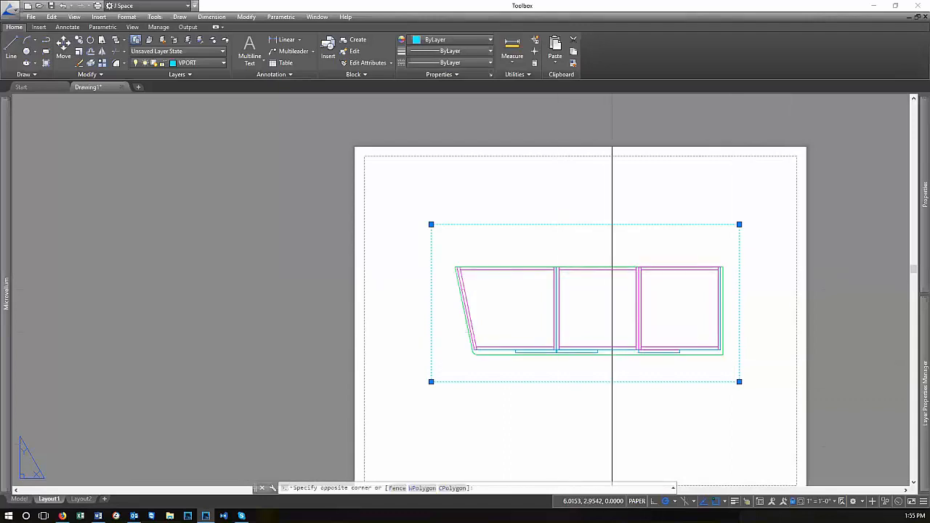
scroll(582, 304, "down", 5)
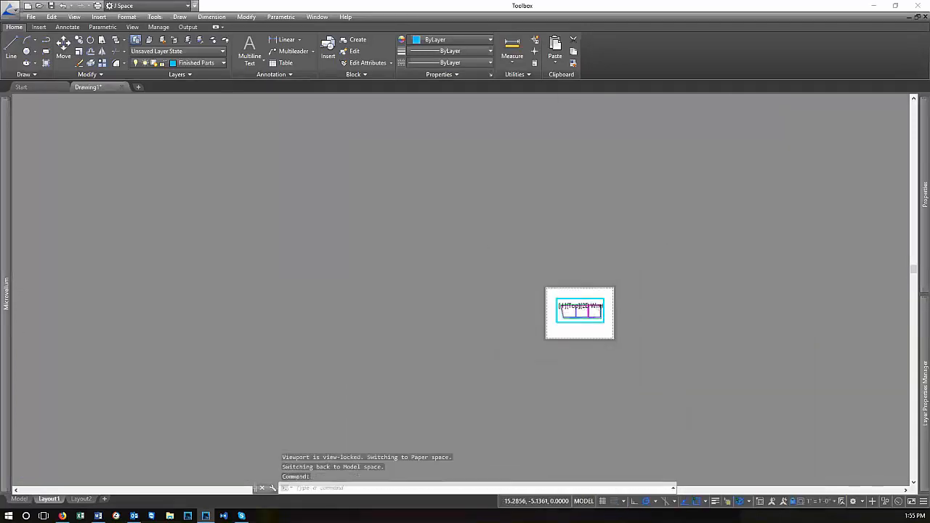
scroll(581, 304, "up", 10)
scroll(546, 327, "down", 6)
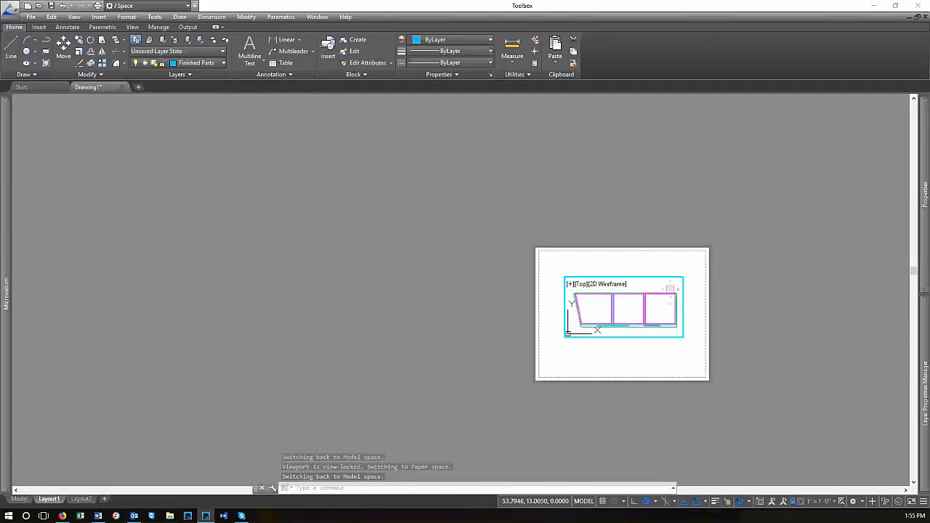
scroll(649, 296, "up", 7)
scroll(618, 294, "down", 4)
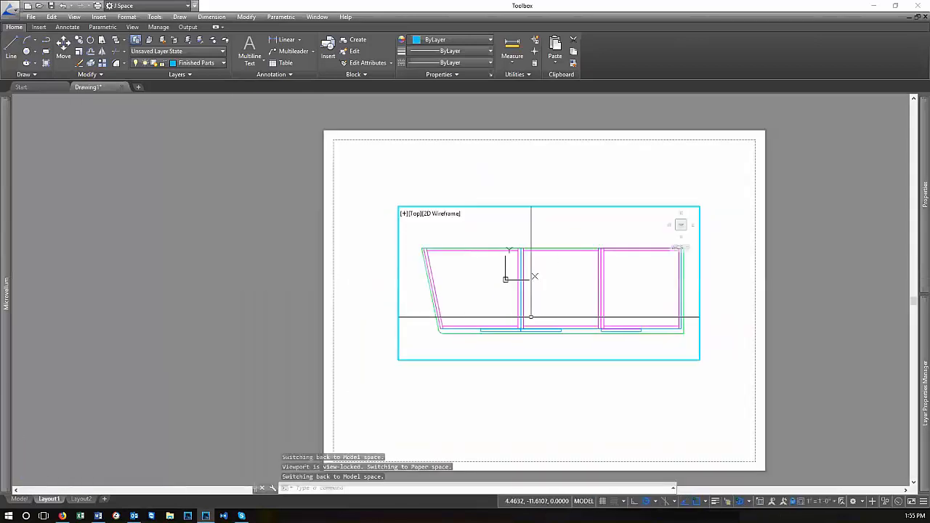
scroll(597, 293, "up", 2)
scroll(560, 313, "down", 2)
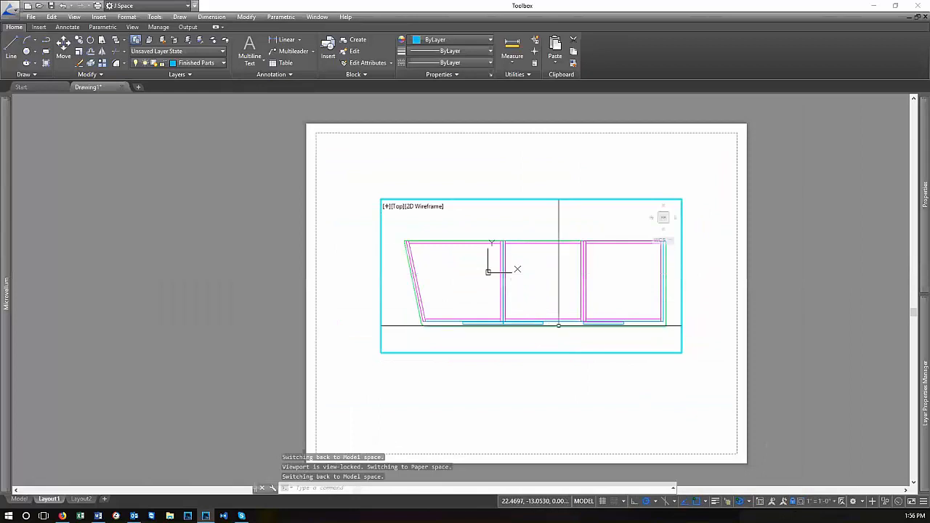
double_click(597, 389)
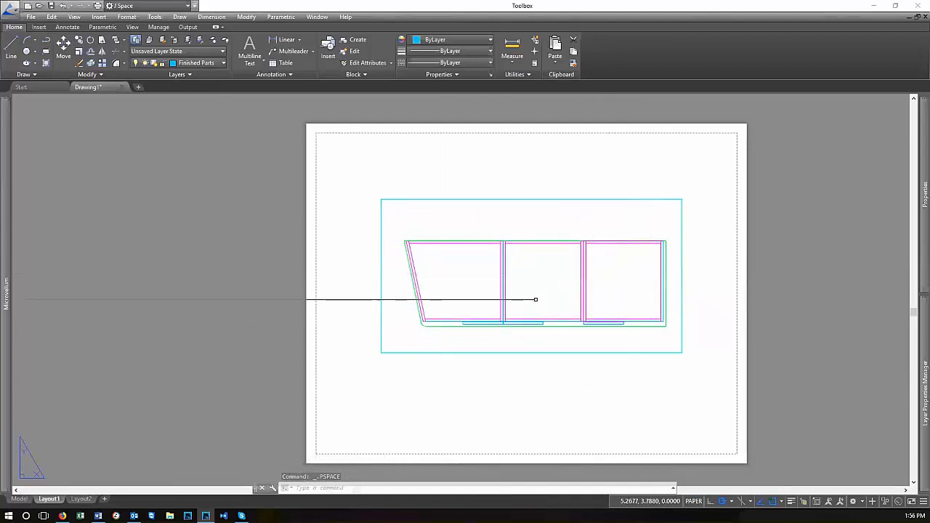
Move the locked viewport up and left toward the sheet's upper-left corner
type("m")
key("Return")
left_click(603, 376)
left_click(570, 314)
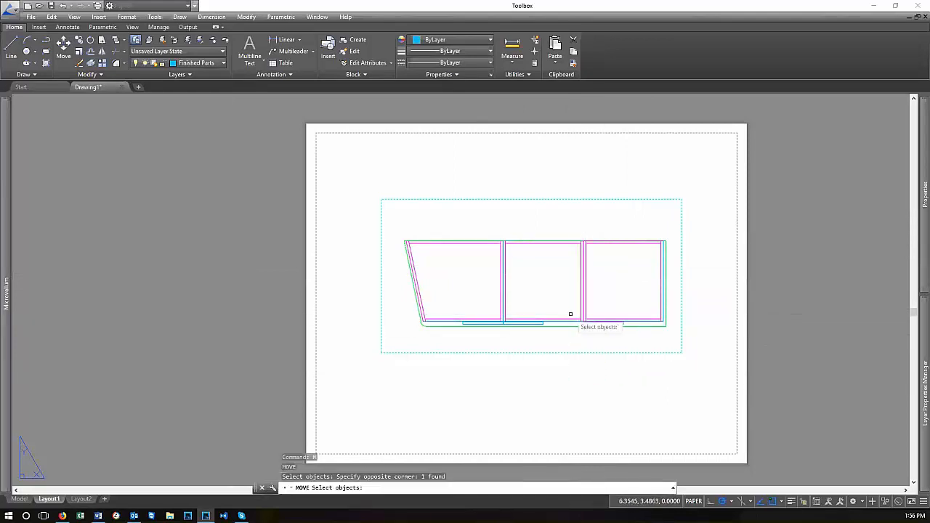
key("Return")
left_click(718, 304)
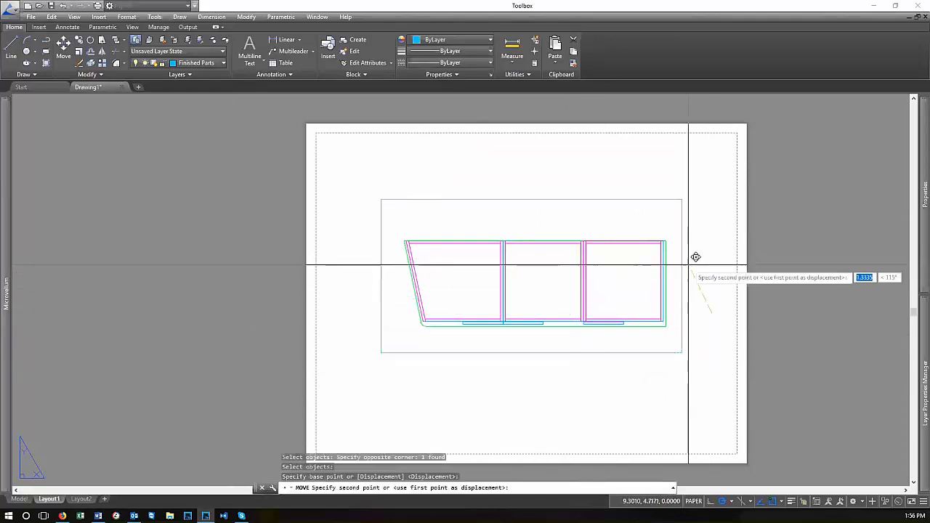
left_click(665, 240)
Stretch the viewport's top edge down to sit inside the sheet's printable margin
left_click(649, 278)
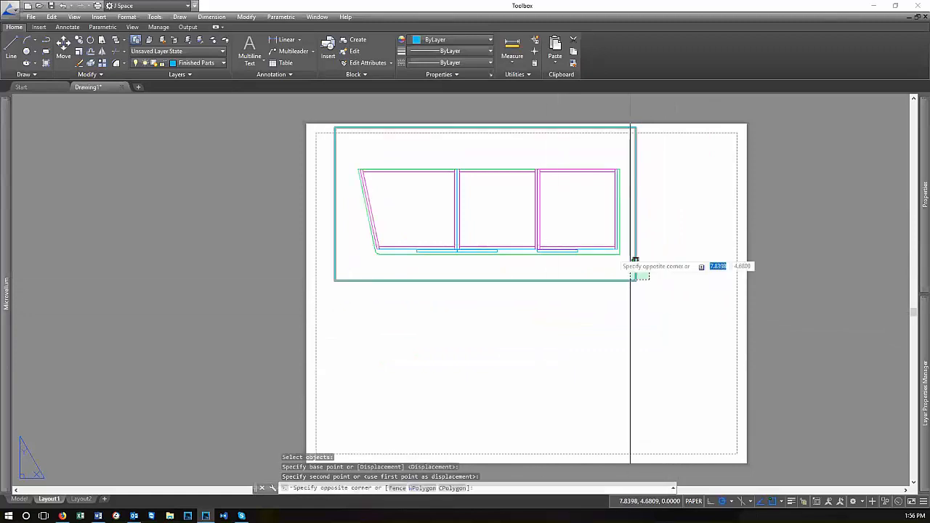
left_click(626, 252)
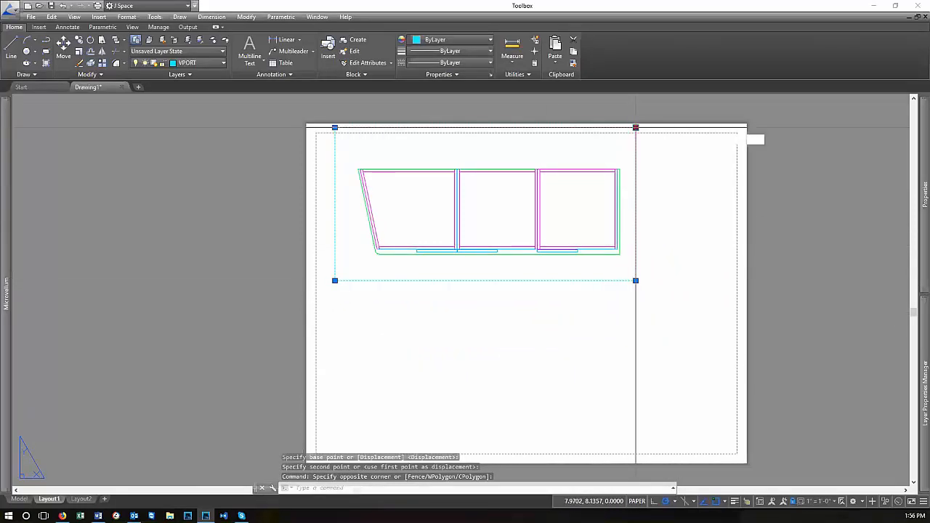
left_click(635, 127)
left_click(635, 150)
Copy the locked viewport down and to the right on the sheet
type("c")
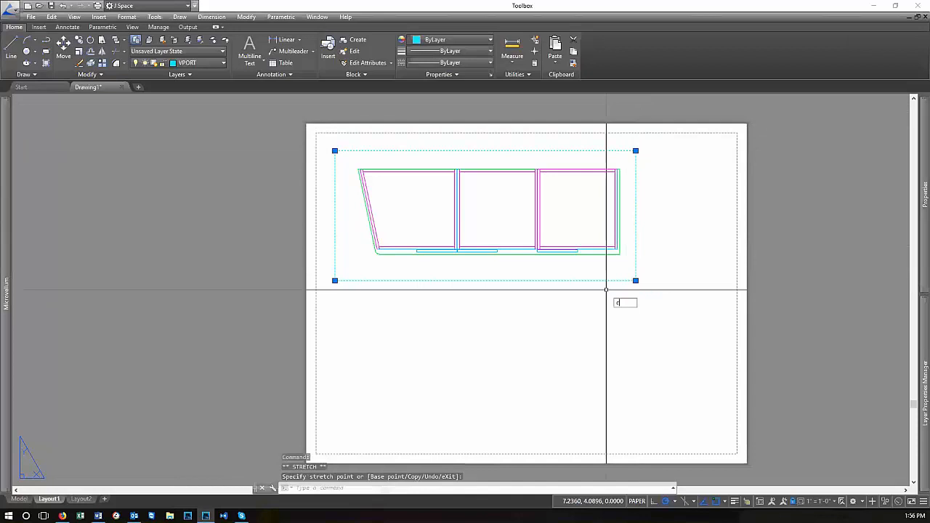
key("Return")
left_click(535, 220)
left_click(622, 300)
key("Return")
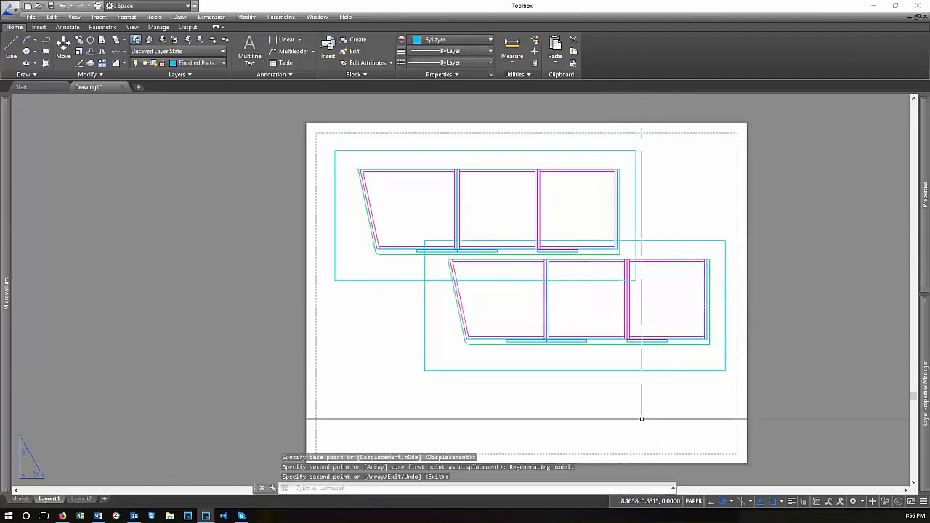
Erase the overlapping viewport copy, keeping the original viewport
left_click(633, 399)
left_click(584, 326)
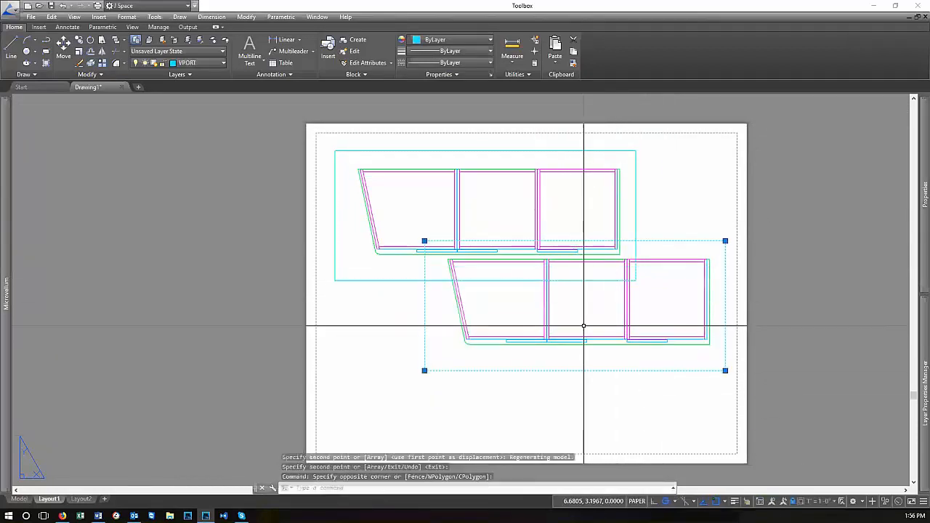
type("e")
key("Return")
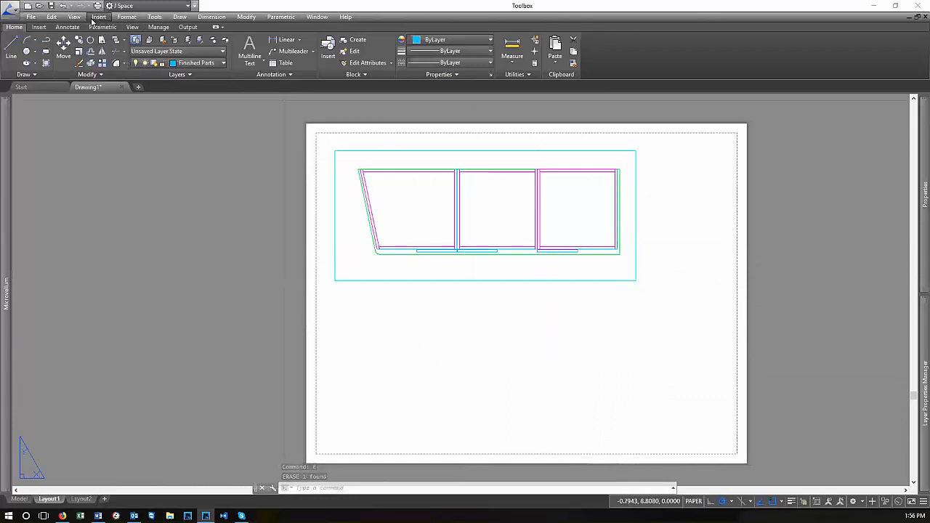
left_click(130, 27)
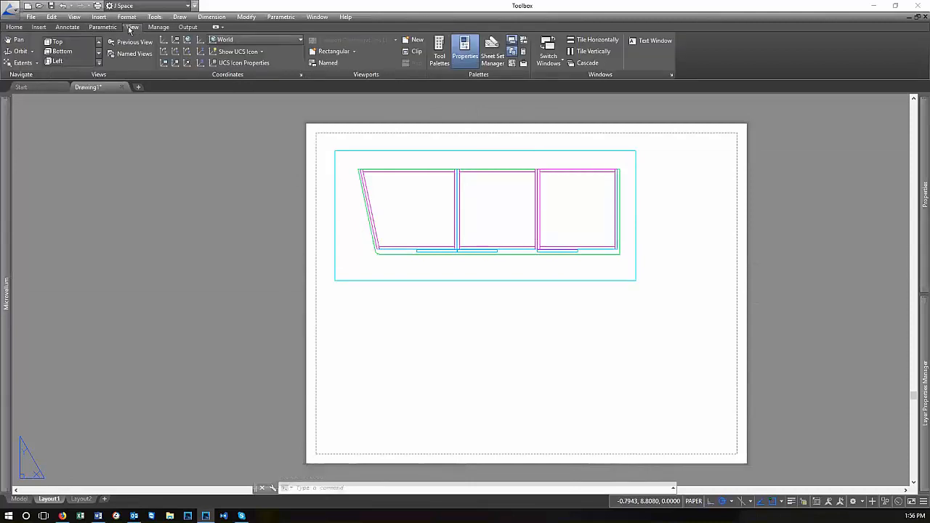
left_click(354, 53)
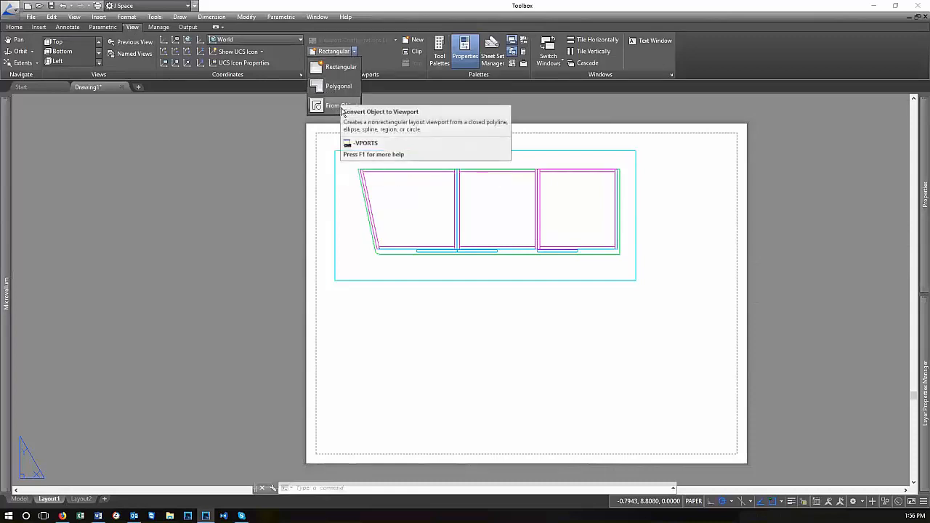
key("Escape")
key("Escape")
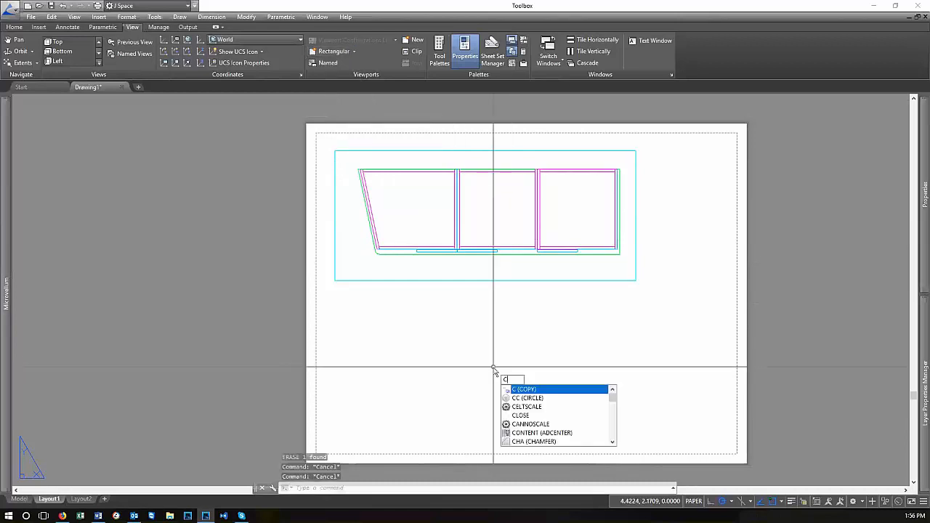
Draw a circle with a radius of about 2.03 in the lower middle of the sheet
key("Return")
left_click(513, 340)
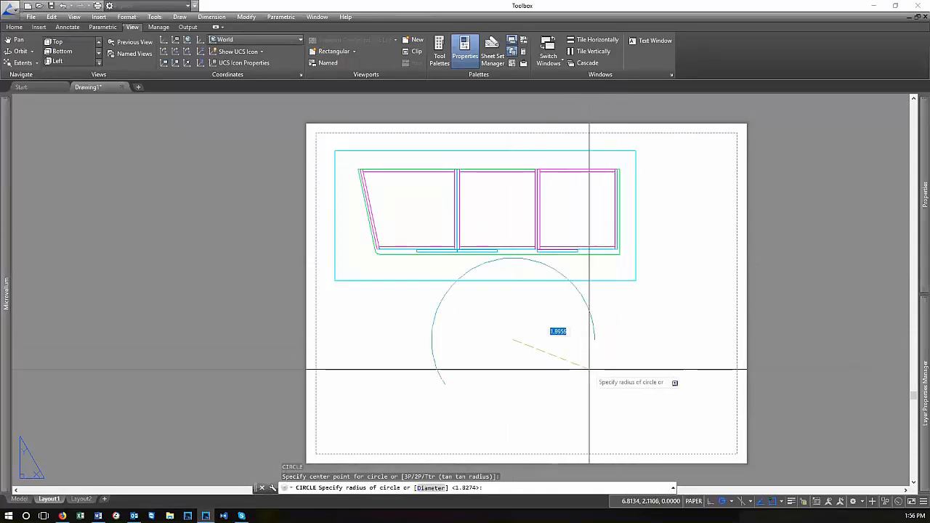
left_click(589, 369)
Move the circle right and down so it sits below the viewport's lower-right corner
left_click(604, 349)
left_click(555, 327)
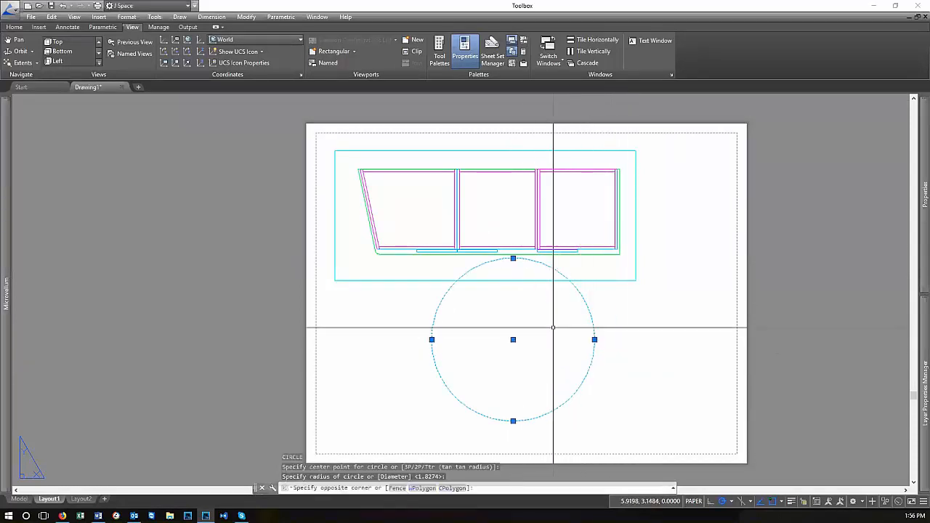
key("Return")
left_click(545, 326)
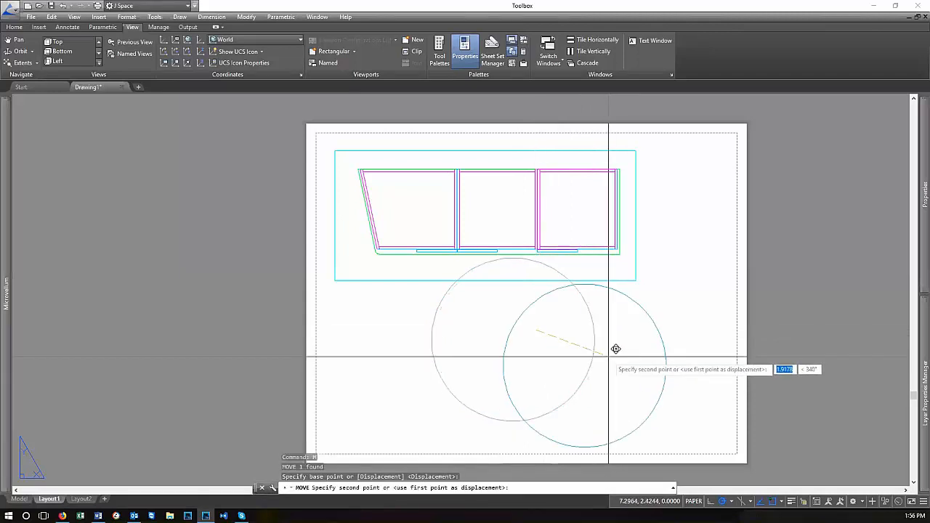
left_click(616, 351)
left_click(688, 333)
left_click(641, 351)
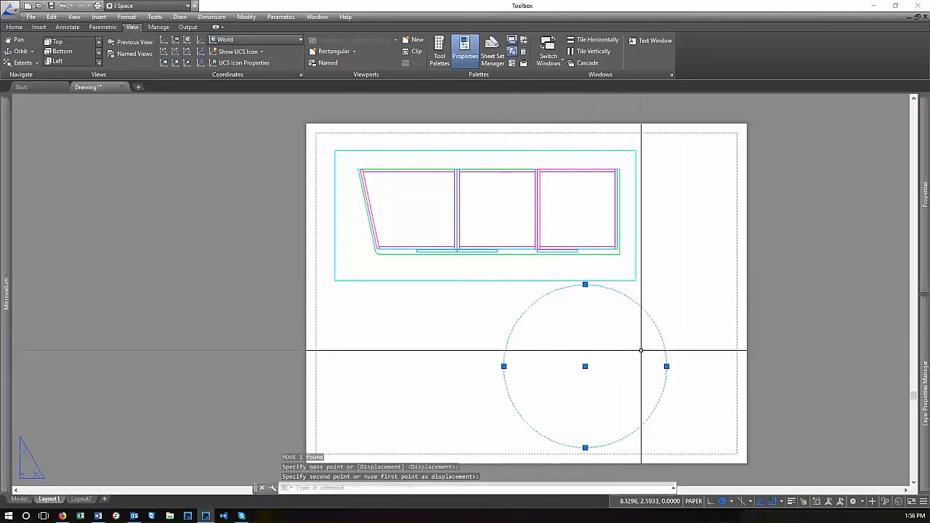
key("Delete")
type("m")
key("Return")
left_click(575, 377)
left_click(625, 370)
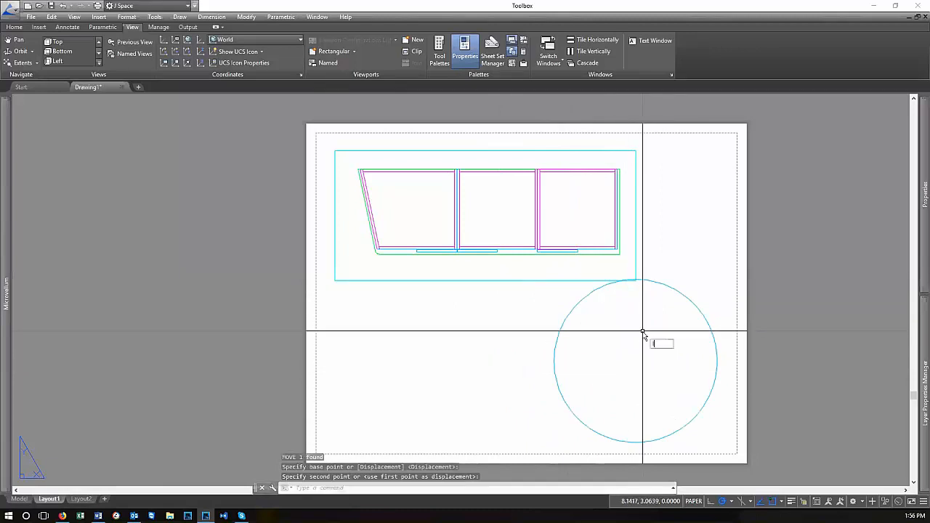
key("Return")
key("Escape")
key("Escape")
type("c")
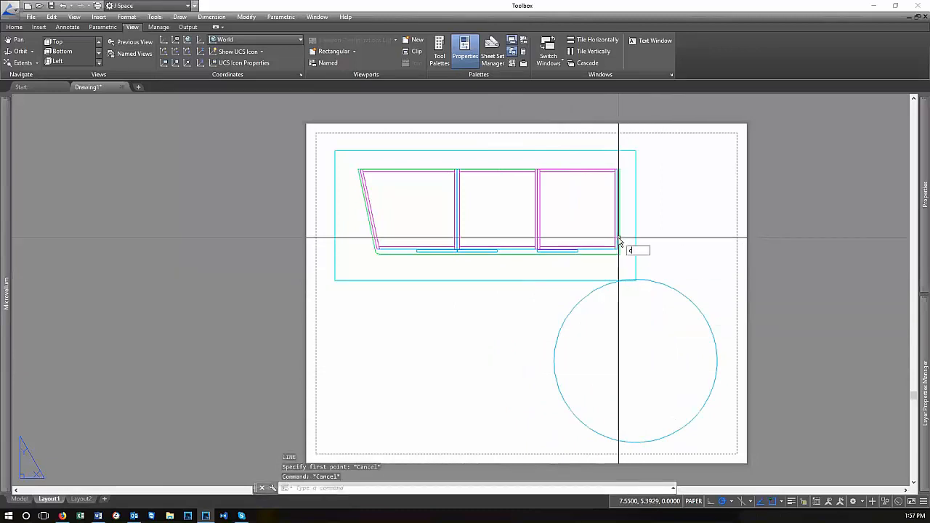
type("o")
key("Return")
scroll(618, 247, "up", 6)
key("Escape")
key("Escape")
Draw a small circle with a radius of about 0.45 around the toolbox drawing's lower-right corner
type("cc")
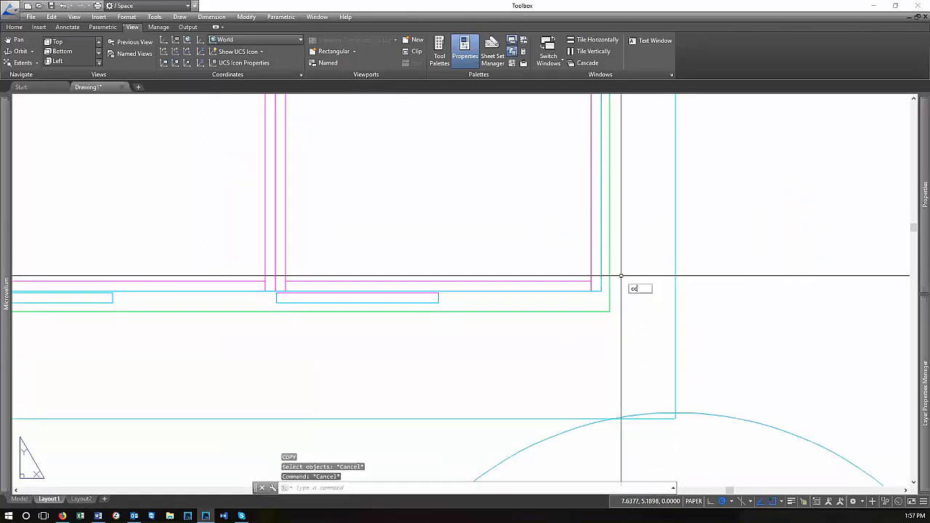
key("Return")
left_click(594, 291)
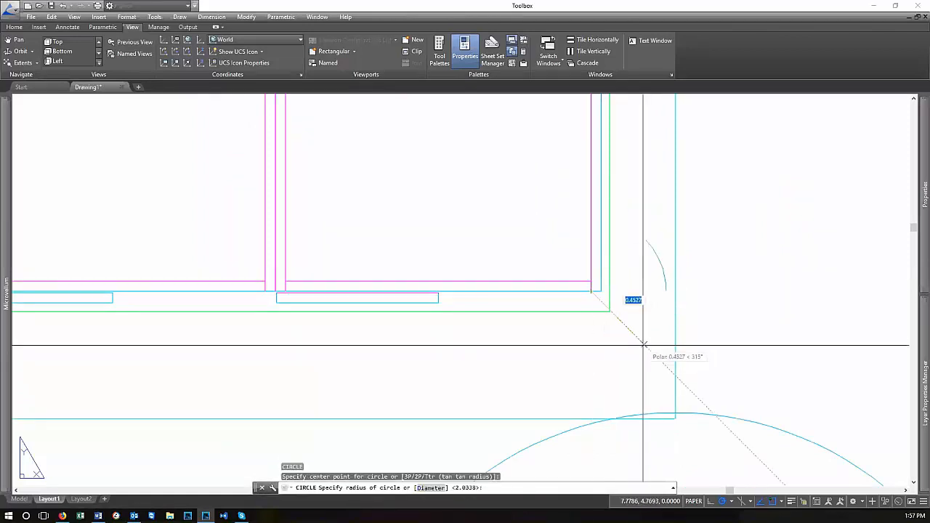
left_click(643, 345)
scroll(538, 187, "down", 6)
scroll(595, 216, "up", 5)
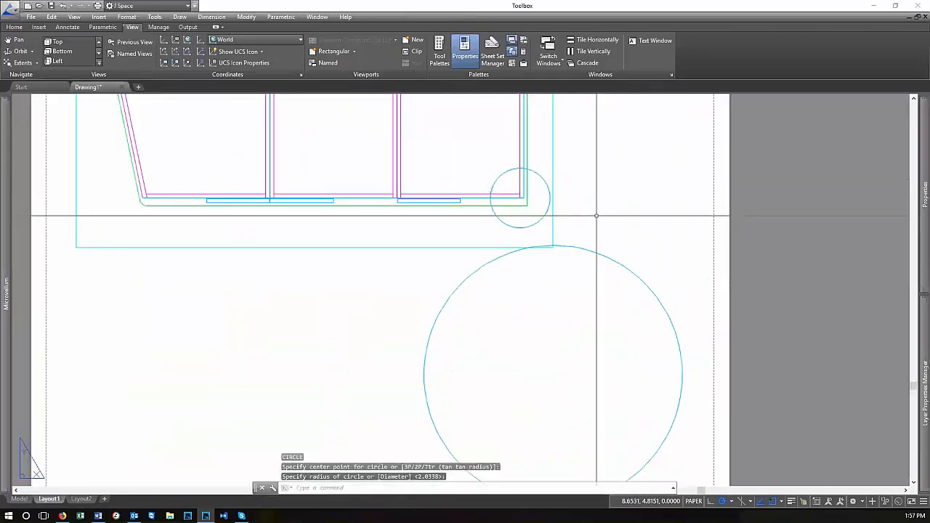
type("l")
key("Return")
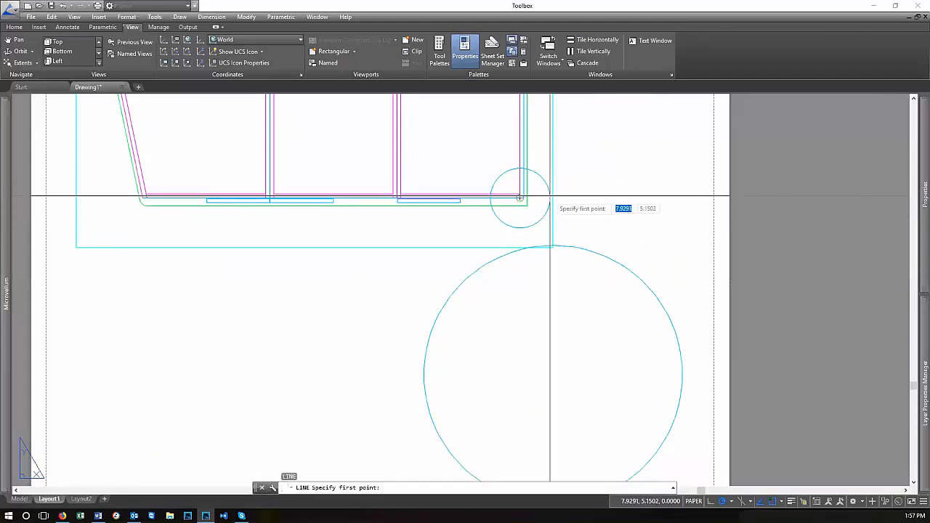
key("Escape")
key("Escape")
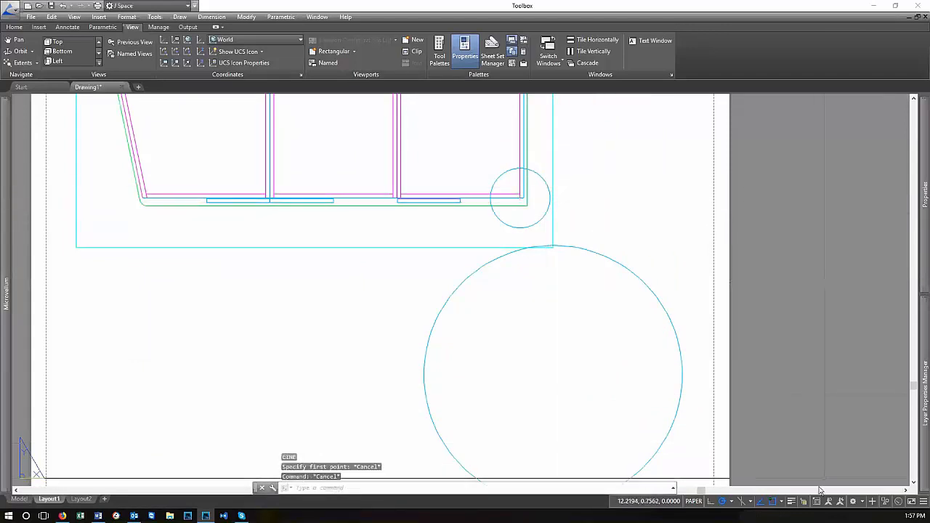
Check the active object snaps, and draw a line from beside the small circle to a tangent point on the large circle's right side
left_click(780, 501)
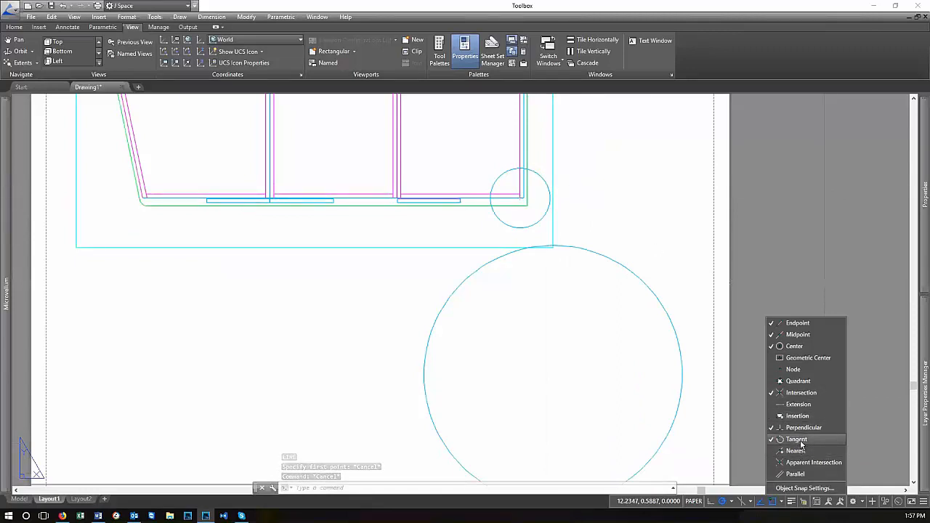
left_click(667, 262)
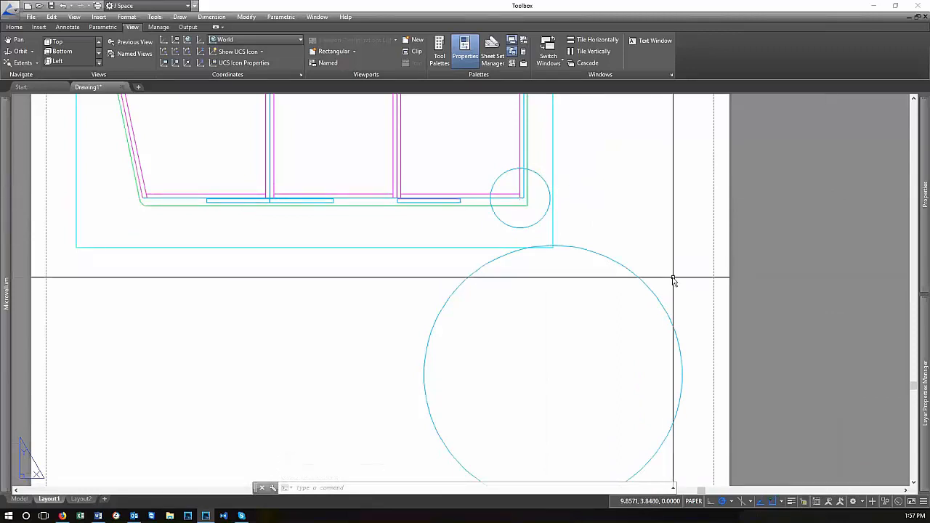
type("l")
key("Return")
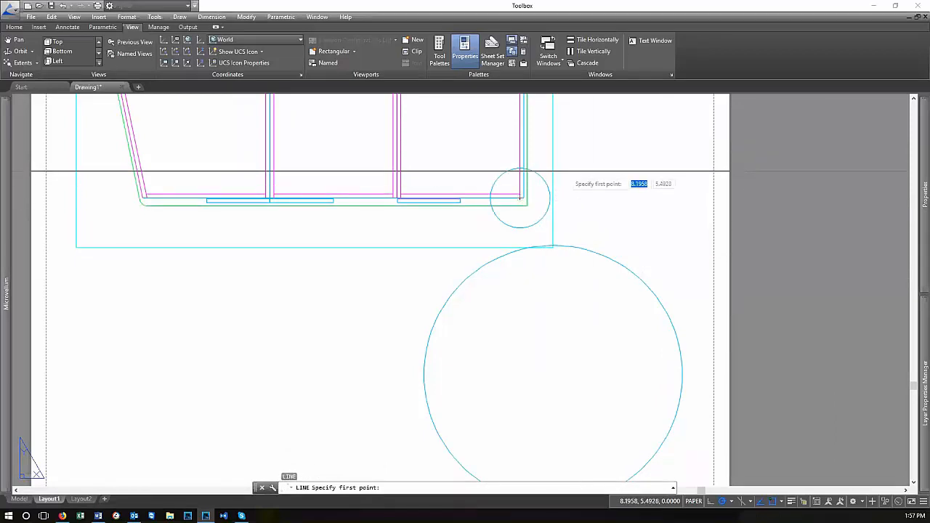
left_click(565, 172)
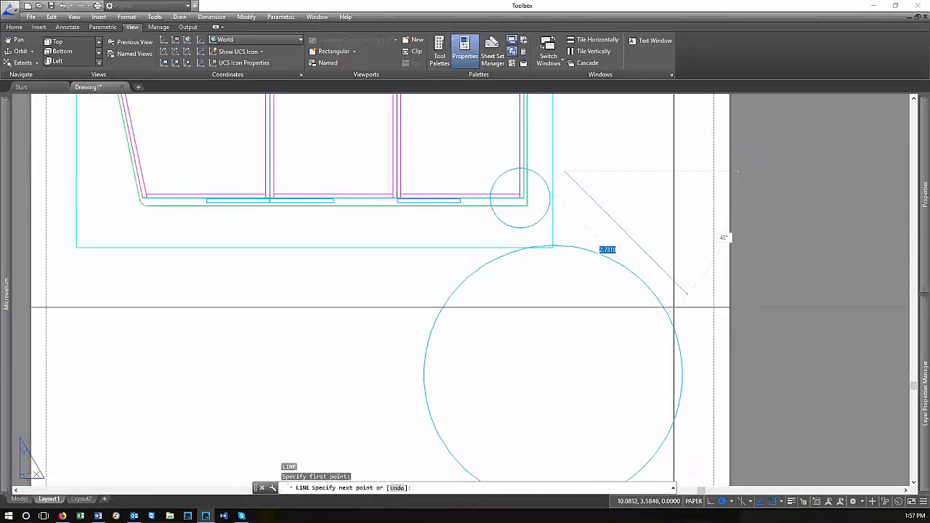
left_click(667, 310)
key("Return")
Stretch the line's upper endpoint onto the upper-right edge of the small circle
left_click(564, 172)
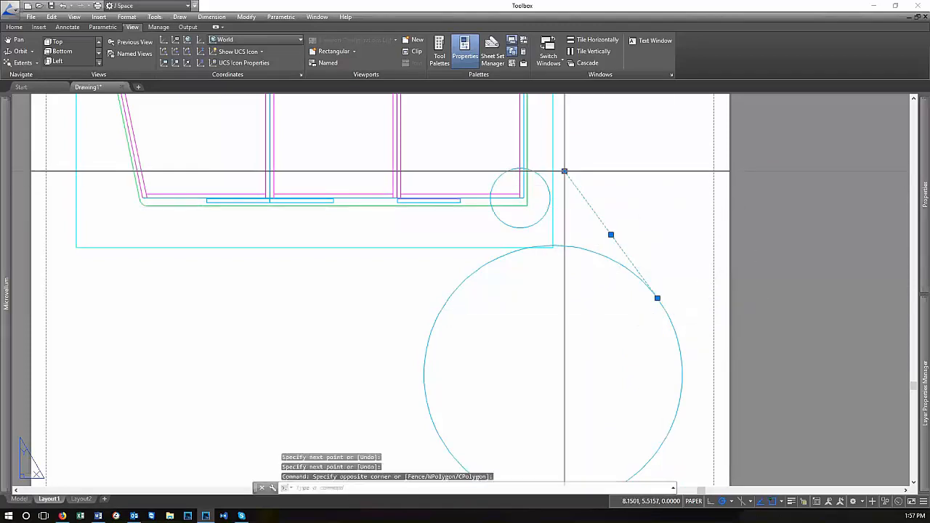
left_click(564, 173)
left_click(545, 176)
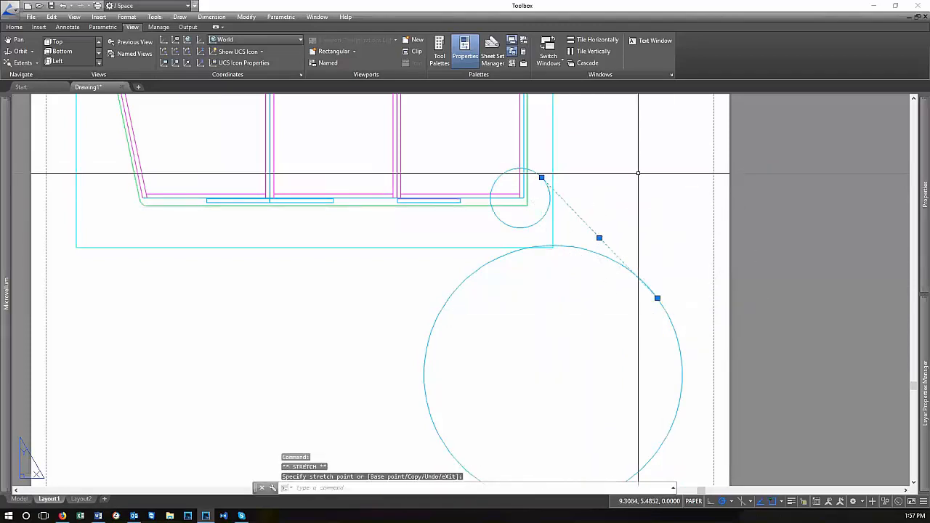
key("Escape")
Stretch the line's lower endpoint so it meets the large circle tangentially
left_click(650, 238)
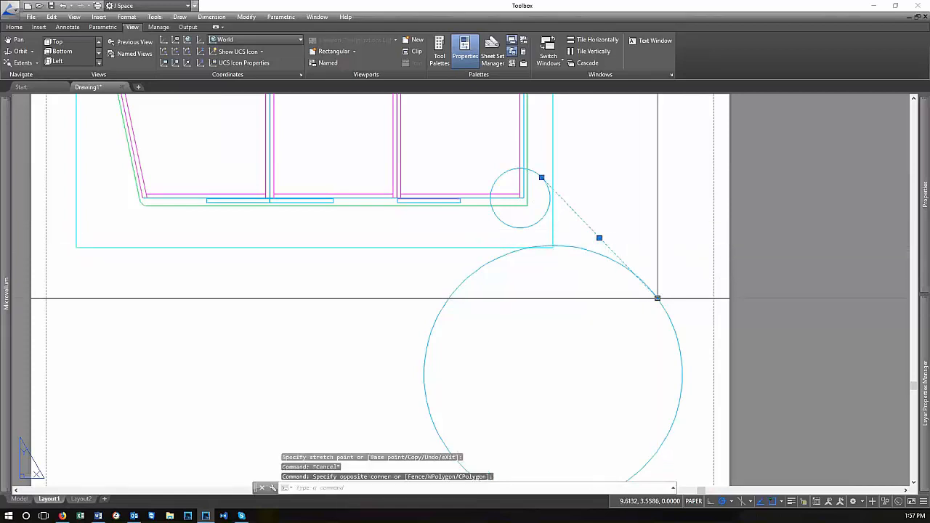
left_click(657, 298)
scroll(653, 294, "up", 5)
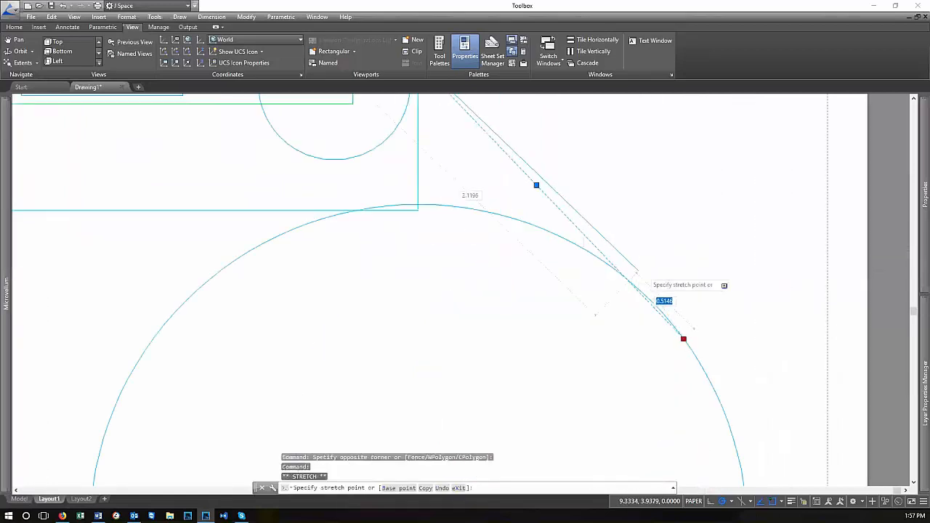
left_click(667, 263)
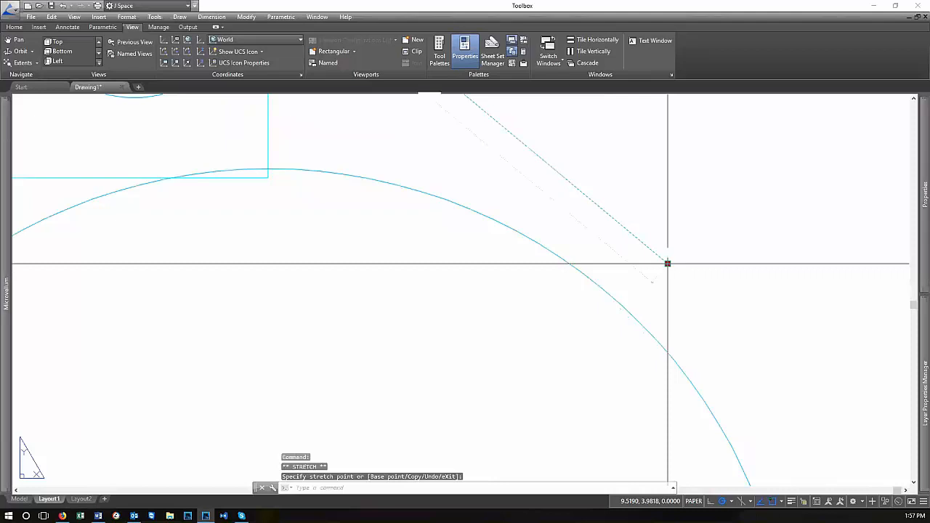
left_click(639, 307)
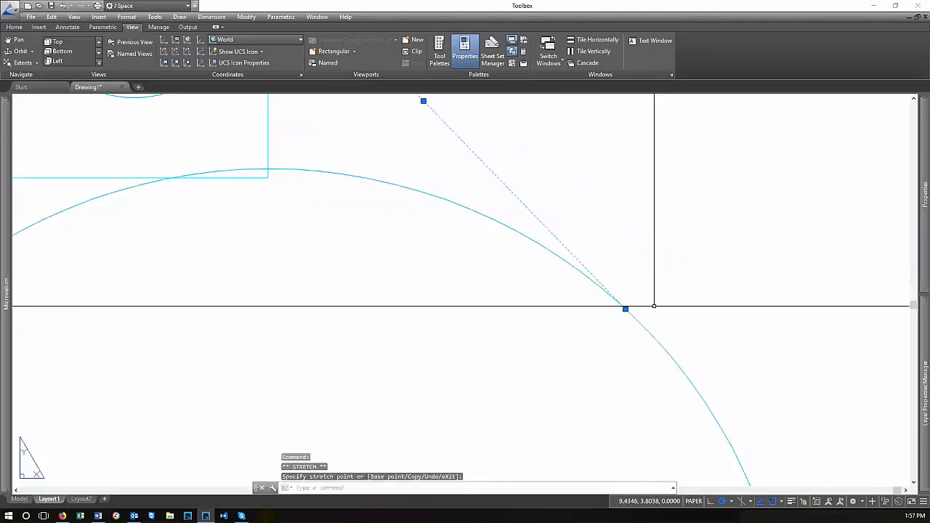
scroll(654, 306, "down", 5)
key("Escape")
Start a line at the left quadrant of the small circle using a quadrant object snap
scroll(690, 276, "up", 4)
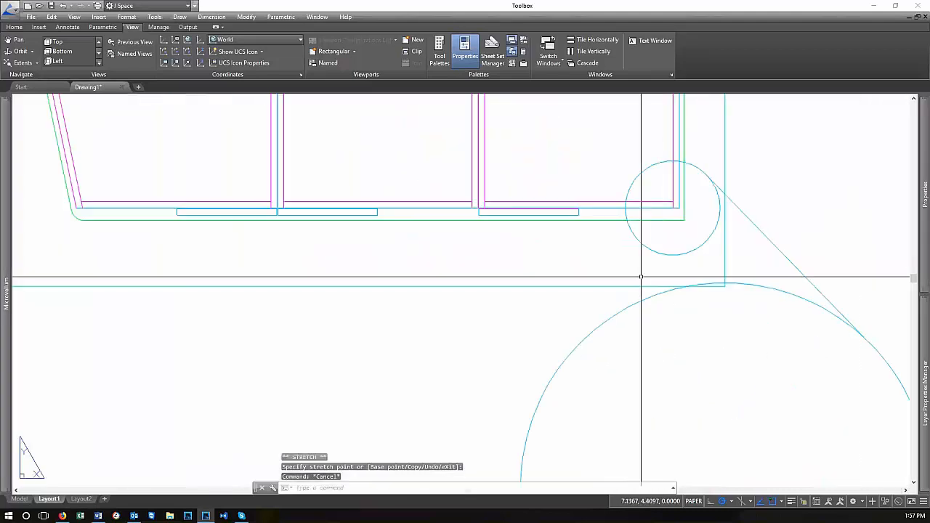
type("l")
key("Return")
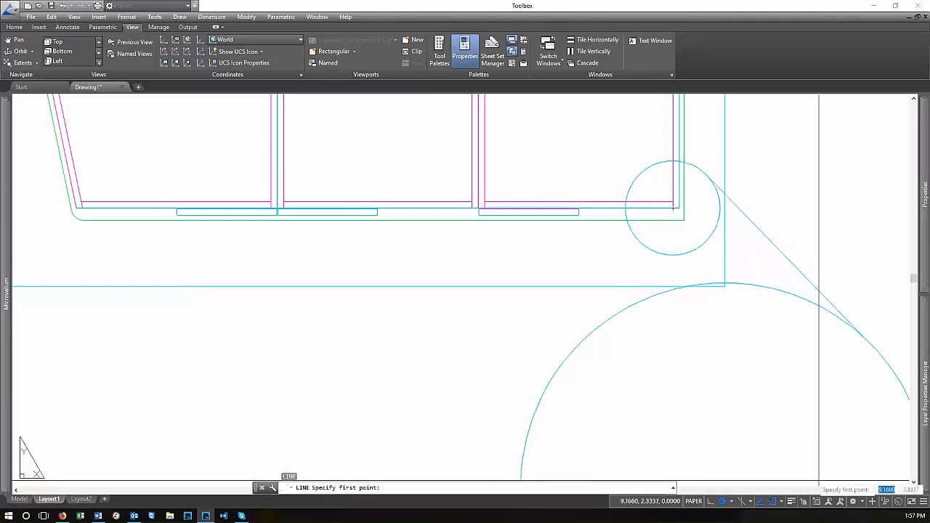
right_click(560, 262, "shift")
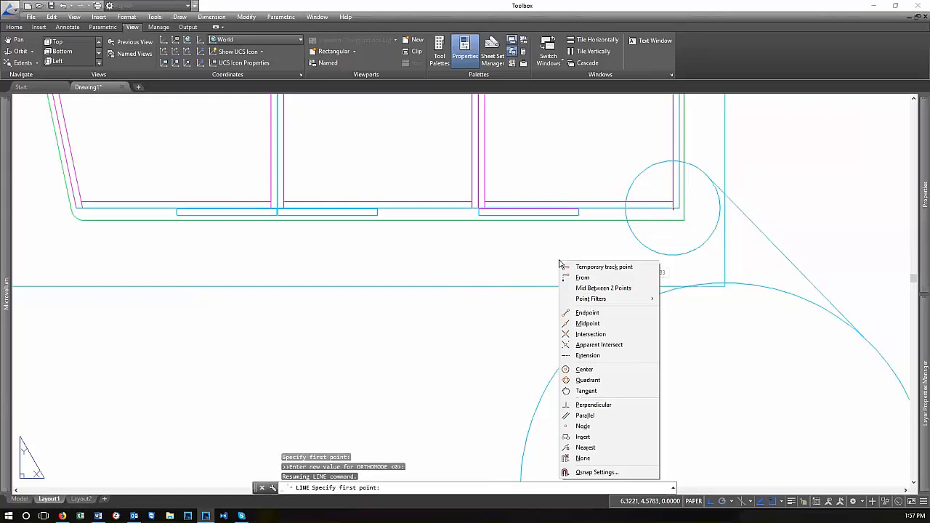
left_click(581, 381)
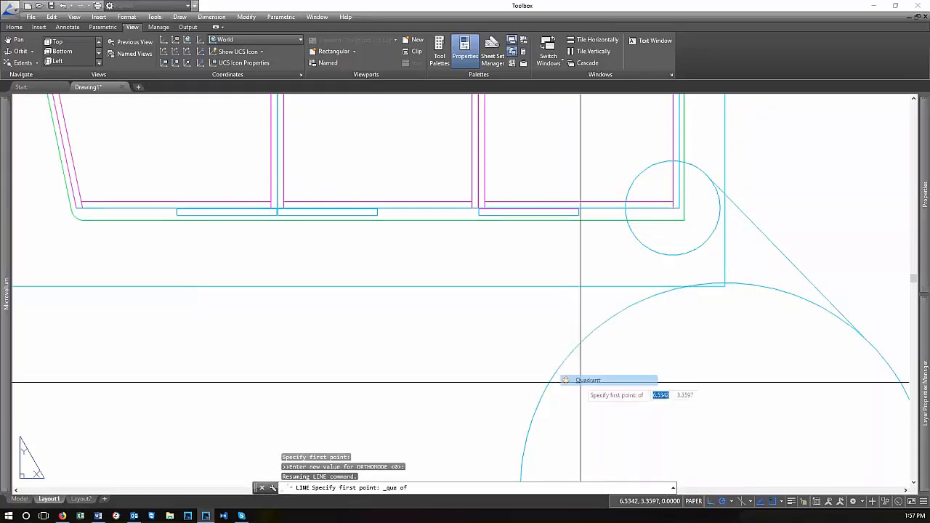
left_click(625, 218)
scroll(625, 218, "down", 5)
scroll(626, 211, "up", 10)
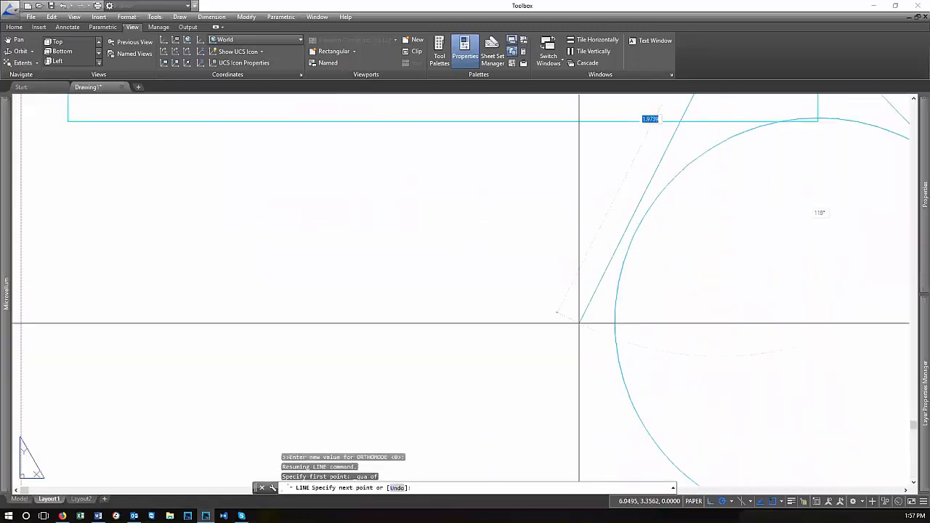
scroll(624, 280, "down", 5)
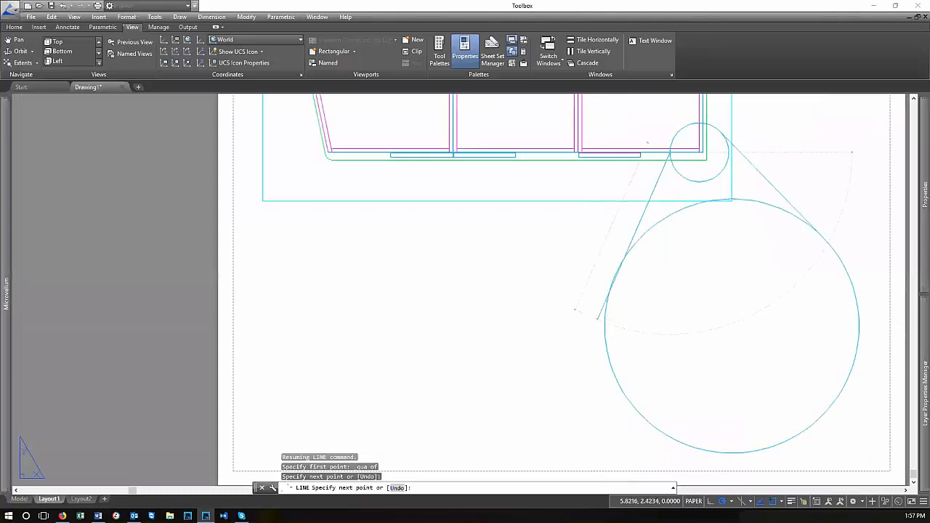
Undo the misplaced line segment and end the line at a tangent point on the large circle's left side
type("u")
key("Return")
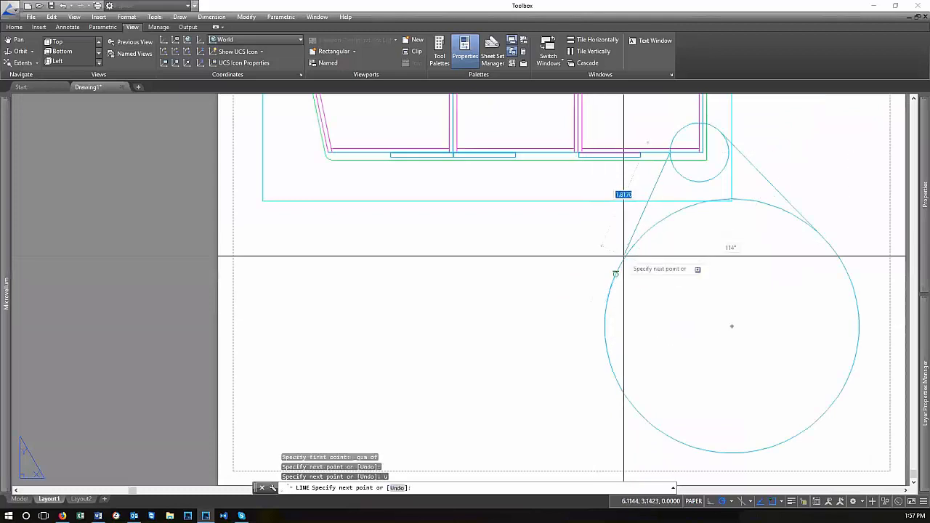
left_click(617, 259)
key("Return")
scroll(506, 381, "down", 4)
scroll(492, 401, "up", 4)
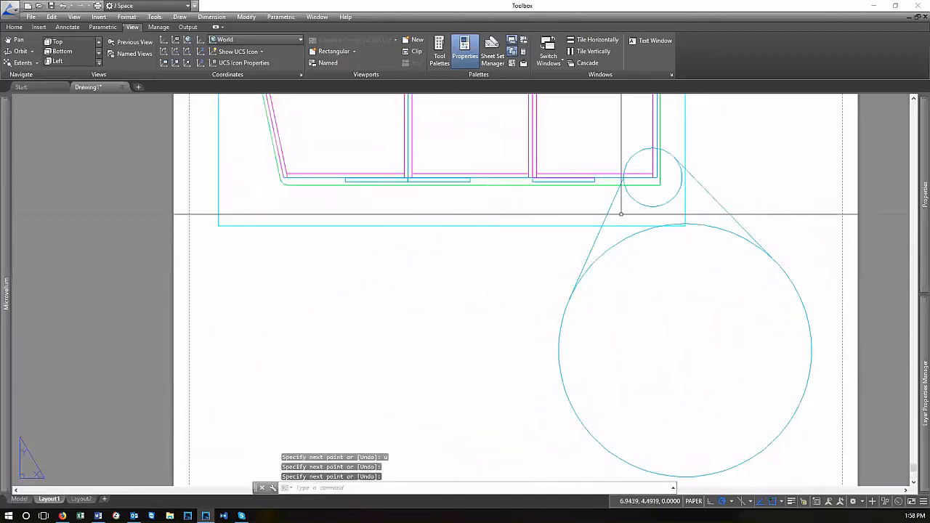
left_click(615, 205)
key("Escape")
key("Escape")
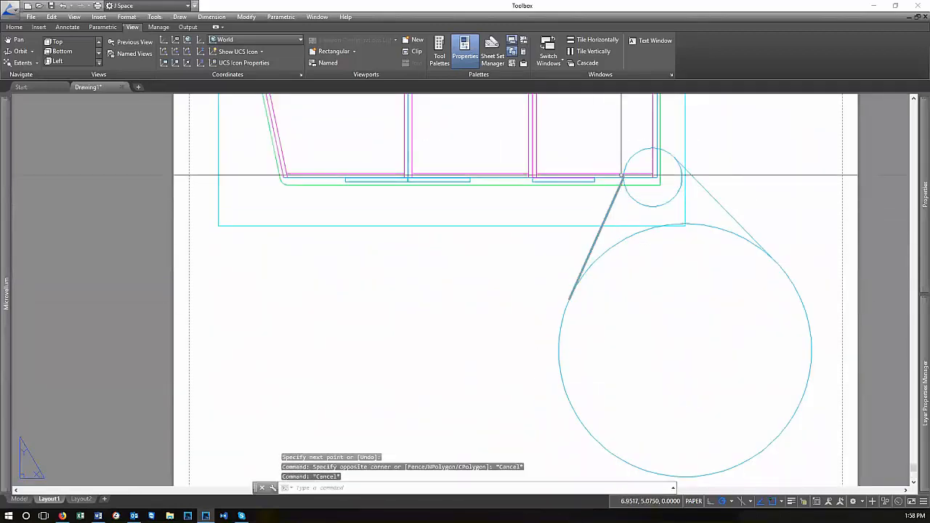
Trim the small circle's lower arc between the two connecting lines, and undo the trim
scroll(565, 242, "down", 2)
scroll(672, 227, "up", 2)
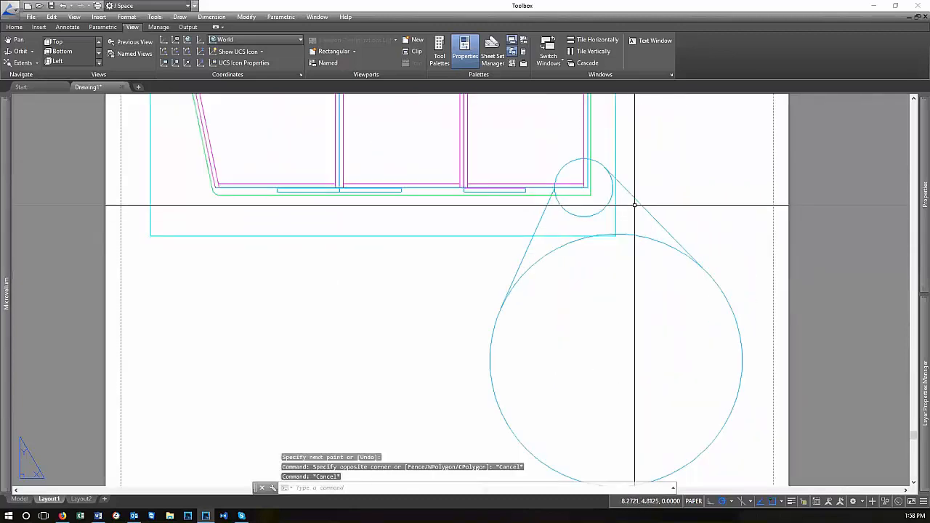
type("tr")
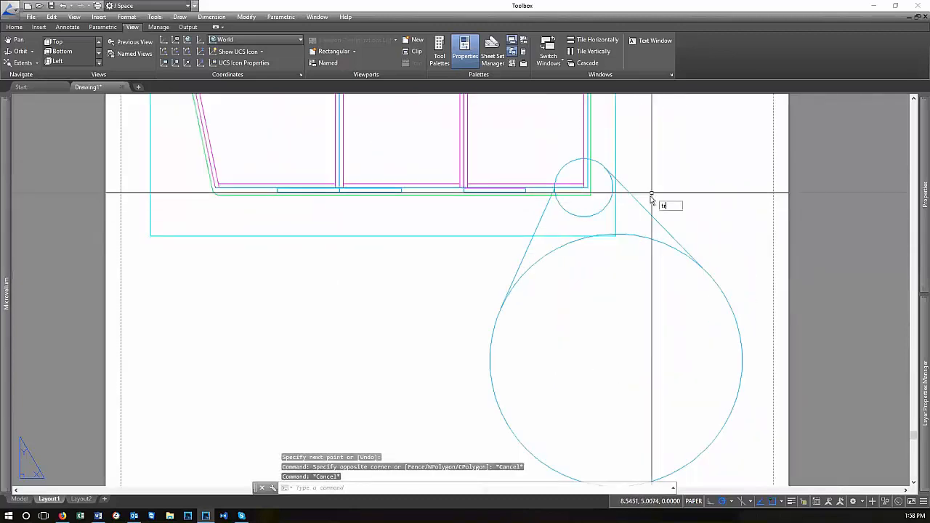
key("Return")
left_click(644, 206)
left_click(545, 211)
key("Return")
left_click(580, 216)
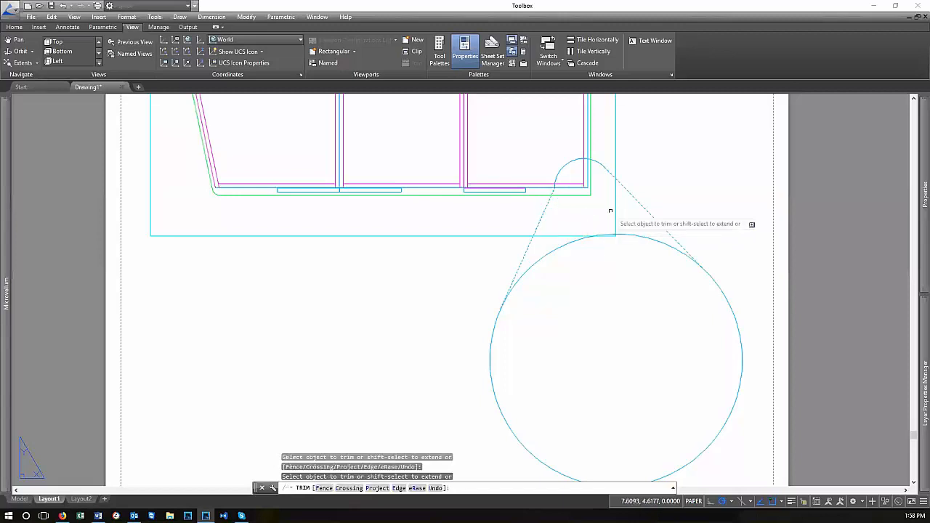
key("Return")
key("ctrl+z")
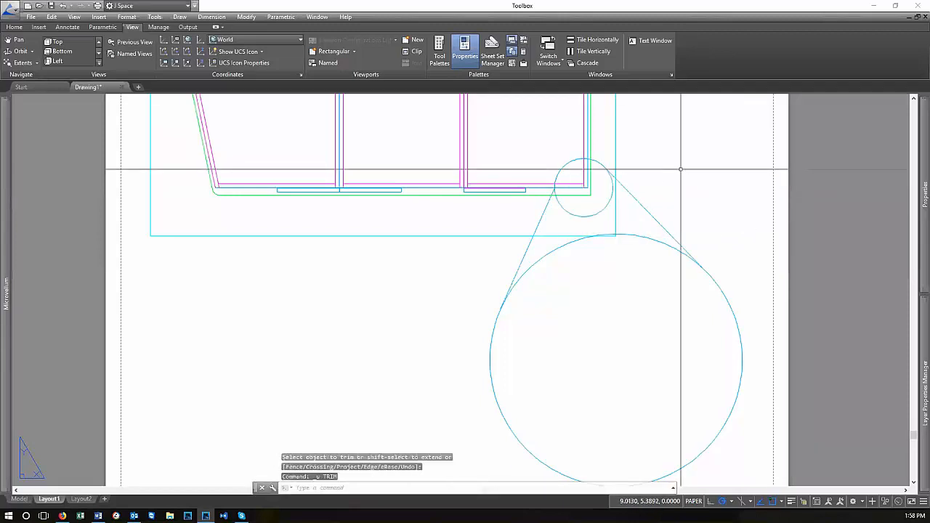
Create a viewport from the large circle as its boundary object
scroll(610, 241, "down", 2)
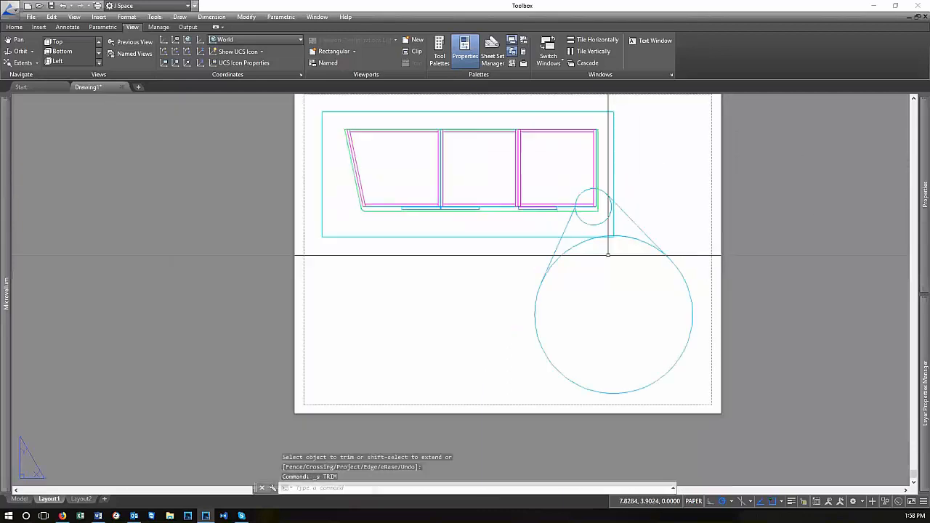
scroll(462, 302, "up", 2)
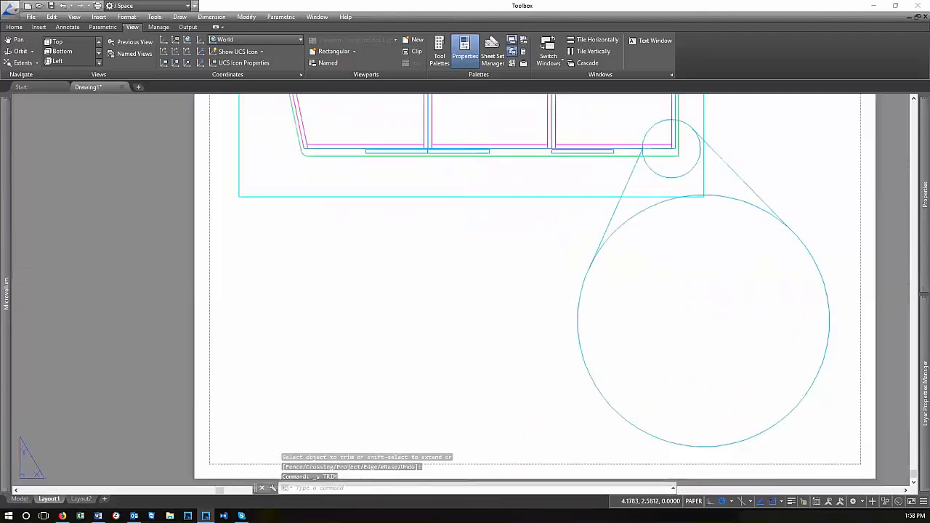
scroll(650, 321, "down", 2)
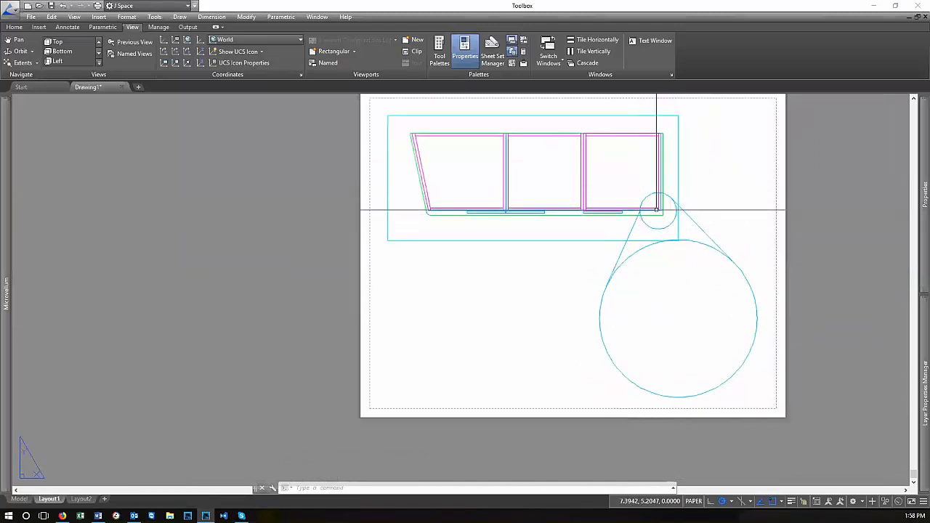
left_click(689, 240)
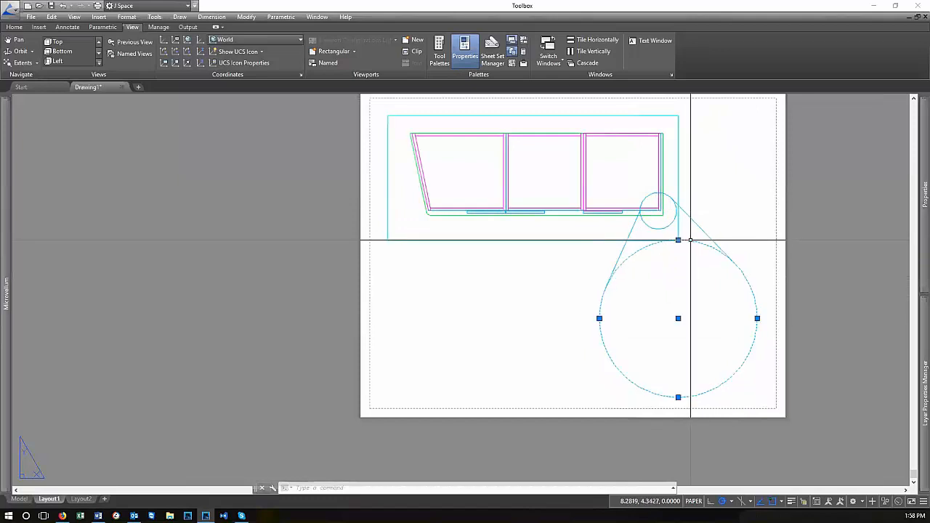
left_click(354, 52)
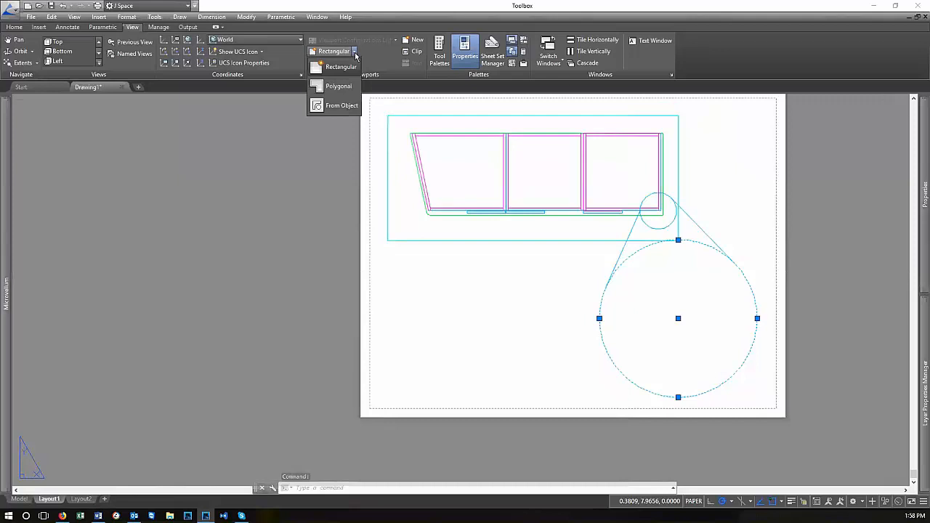
left_click(340, 105)
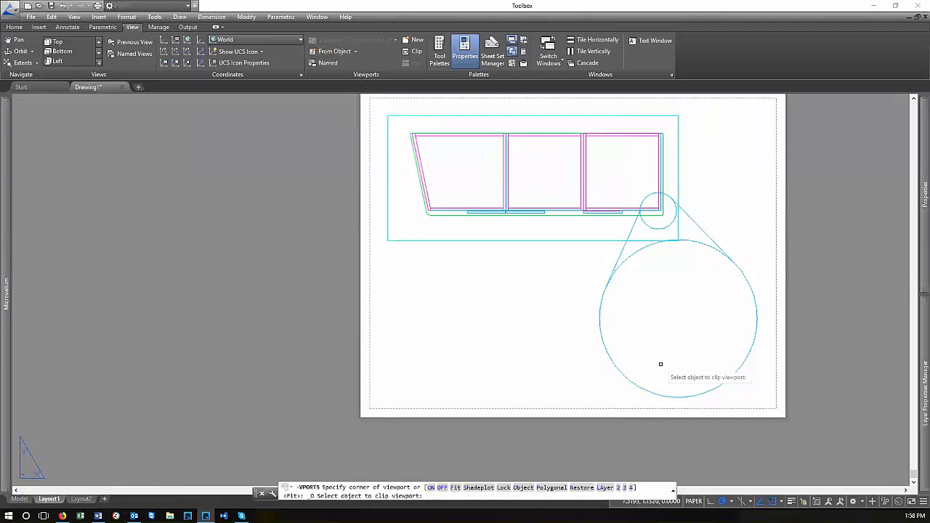
left_click(705, 244)
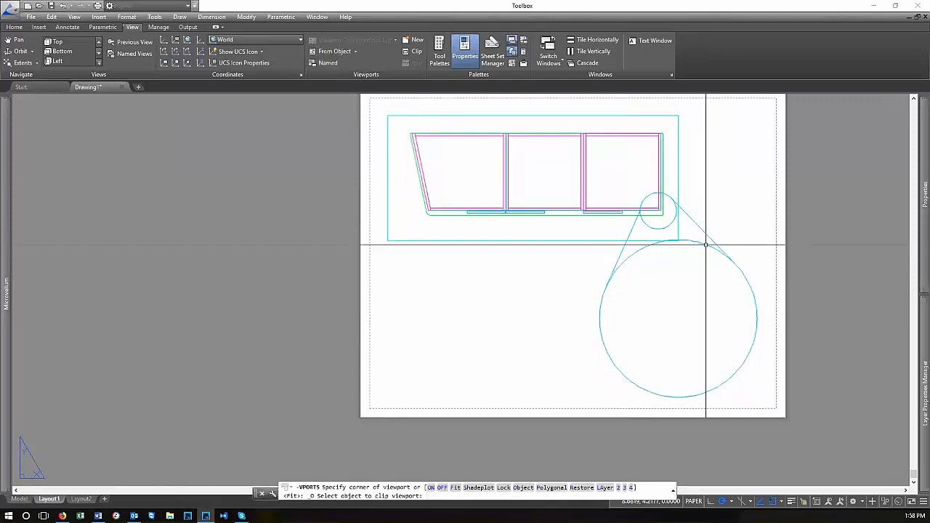
Enlarge and center the toolbox's lower-right corner inside the circular viewport, and return to paper space
double_click(692, 325)
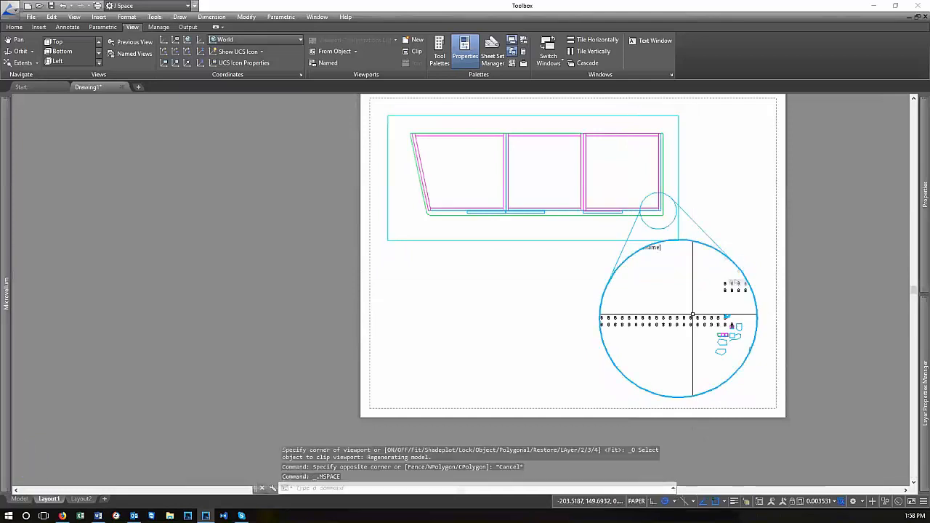
scroll(704, 318, "up", 4)
scroll(644, 313, "up", 6)
middle_click_drag(674, 356, 709, 370)
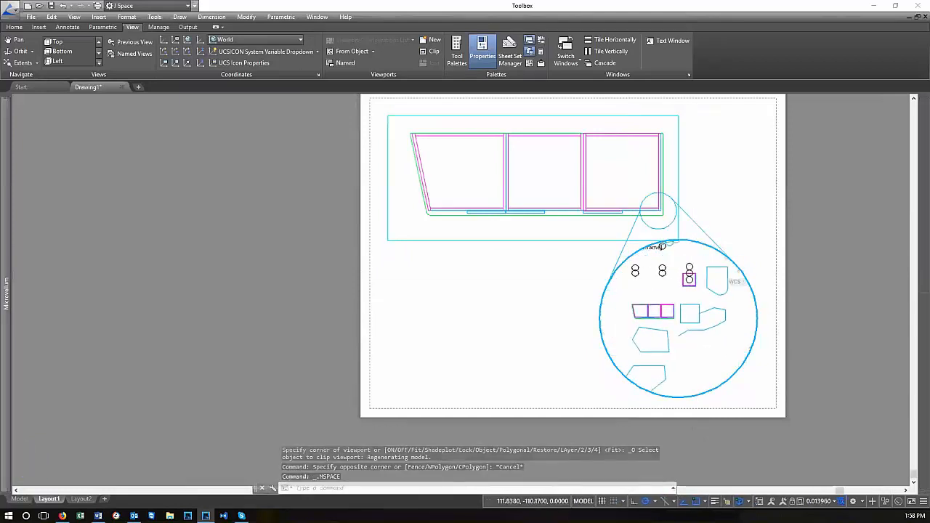
scroll(658, 315, "up", 2)
scroll(674, 318, "up", 6)
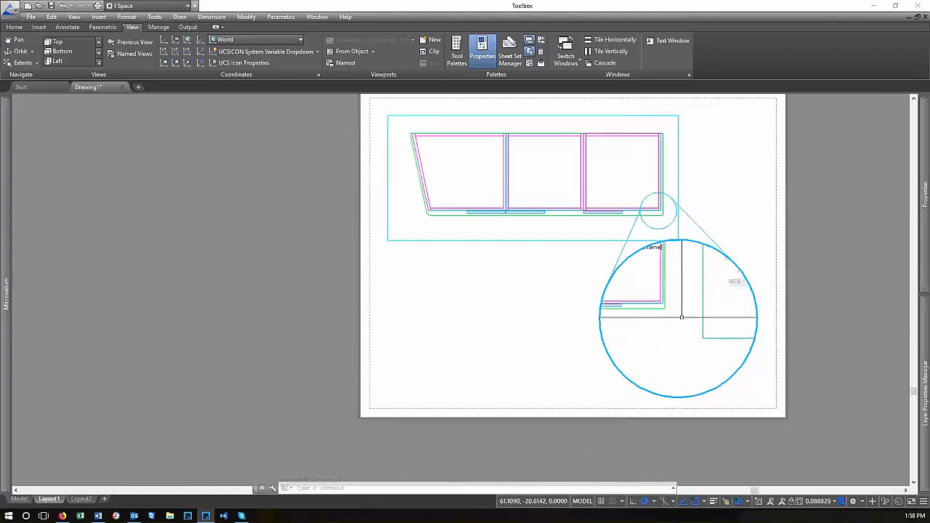
scroll(683, 322, "up", 2)
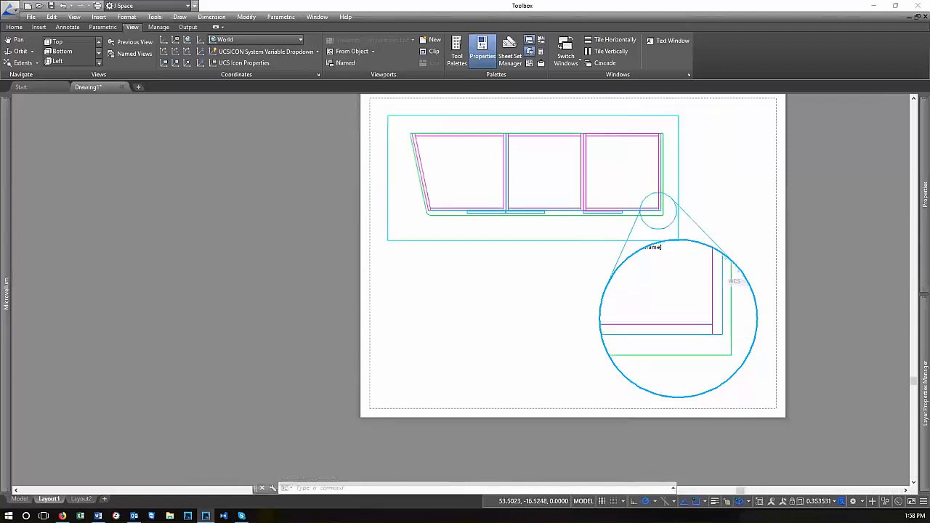
double_click(747, 209)
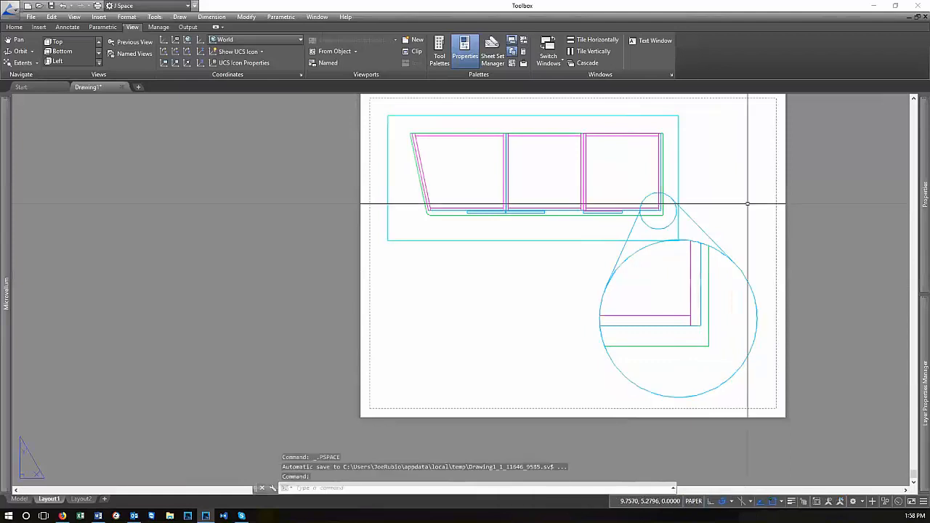
scroll(601, 268, "down", 2)
scroll(547, 268, "up", 2)
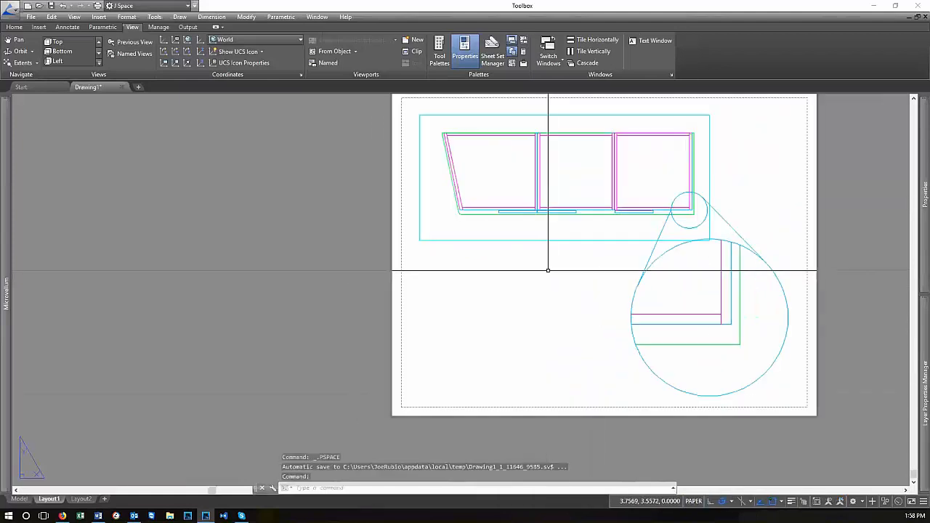
scroll(727, 225, "up", 2)
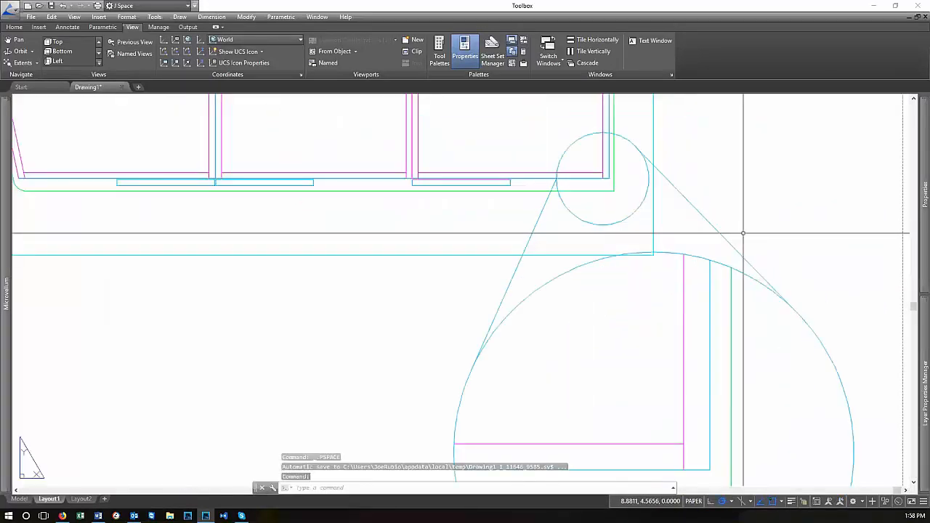
left_click(639, 230)
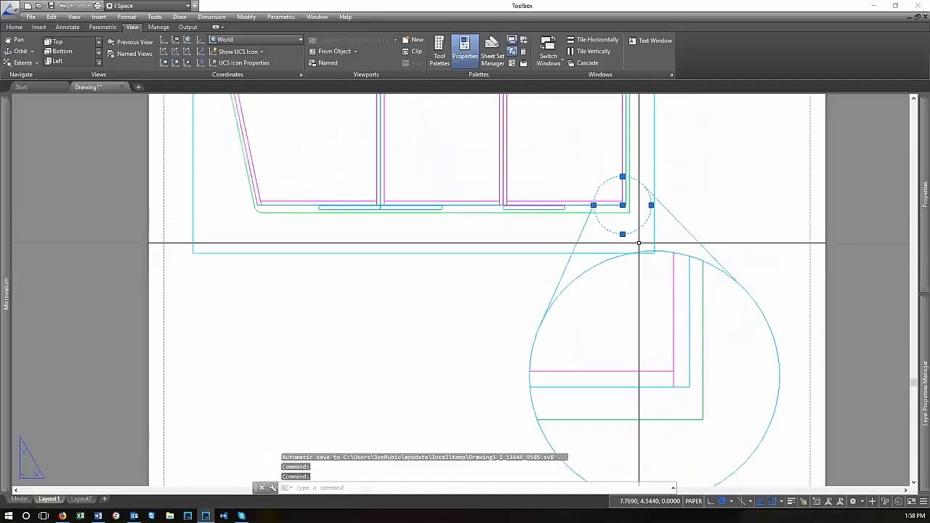
scroll(561, 224, "down", 2)
key("Escape")
middle_click_drag(664, 234, 747, 249)
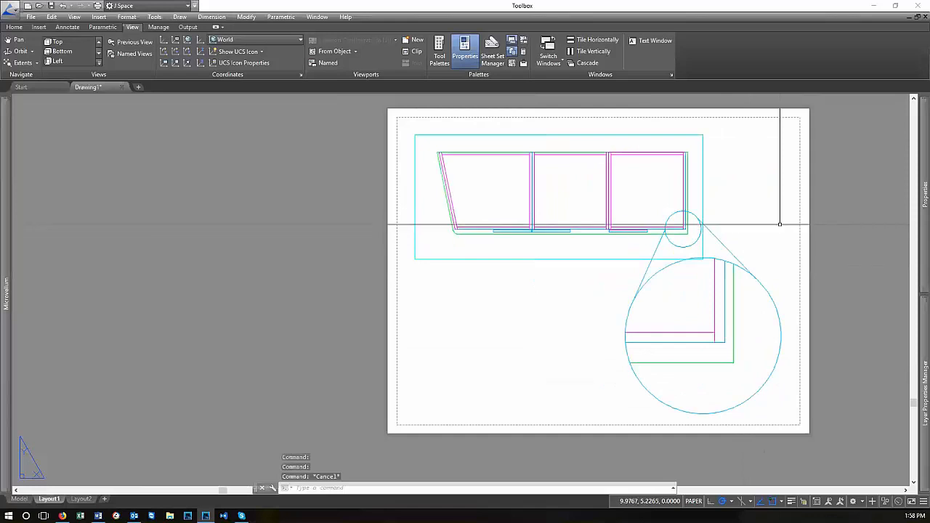
Create a new layer named Title
mouse_move(921, 369)
right_click(664, 247)
left_click(692, 285)
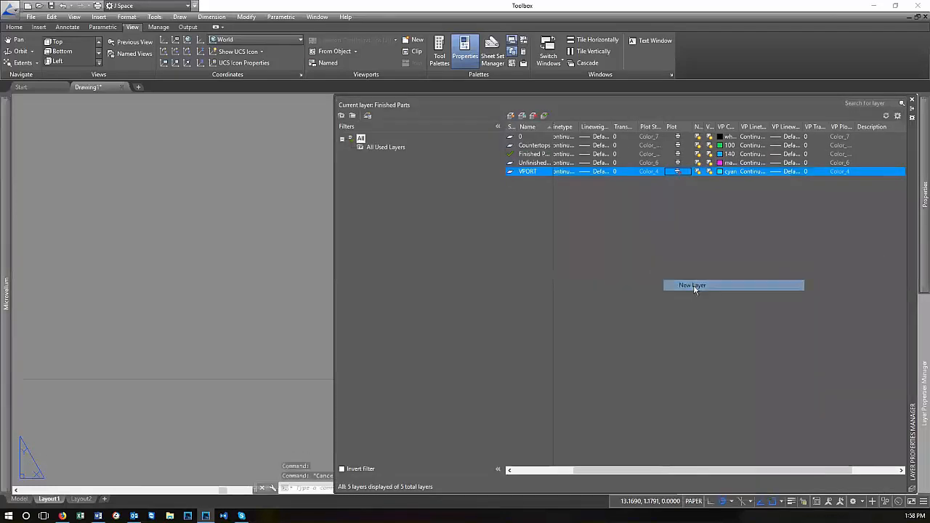
type("Tri")
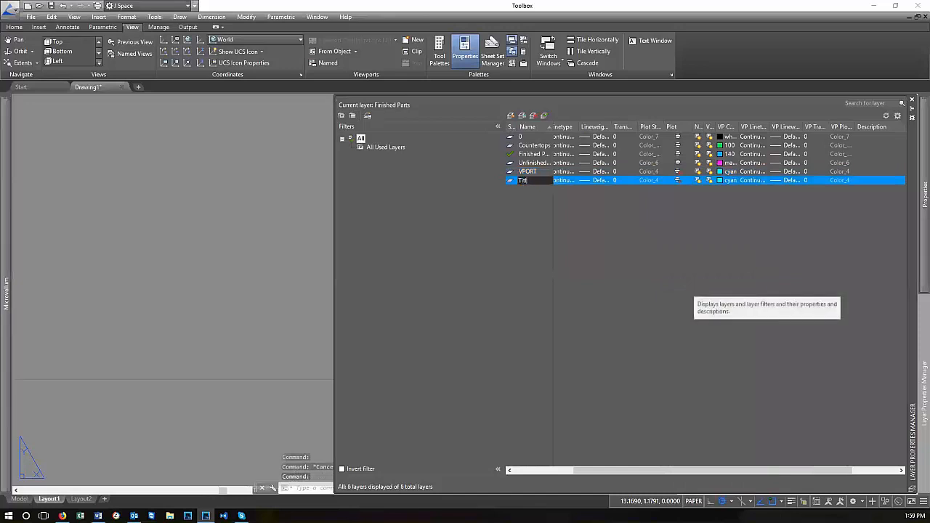
left_click(541, 256)
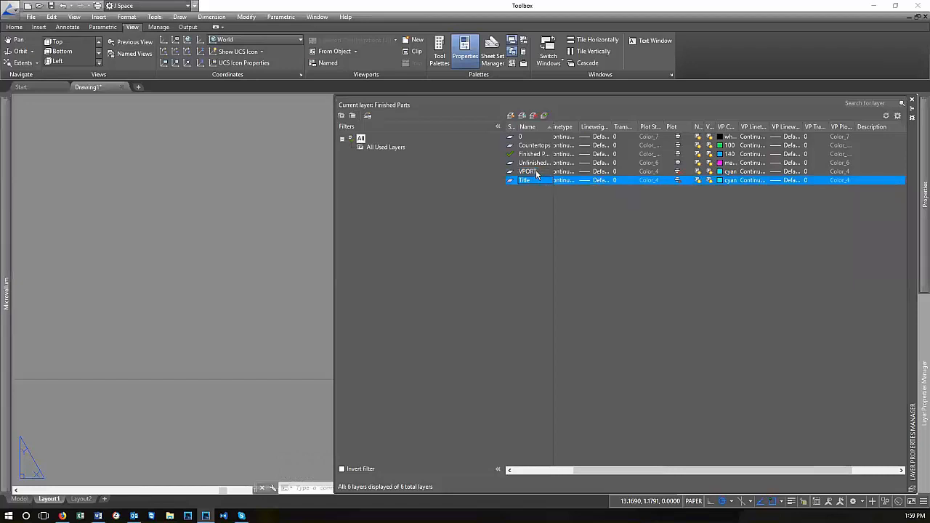
Toggle the Title layer's plot setting and set its viewport color to red
left_click(680, 180)
left_click(723, 181)
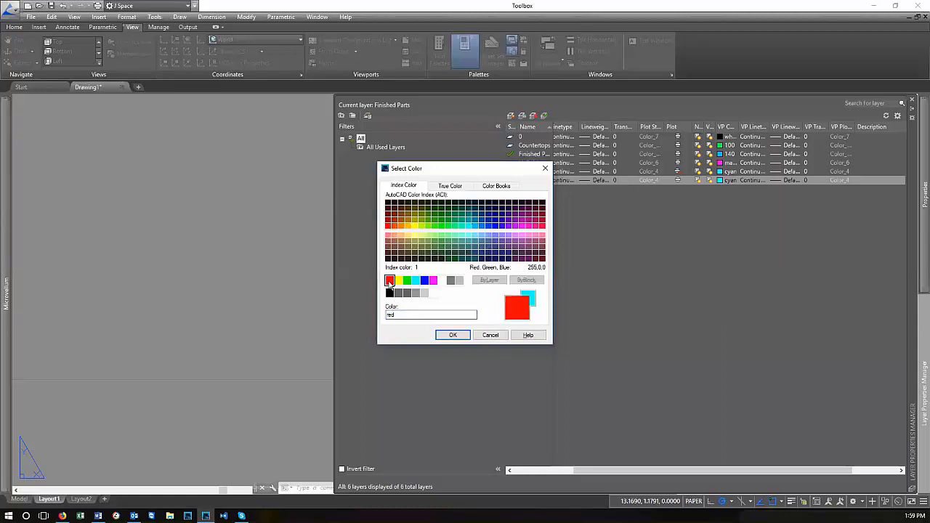
left_click(453, 336)
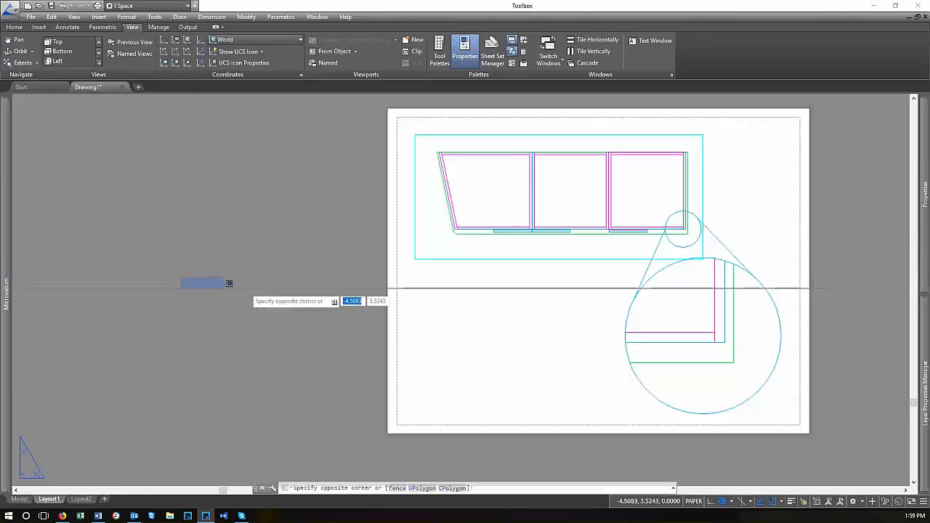
Move the small circle, the circular viewport boundary and the left tangent callout line onto the Title layer, and clear the selection
scroll(744, 260, "up", 1)
scroll(744, 260, "up", 2)
left_click(667, 269)
left_click(510, 130)
scroll(436, 262, "down", 2)
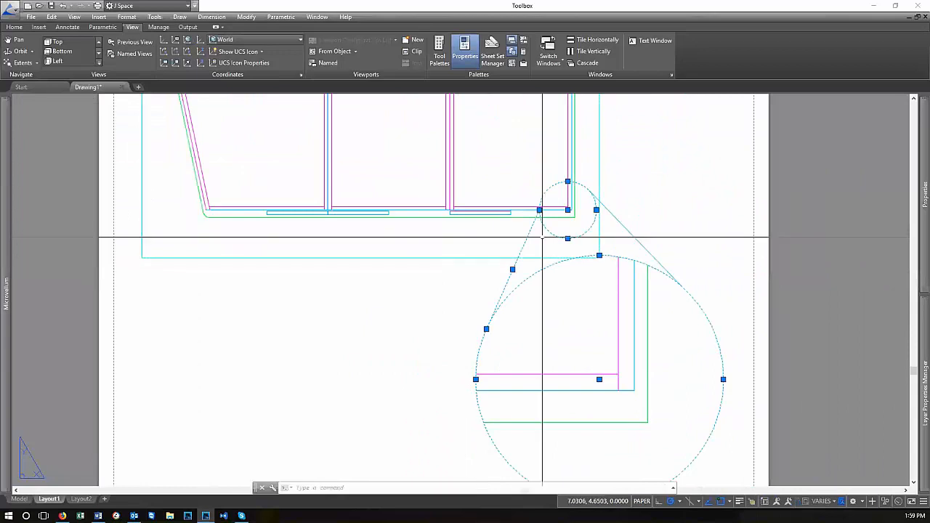
scroll(613, 260, "down", 2)
mouse_move(924, 392)
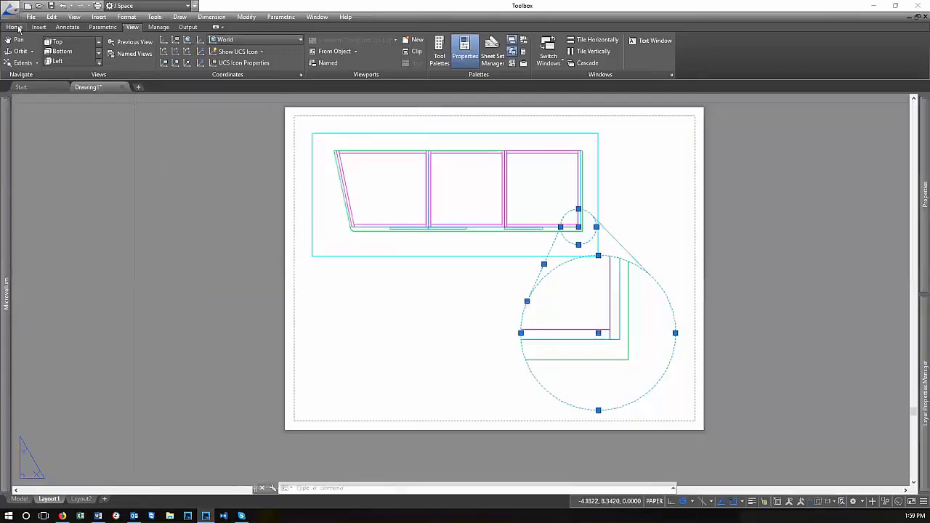
left_click(16, 28)
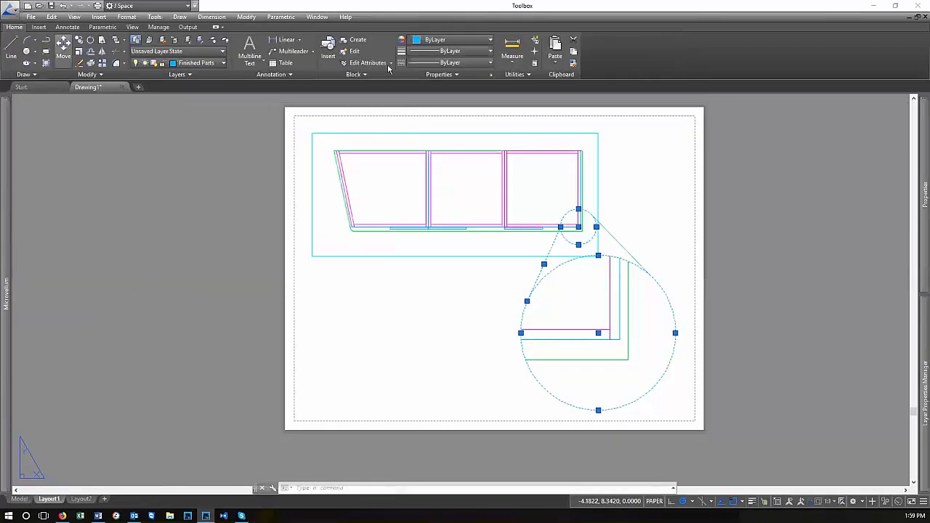
left_click(223, 63)
left_click(204, 112)
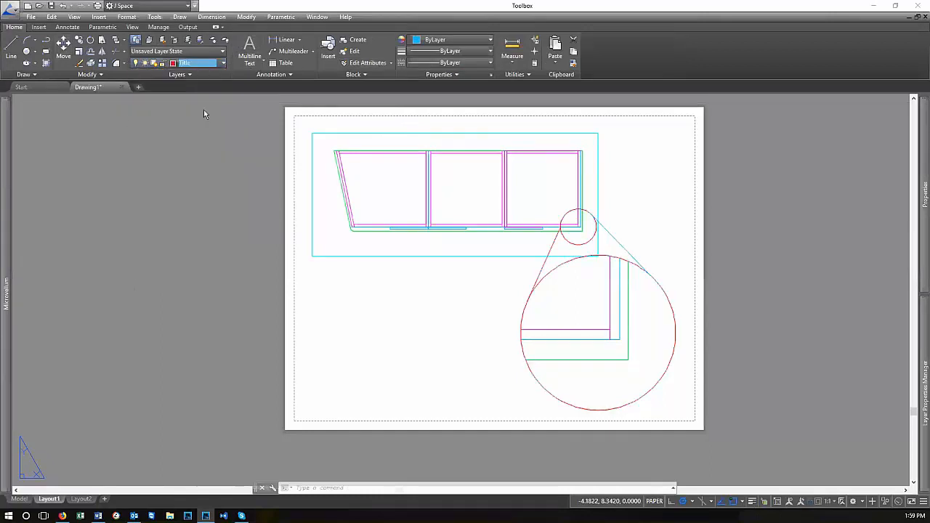
key("Escape")
key("Escape")
Match the right tangent callout line's properties to the small red circle
scroll(616, 248, "up", 4)
type("ma")
key("Return")
left_click(545, 228)
left_click(647, 241)
left_click(629, 252)
key("Return")
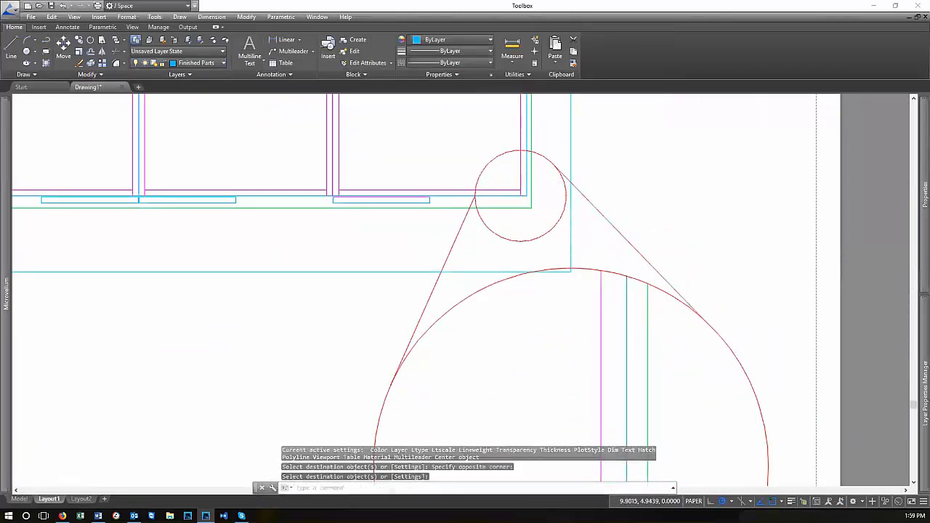
Examine the circular detail view and its callout lines on the sheet, and zoom the layout to its extents
scroll(695, 218, "down", 4)
scroll(533, 228, "up", 2)
scroll(669, 300, "down", 2)
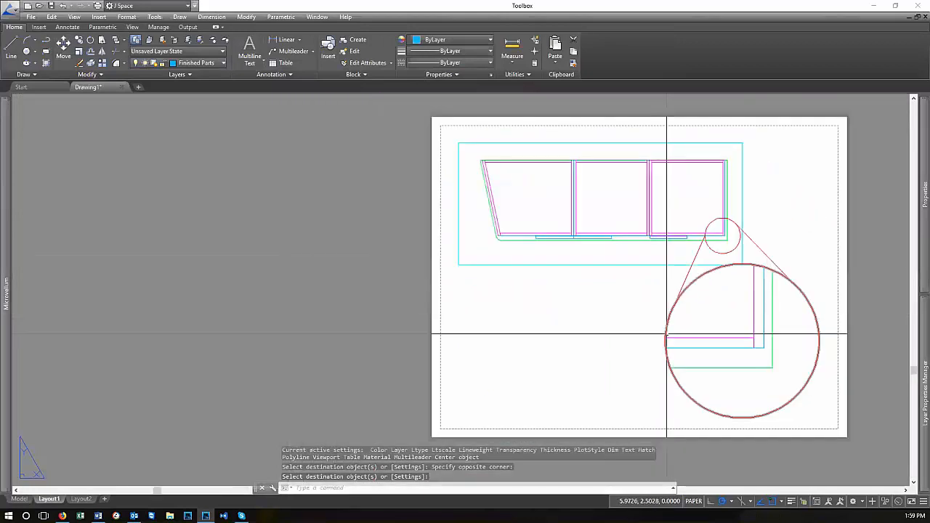
scroll(821, 423, "up", 2)
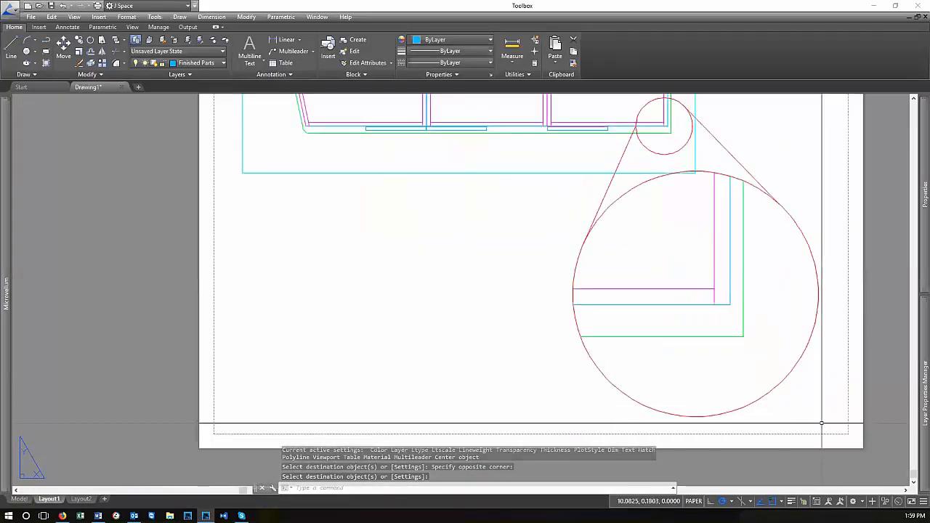
scroll(695, 286, "down", 3)
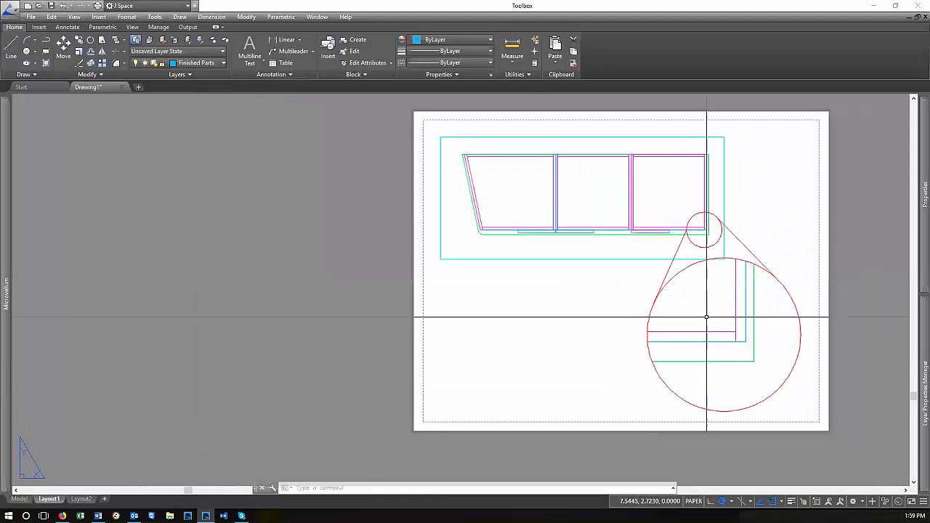
middle_click_drag(598, 335, 607, 363)
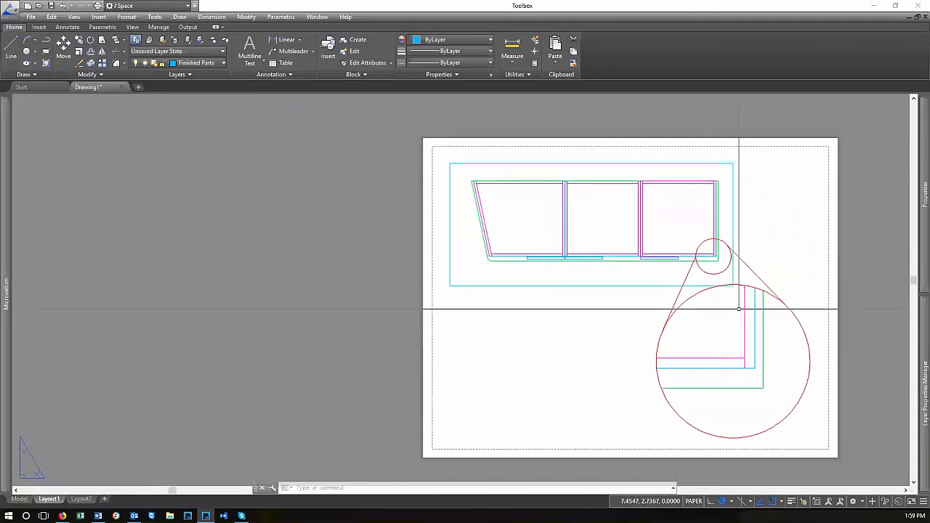
type("z")
key("Return")
type("e")
key("Return")
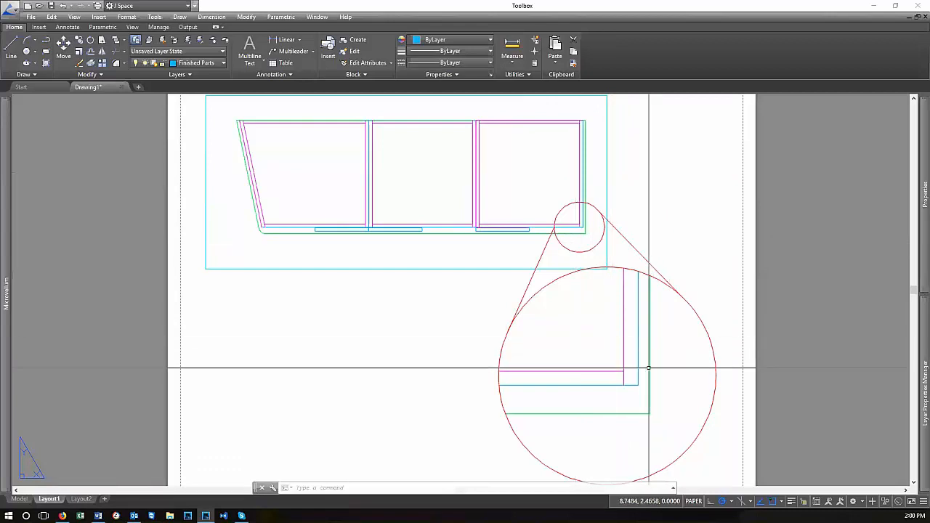
Activate the circular detail viewport, and turn the Countertops layer off and back on
double_click(599, 340)
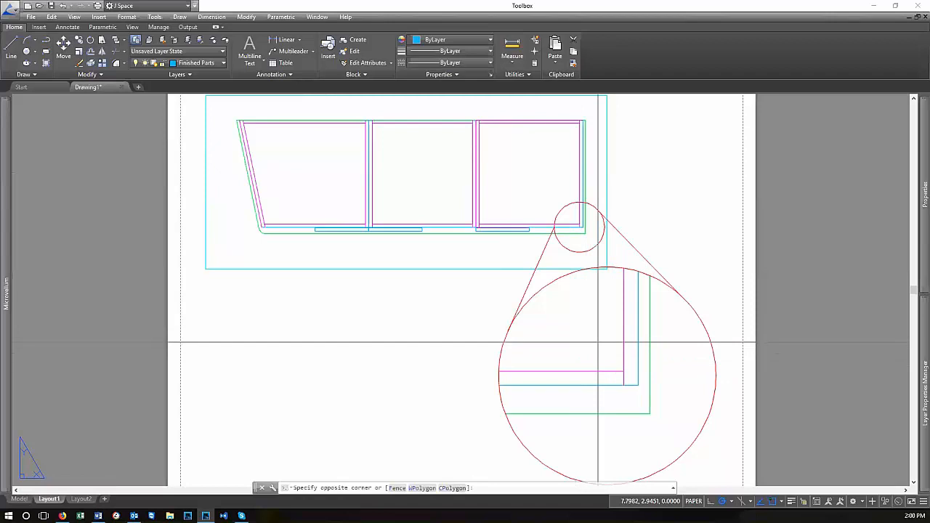
left_click(217, 64)
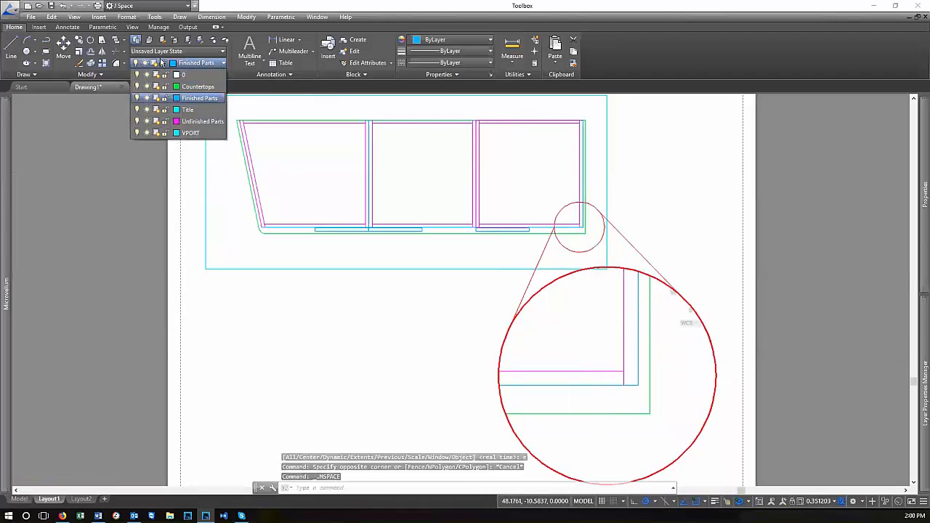
left_click(136, 97)
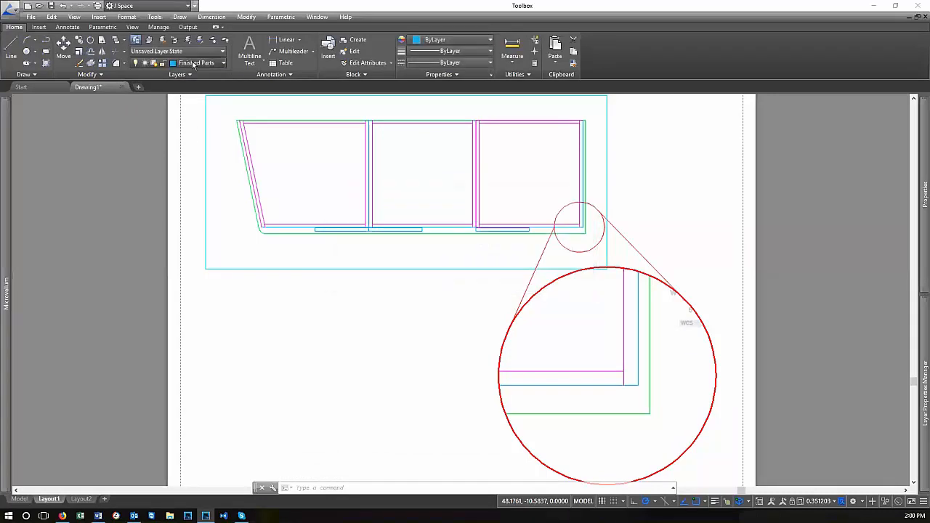
left_click(194, 64)
left_click(137, 87)
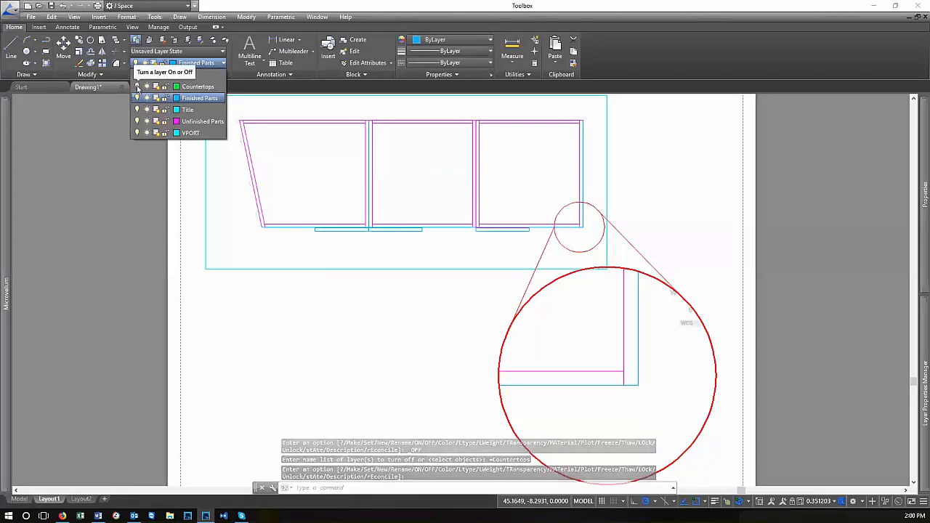
left_click(136, 87)
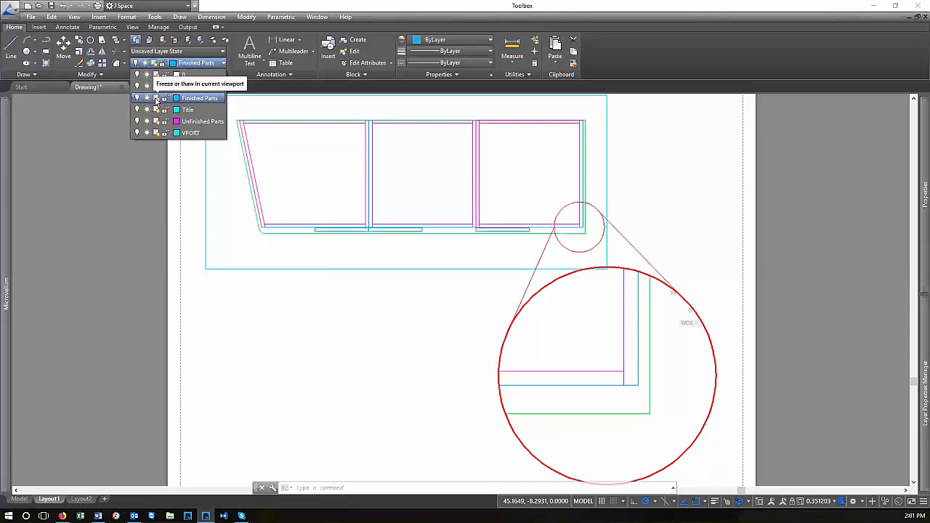
Freeze the Finished Parts layer in the circular detail viewport only
left_click(157, 99)
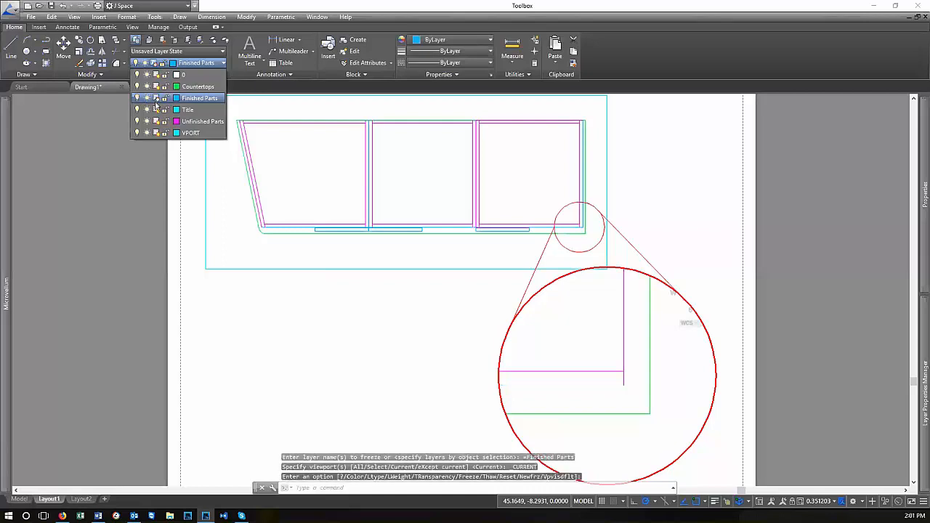
Freeze the Unfinished Parts layer in the circular detail viewport and return to paper space
left_click(155, 122)
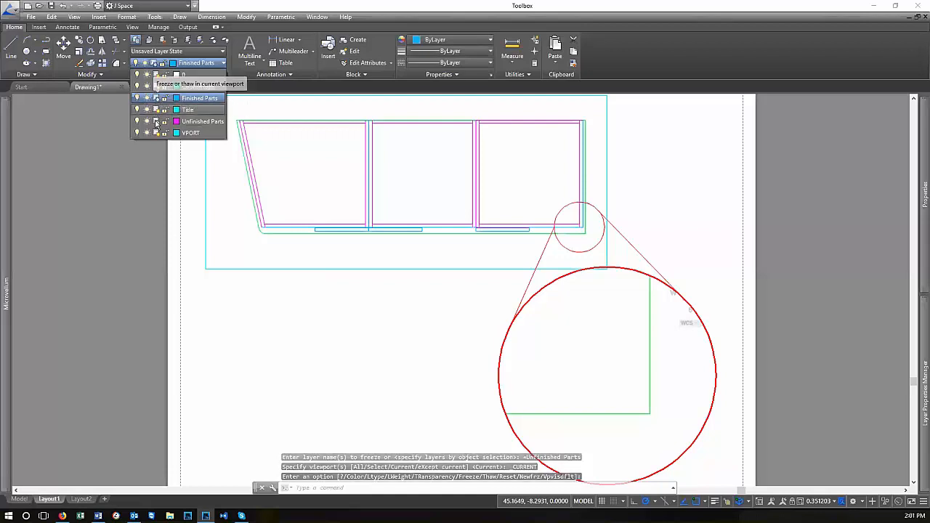
left_click(681, 222)
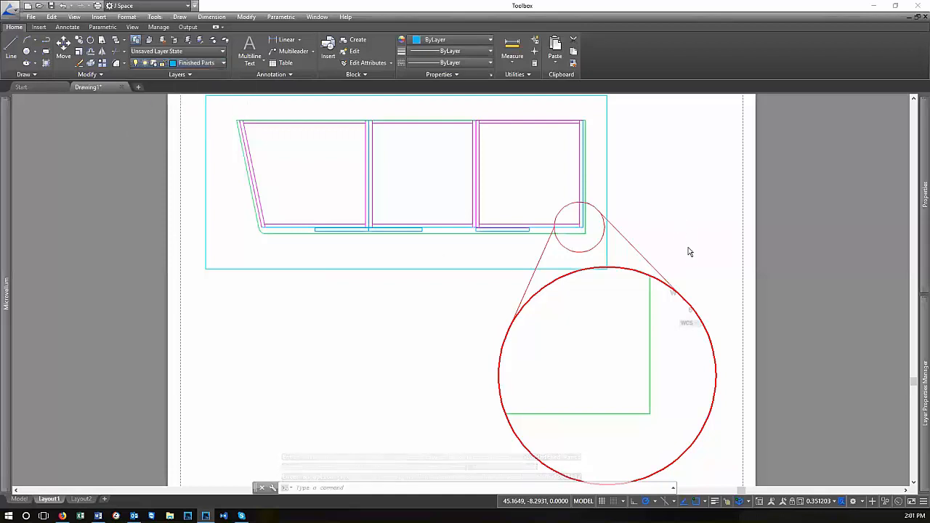
double_click(685, 249)
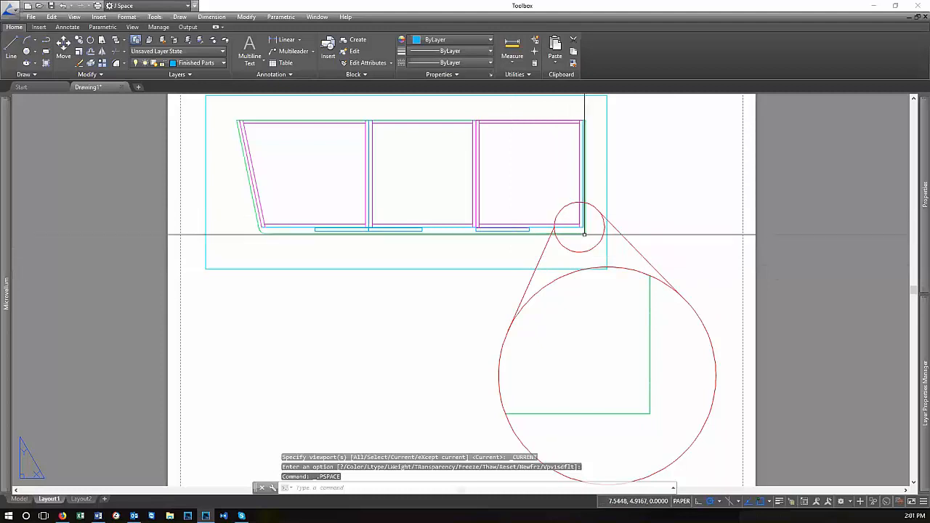
Compare the plan view with the circular detail, switching in and out of the detail viewport between close-up and full-sheet views
scroll(554, 231, "up", 2)
scroll(540, 240, "down", 2)
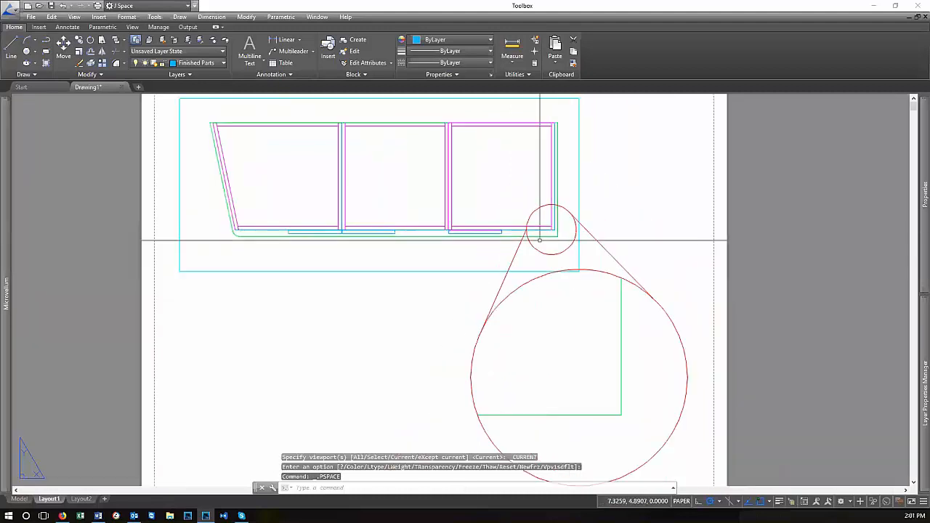
double_click(600, 402)
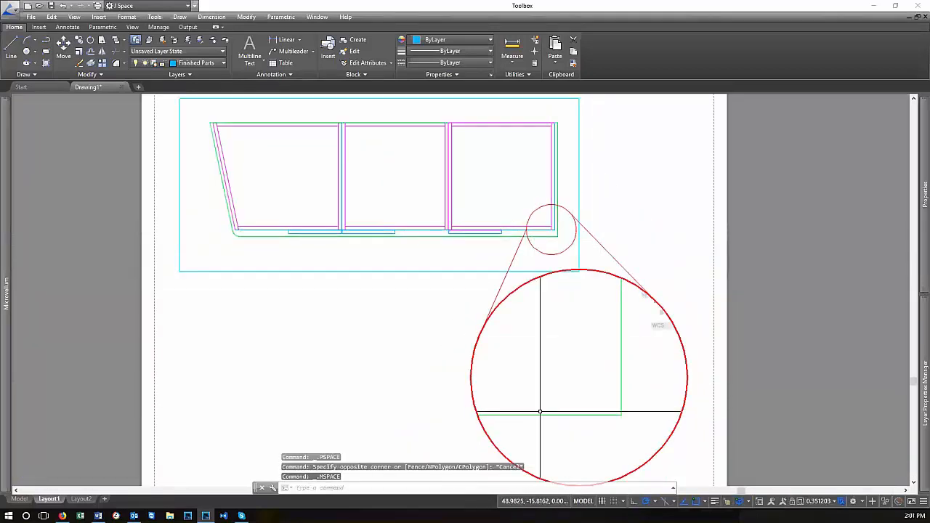
double_click(670, 242)
scroll(668, 240, "up", 6)
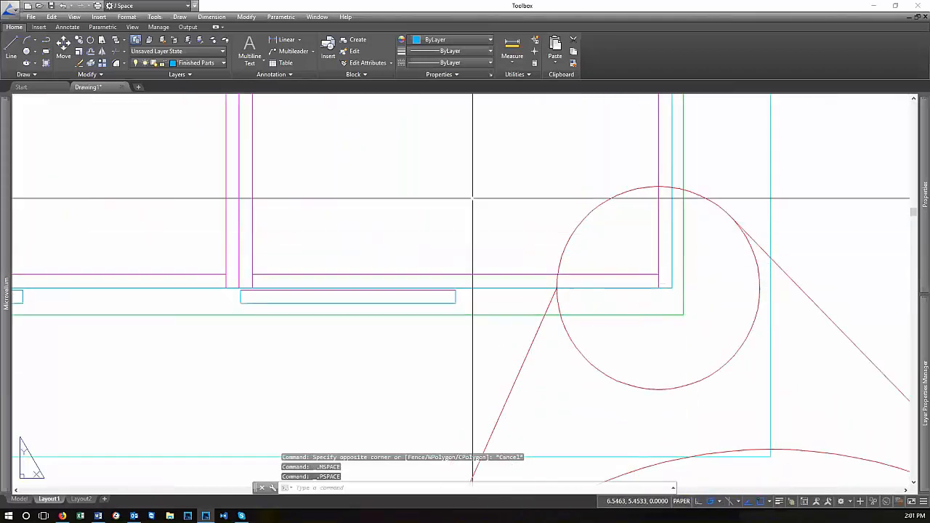
scroll(508, 207, "down", 6)
scroll(519, 321, "down", 2)
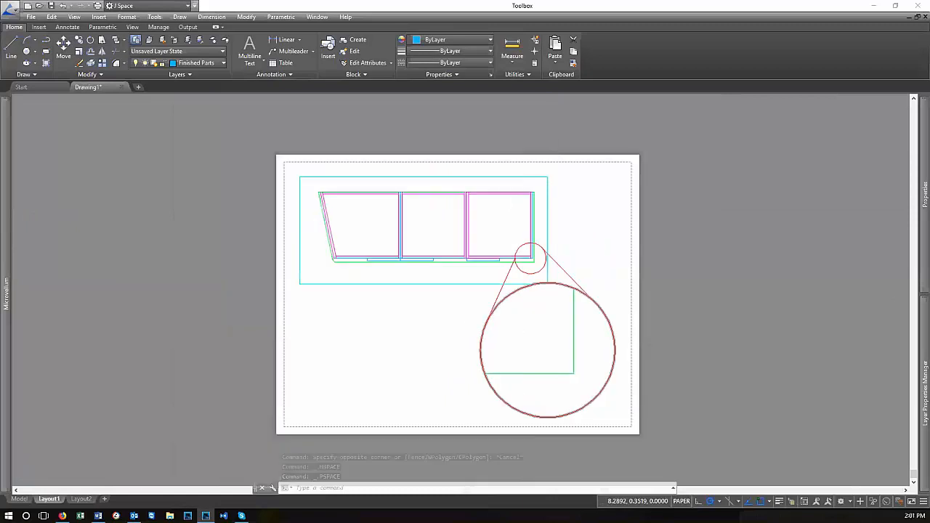
scroll(568, 361, "up", 6)
scroll(558, 342, "down", 2)
scroll(550, 334, "up", 2)
double_click(548, 348)
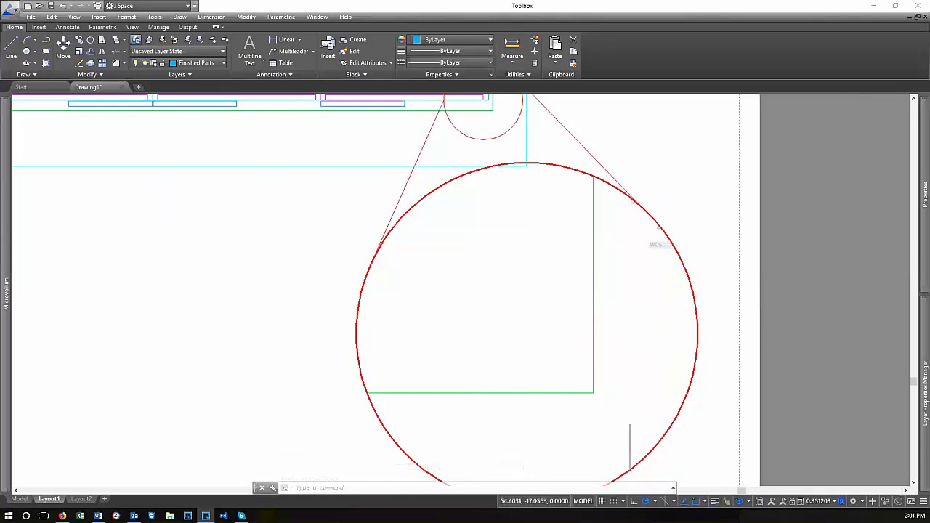
double_click(710, 238)
scroll(674, 407, "down", 2)
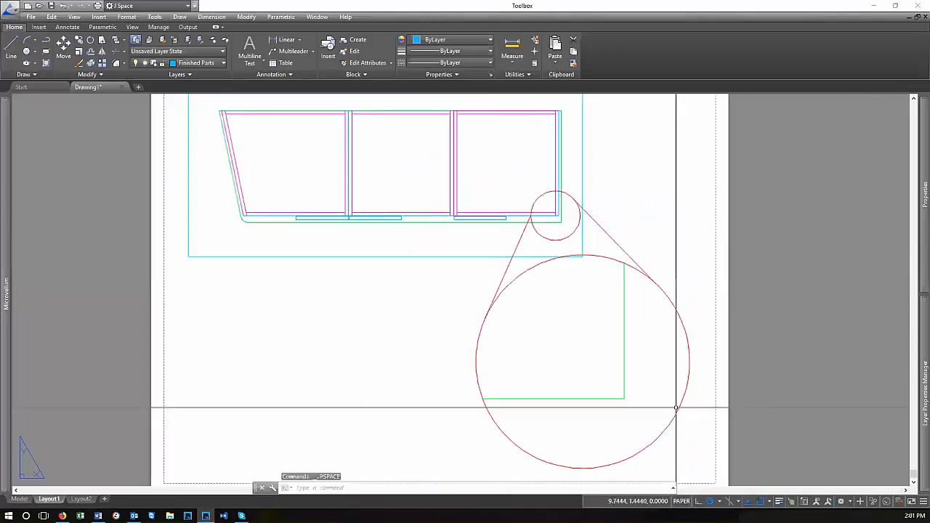
scroll(664, 347, "up", 4)
scroll(640, 378, "down", 2)
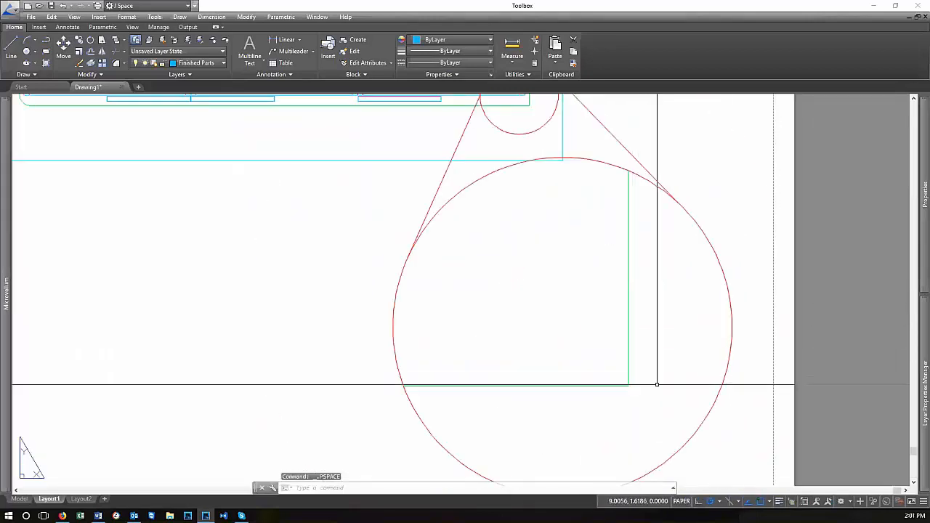
scroll(637, 349, "up", 5)
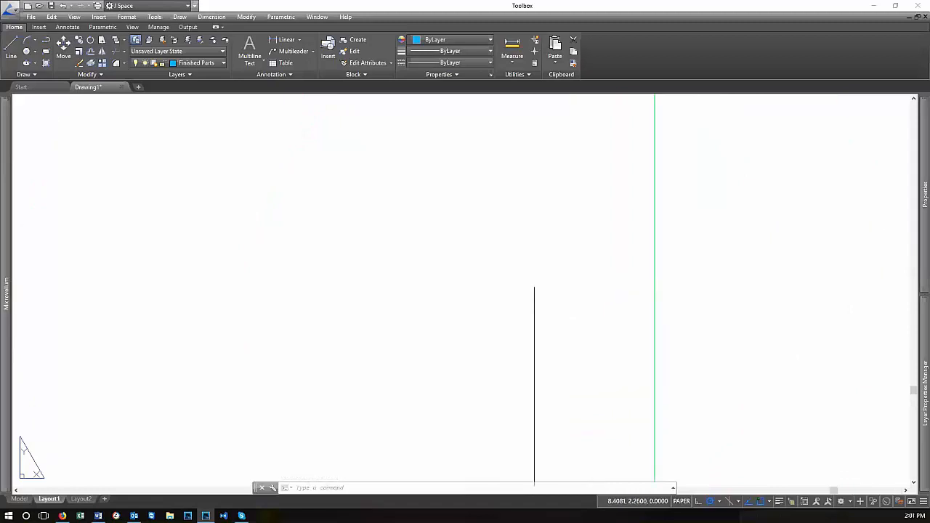
Activate the detail viewport while it fills the view, examine the countertop and surrounding circles in model space, and return to paper space
double_click(535, 285)
scroll(582, 301, "down", 8)
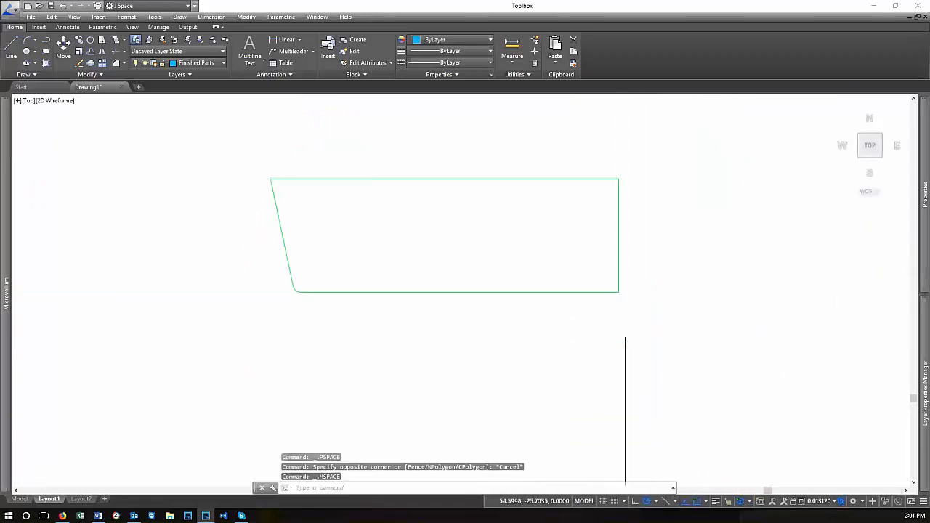
scroll(614, 317, "up", 8)
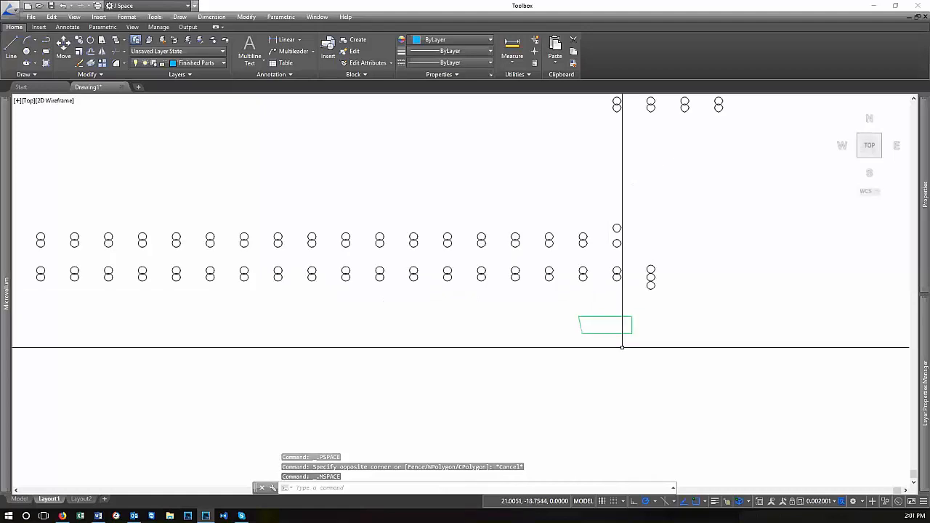
scroll(590, 315, "down", 8)
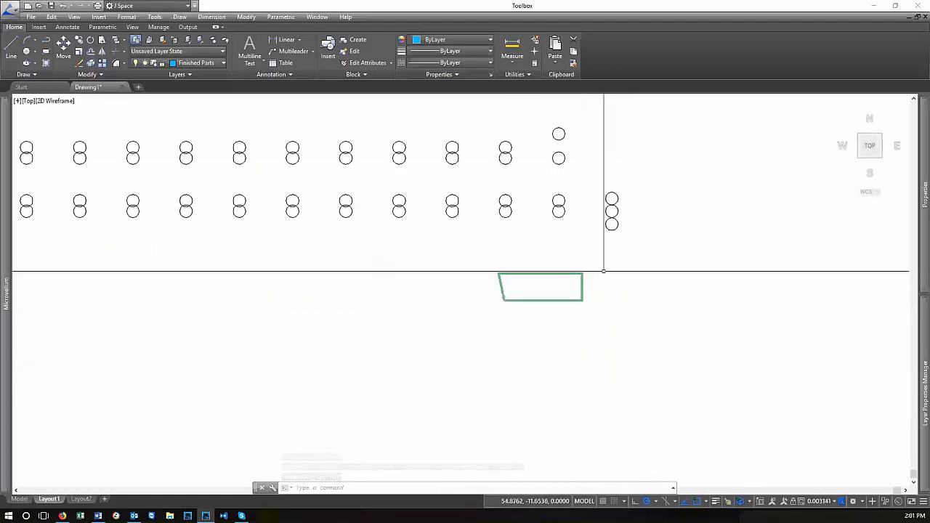
scroll(603, 296, "up", 2)
scroll(603, 296, "up", 3)
scroll(583, 312, "down", 7)
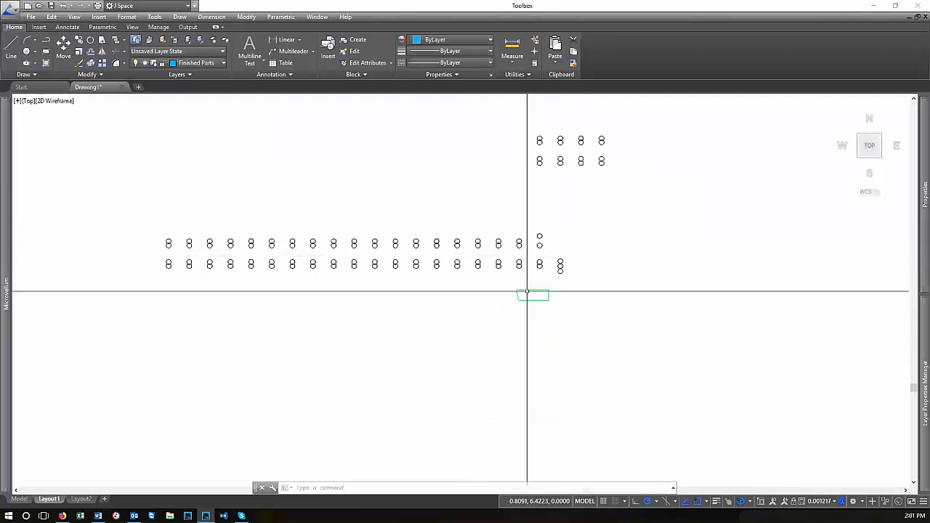
scroll(546, 307, "up", 10)
scroll(501, 322, "down", 7)
scroll(500, 353, "up", 2)
scroll(586, 261, "up", 4)
scroll(528, 276, "down", 10)
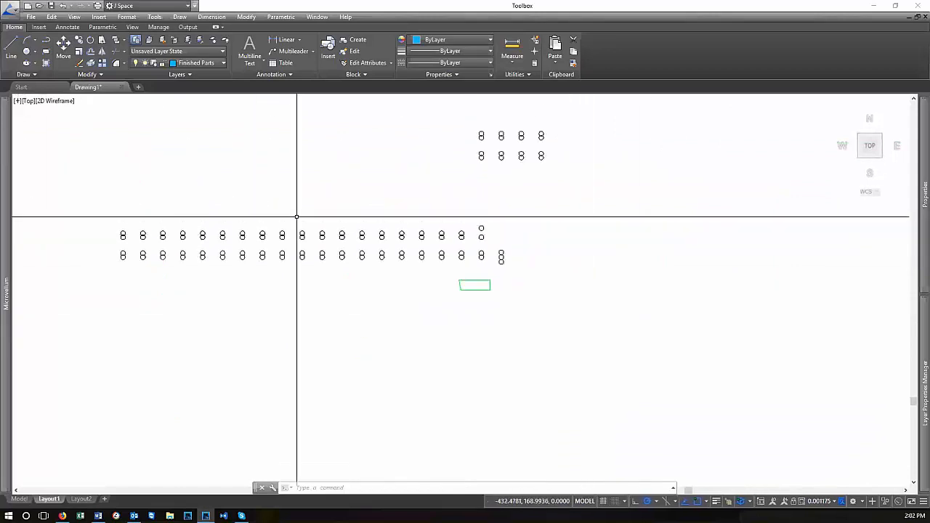
scroll(497, 298, "up", 2)
scroll(458, 290, "up", 8)
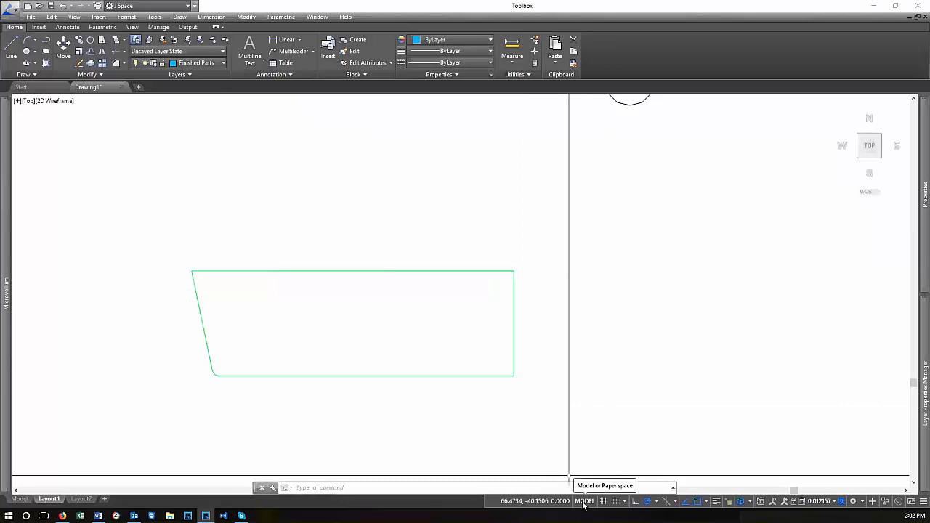
scroll(523, 327, "down", 4)
scroll(527, 312, "up", 4)
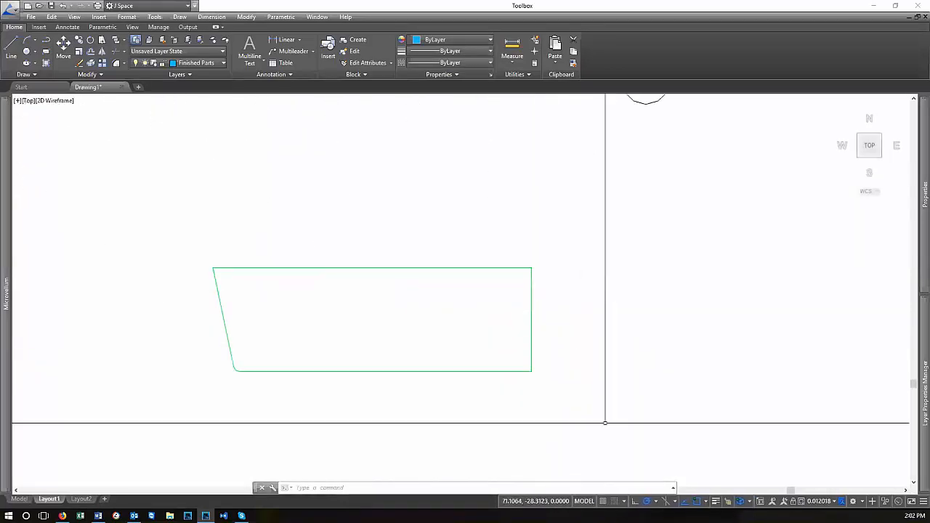
left_click(585, 501)
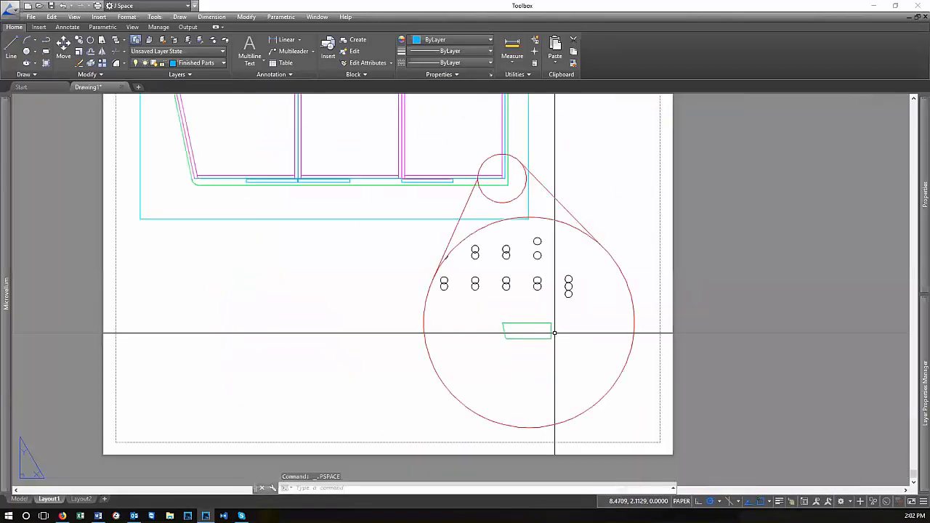
Reactivate the circular detail viewport and reframe it on the countertop's square lower-right corner
scroll(575, 325, "down", 6)
scroll(563, 287, "up", 8)
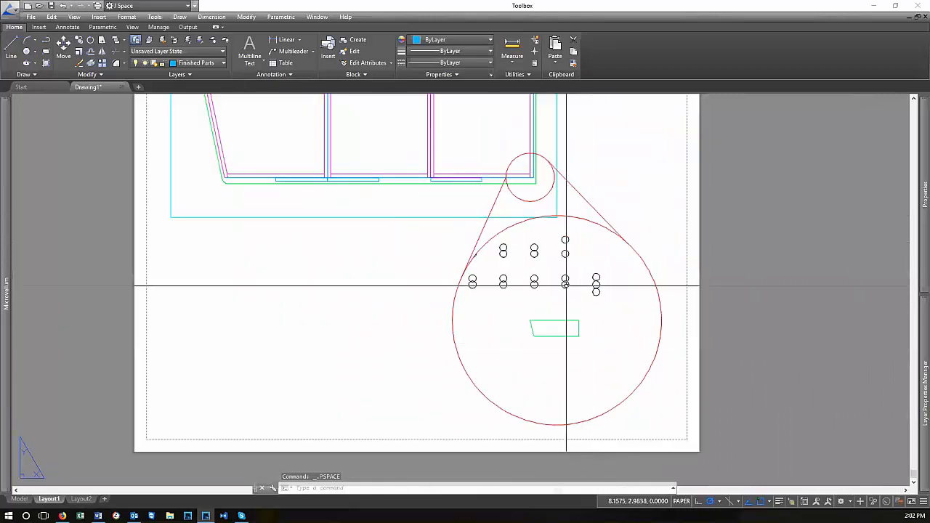
scroll(530, 349, "down", 2)
double_click(583, 351)
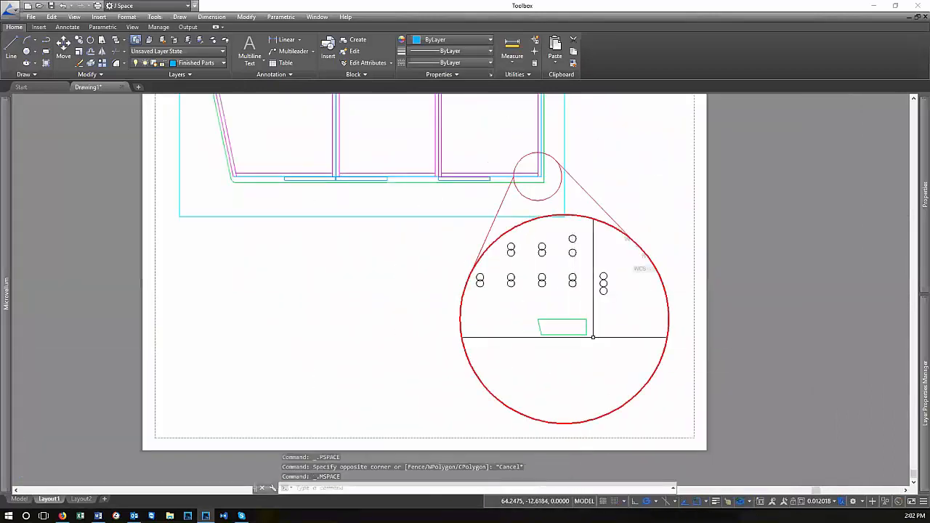
scroll(579, 329, "up", 3)
scroll(603, 341, "up", 3)
scroll(570, 329, "up", 2)
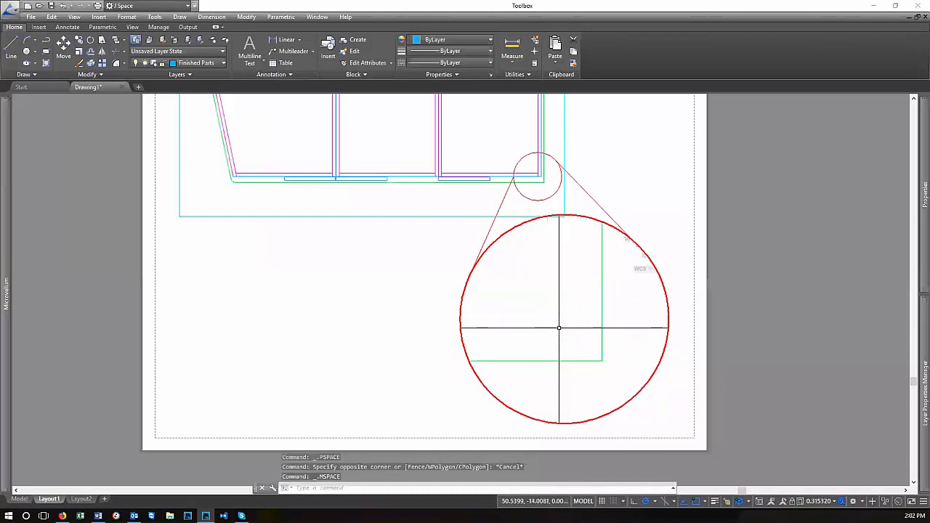
Set the circular detail viewport's scale to 6" = 1'-0" and lock its view
left_click(821, 502)
scroll(821, 411, "down", 3)
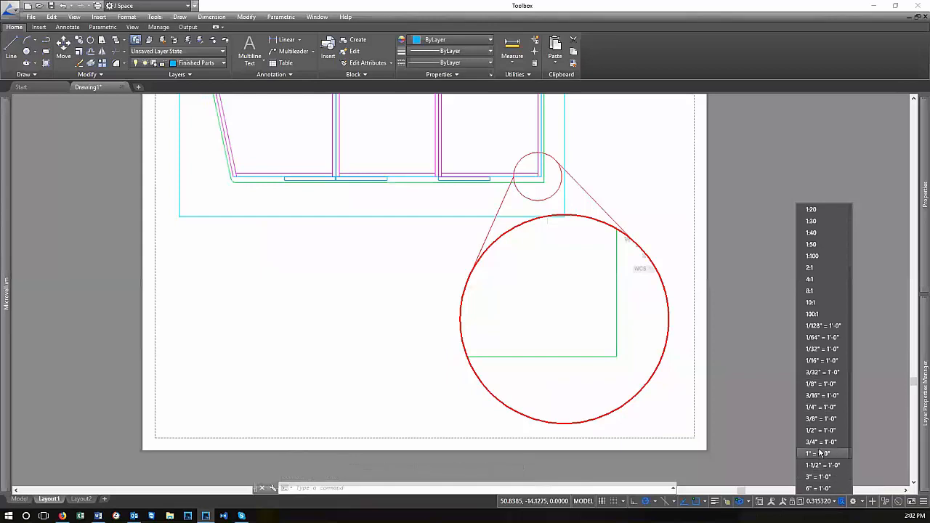
scroll(819, 451, "down", 2)
left_click(822, 441)
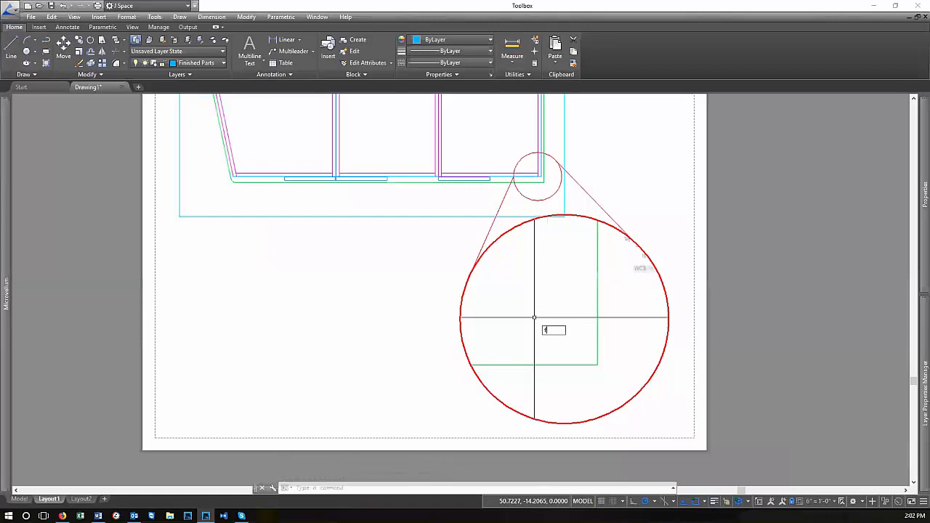
Try to fillet the countertop's lower-right corner inside the detail viewport by entering 1.5 without choosing the Radius option
key("Return")
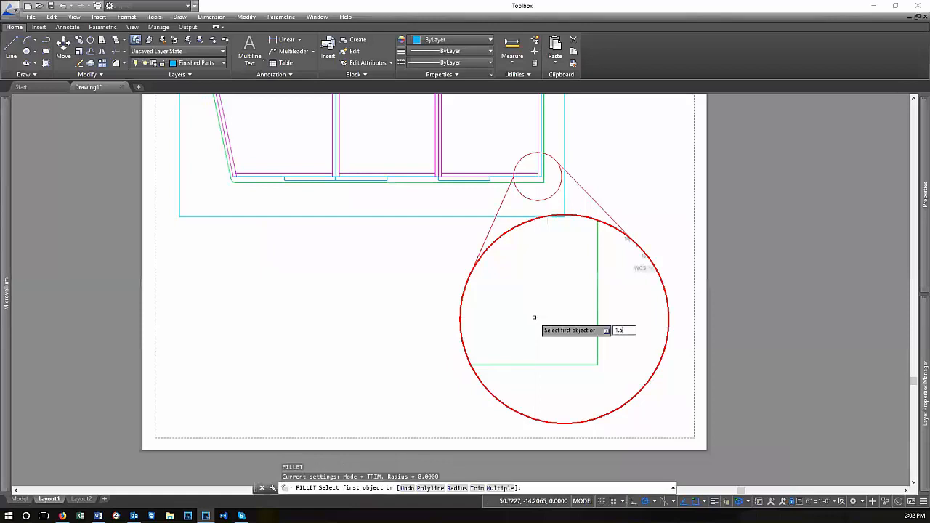
type("1.5")
key("Return")
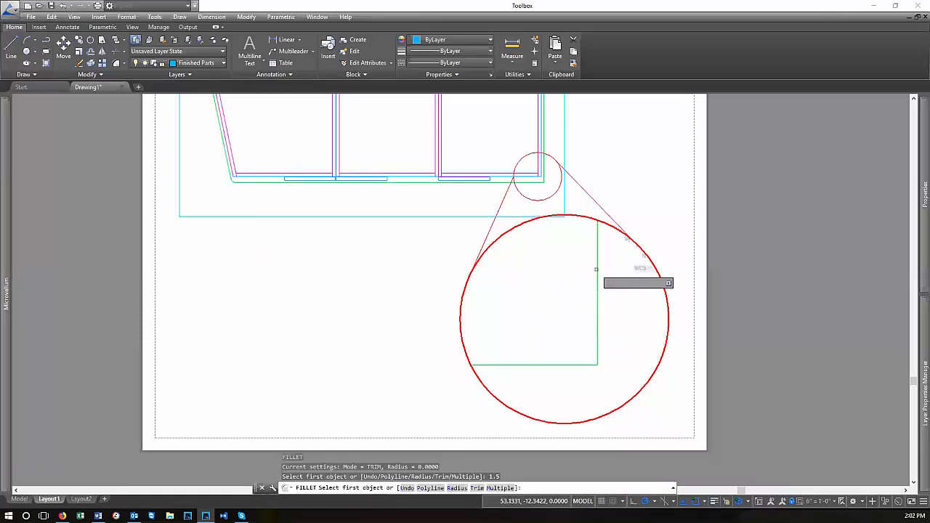
left_click(598, 277)
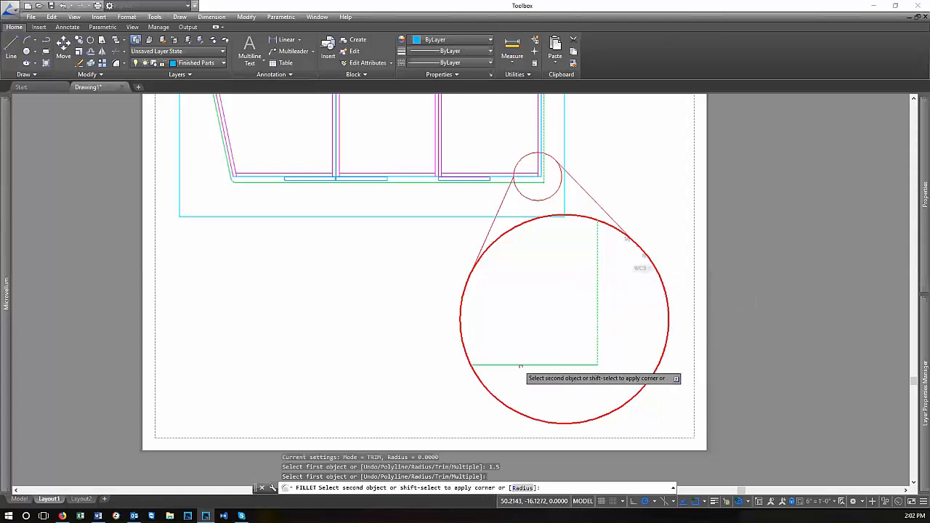
left_click(506, 364)
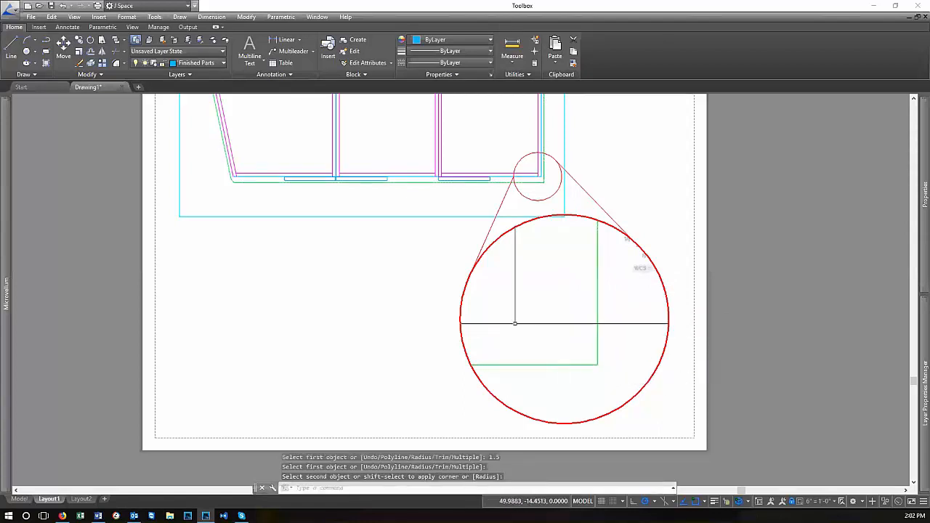
Fillet the countertop's lower-right corner between its right and front edges with a radius of 1.5
scroll(515, 323, "down", 2)
scroll(563, 334, "up", 2)
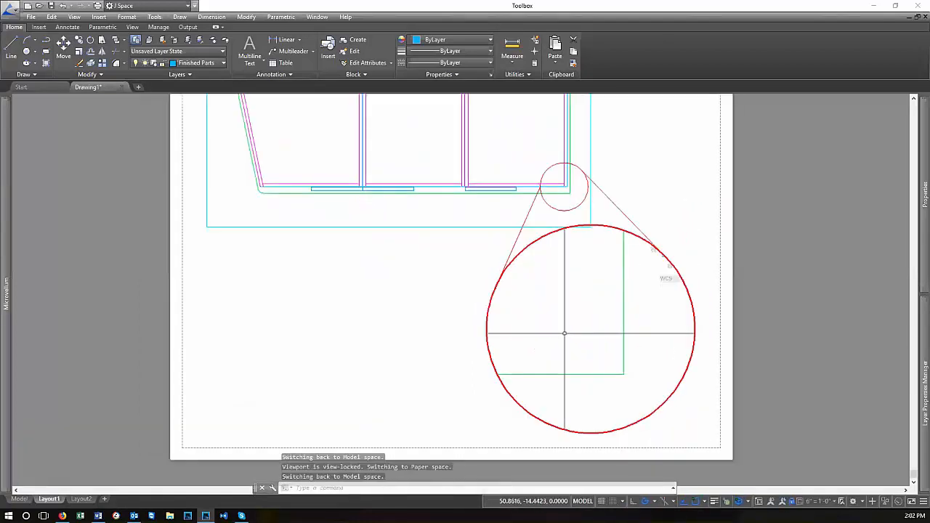
key("Return")
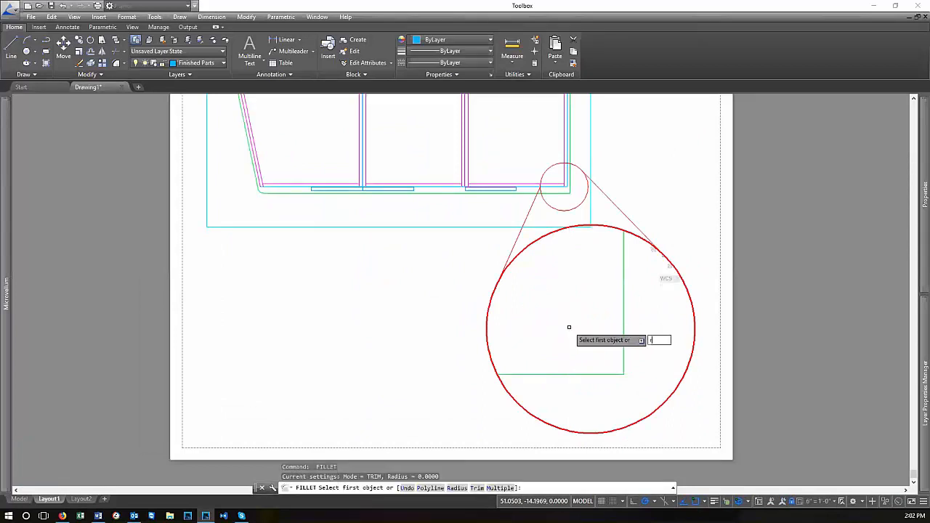
type("r")
key("Return")
key("Return")
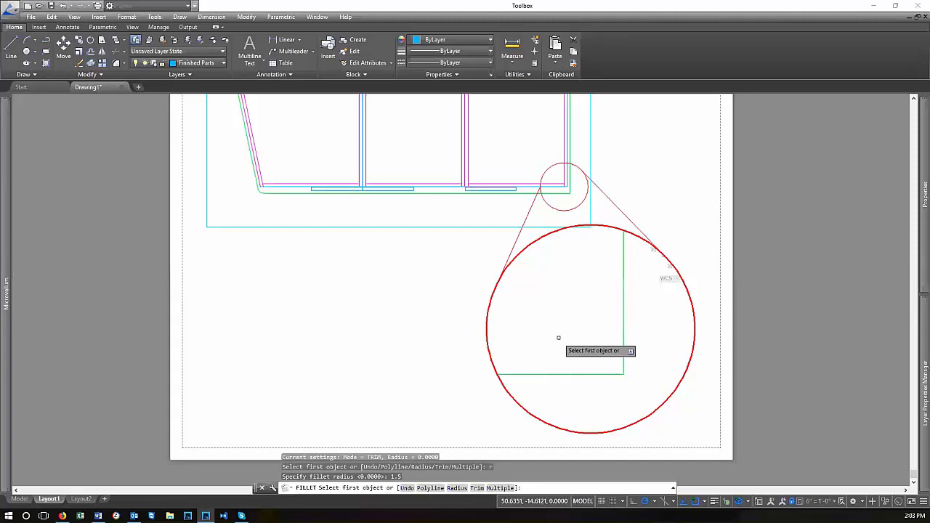
left_click(623, 268)
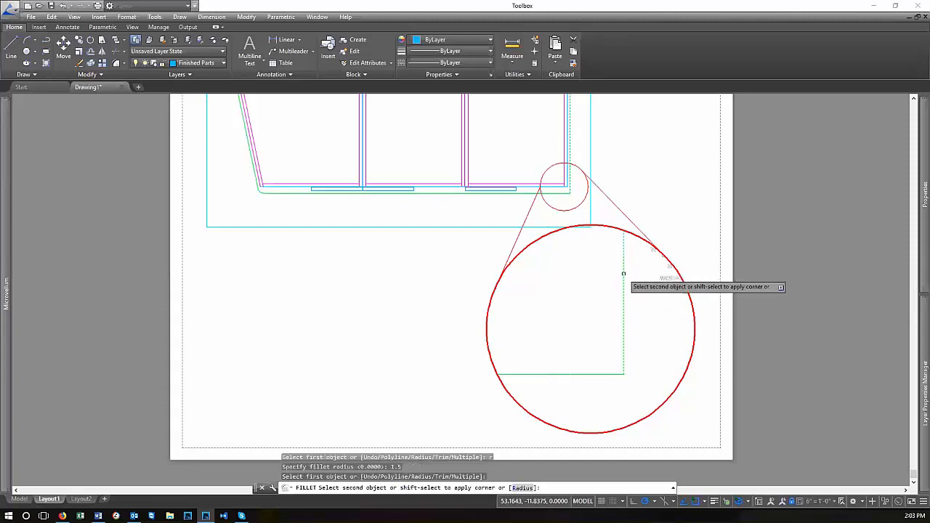
left_click(513, 375)
Return to paper space and examine the rounded countertop corner in the main plan view
double_click(721, 420)
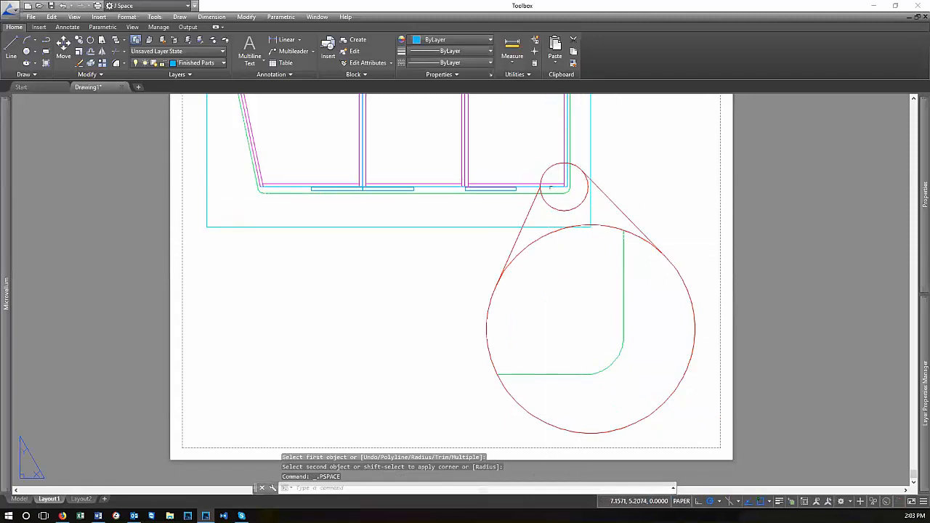
scroll(572, 162, "up", 6)
scroll(536, 253, "down", 6)
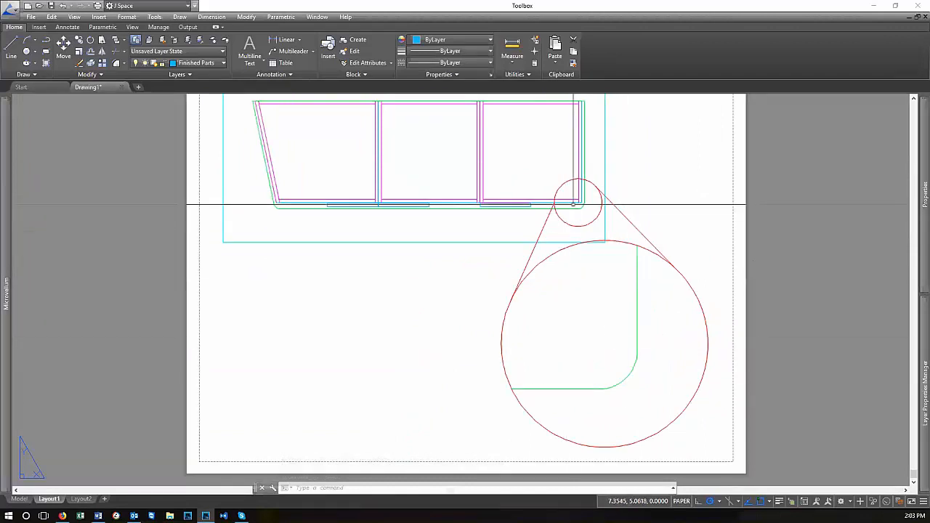
scroll(589, 224, "up", 4)
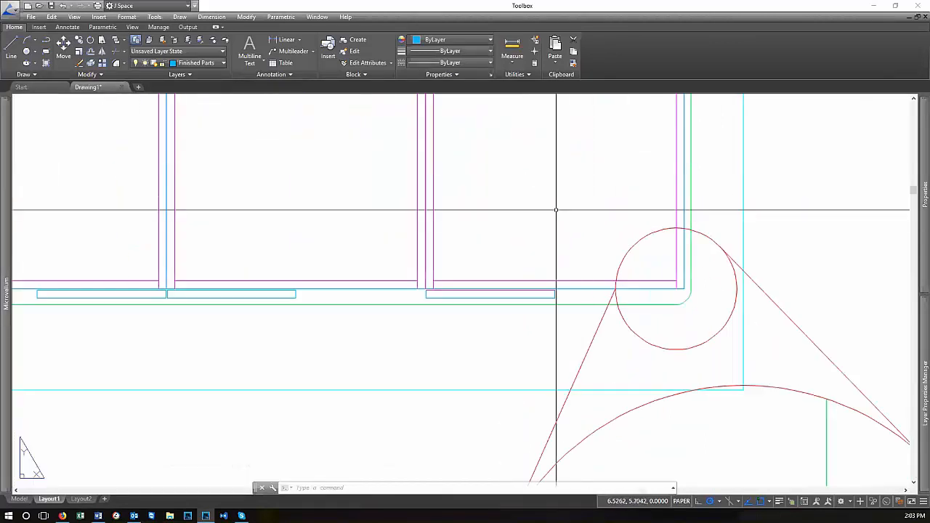
Switch to model space and inspect the rounded lower-right corner of the countertop
scroll(546, 205, "down", 6)
scroll(621, 331, "up", 2)
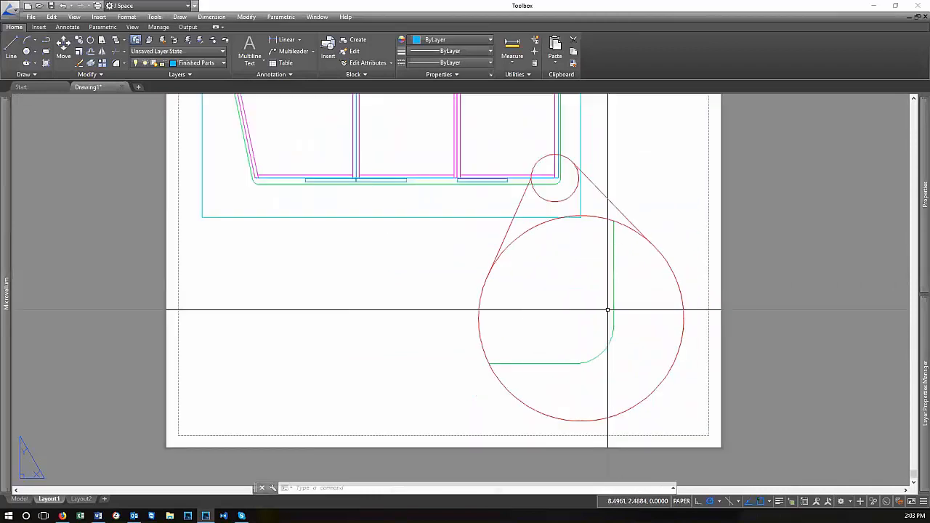
type("z")
key("Return")
type("e")
key("Return")
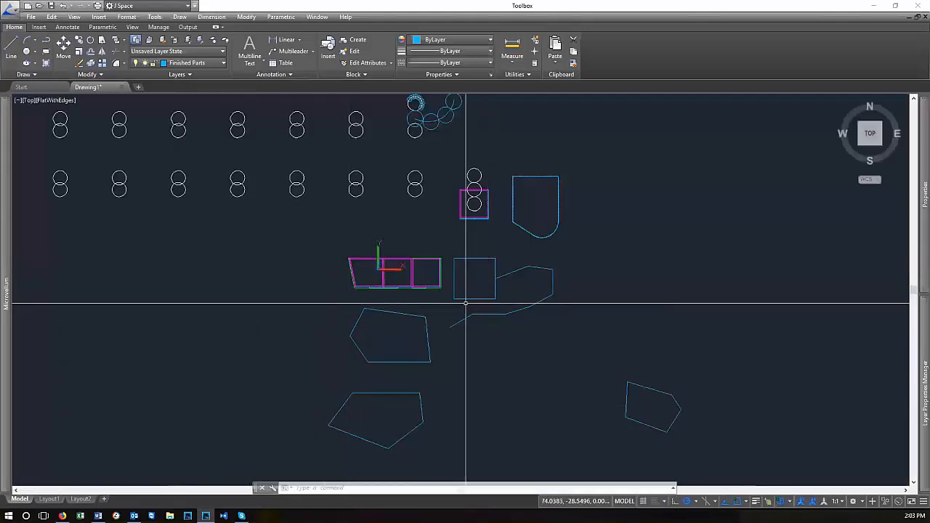
scroll(480, 302, "up", 3)
scroll(388, 257, "up", 5)
scroll(508, 316, "up", 2)
left_click(550, 331)
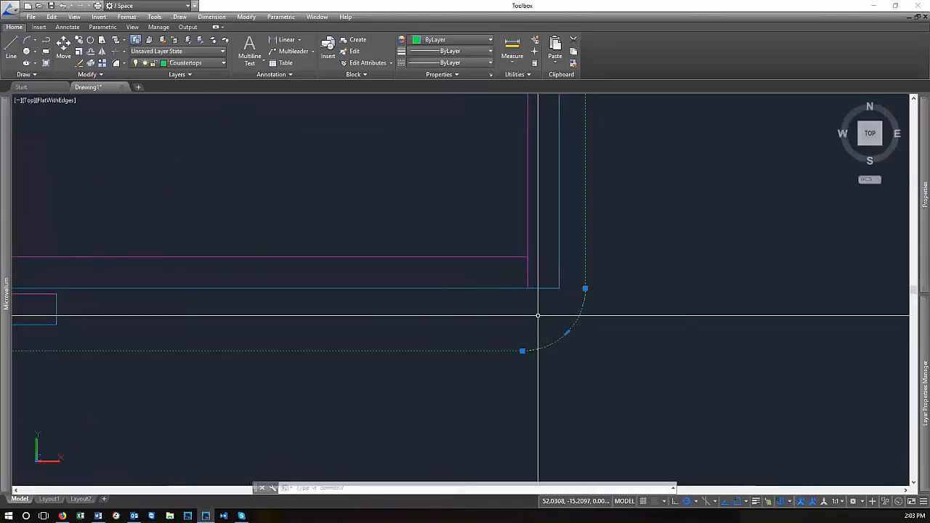
key("Escape")
Examine the countertop's outline and front edge in model space and return to Layout1
type("z")
key("Return")
type("e")
key("Return")
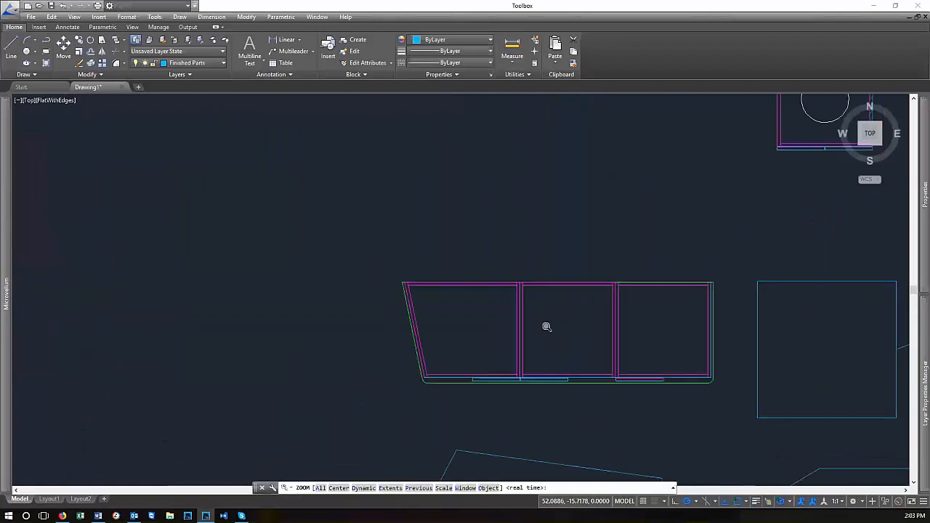
scroll(722, 377, "up", 9)
scroll(742, 320, "up", 5)
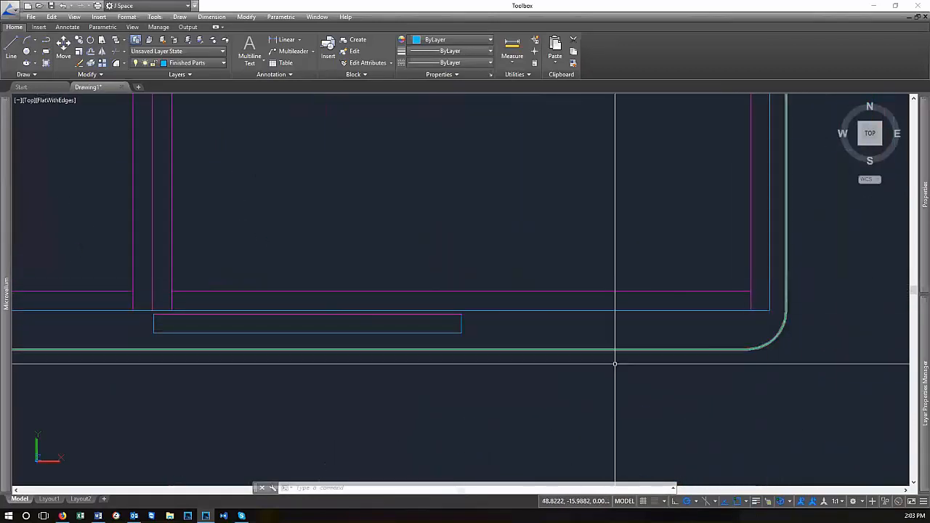
type("z")
key("Return")
type("e")
key("Return")
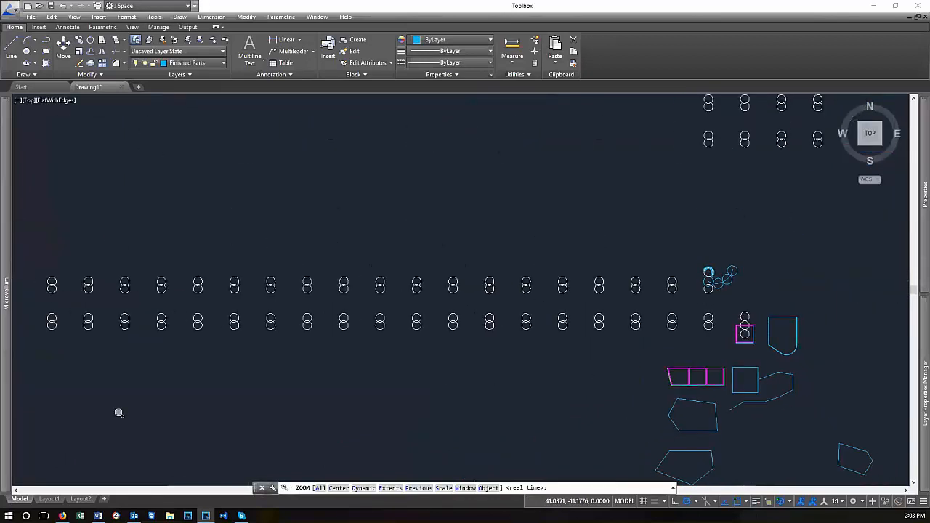
left_click(48, 499)
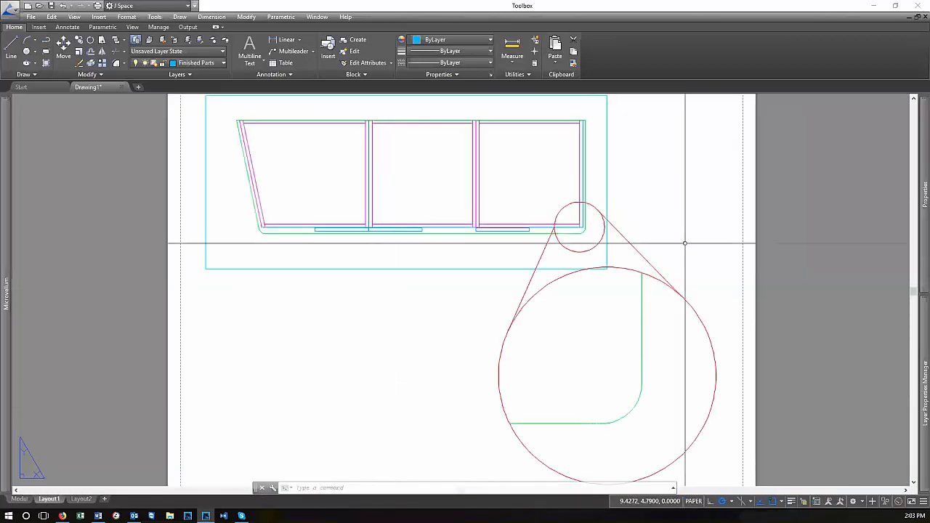
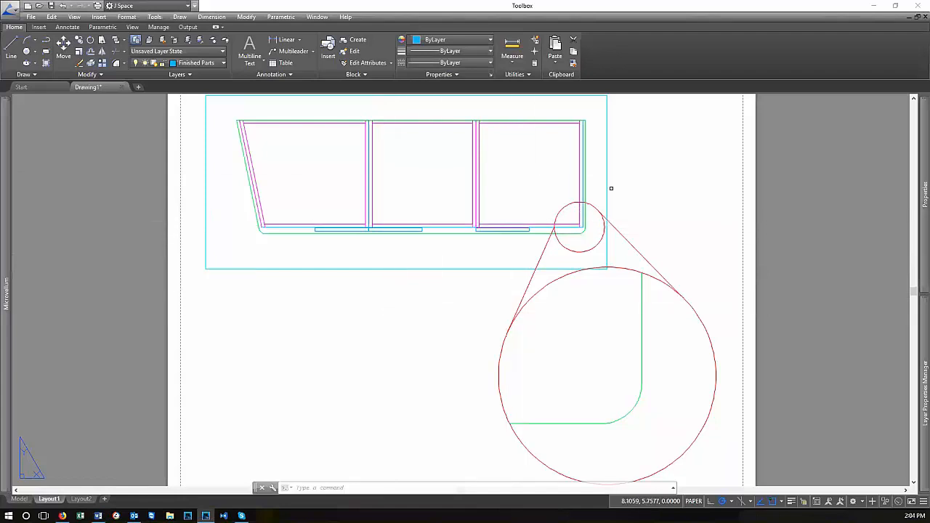
Draw the sheet border's left line in paper space from 0,0 straight up 8 units
scroll(490, 280, "down", 2)
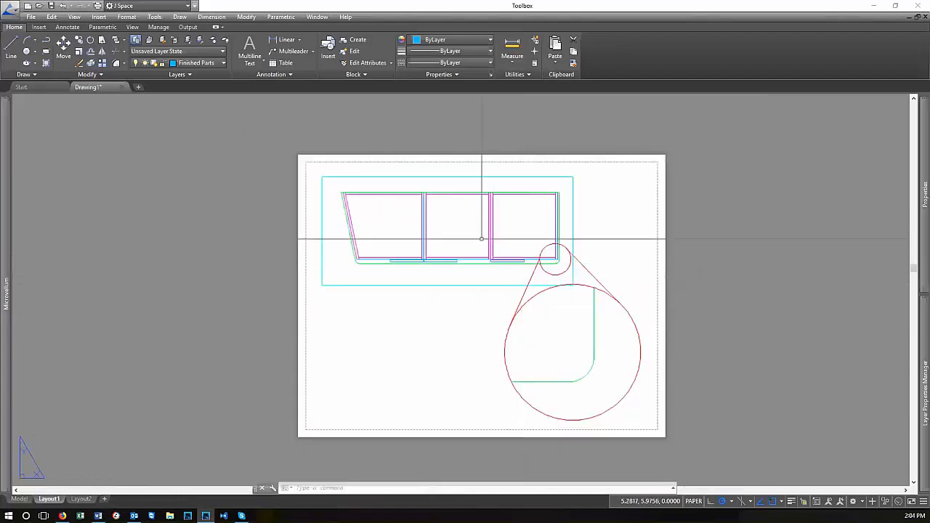
scroll(414, 330, "up", 2)
scroll(482, 313, "down", 2)
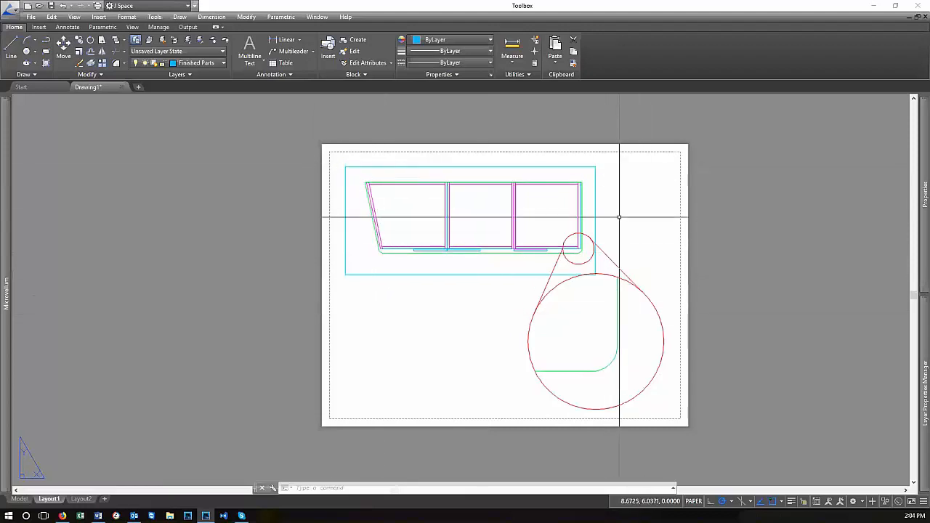
key("Return")
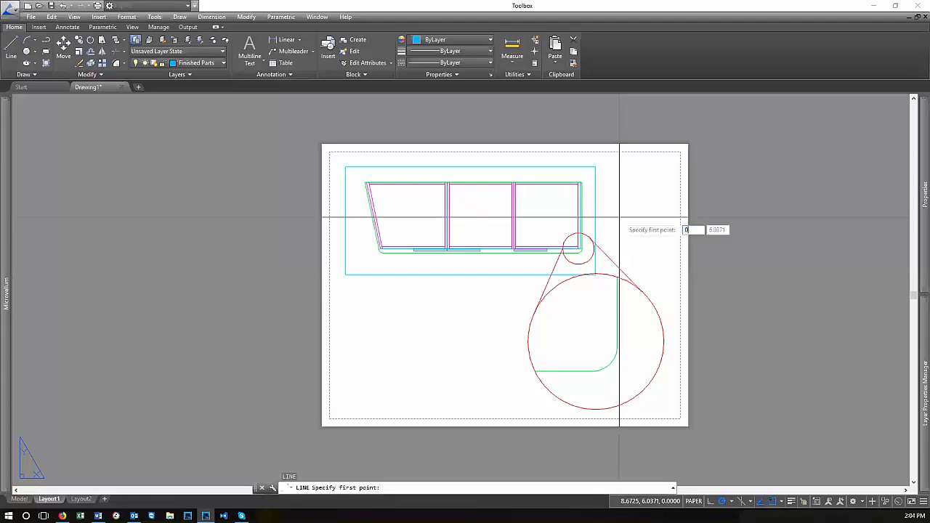
key("Return")
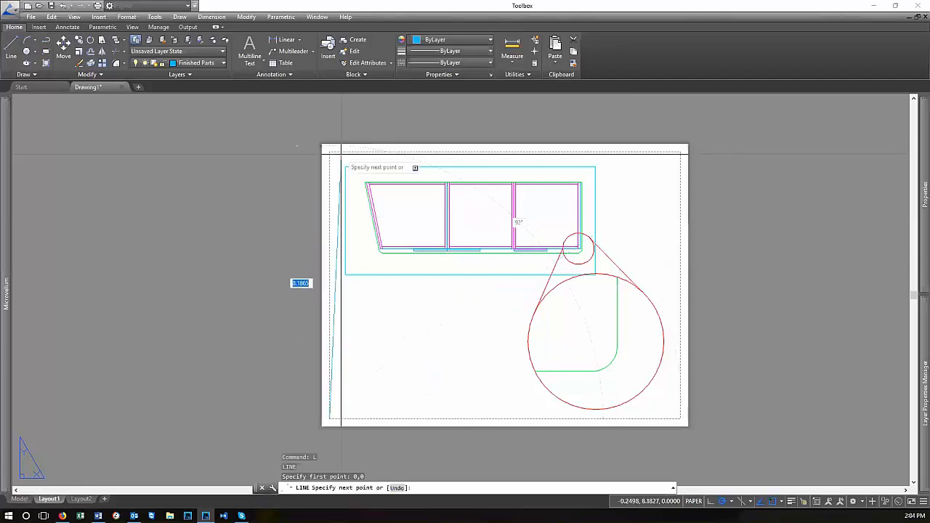
scroll(339, 156, "up", 2)
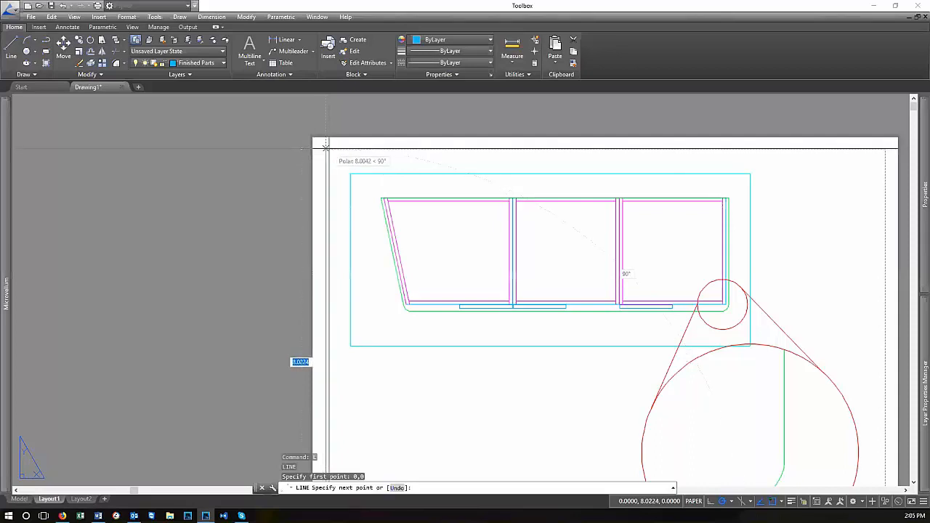
key("Return")
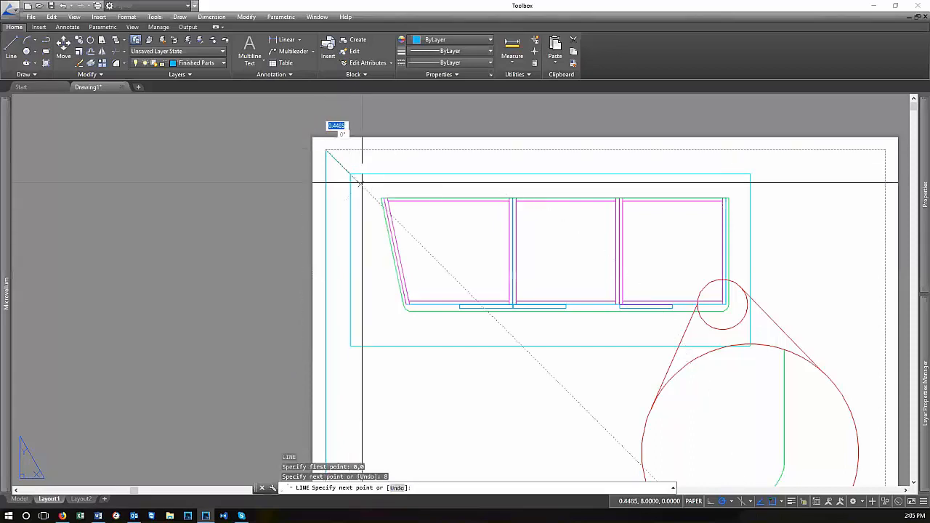
Continue the border with a horizontal top line 10.5 units long to the right and end the line command
scroll(342, 145, "down", 2)
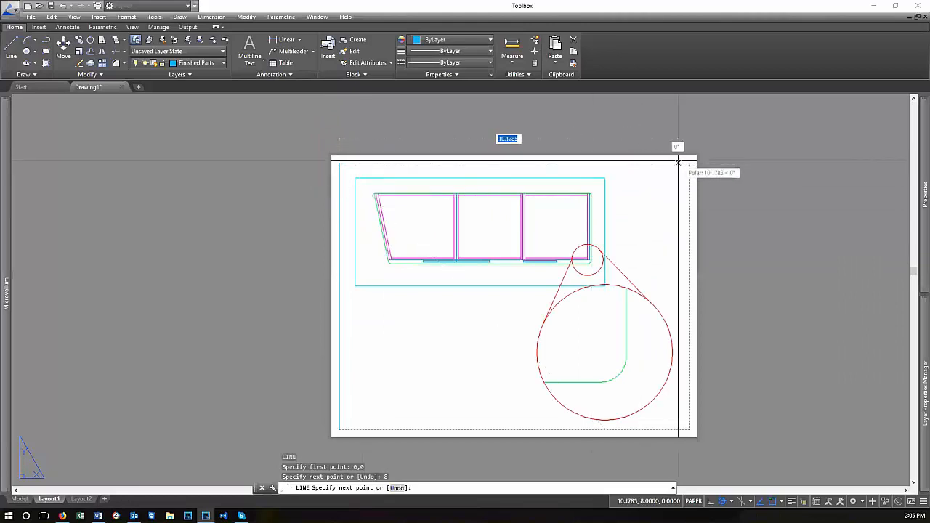
type("10")
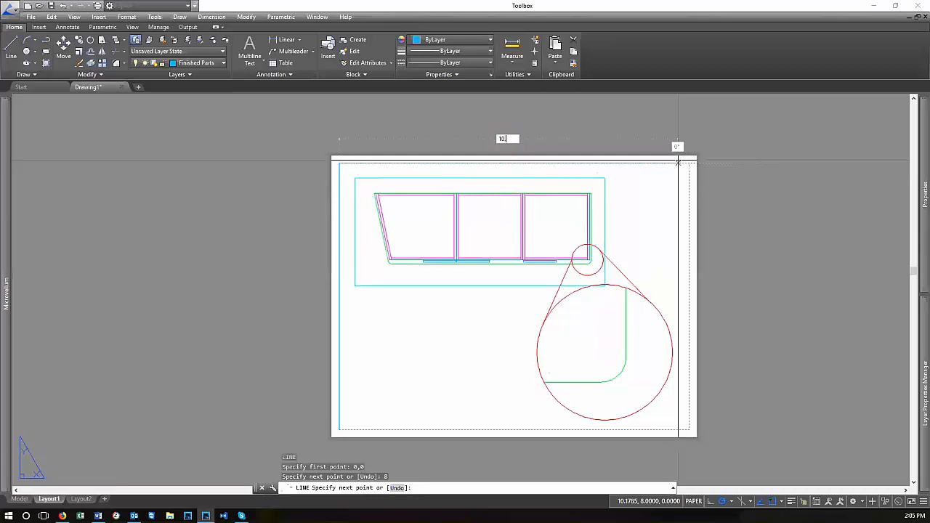
type(".5")
key("Return")
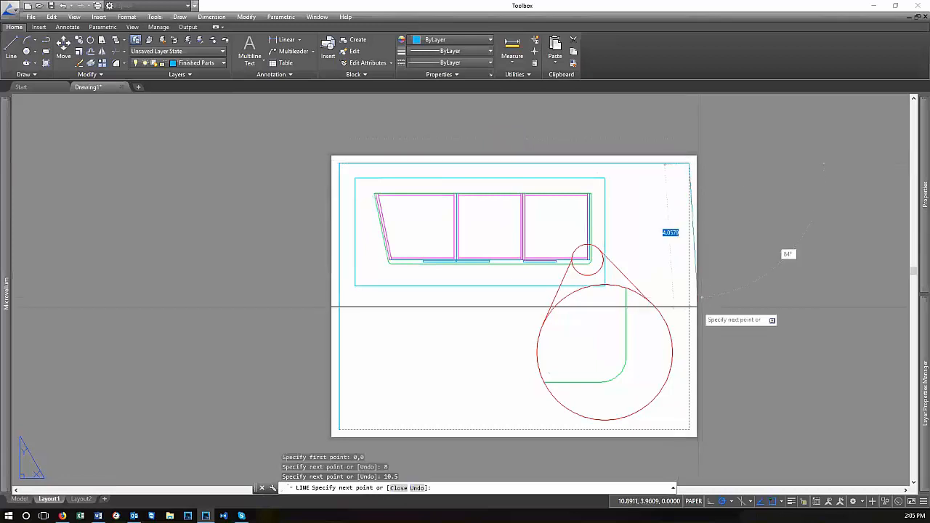
key("Escape")
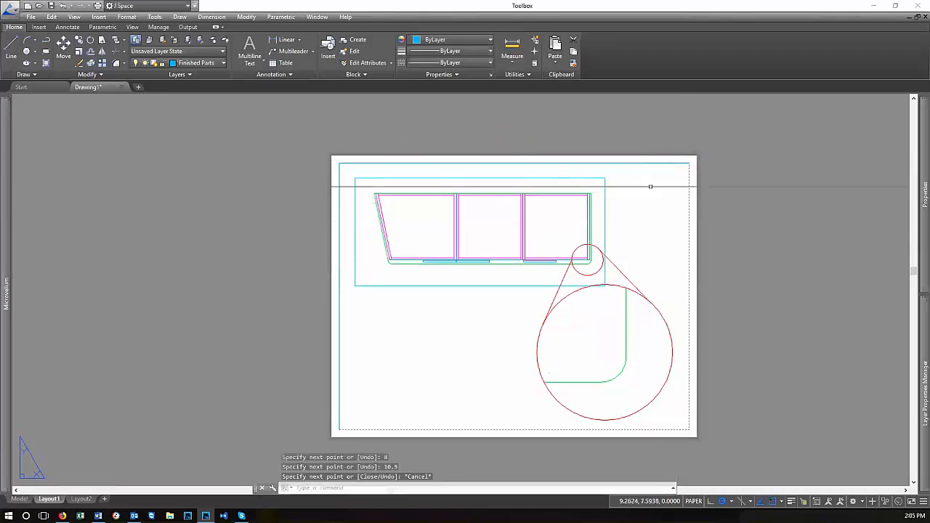
Examine the layout sheet with its two border lines and select the main plan viewport's frame
type("z")
key("Return")
type("e")
key("Return")
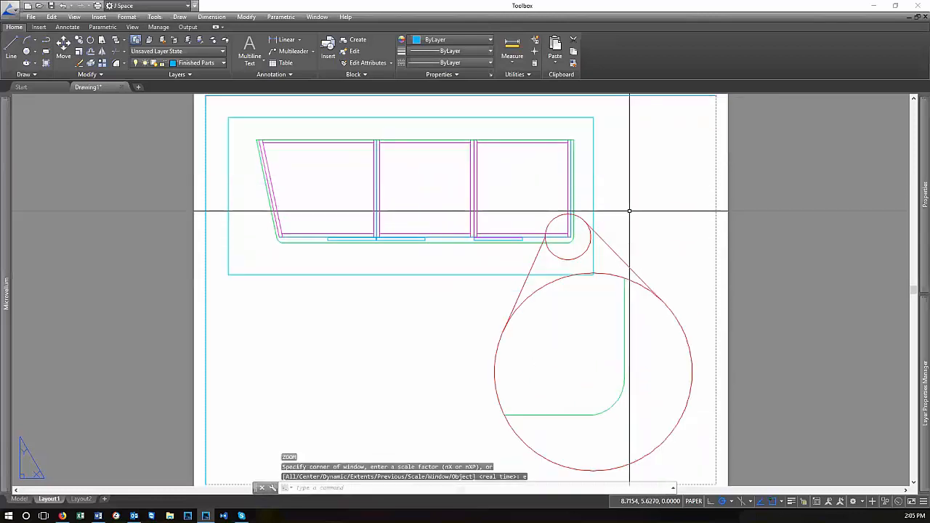
scroll(628, 237, "down", 2)
scroll(652, 201, "up", 2)
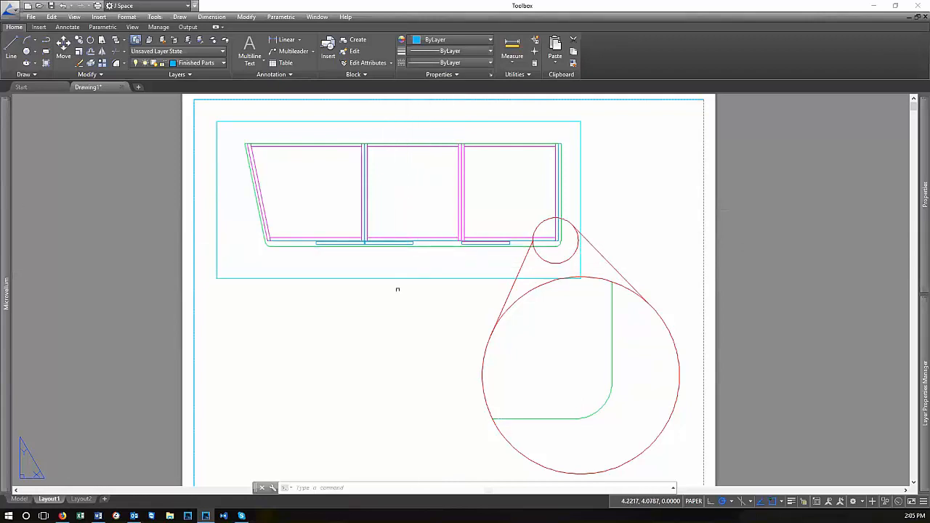
left_click(397, 285)
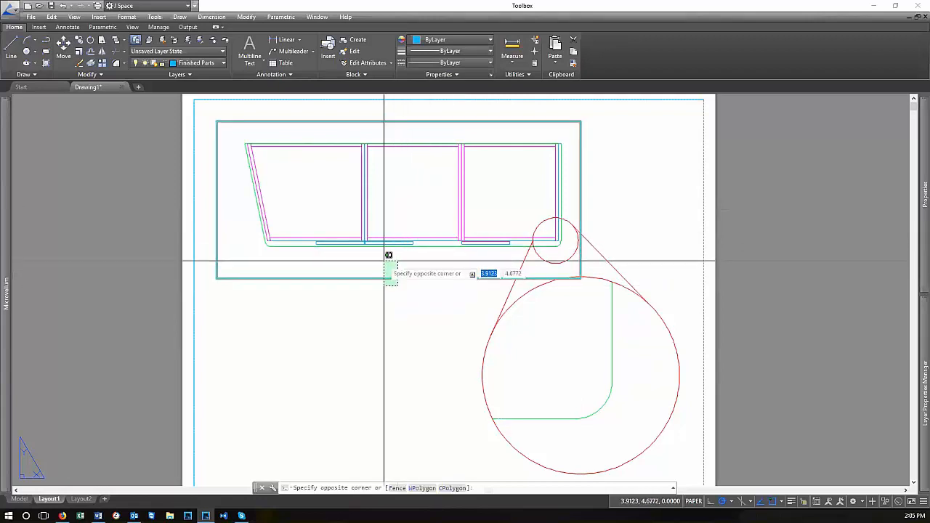
left_click(383, 258)
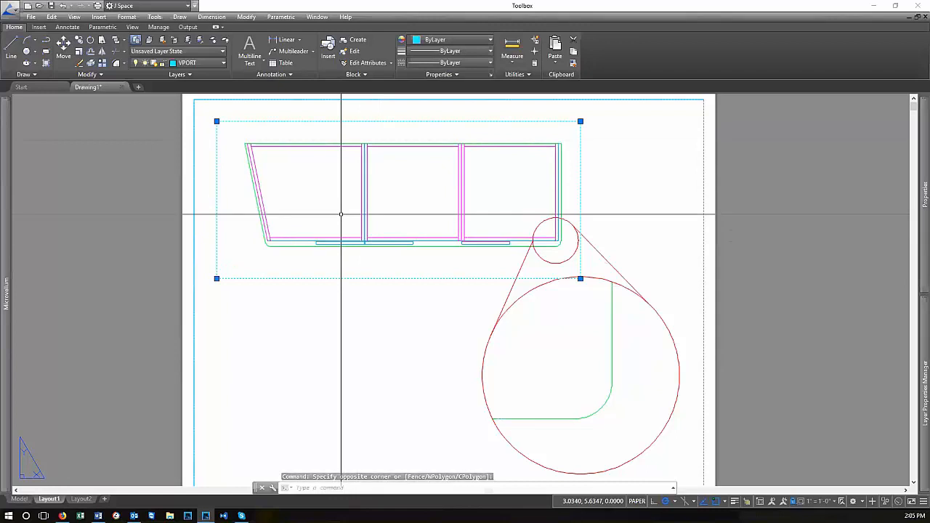
scroll(328, 276, "down", 2)
scroll(302, 283, "up", 2)
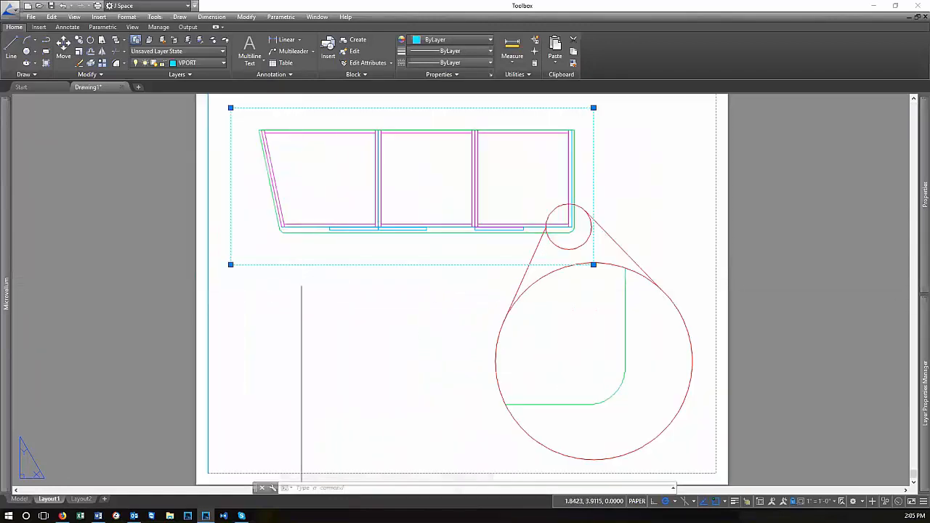
scroll(361, 296, "down", 2)
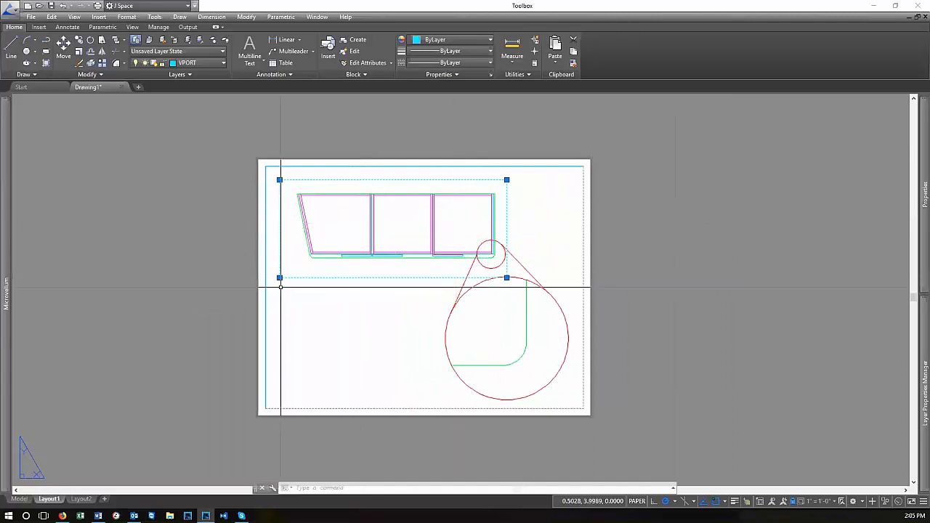
type("MI")
key("Return")
left_click(297, 330)
left_click(237, 317)
key("Return")
key("Escape")
key("Escape")
left_click(414, 172)
left_click(388, 146)
key("Escape")
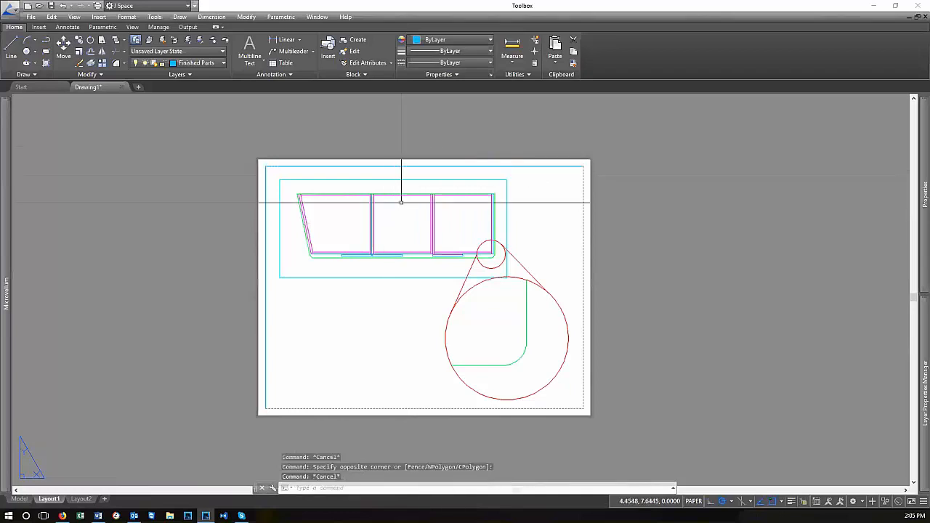
left_click(401, 172)
left_click(381, 145)
key("Escape")
key("Escape")
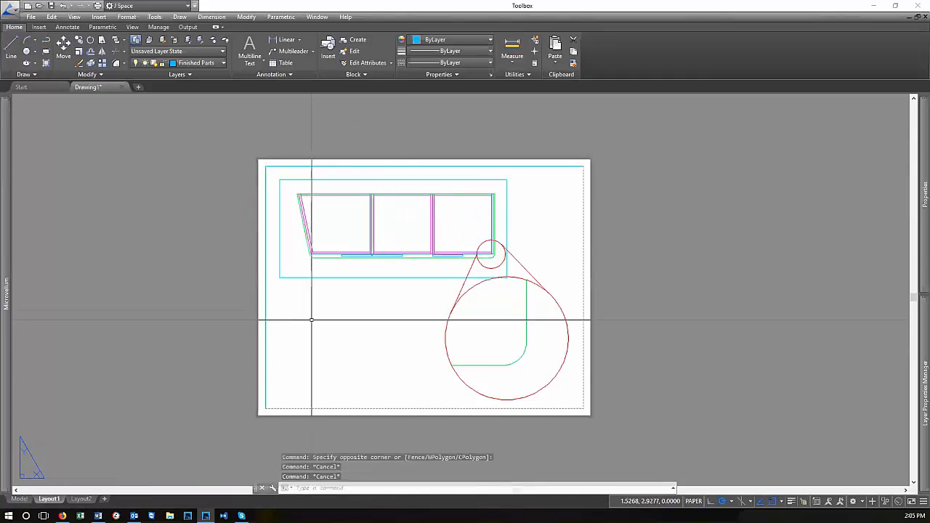
Mirror the left border line to the sheet's right side about a vertical line through the top line's midpoint, keeping the original
type("mi")
key("Return")
left_click(311, 332)
left_click(245, 304)
key("Return")
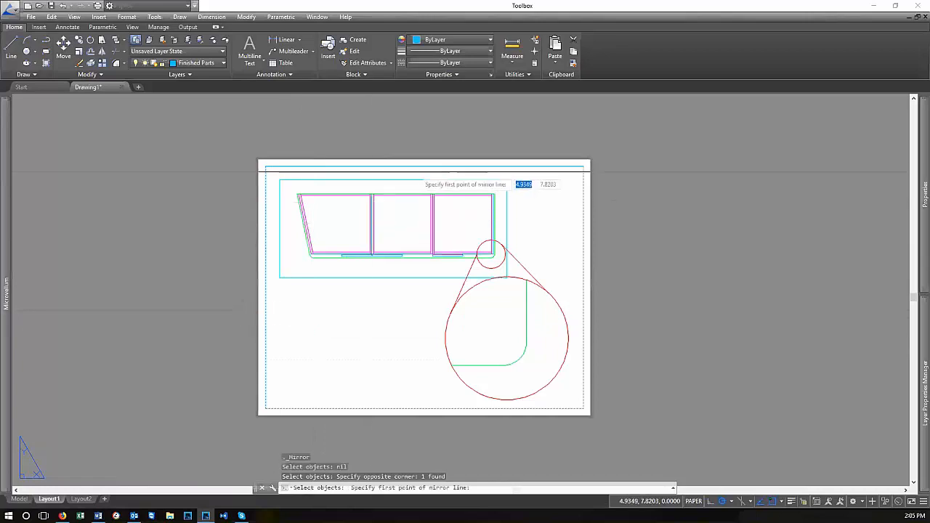
left_click(422, 161)
left_click(421, 124)
key("Return")
Mirror the top border line to the sheet's bottom about a horizontal line through the right line's midpoint, keeping the original
key("Return")
left_click(559, 183)
left_click(517, 121)
key("Return")
left_click(582, 285)
left_click(675, 290)
key("Return")
Inspect the rectangular border around the whole layout sheet
scroll(395, 294, "up", 2)
scroll(426, 368, "down", 2)
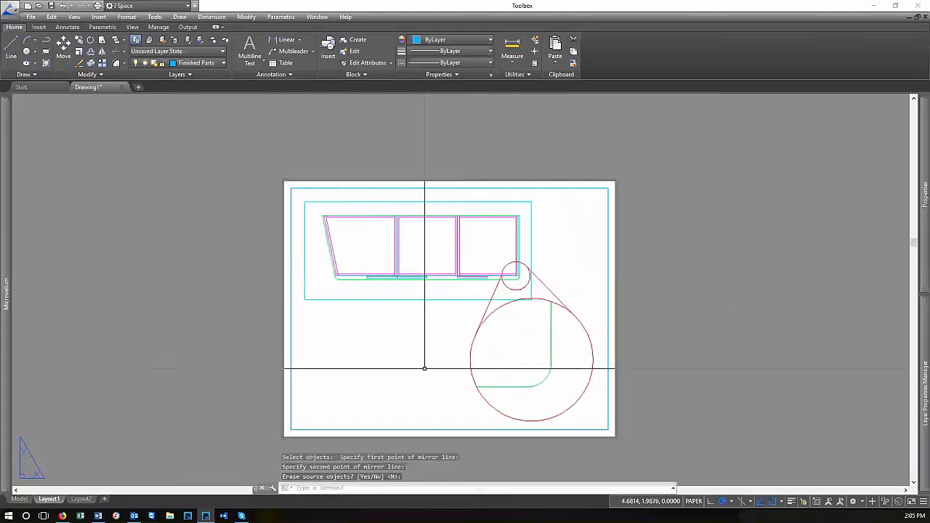
scroll(450, 374, "up", 2)
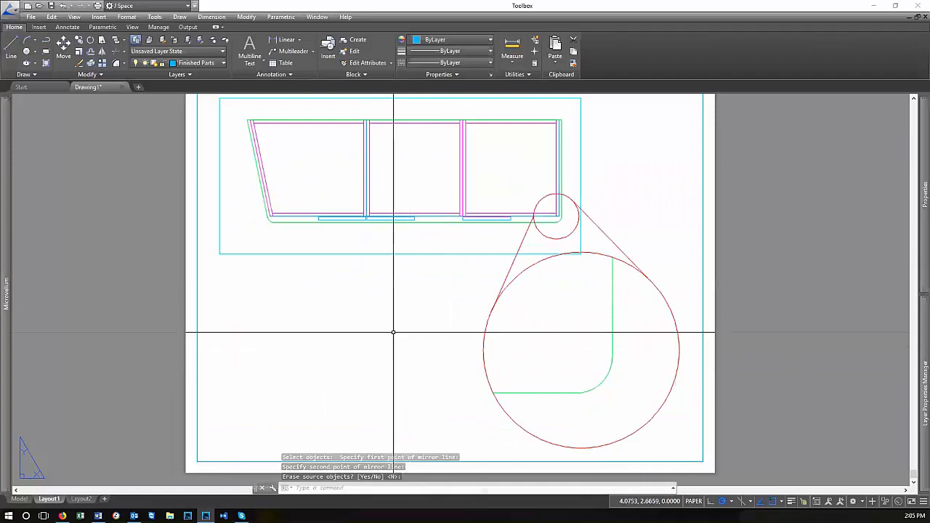
type("z")
key("Return")
type("e")
key("Return")
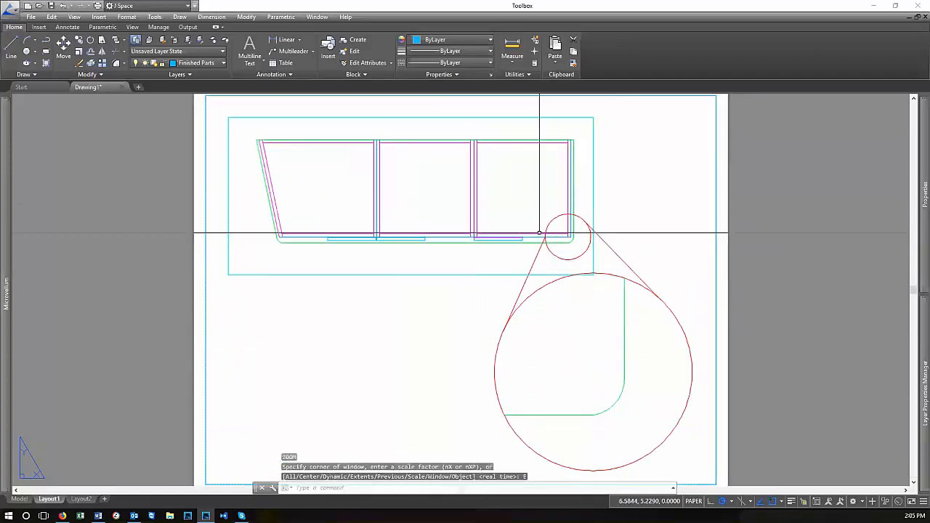
Select the four border lines, move them to the Title layer and clear the selection
scroll(426, 259, "down", 2)
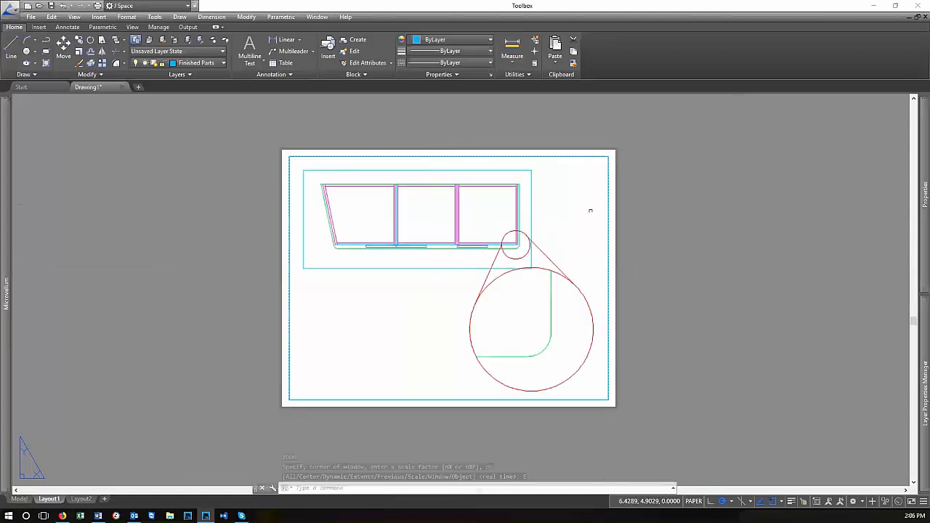
left_click(654, 162)
left_click(342, 417)
left_click(218, 320)
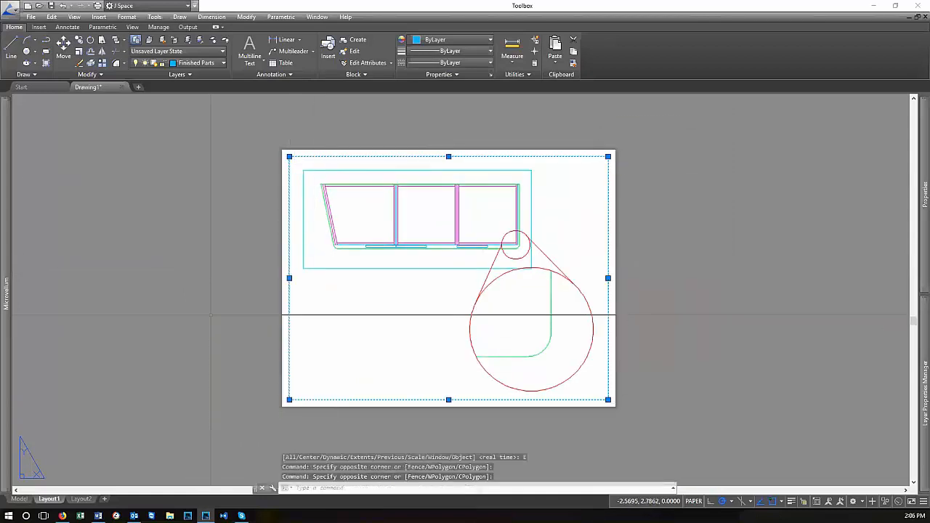
left_click(201, 64)
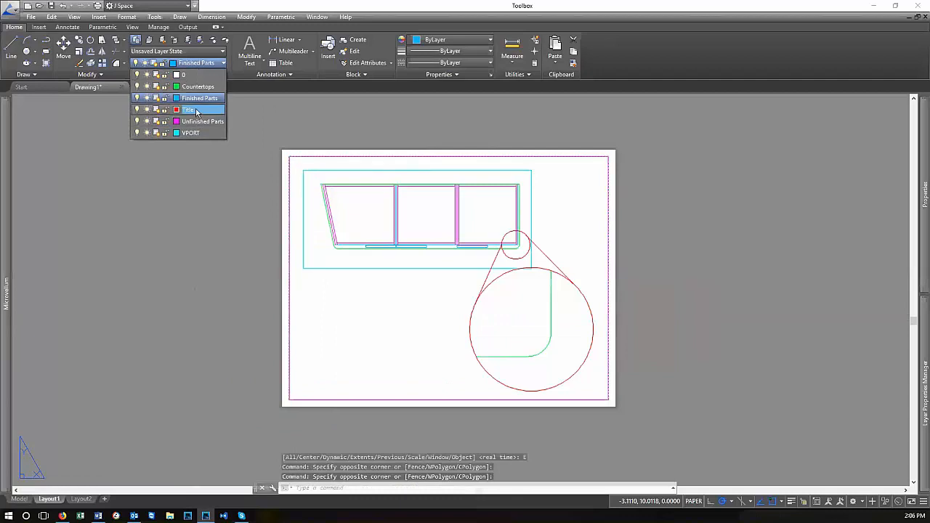
left_click(197, 108)
key("Escape")
key("Escape")
Examine the bordered sheet at full extents and check which layer the left border line is on
type("z")
key("Return")
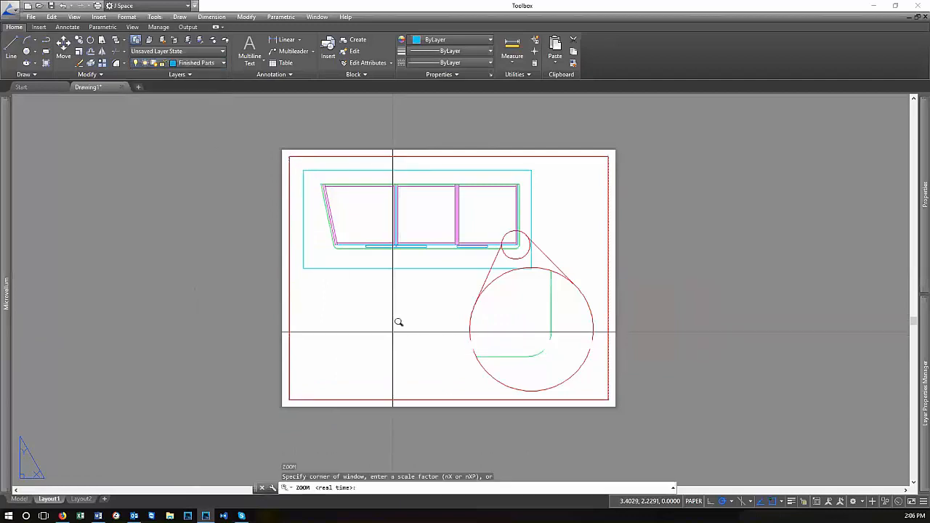
type("e")
key("Return")
left_click(205, 305)
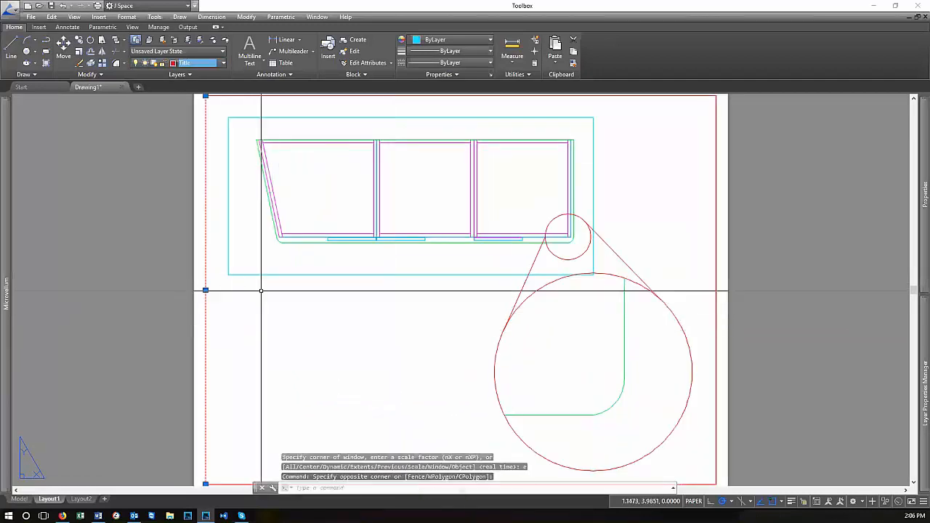
left_click(617, 256)
key("Escape")
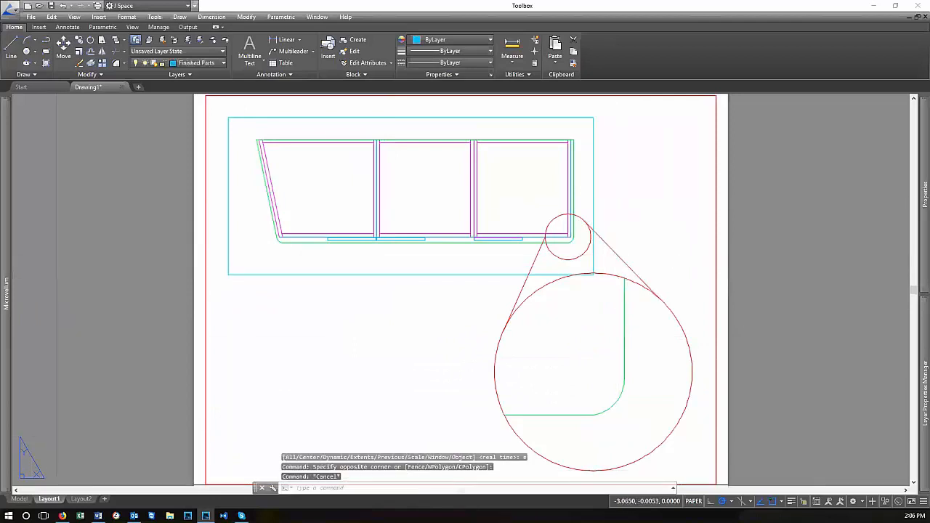
Preview the Layout1 plot with Microsoft Print to PDF as the printer, and leave the plot settings without plotting
right_click(53, 501)
left_click(69, 454)
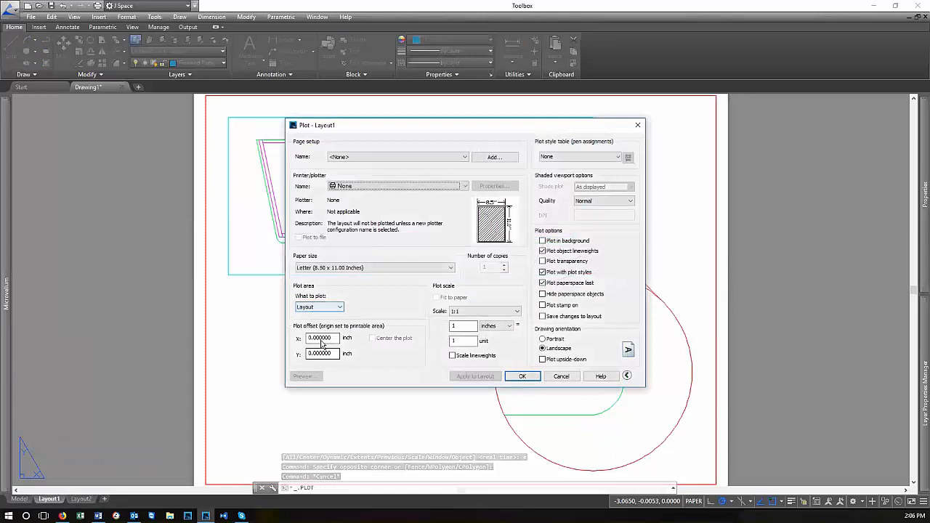
left_click(422, 189)
left_click(385, 235)
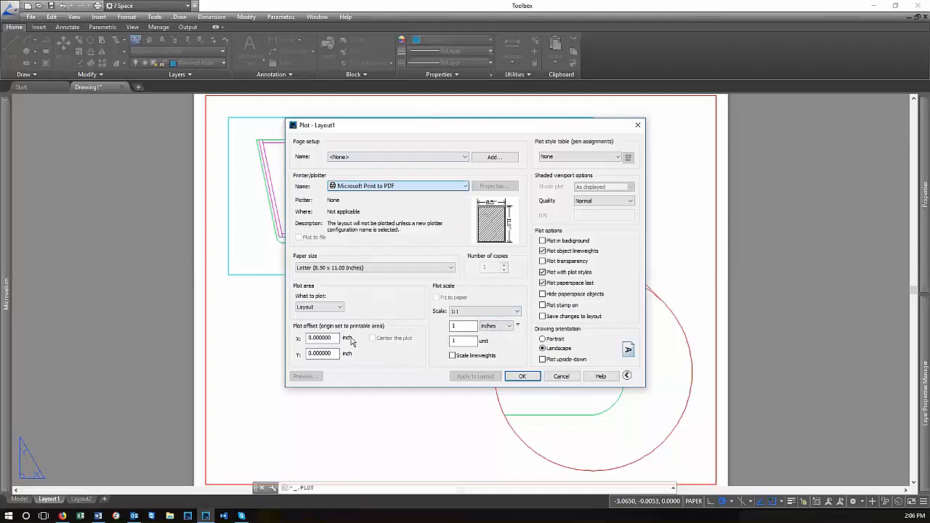
left_click(306, 376)
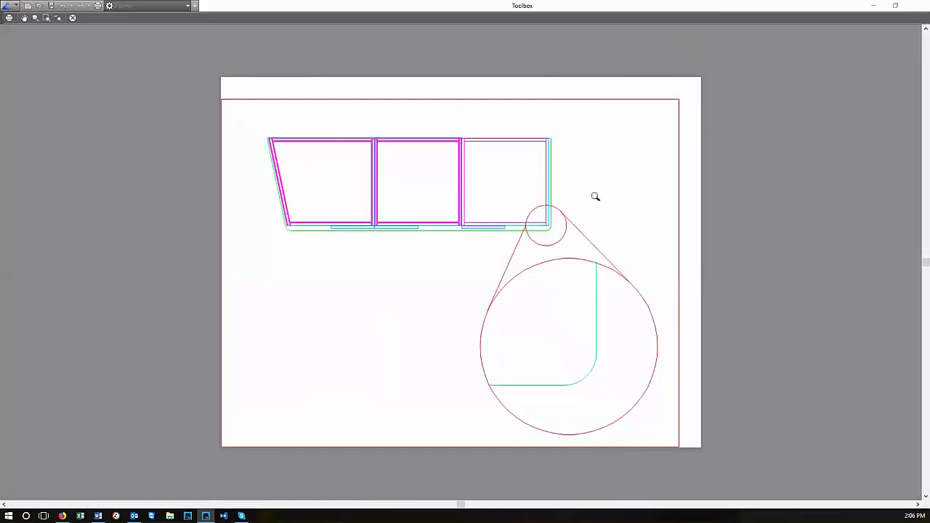
key("Escape")
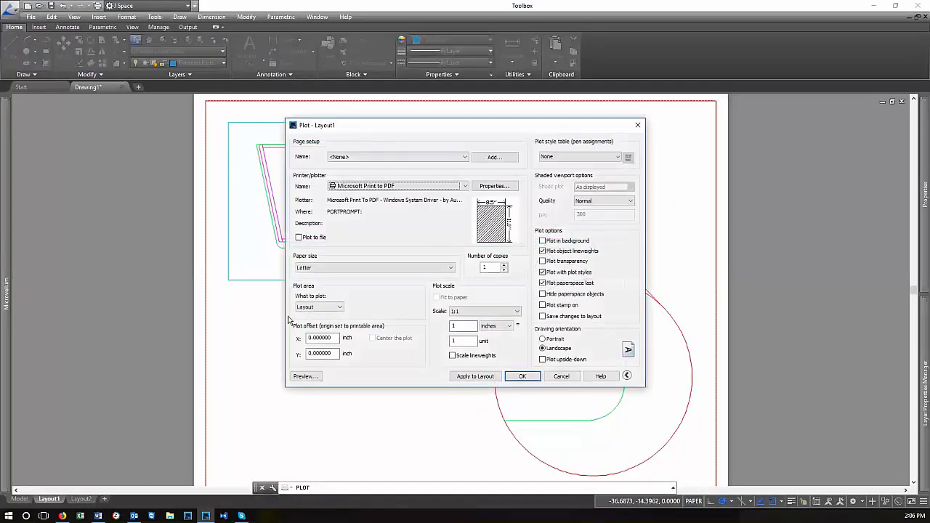
left_click(304, 377)
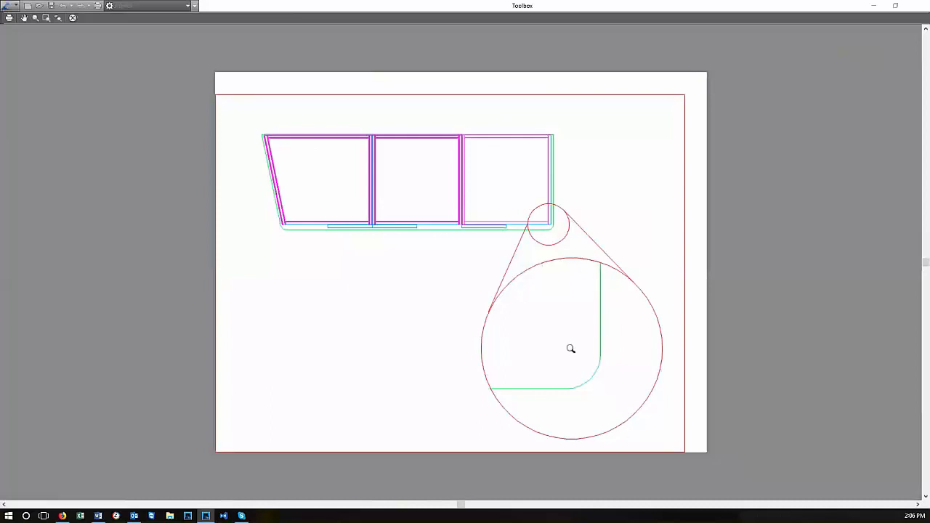
key("Escape")
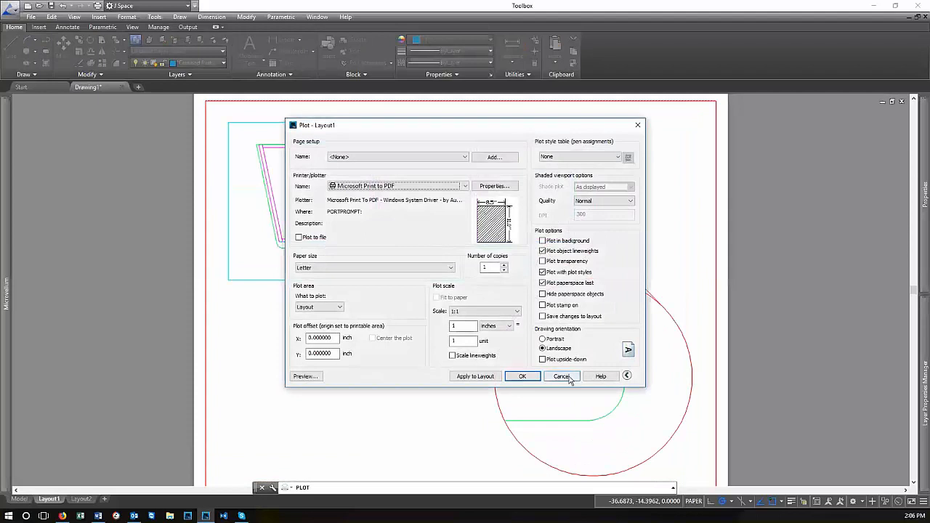
left_click(562, 376)
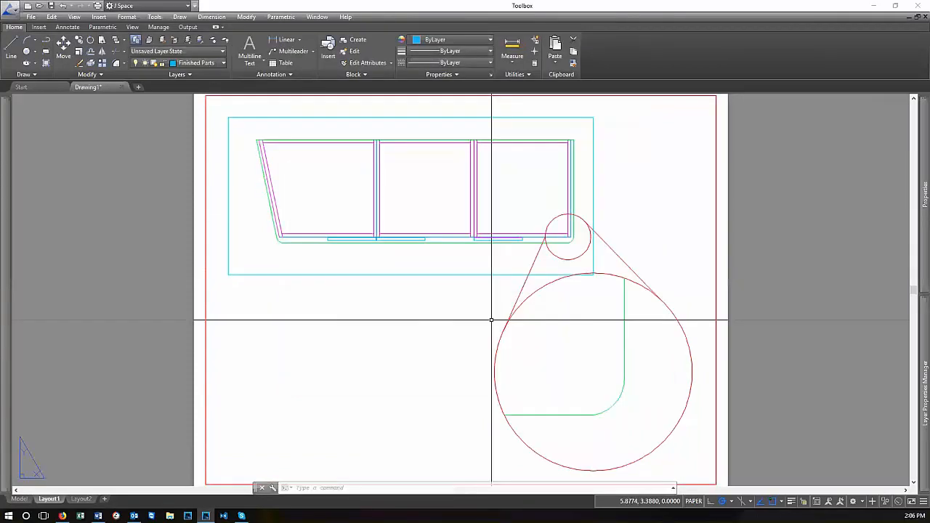
left_click(366, 248)
key("Escape")
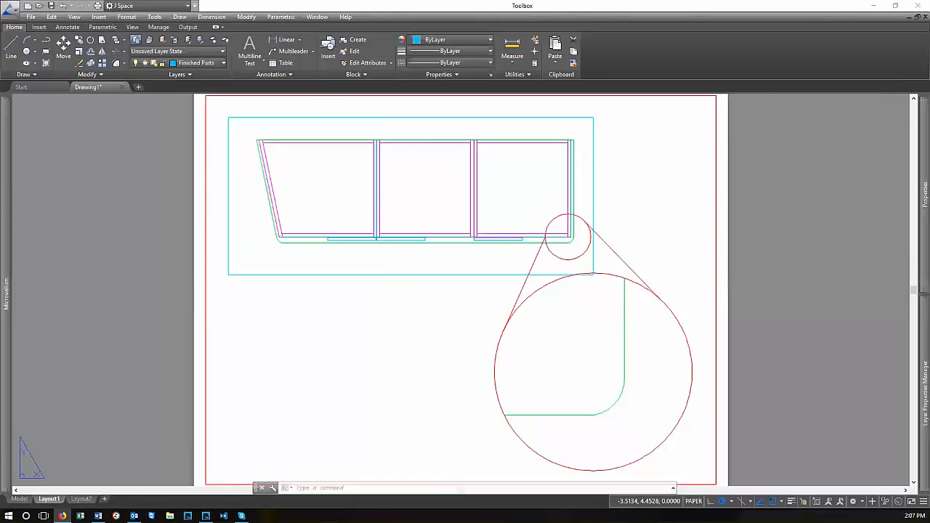
Add the multiline text TEST with a text height of 0.25 at the lower left of the circular detail viewport
left_click(570, 355)
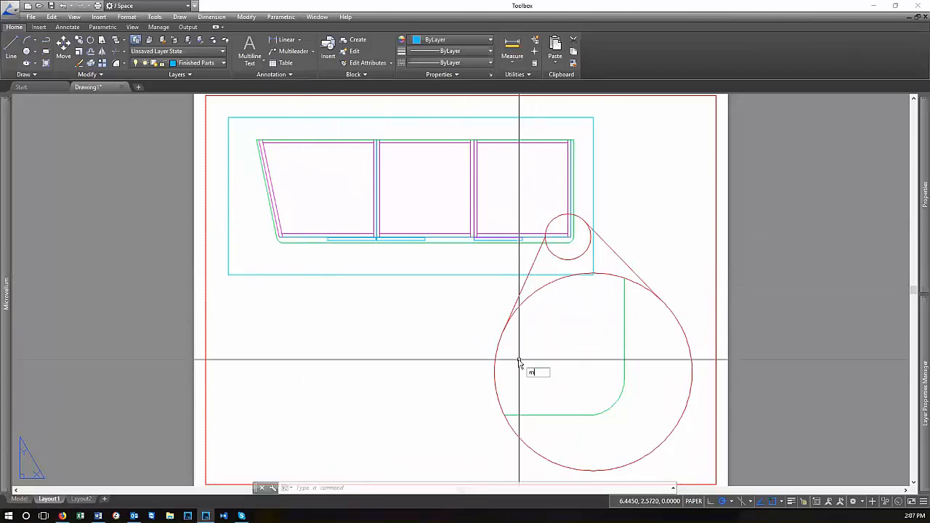
type("t")
key("Return")
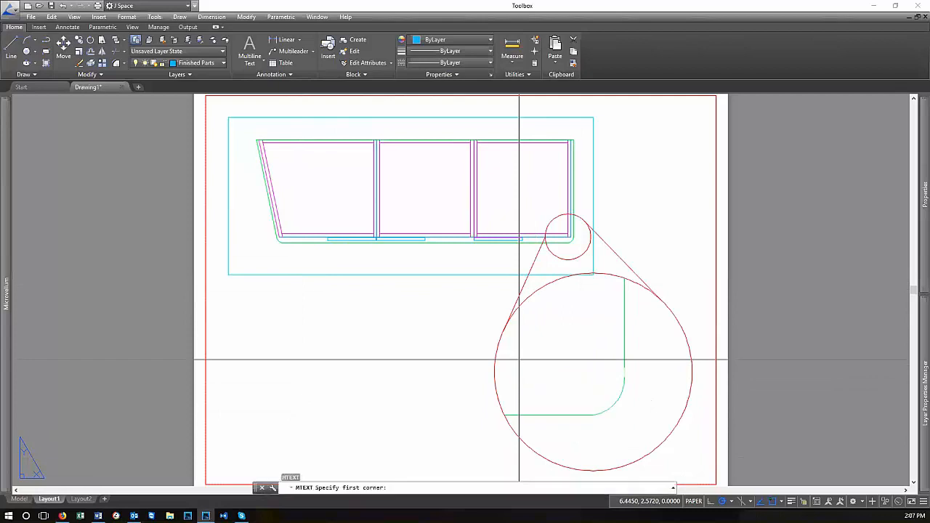
scroll(446, 273, "down", 2)
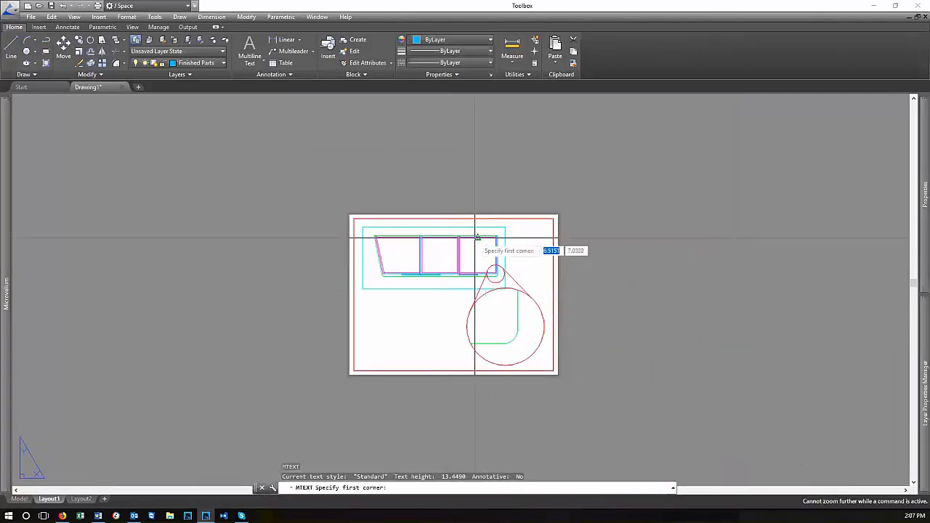
scroll(471, 363, "up", 5)
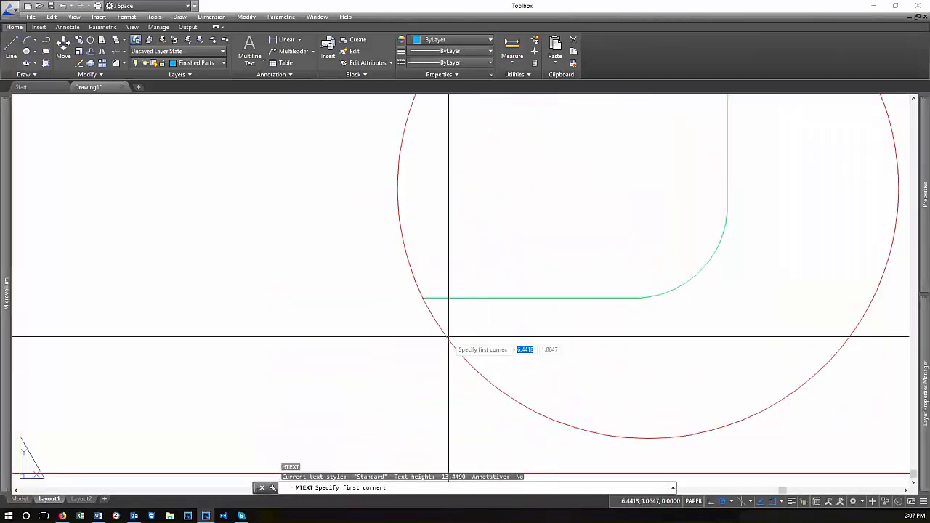
left_click(375, 343)
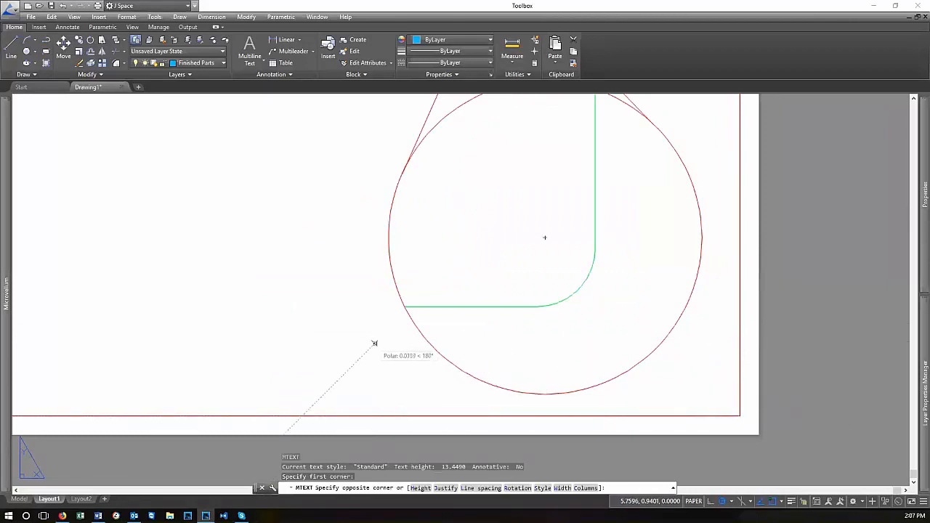
left_click(699, 403)
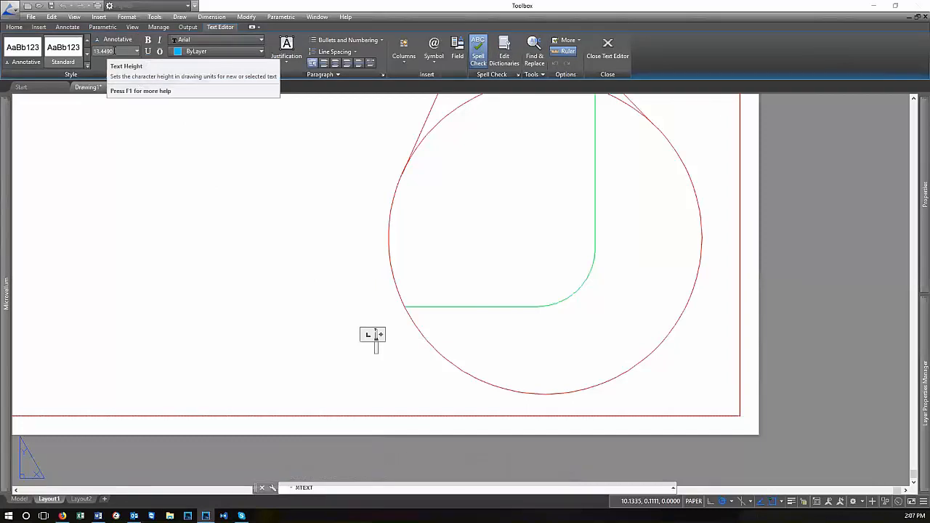
left_click(117, 51)
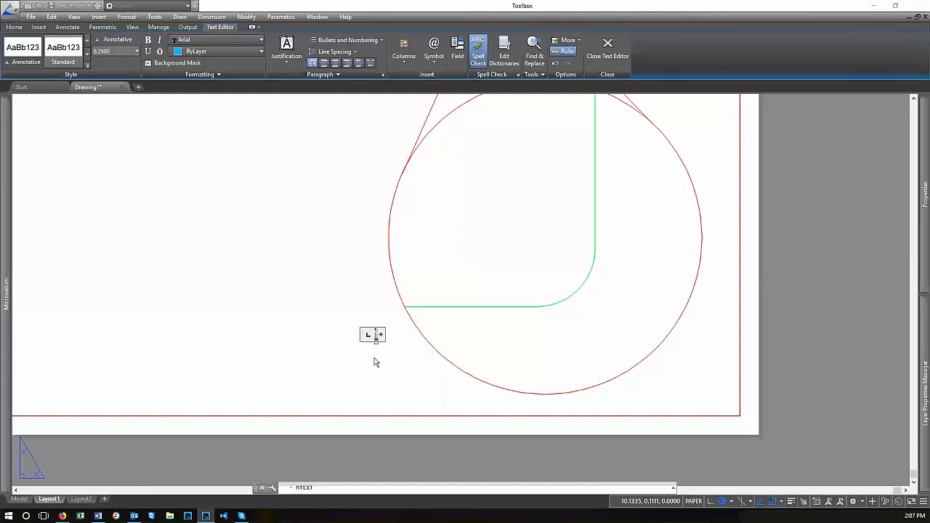
left_click(417, 373)
Select the TEST text, move it to the Title layer and clear the selection
left_click(404, 384)
left_click(384, 335)
scroll(472, 352, "down", 2)
scroll(461, 344, "up", 2)
scroll(471, 385, "down", 2)
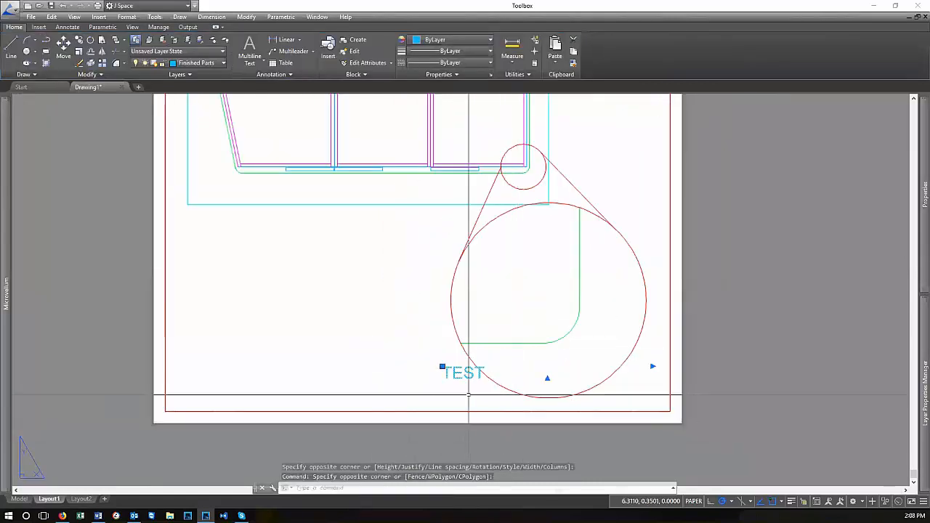
scroll(446, 373, "up", 2)
scroll(446, 373, "up", 2)
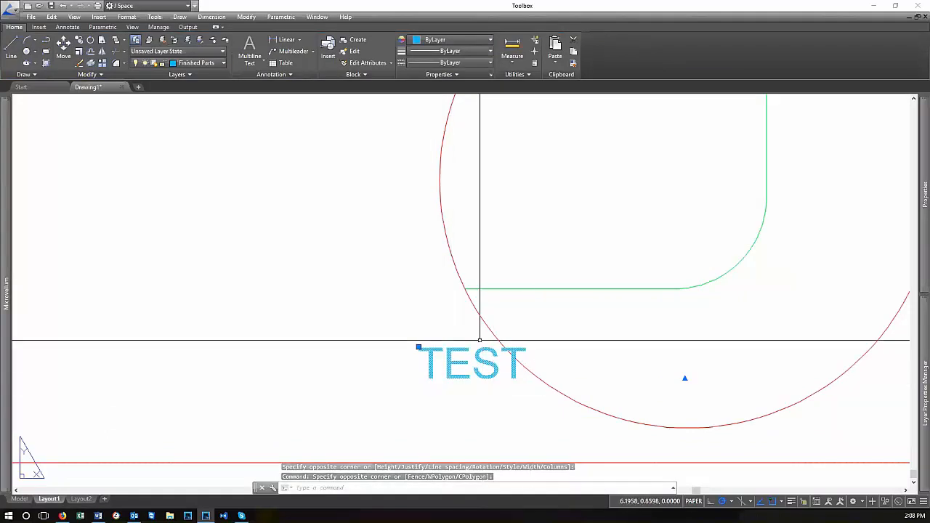
scroll(462, 342, "down", 3)
scroll(502, 403, "up", 2)
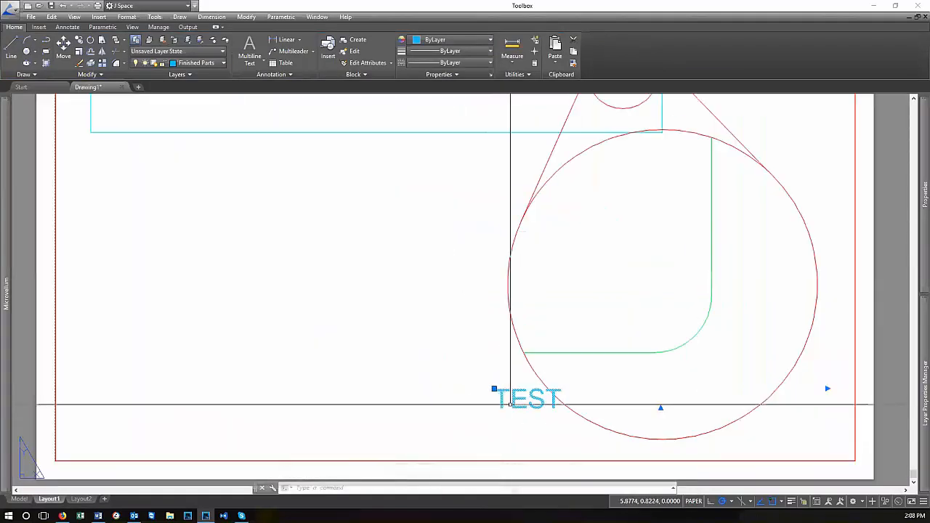
scroll(476, 388, "down", 4)
scroll(472, 388, "up", 3)
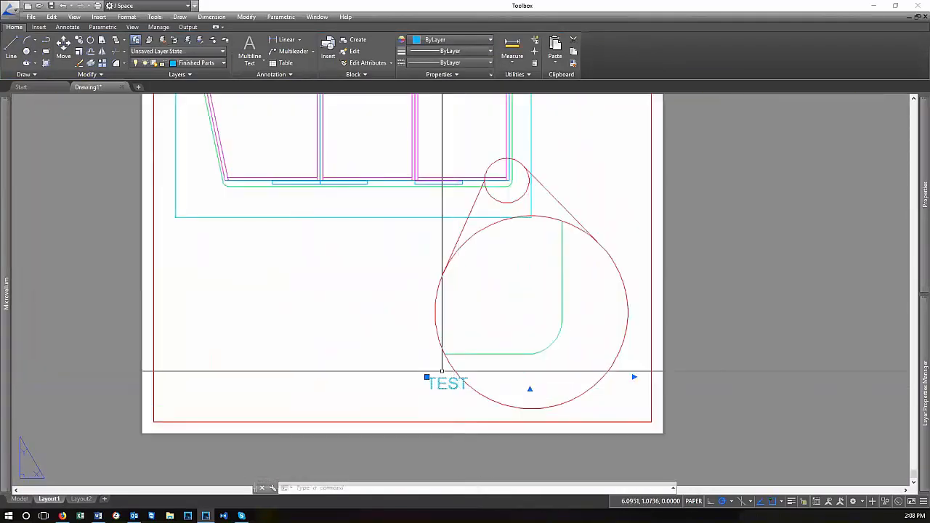
left_click(213, 66)
left_click(190, 110)
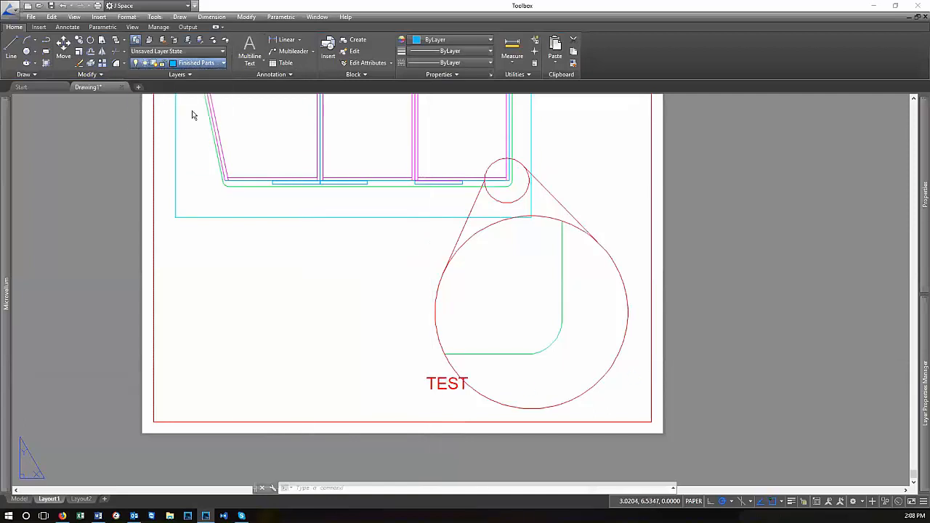
key("Escape")
key("Escape")
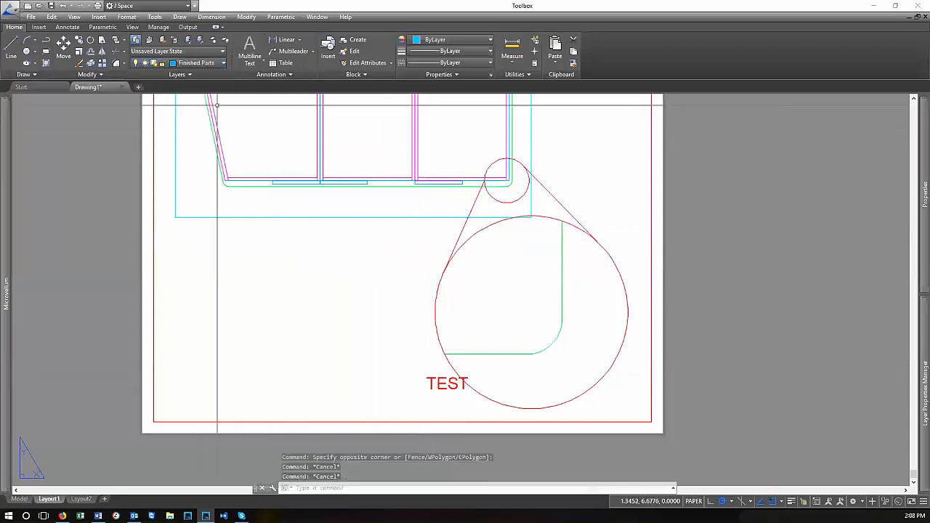
Make the Title layer current
left_click(210, 63)
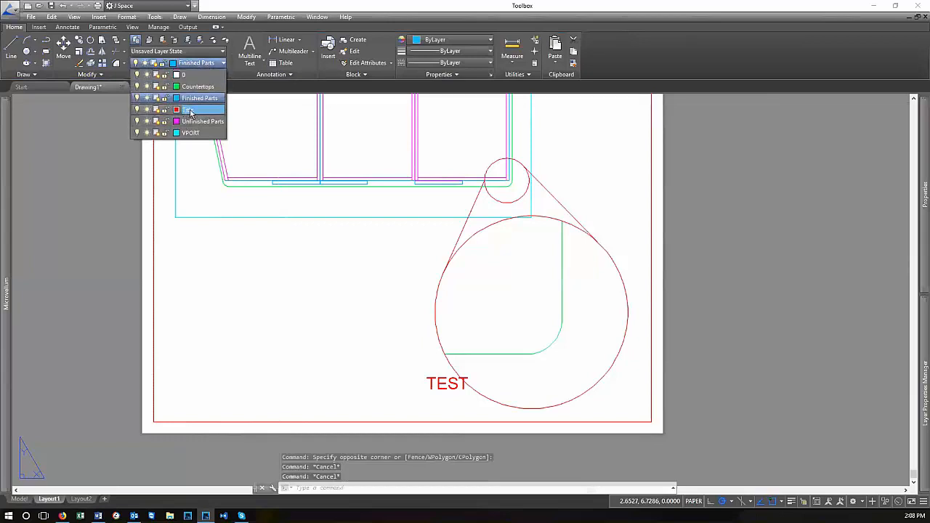
left_click(191, 110)
key("Escape")
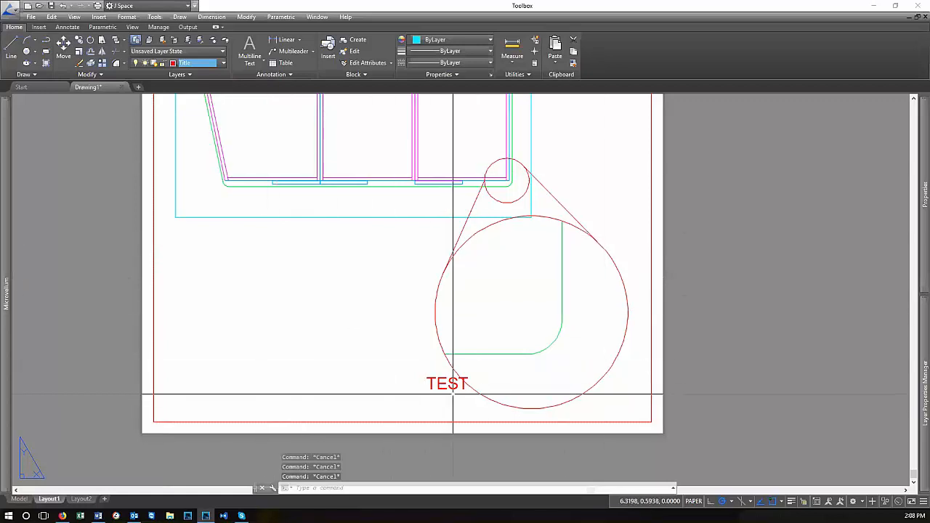
Move the TEST text left and slightly down, clear of the circular detail viewport and just above the bottom border line
scroll(446, 397, "up", 4)
left_click(451, 372)
left_click(448, 358)
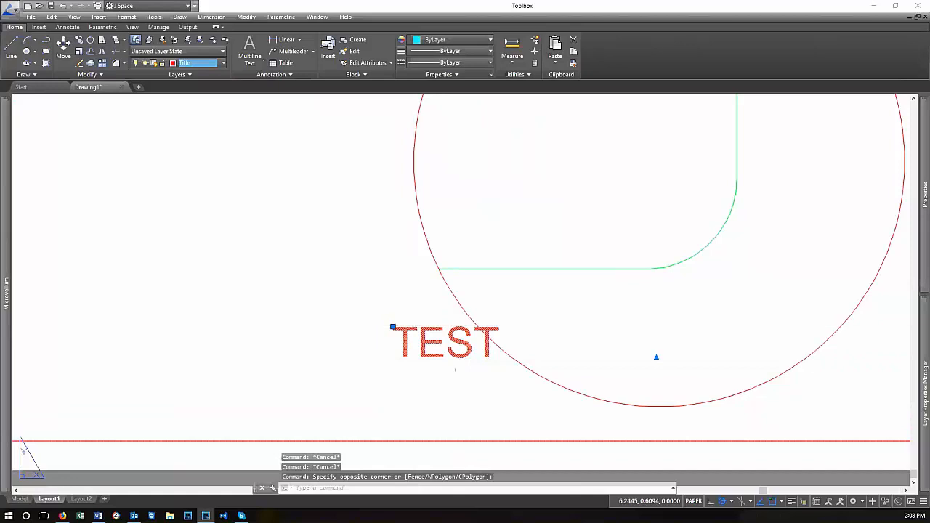
scroll(481, 382, "down", 4)
type("m")
key("space")
left_click(551, 289)
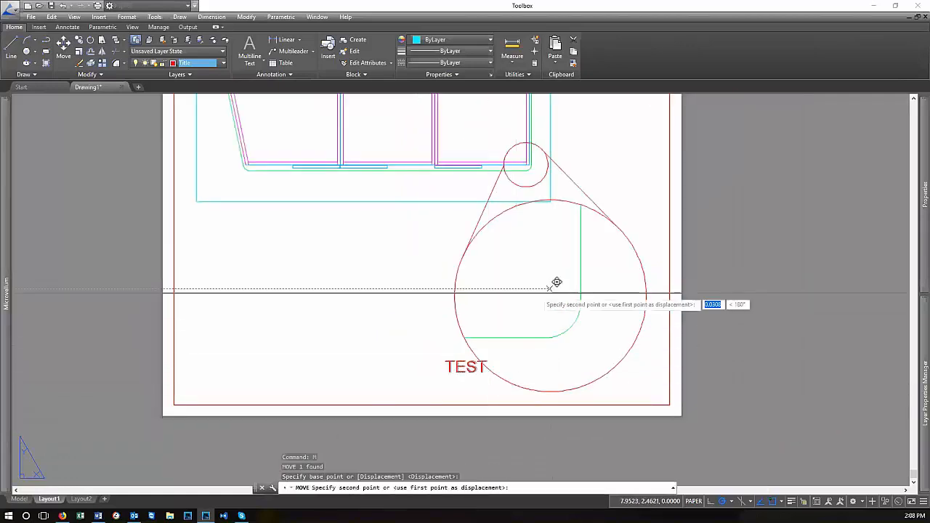
left_click(502, 307)
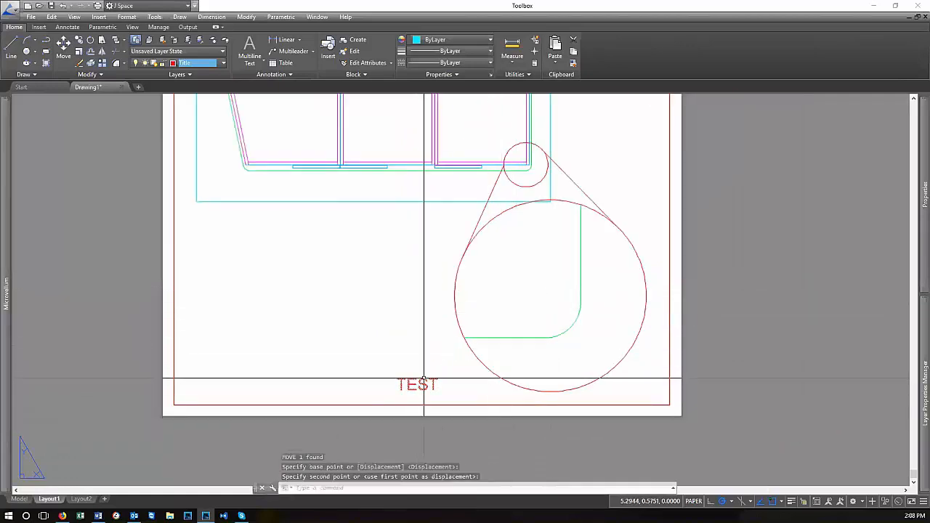
Edit the TEST text, set its character color to ByLayer and save the text changes
double_click(425, 381)
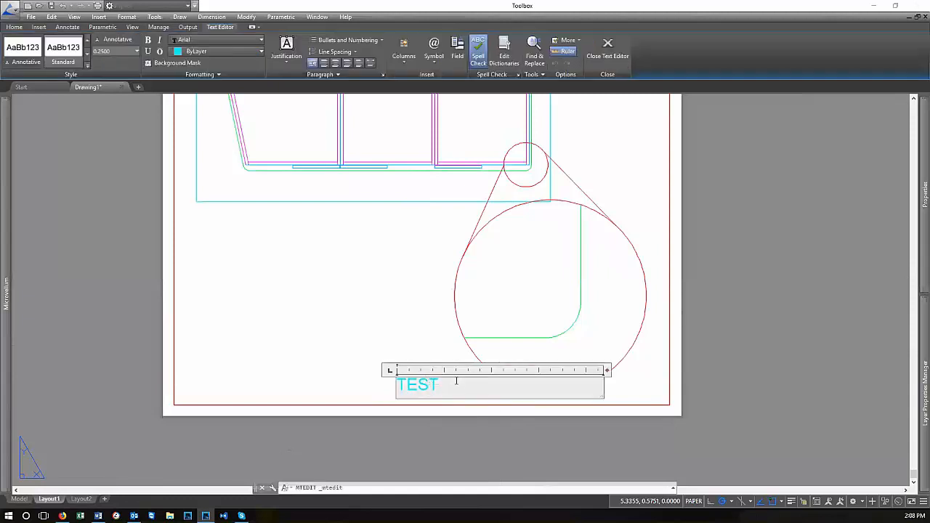
left_click(196, 56)
left_click(204, 65)
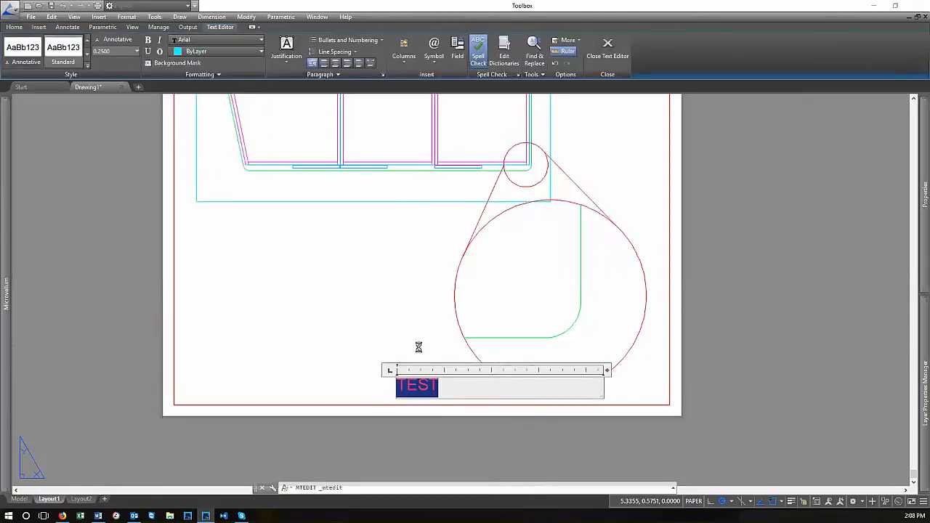
key("Escape")
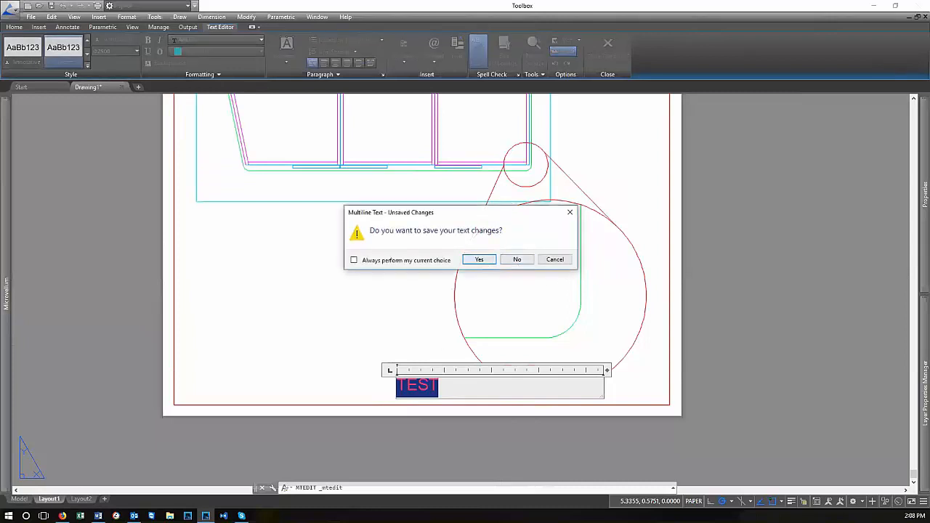
key("Return")
Set the TEST text object's color property to ByLayer and clear the selection
left_click(441, 388)
left_click(375, 332)
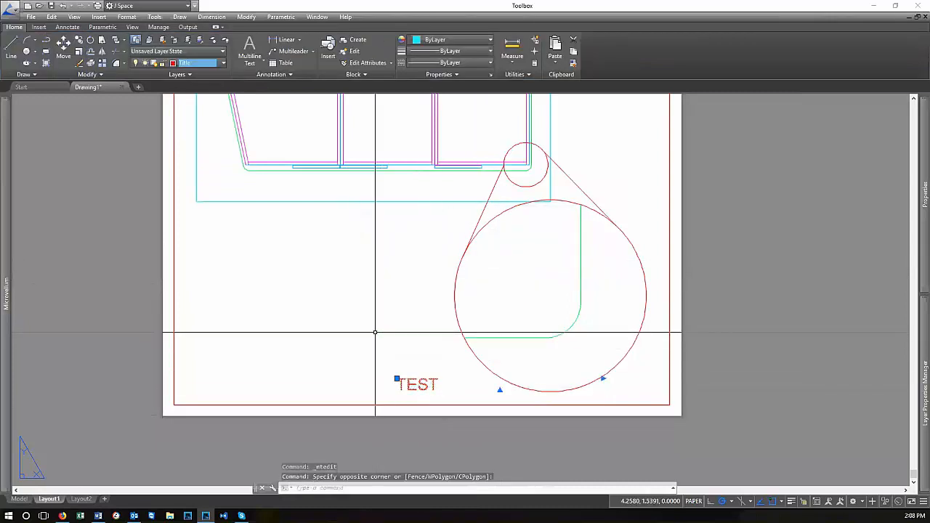
left_click(450, 39)
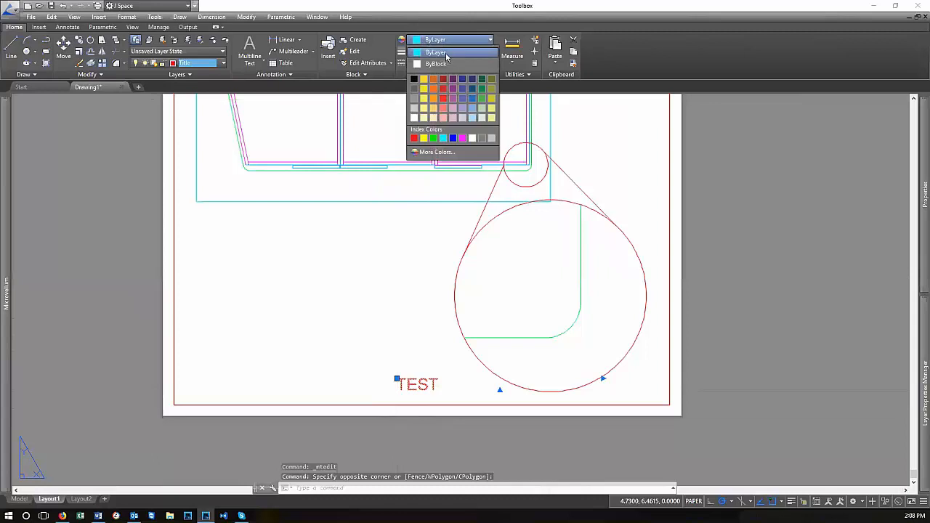
left_click(446, 53)
key("Escape")
key("Escape")
key("Escape")
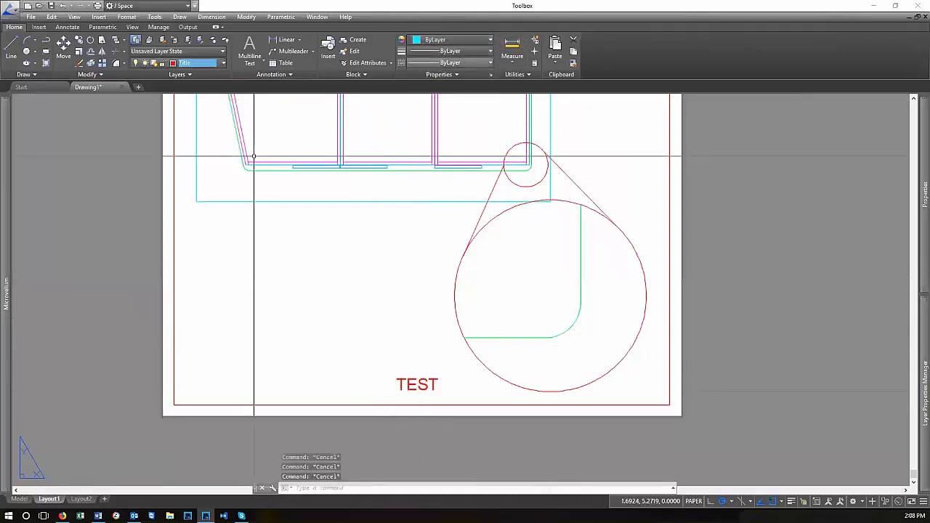
Replace the TEST text with COUNTERTOP RADIUS CORNER DETAIL and finish the text edit
middle_click_drag(445, 421, 465, 417)
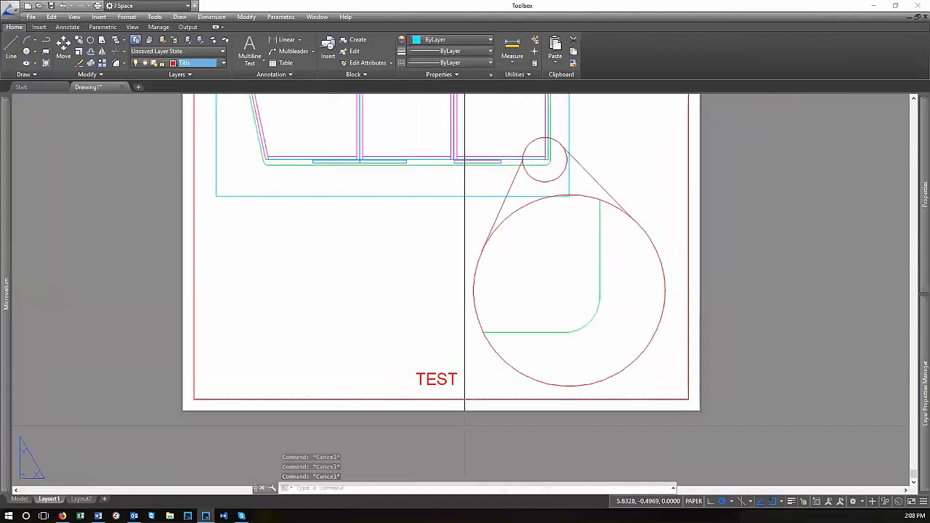
scroll(464, 417, "up", 4)
double_click(462, 375)
left_click_drag(533, 388, 370, 365)
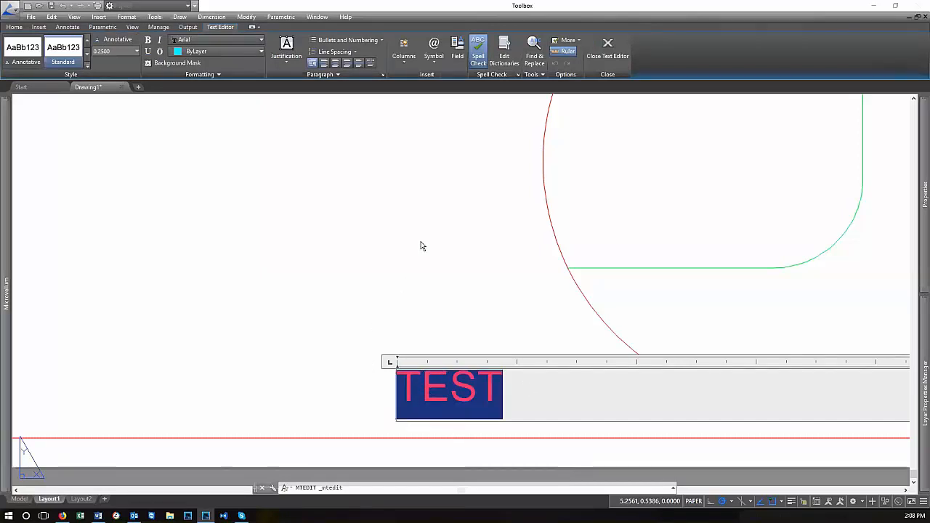
type("COUNTERTOP")
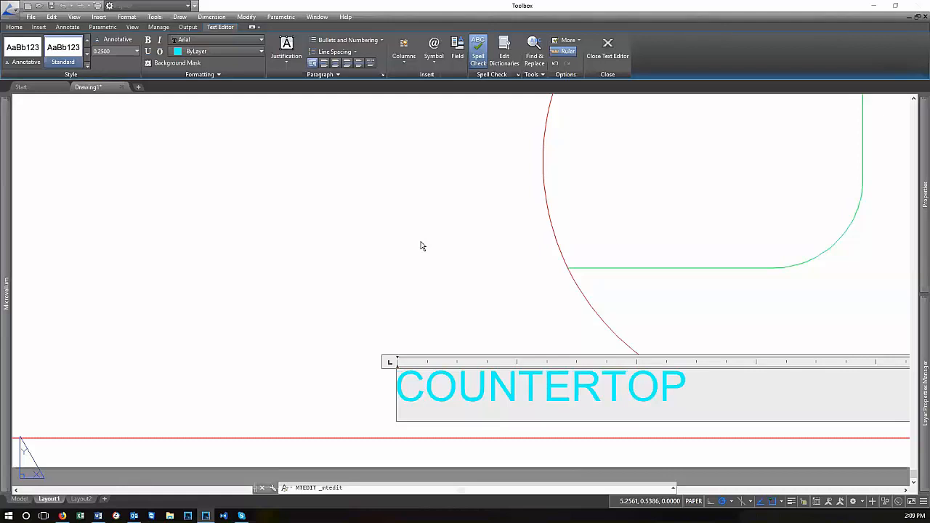
type("DETAIL")
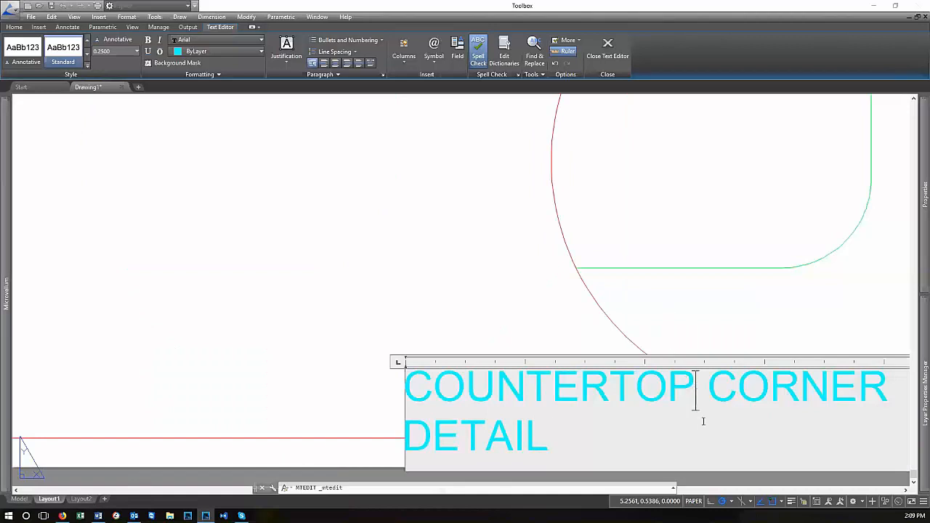
type(" RADIUS")
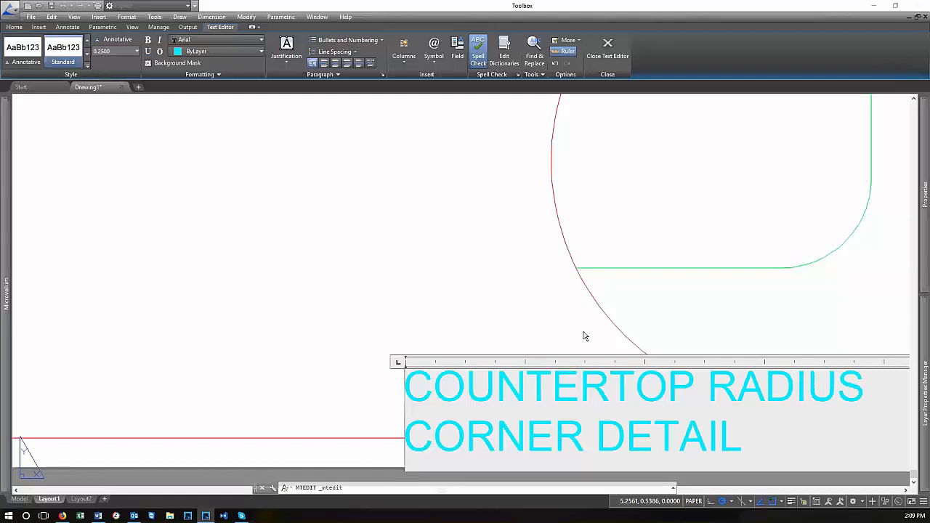
scroll(585, 335, "down", 3)
scroll(577, 335, "up", 3)
scroll(623, 343, "down", 2)
scroll(620, 392, "up", 2)
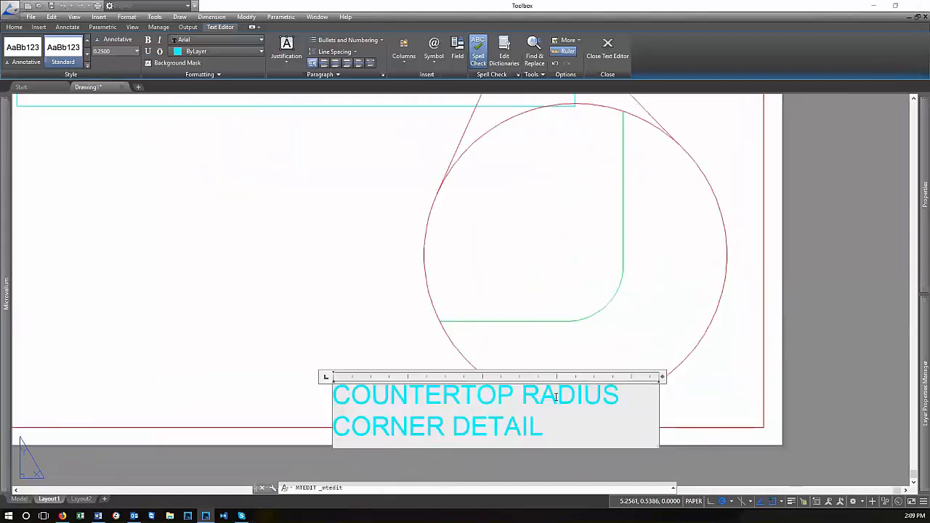
left_click(535, 369)
Move the COUNTERTOP RADIUS CORNER DETAIL text left and up, beside the circular detail viewport and clear of the bottom border line
left_click(428, 395)
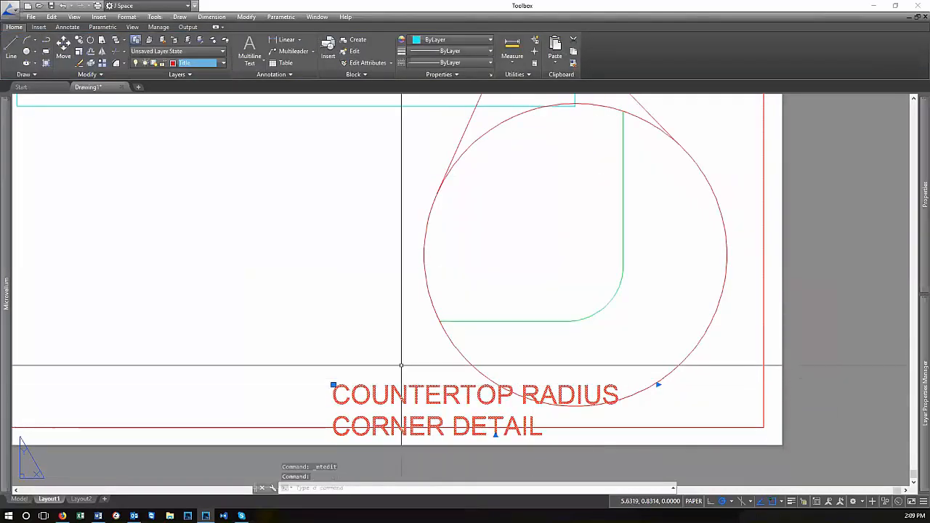
type("m")
key("Return")
left_click(409, 326)
scroll(308, 298, "down", 3)
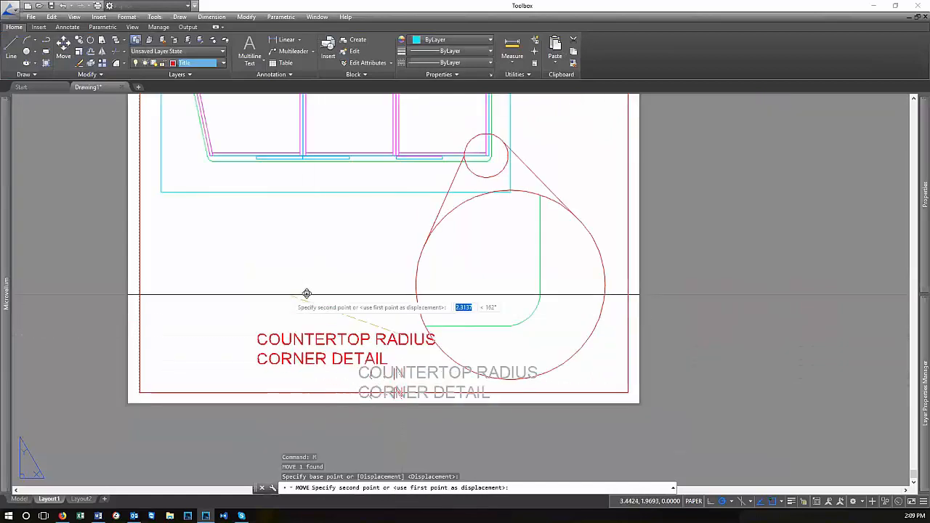
left_click(292, 299)
key("Return")
left_click(609, 246)
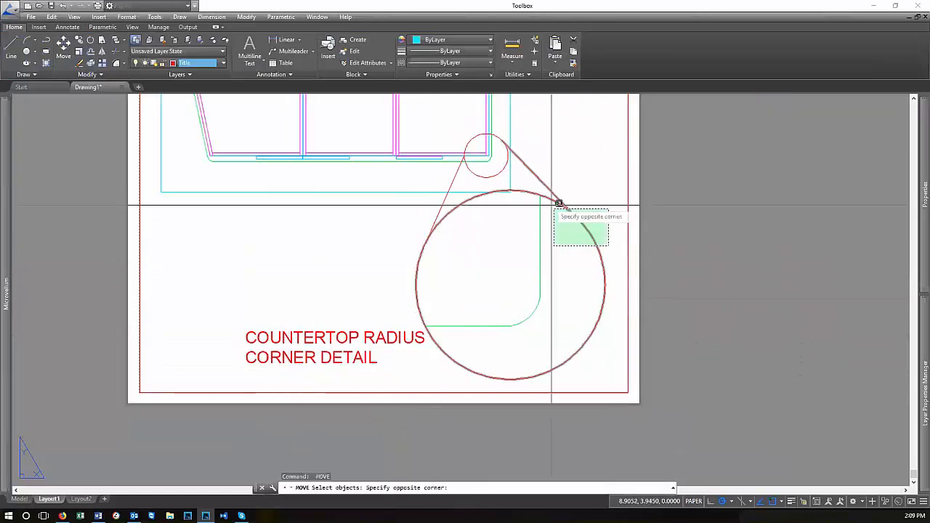
left_click(502, 253)
key("Escape")
key("Escape")
key("Escape")
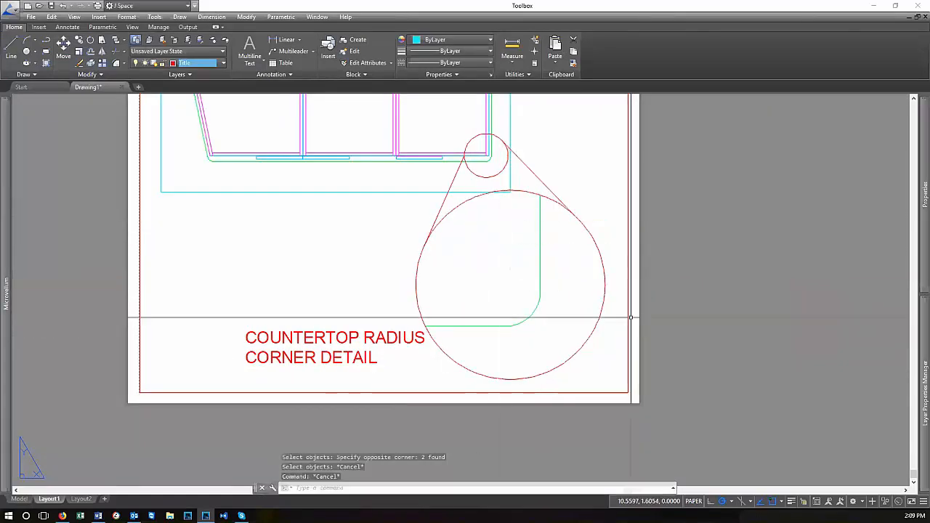
key("Return")
left_click(612, 389)
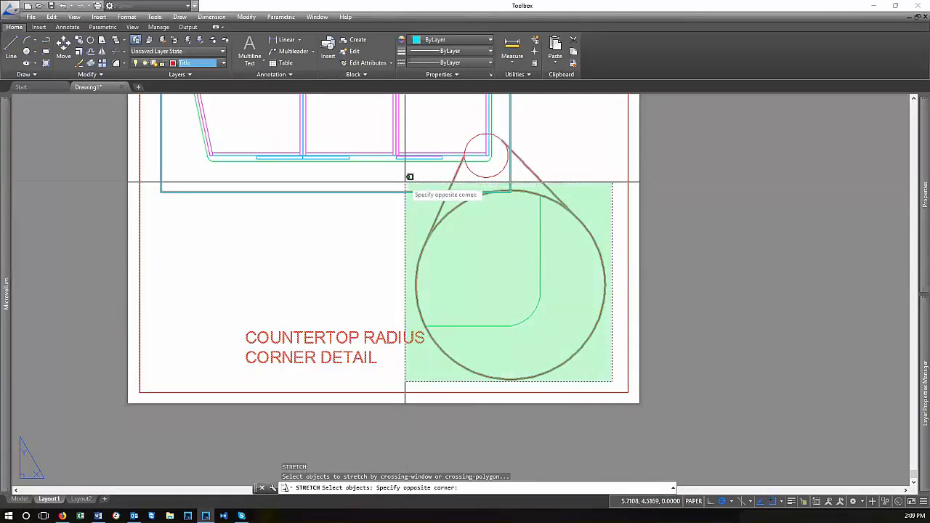
left_click(400, 178)
left_click(394, 214, "shift")
left_click(368, 165)
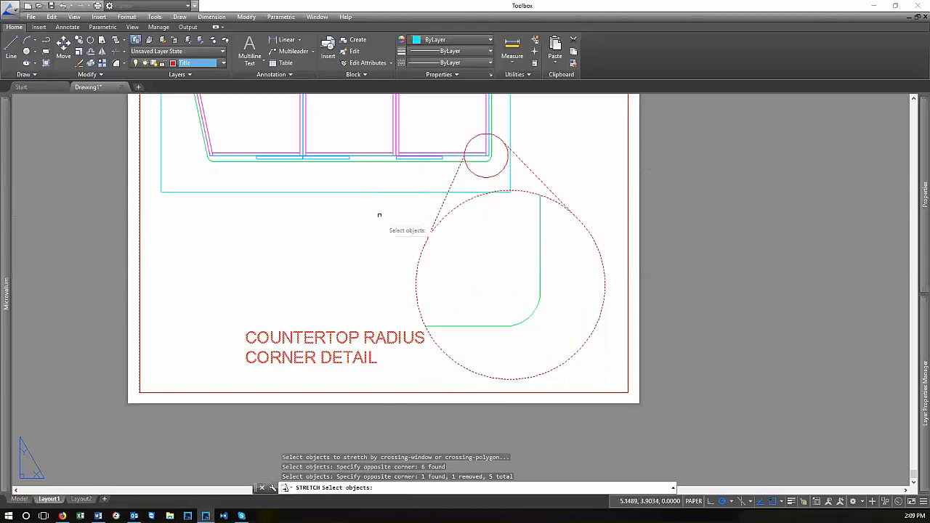
key("Escape")
key("Return")
left_click(617, 385)
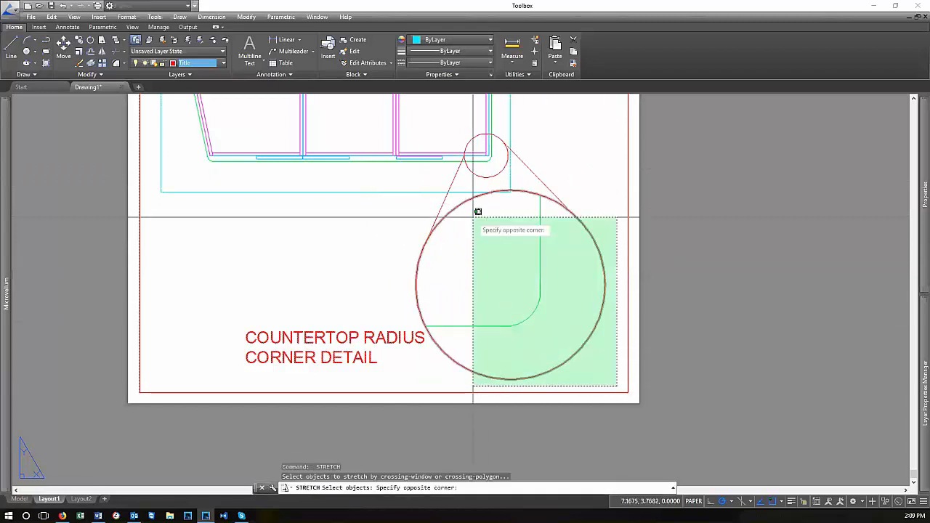
left_click(396, 188)
key("Escape")
key("Escape")
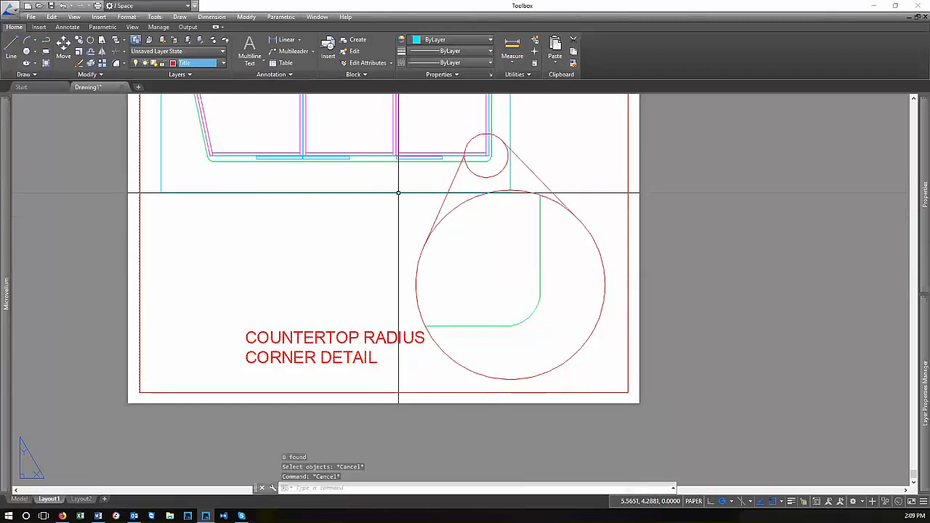
Stretch the large circular detail viewport and its two leader line ends slightly straight up, excluding the rectangular viewport and the title text
key("Return")
left_click(616, 388)
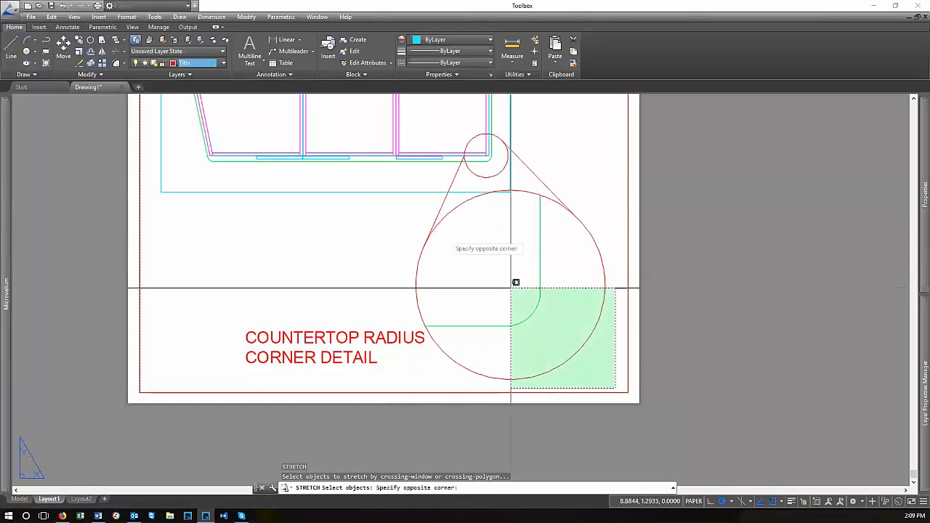
left_click(390, 178)
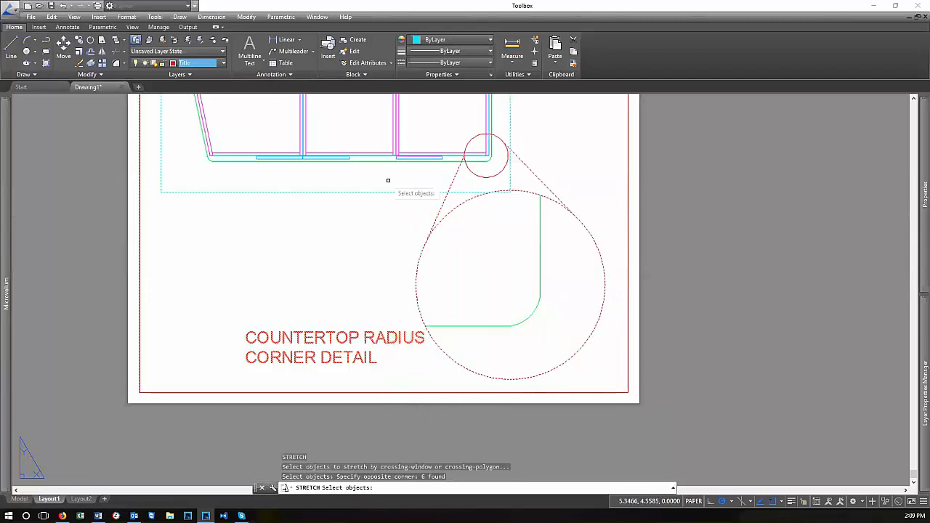
left_click_drag(391, 222, 351, 155, "shift")
left_click(386, 361, "shift")
left_click(356, 292, "shift")
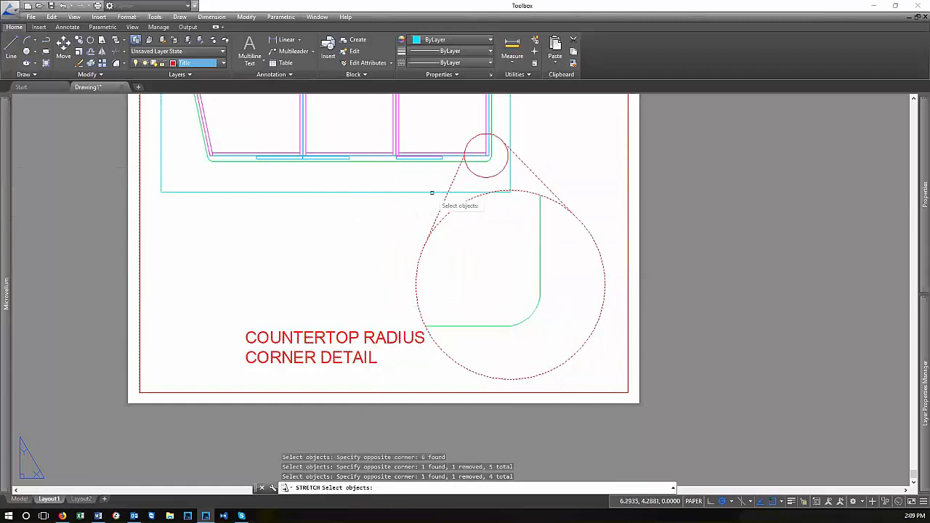
key("Return")
left_click(608, 214)
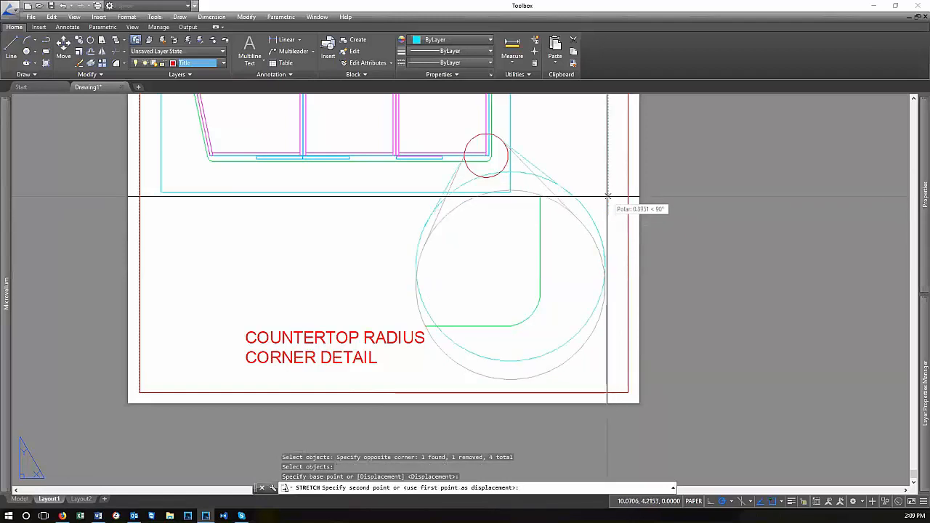
left_click(607, 193)
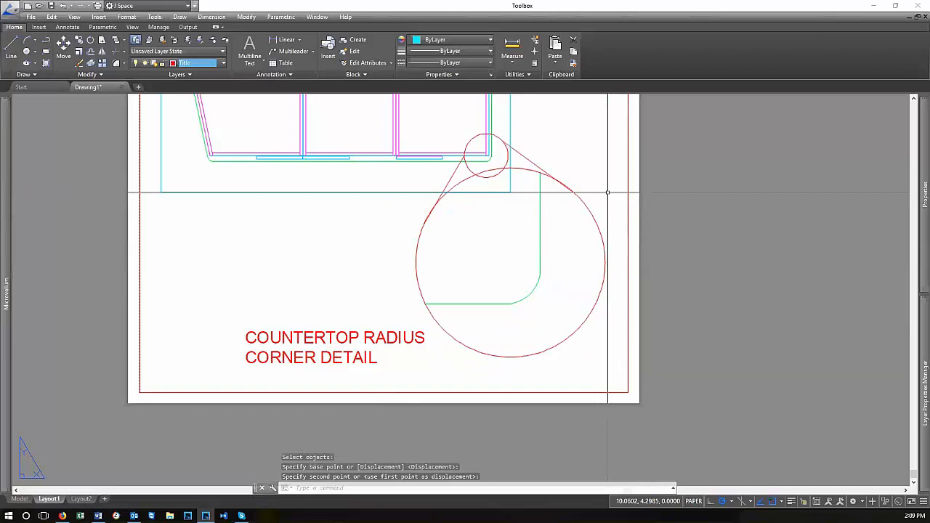
Widen the title text's box so that COUNTERTOP RADIUS CORNER DETAIL fits on a single line
scroll(537, 341, "down", 2)
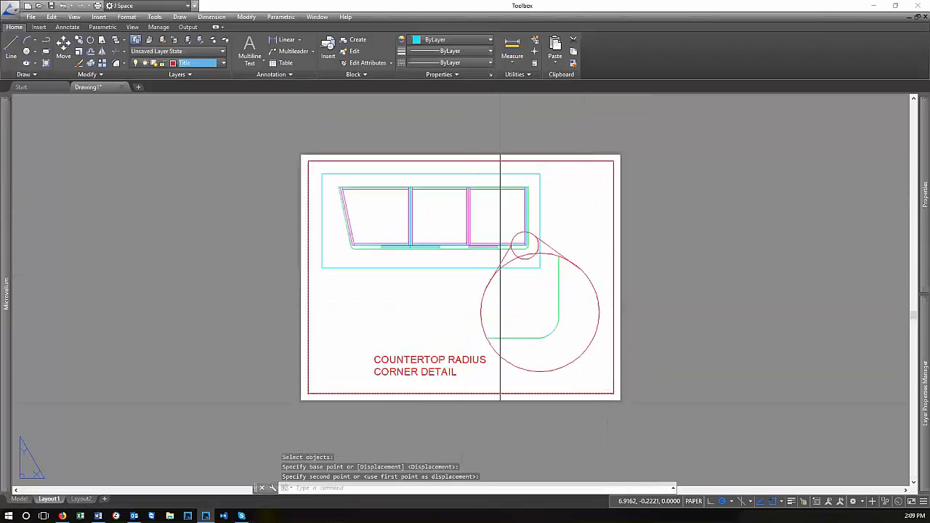
scroll(502, 342, "up", 4)
left_click(420, 350)
left_click(405, 328)
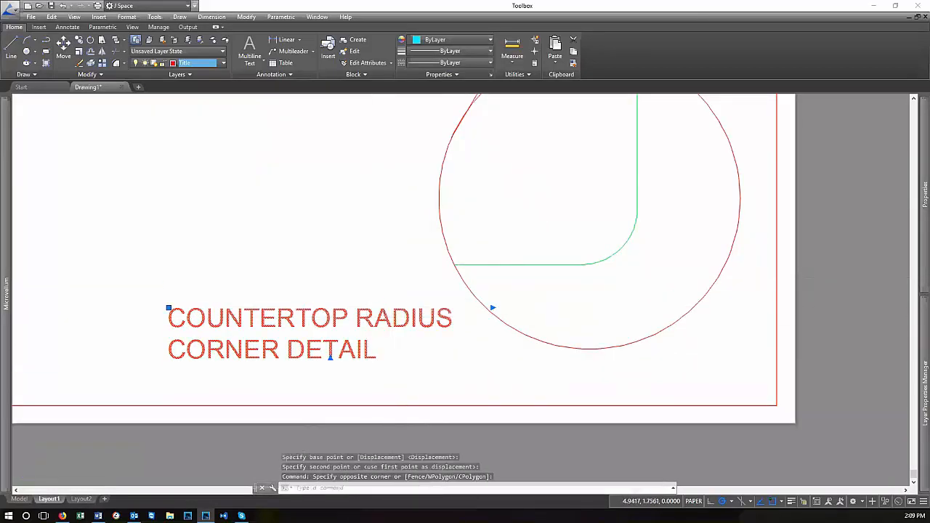
scroll(444, 295, "down", 2)
left_click(445, 295)
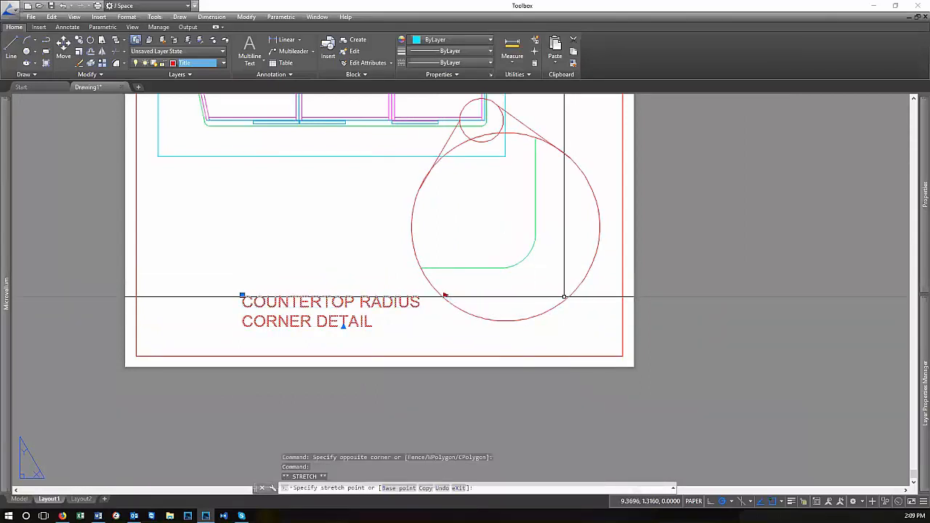
left_click(571, 296)
Move the title text beneath the circular detail viewport, just above the bottom border and inside the right border line
type("m")
key("Return")
left_click(483, 271)
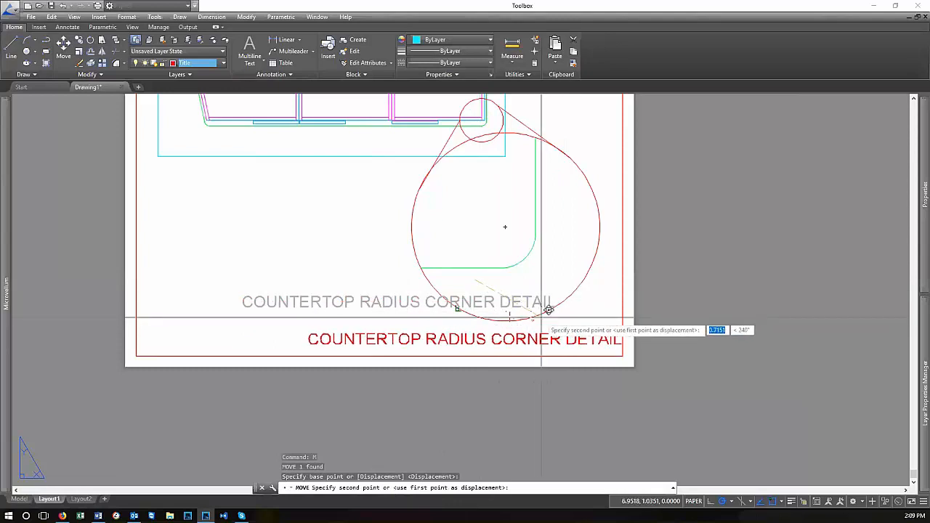
scroll(549, 310, "up", 4)
scroll(550, 311, "down", 4)
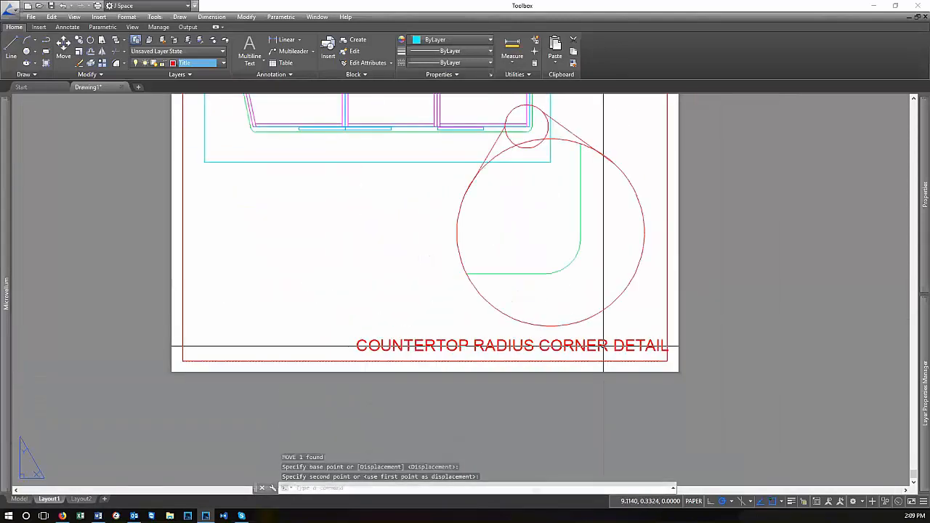
left_click(617, 318)
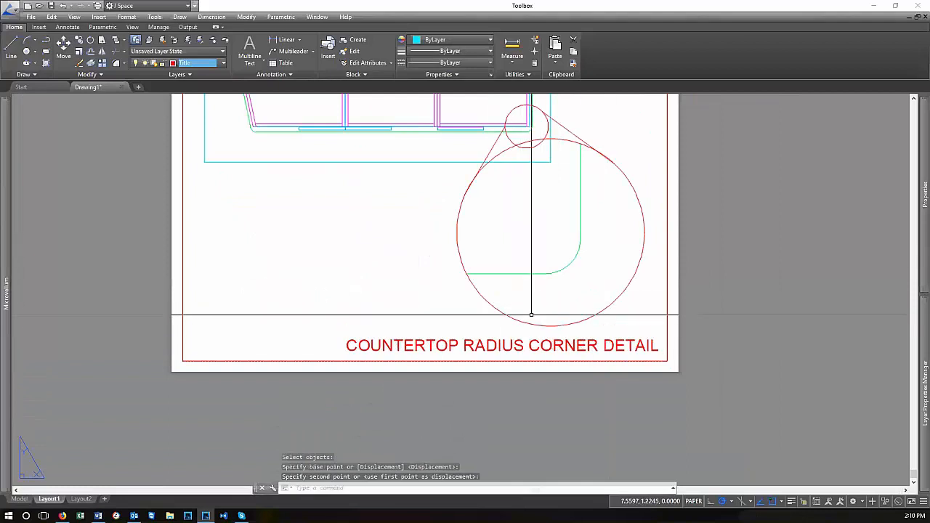
Trim away the lower arc of the small callout circle where it overlaps the large detail circle
scroll(583, 230, "up", 2)
scroll(582, 229, "down", 2)
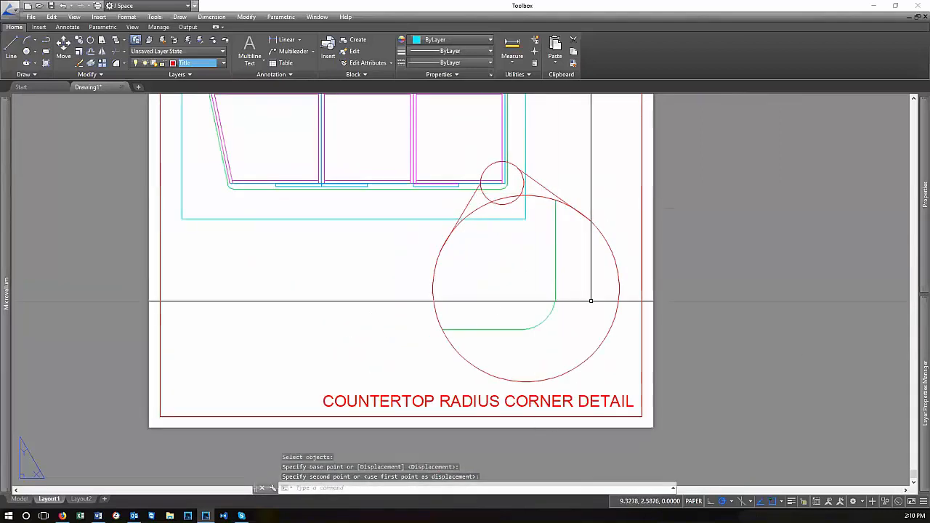
scroll(497, 173, "up", 2)
scroll(495, 174, "down", 3)
scroll(459, 131, "up", 5)
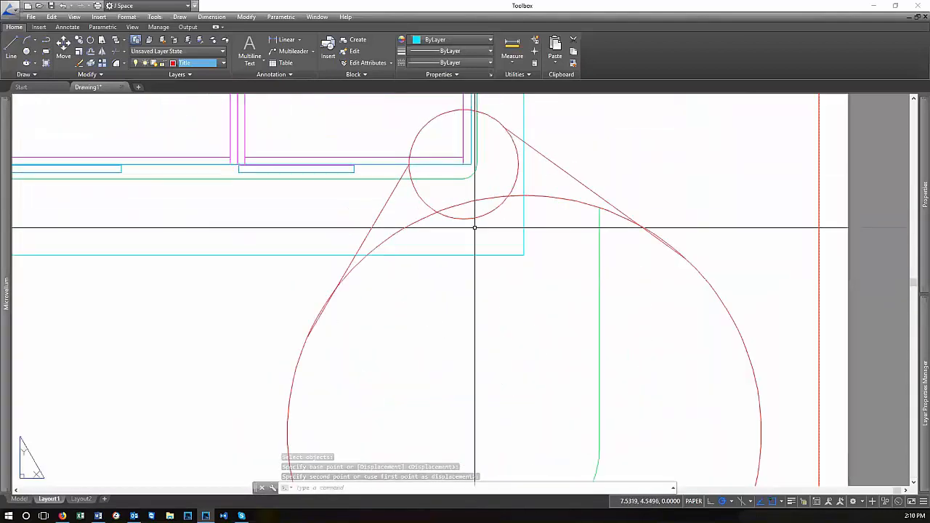
type("tr")
key("Return")
key("Return")
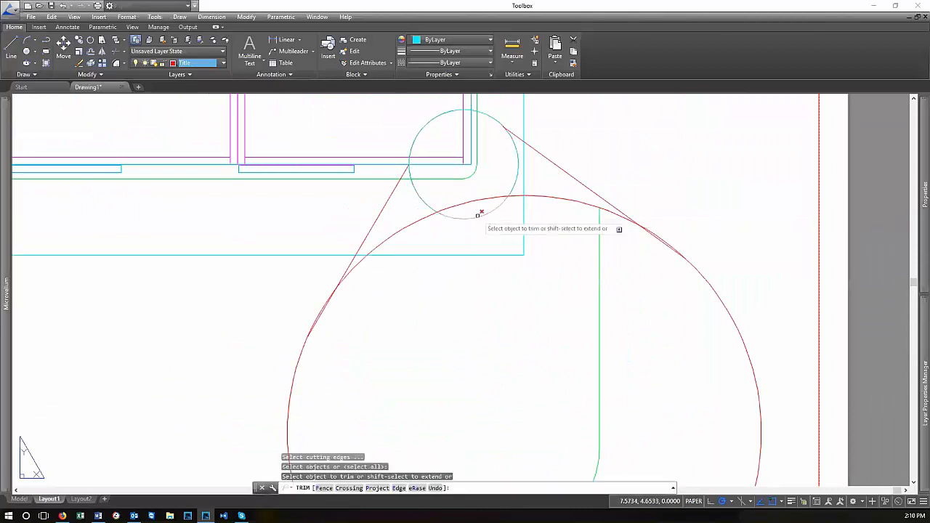
left_click(478, 215)
key("Return")
scroll(501, 232, "down", 5)
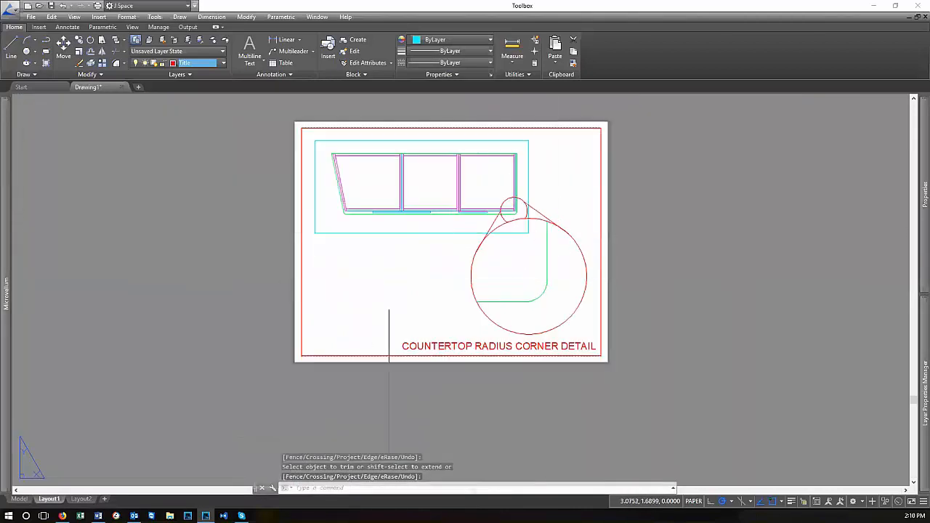
scroll(547, 253, "up", 2)
scroll(686, 311, "down", 2)
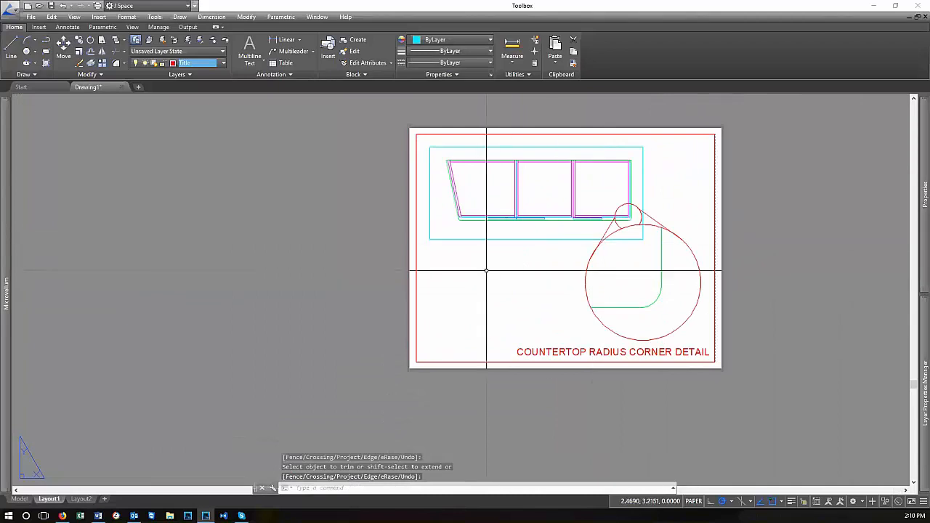
scroll(622, 294, "up", 2)
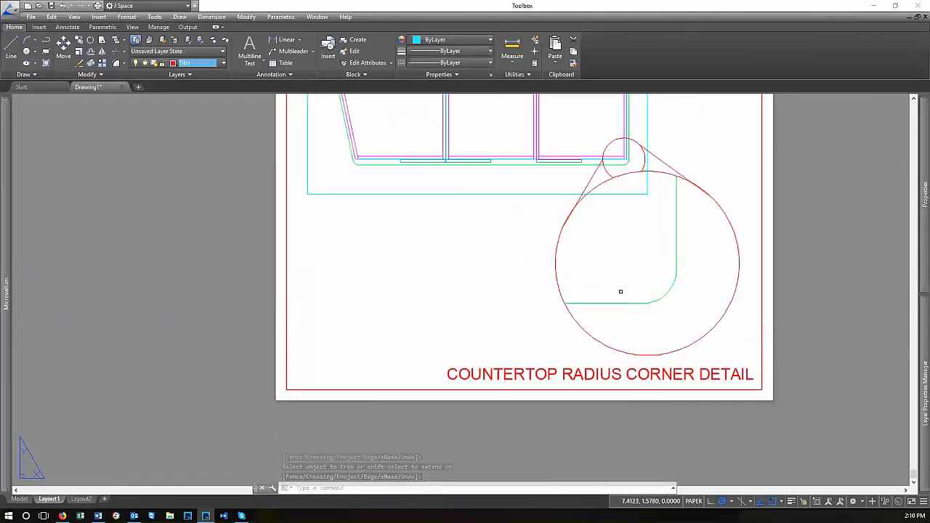
middle_click_drag(544, 194, 541, 239)
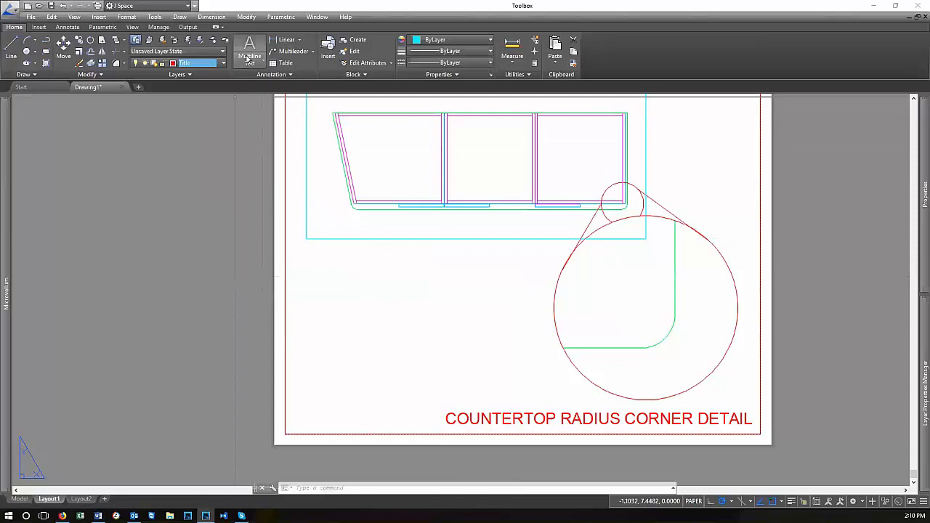
Add a horizontal linear dimension across the countertop's full back edge, placing the dimension line above the rectangular viewport's upper border
left_click(282, 41)
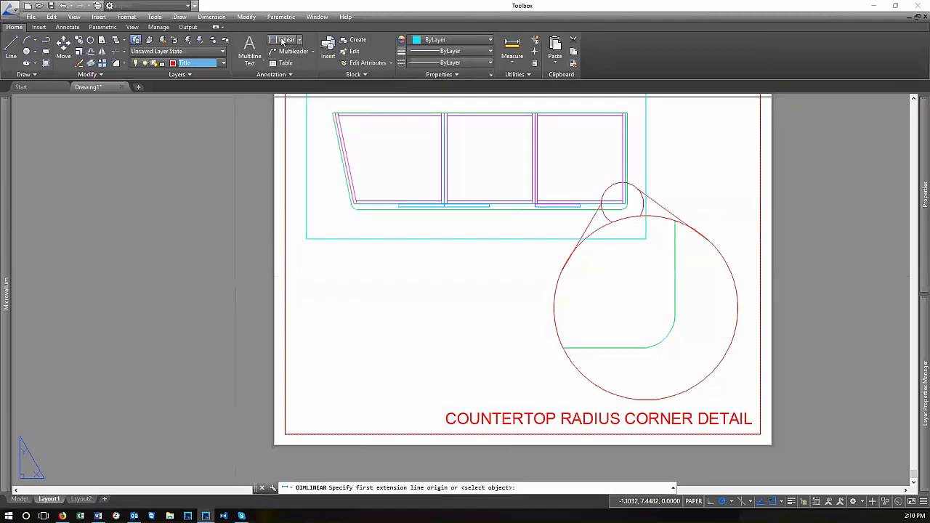
scroll(444, 266, "down", 2)
scroll(360, 163, "up", 5)
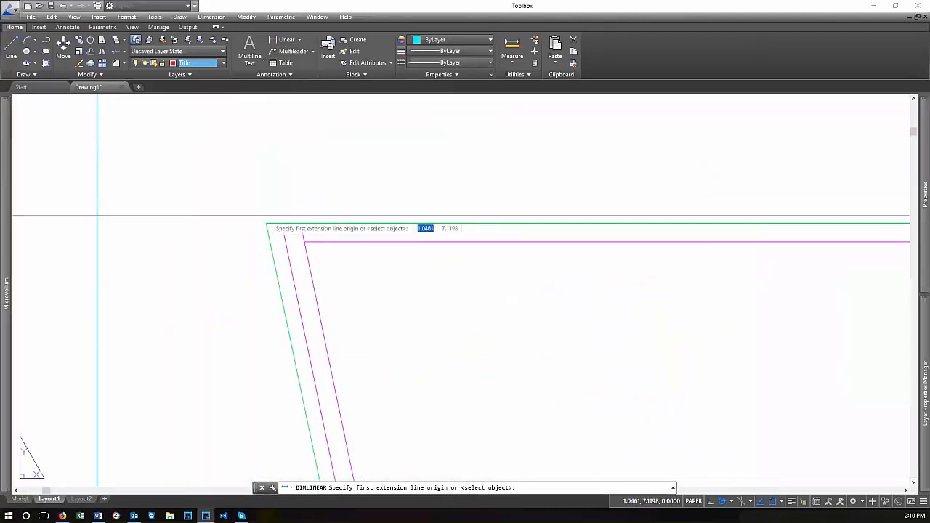
left_click(265, 225)
scroll(255, 218, "down", 4)
scroll(544, 216, "up", 4)
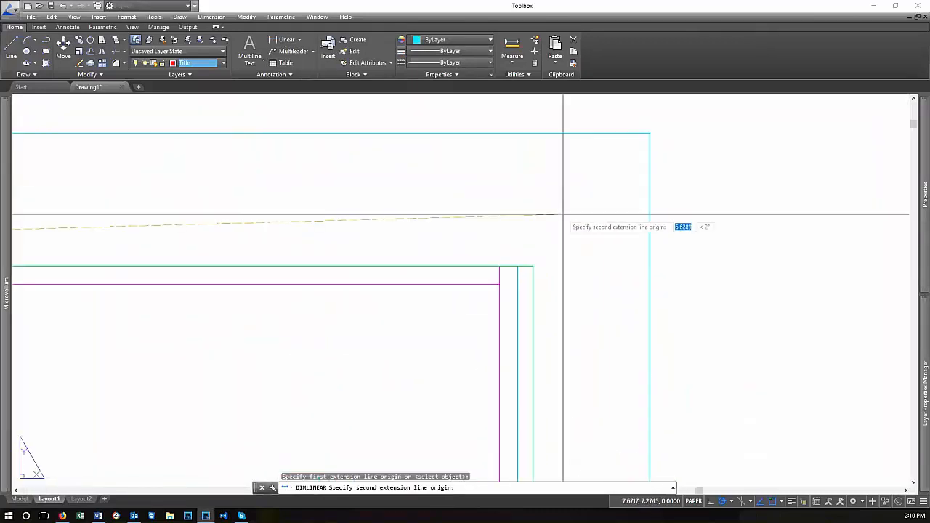
left_click(535, 263)
scroll(535, 263, "down", 3)
scroll(447, 245, "up", 2)
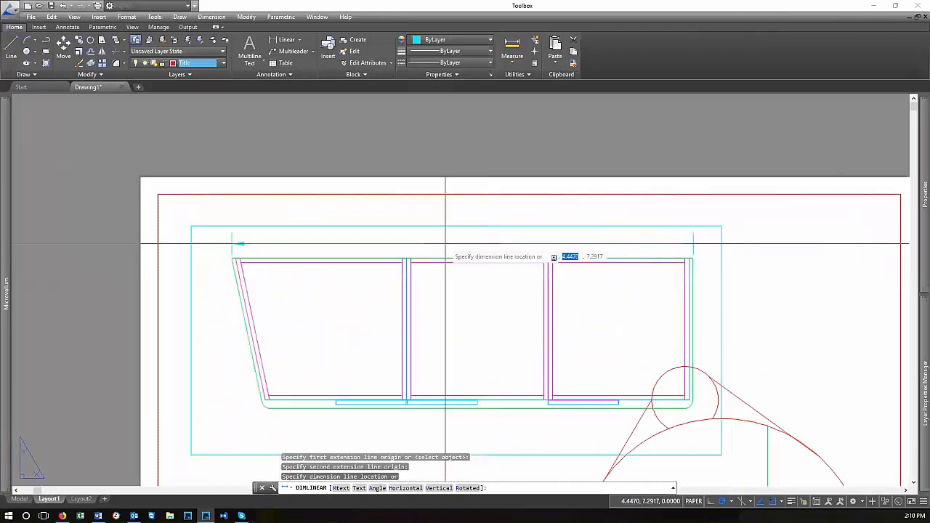
left_click(466, 204)
key("Escape")
scroll(560, 247, "down", 2)
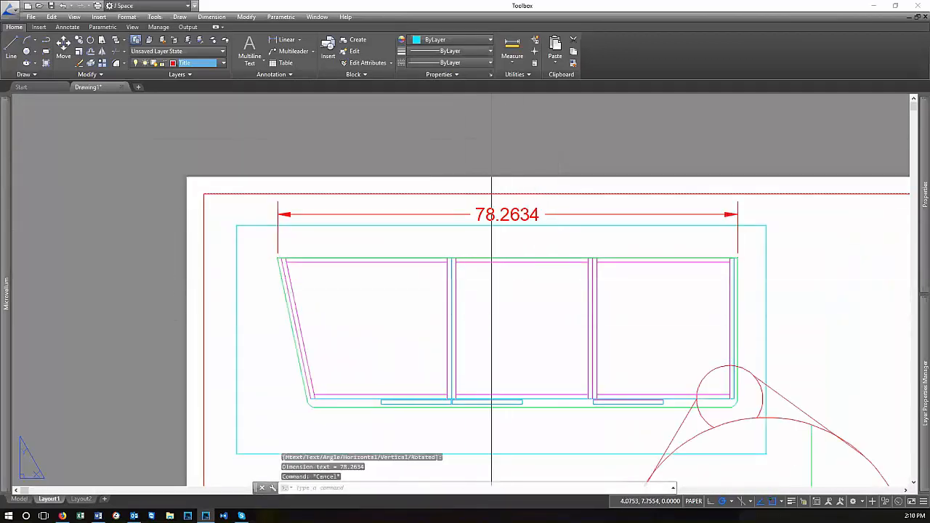
left_click(479, 215)
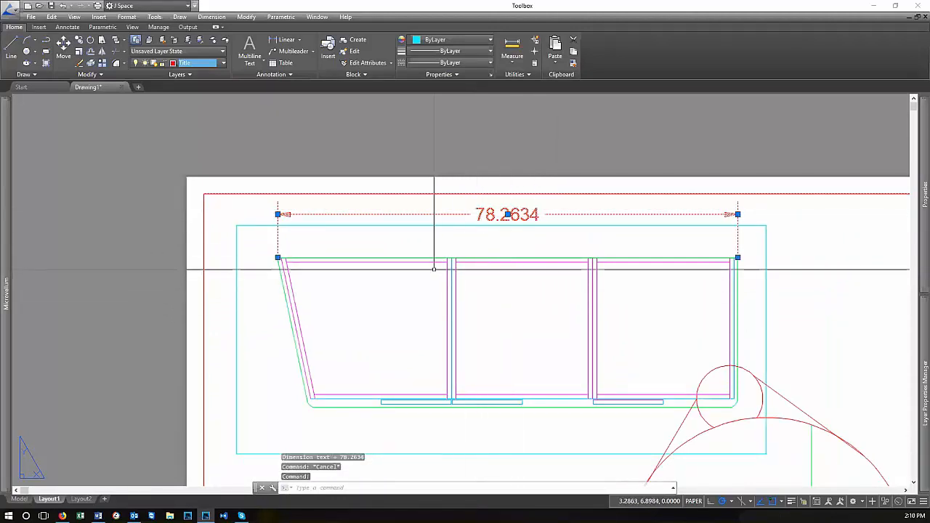
key("Escape")
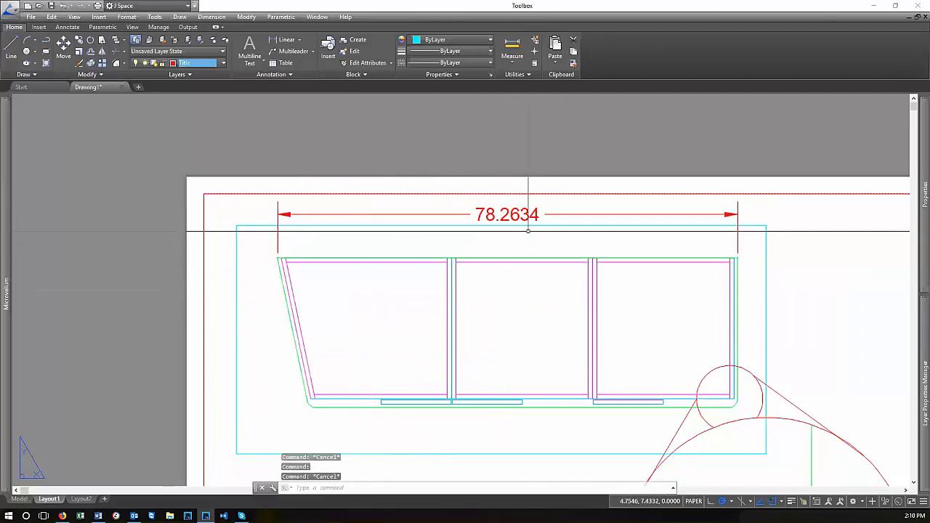
scroll(312, 215, "down", 2)
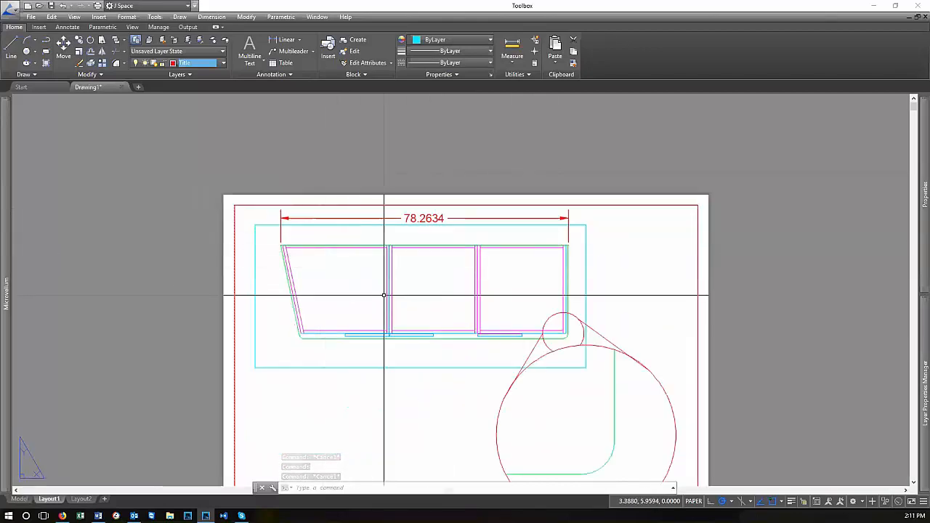
scroll(550, 445, "up", 2)
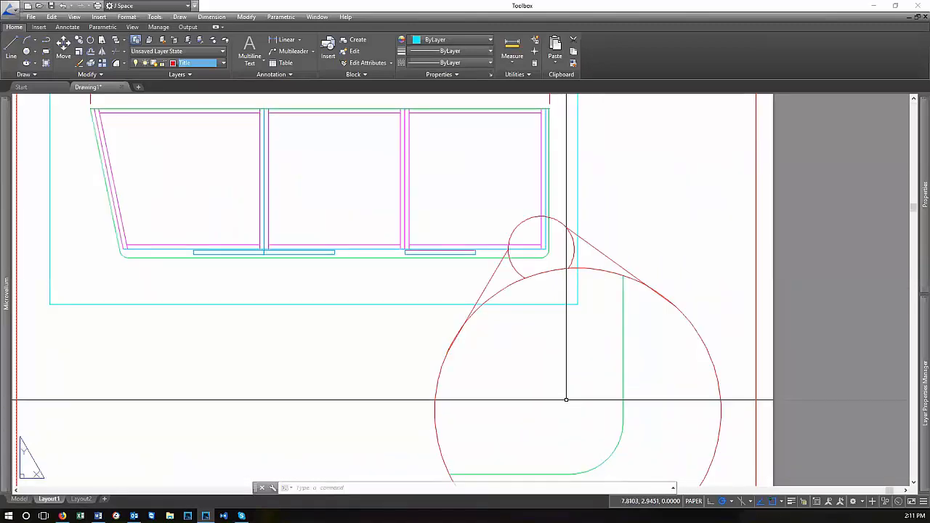
scroll(560, 396, "down", 2)
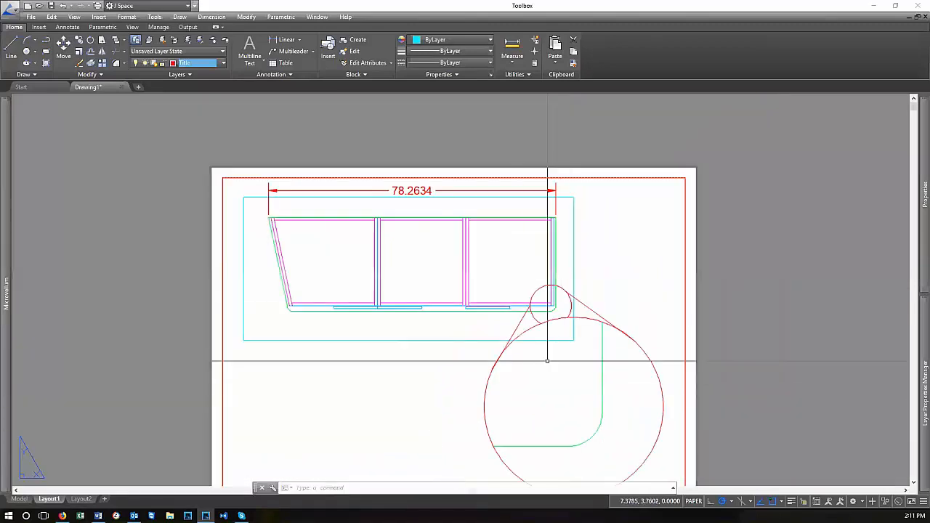
Add a vertical linear dimension for the countertop's depth, placing it just outside the slanted left end
left_click(286, 39)
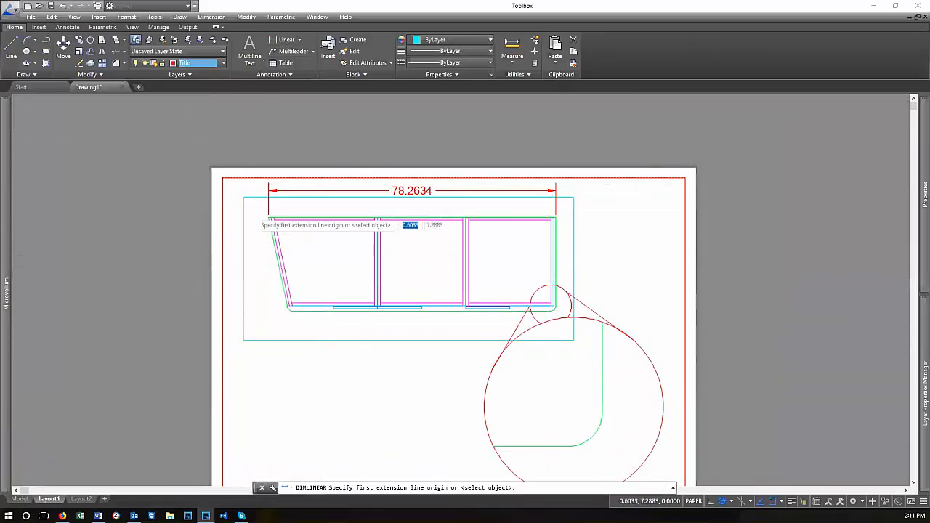
scroll(268, 212, "up", 4)
left_click(320, 240)
scroll(342, 232, "down", 4)
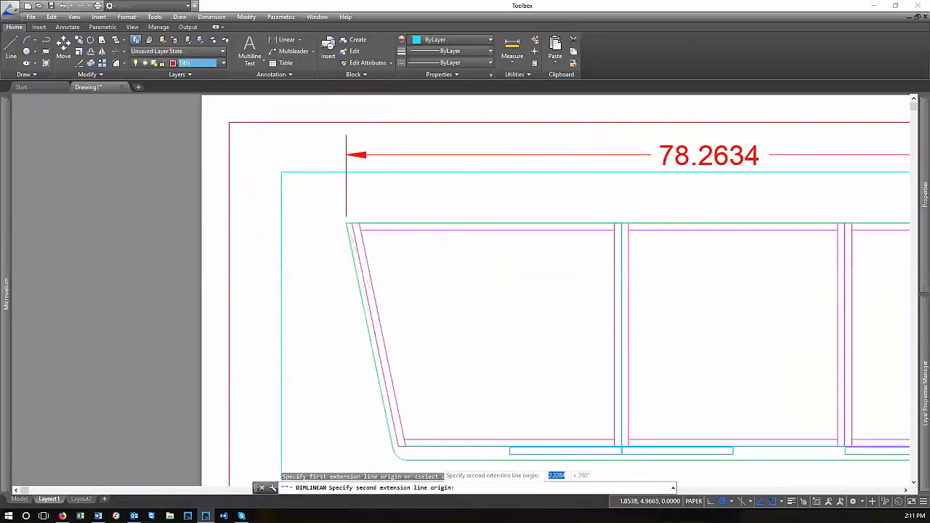
scroll(418, 456, "up", 4)
left_click(416, 455)
scroll(409, 374, "down", 4)
scroll(334, 354, "up", 3)
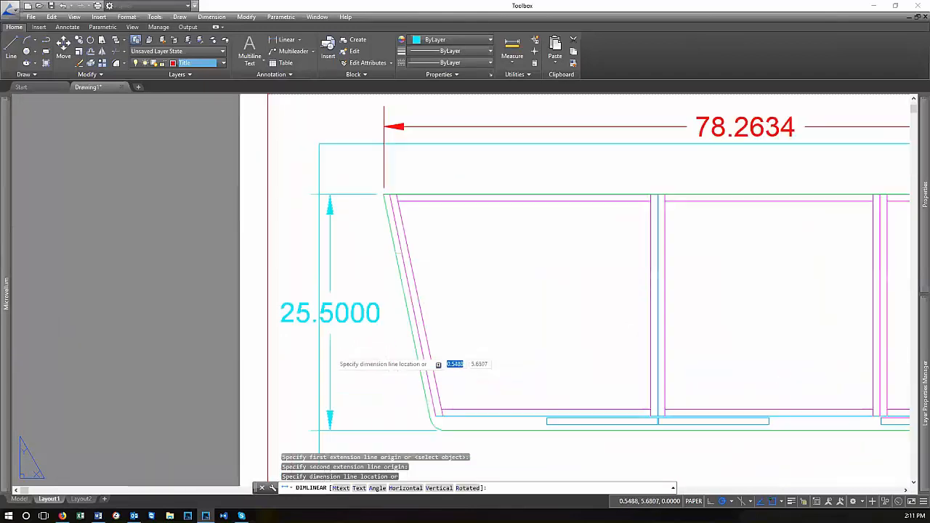
scroll(344, 356, "down", 2)
left_click(331, 352)
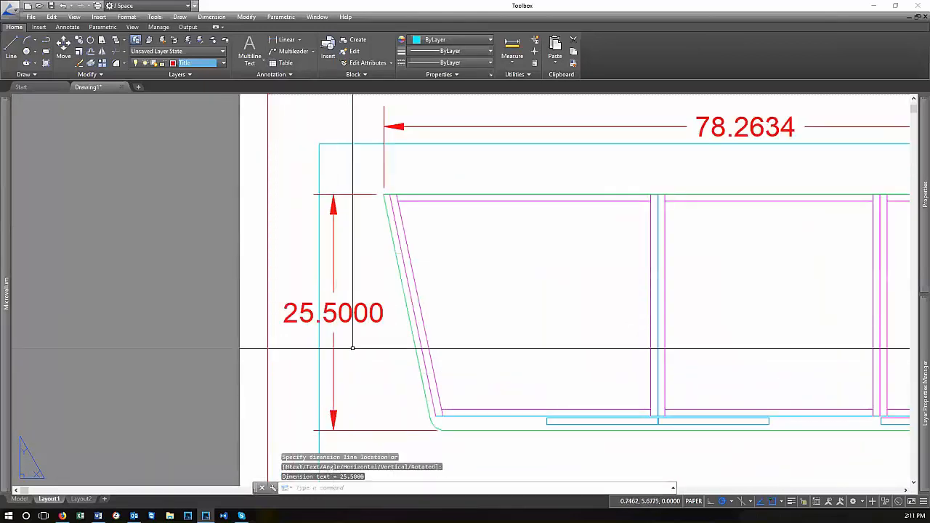
scroll(349, 210, "down", 3)
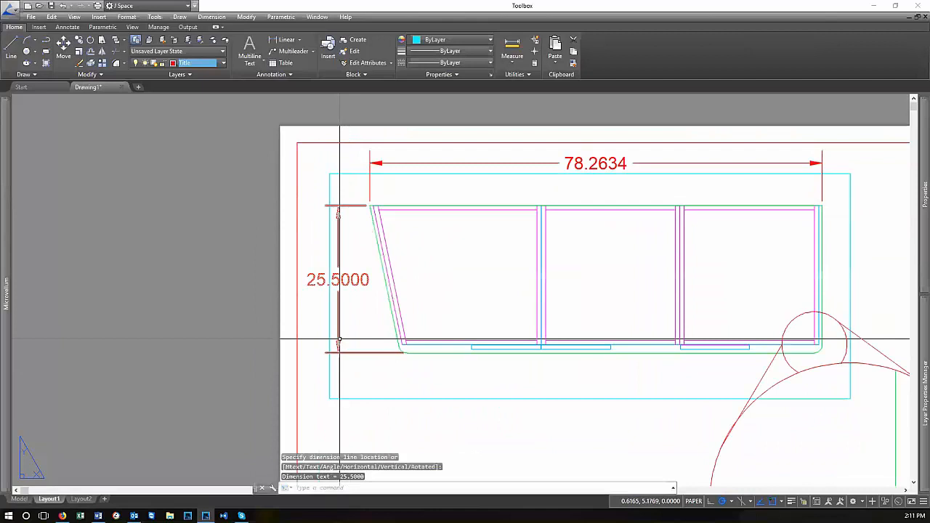
left_click(298, 40)
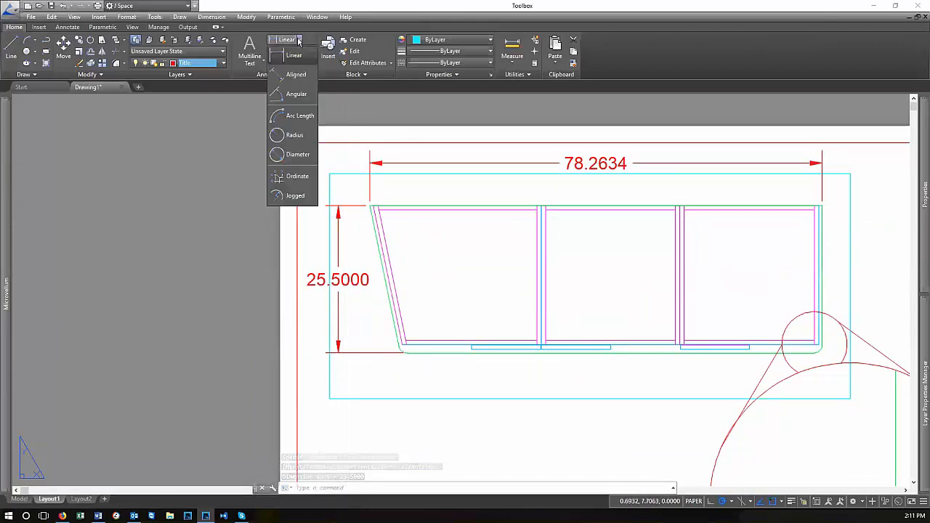
left_click(291, 76)
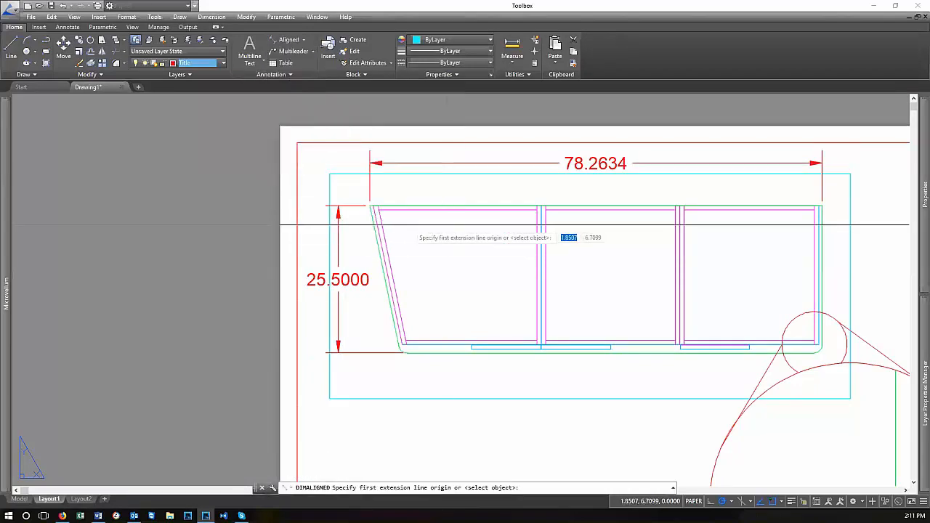
scroll(367, 203, "up", 4)
scroll(376, 230, "up", 2)
left_click(386, 278)
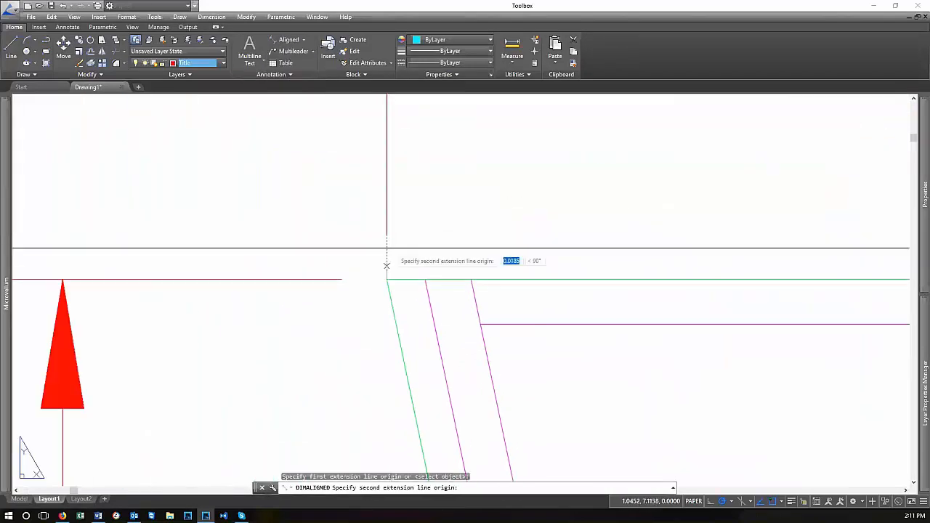
scroll(386, 269, "down", 5)
scroll(411, 289, "up", 6)
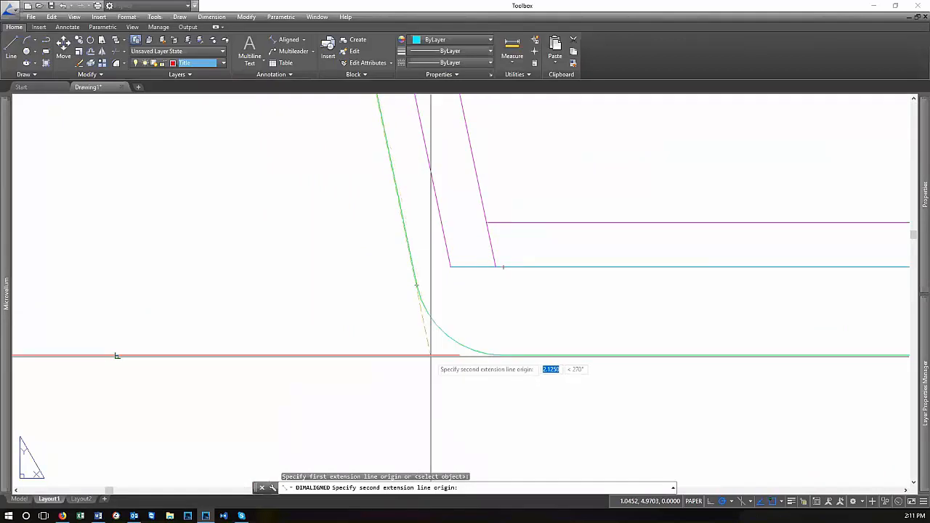
right_click(448, 379, "shift")
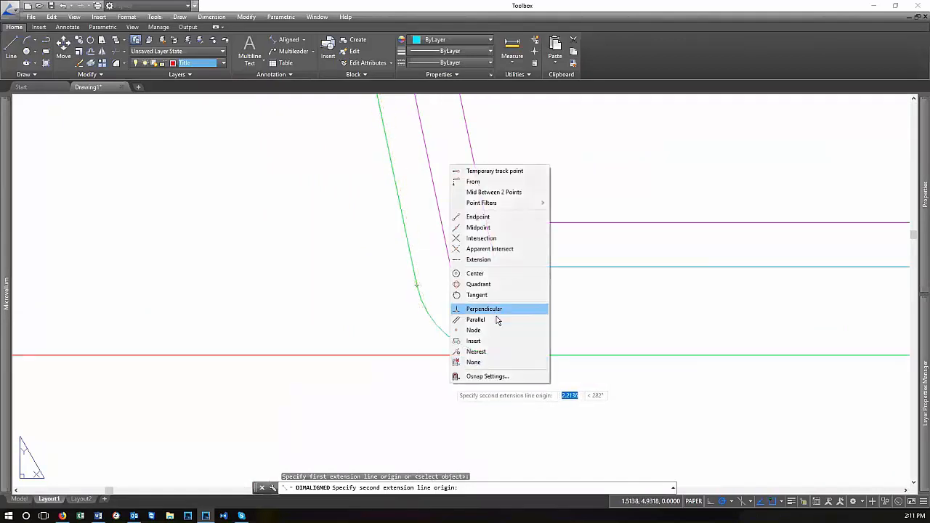
left_click(499, 260)
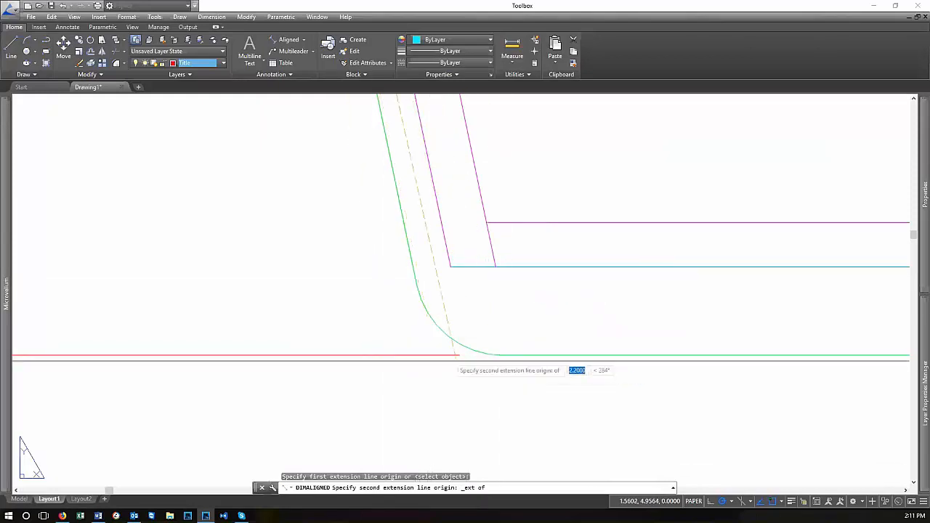
key("Escape")
key("Escape")
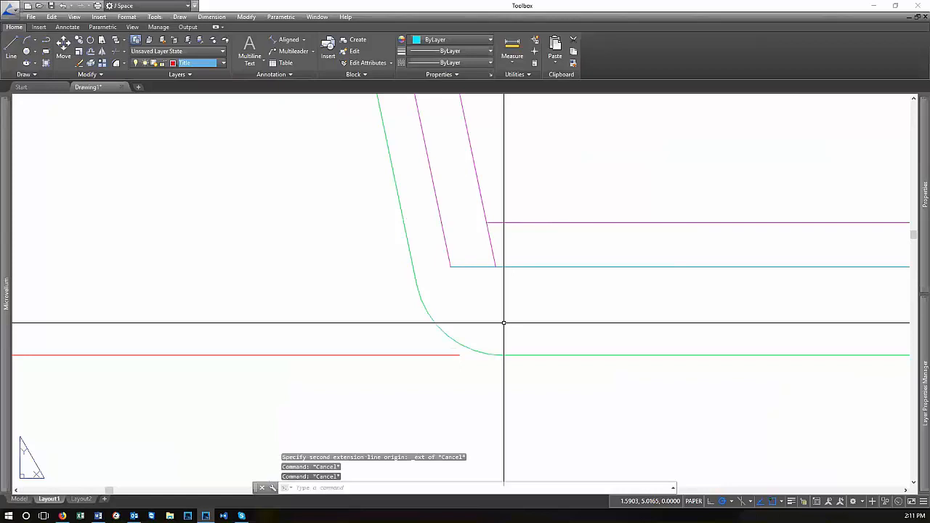
Draw a short horizontal line leftward from the bottom end of the countertop's lower-left corner arc, in line with the front edge
type("l")
key("Return")
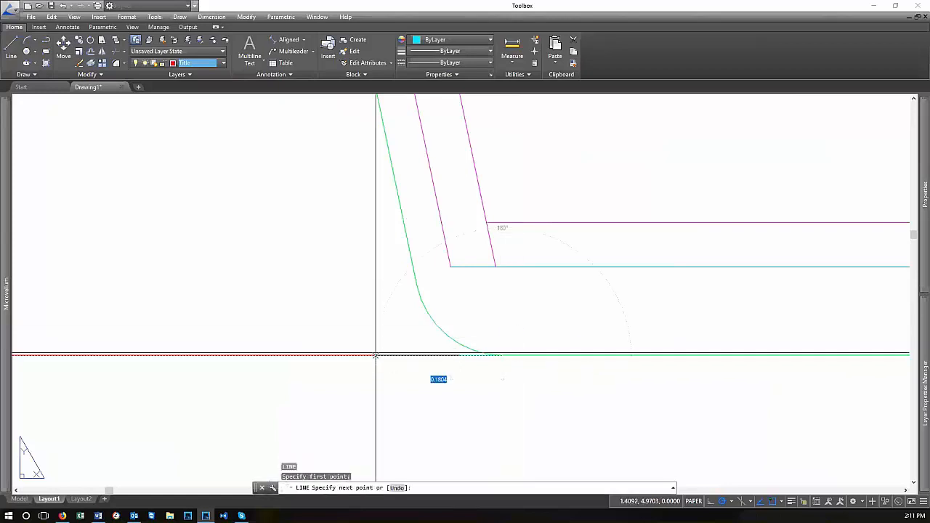
left_click(348, 354)
key("Return")
key("Return")
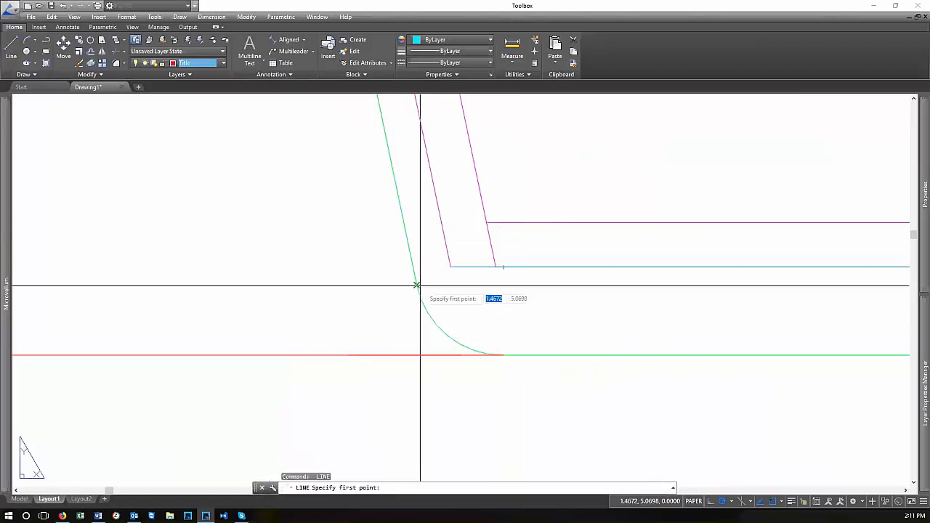
left_click(419, 285)
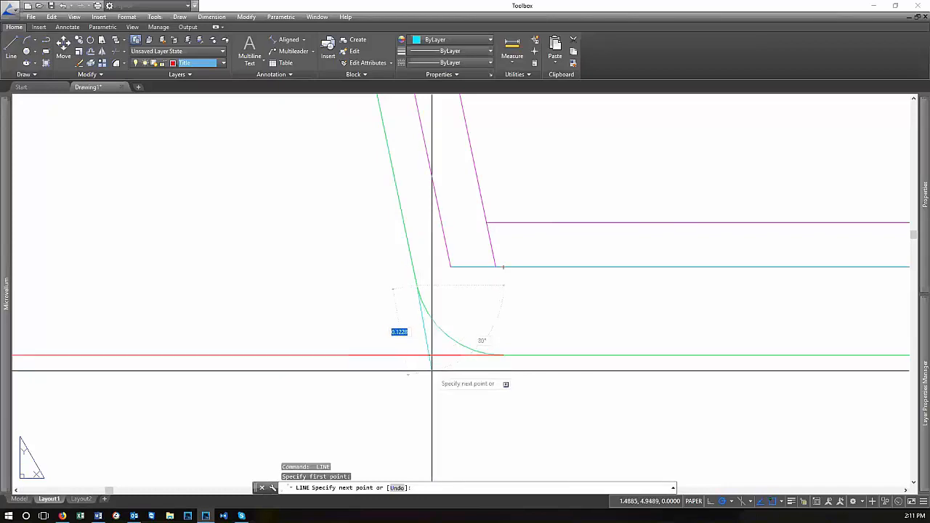
key("Escape")
key("Escape")
Draw a line about 1.04 long over the countertop's slanted left edge, from its midpoint to the upper end of the corner arc
key("Return")
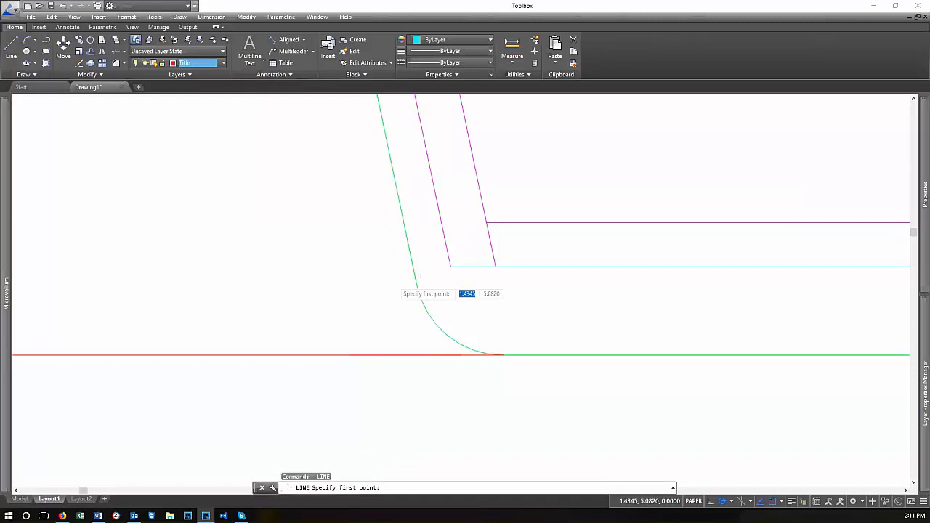
scroll(396, 297, "down", 2)
scroll(378, 167, "down", 4)
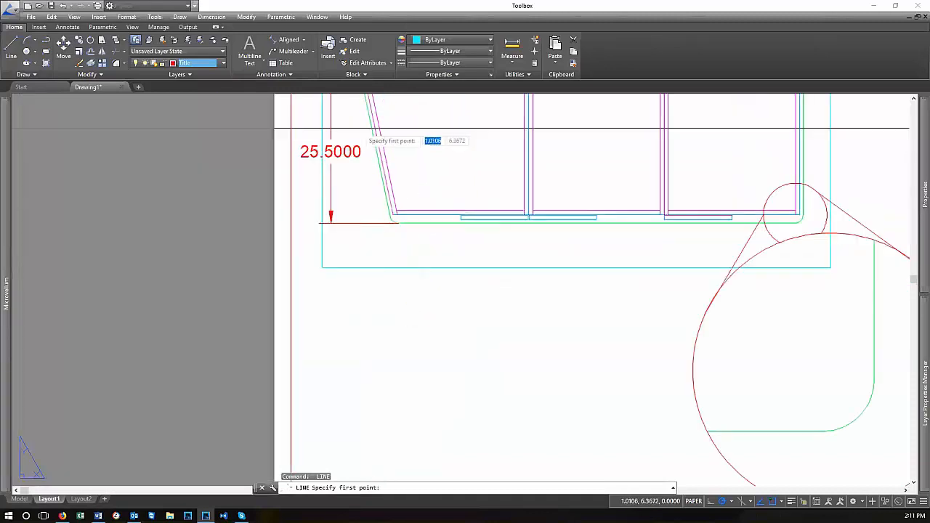
scroll(386, 150, "up", 4)
left_click(386, 151)
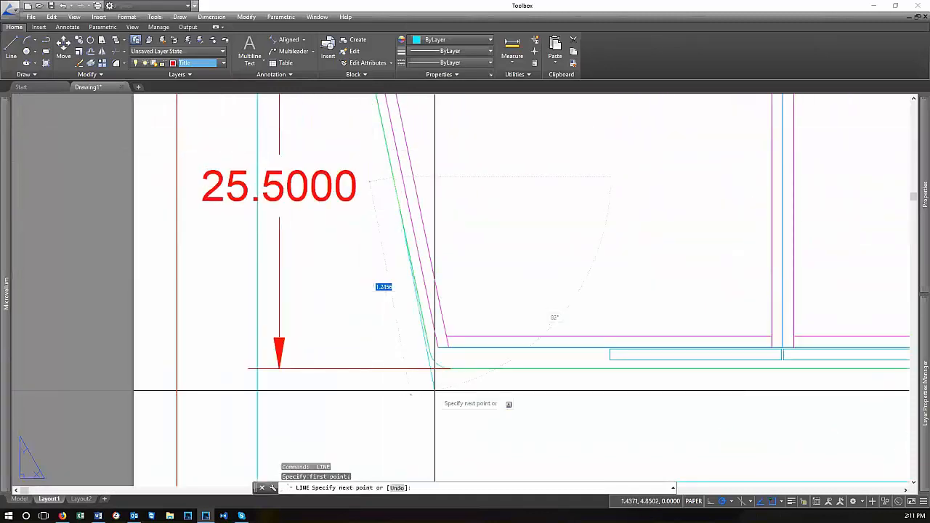
scroll(433, 389, "up", 3)
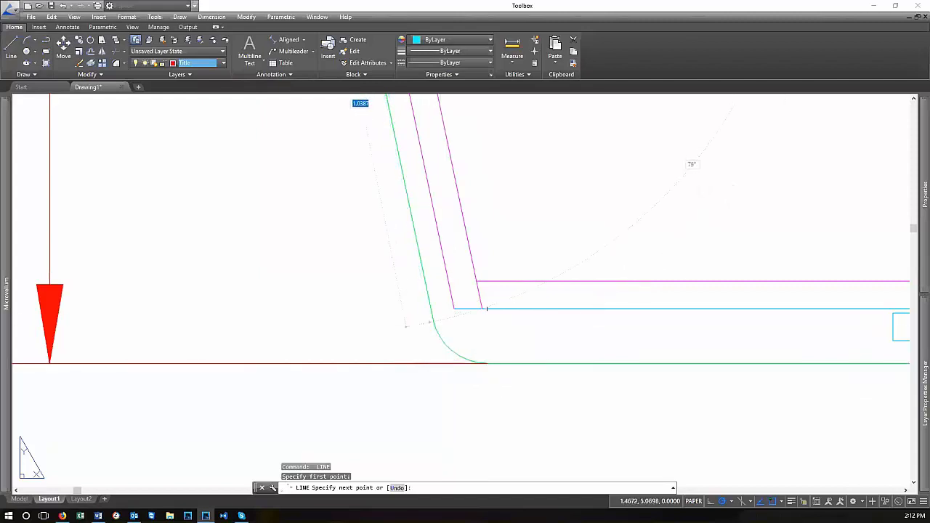
left_click(431, 319)
key("Escape")
type("f")
key("Return")
left_click(476, 364)
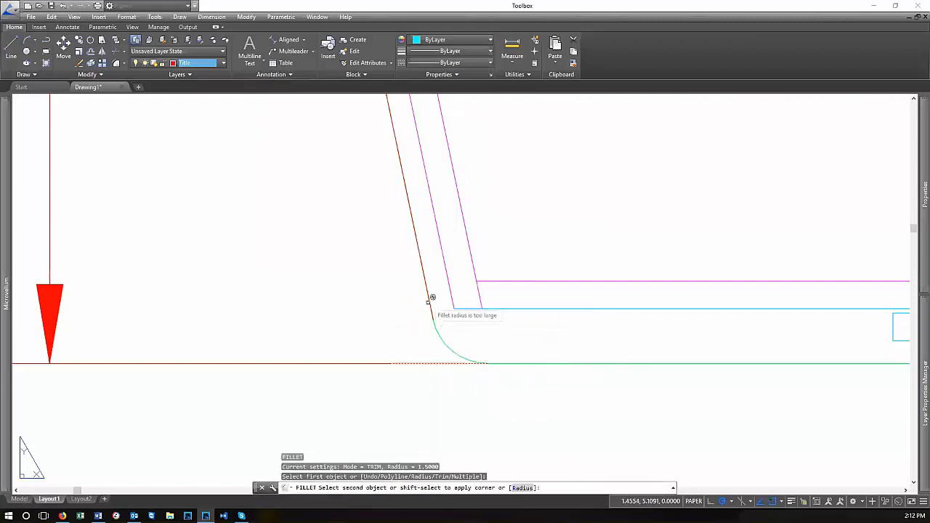
key("Escape")
key("Escape")
key("Escape")
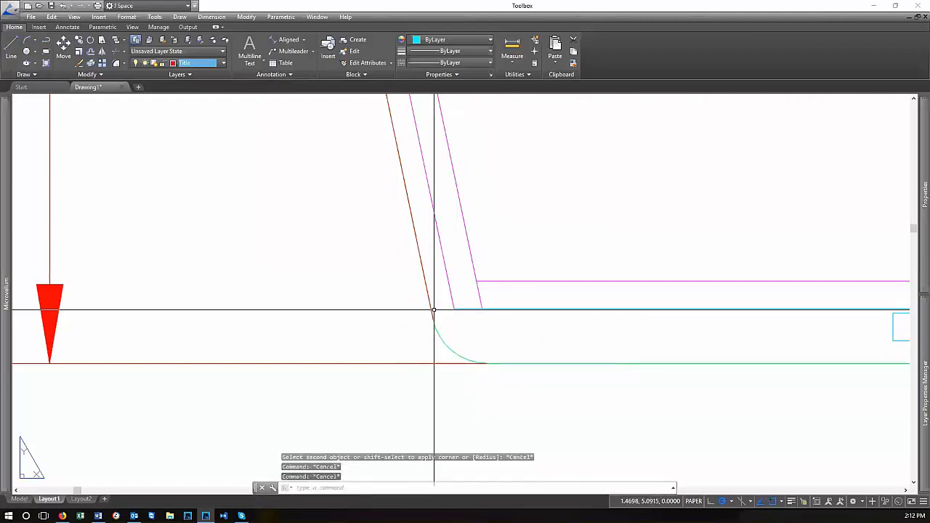
Fillet the slanted and horizontal helper lines at the countertop's lower-left corner with radius 0 so they meet in a sharp corner
type("f")
key("Return")
type("r")
key("Return")
type("0")
key("Return")
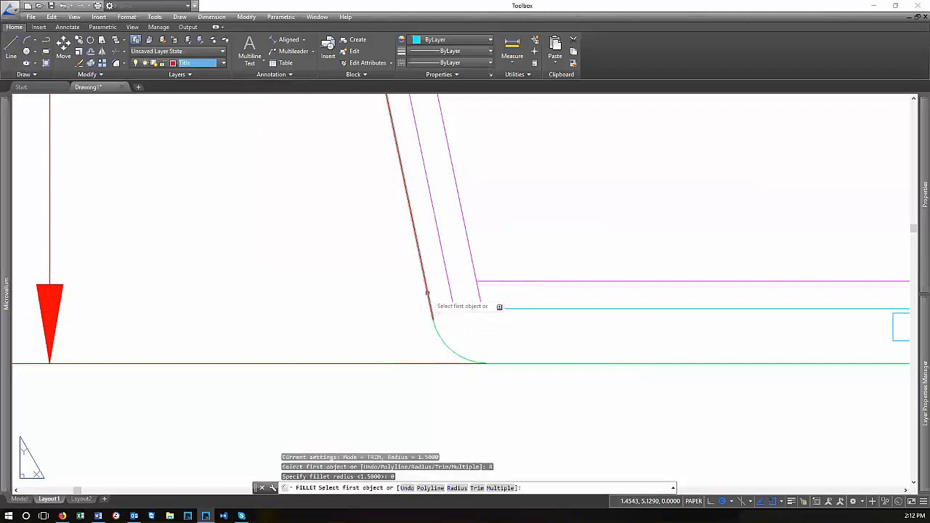
left_click(427, 293)
left_click(476, 361)
Add an aligned dimension along the countertop's slanted edge, from its back corner to the sharp front corner, placing it inside the countertop
scroll(420, 203, "down", 5)
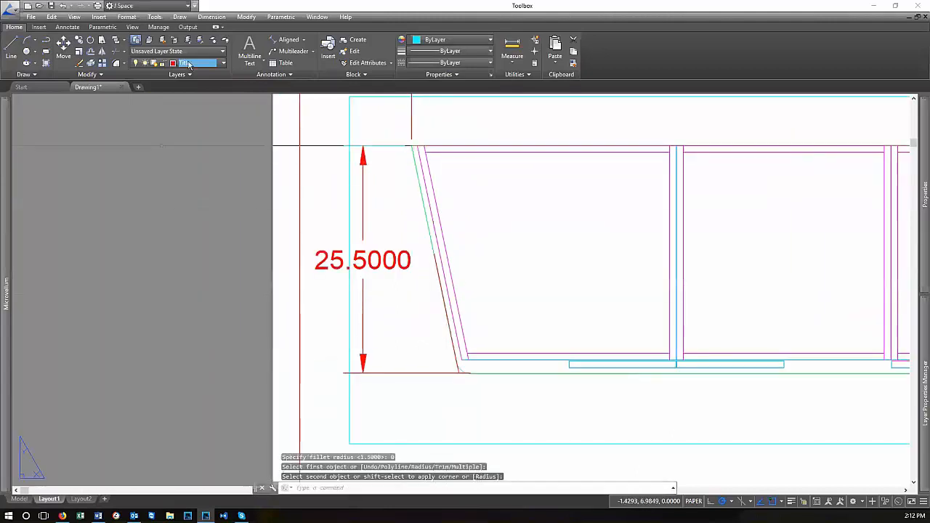
left_click(285, 40)
left_click(411, 145)
scroll(461, 360, "up", 12)
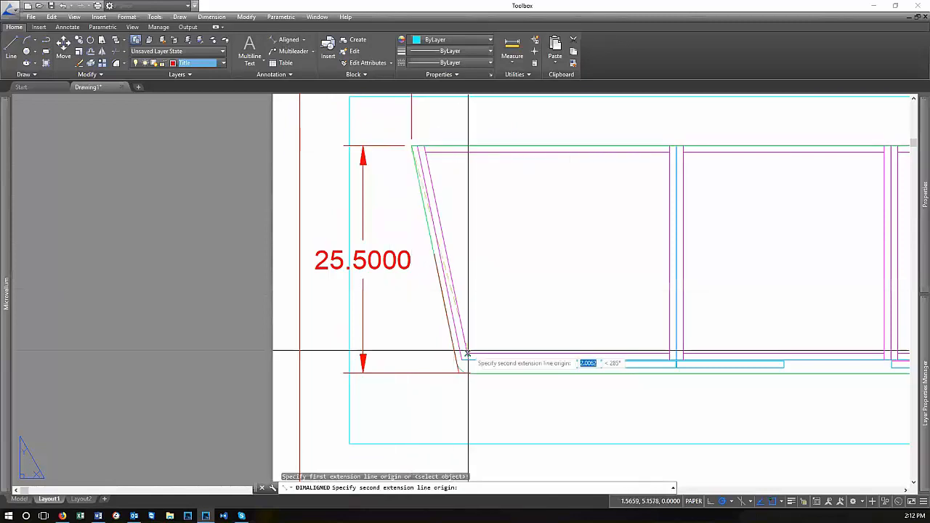
left_click(390, 417)
scroll(392, 414, "down", 6)
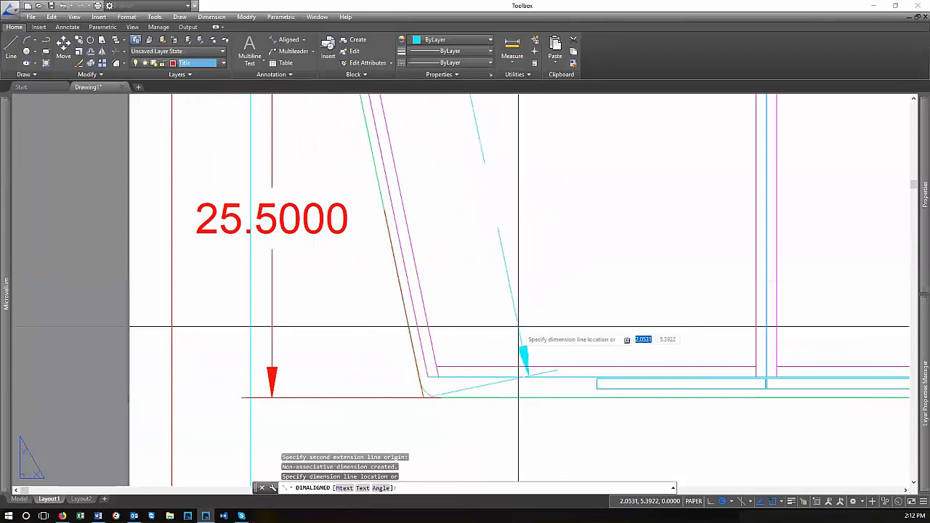
left_click(477, 326)
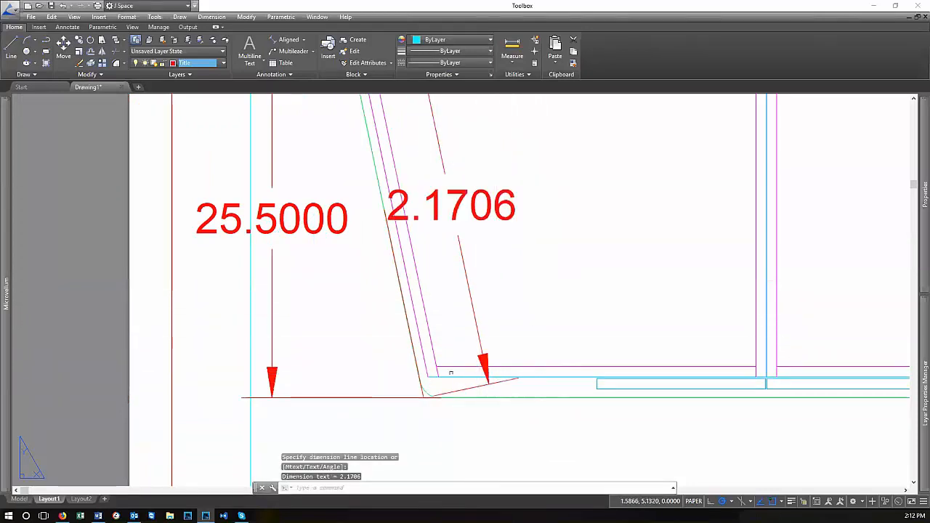
scroll(426, 356, "down", 6)
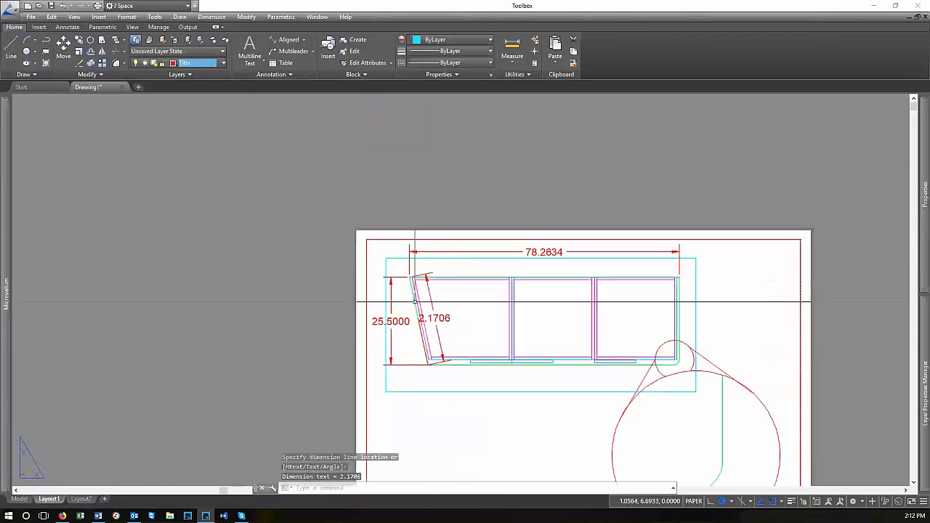
Match the slanted edge's aligned dimension to the properties of the vertical depth dimension
scroll(458, 341, "up", 4)
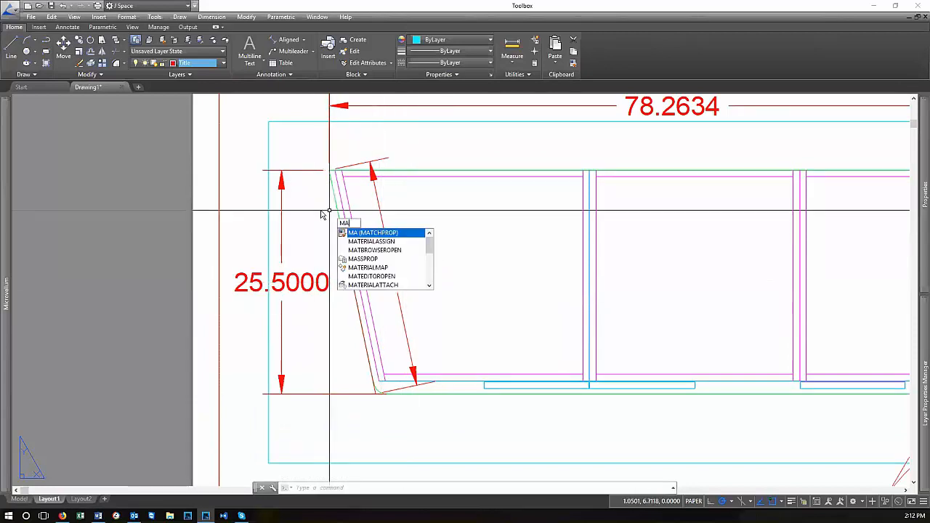
key("Return")
left_click(282, 221)
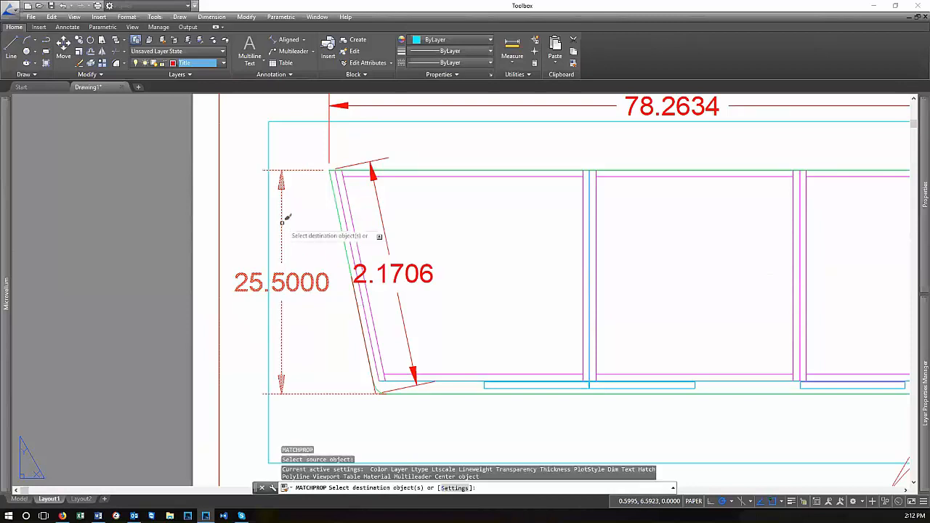
left_click(386, 237)
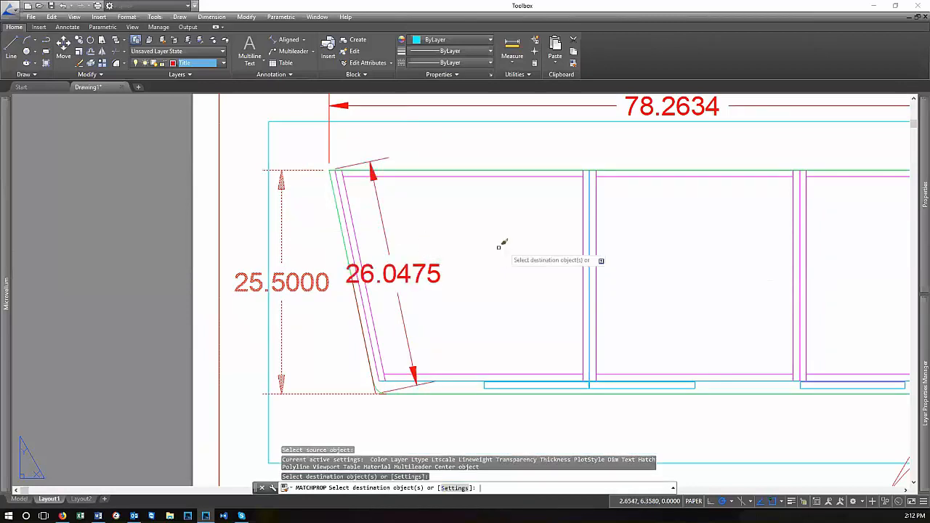
key("Return")
Move the aligned dimension line farther inward from the slanted edge so its text clears the panel lines
left_click(440, 338)
left_click(394, 312)
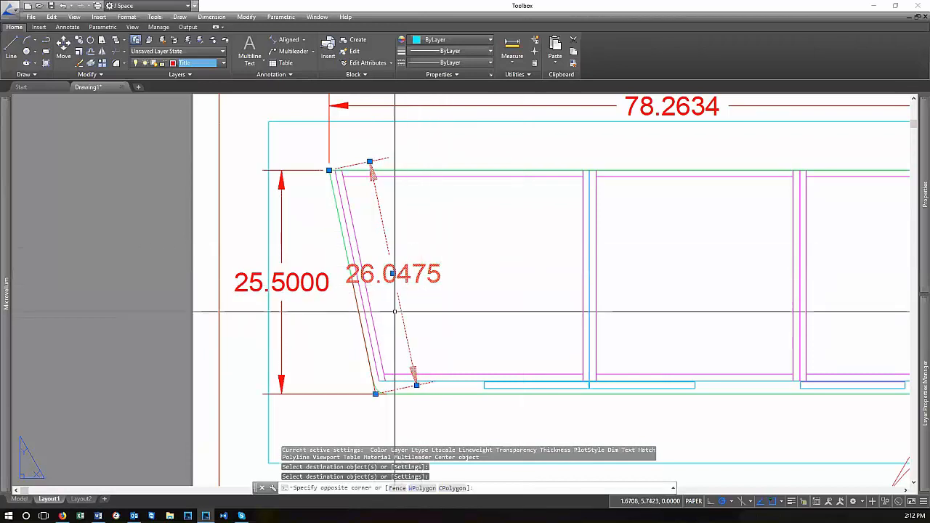
left_click(416, 385)
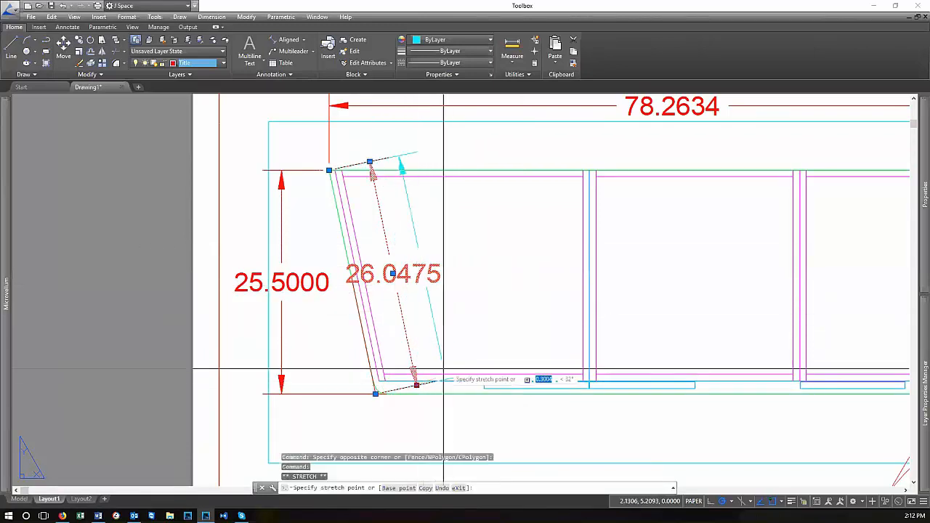
left_click(454, 375)
key("Escape")
key("Escape")
key("Escape")
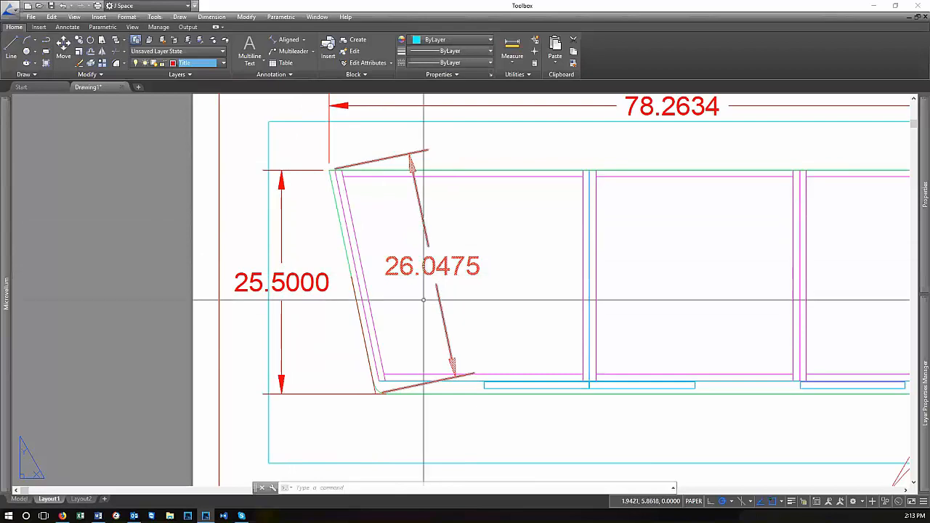
Erase the two helper lines at the countertop's slanted edge and lower-left corner
left_click(332, 195)
left_click(436, 436)
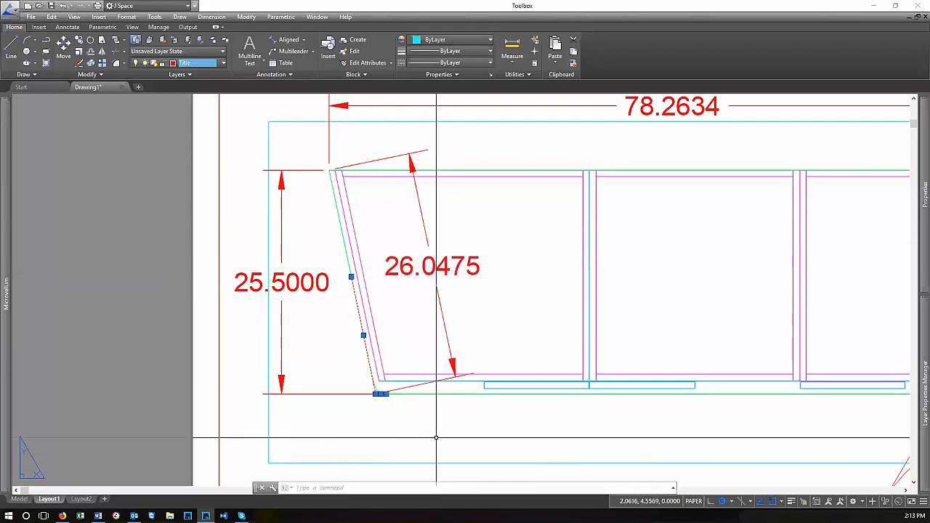
type("e")
key("Return")
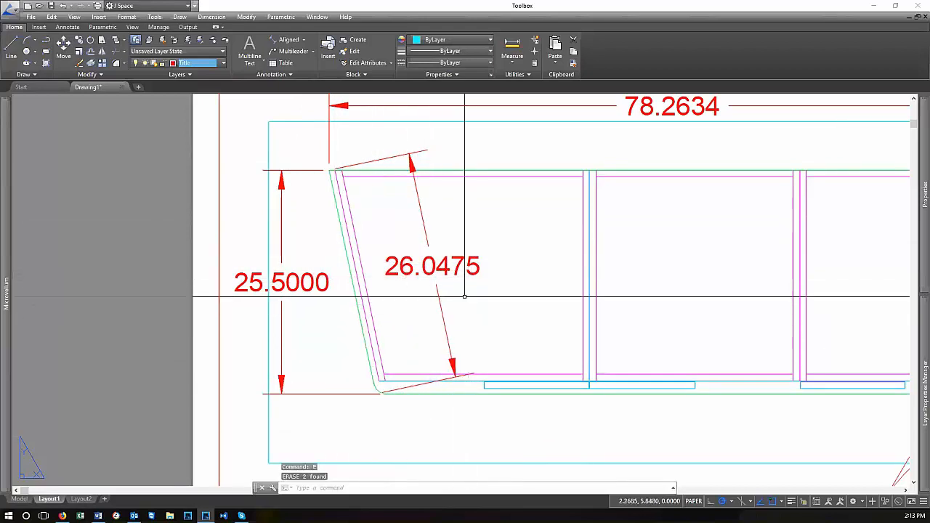
Check the overall width dimension on the sheet and zoom the layout to its extents
scroll(410, 266, "down", 3)
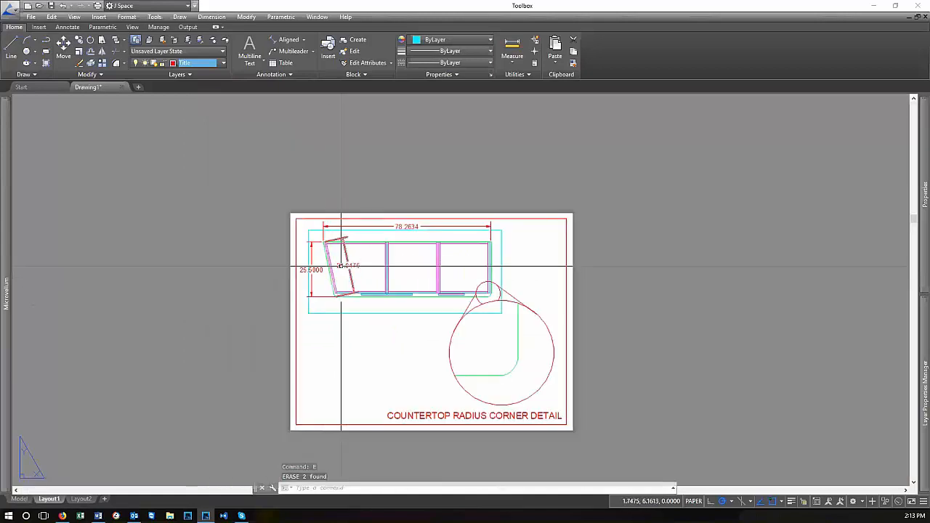
scroll(339, 266, "up", 1)
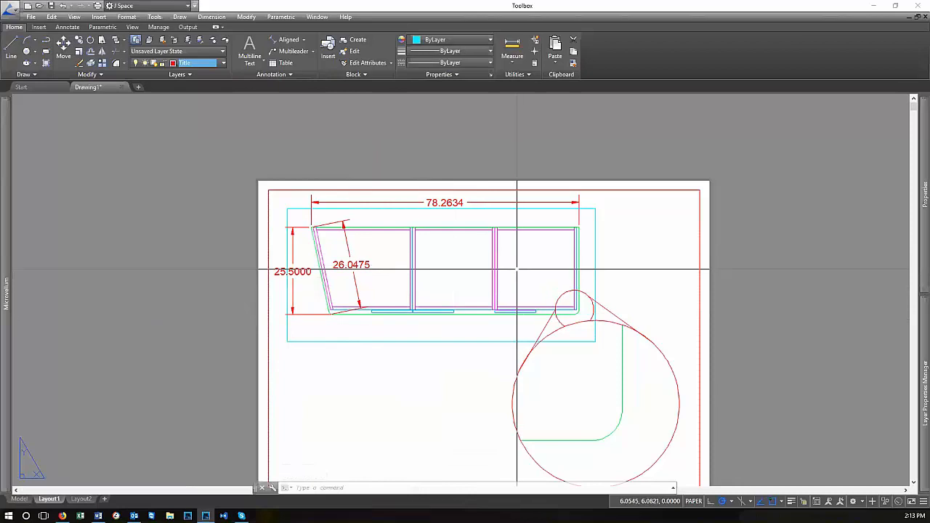
left_click(587, 200)
left_click(555, 196)
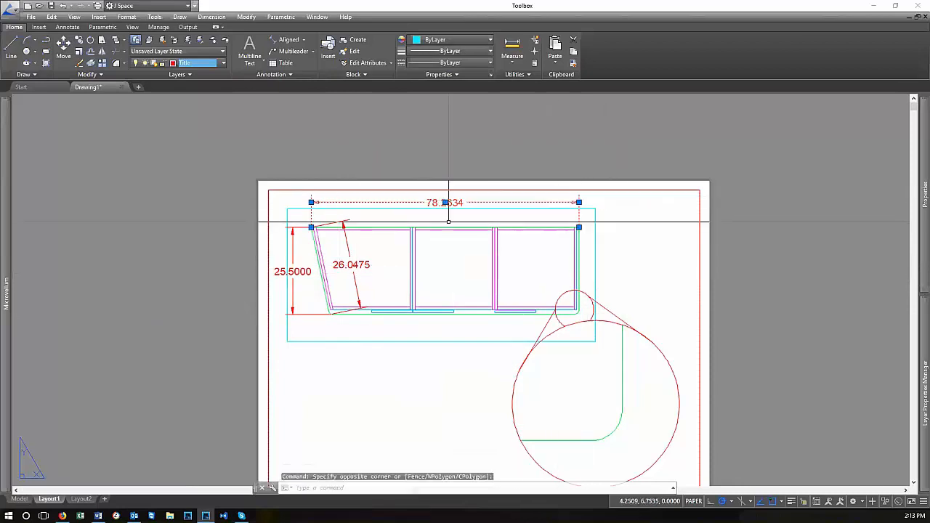
key("Escape")
type("z")
key("Return")
type("e")
key("Return")
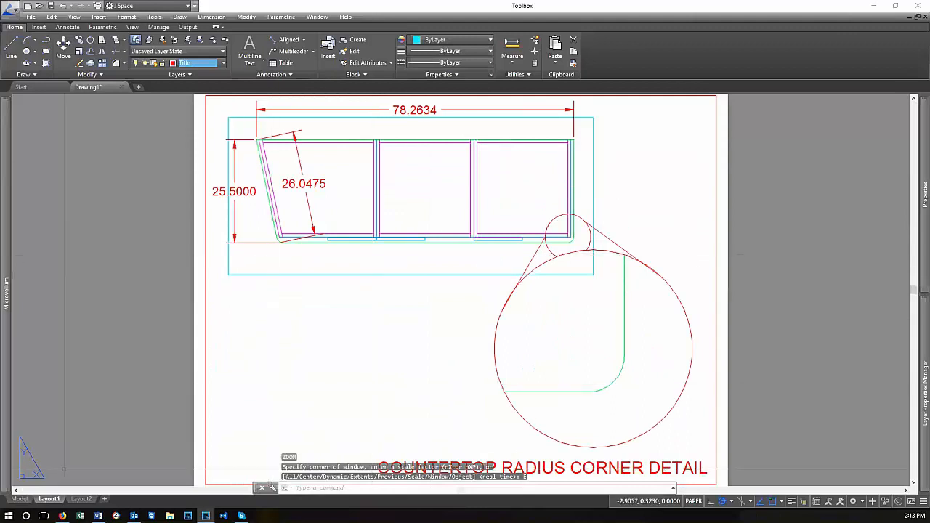
Switch to model space and zoom to the extents to examine the geometry without the layout dimensions
left_click(18, 500)
scroll(298, 324, "down", 2)
scroll(556, 338, "up", 3)
scroll(591, 353, "up", 7)
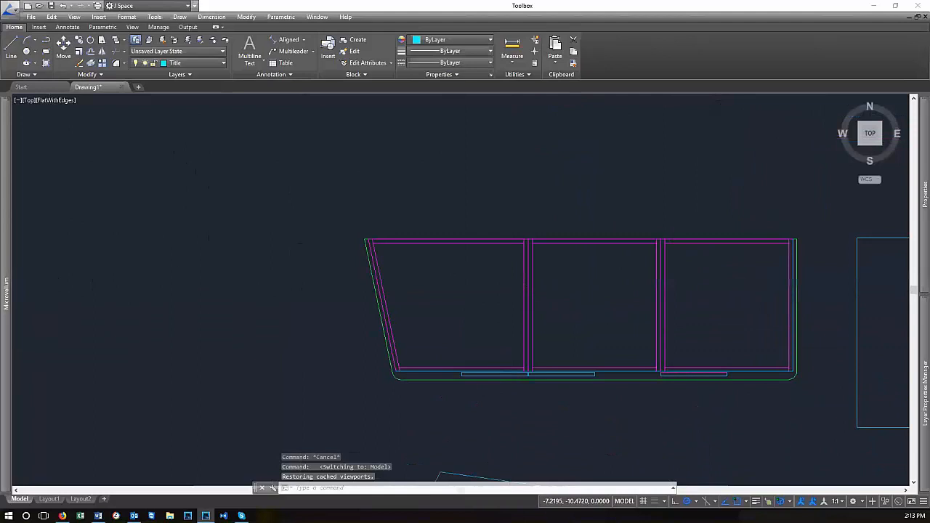
type("z")
key("Return")
type("e")
key("Return")
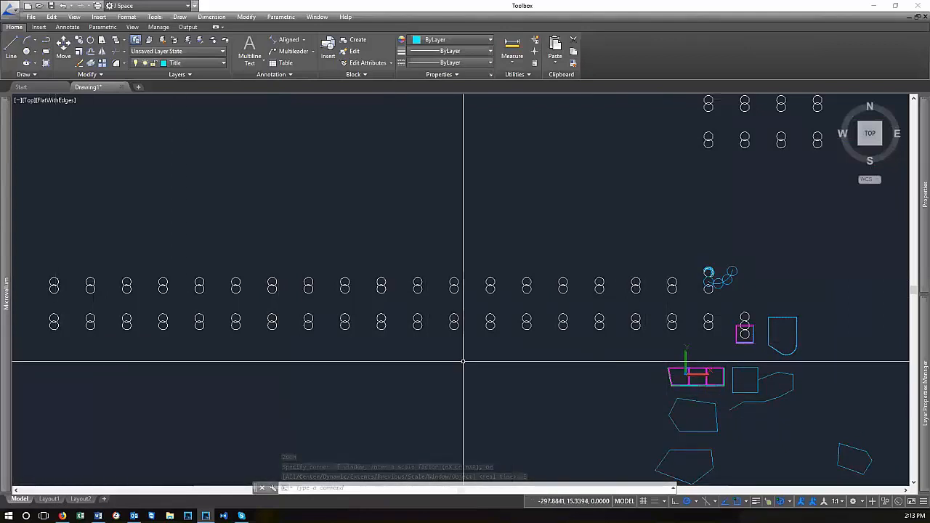
Return to Layout1 and examine the countertop's width, depth and slanted-edge dimensions
left_click(49, 500)
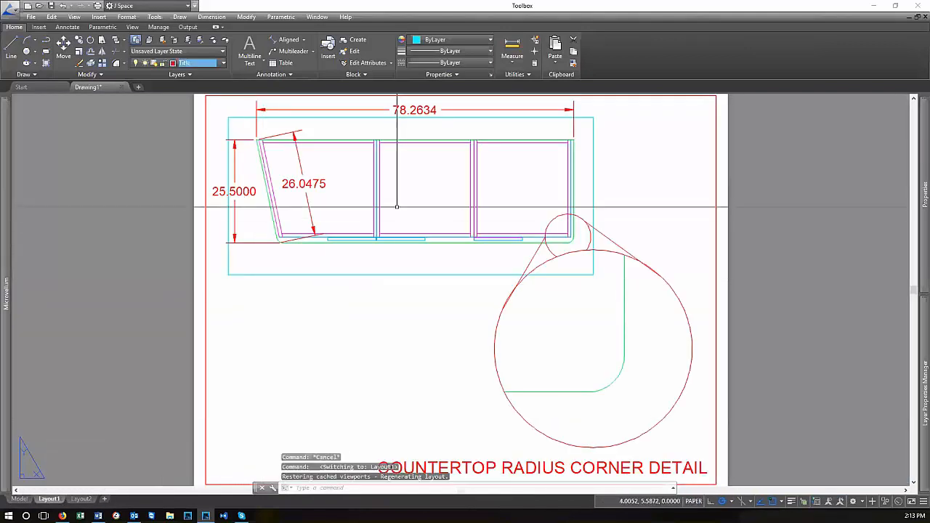
scroll(338, 312, "down", 5)
scroll(361, 213, "up", 7)
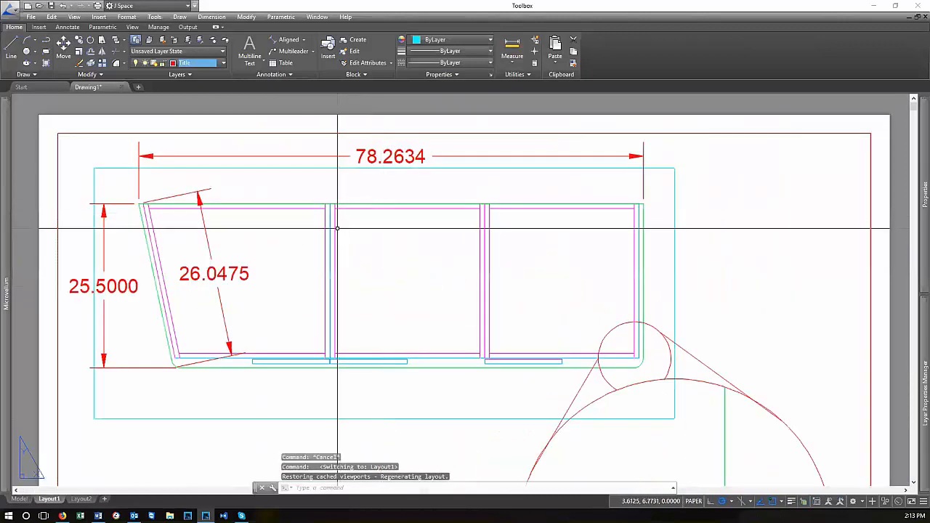
scroll(337, 228, "down", 3)
scroll(250, 211, "up", 2)
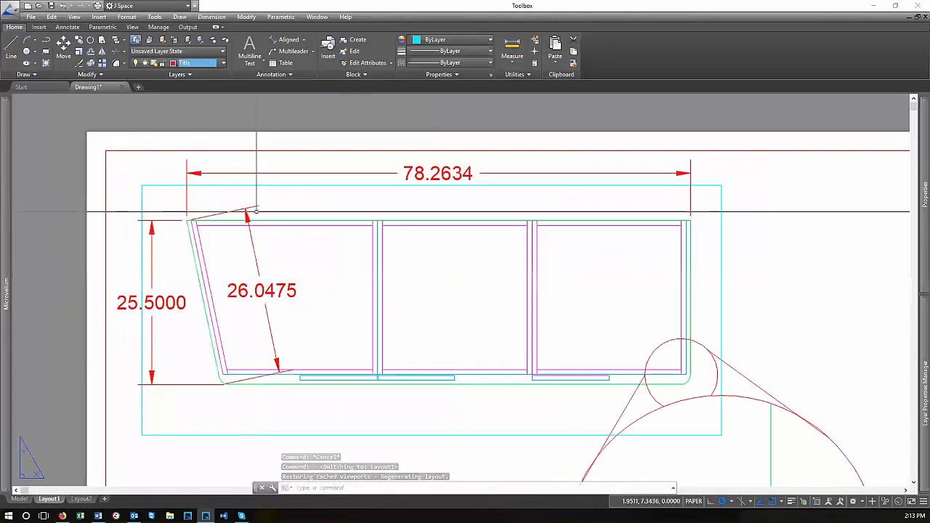
scroll(218, 215, "down", 2)
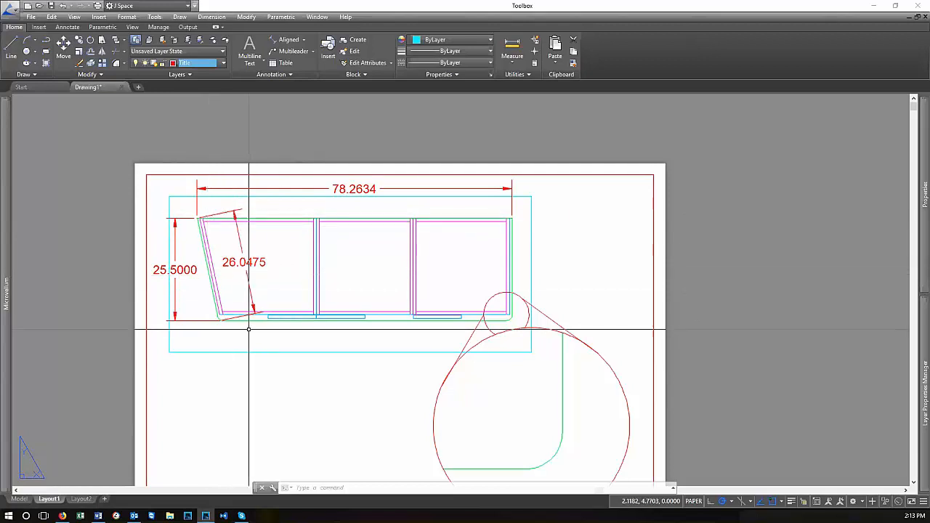
scroll(200, 251, "up", 2)
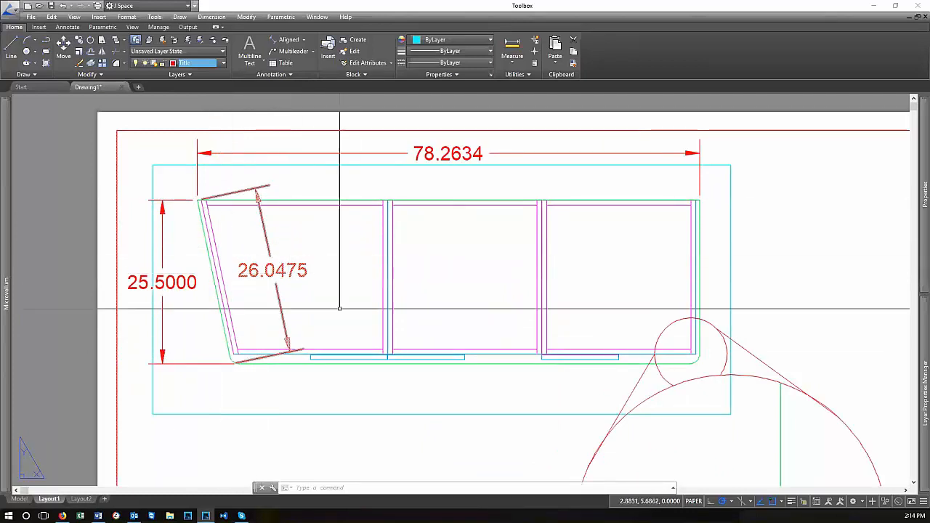
scroll(341, 302, "down", 2)
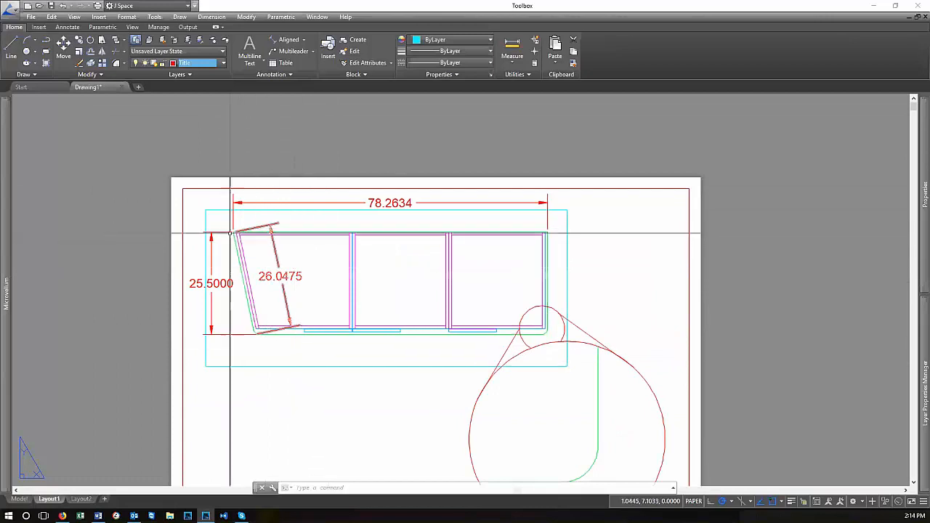
left_click(301, 40)
key("Escape")
key("Escape")
key("Escape")
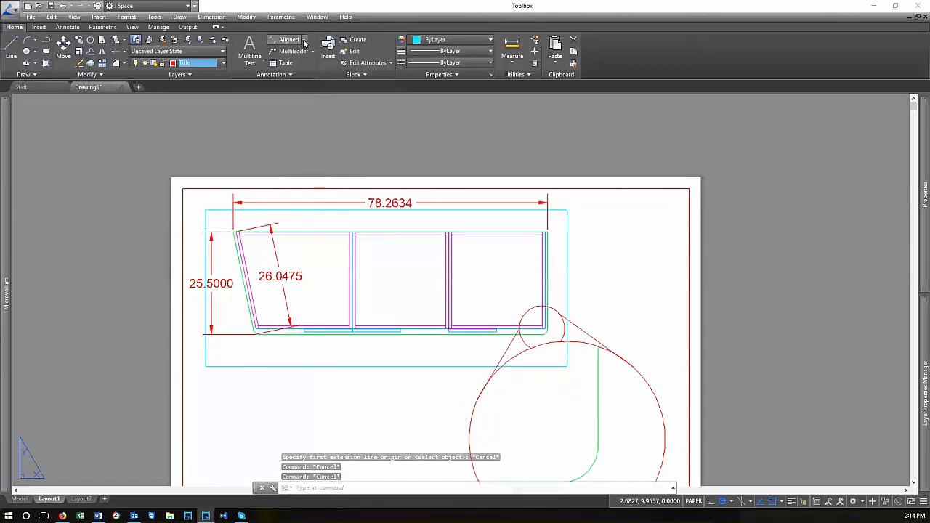
Add an arc length dimension to the rounded countertop corner in the circular detail, placing it outside the arc within the circle
left_click(305, 40)
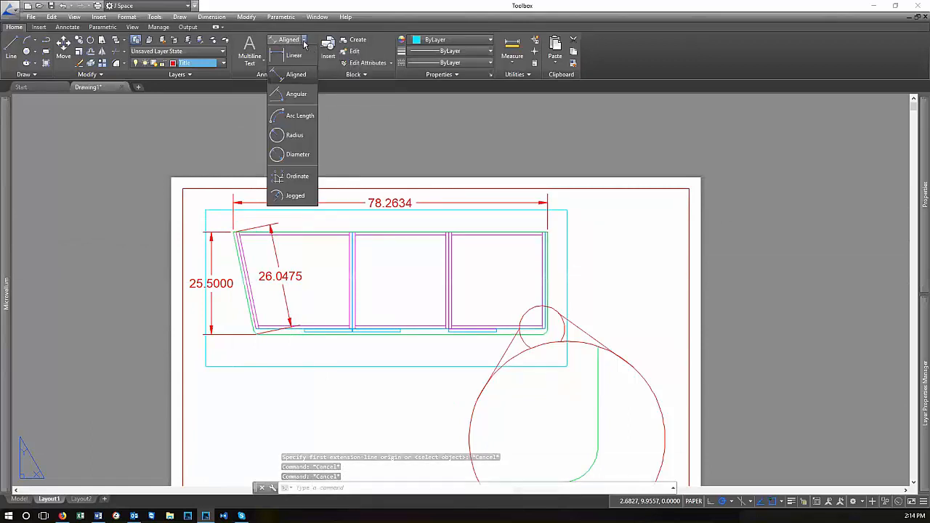
left_click(293, 116)
scroll(501, 334, "down", 2)
scroll(520, 362, "up", 5)
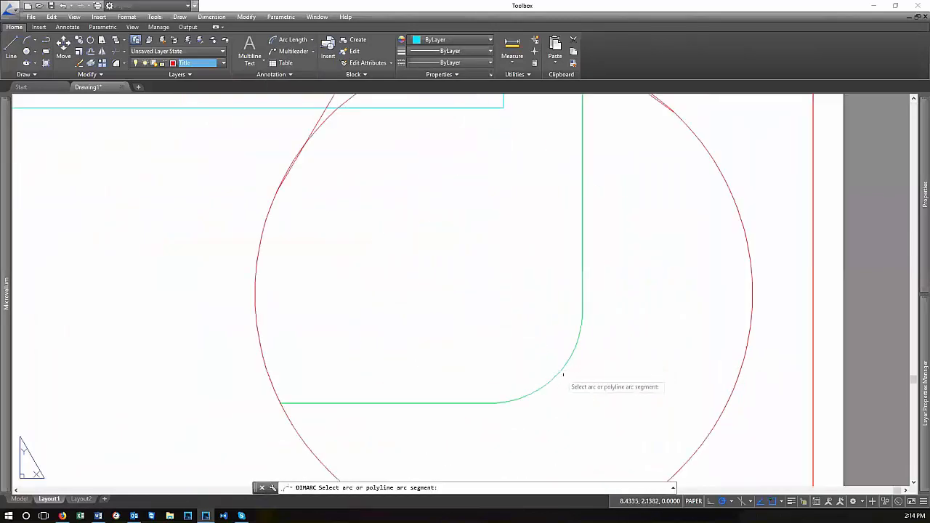
left_click(559, 373)
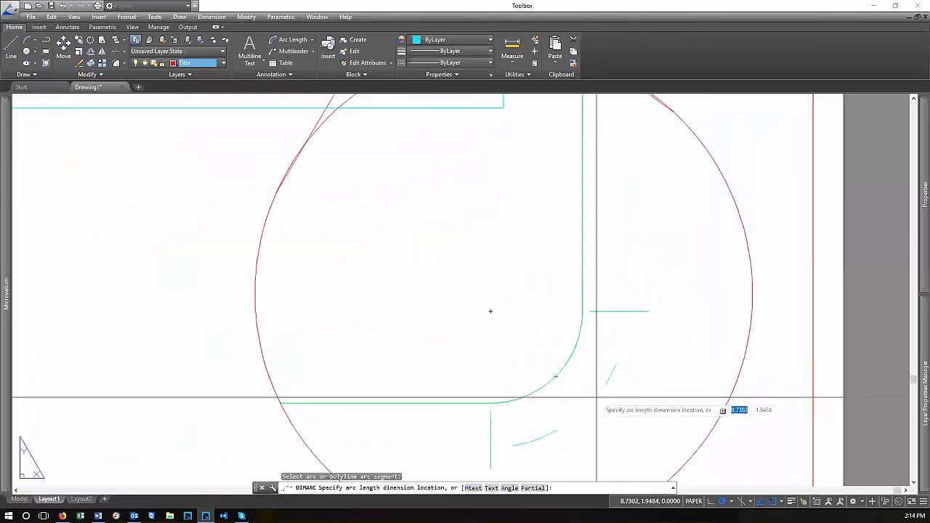
left_click(623, 412)
scroll(622, 413, "down", 2)
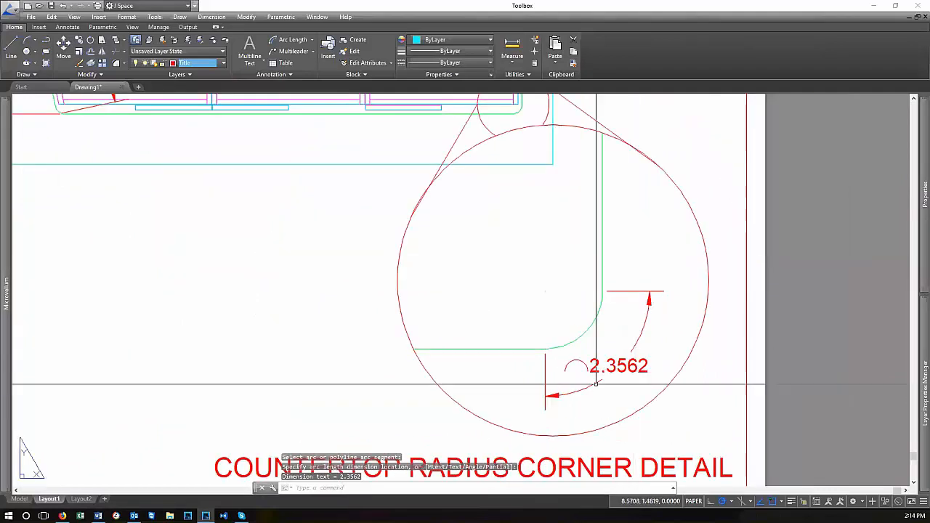
scroll(606, 346, "down", 2)
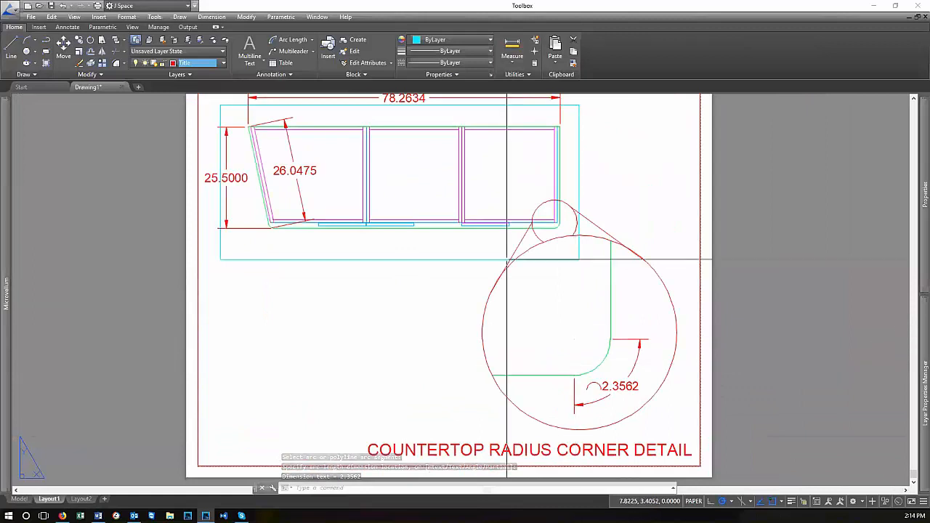
Add a radius dimension to the rounded countertop corner in the circular detail, placing its text inside the corner
left_click(312, 41)
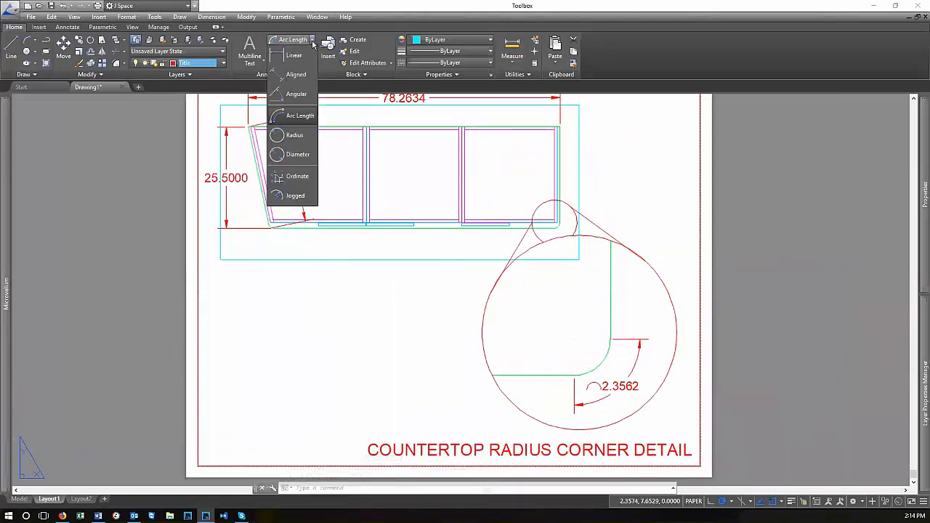
left_click(295, 138)
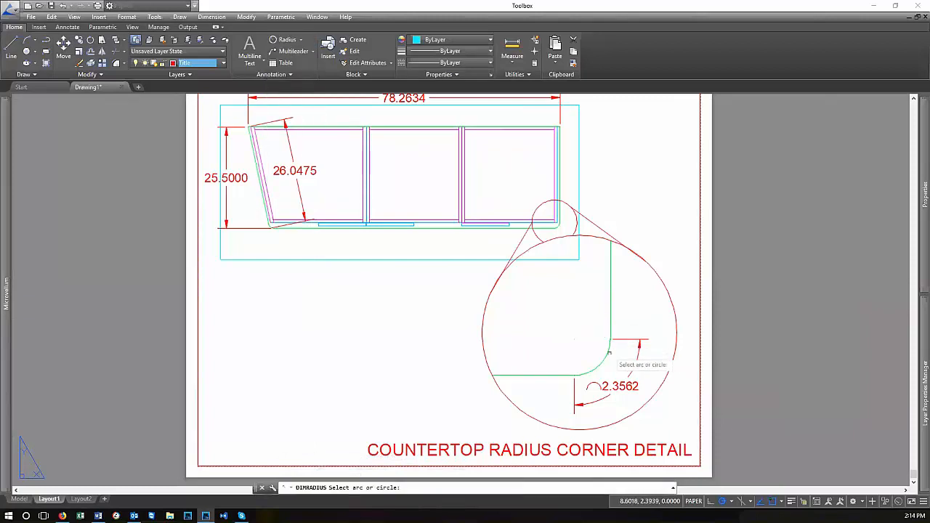
scroll(605, 358, "up", 4)
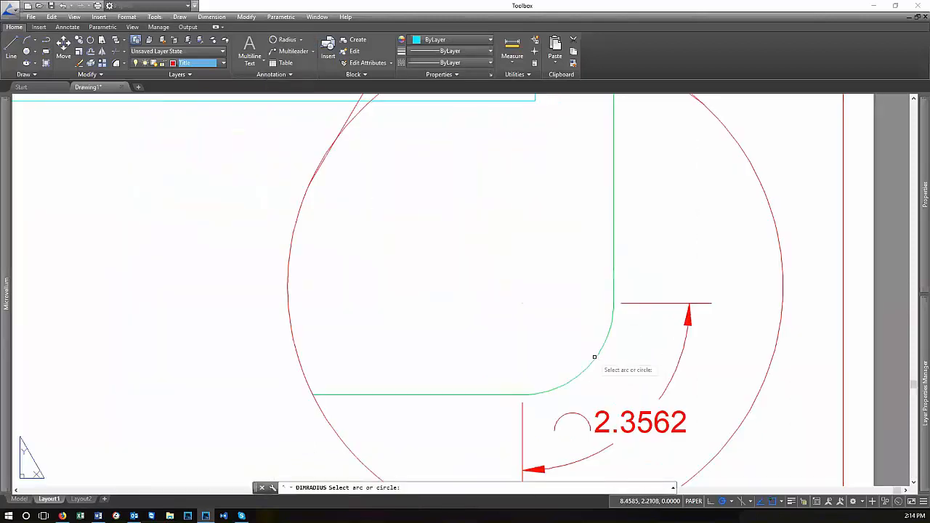
left_click(594, 358)
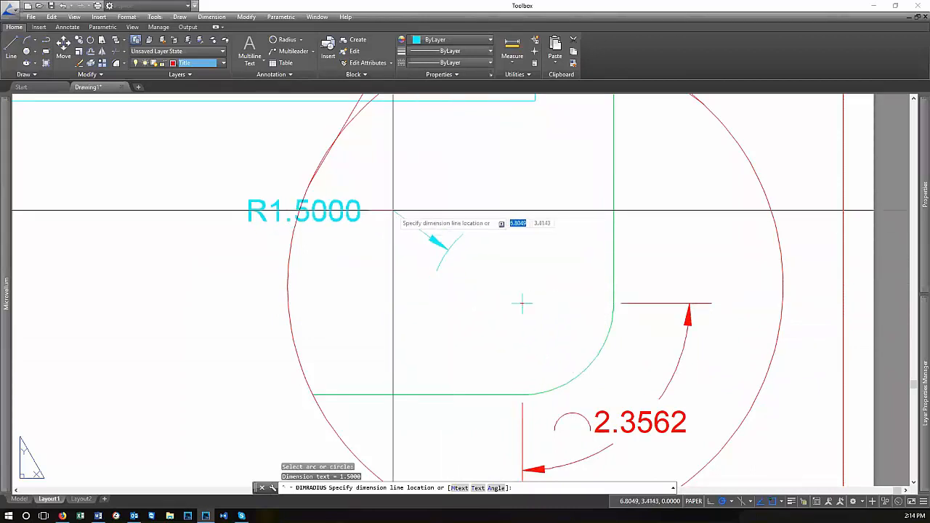
left_click(556, 338)
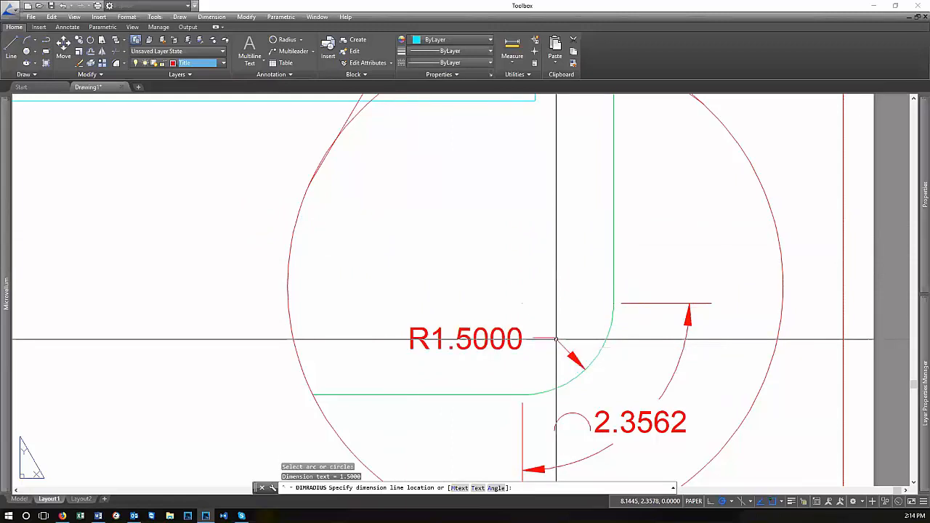
scroll(618, 371, "down", 2)
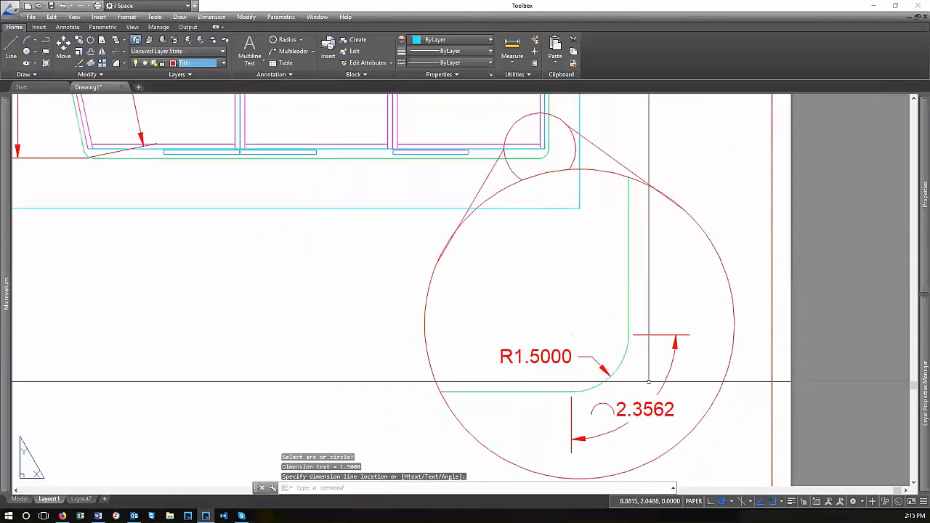
scroll(581, 334, "down", 3)
scroll(601, 322, "up", 2)
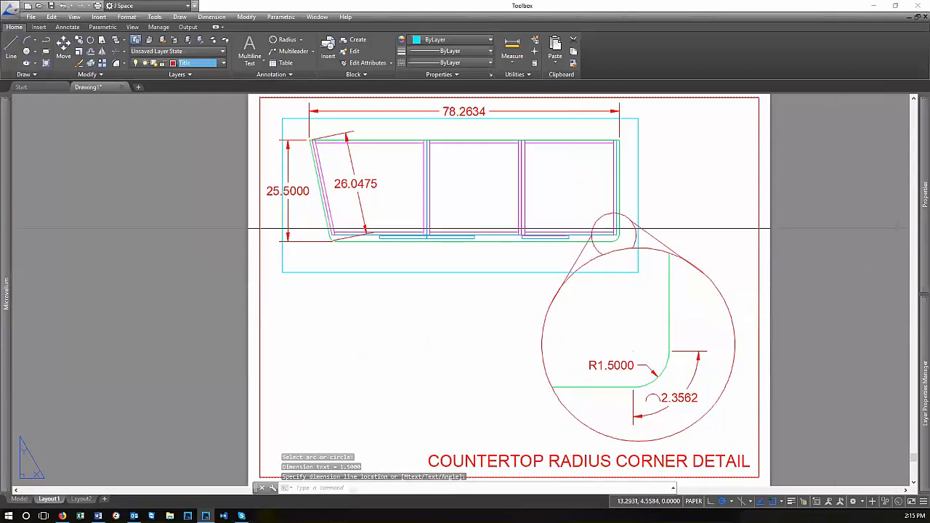
Widen the viewport color column in the layer list and set the Title layer's color to red
mouse_move(923, 366)
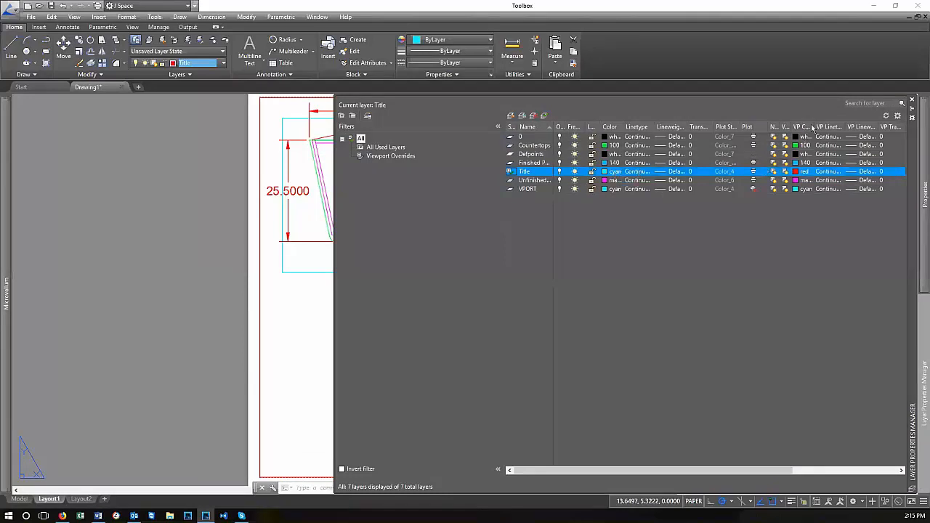
left_click_drag(818, 127, 838, 127)
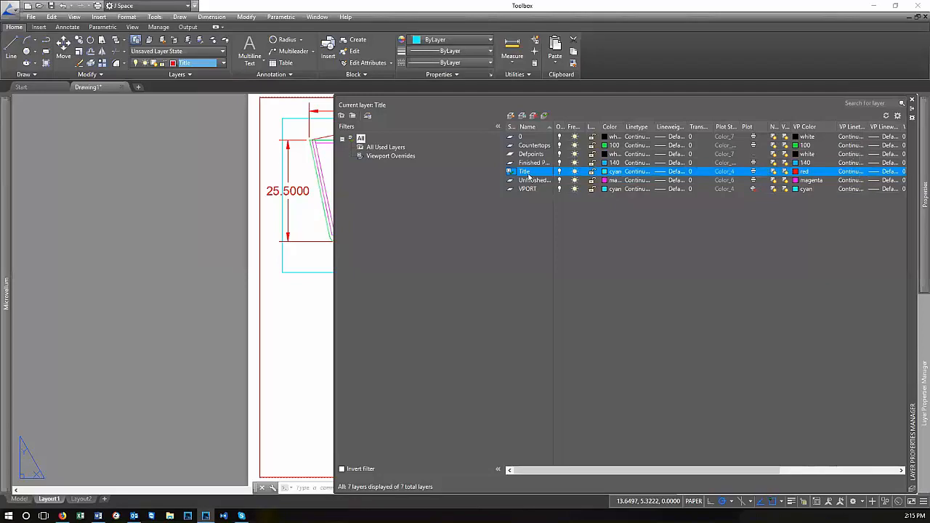
left_click(610, 172)
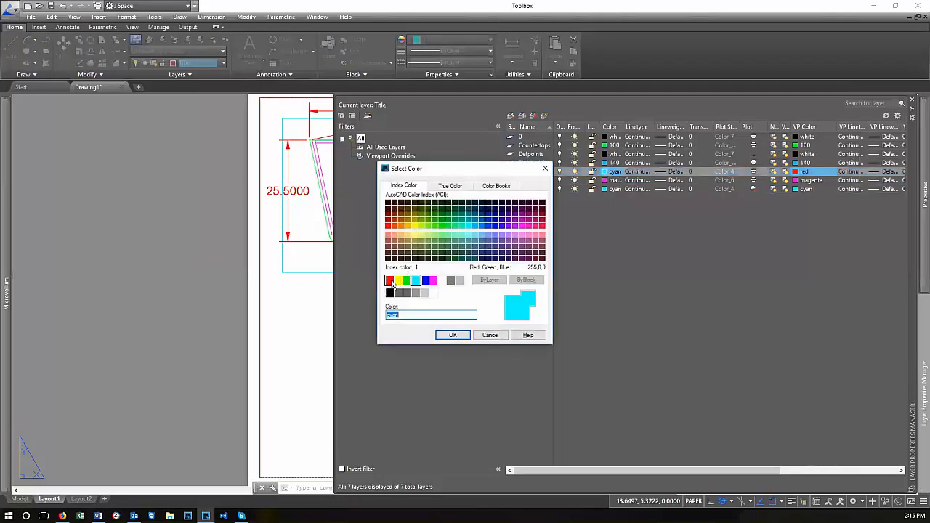
left_click(453, 335)
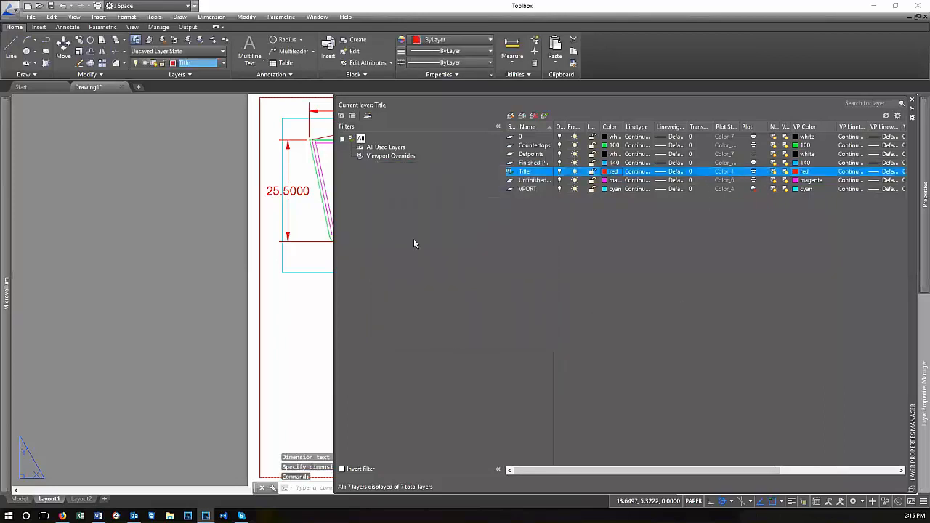
left_click(291, 335)
key("Escape")
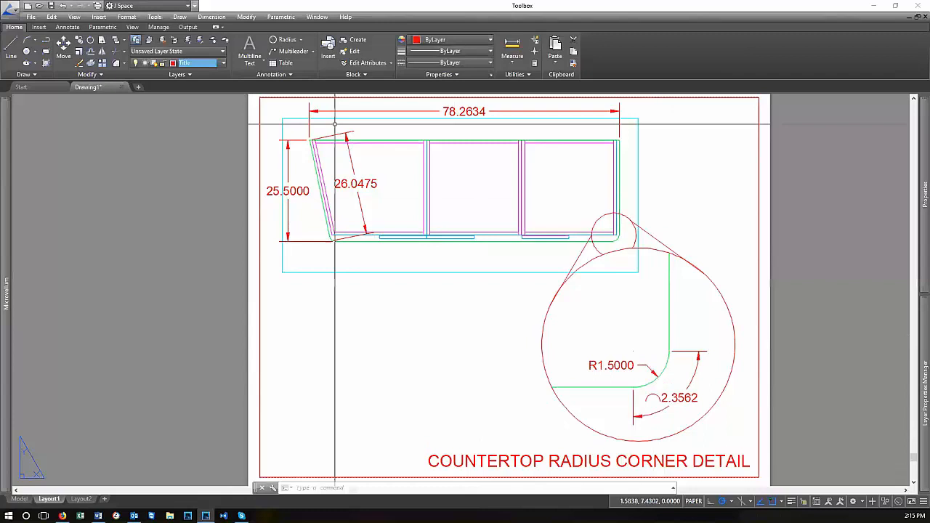
Add an angular dimension between the countertop's slanted edge and front edge, placing the arc inside the countertop near the slanted-edge dimension
left_click(301, 41)
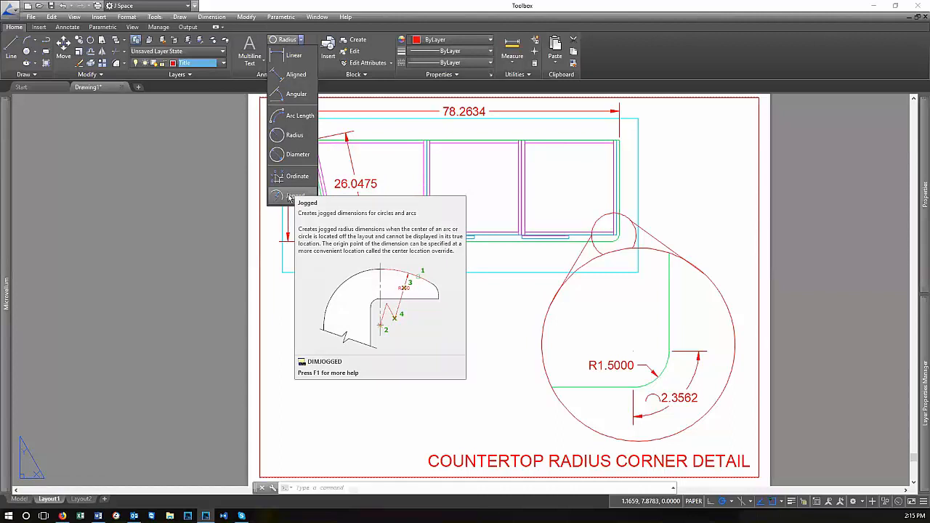
left_click(286, 102)
scroll(324, 233, "up", 5)
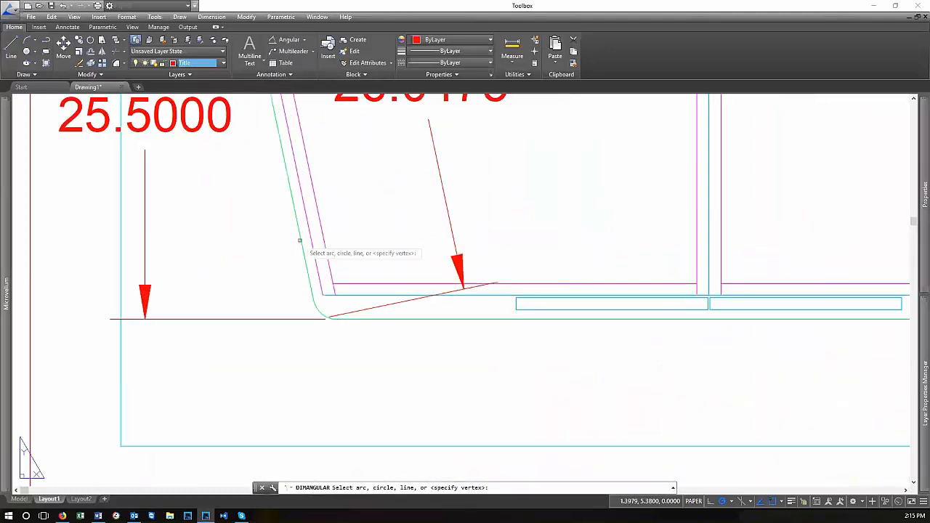
scroll(299, 233, "down", 2)
scroll(306, 231, "up", 2)
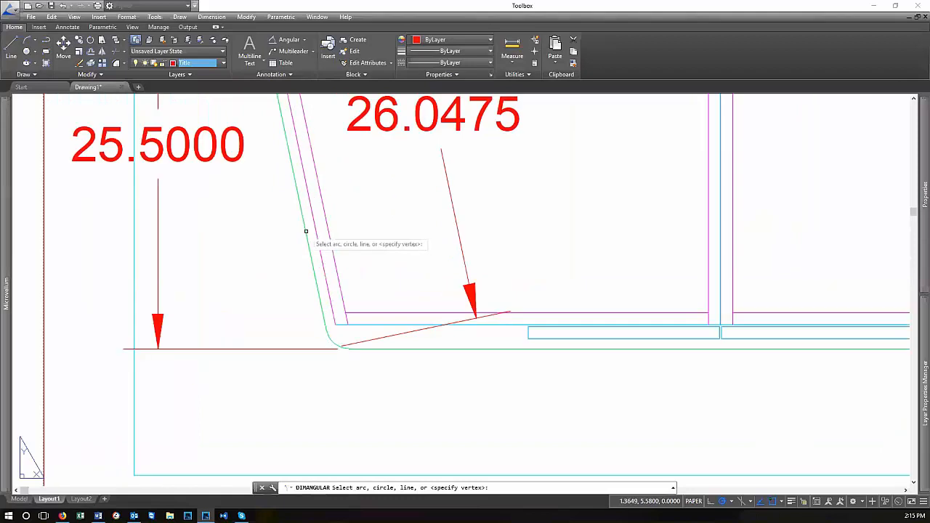
left_click(307, 235)
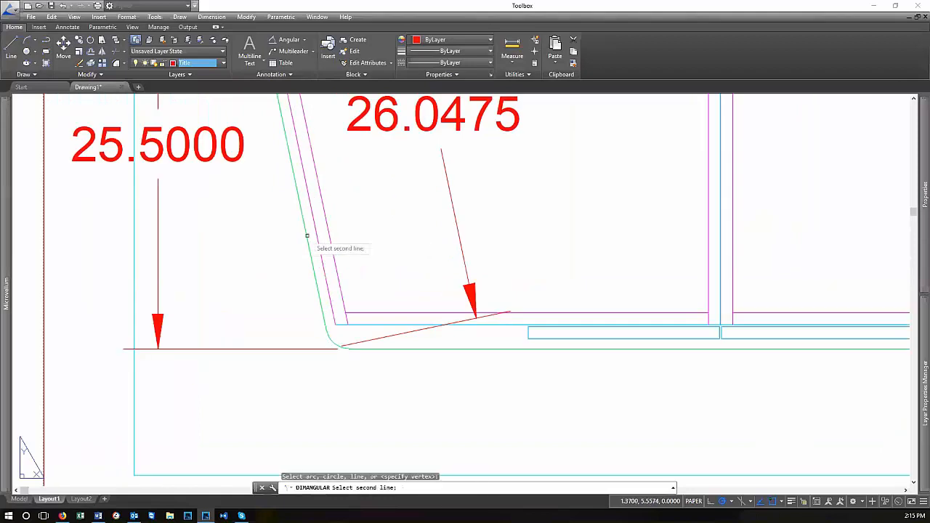
left_click(484, 349)
scroll(398, 281, "down", 2)
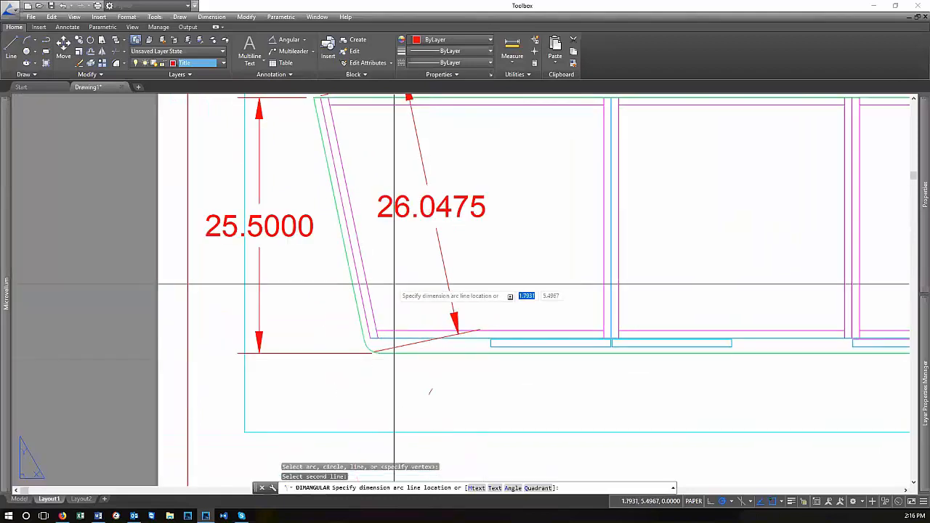
left_click(472, 277)
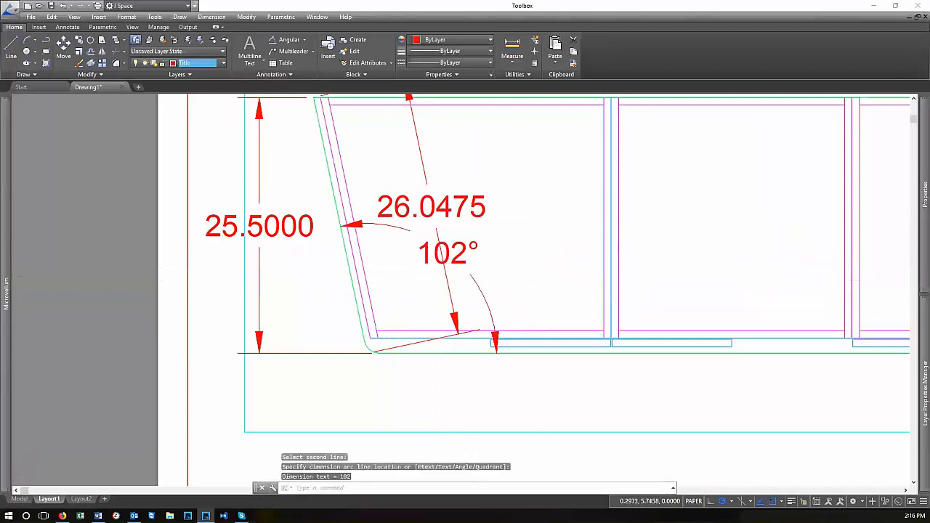
scroll(240, 261, "down", 3)
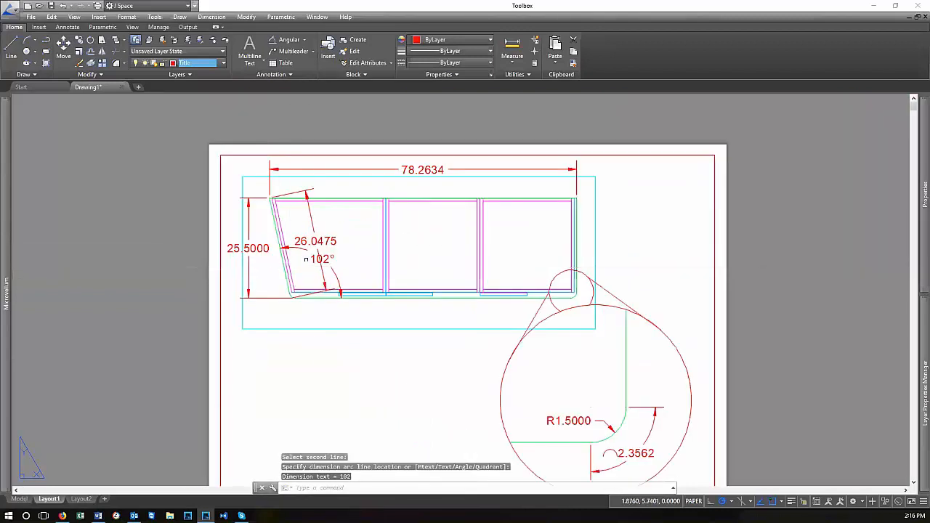
left_click(303, 42)
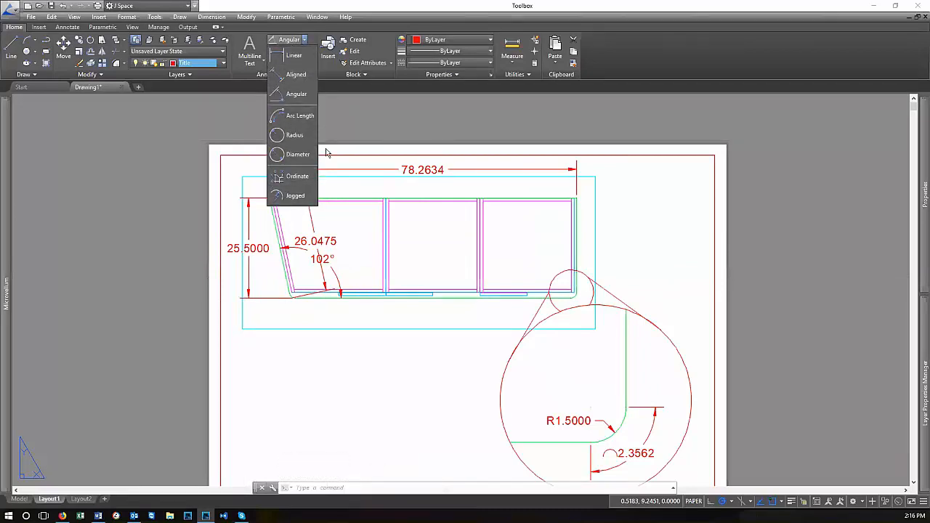
left_click(354, 108)
left_click(304, 42)
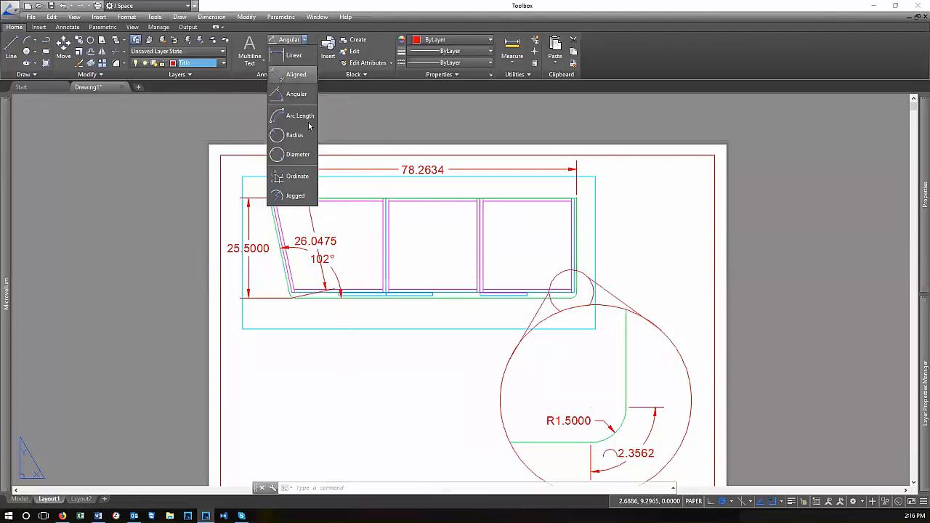
left_click(305, 40)
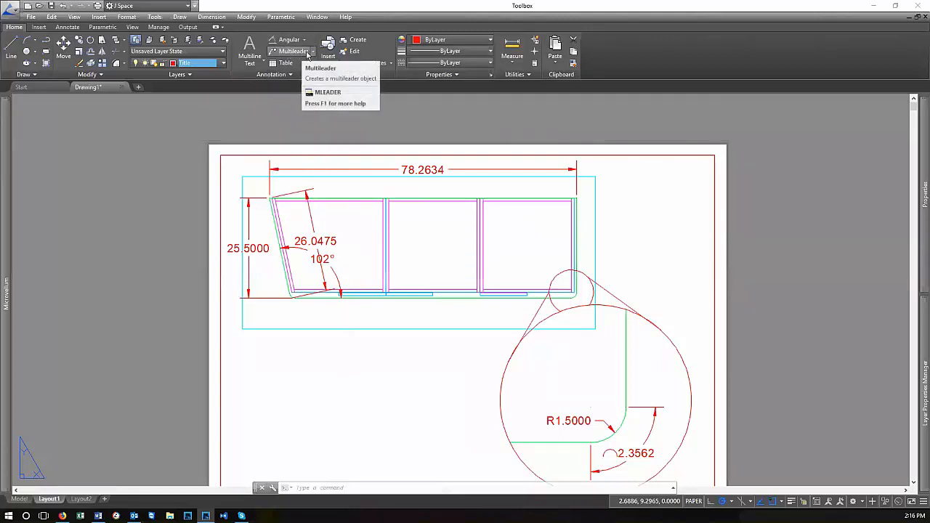
Start a multileader with its arrowhead on the middle front panel and its landing just below the countertop's front edge
left_click(293, 53)
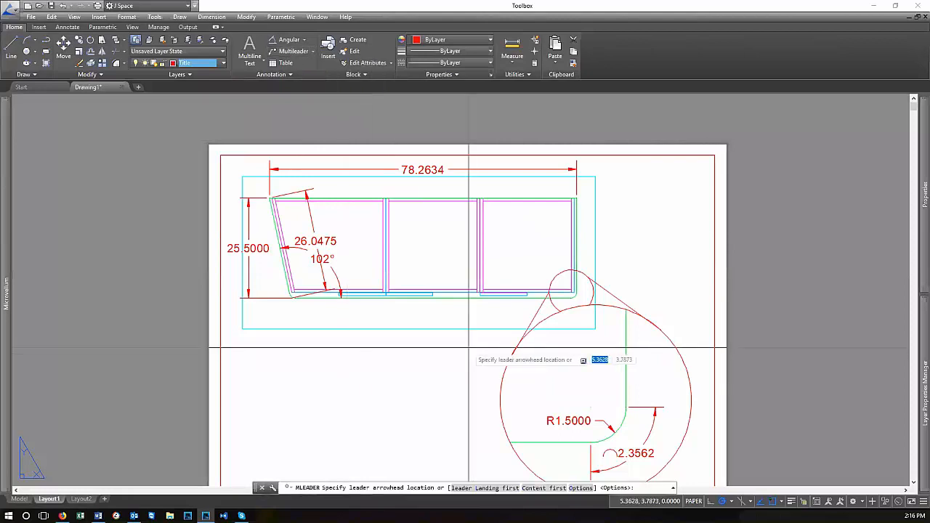
scroll(482, 436, "down", 2)
scroll(482, 390, "up", 4)
scroll(635, 390, "down", 3)
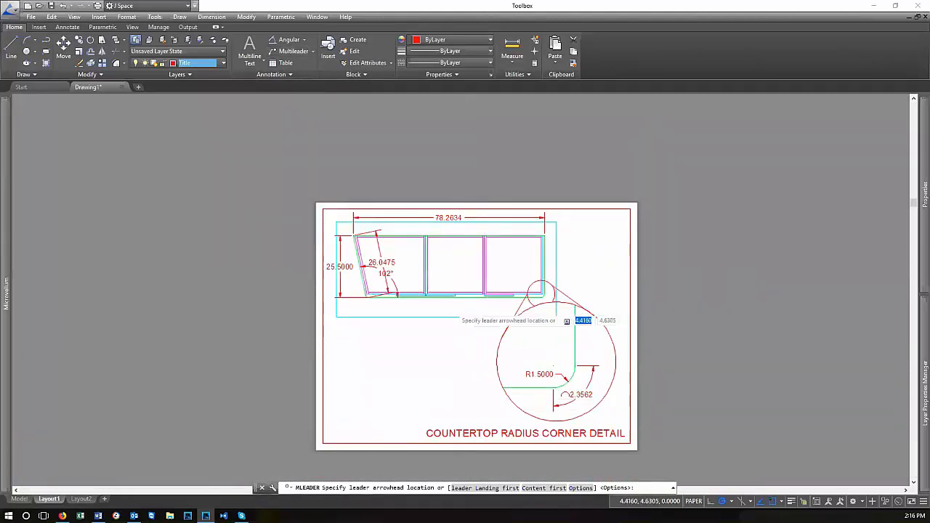
scroll(613, 311, "up", 3)
scroll(455, 313, "down", 2)
scroll(458, 283, "up", 5)
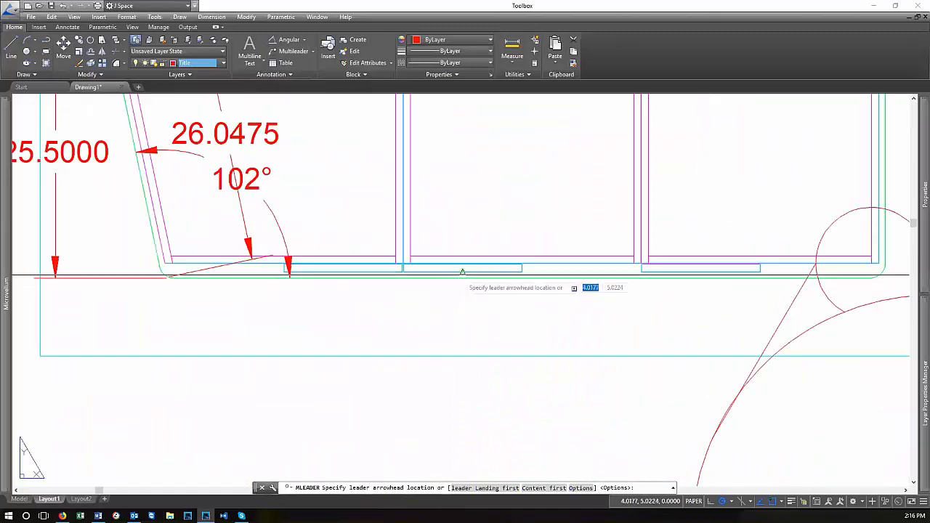
left_click(459, 276)
scroll(507, 311, "down", 2)
scroll(416, 340, "up", 2)
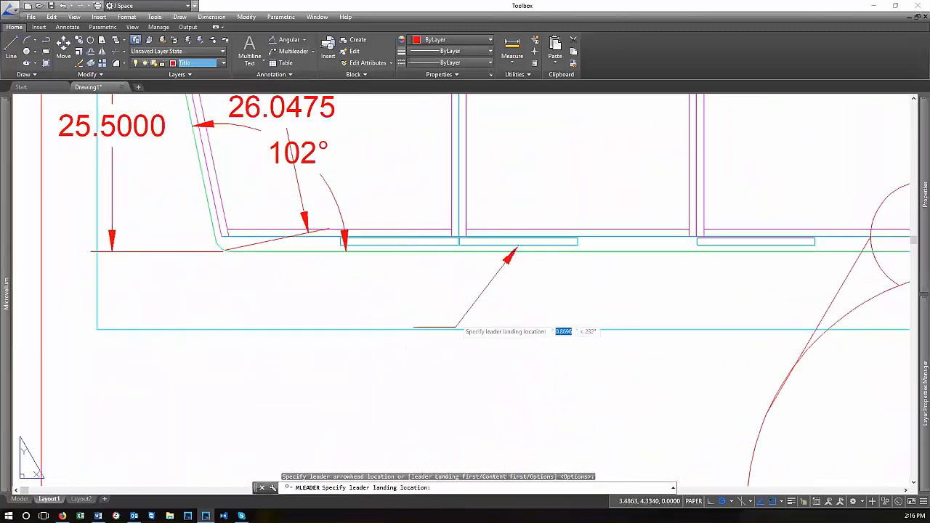
left_click(465, 297)
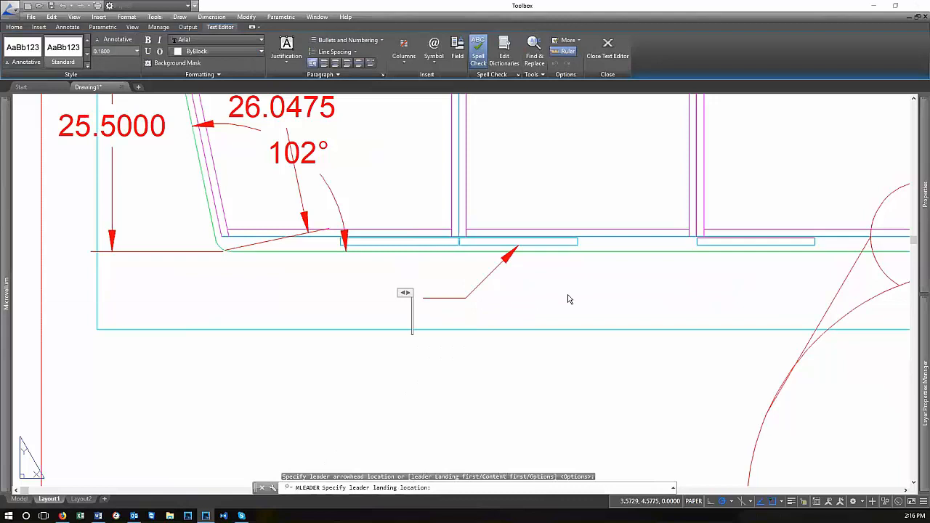
Enter FINISHED EXTERIOR as the multileader's text and finish the text editing
type("finin")
key("BackSpace")
key("BackSpace")
key("BackSpace")
key("BackSpace")
key("BackSpace")
type("F")
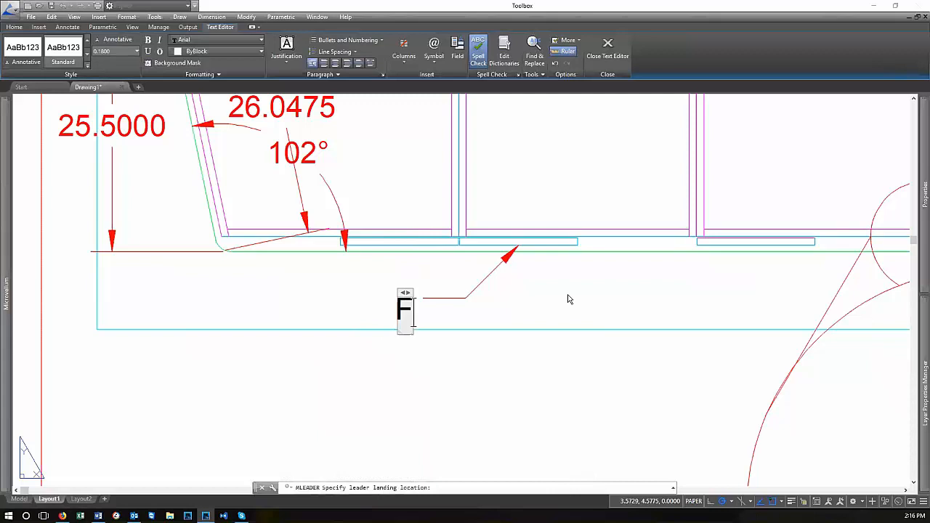
type("ININ")
key("BackSpace")
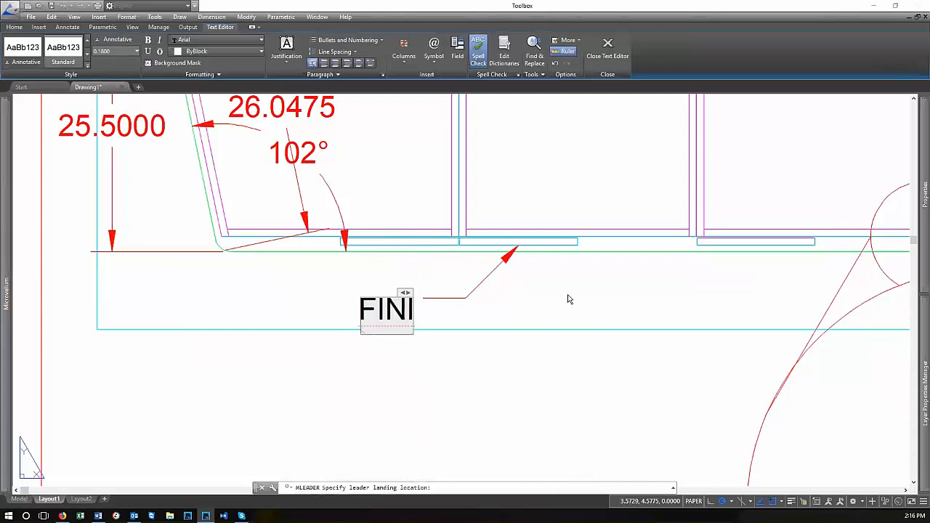
type("SHED EXT")
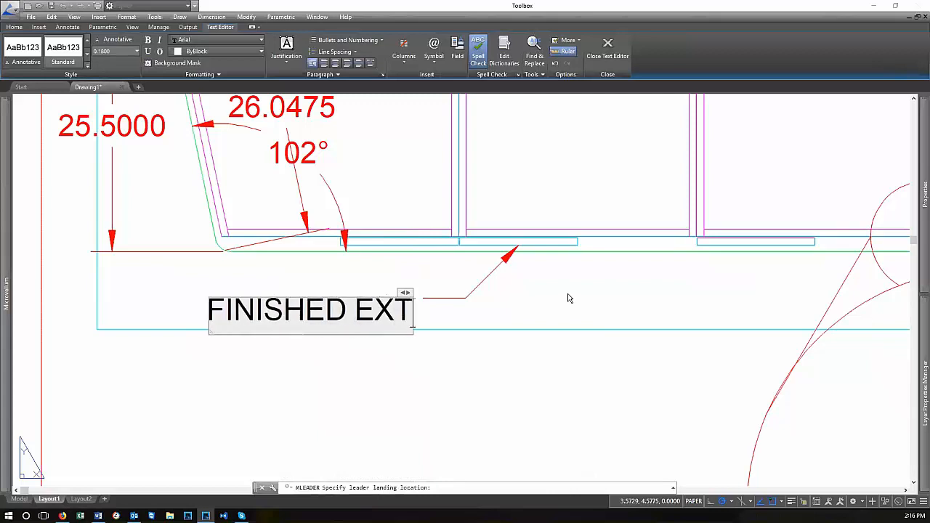
type("ERIRO")
key("BackSpace")
key("BackSpace")
type("OR")
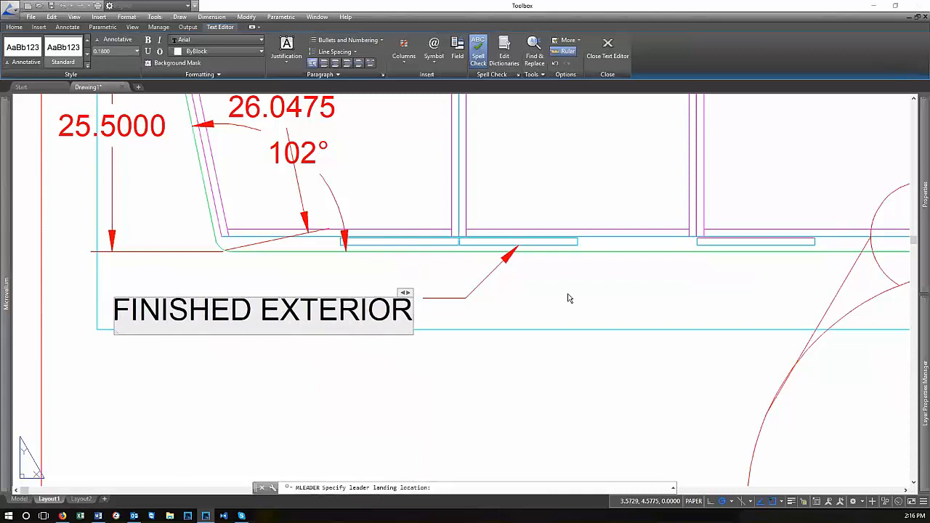
left_click(569, 298)
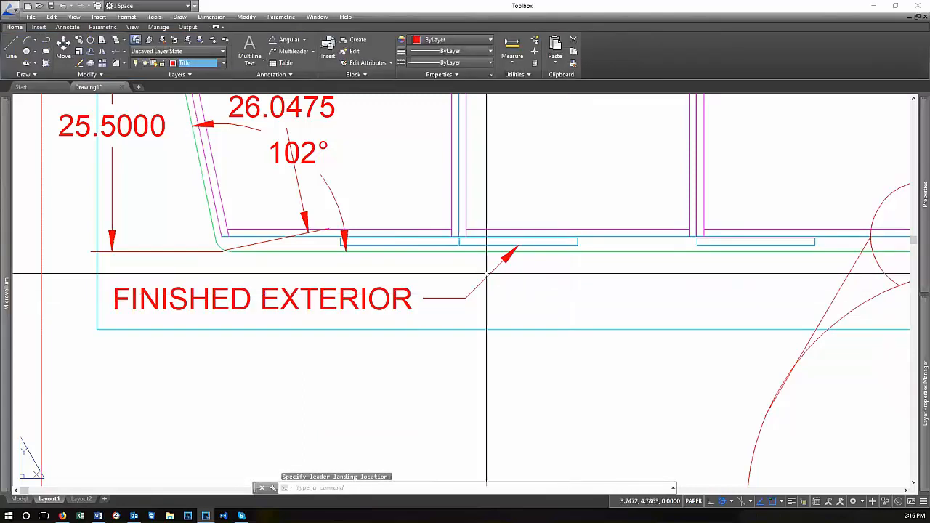
Stretch the FINISHED EXTERIOR leader's landing straight down so the text sits below the cyan viewport border
scroll(486, 274, "down", 2)
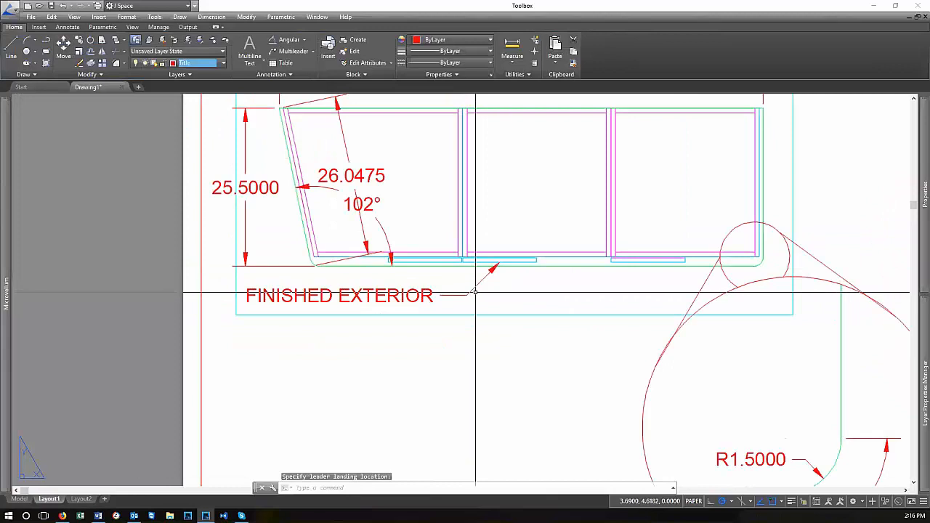
left_click(469, 295)
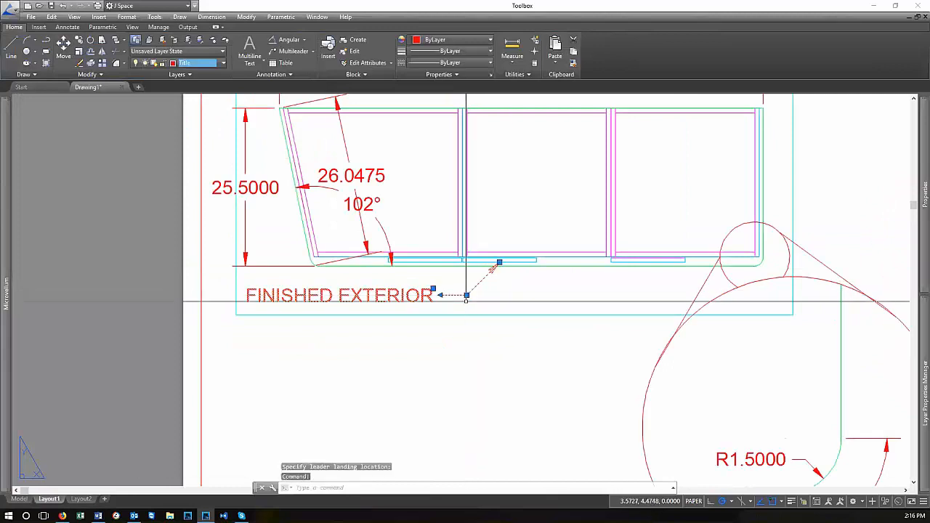
left_click(467, 295)
left_click(466, 338)
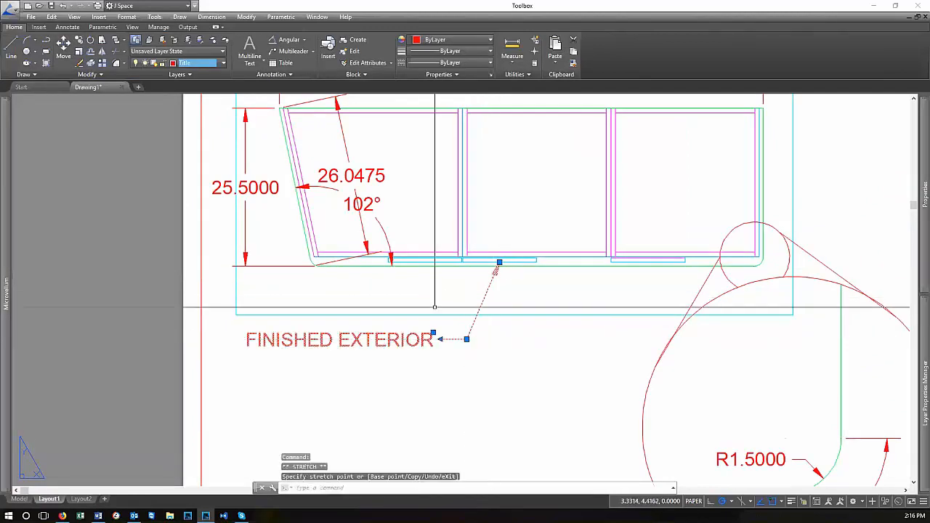
Add two leaders to the FINISHED EXTERIOR multileader, with arrowheads on the front panels on either side of the middle one
key("Escape")
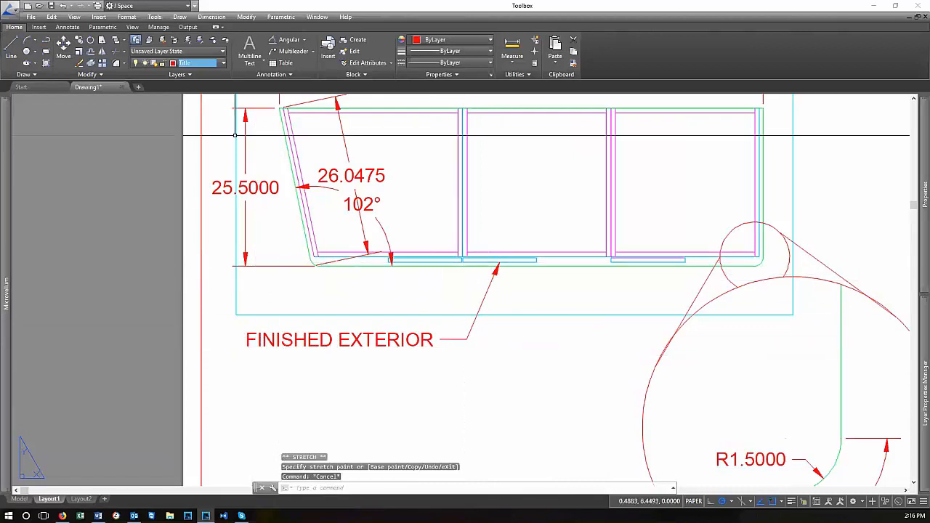
left_click(313, 52)
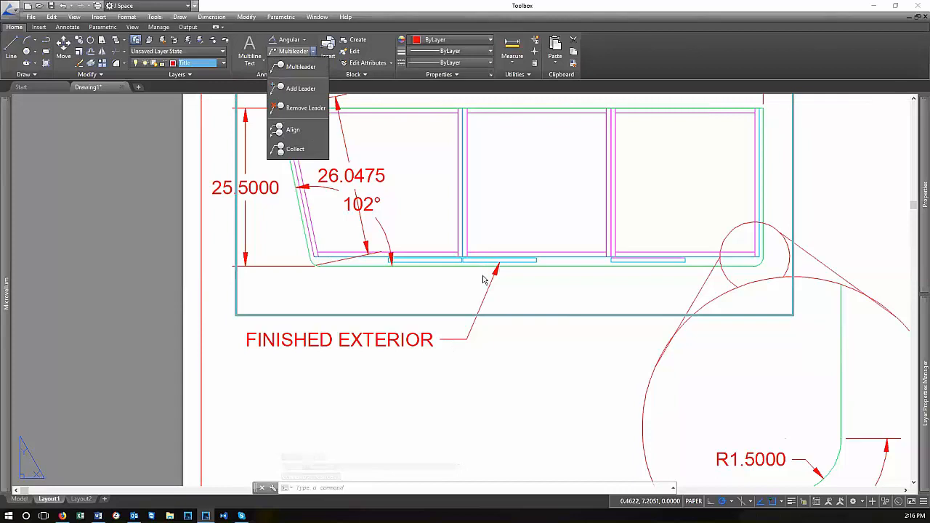
scroll(411, 257, "down", 2)
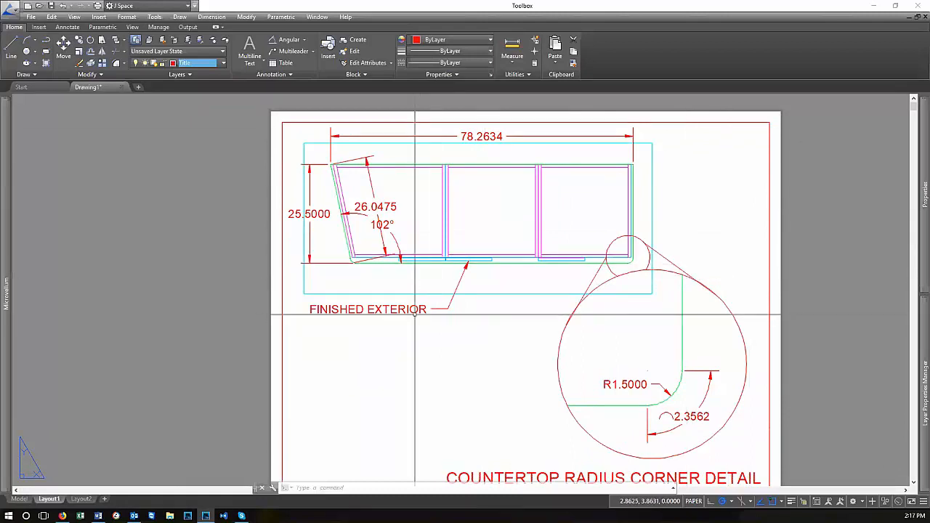
scroll(446, 276, "up", 2)
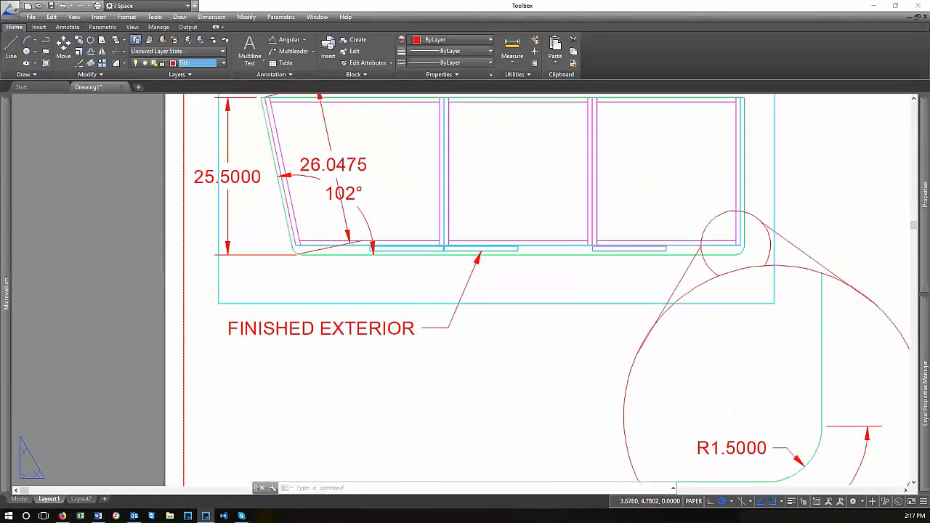
scroll(426, 289, "up", 2)
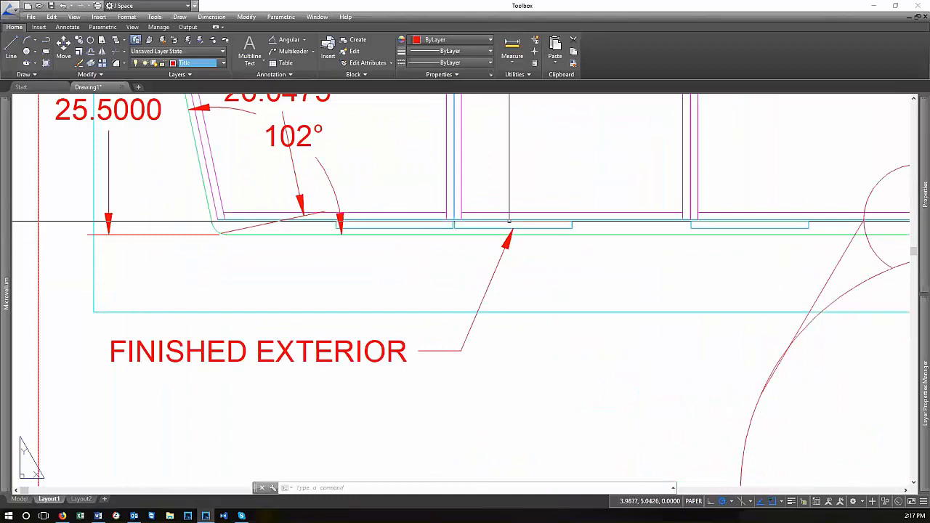
left_click(313, 51)
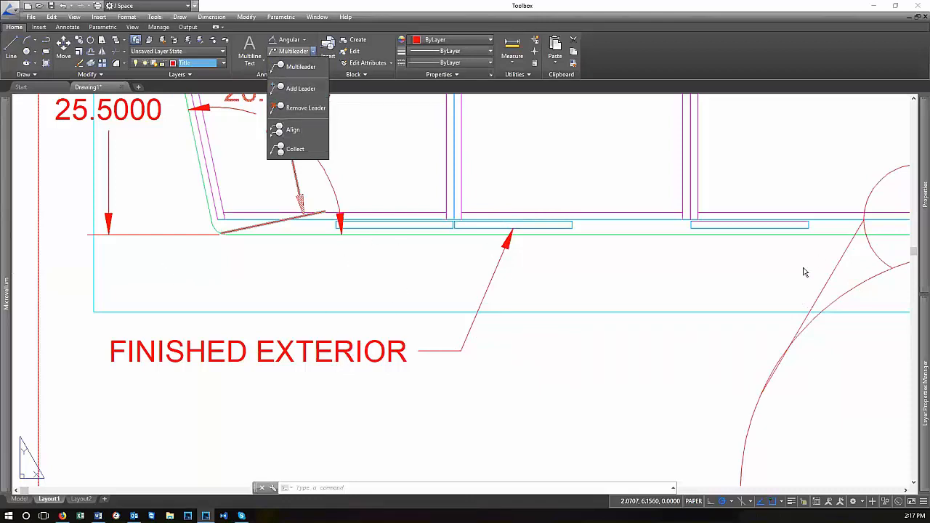
left_click(302, 92)
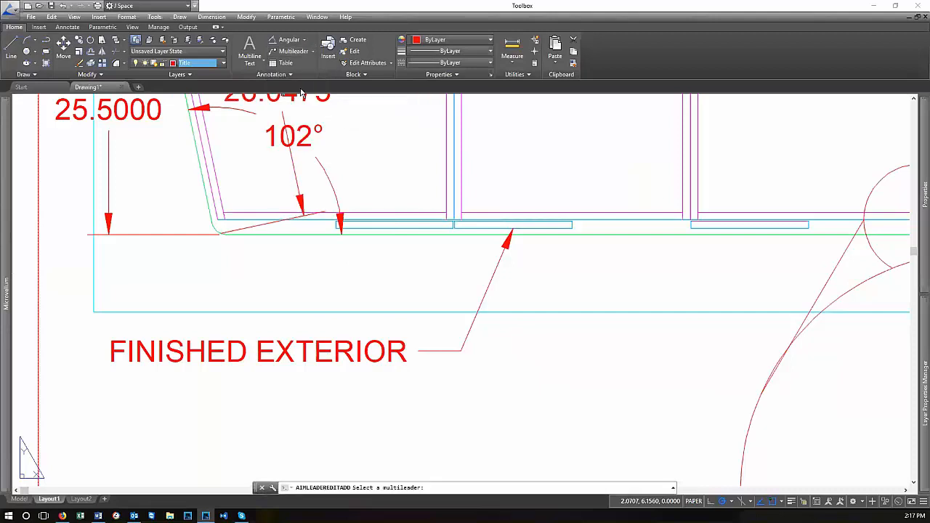
left_click(488, 284)
left_click(397, 230)
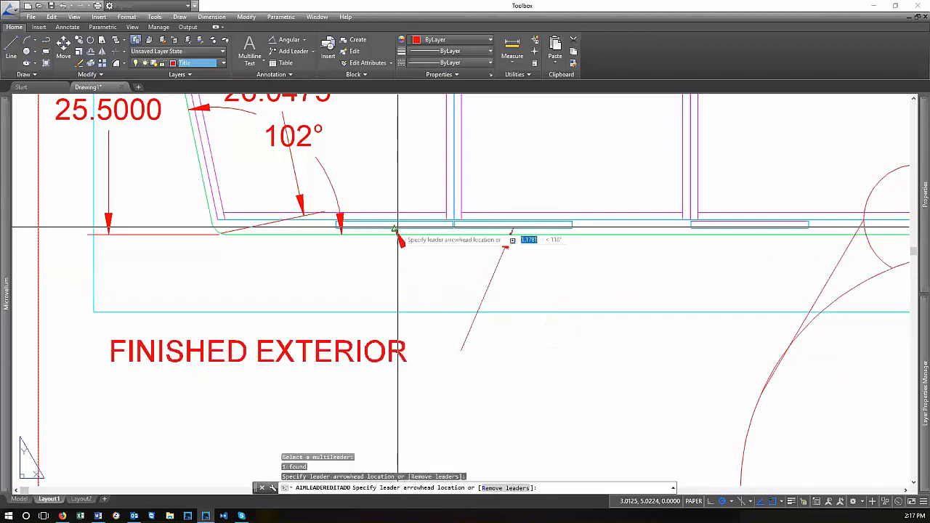
left_click(749, 230)
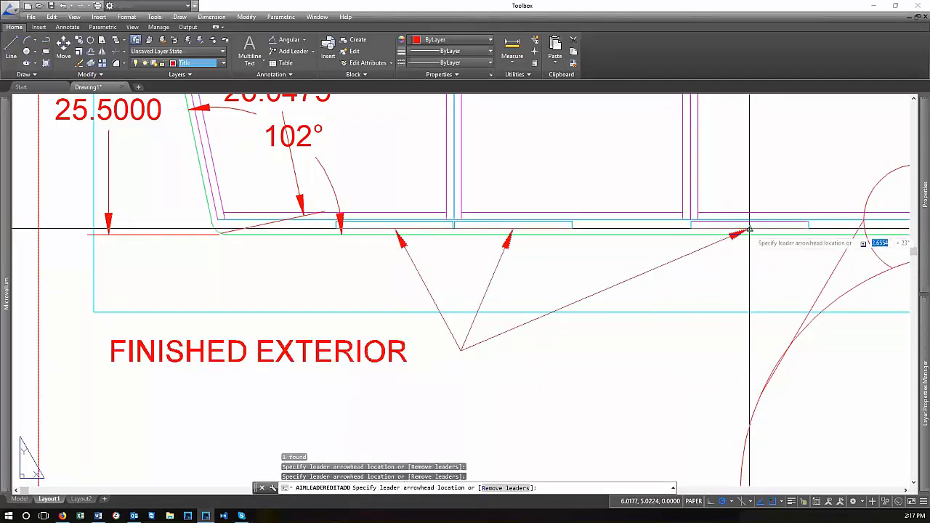
key("Return")
Stretch the FINISHED EXTERIOR multileader's landing up and to the left, keeping the text just below the cyan viewport border
scroll(625, 264, "down", 2)
left_click(529, 320)
left_click(499, 311)
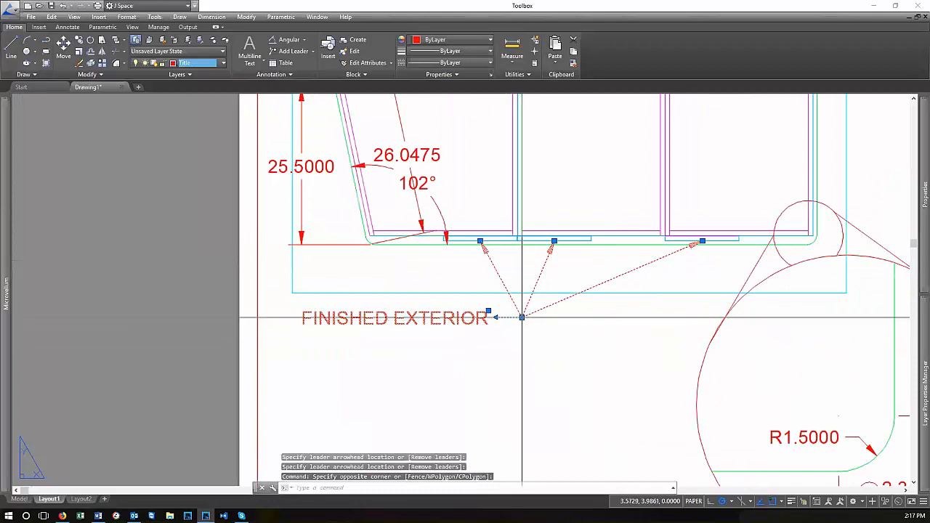
left_click(522, 317)
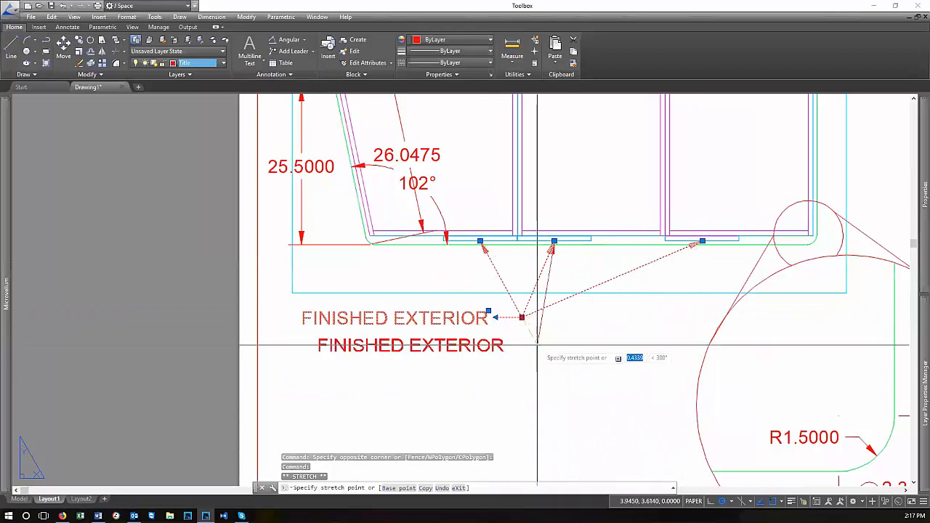
scroll(499, 309, "up", 2)
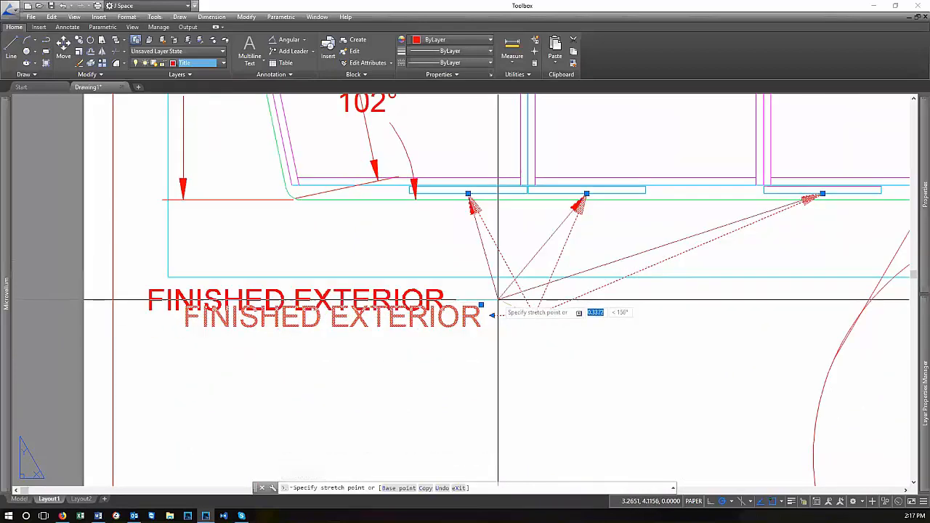
left_click(499, 299)
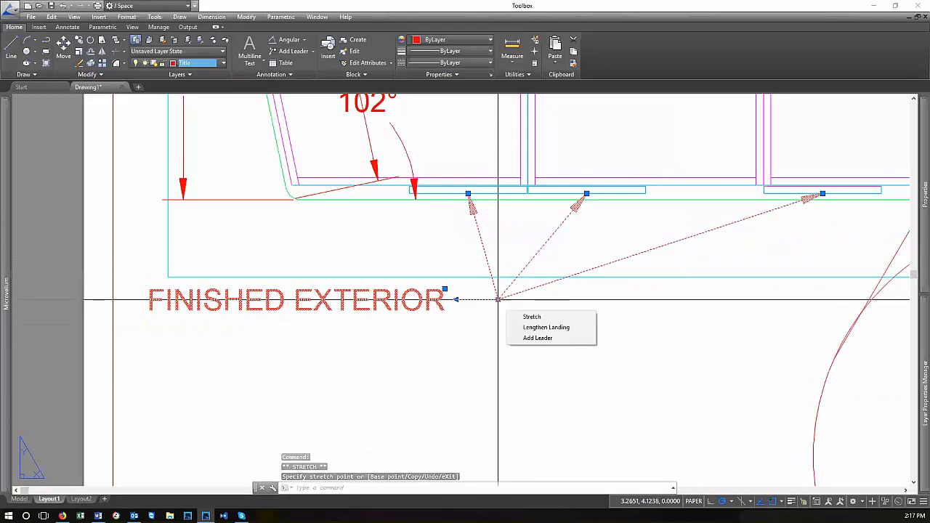
scroll(416, 314, "down", 3)
scroll(457, 331, "up", 2)
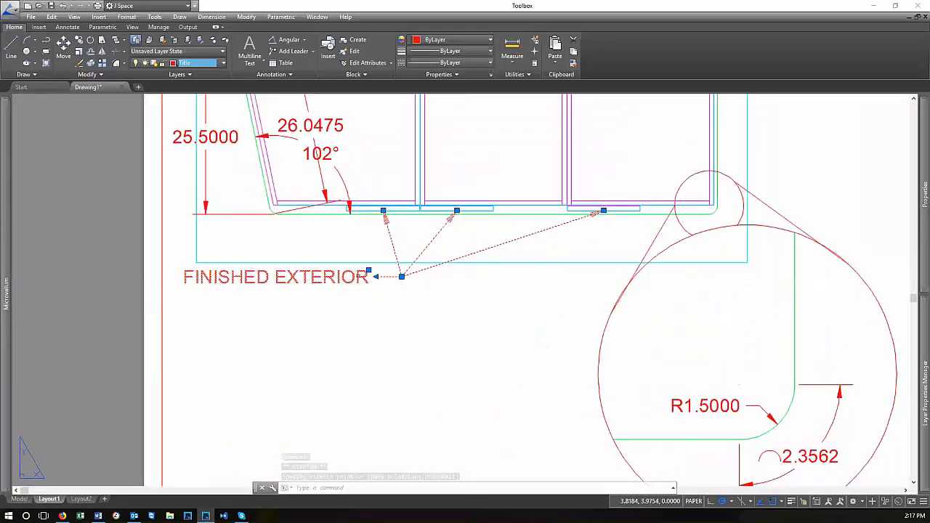
Stretch the FINISHED EXTERIOR landing horizontally to the right, to just below the rightmost front panel
left_click(402, 276)
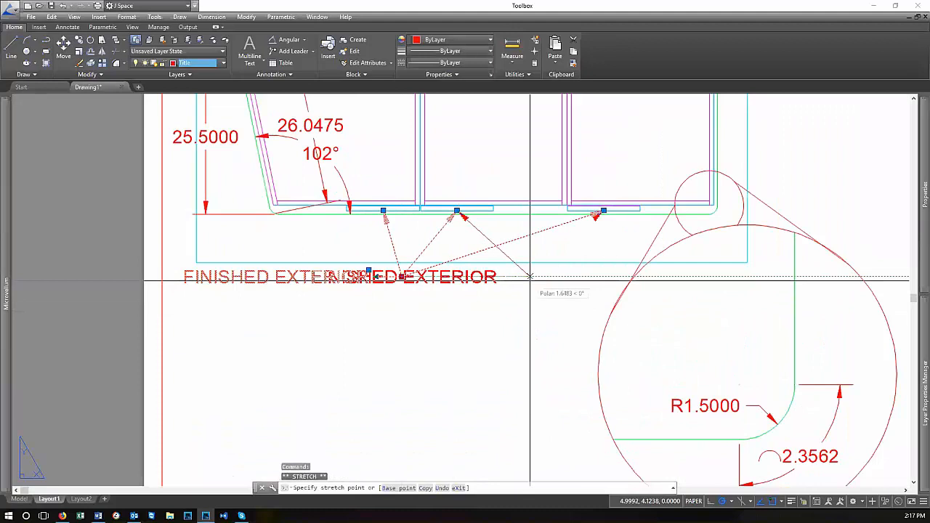
left_click(578, 276)
key("Escape")
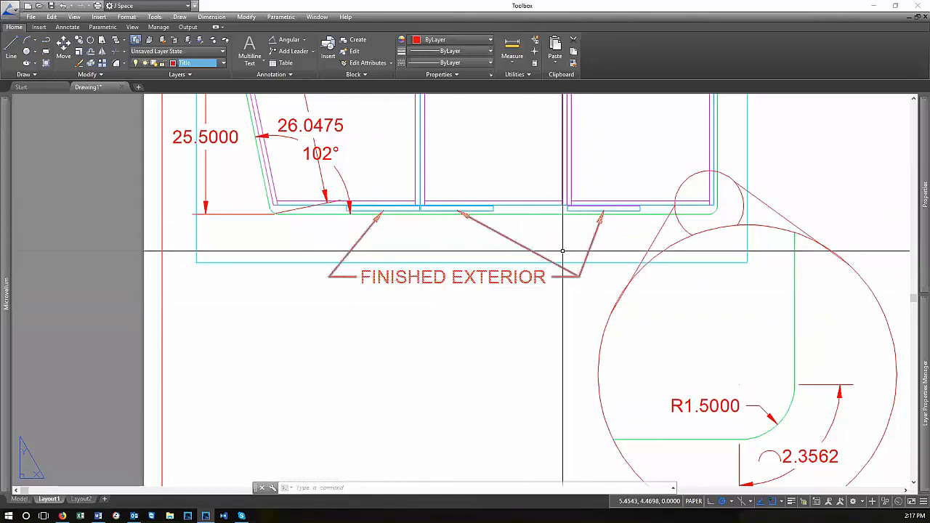
Stretch the multileader's right landing further right, past the arrowhead on the rightmost front panel
scroll(561, 251, "up", 2)
left_click(594, 292)
left_click(588, 292)
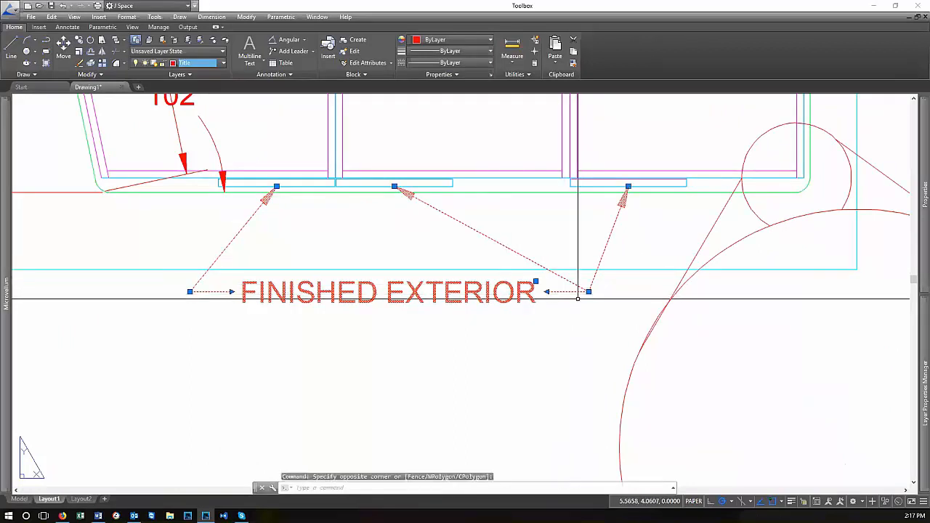
left_click(588, 291)
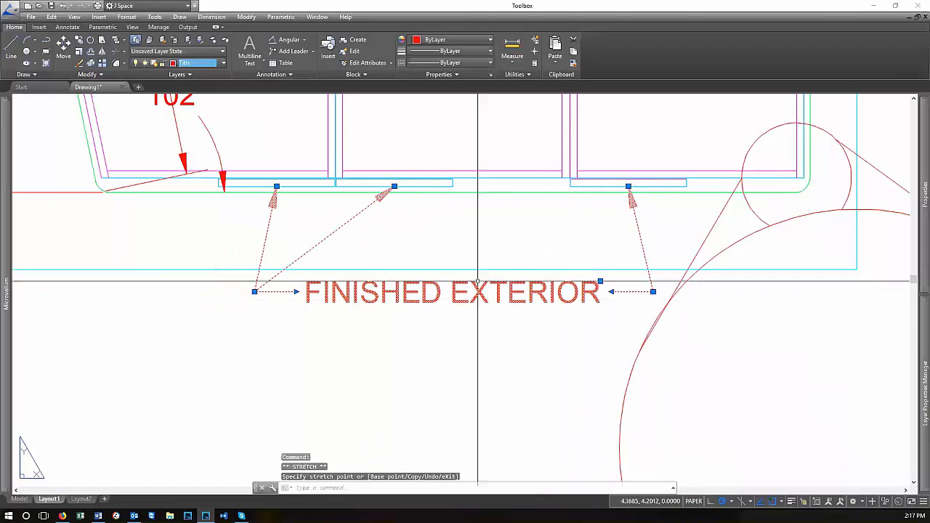
key("Escape")
scroll(575, 299, "down", 2)
scroll(574, 299, "down", 1)
scroll(446, 287, "up", 2)
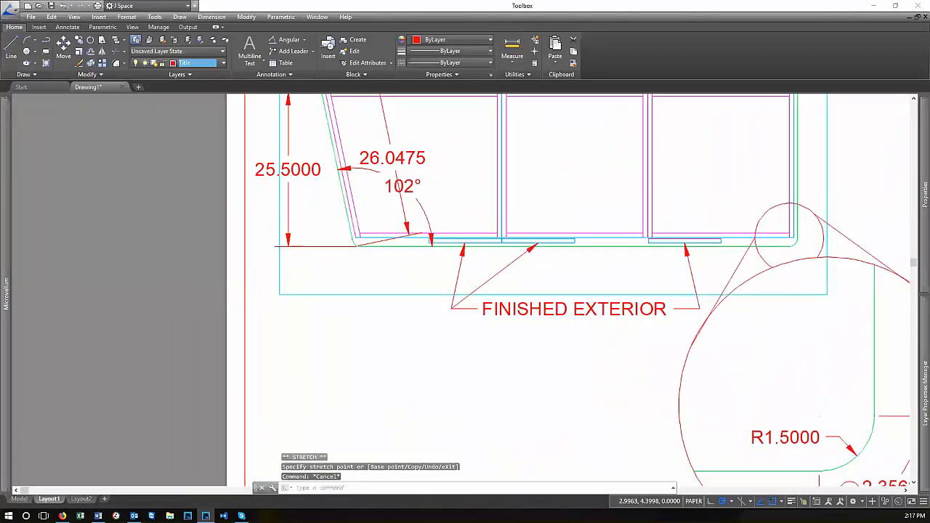
scroll(480, 321, "down", 1)
Stretch the right landing back left until the FINISHED EXTERIOR text starts at the viewport border's left edge
left_click(480, 318)
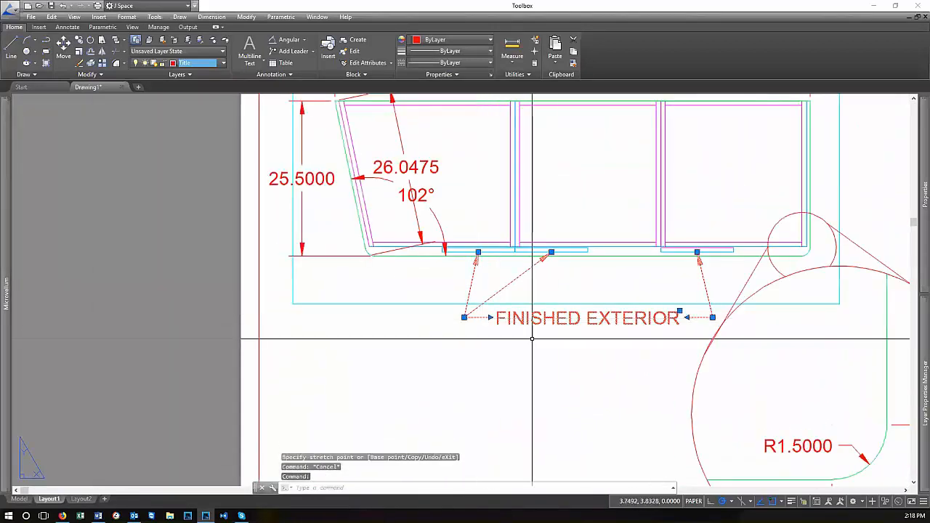
left_click(712, 316)
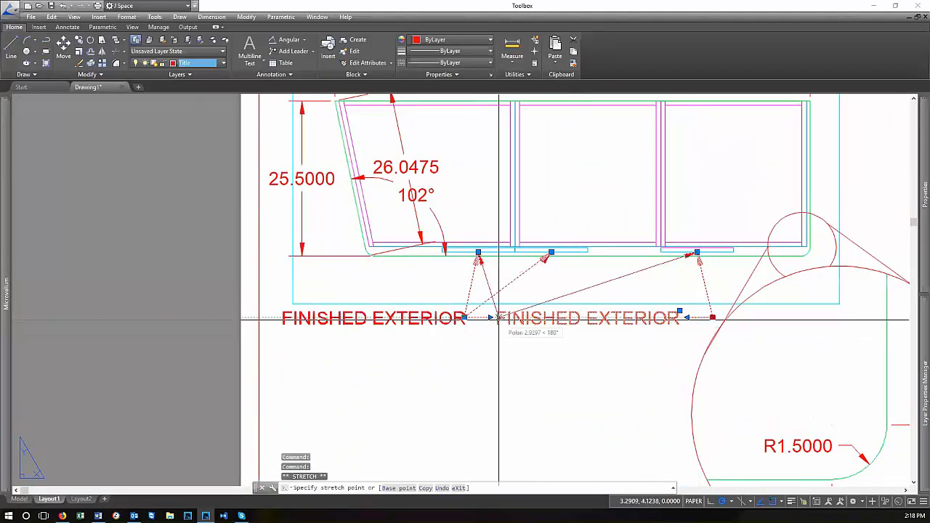
scroll(480, 318, "up", 5)
key("Escape")
scroll(487, 318, "down", 2)
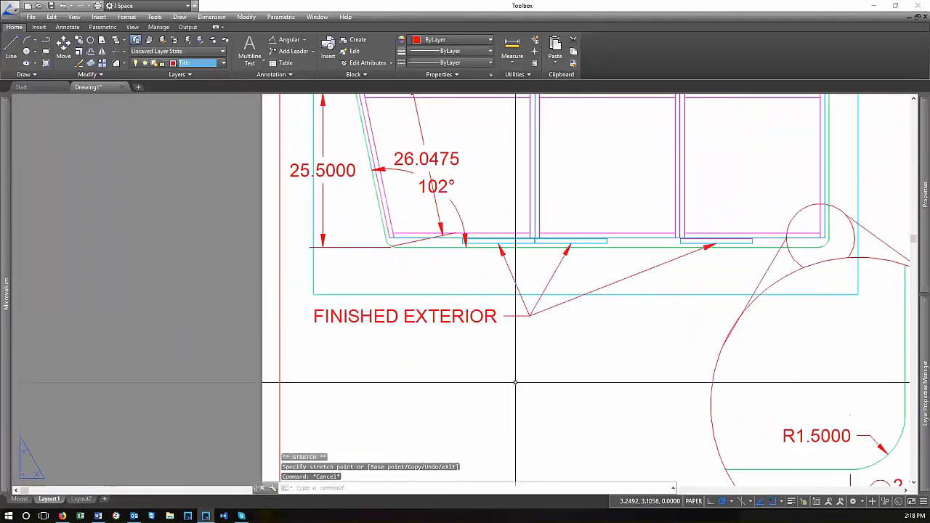
scroll(501, 313, "down", 1)
scroll(527, 292, "down", 2)
Select the FINISHED EXTERIOR multileader and examine its leader and text properties, then clear the selection
left_click(515, 288)
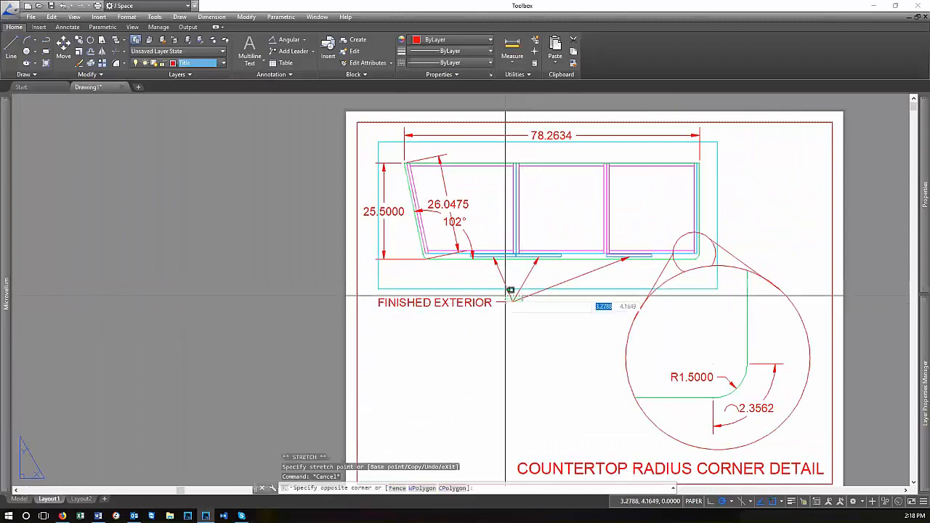
left_click(504, 295)
scroll(569, 307, "down", 2)
scroll(646, 331, "up", 2)
mouse_move(921, 244)
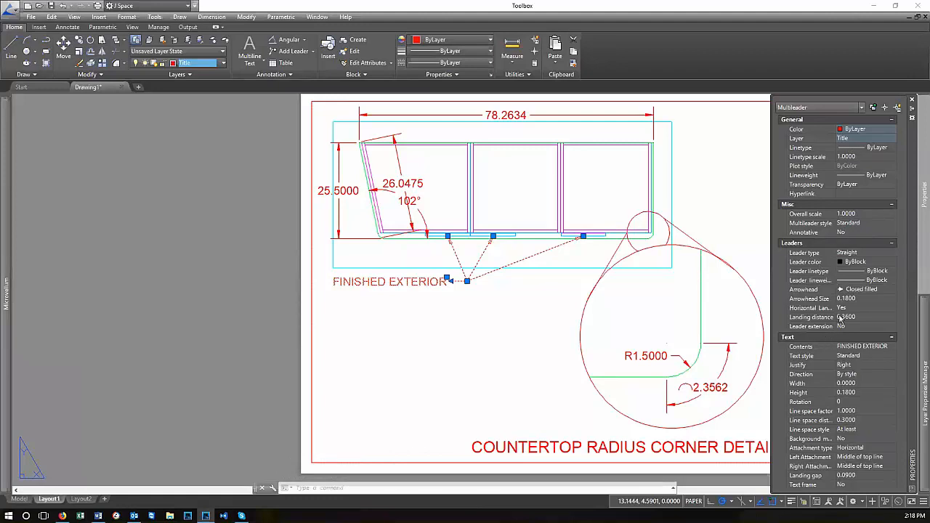
key("ctrl+1")
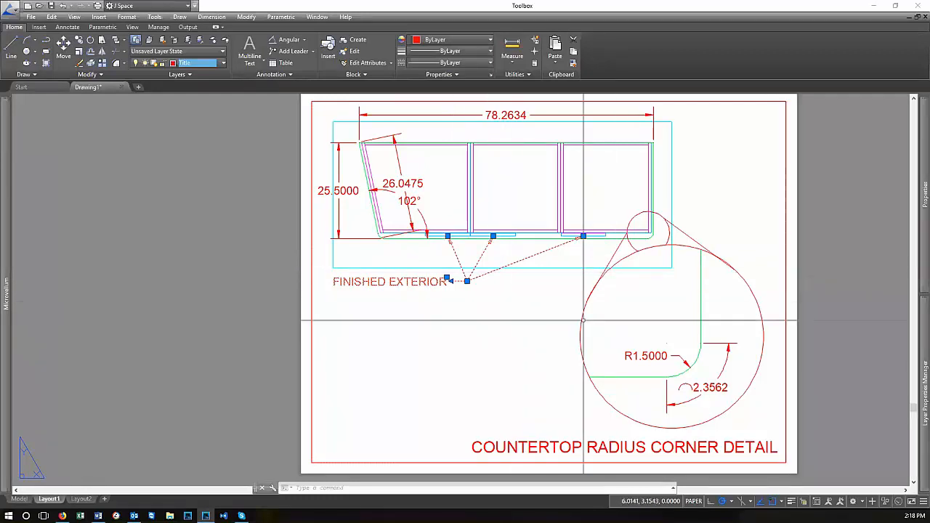
mouse_move(925, 195)
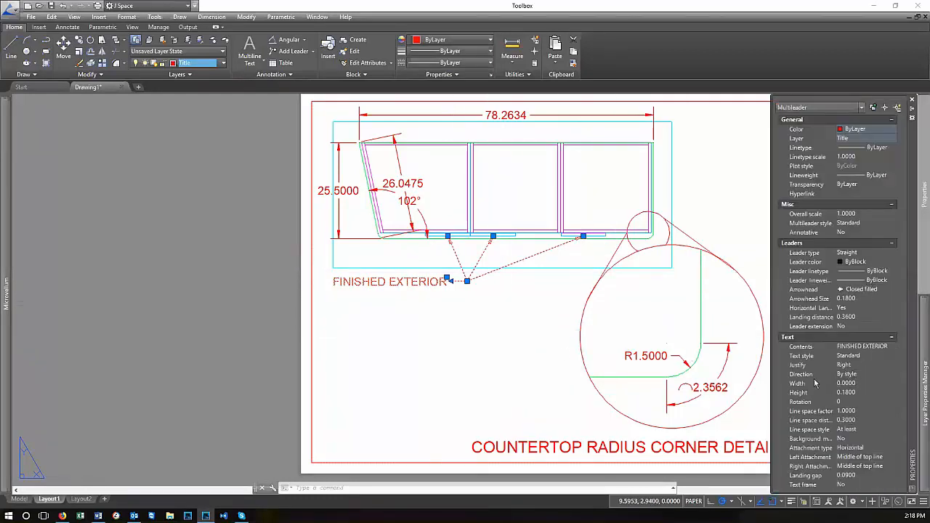
left_click(439, 315)
key("Escape")
key("Escape")
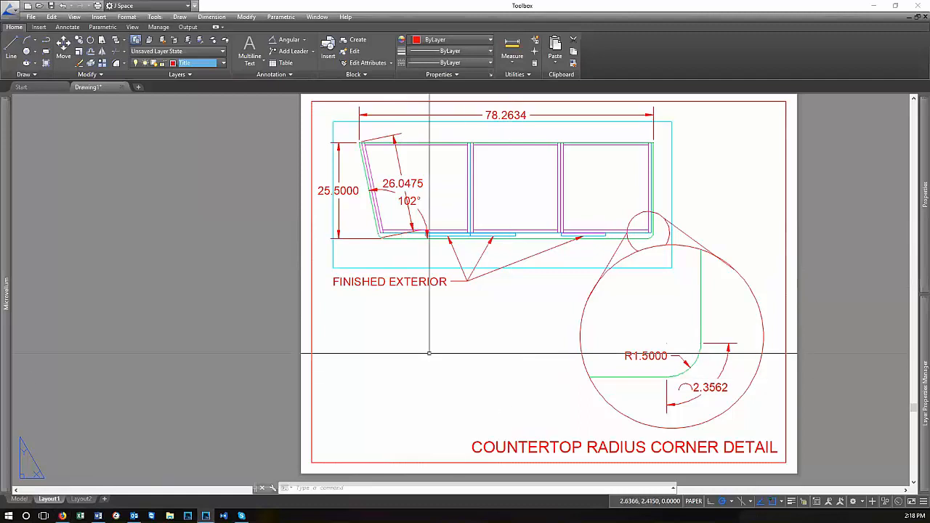
Zoom the layout to its extents
scroll(476, 354, "down", 2)
scroll(473, 353, "up", 2)
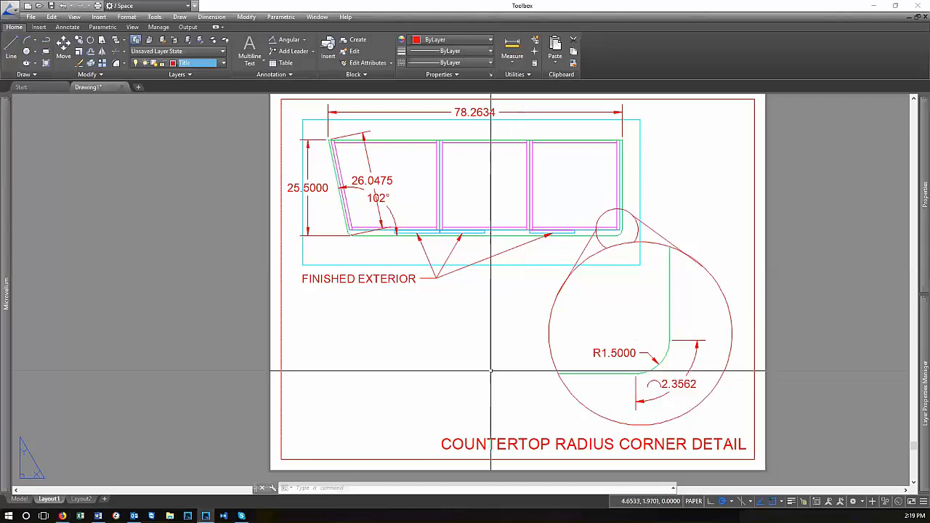
scroll(332, 359, "down", 2)
scroll(412, 349, "up", 2)
type("z")
key("Return")
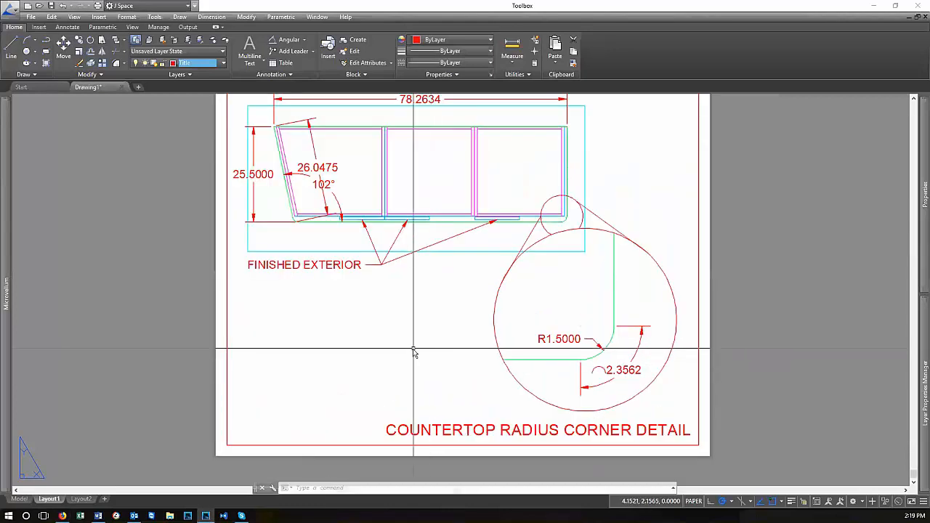
type("e")
key("Return")
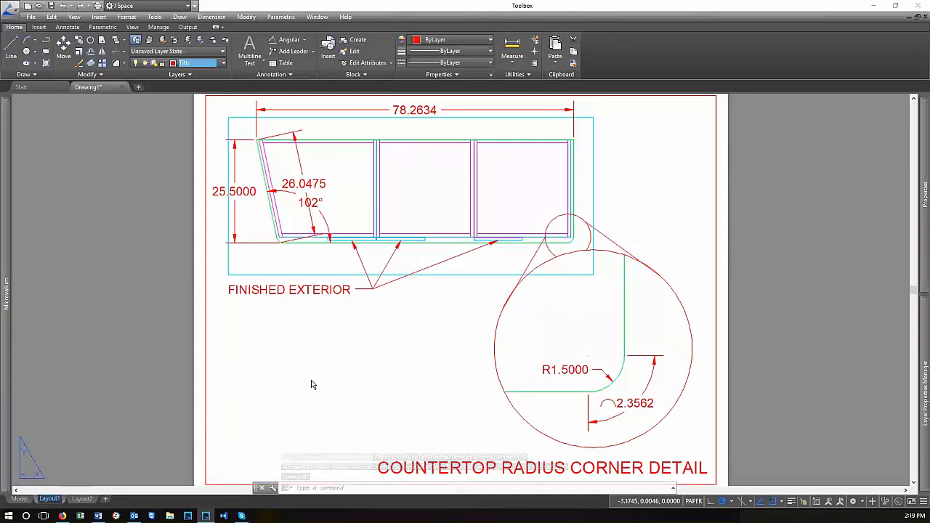
Rename the Layout1 sheet as Plan
type("pLAN")
key("BackSpace")
key("BackSpace")
key("BackSpace")
key("BackSpace")
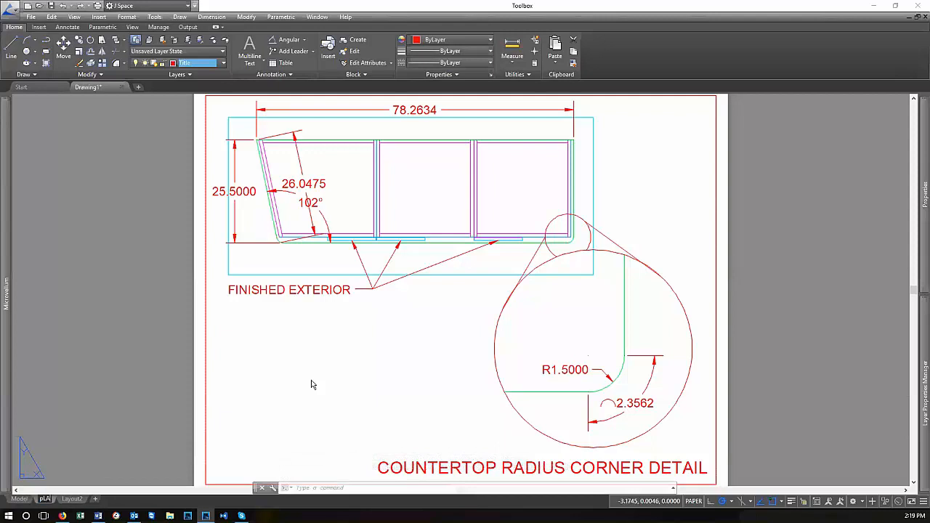
type("Plan")
left_click(322, 389)
left_click(329, 385)
Switch between the Plan sheet and Layout2 to compare their contents
left_click(71, 499)
left_click(43, 499)
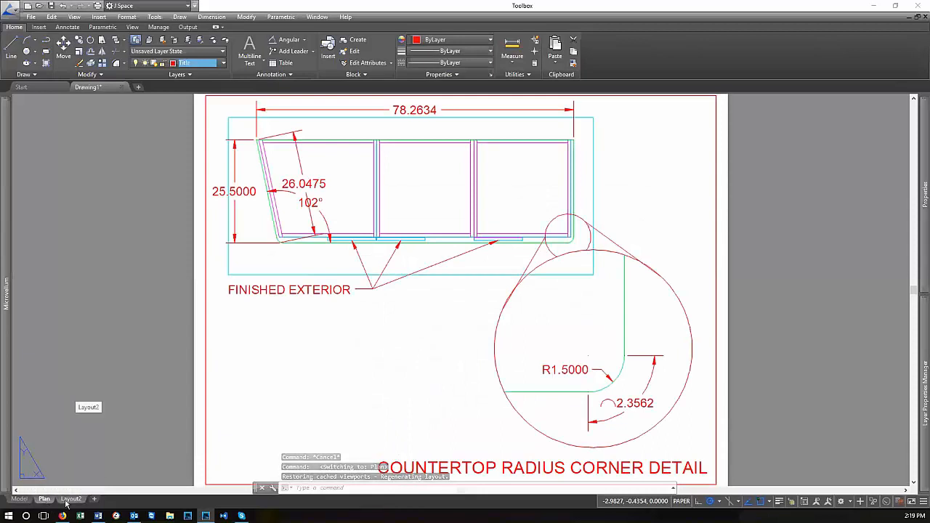
left_click(66, 500)
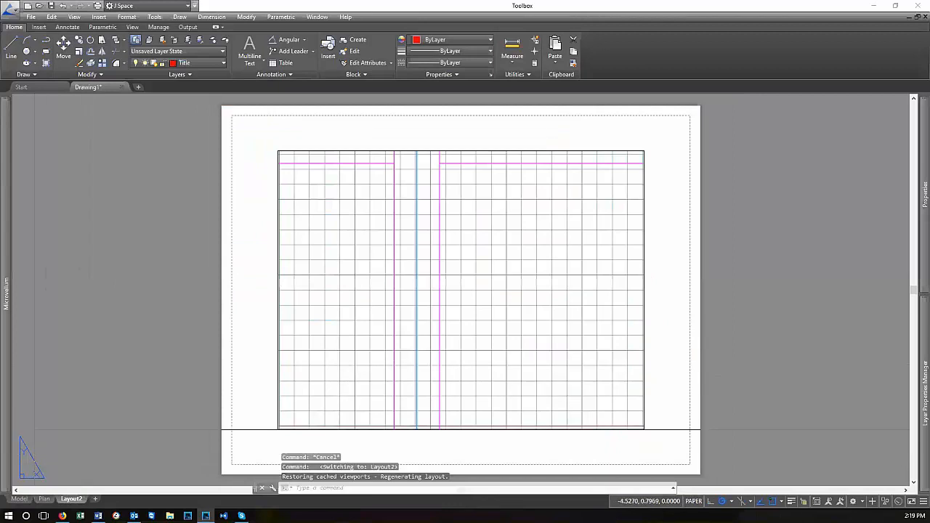
left_click(44, 499)
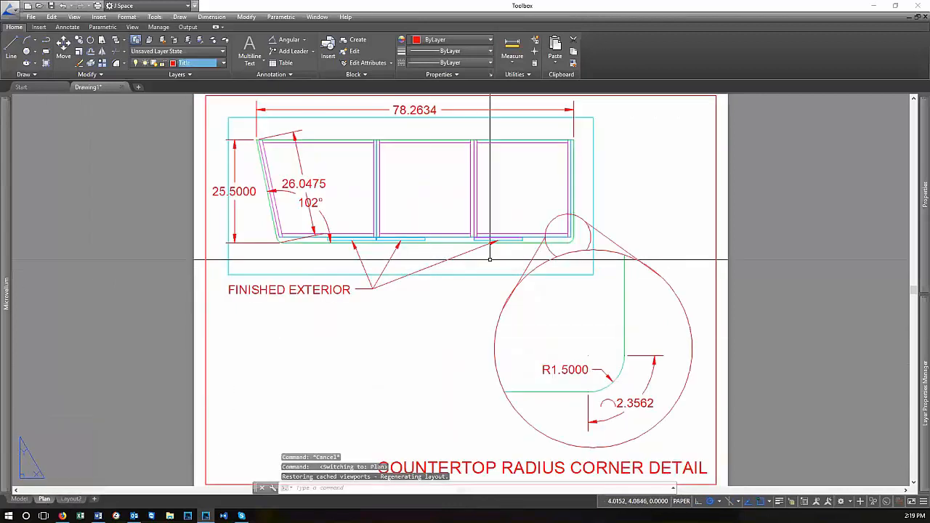
Set Layout2's paper size to ANSI B (11.00 x 17.00 Inches) in its page setup, and reopen that setup for modification
left_click(73, 500)
right_click(77, 500)
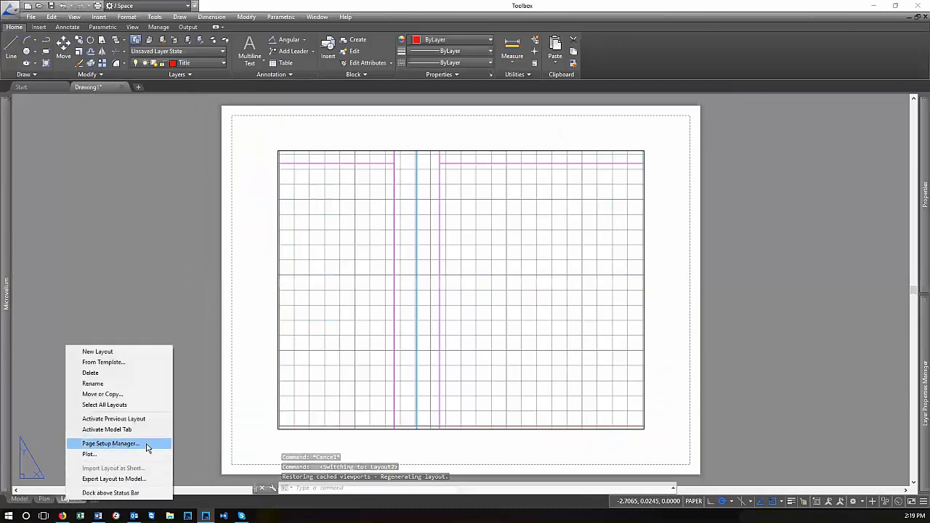
left_click(110, 443)
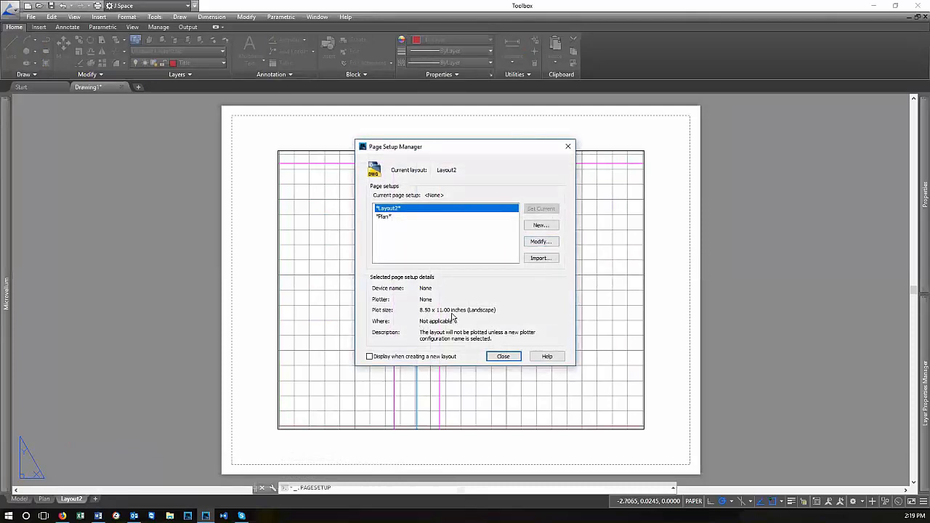
left_click(540, 243)
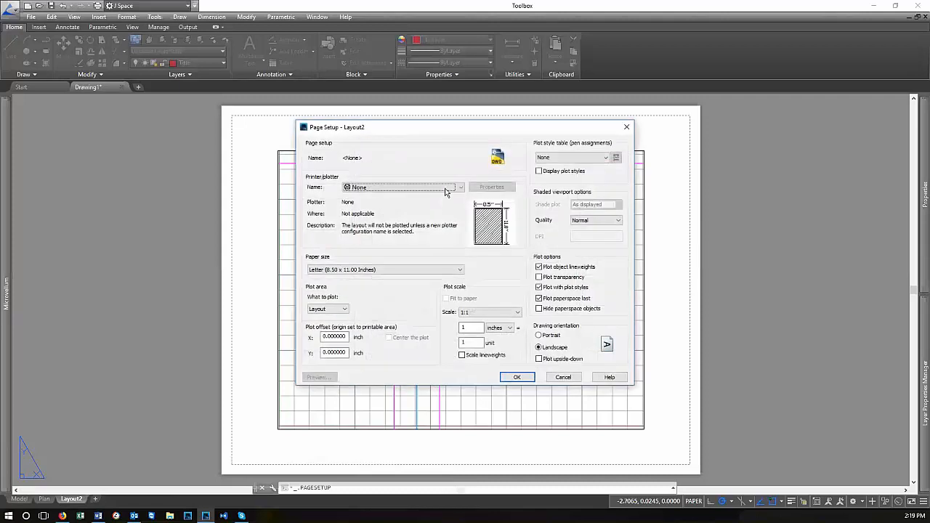
left_click(448, 270)
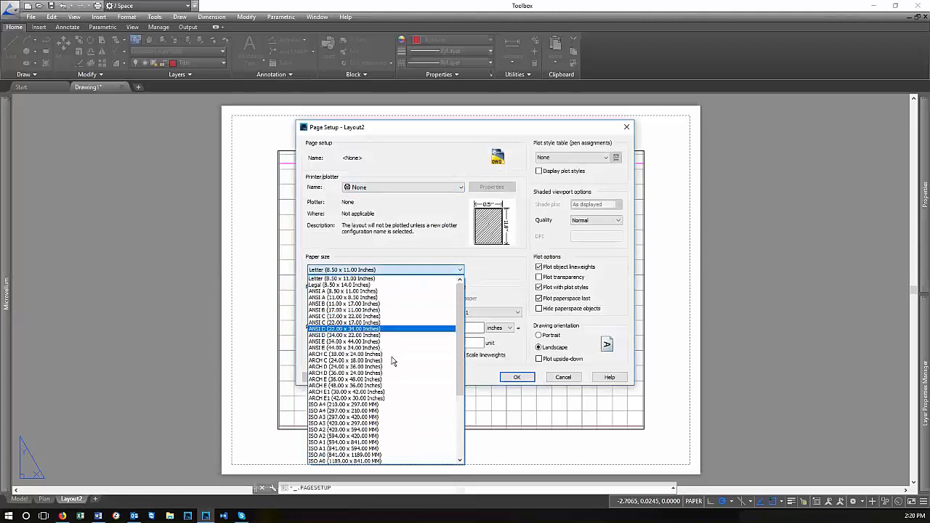
scroll(402, 433, "down", 5)
scroll(403, 433, "up", 5)
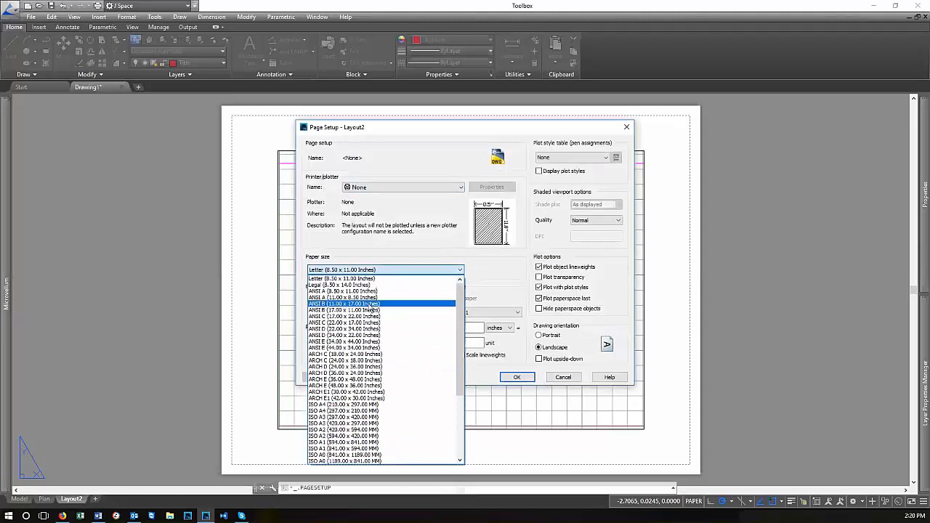
left_click(375, 304)
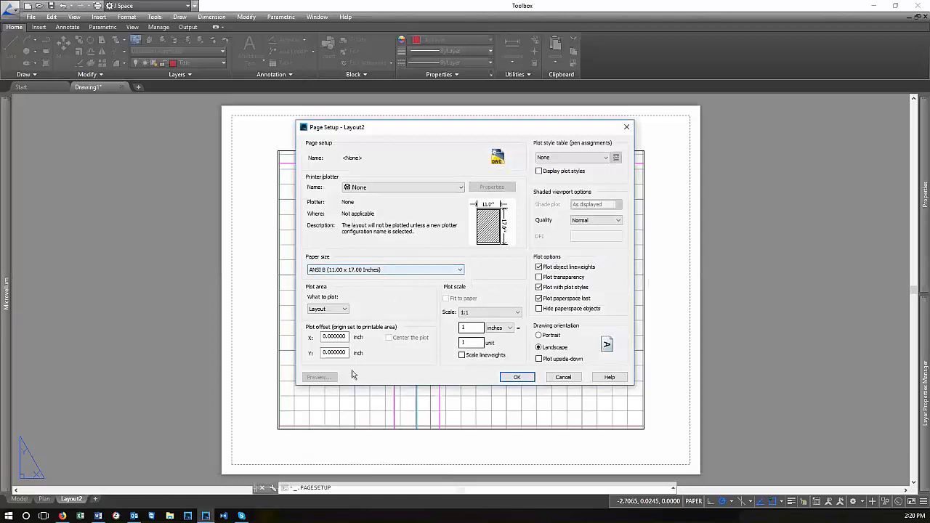
left_click(510, 377)
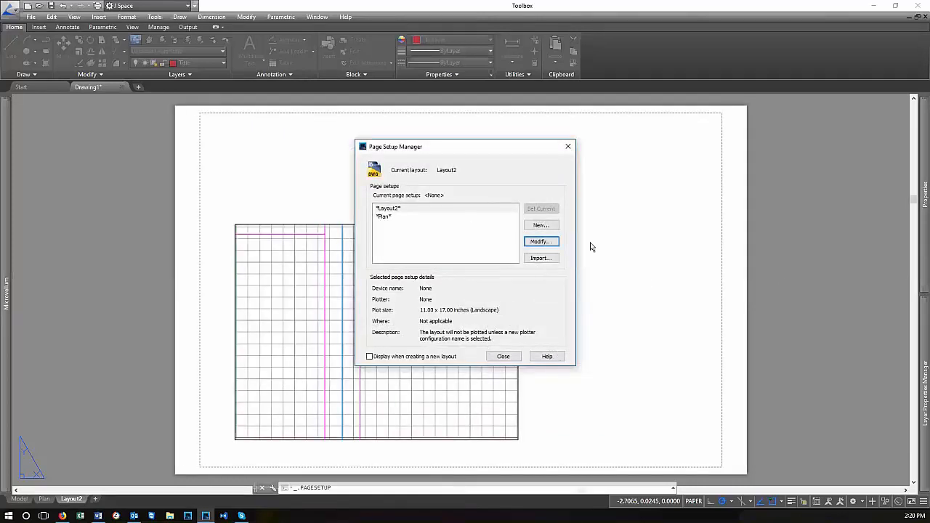
left_click(458, 208)
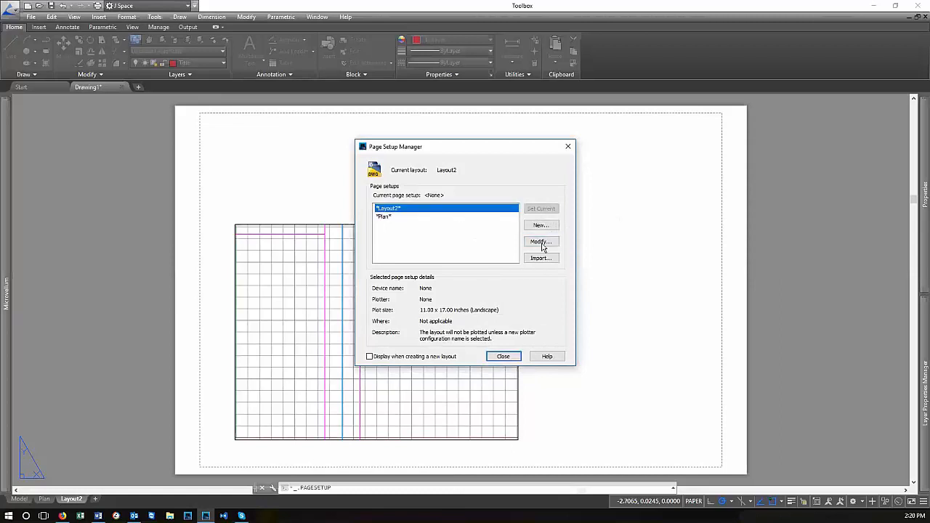
left_click(541, 243)
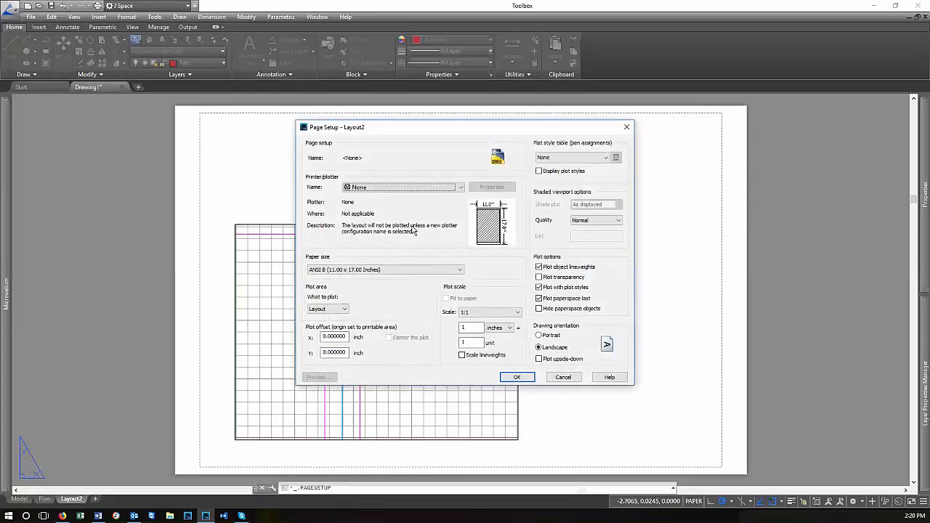
Try a Window plot area drawn around the Layout2 viewport, and return the plot area to Layout
left_click(346, 311)
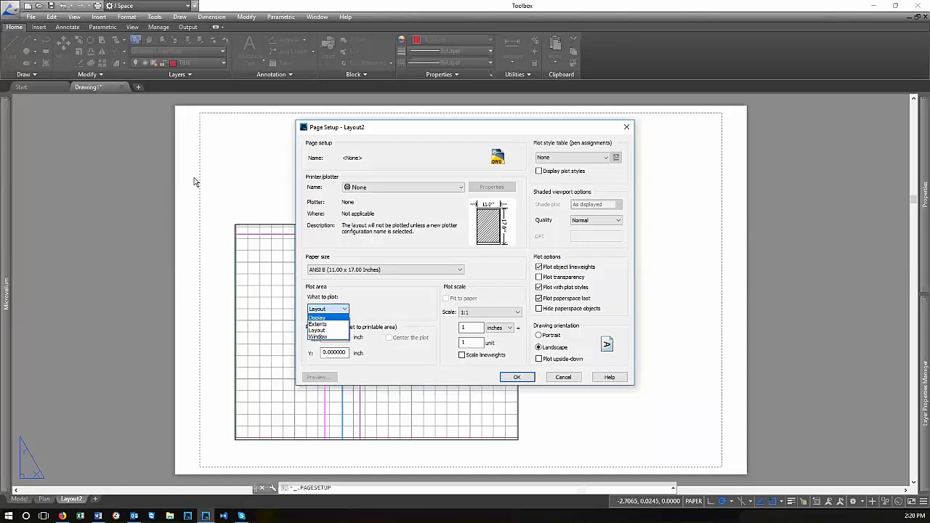
left_click(327, 337)
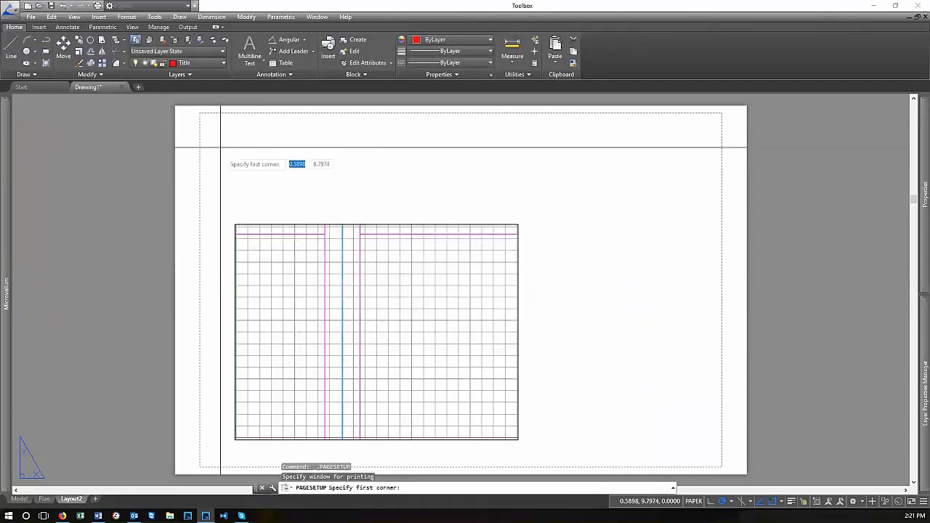
left_click(218, 193)
left_click(550, 457)
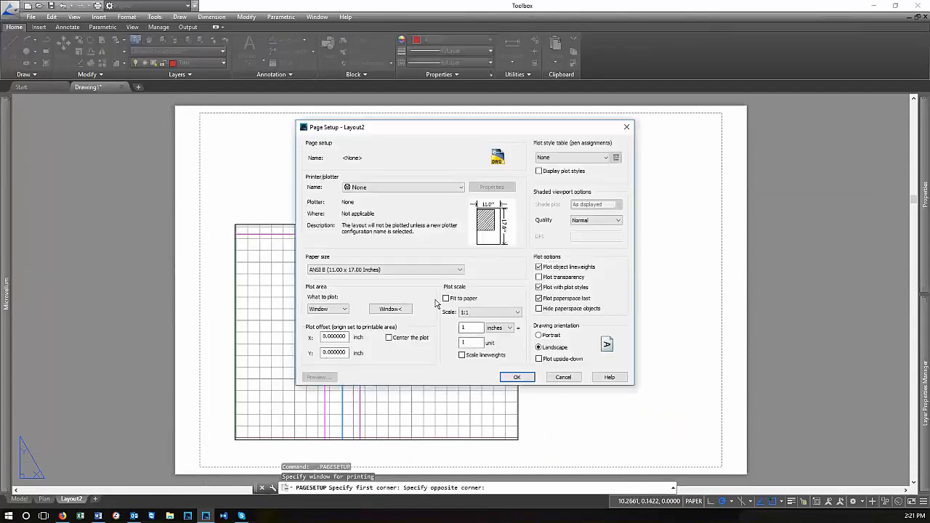
left_click(326, 310)
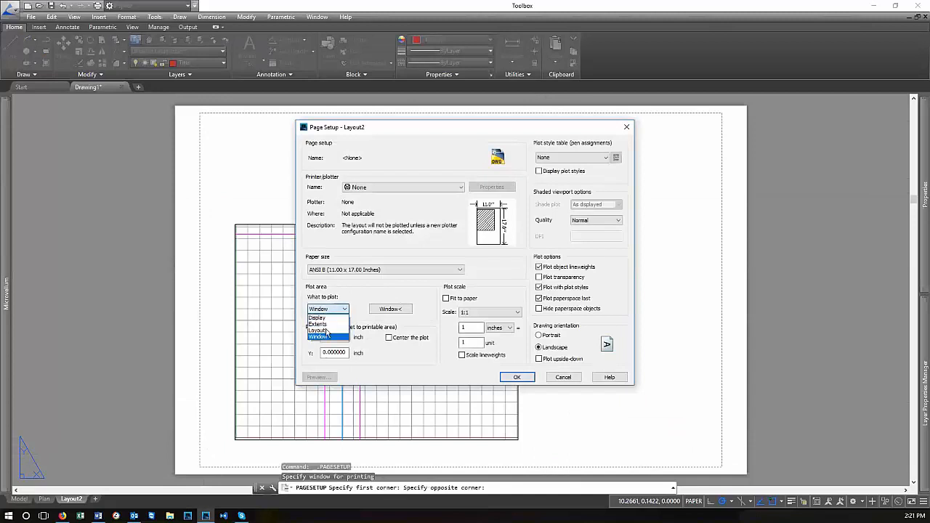
left_click(318, 331)
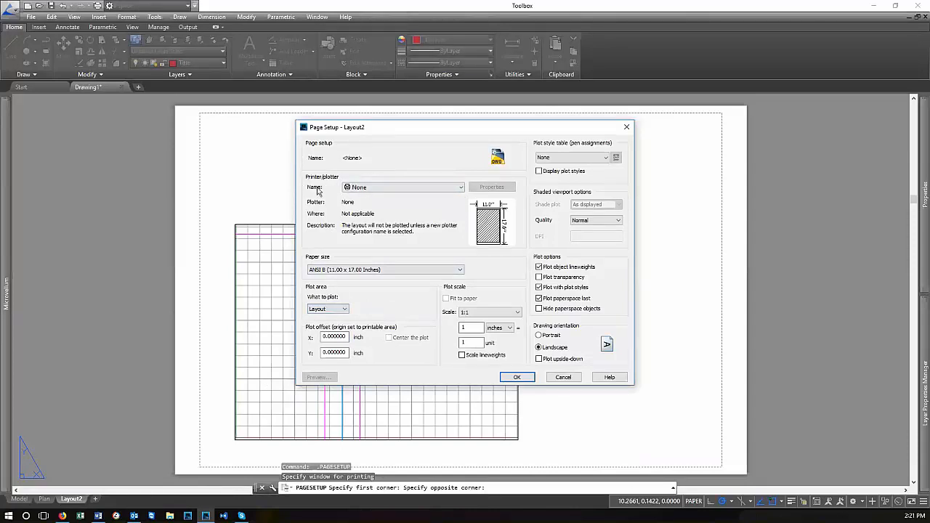
Try the HP Deskjet 1050 J410 series as Layout2's printer, accepting its default paper size
left_click(387, 190)
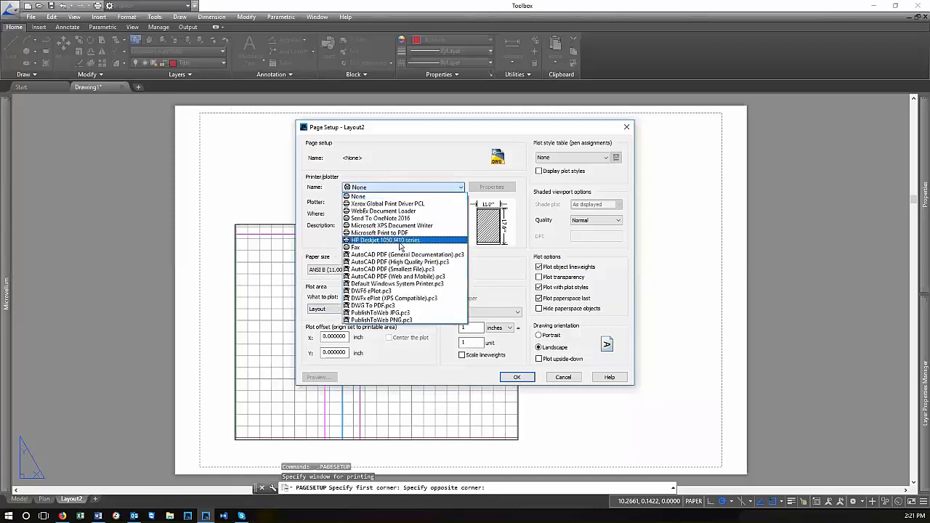
left_click(400, 240)
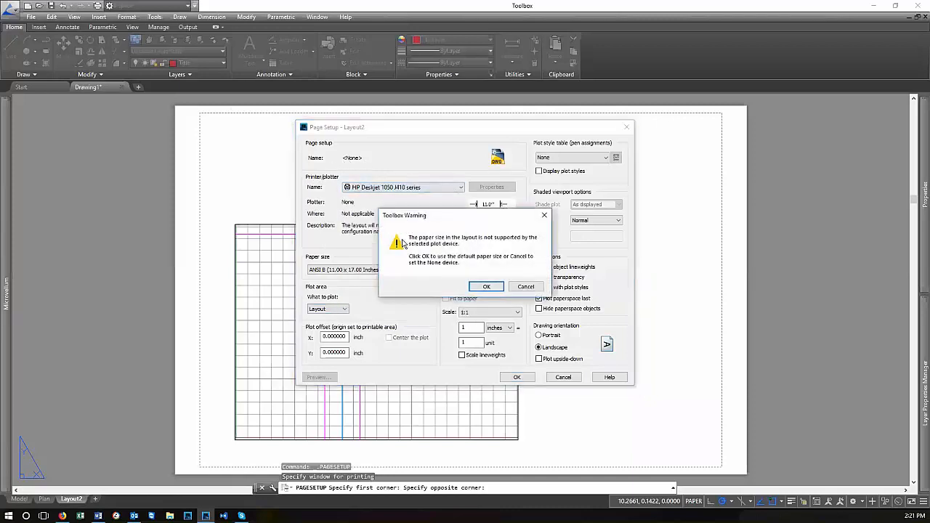
left_click(486, 287)
Try Microsoft Print to PDF as the printer with Legal paper, and return the paper size to Letter
left_click(404, 189)
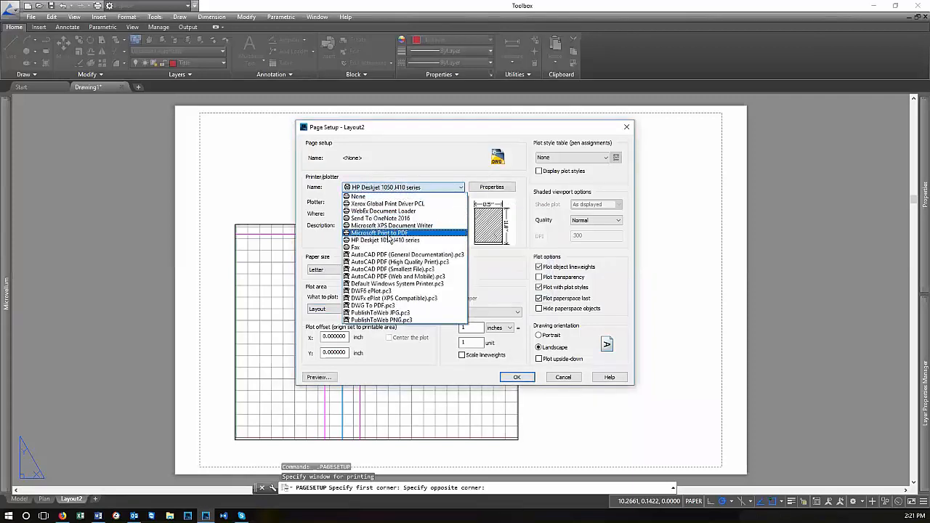
left_click(389, 236)
left_click(353, 269)
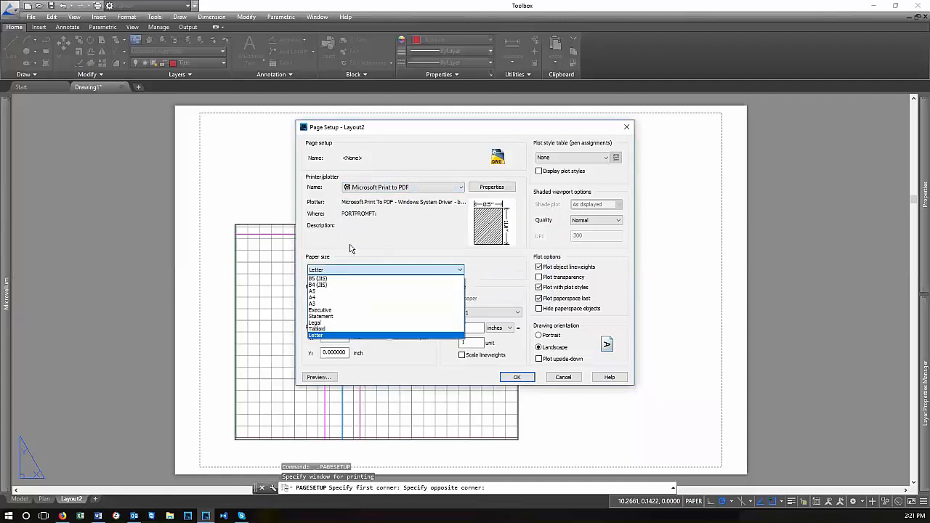
left_click(374, 243)
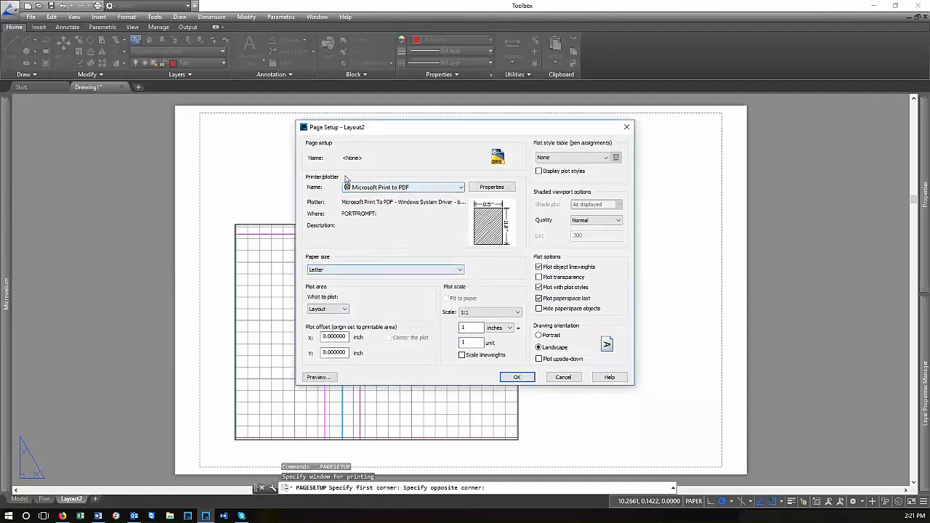
left_click(400, 271)
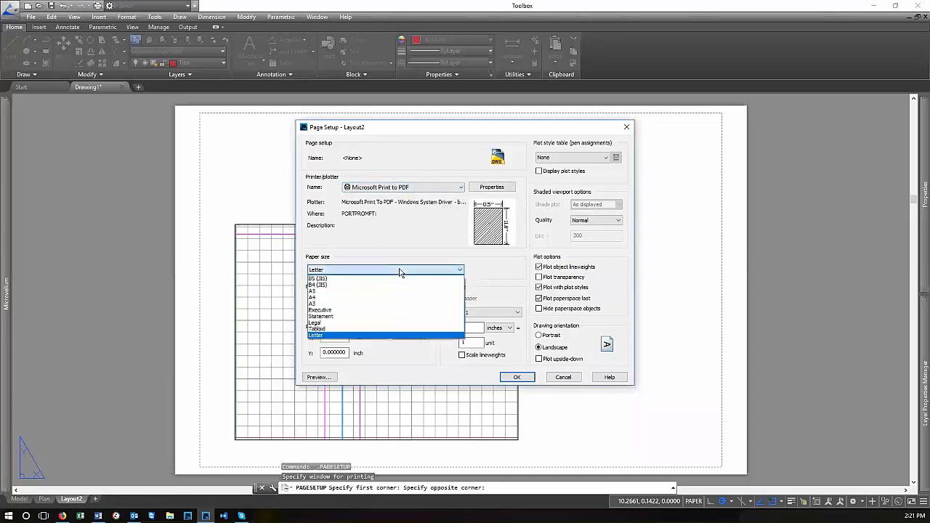
left_click(363, 323)
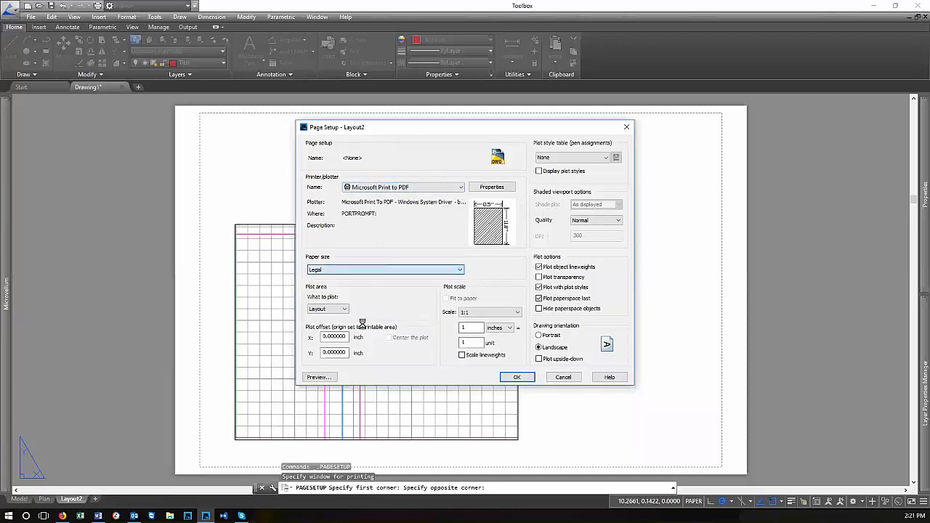
left_click(461, 270)
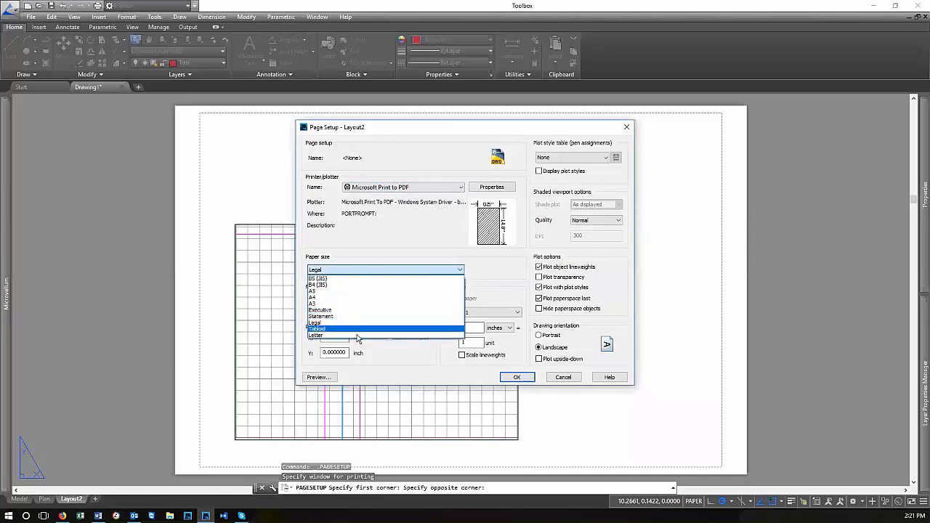
left_click(357, 335)
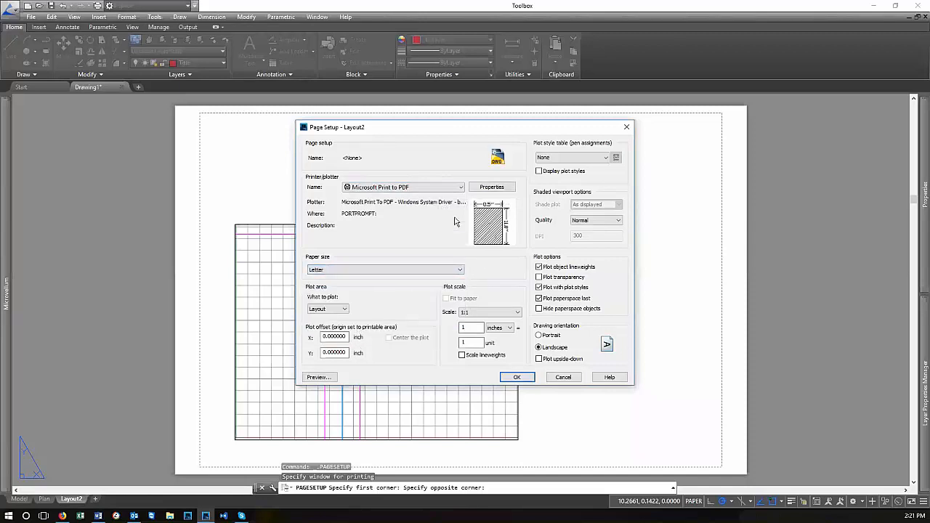
Set the page setup's printer back to None and the paper size to ANSI B (11.00 x 17.00 Inches)
left_click(419, 188)
left_click(402, 193)
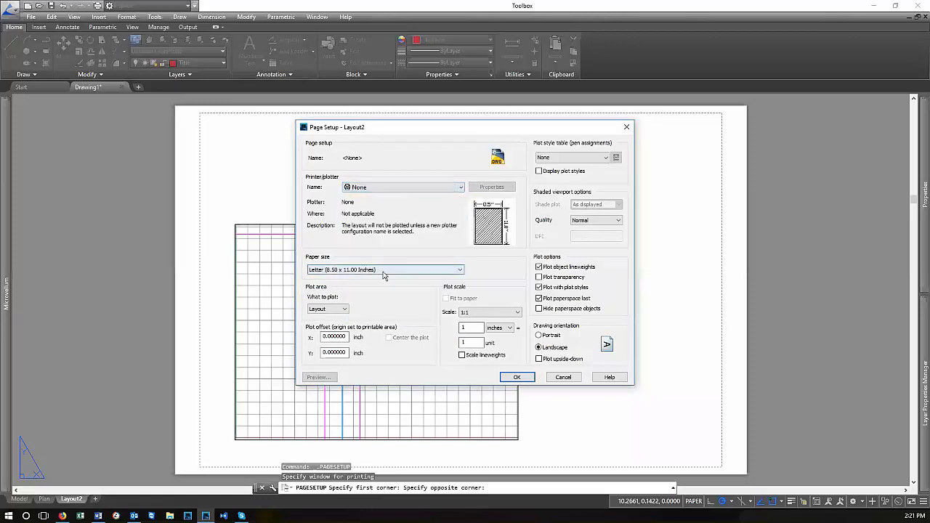
left_click(381, 269)
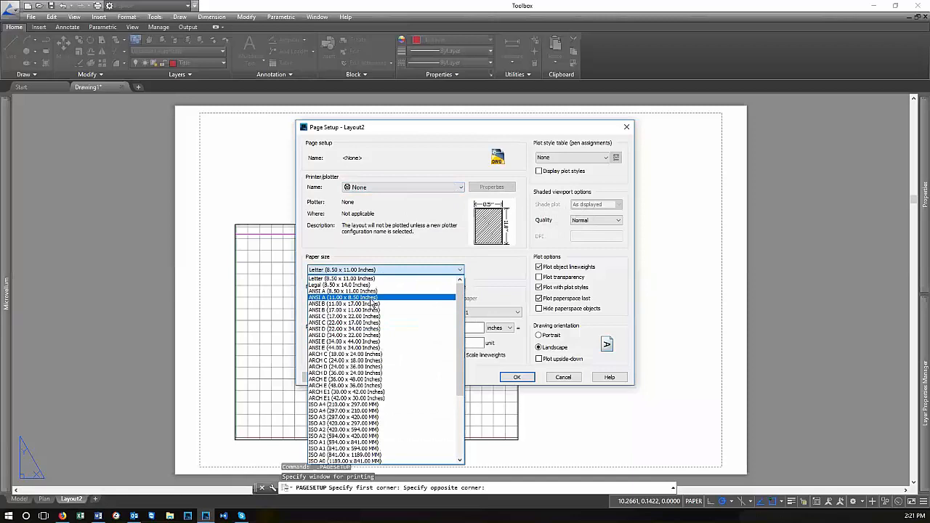
left_click(373, 304)
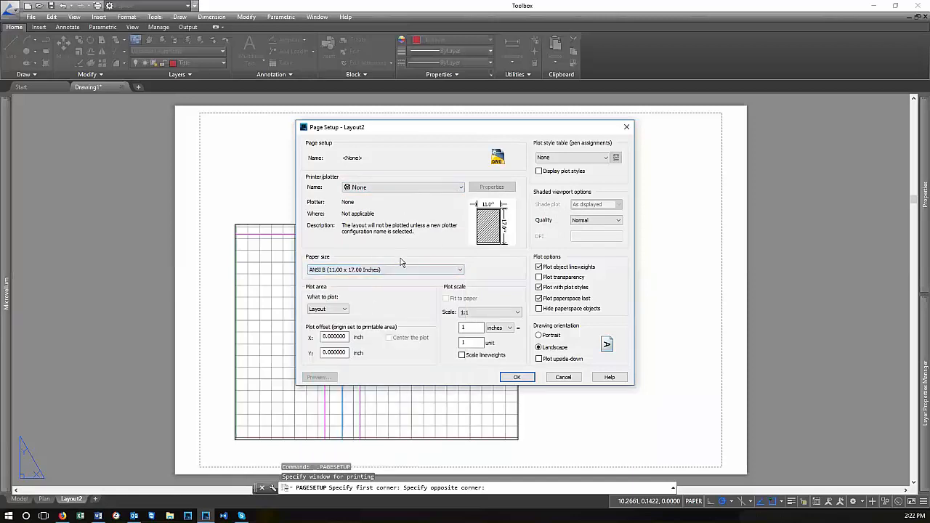
Set Layout2's plot area to Extents and center the plot on the paper
left_click(324, 338)
left_click(340, 311)
left_click(342, 324)
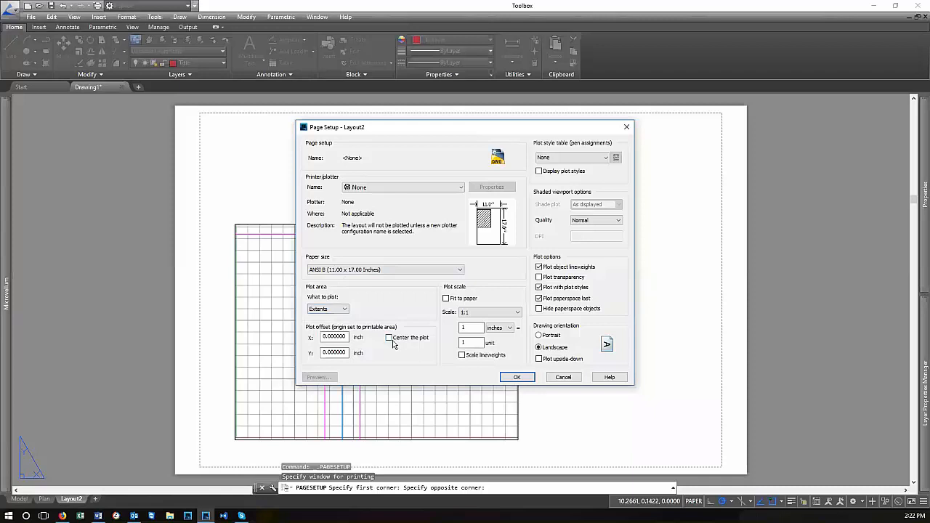
left_click(389, 338)
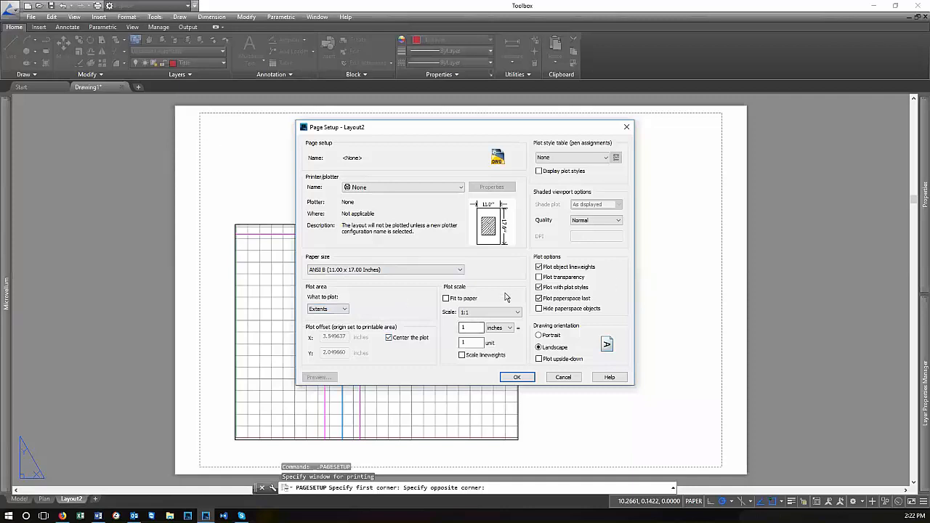
left_click(345, 310)
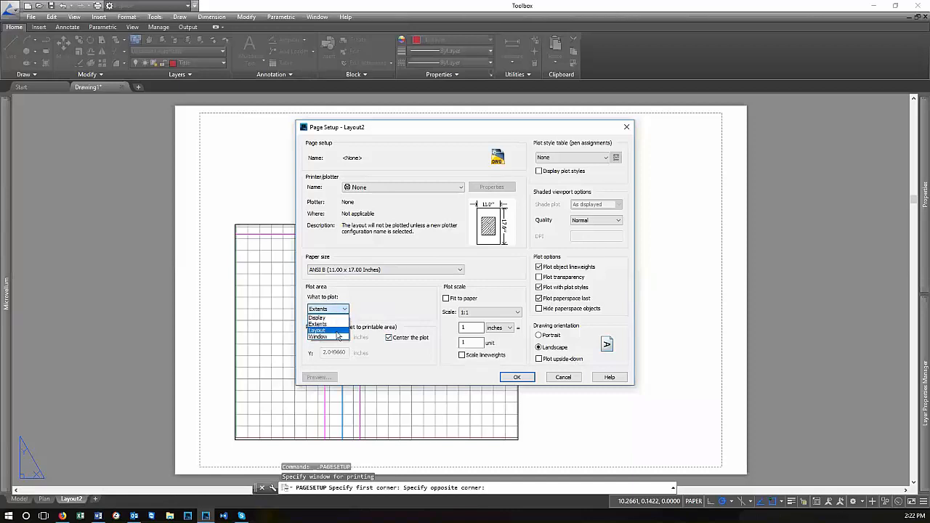
left_click(426, 311)
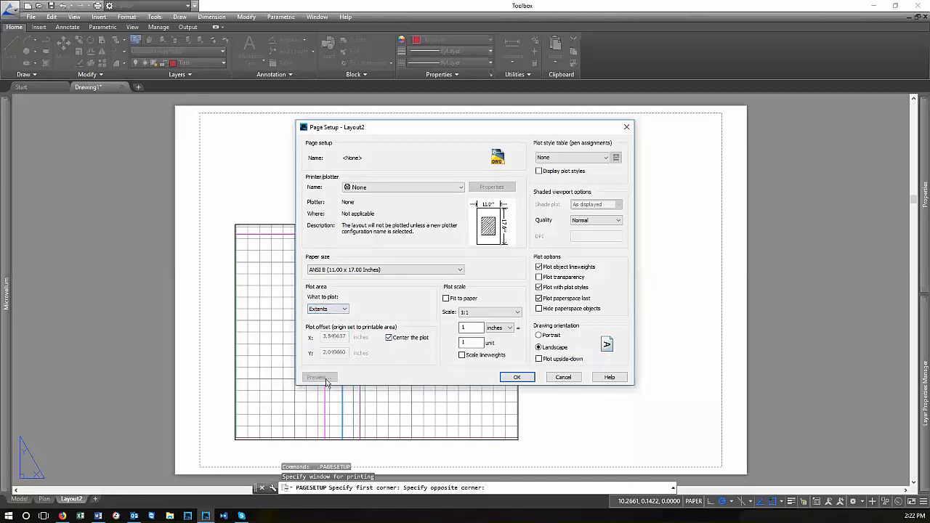
Set Layout2's printer to Microsoft Print to PDF and preview the plot
left_click(406, 188)
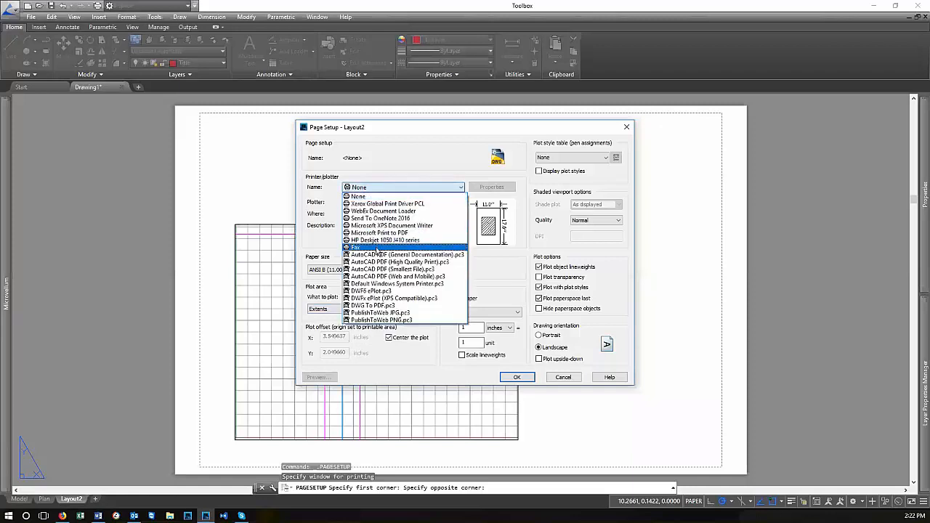
left_click(386, 233)
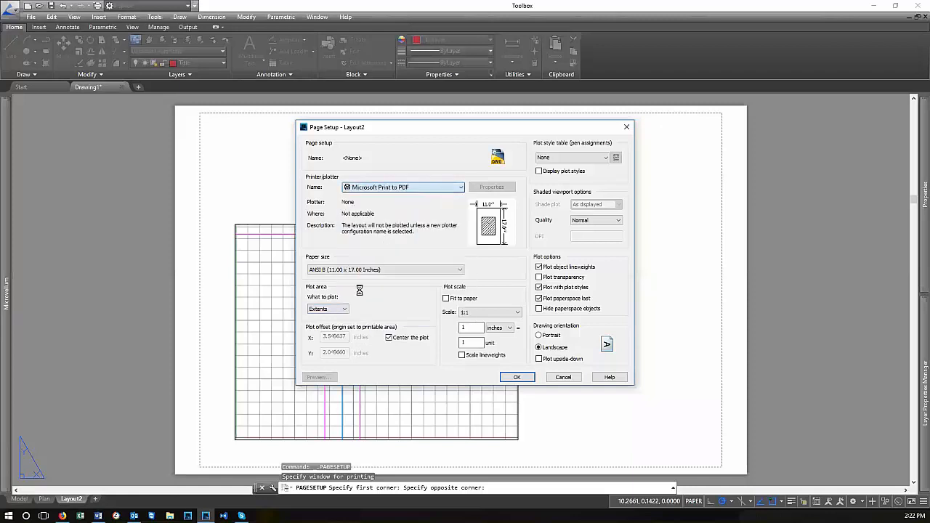
left_click(328, 377)
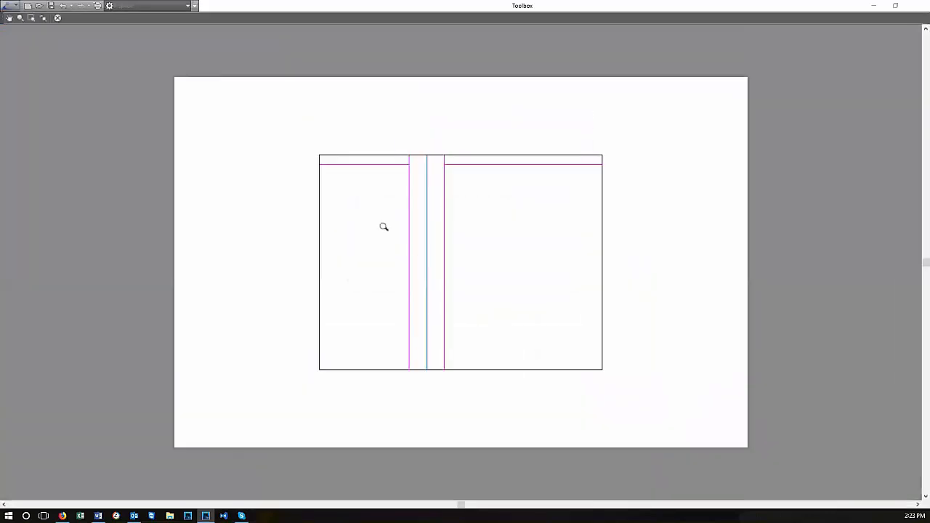
key("Escape")
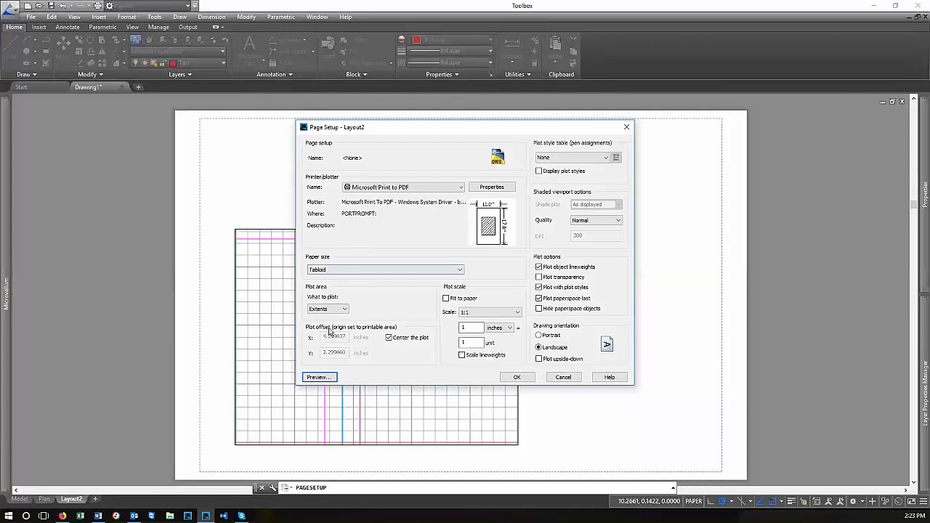
Turn off plot centering and set both the X and Y plot offsets to 0.5 inch
left_click(412, 342)
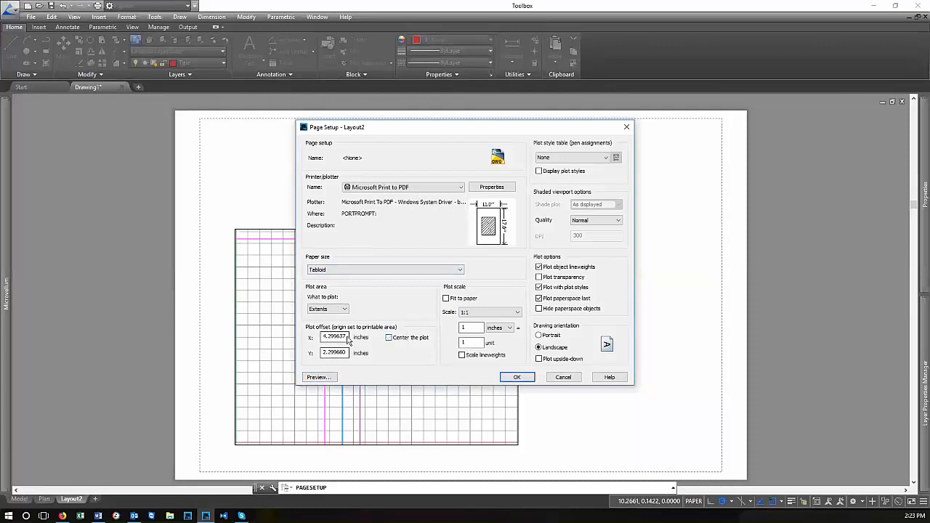
double_click(342, 337)
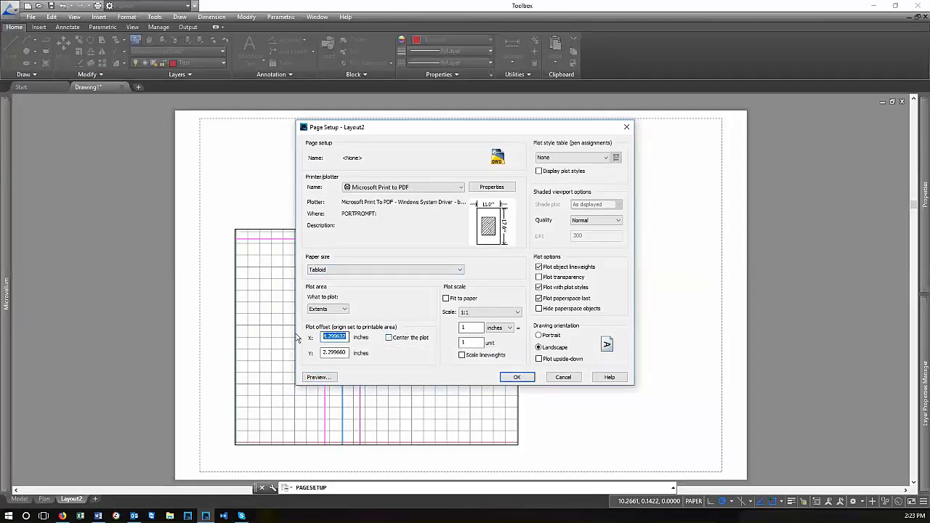
type(".5")
double_click(338, 352)
type(".")
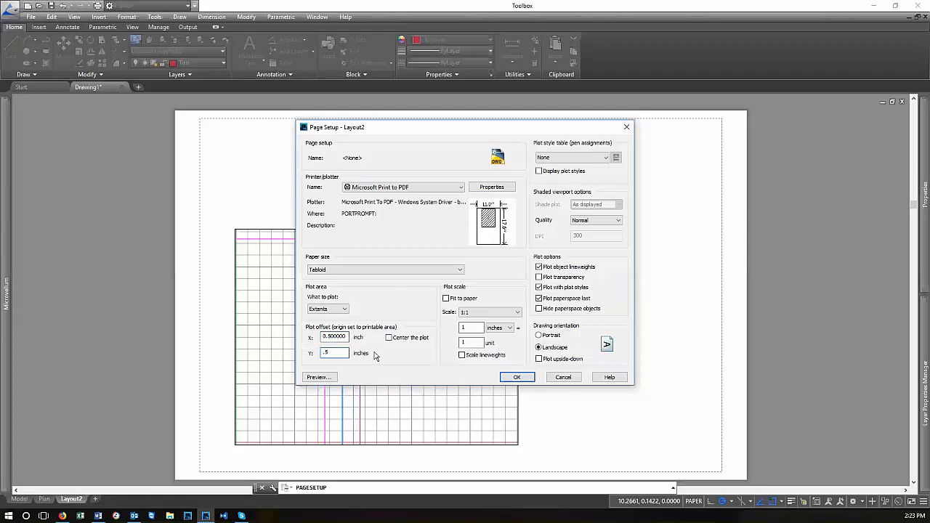
left_click(340, 337)
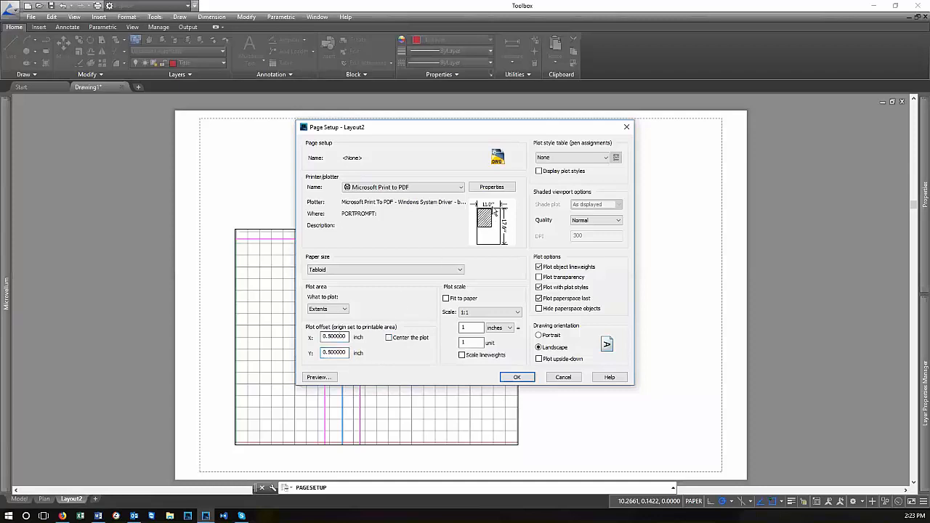
Set the plot area to Layout and preview the plot
left_click(327, 309)
left_click(327, 330)
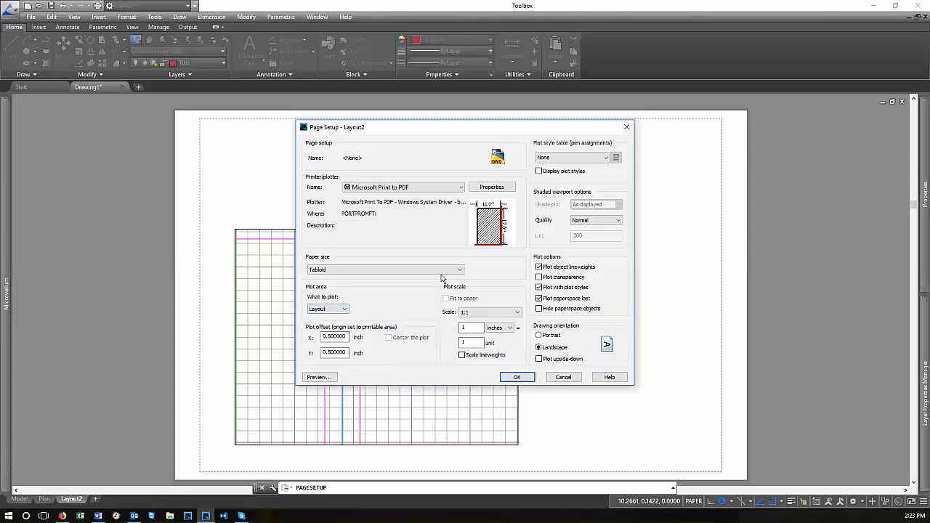
left_click(318, 377)
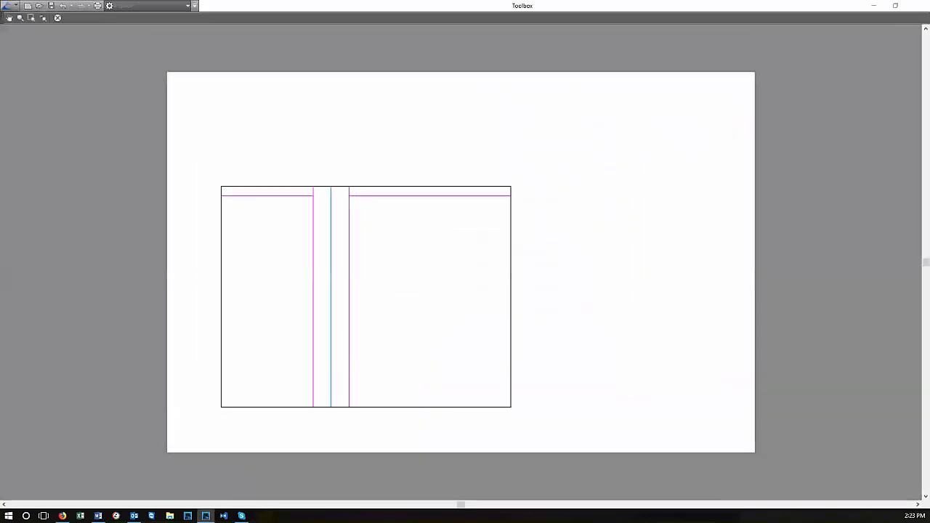
key("Escape")
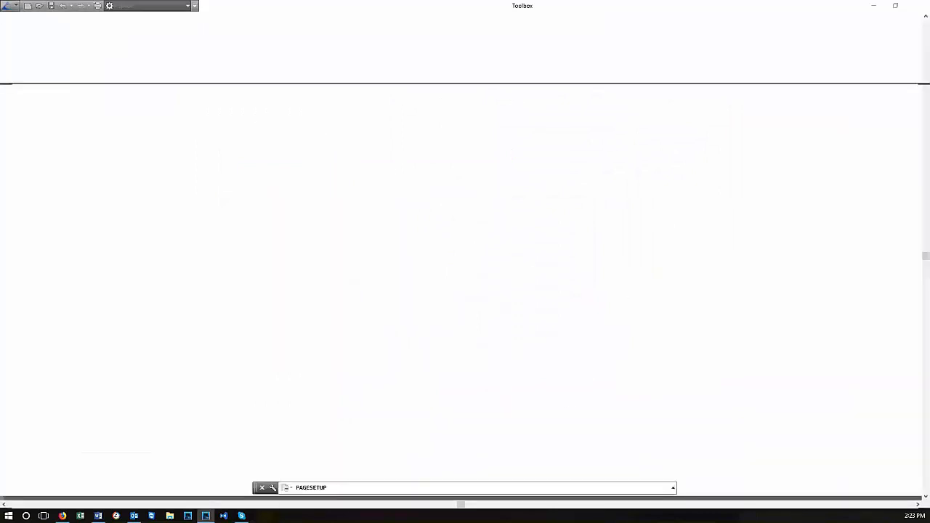
Set both the X and Y plot offsets to 0
left_click_drag(347, 337, 249, 339)
type("0")
left_click_drag(314, 353, 349, 354)
type("0")
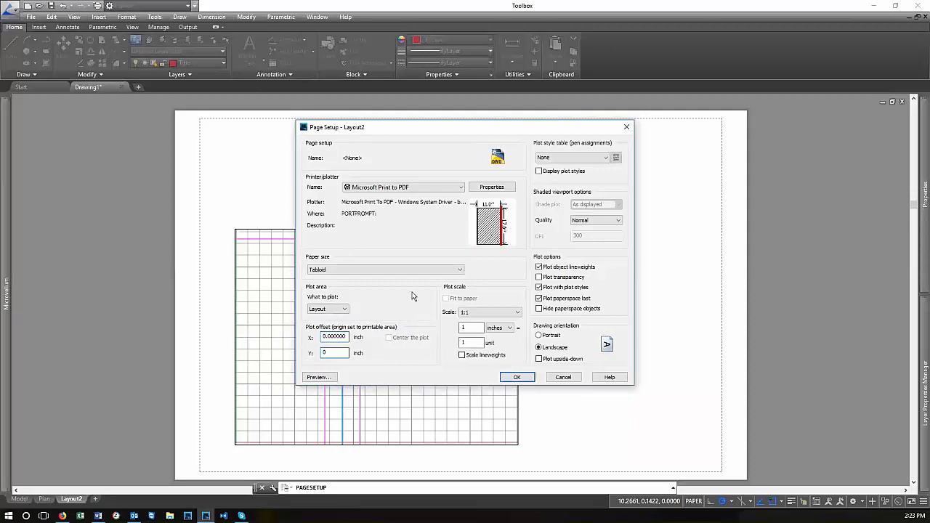
left_click(347, 337)
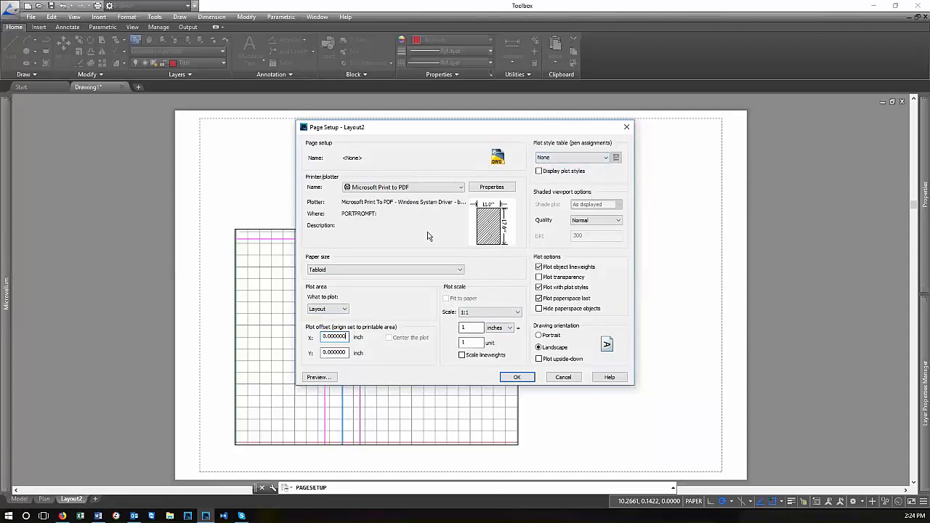
Assign the Toolbox.ctb plot style table to Layout2's page setup
left_click(587, 158)
left_click(577, 168)
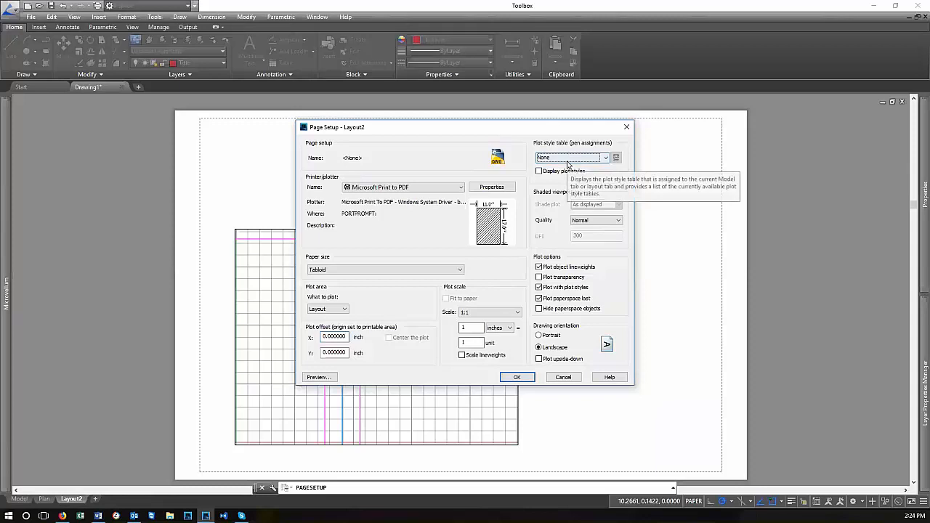
left_click(604, 158)
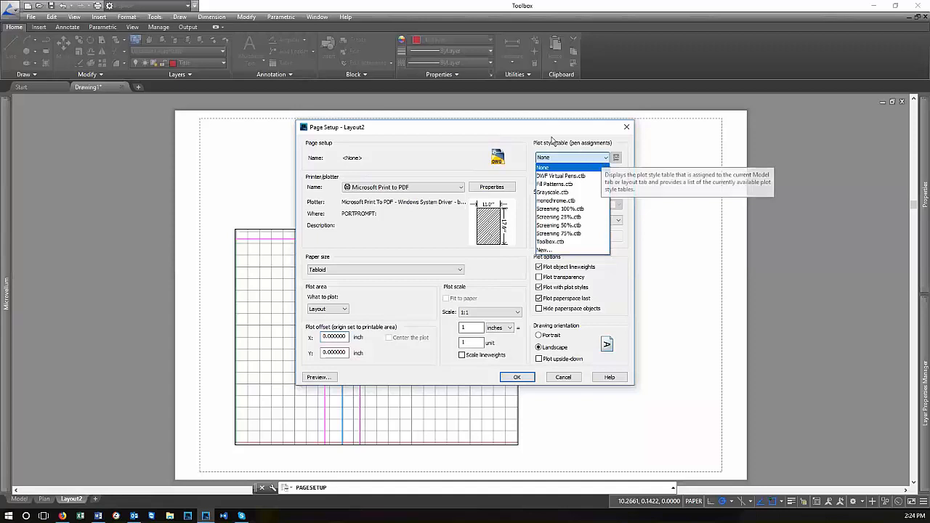
left_click(572, 243)
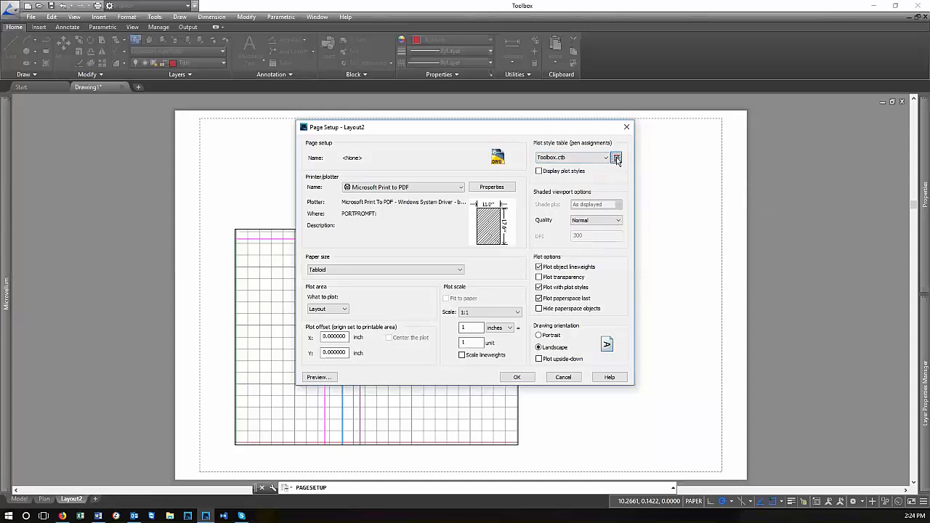
Examine the plot style properties of individual colors throughout the Toolbox.ctb list in the Plot Style Table Editor
left_click(616, 158)
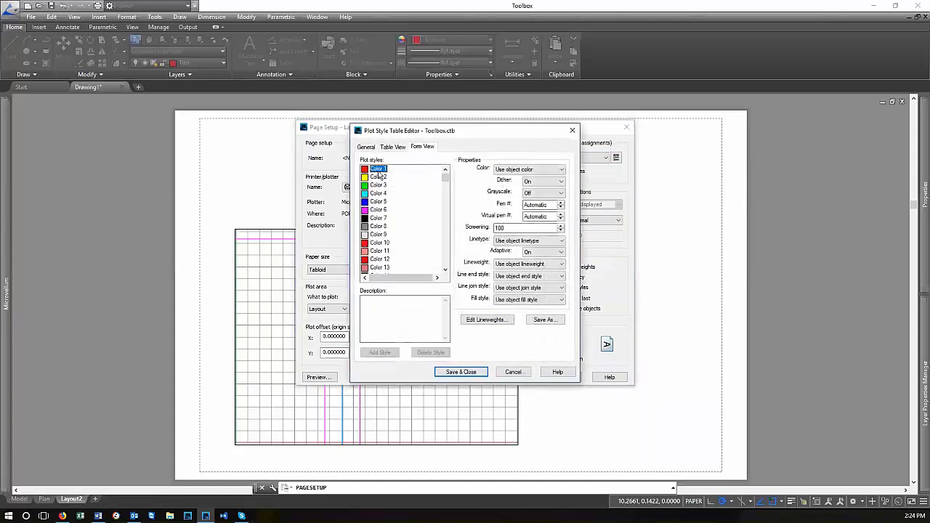
left_click(378, 177)
left_click(376, 196)
left_click(378, 219)
left_click(380, 251)
scroll(386, 241, "down", 5)
left_click(385, 242)
scroll(385, 243, "down", 5)
left_click(383, 243)
left_click(379, 218)
scroll(381, 254, "down", 20)
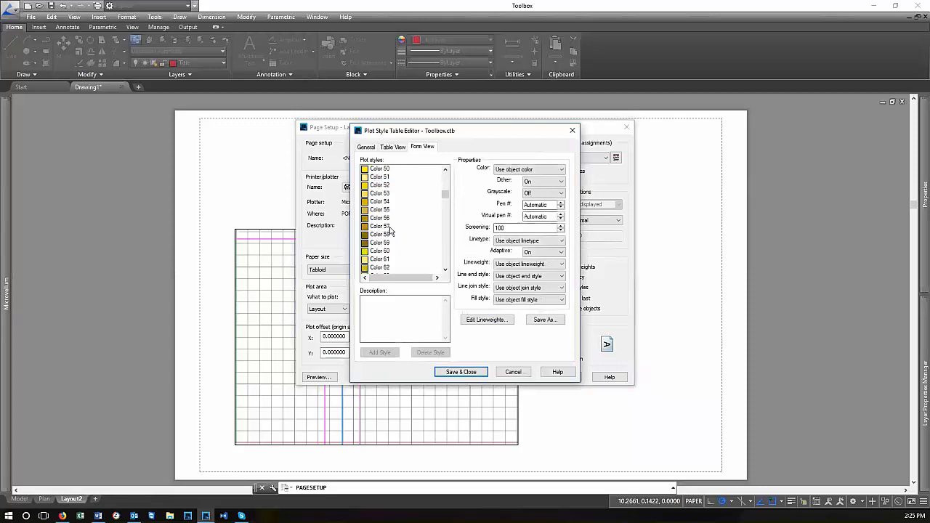
left_click_drag(448, 222, 448, 246)
left_click(381, 236)
left_click(380, 251)
left_click(378, 202)
Review Toolbox.ctb's general file information and its table of styles, leaving the editor without saving
left_click(365, 147)
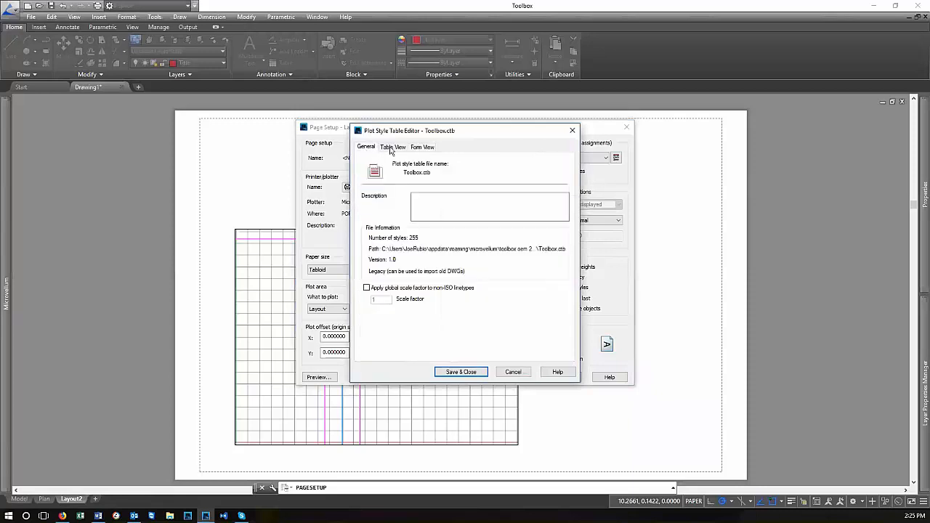
left_click(391, 148)
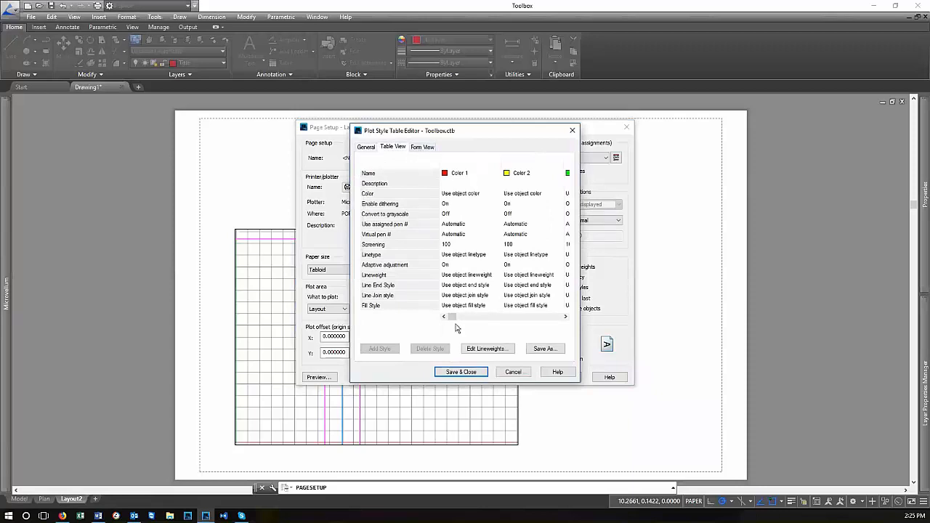
left_click_drag(449, 317, 477, 317)
left_click(519, 373)
Try the Grayscale.ctb plot style table and inspect the properties of its colors up to Color 31, leaving the editor without saving
left_click(606, 158)
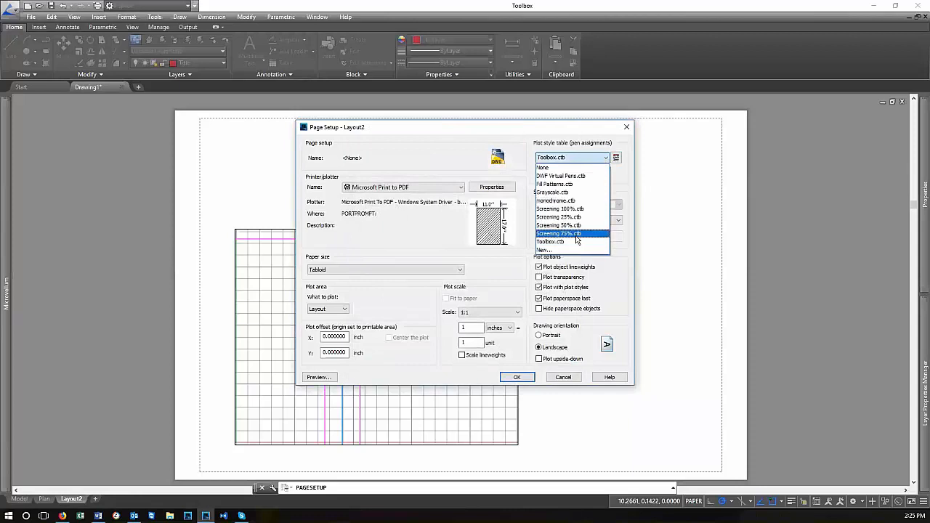
left_click(554, 191)
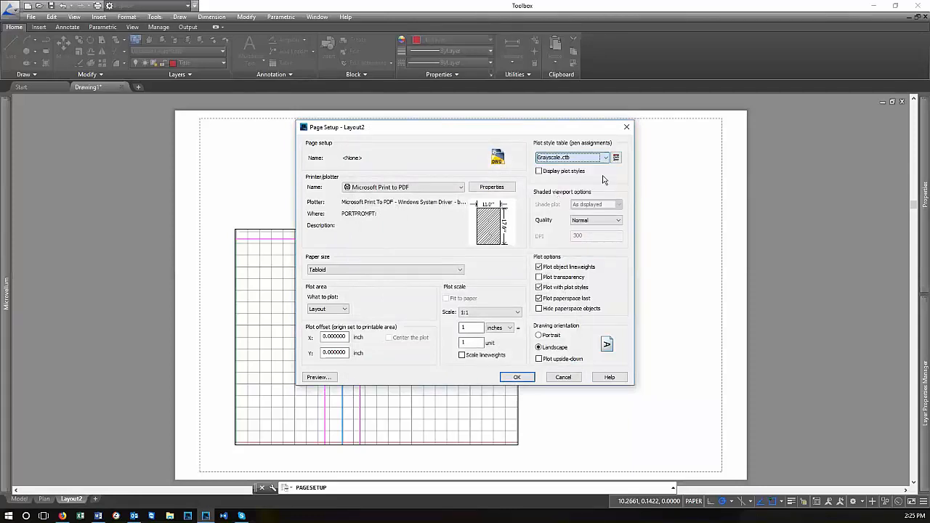
left_click(616, 157)
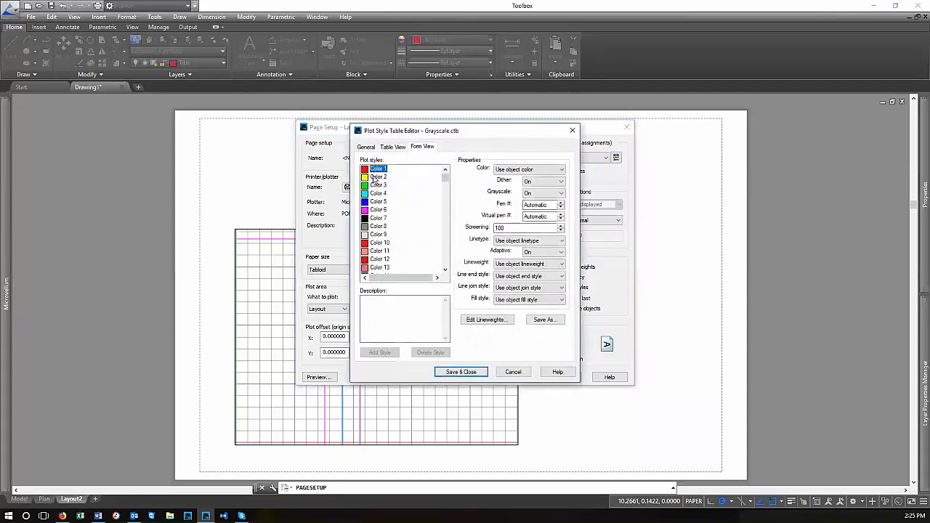
left_click_drag(376, 187, 379, 266)
scroll(381, 261, "down", 2)
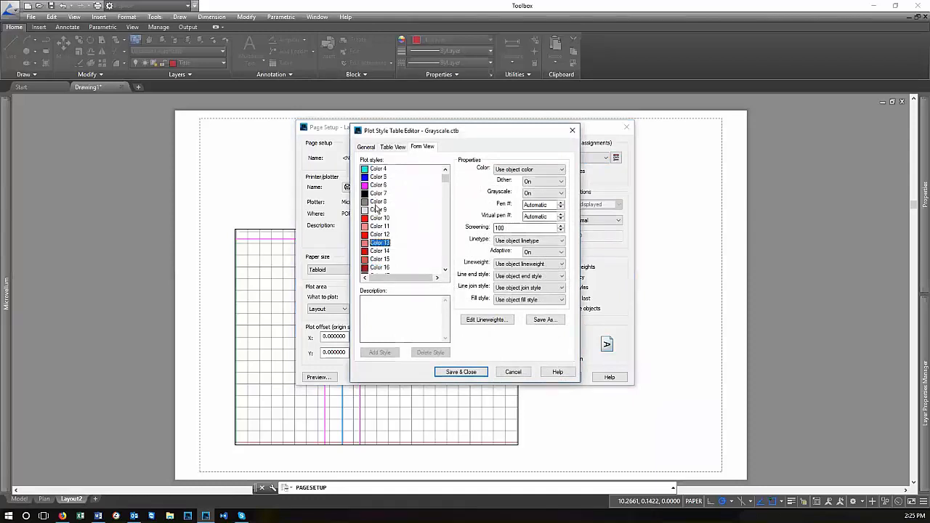
left_click(380, 252)
left_click(380, 269)
scroll(377, 219, "down", 3)
left_click(380, 268)
scroll(379, 240, "down", 3)
left_click(380, 218)
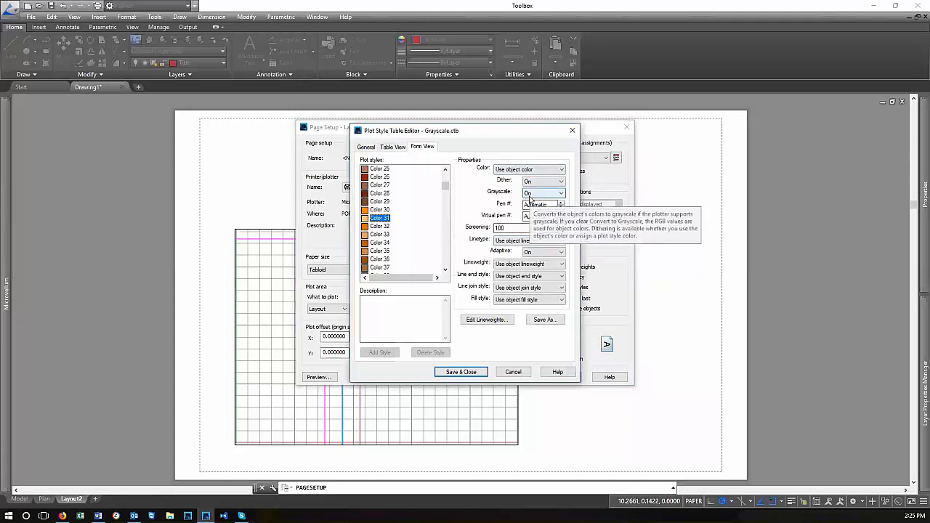
left_click(514, 372)
Reassign the Toolbox.ctb plot style table and step through its plot styles from Color 1 to Color 12
left_click(606, 157)
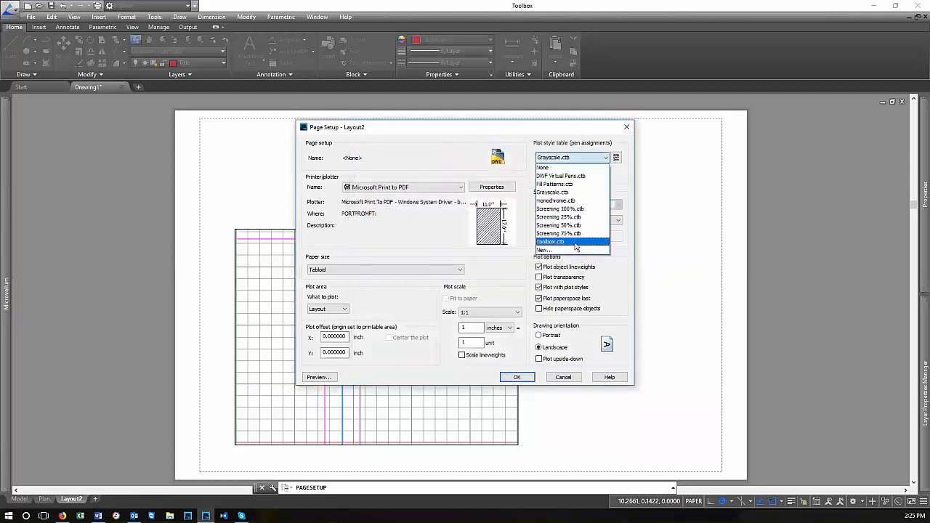
left_click(556, 241)
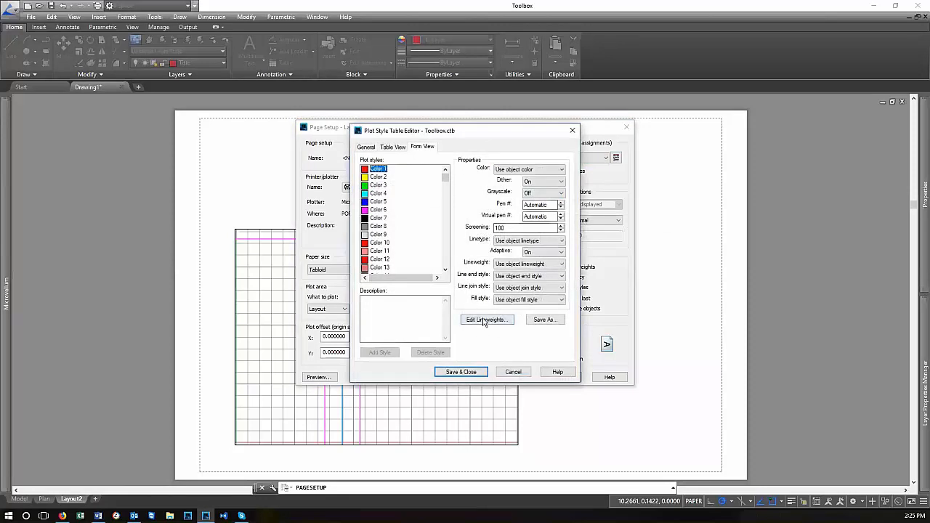
key("Down")
key("Down")
key("Down")
key("Down")
key("Down")
key("Down")
key("Down")
key("Down")
key("Down")
key("Down")
key("Down")
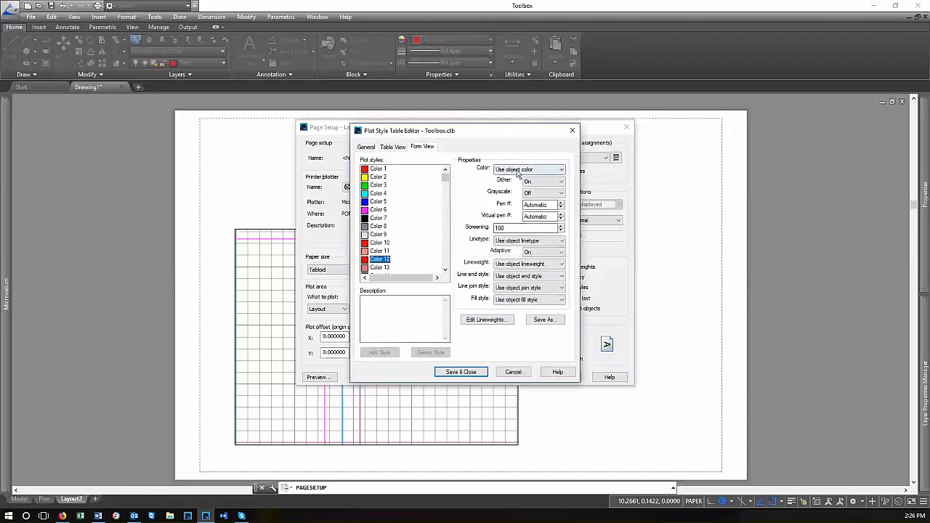
Look over the output color choices for Color 12 and the editor's other views of Toolbox.ctb without changing anything
left_click(518, 171)
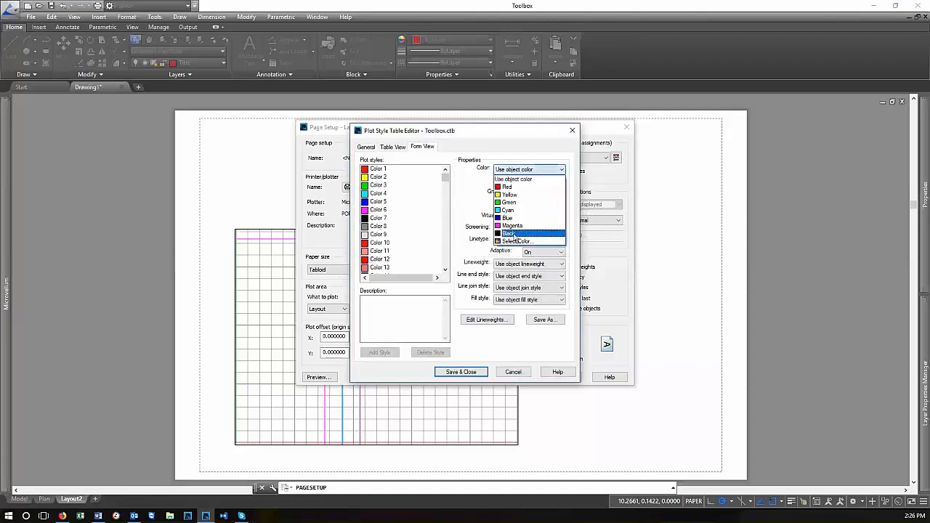
left_click(483, 182)
left_click(388, 147)
left_click(359, 148)
left_click(422, 147)
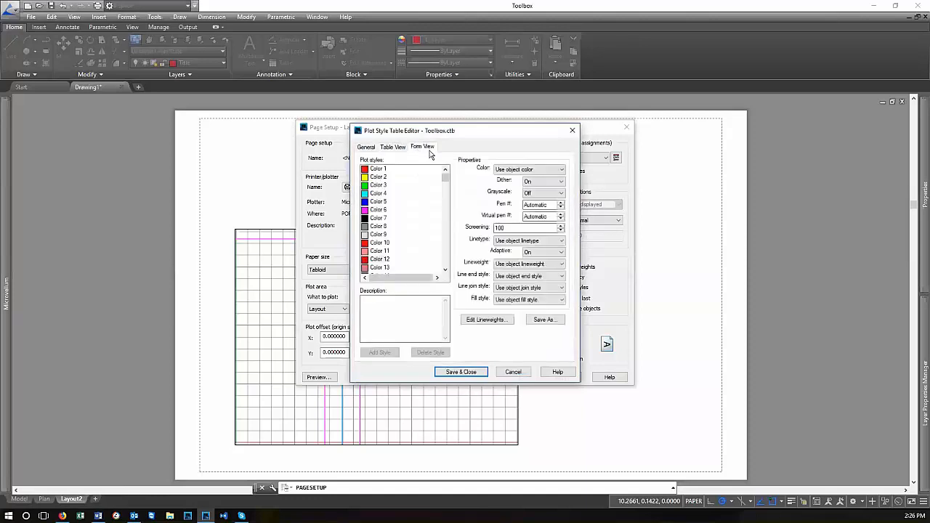
Review the plot style properties of Color 6, Color 10 and Color 14, and cancel the Plot Style Table Editor
left_click(377, 210)
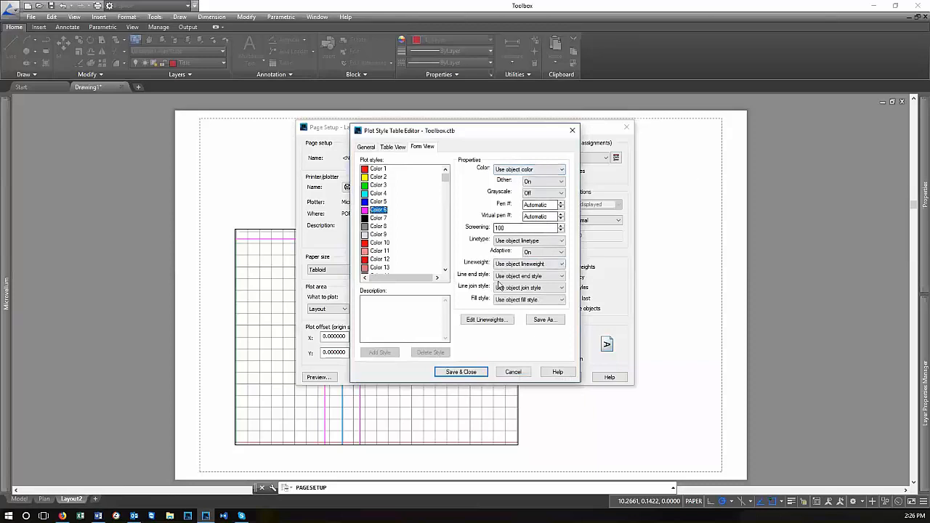
left_click(383, 243)
scroll(385, 243, "down", 3)
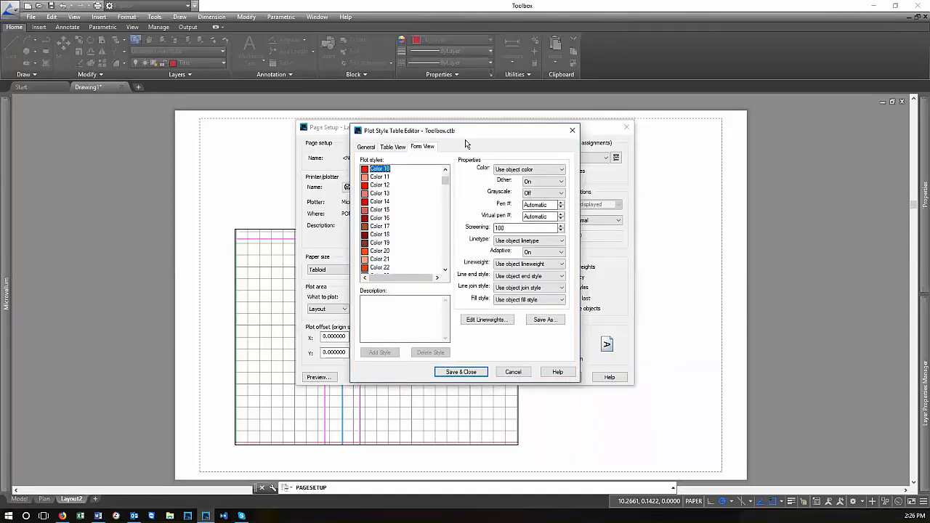
left_click_drag(466, 142, 464, 124)
left_click(376, 184)
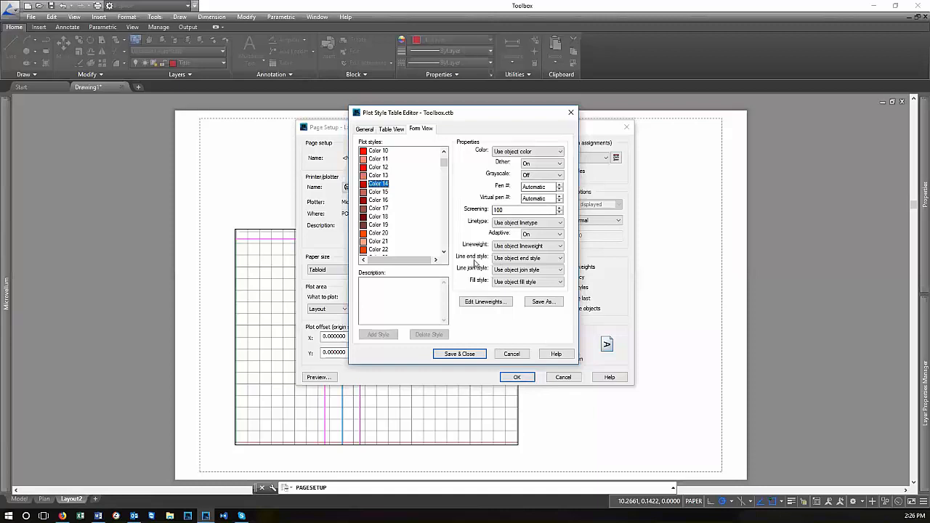
left_click(510, 353)
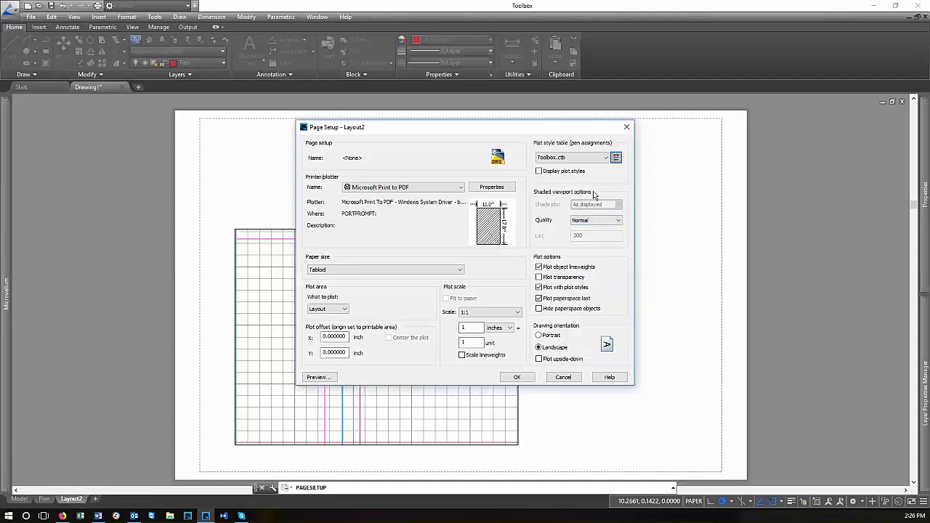
Check the shaded viewport quality options, keeping Normal selected
left_click(607, 224)
left_click(579, 240)
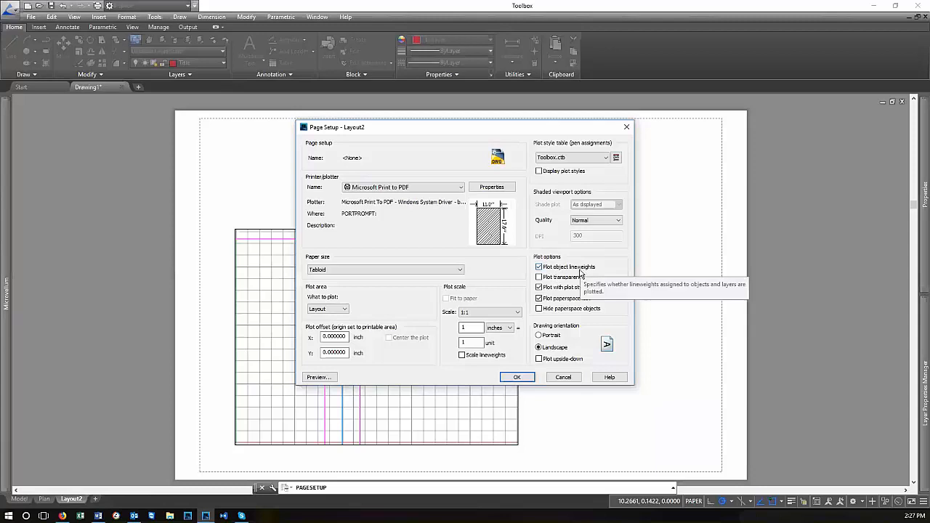
Preview the Layout2 plot with a close look at the viewport lines, accept the page setup and close the Page Setup Manager
left_click(317, 378)
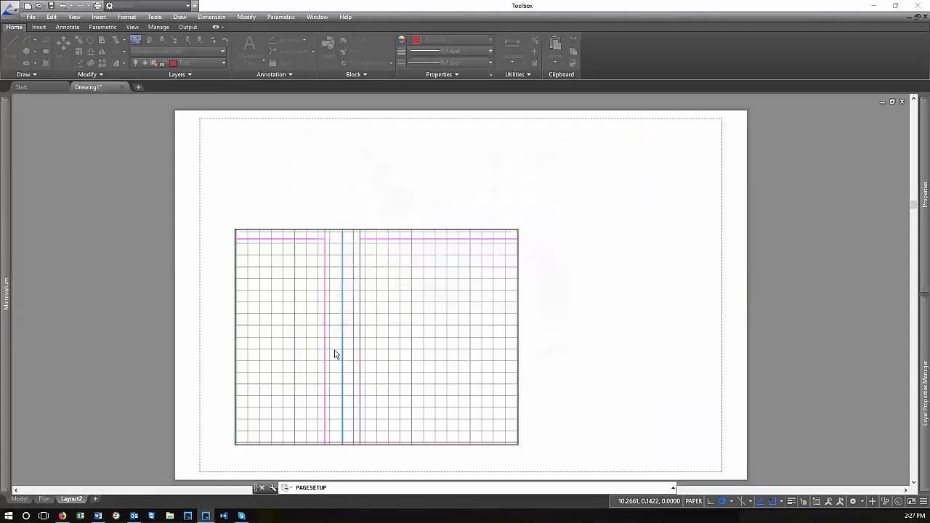
scroll(320, 215, "up", 5)
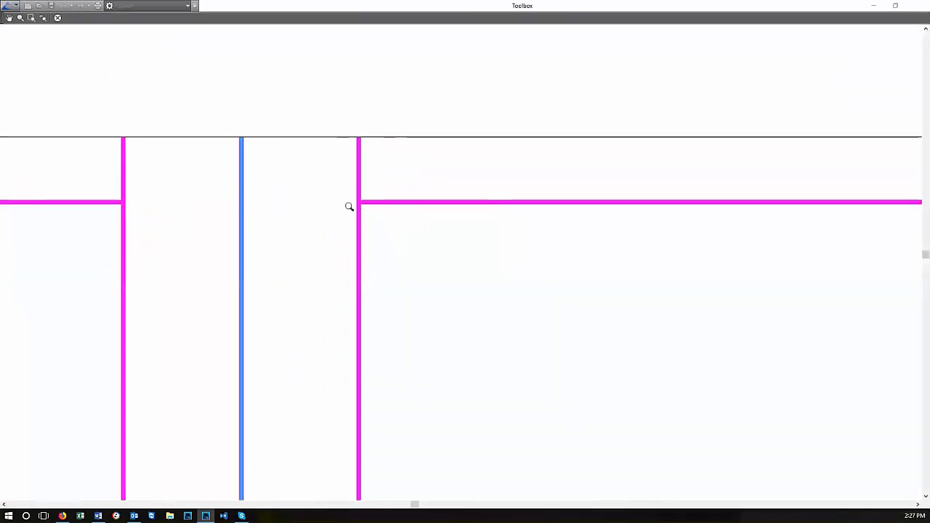
key("Escape")
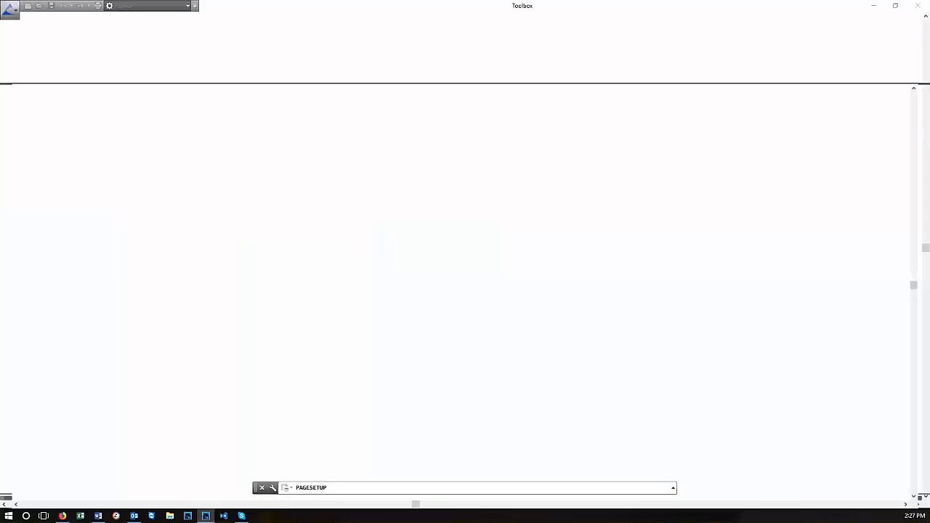
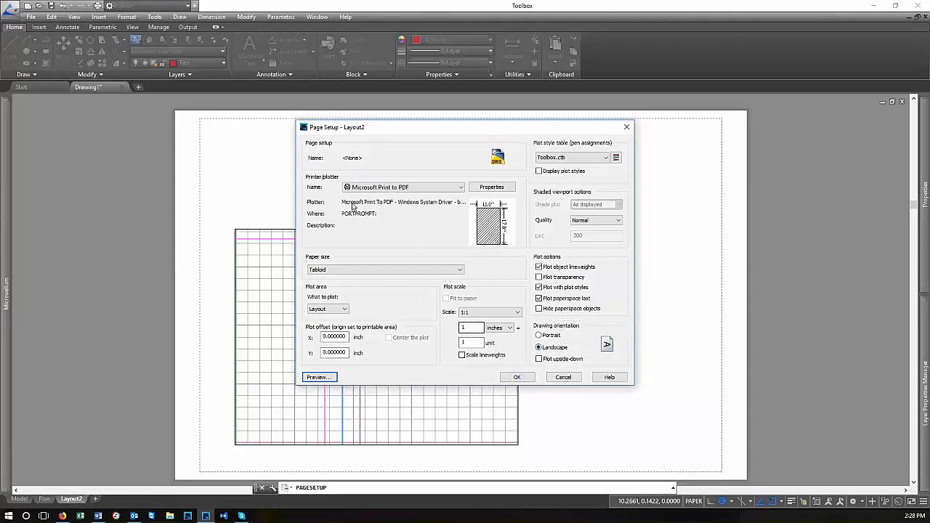
left_click(515, 377)
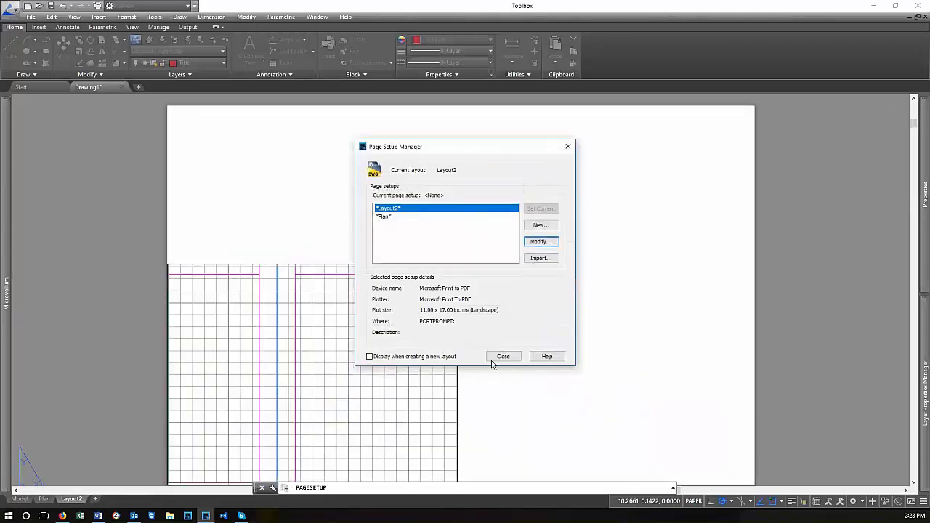
left_click(502, 356)
Move the gridded default viewport toward the middle of the Layout2 sheet and delete it
scroll(380, 276, "down", 4)
scroll(377, 255, "up", 2)
left_click(379, 264)
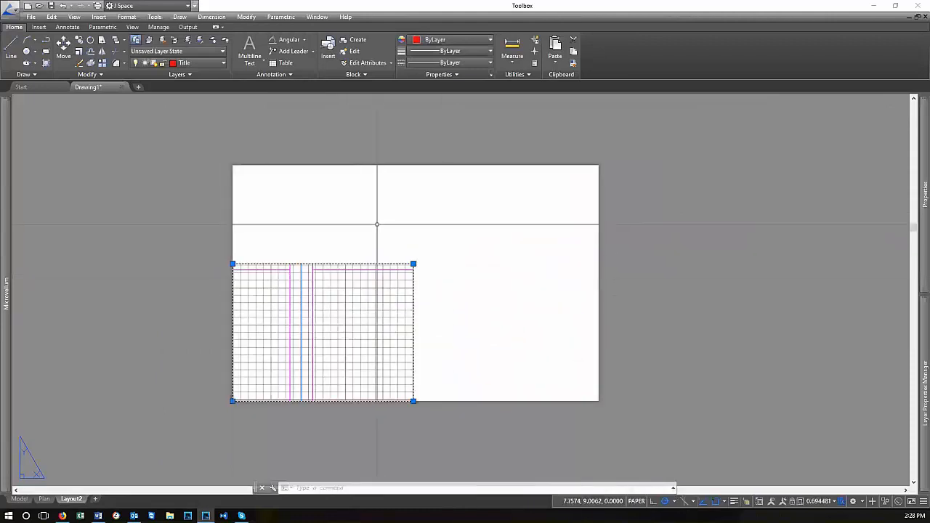
key("Return")
left_click(438, 346)
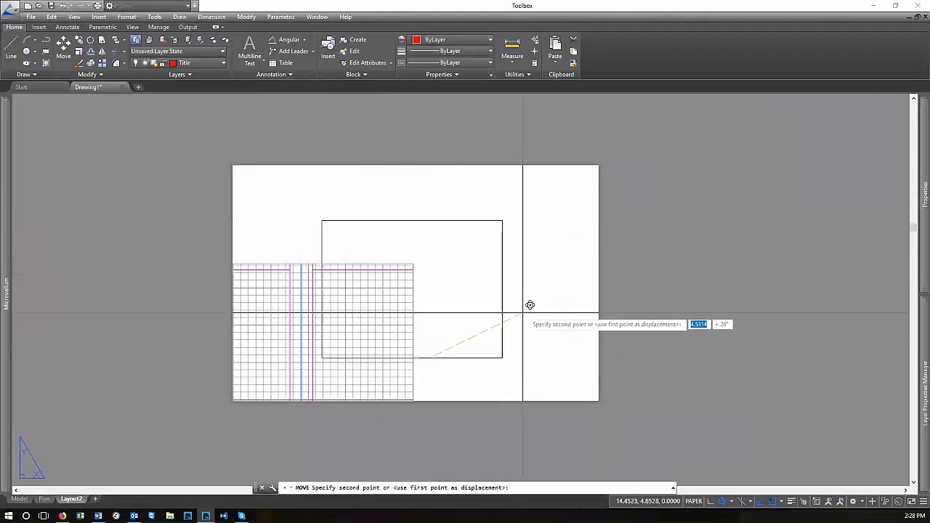
left_click(527, 301)
left_click(409, 360)
left_click(366, 306)
key("Delete")
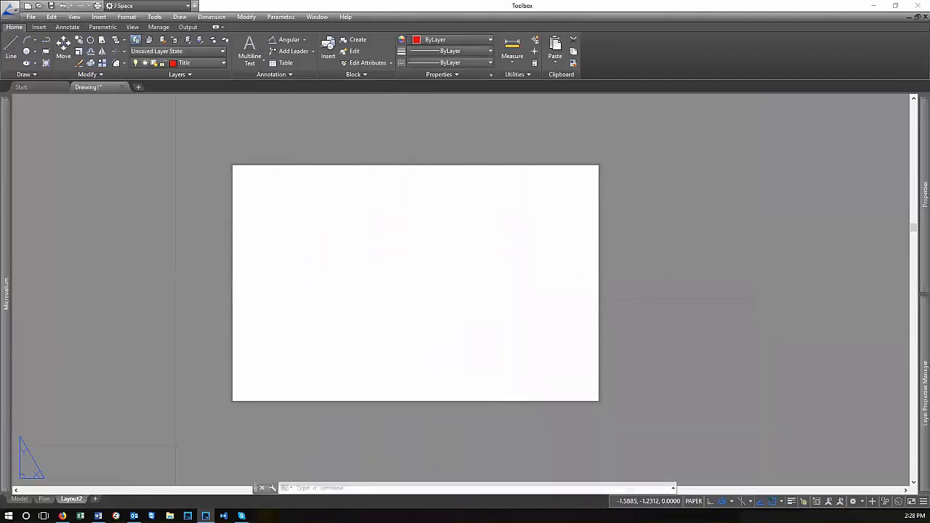
Copy everything on the Plan layout and paste it onto the empty Layout2 sheet
left_click(43, 500)
scroll(519, 338, "down", 2)
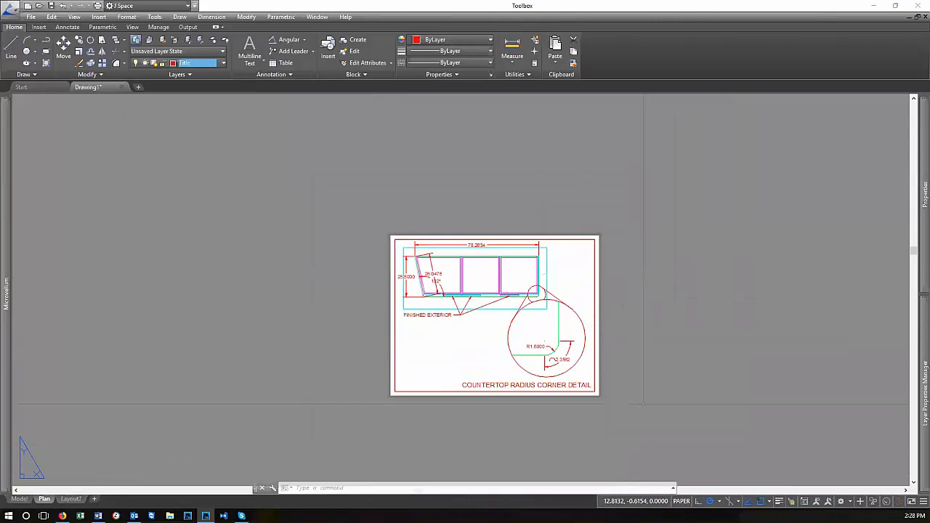
scroll(646, 405, "up", 1)
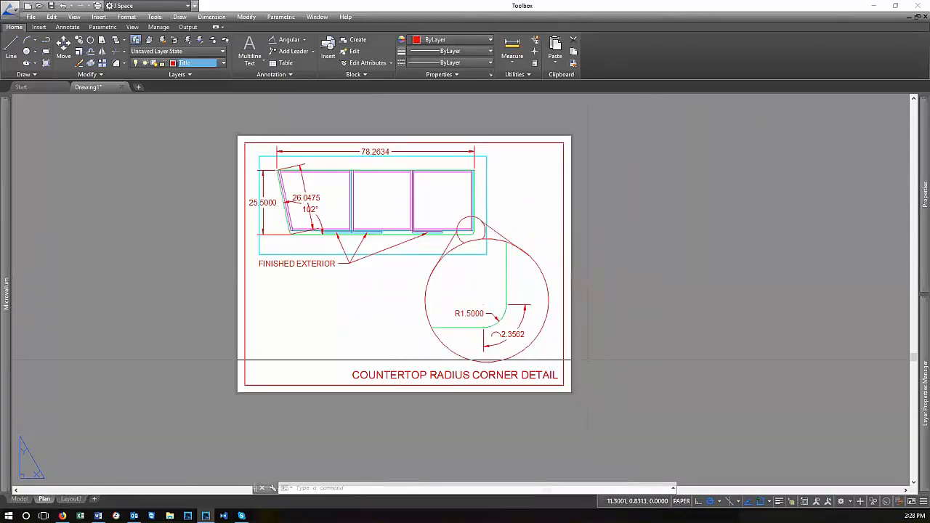
key("ctrl+a")
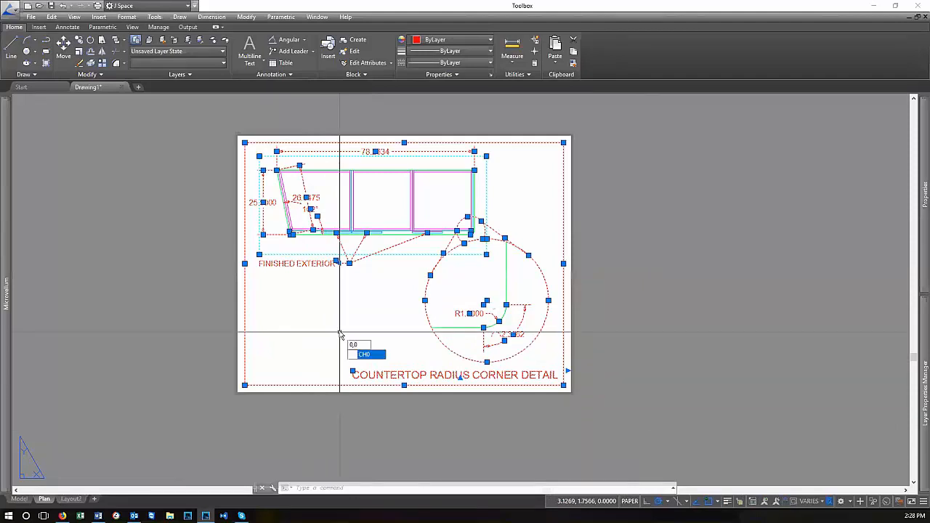
key("Escape")
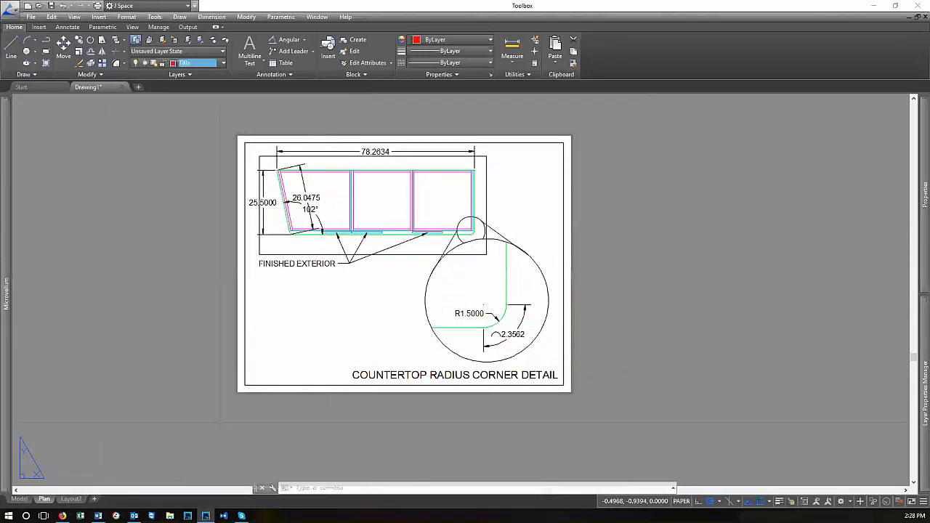
left_click(71, 499)
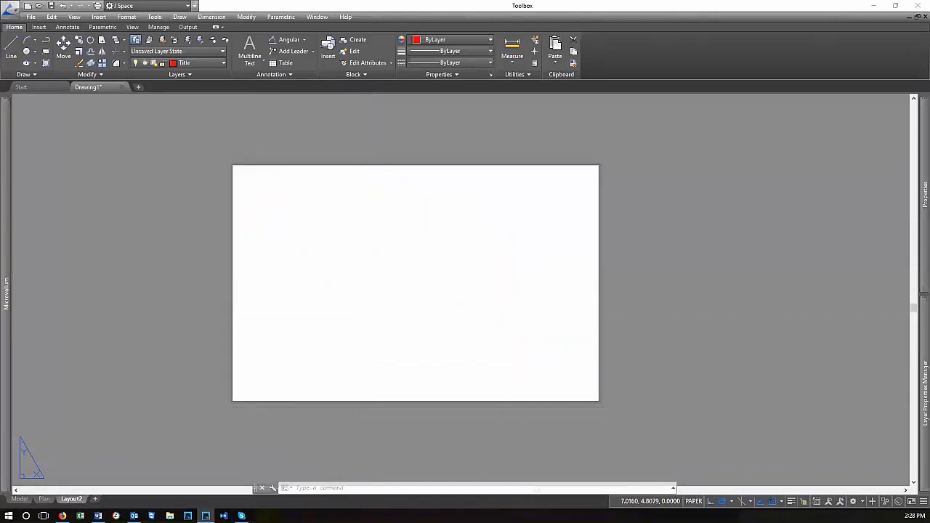
key("ctrl+v")
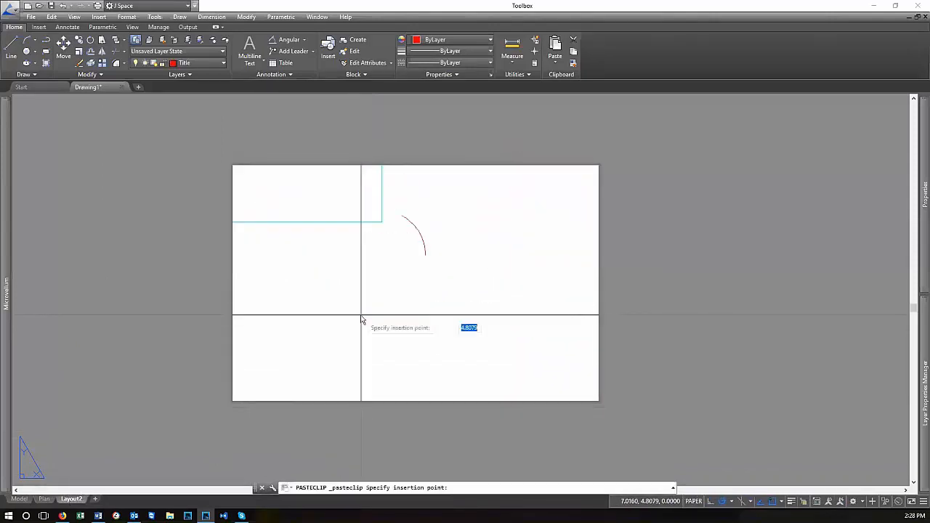
left_click(363, 315)
scroll(374, 309, "down", 2)
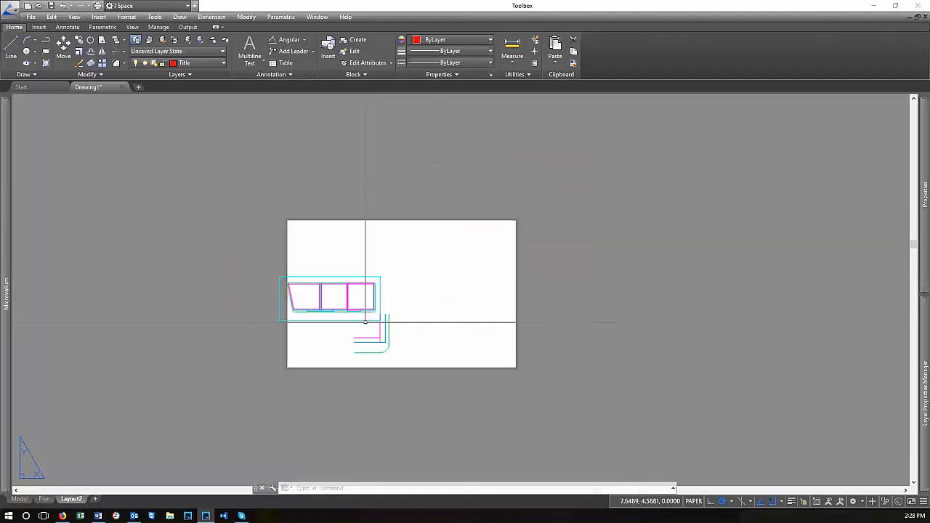
scroll(314, 344, "up", 2)
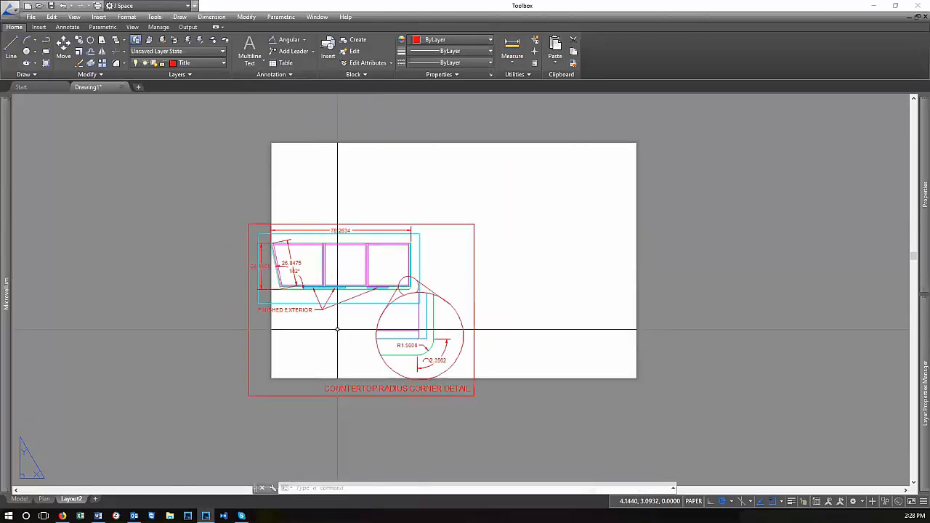
Move the whole pasted countertop drawing so that it sits near the middle of the Layout2 sheet
left_click(207, 199)
left_click(521, 441)
type("m")
key("Return")
left_click(420, 441)
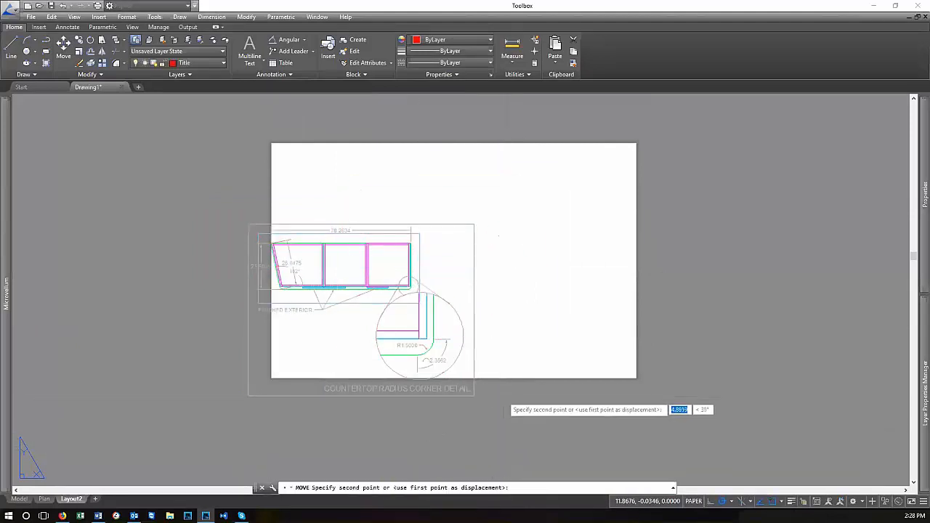
left_click(516, 349)
scroll(465, 240, "up", 2)
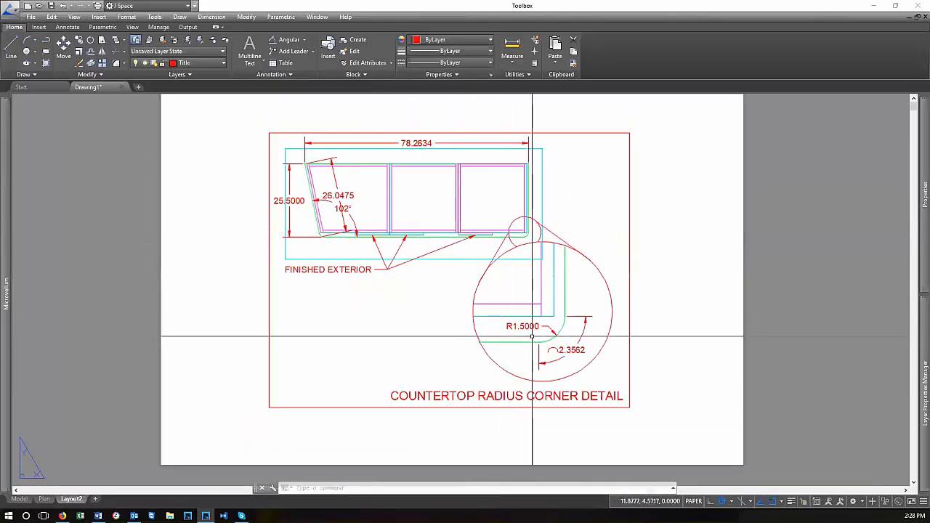
scroll(519, 348, "down", 2)
Delete the rectangular red border around the pasted countertop drawing on Layout2
left_click(577, 252)
left_click(563, 209)
left_click(606, 267)
left_click(554, 236)
left_click(369, 407)
left_click(338, 356)
key("Delete")
scroll(592, 392, "up", 2)
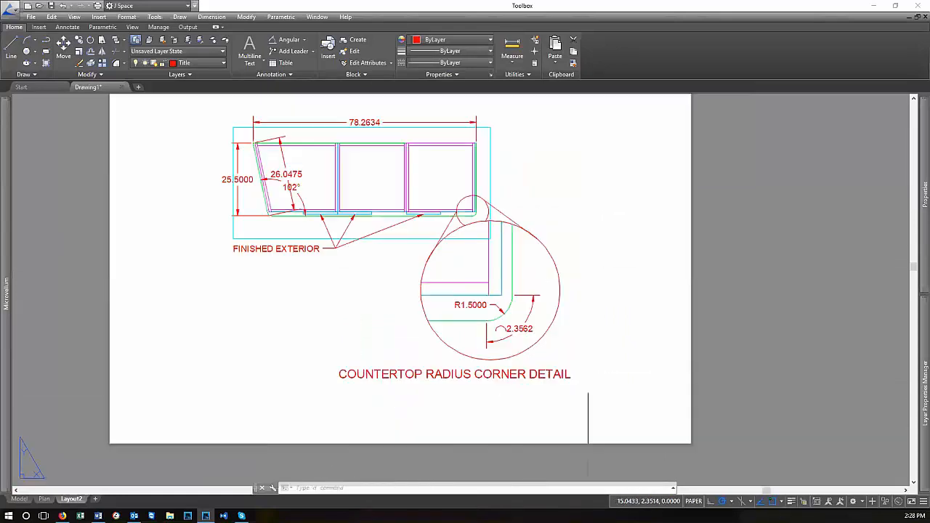
Try to stretch the corner detail and its title downward, leaving the FINISHED EXTERIOR leader out of the selection
type("s")
key("Return")
left_click(595, 392)
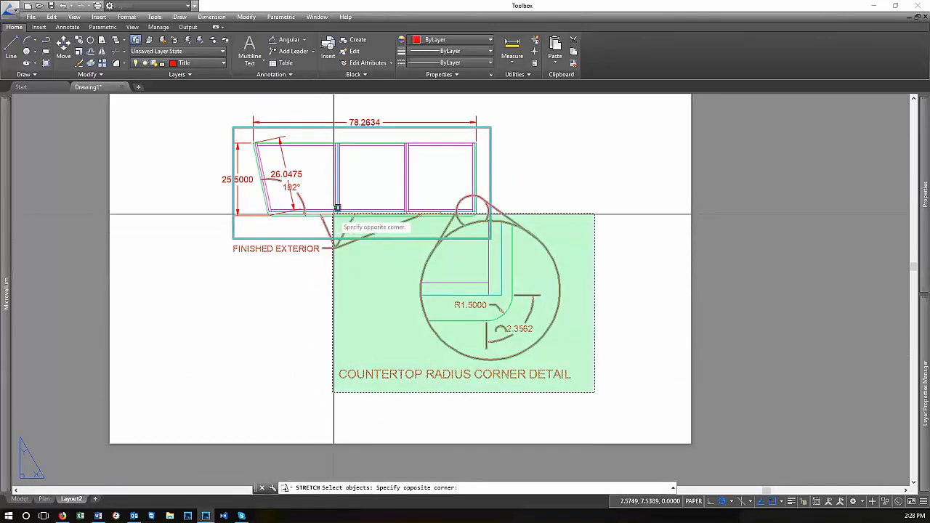
left_click(332, 215)
left_click(387, 270, "shift")
left_click(305, 171, "shift")
key("Return")
left_click(610, 255)
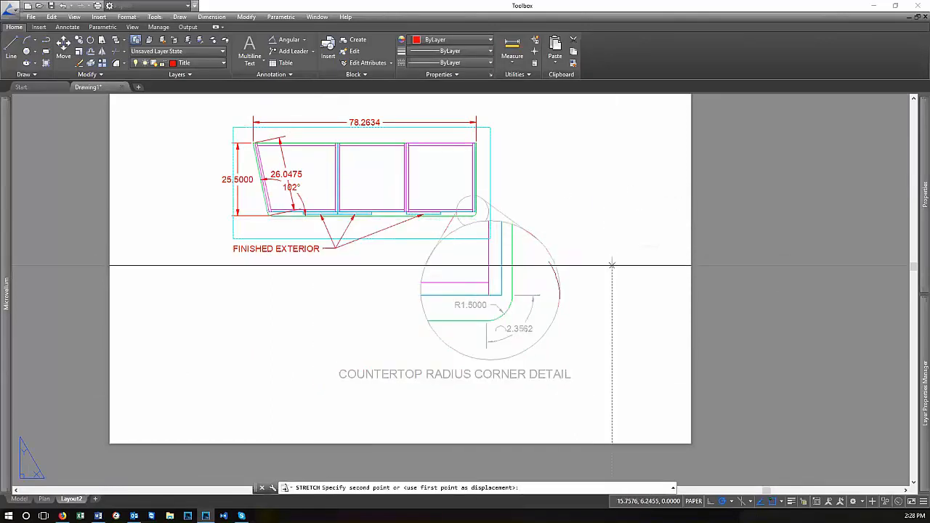
left_click(609, 287)
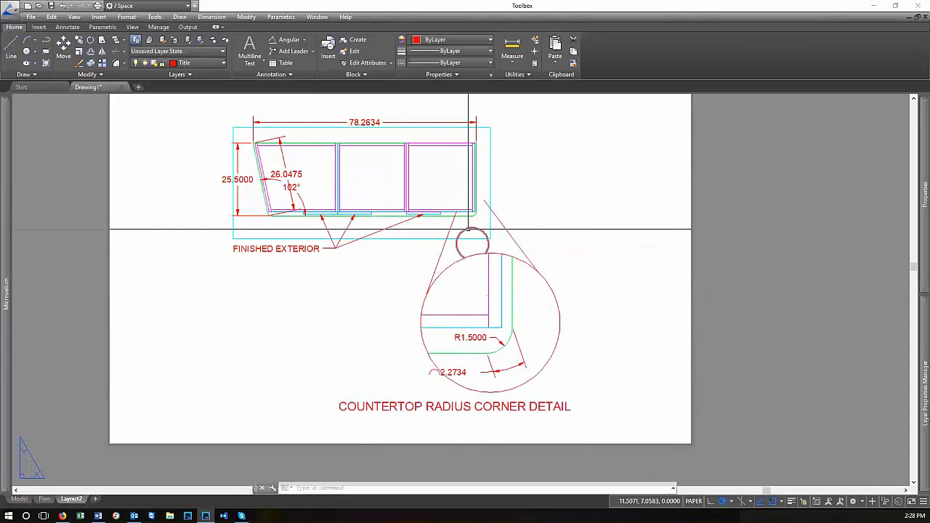
Try to move the small callout arc back to the countertop corner, abandon the move and undo the detail stretch
left_click(477, 231)
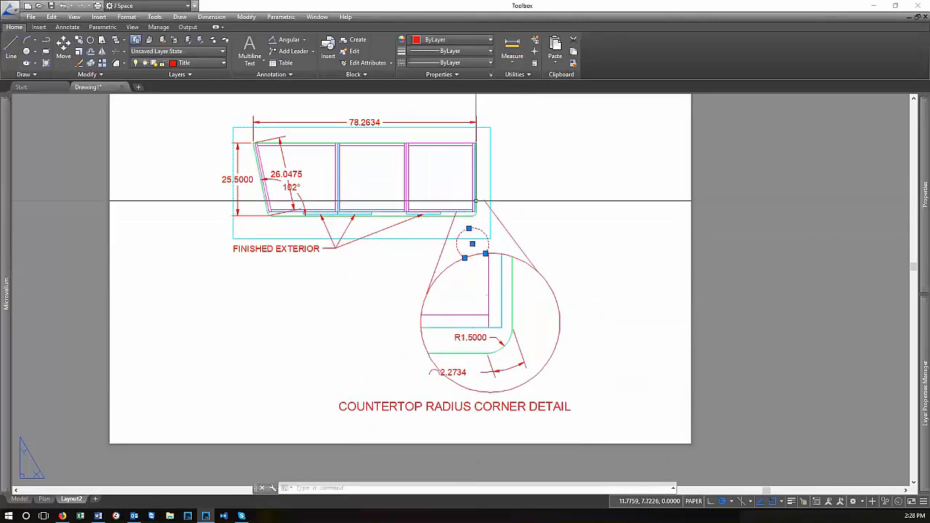
scroll(476, 232, "up", 4)
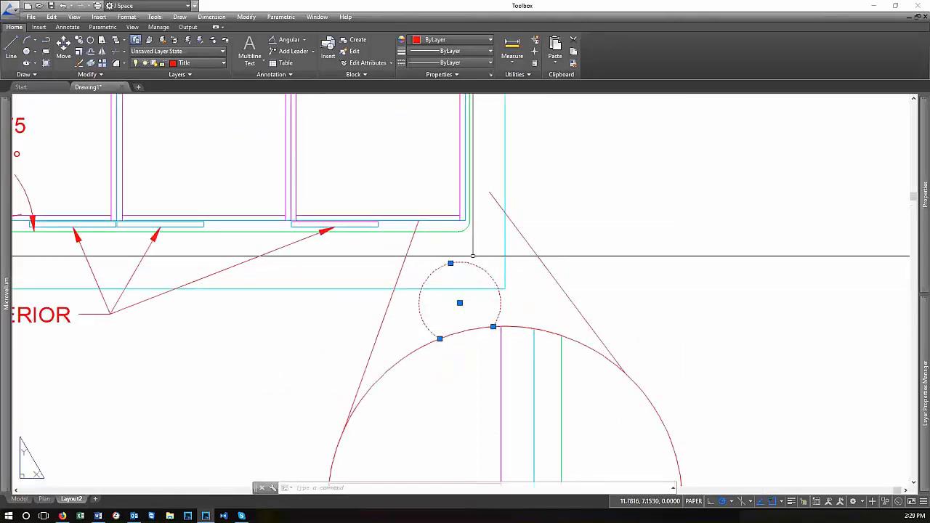
type("m,")
key("Return")
left_click(628, 303)
key("Escape")
key("ctrl+z")
key("ctrl+z")
Stretch the corner detail, its dimensions and title straight down, excluding the FINISHED EXTERIOR leader from the selection
type("s")
key("Return")
left_click(624, 404)
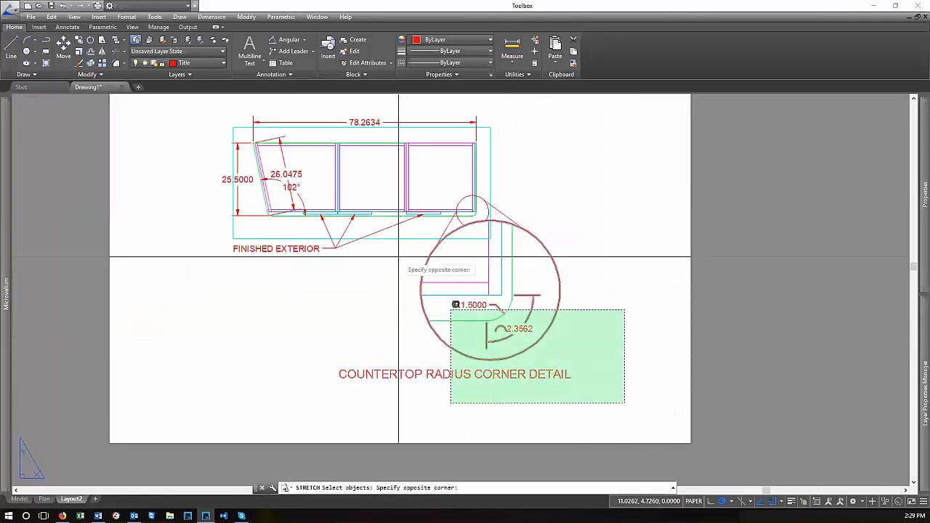
left_click(334, 213)
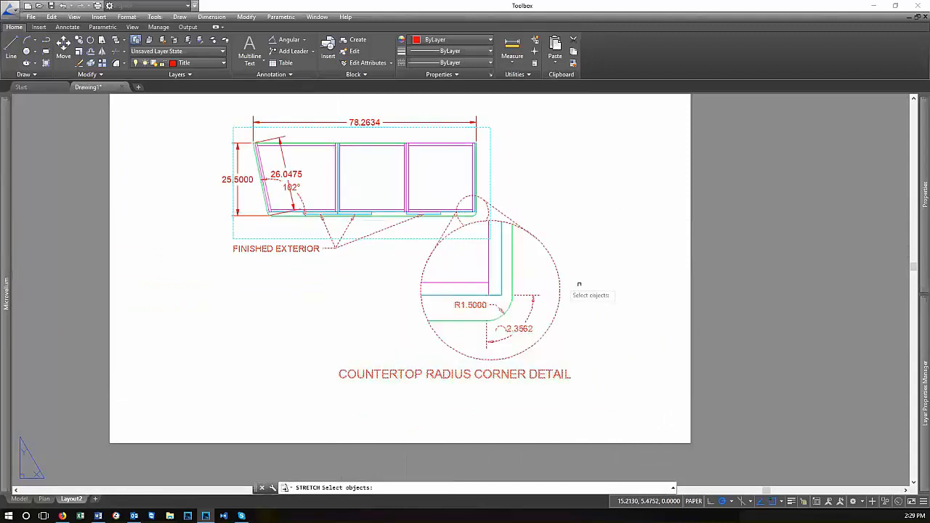
left_click(374, 269, "shift")
left_click(292, 154, "shift")
key("Return")
left_click(622, 279)
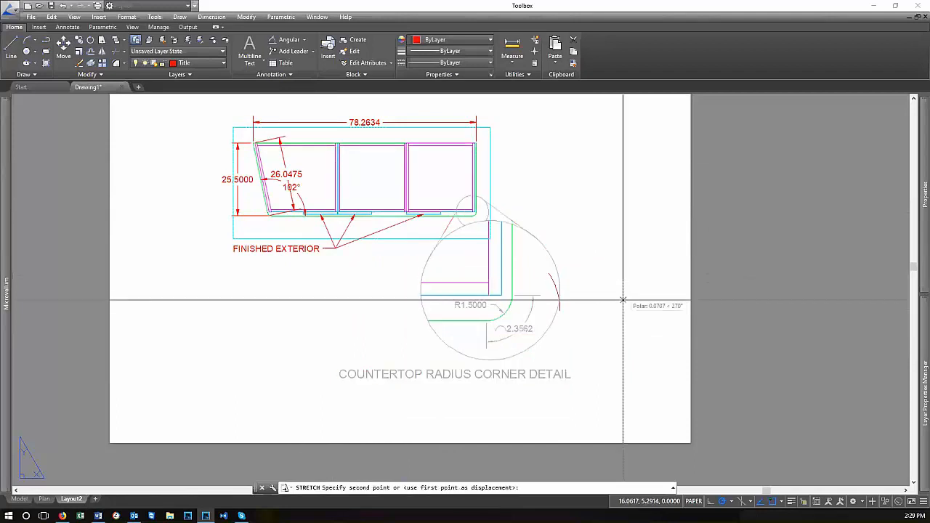
left_click(623, 313)
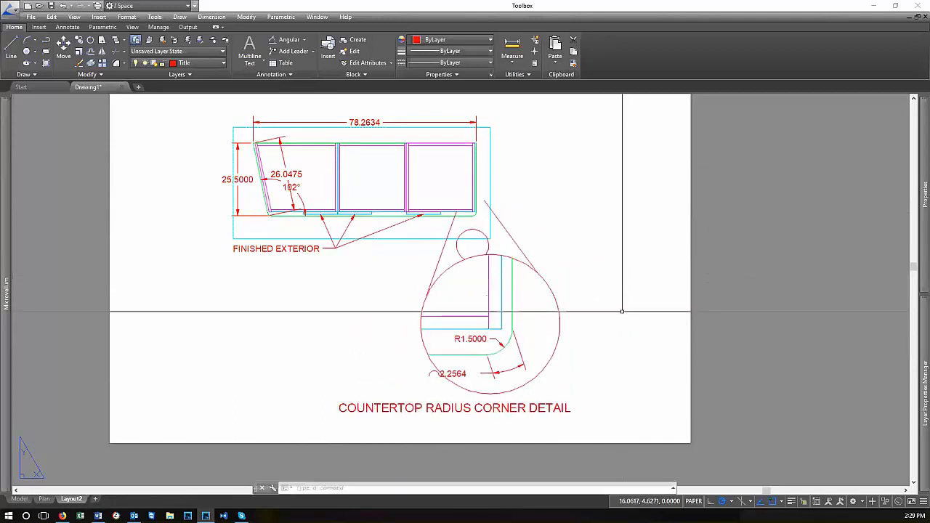
Move the small callout arc straight up so that it surrounds the countertop's rounded corner
scroll(487, 233, "up", 4)
left_click(484, 236)
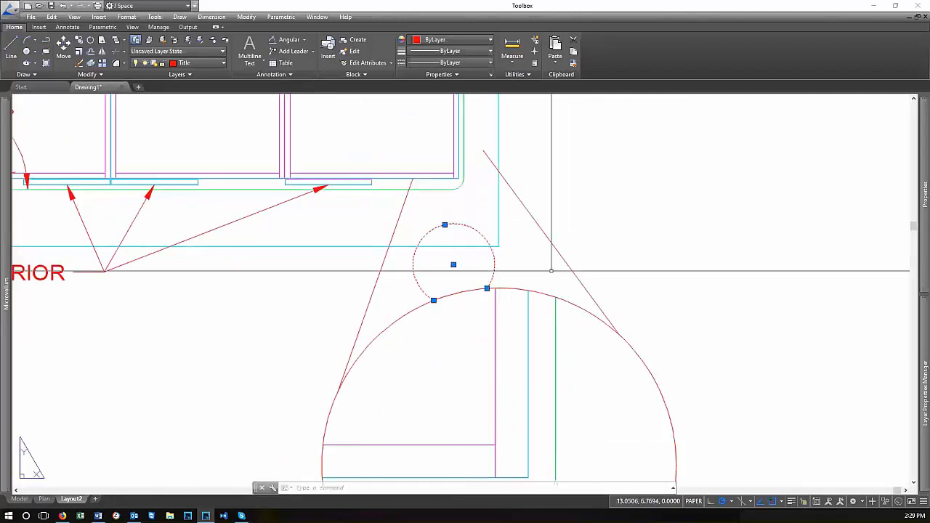
type("m")
key("Return")
left_click(680, 277)
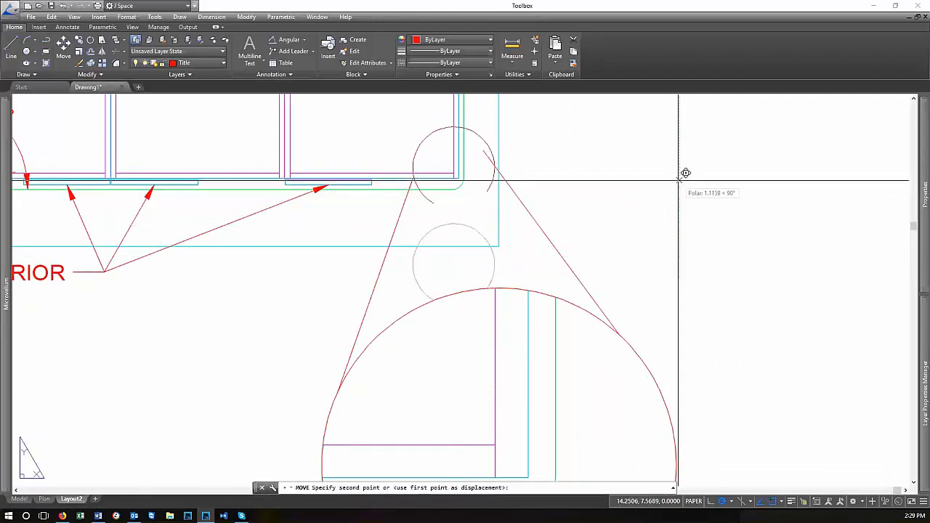
left_click(685, 171)
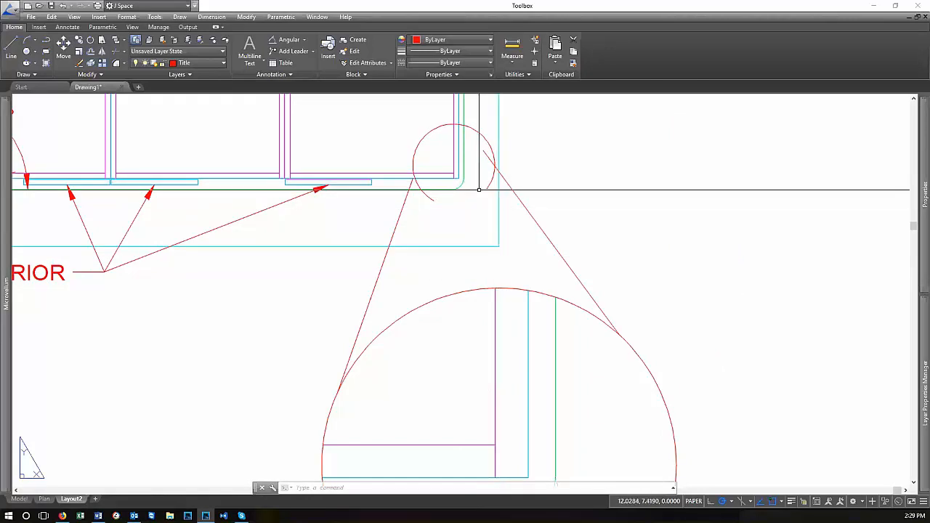
Check the small callout arc's properties and delete the arc from the countertop corner
middle_click_drag(479, 190, 498, 214)
left_click(443, 158)
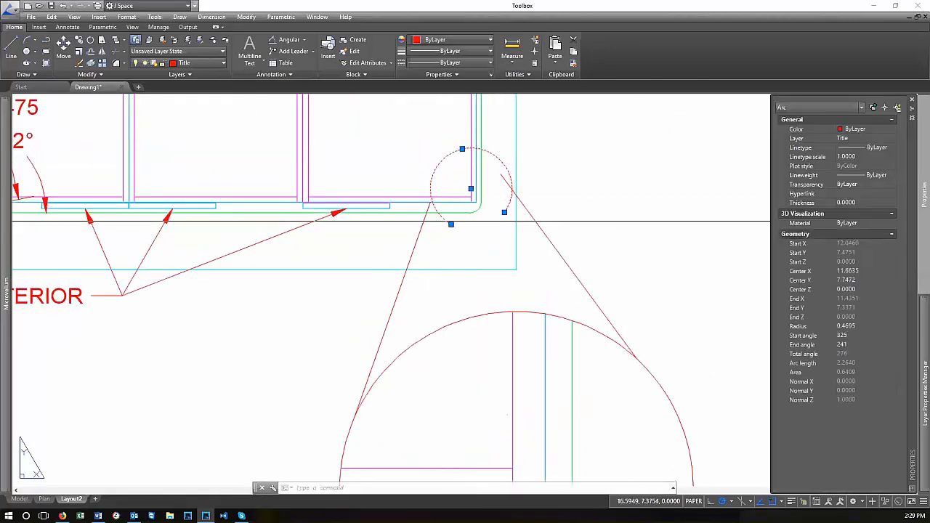
mouse_move(919, 263)
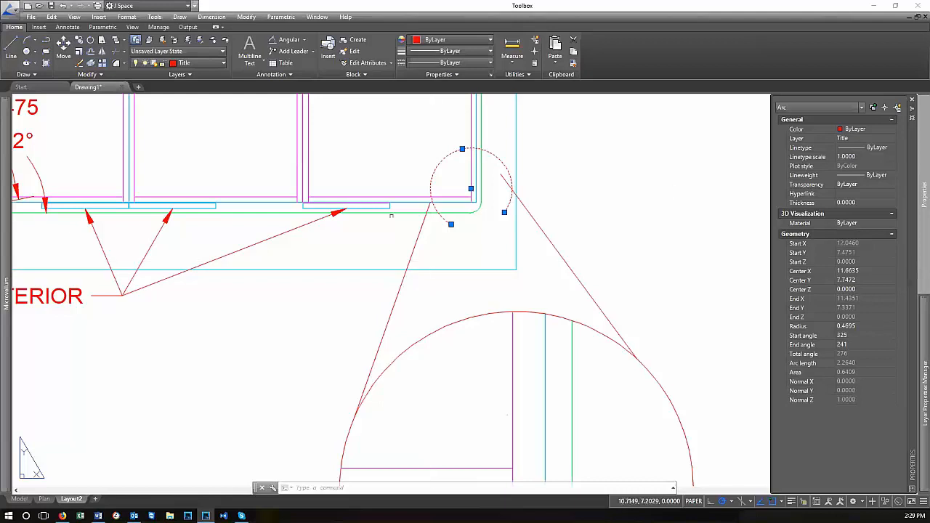
scroll(634, 235, "down", 5)
scroll(633, 235, "up", 2)
key("Delete")
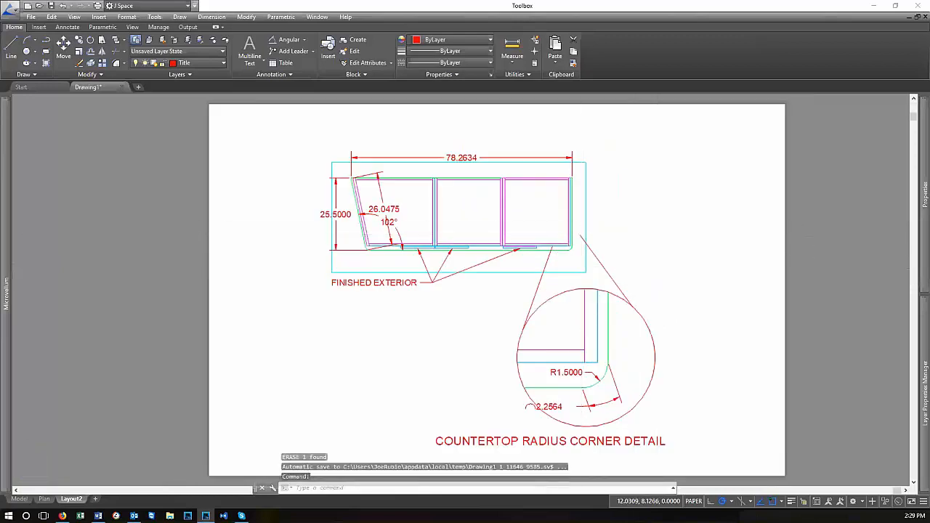
scroll(572, 232, "up", 5)
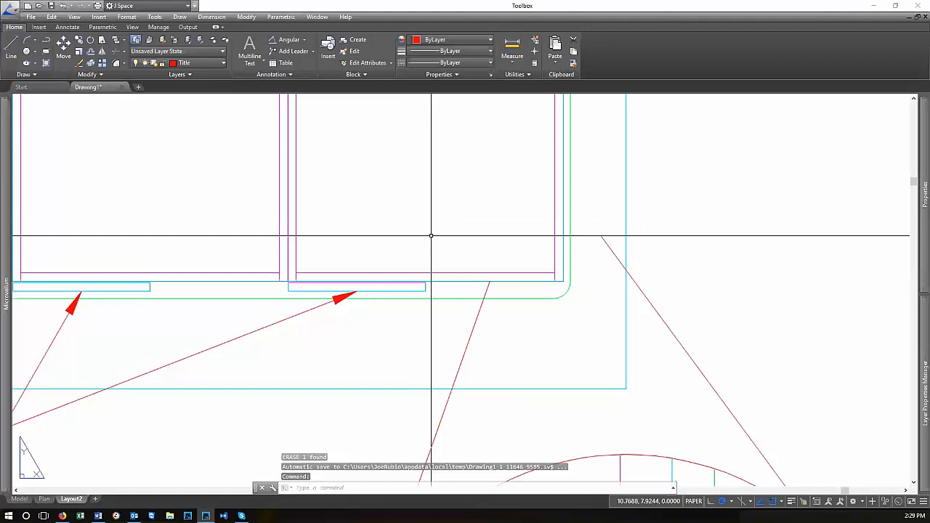
Draw a callout circle with a radius of about 0.5 around the countertop's rounded corner, reaching the end of the right-hand callout line
scroll(587, 237, "down", 3)
scroll(563, 249, "up", 5)
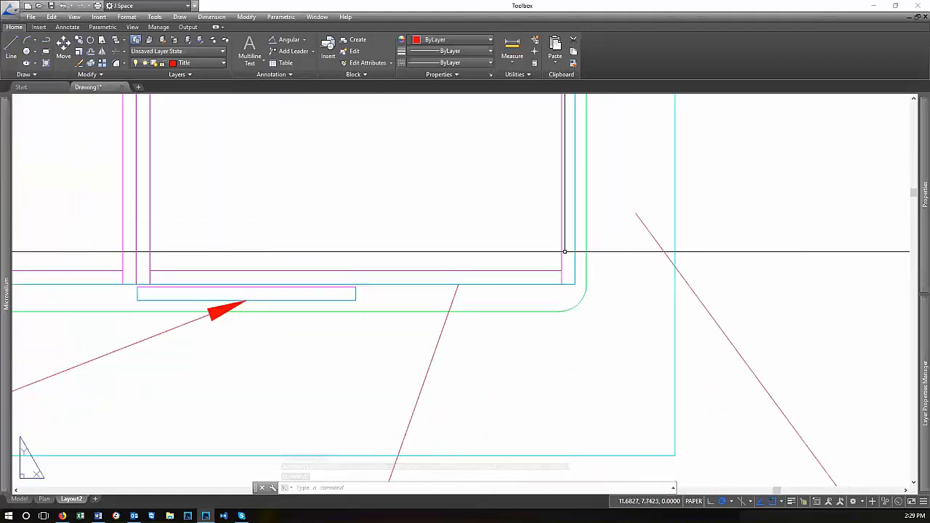
type("c")
key("Return")
left_click(533, 230)
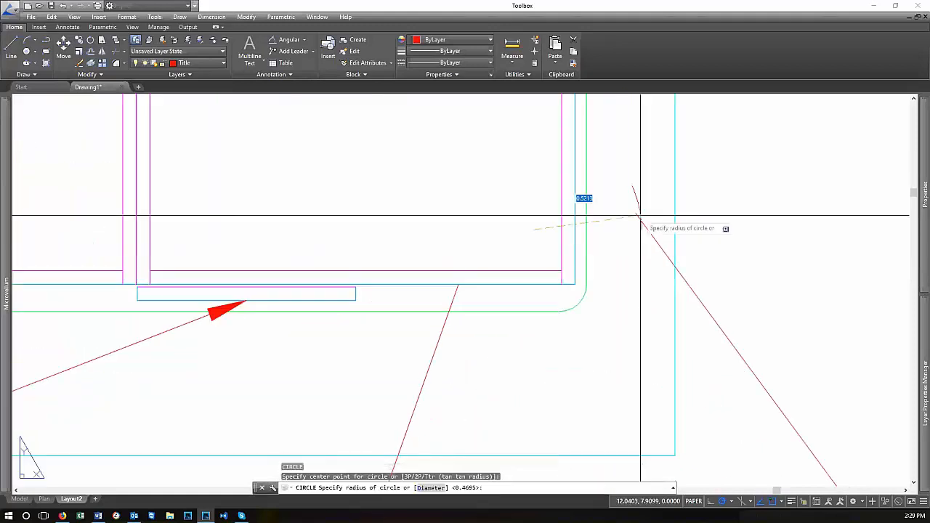
left_click(636, 213)
Stretch the upper end of the left-hand callout line onto the left side of the small callout circle
scroll(511, 230, "down", 4)
scroll(521, 239, "down", 2)
scroll(538, 250, "up", 6)
left_click(554, 263)
left_click(532, 235)
scroll(500, 276, "down", 6)
scroll(449, 262, "up", 3)
key("Escape")
left_click(506, 266)
left_click(507, 265)
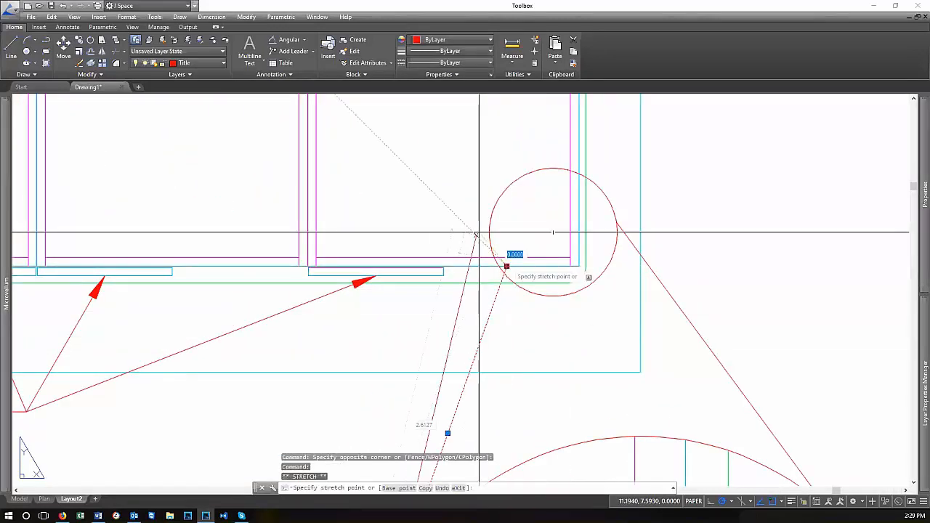
left_click(491, 237)
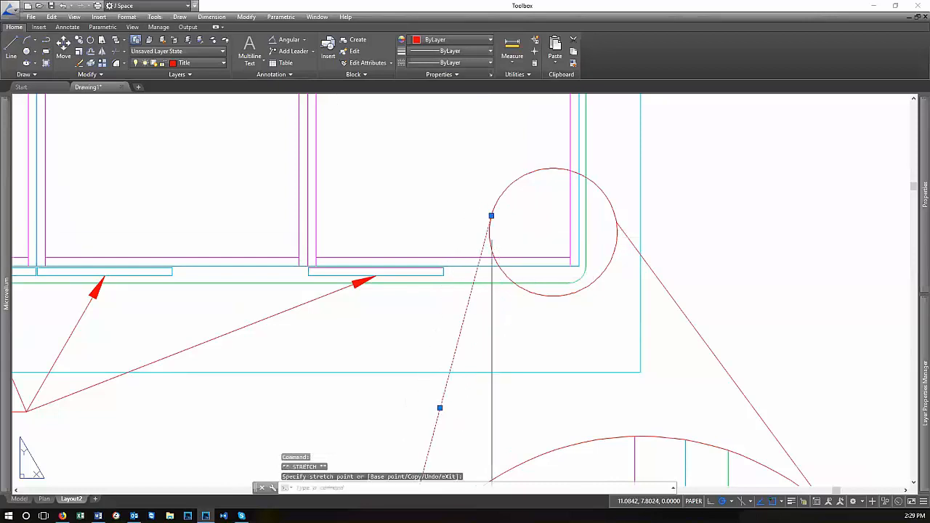
key("Escape")
Stretch the upper end of the right-hand callout line onto the upper right side of the small callout circle
scroll(625, 240, "down", 4)
scroll(646, 282, "up", 4)
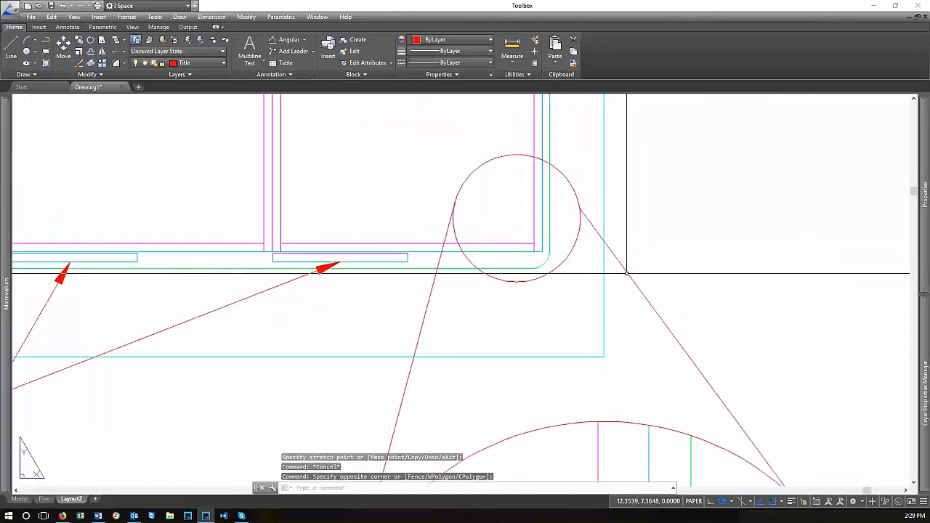
left_click(624, 265)
left_click(611, 219)
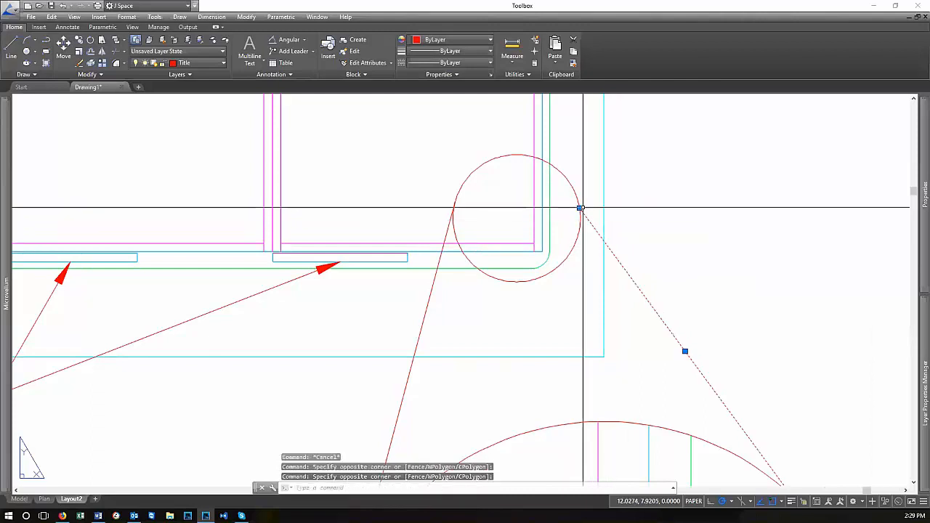
left_click(579, 209)
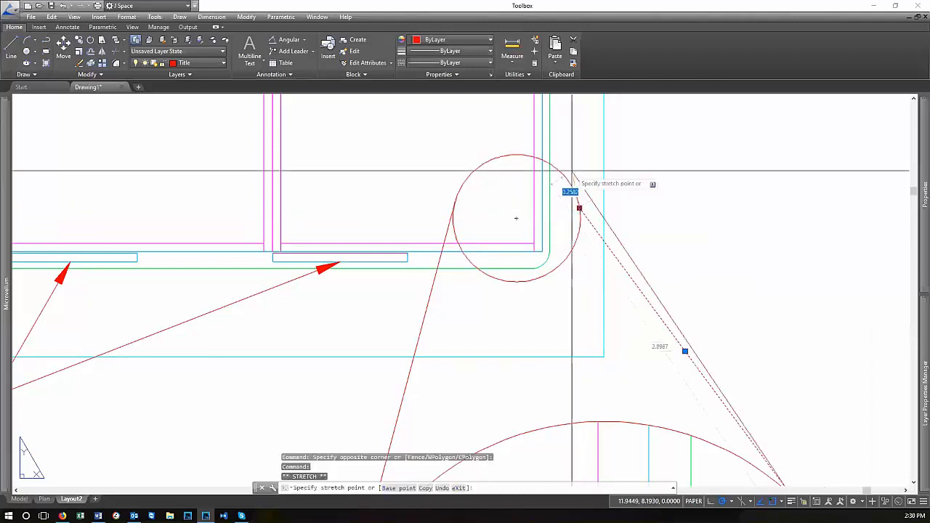
left_click(572, 183)
key("Escape")
key("Escape")
key("Escape")
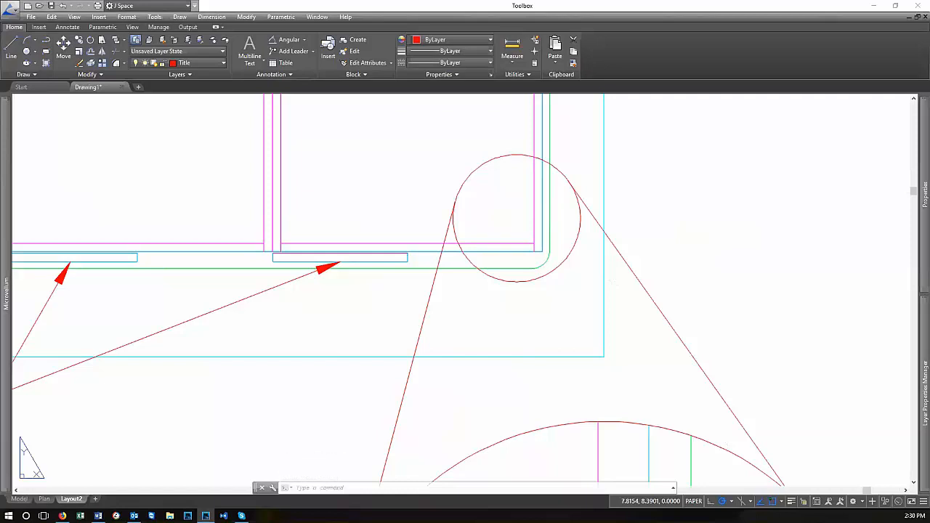
Zoom the layout to its extents and examine the arrangement of the countertop and corner detail on the page
scroll(655, 162, "down", 4)
scroll(658, 119, "up", 1)
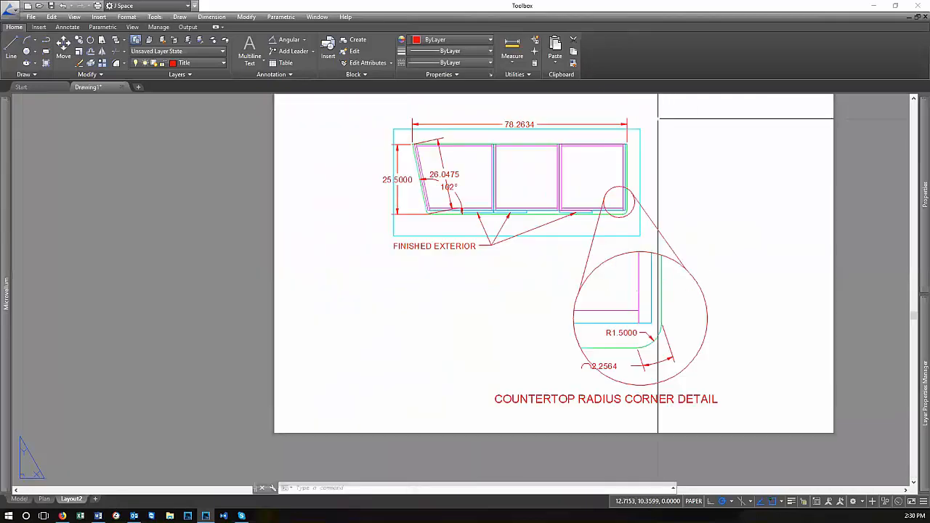
middle_click_drag(726, 125, 727, 150)
mouse_move(687, 186)
middle_mouse_down()
mouse_move(681, 204)
mouse_move(679, 195)
middle_mouse_up()
type("z")
key("Return")
type("e")
key("Return")
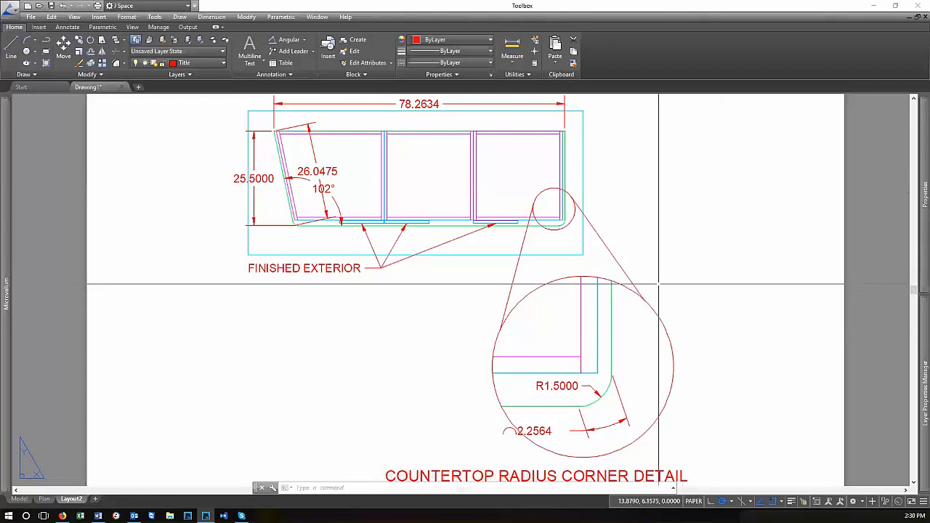
scroll(432, 307, "down", 2)
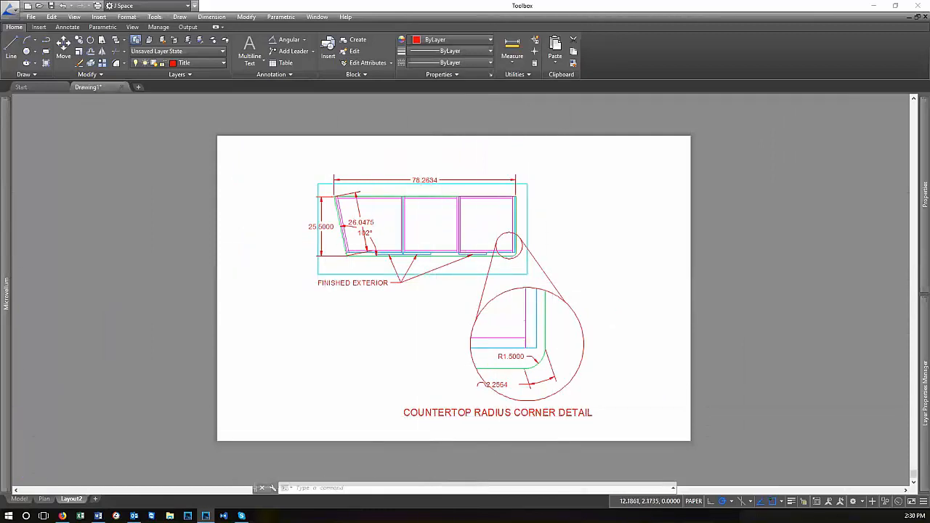
Move the arc length dimension's text horizontally to the right so that it sits inside the corner detail circle
scroll(536, 395, "up", 2)
scroll(499, 395, "up", 2)
left_click(499, 388)
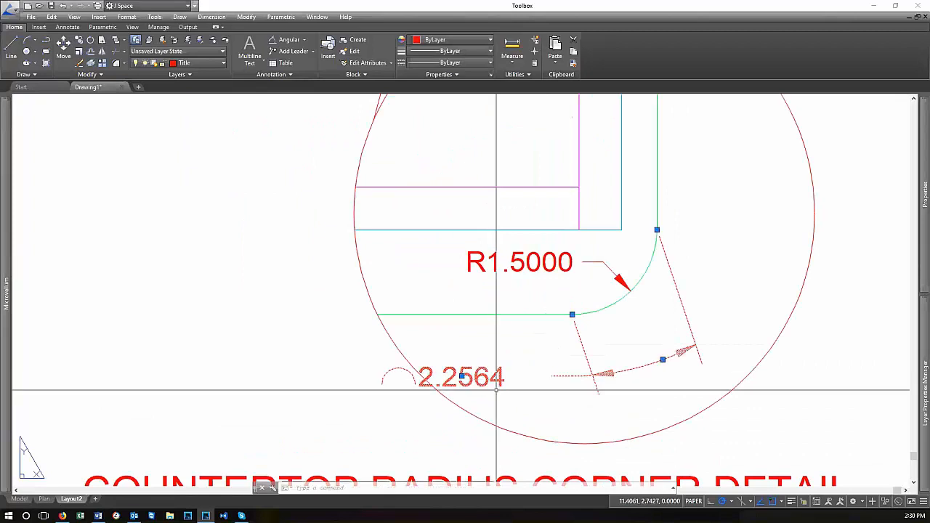
left_click(460, 375)
left_click(460, 375)
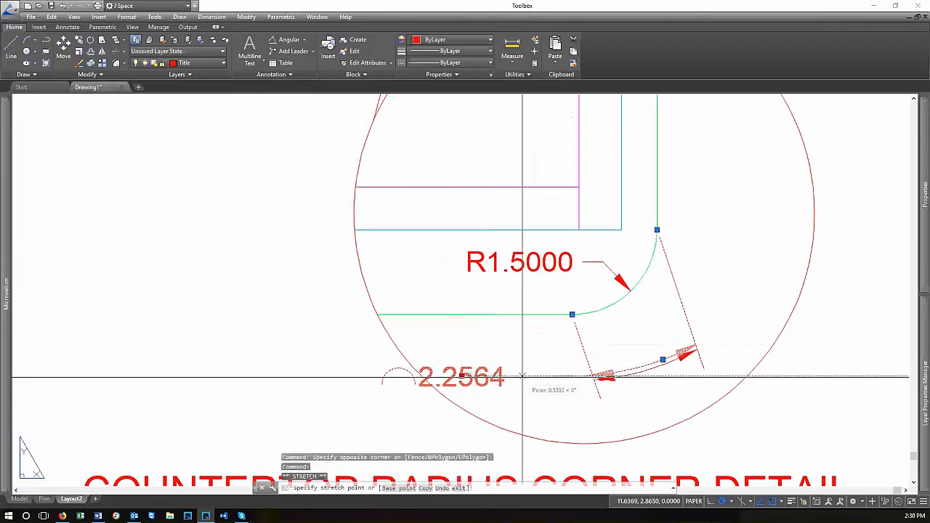
key("Escape")
key("Escape")
key("Escape")
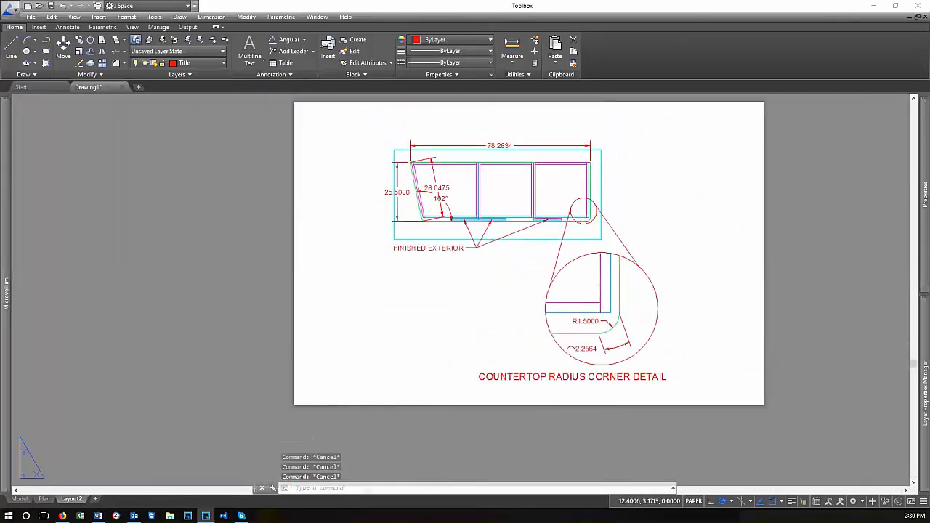
Draw a rectangle about 17.6 wide from the layout origin 0,0 to a point near the page's upper-right corner
type("rec")
key("Return")
type("0,0")
key("Return")
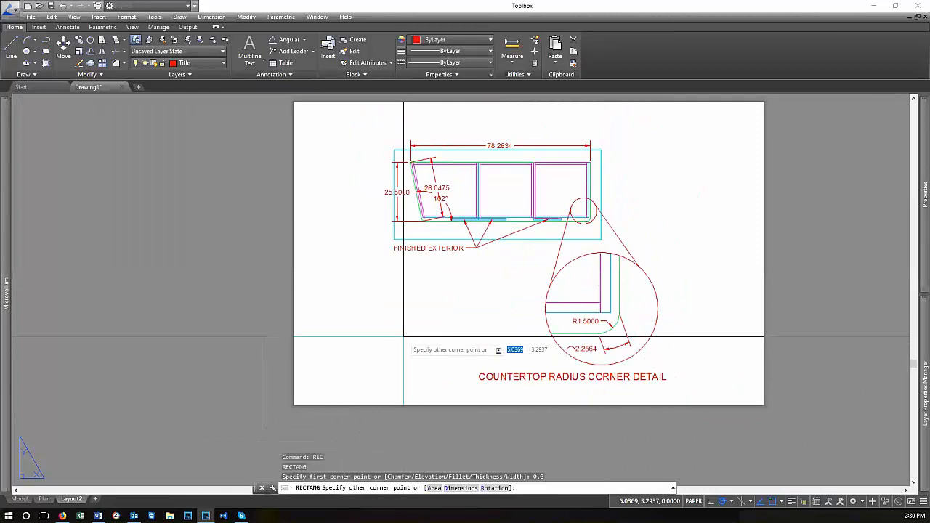
scroll(497, 304, "down", 2)
scroll(646, 196, "up", 2)
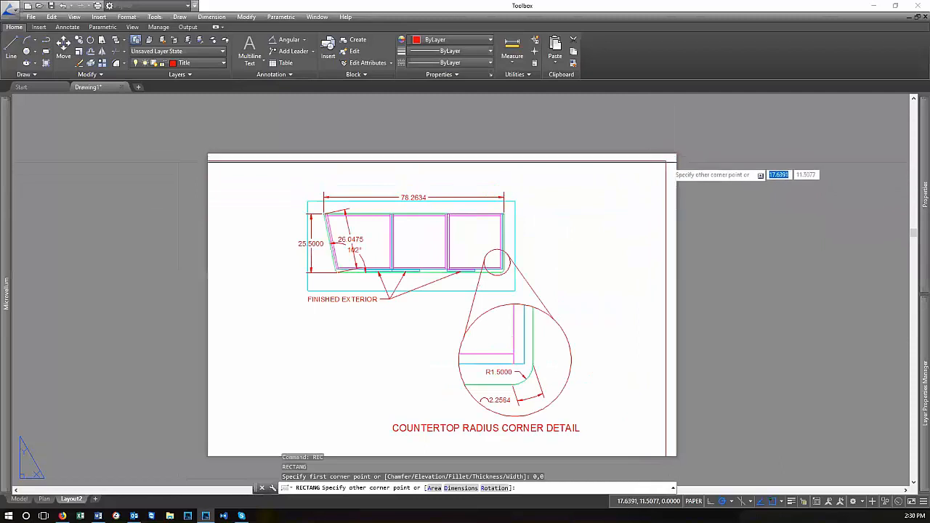
left_click(664, 166)
scroll(704, 156, "down", 2)
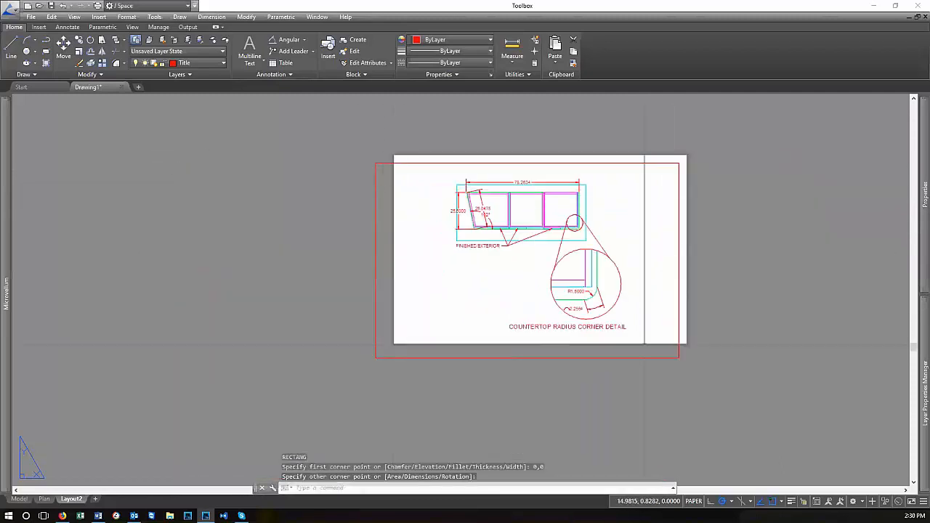
scroll(584, 302, "up", 2)
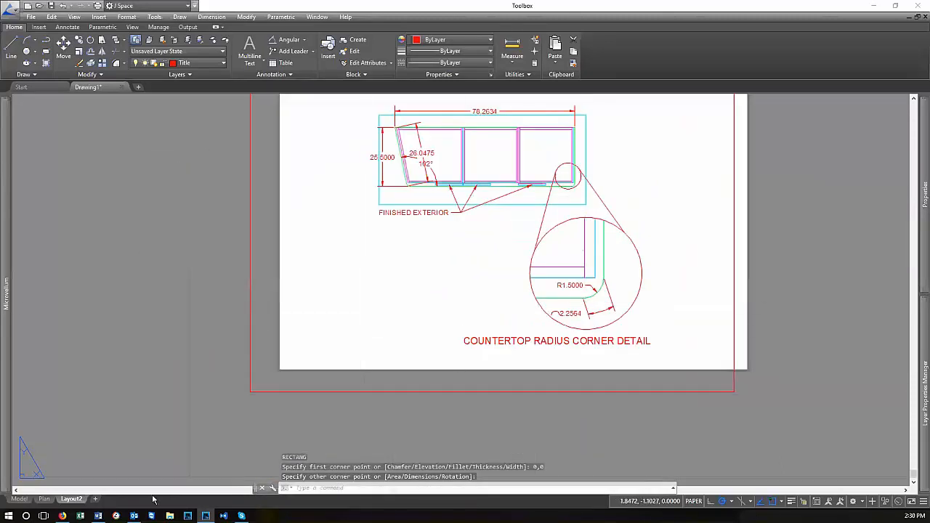
Modify Layout2's page setup so that the plot offset is 0.5 in X and 0.5 in Y
right_click(77, 499)
left_click(130, 448)
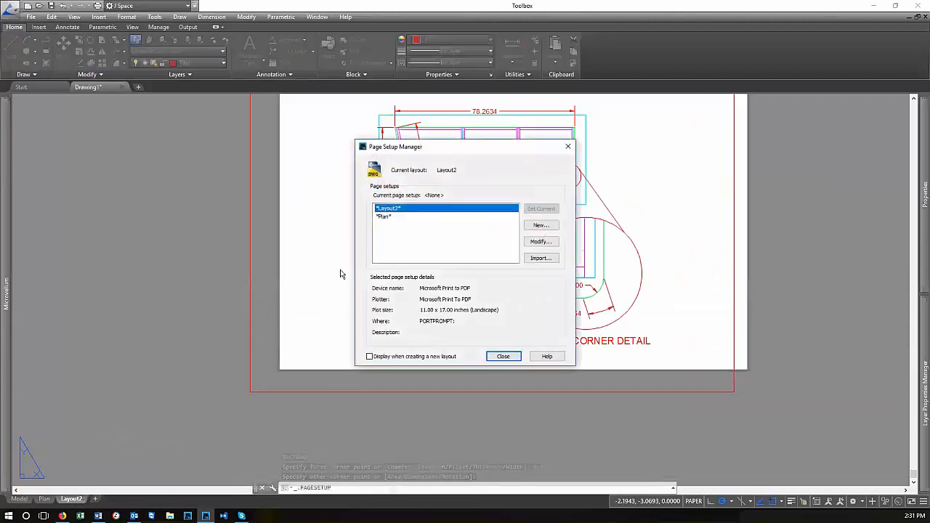
left_click(409, 216)
left_click(392, 208)
left_click(541, 241)
left_click_drag(347, 337, 318, 335)
type("0.5")
key("Tab")
type("0.5")
left_click(518, 377)
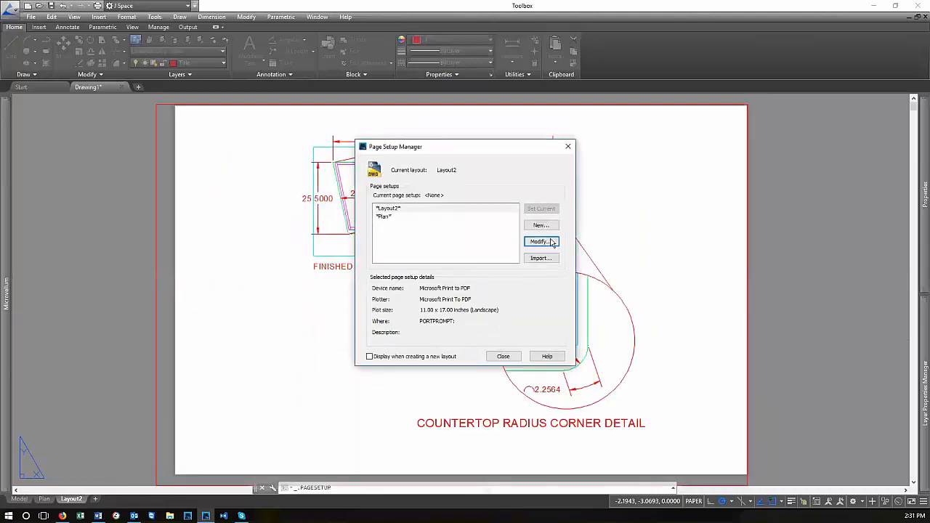
left_click(502, 355)
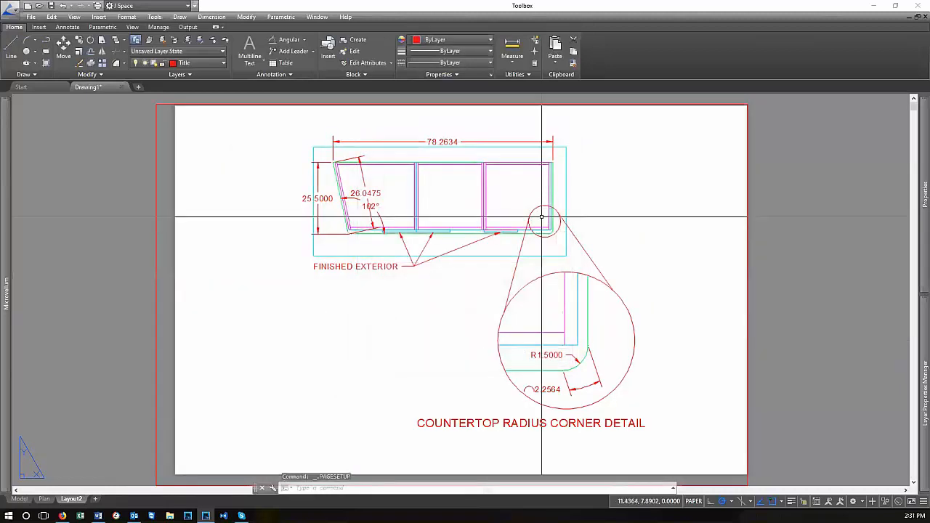
Delete the rectangle drawn from the layout origin and zoom to the drawing extents
scroll(633, 194, "up", 2)
left_click(631, 194)
left_click(596, 183)
key("Escape")
type("z")
key("Return")
type("e")
key("Return")
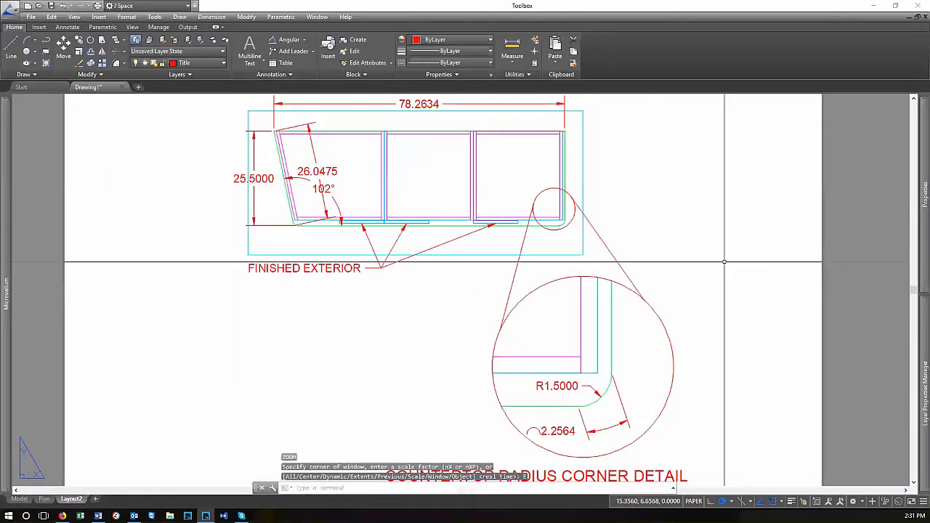